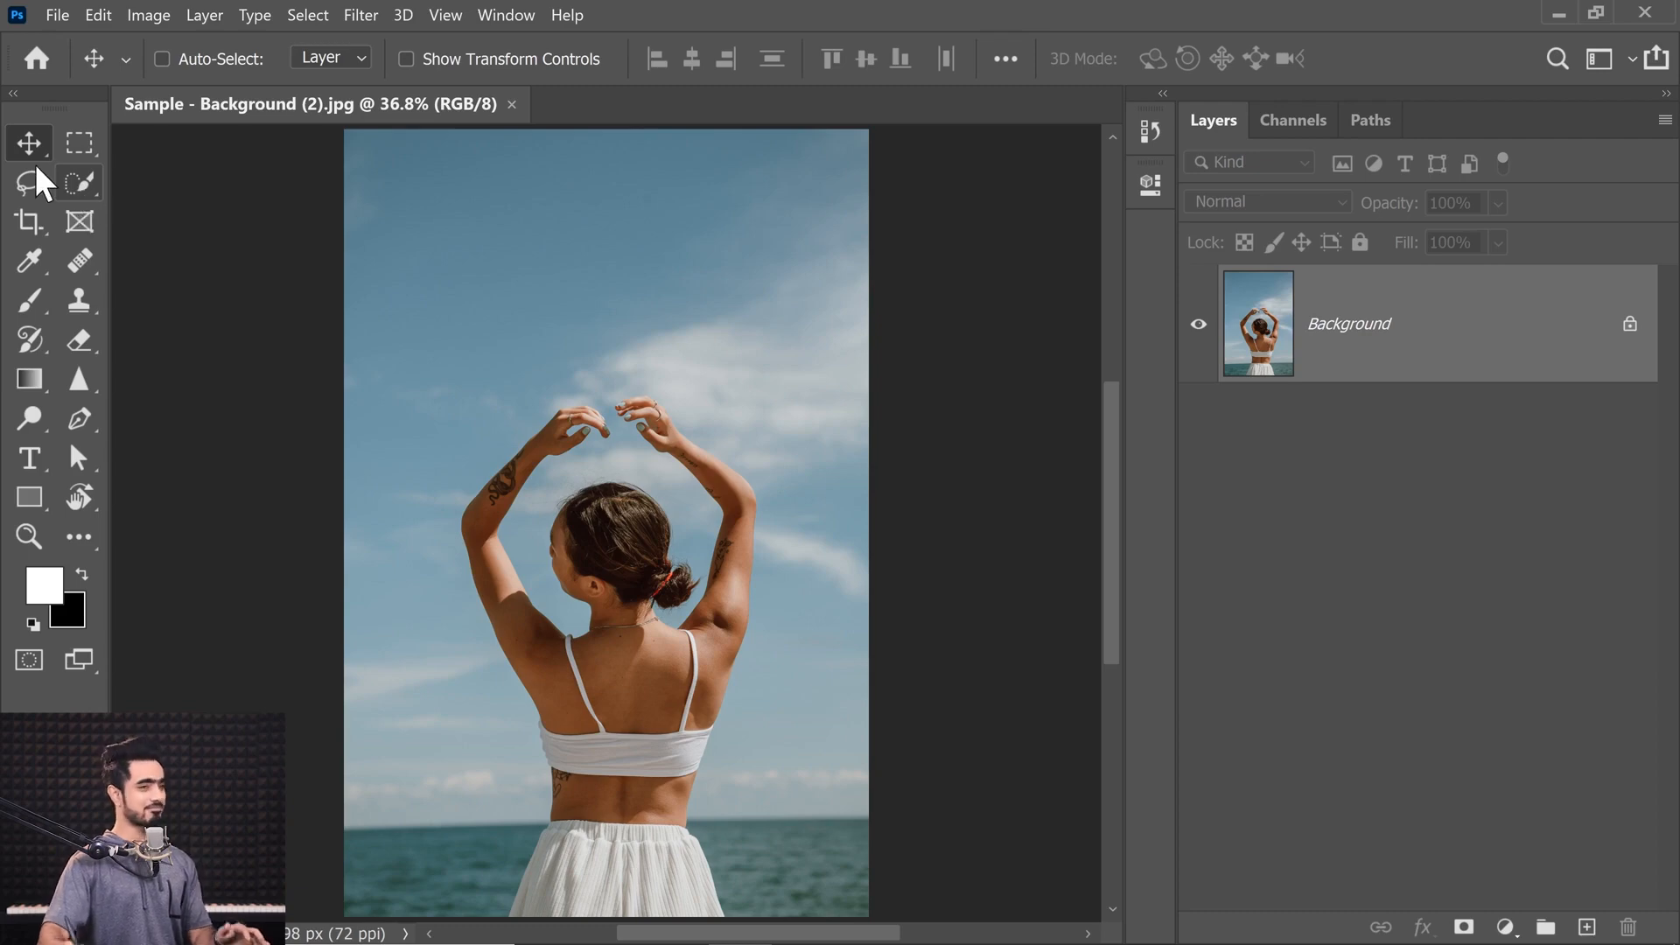
Step: Select the woman with Select Subject and turn the selection into a layer mask that hides the sky and sea
{"action": "left_click", "coordinate": [80, 182]}
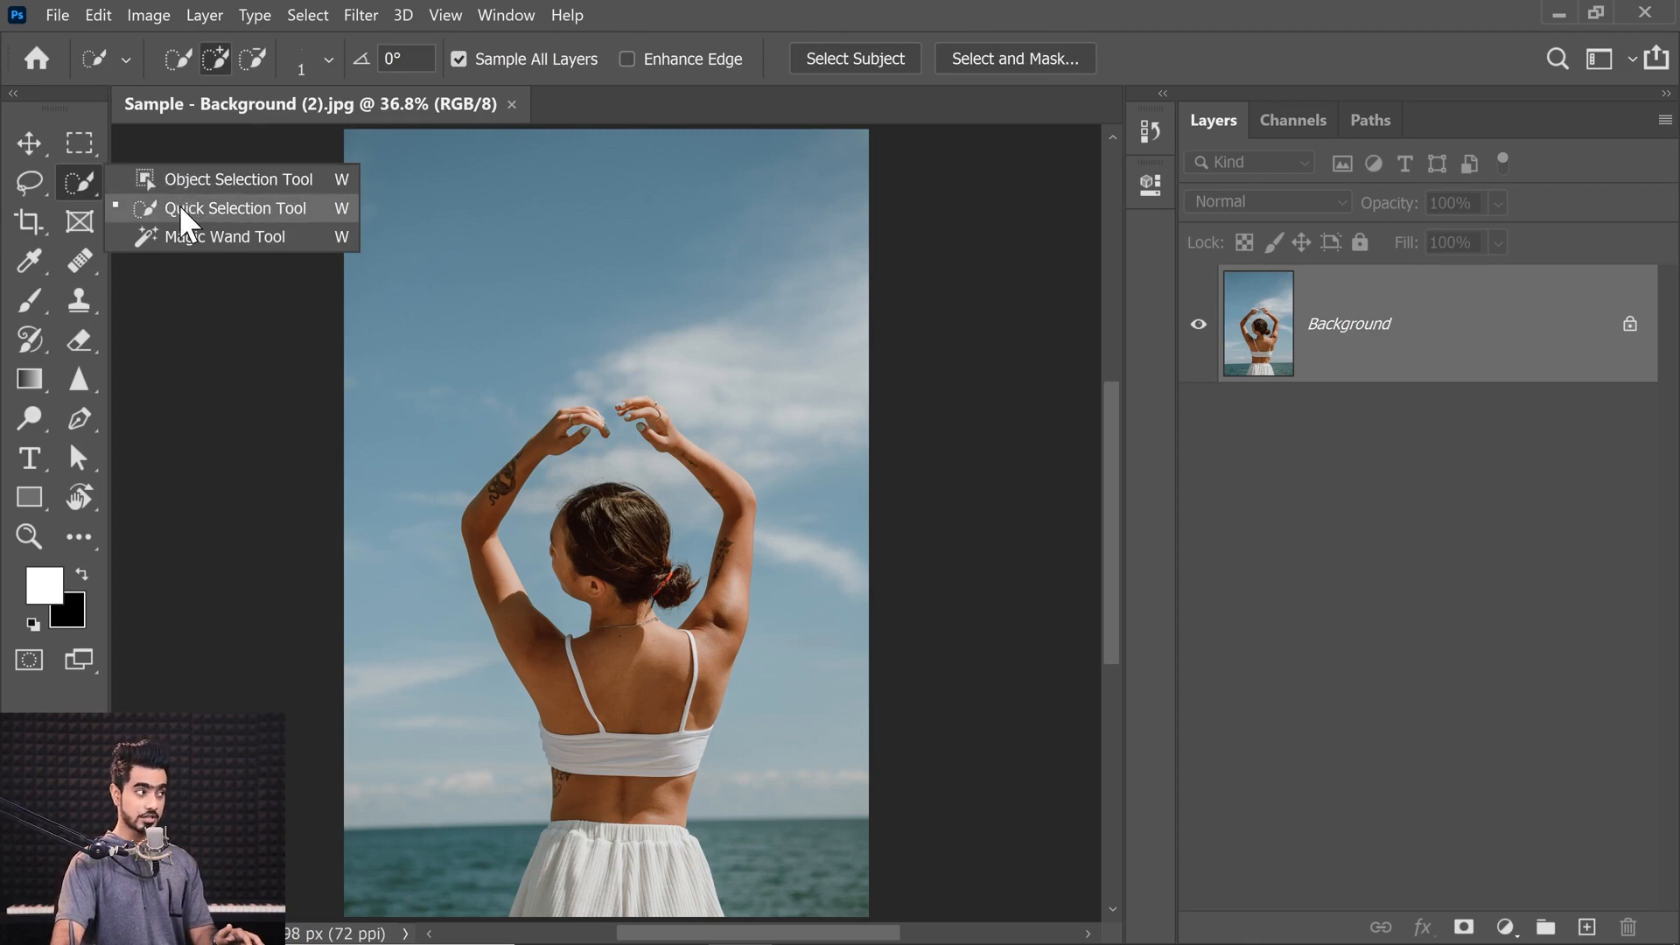
{"action": "left_click", "coordinate": [173, 208]}
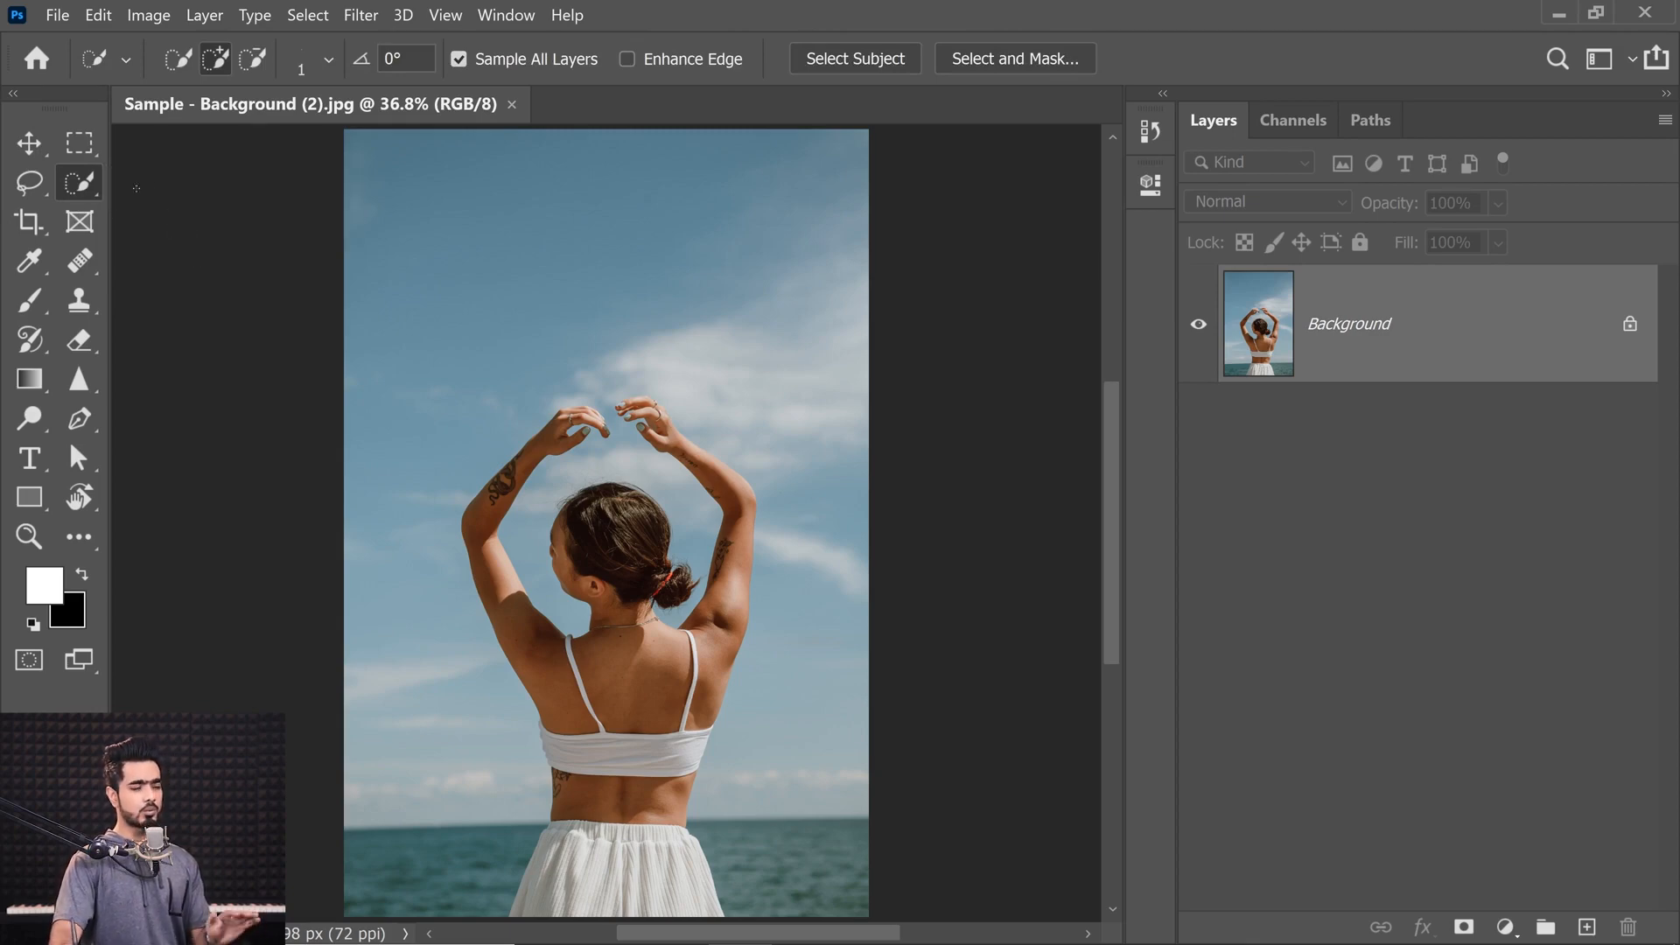
{"action": "left_click", "coordinate": [857, 58]}
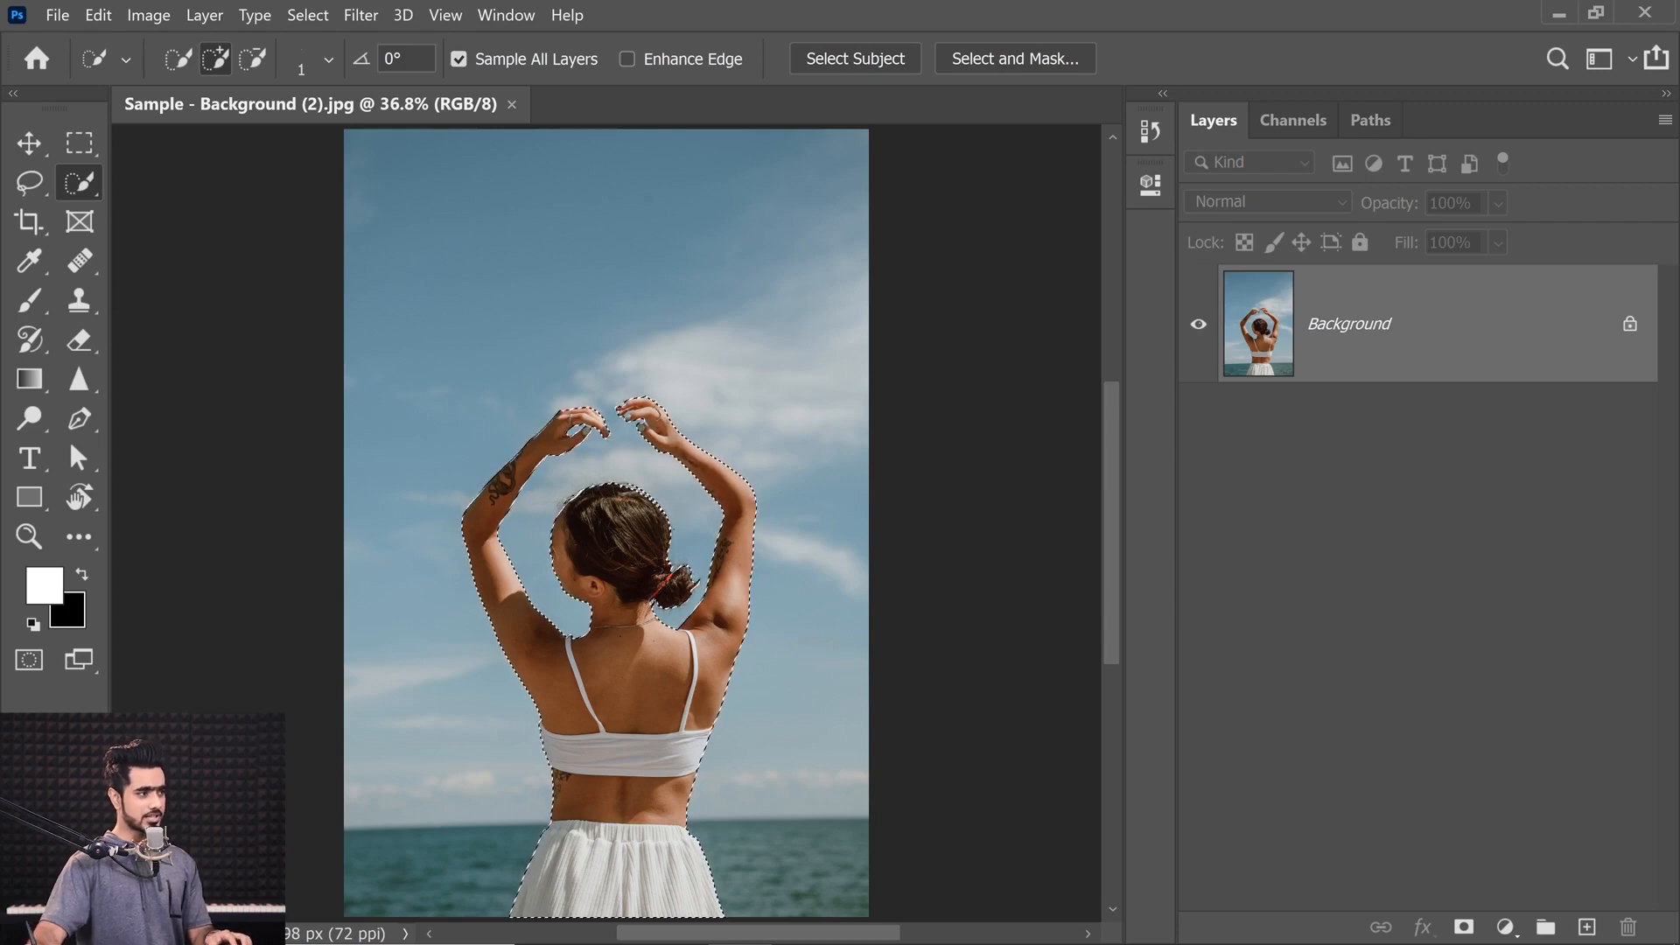
{"action": "left_click_drag", "start_coordinate": [652, 400], "coordinate": [728, 398]}
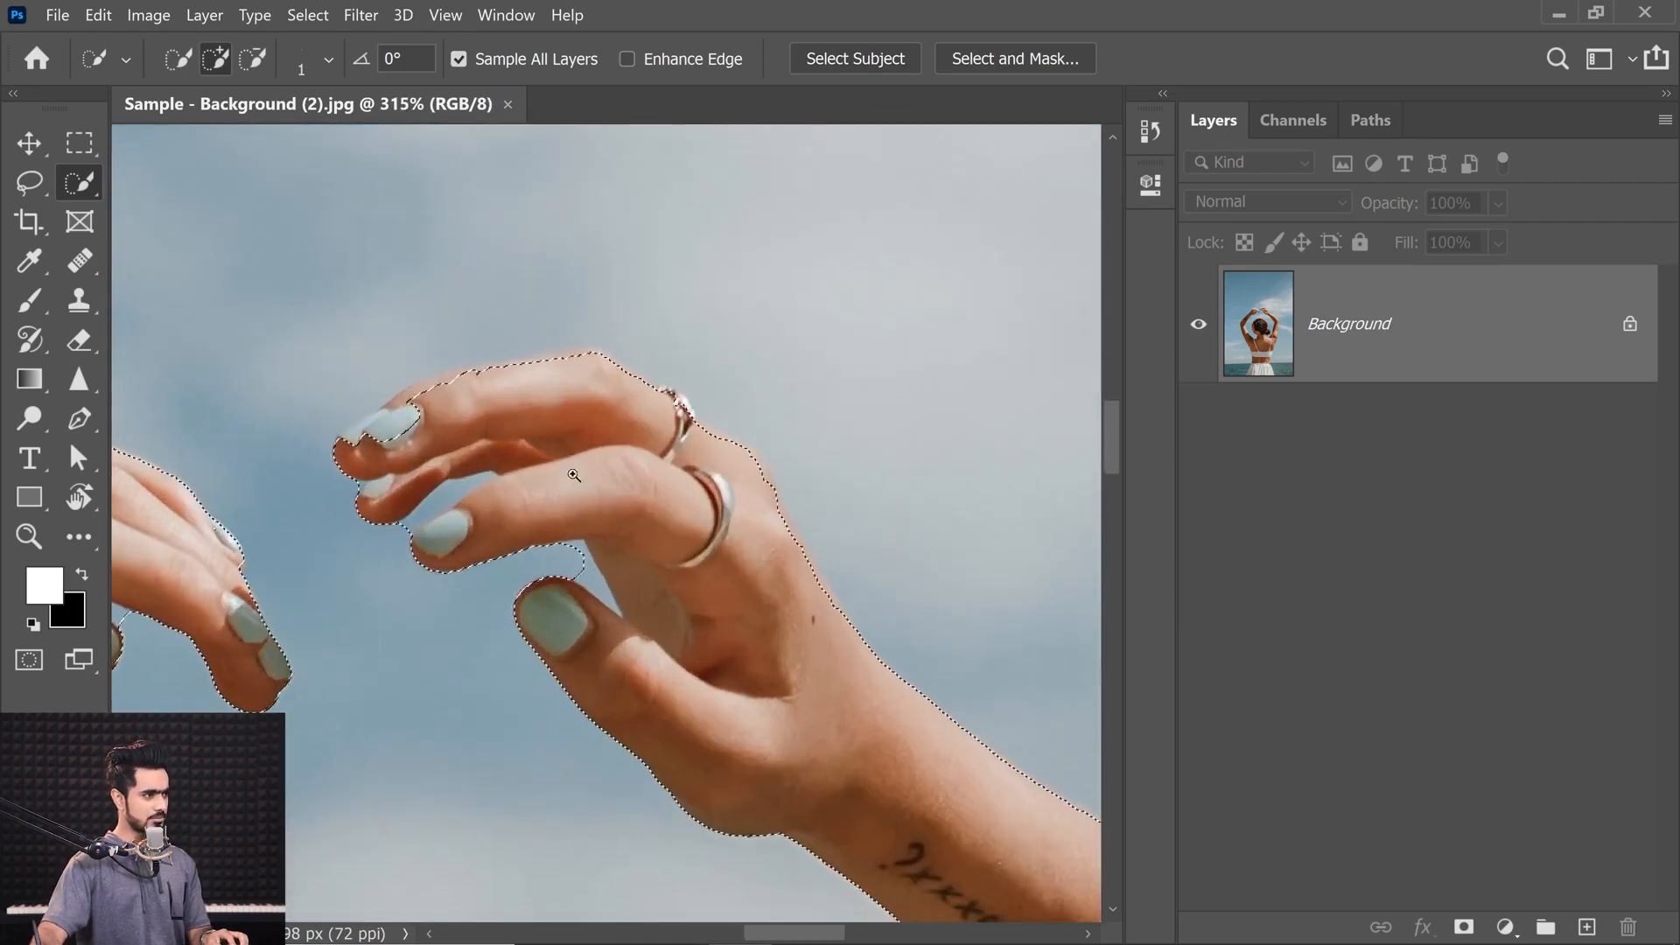
{"action": "left_click_drag", "start_coordinate": [508, 488], "coordinate": [472, 492]}
{"action": "left_click_drag", "start_coordinate": [343, 578], "coordinate": [584, 493]}
{"action": "left_click_drag", "start_coordinate": [641, 550], "coordinate": [556, 569]}
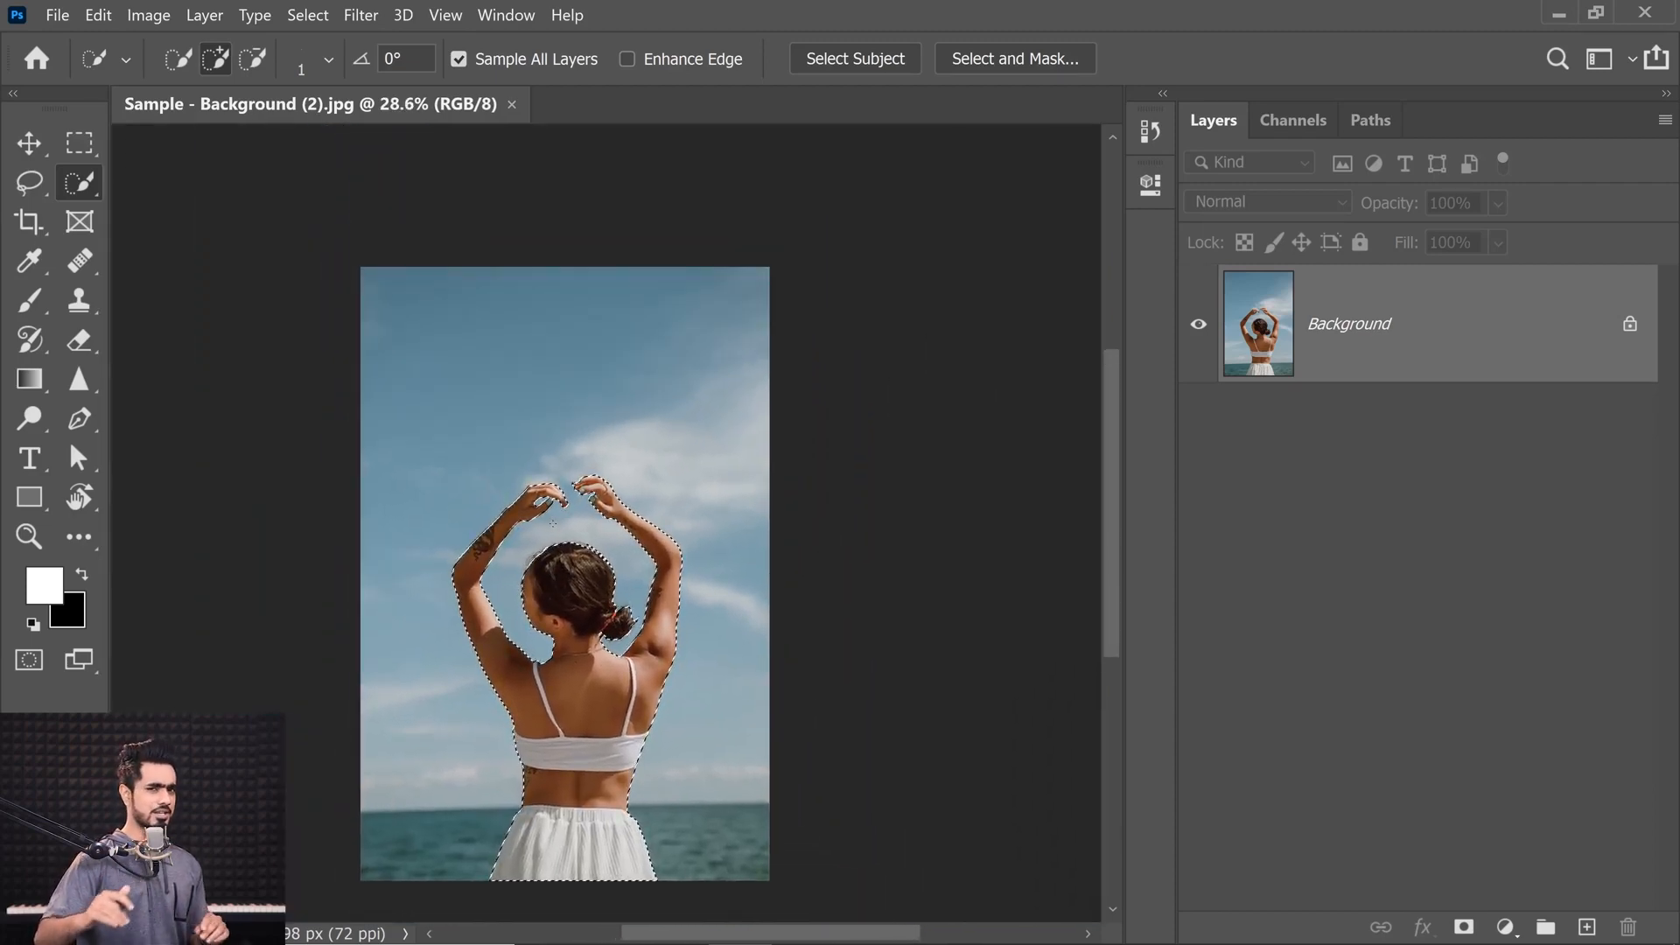
{"action": "key", "text": "ctrl+0"}
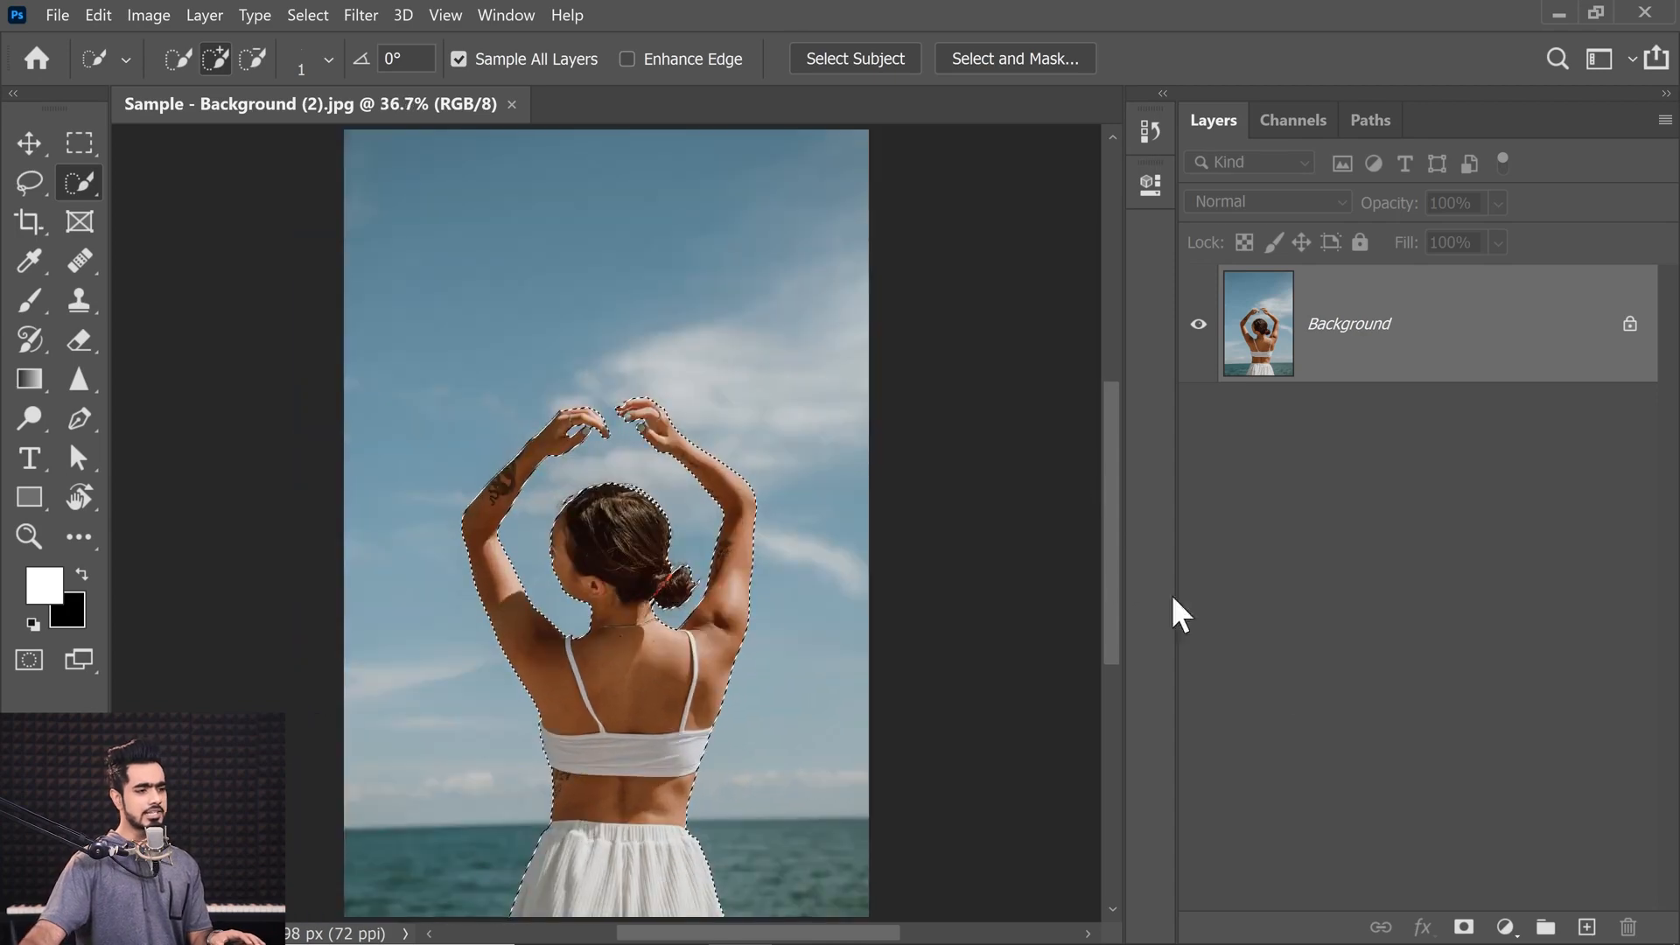
{"action": "left_click", "coordinate": [1465, 929]}
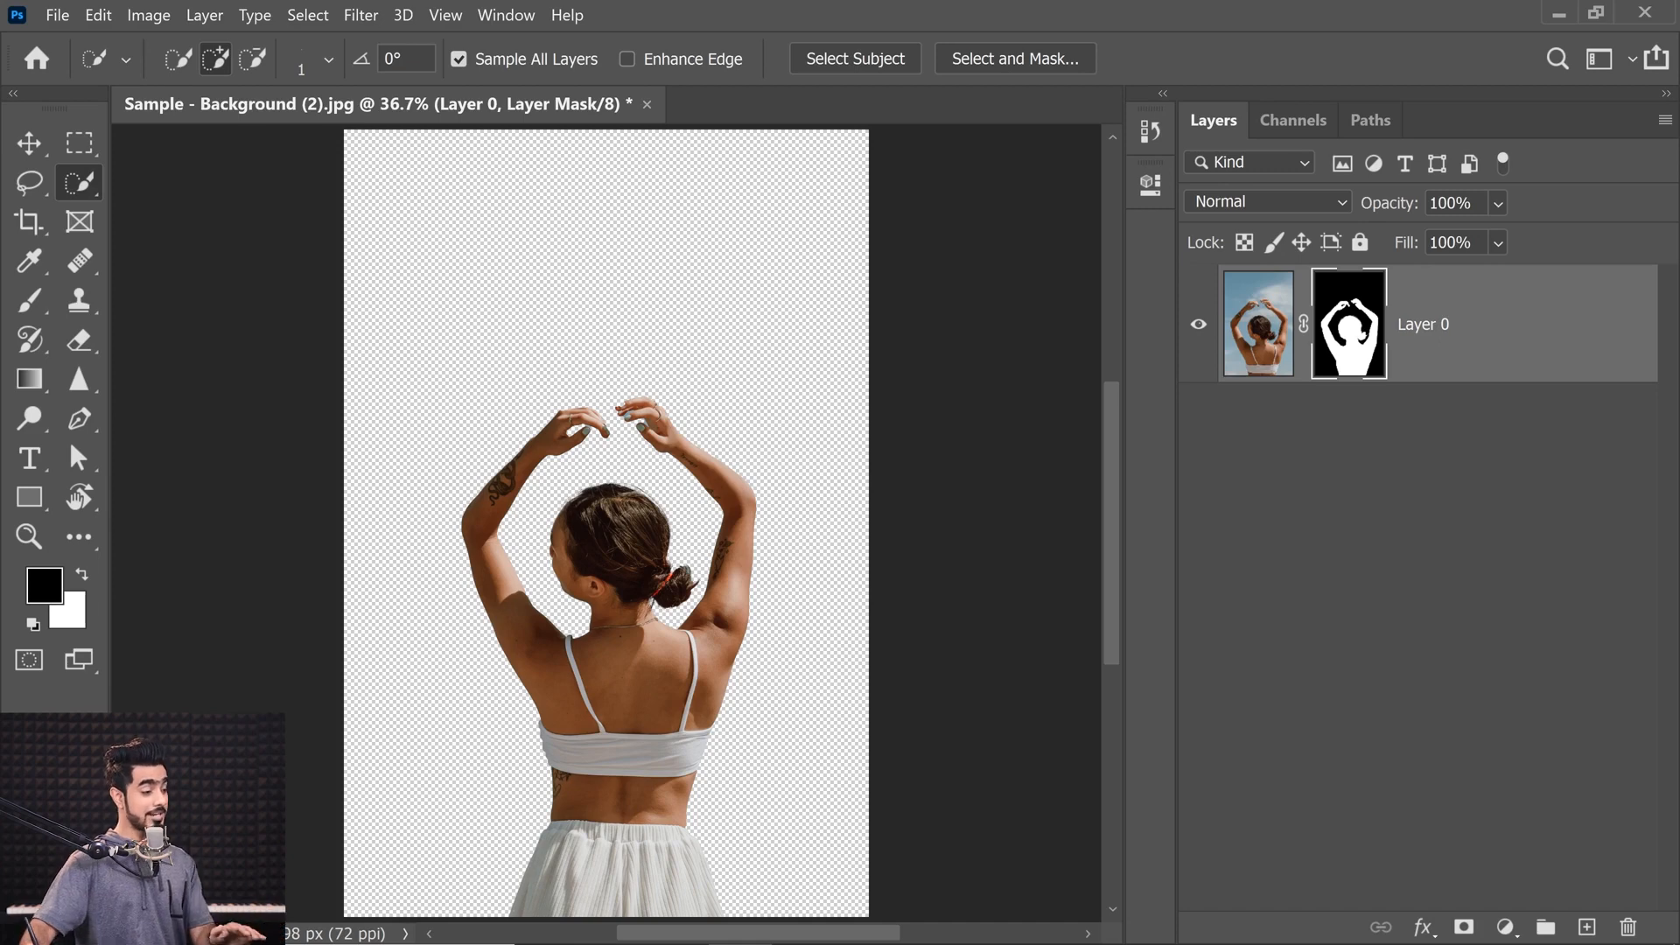
Step: Place Sample - Background (1).jpg from the Samples folder, enlarge it to about 162% to cover the canvas, and move it beneath Layer 0
{"action": "left_click", "coordinate": [676, 919]}
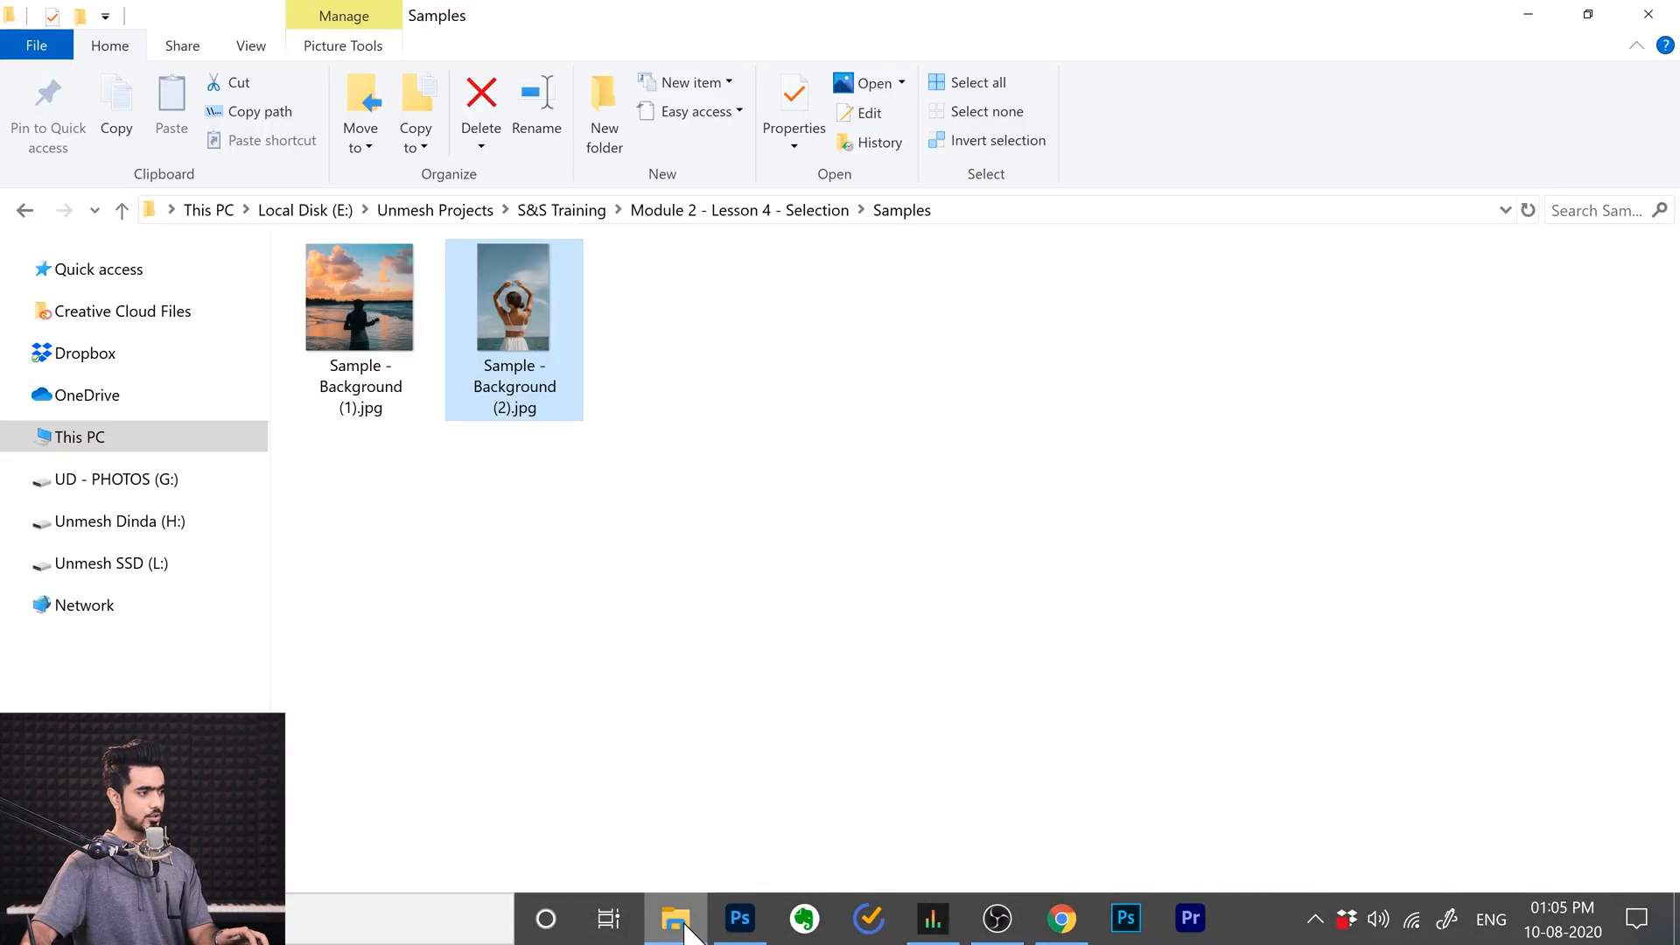
{"action": "left_click_drag", "start_coordinate": [376, 302], "coordinate": [573, 438]}
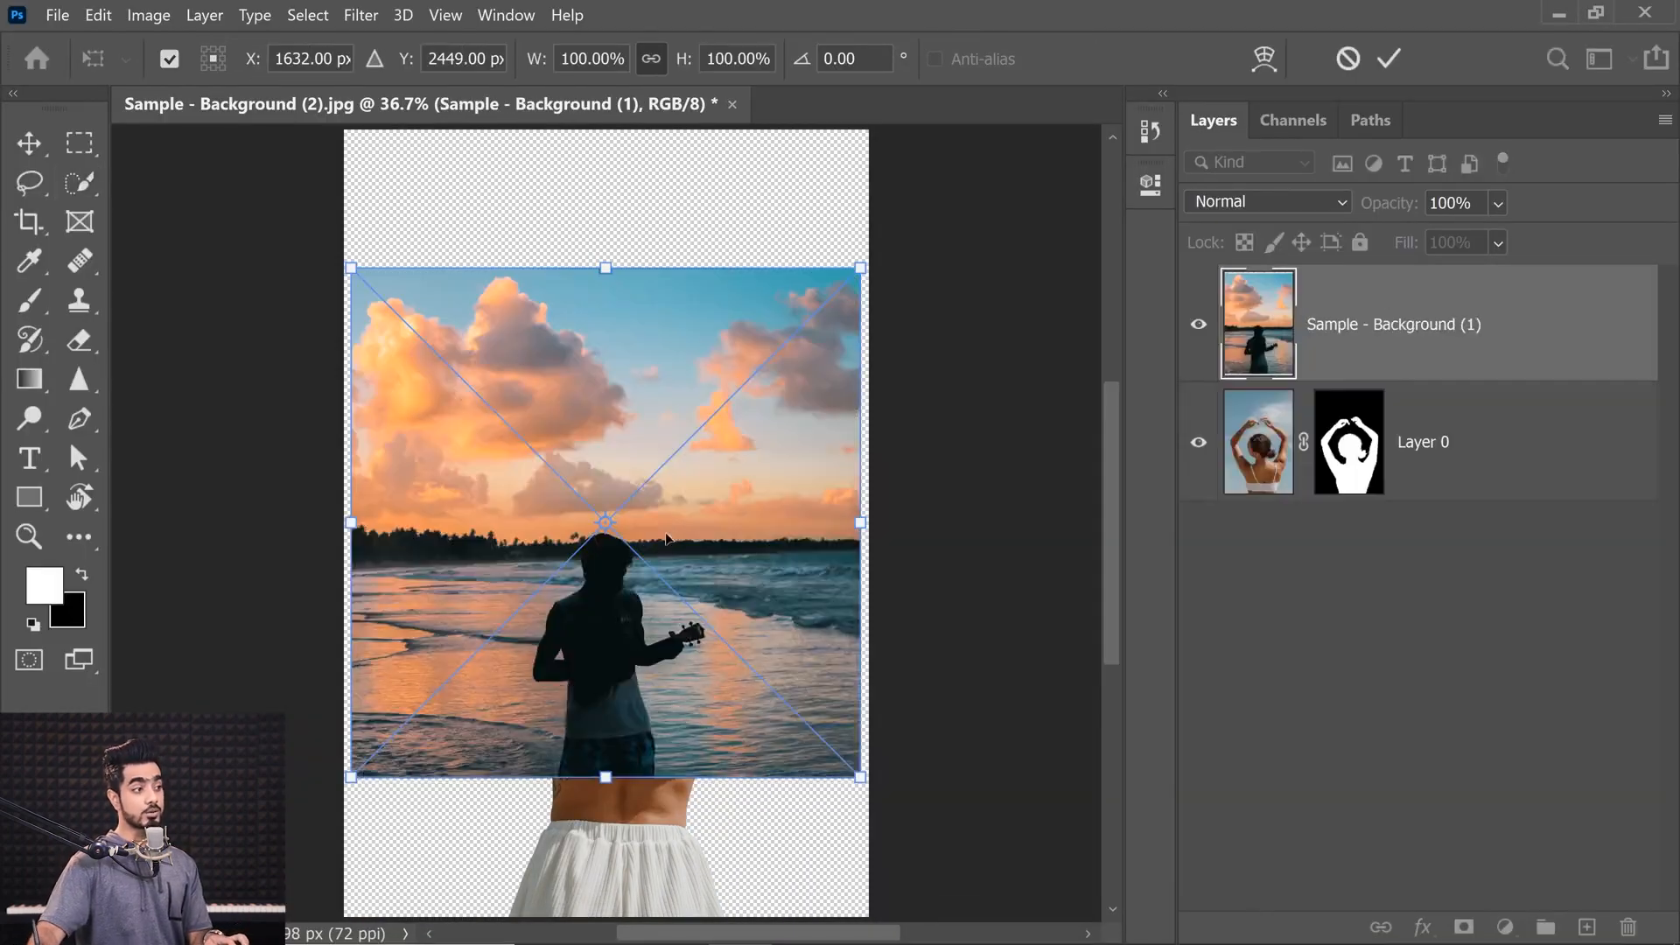
{"action": "left_click_drag", "start_coordinate": [650, 544], "coordinate": [884, 782]}
{"action": "key", "text": "Return"}
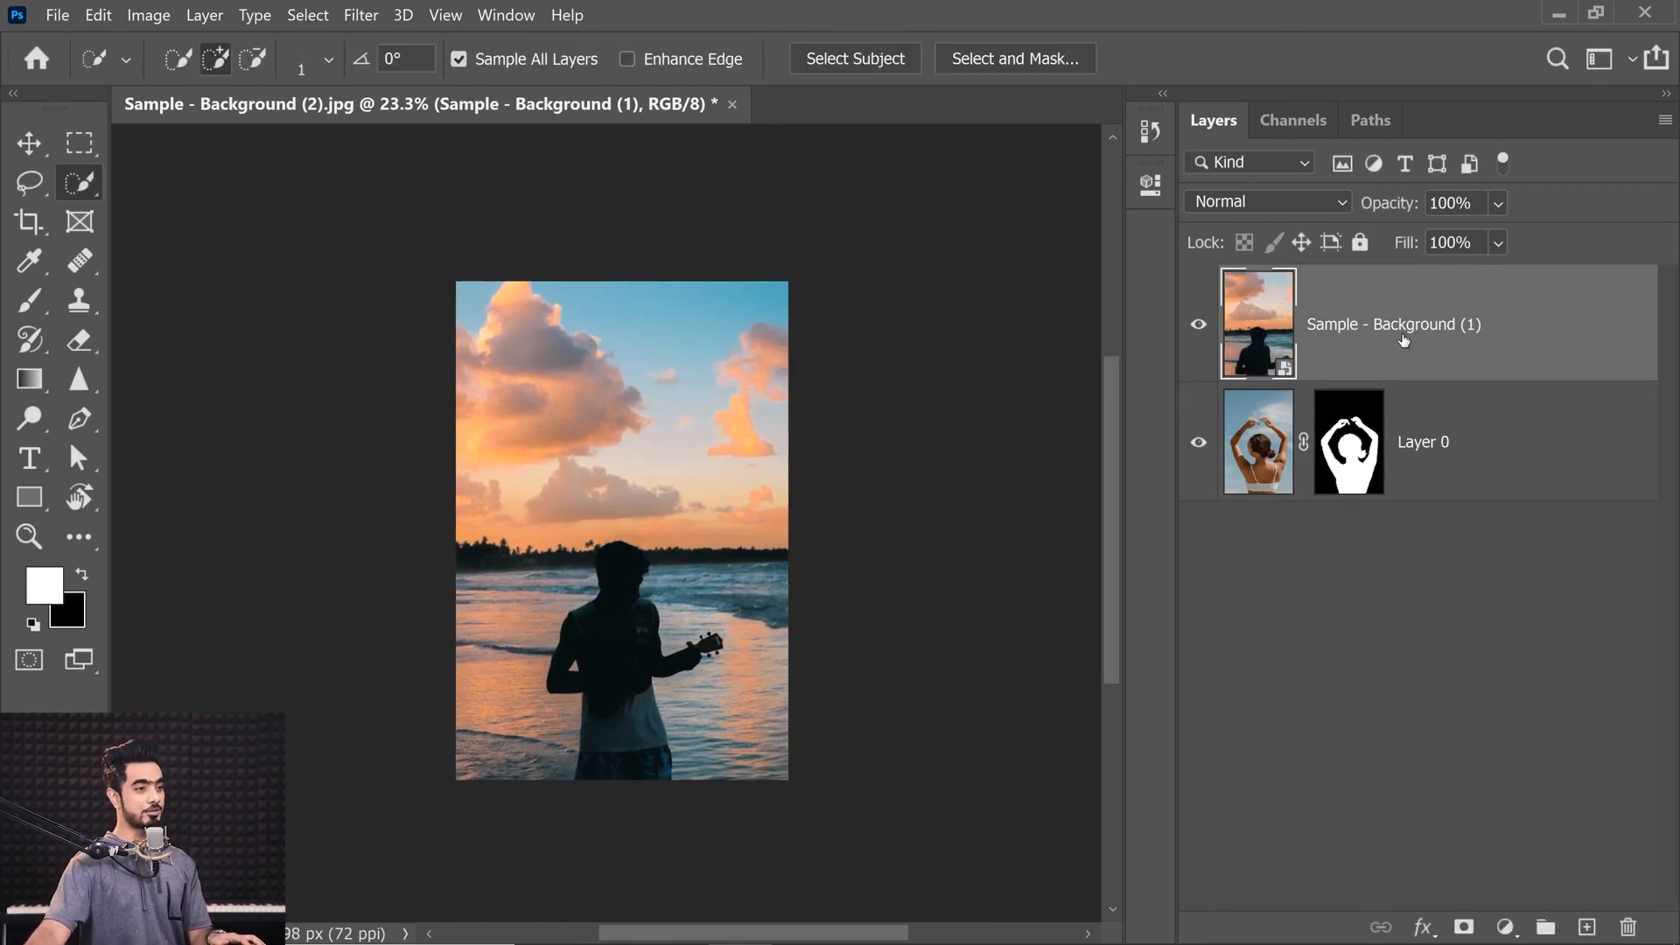
{"action": "left_click_drag", "start_coordinate": [1385, 335], "coordinate": [1295, 518]}
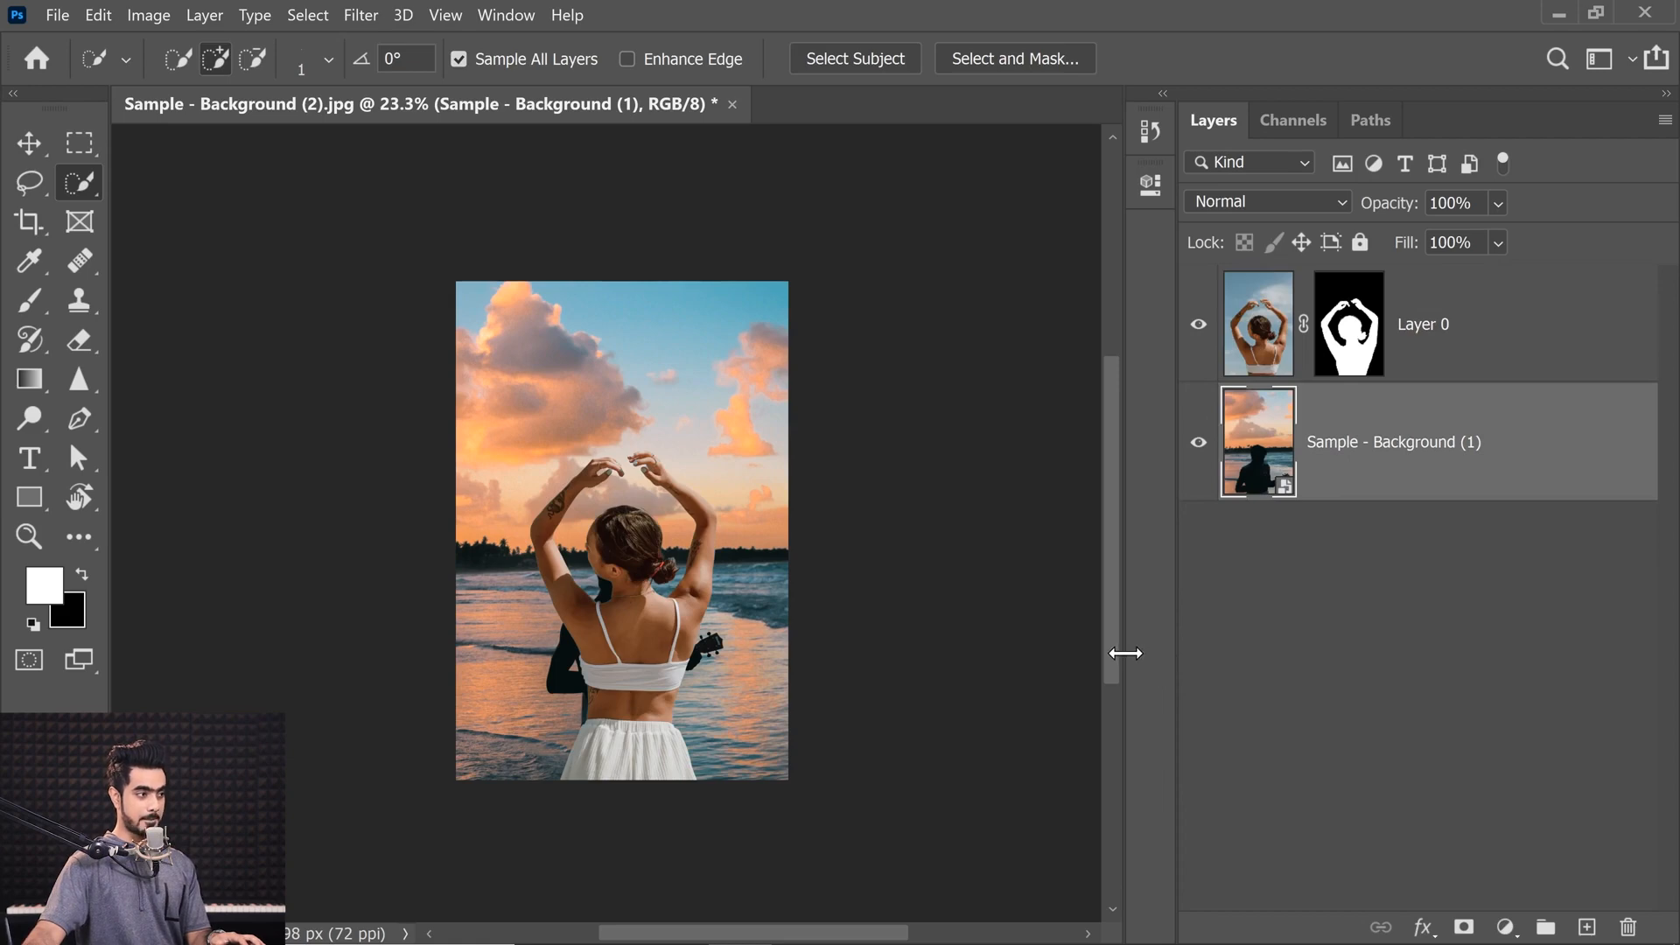
{"action": "mouse_move", "coordinate": [668, 651]}
{"action": "left_mouse_down"}
{"action": "mouse_move", "coordinate": [710, 651]}
{"action": "mouse_move", "coordinate": [686, 652]}
{"action": "left_mouse_up"}
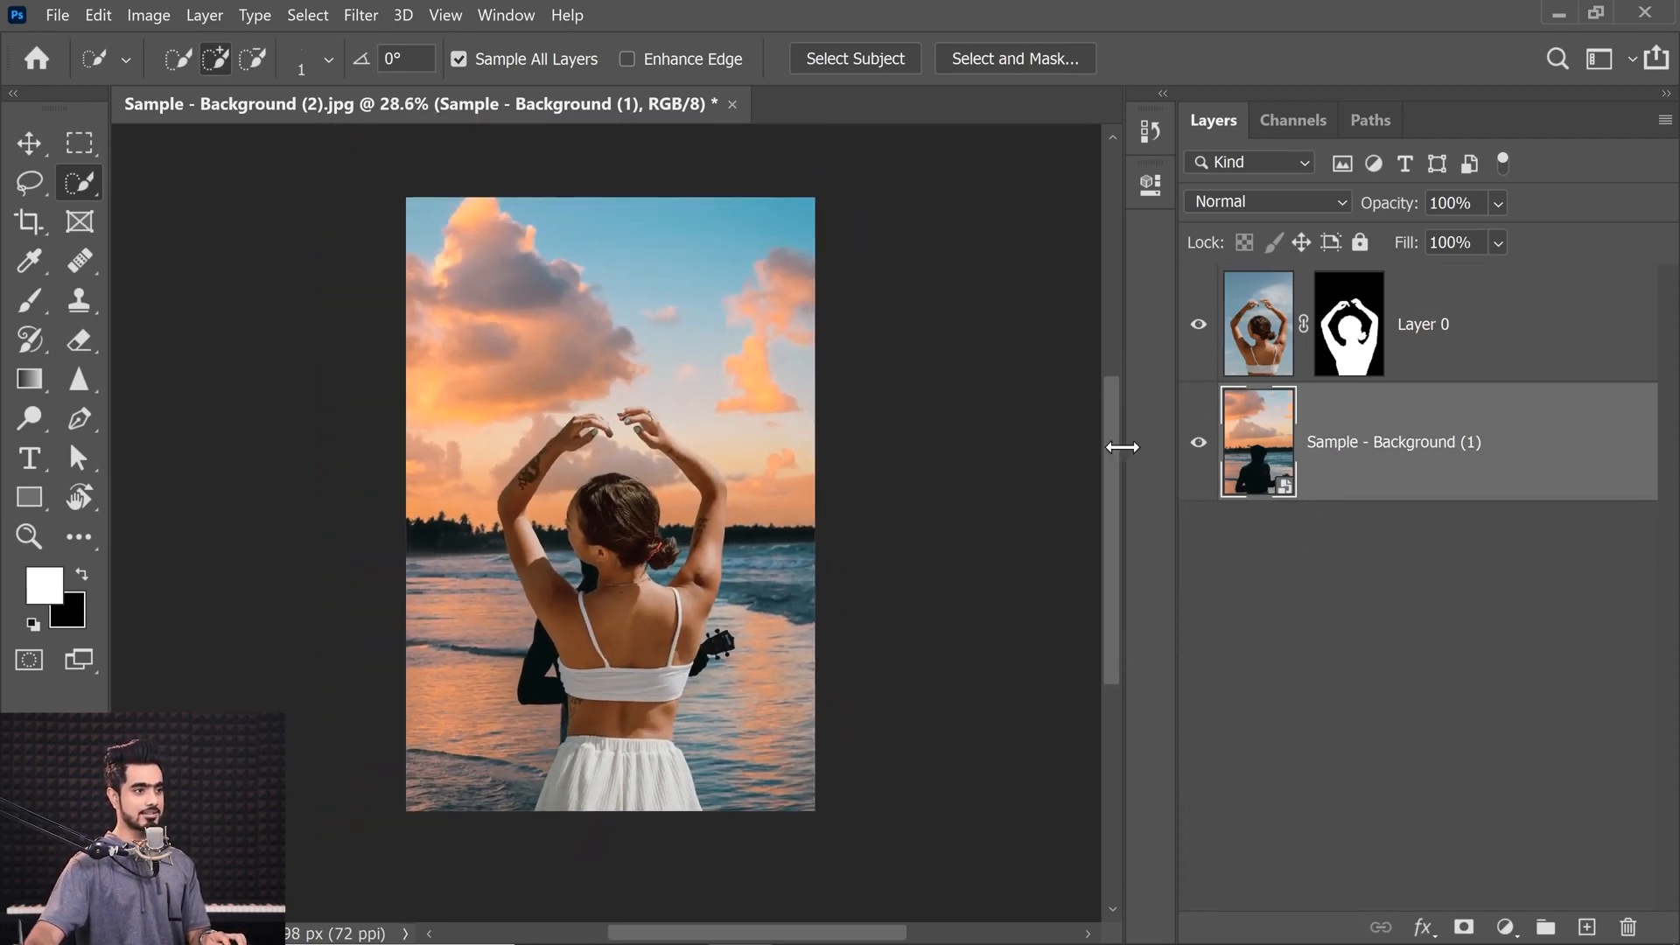
Step: Free-transform the sunset background to about 174% and shift it downward so it still covers the whole canvas behind the woman
{"action": "key", "text": "ctrl+t"}
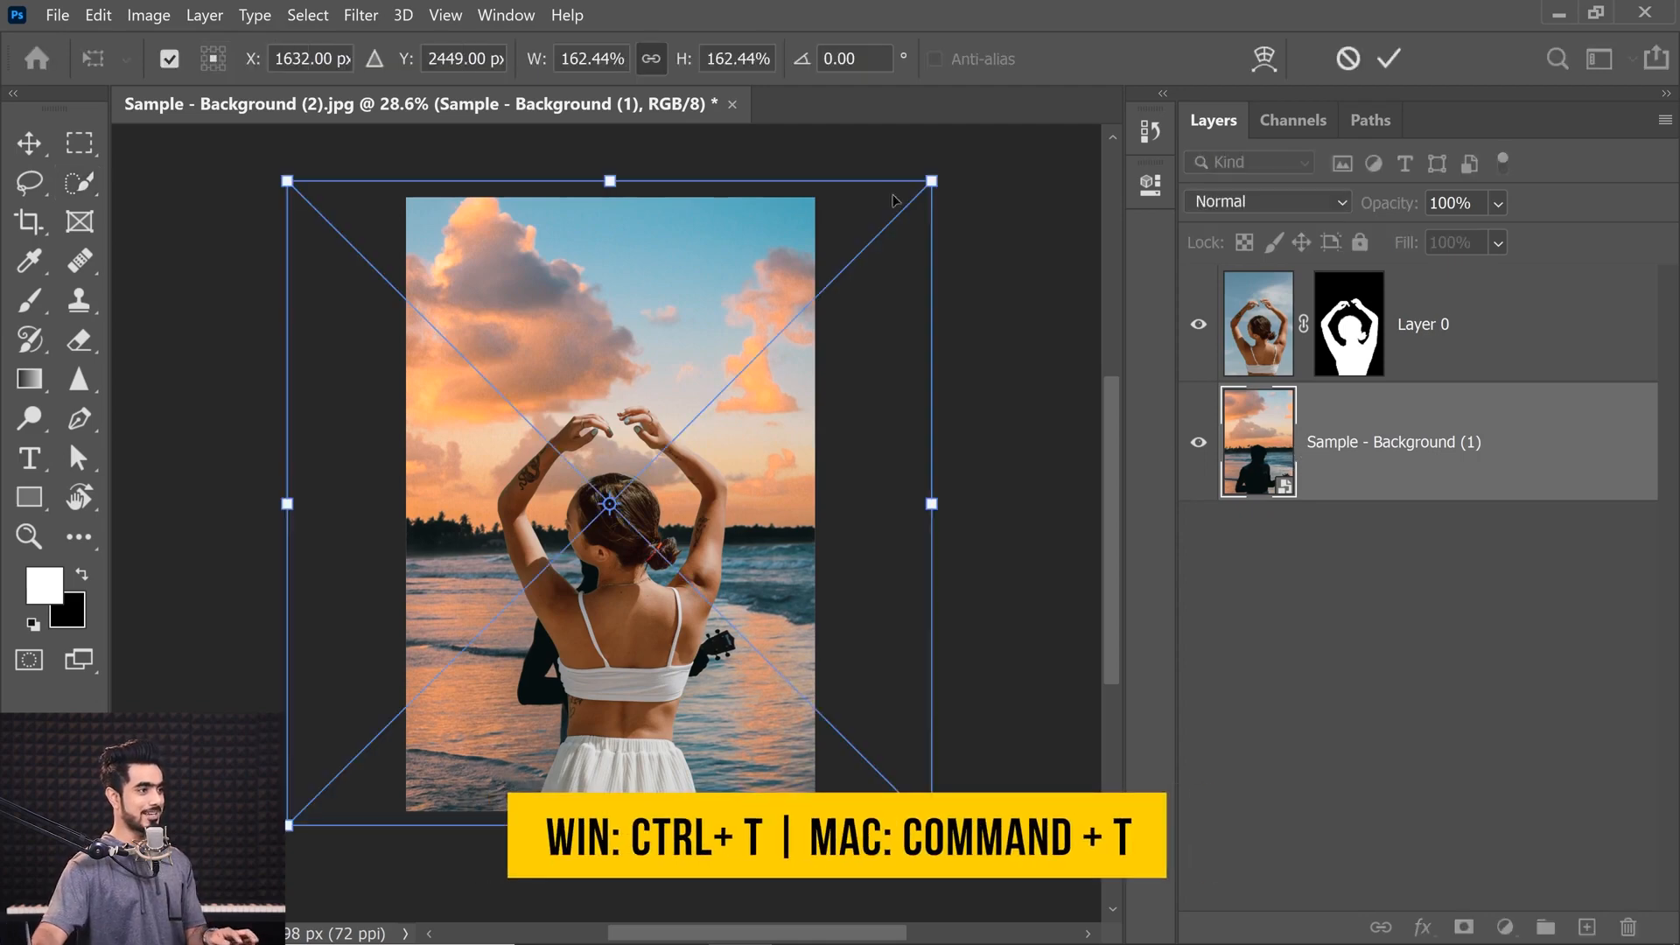
{"action": "left_click_drag", "start_coordinate": [944, 181], "coordinate": [894, 221]}
{"action": "left_click_drag", "start_coordinate": [721, 480], "coordinate": [735, 532]}
{"action": "left_click_drag", "start_coordinate": [907, 273], "coordinate": [822, 366]}
{"action": "left_click_drag", "start_coordinate": [627, 555], "coordinate": [731, 498]}
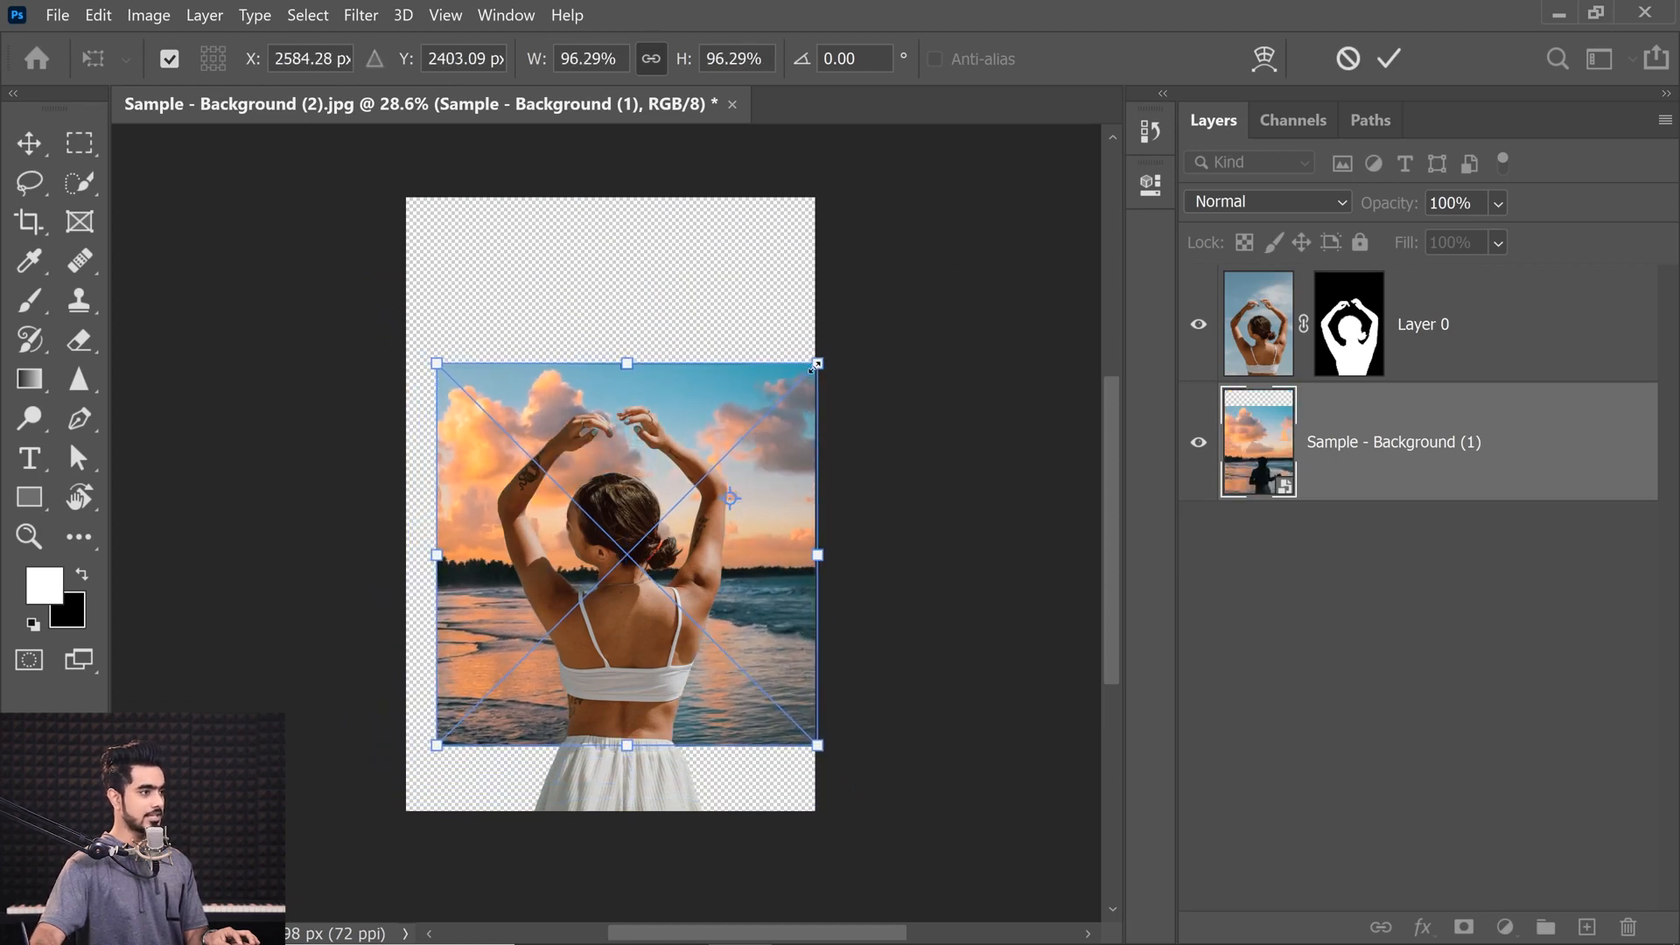
{"action": "left_click_drag", "start_coordinate": [816, 365], "coordinate": [815, 367]}
{"action": "left_click_drag", "start_coordinate": [732, 483], "coordinate": [654, 777]}
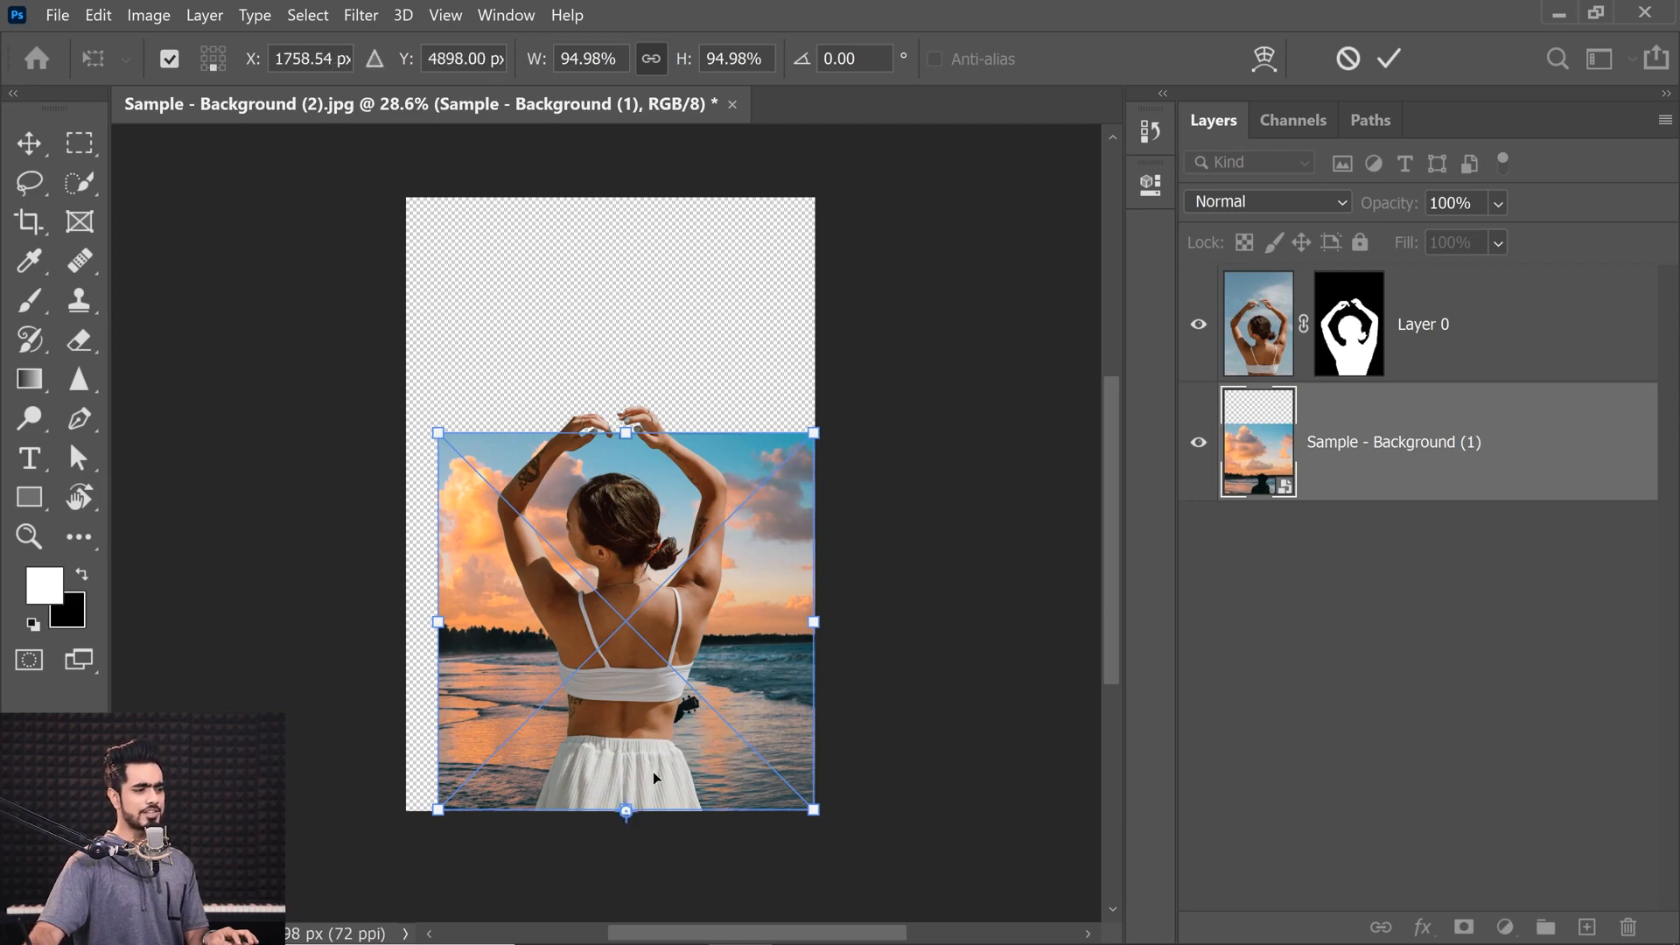
{"action": "left_click_drag", "start_coordinate": [816, 432], "coordinate": [1056, 158]}
{"action": "left_click_drag", "start_coordinate": [796, 380], "coordinate": [758, 460]}
{"action": "key", "text": "Return"}
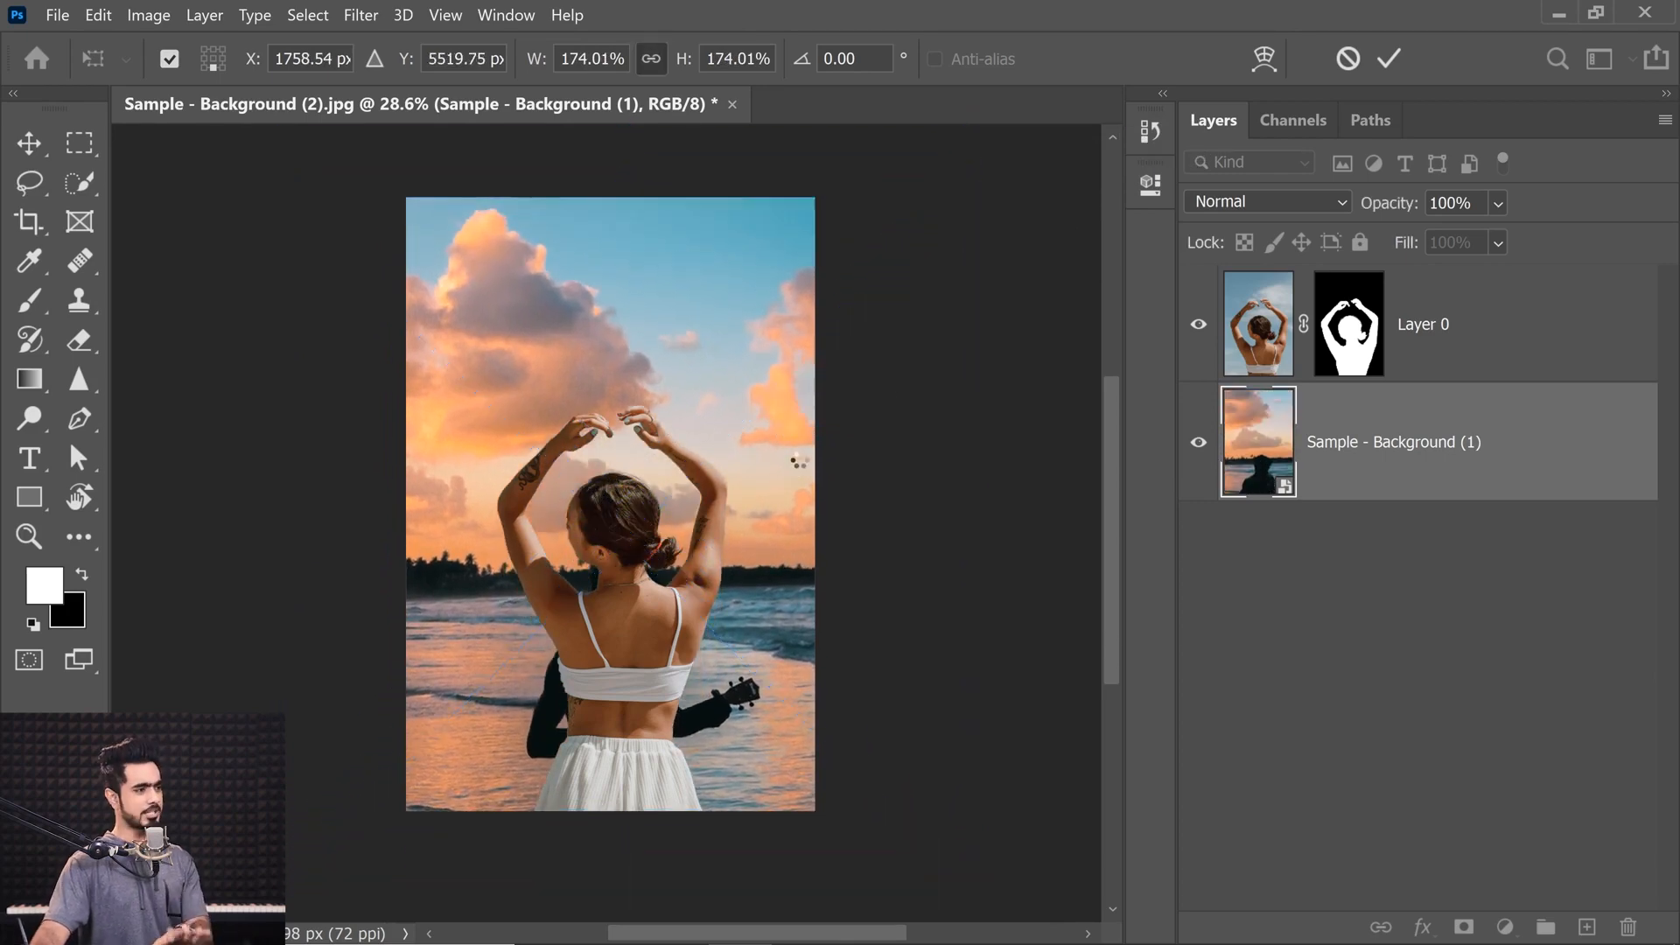
Step: Extend the canvas equally on both sides with the Crop tool to a nearly square format filled by the sunset background
{"action": "key", "text": "w"}
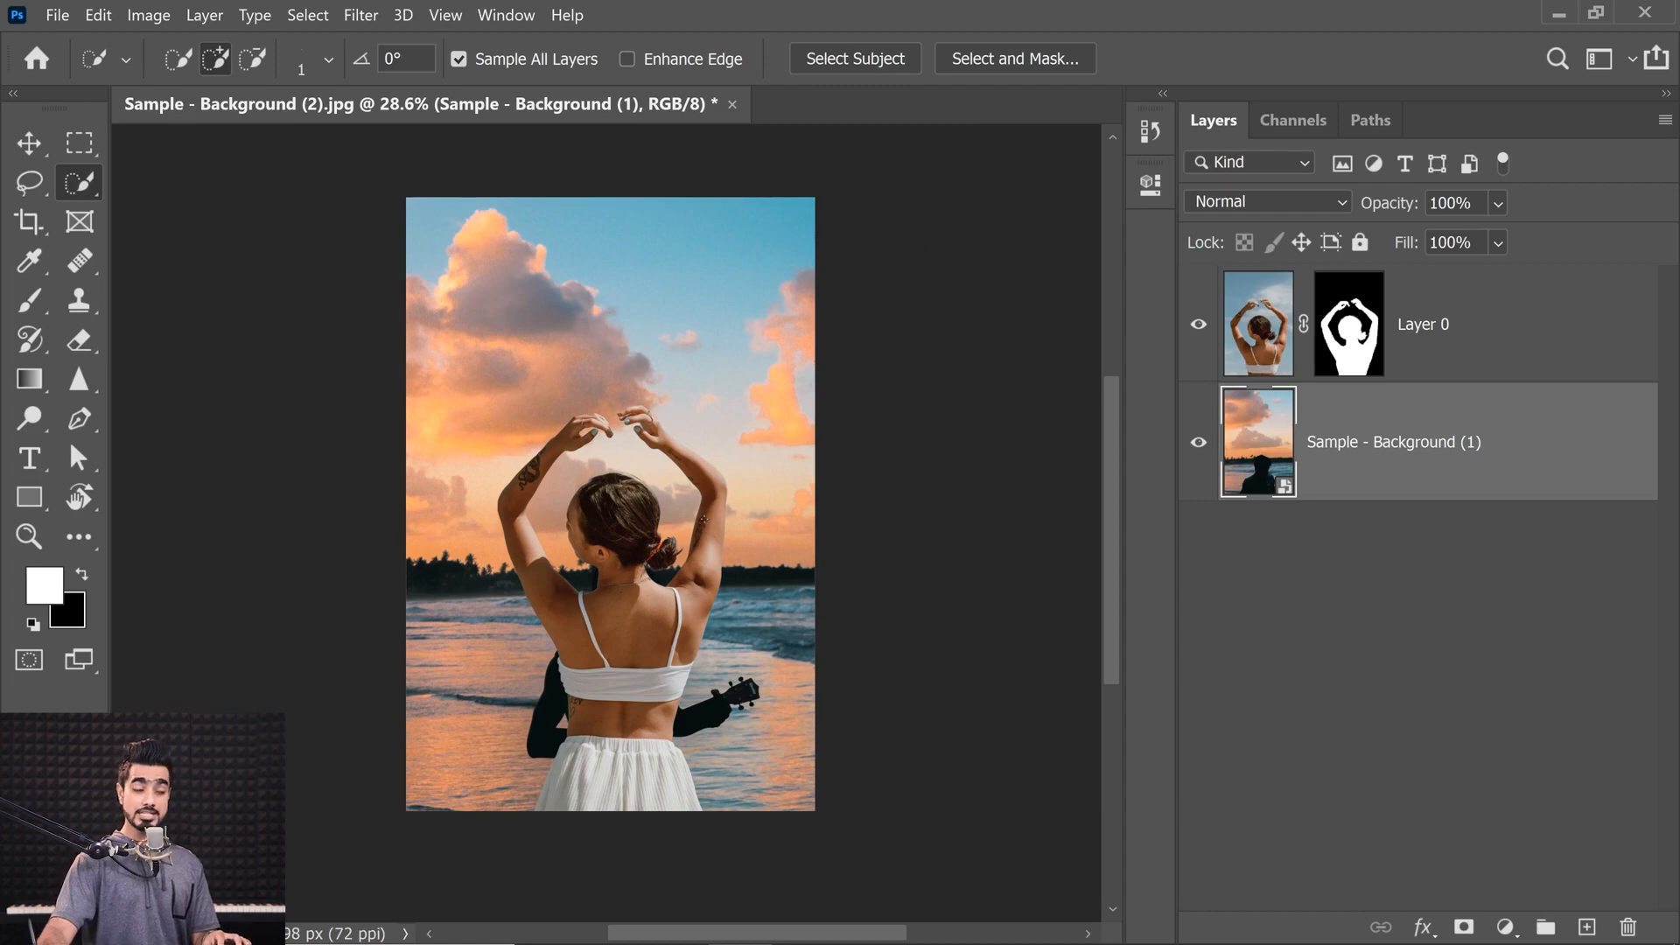
{"action": "key", "text": "c"}
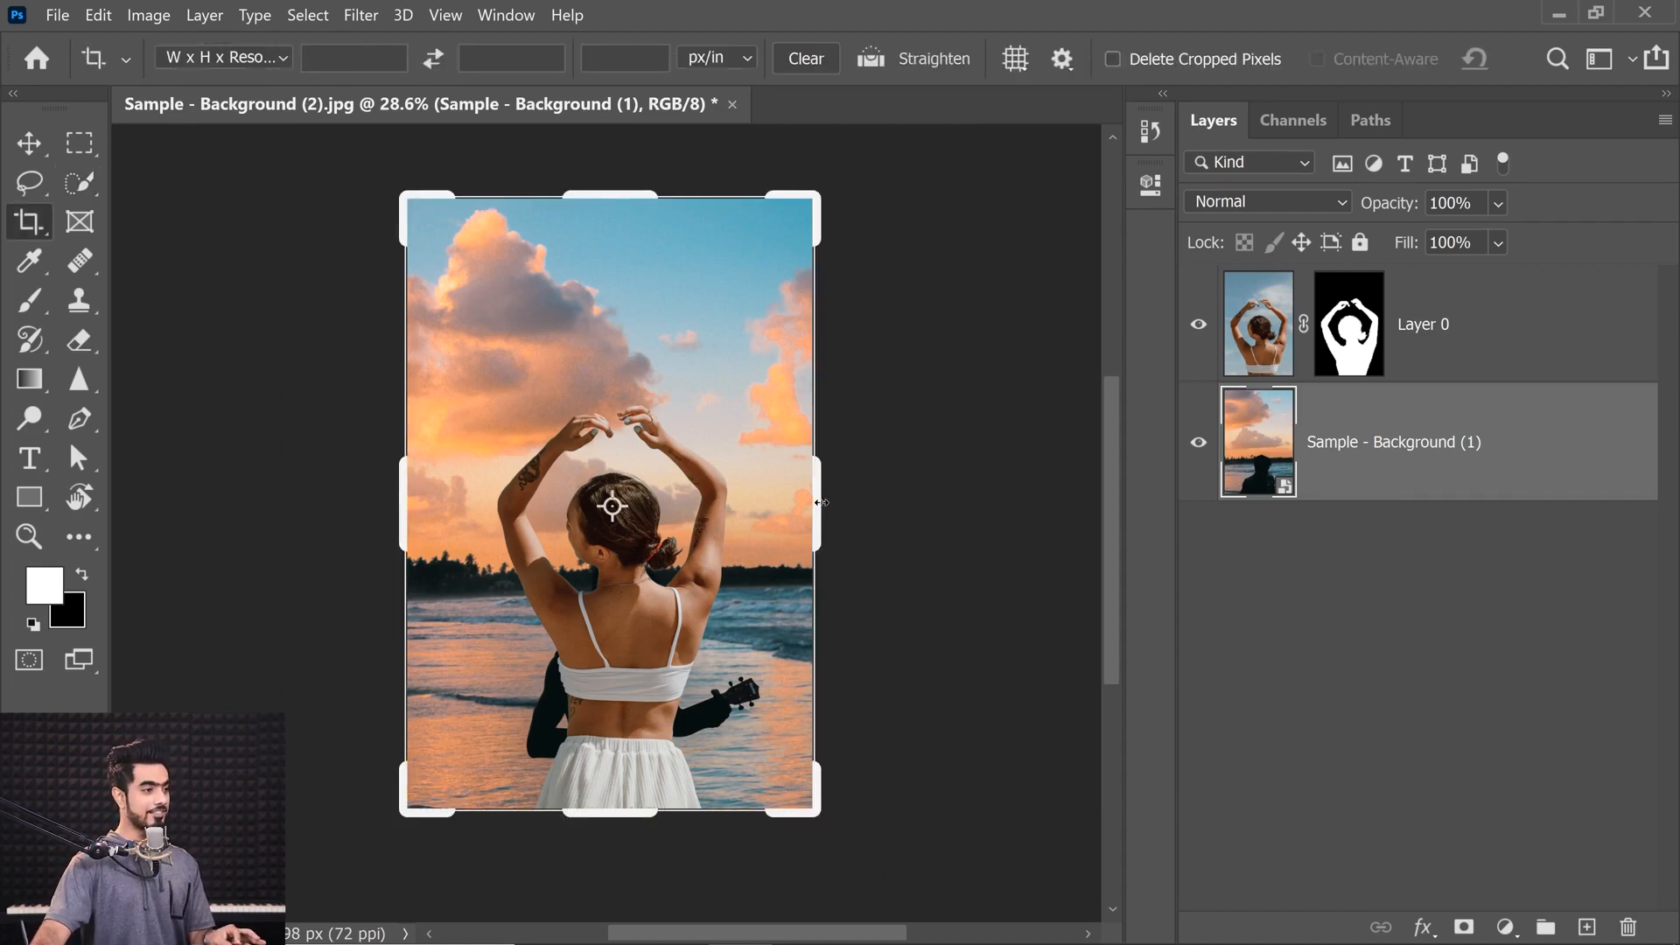
{"action": "left_click_drag", "start_coordinate": [817, 499], "coordinate": [924, 506]}
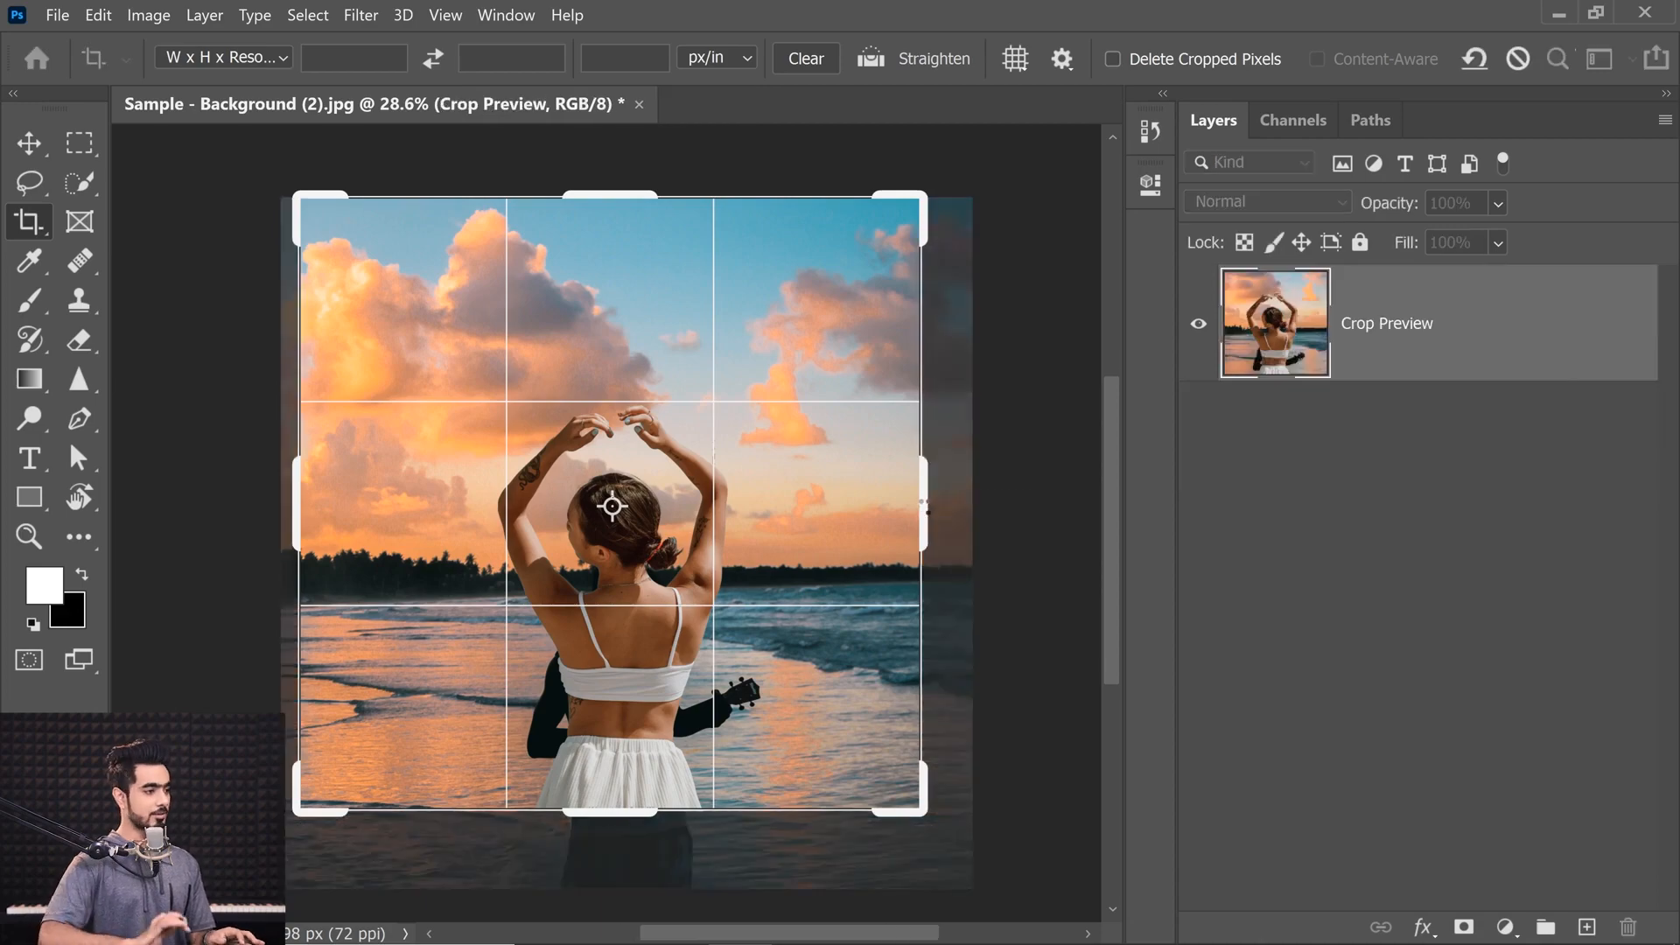
{"action": "key", "text": "Return"}
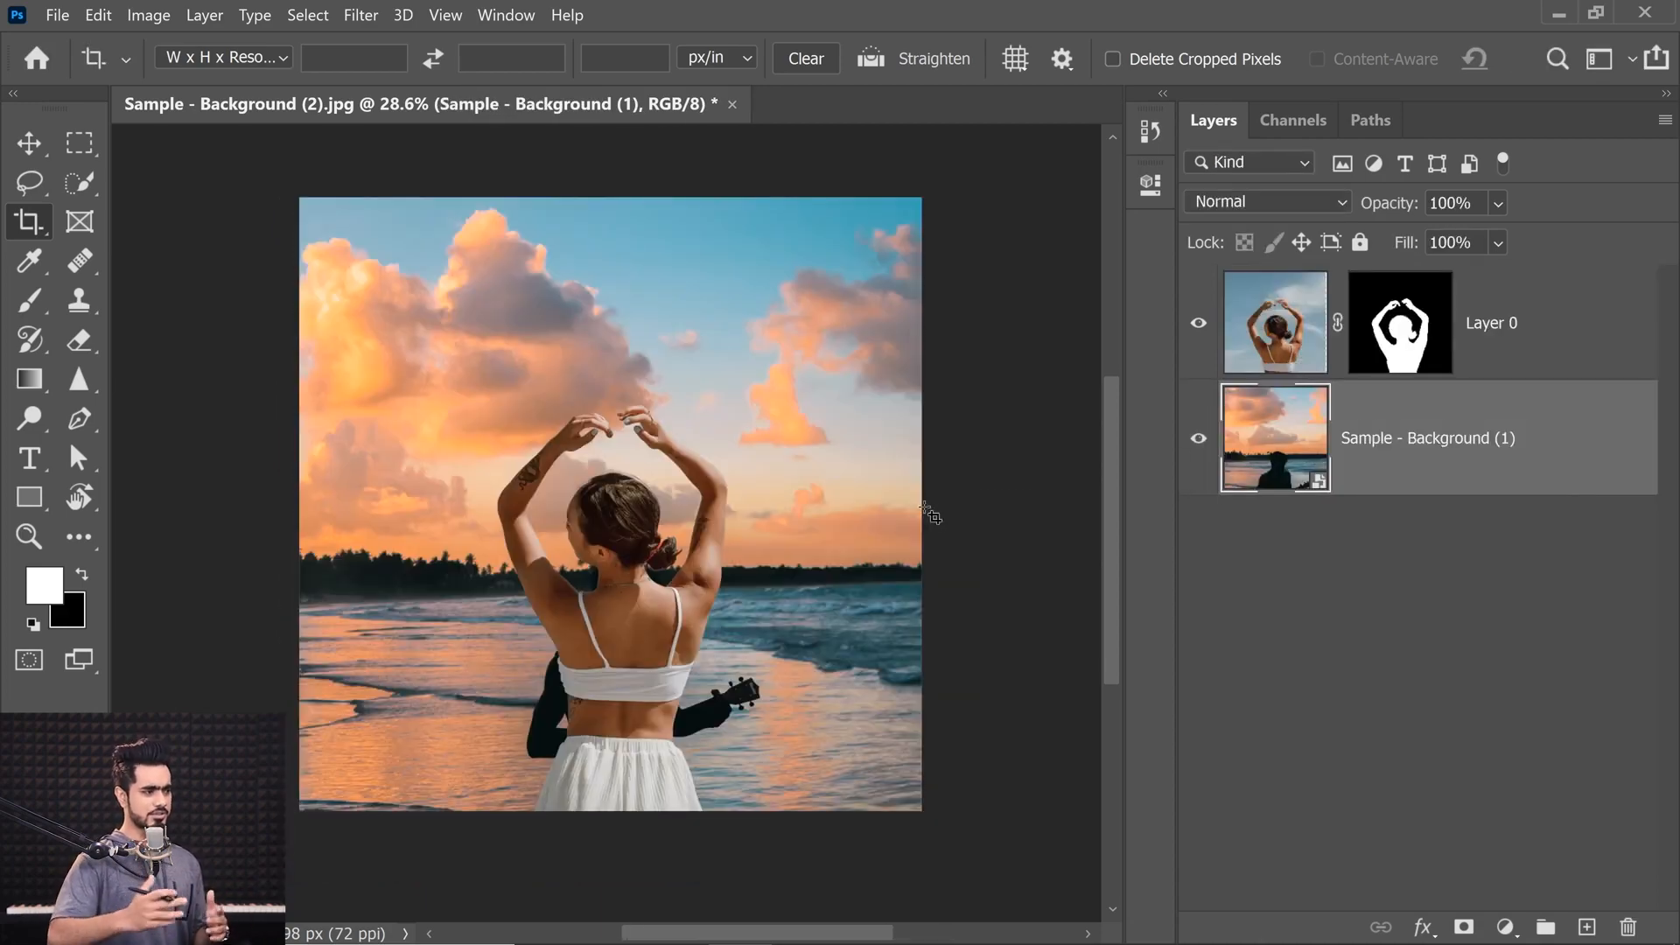
{"action": "key", "text": "ctrl+0"}
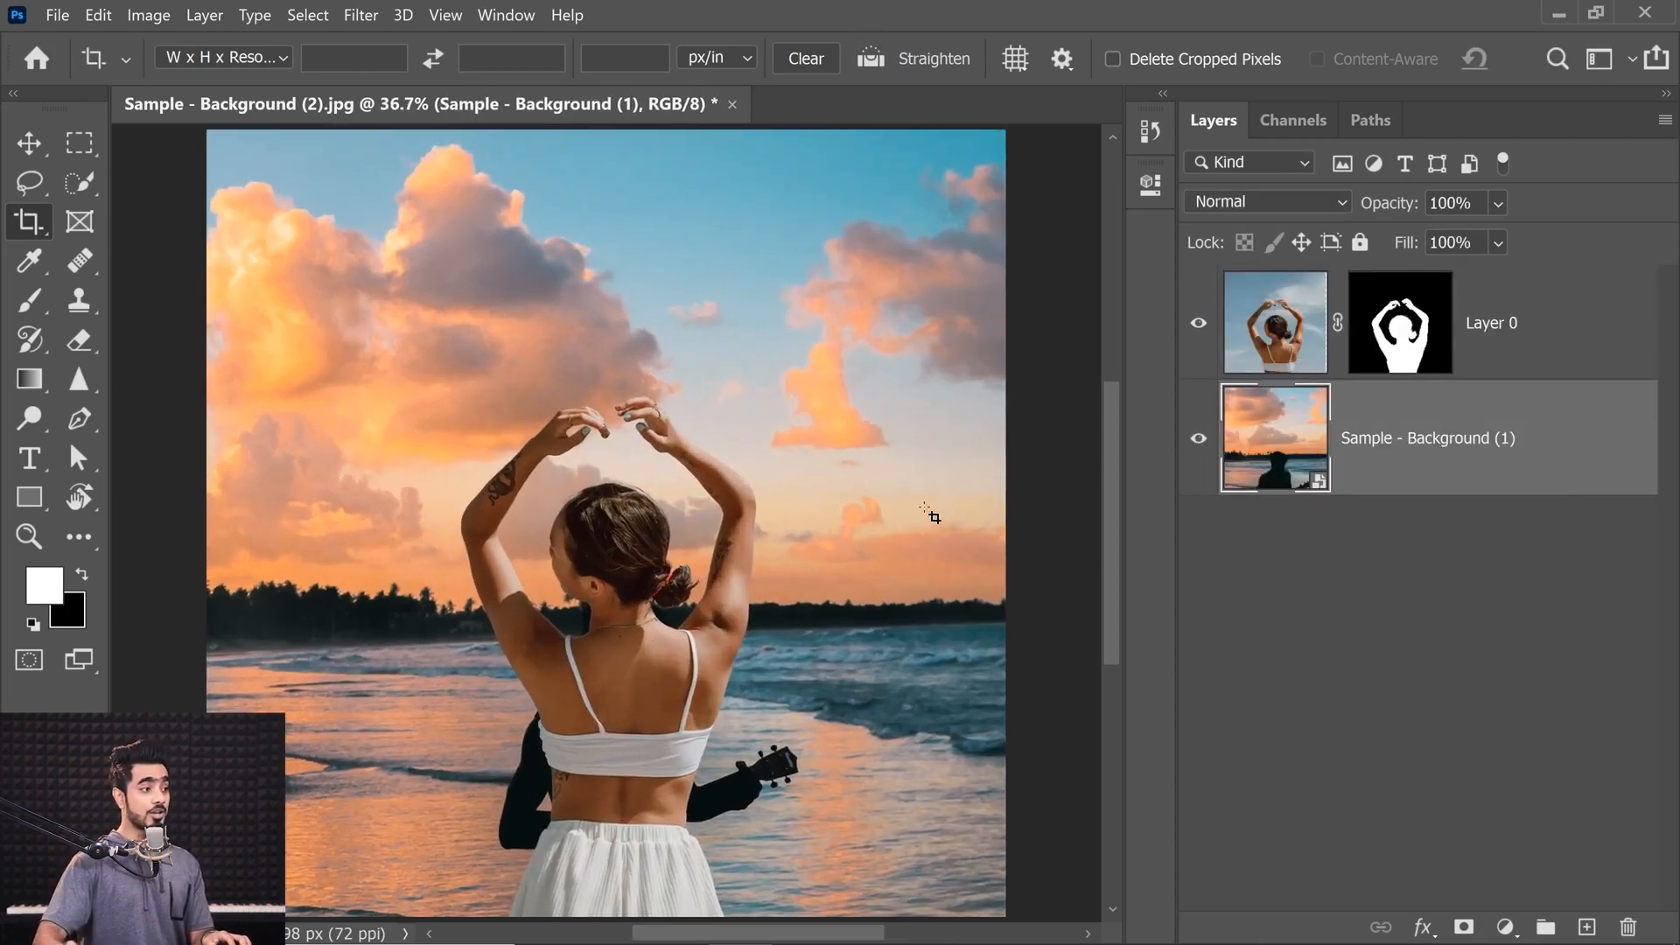
Step: Hide Layer 0 and rasterize the Sample - Background (1) smart object layer
{"action": "left_click", "coordinate": [1198, 324]}
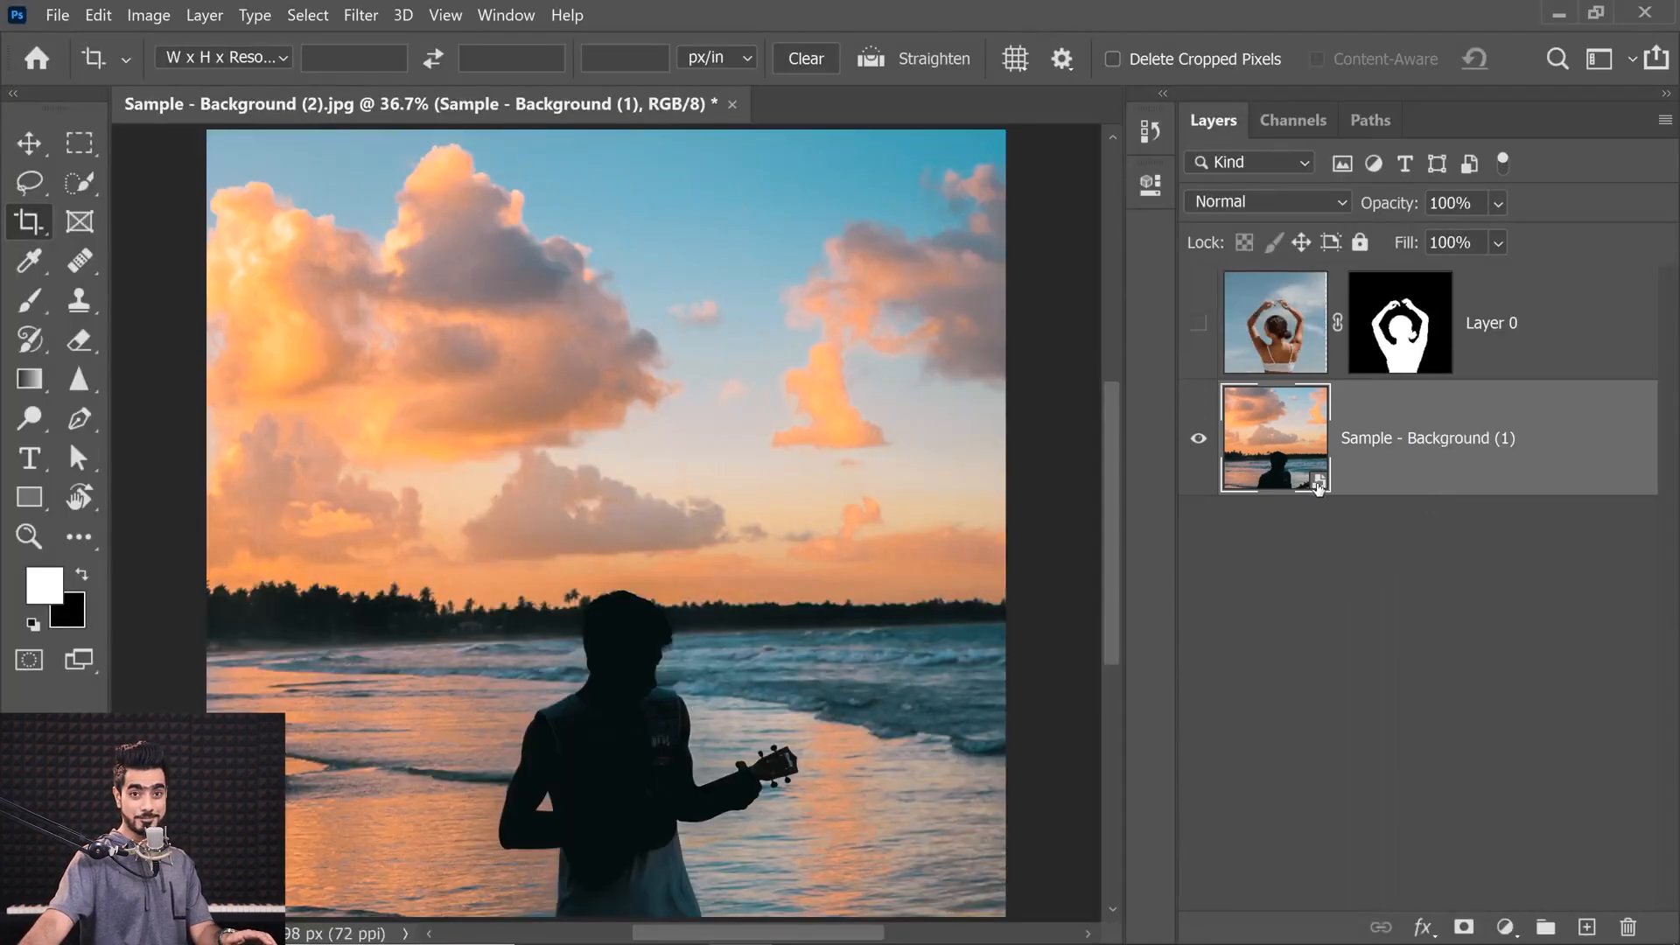
{"action": "right_click", "coordinate": [1573, 447]}
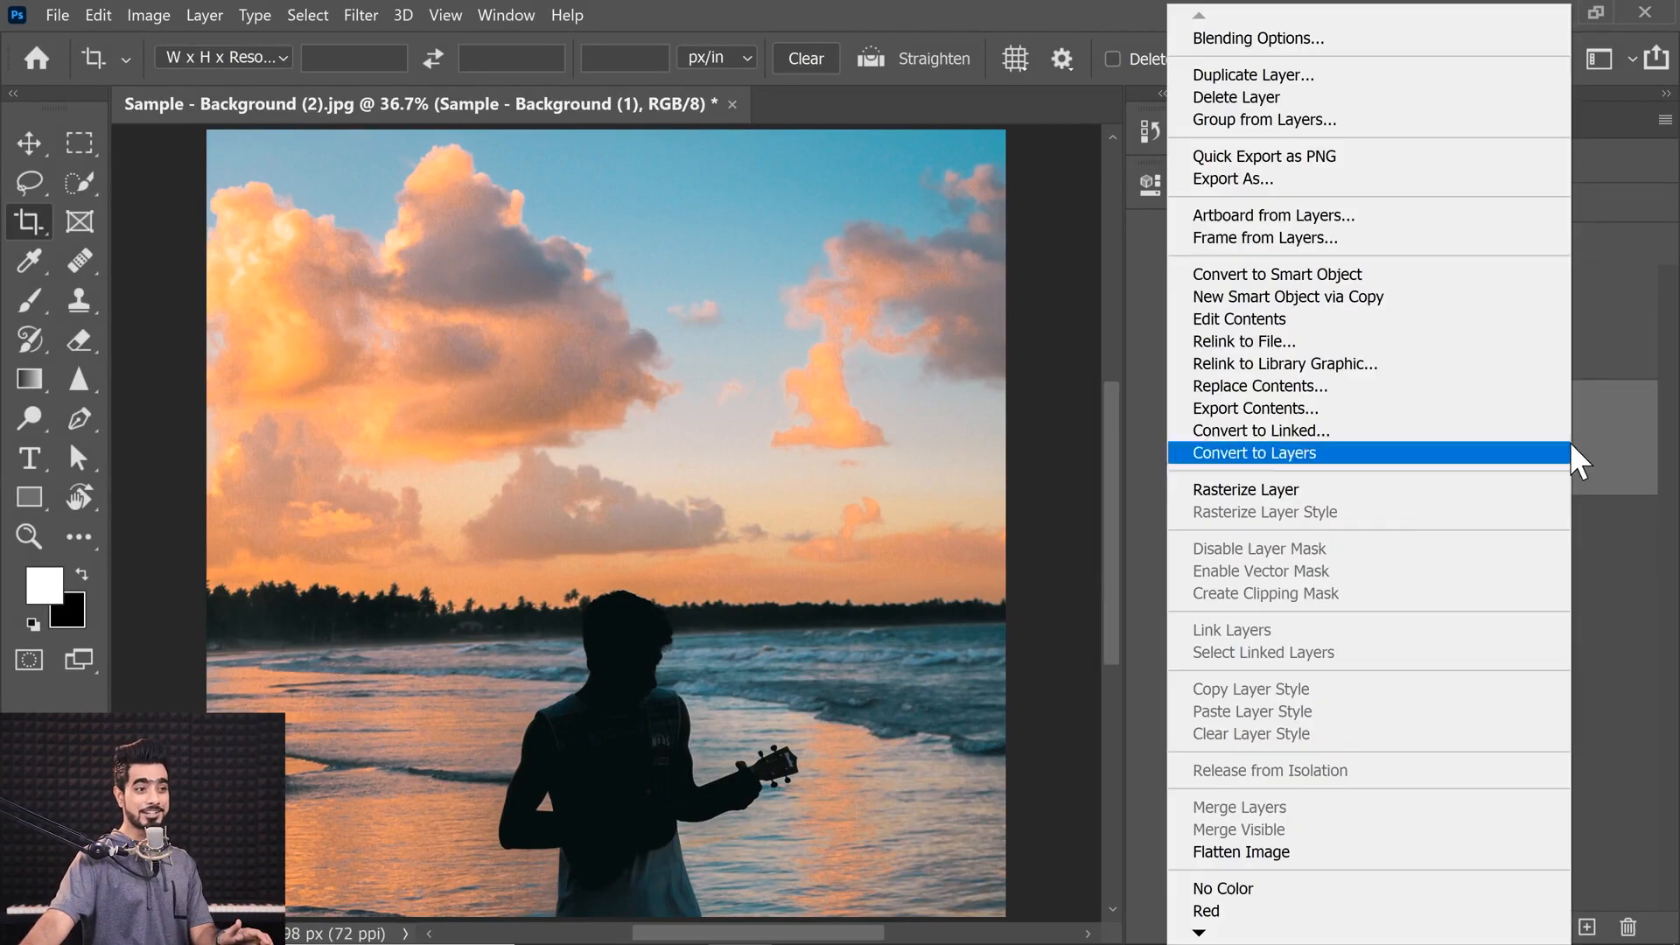
{"action": "left_click", "coordinate": [1399, 494]}
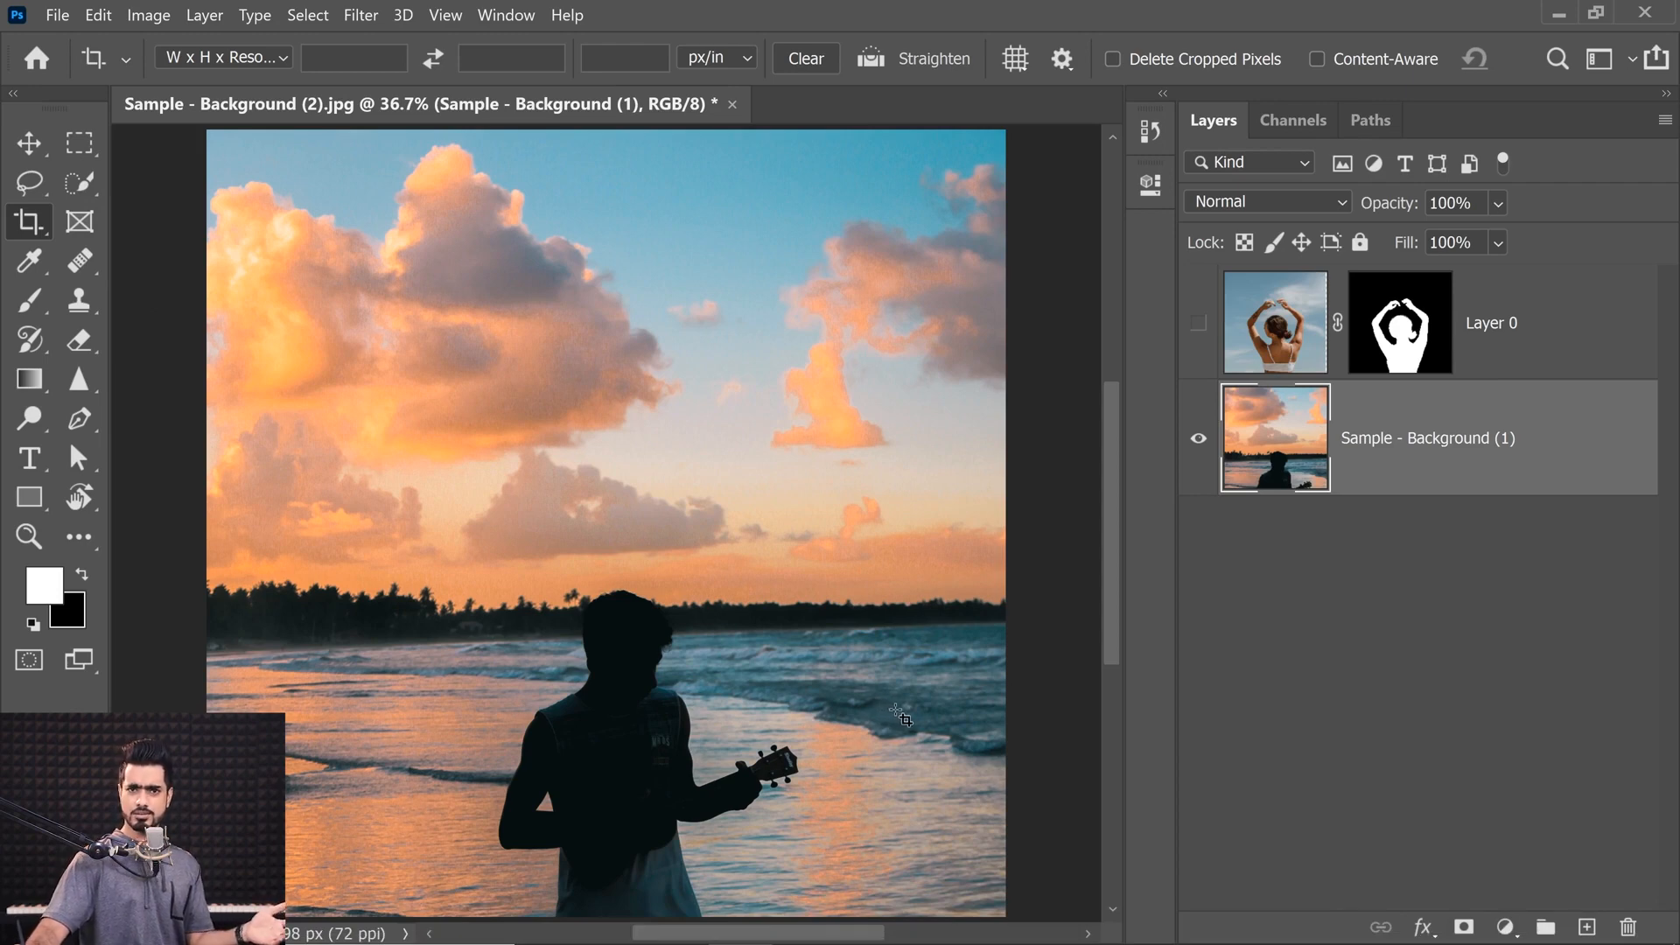
Step: Select the silhouetted man with Select Subject and expand the selection by 10 pixels
{"action": "left_click", "coordinate": [80, 182]}
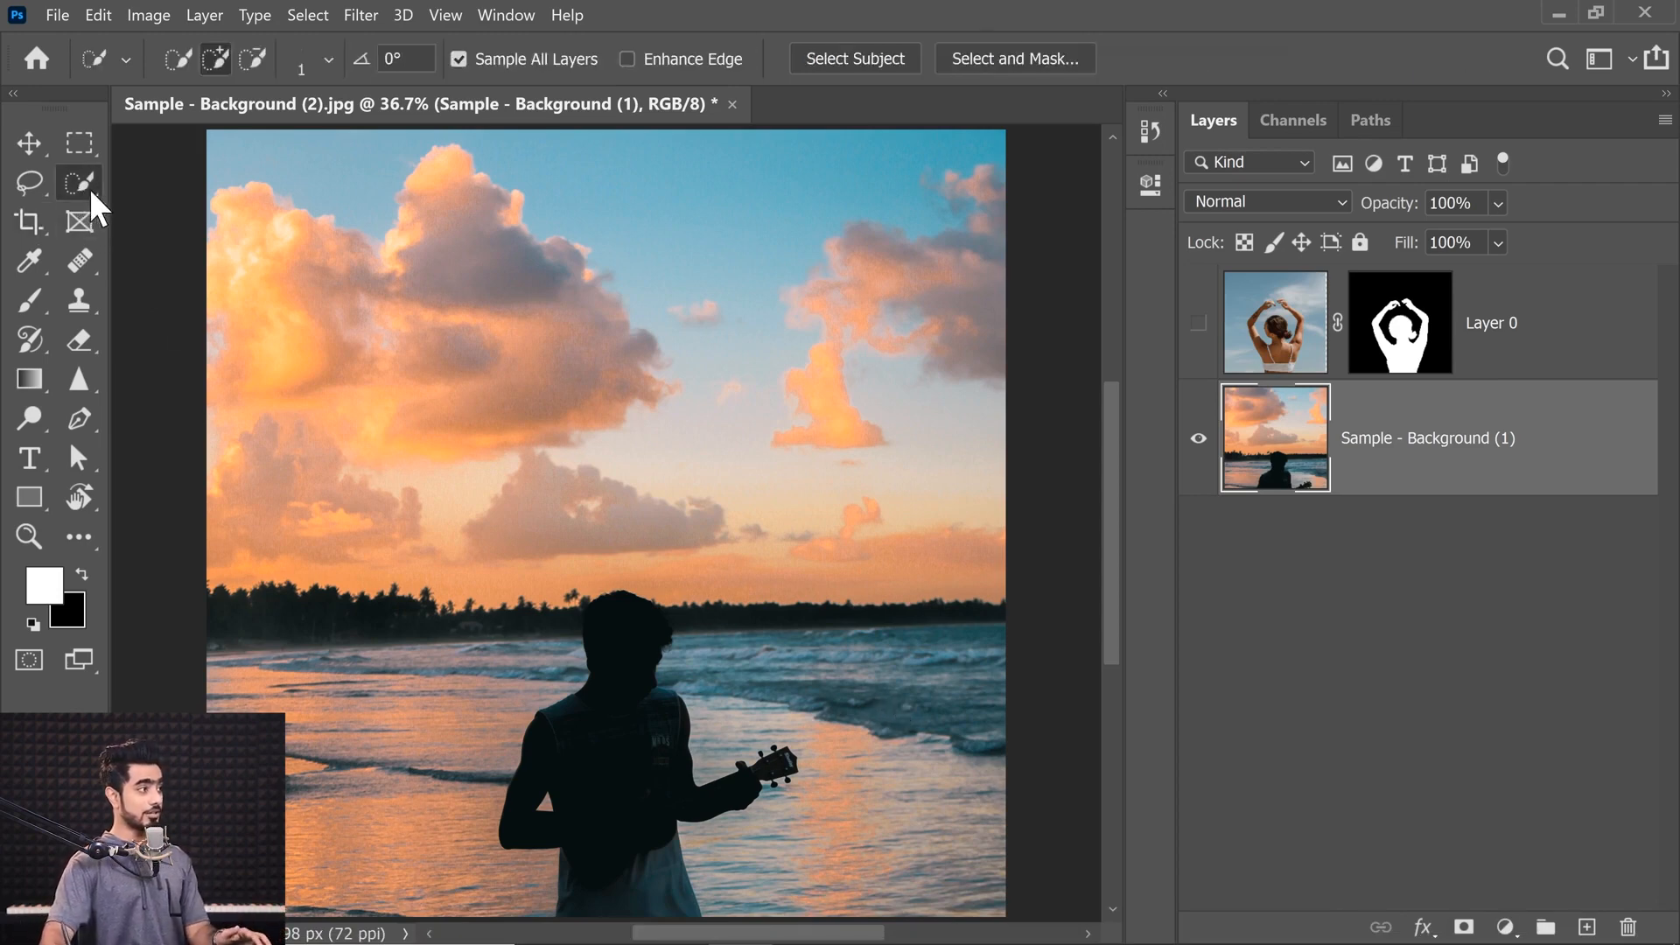
{"action": "left_click", "coordinate": [867, 62]}
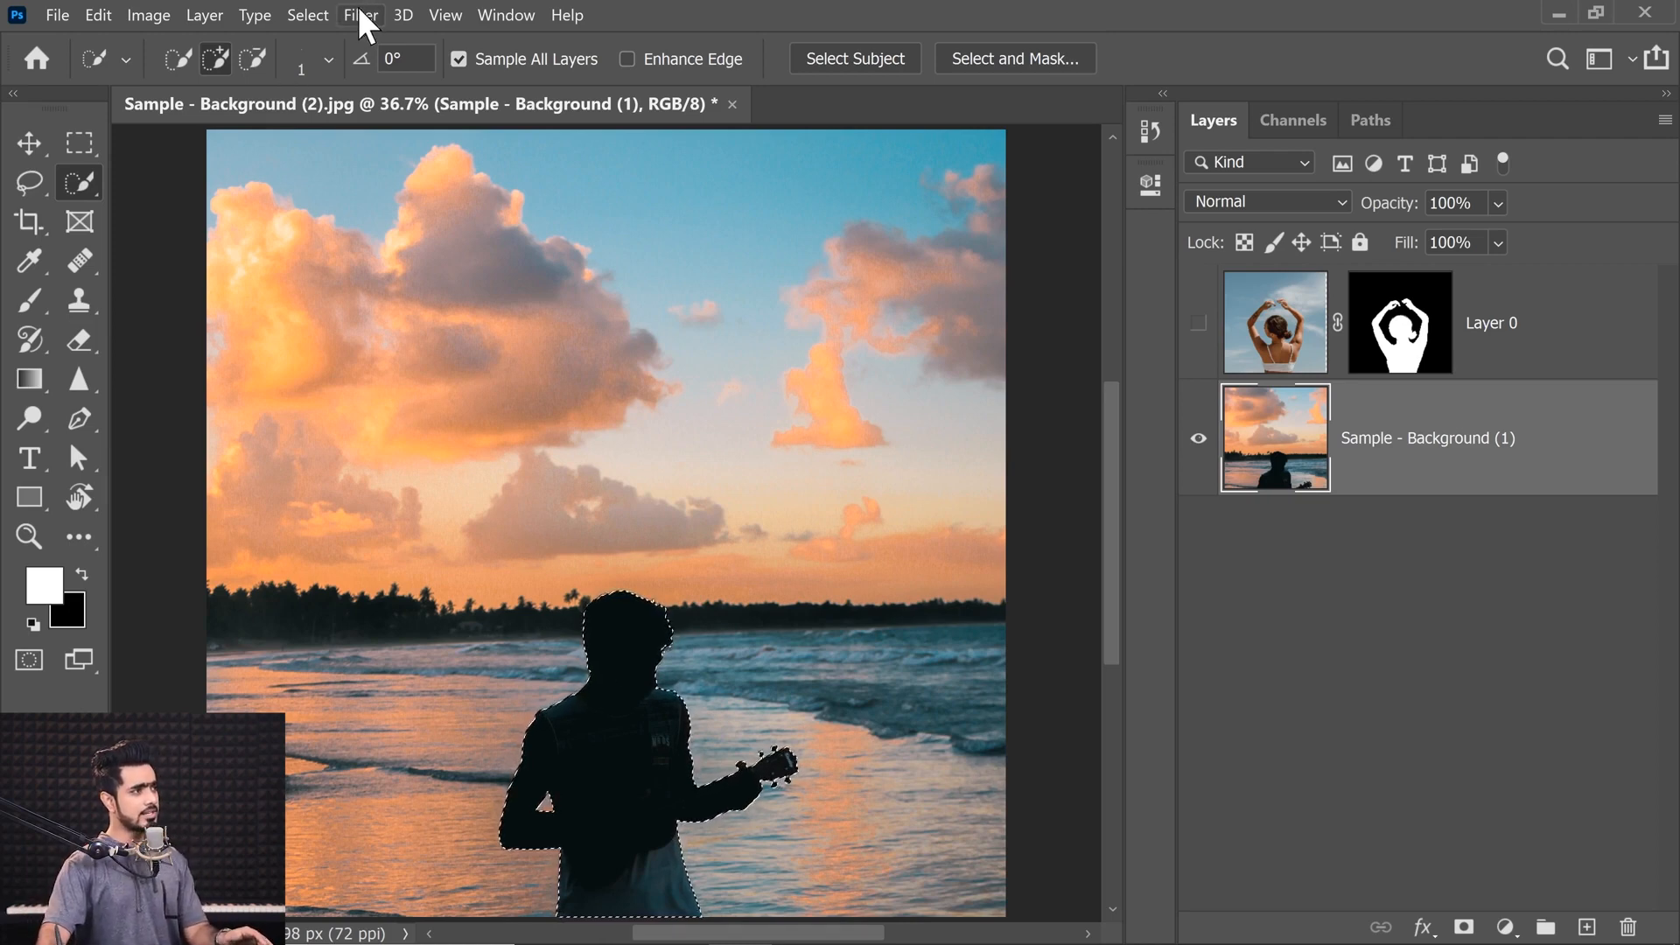
{"action": "left_click", "coordinate": [323, 15]}
{"action": "mouse_move", "coordinate": [377, 375]}
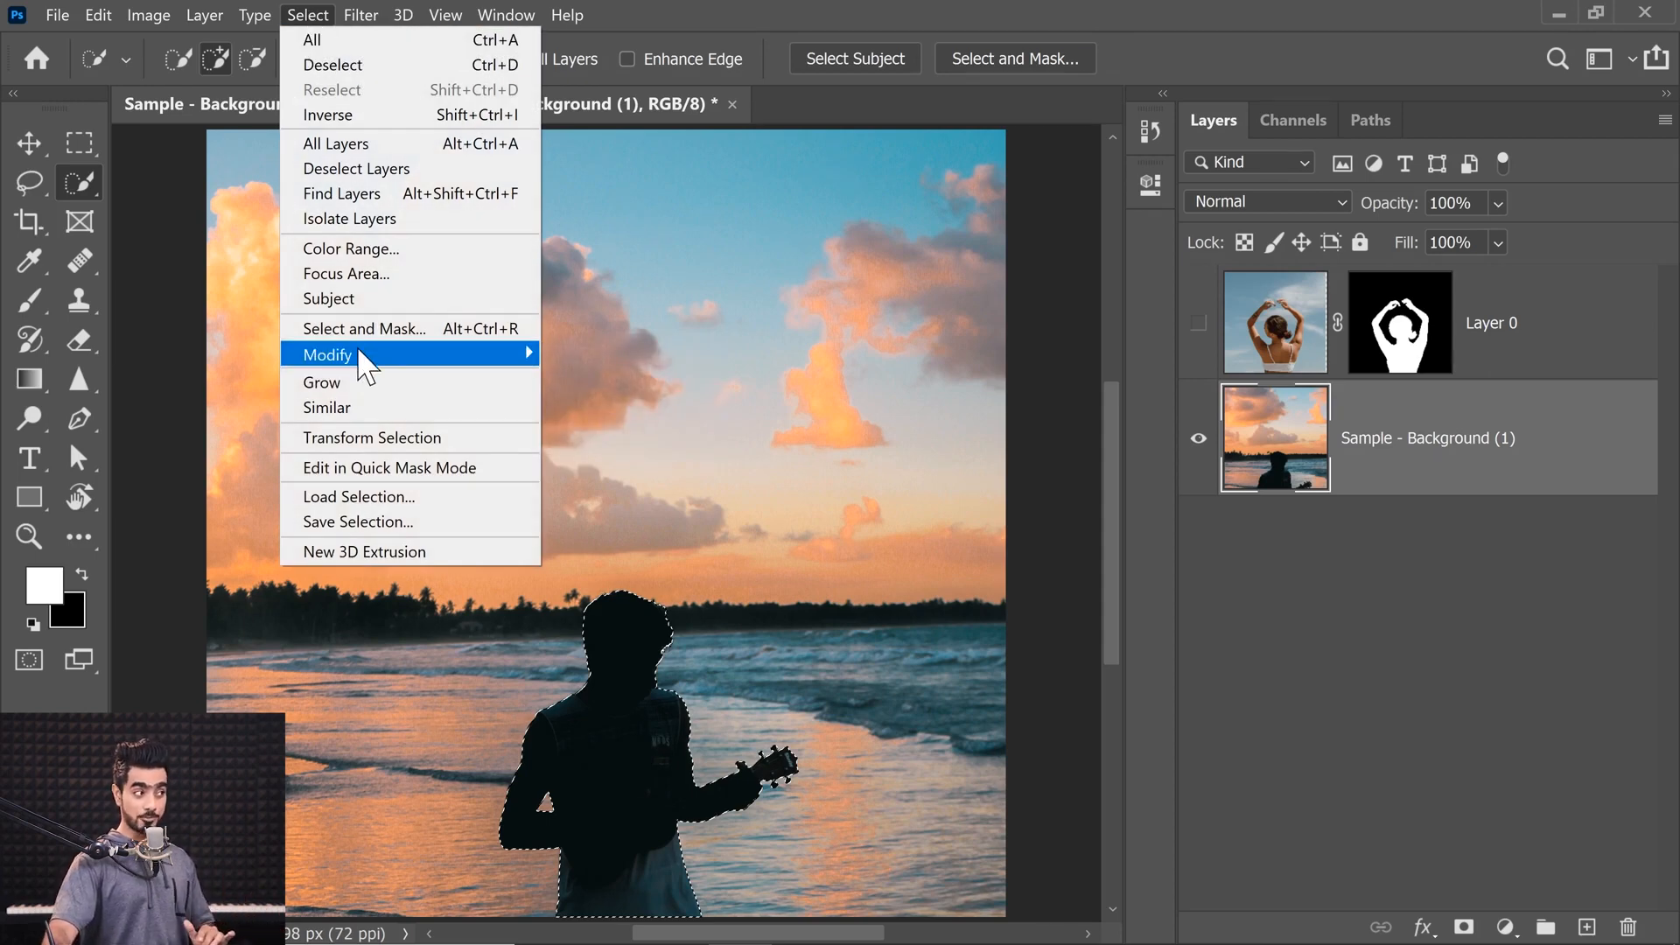
{"action": "left_click", "coordinate": [612, 407]}
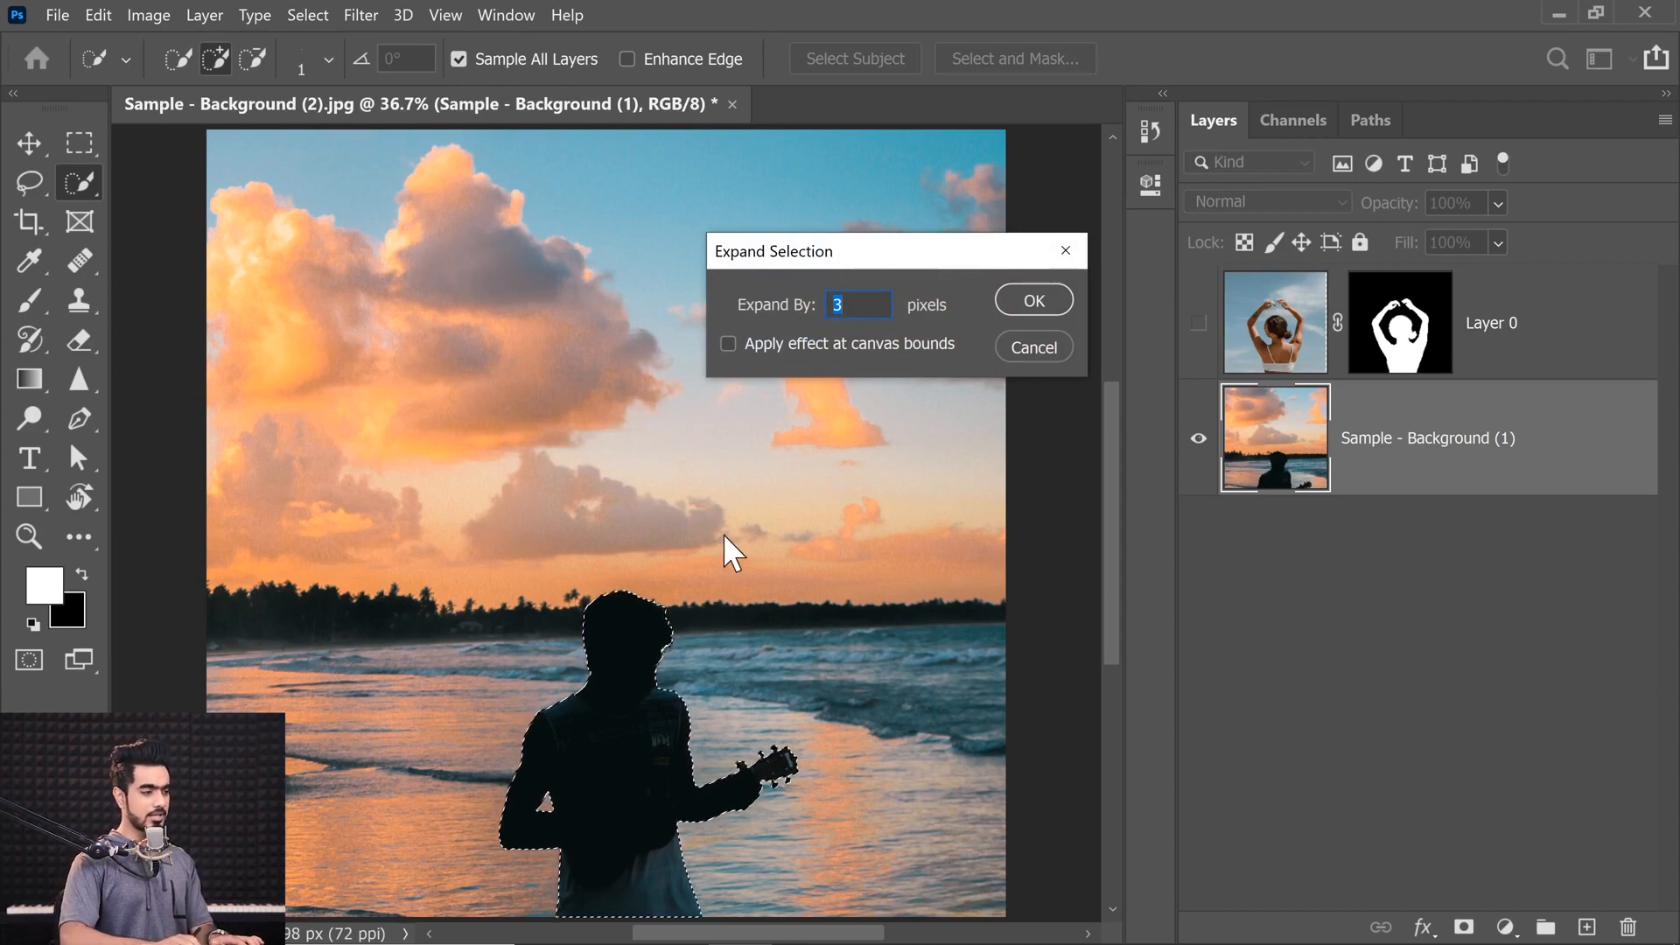
{"action": "type", "text": "10"}
{"action": "key", "text": "Return"}
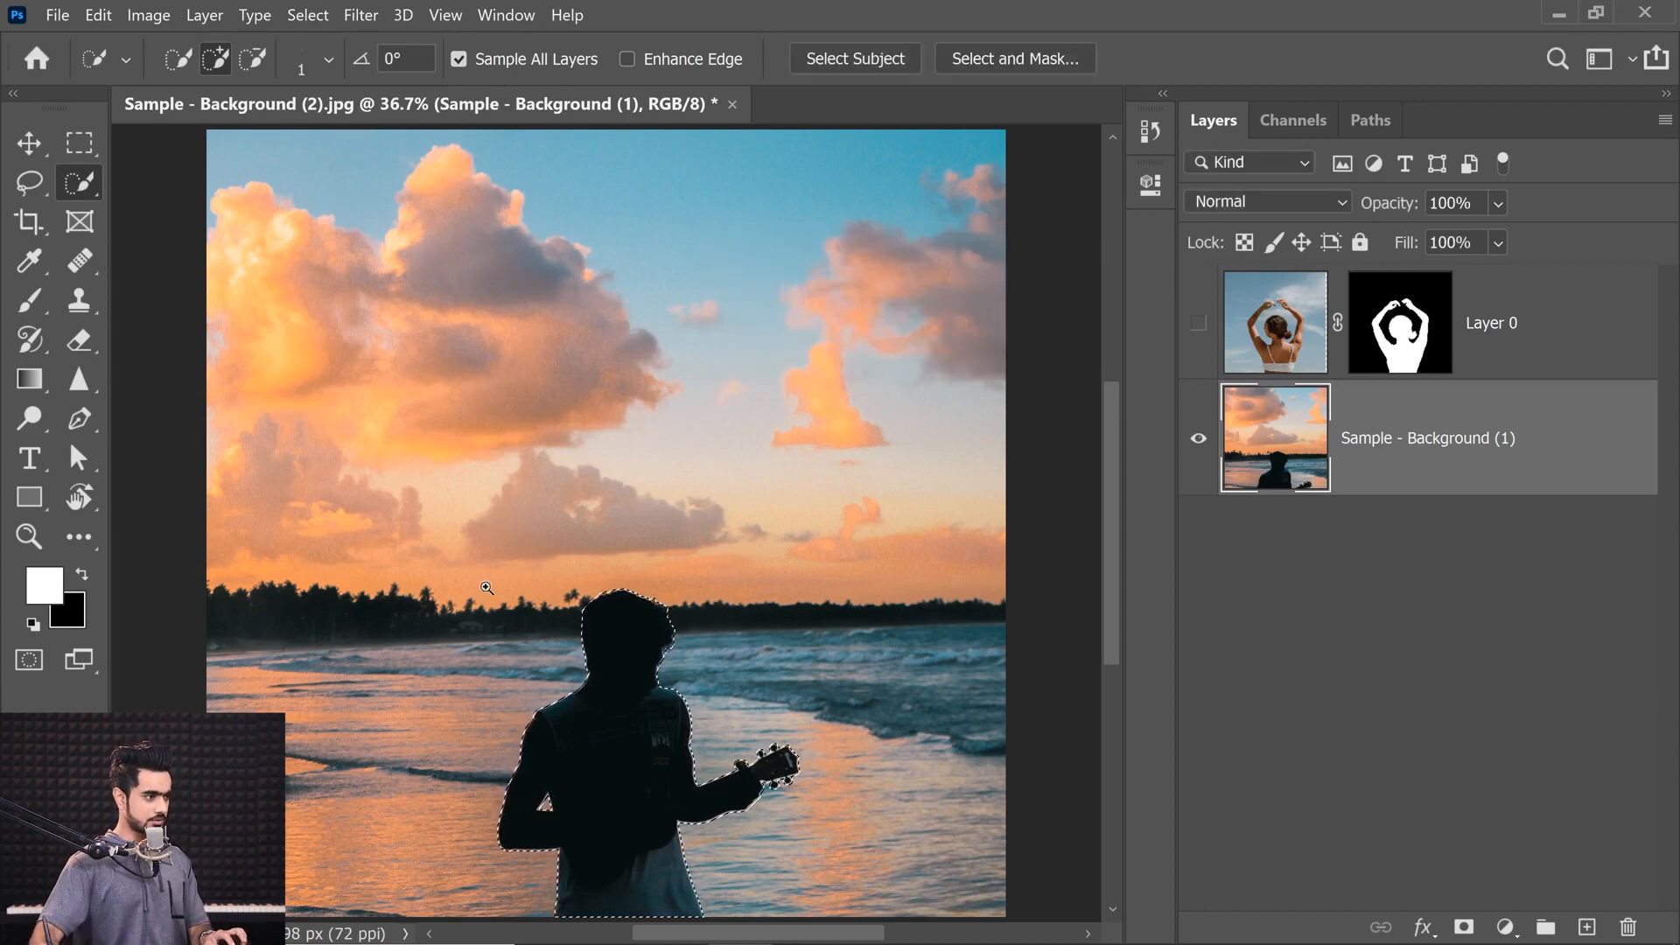
Step: Expand the selection around the man by another 30 pixels and check the margin around his head, body and guitar
{"action": "scroll", "coordinate": [630, 578], "scroll_direction": "up", "scroll_amount": 5}
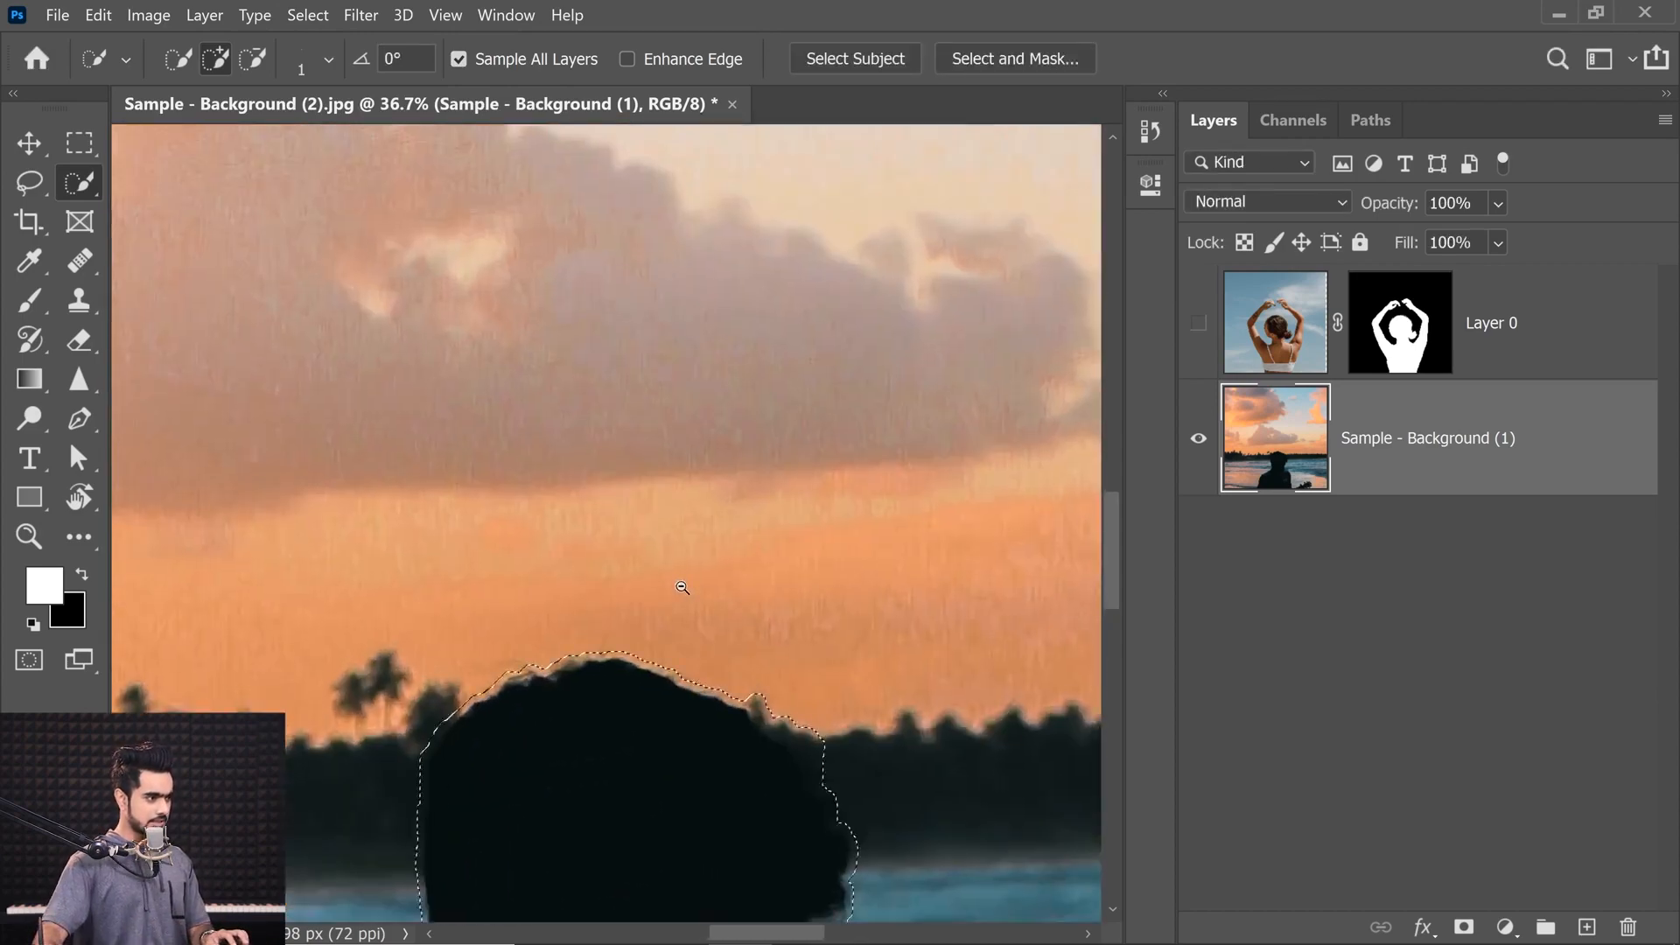
{"action": "left_click", "coordinate": [318, 15]}
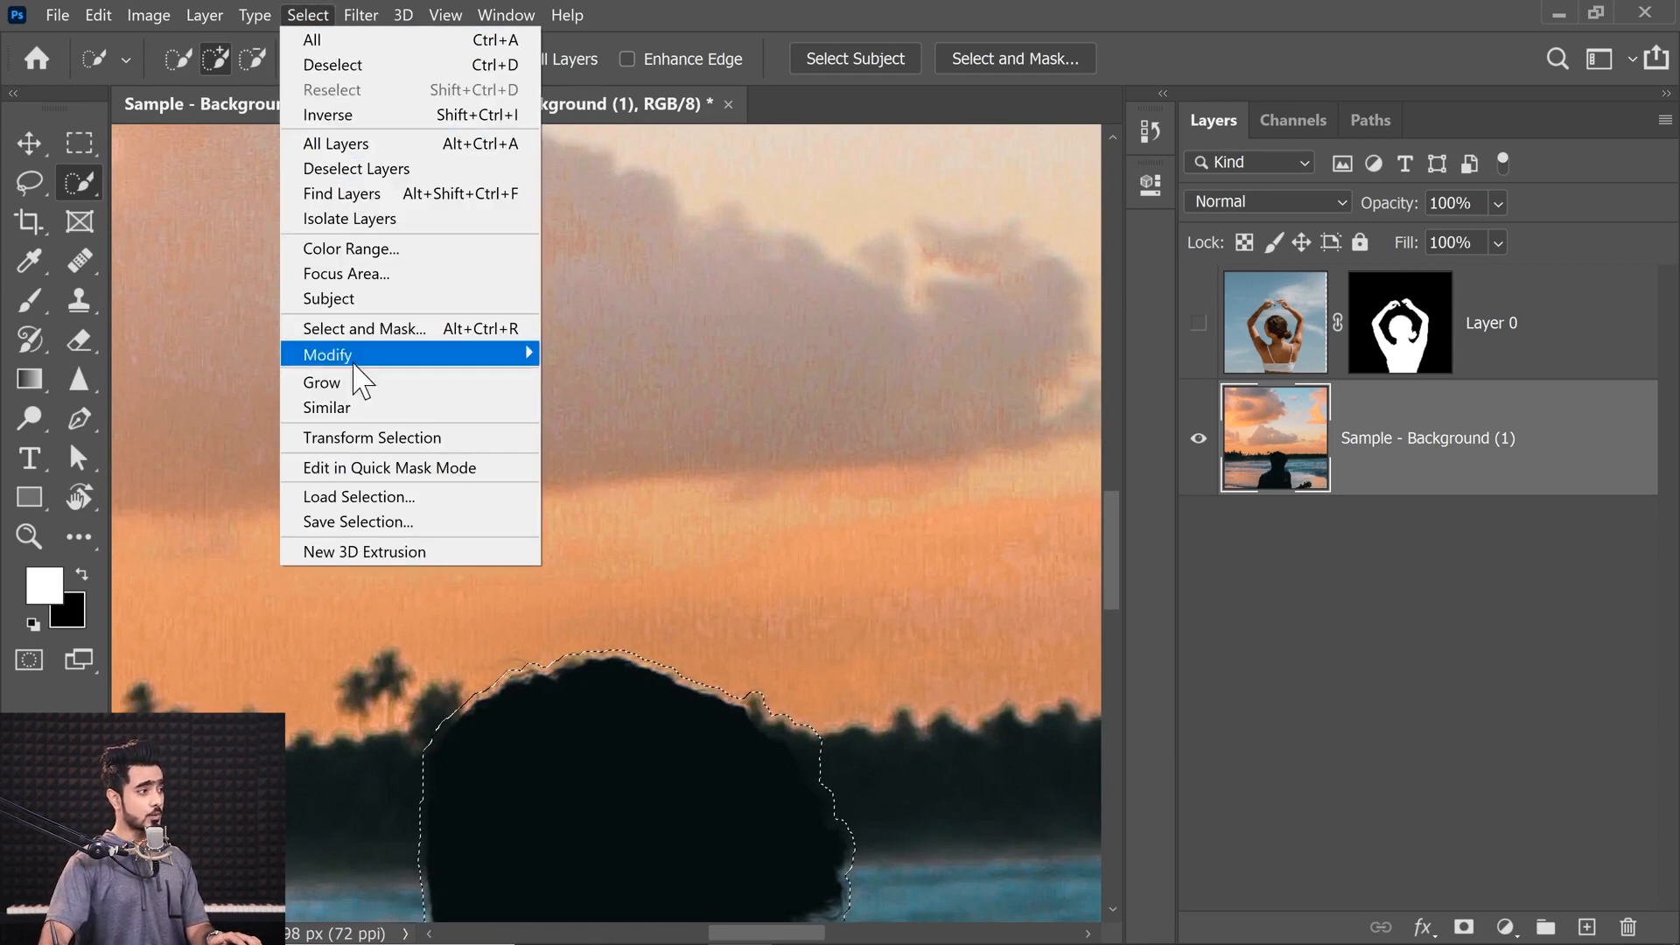
{"action": "mouse_move", "coordinate": [484, 357]}
{"action": "left_click", "coordinate": [593, 403]}
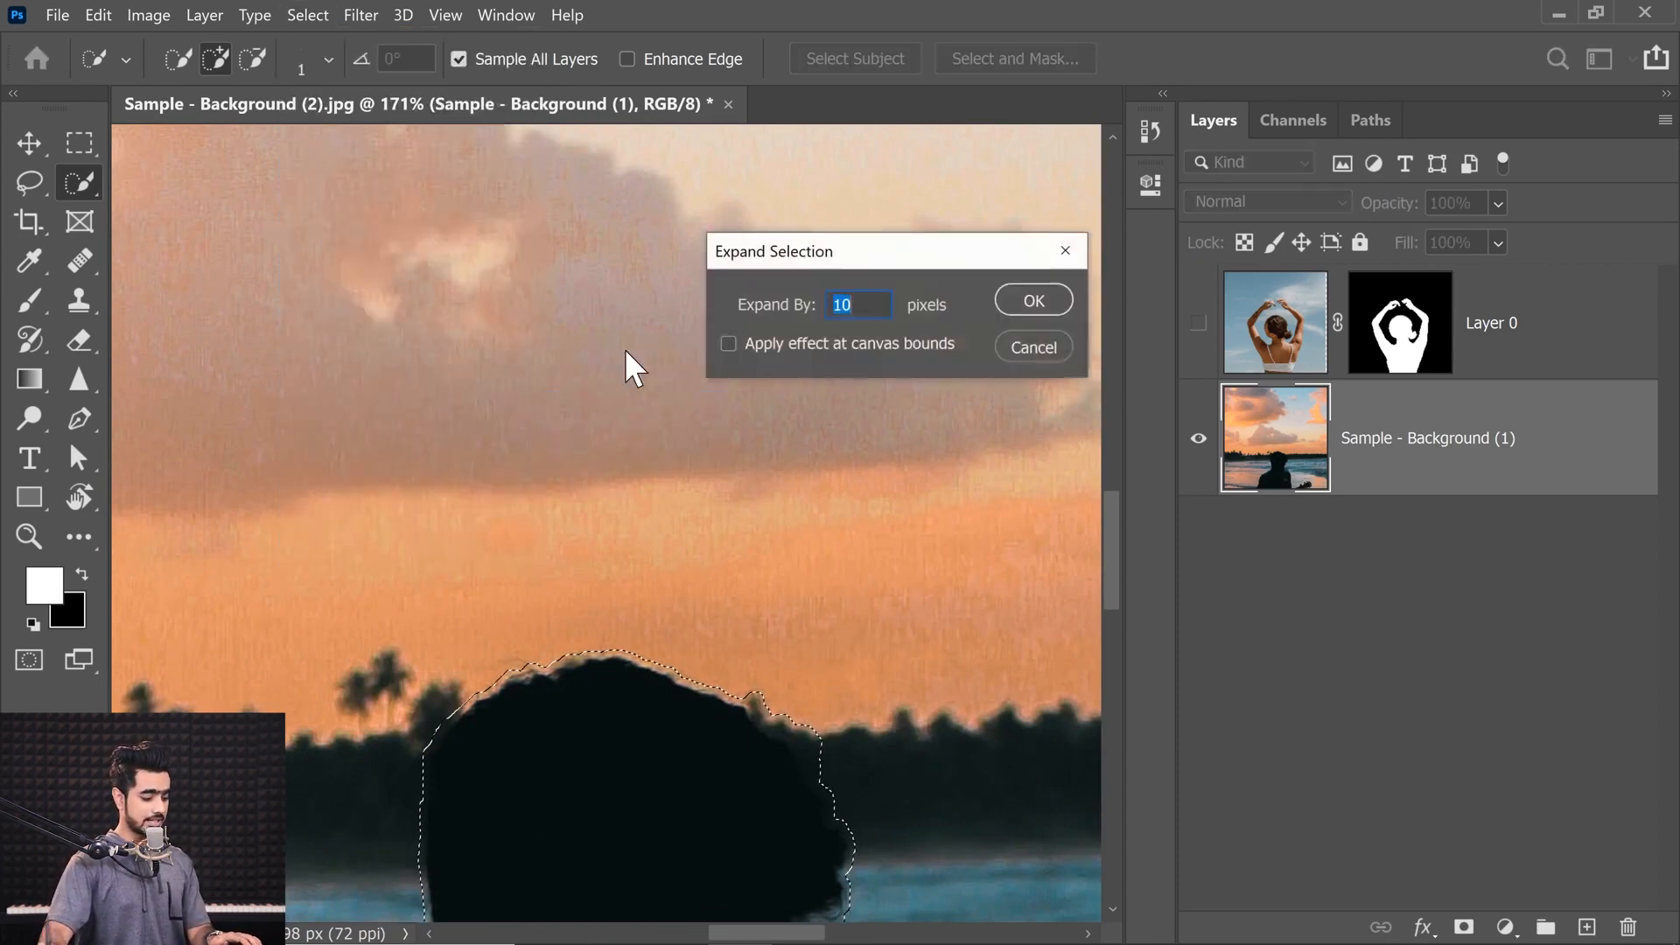
{"action": "type", "text": "30"}
{"action": "key", "text": "Return"}
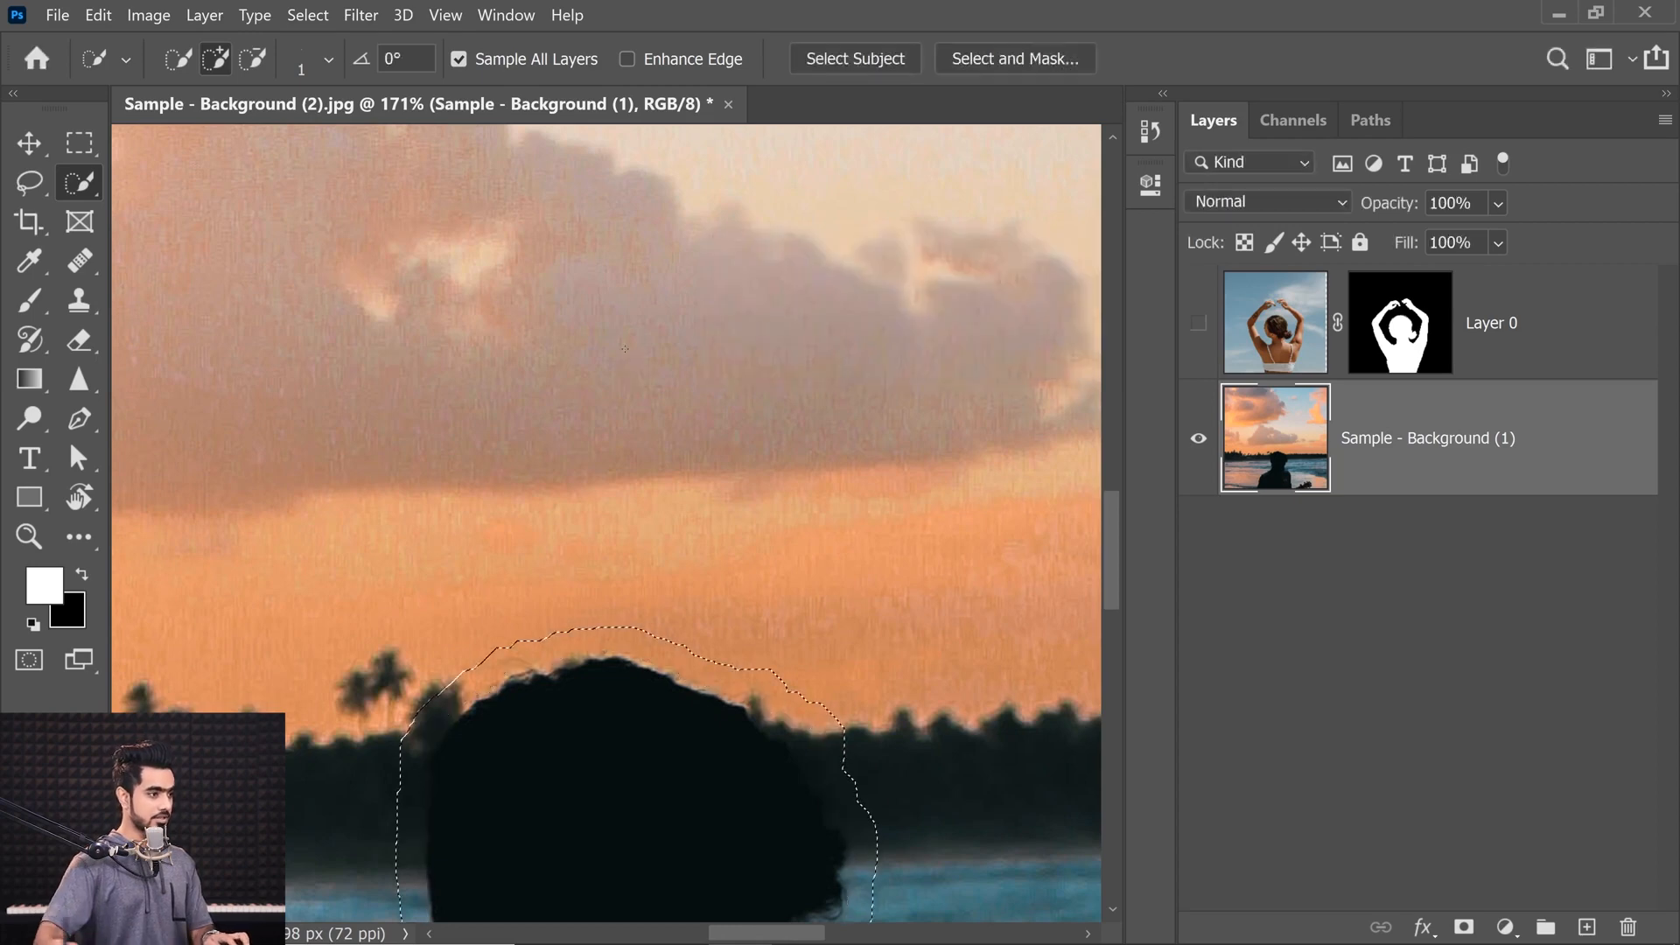
{"action": "scroll", "coordinate": [509, 692], "scroll_direction": "down", "scroll_amount": 5}
{"action": "left_click_drag", "start_coordinate": [509, 691], "coordinate": [488, 132]}
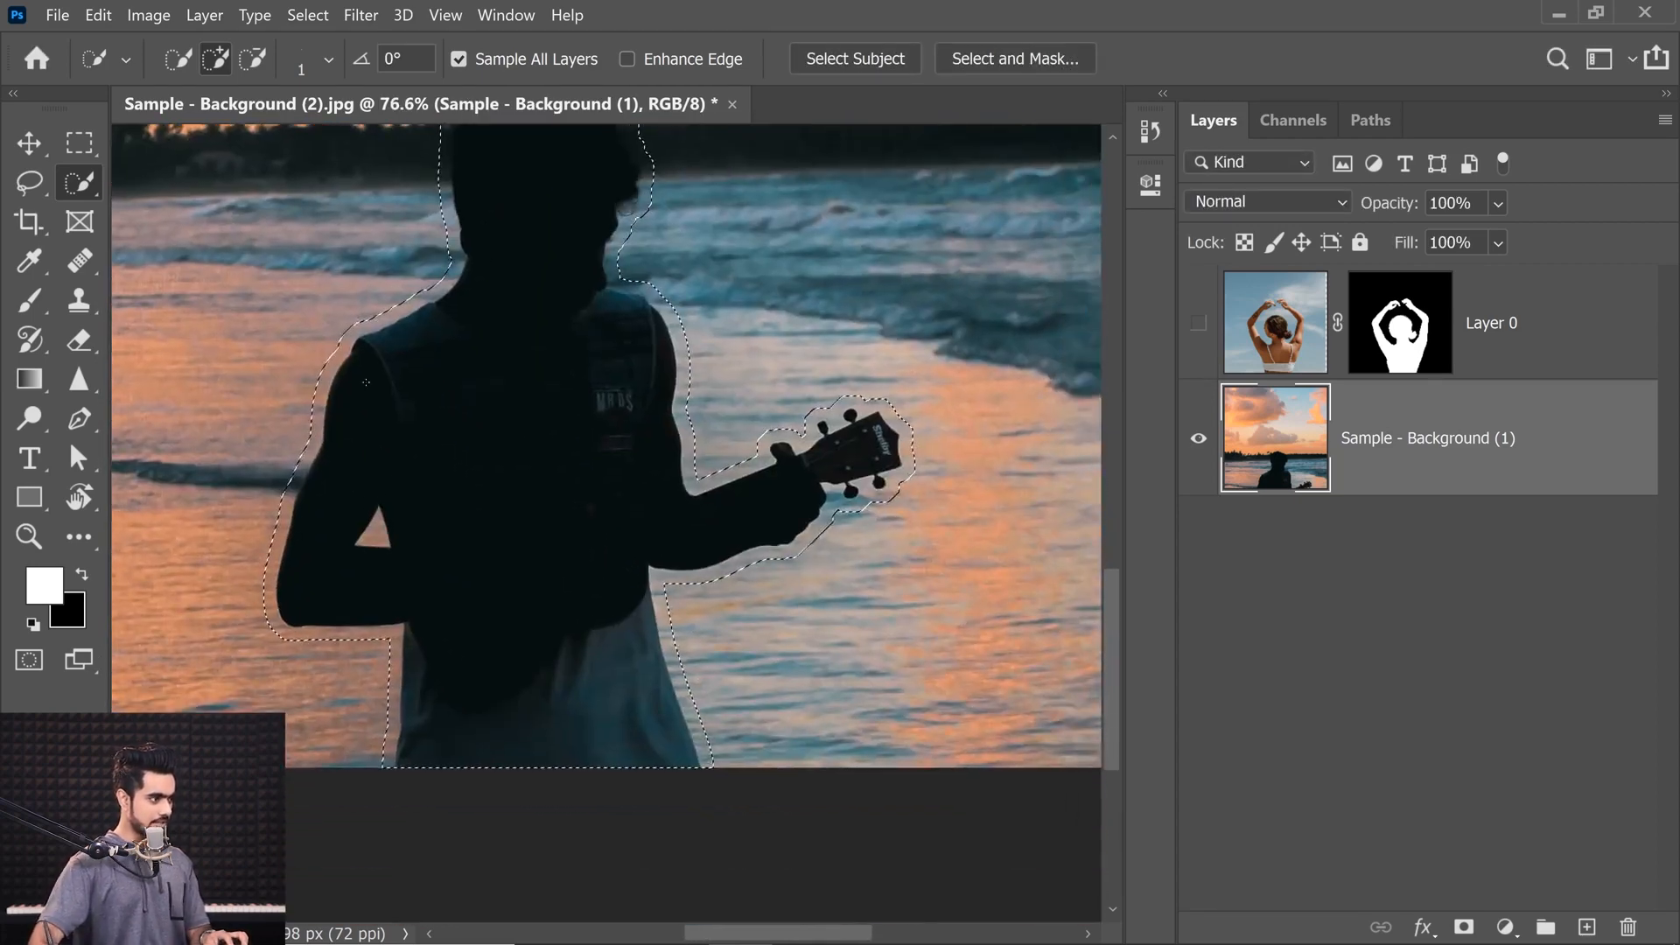
{"action": "scroll", "coordinate": [702, 525], "scroll_direction": "up", "scroll_amount": 2}
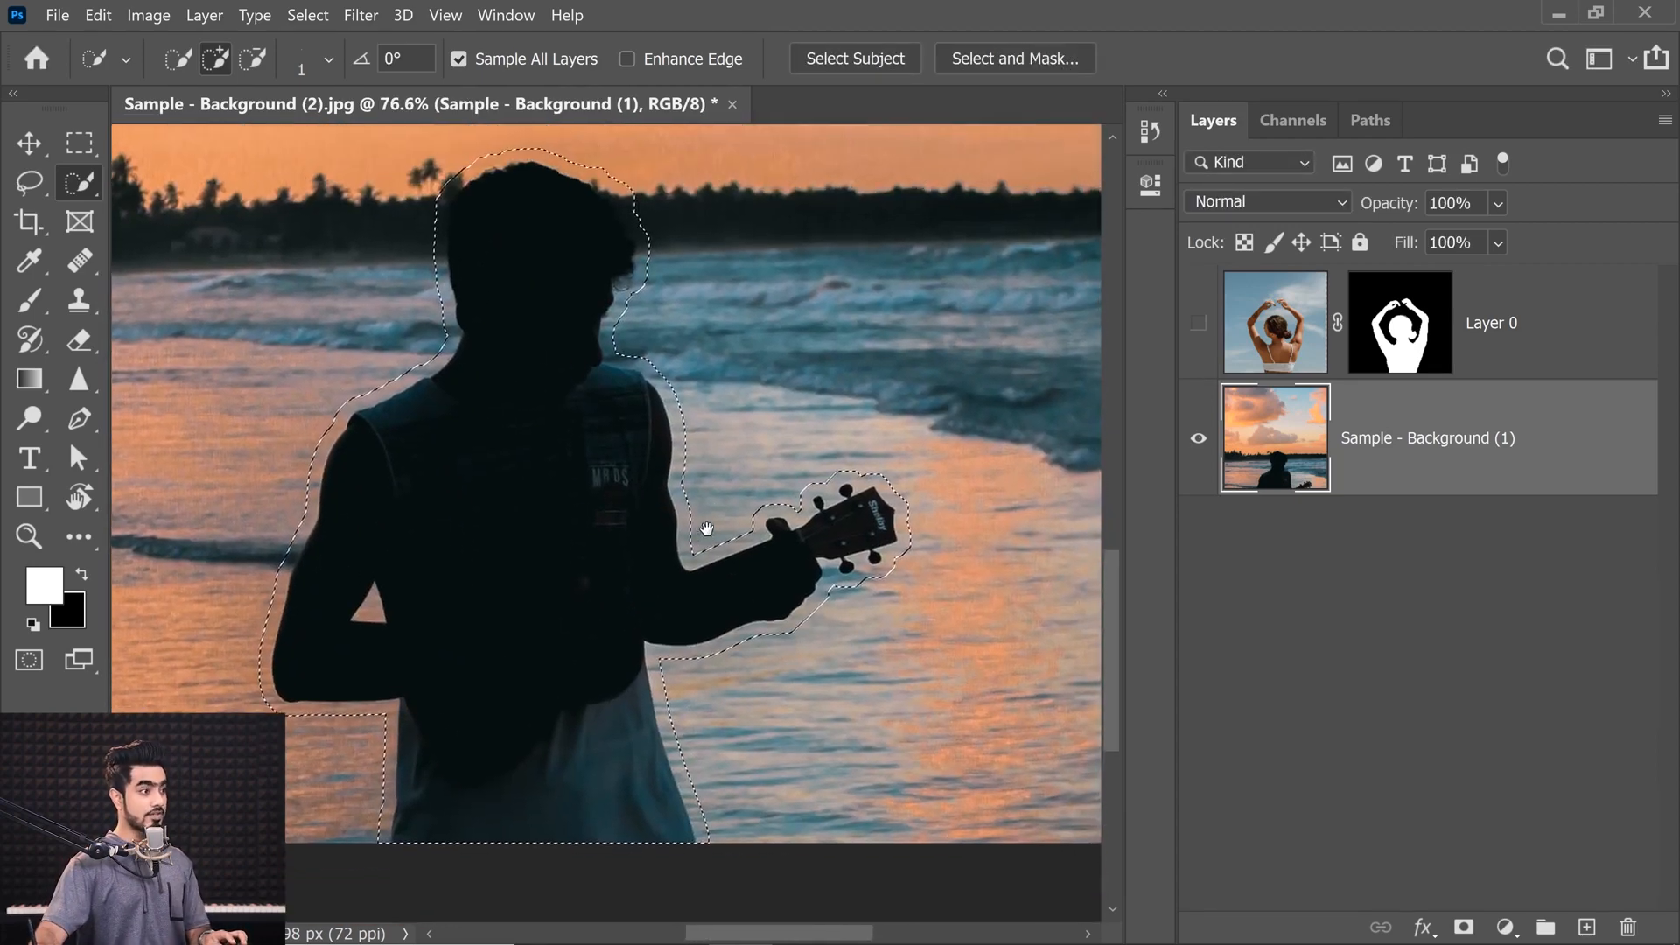
Step: Remove the selected man with Content-Aware Fill output to the current layer, and deselect
{"action": "scroll", "coordinate": [693, 472], "scroll_direction": "down", "scroll_amount": 4}
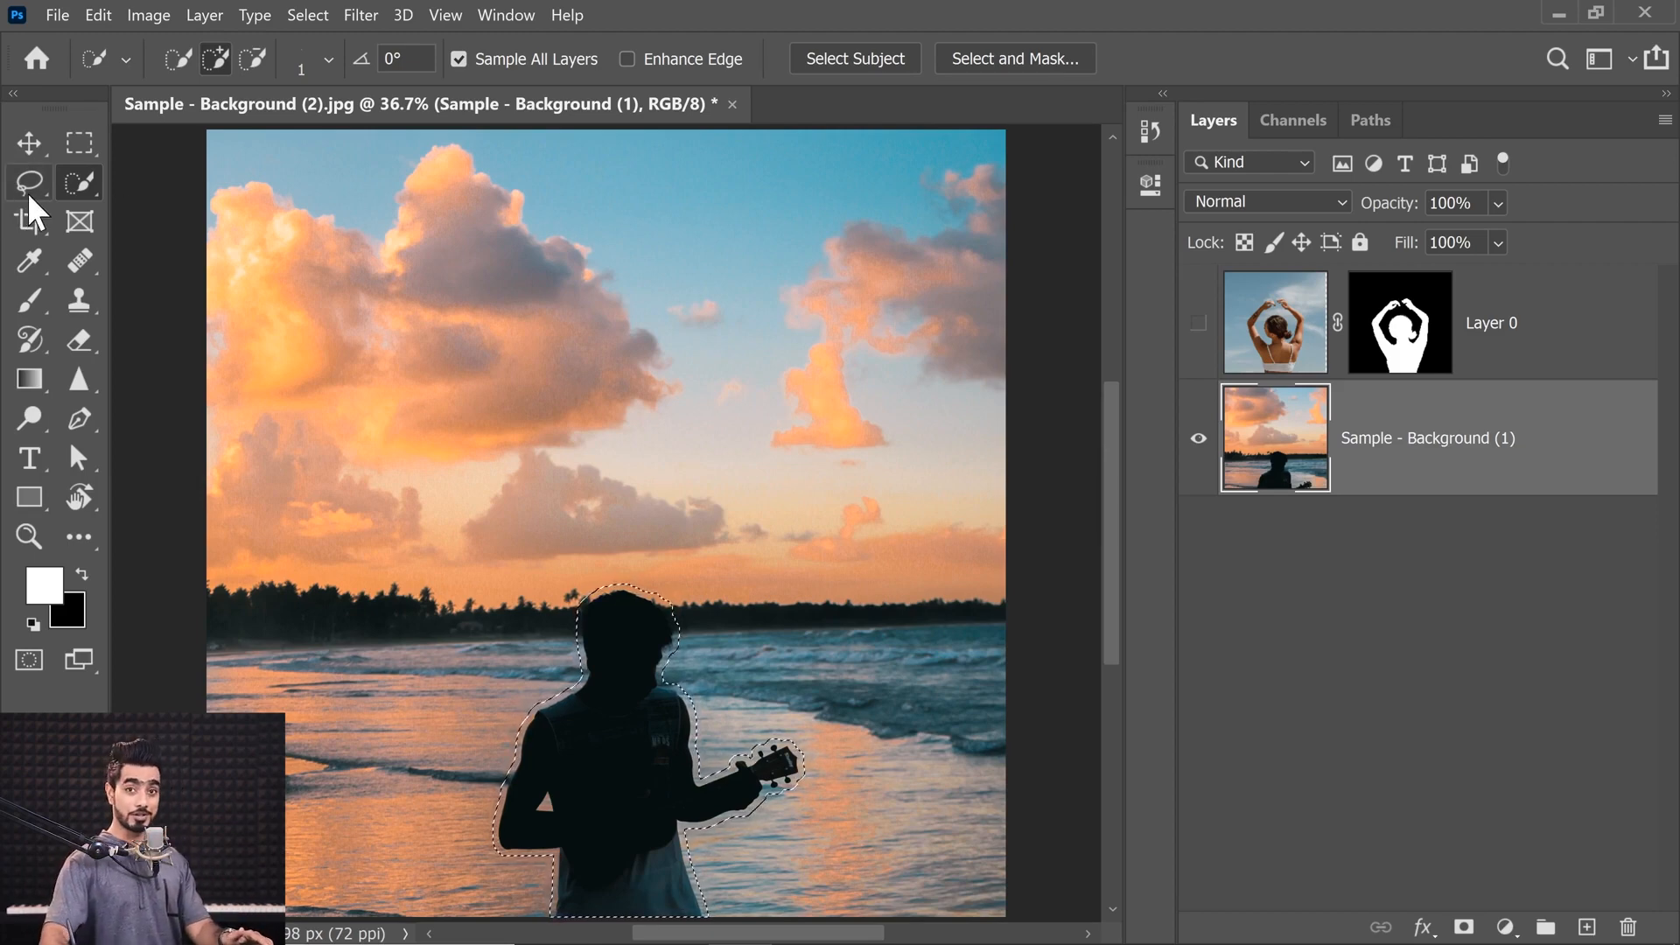
{"action": "left_click", "coordinate": [100, 17]}
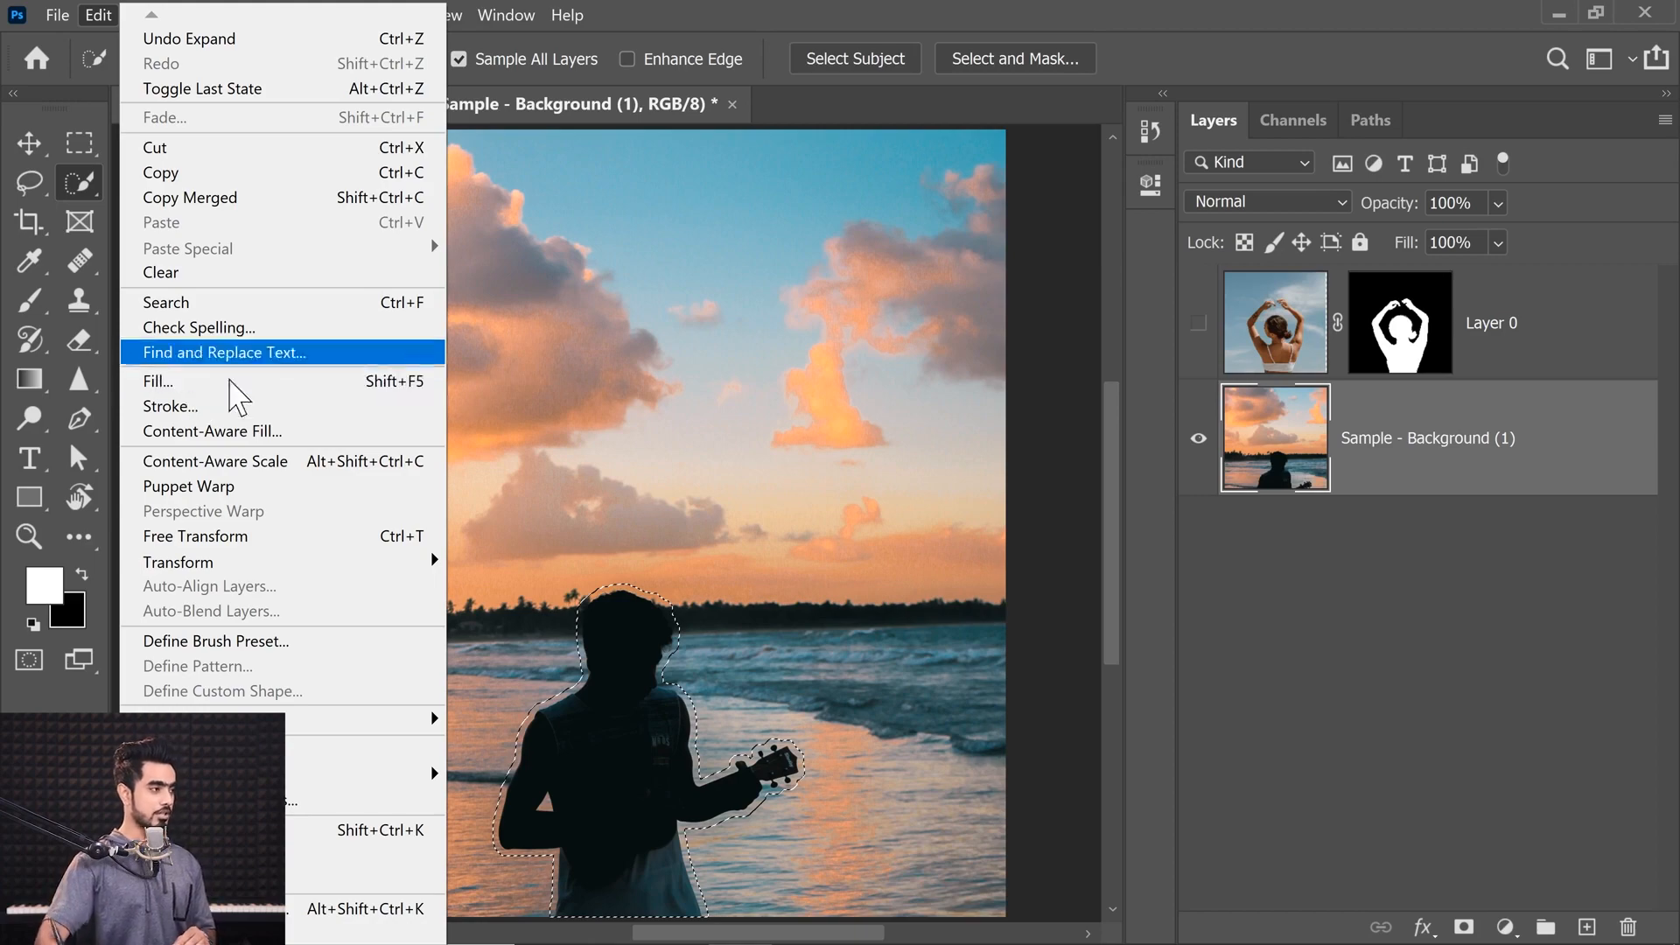
{"action": "left_click", "coordinate": [236, 433]}
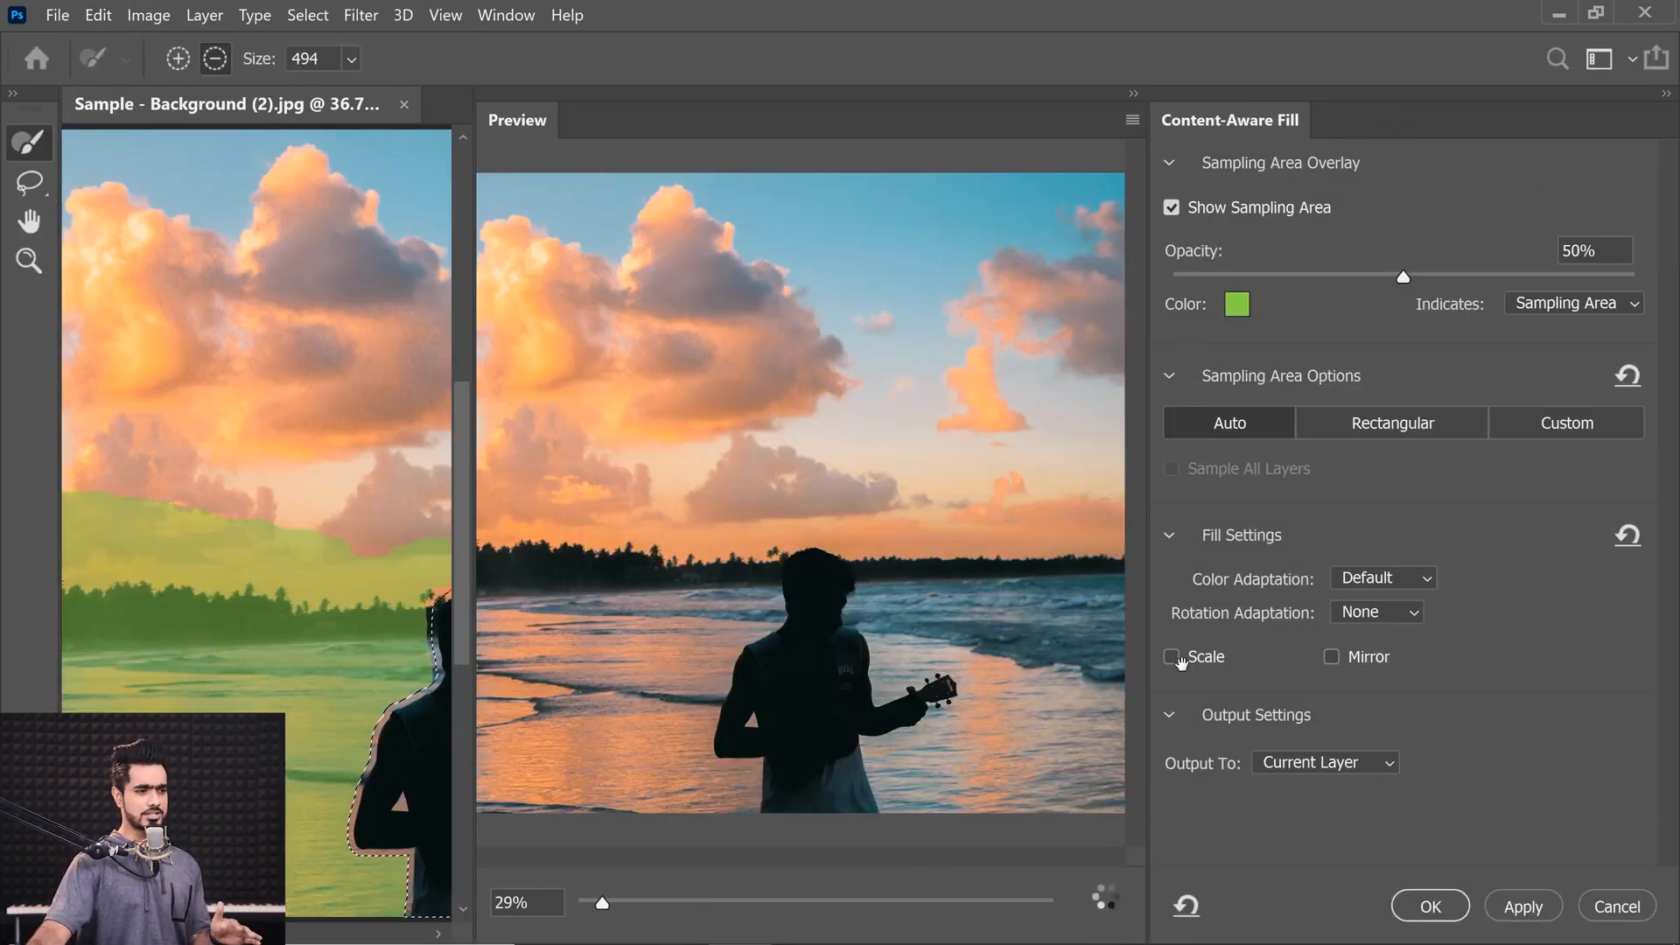
{"action": "left_click", "coordinate": [1293, 762]}
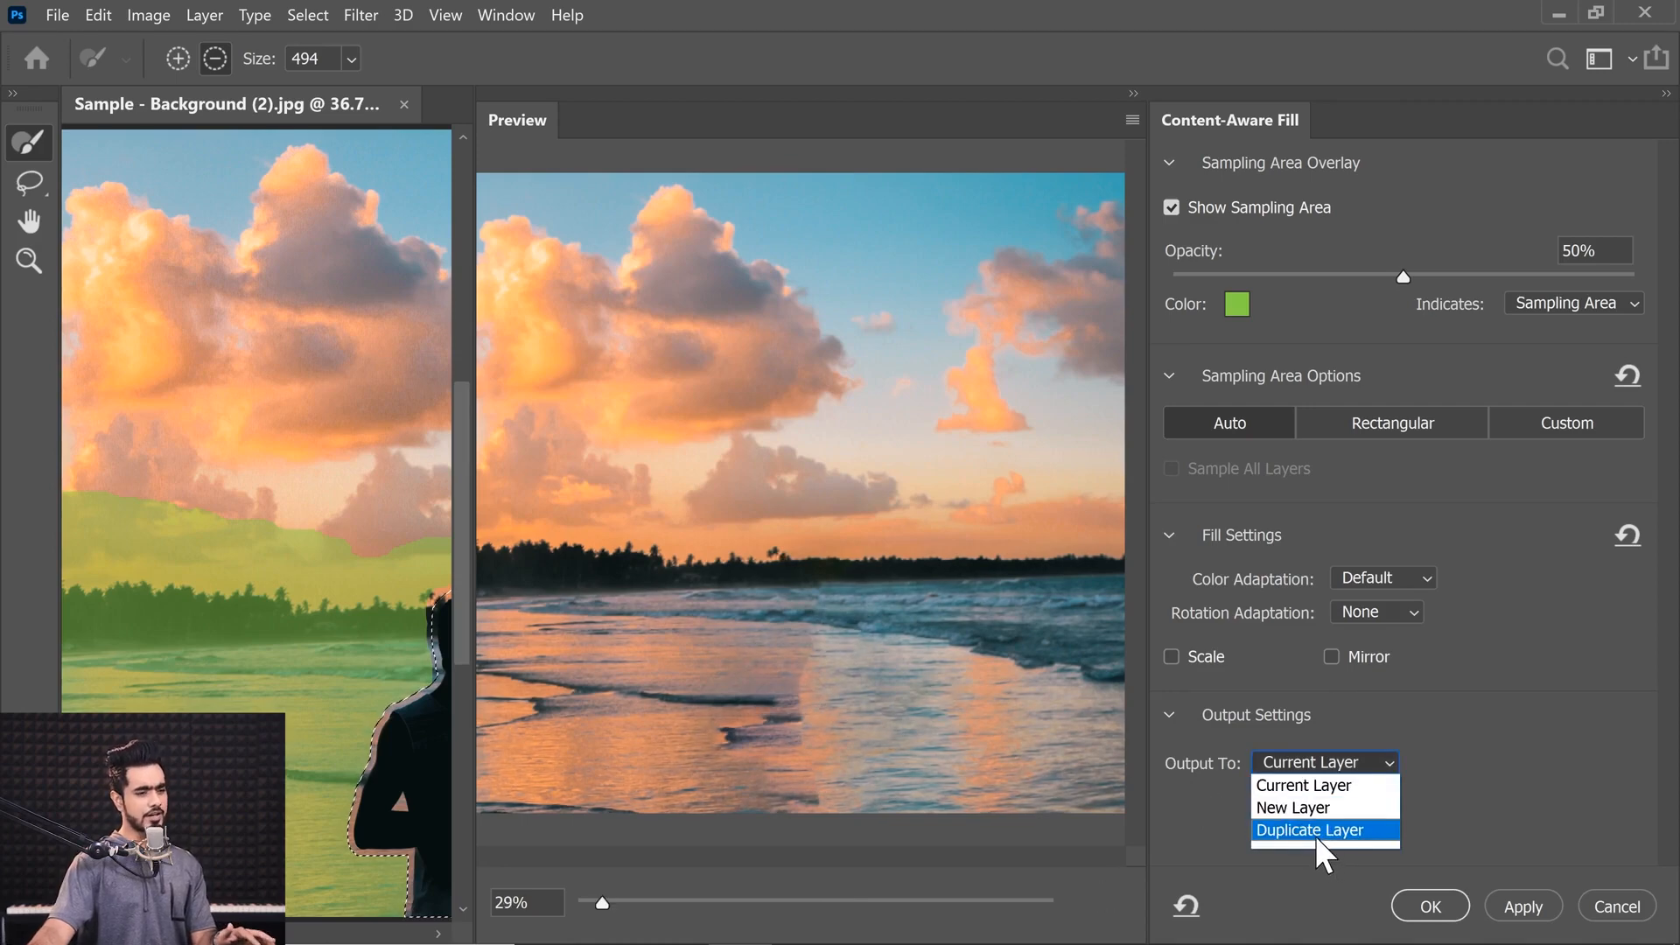
{"action": "left_click", "coordinate": [1343, 791]}
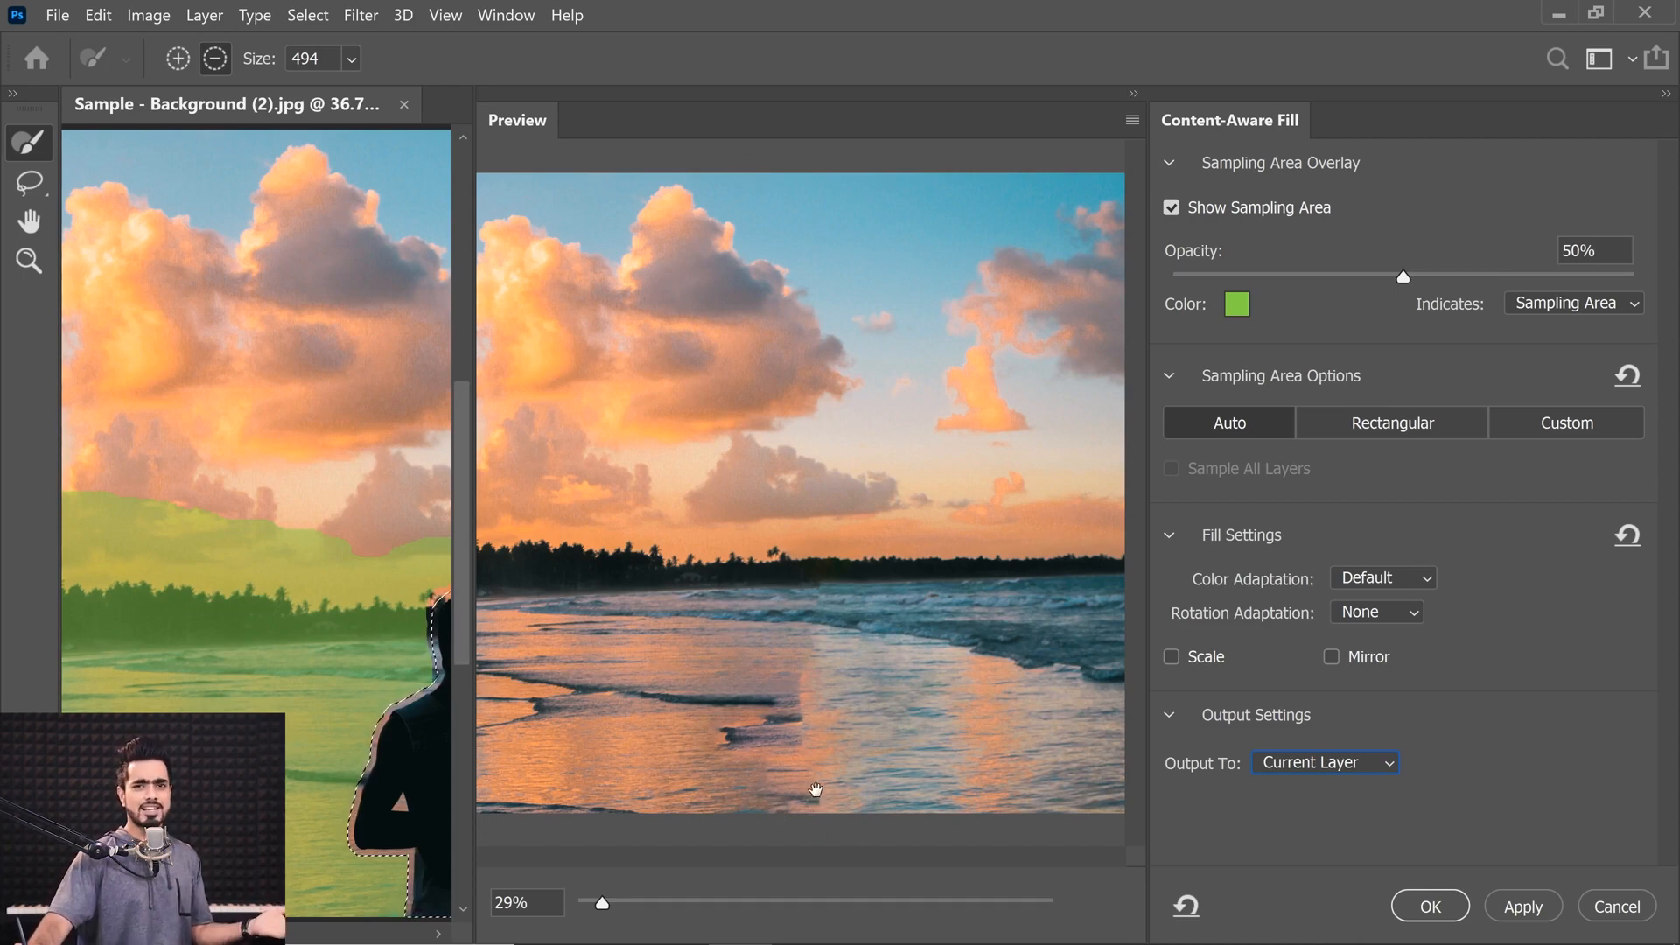
{"action": "left_click", "coordinate": [1428, 907]}
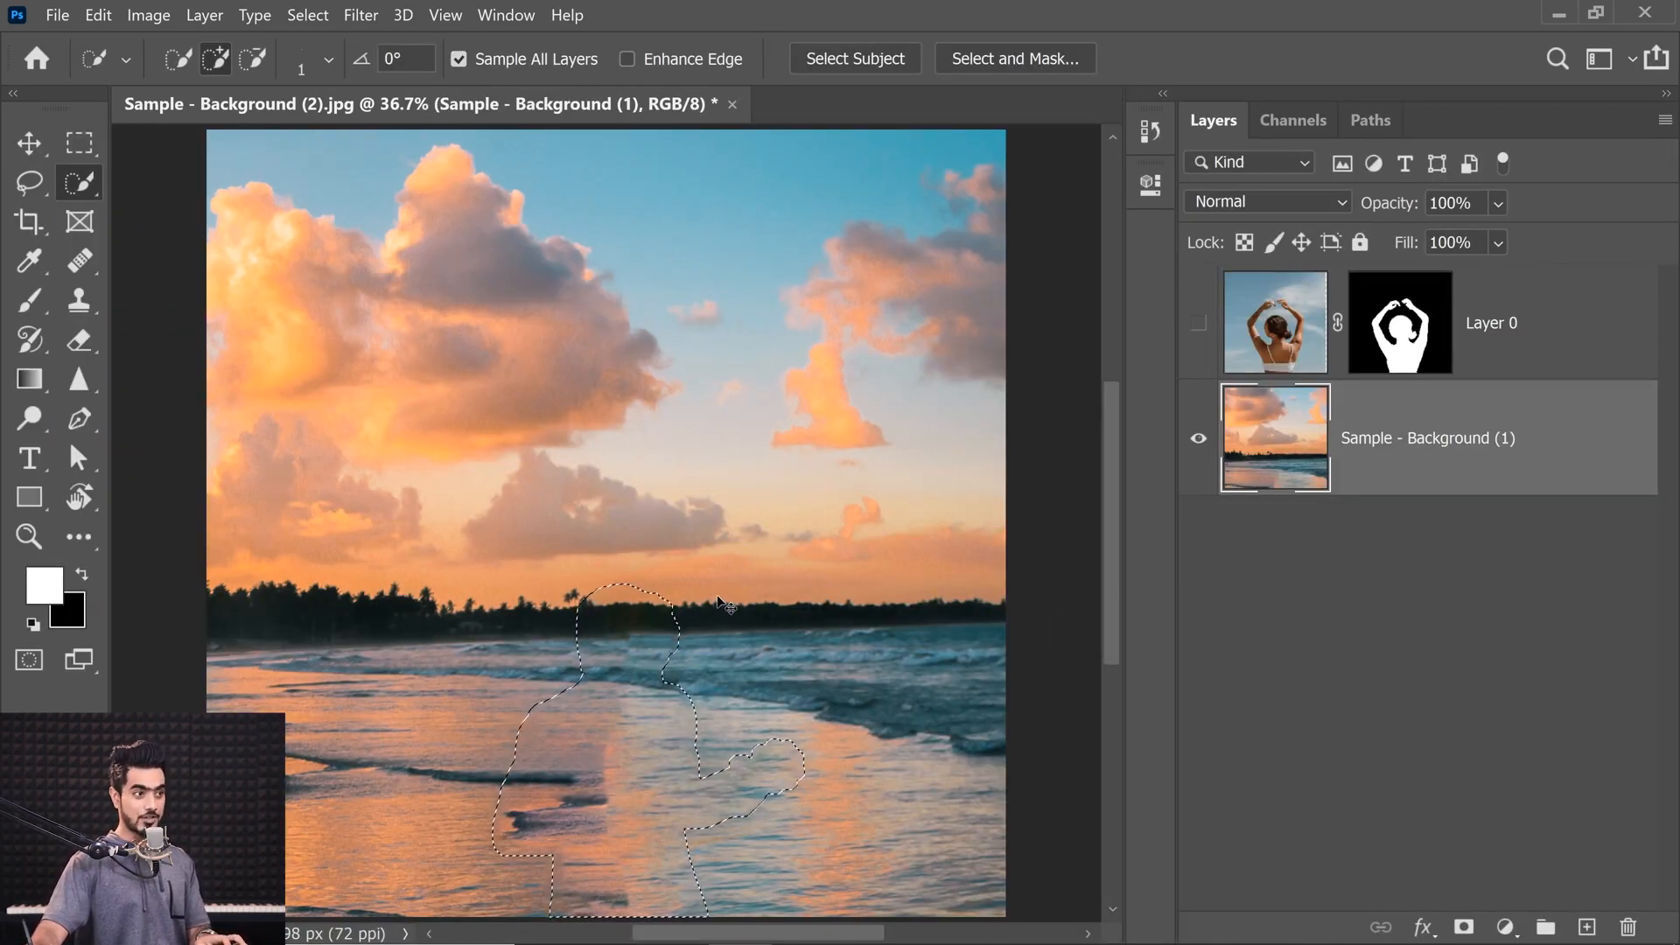
{"action": "key", "text": "ctrl+d"}
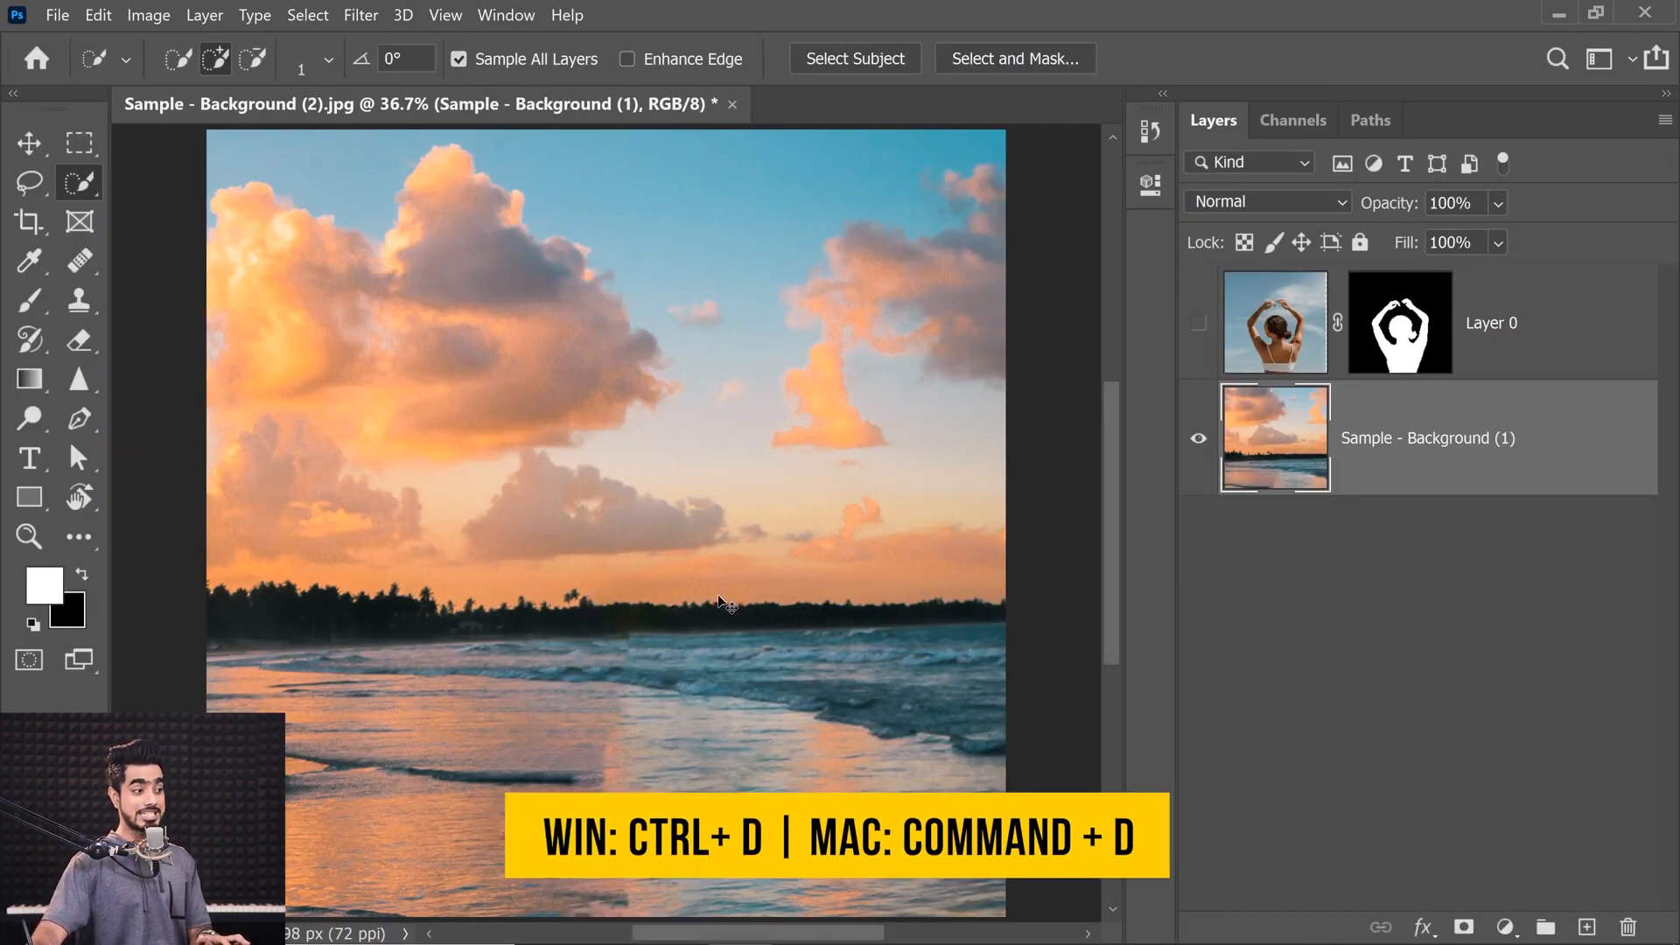
Step: Show Layer 0 again and flip the Sample - Background (1) layer horizontally with Free Transform
{"action": "left_click", "coordinate": [1199, 323]}
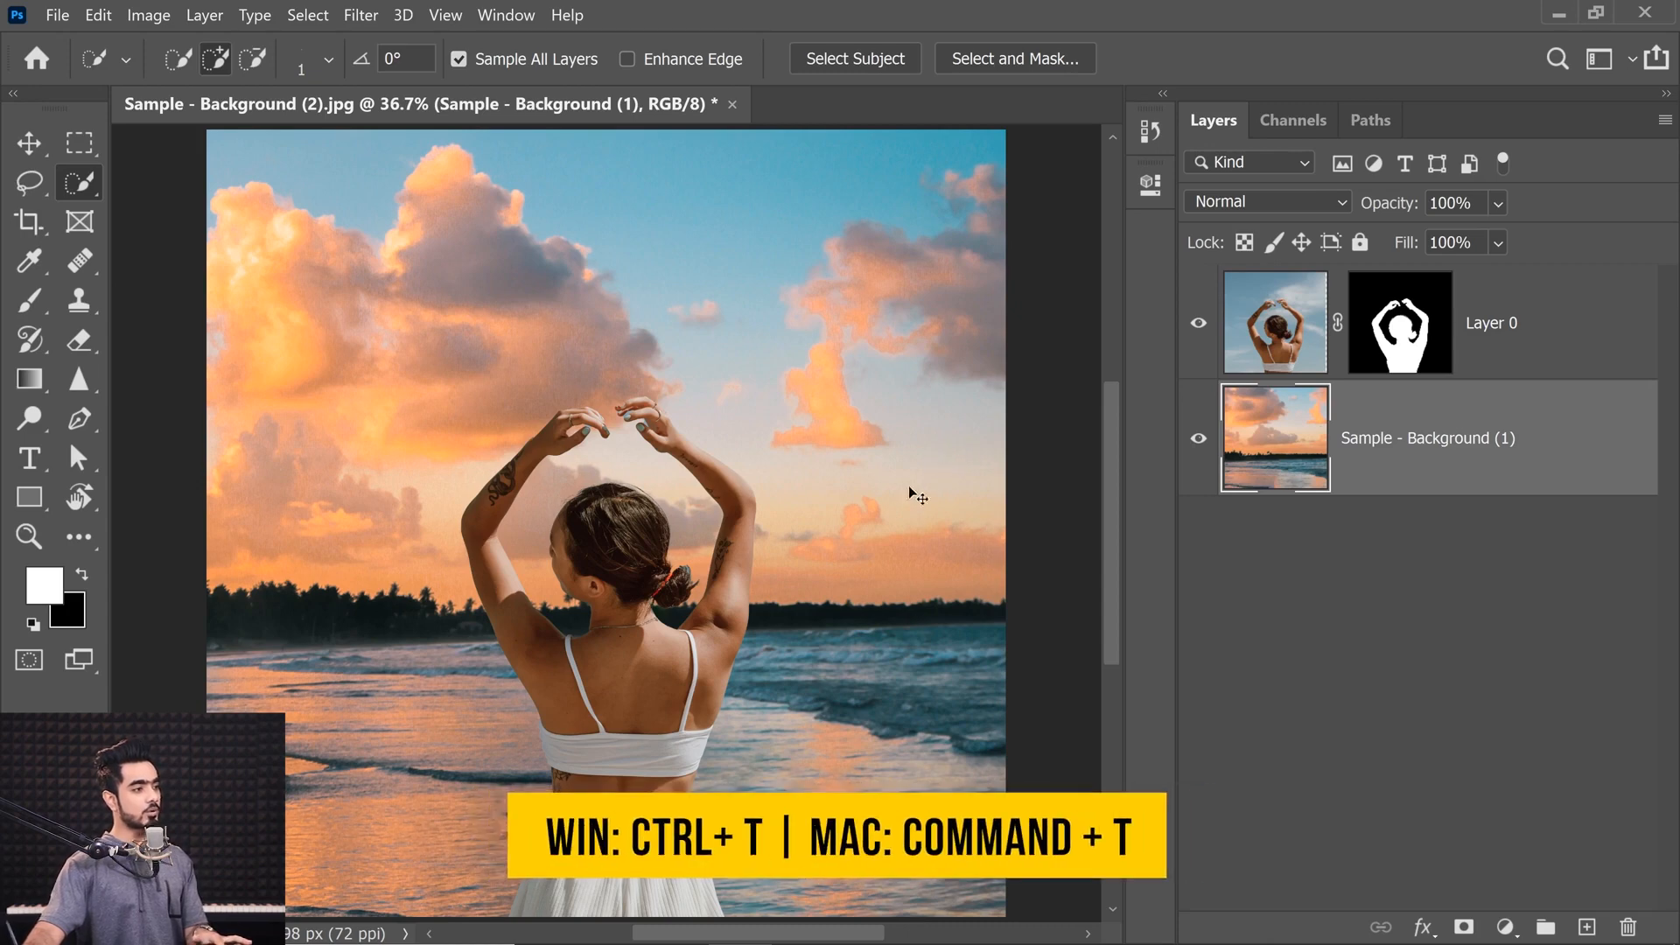
{"action": "key", "text": "ctrl+t"}
{"action": "right_click", "coordinate": [820, 446]}
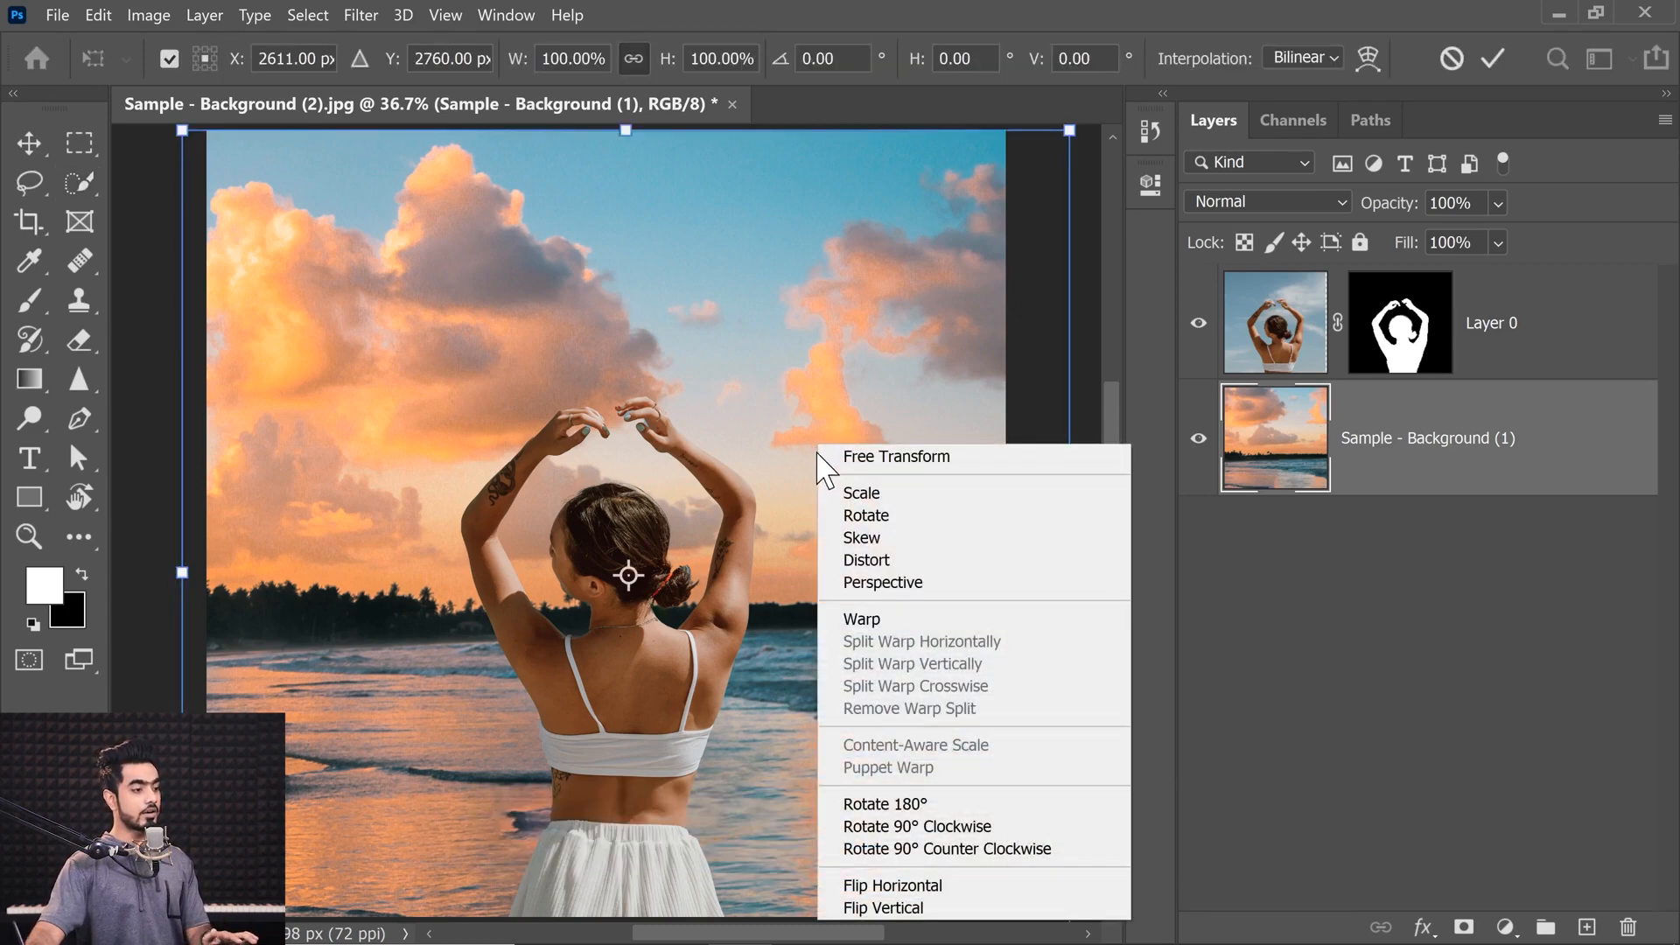
{"action": "left_click", "coordinate": [881, 888]}
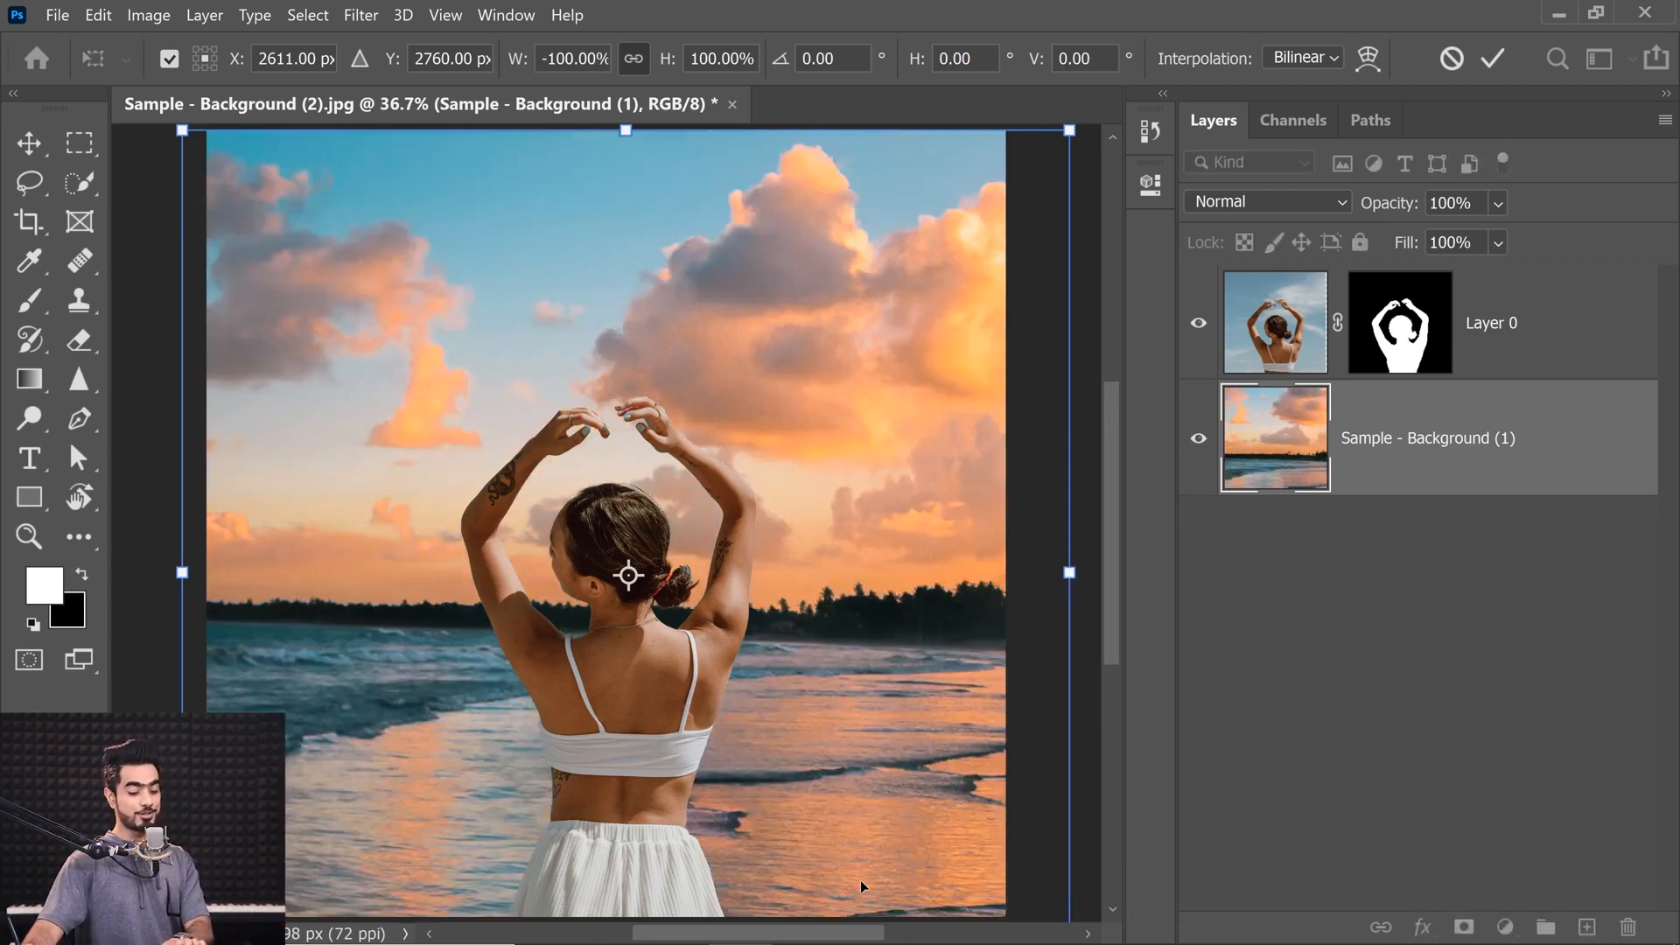
{"action": "key", "text": "Return"}
{"action": "key", "text": "w"}
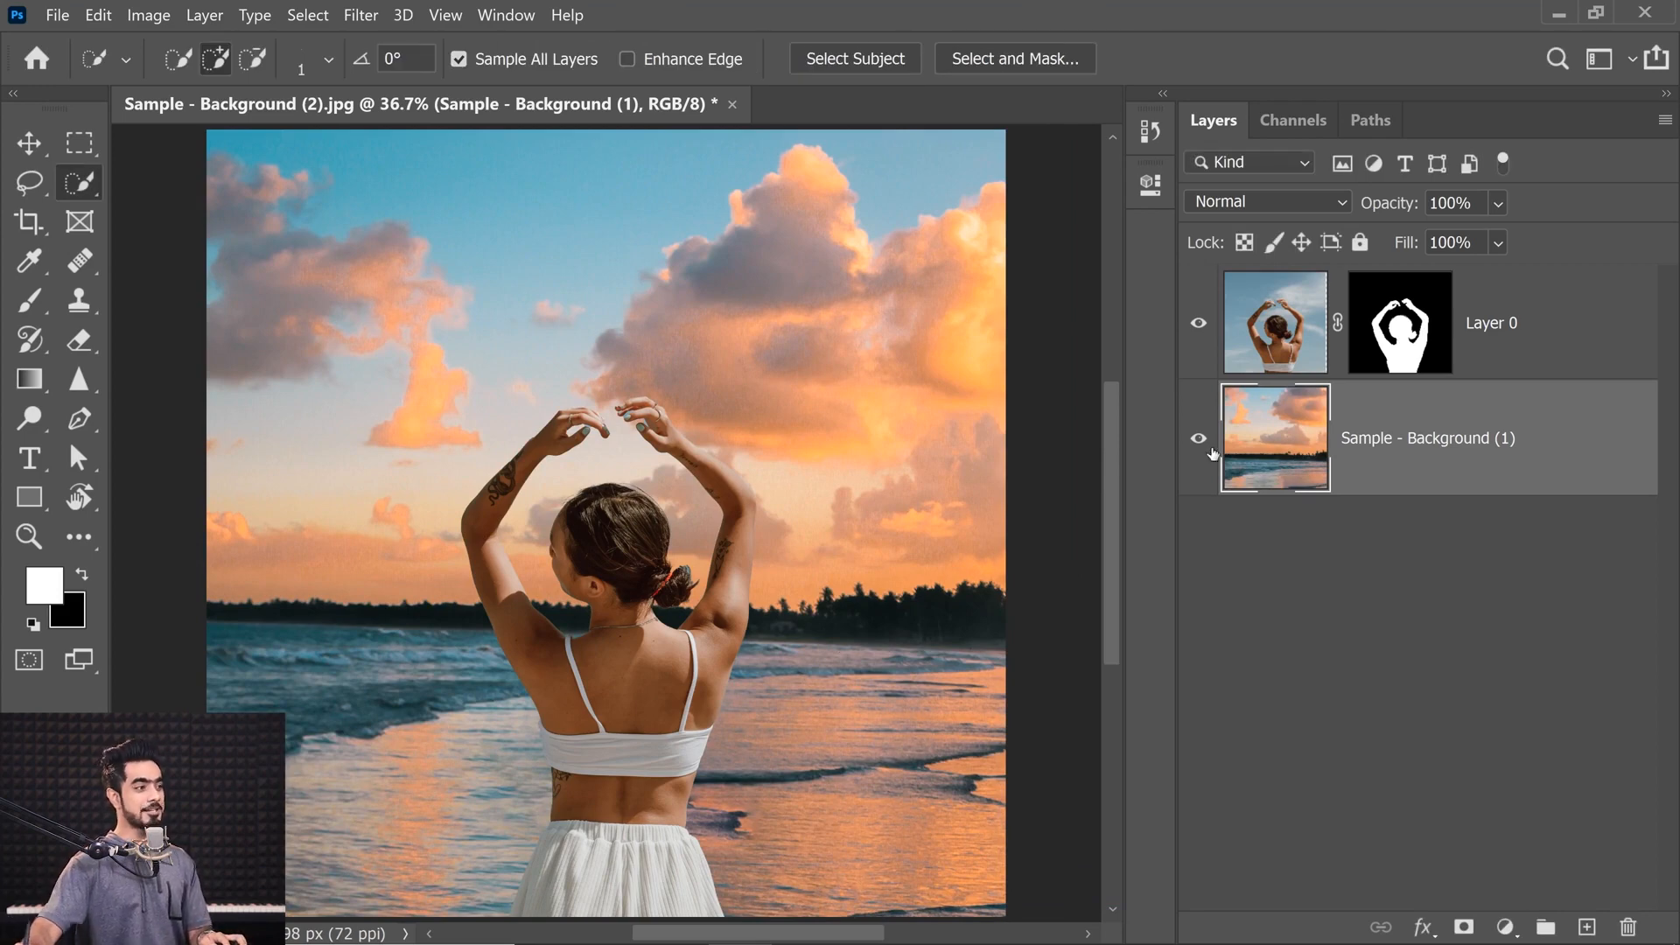
Step: Add a Curves adjustment layer directly above Layer 0
{"action": "left_click", "coordinate": [1558, 355]}
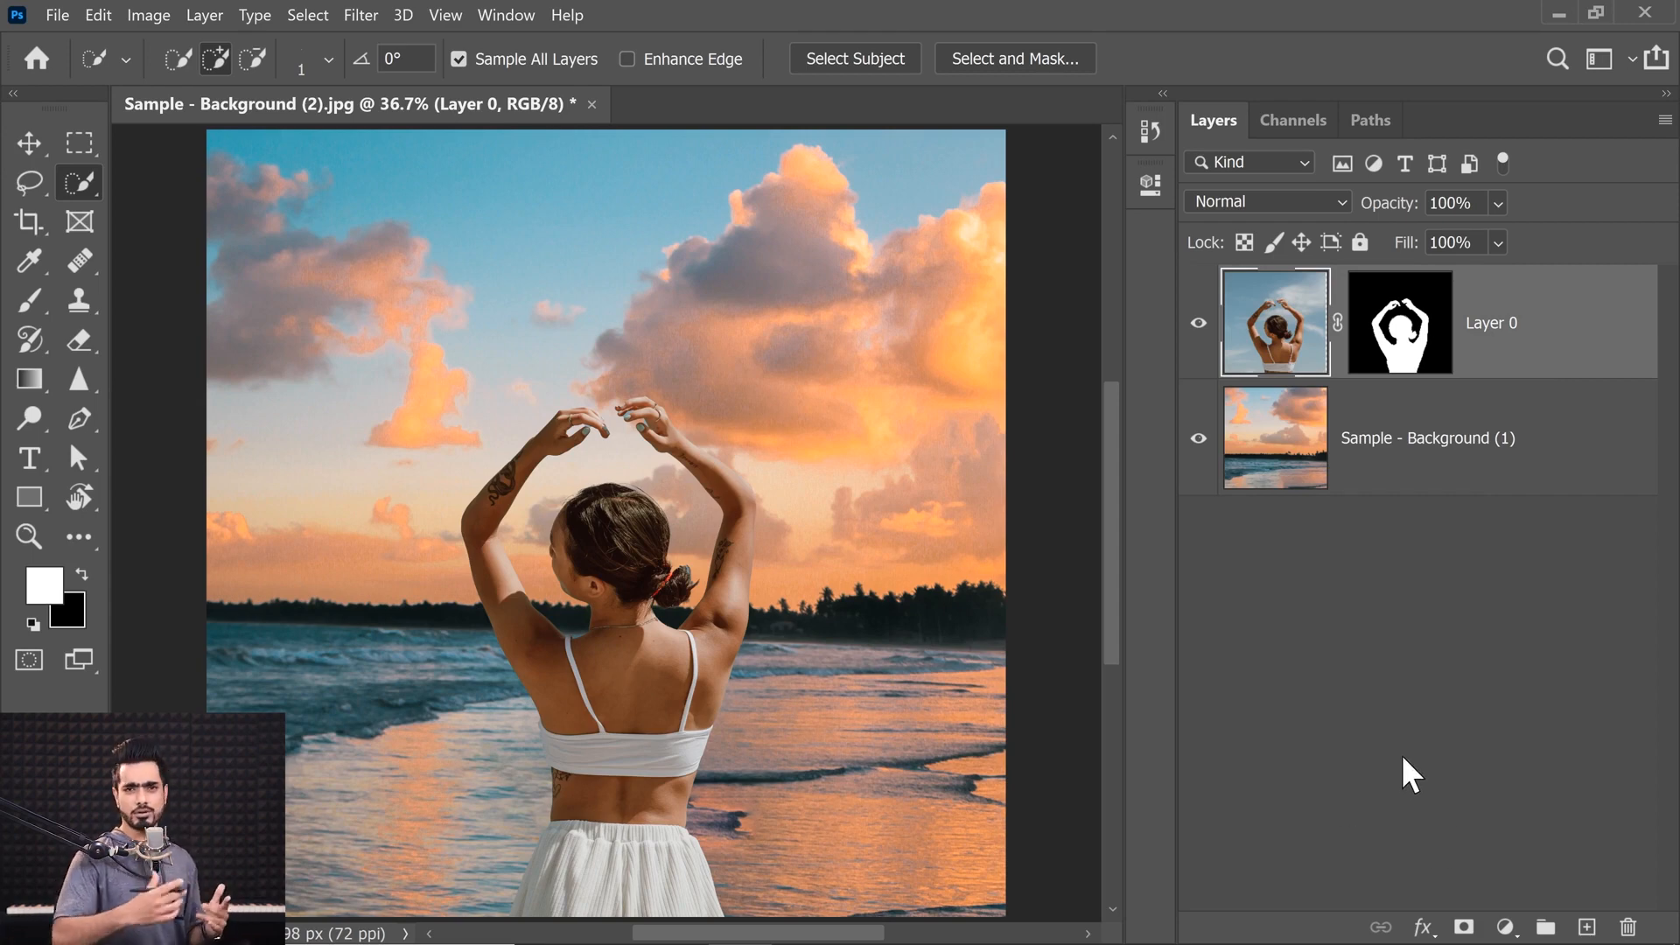
{"action": "left_click", "coordinate": [1509, 917]}
{"action": "left_click", "coordinate": [1479, 592]}
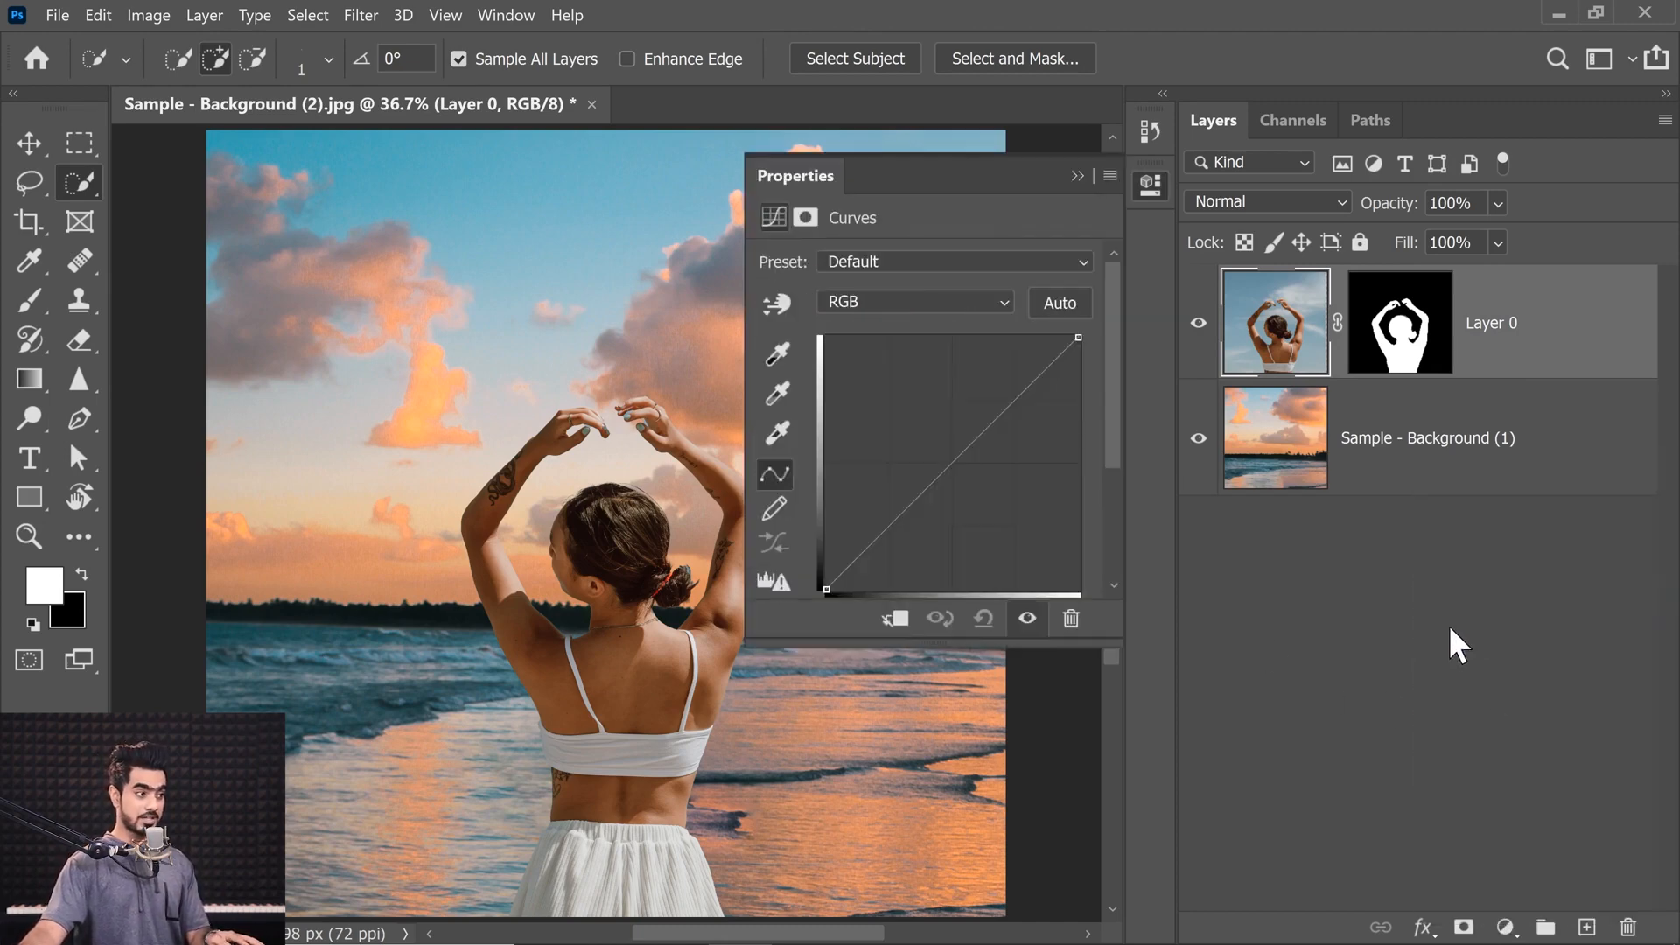
{"action": "left_click_drag", "start_coordinate": [641, 575], "coordinate": [379, 628]}
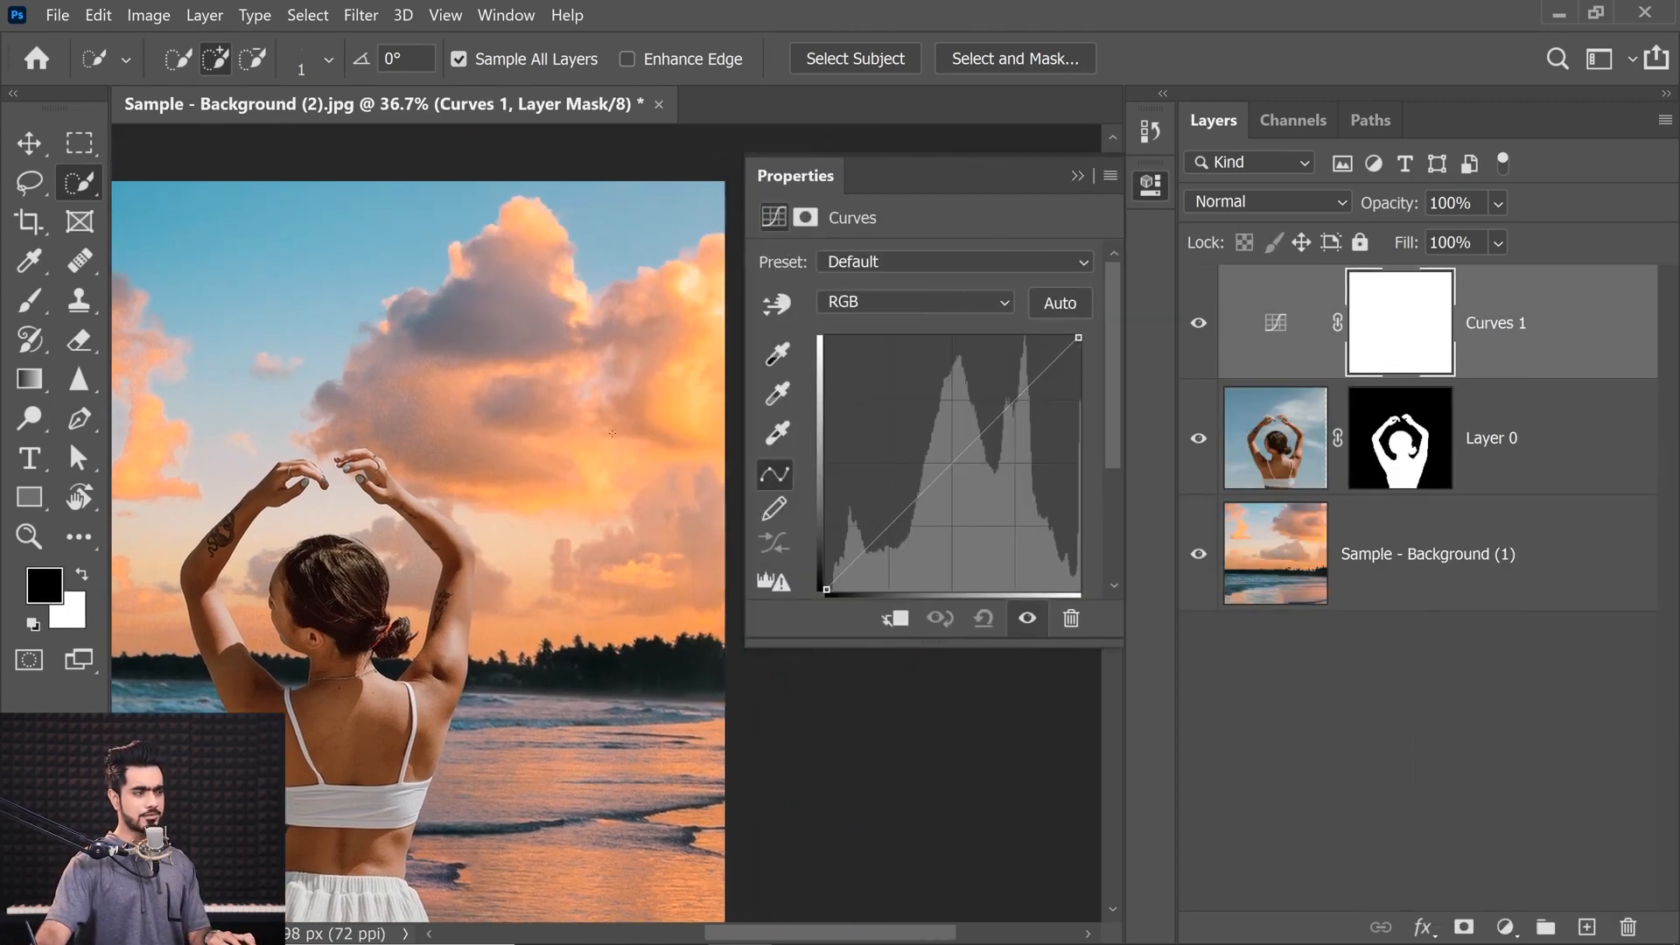
{"action": "left_click_drag", "start_coordinate": [580, 486], "coordinate": [612, 441]}
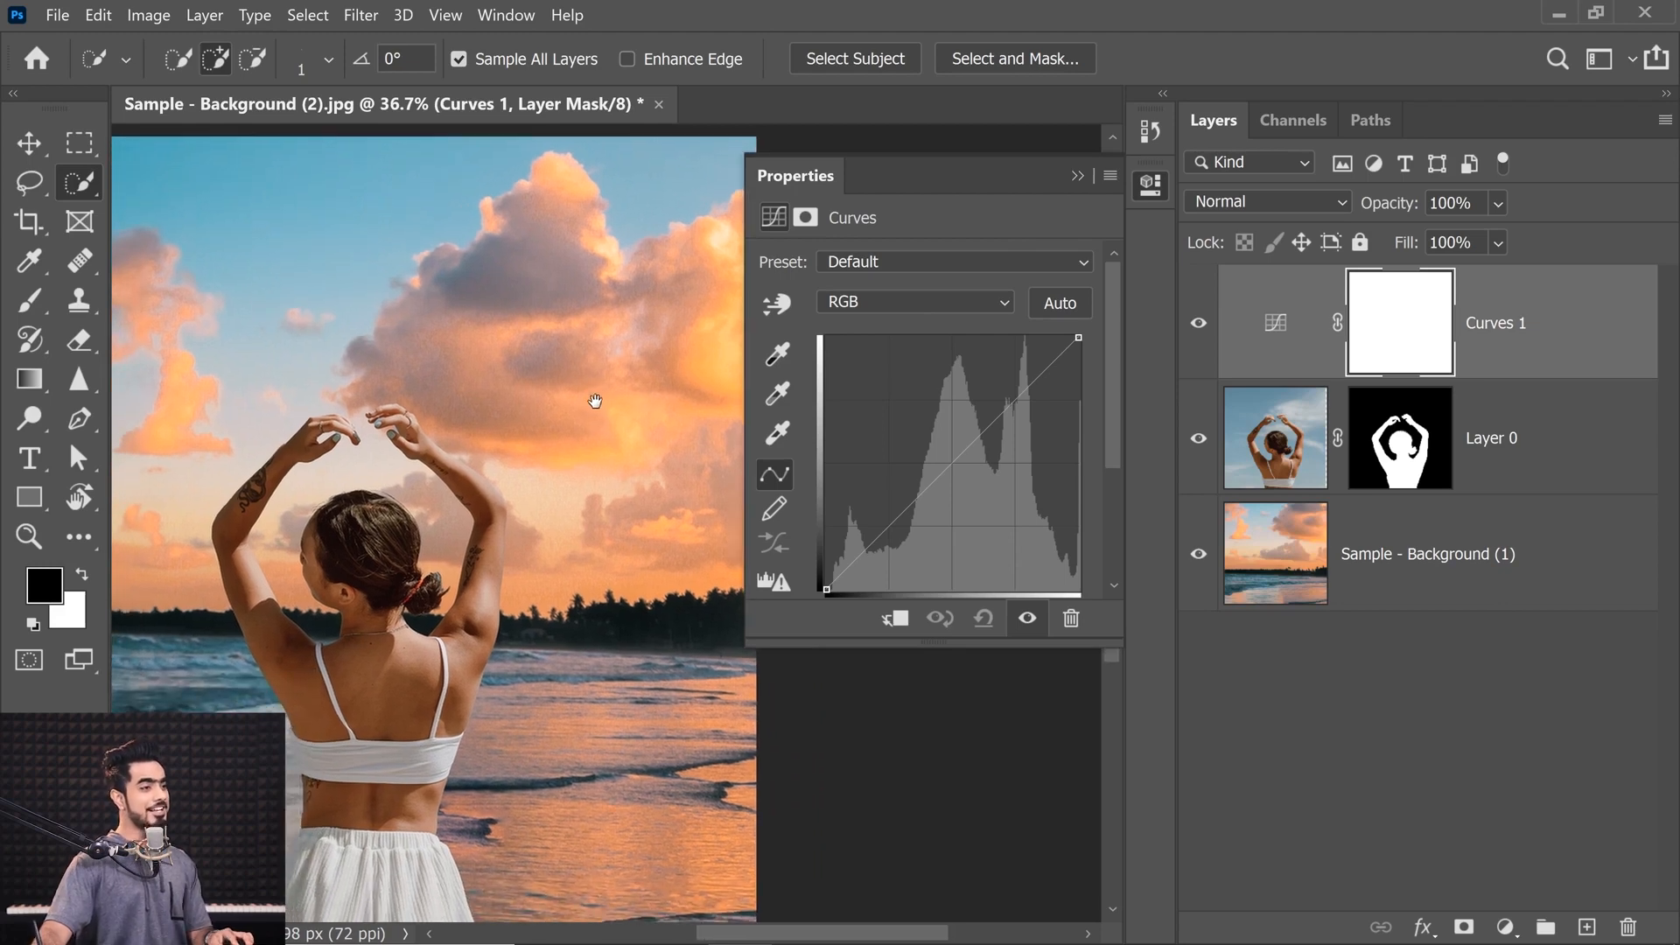
Step: Lower the Blue channel's highlights in the Curves adjustment, clip it to Layer 0, and anchor the blue midtones with a curve point
{"action": "left_click", "coordinate": [889, 301]}
{"action": "left_click", "coordinate": [875, 391]}
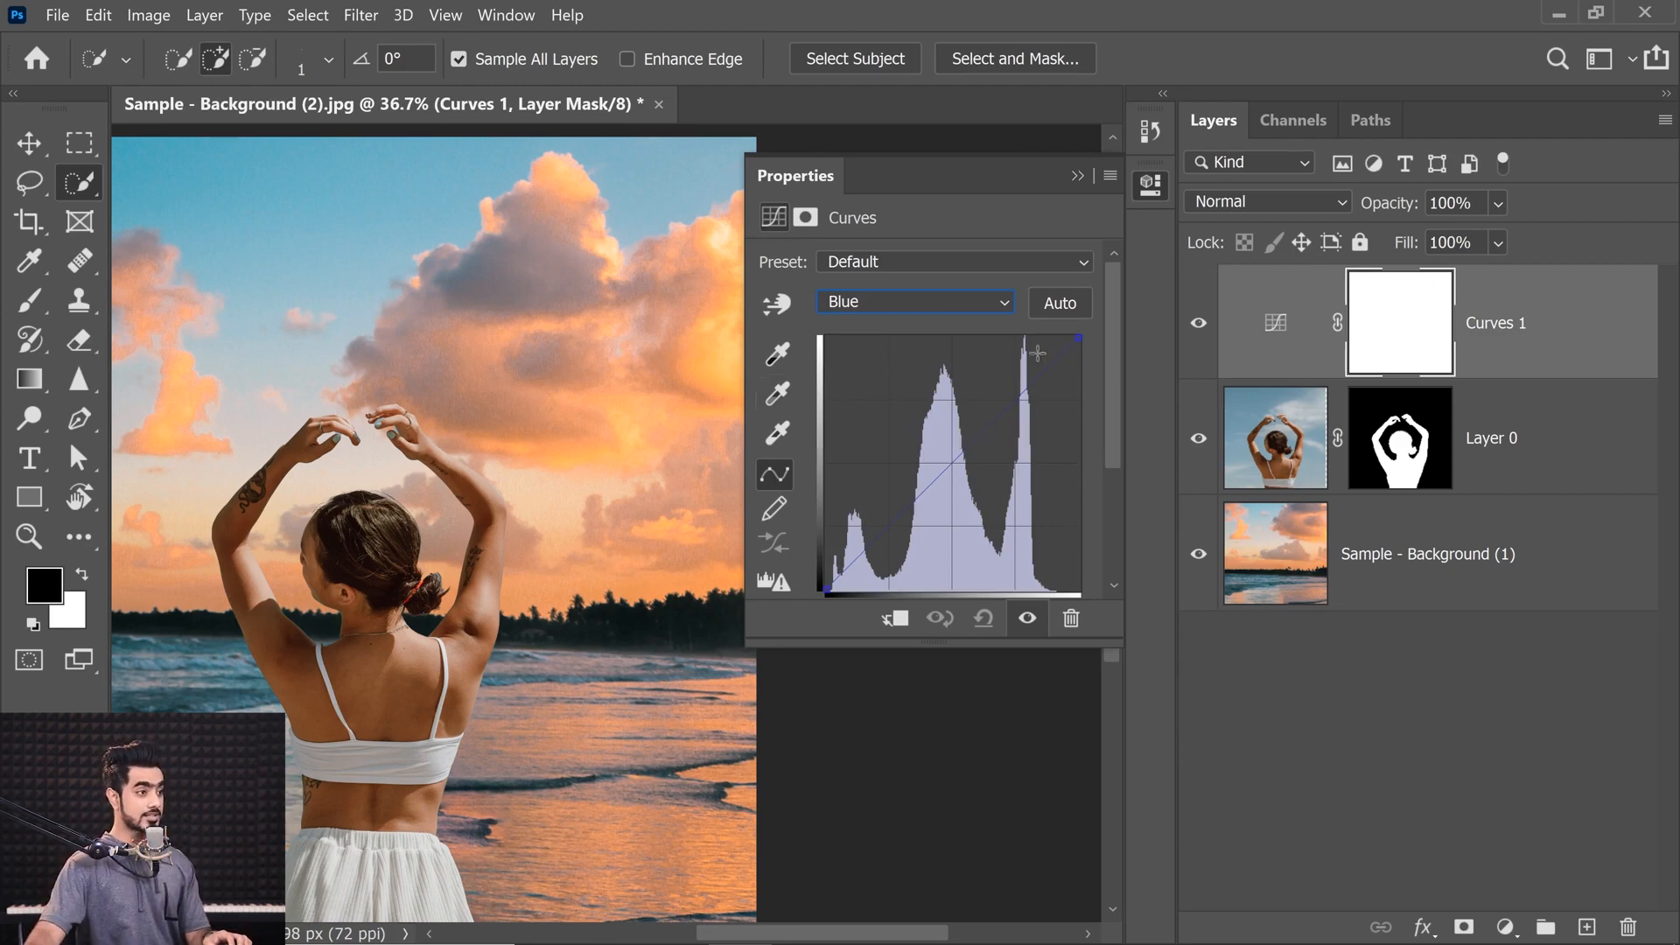
{"action": "left_click_drag", "start_coordinate": [1078, 338], "coordinate": [1086, 386]}
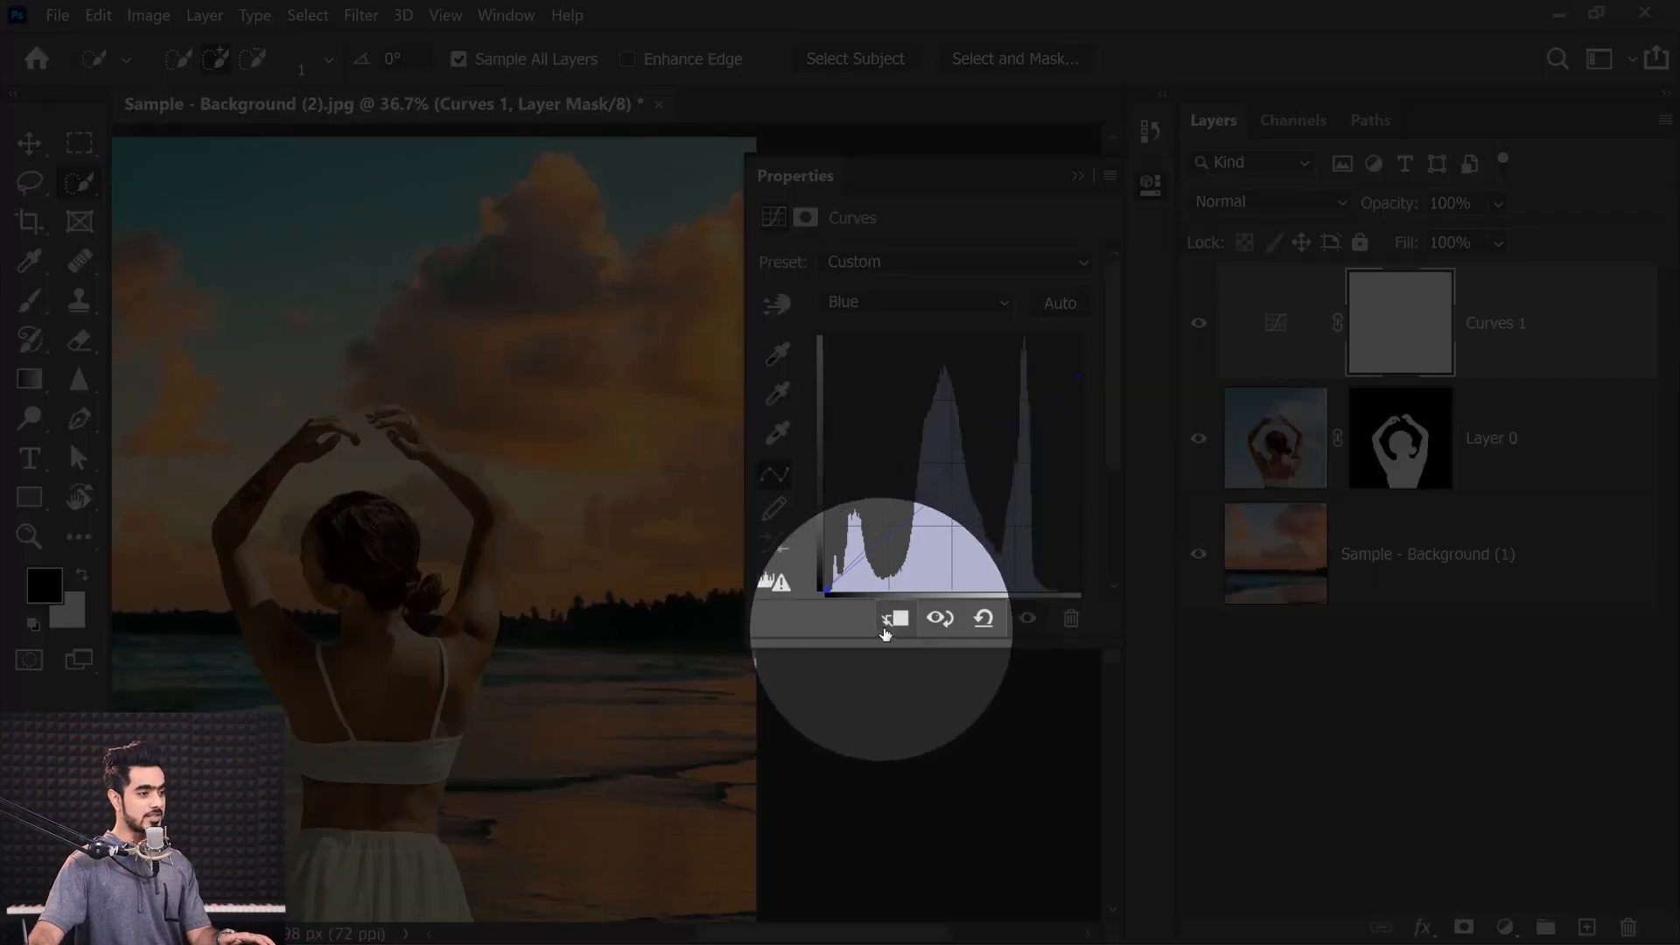
{"action": "left_click", "coordinate": [894, 620]}
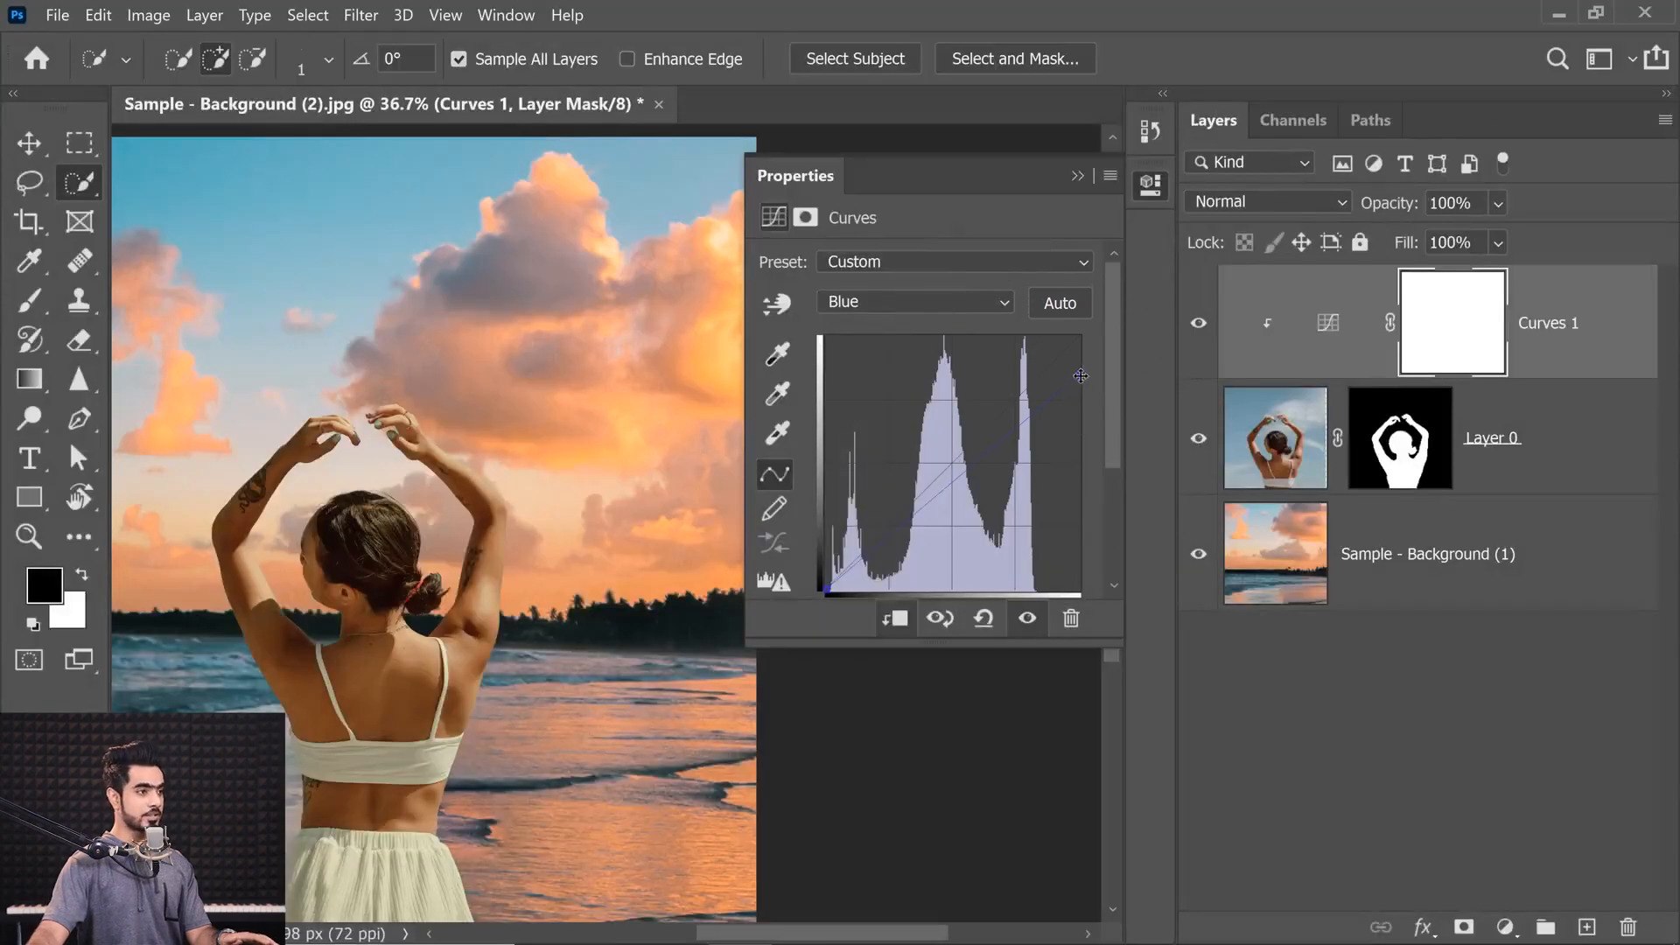
{"action": "left_click_drag", "start_coordinate": [1078, 376], "coordinate": [1087, 386]}
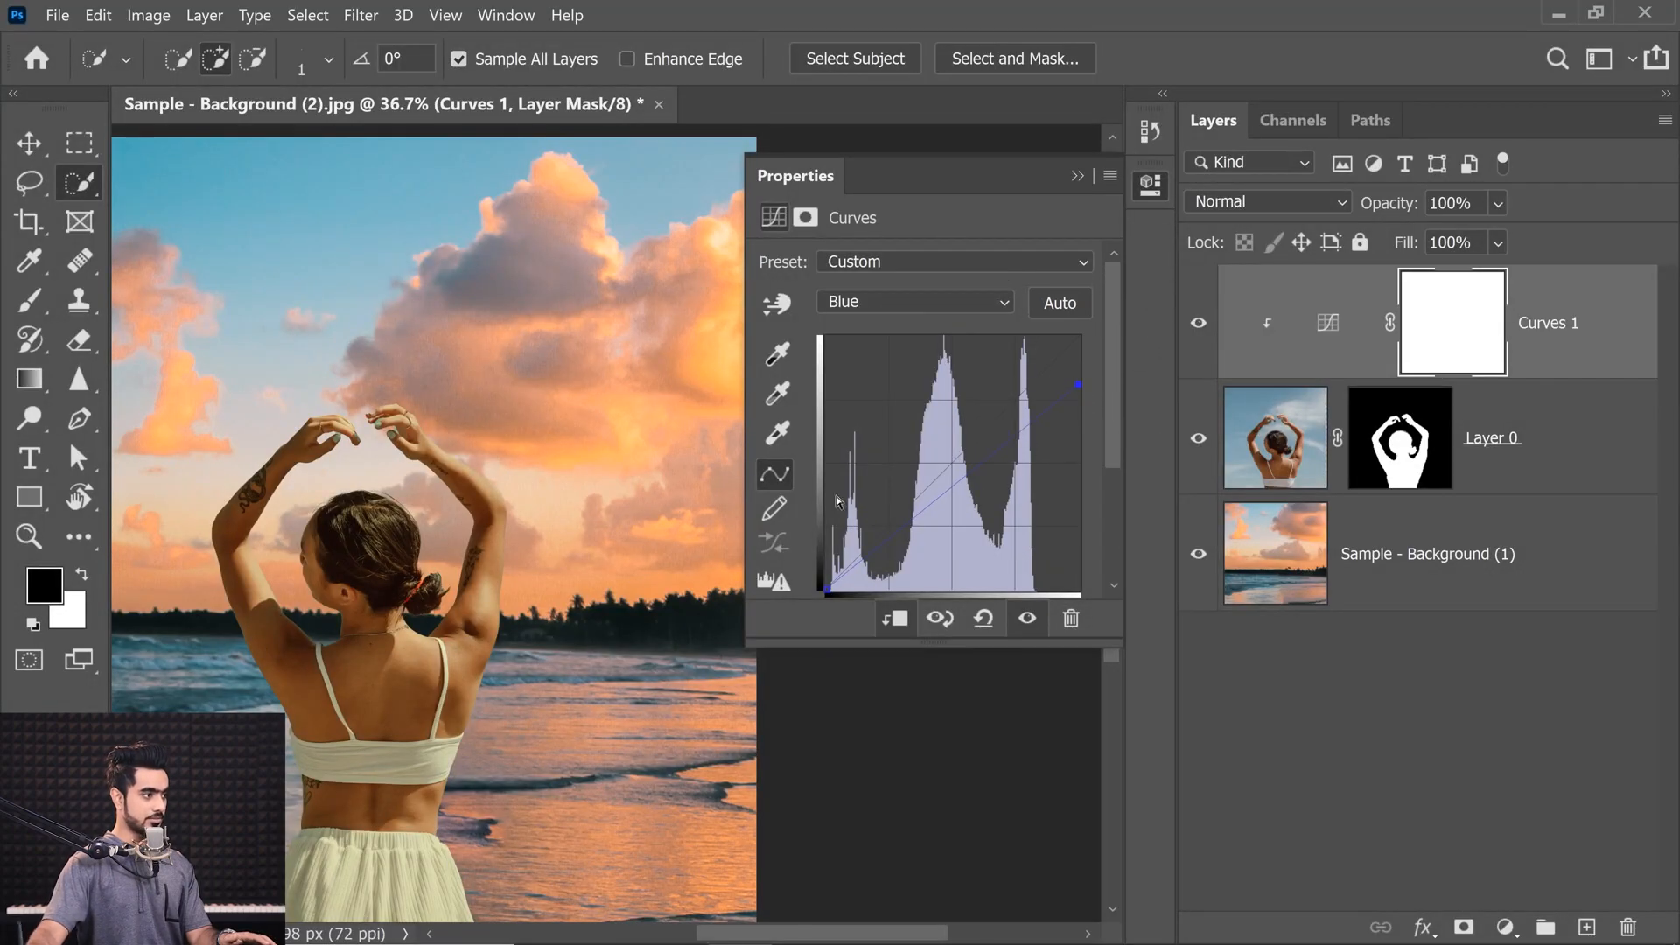
{"action": "left_click_drag", "start_coordinate": [283, 681], "coordinate": [322, 677]}
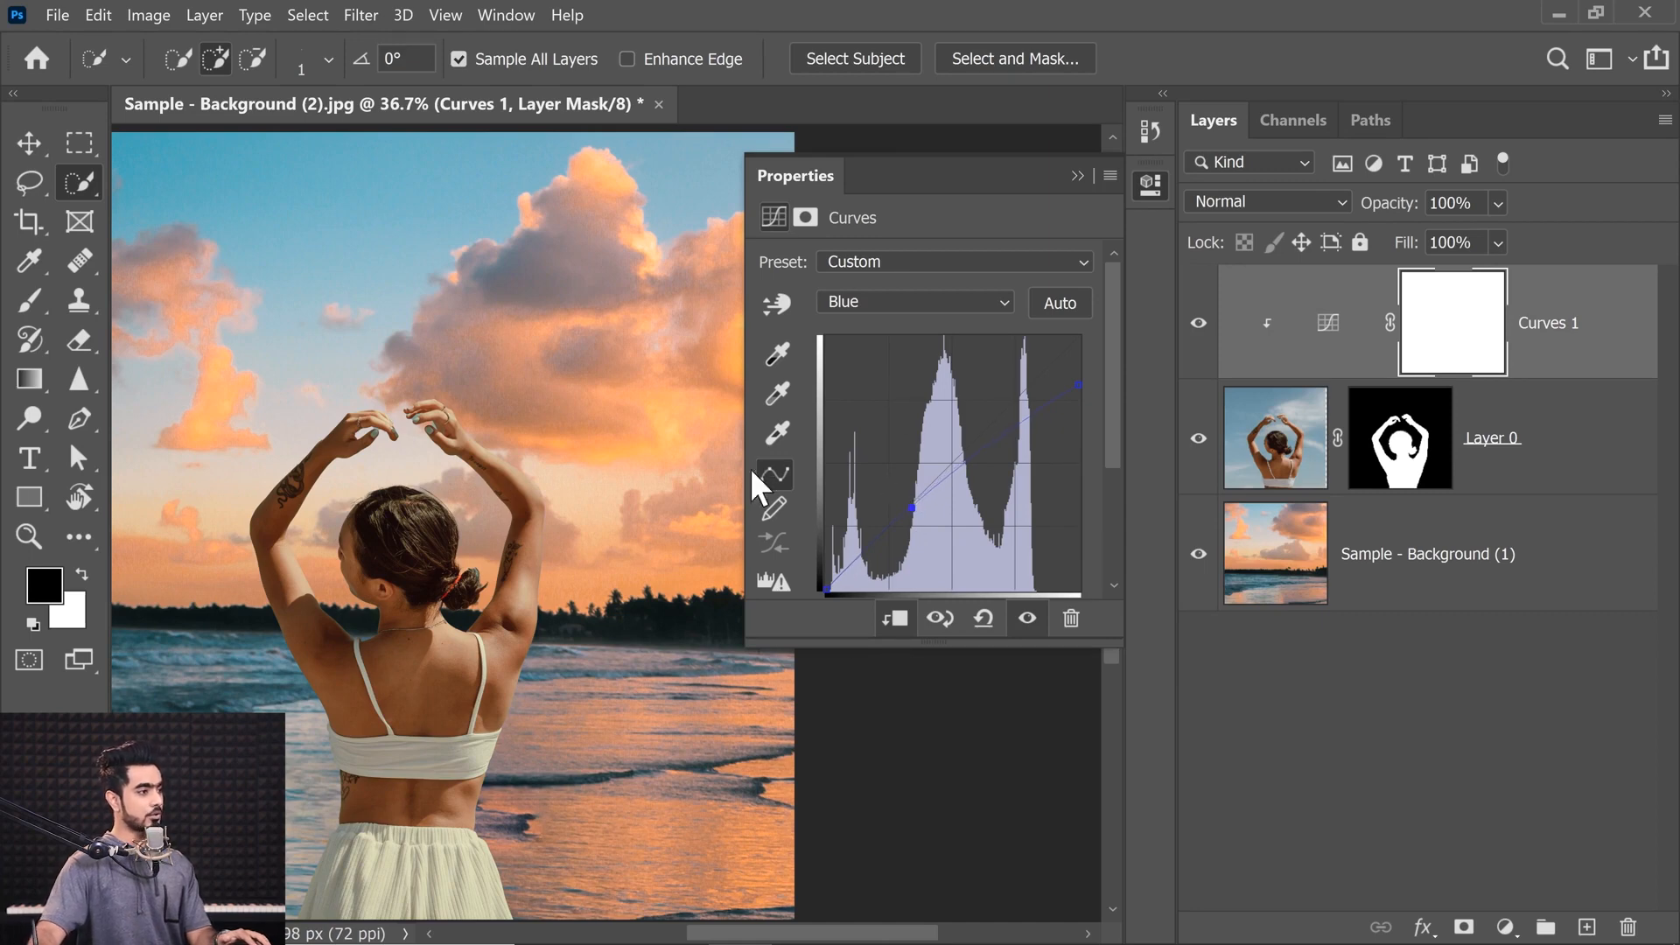
Step: Raise the Red channel curve slightly in the highlights and midtones to warm the woman
{"action": "left_click", "coordinate": [911, 302]}
{"action": "left_click", "coordinate": [896, 356]}
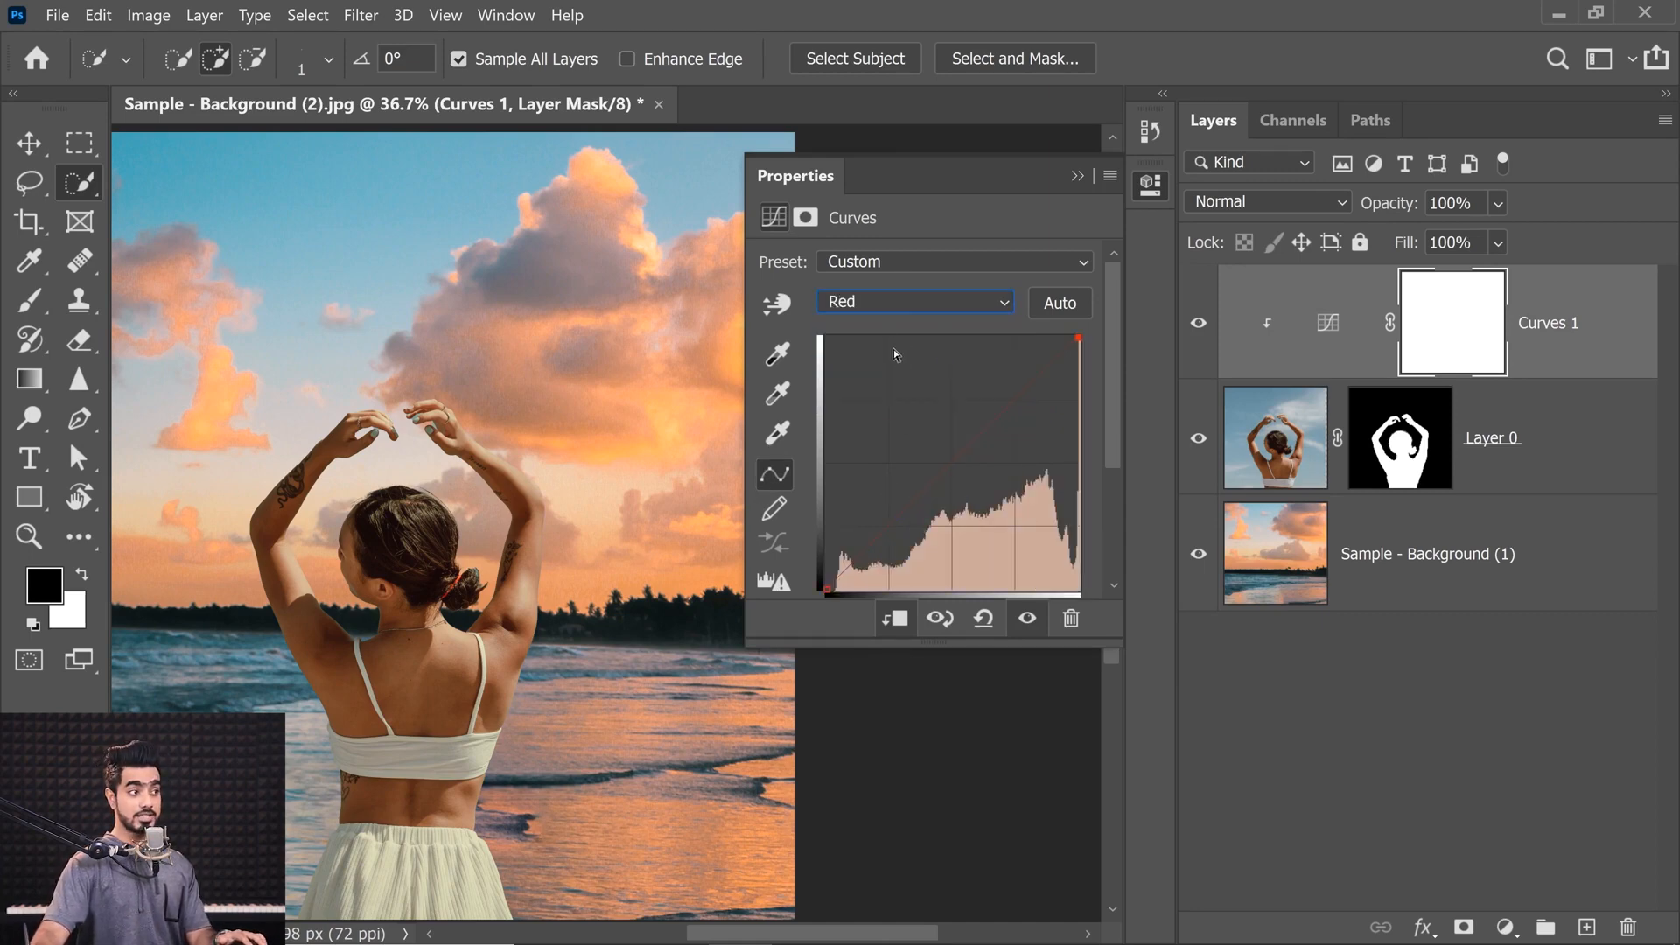
{"action": "left_click", "coordinate": [1049, 357]}
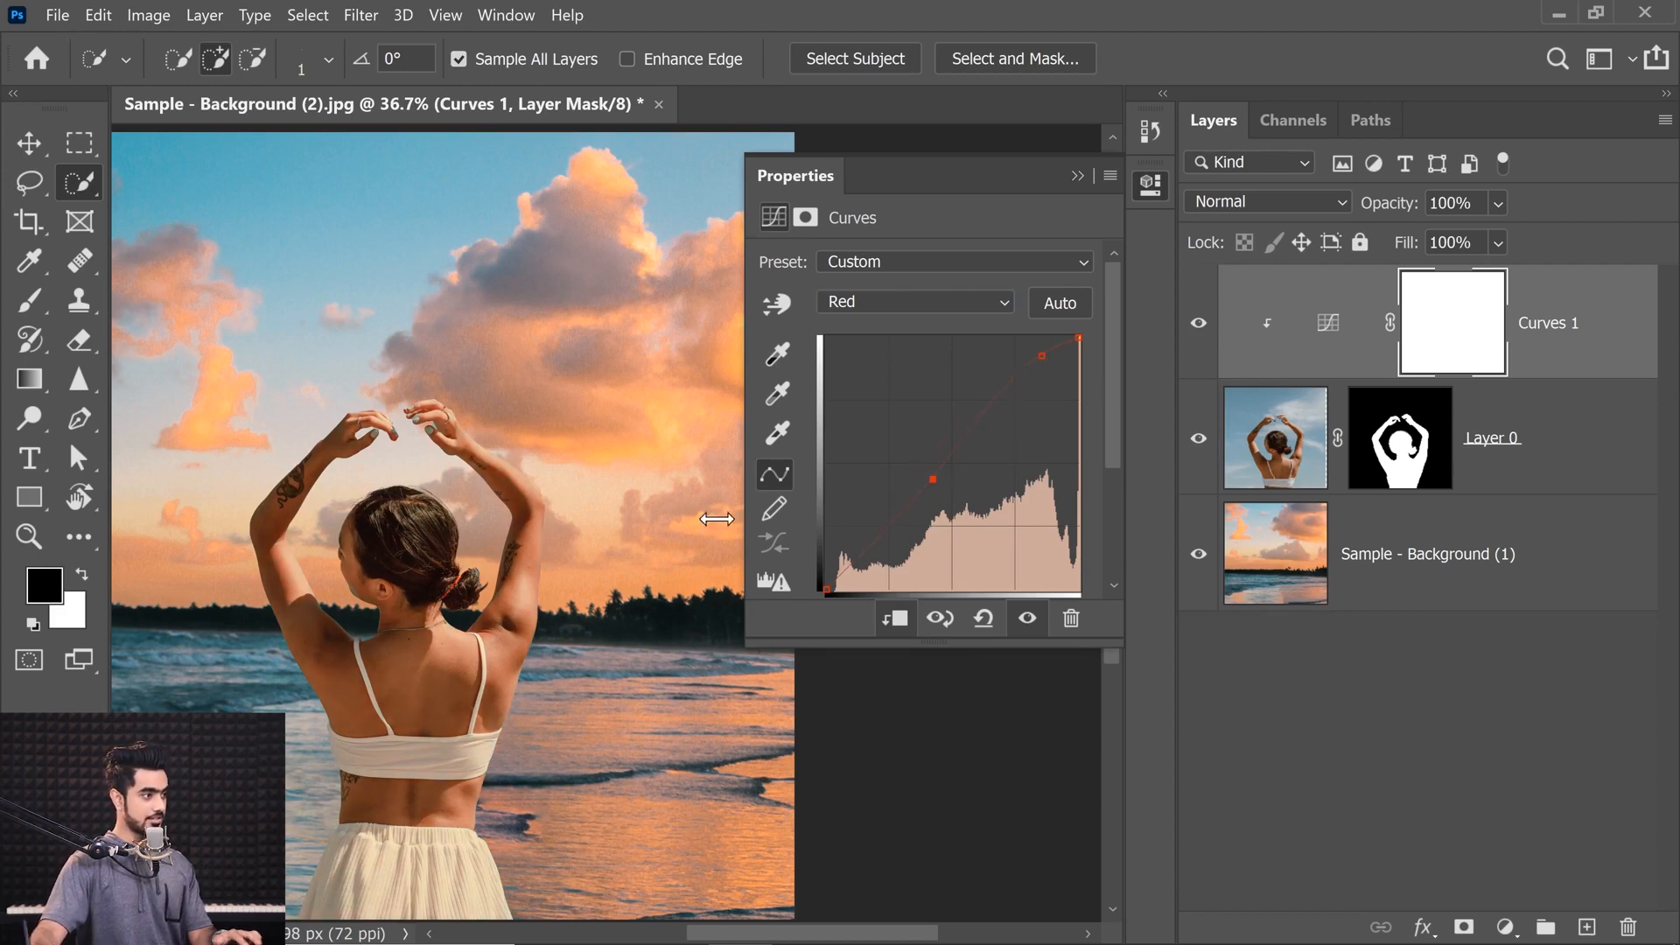
{"action": "scroll", "coordinate": [438, 635], "scroll_direction": "down", "scroll_amount": 3}
{"action": "scroll", "coordinate": [447, 632], "scroll_direction": "up", "scroll_amount": 2}
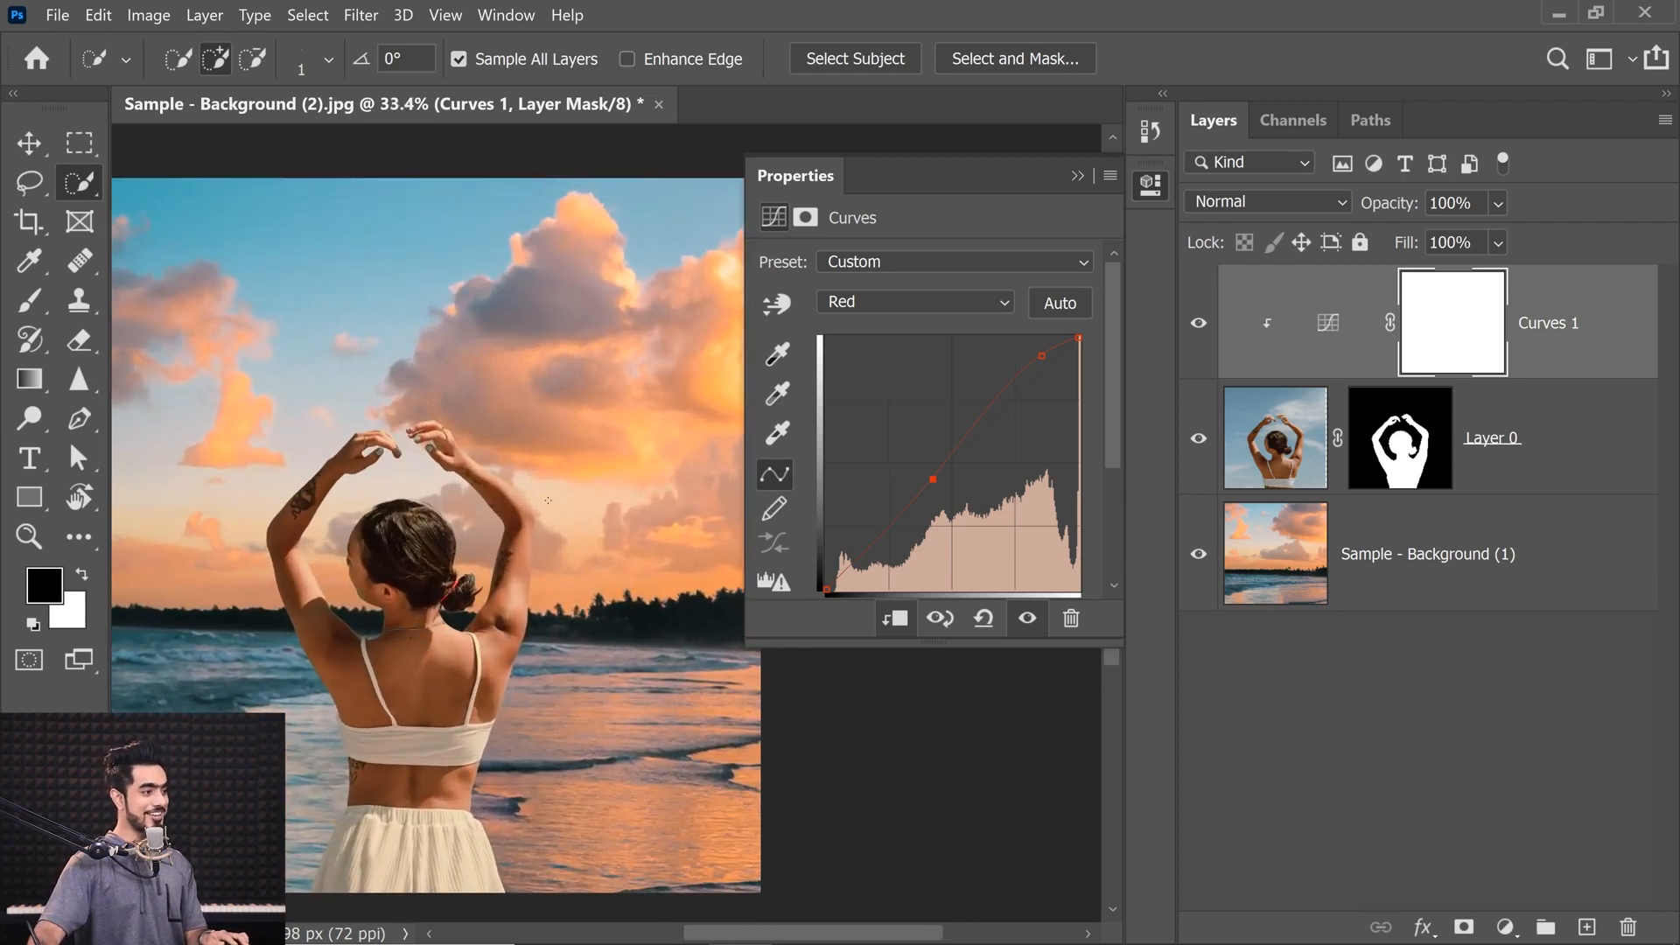
Step: Adjust the RGB curve's highlights and darken the woman's midtones and shadows with the on-image adjustment tool
{"action": "left_click", "coordinate": [897, 301]}
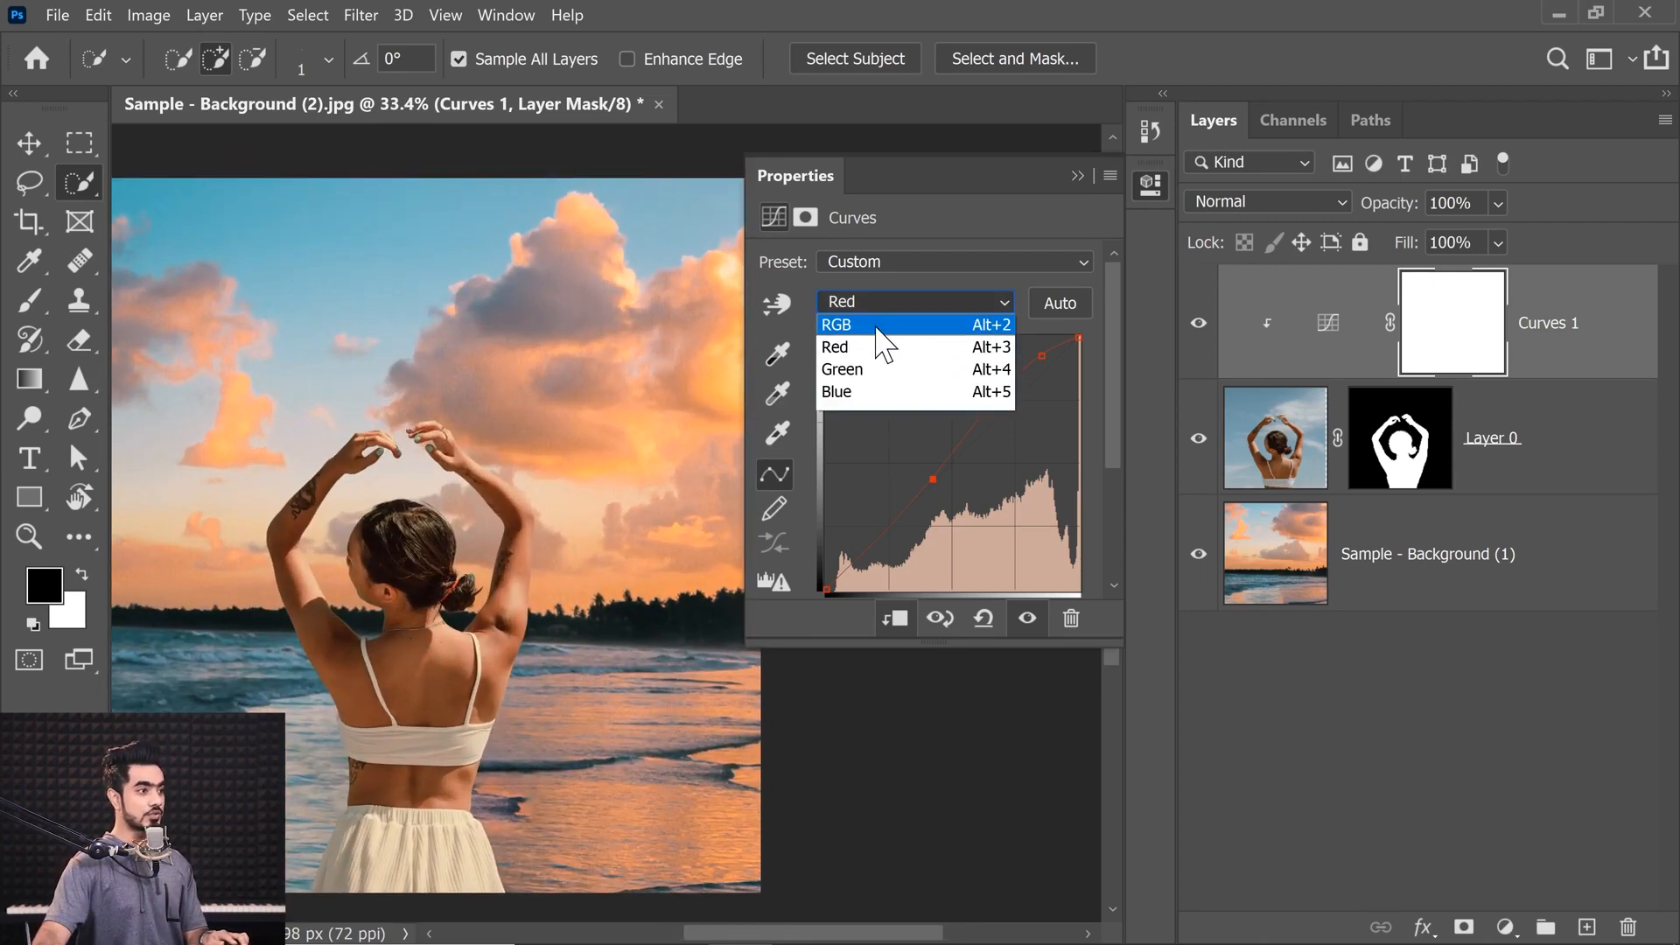
{"action": "left_click", "coordinate": [877, 329]}
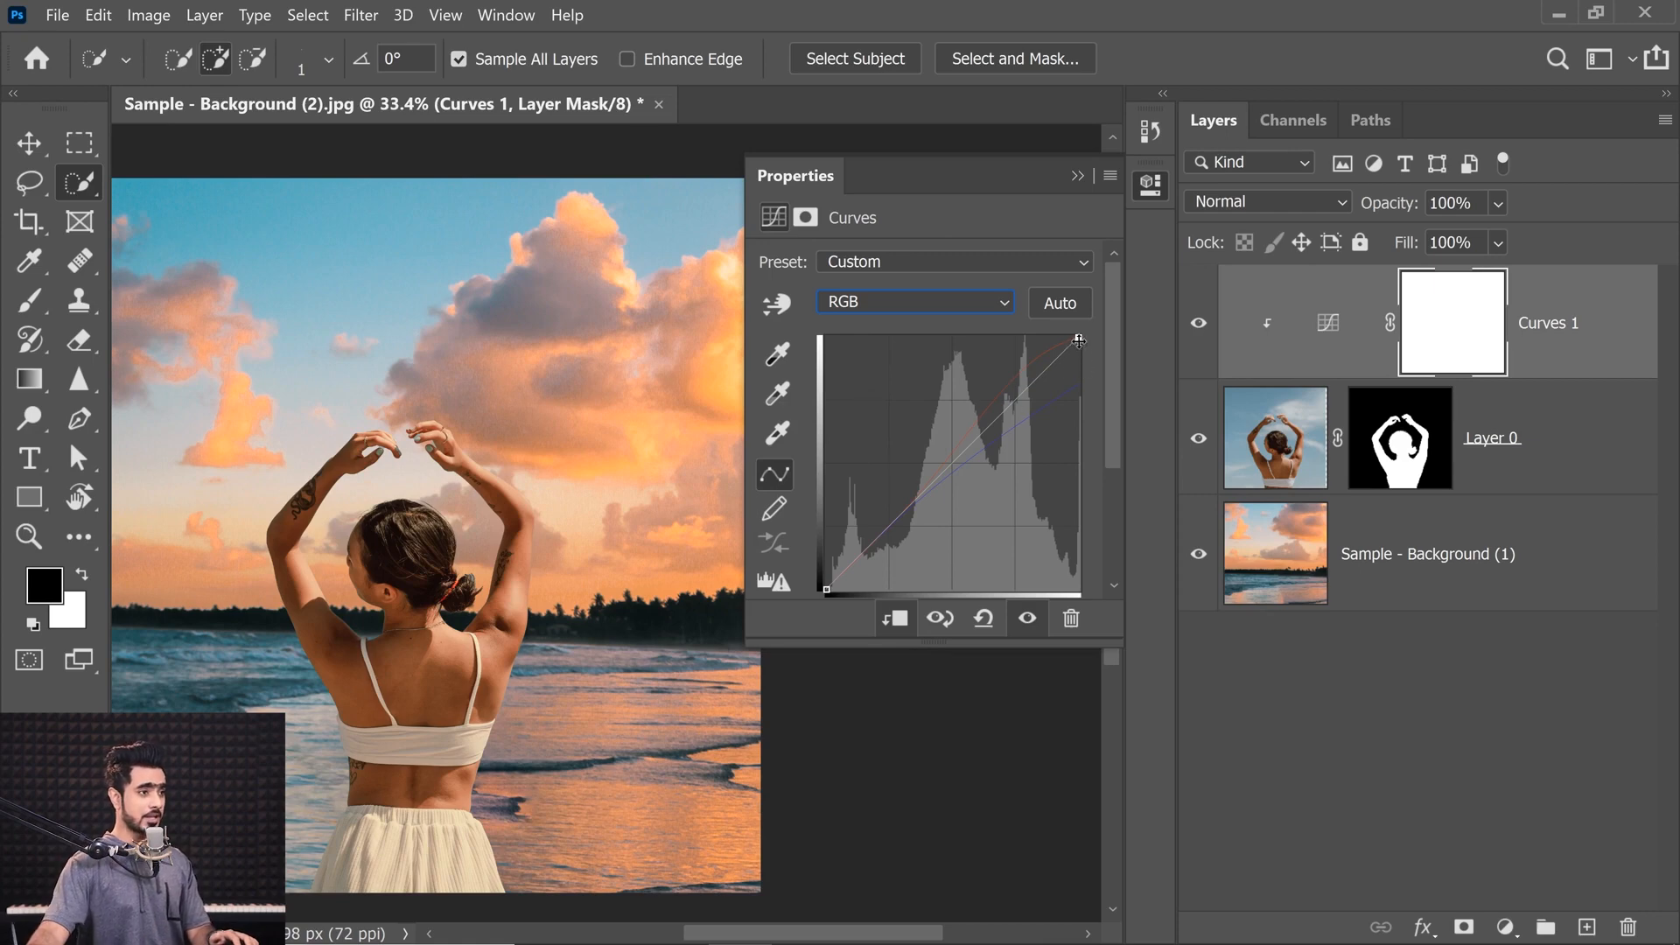
{"action": "mouse_move", "coordinate": [1079, 341]}
{"action": "left_mouse_down"}
{"action": "mouse_move", "coordinate": [1080, 371]}
{"action": "mouse_move", "coordinate": [1075, 346]}
{"action": "left_mouse_up"}
{"action": "left_click", "coordinate": [1033, 385]}
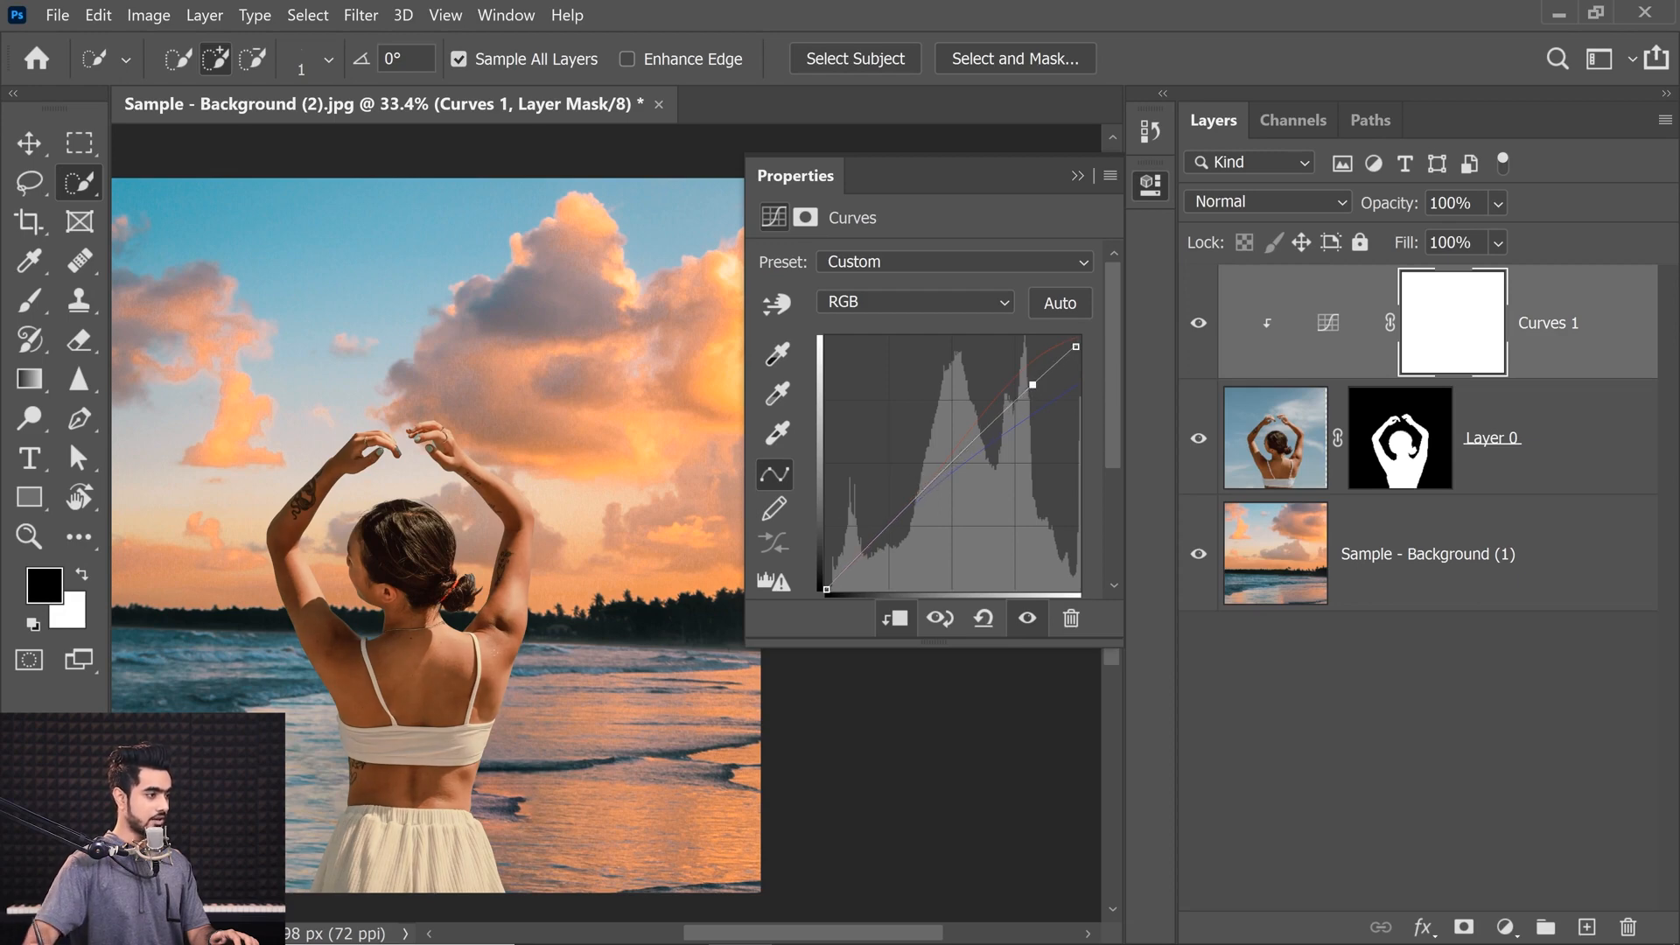
{"action": "left_click", "coordinate": [784, 315]}
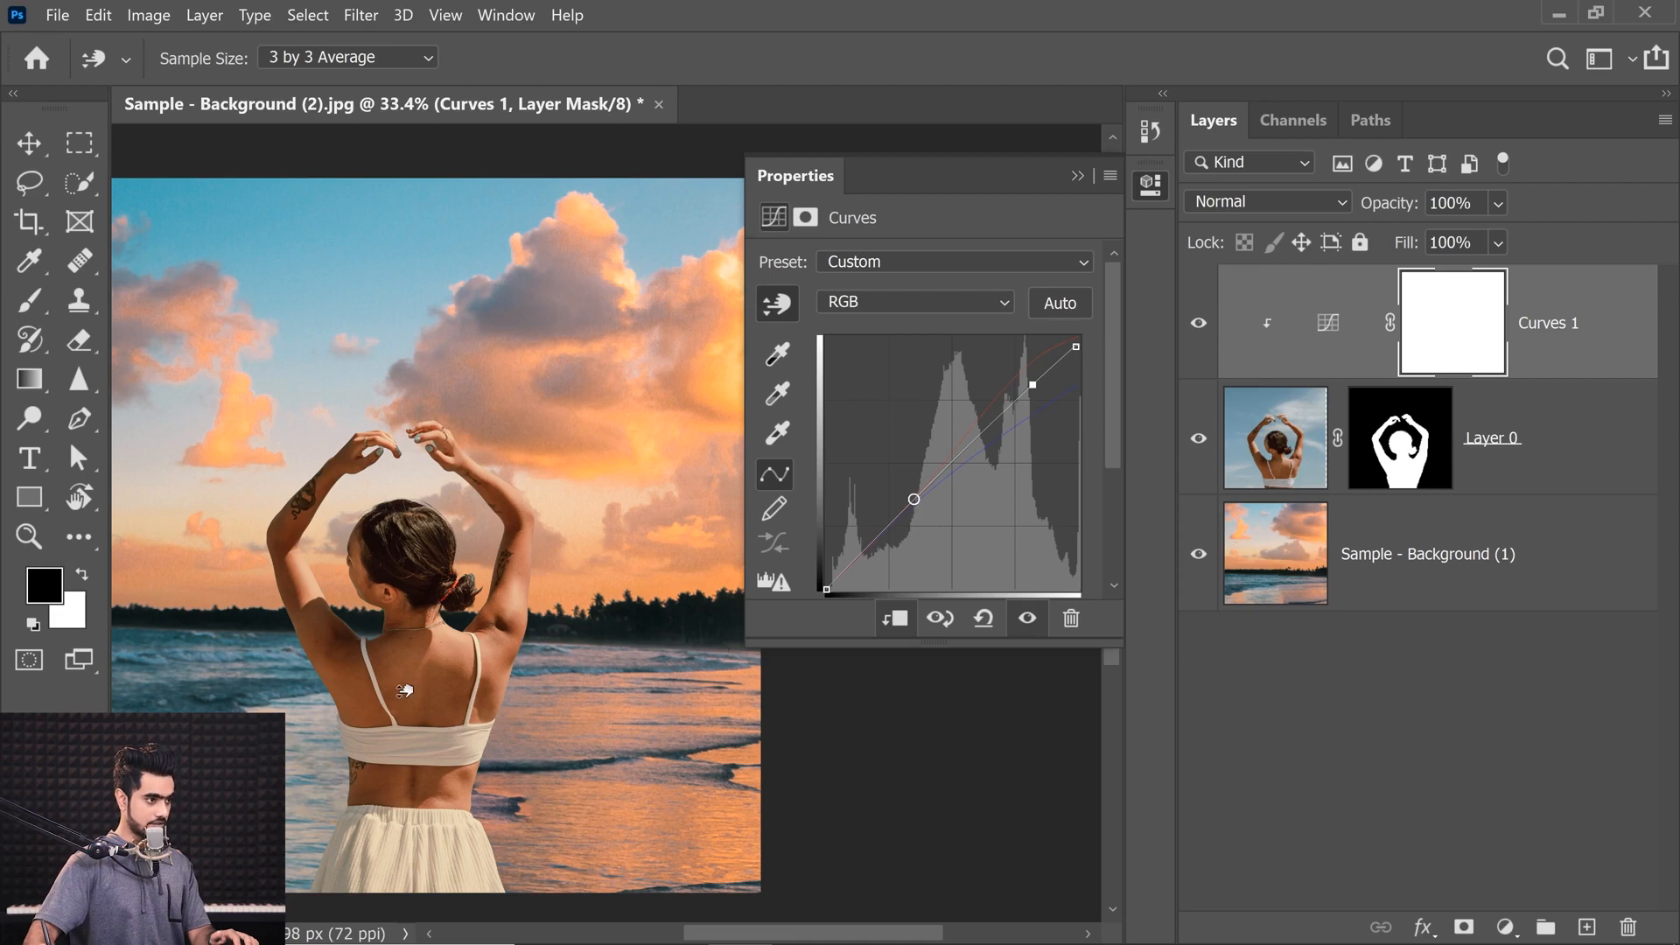
{"action": "mouse_move", "coordinate": [404, 687]}
{"action": "left_mouse_down"}
{"action": "mouse_move", "coordinate": [407, 713]}
{"action": "mouse_move", "coordinate": [369, 685]}
{"action": "mouse_move", "coordinate": [325, 685]}
{"action": "mouse_move", "coordinate": [418, 691]}
{"action": "left_mouse_up"}
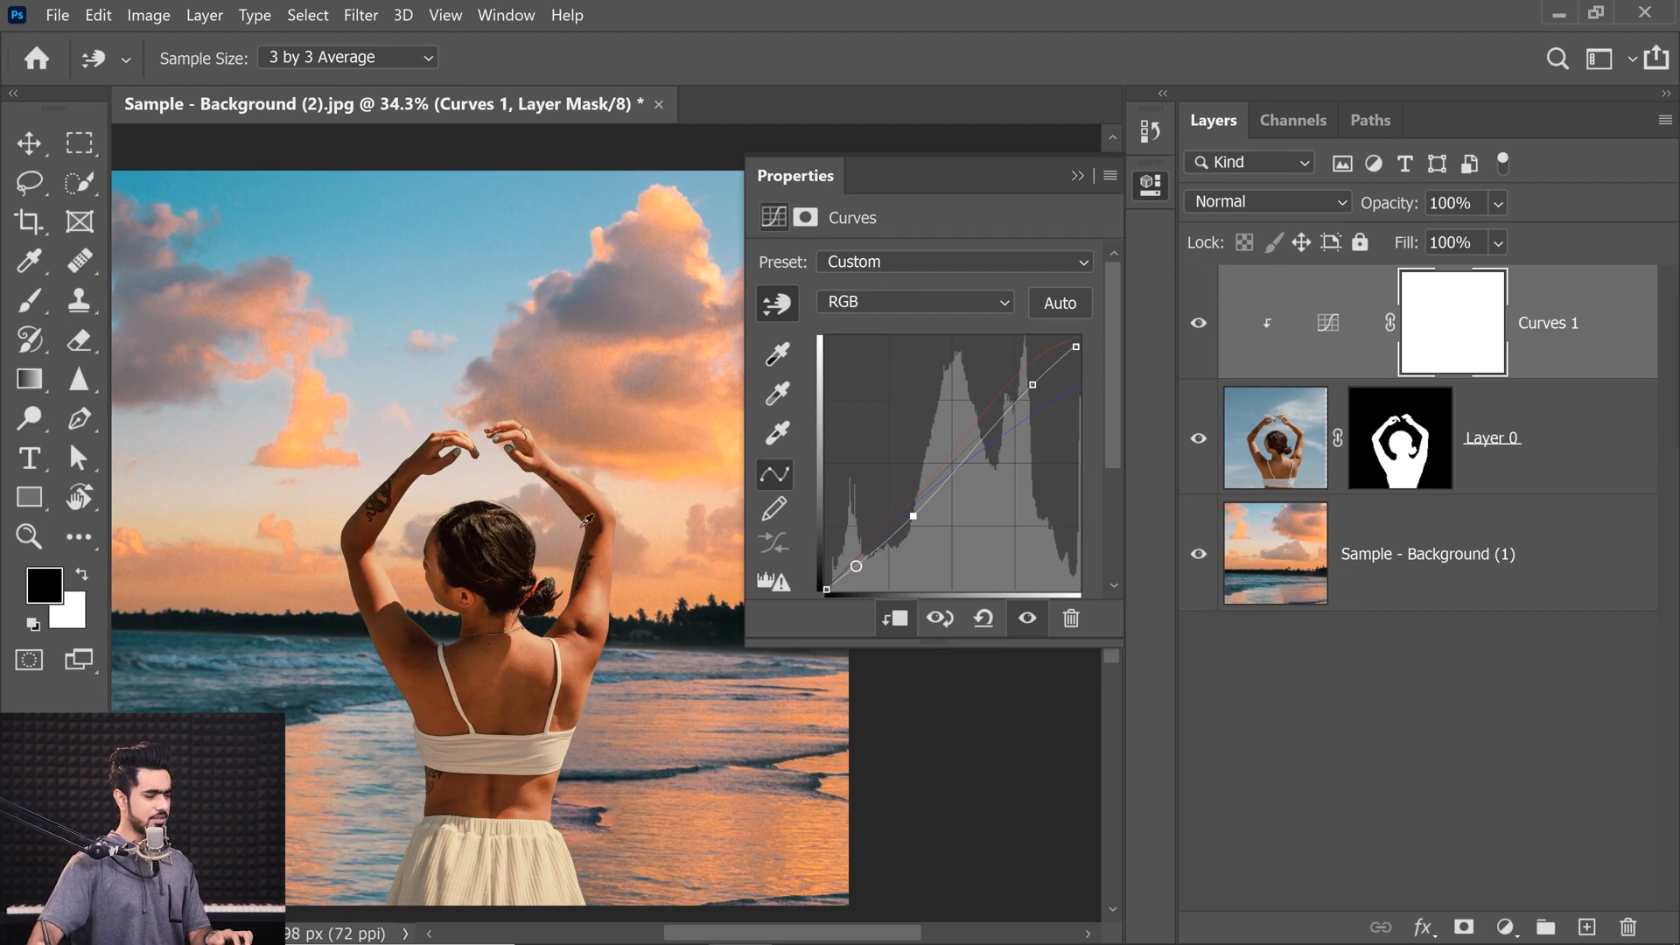
Step: Lift the Blue channel's black point slightly to add blue to the woman's shadows, keeping only the existing midtone point
{"action": "left_click", "coordinate": [885, 301]}
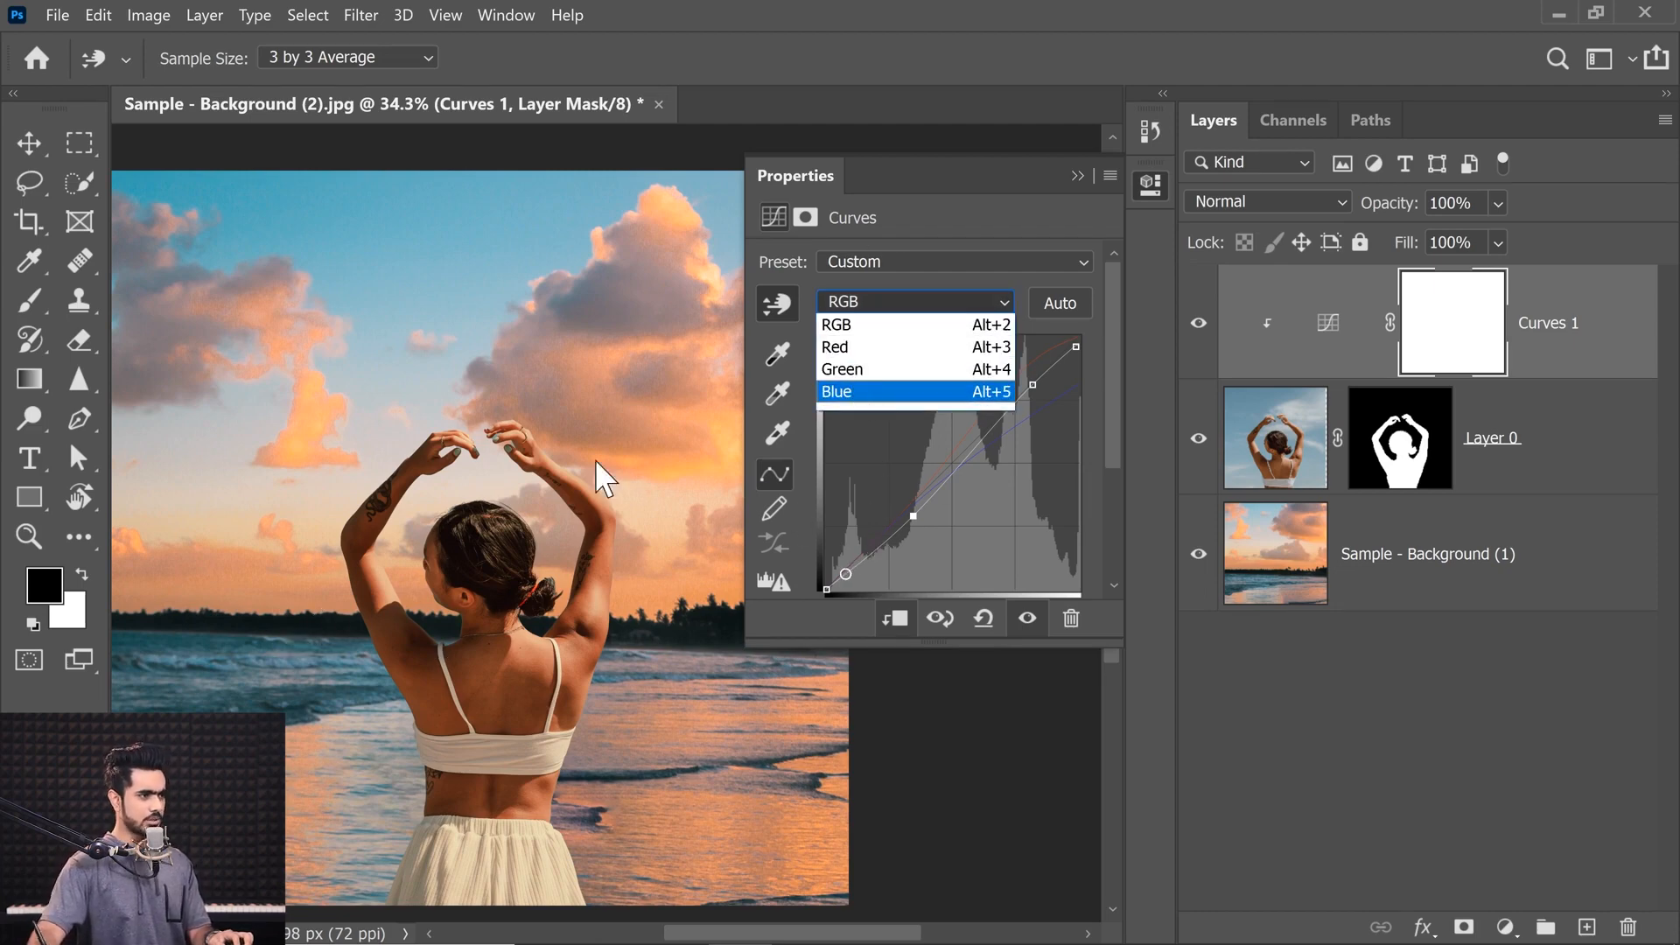
{"action": "left_click", "coordinate": [837, 391]}
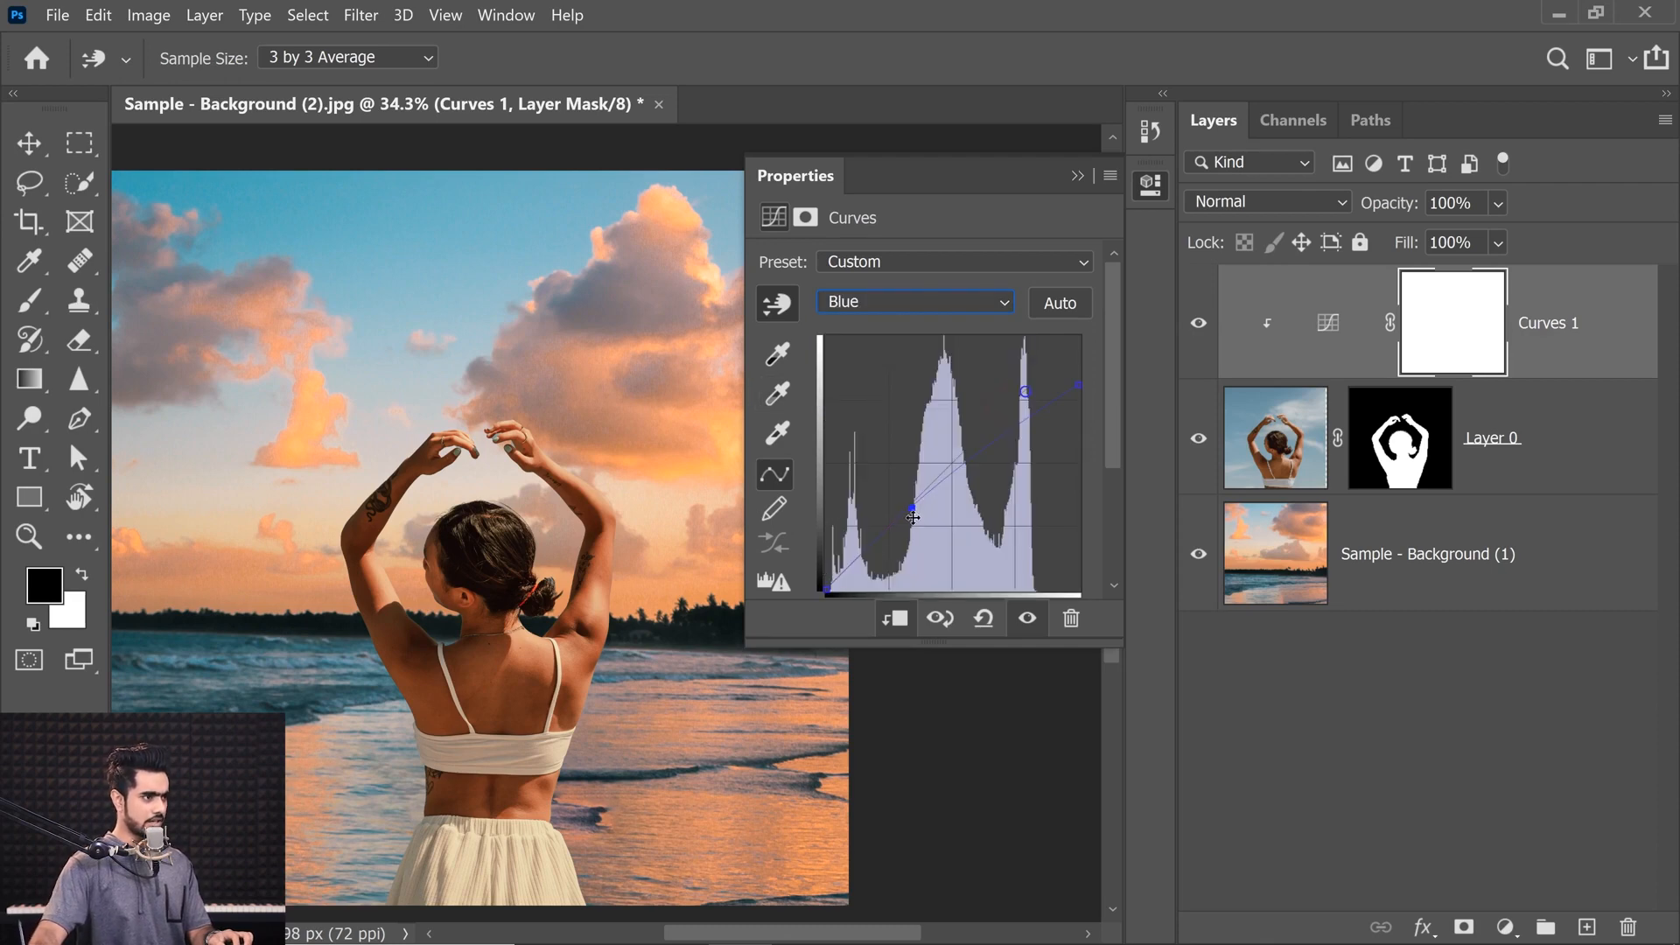
{"action": "left_click", "coordinate": [870, 547]}
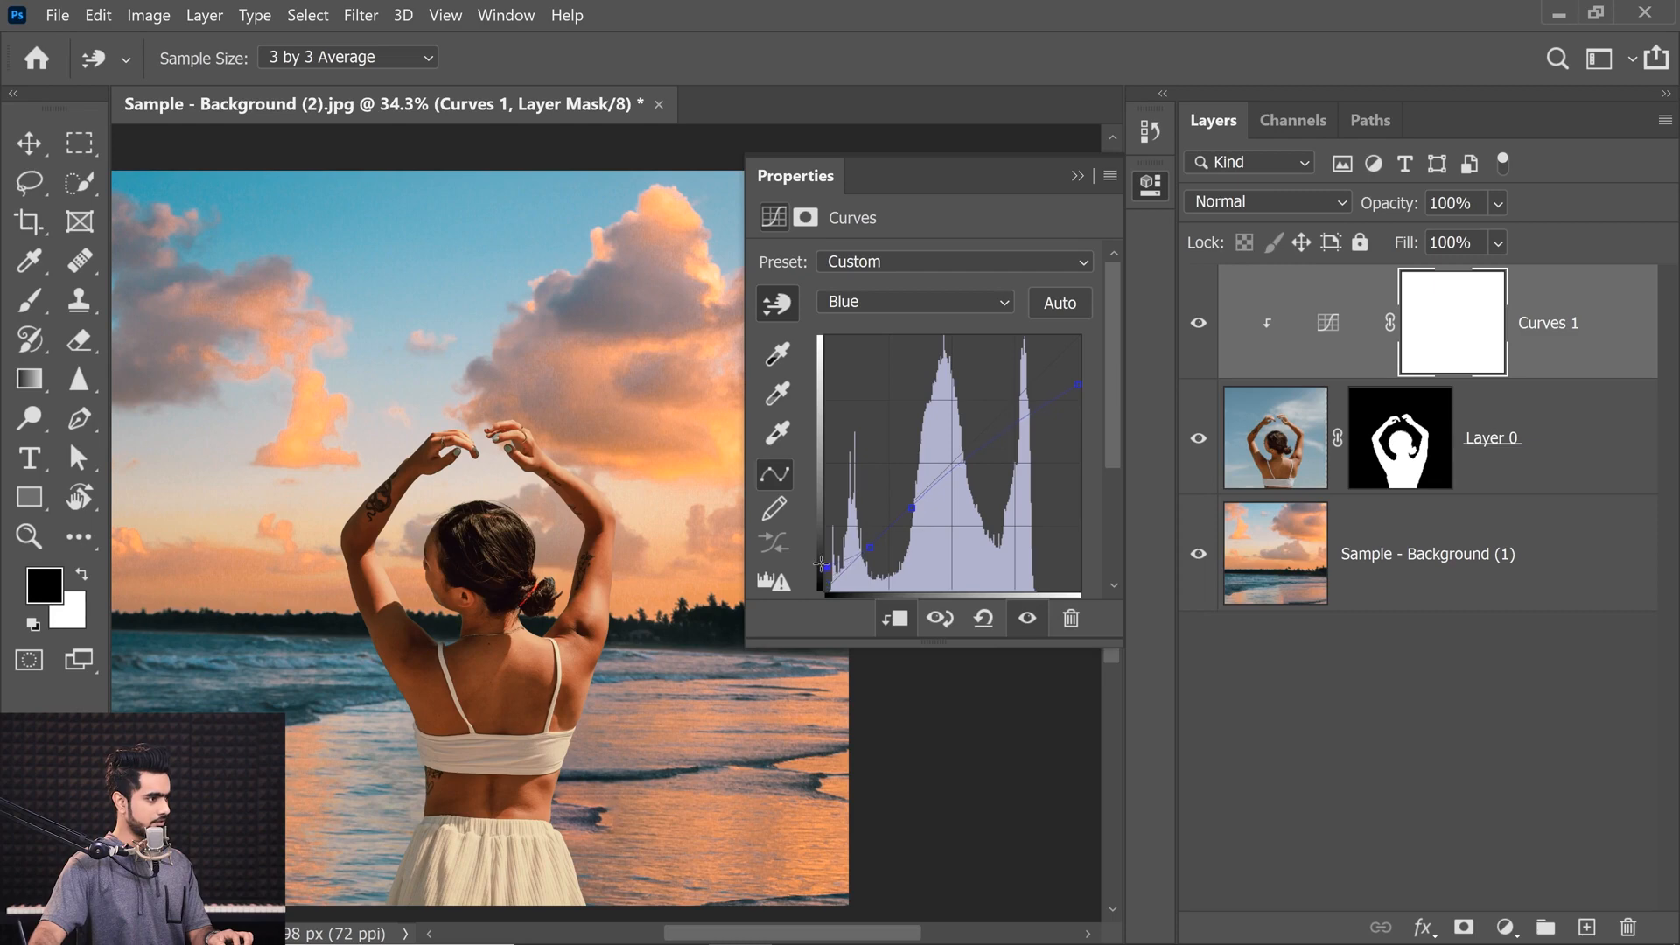
{"action": "left_click_drag", "start_coordinate": [882, 548], "coordinate": [982, 330]}
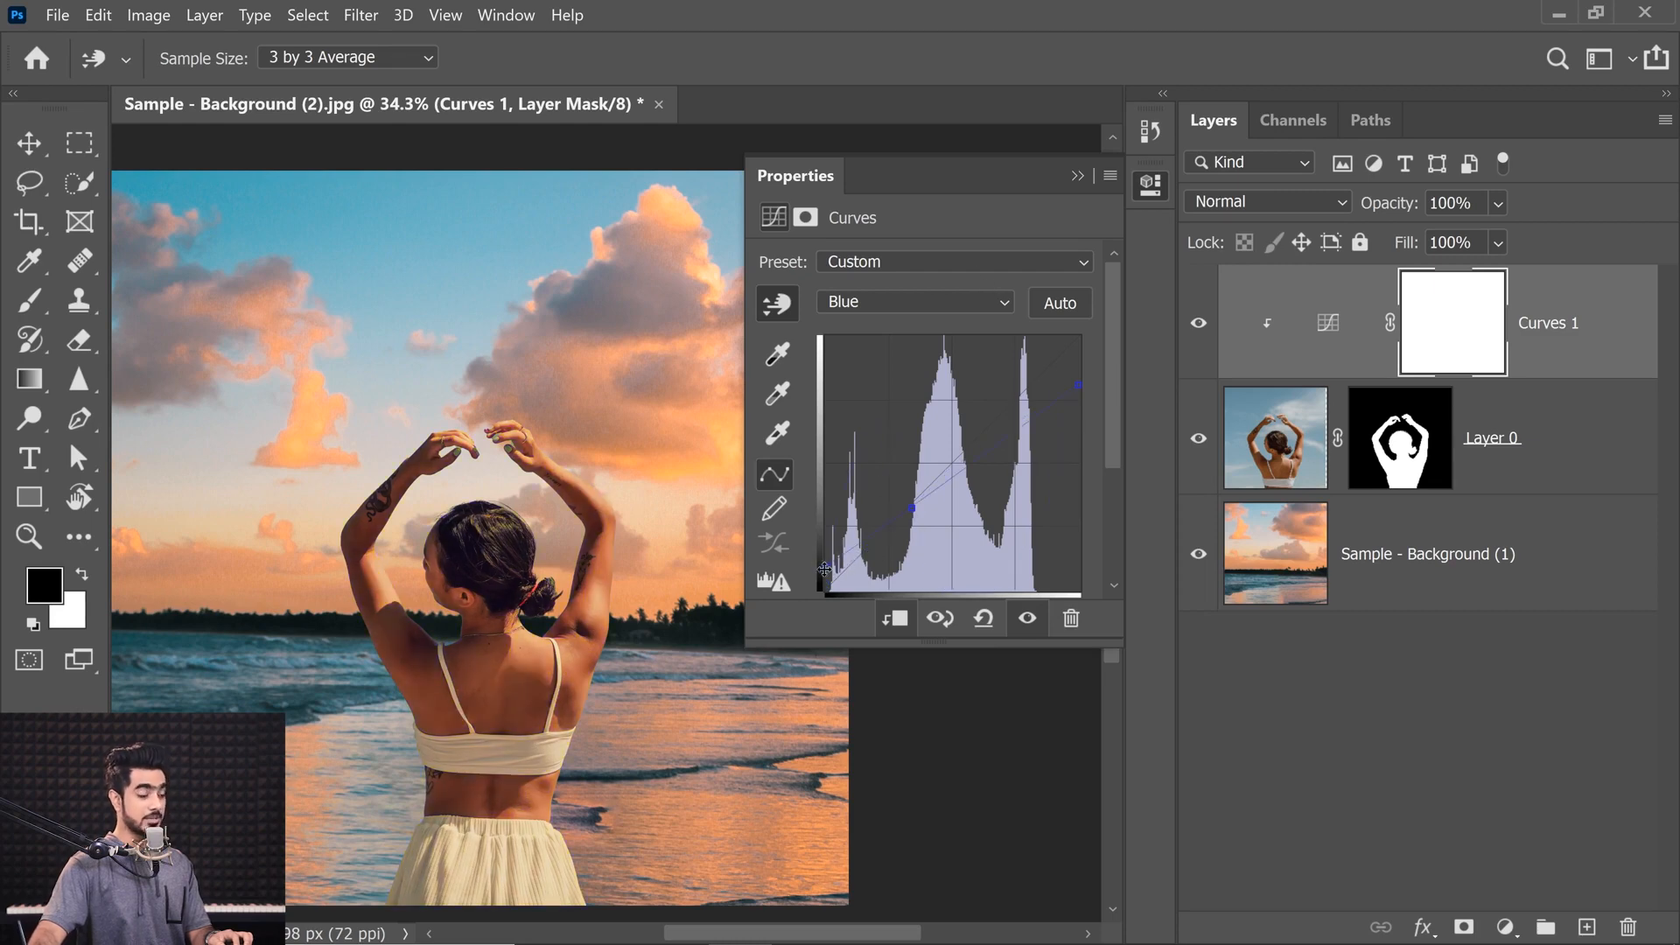
{"action": "left_click", "coordinate": [834, 564]}
{"action": "left_click_drag", "start_coordinate": [878, 535], "coordinate": [904, 217]}
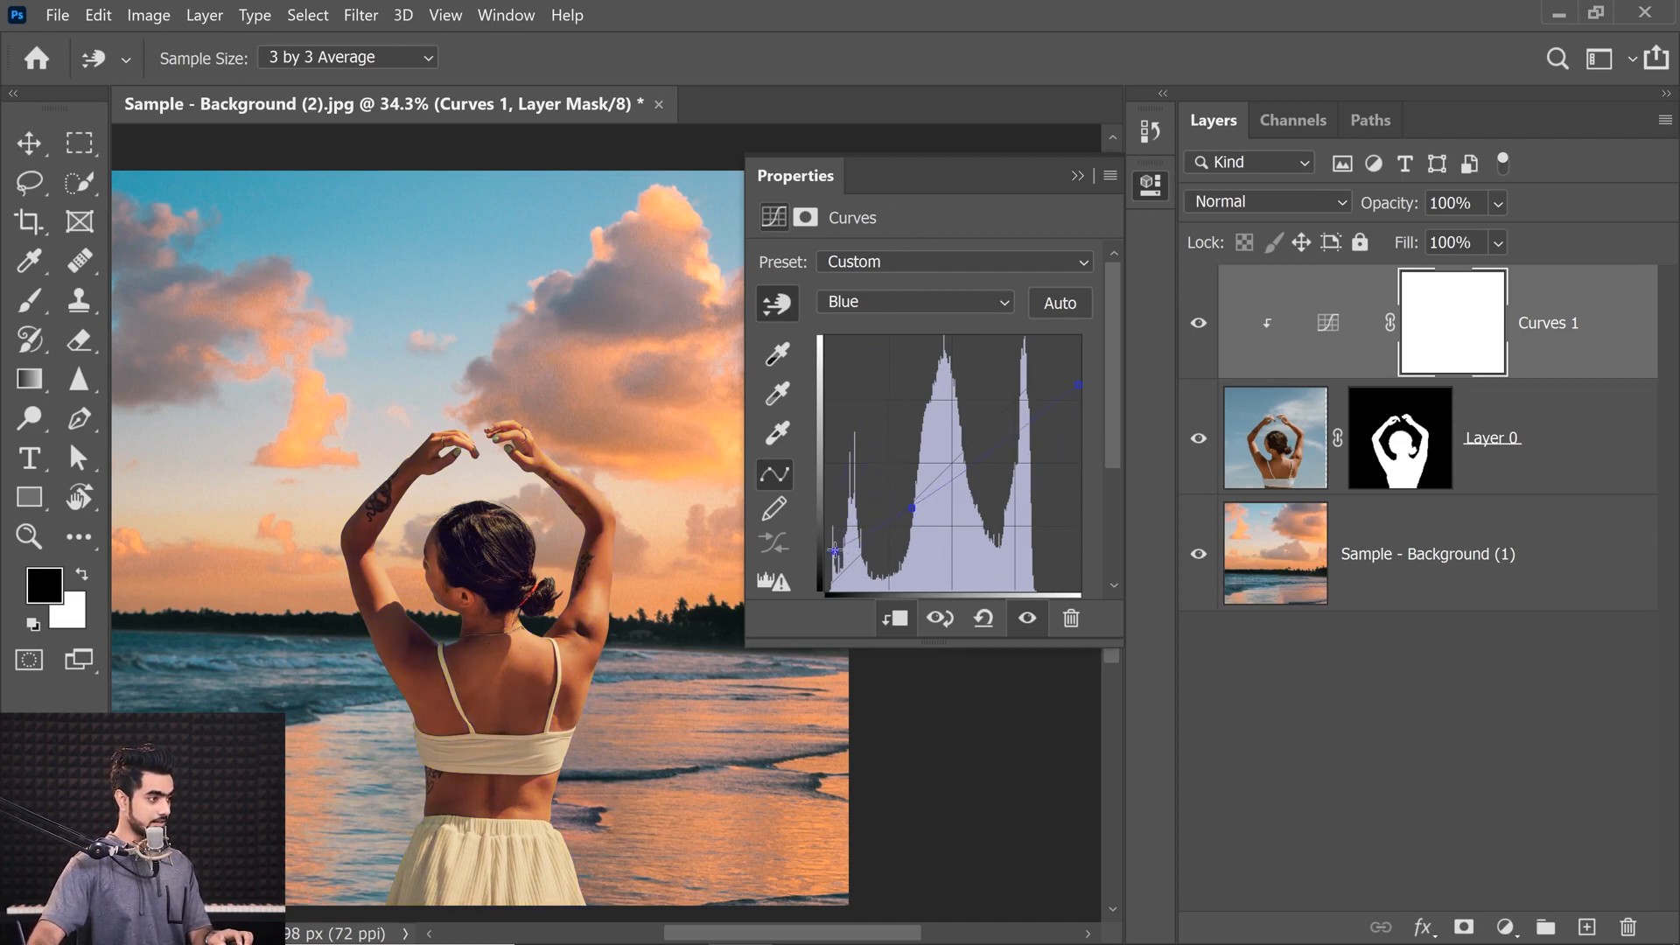
{"action": "left_click_drag", "start_coordinate": [834, 549], "coordinate": [831, 558]}
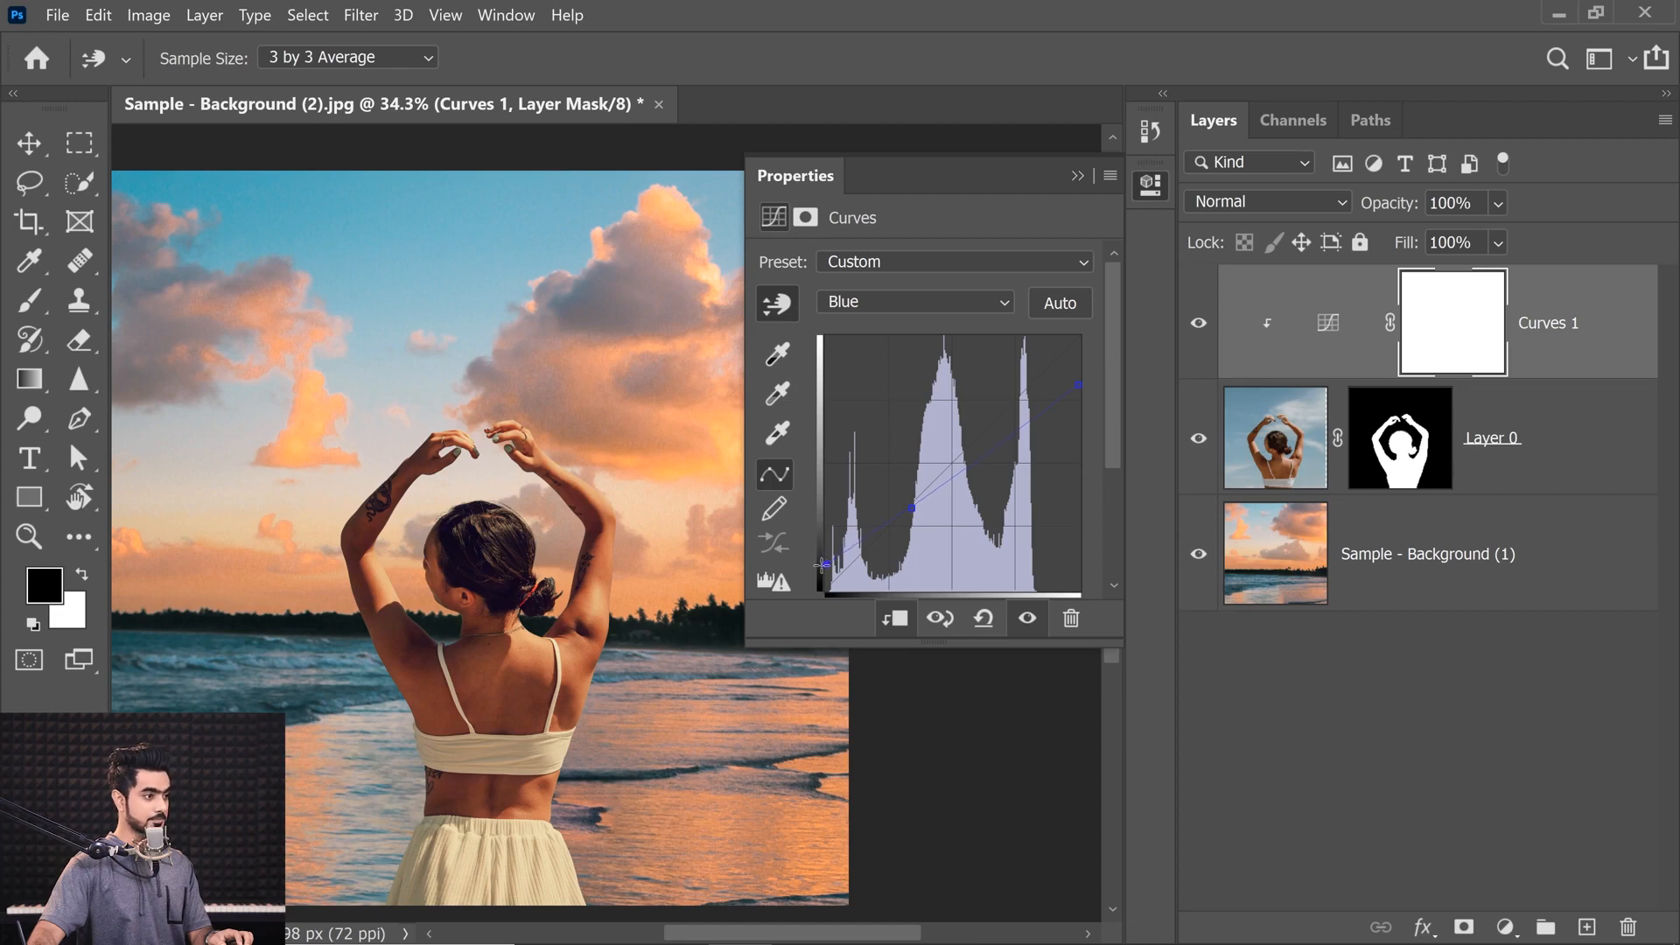
Step: Move the Red channel's black point inward in the Curves adjustment to take red out of the woman's shadows
{"action": "left_click", "coordinate": [888, 302]}
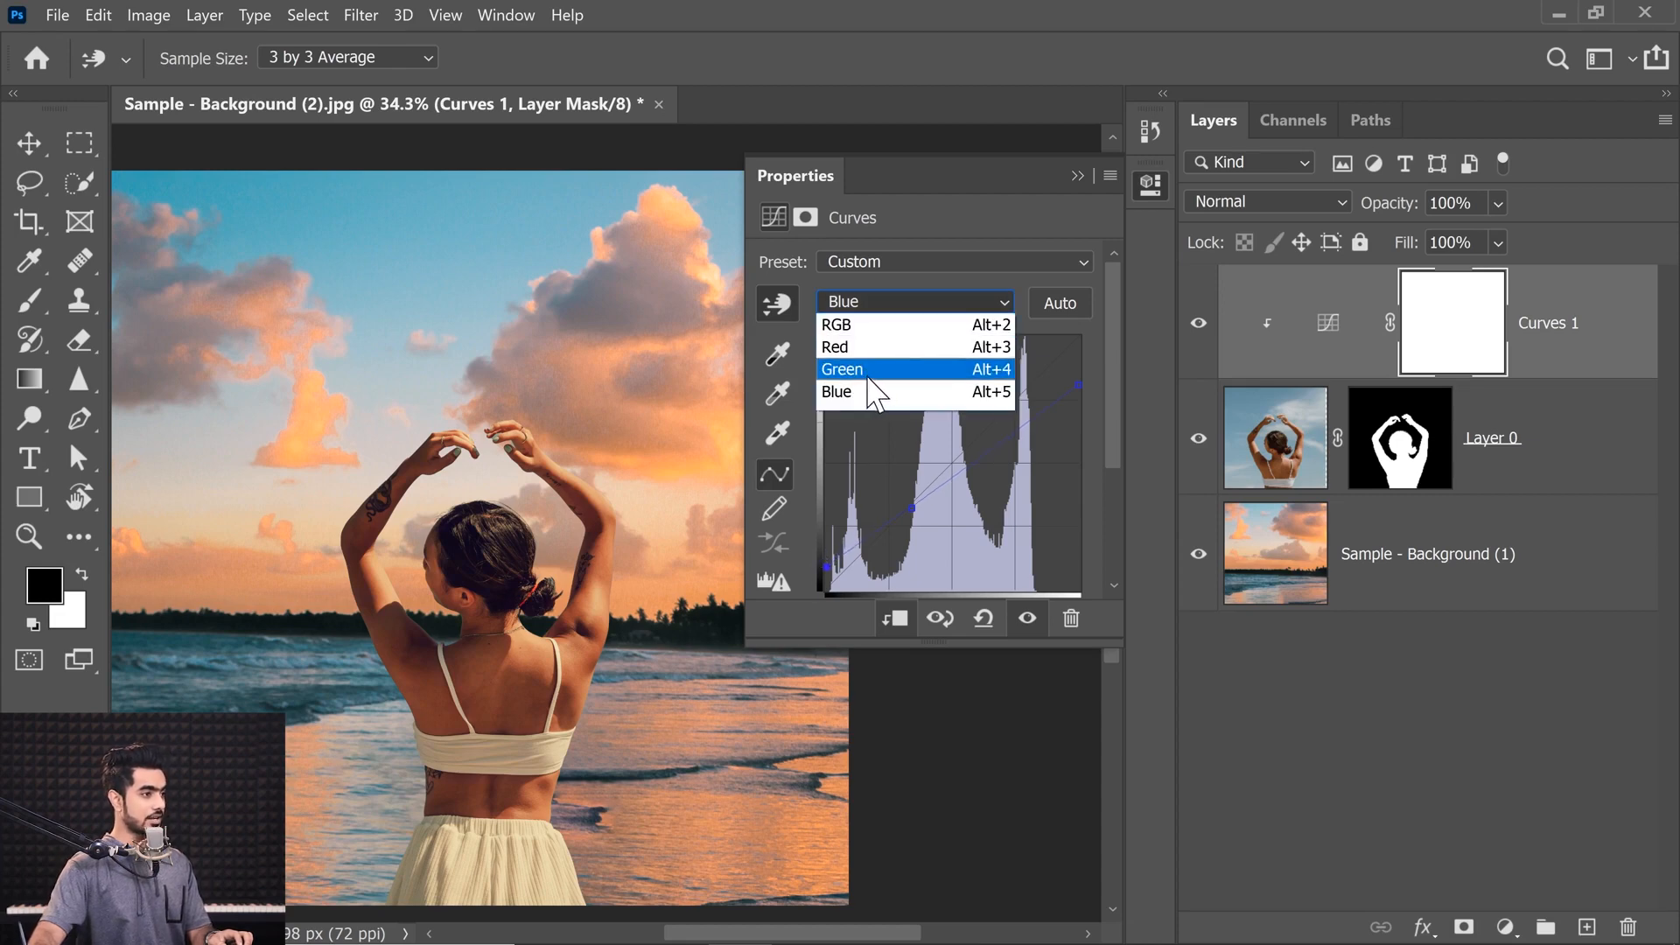
{"action": "left_click", "coordinate": [870, 374]}
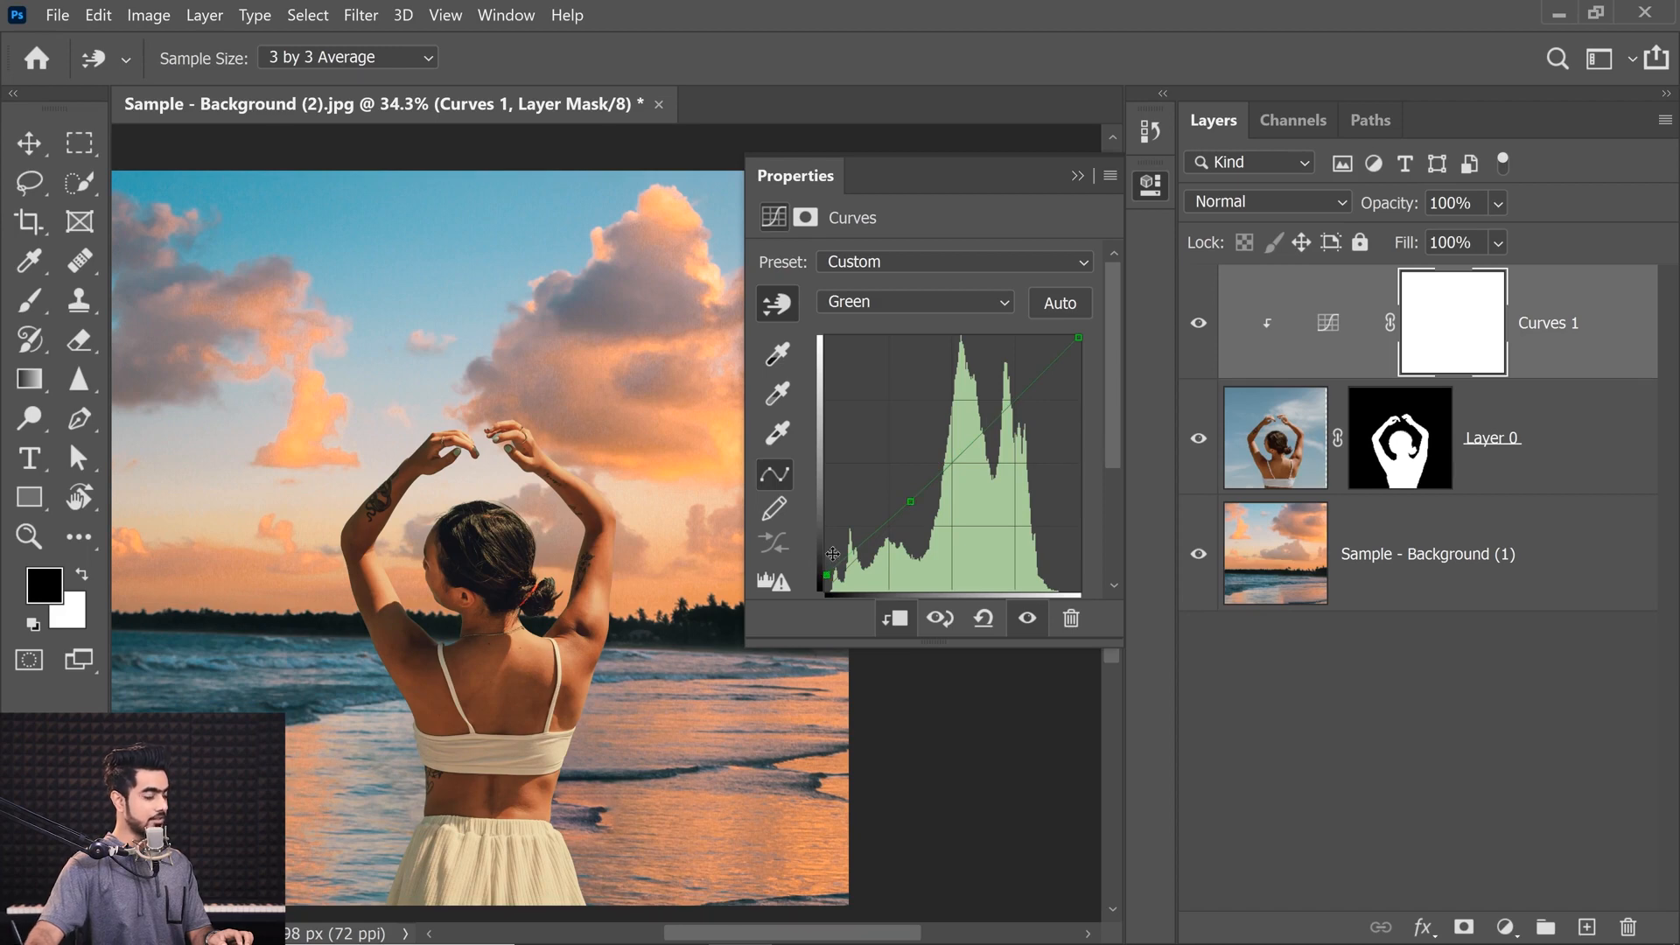
{"action": "left_click", "coordinate": [879, 302]}
{"action": "left_click", "coordinate": [881, 348]}
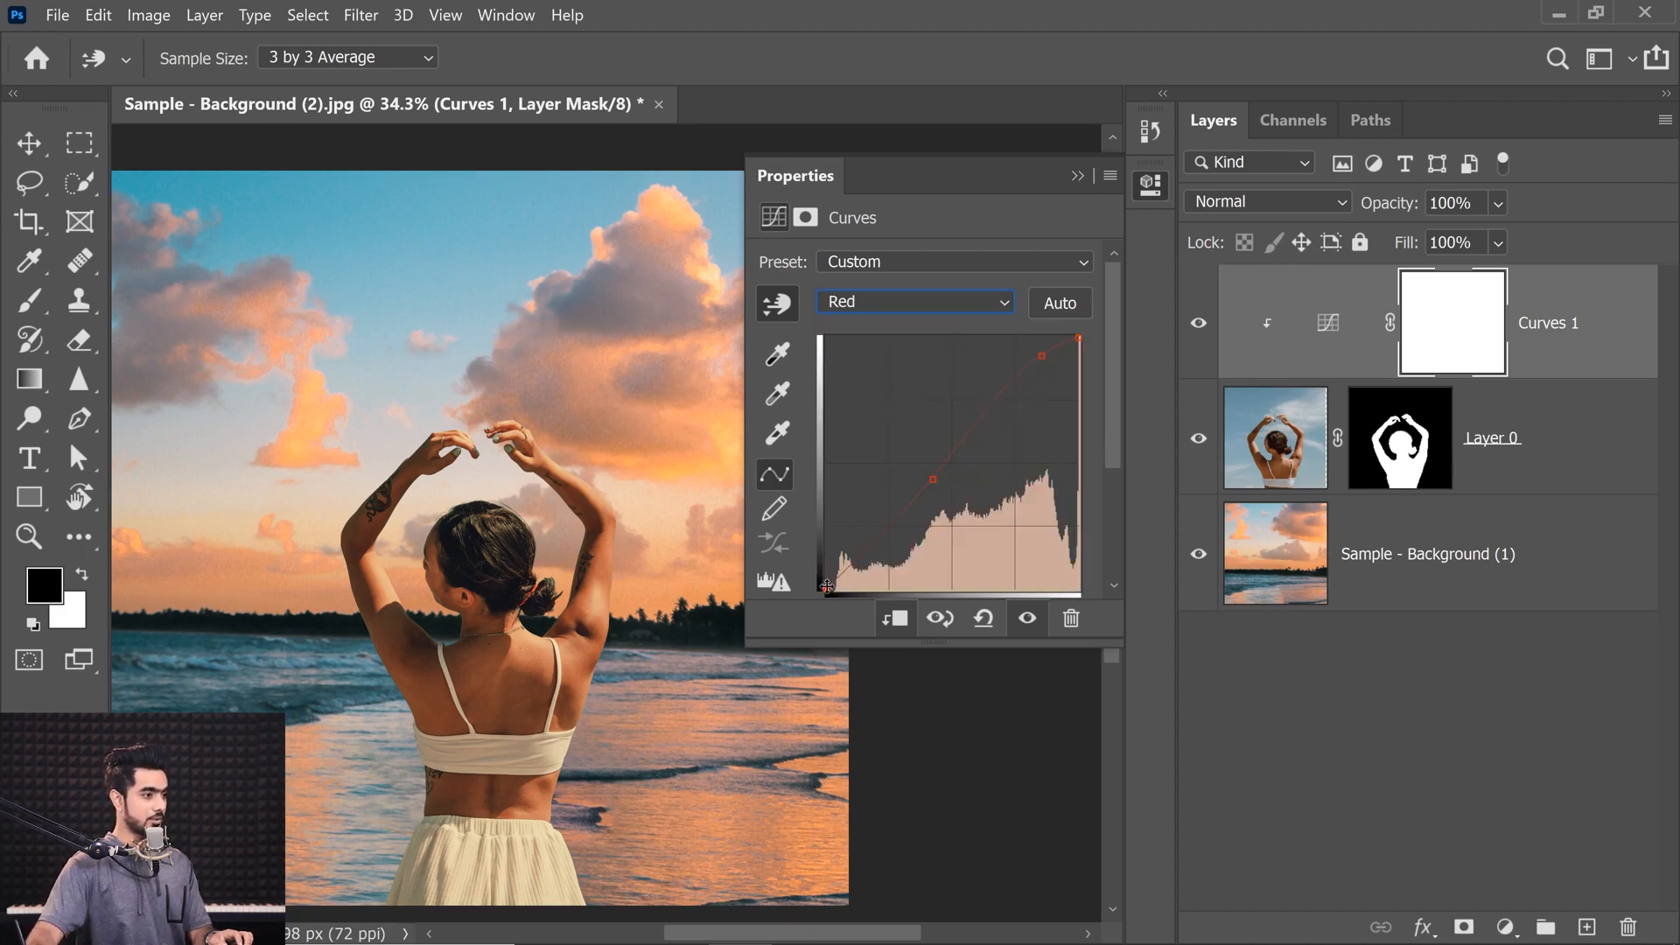
{"action": "left_click_drag", "start_coordinate": [827, 588], "coordinate": [856, 590]}
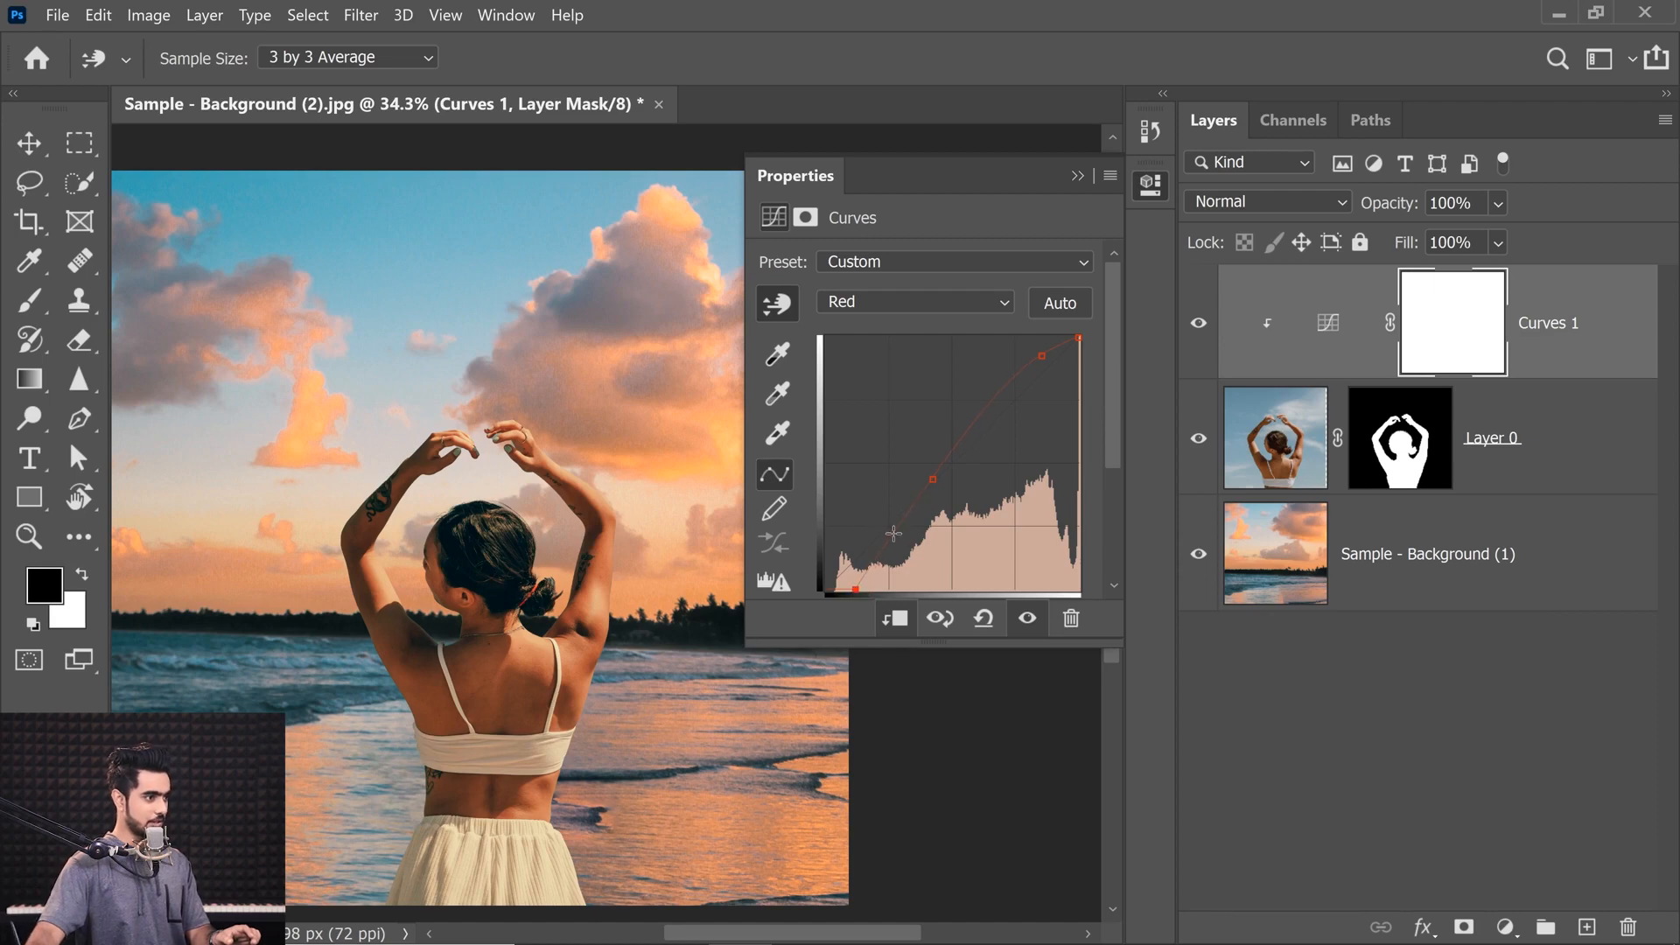
Step: Lower the Red channel's midtone curve point to fine-tune the warmth of the woman's skin
{"action": "left_click_drag", "start_coordinate": [901, 541], "coordinate": [851, 357]}
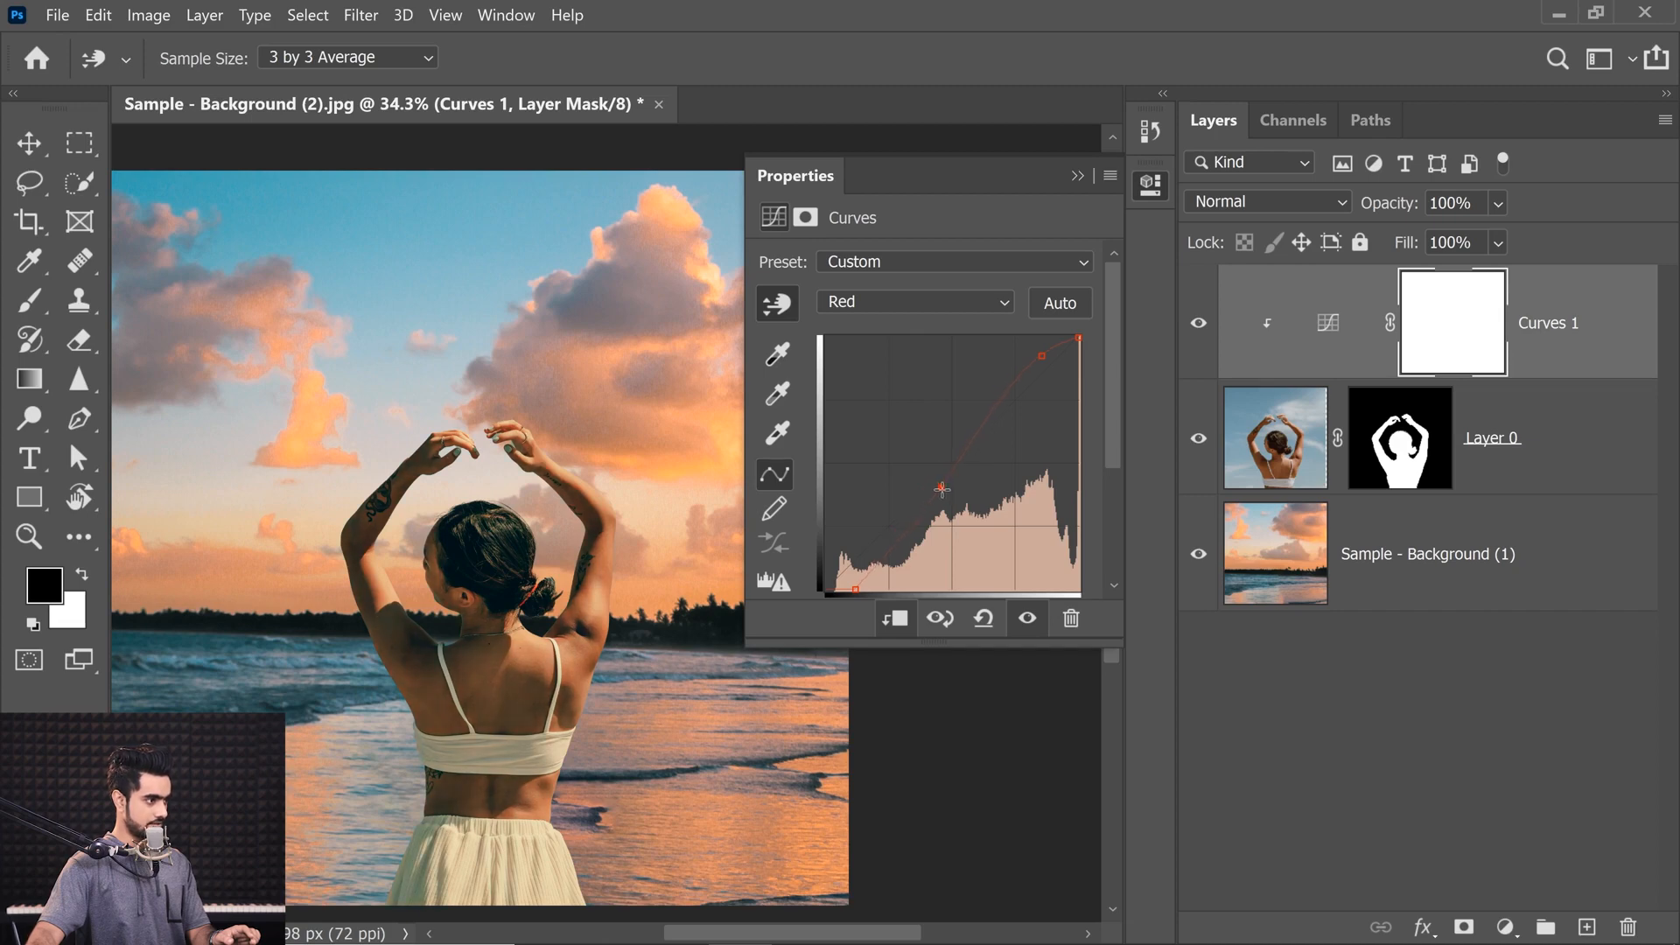
{"action": "left_click_drag", "start_coordinate": [941, 489], "coordinate": [925, 495]}
{"action": "scroll", "coordinate": [537, 602], "scroll_direction": "down", "scroll_amount": 3}
{"action": "scroll", "coordinate": [537, 602], "scroll_direction": "up", "scroll_amount": 2}
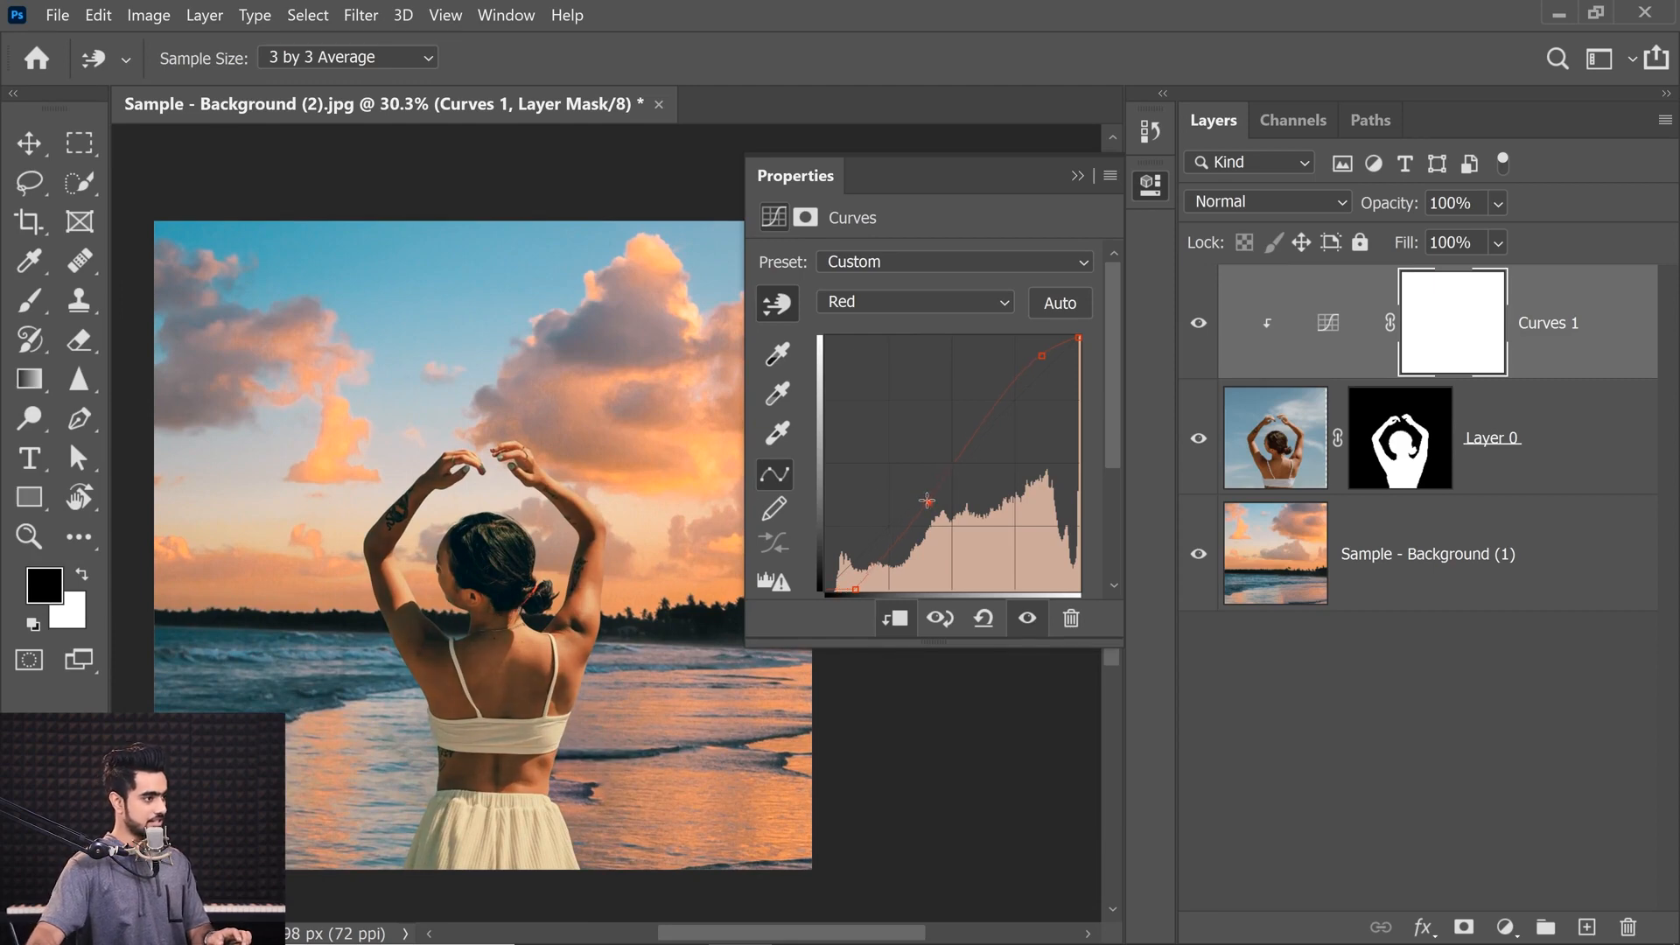
{"action": "left_click", "coordinate": [1151, 184]}
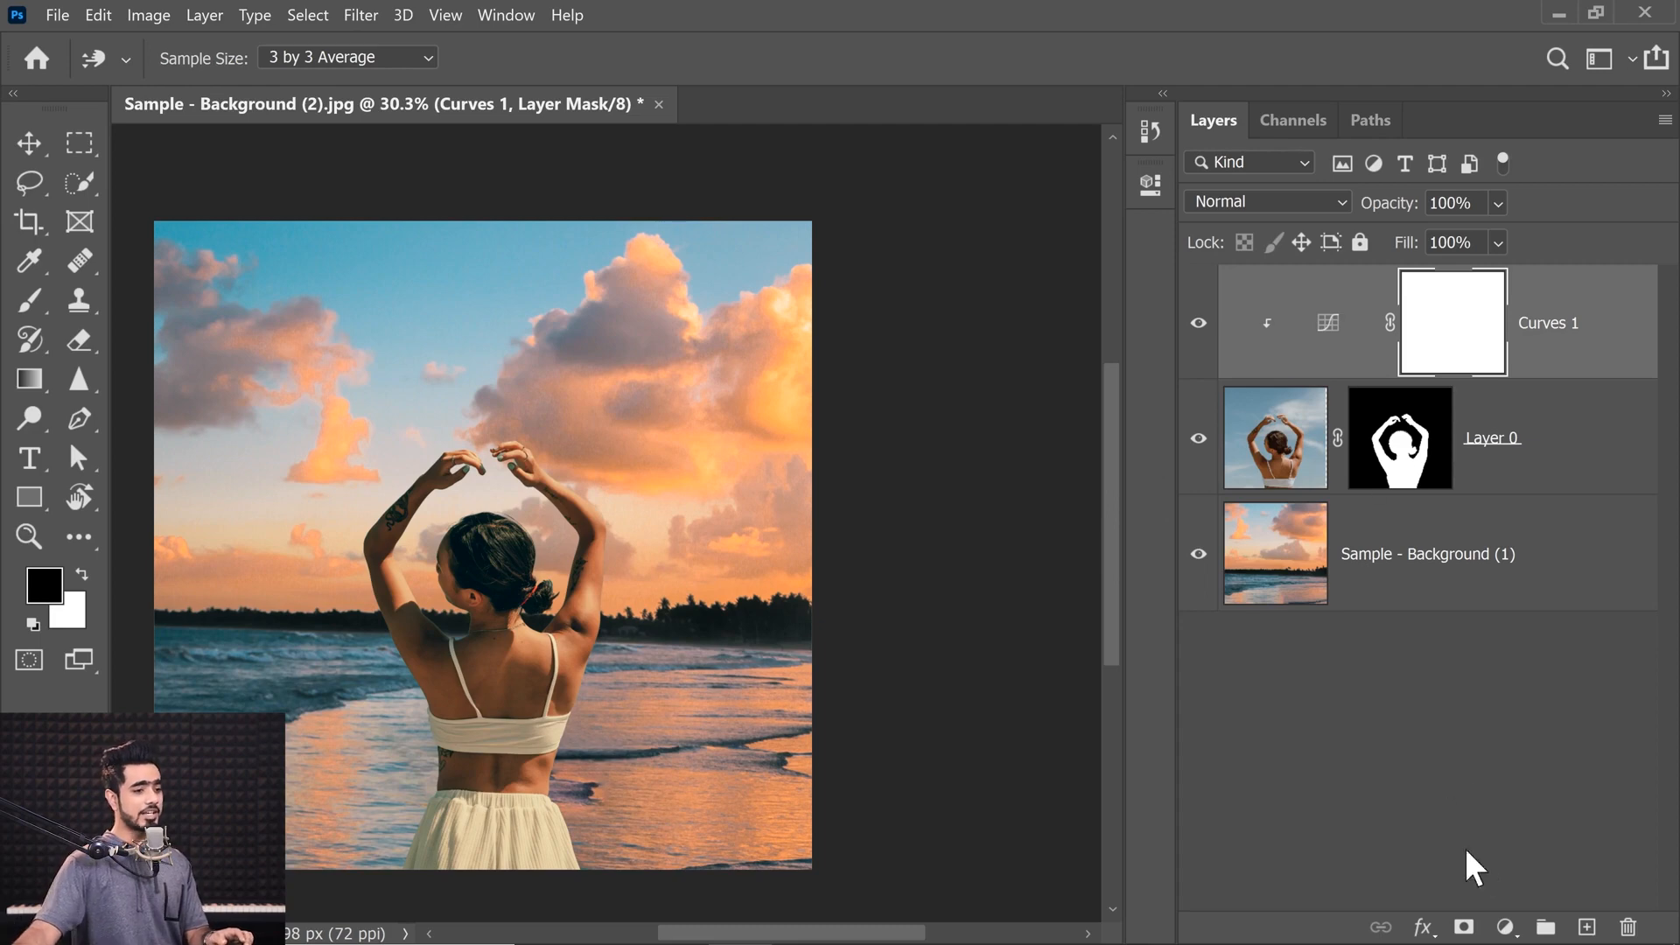
Step: Add a second Curves adjustment clipped to the woman, raise its RGB black point slightly and anchor the curve with a shadow point
{"action": "left_click", "coordinate": [1505, 927]}
{"action": "left_click", "coordinate": [1435, 585]}
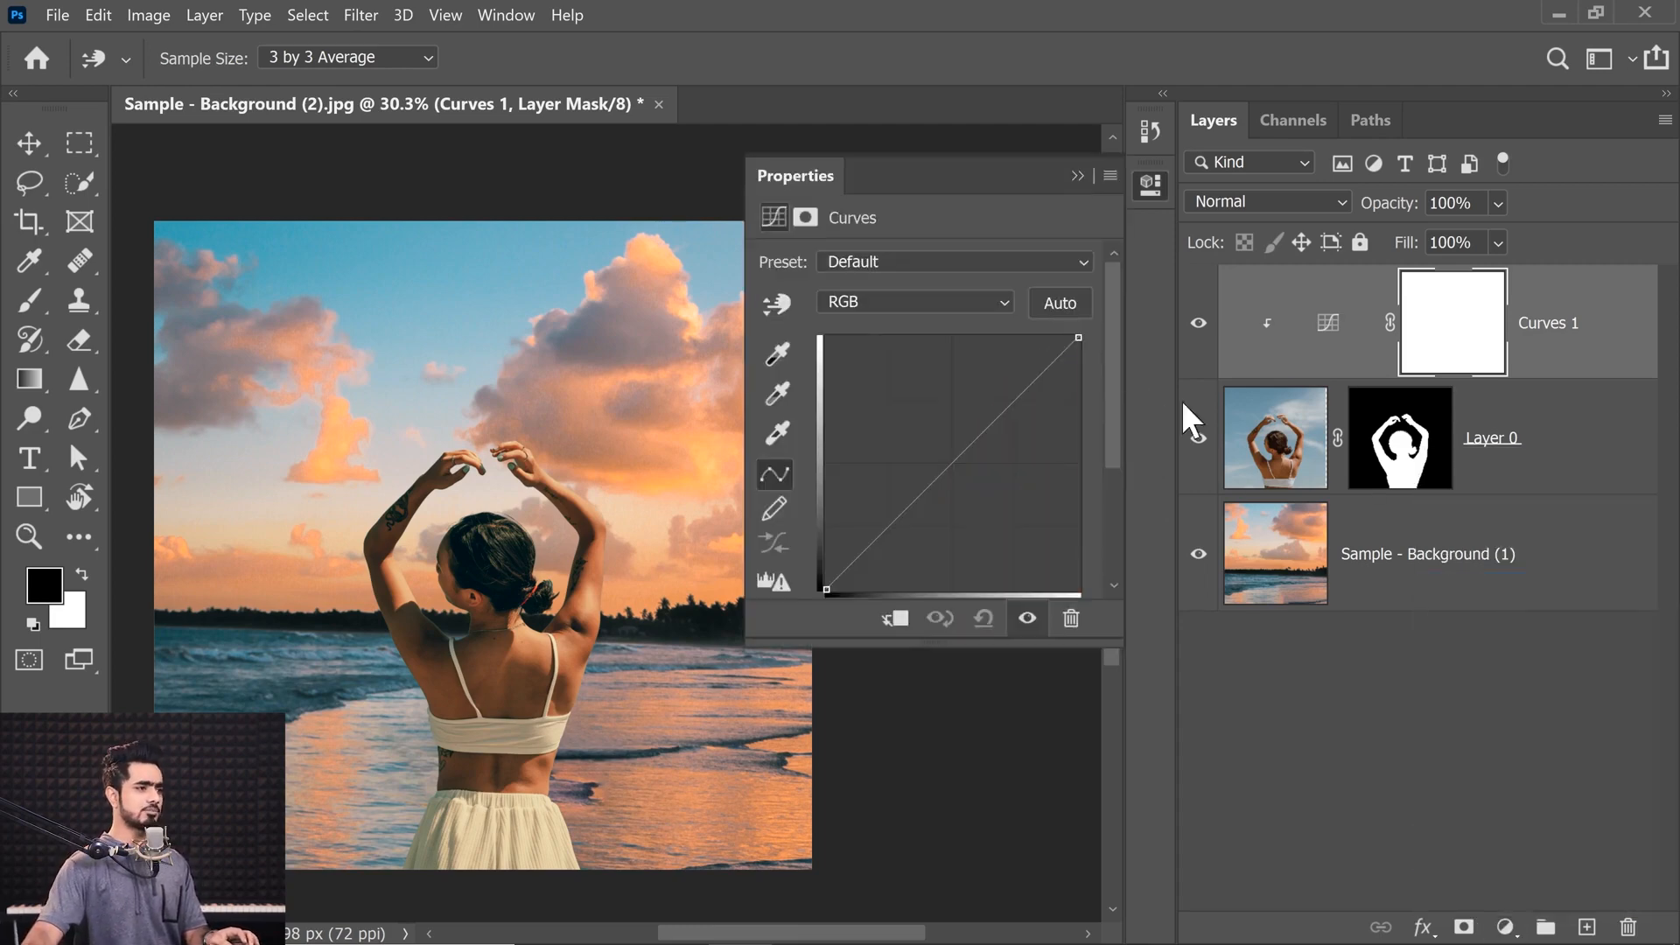
{"action": "key", "text": "w"}
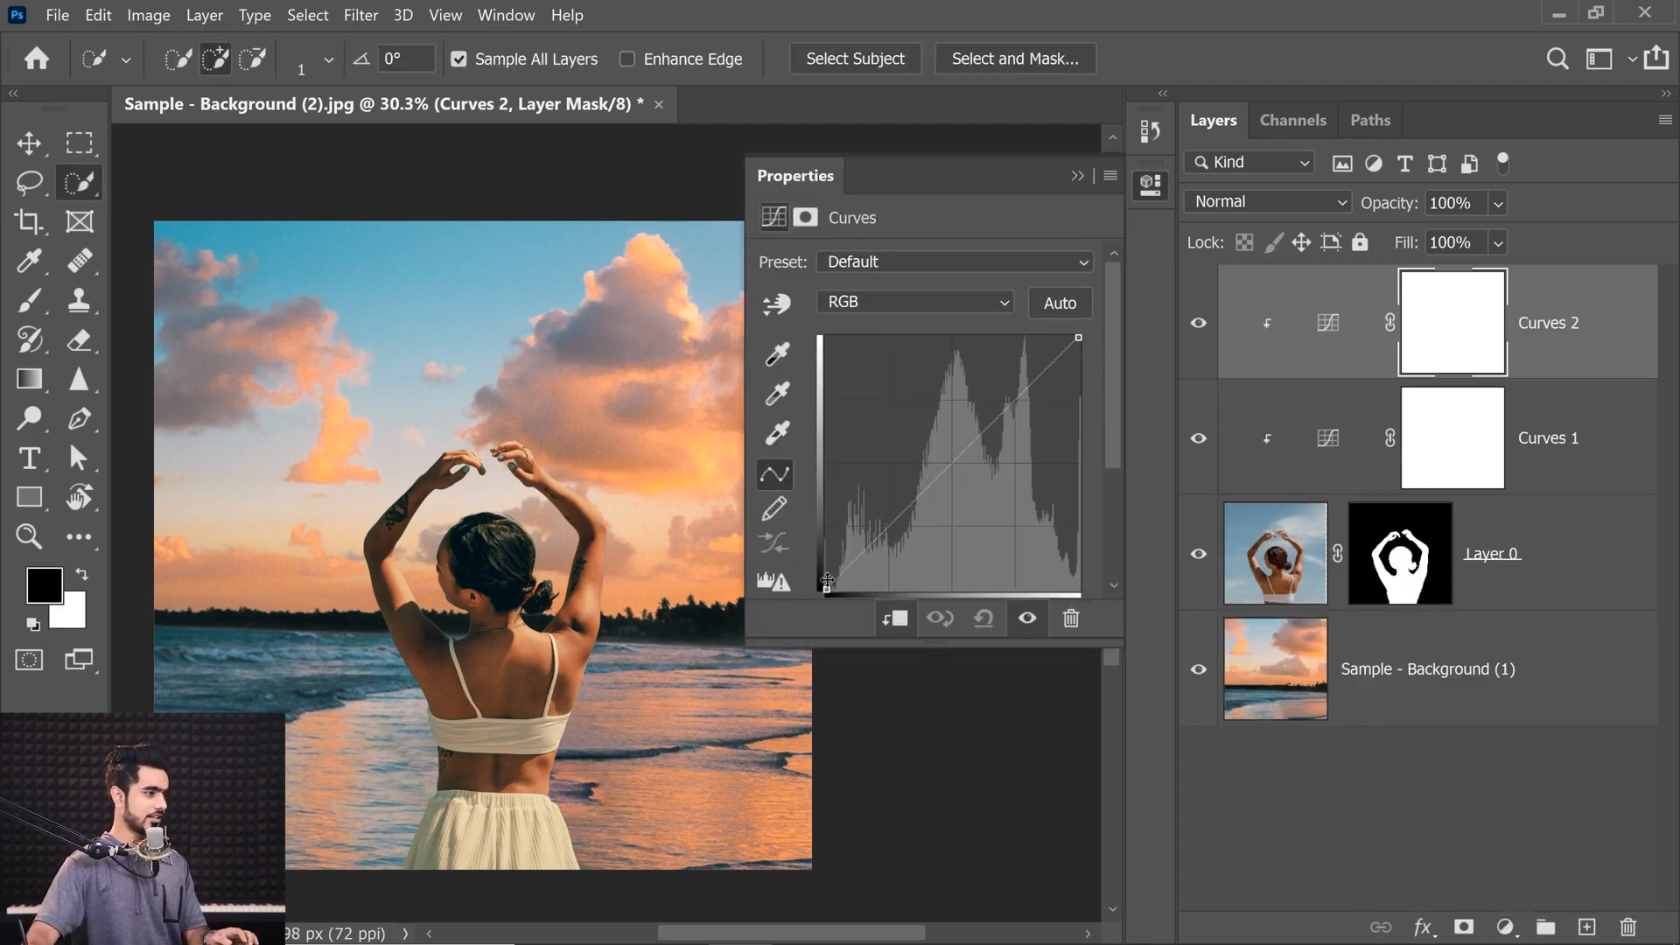
{"action": "left_click", "coordinate": [827, 581]}
{"action": "left_click_drag", "start_coordinate": [892, 525], "coordinate": [896, 528]}
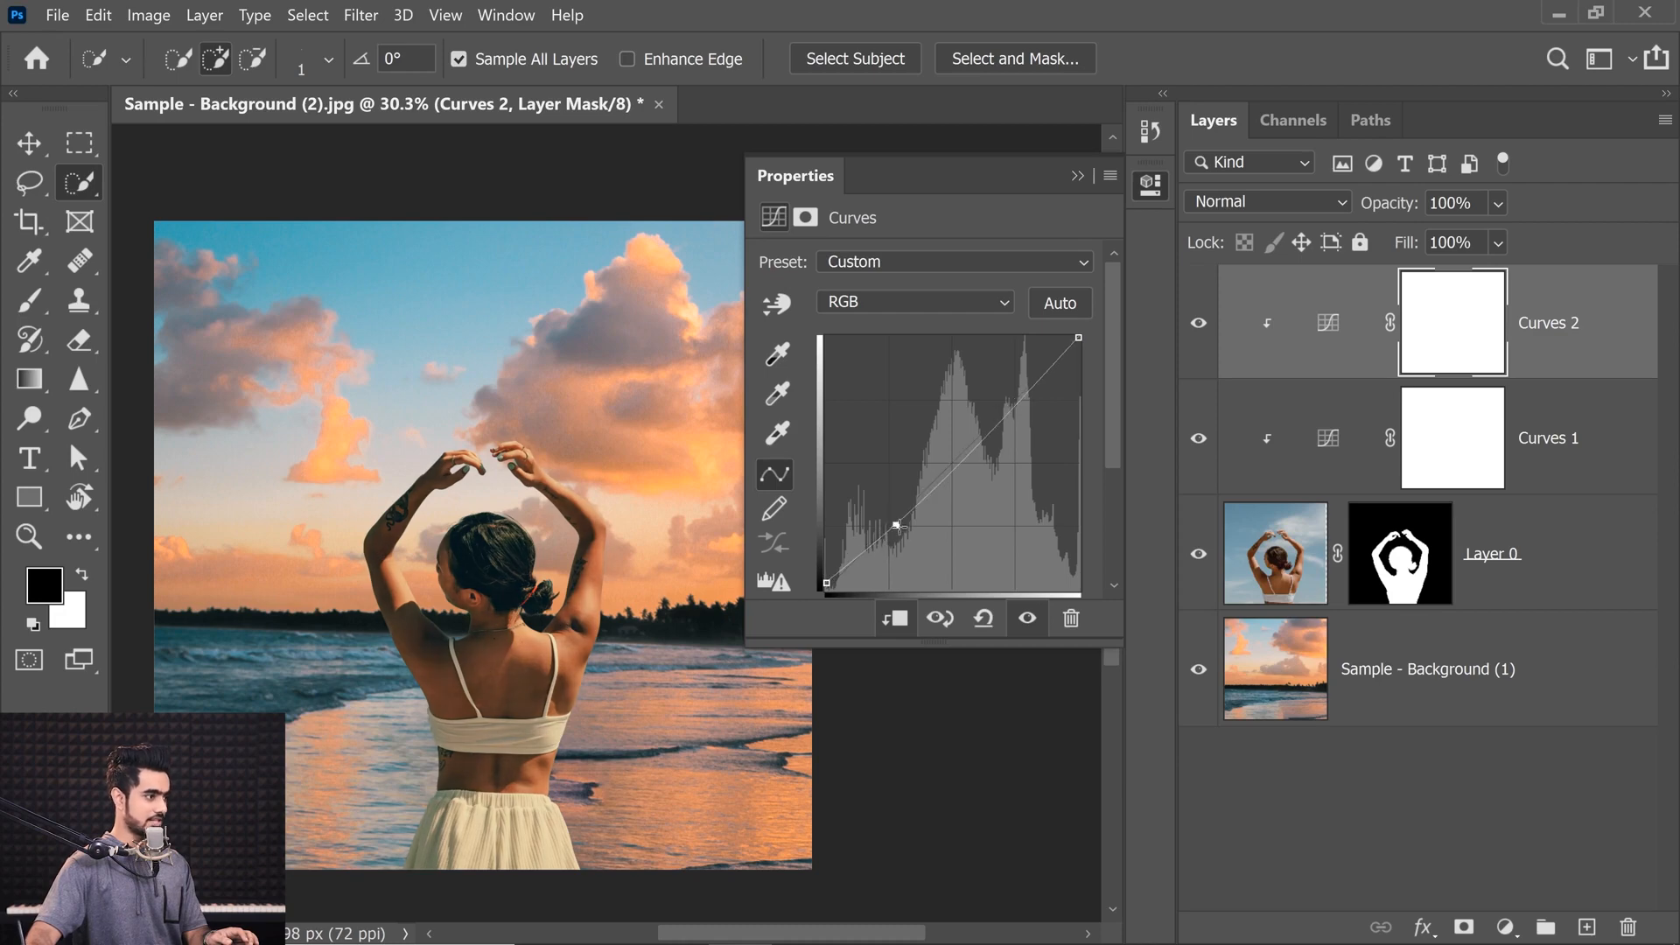
{"action": "left_click", "coordinate": [1078, 176]}
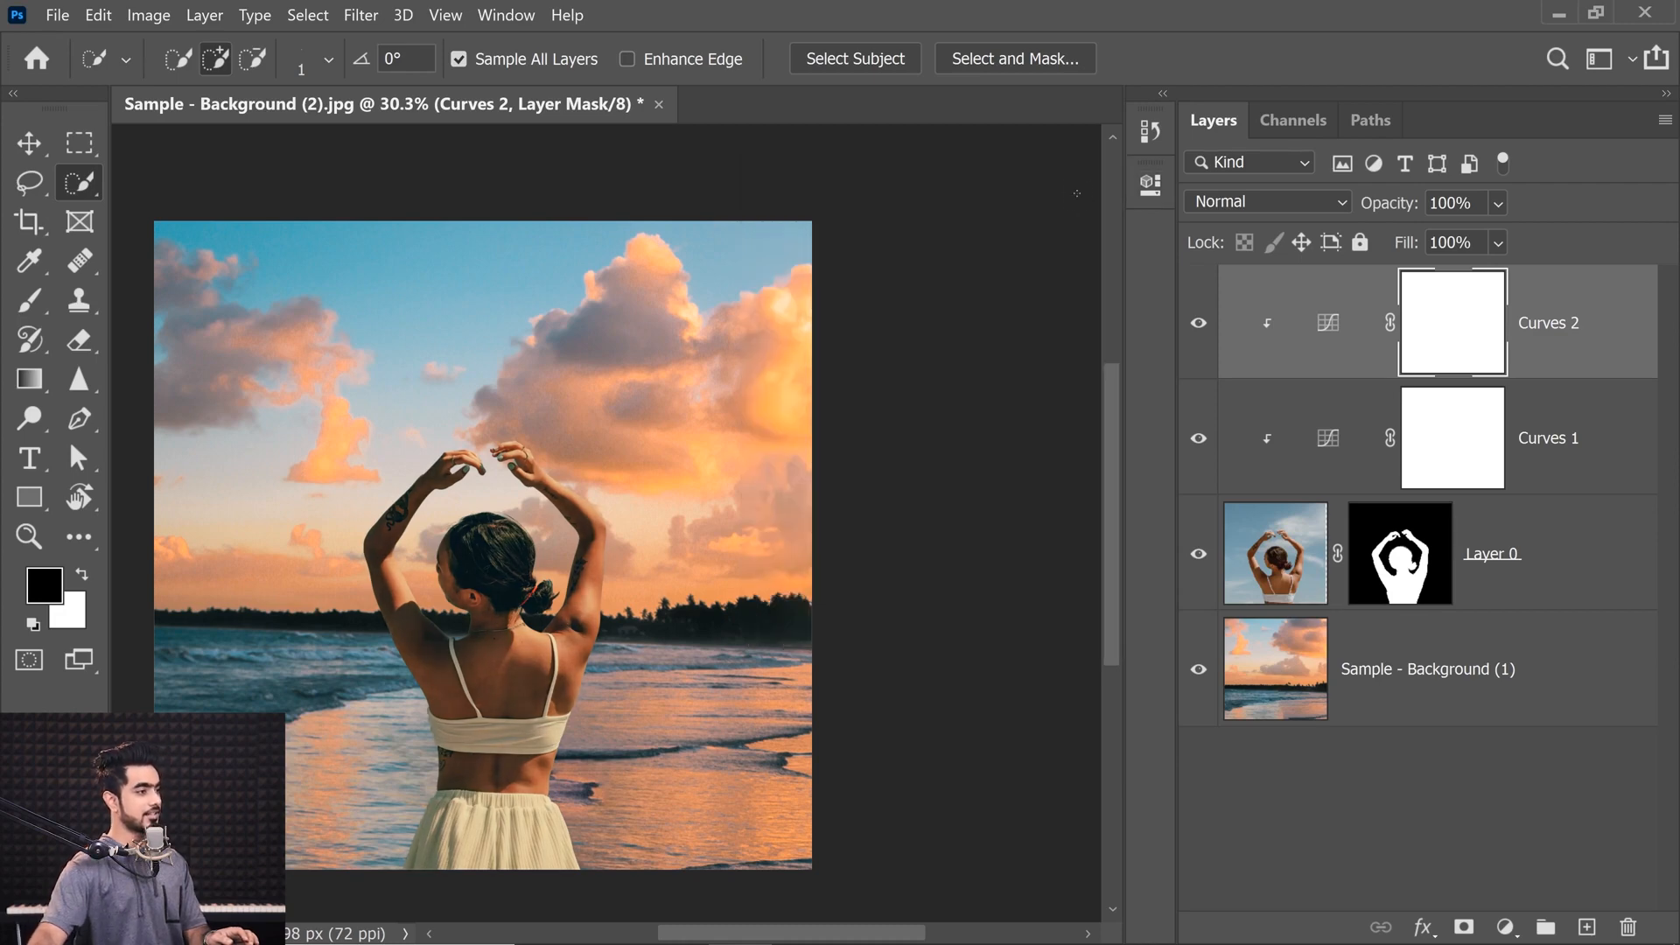
{"action": "left_click", "coordinate": [1504, 709]}
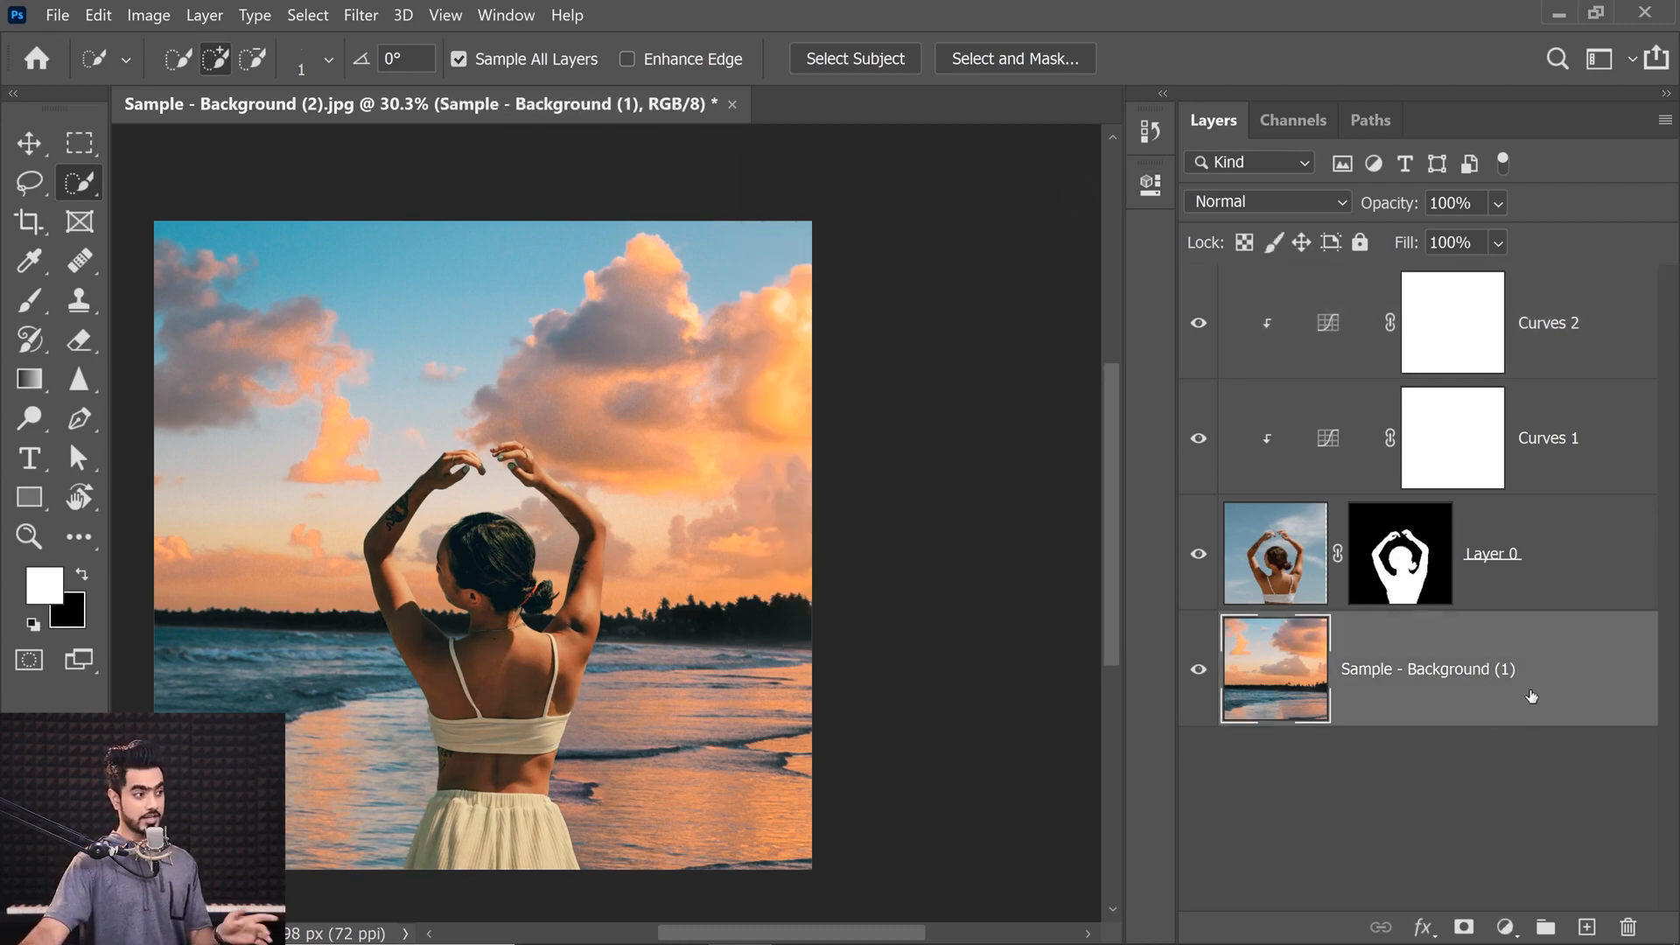
{"action": "left_click_drag", "start_coordinate": [1538, 684], "coordinate": [1586, 926]}
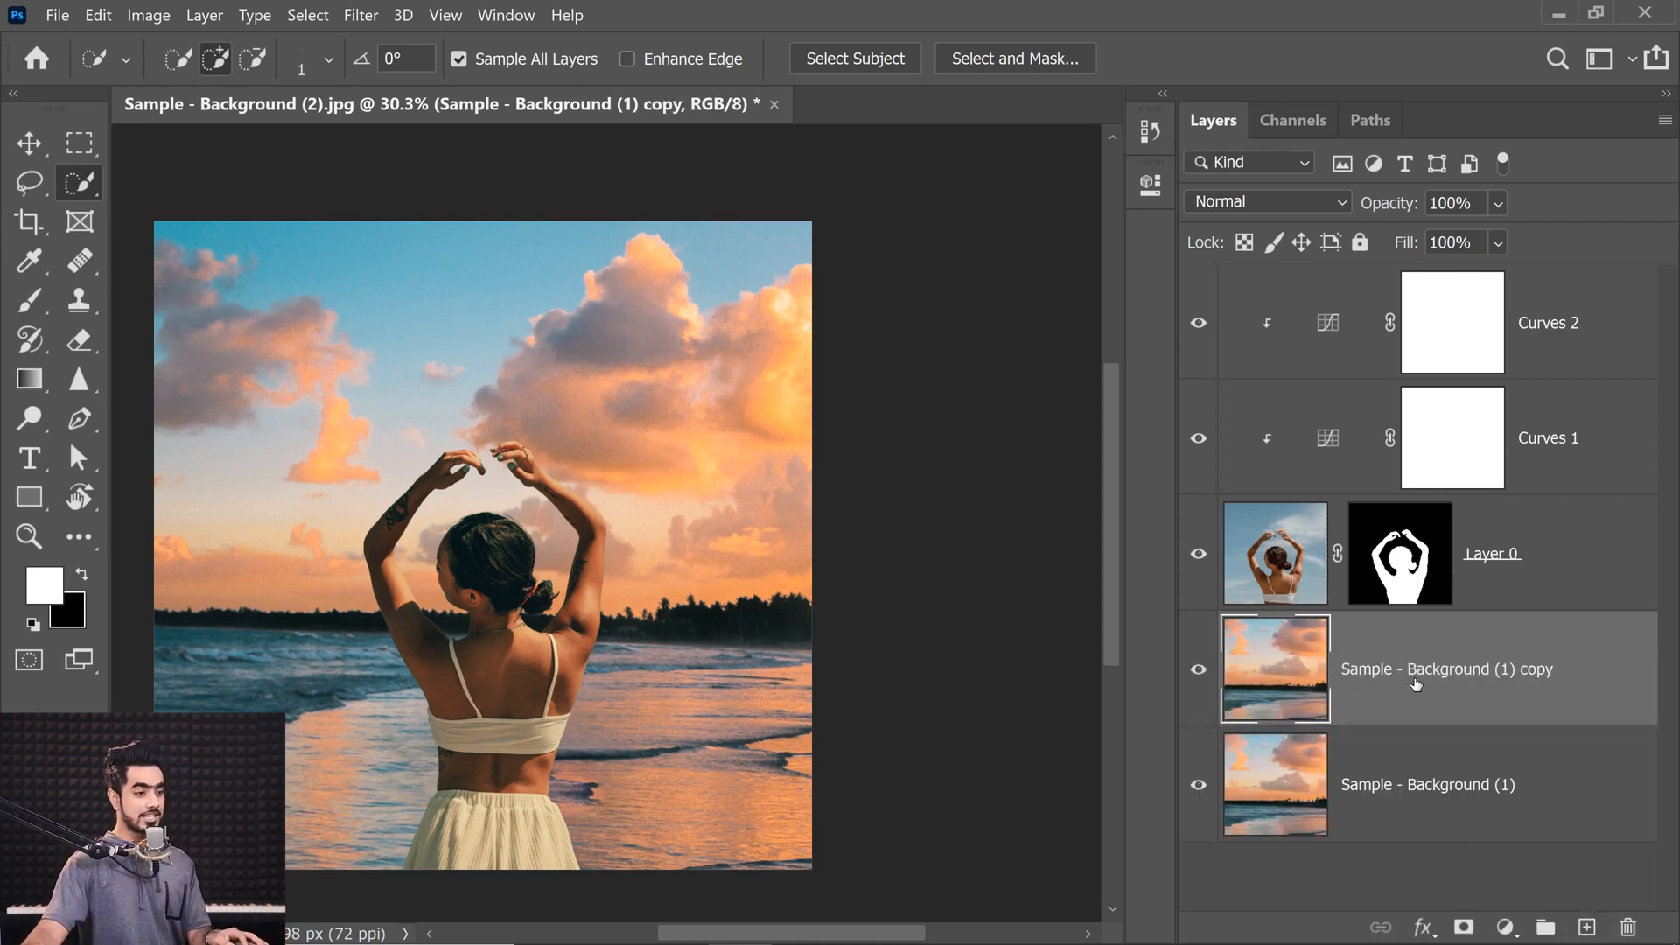
{"action": "left_click_drag", "start_coordinate": [1497, 683], "coordinate": [1629, 927]}
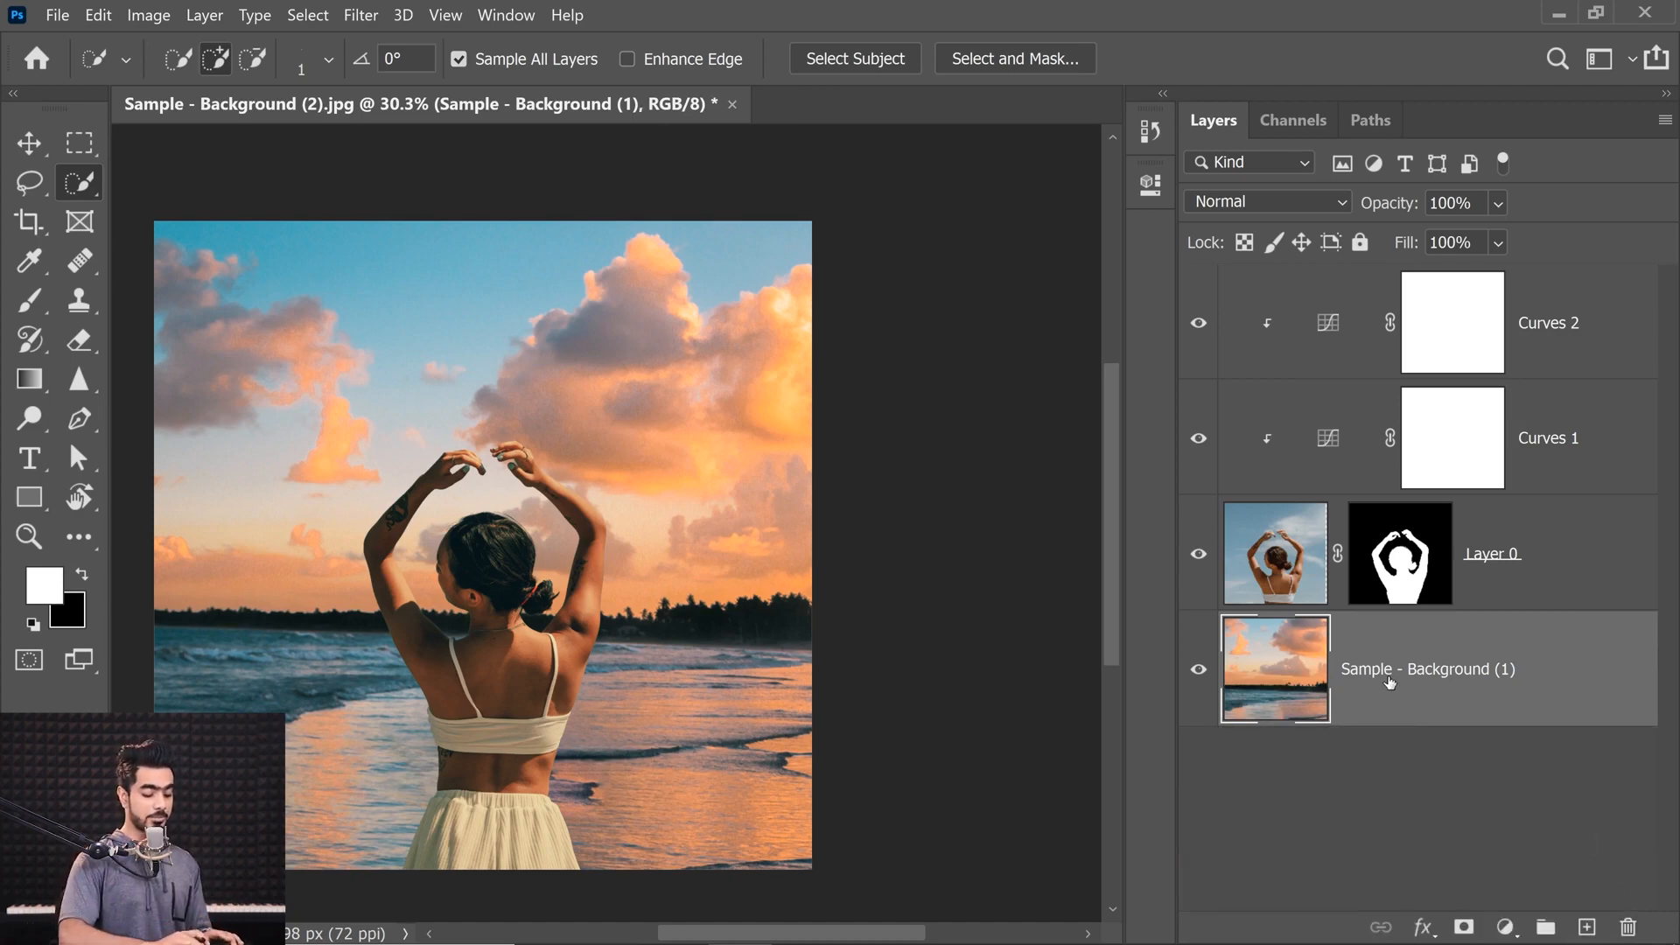
Step: Duplicate the Sample - Background (1) layer, move the copy above Curves 2 and clip it to the woman
{"action": "key", "text": "ctrl+j"}
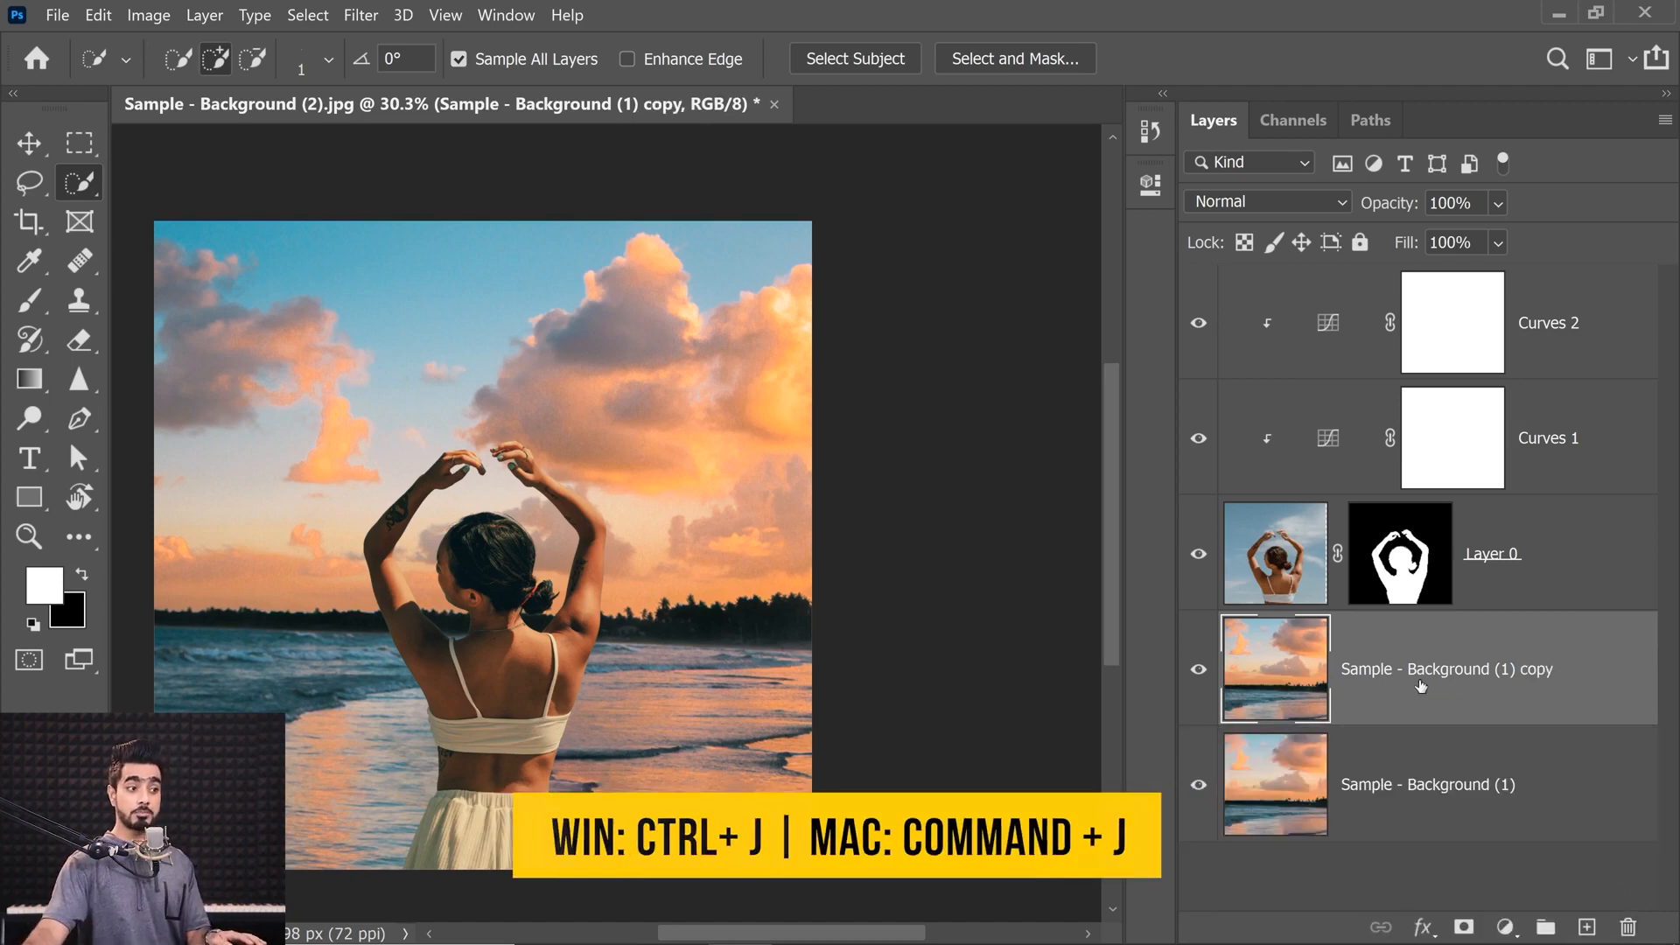
{"action": "left_click_drag", "start_coordinate": [1418, 686], "coordinate": [1421, 296]}
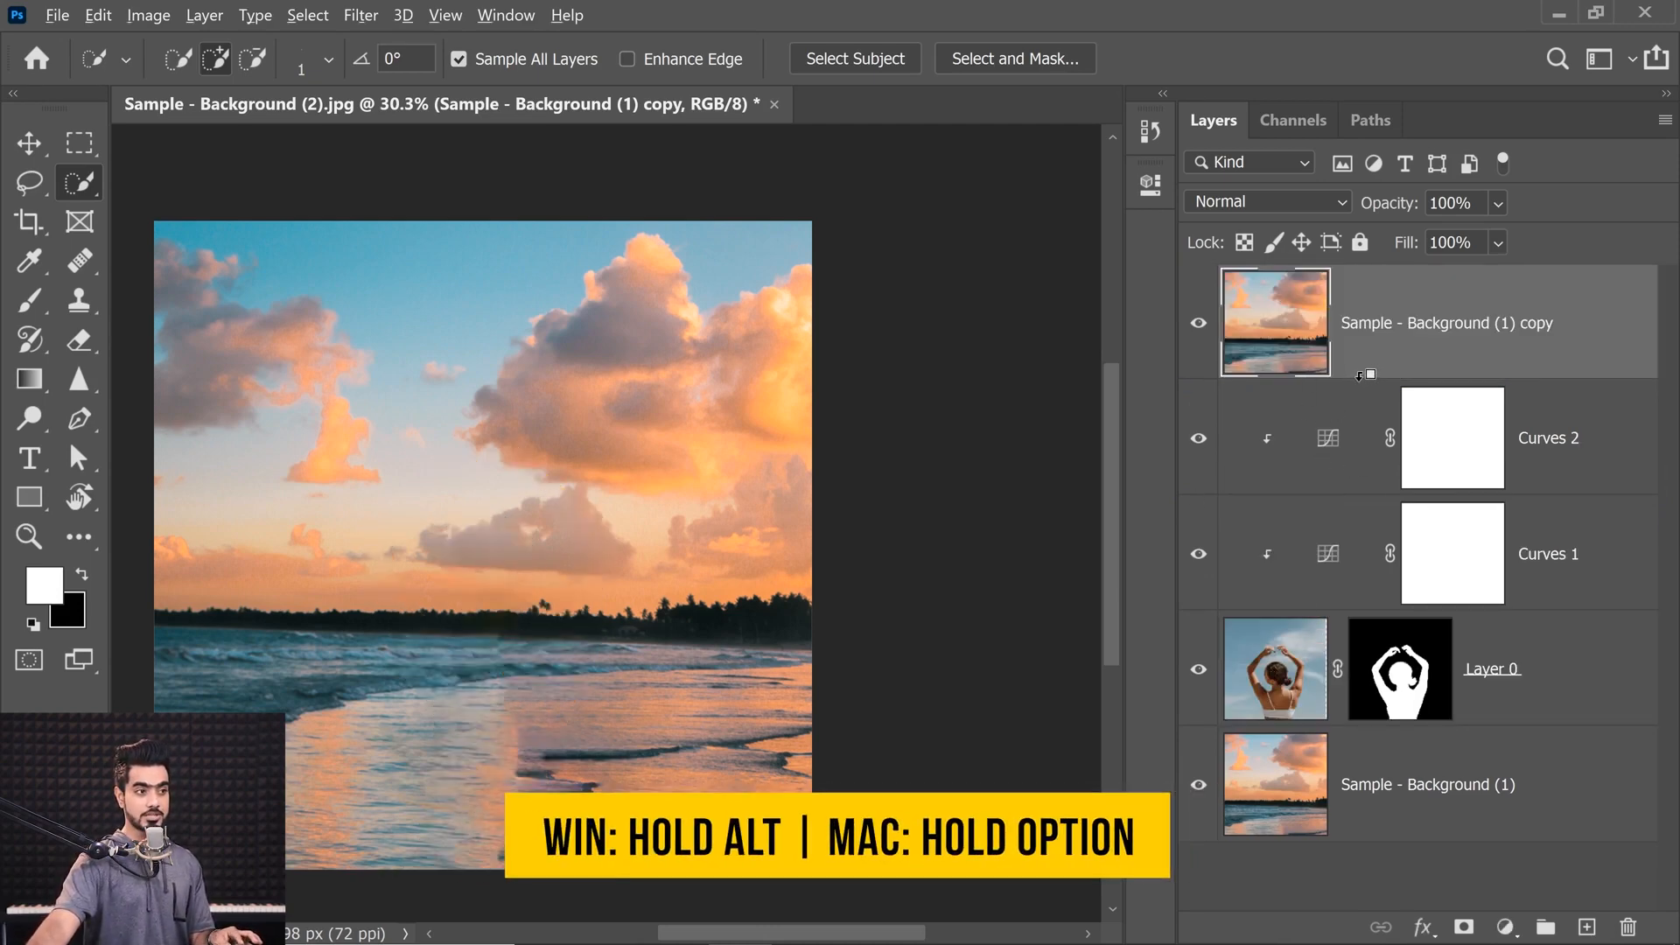
{"action": "left_click", "coordinate": [1354, 391], "text": "alt"}
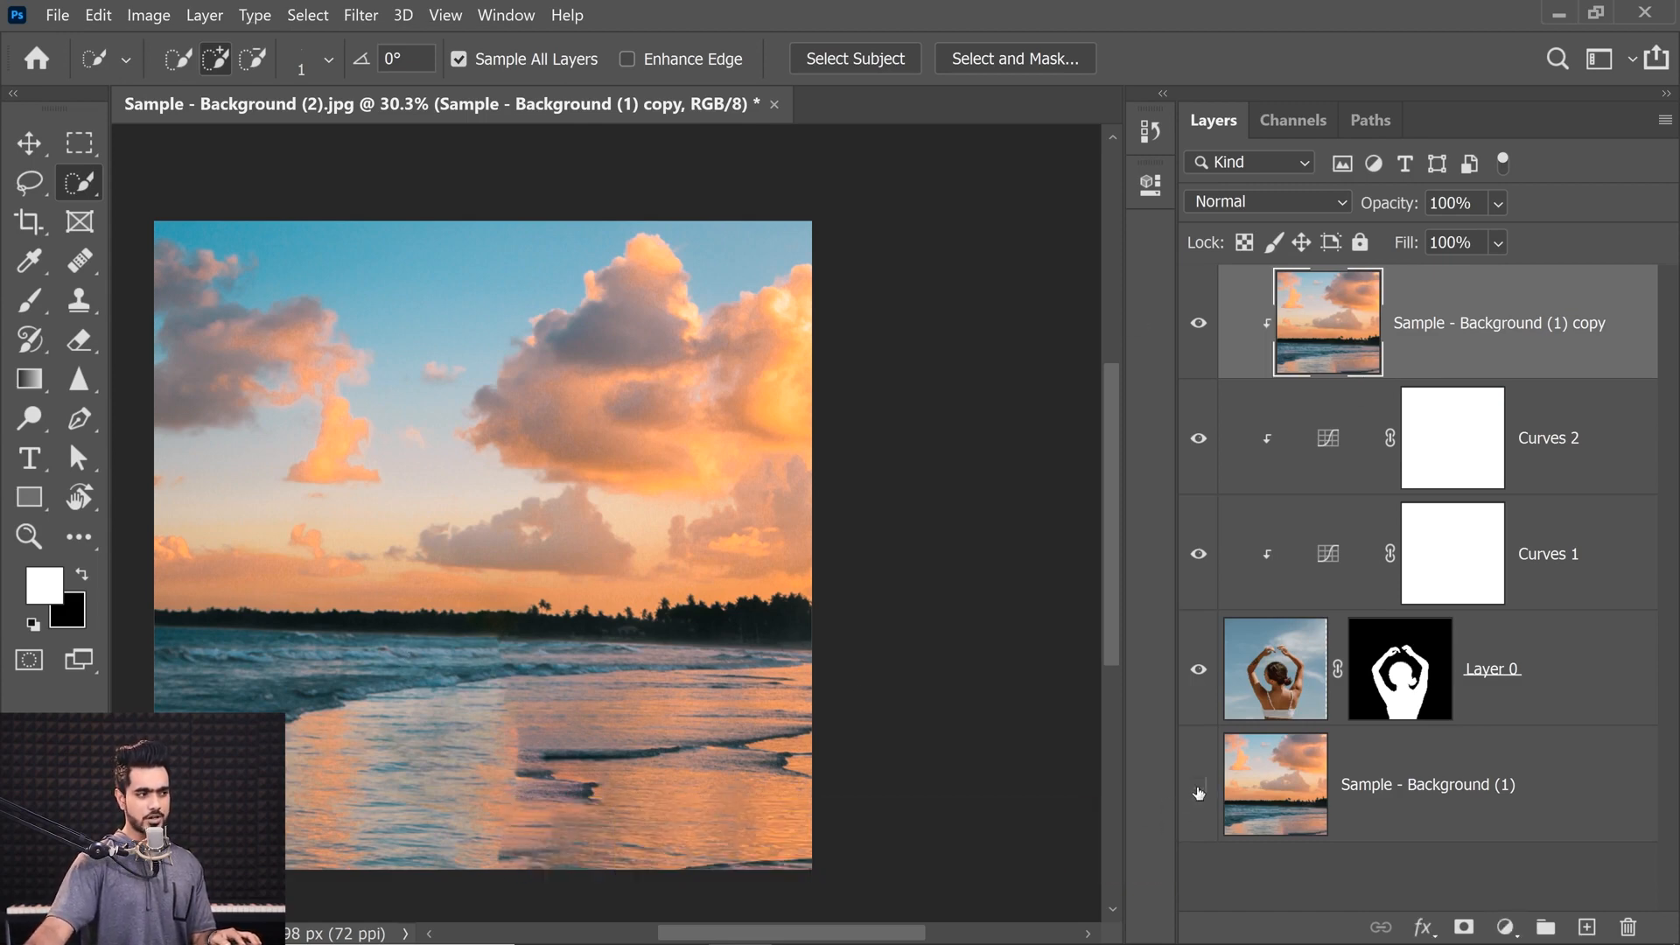
{"action": "left_click", "coordinate": [1199, 784]}
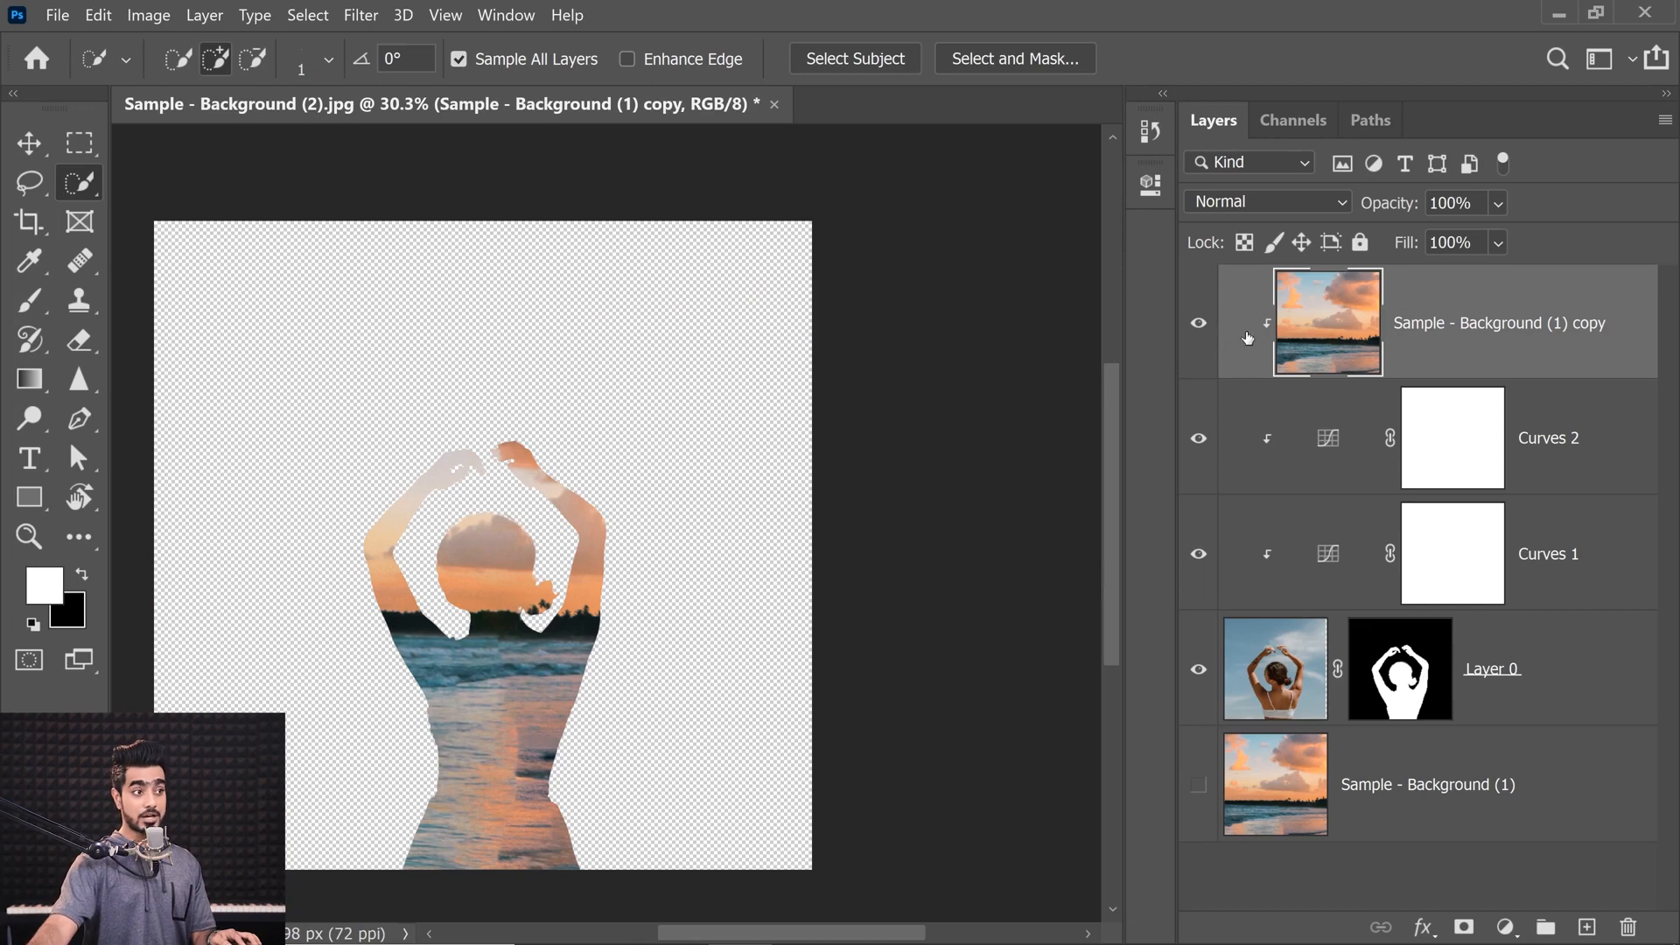
{"action": "left_click", "coordinate": [1198, 785]}
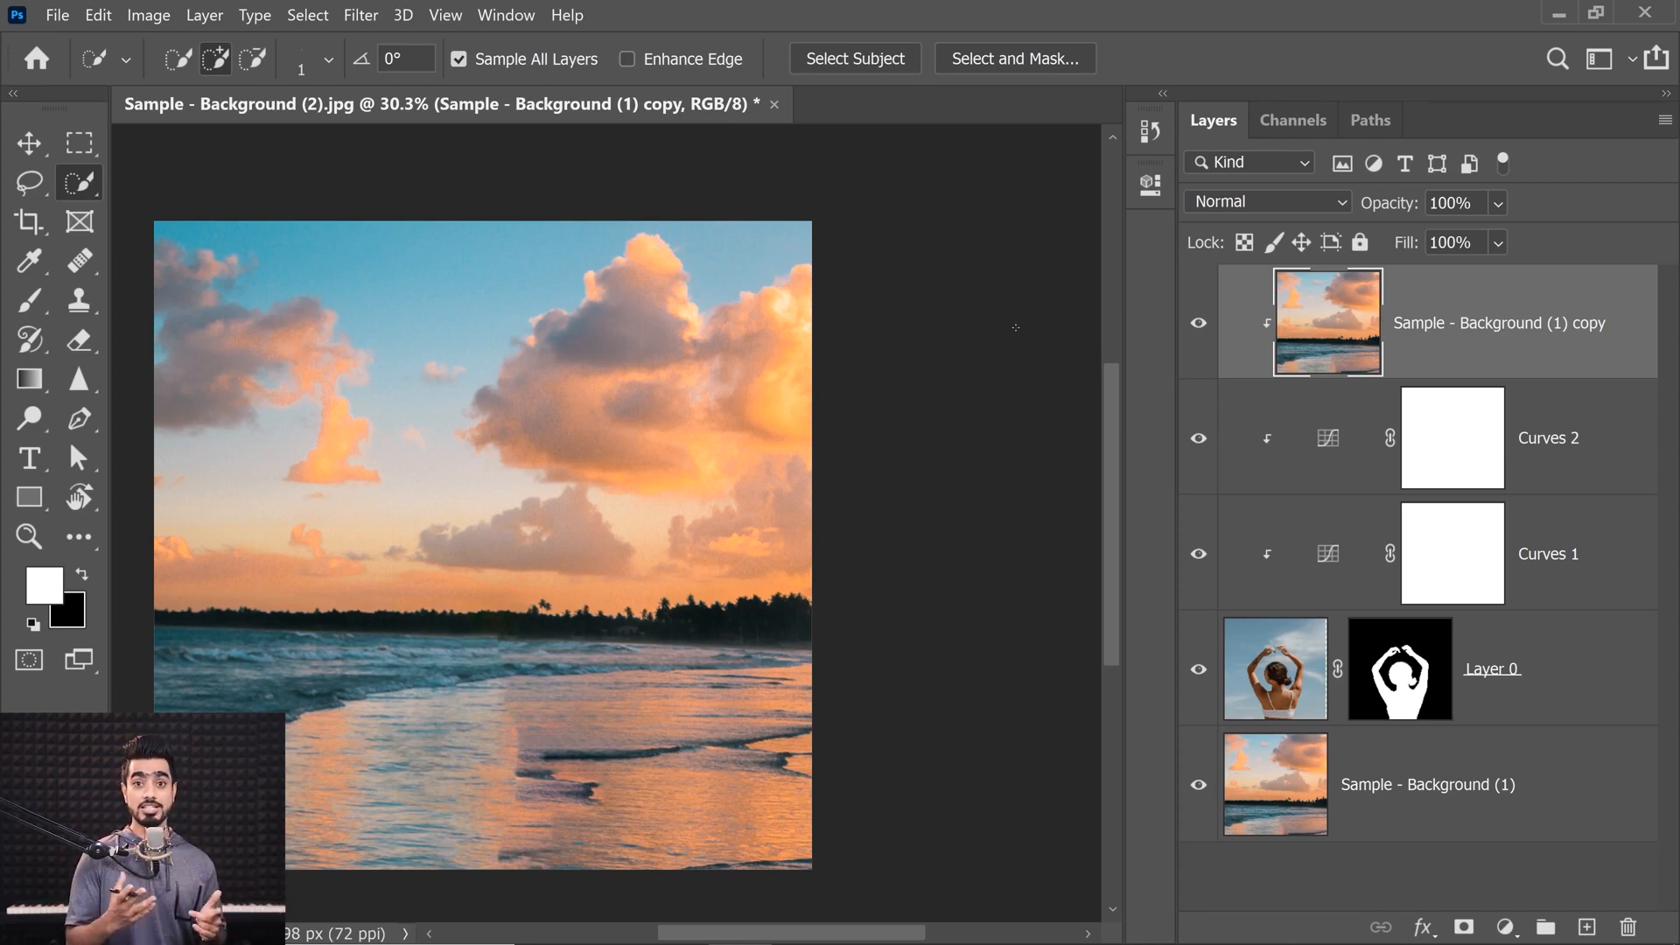
Step: Apply a Gaussian Blur with a 350-pixel radius to the clipped background copy
{"action": "left_click", "coordinate": [362, 15]}
{"action": "mouse_move", "coordinate": [543, 282]}
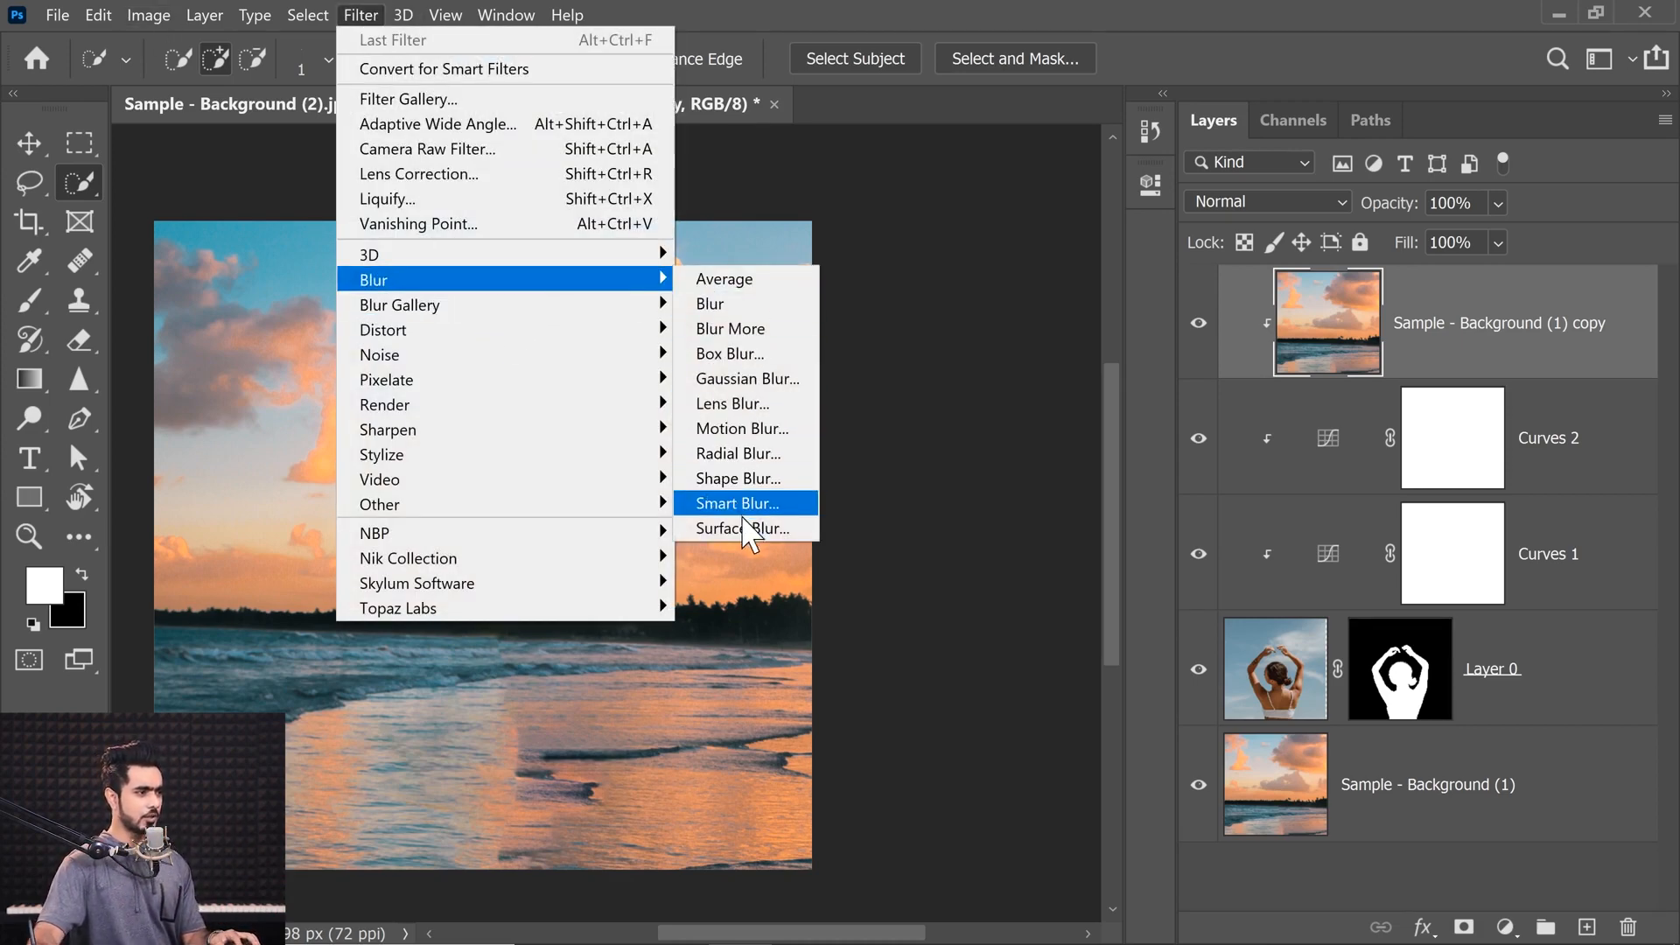
{"action": "left_click", "coordinate": [744, 381]}
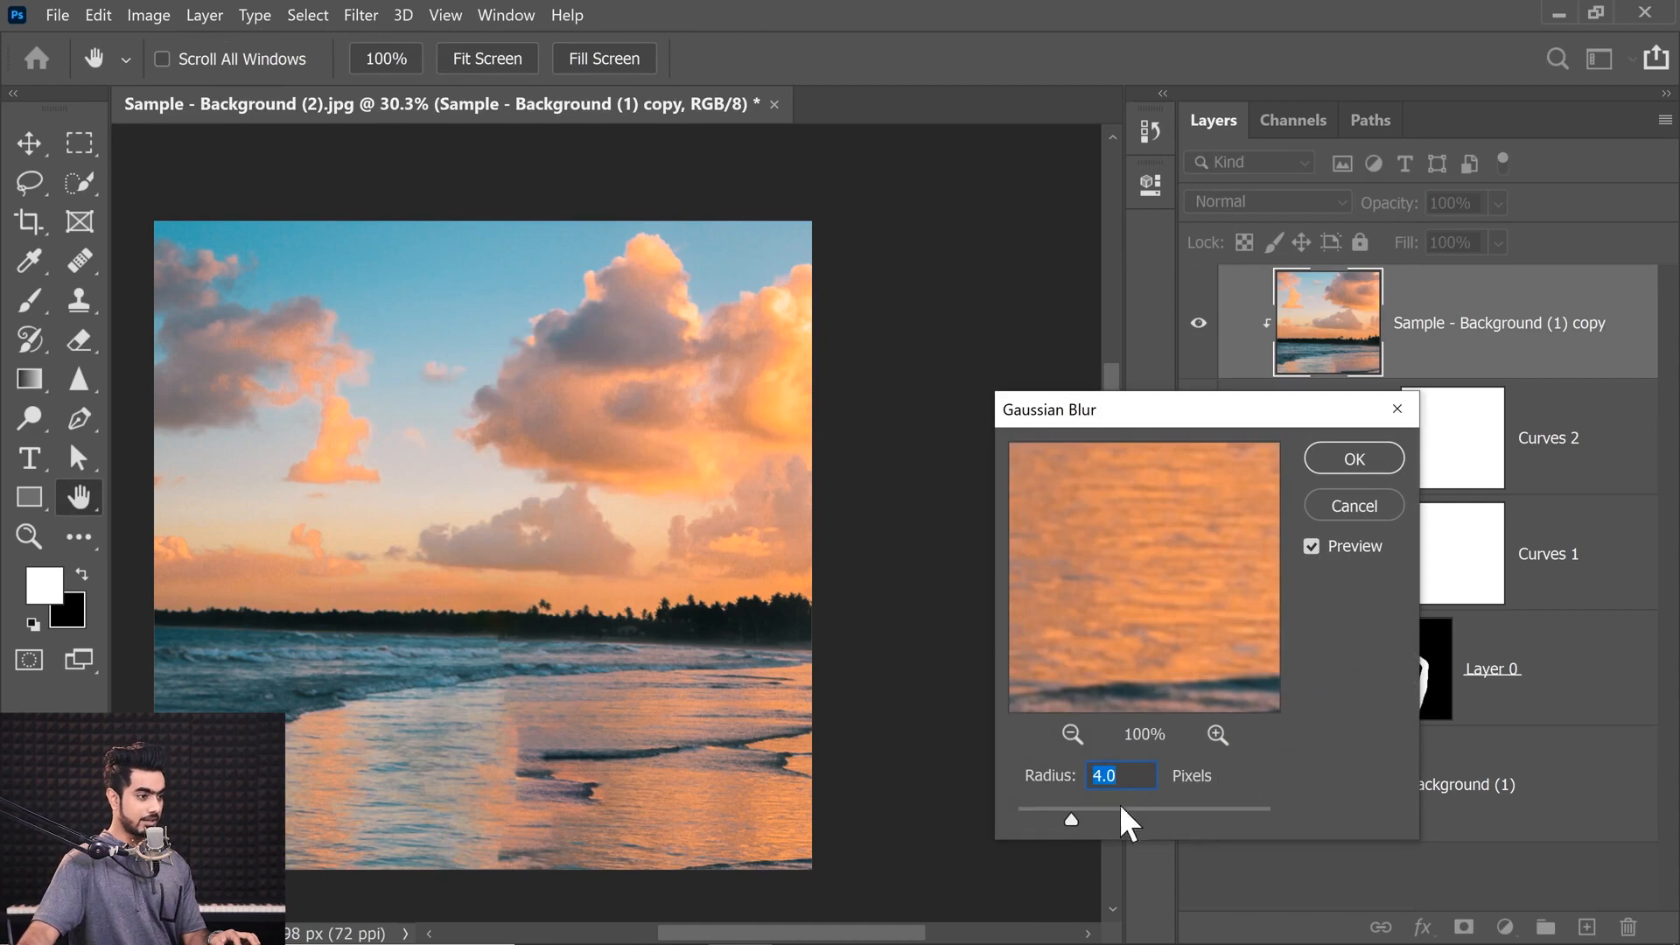
{"action": "left_click_drag", "start_coordinate": [1122, 814], "coordinate": [1235, 816]}
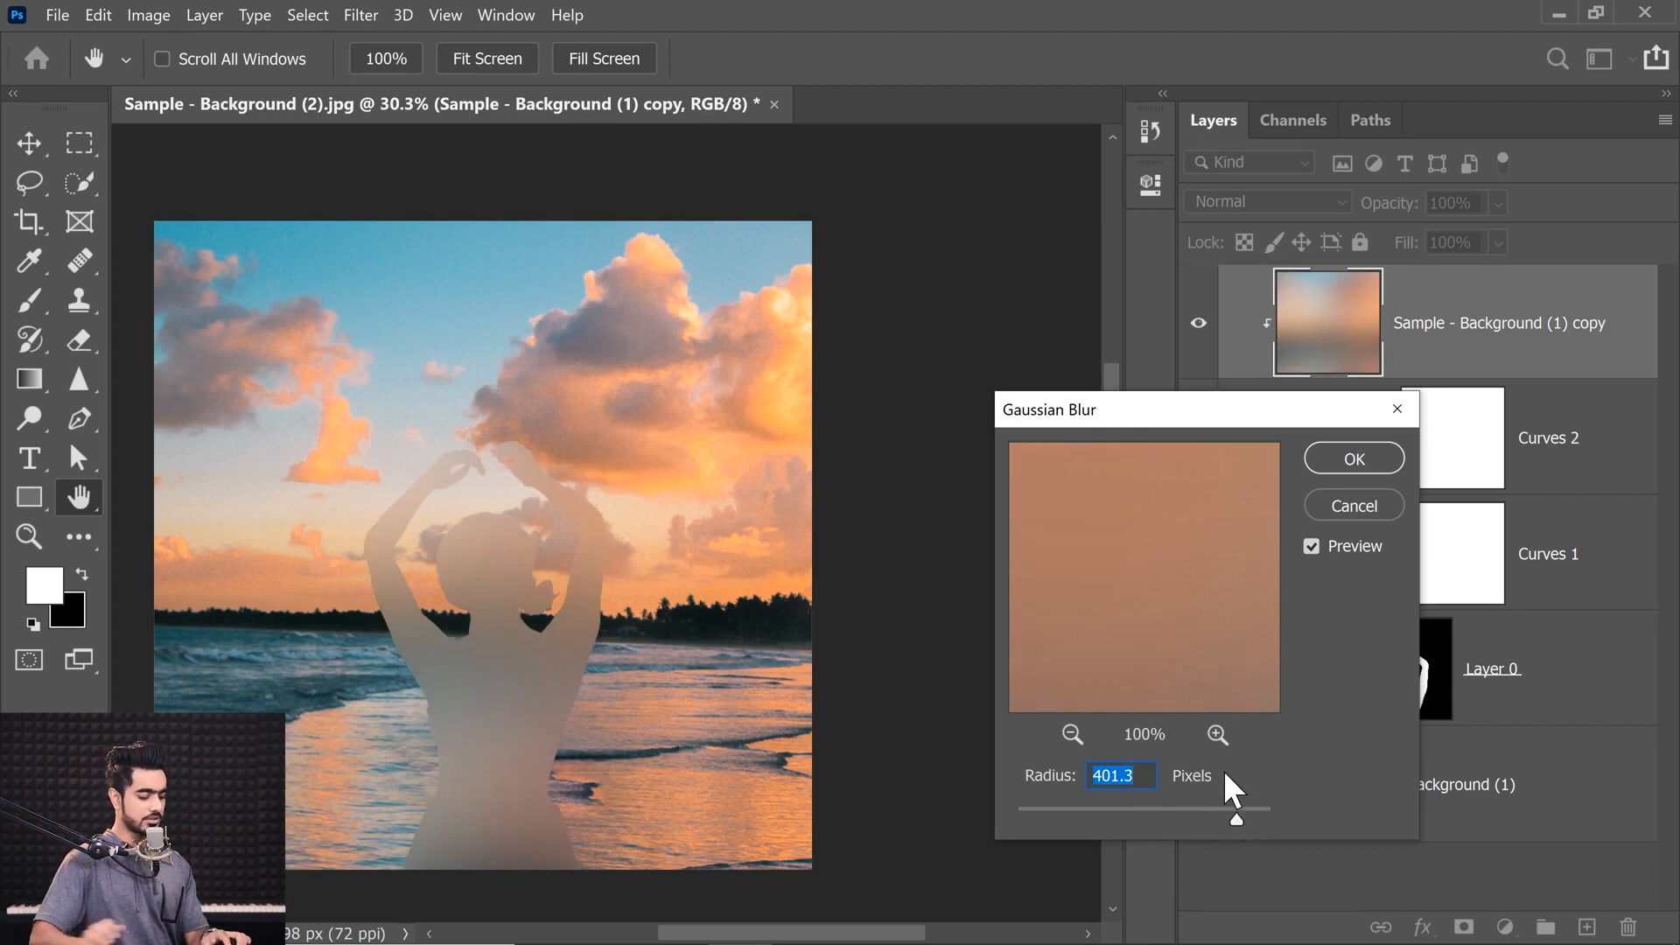
{"action": "type", "text": "350"}
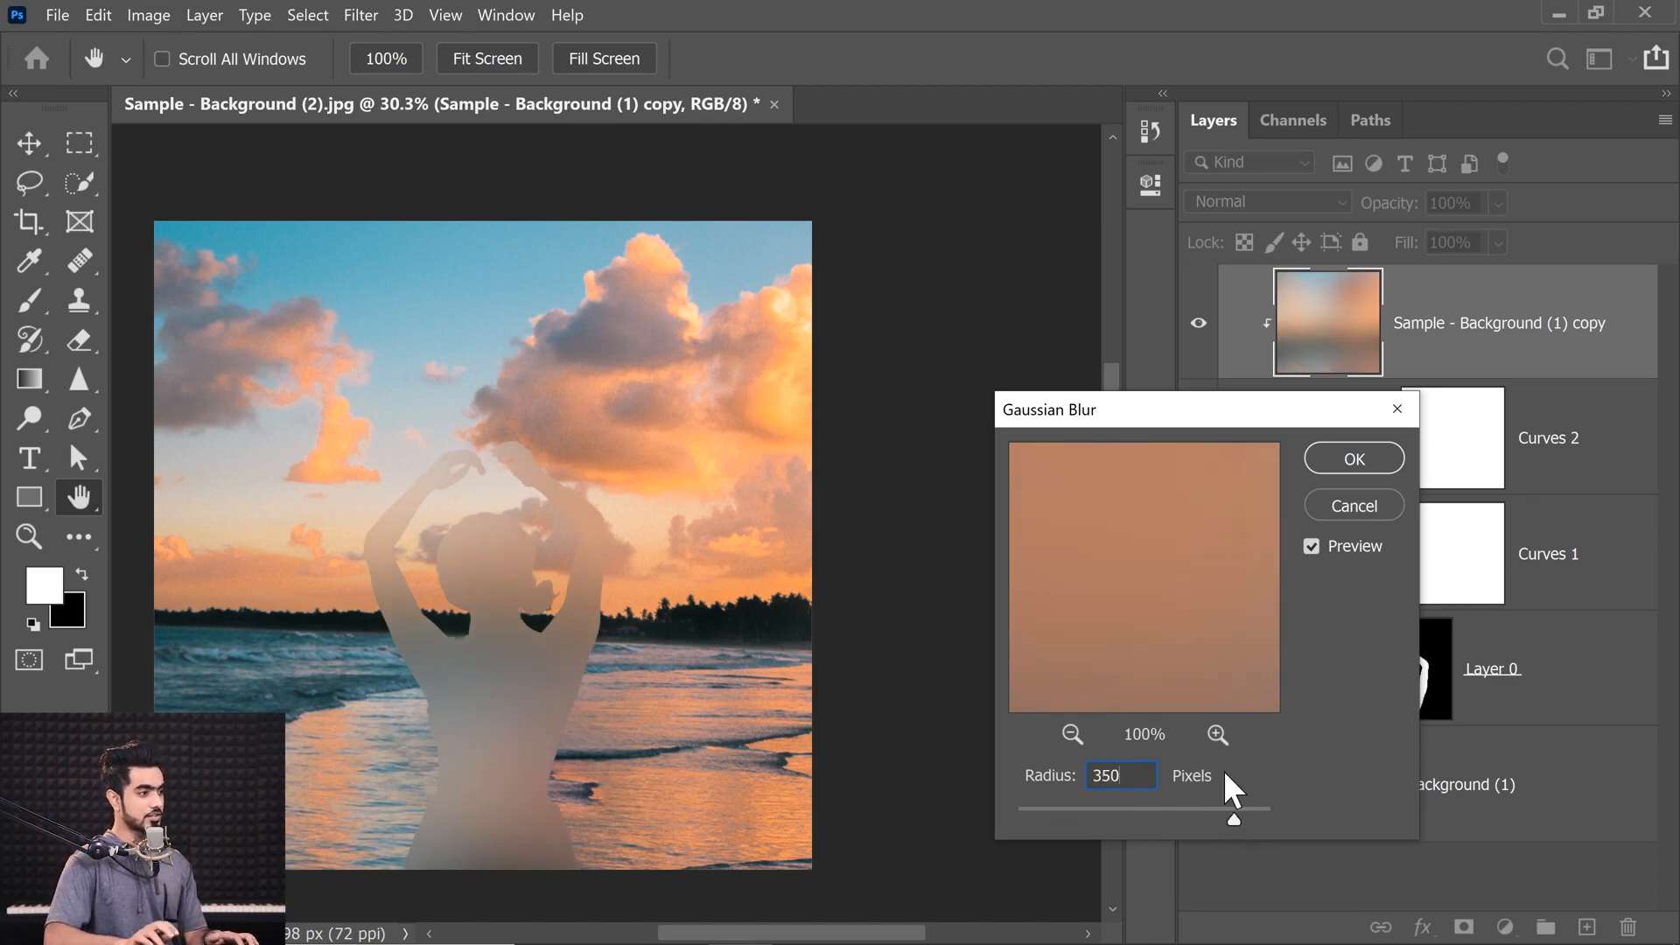
{"action": "key", "text": "Return"}
{"action": "key", "text": "w"}
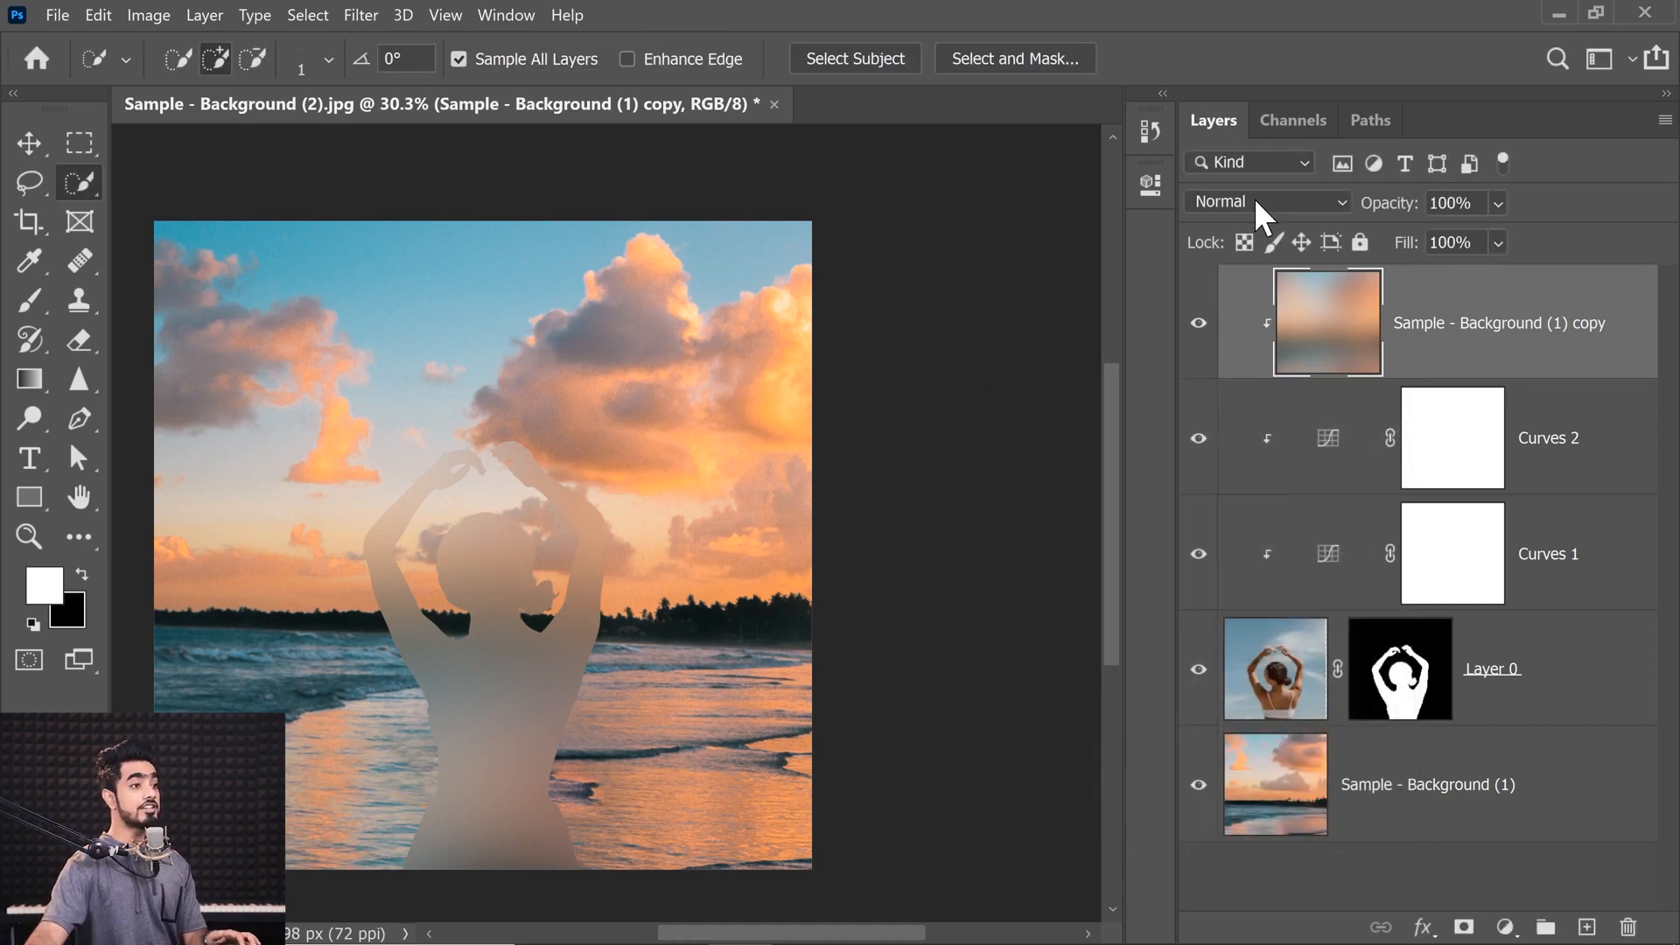
Step: Set the blurred background copy to the Color blend mode at 10% opacity and compare the image with and without it
{"action": "left_click", "coordinate": [1258, 203]}
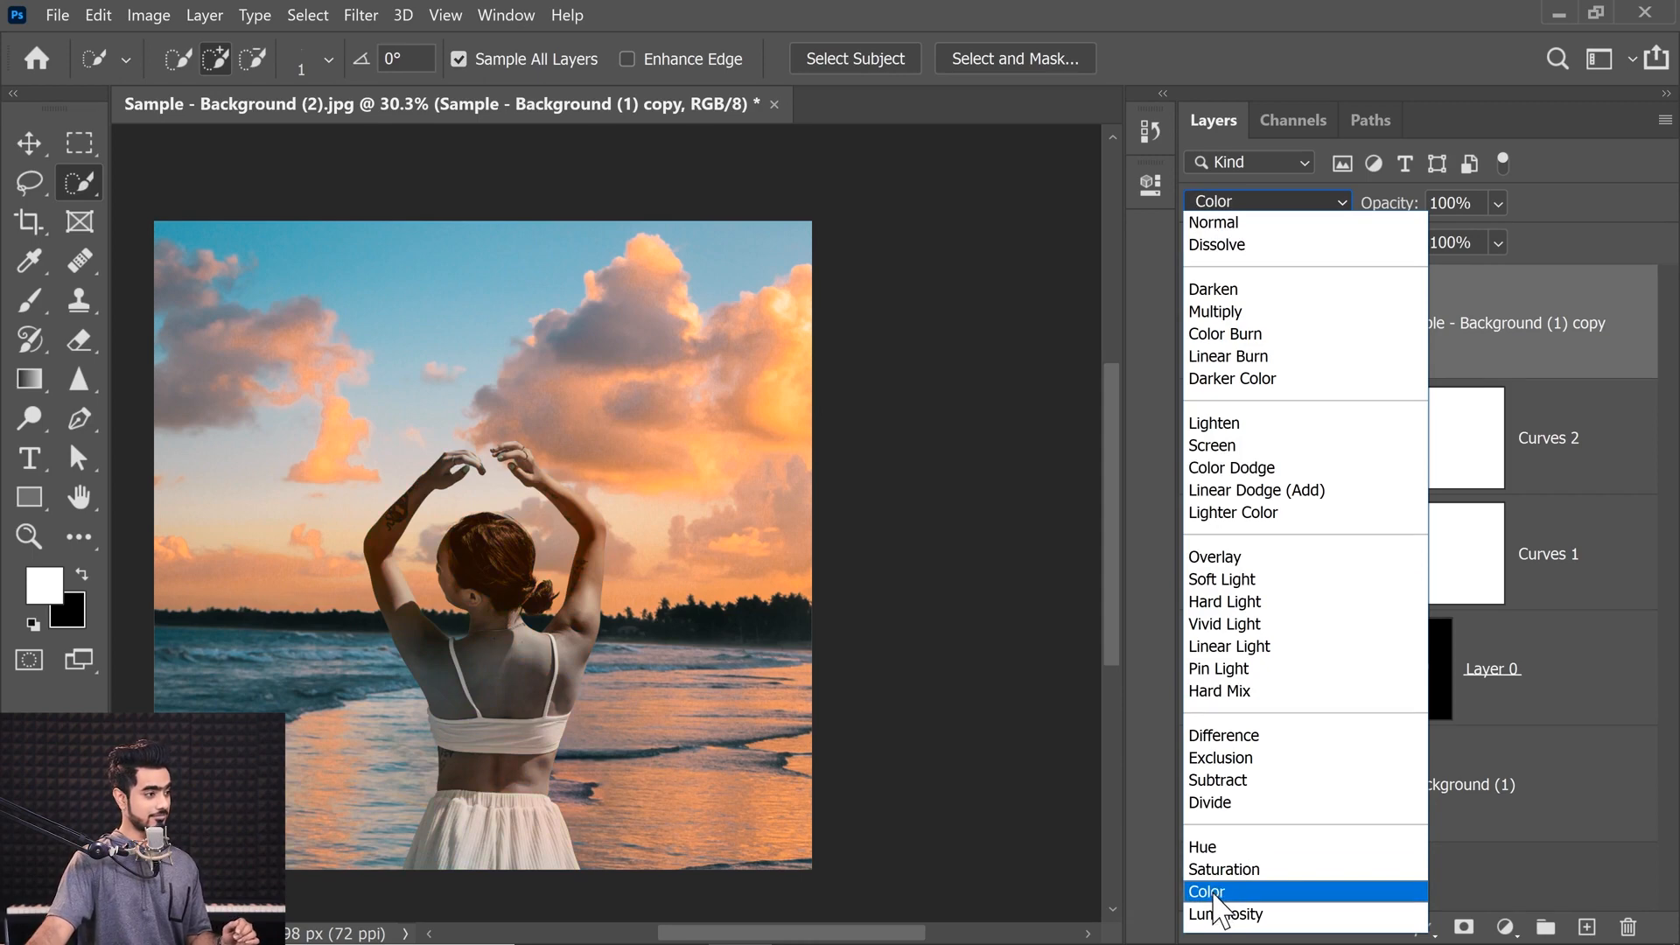
{"action": "left_click", "coordinate": [1215, 892]}
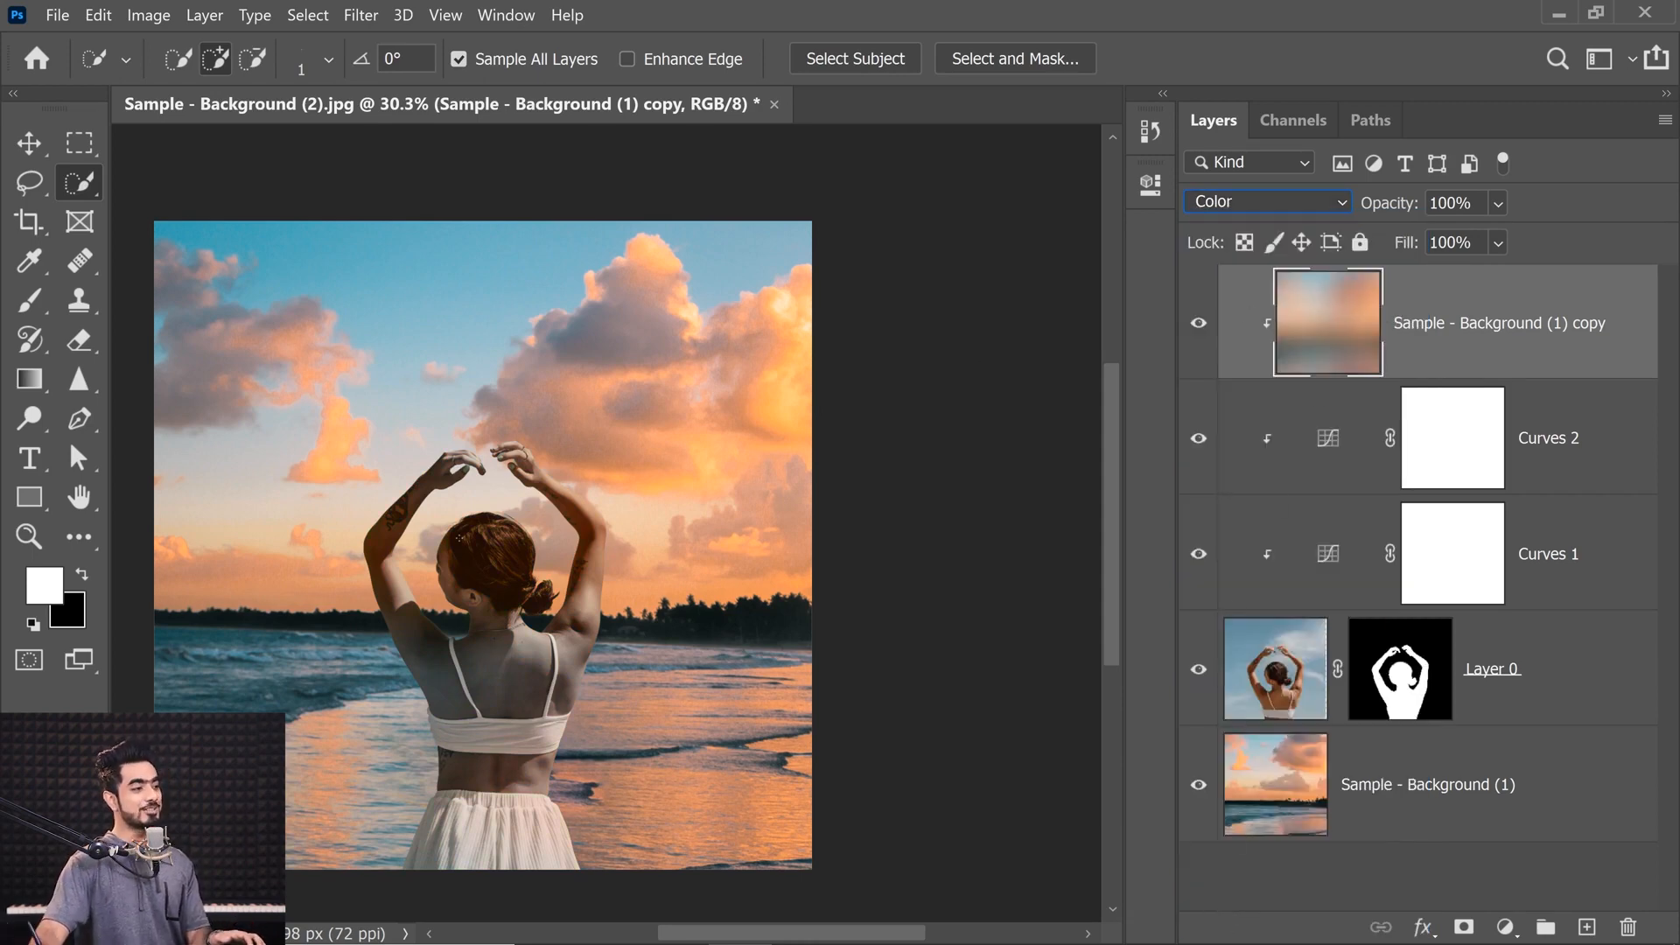
{"action": "left_click_drag", "start_coordinate": [1387, 203], "coordinate": [796, 225]}
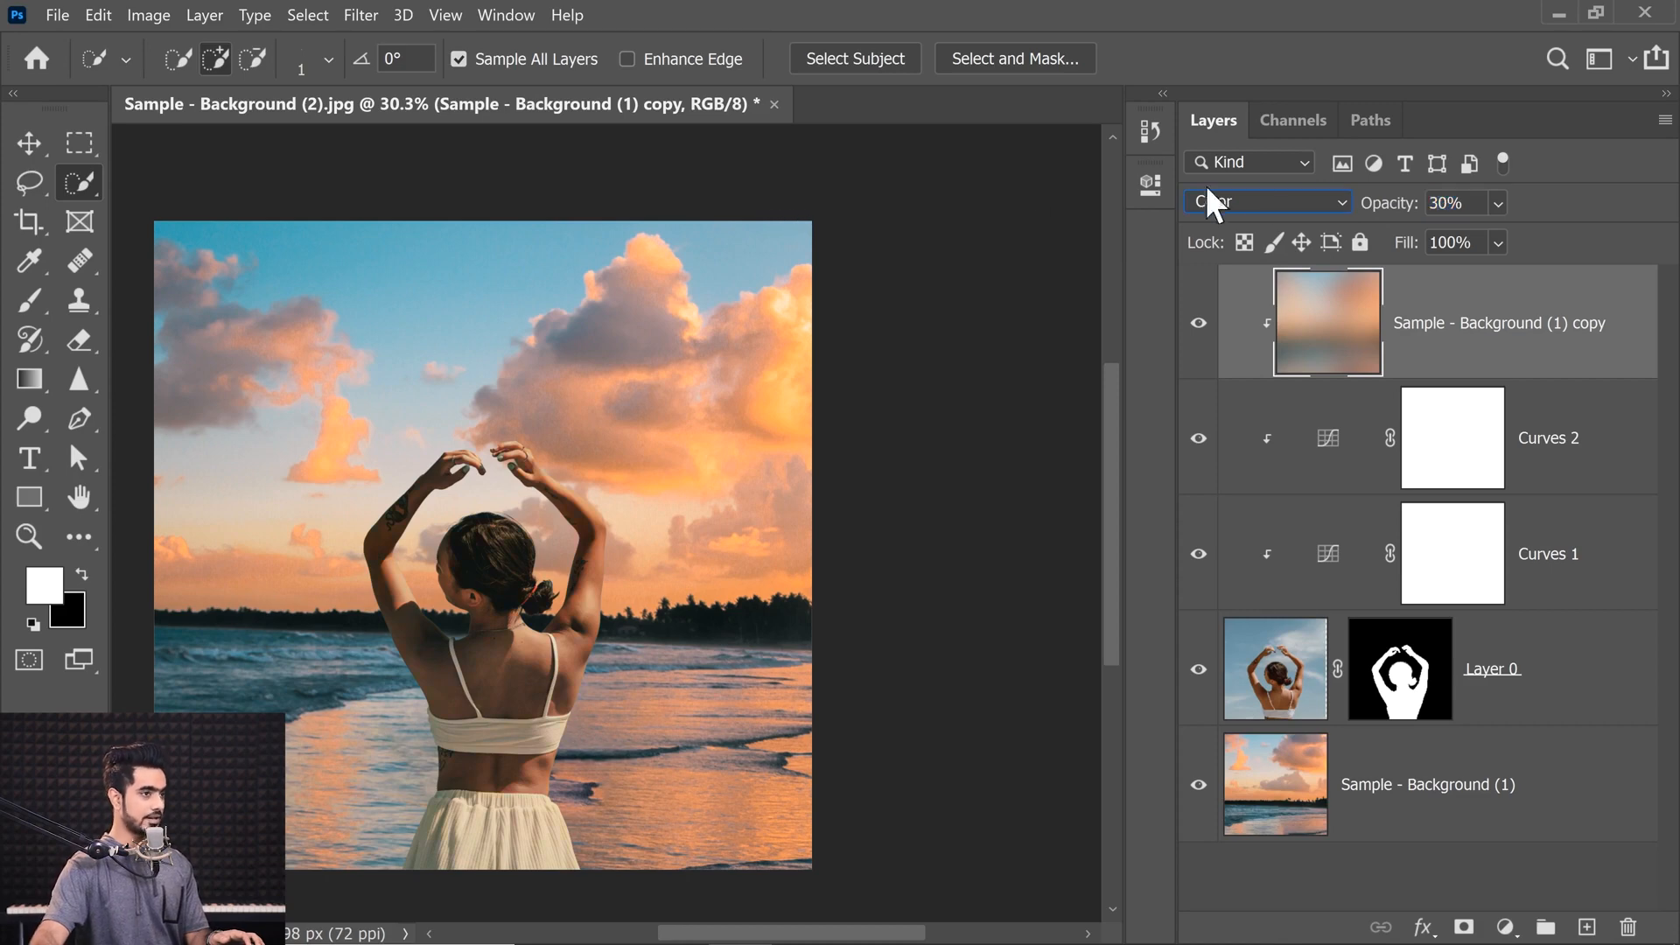
{"action": "type", "text": "1"}
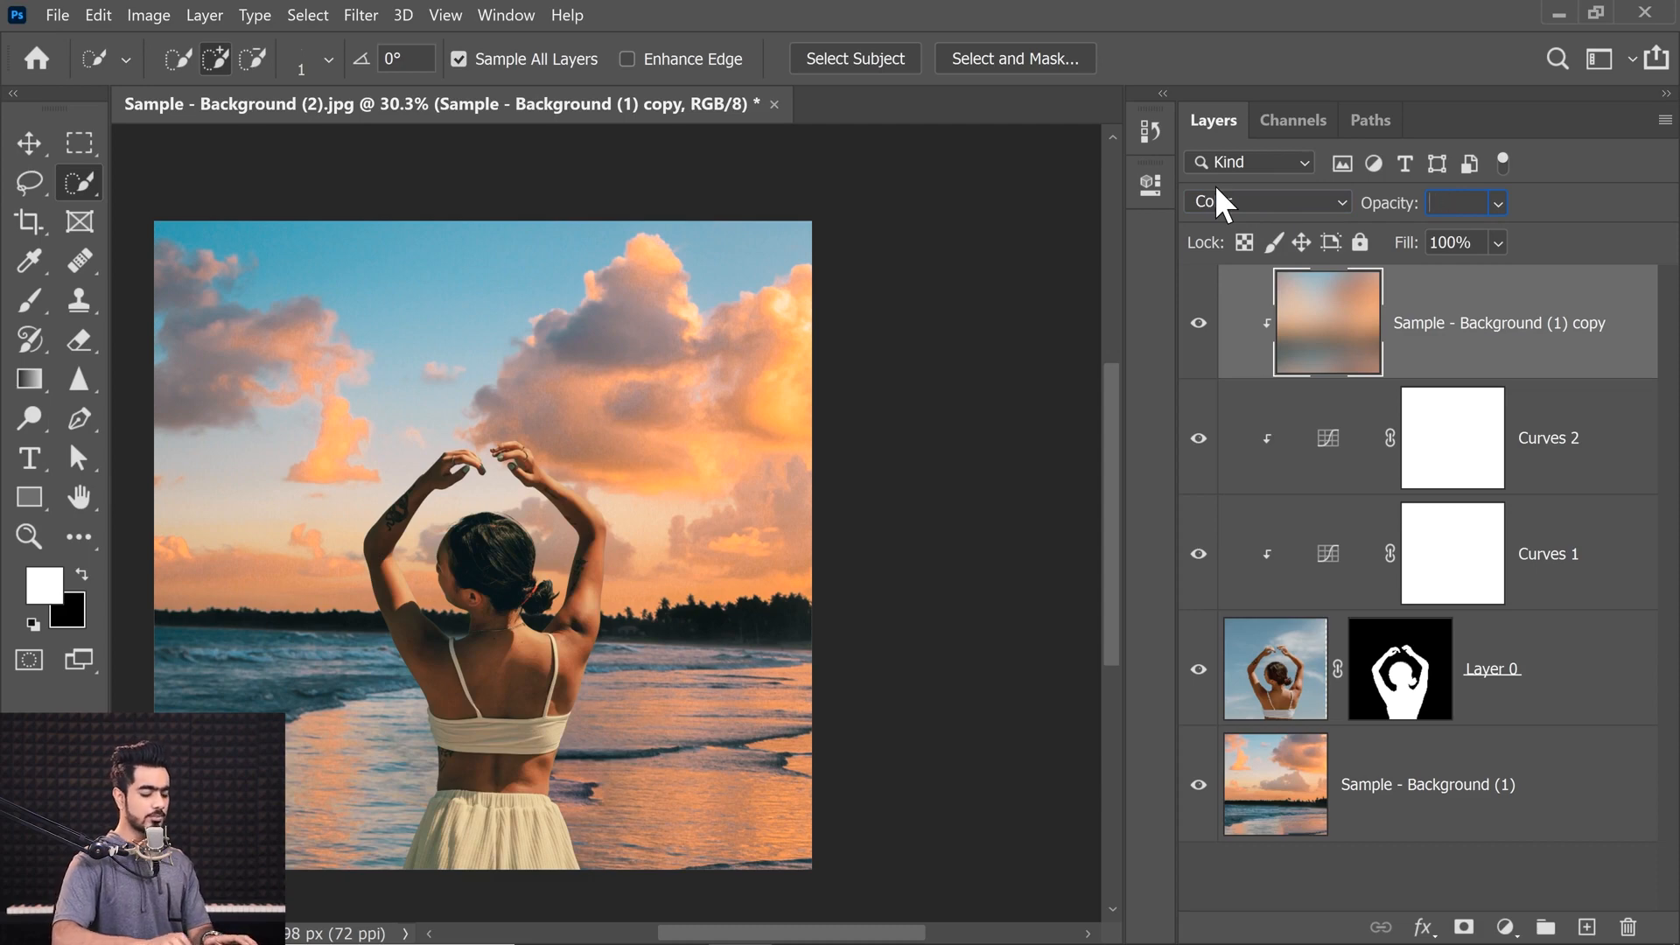
{"action": "type", "text": "0"}
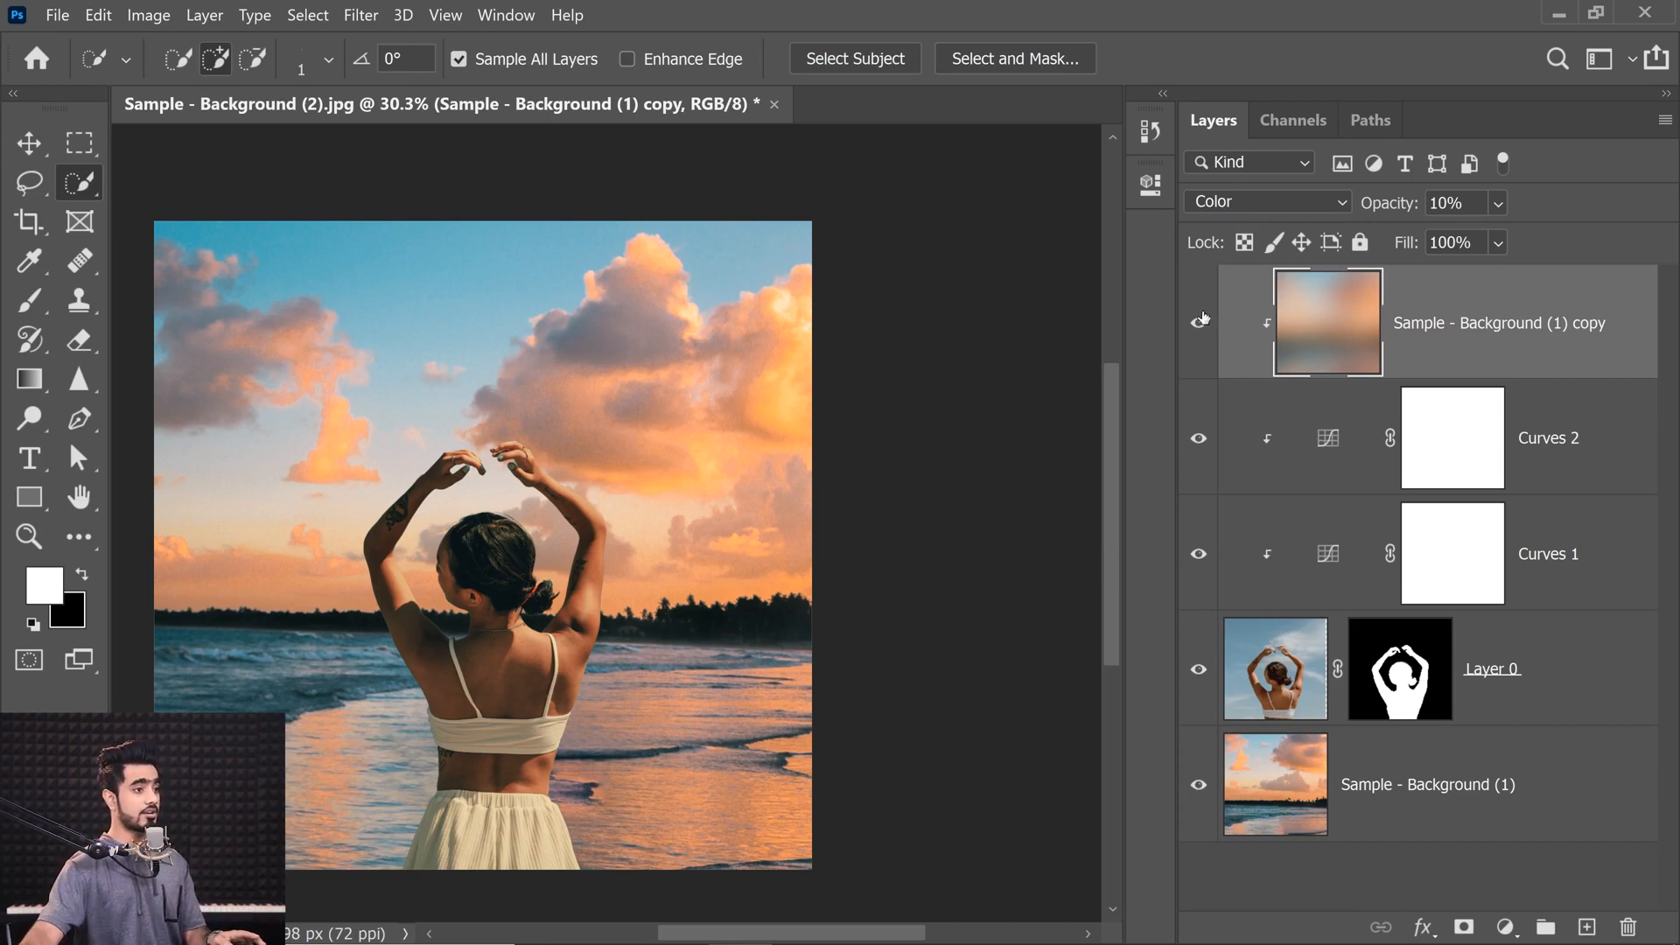
{"action": "mouse_move", "coordinate": [1197, 323]}
{"action": "left_mouse_down"}
{"action": "mouse_move", "coordinate": [1186, 570]}
{"action": "mouse_move", "coordinate": [1200, 325]}
{"action": "left_mouse_up"}
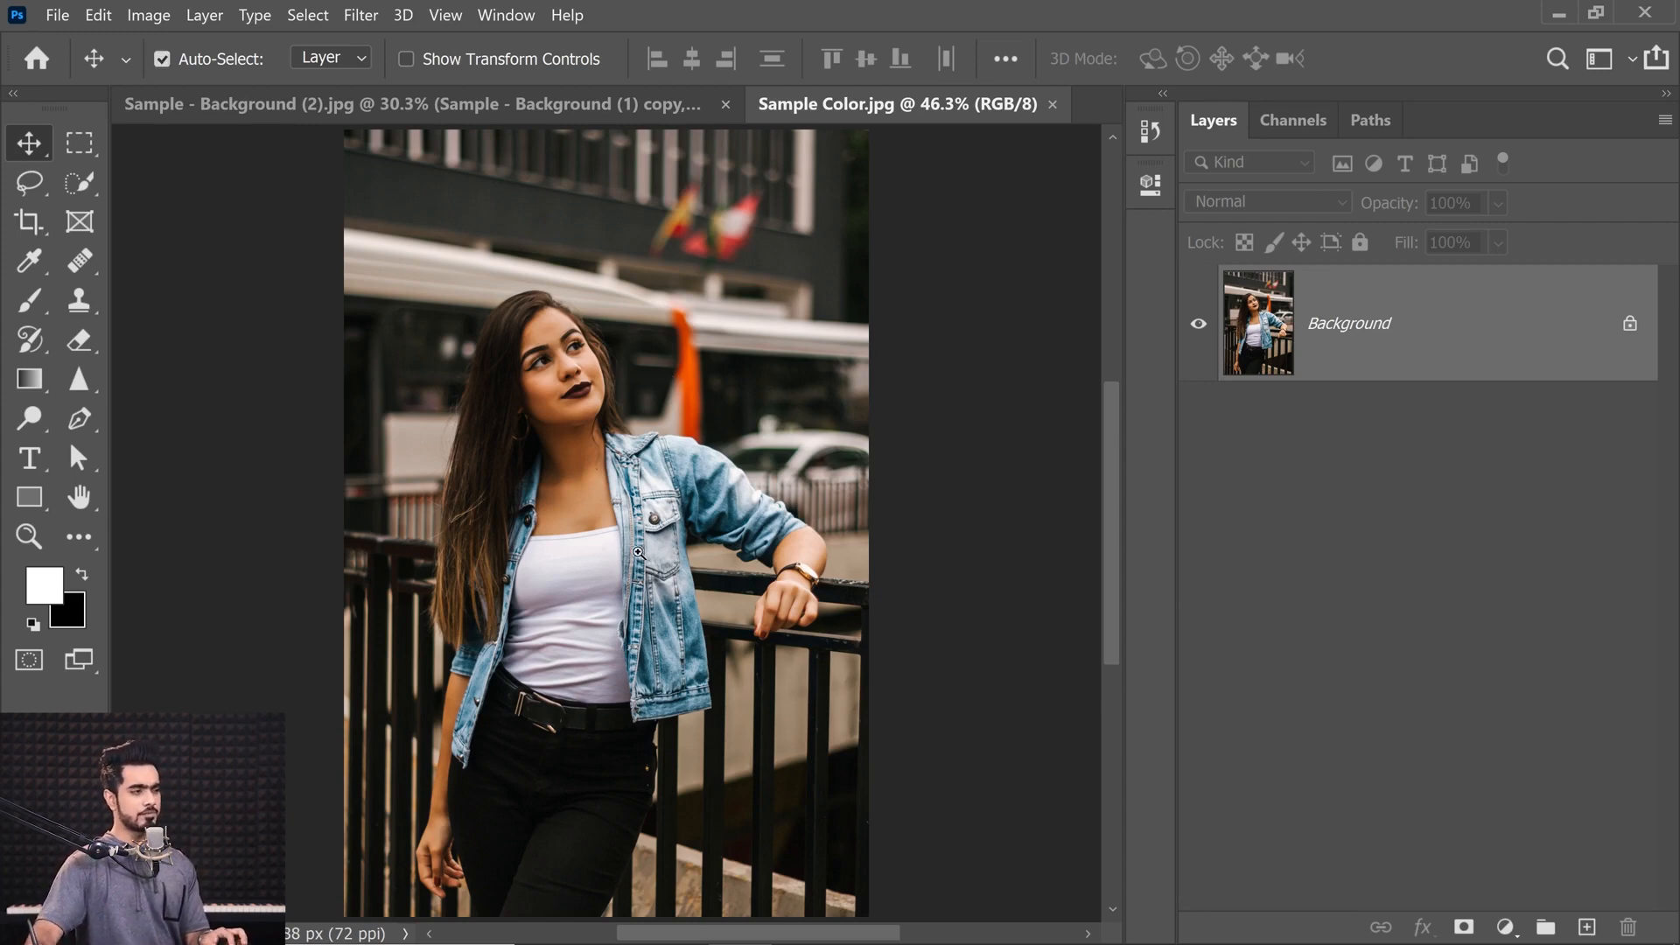
Step: Select the woman's white top in Sample Color.jpg with the Quick Selection tool
{"action": "left_click", "coordinate": [647, 527], "text": "ctrl"}
{"action": "left_click_drag", "start_coordinate": [638, 482], "coordinate": [673, 522]}
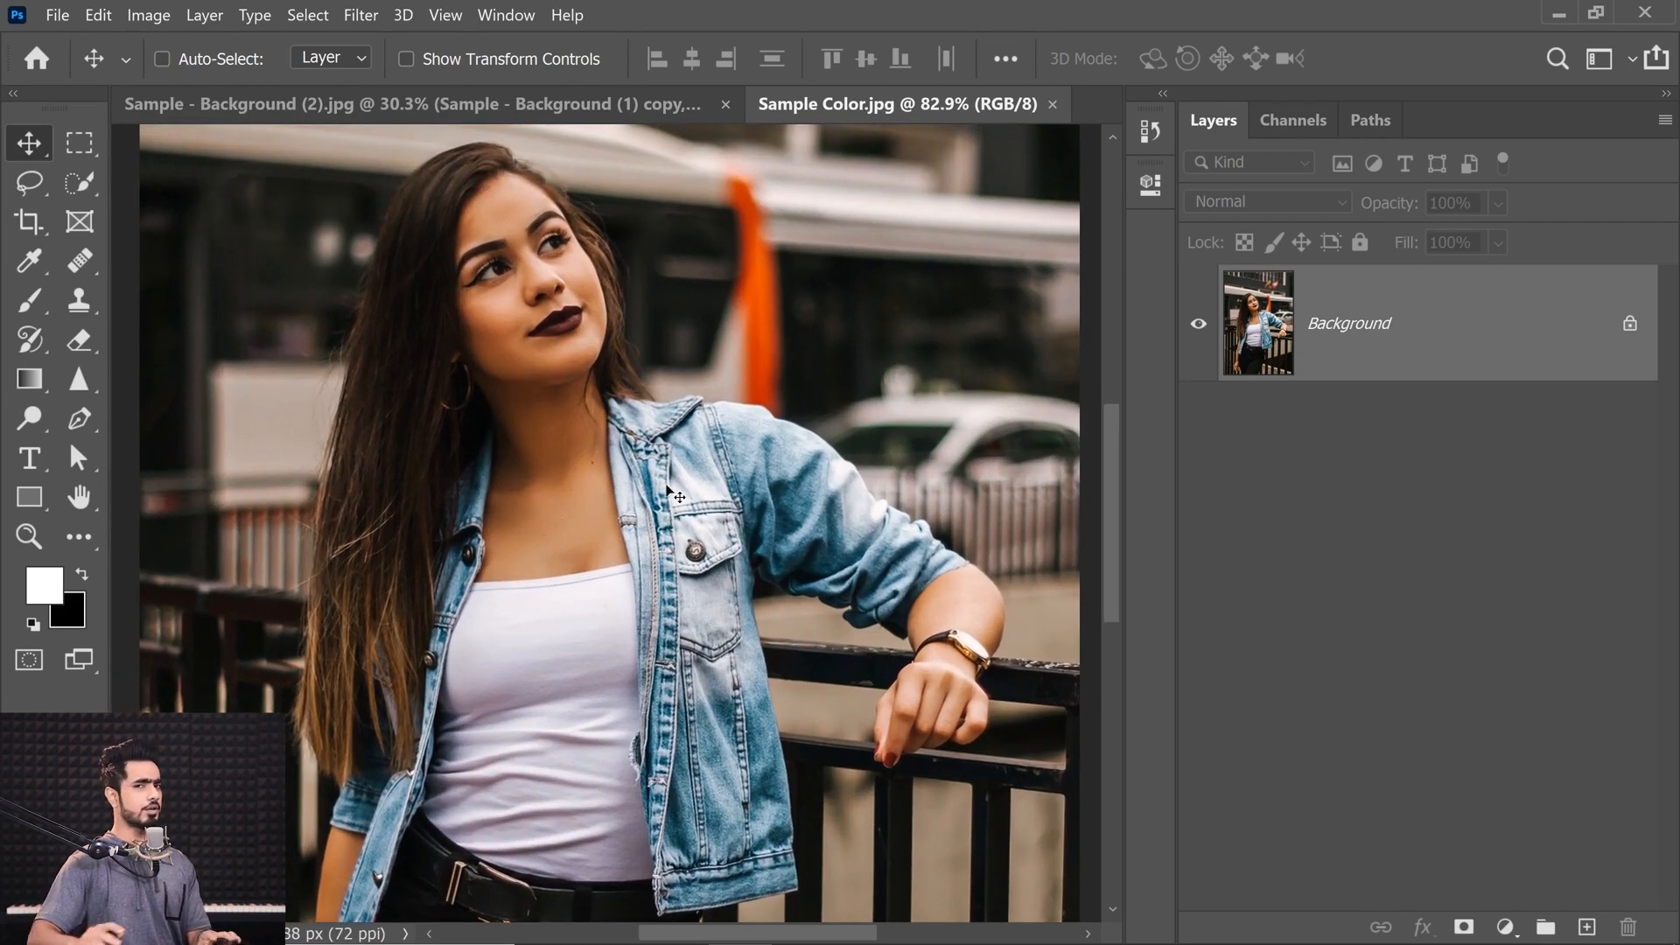
{"action": "left_click", "coordinate": [80, 182]}
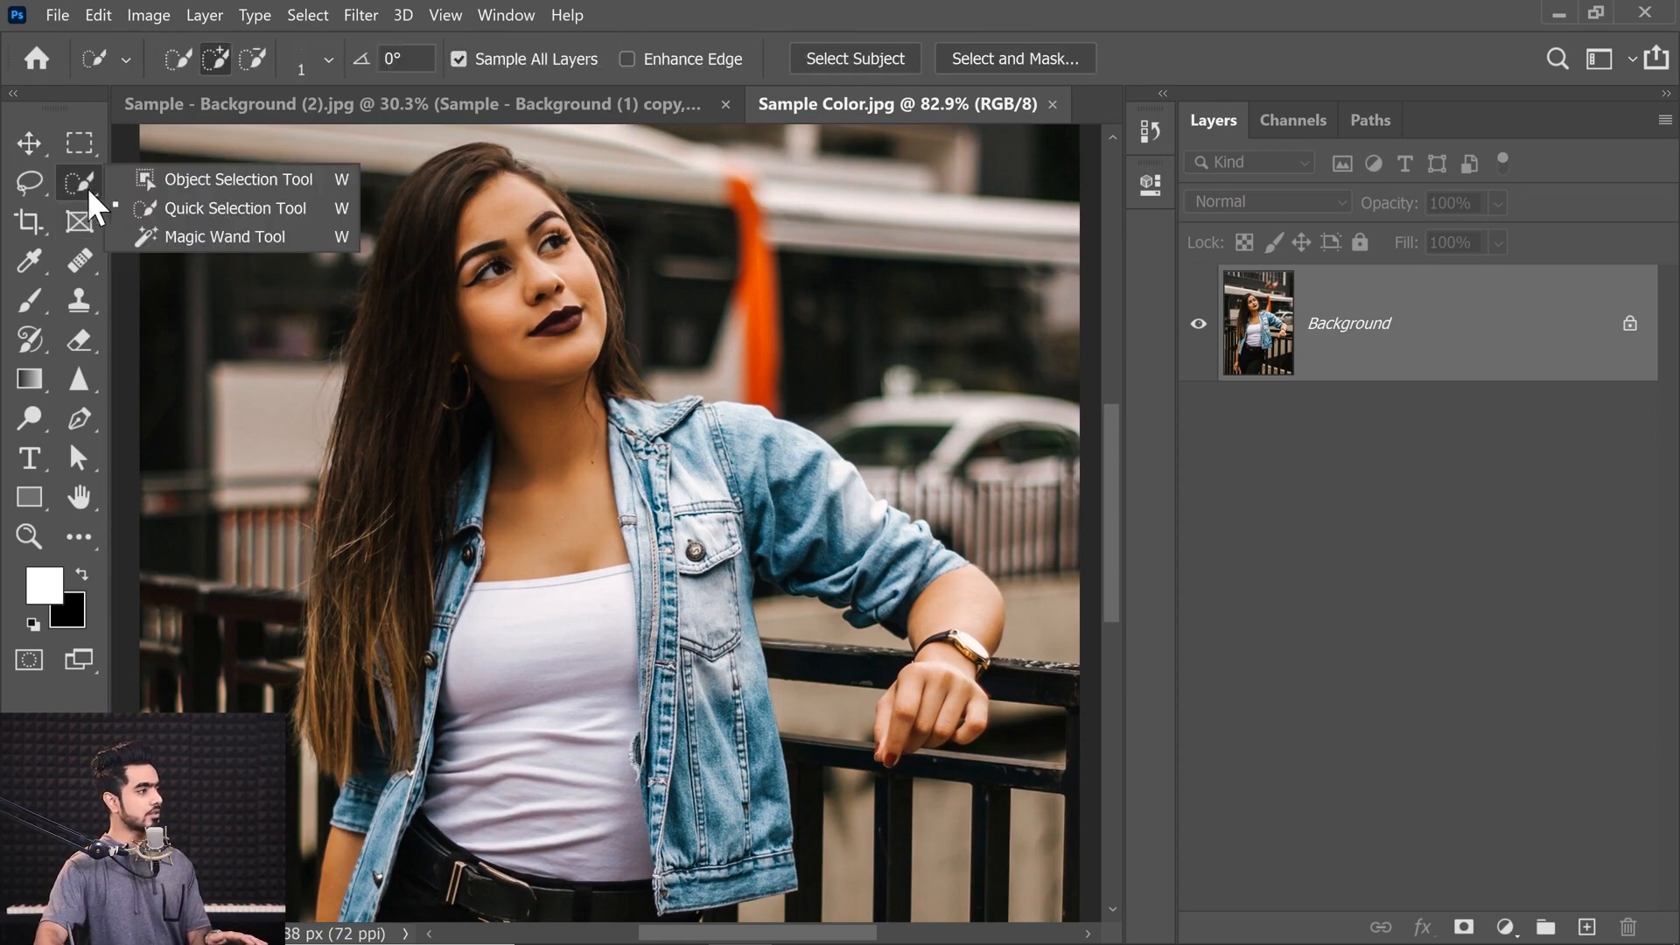
{"action": "left_click", "coordinate": [157, 217]}
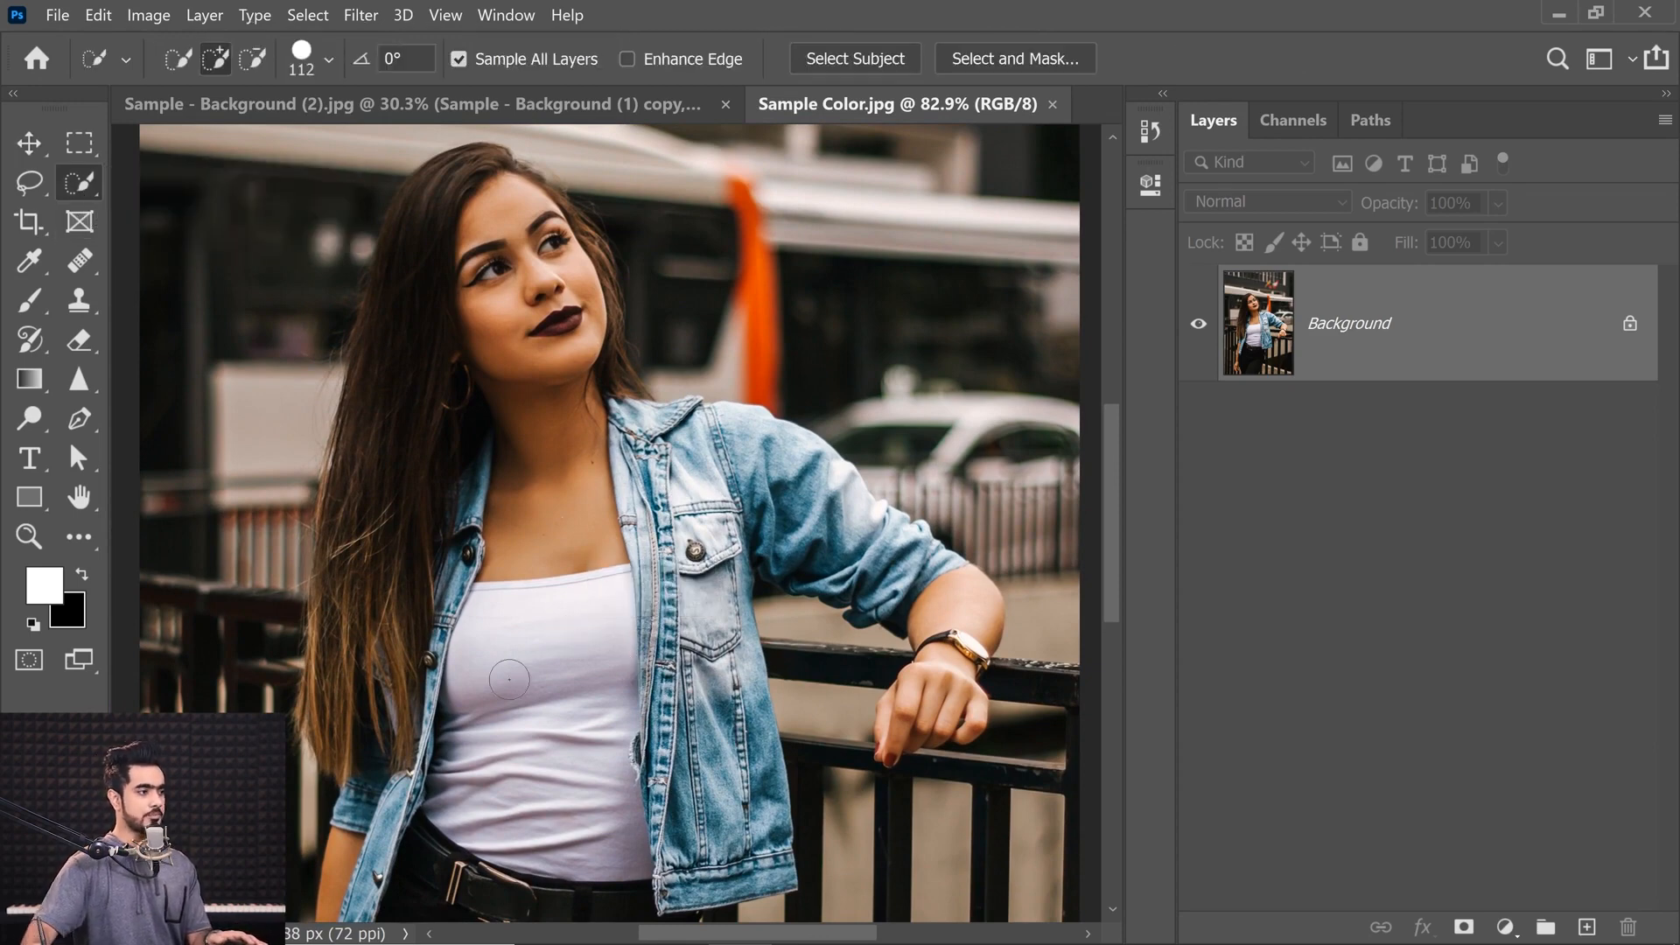
{"action": "mouse_move", "coordinate": [524, 681]}
{"action": "left_mouse_down"}
{"action": "mouse_move", "coordinate": [579, 633]}
{"action": "mouse_move", "coordinate": [597, 659]}
{"action": "mouse_move", "coordinate": [562, 752]}
{"action": "mouse_move", "coordinate": [495, 780]}
{"action": "mouse_move", "coordinate": [552, 811]}
{"action": "mouse_move", "coordinate": [609, 746]}
{"action": "left_mouse_up"}
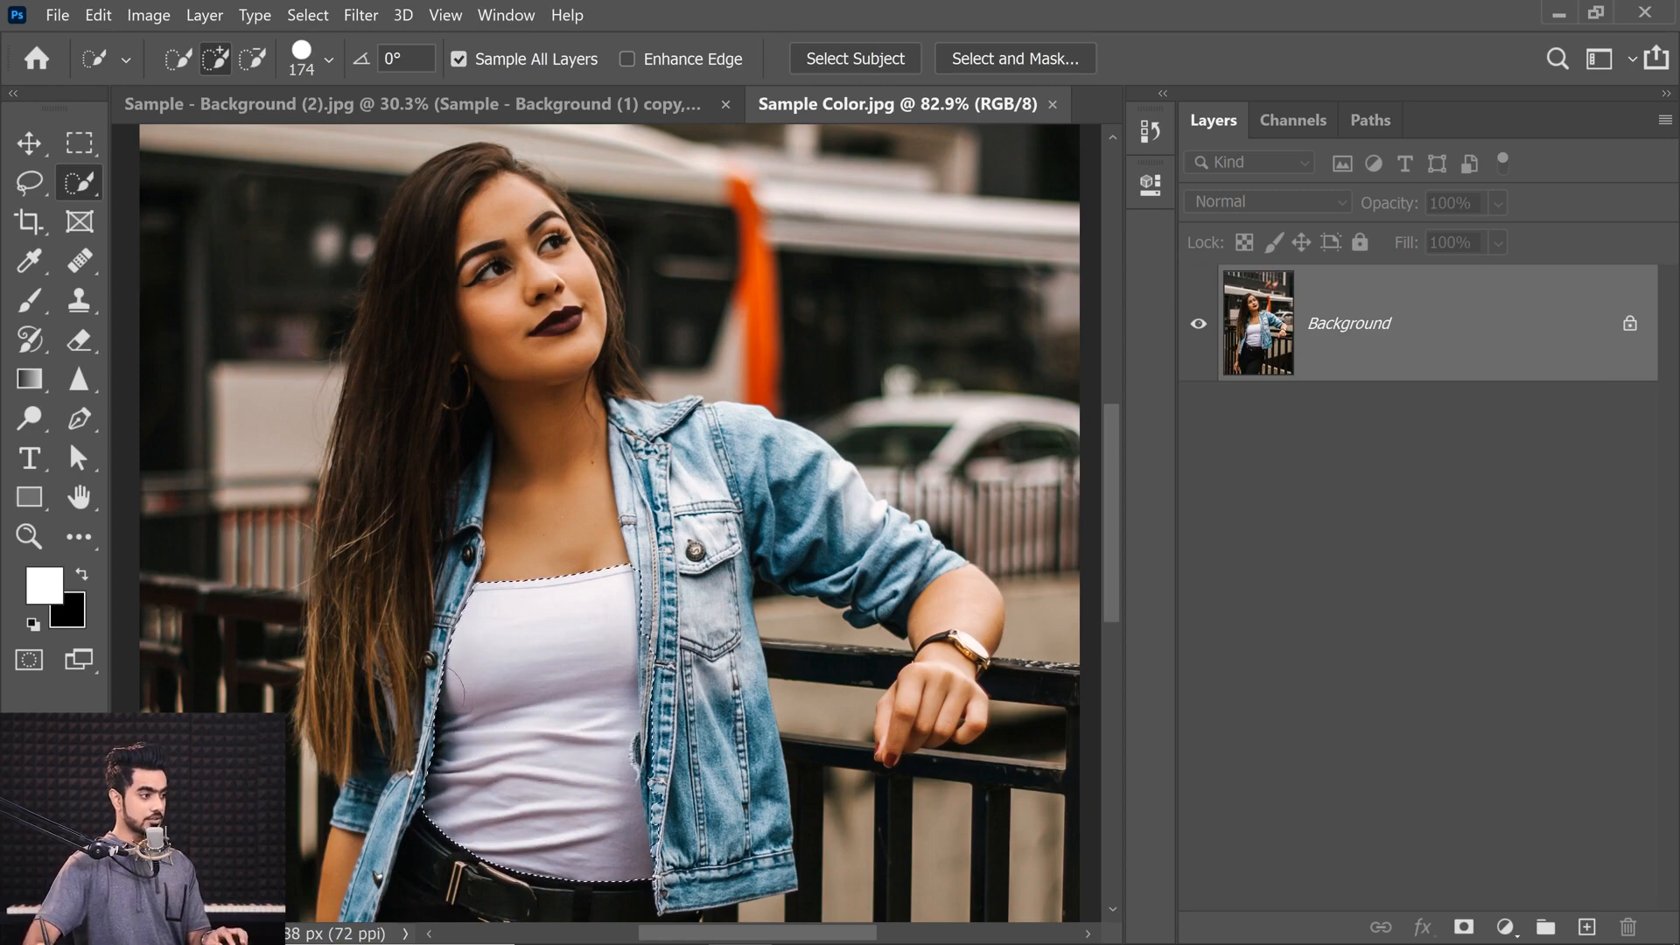
{"action": "left_click_drag", "start_coordinate": [492, 720], "coordinate": [517, 719]}
Step: Subtract the denim strip along the jacket's inner edge from the white top's selection with the Quick Selection tool
{"action": "mouse_move", "coordinate": [733, 637]}
{"action": "left_mouse_down"}
{"action": "mouse_move", "coordinate": [383, 455]}
{"action": "mouse_move", "coordinate": [426, 446]}
{"action": "mouse_move", "coordinate": [514, 551]}
{"action": "mouse_move", "coordinate": [481, 519]}
{"action": "mouse_move", "coordinate": [531, 484]}
{"action": "left_mouse_up"}
{"action": "key", "text": "alt"}
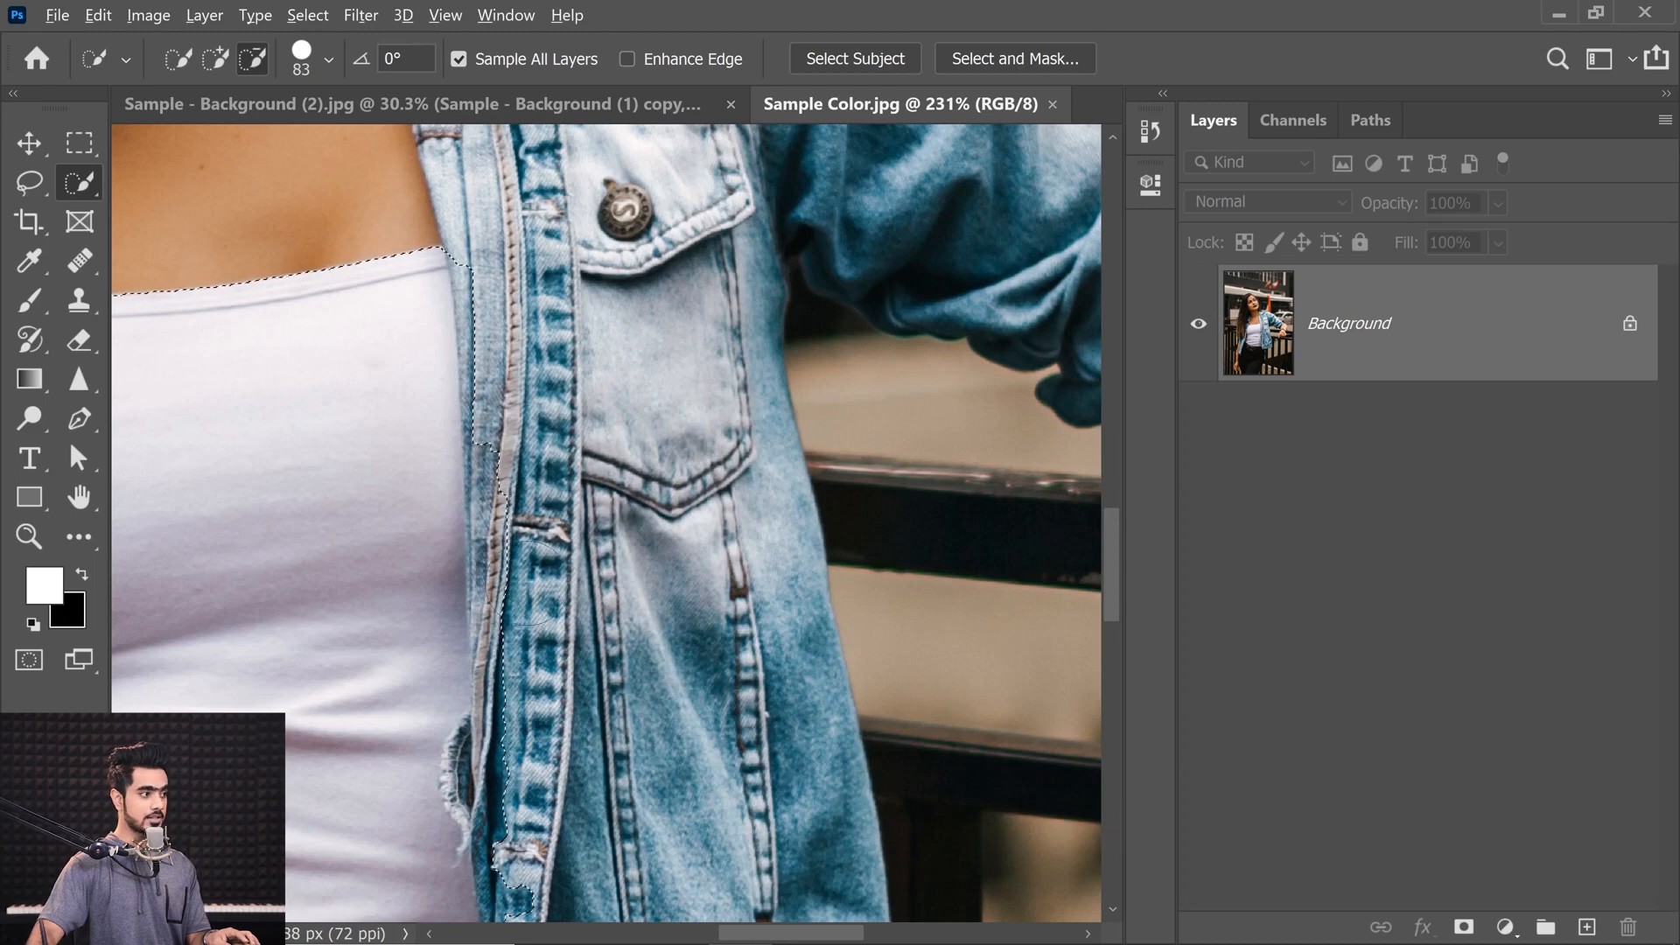
{"action": "left_click", "coordinate": [529, 530], "text": "alt"}
{"action": "mouse_move", "coordinate": [516, 499]}
{"action": "left_mouse_down"}
{"action": "mouse_move", "coordinate": [476, 498]}
{"action": "mouse_move", "coordinate": [490, 529]}
{"action": "left_mouse_up"}
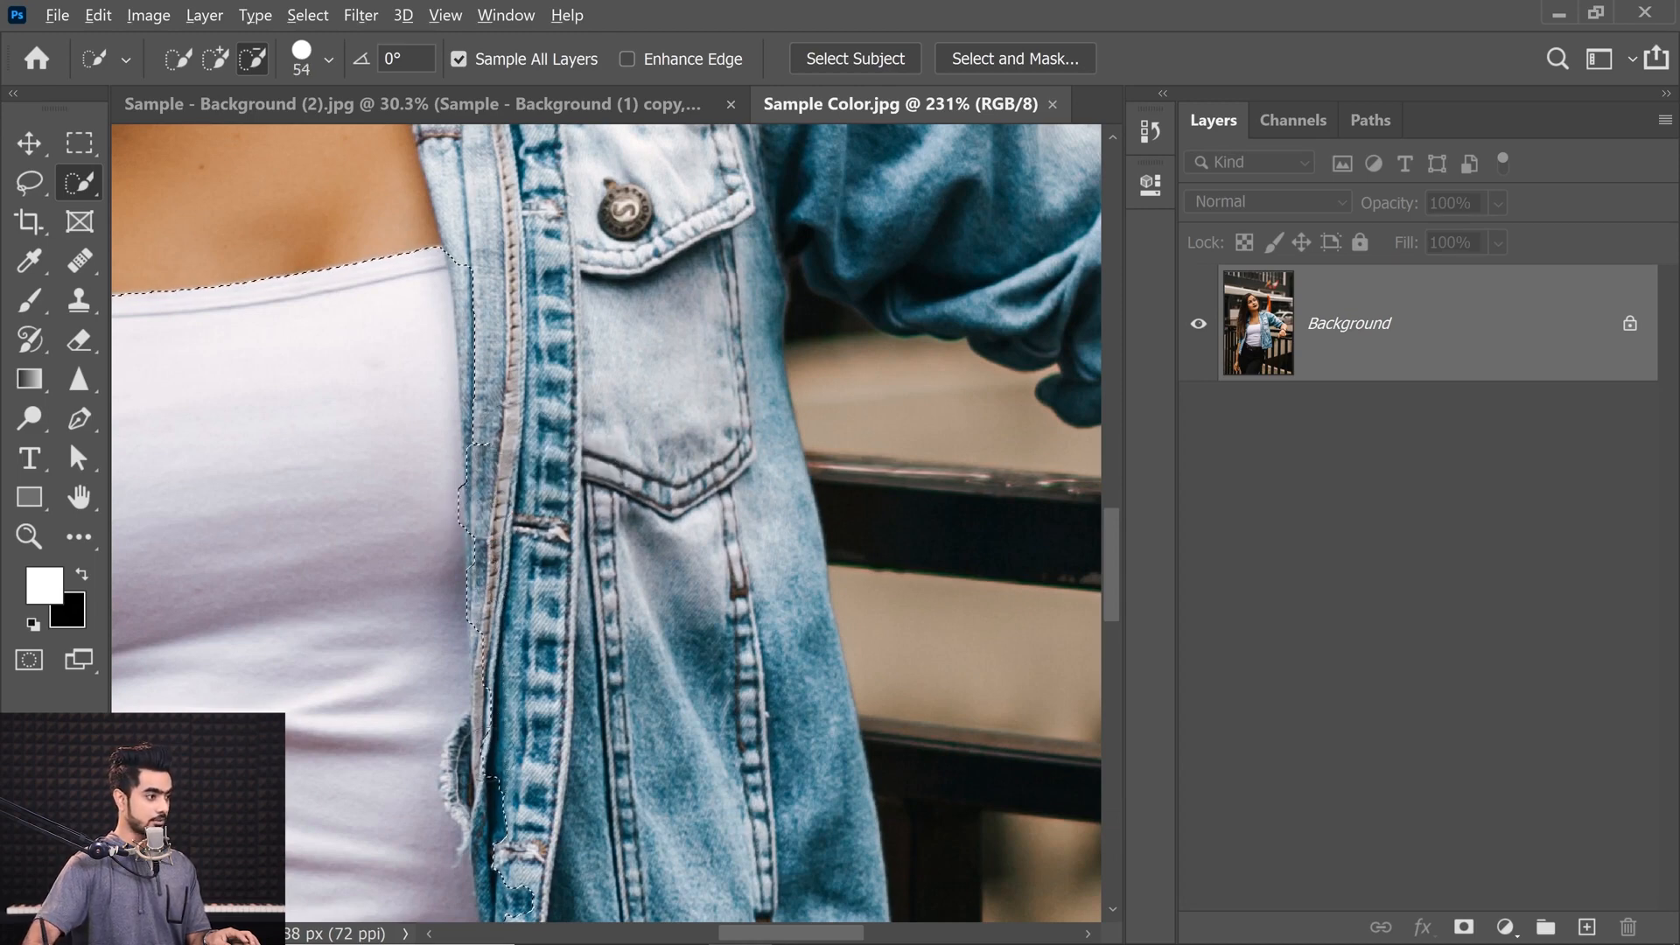
{"action": "left_click_drag", "start_coordinate": [504, 700], "coordinate": [492, 760]}
{"action": "scroll", "coordinate": [604, 525], "scroll_direction": "down", "scroll_amount": 5}
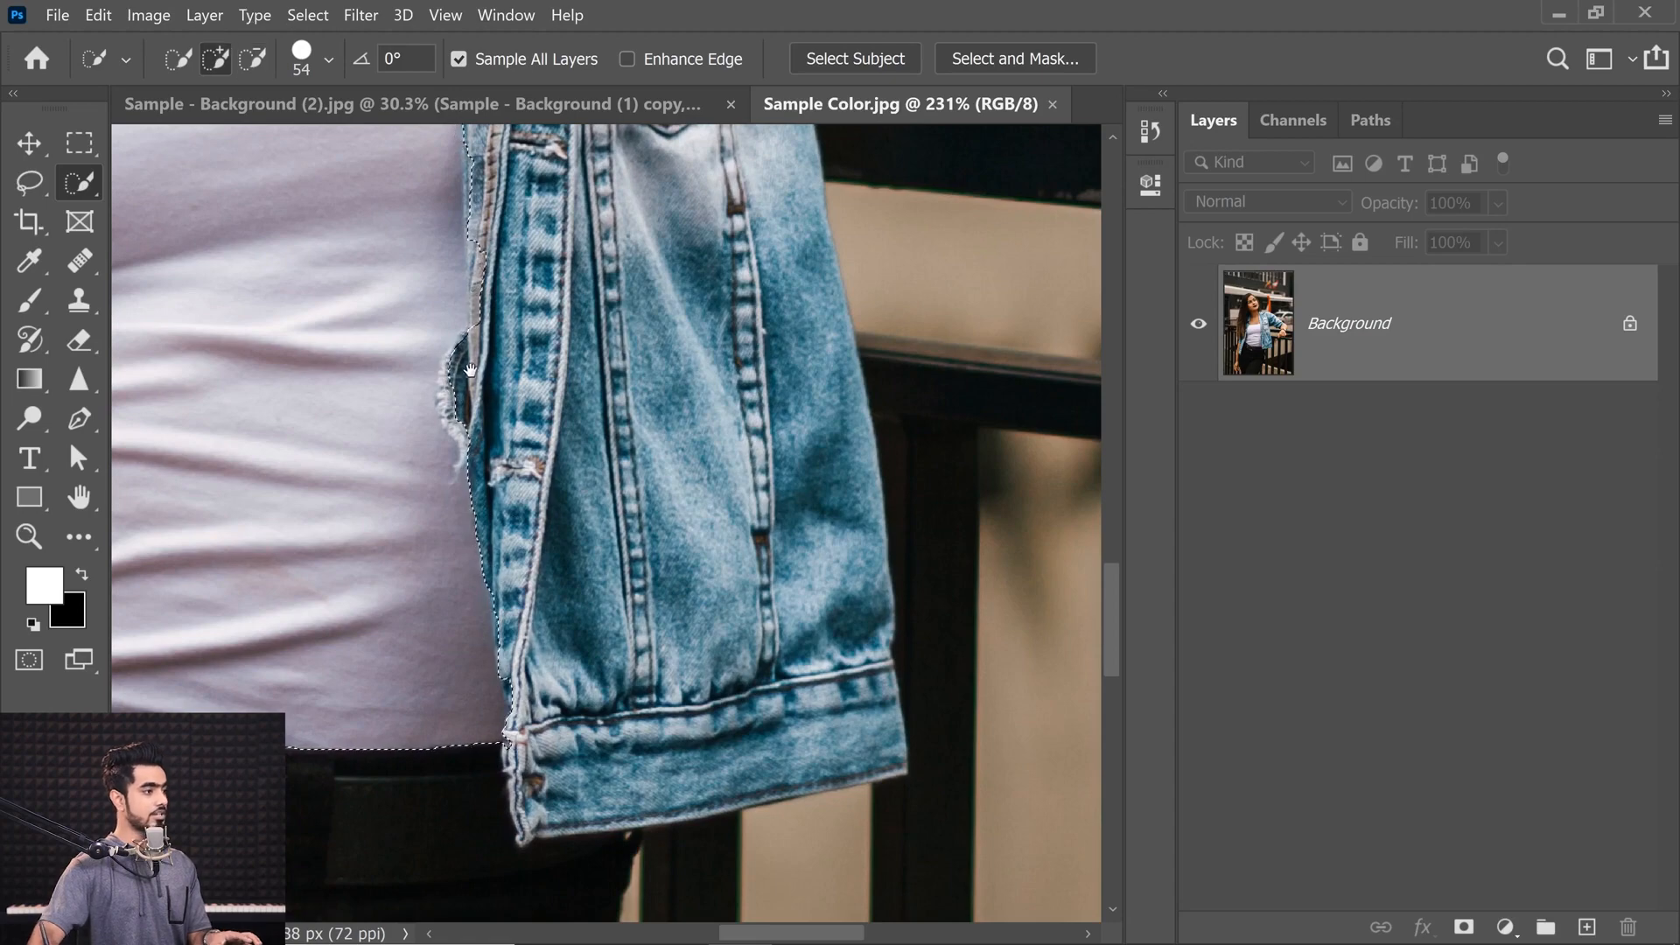
{"action": "scroll", "coordinate": [463, 569], "scroll_direction": "up", "scroll_amount": 5}
{"action": "left_click_drag", "start_coordinate": [467, 566], "coordinate": [478, 661]}
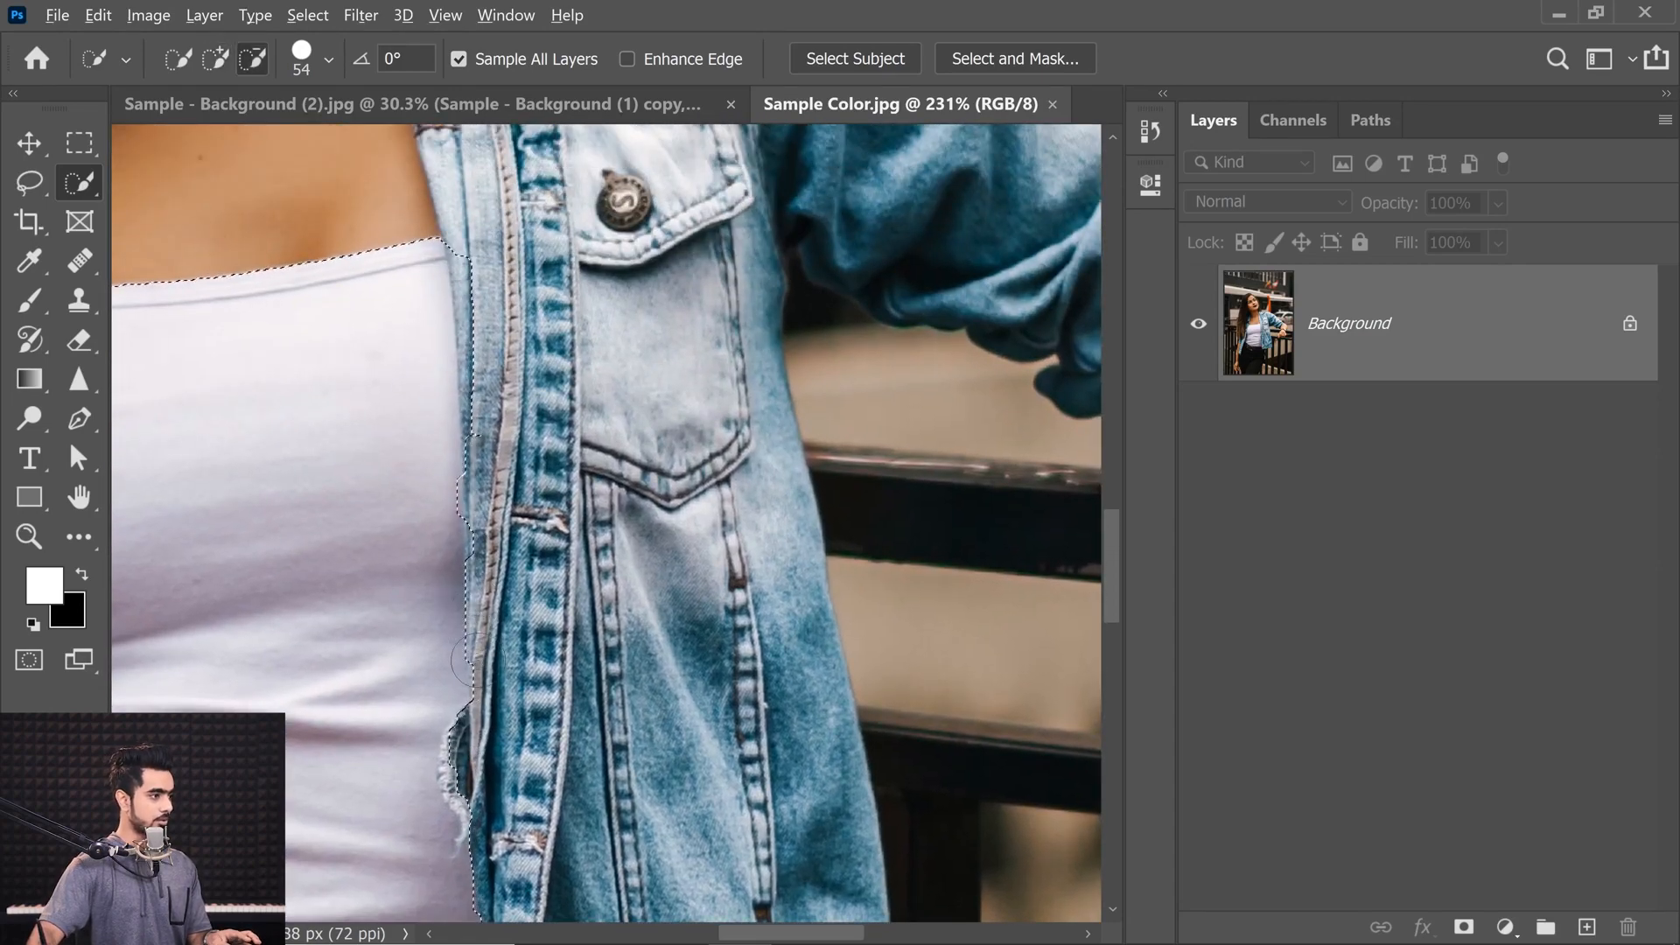
{"action": "left_click_drag", "start_coordinate": [476, 472], "coordinate": [469, 269]}
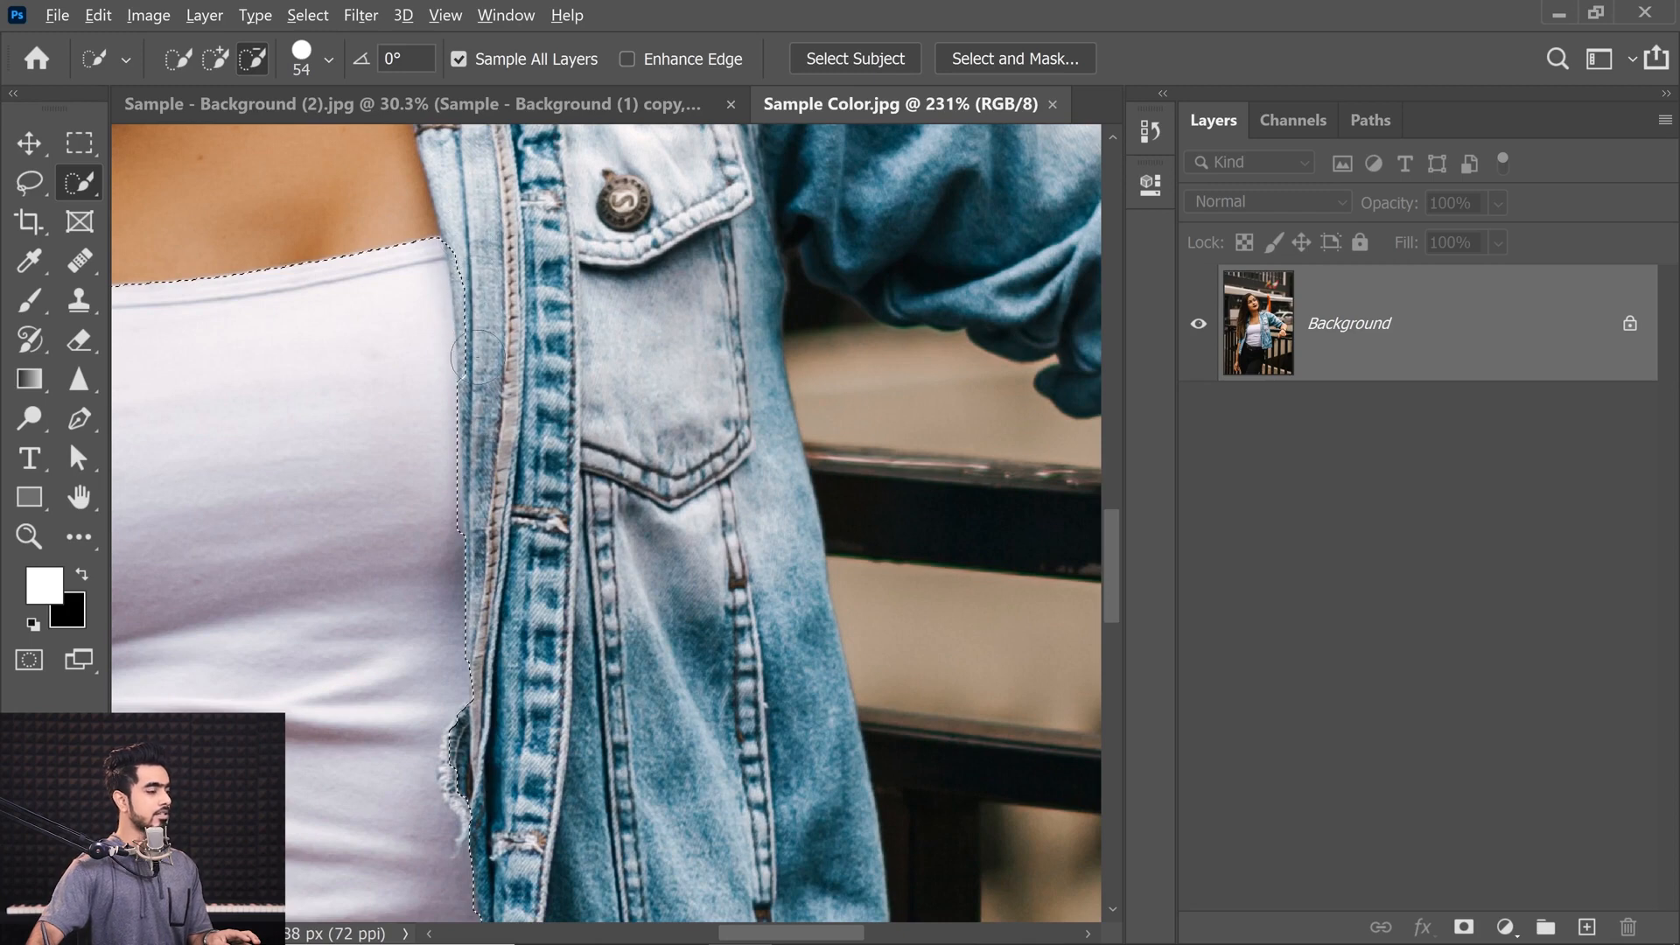
{"action": "right_click", "coordinate": [460, 315], "text": "alt"}
{"action": "left_click_drag", "start_coordinate": [461, 255], "coordinate": [469, 348]}
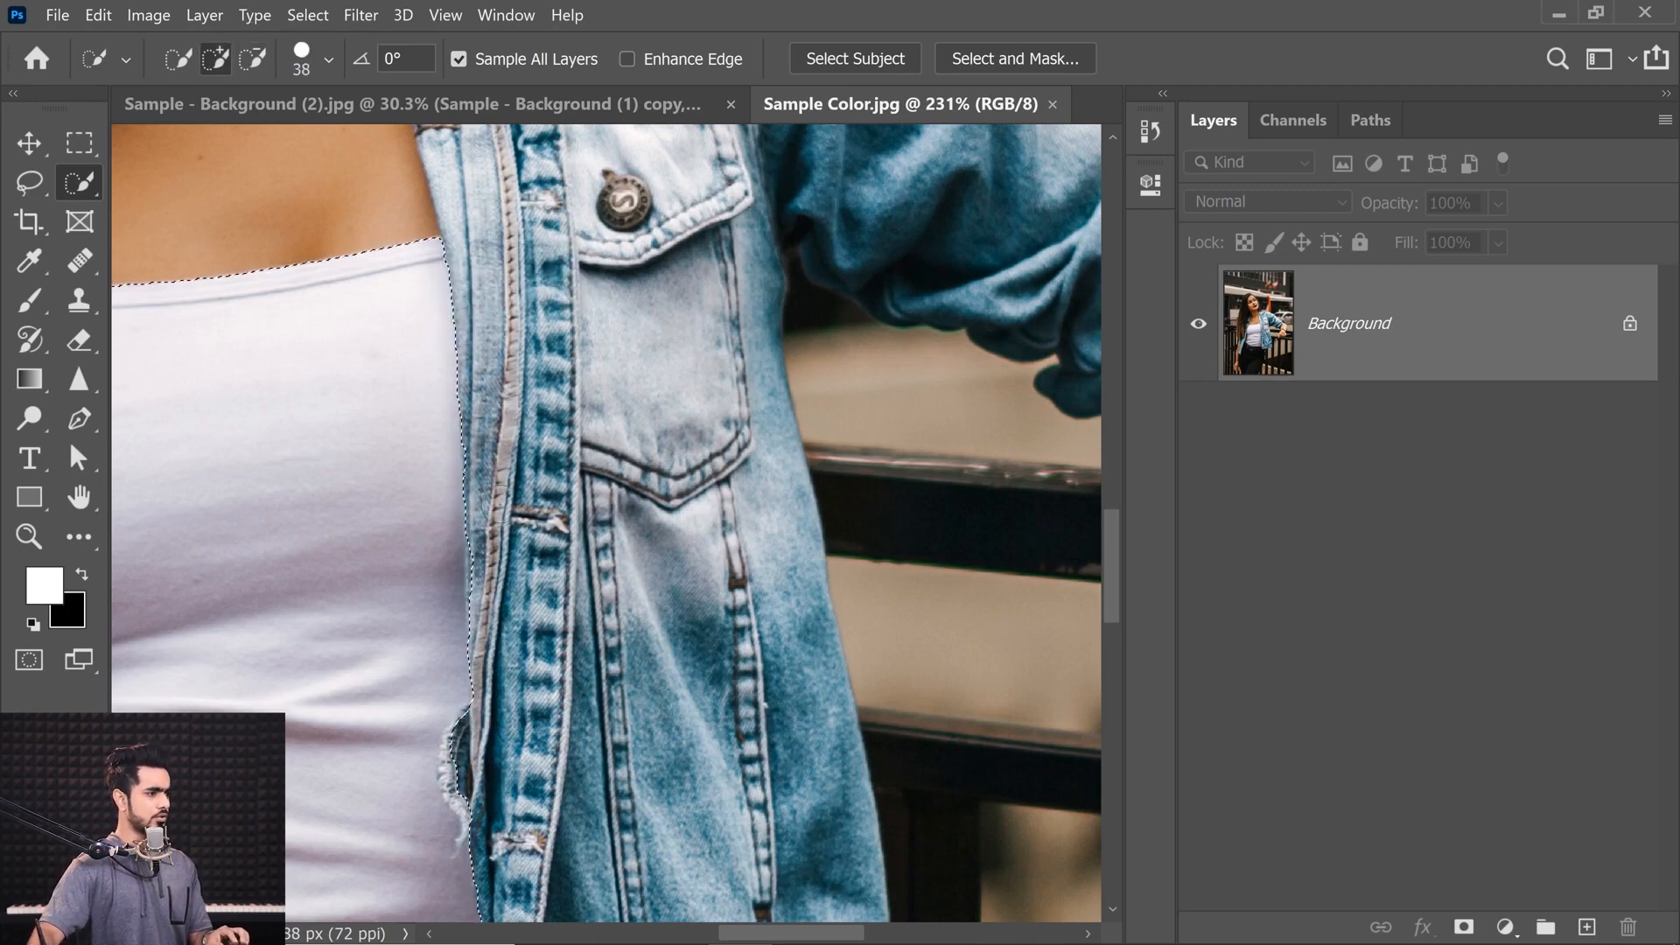
Step: Subtract the frayed denim patch beside the lower part of the white top from the selection
{"action": "mouse_move", "coordinate": [491, 610]}
{"action": "left_mouse_down"}
{"action": "mouse_move", "coordinate": [466, 614]}
{"action": "mouse_move", "coordinate": [508, 612]}
{"action": "left_mouse_up"}
{"action": "left_click_drag", "start_coordinate": [473, 770], "coordinate": [457, 504]}
{"action": "left_click_drag", "start_coordinate": [411, 570], "coordinate": [435, 571]}
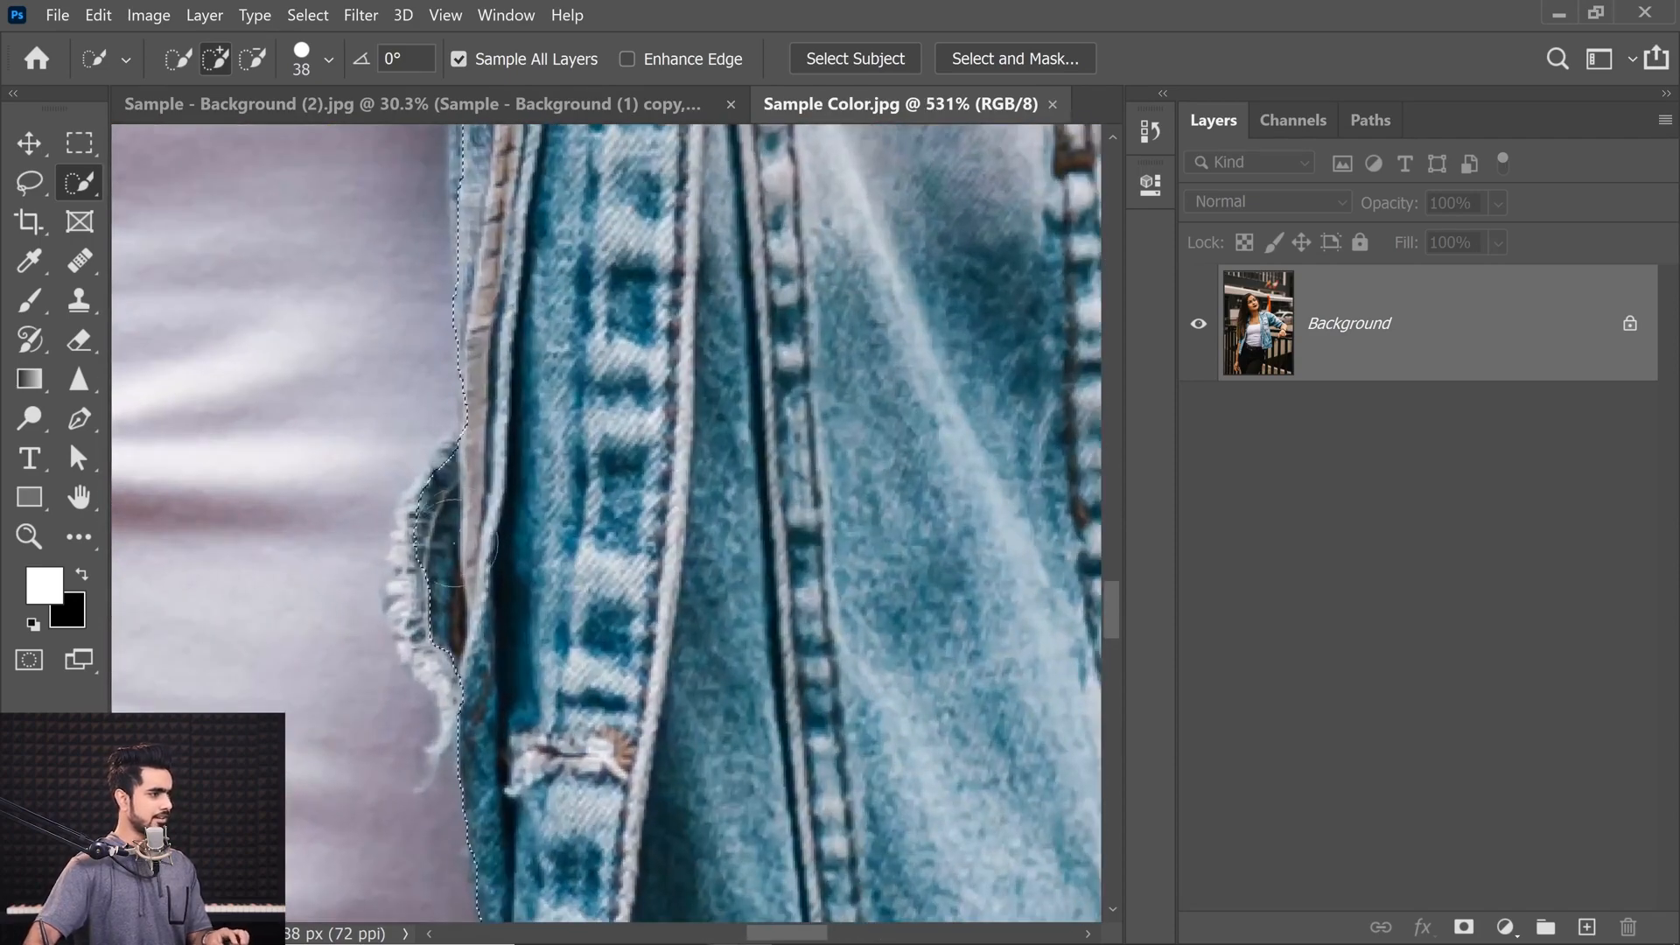
{"action": "right_click", "coordinate": [457, 528], "text": "alt"}
{"action": "left_click_drag", "start_coordinate": [444, 499], "coordinate": [416, 579]}
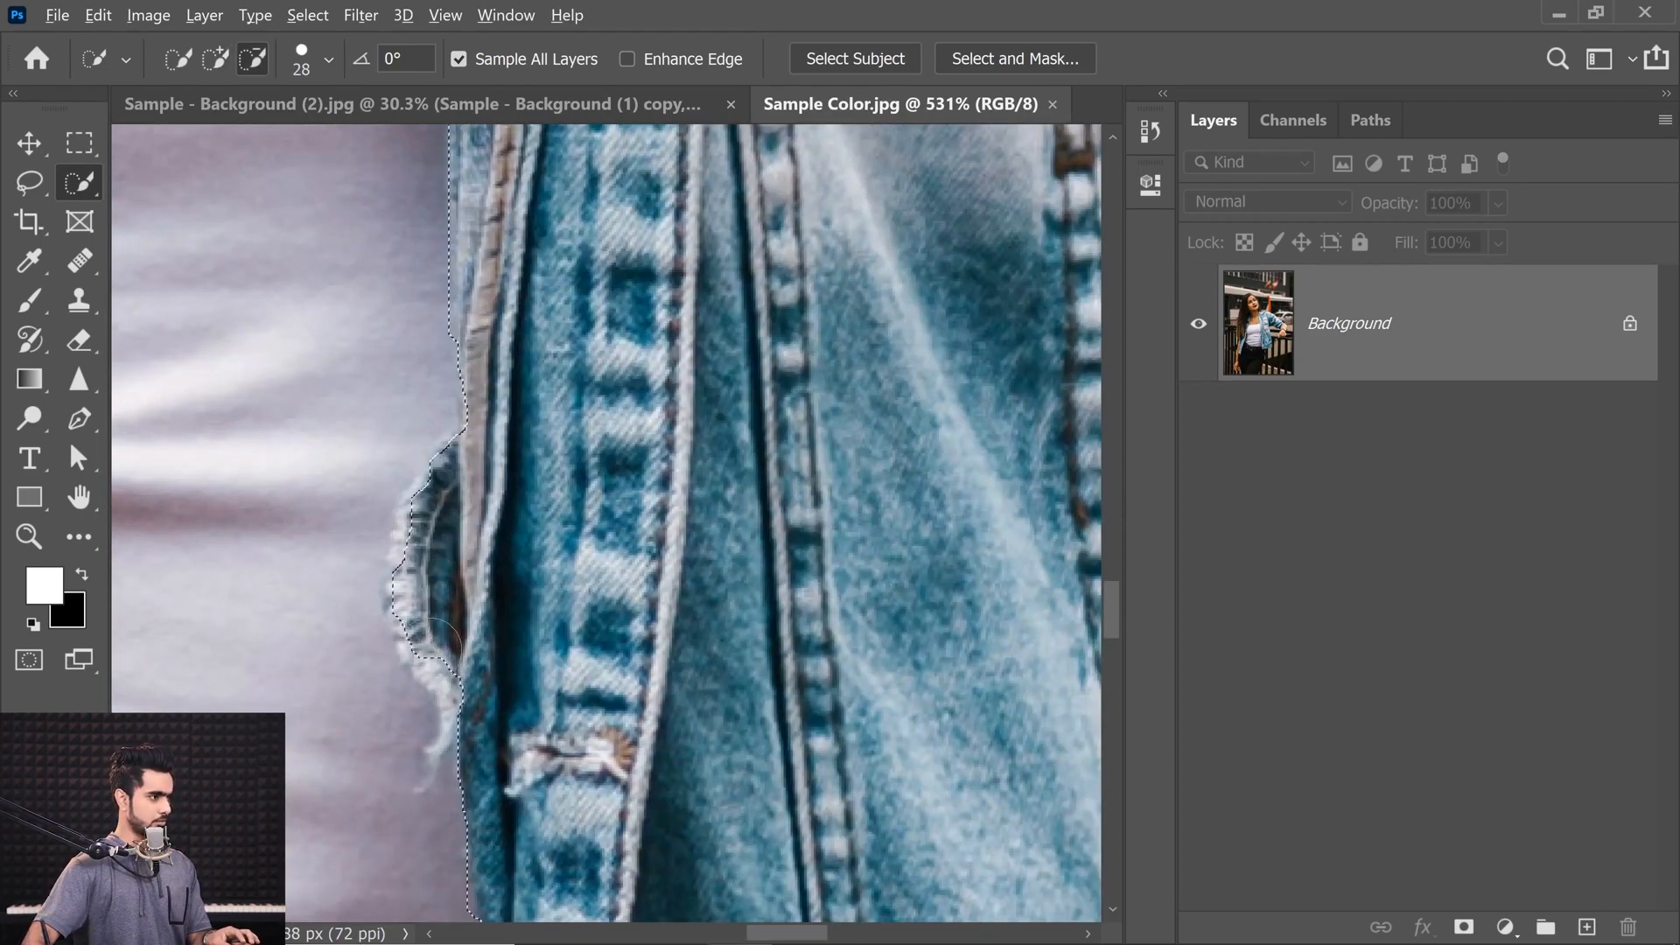
{"action": "key", "text": "ctrl+0"}
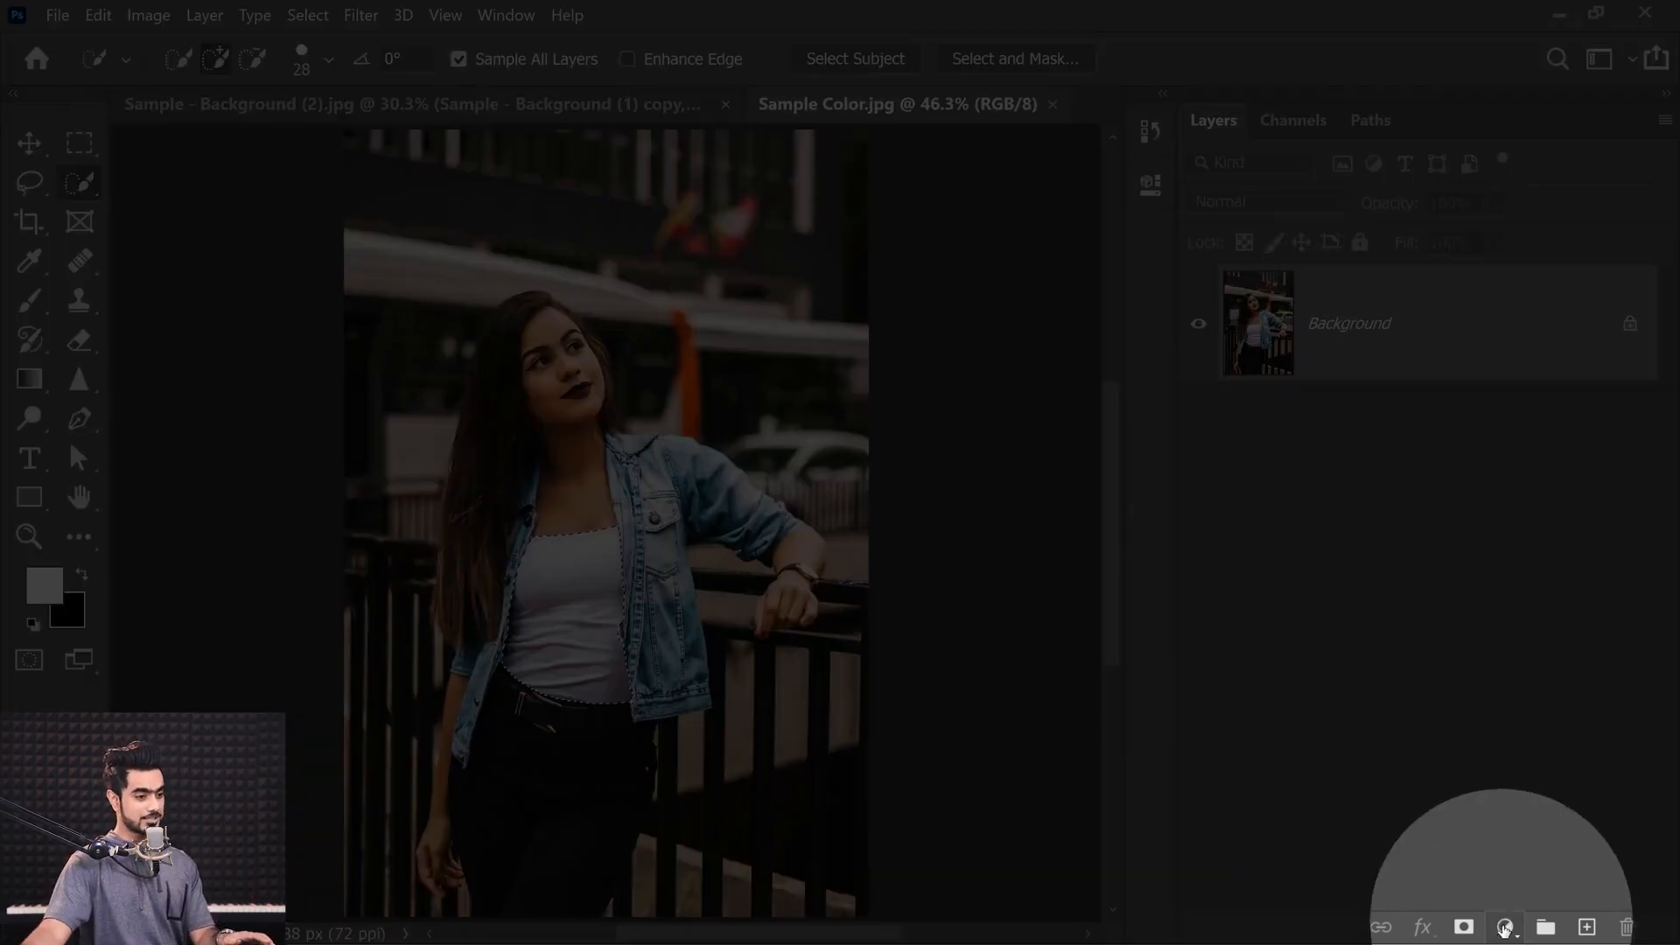
Step: Add a Solid Color fill layer from the top's selection and set its colour to red ed3838
{"action": "left_click", "coordinate": [1505, 928]}
{"action": "left_click", "coordinate": [1485, 472]}
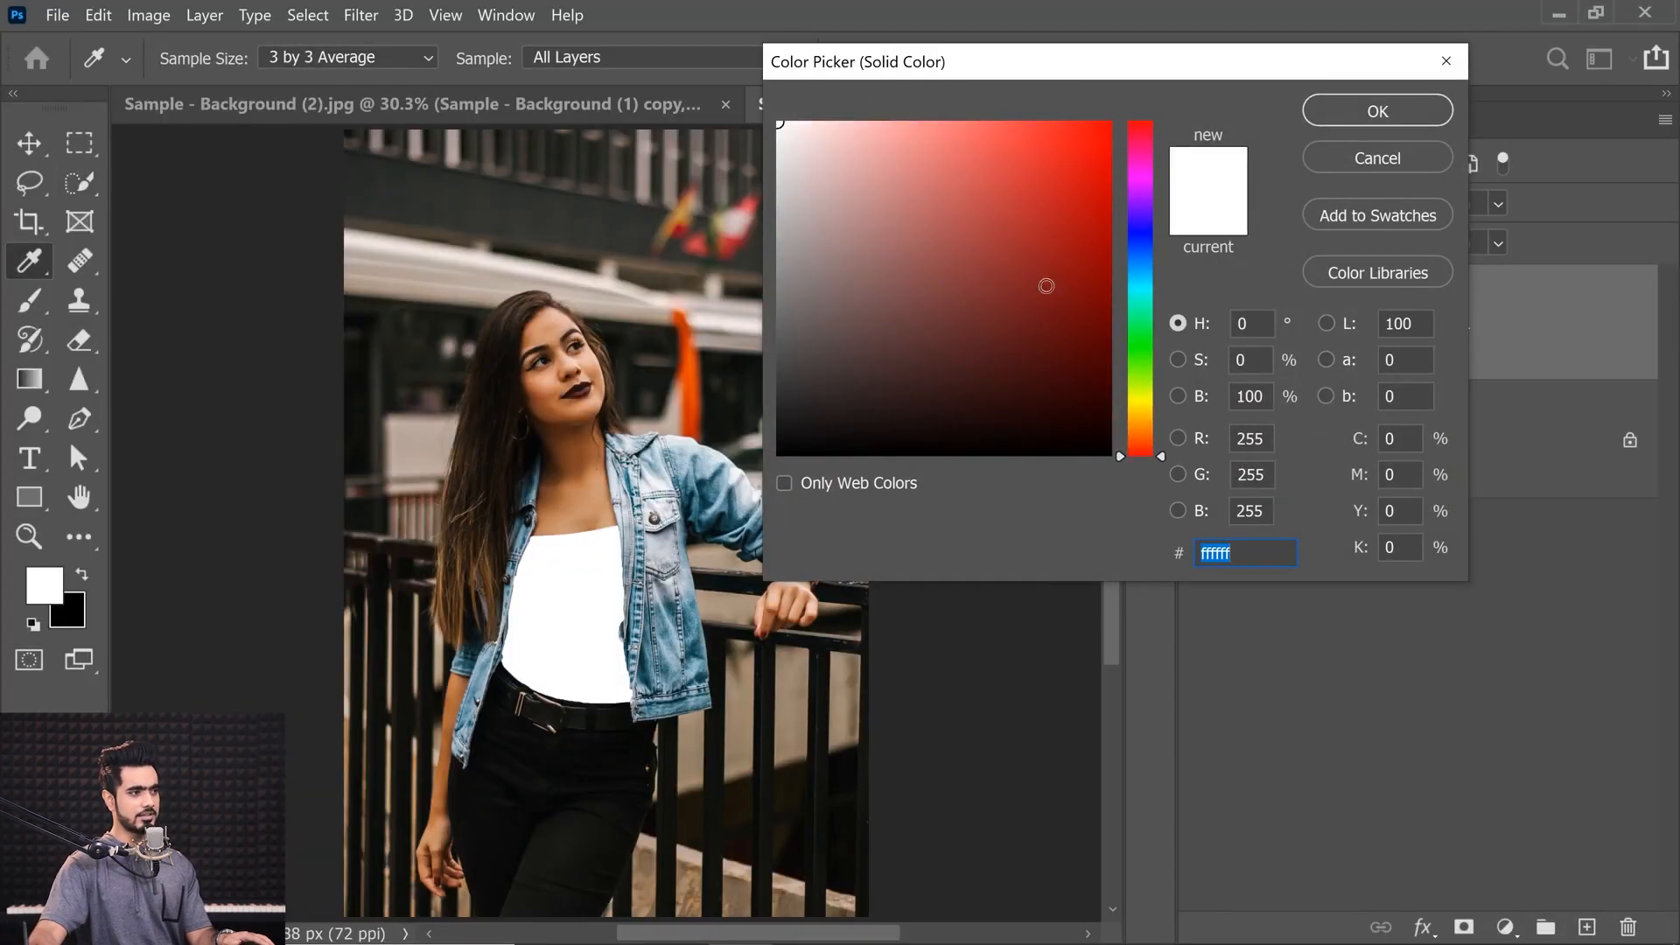
{"action": "mouse_move", "coordinate": [982, 180]}
{"action": "left_mouse_down"}
{"action": "mouse_move", "coordinate": [1014, 120]}
{"action": "mouse_move", "coordinate": [1041, 121]}
{"action": "left_mouse_up"}
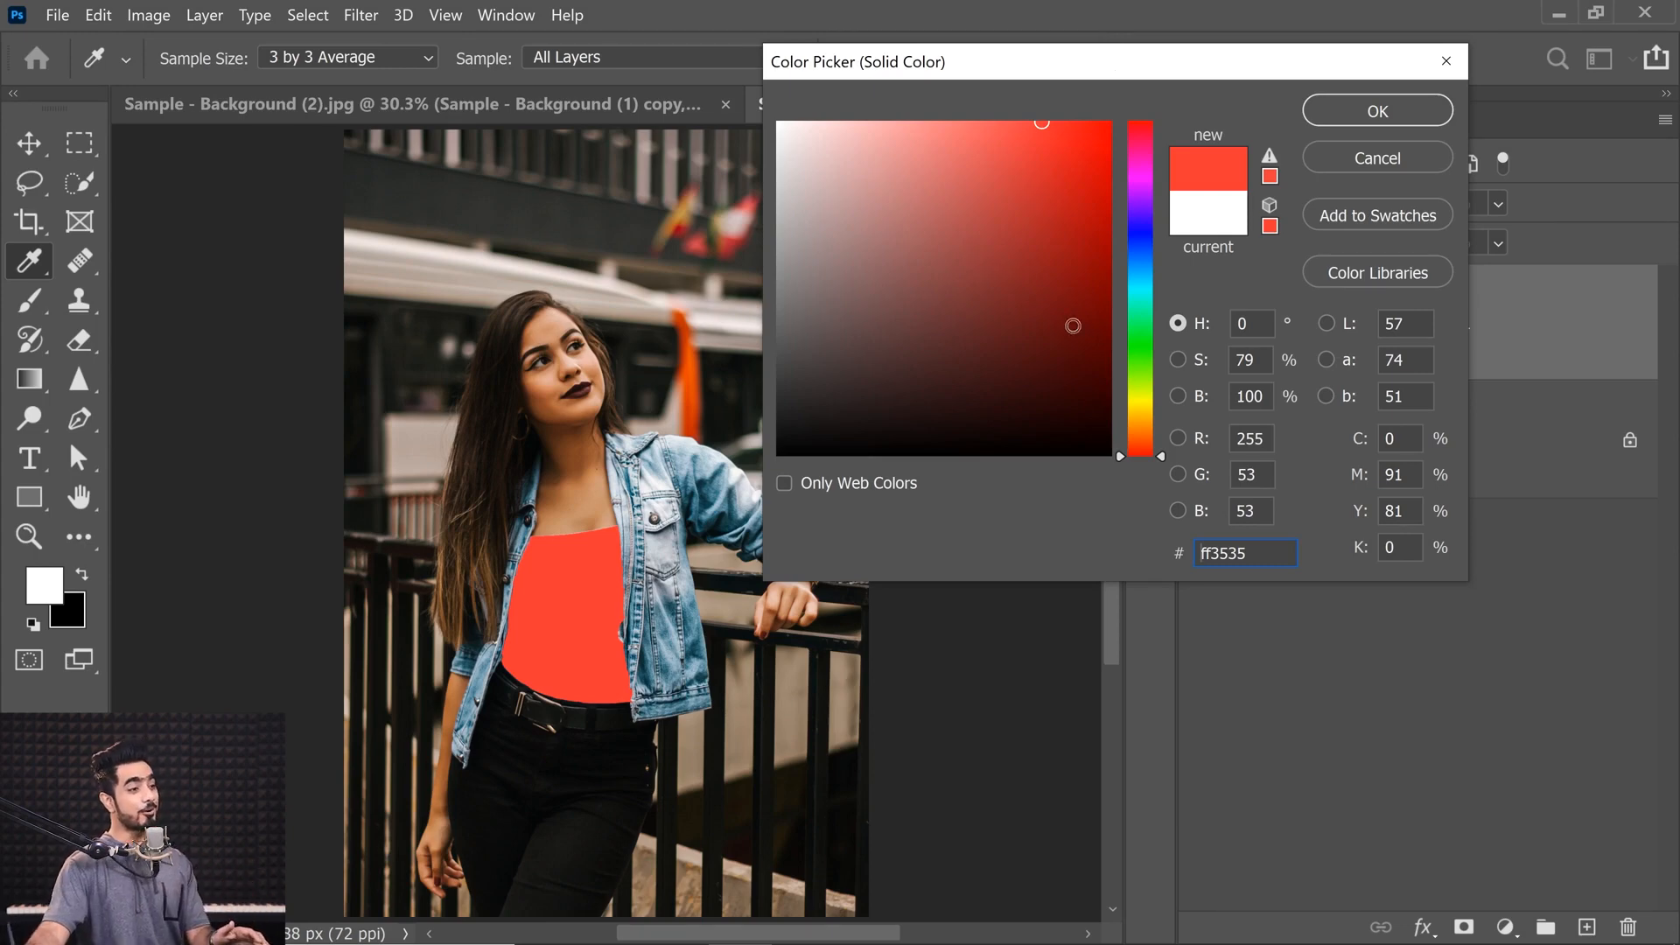
{"action": "left_click", "coordinate": [1040, 127]}
{"action": "left_click_drag", "start_coordinate": [1041, 127], "coordinate": [1056, 123]}
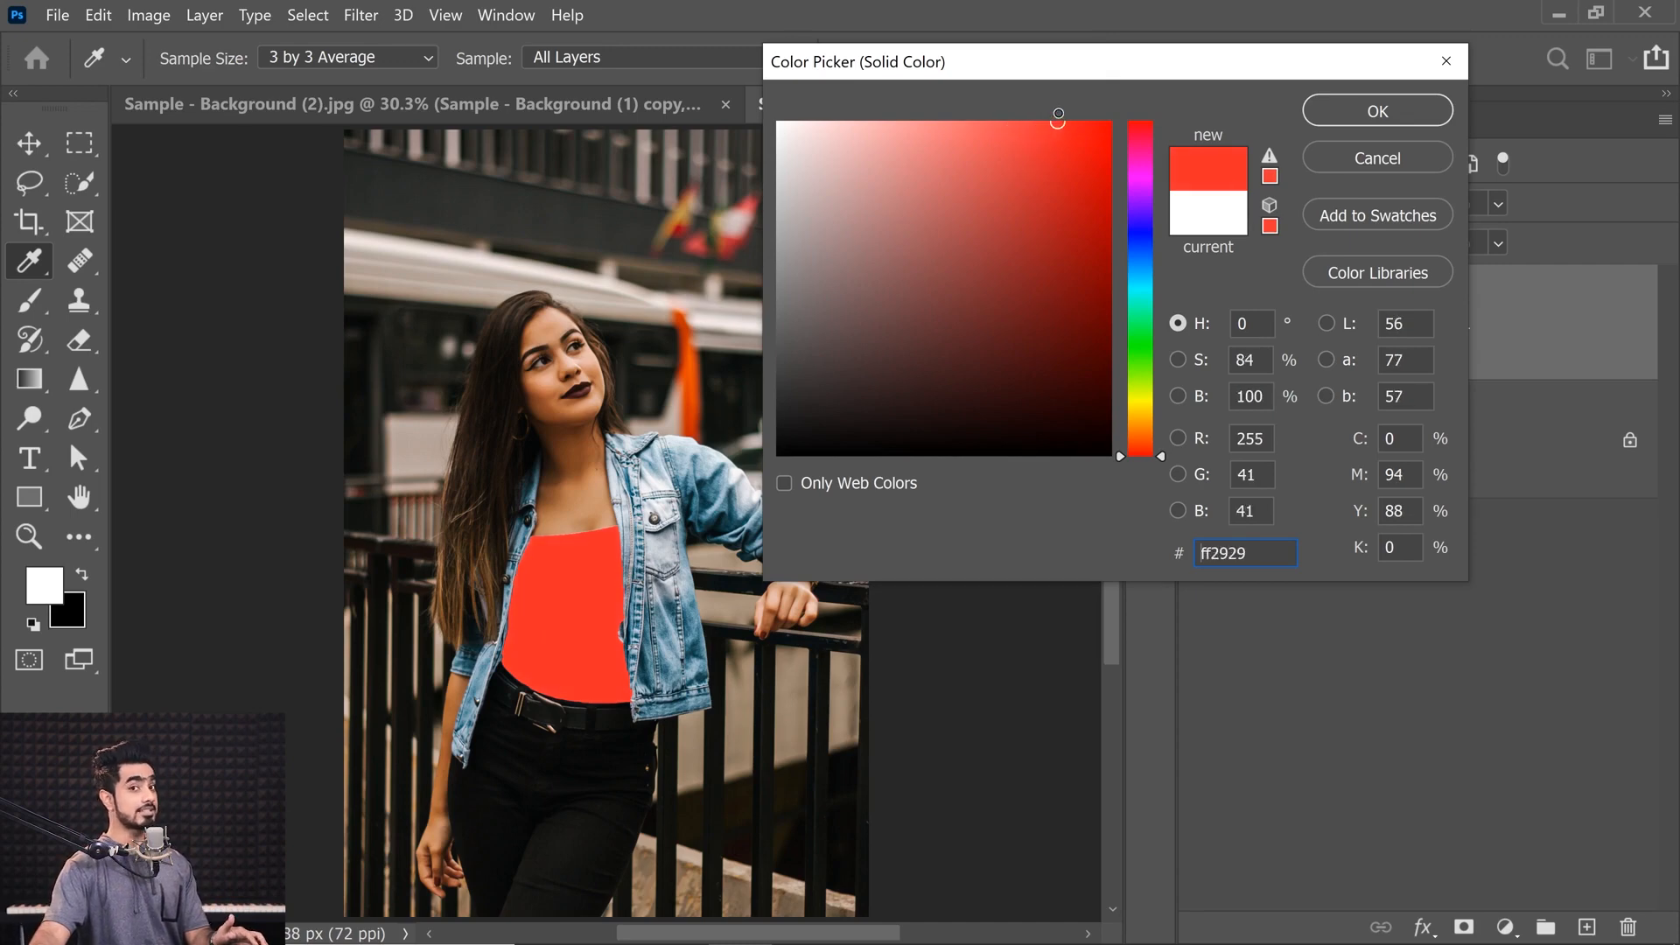
{"action": "mouse_move", "coordinate": [1161, 456]}
{"action": "left_mouse_down"}
{"action": "mouse_move", "coordinate": [1157, 300]}
{"action": "mouse_move", "coordinate": [1133, 458]}
{"action": "left_mouse_up"}
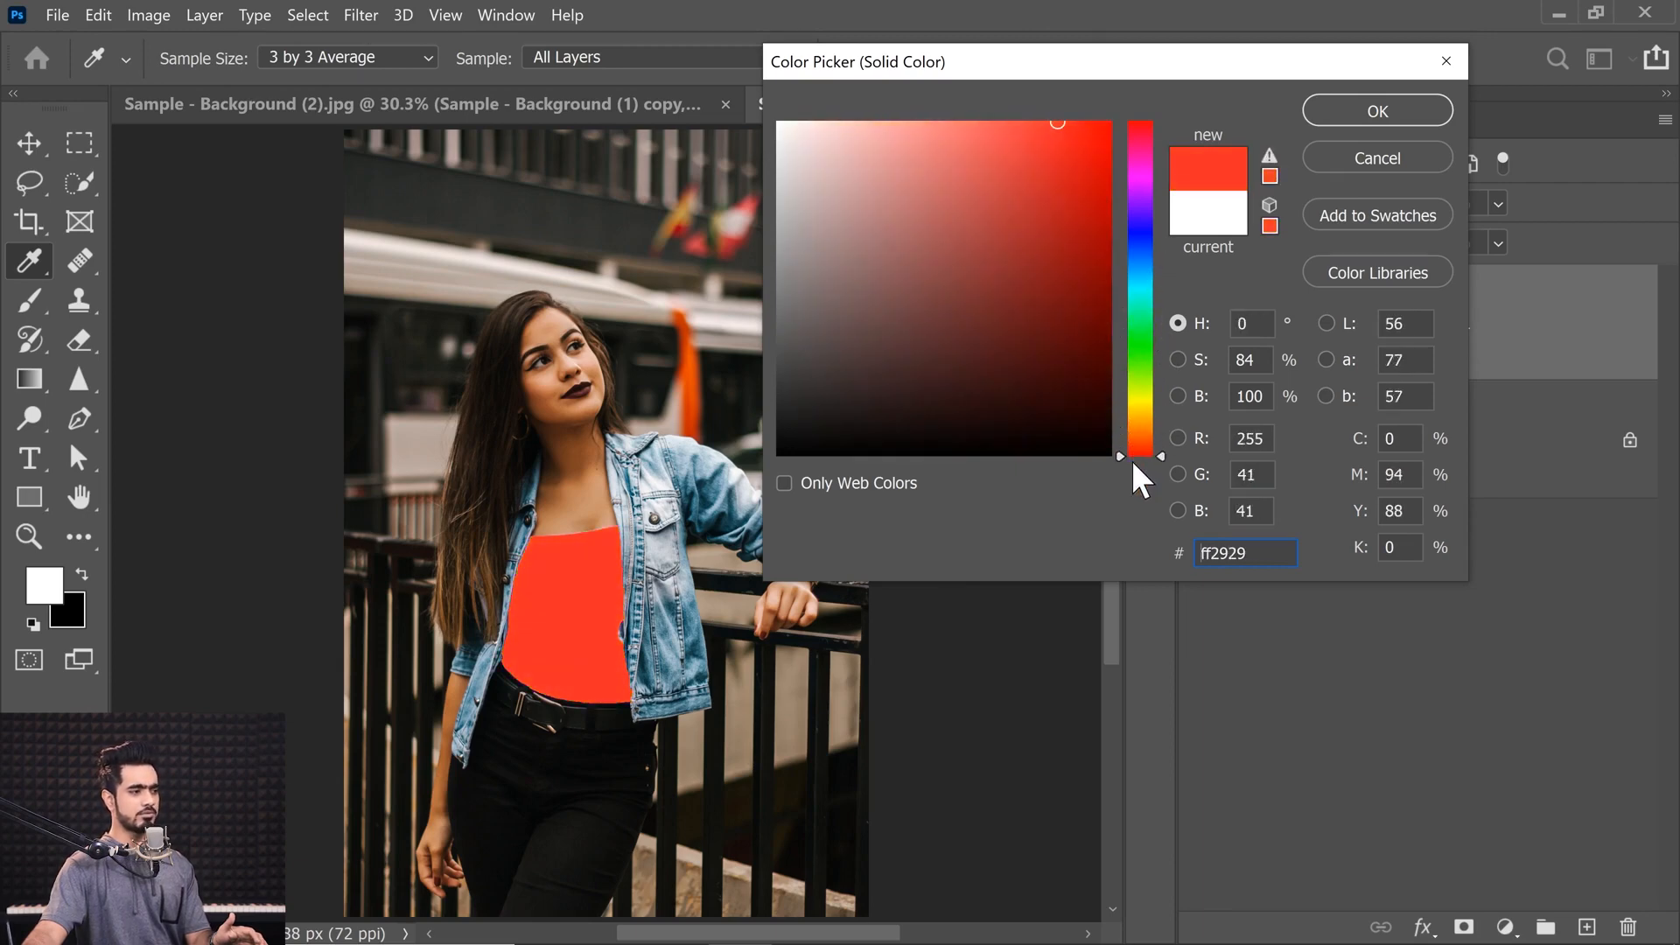
{"action": "left_click_drag", "start_coordinate": [1029, 117], "coordinate": [1033, 146]}
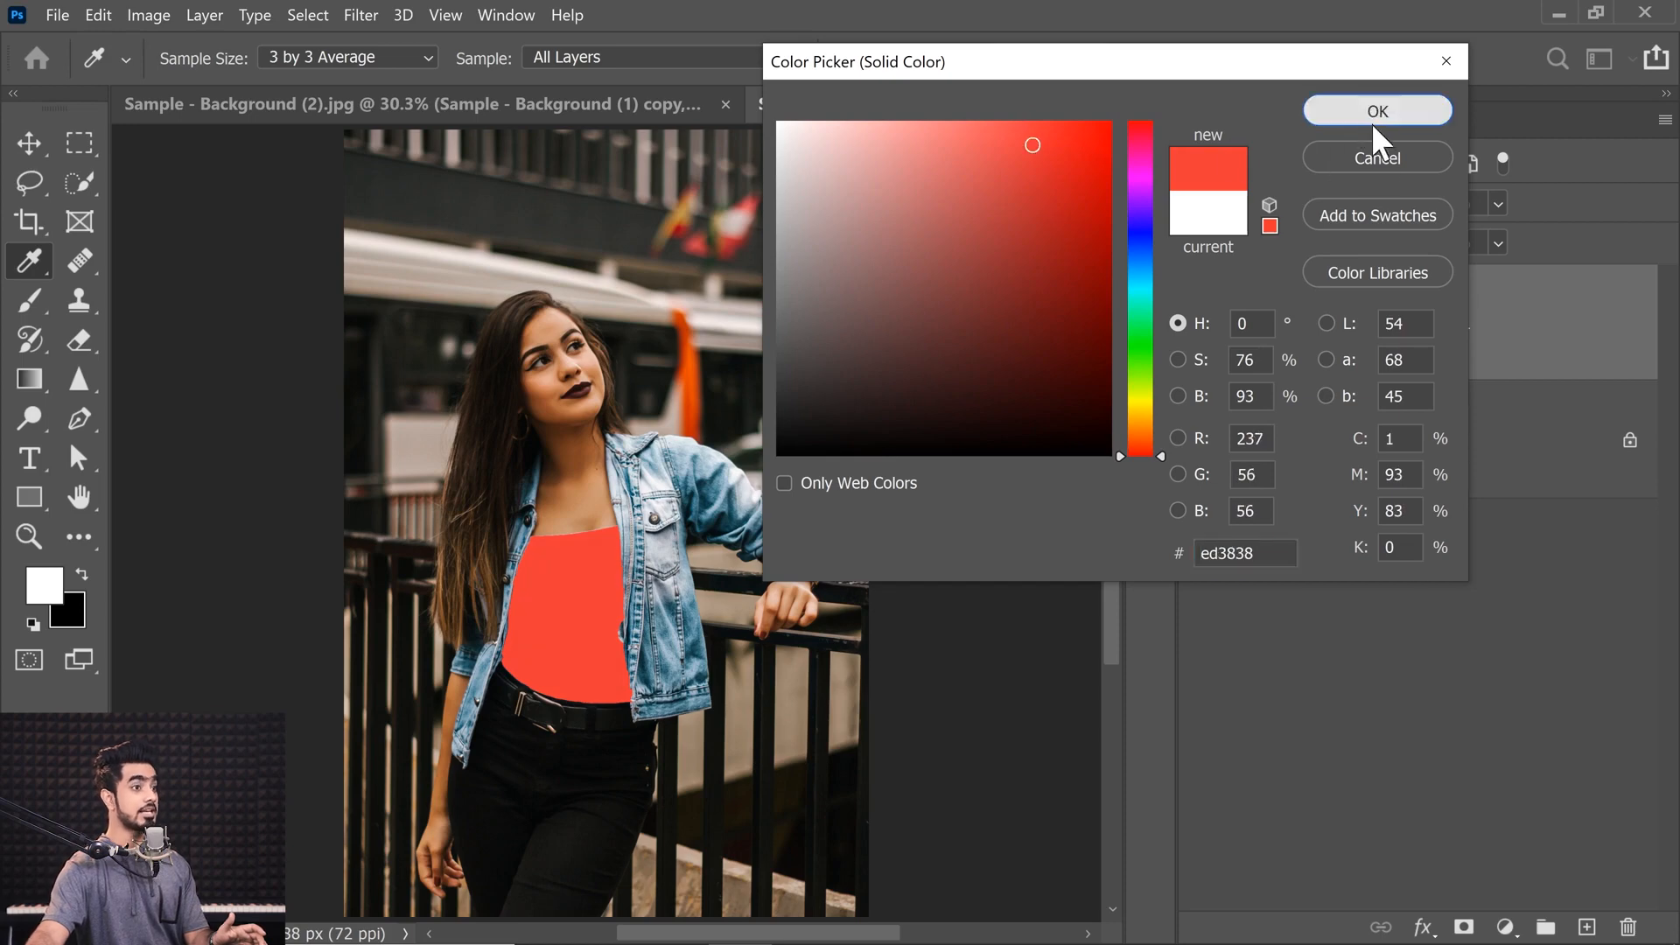
{"action": "left_click", "coordinate": [1376, 114]}
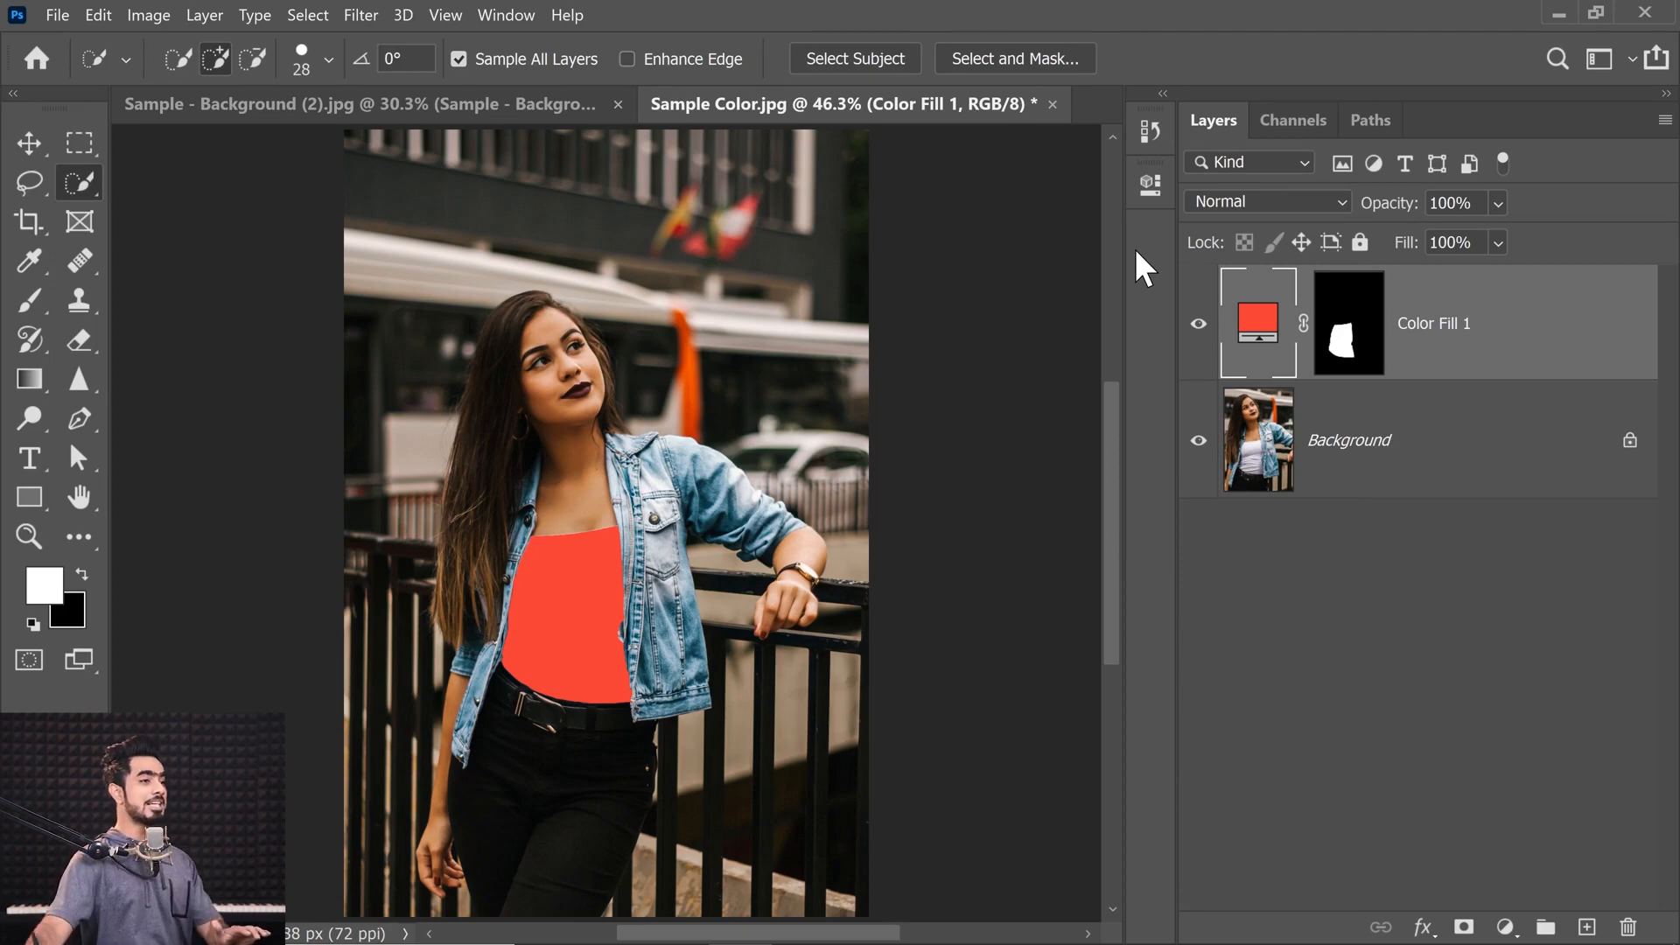
Step: Set the Color Fill 1 layer's blend mode to Multiply and darken its fill colour to c92929
{"action": "left_click", "coordinate": [1234, 200]}
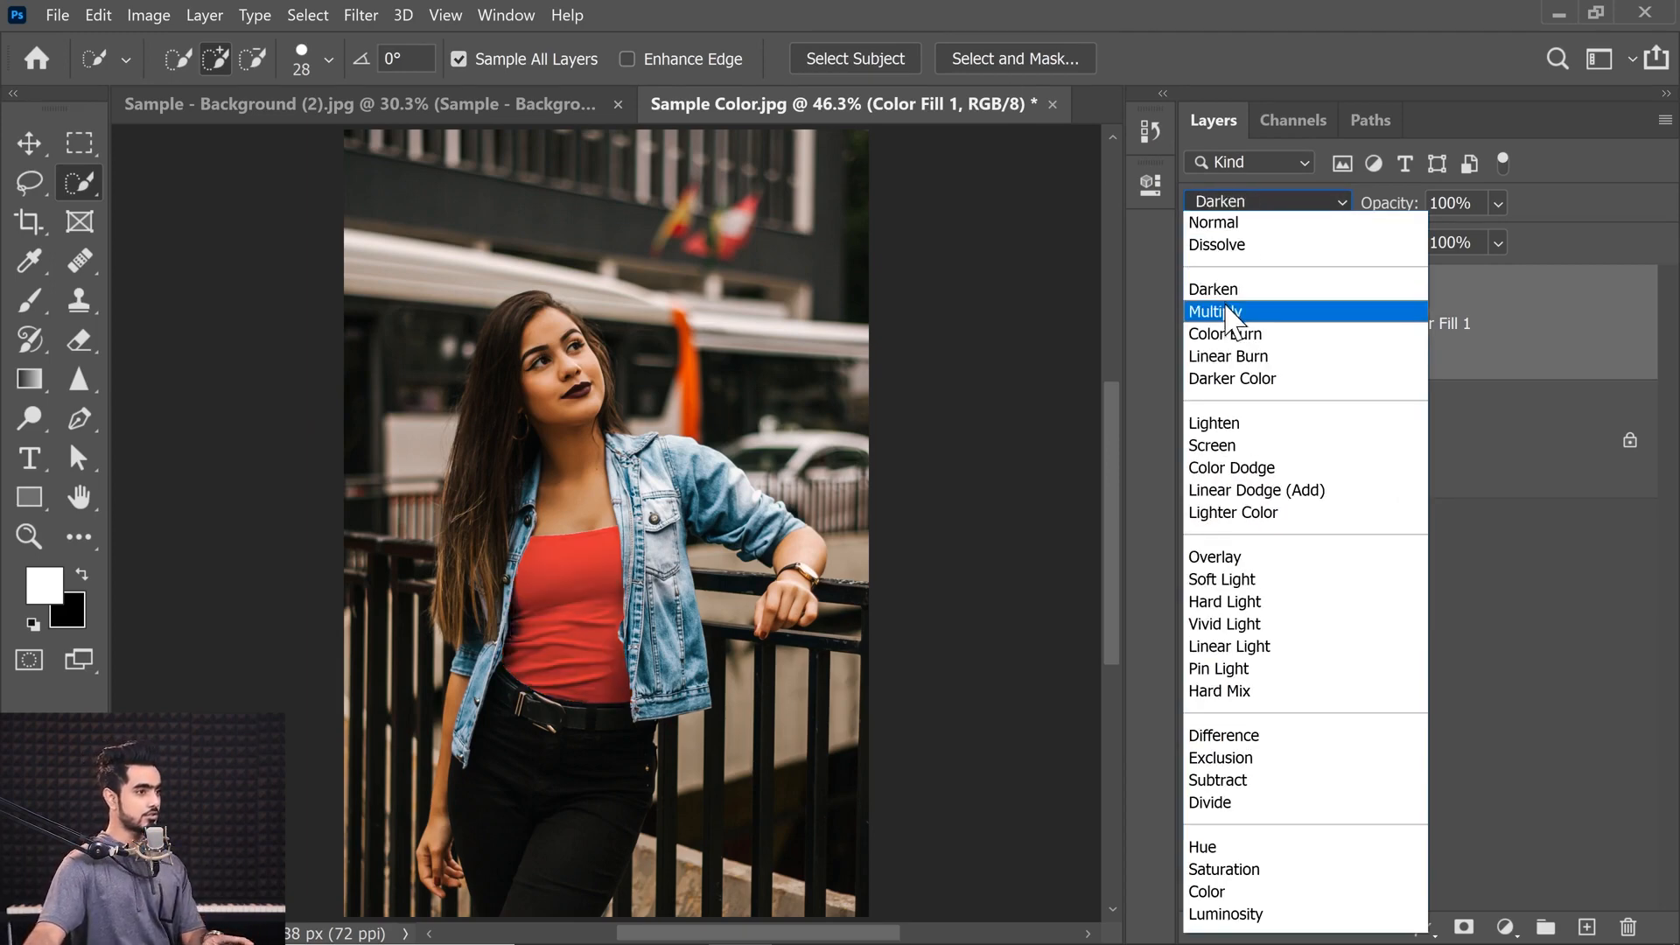
{"action": "left_click", "coordinate": [1226, 314]}
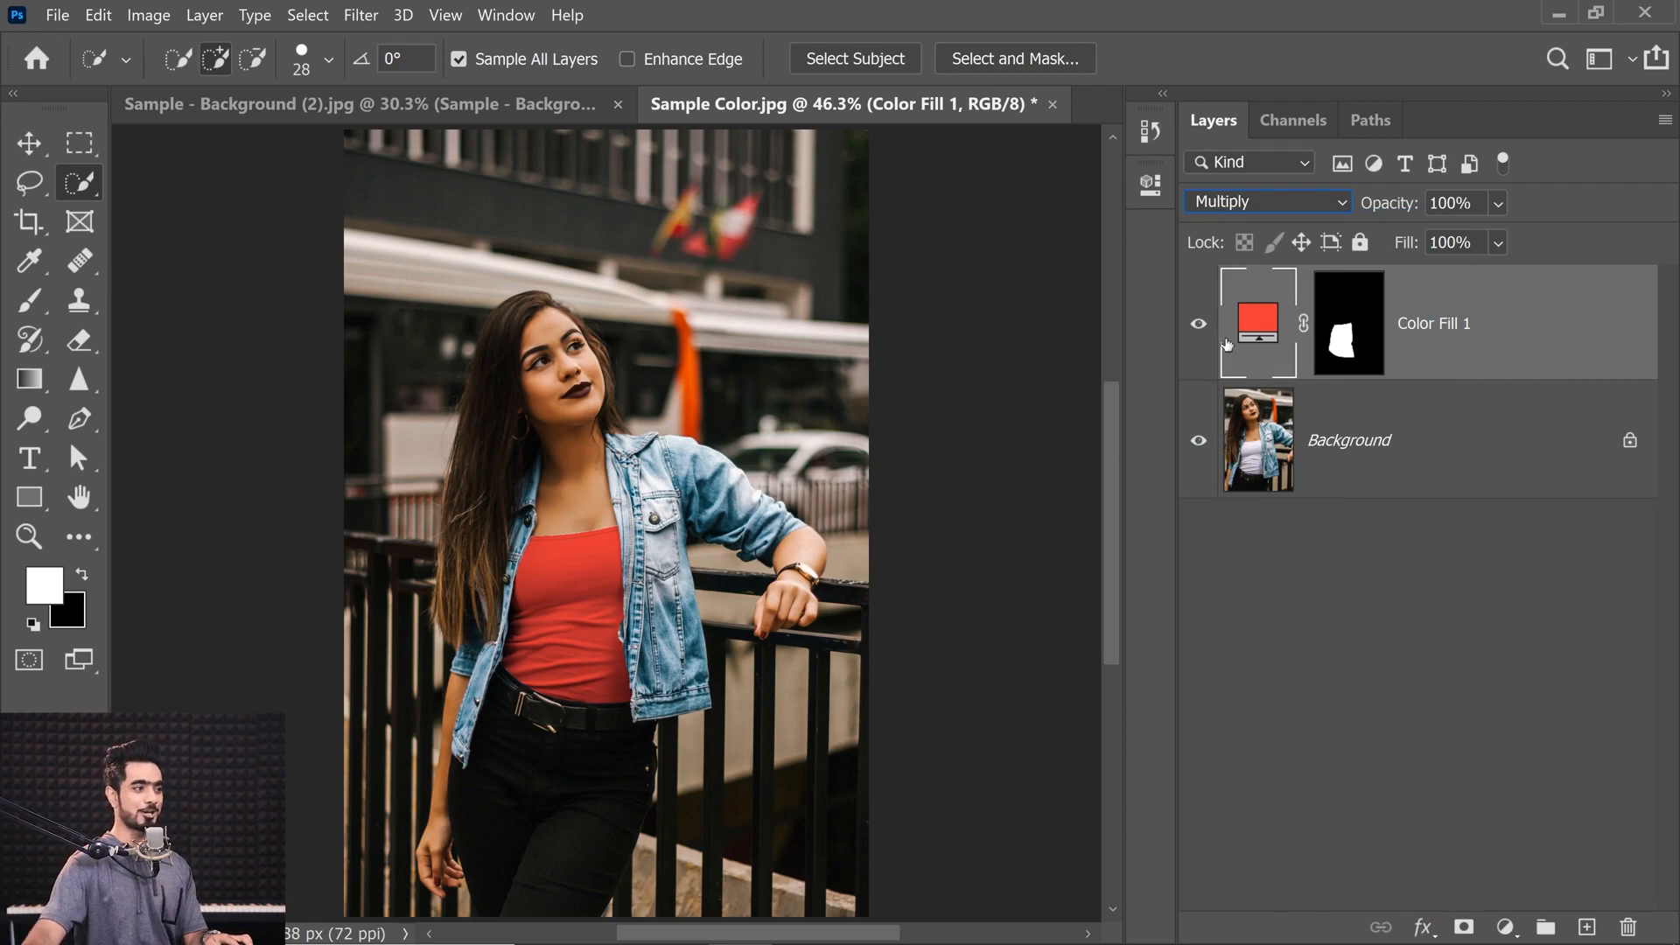
{"action": "double_click", "coordinate": [1252, 324]}
{"action": "left_click", "coordinate": [1041, 191]}
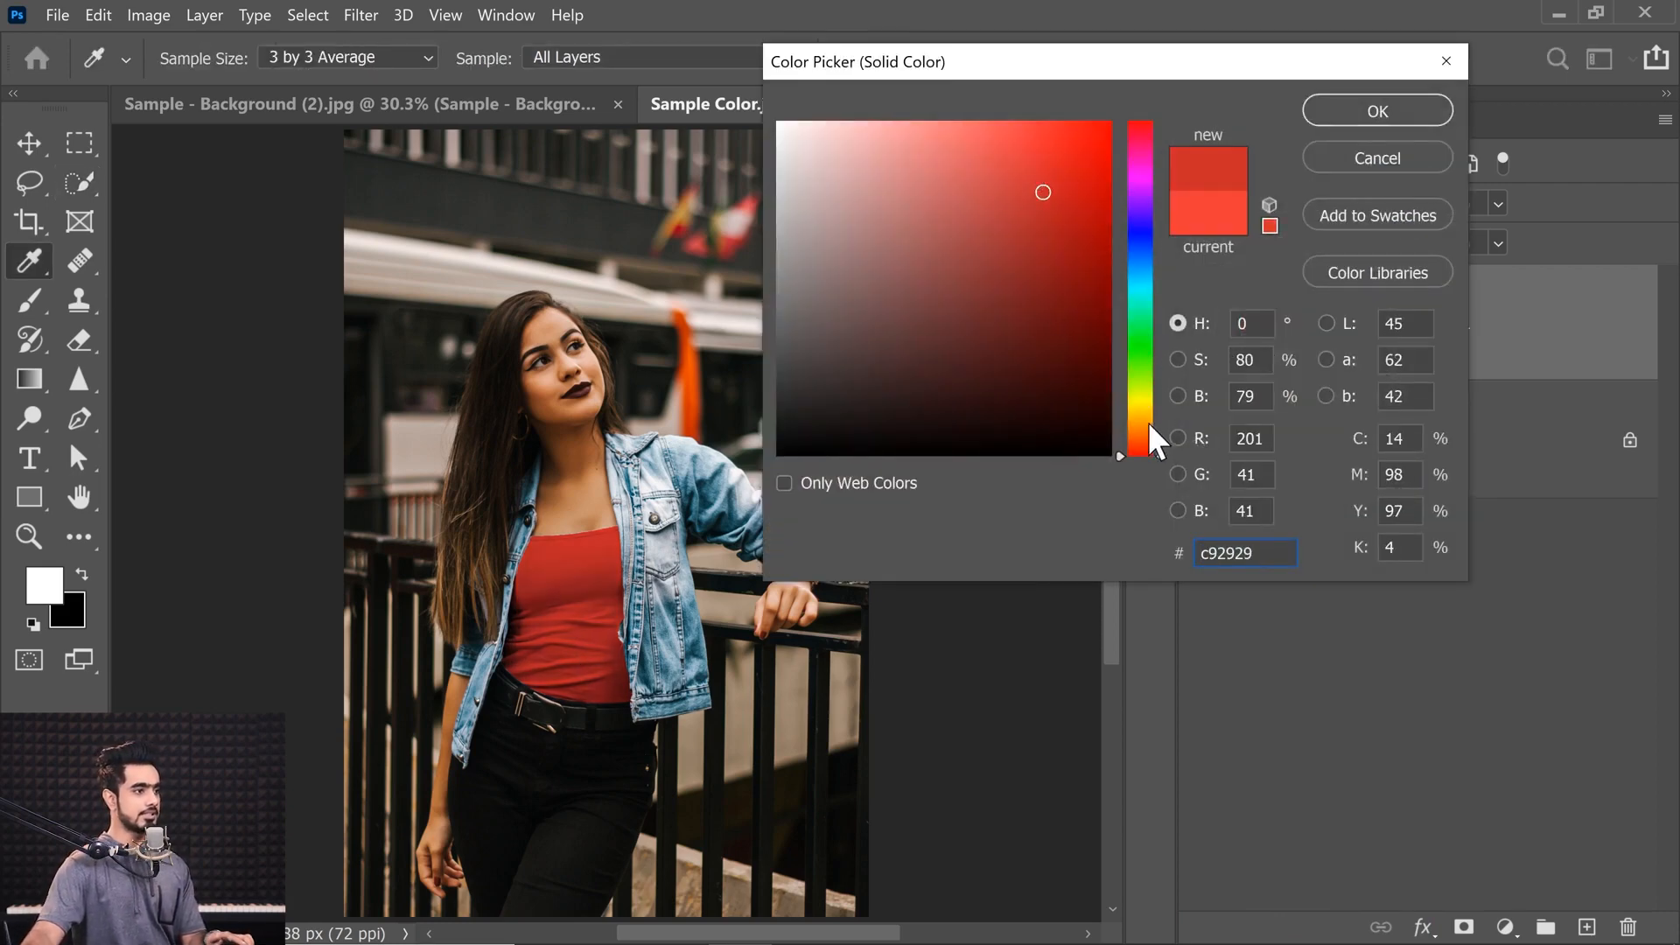
{"action": "left_click_drag", "start_coordinate": [1148, 422], "coordinate": [1115, 572]}
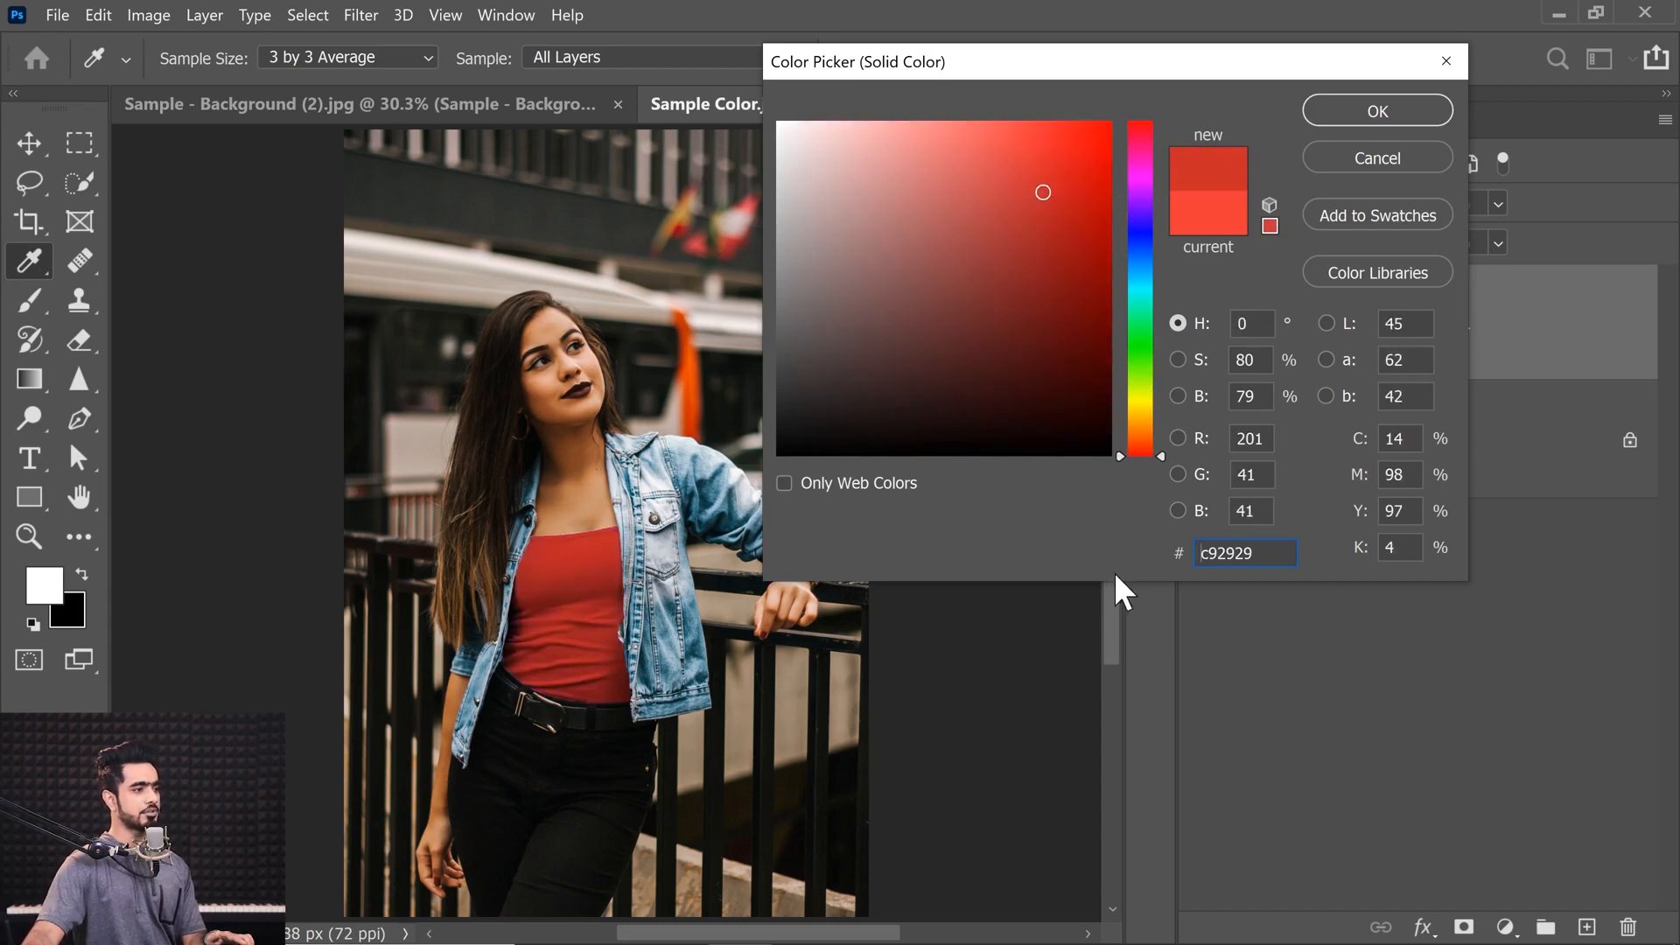
{"action": "left_click", "coordinate": [1362, 124]}
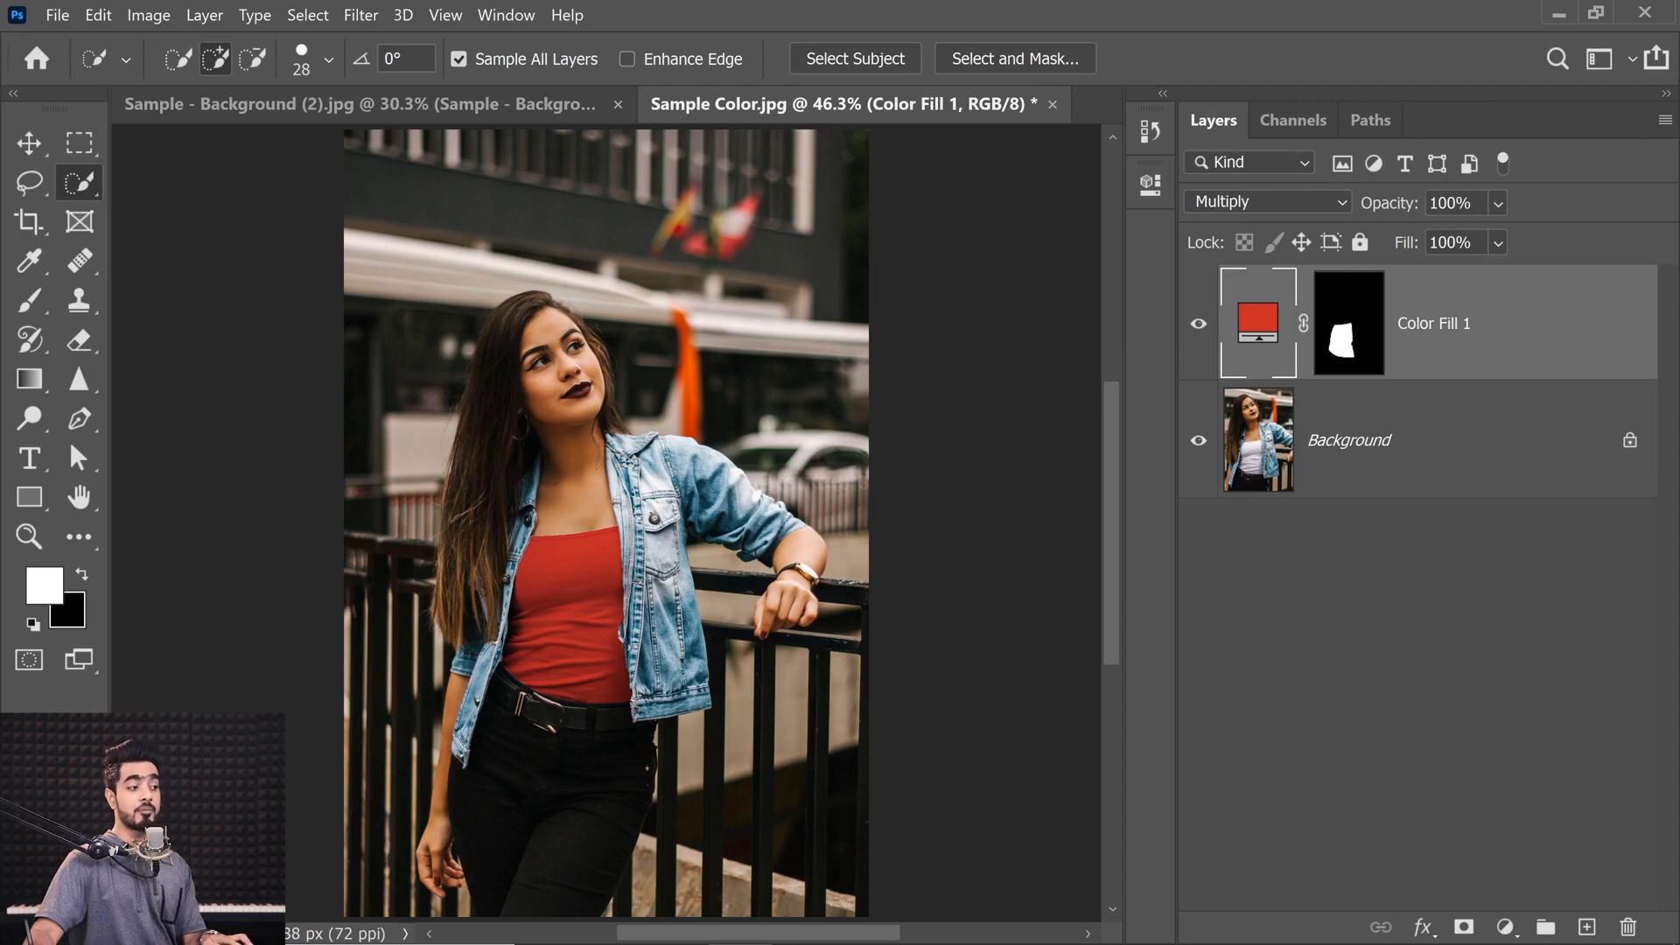
{"action": "left_click_drag", "start_coordinate": [523, 558], "coordinate": [630, 525]}
{"action": "left_click_drag", "start_coordinate": [861, 468], "coordinate": [316, 598]}
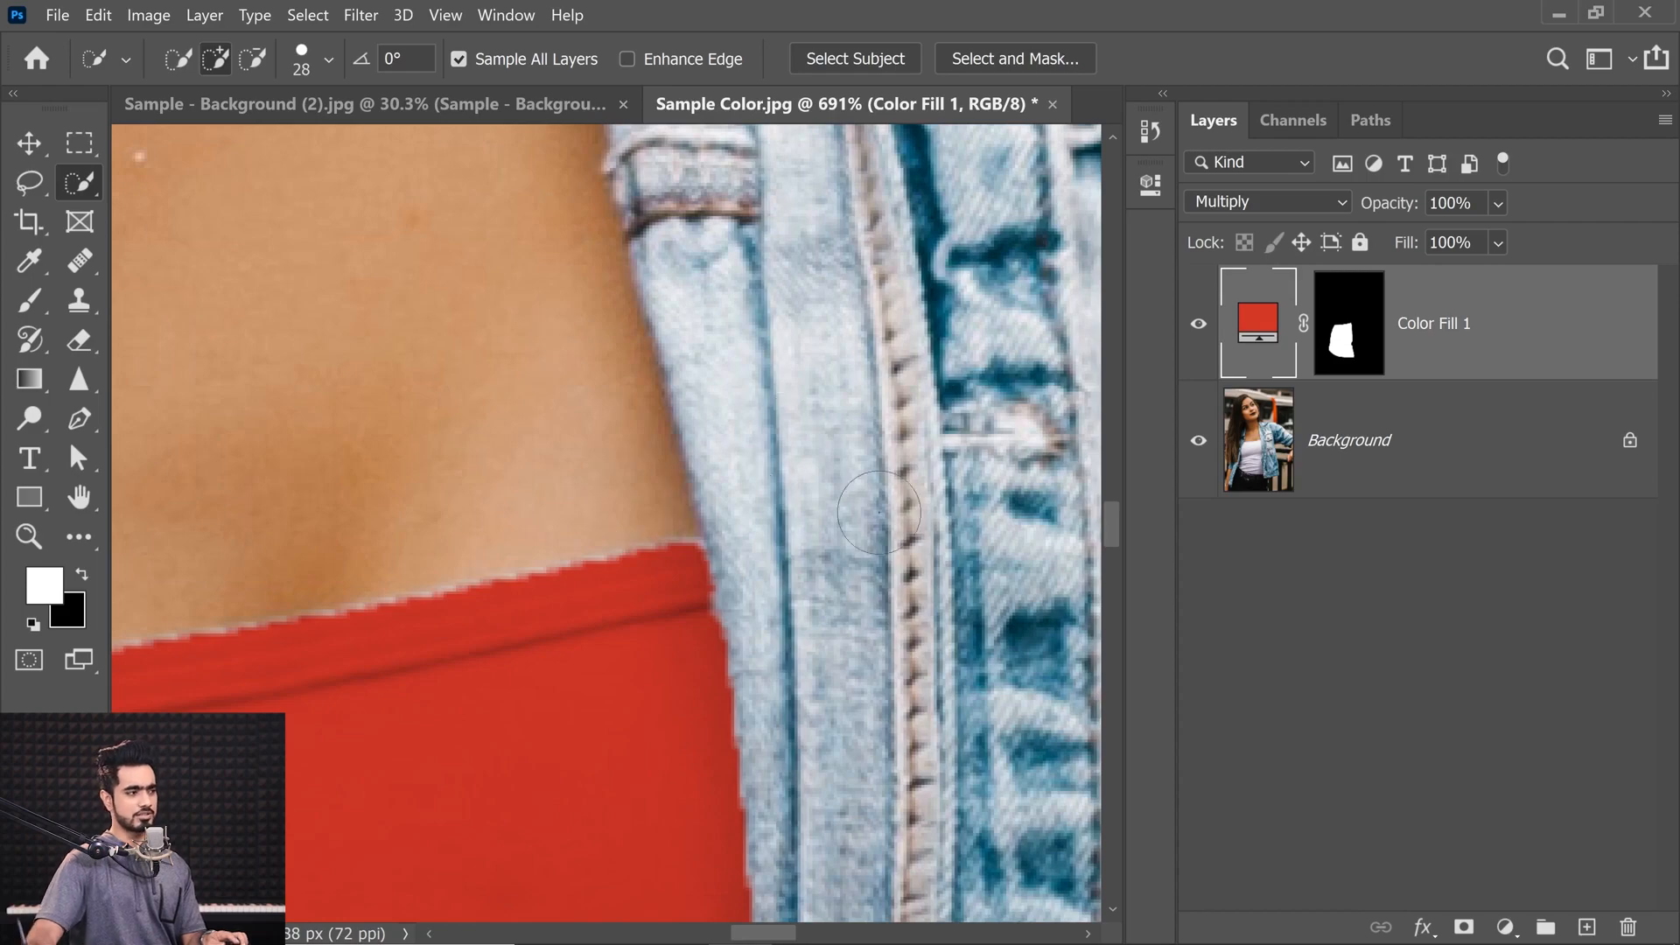
{"action": "key", "text": "ctrl+0"}
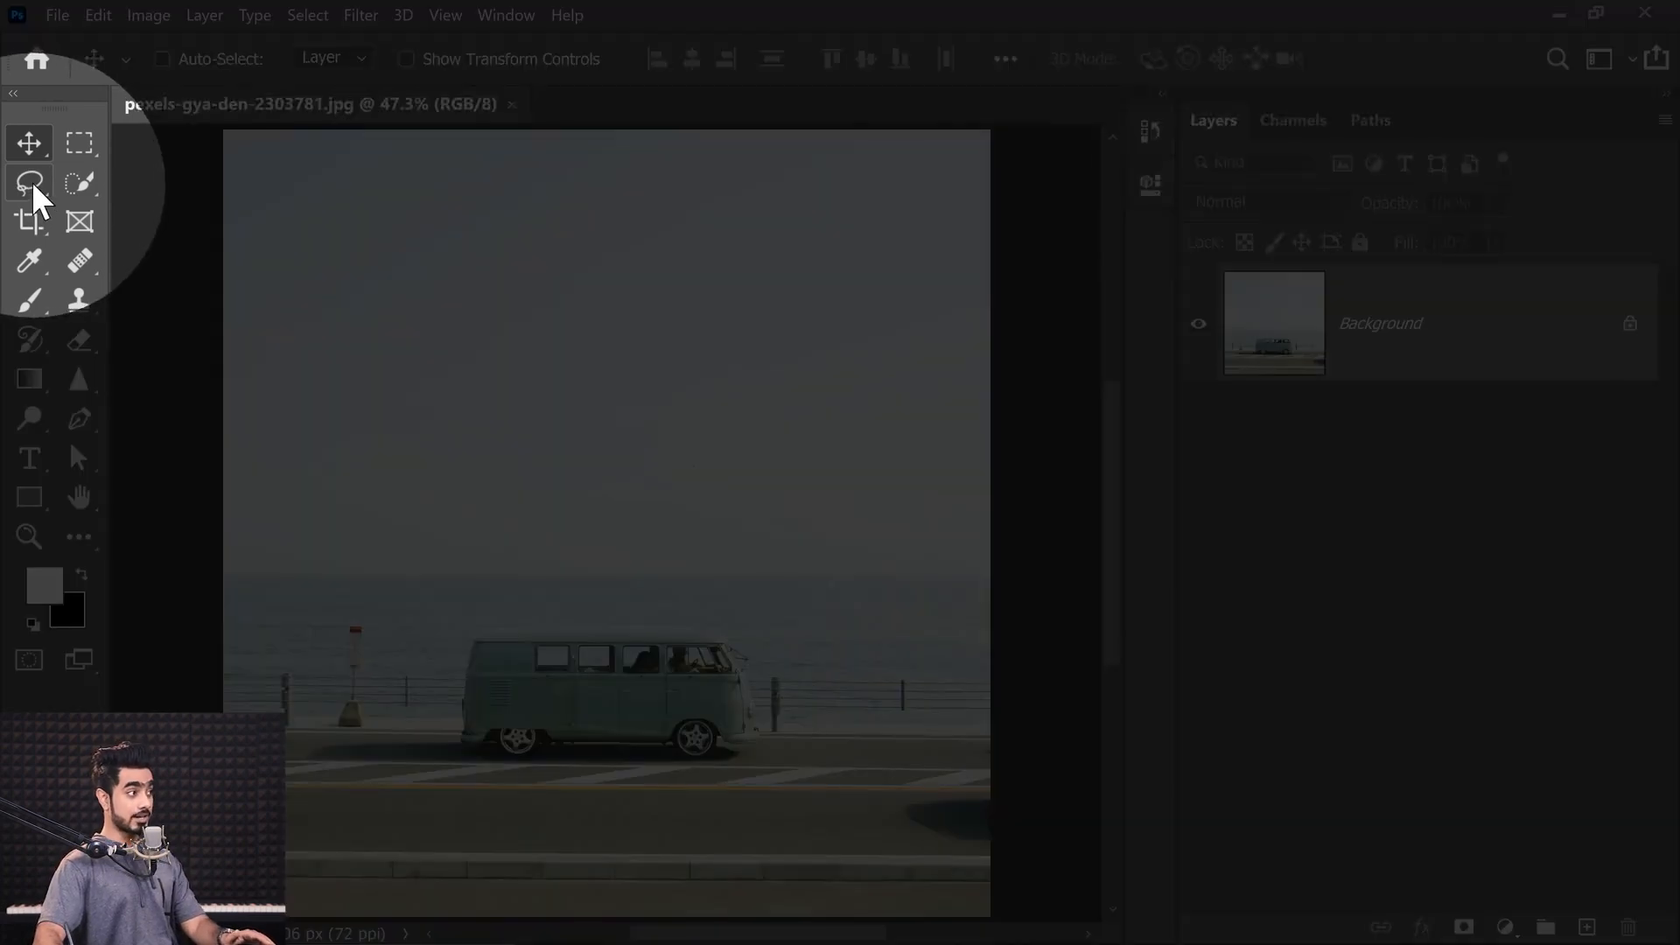
Step: Activate the standard Lasso Tool for the van photo pexels-gya-den-2303781.jpg
{"action": "left_click", "coordinate": [30, 185]}
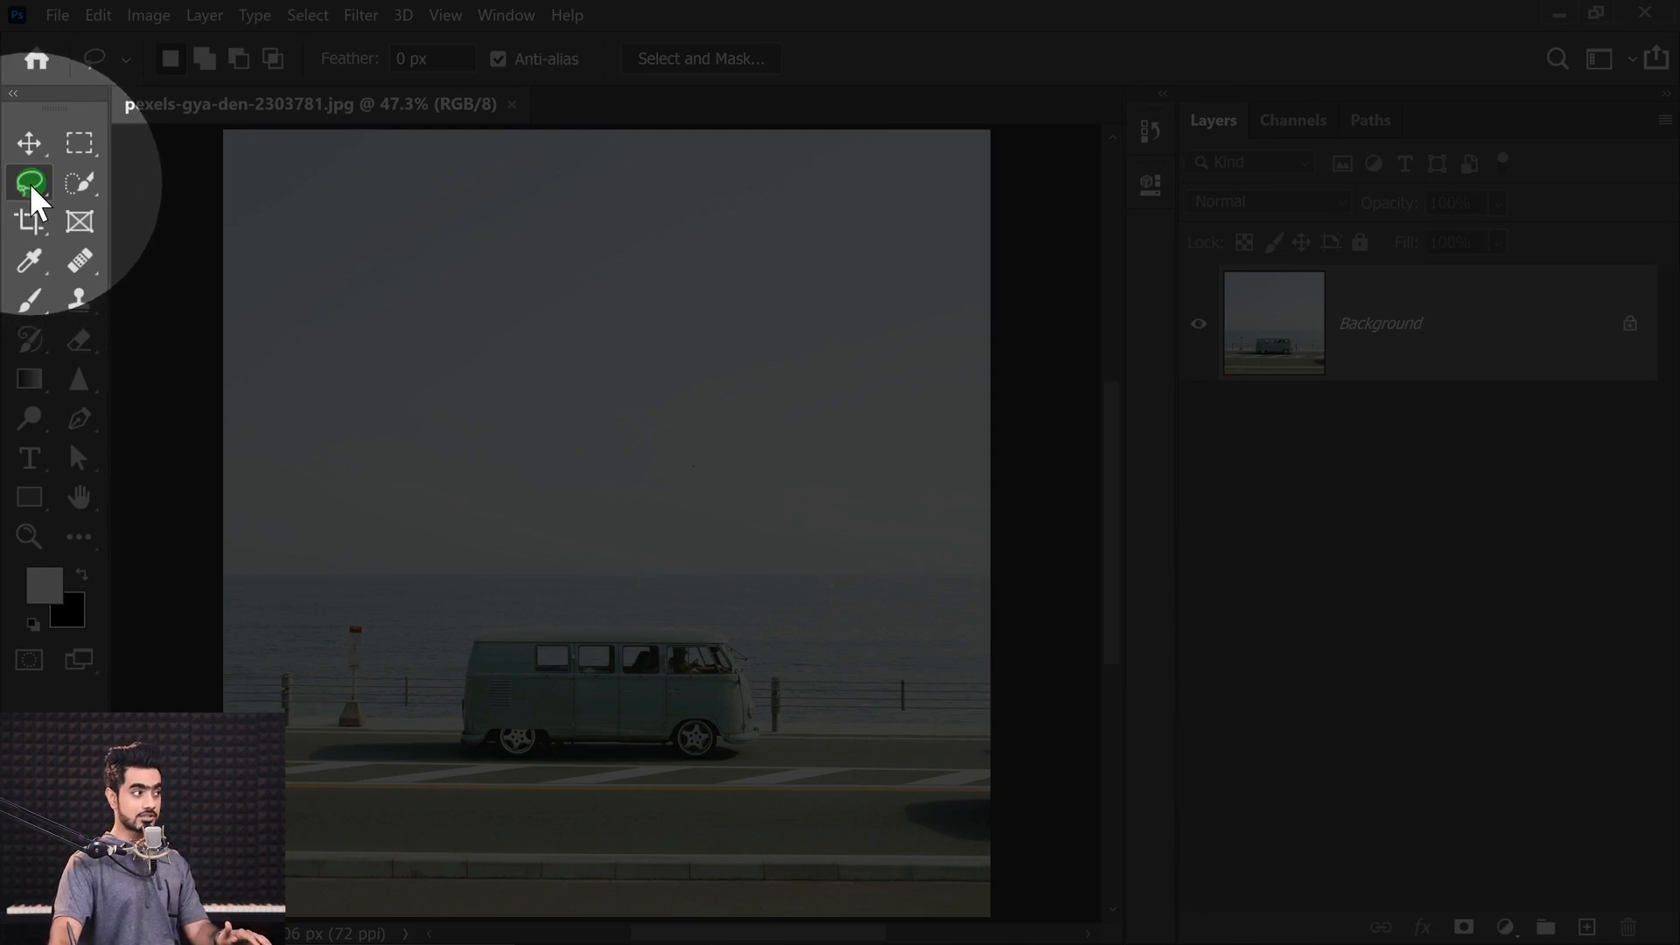
{"action": "right_click", "coordinate": [31, 182]}
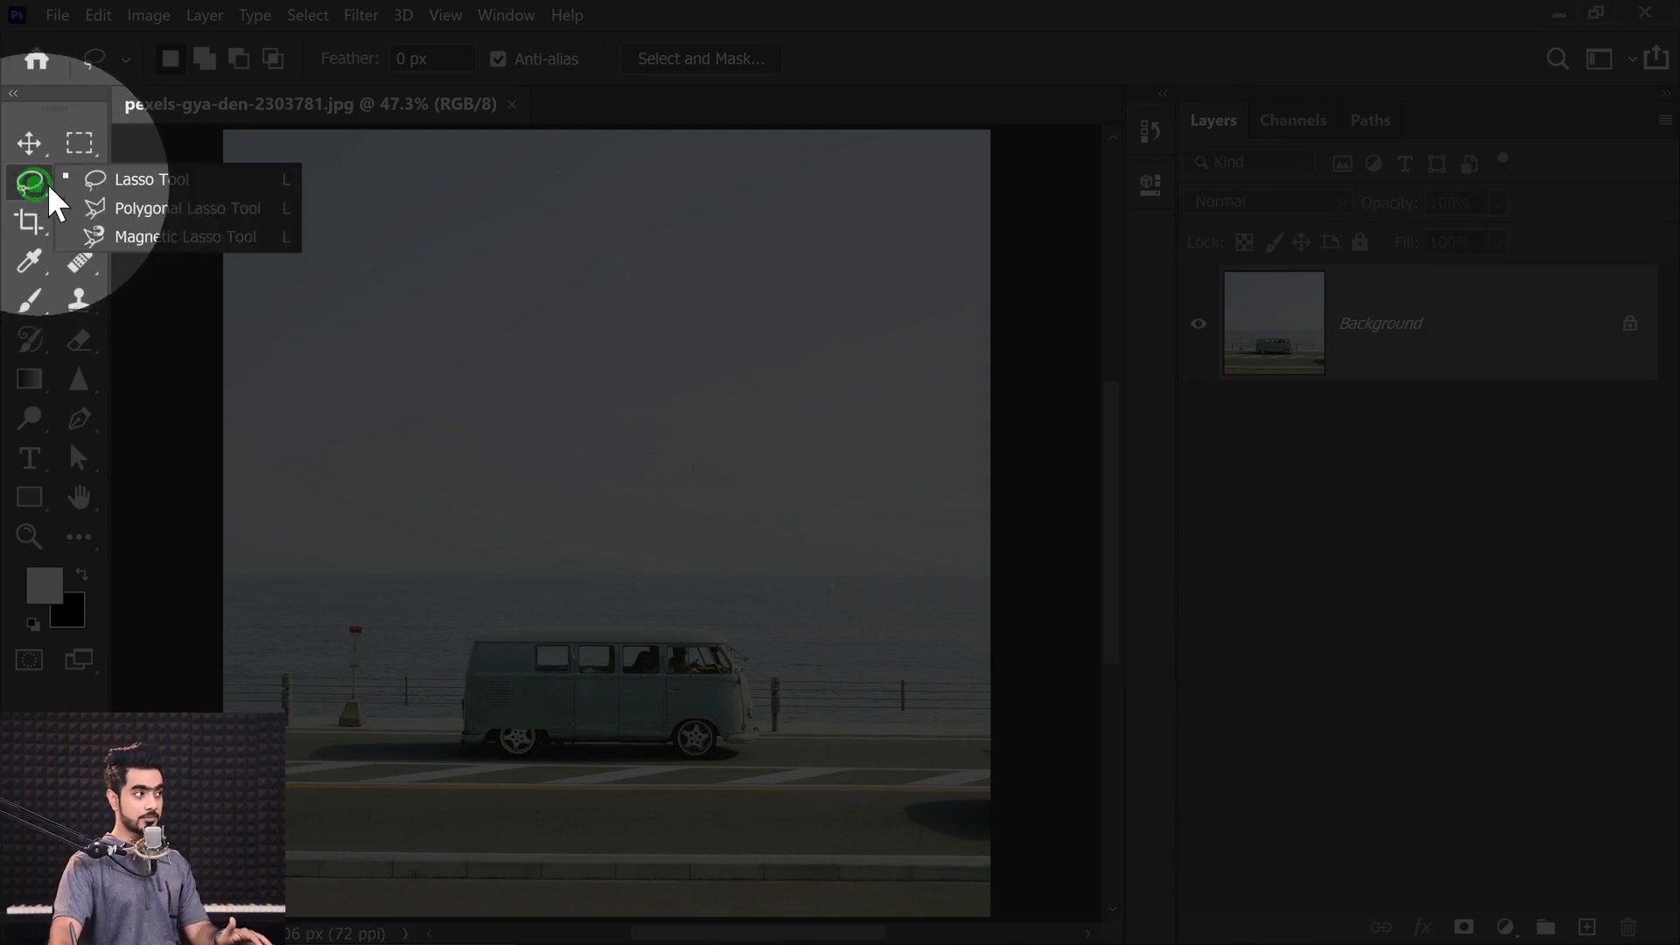
{"action": "left_click", "coordinate": [155, 181]}
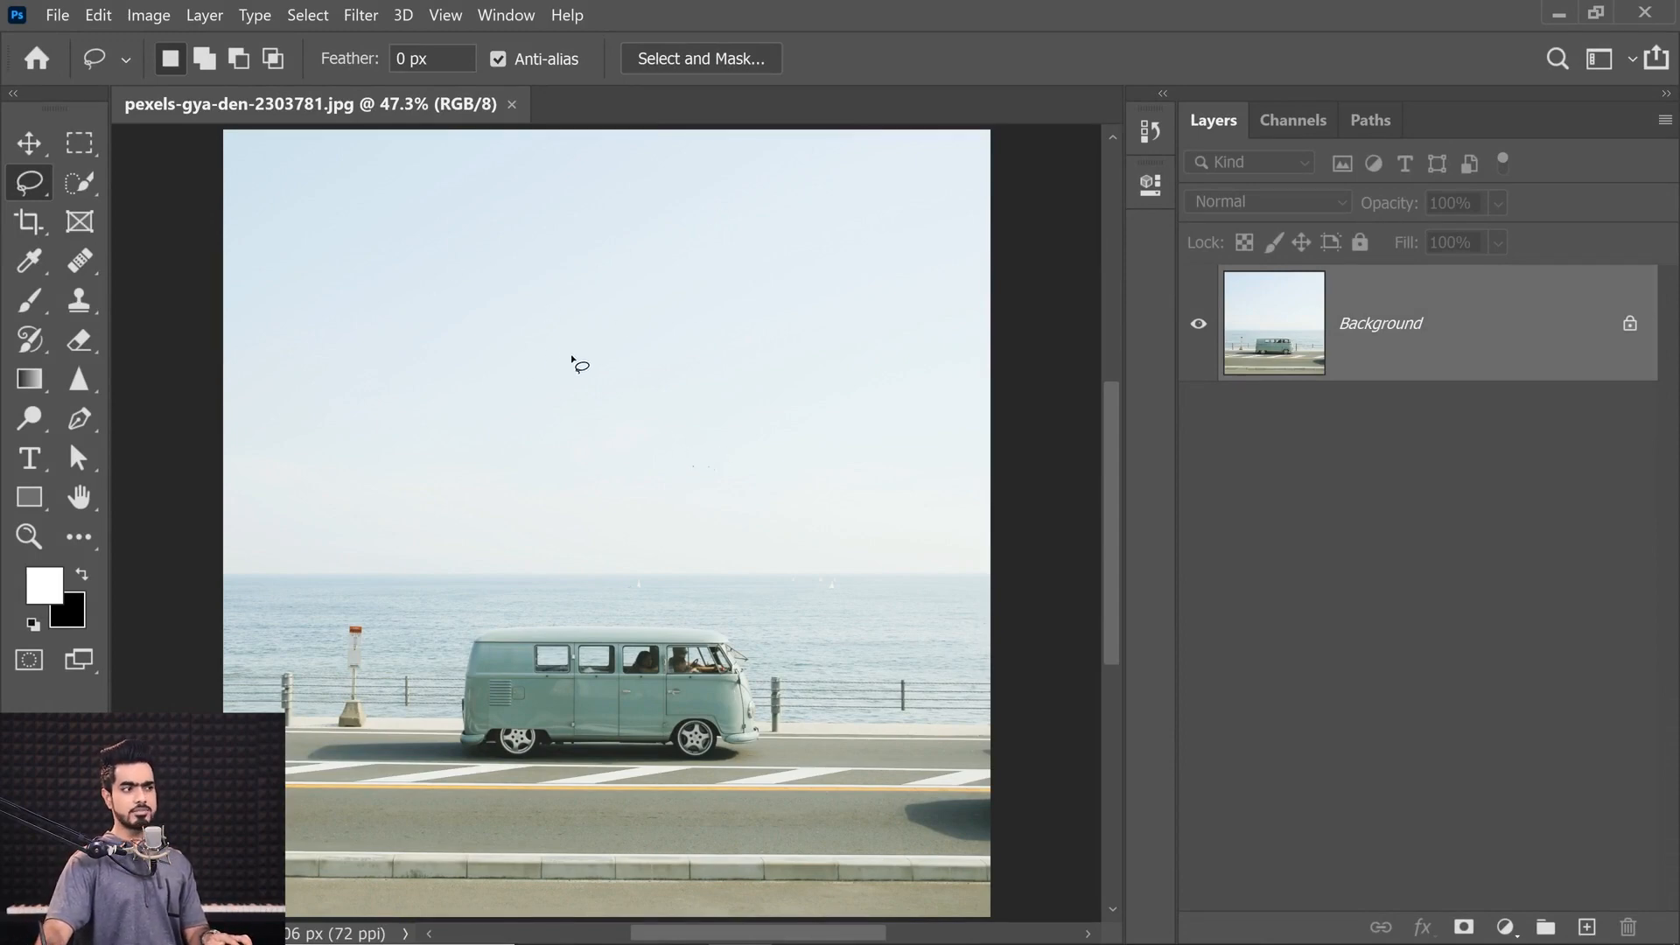
{"action": "mouse_move", "coordinate": [721, 442]}
{"action": "left_mouse_down"}
{"action": "mouse_move", "coordinate": [780, 443]}
{"action": "mouse_move", "coordinate": [776, 381]}
{"action": "mouse_move", "coordinate": [745, 432]}
{"action": "left_mouse_up"}
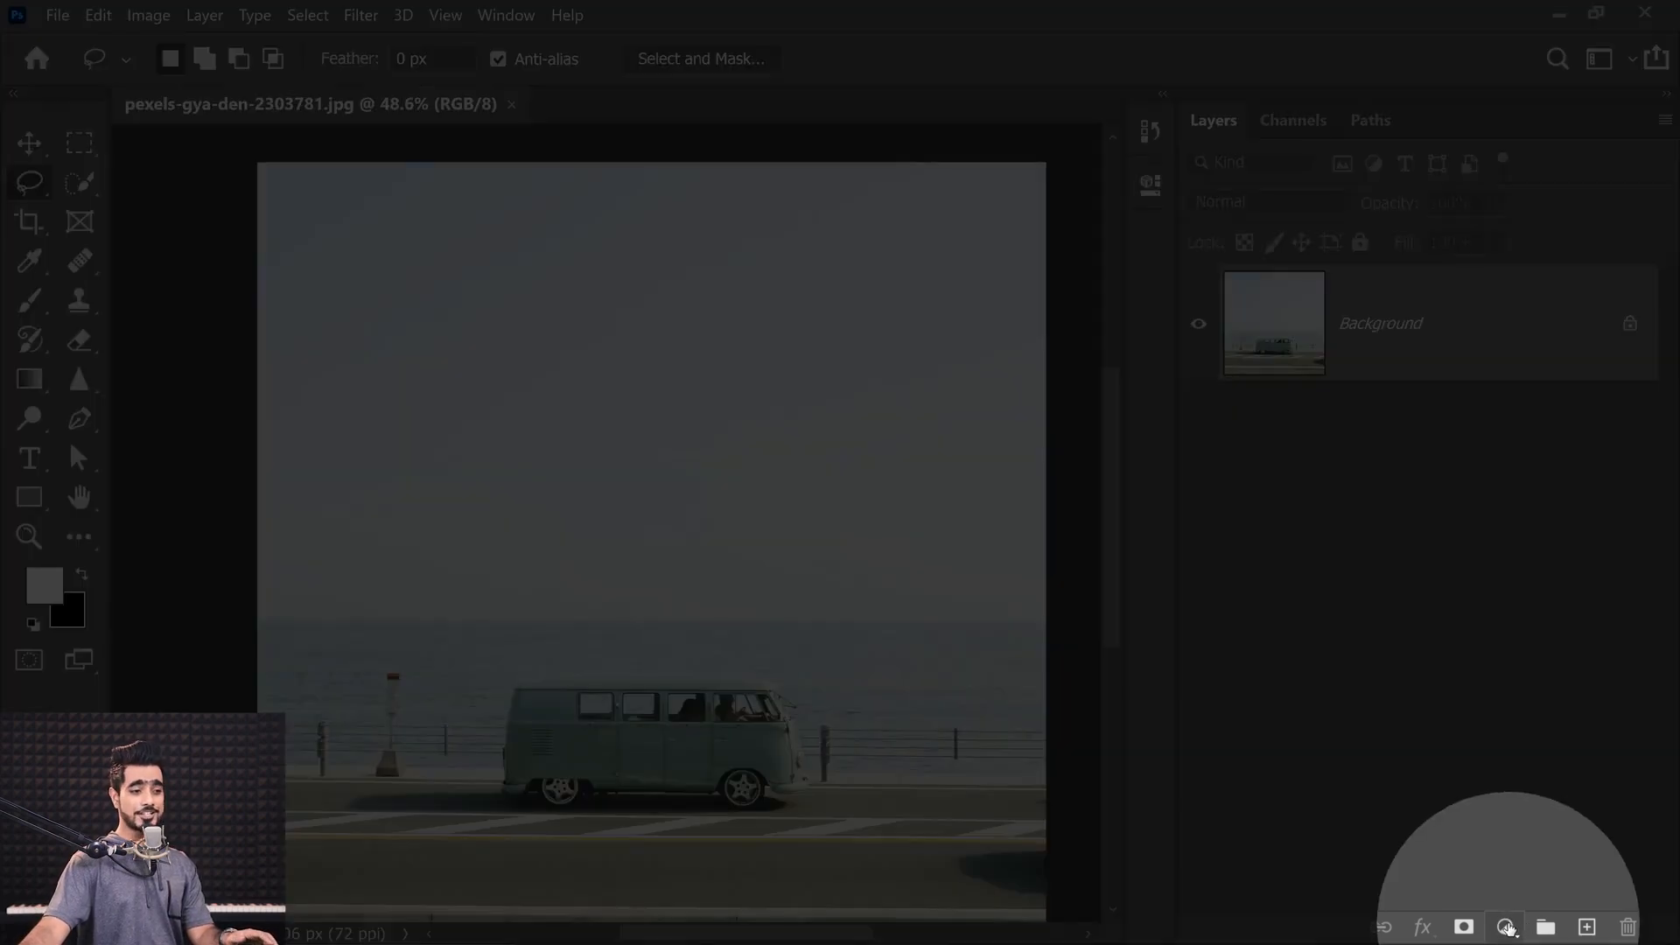
Step: Add a Curves adjustment layer above the van photo and pull its RGB midpoint down to darken the image strongly
{"action": "left_click", "coordinate": [1506, 927]}
{"action": "left_click", "coordinate": [1474, 595]}
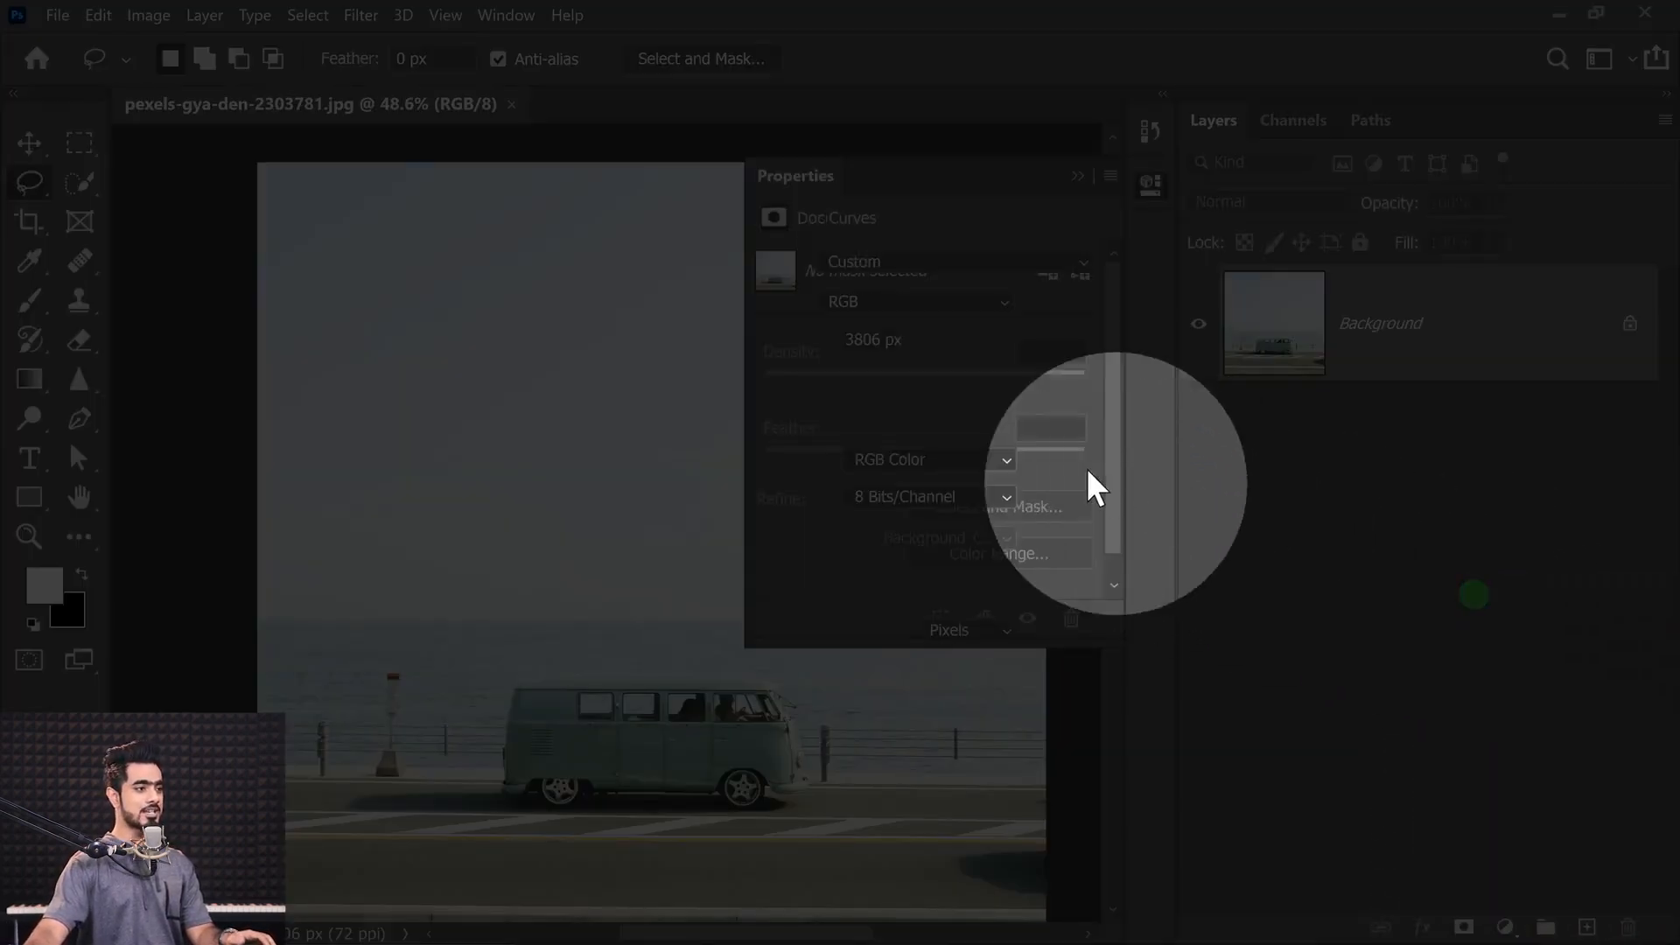
{"action": "left_click", "coordinate": [953, 464]}
{"action": "left_click_drag", "start_coordinate": [953, 464], "coordinate": [1017, 506]}
{"action": "left_click_drag", "start_coordinate": [592, 492], "coordinate": [334, 525]}
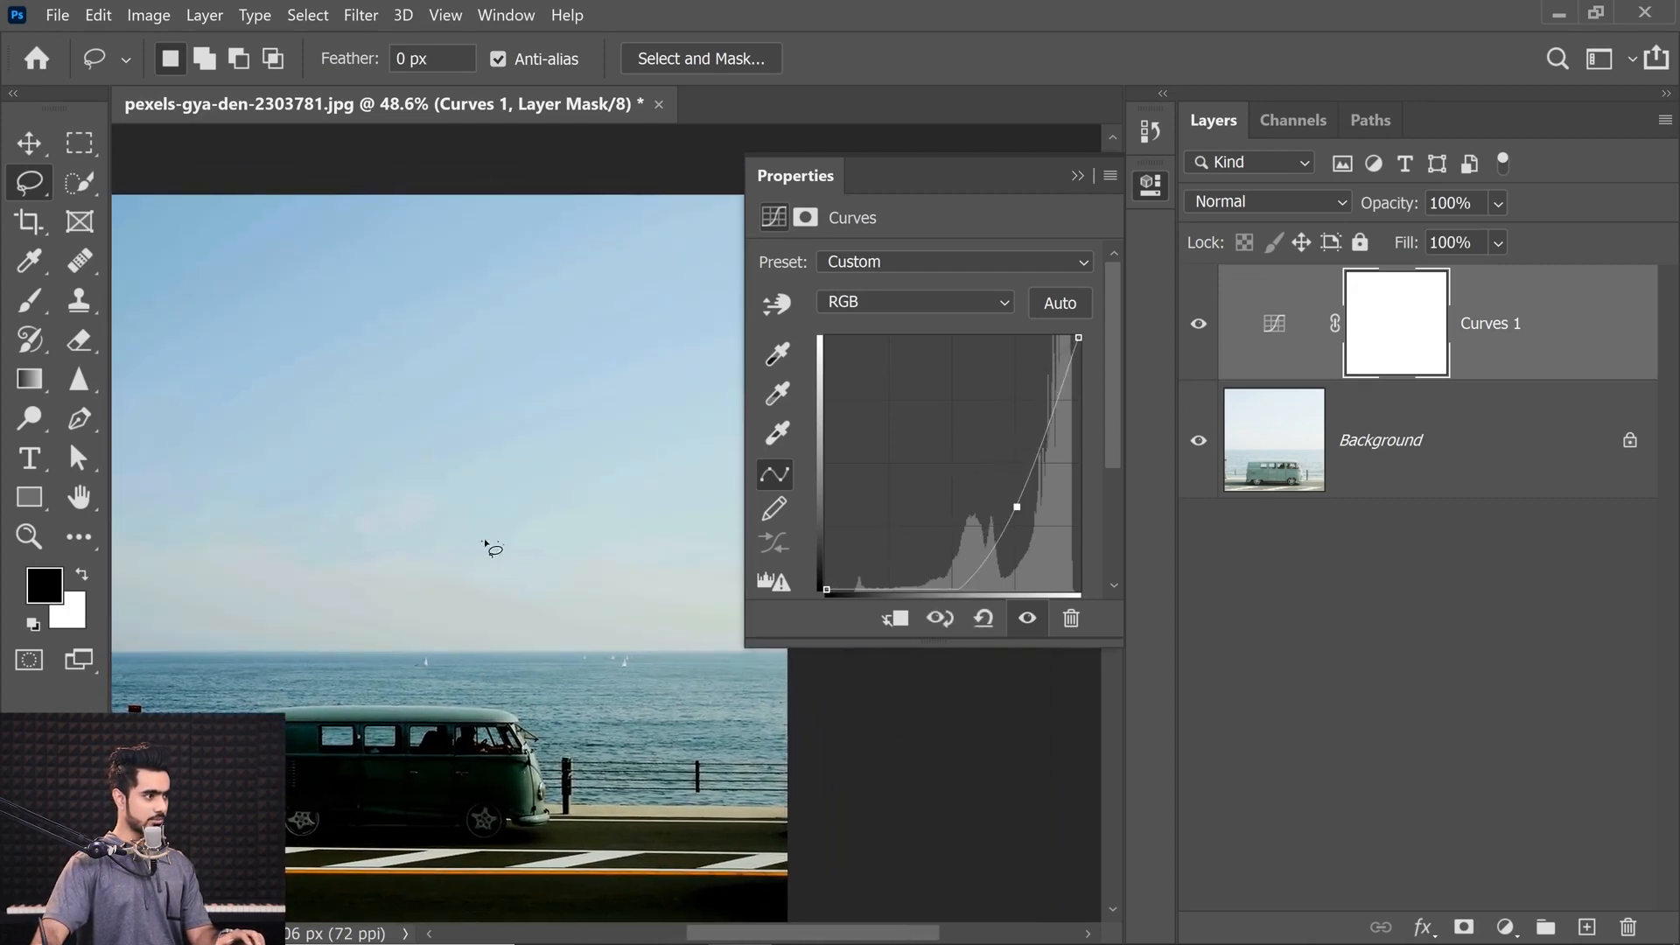
{"action": "left_click_drag", "start_coordinate": [1015, 509], "coordinate": [1025, 513]}
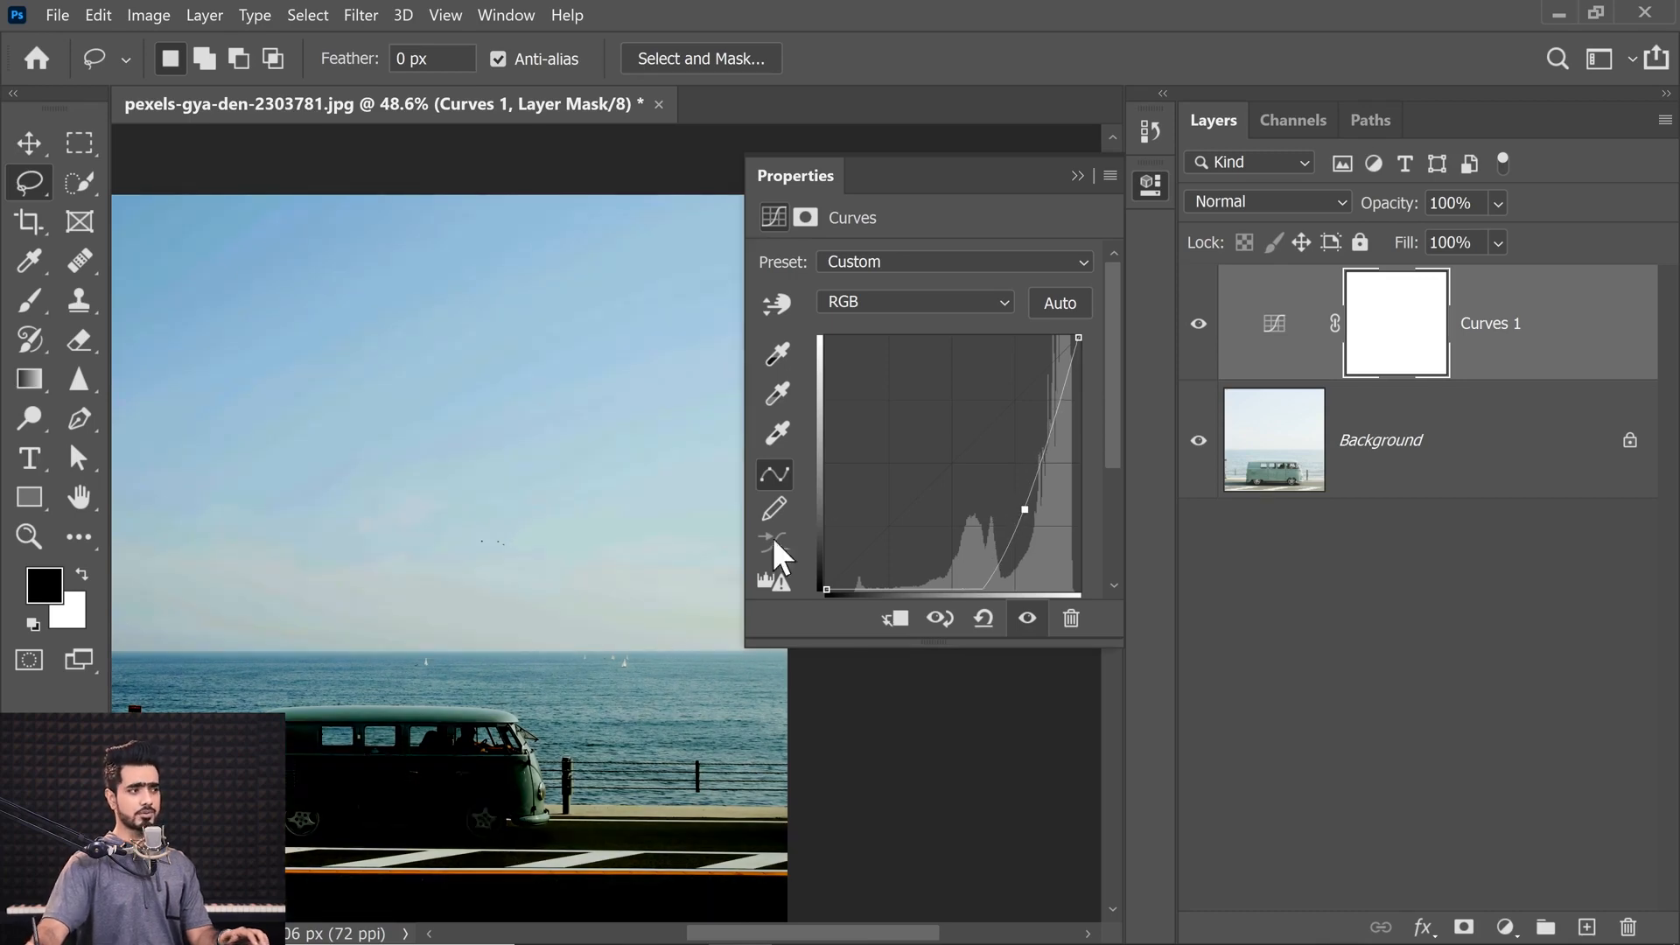
{"action": "left_click", "coordinate": [1077, 176]}
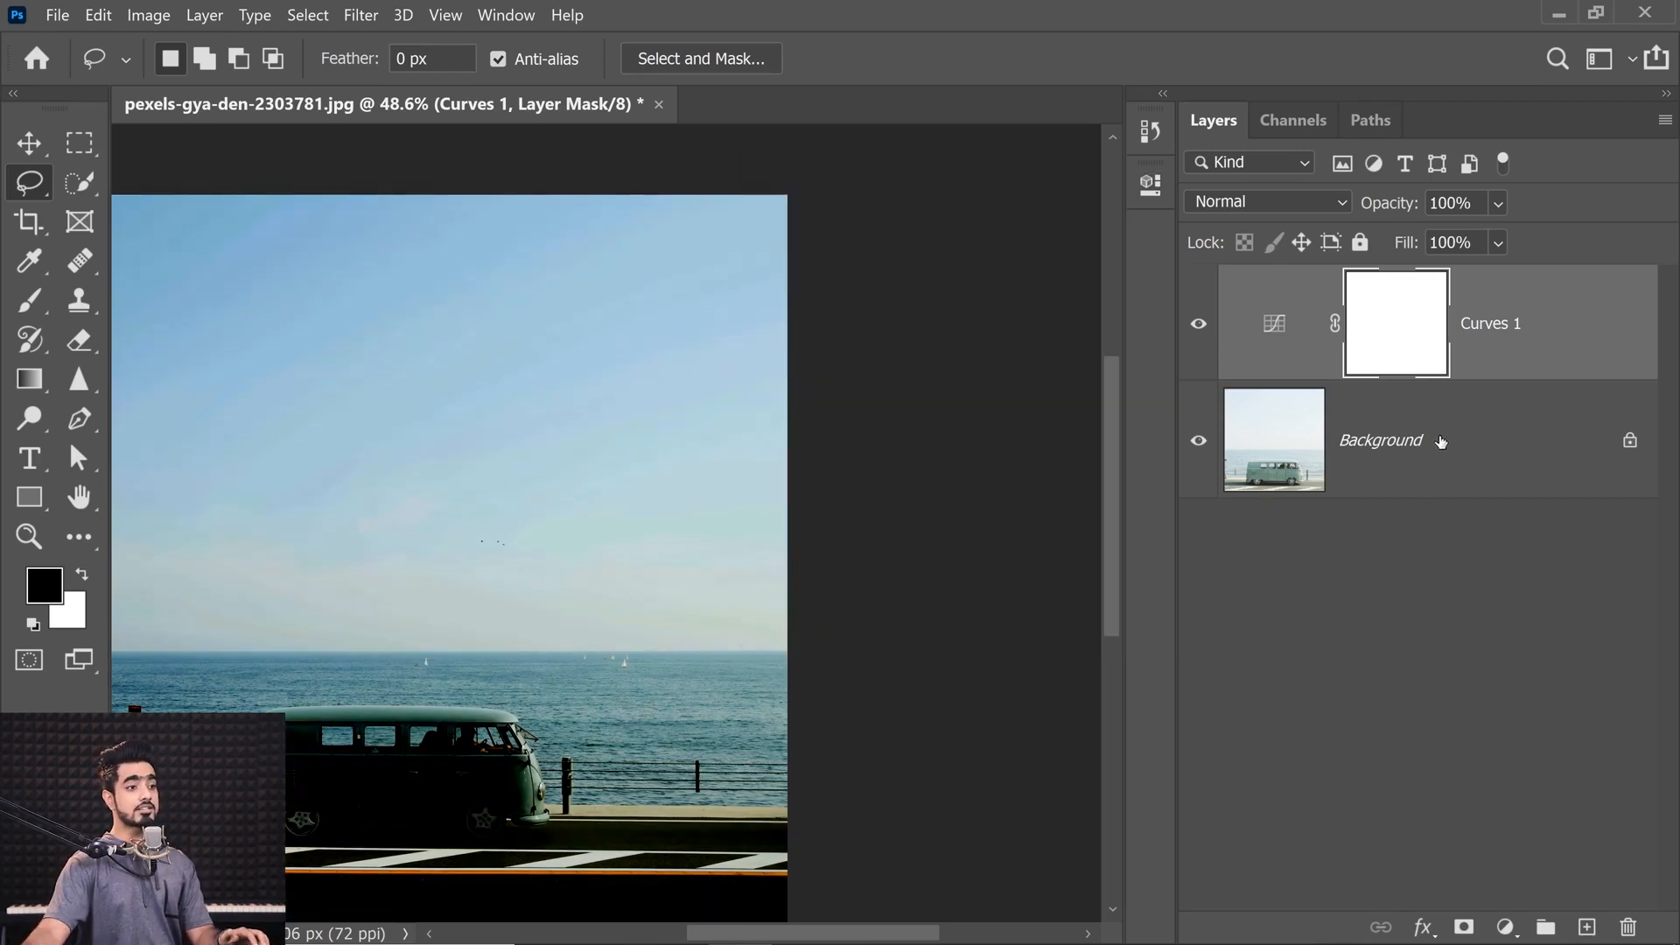
Step: Duplicate the Background layer beneath the Curves 1 adjustment
{"action": "left_click", "coordinate": [1435, 473]}
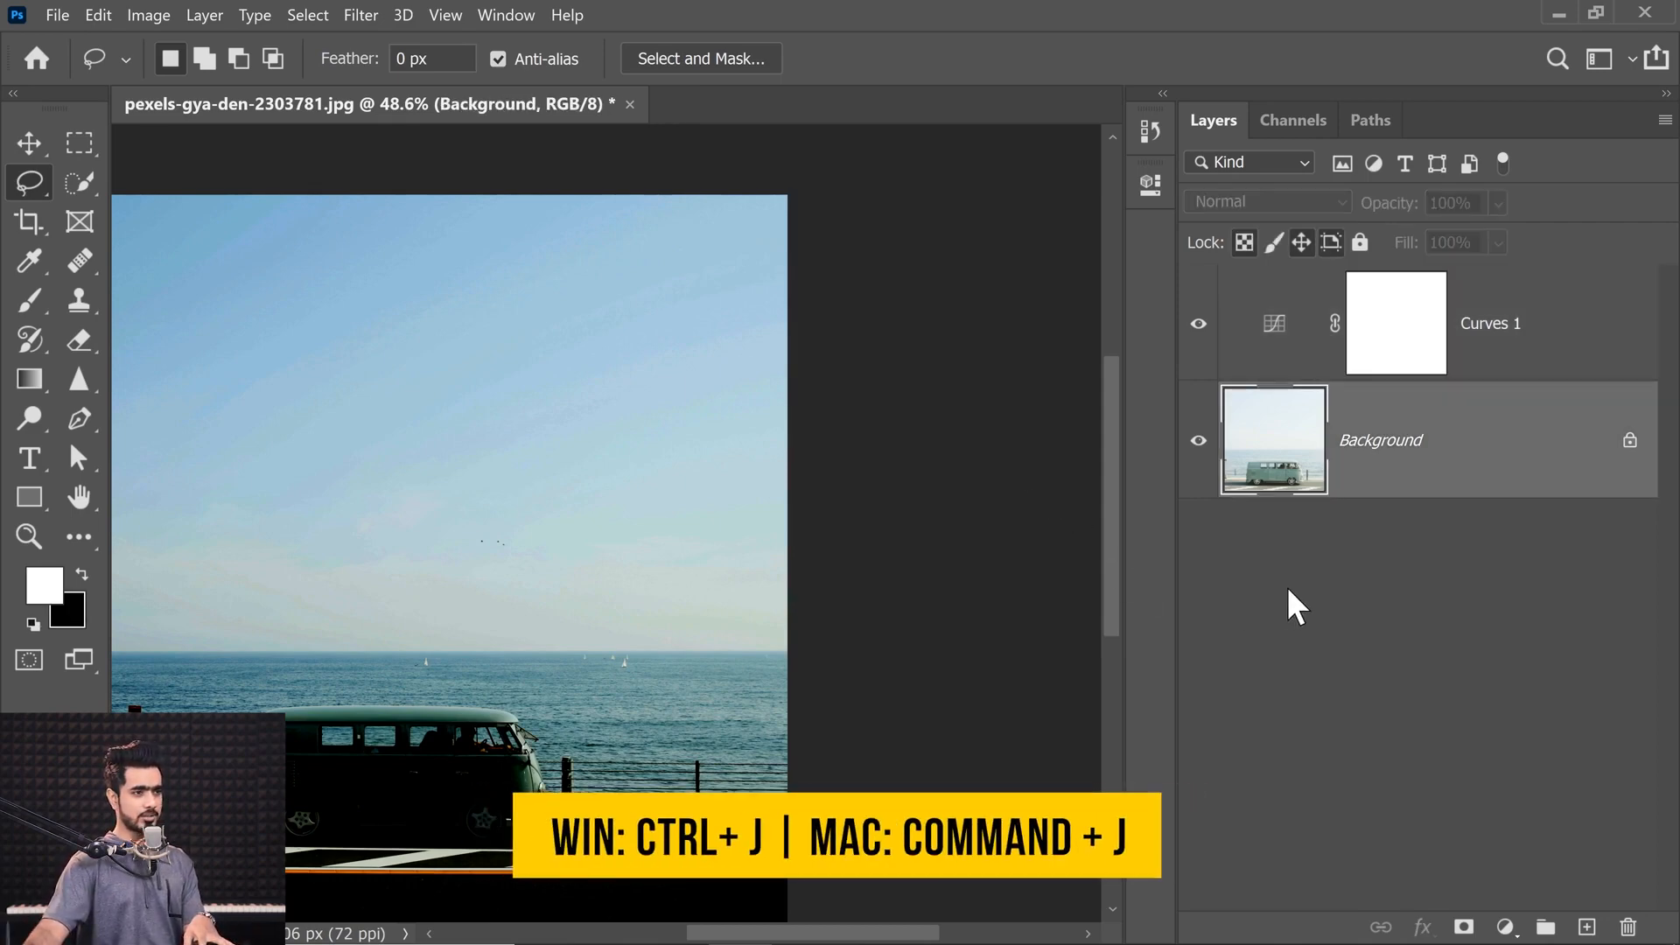
{"action": "key", "text": "ctrl+j"}
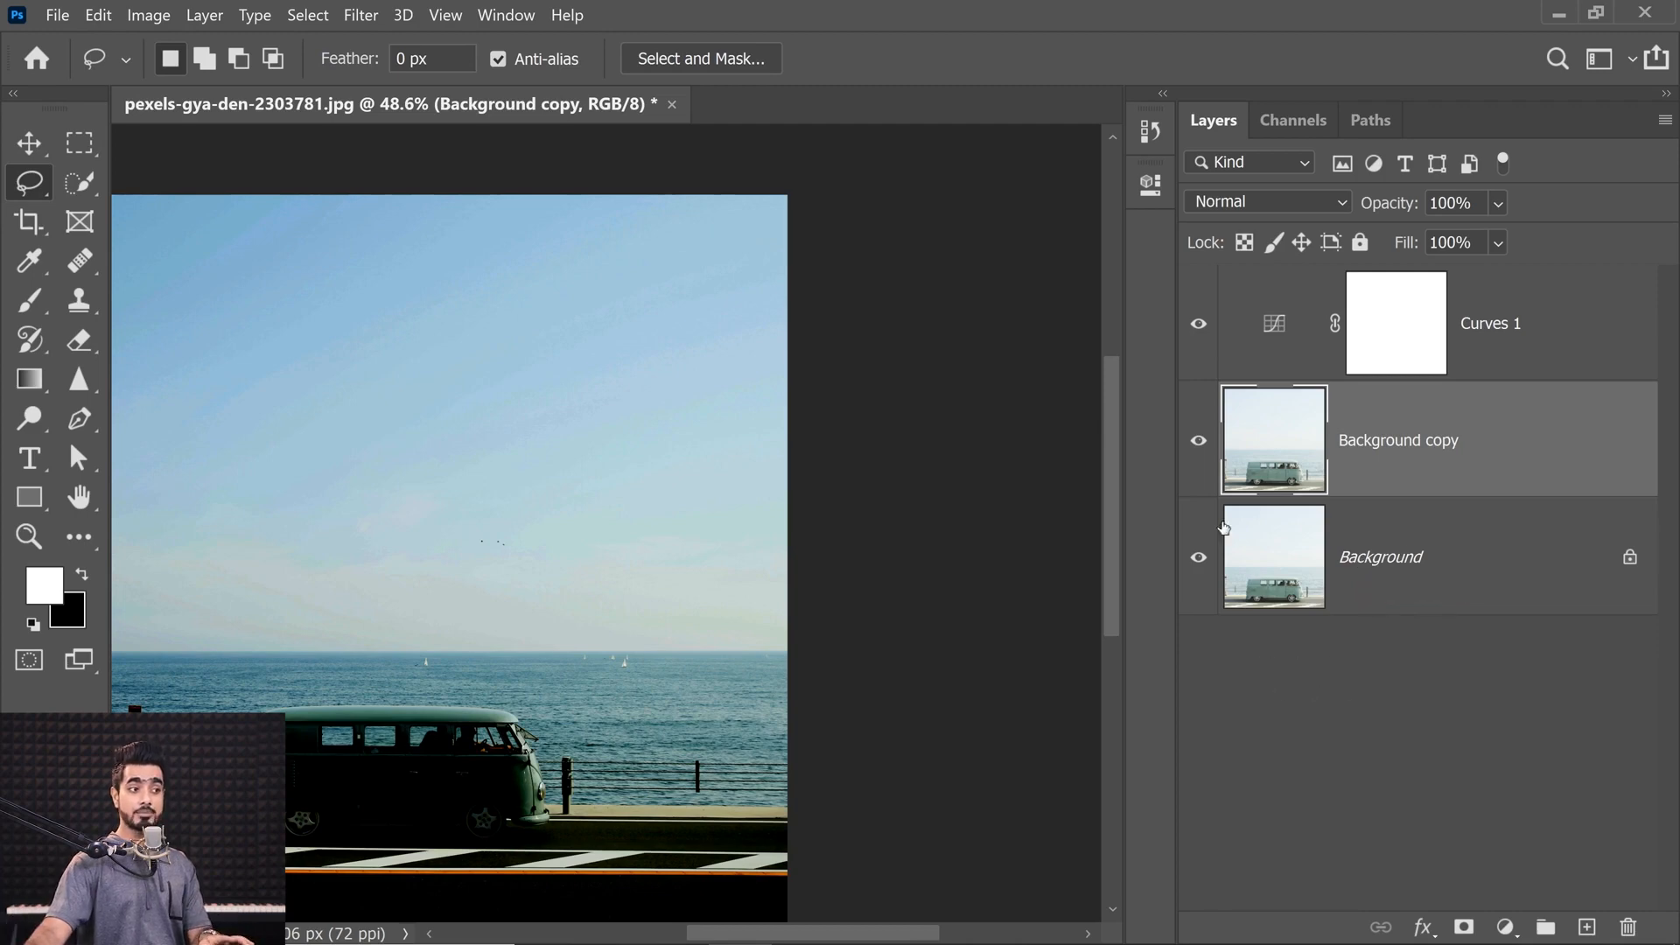
Step: Lasso the two right-hand birds in the sky, add the left bird to the selection, and adjust the outline around them
{"action": "left_click_drag", "start_coordinate": [500, 562], "coordinate": [541, 563]}
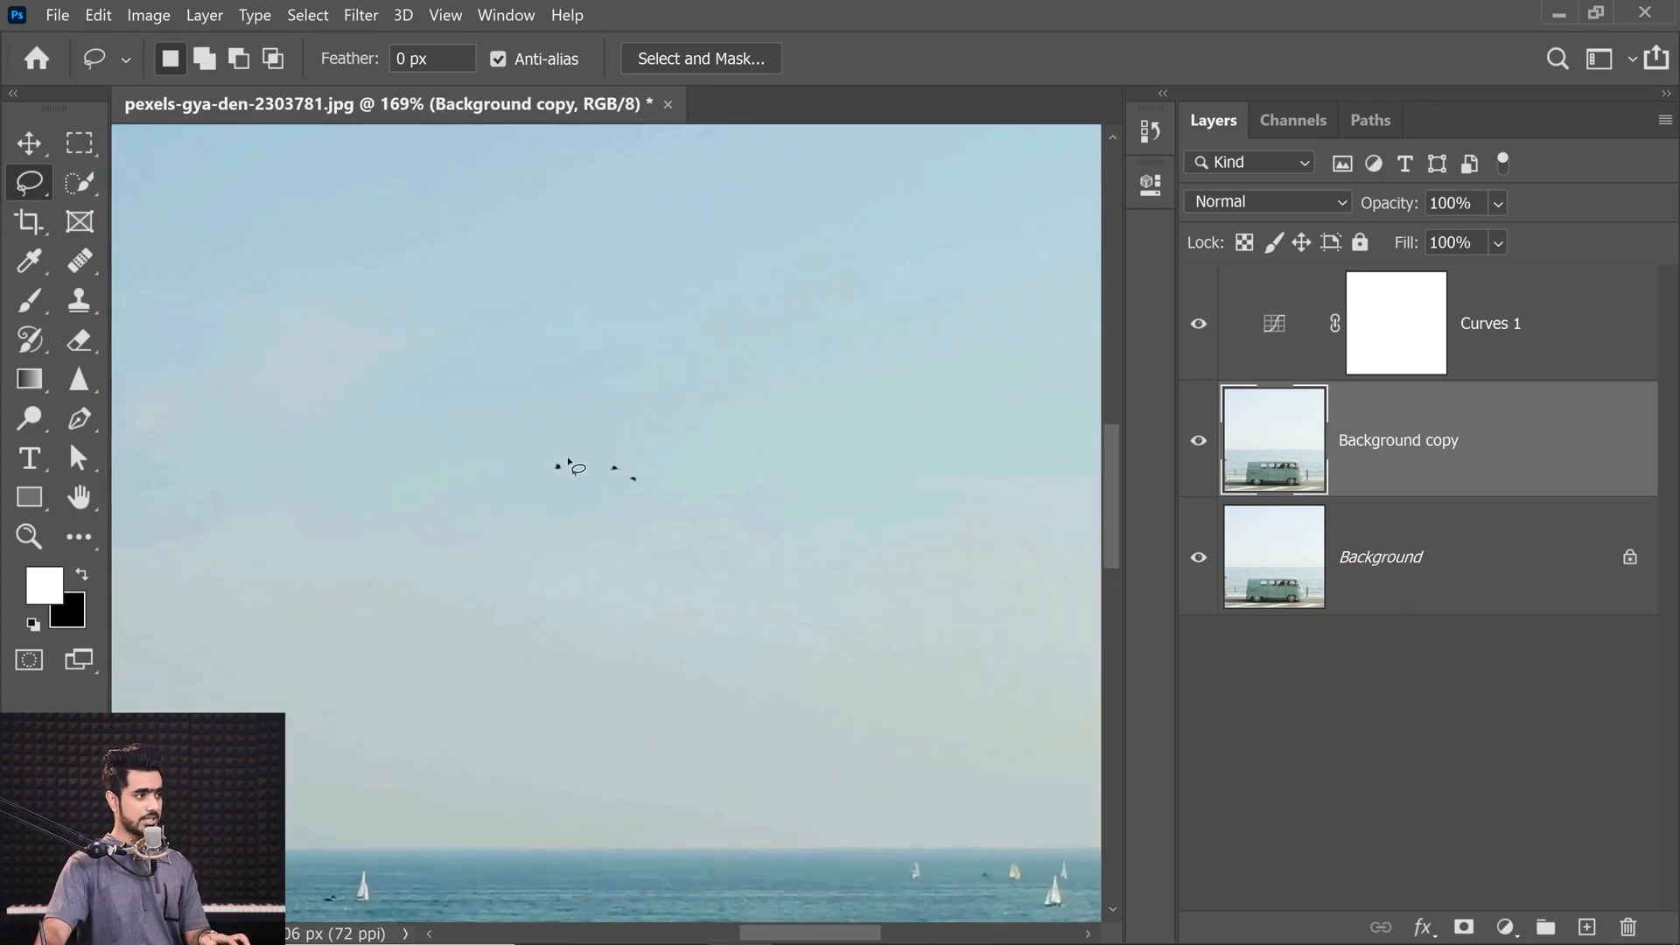
{"action": "mouse_move", "coordinate": [615, 452]}
{"action": "left_mouse_down"}
{"action": "mouse_move", "coordinate": [657, 493]}
{"action": "mouse_move", "coordinate": [634, 446]}
{"action": "left_mouse_up"}
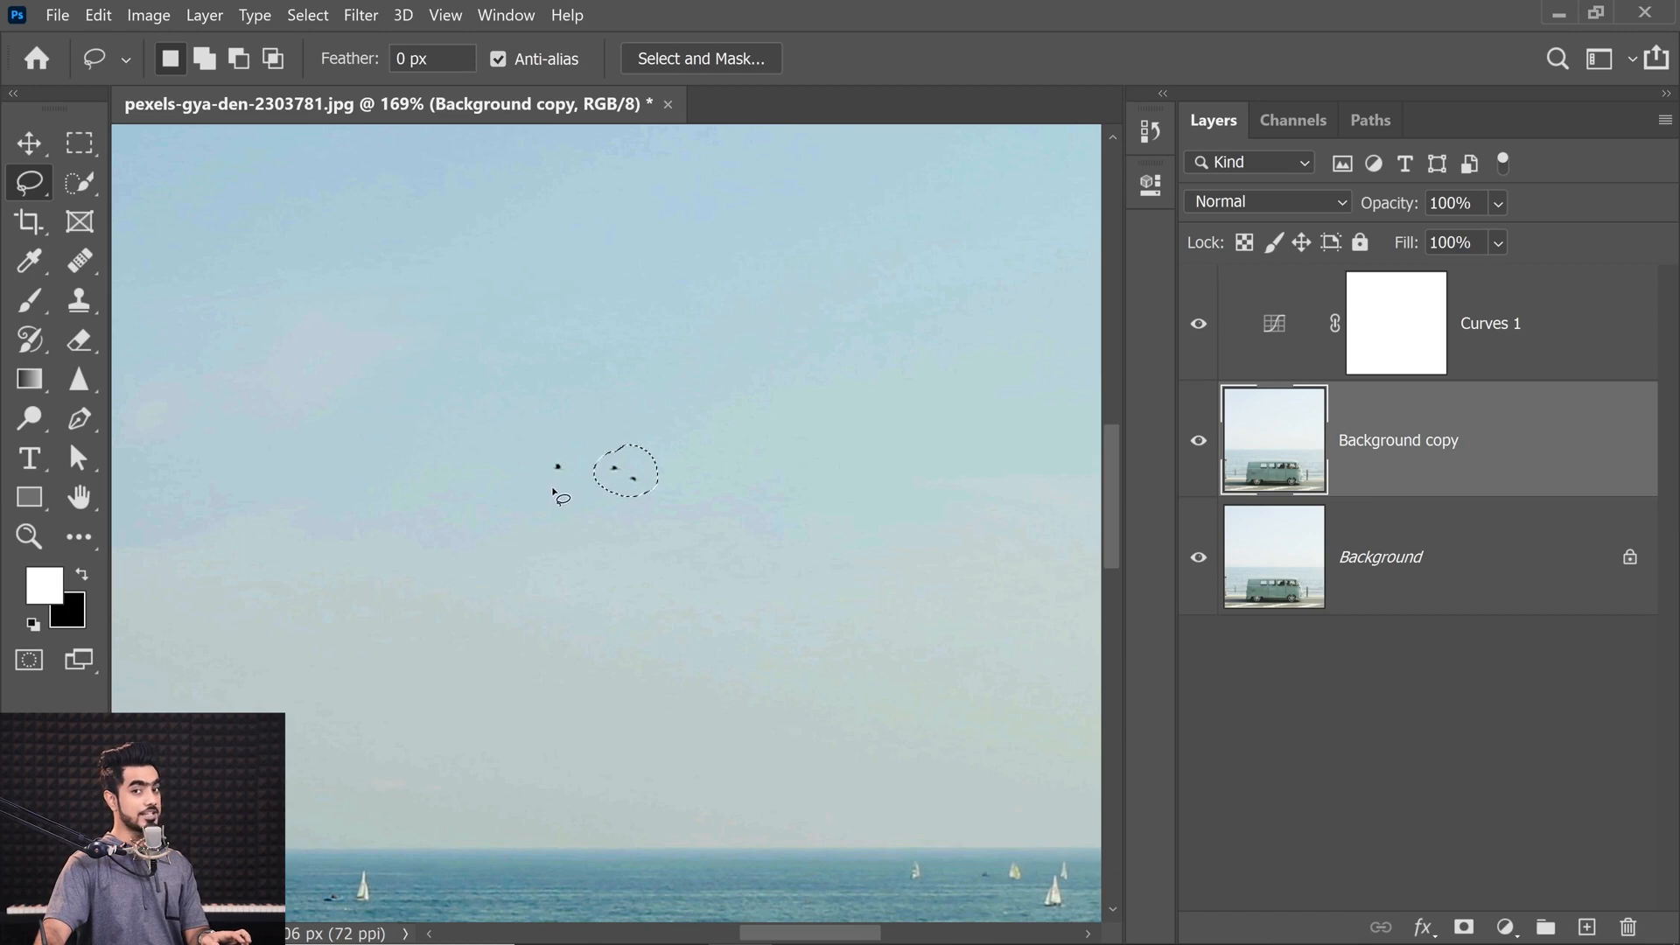
{"action": "mouse_move", "coordinate": [573, 448]}
{"action": "left_mouse_down"}
{"action": "mouse_move", "coordinate": [528, 497]}
{"action": "mouse_move", "coordinate": [567, 447]}
{"action": "left_mouse_up"}
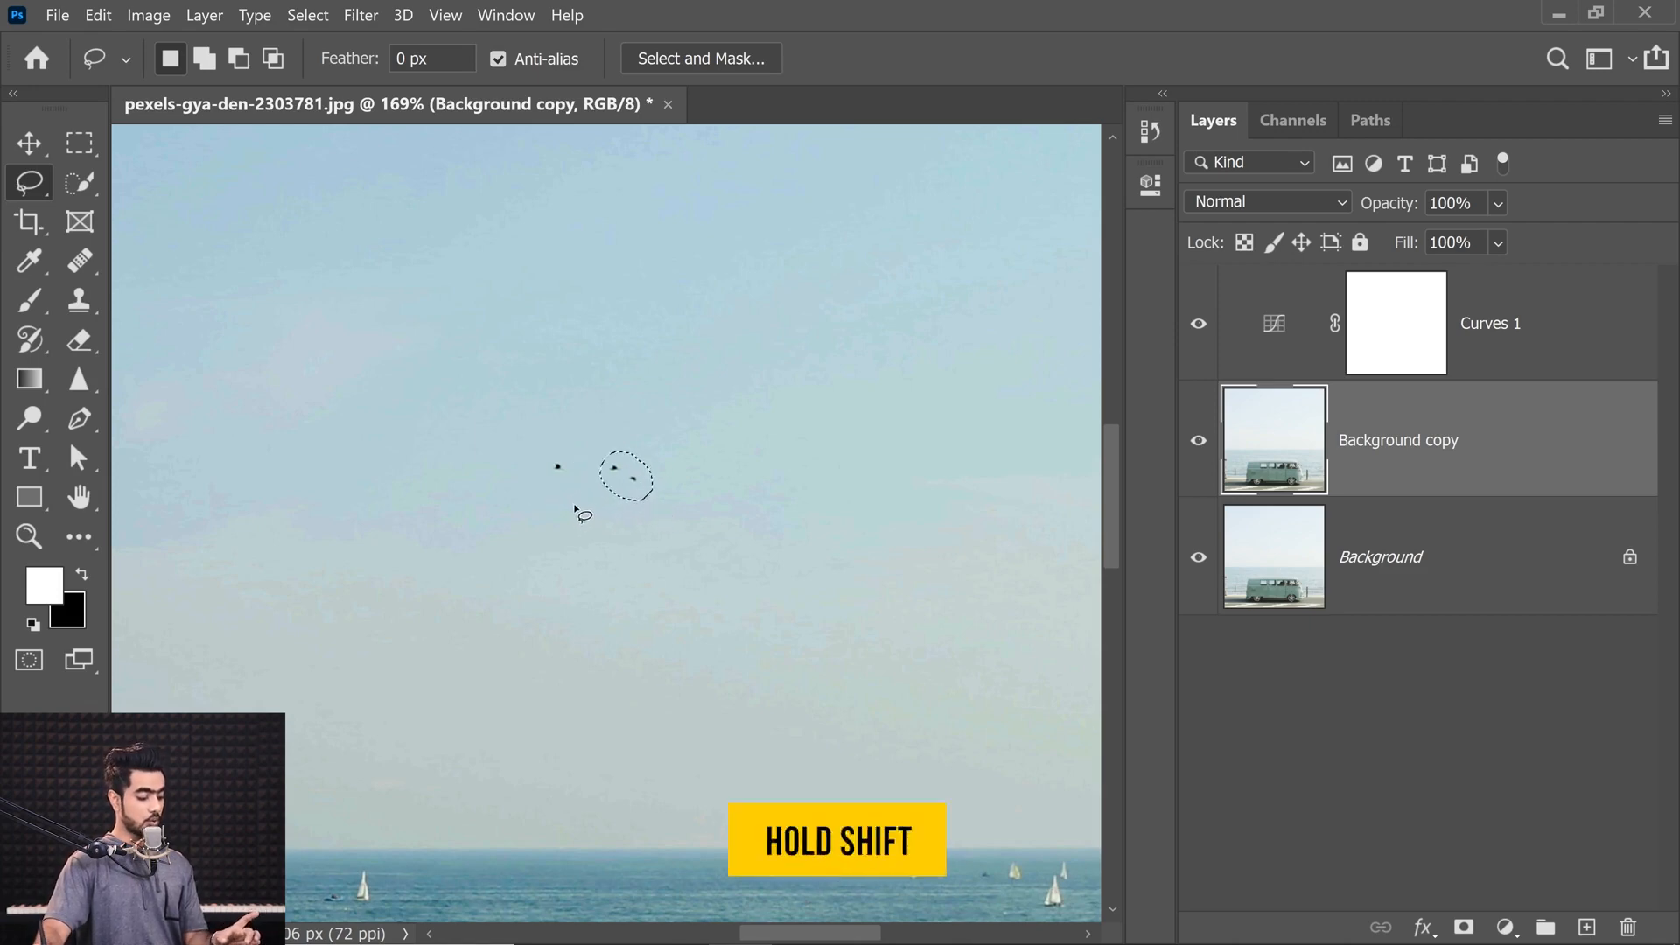
{"action": "key", "text": "shift"}
{"action": "left_click_drag", "start_coordinate": [543, 479], "coordinate": [564, 482]}
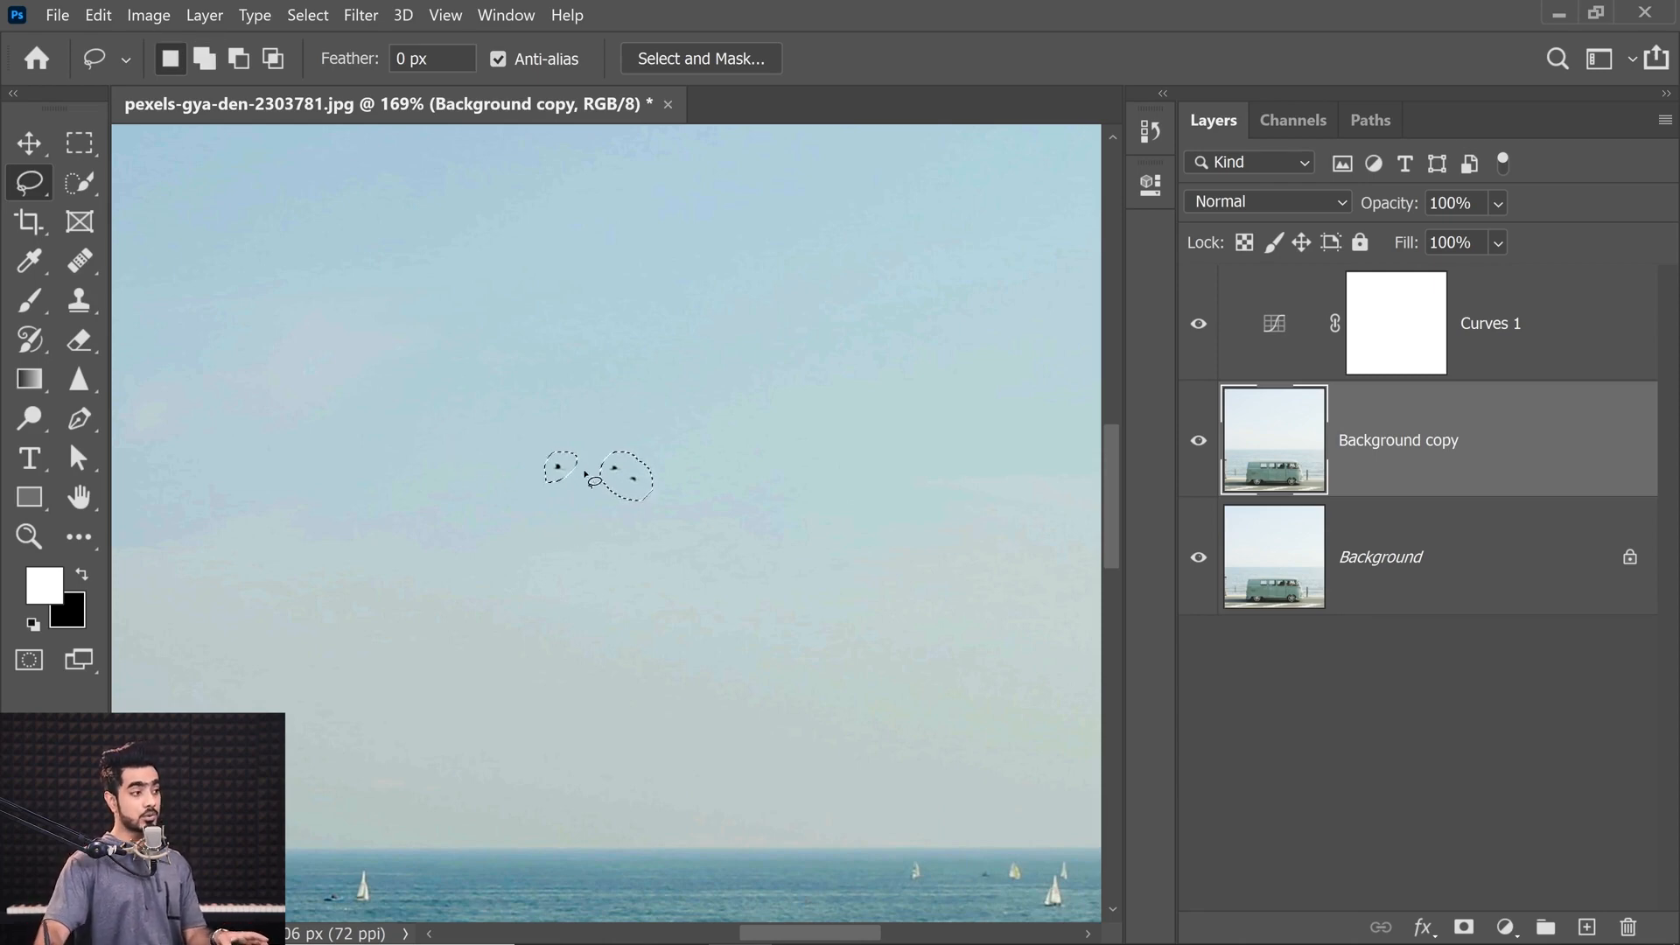
{"action": "key", "text": "alt"}
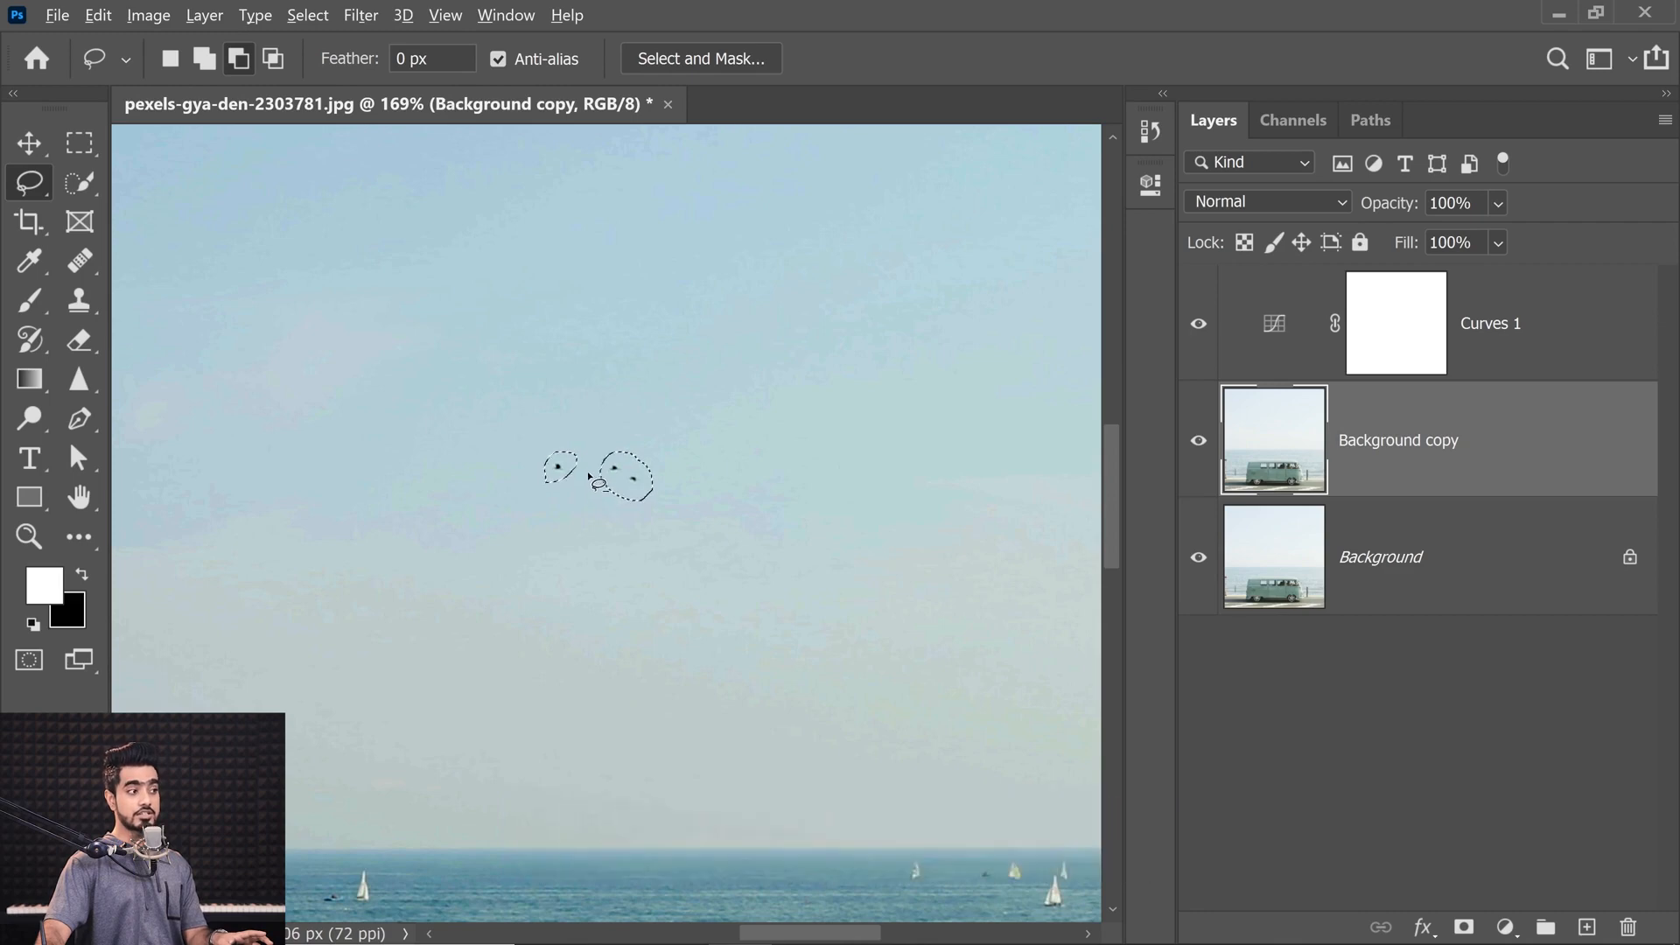
{"action": "mouse_move", "coordinate": [589, 470]}
{"action": "left_mouse_down"}
{"action": "mouse_move", "coordinate": [634, 429]}
{"action": "mouse_move", "coordinate": [680, 455]}
{"action": "mouse_move", "coordinate": [596, 462]}
{"action": "mouse_move", "coordinate": [603, 494]}
{"action": "mouse_move", "coordinate": [675, 484]}
{"action": "mouse_move", "coordinate": [622, 446]}
{"action": "left_mouse_up"}
{"action": "key", "text": "shift"}
Step: Add the sailboats on the sea to the selection with loose lasso outlines around the single boats and the right-hand group
{"action": "mouse_move", "coordinate": [410, 546]}
{"action": "left_mouse_down"}
{"action": "mouse_move", "coordinate": [607, 408]}
{"action": "mouse_move", "coordinate": [472, 402]}
{"action": "left_mouse_up"}
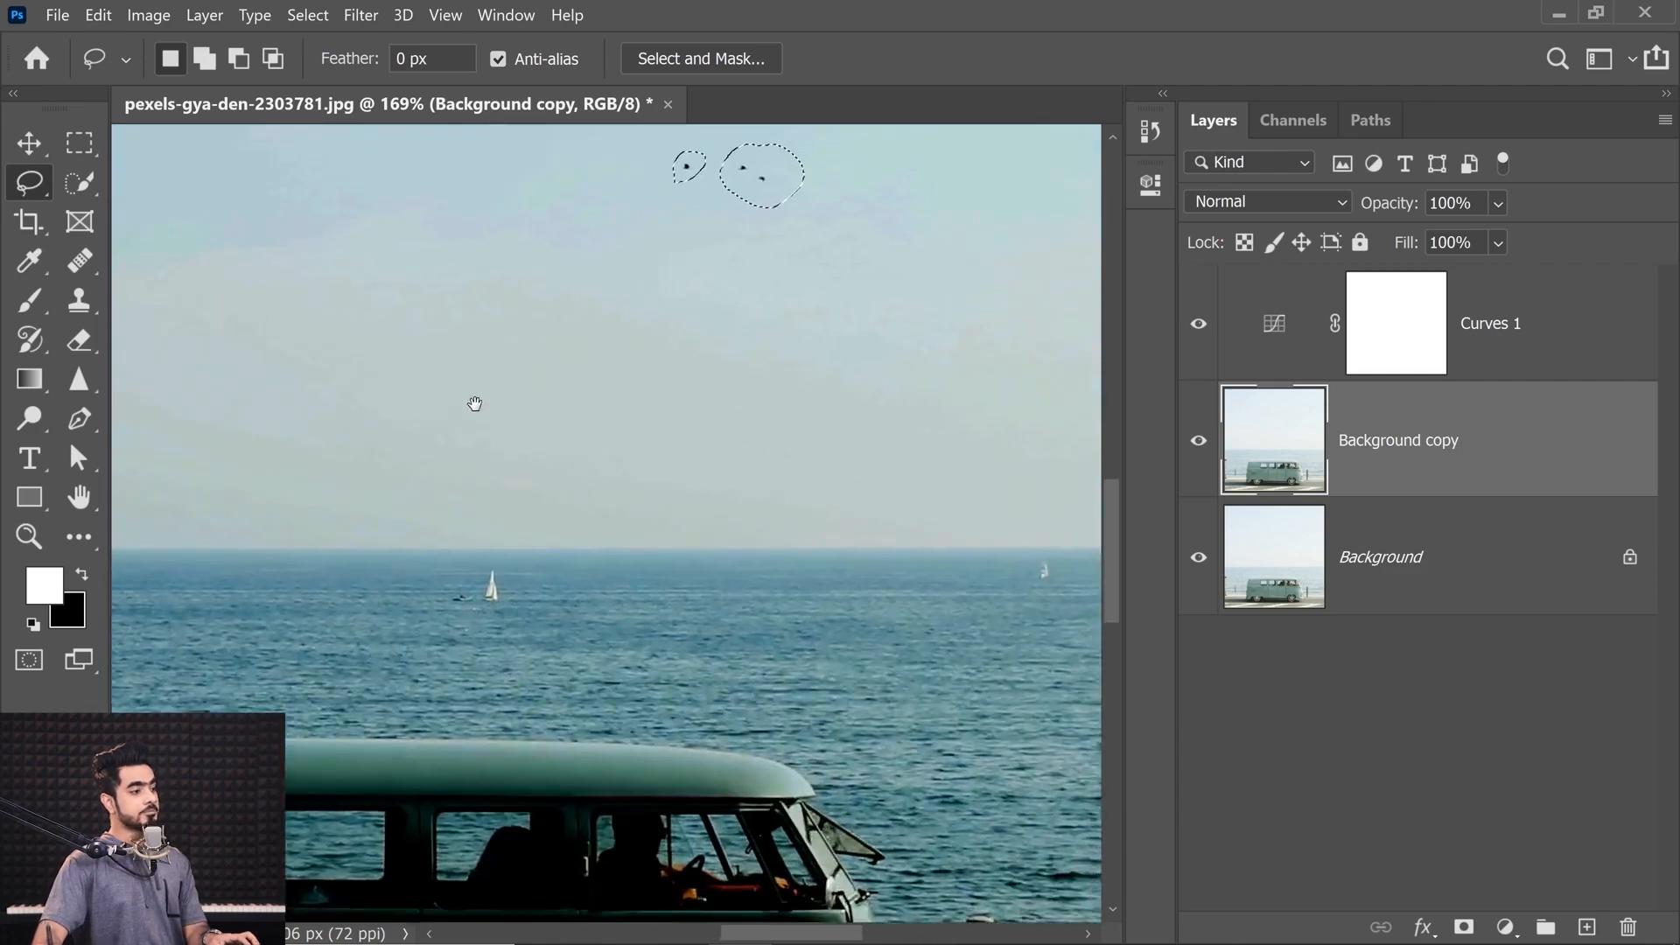
{"action": "key", "text": "shift"}
{"action": "mouse_move", "coordinate": [507, 569]}
{"action": "left_mouse_down"}
{"action": "mouse_move", "coordinate": [468, 588]}
{"action": "mouse_move", "coordinate": [525, 623]}
{"action": "mouse_move", "coordinate": [512, 567]}
{"action": "left_mouse_up"}
{"action": "key", "text": "shift"}
{"action": "mouse_move", "coordinate": [658, 563]}
{"action": "left_mouse_down"}
{"action": "mouse_move", "coordinate": [234, 575]}
{"action": "mouse_move", "coordinate": [633, 570]}
{"action": "left_mouse_up"}
{"action": "key", "text": "shift"}
{"action": "mouse_move", "coordinate": [742, 579]}
{"action": "left_mouse_down"}
{"action": "mouse_move", "coordinate": [686, 584]}
{"action": "mouse_move", "coordinate": [766, 647]}
{"action": "mouse_move", "coordinate": [816, 565]}
{"action": "left_mouse_up"}
Step: Subtract the excess area near the horizon from the lasso selection around the right-hand group of sailboats
{"action": "scroll", "coordinate": [827, 589], "scroll_direction": "down", "scroll_amount": 8}
{"action": "scroll", "coordinate": [814, 595], "scroll_direction": "up", "scroll_amount": 7}
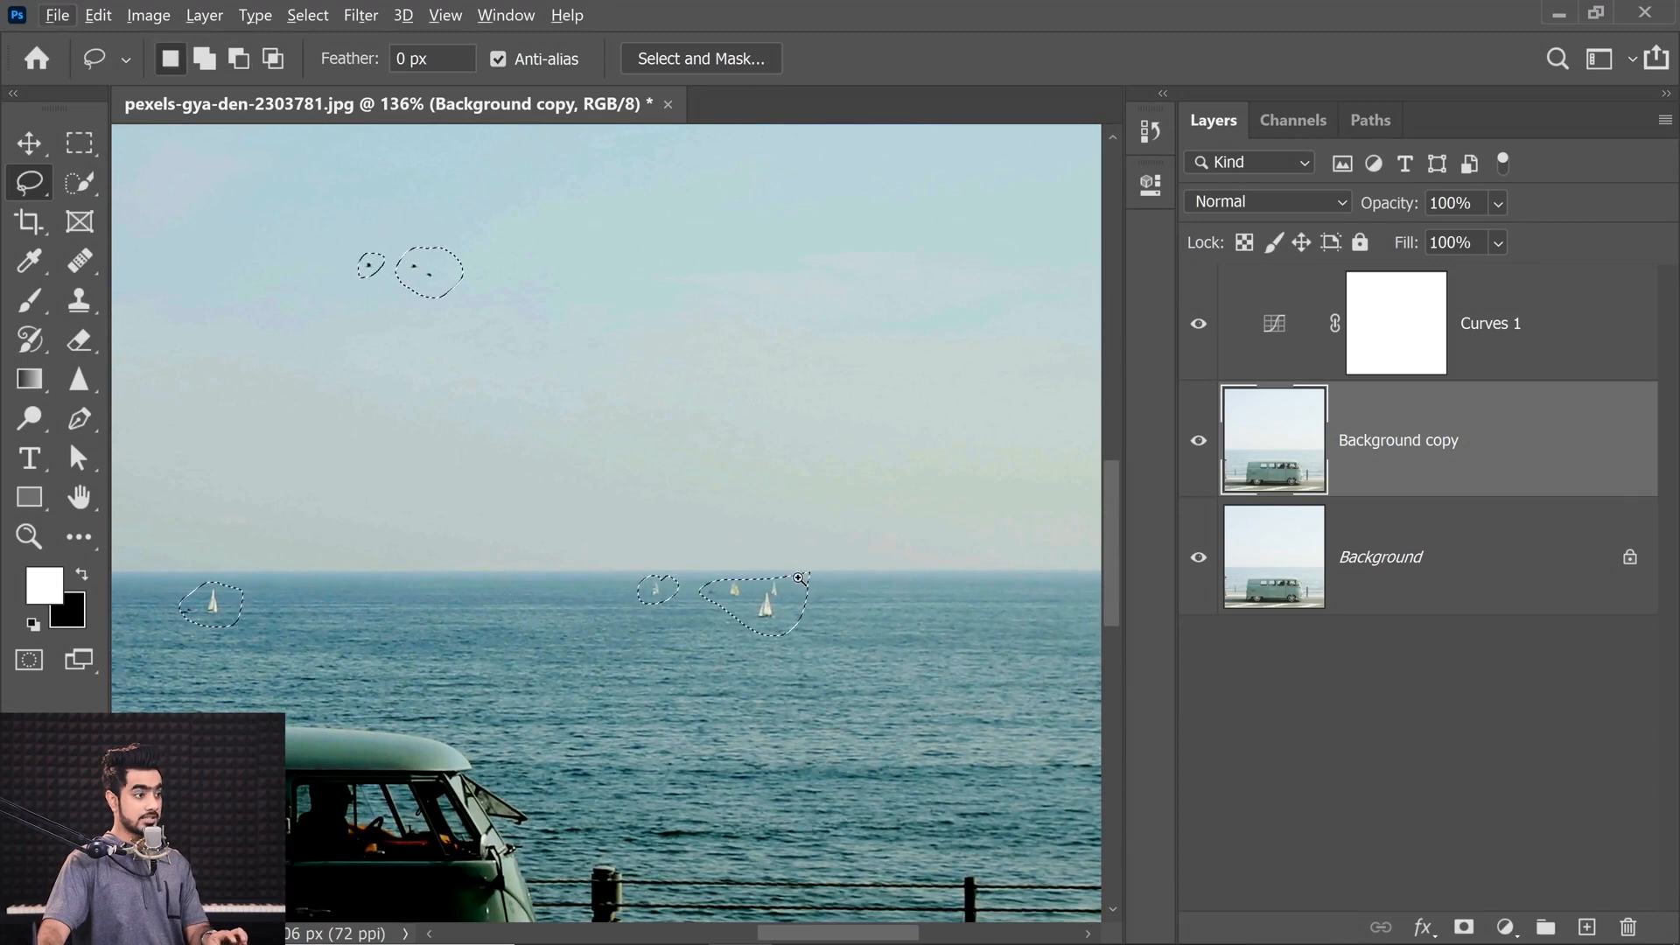
{"action": "scroll", "coordinate": [801, 585], "scroll_direction": "up", "scroll_amount": 7}
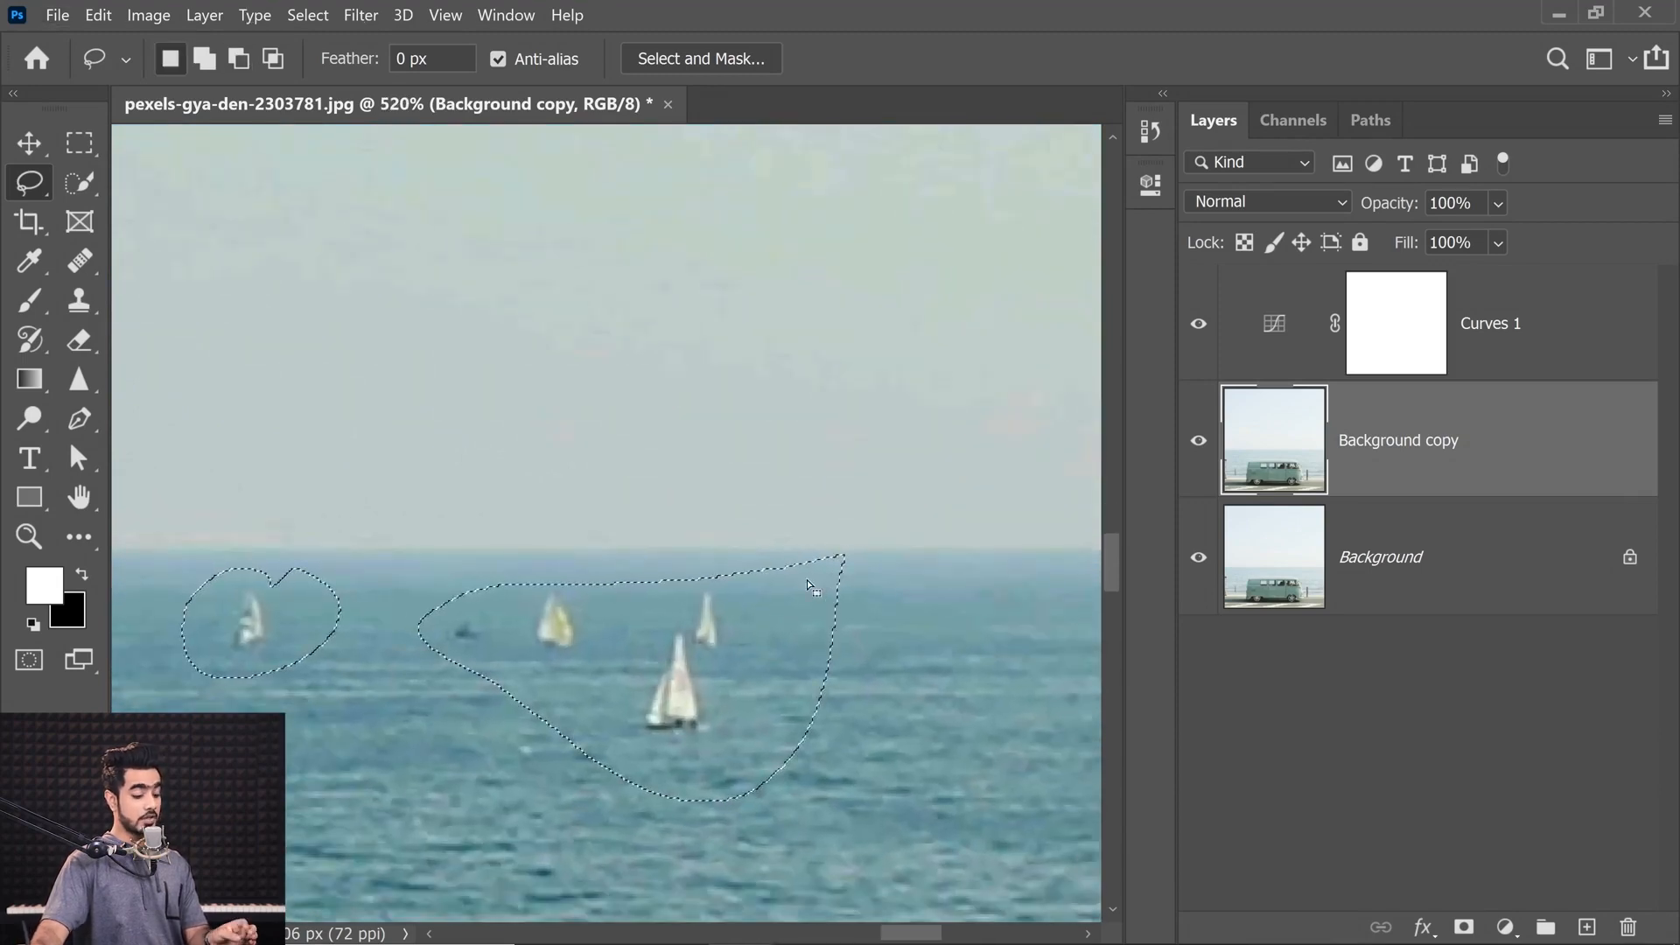
{"action": "key", "text": "alt"}
{"action": "mouse_move", "coordinate": [758, 523]}
{"action": "left_mouse_down"}
{"action": "mouse_move", "coordinate": [790, 659]}
{"action": "mouse_move", "coordinate": [776, 544]}
{"action": "left_mouse_up"}
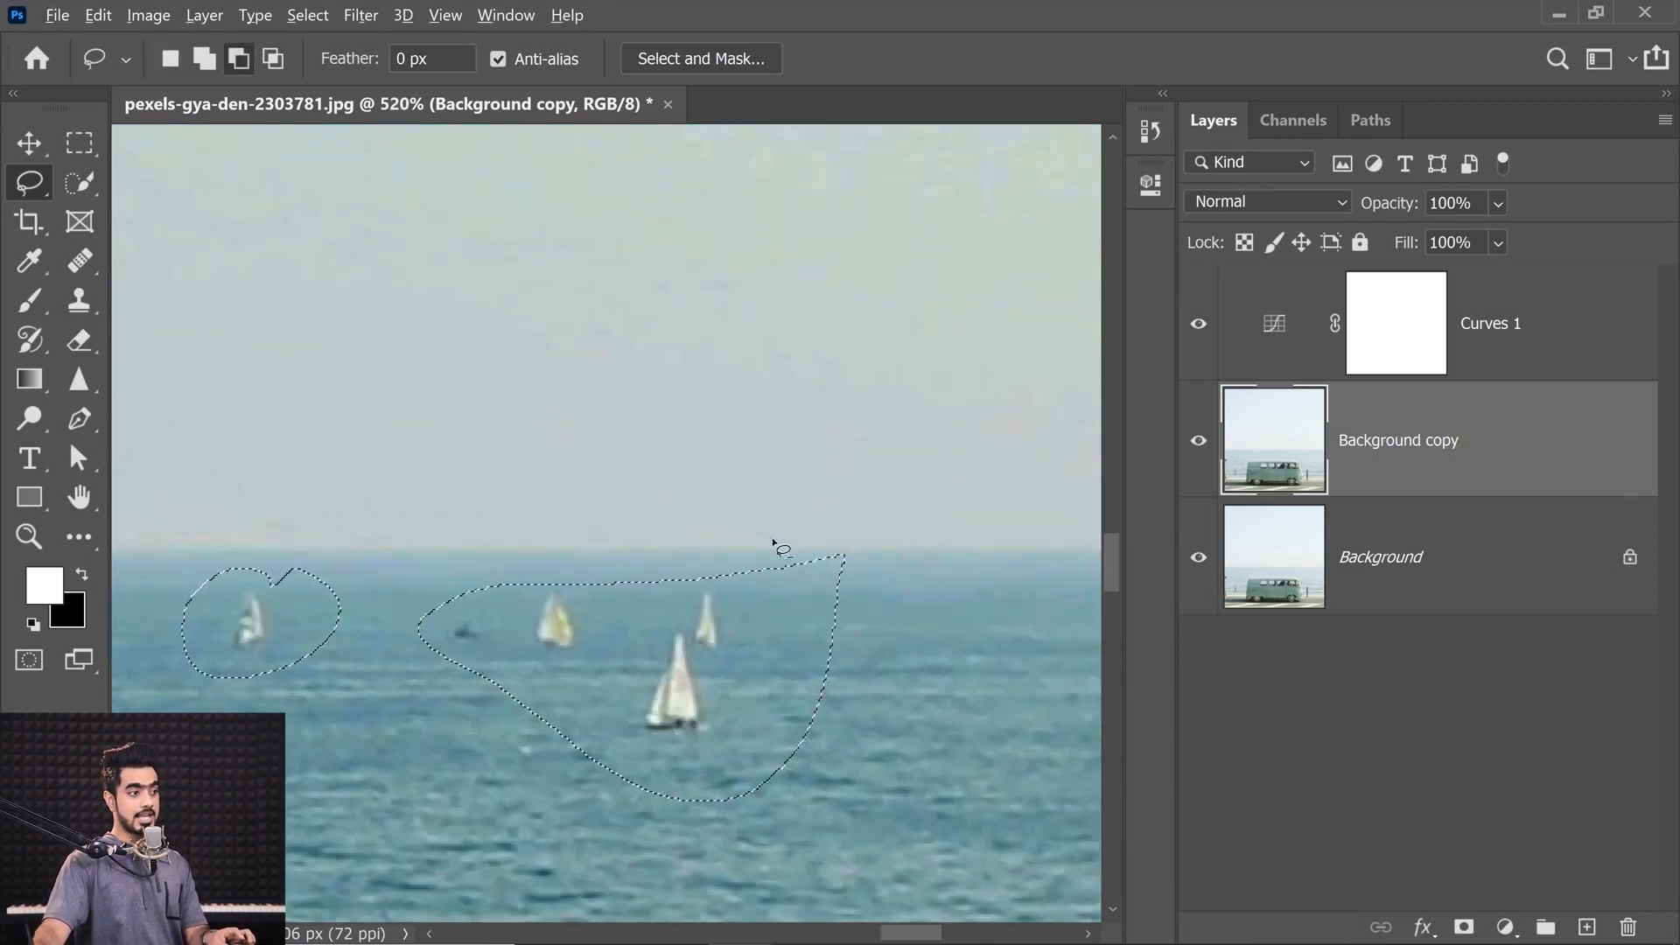
{"action": "mouse_move", "coordinate": [788, 639]}
{"action": "left_mouse_down"}
{"action": "mouse_move", "coordinate": [716, 647]}
{"action": "mouse_move", "coordinate": [635, 428]}
{"action": "left_mouse_up"}
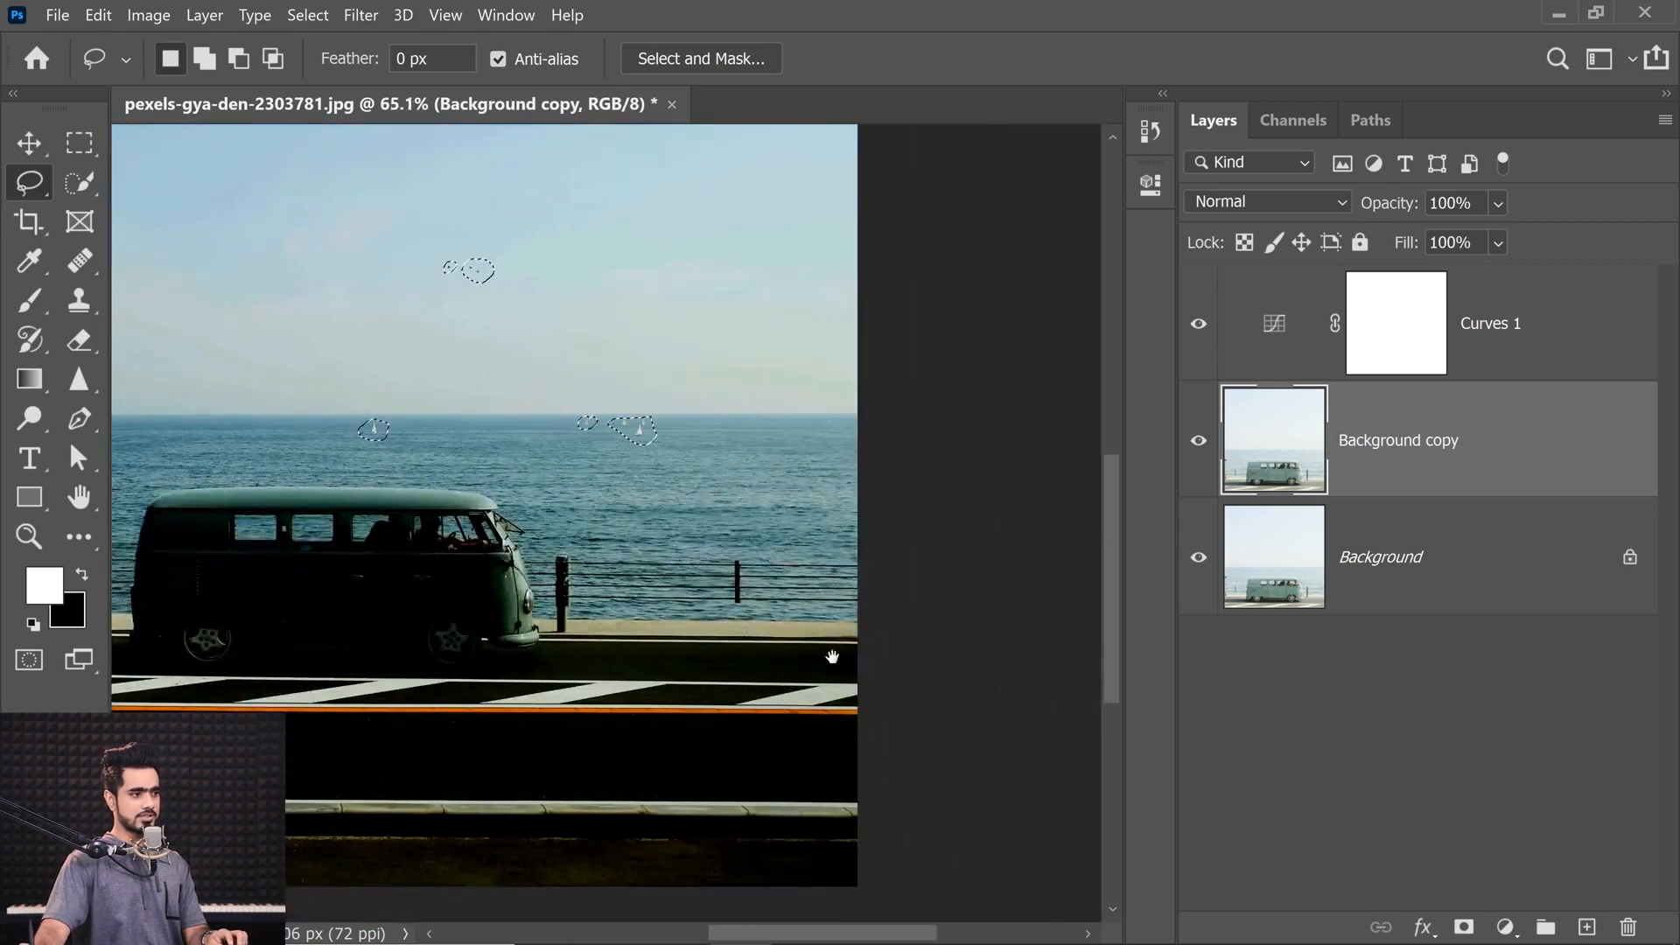
Step: Hide the Curves 1 adjustment layer and delete it
{"action": "left_click", "coordinate": [1198, 324]}
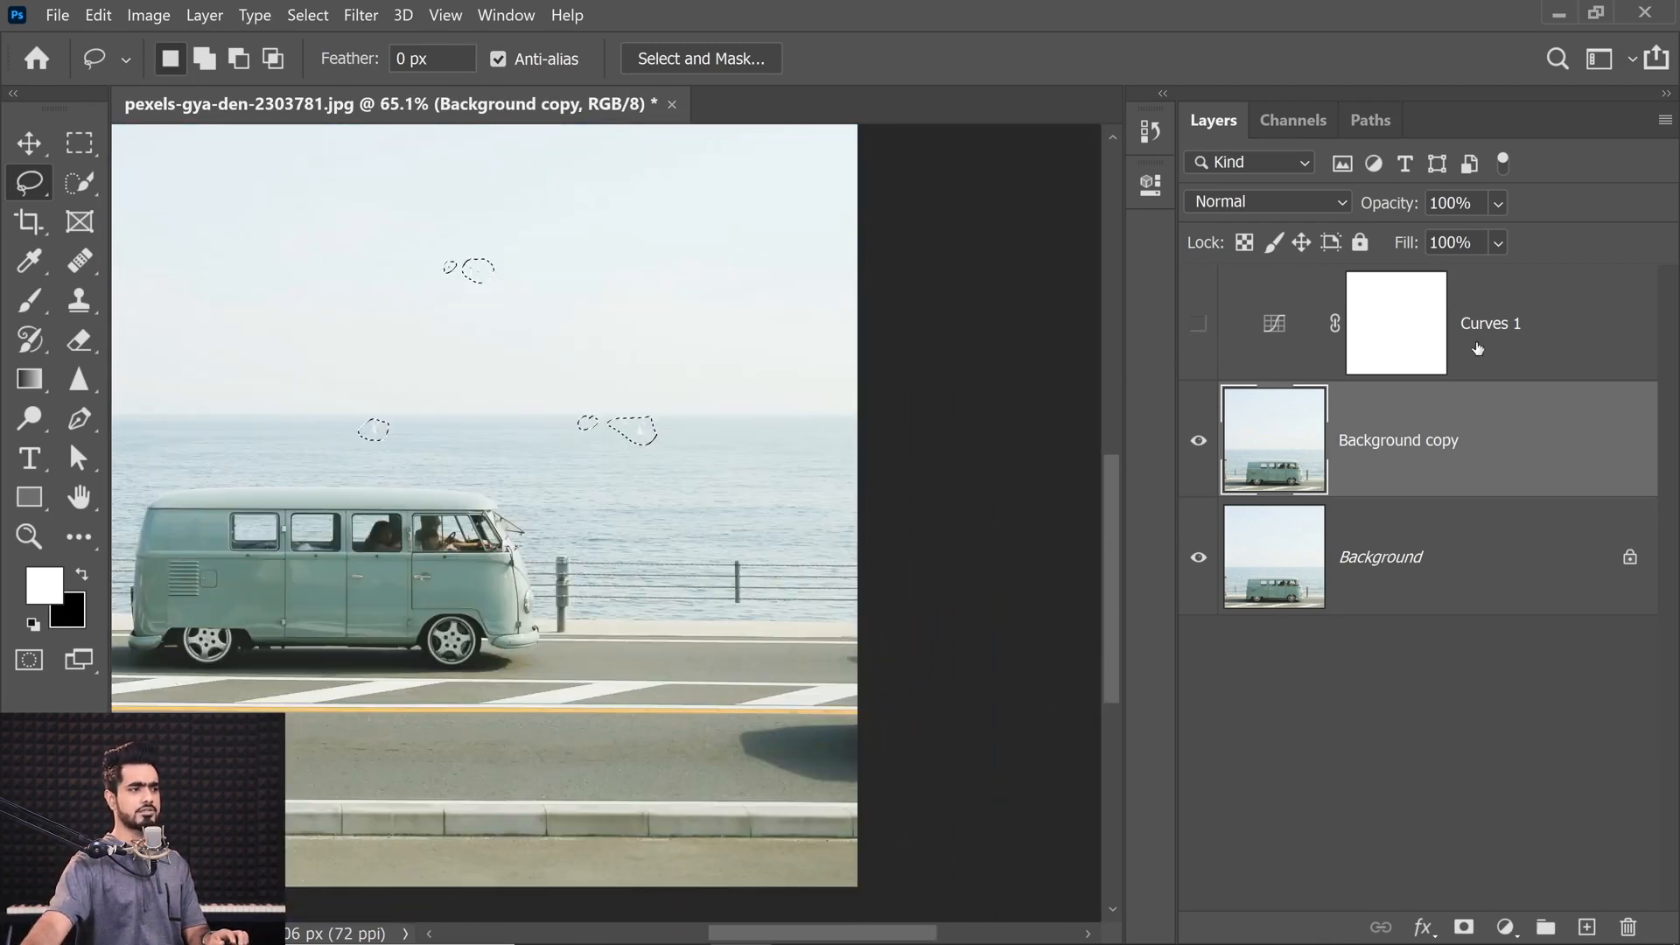
{"action": "left_click", "coordinate": [1487, 364]}
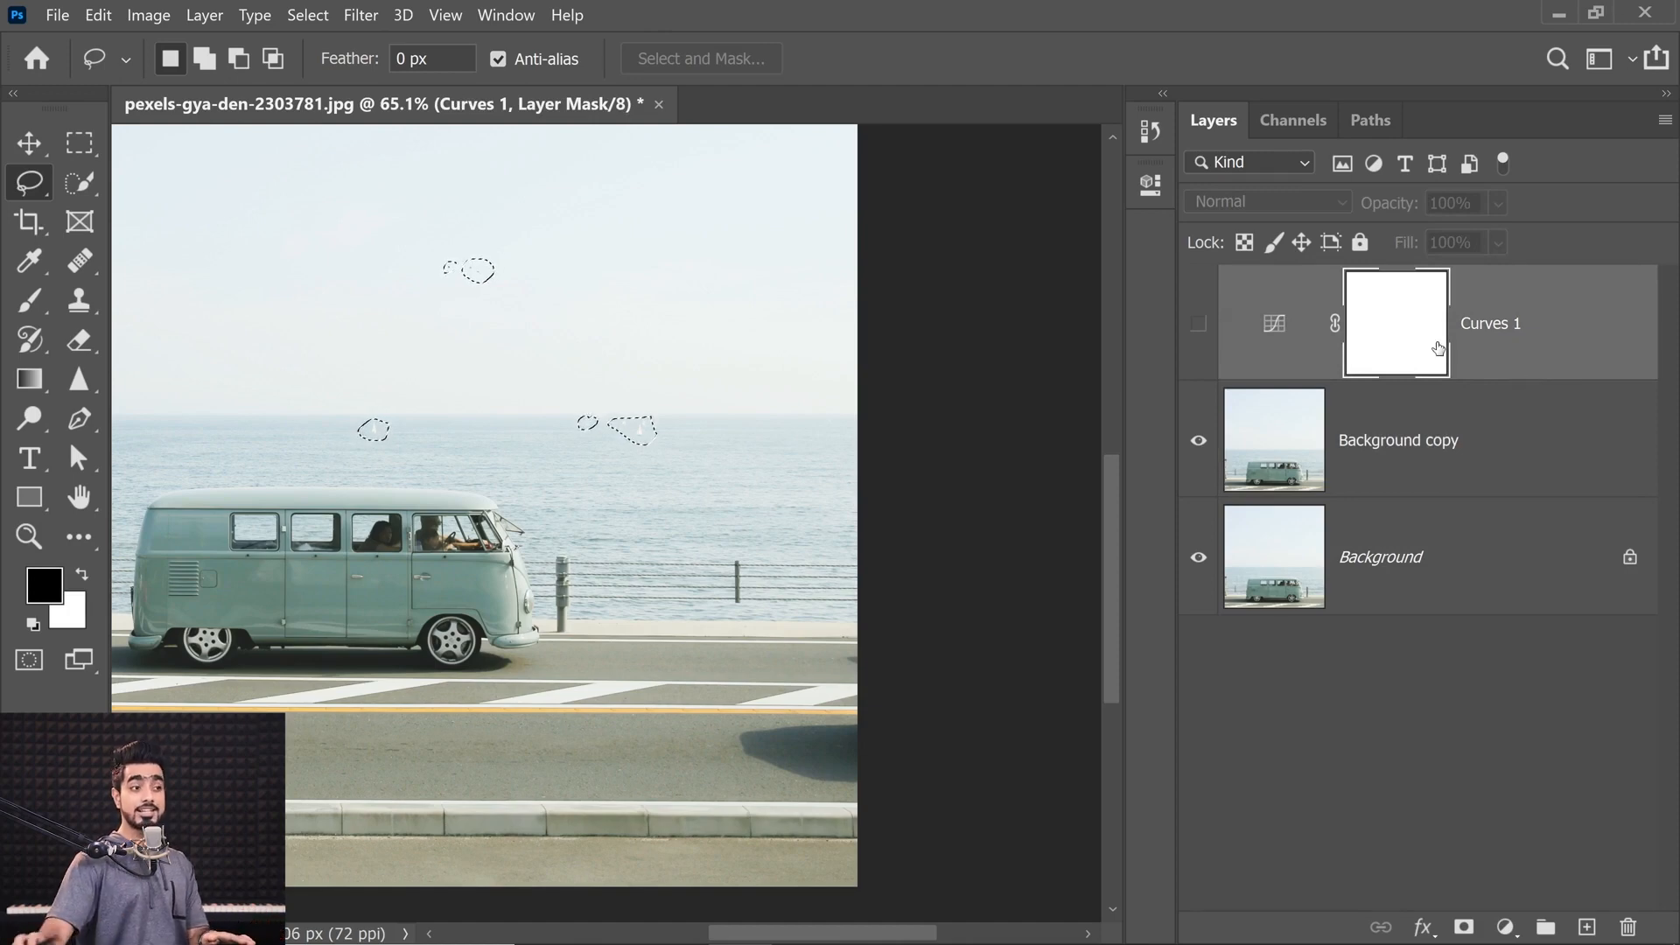
{"action": "left_click_drag", "start_coordinate": [1502, 357], "coordinate": [1628, 926]}
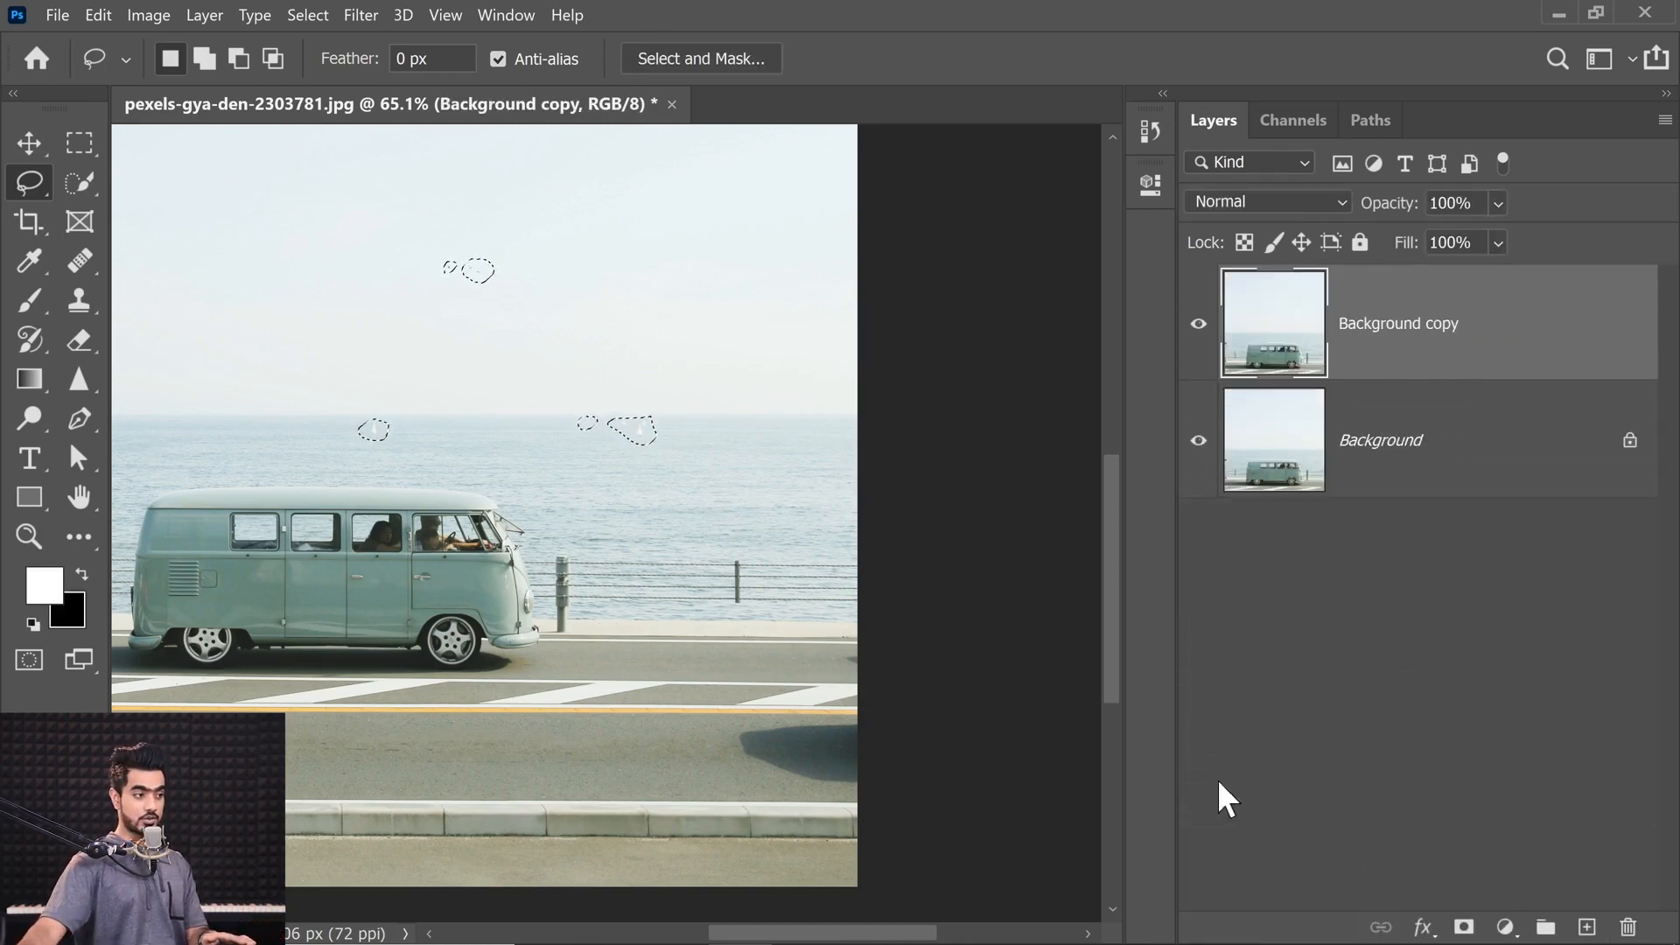
Step: Add the small dark patch at the road's right edge and the large shadow on the near lane to the lasso selection
{"action": "key", "text": "ctrl+0"}
{"action": "left_click_drag", "start_coordinate": [983, 765], "coordinate": [1038, 769]}
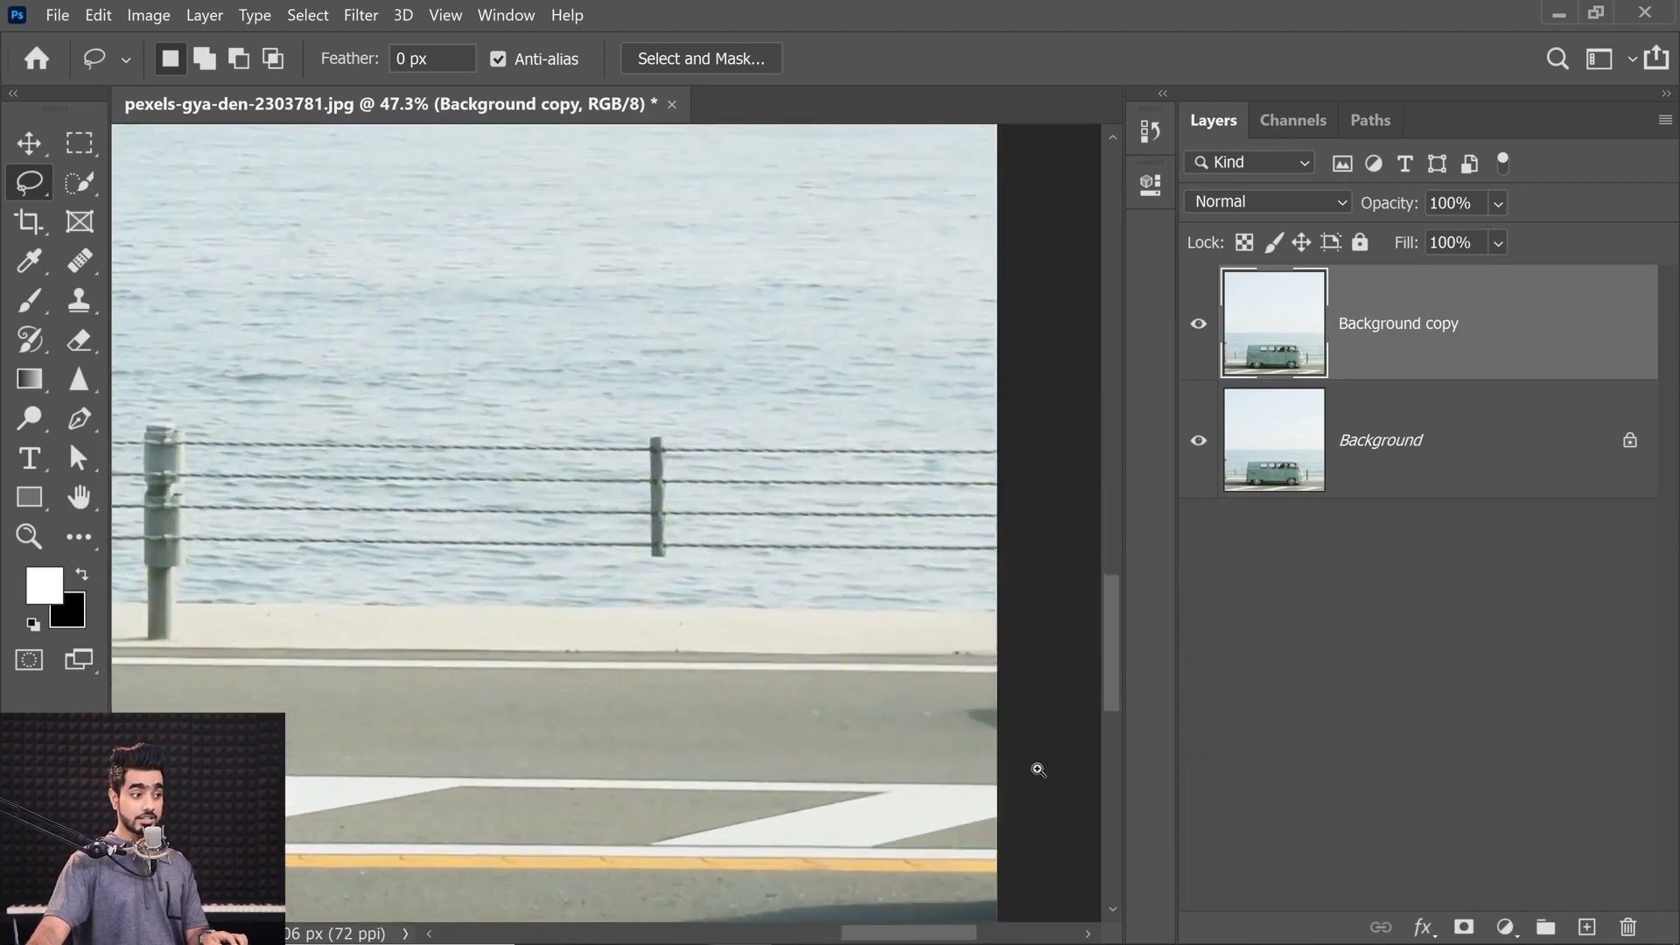
{"action": "mouse_move", "coordinate": [951, 708]}
{"action": "left_mouse_down"}
{"action": "mouse_move", "coordinate": [855, 653]}
{"action": "mouse_move", "coordinate": [900, 687]}
{"action": "mouse_move", "coordinate": [928, 634]}
{"action": "left_mouse_up"}
{"action": "left_click_drag", "start_coordinate": [789, 795], "coordinate": [802, 532]}
{"action": "key", "text": "shift"}
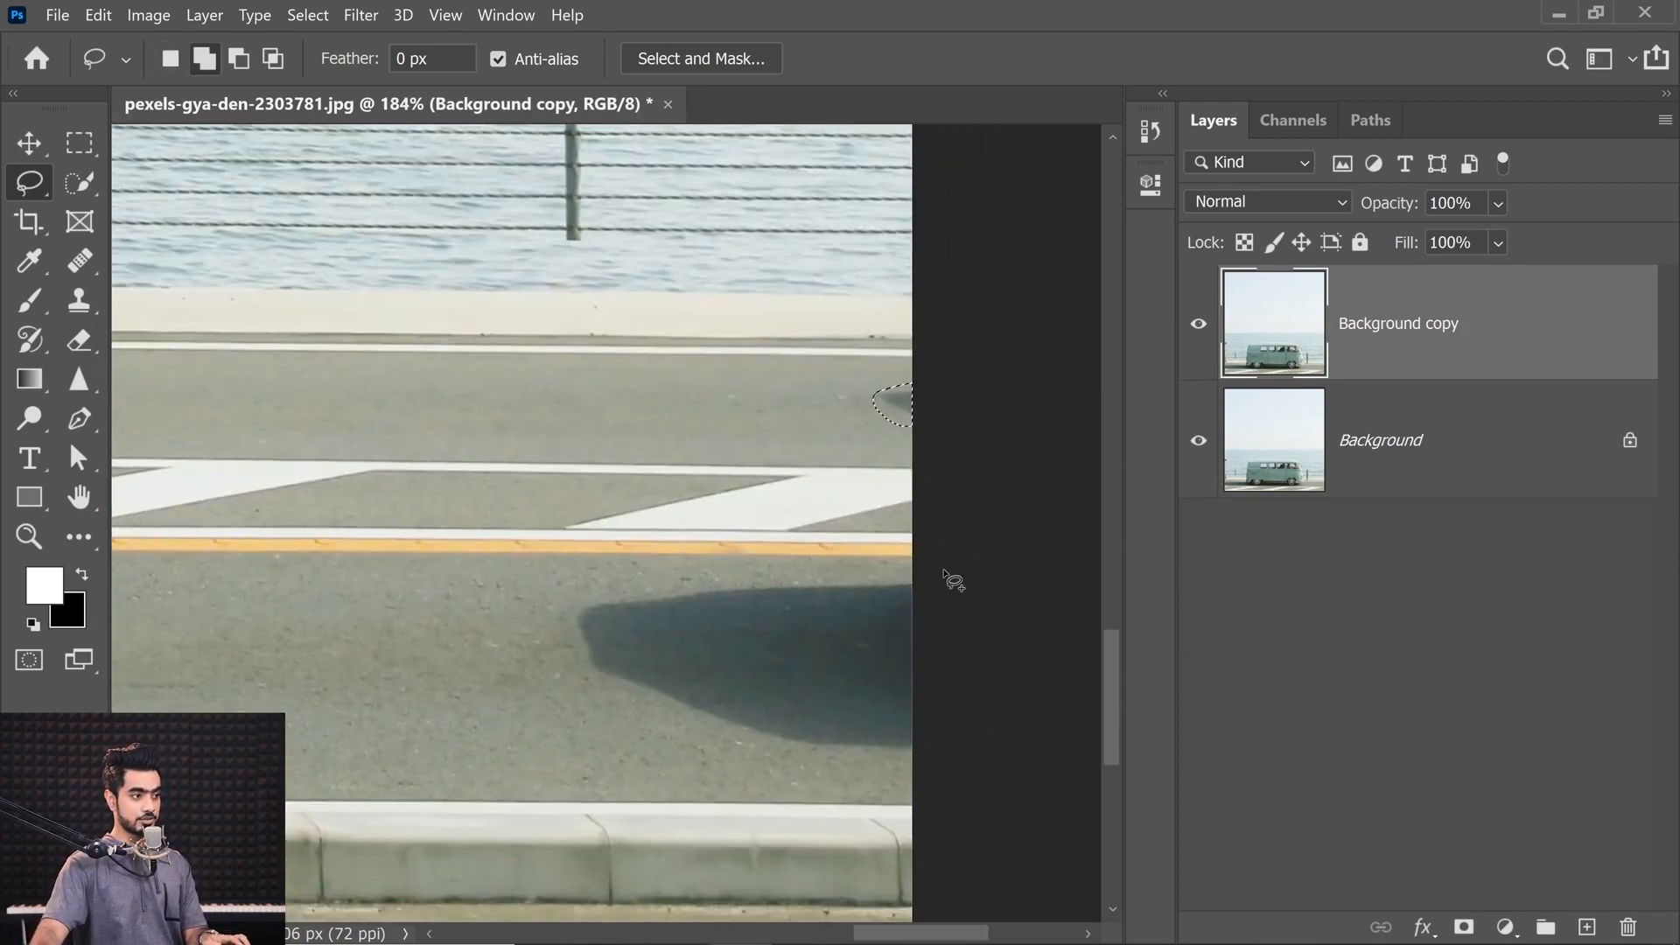
{"action": "mouse_move", "coordinate": [948, 578]}
{"action": "left_mouse_down"}
{"action": "mouse_move", "coordinate": [623, 592]}
{"action": "mouse_move", "coordinate": [604, 693]}
{"action": "left_mouse_up"}
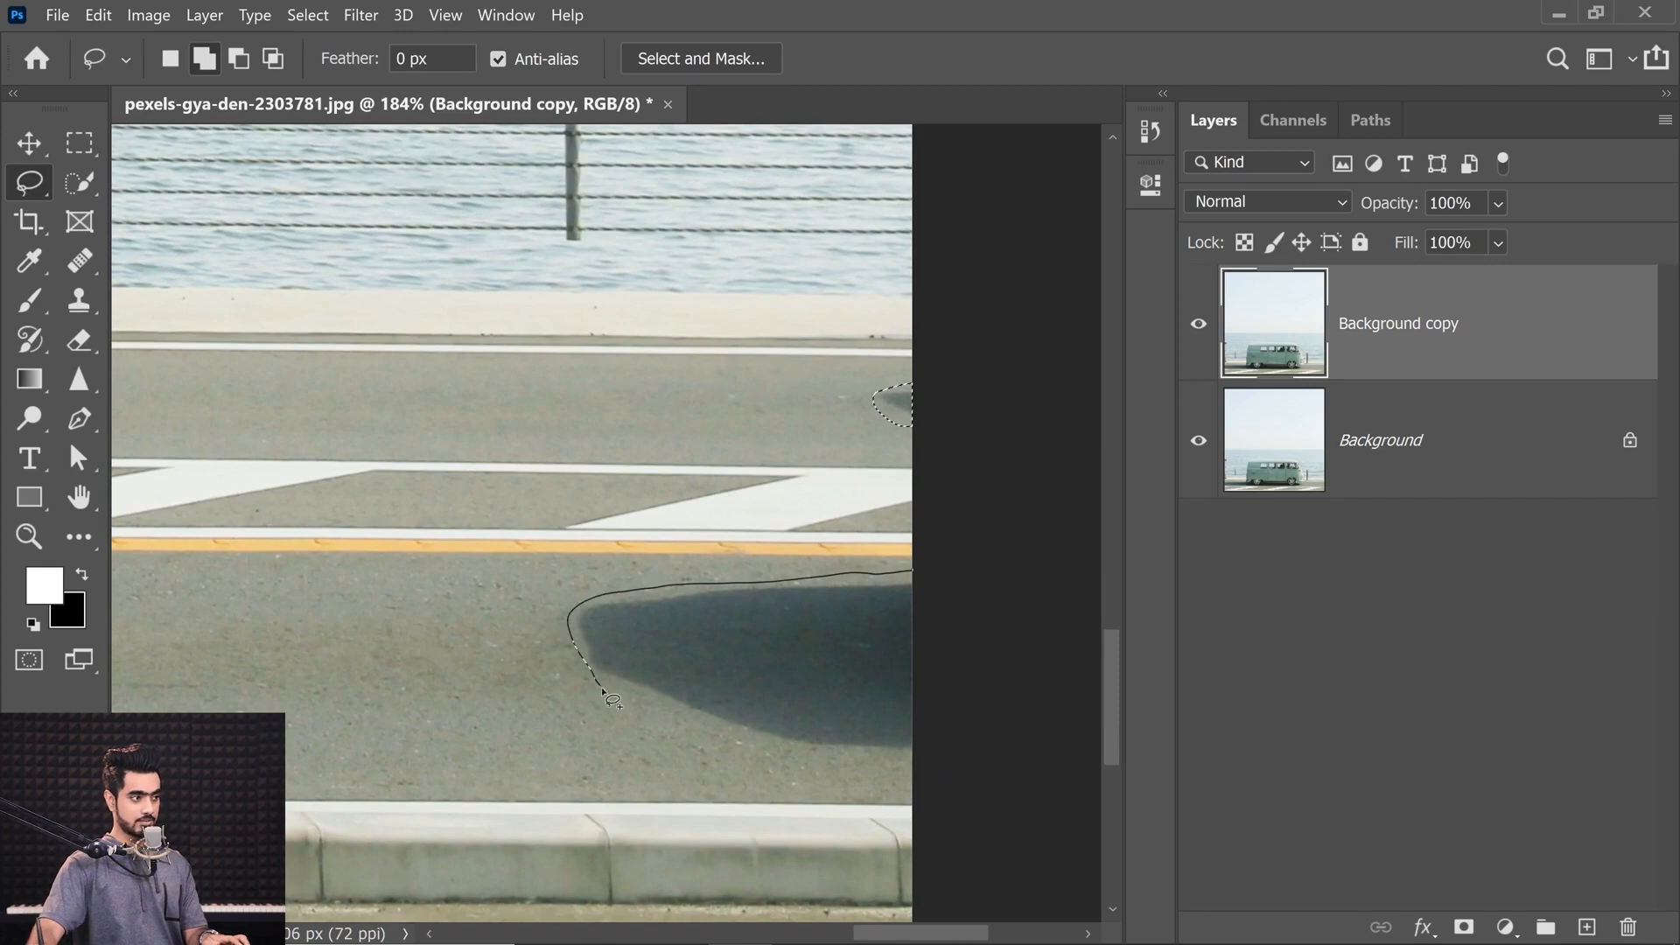
{"action": "left_click_drag", "start_coordinate": [683, 731], "coordinate": [884, 772]}
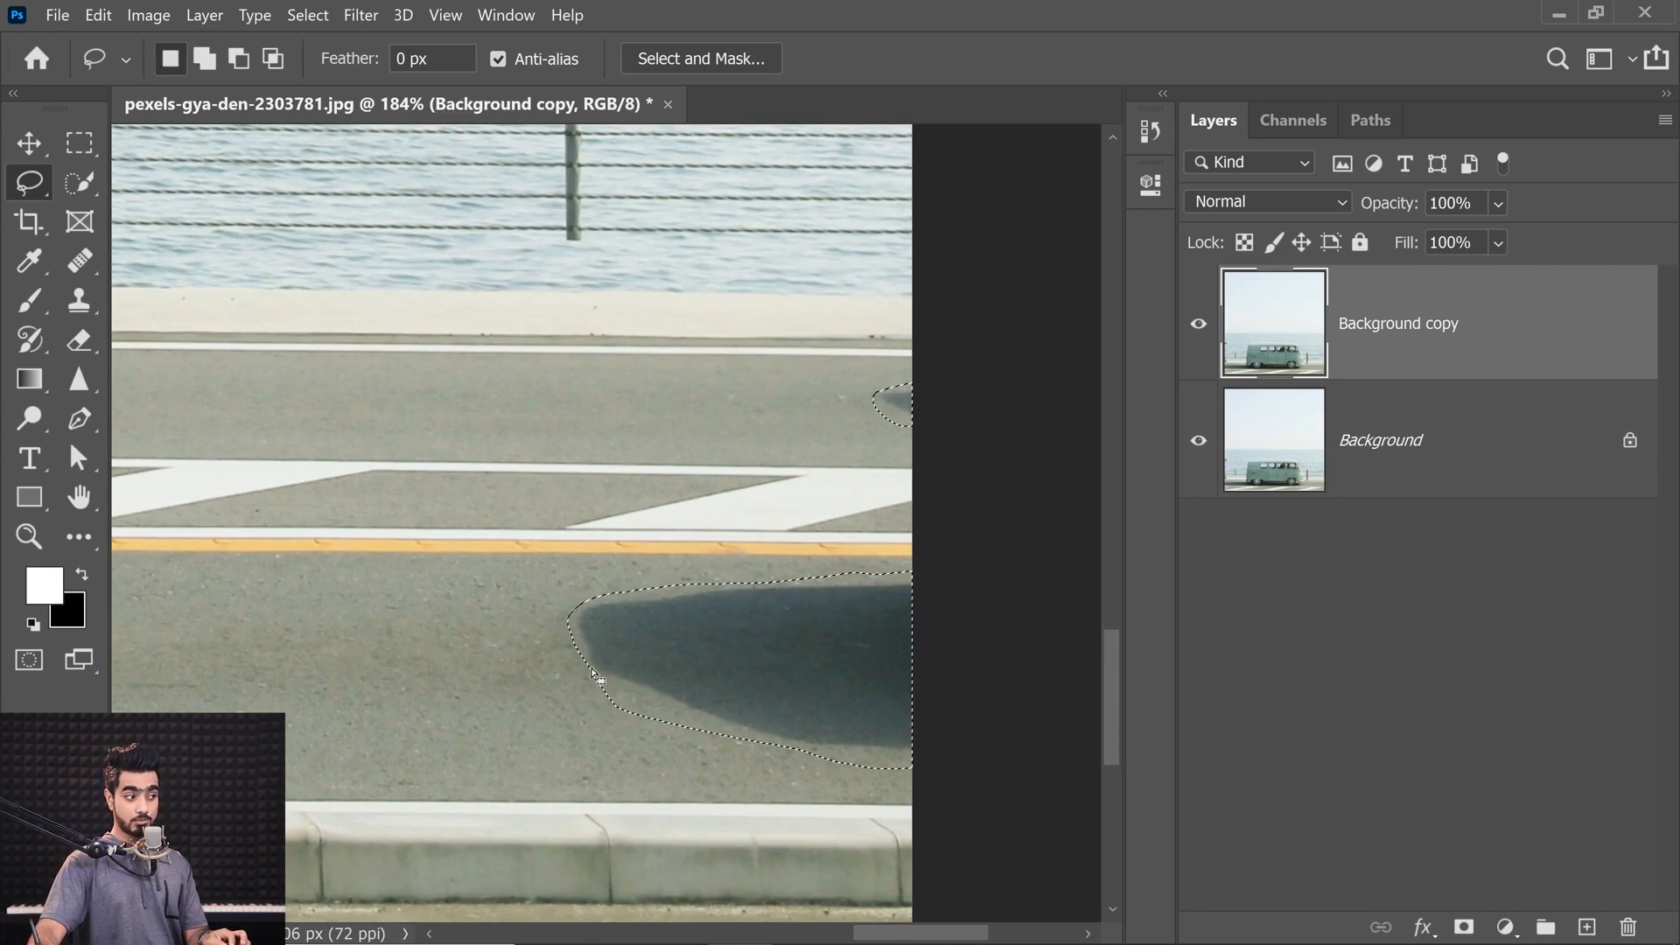
{"action": "key", "text": "shift"}
{"action": "mouse_move", "coordinate": [629, 637]}
{"action": "left_mouse_down"}
{"action": "mouse_move", "coordinate": [550, 621]}
{"action": "mouse_move", "coordinate": [562, 695]}
{"action": "mouse_move", "coordinate": [645, 649]}
{"action": "left_mouse_up"}
Step: Run Content-Aware Fill on the selected areas with the output set to New Layer, and deselect
{"action": "left_click_drag", "start_coordinate": [517, 663], "coordinate": [970, 690]}
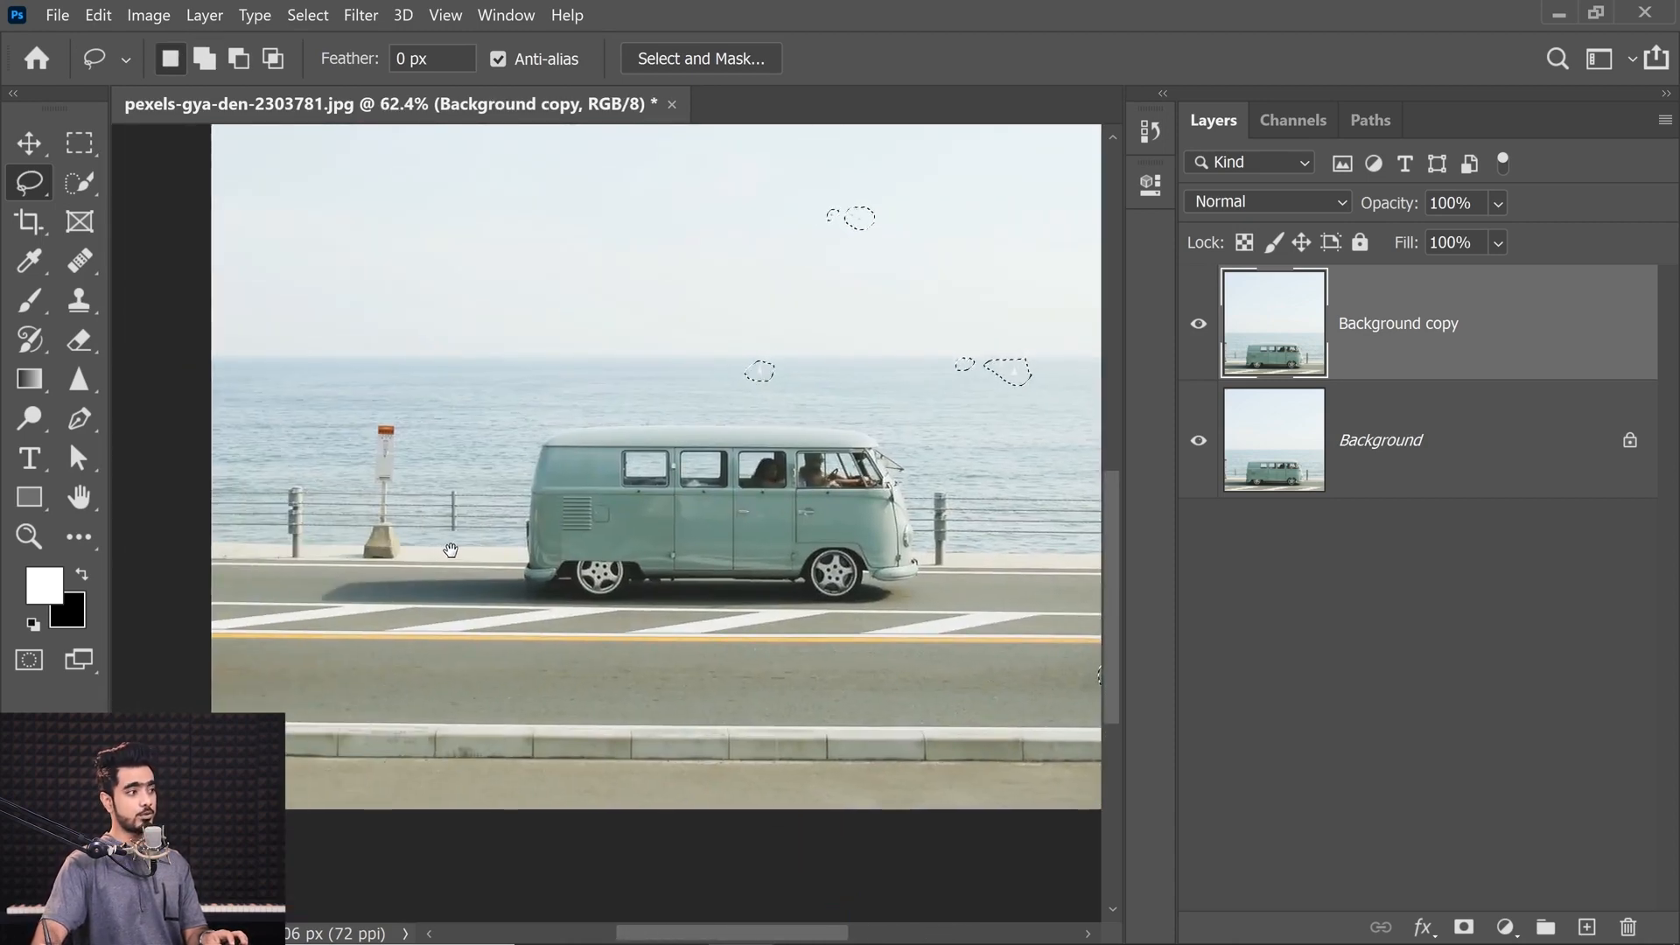
{"action": "scroll", "coordinate": [425, 557], "scroll_direction": "down", "scroll_amount": 3}
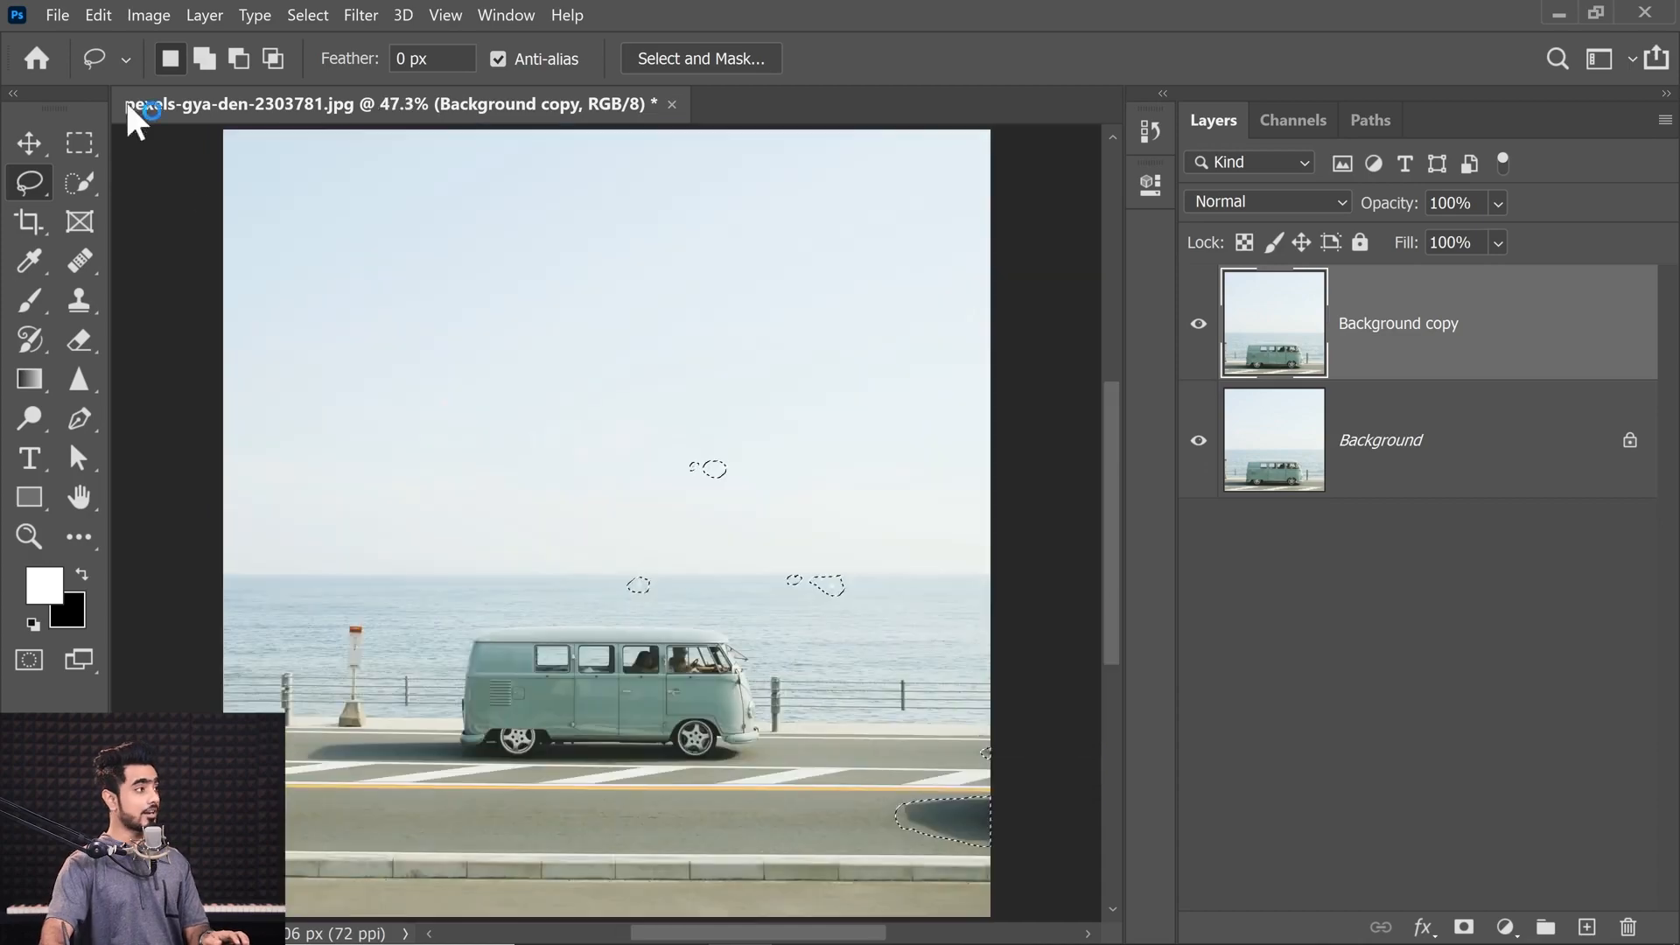
{"action": "left_click", "coordinate": [98, 15]}
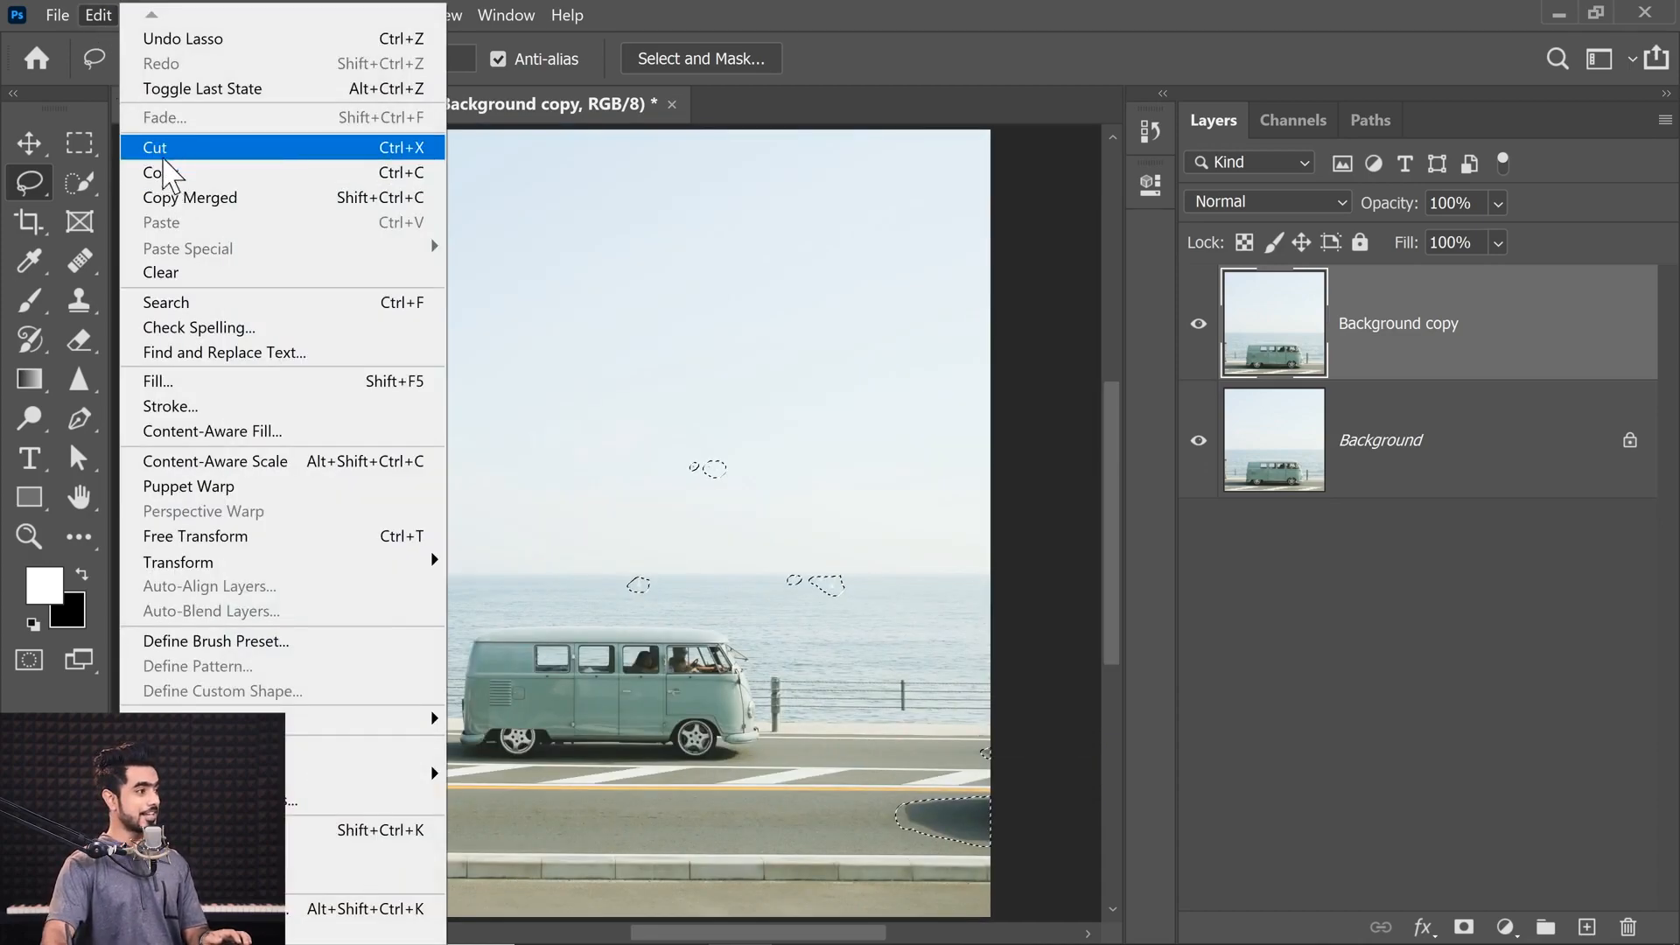
{"action": "left_click", "coordinate": [246, 434]}
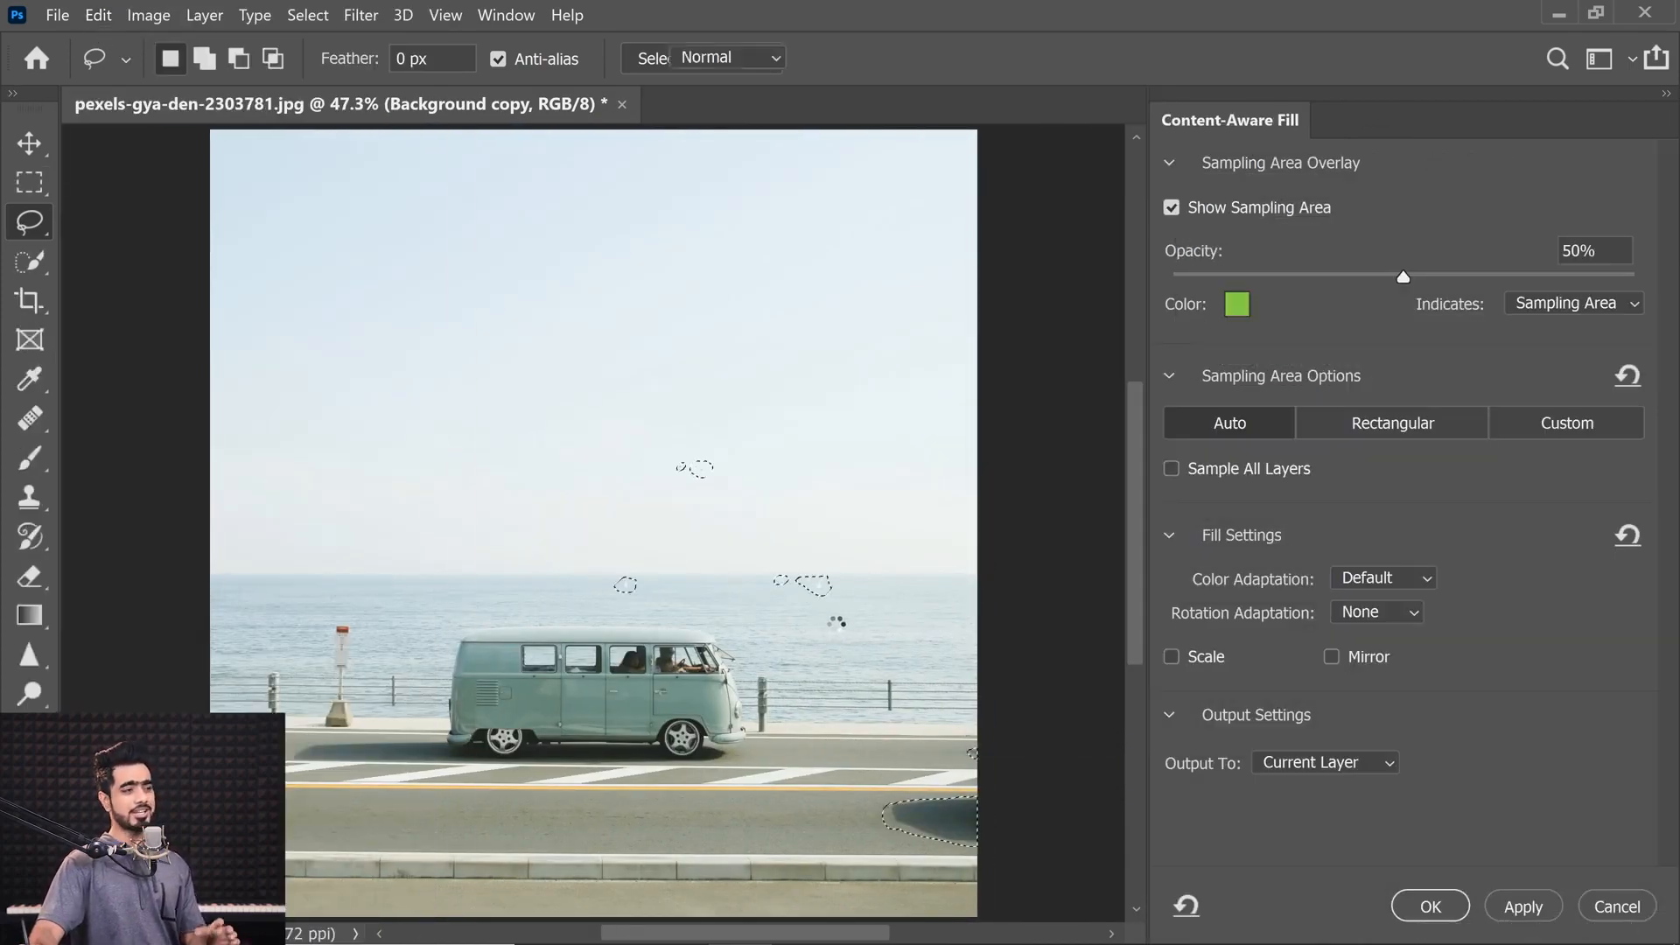
{"action": "scroll", "coordinate": [957, 604], "scroll_direction": "up", "scroll_amount": 8}
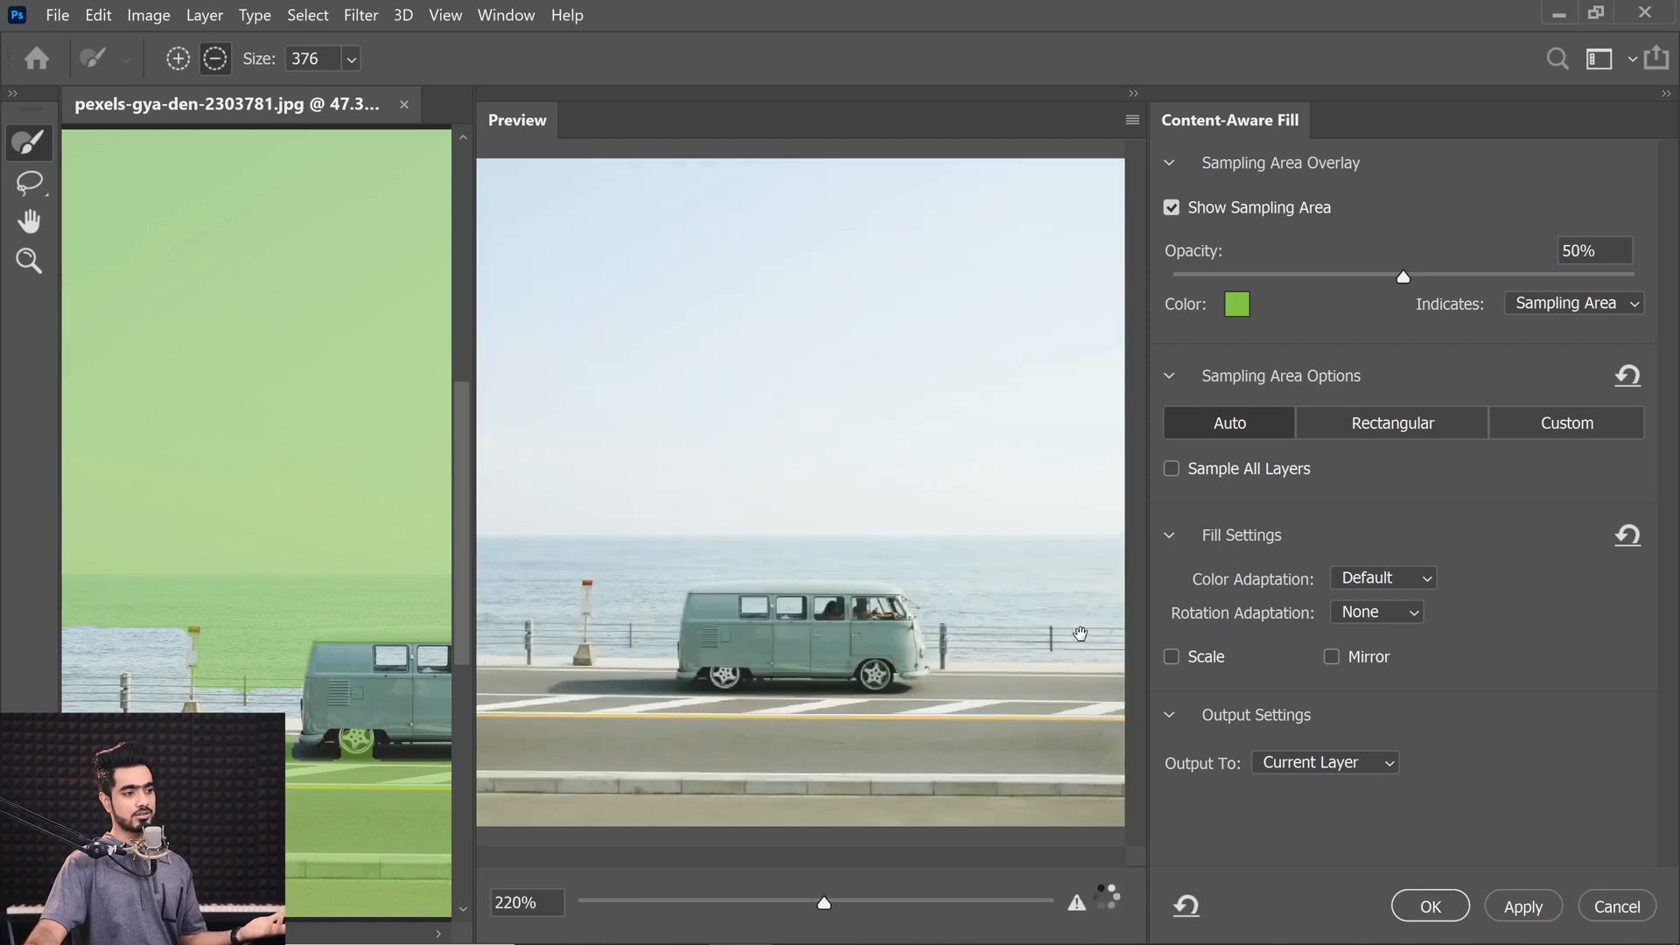
{"action": "scroll", "coordinate": [1063, 700], "scroll_direction": "down", "scroll_amount": 5}
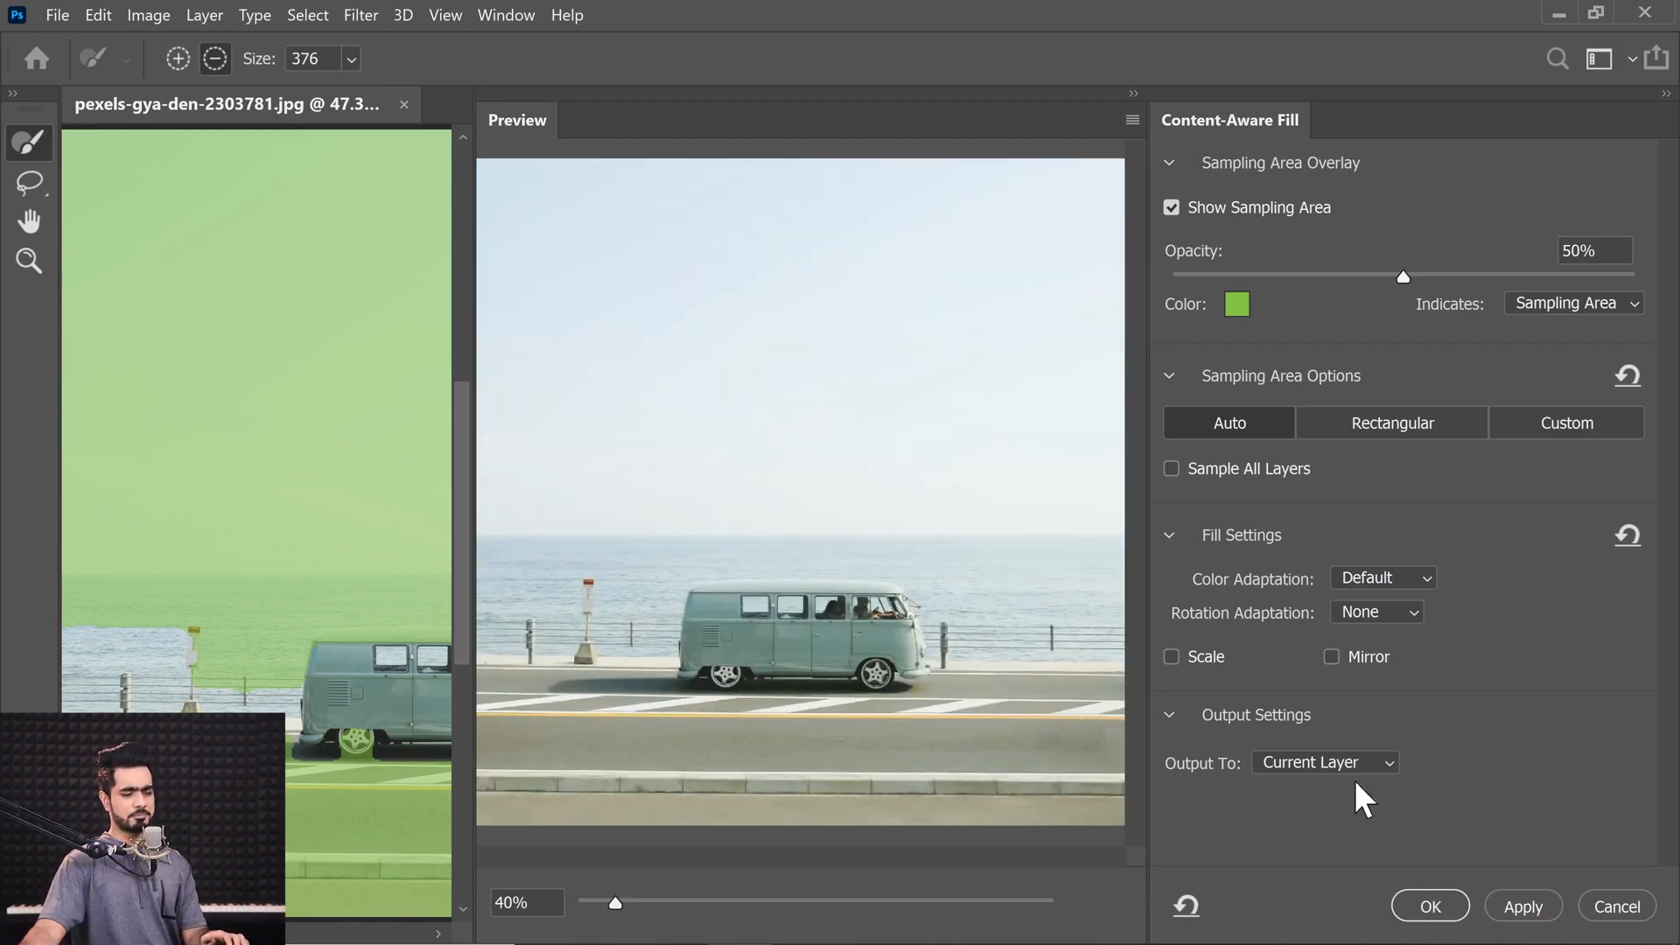
{"action": "left_click", "coordinate": [1313, 763]}
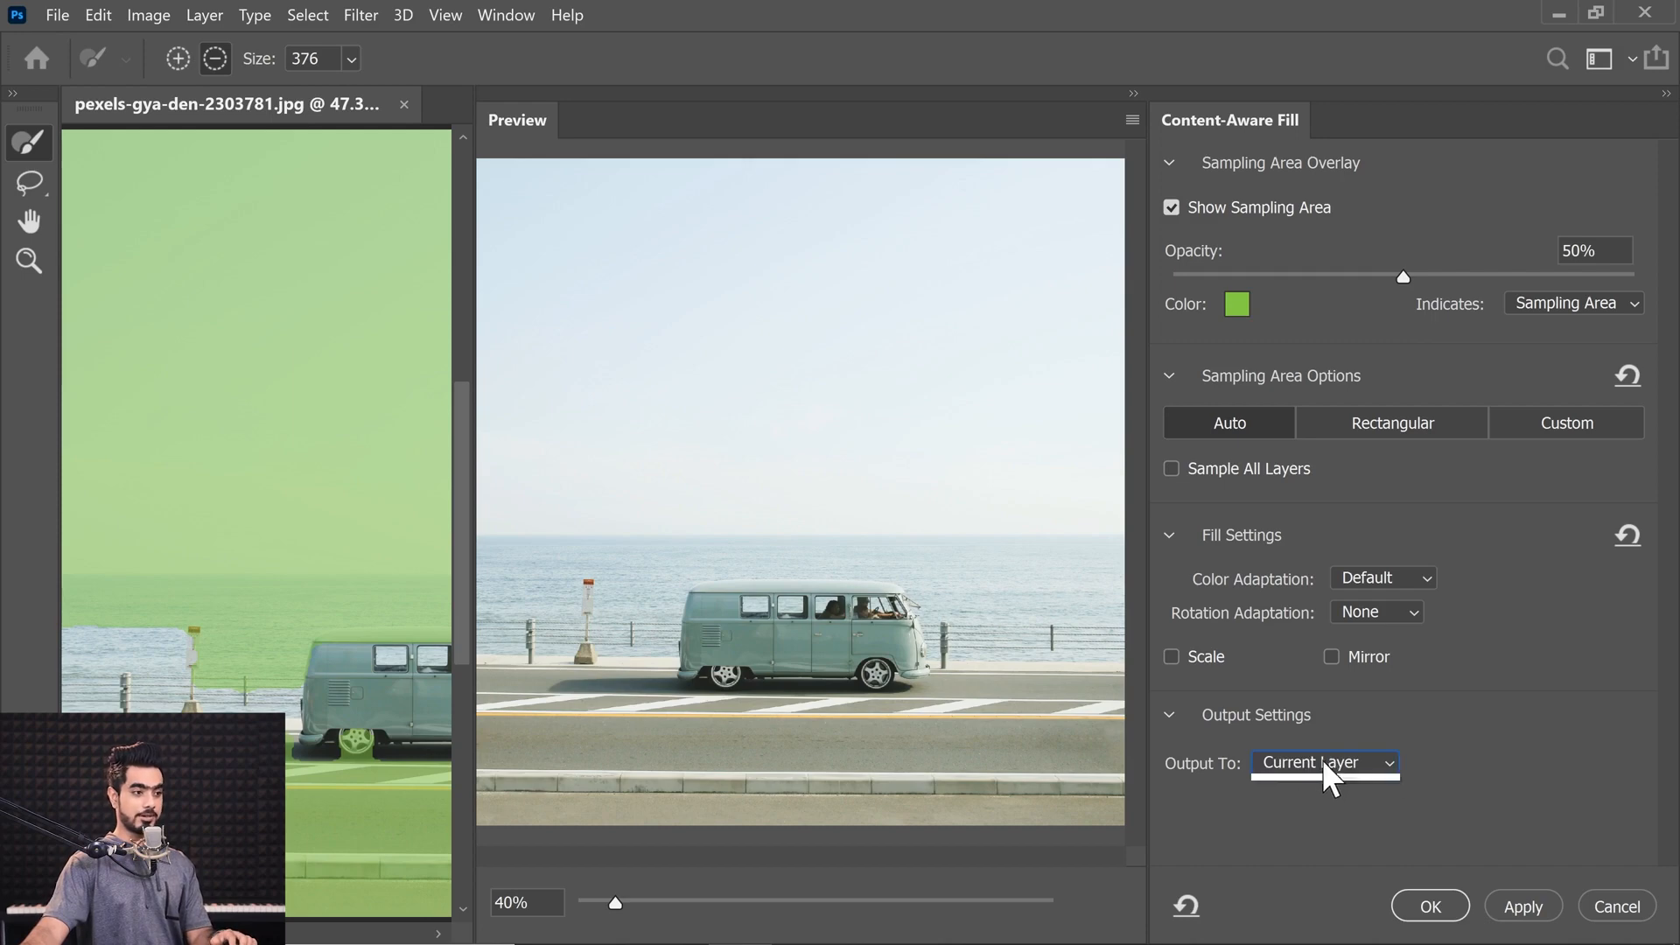
{"action": "left_click", "coordinate": [1330, 807]}
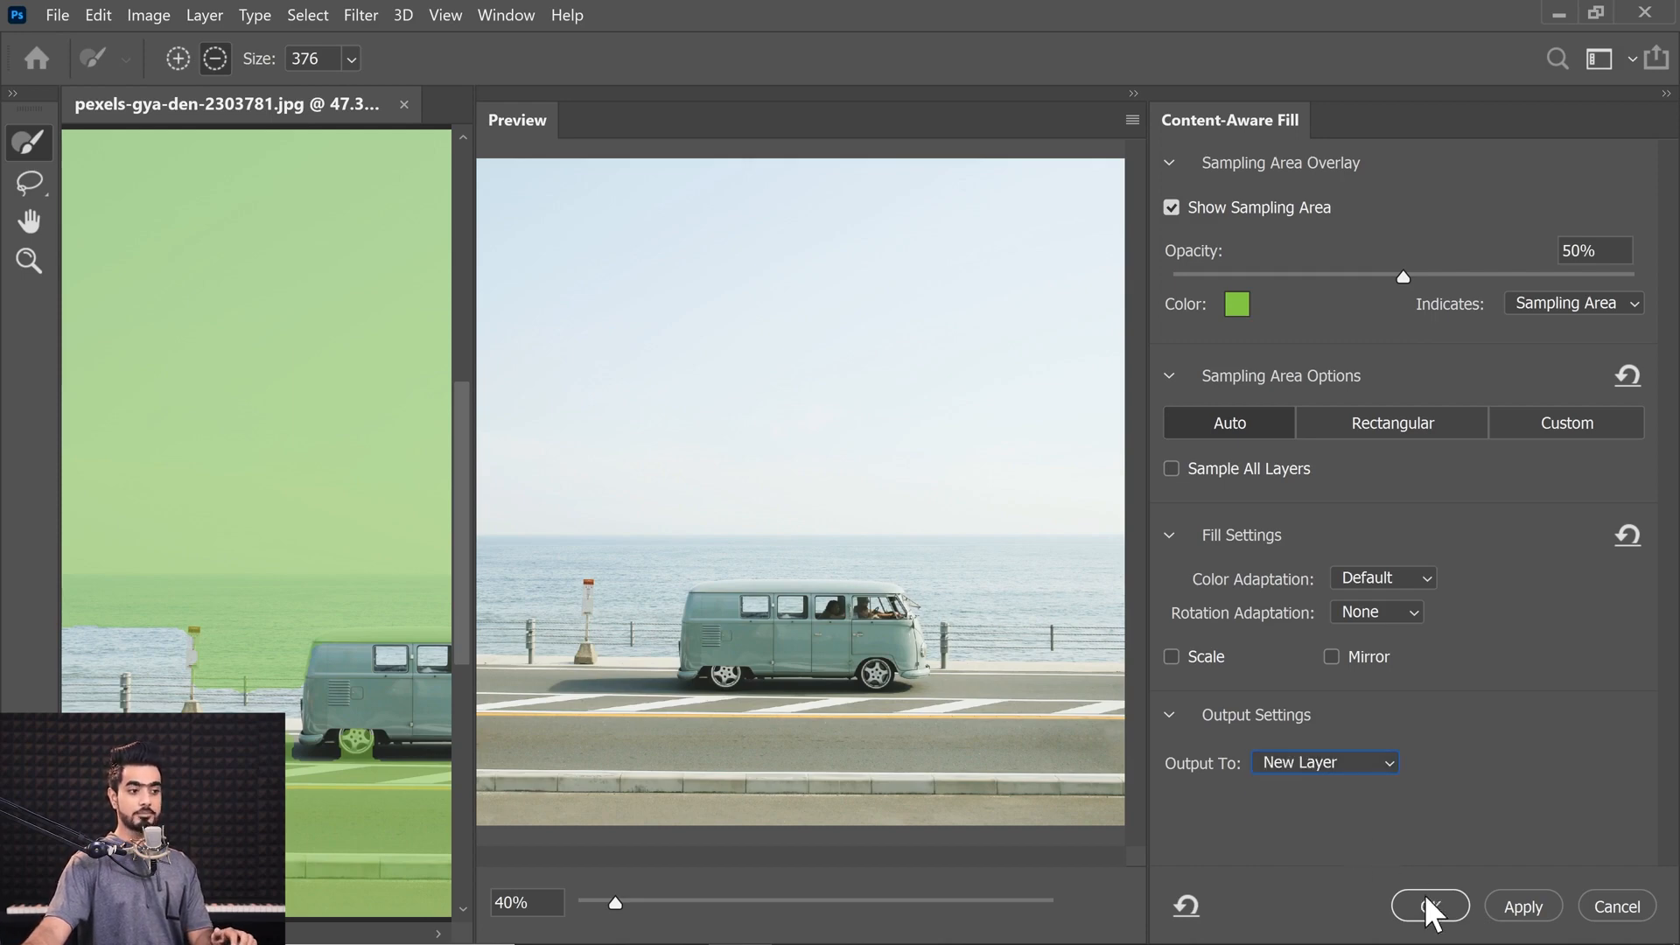
{"action": "left_click", "coordinate": [1427, 901]}
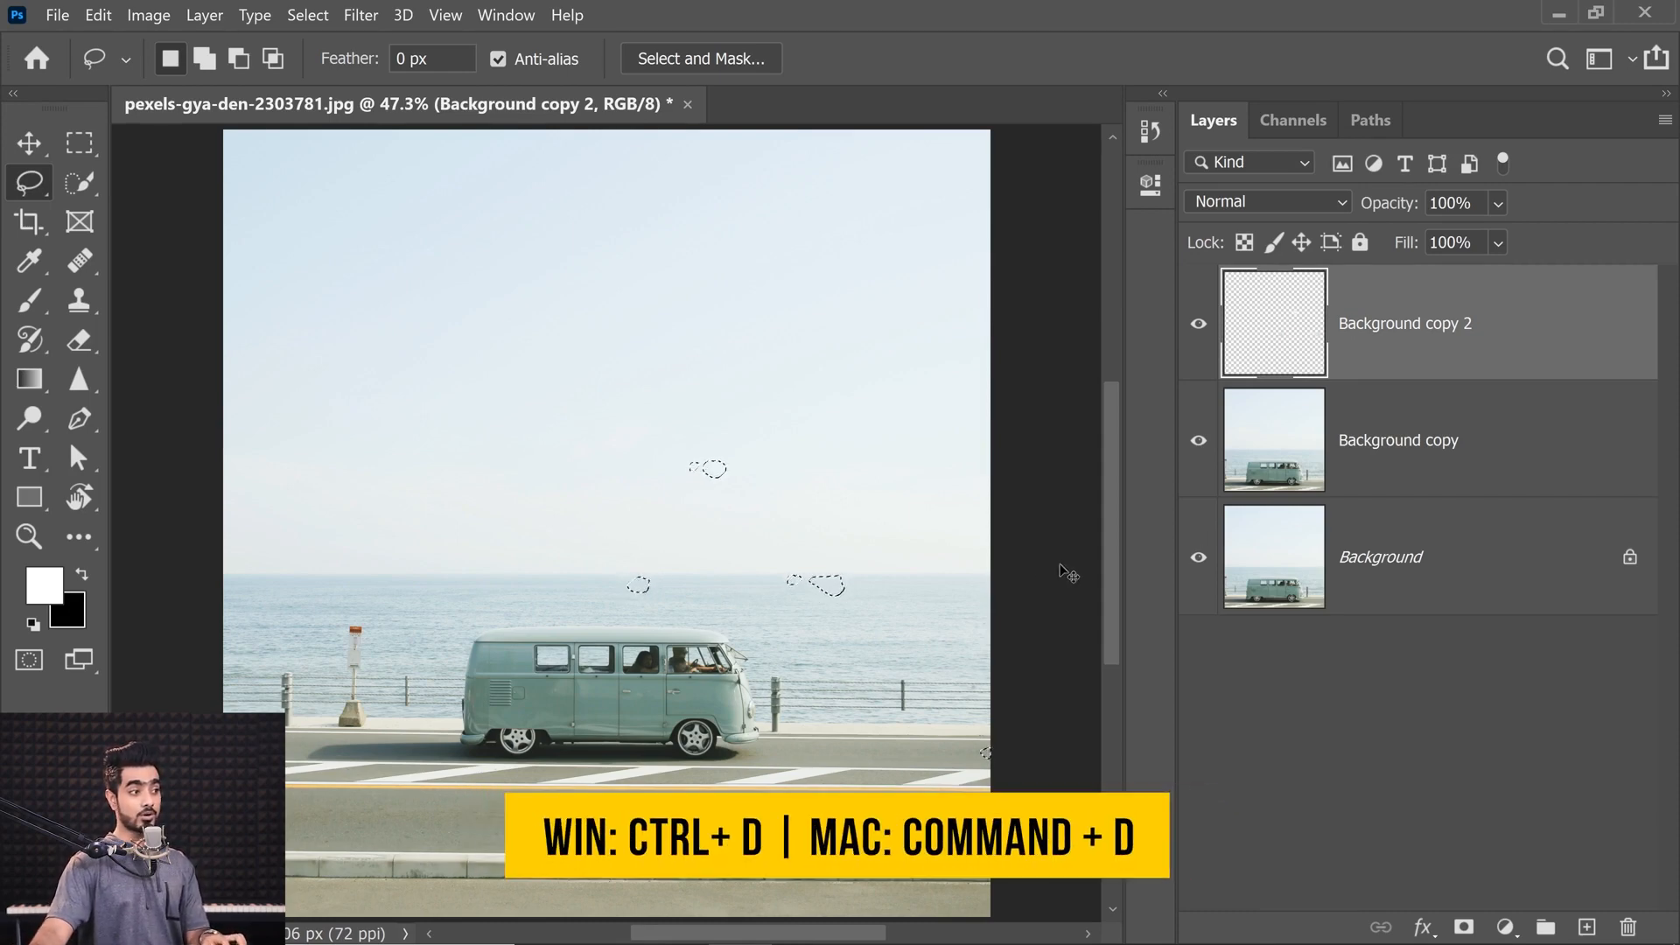
{"action": "key", "text": "ctrl+d"}
Step: Examine the filled areas on the road, sea and sky, and view the Background copy 2 layer alone without the layers below
{"action": "left_click_drag", "start_coordinate": [917, 714], "coordinate": [948, 709]}
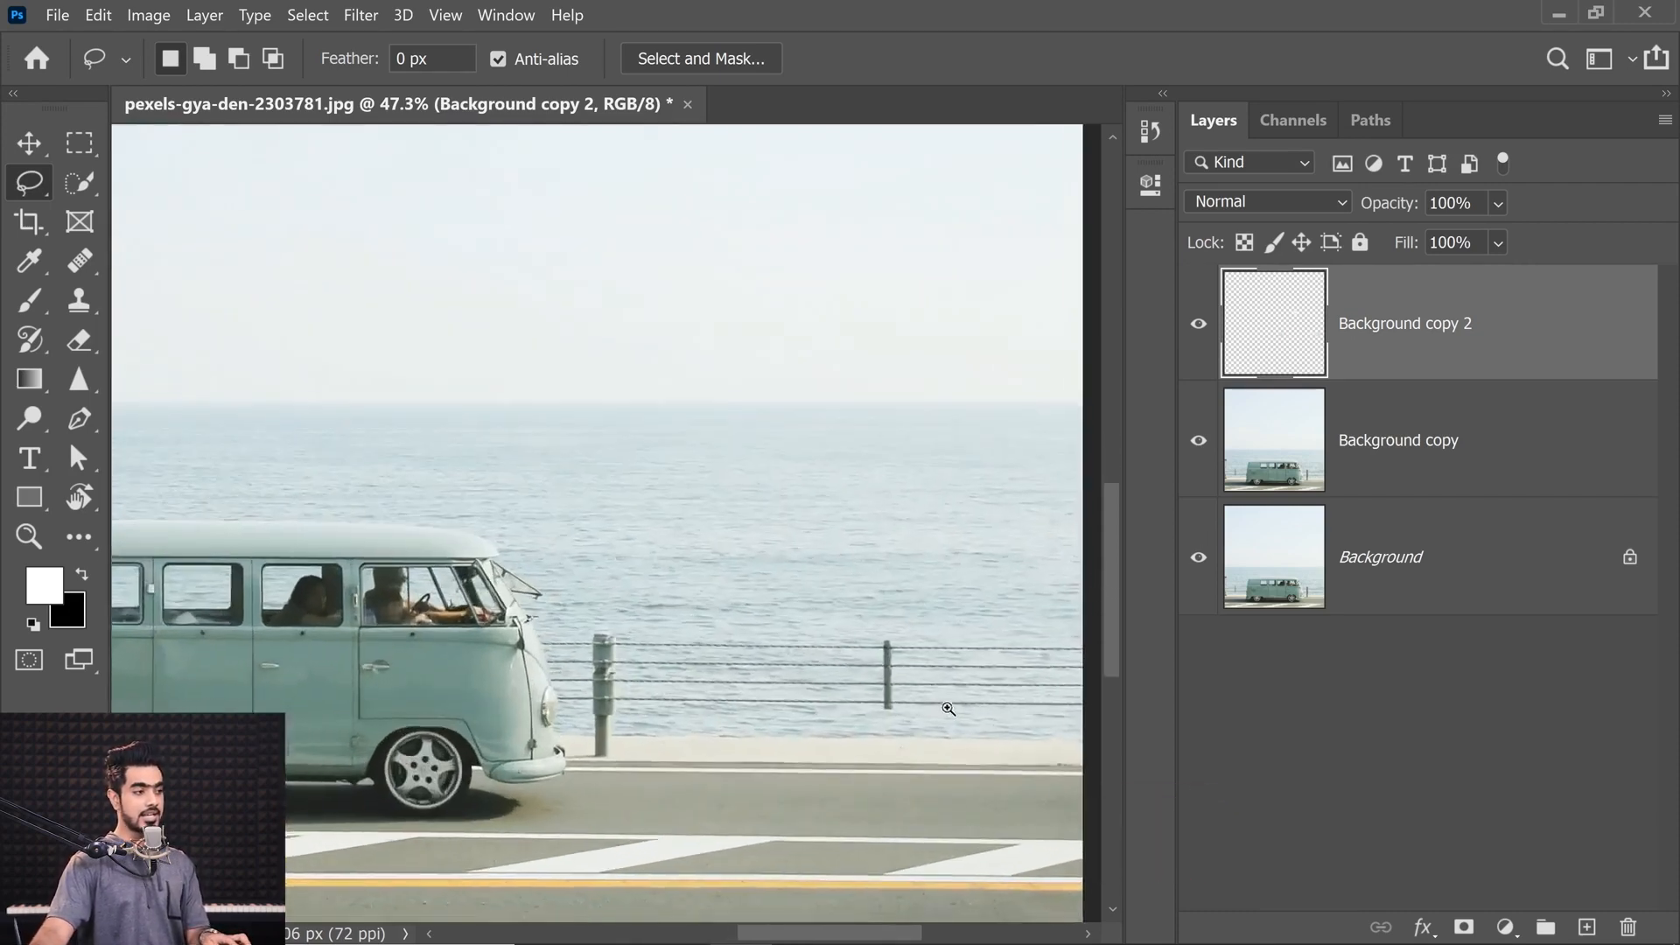
{"action": "left_click_drag", "start_coordinate": [813, 561], "coordinate": [779, 722]}
{"action": "left_click_drag", "start_coordinate": [857, 609], "coordinate": [828, 508]}
{"action": "mouse_move", "coordinate": [732, 628]}
{"action": "left_mouse_down"}
{"action": "mouse_move", "coordinate": [701, 499]}
{"action": "mouse_move", "coordinate": [661, 441]}
{"action": "left_mouse_up"}
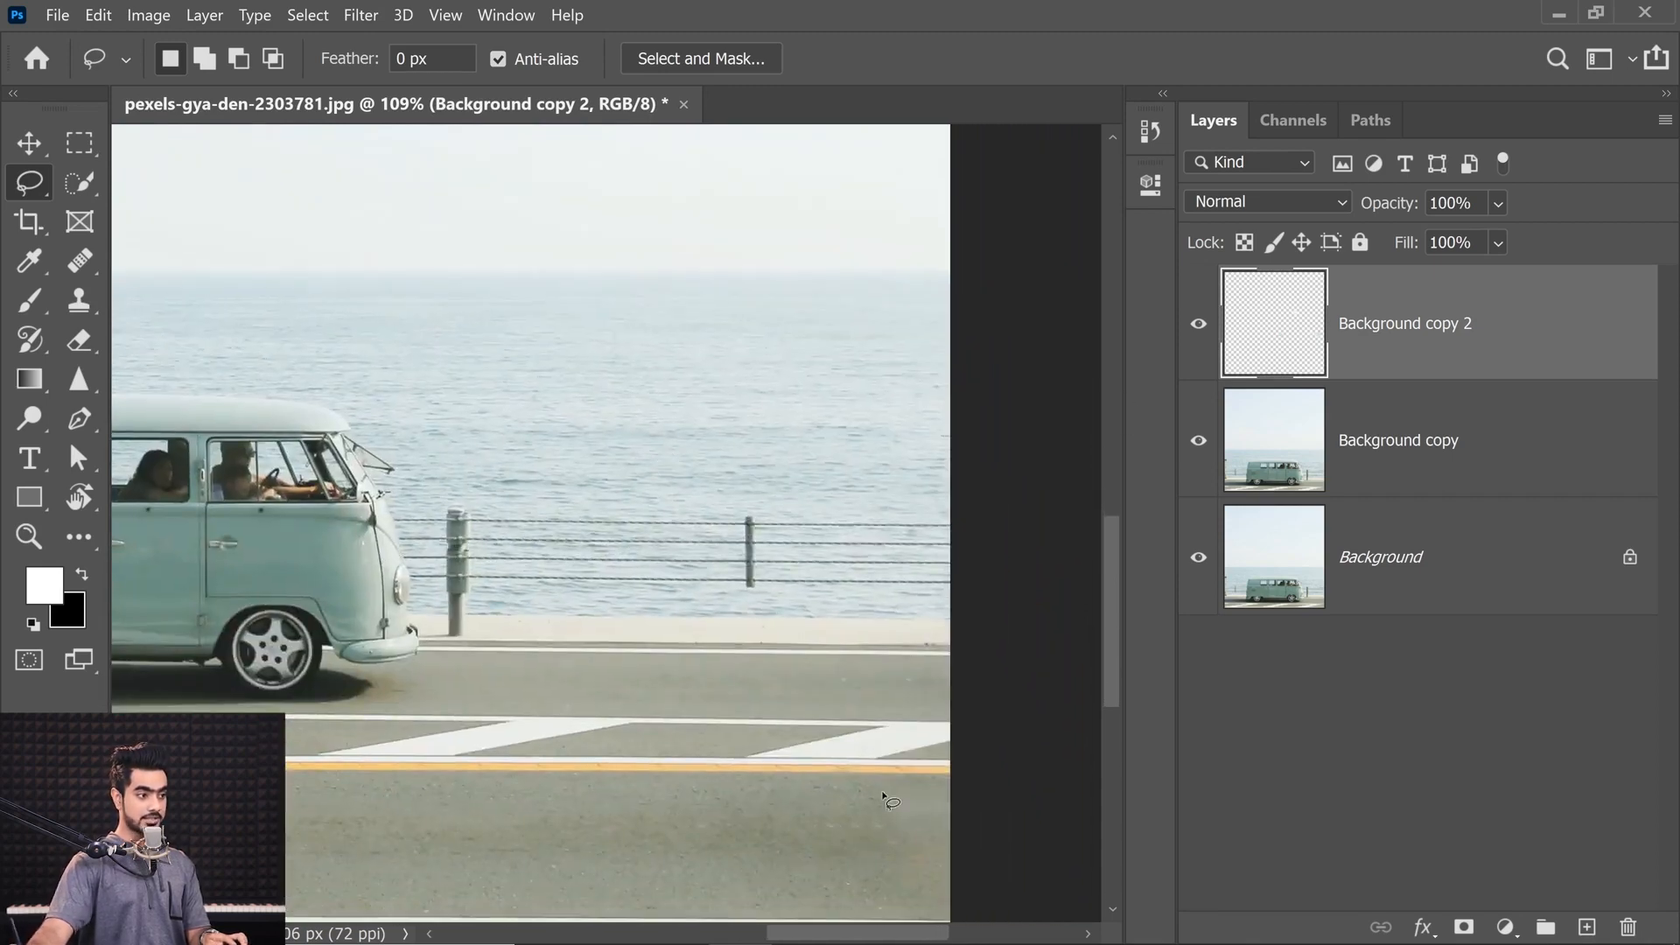
{"action": "mouse_move", "coordinate": [530, 473]}
{"action": "left_mouse_down"}
{"action": "mouse_move", "coordinate": [832, 664]}
{"action": "mouse_move", "coordinate": [822, 674]}
{"action": "left_mouse_up"}
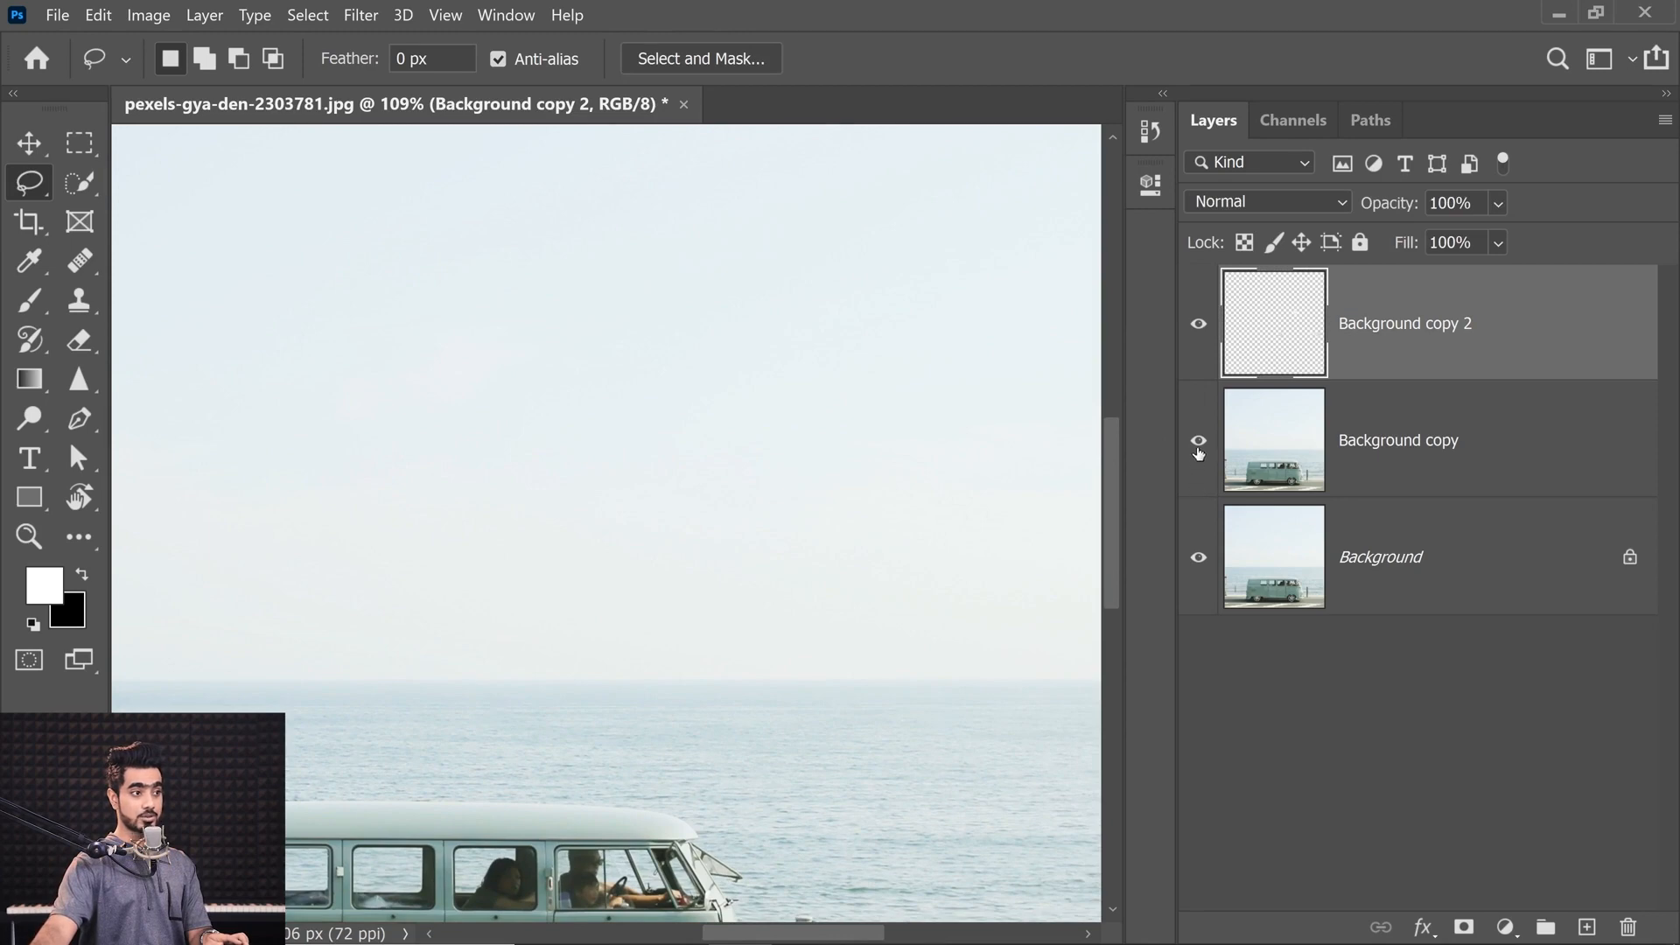
{"action": "left_click", "coordinate": [1198, 557]}
{"action": "scroll", "coordinate": [783, 662], "scroll_direction": "down", "scroll_amount": 4}
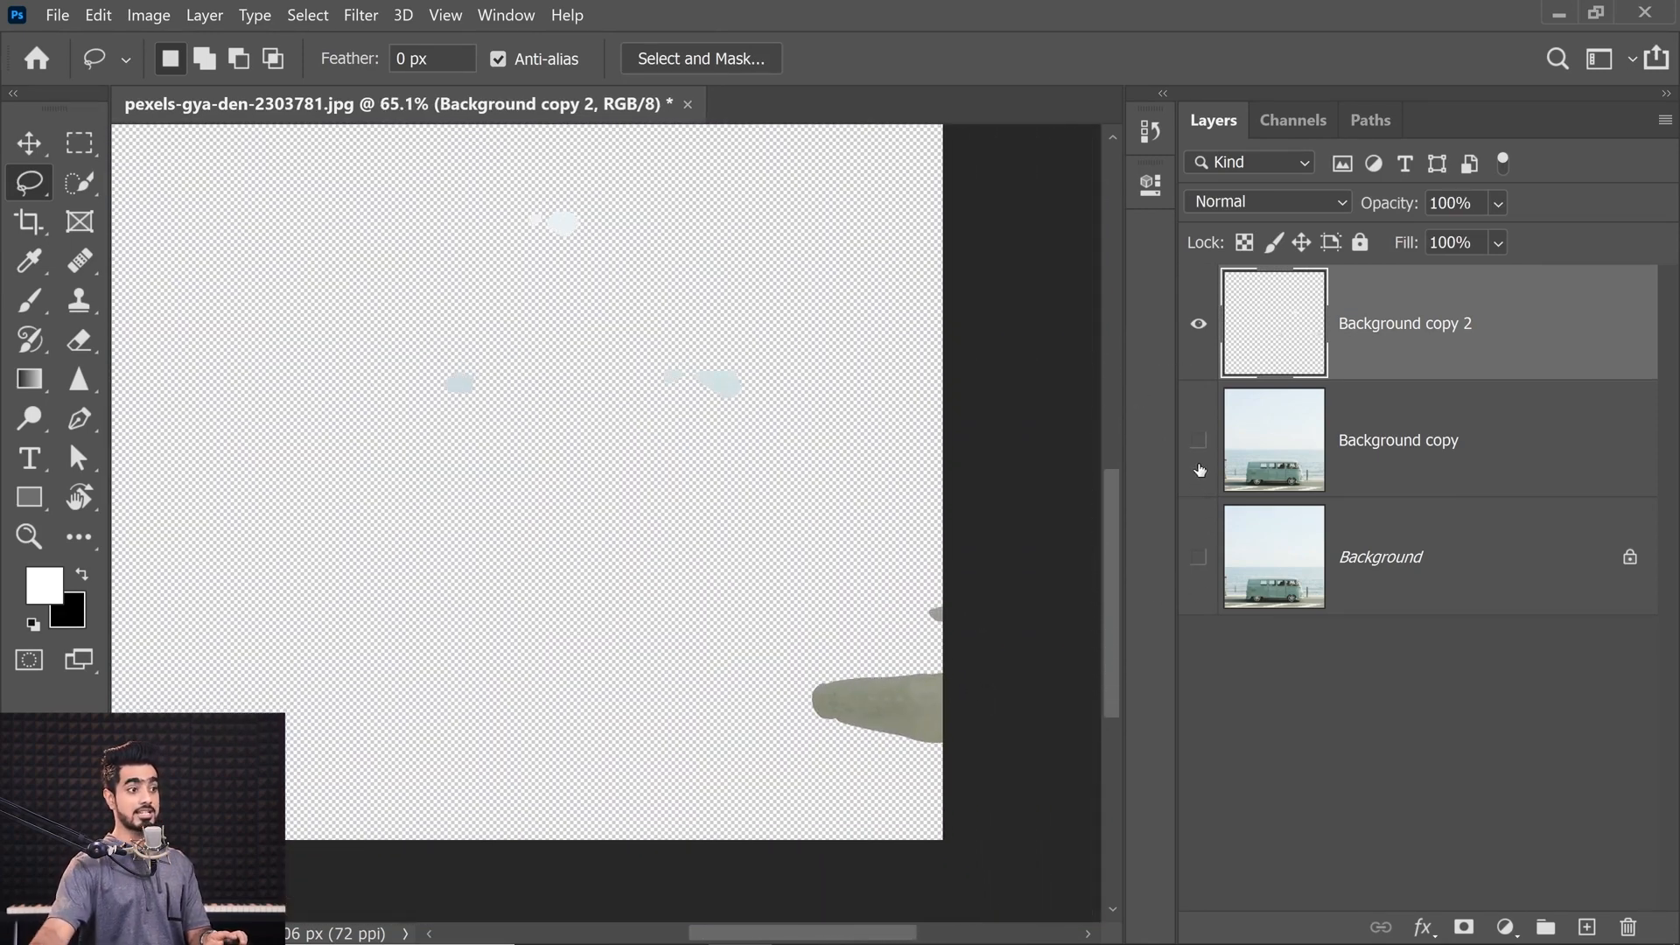
{"action": "left_click", "coordinate": [1187, 559]}
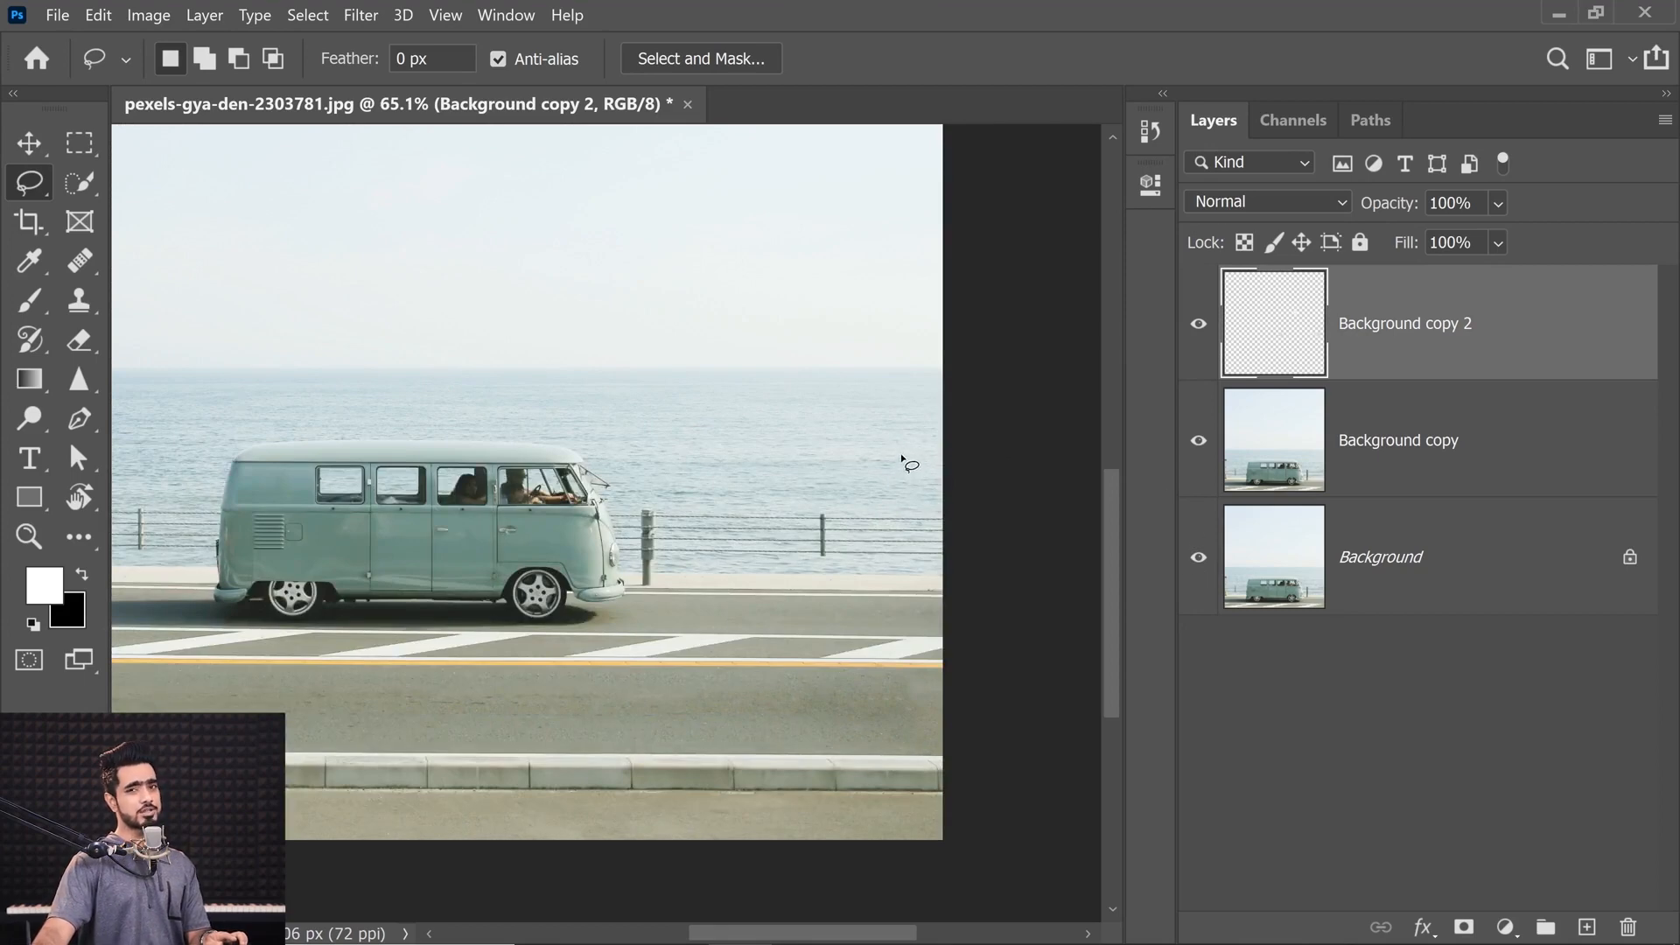
{"action": "scroll", "coordinate": [923, 426], "scroll_direction": "down", "scroll_amount": 2}
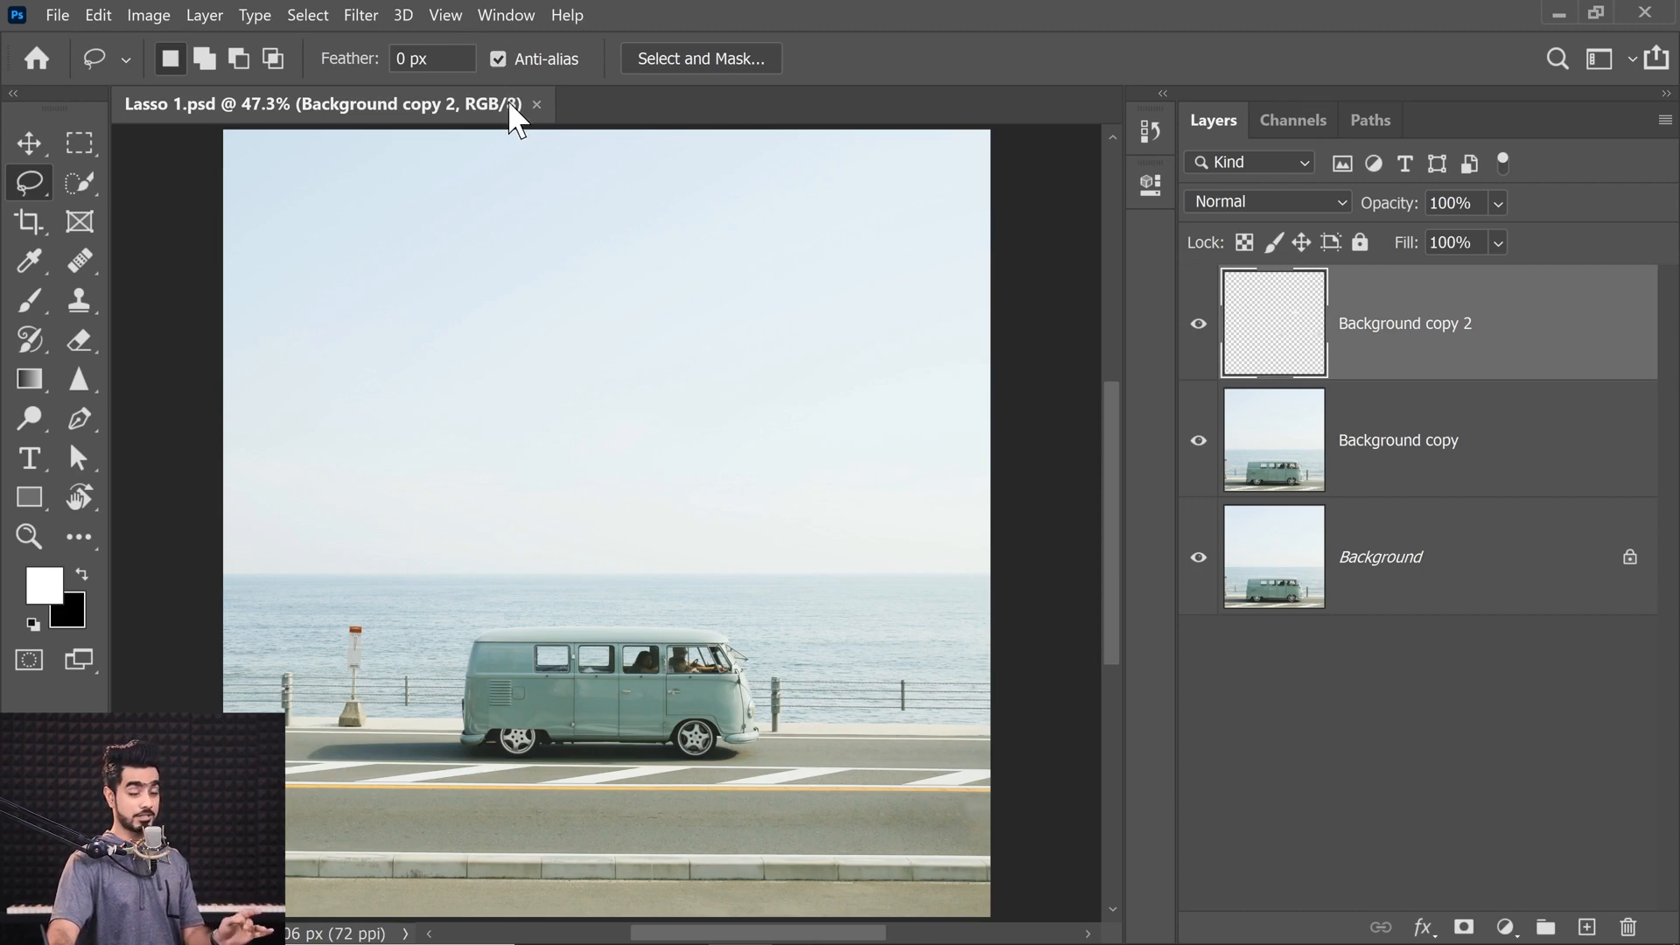
{"action": "left_click", "coordinate": [1413, 439], "text": "shift"}
{"action": "left_click", "coordinate": [1401, 355]}
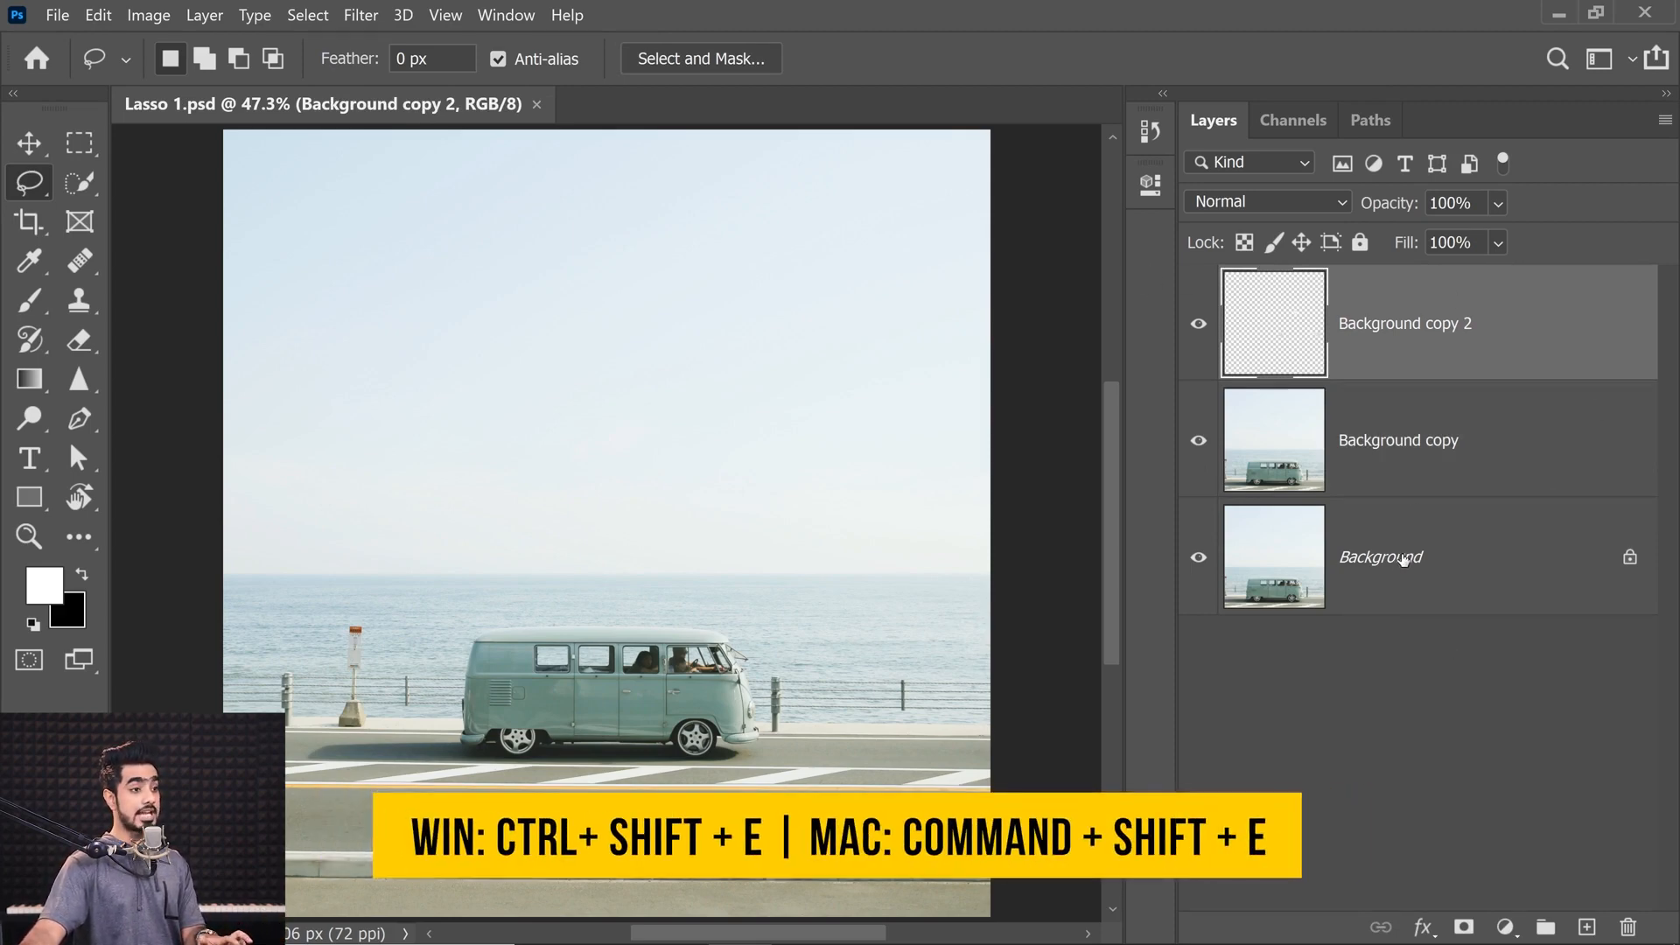
Step: Merge all visible layers into one and place Bird.jpg from the Samples folder into the van photo
{"action": "key", "text": "ctrl+shift+e"}
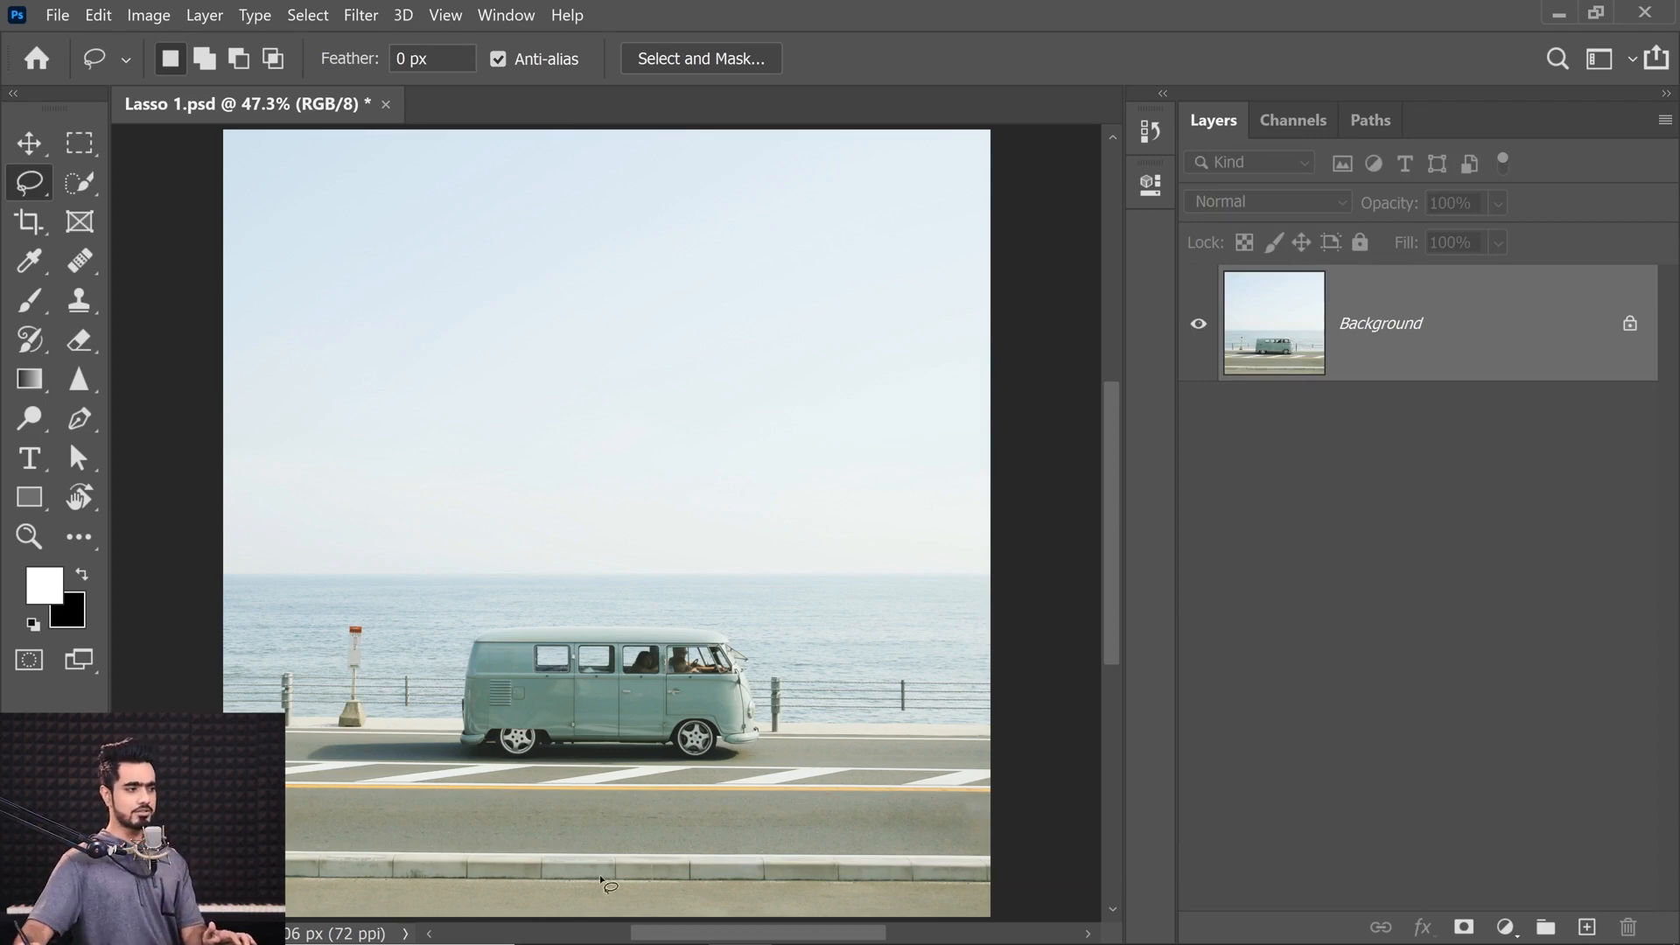
{"action": "mouse_move", "coordinate": [642, 943]}
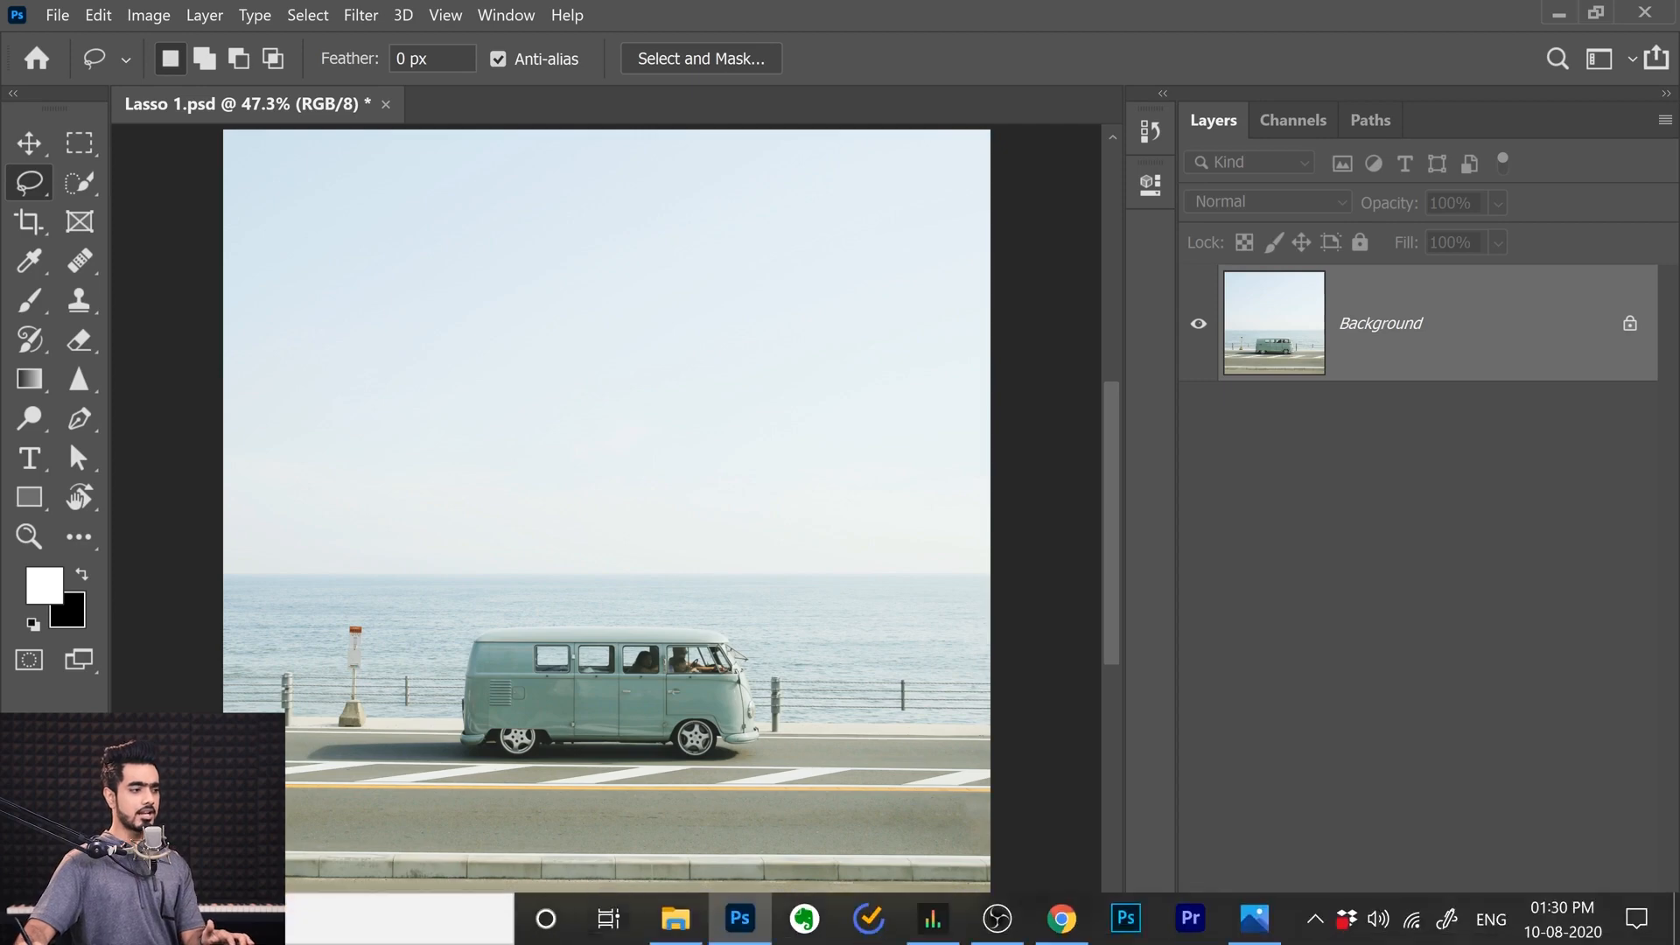
{"action": "left_click", "coordinate": [675, 917]}
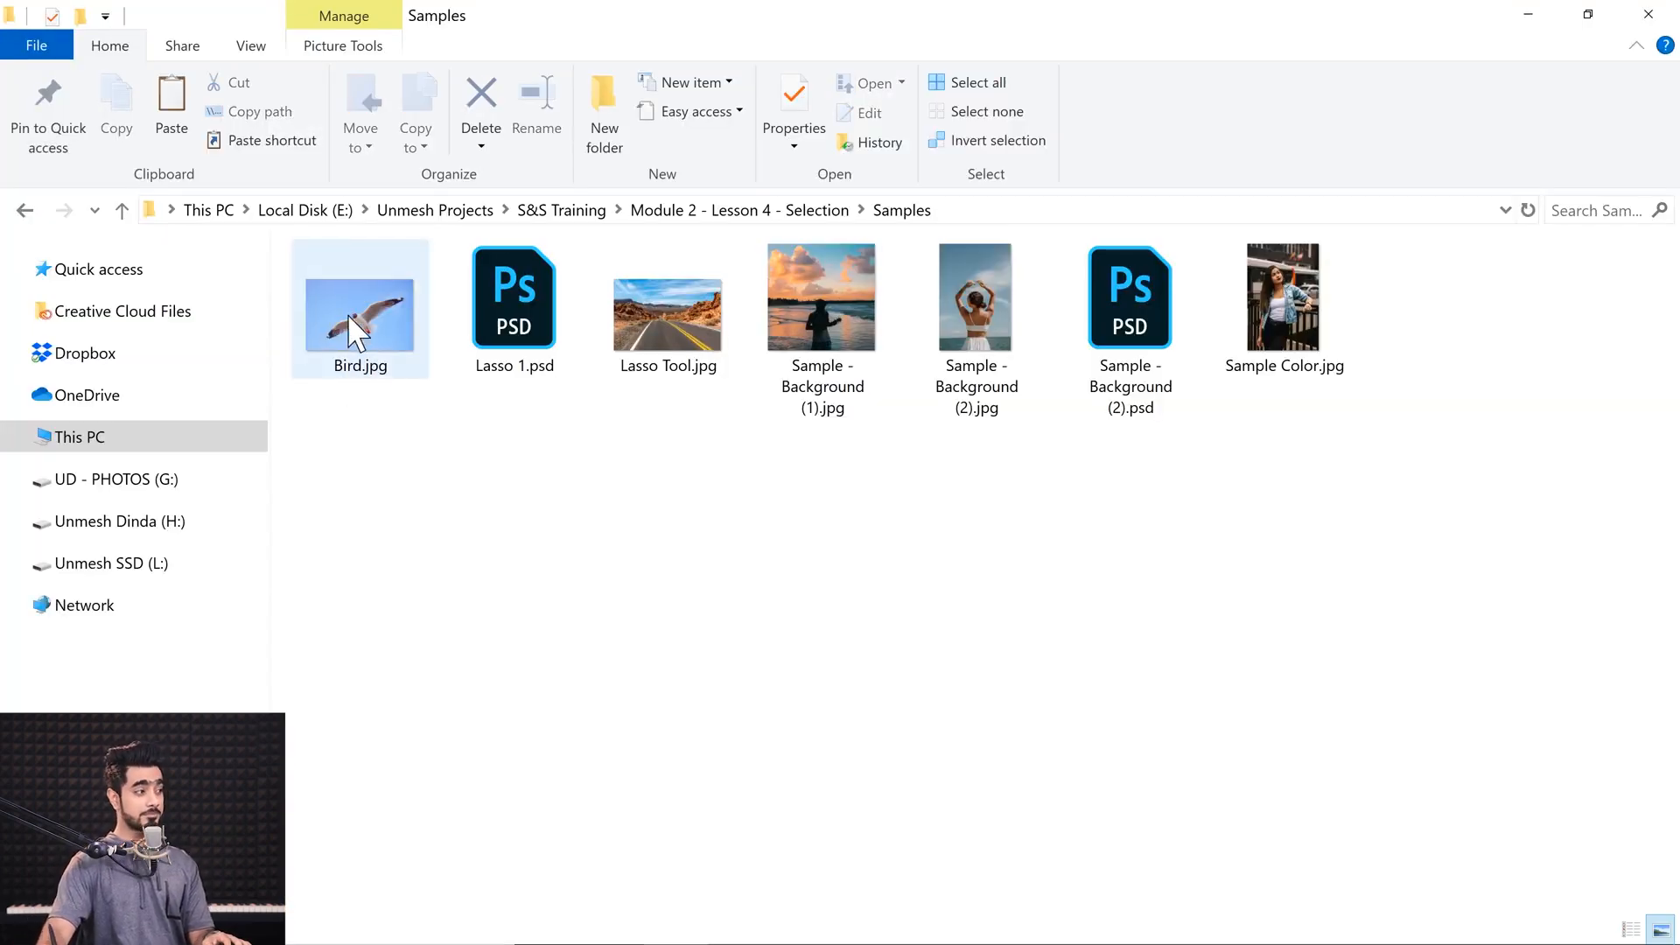
{"action": "mouse_move", "coordinate": [354, 332]}
{"action": "left_mouse_down"}
{"action": "mouse_move", "coordinate": [443, 405]}
{"action": "mouse_move", "coordinate": [717, 866]}
{"action": "mouse_move", "coordinate": [681, 928]}
{"action": "mouse_move", "coordinate": [740, 912]}
{"action": "mouse_move", "coordinate": [571, 439]}
{"action": "mouse_move", "coordinate": [625, 407]}
{"action": "left_mouse_up"}
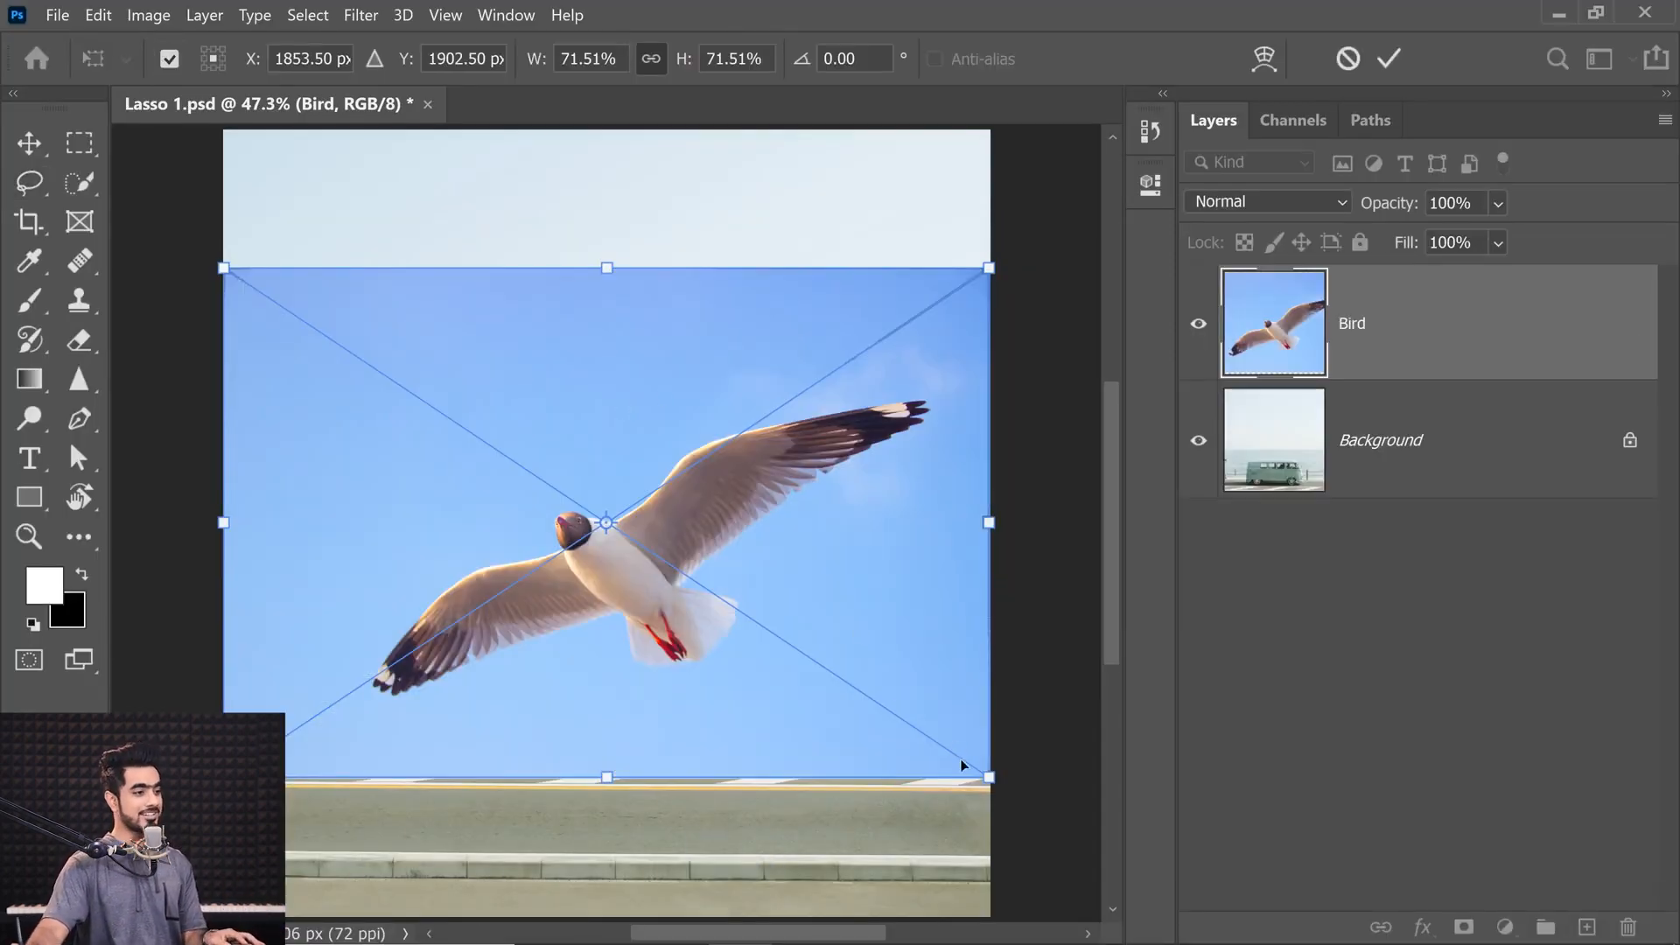
Step: Scale the placed bird image to about 25.30%, move it into the sky above the van and flip it horizontally
{"action": "left_click_drag", "start_coordinate": [960, 765], "coordinate": [780, 567]}
{"action": "left_click_drag", "start_coordinate": [670, 490], "coordinate": [672, 338]}
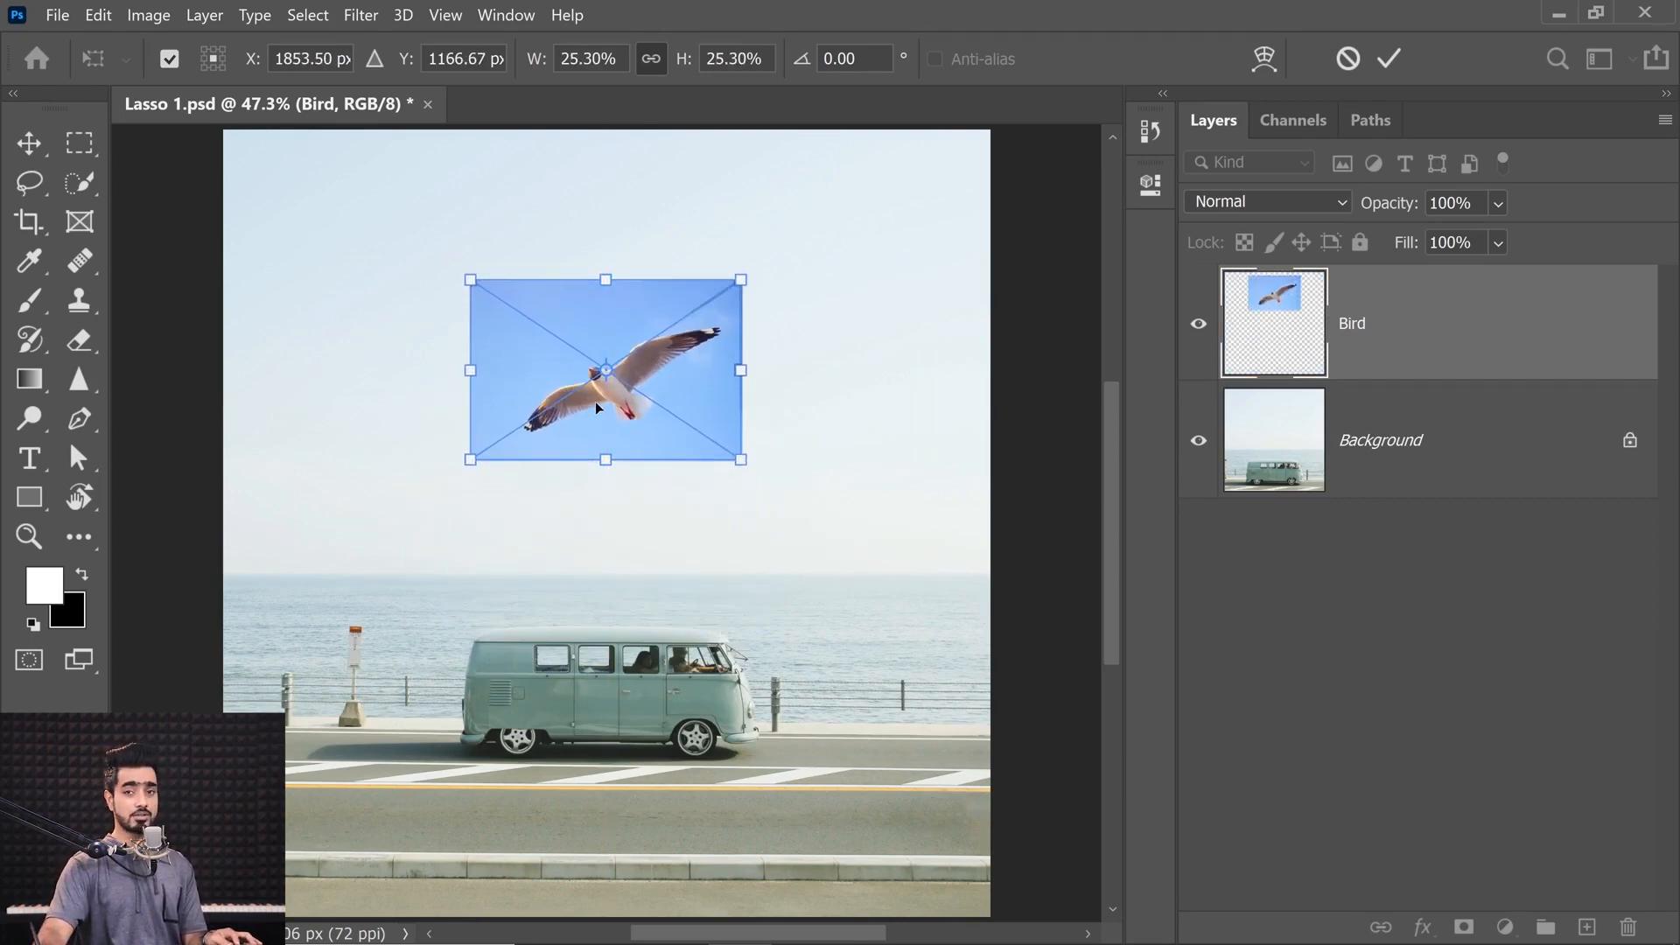
{"action": "right_click", "coordinate": [671, 361]}
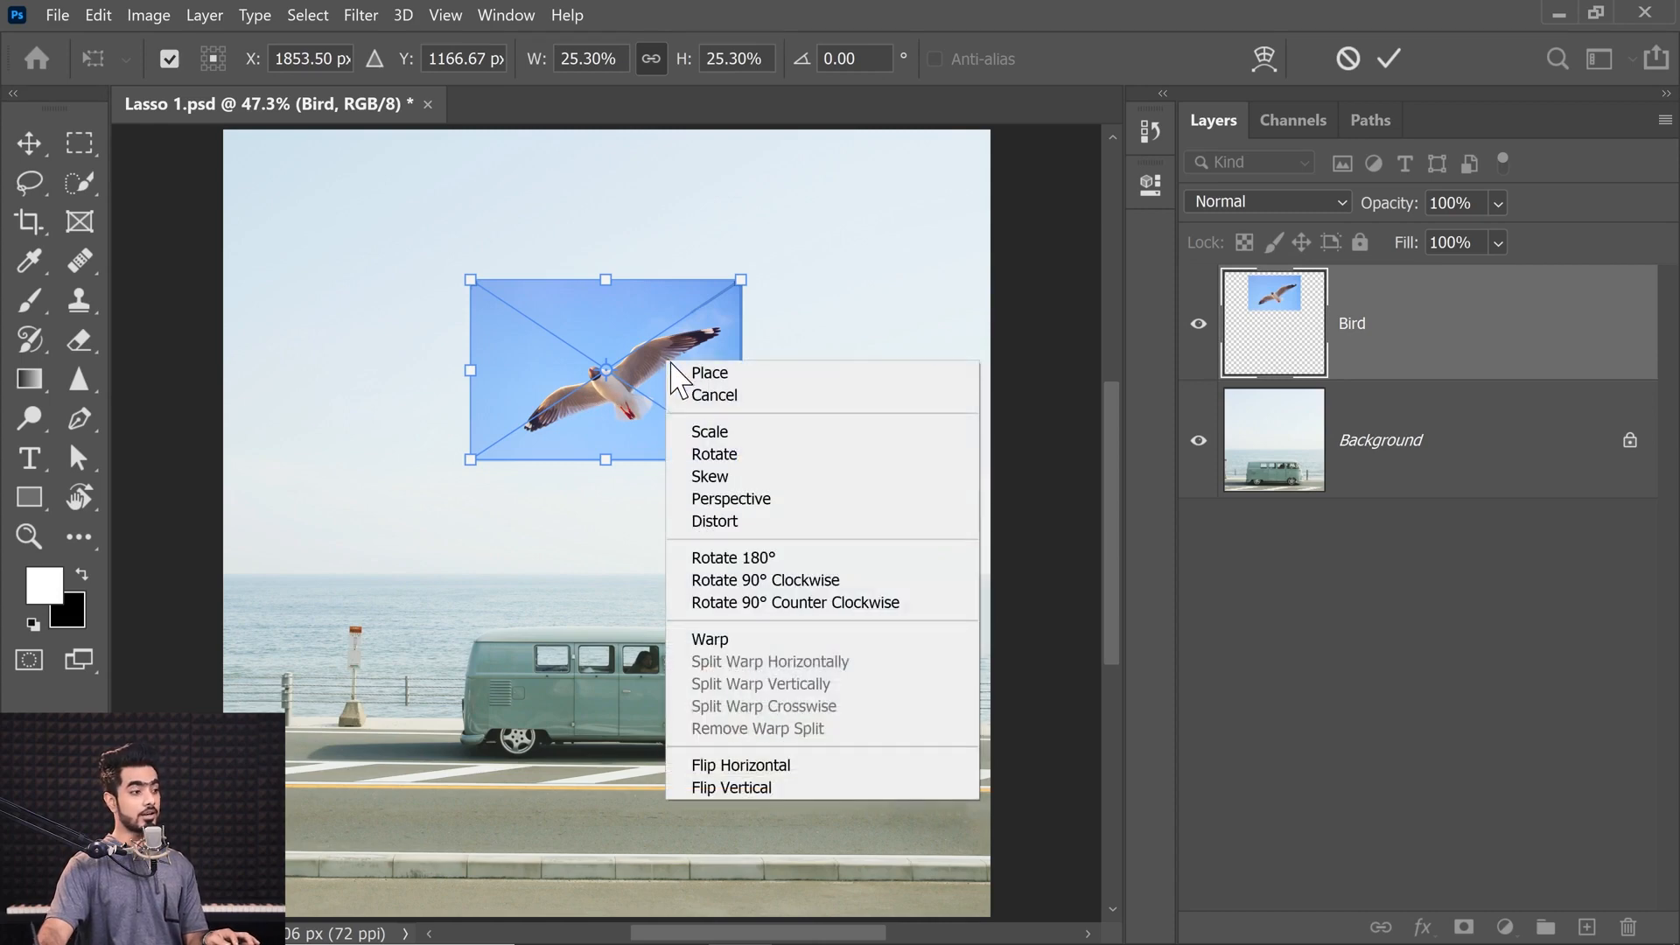
{"action": "left_click", "coordinate": [749, 766]}
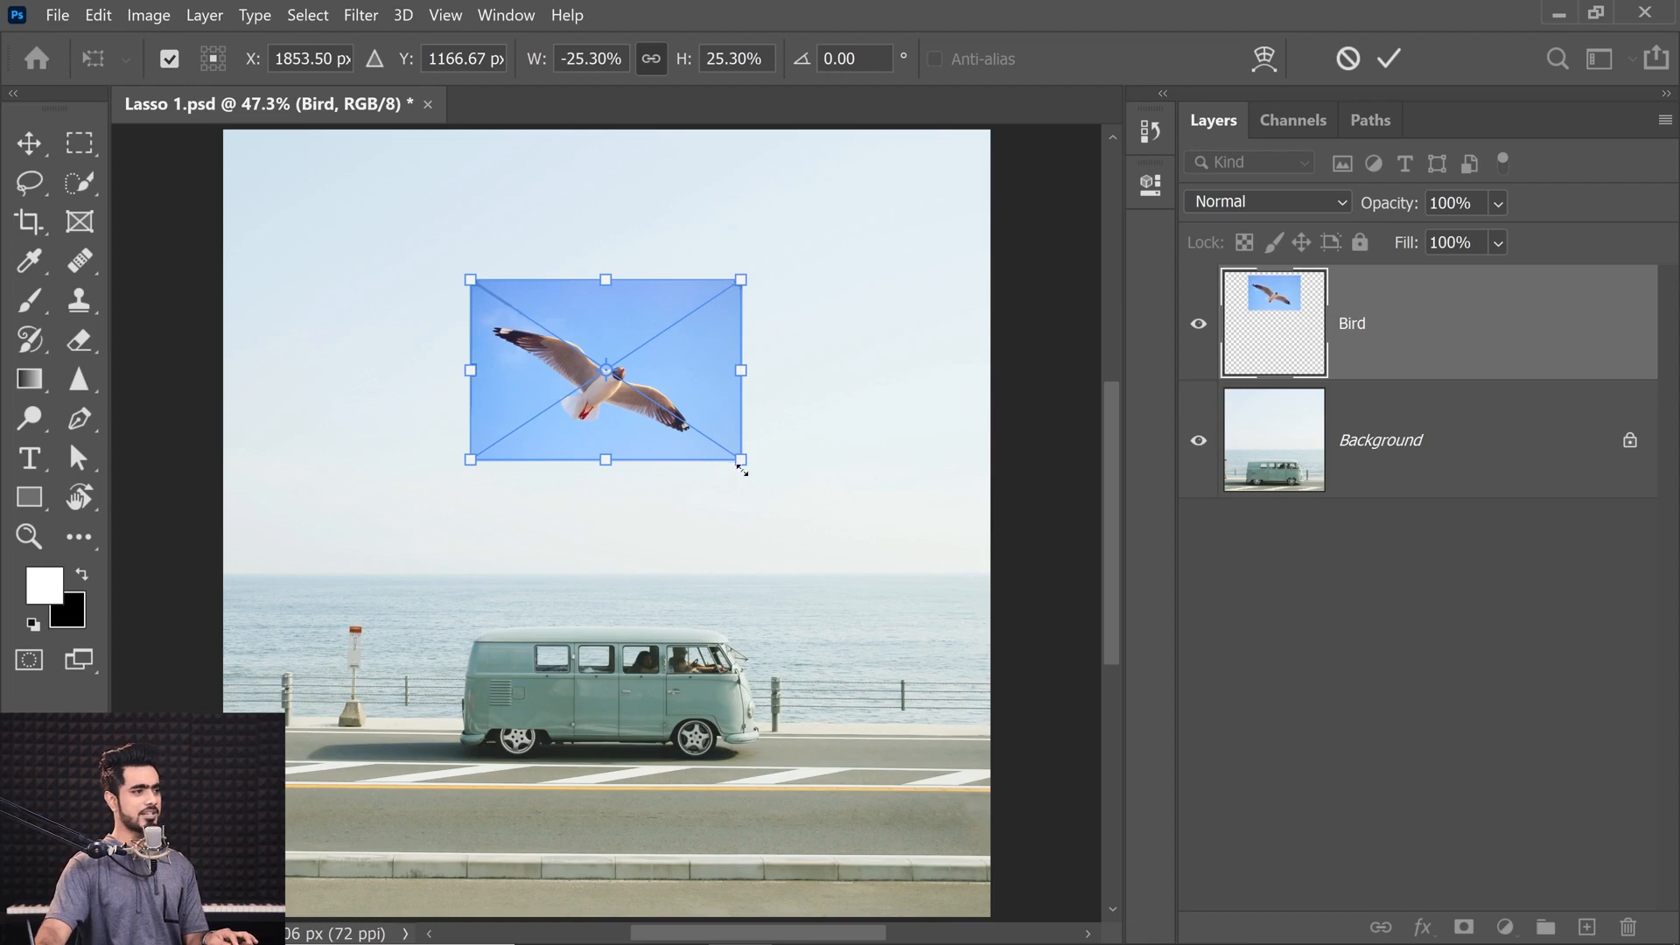
Step: Enlarge the bird image slightly to about 25.83%, commit the placement and rasterize the Bird layer
{"action": "mouse_move", "coordinate": [742, 470]}
{"action": "left_mouse_down"}
{"action": "mouse_move", "coordinate": [766, 478]}
{"action": "mouse_move", "coordinate": [743, 462]}
{"action": "left_mouse_up"}
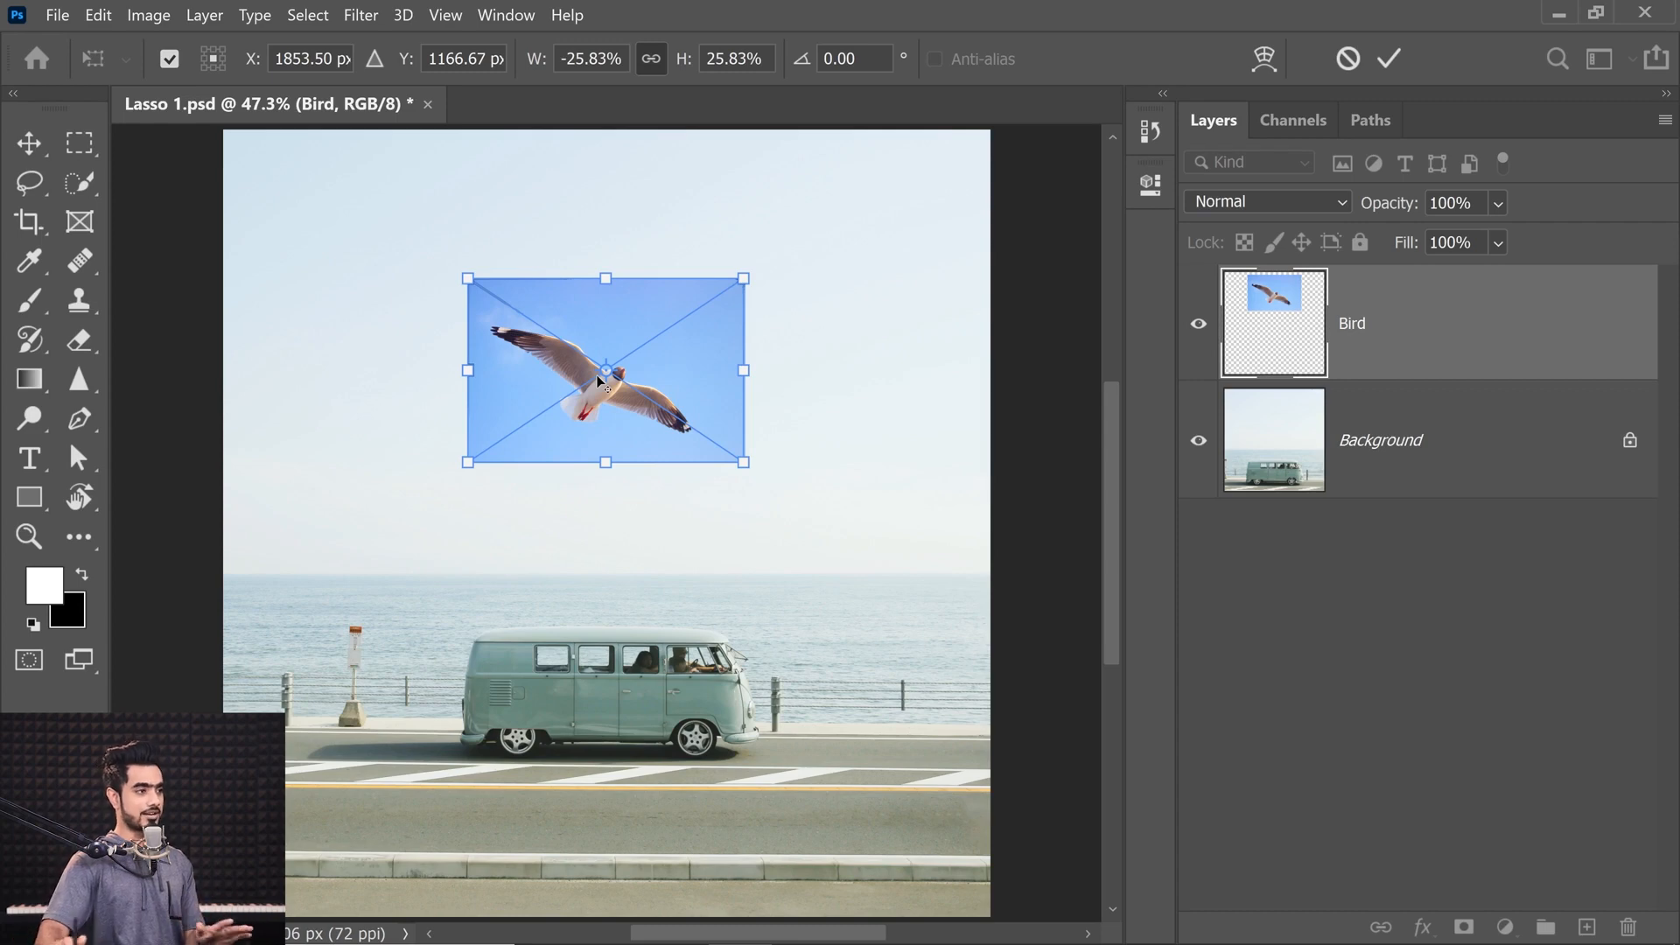
{"action": "key", "text": "Return"}
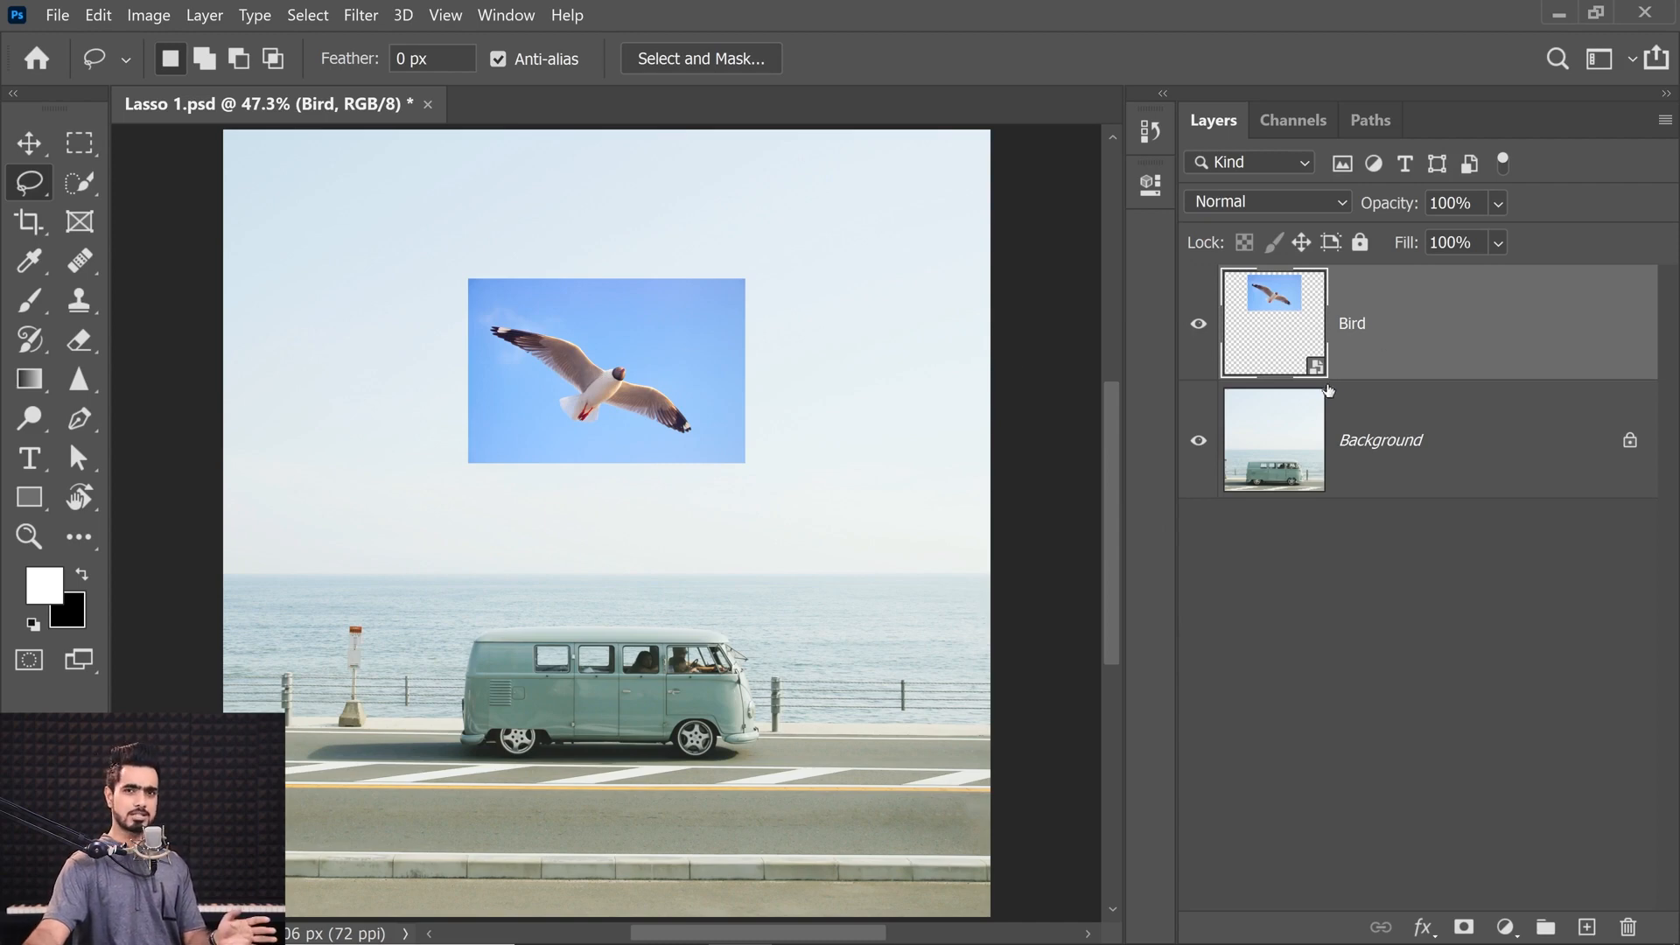
{"action": "right_click", "coordinate": [1442, 335]}
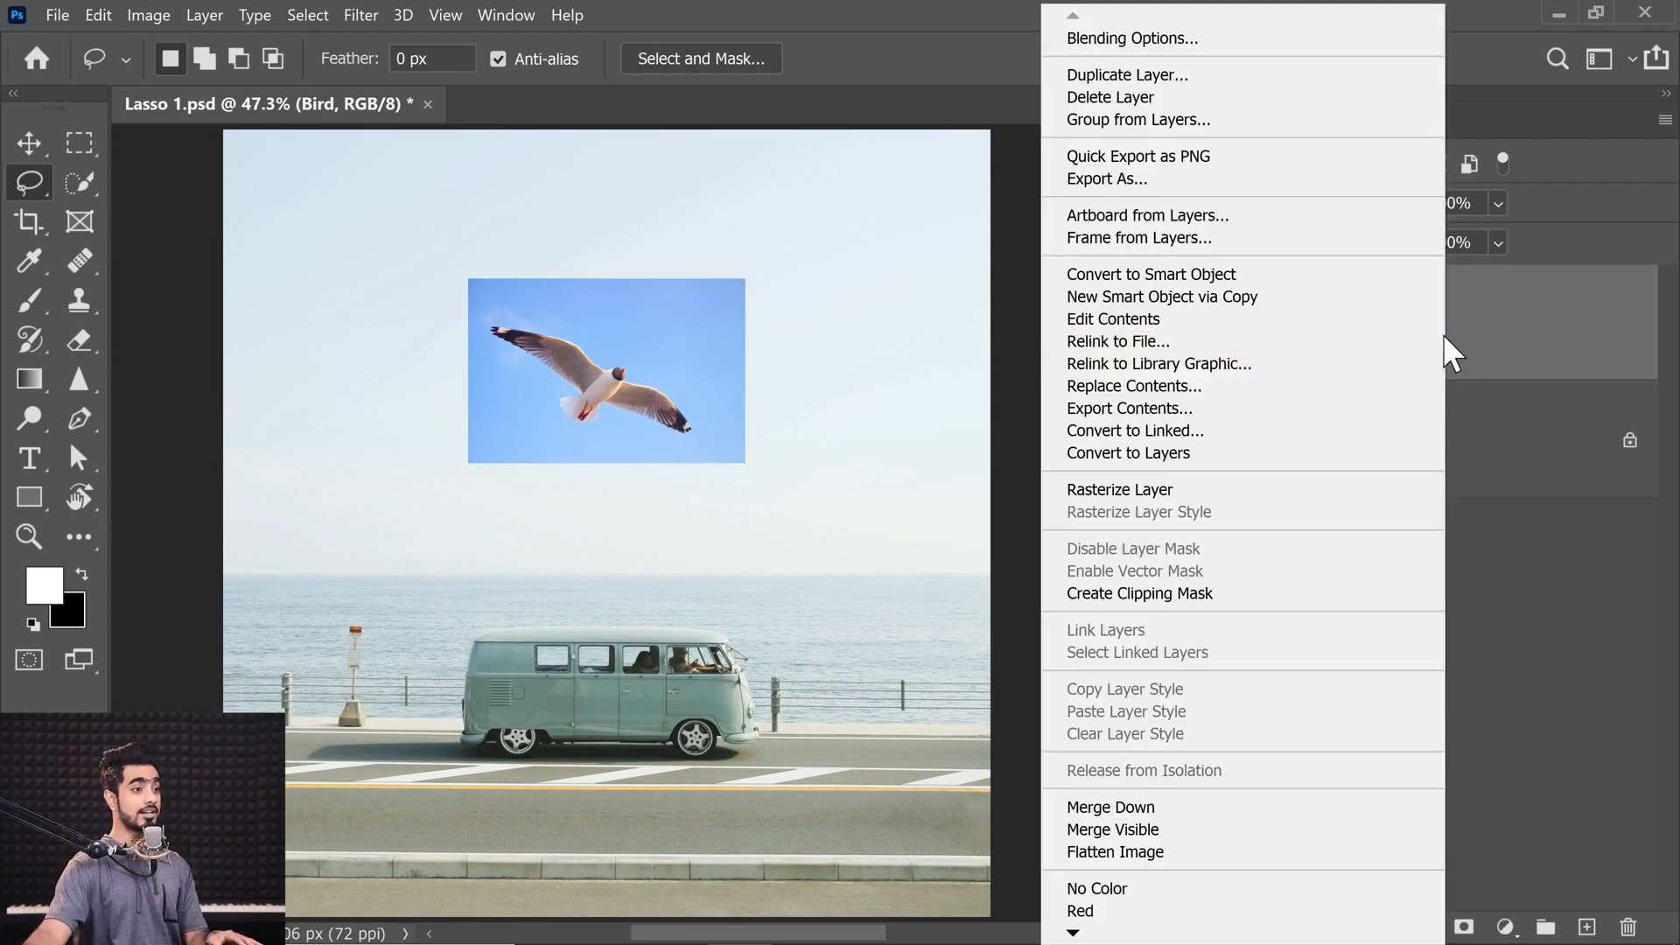
{"action": "left_click", "coordinate": [1225, 489]}
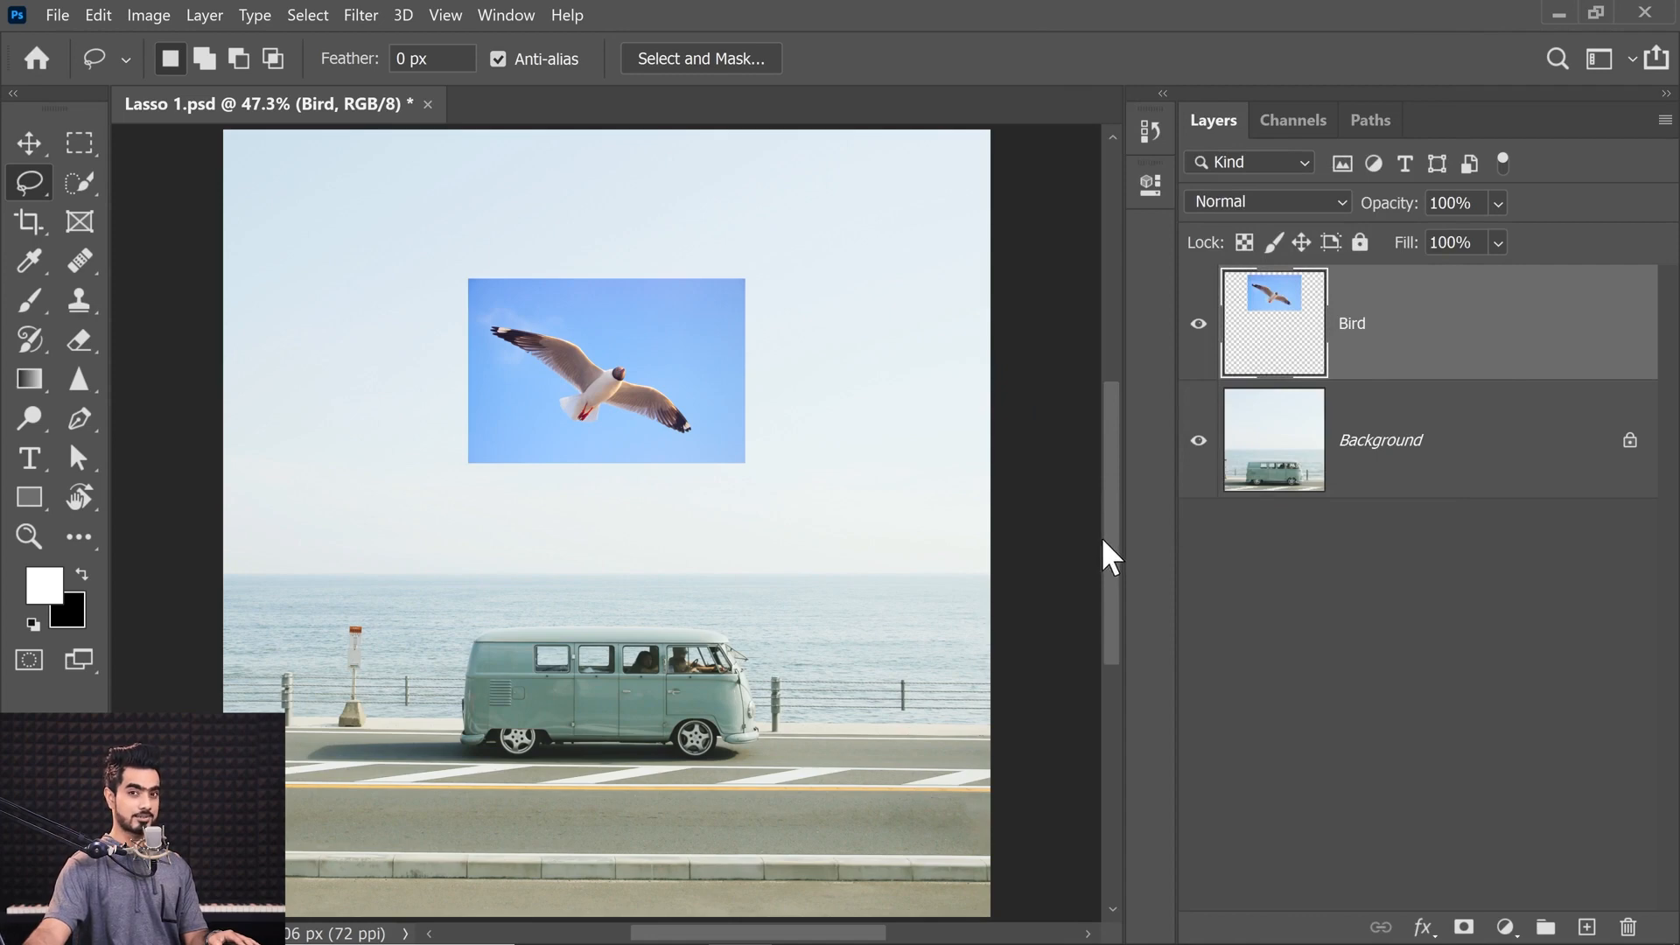
Step: Lasso a loose outline around the bird with a 0 px feather, adding more area around its tail to the selection
{"action": "left_click_drag", "start_coordinate": [556, 344], "coordinate": [550, 427]}
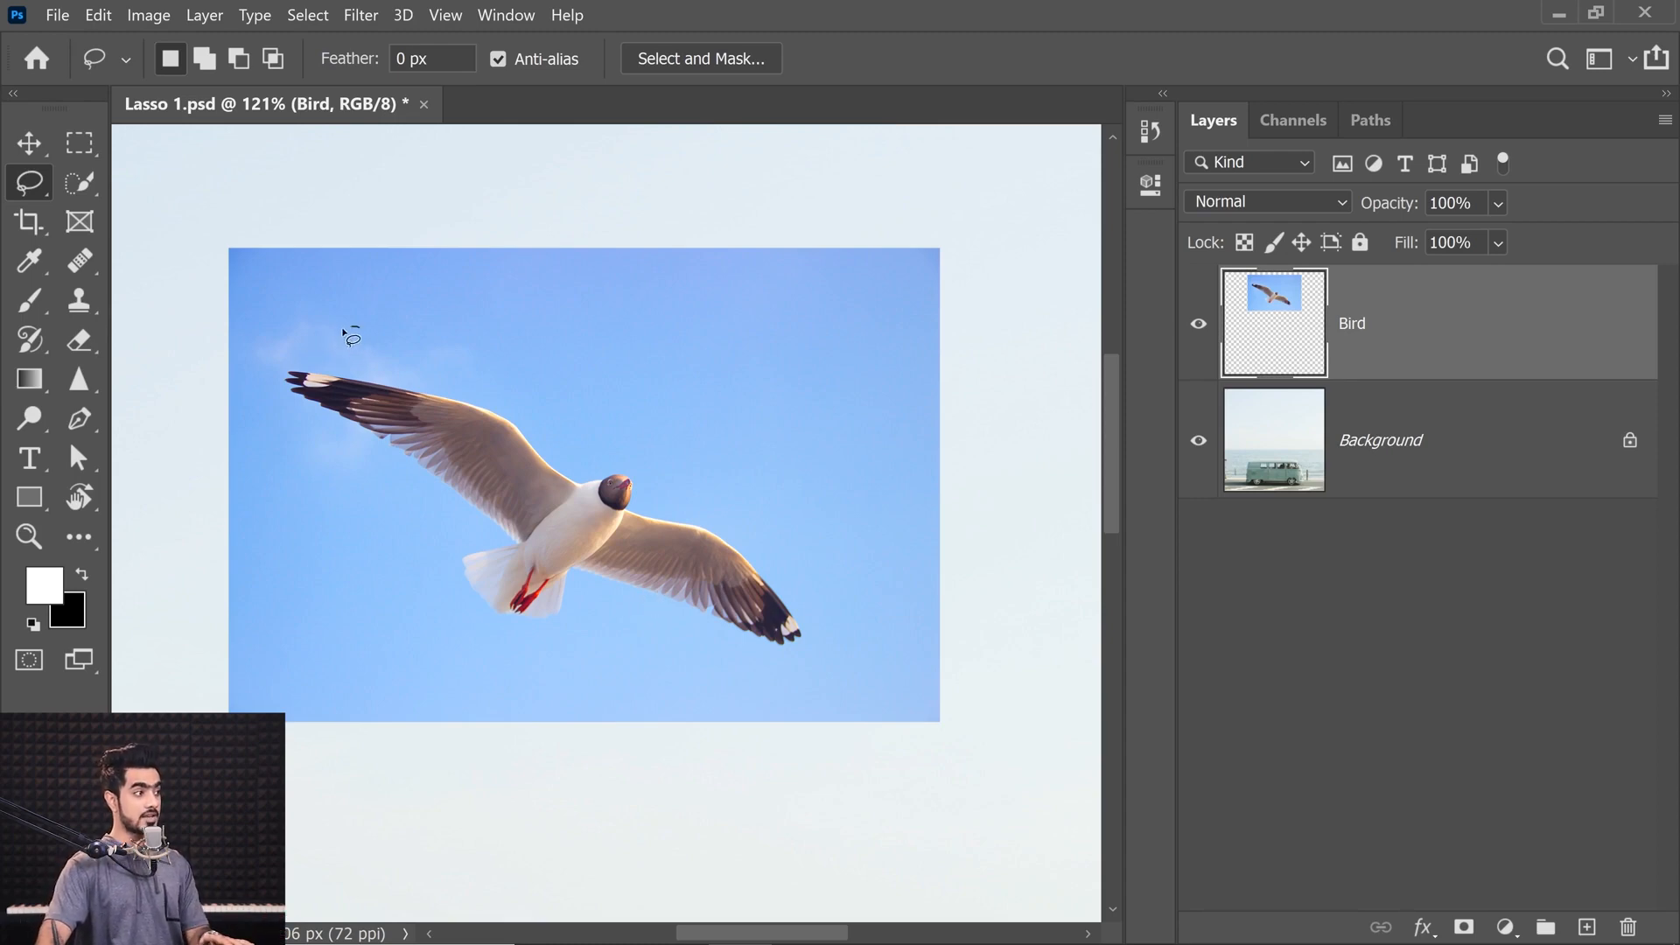
{"action": "mouse_move", "coordinate": [358, 327]}
{"action": "left_mouse_down"}
{"action": "mouse_move", "coordinate": [265, 344]}
{"action": "mouse_move", "coordinate": [250, 401]}
{"action": "left_mouse_up"}
{"action": "mouse_move", "coordinate": [440, 604]}
{"action": "left_mouse_down"}
{"action": "mouse_move", "coordinate": [559, 660]}
{"action": "mouse_move", "coordinate": [585, 633]}
{"action": "mouse_move", "coordinate": [809, 677]}
{"action": "mouse_move", "coordinate": [859, 646]}
{"action": "mouse_move", "coordinate": [765, 498]}
{"action": "mouse_move", "coordinate": [482, 344]}
{"action": "mouse_move", "coordinate": [429, 334]}
{"action": "left_mouse_up"}
{"action": "key", "text": "shift"}
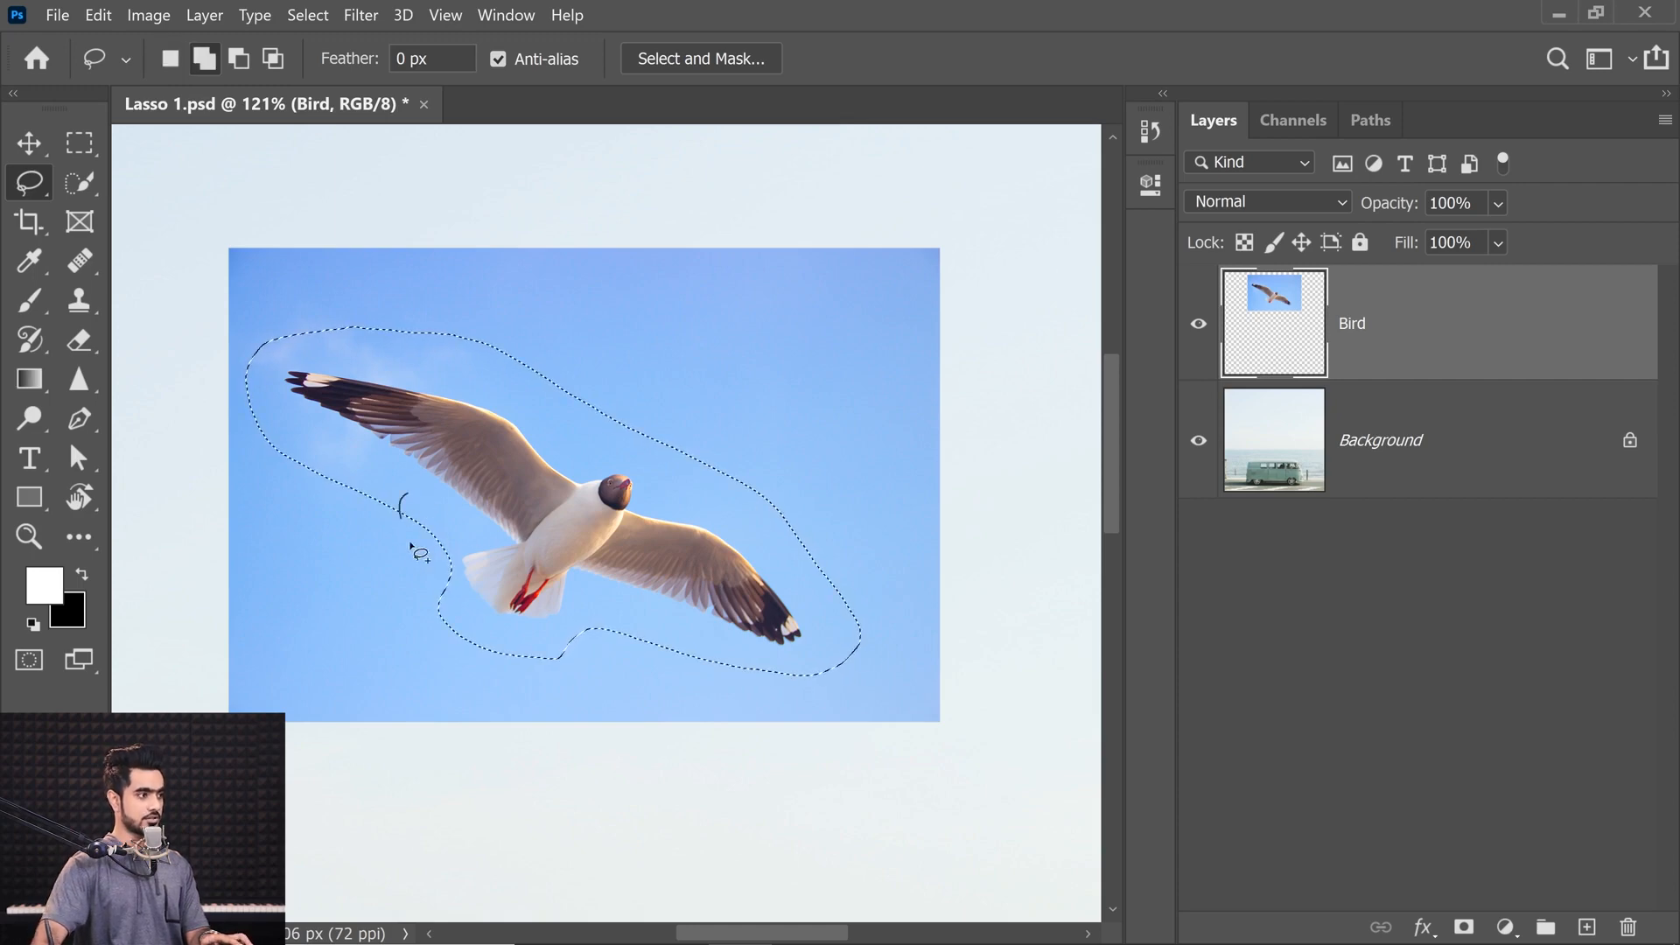
{"action": "mouse_move", "coordinate": [404, 508]}
{"action": "left_mouse_down"}
{"action": "mouse_move", "coordinate": [412, 608]}
{"action": "mouse_move", "coordinate": [465, 659]}
{"action": "mouse_move", "coordinate": [518, 677]}
{"action": "mouse_move", "coordinate": [647, 645]}
{"action": "left_mouse_up"}
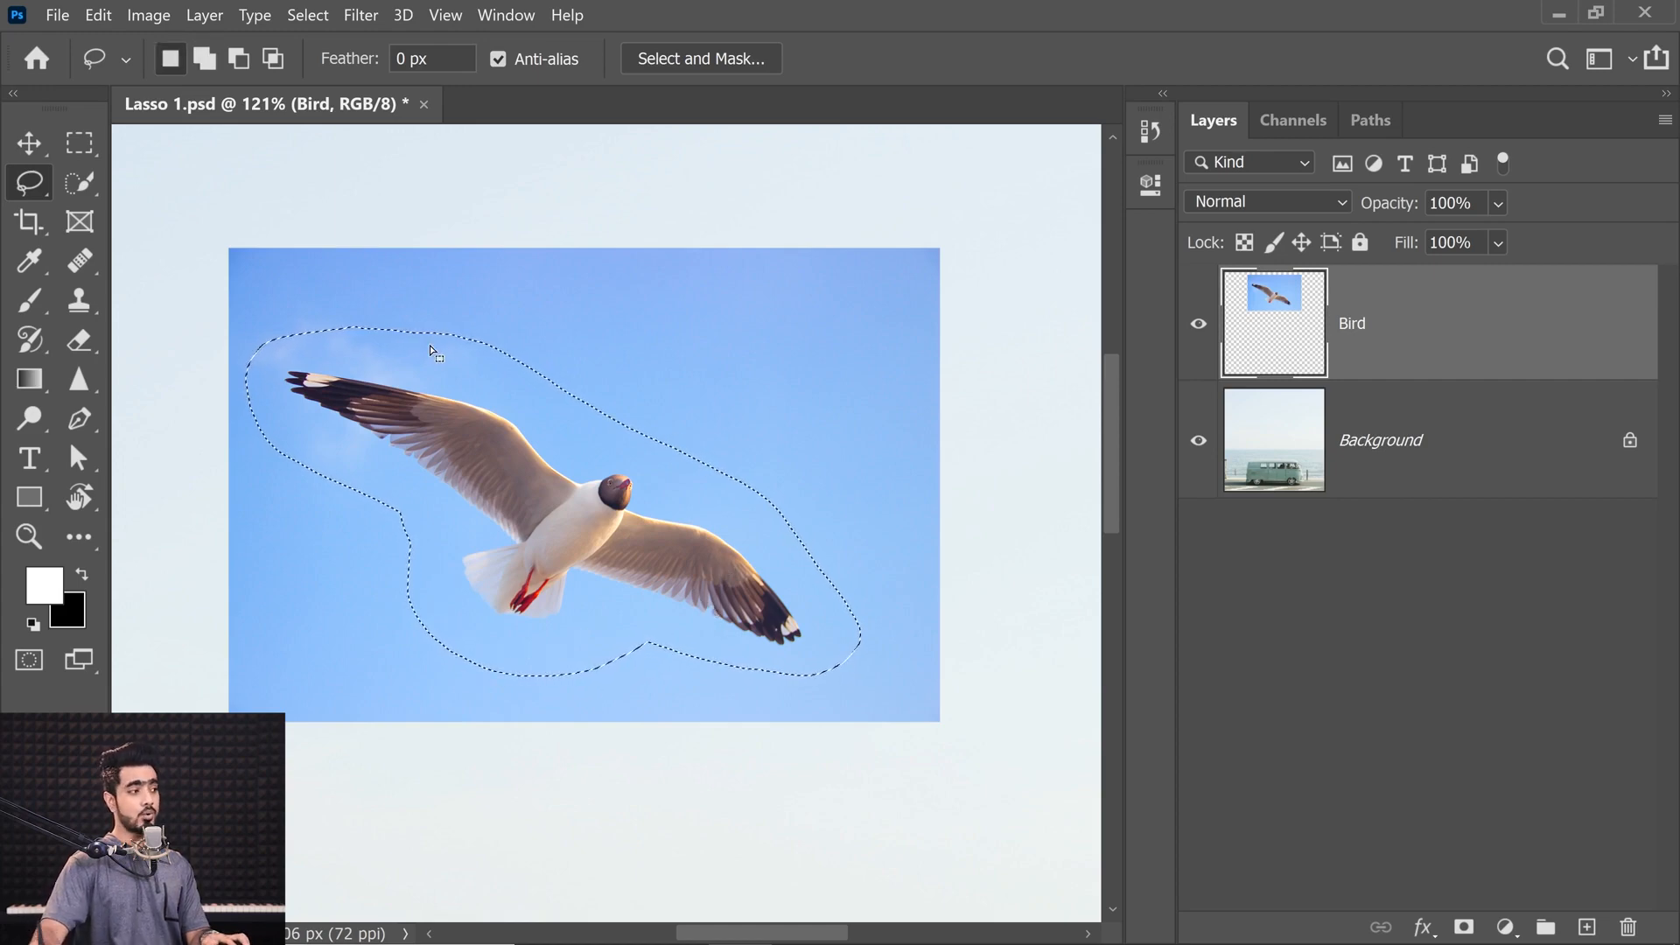
Step: Try a layer mask made from the unfeathered selection on the Bird layer, and undo it
{"action": "left_click", "coordinate": [1465, 926]}
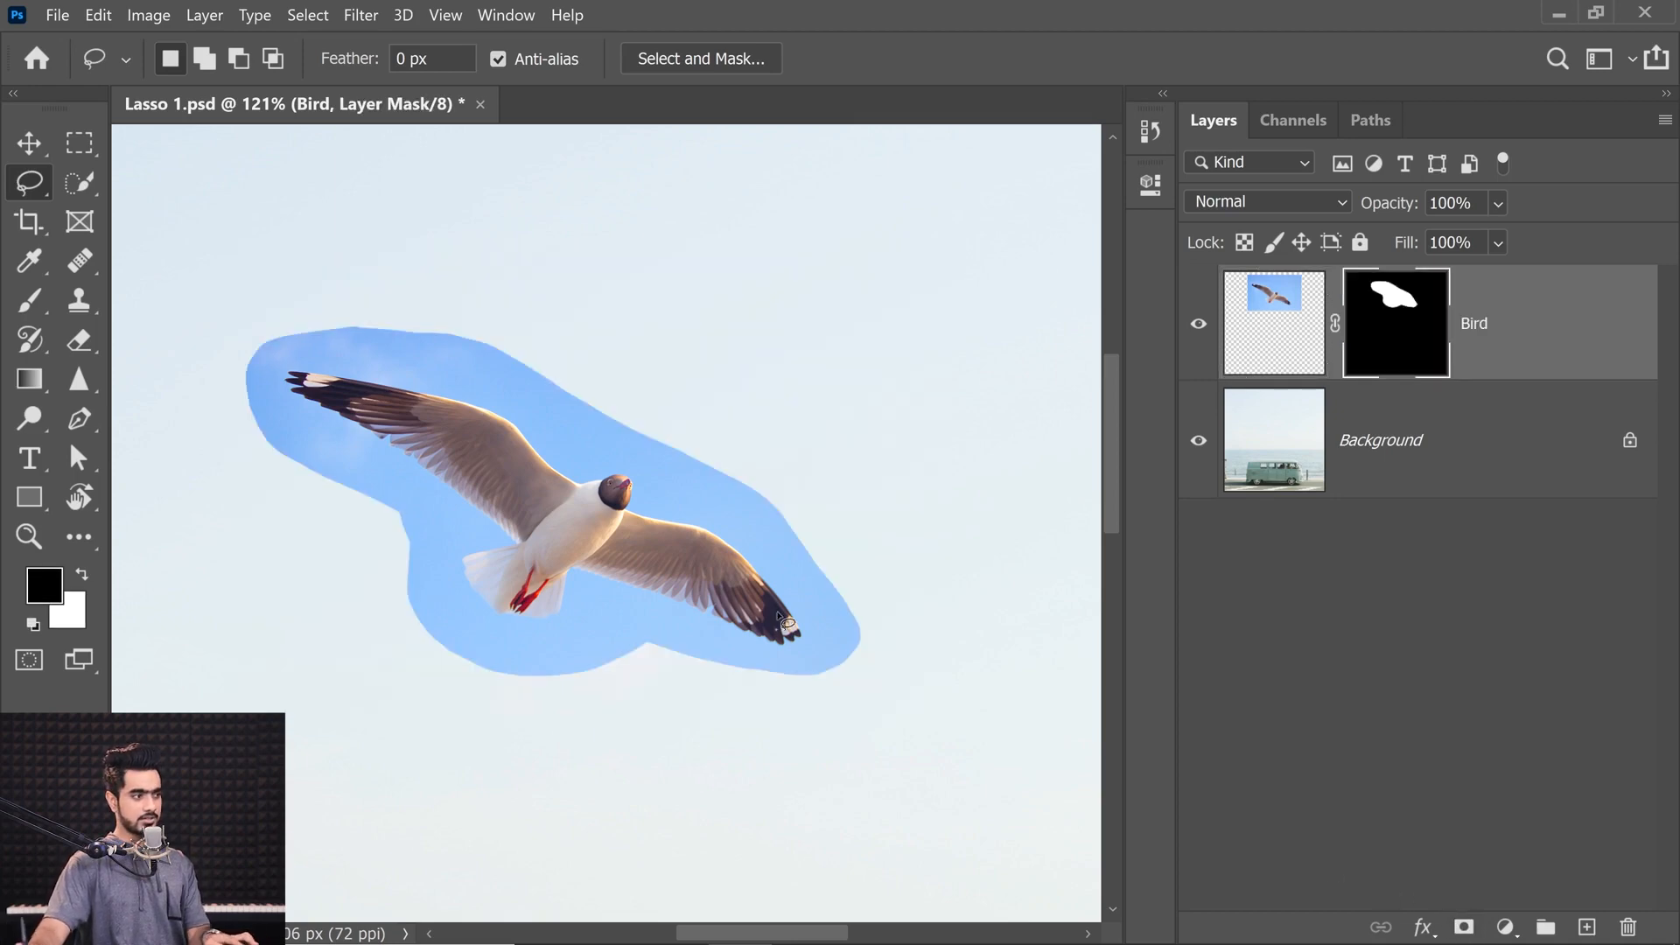
{"action": "scroll", "coordinate": [542, 558], "scroll_direction": "down", "scroll_amount": 2}
{"action": "scroll", "coordinate": [543, 557], "scroll_direction": "down", "scroll_amount": 5}
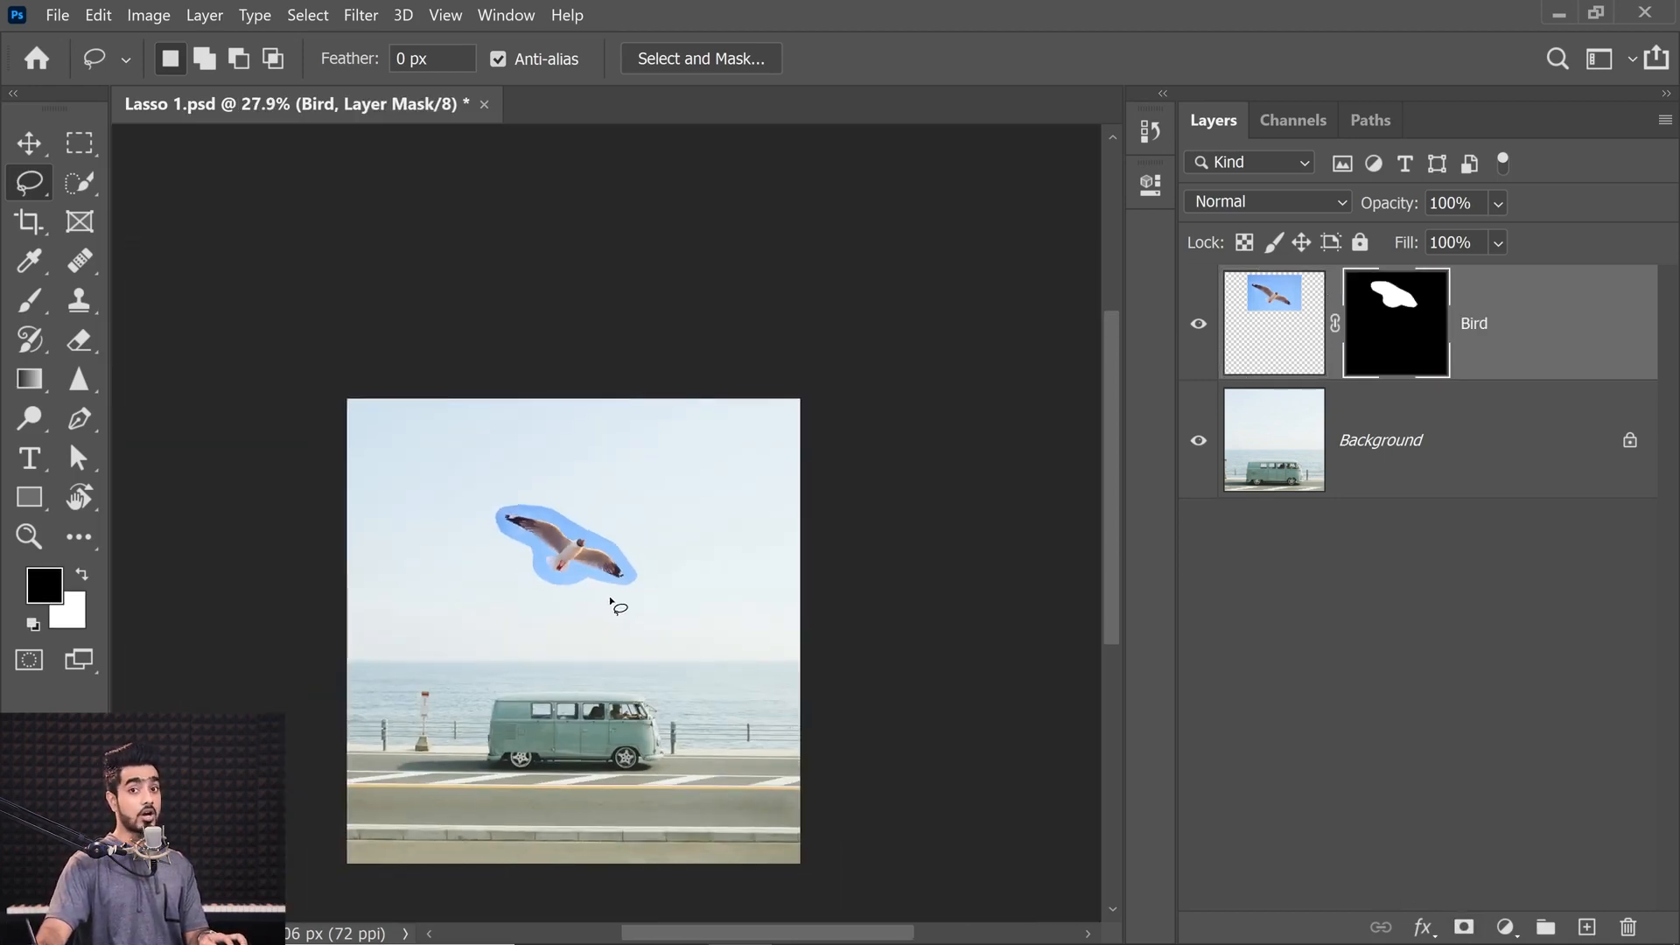
{"action": "key", "text": "ctrl+z"}
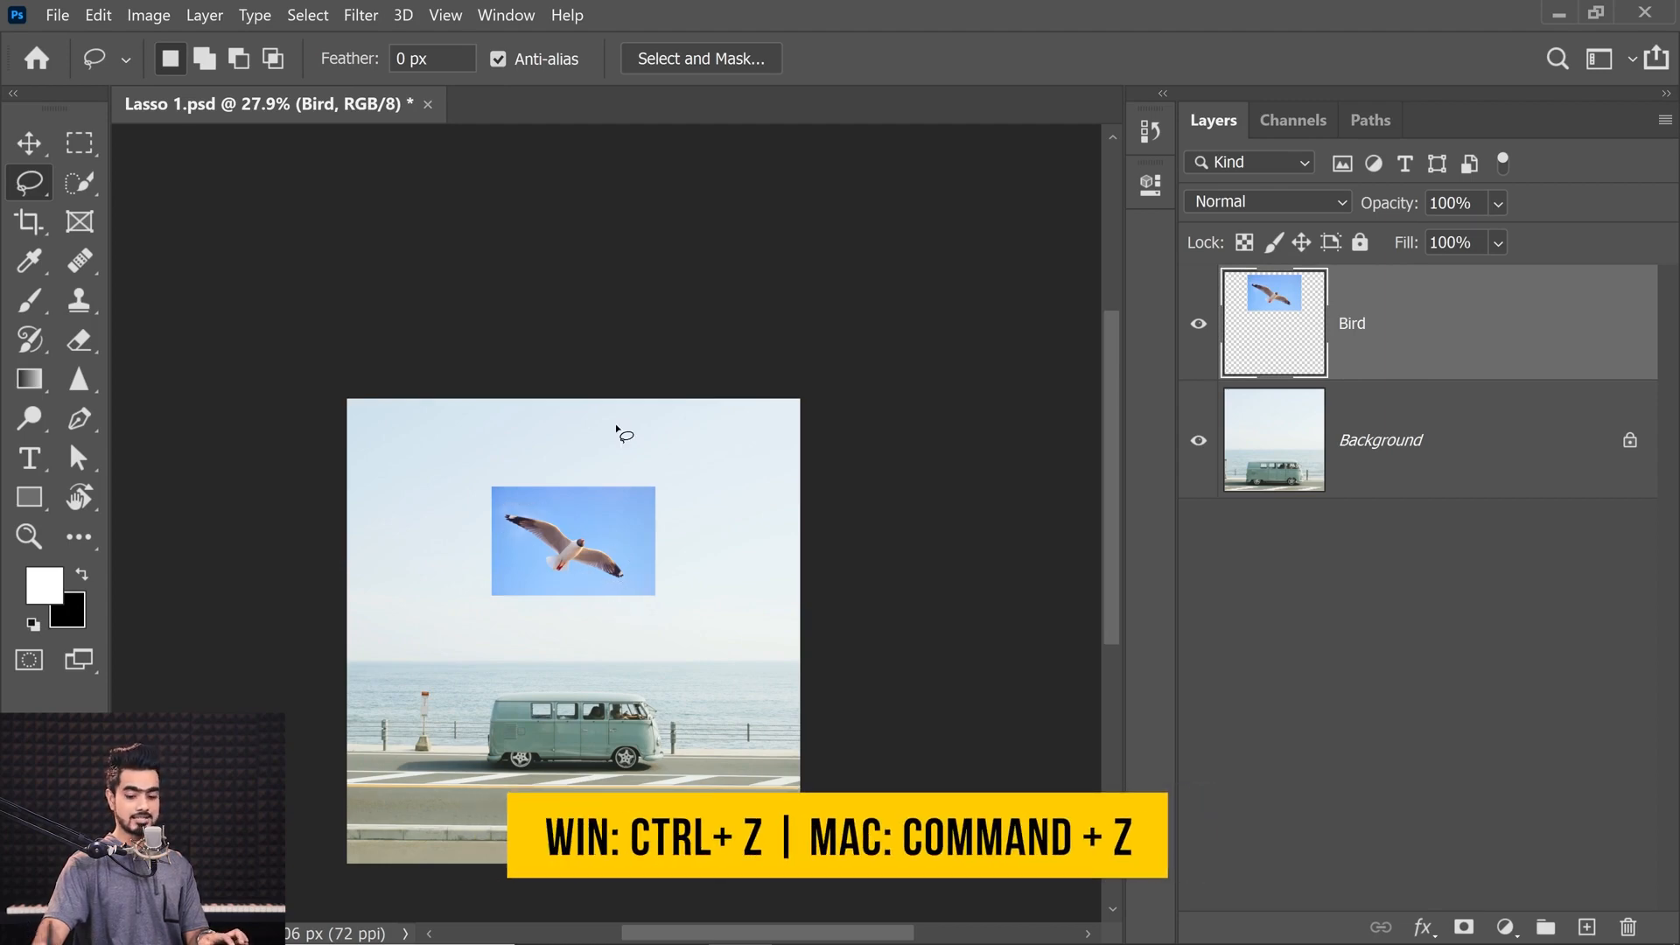
Step: Set the Lasso tool's feather to 20 px
{"action": "key", "text": "ctrl+0"}
{"action": "left_click_drag", "start_coordinate": [590, 386], "coordinate": [748, 342]}
{"action": "left_click_drag", "start_coordinate": [607, 387], "coordinate": [543, 571]}
{"action": "key", "text": "Return"}
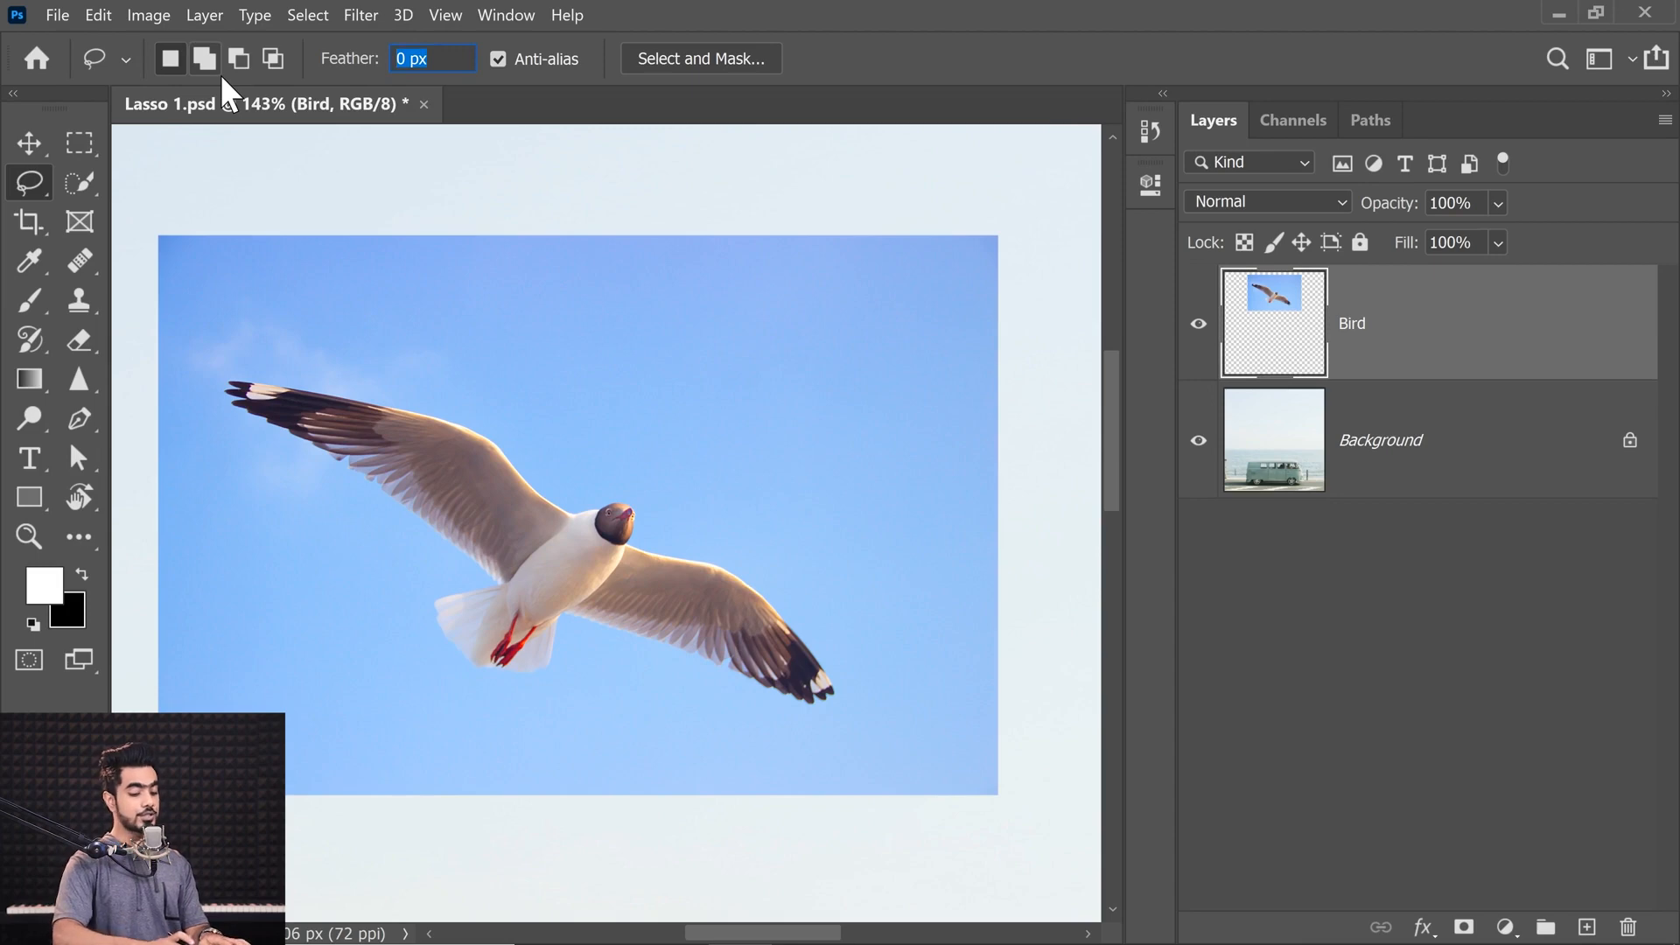
{"action": "type", "text": "20"}
{"action": "key", "text": "Return"}
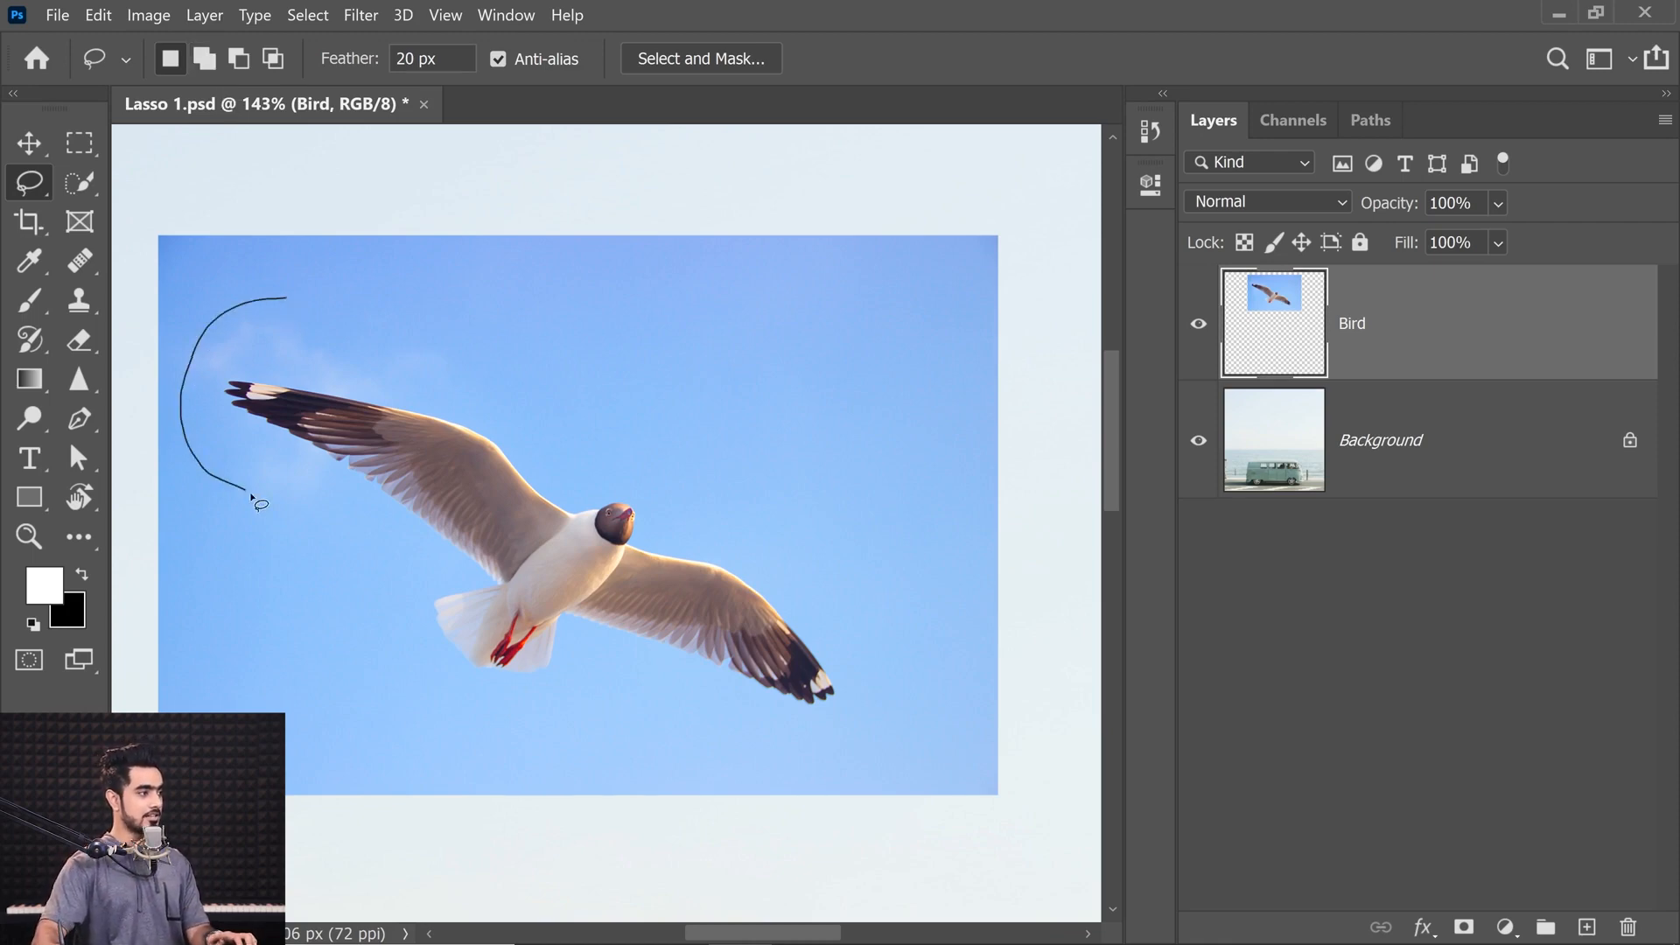
Step: Lasso a loose outline around the whole bird and add a layer mask from the selection to the Bird layer
{"action": "mouse_move", "coordinate": [442, 728]}
{"action": "left_mouse_down"}
{"action": "mouse_move", "coordinate": [588, 713]}
{"action": "mouse_move", "coordinate": [877, 728]}
{"action": "left_mouse_up"}
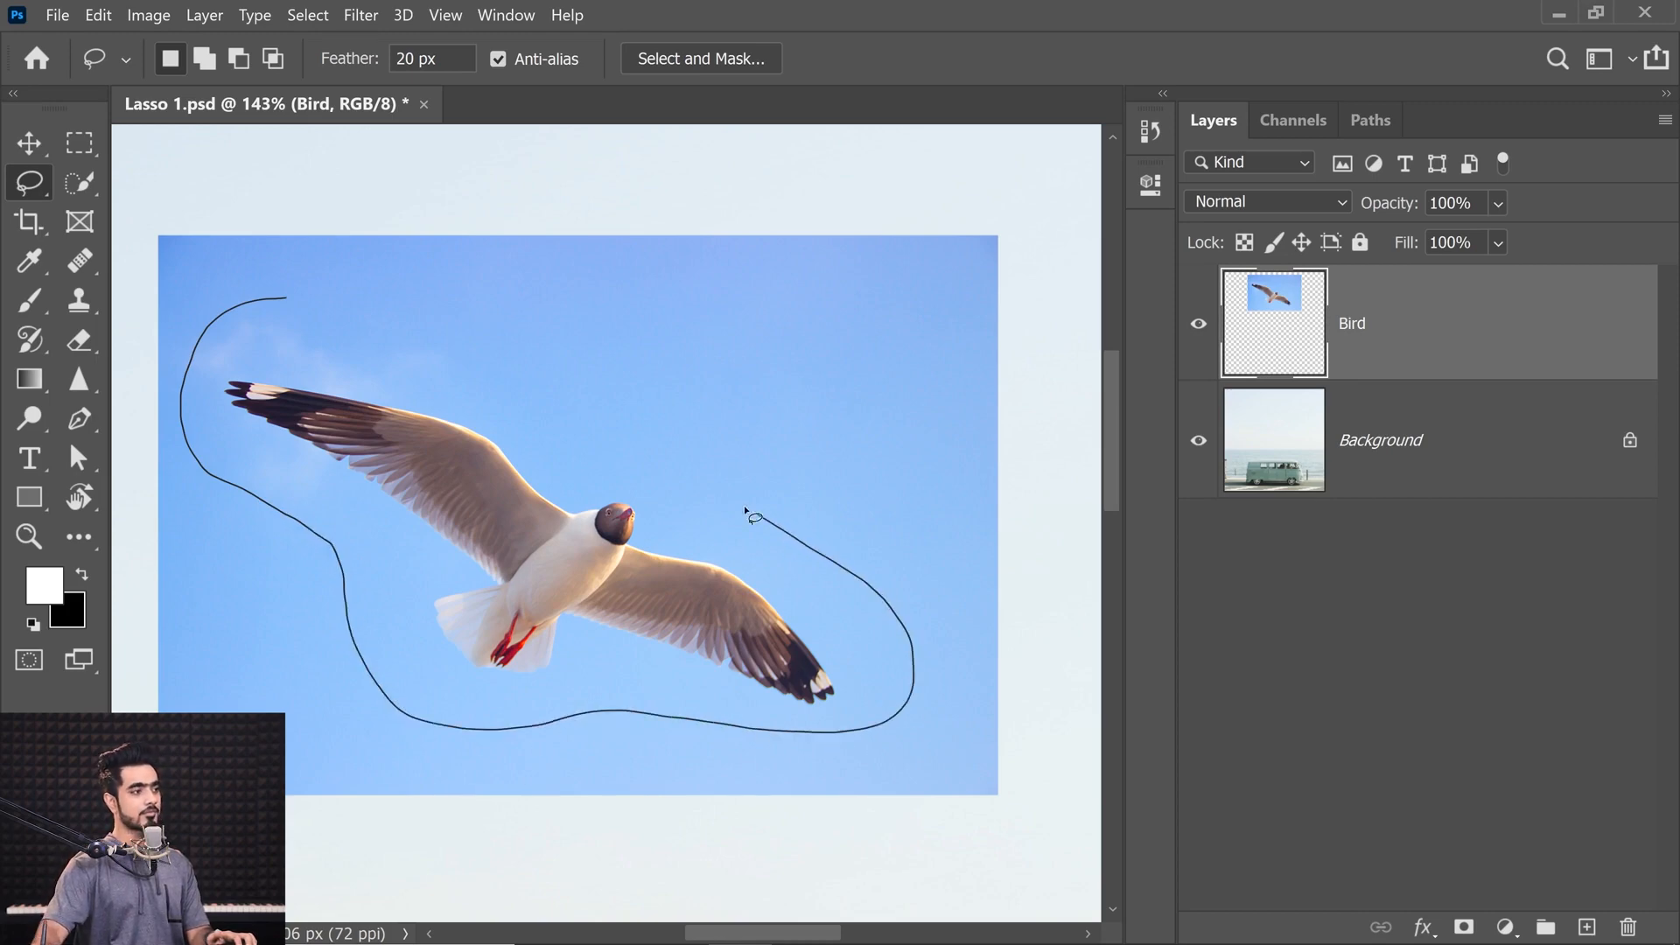
{"action": "mouse_move", "coordinate": [750, 513]}
{"action": "left_mouse_down"}
{"action": "mouse_move", "coordinate": [544, 388]}
{"action": "mouse_move", "coordinate": [412, 338]}
{"action": "left_mouse_up"}
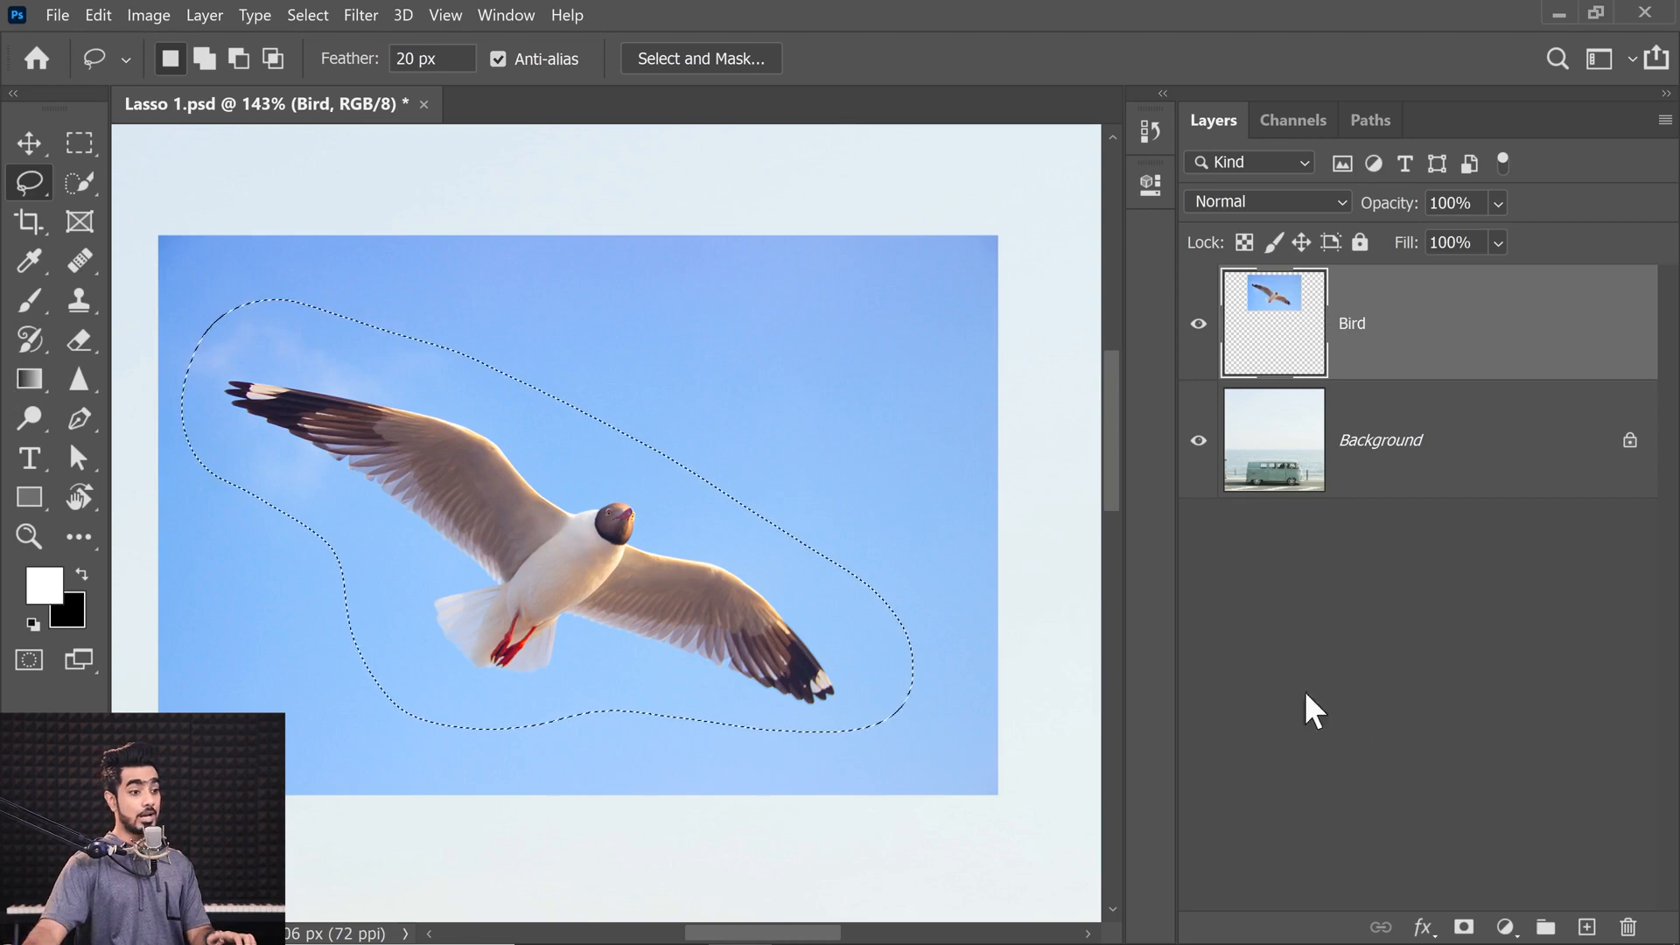
{"action": "left_click", "coordinate": [1464, 926]}
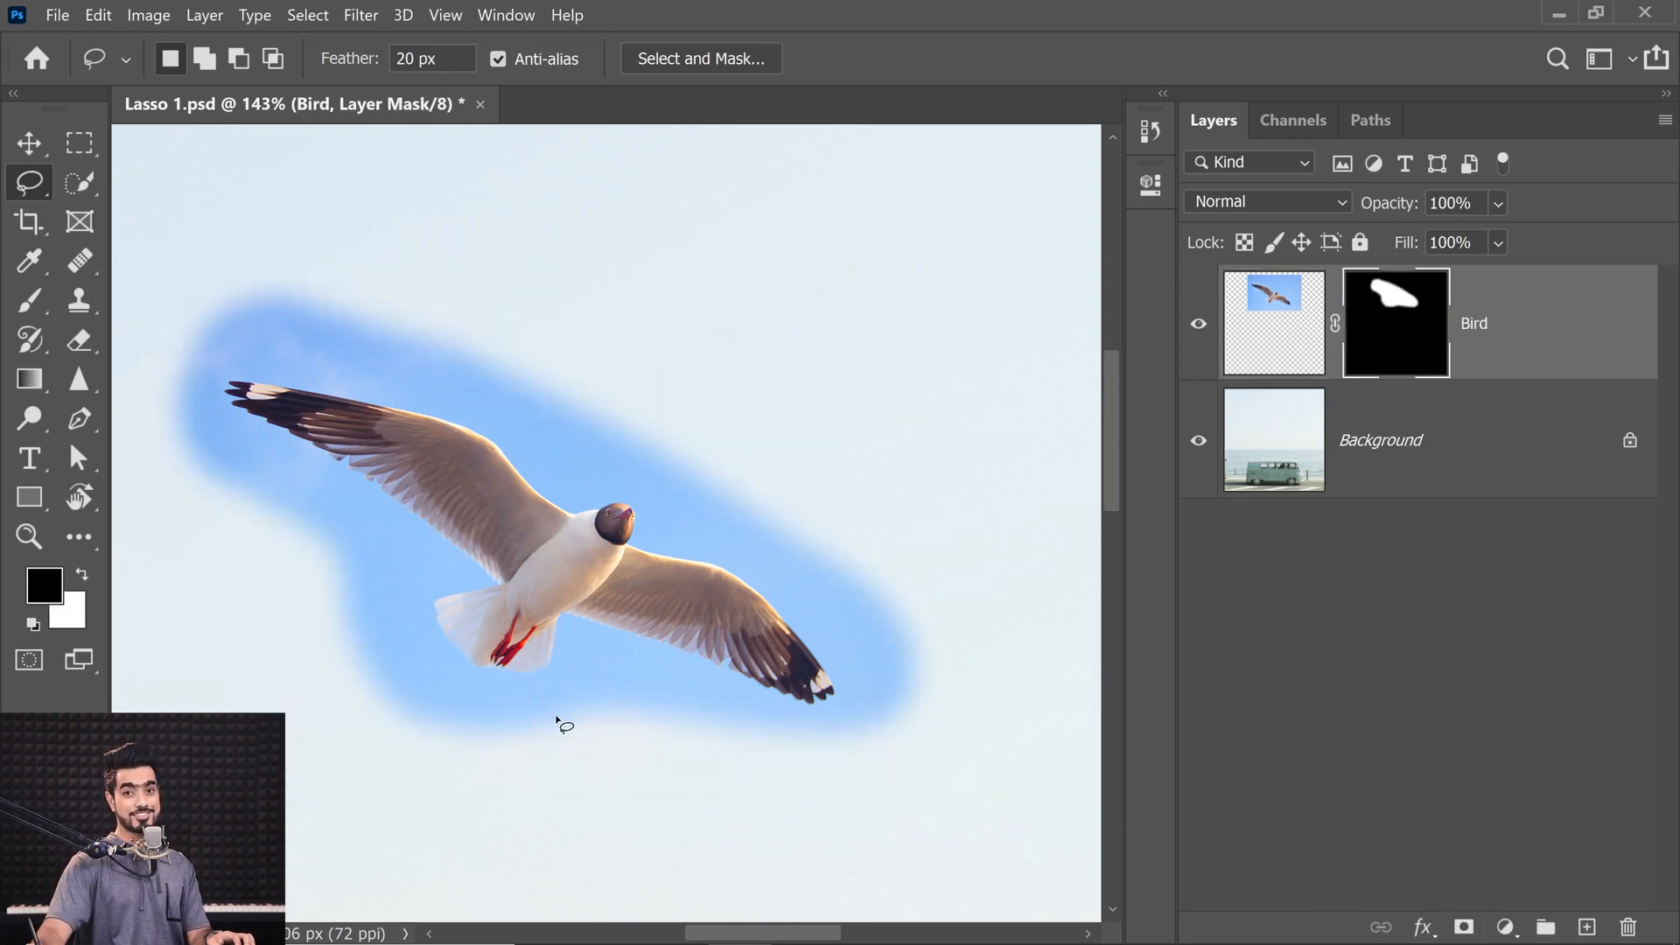
Step: Add a Curves adjustment clipped to the Bird layer and raise its midtones to blend the bird's blue surroundings with the sky
{"action": "key", "text": "ctrl+0"}
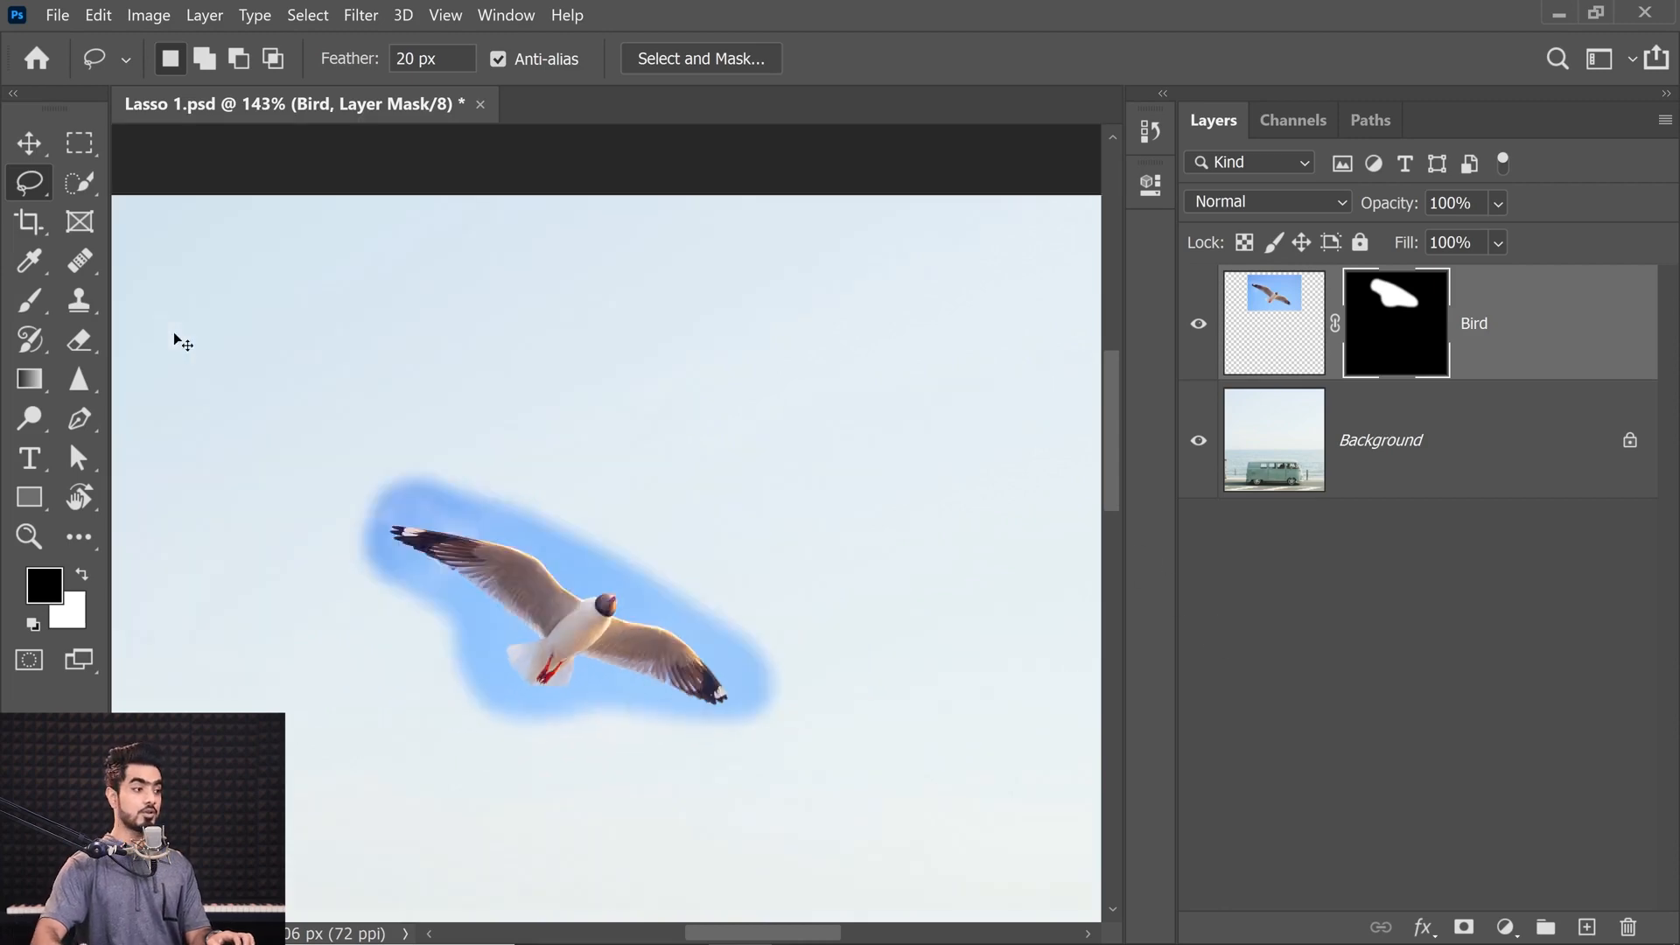
{"action": "left_click", "coordinate": [1505, 926]}
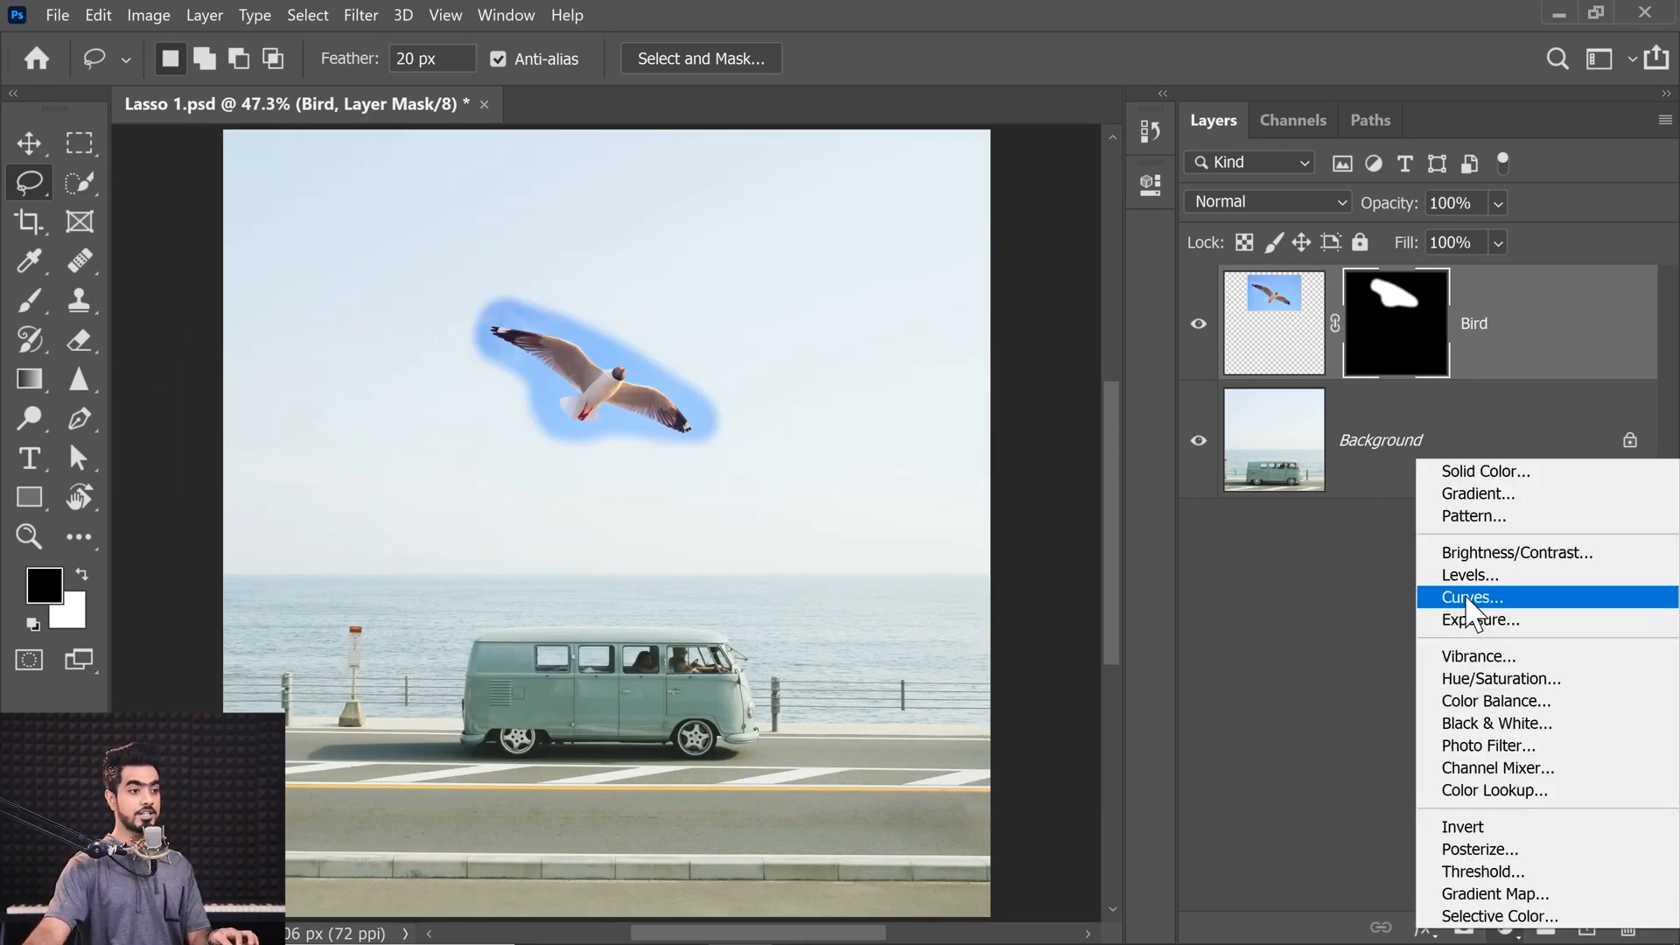
{"action": "left_click", "coordinate": [1475, 602]}
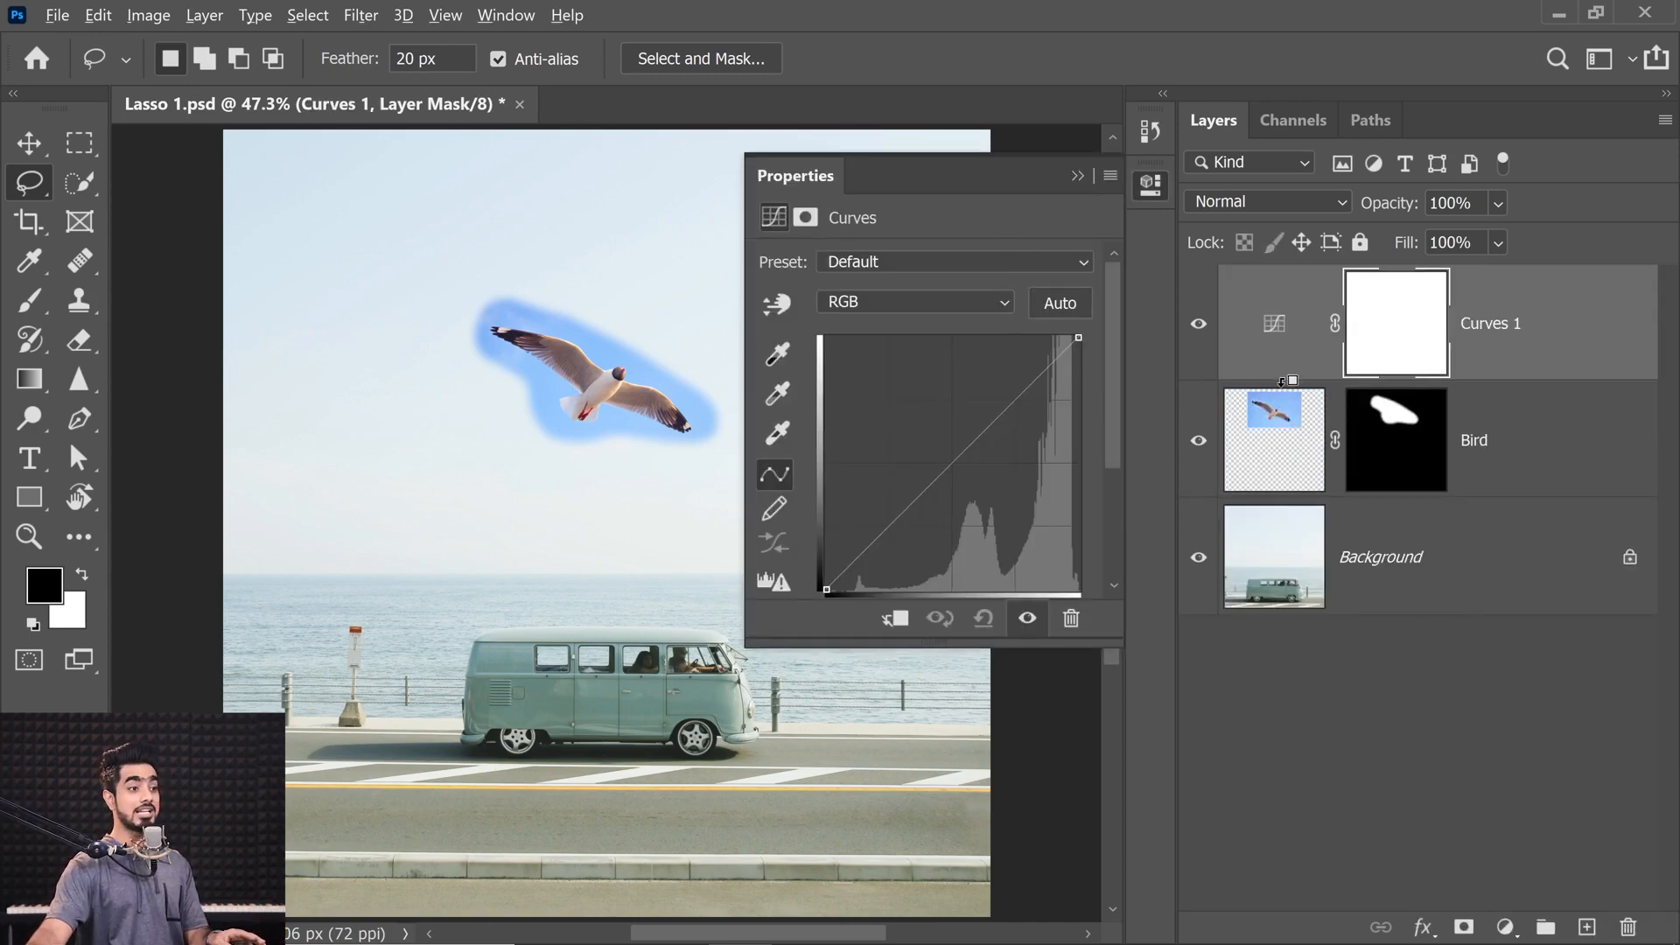
{"action": "left_click", "coordinate": [1288, 381], "text": "alt"}
{"action": "left_click_drag", "start_coordinate": [506, 477], "coordinate": [305, 500]}
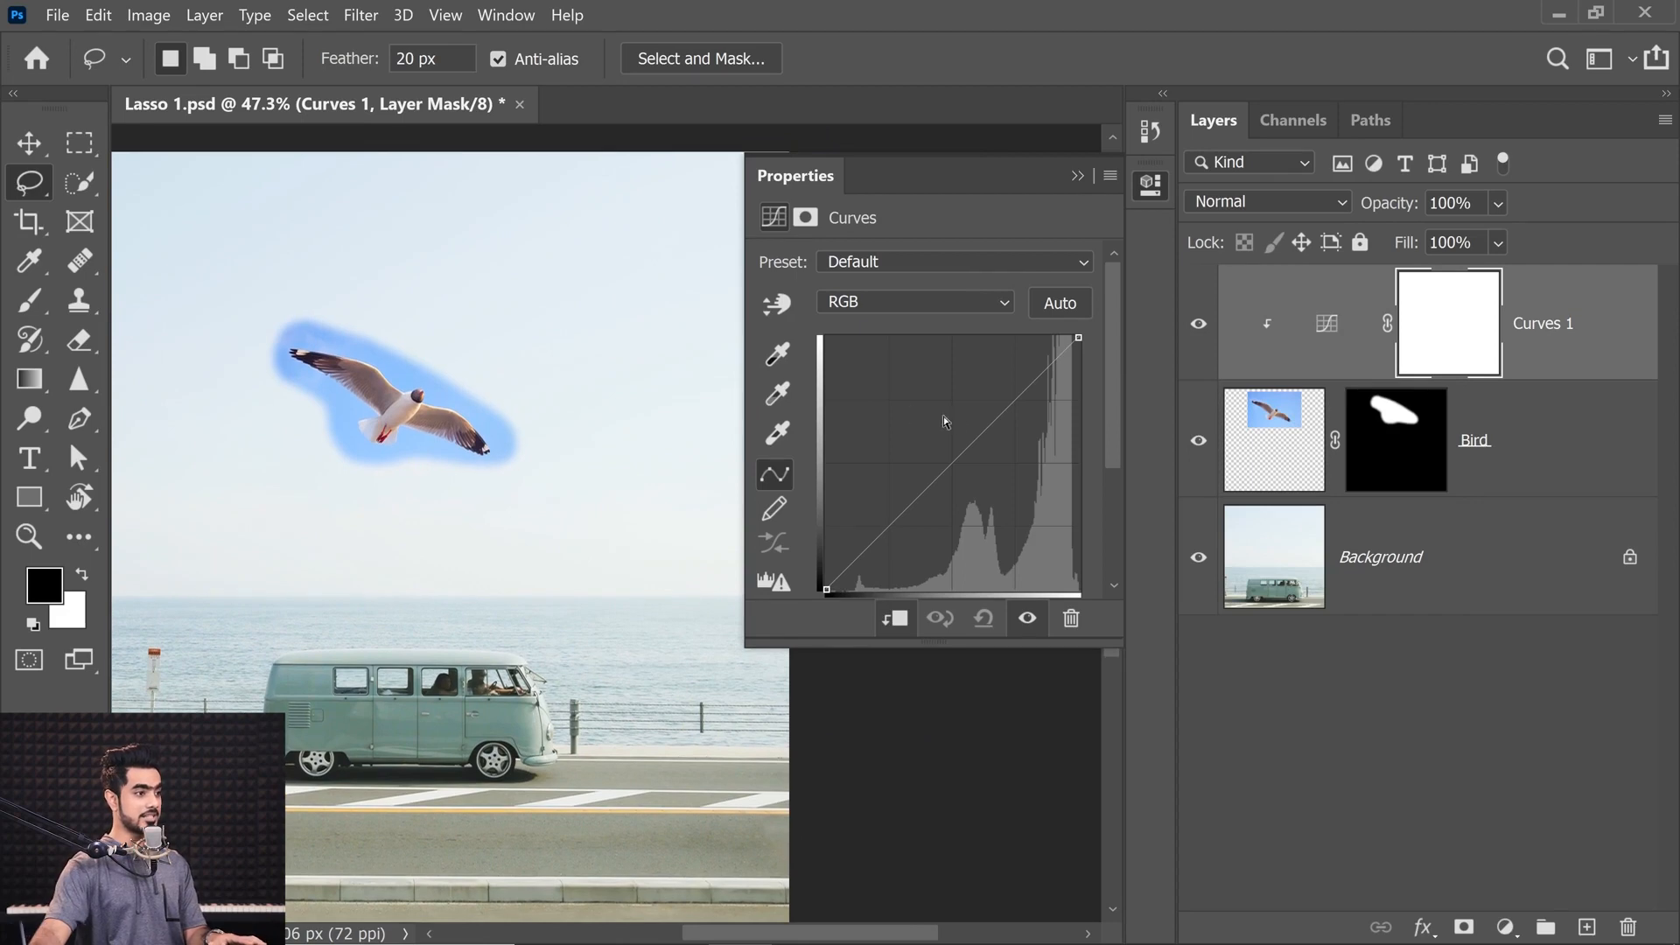
{"action": "left_click_drag", "start_coordinate": [960, 447], "coordinate": [932, 410]}
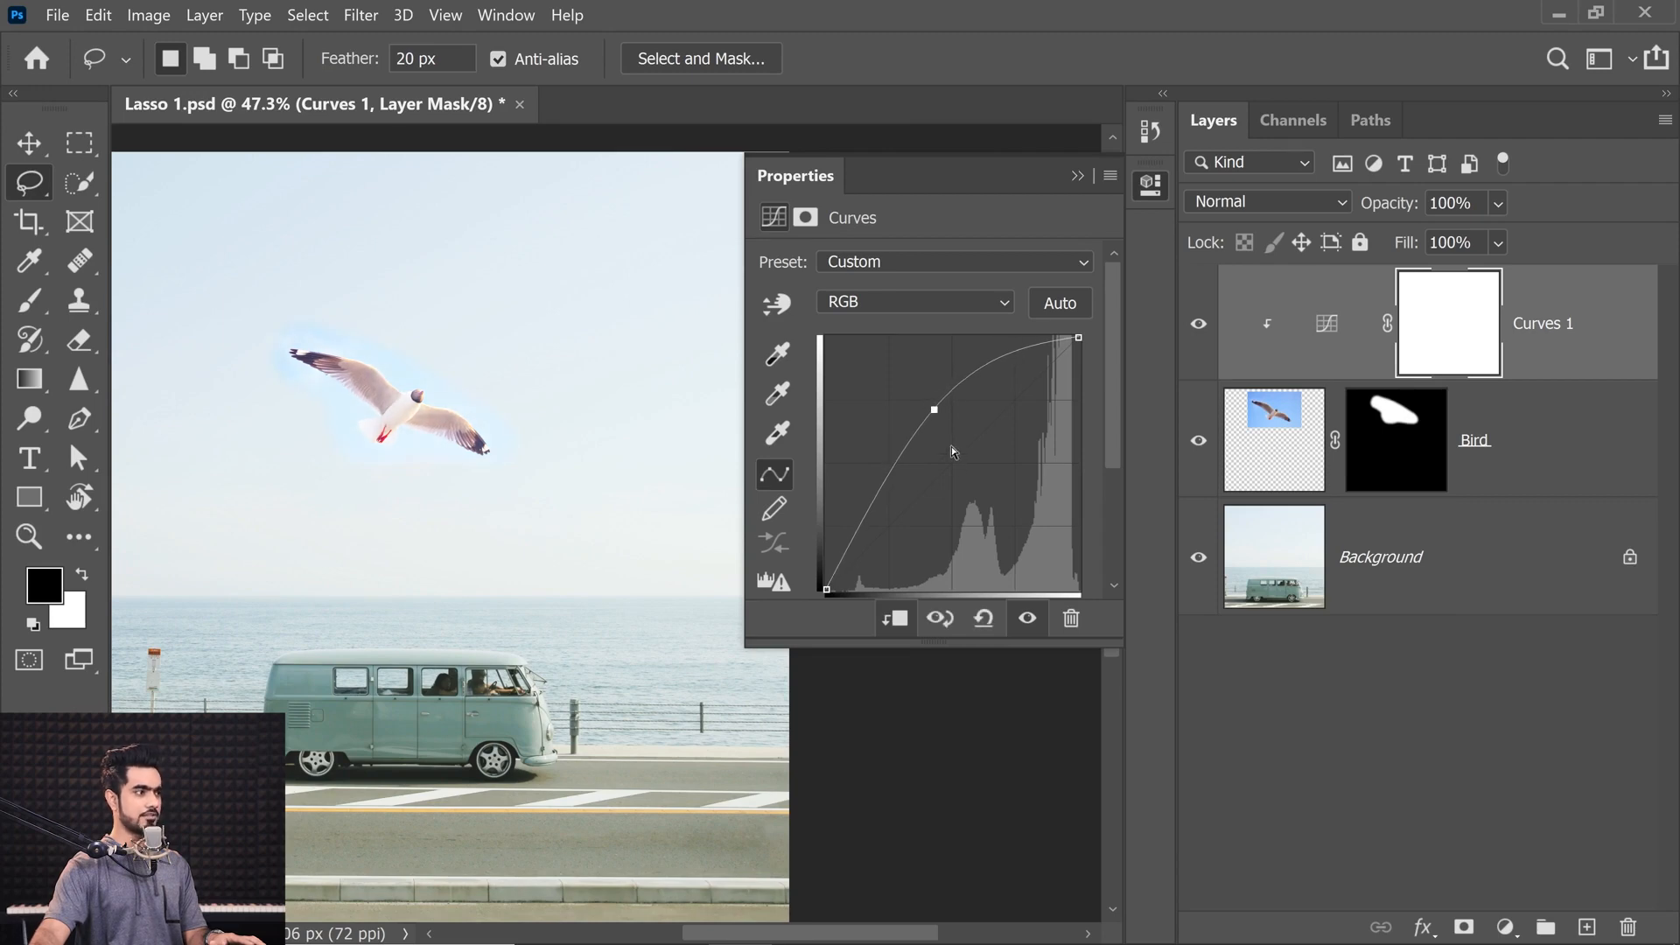
{"action": "left_click_drag", "start_coordinate": [306, 366], "coordinate": [352, 359]}
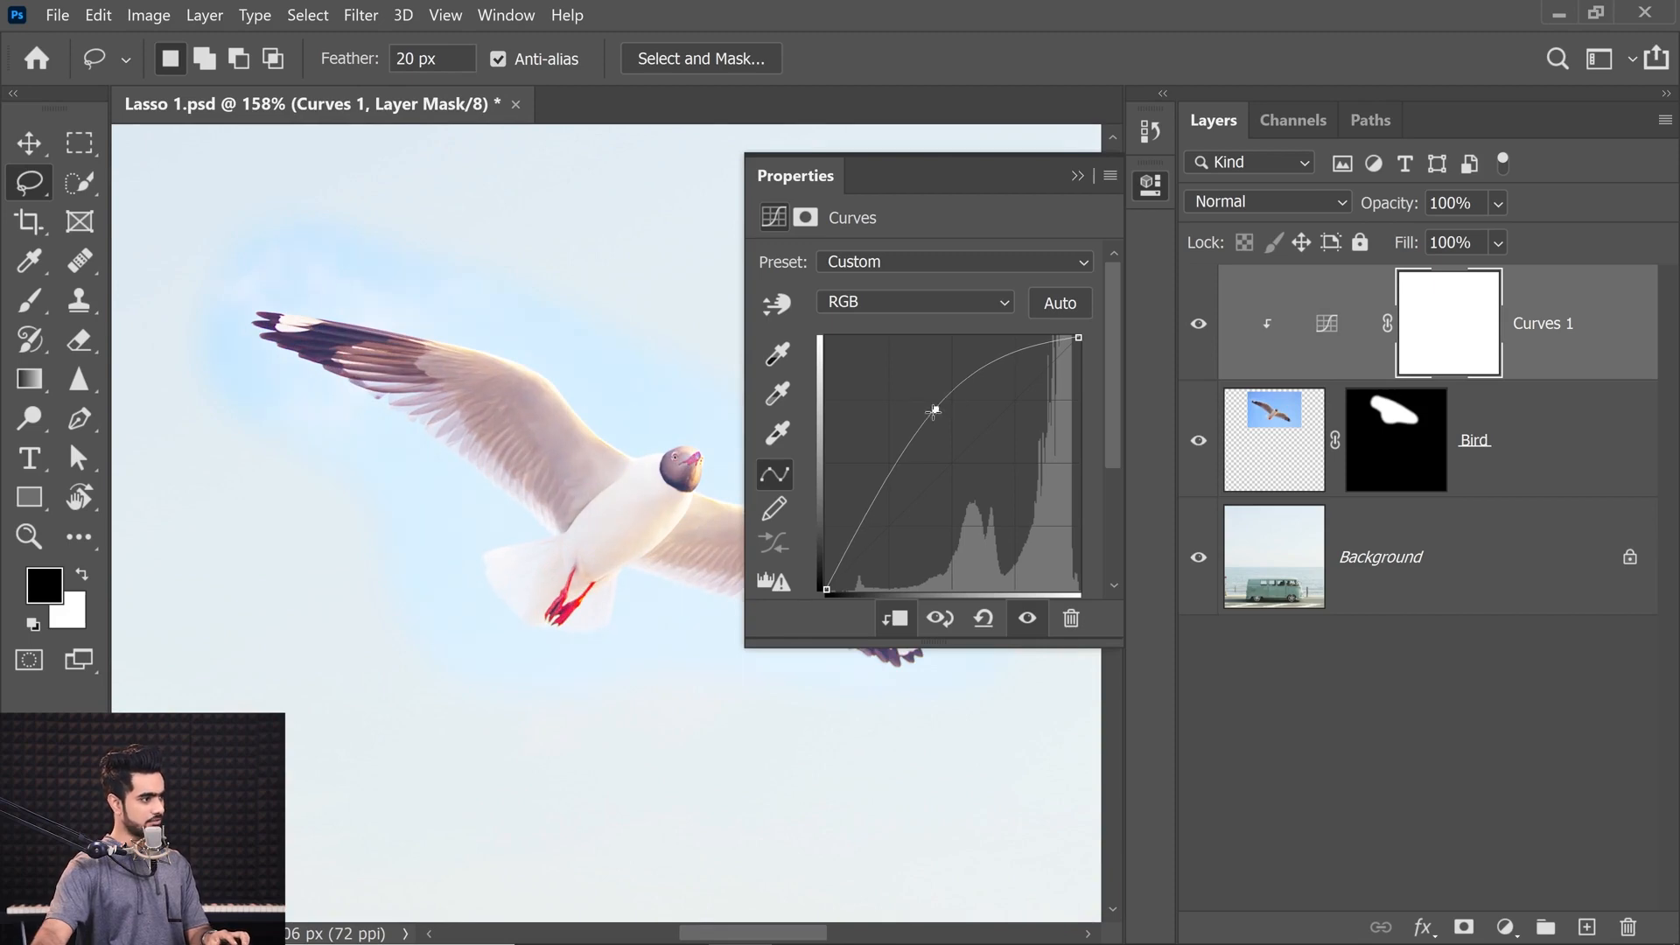
{"action": "left_click", "coordinate": [1076, 178]}
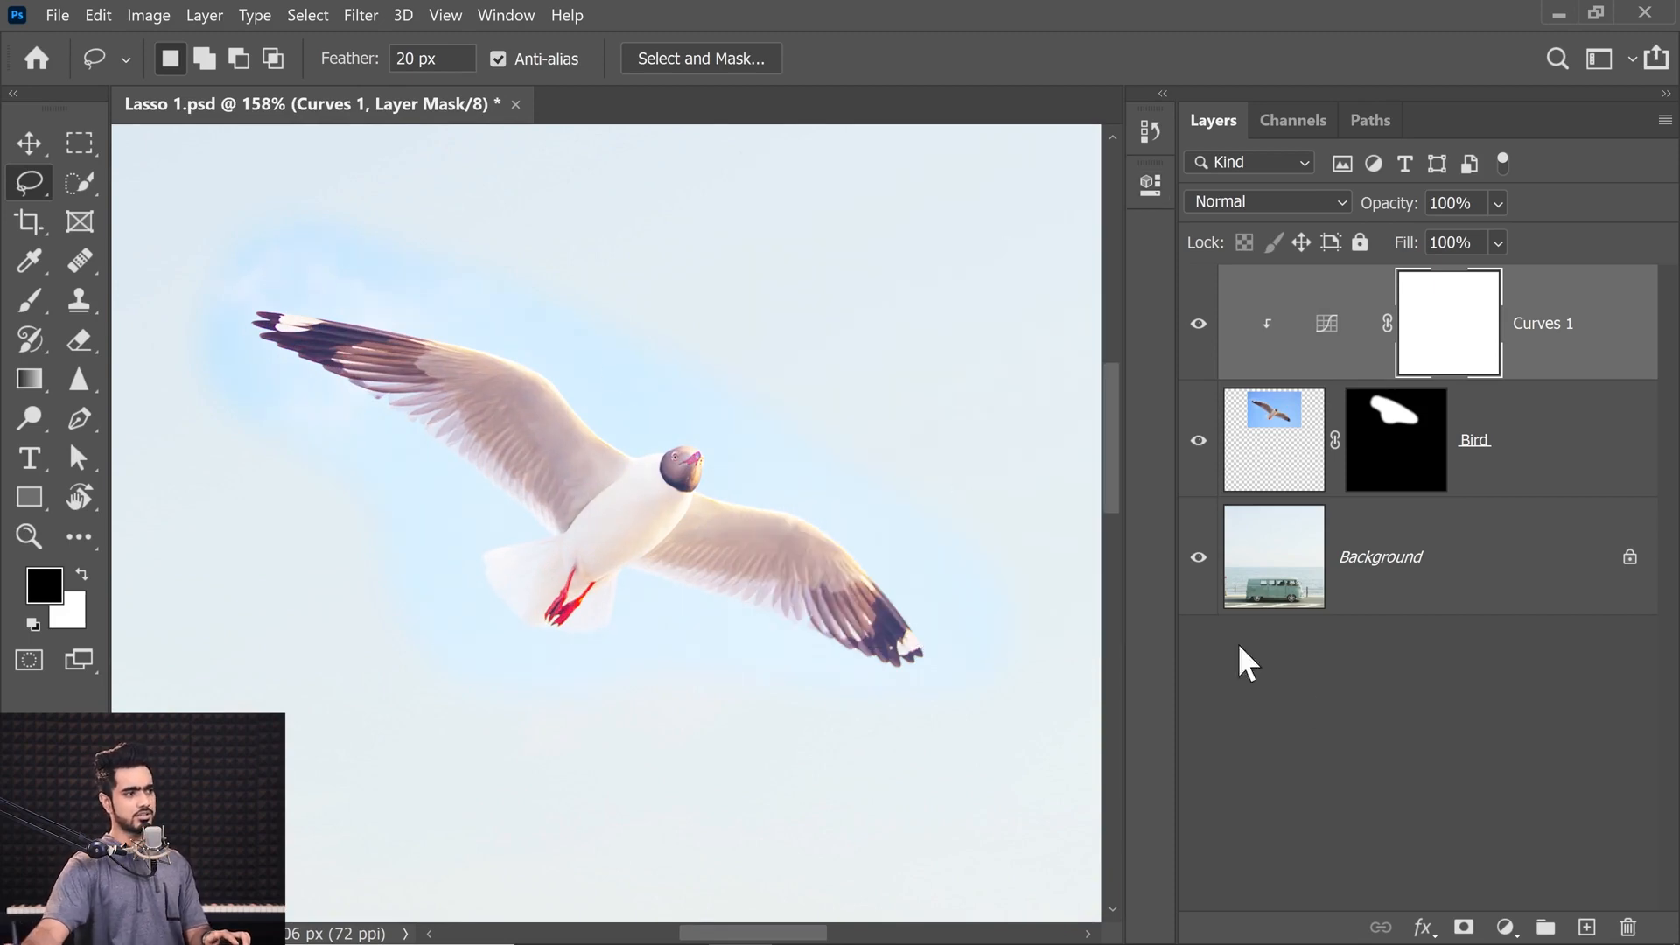
Step: Add a Hue/Saturation adjustment clipped to the Bird layer and lower the saturation to -34
{"action": "left_click", "coordinate": [1504, 925]}
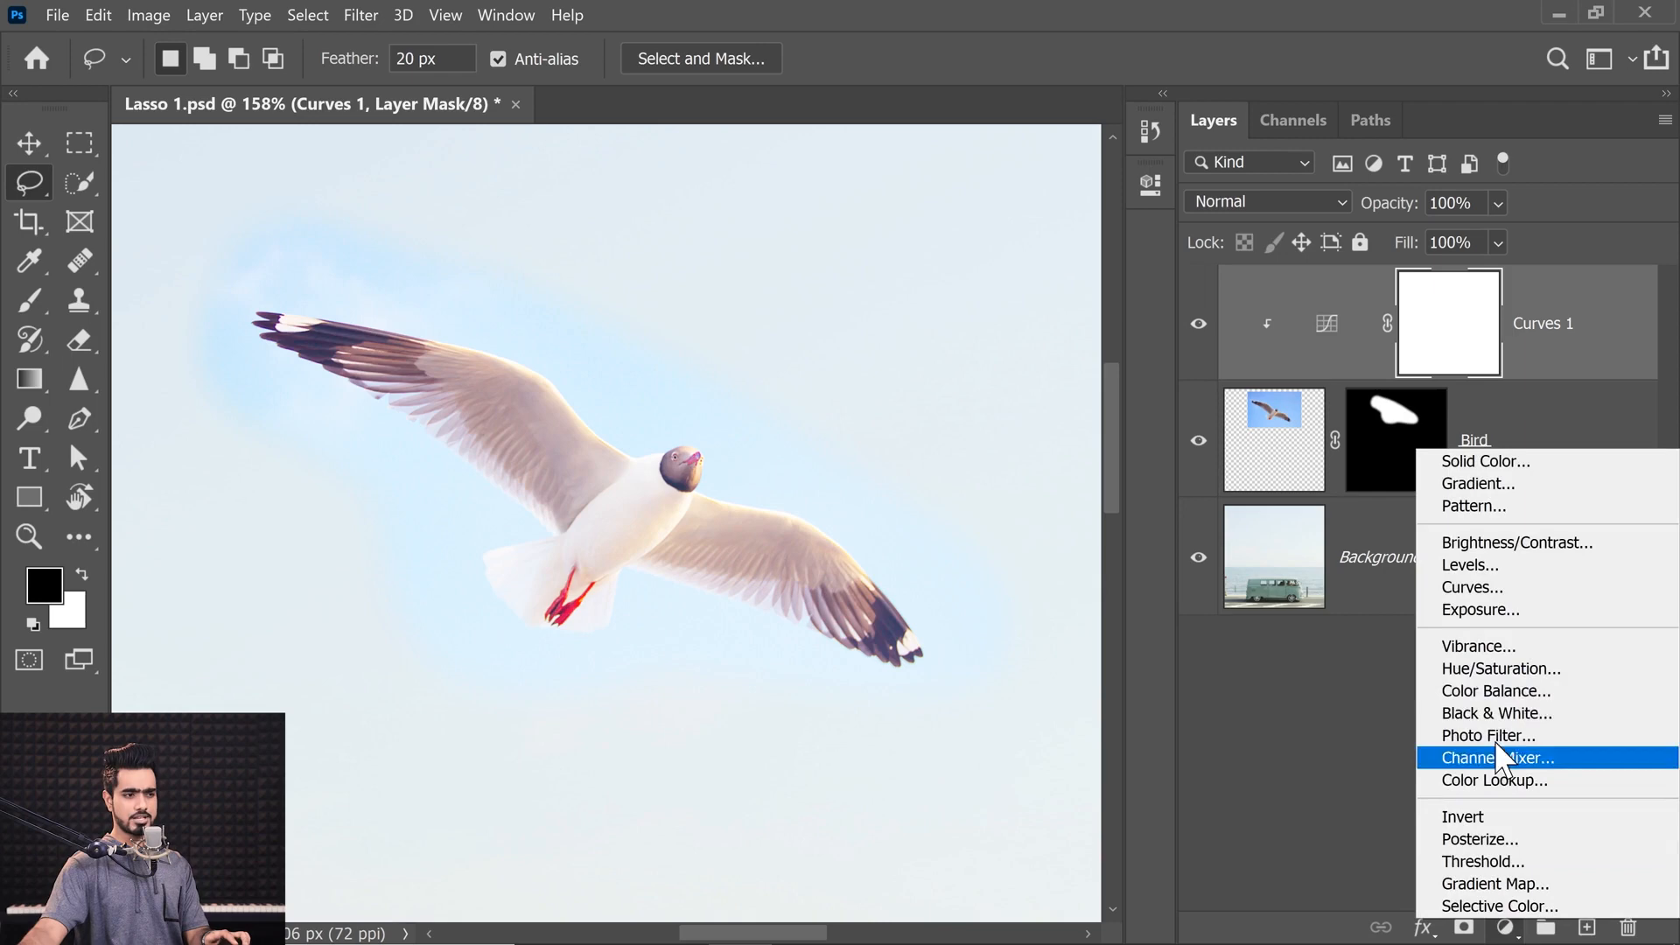
{"action": "left_click", "coordinate": [1512, 669]}
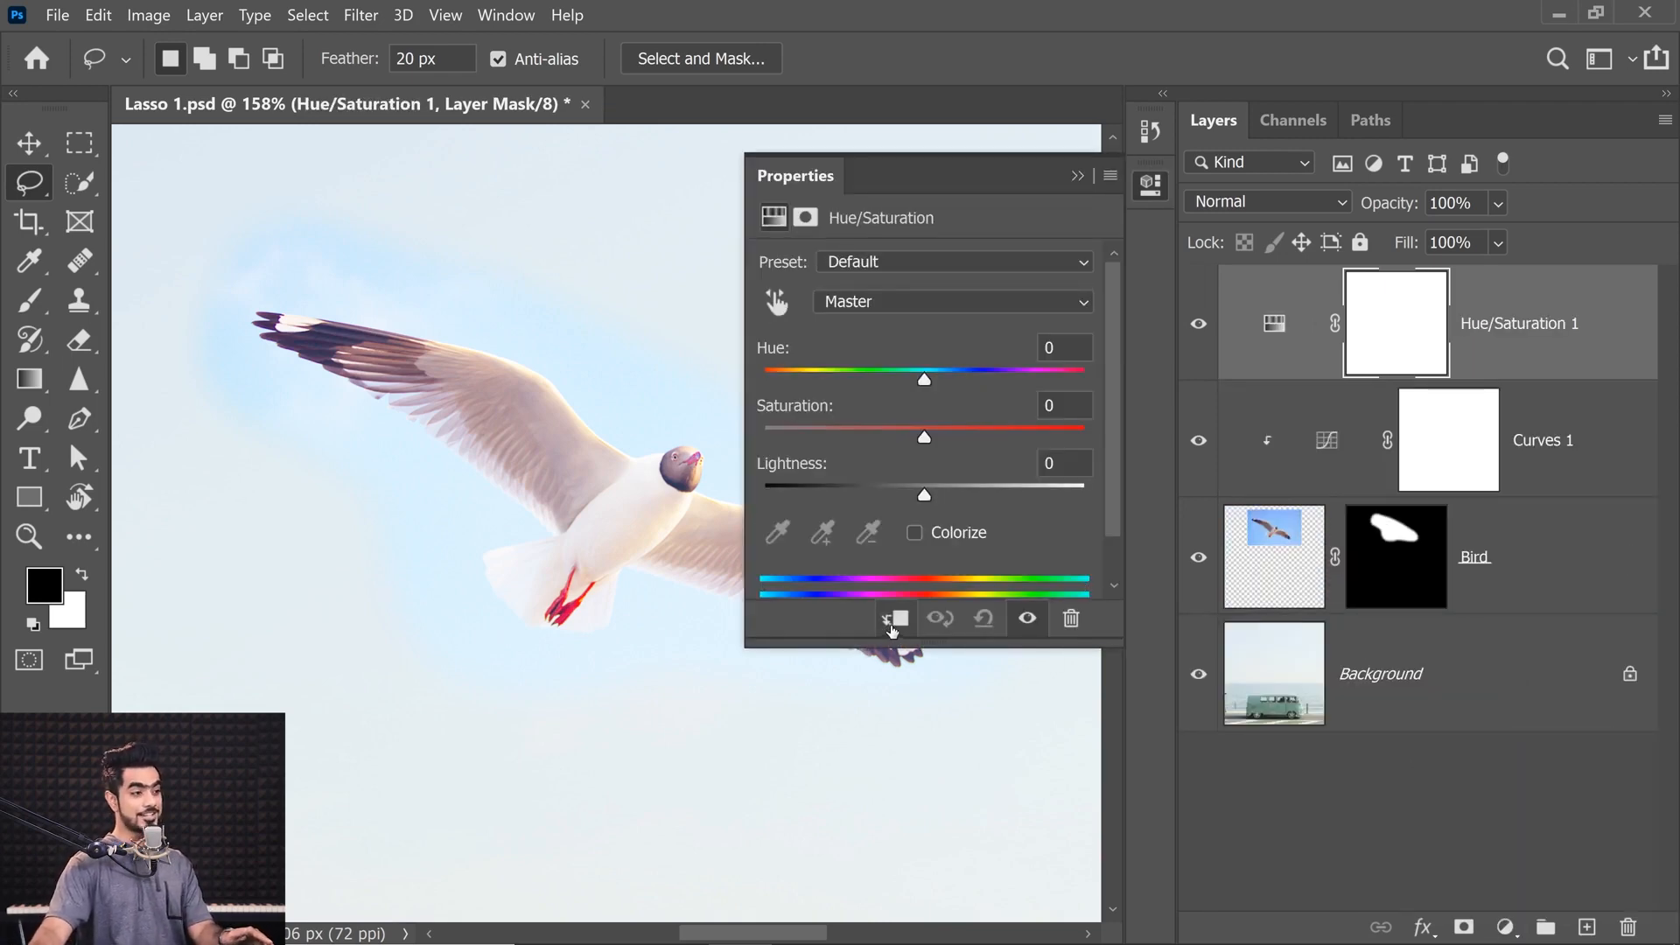
{"action": "left_click", "coordinate": [894, 621]}
{"action": "left_click_drag", "start_coordinate": [919, 427], "coordinate": [845, 438]}
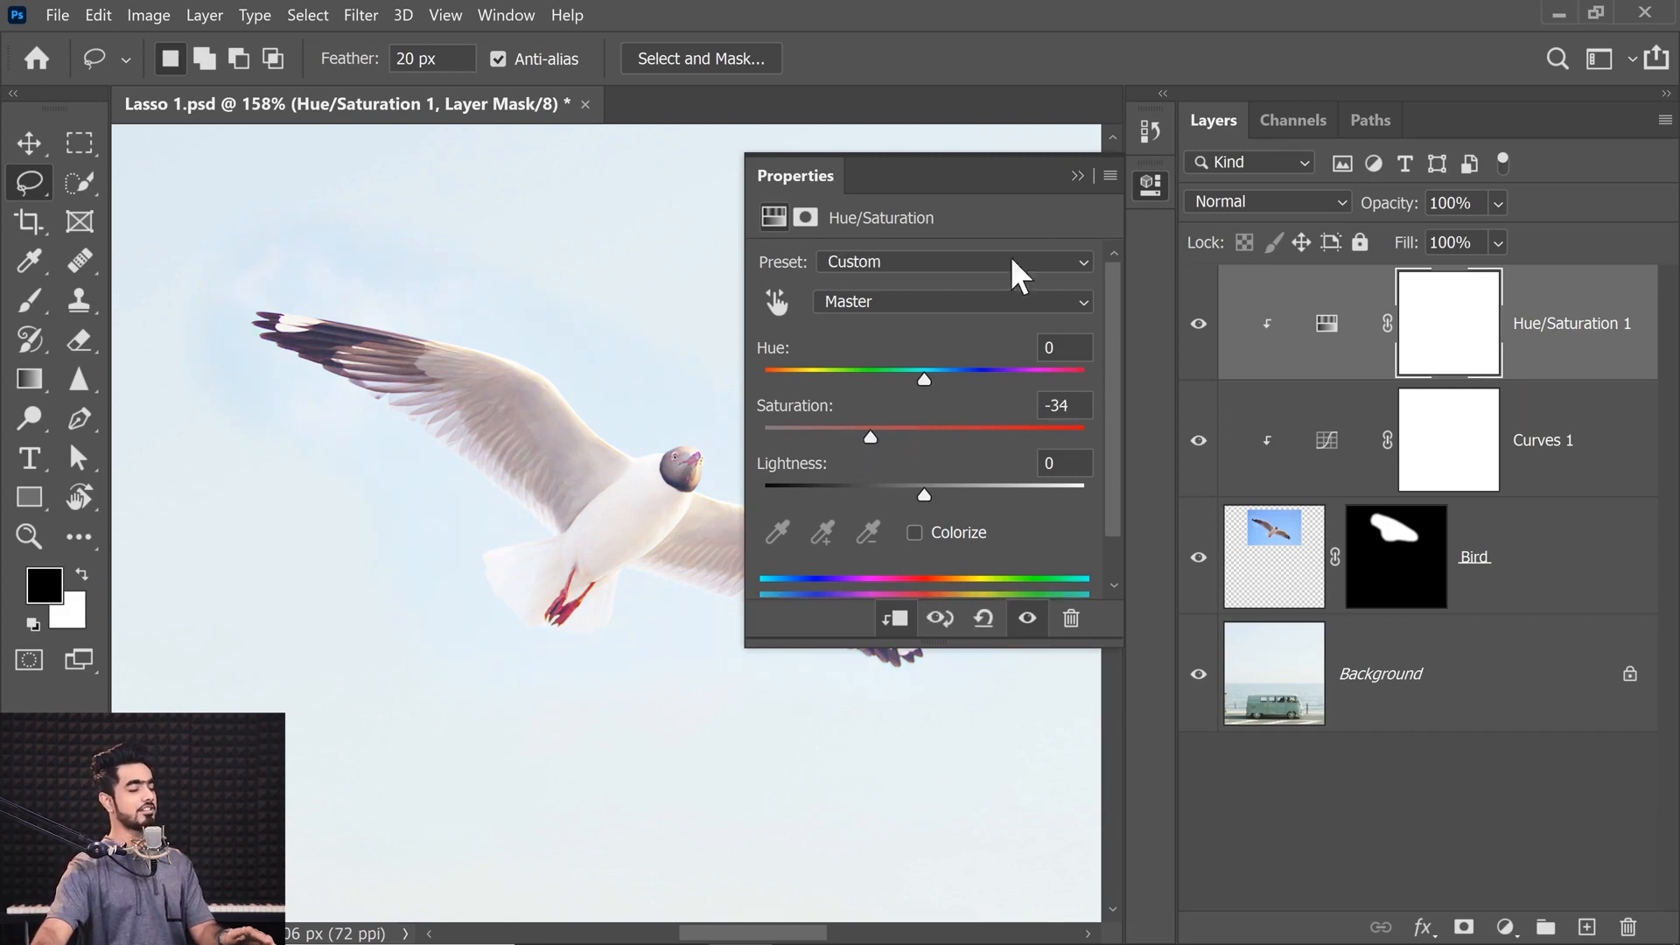
{"action": "left_click", "coordinate": [1079, 175]}
{"action": "key", "text": "ctrl+0"}
{"action": "scroll", "coordinate": [735, 473], "scroll_direction": "up", "scroll_amount": 3}
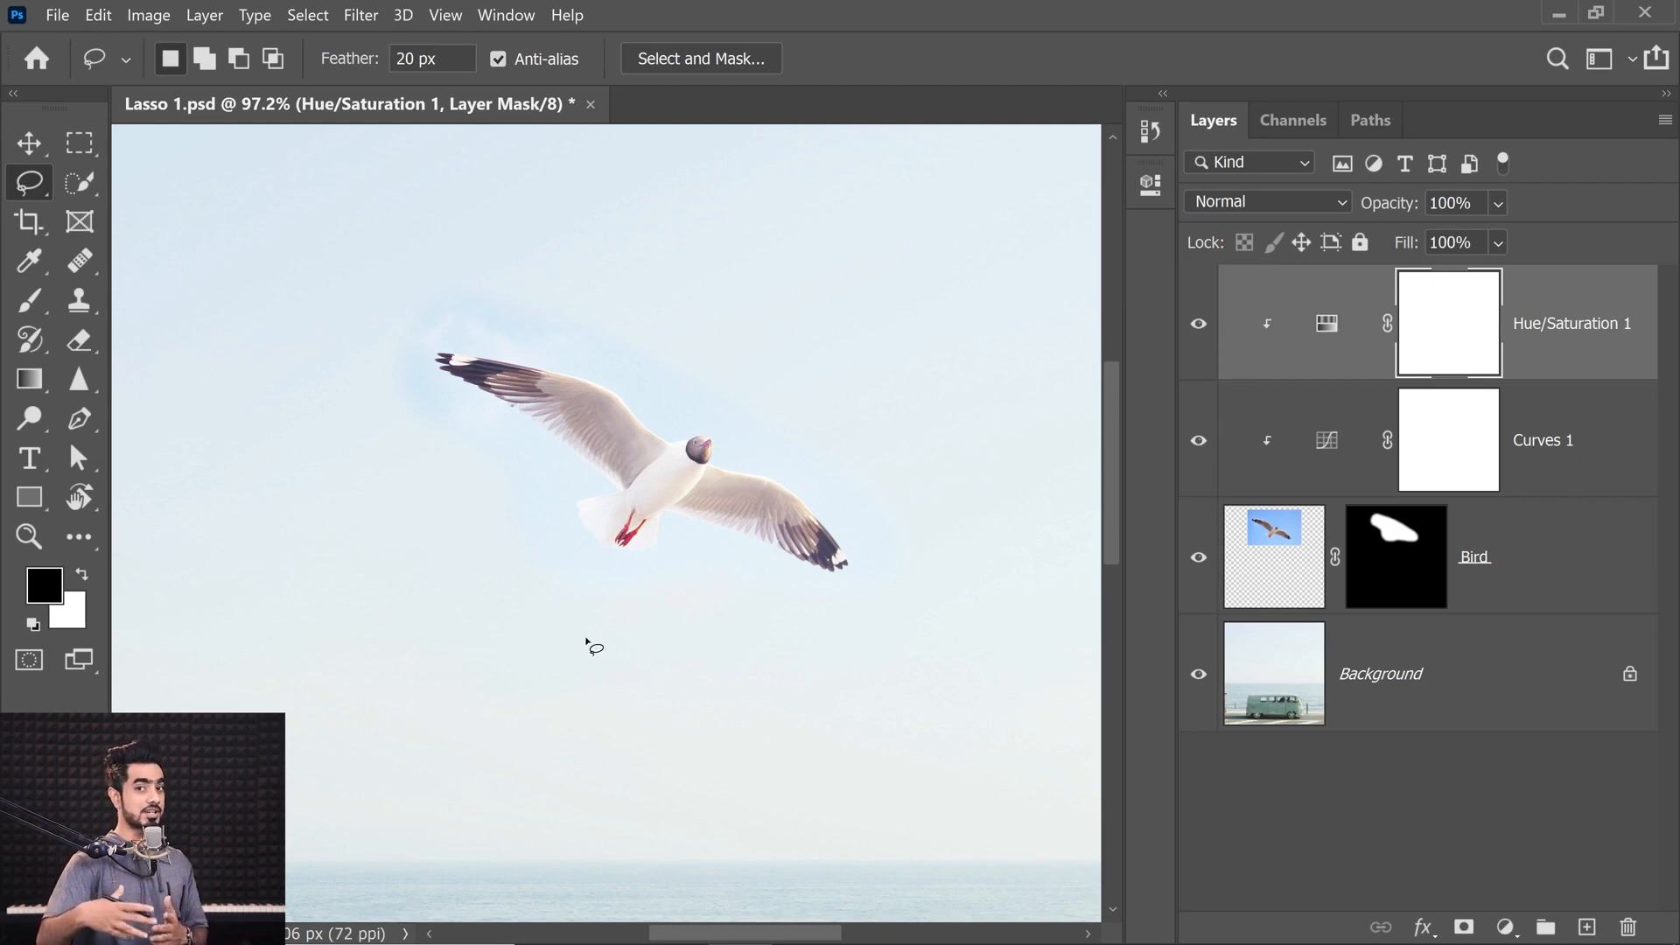
Step: Try deleting the Hue/Saturation 1 and Curves 1 adjustment layers together, and undo the deletion
{"action": "left_click", "coordinate": [1550, 462], "text": "shift"}
{"action": "left_click_drag", "start_coordinate": [1536, 458], "coordinate": [1631, 926]}
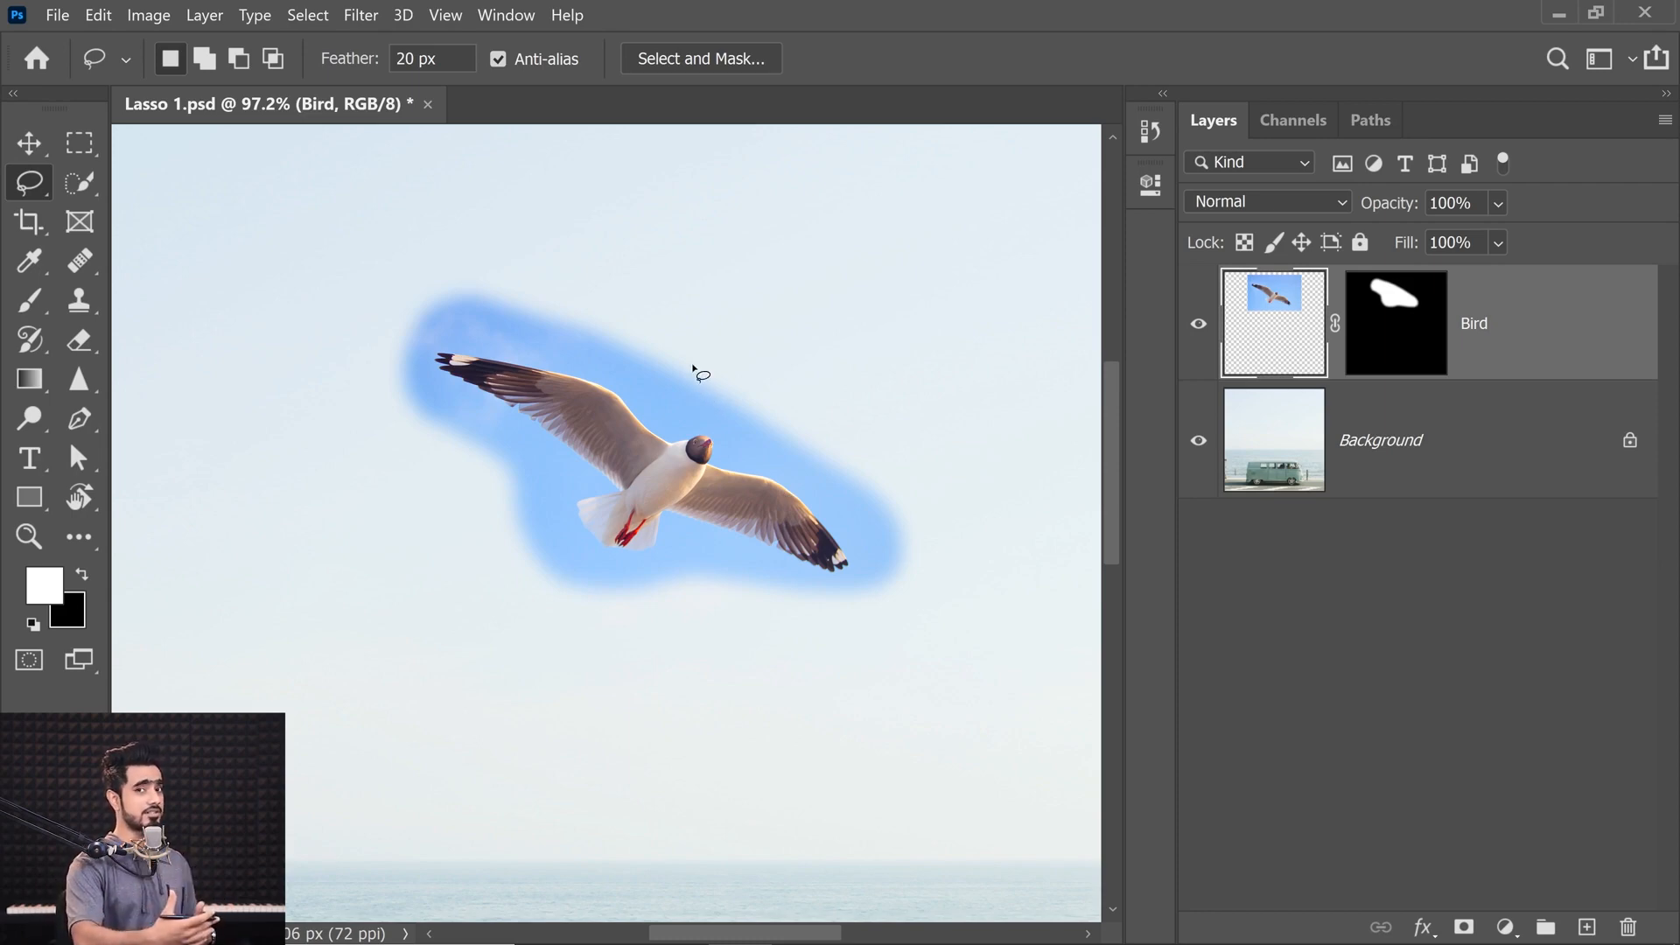
{"action": "key", "text": "ctrl+z"}
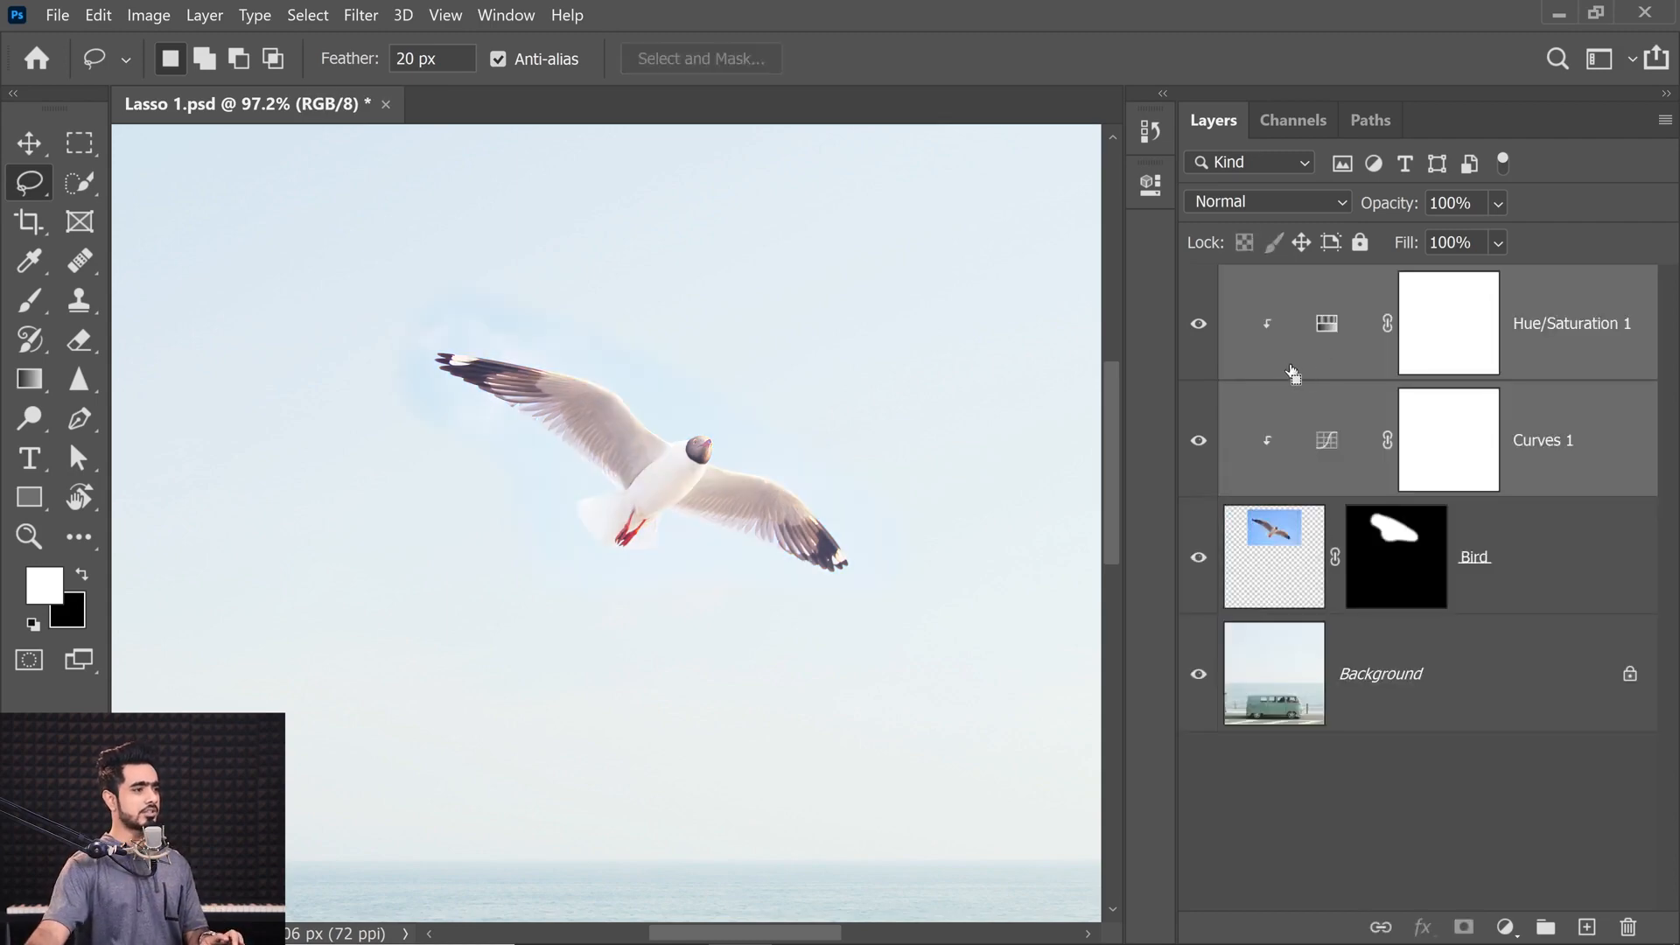
Step: Delete the Hue/Saturation 1 and Curves 1 adjustment layers and remove the Bird layer's mask without applying it
{"action": "left_click_drag", "start_coordinate": [1573, 454], "coordinate": [1629, 926]}
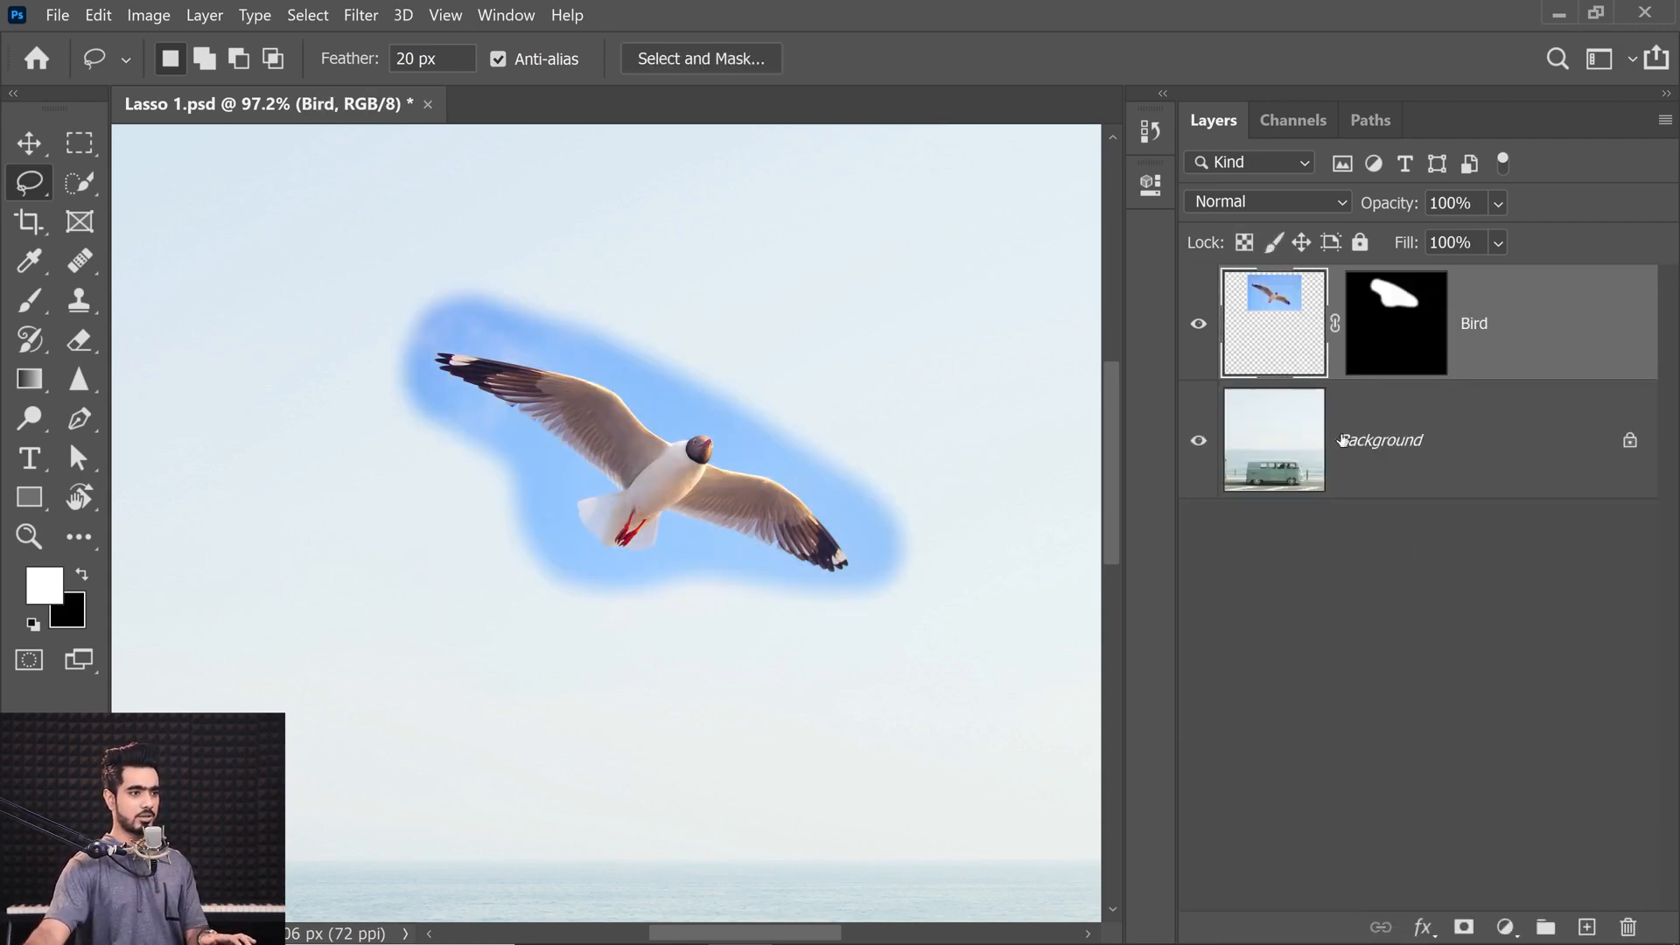
{"action": "left_click_drag", "start_coordinate": [1396, 324], "coordinate": [1629, 929]}
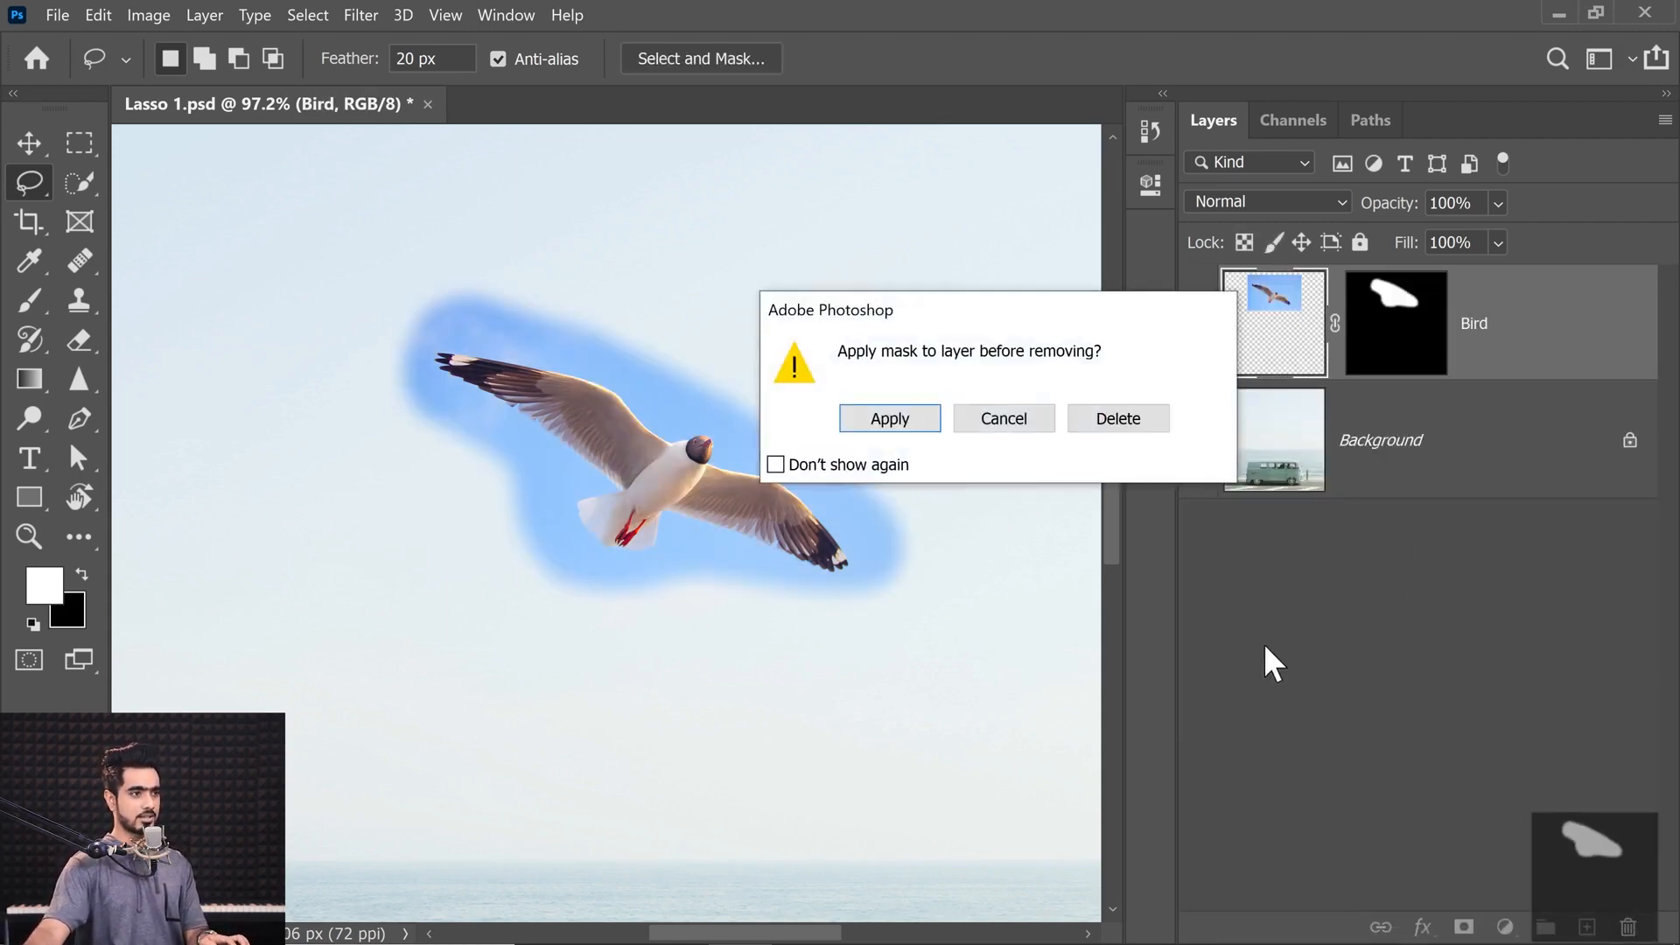
{"action": "left_click", "coordinate": [1114, 416]}
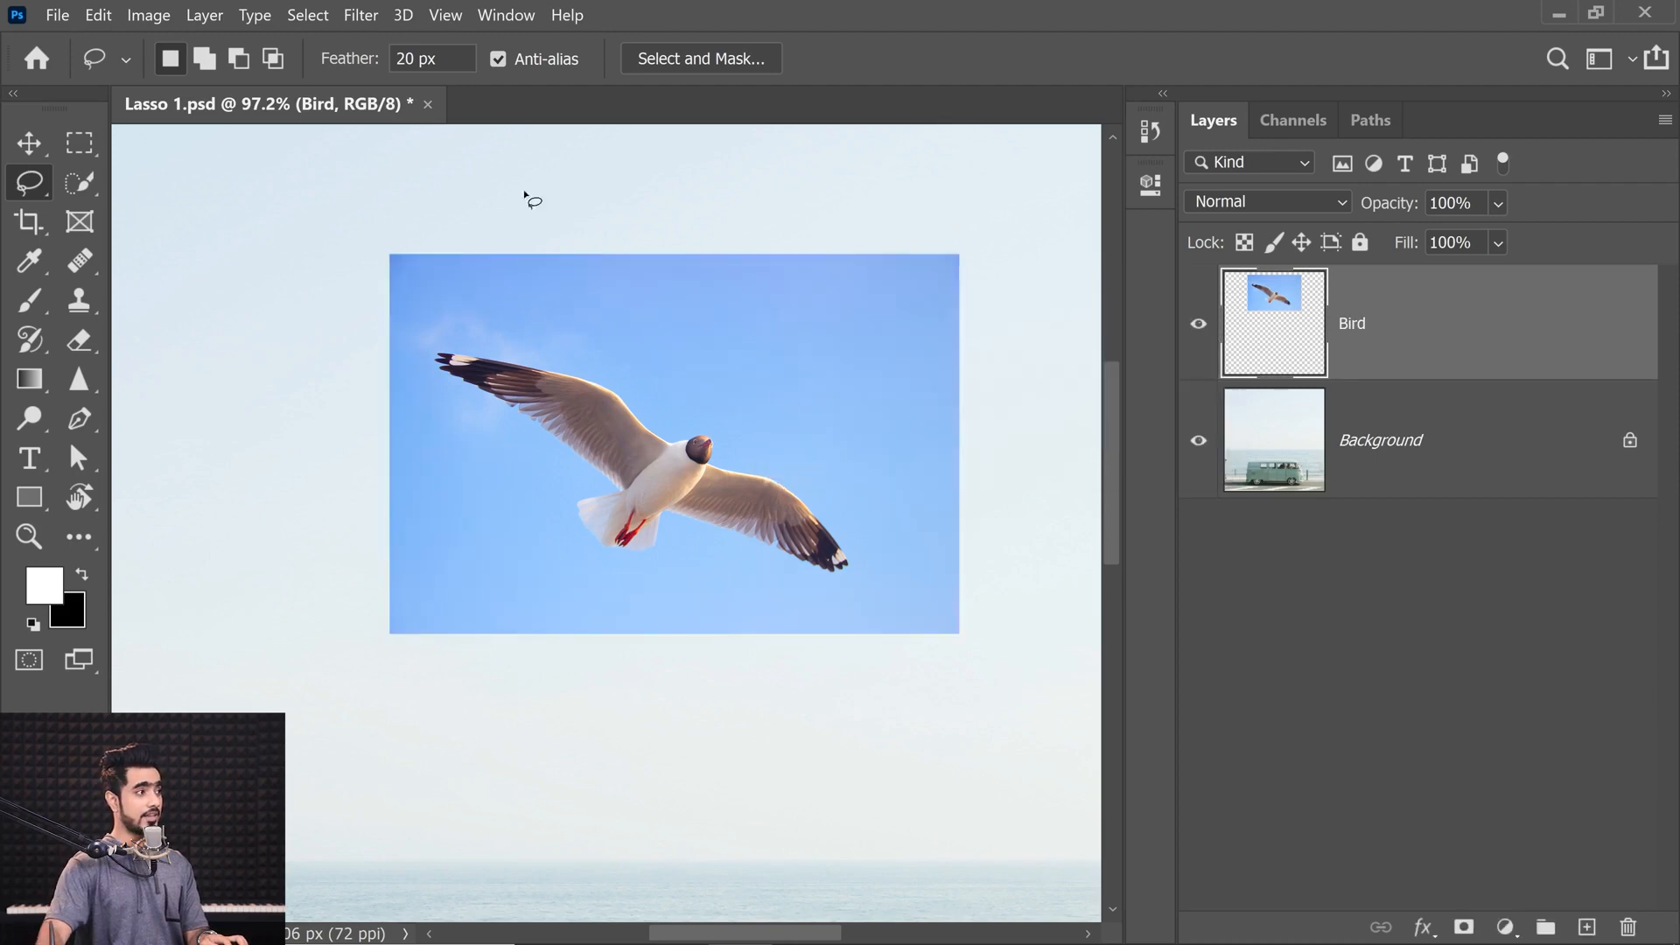
Step: Try masking the Bird layer from a 20 px feathered lasso selection around the bird, and undo it
{"action": "mouse_move", "coordinate": [526, 303]}
{"action": "left_mouse_down"}
{"action": "mouse_move", "coordinate": [443, 368]}
{"action": "mouse_move", "coordinate": [504, 496]}
{"action": "mouse_move", "coordinate": [832, 572]}
{"action": "mouse_move", "coordinate": [528, 305]}
{"action": "left_mouse_up"}
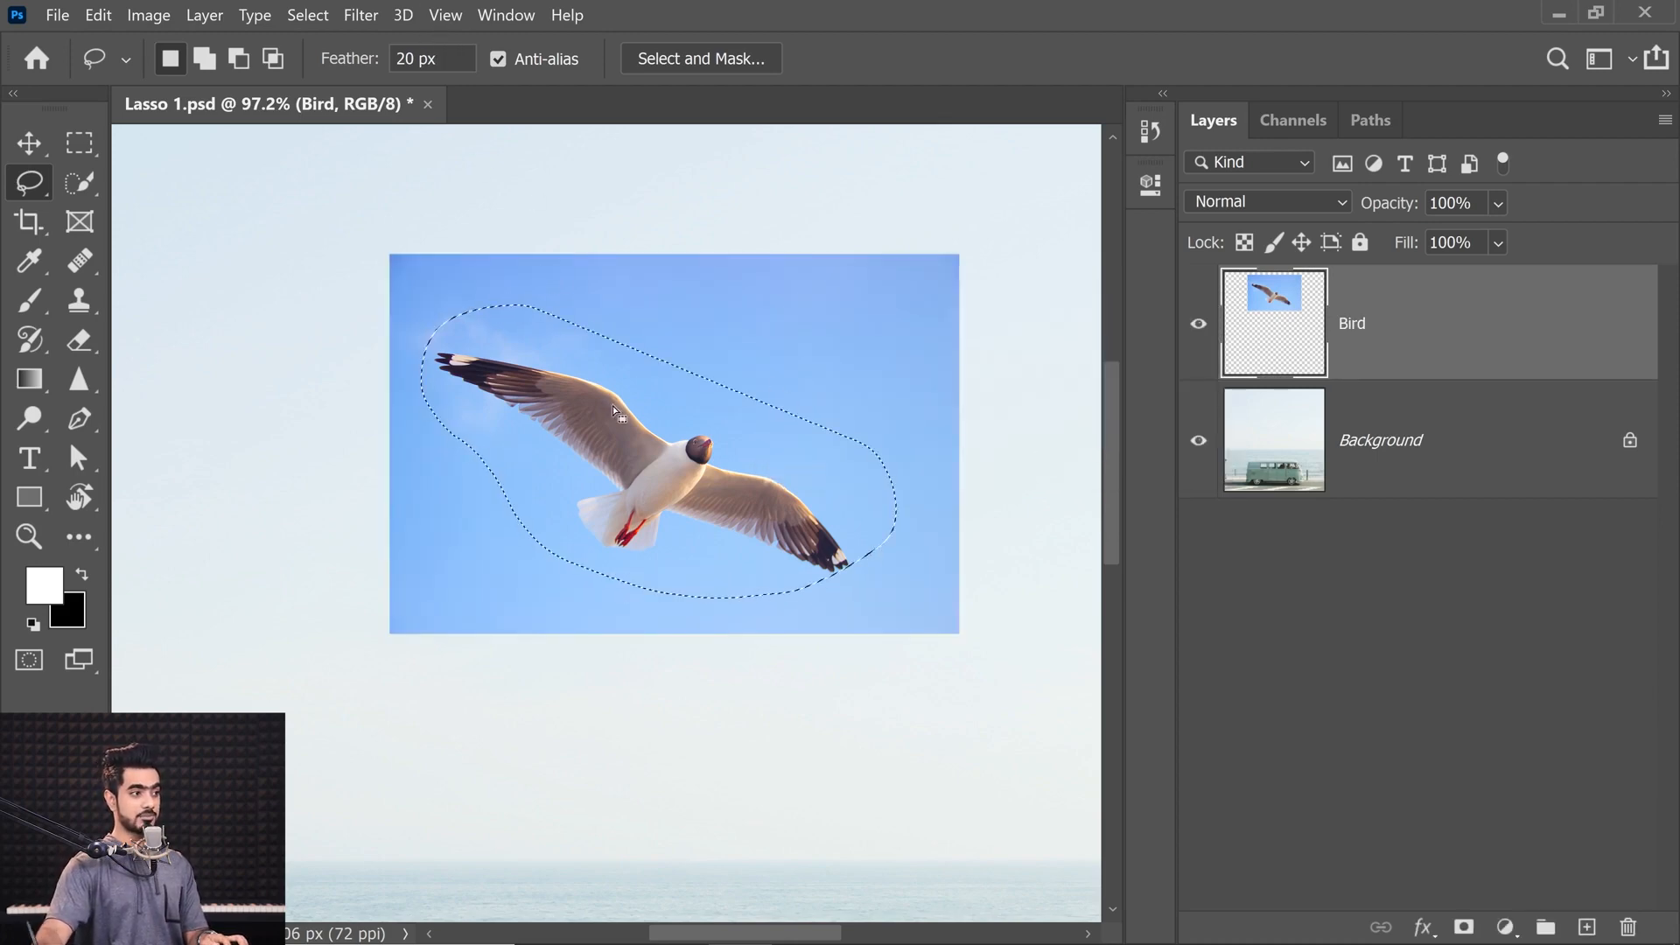
{"action": "left_click", "coordinate": [1464, 926]}
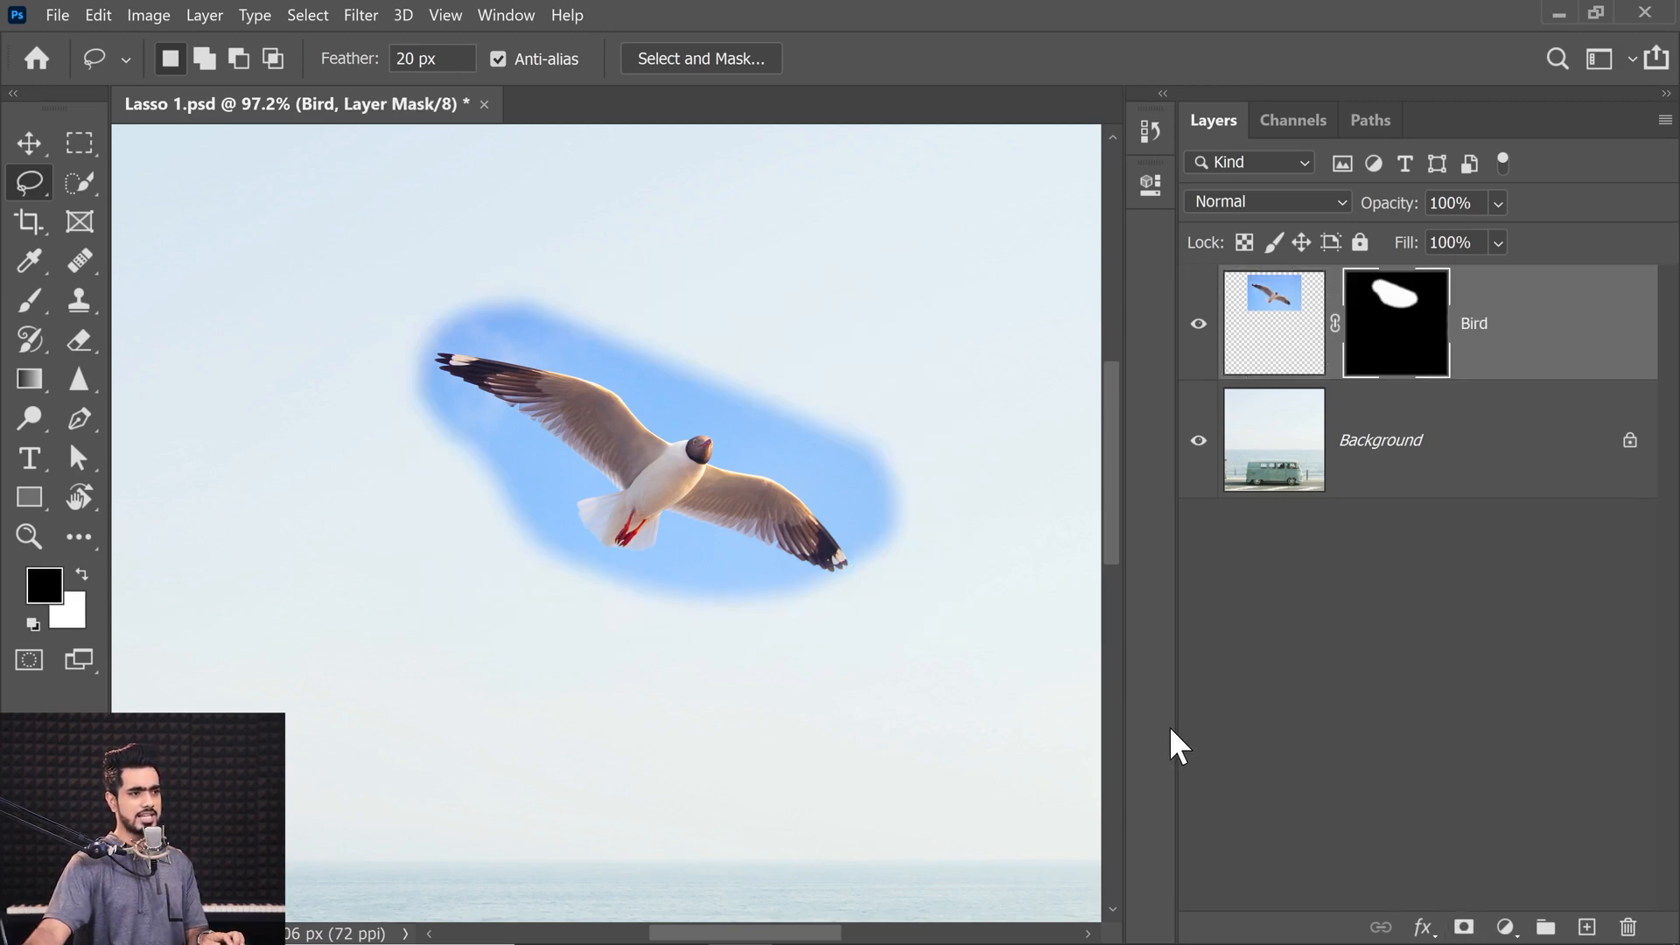
{"action": "key", "text": "ctrl+z"}
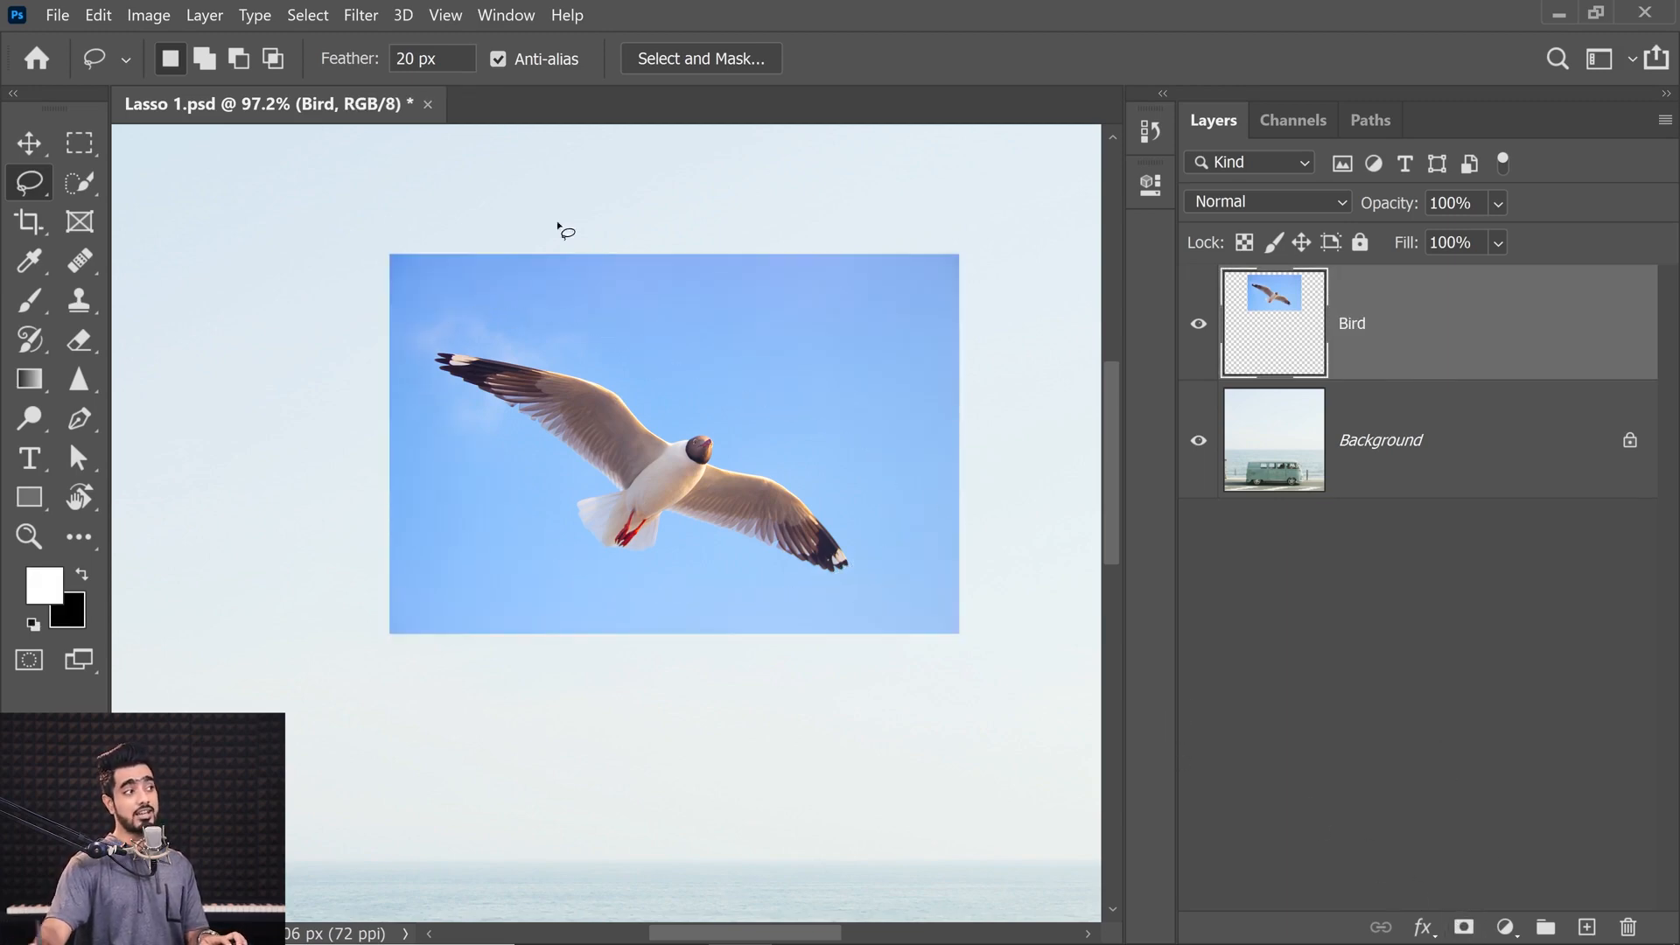
Step: Set the Lasso feather to 0 px and draw a loose selection around the whole bird
{"action": "key", "text": "Return"}
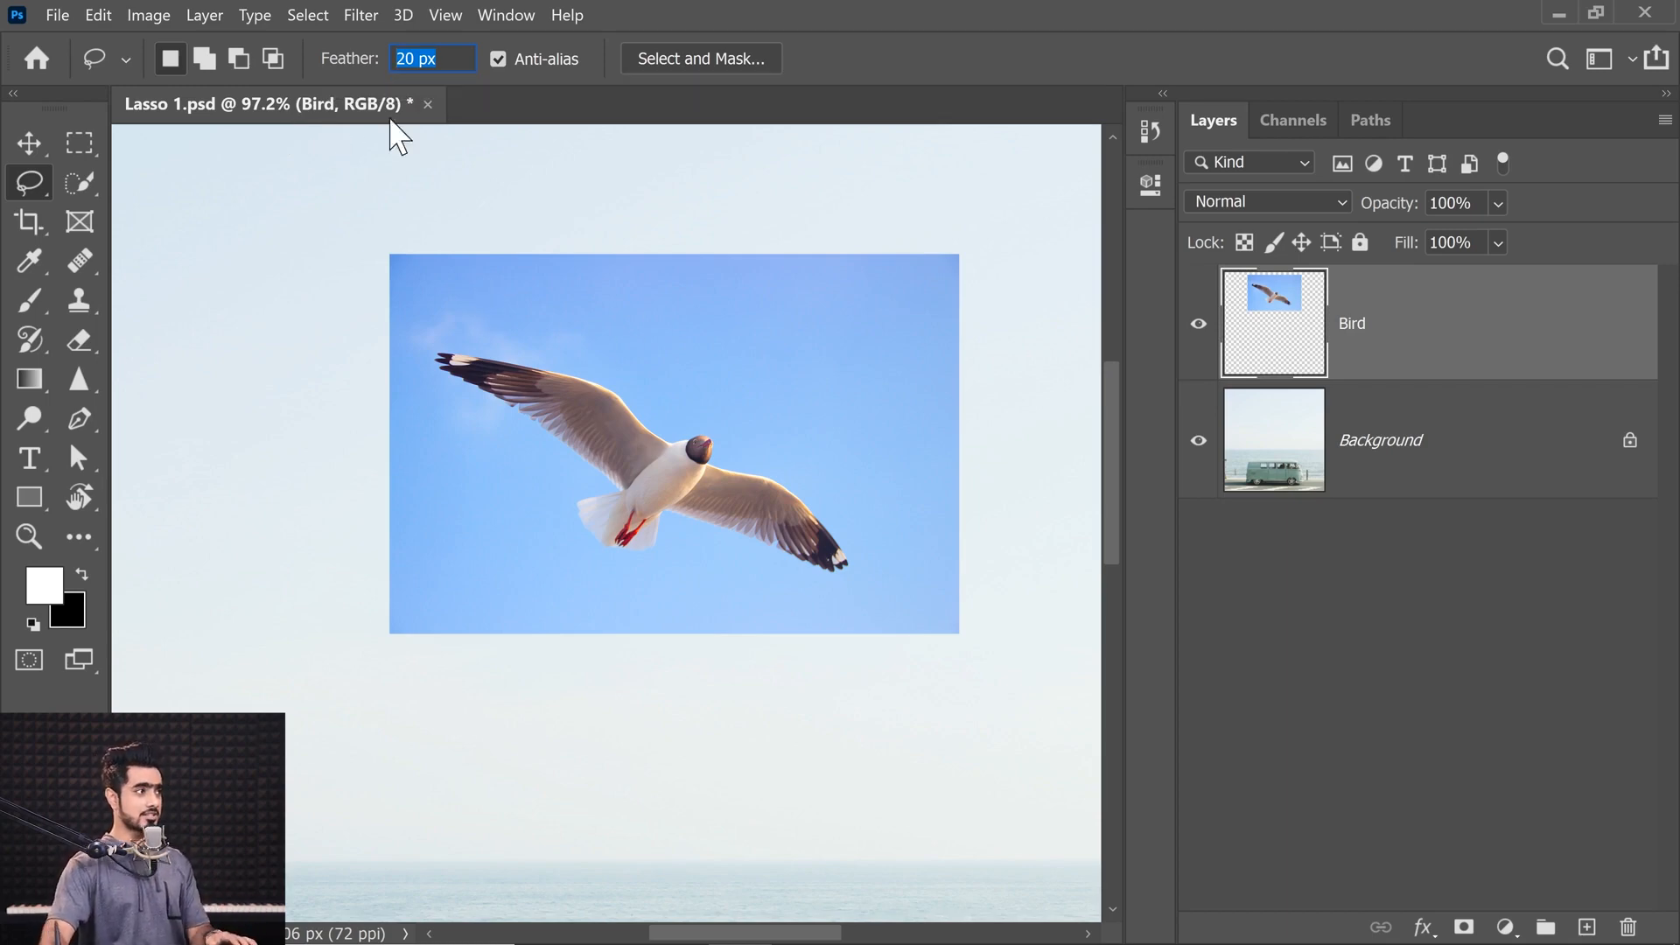
{"action": "left_click_drag", "start_coordinate": [339, 60], "coordinate": [305, 63]}
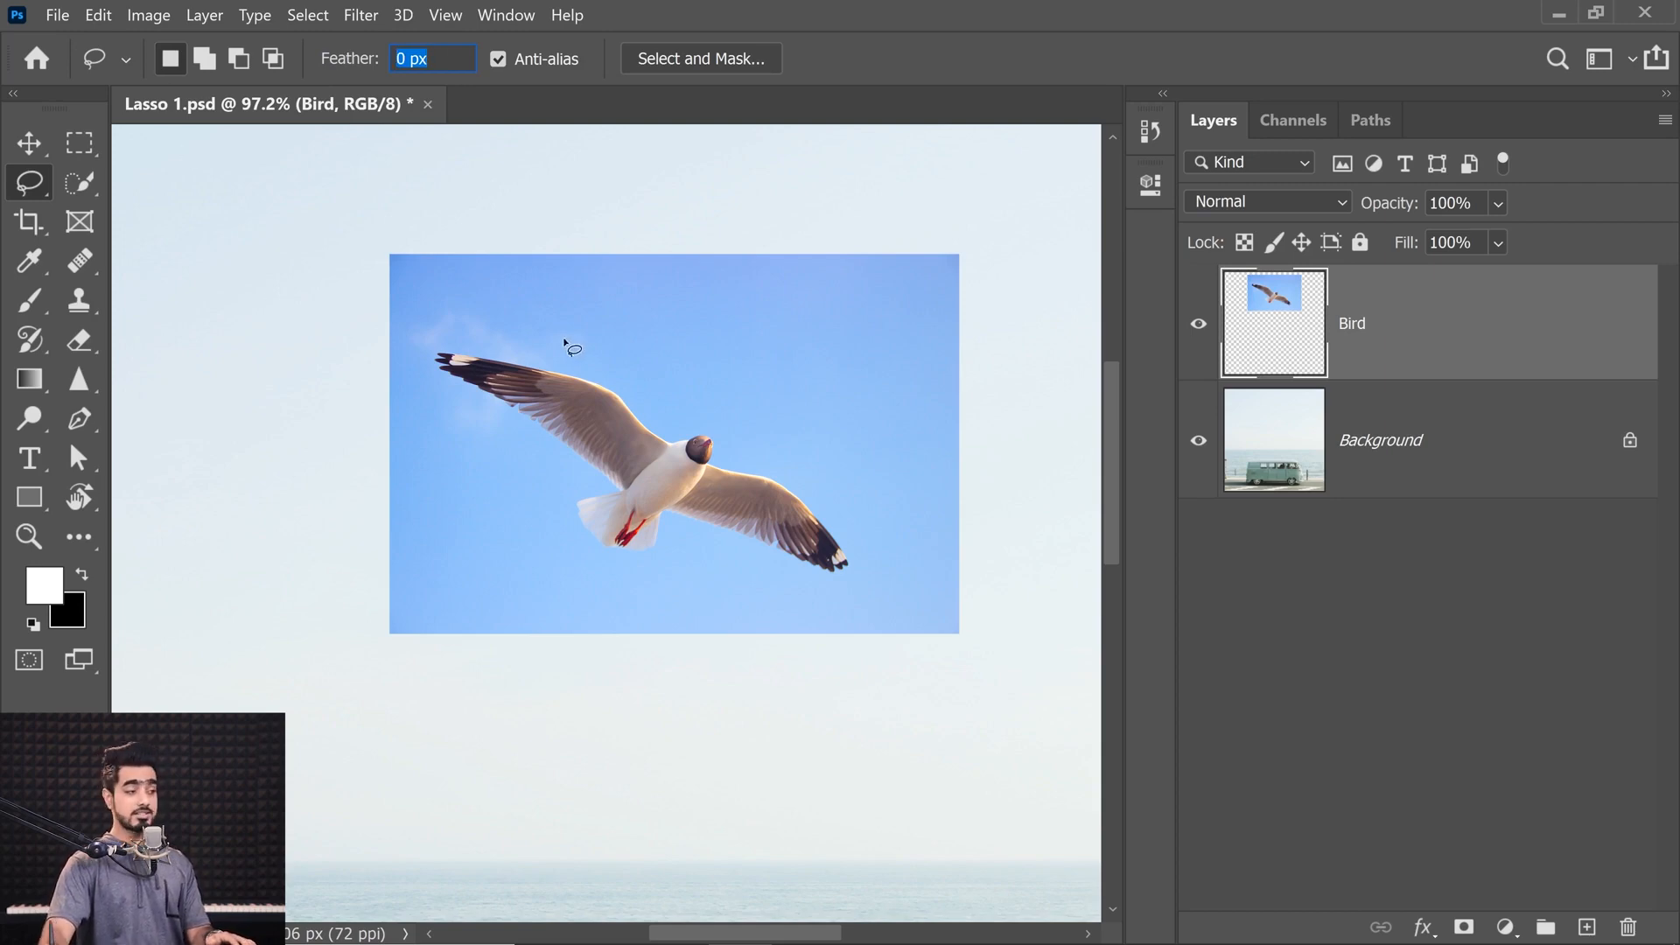
{"action": "left_click_drag", "start_coordinate": [488, 290], "coordinate": [426, 306]}
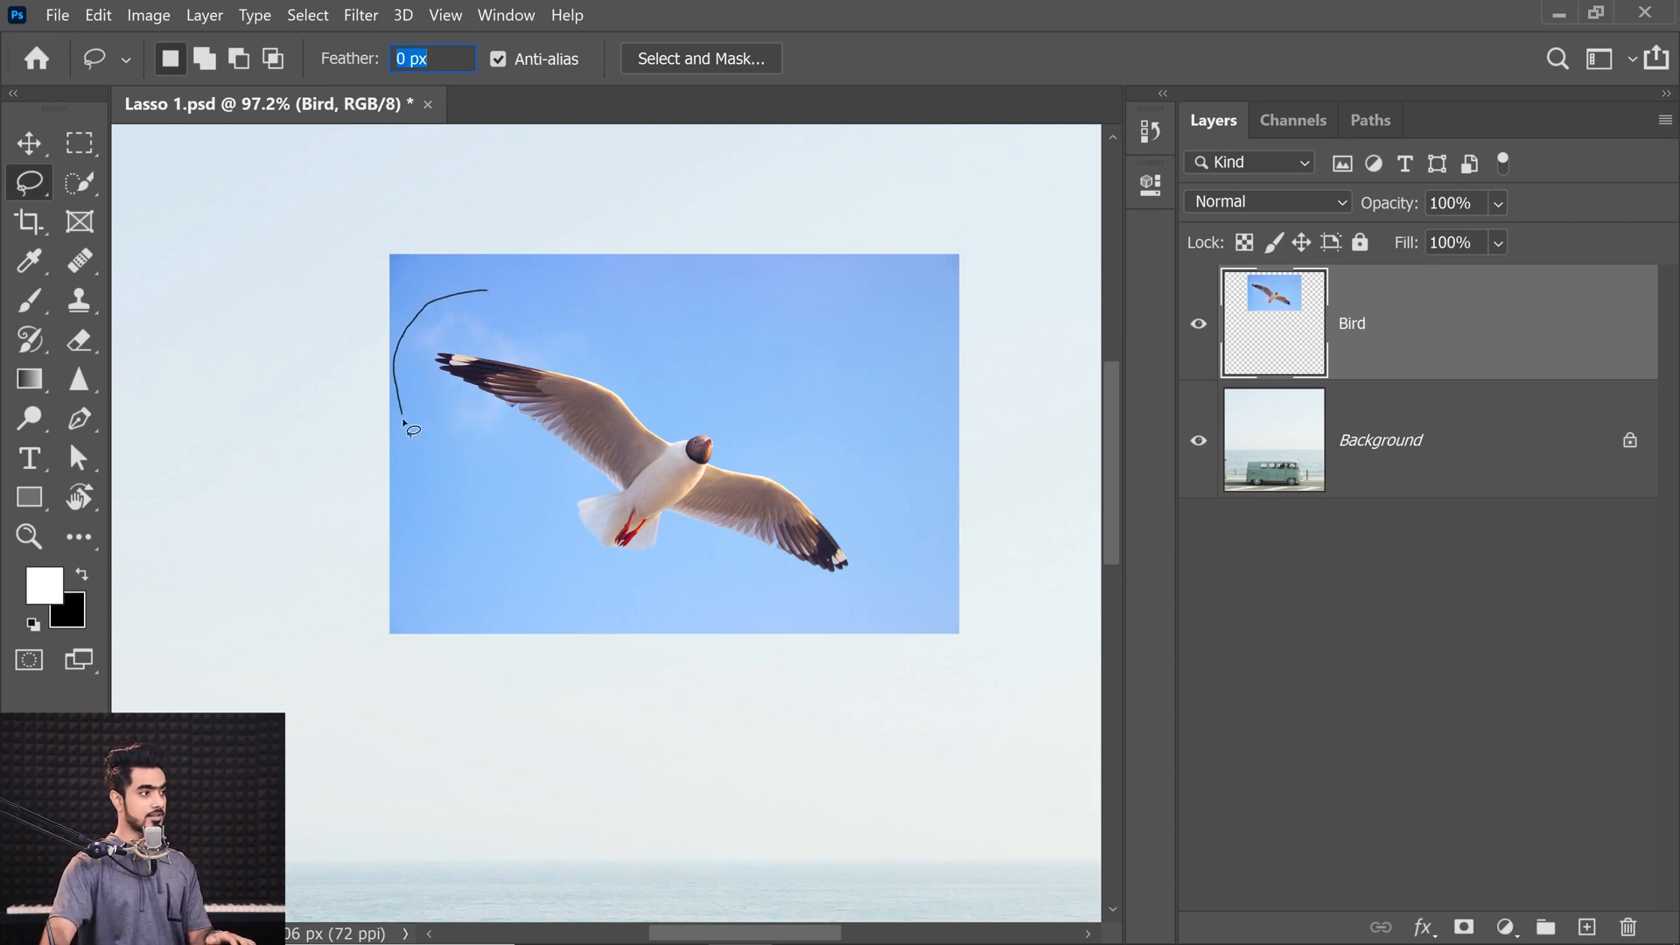
{"action": "mouse_move", "coordinate": [463, 540]}
{"action": "left_mouse_down"}
{"action": "mouse_move", "coordinate": [517, 575]}
{"action": "mouse_move", "coordinate": [683, 618]}
{"action": "mouse_move", "coordinate": [786, 619]}
{"action": "left_mouse_up"}
{"action": "mouse_move", "coordinate": [889, 619]}
{"action": "left_mouse_down"}
{"action": "mouse_move", "coordinate": [925, 600]}
{"action": "mouse_move", "coordinate": [945, 553]}
{"action": "mouse_move", "coordinate": [945, 487]}
{"action": "mouse_move", "coordinate": [913, 422]}
{"action": "left_mouse_up"}
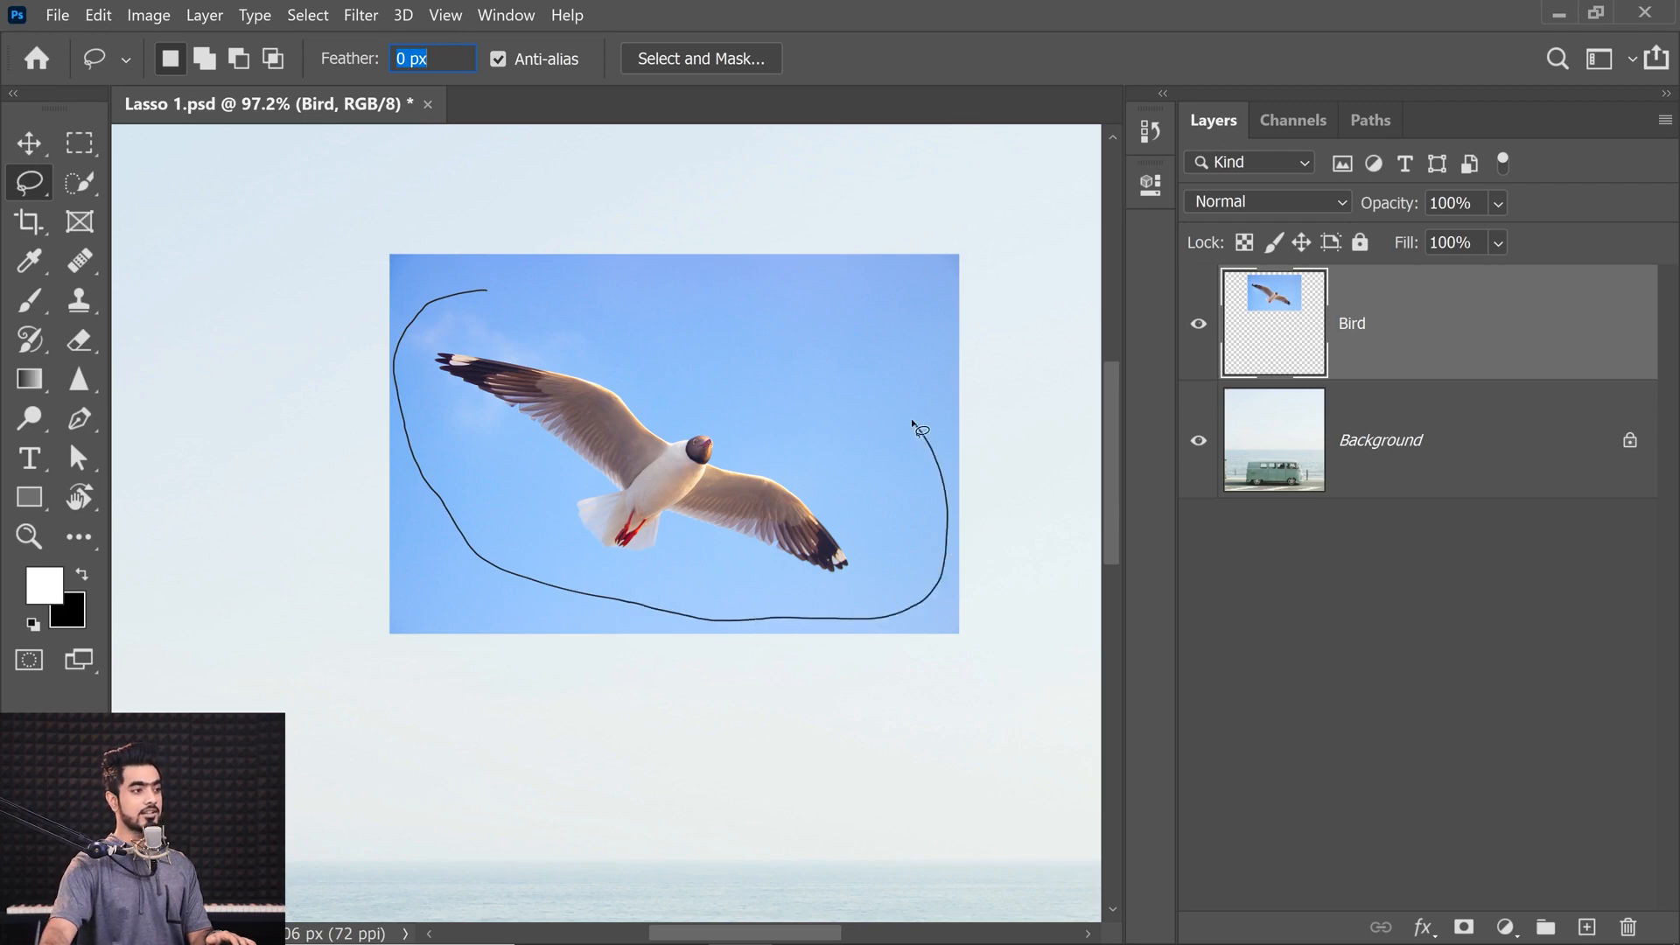
{"action": "left_click_drag", "start_coordinate": [754, 343], "coordinate": [488, 292]}
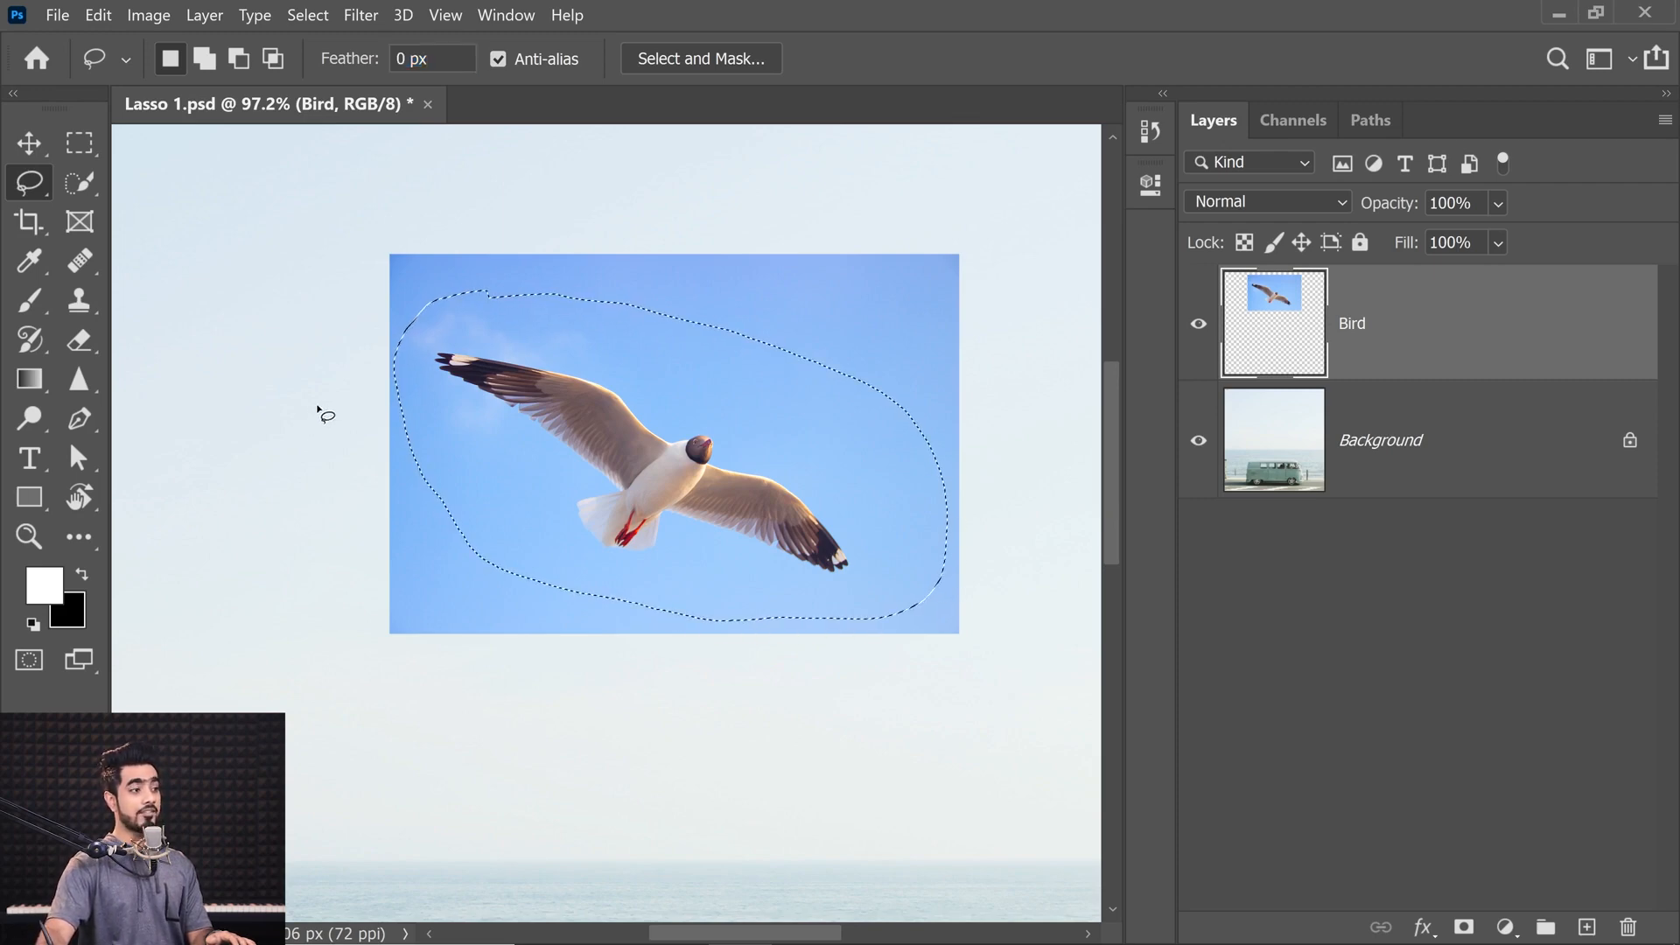
Step: Try masking the Bird layer from the selection with mask feathers of 95.1 px and 20.3 px, and undo the feathering and the mask
{"action": "left_click", "coordinate": [1464, 927]}
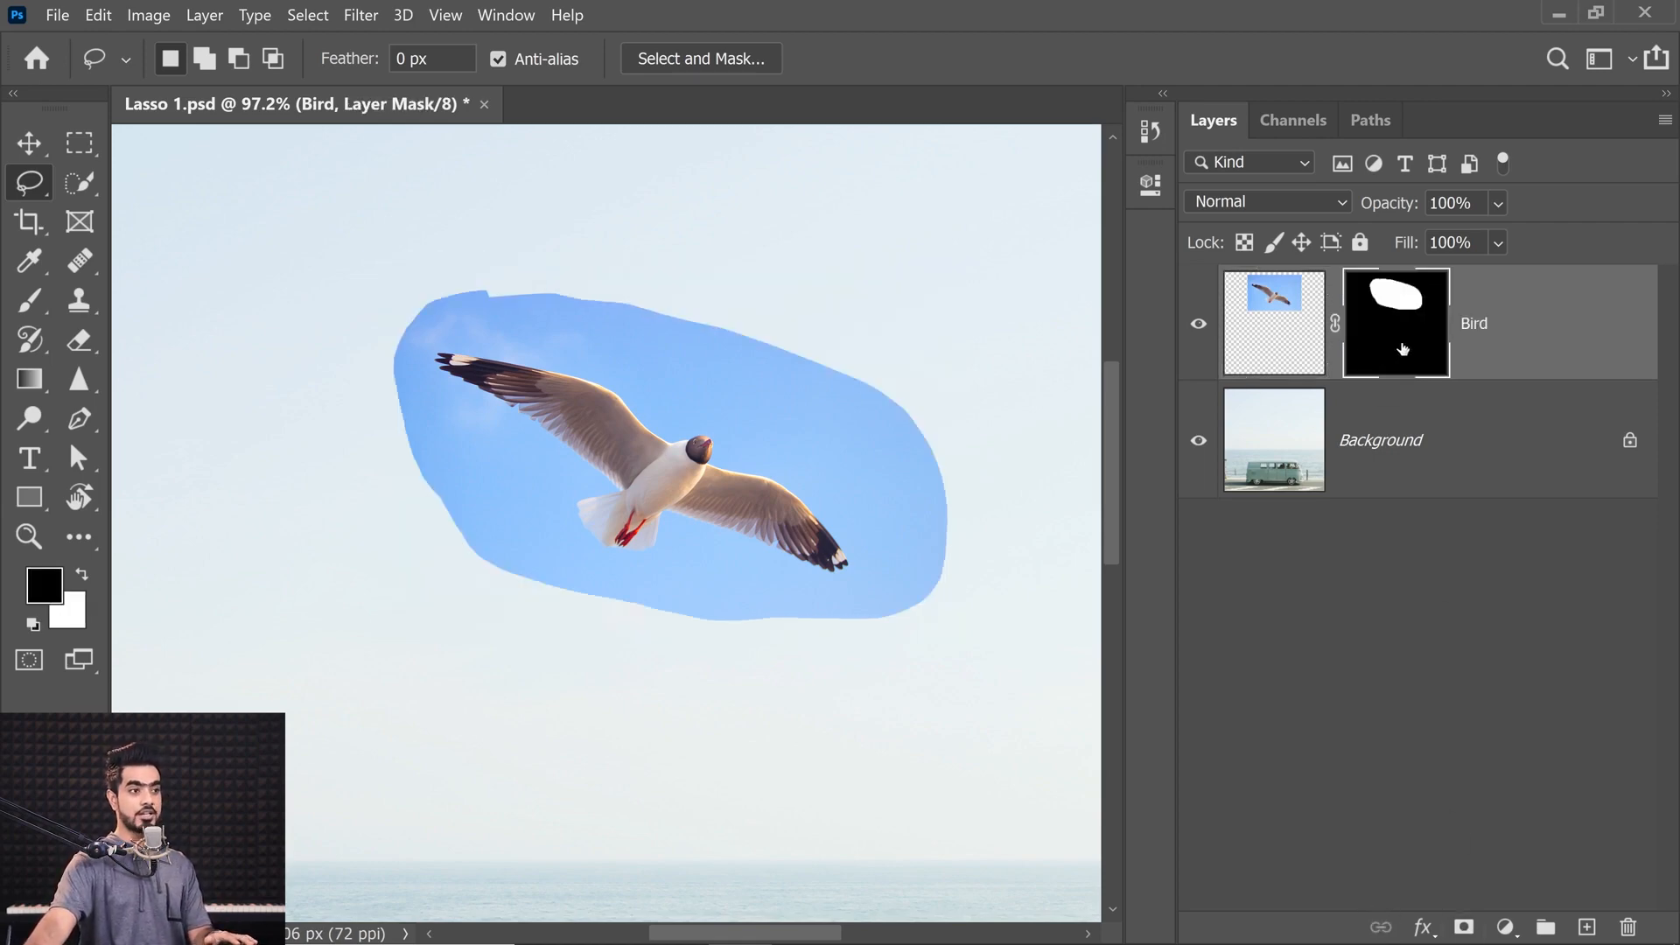
{"action": "left_click", "coordinate": [1149, 185]}
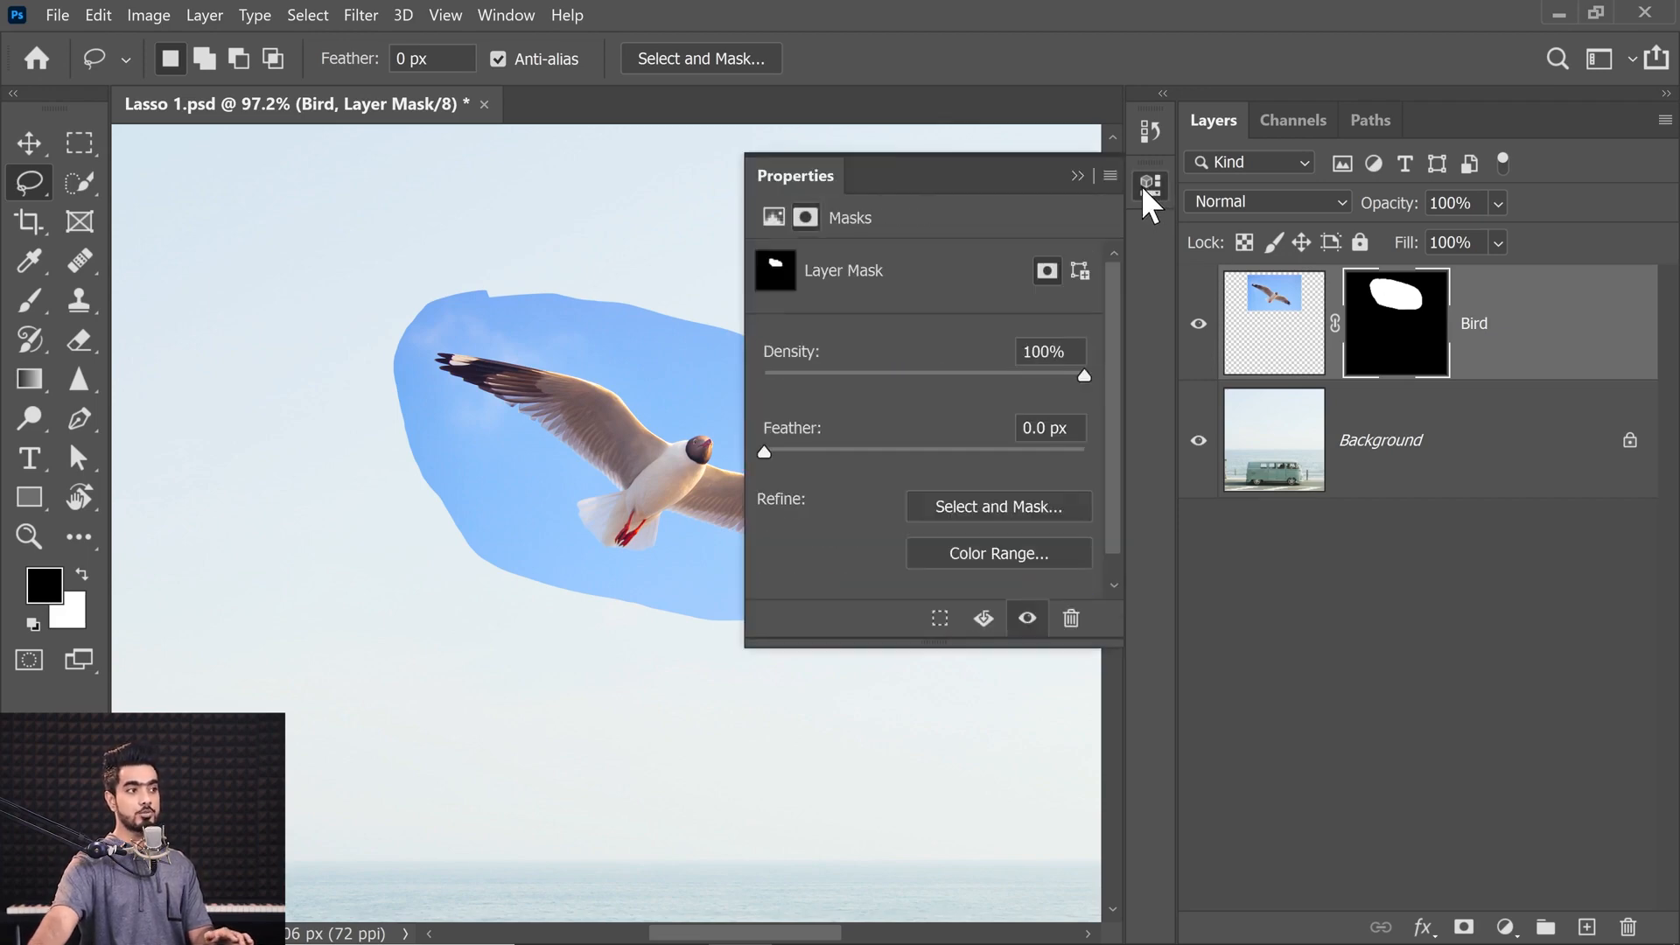
{"action": "left_click_drag", "start_coordinate": [498, 507], "coordinate": [401, 512]}
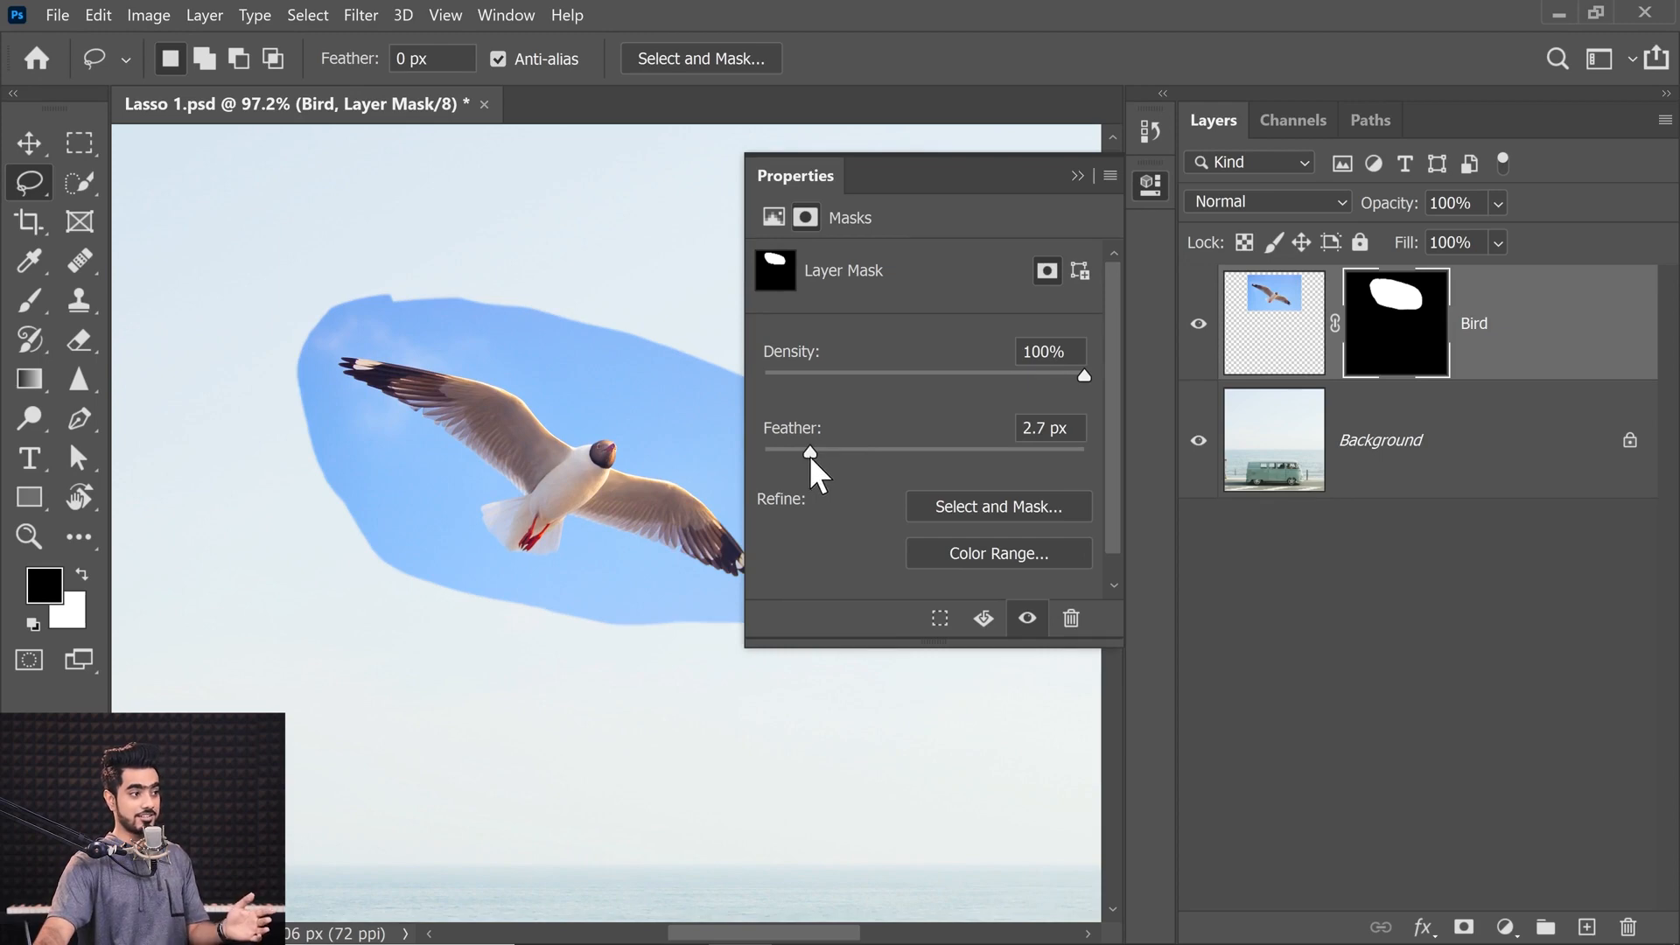
{"action": "left_click_drag", "start_coordinate": [811, 455], "coordinate": [971, 453]}
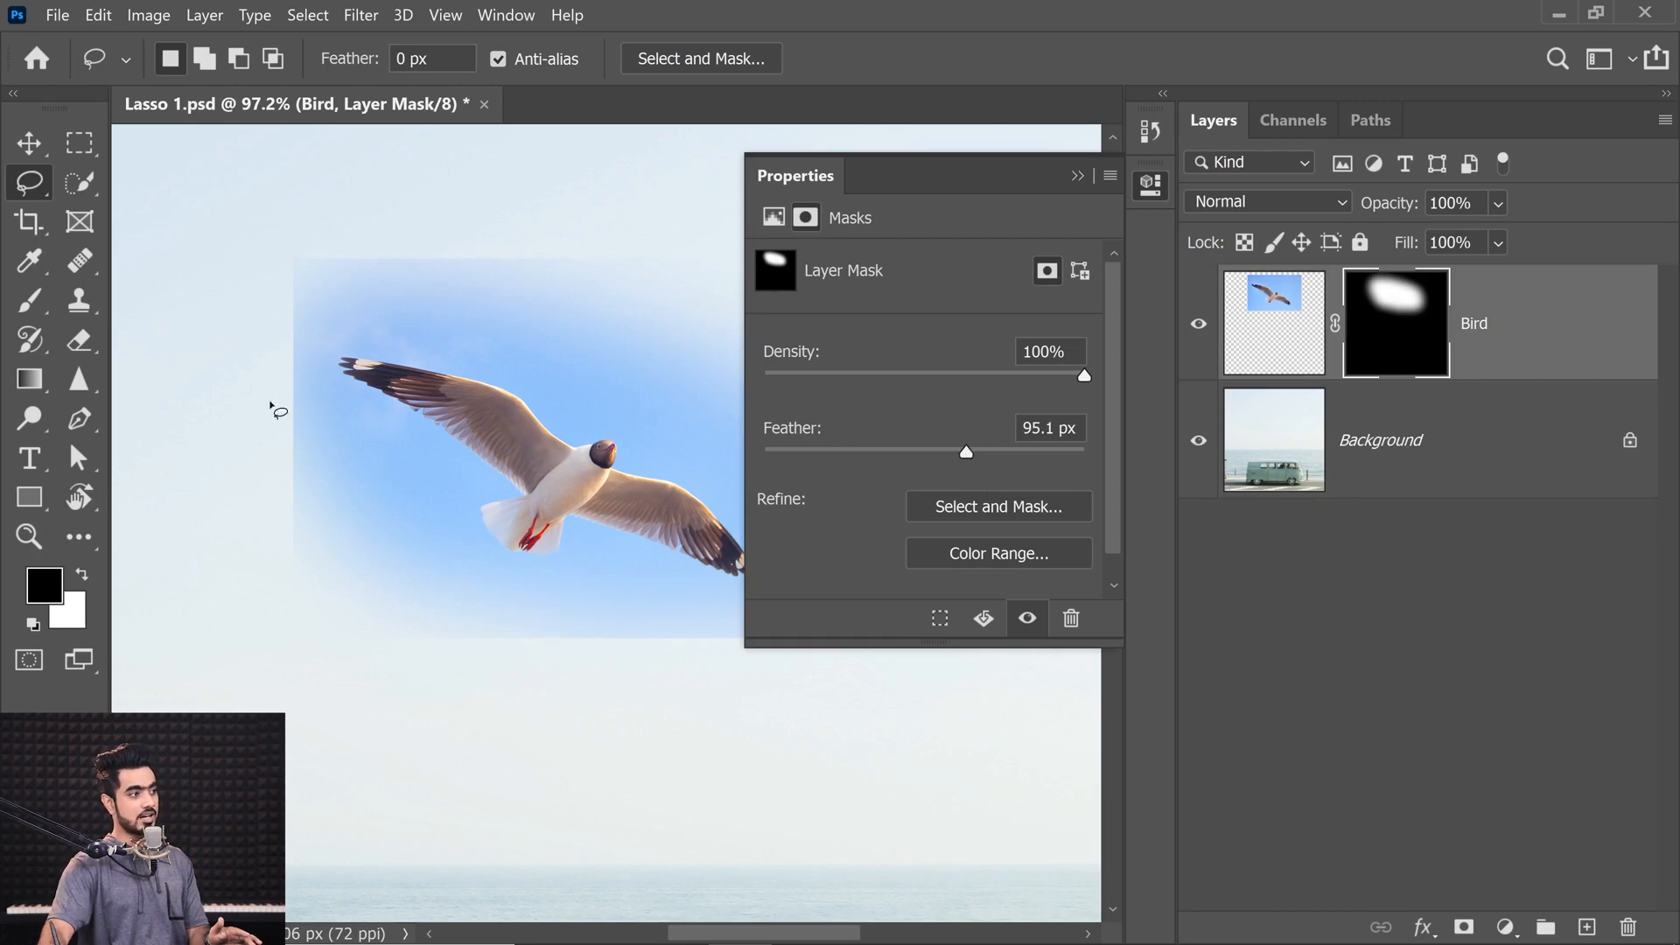
{"action": "left_click_drag", "start_coordinate": [964, 452], "coordinate": [906, 453]}
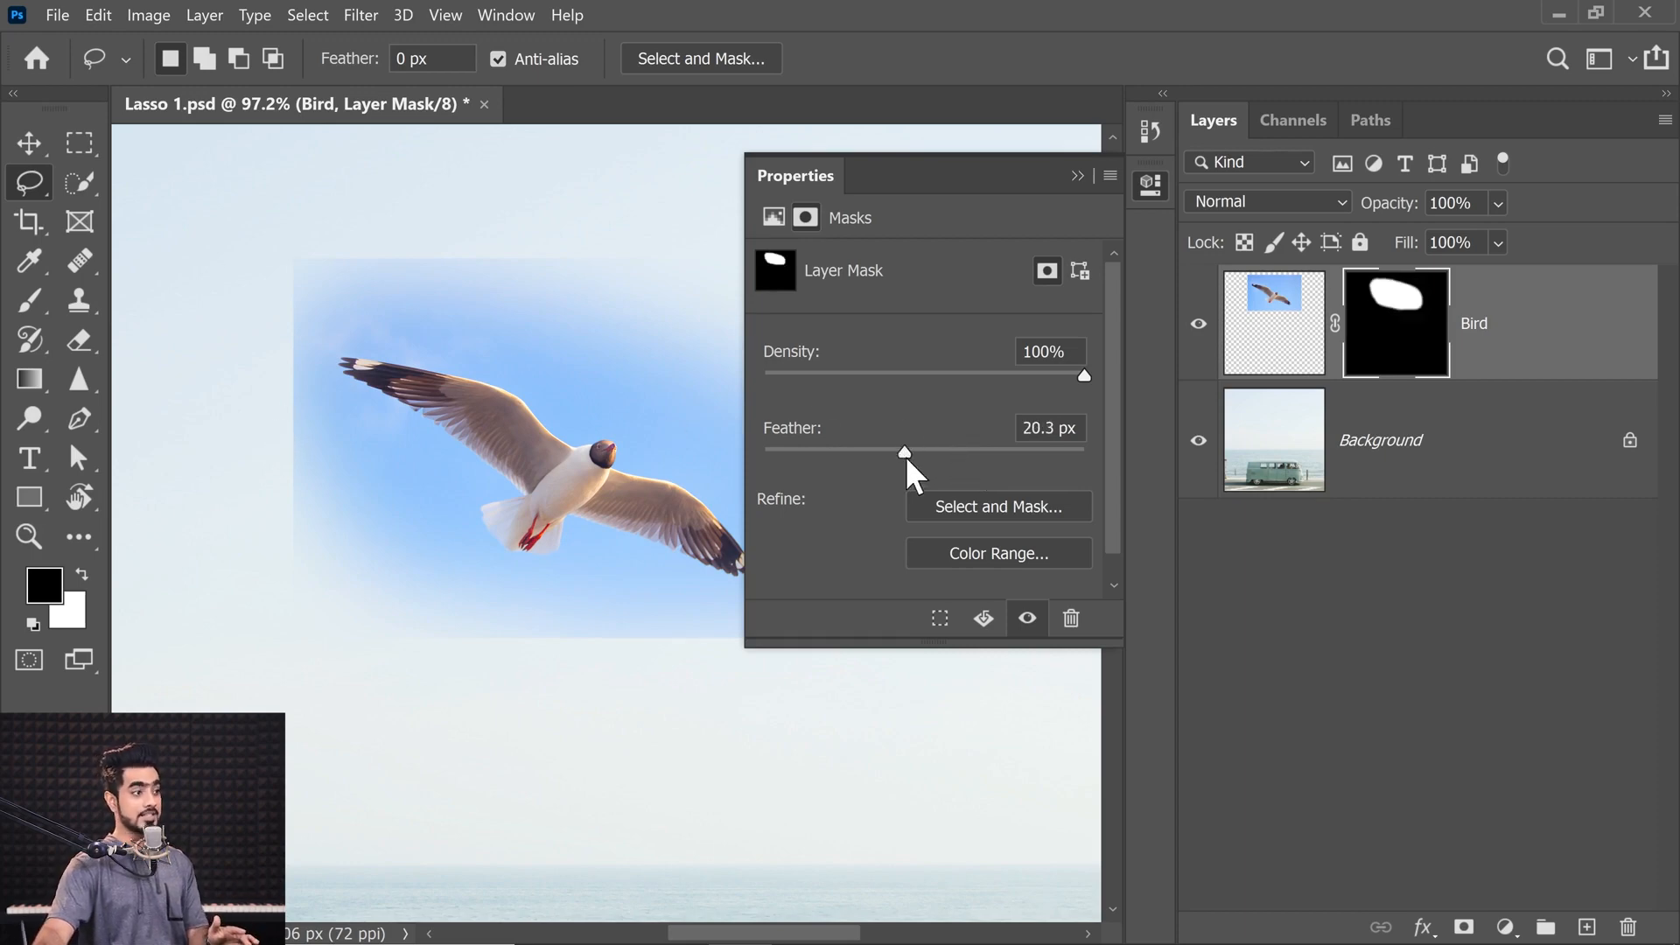
{"action": "key", "text": "ctrl+z"}
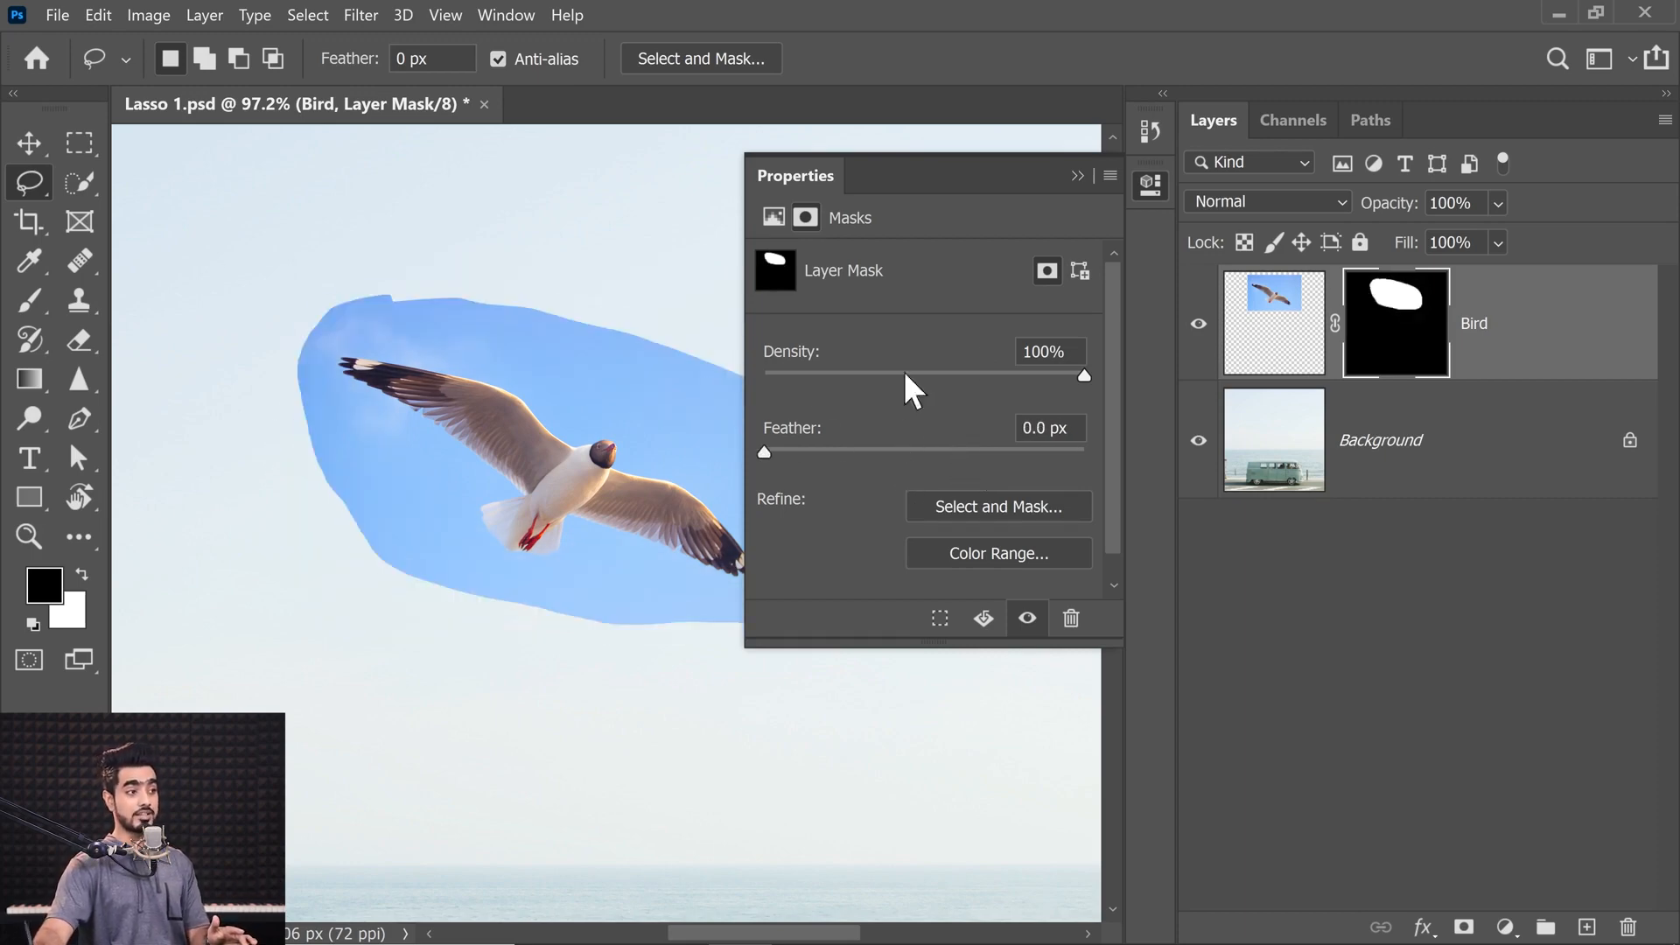
{"action": "left_click", "coordinate": [1081, 175]}
{"action": "key", "text": "ctrl+z"}
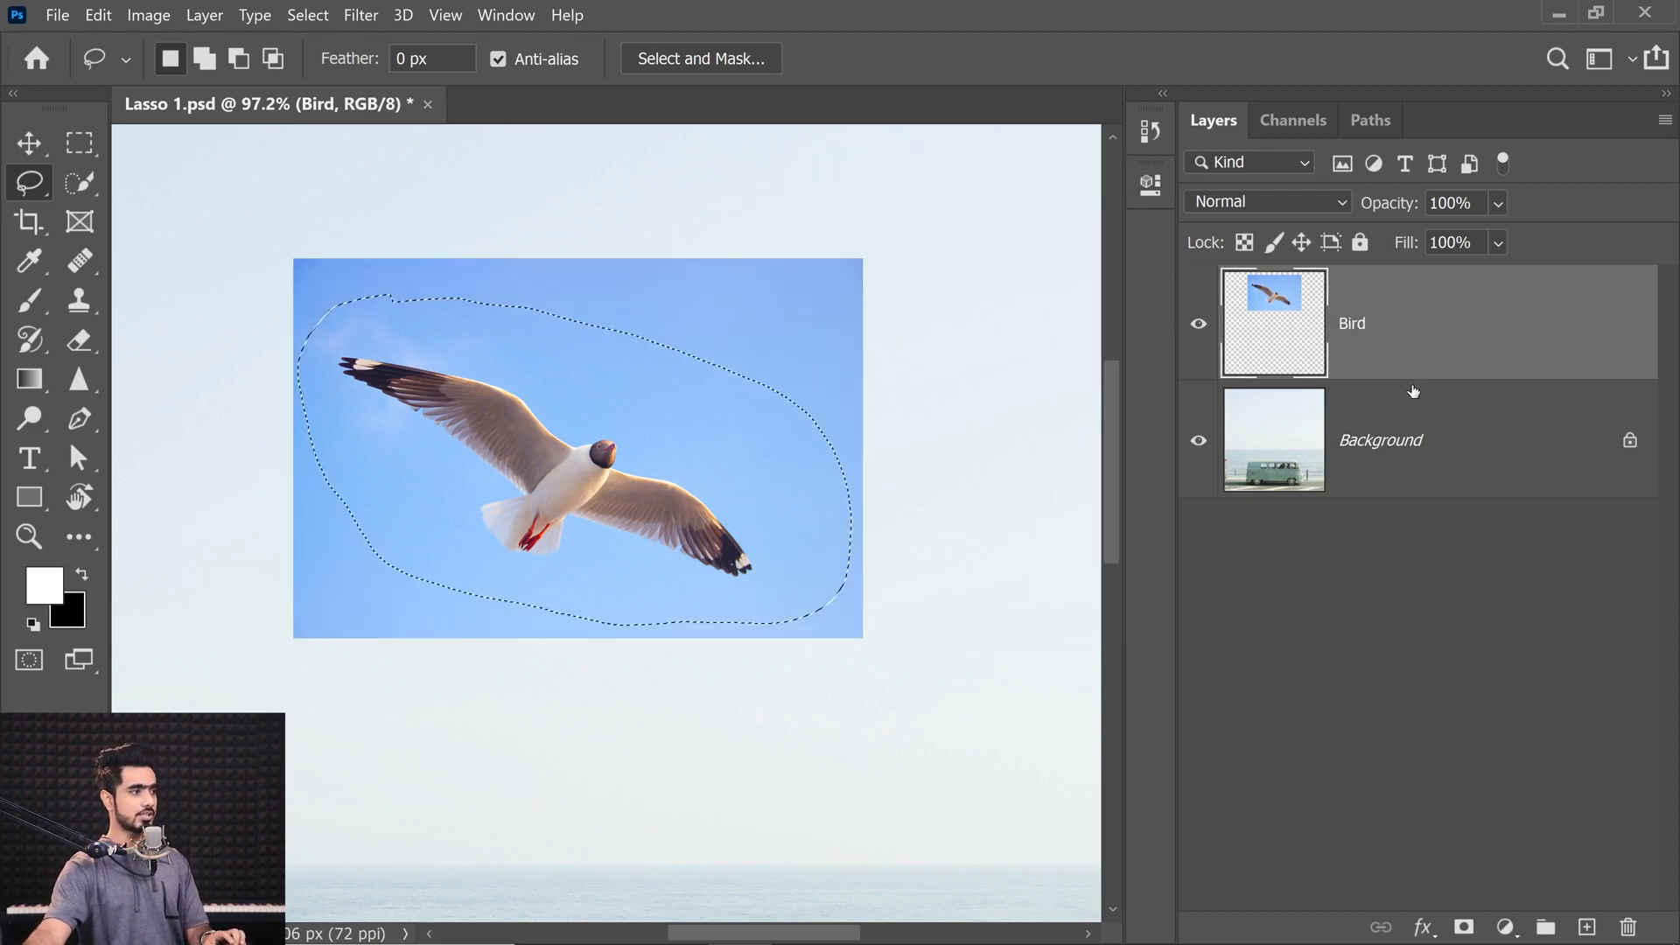
Step: Replace the current selection with a closer lasso outline that follows the bird's wings and tail
{"action": "key", "text": "ctrl+d"}
{"action": "mouse_move", "coordinate": [345, 320]}
{"action": "left_mouse_down"}
{"action": "mouse_move", "coordinate": [316, 369]}
{"action": "mouse_move", "coordinate": [331, 349]}
{"action": "left_mouse_up"}
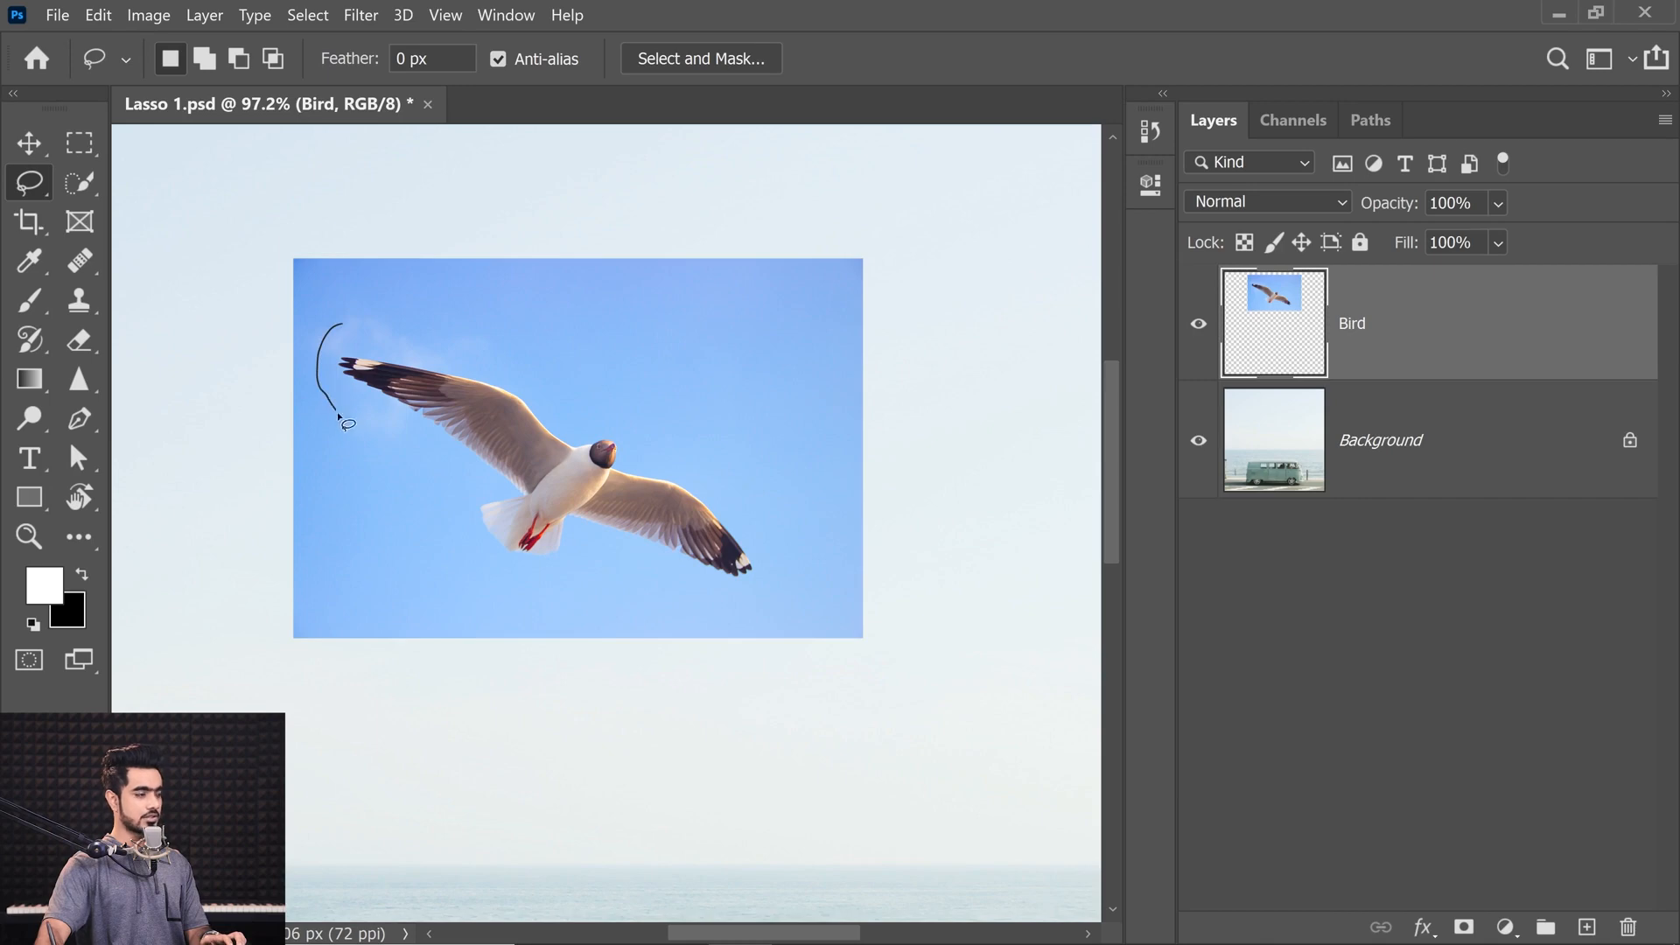
{"action": "mouse_move", "coordinate": [466, 580]}
{"action": "left_mouse_down"}
{"action": "mouse_move", "coordinate": [461, 541]}
{"action": "mouse_move", "coordinate": [541, 597]}
{"action": "mouse_move", "coordinate": [775, 597]}
{"action": "mouse_move", "coordinate": [804, 567]}
{"action": "mouse_move", "coordinate": [704, 455]}
{"action": "mouse_move", "coordinate": [542, 368]}
{"action": "mouse_move", "coordinate": [324, 336]}
{"action": "left_mouse_up"}
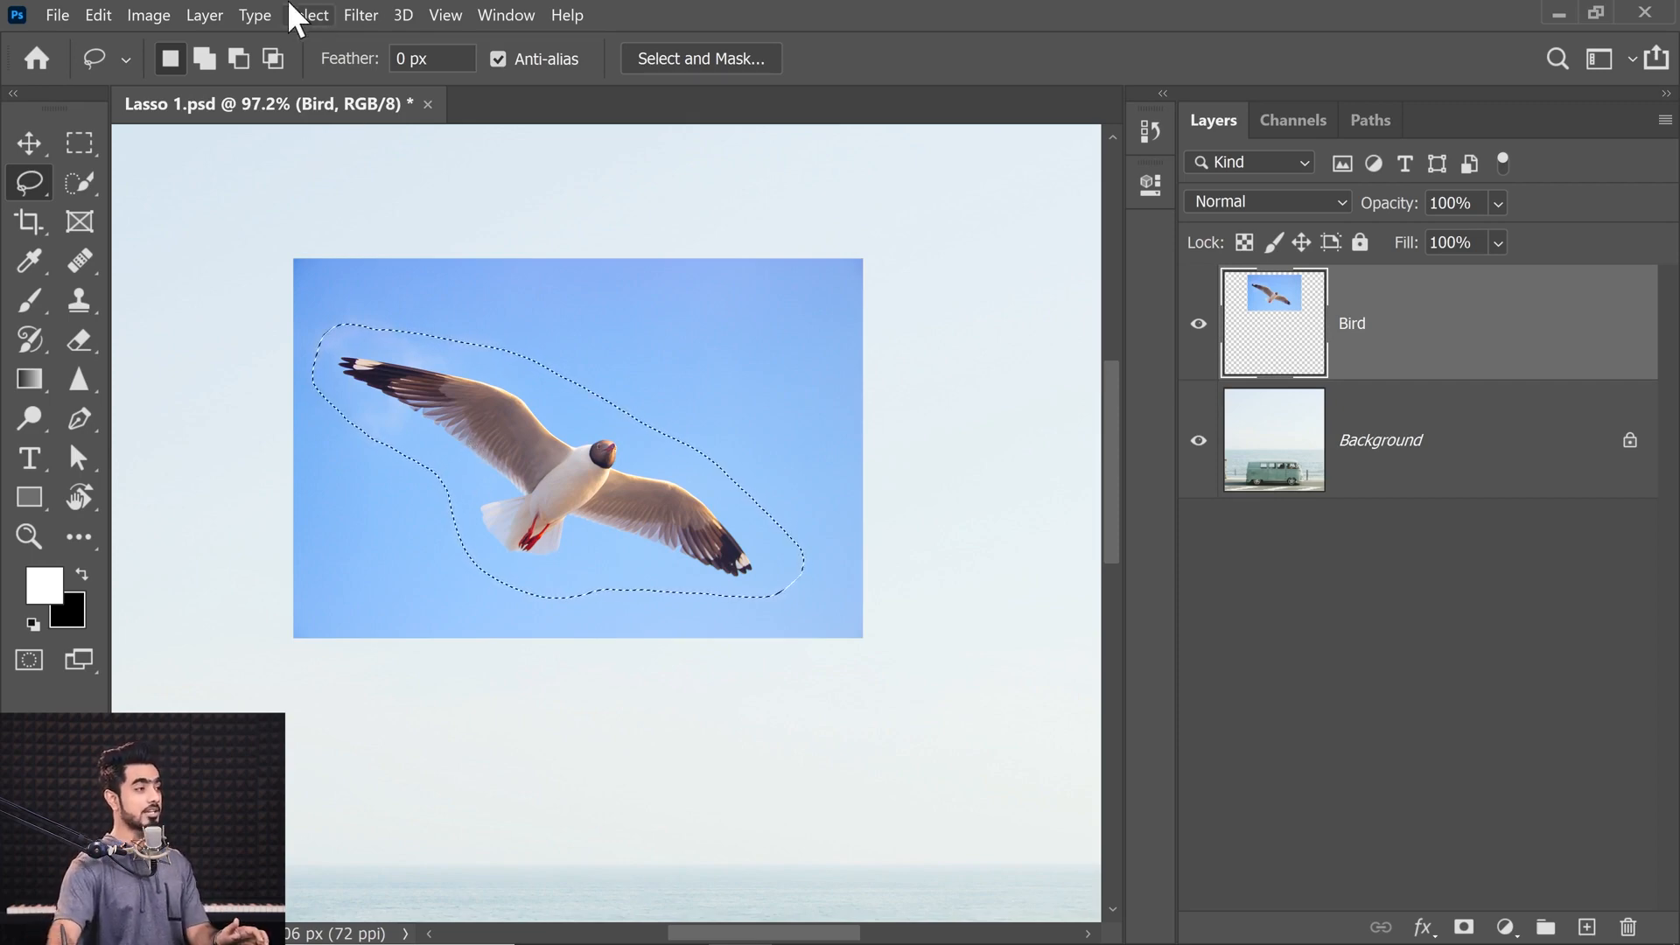
Step: Try feathering the bird selection with a 30 pixel radius, and go back to the lasso selection
{"action": "left_click", "coordinate": [304, 16]}
{"action": "mouse_move", "coordinate": [401, 365]}
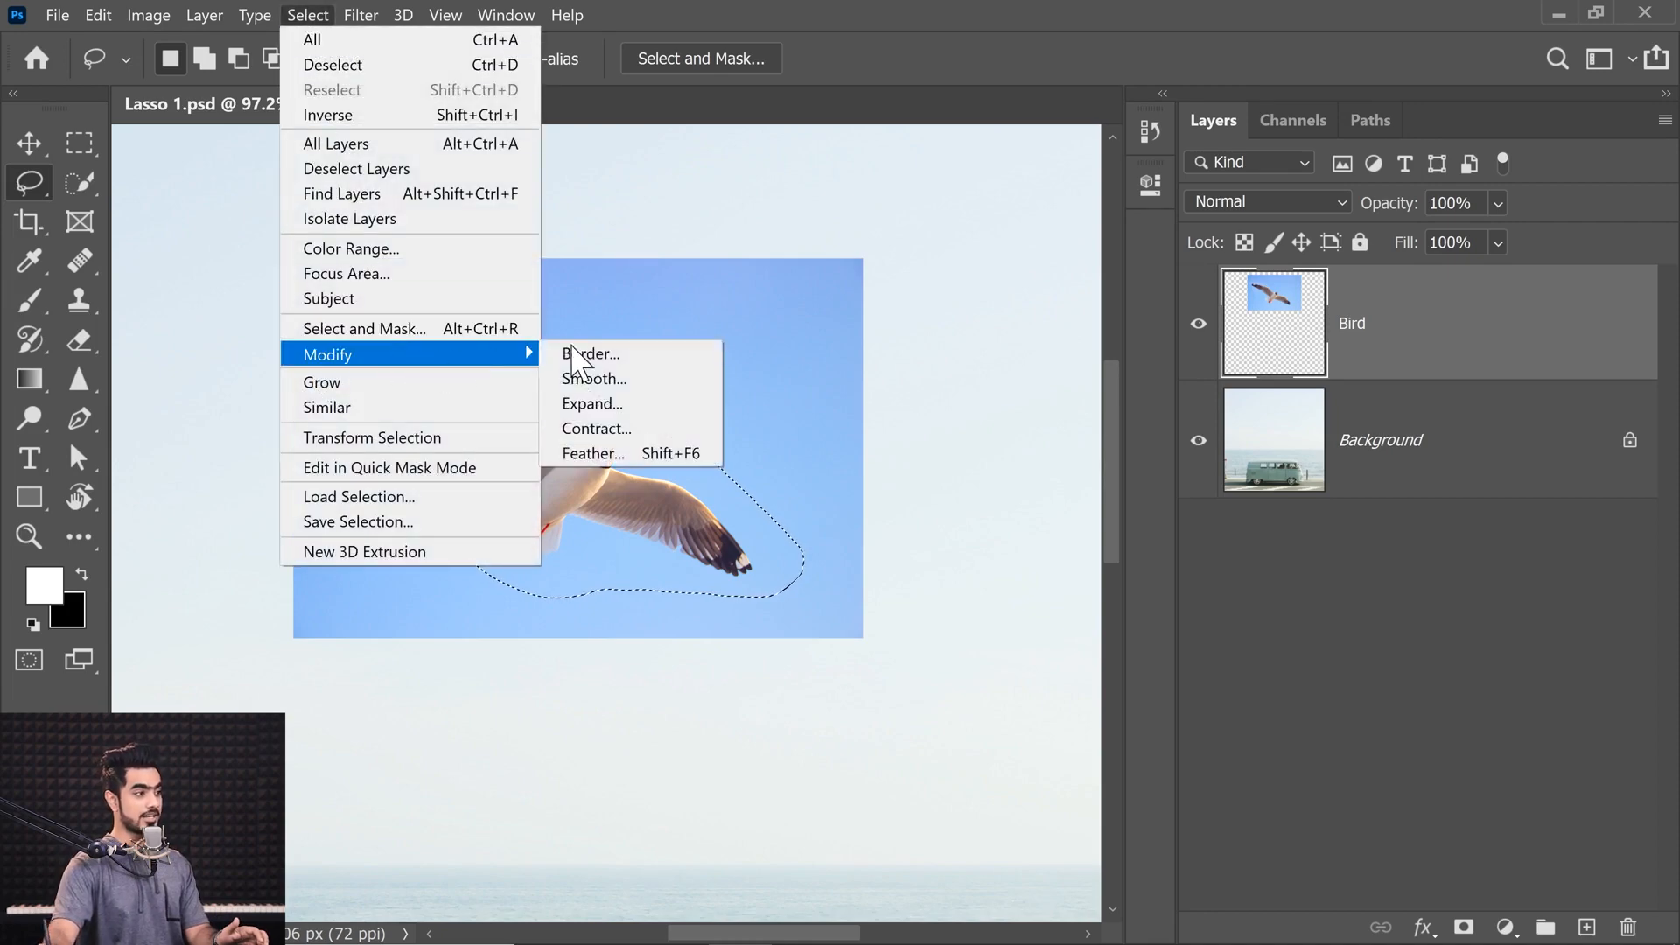
{"action": "left_click", "coordinate": [618, 448]}
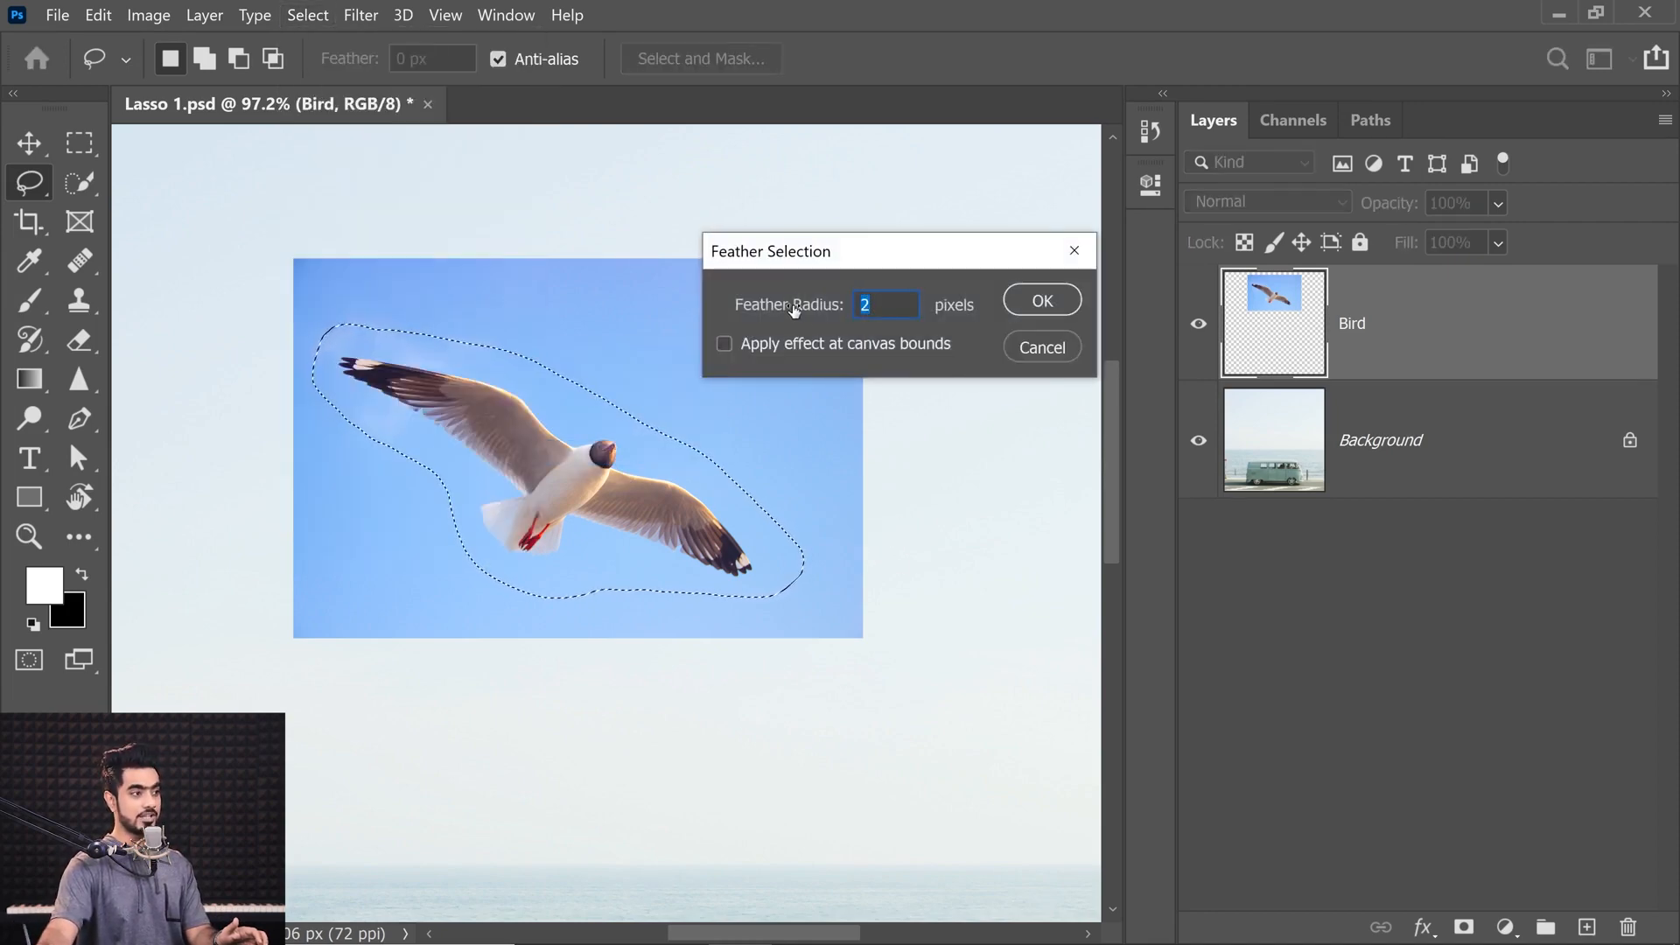
{"action": "left_click_drag", "start_coordinate": [796, 311], "coordinate": [739, 306]}
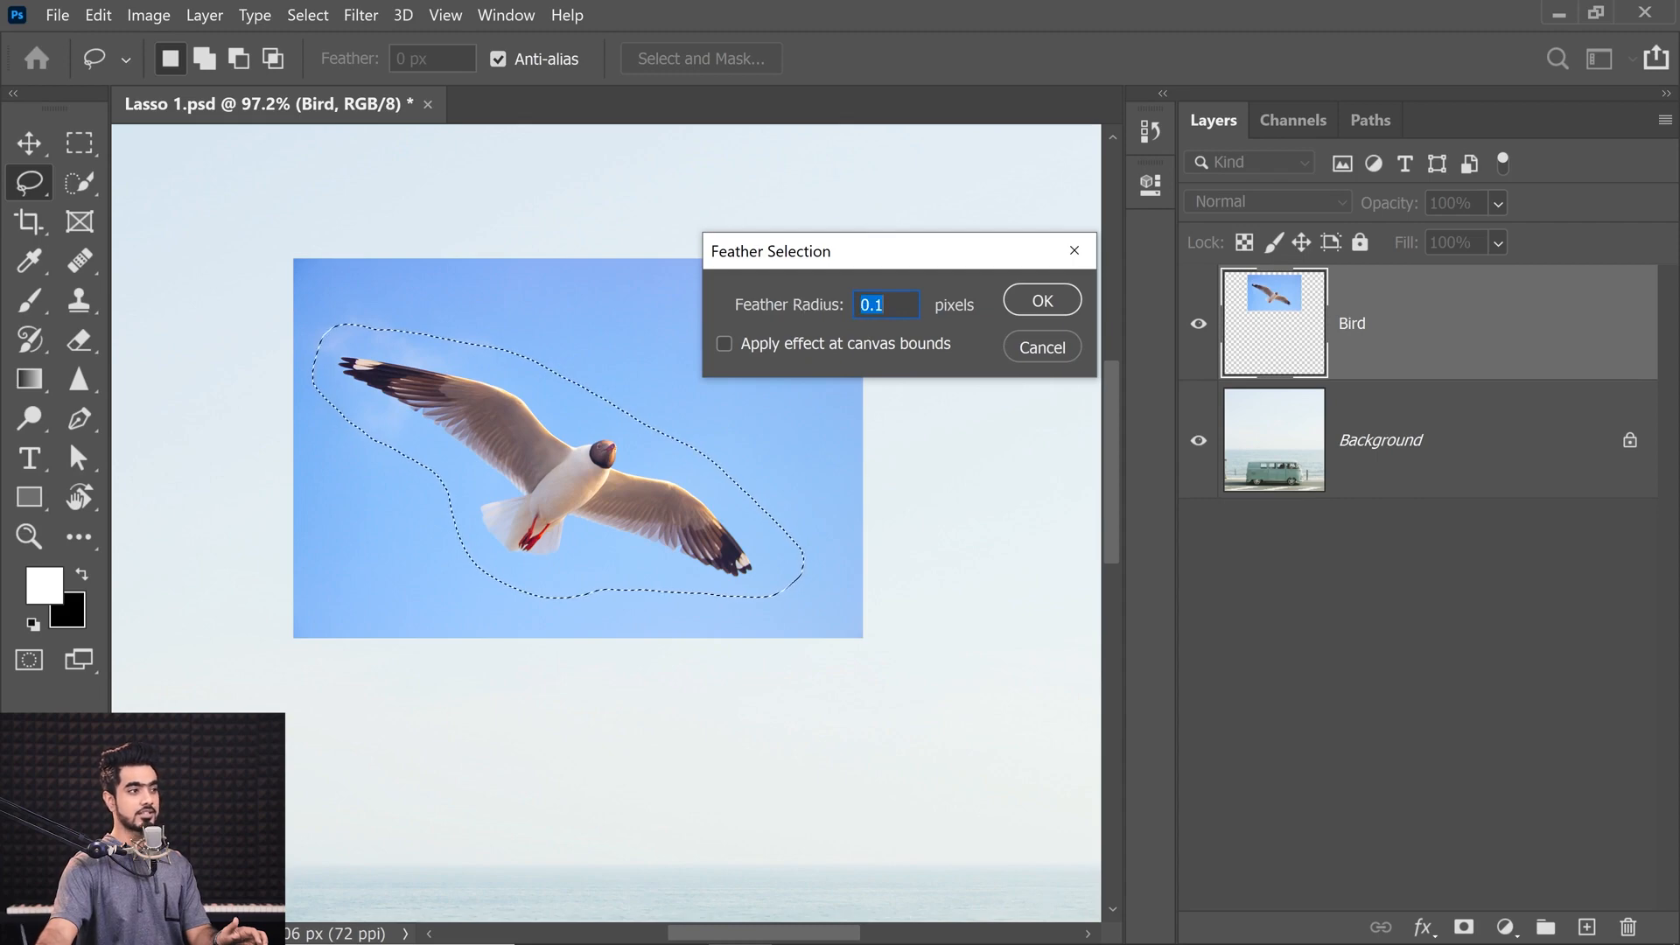
{"action": "type", "text": "30"}
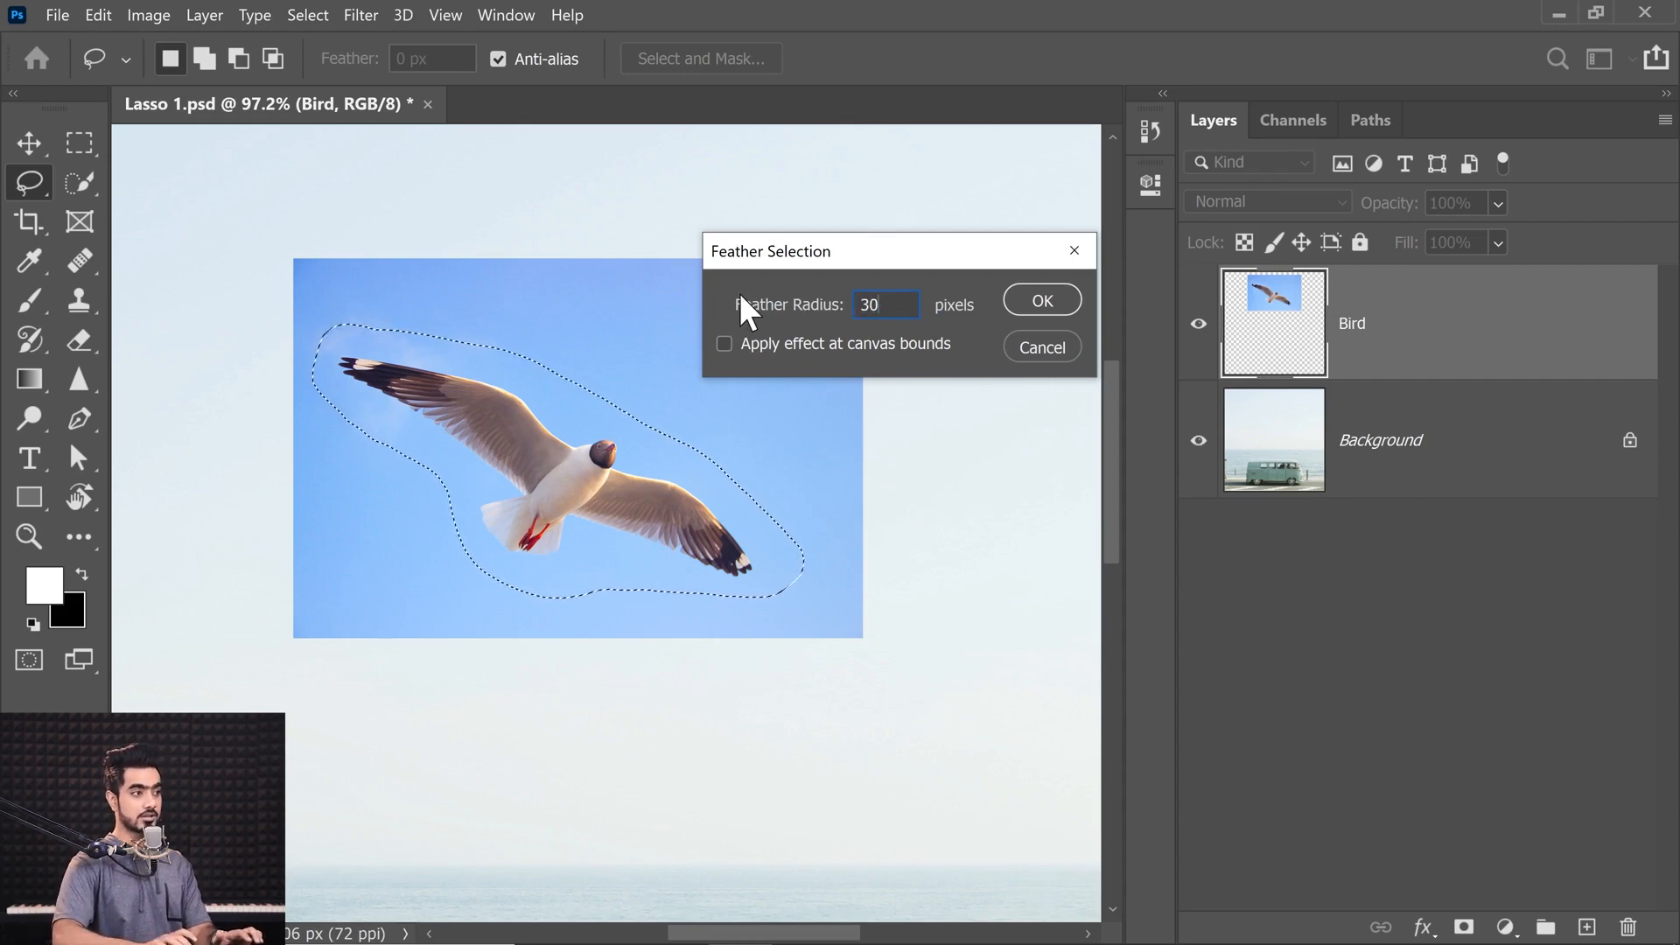
{"action": "key", "text": "Return"}
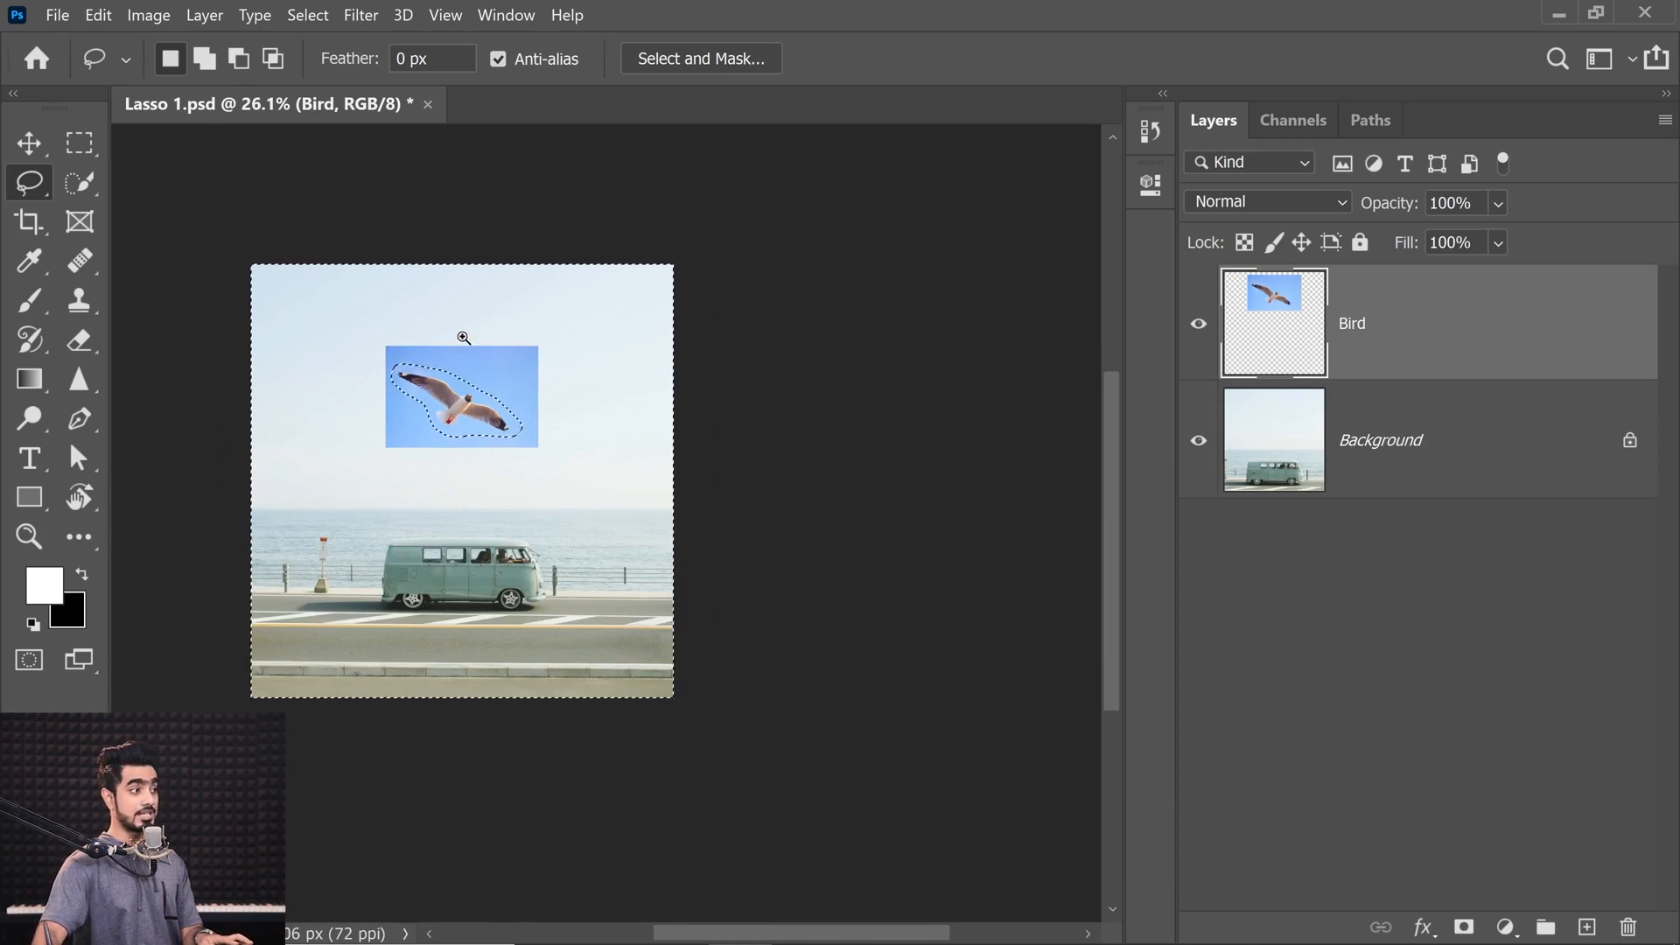
{"action": "left_click_drag", "start_coordinate": [472, 331], "coordinate": [504, 341]}
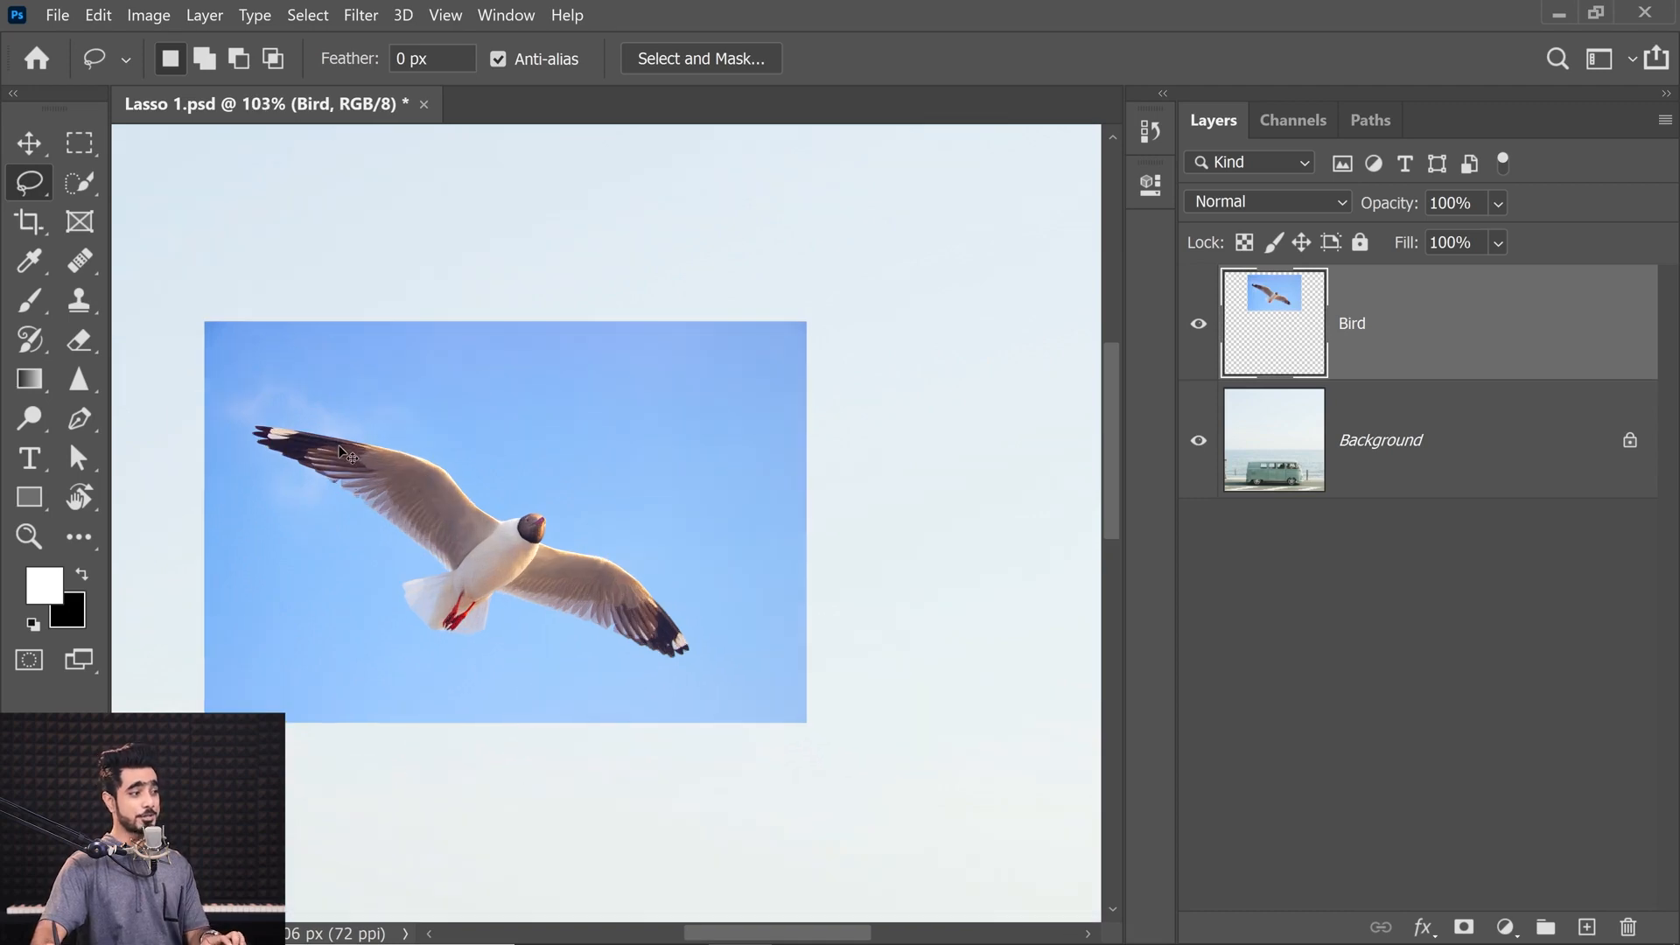
{"action": "key", "text": "ctrl+z"}
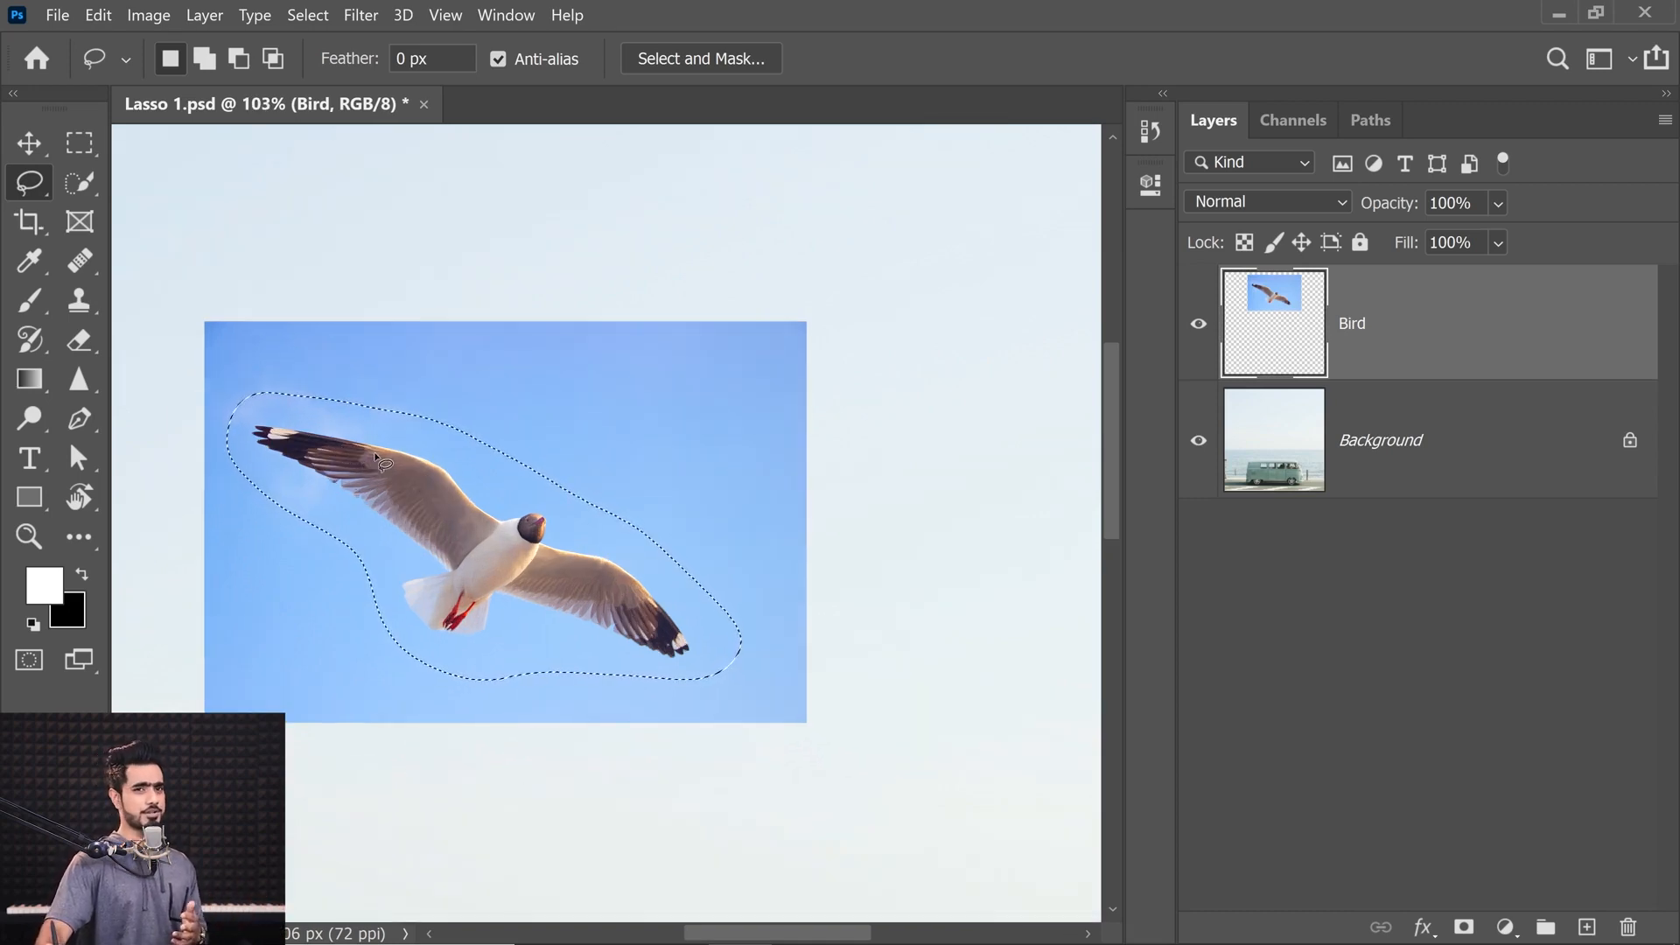
Step: Feather the lasso selection around the bird with a radius of 35 pixels
{"action": "left_click", "coordinate": [308, 16]}
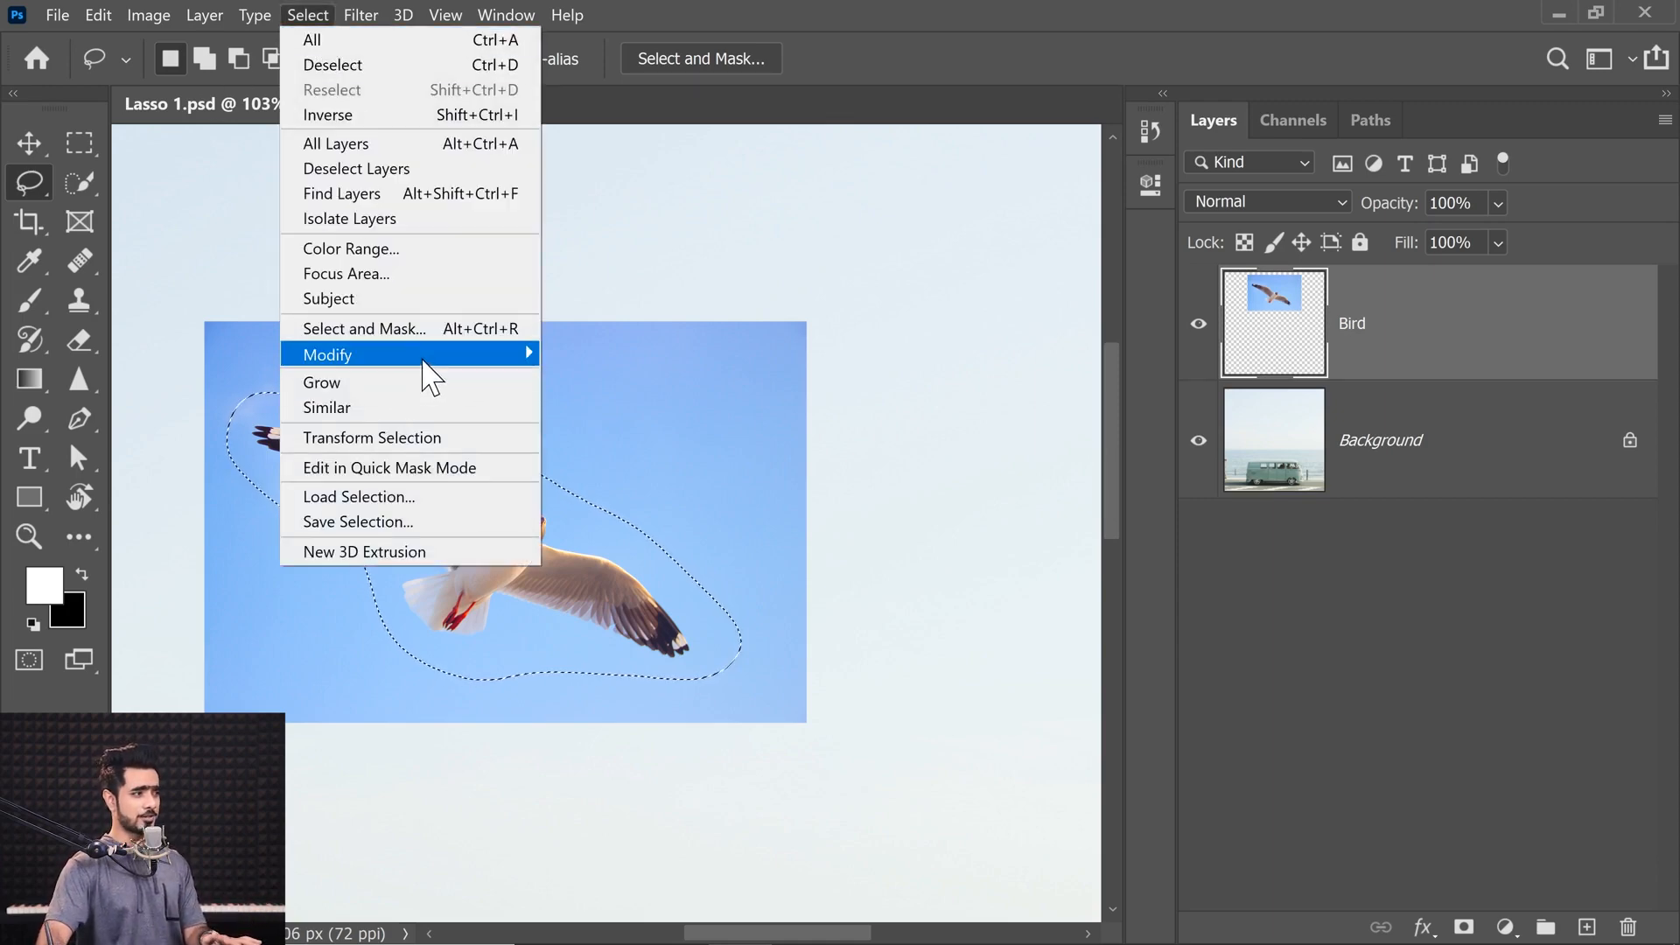
{"action": "mouse_move", "coordinate": [422, 359]}
{"action": "left_click", "coordinate": [602, 453]}
{"action": "type", "text": "3"}
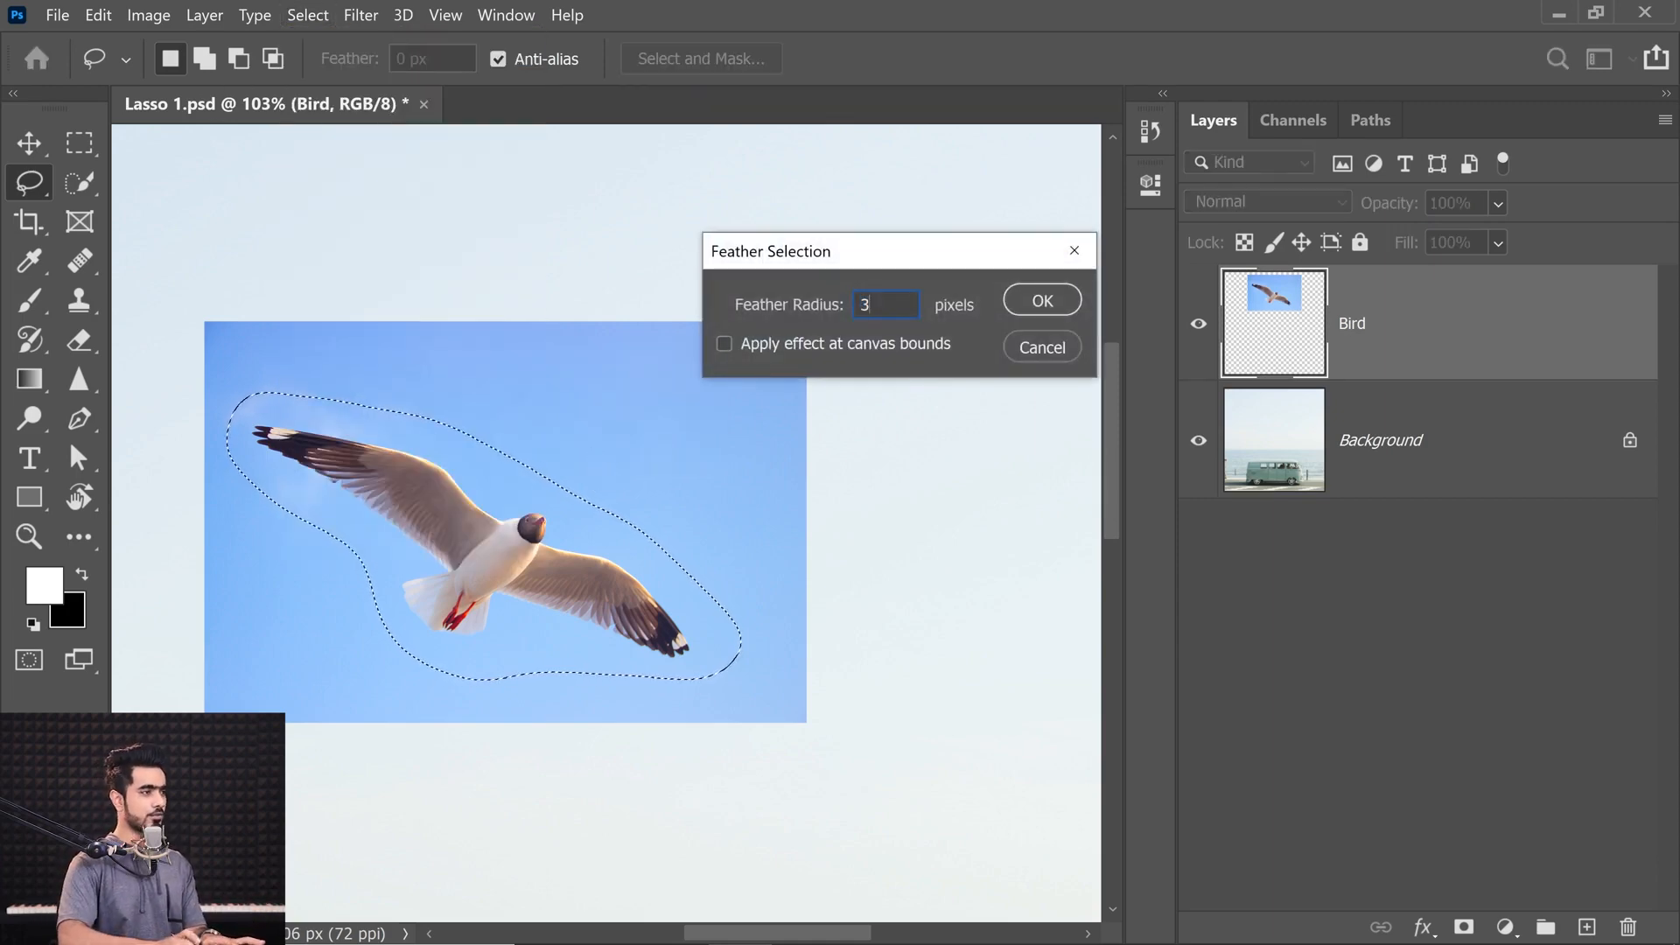
{"action": "key", "text": "BackSpace"}
{"action": "type", "text": "20"}
{"action": "key", "text": "Return"}
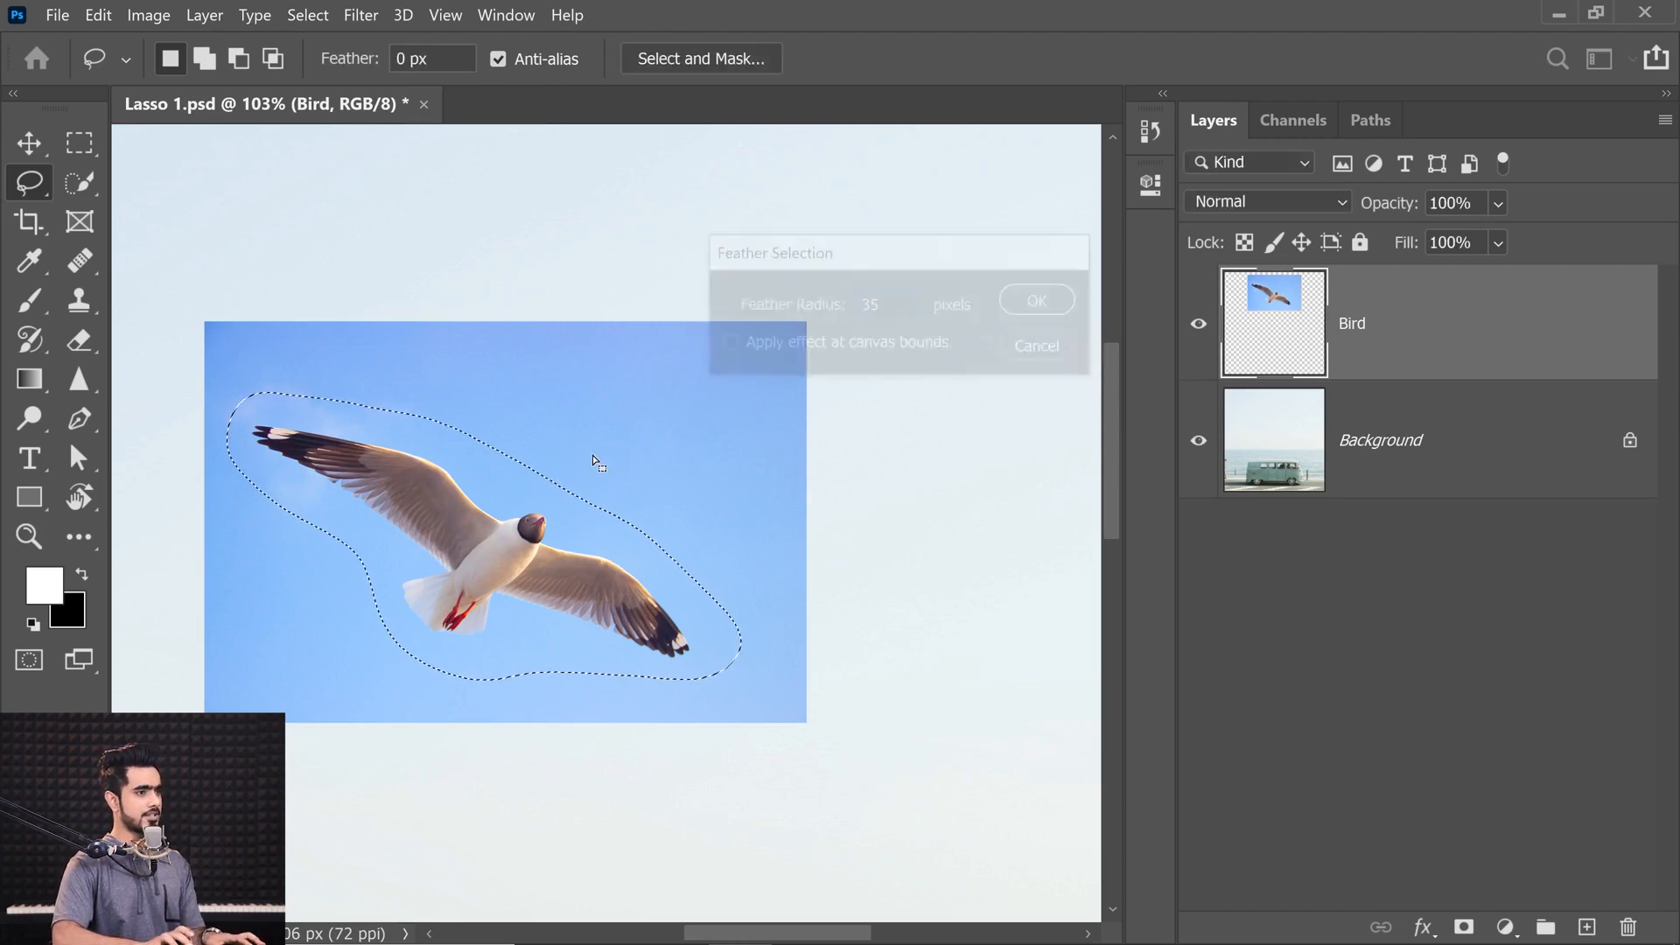
Step: Add a layer mask to the Bird layer that hides the selected area, and invert the mask to reveal the bird
{"action": "left_click", "coordinate": [1464, 926], "text": "alt"}
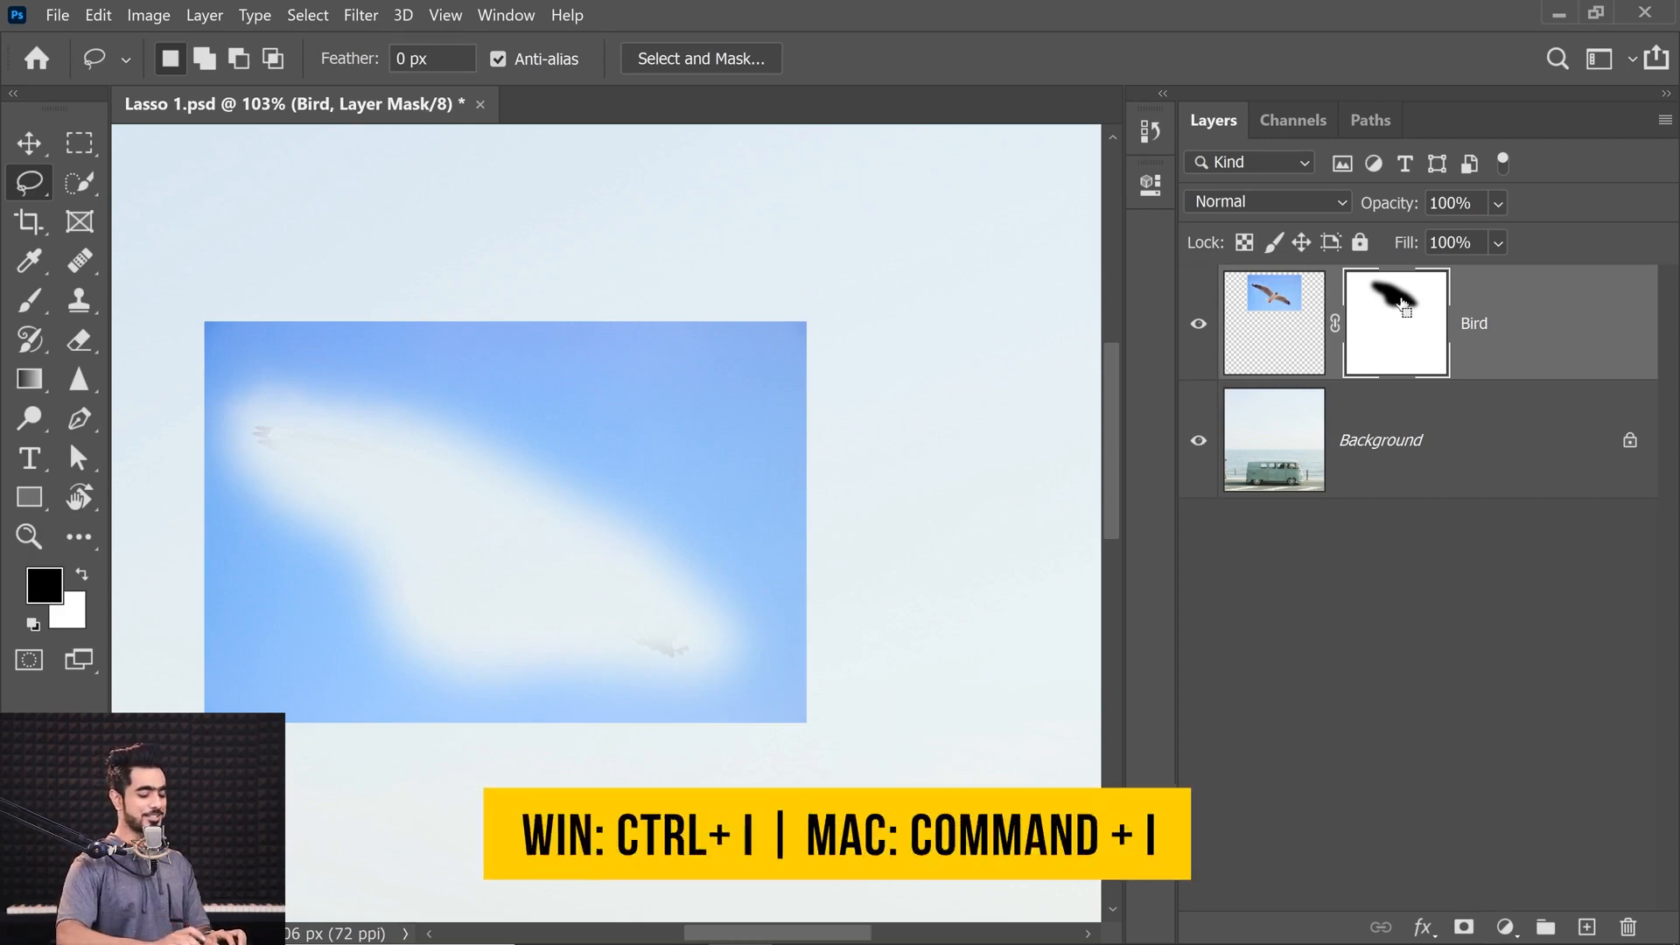
{"action": "key", "text": "ctrl+i"}
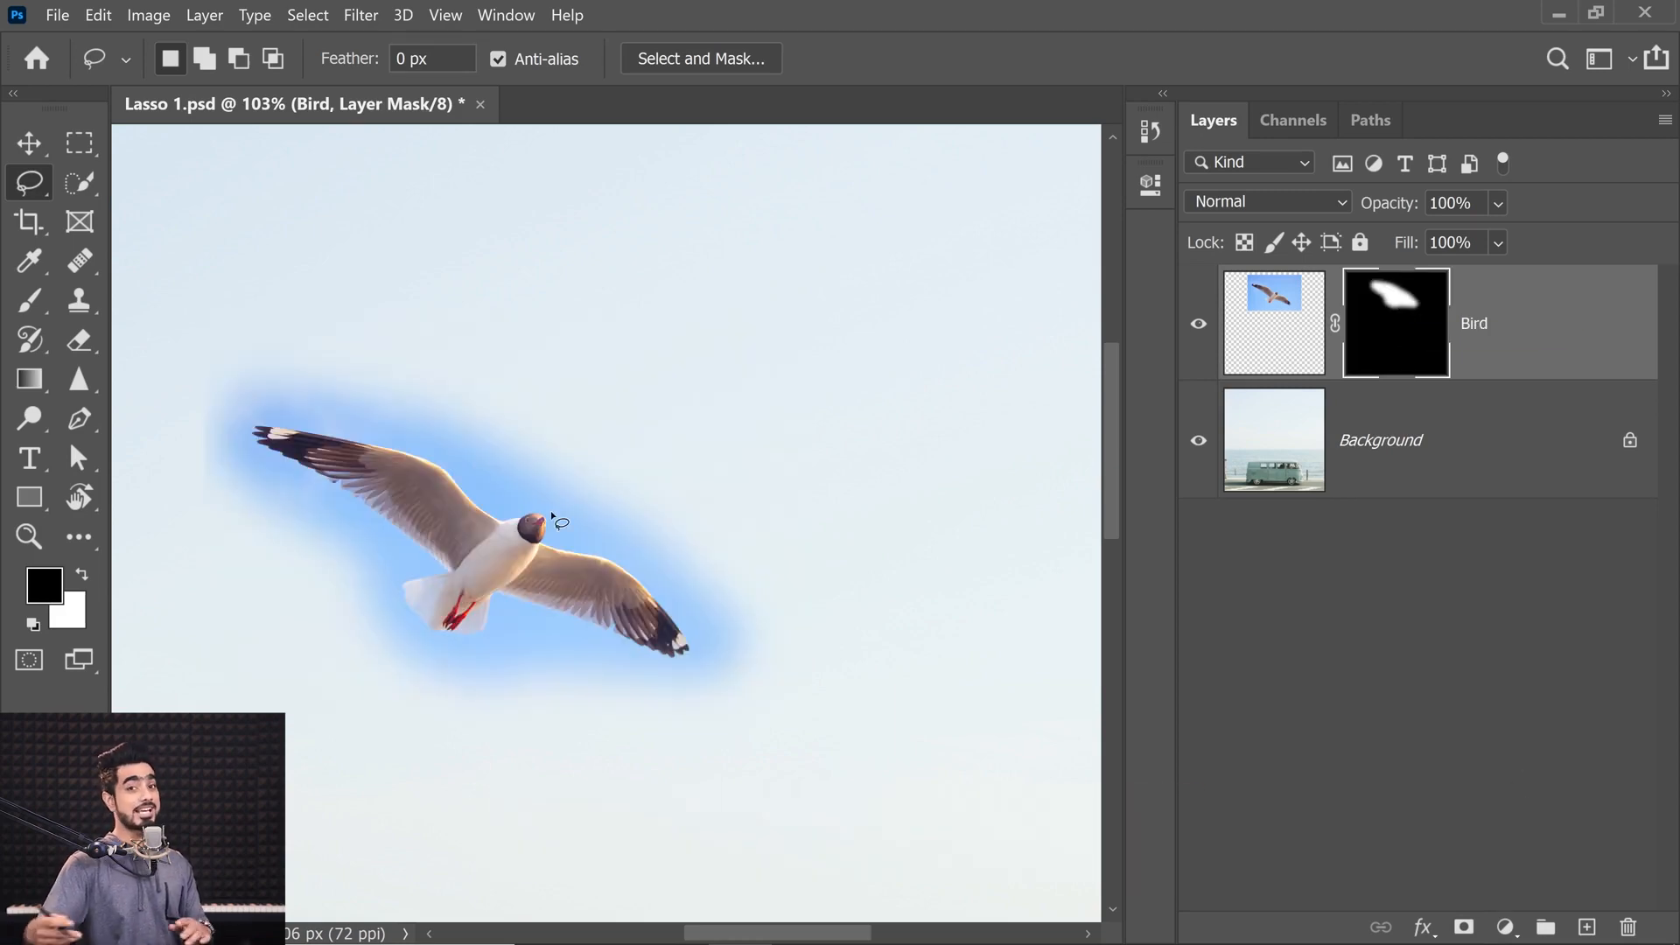
Step: Paint black on the Bird layer's mask with a soft brush to trim the blue halo around the bird
{"action": "left_click_drag", "start_coordinate": [439, 588], "coordinate": [536, 593]}
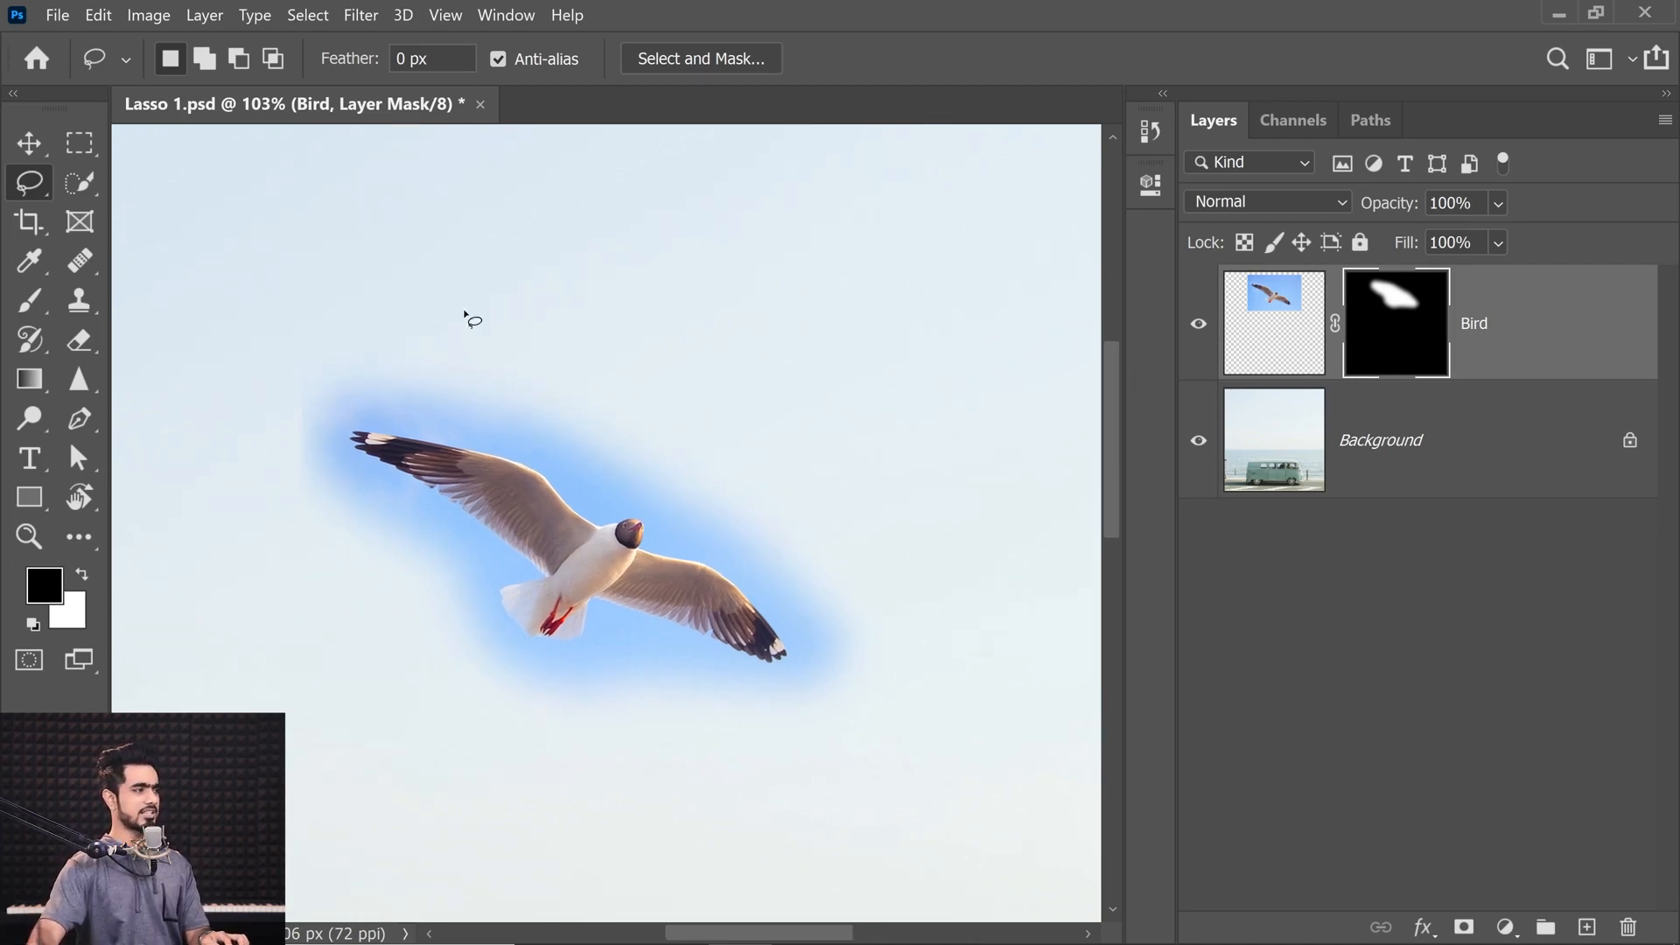
{"action": "left_click", "coordinate": [31, 302]}
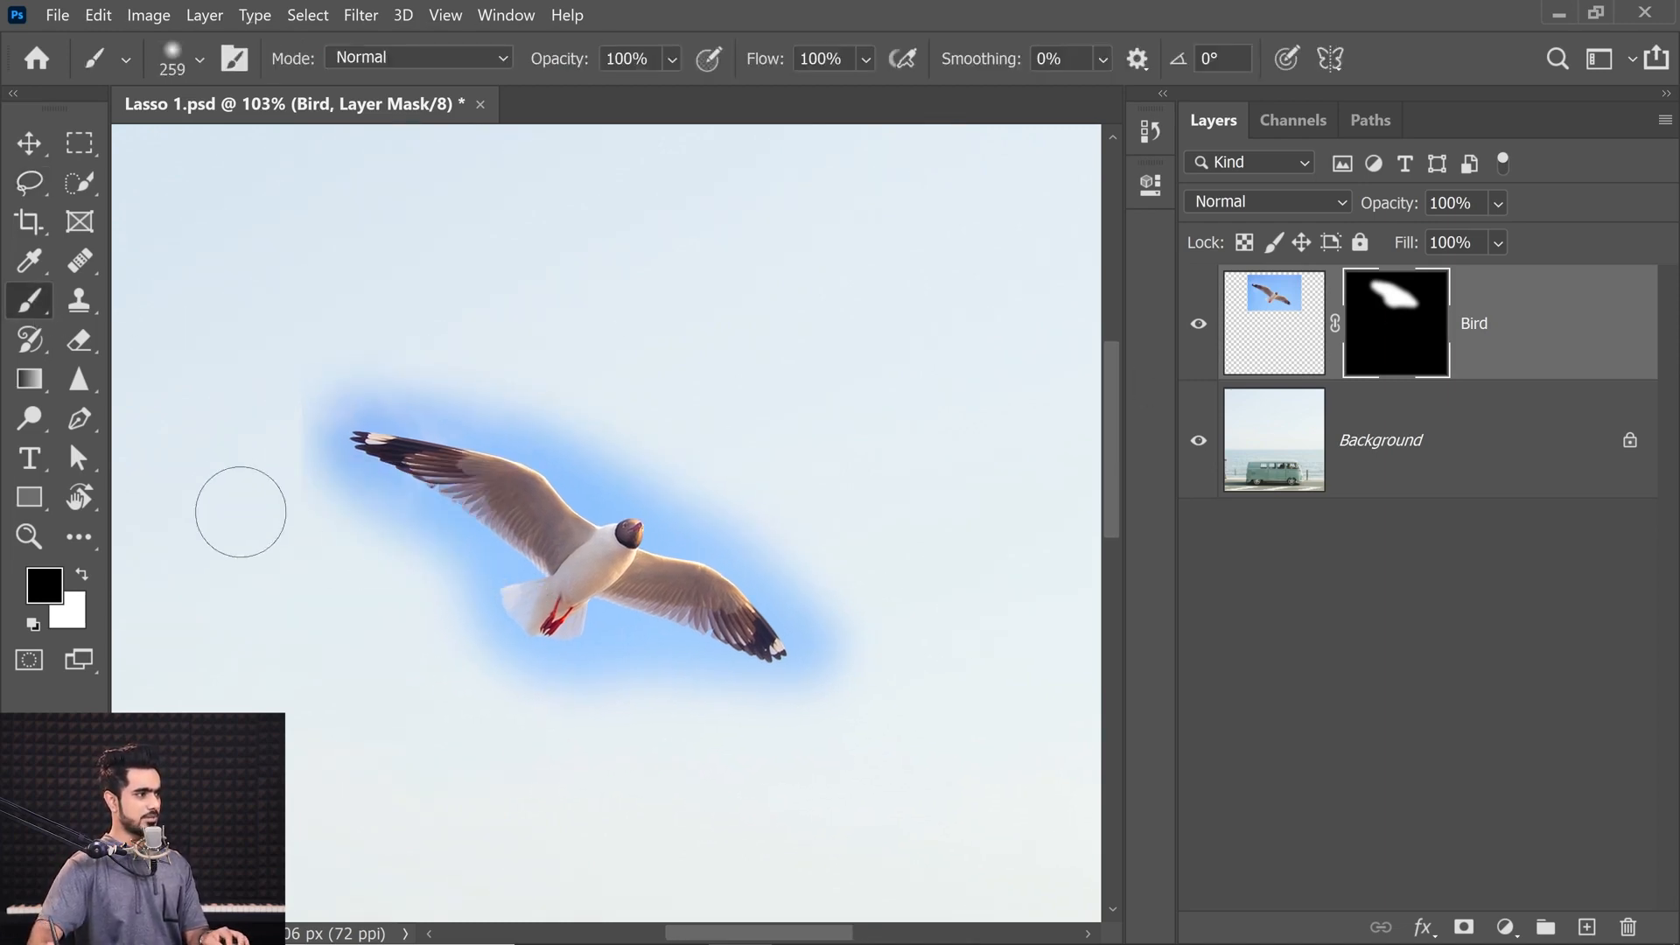
{"action": "key", "text": "x"}
{"action": "key", "text": "x"}
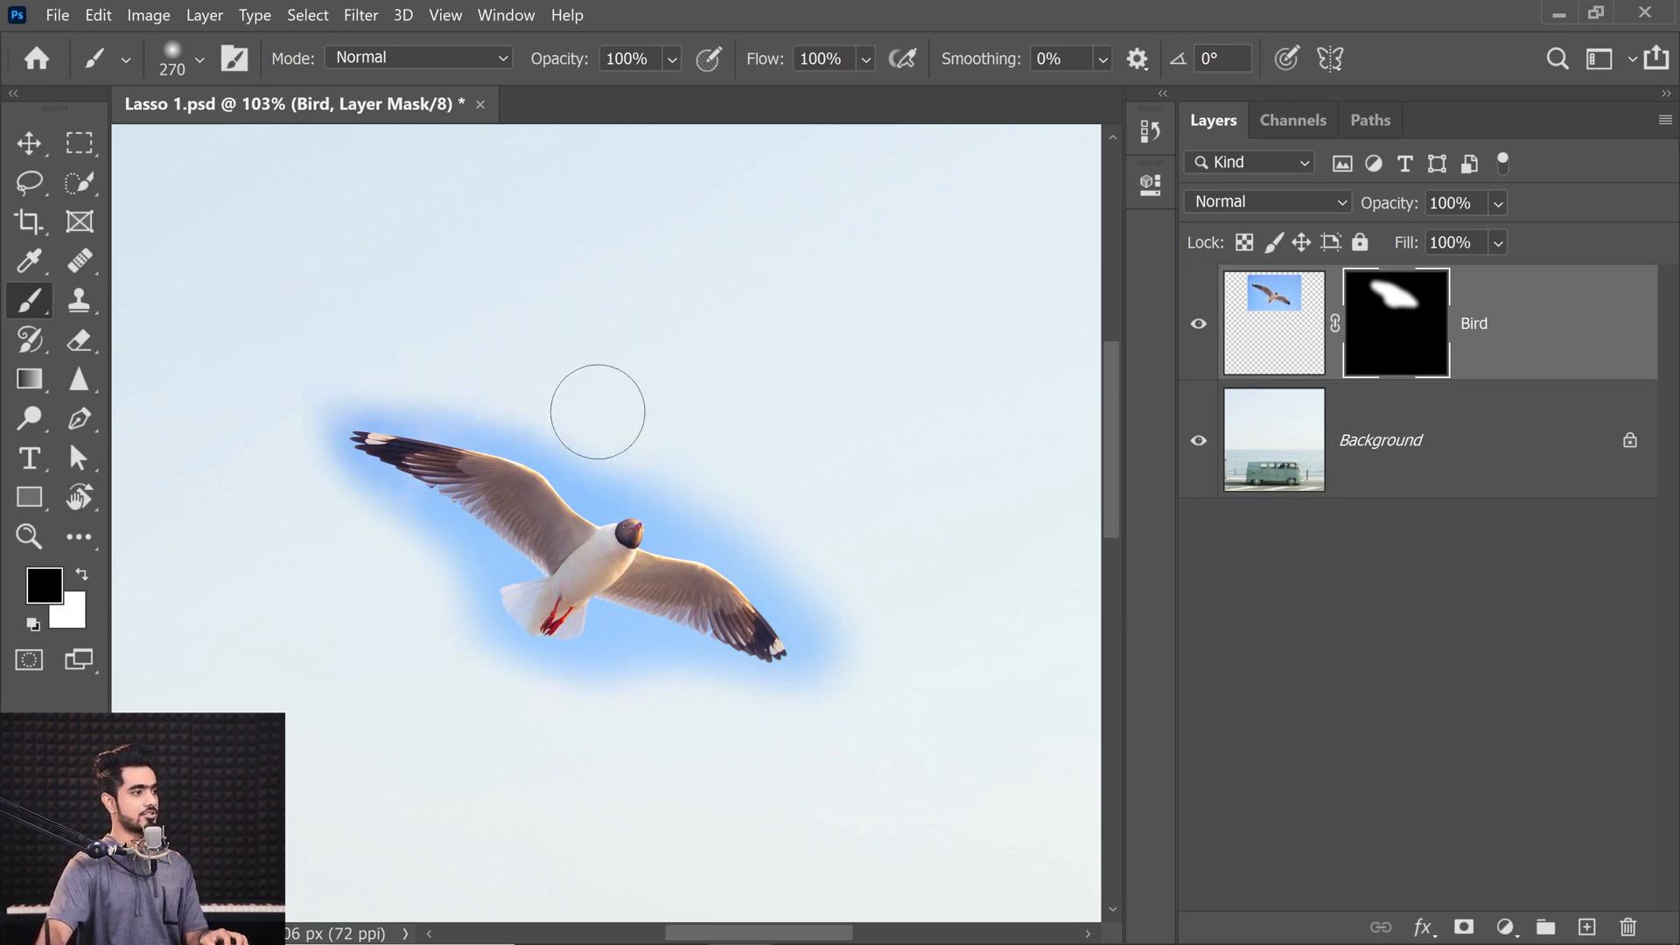
{"action": "mouse_move", "coordinate": [744, 455]}
{"action": "left_mouse_down"}
{"action": "mouse_move", "coordinate": [866, 523]}
{"action": "mouse_move", "coordinate": [901, 459]}
{"action": "mouse_move", "coordinate": [845, 448]}
{"action": "left_mouse_up"}
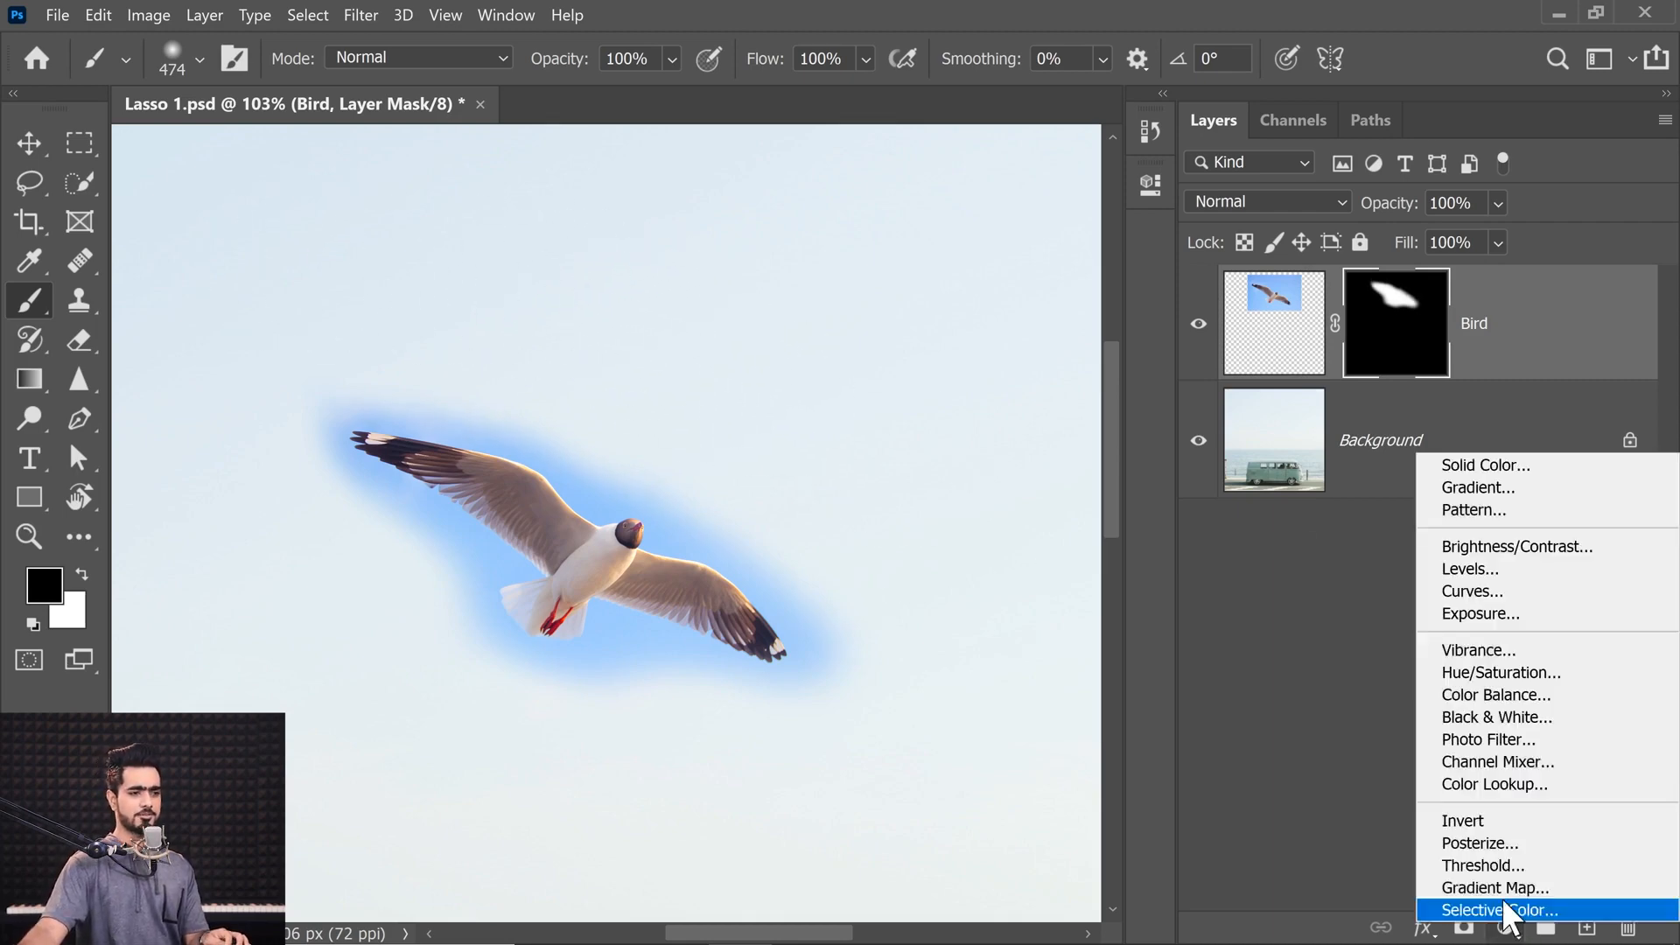
Step: Add a Curves adjustment above the Bird layer and raise its midtones to brighten the bird into the pale sky
{"action": "left_click", "coordinate": [1505, 927]}
{"action": "left_click", "coordinate": [1479, 591]}
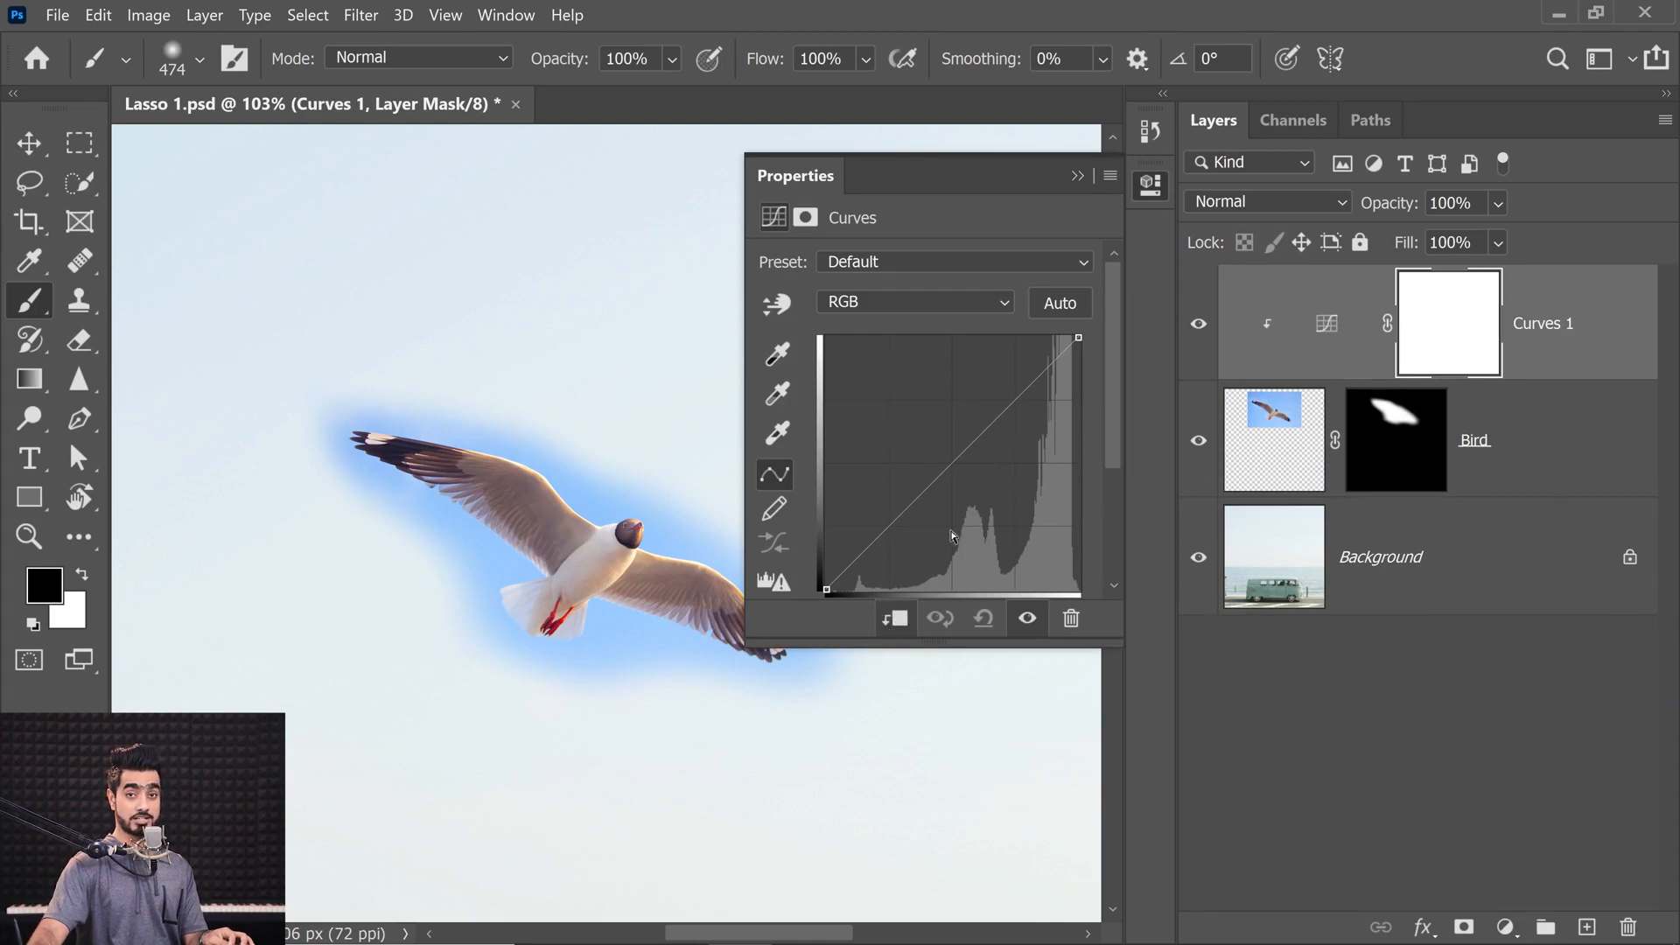
{"action": "left_click_drag", "start_coordinate": [957, 462], "coordinate": [917, 421]}
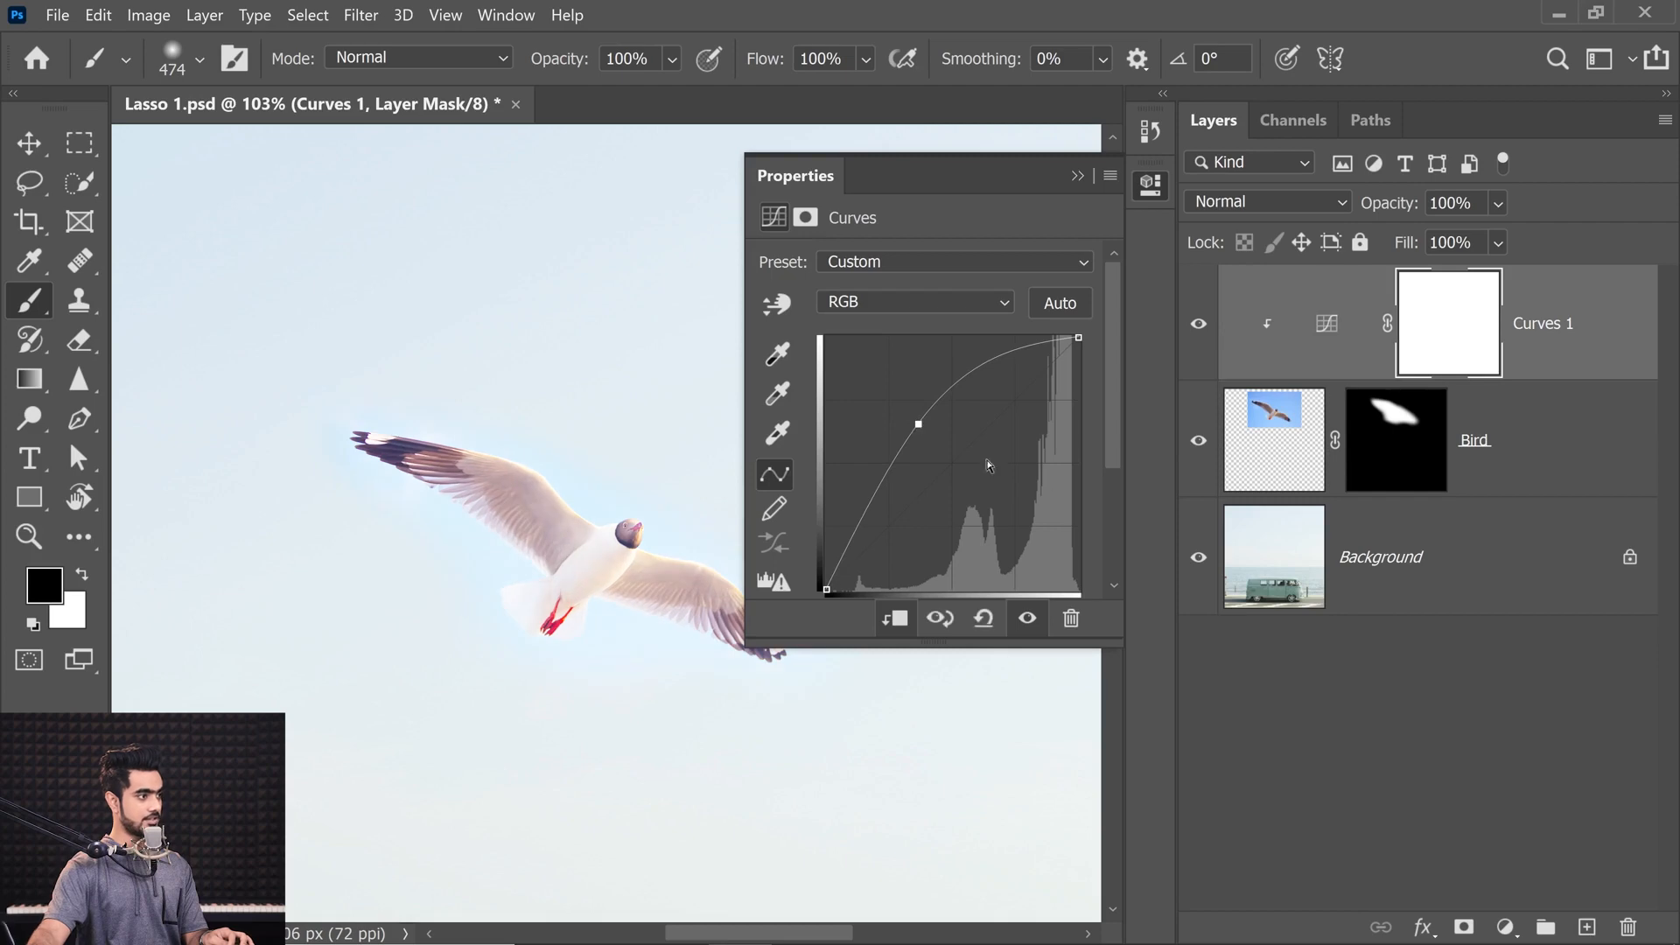
Step: Add a Hue/Saturation adjustment above the Curves layer and set its Master saturation to -25
{"action": "left_click", "coordinate": [1505, 927]}
{"action": "left_click", "coordinate": [1532, 676]}
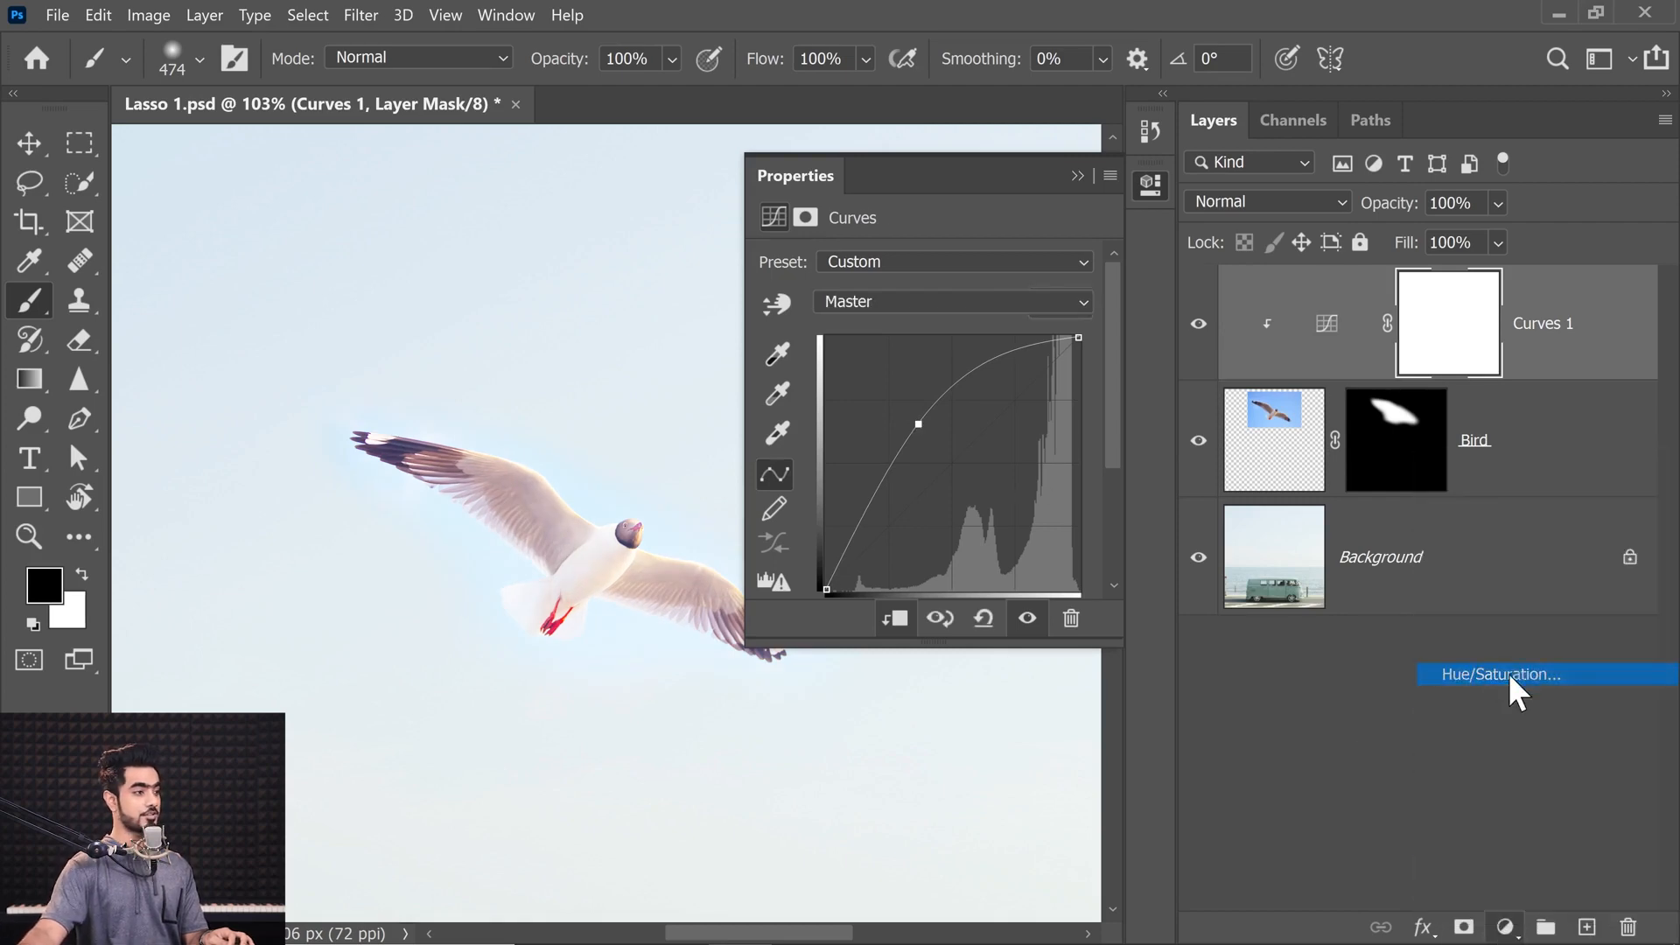
{"action": "mouse_move", "coordinate": [903, 433]}
{"action": "left_mouse_down"}
{"action": "mouse_move", "coordinate": [920, 433]}
{"action": "mouse_move", "coordinate": [885, 432]}
{"action": "left_mouse_up"}
{"action": "scroll", "coordinate": [461, 400], "scroll_direction": "down", "scroll_amount": 5}
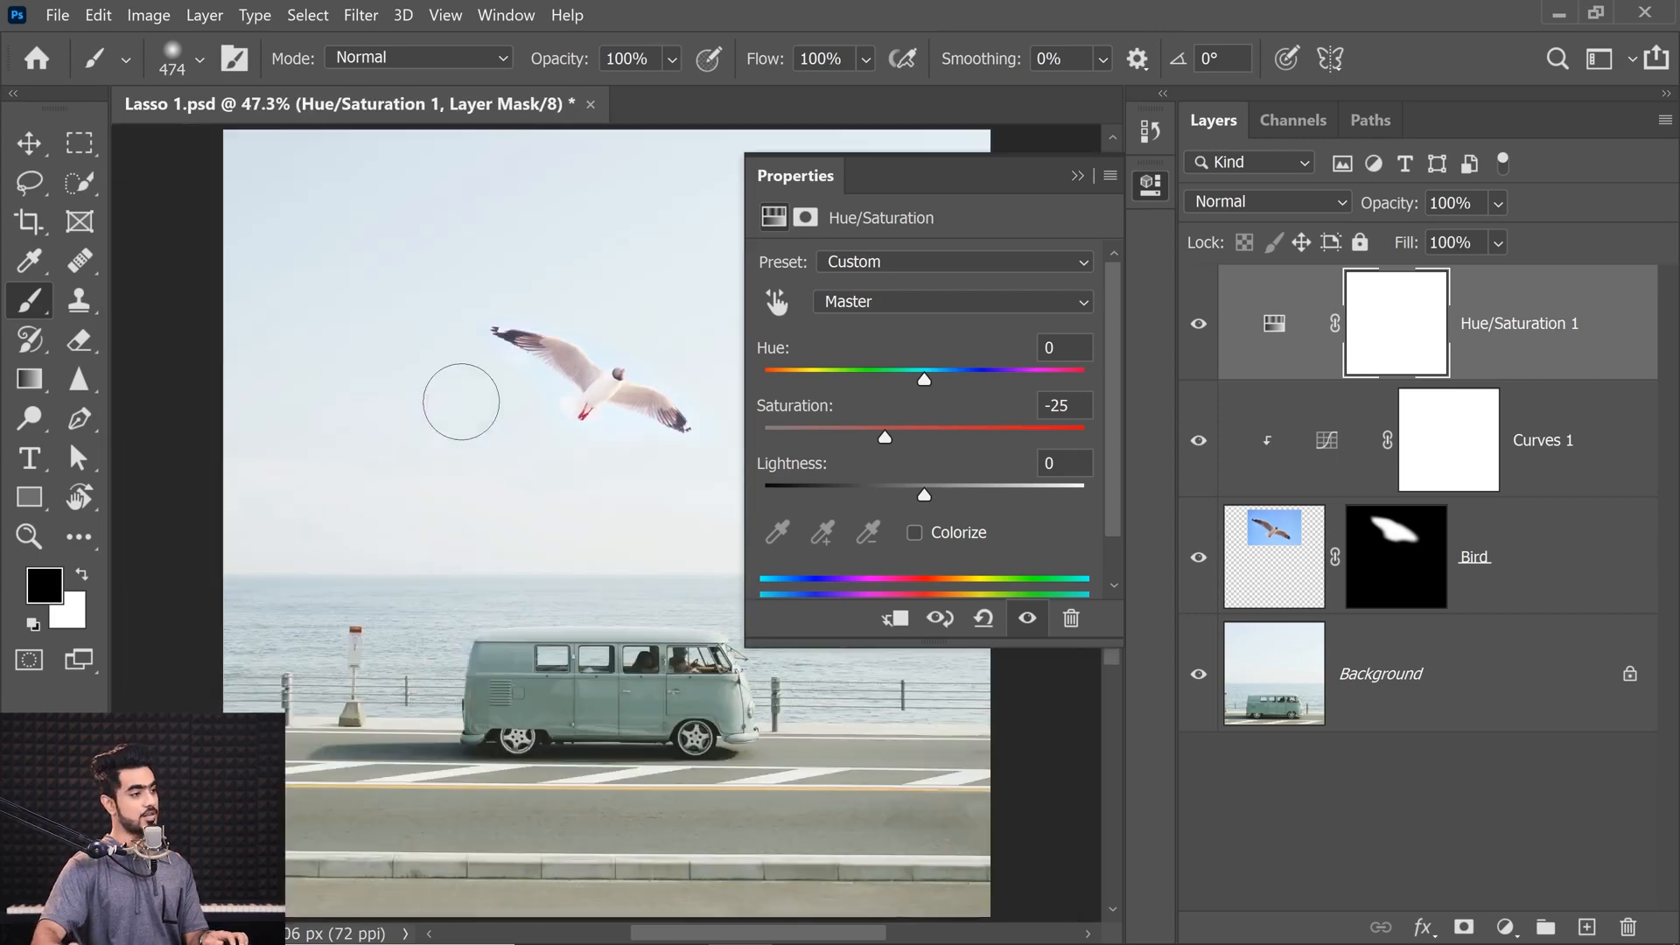
{"action": "left_click_drag", "start_coordinate": [589, 458], "coordinate": [514, 455]}
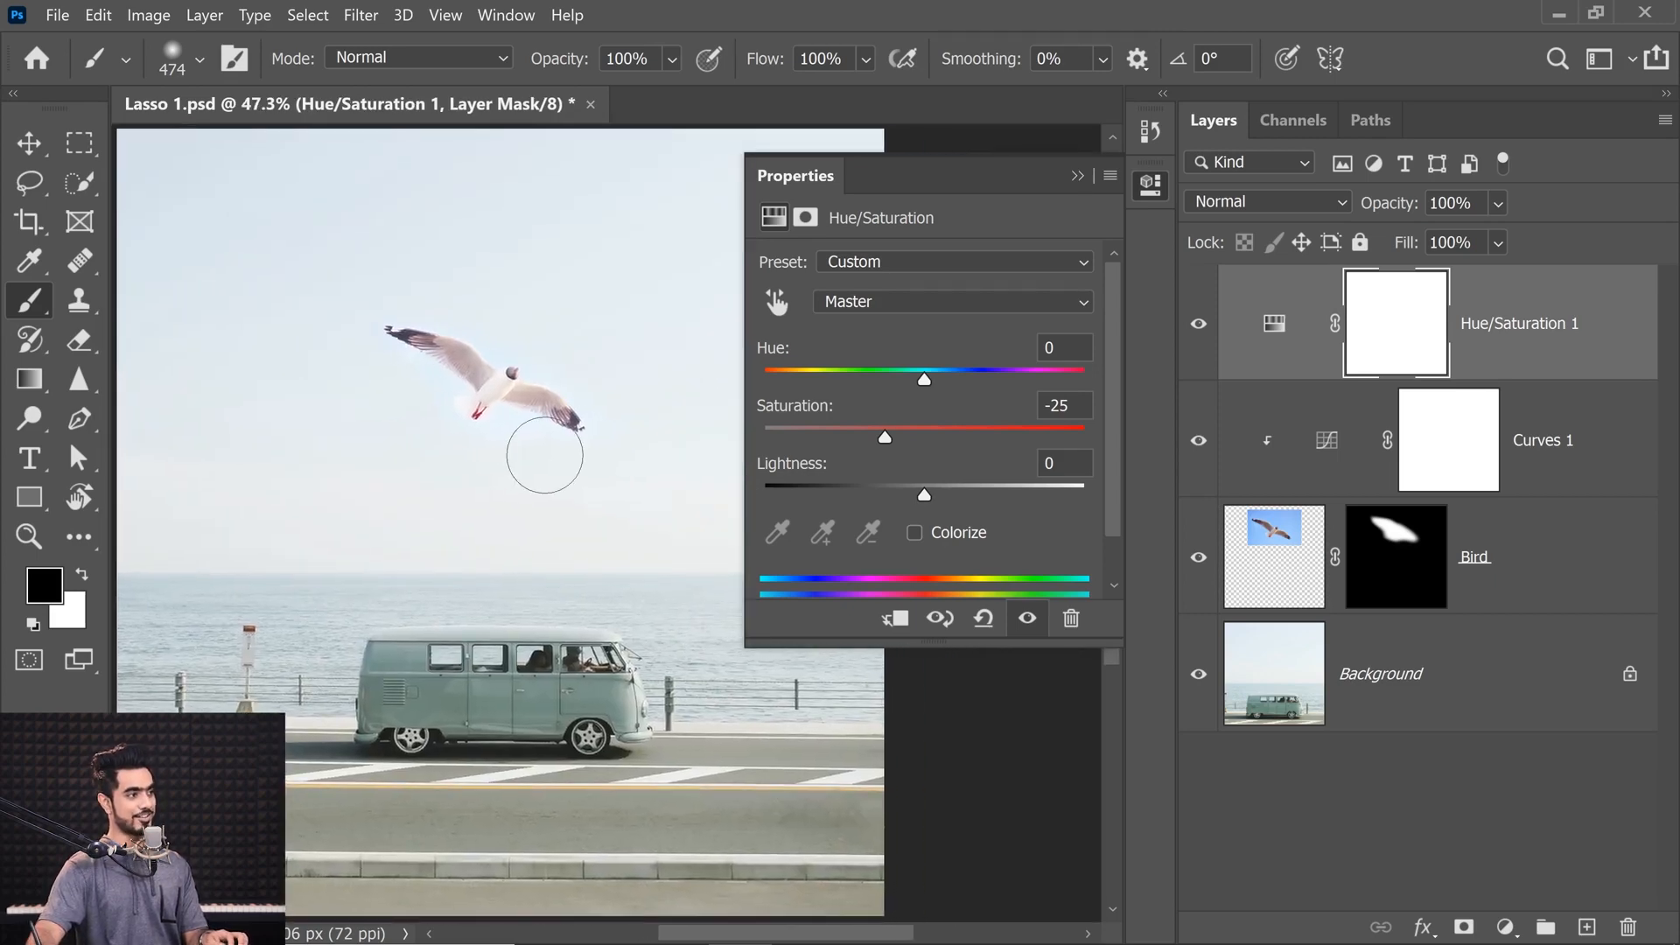
{"action": "left_click_drag", "start_coordinate": [859, 433], "coordinate": [884, 438]}
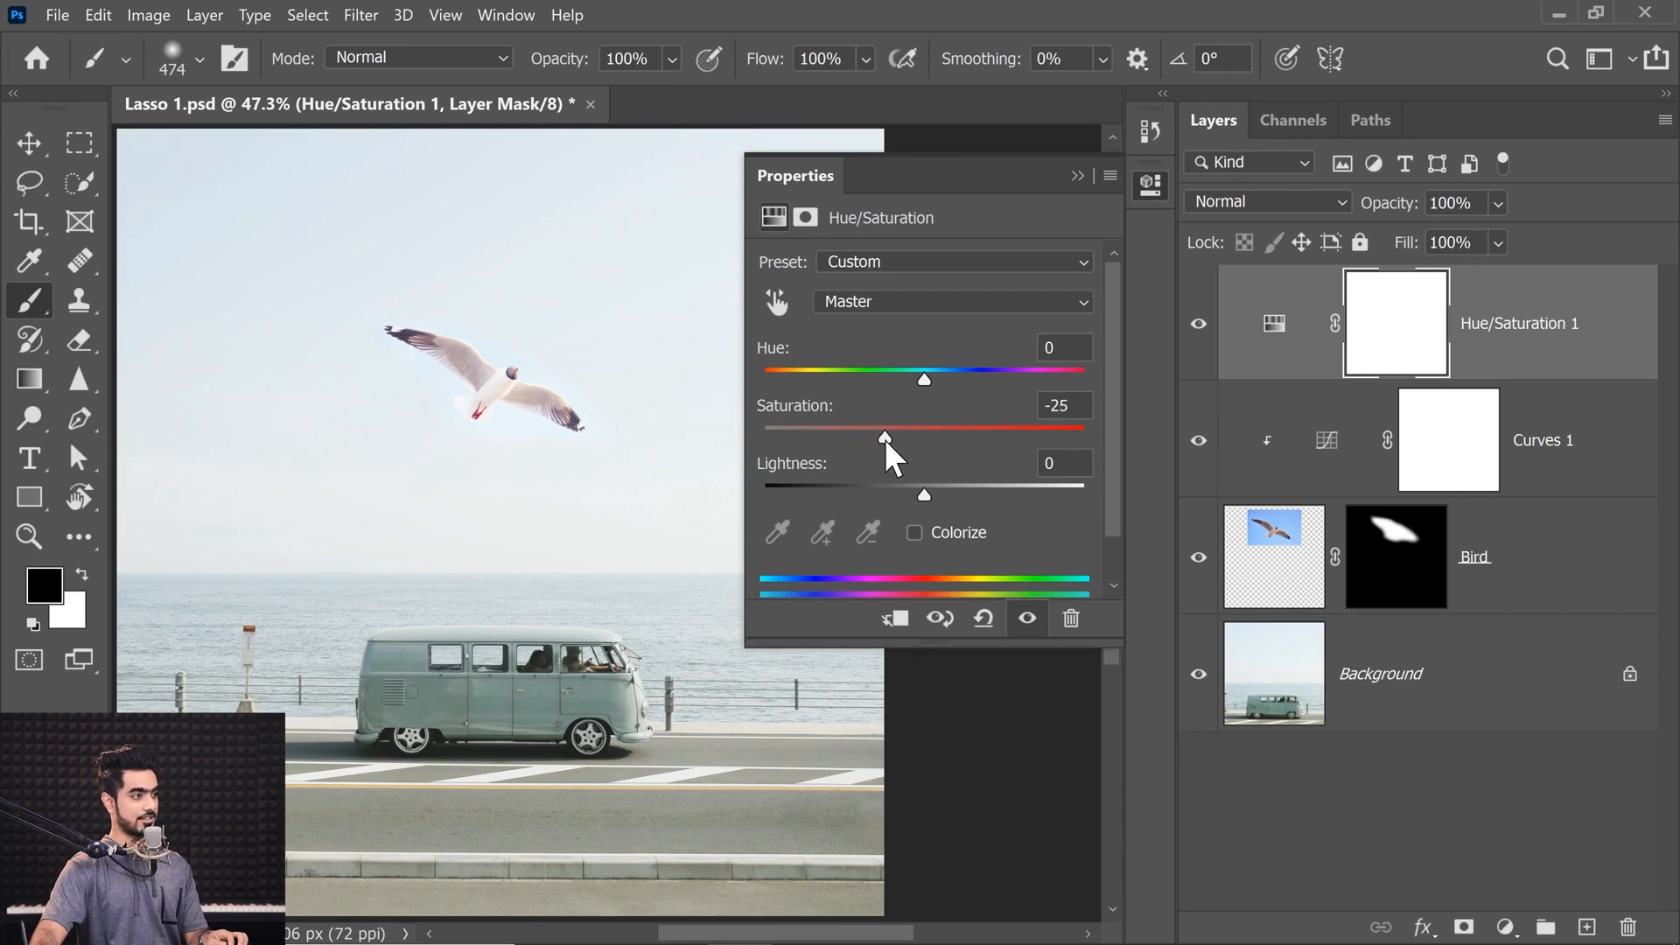
Step: Clip the Hue/Saturation adjustment to the Bird layer and check the bird up close
{"action": "left_click", "coordinate": [1081, 178]}
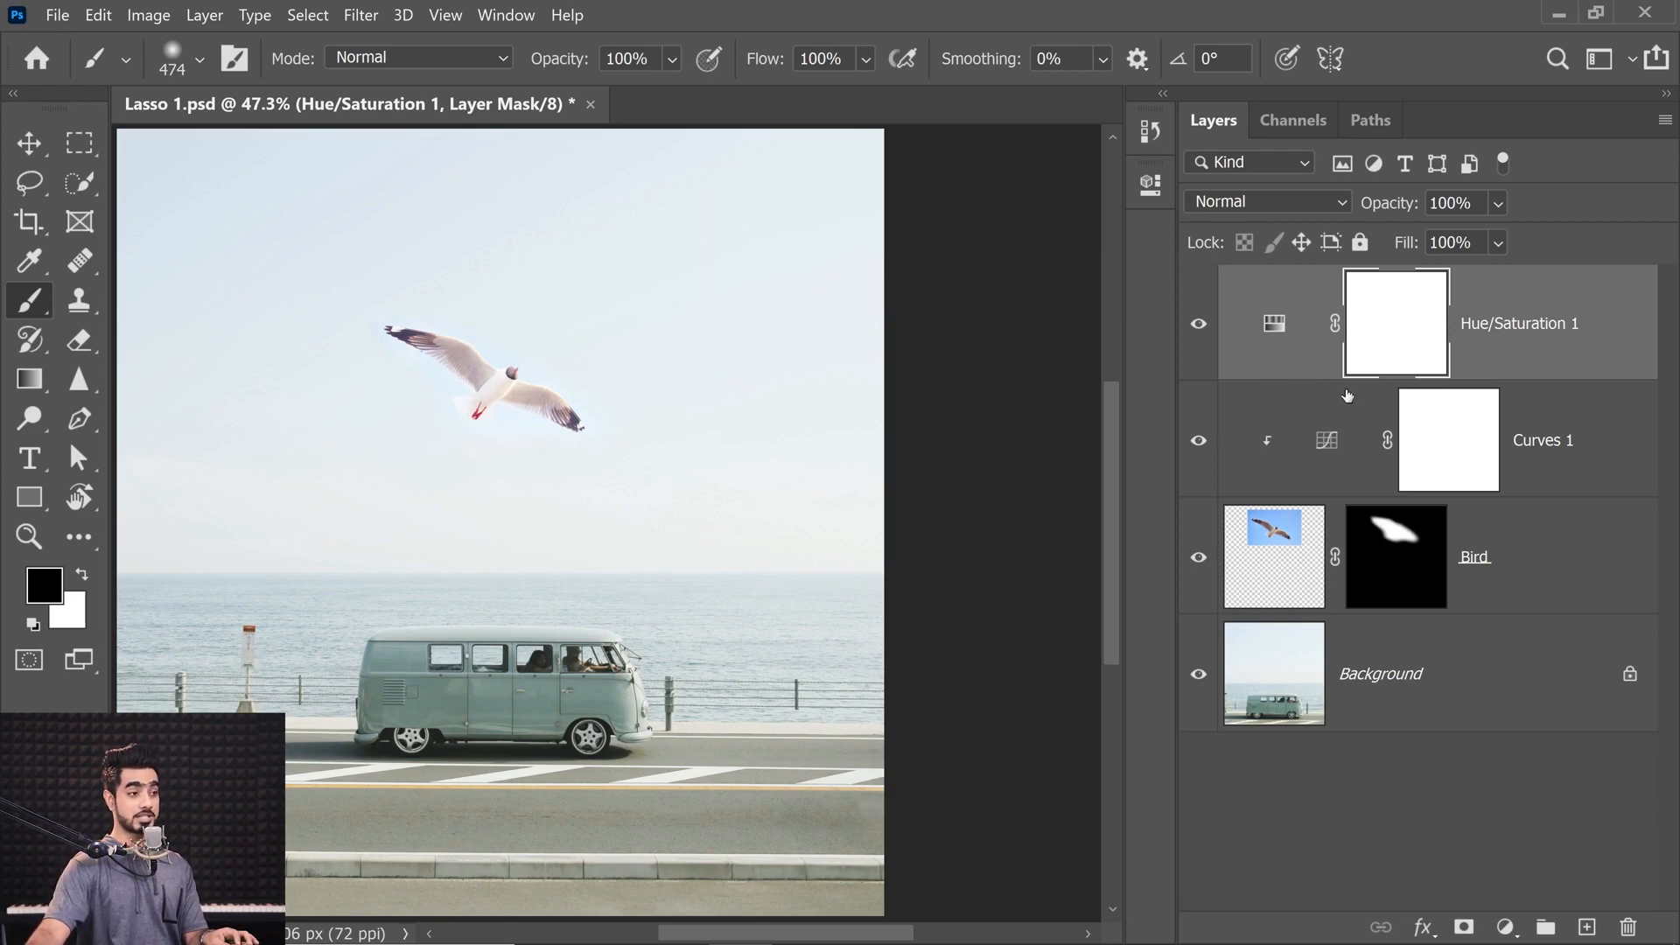
{"action": "left_click", "coordinate": [1292, 377], "text": "alt"}
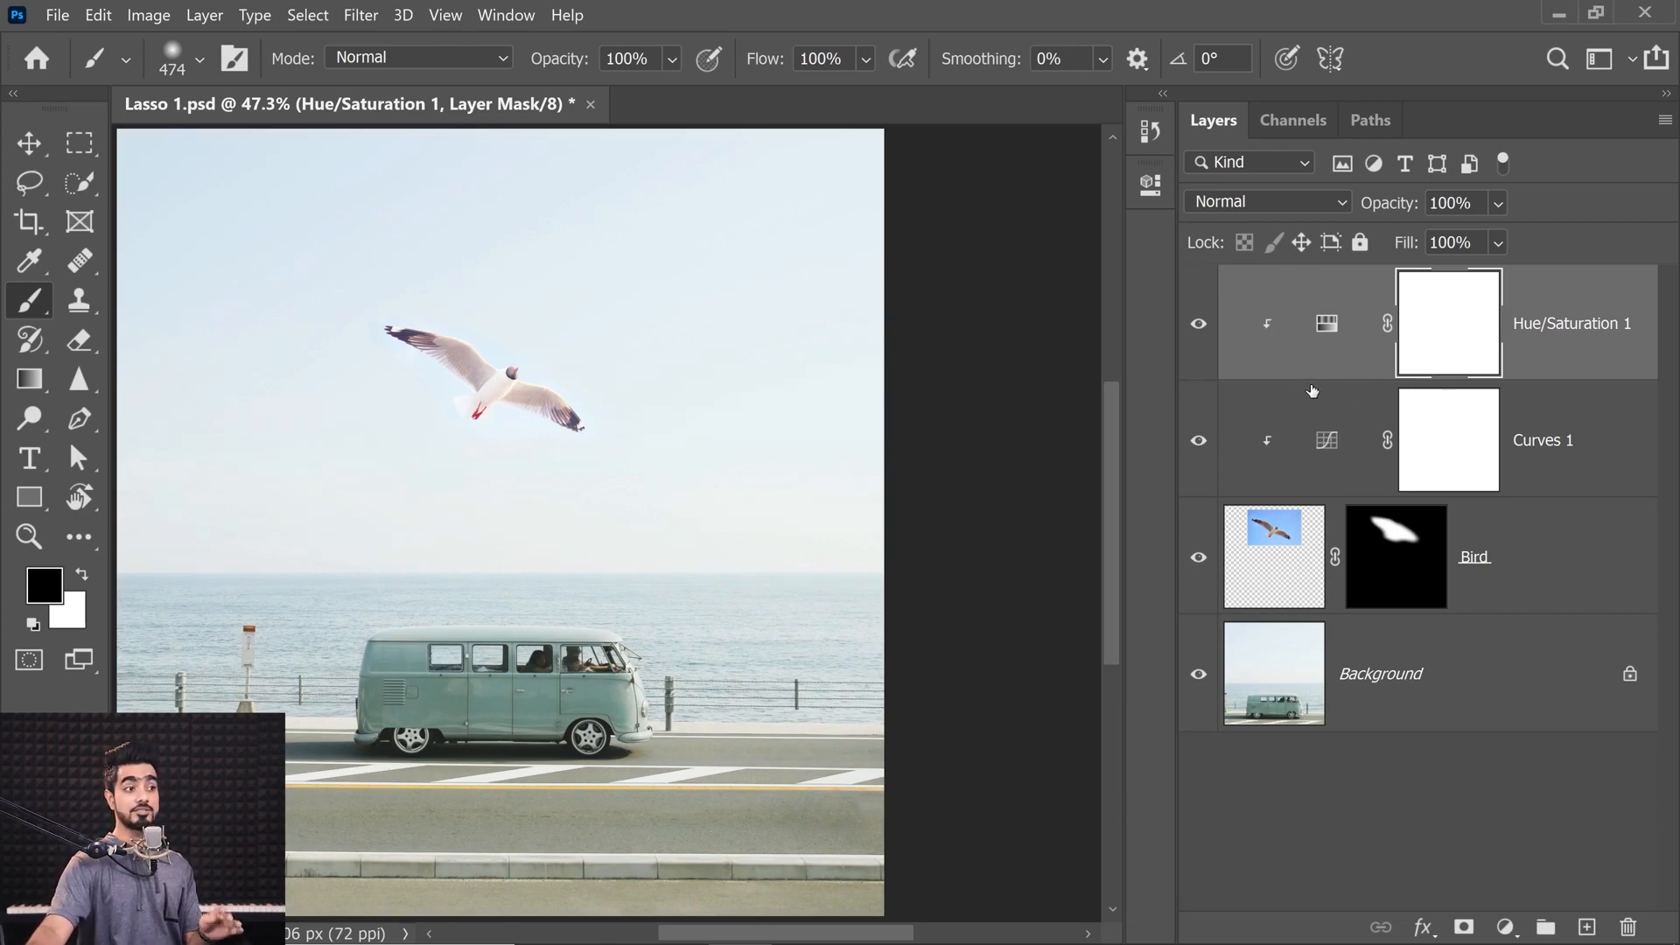
{"action": "double_click", "coordinate": [1326, 335]}
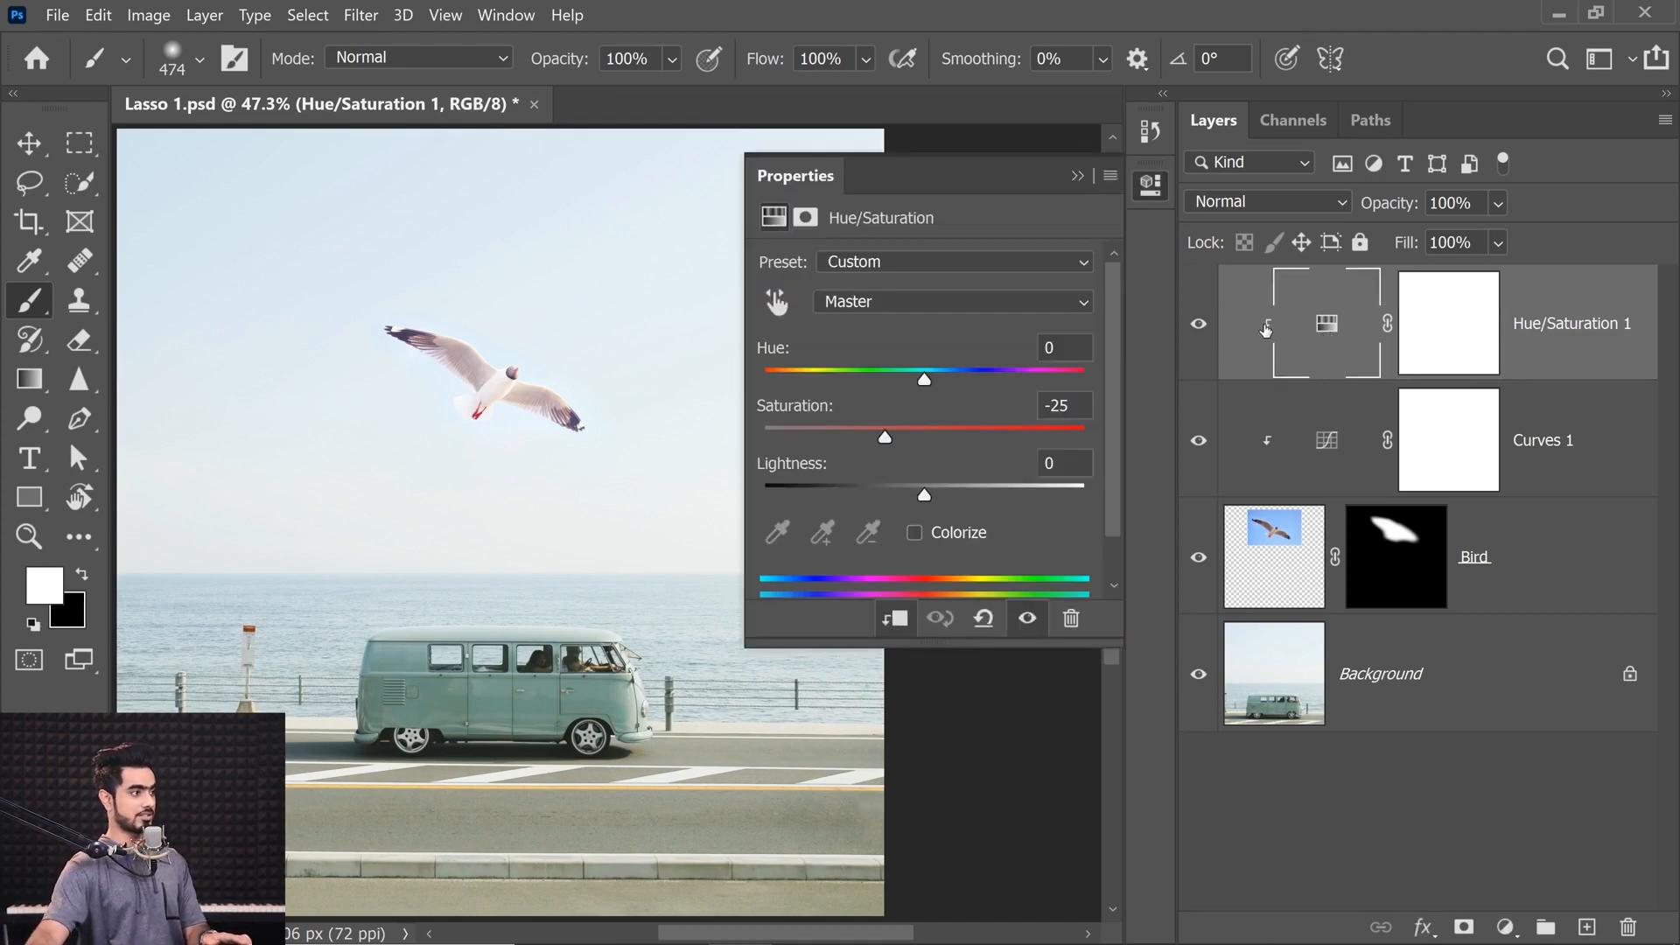
{"action": "left_click", "coordinate": [1075, 177]}
{"action": "left_click_drag", "start_coordinate": [487, 383], "coordinate": [531, 374]}
{"action": "left_click_drag", "start_coordinate": [539, 409], "coordinate": [784, 558]}
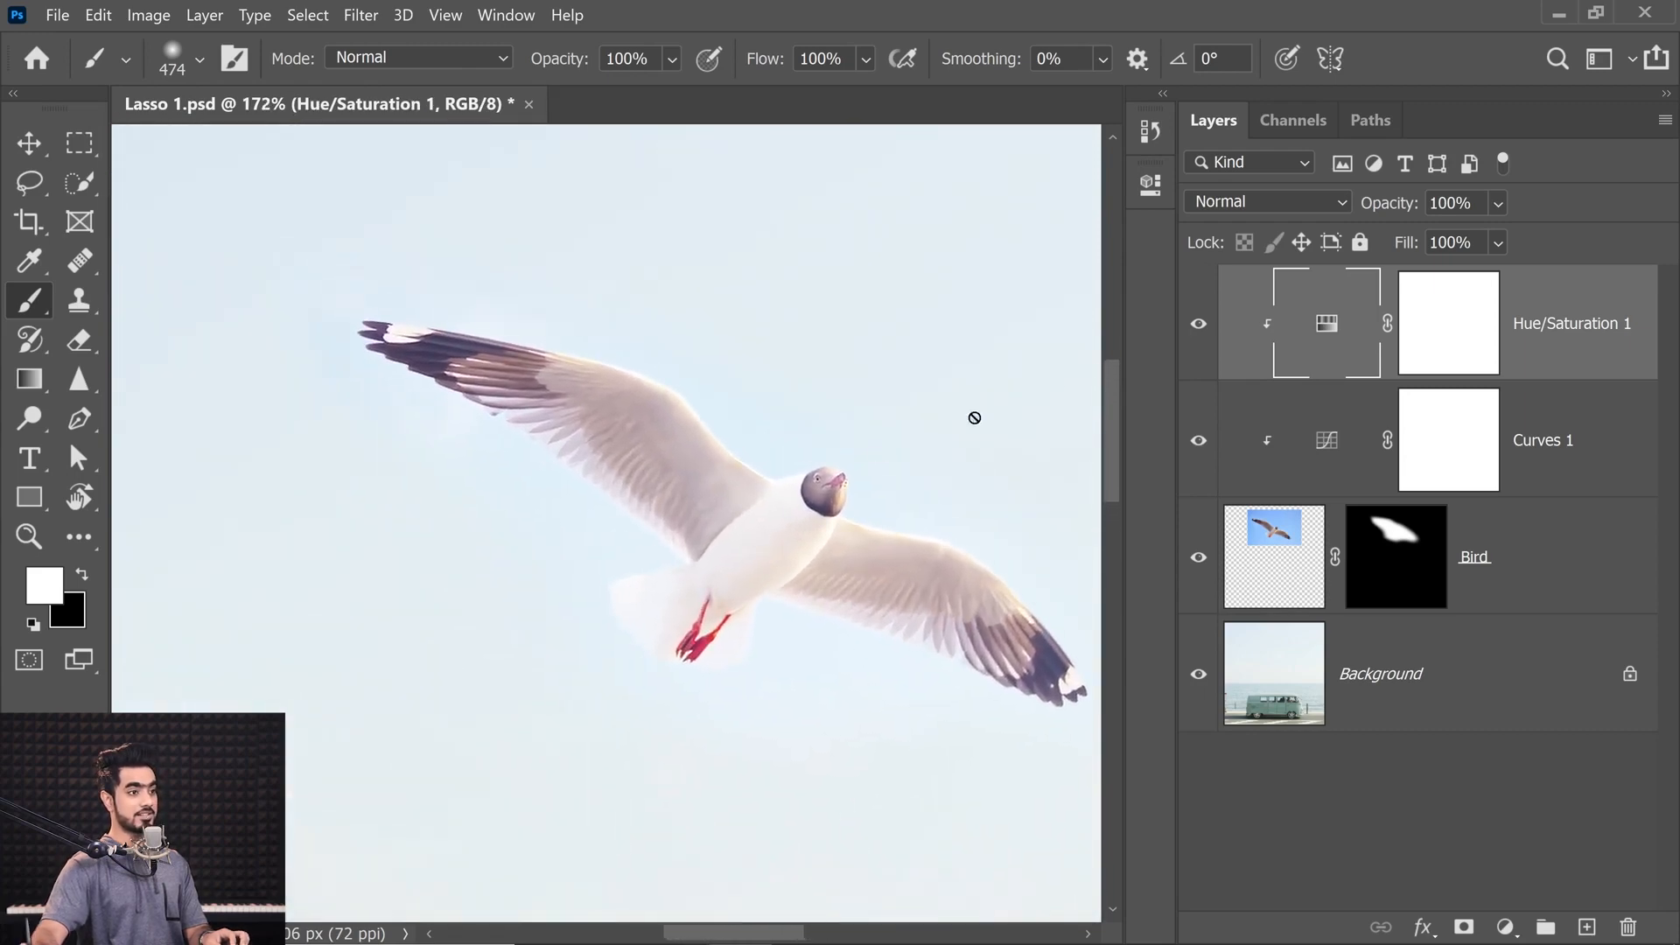
Step: Set the Hue/Saturation adjustment's Master saturation to +1 and strongly lower the saturation of the Blues
{"action": "double_click", "coordinate": [1320, 339]}
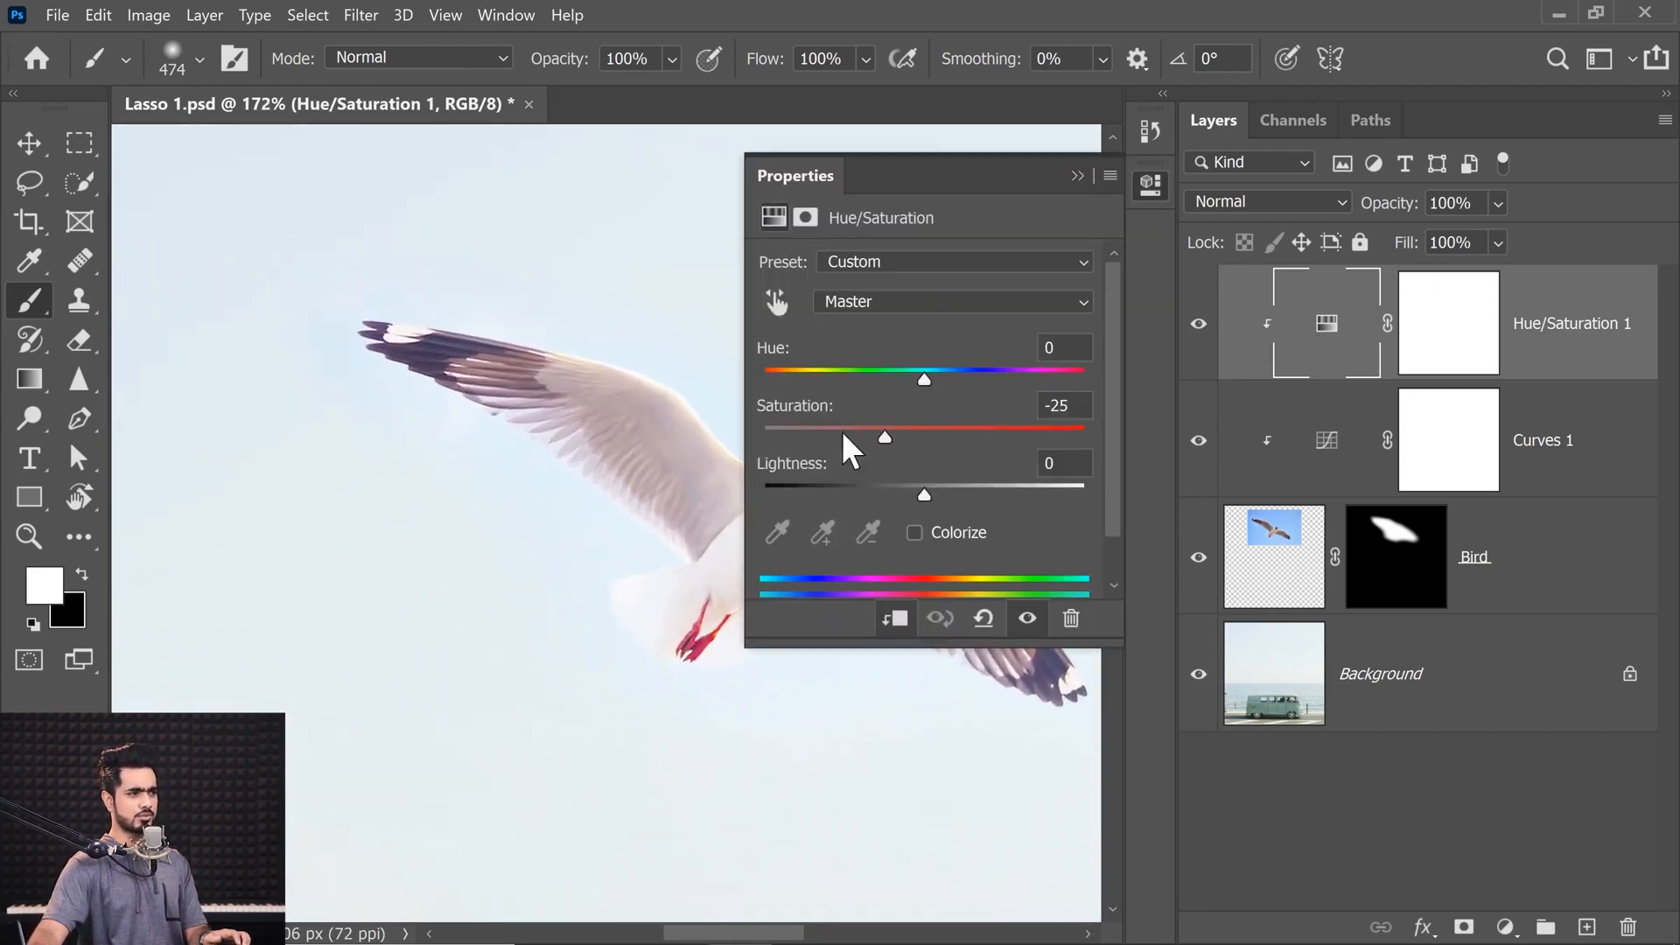
{"action": "left_click_drag", "start_coordinate": [648, 479], "coordinate": [569, 480]}
{"action": "left_click_drag", "start_coordinate": [887, 435], "coordinate": [925, 435]}
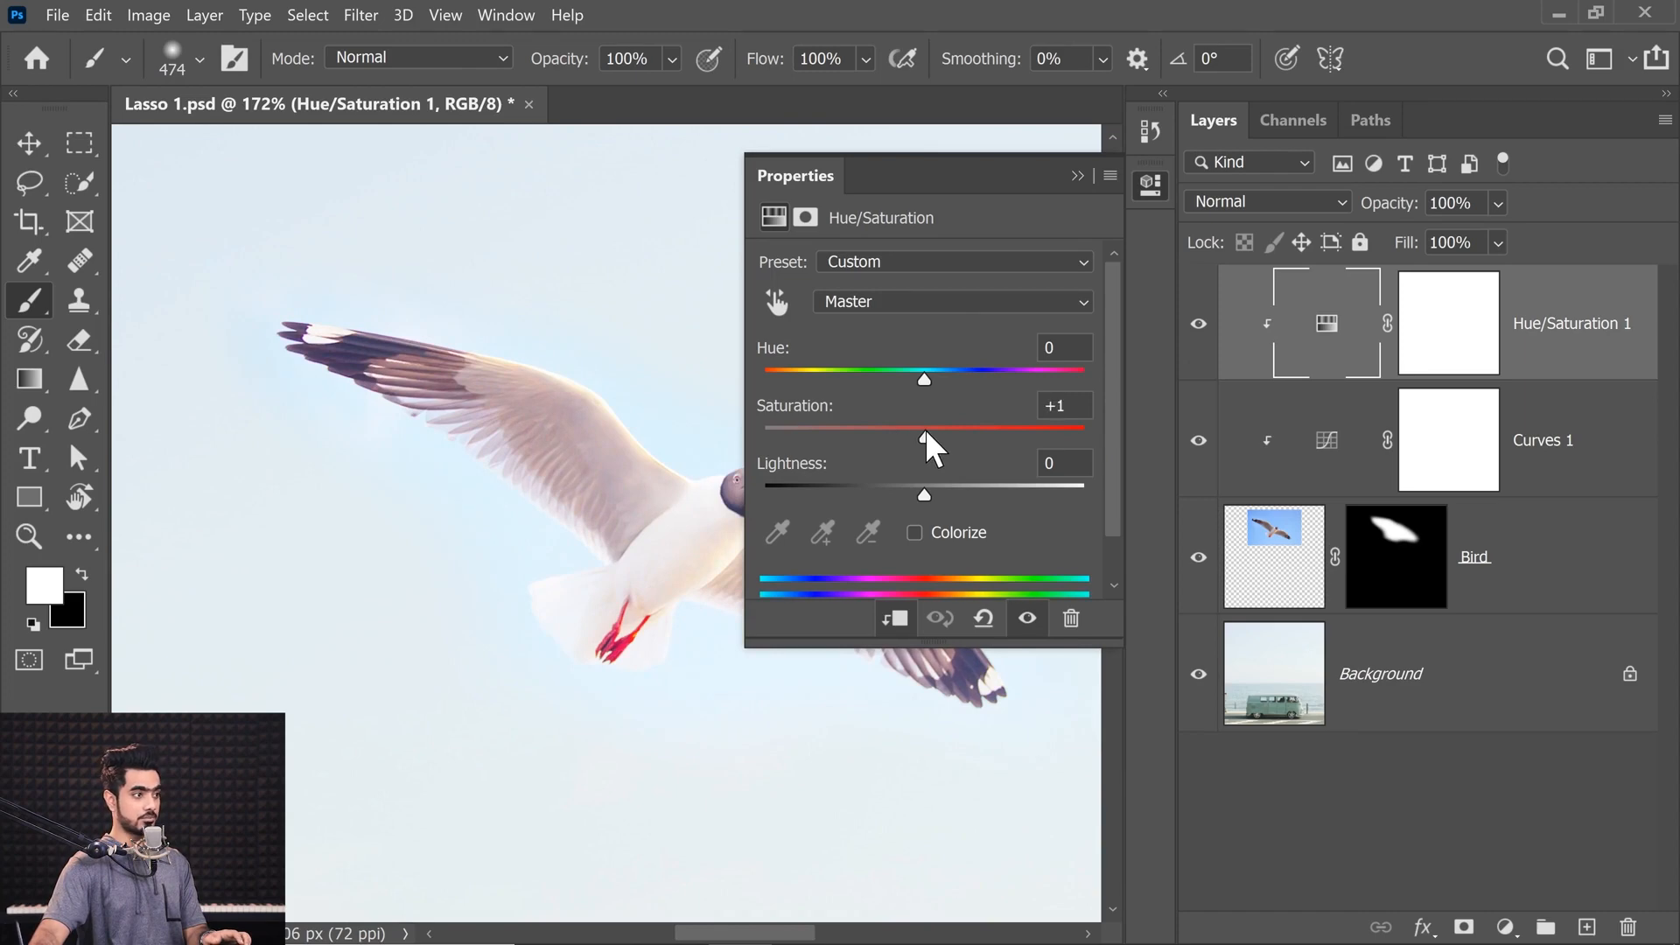
{"action": "left_click", "coordinate": [915, 301]}
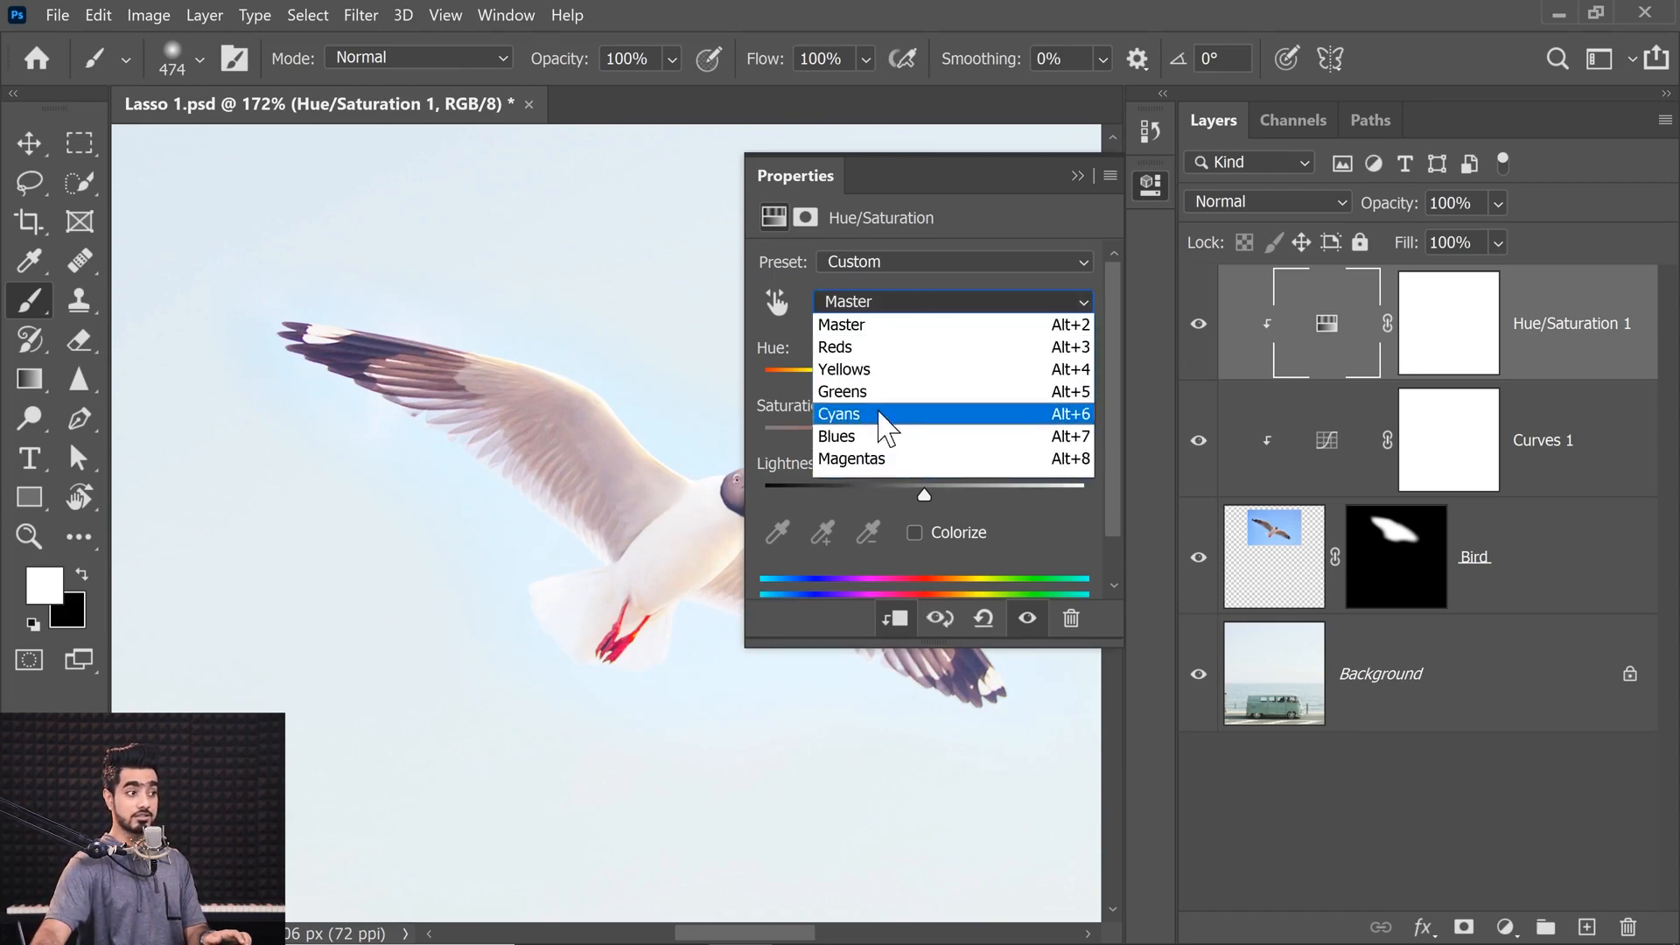
{"action": "left_click", "coordinate": [883, 435]}
{"action": "left_click_drag", "start_coordinate": [924, 431], "coordinate": [806, 436]}
Step: Set the Hue/Saturation adjustment's Master saturation to -36 and fit the whole composite on screen
{"action": "left_click", "coordinate": [894, 307]}
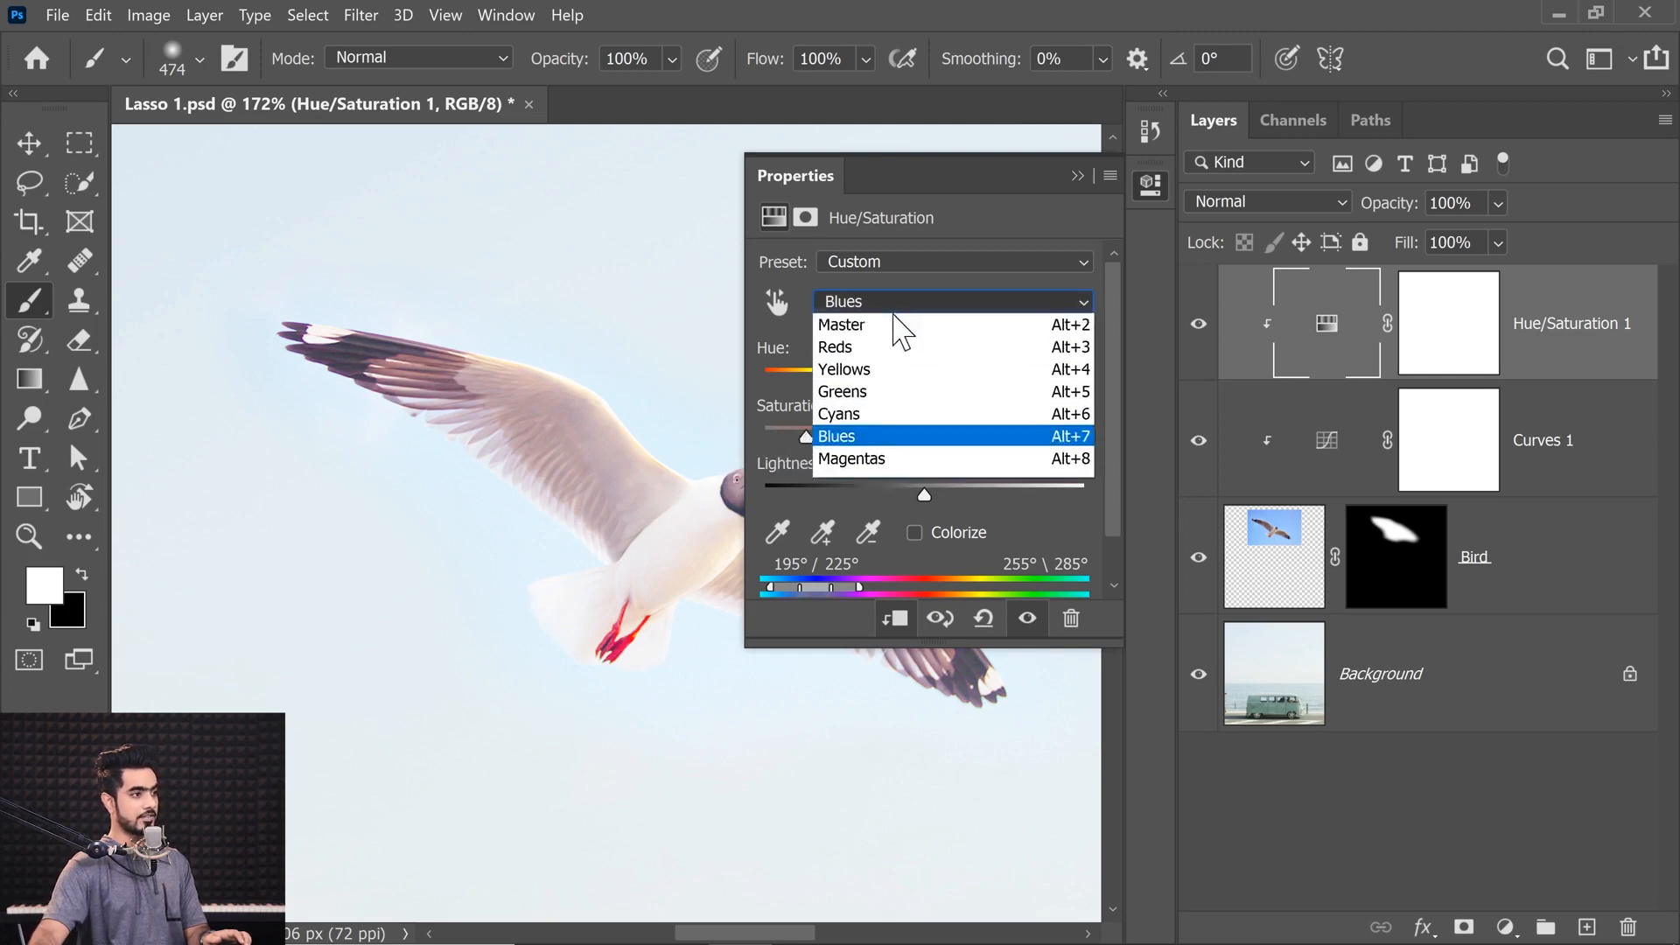
{"action": "left_click", "coordinate": [897, 327]}
{"action": "left_click_drag", "start_coordinate": [930, 439], "coordinate": [867, 436]}
{"action": "mouse_move", "coordinate": [588, 501]}
{"action": "left_mouse_down"}
{"action": "mouse_move", "coordinate": [538, 510]}
{"action": "mouse_move", "coordinate": [568, 498]}
{"action": "left_mouse_up"}
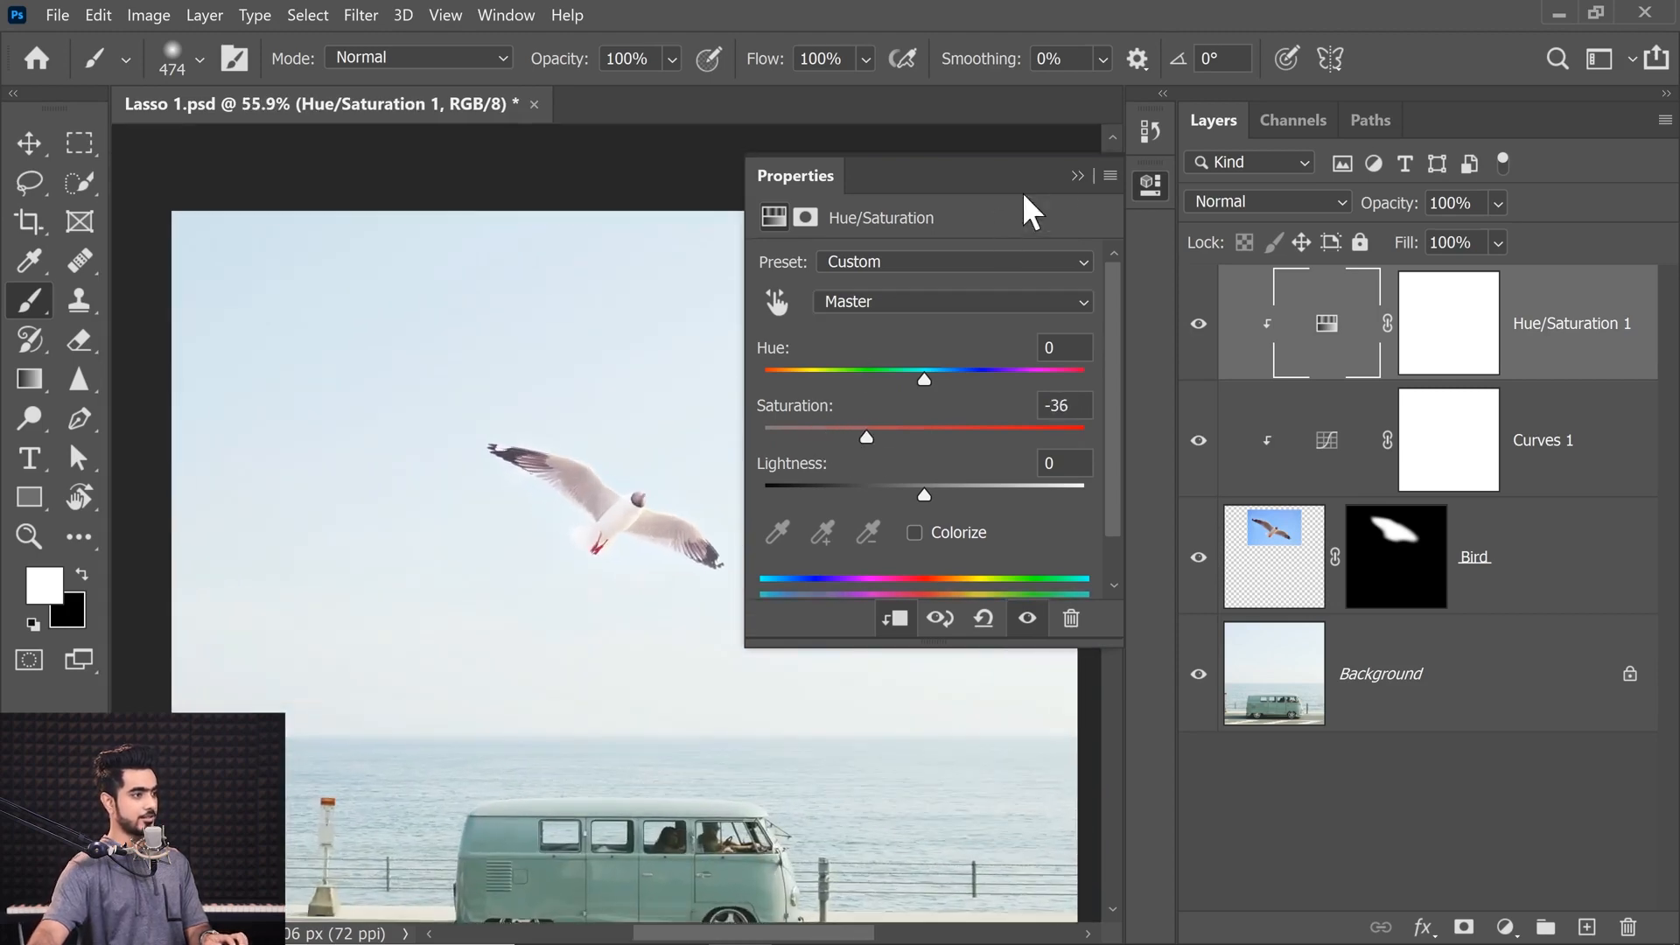
{"action": "left_click", "coordinate": [1078, 176]}
{"action": "key", "text": "ctrl+0"}
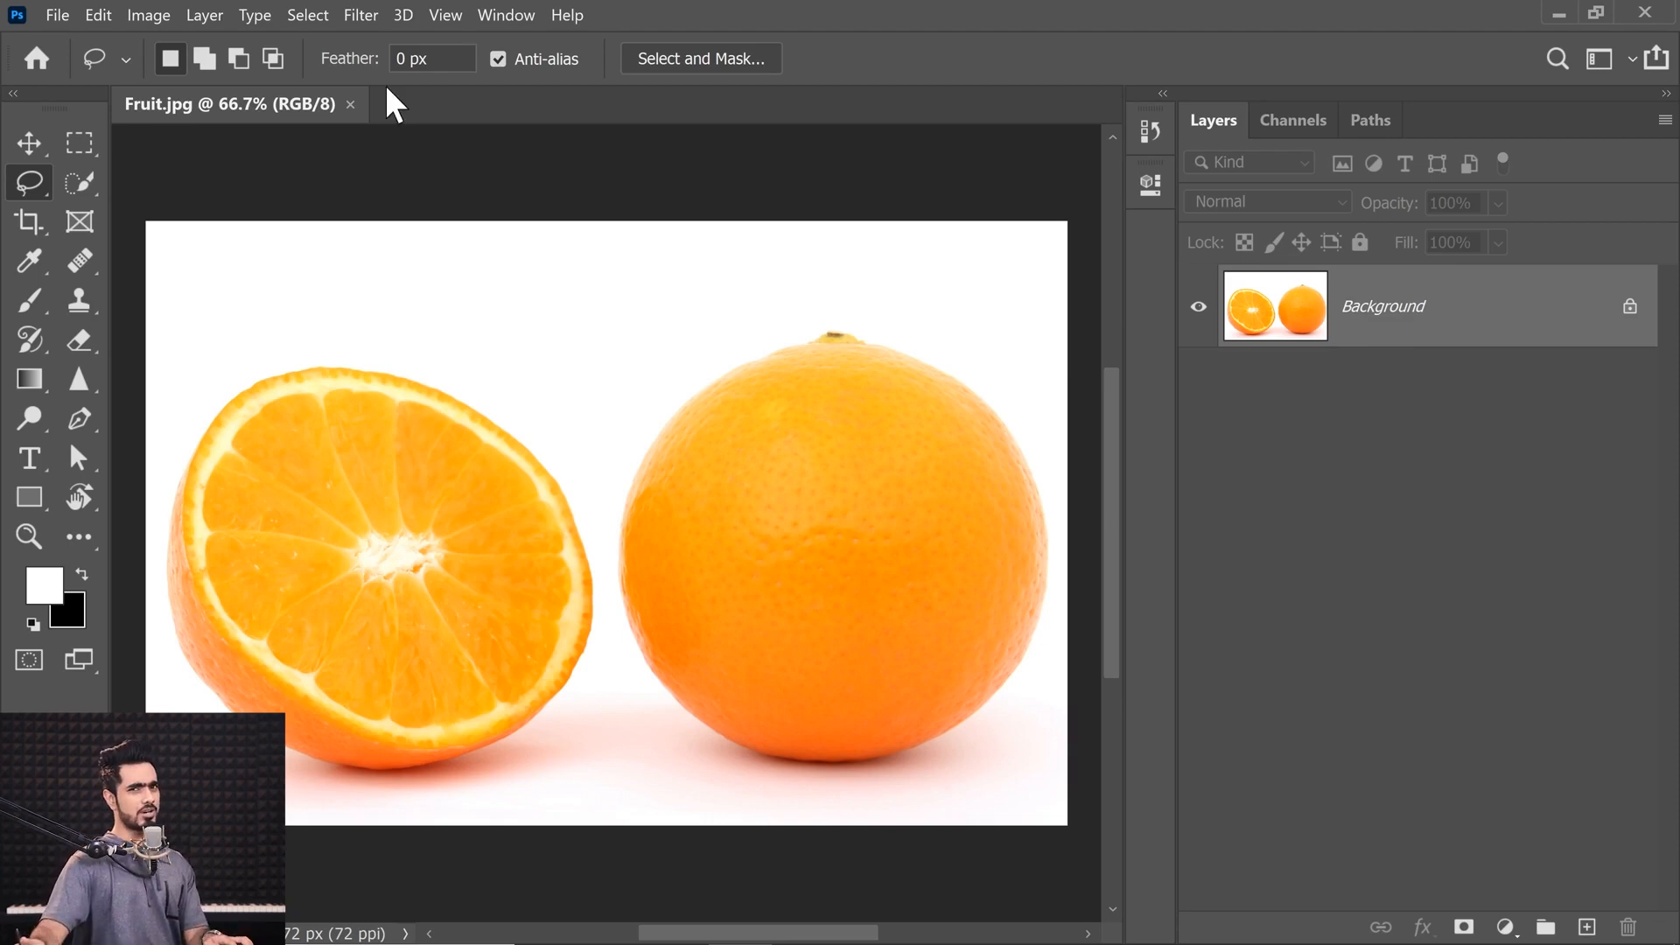
{"action": "scroll", "coordinate": [844, 423], "scroll_direction": "up", "scroll_amount": 3}
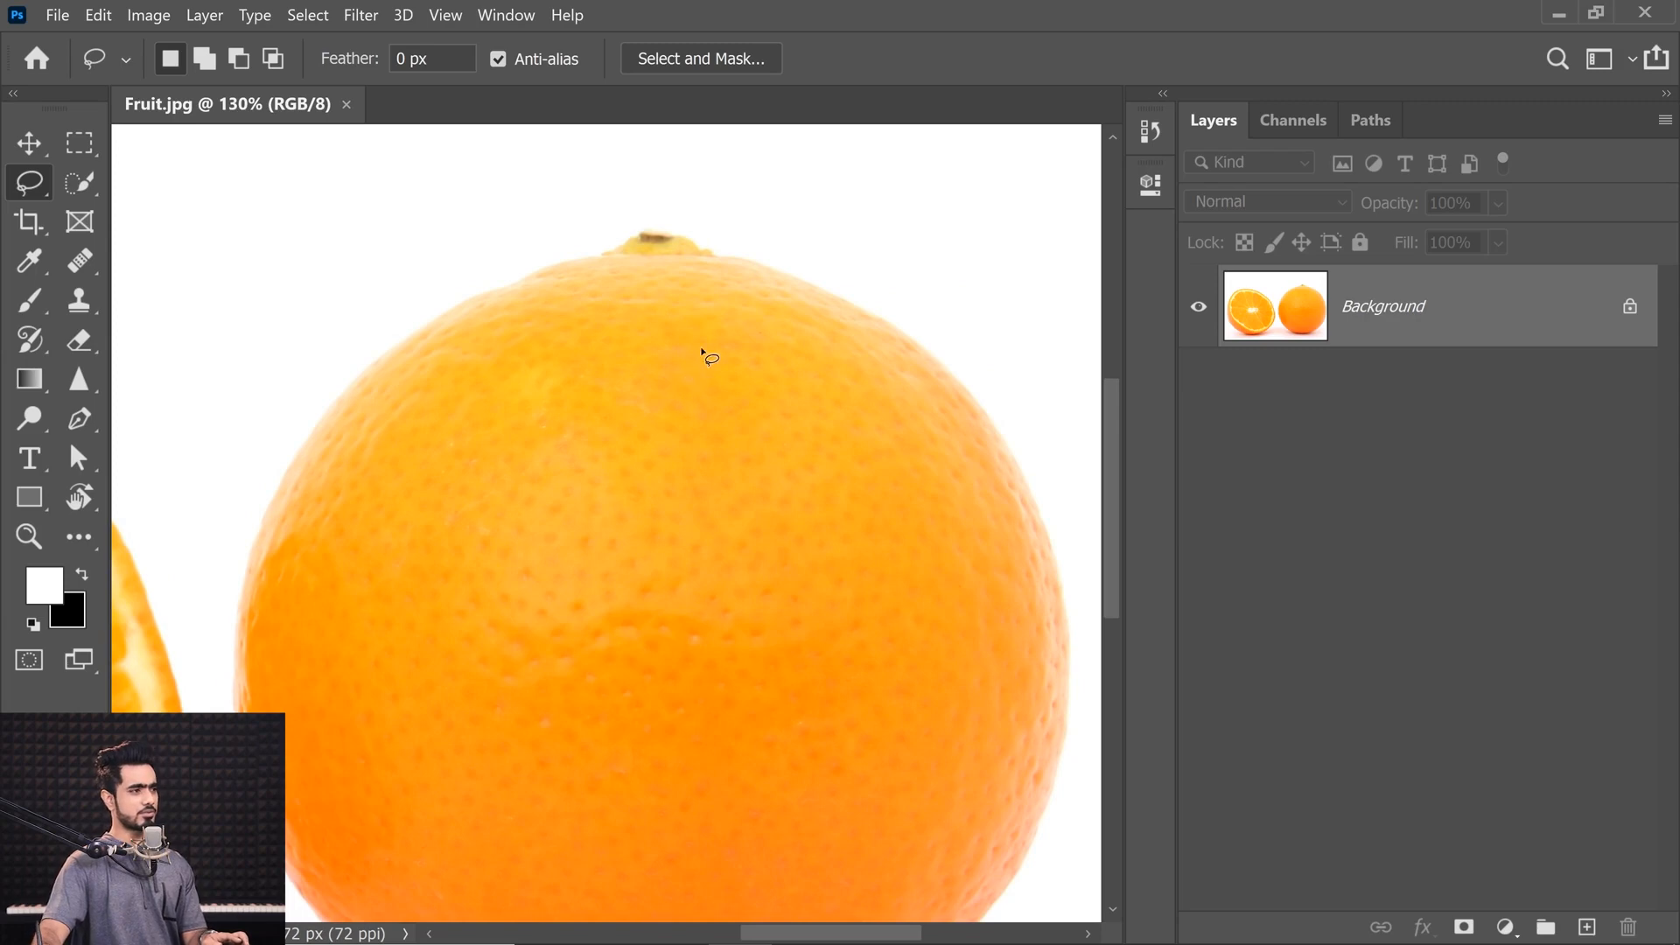
{"action": "scroll", "coordinate": [589, 431], "scroll_direction": "down", "scroll_amount": 3}
{"action": "scroll", "coordinate": [504, 414], "scroll_direction": "up", "scroll_amount": 3}
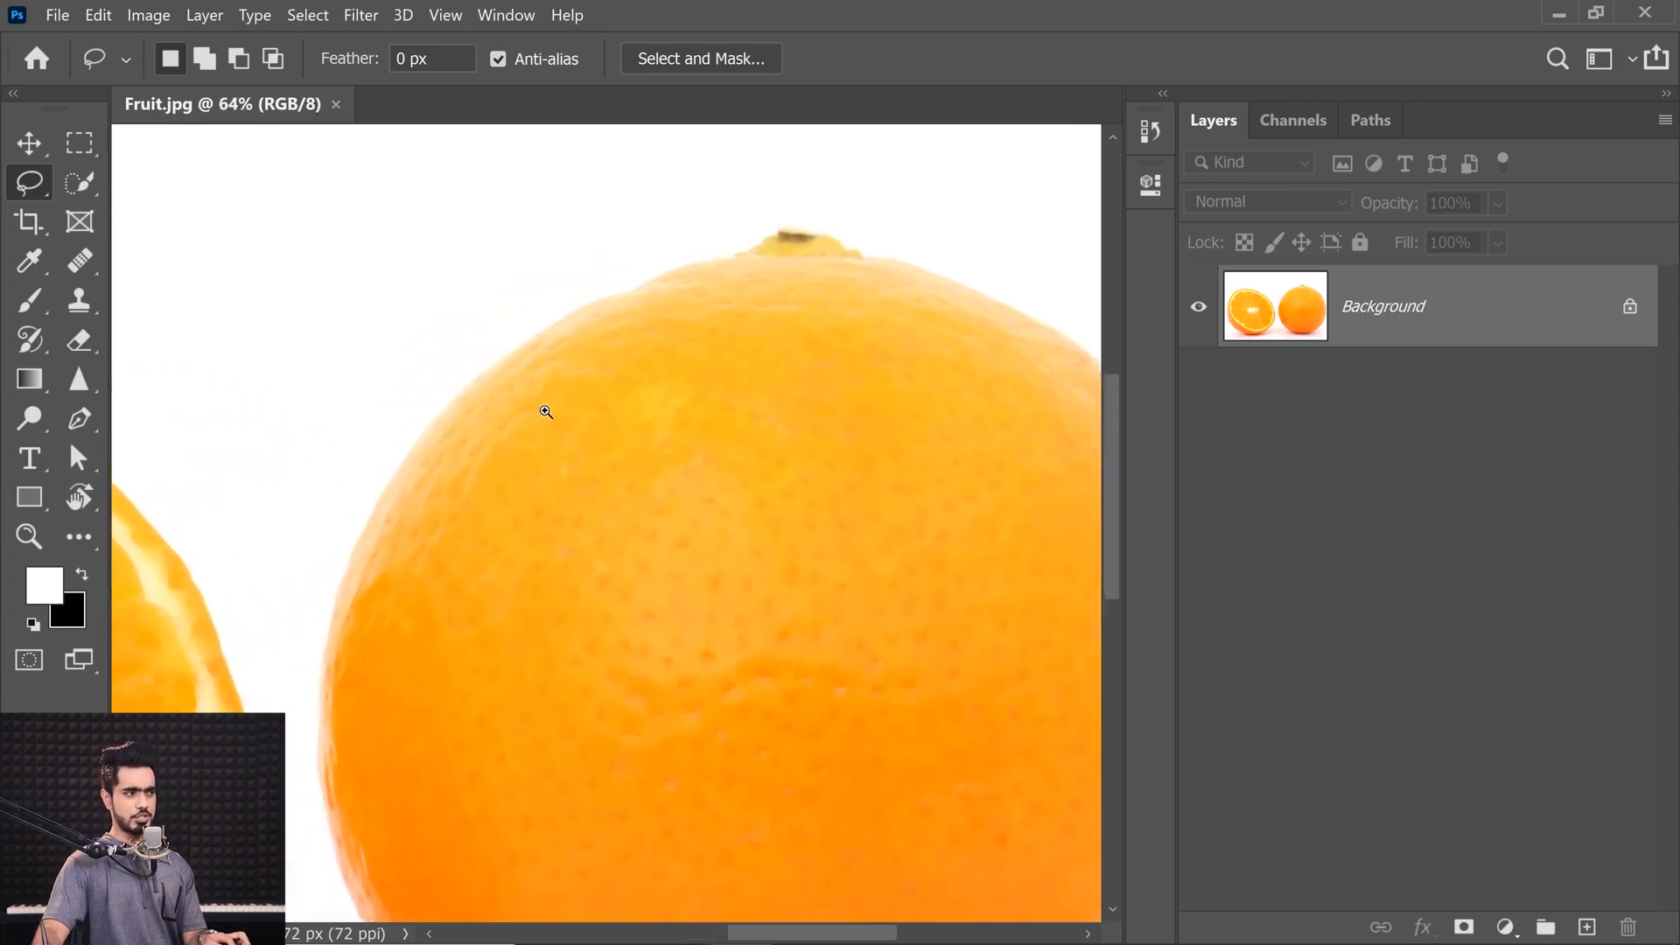
{"action": "mouse_move", "coordinate": [444, 418]}
{"action": "left_mouse_down"}
{"action": "mouse_move", "coordinate": [362, 545]}
{"action": "mouse_move", "coordinate": [331, 646]}
{"action": "left_mouse_up"}
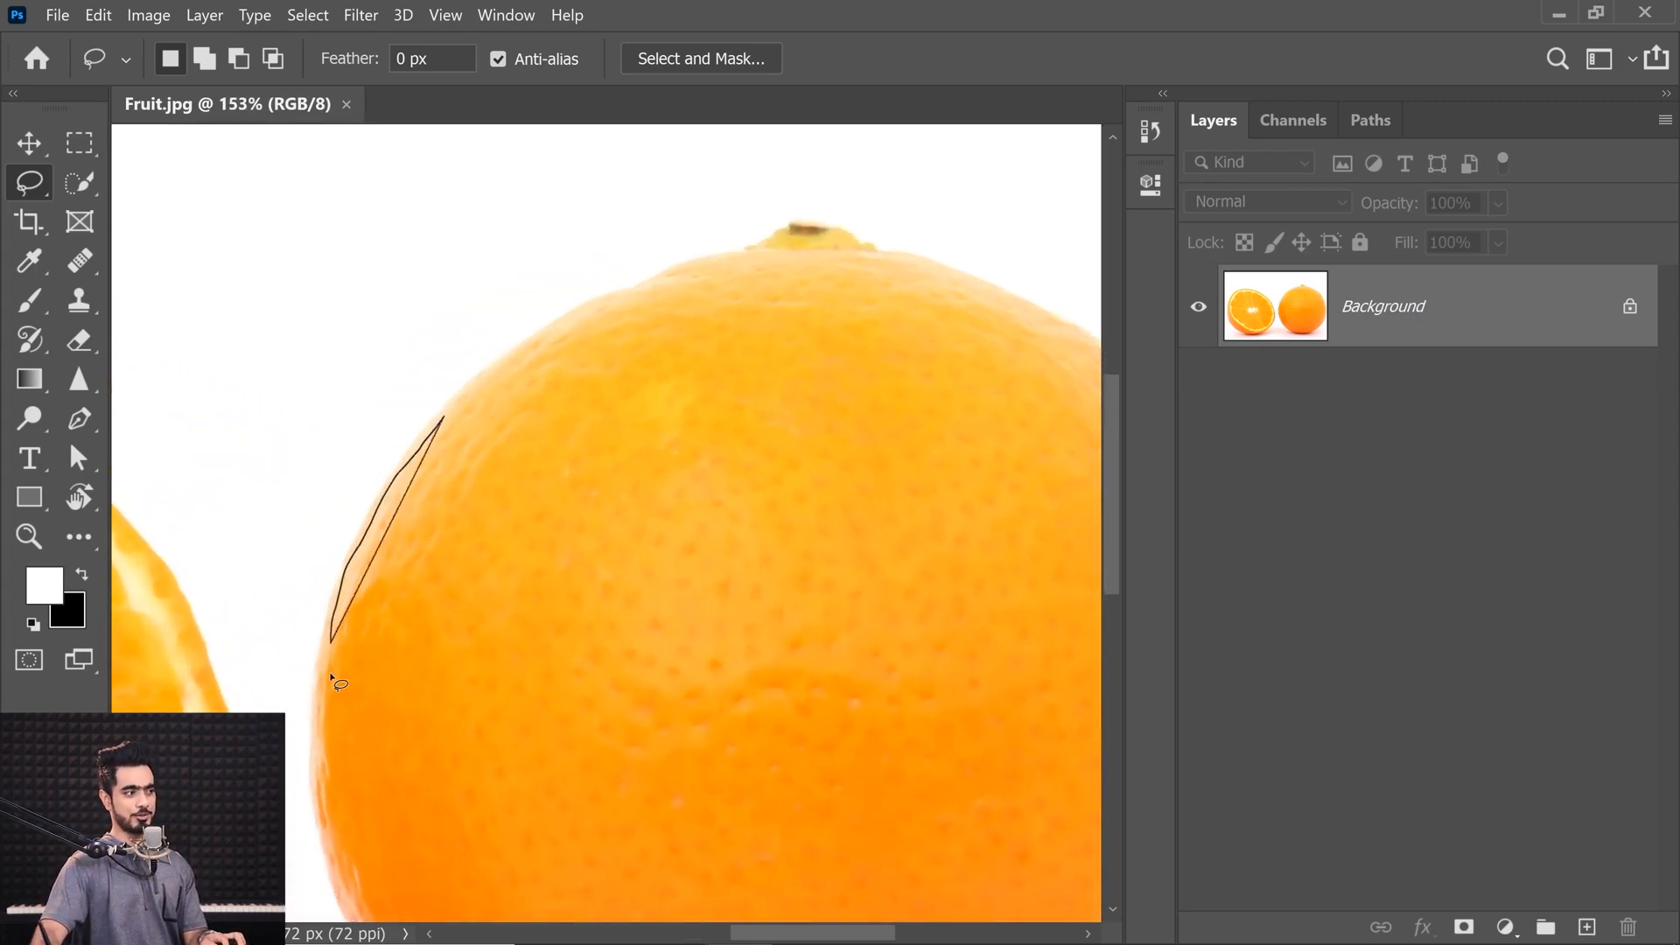
{"action": "key", "text": "ctrl+d"}
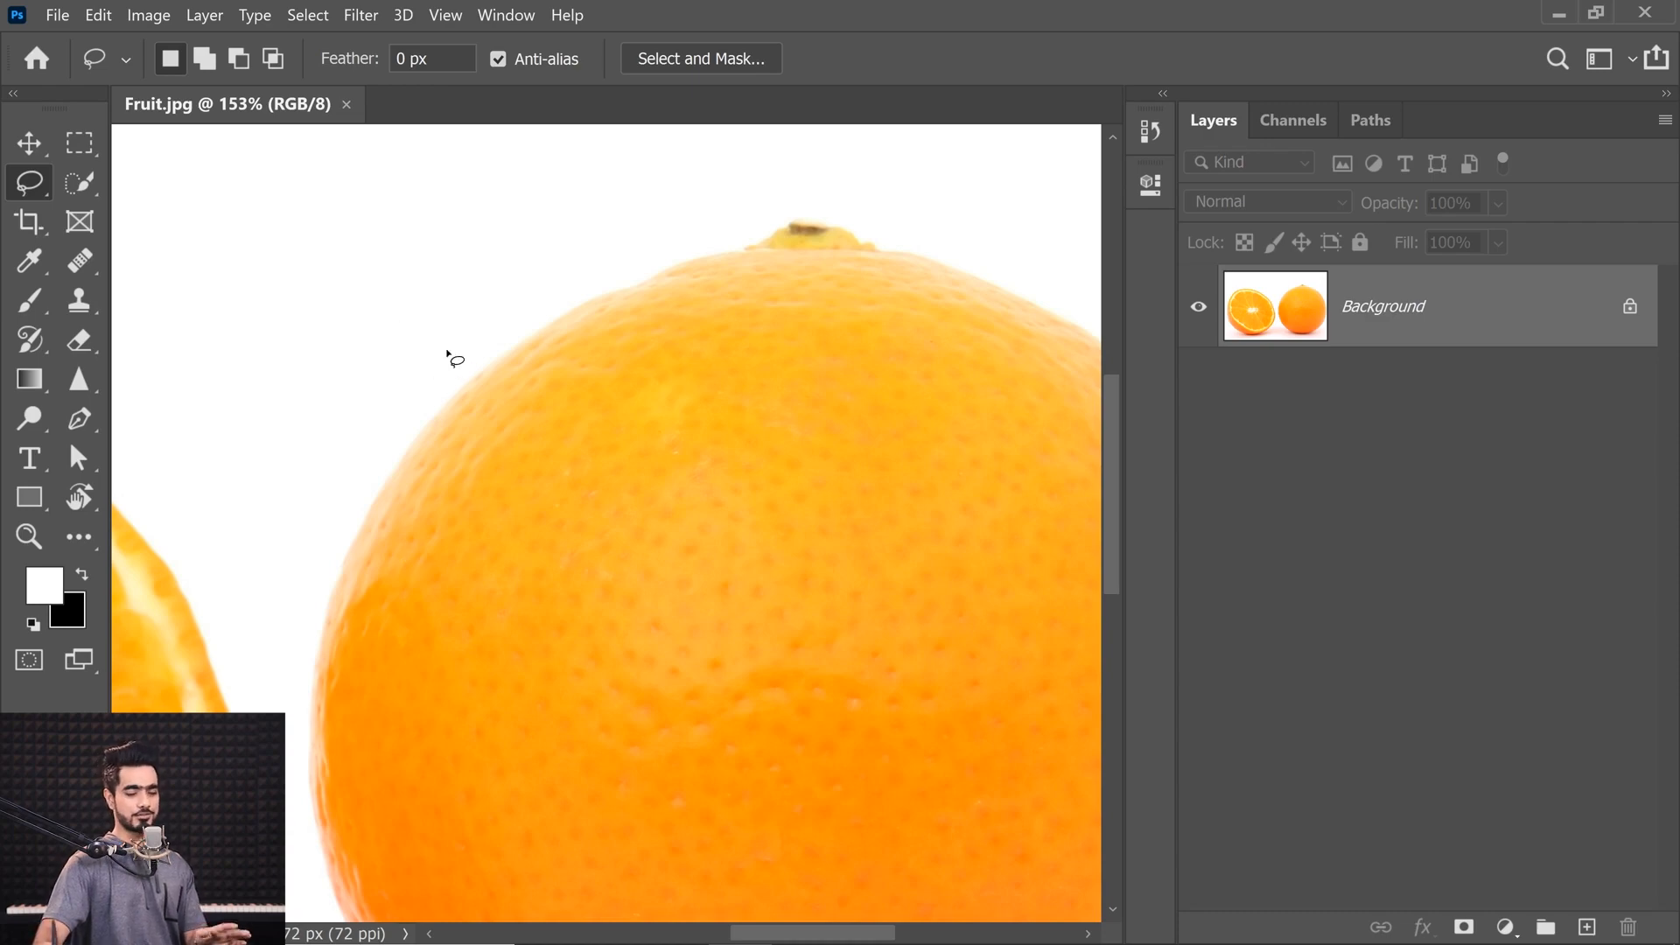
Step: Copy a freehand, roughly circular lasso area of the whole orange's peel to a new layer and check it without the Background
{"action": "left_click_drag", "start_coordinate": [738, 454], "coordinate": [488, 481]}
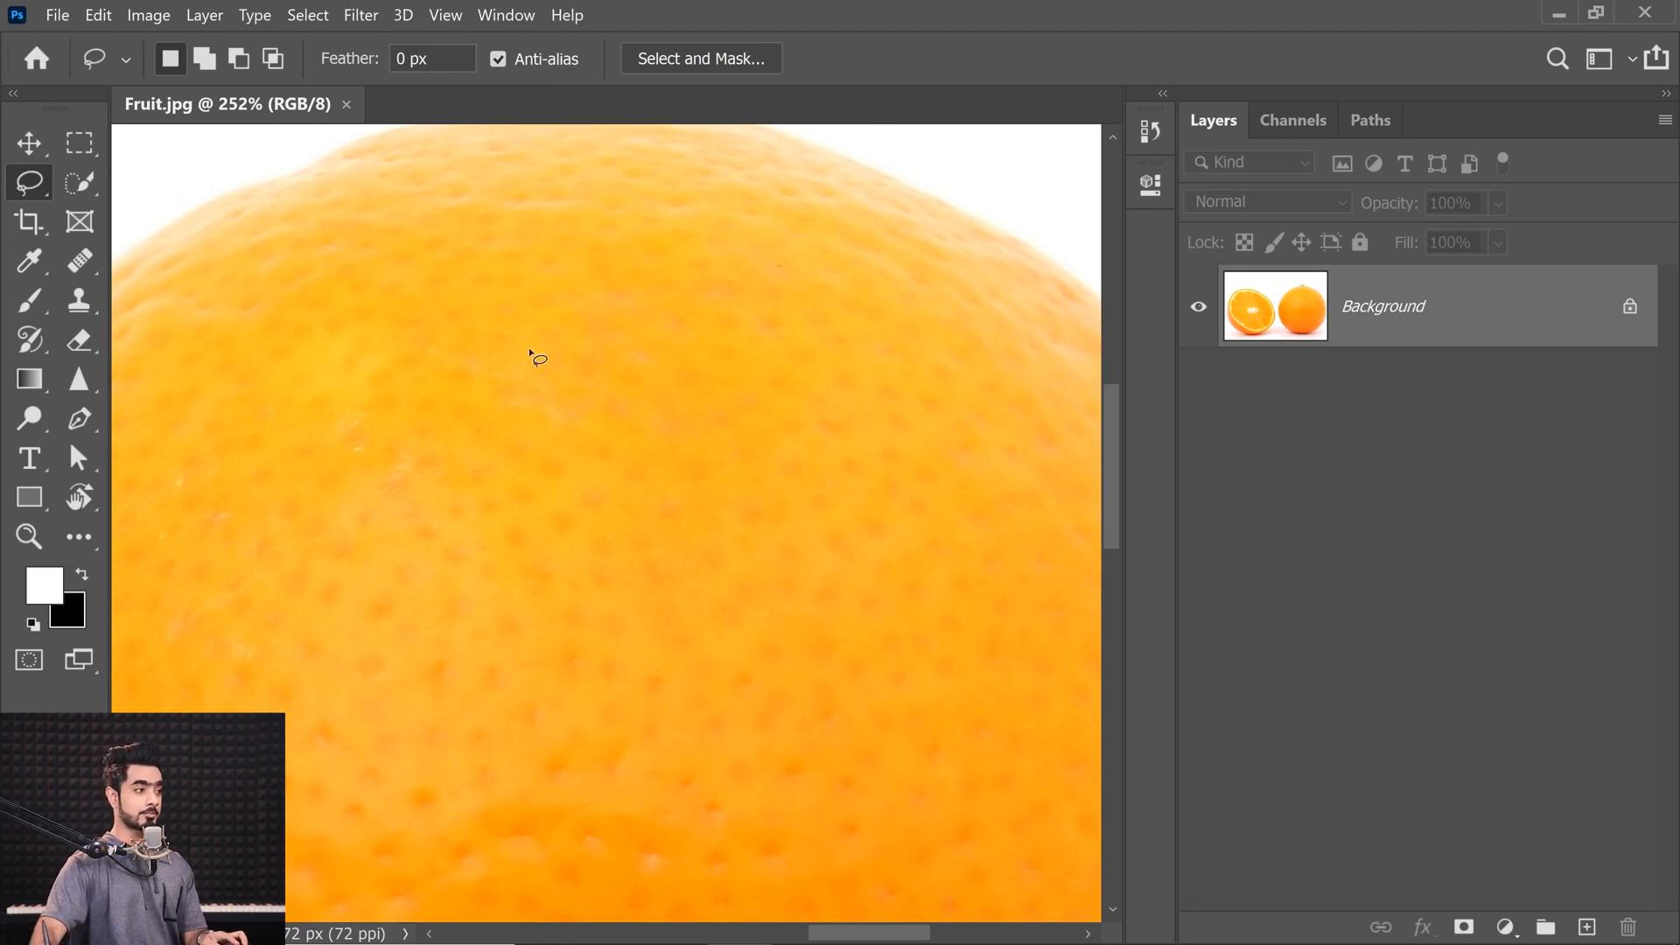
{"action": "mouse_move", "coordinate": [662, 317]}
{"action": "left_mouse_down"}
{"action": "mouse_move", "coordinate": [394, 600]}
{"action": "mouse_move", "coordinate": [780, 390]}
{"action": "mouse_move", "coordinate": [740, 350]}
{"action": "left_mouse_up"}
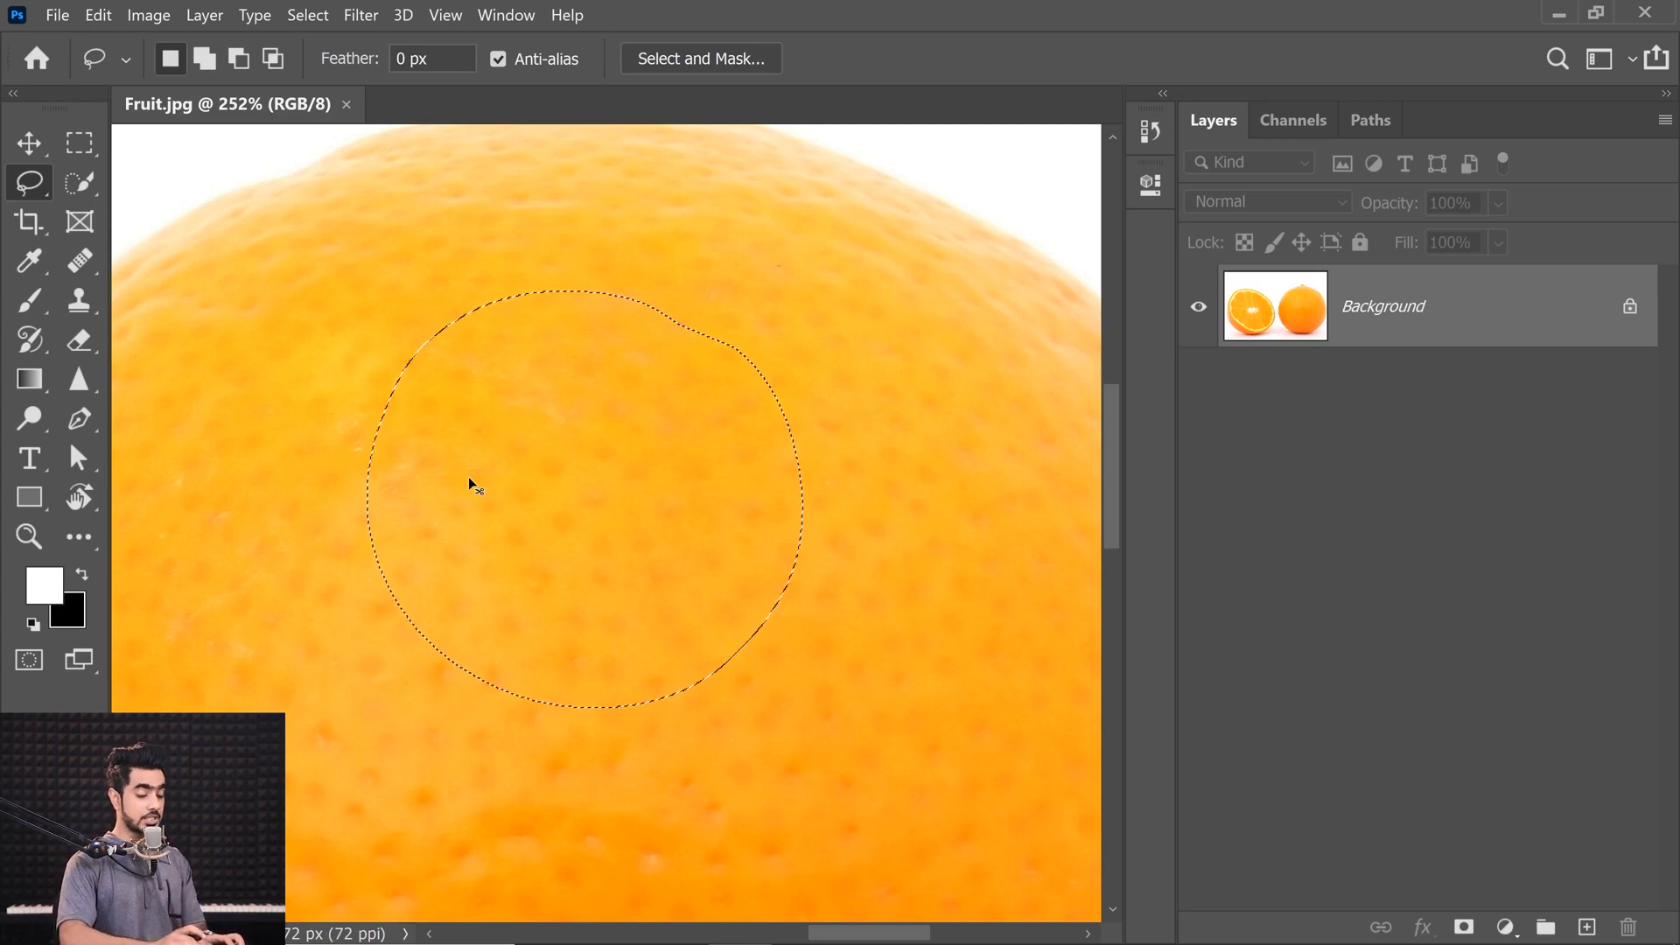
{"action": "key", "text": "ctrl+j"}
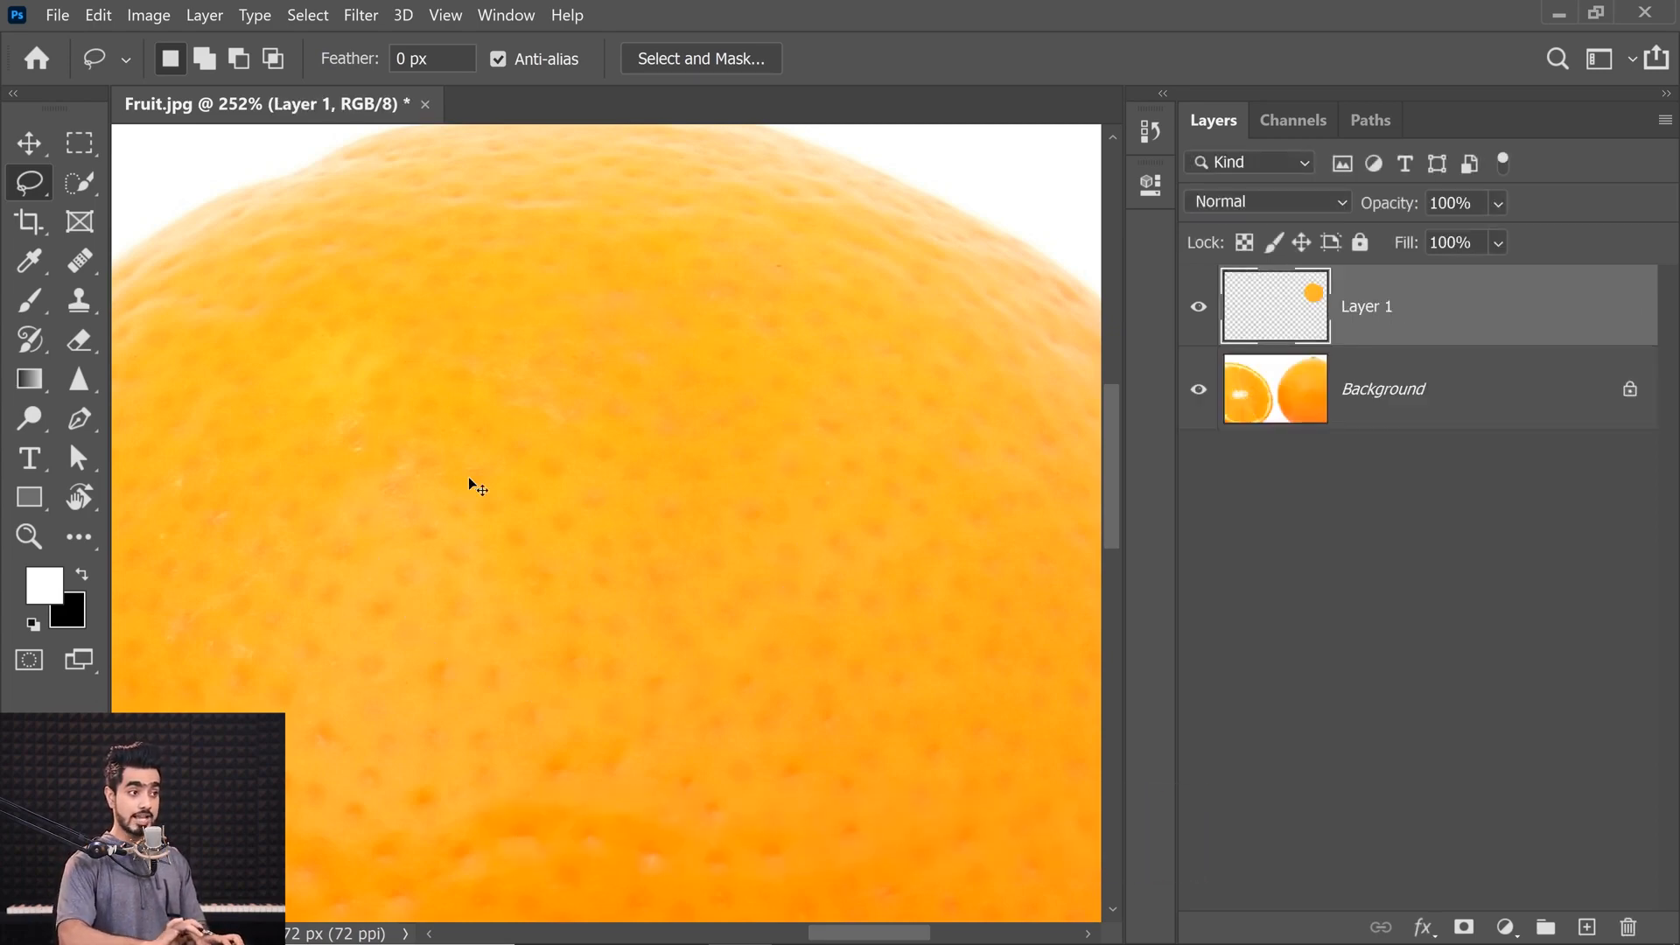
{"action": "left_click", "coordinate": [1197, 391]}
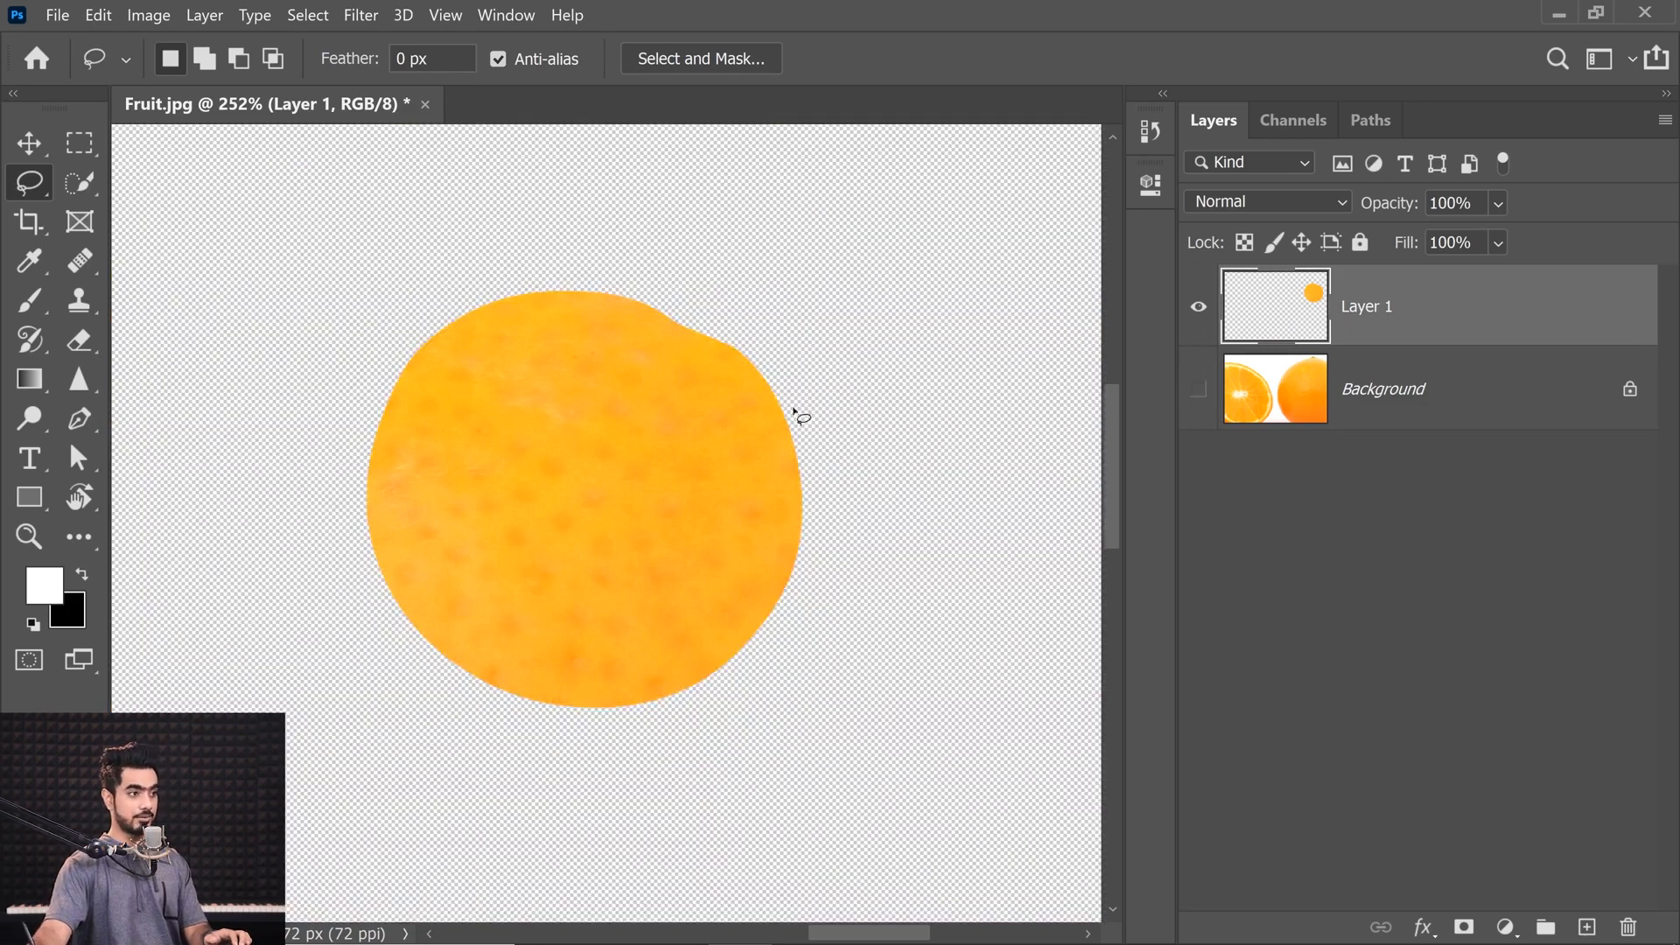
{"action": "left_click", "coordinate": [1197, 391]}
Step: Add a black (000000) Solid Color fill layer directly above the Background
{"action": "left_click", "coordinate": [1330, 403]}
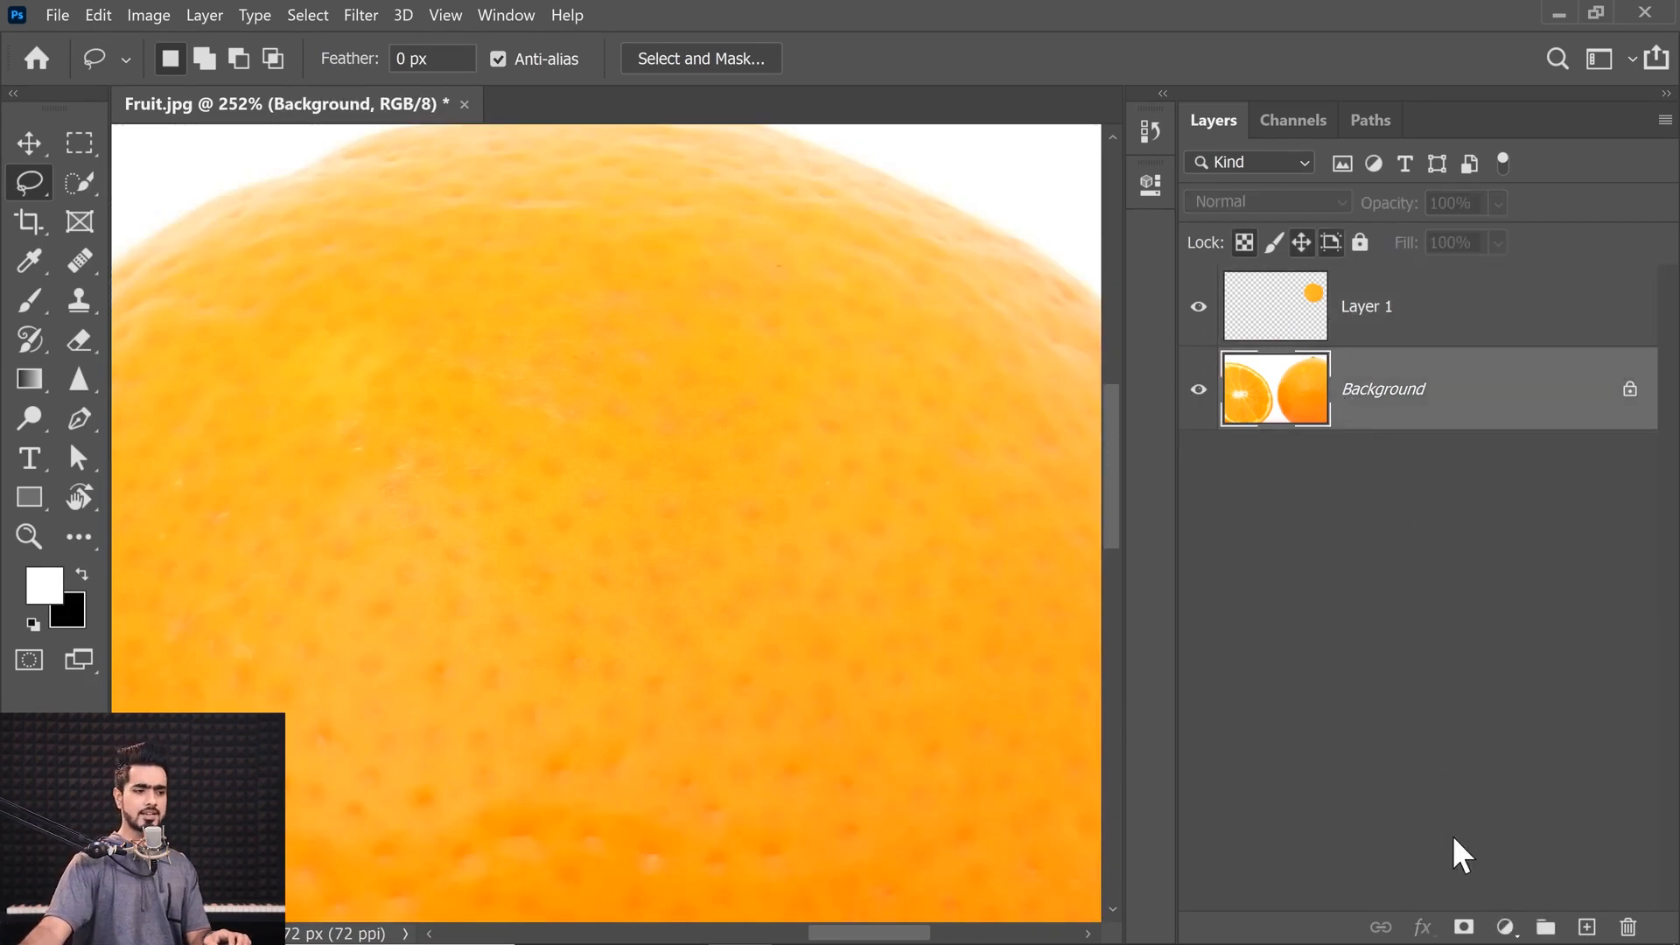
{"action": "left_click", "coordinate": [1505, 927]}
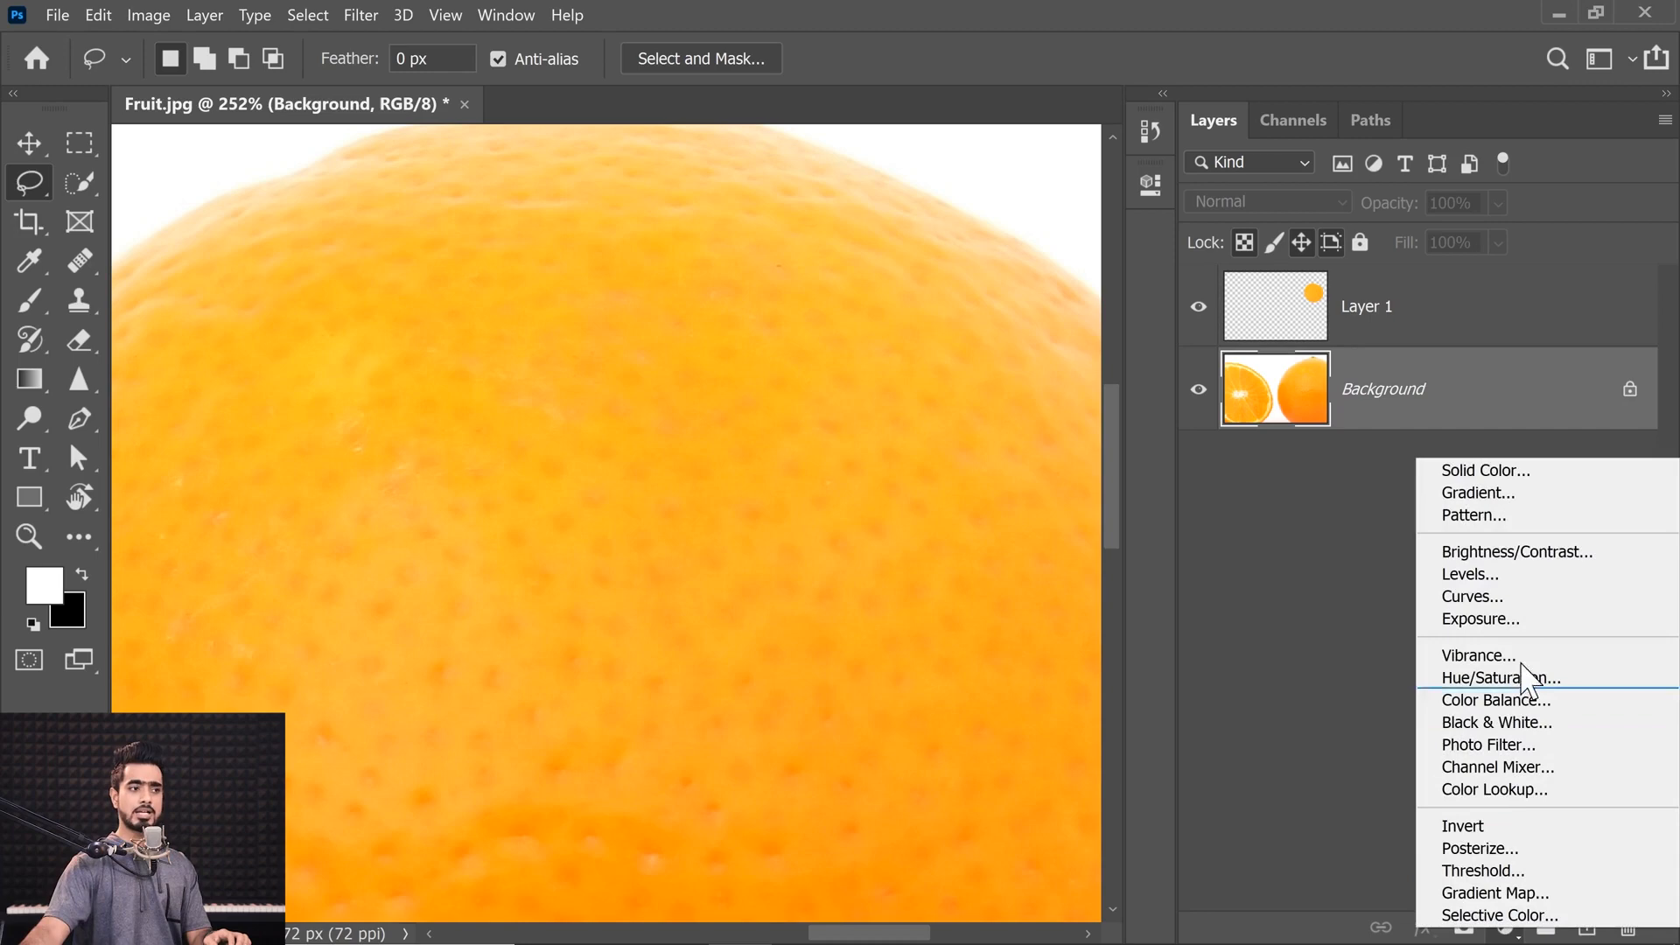
{"action": "left_click", "coordinate": [1487, 471]}
{"action": "type", "text": "000000"}
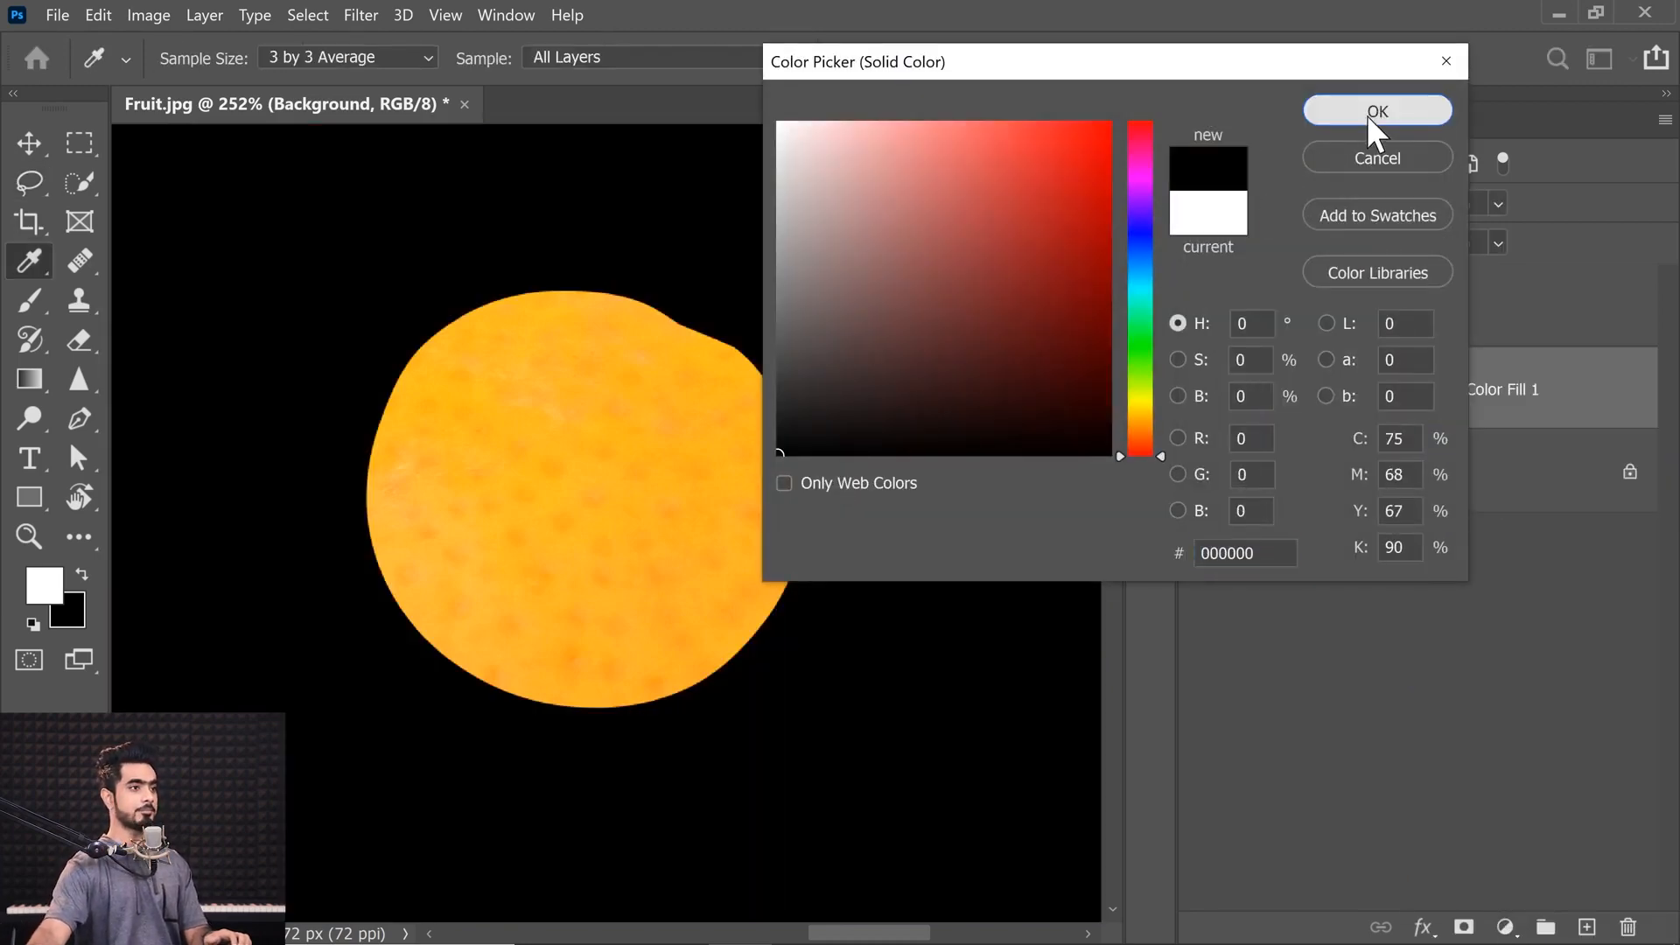
{"action": "left_click", "coordinate": [1371, 116]}
Step: Examine the cut-out's edge pixels against the black fill, and hide Layer 1 and the Color Fill 1 layer
{"action": "left_click_drag", "start_coordinate": [378, 502], "coordinate": [450, 488]}
{"action": "left_click_drag", "start_coordinate": [426, 656], "coordinate": [336, 325]}
{"action": "left_click_drag", "start_coordinate": [400, 685], "coordinate": [361, 670]}
{"action": "left_click_drag", "start_coordinate": [395, 677], "coordinate": [521, 705]}
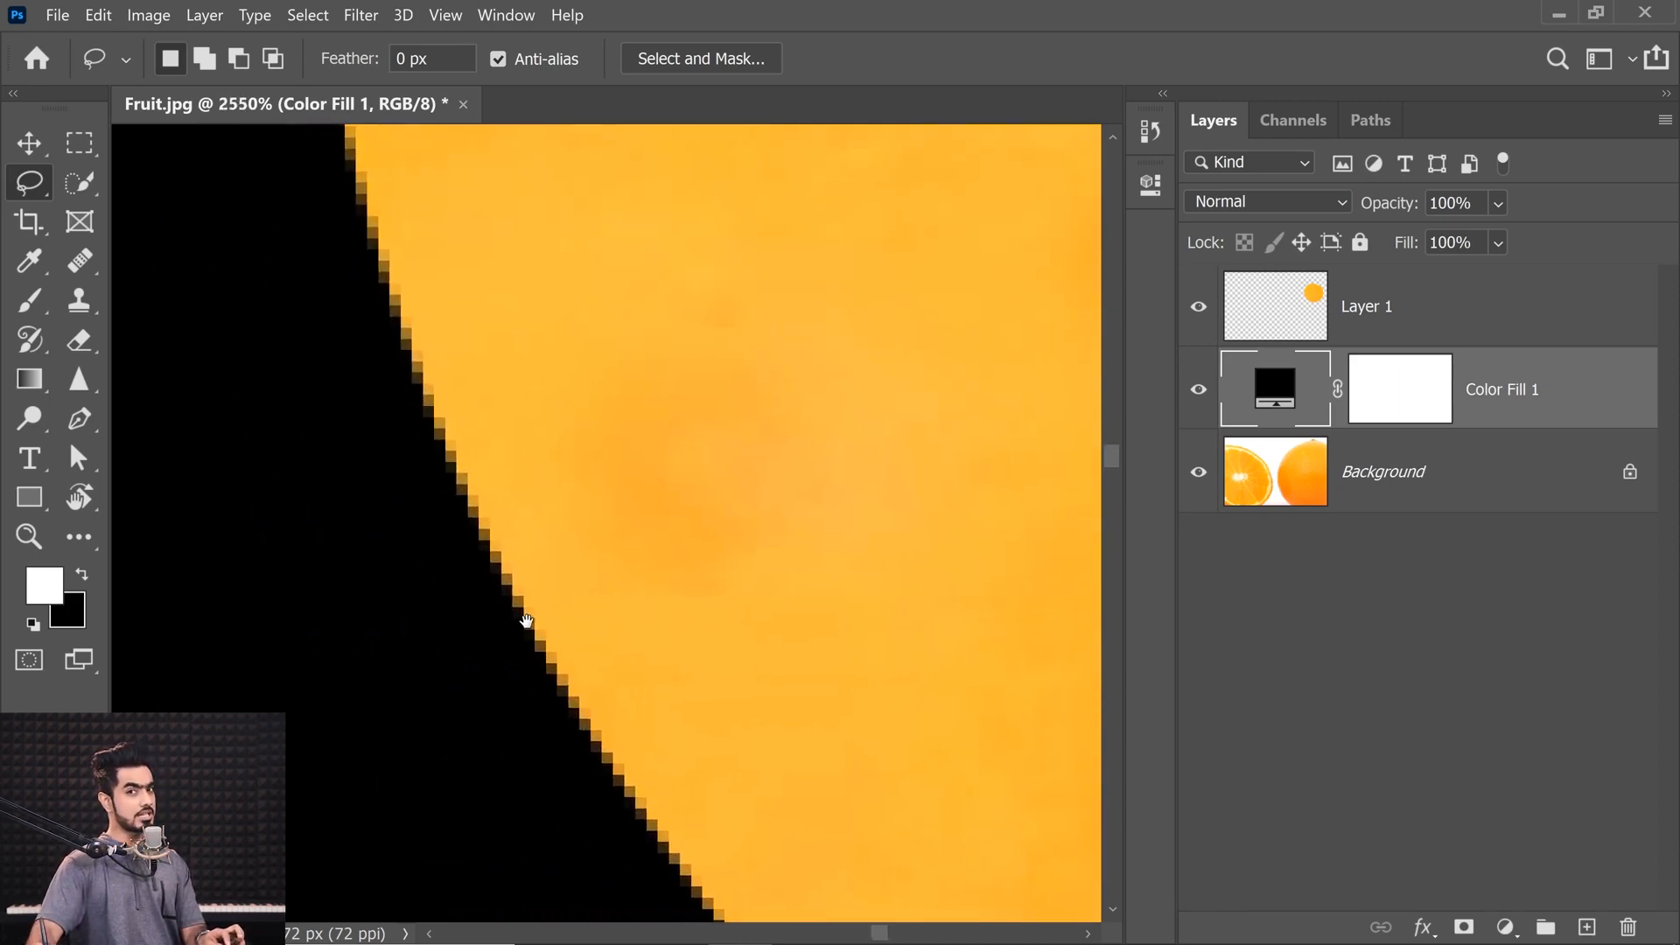
{"action": "left_click_drag", "start_coordinate": [524, 624], "coordinate": [518, 612]}
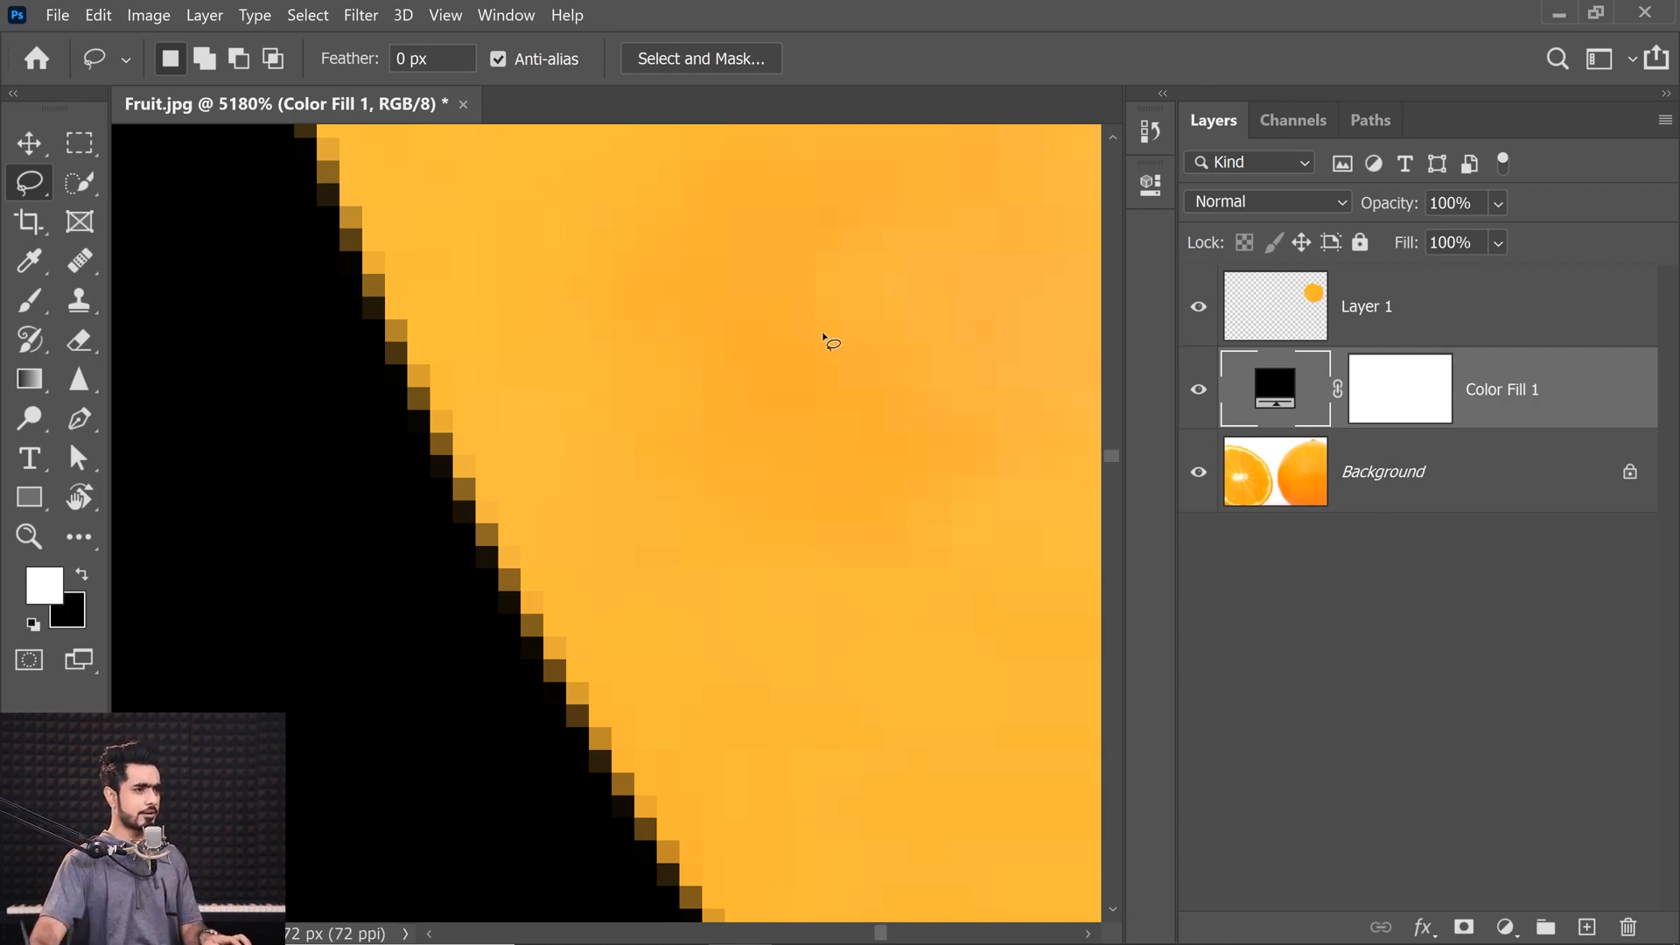
{"action": "scroll", "coordinate": [822, 335], "scroll_direction": "down", "scroll_amount": 10}
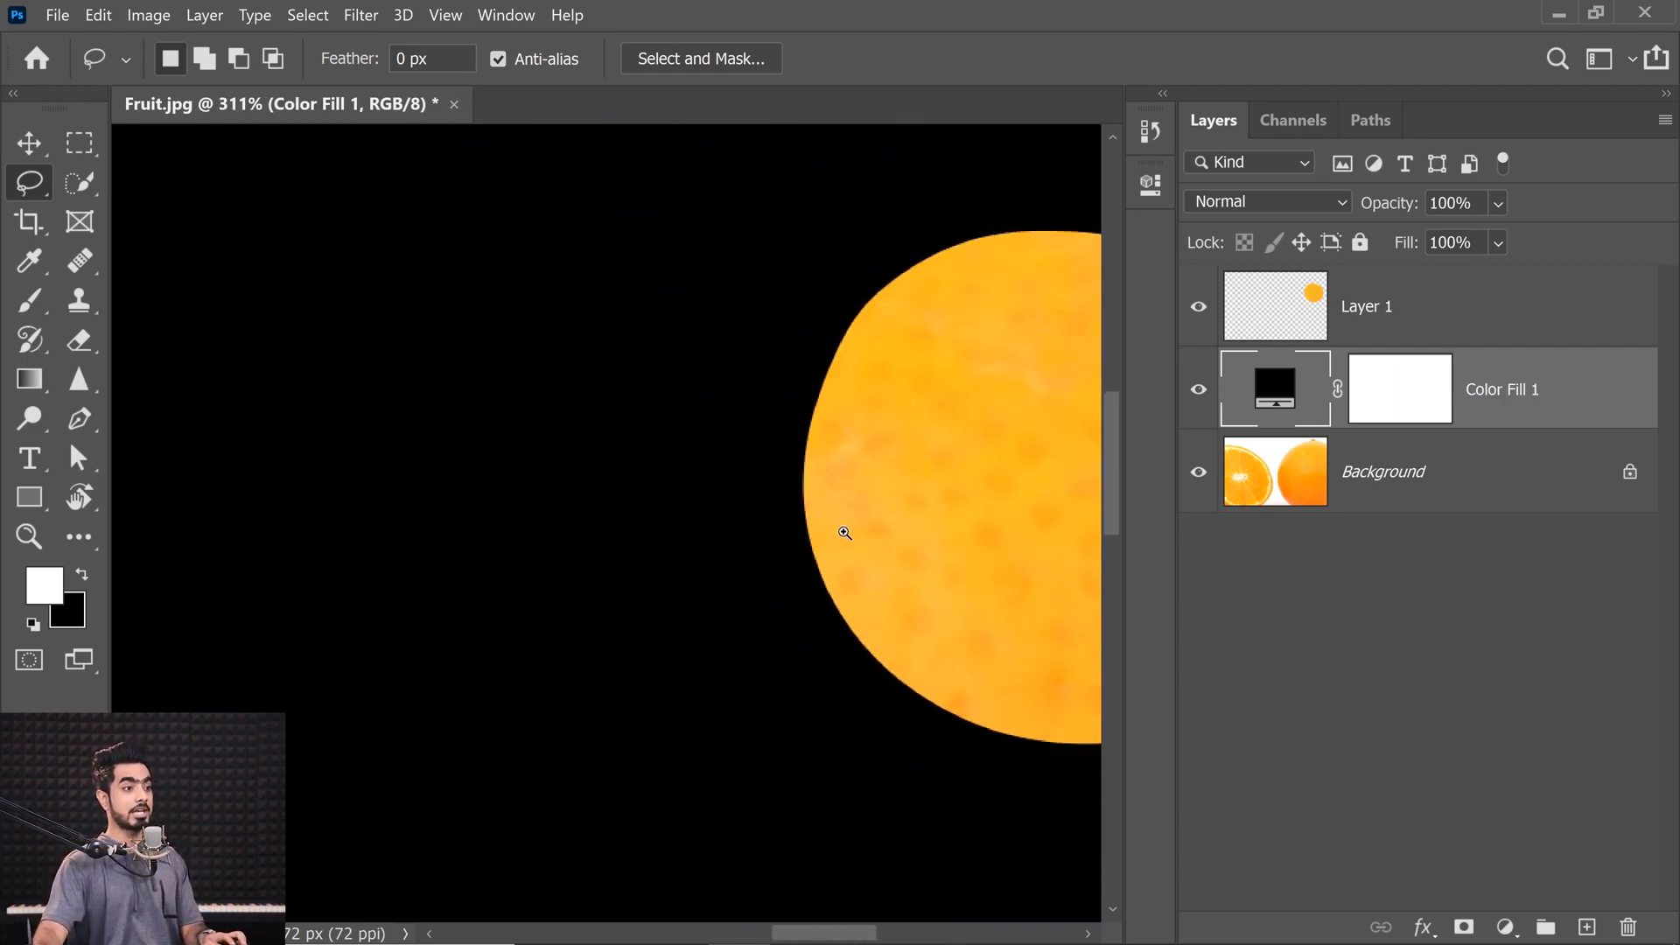
{"action": "left_click", "coordinate": [1198, 381]}
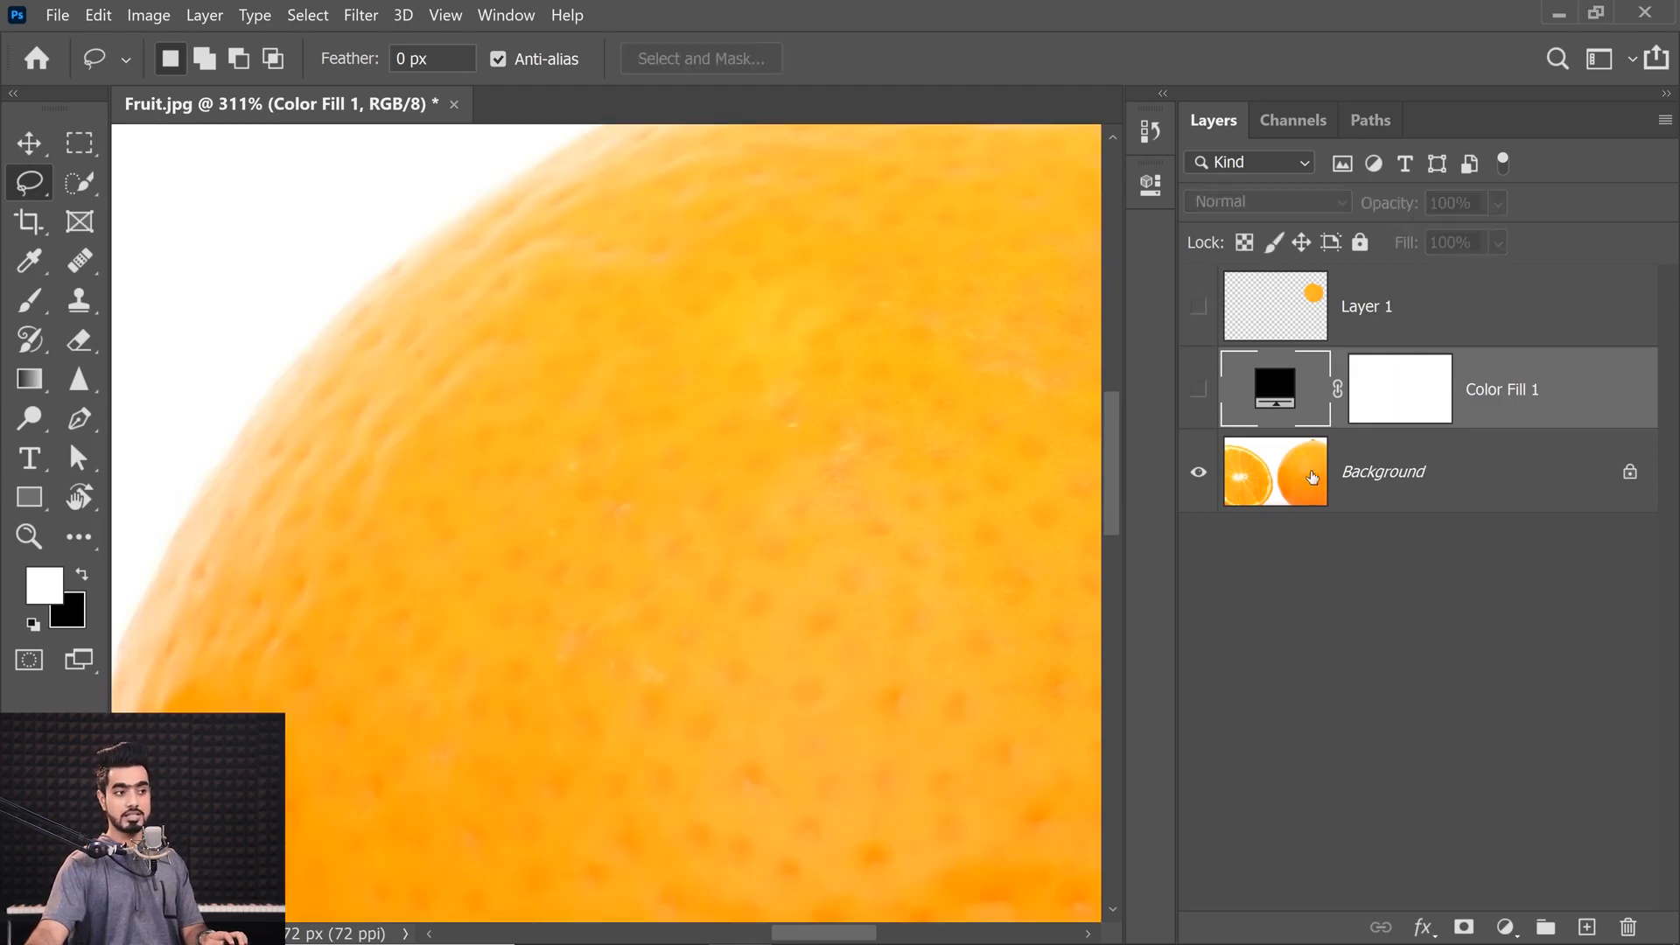
Step: With anti-aliasing turned off, lasso a small roughly circular area on the whole orange's lower half of the Background and copy it to a new layer
{"action": "left_click", "coordinate": [1312, 490]}
{"action": "left_click_drag", "start_coordinate": [769, 586], "coordinate": [502, 271]}
{"action": "scroll", "coordinate": [642, 583], "scroll_direction": "down", "scroll_amount": 5}
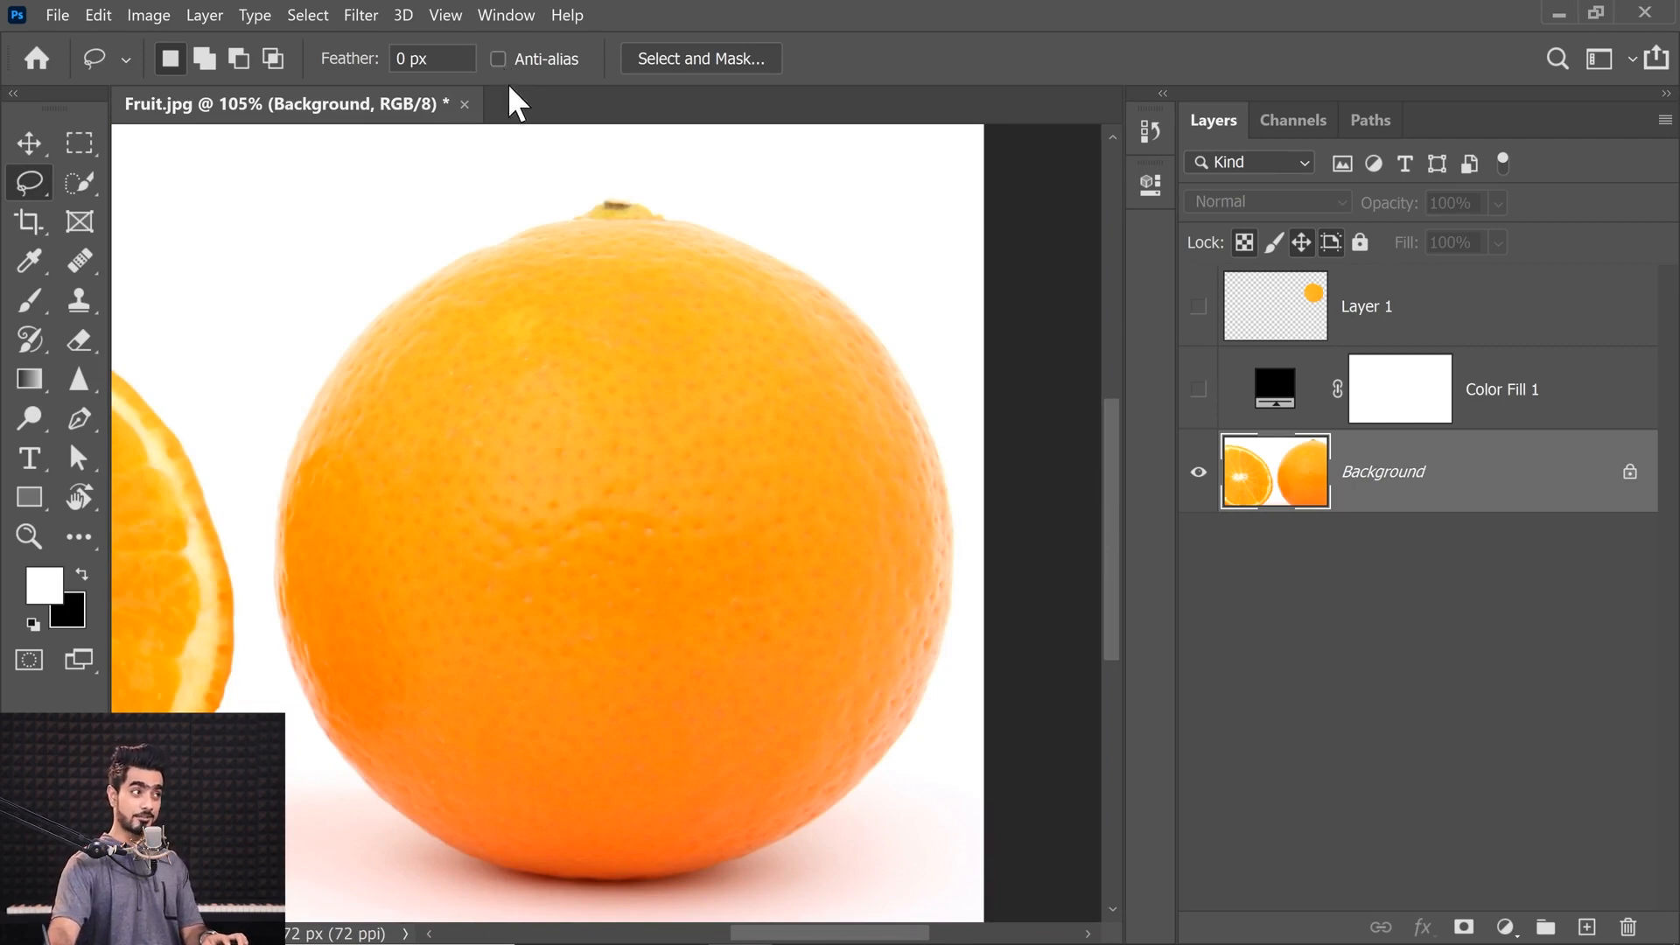
{"action": "mouse_move", "coordinate": [661, 570]}
{"action": "left_mouse_down"}
{"action": "mouse_move", "coordinate": [622, 575]}
{"action": "mouse_move", "coordinate": [588, 643]}
{"action": "left_mouse_up"}
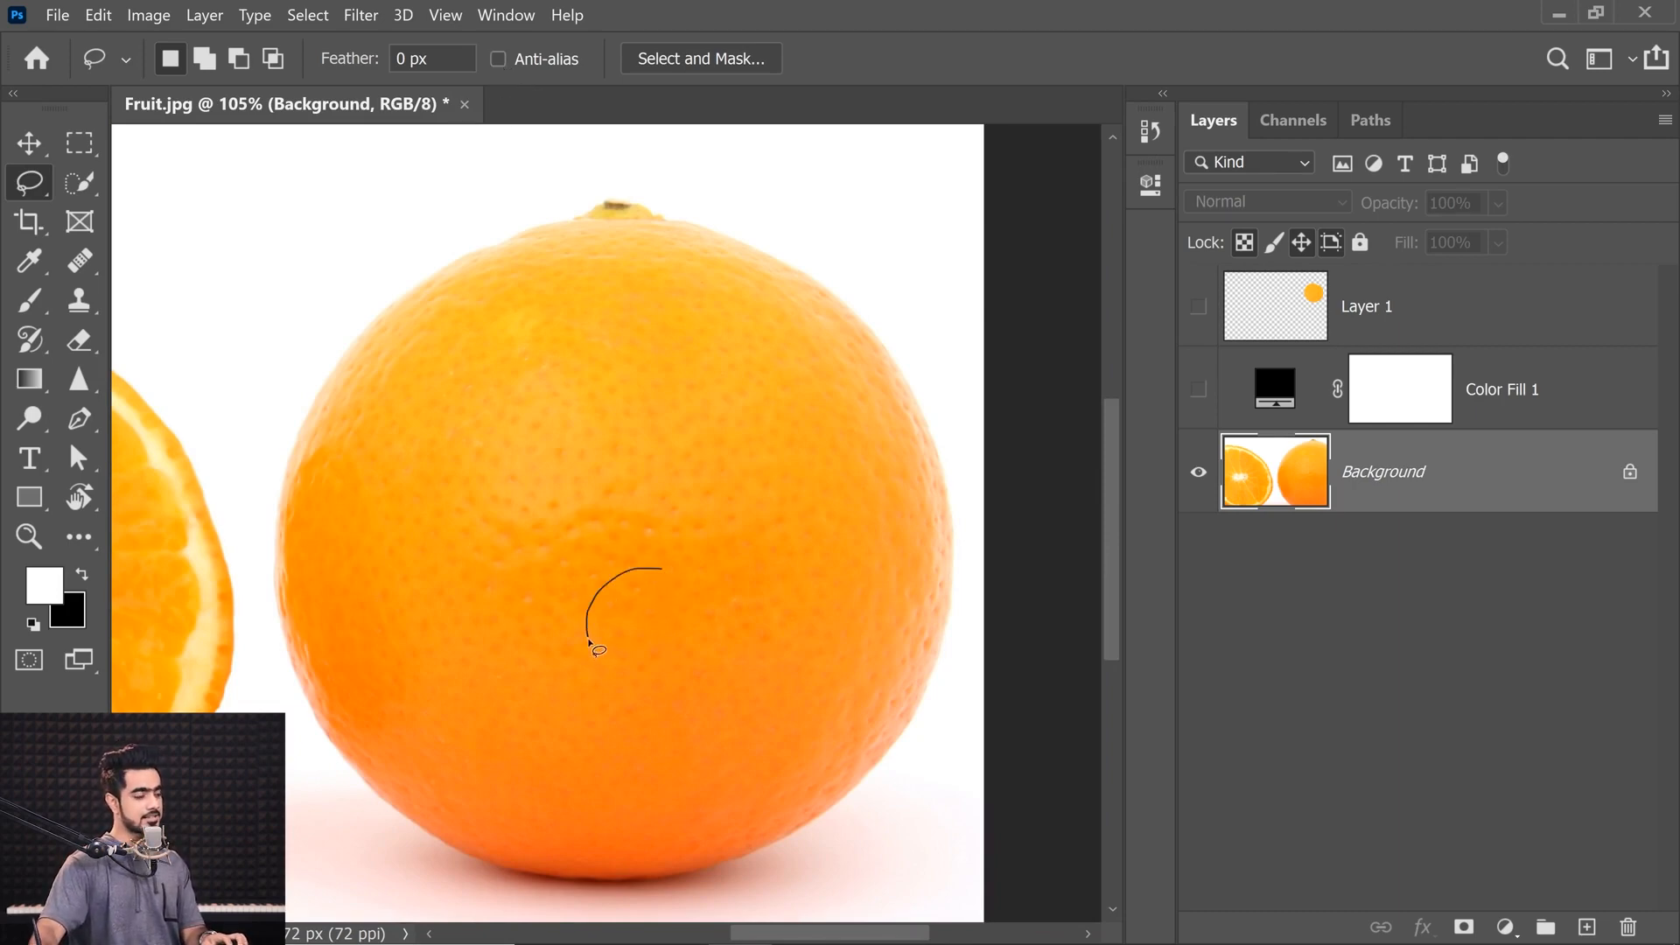
{"action": "mouse_move", "coordinate": [680, 681]}
{"action": "left_mouse_down"}
{"action": "mouse_move", "coordinate": [725, 633]}
{"action": "mouse_move", "coordinate": [700, 588]}
{"action": "left_mouse_up"}
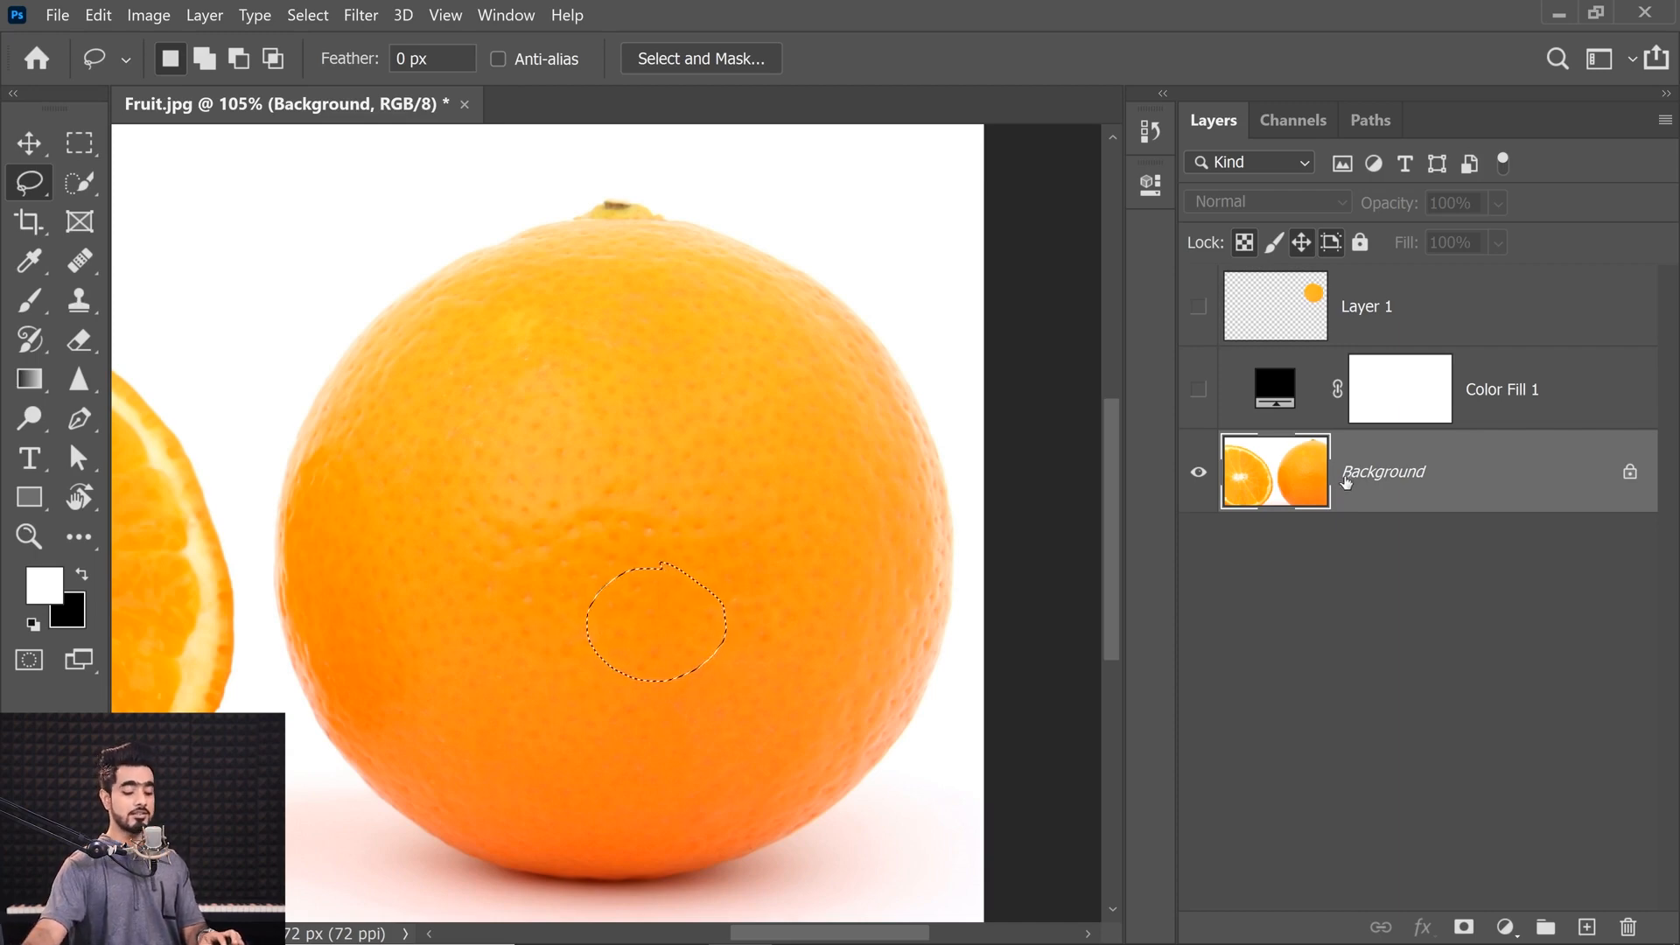
{"action": "key", "text": "ctrl+j"}
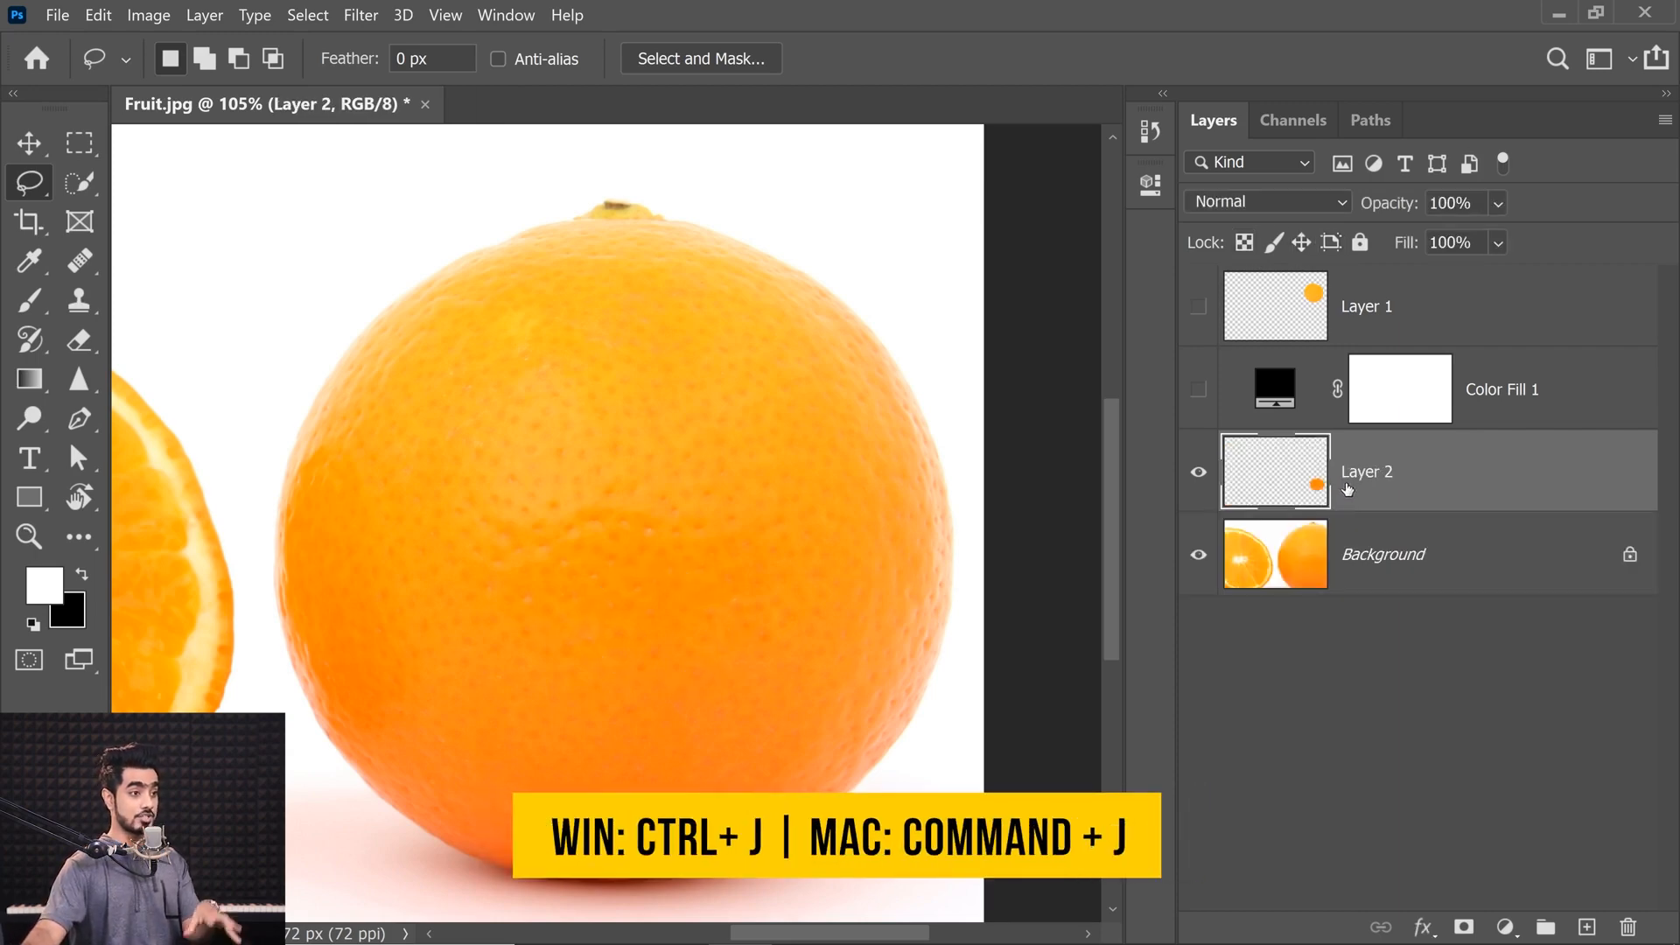
Step: Place the new cut-out layer directly above Color Fill 1 and rename it "Without AA"
{"action": "left_click_drag", "start_coordinate": [1348, 488], "coordinate": [1367, 378]}
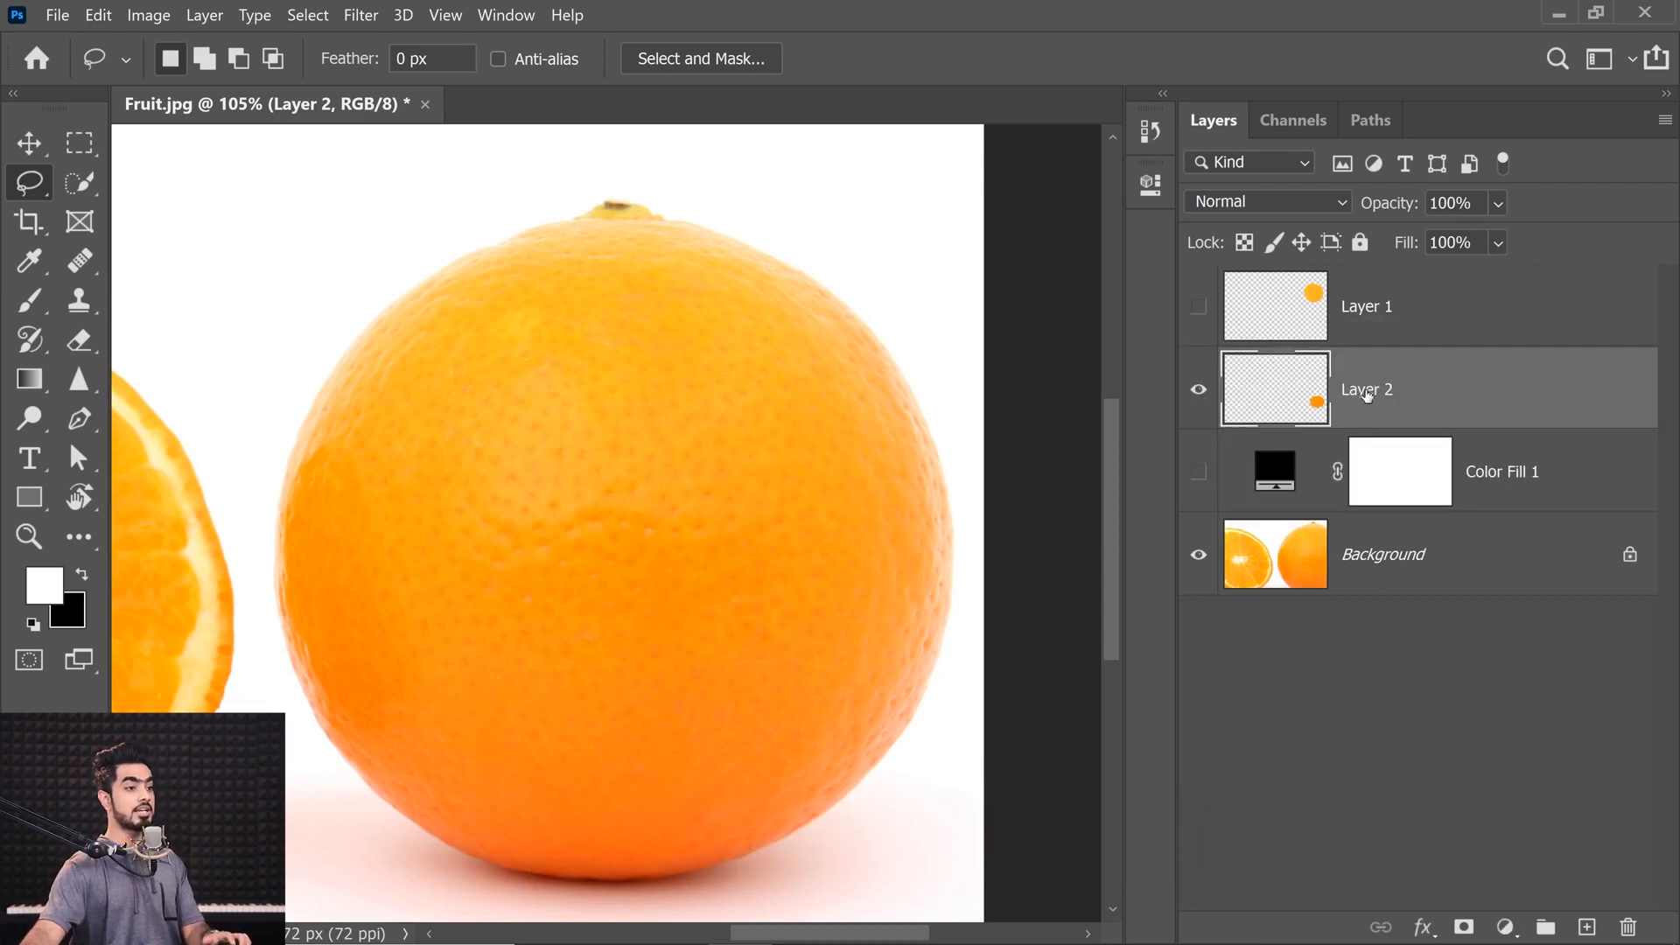
{"action": "double_click", "coordinate": [1368, 392]}
{"action": "type", "text": "W"}
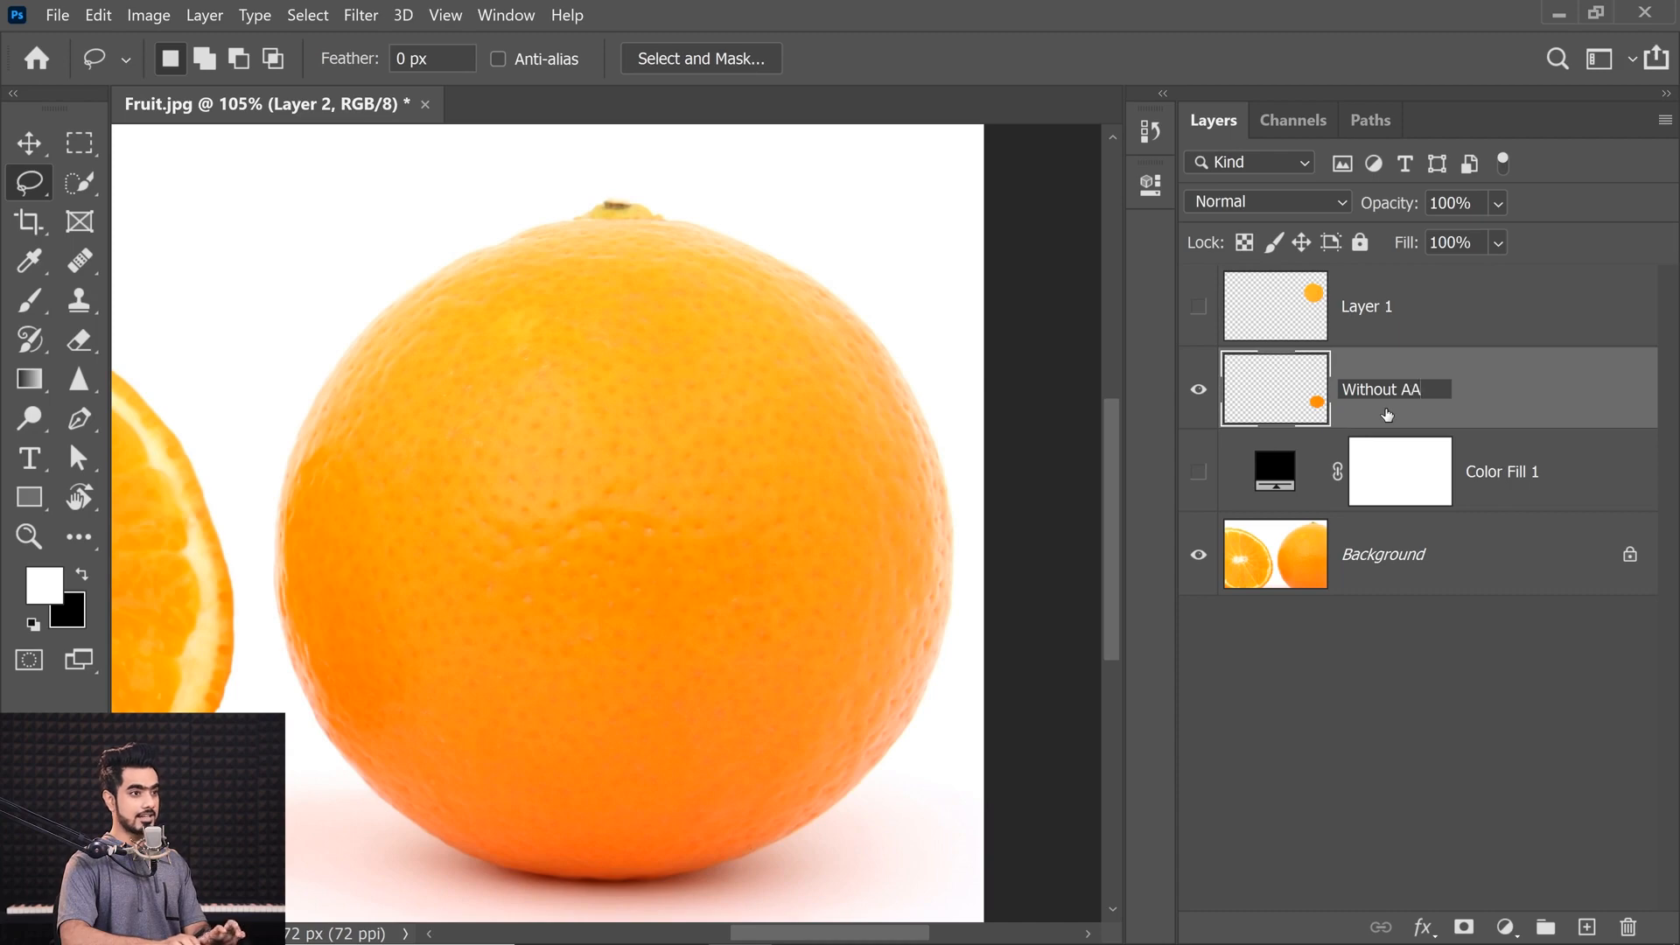
{"action": "type", "text": "ithout AA"}
{"action": "key", "text": "Return"}
Step: Show Layer 1 and Color Fill 1, and compare the edge pixels of both orange cut-outs against the black fill
{"action": "left_click", "coordinate": [1197, 322]}
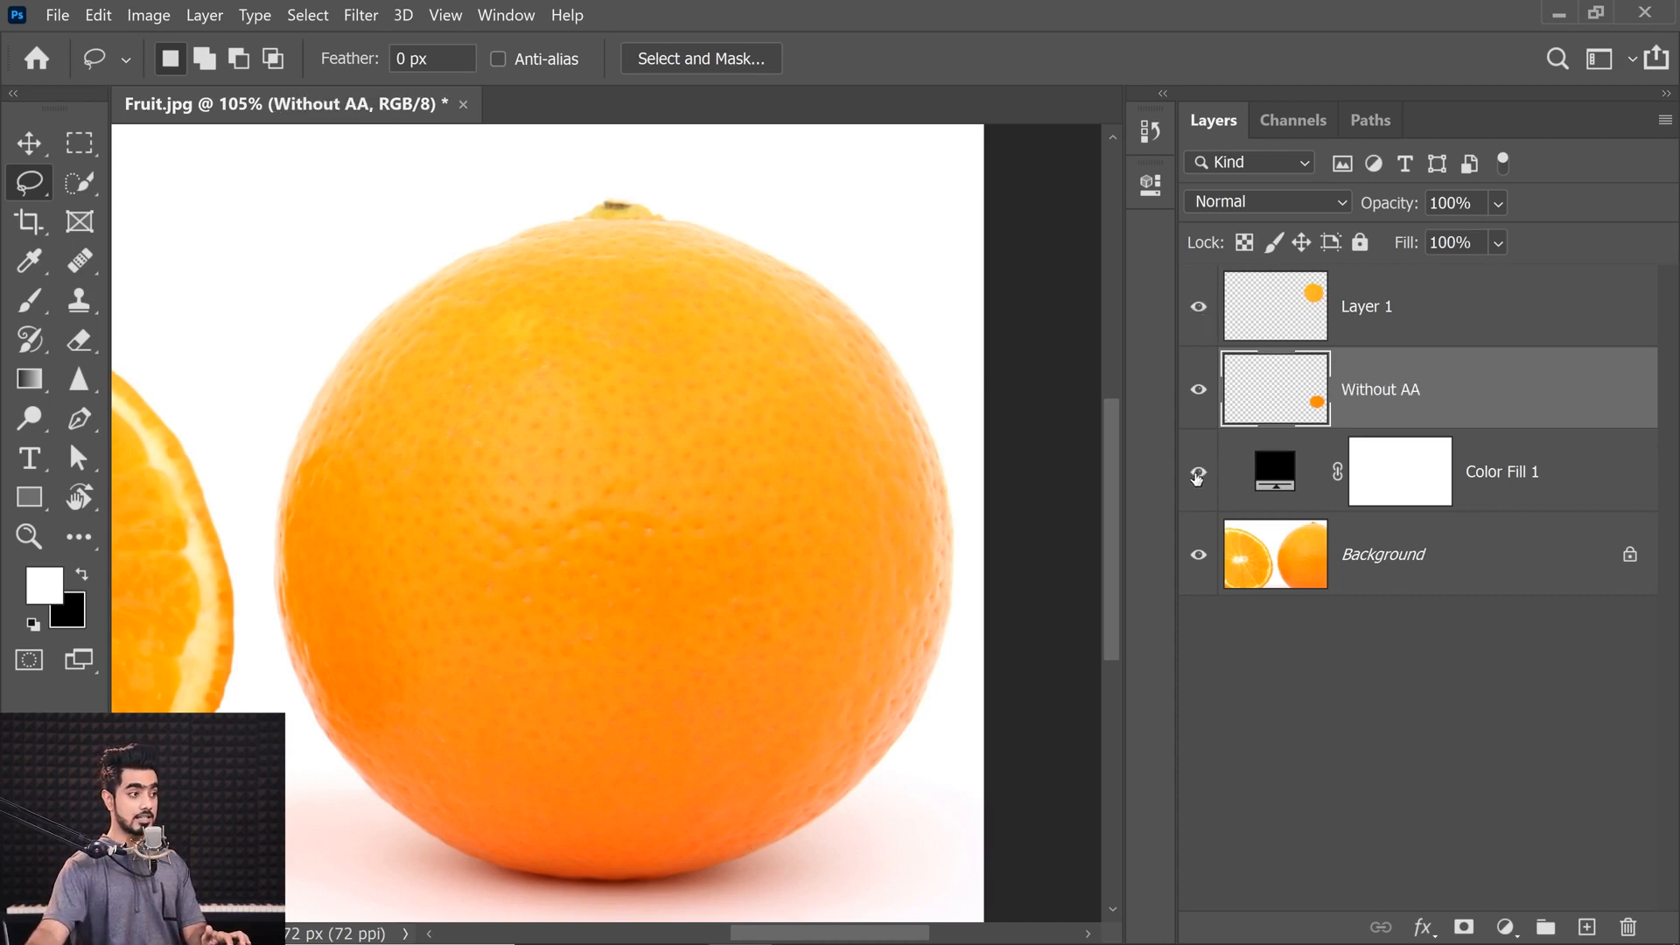
{"action": "left_click", "coordinate": [1199, 477]}
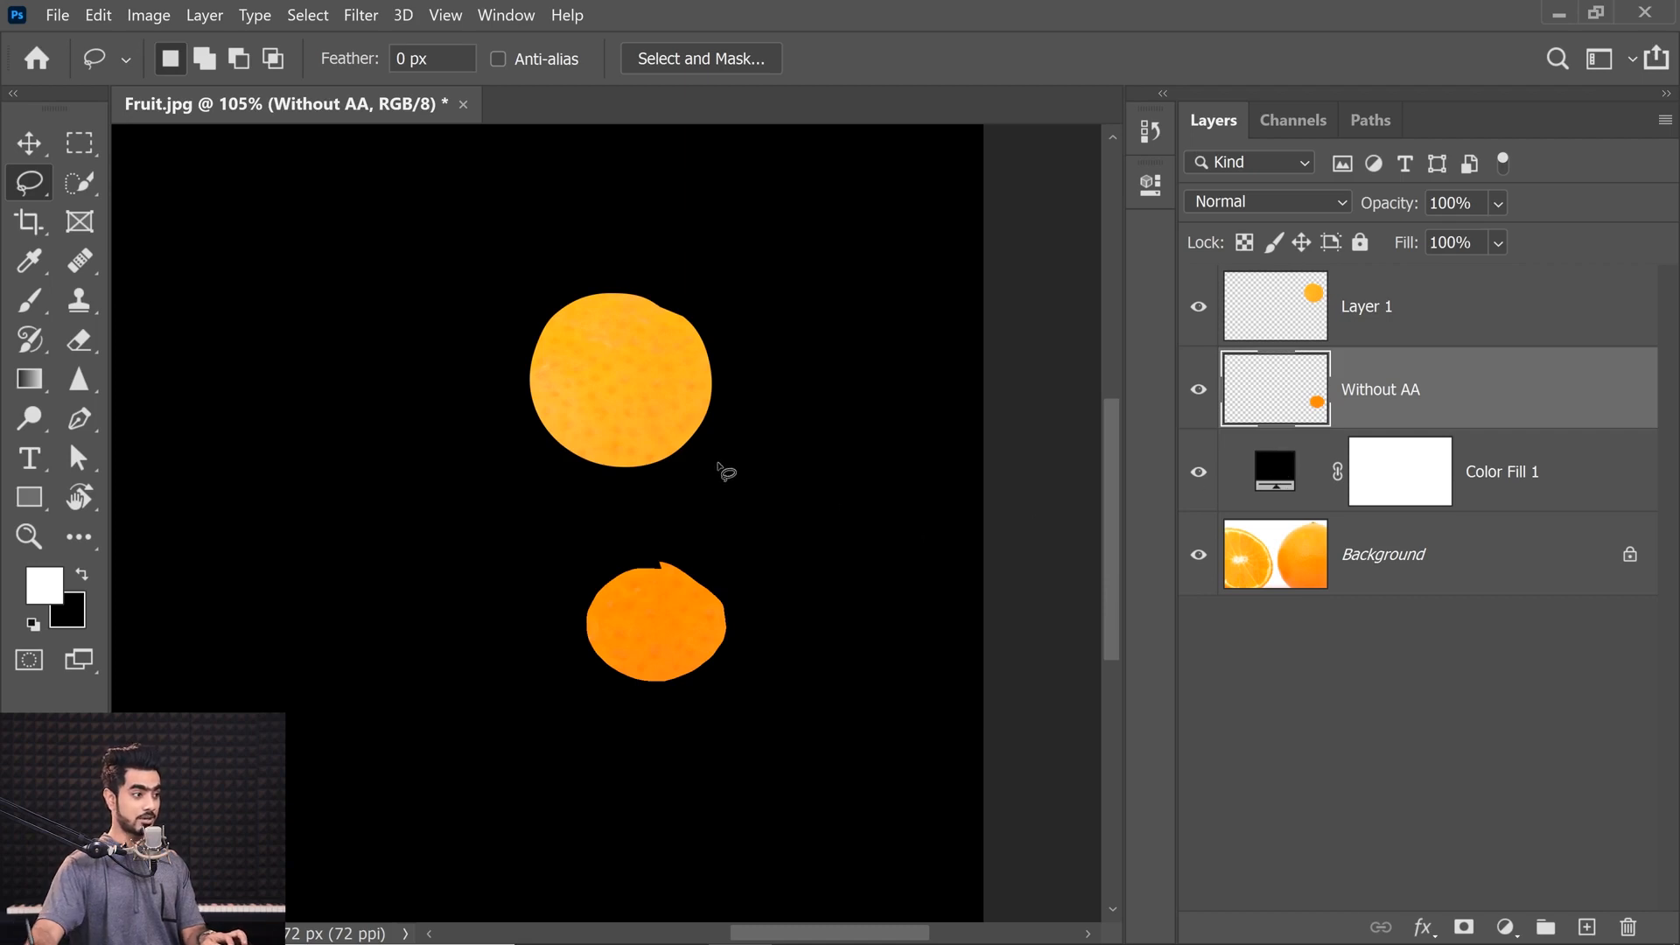
{"action": "left_click_drag", "start_coordinate": [553, 418], "coordinate": [678, 387]}
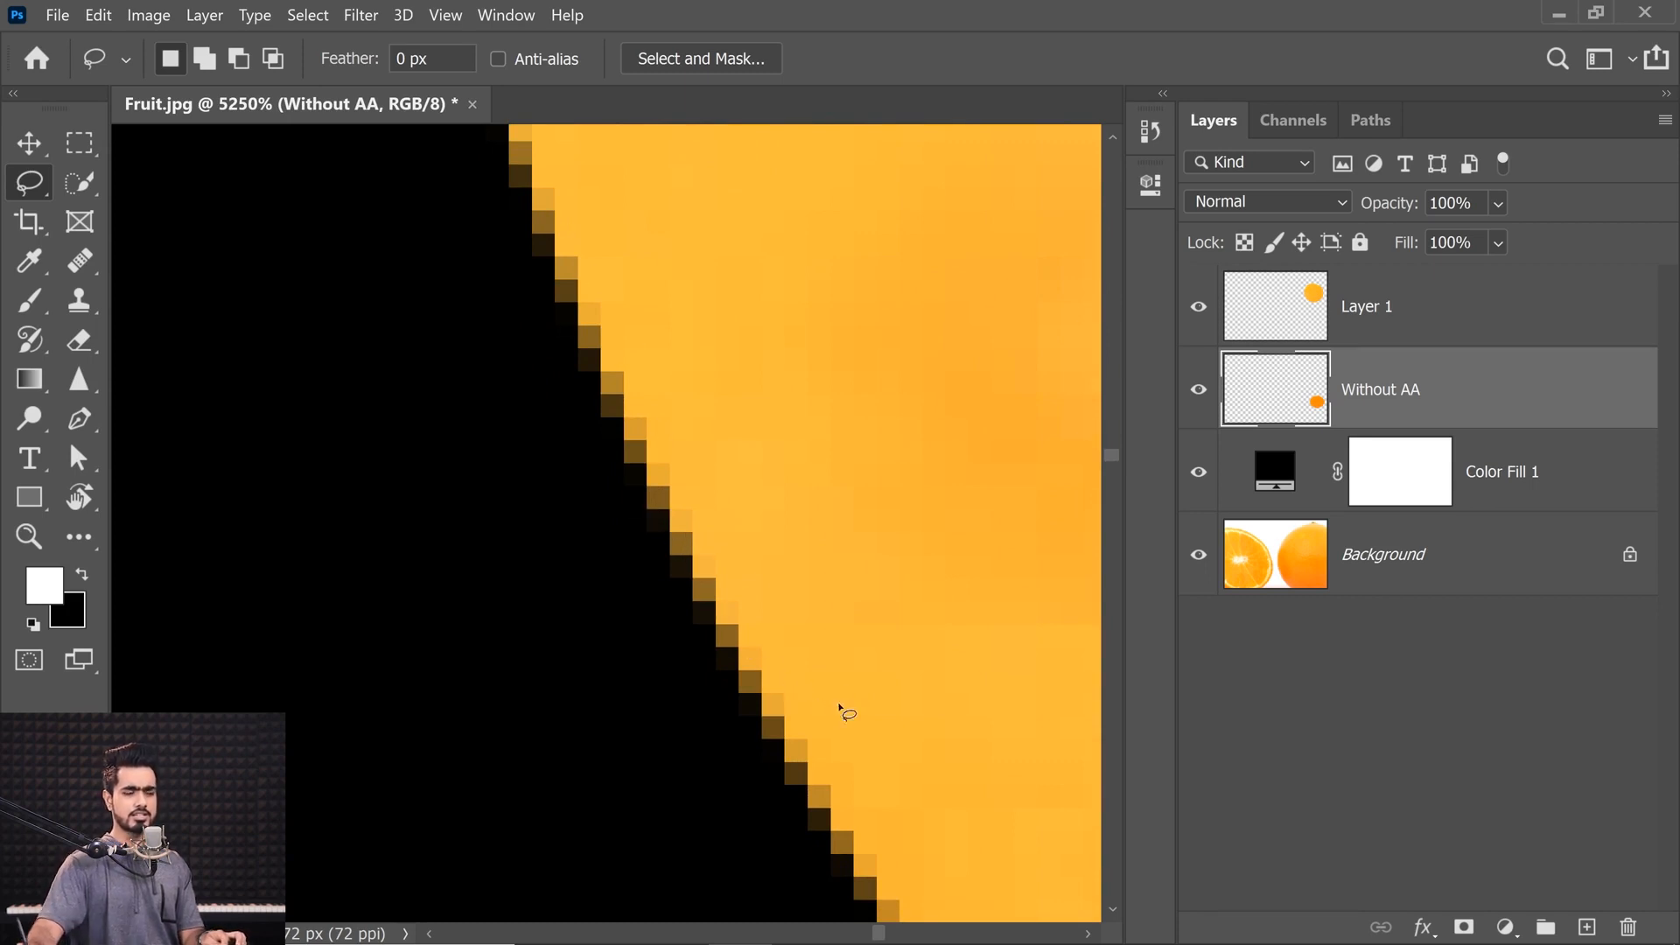
{"action": "left_click_drag", "start_coordinate": [836, 683], "coordinate": [781, 707]}
{"action": "left_click_drag", "start_coordinate": [830, 522], "coordinate": [806, 532]}
{"action": "left_click_drag", "start_coordinate": [988, 831], "coordinate": [619, 323]}
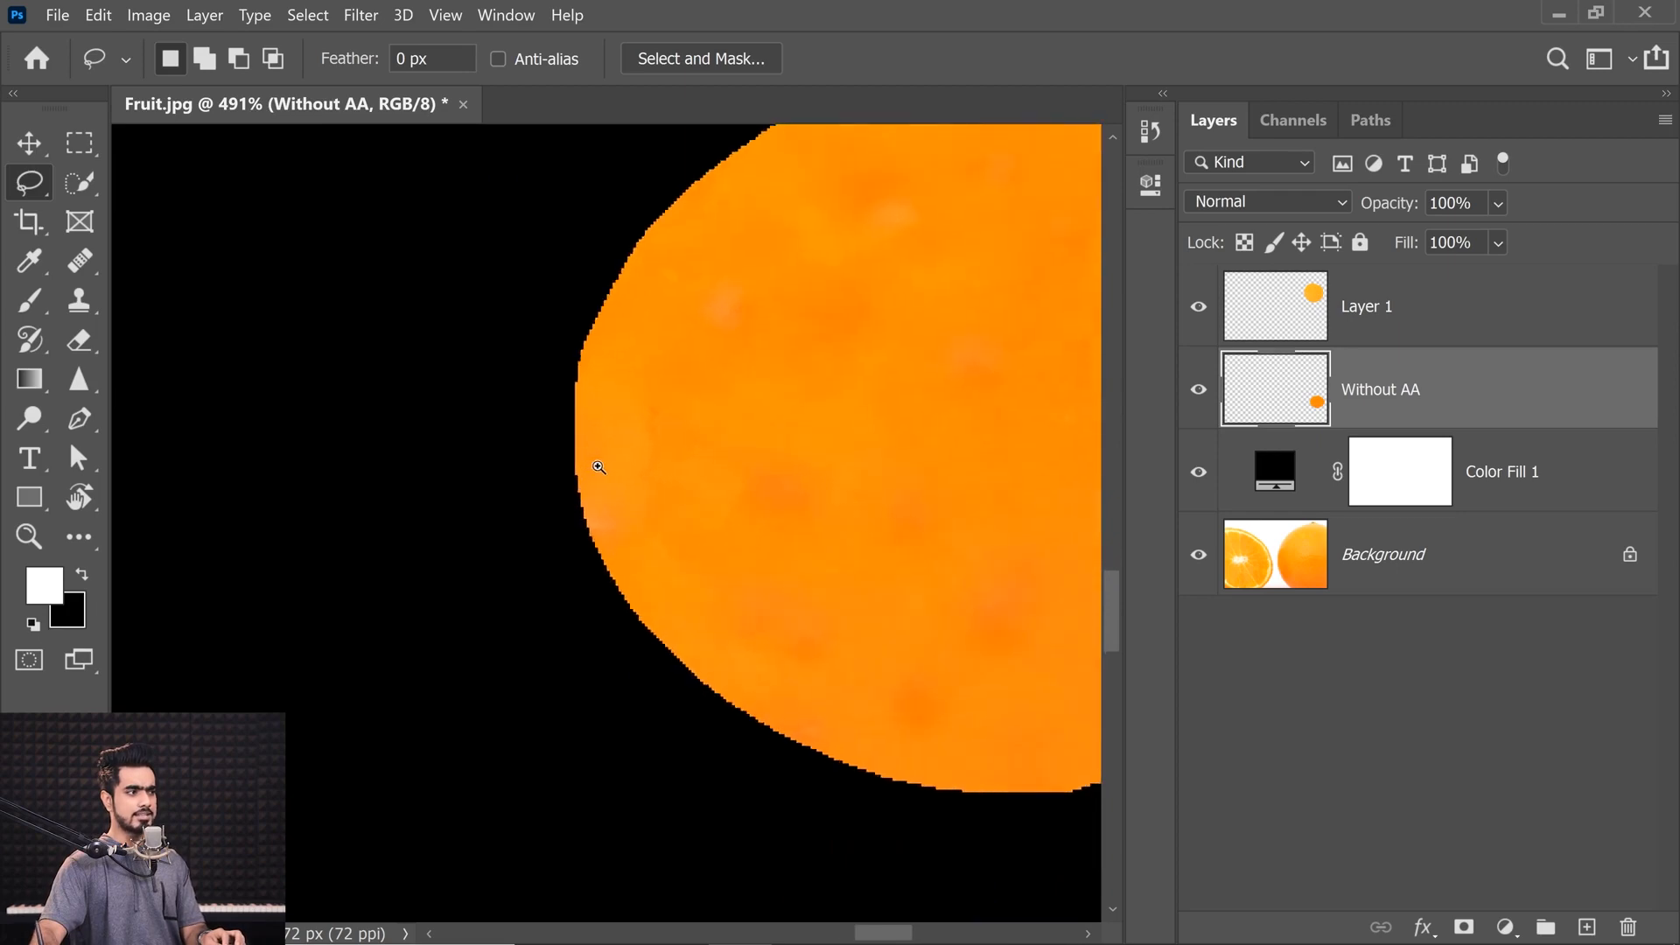
{"action": "left_click_drag", "start_coordinate": [579, 466], "coordinate": [647, 432]}
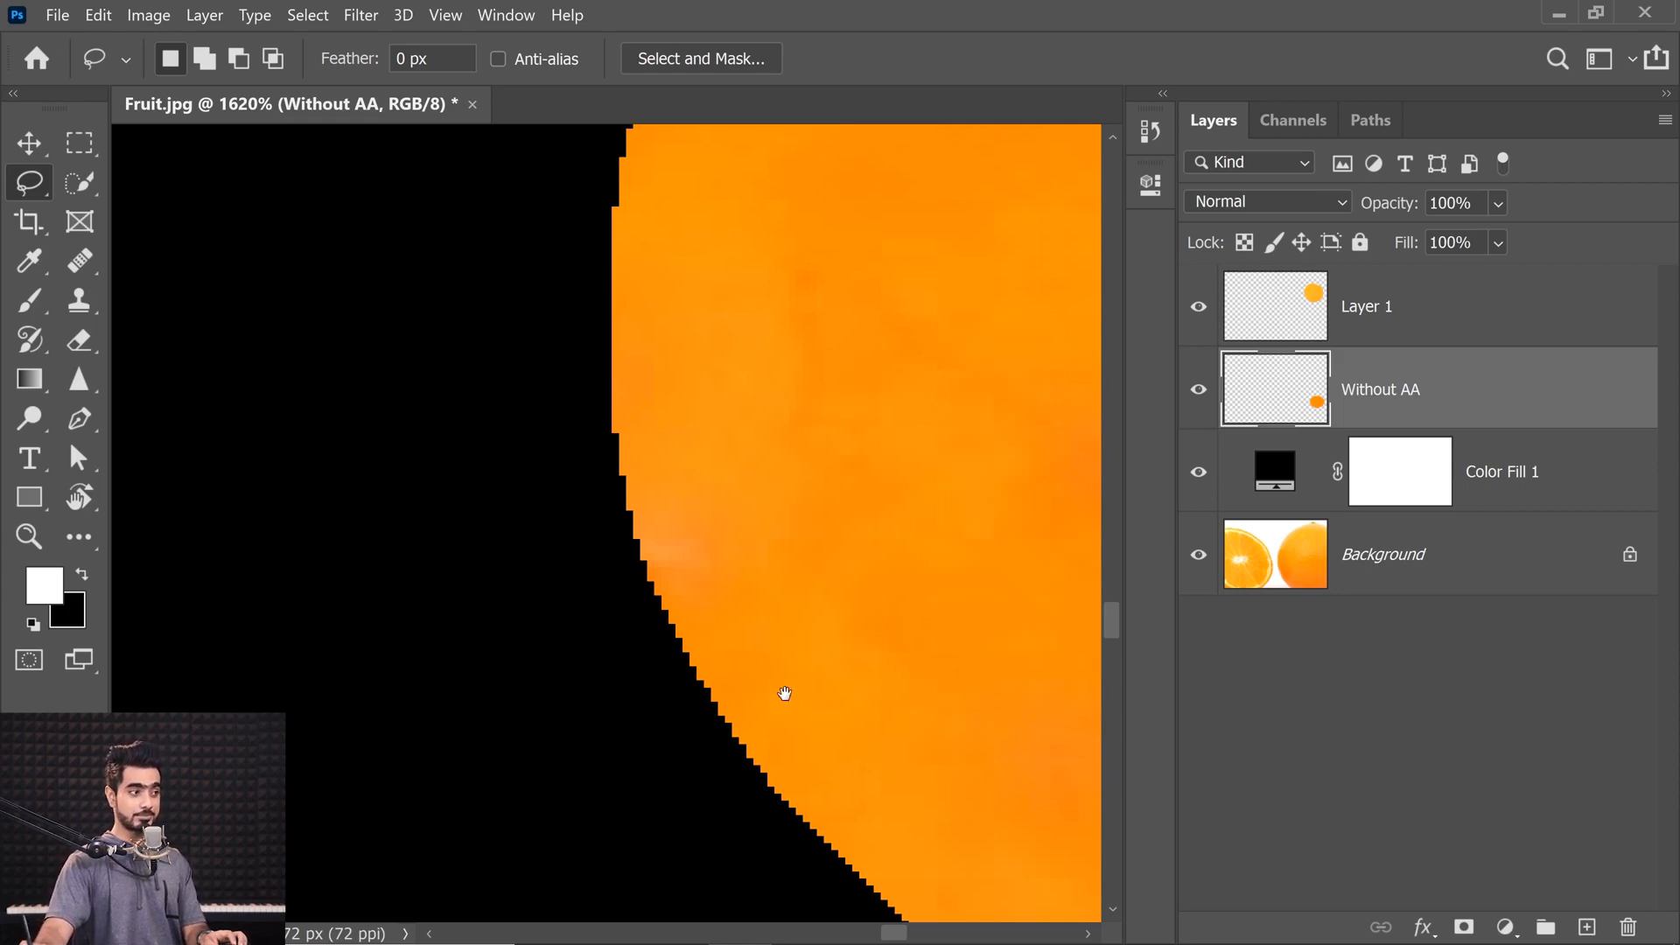
{"action": "mouse_move", "coordinate": [784, 694]}
{"action": "left_mouse_down"}
{"action": "mouse_move", "coordinate": [582, 589]}
{"action": "mouse_move", "coordinate": [825, 773]}
{"action": "mouse_move", "coordinate": [271, 551]}
{"action": "mouse_move", "coordinate": [682, 738]}
{"action": "mouse_move", "coordinate": [715, 619]}
{"action": "mouse_move", "coordinate": [570, 484]}
{"action": "left_mouse_up"}
{"action": "left_click_drag", "start_coordinate": [496, 352], "coordinate": [683, 659]}
{"action": "left_click_drag", "start_coordinate": [598, 622], "coordinate": [617, 735]}
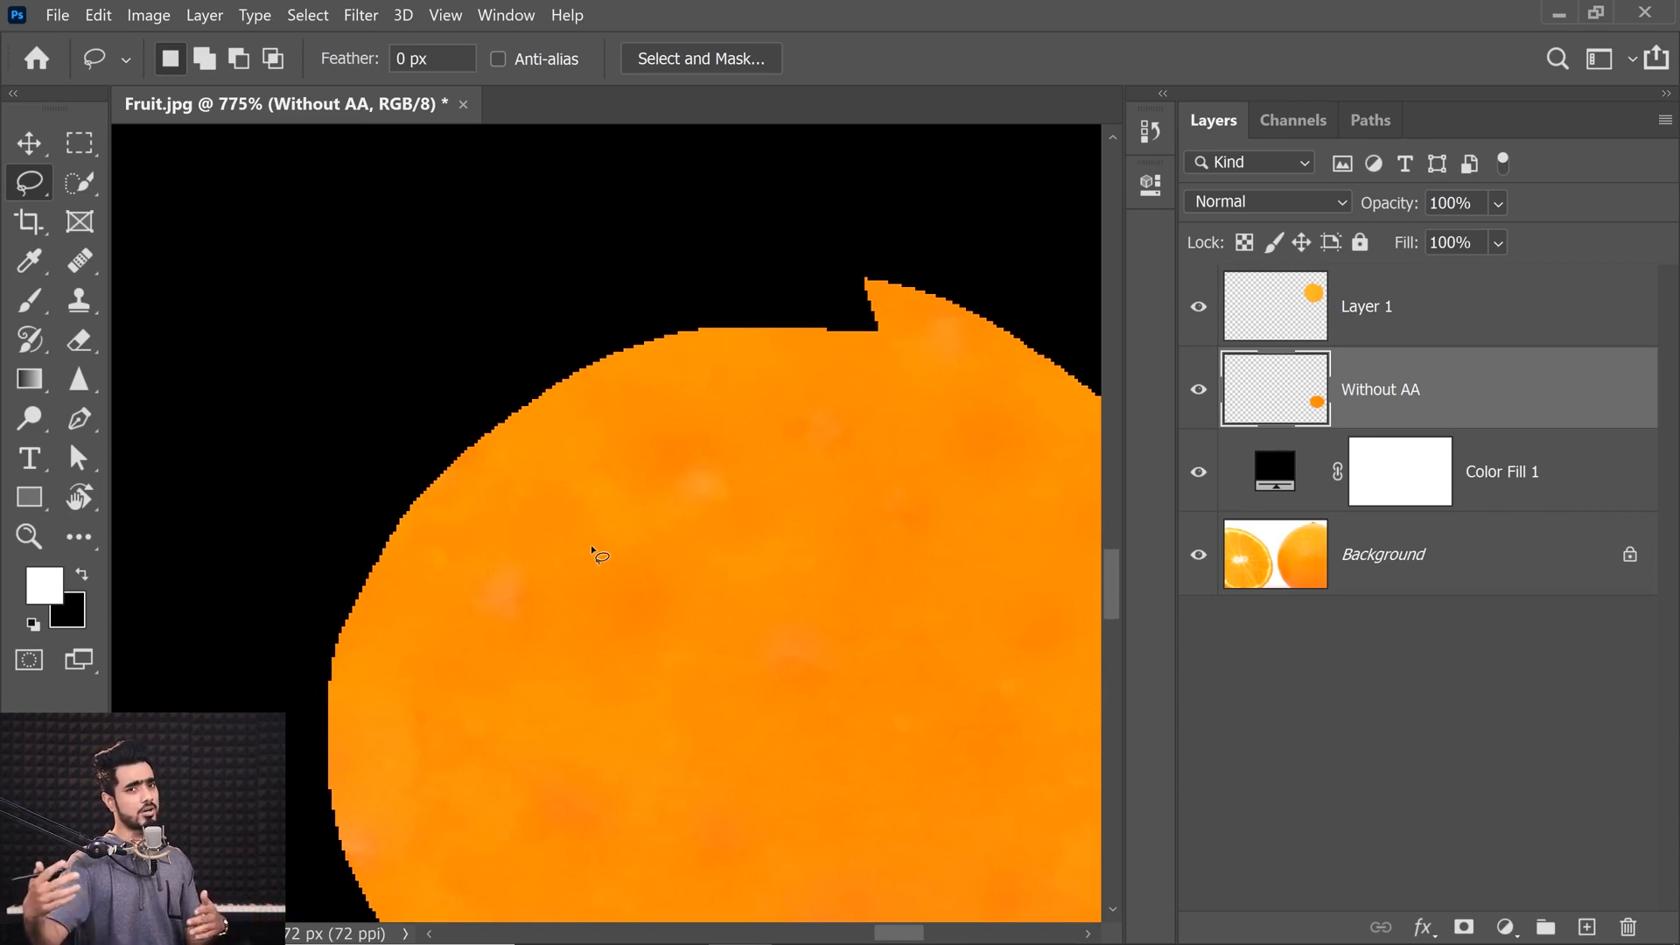
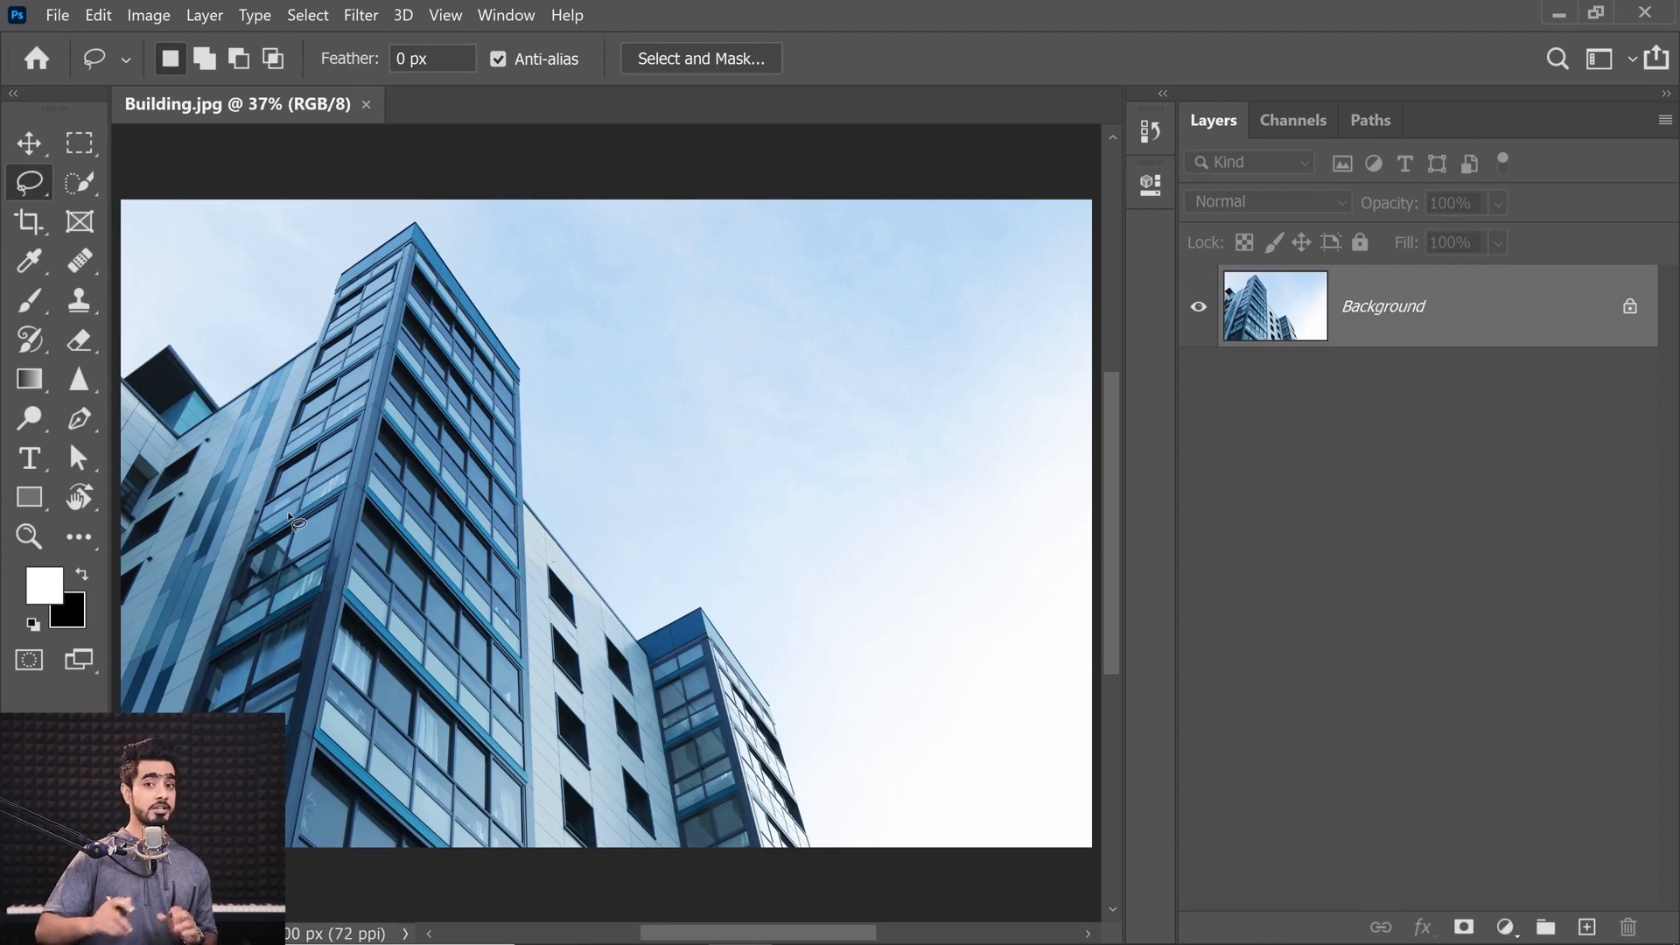
Step: Draw a black three-sided polygon shape about 1282 by 1331 px at the upper edge of the sky beside the tall building
{"action": "left_click", "coordinate": [32, 501]}
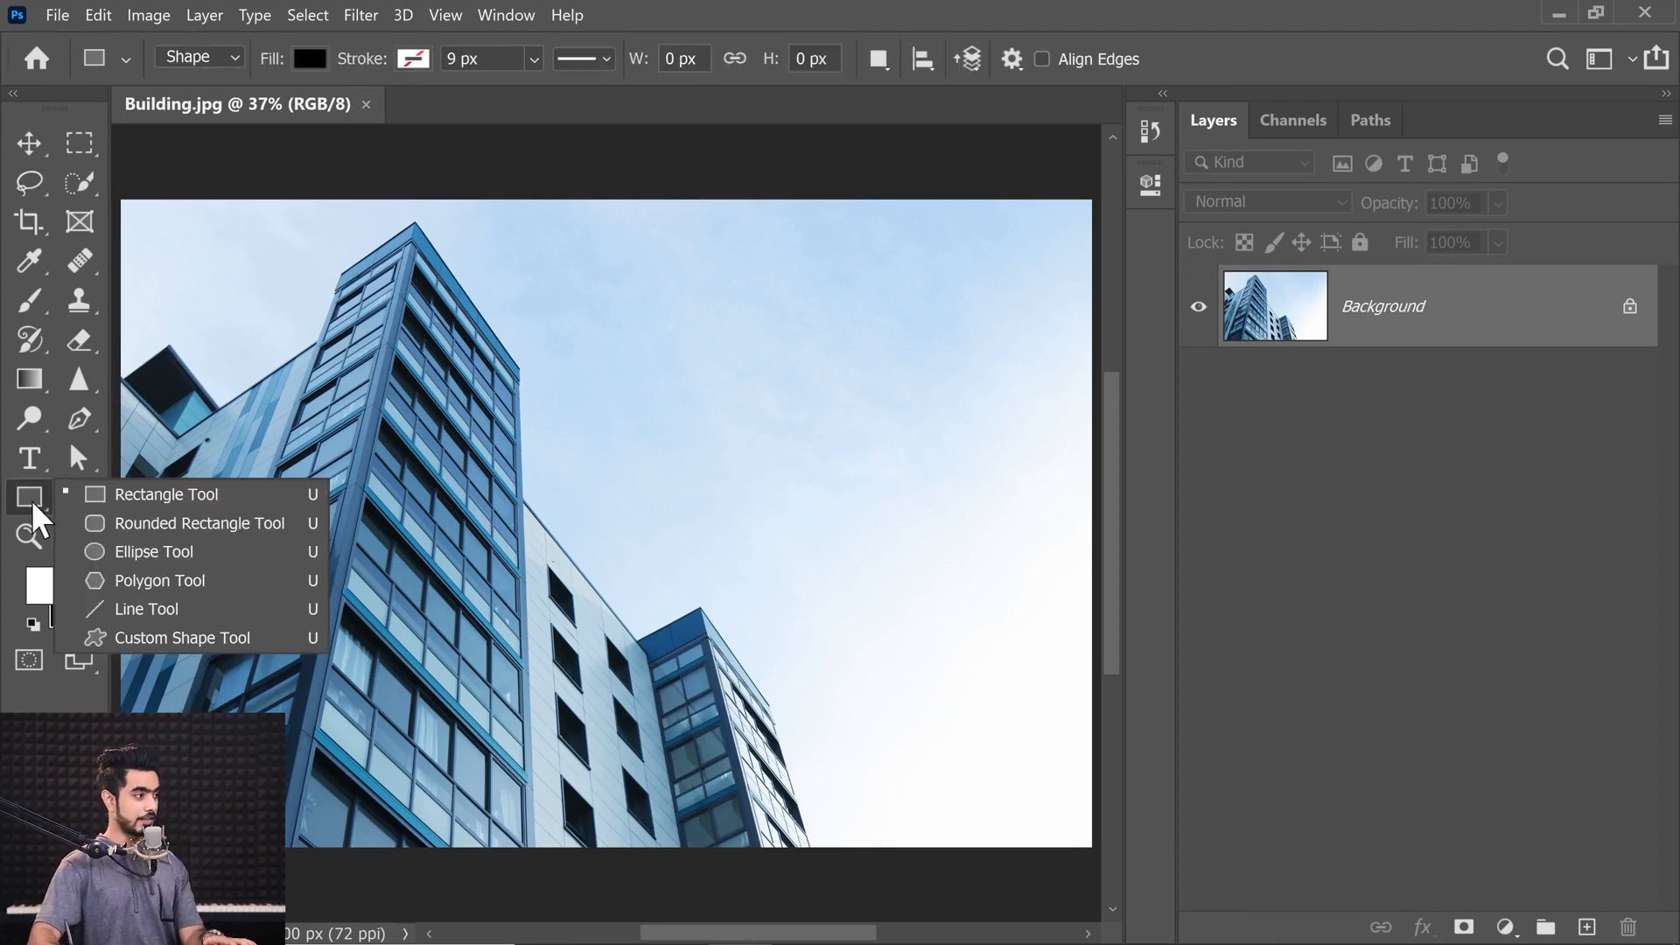
{"action": "left_click", "coordinate": [145, 584]}
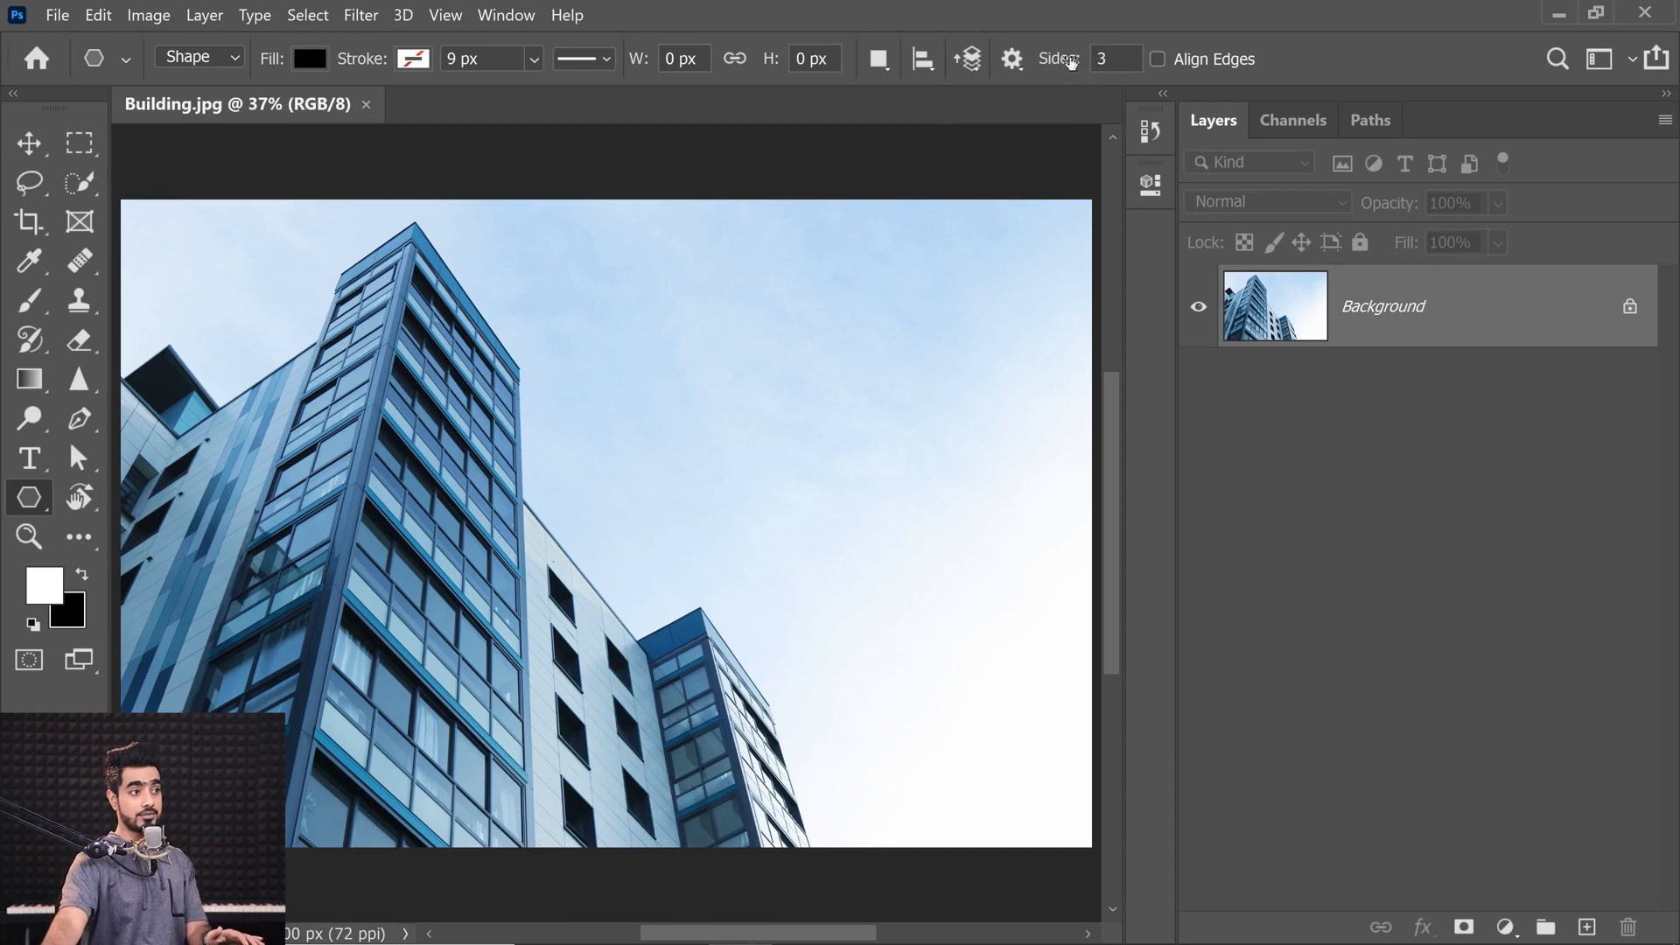
{"action": "left_click_drag", "start_coordinate": [633, 309], "coordinate": [708, 397]}
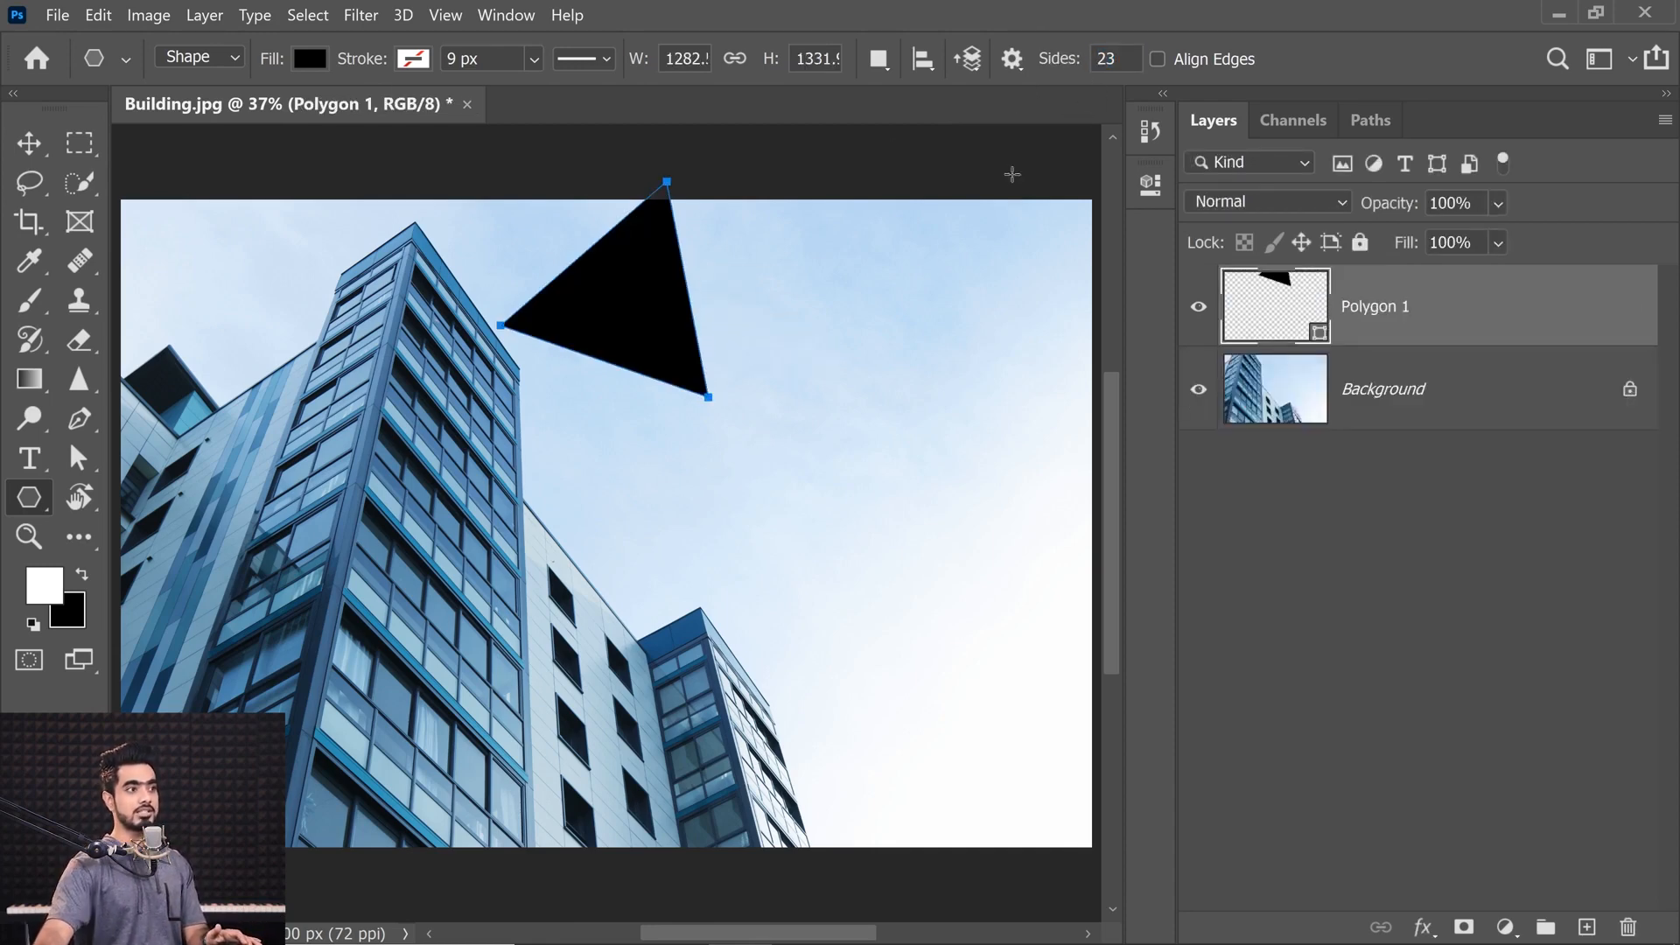
Step: Draw a black 23-sided polygon about 1413 by 1412 px in the sky beside the triangle and inspect its edge
{"action": "left_click_drag", "start_coordinate": [817, 449], "coordinate": [884, 534]}
{"action": "left_click_drag", "start_coordinate": [819, 360], "coordinate": [928, 360]}
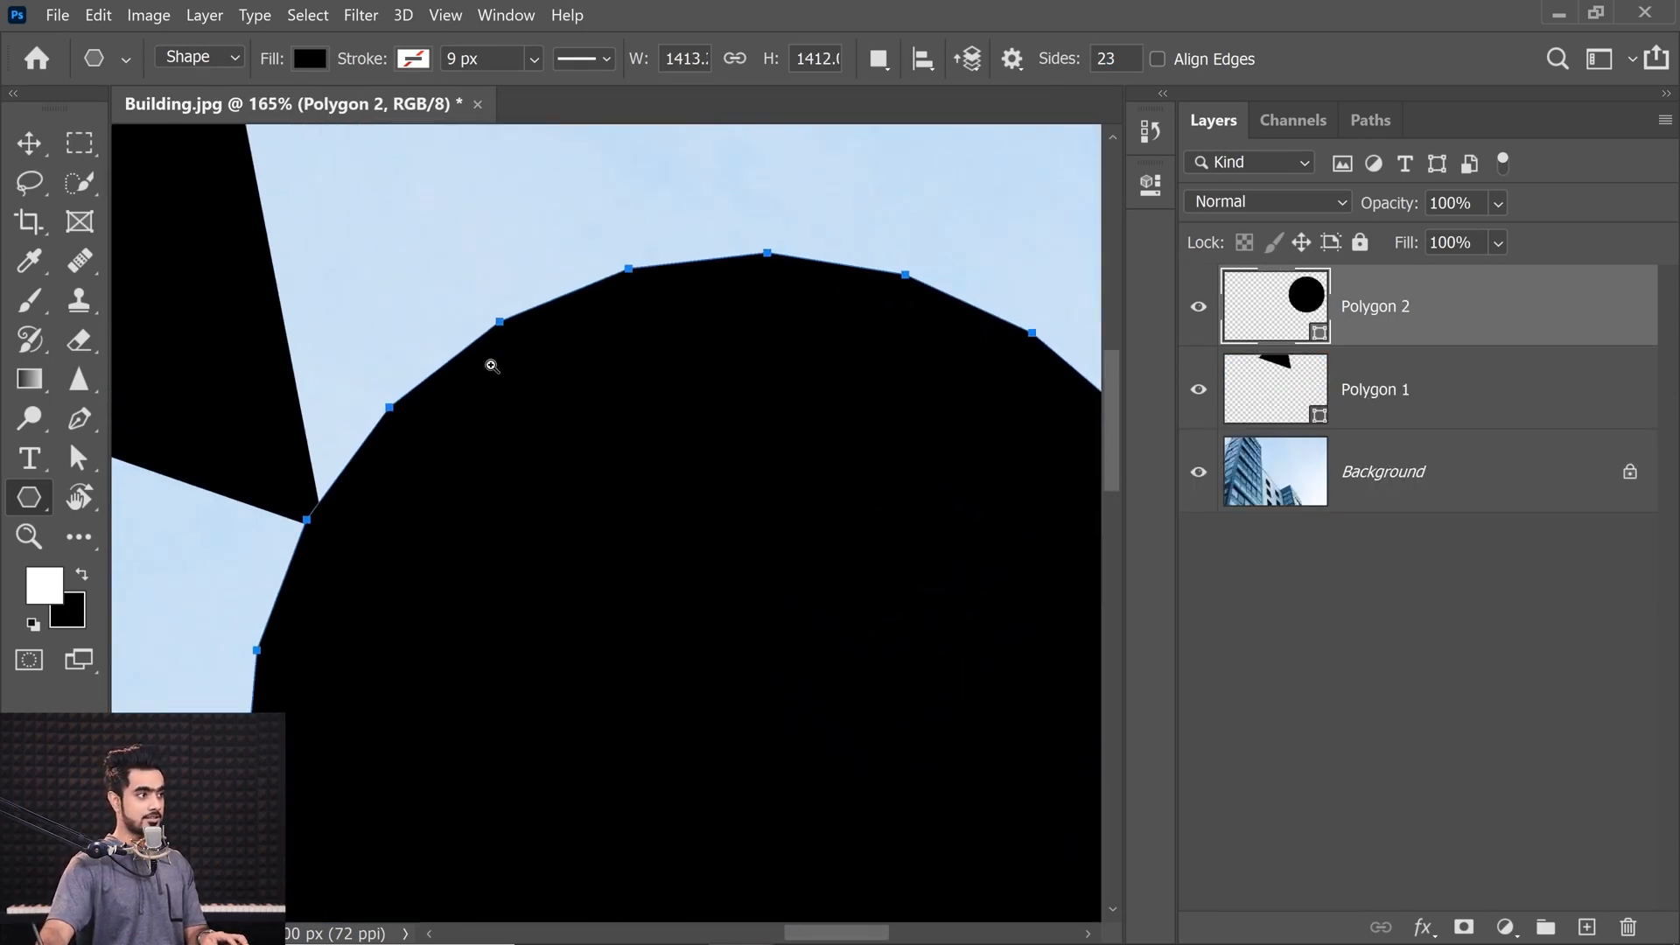
{"action": "left_click_drag", "start_coordinate": [532, 474], "coordinate": [492, 468]}
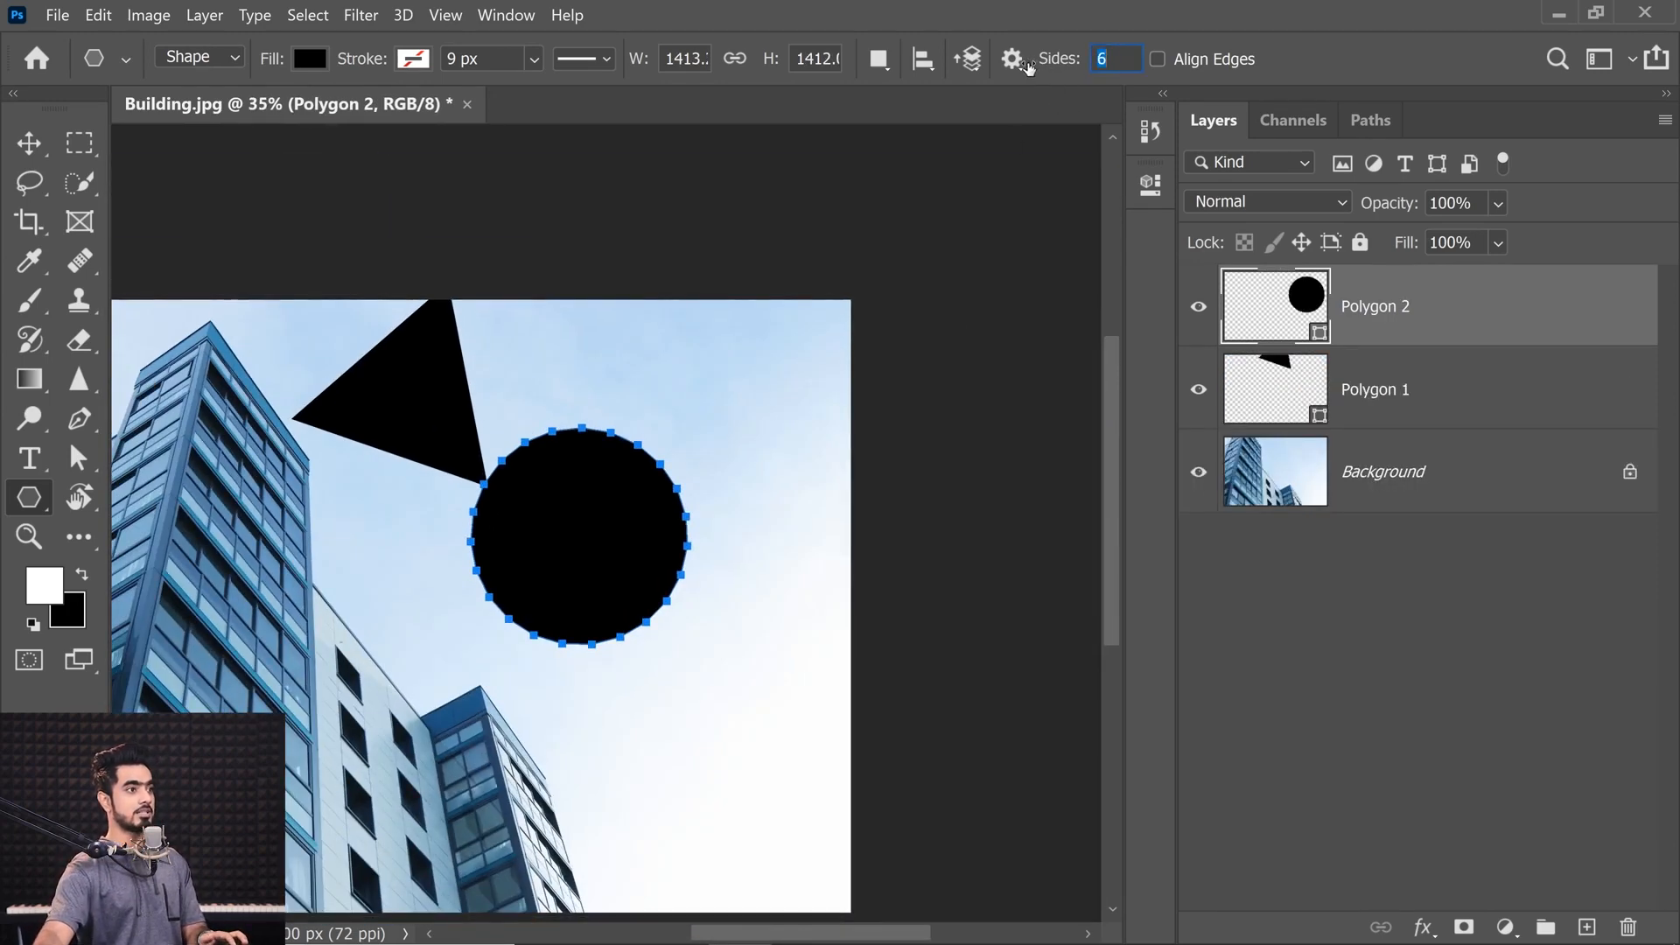
Step: Draw a black six-sided polygon about 1169 by 1225 px below the 23-sided one, over the small building's roof
{"action": "left_click_drag", "start_coordinate": [1028, 67], "coordinate": [1037, 107]}
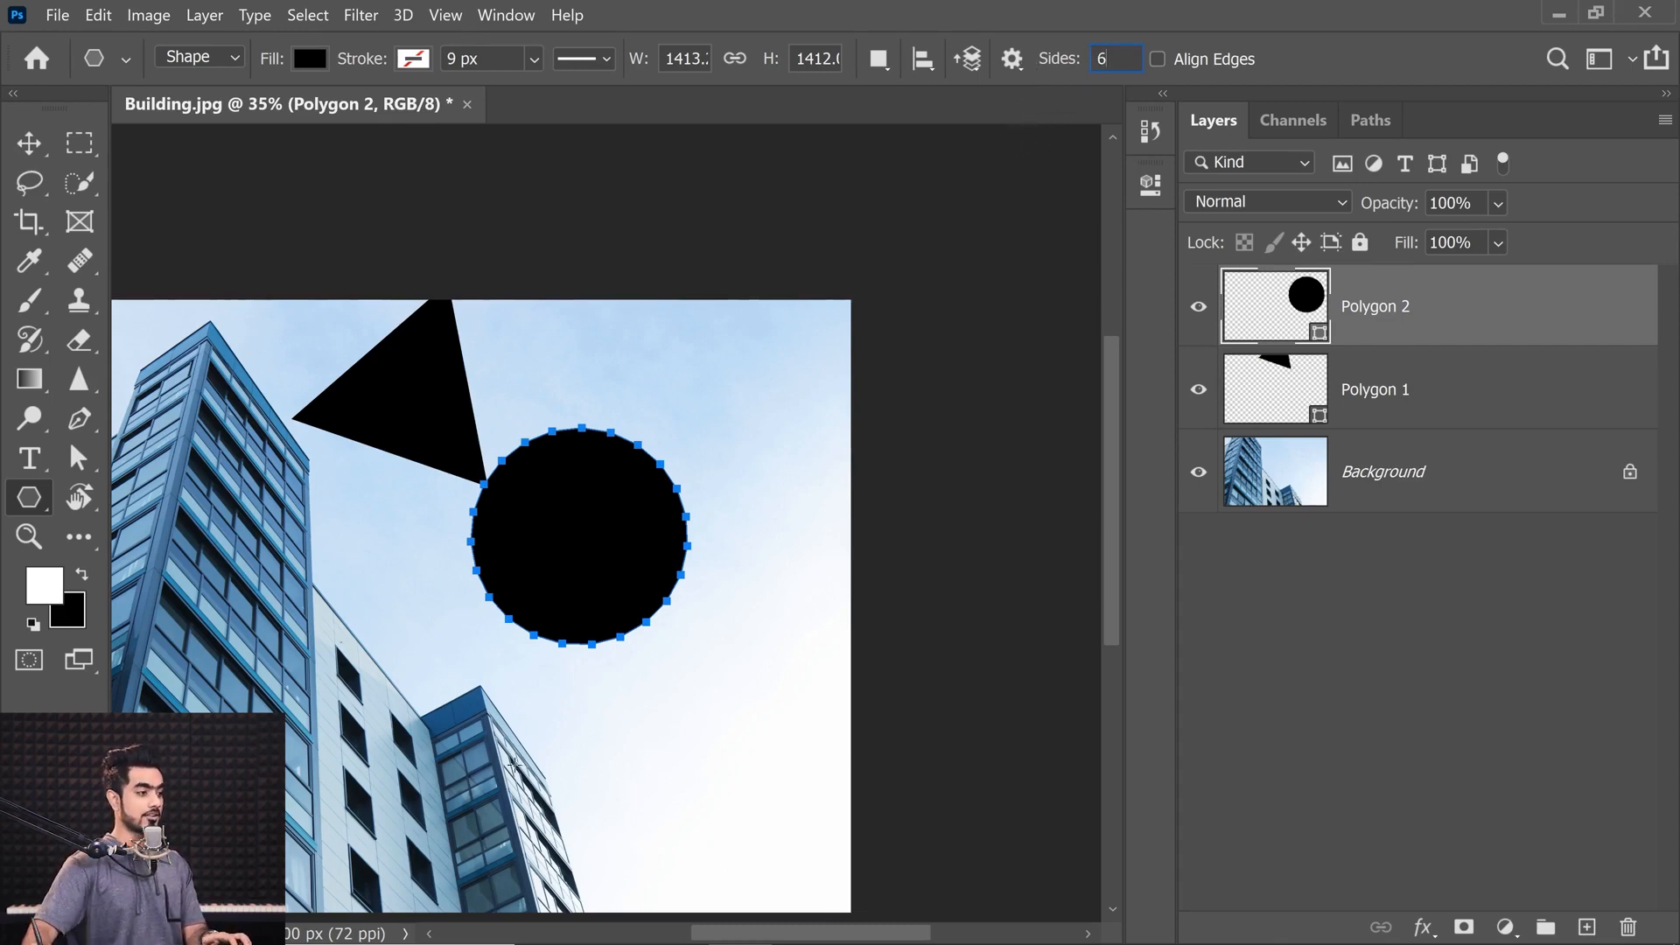
{"action": "left_click_drag", "start_coordinate": [522, 763], "coordinate": [595, 824]}
{"action": "mouse_move", "coordinate": [509, 683]}
{"action": "left_mouse_down"}
{"action": "mouse_move", "coordinate": [633, 515]}
{"action": "mouse_move", "coordinate": [619, 487]}
{"action": "mouse_move", "coordinate": [773, 534]}
{"action": "left_mouse_up"}
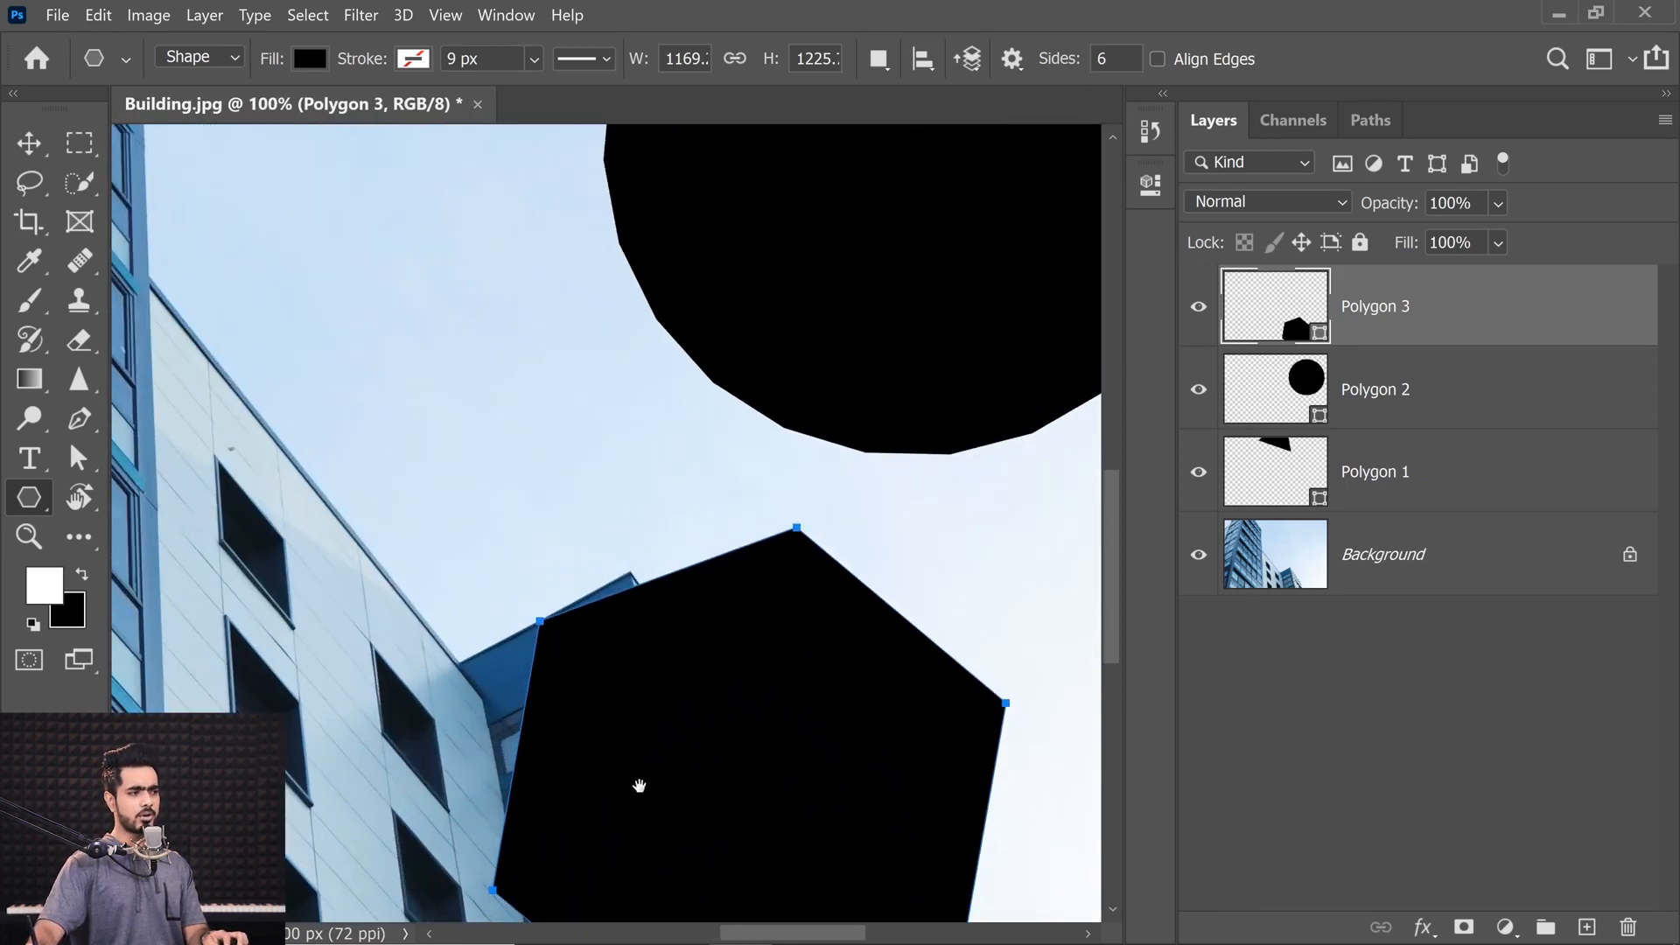
{"action": "left_click_drag", "start_coordinate": [640, 786], "coordinate": [551, 745]}
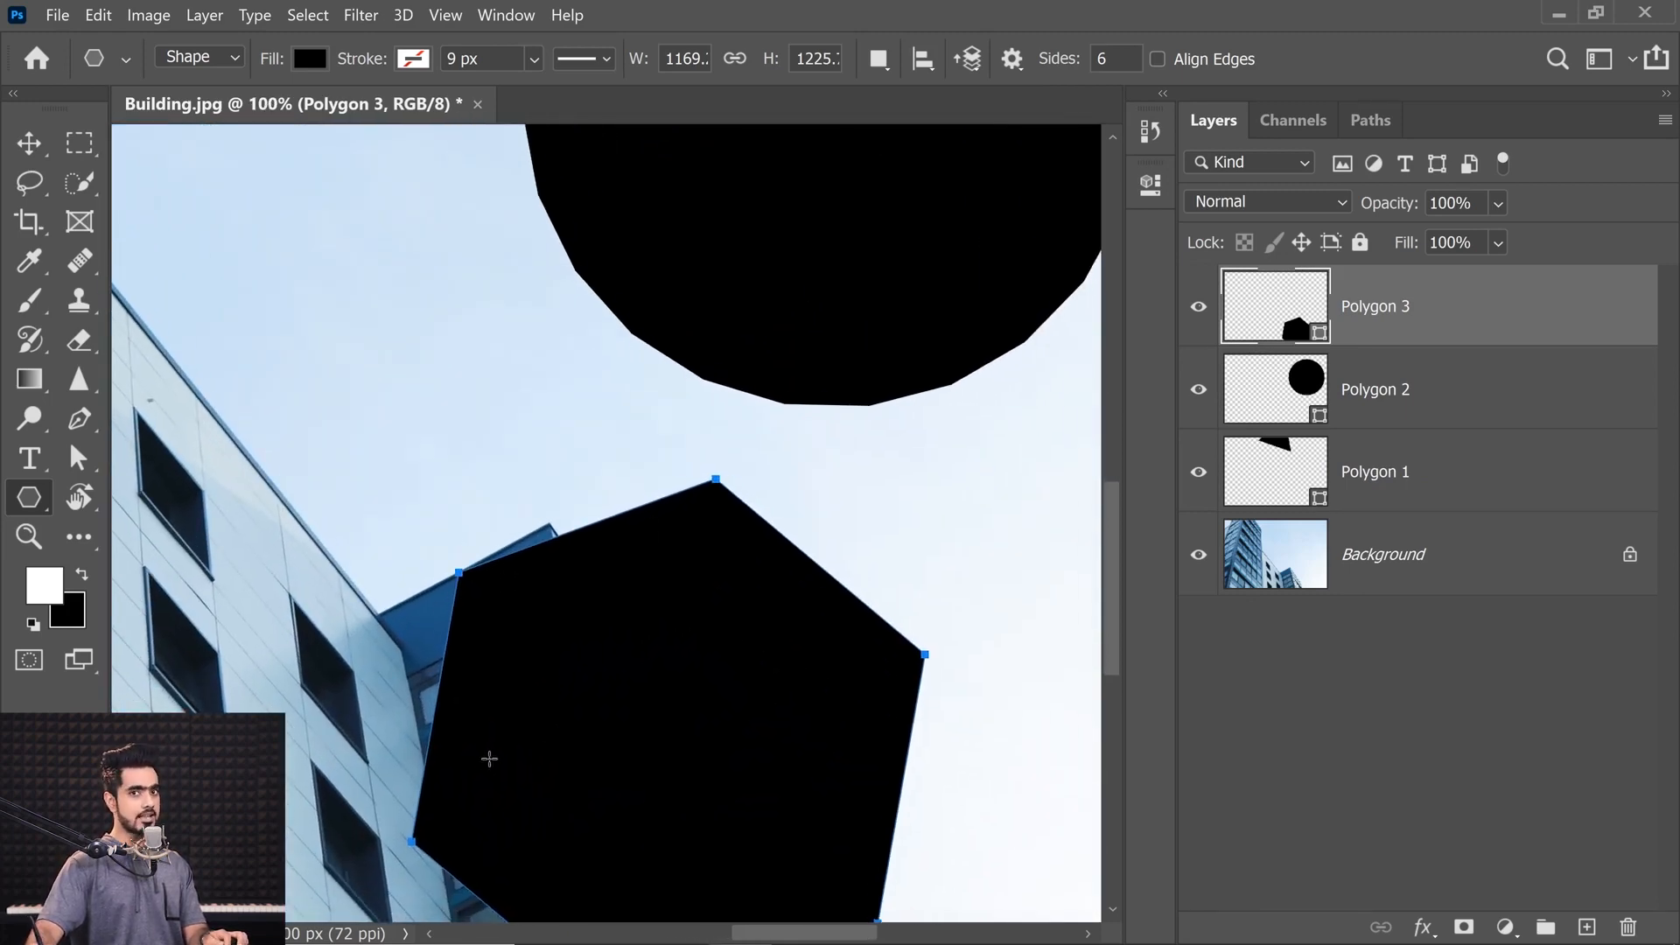
{"action": "left_click_drag", "start_coordinate": [408, 565], "coordinate": [585, 769]}
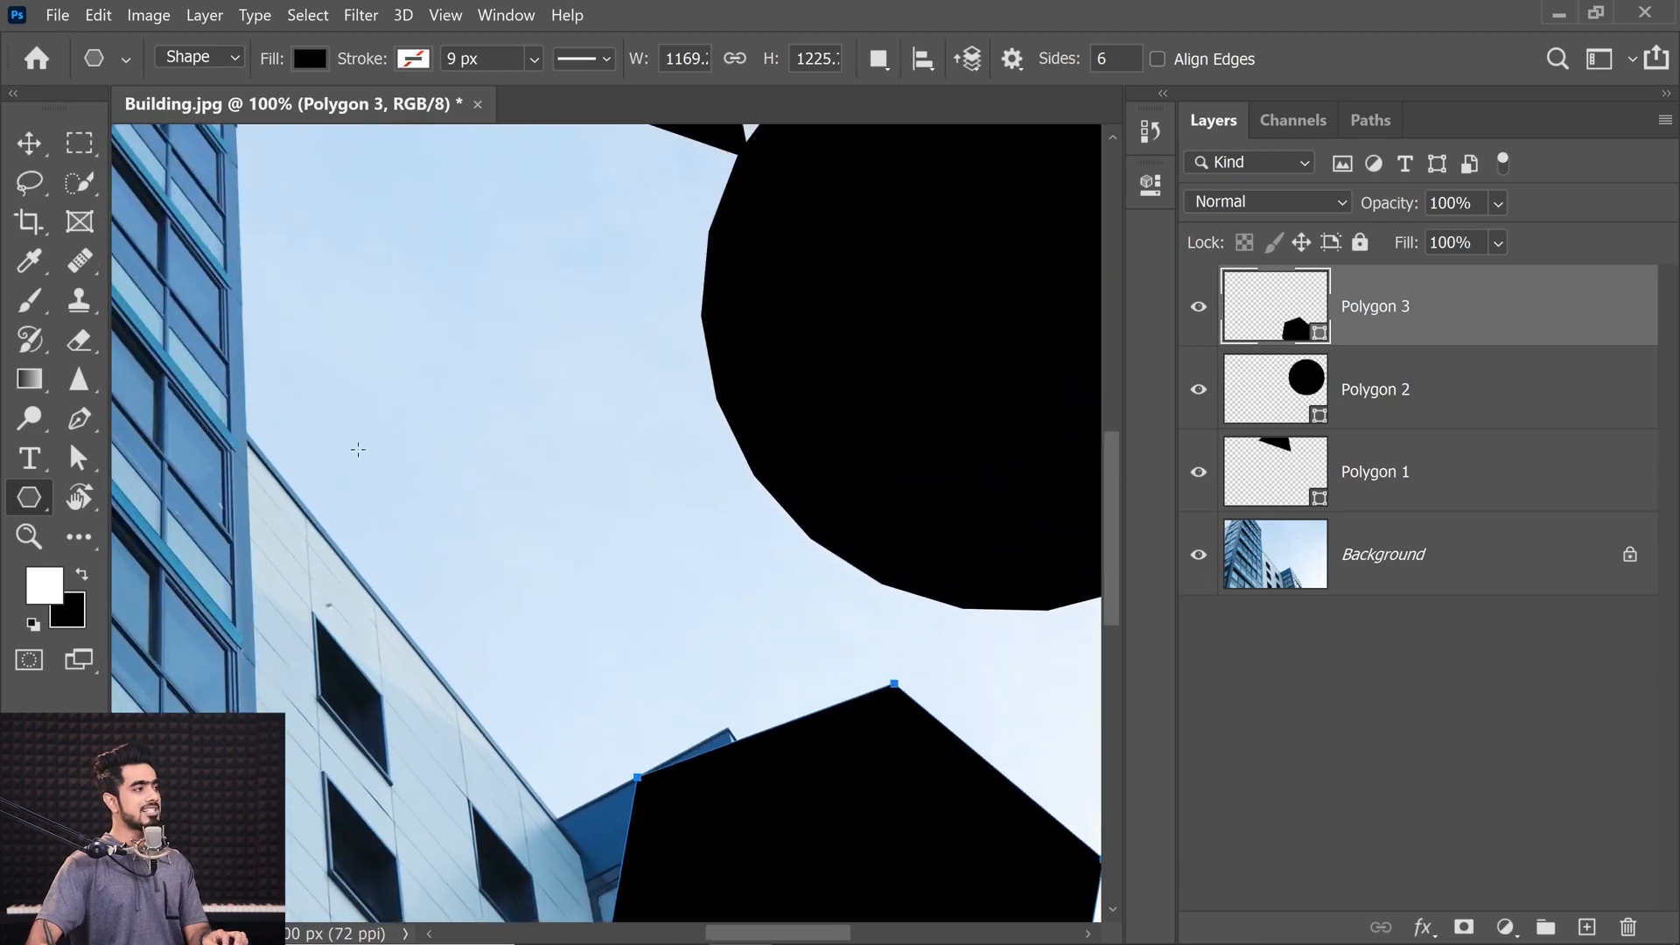
Step: Switch to the Polygonal Lasso tool and make the Background layer active
{"action": "left_click", "coordinate": [31, 182]}
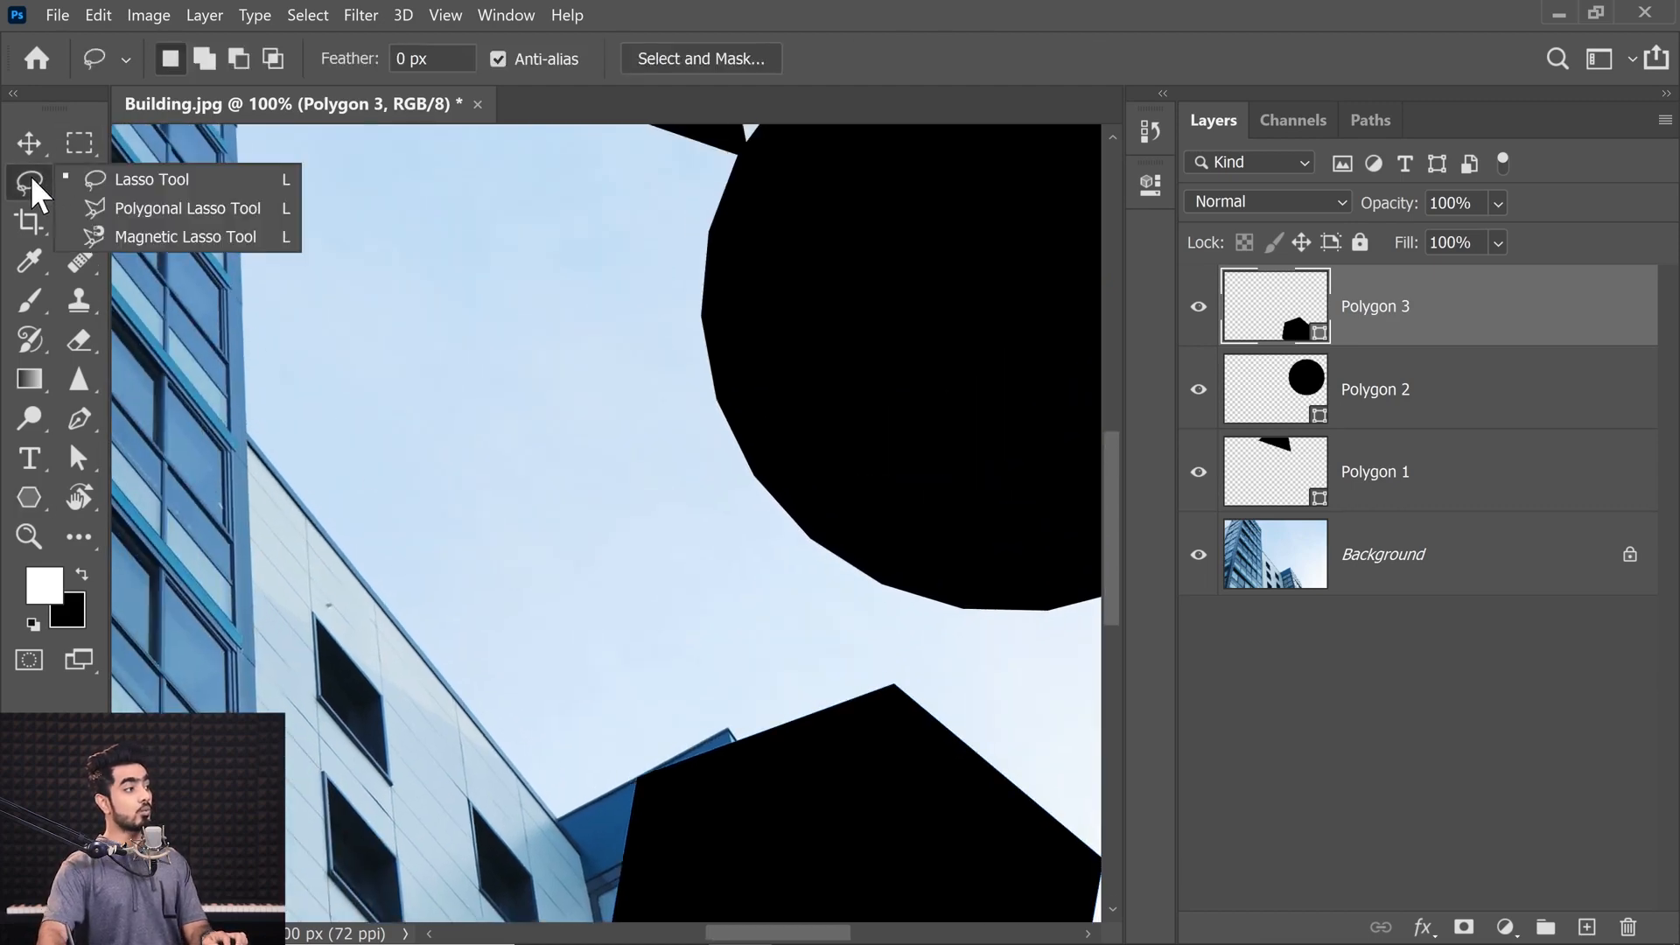
{"action": "left_click", "coordinate": [133, 210]}
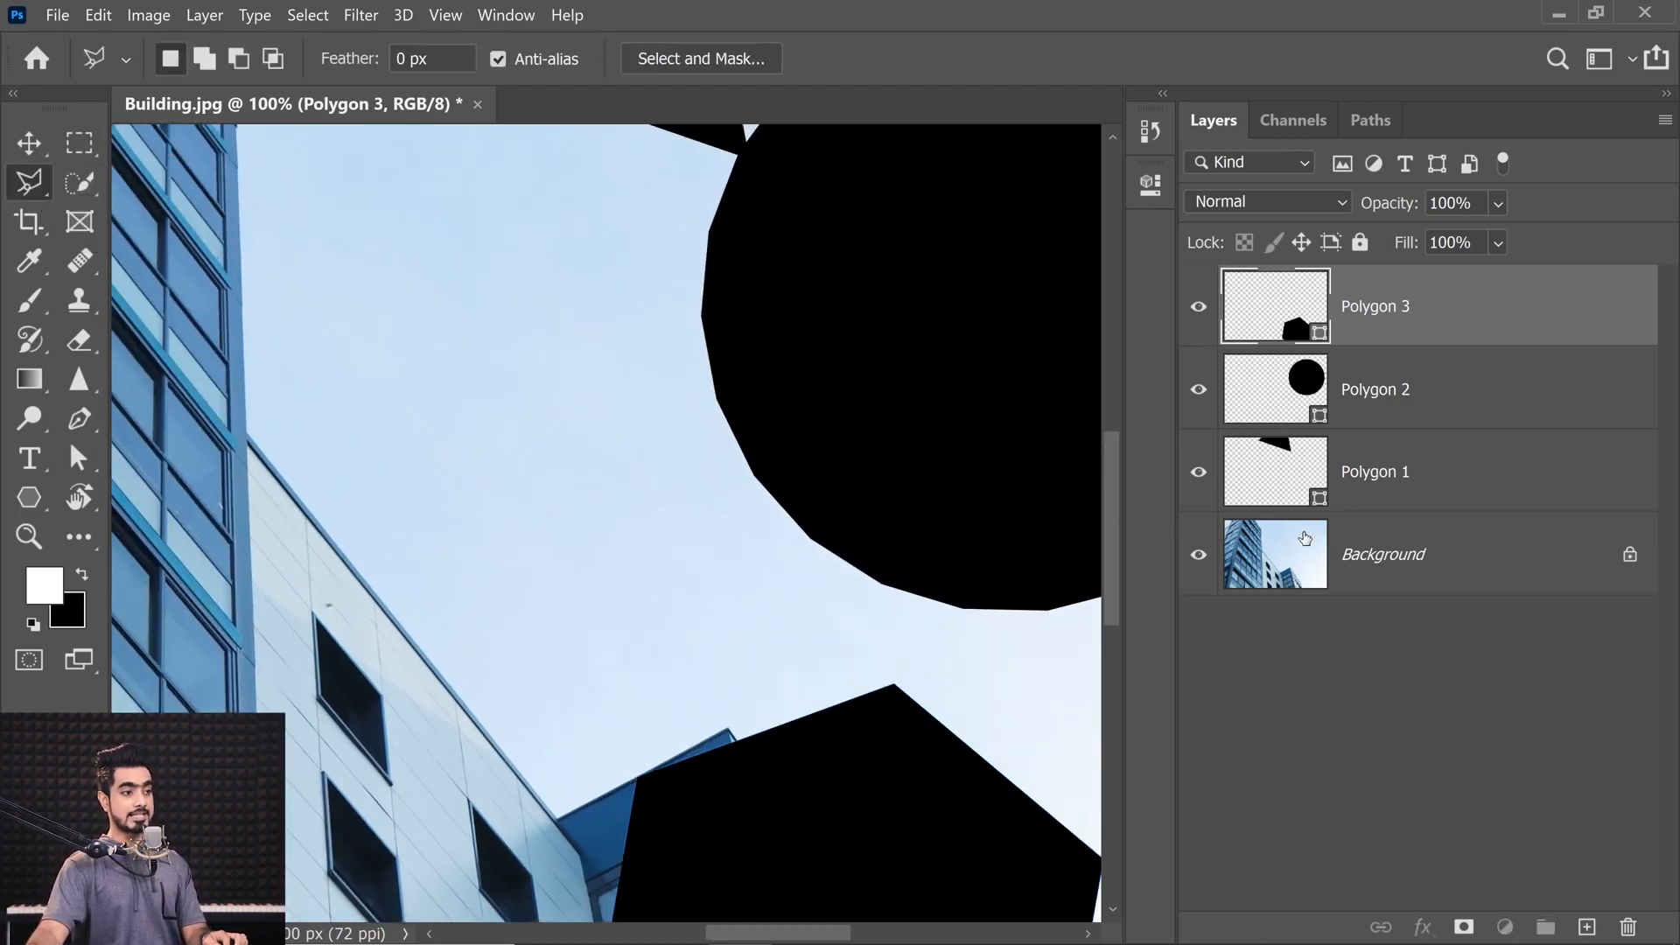
{"action": "left_click", "coordinate": [1305, 539]}
Step: Draw a closed four-cornered trial selection across the middle of the tower
{"action": "left_click_drag", "start_coordinate": [488, 420], "coordinate": [832, 703]}
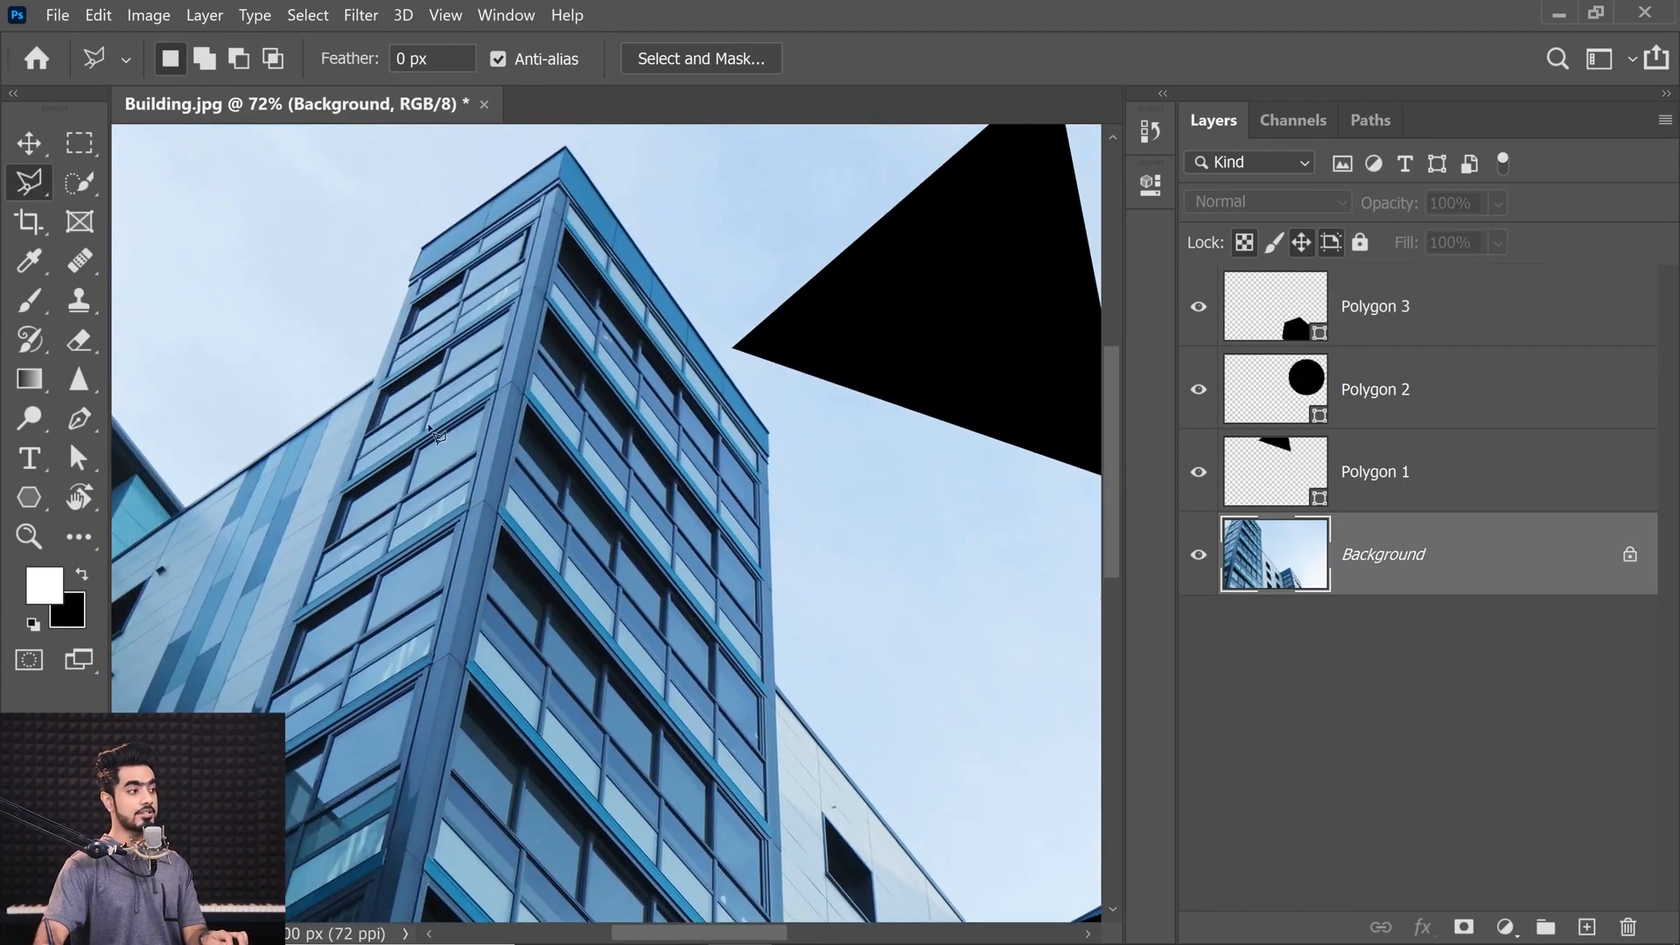
{"action": "left_click", "coordinate": [488, 409]}
{"action": "left_click", "coordinate": [235, 623]}
{"action": "left_click", "coordinate": [634, 794]}
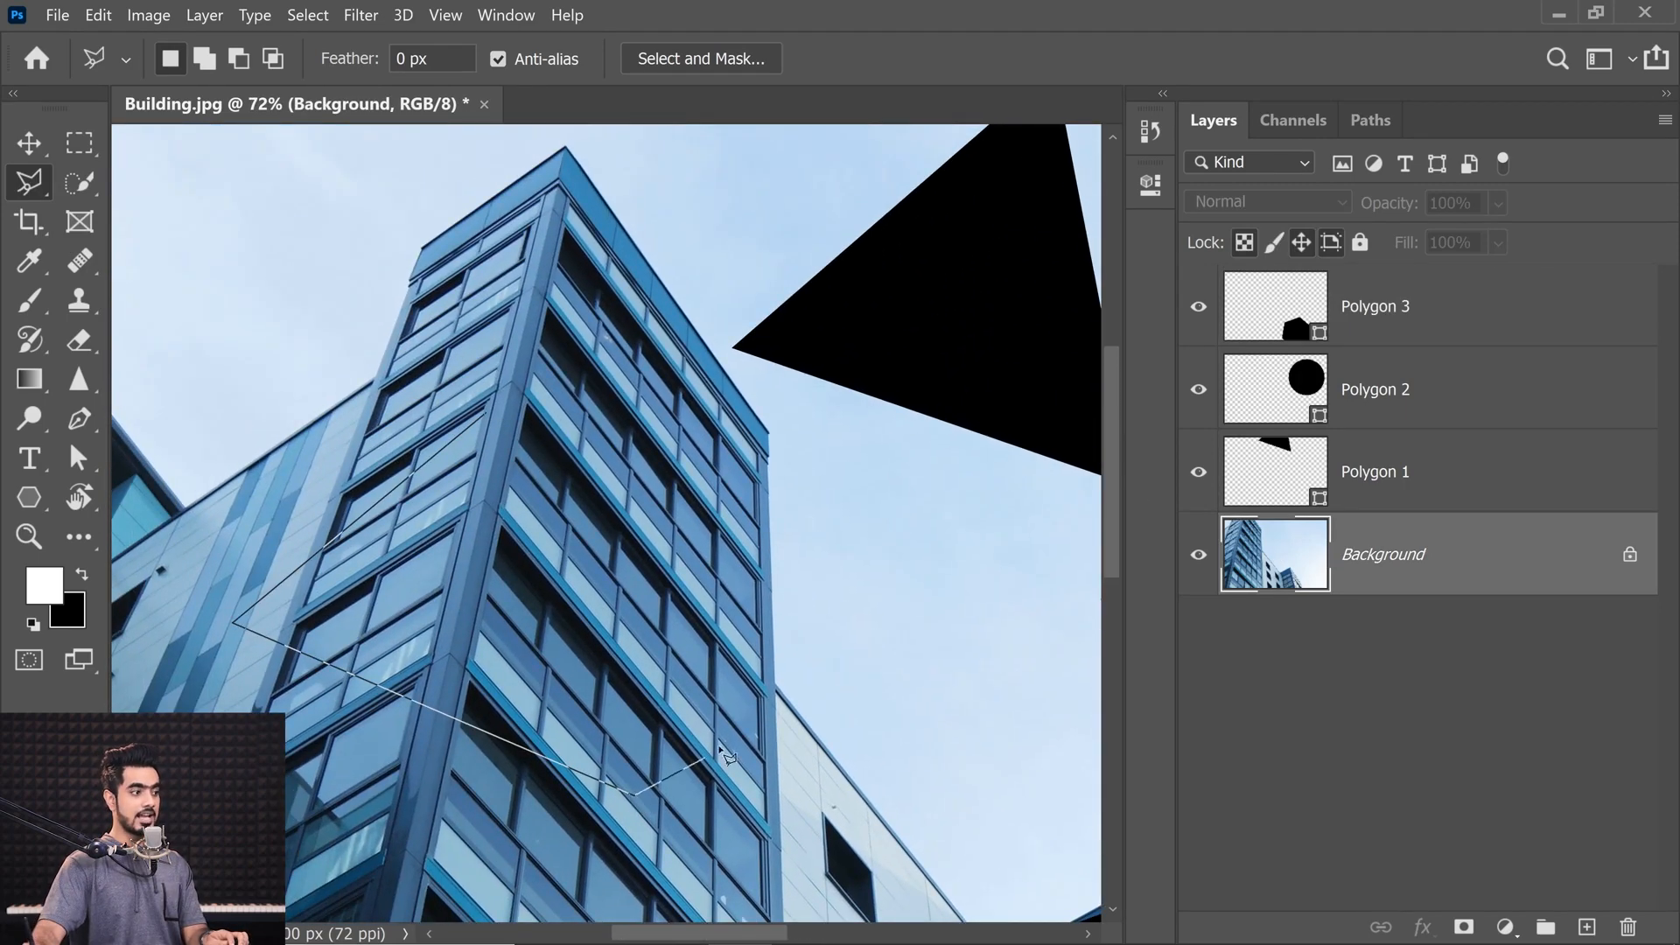
{"action": "left_click", "coordinate": [882, 553]}
{"action": "left_click", "coordinate": [601, 339]}
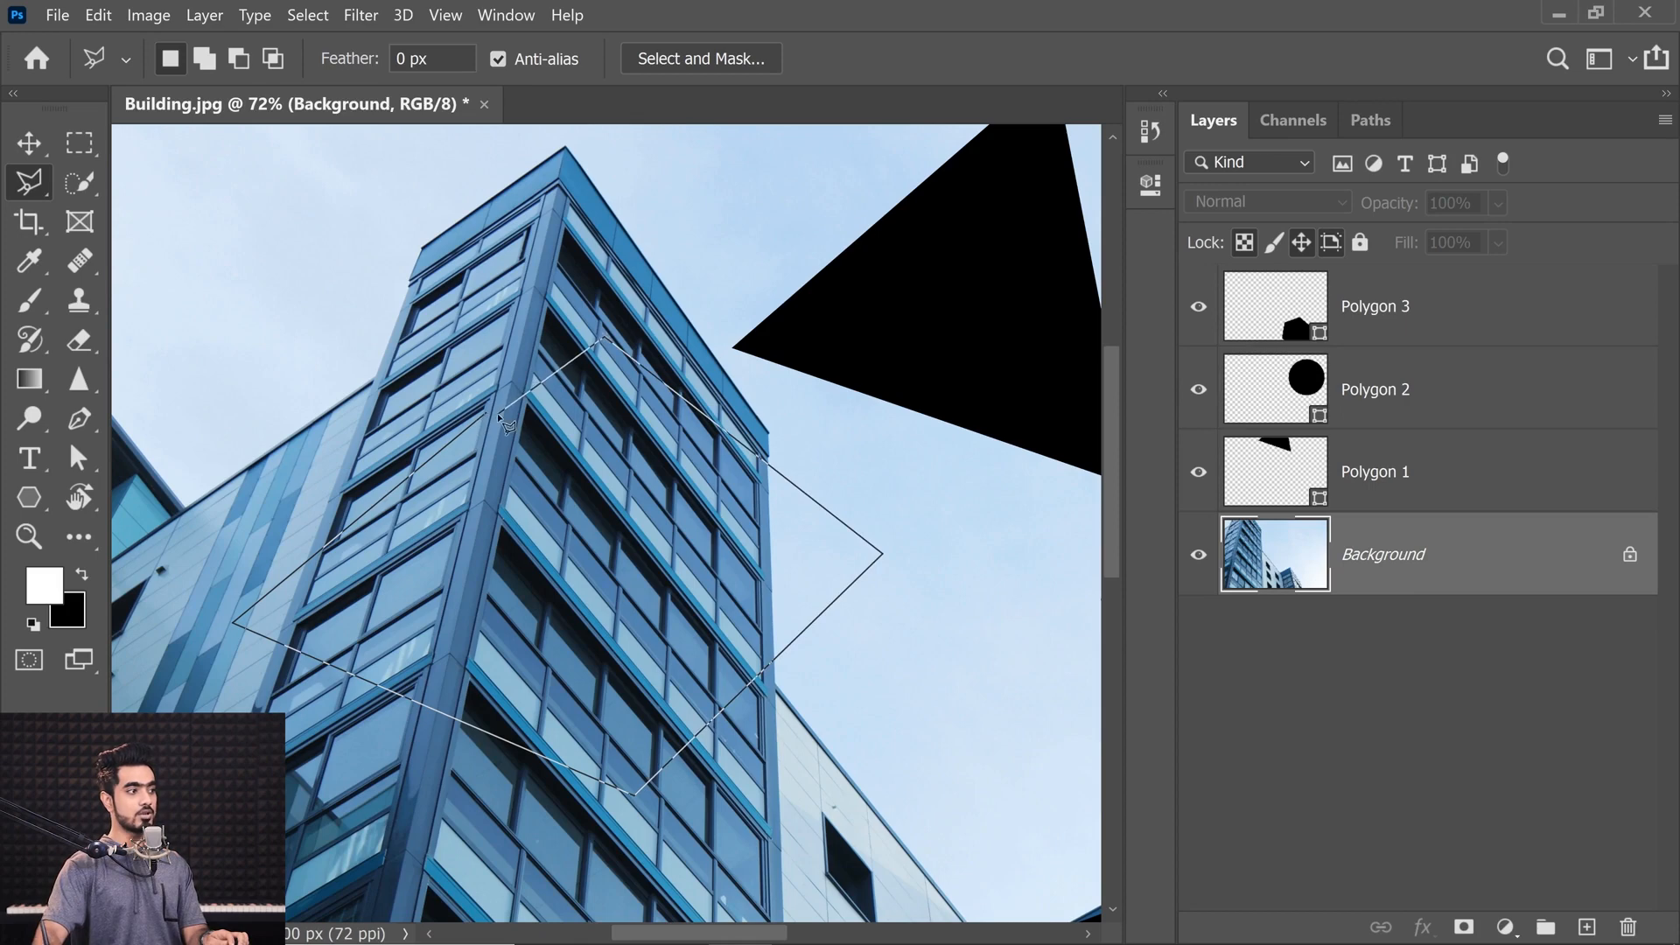
{"action": "left_click", "coordinate": [487, 411]}
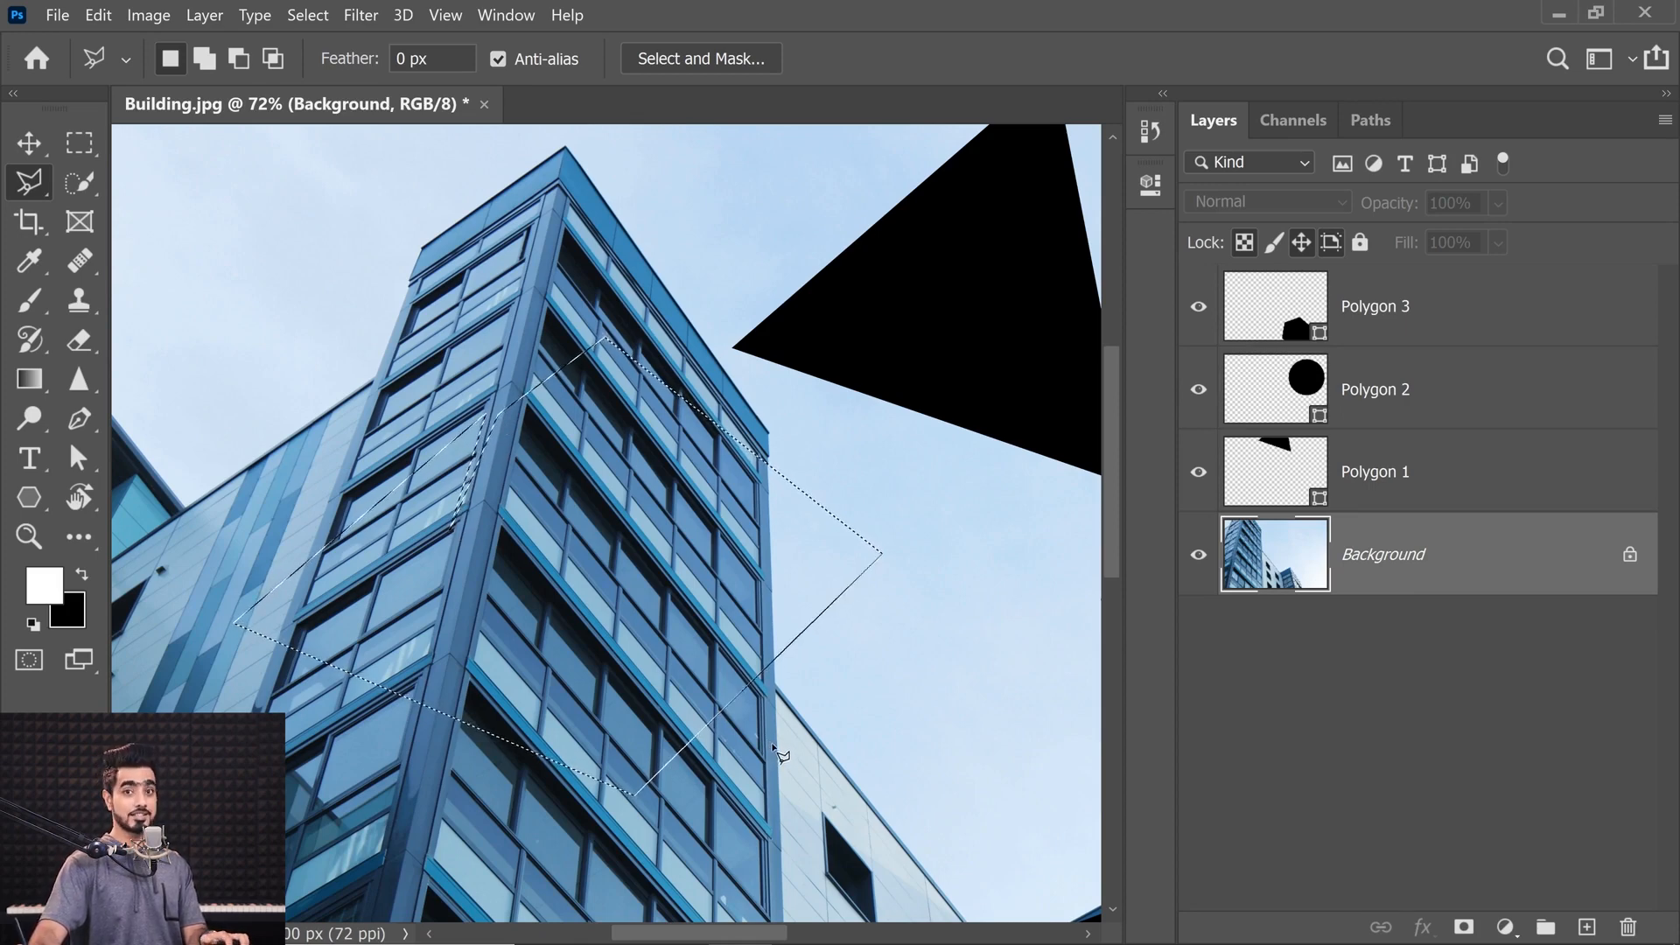
Step: Delete the Polygon 1, Polygon 2 and Polygon 3 layers and clear the active selection
{"action": "key", "text": "ctrl+0"}
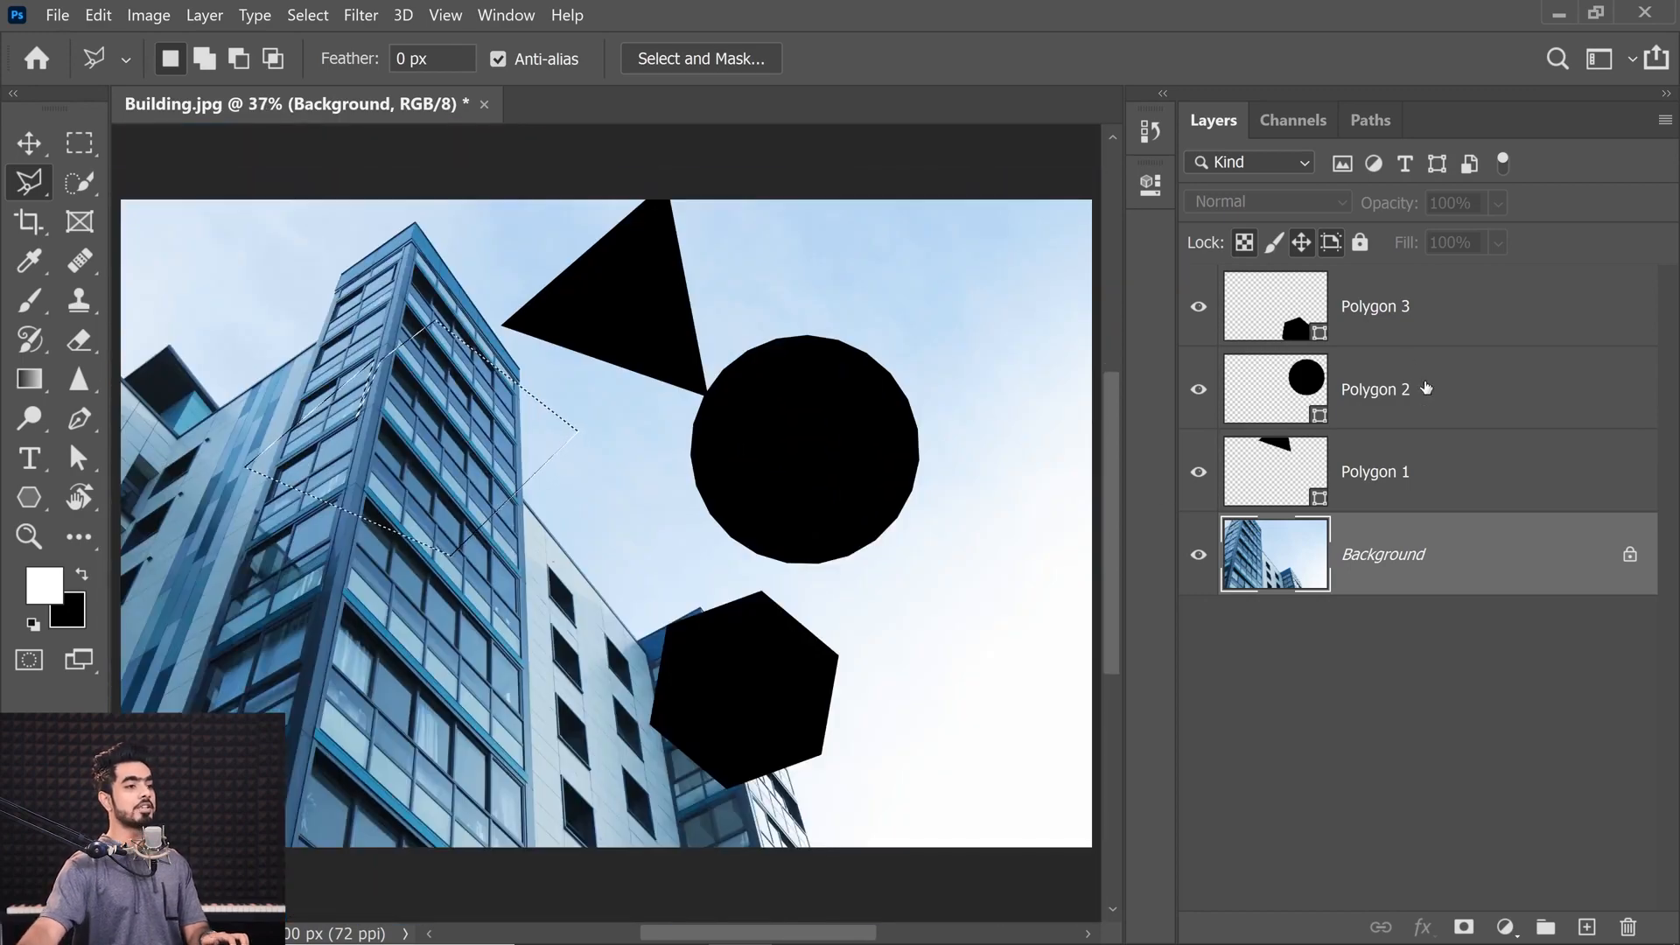
{"action": "left_click", "coordinate": [1428, 473]}
{"action": "left_click", "coordinate": [1428, 392], "text": "ctrl"}
{"action": "left_click", "coordinate": [1419, 305], "text": "ctrl"}
{"action": "left_click_drag", "start_coordinate": [1487, 446], "coordinate": [1628, 926]}
{"action": "key", "text": "ctrl+d"}
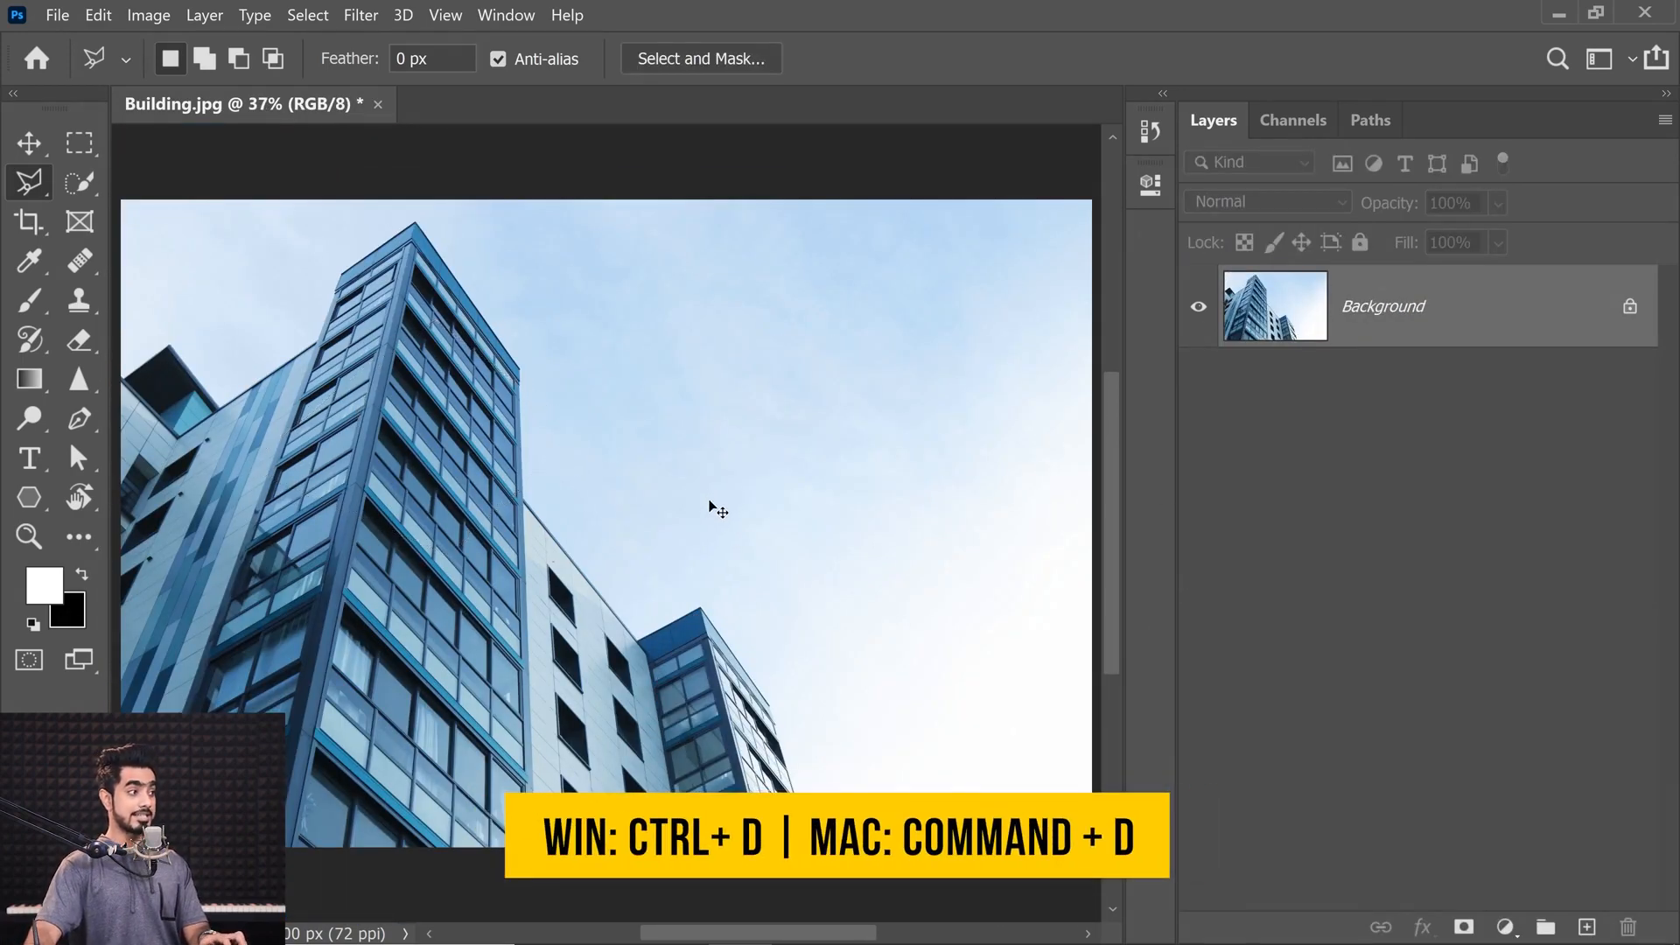
Step: Start a polygonal lasso outline along the dark roof peak and the striped wing's upper edge, up to the tower
{"action": "left_click_drag", "start_coordinate": [157, 343], "coordinate": [240, 341]}
{"action": "mouse_move", "coordinate": [248, 493]}
{"action": "left_mouse_down"}
{"action": "mouse_move", "coordinate": [390, 510]}
{"action": "mouse_move", "coordinate": [766, 631]}
{"action": "mouse_move", "coordinate": [522, 612]}
{"action": "mouse_move", "coordinate": [609, 604]}
{"action": "left_mouse_up"}
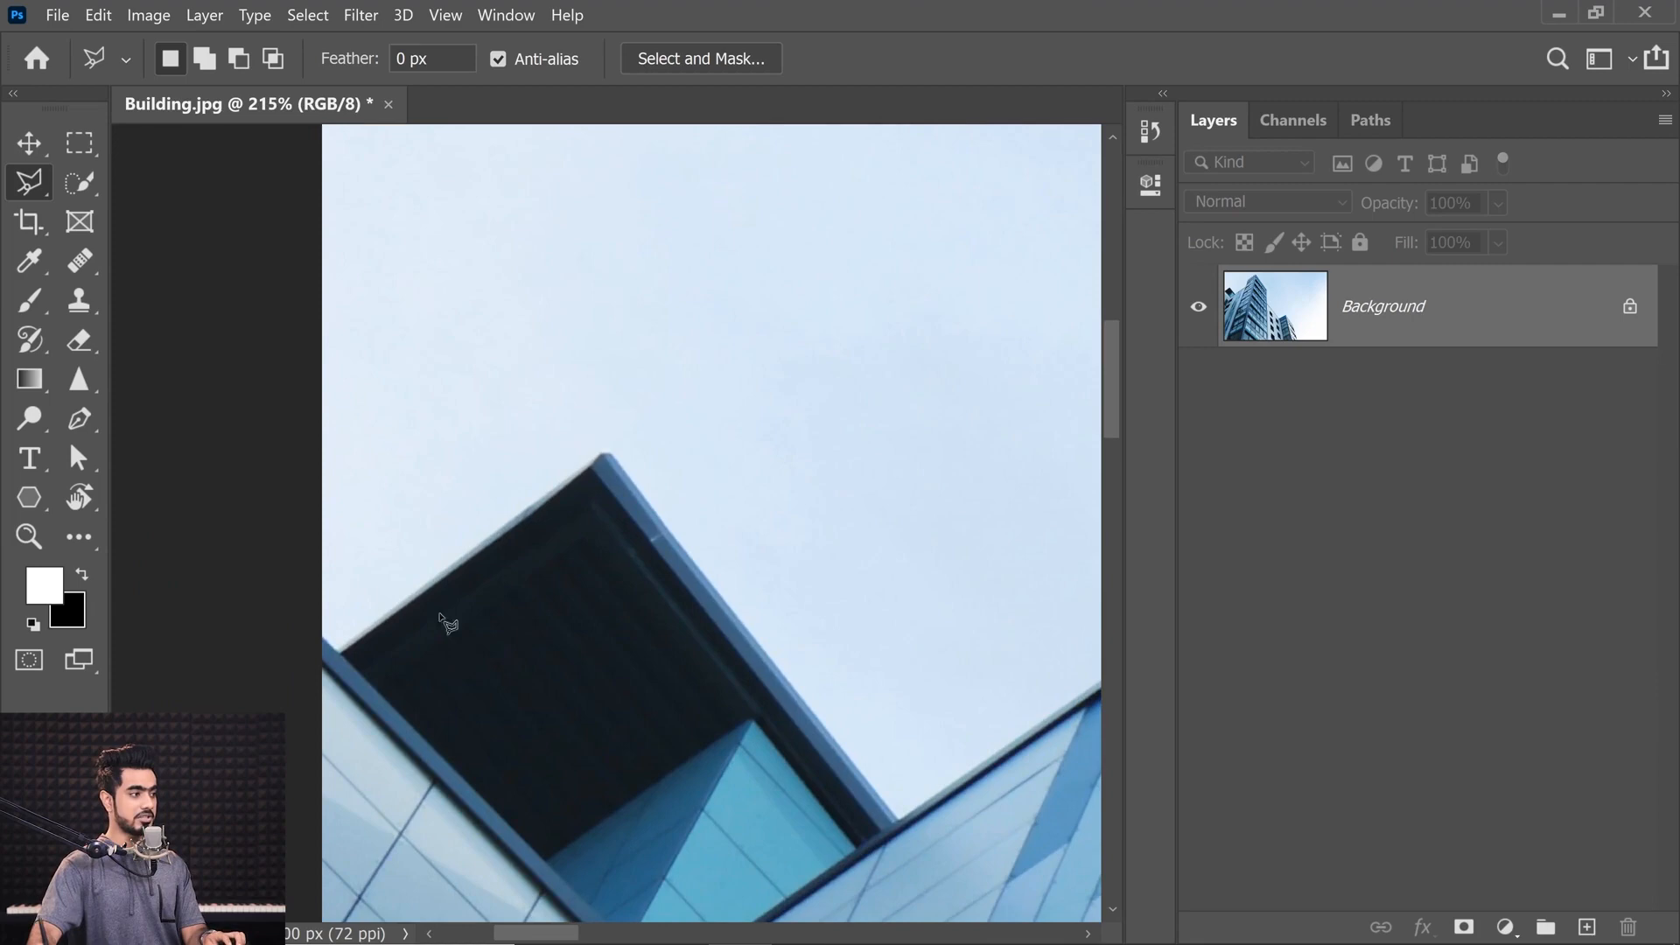
{"action": "left_click", "coordinate": [336, 648]}
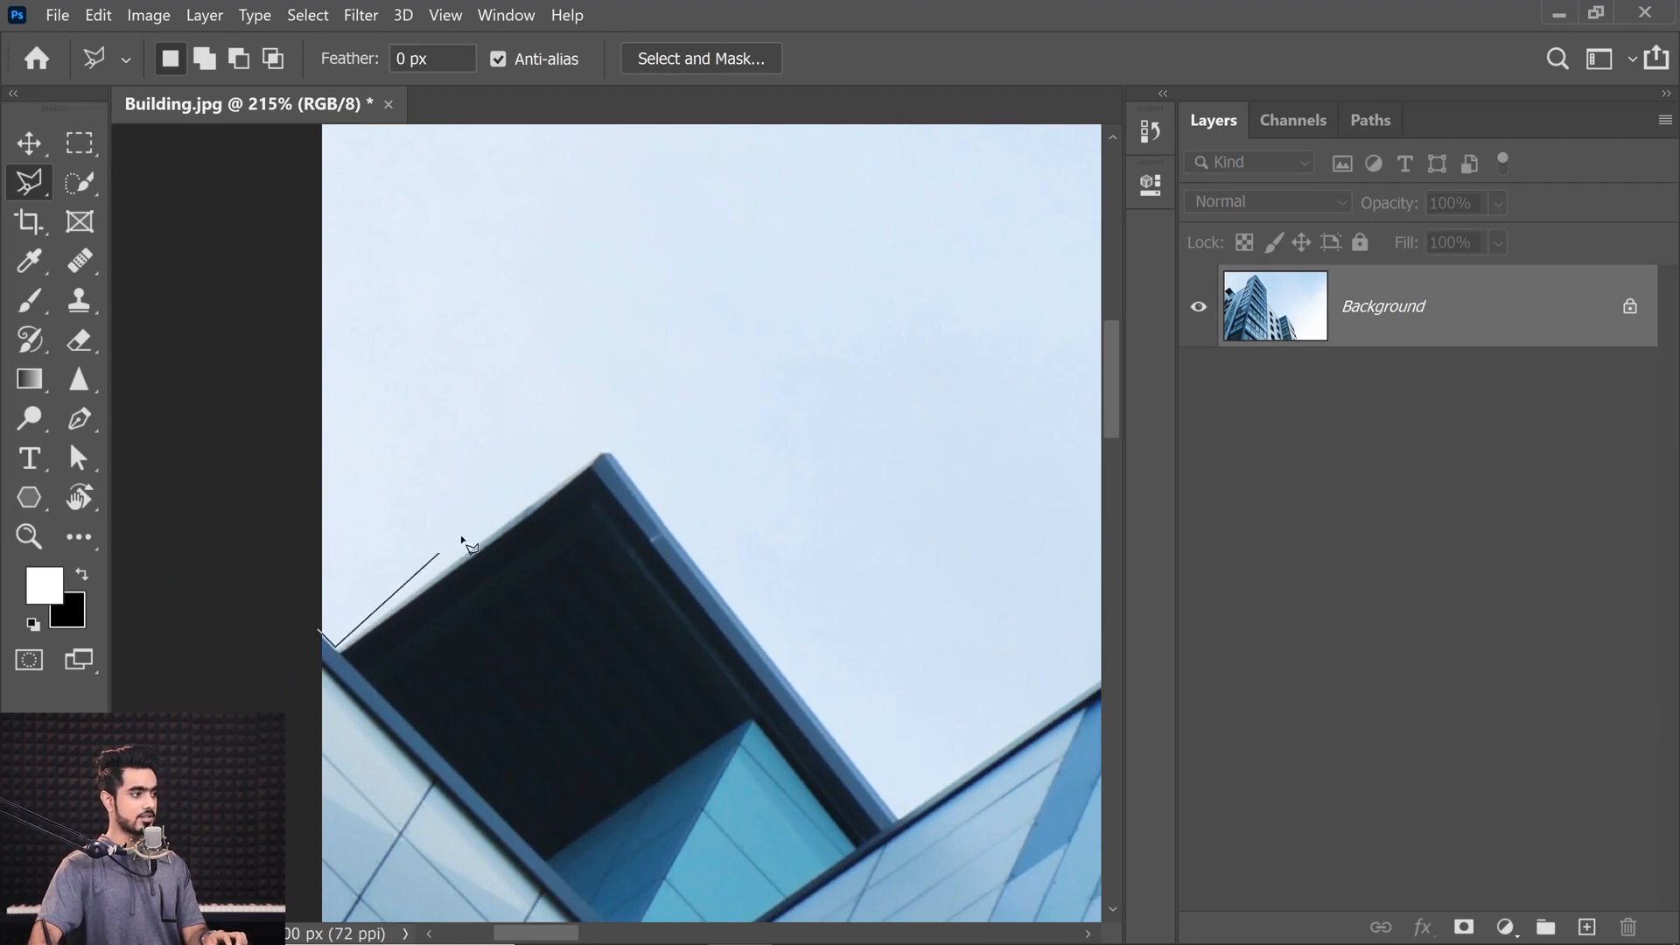
{"action": "left_click", "coordinate": [611, 452]}
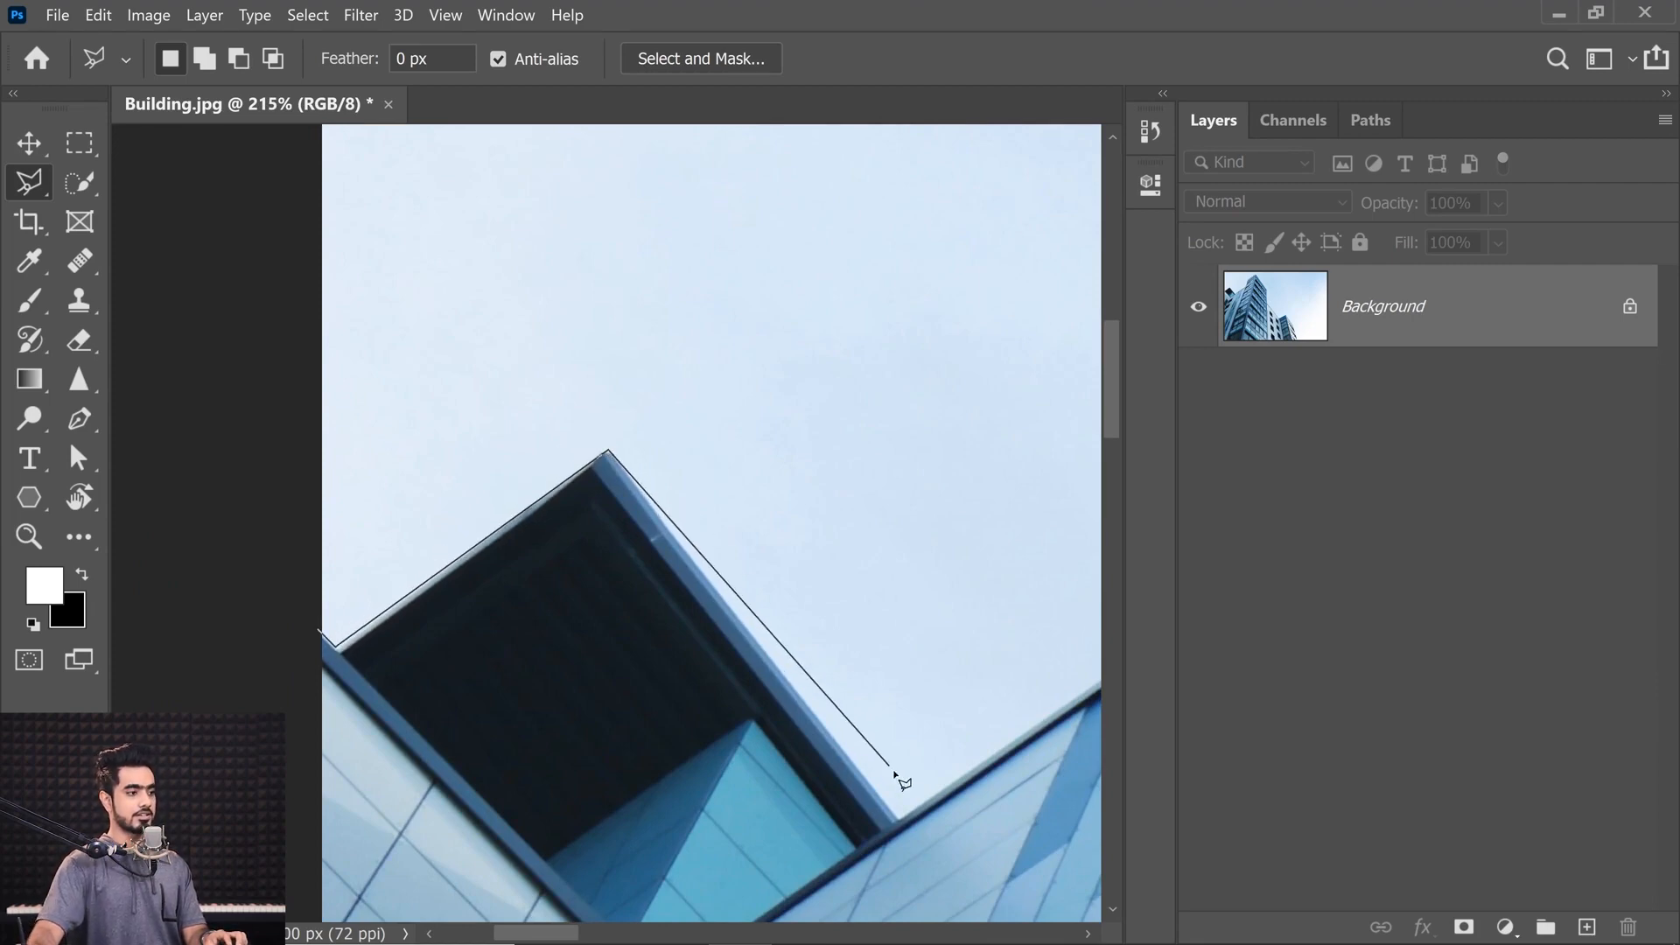
{"action": "left_click_drag", "start_coordinate": [968, 734], "coordinate": [445, 625]}
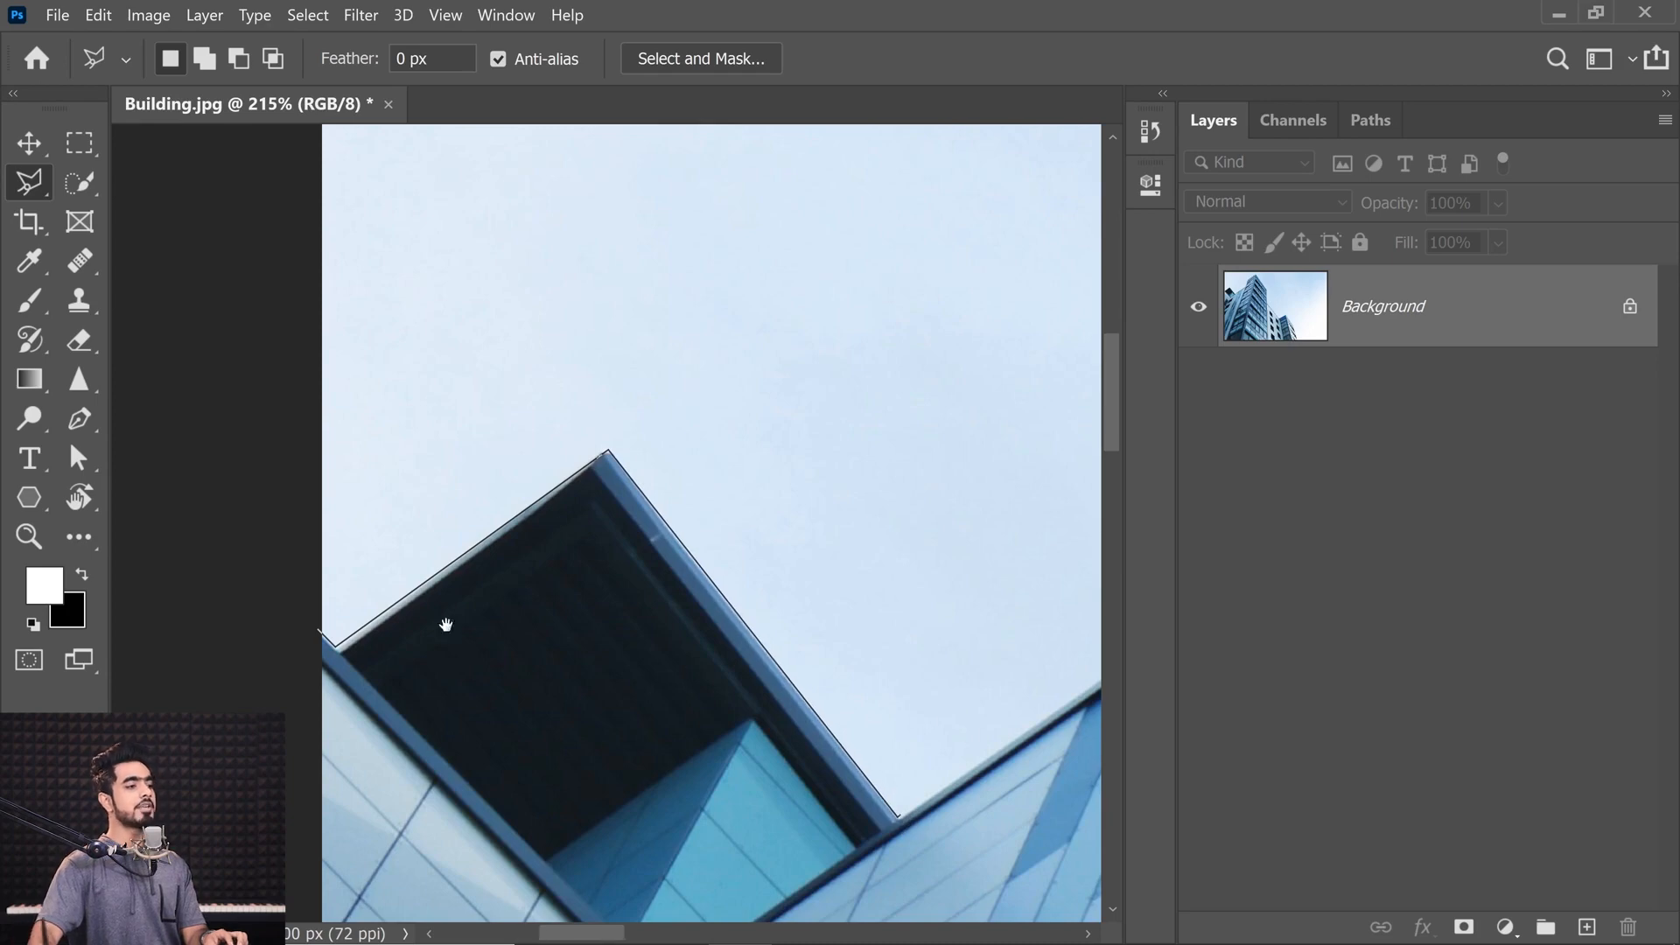
{"action": "left_click_drag", "start_coordinate": [267, 584], "coordinate": [469, 595]}
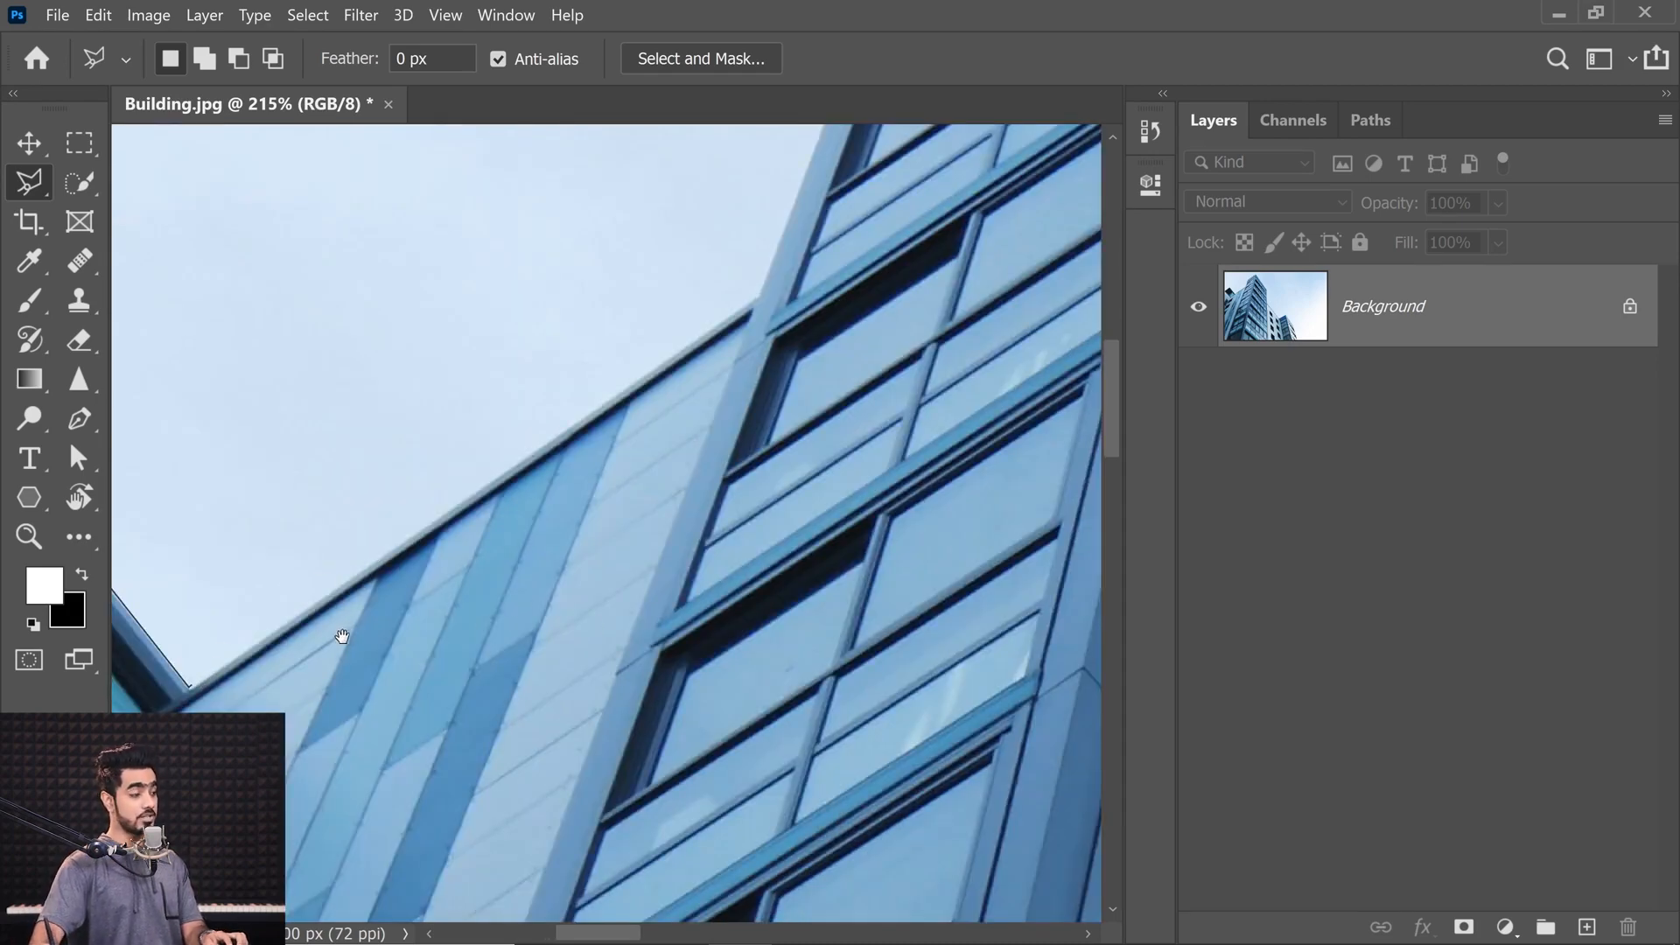
{"action": "left_click", "coordinate": [758, 301]}
Step: Continue the lasso outline up the tower's left edge and along its roofline to the front corner
{"action": "scroll", "coordinate": [798, 202], "scroll_direction": "up", "scroll_amount": 5}
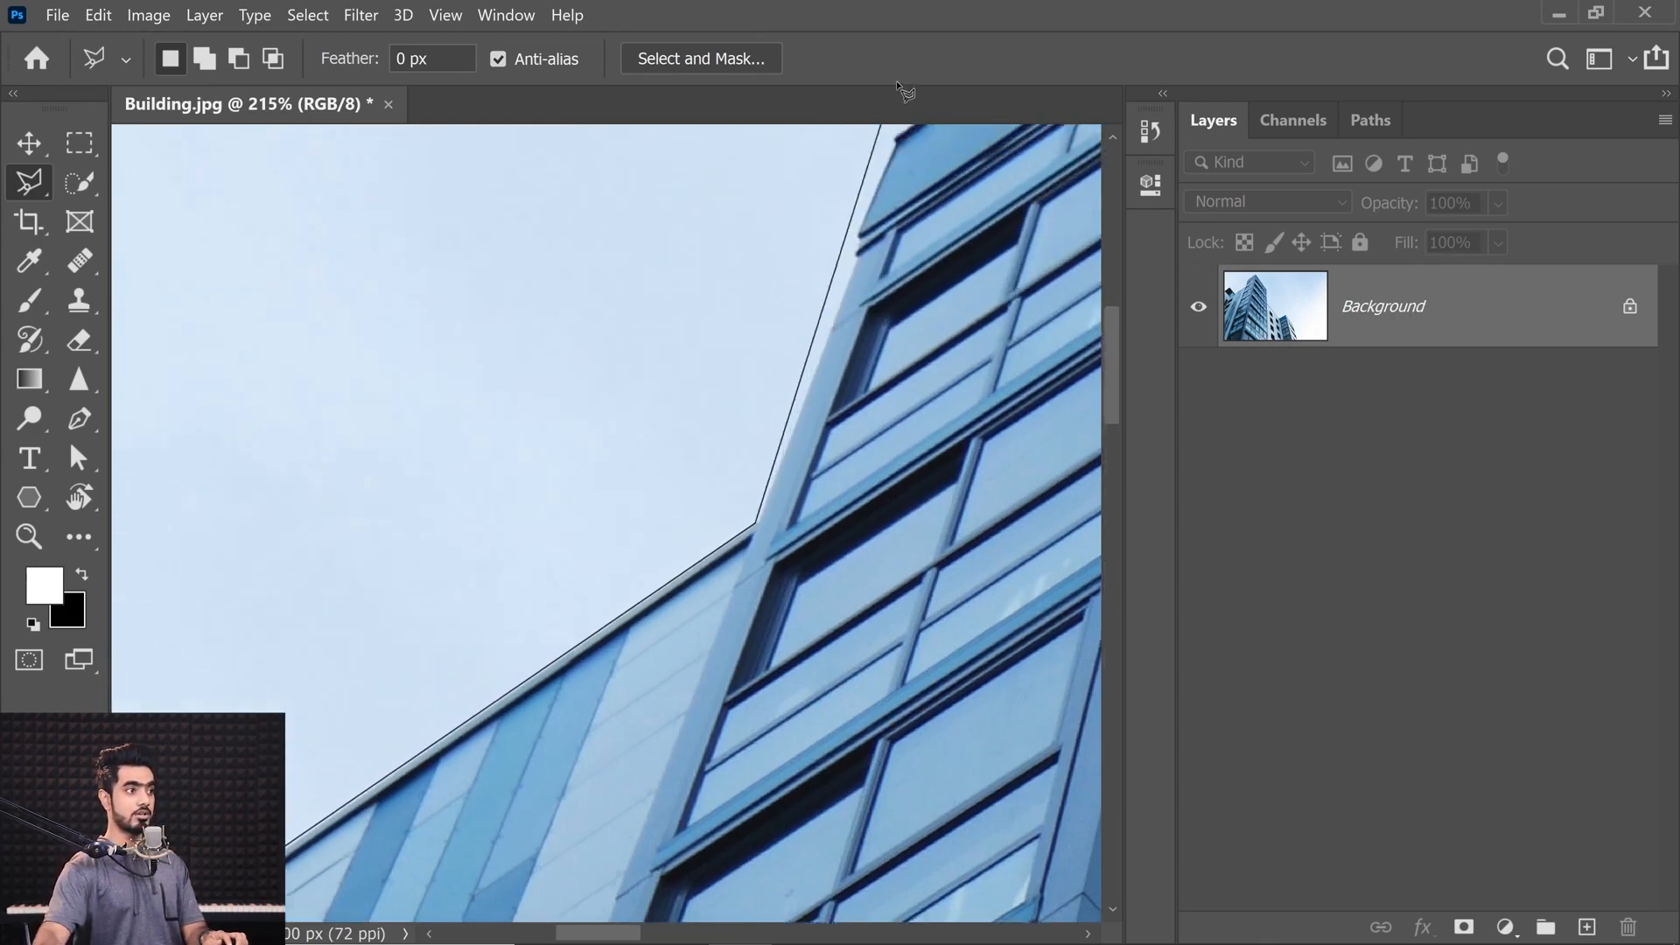
{"action": "scroll", "coordinate": [949, 175], "scroll_direction": "up", "scroll_amount": 5}
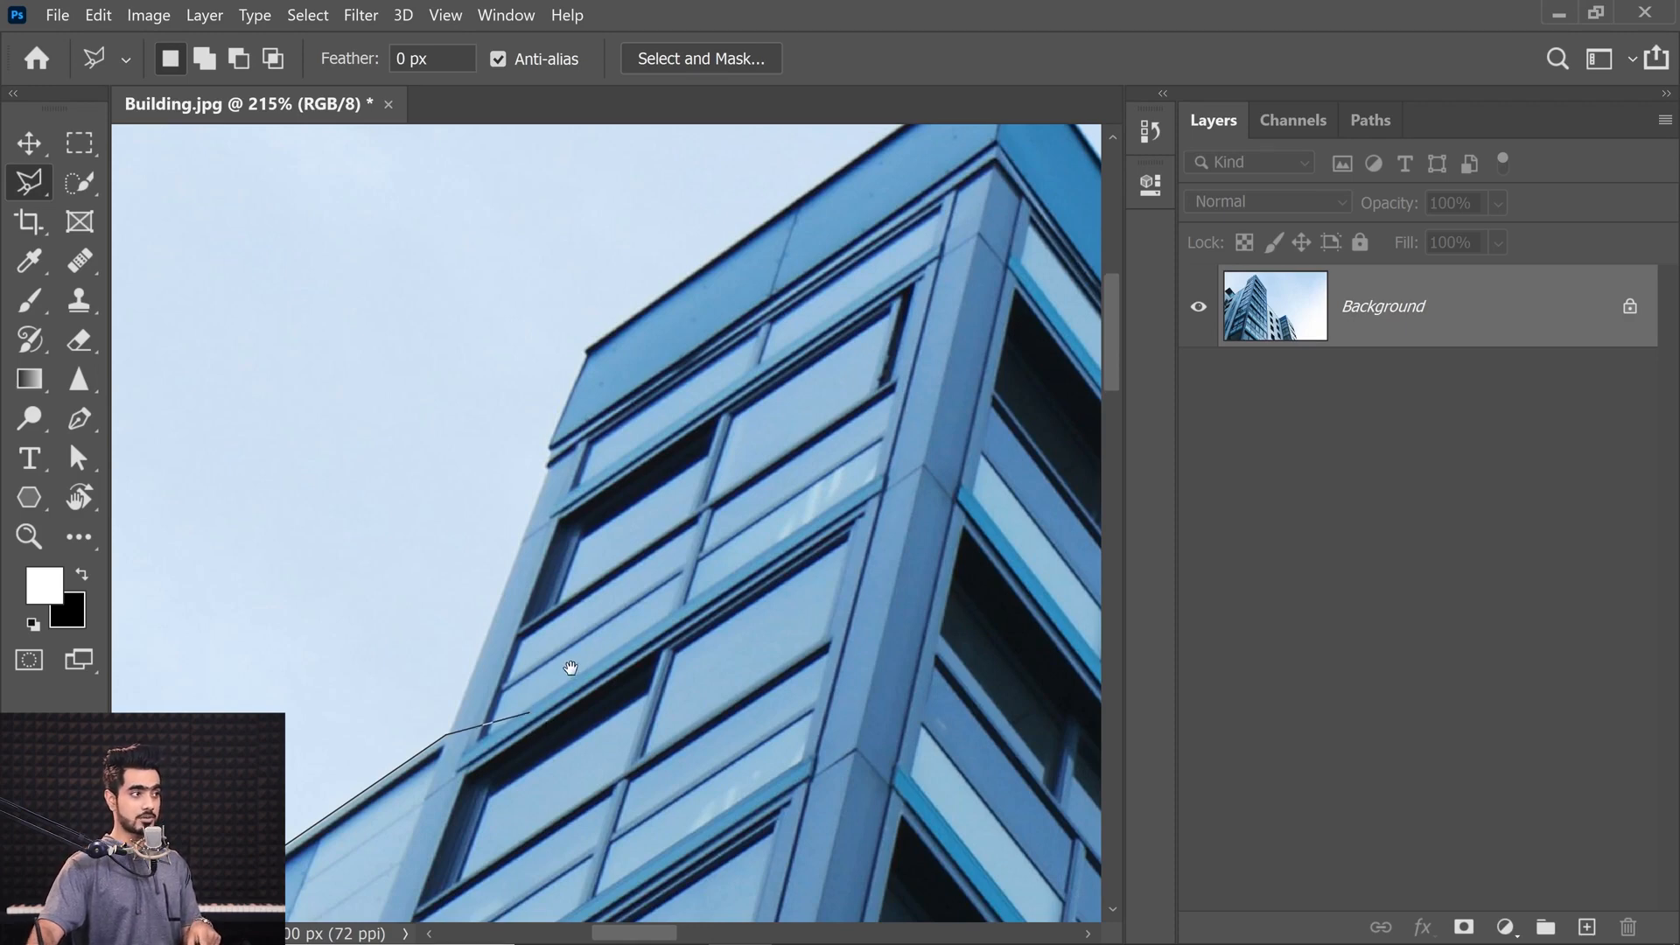
{"action": "left_click_drag", "start_coordinate": [571, 668], "coordinate": [440, 687]}
{"action": "left_click_drag", "start_coordinate": [569, 611], "coordinate": [576, 632]}
{"action": "left_click_drag", "start_coordinate": [605, 567], "coordinate": [608, 575]}
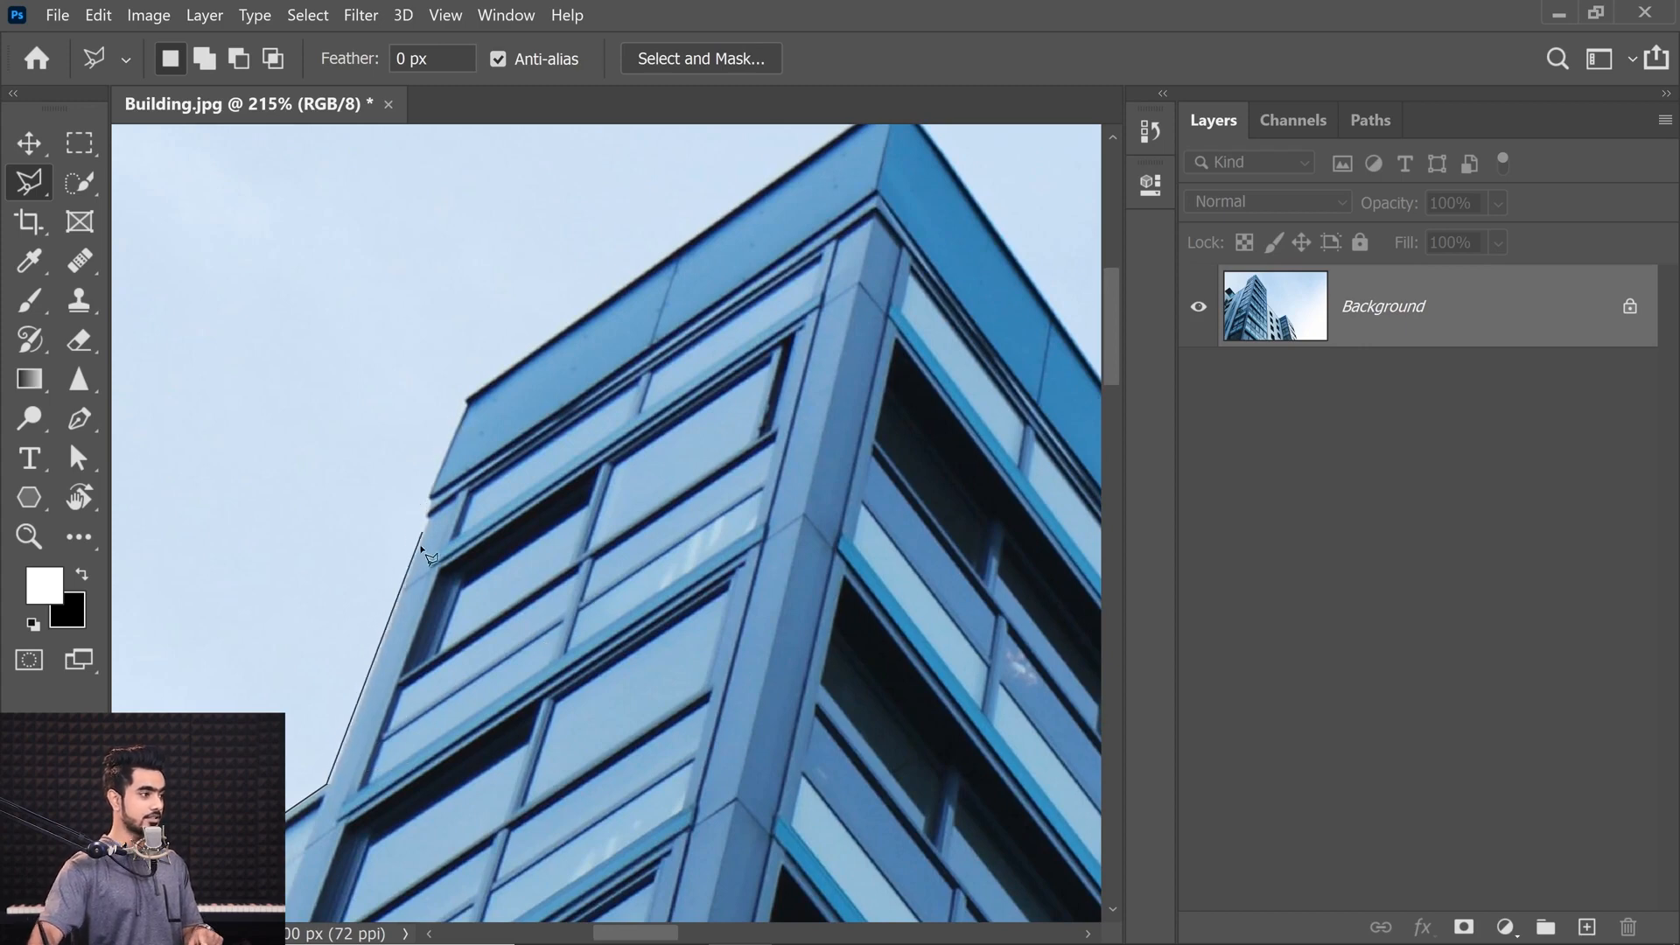
{"action": "left_click", "coordinate": [330, 782]}
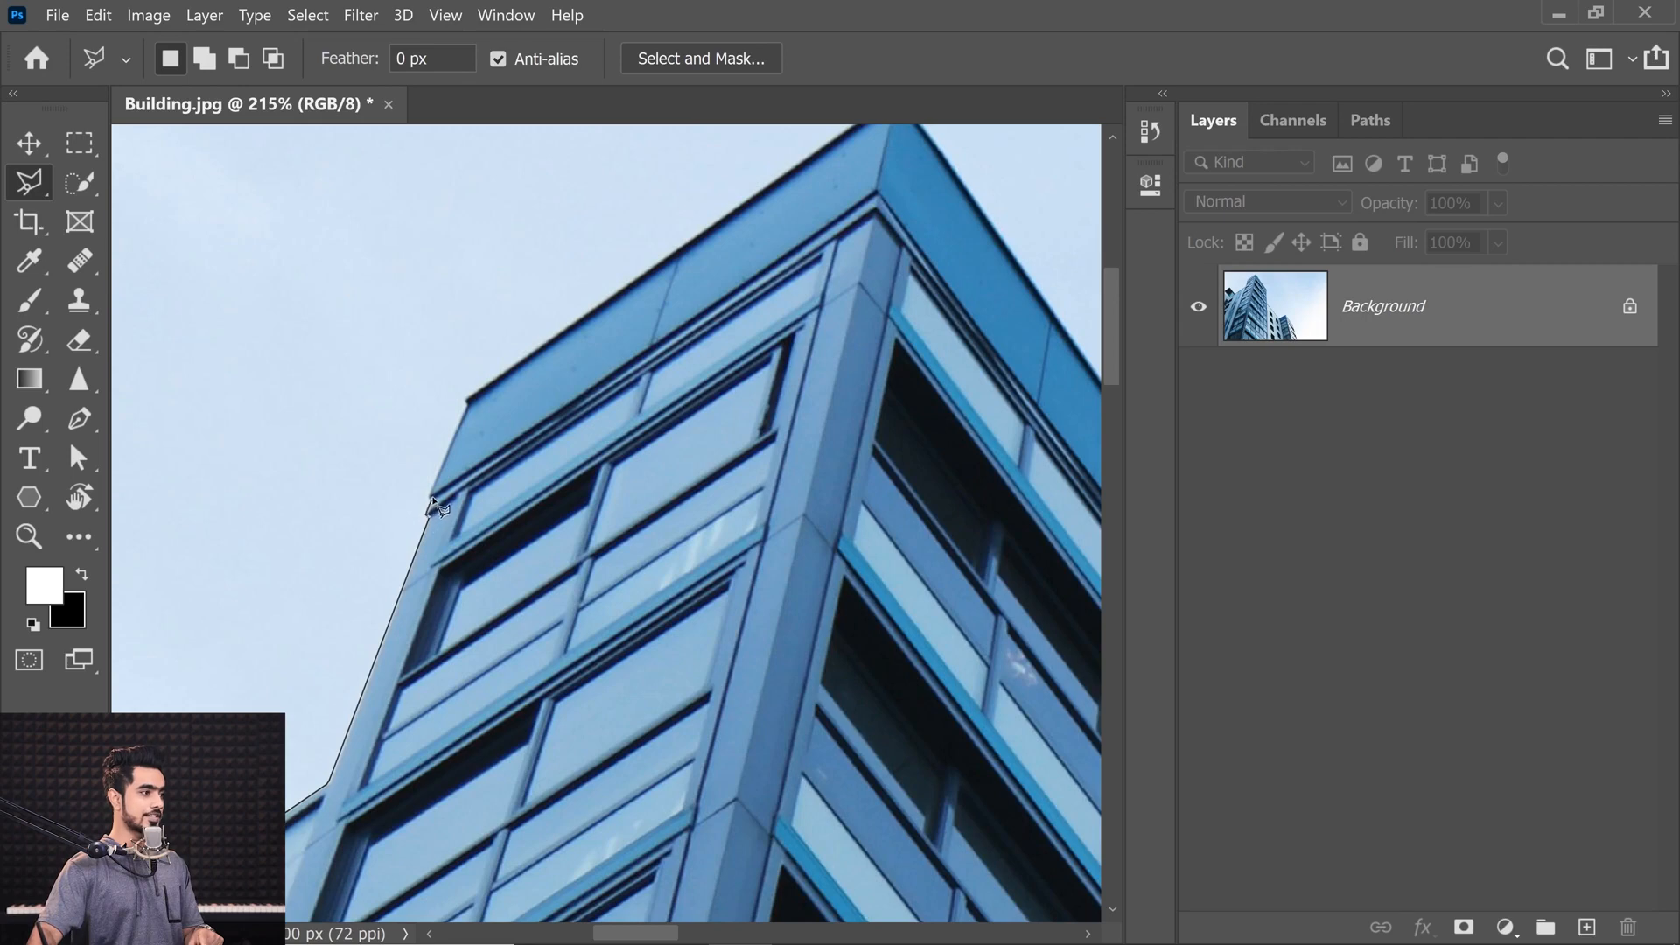
{"action": "left_click", "coordinate": [464, 398]}
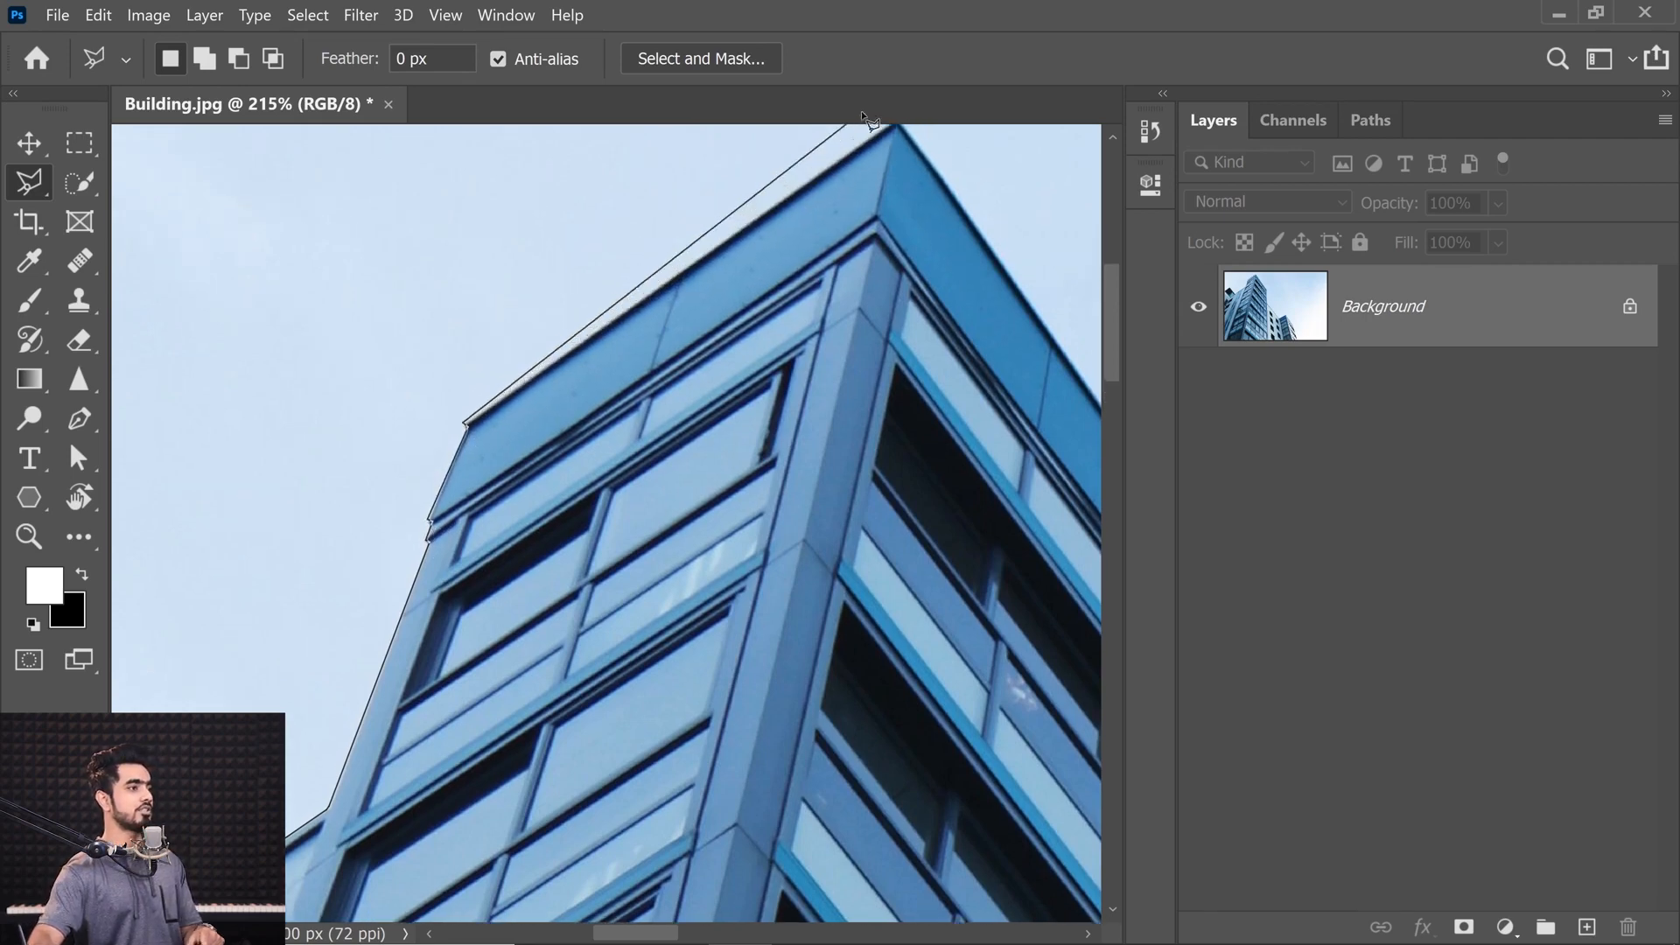
{"action": "left_click", "coordinate": [897, 191]}
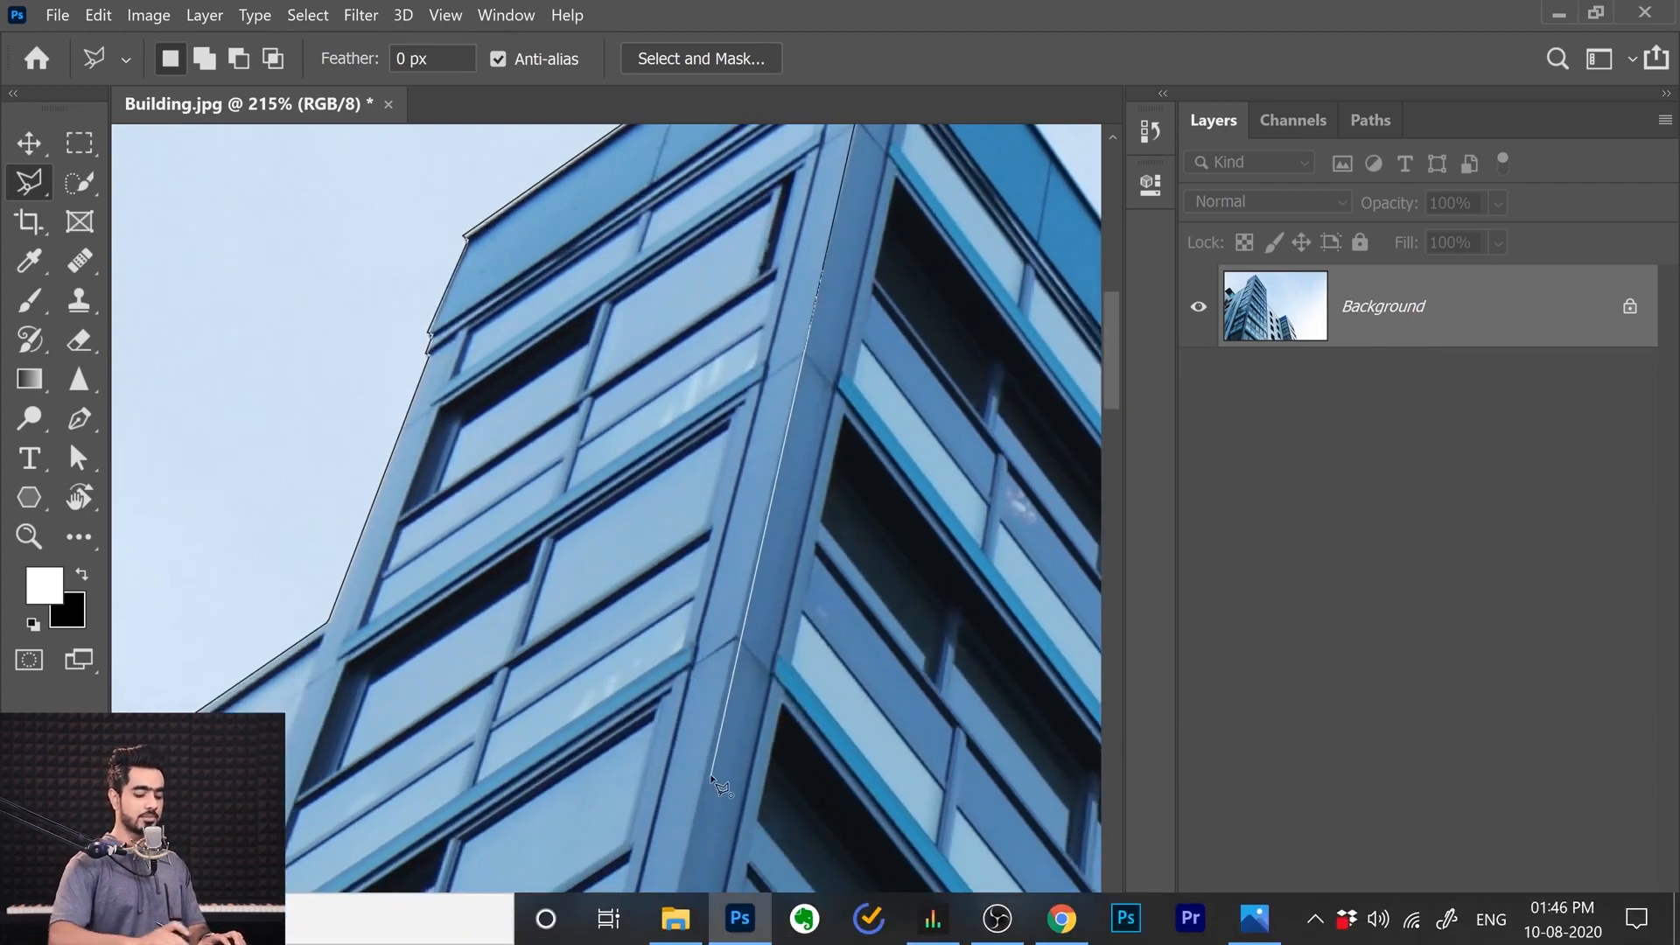
Step: Run the outline down the tower's front corner past the canvas edge and close it around the building's left-facing side
{"action": "scroll", "coordinate": [712, 778], "scroll_direction": "down", "scroll_amount": 3}
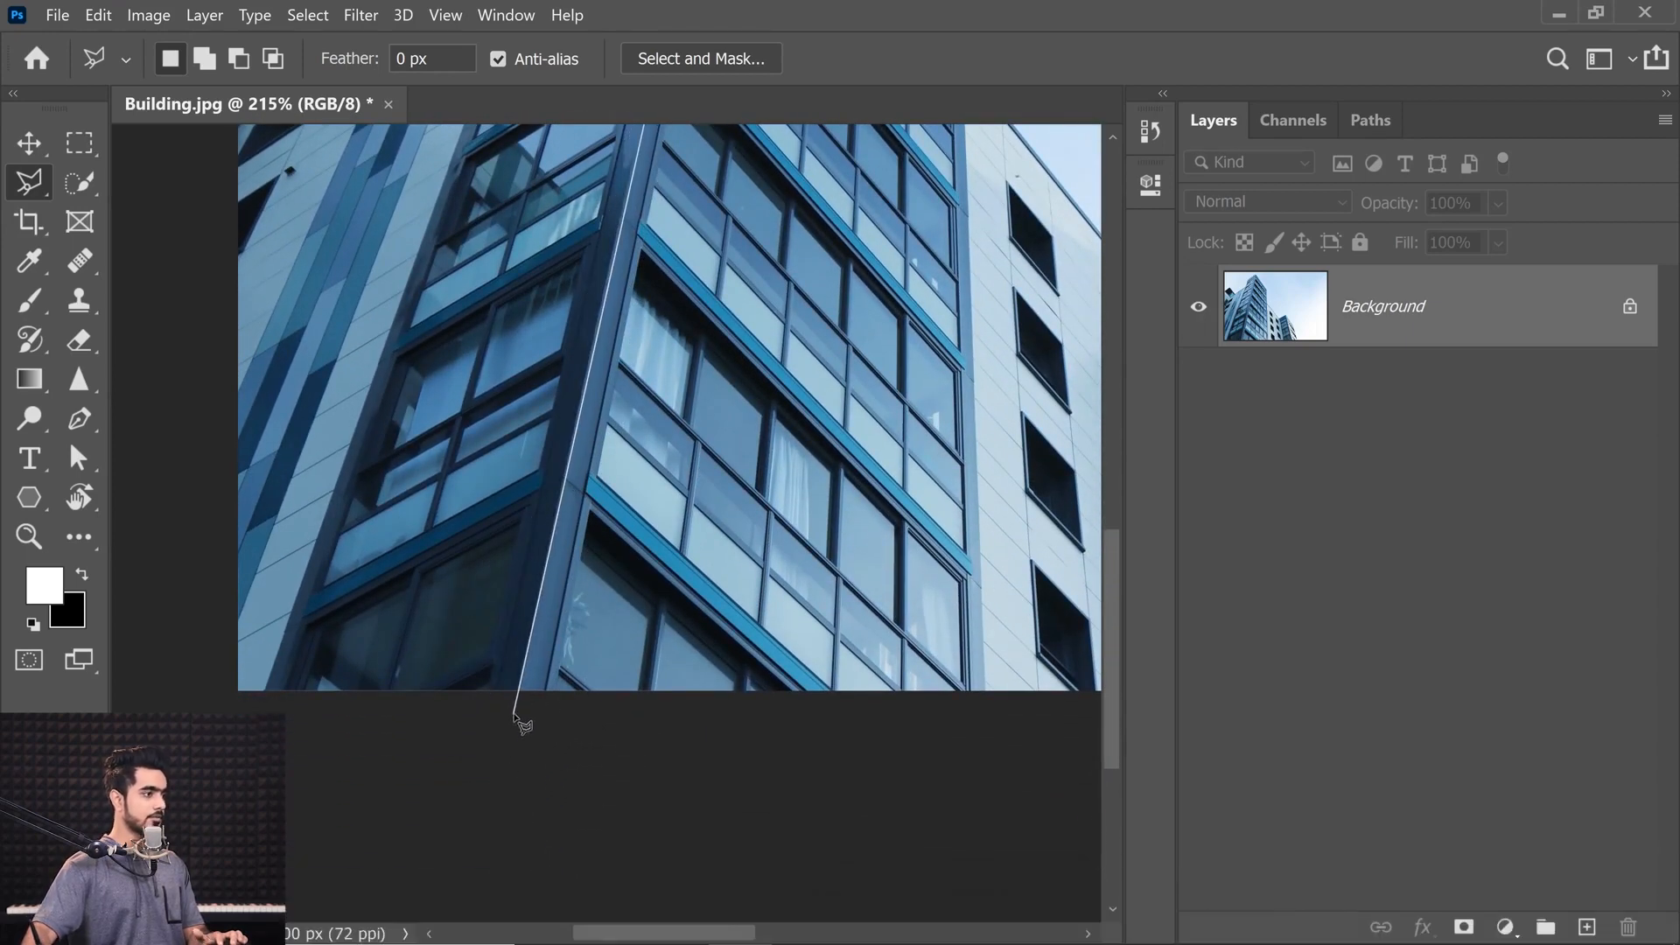
{"action": "left_click", "coordinate": [513, 714]}
{"action": "left_click", "coordinate": [164, 771]}
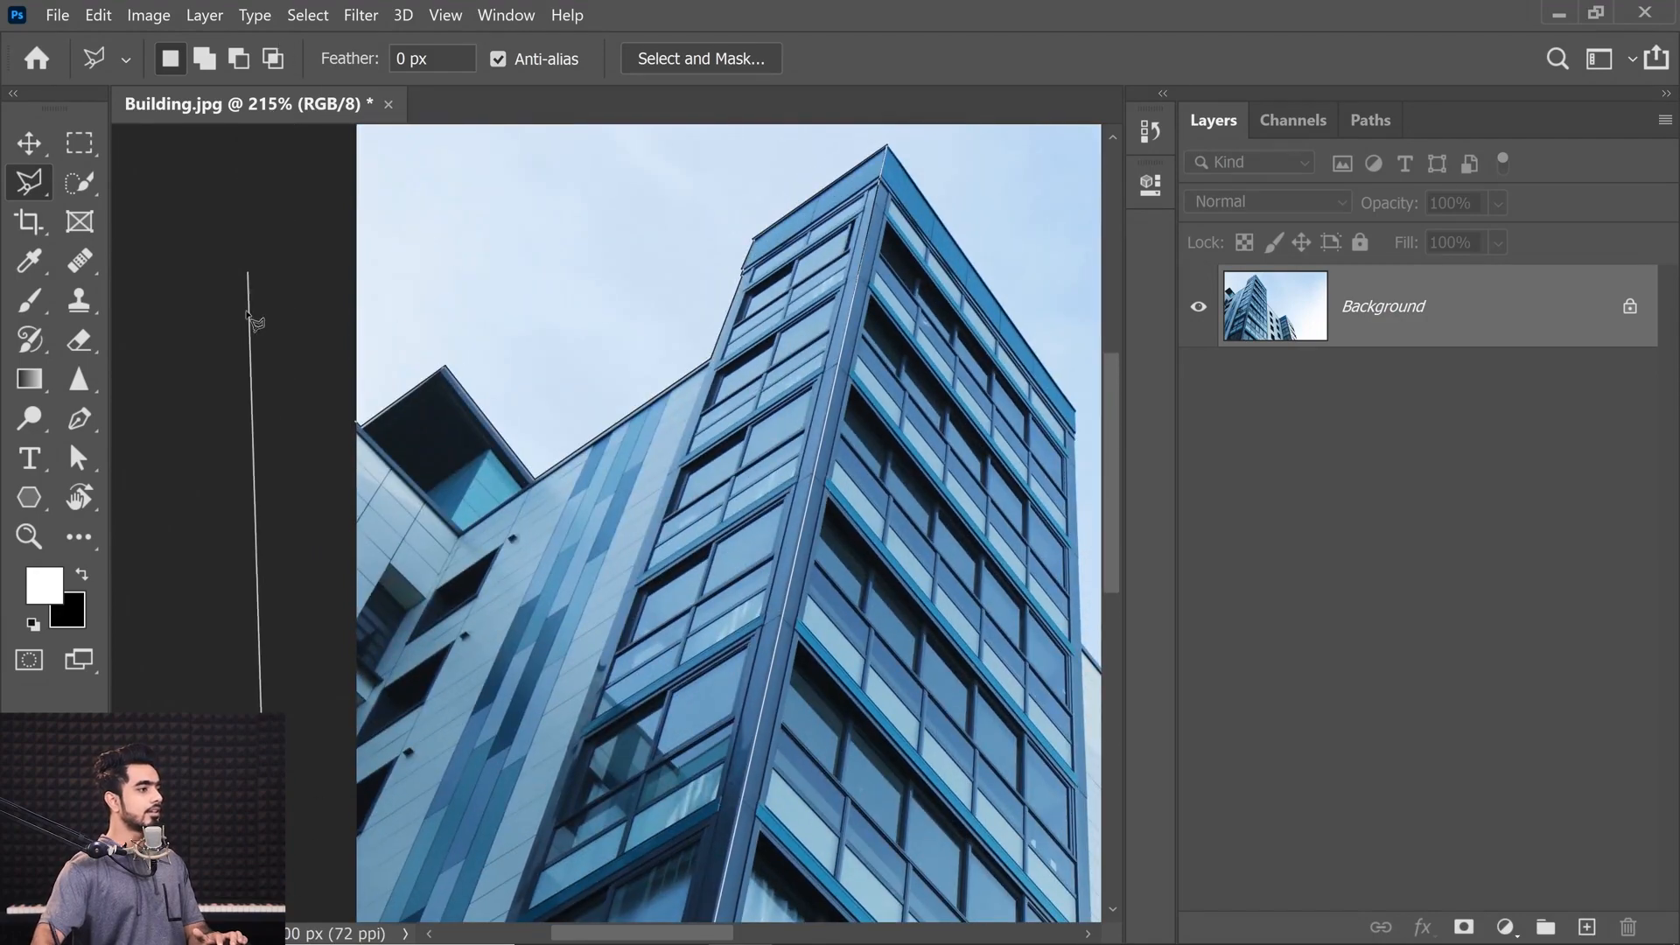
{"action": "left_click", "coordinate": [282, 420]}
{"action": "scroll", "coordinate": [623, 262], "scroll_direction": "down", "scroll_amount": 3}
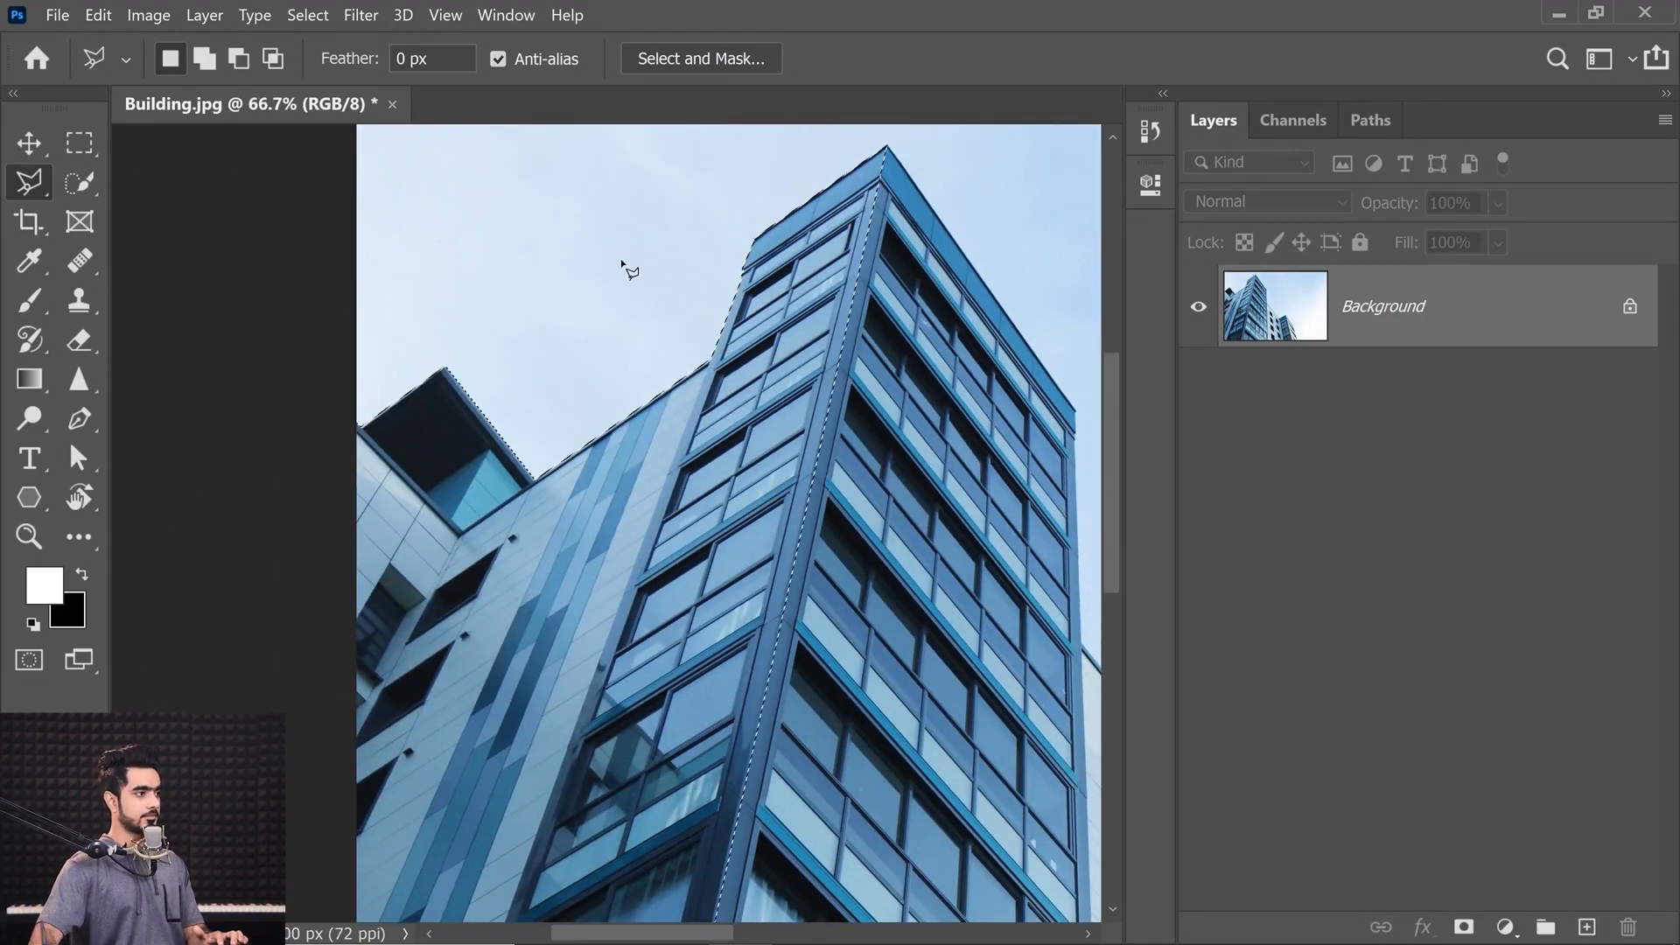
Step: Add a Curves adjustment layer masked to the selection, darkening the midtones and raising the highlights for more contrast
{"action": "scroll", "coordinate": [623, 262], "scroll_direction": "down", "scroll_amount": 2}
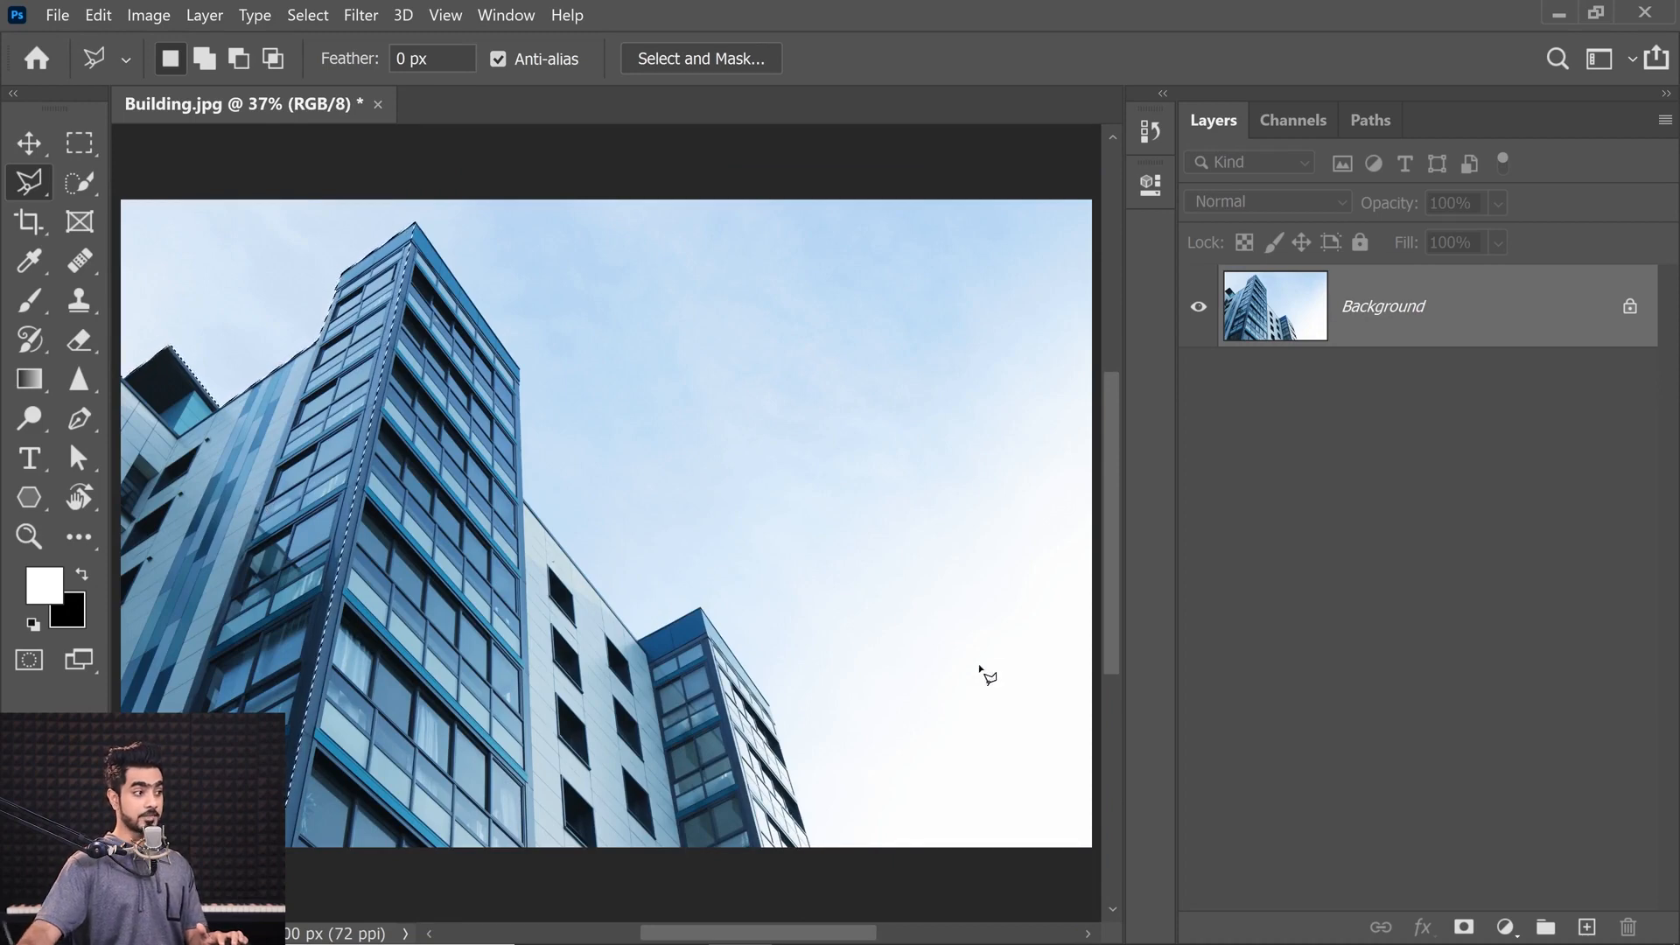
{"action": "left_click", "coordinate": [1505, 926]}
{"action": "left_click", "coordinate": [1487, 597]}
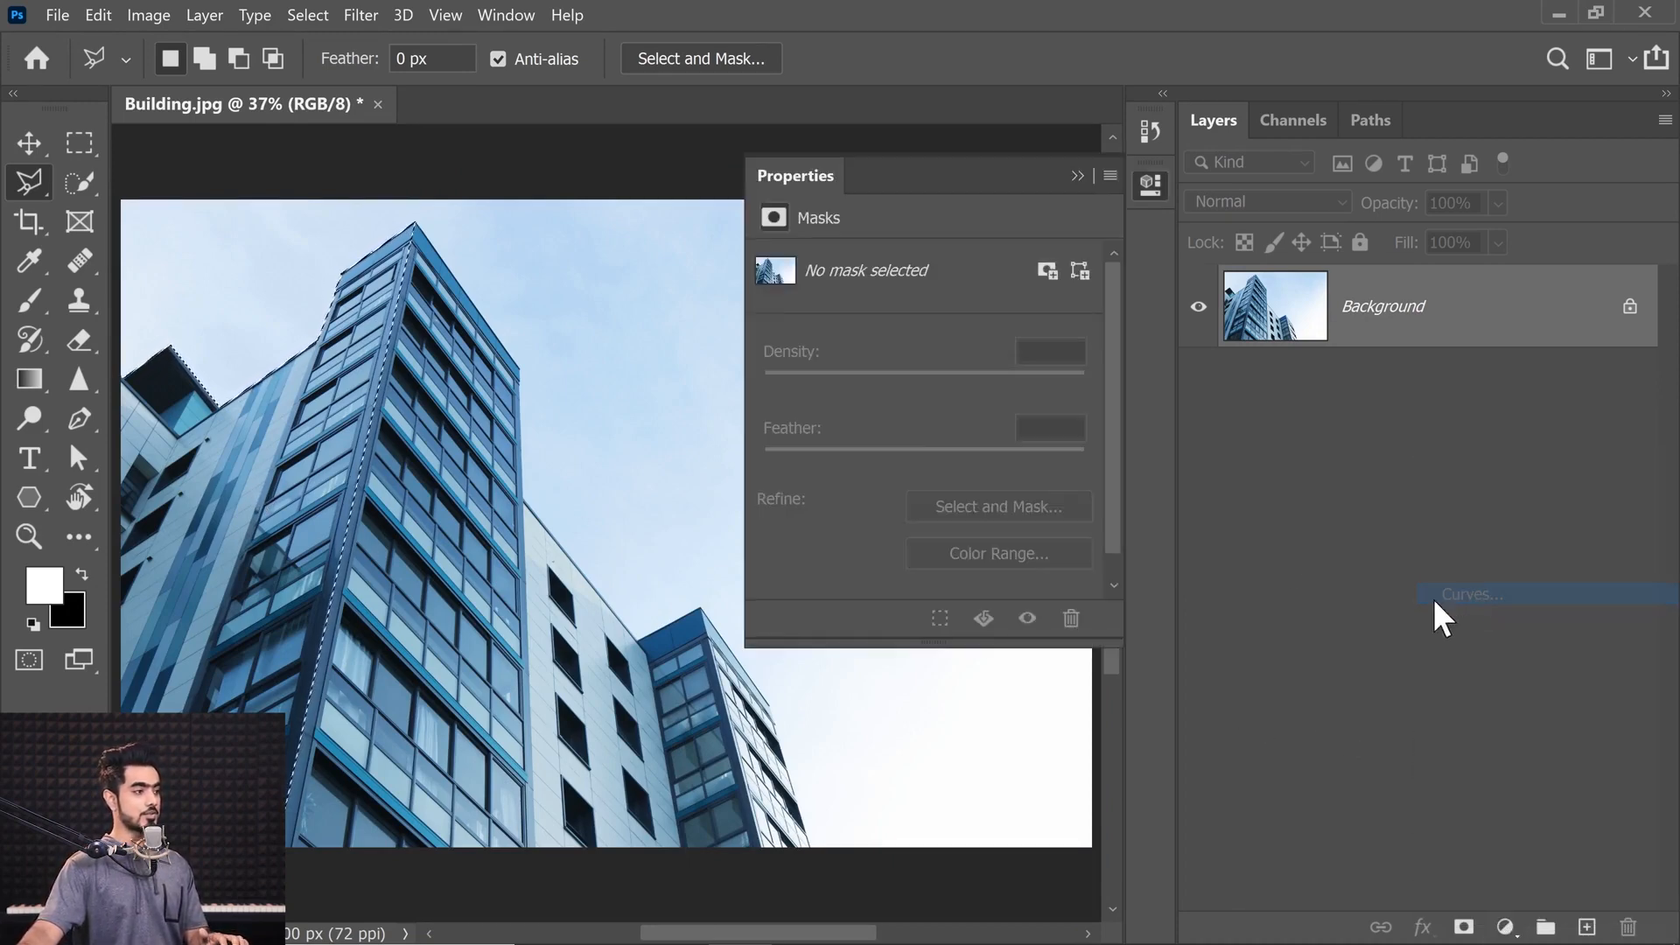
{"action": "left_click_drag", "start_coordinate": [984, 470], "coordinate": [982, 492]}
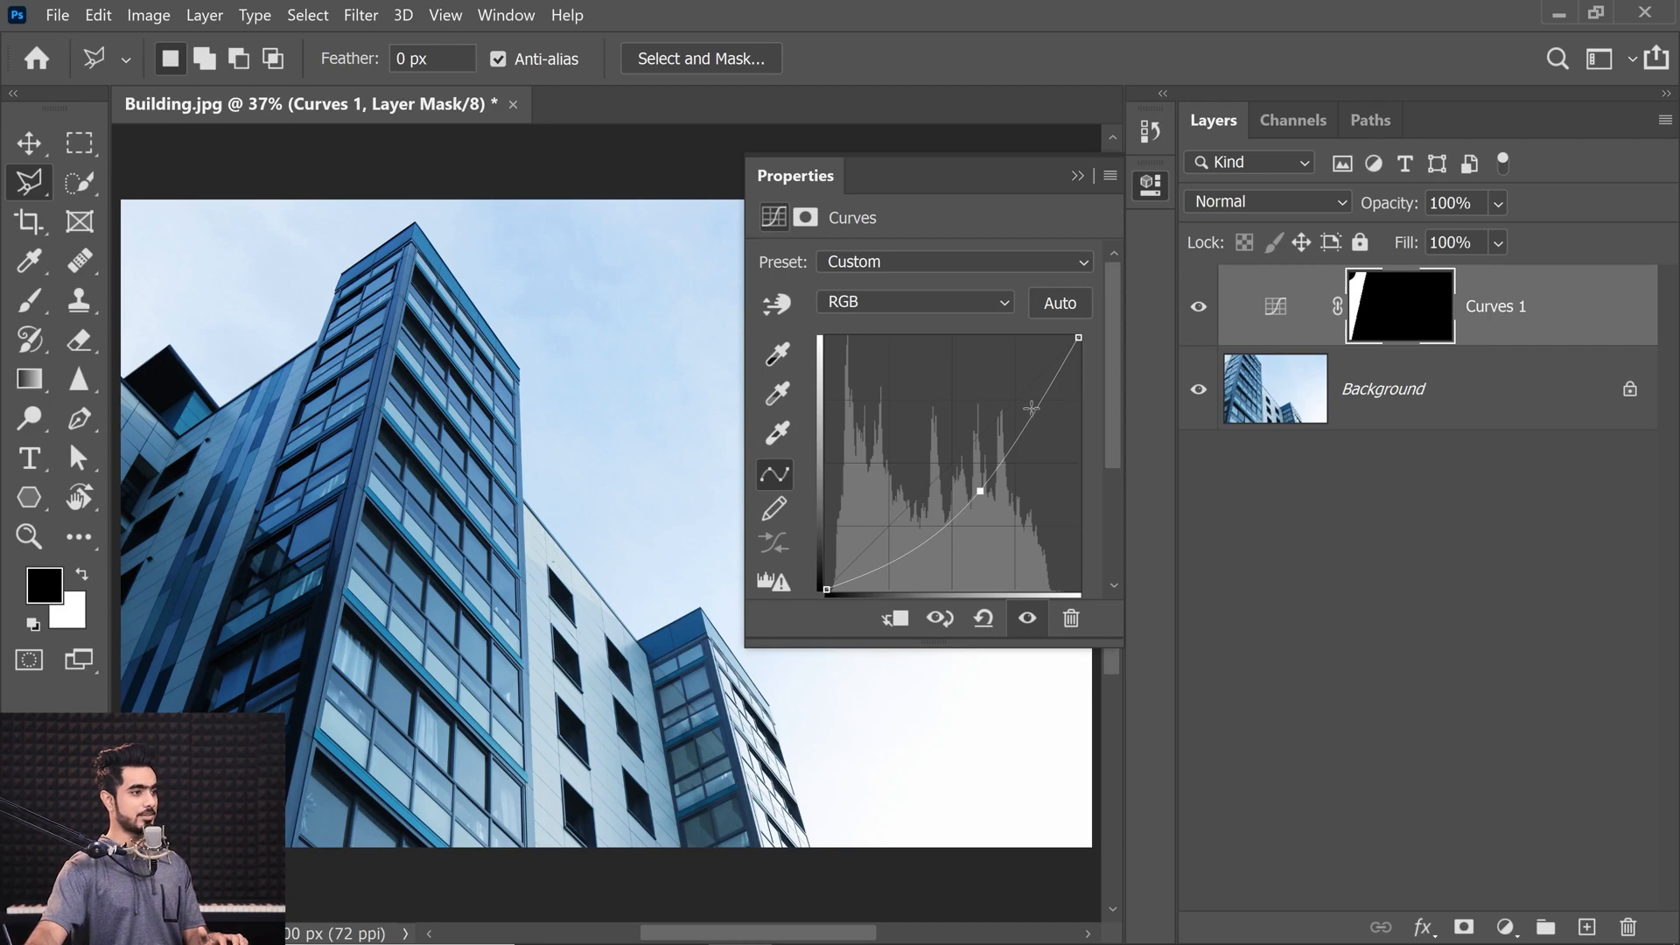
{"action": "left_click_drag", "start_coordinate": [1032, 408], "coordinate": [1028, 400]}
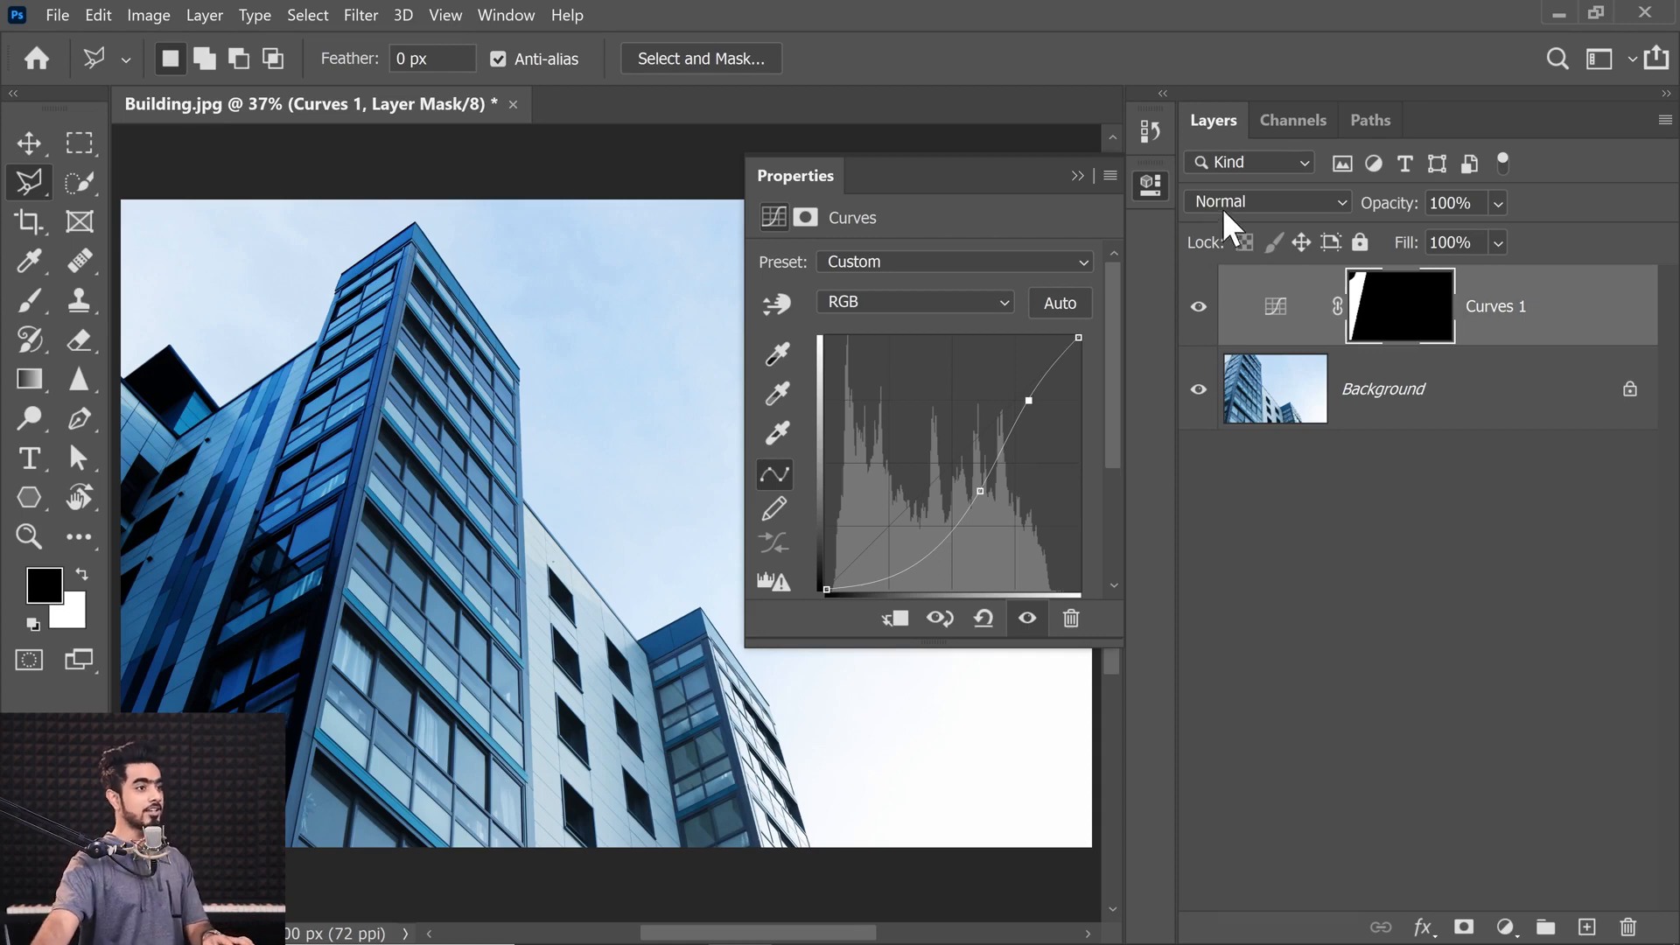
Step: Set the Curves layer's blend mode to Luminosity, lift the curve's shadows slightly and compare before and after
{"action": "left_click", "coordinate": [1249, 199]}
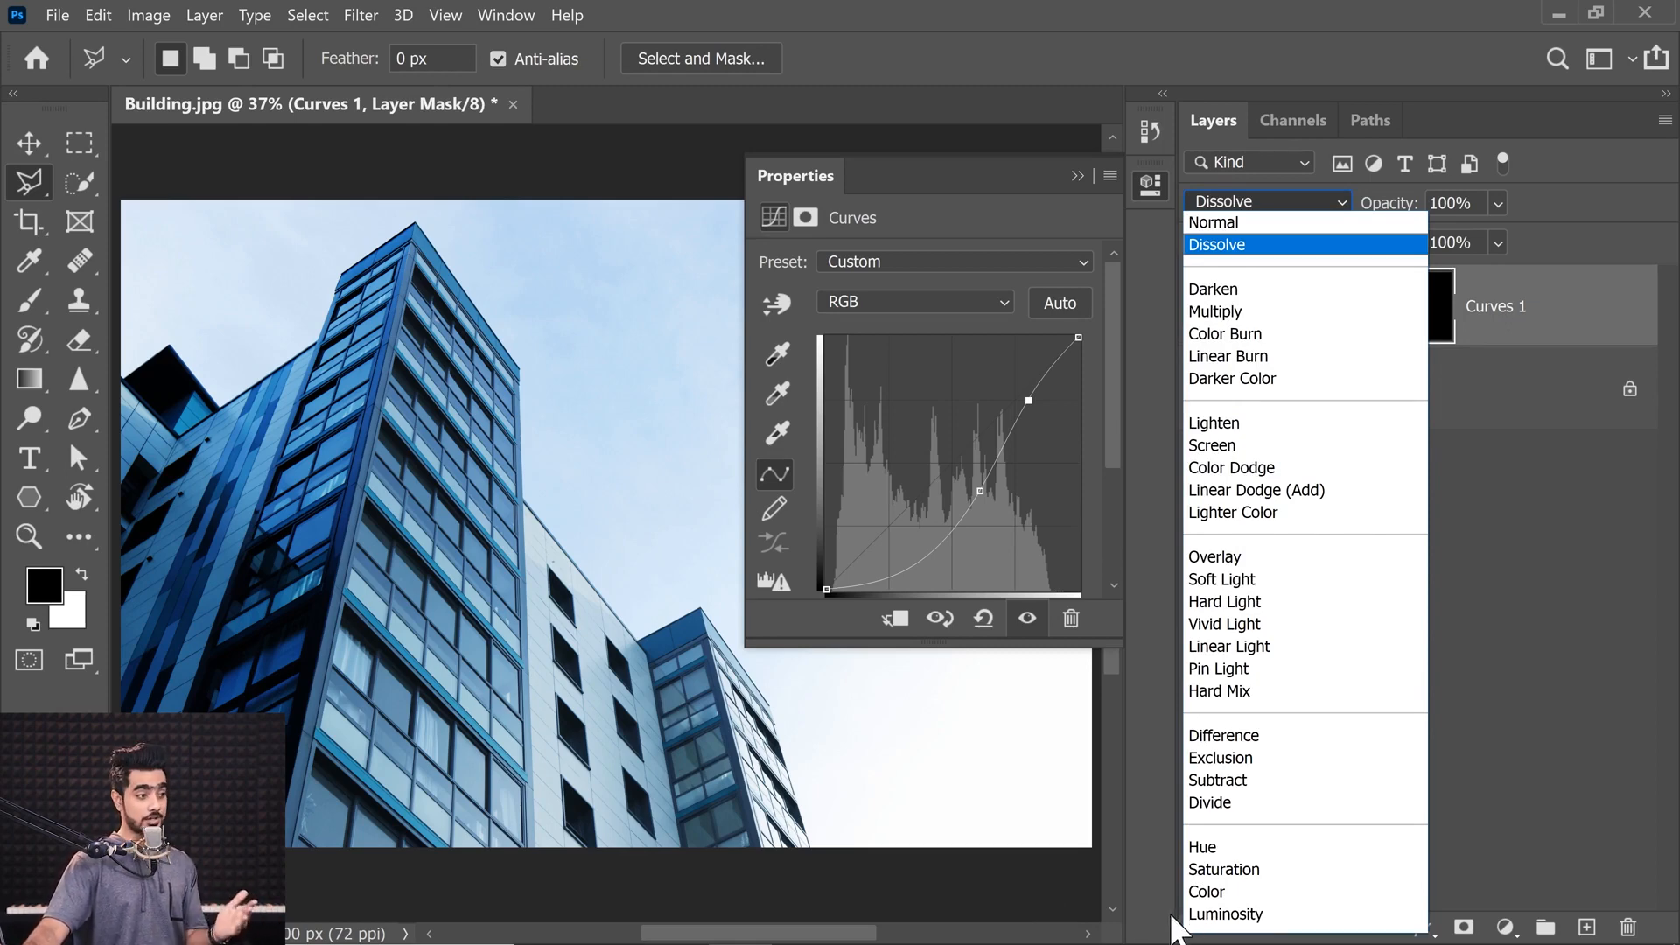
{"action": "left_click", "coordinate": [1206, 914]}
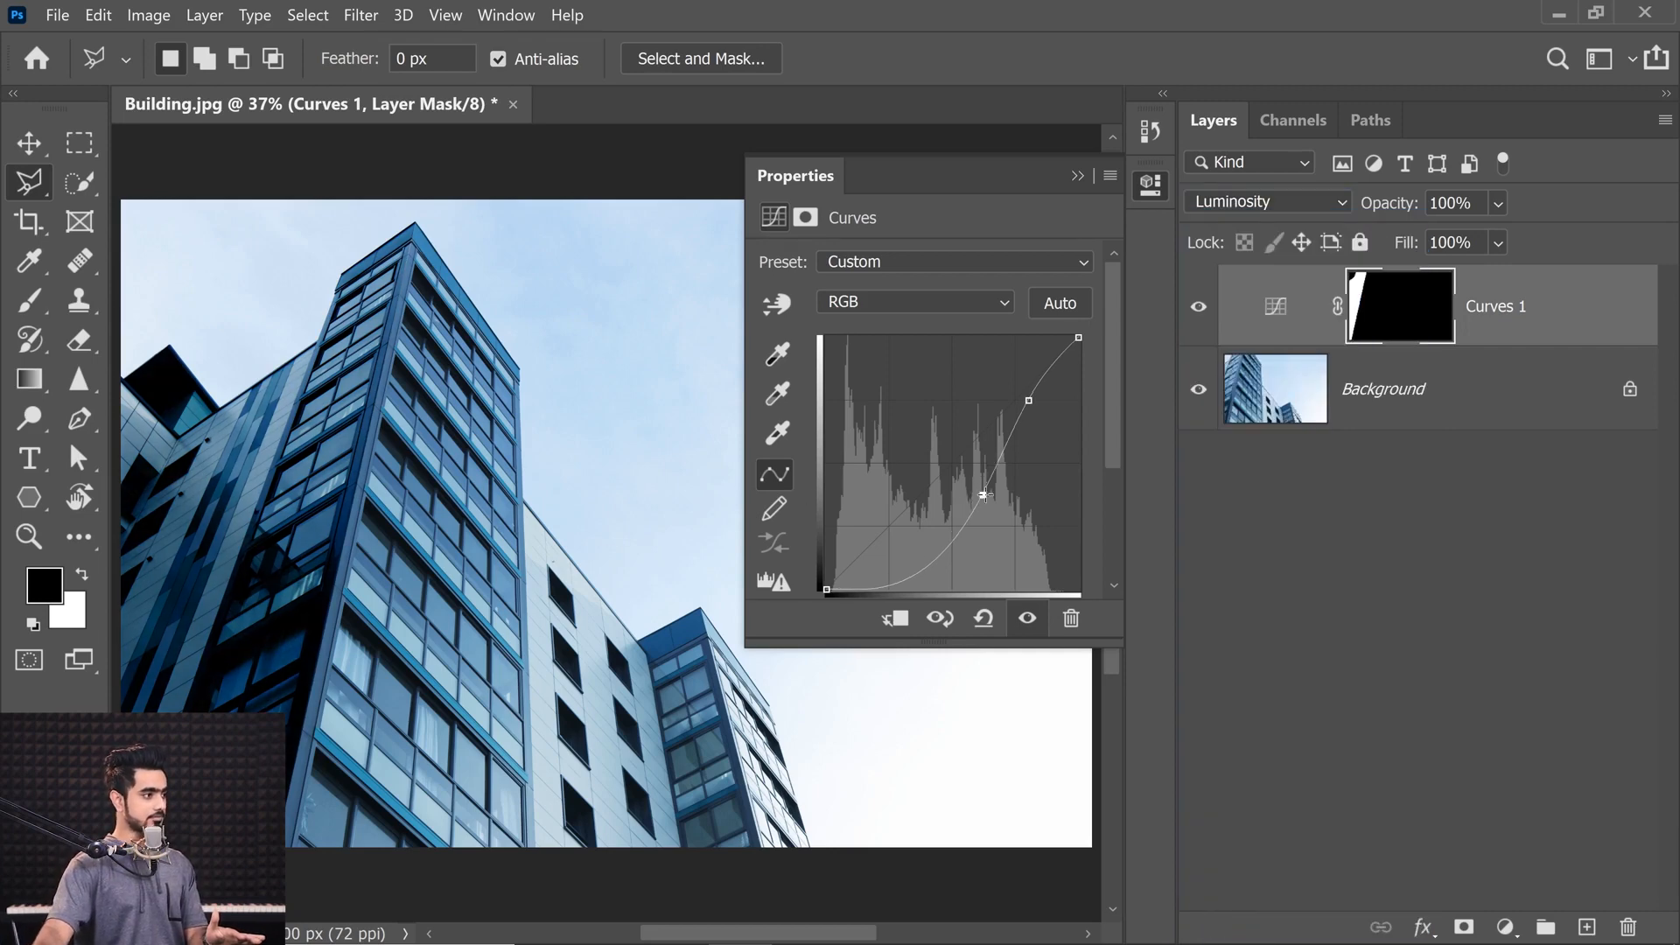
{"action": "left_click_drag", "start_coordinate": [896, 572], "coordinate": [892, 565]}
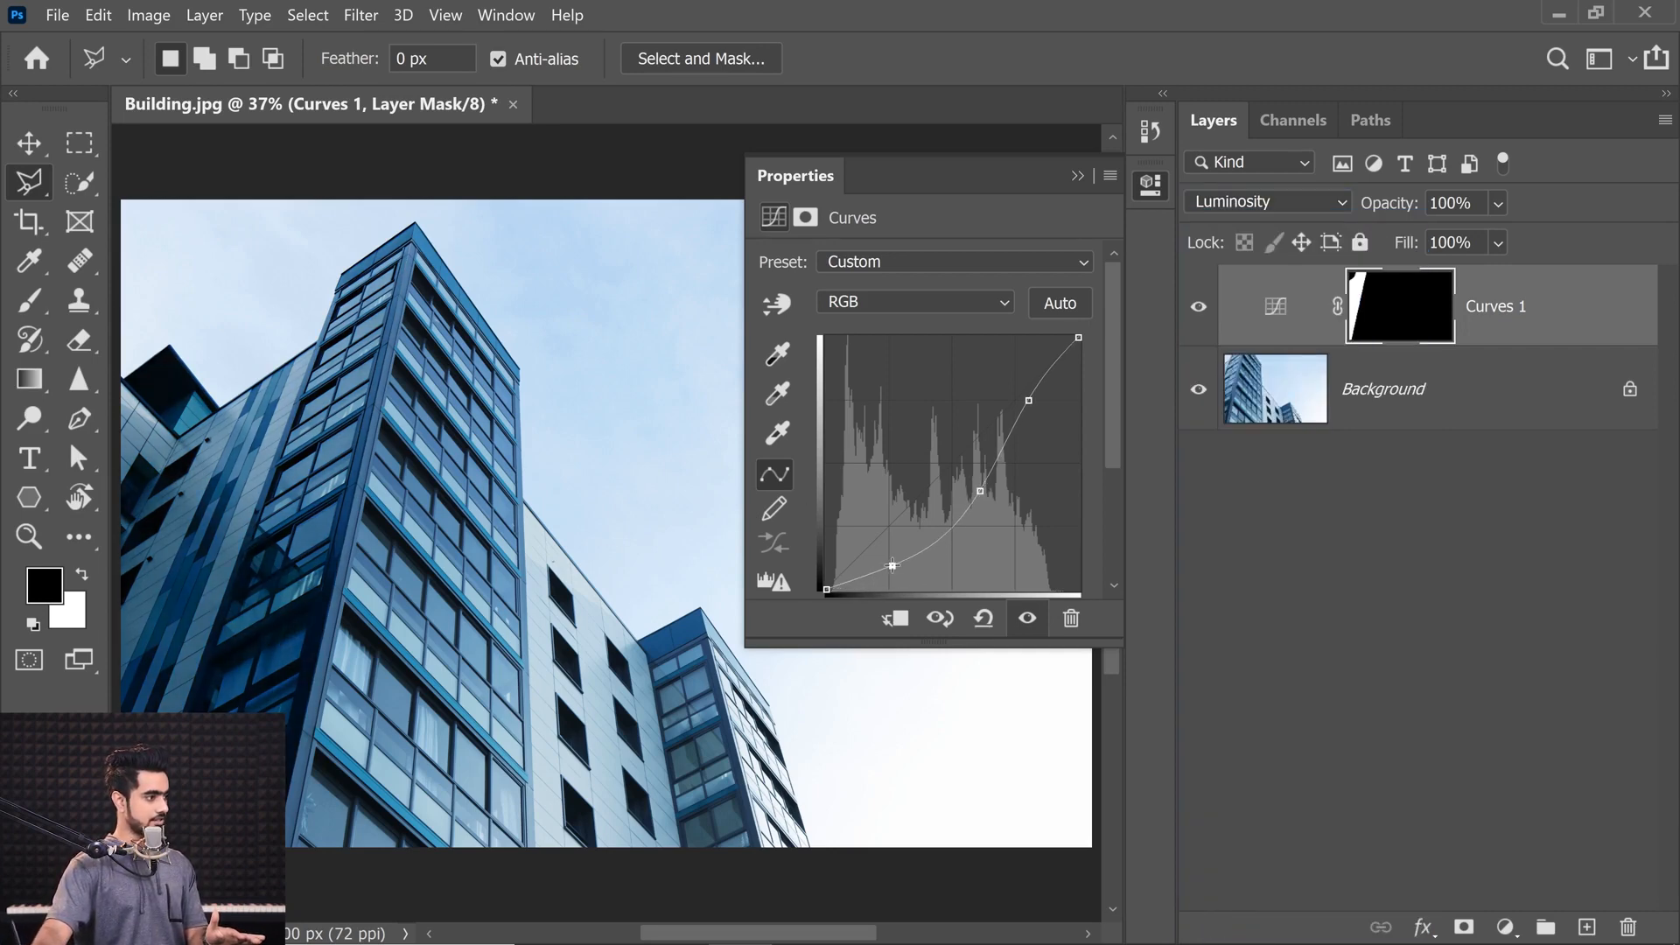
{"action": "left_click", "coordinate": [1199, 306]}
{"action": "left_click", "coordinate": [1198, 306]}
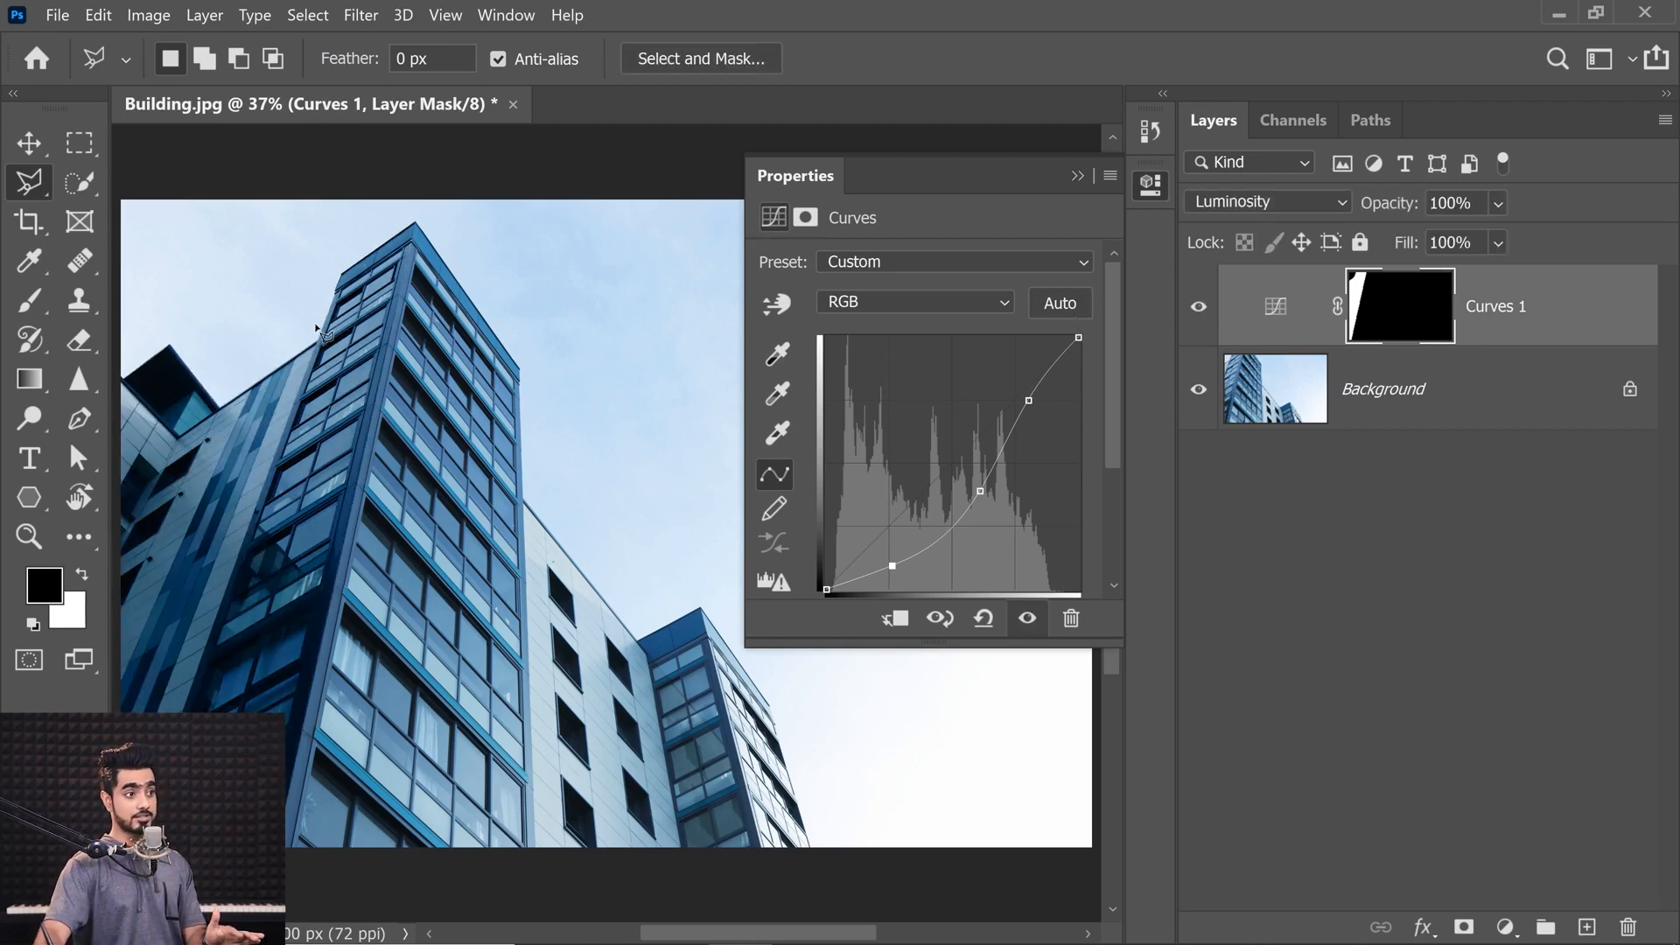
Step: Paint black with a large soft brush on the Curves layer mask to fade the darkening near the building's upper left edge
{"action": "left_click", "coordinate": [1418, 315]}
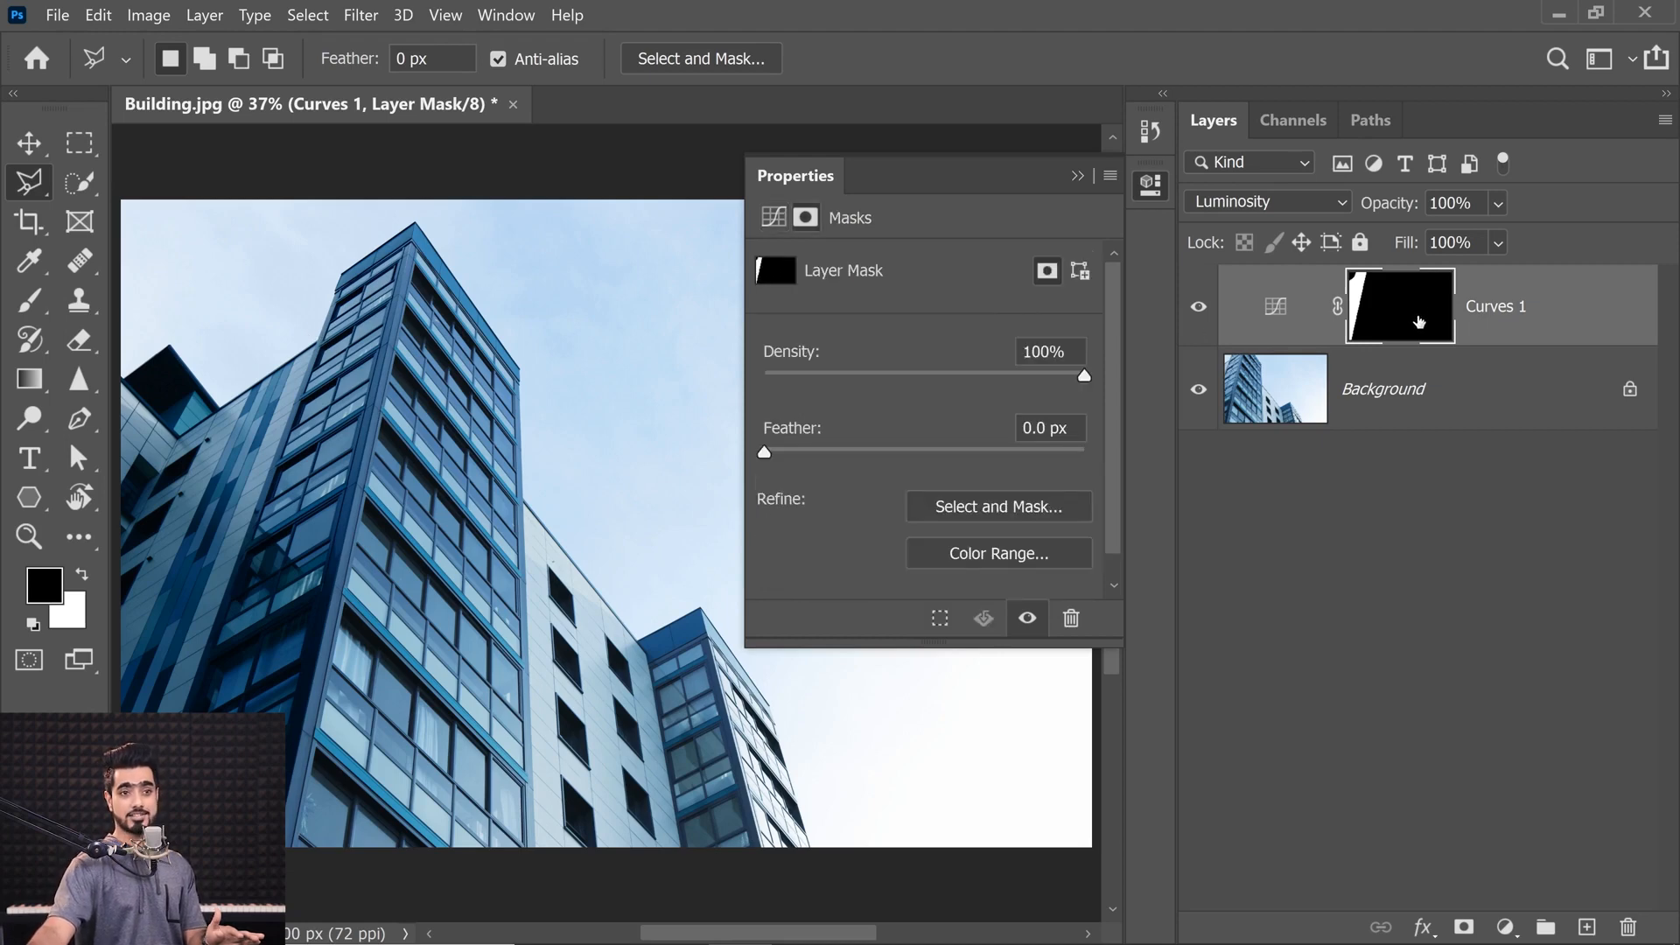
{"action": "left_click", "coordinate": [29, 301]}
{"action": "mouse_move", "coordinate": [346, 302]}
{"action": "left_mouse_down"}
{"action": "mouse_move", "coordinate": [638, 329]}
{"action": "mouse_move", "coordinate": [823, 268]}
{"action": "left_mouse_up"}
{"action": "scroll", "coordinate": [380, 377], "scroll_direction": "down", "scroll_amount": 3}
{"action": "mouse_move", "coordinate": [385, 363]}
{"action": "left_mouse_down"}
{"action": "mouse_move", "coordinate": [398, 438]}
{"action": "mouse_move", "coordinate": [556, 443]}
{"action": "left_mouse_up"}
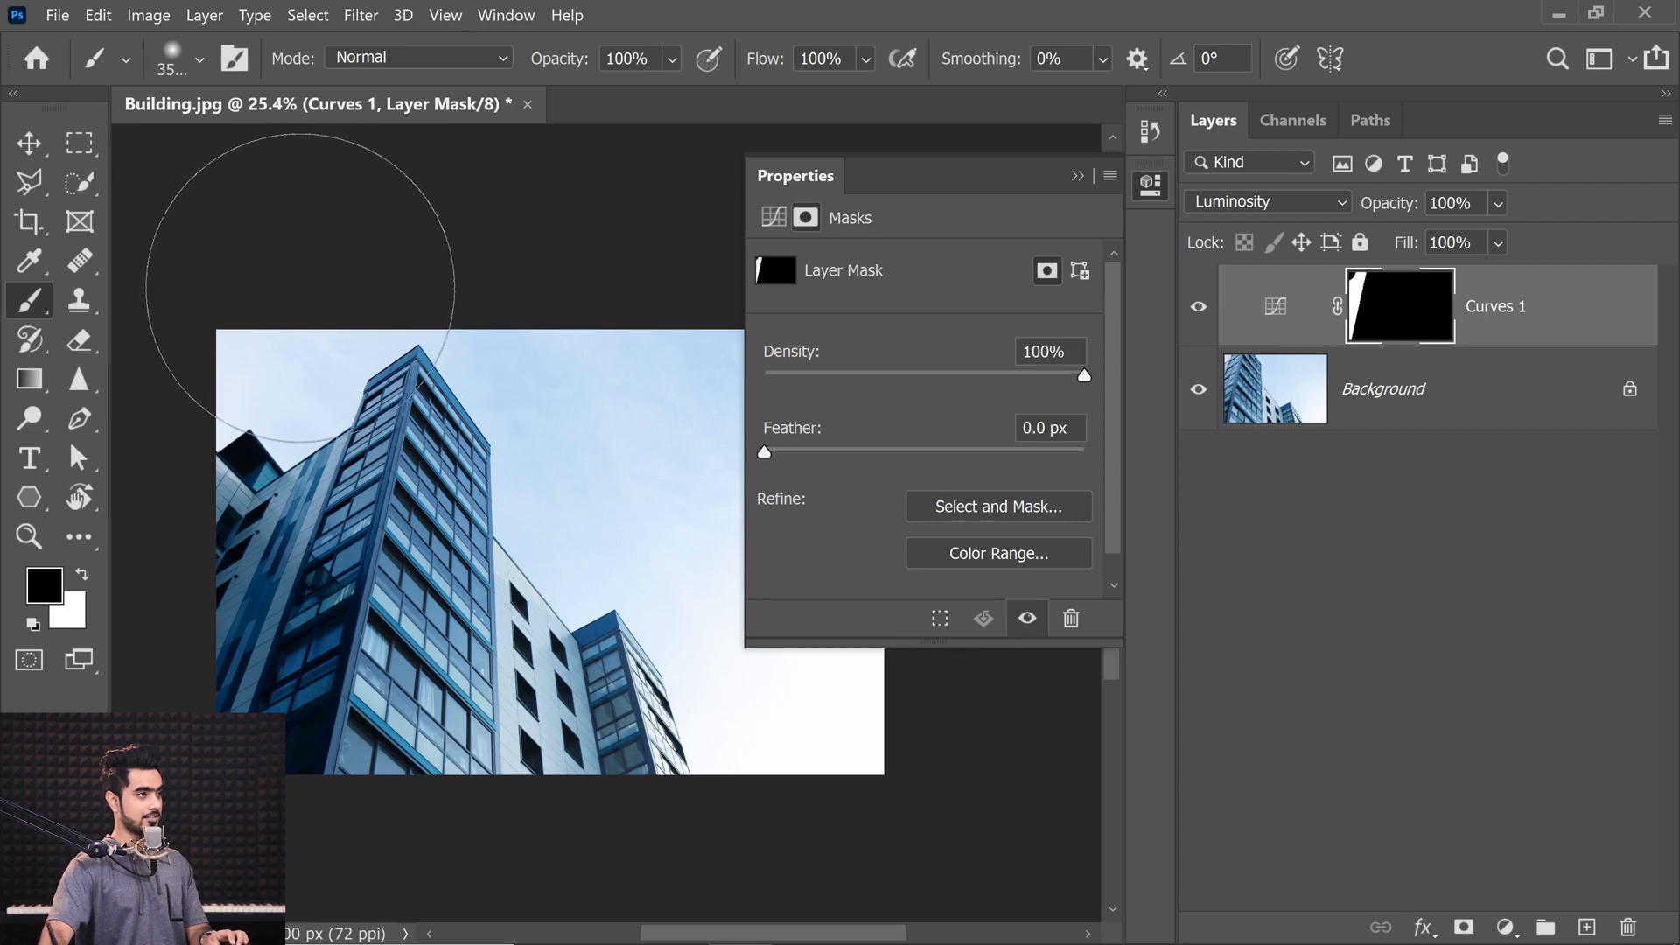
{"action": "left_click", "coordinate": [316, 326]}
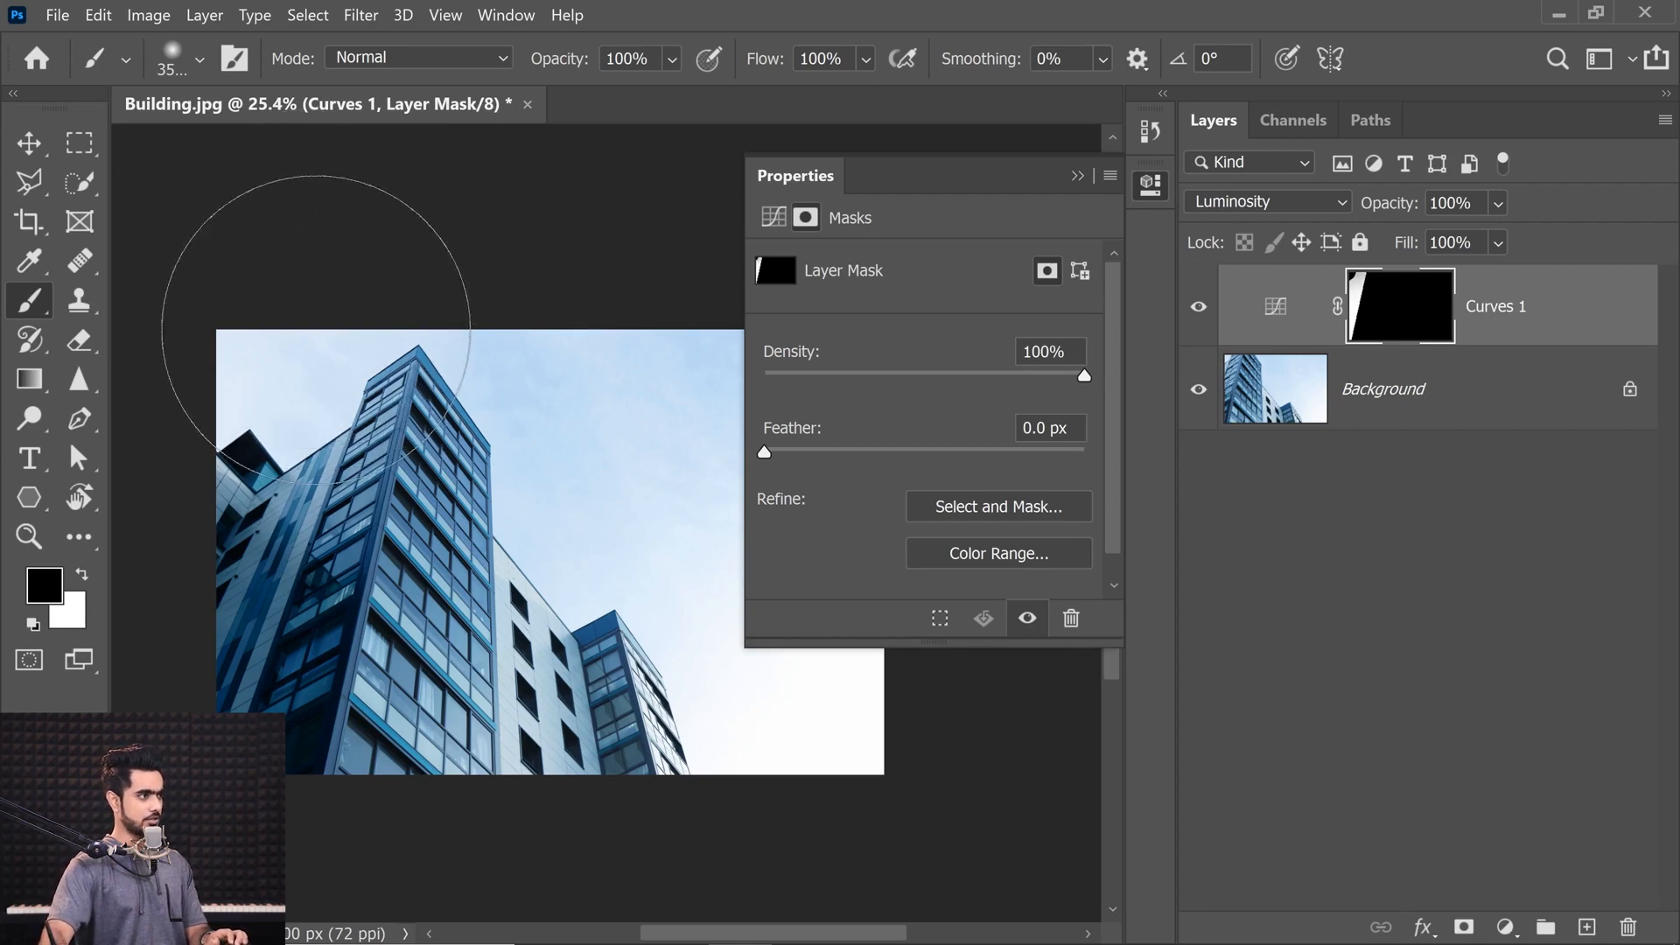
{"action": "left_click", "coordinate": [1199, 306]}
{"action": "left_click", "coordinate": [1198, 306]}
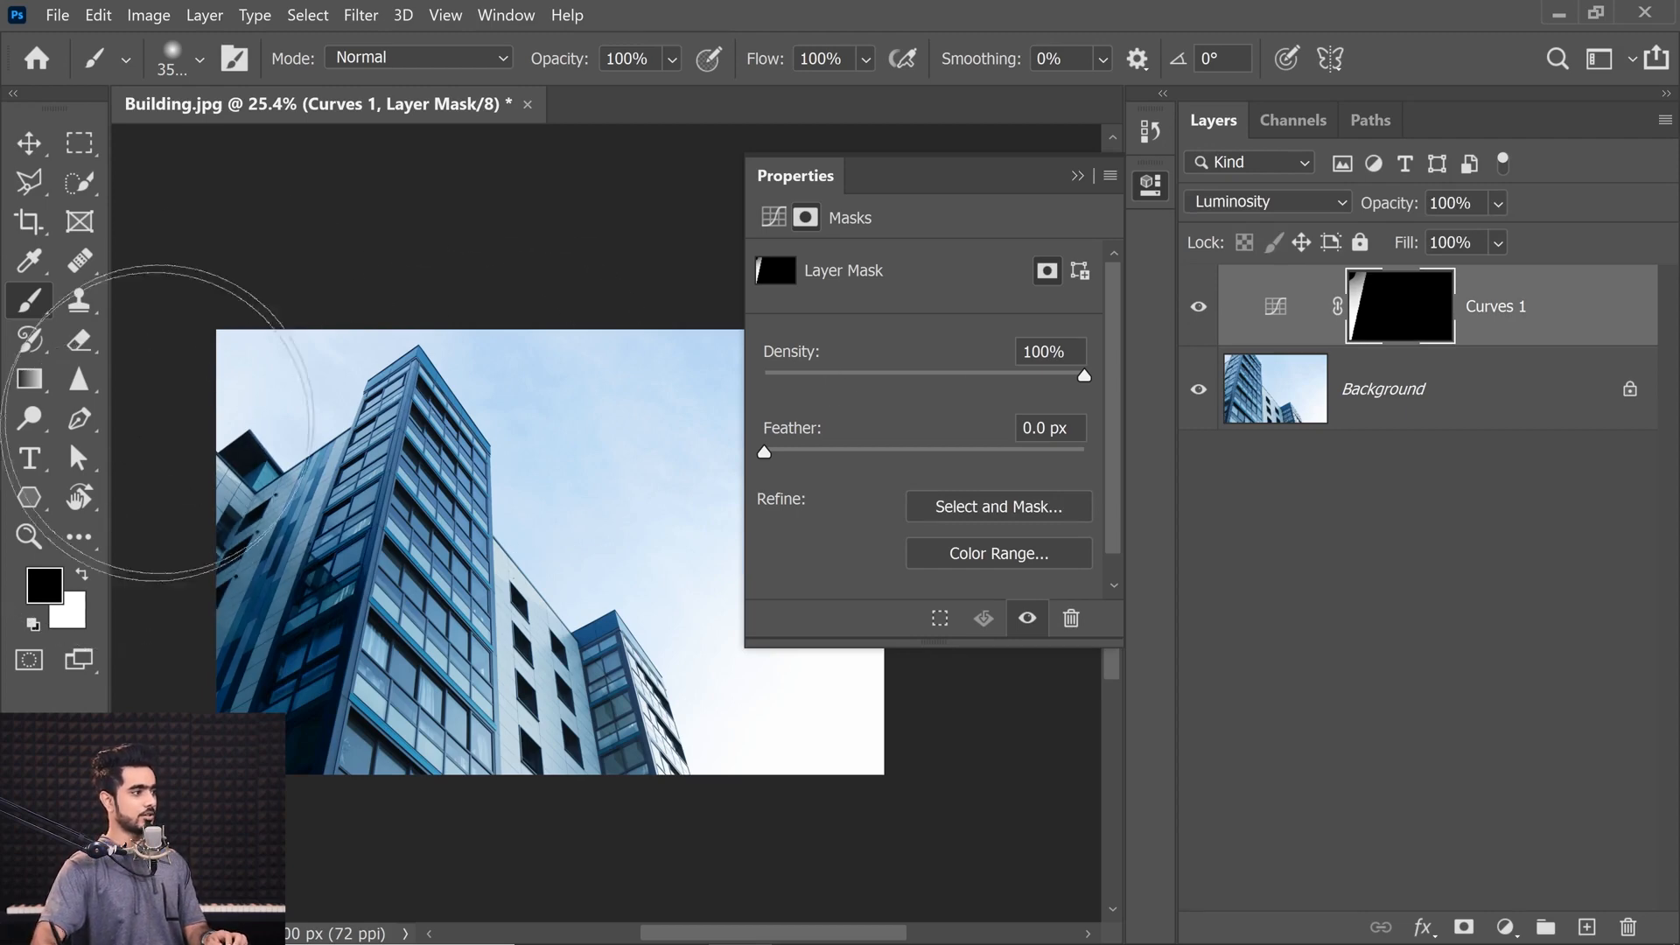
{"action": "key", "text": "ctrl+0"}
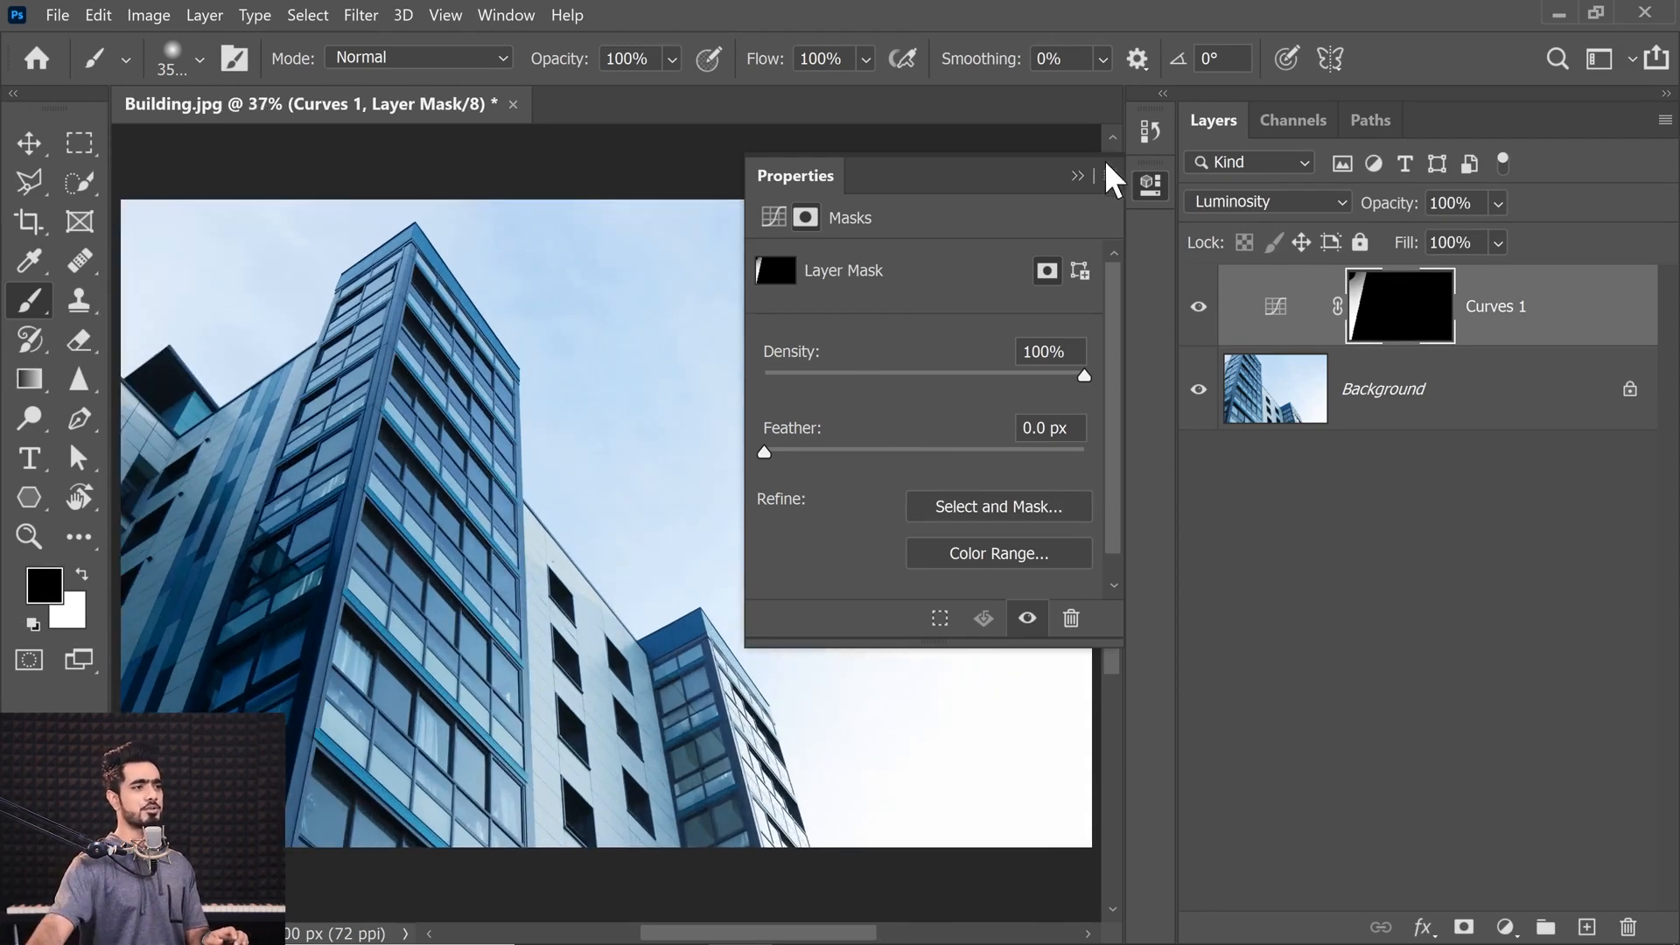
{"action": "left_click", "coordinate": [1077, 176]}
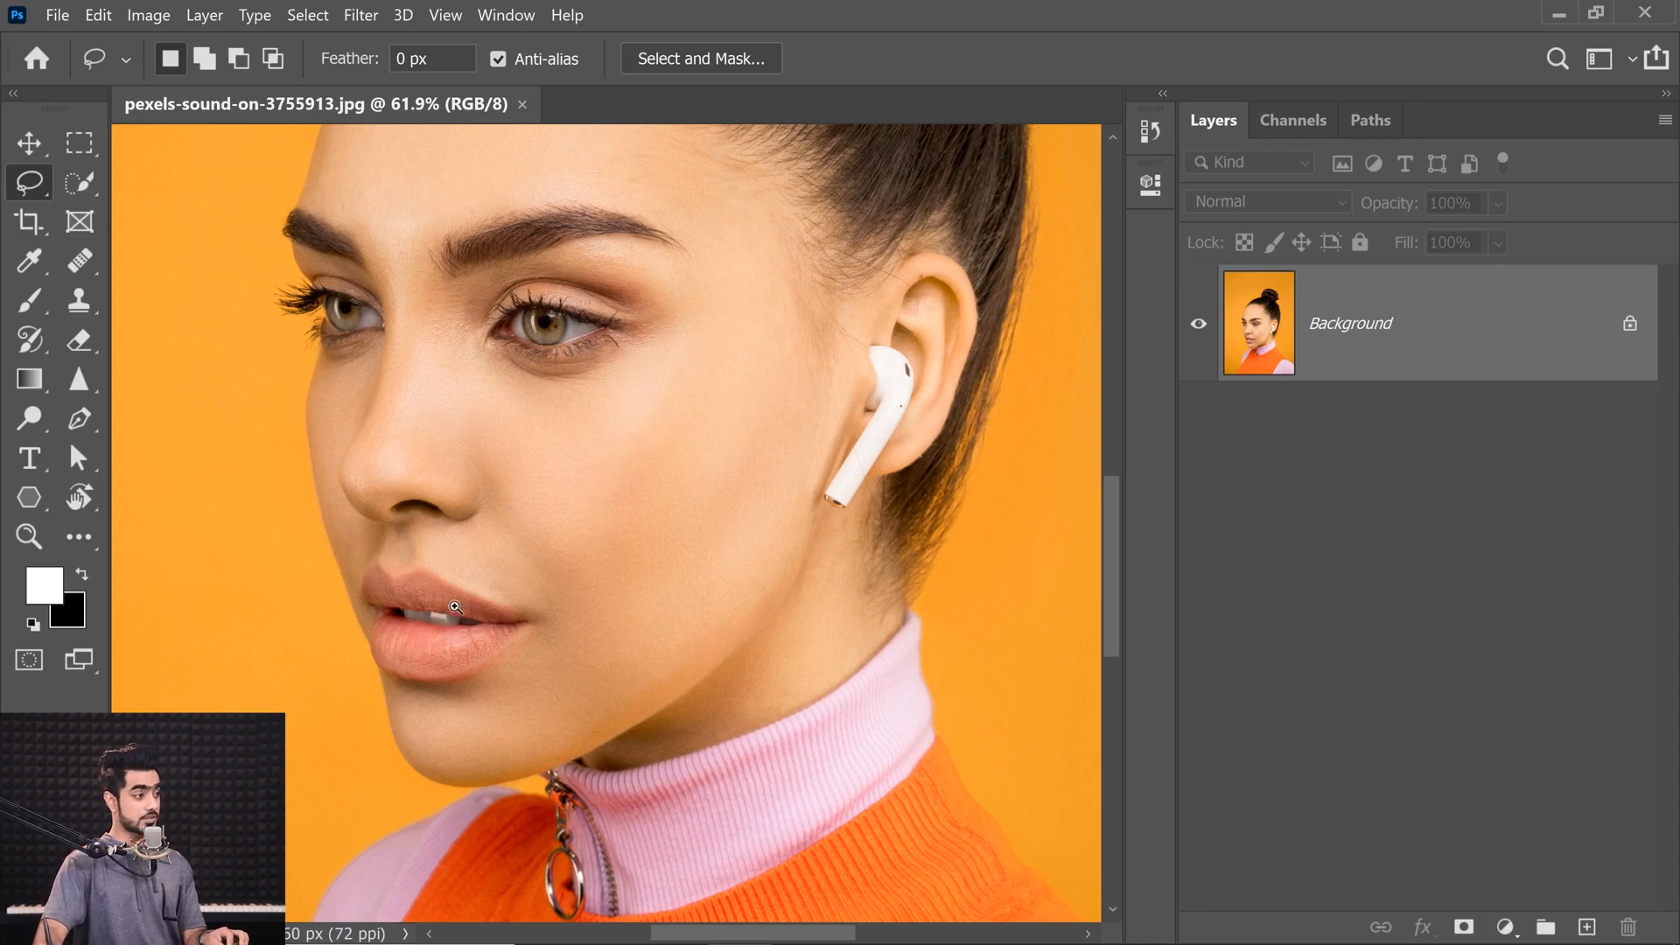
Step: Trace a freehand Lasso selection from the upper lip around the mouth corner to the lower lip, then clear it
{"action": "left_click_drag", "start_coordinate": [454, 607], "coordinate": [501, 602]}
{"action": "left_click_drag", "start_coordinate": [525, 605], "coordinate": [540, 570]}
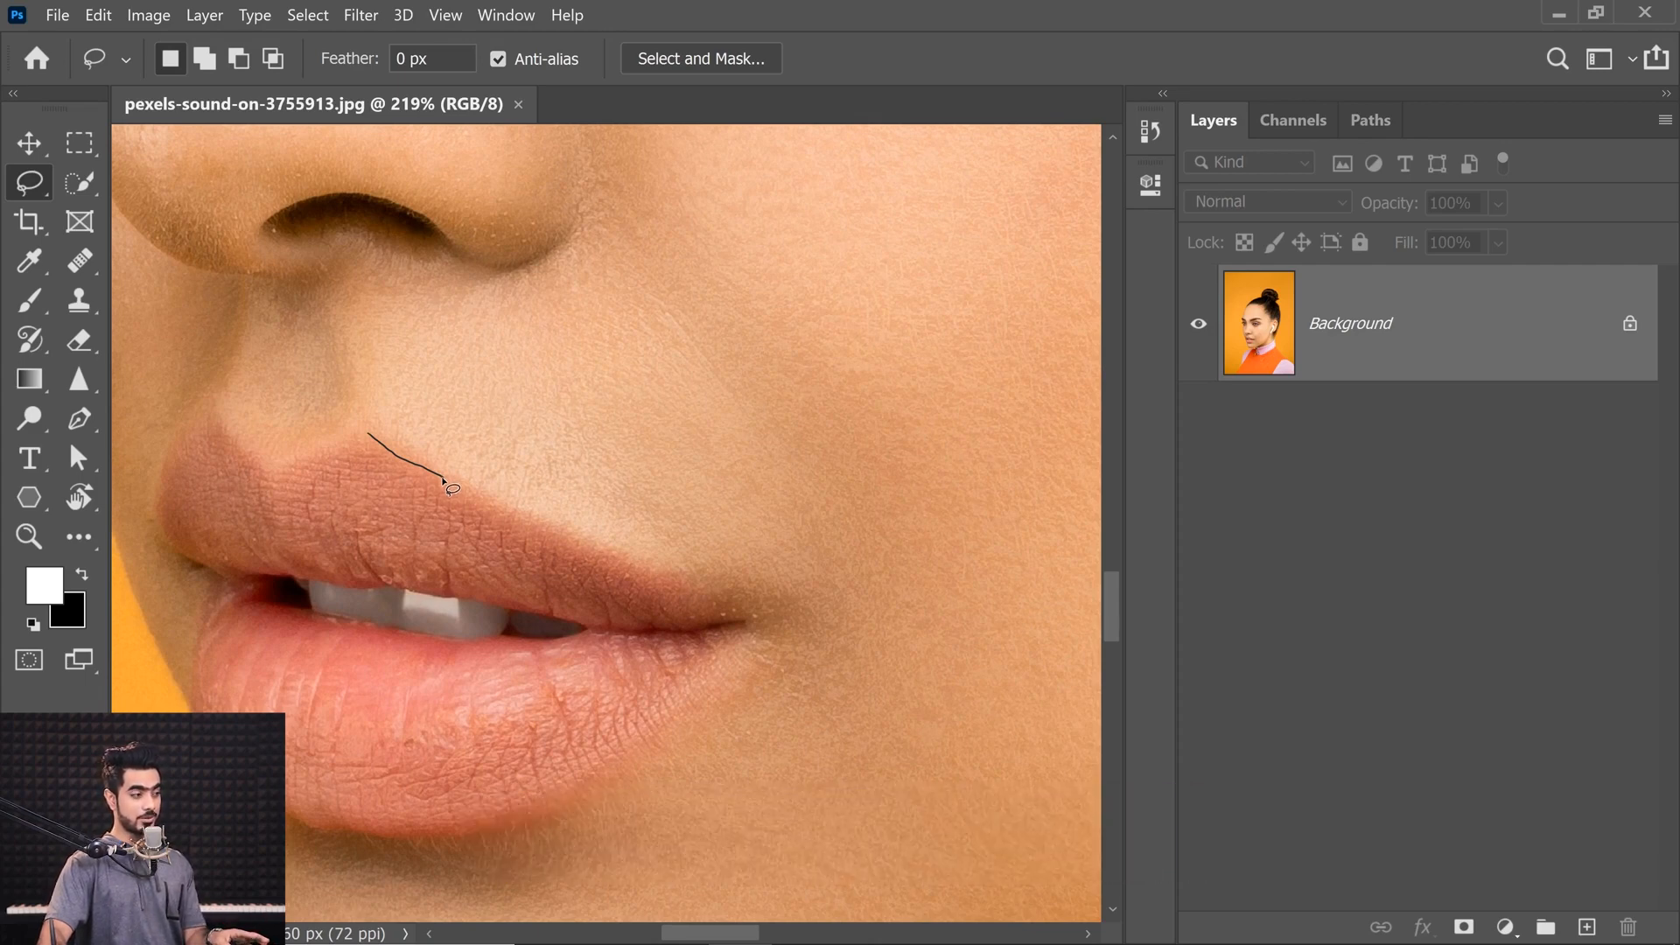
{"action": "left_click_drag", "start_coordinate": [461, 489], "coordinate": [492, 508]}
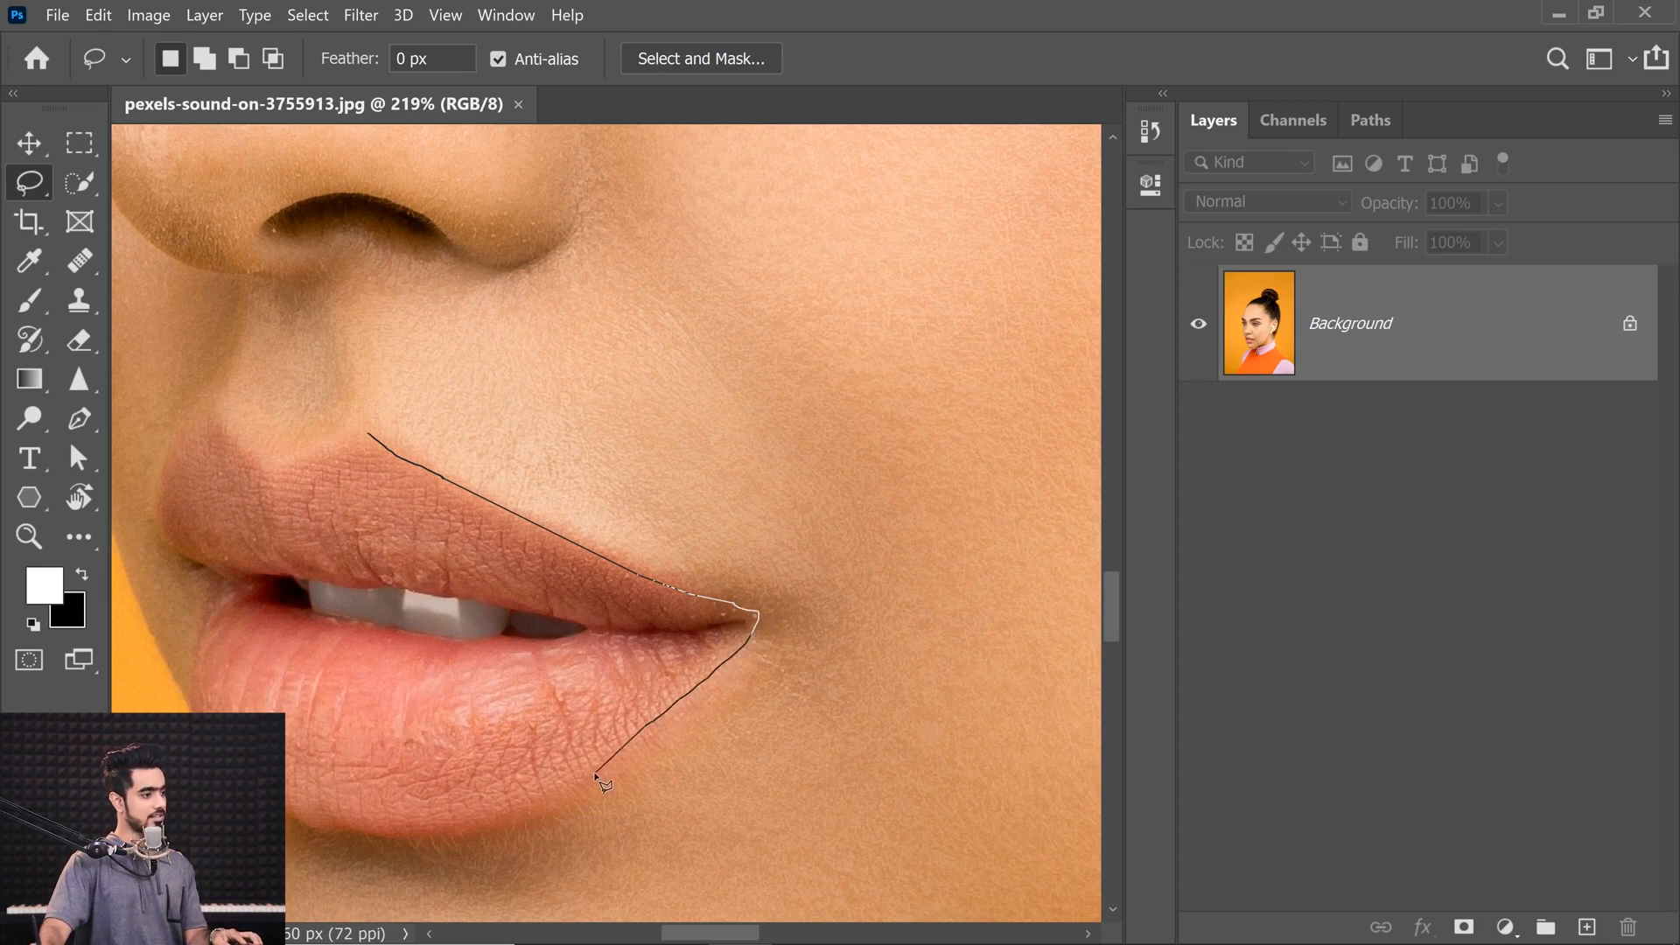
{"action": "mouse_move", "coordinate": [570, 788]}
{"action": "left_mouse_down"}
{"action": "mouse_move", "coordinate": [425, 843]}
{"action": "mouse_move", "coordinate": [321, 828]}
{"action": "left_mouse_up"}
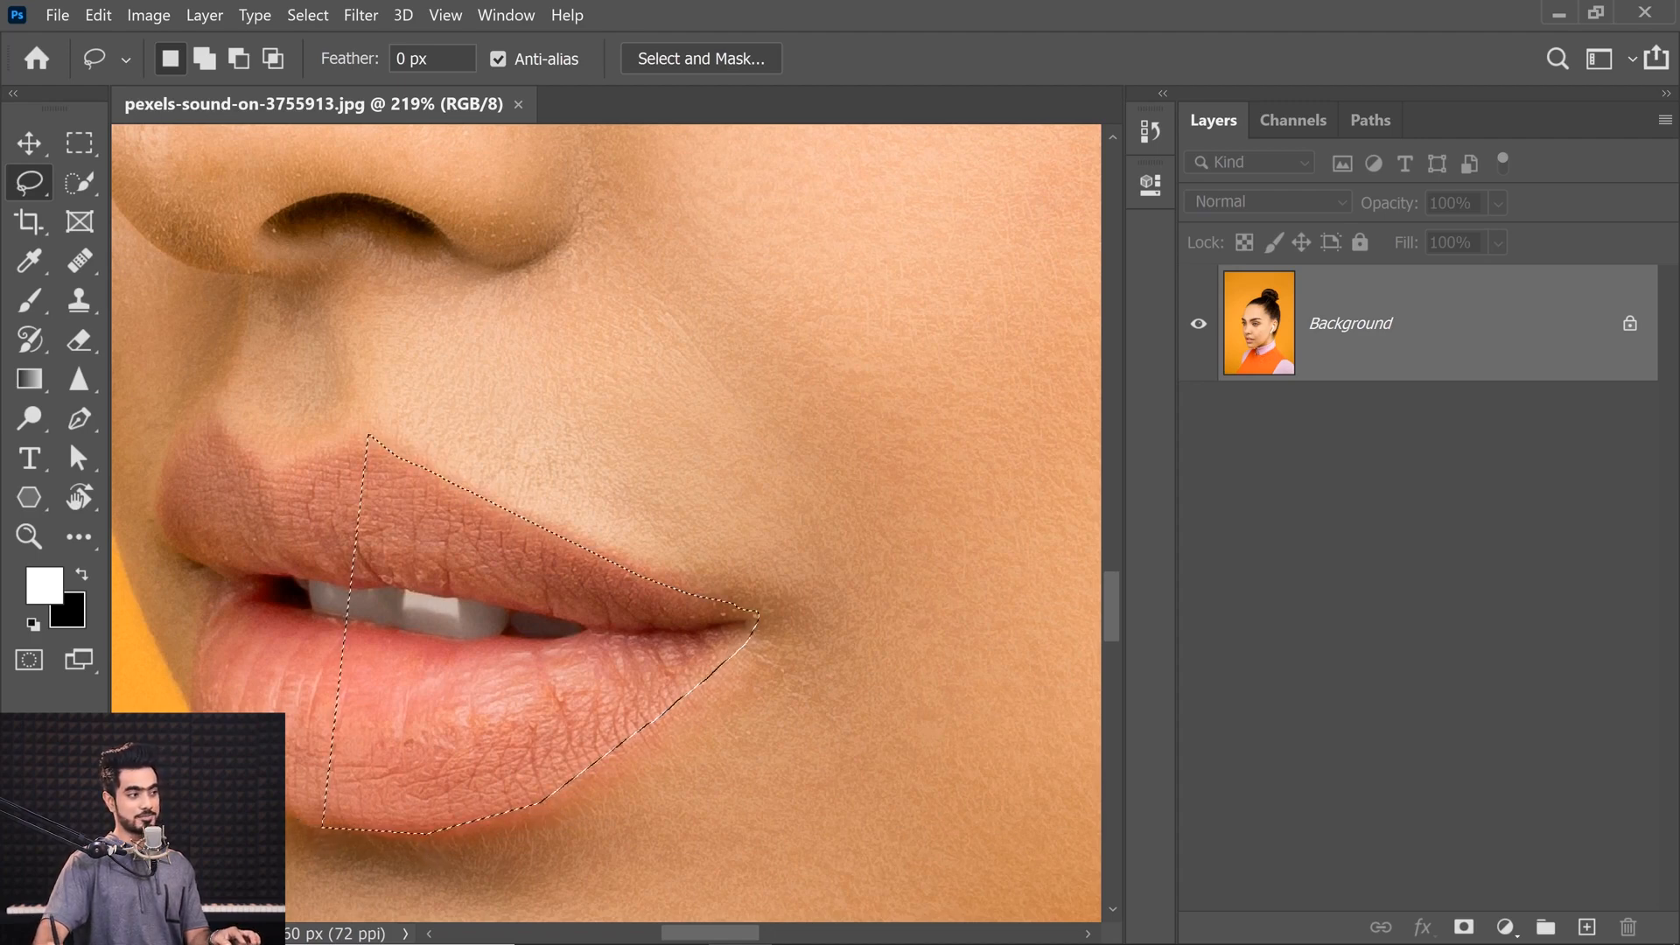
{"action": "key", "text": "ctrl+d"}
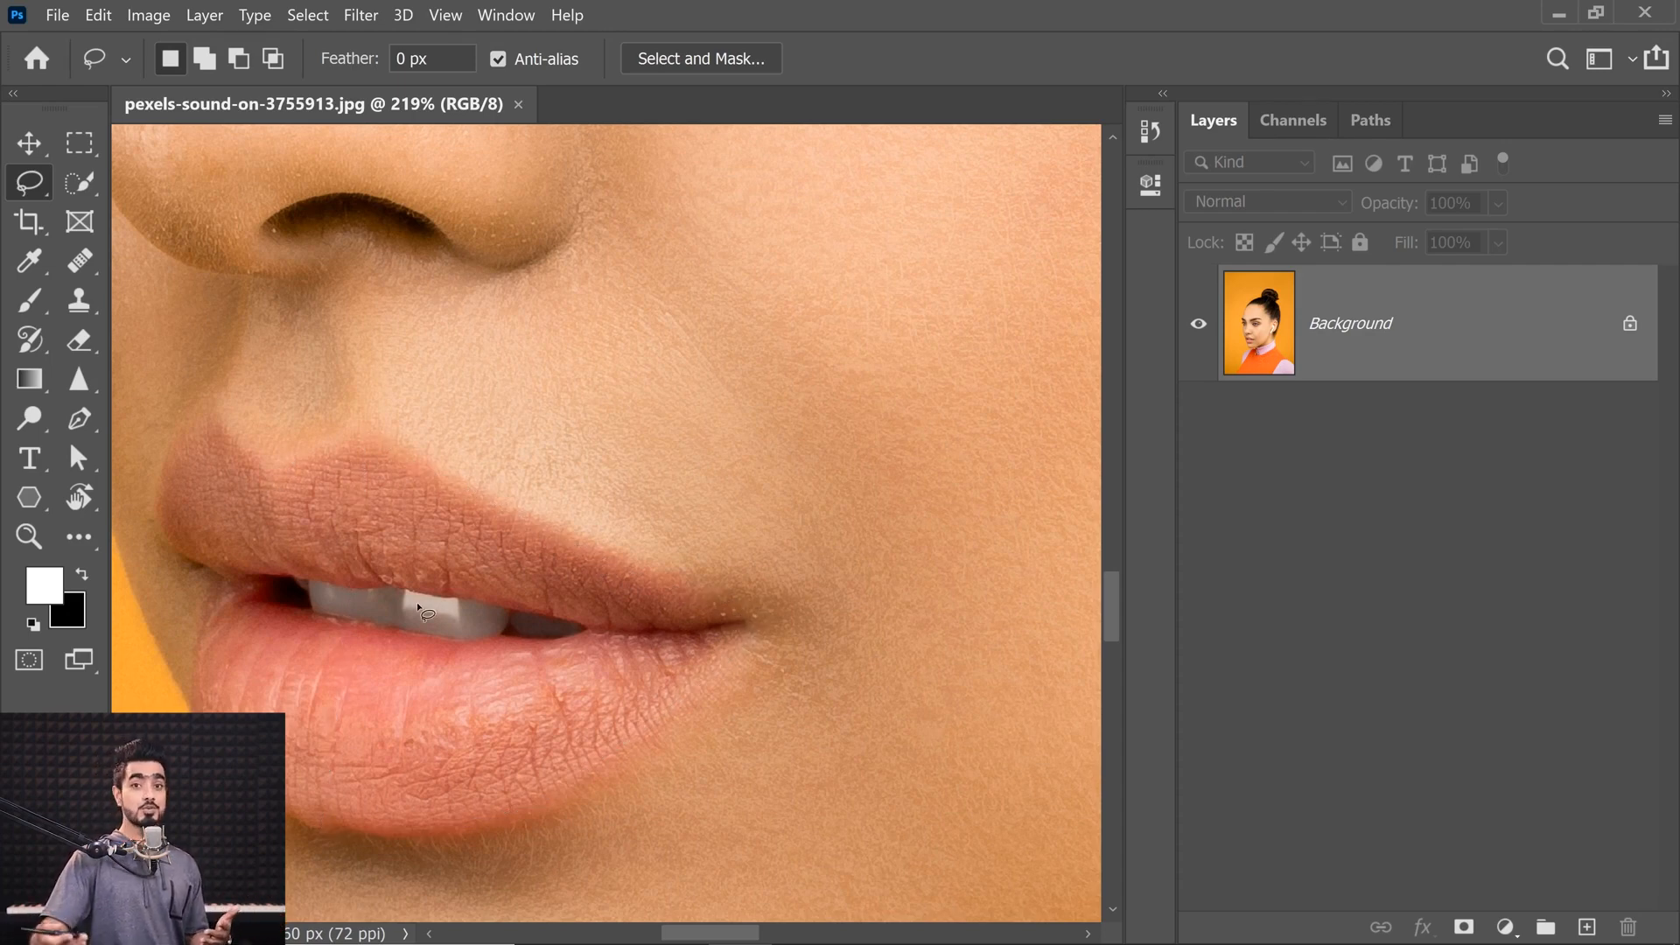
Step: Try a rectangular marquee selection around the woman's face and neck, then clear it
{"action": "key", "text": "ctrl+0"}
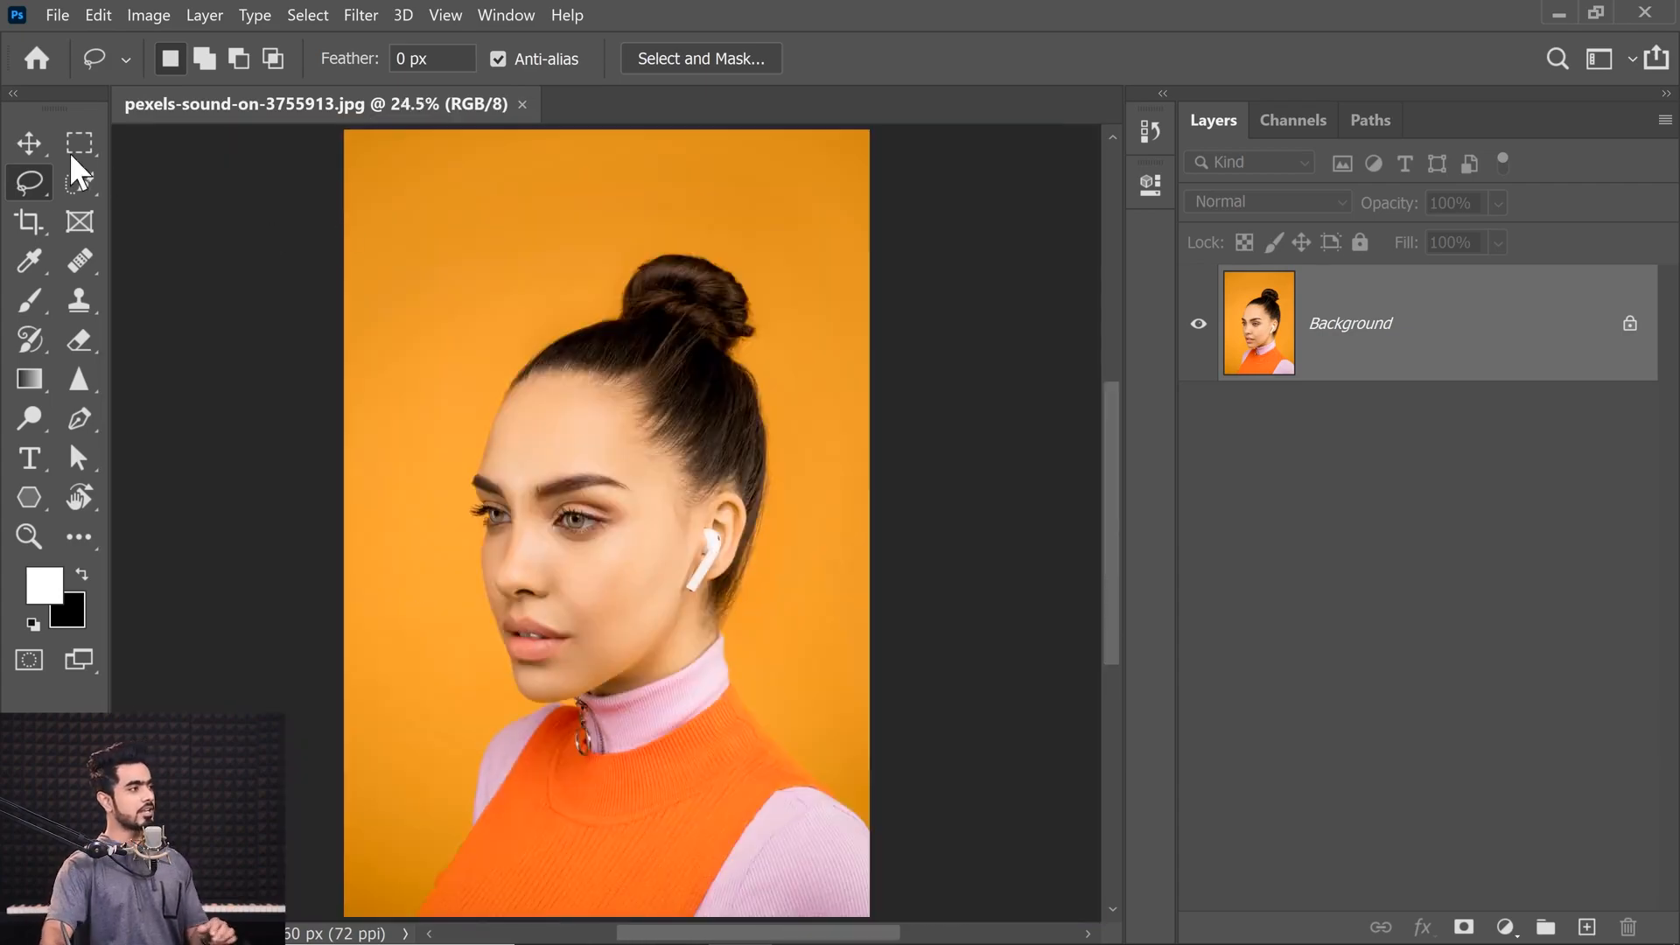
{"action": "left_click_drag", "start_coordinate": [77, 143], "coordinate": [160, 142]}
{"action": "left_click_drag", "start_coordinate": [455, 245], "coordinate": [726, 792]}
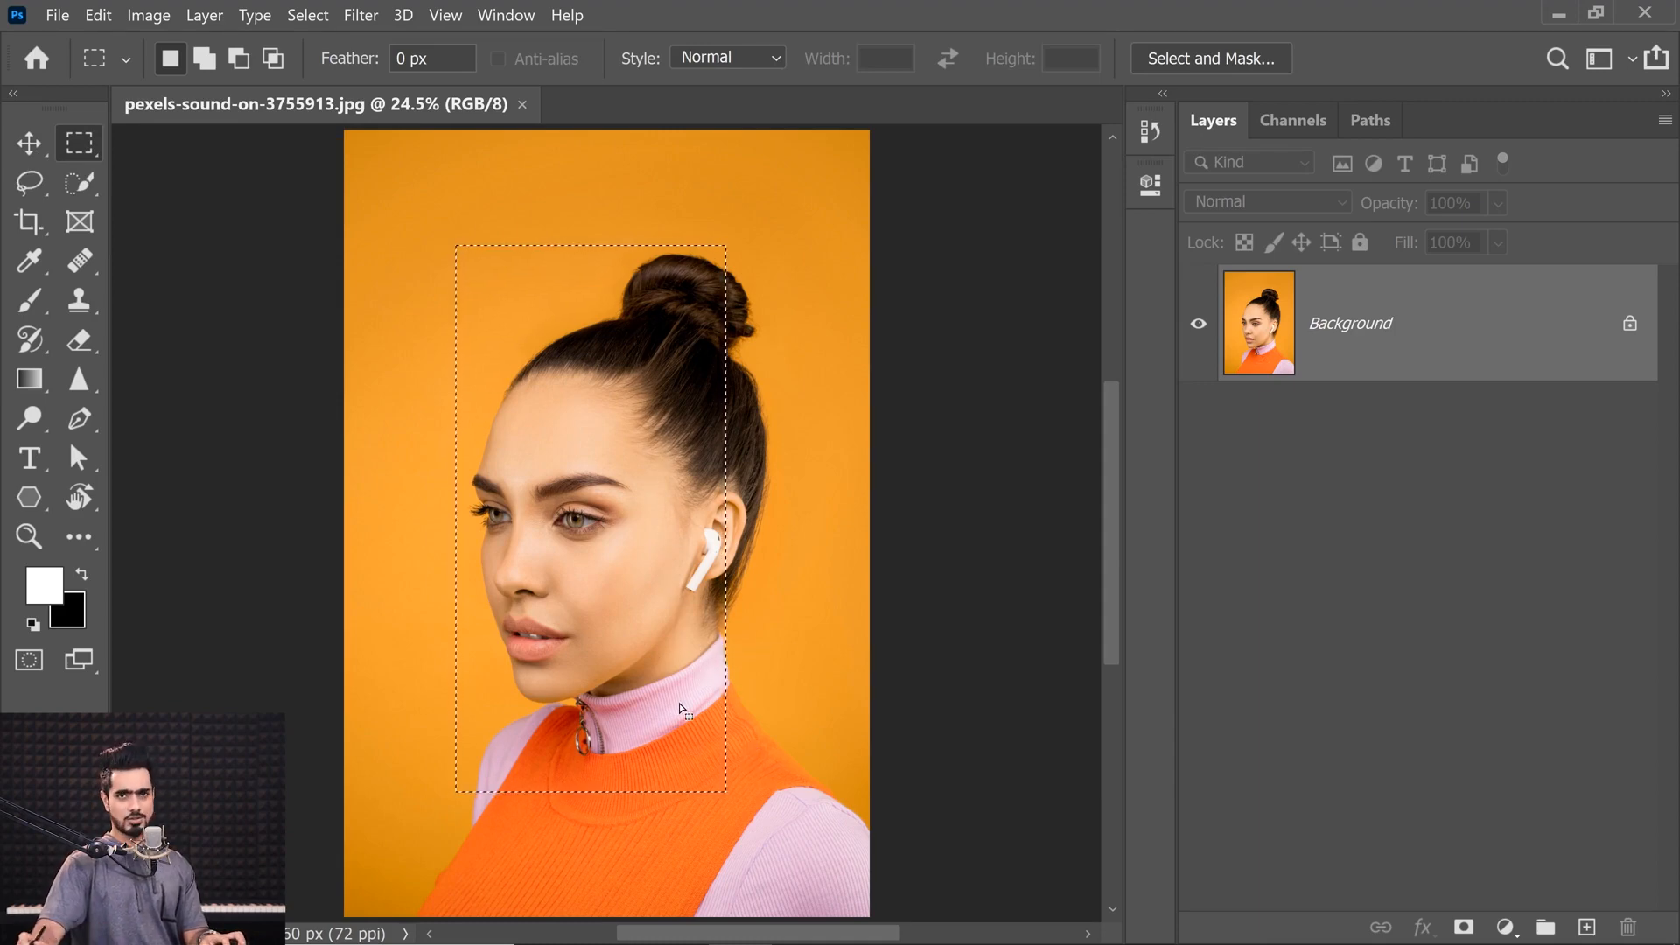
{"action": "key", "text": "ctrl+d"}
Step: Draw a tall elliptical selection around the woman's head and upper chest and add a Curves adjustment layer masked to it
{"action": "left_click_drag", "start_coordinate": [77, 142], "coordinate": [184, 167]}
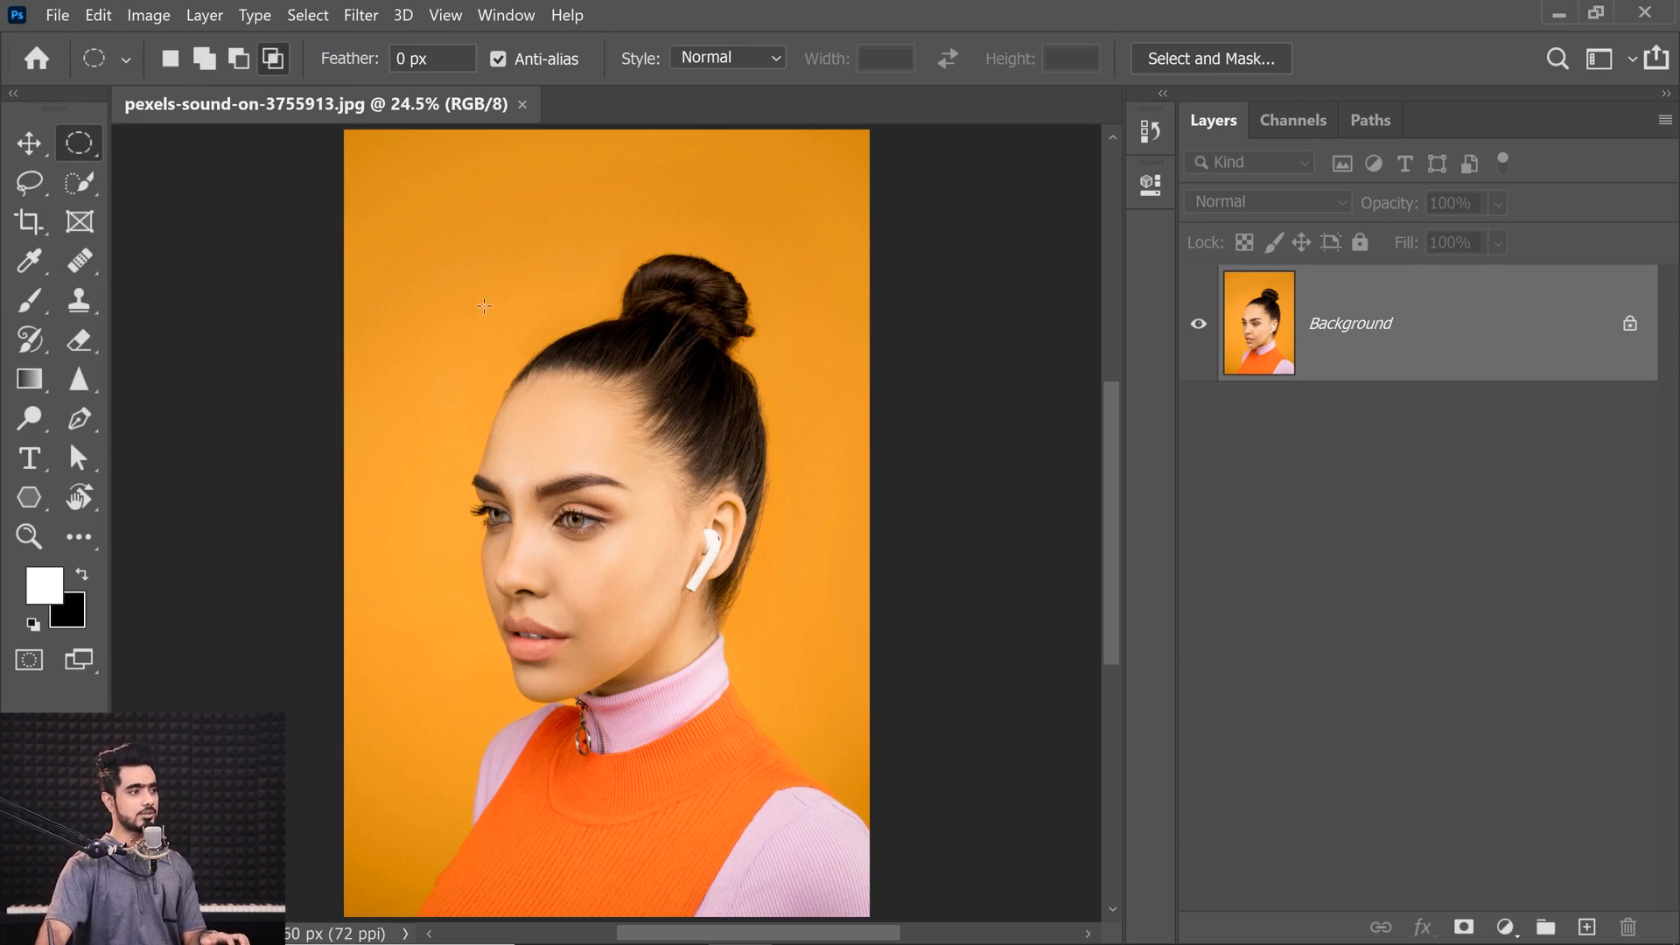
{"action": "left_click_drag", "start_coordinate": [444, 260], "coordinate": [827, 840]}
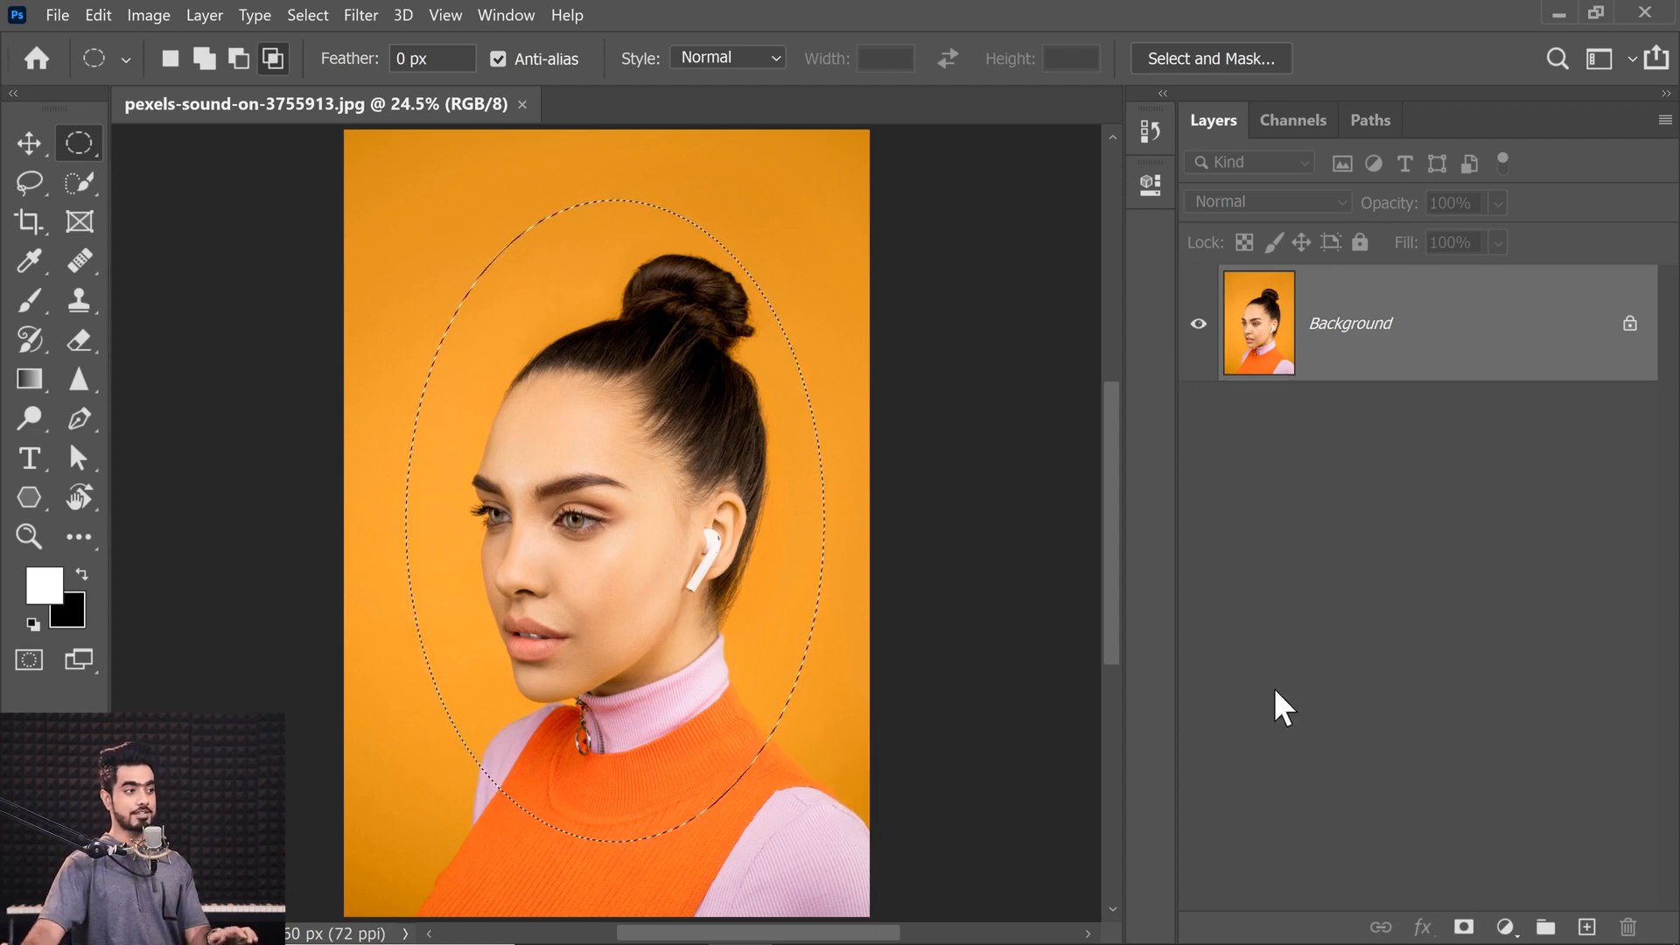
{"action": "left_click", "coordinate": [1502, 928]}
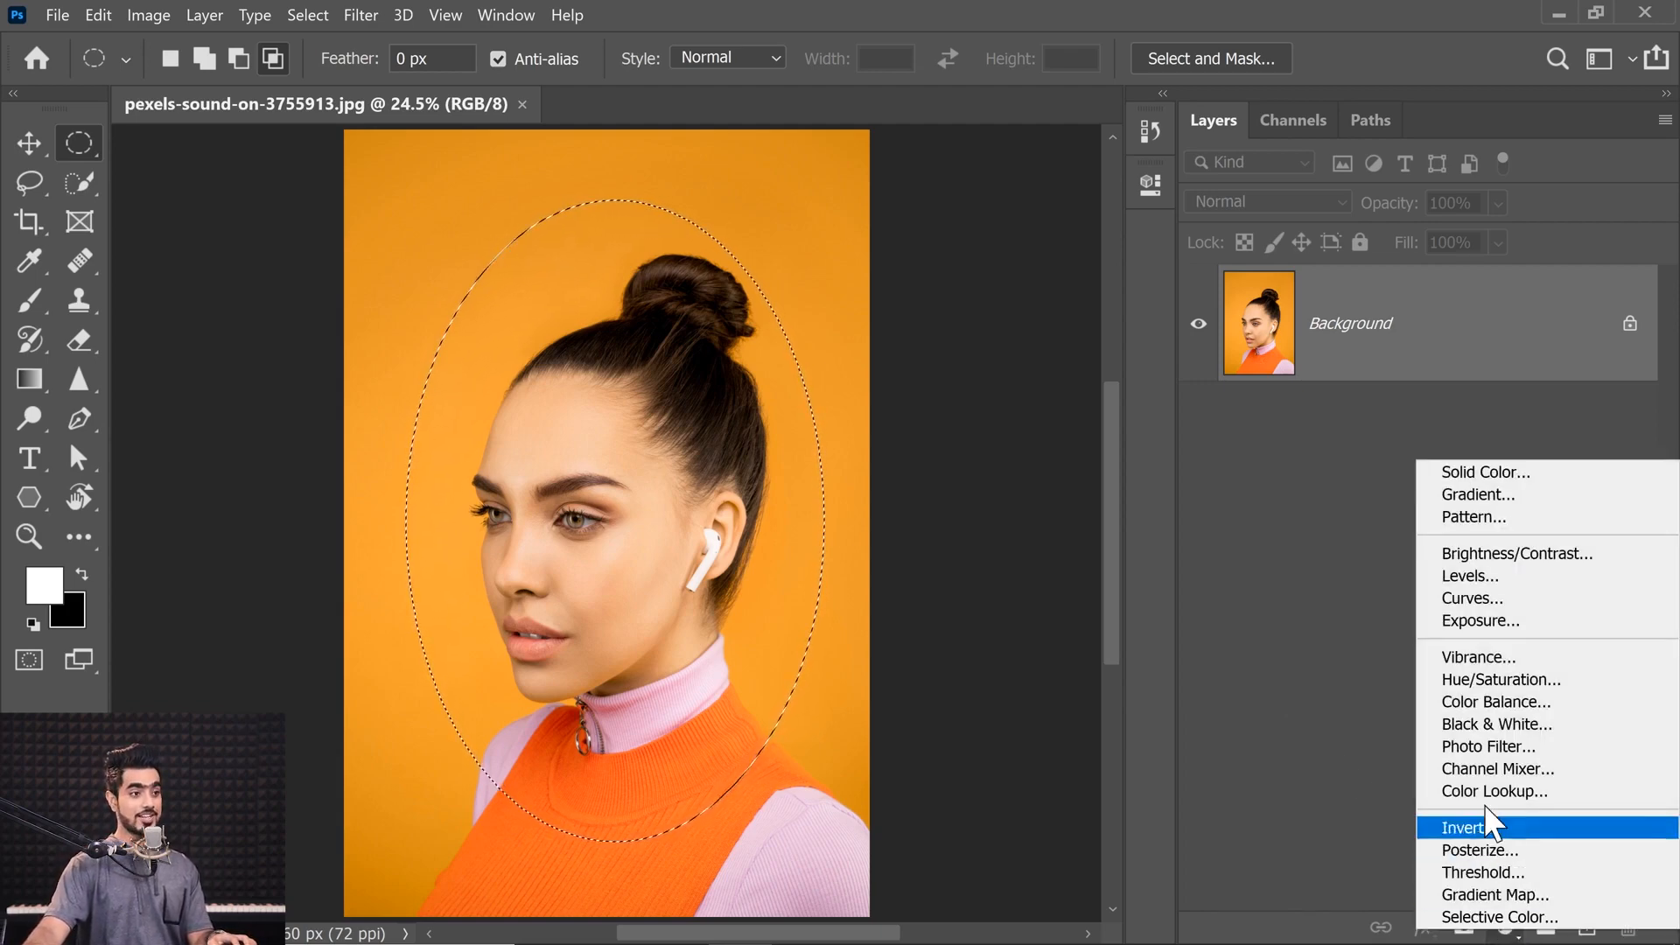
{"action": "left_click", "coordinate": [1473, 597]}
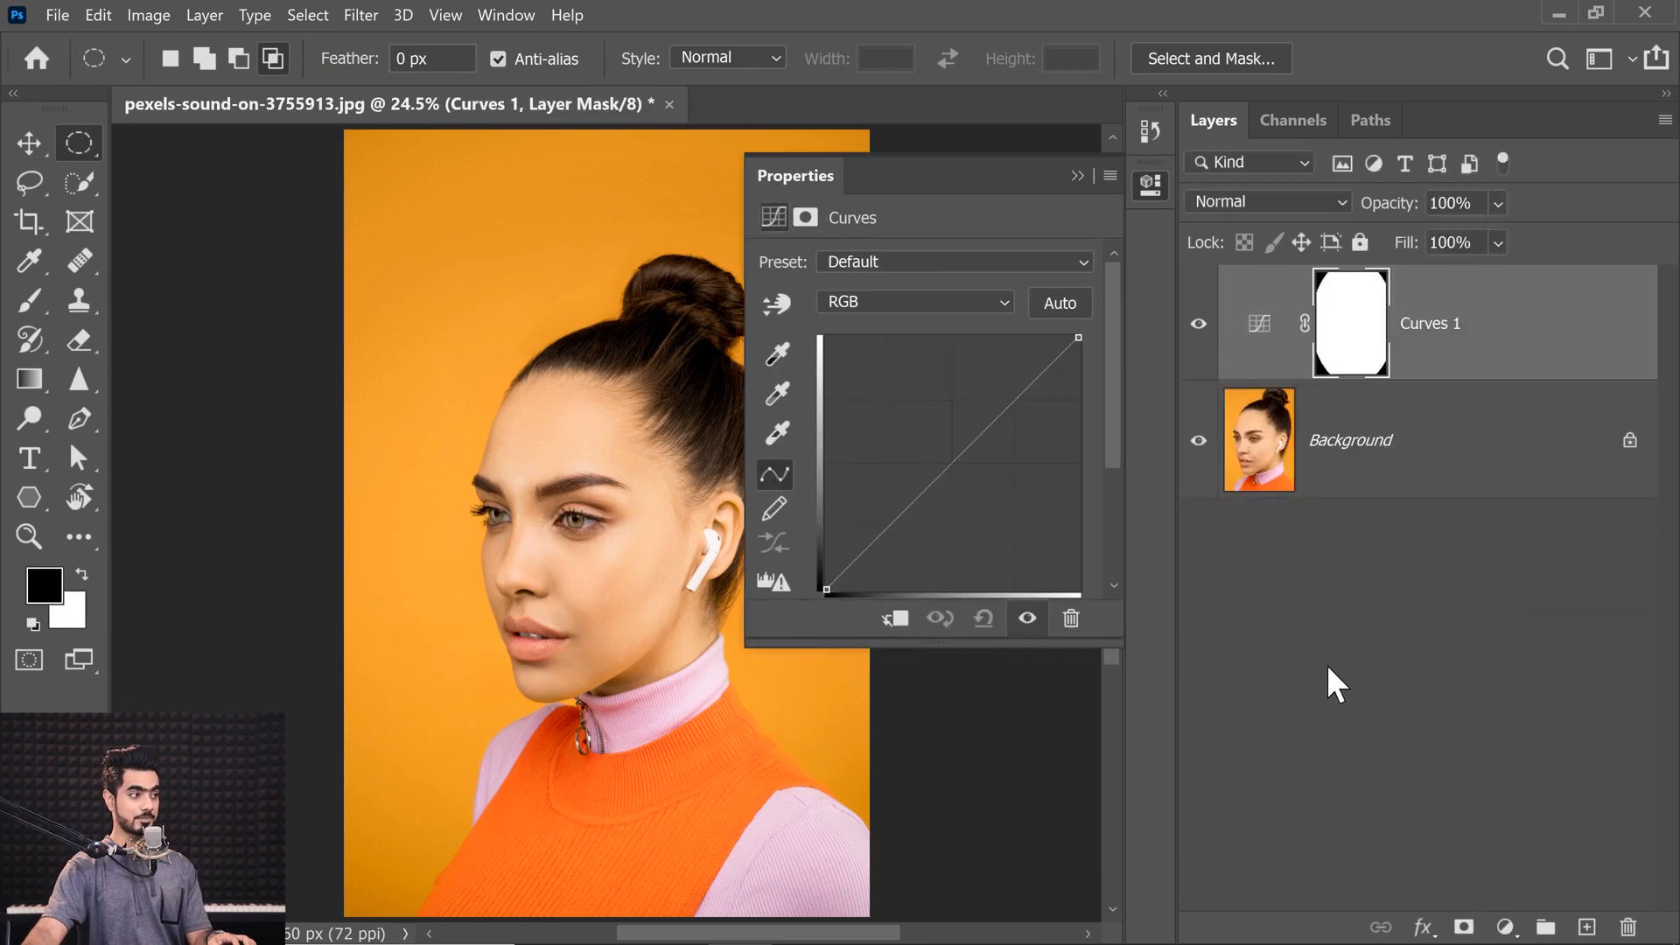
Step: Lower the curve's white point and midtones to darken the image, and invert the mask so the darkening surrounds the ellipse
{"action": "left_click_drag", "start_coordinate": [1080, 340], "coordinate": [1078, 454]}
{"action": "left_click_drag", "start_coordinate": [984, 510], "coordinate": [984, 519]}
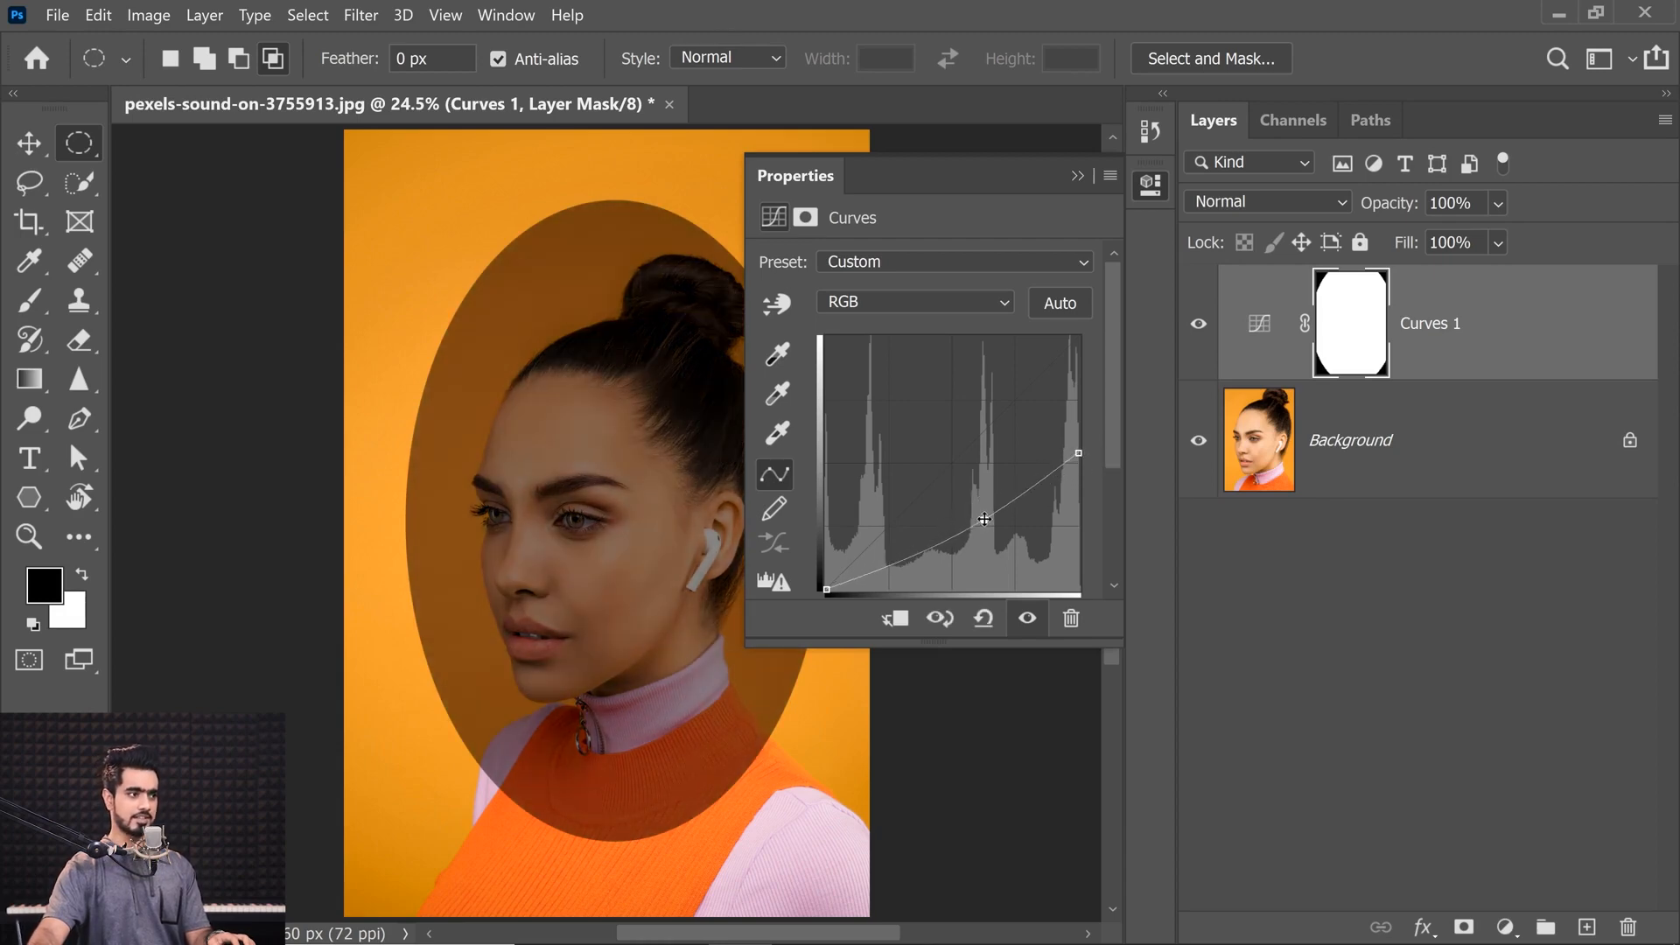
{"action": "left_click", "coordinate": [1077, 176]}
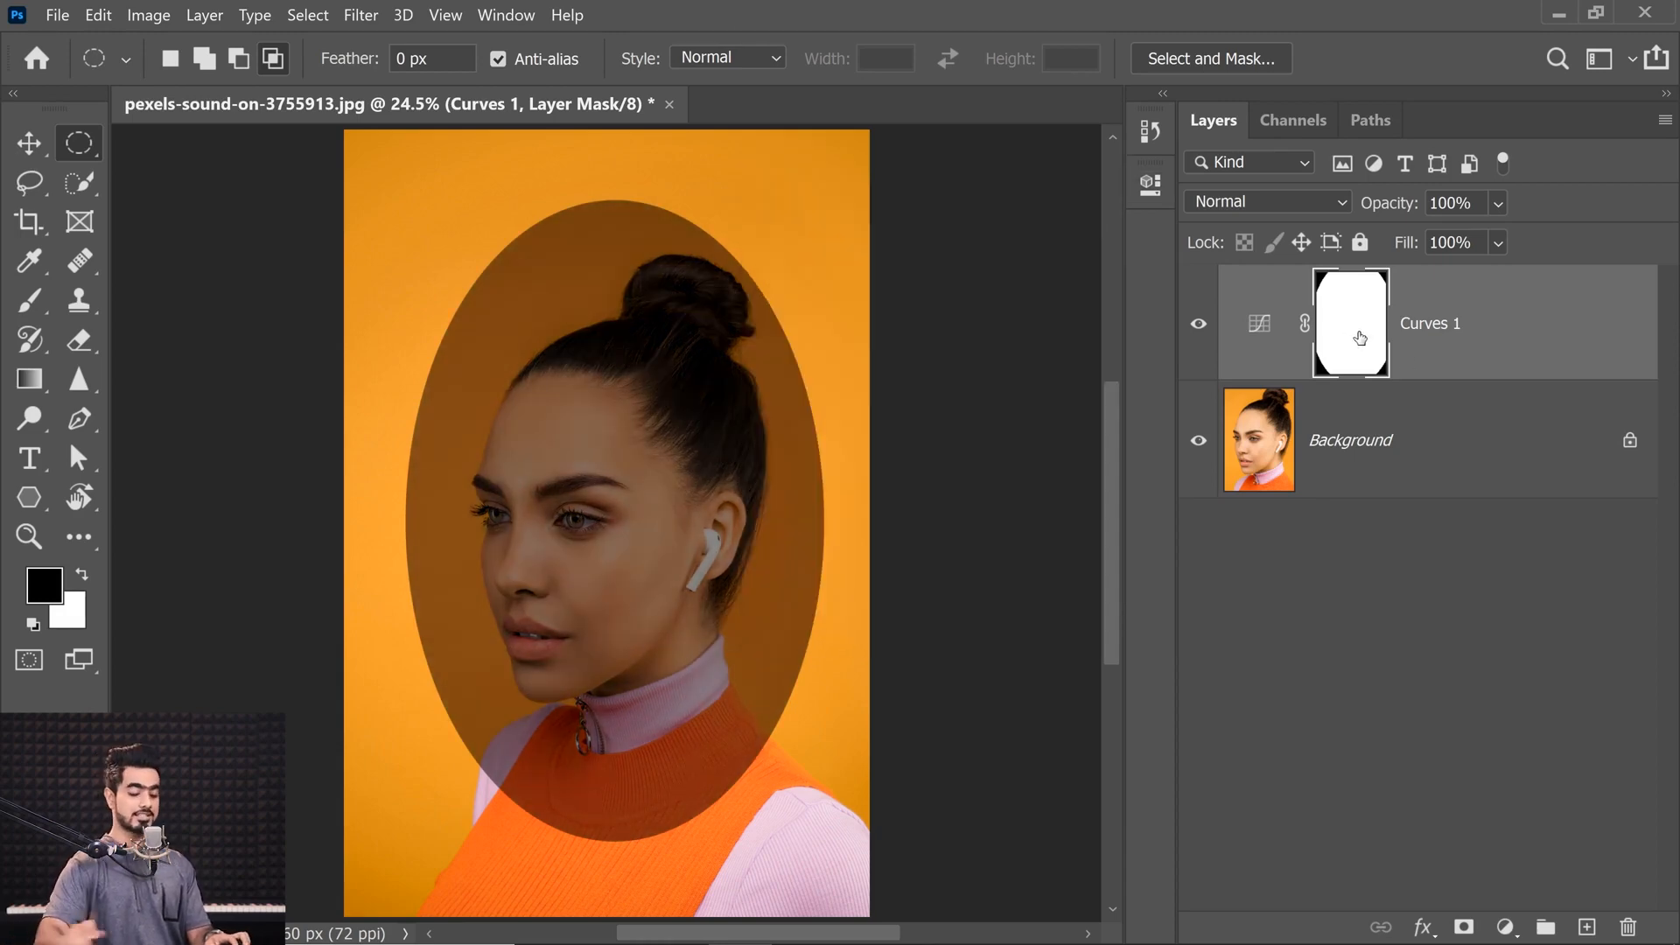
{"action": "key", "text": "ctrl+i"}
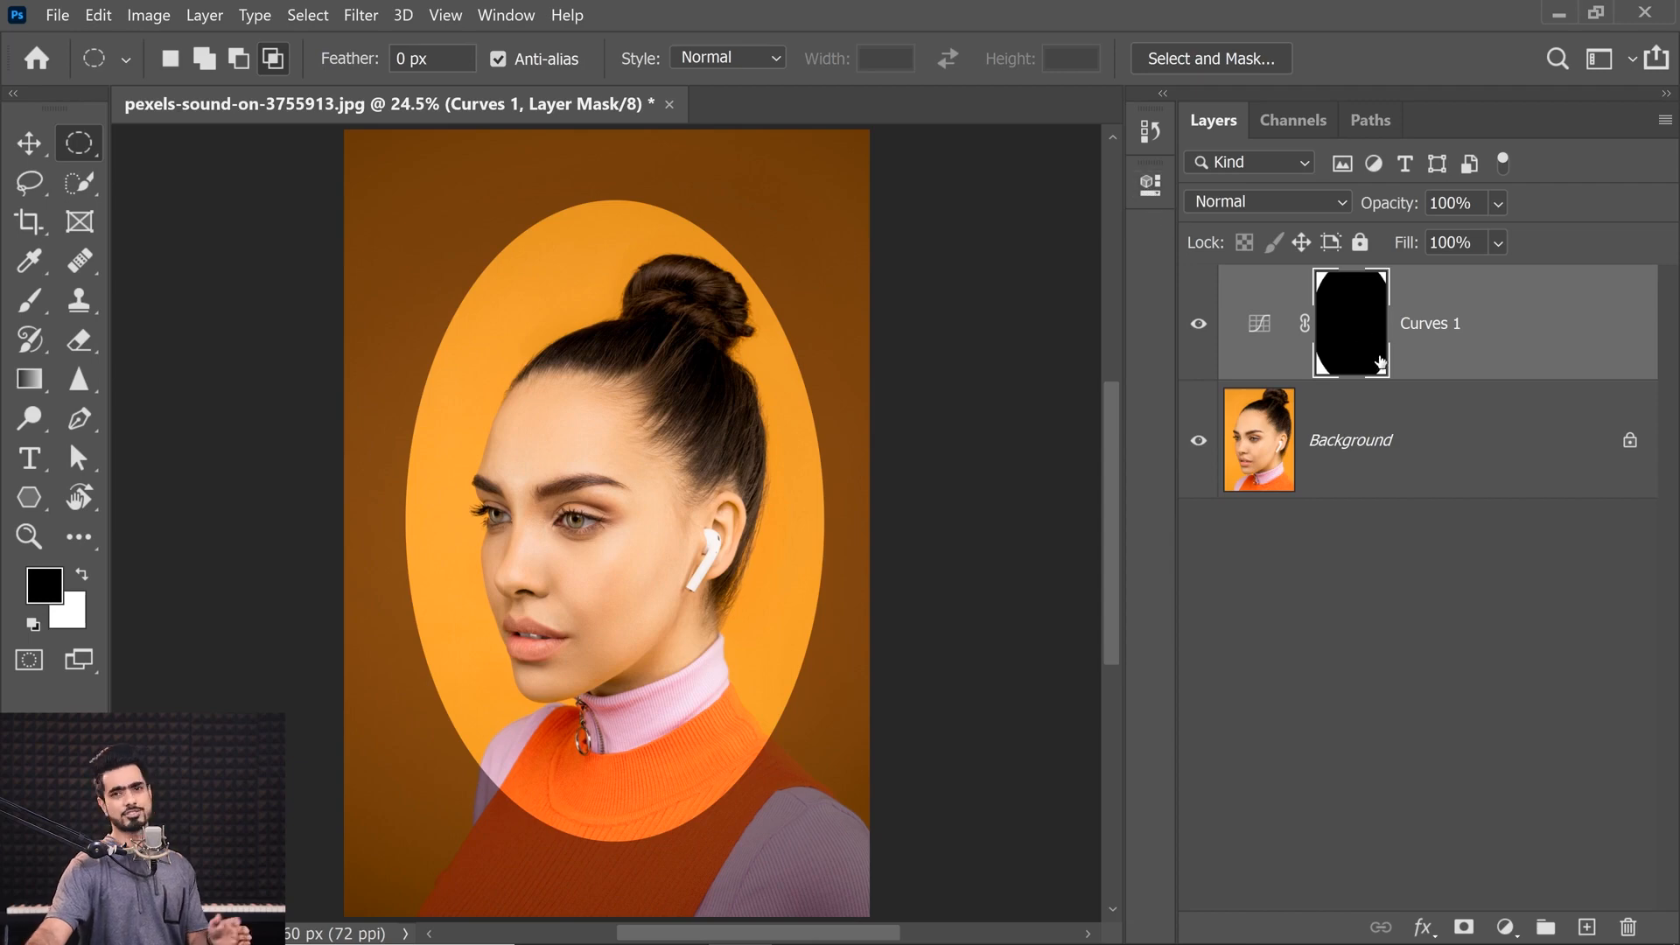
Step: Feather the Curves layer mask to 781.4 px for a soft vignette and compare the portrait with and without it
{"action": "left_click", "coordinate": [1152, 182]}
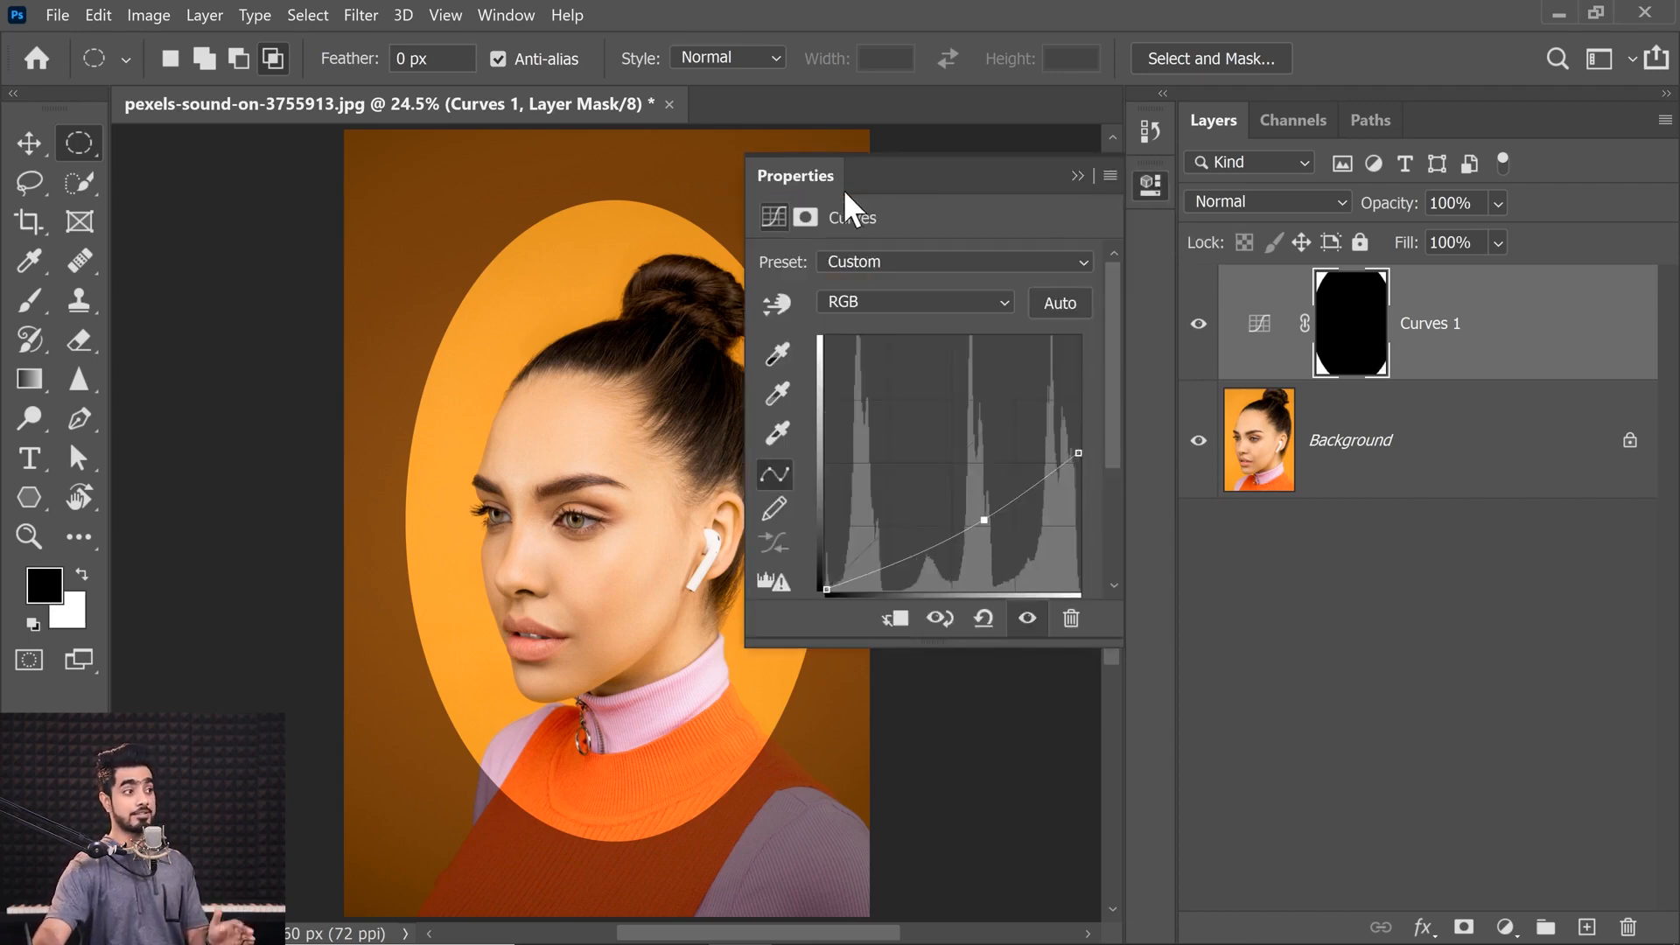
{"action": "left_click", "coordinate": [507, 14]}
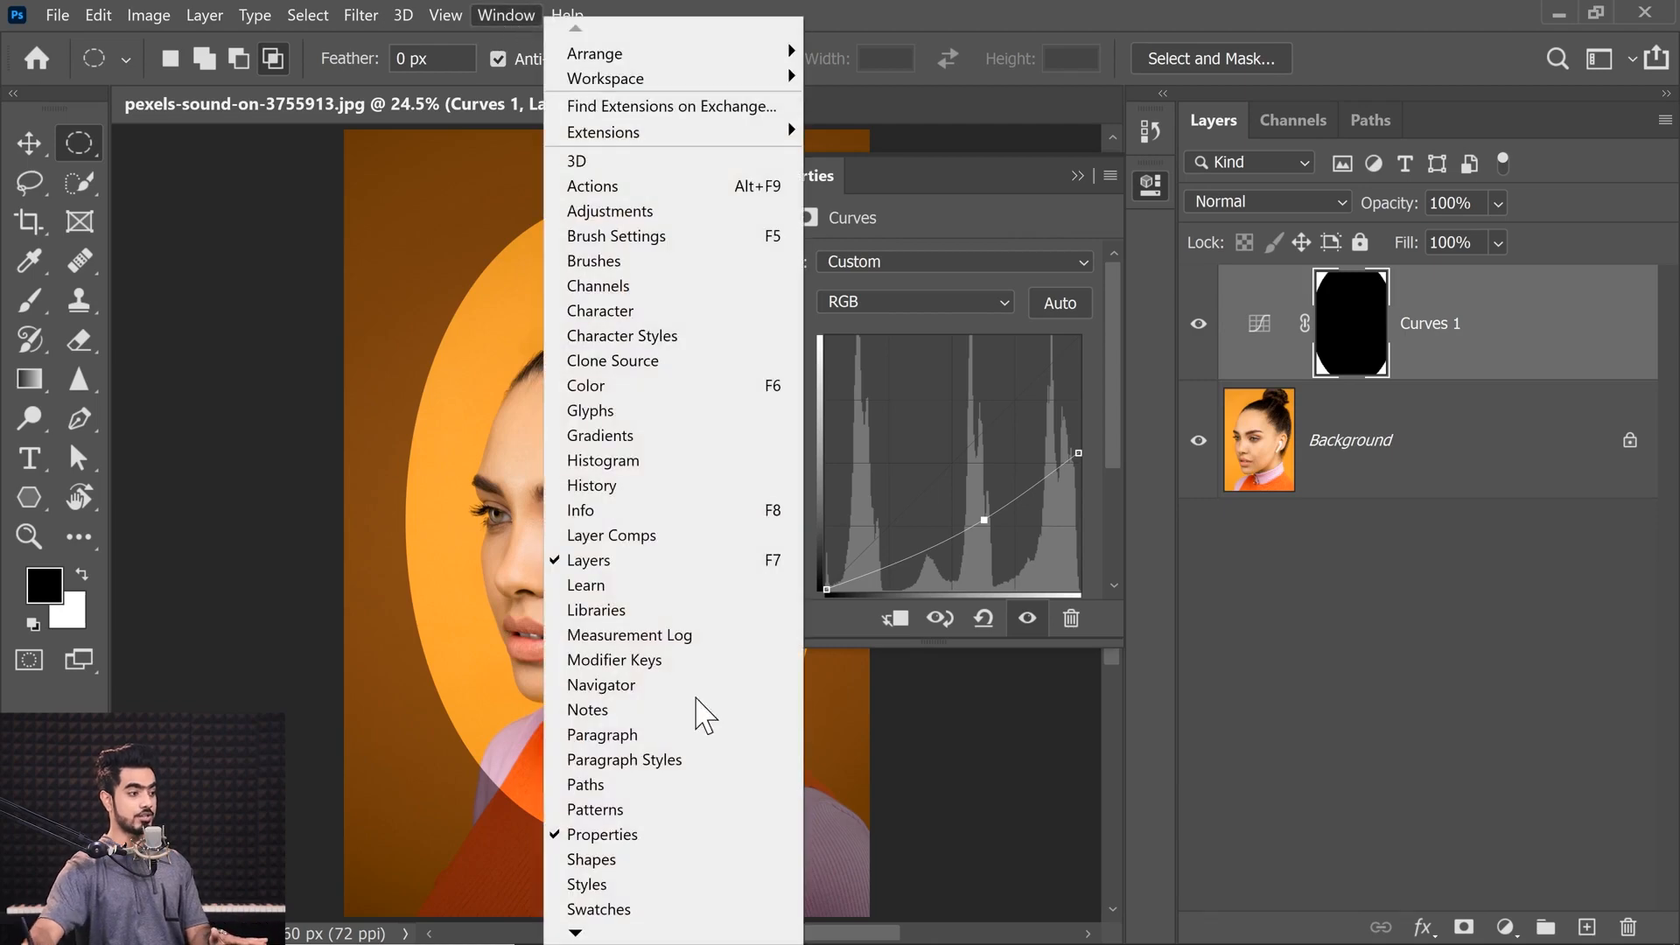
{"action": "left_click", "coordinate": [824, 215]}
{"action": "left_click", "coordinate": [807, 218]}
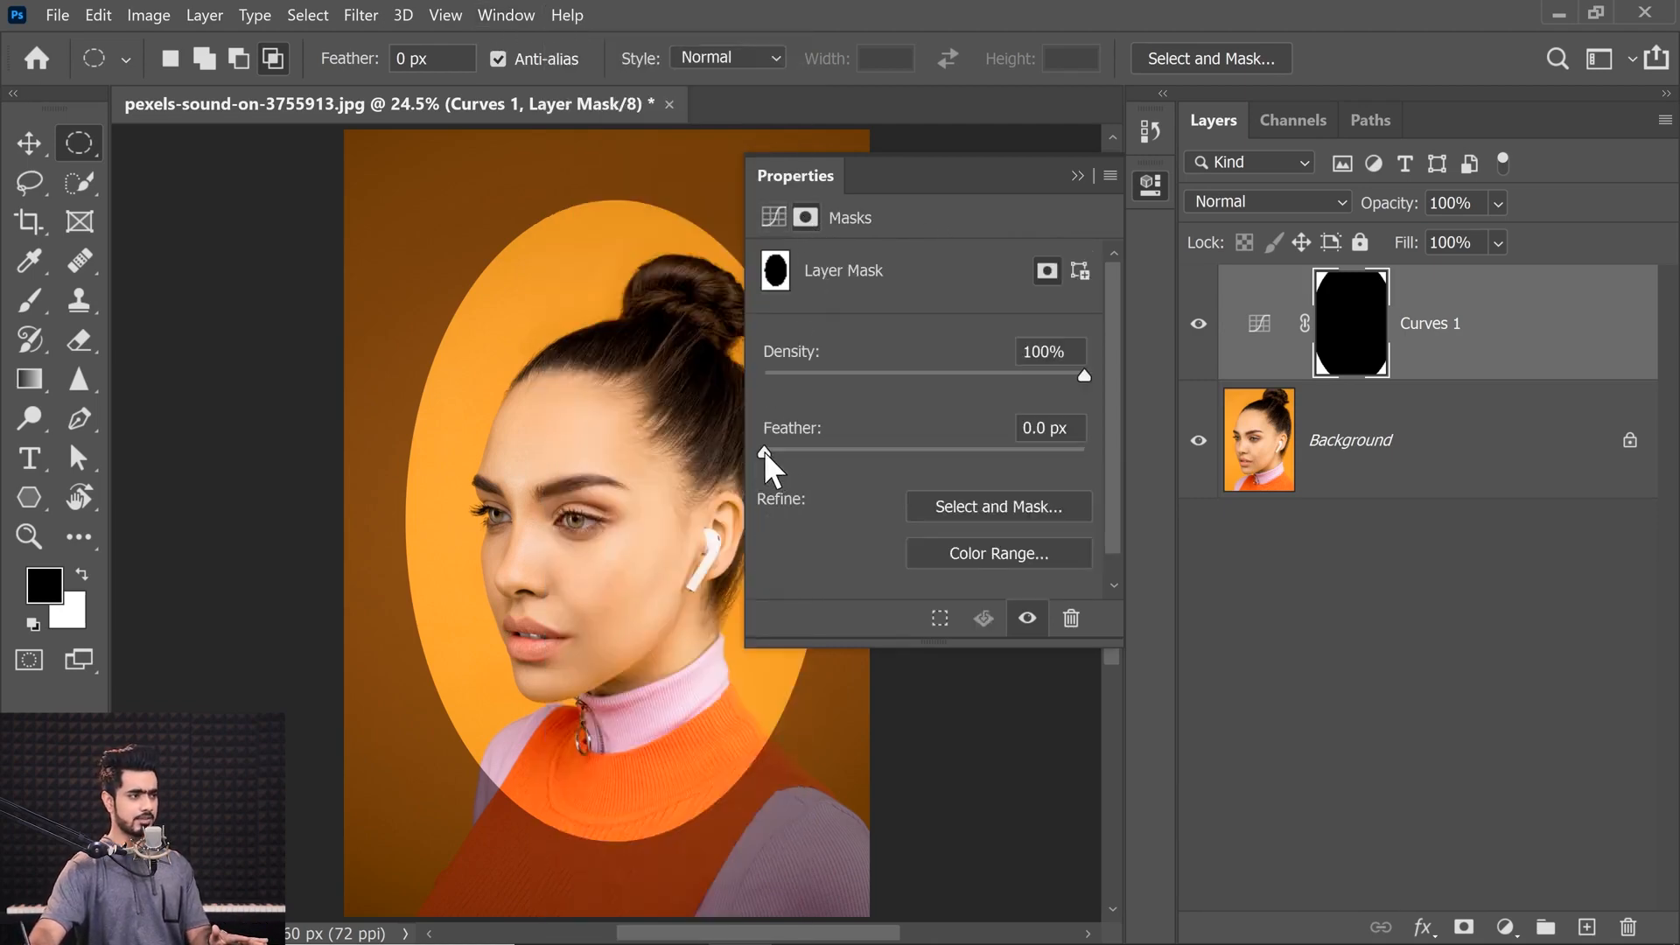
{"action": "left_click_drag", "start_coordinate": [844, 461], "coordinate": [1052, 453]}
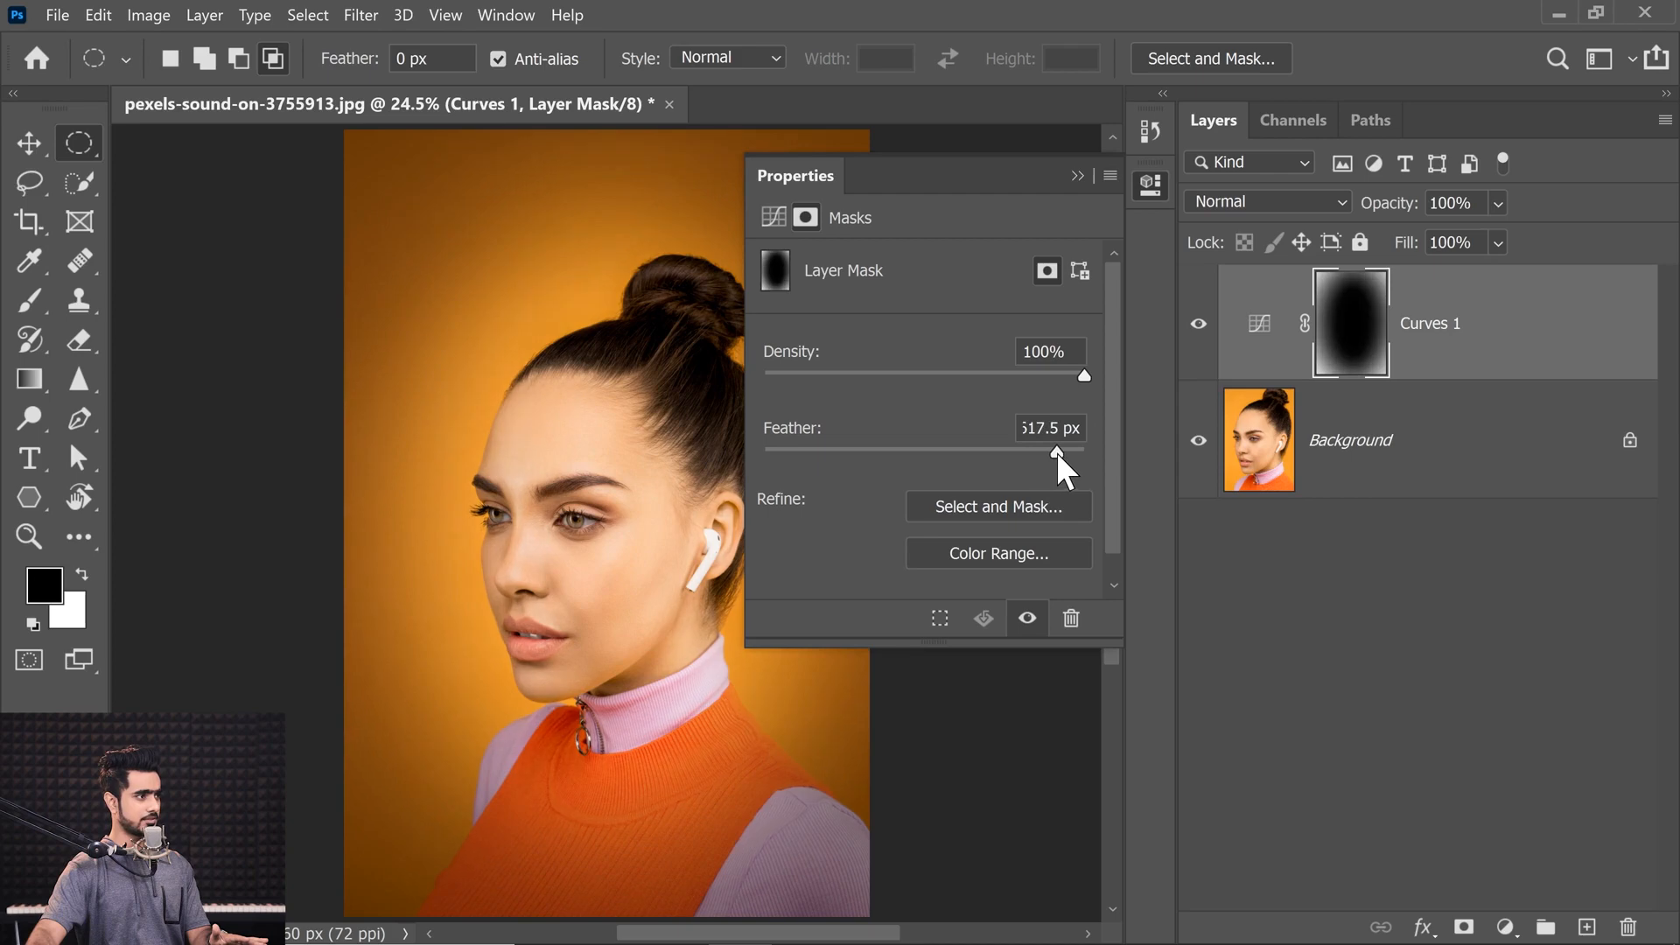
{"action": "left_click_drag", "start_coordinate": [1060, 450], "coordinate": [1070, 455]}
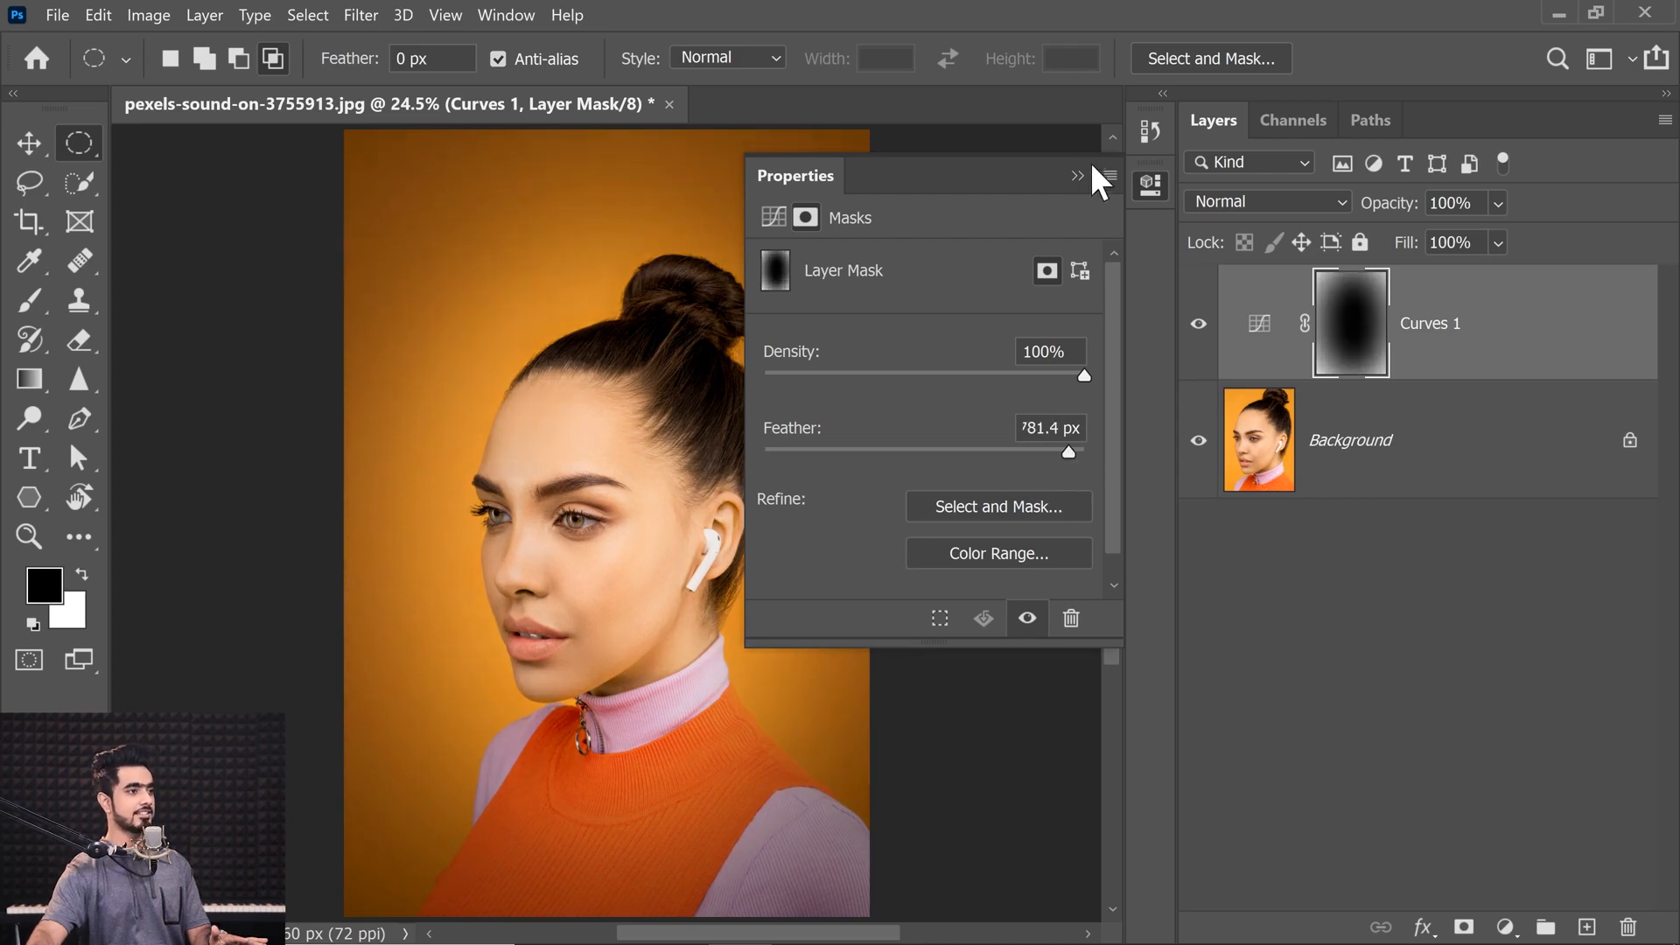
{"action": "left_click", "coordinate": [1150, 185]}
{"action": "left_click", "coordinate": [1198, 324]}
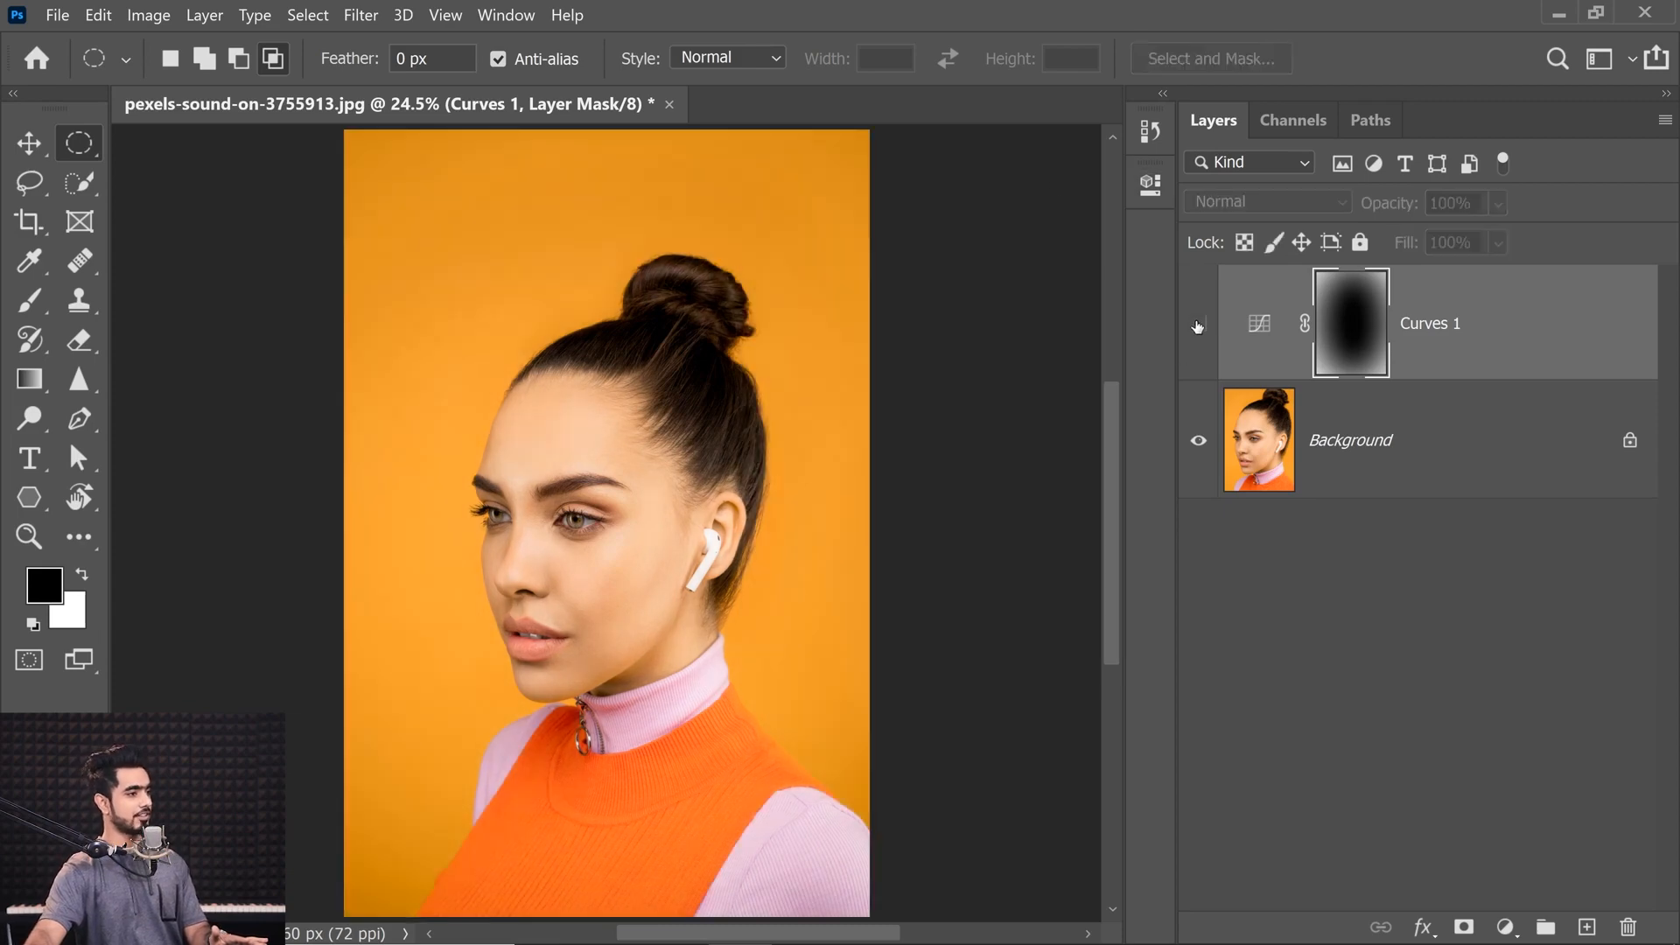
{"action": "left_click", "coordinate": [1197, 325]}
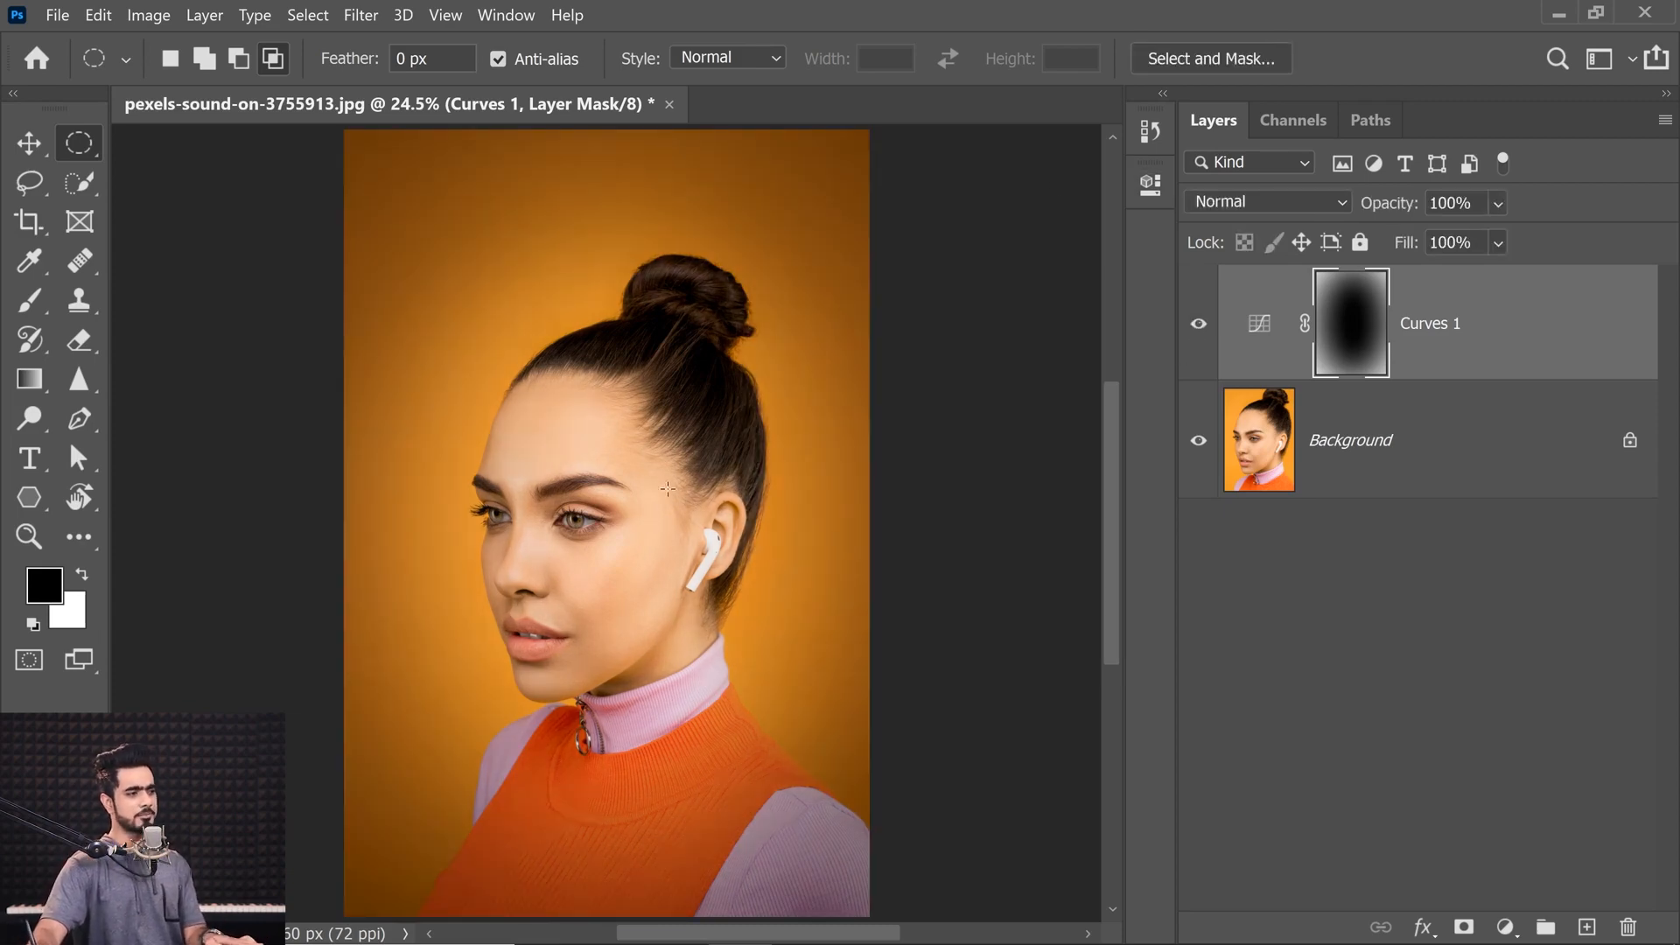
Step: Transform the Curves mask to 108.33% width and 107.33% height, extending it downward, and compare before and after
{"action": "left_click_drag", "start_coordinate": [678, 449], "coordinate": [658, 438]}
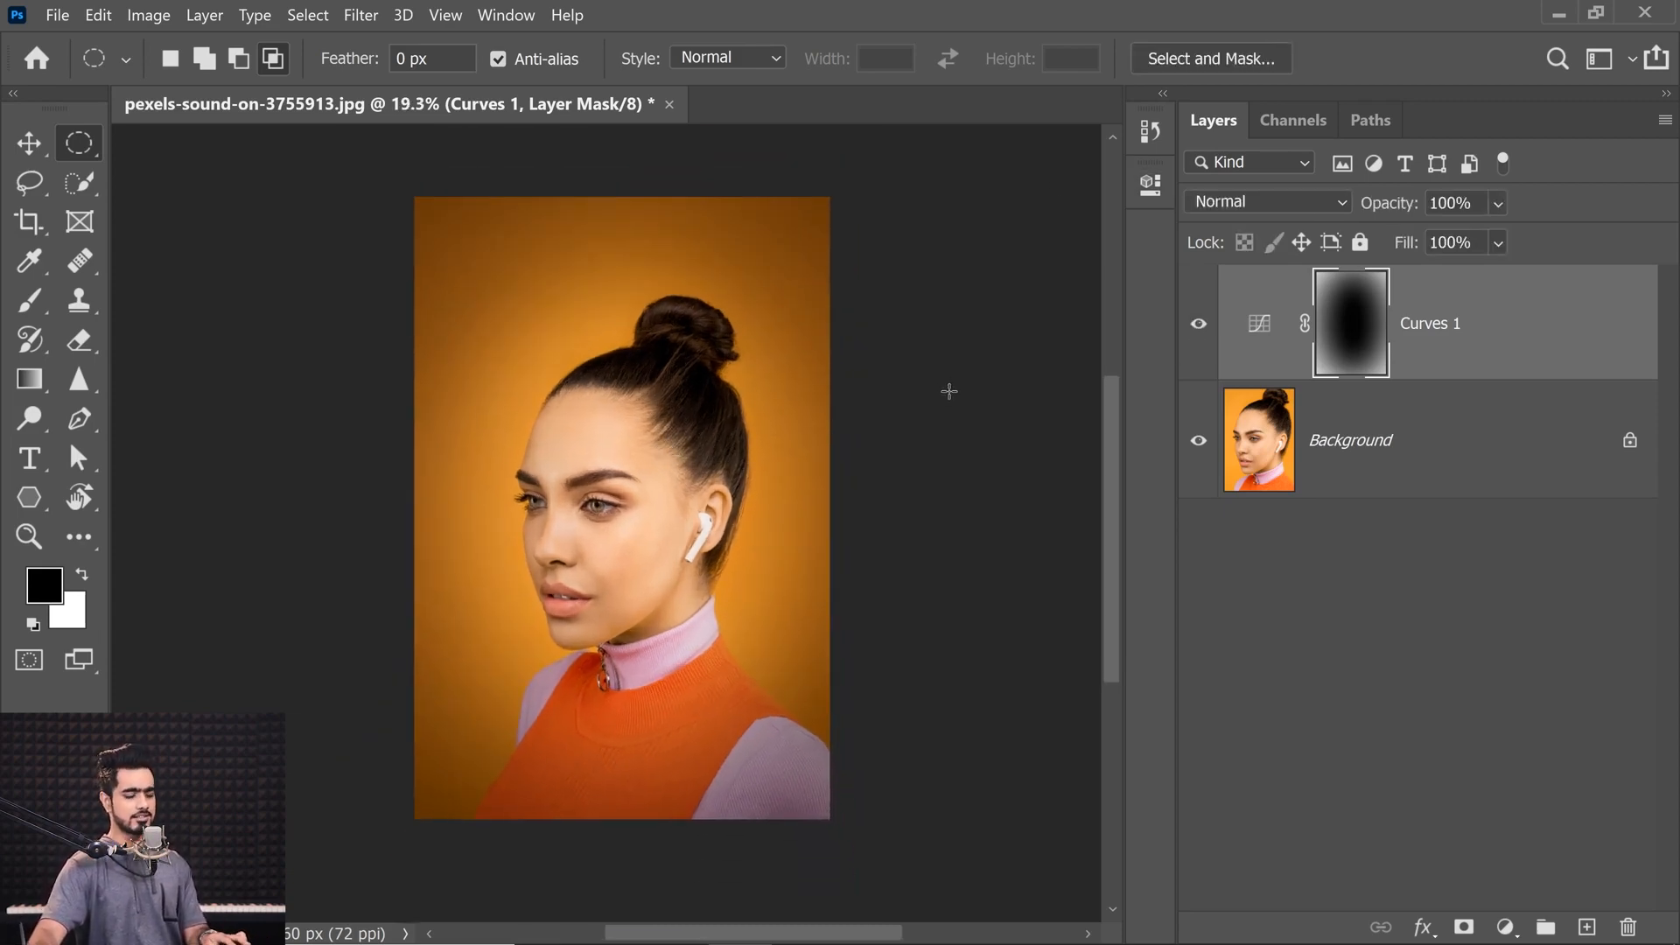
{"action": "key", "text": "ctrl+t"}
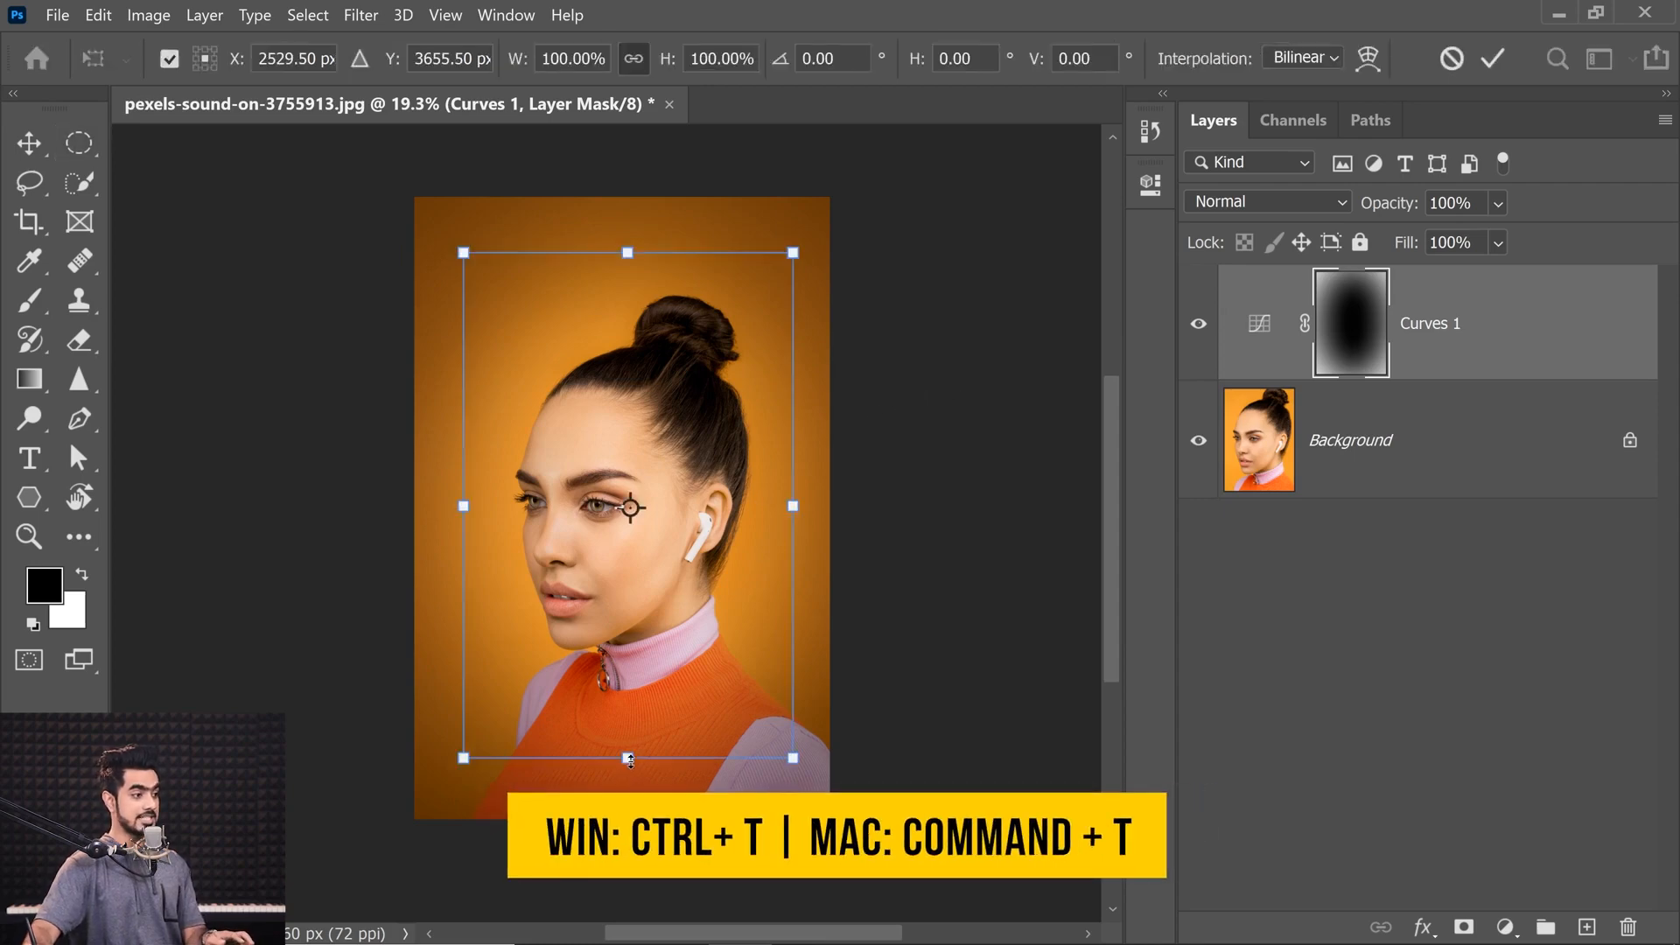
{"action": "left_click_drag", "start_coordinate": [629, 759], "coordinate": [628, 803]}
{"action": "left_click_drag", "start_coordinate": [467, 534], "coordinate": [457, 533]}
{"action": "left_click_drag", "start_coordinate": [802, 528], "coordinate": [805, 528]}
{"action": "left_click_drag", "start_coordinate": [624, 252], "coordinate": [628, 260]}
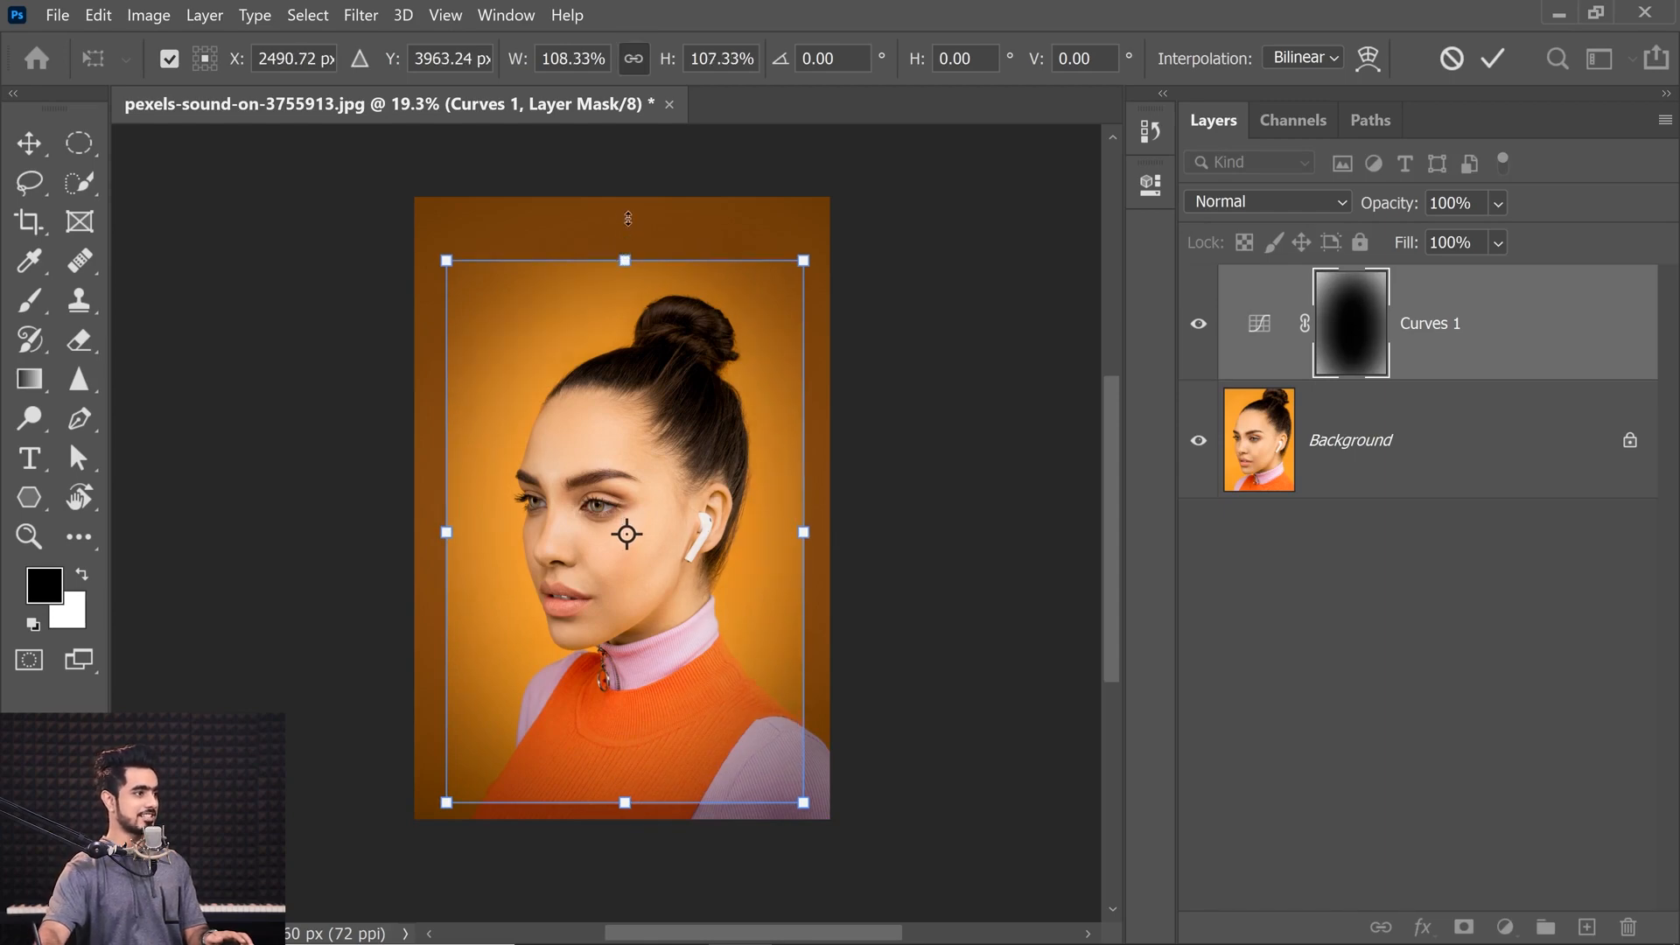
{"action": "key", "text": "Return"}
{"action": "key", "text": "m"}
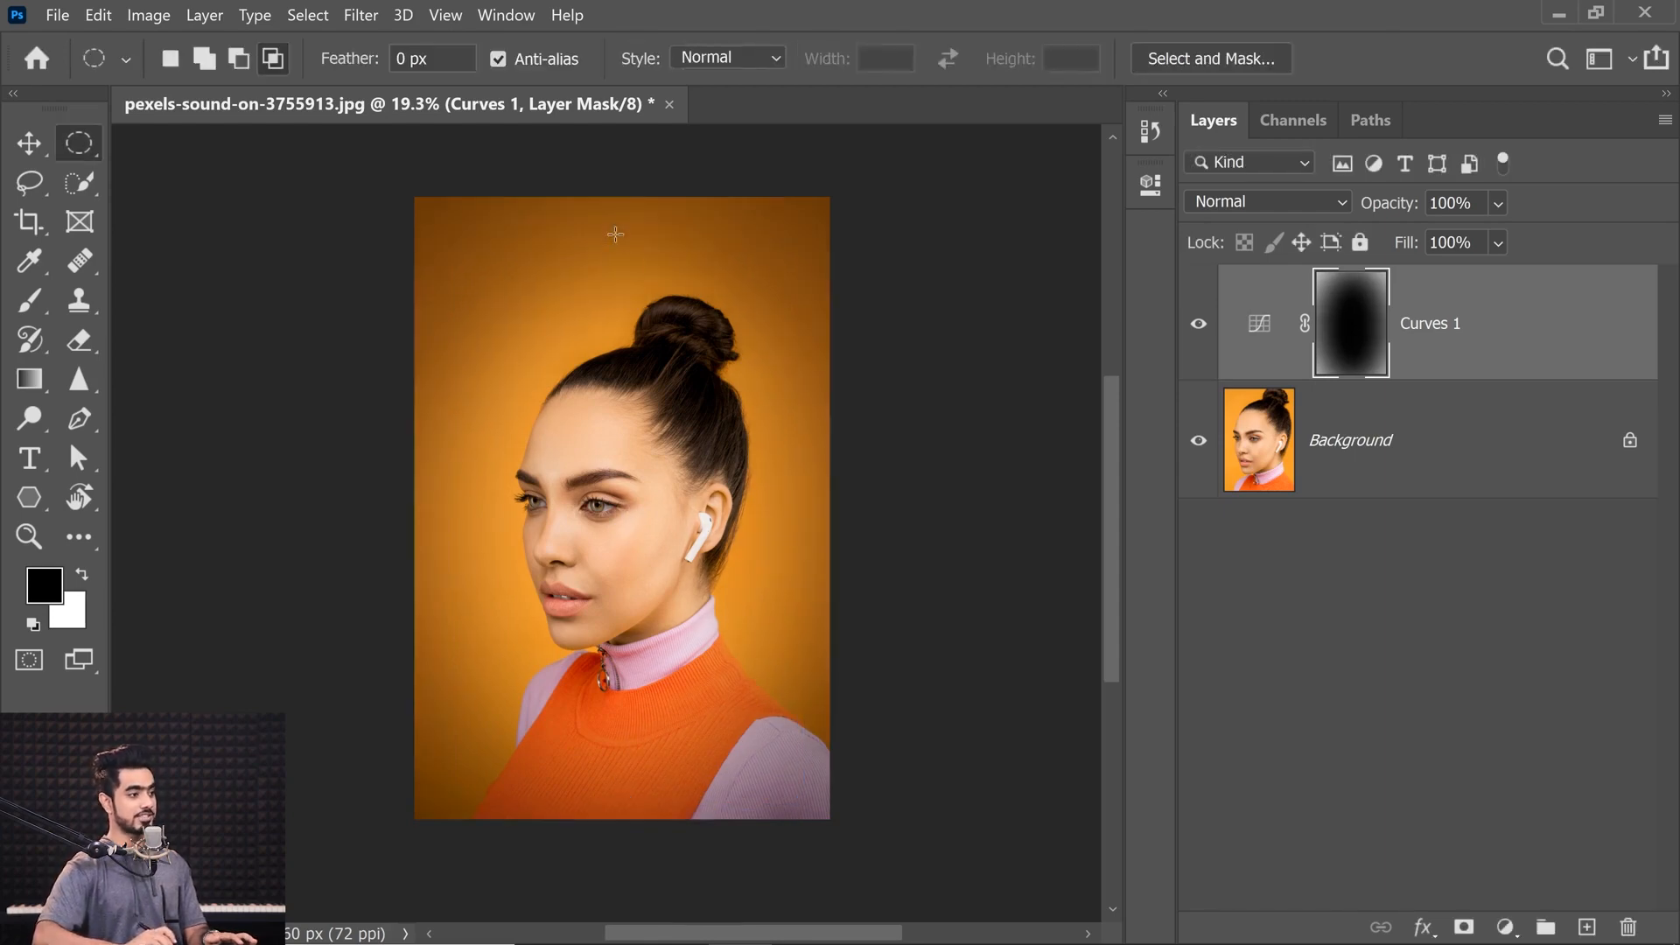
{"action": "key", "text": "ctrl+0"}
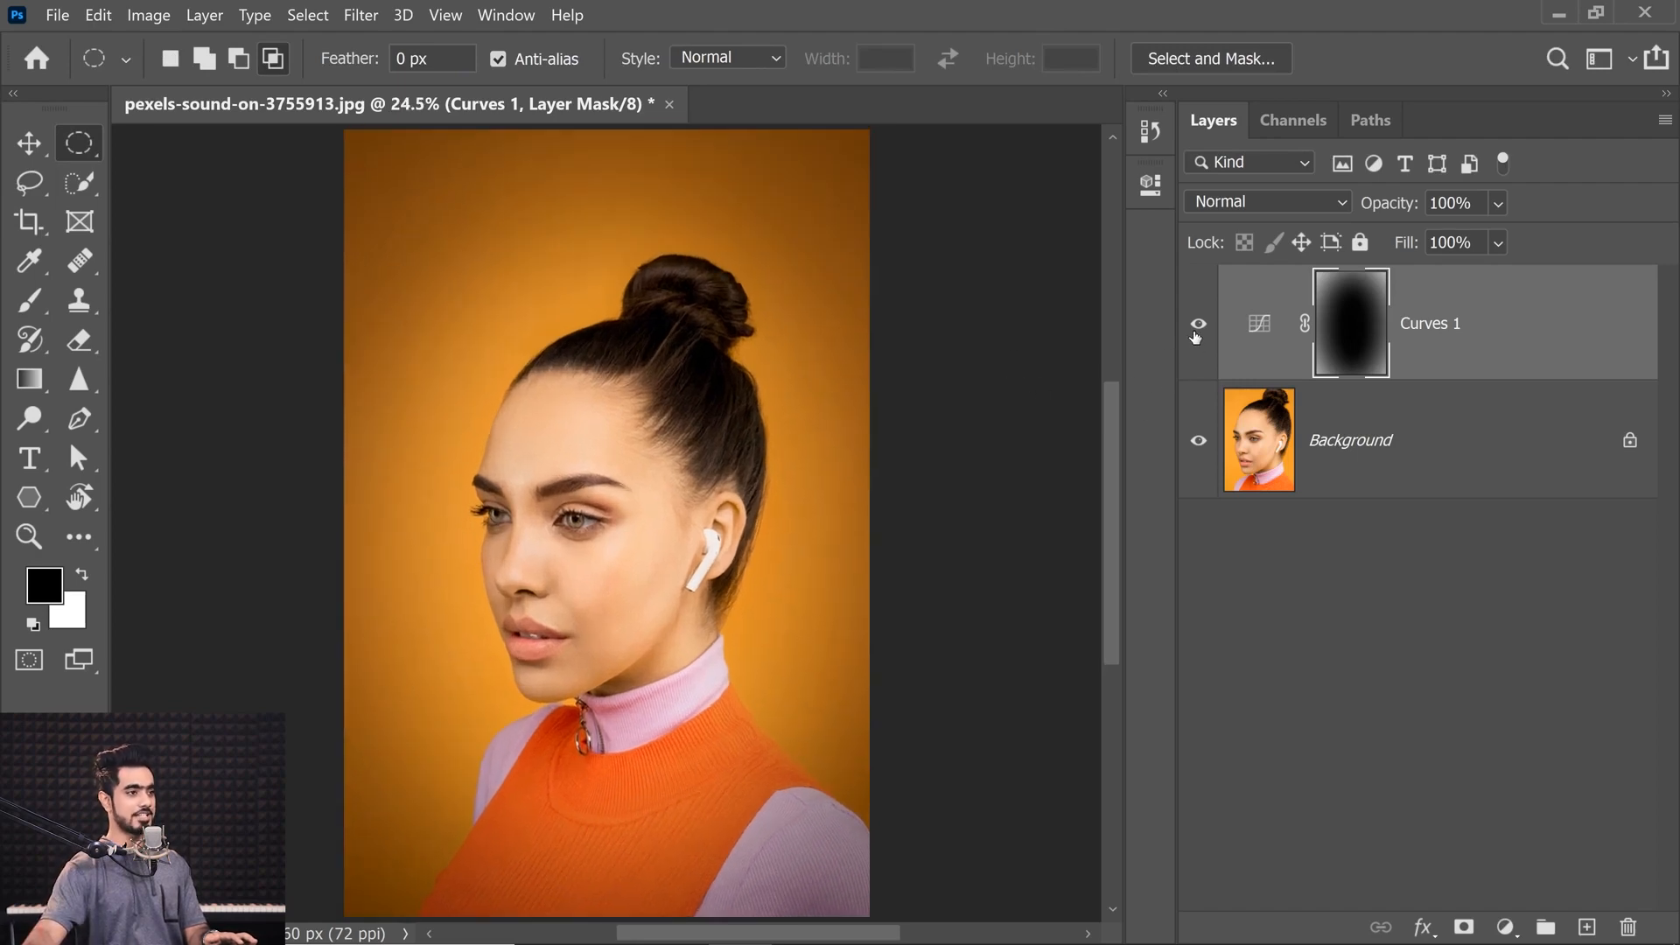
{"action": "left_click", "coordinate": [1196, 333]}
{"action": "left_click", "coordinate": [1190, 338]}
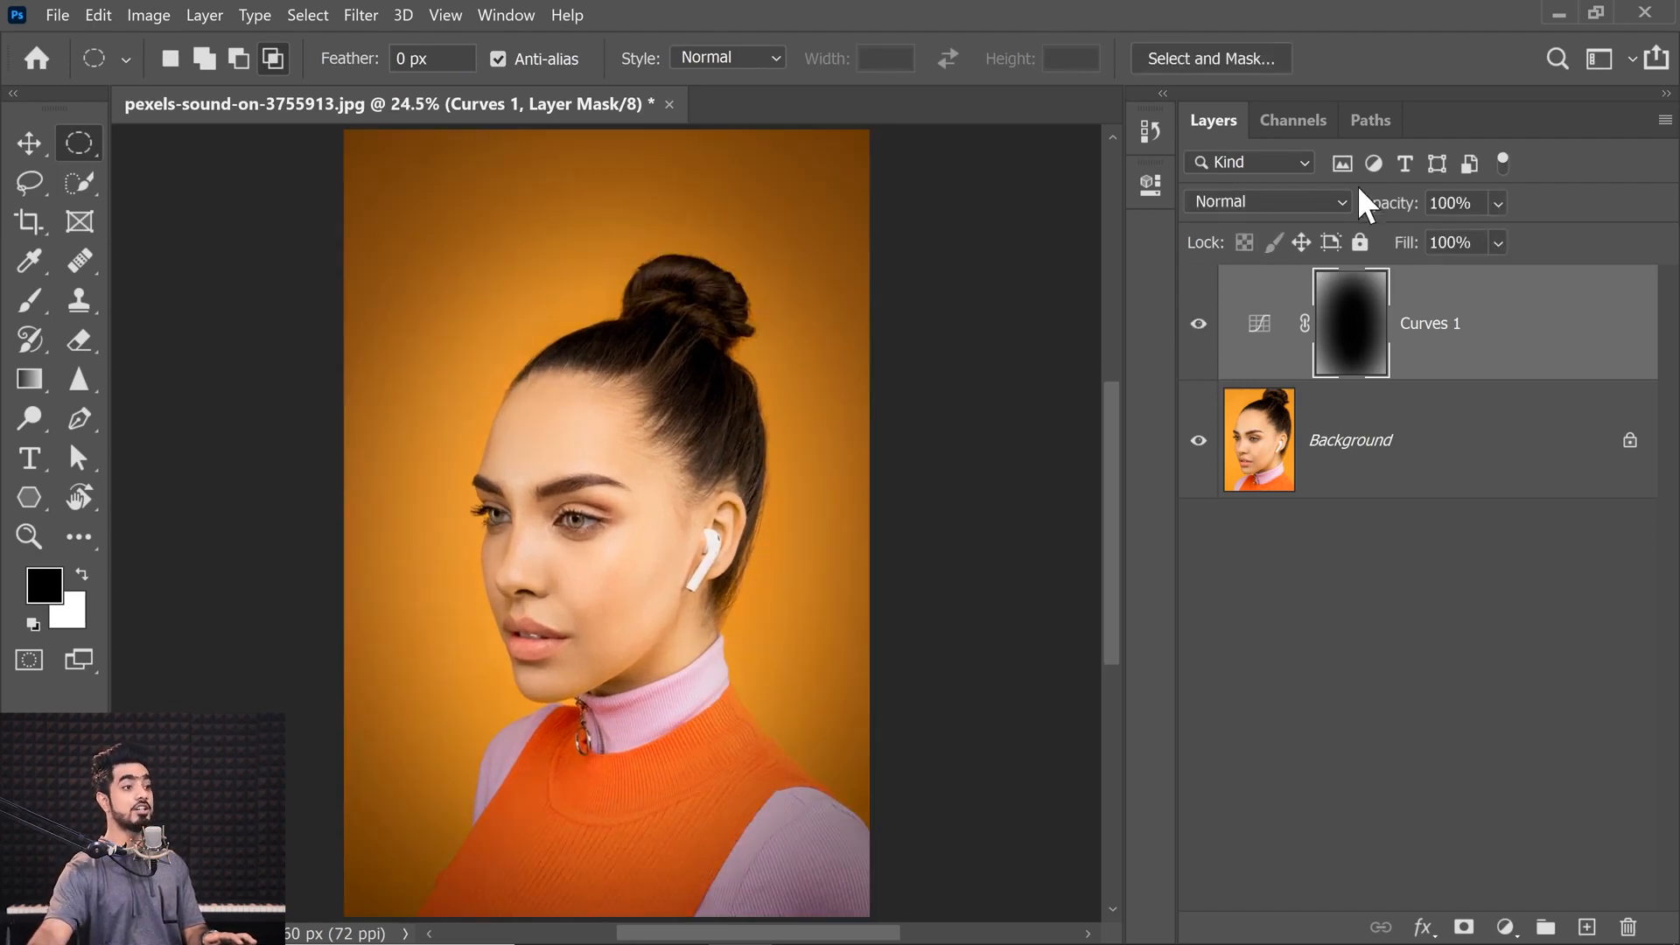
Step: Reduce the Curves layer's opacity to 48% and compare the portrait with and without the vignette
{"action": "left_click_drag", "start_coordinate": [1372, 208], "coordinate": [1203, 219]}
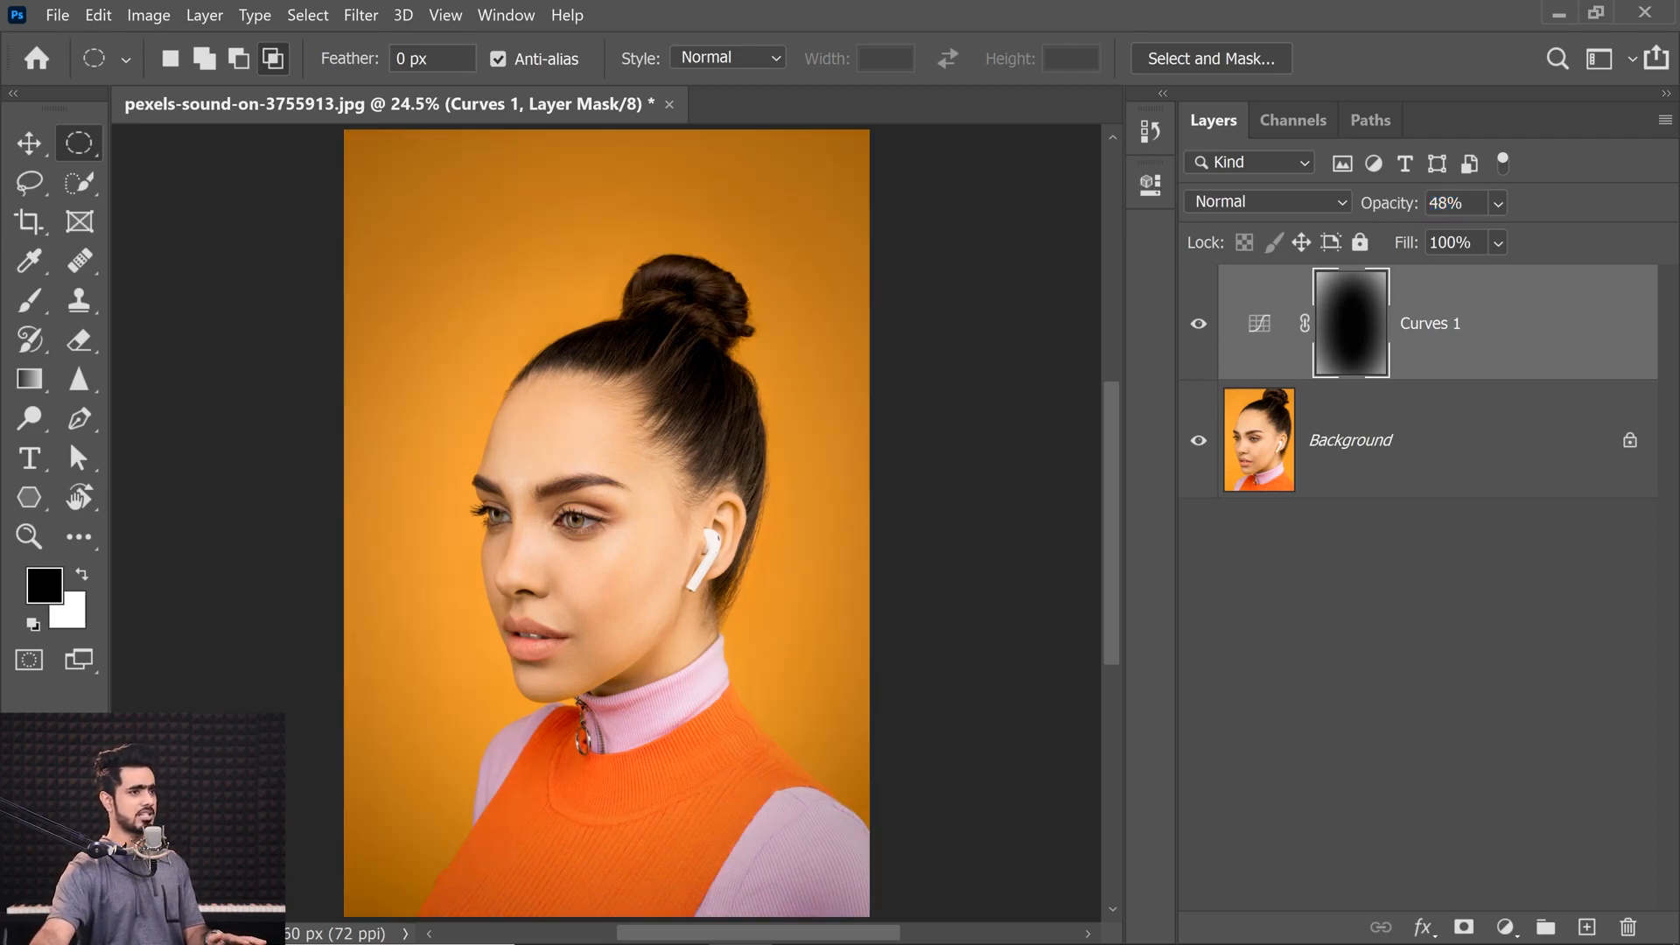
{"action": "left_click", "coordinate": [1198, 341]}
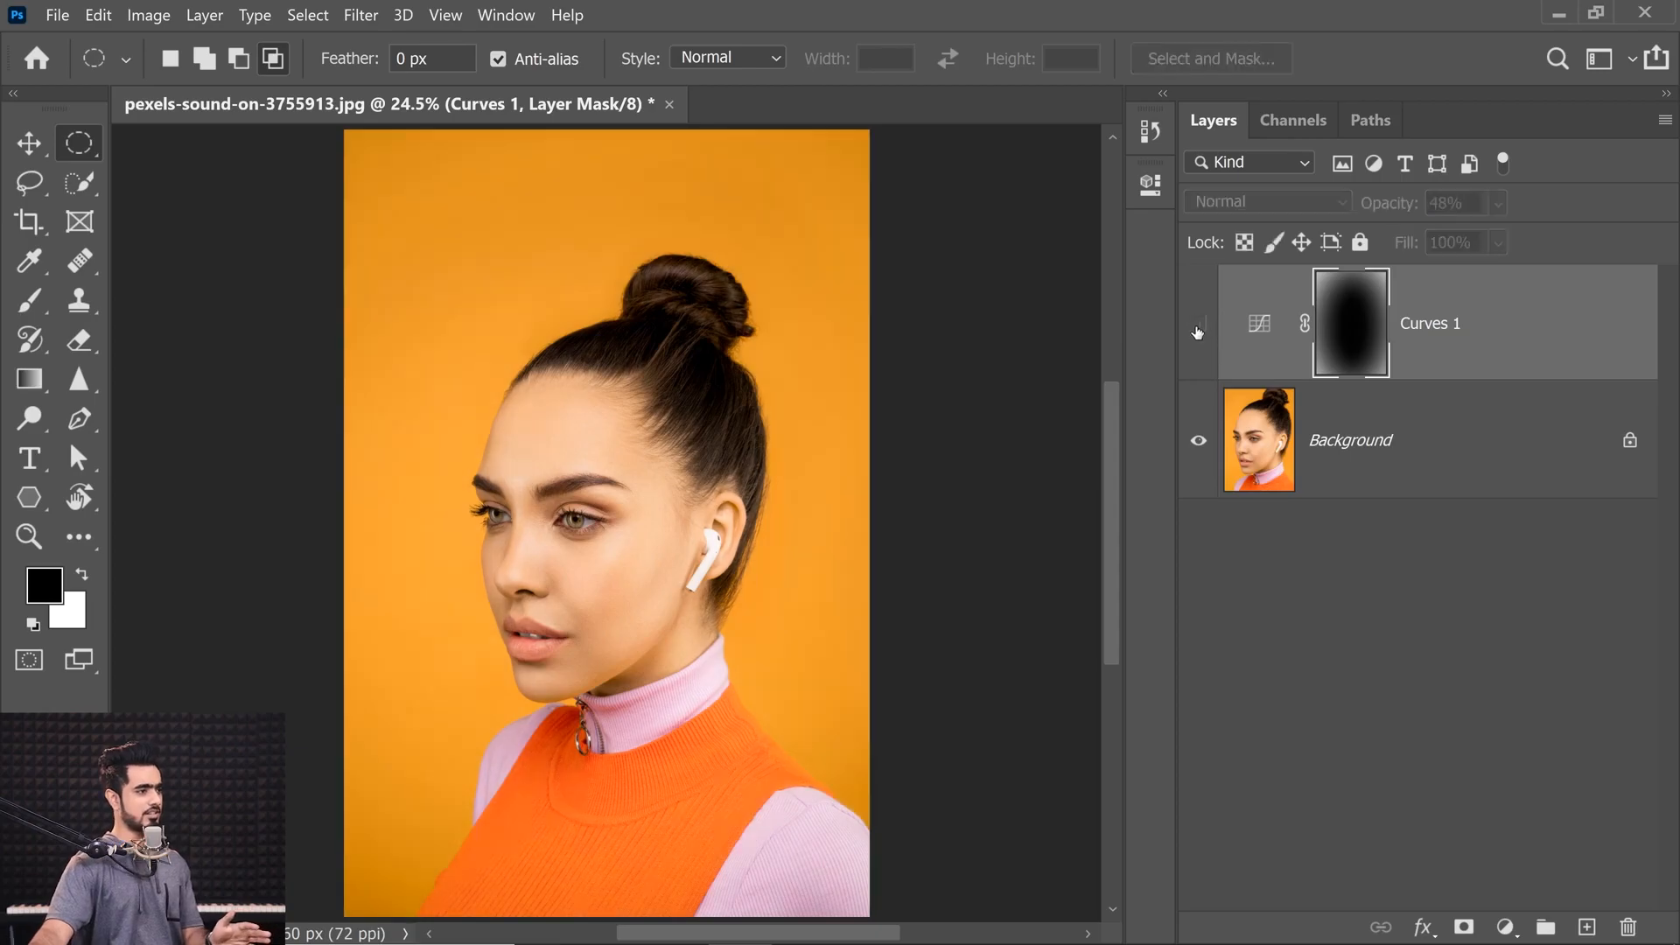
{"action": "left_click", "coordinate": [1198, 342]}
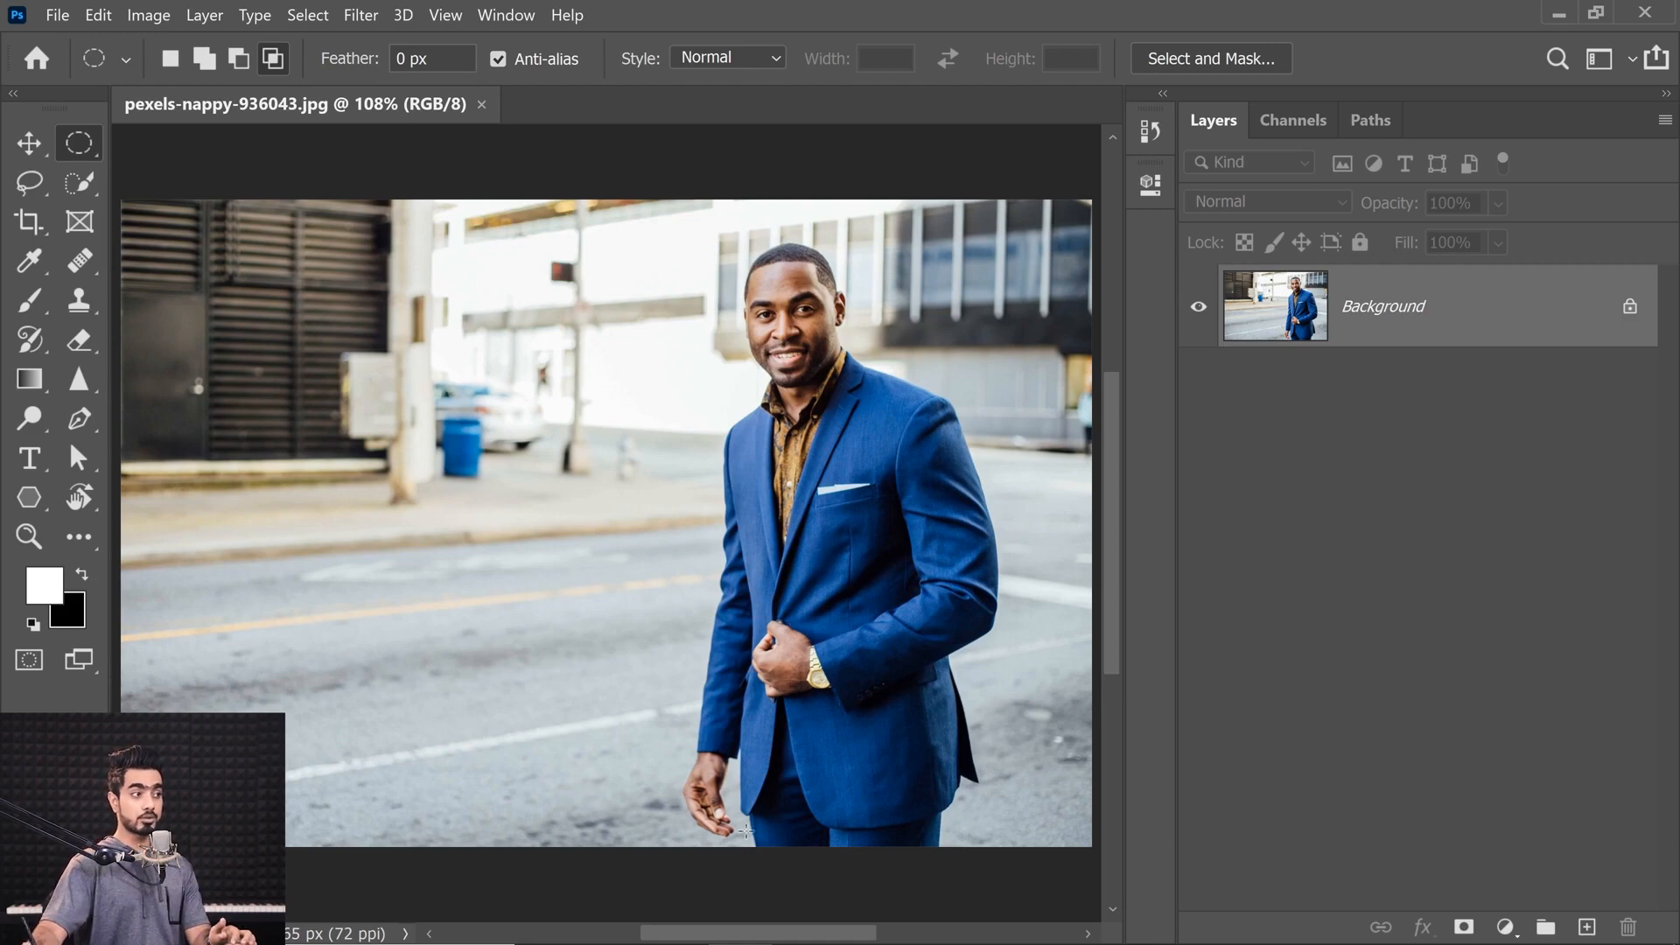
Step: Select the man in the blue suit with the Quick Selection tool's Select Subject option and duplicate the Background layer
{"action": "left_click", "coordinate": [94, 192]}
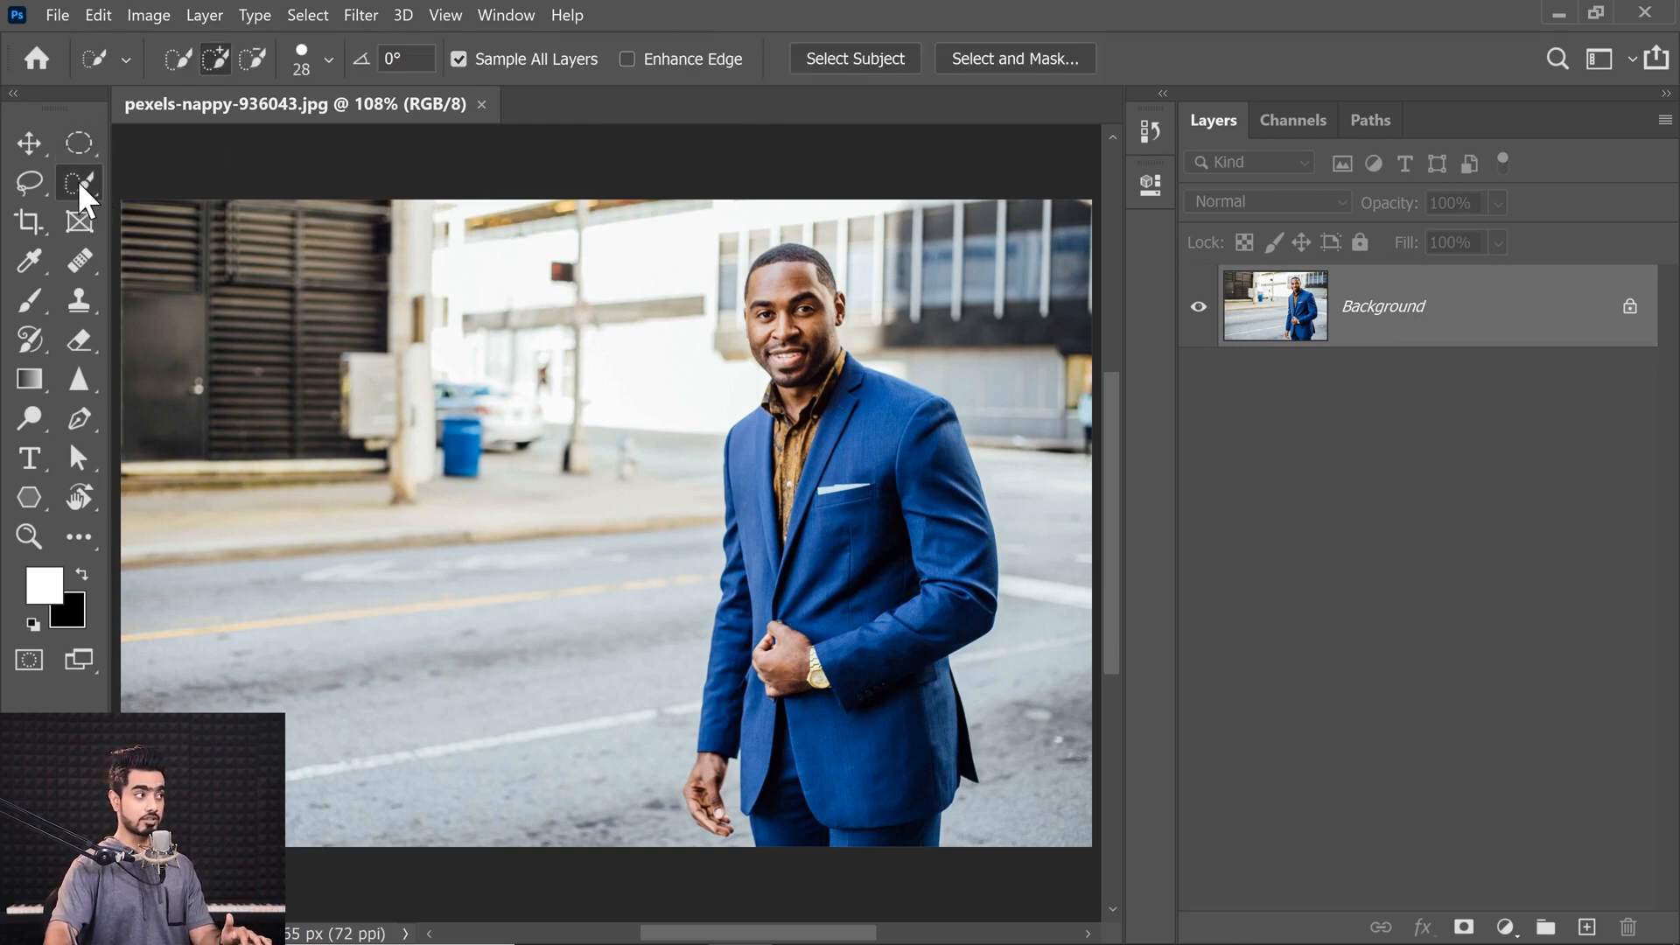
{"action": "right_click", "coordinate": [80, 185]}
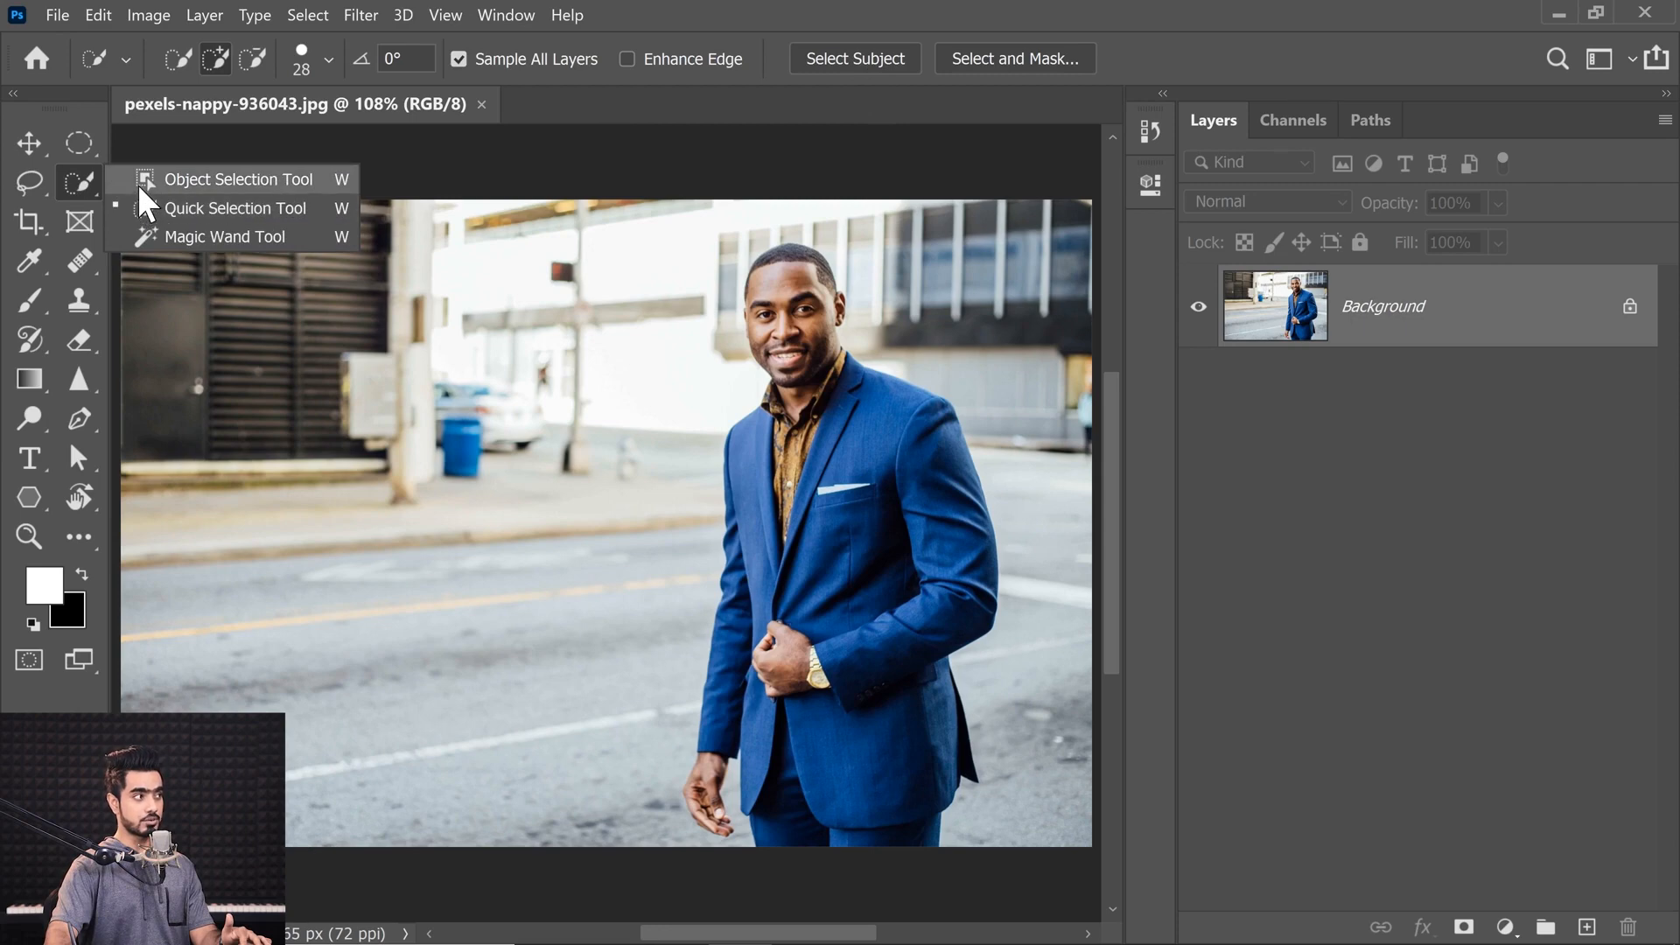
{"action": "left_click", "coordinate": [71, 189]}
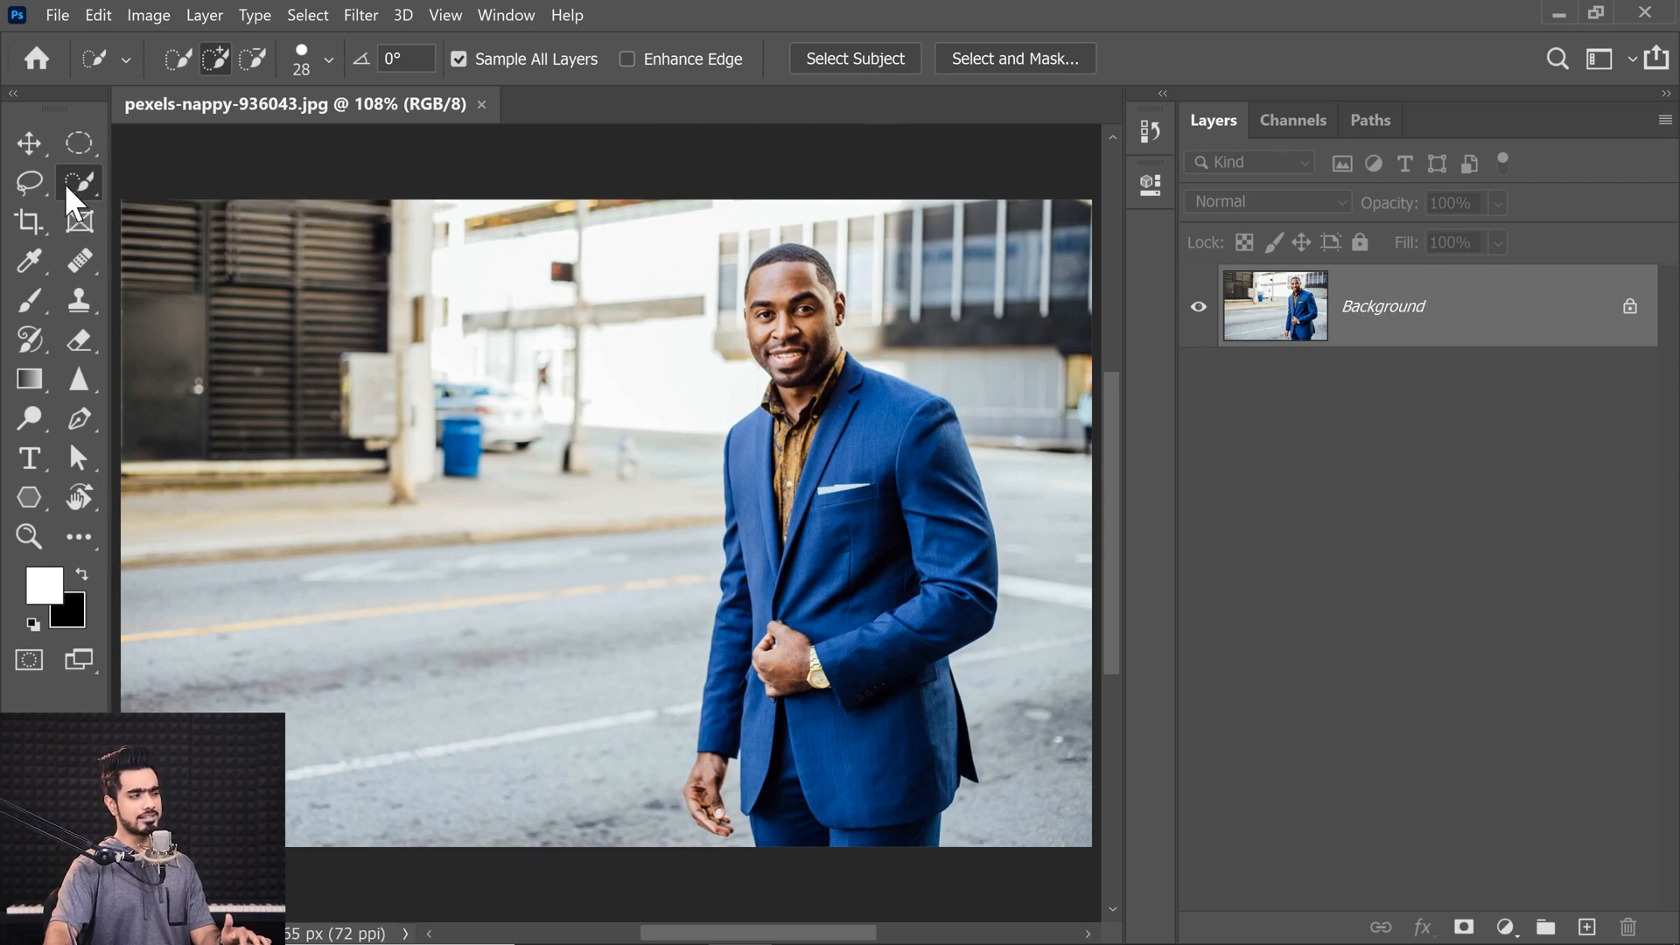
{"action": "left_click", "coordinate": [859, 56]}
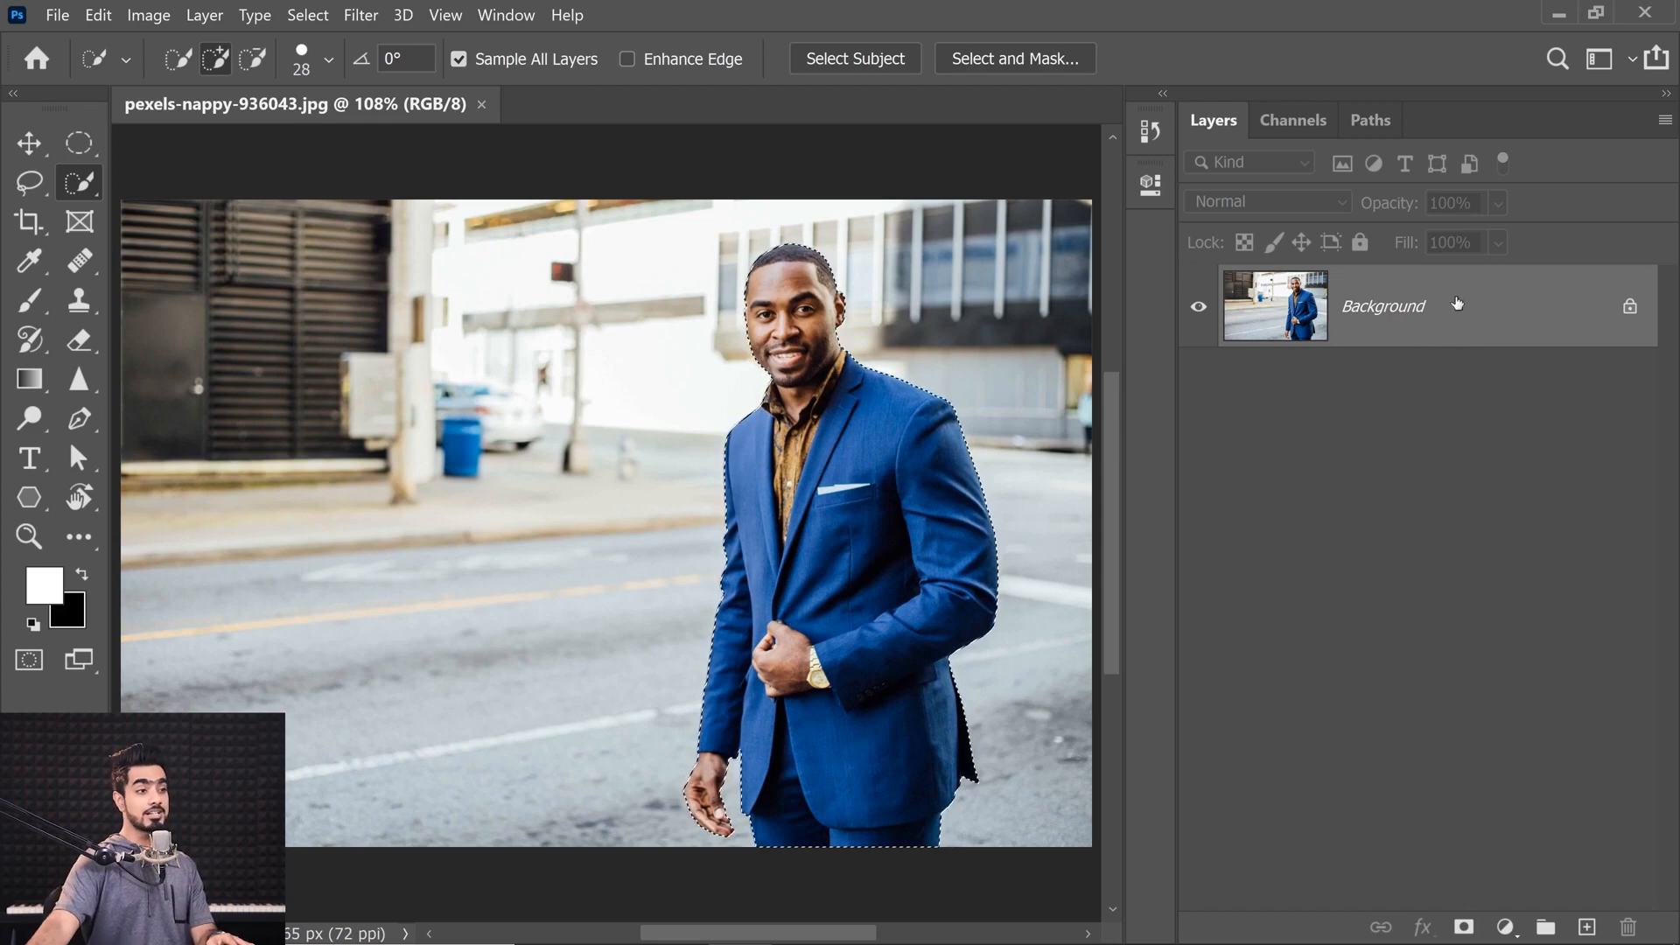
{"action": "left_click_drag", "start_coordinate": [1468, 309], "coordinate": [1591, 934]}
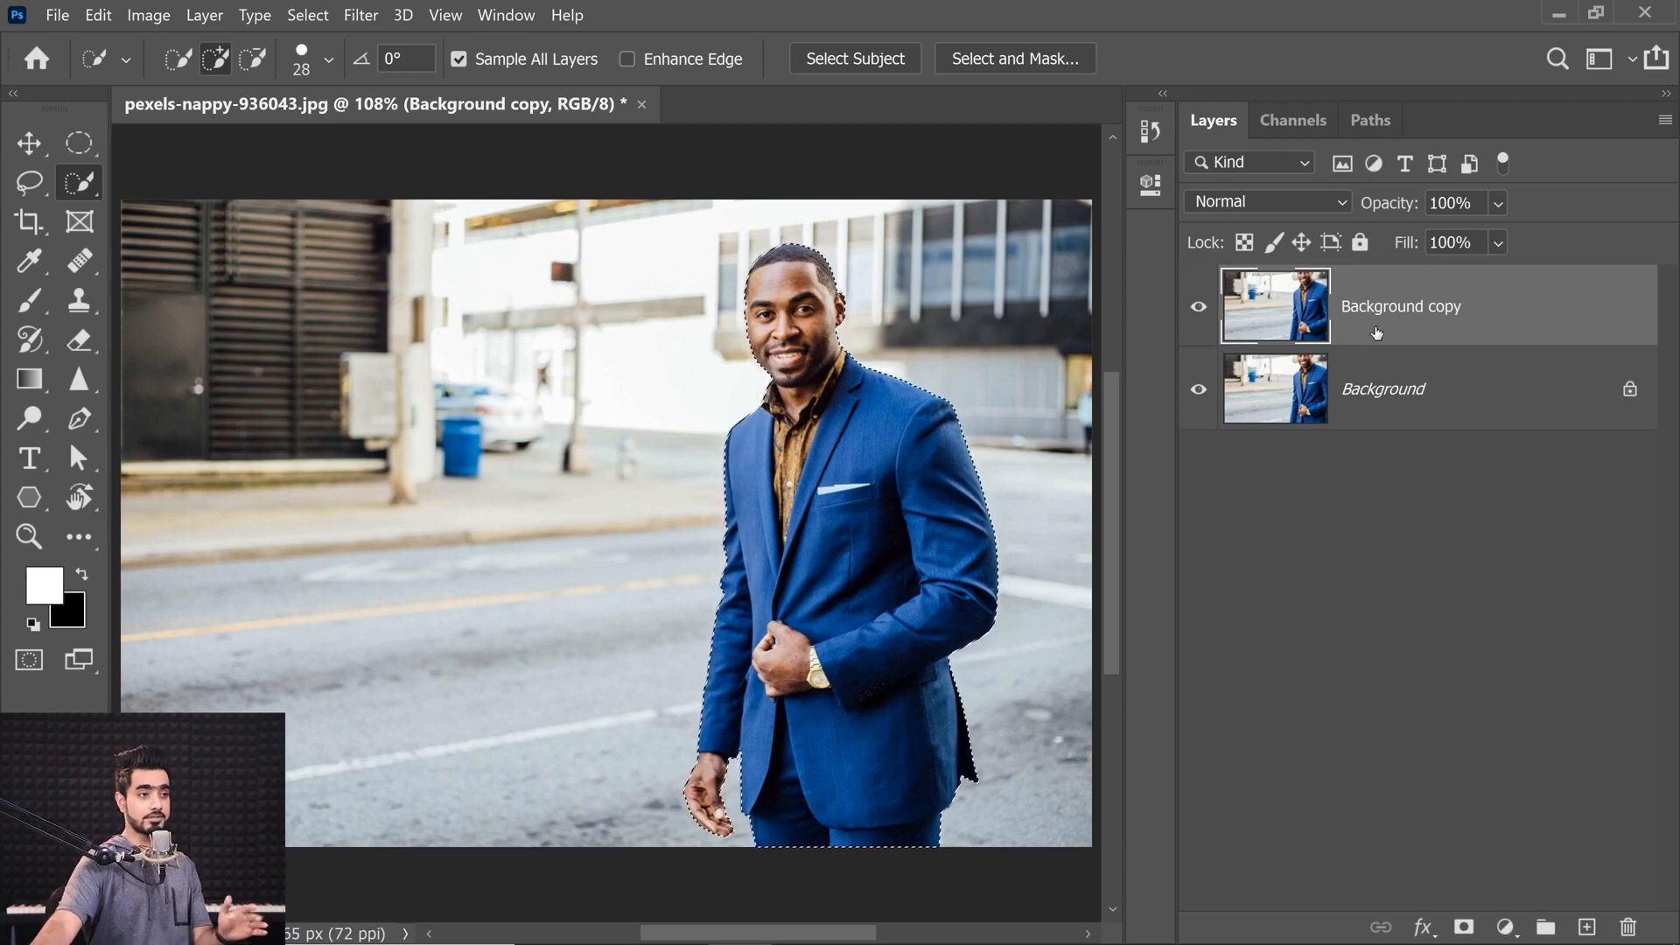
Step: Rename the duplicate layer Subject, add a layer mask from the selection, and check the cutout with the Background layer temporarily hidden
{"action": "double_click", "coordinate": [1417, 311]}
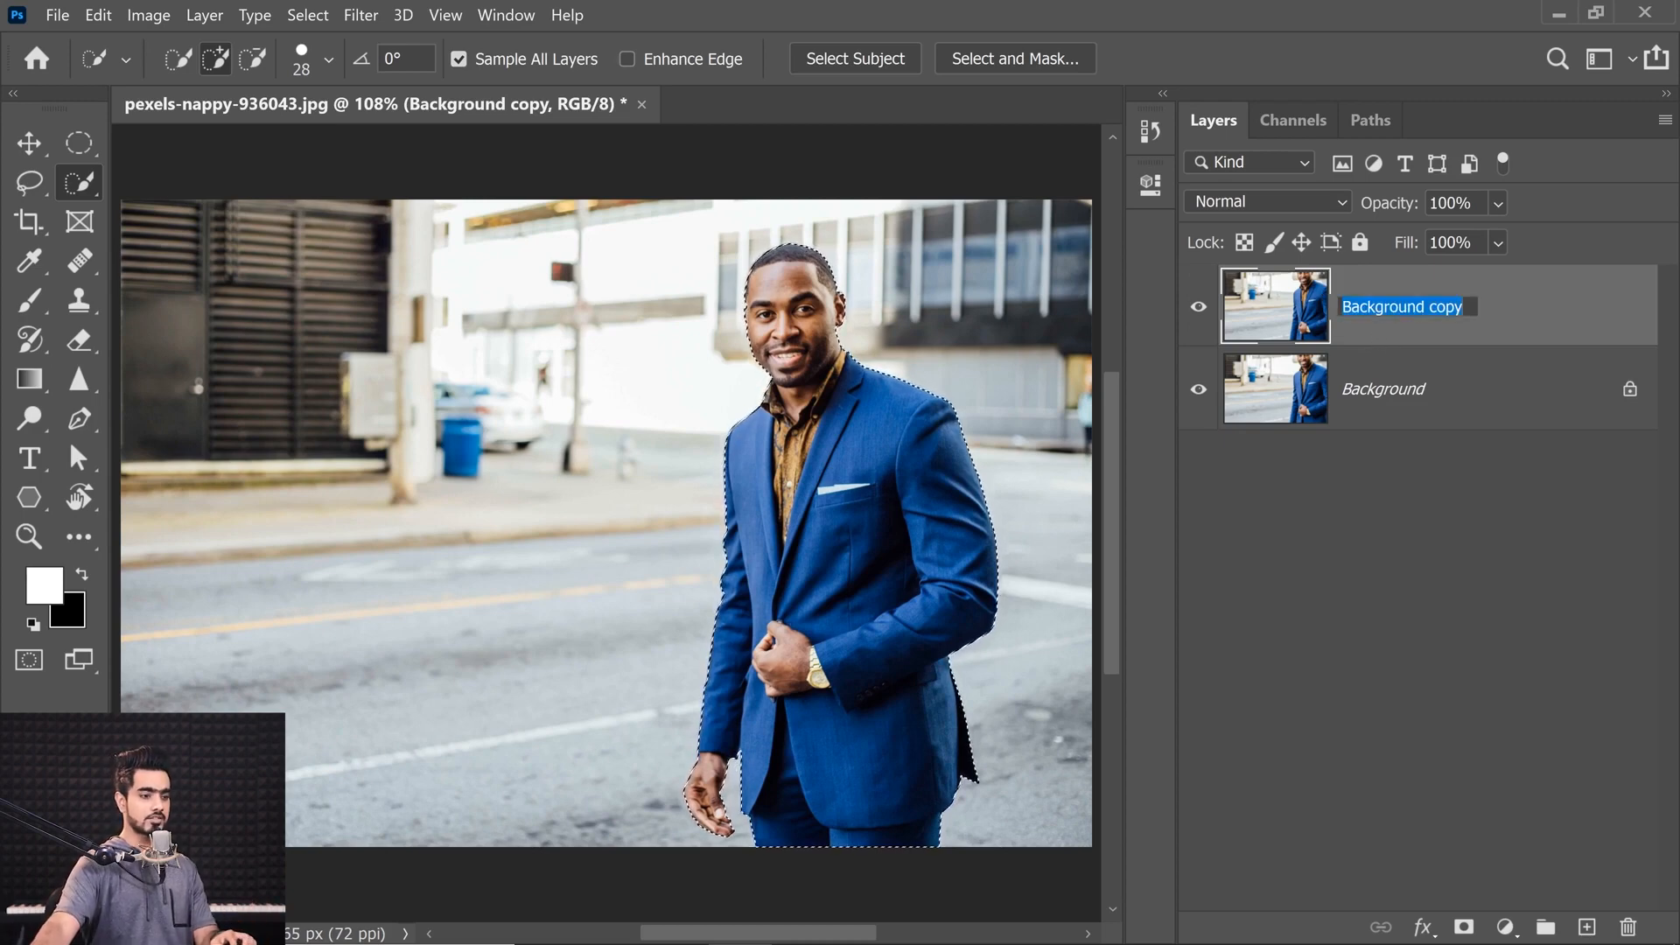
{"action": "type", "text": "Subject"}
{"action": "key", "text": "Return"}
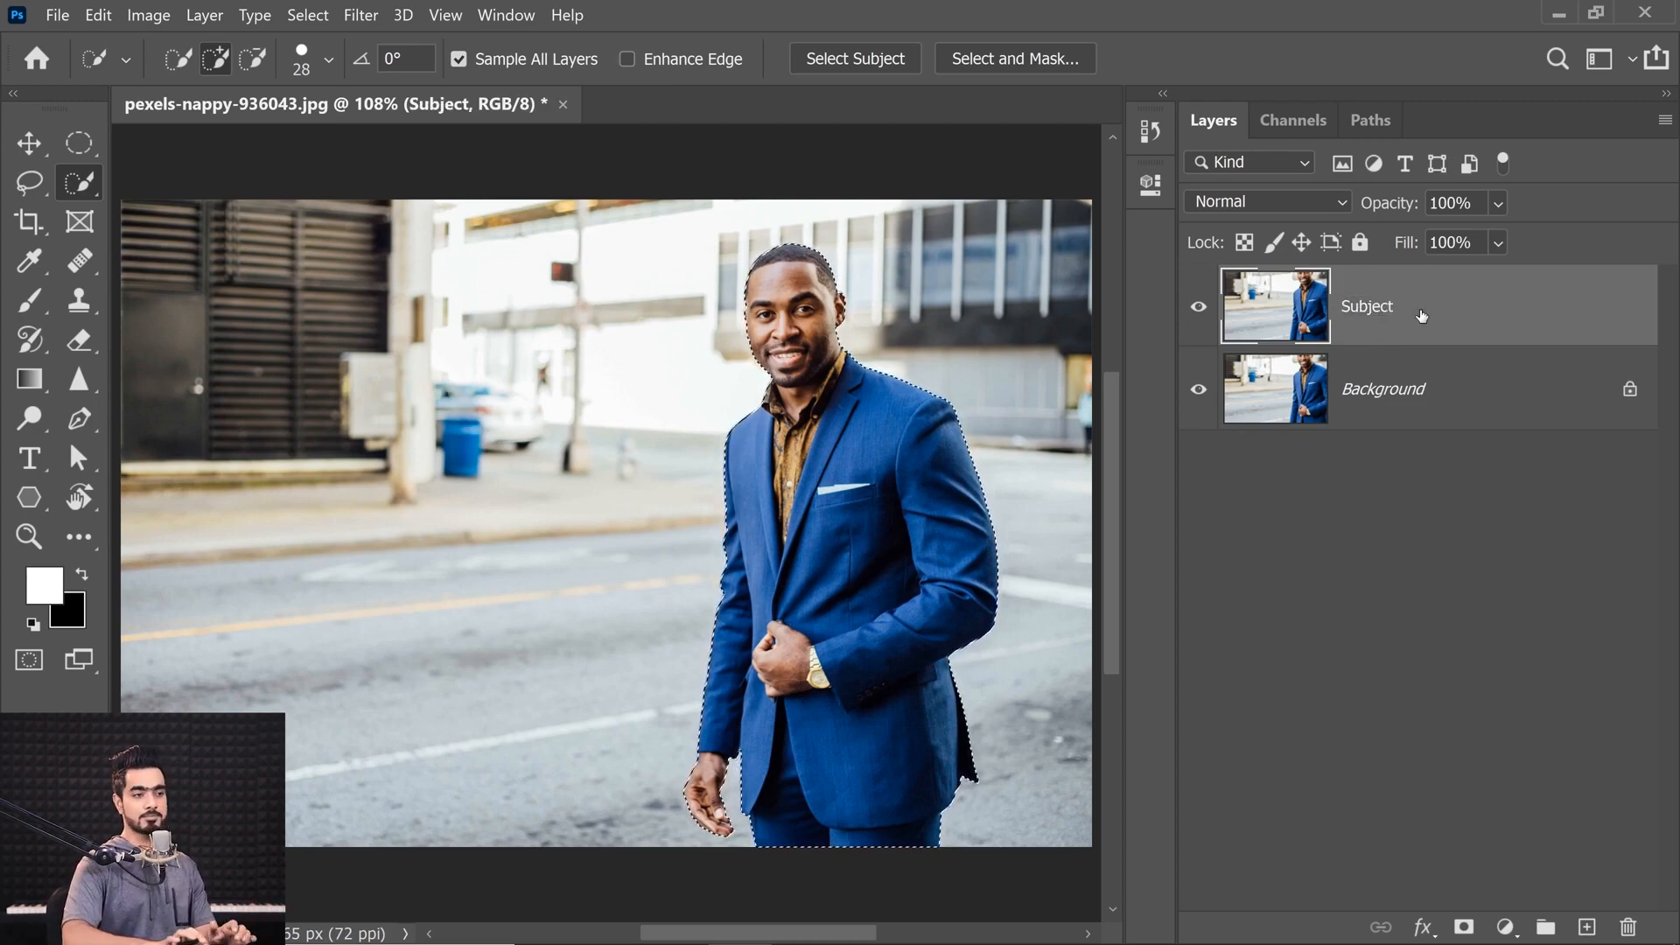
{"action": "left_click", "coordinate": [1464, 927]}
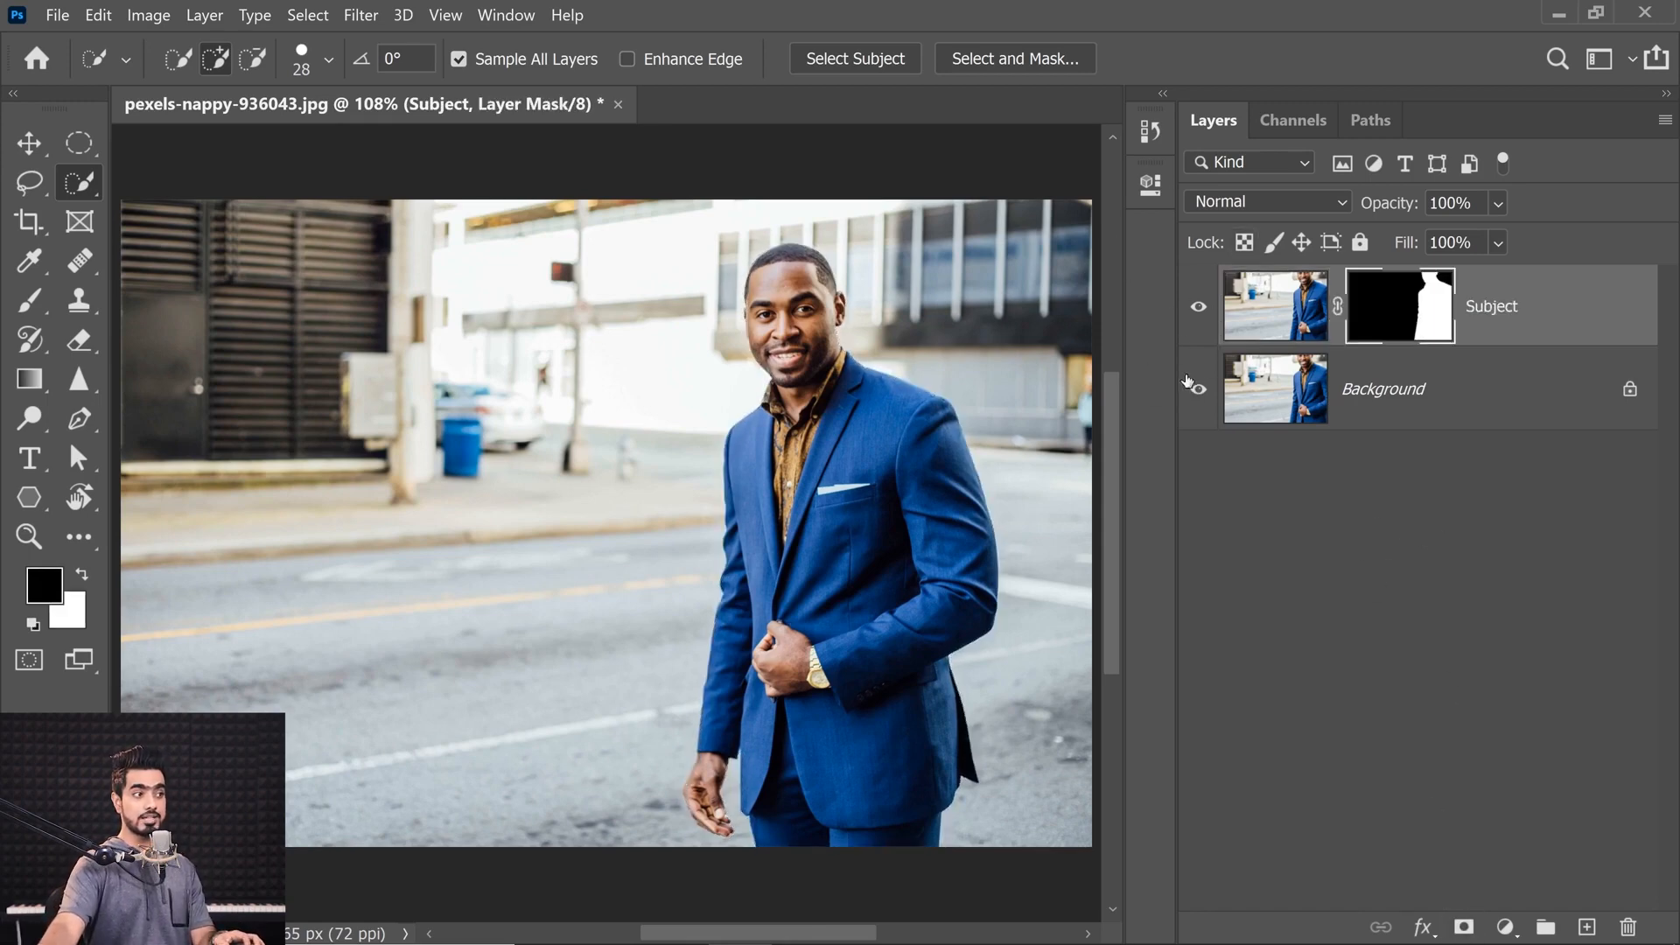
{"action": "left_click", "coordinate": [1199, 389]}
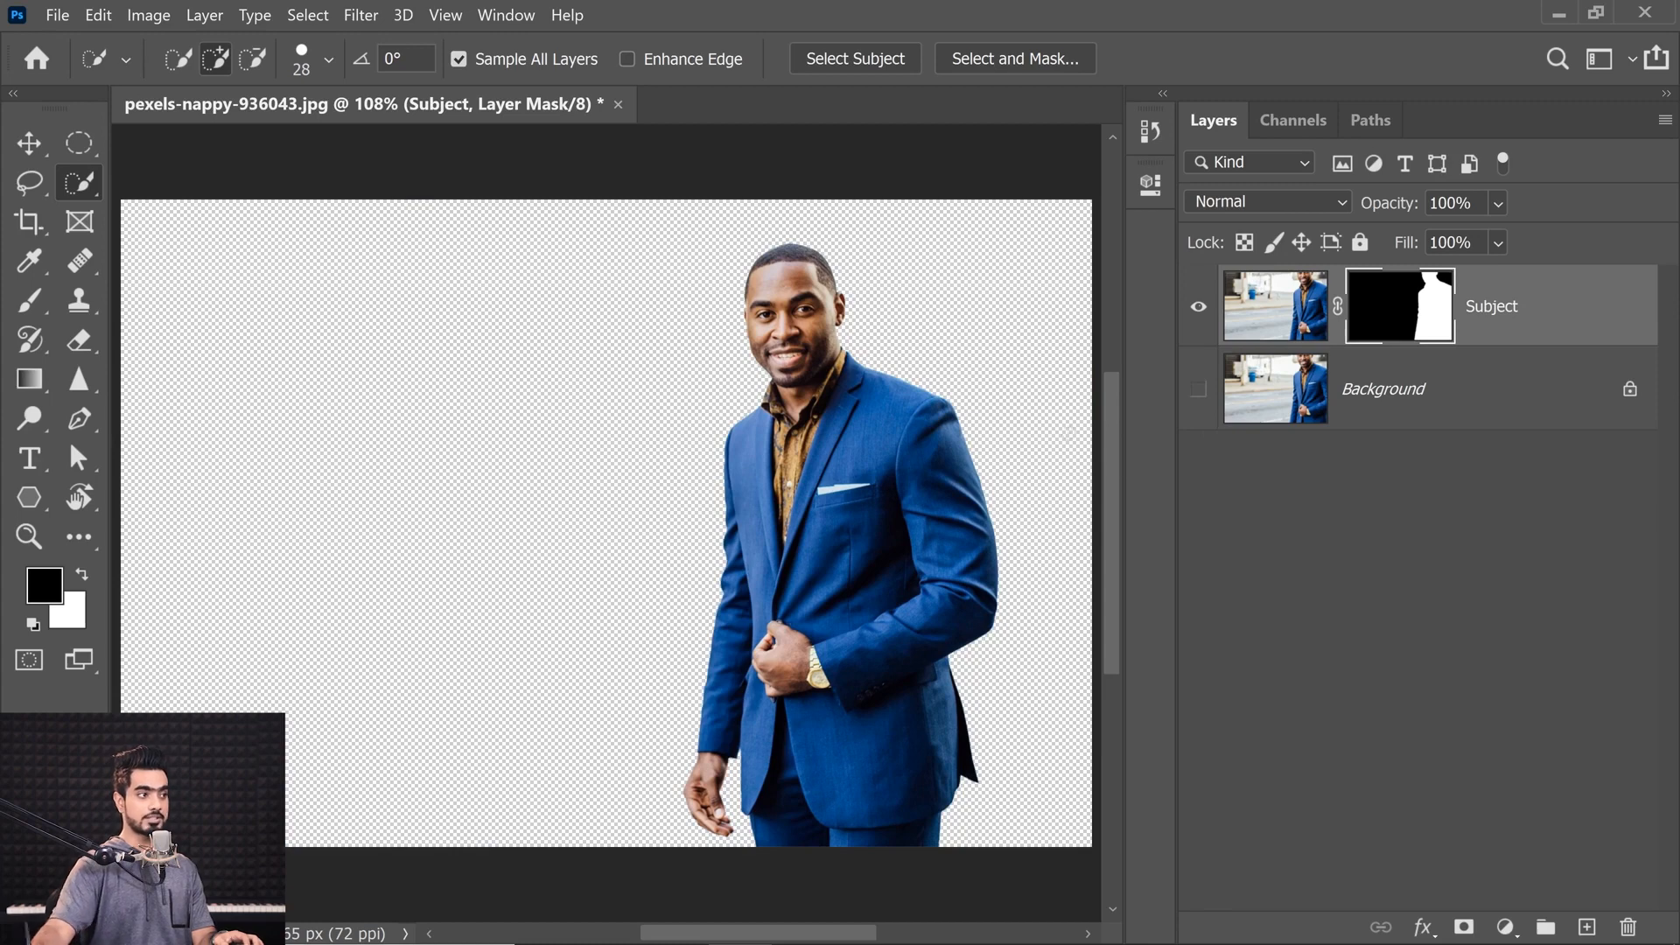
{"action": "left_click", "coordinate": [1200, 396]}
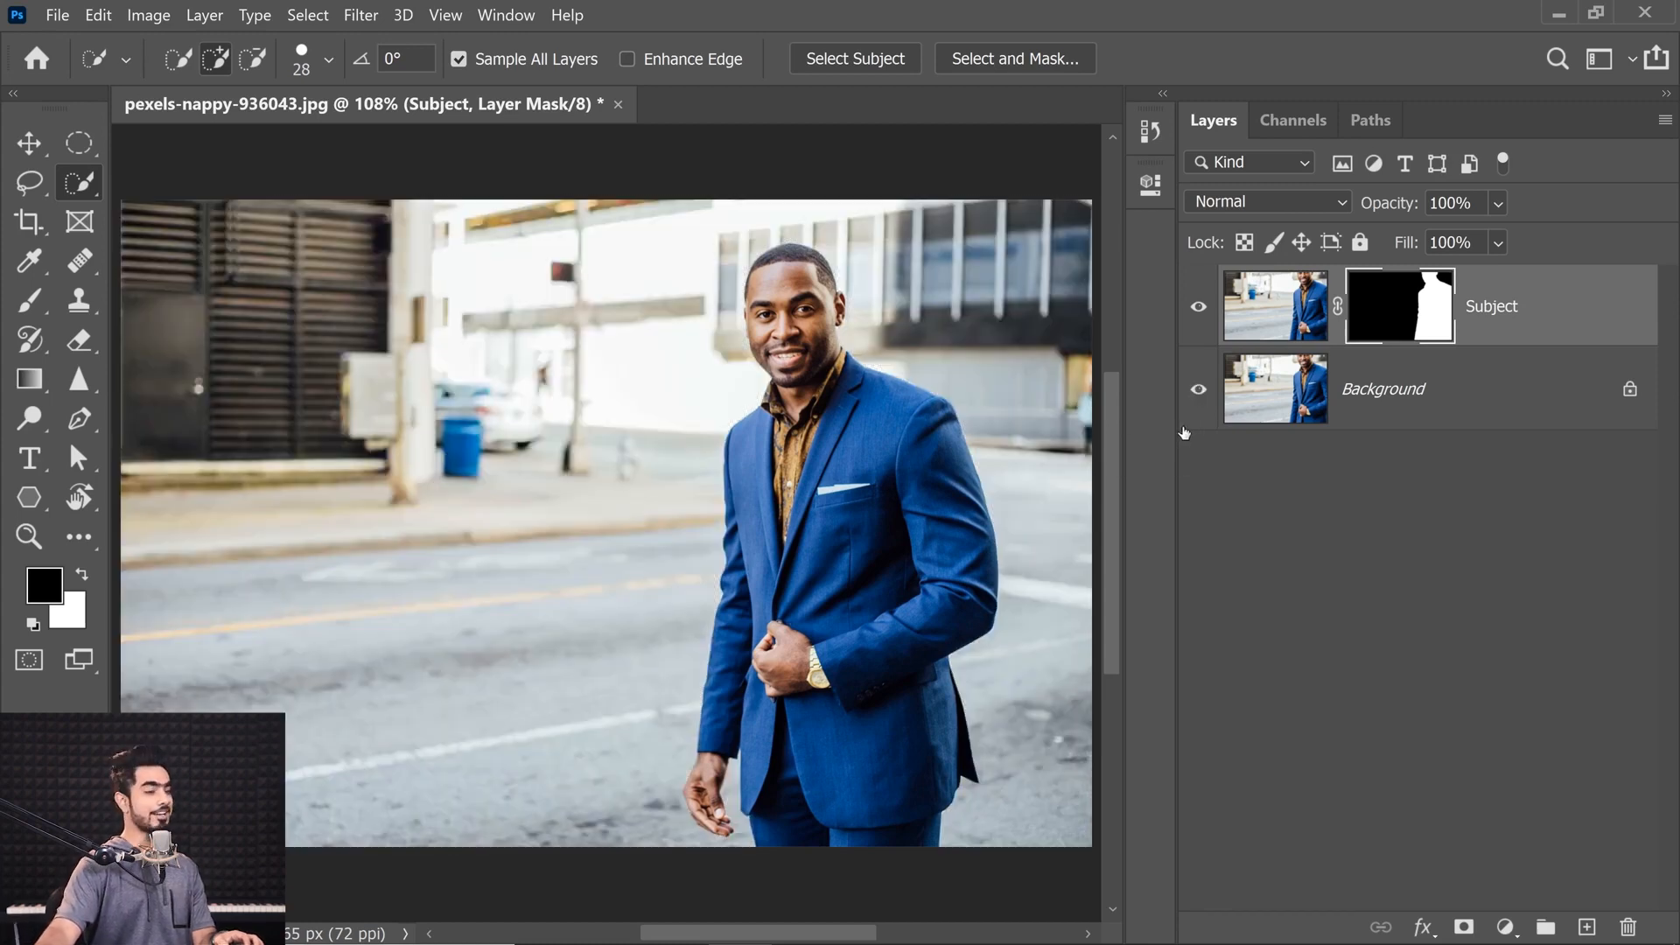
Step: Duplicate the original Background layer and rename the unlocked copy Background
{"action": "left_click", "coordinate": [1380, 398]}
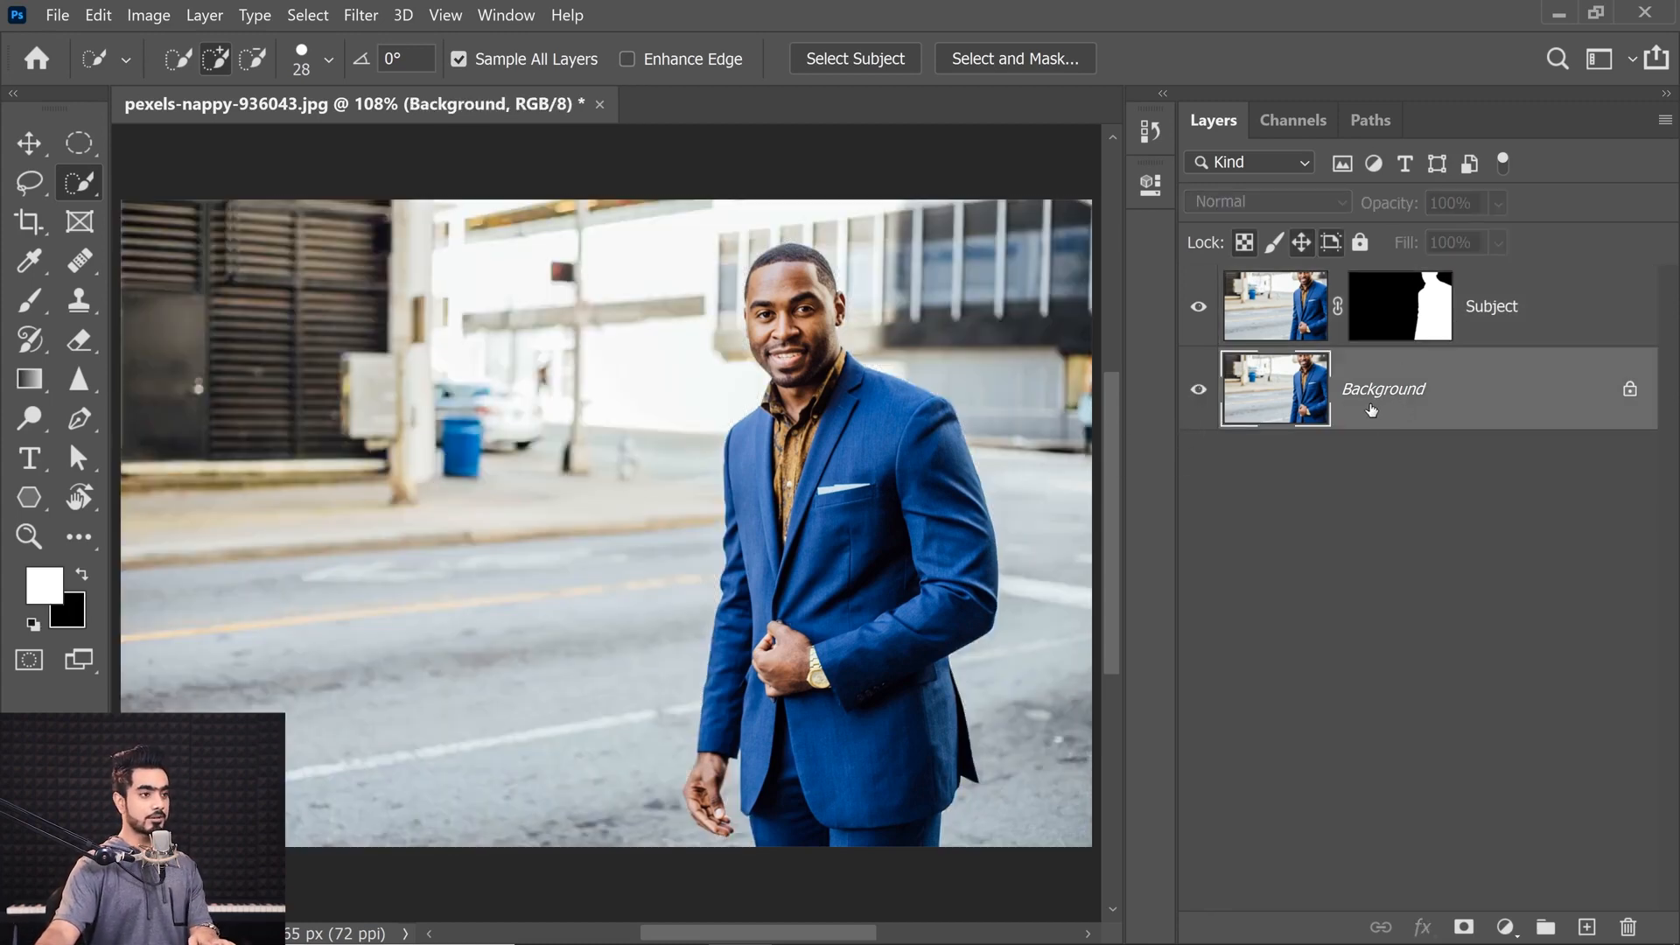
{"action": "key", "text": "ctrl+j"}
{"action": "double_click", "coordinate": [1376, 390]}
{"action": "type", "text": "Background"}
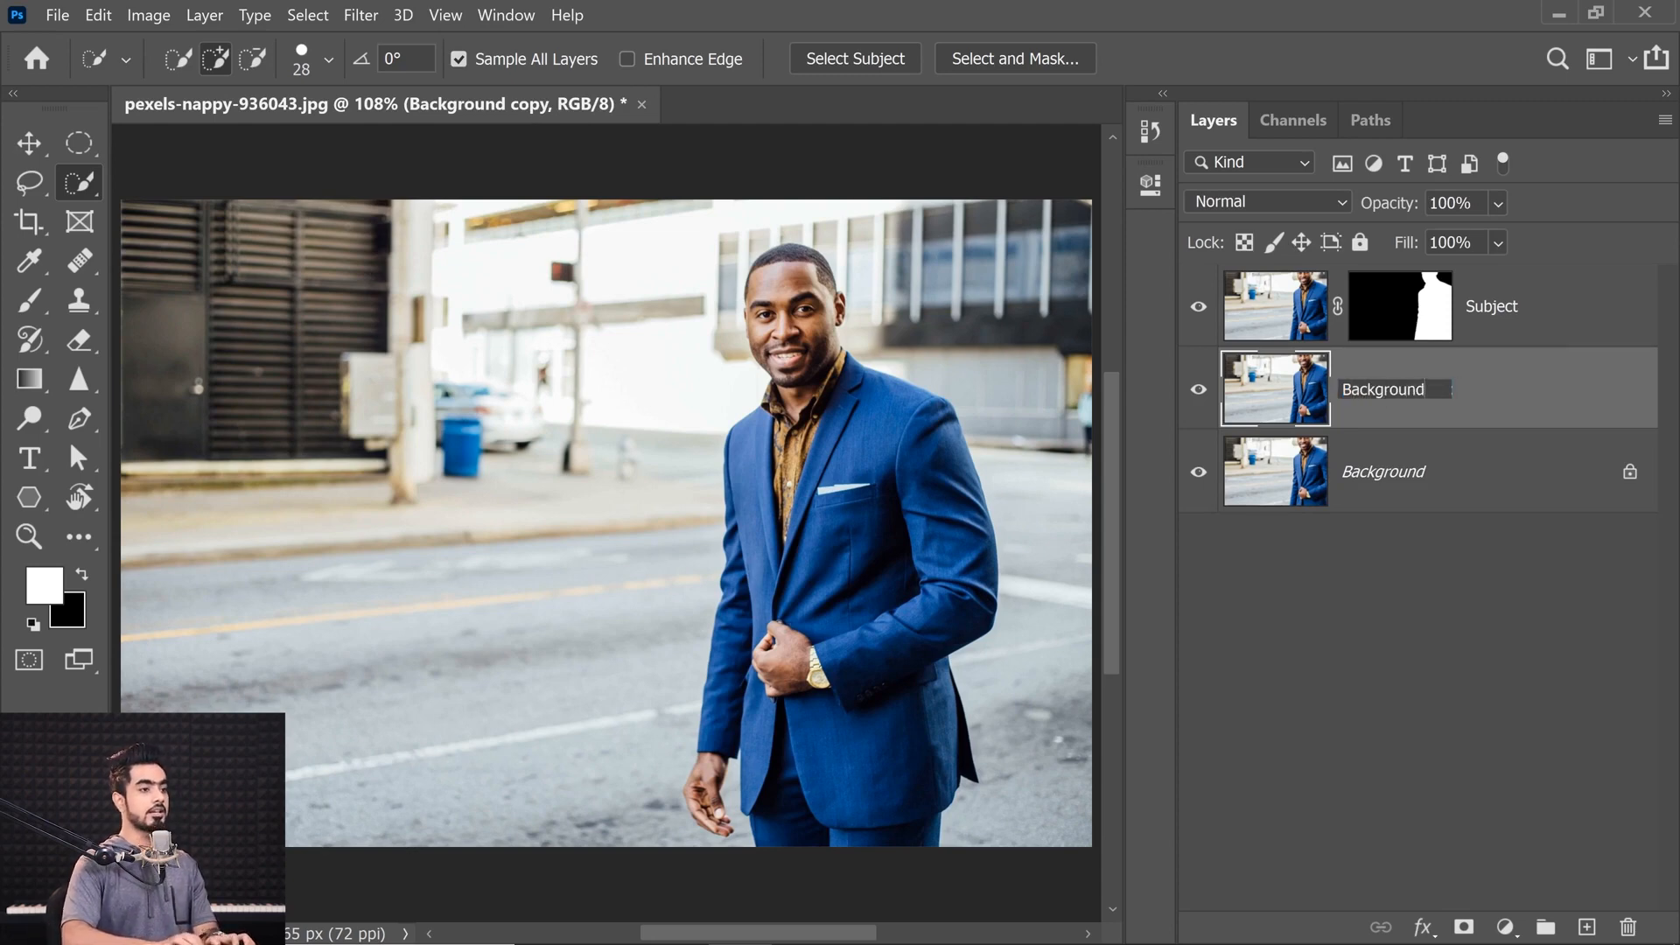
{"action": "key", "text": "Return"}
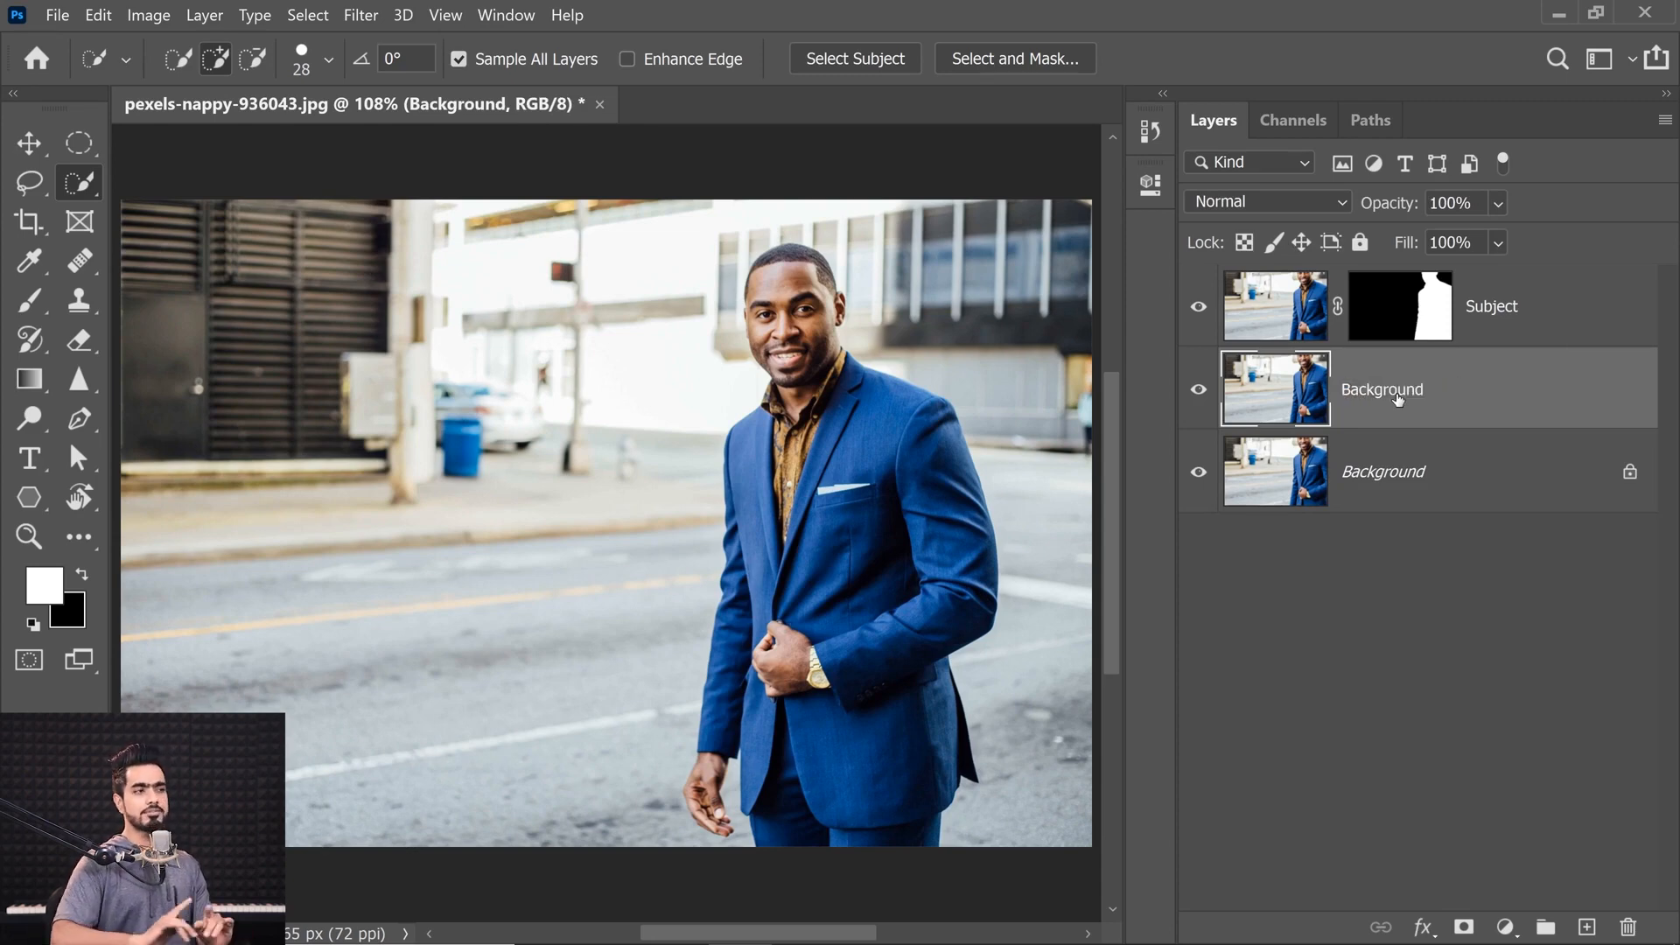
Step: Try a Gaussian Blur with a 20.8-pixel radius on the unlocked Background layer and examine the man's outline before cancelling
{"action": "left_click", "coordinate": [360, 15]}
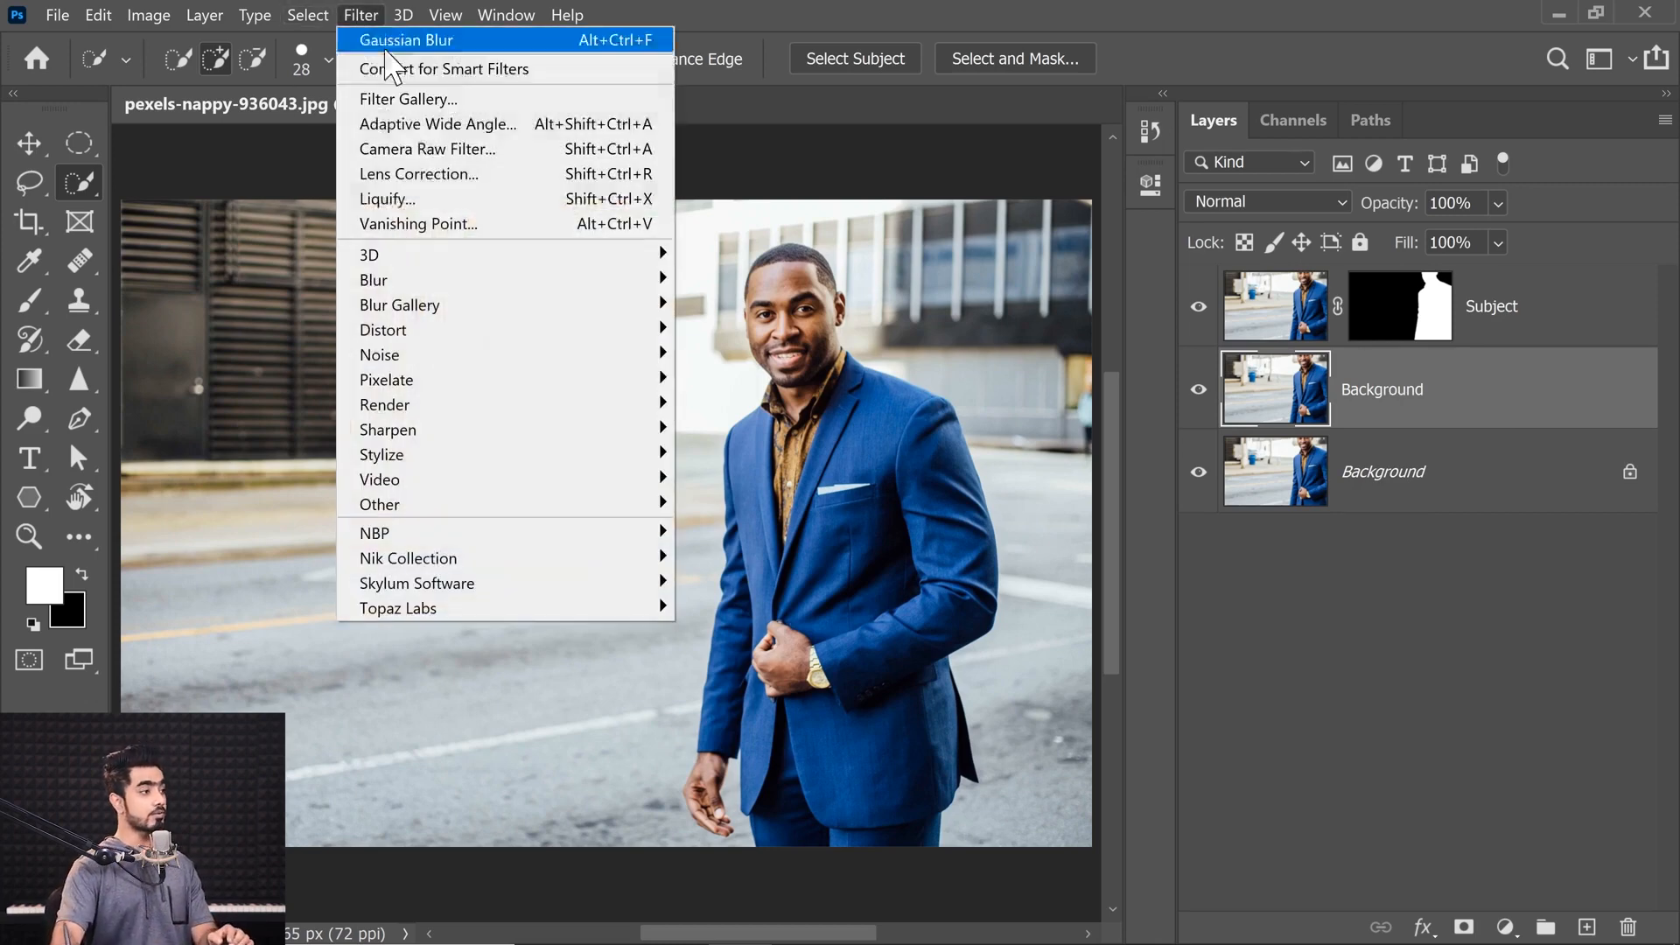
{"action": "mouse_move", "coordinate": [517, 288]}
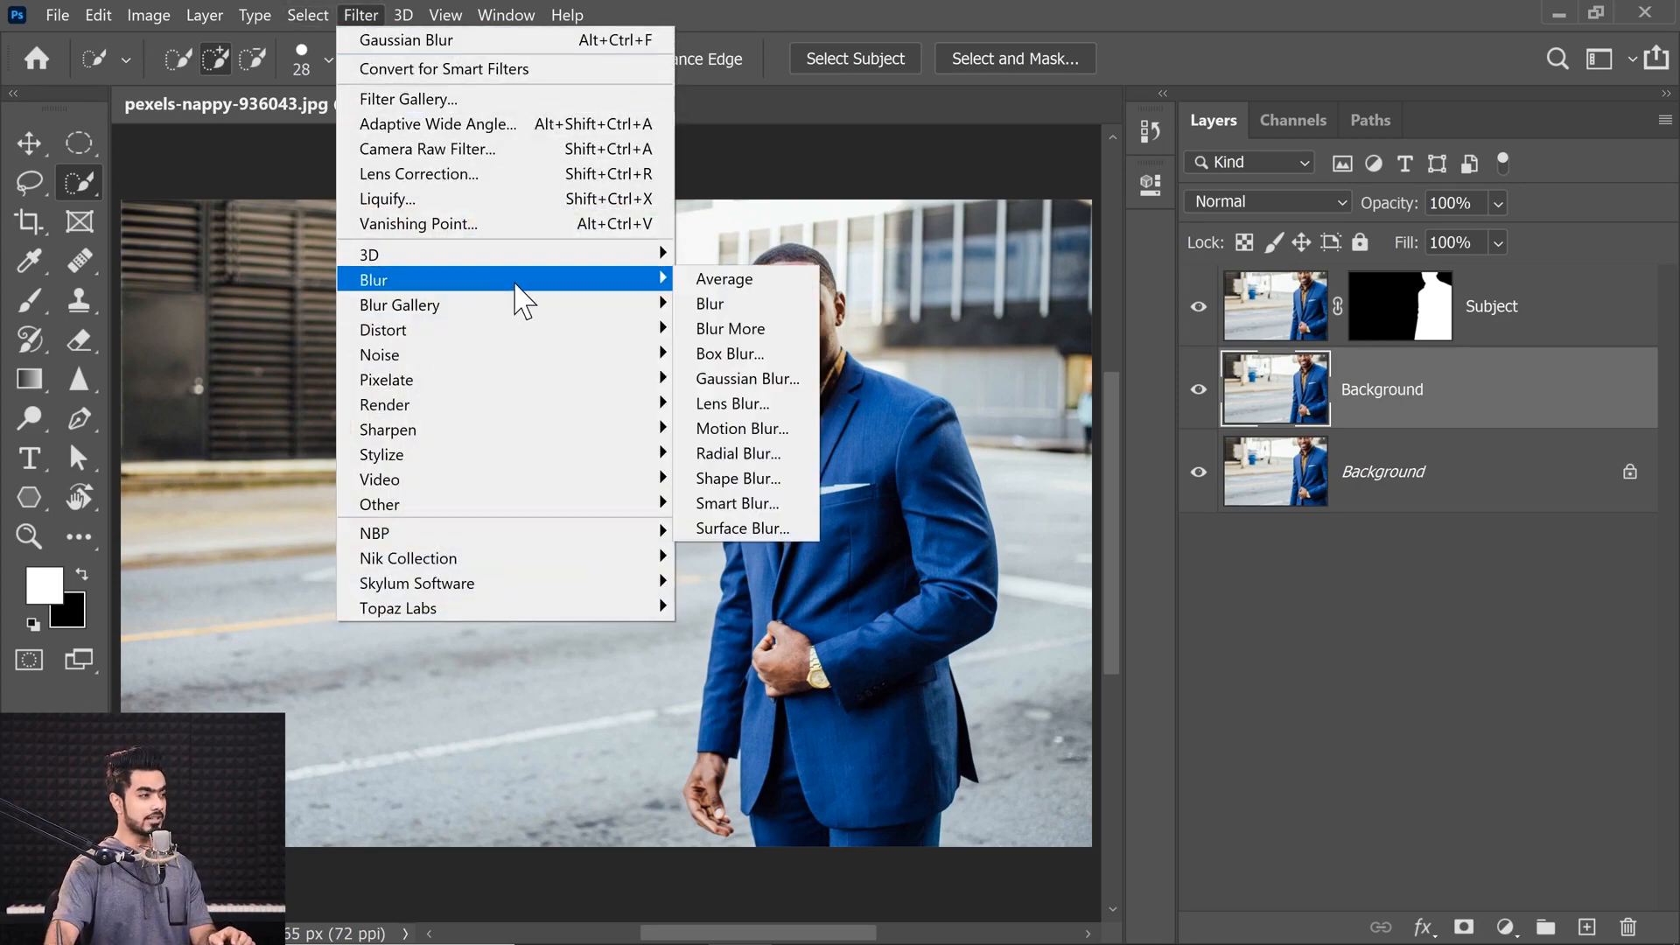
{"action": "left_click", "coordinate": [784, 379]}
{"action": "left_click_drag", "start_coordinate": [1057, 808], "coordinate": [1122, 818]}
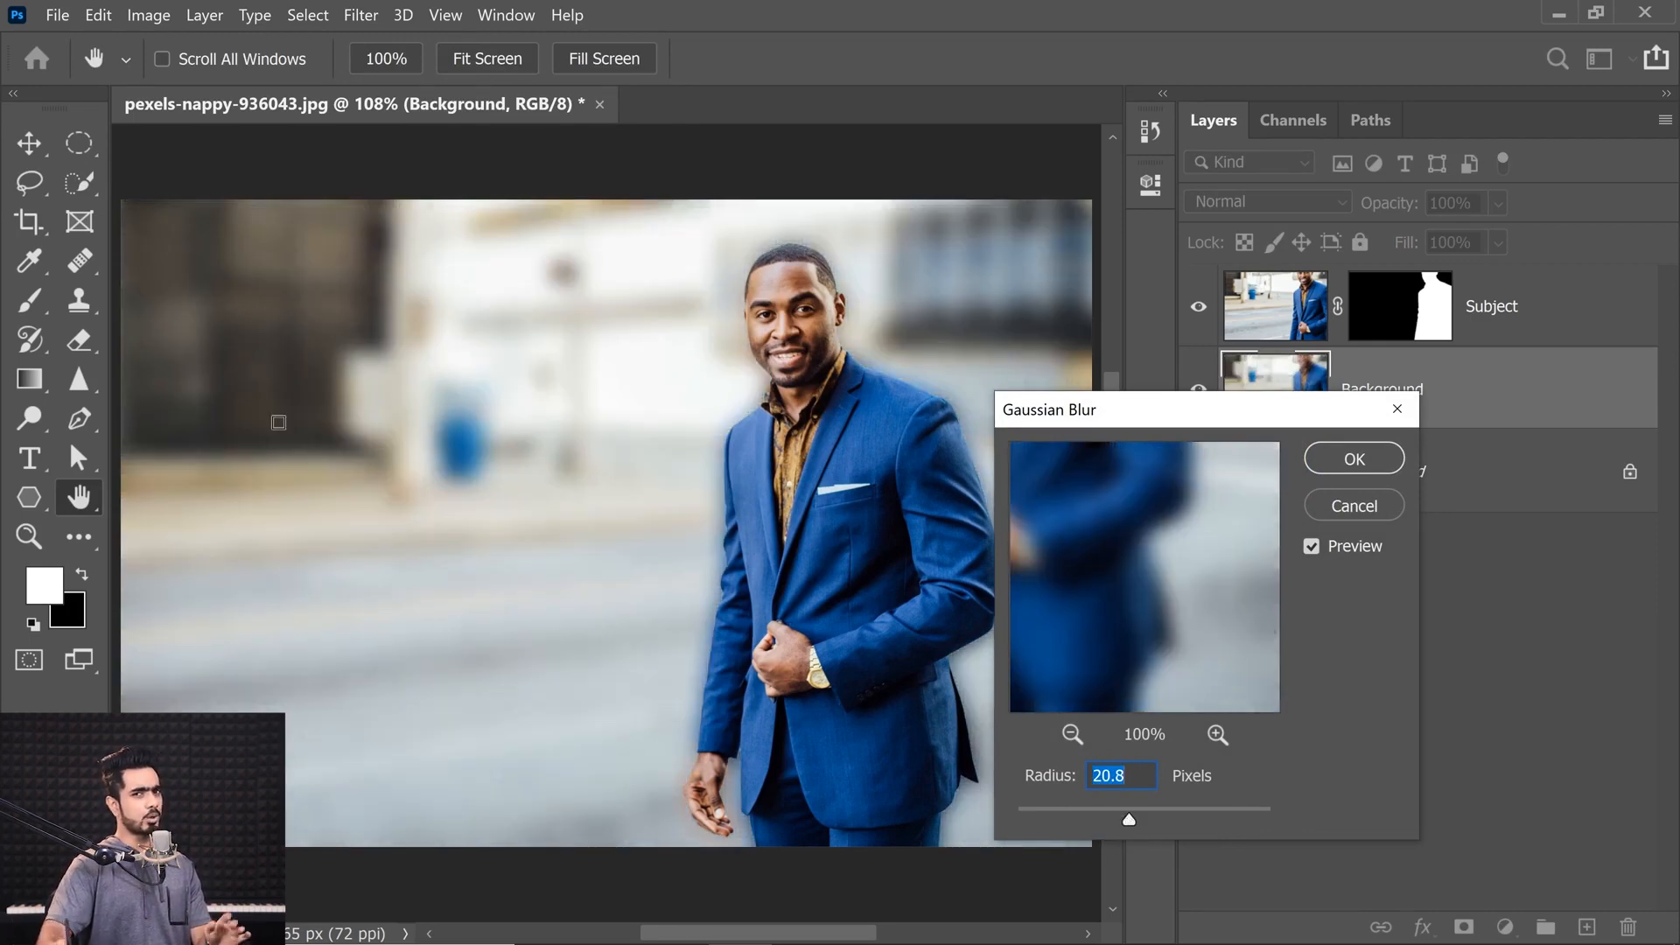
{"action": "scroll", "coordinate": [761, 350], "scroll_direction": "up", "scroll_amount": 8}
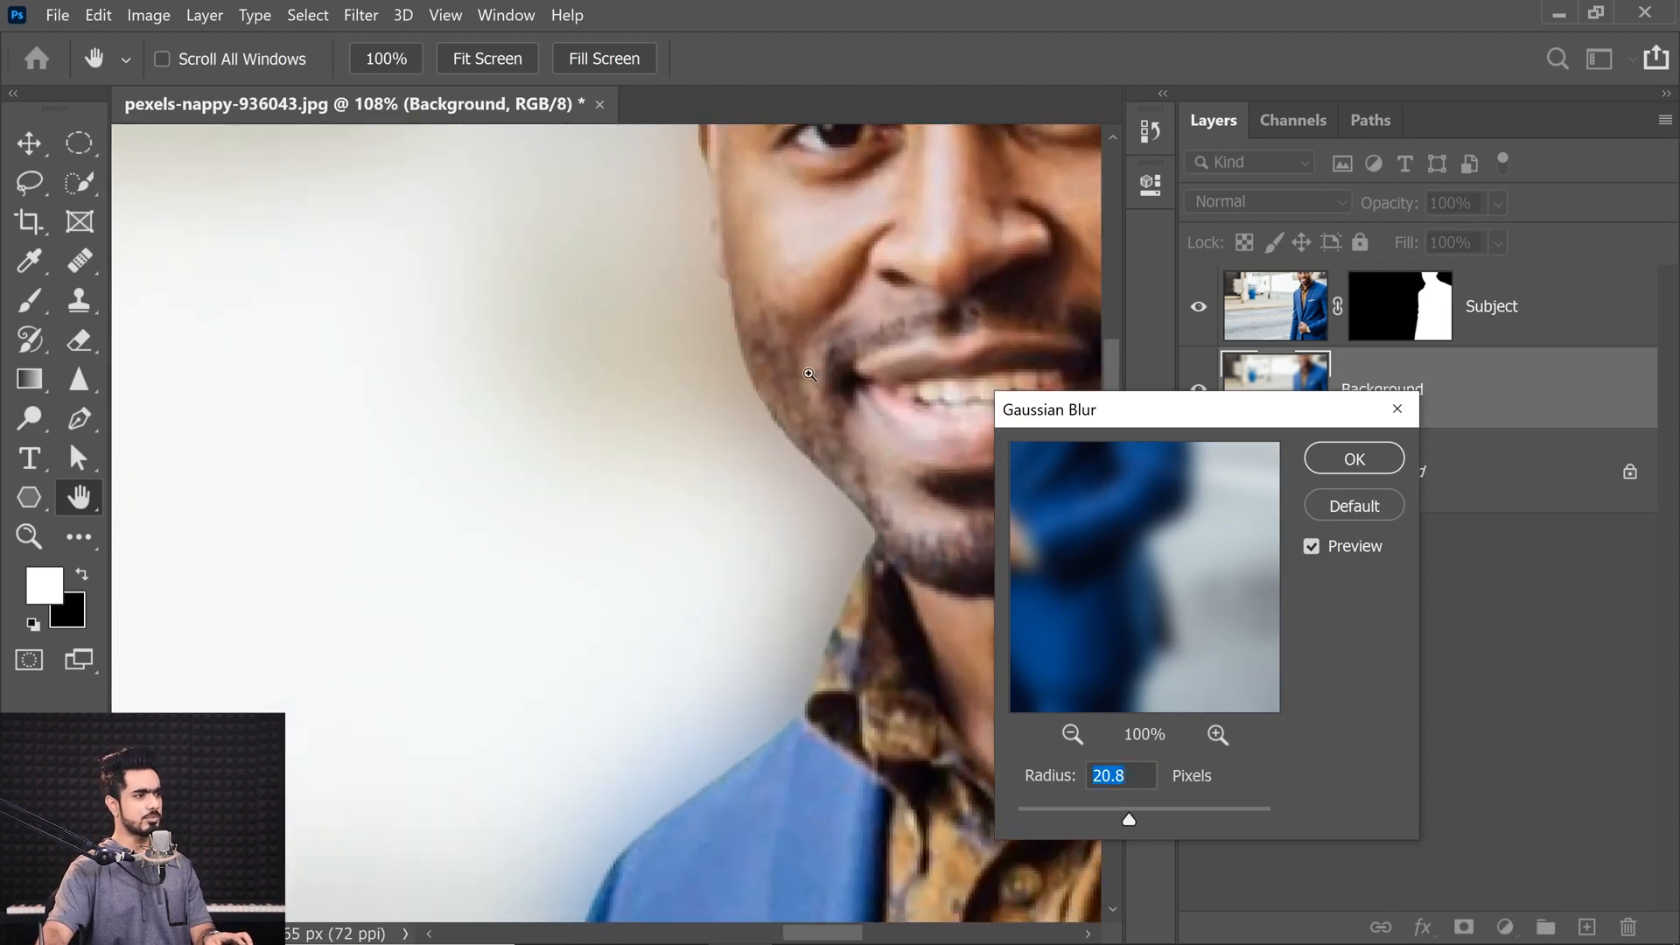
{"action": "scroll", "coordinate": [595, 390], "scroll_direction": "down", "scroll_amount": 3}
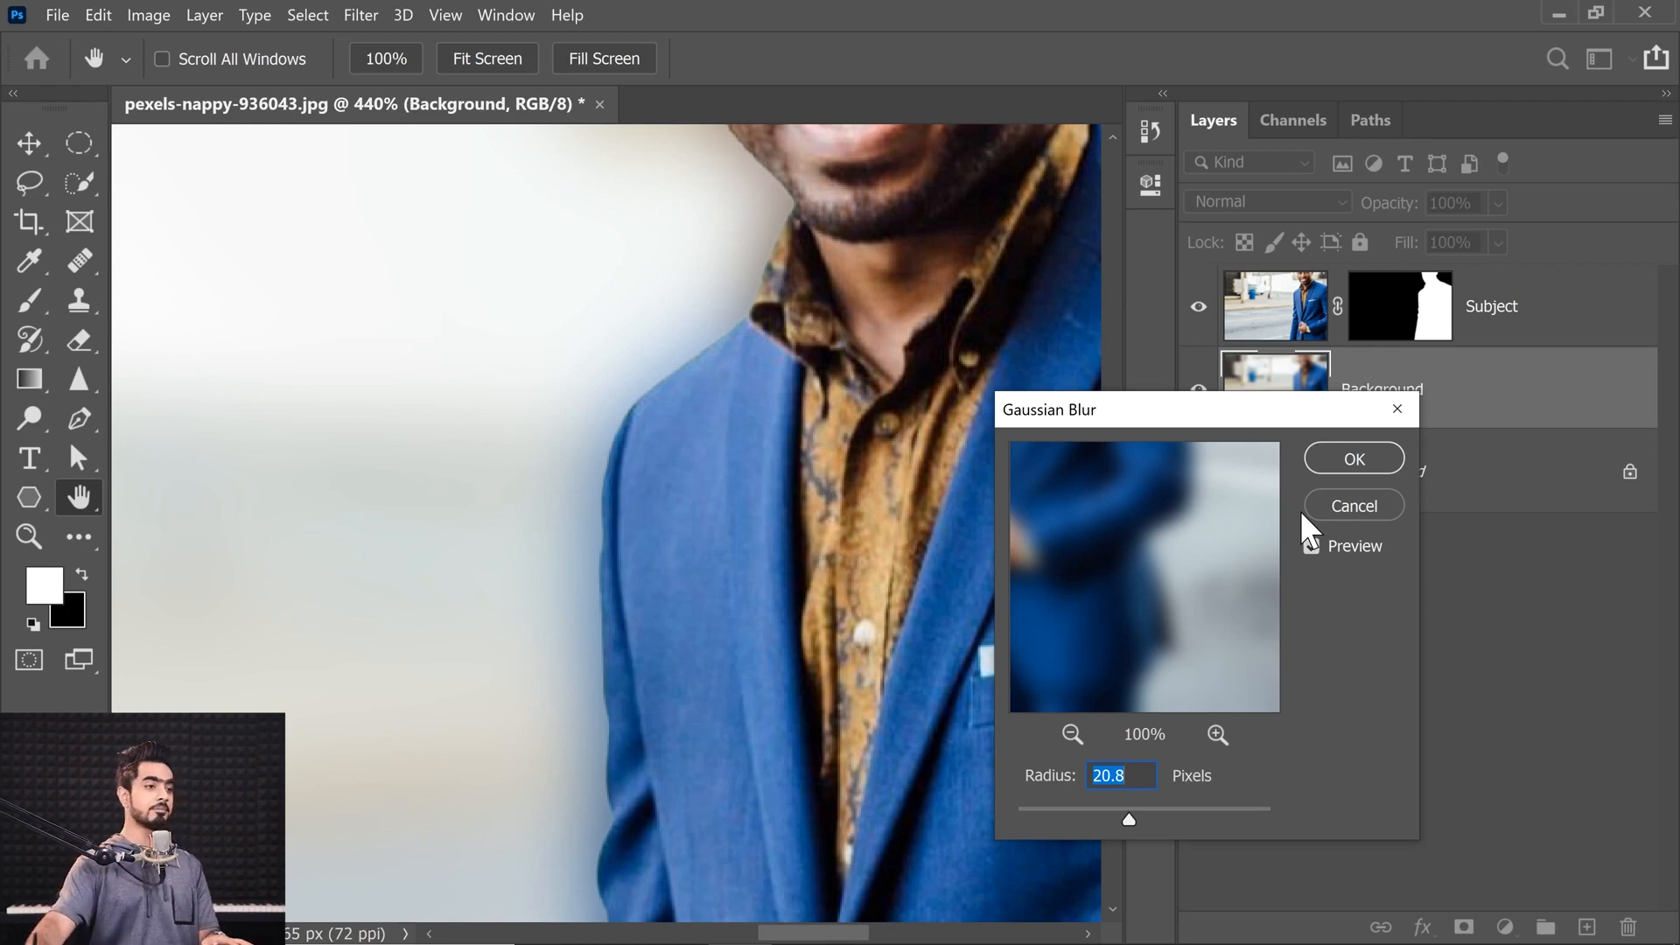
{"action": "left_click", "coordinate": [1355, 506]}
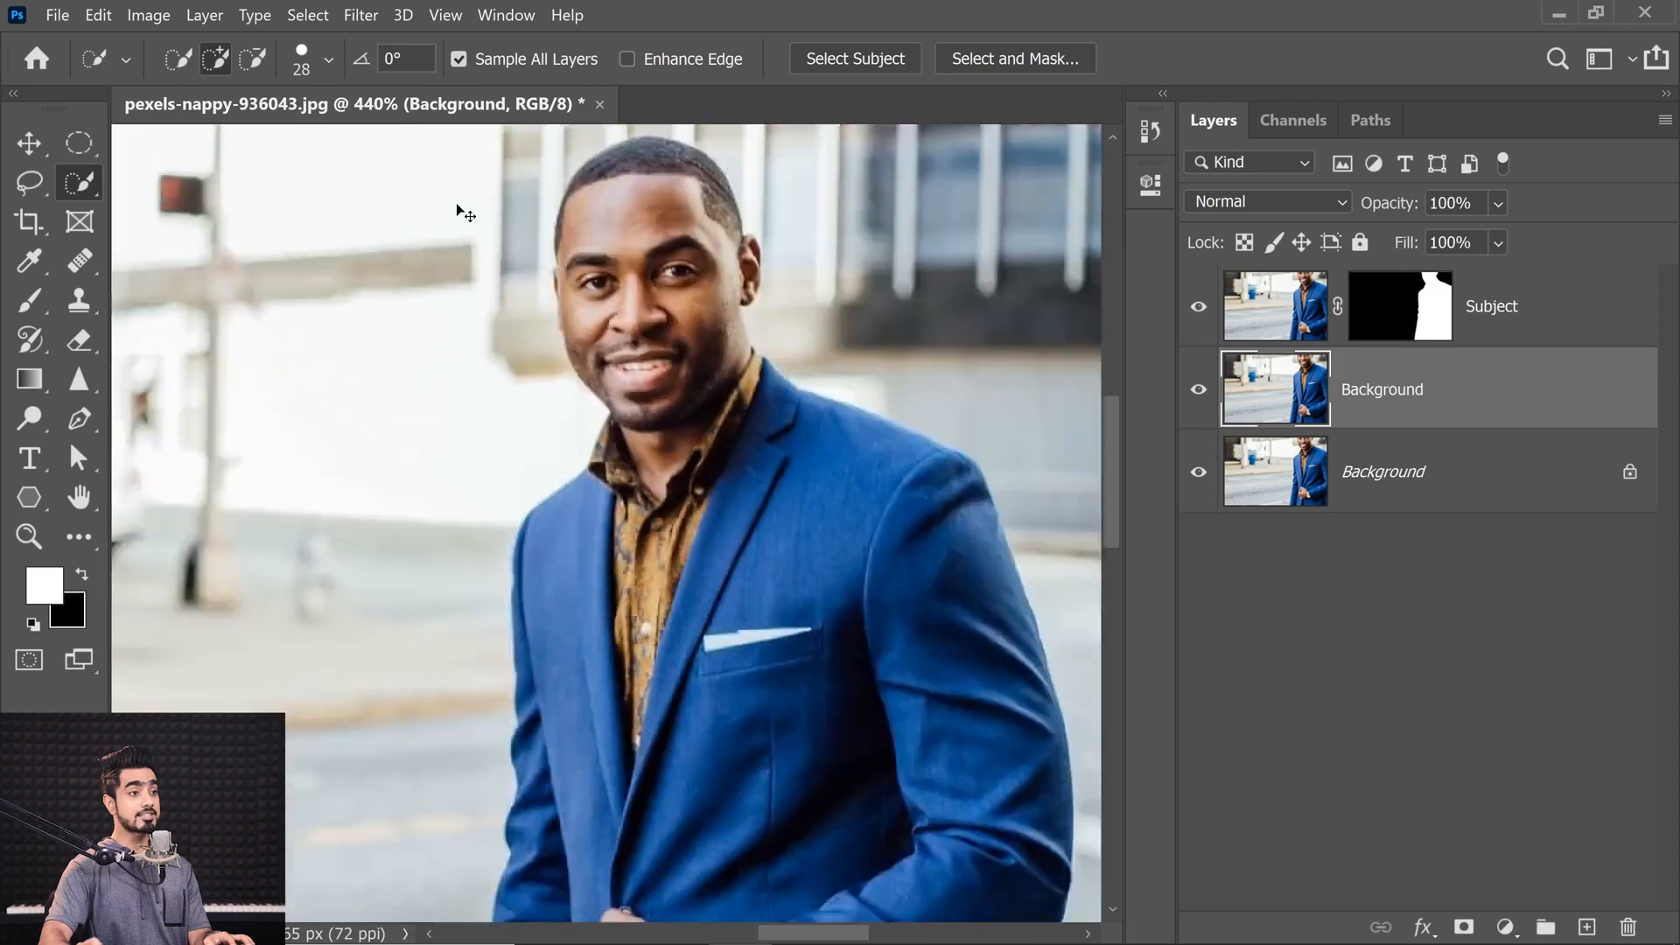
Step: Hide the Subject layer and load its mask as a selection around the man, keeping the unlocked Background layer active
{"action": "key", "text": "ctrl+0"}
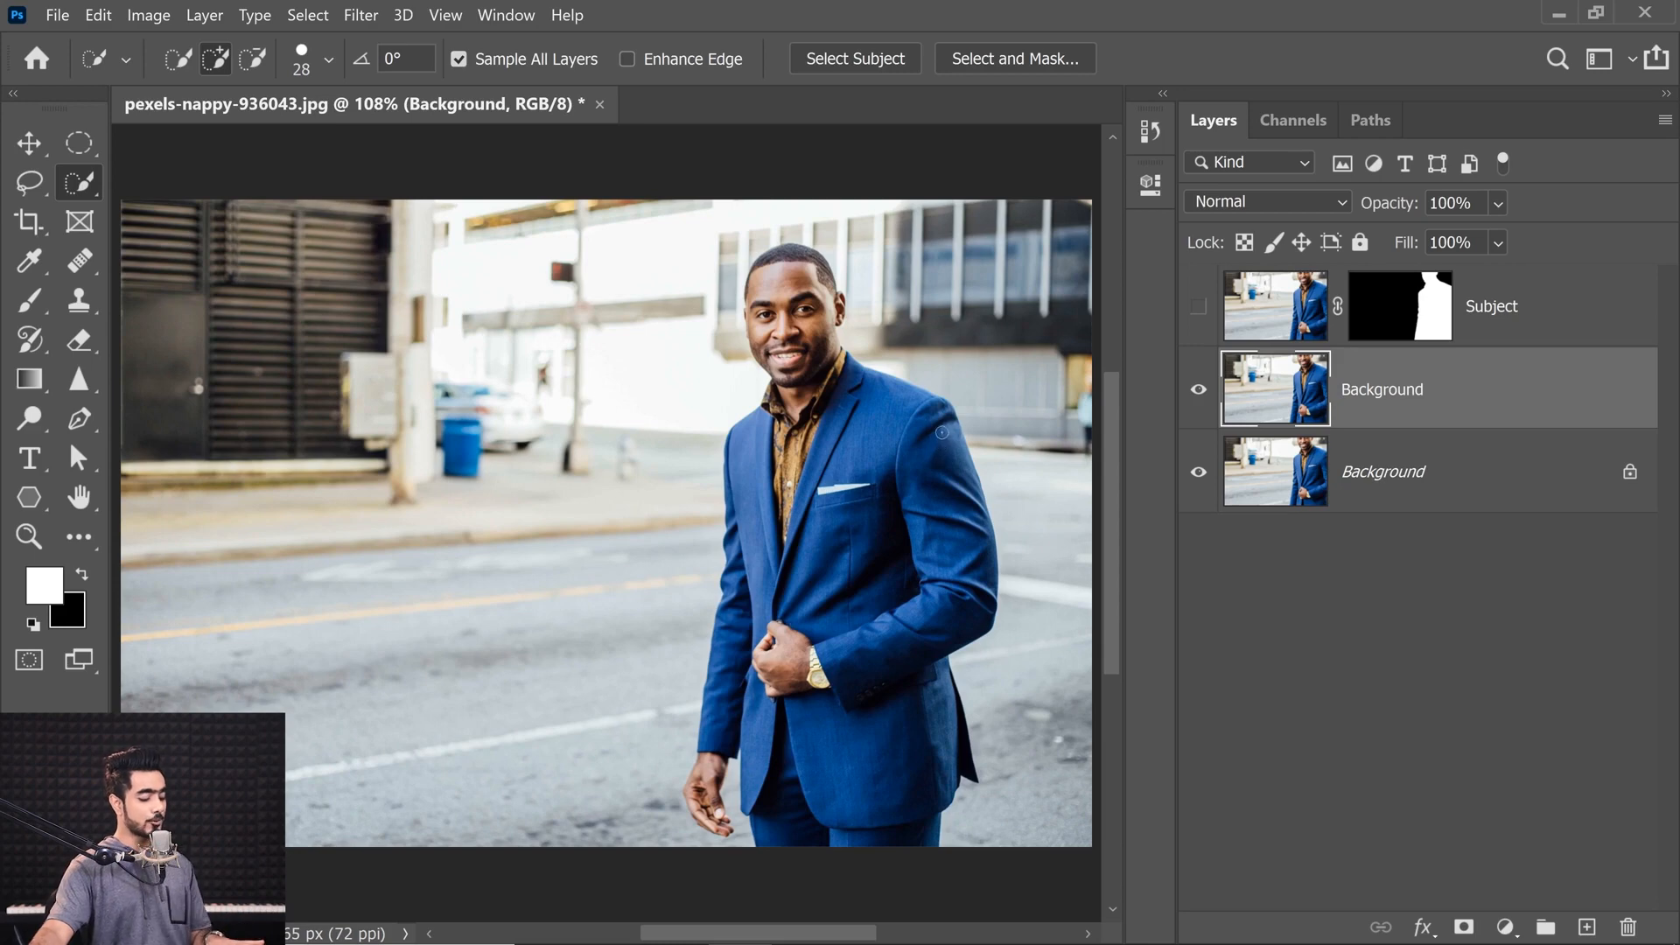
{"action": "left_click", "coordinate": [1396, 298], "text": "ctrl"}
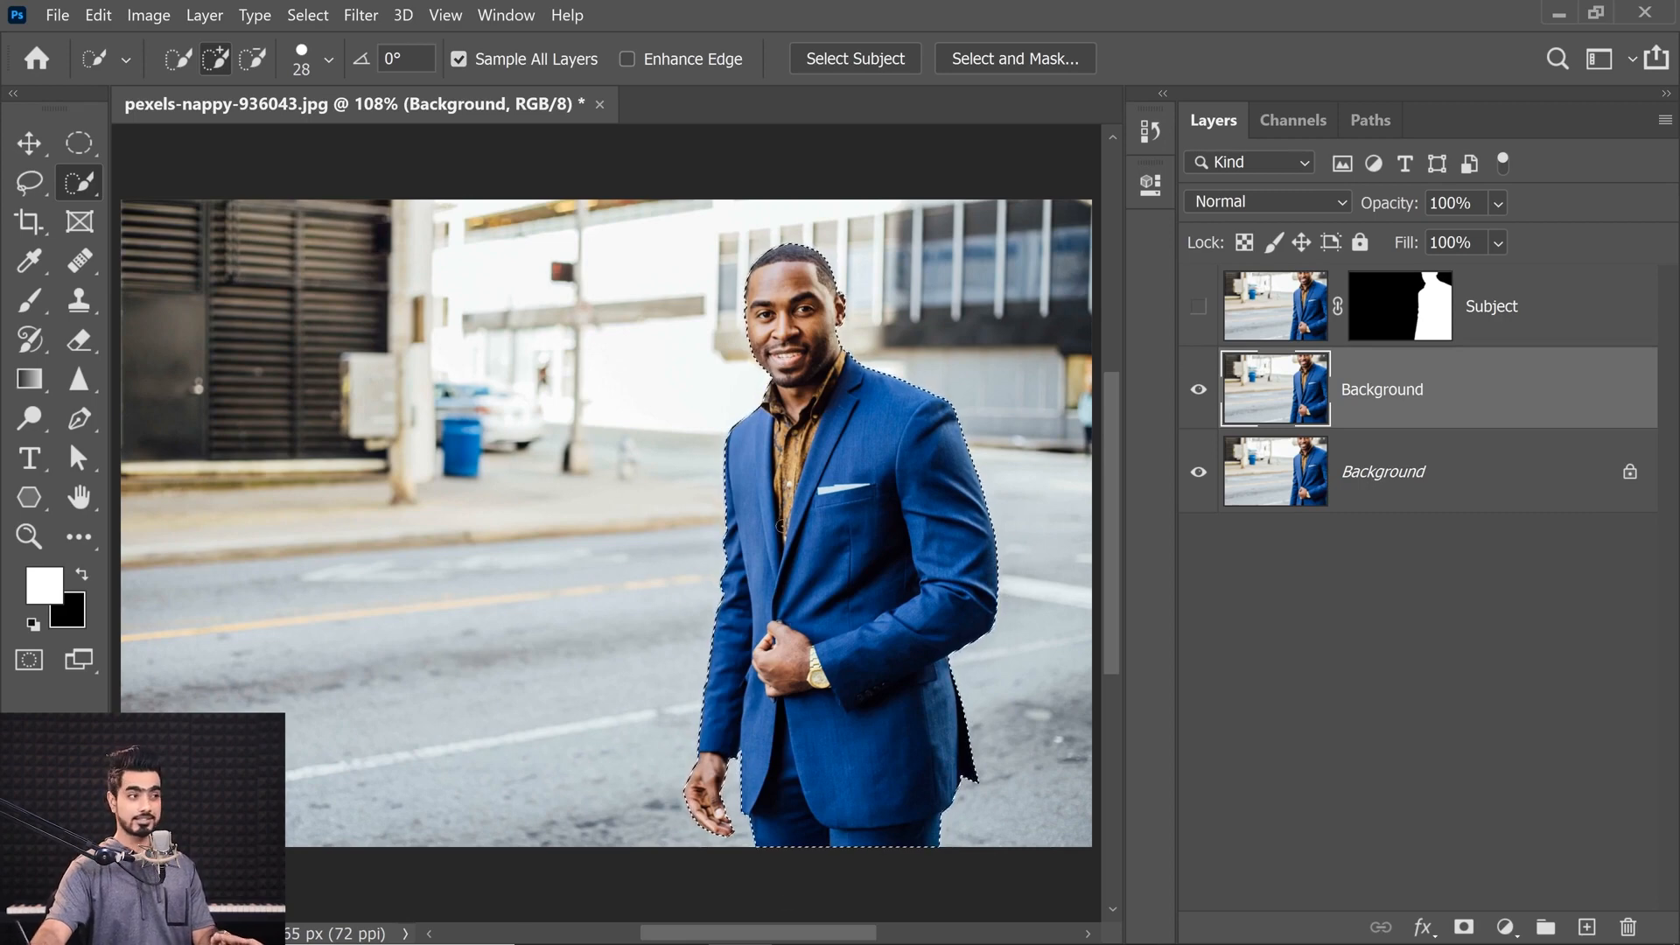
{"action": "left_click_drag", "start_coordinate": [778, 271], "coordinate": [851, 270]}
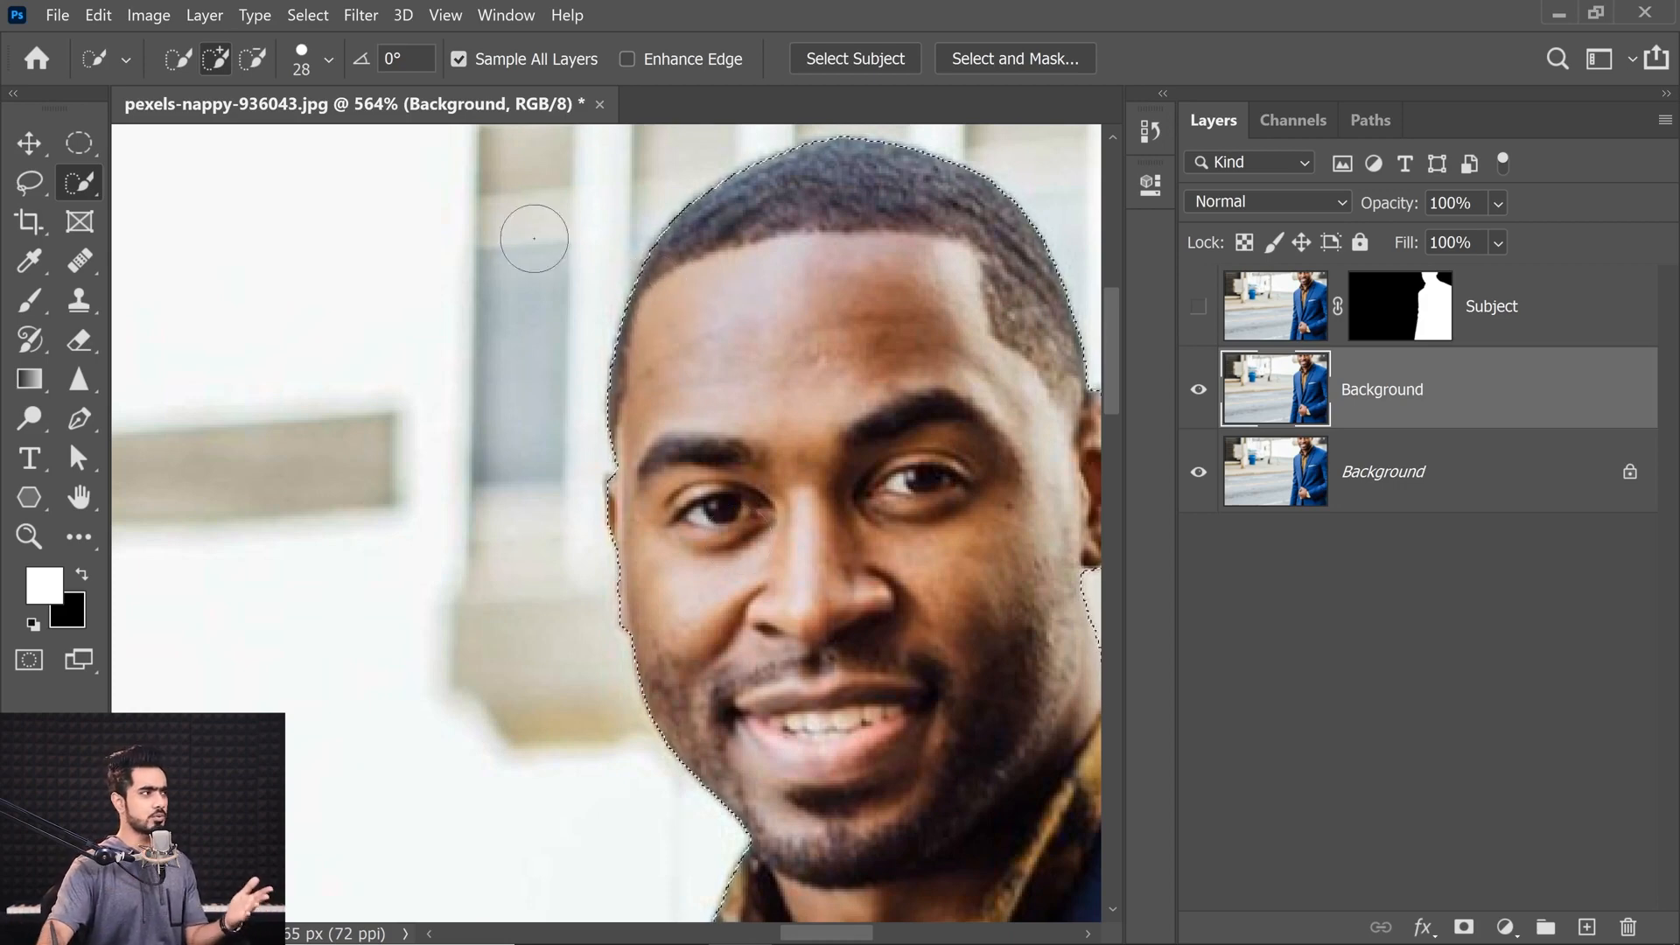
Step: Try removing the selected man with Content-Aware Fill, using the Auto sampling area and output to Current Layer
{"action": "left_click", "coordinate": [100, 18]}
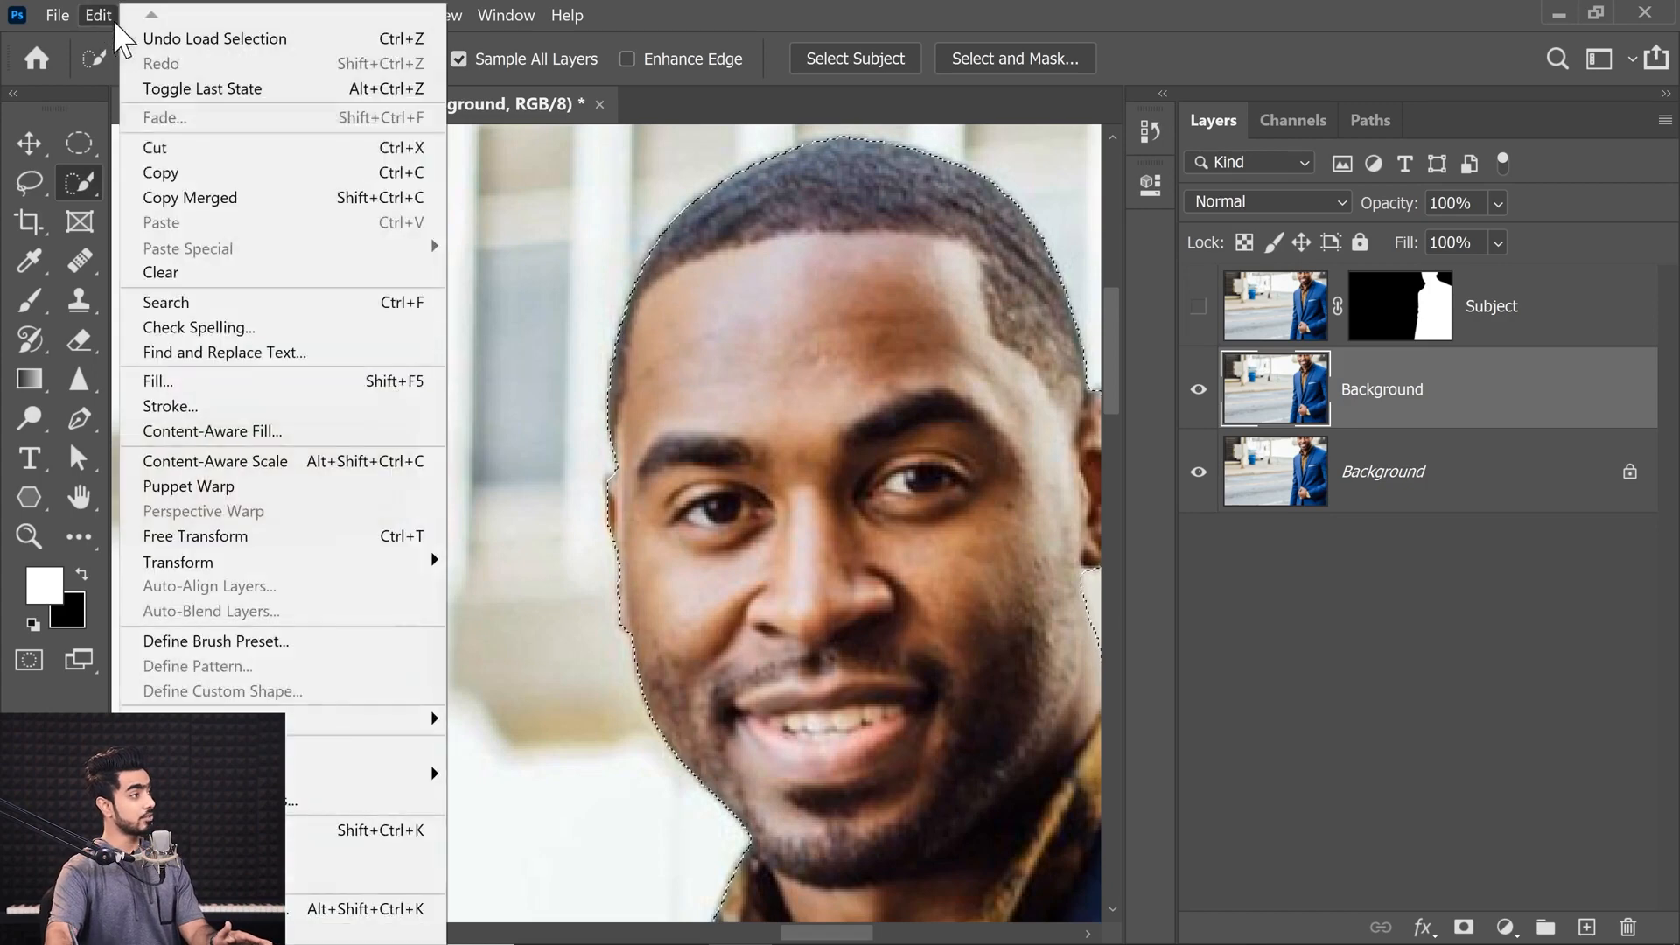
{"action": "left_click", "coordinate": [245, 431]}
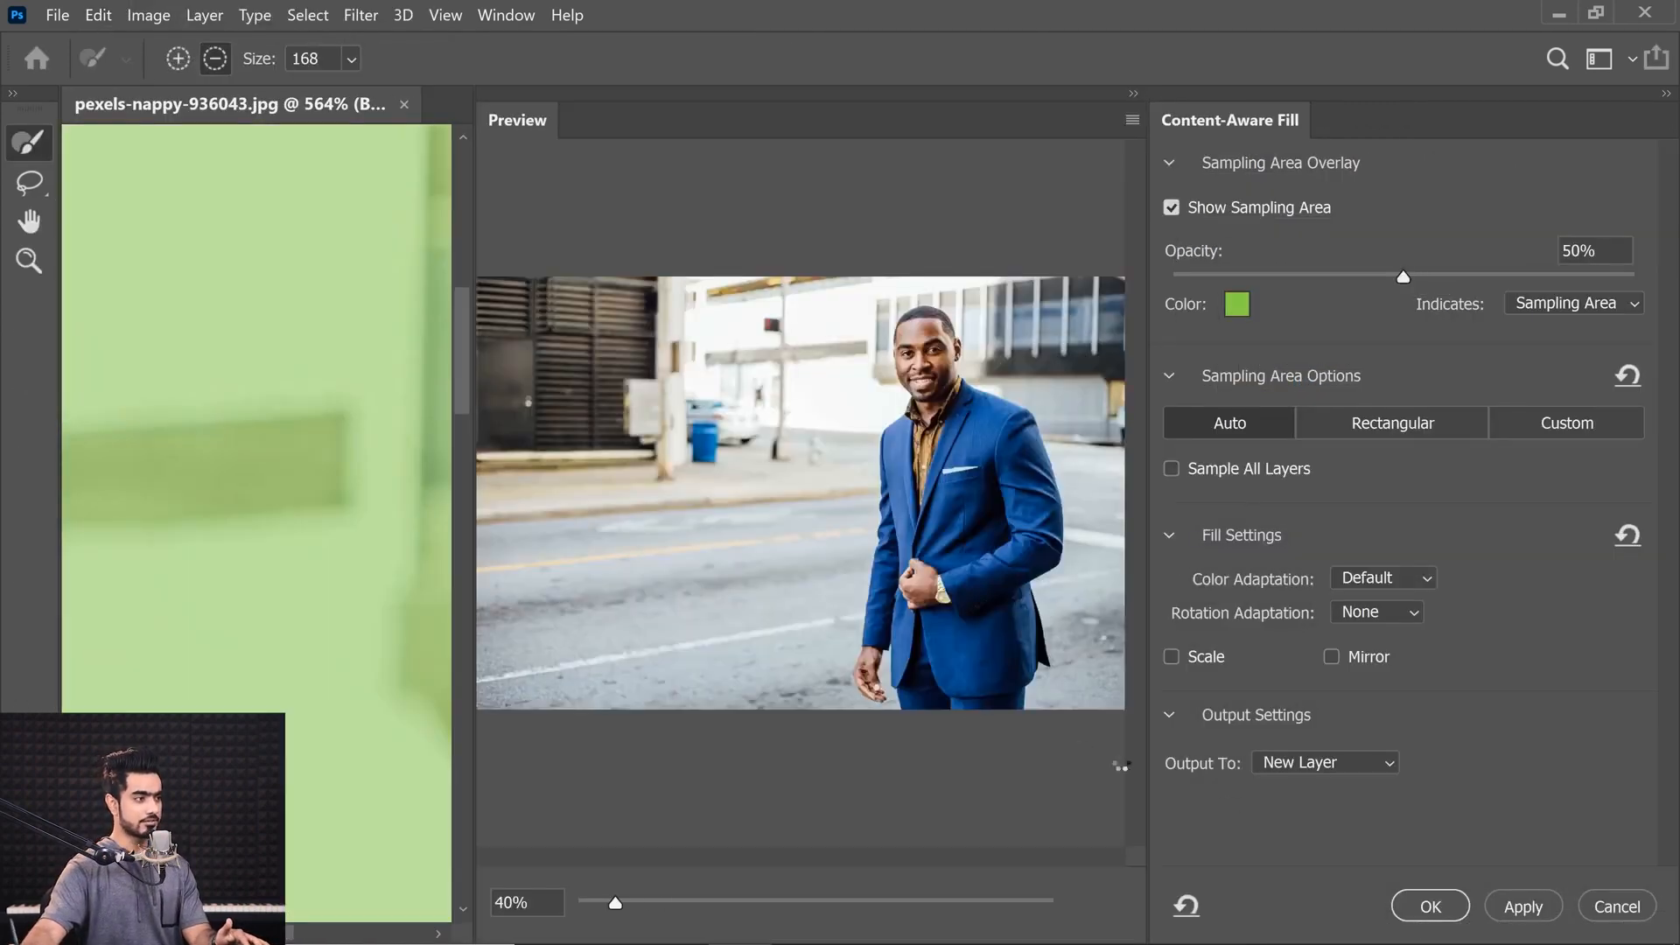
{"action": "left_click", "coordinate": [1516, 910]}
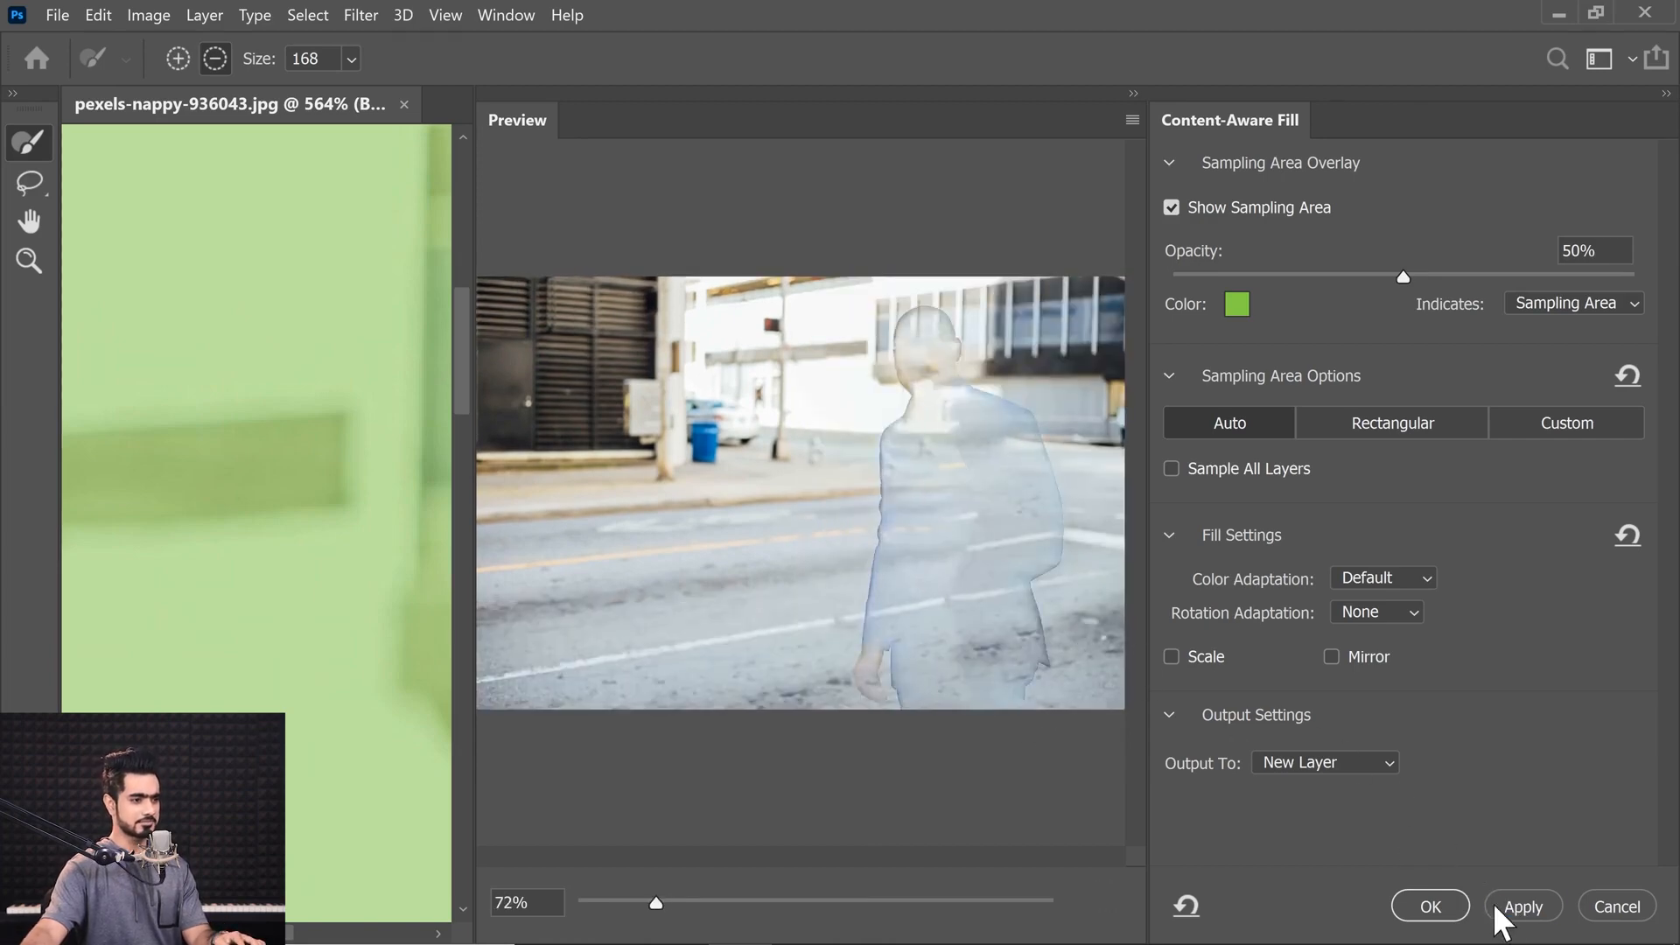
{"action": "left_click", "coordinate": [1330, 770]}
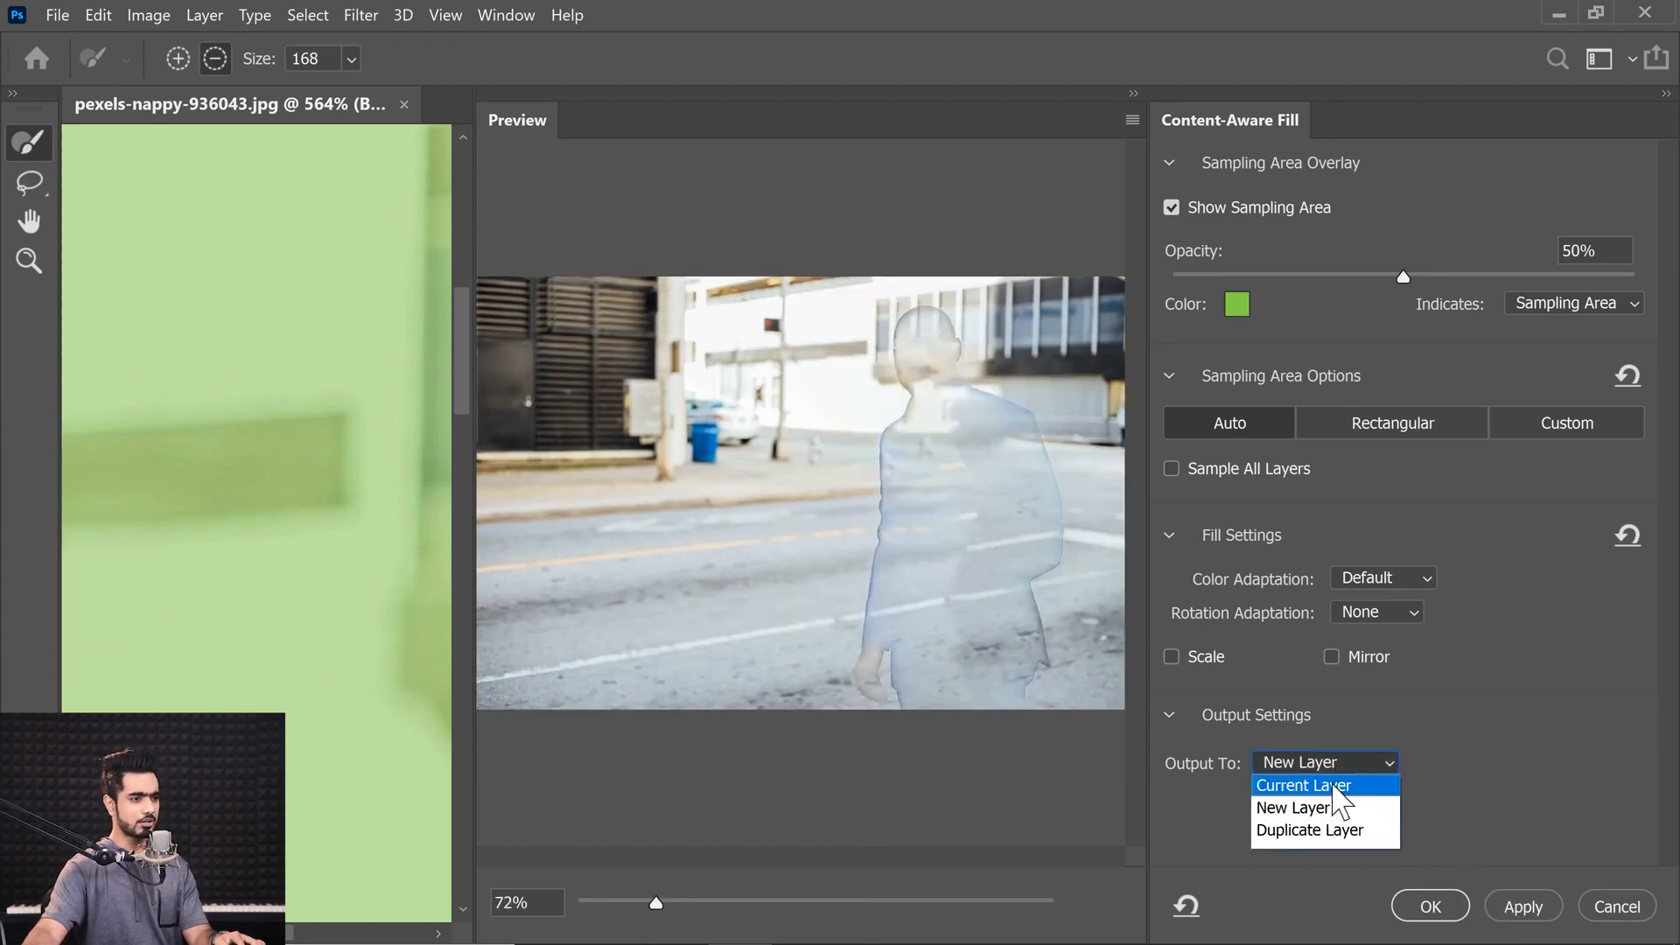
{"action": "left_click", "coordinate": [1313, 785]}
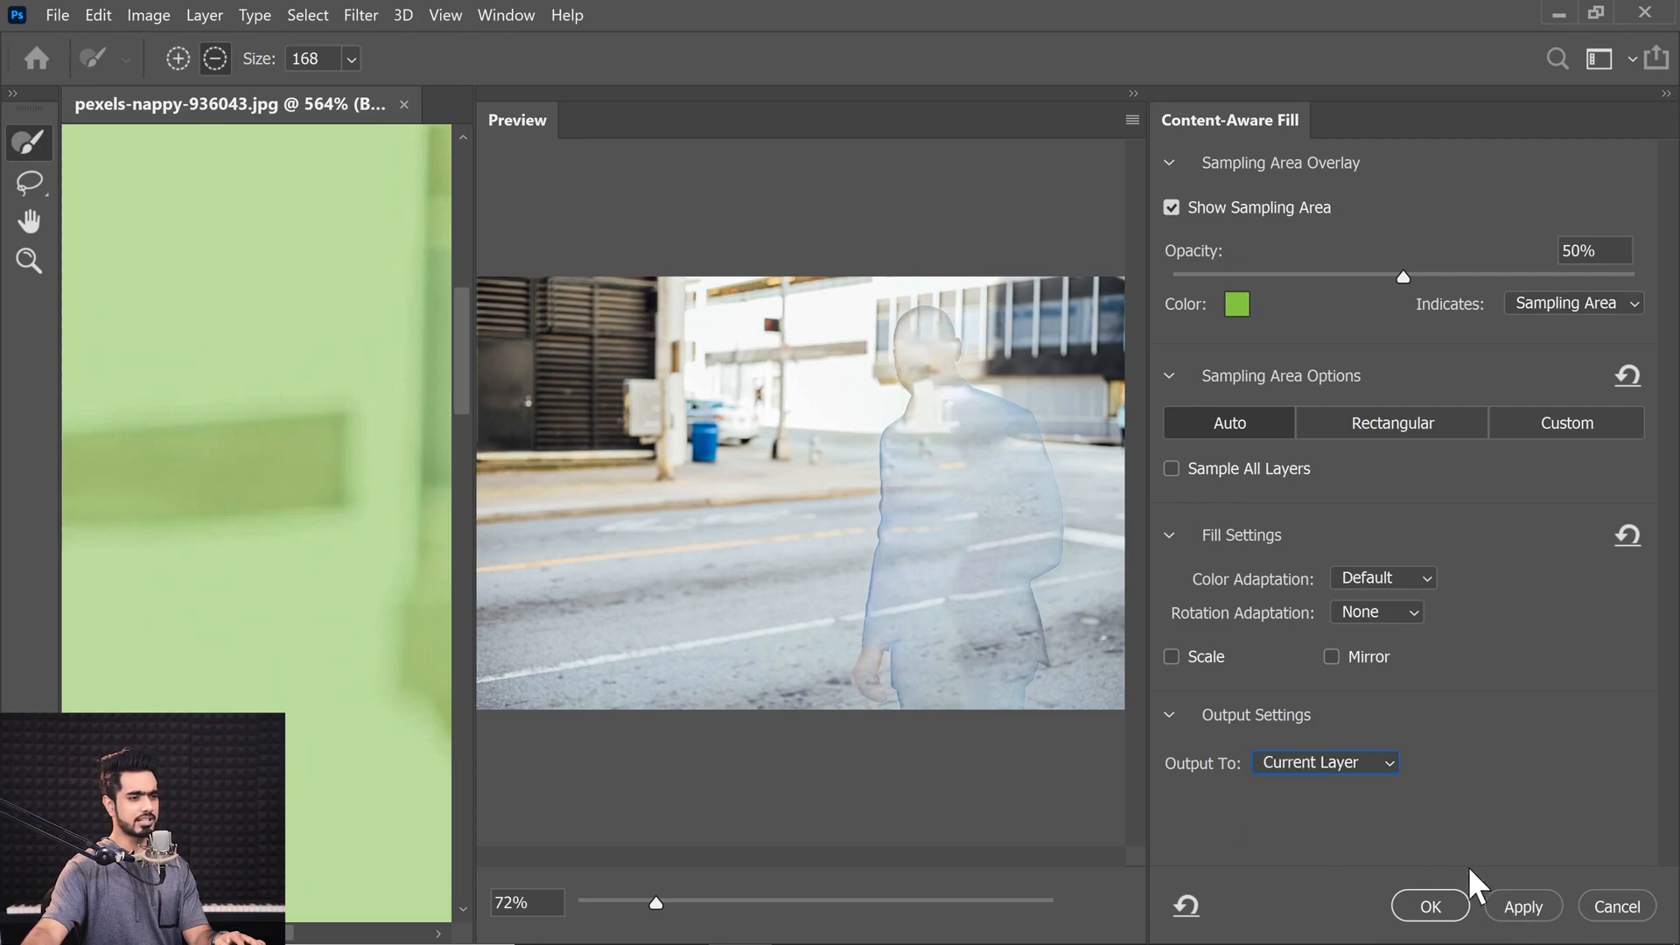
{"action": "left_click", "coordinate": [1527, 905]}
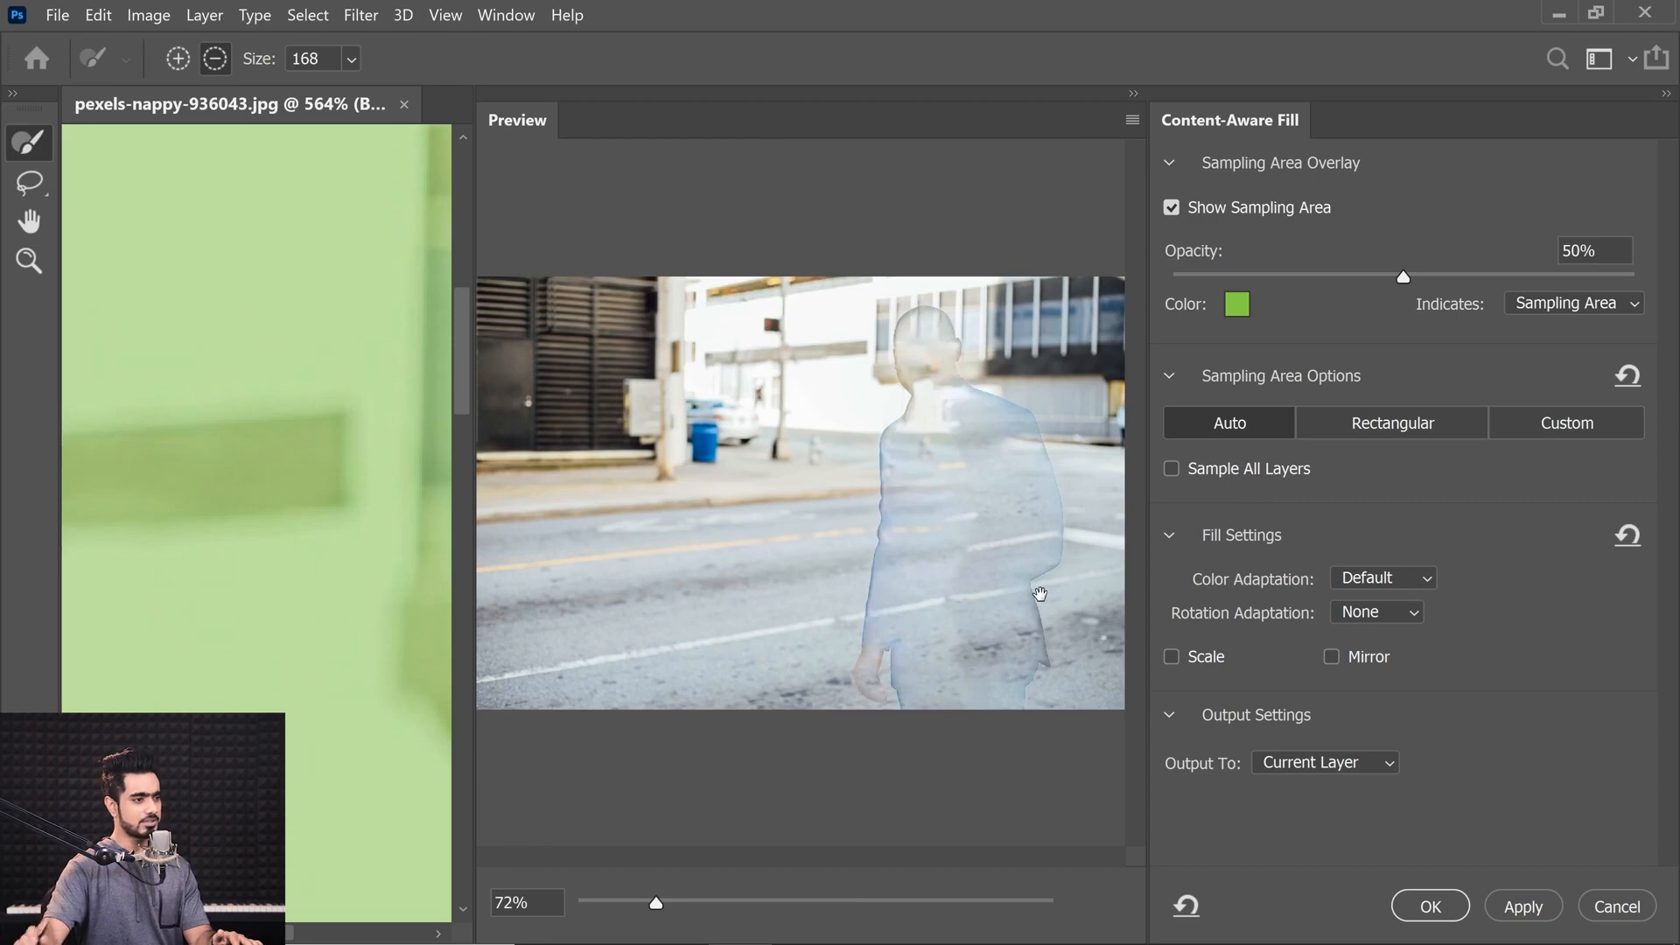
{"action": "left_click", "coordinate": [1429, 905]}
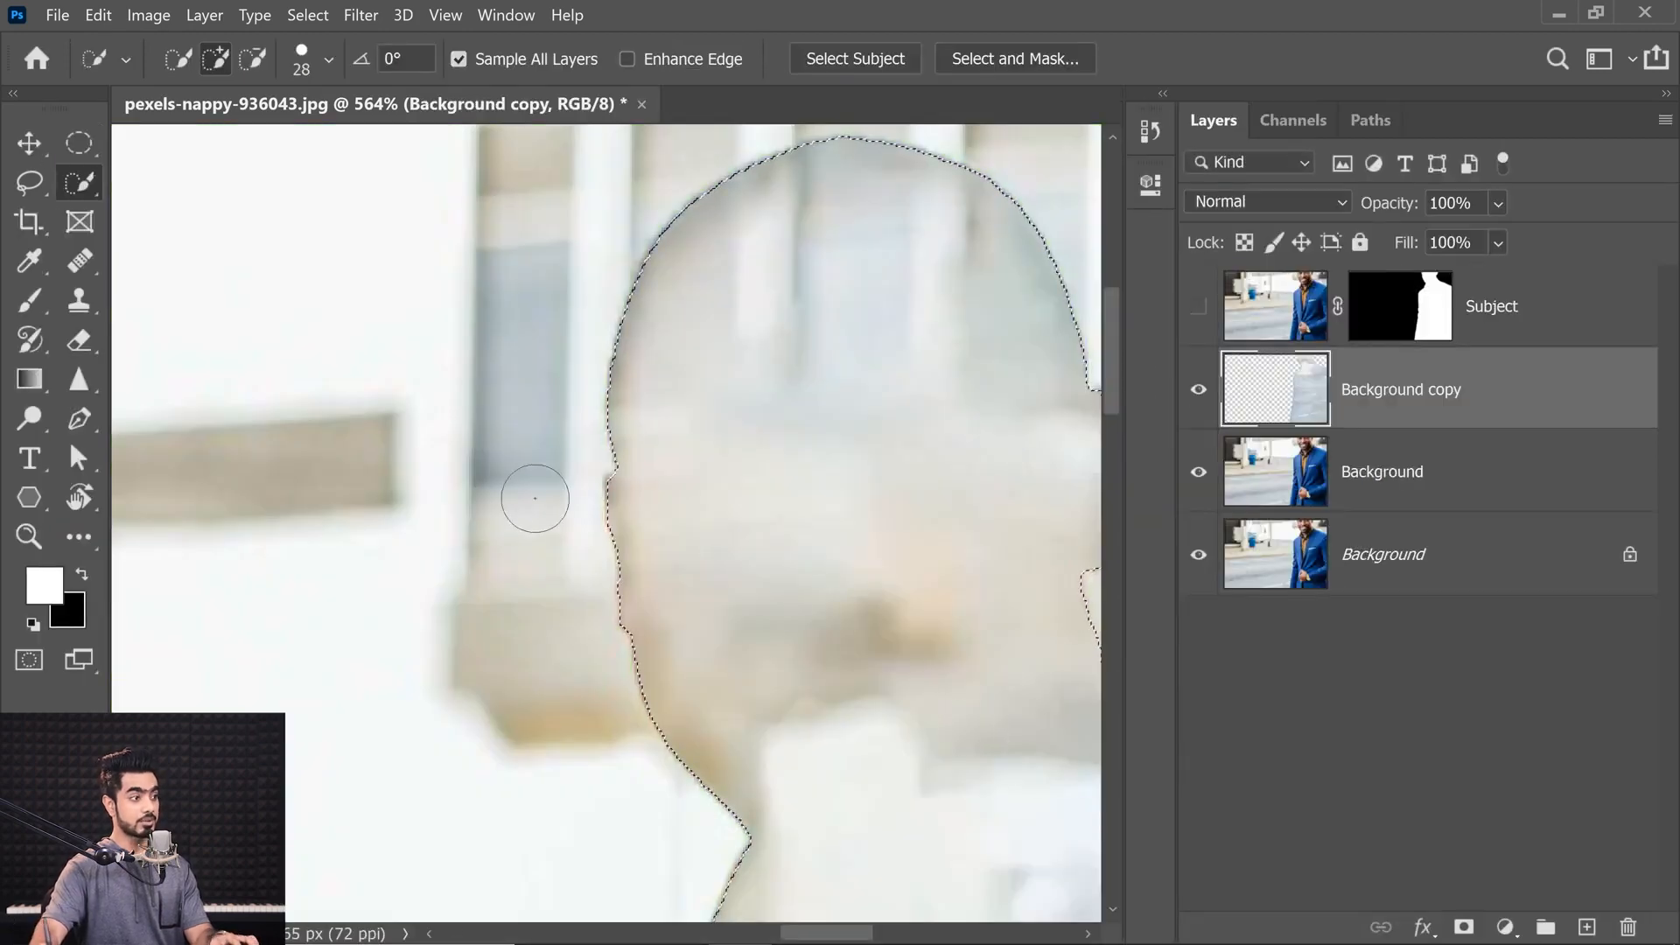
Step: Deselect to inspect the outline left around the filled area, and undo the deselection and the Content-Aware Fill
{"action": "key", "text": "ctrl+d"}
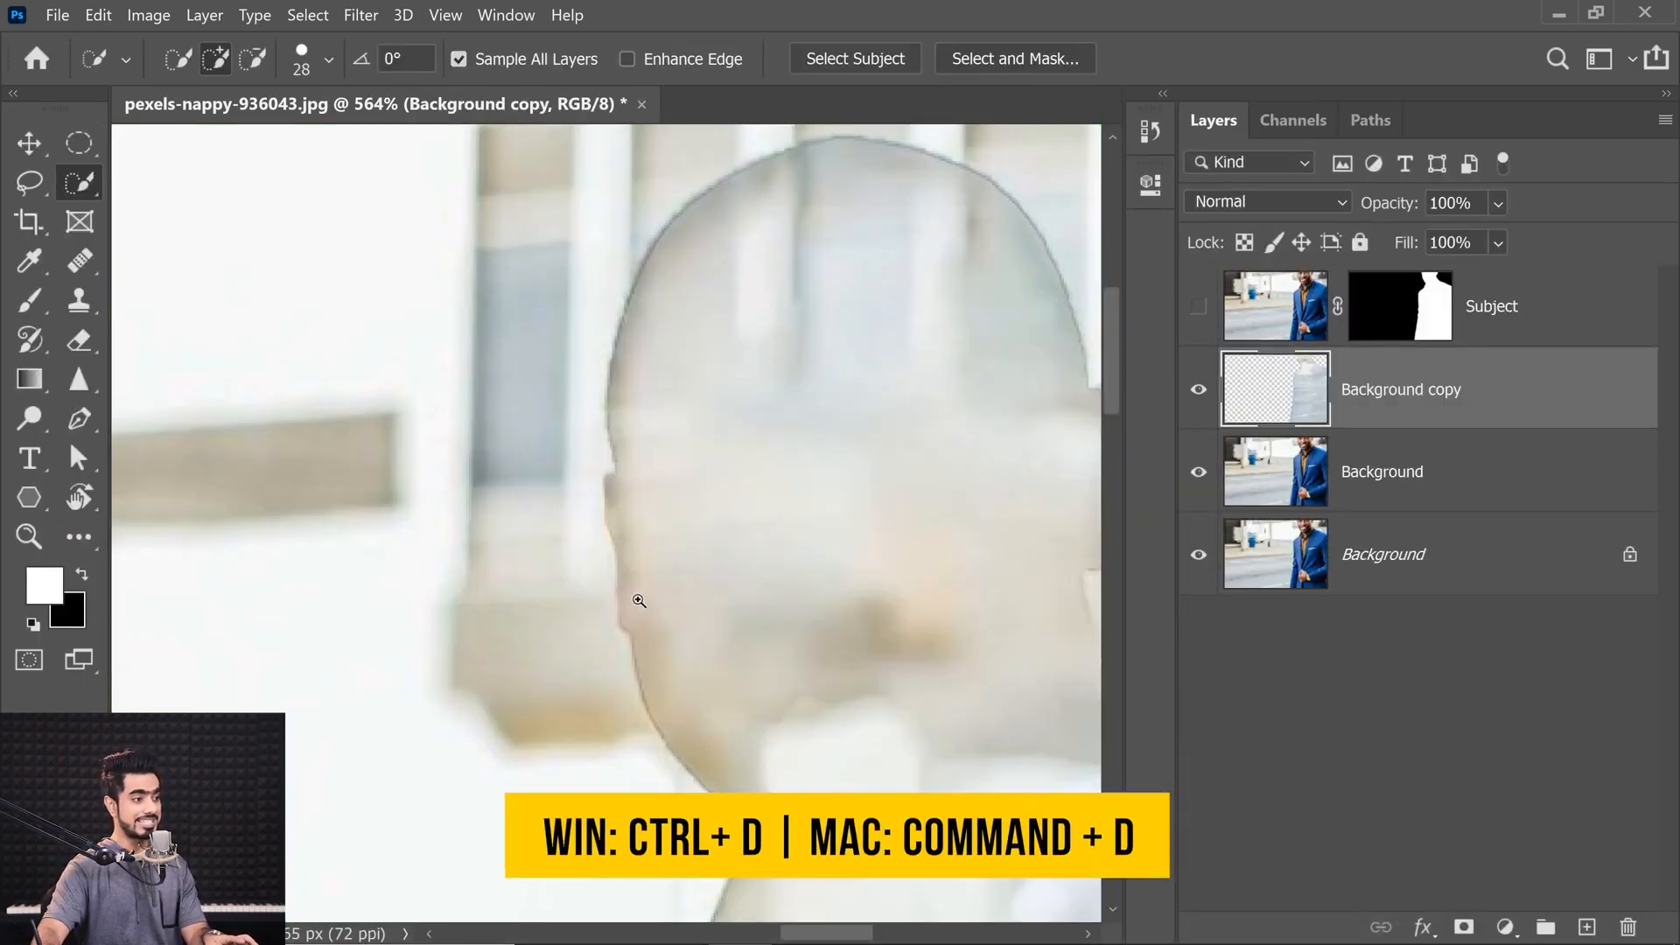
{"action": "left_click_drag", "start_coordinate": [691, 592], "coordinate": [542, 612]}
{"action": "left_click_drag", "start_coordinate": [863, 739], "coordinate": [678, 542]}
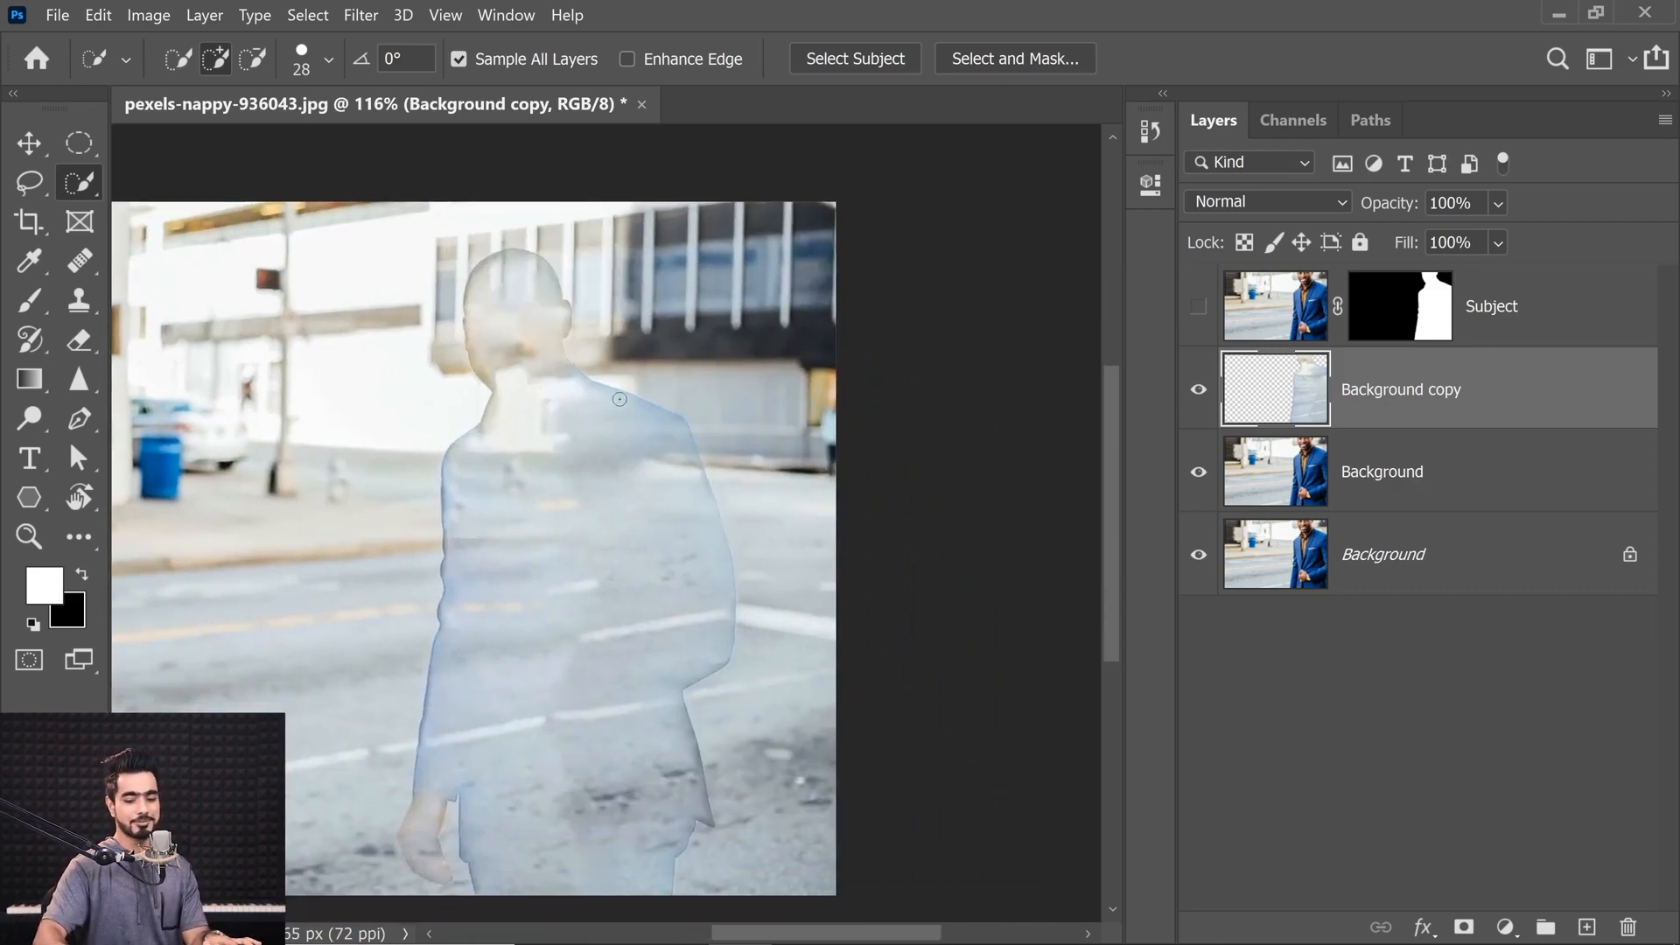
{"action": "key", "text": "ctrl+0"}
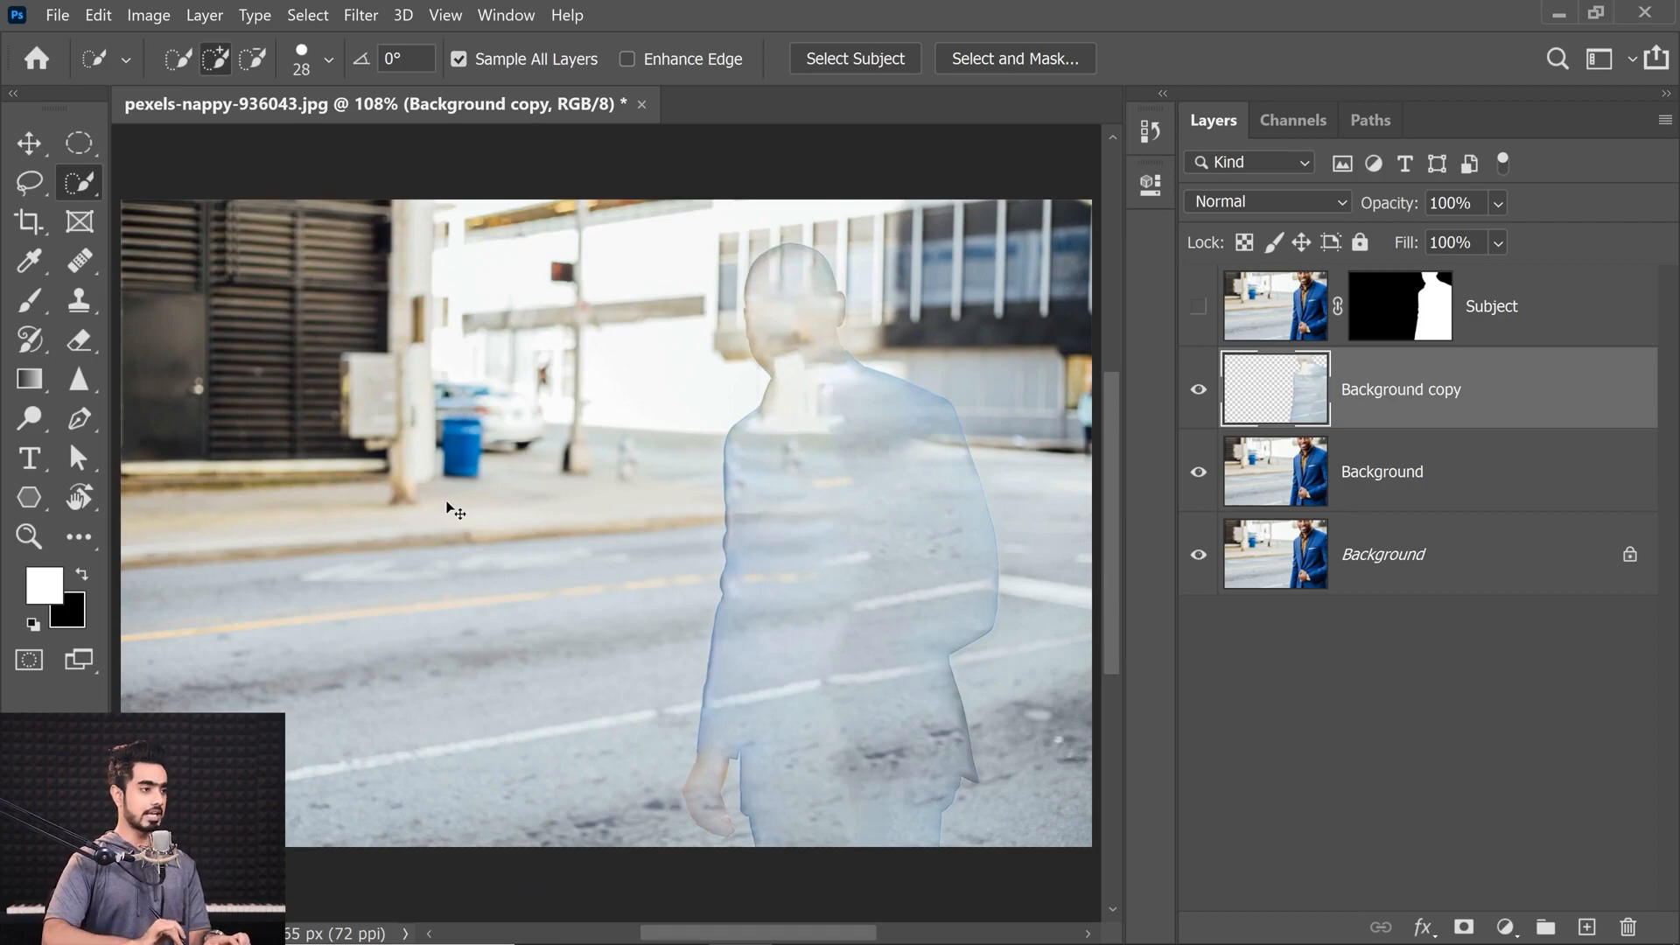
{"action": "key", "text": "ctrl+z"}
{"action": "key", "text": "ctrl+z"}
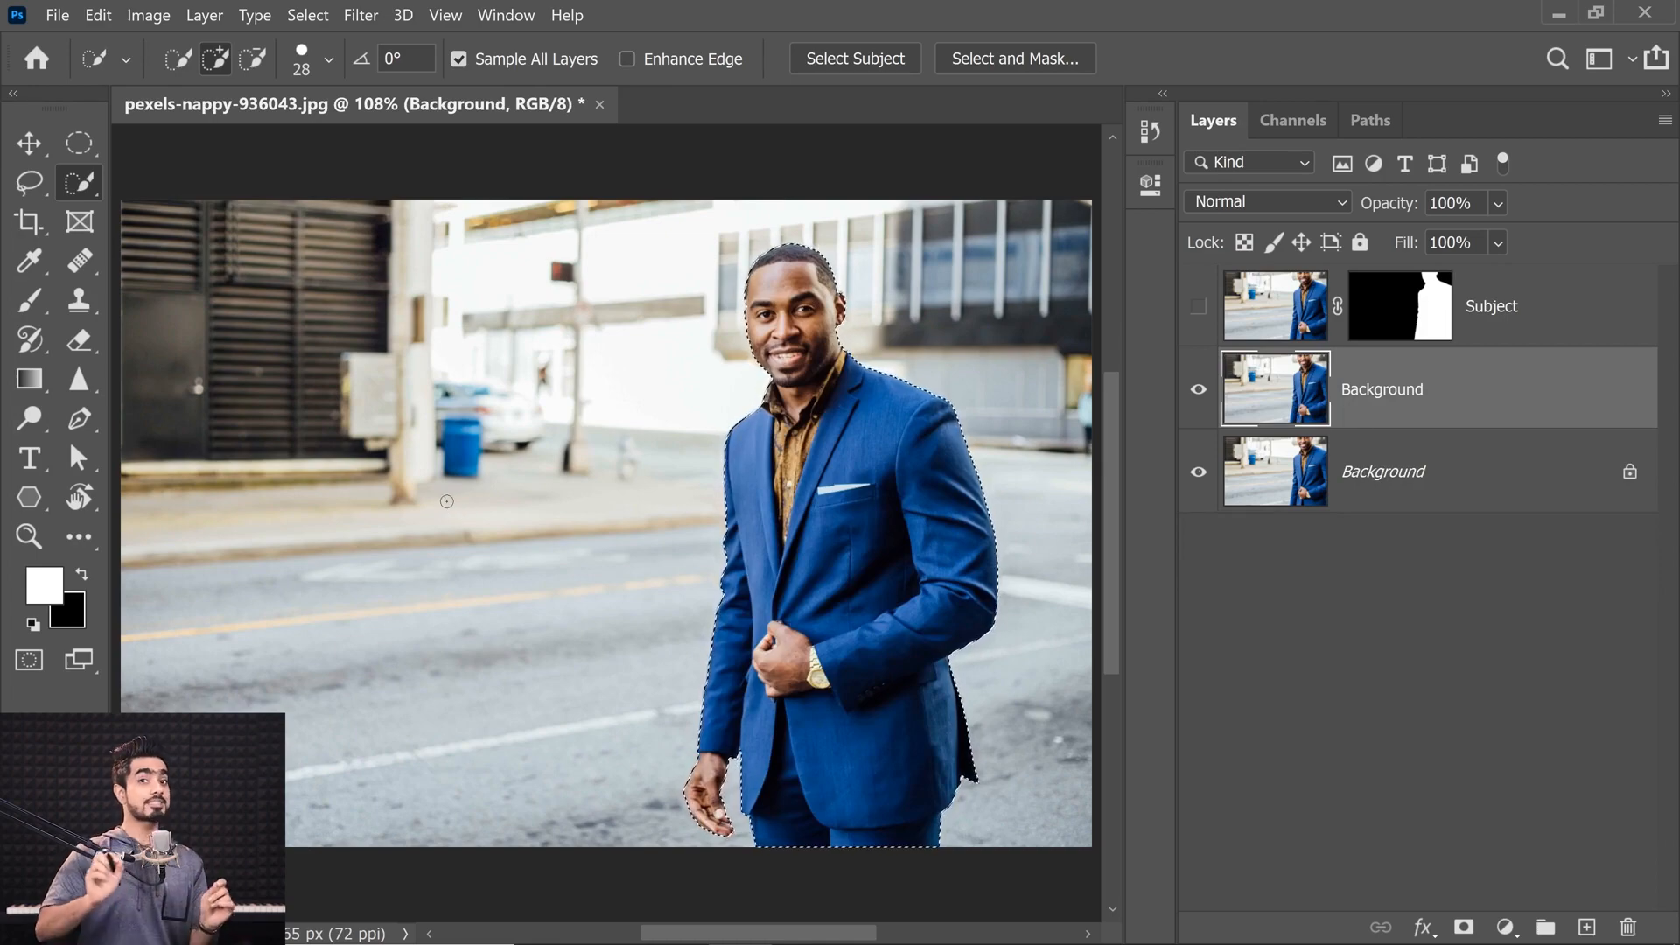
{"action": "left_click_drag", "start_coordinate": [815, 299], "coordinate": [899, 319]}
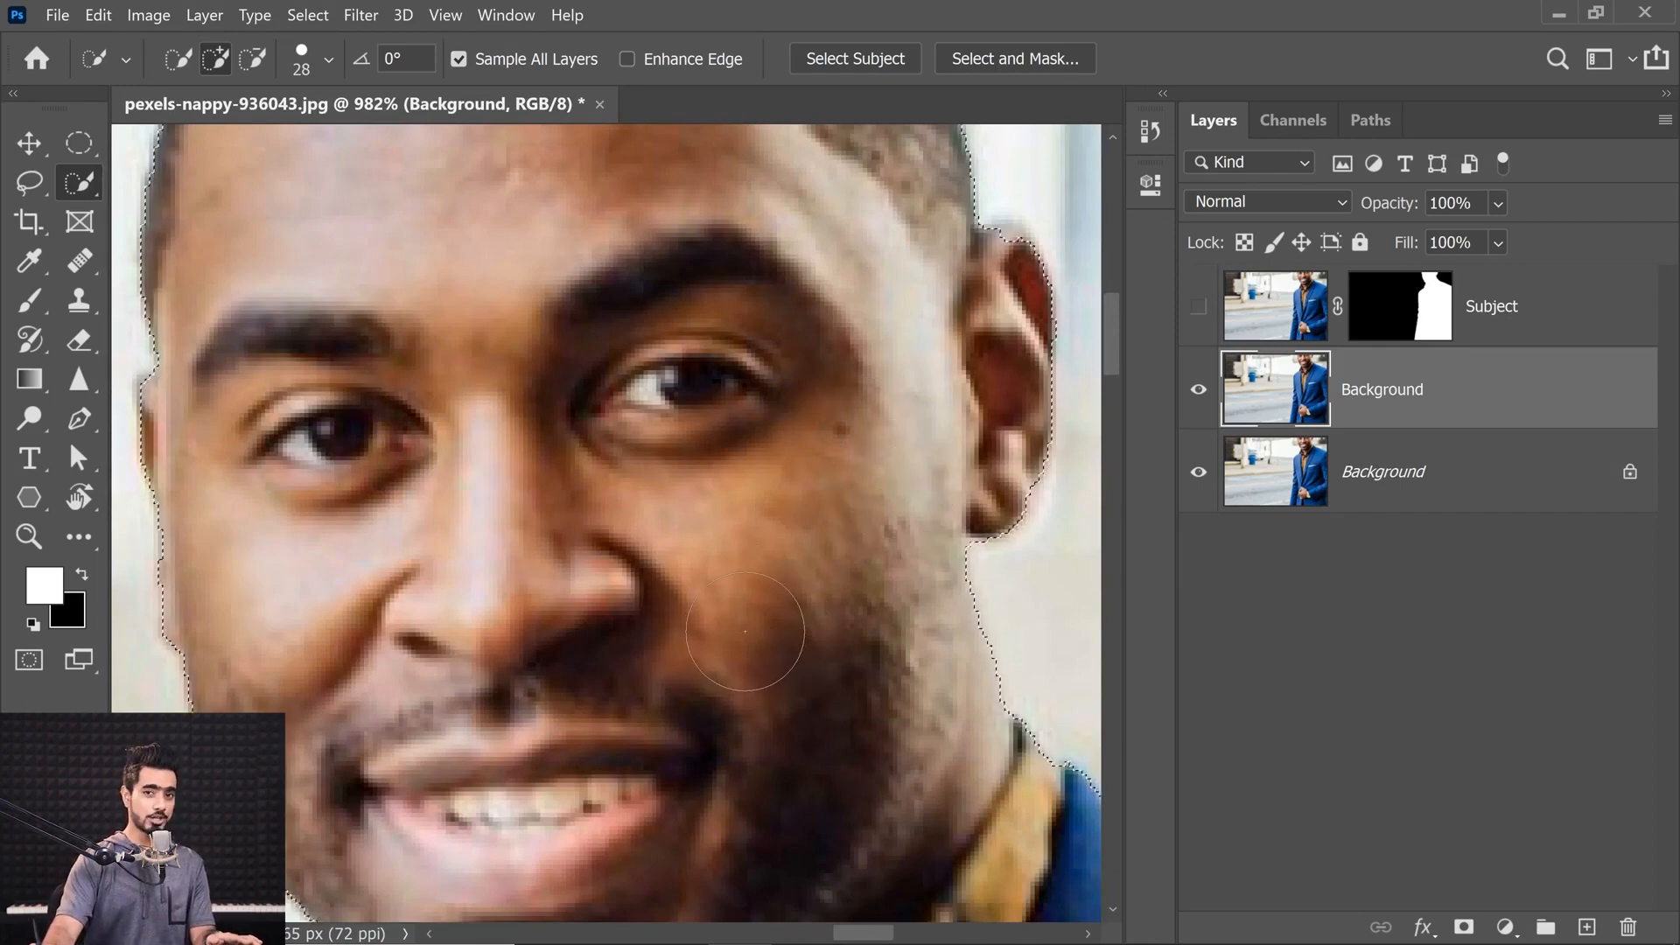
{"action": "left_click", "coordinate": [311, 16]}
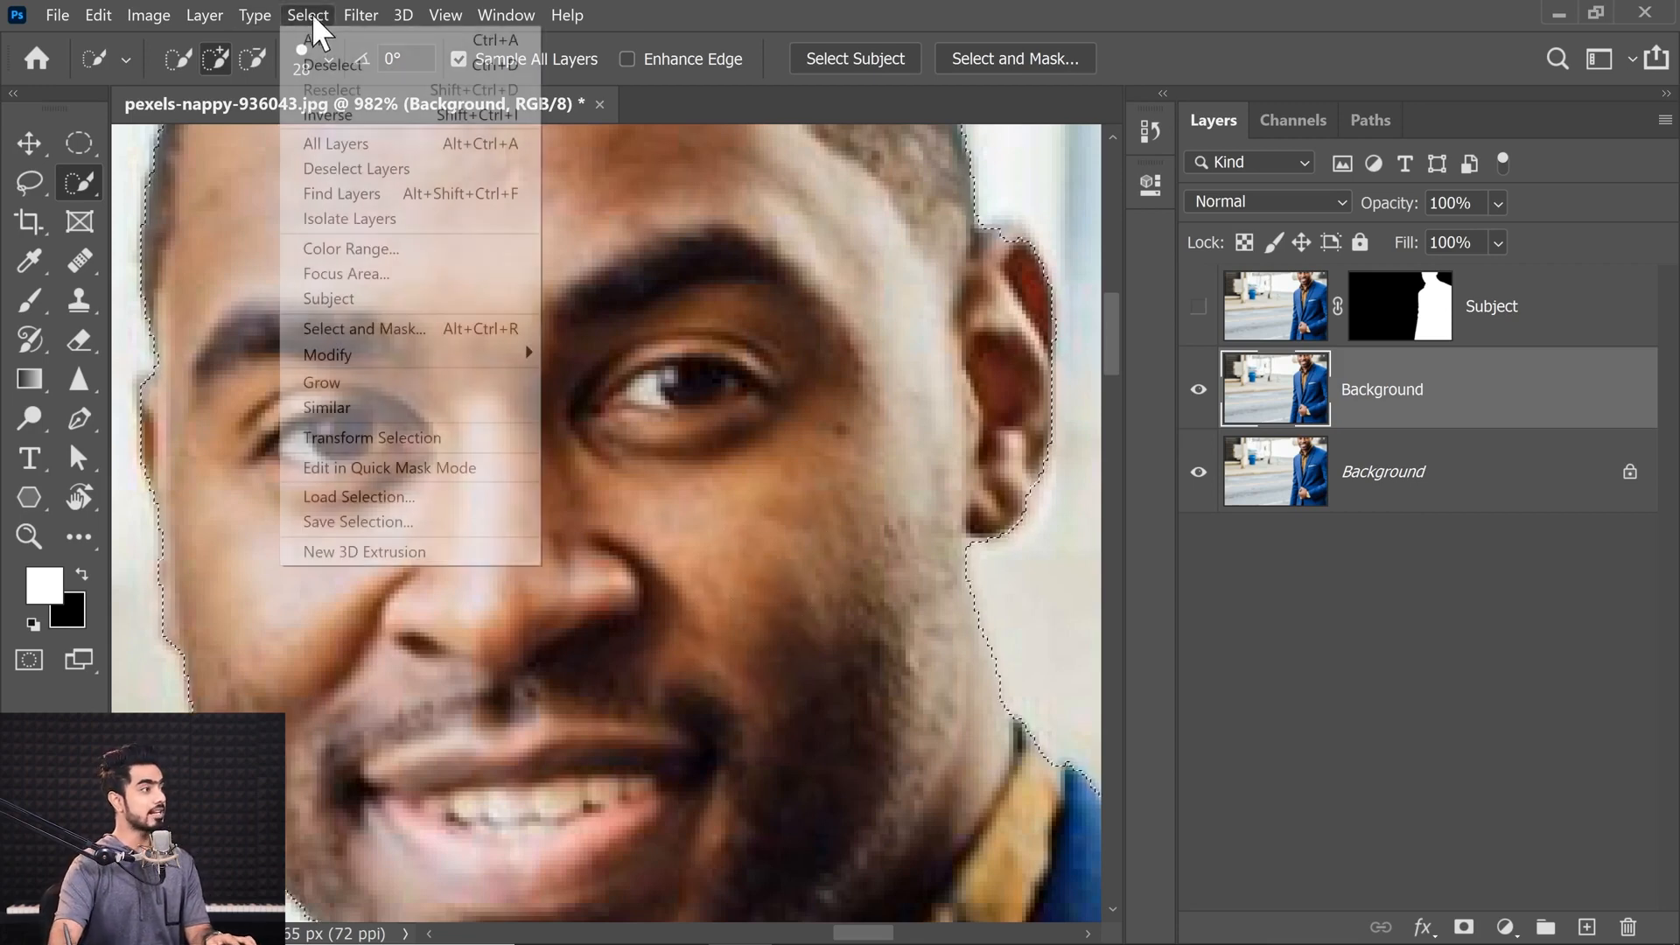
{"action": "mouse_move", "coordinate": [480, 354]}
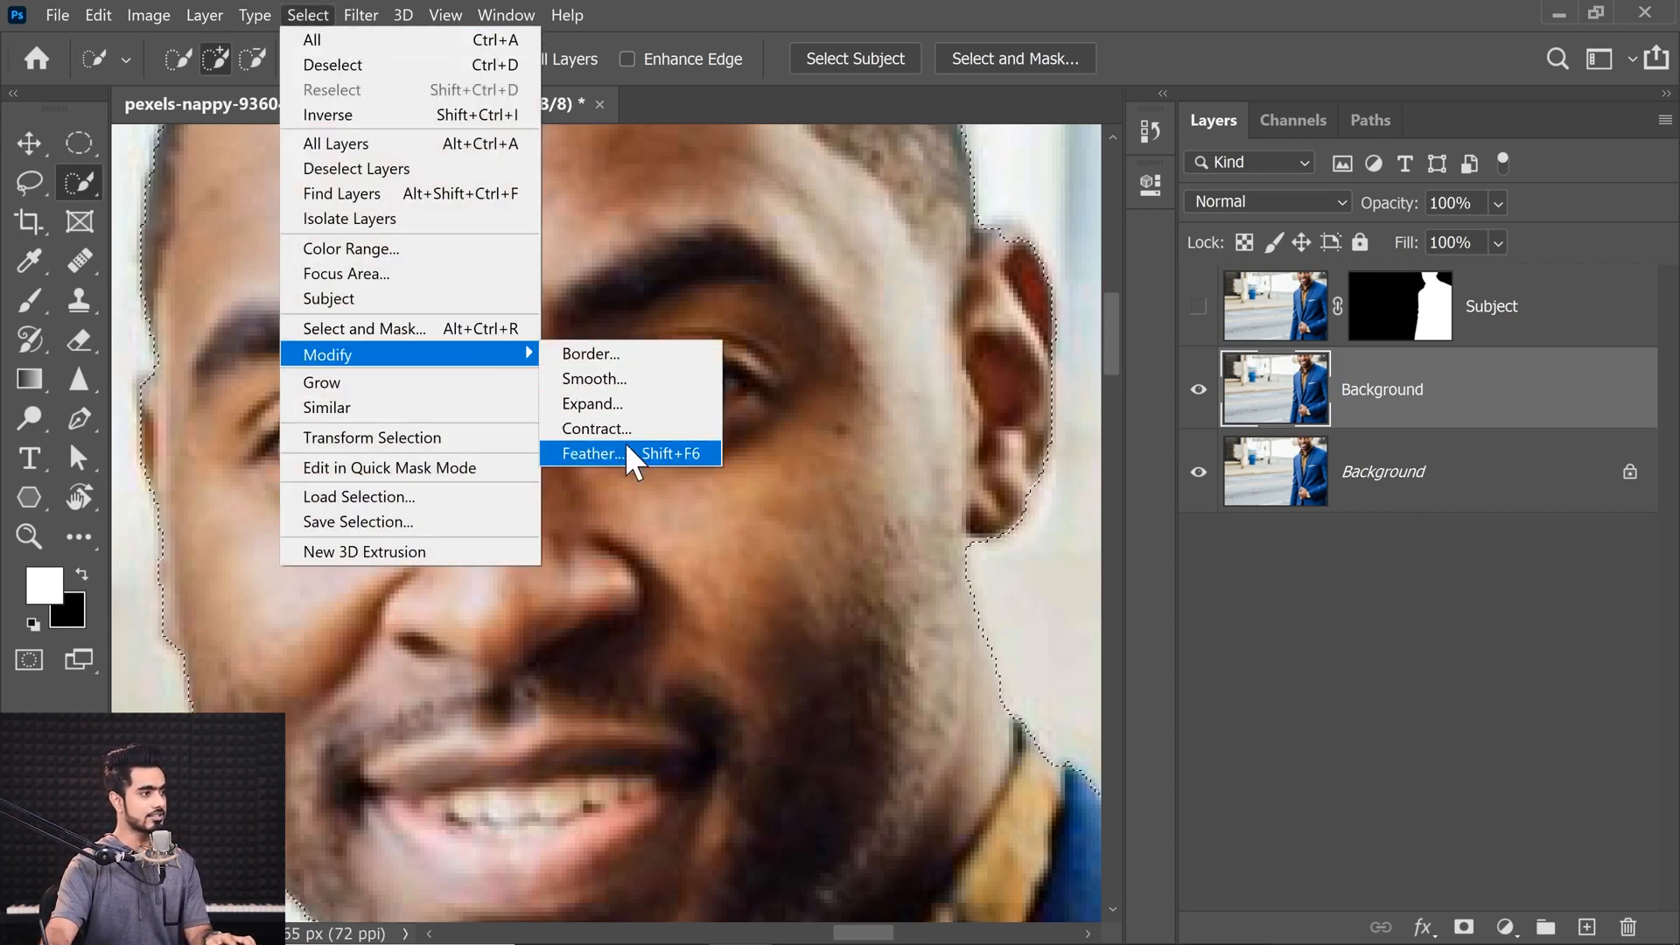
{"action": "left_click", "coordinate": [625, 406]}
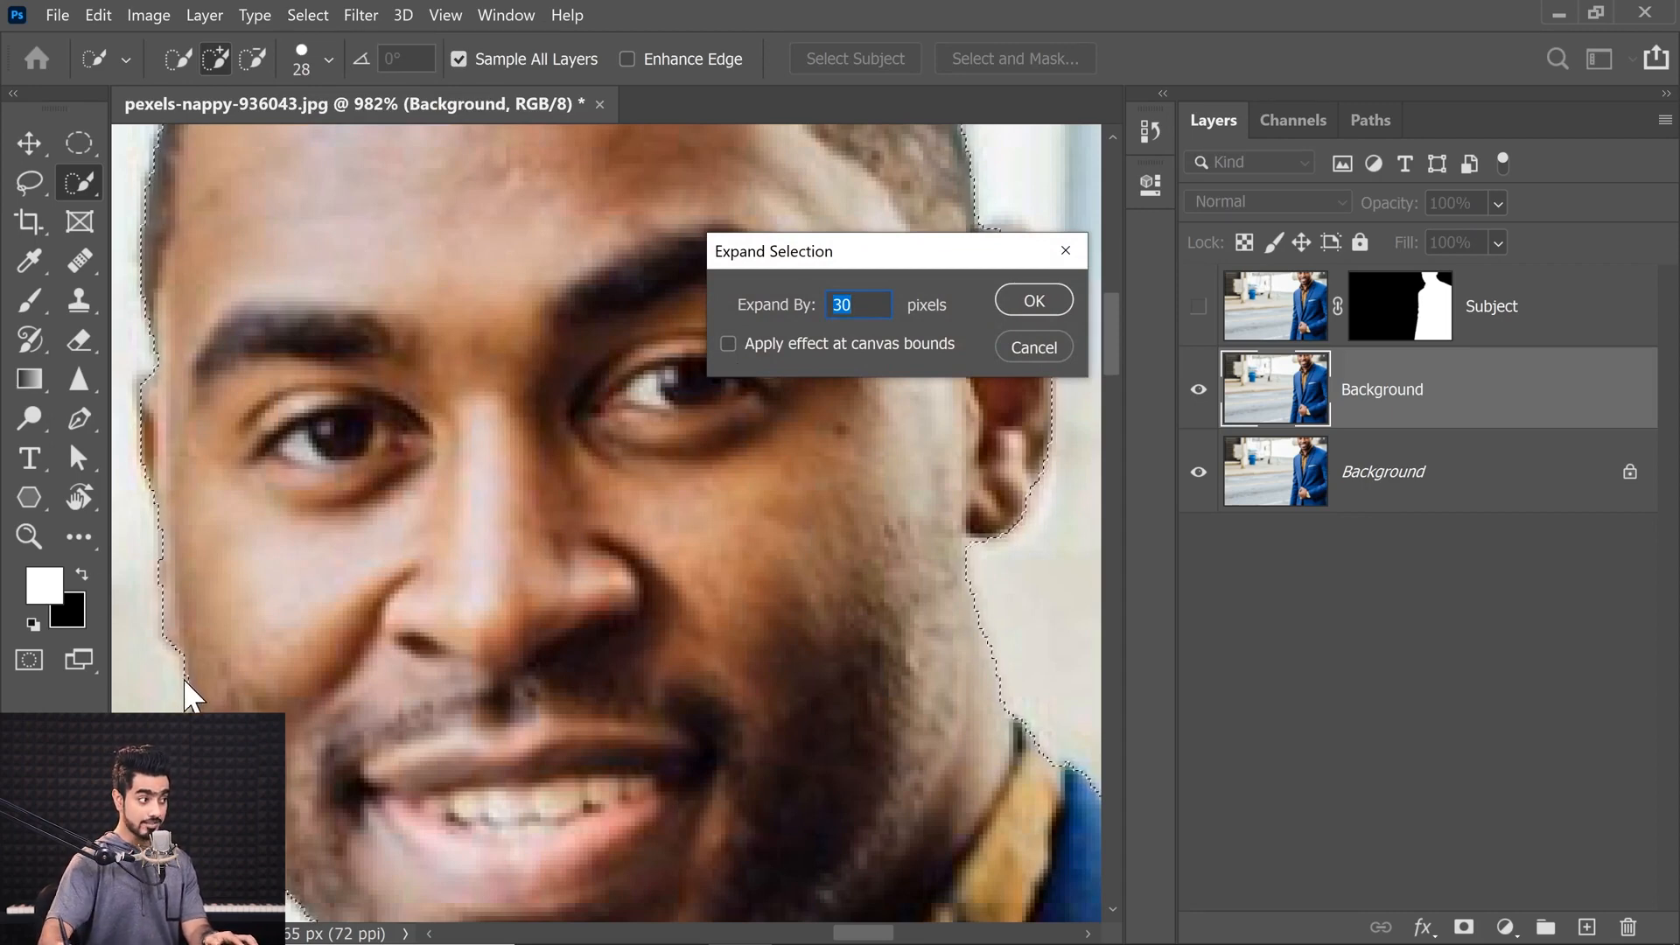
{"action": "left_click", "coordinate": [1026, 355]}
Step: Examine the selection edge along the man's cheek at pixel level with the Move tool active
{"action": "scroll", "coordinate": [603, 525], "scroll_direction": "up", "scroll_amount": 3}
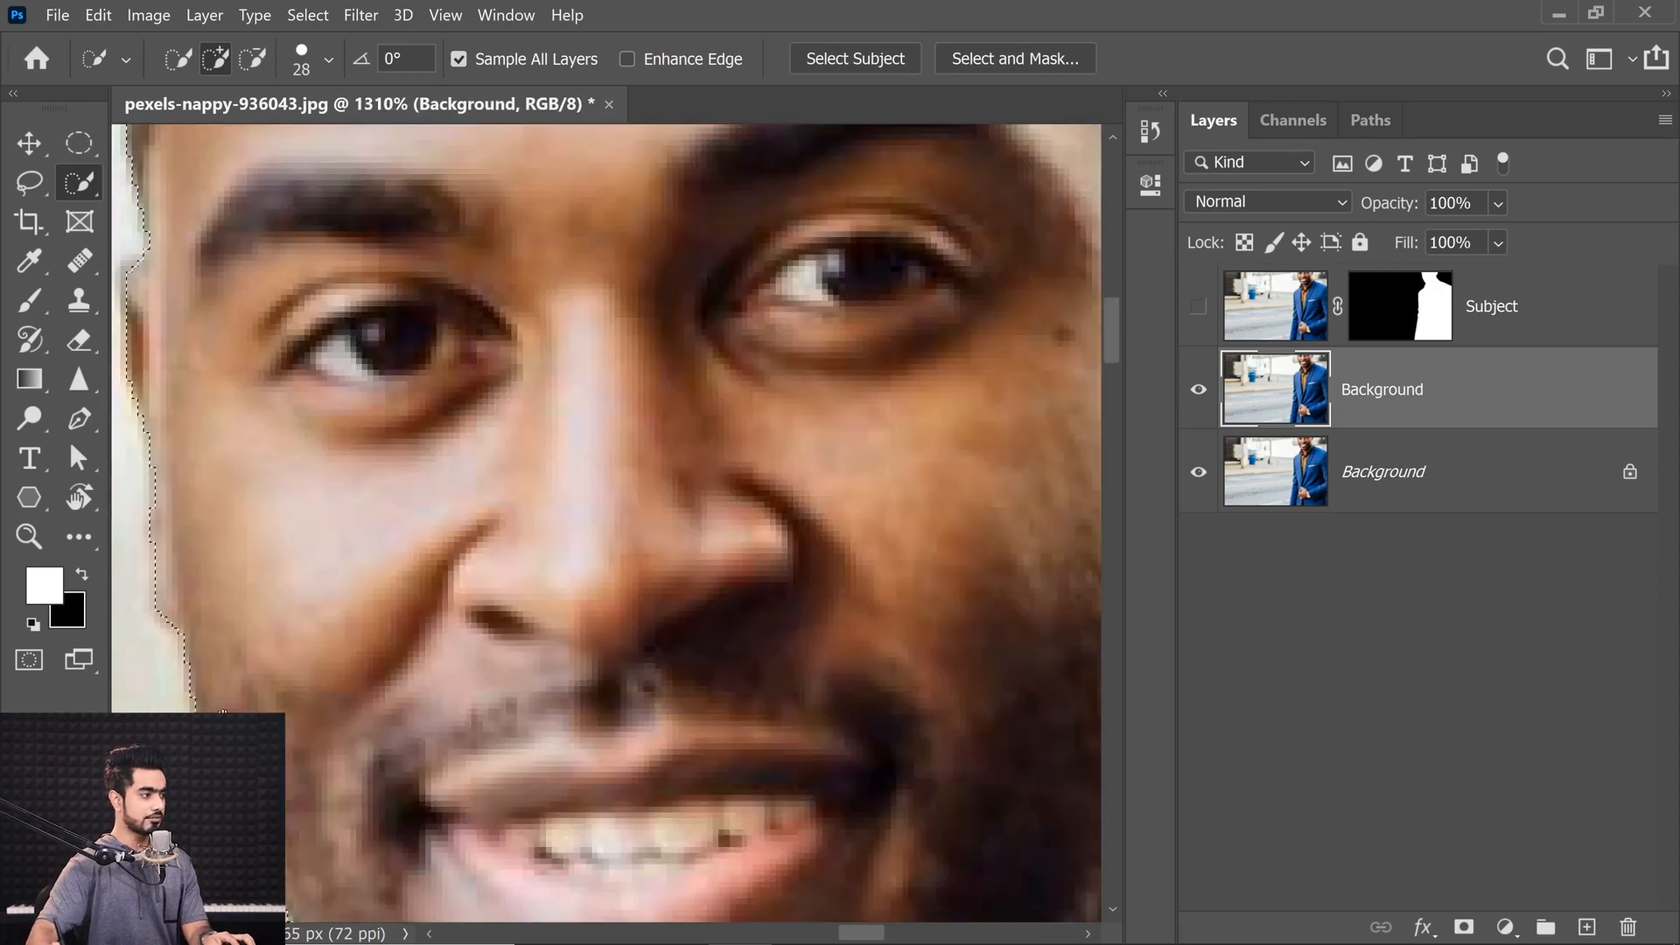
{"action": "left_click_drag", "start_coordinate": [224, 718], "coordinate": [806, 607]}
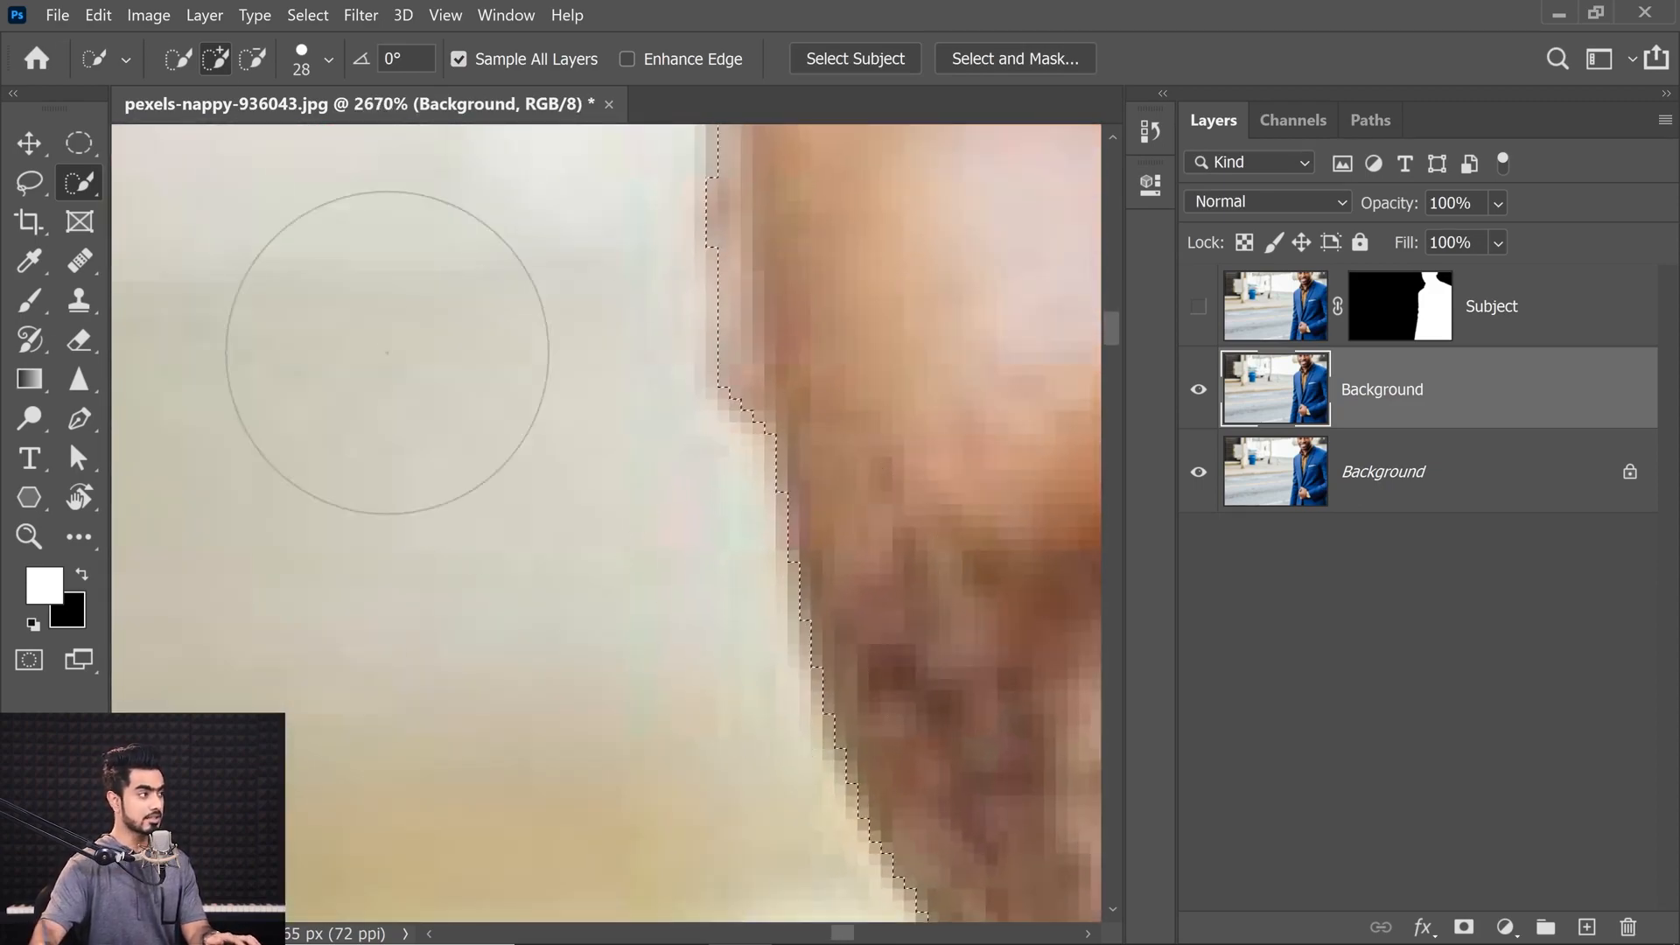
{"action": "left_click", "coordinate": [29, 144]}
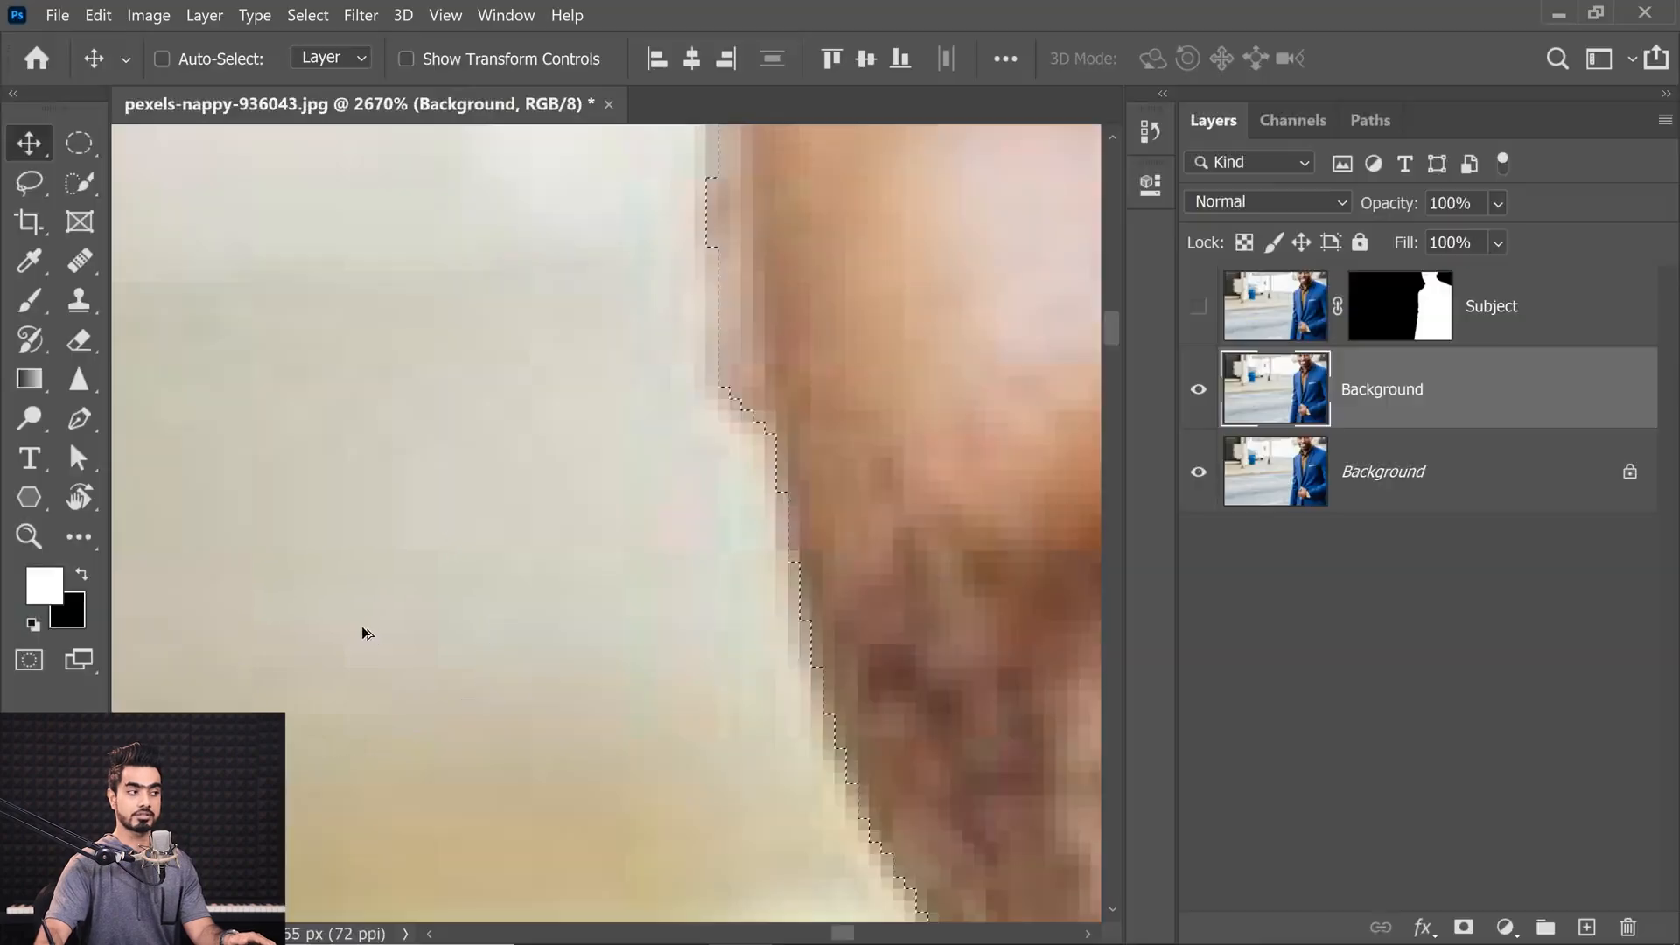
Step: Try expanding the selection around the man by 30 pixels, and undo the expansion
{"action": "left_click_drag", "start_coordinate": [556, 451], "coordinate": [438, 448]}
{"action": "left_click", "coordinate": [361, 16]}
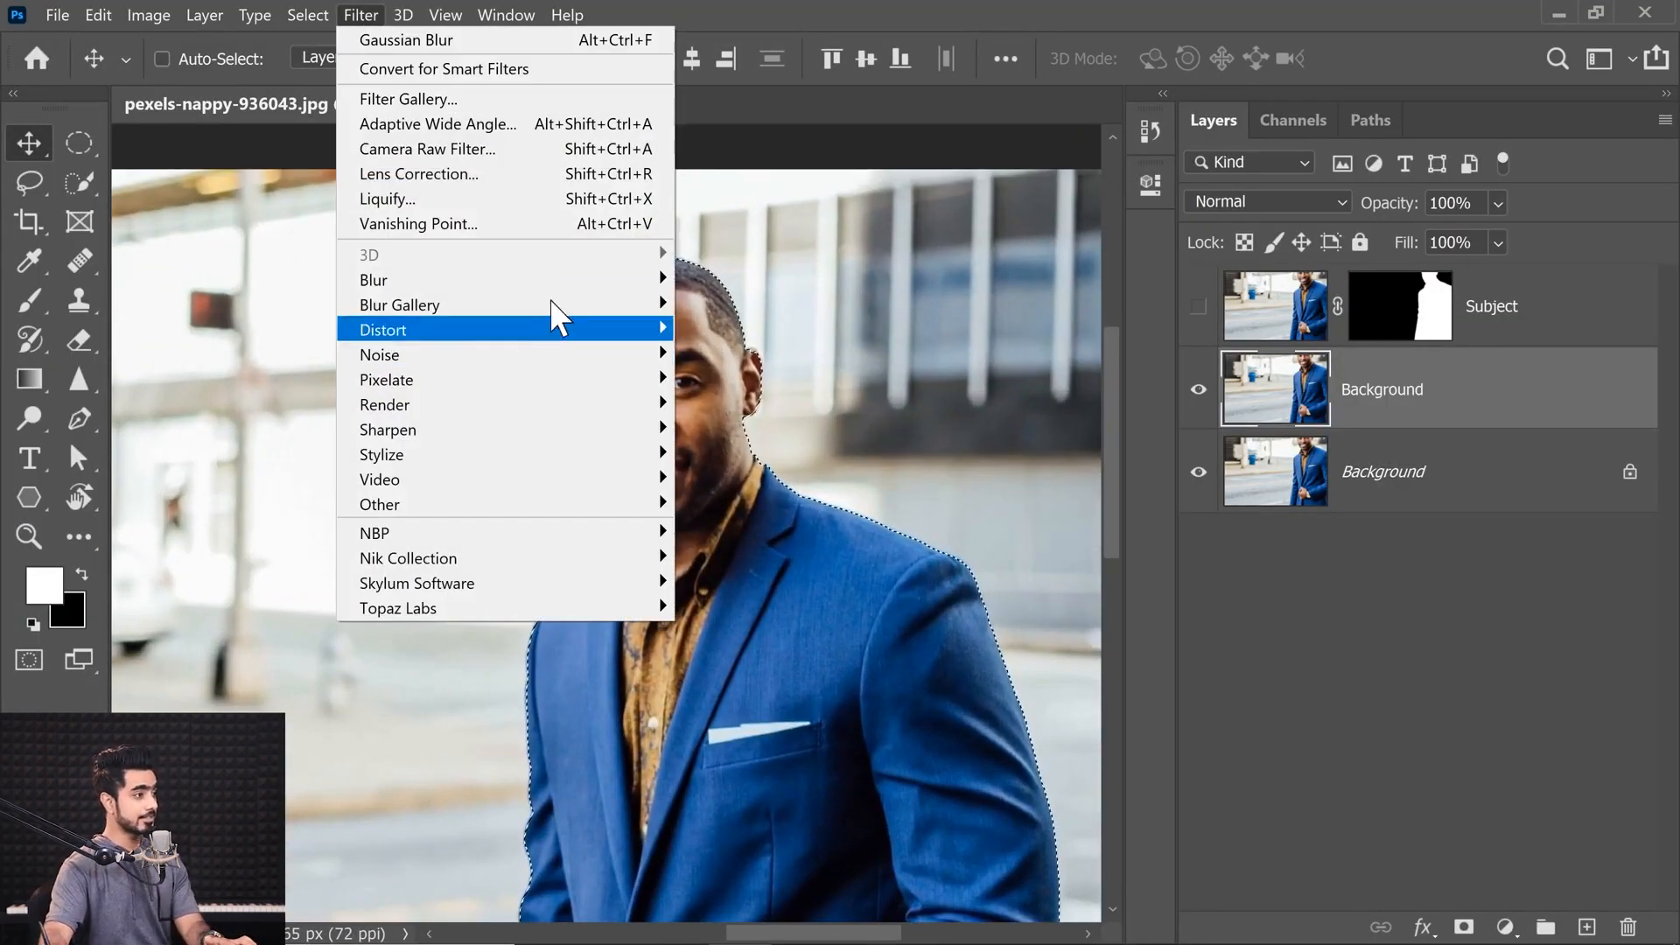
{"action": "mouse_move", "coordinate": [315, 16]}
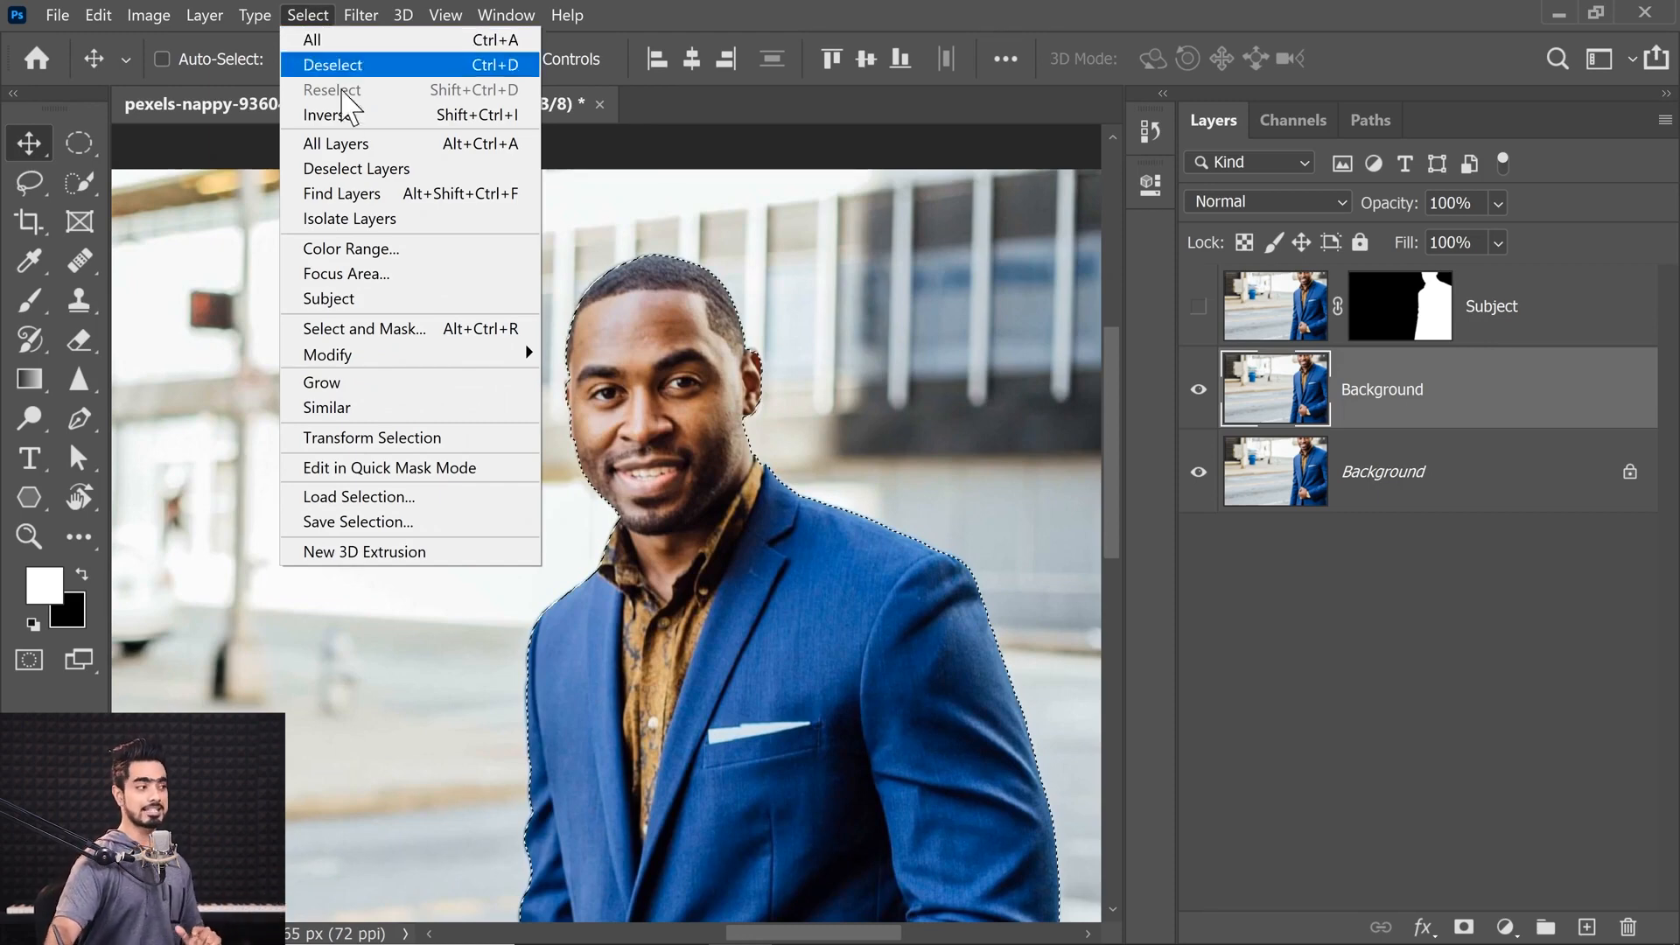
{"action": "mouse_move", "coordinate": [367, 355]}
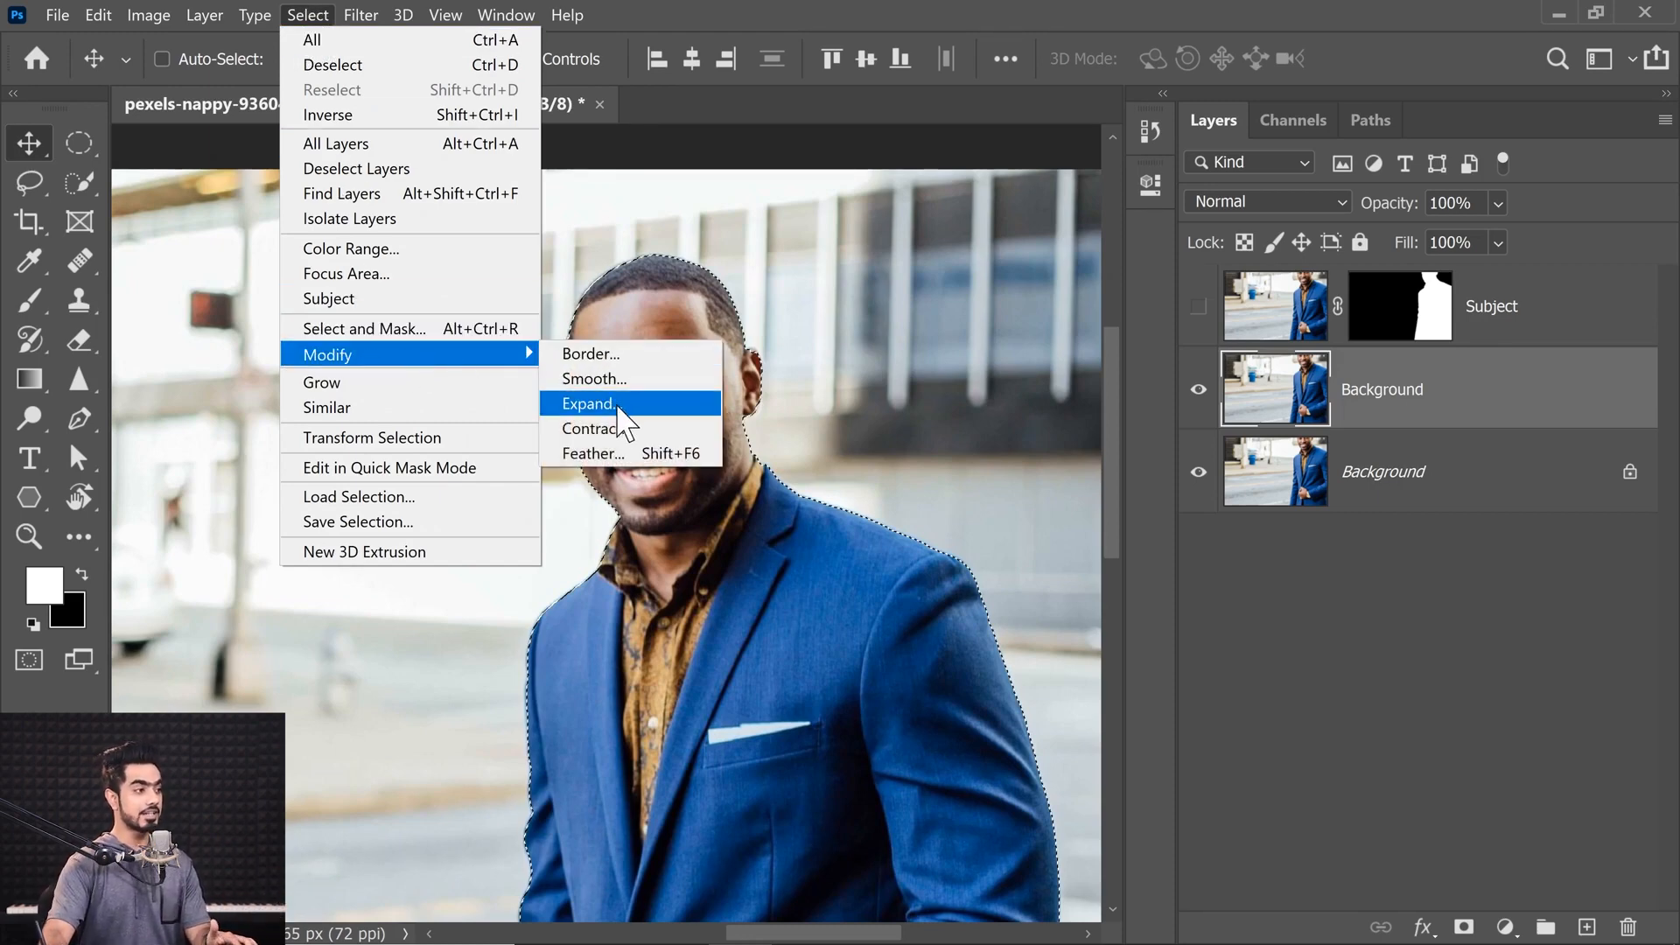
{"action": "left_click", "coordinate": [620, 408]}
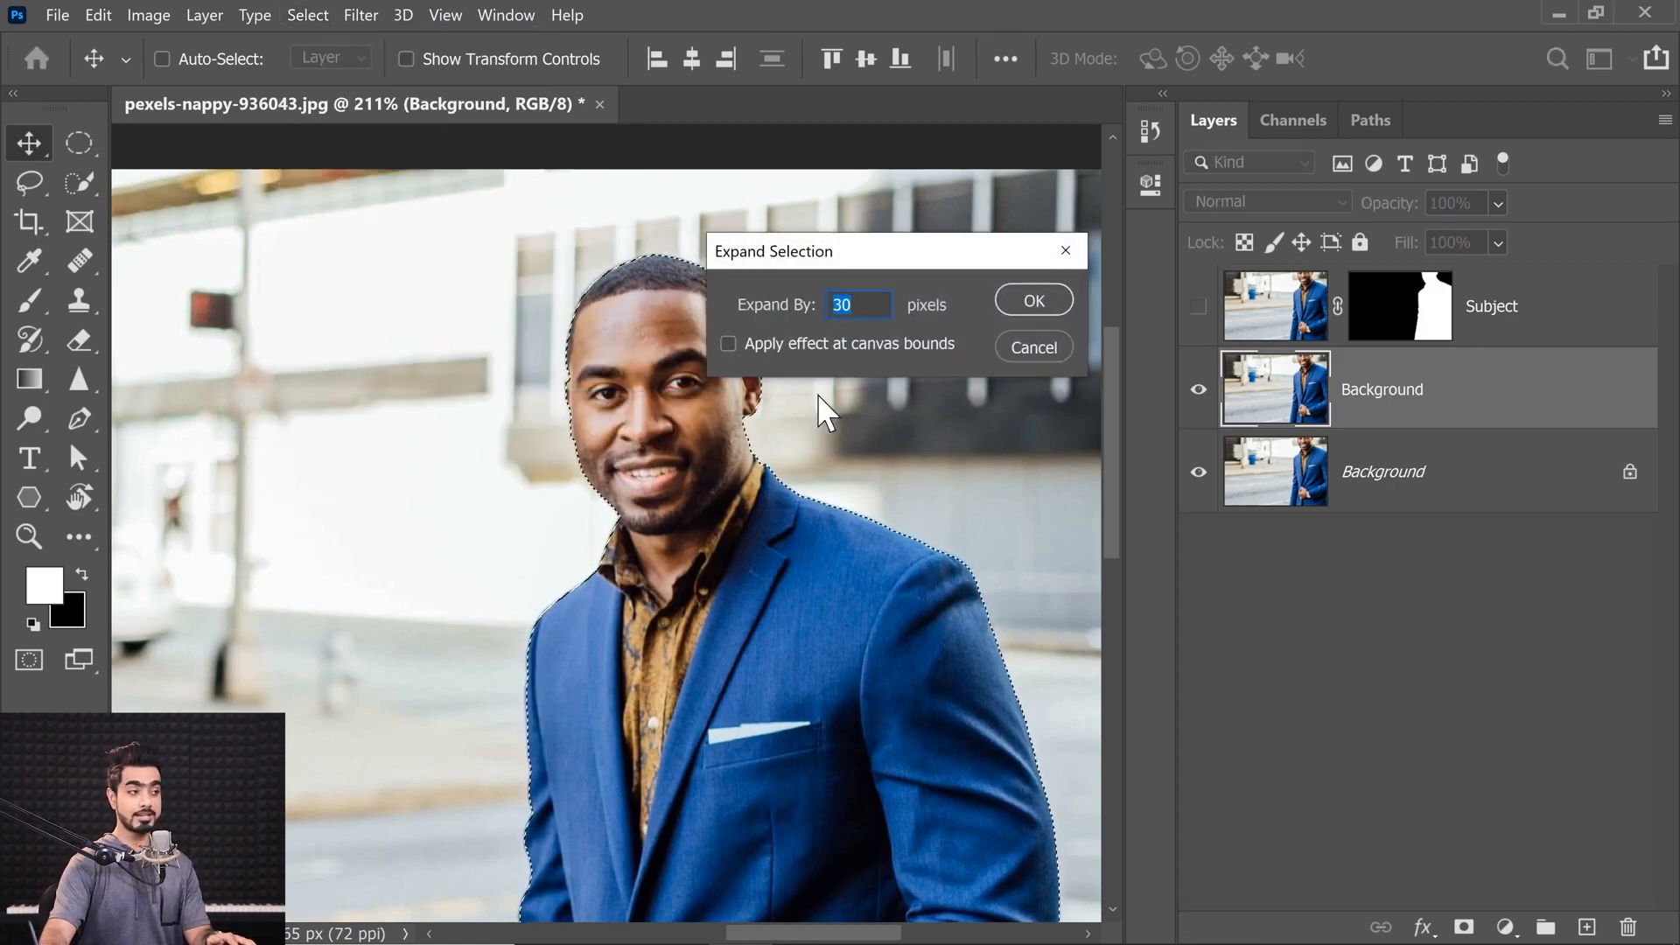
{"action": "left_click", "coordinate": [1034, 301]}
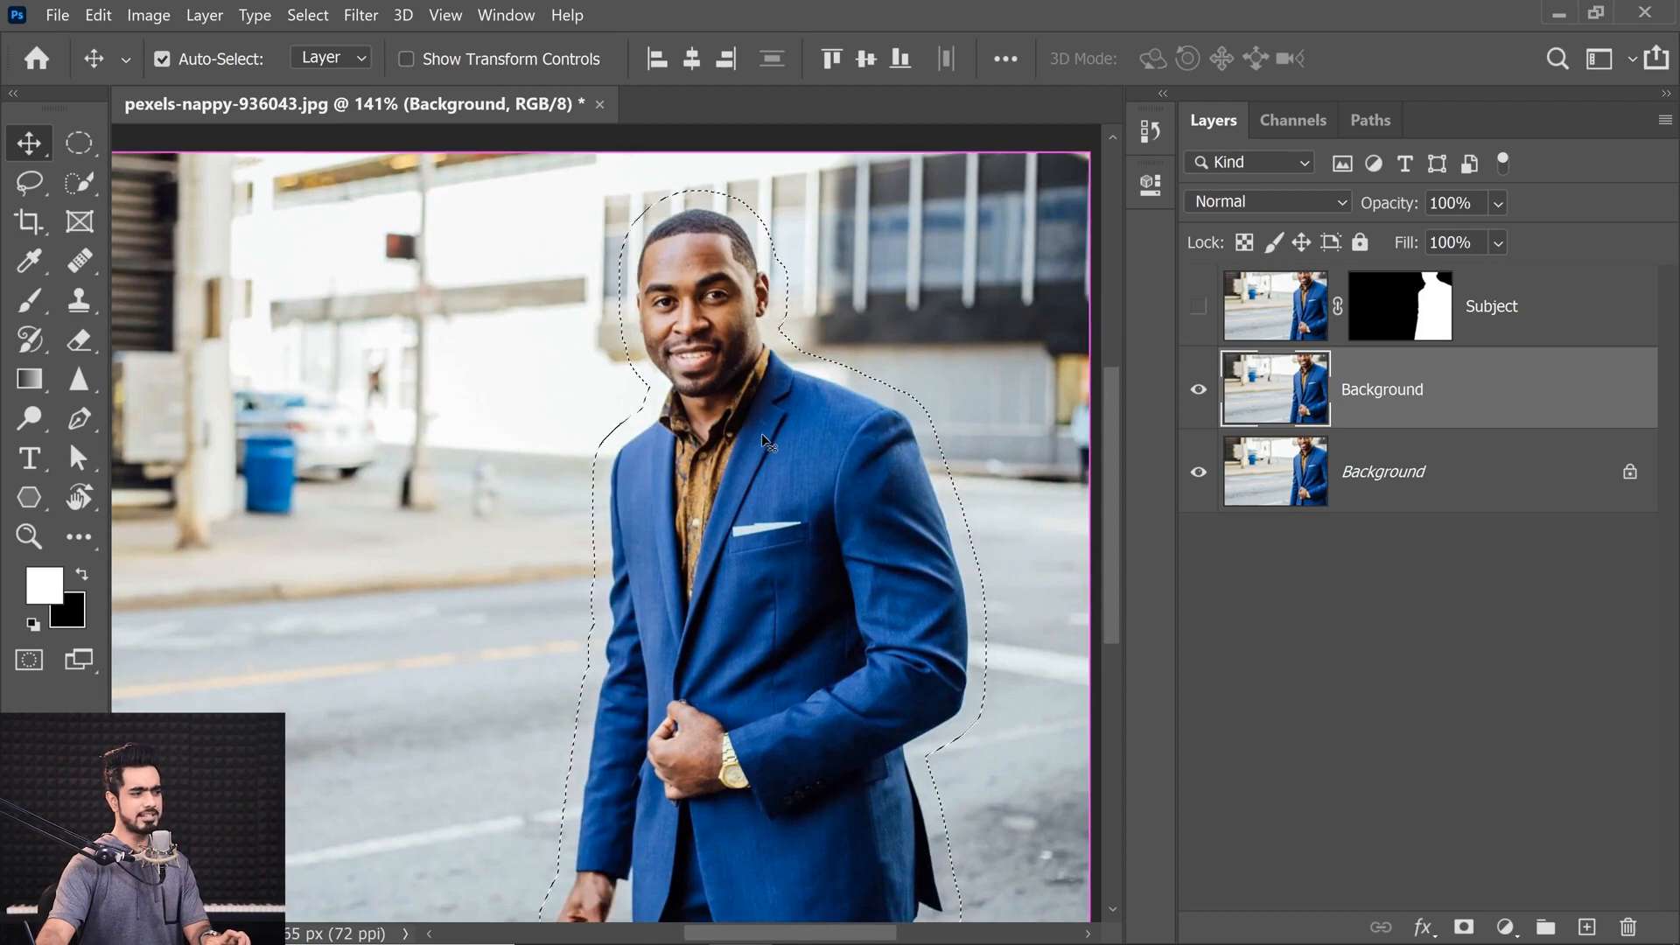
{"action": "key", "text": "ctrl+z"}
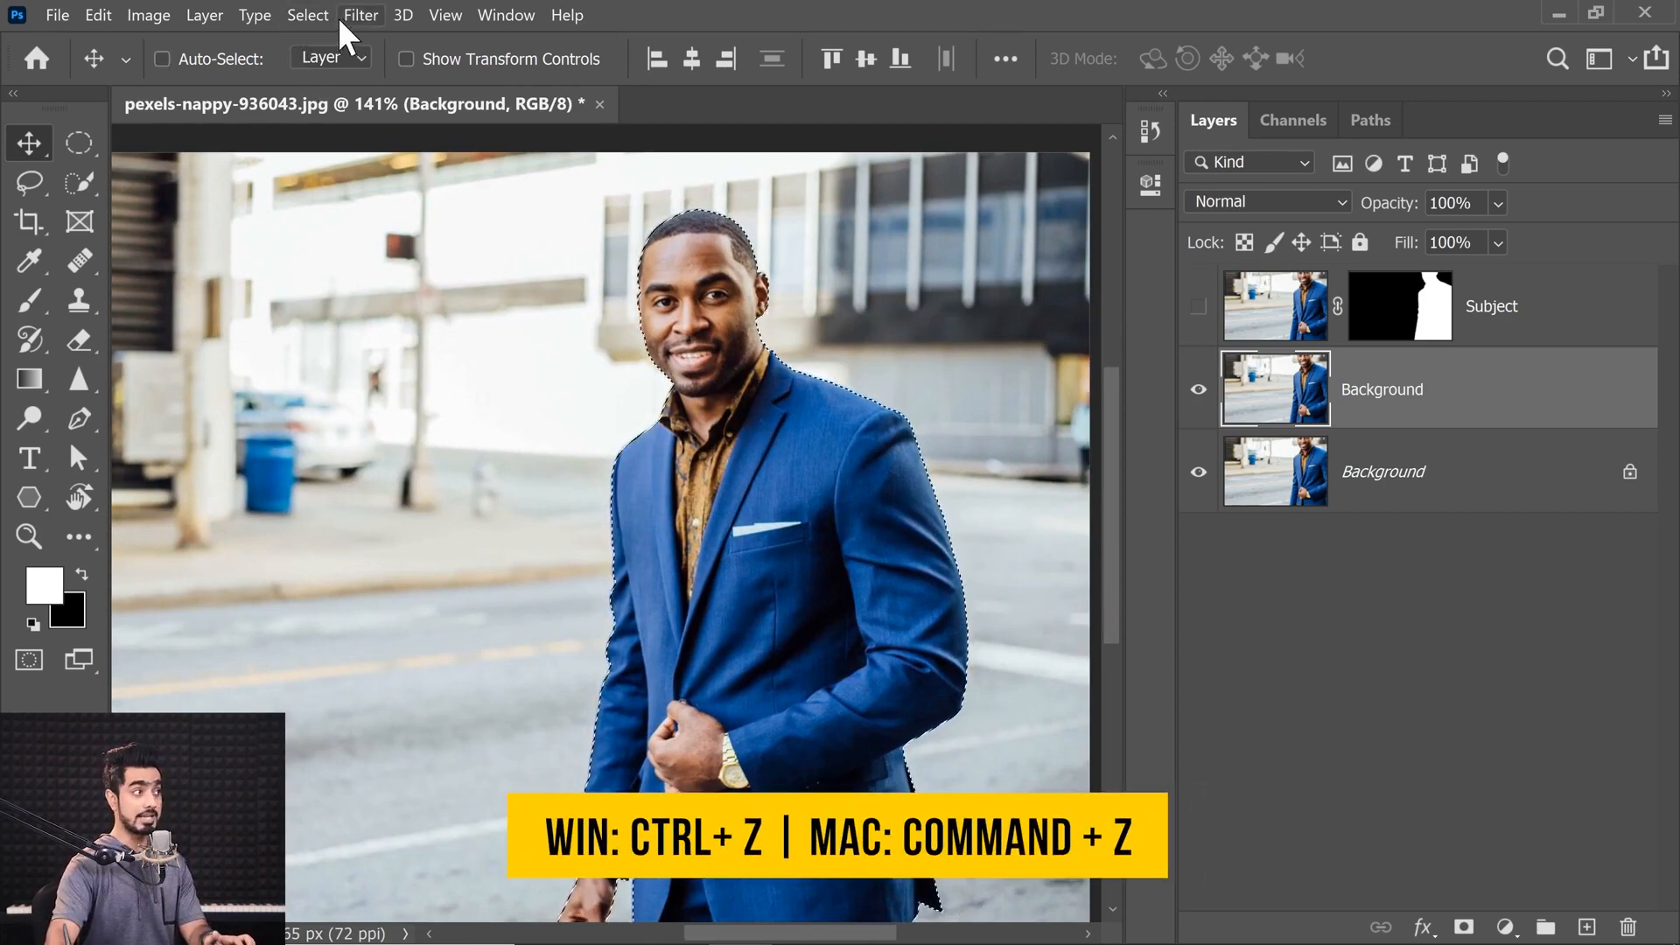
Step: Expand the selection around the man by 20 pixels
{"action": "left_click", "coordinate": [311, 14]}
{"action": "mouse_move", "coordinate": [393, 360]}
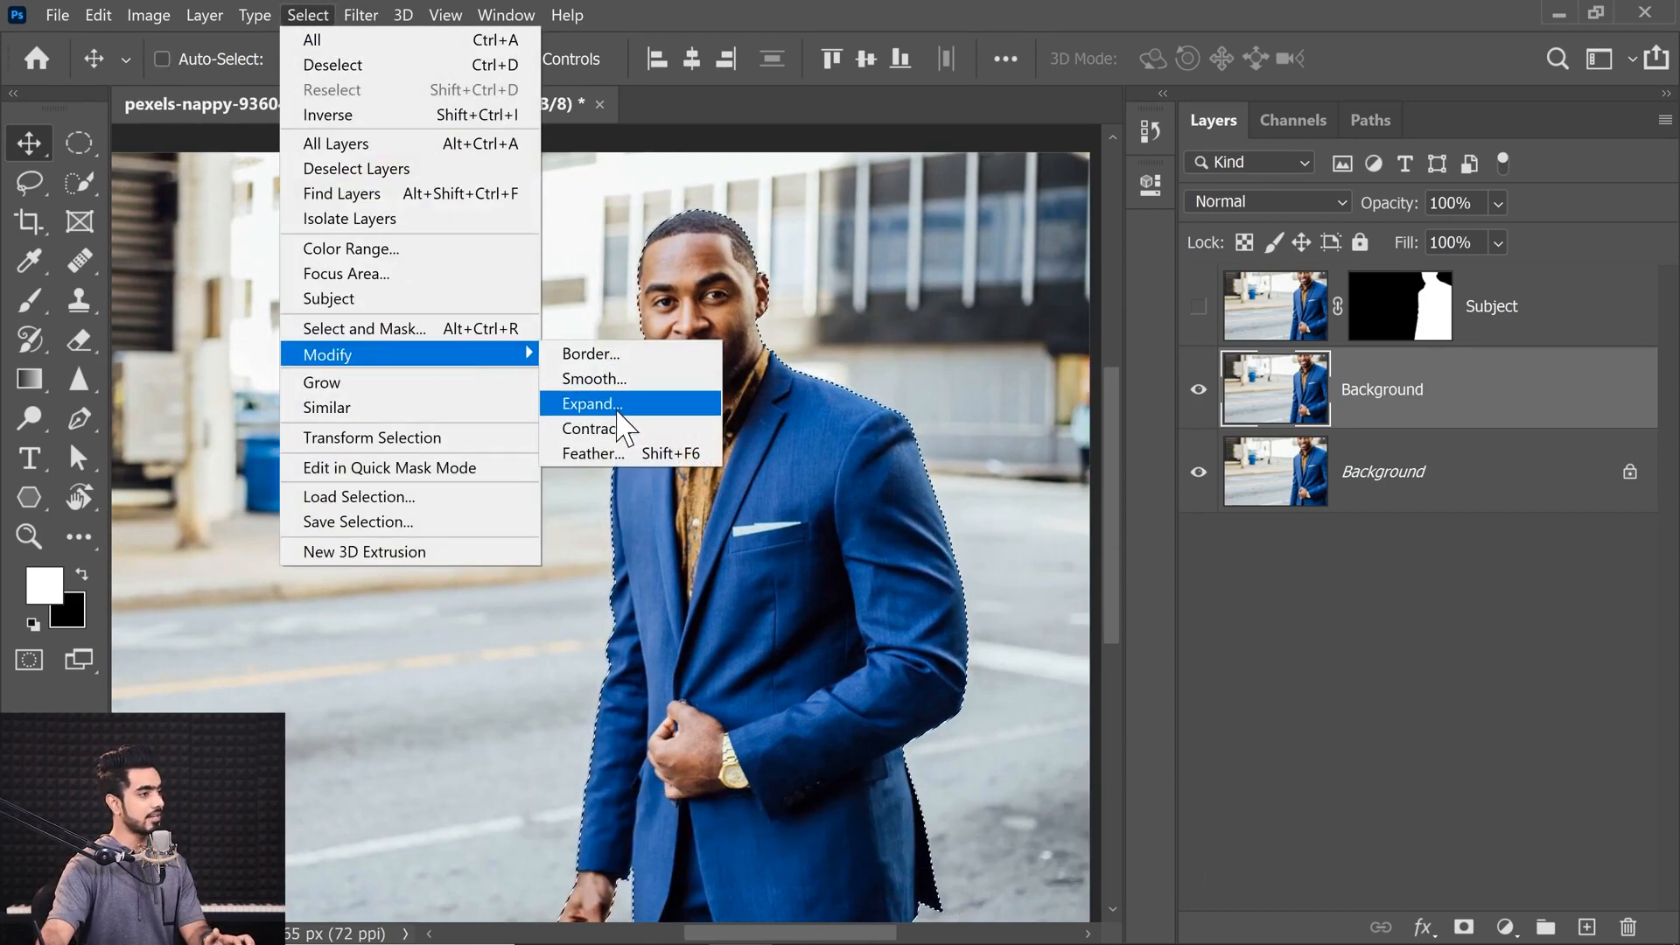
{"action": "left_click", "coordinate": [618, 411]}
{"action": "key", "text": "Return"}
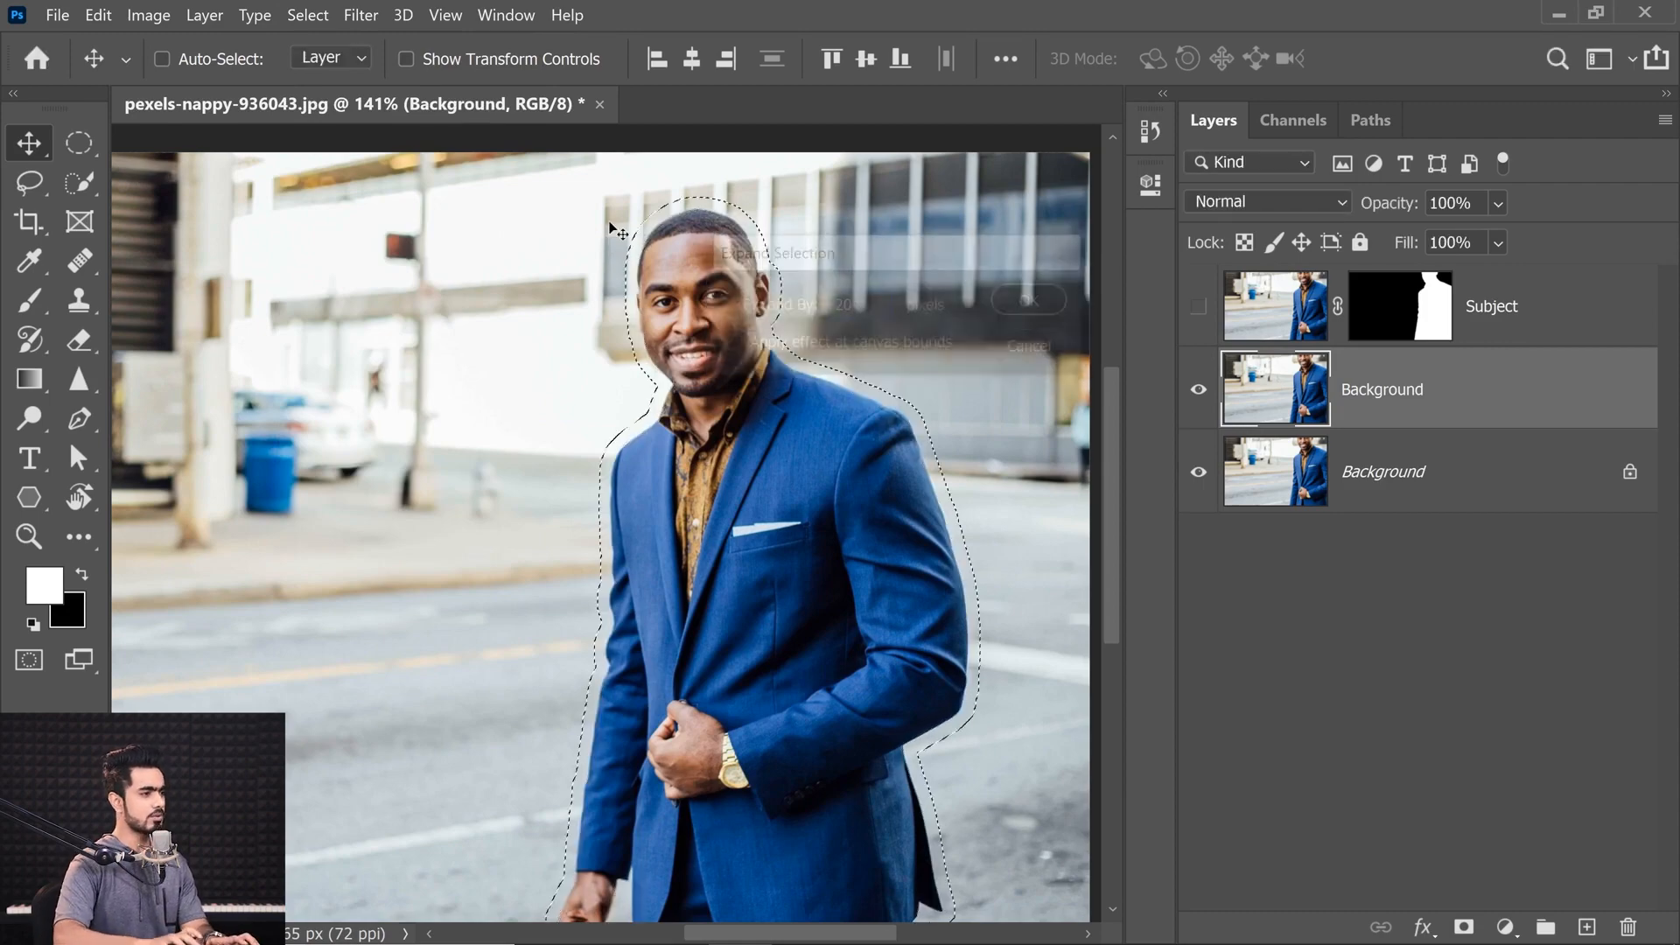
Step: Remove the selected man with Content-Aware Fill using the Auto sampling area and output to Current Layer, and deselect
{"action": "left_click_drag", "start_coordinate": [764, 534], "coordinate": [676, 388]}
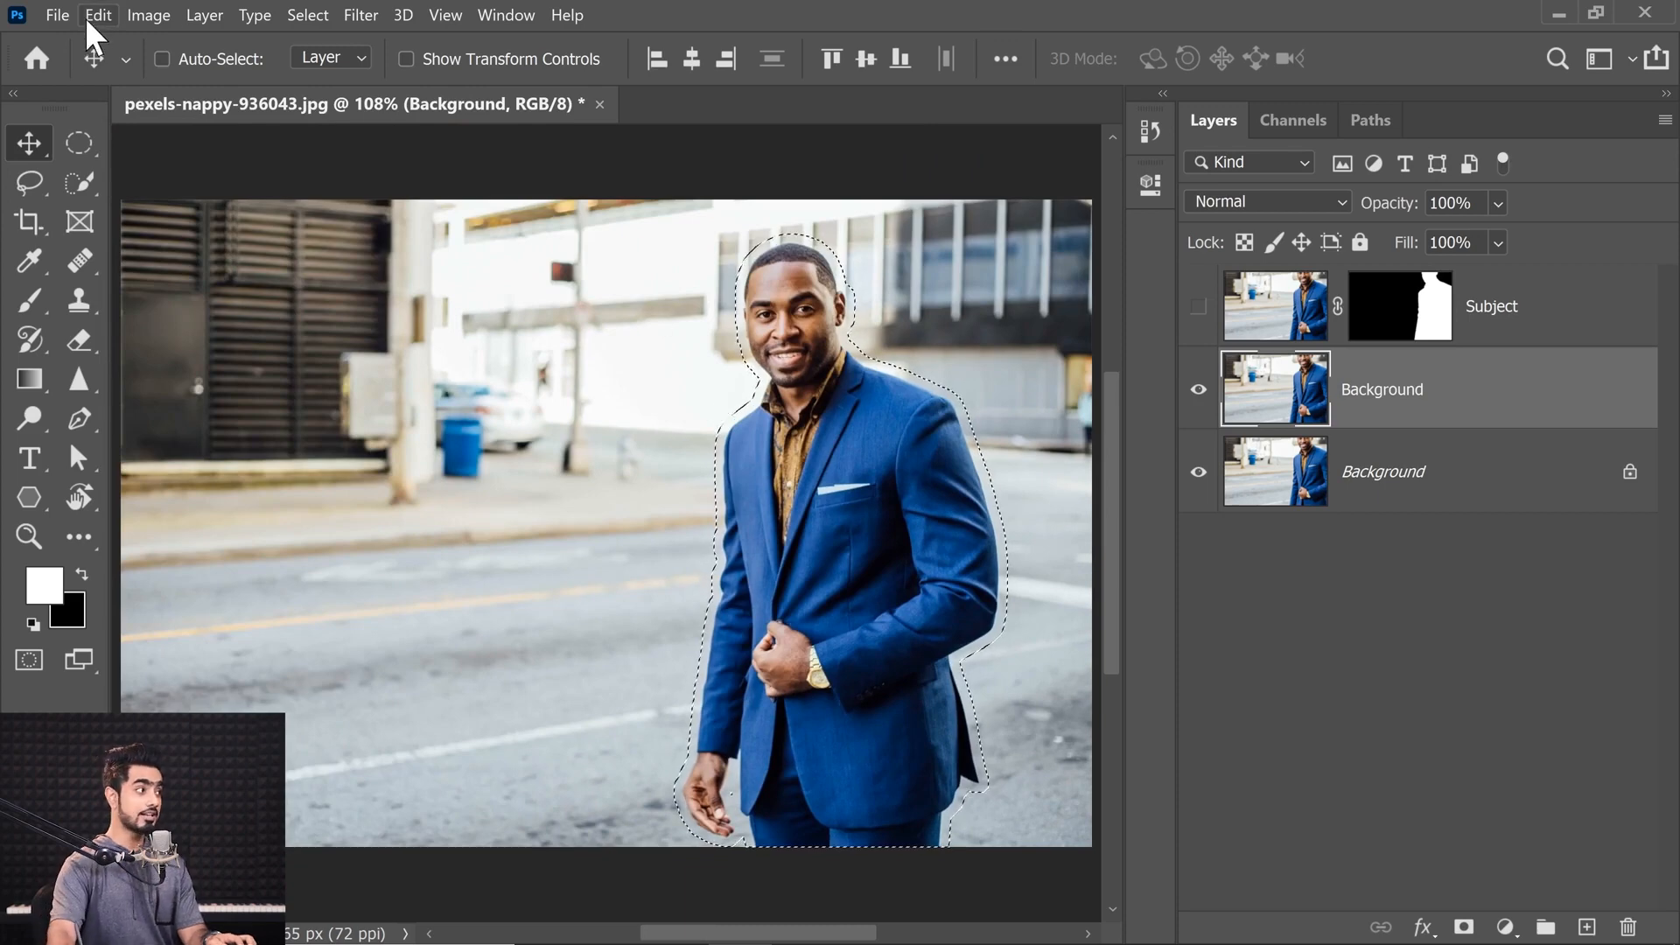
{"action": "left_click", "coordinate": [98, 15]}
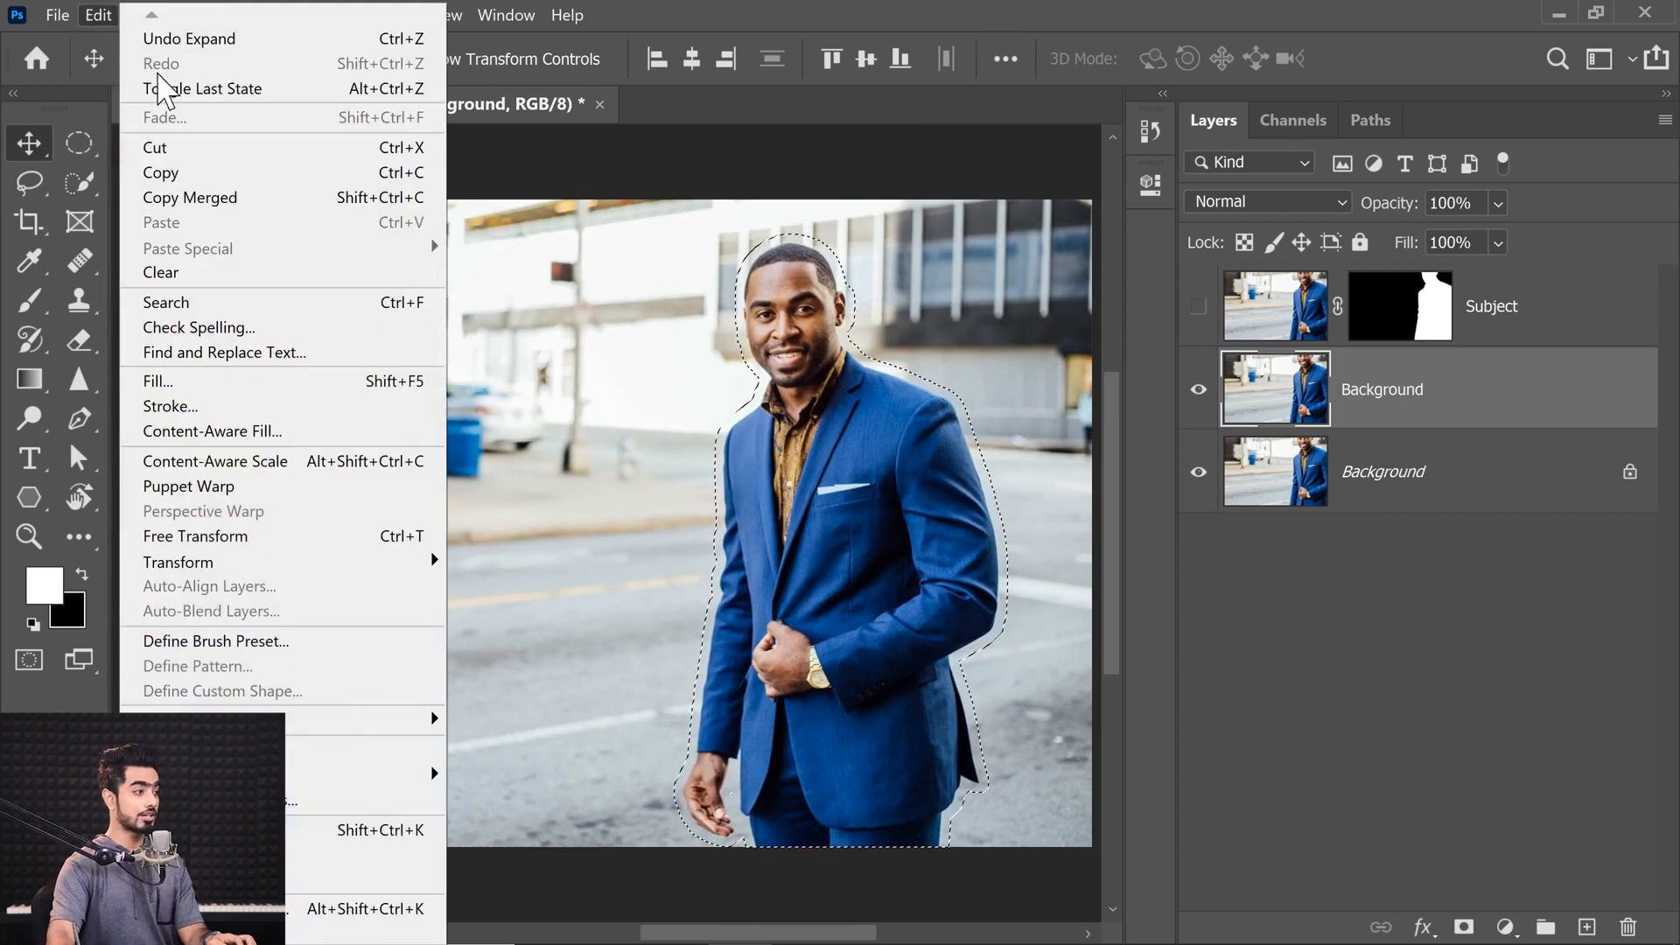
{"action": "left_click", "coordinate": [212, 431]}
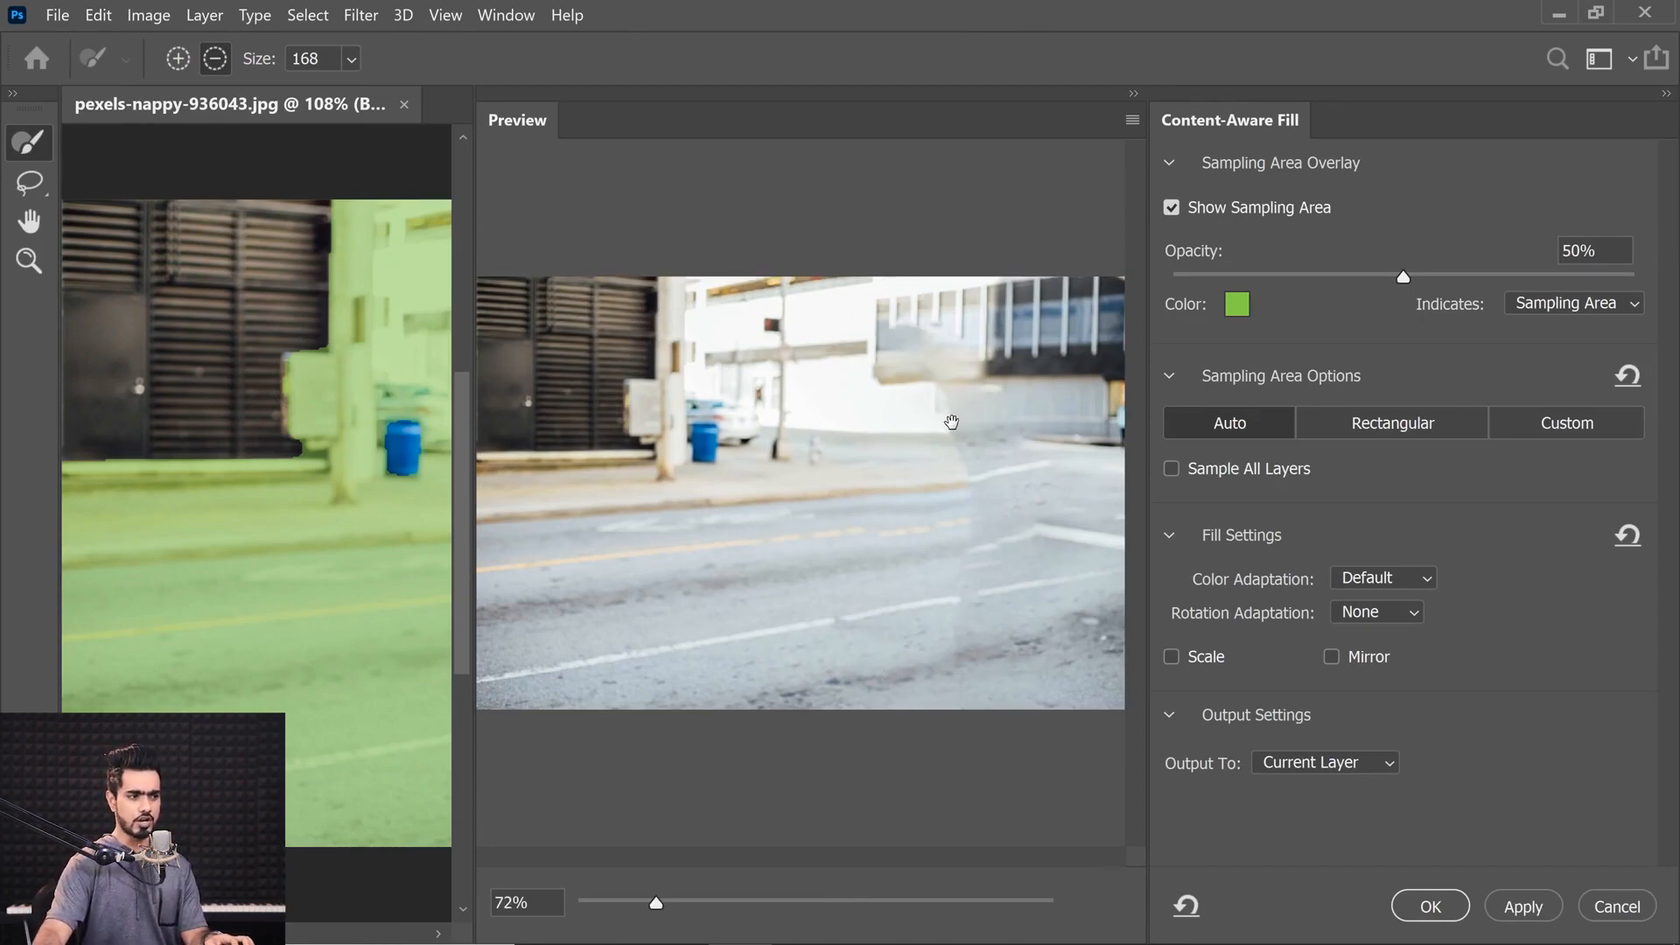
{"action": "left_click", "coordinate": [1414, 903]}
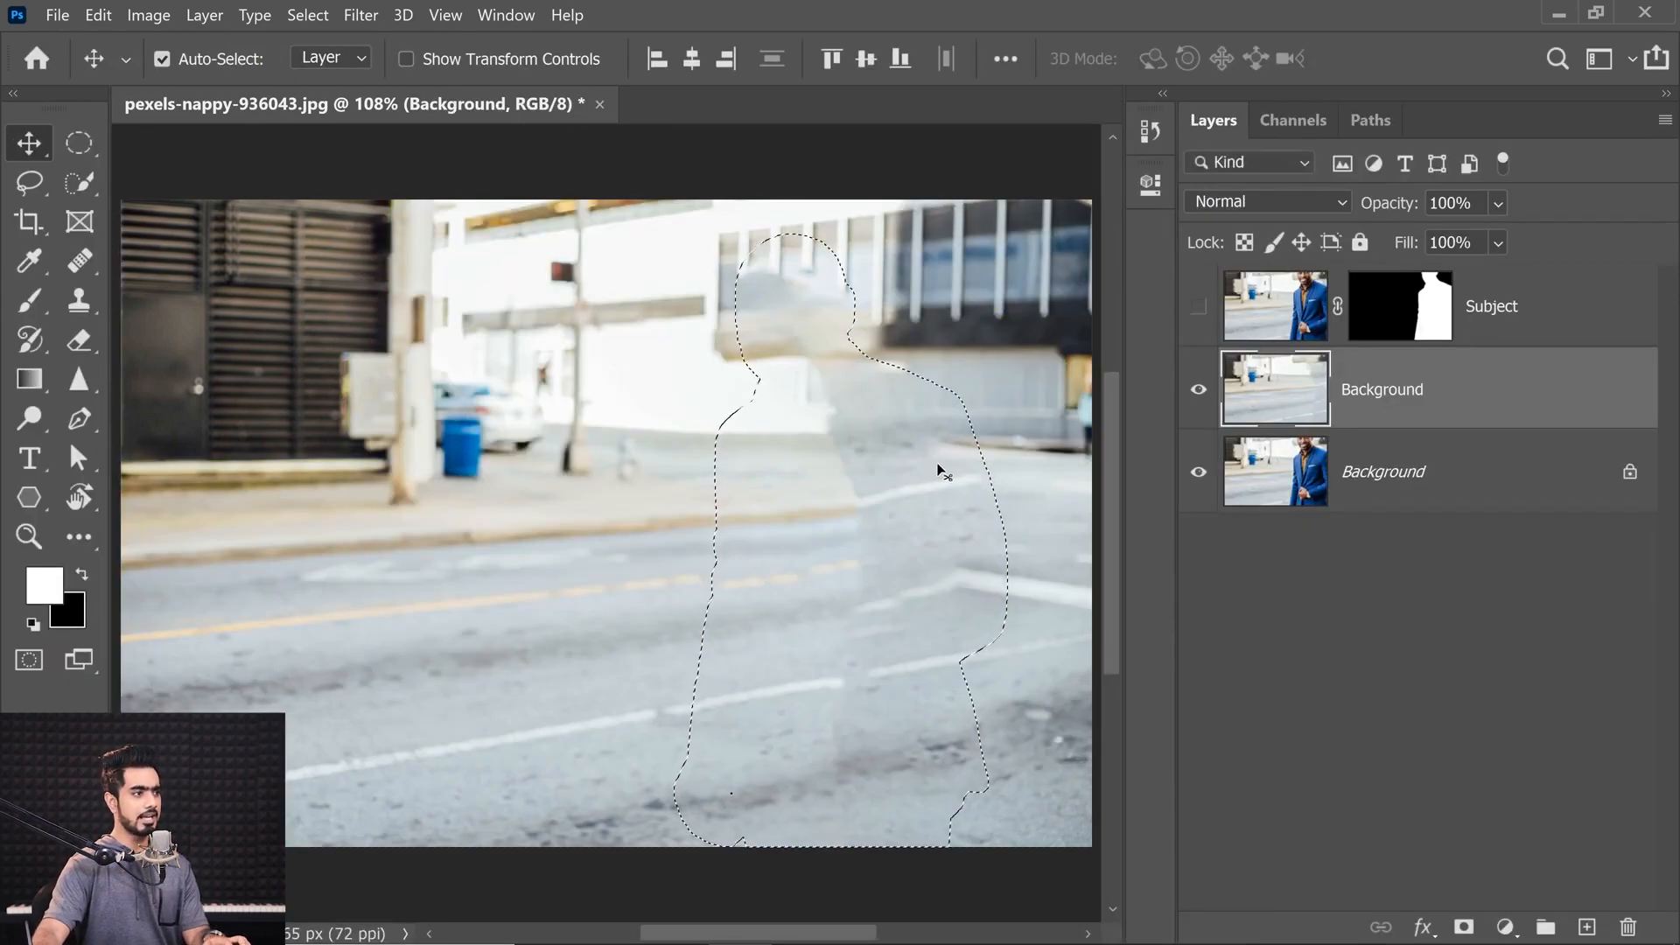
{"action": "key", "text": "ctrl+d"}
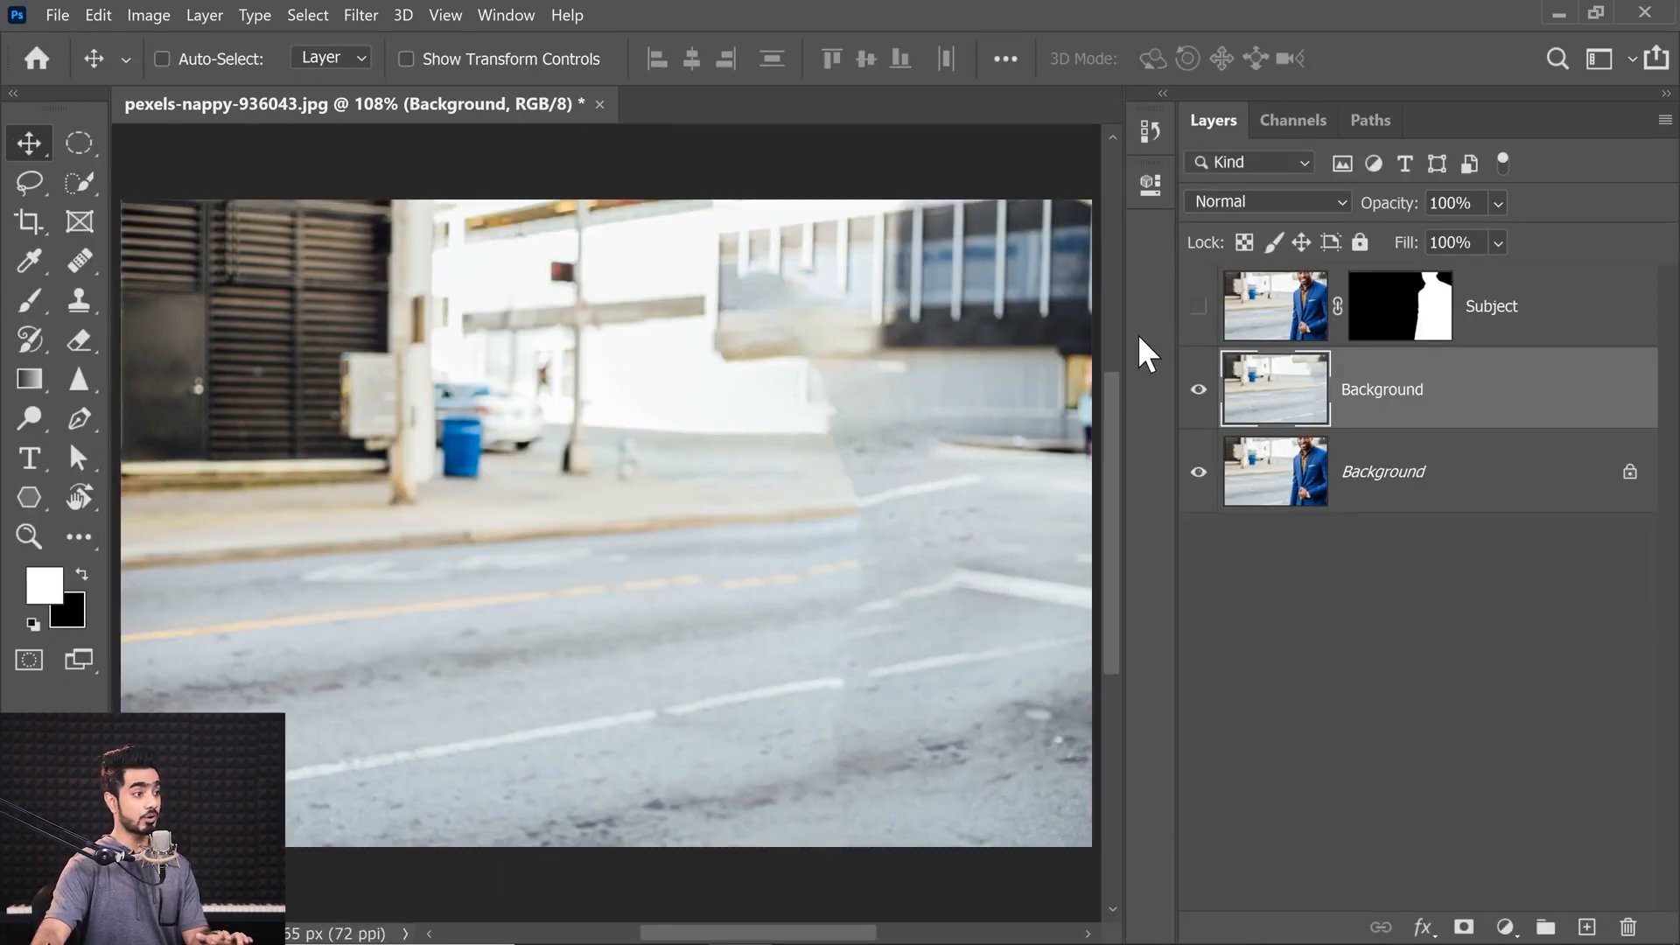
Step: Show the Subject layer again and convert the filled Background layer below it for smart filters
{"action": "left_click", "coordinate": [1199, 308]}
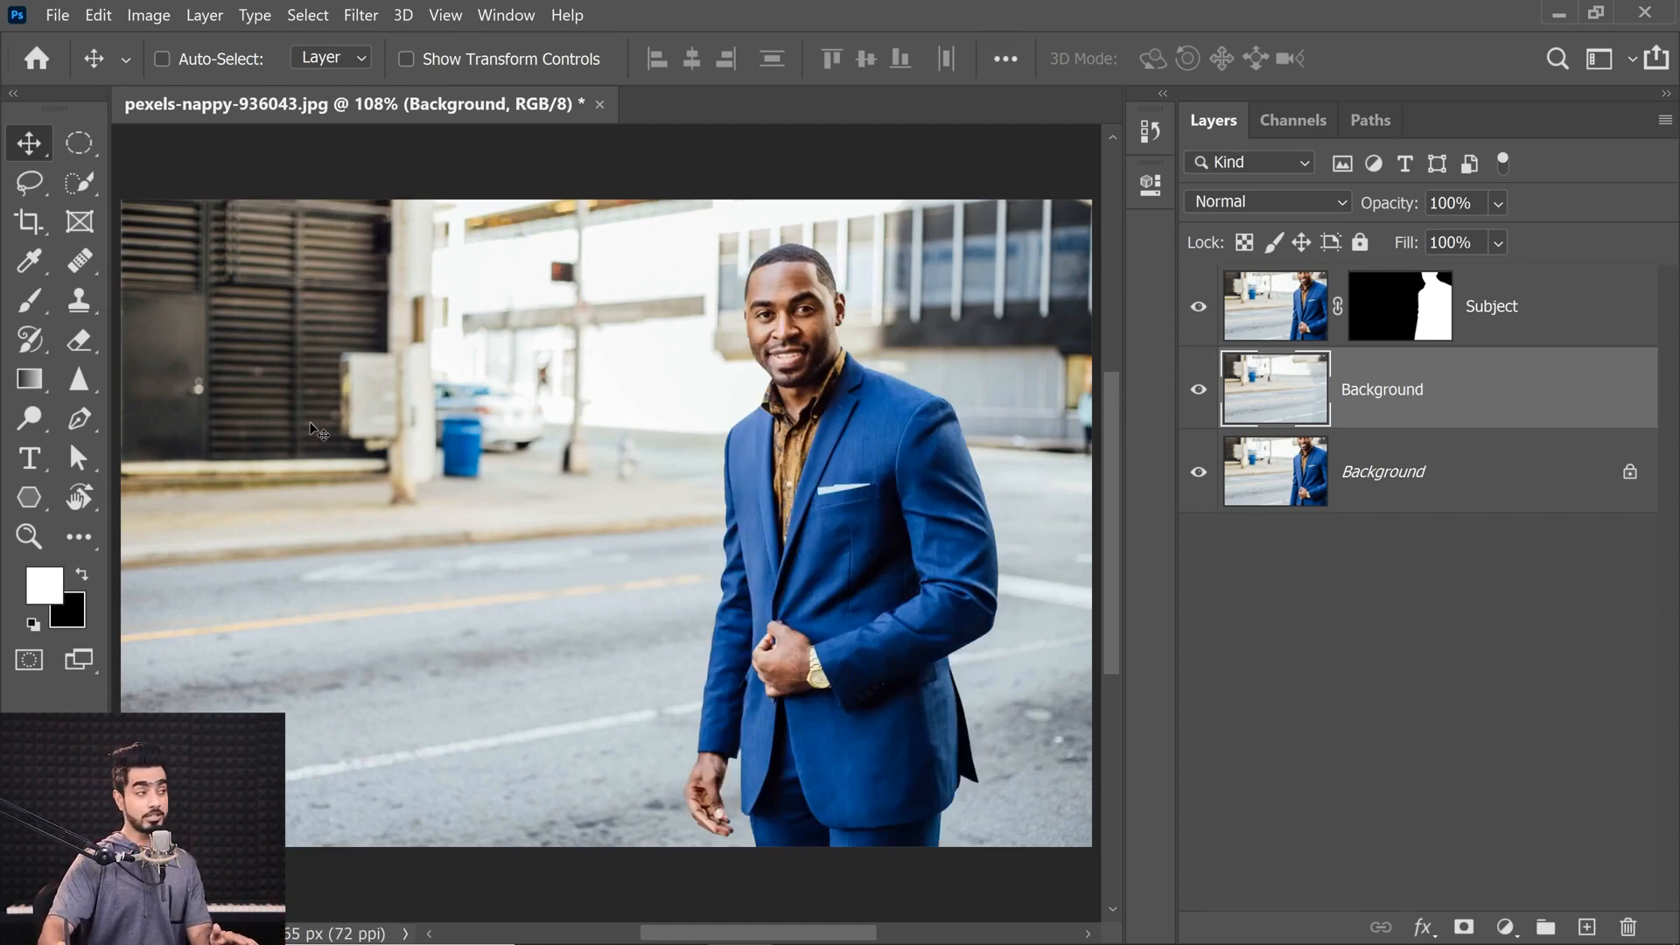
{"action": "left_click", "coordinate": [361, 19]}
{"action": "left_click", "coordinate": [398, 64]}
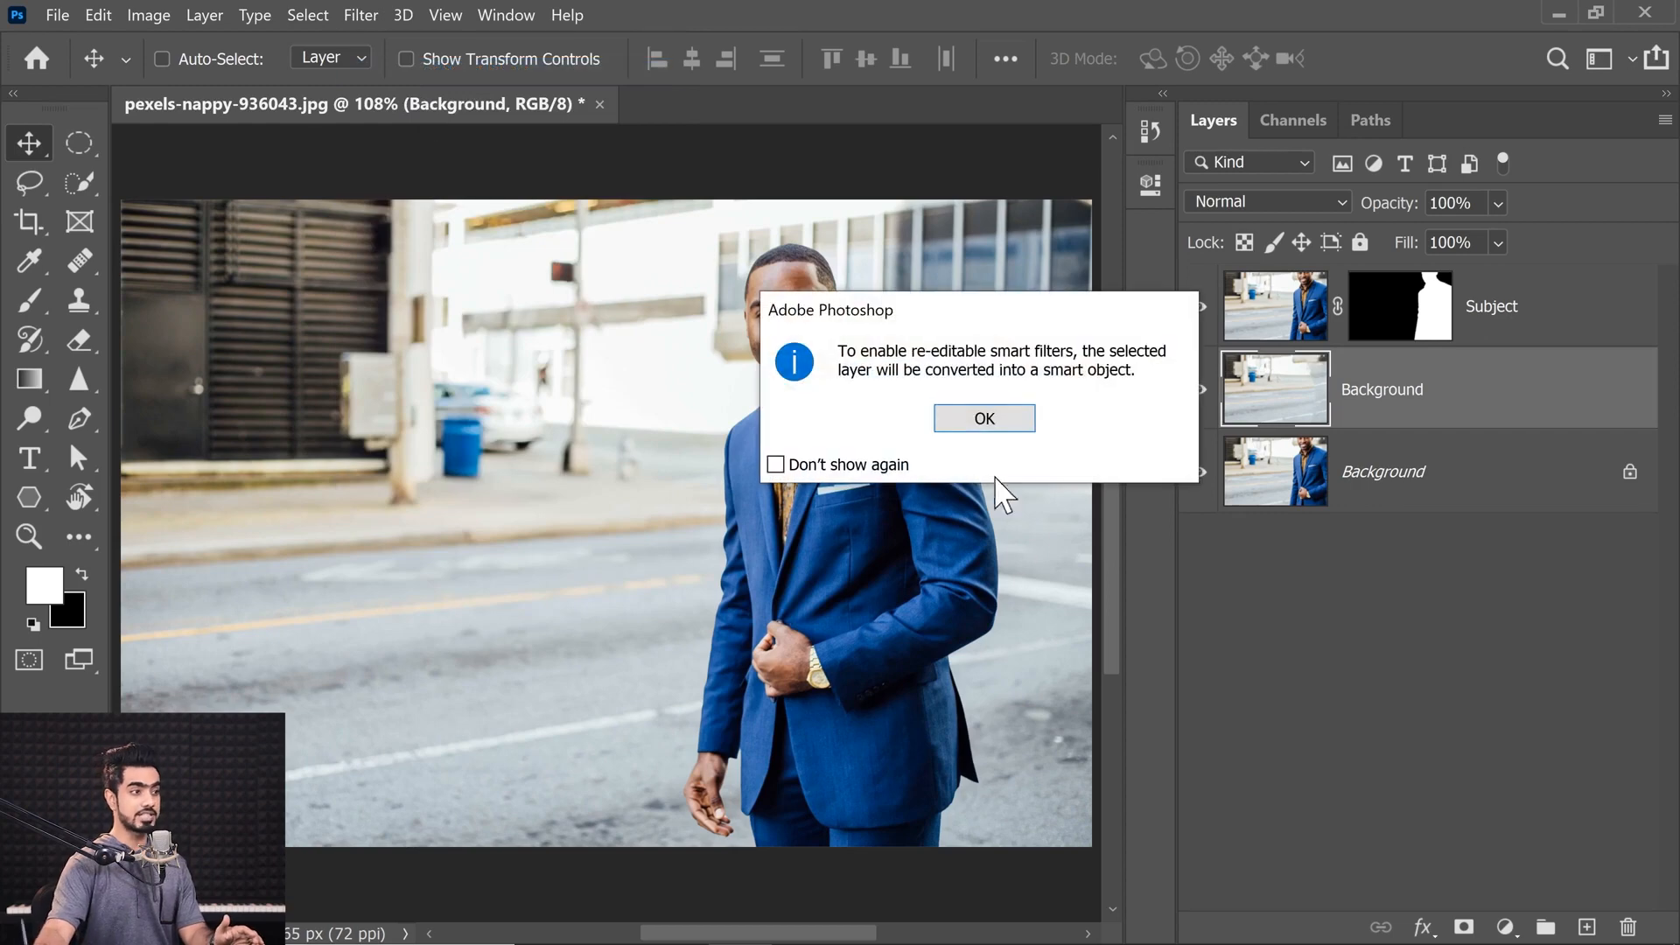
{"action": "left_click", "coordinate": [983, 420]}
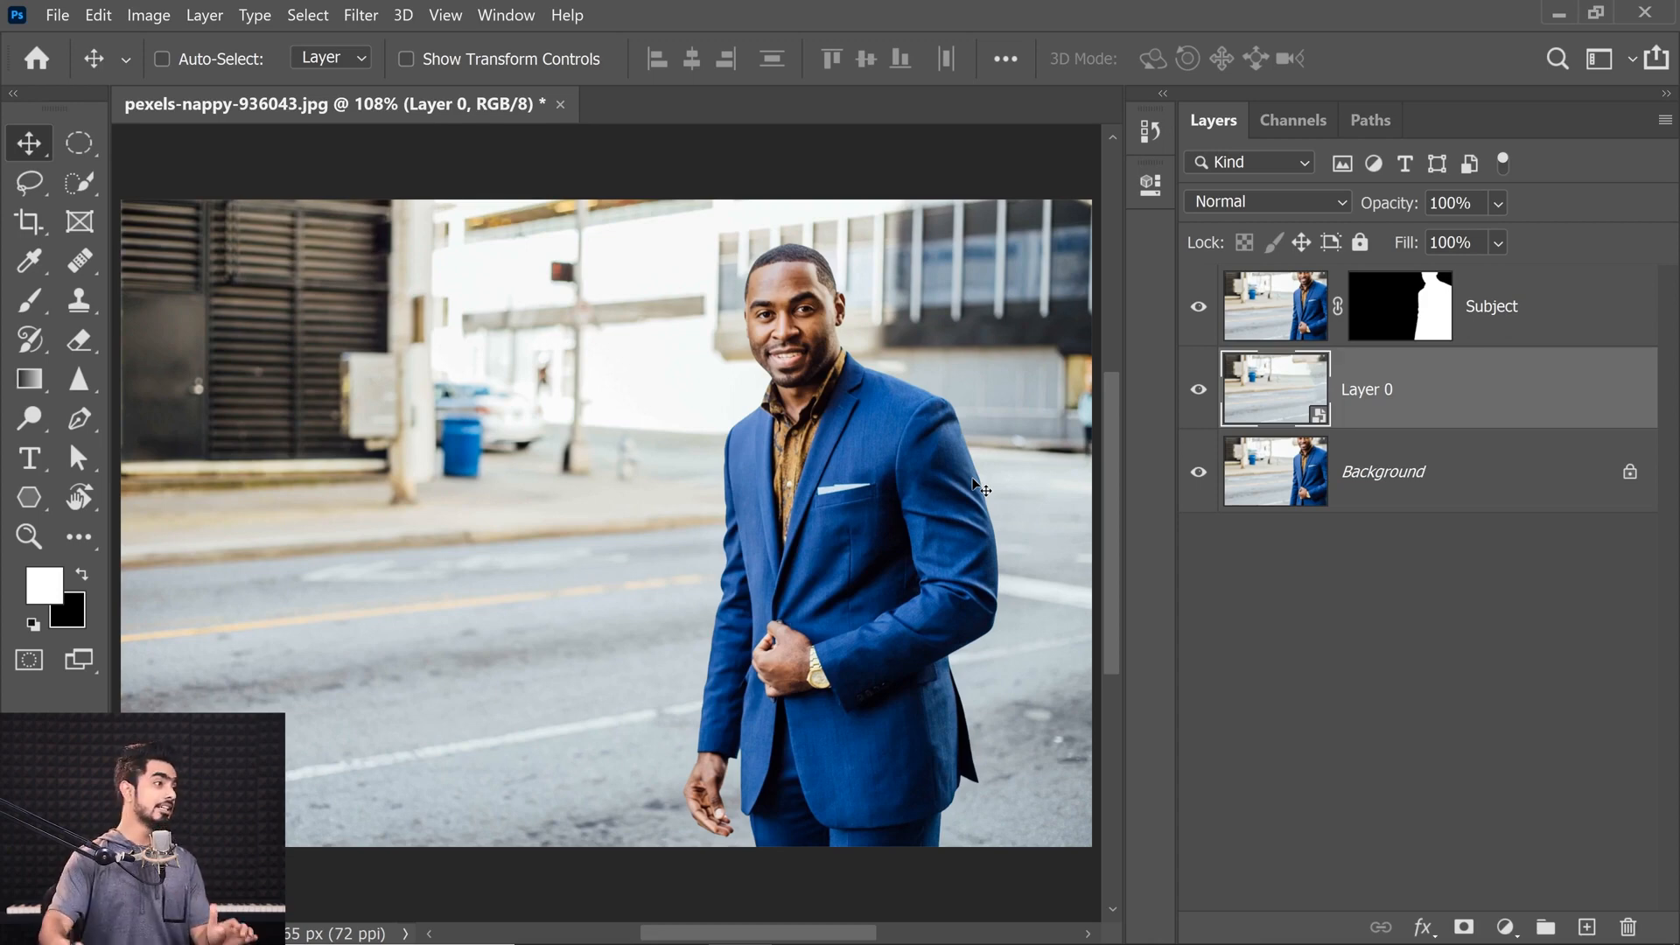
Step: Start a Tilt-Shift blur on Layer 0 and move its focus centre below the photo's lower edge
{"action": "left_click", "coordinate": [361, 17]}
{"action": "mouse_move", "coordinate": [530, 306]}
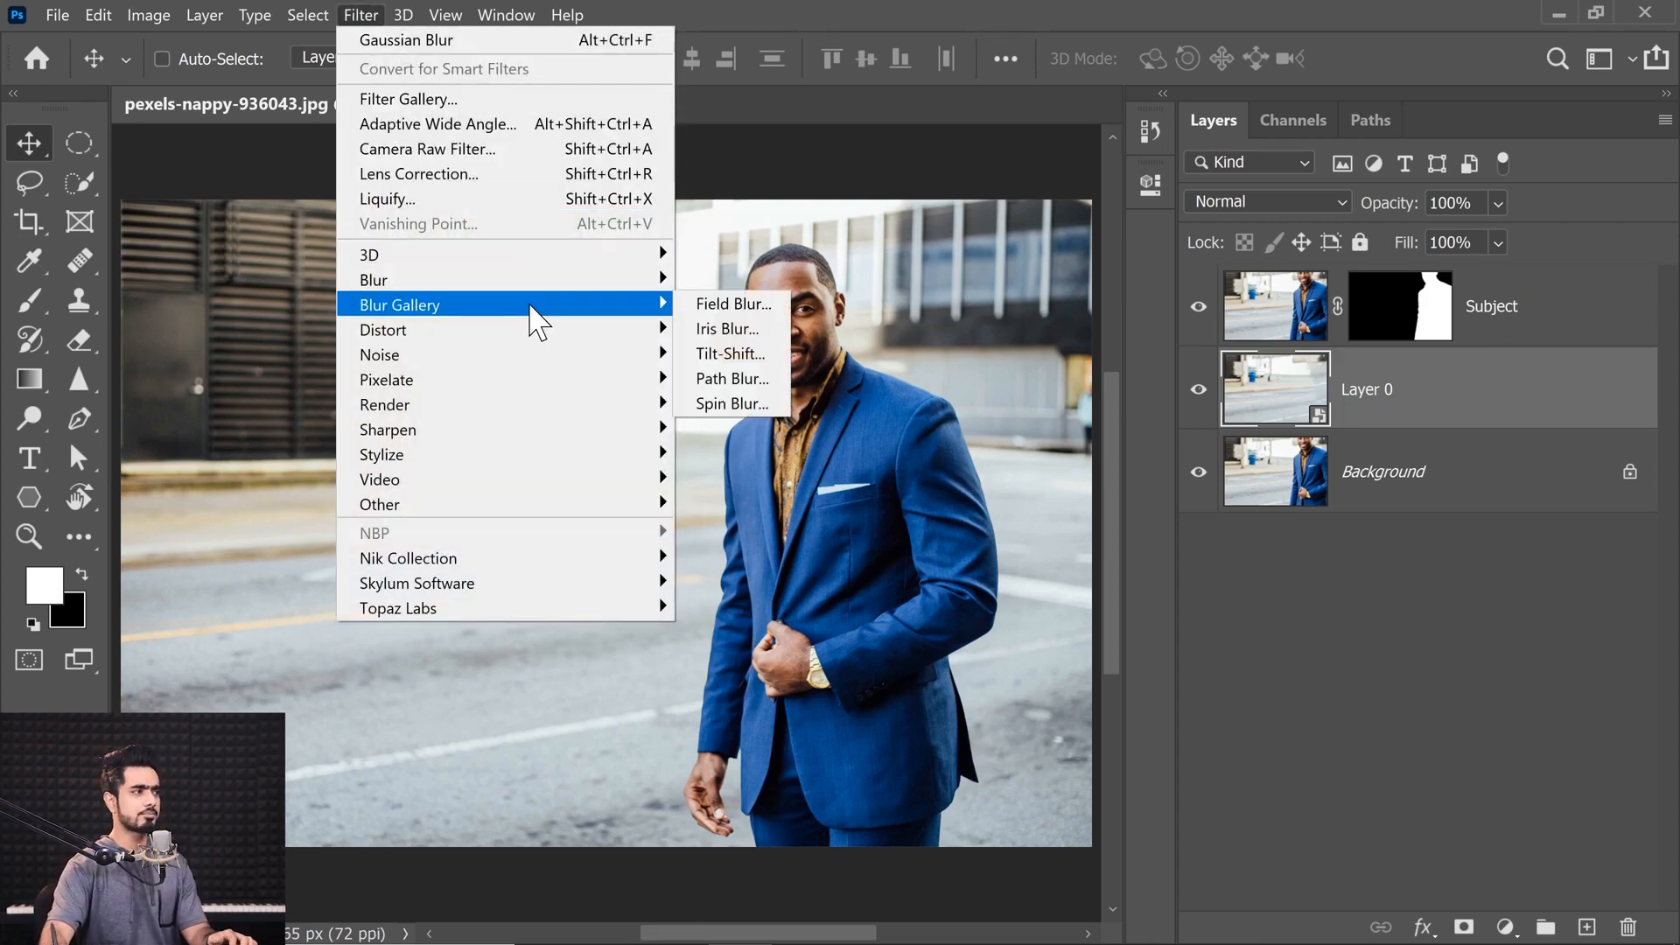
{"action": "left_click", "coordinate": [730, 353]}
{"action": "key", "text": "ctrl+minus"}
{"action": "key", "text": "ctrl+minus"}
{"action": "key", "text": "ctrl+minus"}
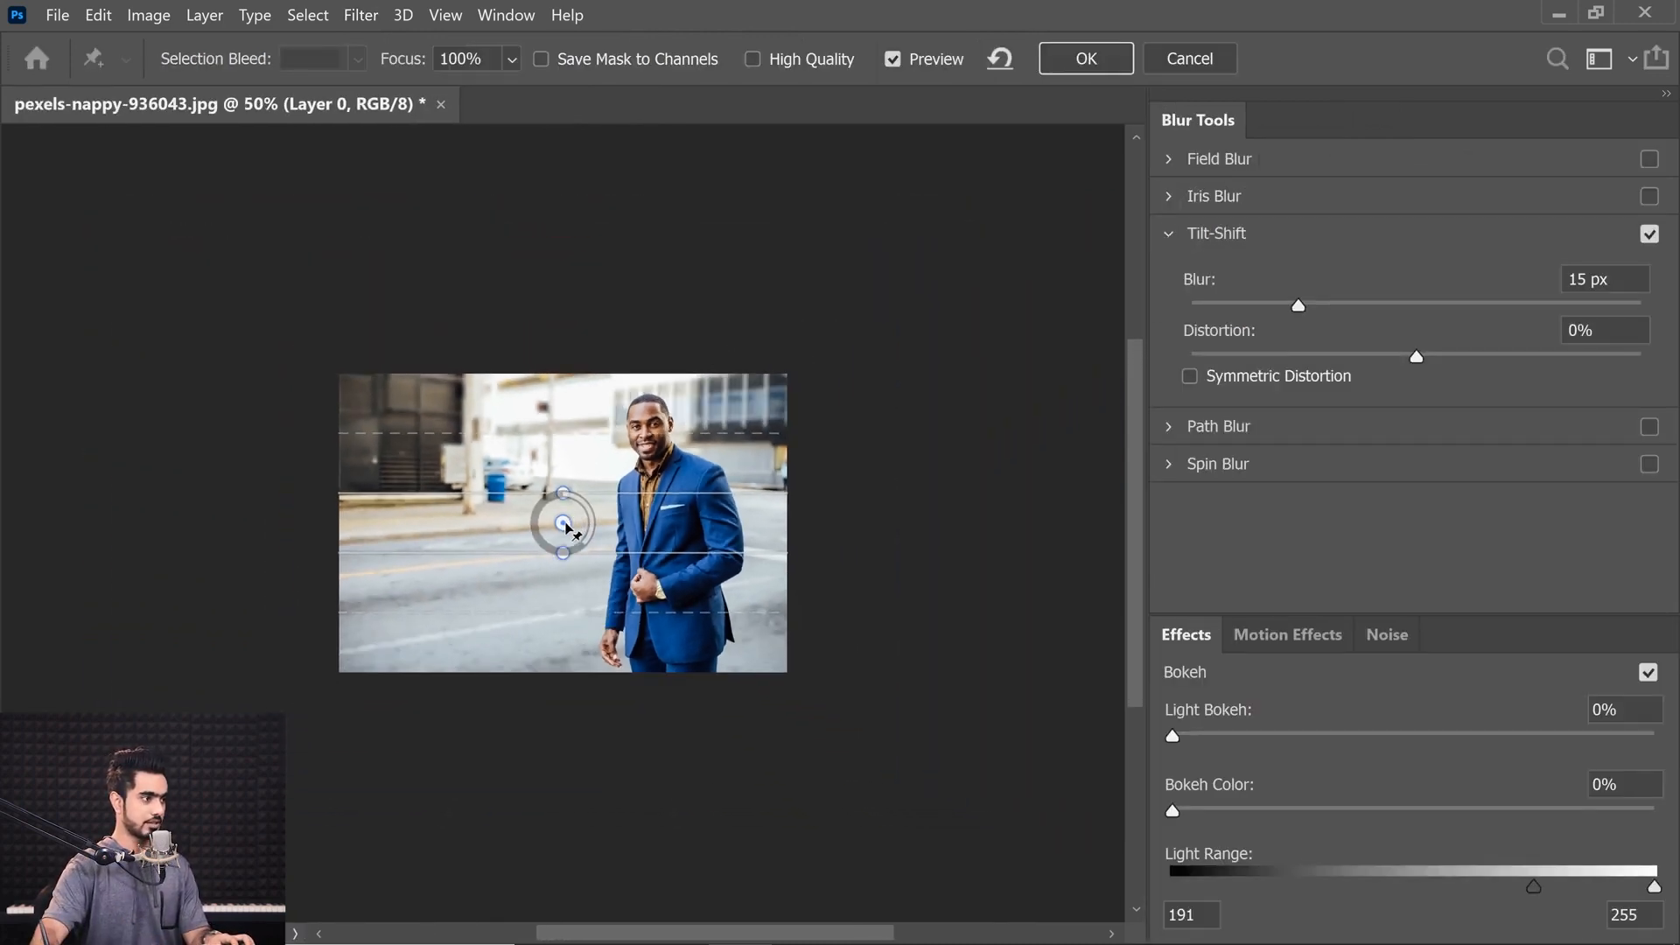
{"action": "left_click_drag", "start_coordinate": [563, 522], "coordinate": [580, 778]}
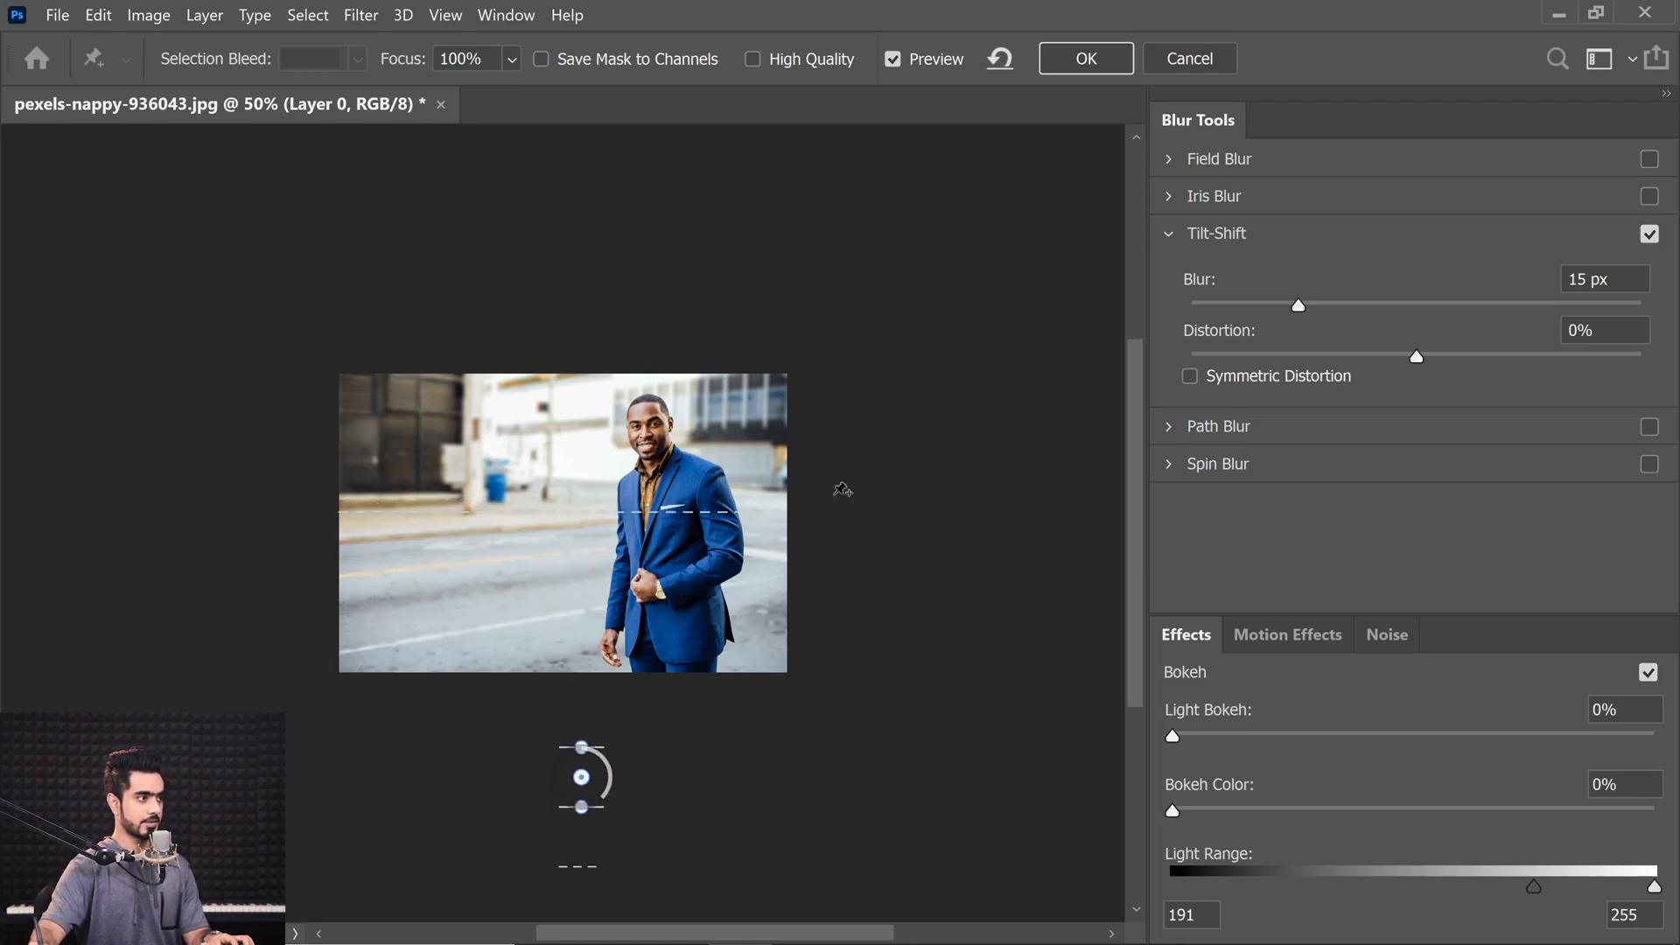
Step: Set the Tilt-Shift blur to 51 px, apply it, and compare the result with the original Background layer
{"action": "left_click_drag", "start_coordinate": [1299, 303], "coordinate": [1383, 316]}
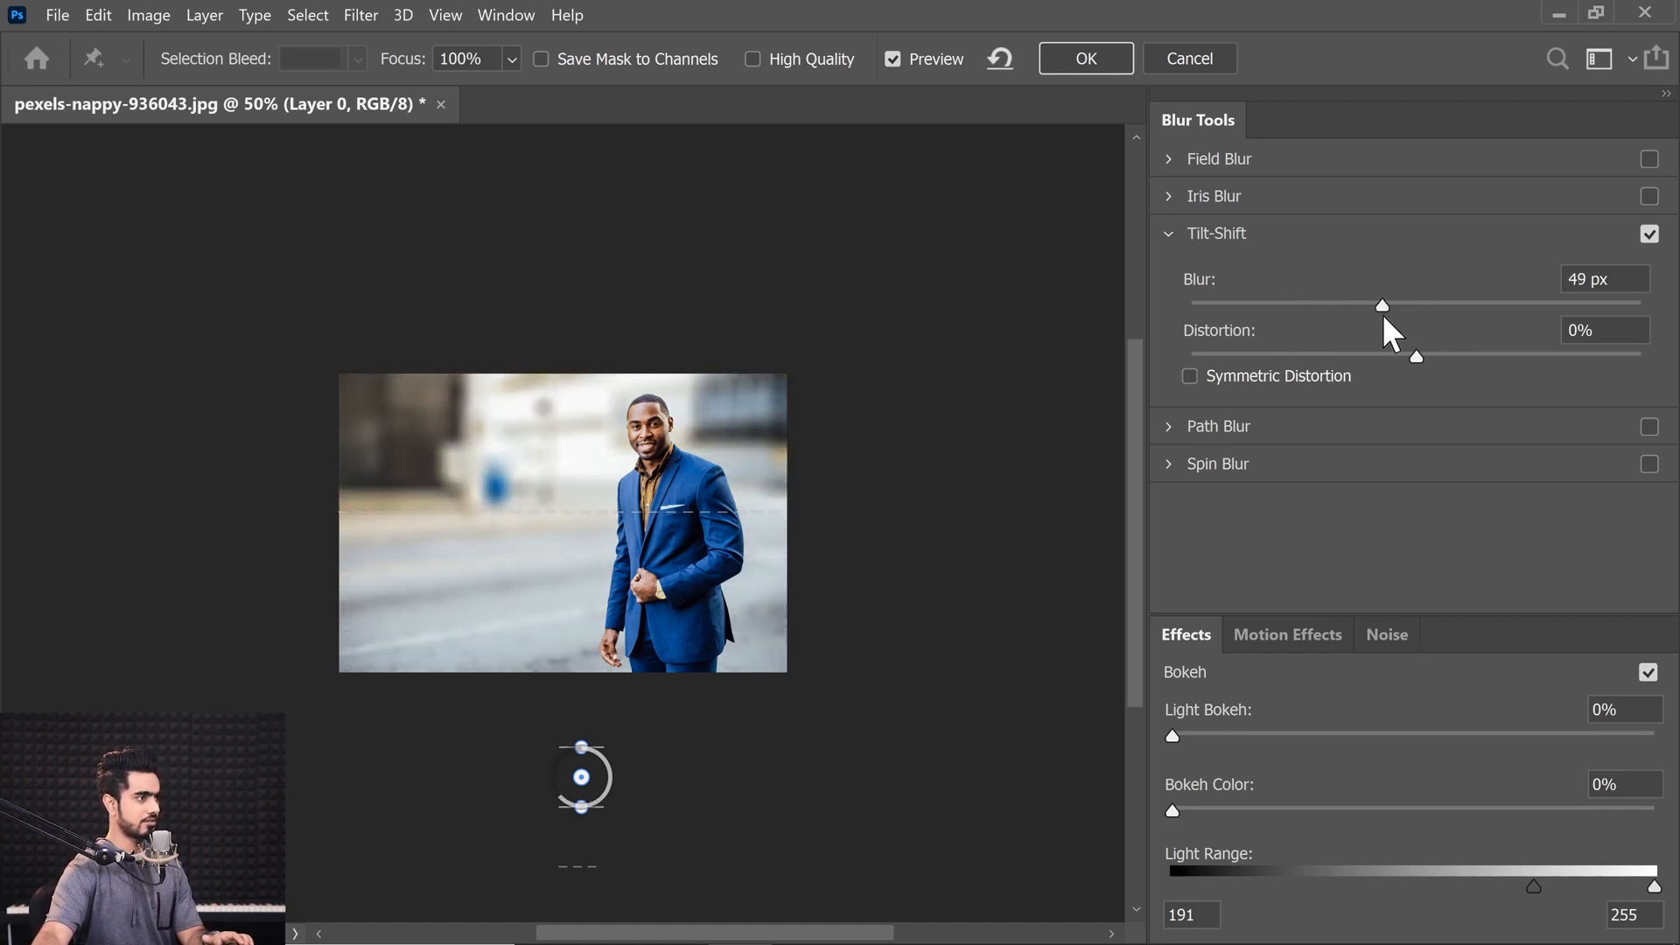
{"action": "key", "text": "Return"}
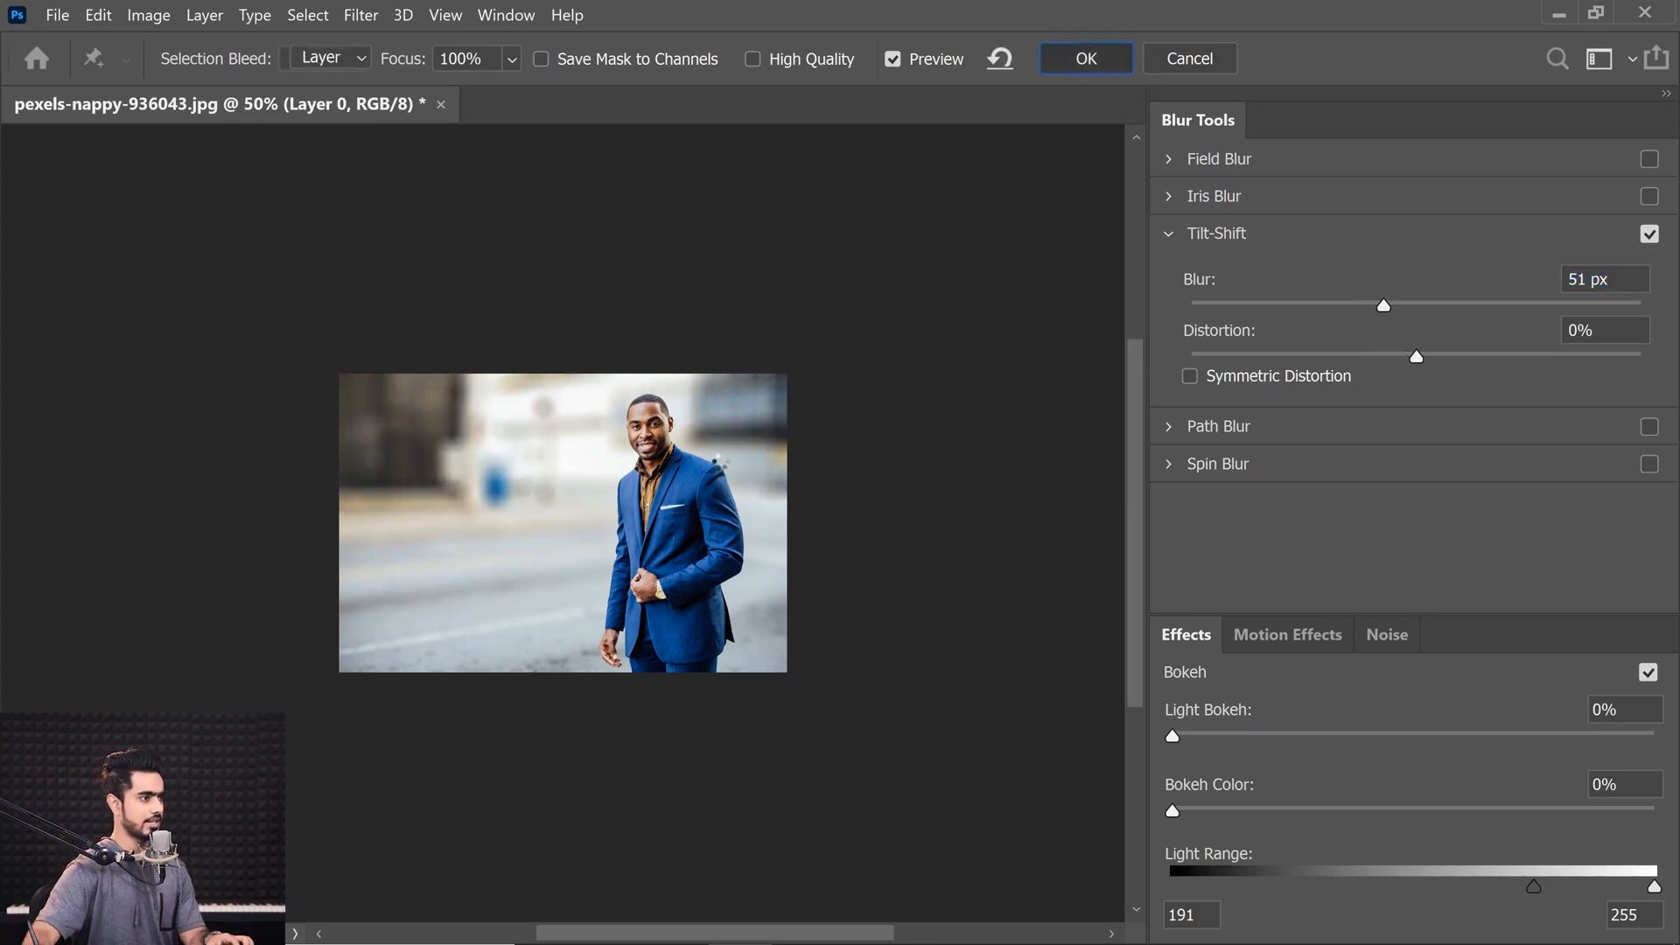
{"action": "key", "text": "ctrl+0"}
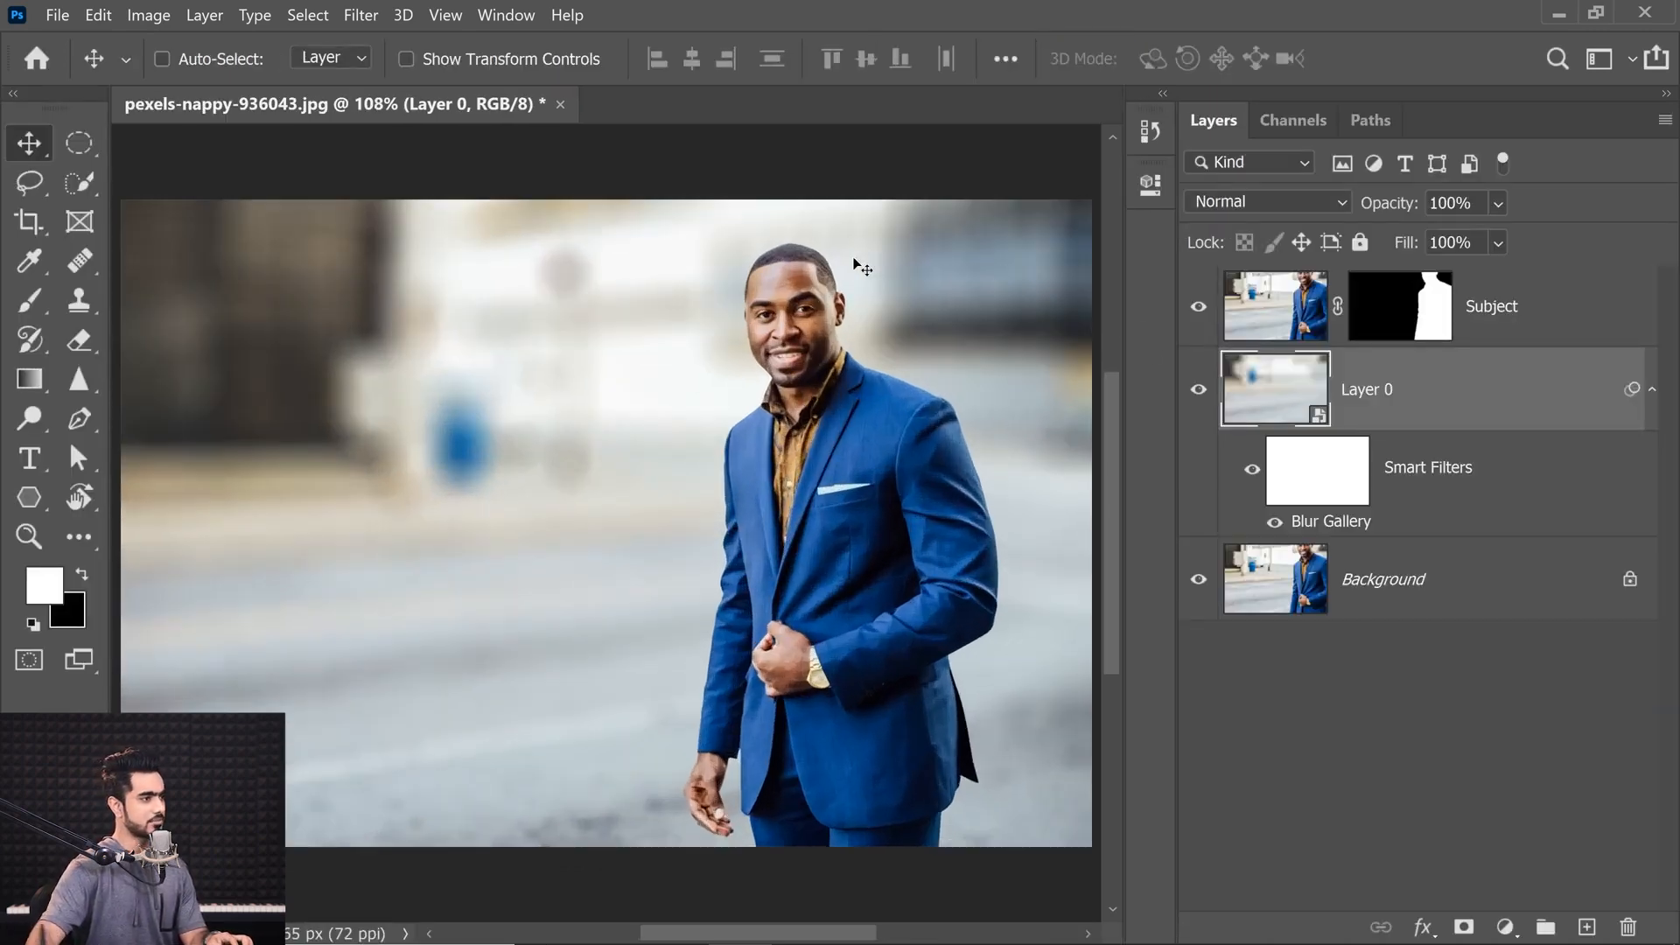
{"action": "left_click", "coordinate": [1200, 580], "text": "alt"}
{"action": "left_click", "coordinate": [1198, 581], "text": "alt"}
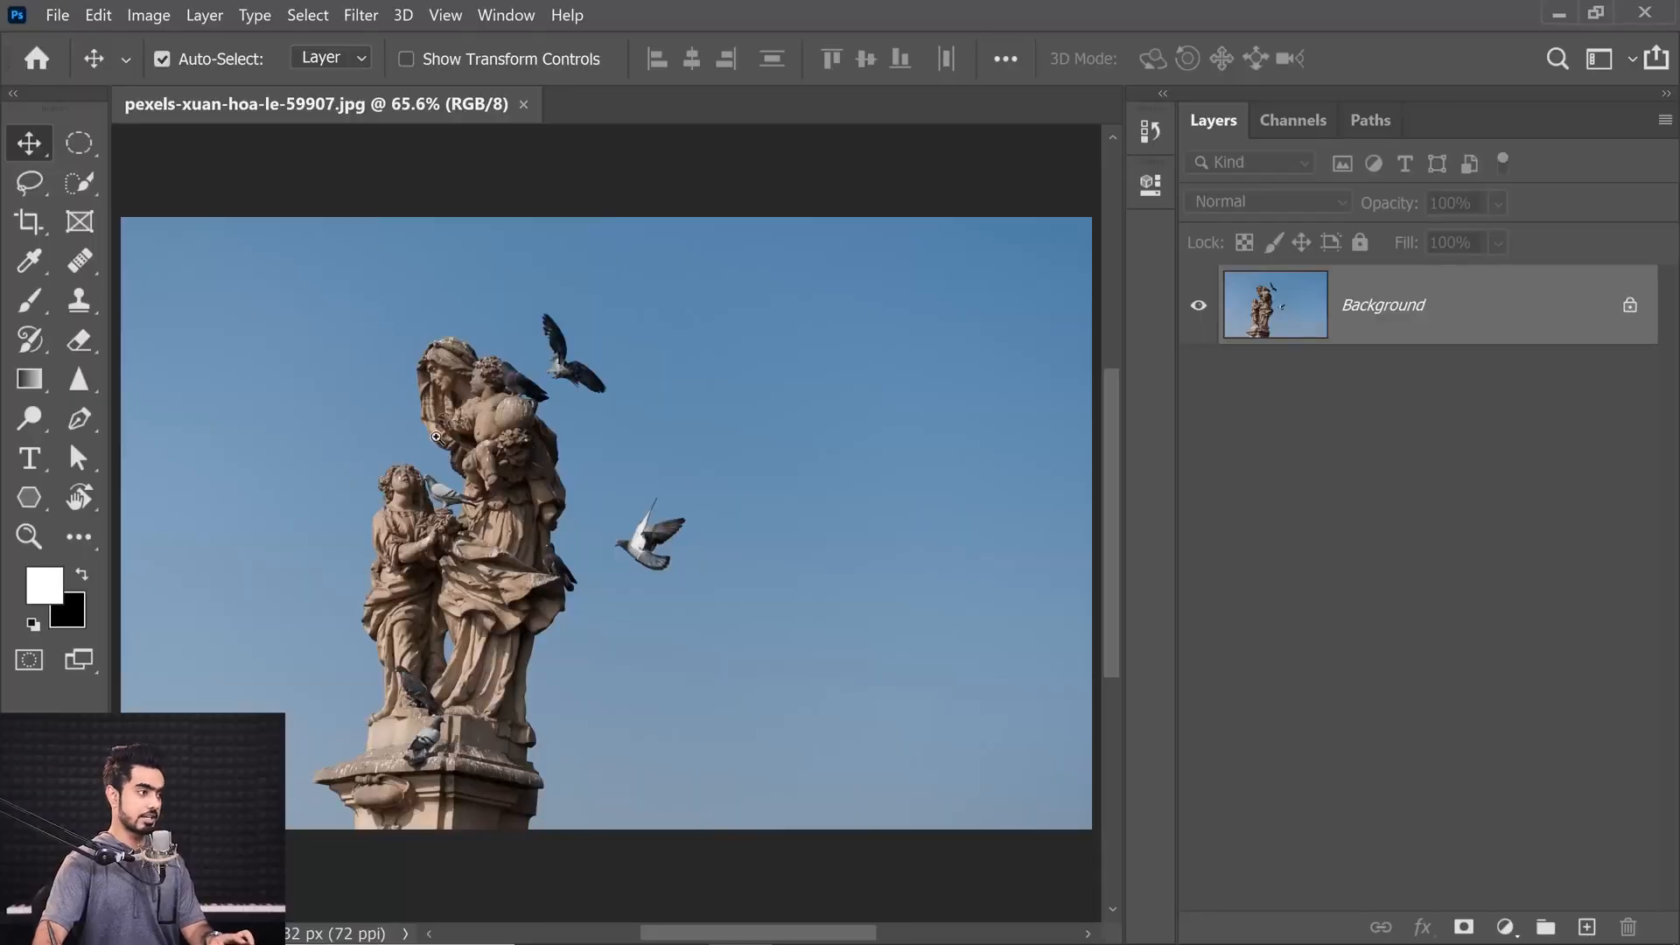
Step: Select the statue in the sky photo with the Object Selection tool in Lasso mode, and inspect the edge around the perched pigeon
{"action": "left_click_drag", "start_coordinate": [436, 436], "coordinate": [210, 350]}
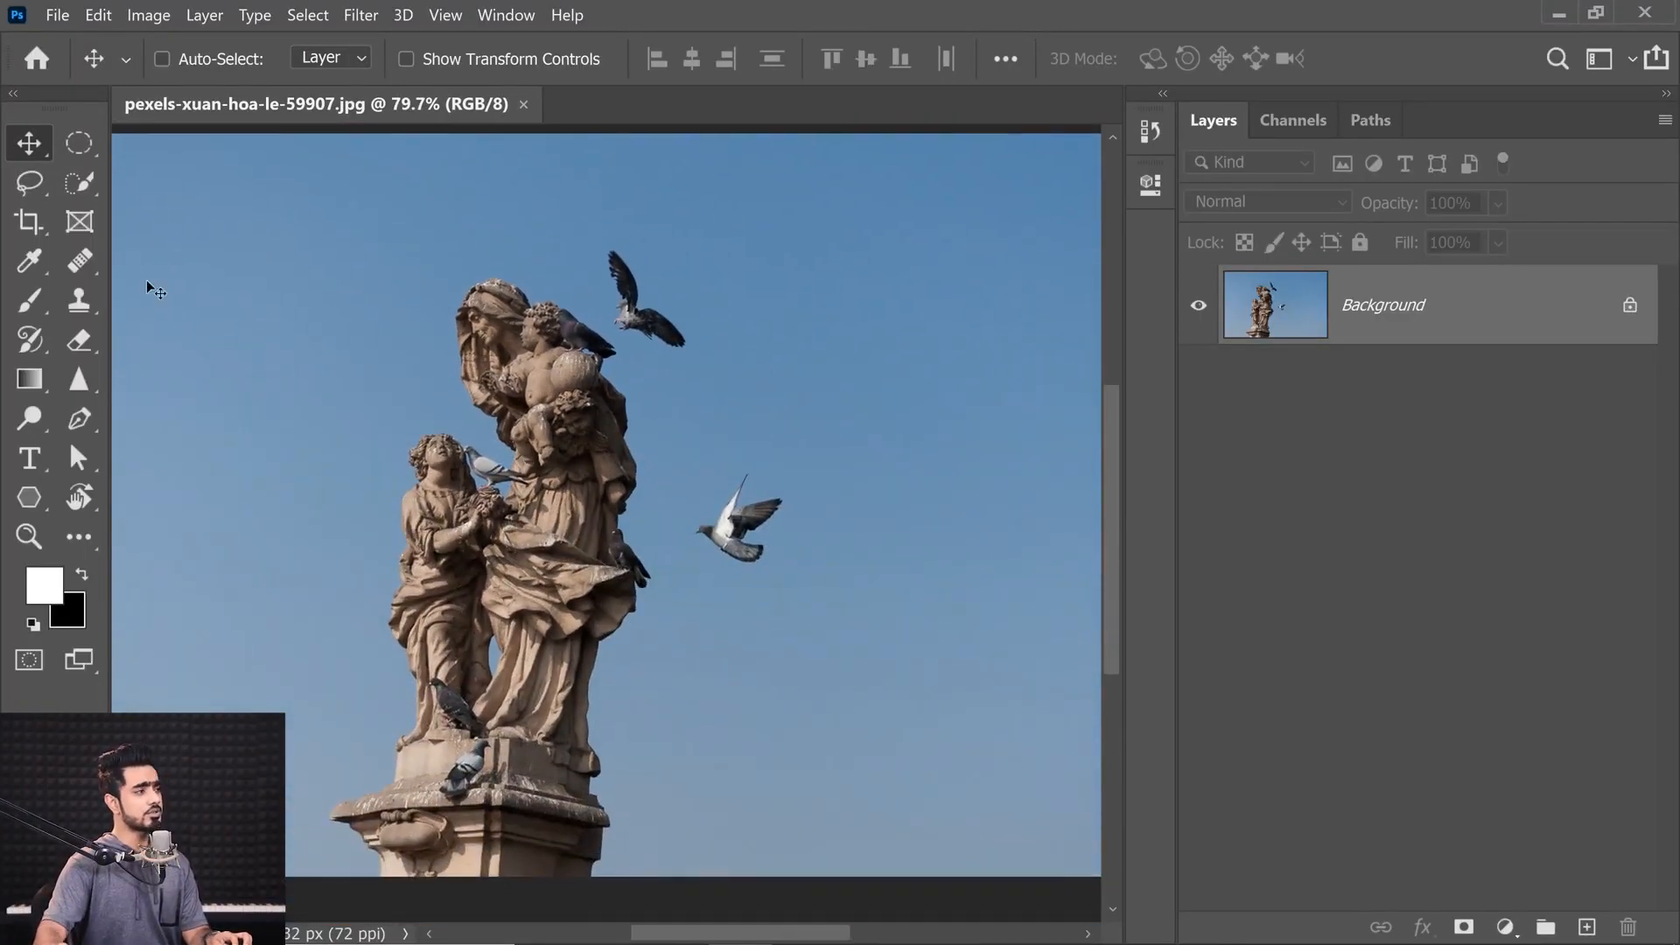
{"action": "left_click", "coordinate": [77, 184]}
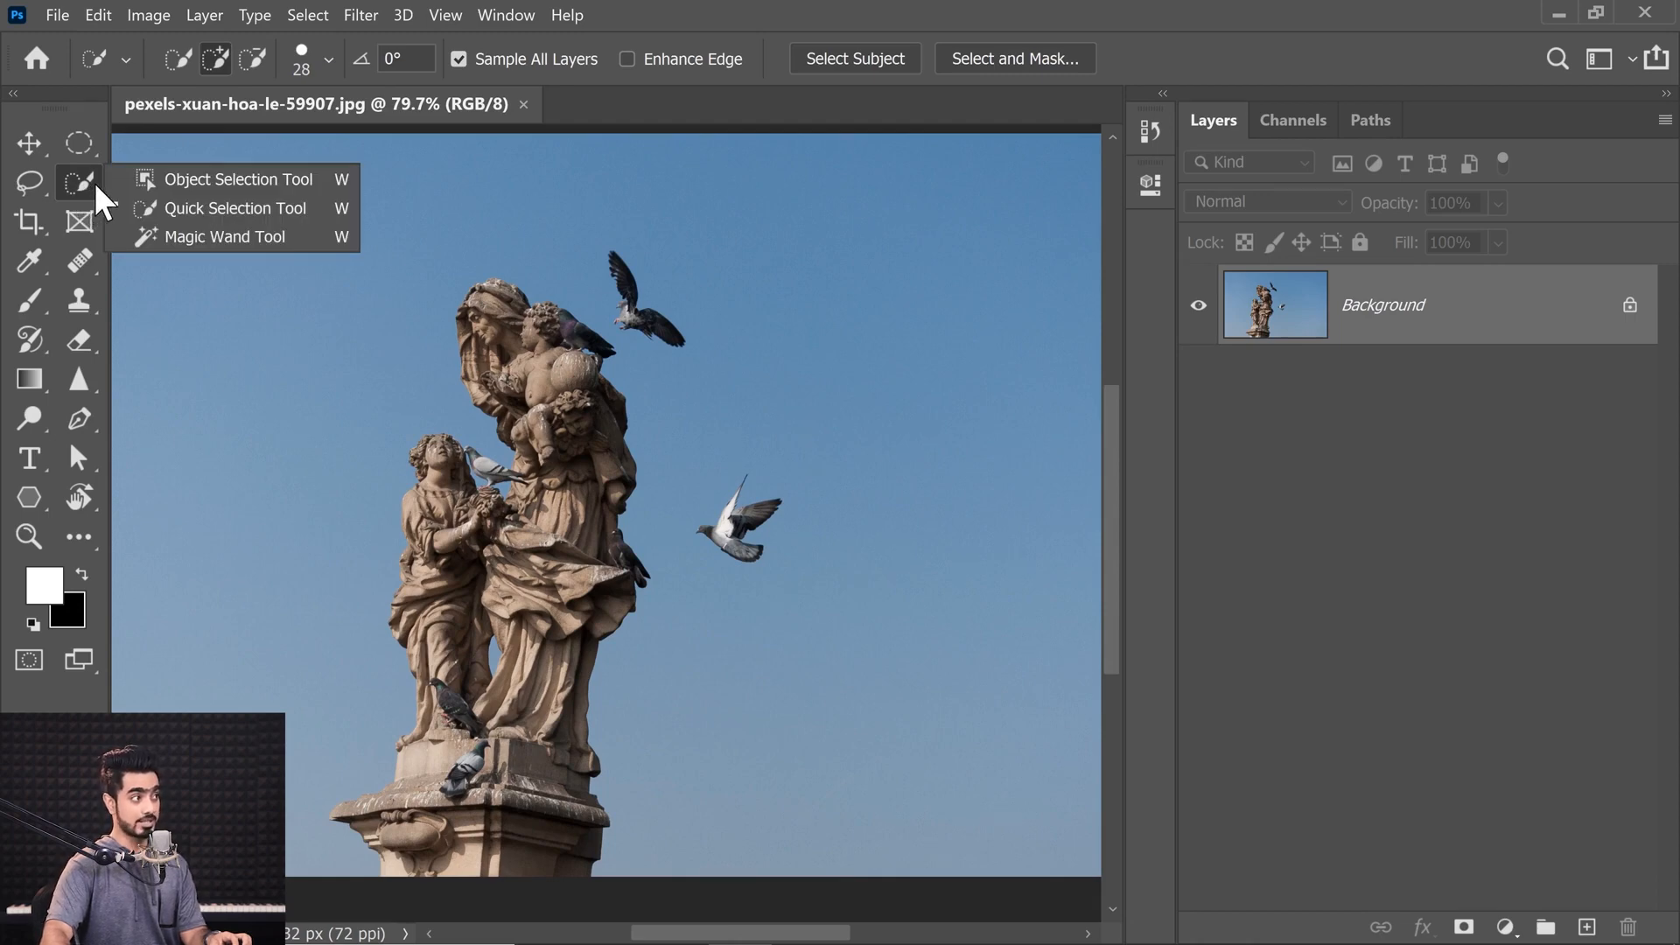
{"action": "left_click", "coordinate": [154, 177]}
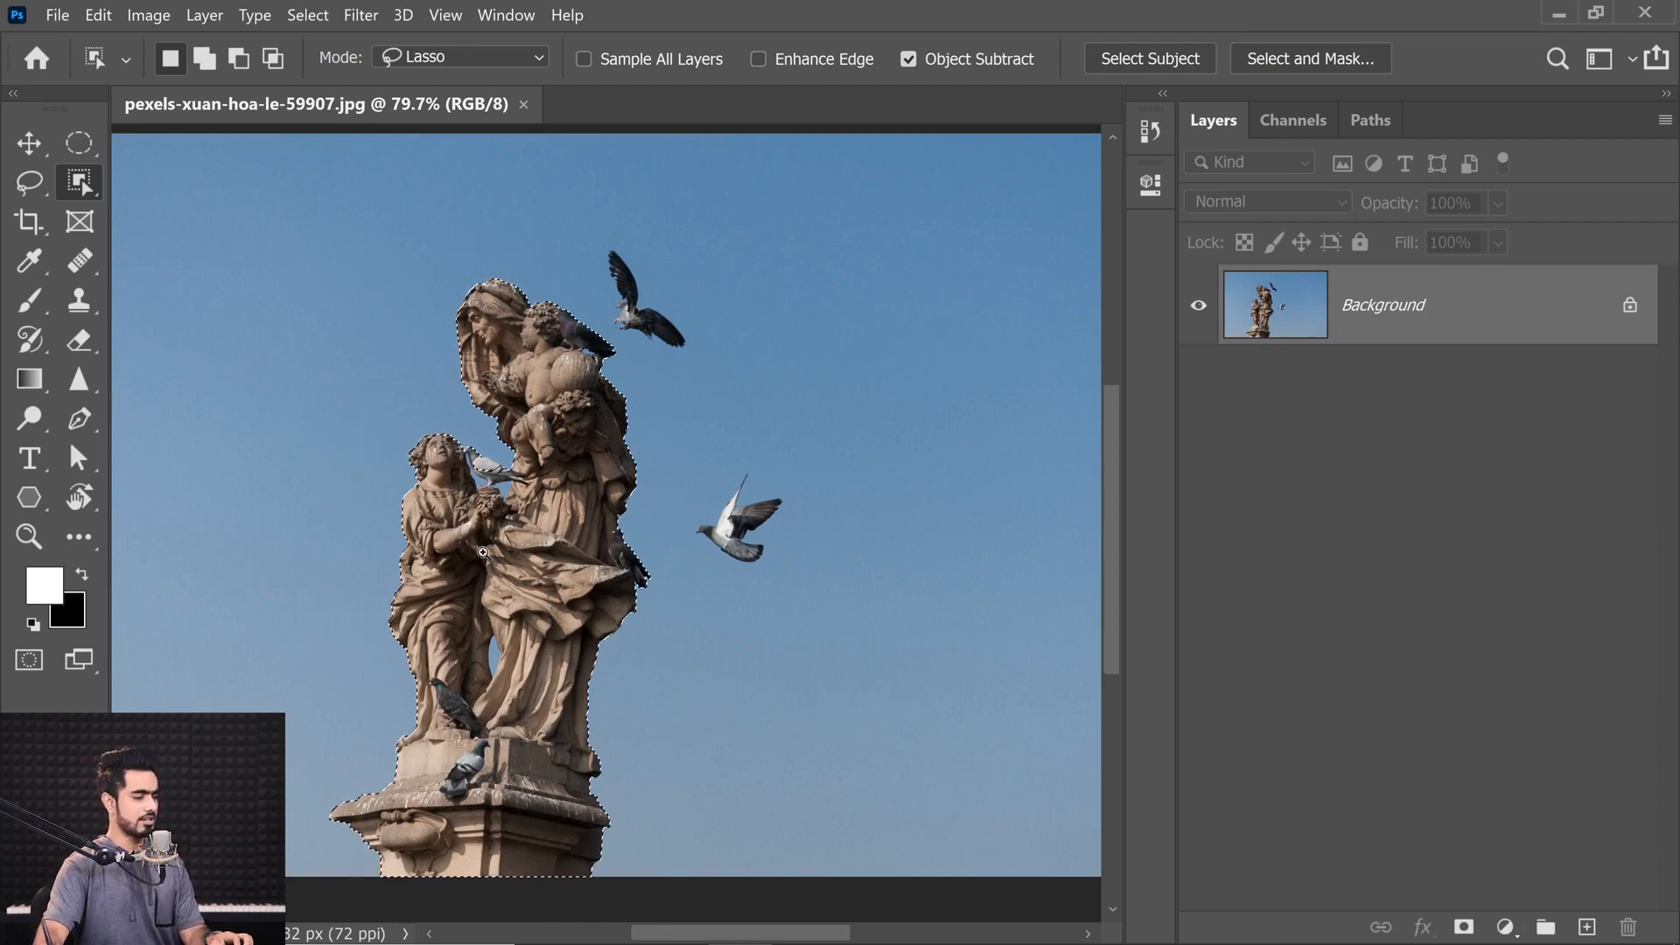
{"action": "left_click_drag", "start_coordinate": [474, 452], "coordinate": [560, 461]}
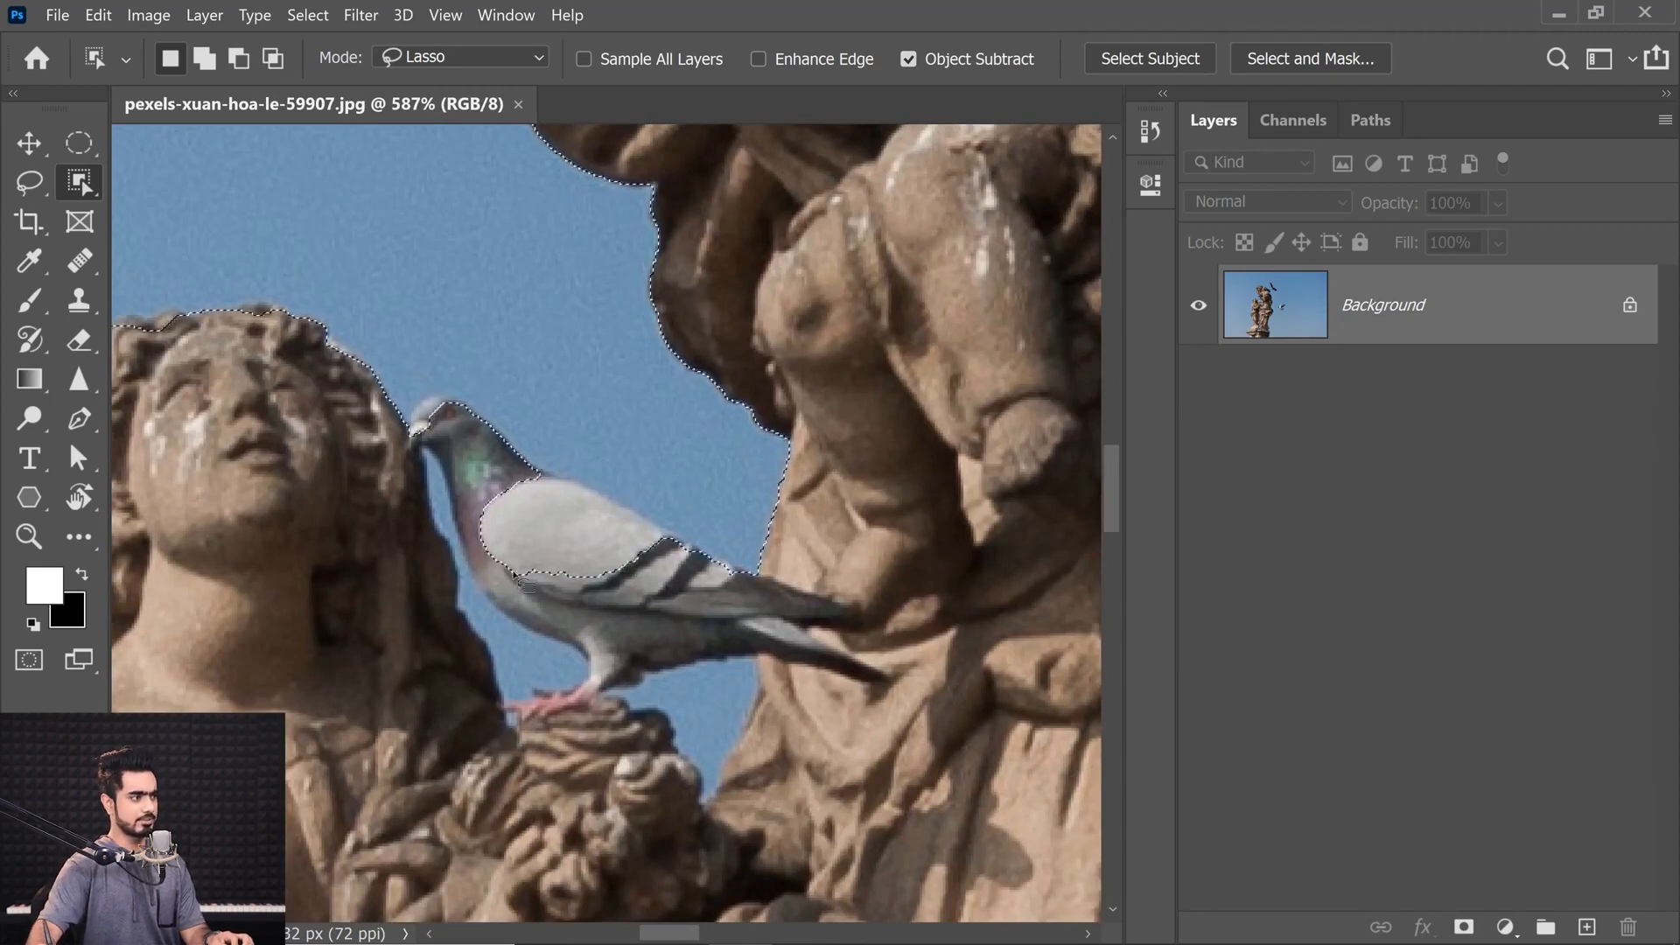
{"action": "scroll", "coordinate": [451, 461], "scroll_direction": "down", "scroll_amount": 1}
{"action": "scroll", "coordinate": [451, 461], "scroll_direction": "up", "scroll_amount": 1}
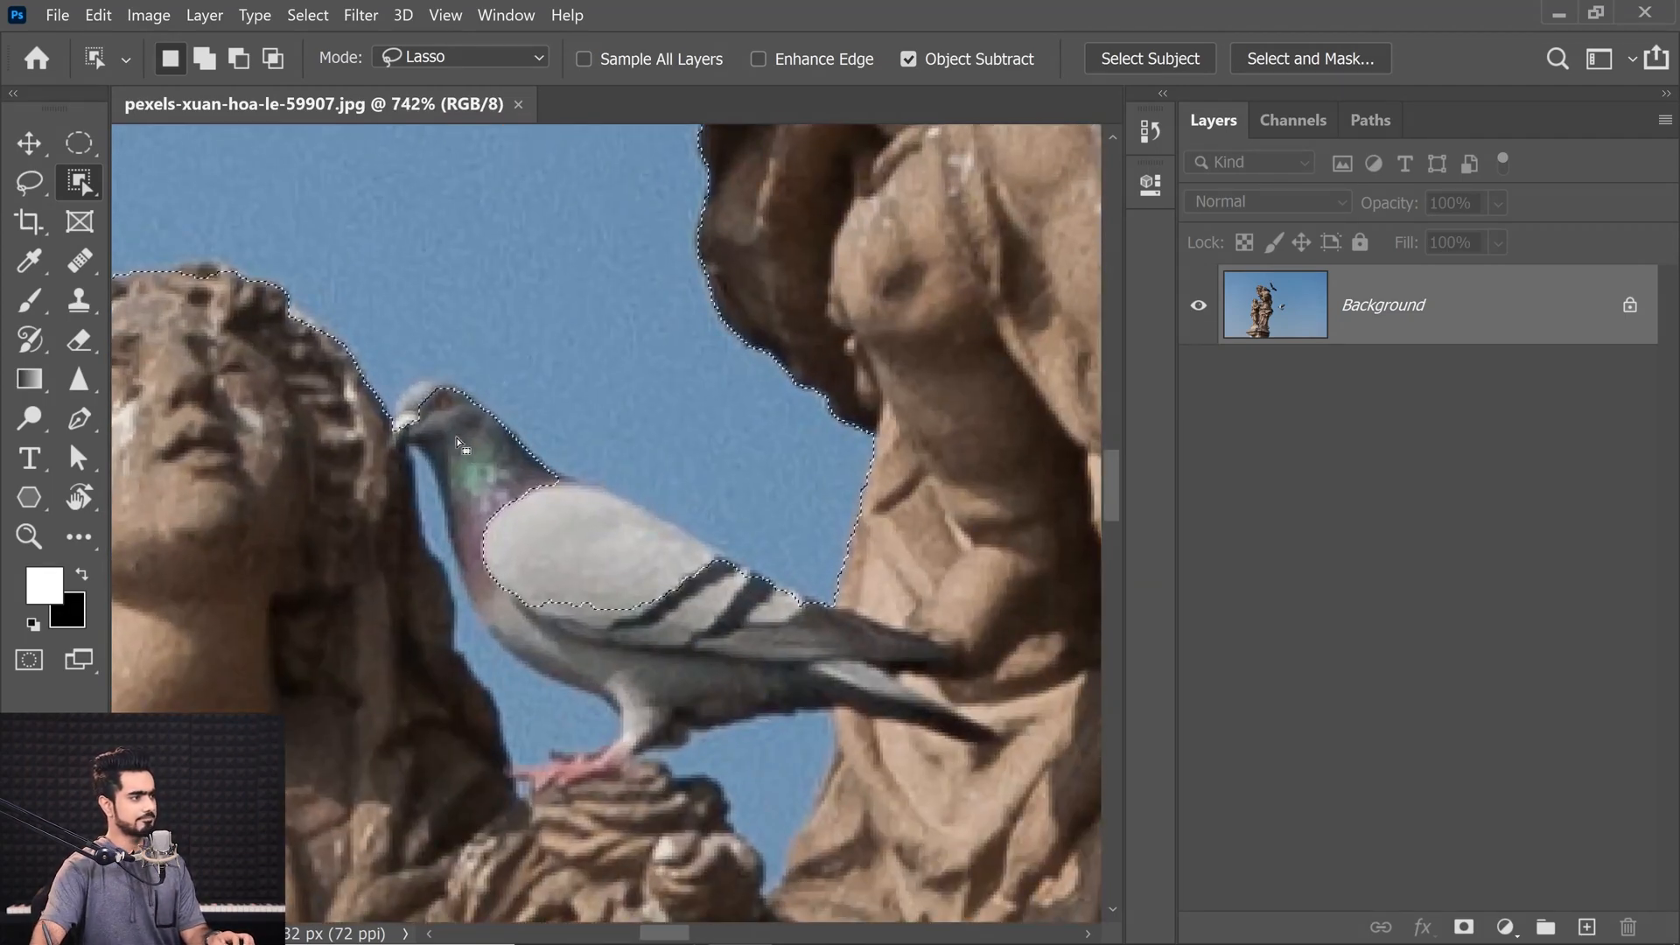
{"action": "scroll", "coordinate": [395, 439], "scroll_direction": "down", "scroll_amount": 3}
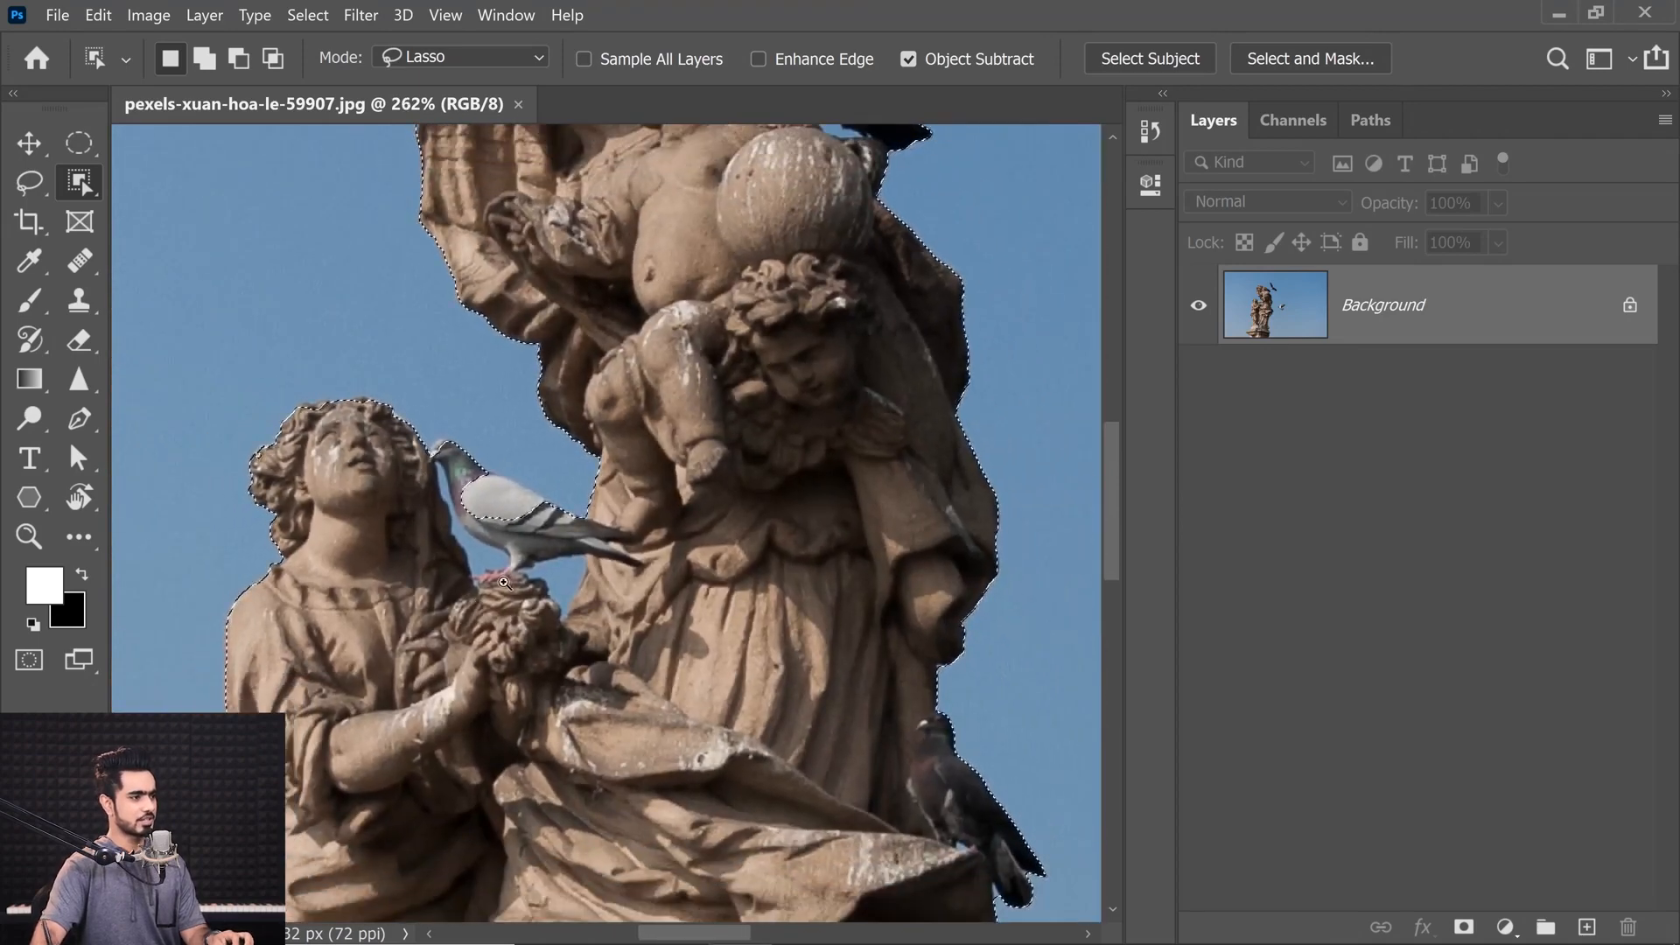
{"action": "scroll", "coordinate": [515, 594], "scroll_direction": "down", "scroll_amount": 2}
{"action": "scroll", "coordinate": [186, 484], "scroll_direction": "down", "scroll_amount": 2}
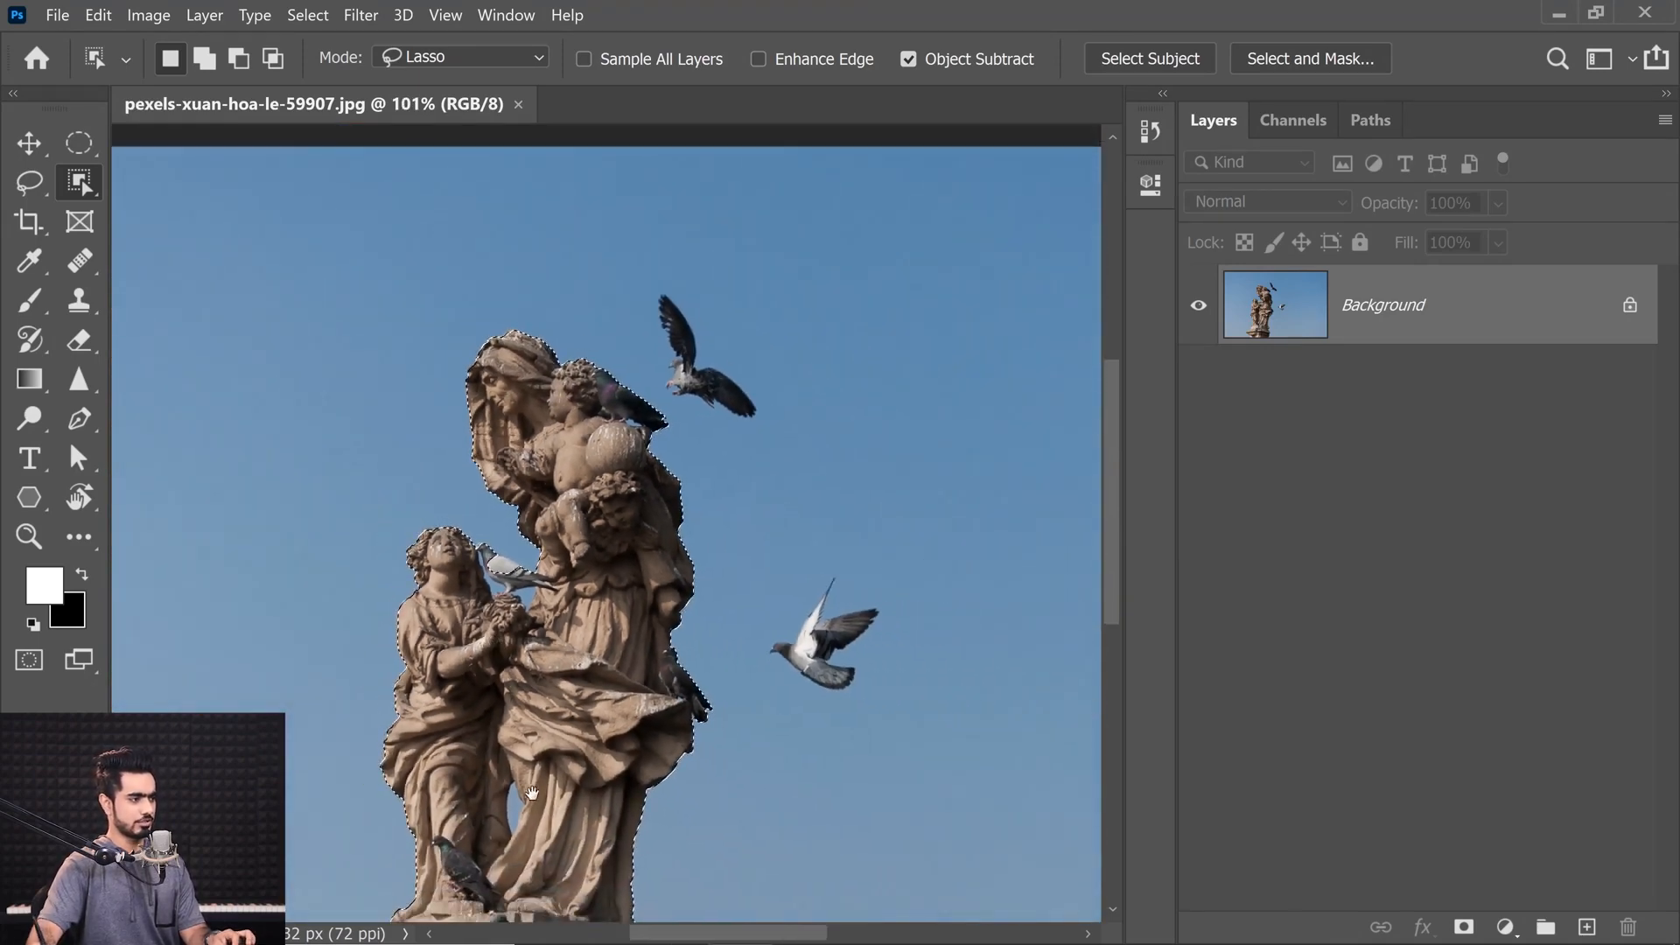
Step: Subtract the sky gap between the two figures' lower robes with the Quick Selection tool, keeping the robe's edge selected
{"action": "right_click", "coordinate": [79, 183]}
{"action": "left_click", "coordinate": [168, 207]}
{"action": "scroll", "coordinate": [478, 565], "scroll_direction": "up", "scroll_amount": 4}
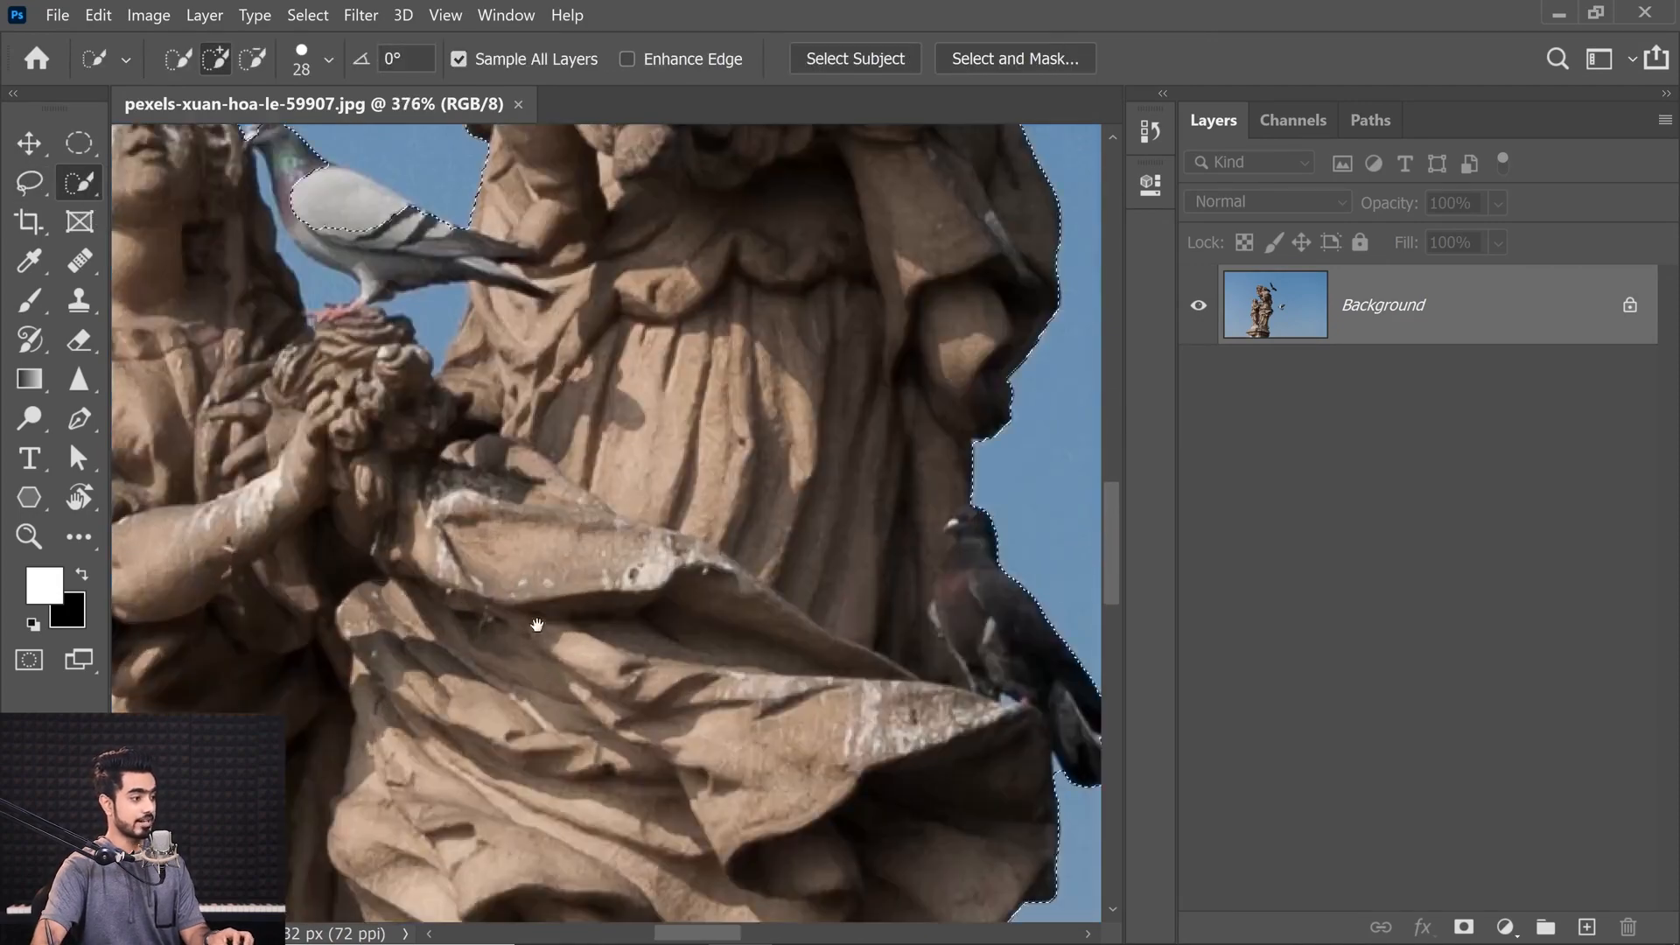
{"action": "scroll", "coordinate": [411, 542], "scroll_direction": "down", "scroll_amount": 5}
{"action": "mouse_move", "coordinate": [401, 533]}
{"action": "left_mouse_down"}
{"action": "mouse_move", "coordinate": [371, 539]}
{"action": "mouse_move", "coordinate": [385, 665]}
{"action": "left_mouse_up"}
{"action": "key", "text": "alt"}
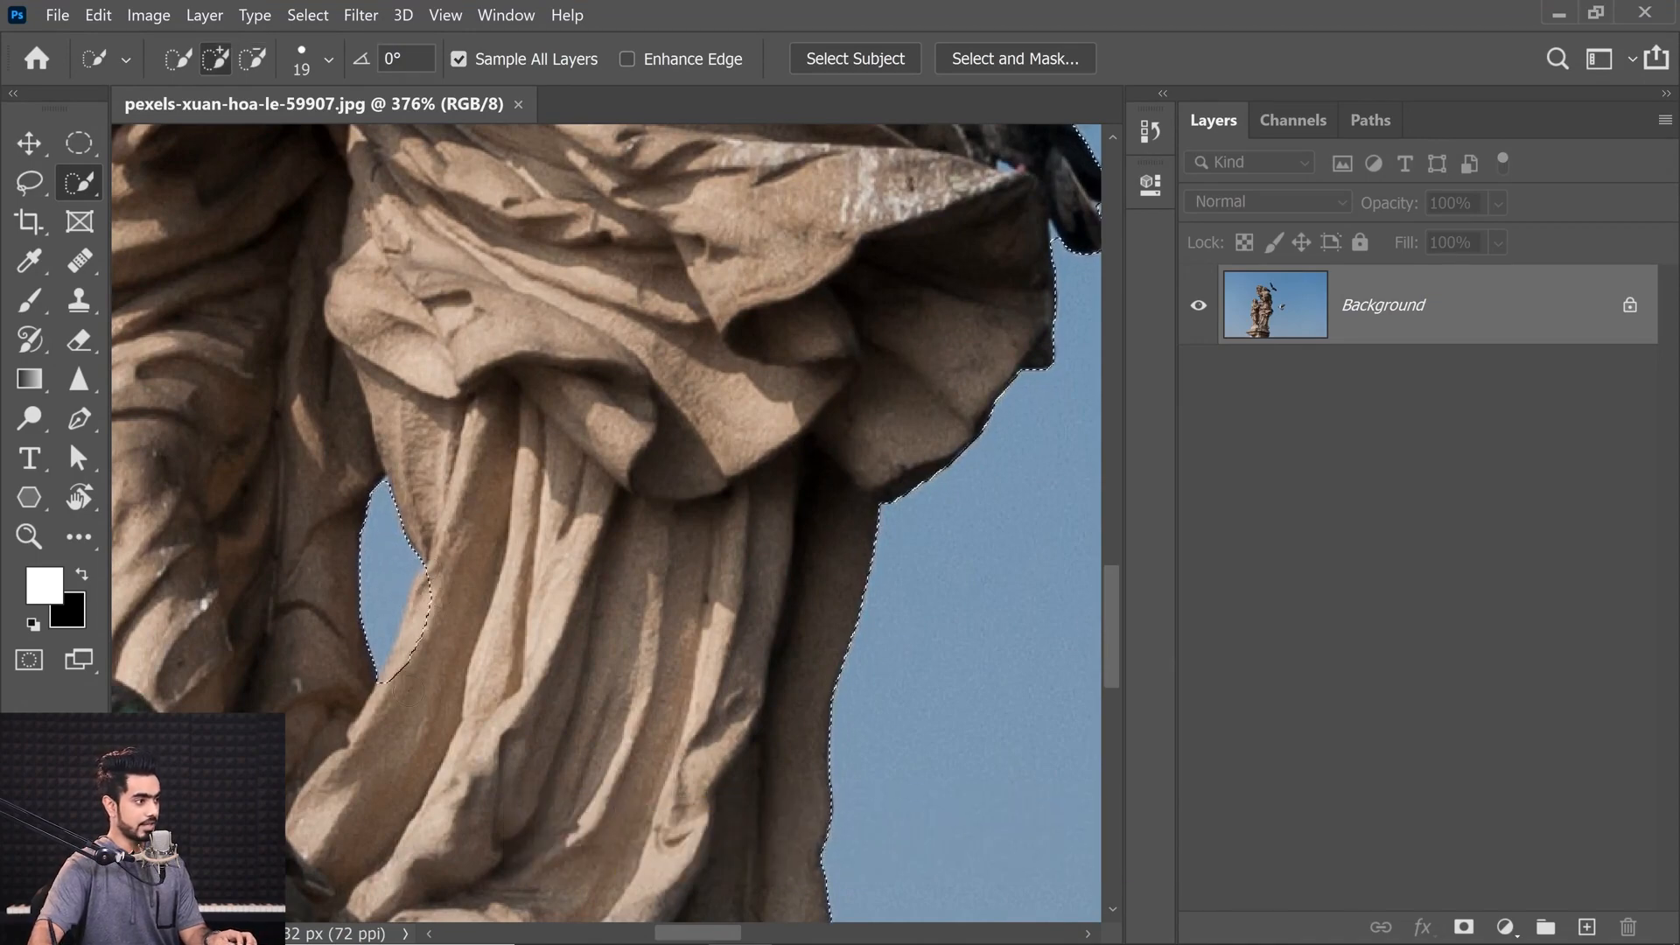
{"action": "mouse_move", "coordinate": [429, 603]}
{"action": "left_mouse_down"}
{"action": "mouse_move", "coordinate": [408, 651]}
{"action": "mouse_move", "coordinate": [457, 603]}
{"action": "mouse_move", "coordinate": [419, 603]}
{"action": "left_mouse_up"}
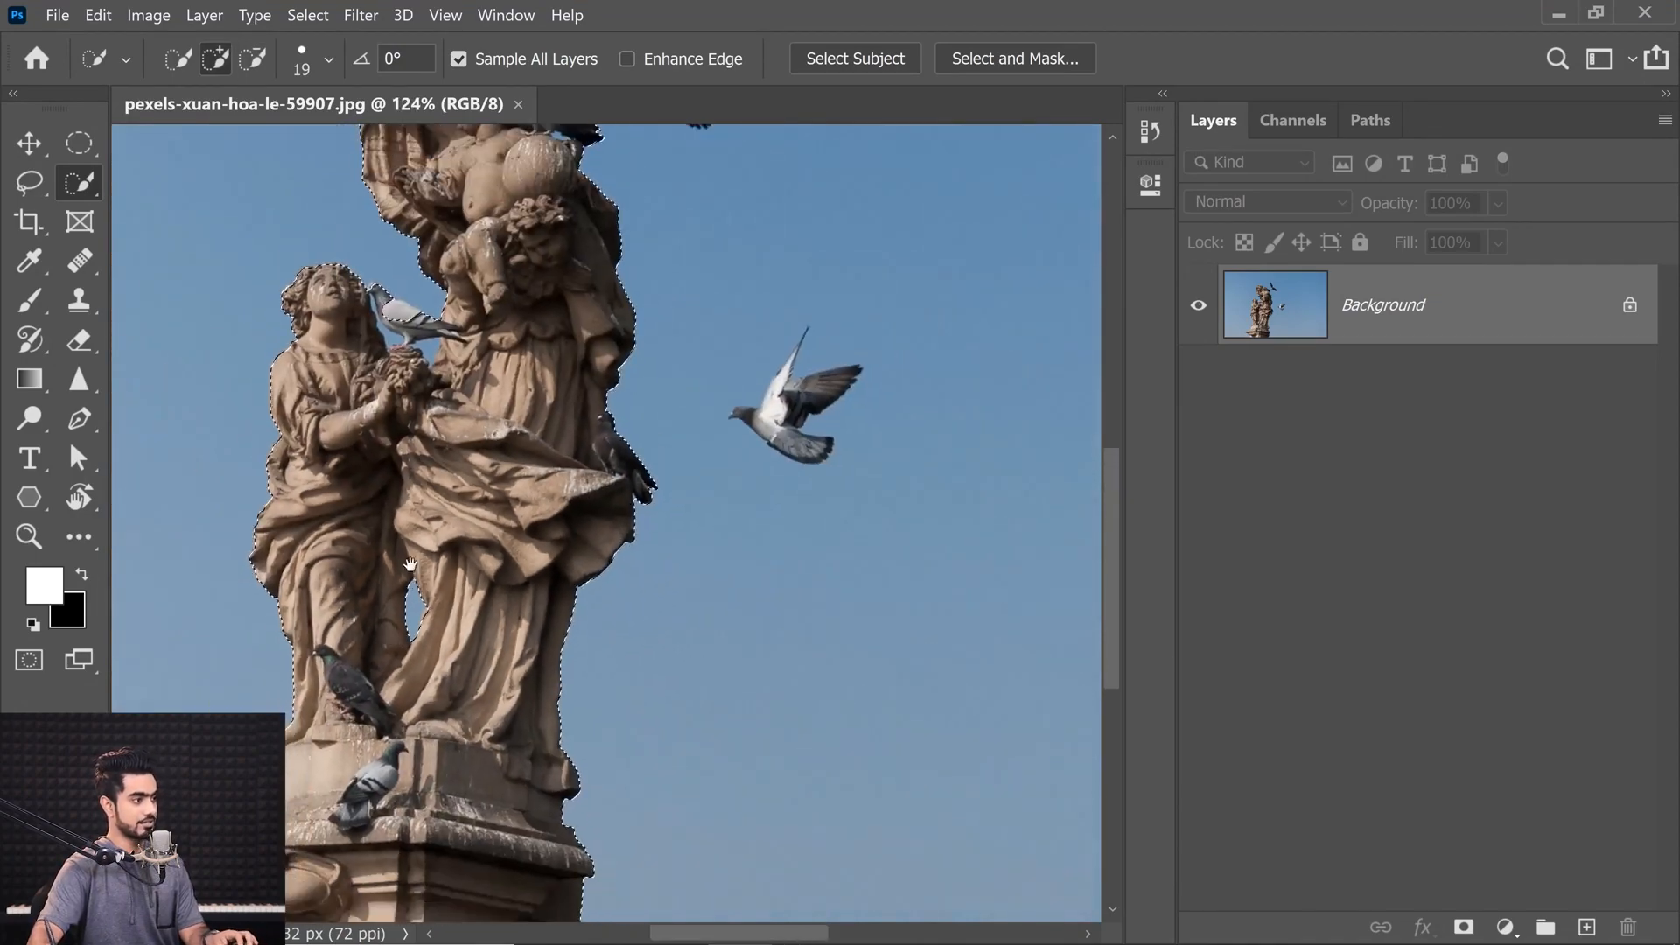
Step: Subtract the pigeon perched between the figures and the sky around it with a size 18 Quick Selection brush, correcting the statue's edge
{"action": "mouse_move", "coordinate": [420, 348]}
{"action": "left_mouse_down"}
{"action": "mouse_move", "coordinate": [426, 476]}
{"action": "mouse_move", "coordinate": [495, 468]}
{"action": "left_mouse_up"}
{"action": "left_click_drag", "start_coordinate": [455, 476], "coordinate": [469, 473]}
{"action": "mouse_move", "coordinate": [262, 364]}
{"action": "left_mouse_down"}
{"action": "mouse_move", "coordinate": [322, 443]}
{"action": "mouse_move", "coordinate": [309, 413]}
{"action": "mouse_move", "coordinate": [329, 477]}
{"action": "left_mouse_up"}
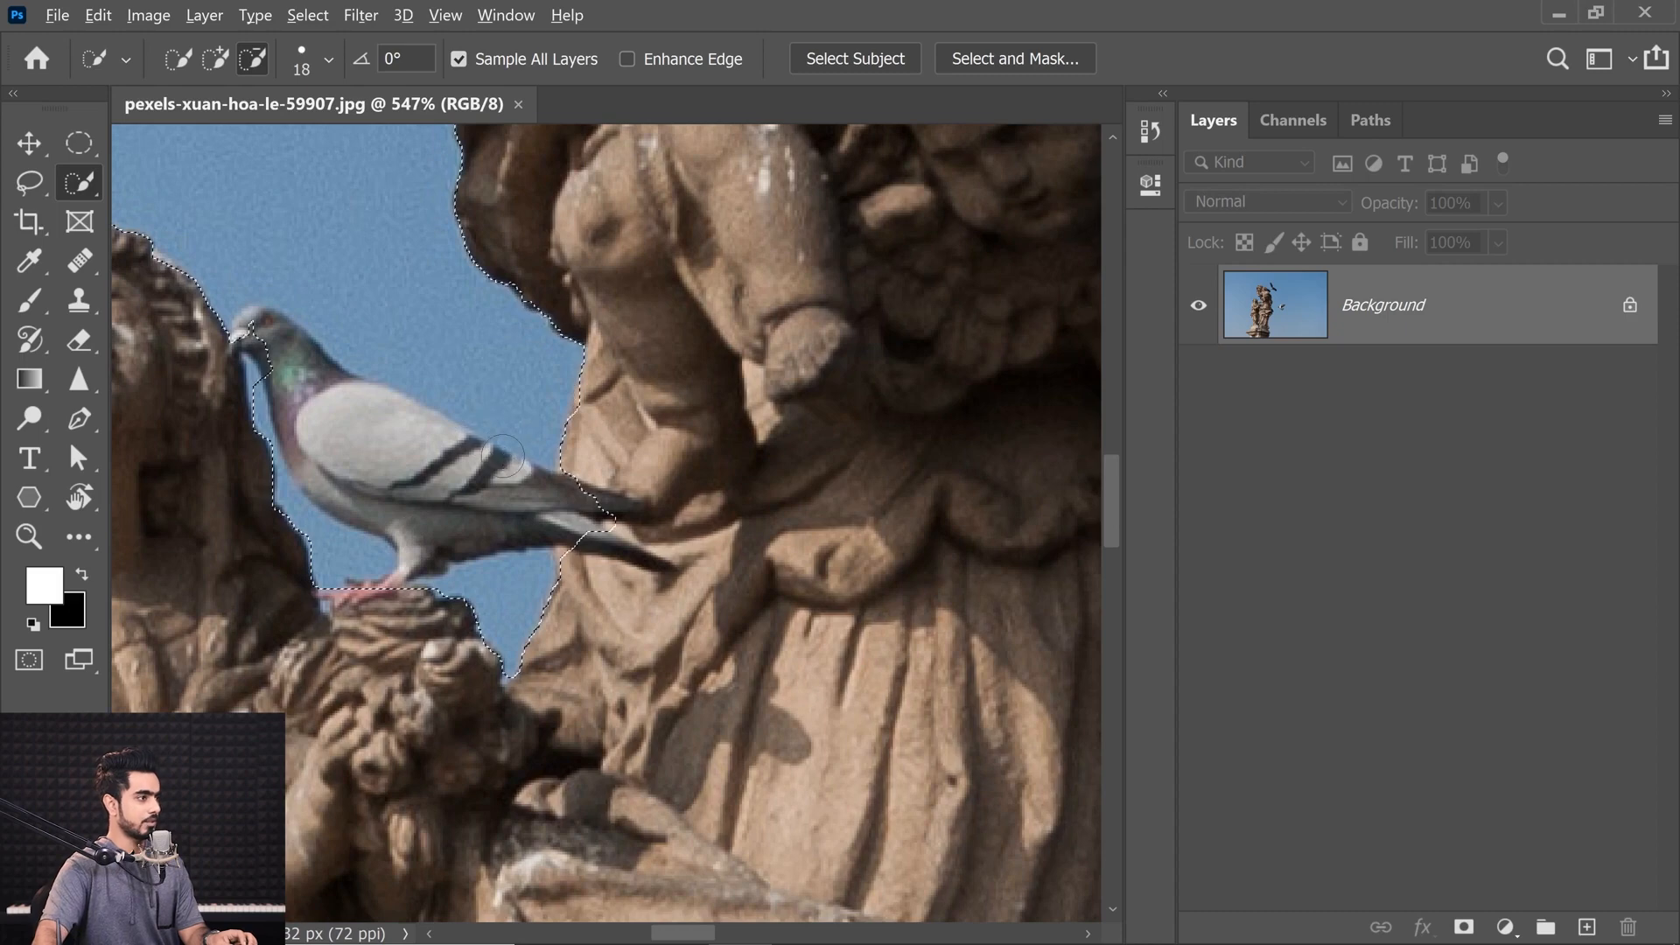
{"action": "left_click_drag", "start_coordinate": [502, 456], "coordinate": [458, 435]}
{"action": "left_click", "coordinate": [280, 366], "text": "alt"}
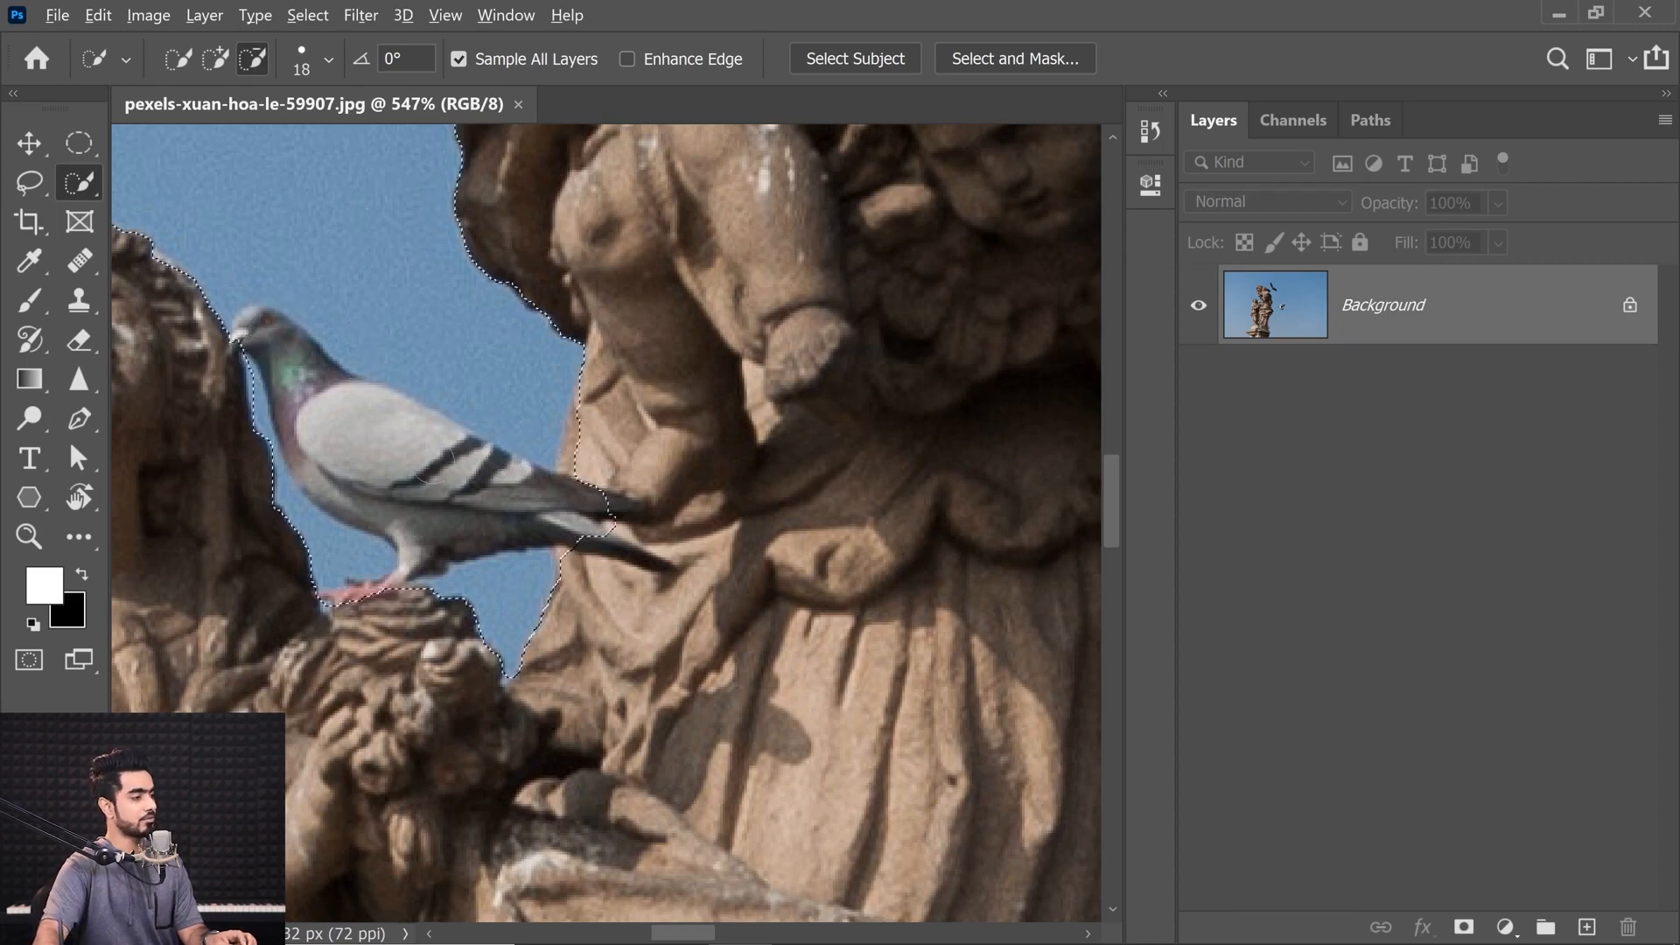
Step: Subtract the small sky gap beneath the pigeon on the stone ball with a size 8 Quick Selection brush
{"action": "mouse_move", "coordinate": [600, 423]}
{"action": "left_mouse_down"}
{"action": "mouse_move", "coordinate": [525, 433]}
{"action": "mouse_move", "coordinate": [581, 445]}
{"action": "left_mouse_up"}
{"action": "mouse_move", "coordinate": [732, 183]}
{"action": "left_mouse_down"}
{"action": "mouse_move", "coordinate": [699, 282]}
{"action": "mouse_move", "coordinate": [761, 296]}
{"action": "left_mouse_up"}
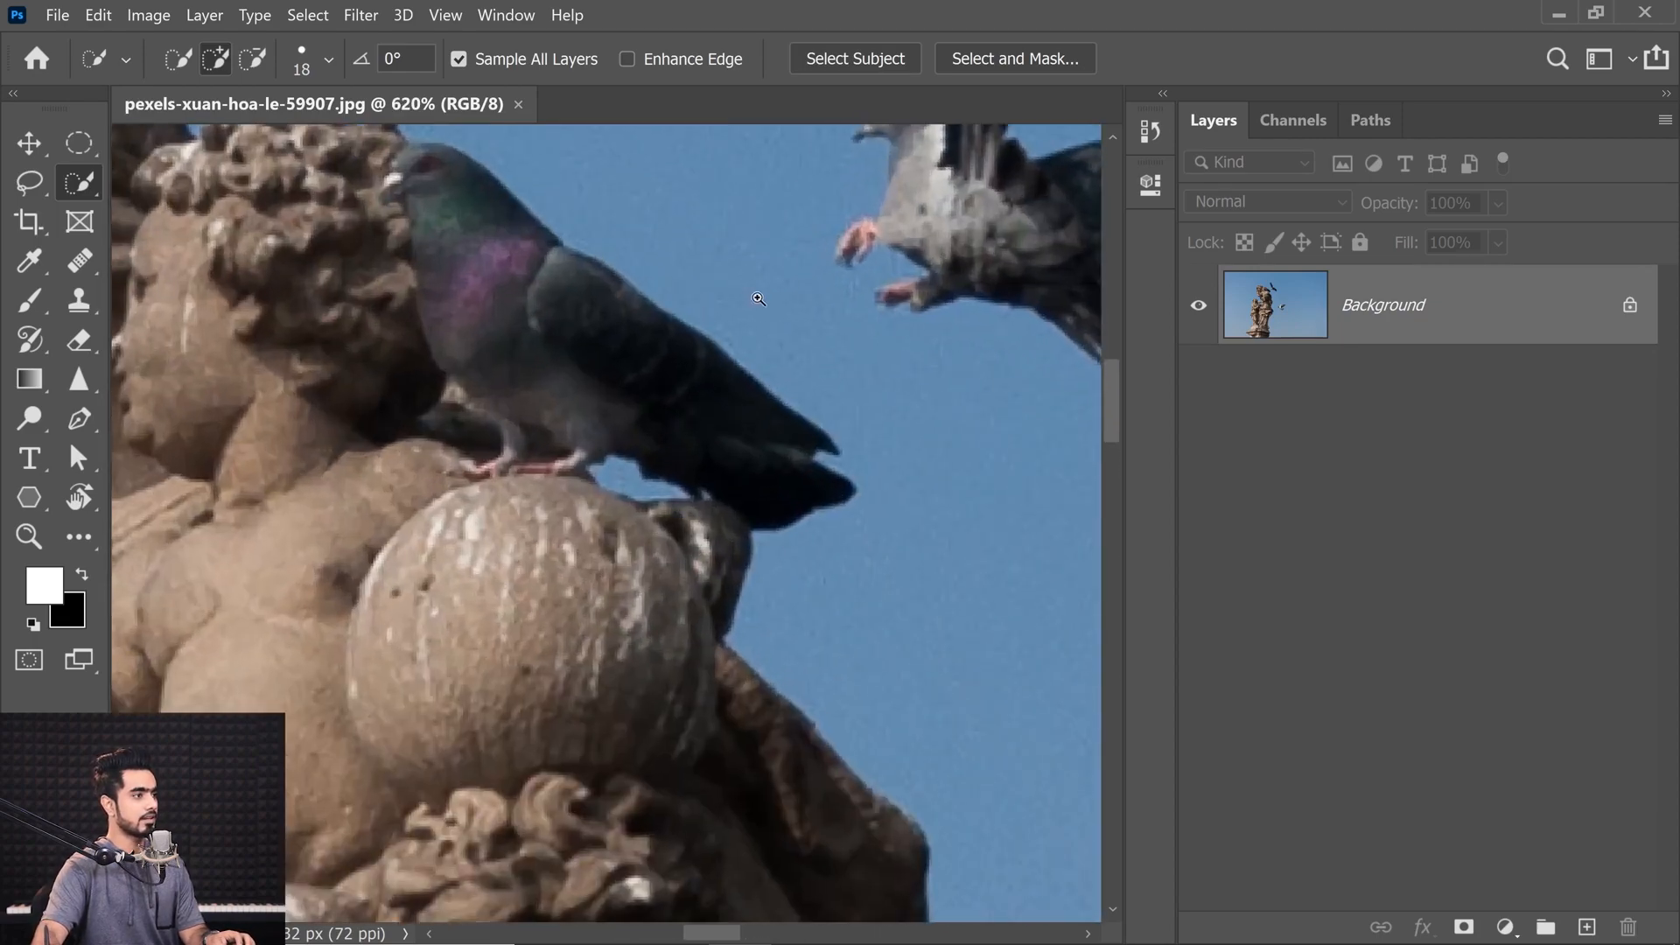
{"action": "mouse_move", "coordinate": [630, 467]}
{"action": "left_mouse_down"}
{"action": "mouse_move", "coordinate": [600, 473]}
{"action": "mouse_move", "coordinate": [664, 491]}
{"action": "mouse_move", "coordinate": [618, 481]}
{"action": "left_mouse_up"}
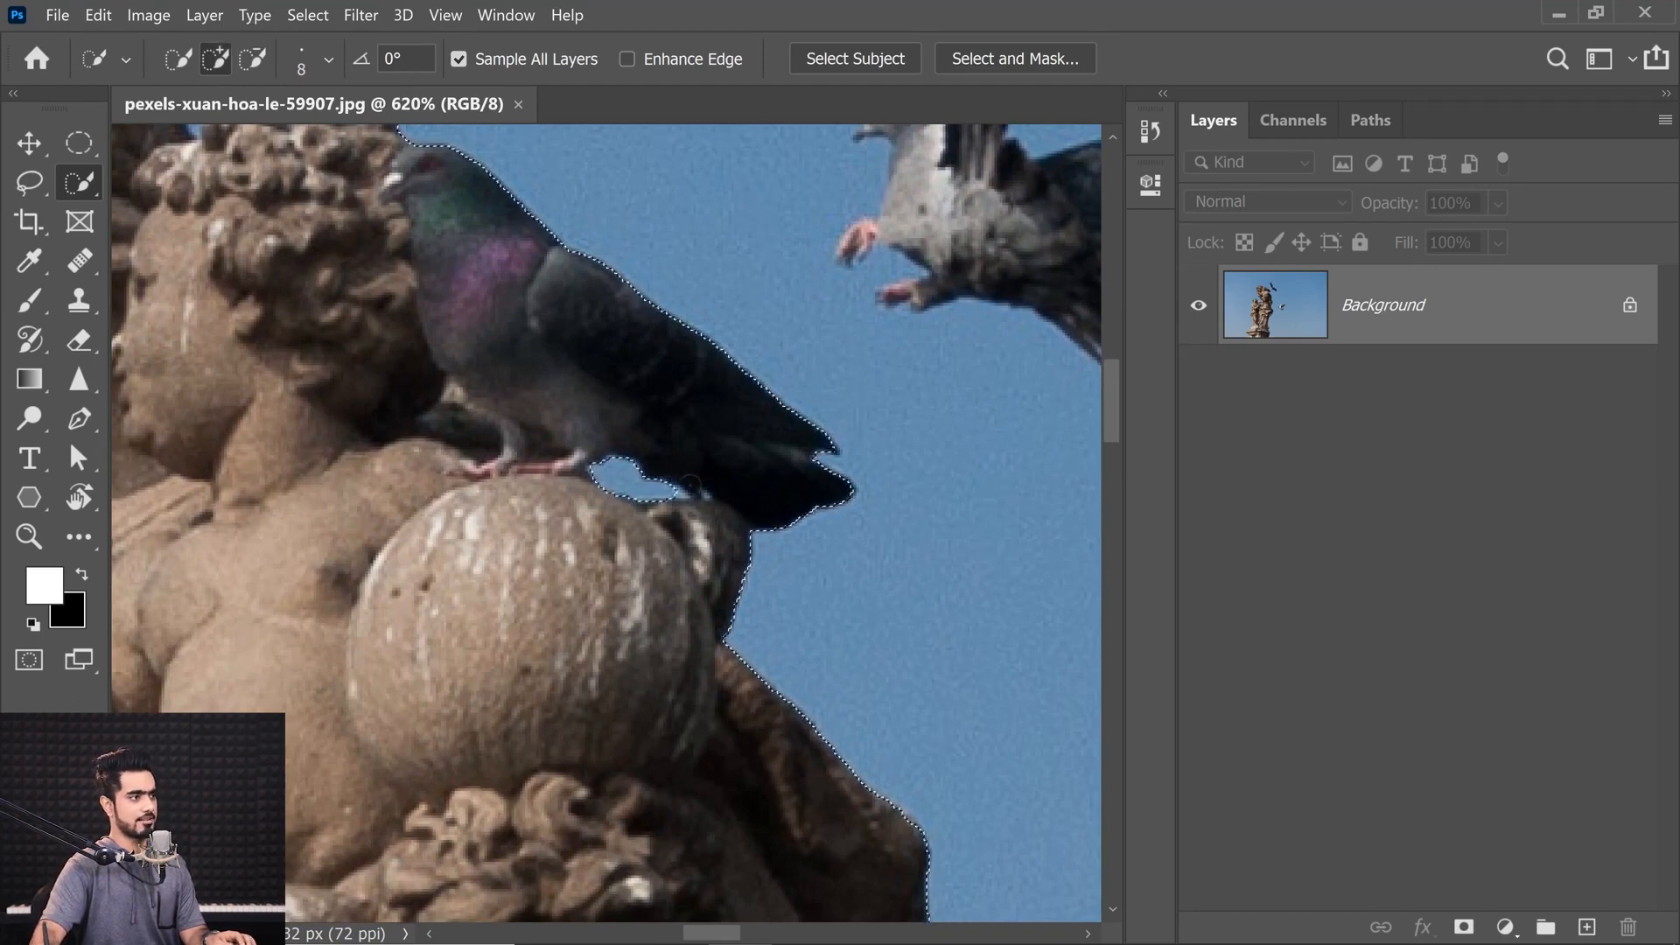
Step: Add a layer mask to the photo from the statue selection
{"action": "scroll", "coordinate": [609, 481], "scroll_direction": "down", "scroll_amount": 8}
{"action": "scroll", "coordinate": [607, 460], "scroll_direction": "down", "scroll_amount": 3}
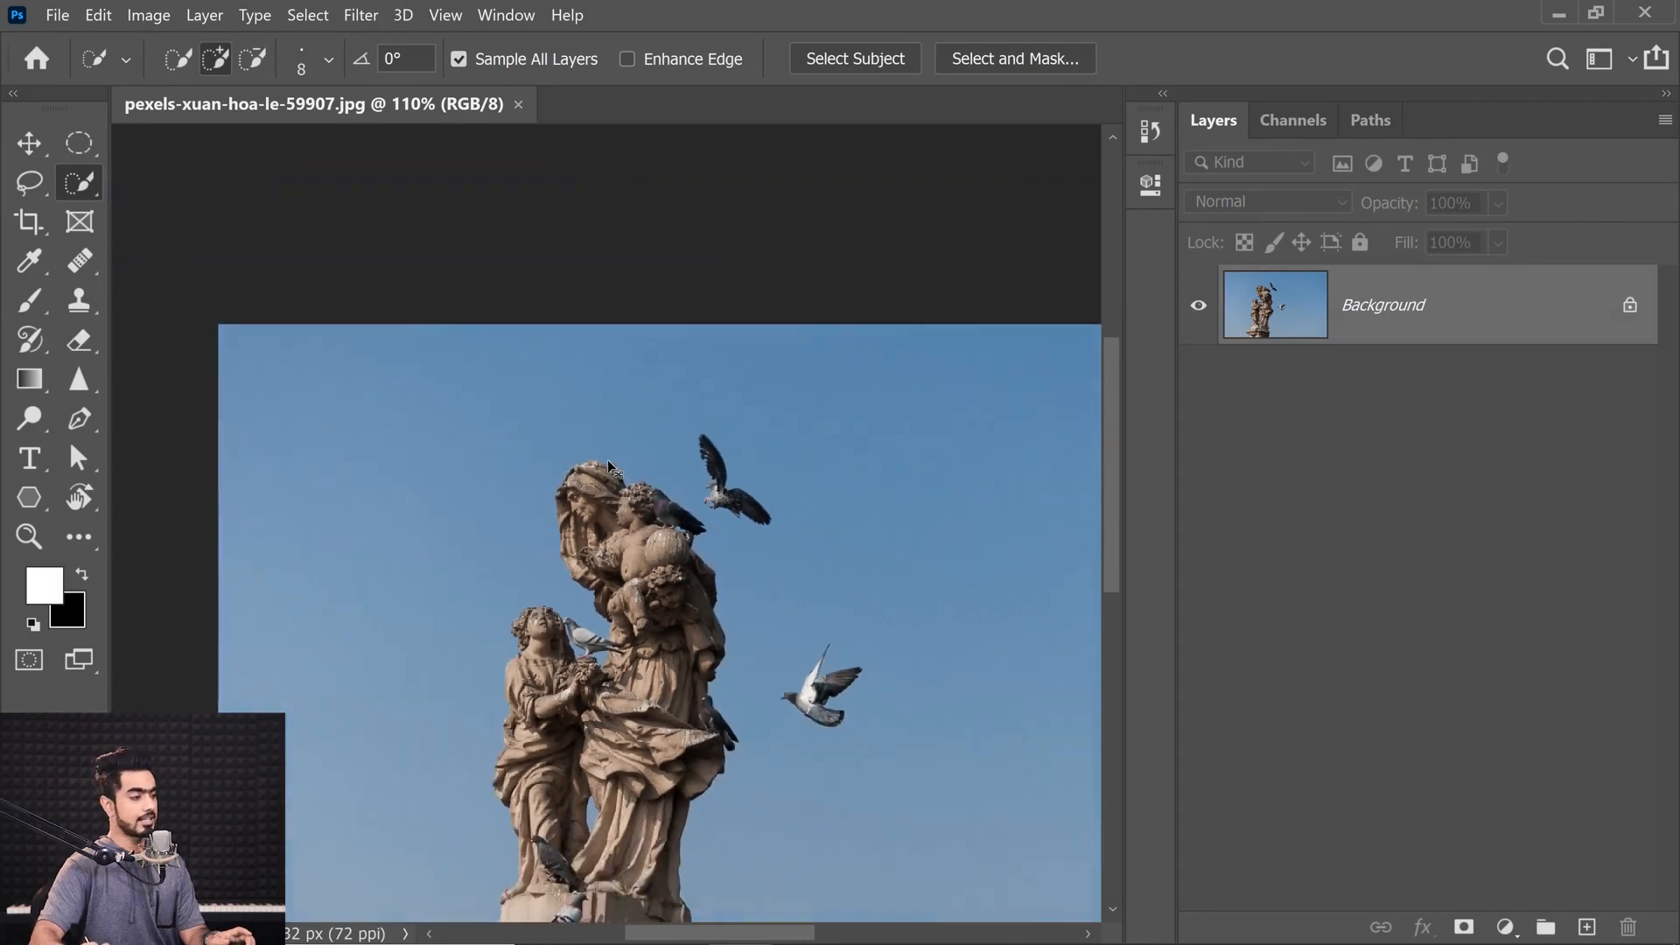
{"action": "left_click", "coordinate": [1464, 928]}
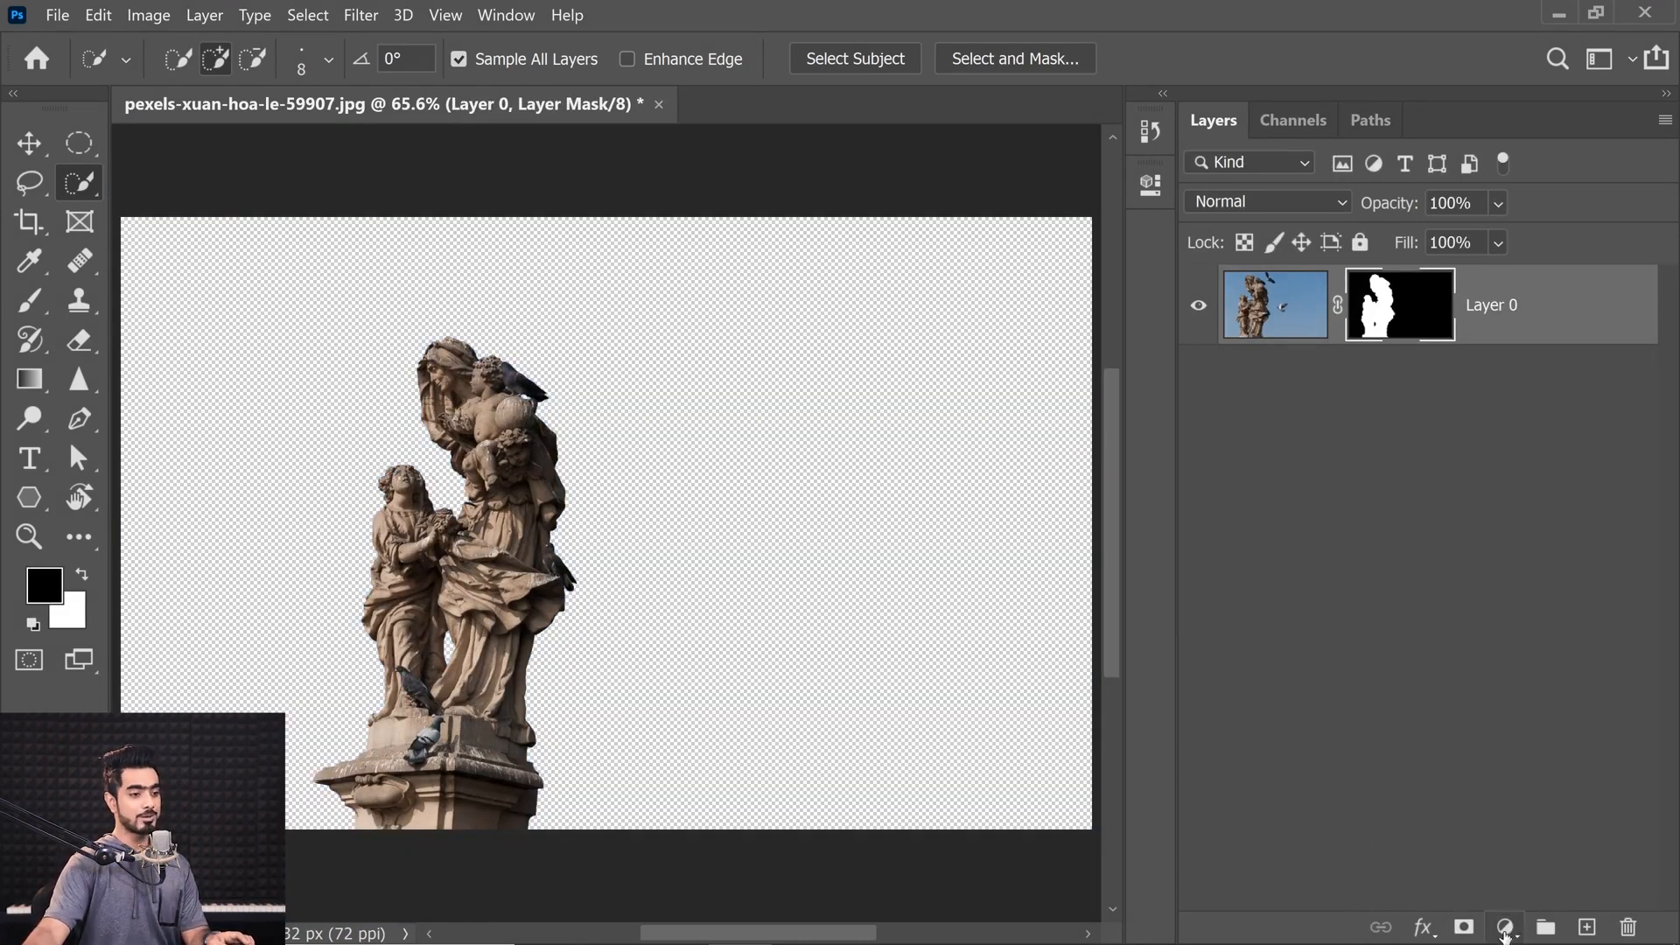
Step: Add a solid color fill layer in black (000000) and place it beneath the masked statue layer
{"action": "left_click", "coordinate": [1505, 929]}
{"action": "left_click", "coordinate": [1459, 476]}
{"action": "left_click_drag", "start_coordinate": [907, 411], "coordinate": [894, 473]}
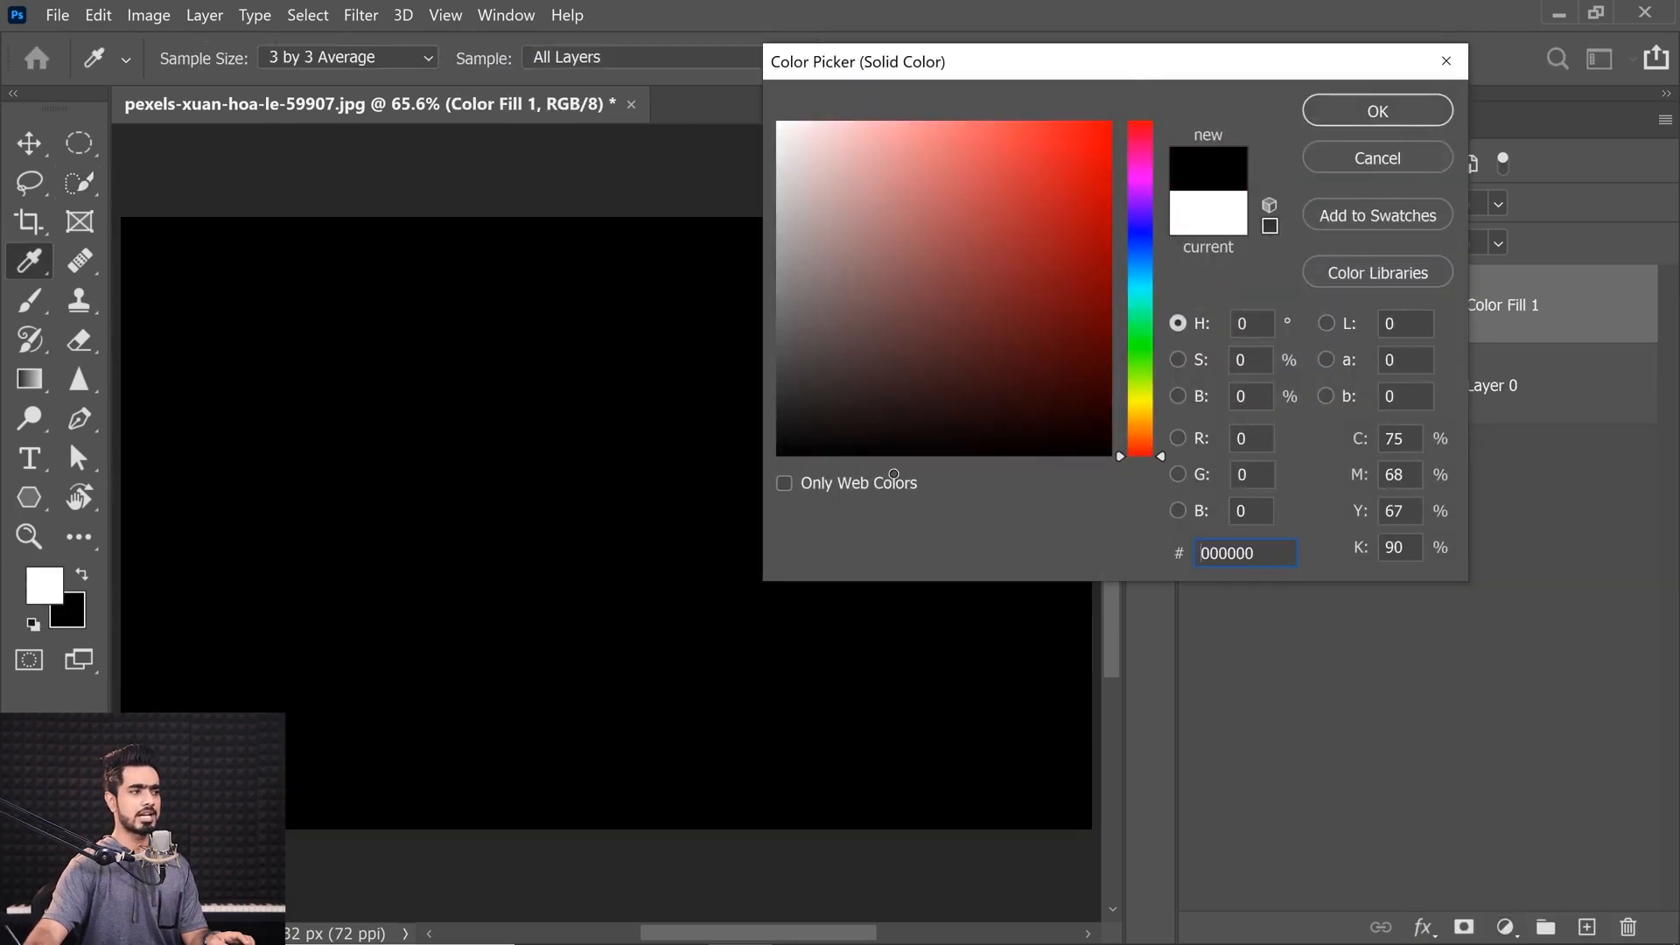
{"action": "left_click", "coordinate": [1376, 111]}
{"action": "left_click_drag", "start_coordinate": [1505, 304], "coordinate": [1481, 477]}
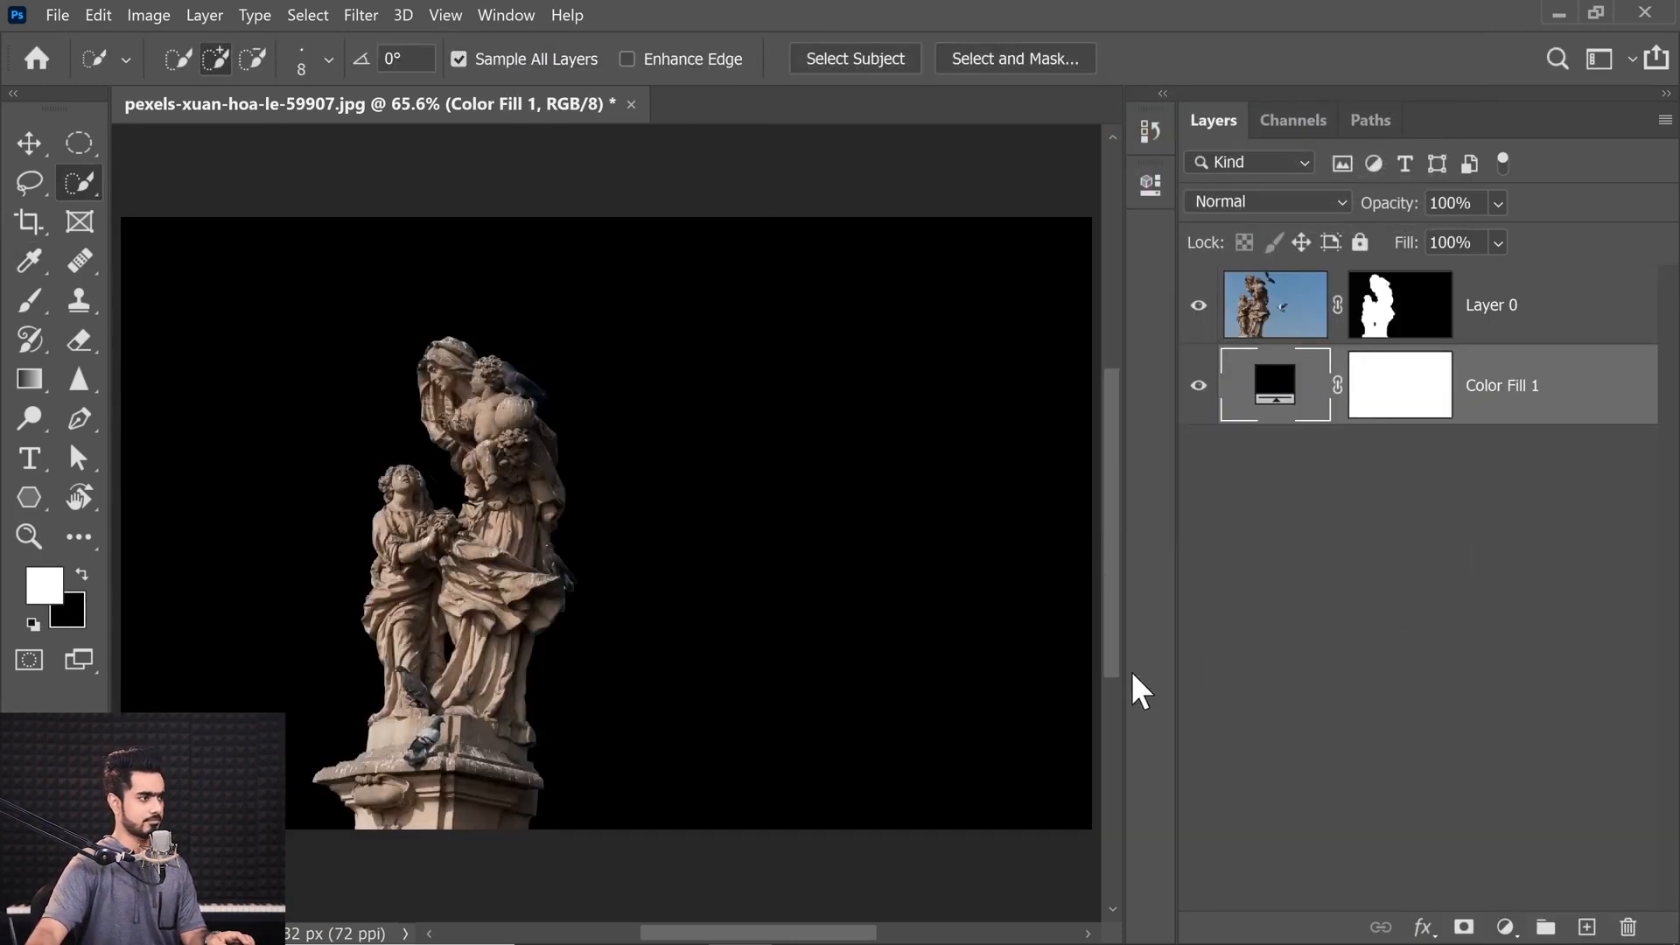
Step: Examine the cut-out statue's outline against the black fill, around both figures and the perched pigeons
{"action": "left_click_drag", "start_coordinate": [397, 460], "coordinate": [465, 443]}
{"action": "left_click_drag", "start_coordinate": [454, 626], "coordinate": [559, 240]}
{"action": "left_click_drag", "start_coordinate": [468, 735], "coordinate": [595, 289]}
{"action": "left_click_drag", "start_coordinate": [517, 678], "coordinate": [595, 504]}
{"action": "left_click_drag", "start_coordinate": [624, 630], "coordinate": [616, 302]}
{"action": "left_click_drag", "start_coordinate": [564, 575], "coordinate": [578, 184]}
{"action": "left_click_drag", "start_coordinate": [575, 486], "coordinate": [546, 483]}
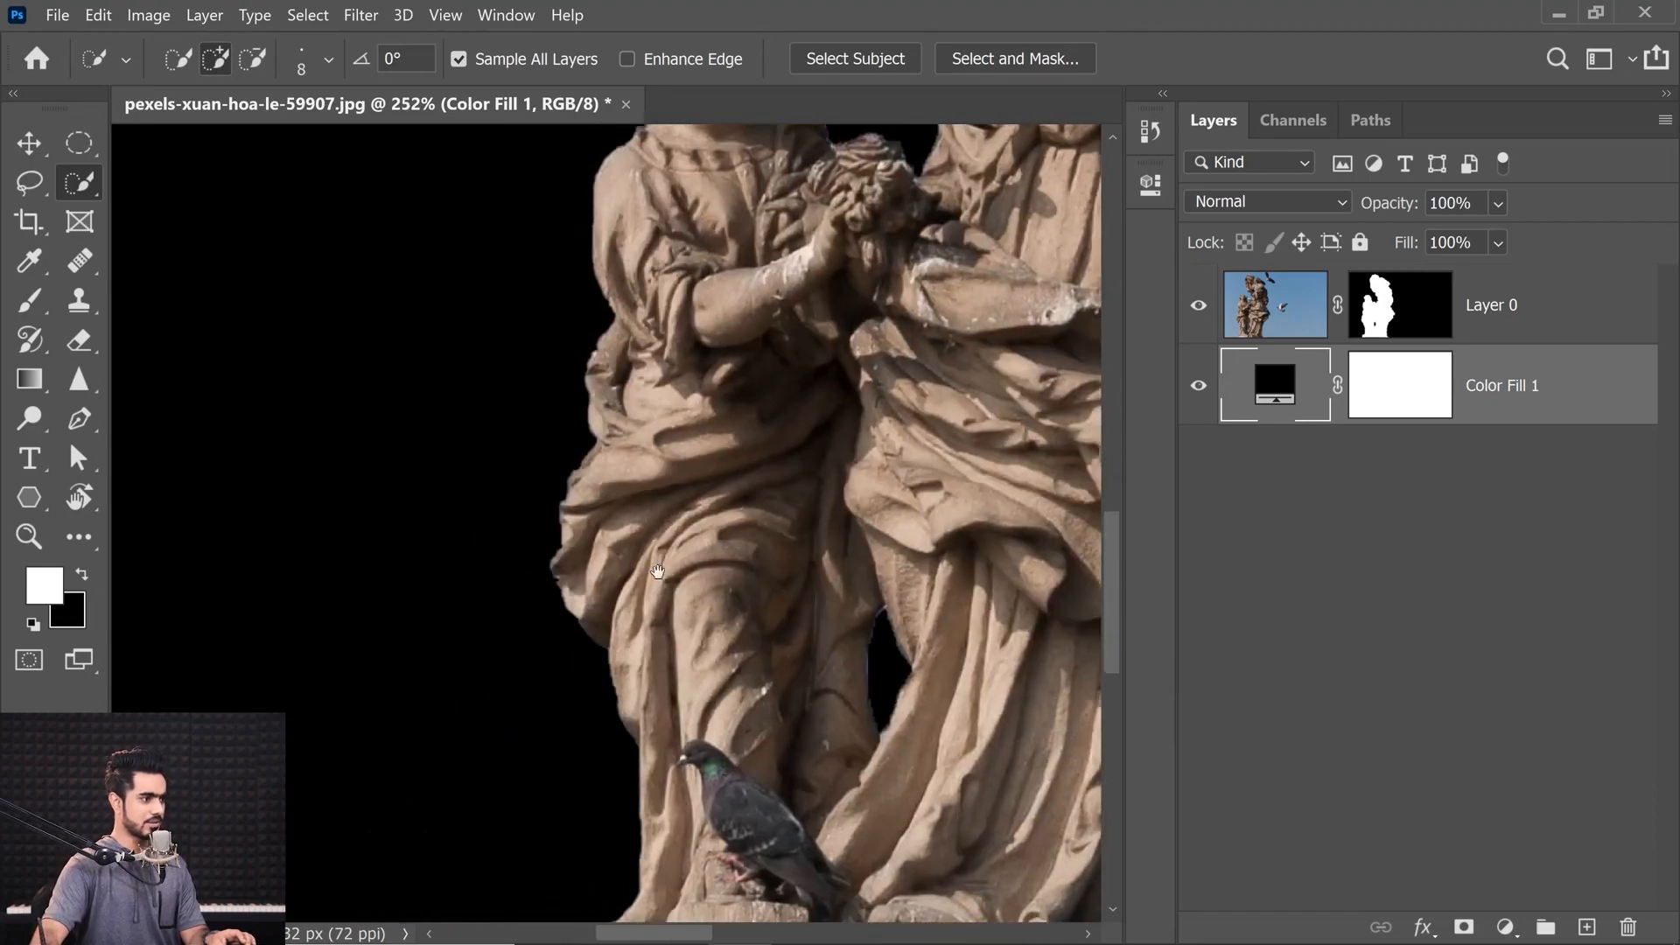
{"action": "left_click_drag", "start_coordinate": [657, 573], "coordinate": [454, 315]}
{"action": "left_click_drag", "start_coordinate": [712, 493], "coordinate": [415, 775]}
{"action": "left_click_drag", "start_coordinate": [626, 379], "coordinate": [460, 506]}
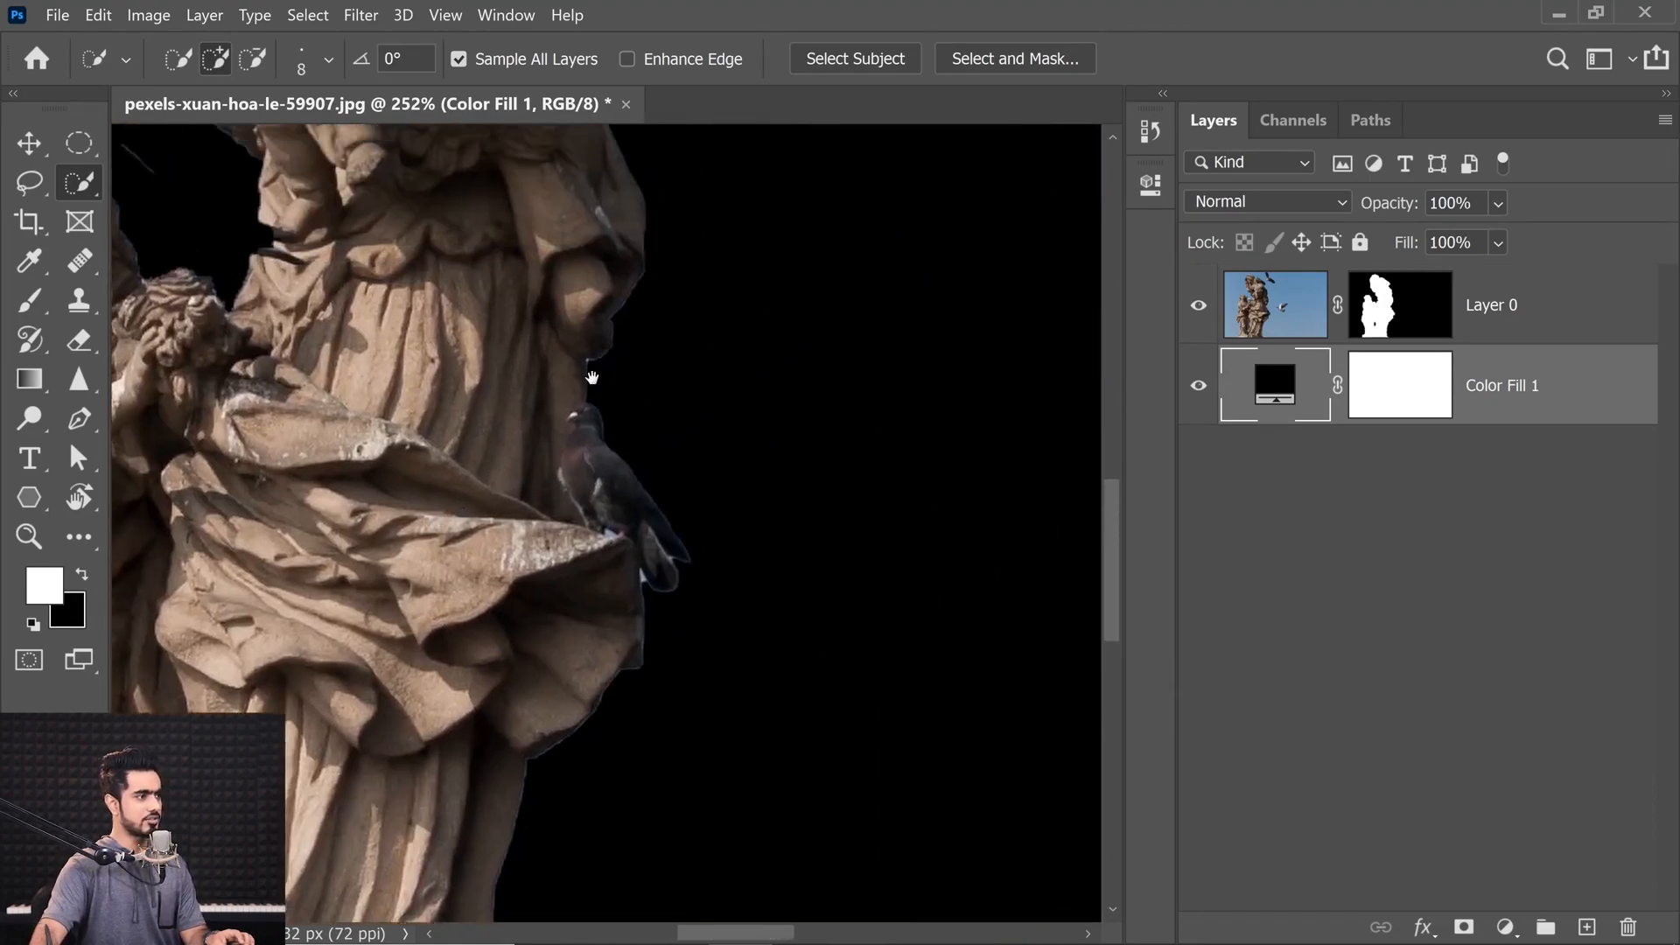
{"action": "left_click_drag", "start_coordinate": [598, 296], "coordinate": [555, 645]}
{"action": "left_click_drag", "start_coordinate": [463, 252], "coordinate": [525, 574]}
{"action": "left_click_drag", "start_coordinate": [412, 529], "coordinate": [331, 236]}
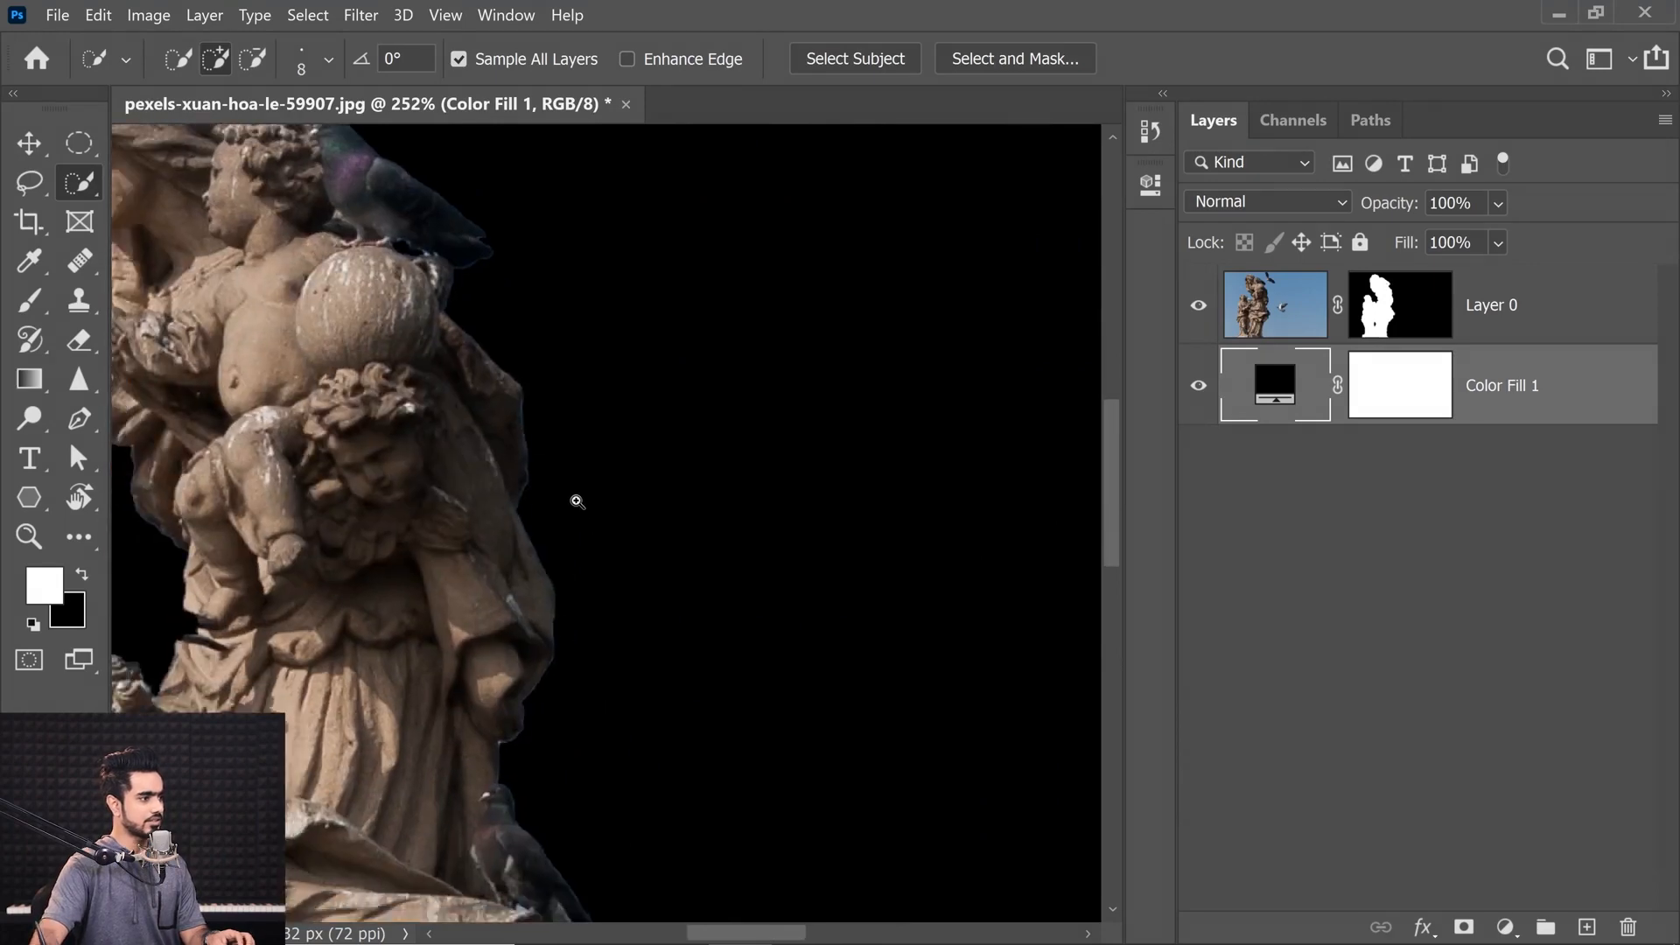
Step: Examine the statue's right edge up close for blue sky fringing, from the sleeve and pigeon down the lower robe
{"action": "left_click_drag", "start_coordinate": [574, 499], "coordinate": [608, 497]}
{"action": "left_click_drag", "start_coordinate": [457, 578], "coordinate": [464, 272]}
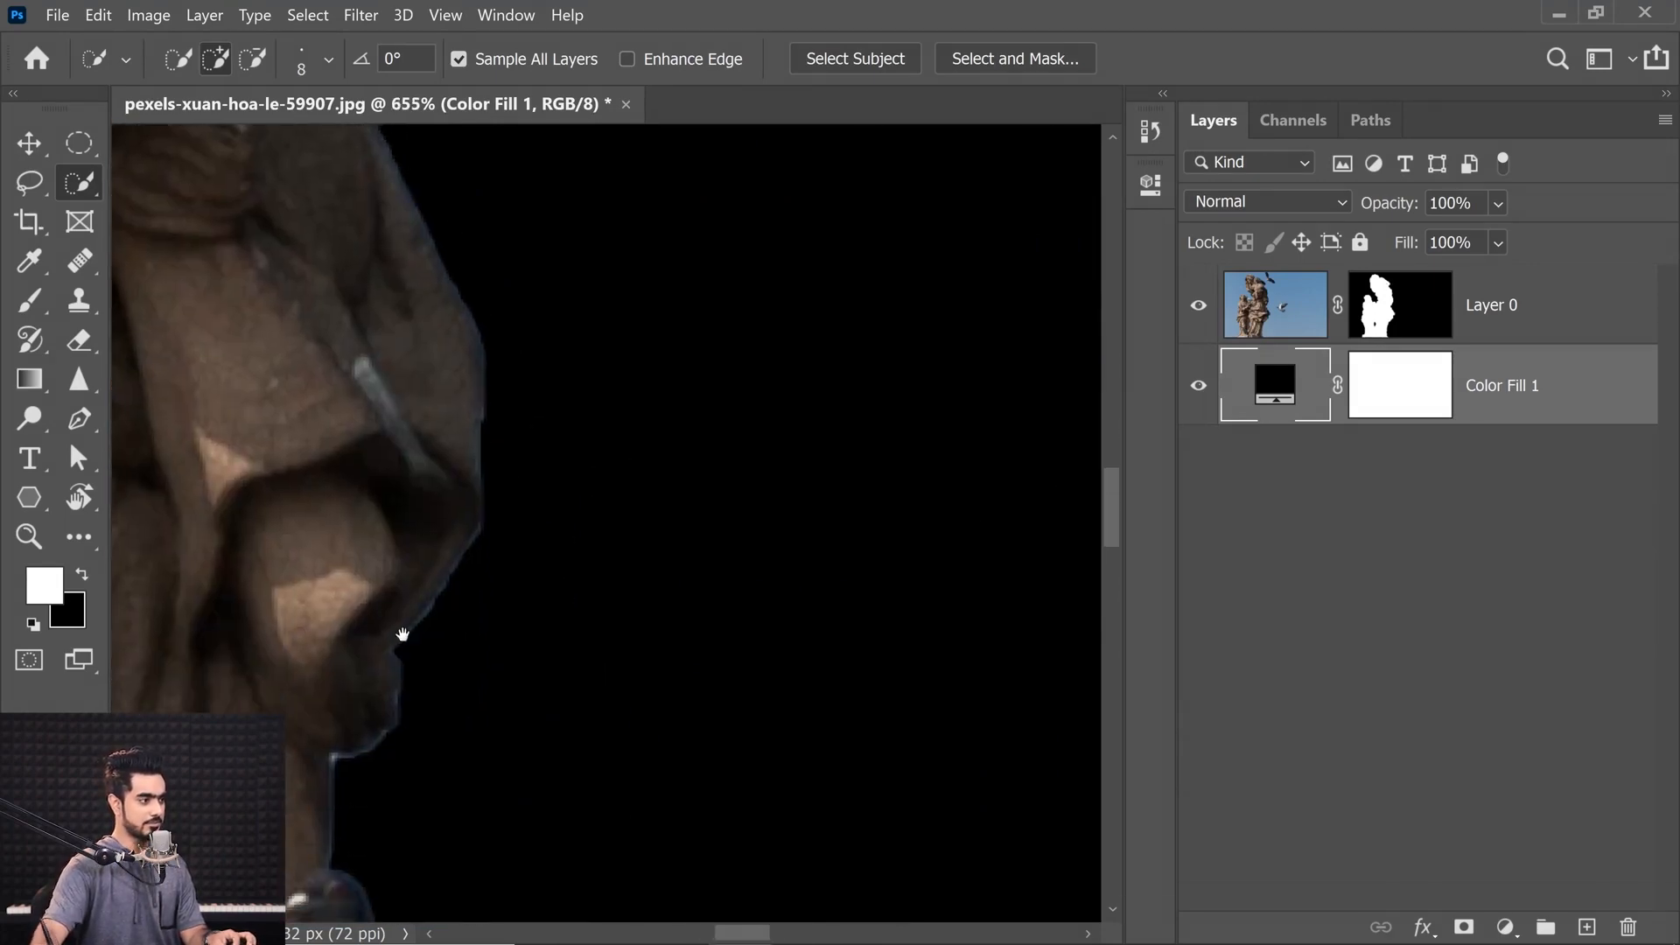
{"action": "left_click_drag", "start_coordinate": [402, 634], "coordinate": [522, 356]}
{"action": "left_click_drag", "start_coordinate": [498, 499], "coordinate": [534, 499]}
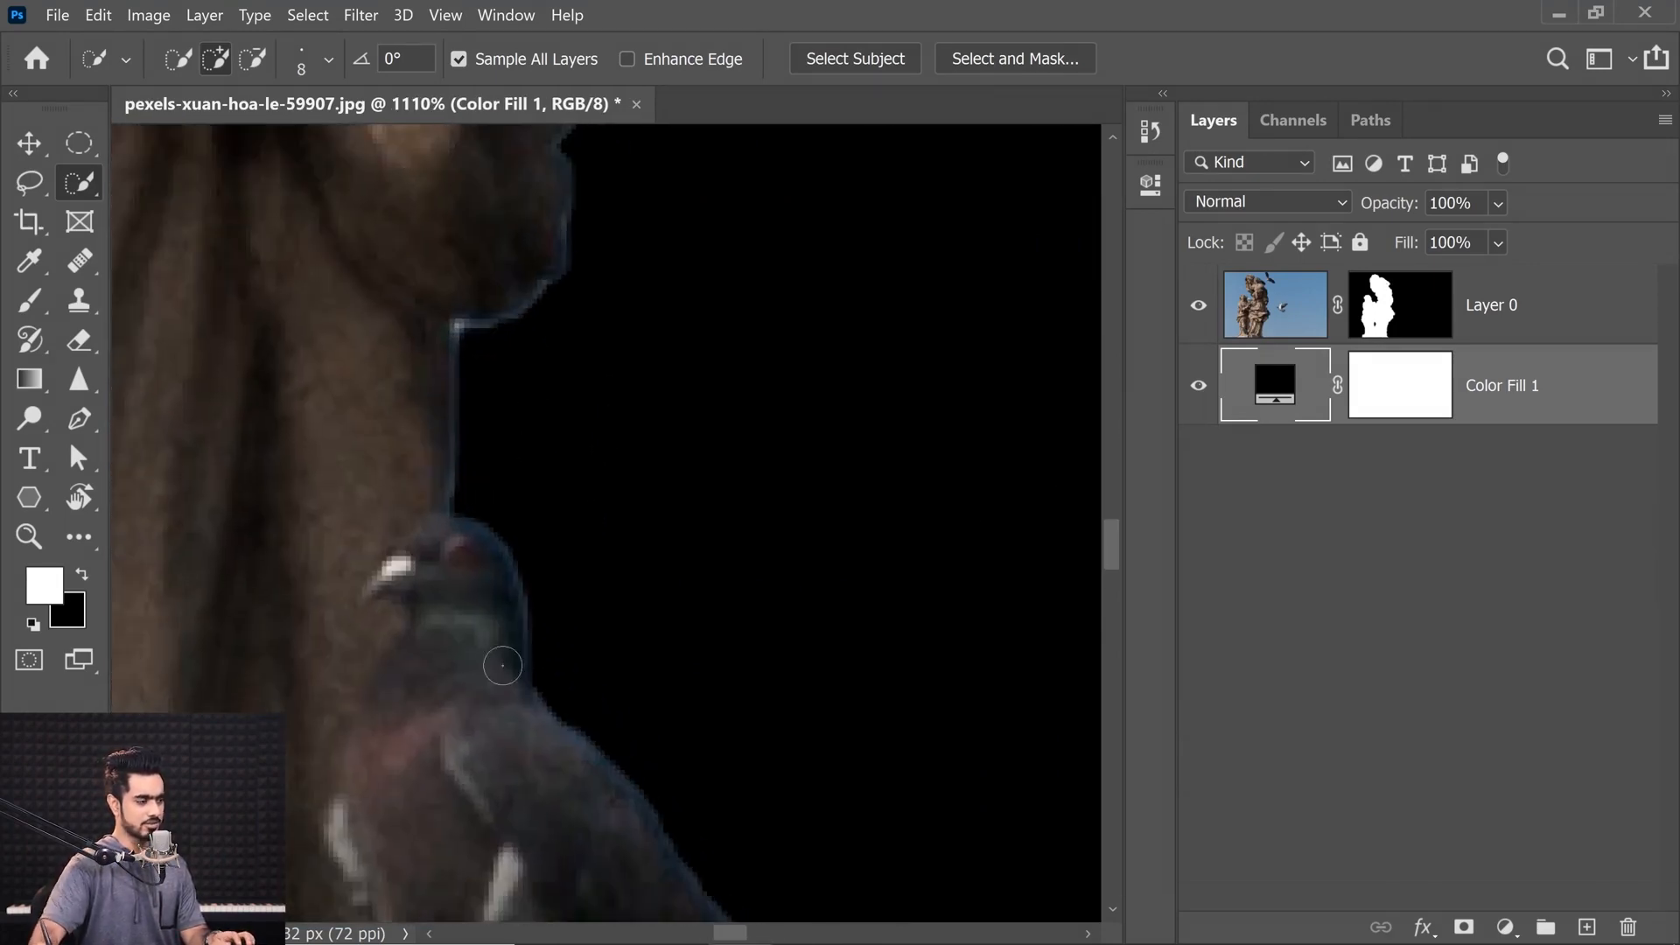
{"action": "left_click_drag", "start_coordinate": [629, 770], "coordinate": [372, 149]}
{"action": "left_click_drag", "start_coordinate": [487, 660], "coordinate": [470, 215]}
{"action": "left_click_drag", "start_coordinate": [386, 679], "coordinate": [809, 273]}
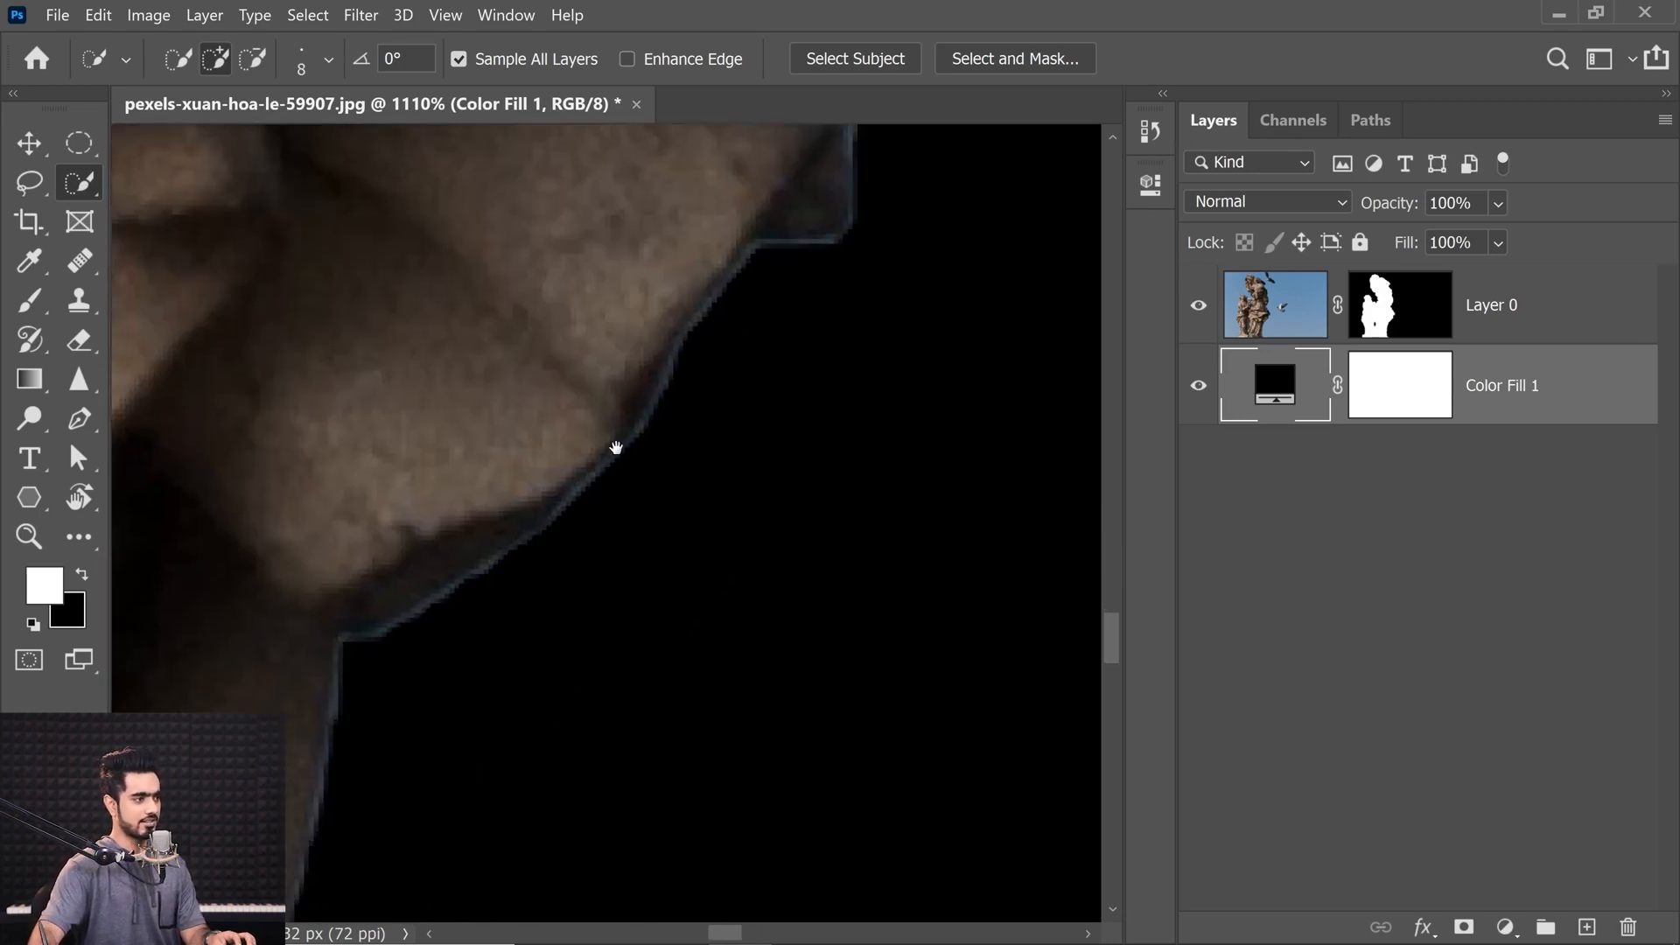
{"action": "left_click_drag", "start_coordinate": [492, 568], "coordinate": [649, 326]}
{"action": "left_click_drag", "start_coordinate": [548, 484], "coordinate": [753, 315]}
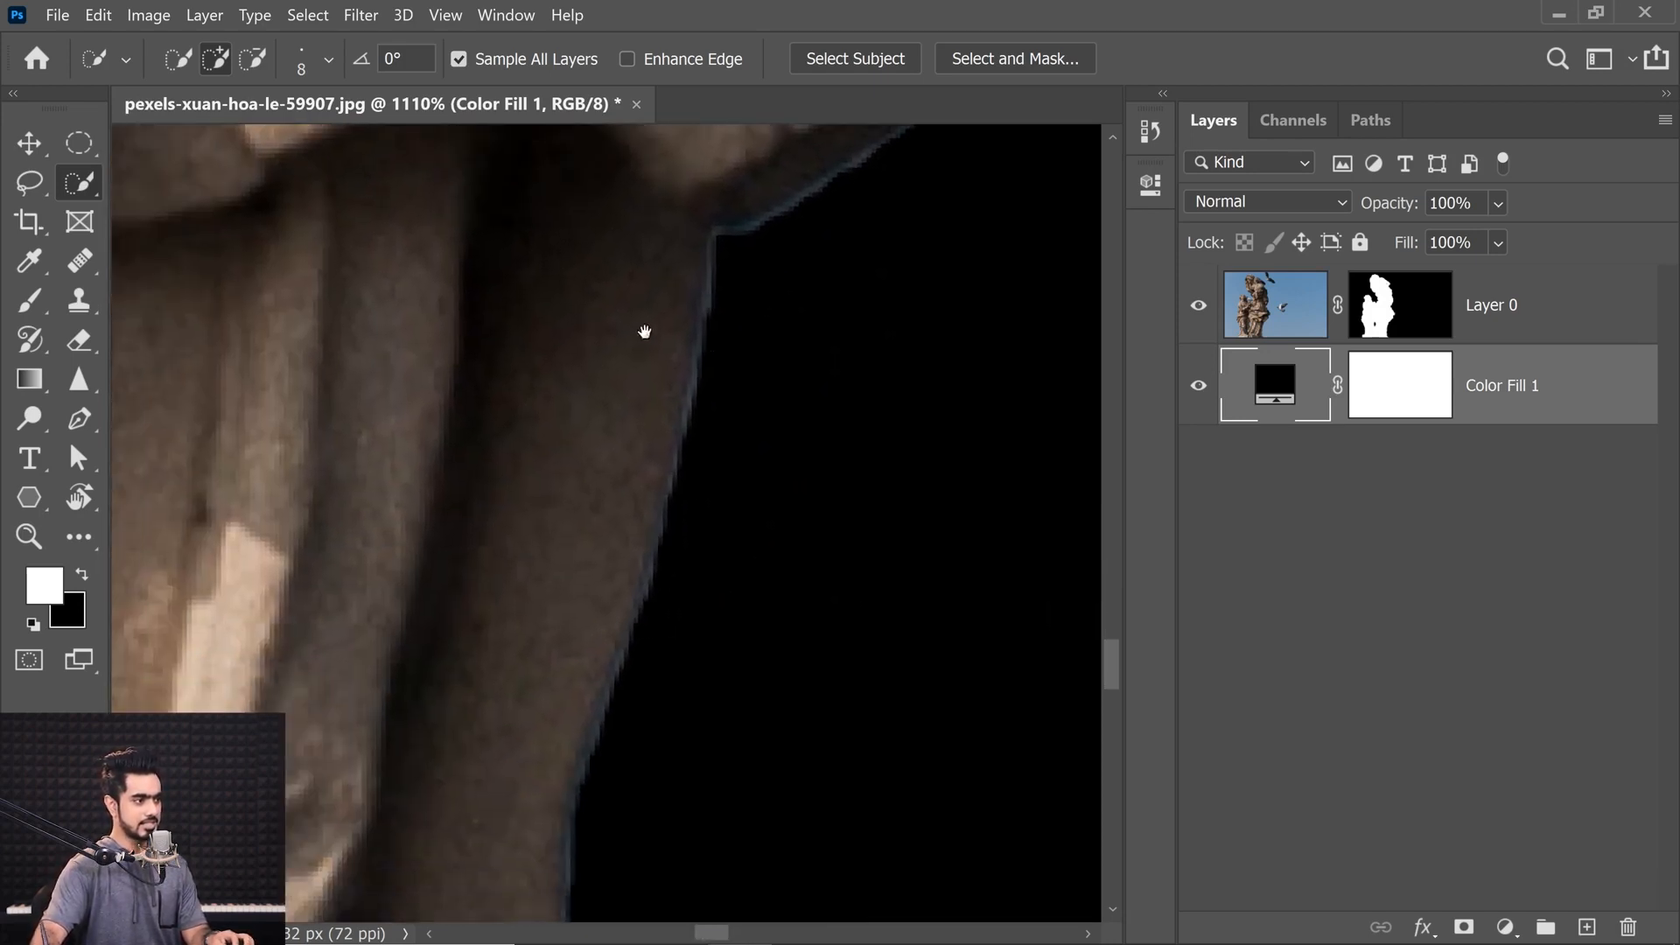
{"action": "mouse_move", "coordinate": [653, 483]}
{"action": "left_mouse_down"}
{"action": "mouse_move", "coordinate": [625, 484]}
{"action": "mouse_move", "coordinate": [609, 512]}
{"action": "left_mouse_up"}
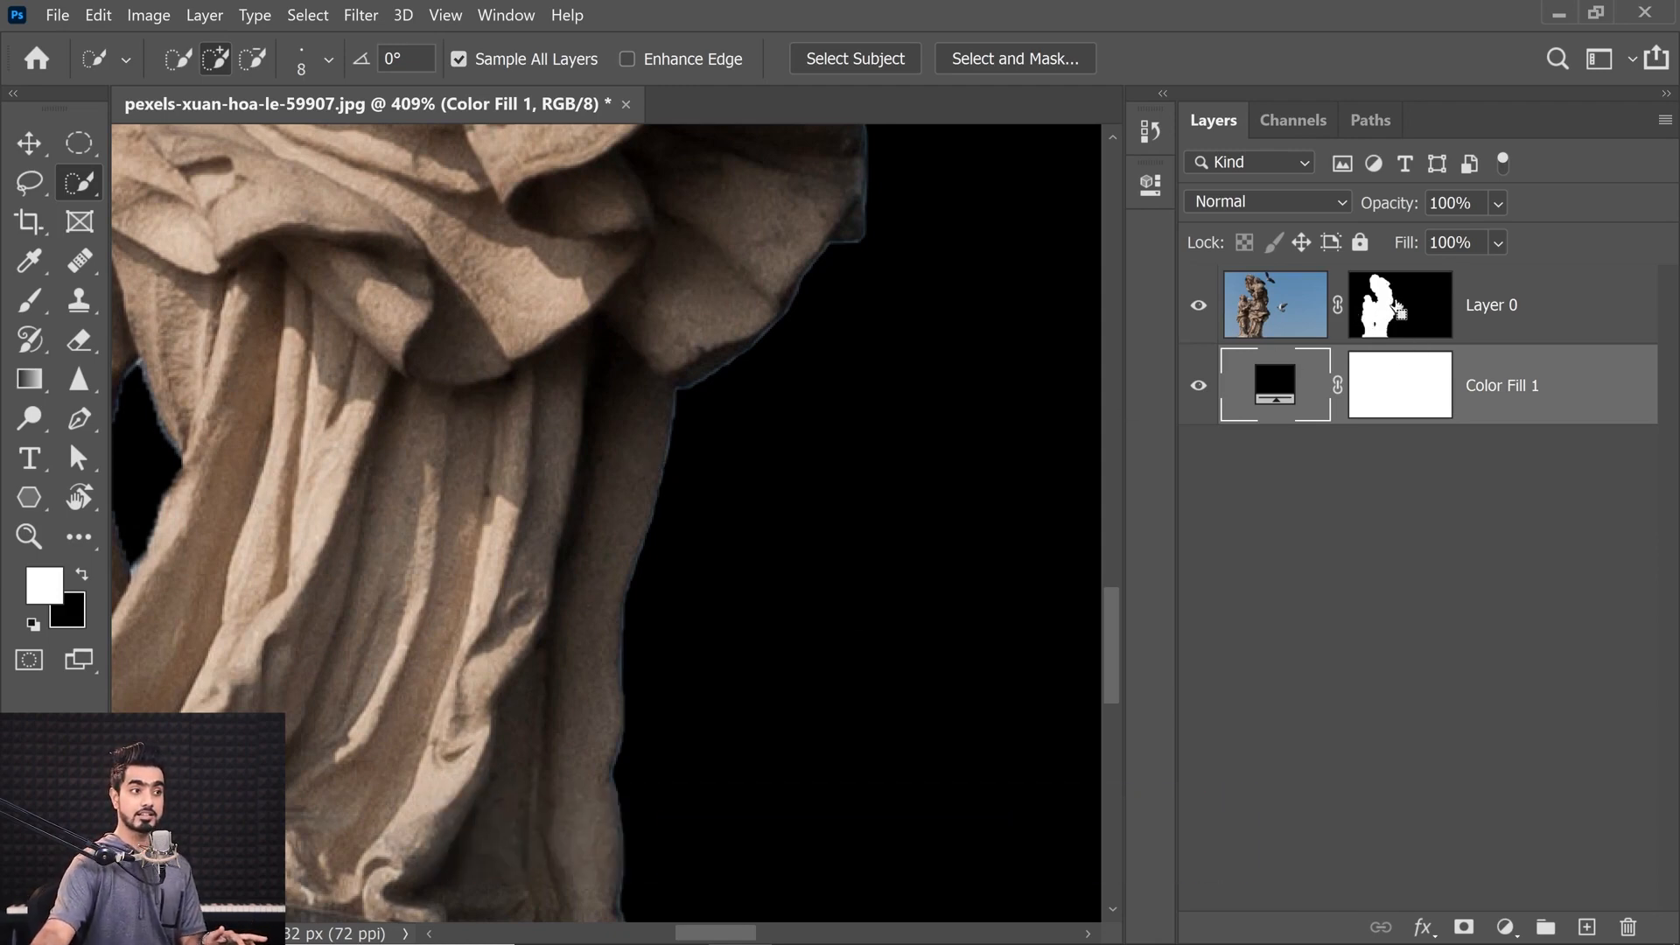
Step: Load Layer 0's mask as a selection and inspect the fringe pixels at the inner corner of the robe
{"action": "left_click_drag", "start_coordinate": [725, 375], "coordinate": [703, 405]}
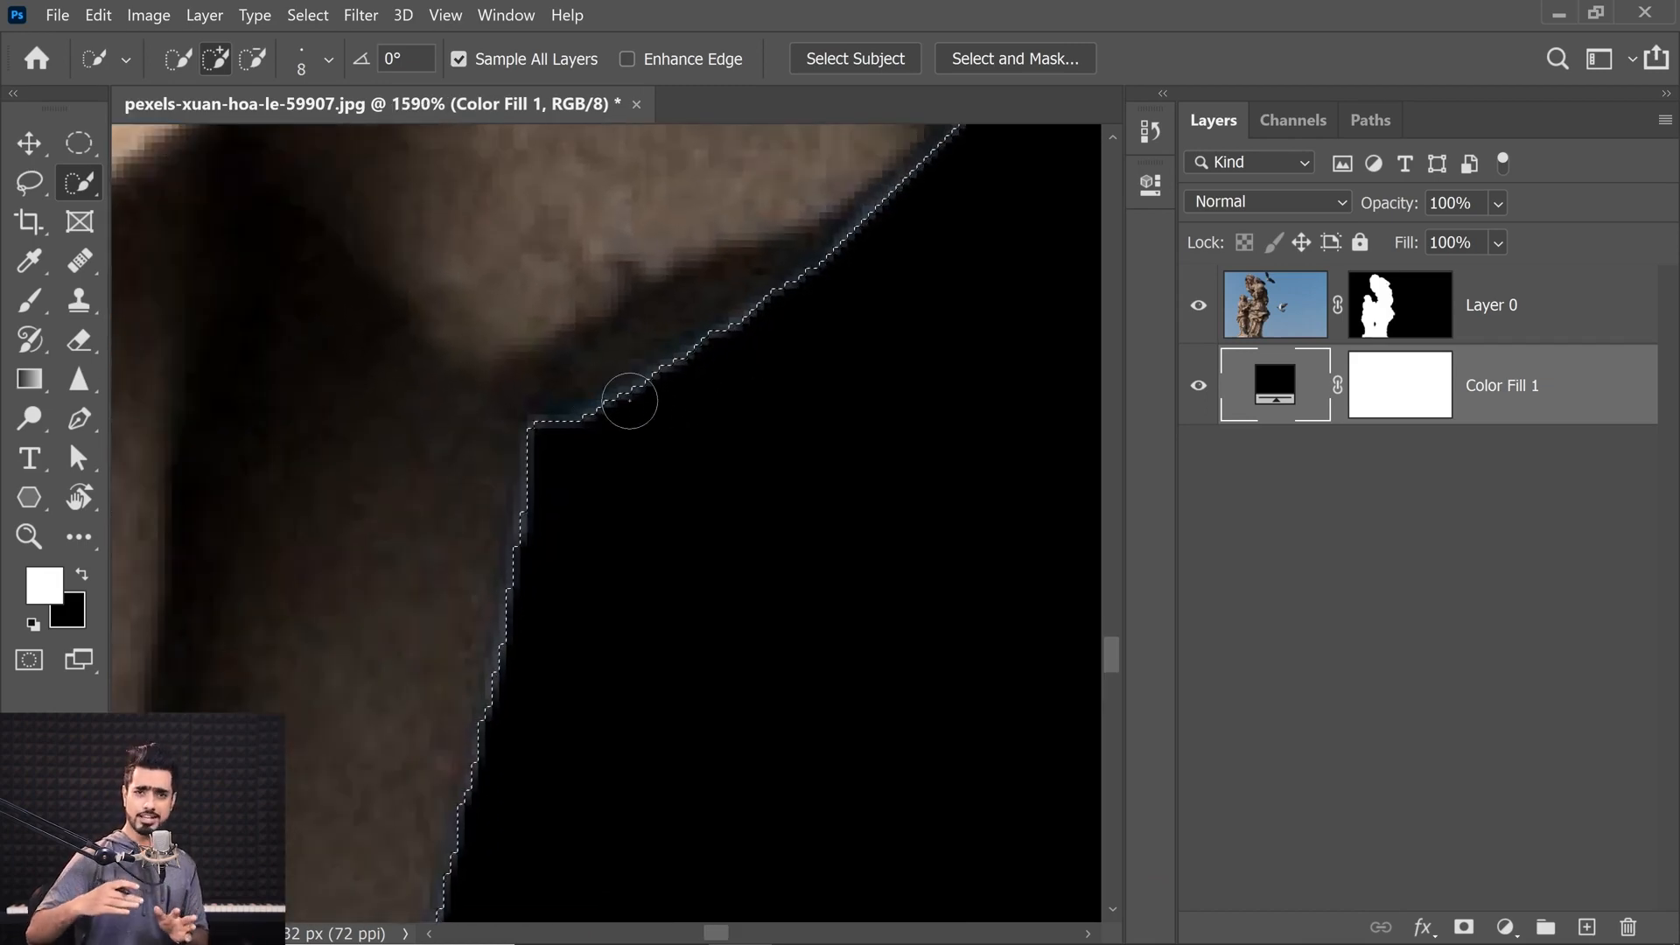
{"action": "mouse_move", "coordinate": [599, 429]}
{"action": "left_mouse_down"}
{"action": "mouse_move", "coordinate": [644, 436]}
{"action": "mouse_move", "coordinate": [411, 367]}
{"action": "left_mouse_up"}
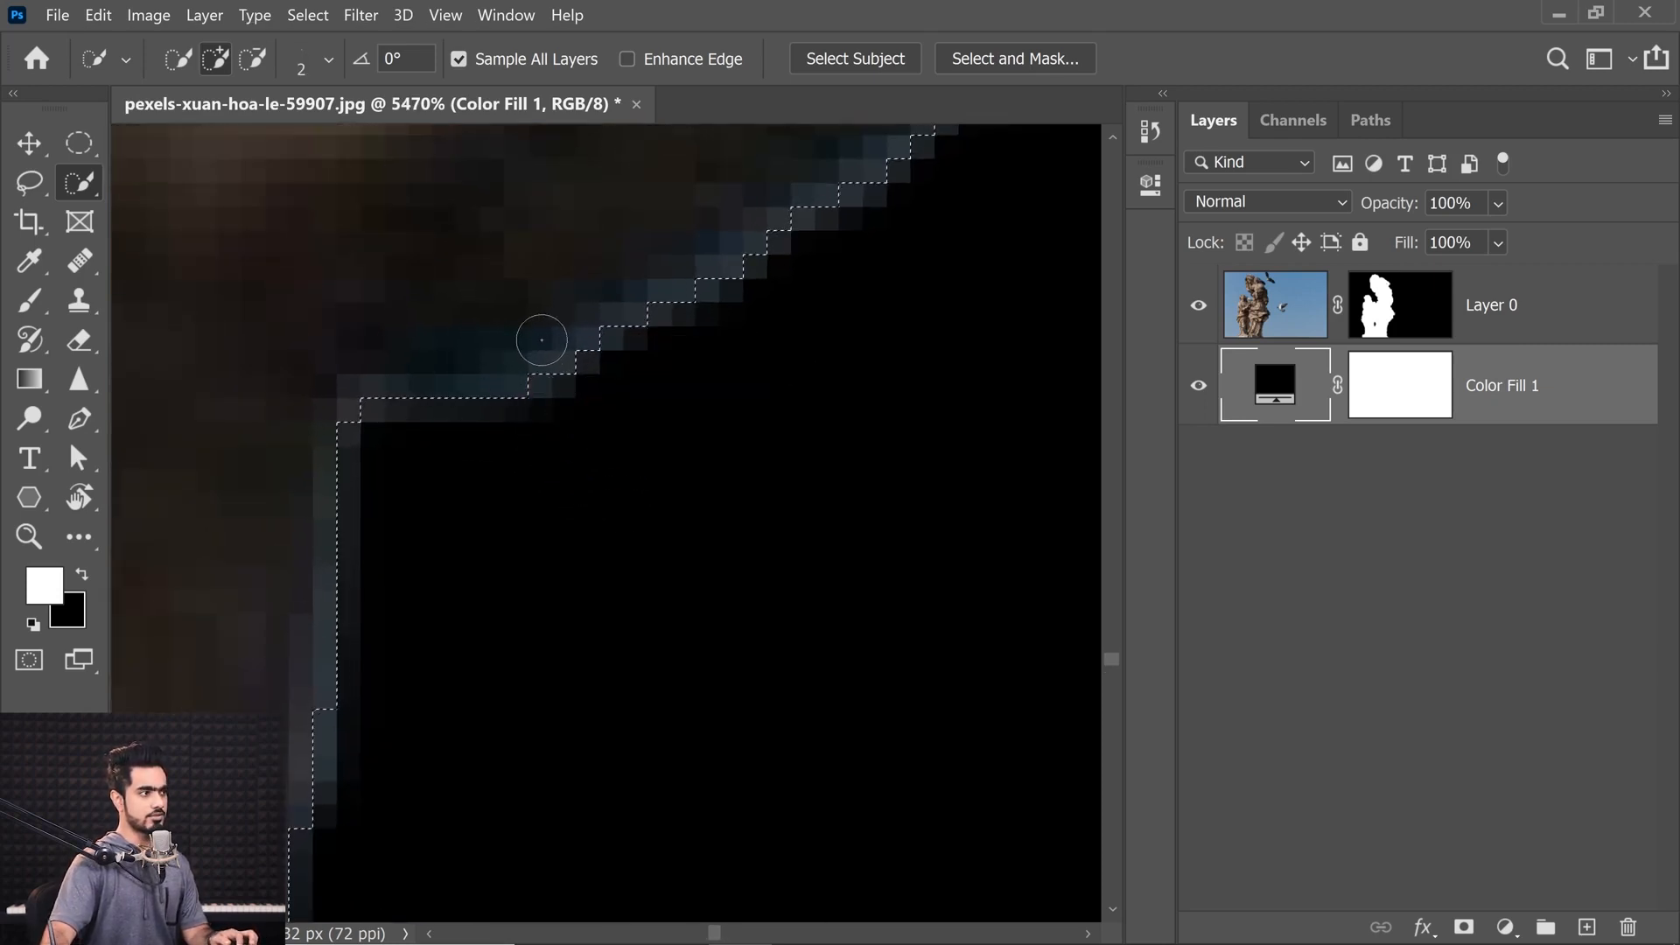
{"action": "left_click_drag", "start_coordinate": [581, 354], "coordinate": [489, 354]}
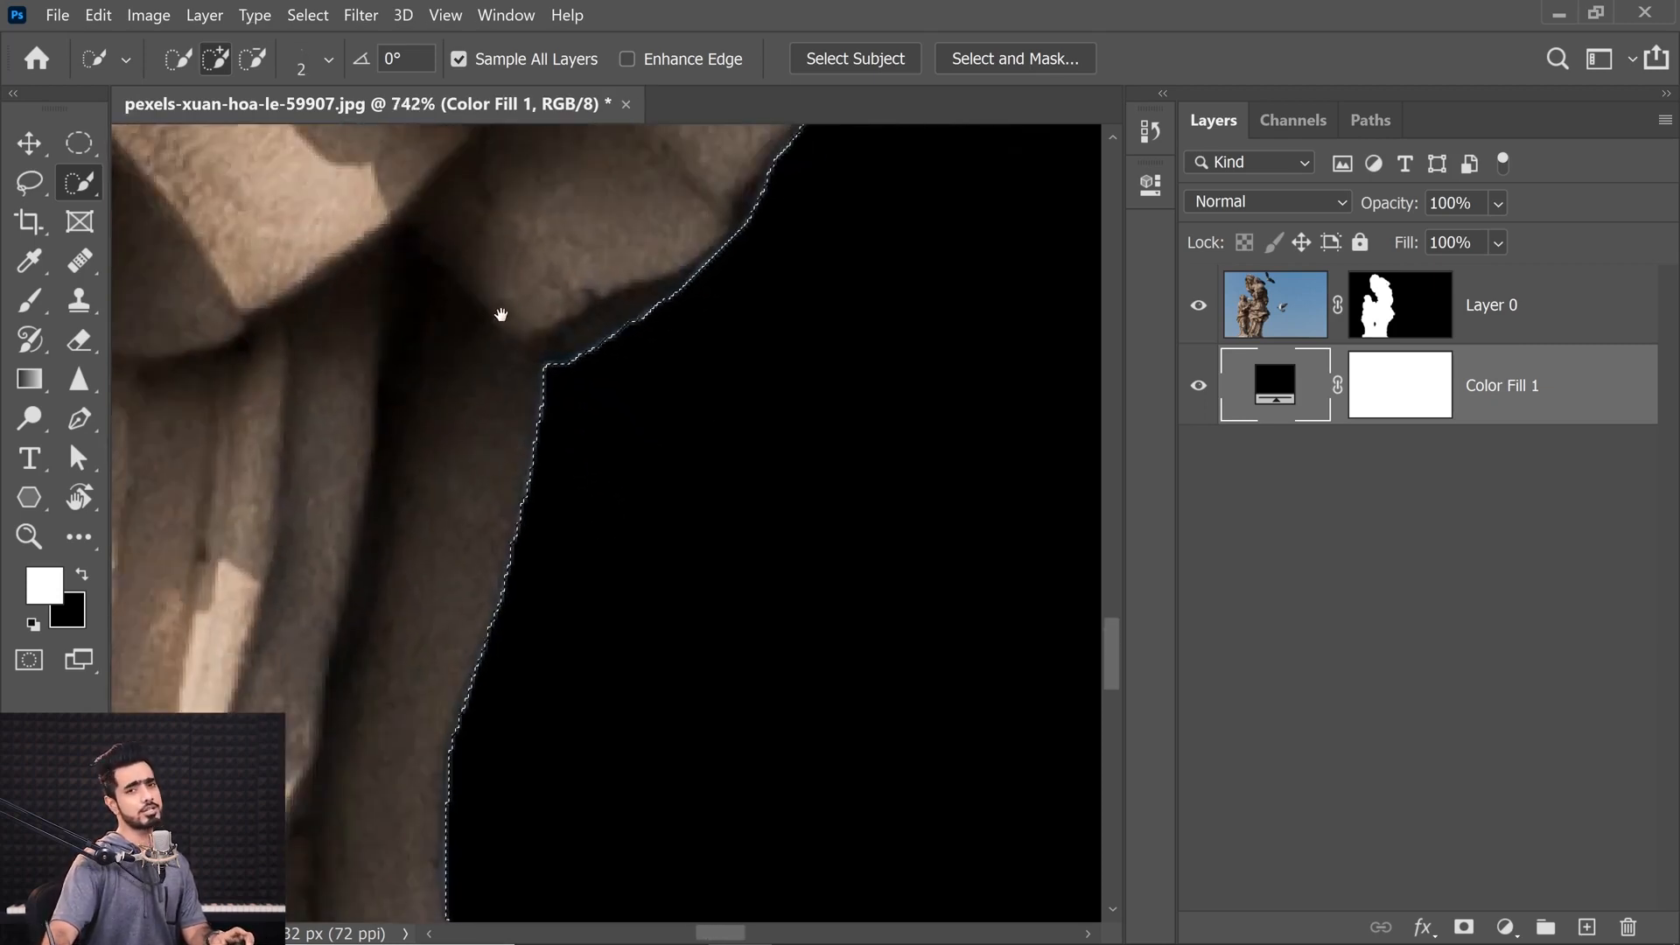
{"action": "scroll", "coordinate": [555, 379], "scroll_direction": "up", "scroll_amount": 3}
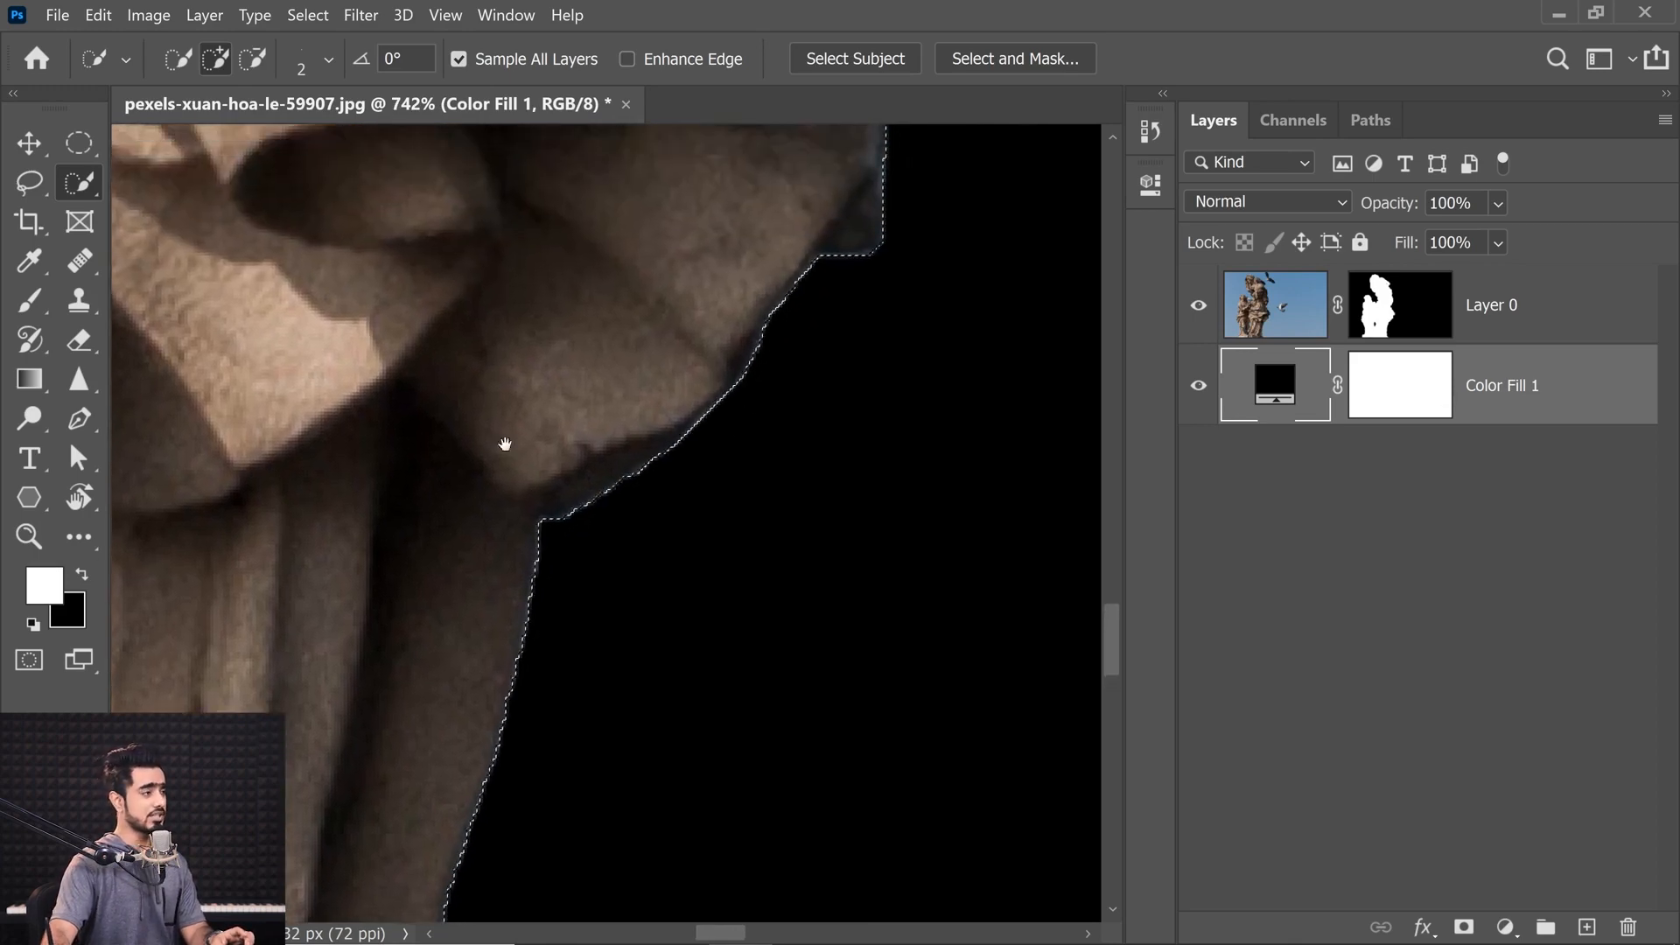
Step: Contract the statue selection by 2 pixels and check the new outline against the robe's fringe
{"action": "left_click", "coordinate": [315, 17]}
{"action": "mouse_move", "coordinate": [425, 358]}
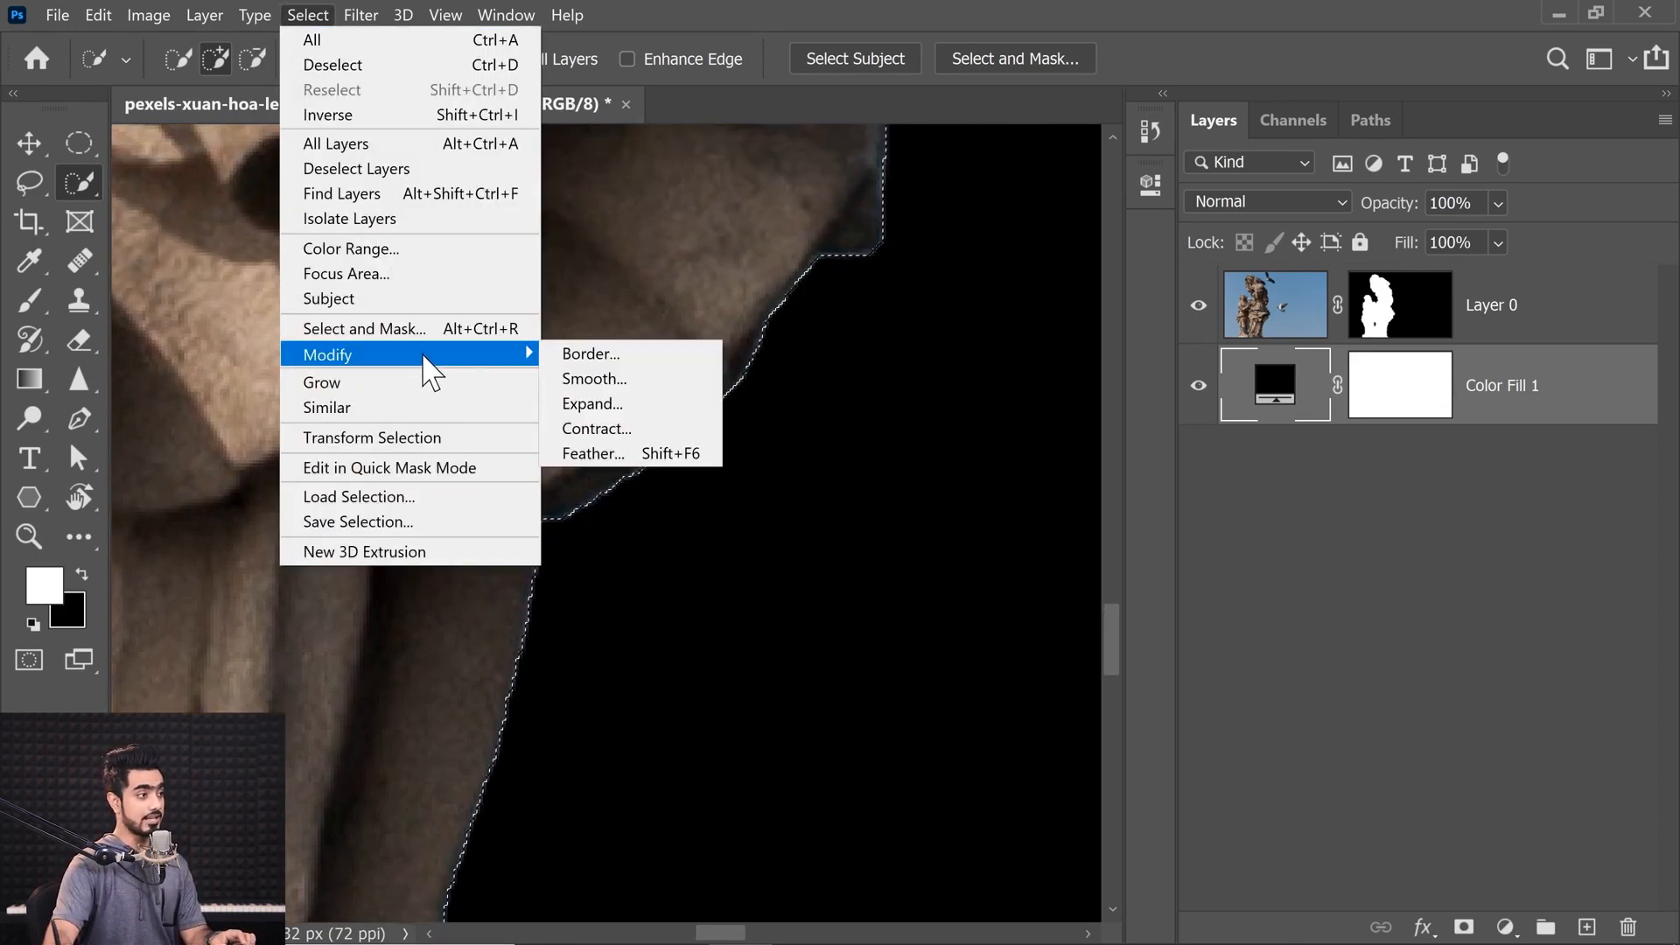
{"action": "left_click", "coordinate": [600, 428]}
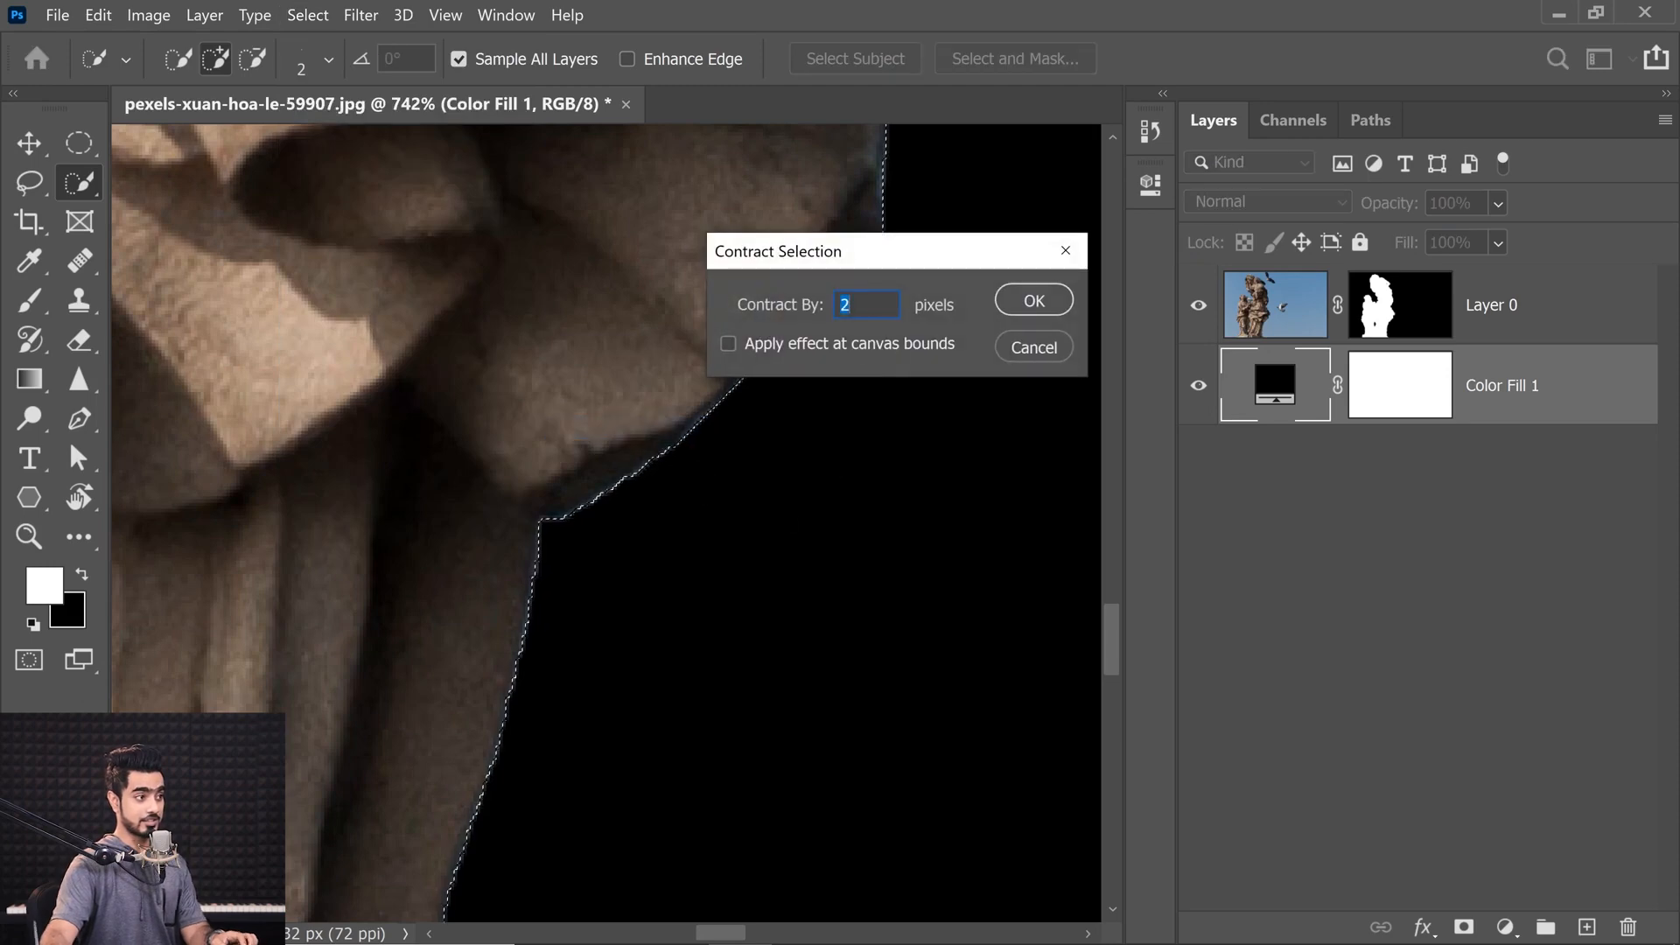
{"action": "left_click", "coordinate": [1037, 298]}
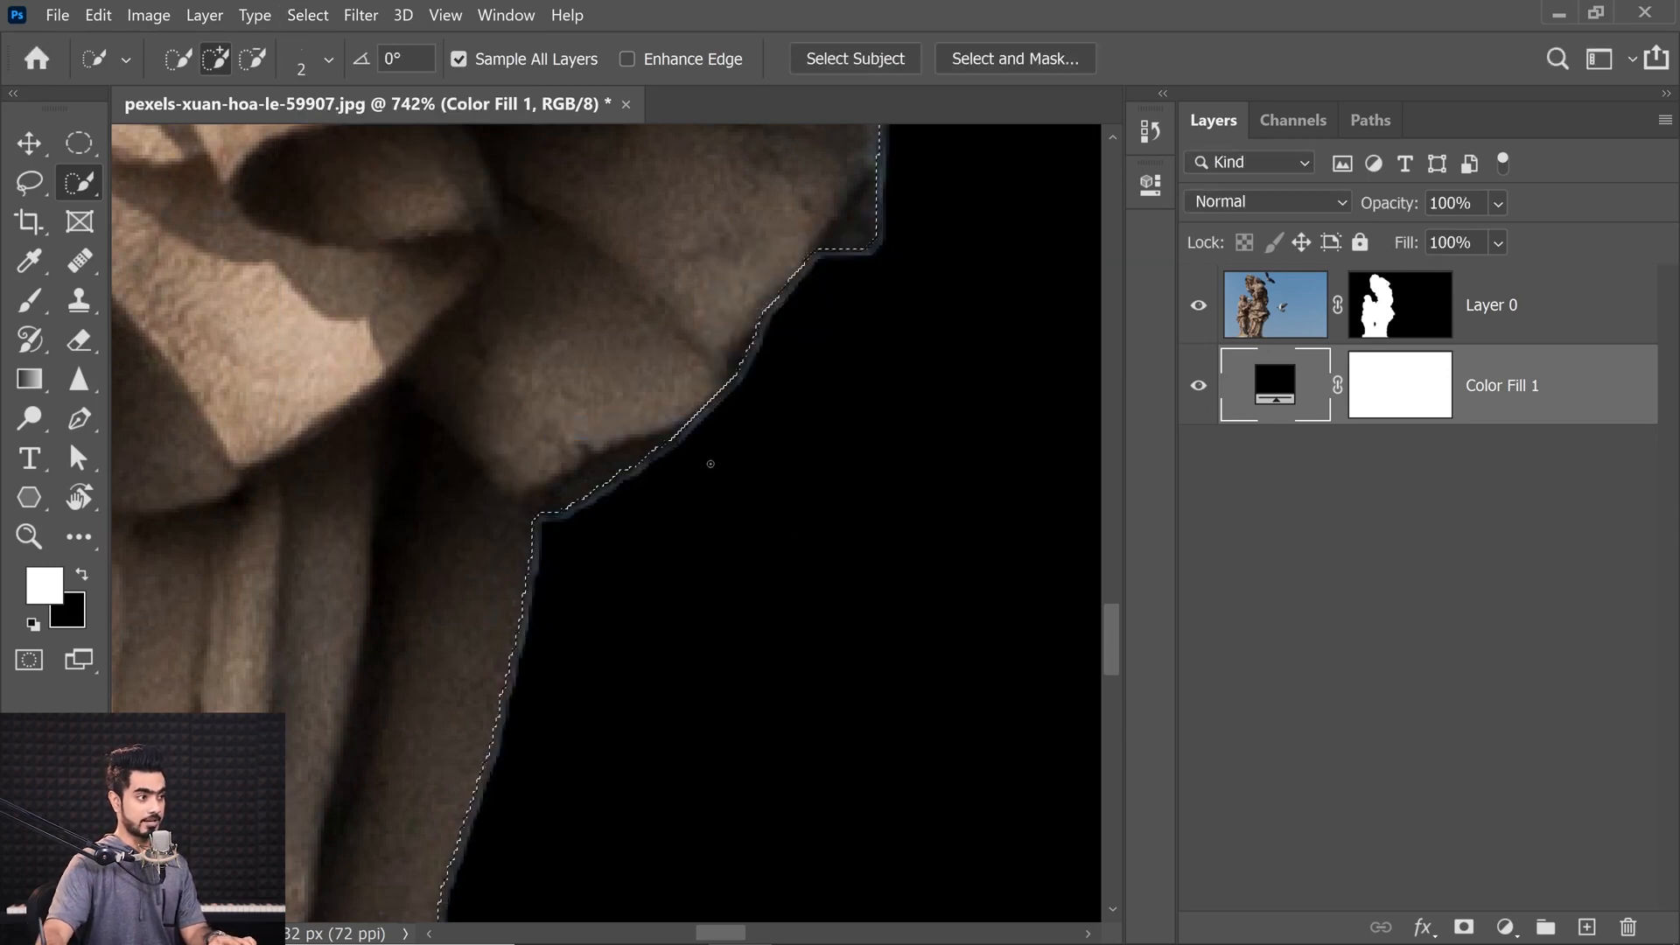
{"action": "scroll", "coordinate": [645, 465], "scroll_direction": "up", "scroll_amount": 5}
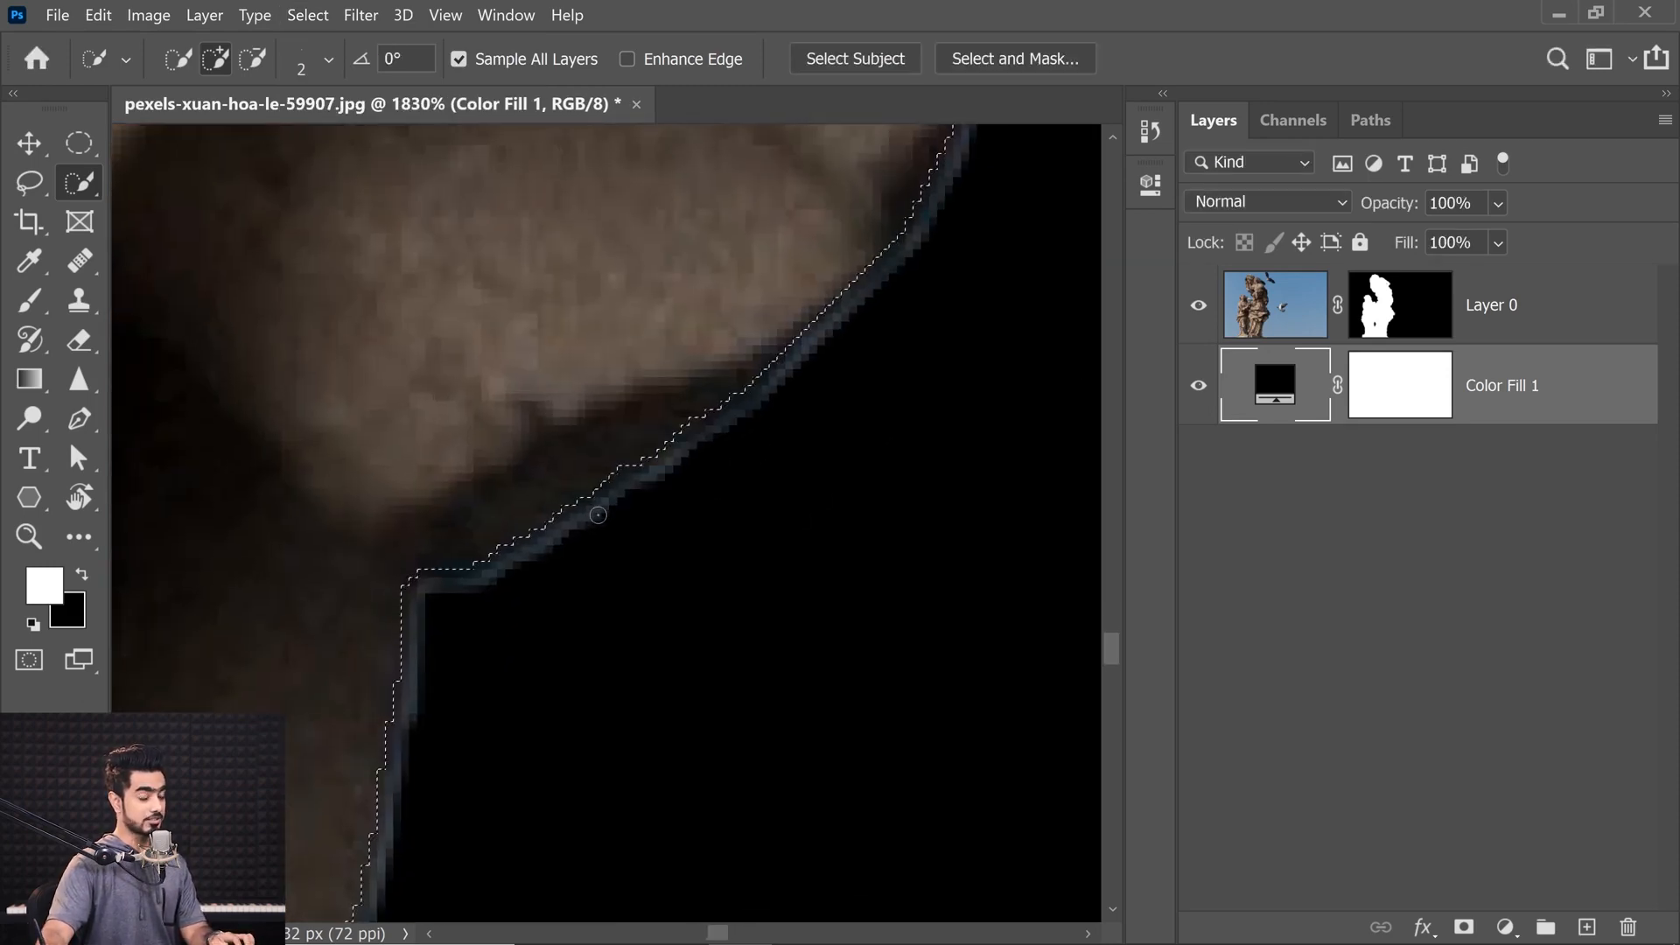
Step: Target Layer 0's mask with the Brush tool, using black as the foreground color and a soft brush size of 105
{"action": "key", "text": "b"}
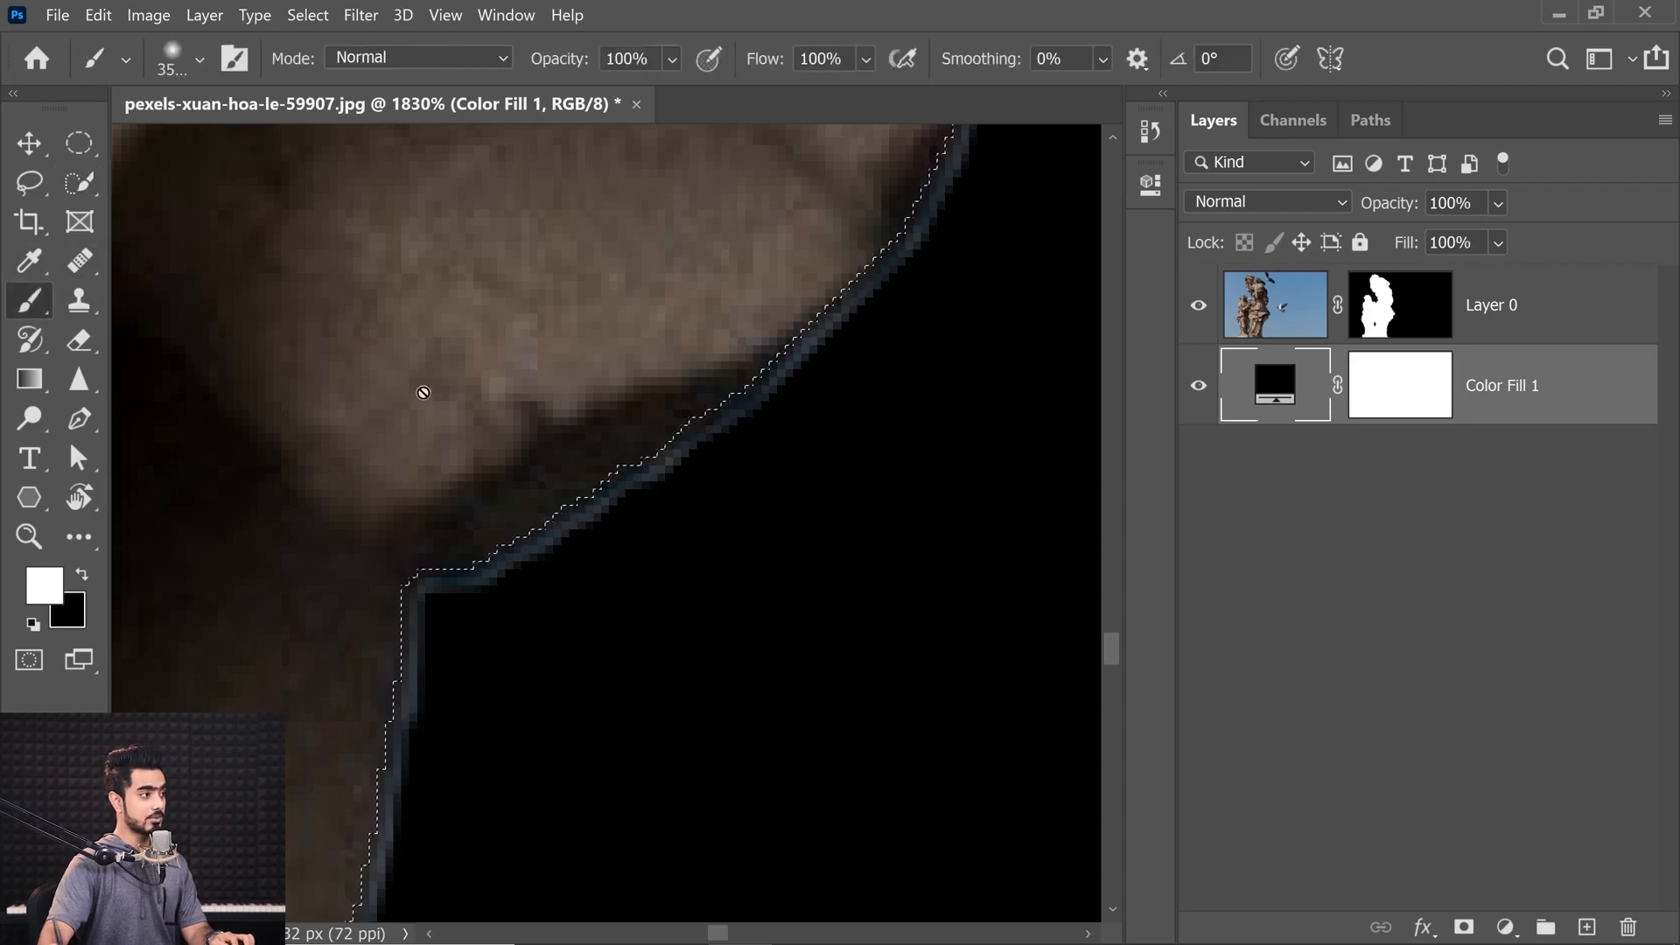
{"action": "left_click", "coordinate": [1314, 341]}
{"action": "key", "text": "x"}
{"action": "left_click_drag", "start_coordinate": [521, 393], "coordinate": [18, 360]}
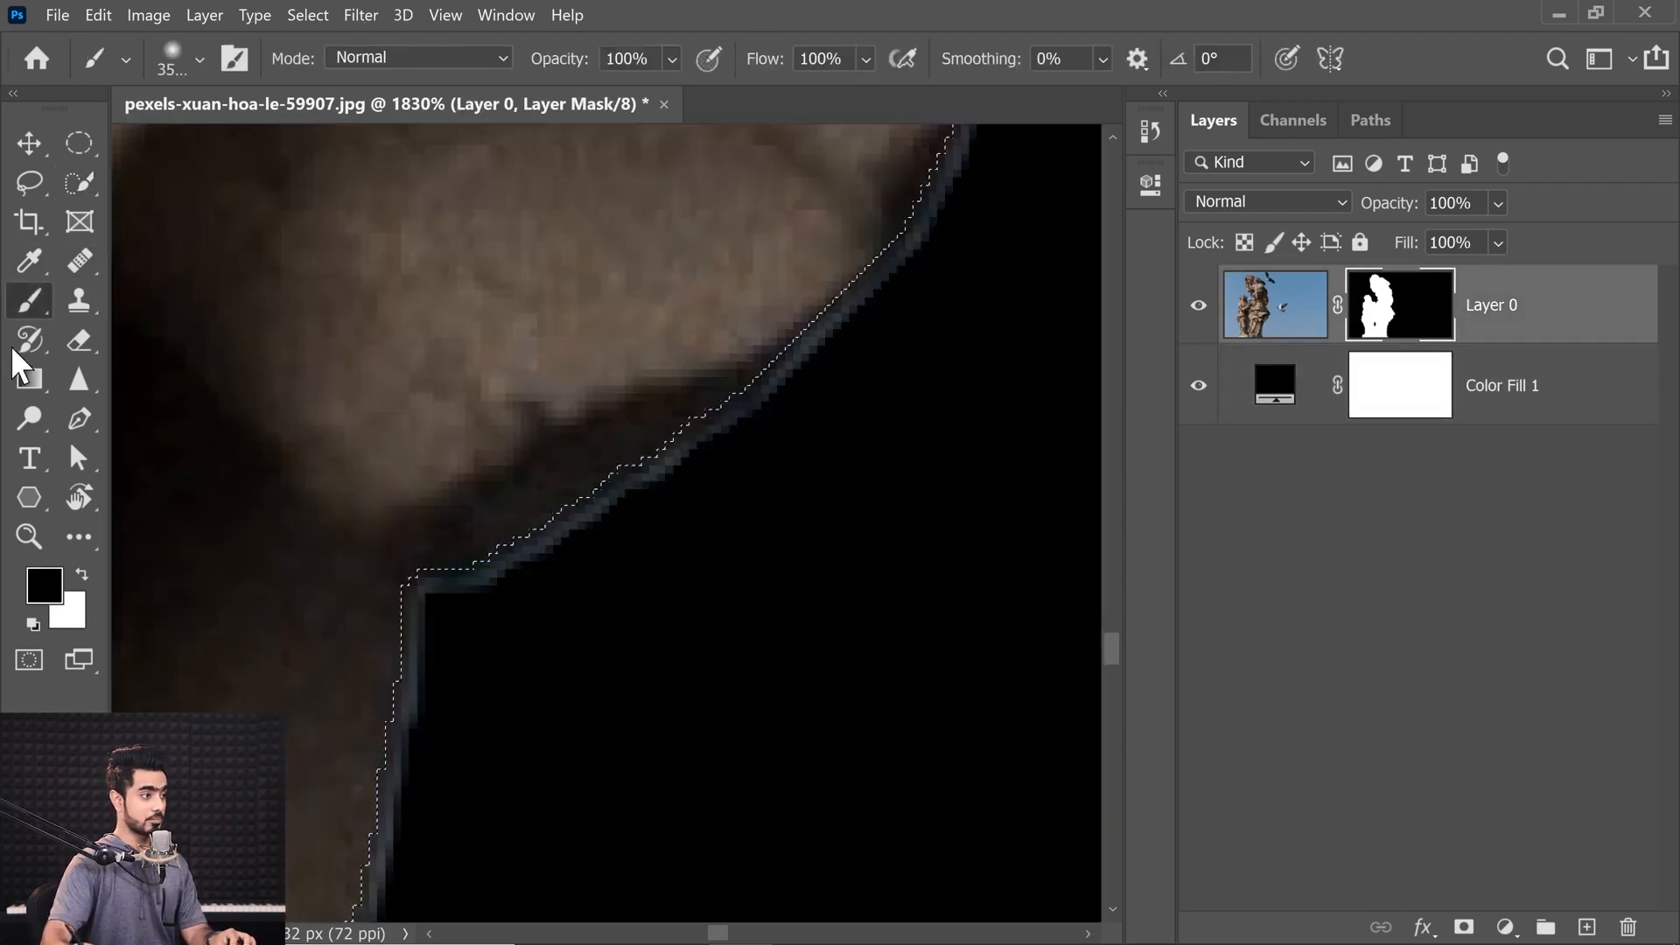
{"action": "left_click_drag", "start_coordinate": [744, 497], "coordinate": [44, 394]}
{"action": "left_click_drag", "start_coordinate": [735, 487], "coordinate": [36, 390]}
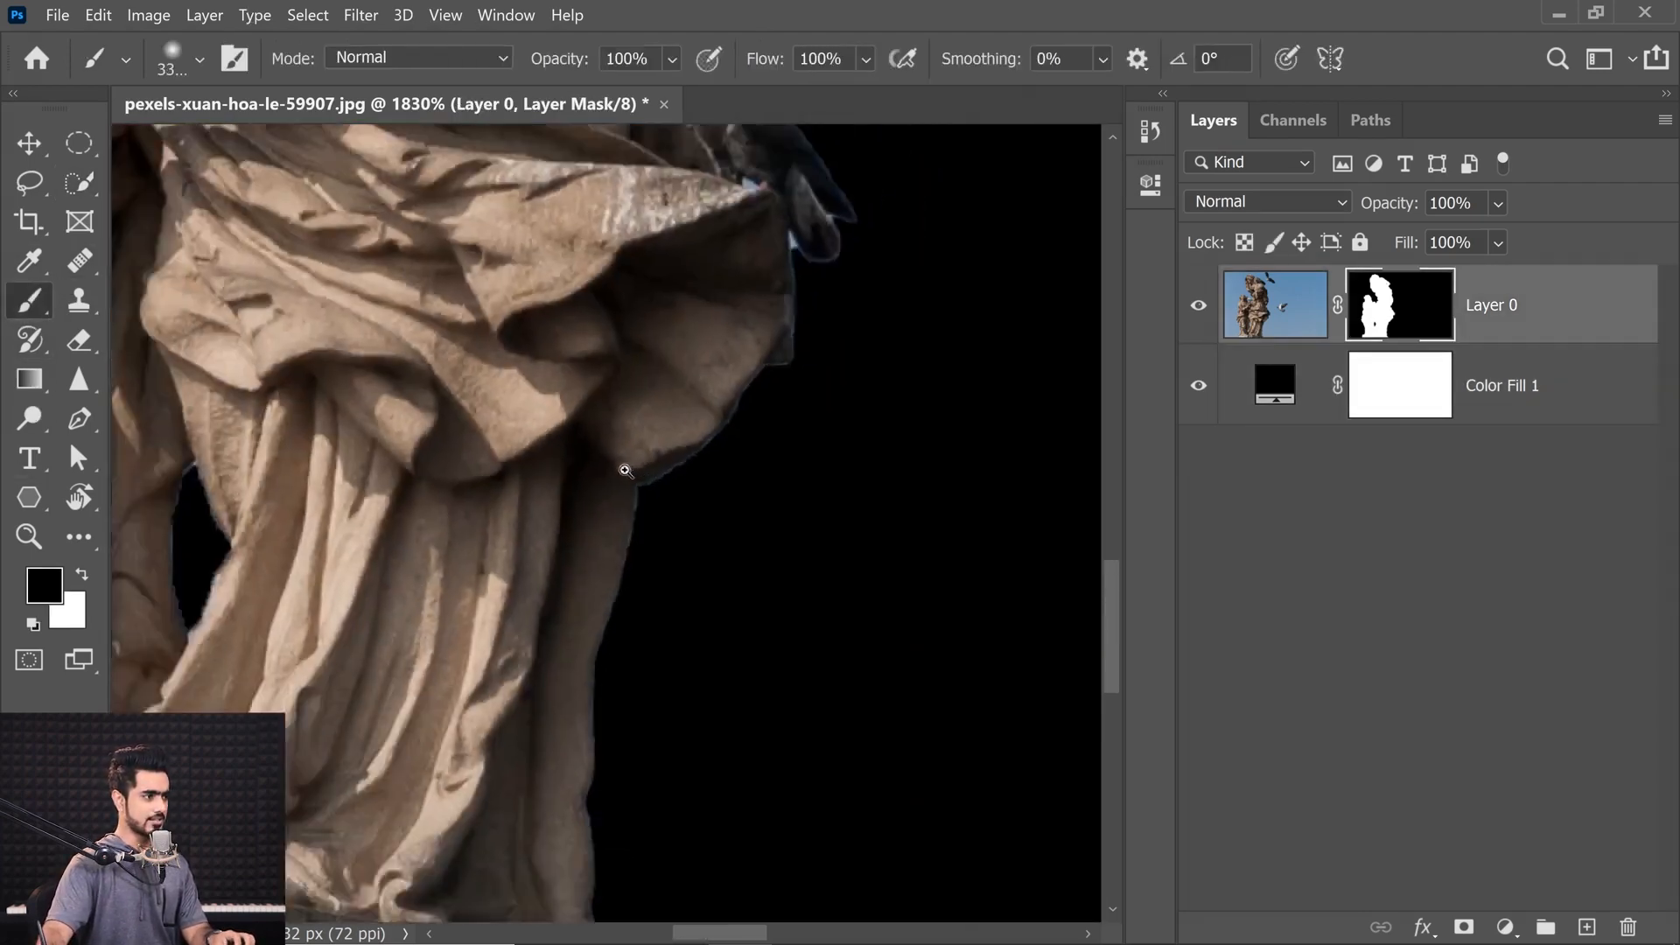
{"action": "left_click_drag", "start_coordinate": [726, 464], "coordinate": [376, 456]}
{"action": "left_click_drag", "start_coordinate": [779, 429], "coordinate": [31, 425]}
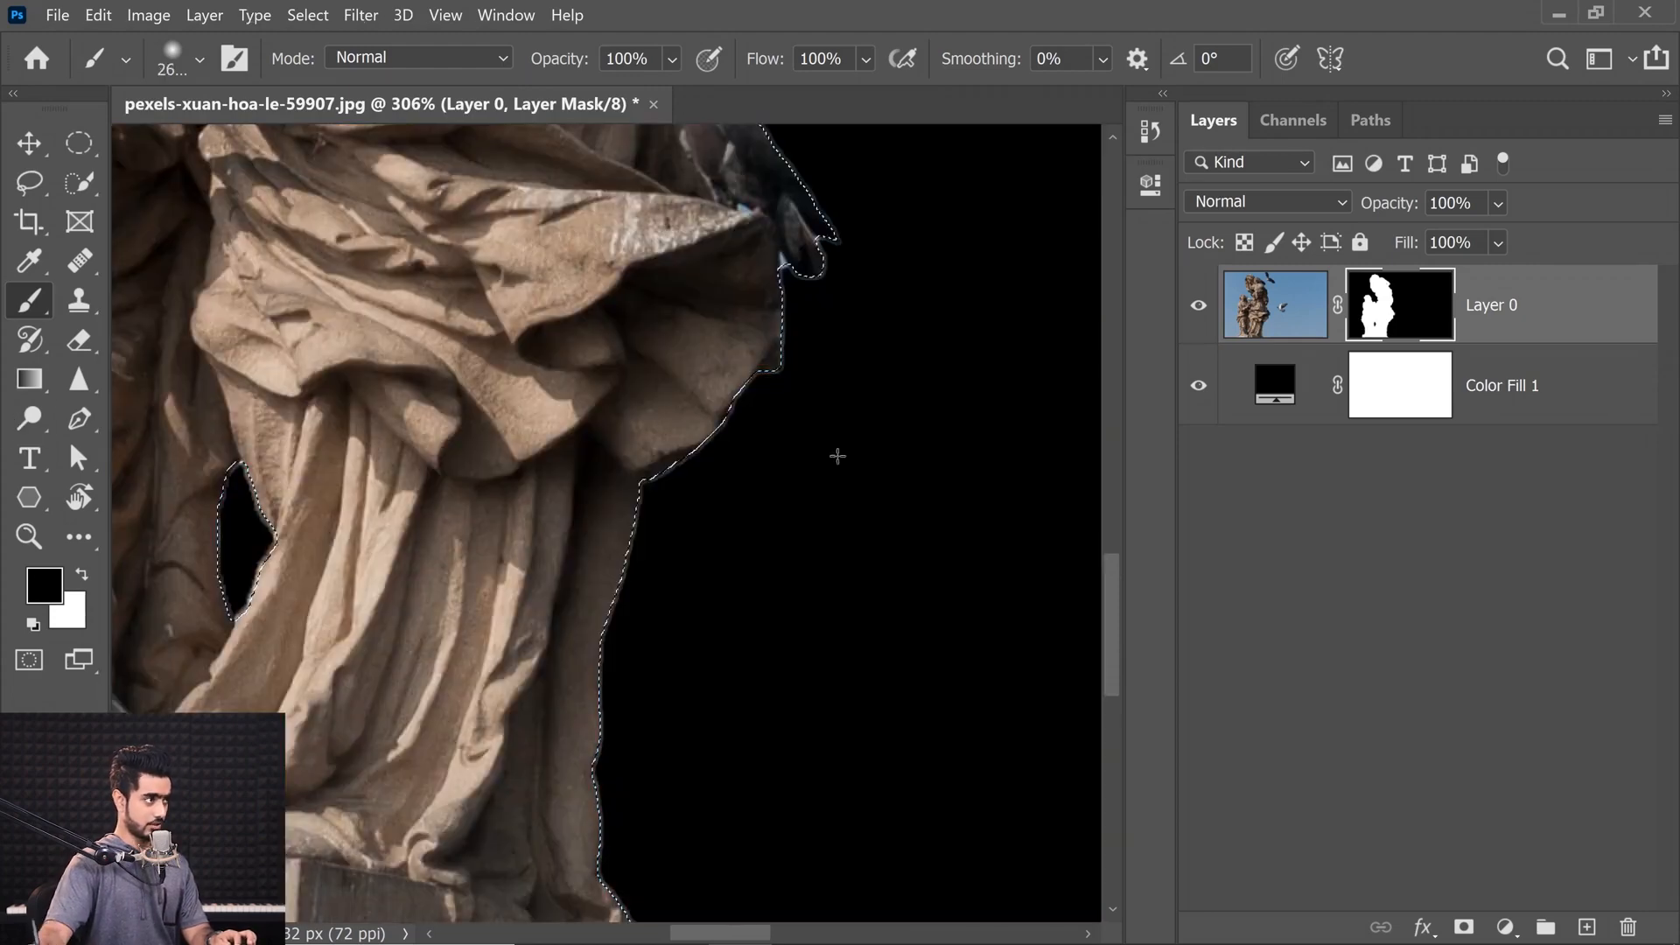
{"action": "left_click_drag", "start_coordinate": [852, 415], "coordinate": [3, 371]}
{"action": "mouse_move", "coordinate": [831, 442]}
{"action": "left_mouse_down"}
{"action": "mouse_move", "coordinate": [30, 376]}
{"action": "mouse_move", "coordinate": [242, 422]}
{"action": "mouse_move", "coordinate": [7, 421]}
{"action": "left_mouse_up"}
{"action": "left_click_drag", "start_coordinate": [755, 423], "coordinate": [8, 437]}
{"action": "mouse_move", "coordinate": [875, 457]}
{"action": "left_mouse_down"}
{"action": "mouse_move", "coordinate": [341, 412]}
{"action": "mouse_move", "coordinate": [222, 383]}
{"action": "left_mouse_up"}
{"action": "mouse_move", "coordinate": [656, 525]}
{"action": "left_mouse_down"}
{"action": "mouse_move", "coordinate": [438, 454]}
{"action": "mouse_move", "coordinate": [129, 414]}
{"action": "left_mouse_up"}
{"action": "mouse_move", "coordinate": [806, 466]}
{"action": "left_mouse_down"}
{"action": "mouse_move", "coordinate": [682, 459]}
{"action": "mouse_move", "coordinate": [792, 456]}
{"action": "left_mouse_up"}
Step: Try painting black on the mask inside the contracted selection at the robe's edge, and undo the stroke
{"action": "mouse_move", "coordinate": [663, 438]}
{"action": "left_mouse_down"}
{"action": "mouse_move", "coordinate": [615, 448]}
{"action": "mouse_move", "coordinate": [727, 317]}
{"action": "left_mouse_up"}
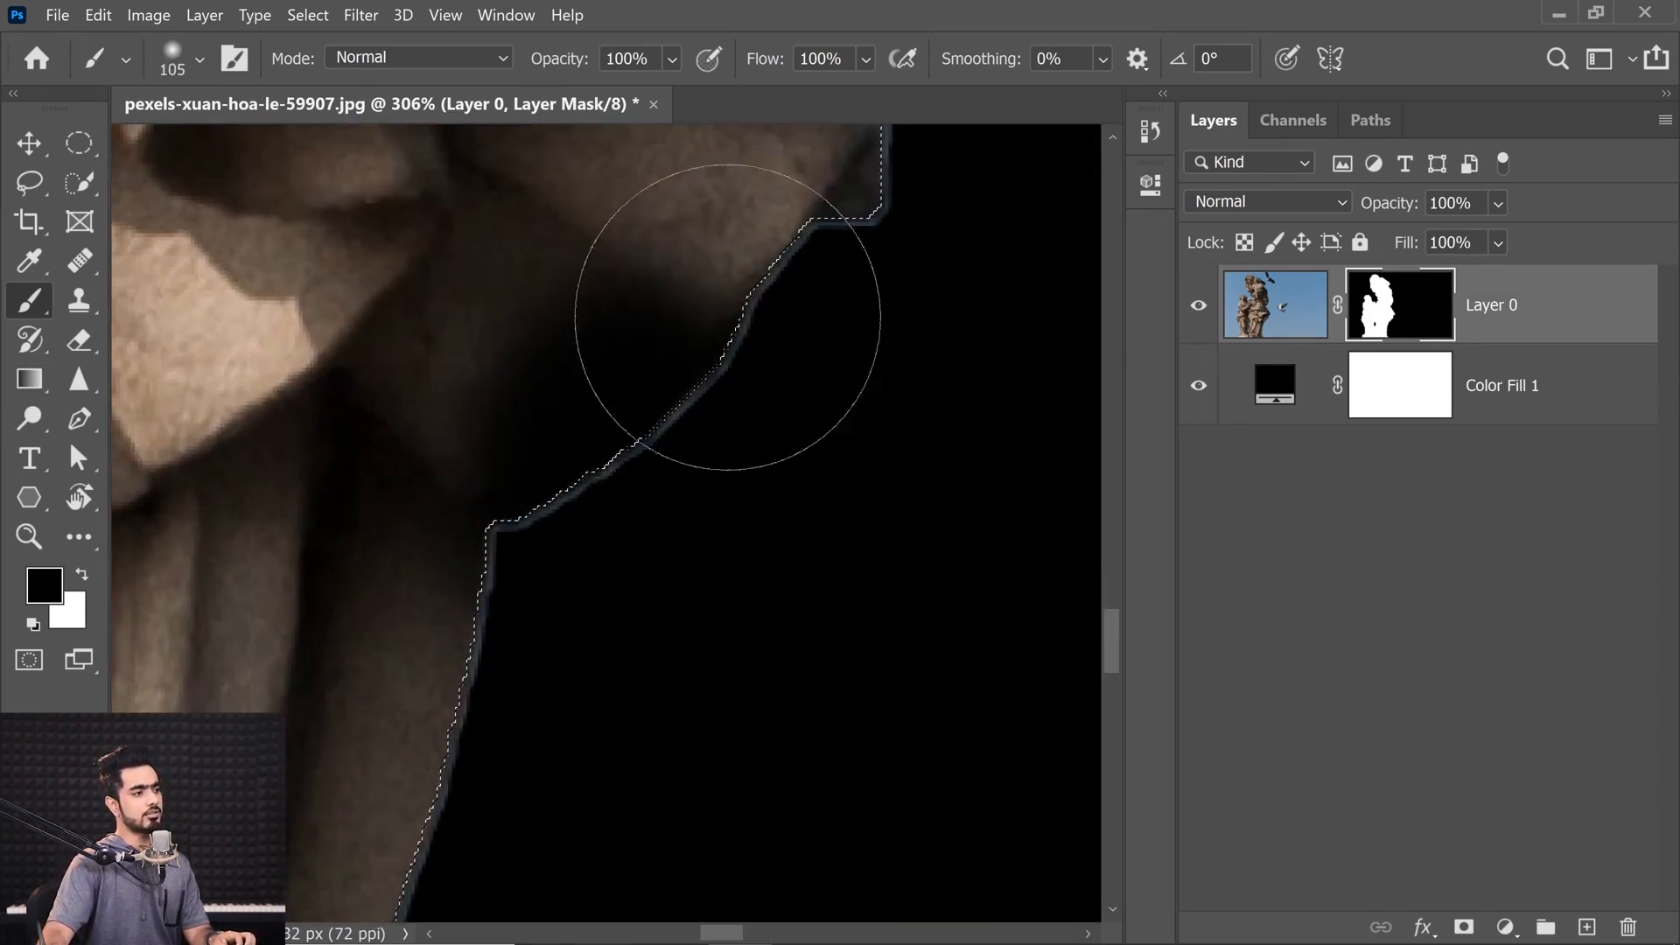
{"action": "key", "text": "ctrl+z"}
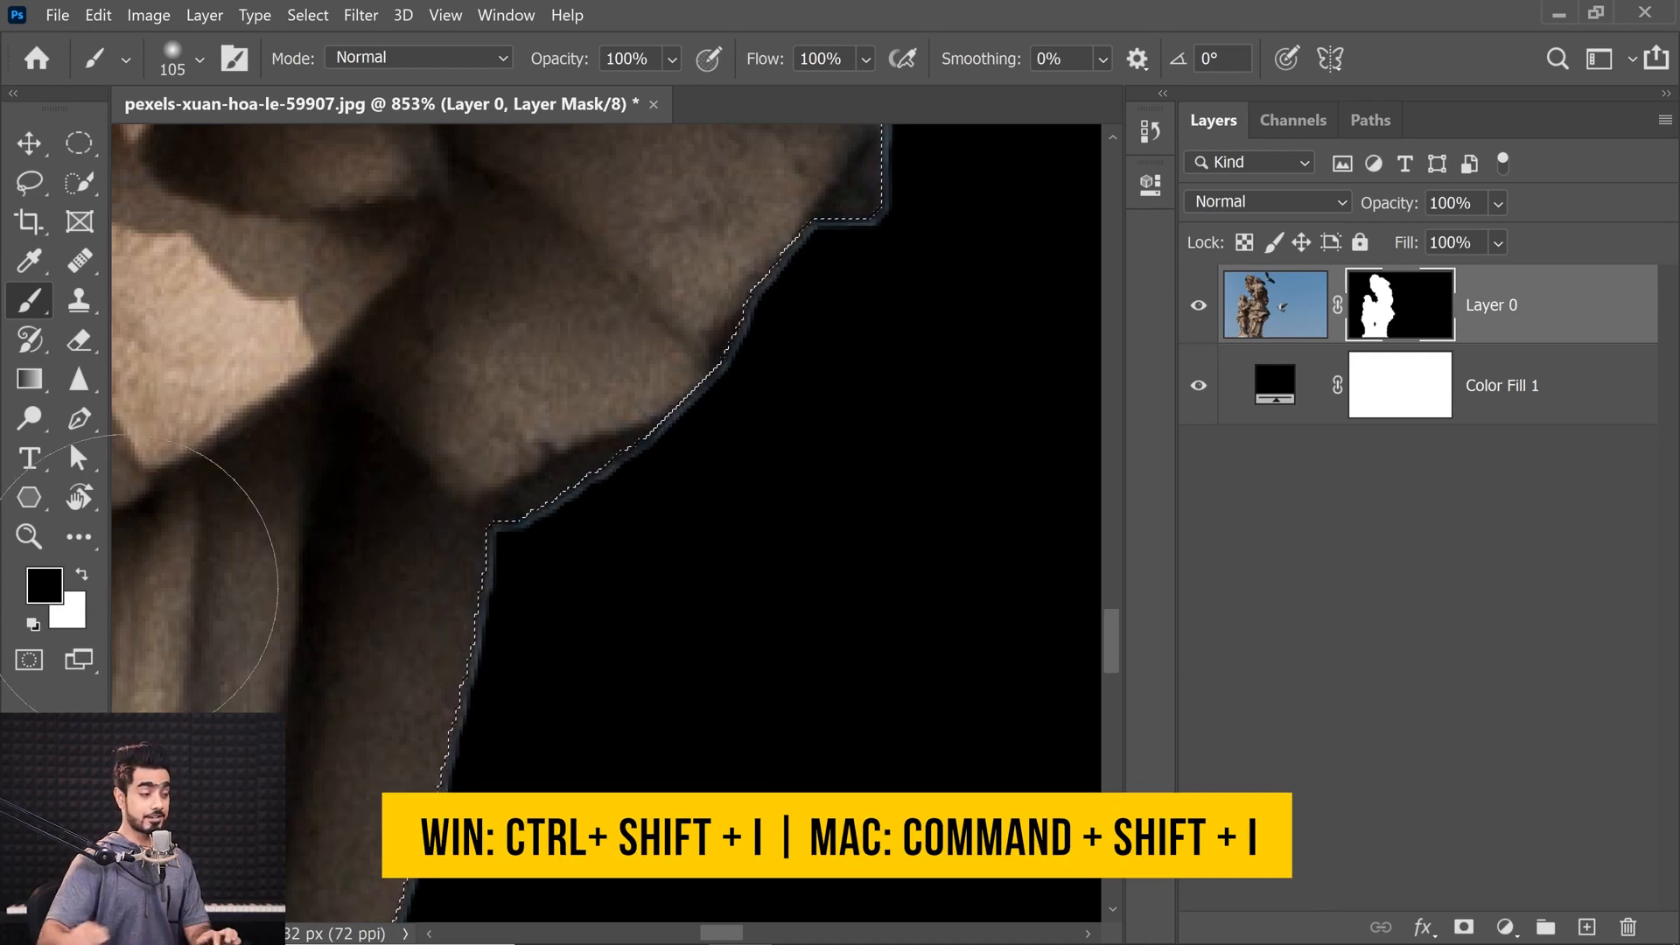
Step: Invert the selection and paint black on the mask along the right edge of the lower robe and pedestal
{"action": "left_click_drag", "start_coordinate": [665, 558], "coordinate": [603, 551]}
{"action": "left_click_drag", "start_coordinate": [613, 543], "coordinate": [590, 343]}
{"action": "left_click_drag", "start_coordinate": [592, 440], "coordinate": [656, 451]}
{"action": "left_click_drag", "start_coordinate": [431, 674], "coordinate": [518, 285]}
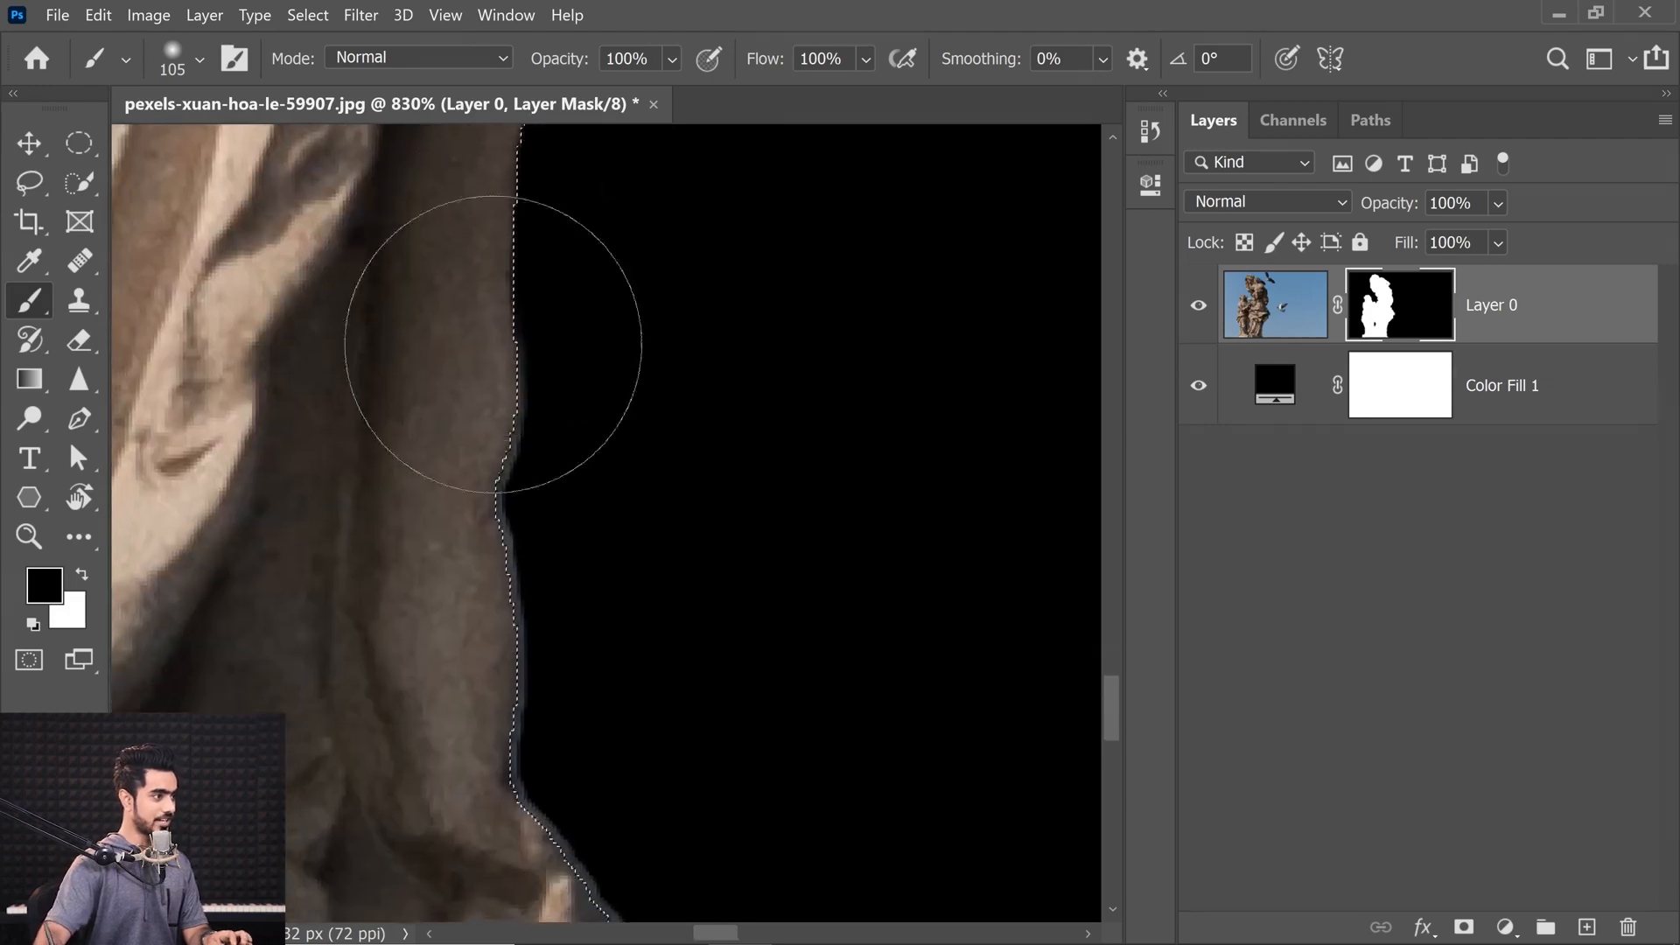
{"action": "left_click_drag", "start_coordinate": [491, 344], "coordinate": [505, 461]}
{"action": "left_click_drag", "start_coordinate": [550, 724], "coordinate": [326, 65]}
{"action": "left_click_drag", "start_coordinate": [329, 263], "coordinate": [534, 691]}
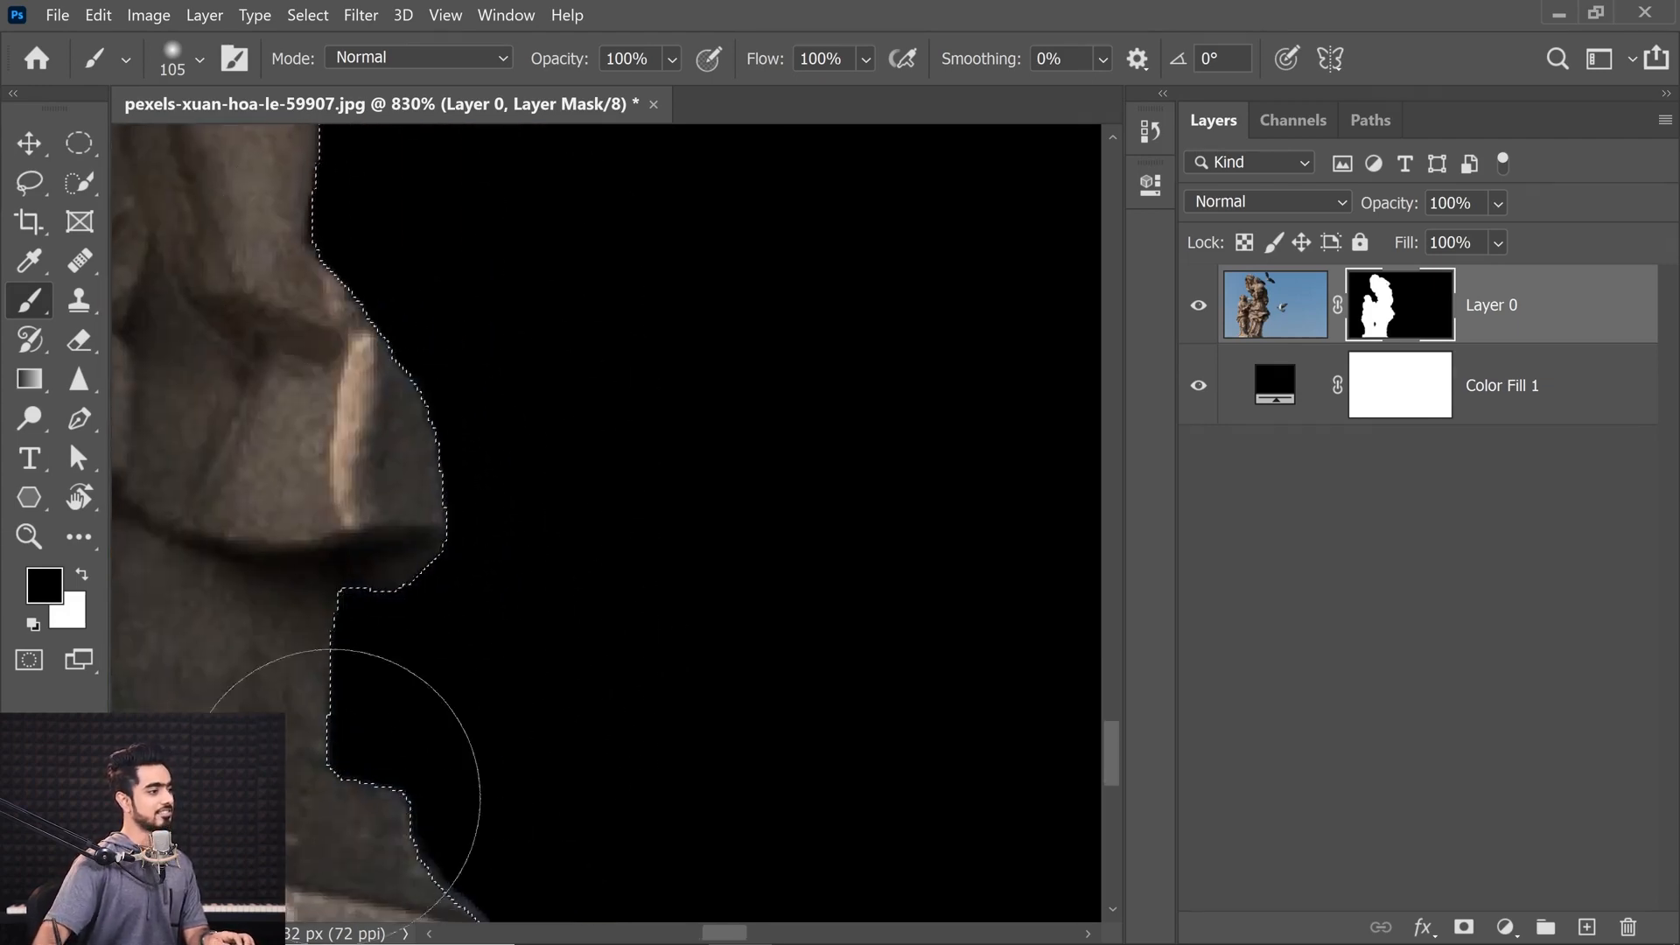
{"action": "left_click_drag", "start_coordinate": [394, 768], "coordinate": [438, 218]}
{"action": "left_click_drag", "start_coordinate": [414, 711], "coordinate": [477, 180]}
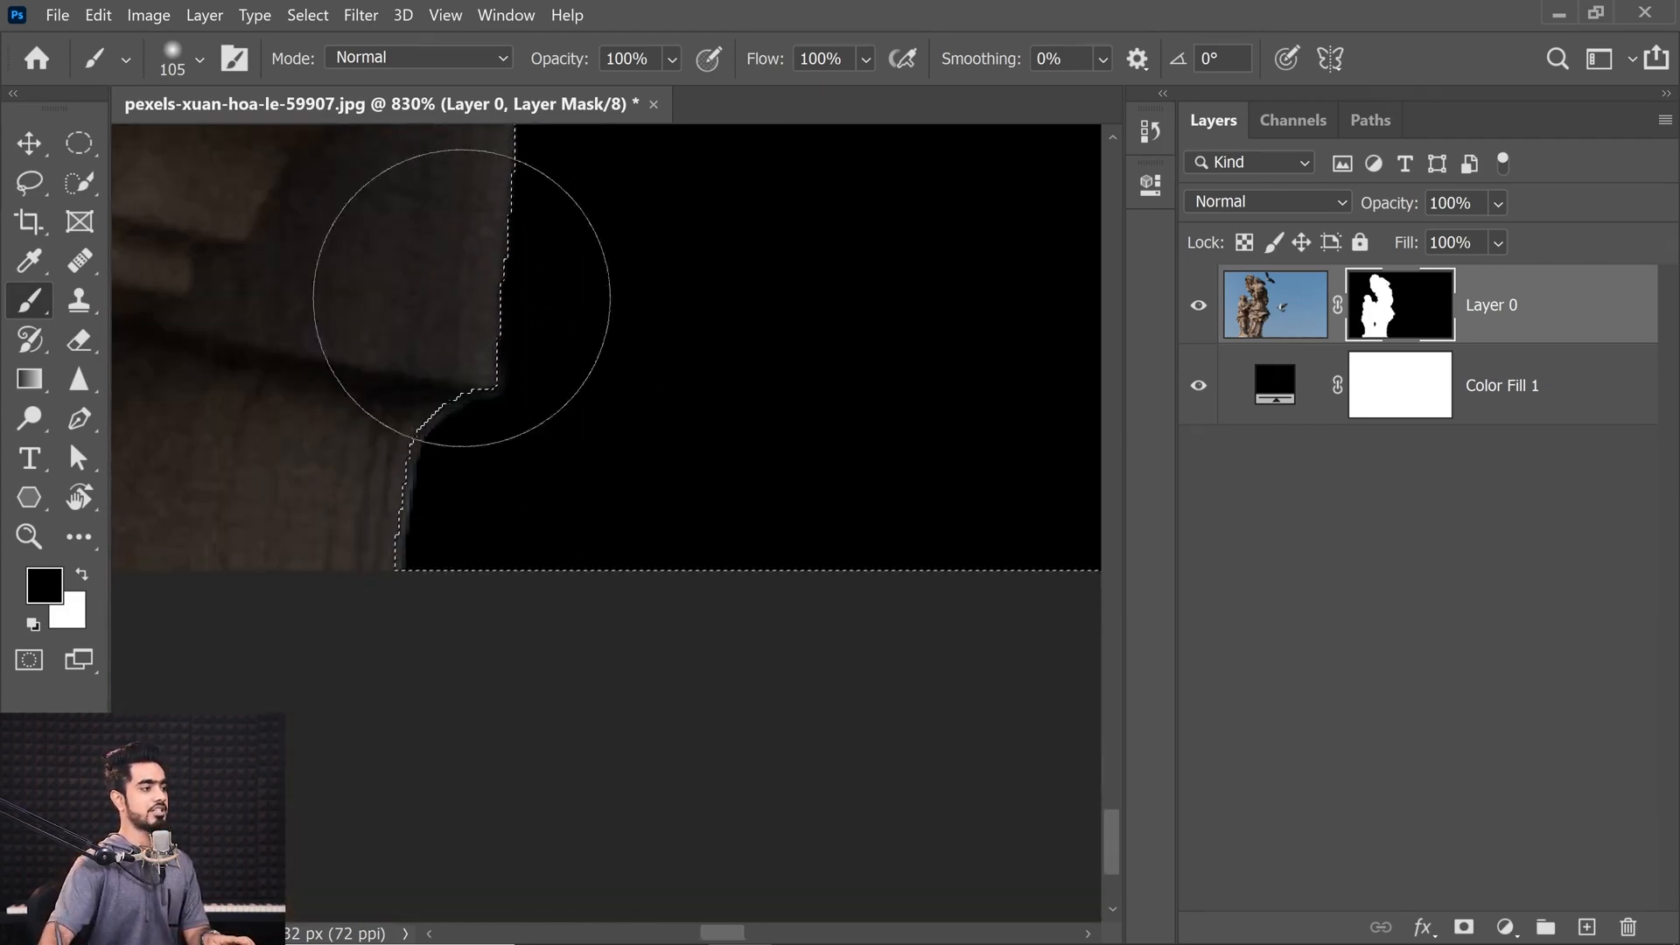
Step: Paint black on the mask around the pedestal's base and upper statue edges, up to the heads and perched pigeon
{"action": "left_click_drag", "start_coordinate": [461, 300], "coordinate": [454, 671]}
{"action": "mouse_move", "coordinate": [524, 462]}
{"action": "left_mouse_down"}
{"action": "mouse_move", "coordinate": [472, 437]}
{"action": "mouse_move", "coordinate": [371, 875]}
{"action": "left_mouse_up"}
{"action": "mouse_move", "coordinate": [499, 253]}
{"action": "left_mouse_down"}
{"action": "mouse_move", "coordinate": [428, 510]}
{"action": "mouse_move", "coordinate": [459, 505]}
{"action": "left_mouse_up"}
{"action": "mouse_move", "coordinate": [405, 712]}
{"action": "left_mouse_down"}
{"action": "mouse_move", "coordinate": [417, 303]}
{"action": "mouse_move", "coordinate": [378, 618]}
{"action": "left_mouse_up"}
{"action": "mouse_move", "coordinate": [351, 665]}
{"action": "left_mouse_down"}
{"action": "mouse_move", "coordinate": [311, 601]}
{"action": "mouse_move", "coordinate": [358, 464]}
{"action": "left_mouse_up"}
{"action": "left_click_drag", "start_coordinate": [348, 427], "coordinate": [451, 828]}
{"action": "left_click_drag", "start_coordinate": [510, 757], "coordinate": [385, 228]}
{"action": "mouse_move", "coordinate": [408, 326]}
{"action": "left_mouse_down"}
{"action": "mouse_move", "coordinate": [540, 792]}
{"action": "mouse_move", "coordinate": [450, 408]}
{"action": "mouse_move", "coordinate": [221, 295]}
{"action": "left_mouse_up"}
{"action": "left_click_drag", "start_coordinate": [484, 520], "coordinate": [910, 919]}
{"action": "mouse_move", "coordinate": [901, 813]}
{"action": "left_mouse_down"}
{"action": "mouse_move", "coordinate": [555, 595]}
{"action": "mouse_move", "coordinate": [153, 516]}
{"action": "left_mouse_up"}
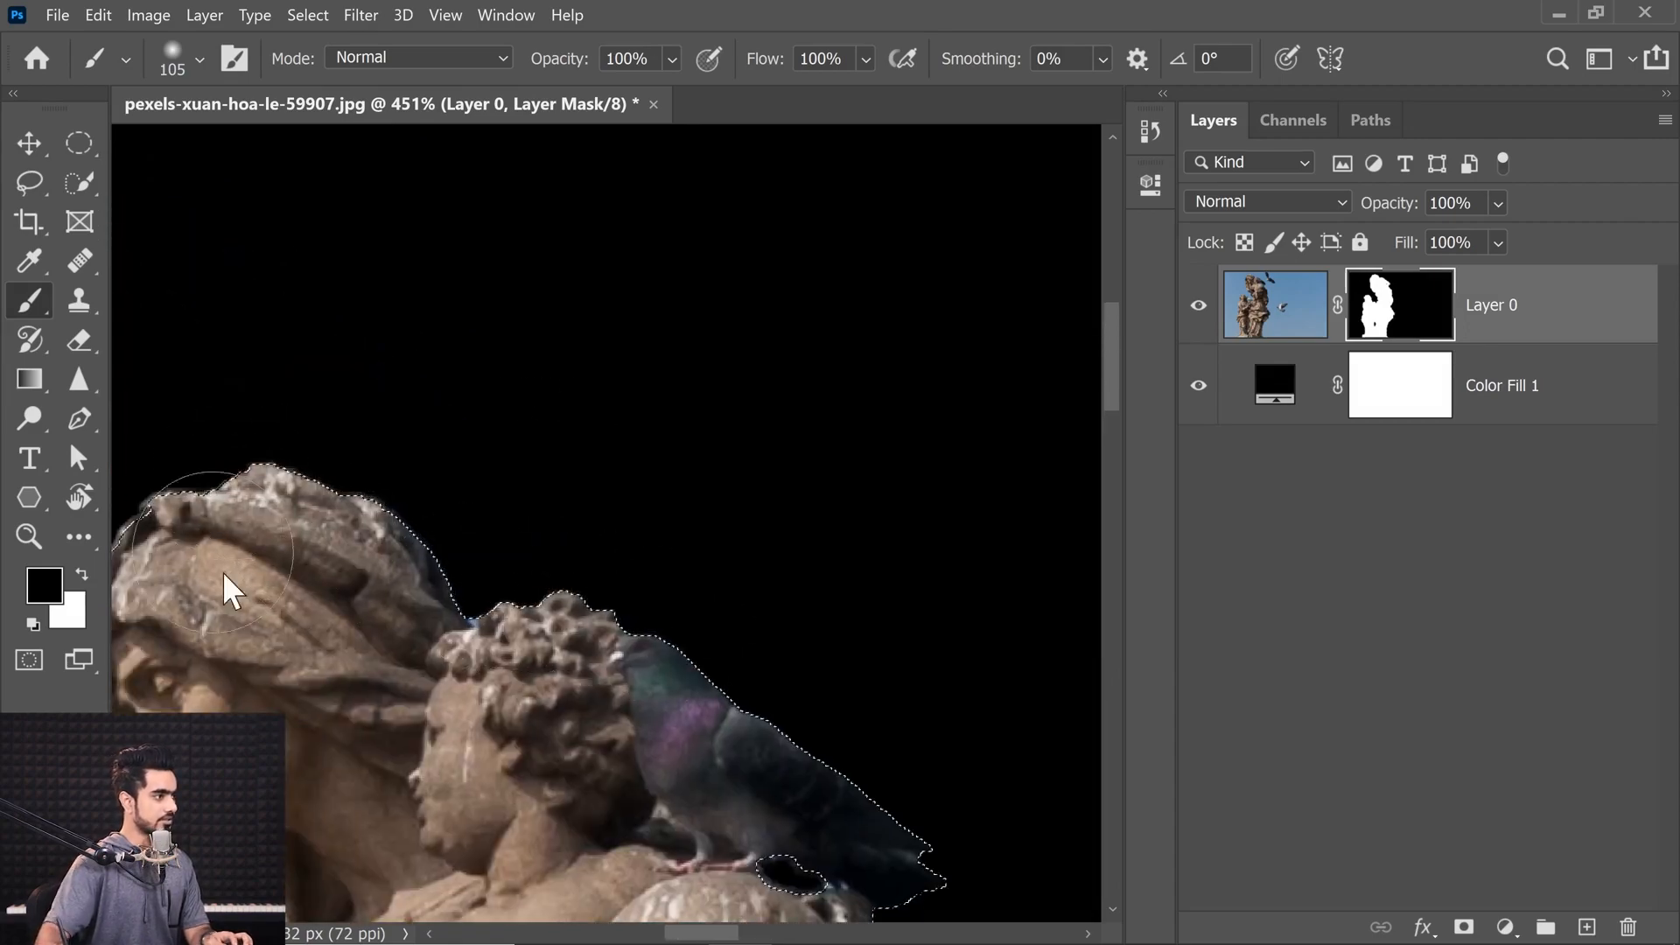
Step: Paint black on the mask along the left edge of the main figure, from the veiled head down to the lower robe
{"action": "left_click_drag", "start_coordinate": [241, 683], "coordinate": [627, 386]}
{"action": "left_click_drag", "start_coordinate": [516, 179], "coordinate": [450, 538]}
{"action": "left_click_drag", "start_coordinate": [459, 551], "coordinate": [447, 346]}
{"action": "left_click_drag", "start_coordinate": [429, 350], "coordinate": [682, 831]}
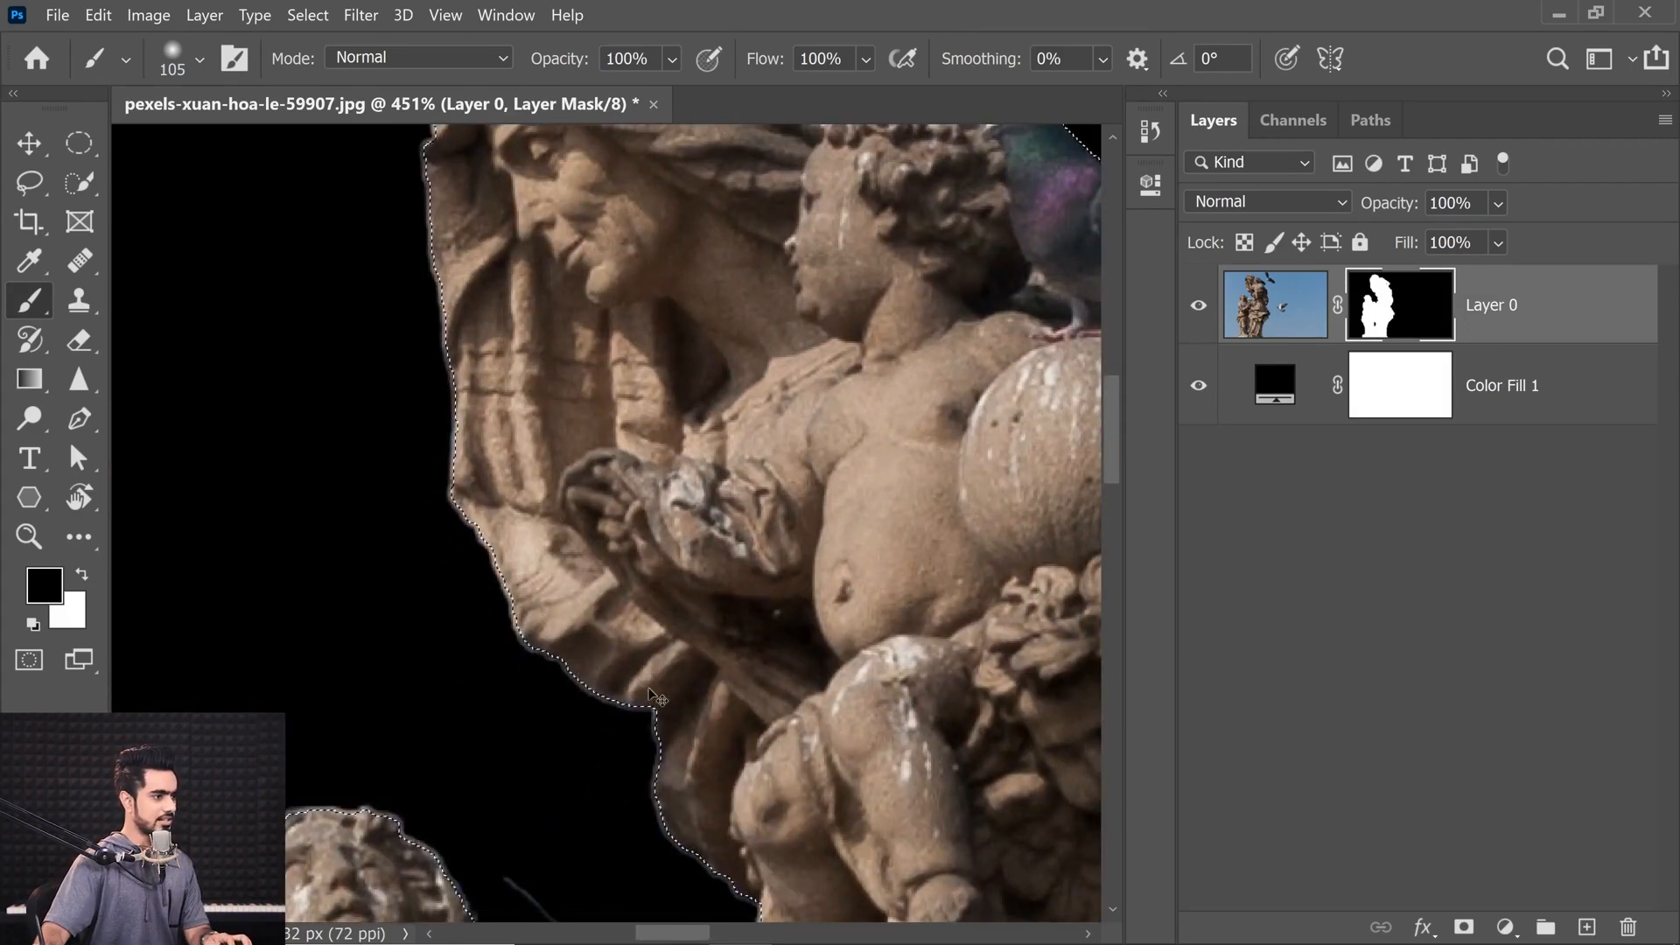
{"action": "left_click_drag", "start_coordinate": [626, 693], "coordinate": [814, 281]}
{"action": "left_click_drag", "start_coordinate": [544, 638], "coordinate": [694, 186]}
{"action": "left_click_drag", "start_coordinate": [446, 727], "coordinate": [638, 447]}
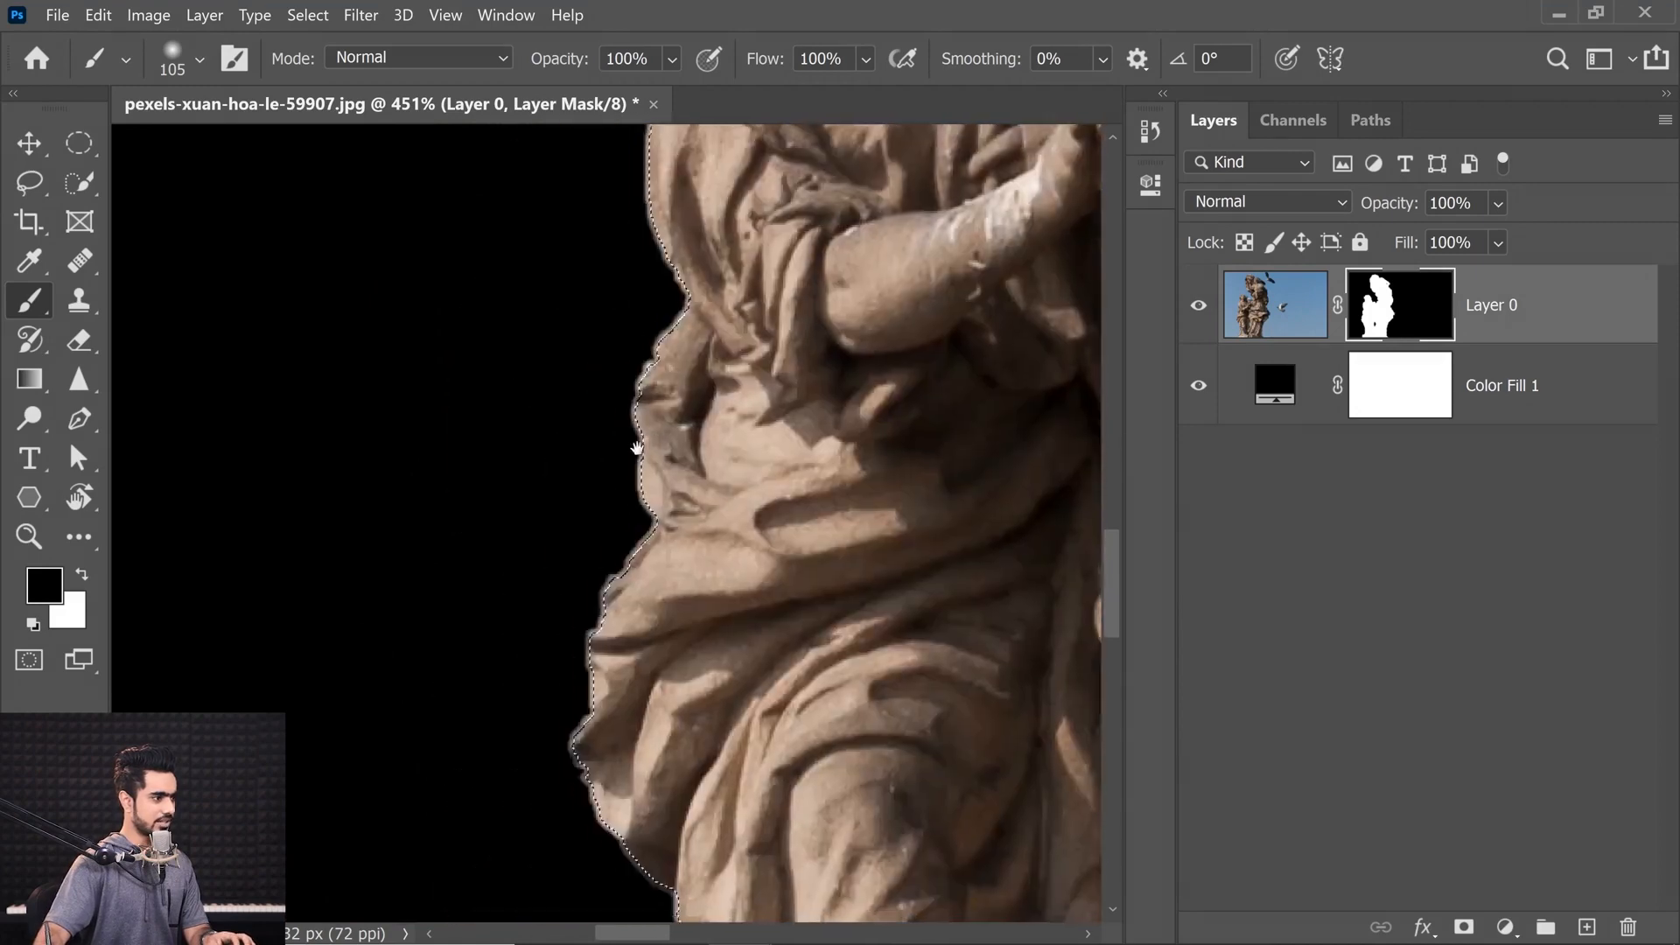
{"action": "scroll", "coordinate": [638, 504], "scroll_direction": "up", "scroll_amount": 3}
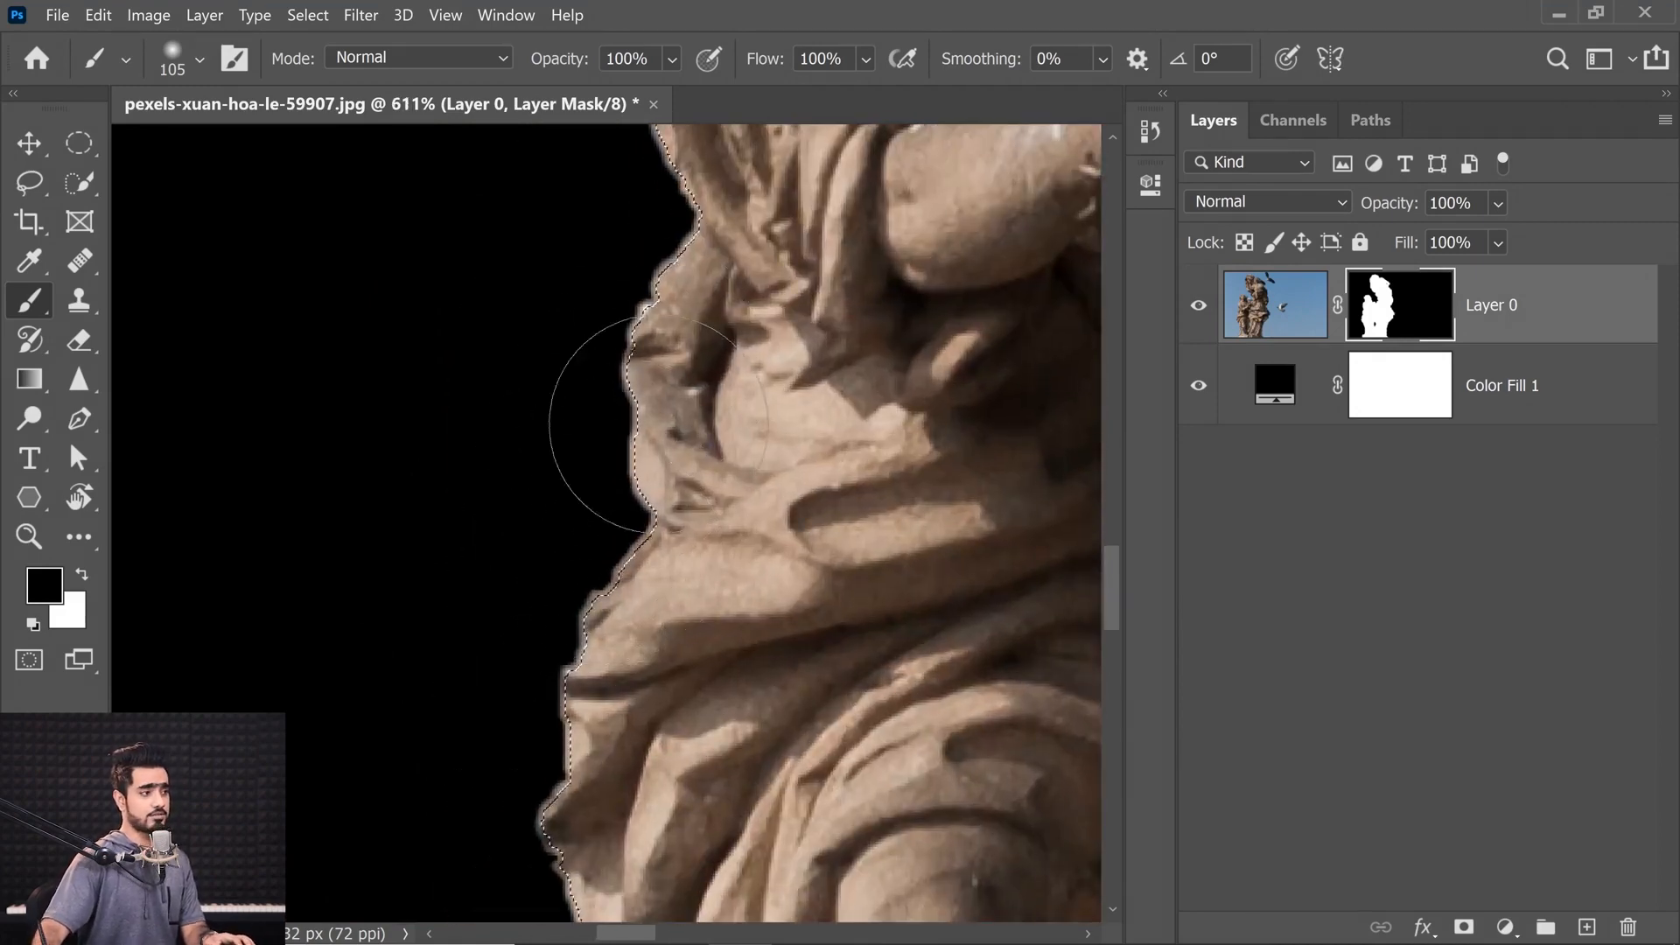
Step: Deselect the statue selection and inspect the cleaned mask edges from the upper figures down to the pedestal
{"action": "key", "text": "ctrl+d"}
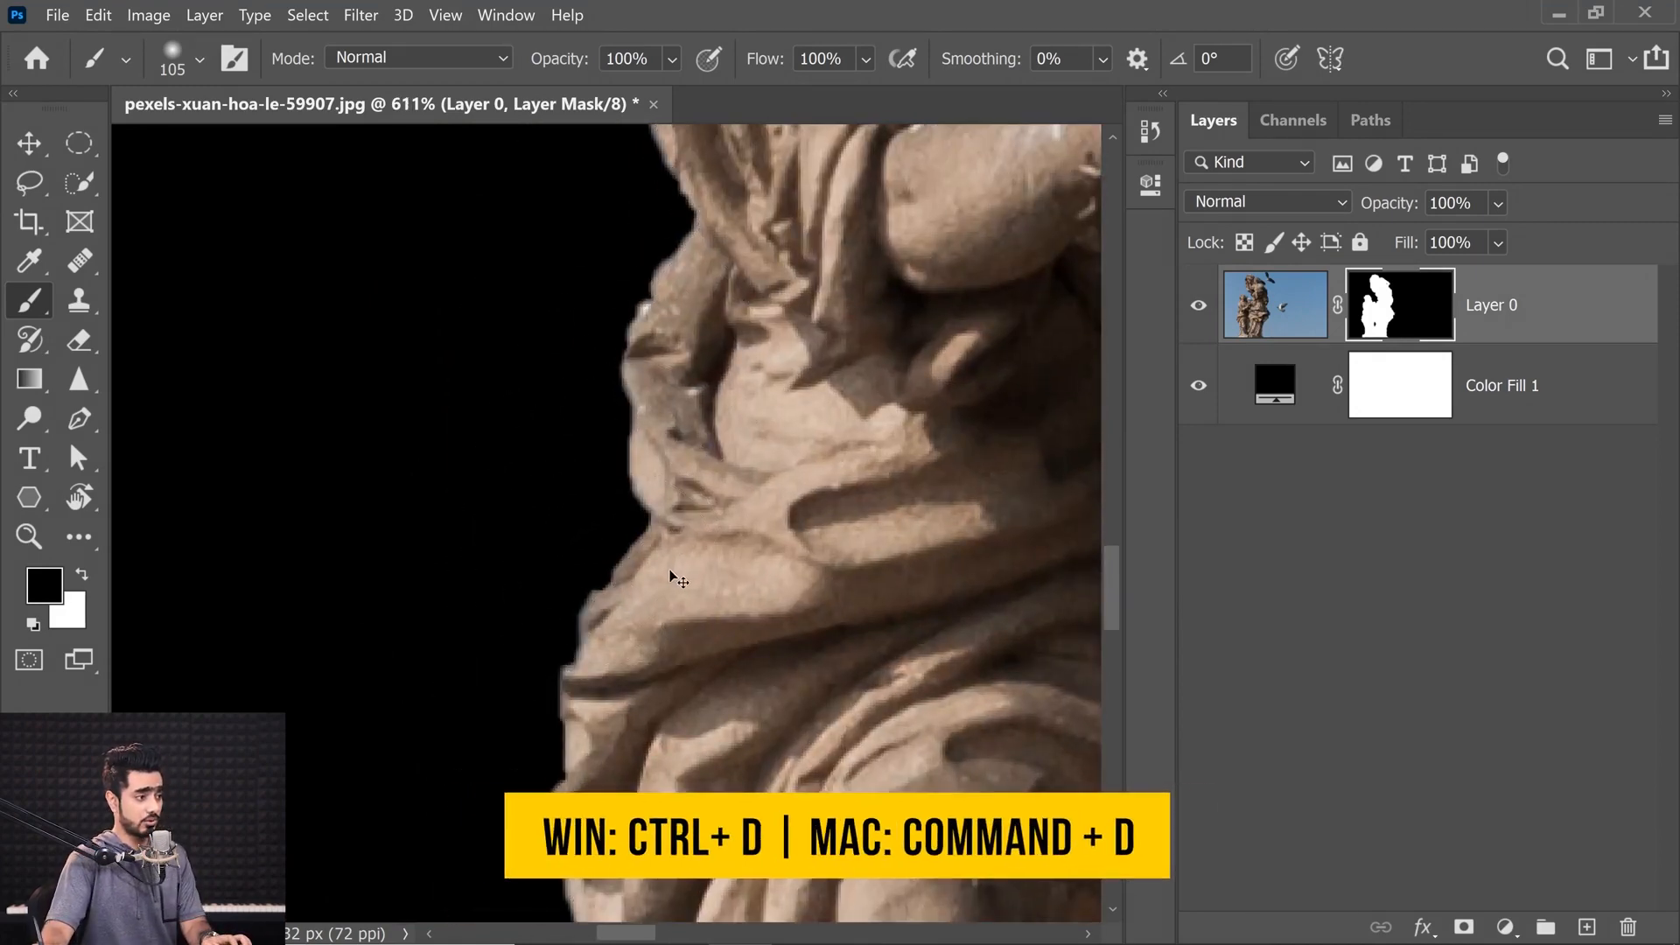
{"action": "left_click_drag", "start_coordinate": [711, 564], "coordinate": [637, 569]}
{"action": "left_click_drag", "start_coordinate": [809, 465], "coordinate": [254, 683]}
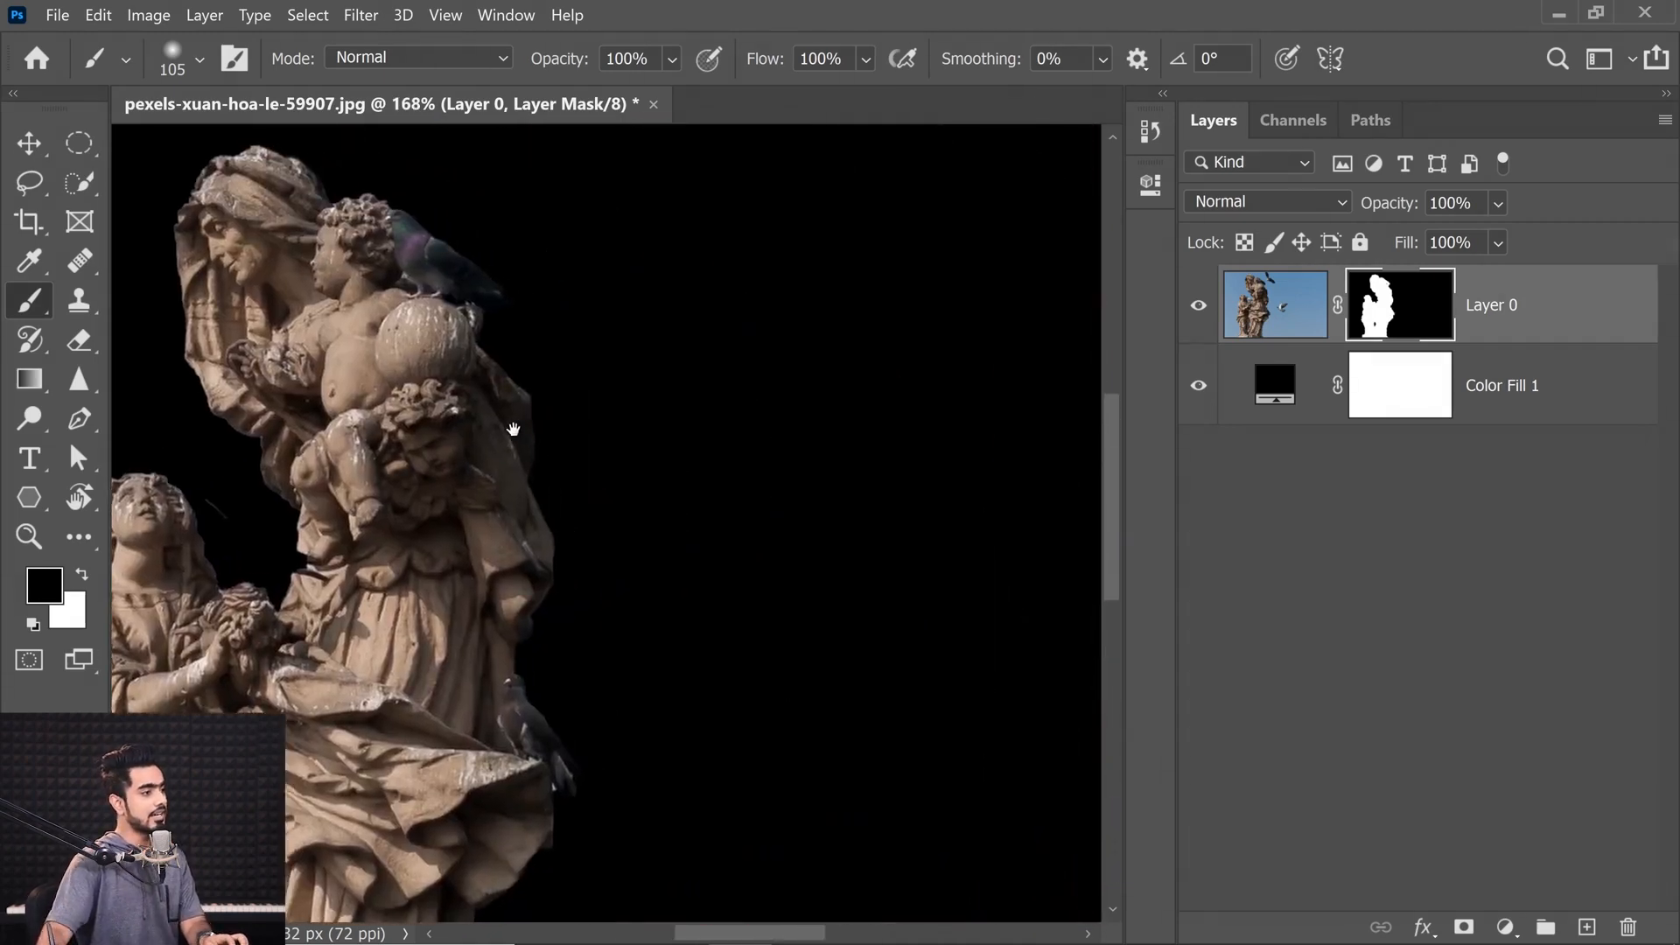
{"action": "left_click_drag", "start_coordinate": [507, 531], "coordinate": [538, 532]}
{"action": "left_click_drag", "start_coordinate": [550, 711], "coordinate": [562, 228]}
{"action": "left_click_drag", "start_coordinate": [428, 862], "coordinate": [506, 323]}
{"action": "left_click_drag", "start_coordinate": [464, 676], "coordinate": [592, 323]}
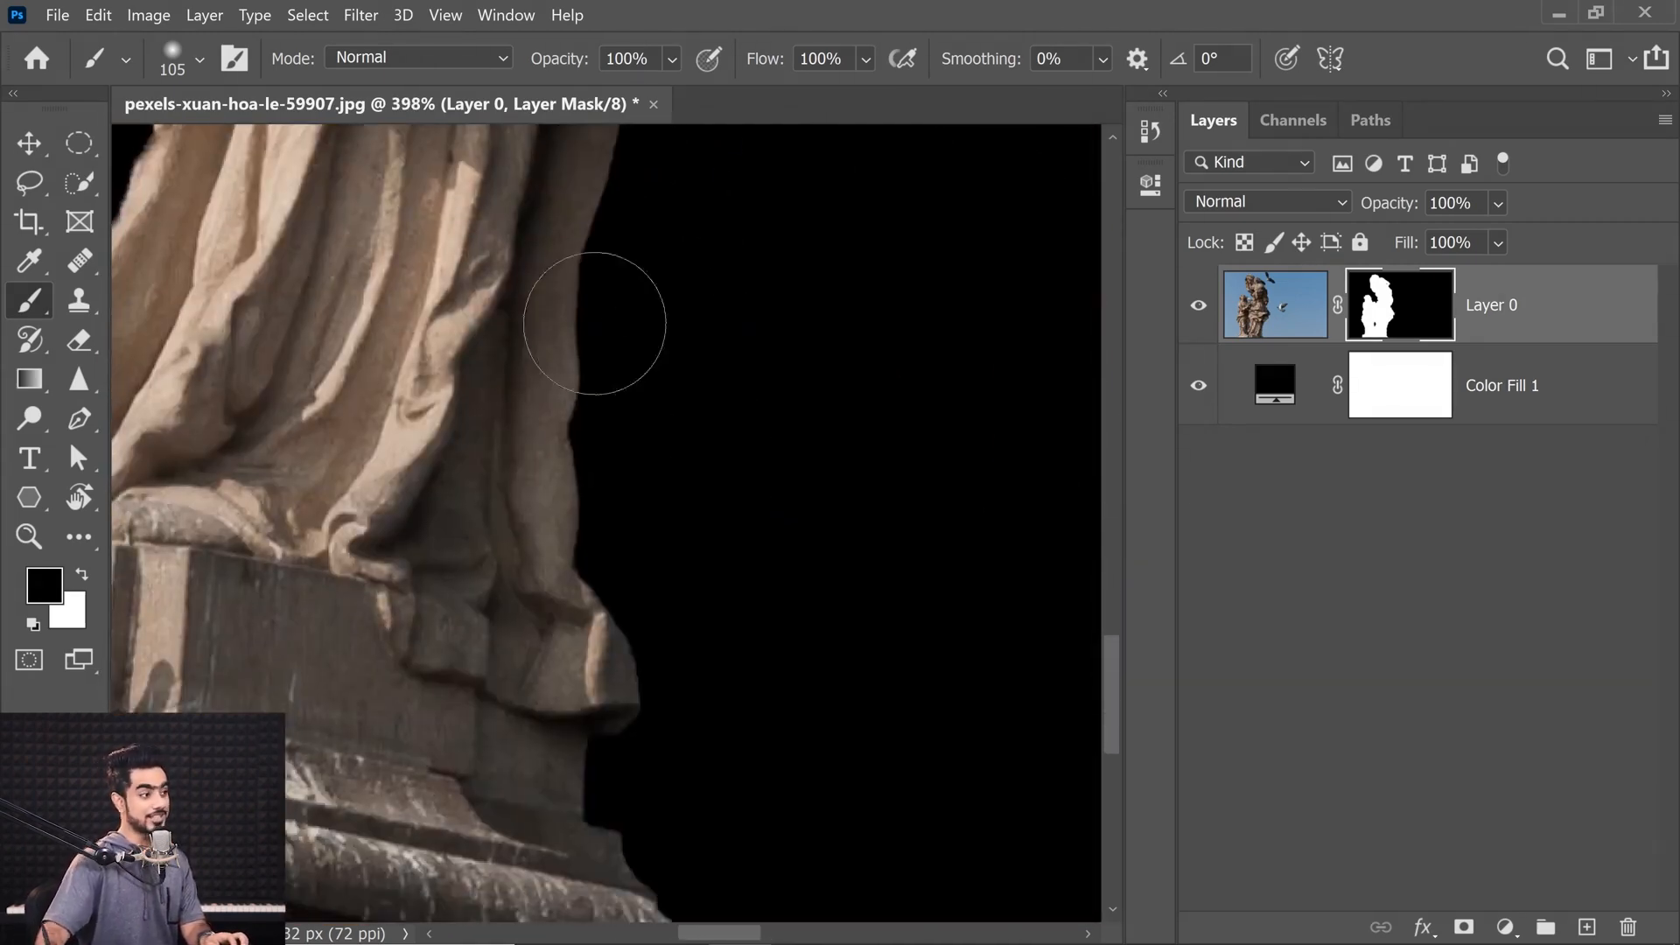
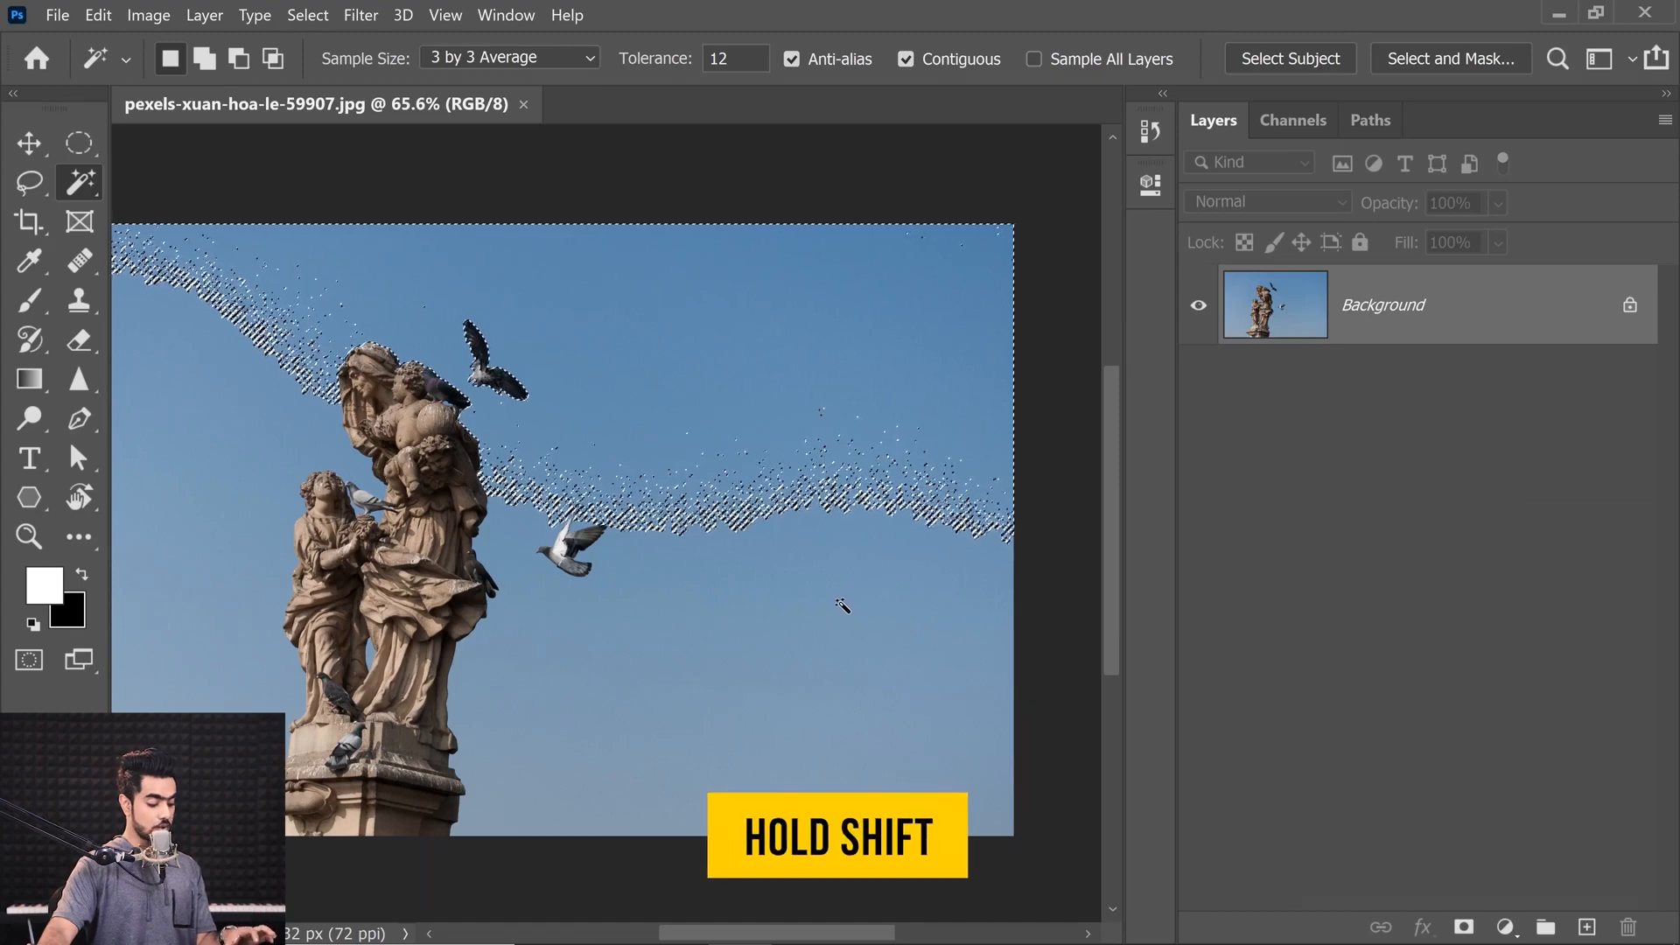
Step: Add the remaining lower and left parts of the sky to the Magic Wand selection, then check the selection's edges around the statue
{"action": "key", "text": "shift"}
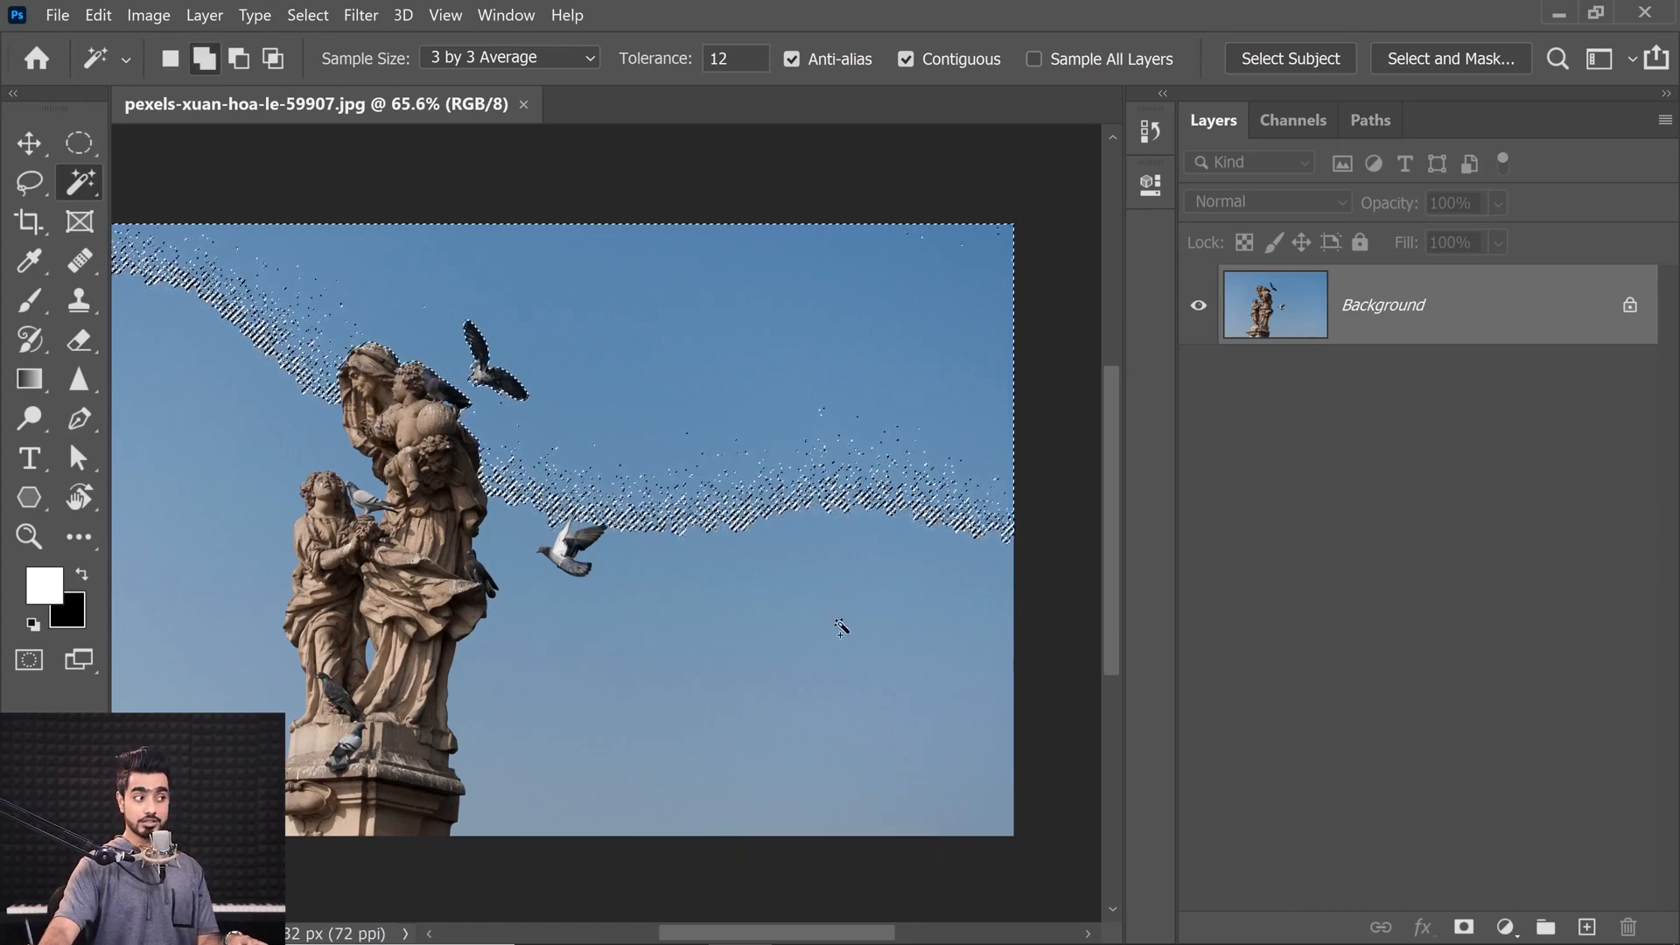
{"action": "left_click", "coordinate": [863, 606], "text": "shift"}
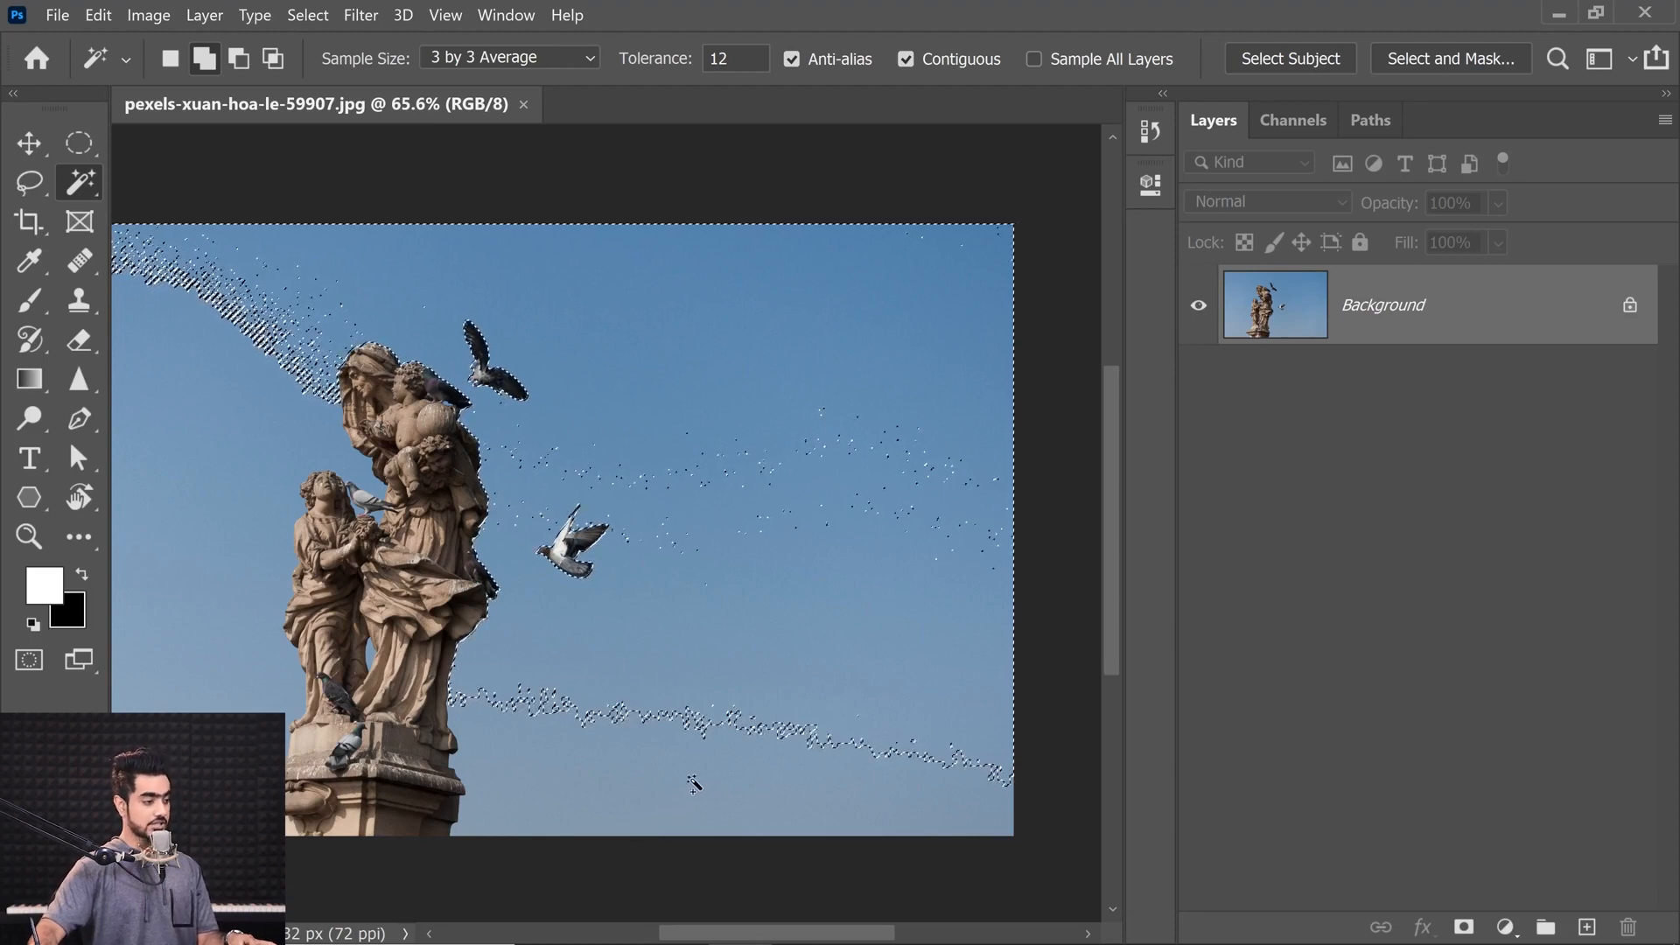
{"action": "left_click", "coordinate": [652, 792], "text": "shift"}
{"action": "left_click_drag", "start_coordinate": [414, 685], "coordinate": [878, 658]}
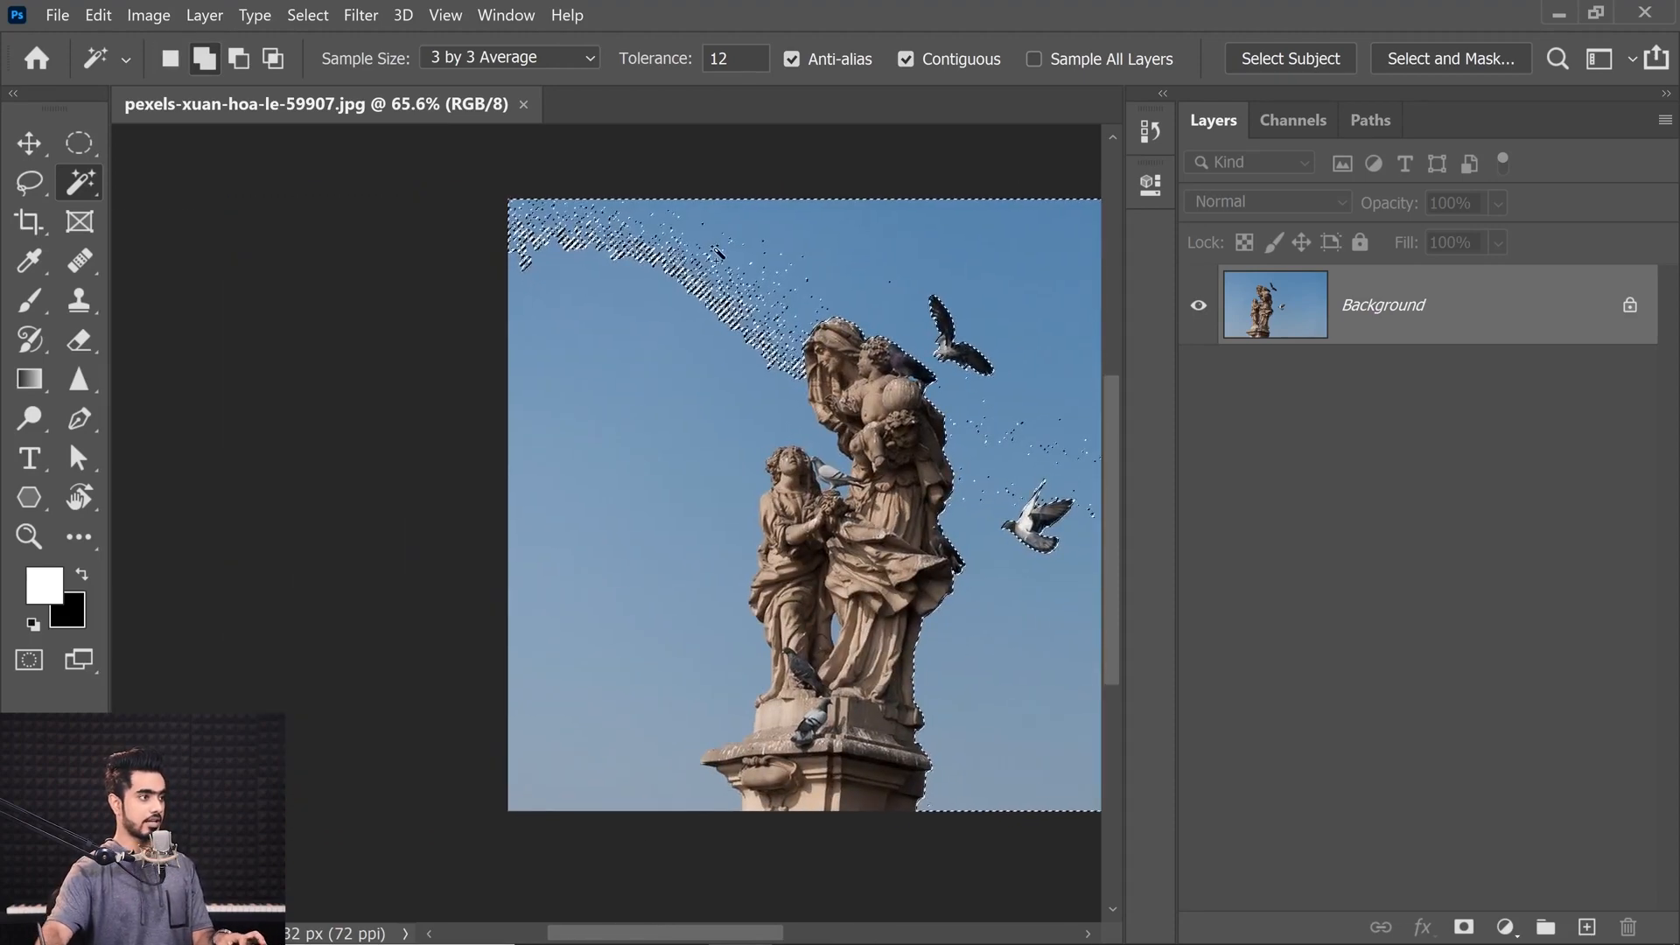
{"action": "left_click", "coordinate": [591, 588]}
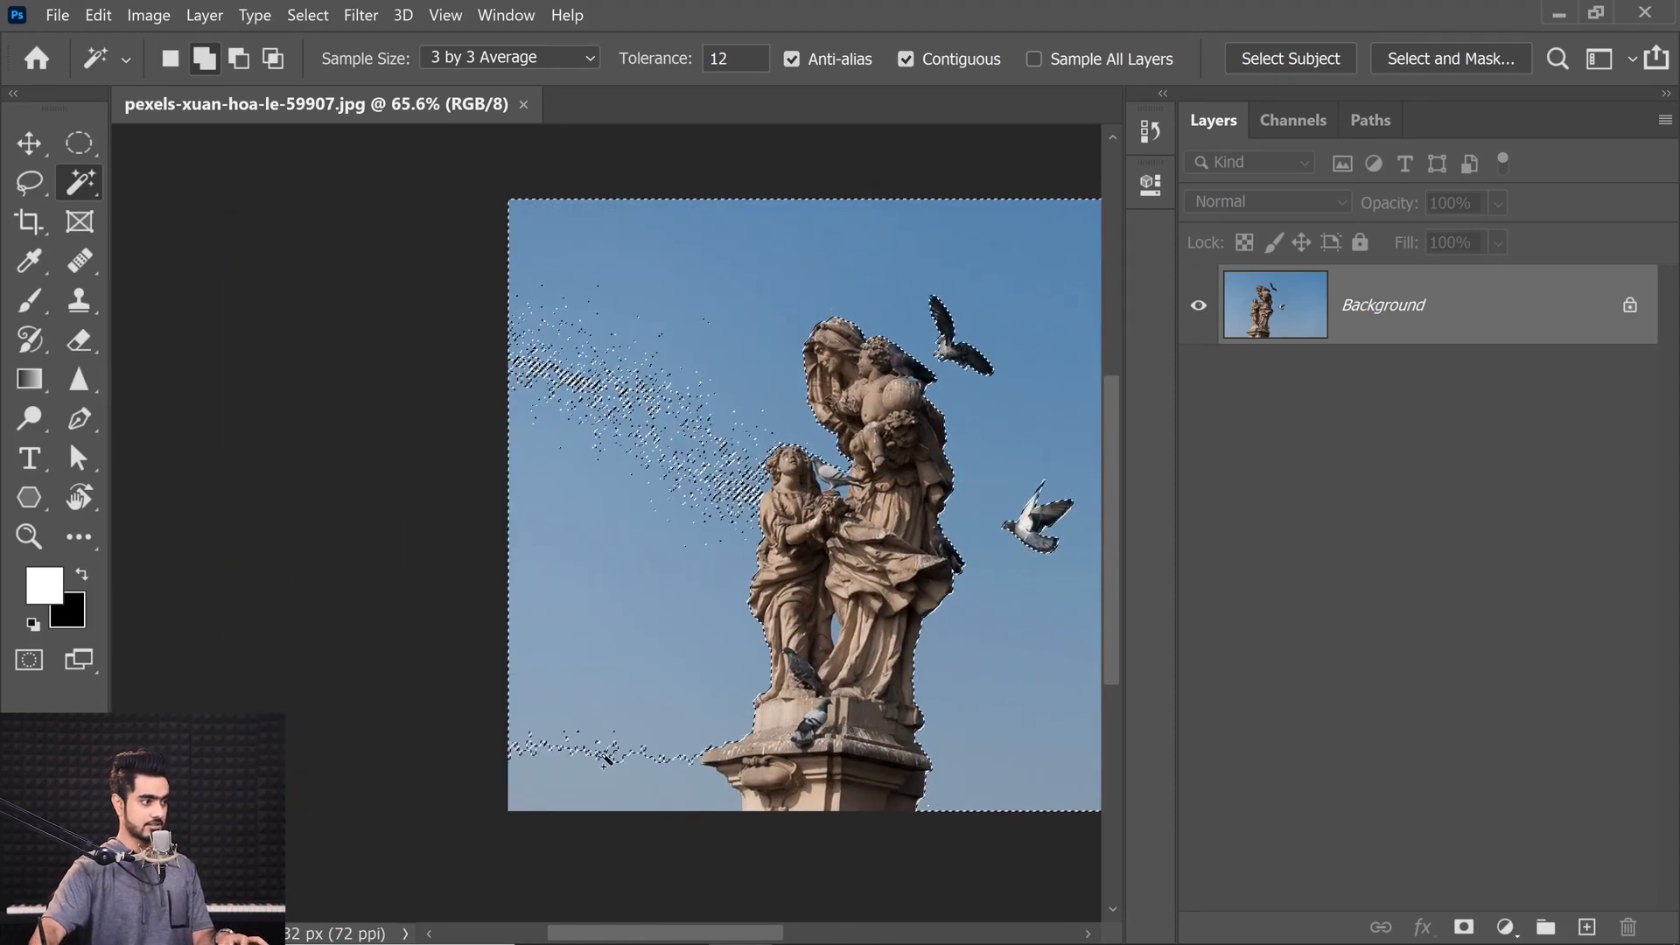
{"action": "left_click", "coordinate": [641, 380], "text": "shift"}
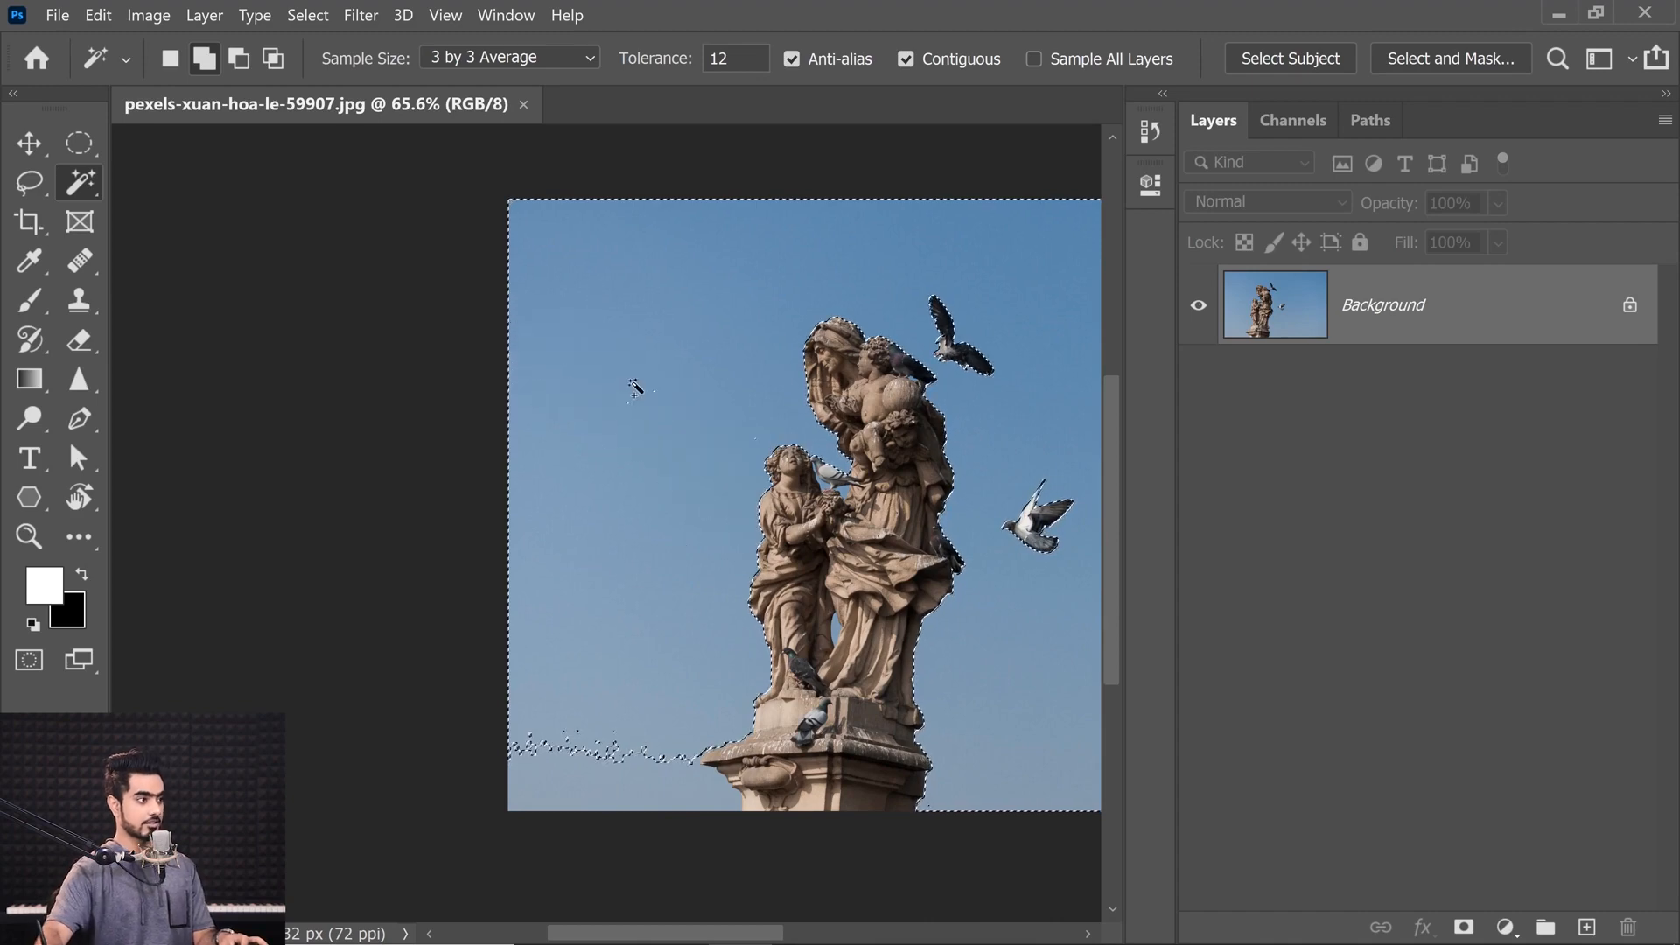
{"action": "left_click", "coordinate": [612, 758], "text": "shift"}
{"action": "left_click_drag", "start_coordinate": [736, 608], "coordinate": [252, 621]}
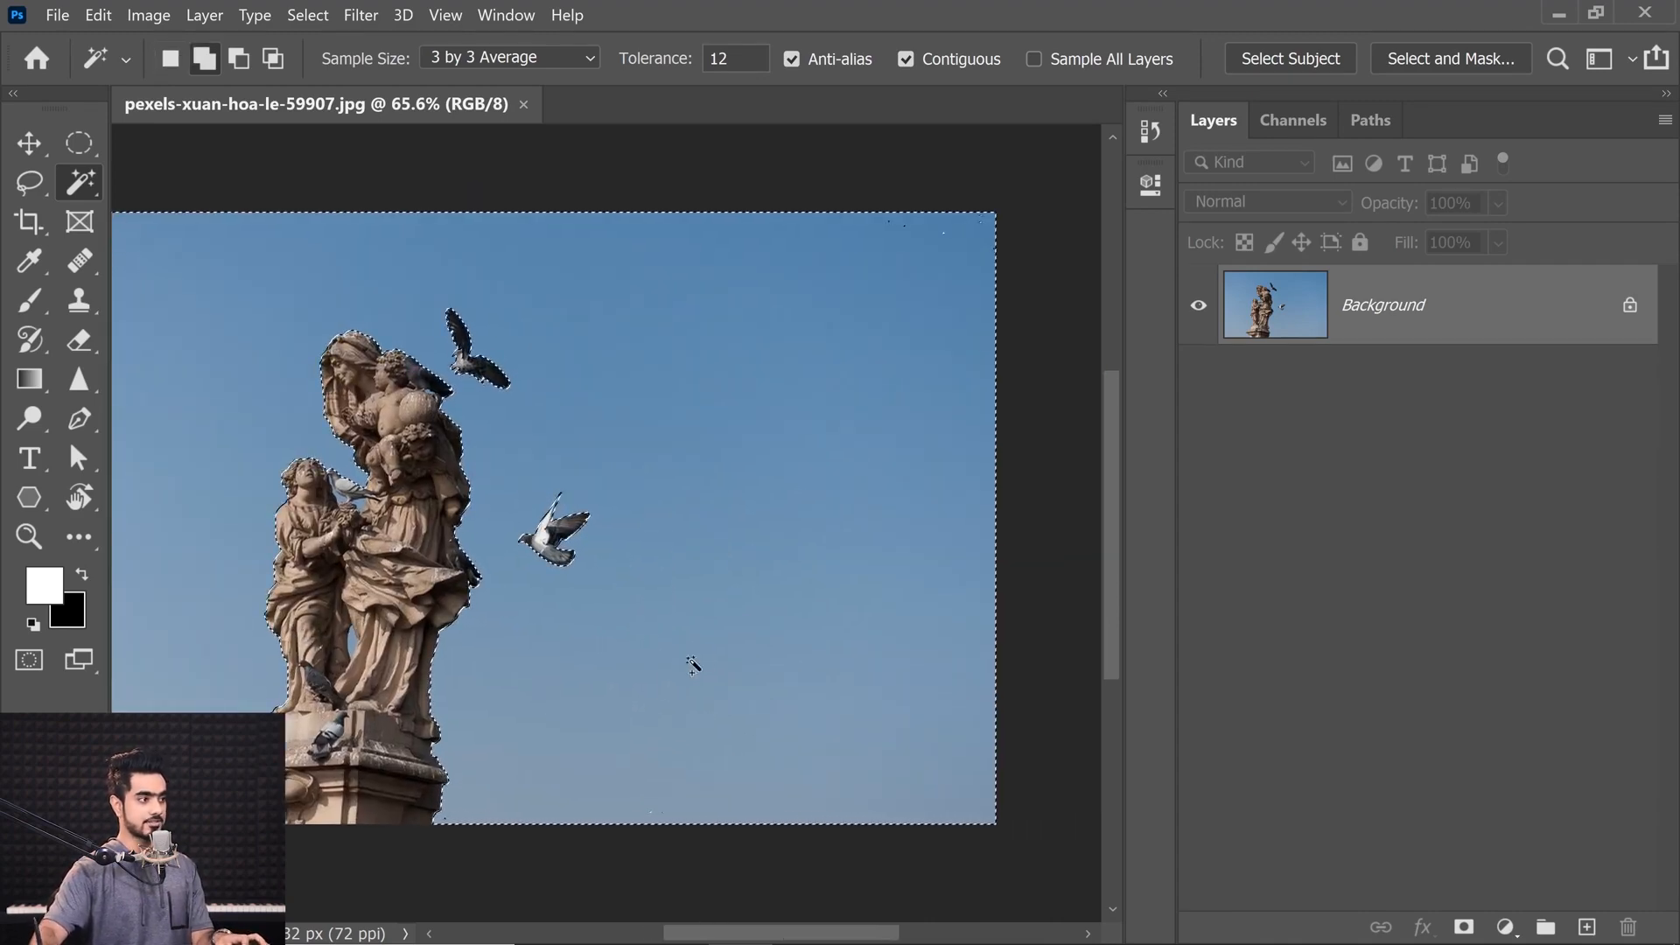
{"action": "left_click_drag", "start_coordinate": [442, 390], "coordinate": [534, 385]}
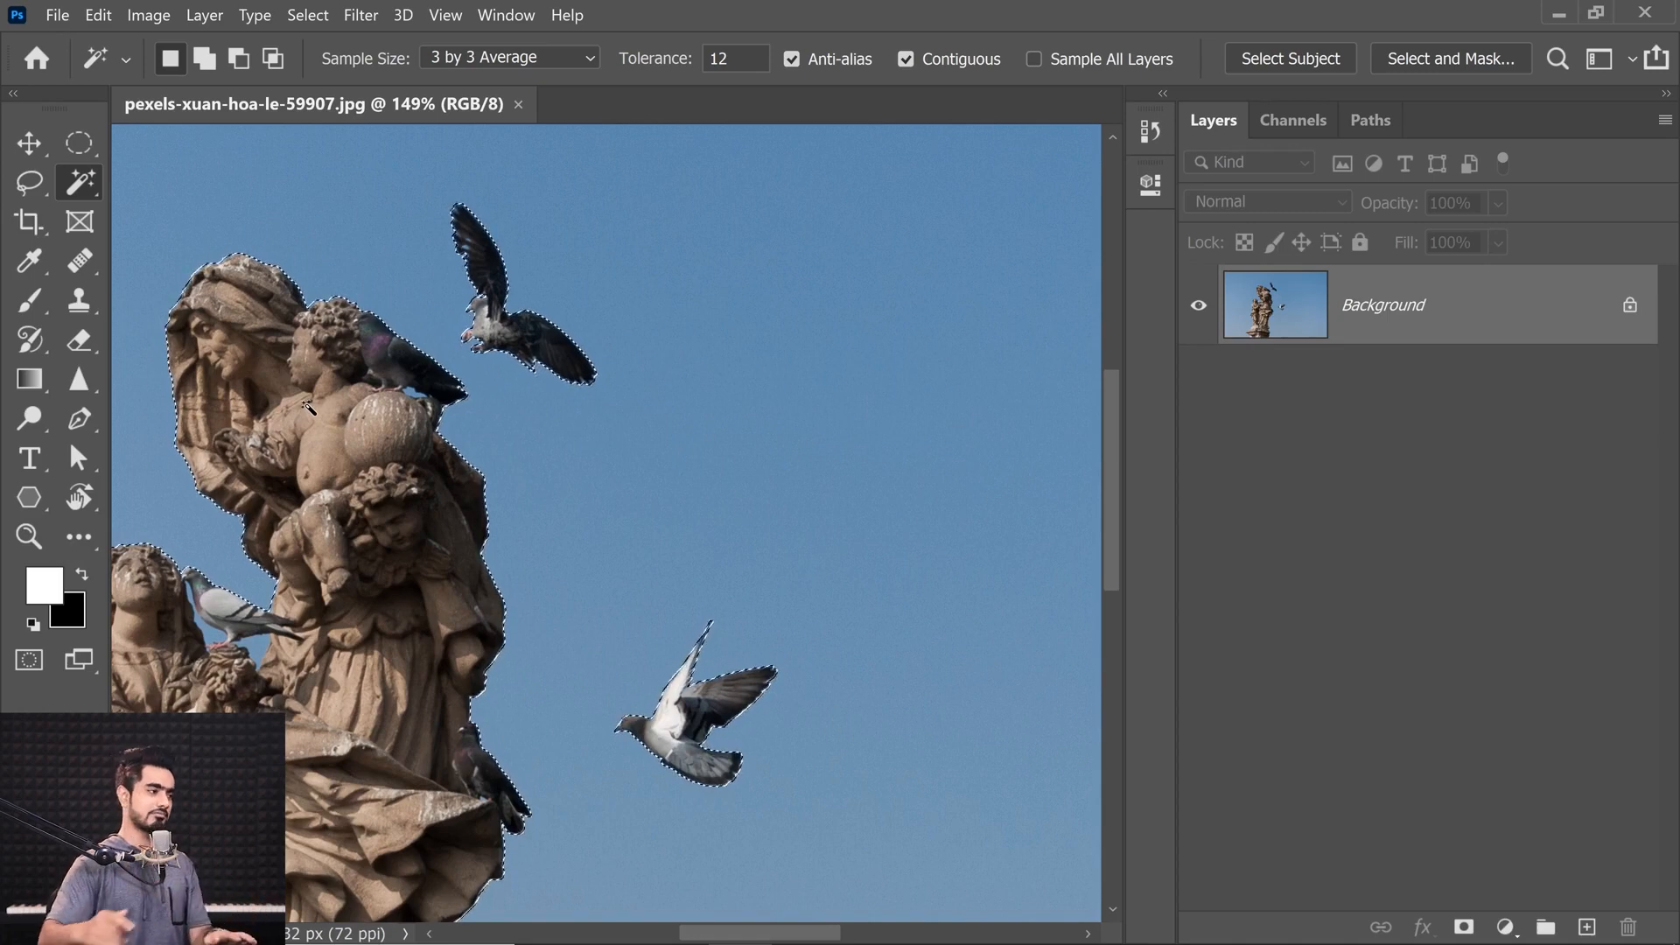
Step: Set the Magic Wand tolerance to 2, sample the upper sky to select matching tones, and clear the selection
{"action": "scroll", "coordinate": [448, 518], "scroll_direction": "down", "scroll_amount": 4}
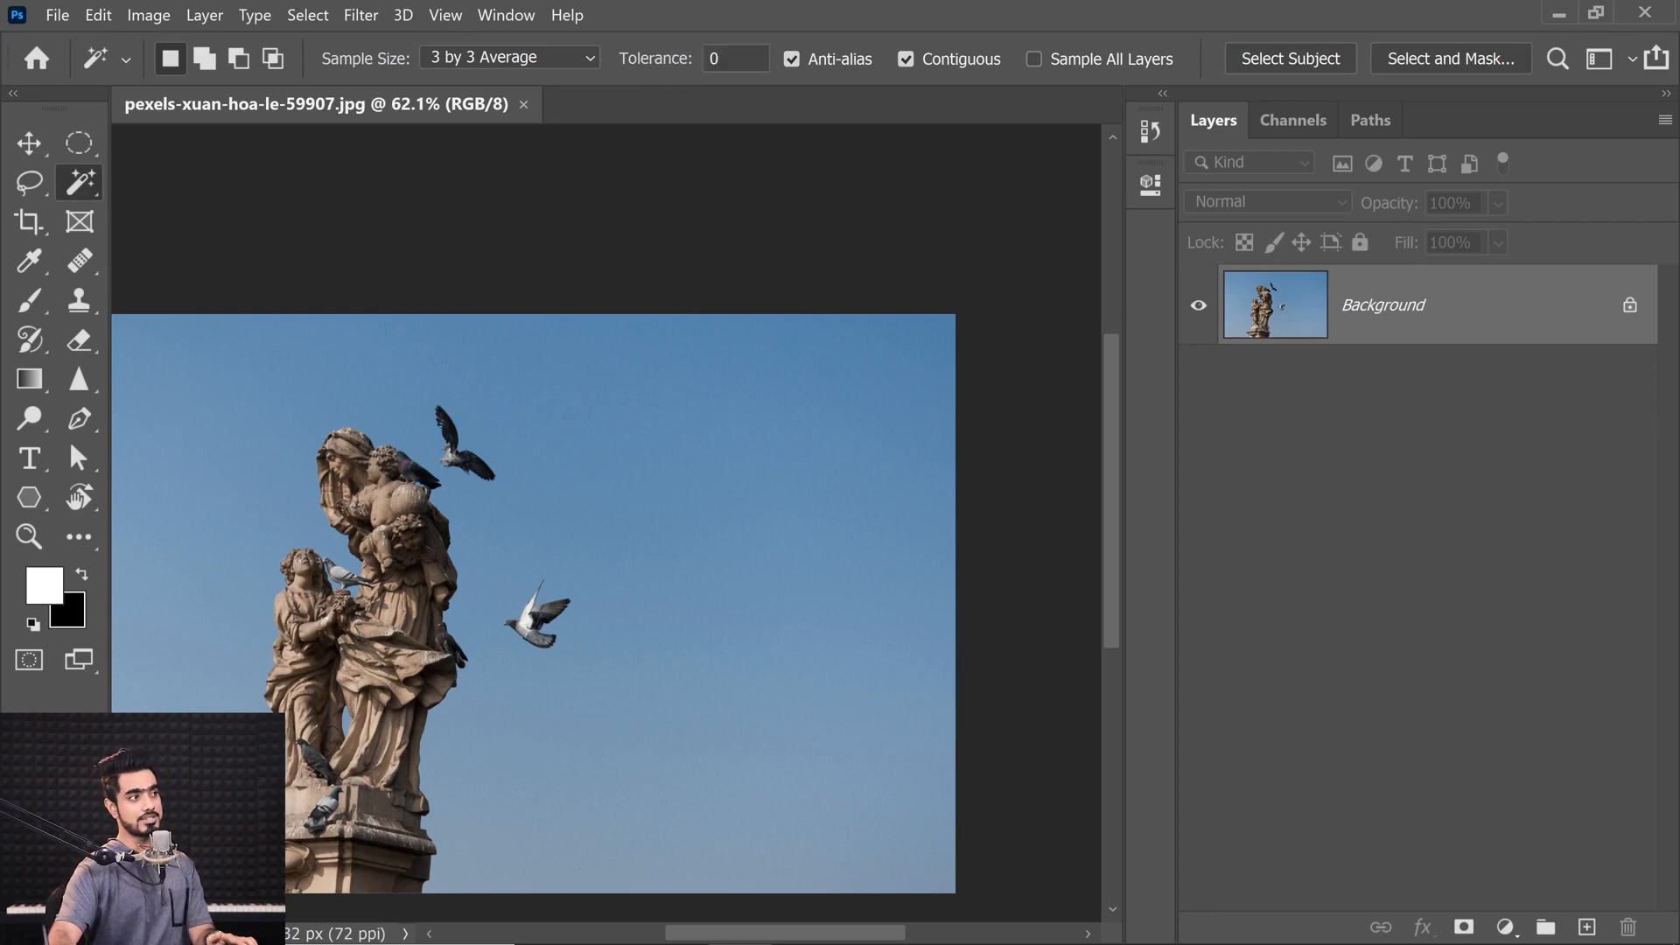
{"action": "type", "text": "2"}
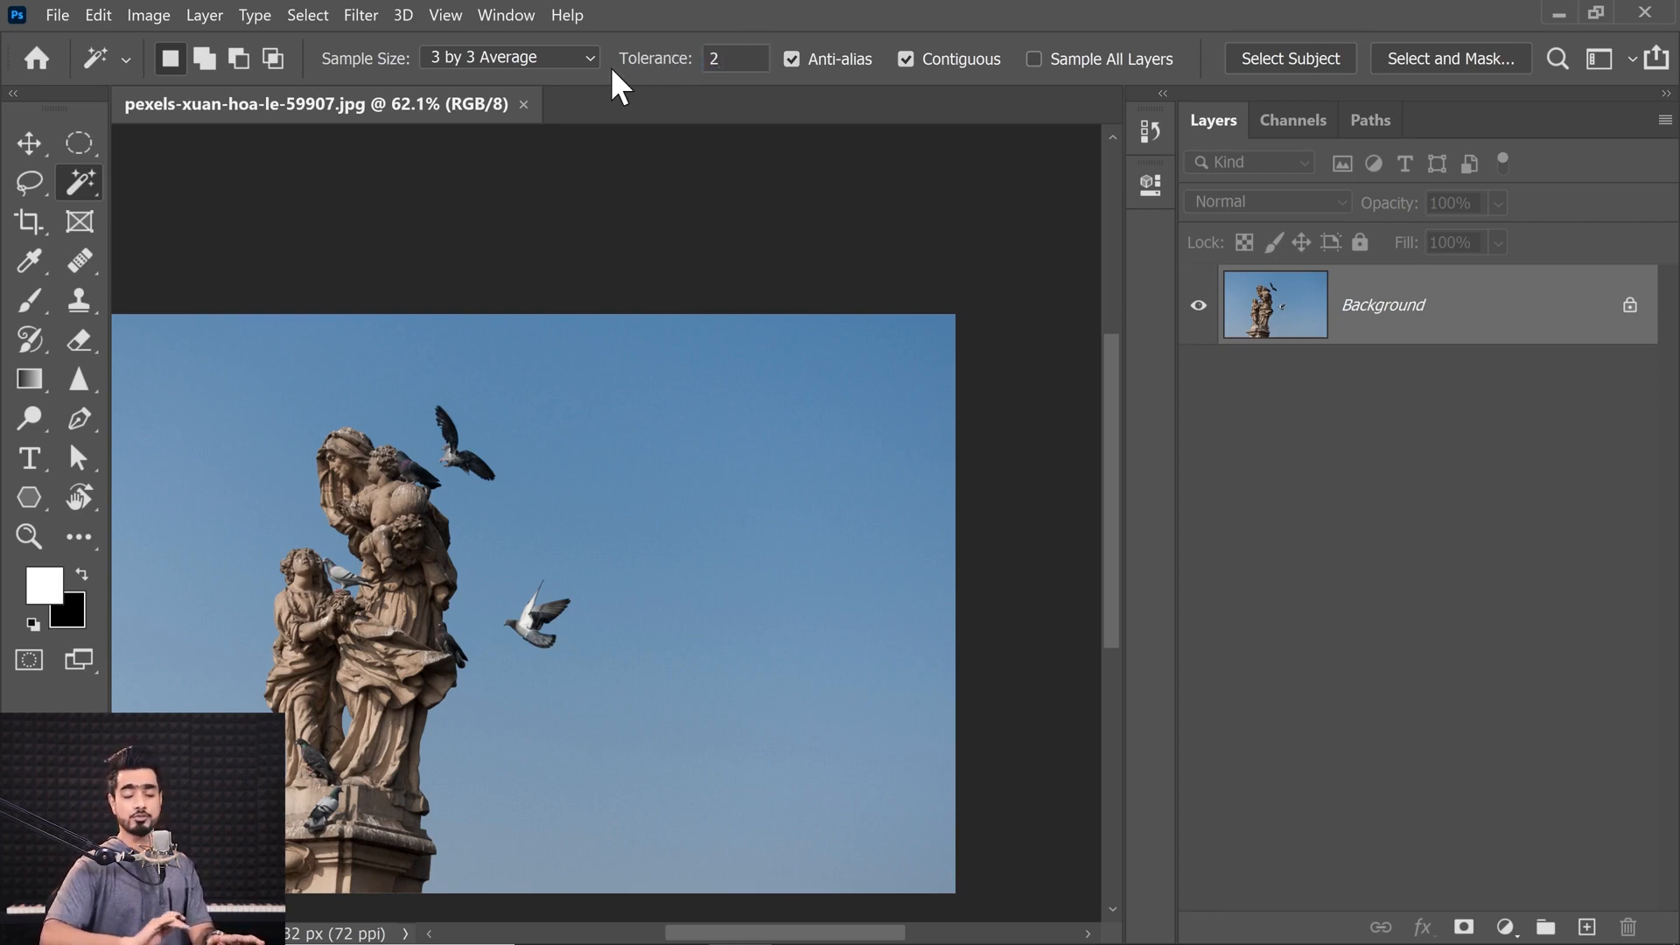
{"action": "scroll", "coordinate": [758, 395], "scroll_direction": "up", "scroll_amount": 5}
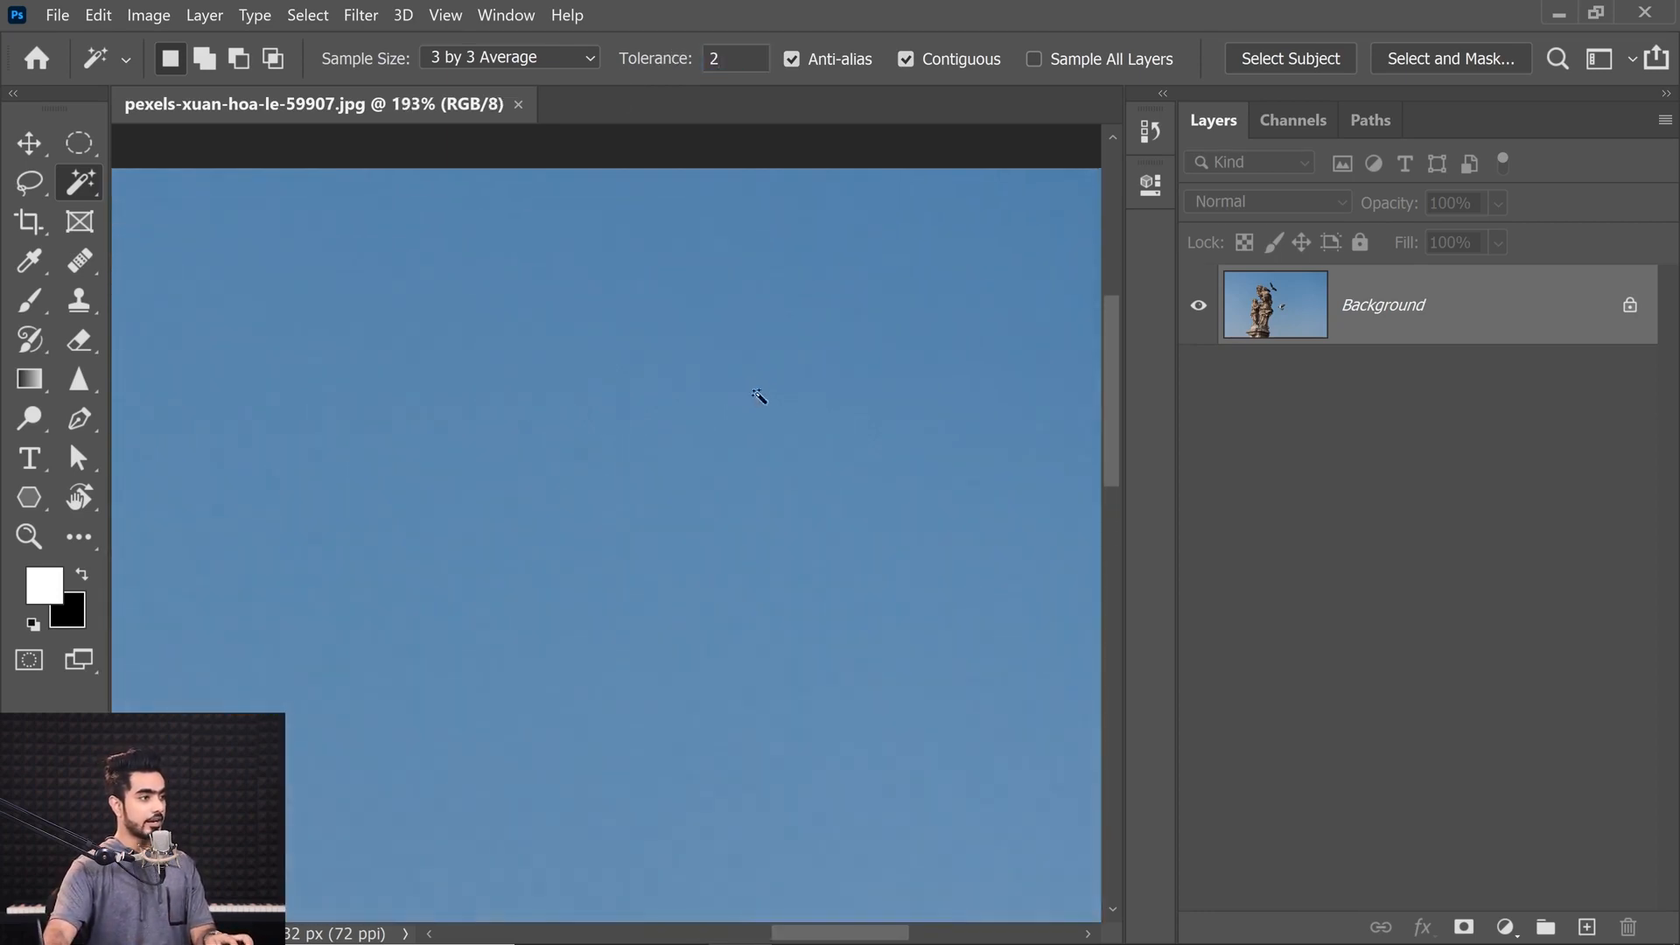
{"action": "left_click", "coordinate": [633, 388]}
{"action": "scroll", "coordinate": [464, 341], "scroll_direction": "down", "scroll_amount": 3}
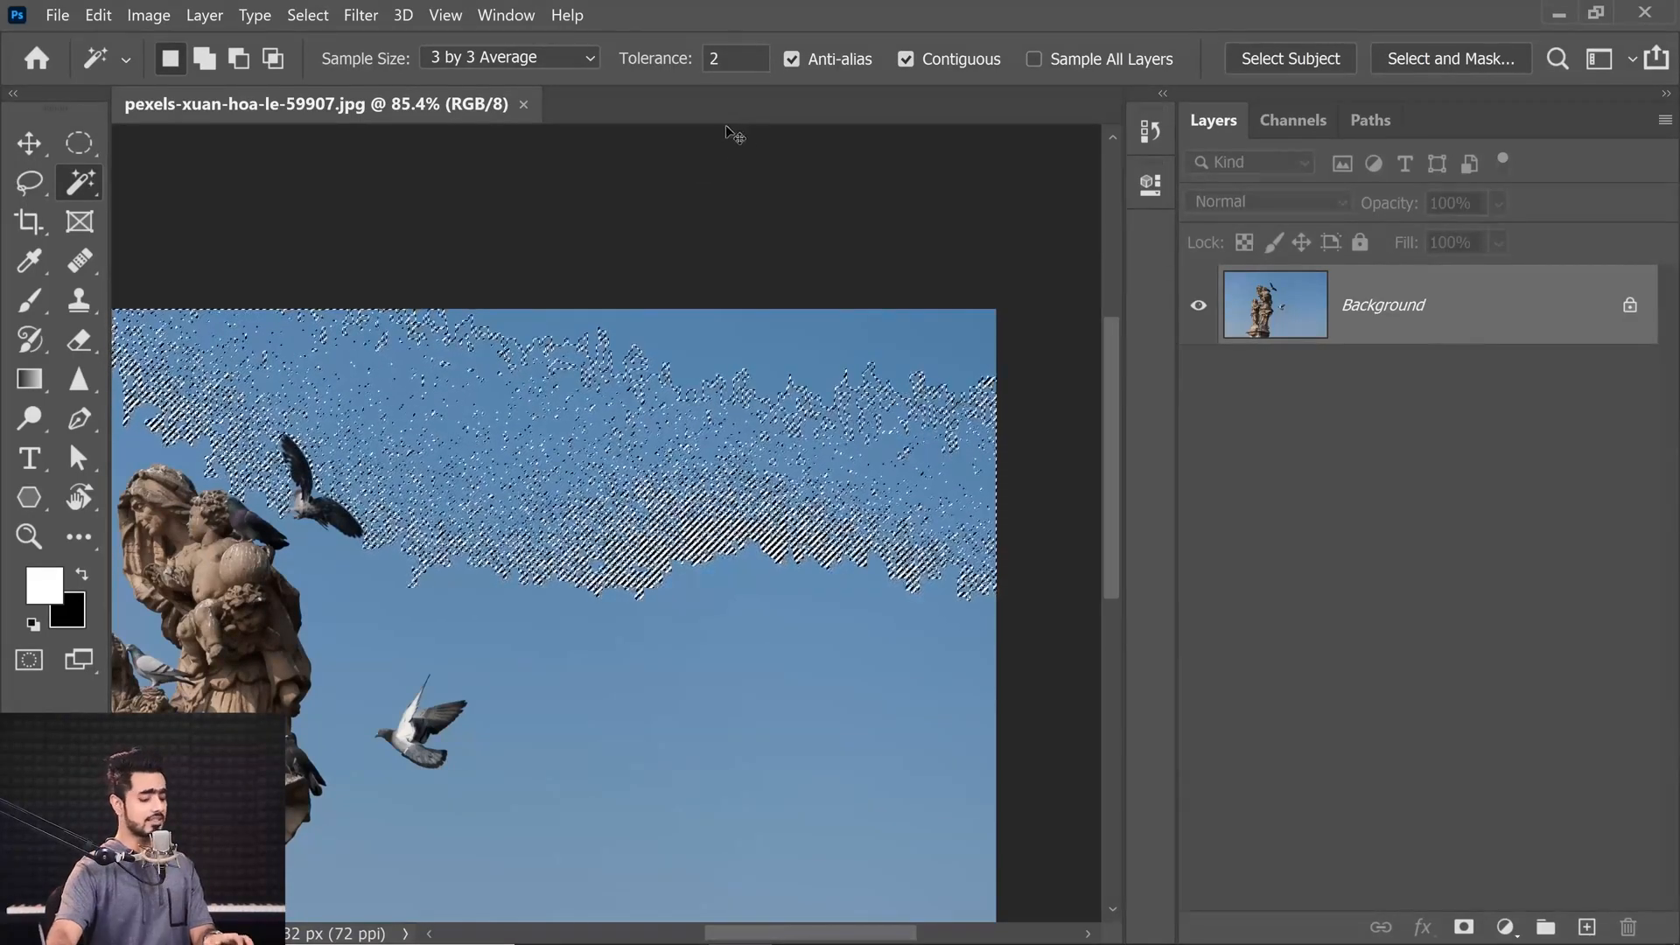
{"action": "key", "text": "ctrl+d"}
Step: Set the Magic Wand tolerance to 0, sample the sky up close, and clear the selection
{"action": "type", "text": "0"}
{"action": "key", "text": "Return"}
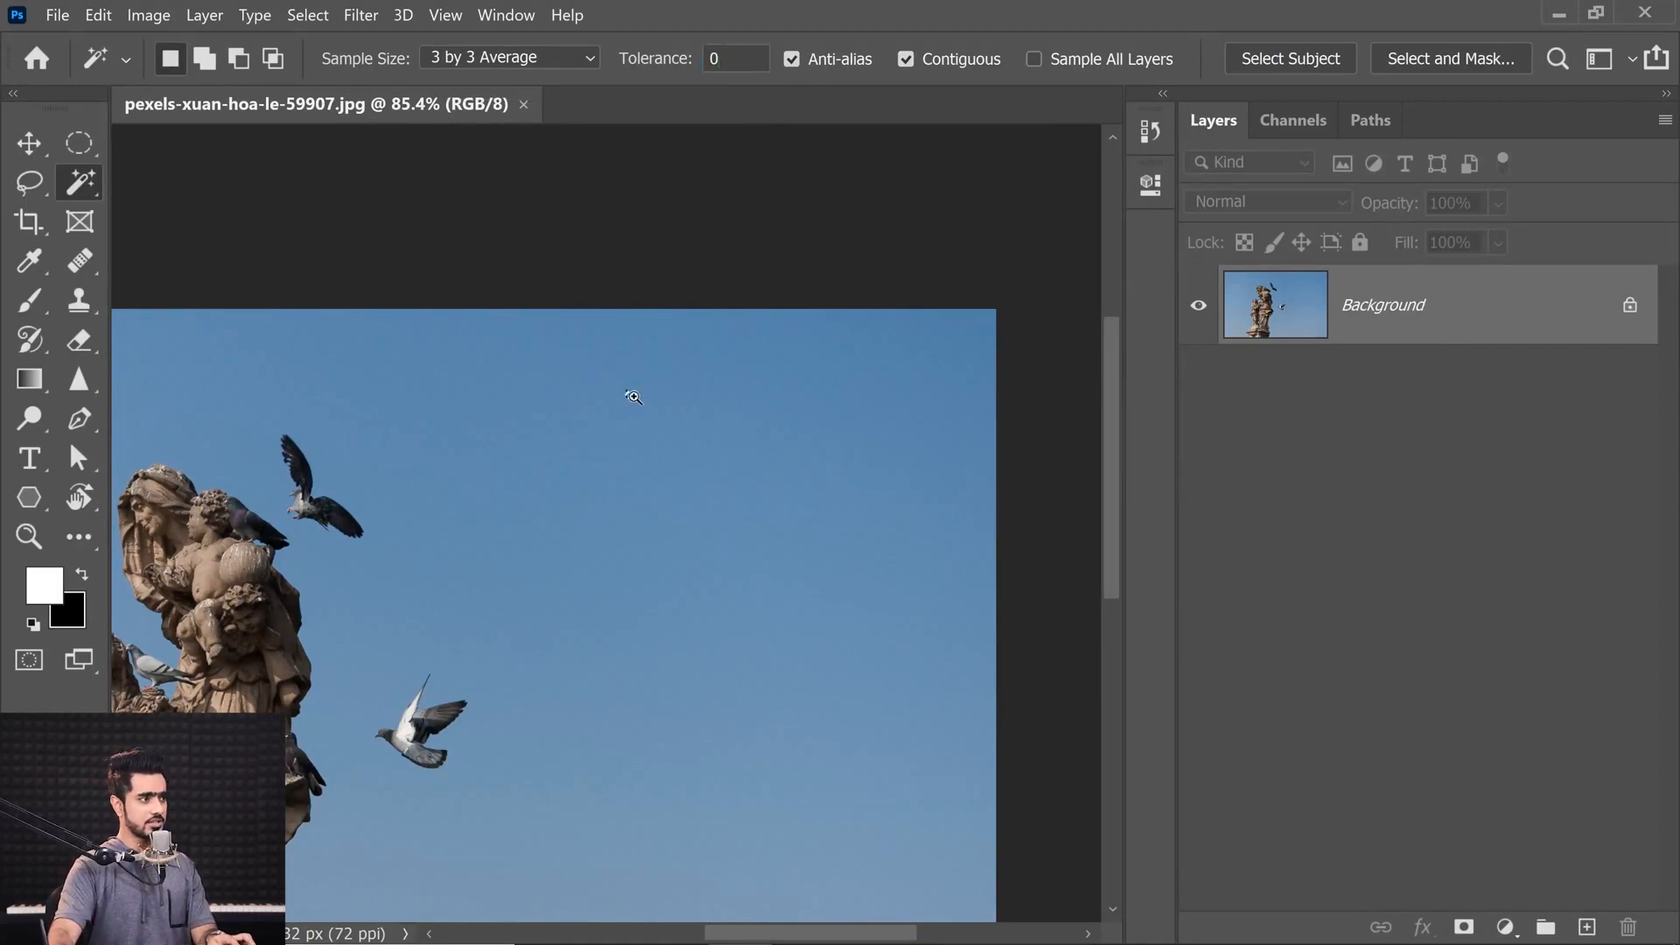
{"action": "left_click_drag", "start_coordinate": [633, 397], "coordinate": [735, 401]}
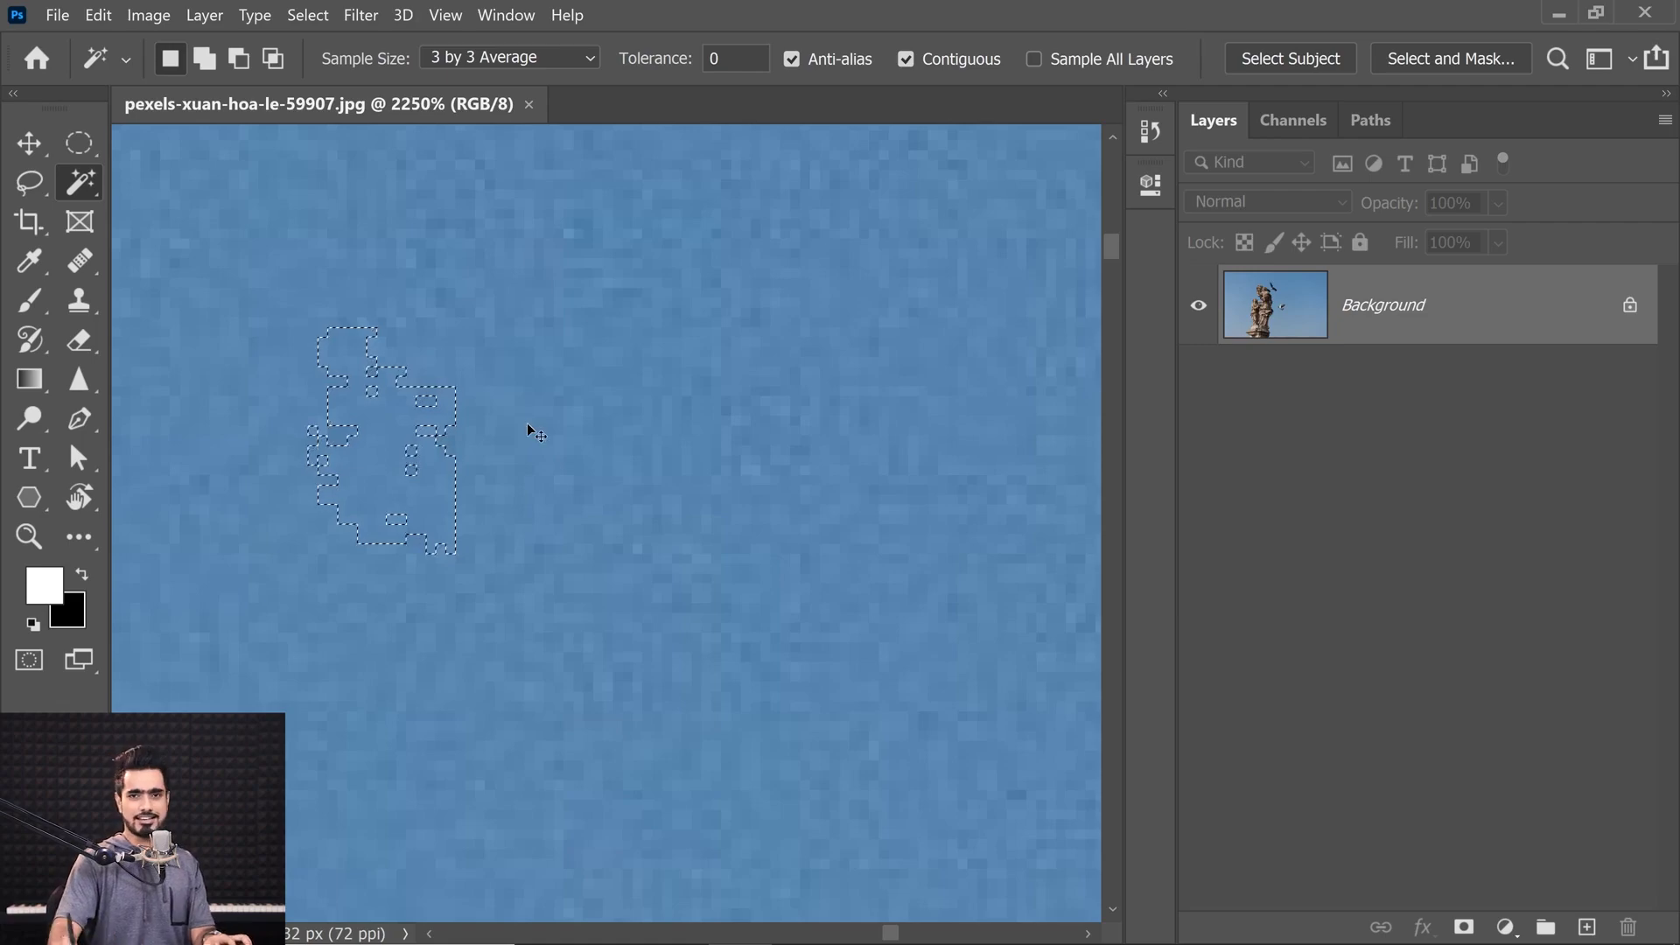
{"action": "key", "text": "ctrl+d"}
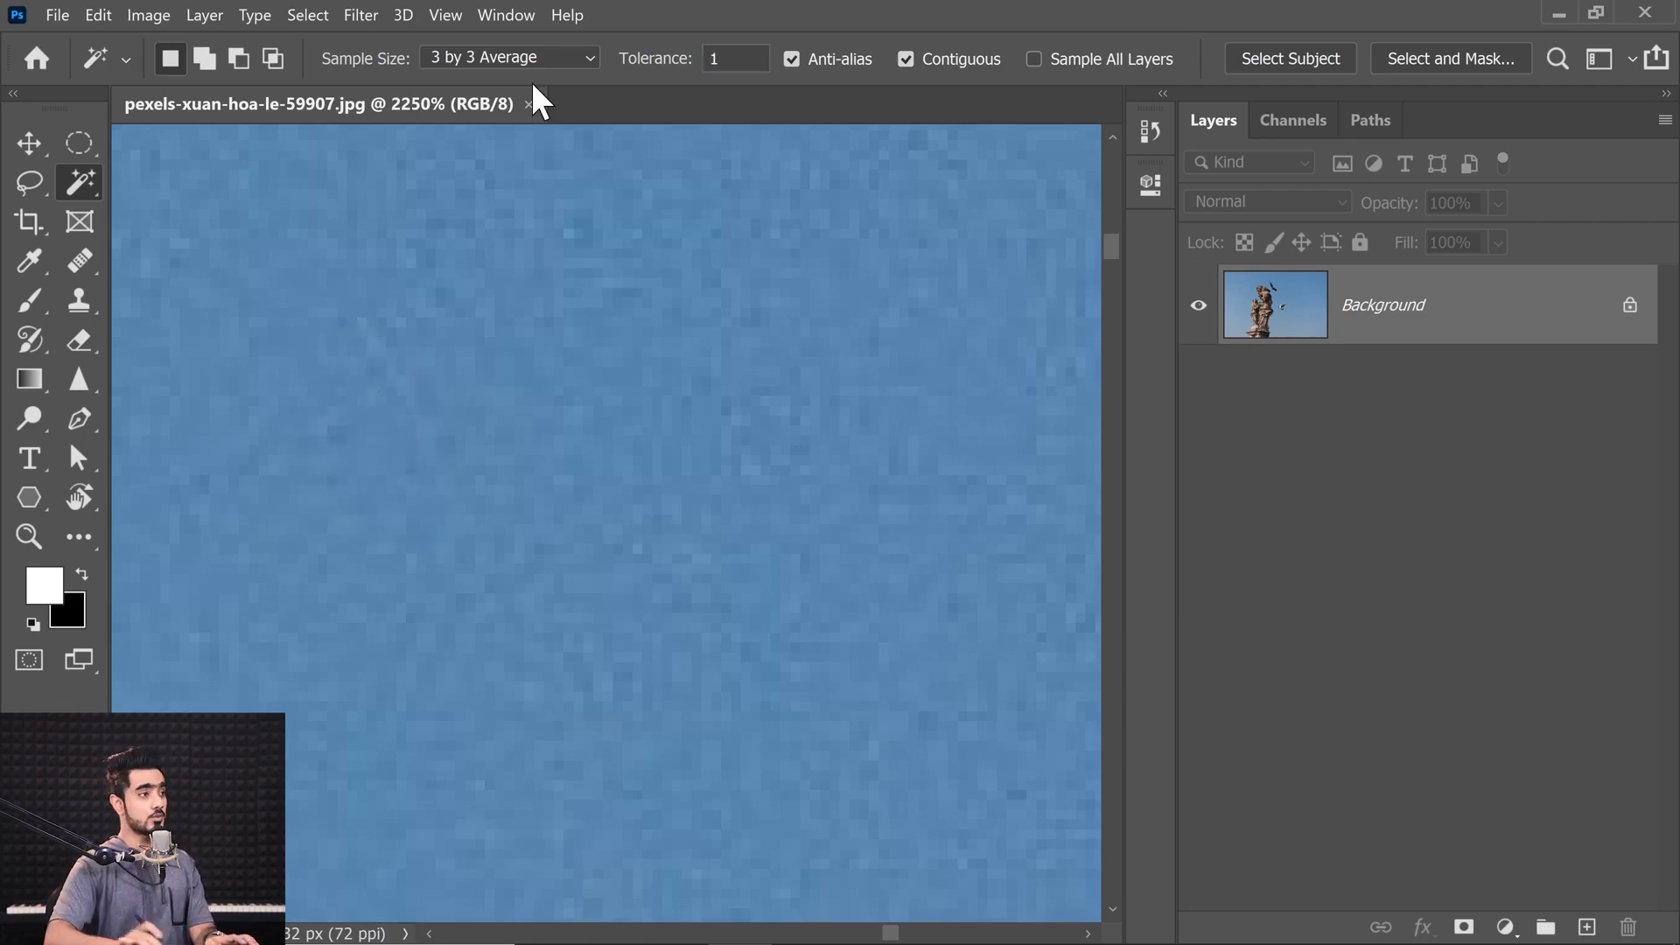
Step: Set the Magic Wand tolerance to 1, sample the upper sky, review the extent of the selection, and clear it
{"action": "left_click", "coordinate": [559, 488]}
{"action": "left_click_drag", "start_coordinate": [581, 499], "coordinate": [515, 496]}
{"action": "left_click_drag", "start_coordinate": [509, 499], "coordinate": [535, 677]}
{"action": "left_click_drag", "start_coordinate": [613, 602], "coordinate": [577, 587]}
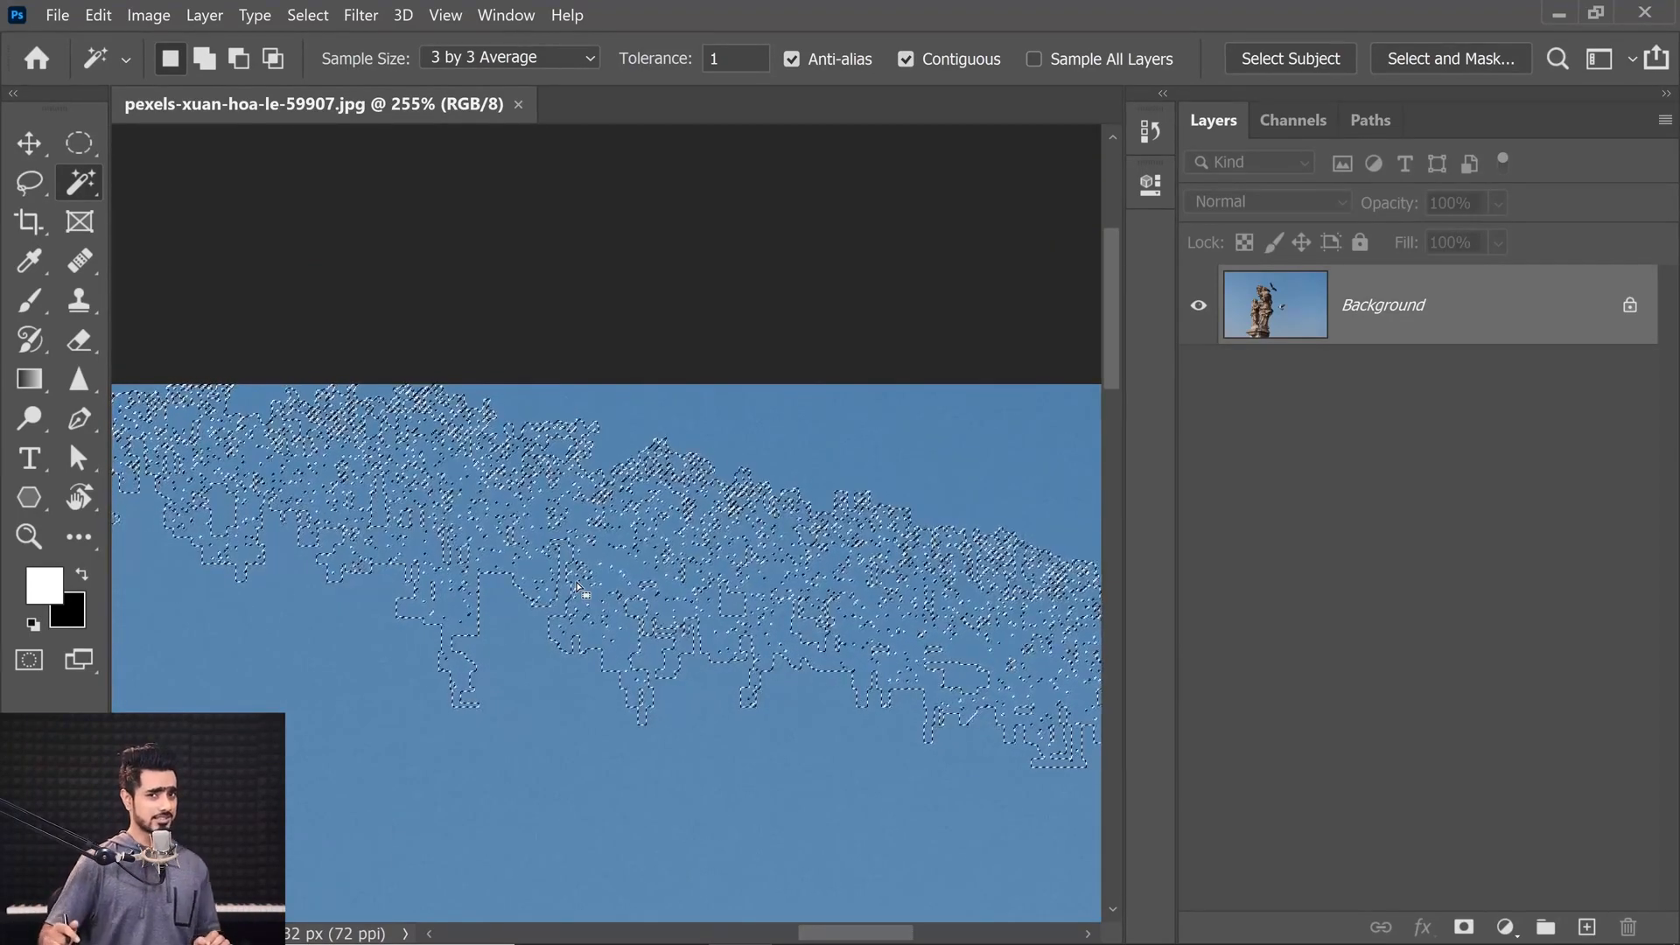
{"action": "key", "text": "ctrl+d"}
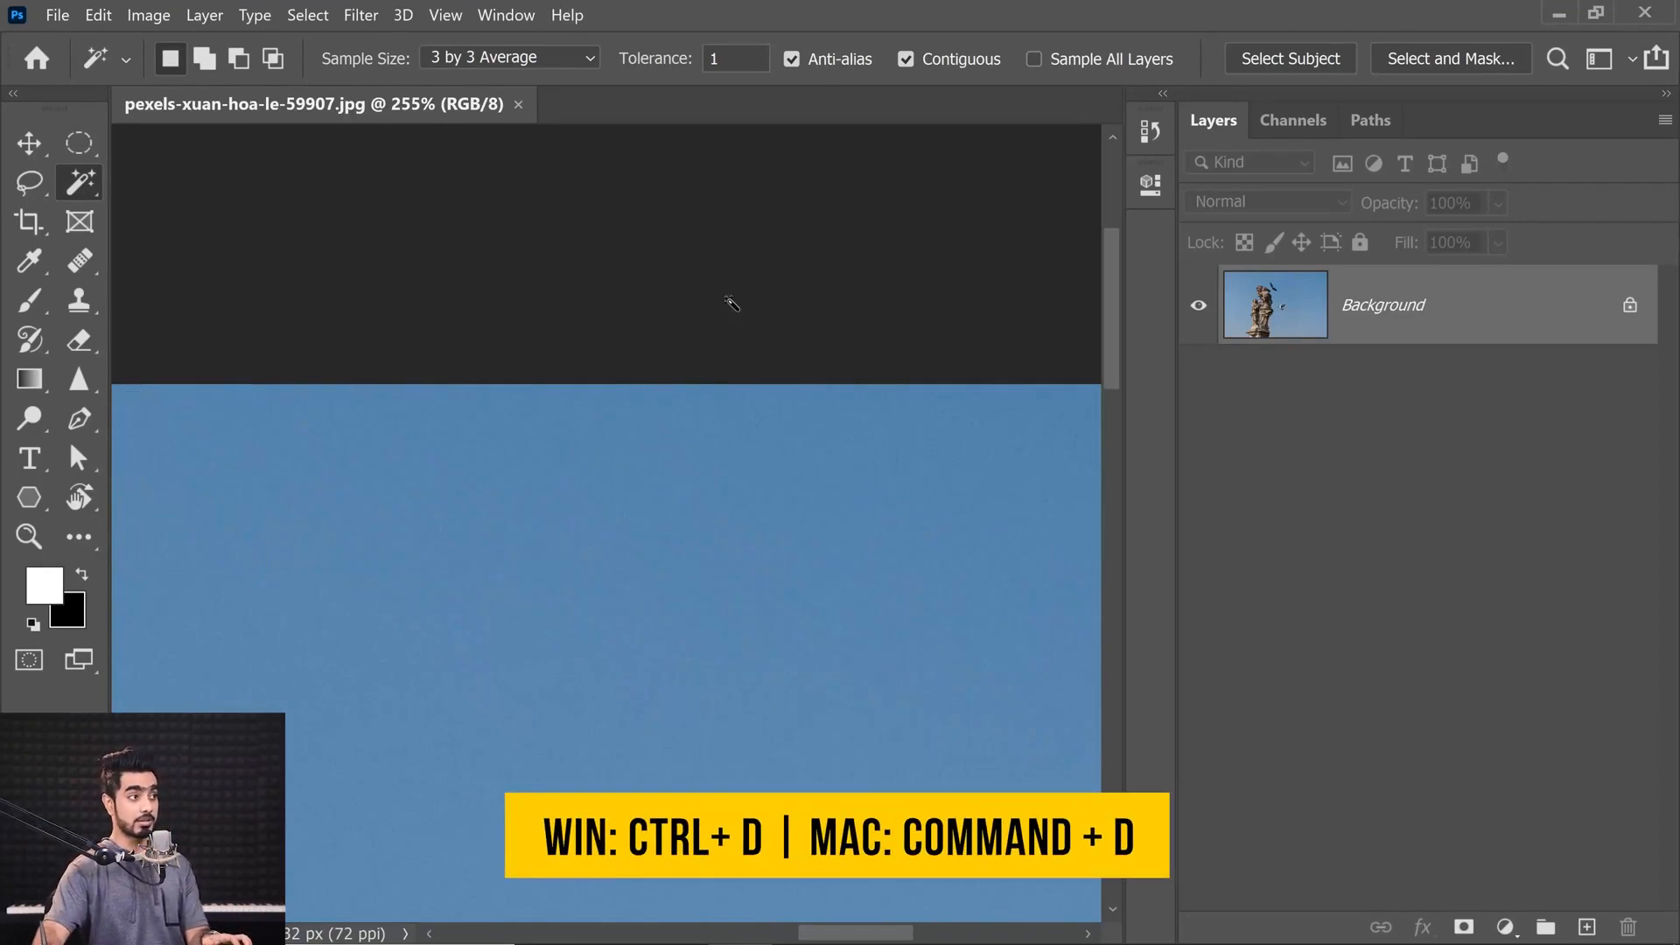
Step: Set the Magic Wand tolerance to 20 and select the upper sky beside the flying pigeons
{"action": "left_click", "coordinate": [735, 59]}
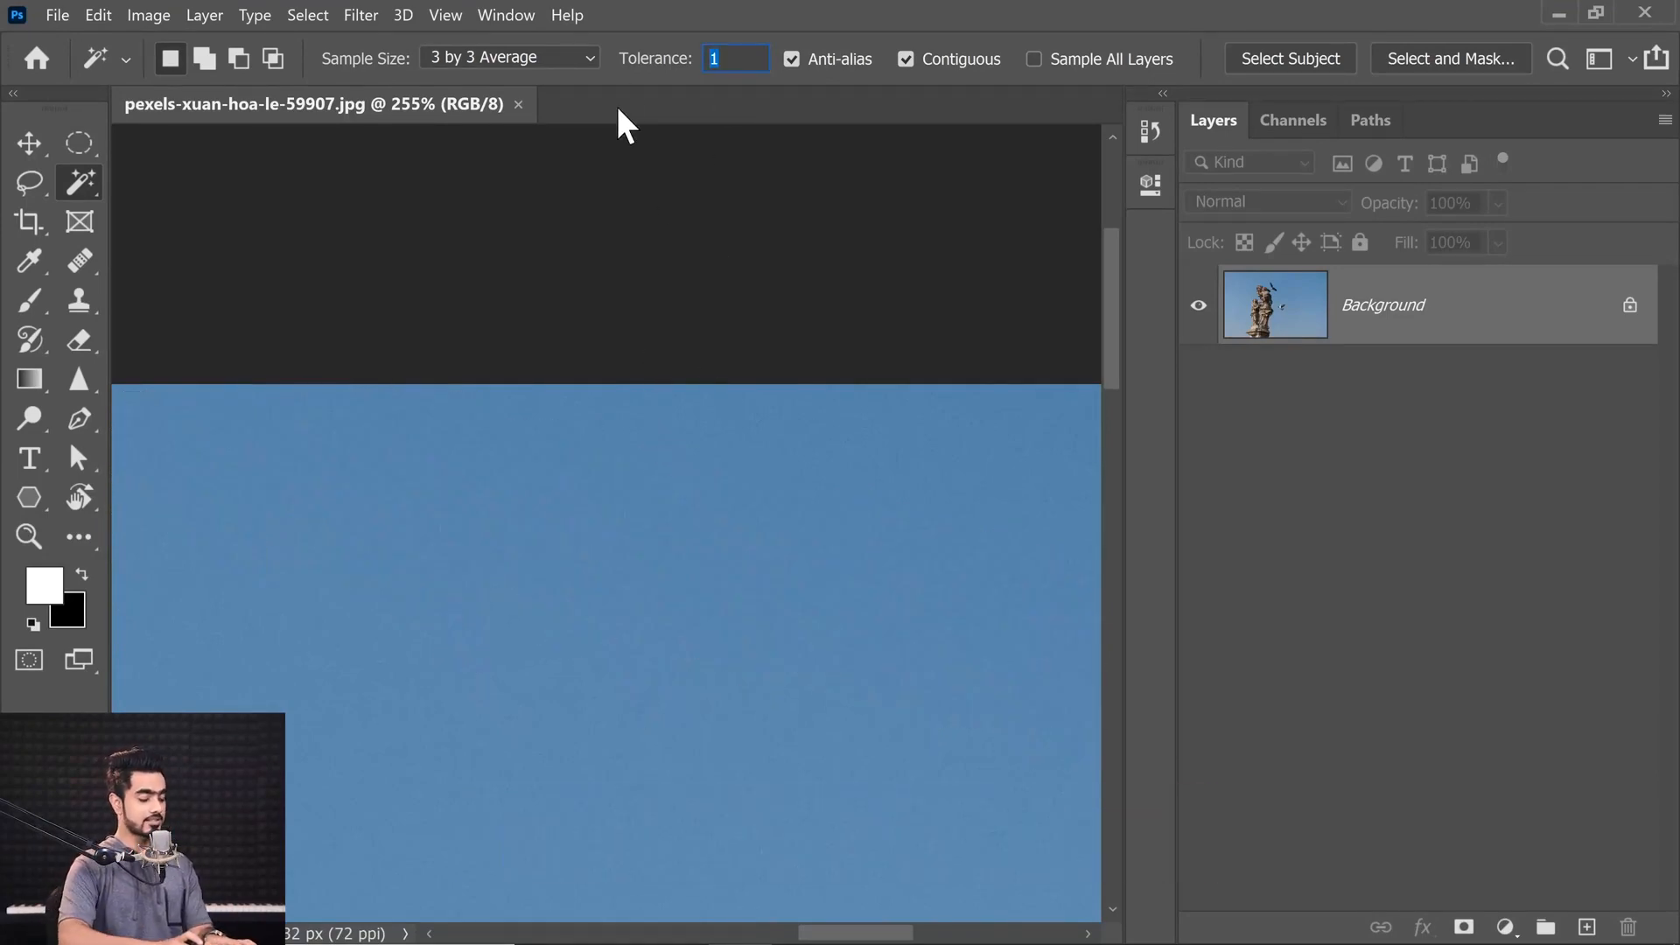
{"action": "type", "text": "20"}
{"action": "key", "text": "Return"}
{"action": "scroll", "coordinate": [571, 615], "scroll_direction": "down", "scroll_amount": 1}
{"action": "scroll", "coordinate": [571, 615], "scroll_direction": "down", "scroll_amount": 4}
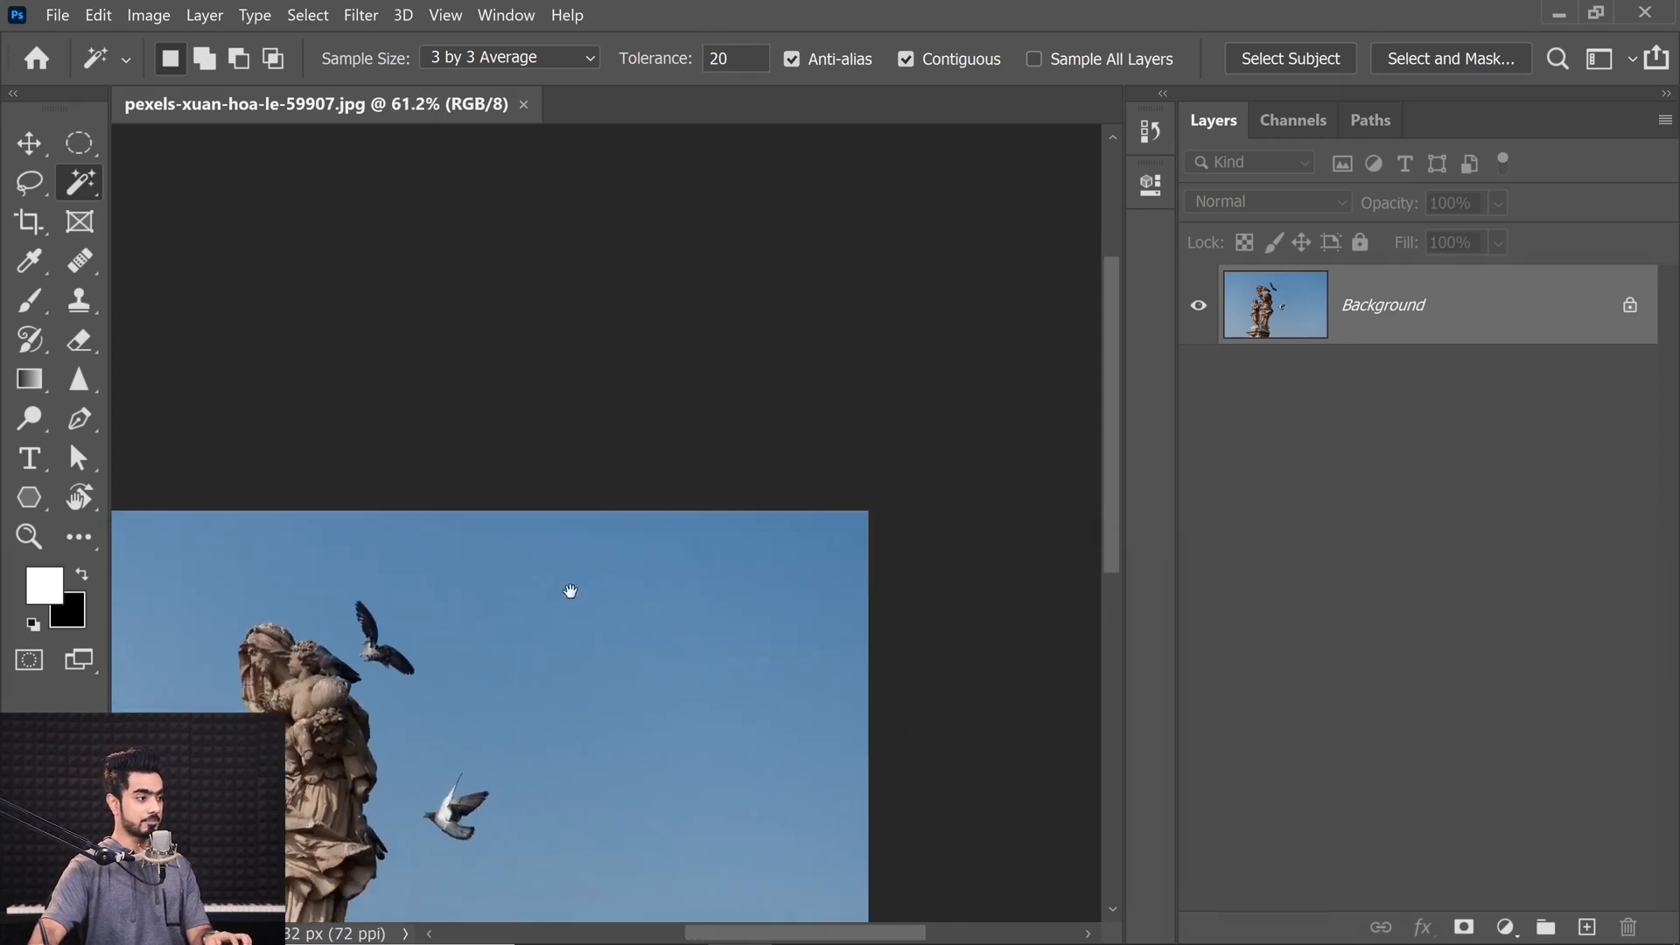
{"action": "left_click", "coordinate": [652, 588]}
{"action": "left_click_drag", "start_coordinate": [656, 592], "coordinate": [770, 518]}
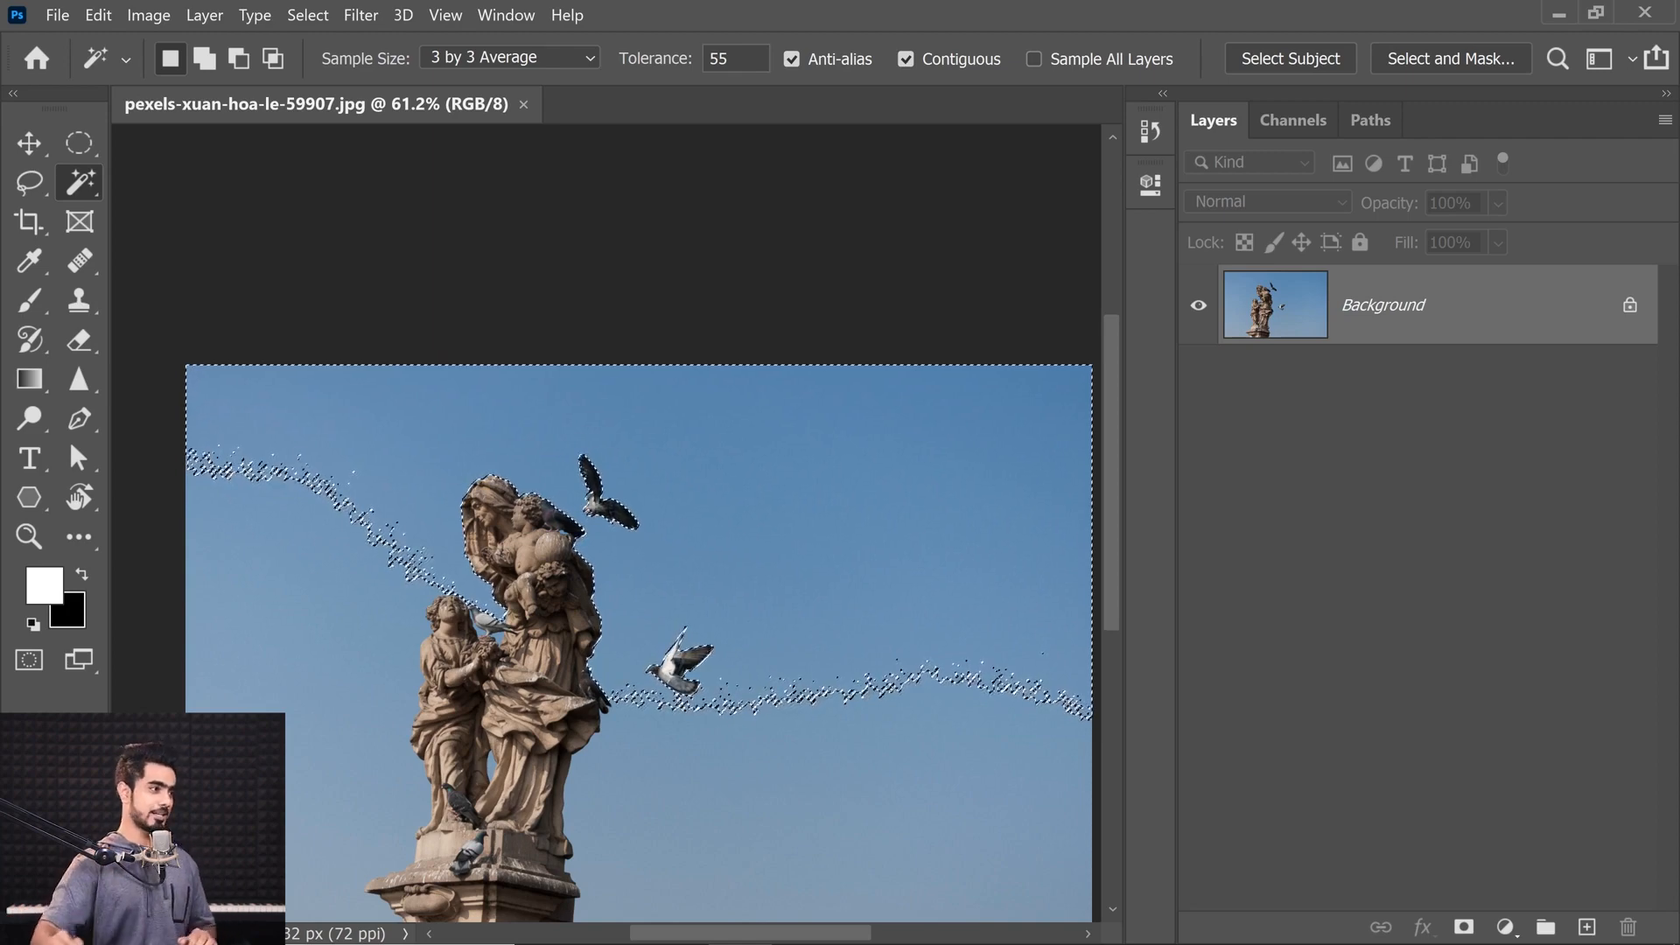
Step: Replace the current selection by setting the tolerance to 30 and selecting the upper sky plus the lower sky around the statue
{"action": "key", "text": "Return"}
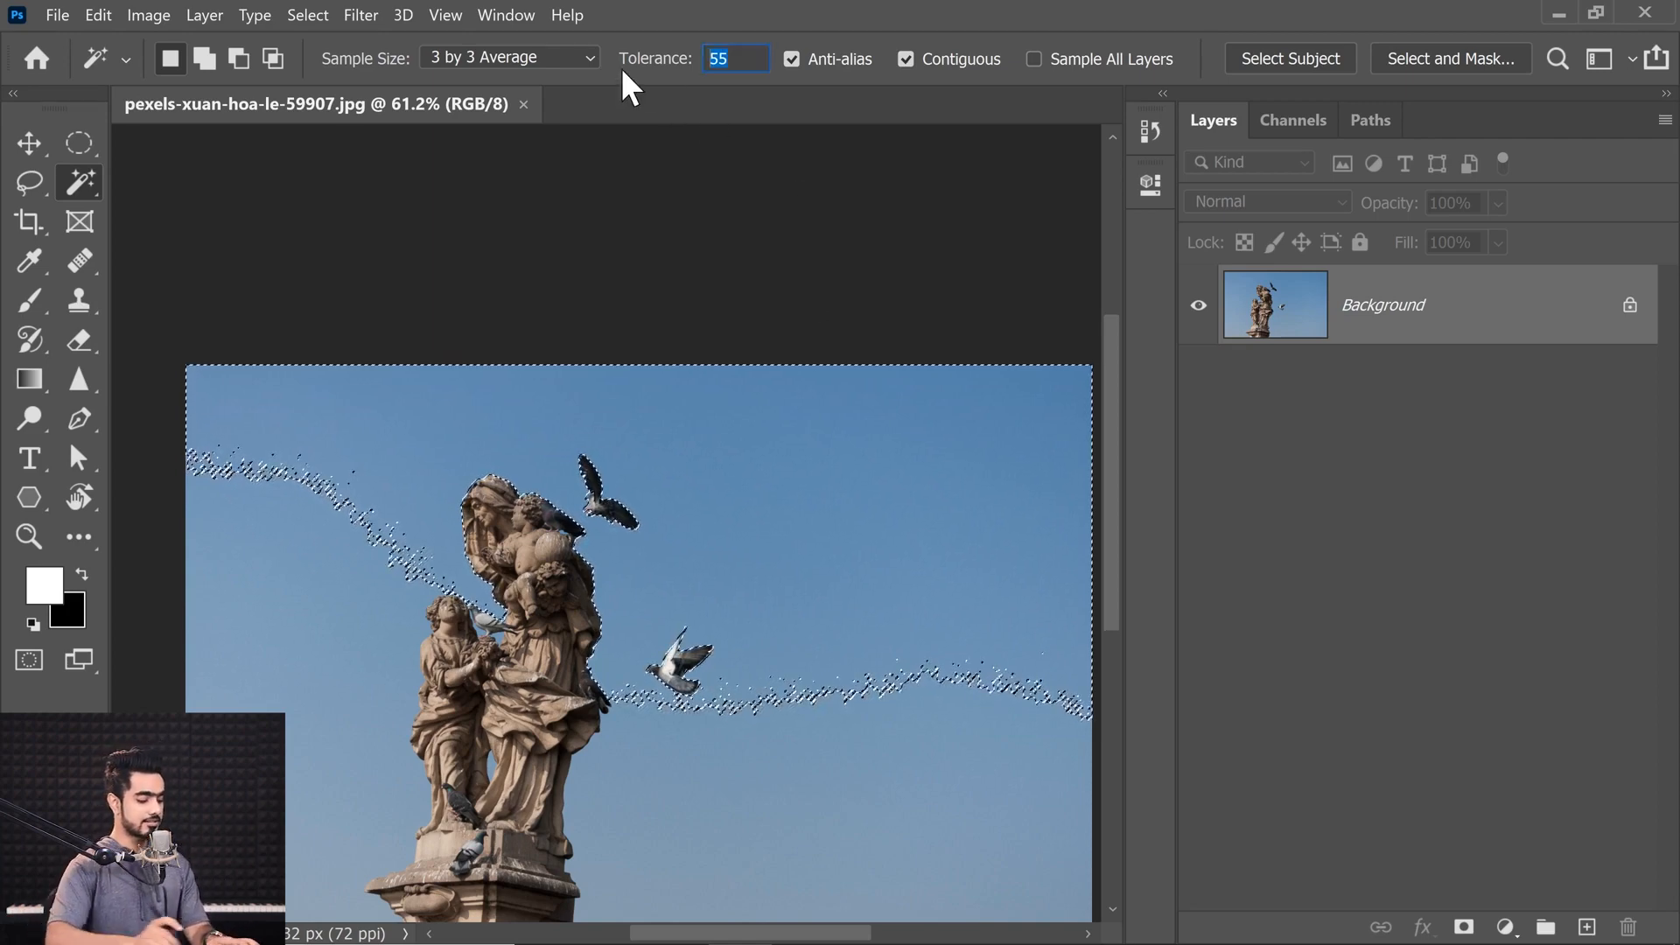
{"action": "type", "text": "30"}
{"action": "key", "text": "Return"}
{"action": "key", "text": "ctrl+d"}
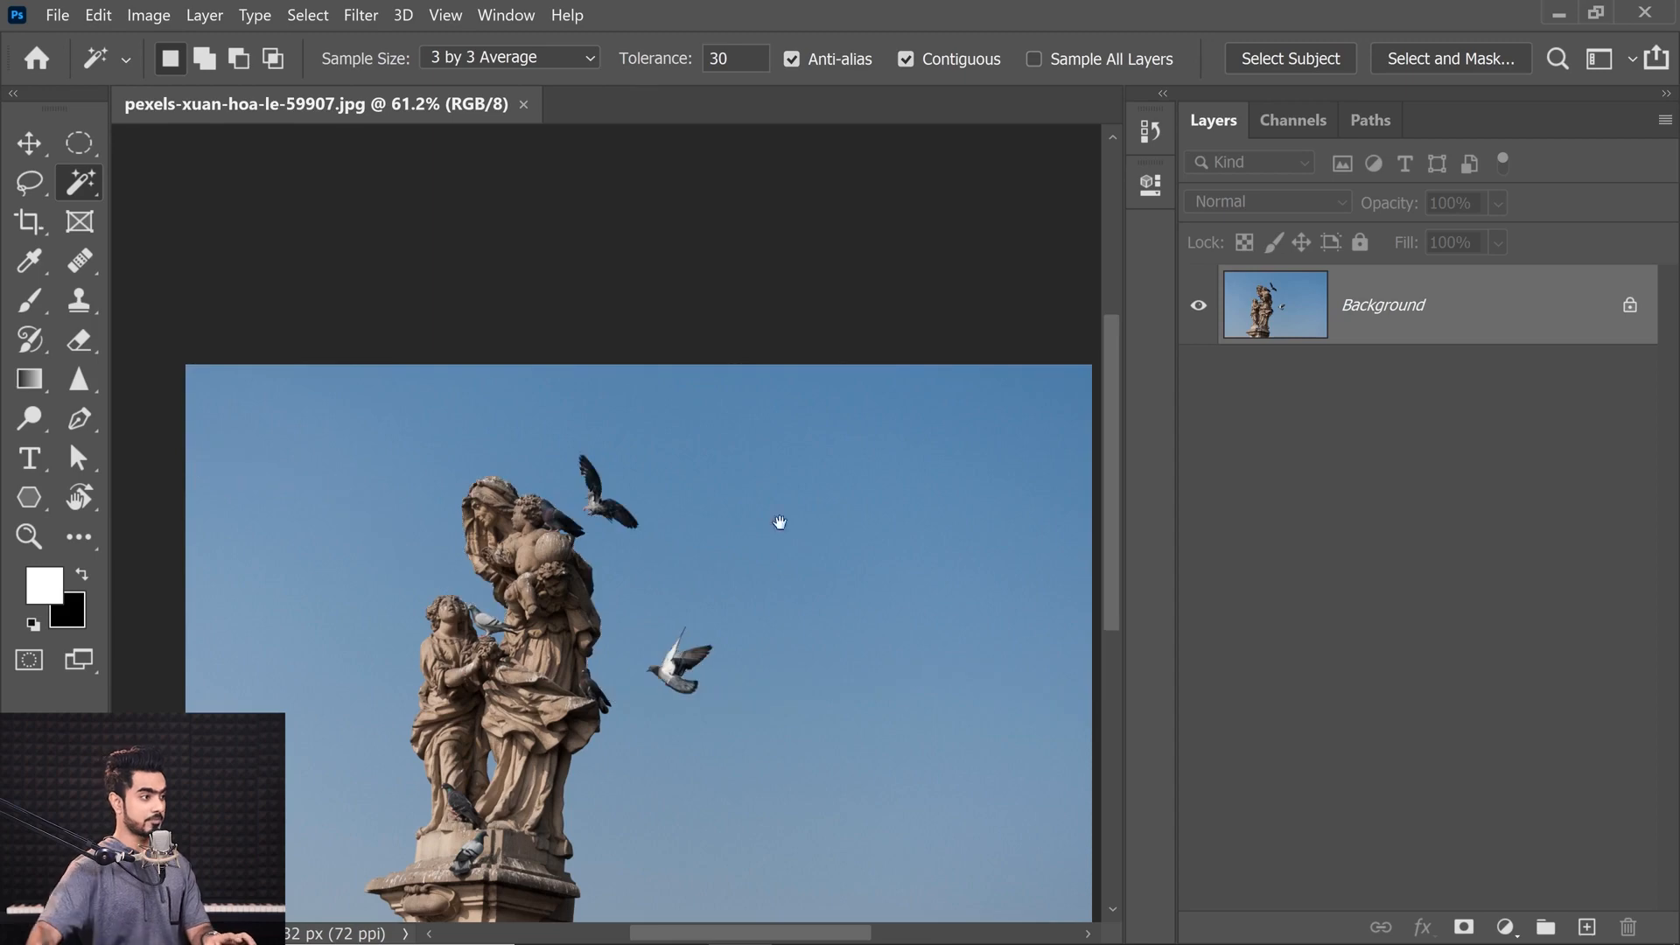
{"action": "left_click_drag", "start_coordinate": [757, 656], "coordinate": [673, 607]}
{"action": "left_click", "coordinate": [724, 402]}
{"action": "left_click_drag", "start_coordinate": [482, 644], "coordinate": [671, 567]}
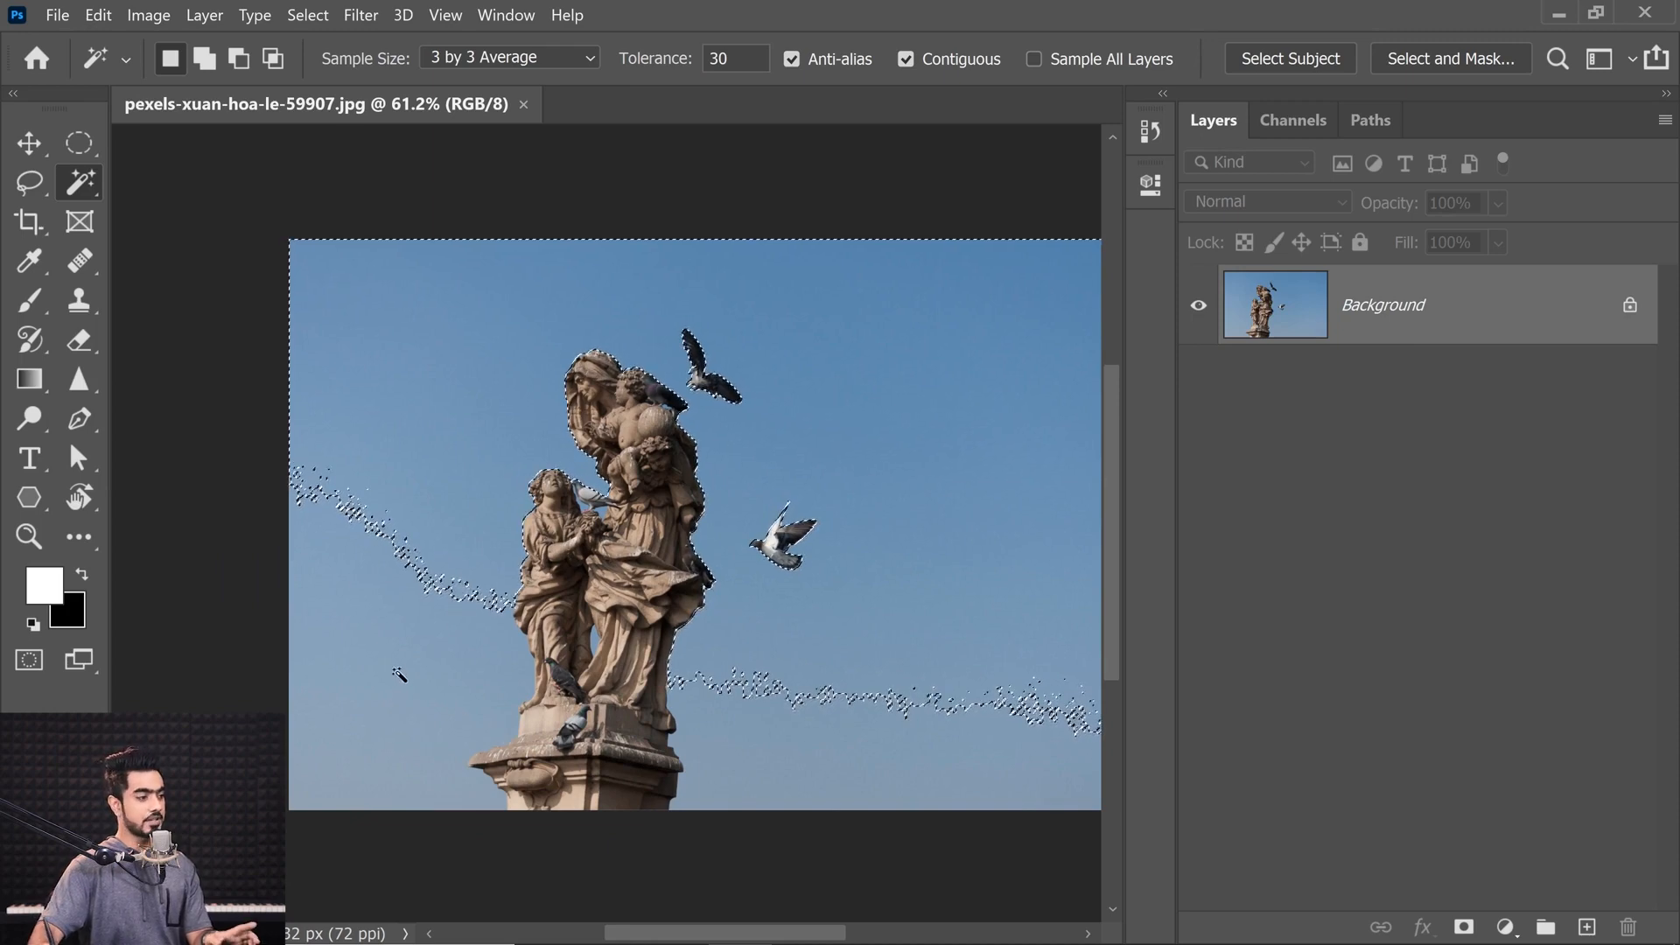
{"action": "key", "text": "shift"}
{"action": "left_click", "coordinate": [399, 691], "text": "shift"}
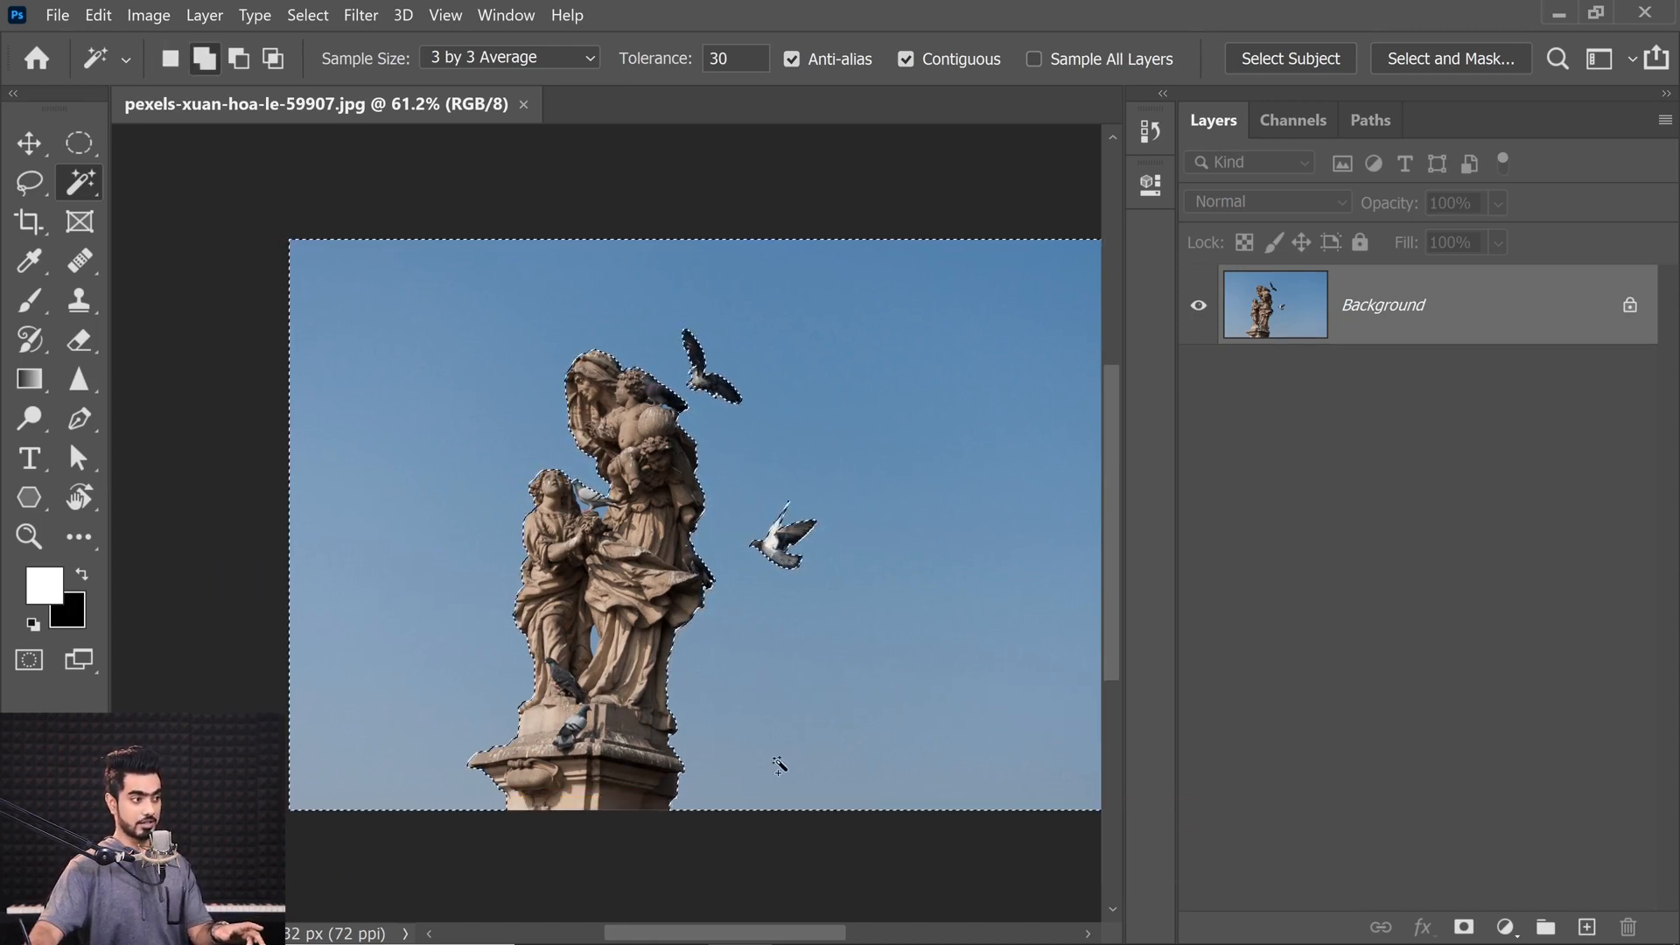
Step: Add the enclosed sky gaps under the pigeon on the stone ball and around the pigeon between the two figures to the selection
{"action": "left_click_drag", "start_coordinate": [679, 423], "coordinate": [698, 532]}
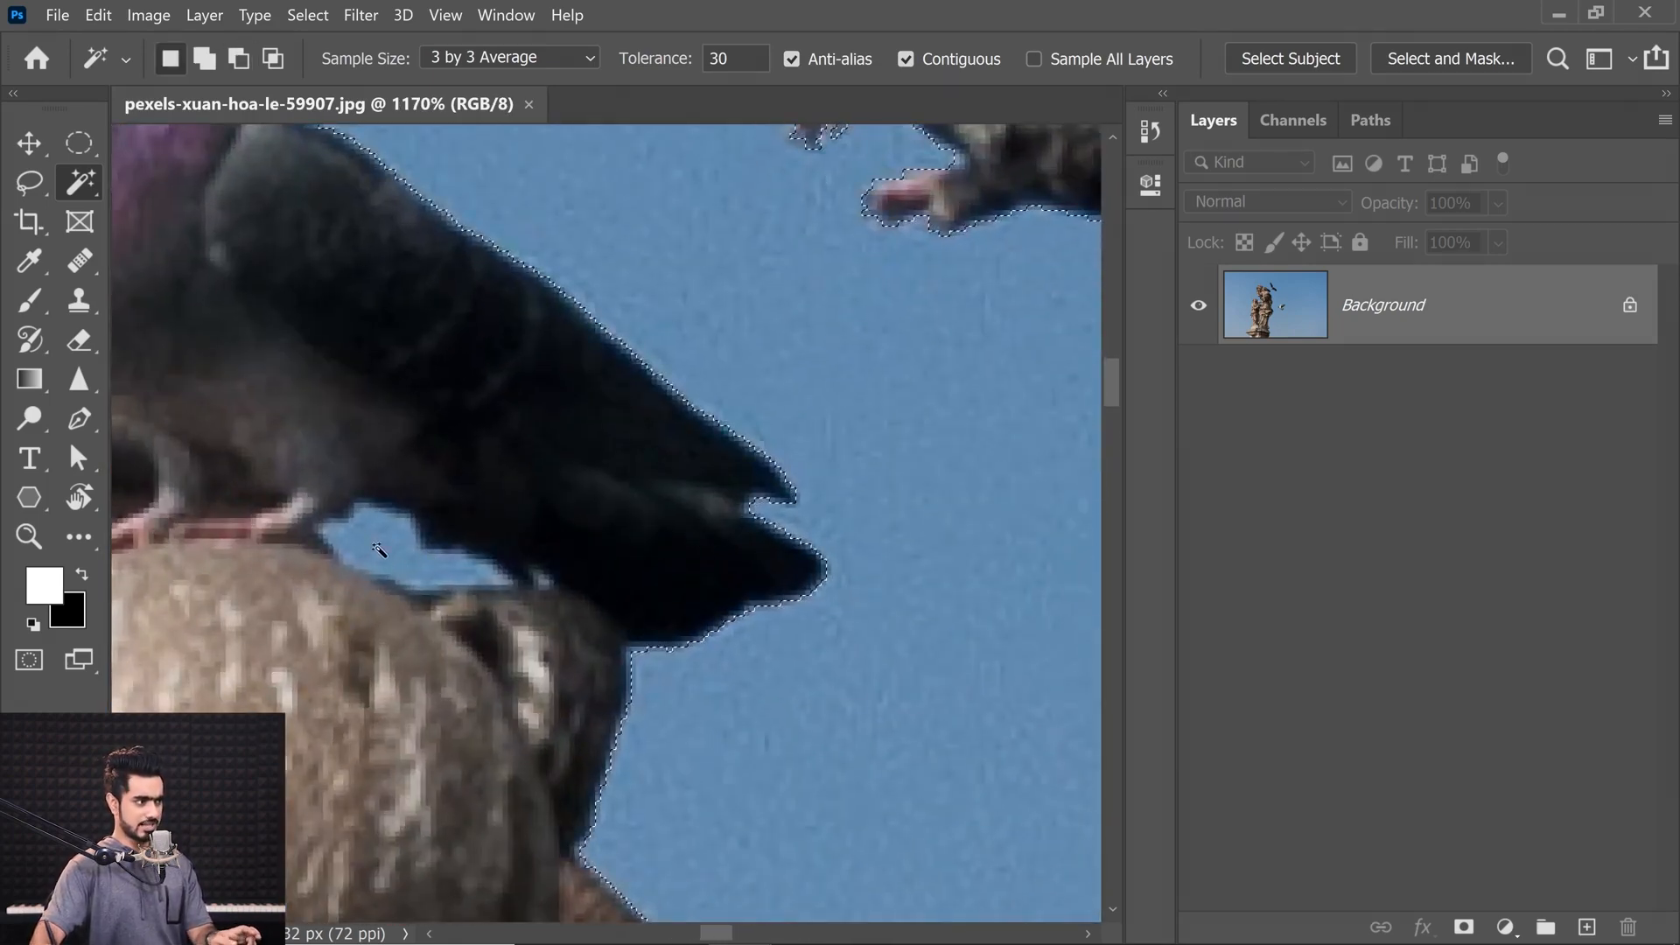
{"action": "key", "text": "shift"}
{"action": "left_click", "coordinate": [381, 549], "text": "shift"}
{"action": "left_click_drag", "start_coordinate": [420, 570], "coordinate": [376, 569]}
{"action": "left_click_drag", "start_coordinate": [302, 744], "coordinate": [607, 480]}
{"action": "left_click_drag", "start_coordinate": [446, 658], "coordinate": [440, 333]}
{"action": "left_click_drag", "start_coordinate": [339, 591], "coordinate": [603, 649]}
{"action": "left_click", "coordinate": [394, 570], "text": "shift"}
{"action": "left_click", "coordinate": [467, 605], "text": "shift"}
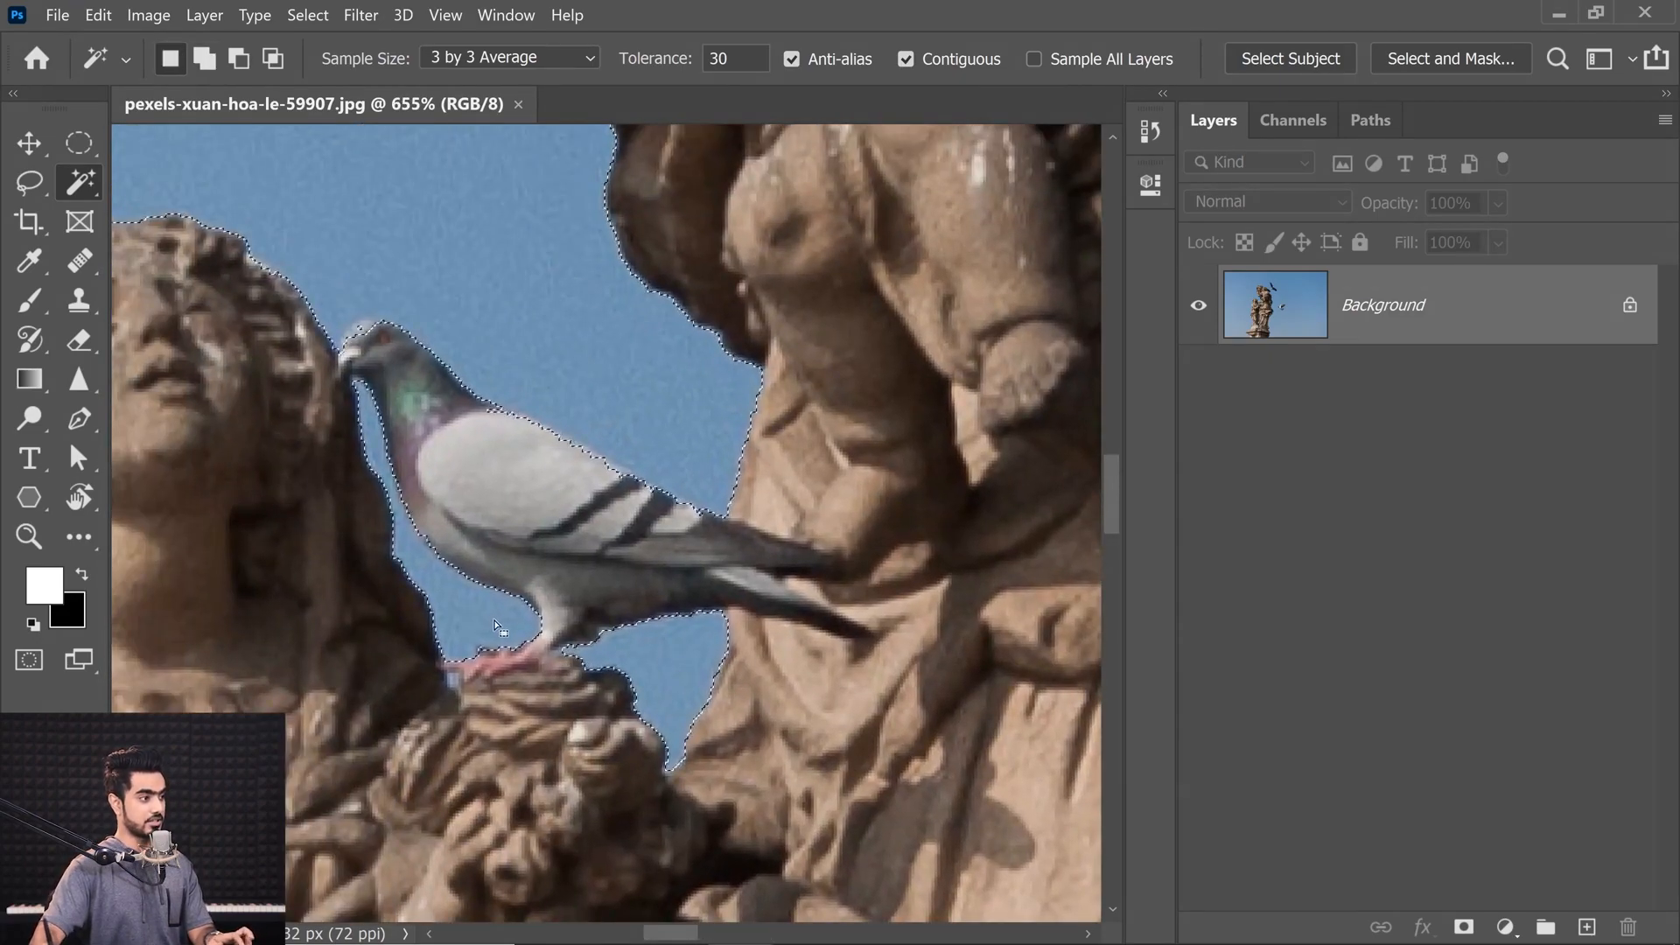
{"action": "left_click_drag", "start_coordinate": [490, 618], "coordinate": [555, 610]}
Step: Deselect the sky, fit the whole image in view, and turn off the Magic Wand's Contiguous option
{"action": "key", "text": "ctrl+d"}
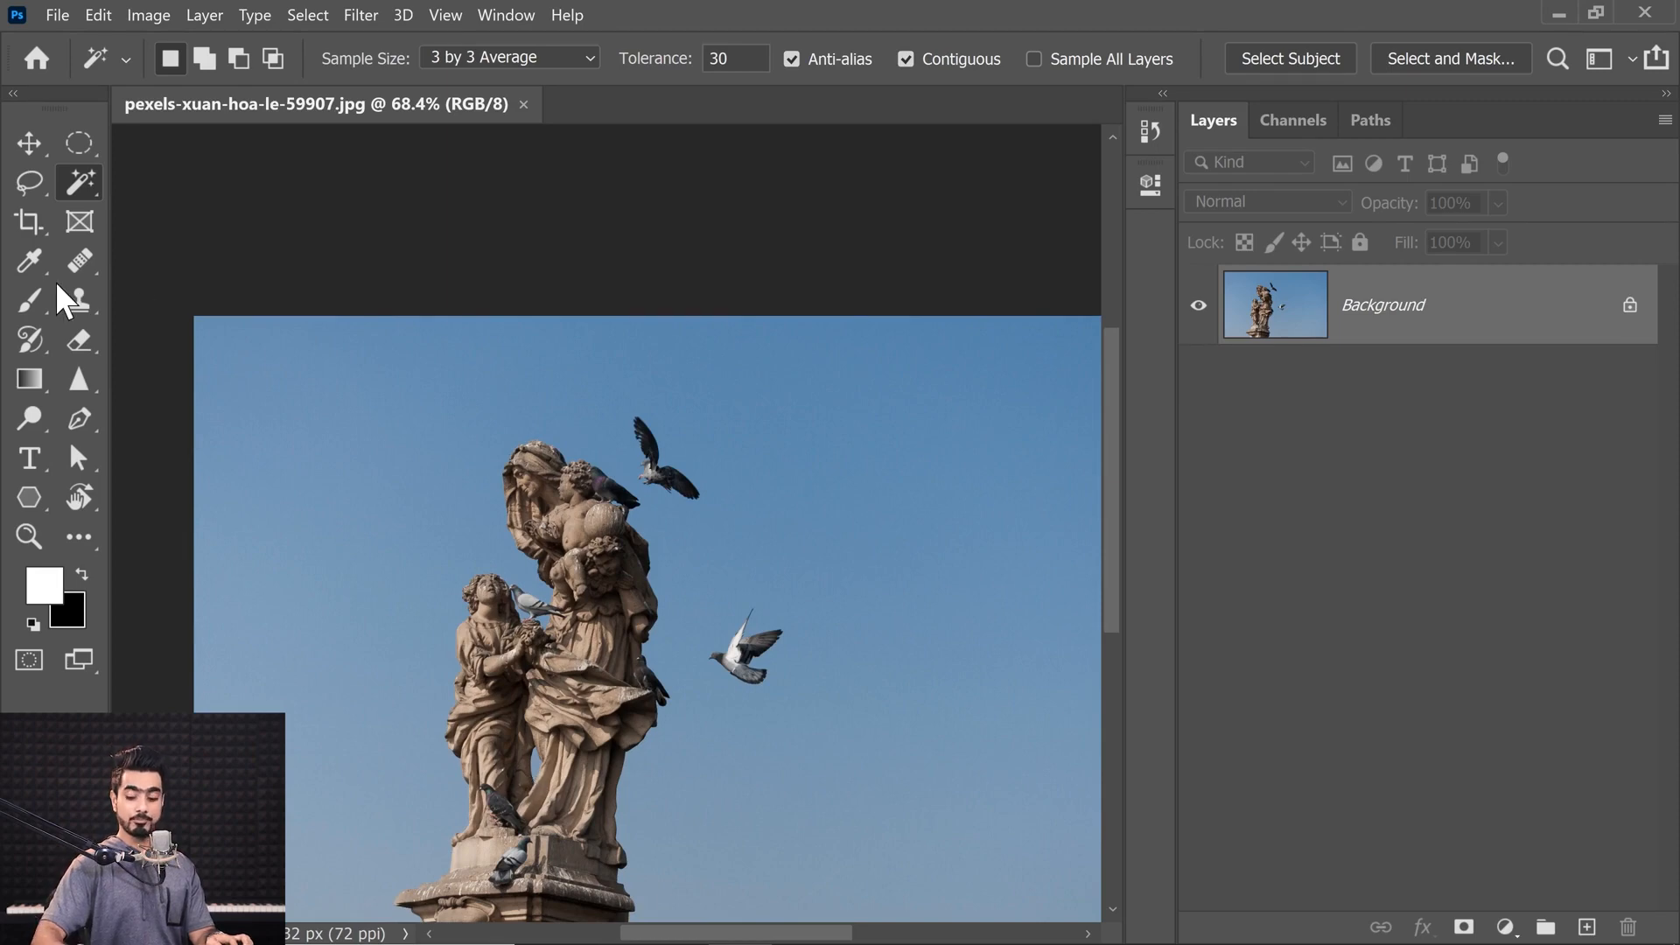
{"action": "key", "text": "ctrl+0"}
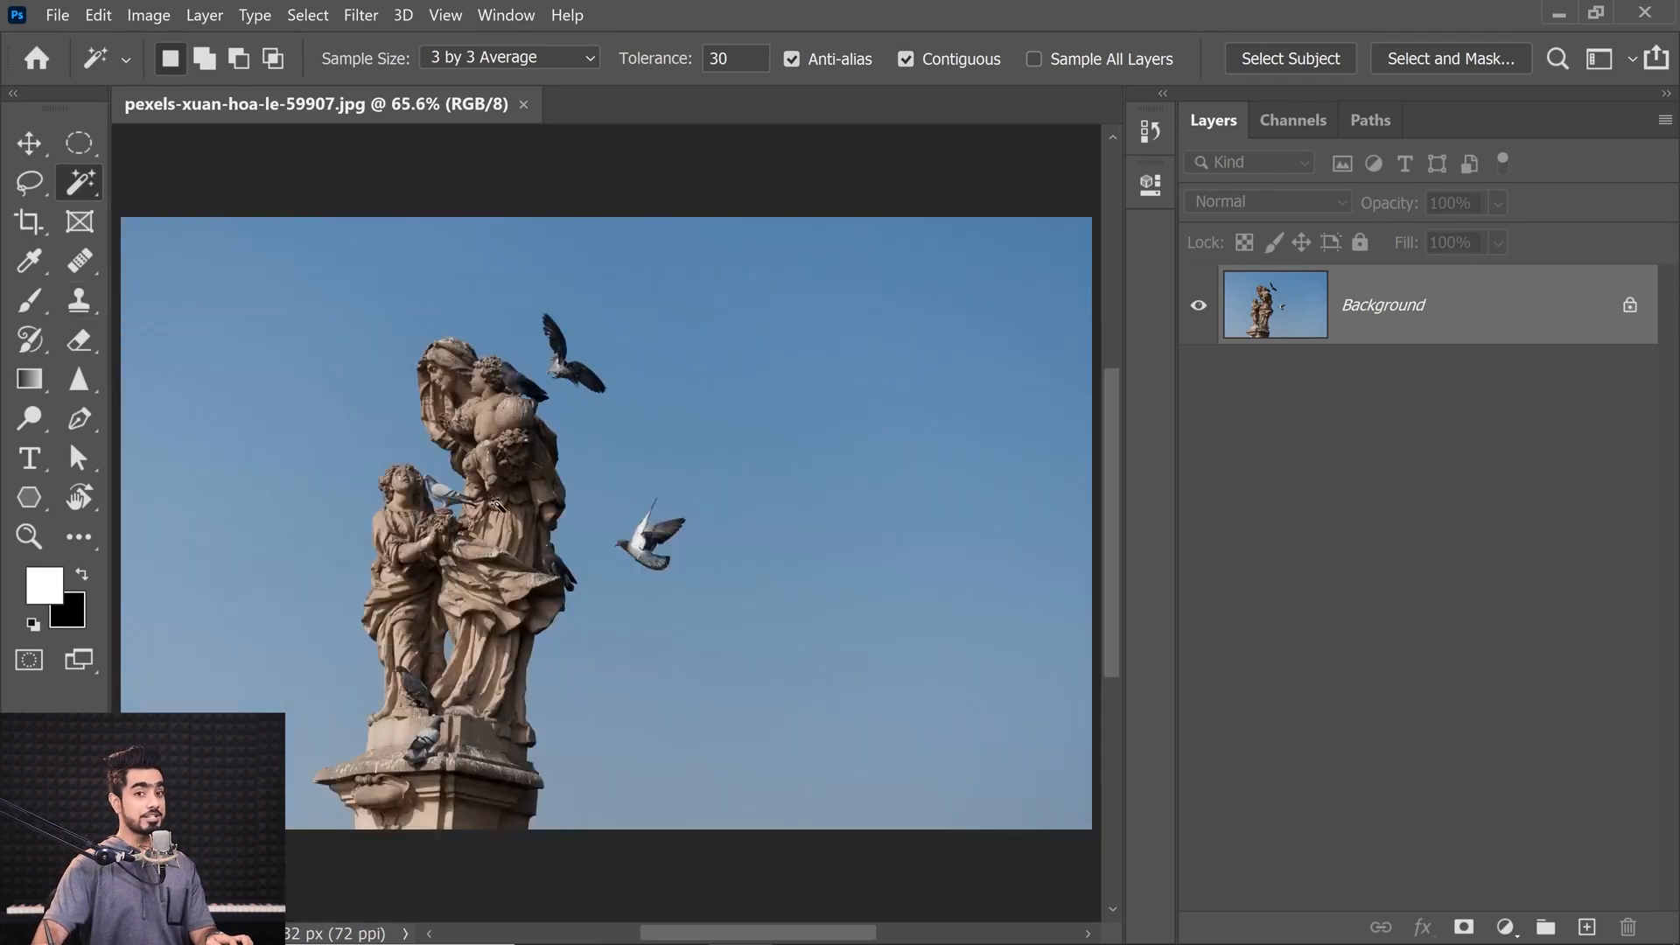
{"action": "left_click", "coordinate": [905, 58]}
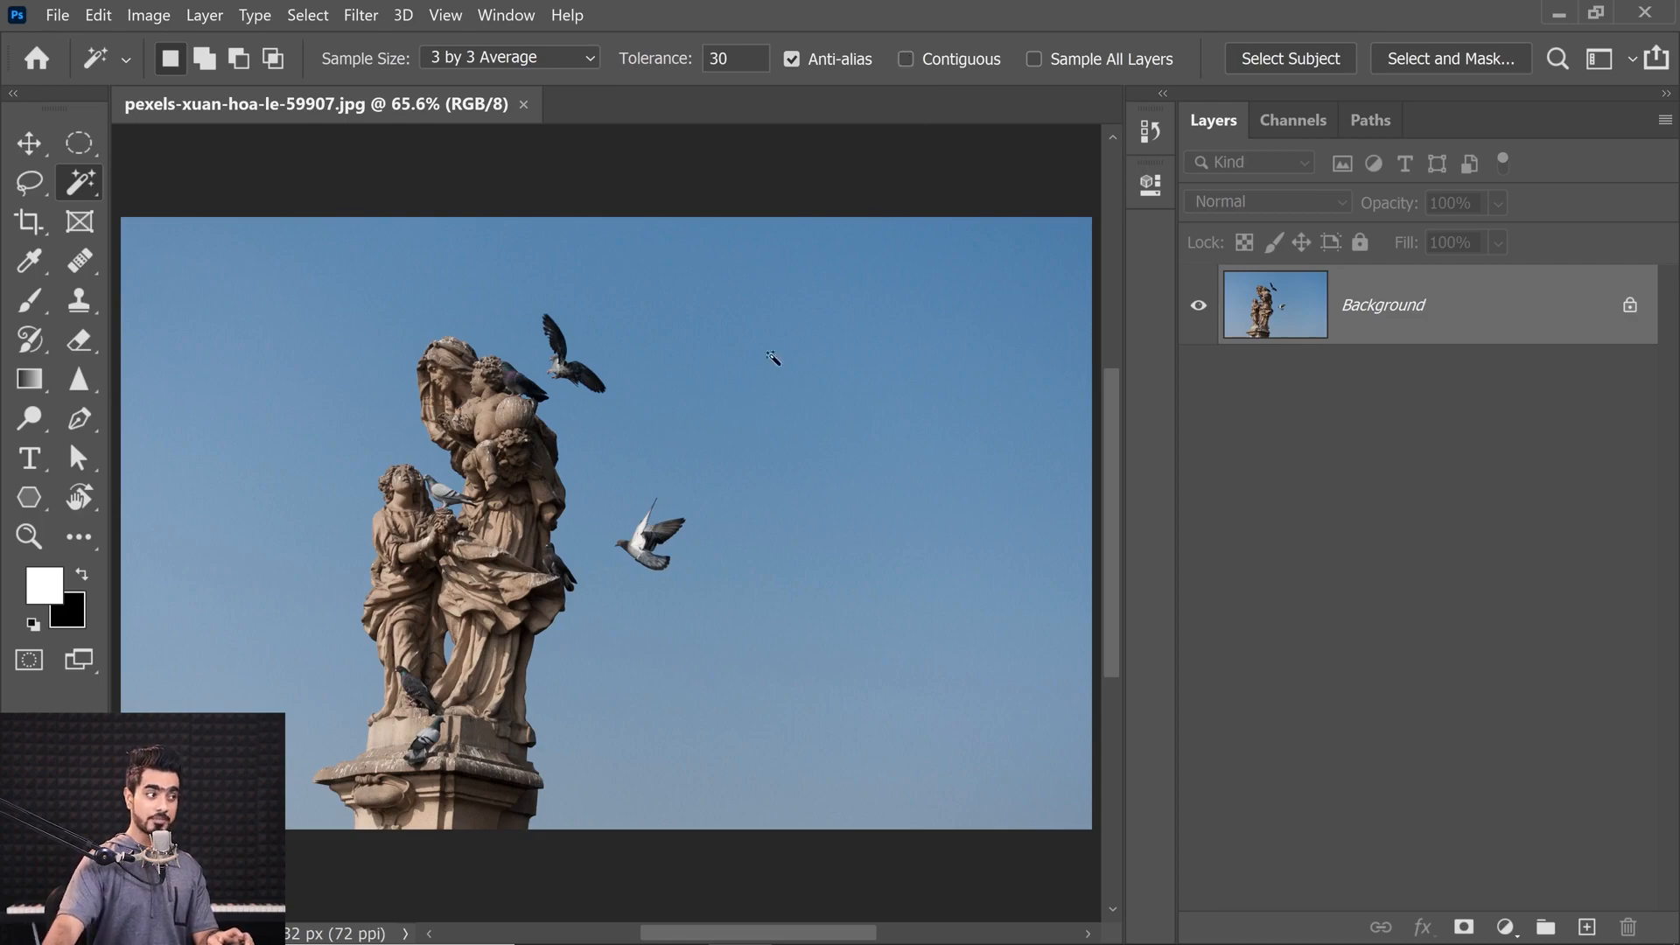
Step: Select the upper sky across the image, add the remaining lower sky beside the statue, inspect the gap between the figures, and deselect
{"action": "left_click", "coordinate": [774, 372]}
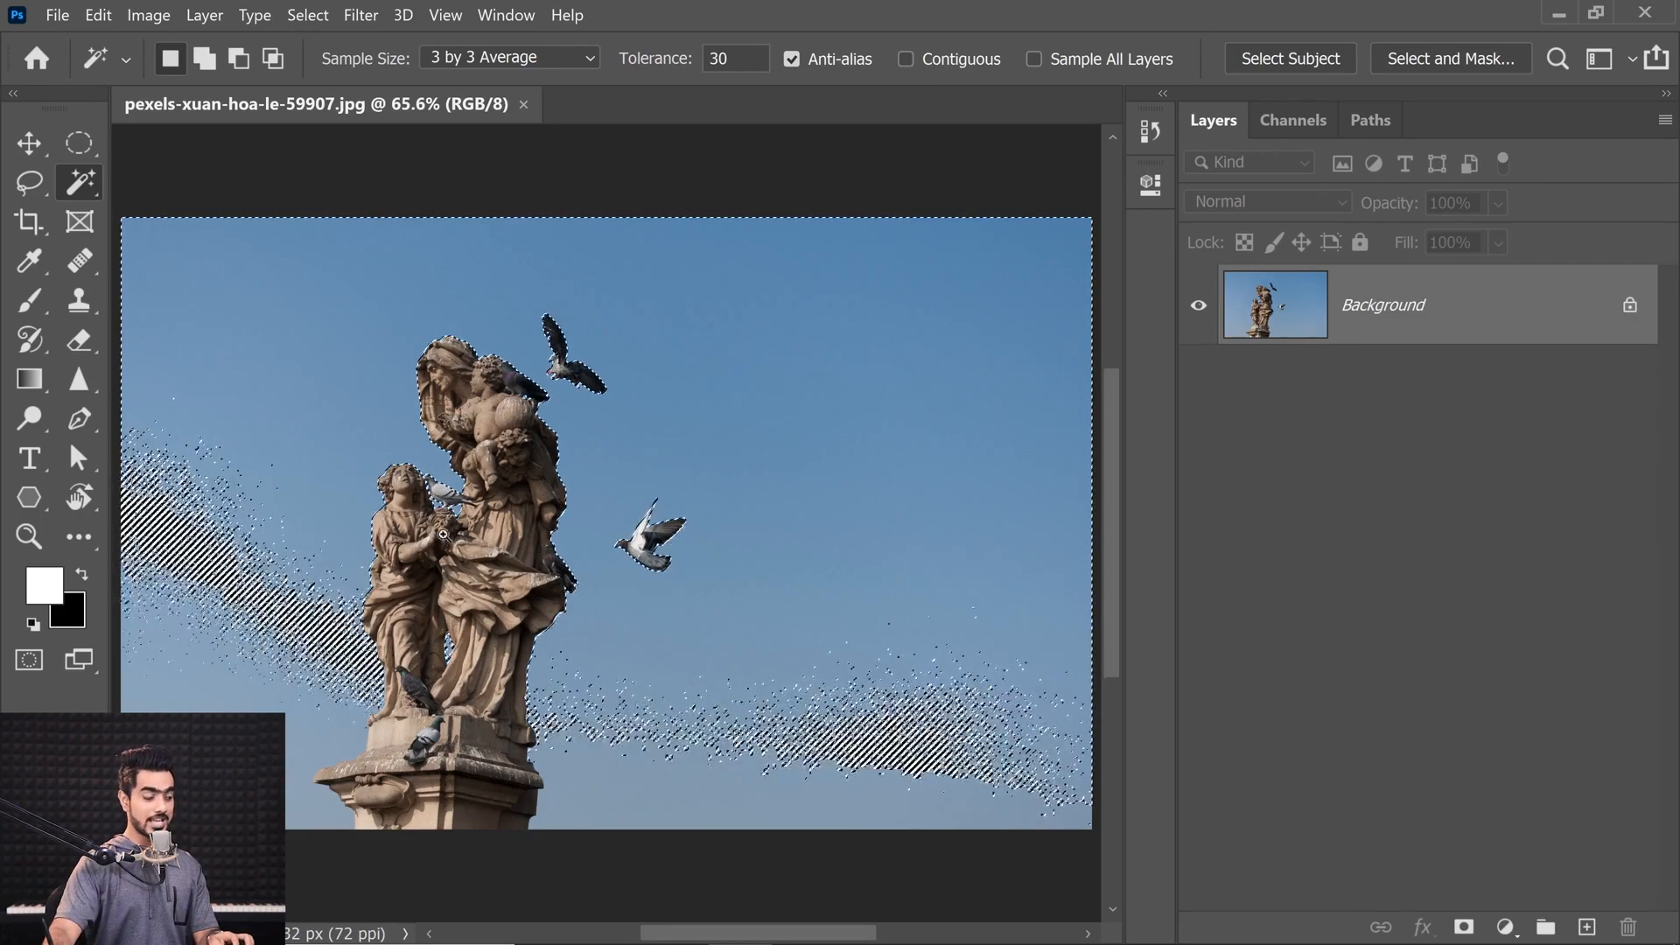
{"action": "left_click_drag", "start_coordinate": [459, 521], "coordinate": [596, 197]}
{"action": "left_click_drag", "start_coordinate": [502, 626], "coordinate": [539, 294]}
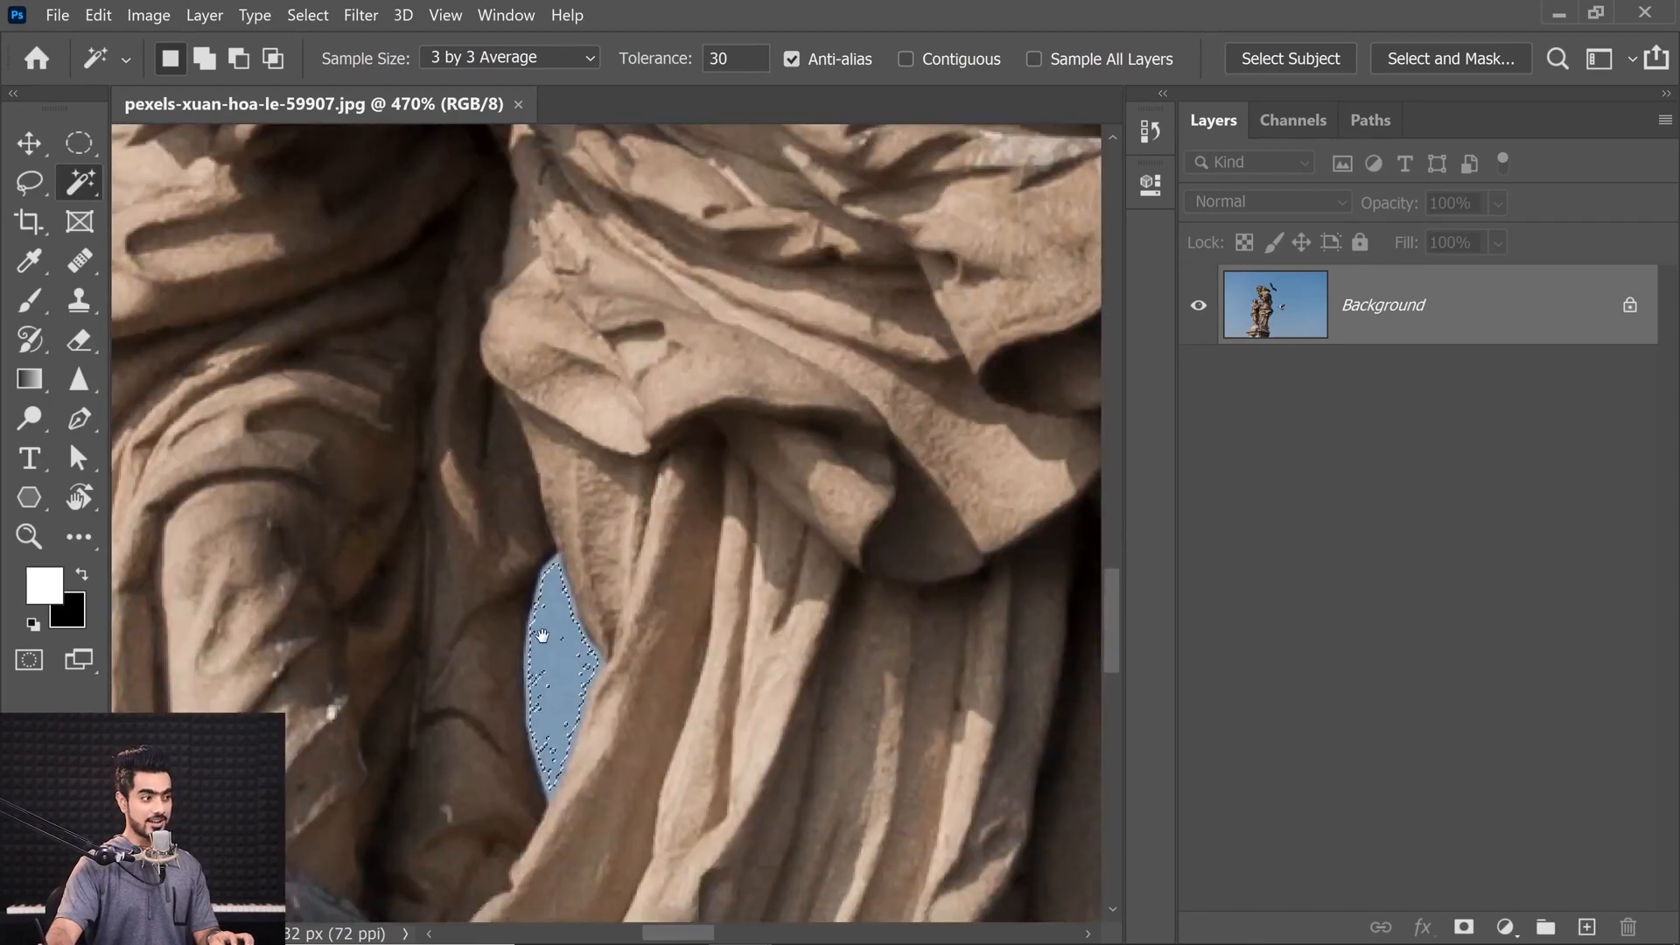
{"action": "left_click_drag", "start_coordinate": [596, 692], "coordinate": [607, 596]}
{"action": "left_click", "coordinate": [422, 733], "text": "shift"}
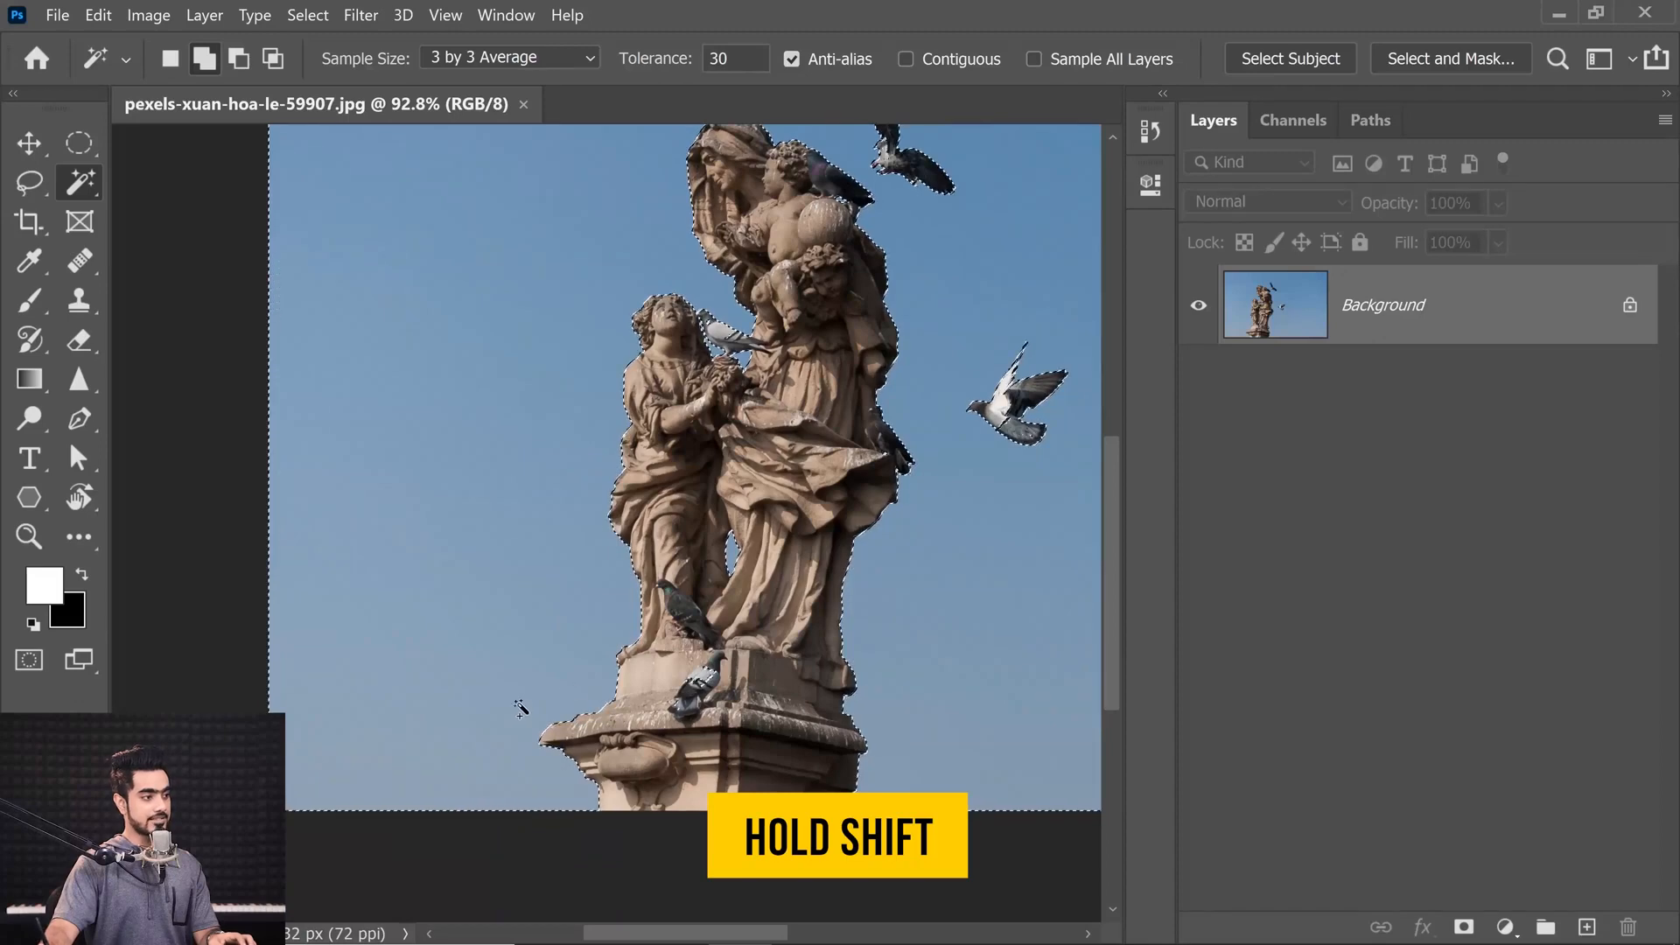
{"action": "left_click_drag", "start_coordinate": [756, 426], "coordinate": [547, 722]}
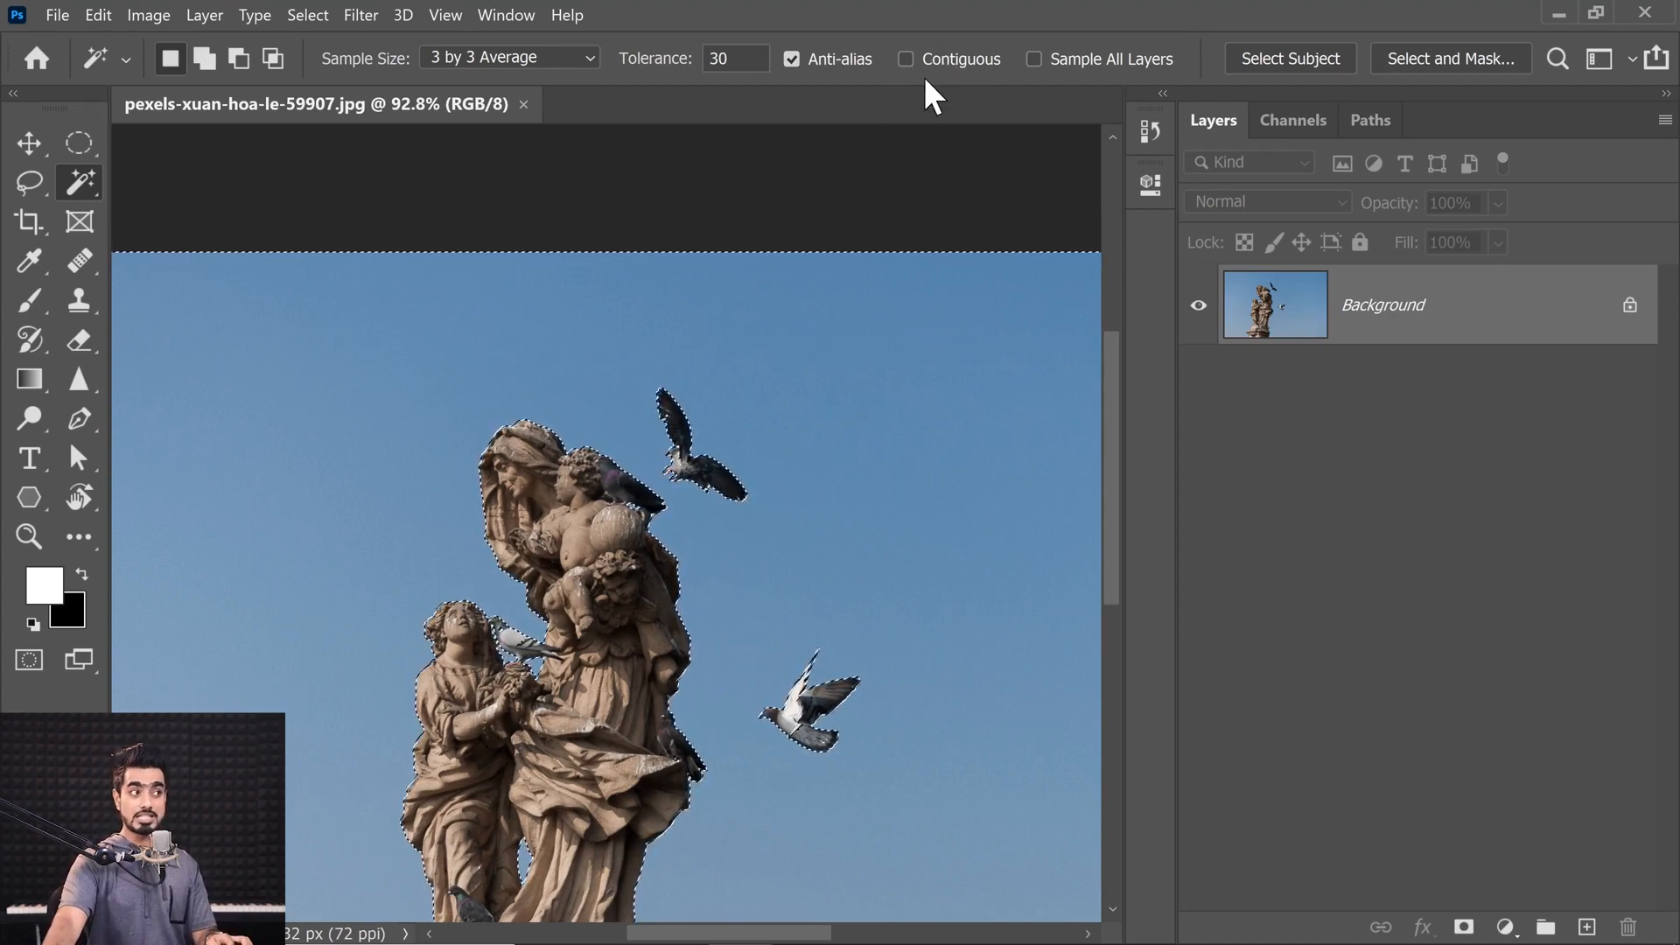
{"action": "key", "text": "ctrl+d"}
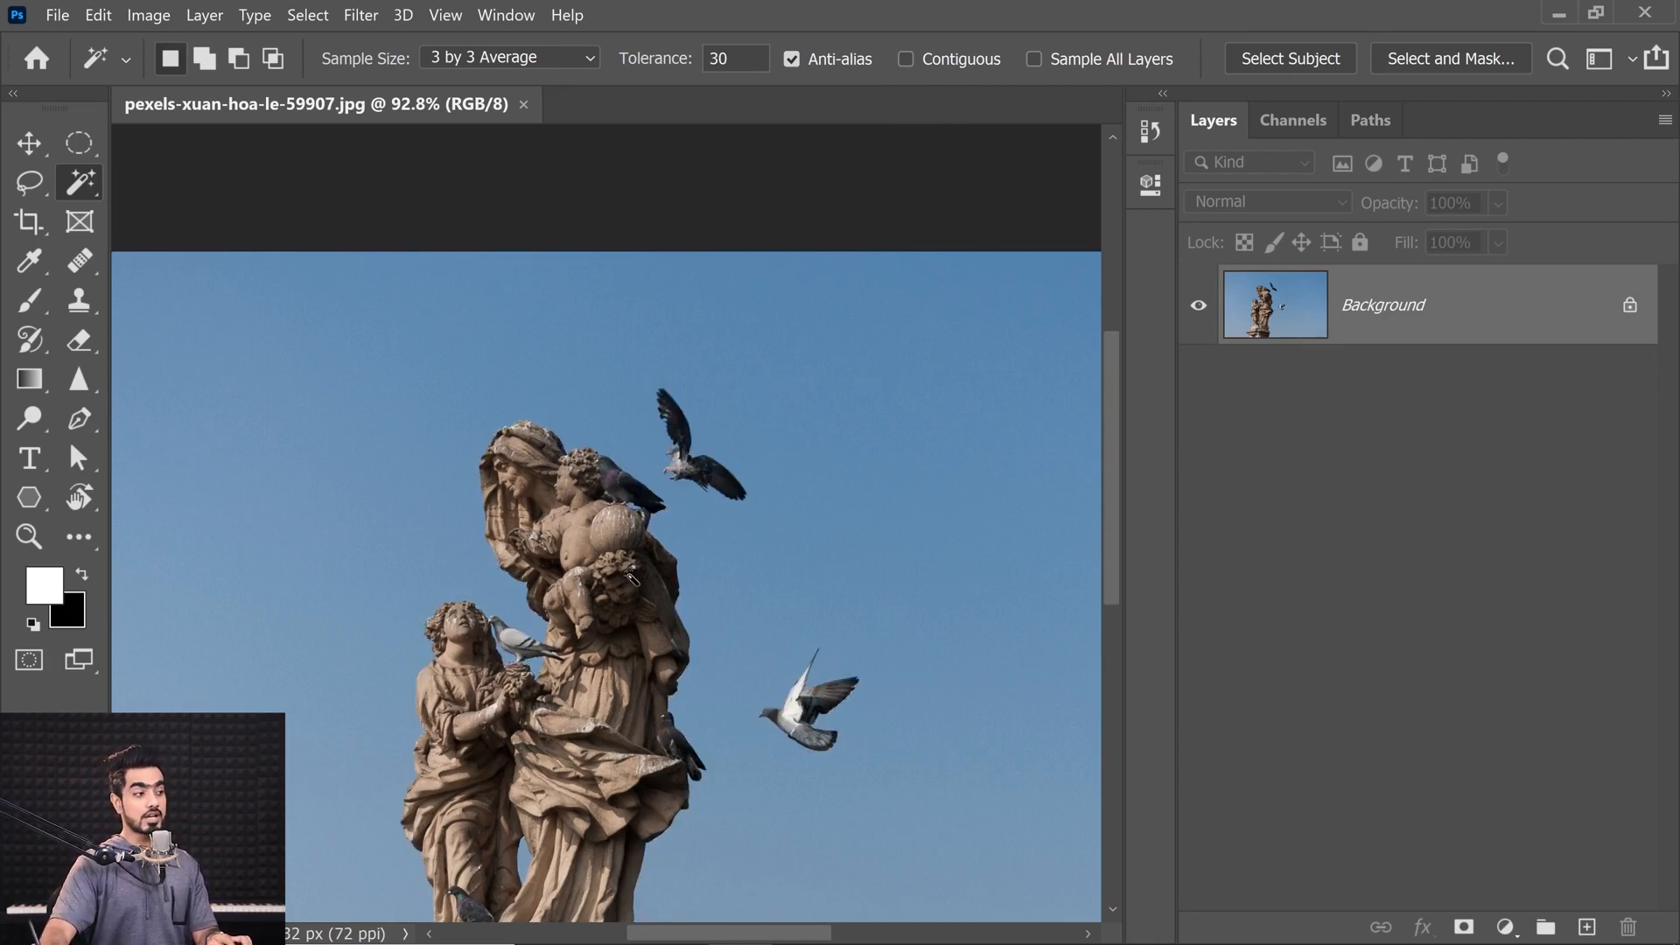
Step: Inspect the upper figures and pigeons, turn the Magic Wand's Contiguous option on and off again, and fit the whole image in view
{"action": "left_click_drag", "start_coordinate": [608, 614], "coordinate": [620, 595]}
{"action": "left_click_drag", "start_coordinate": [451, 293], "coordinate": [531, 561]}
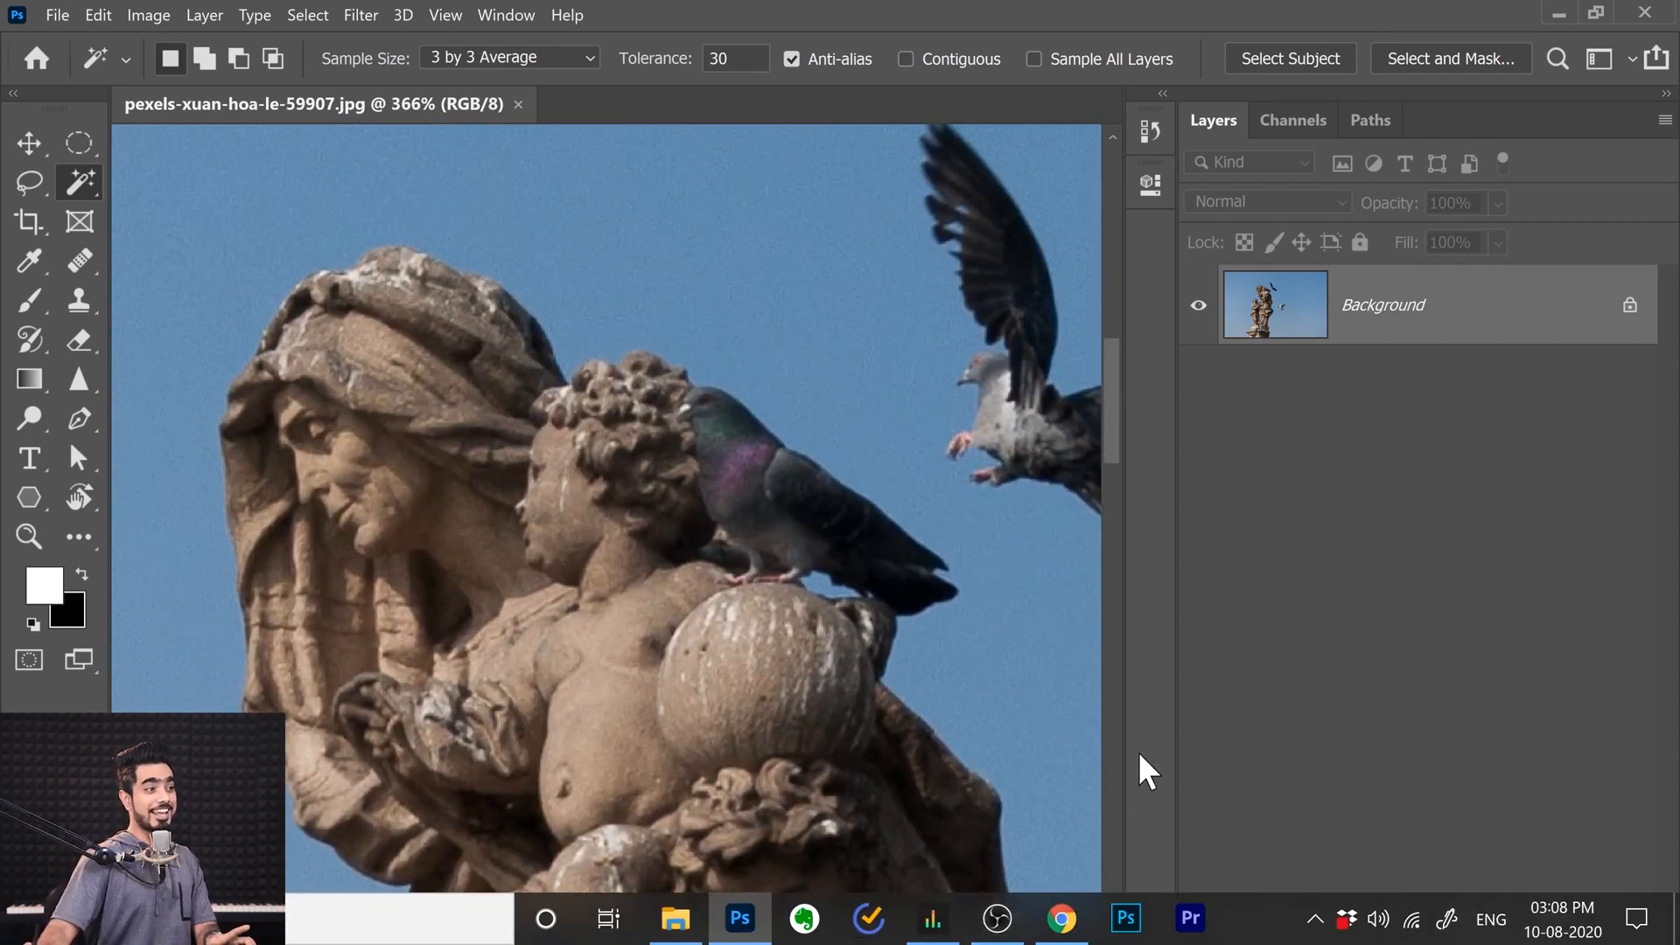
{"action": "left_click", "coordinate": [908, 59]}
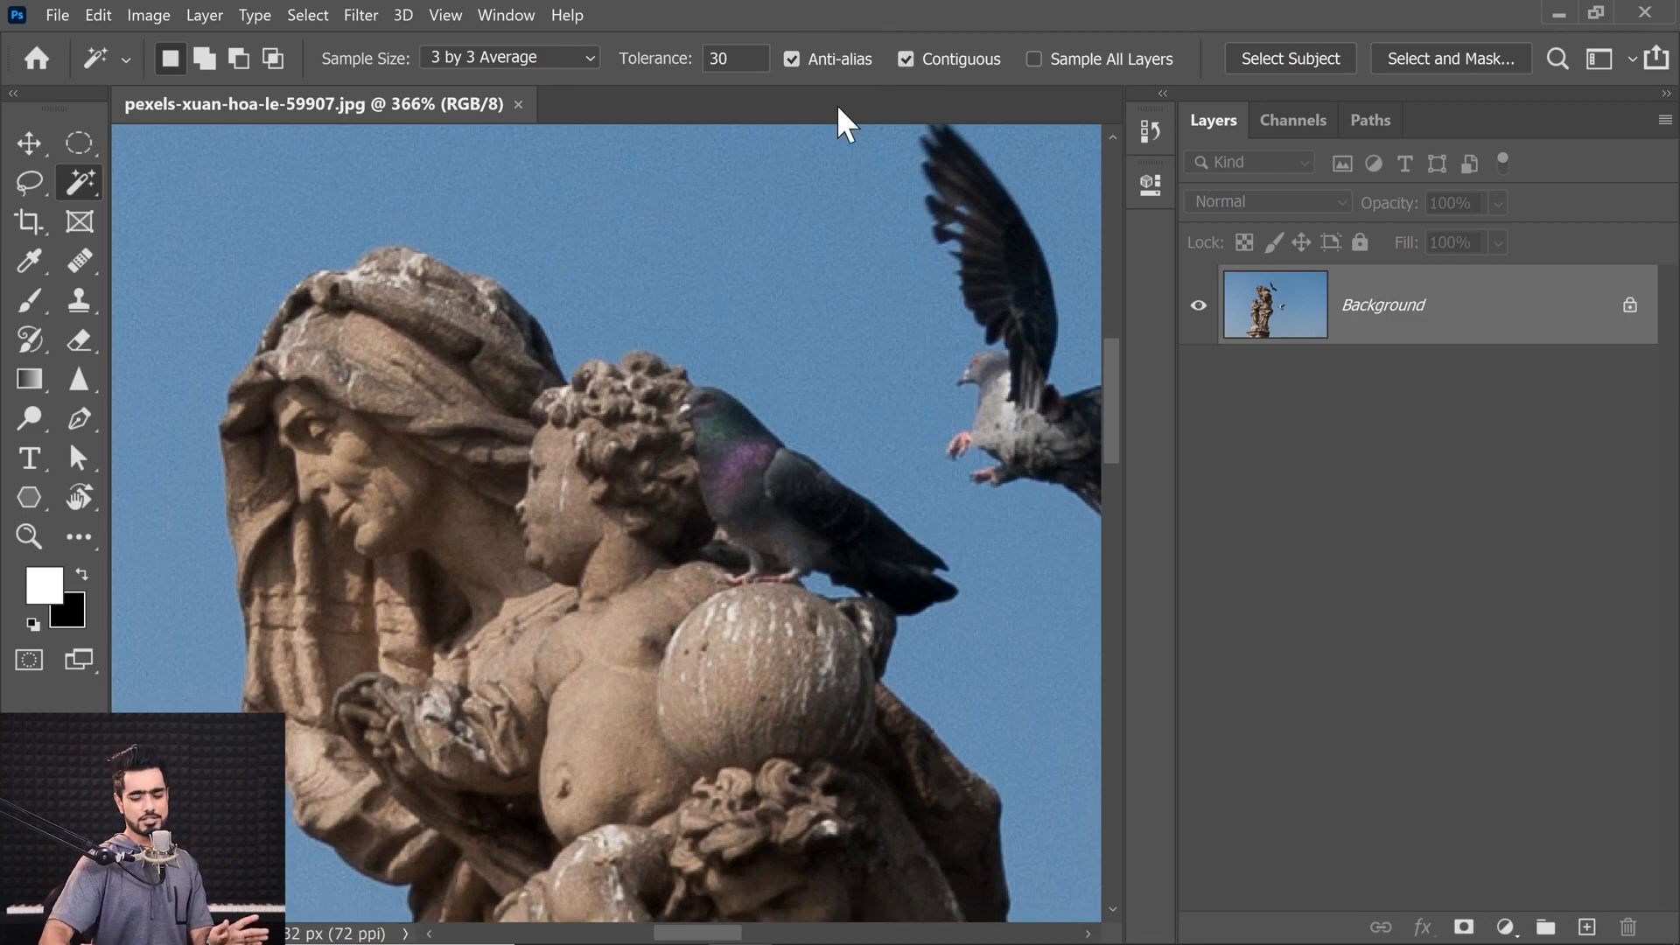
{"action": "key", "text": "ctrl+0"}
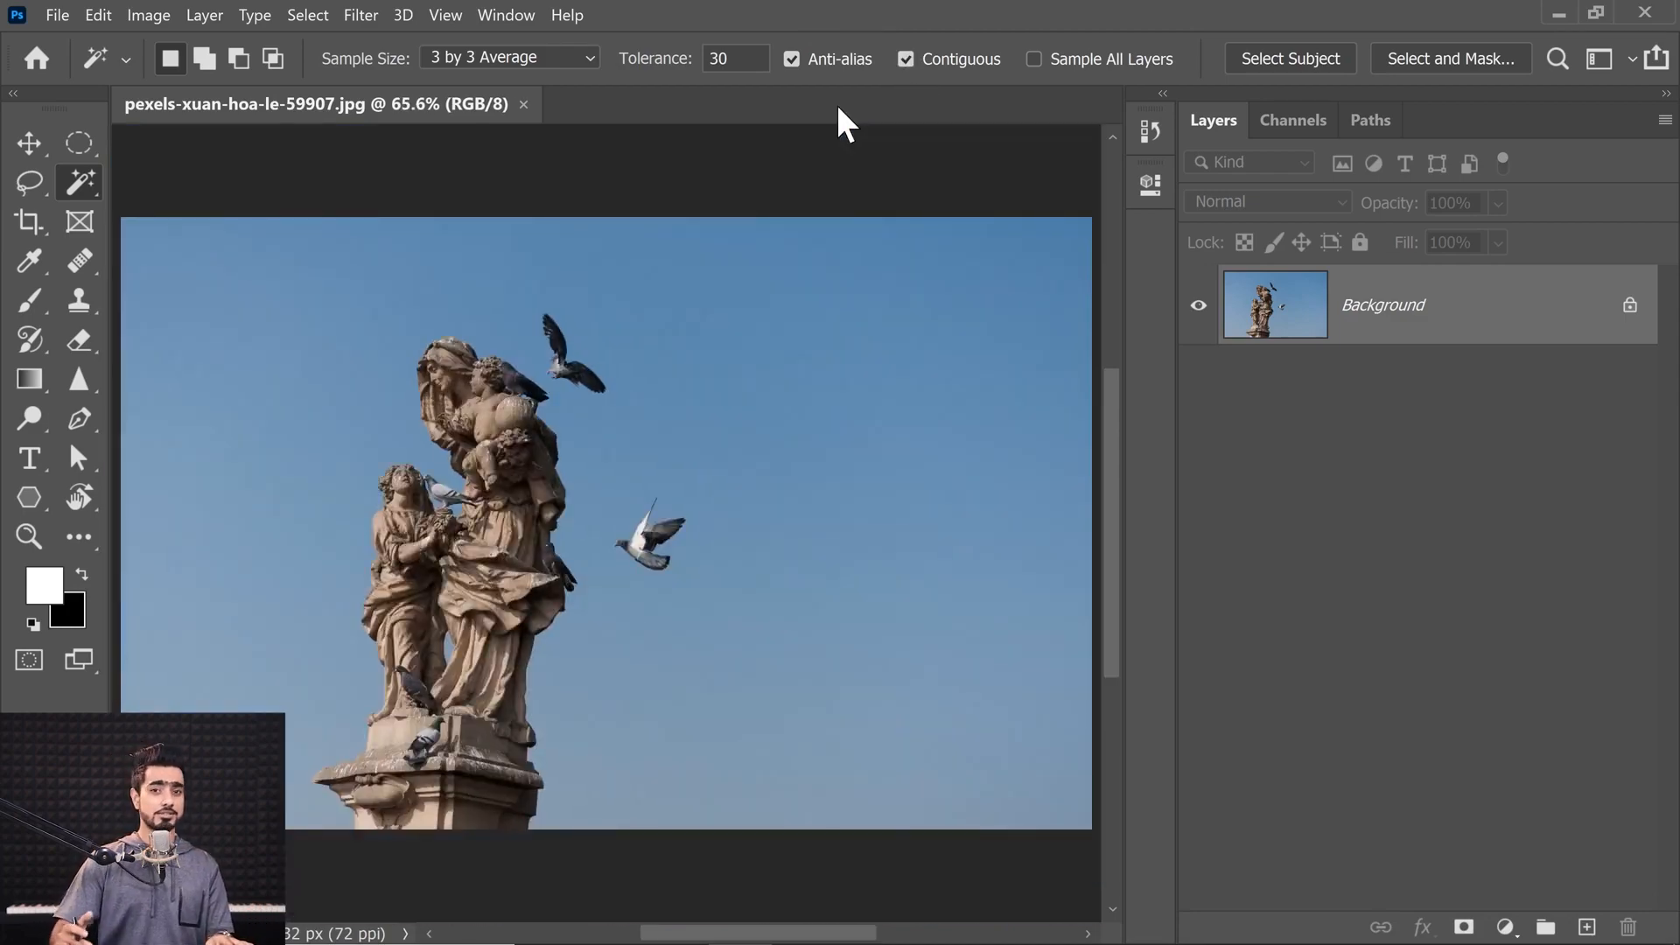
{"action": "scroll", "coordinate": [463, 533], "scroll_direction": "up", "scroll_amount": 3}
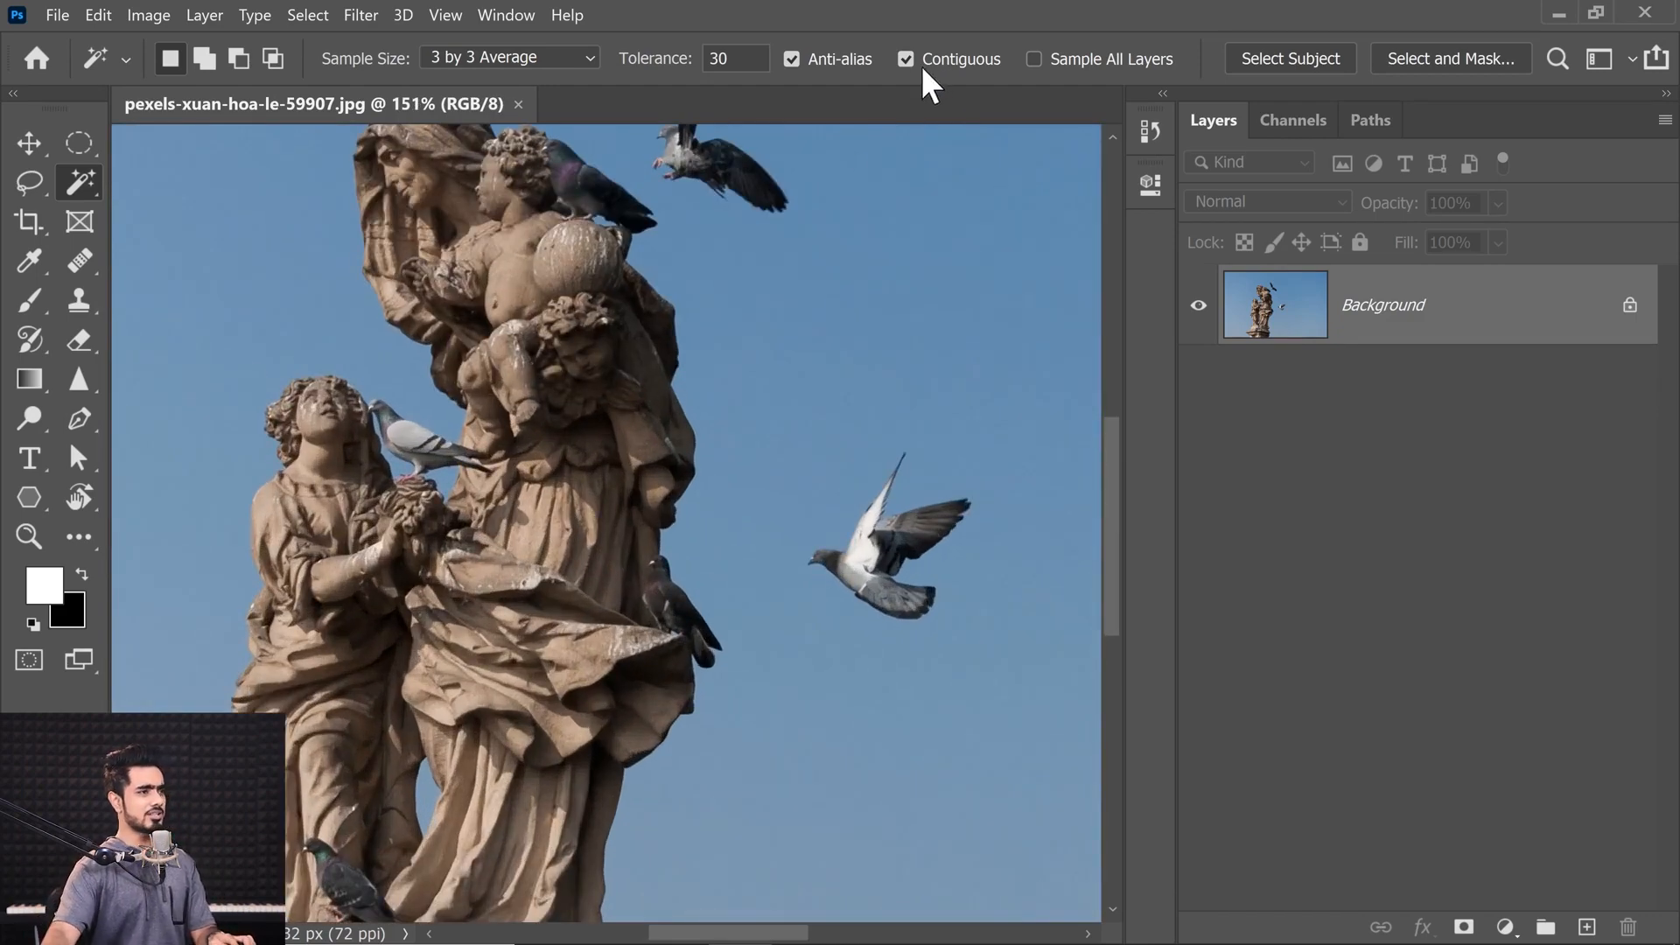
{"action": "key", "text": "ctrl+0"}
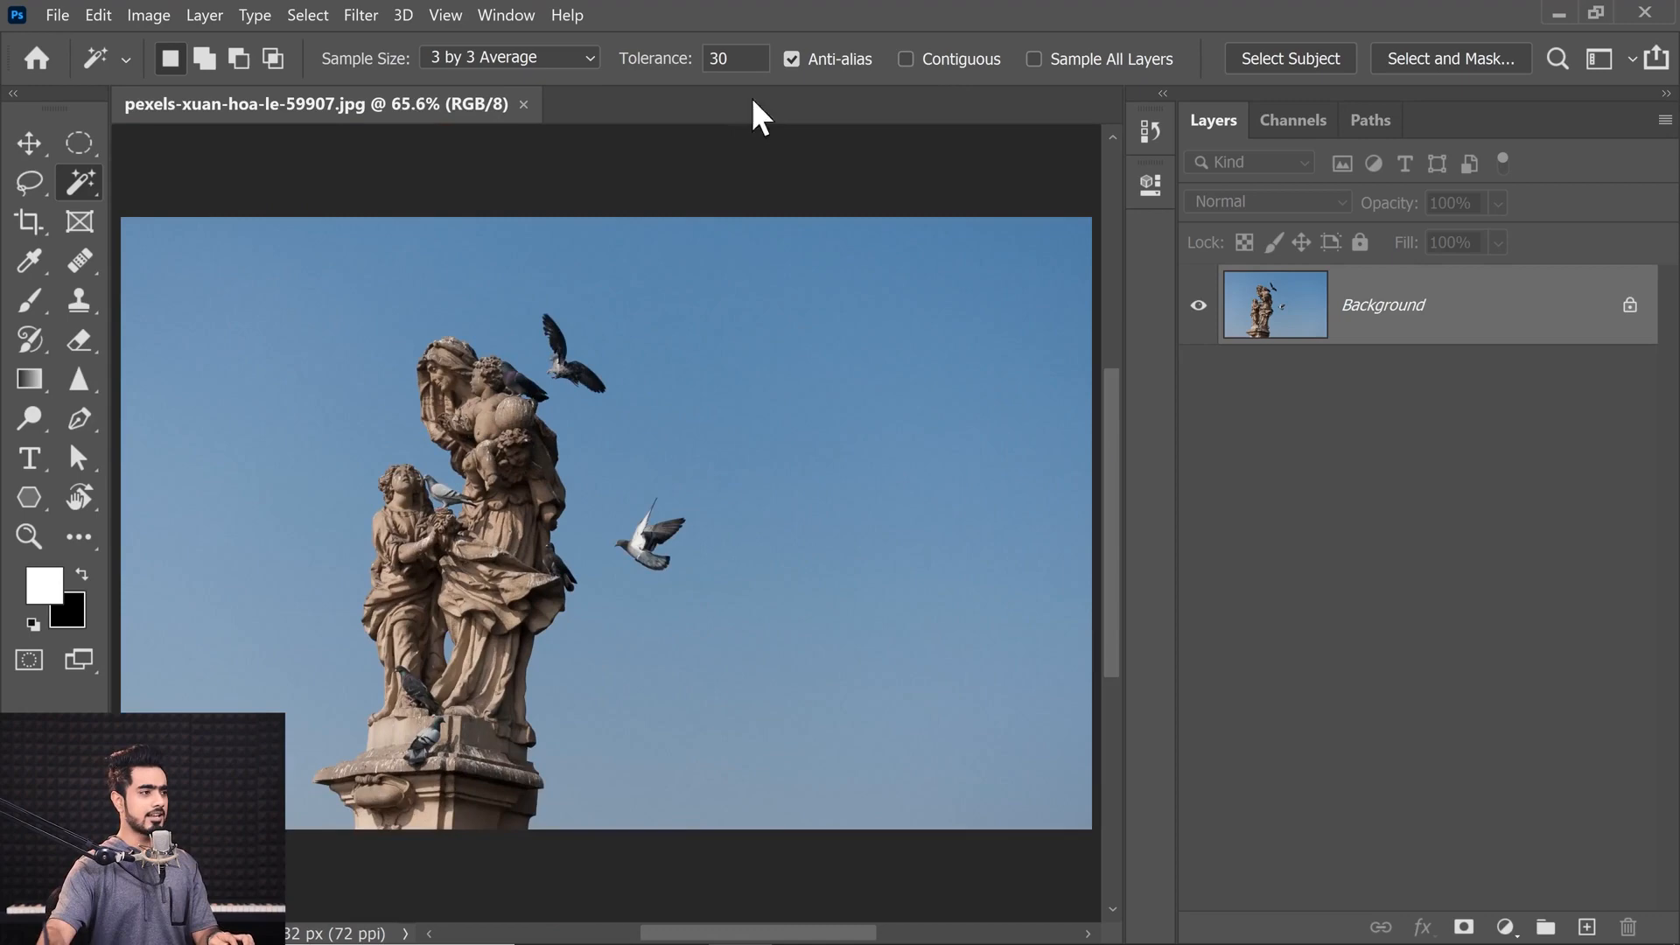
Step: Select the upper sky with Contiguous off, then add the lower sky beside the statue to the selection
{"action": "left_click", "coordinate": [847, 315]}
{"action": "left_click", "coordinate": [317, 623], "text": "shift"}
{"action": "scroll", "coordinate": [453, 648], "scroll_direction": "up", "scroll_amount": 5}
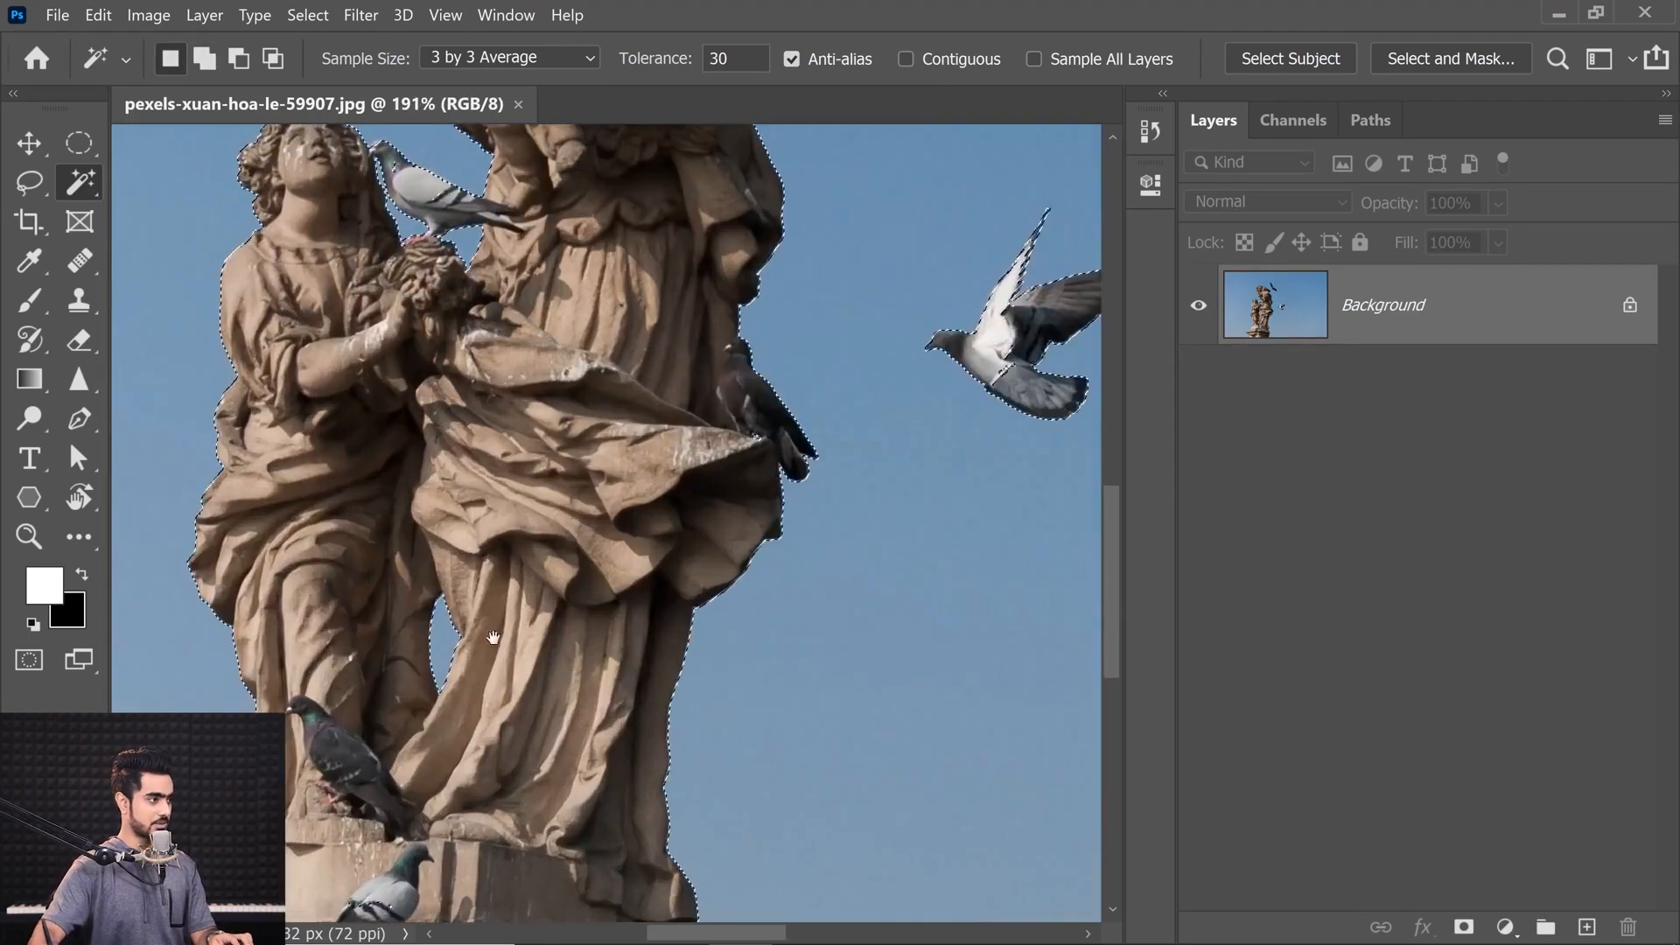
Step: Turn the sky selection into a layer mask and invert the mask so only the statue and pigeons show
{"action": "scroll", "coordinate": [535, 436], "scroll_direction": "down", "scroll_amount": 4}
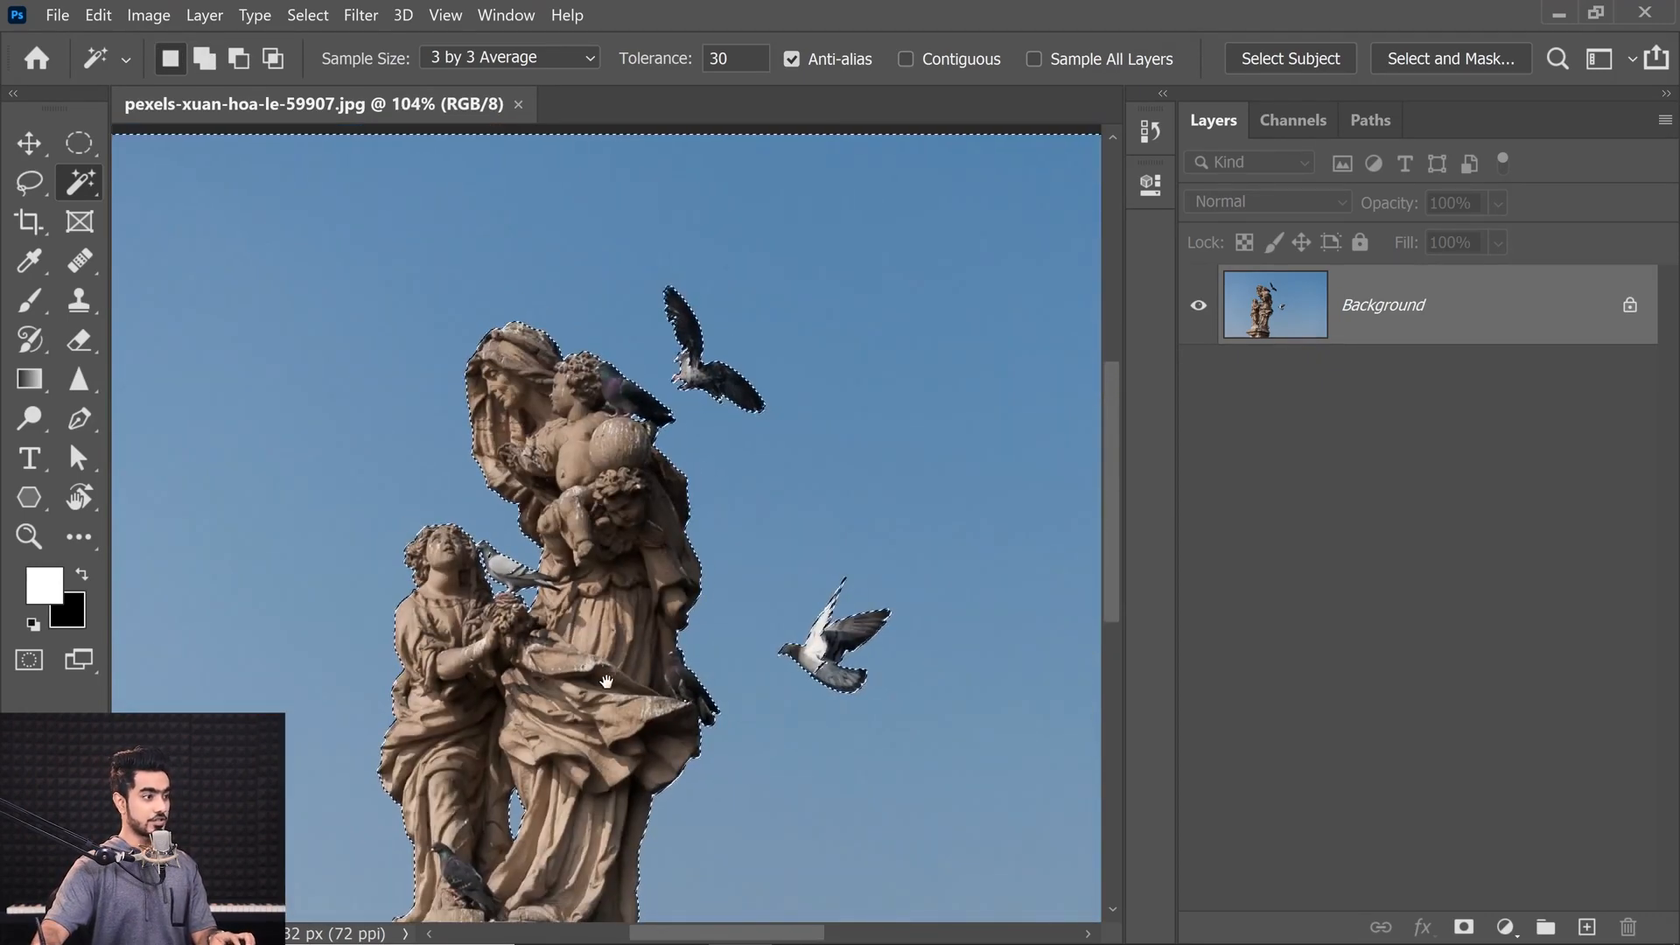
{"action": "scroll", "coordinate": [574, 506], "scroll_direction": "down", "scroll_amount": 2}
{"action": "scroll", "coordinate": [575, 505], "scroll_direction": "down", "scroll_amount": 2}
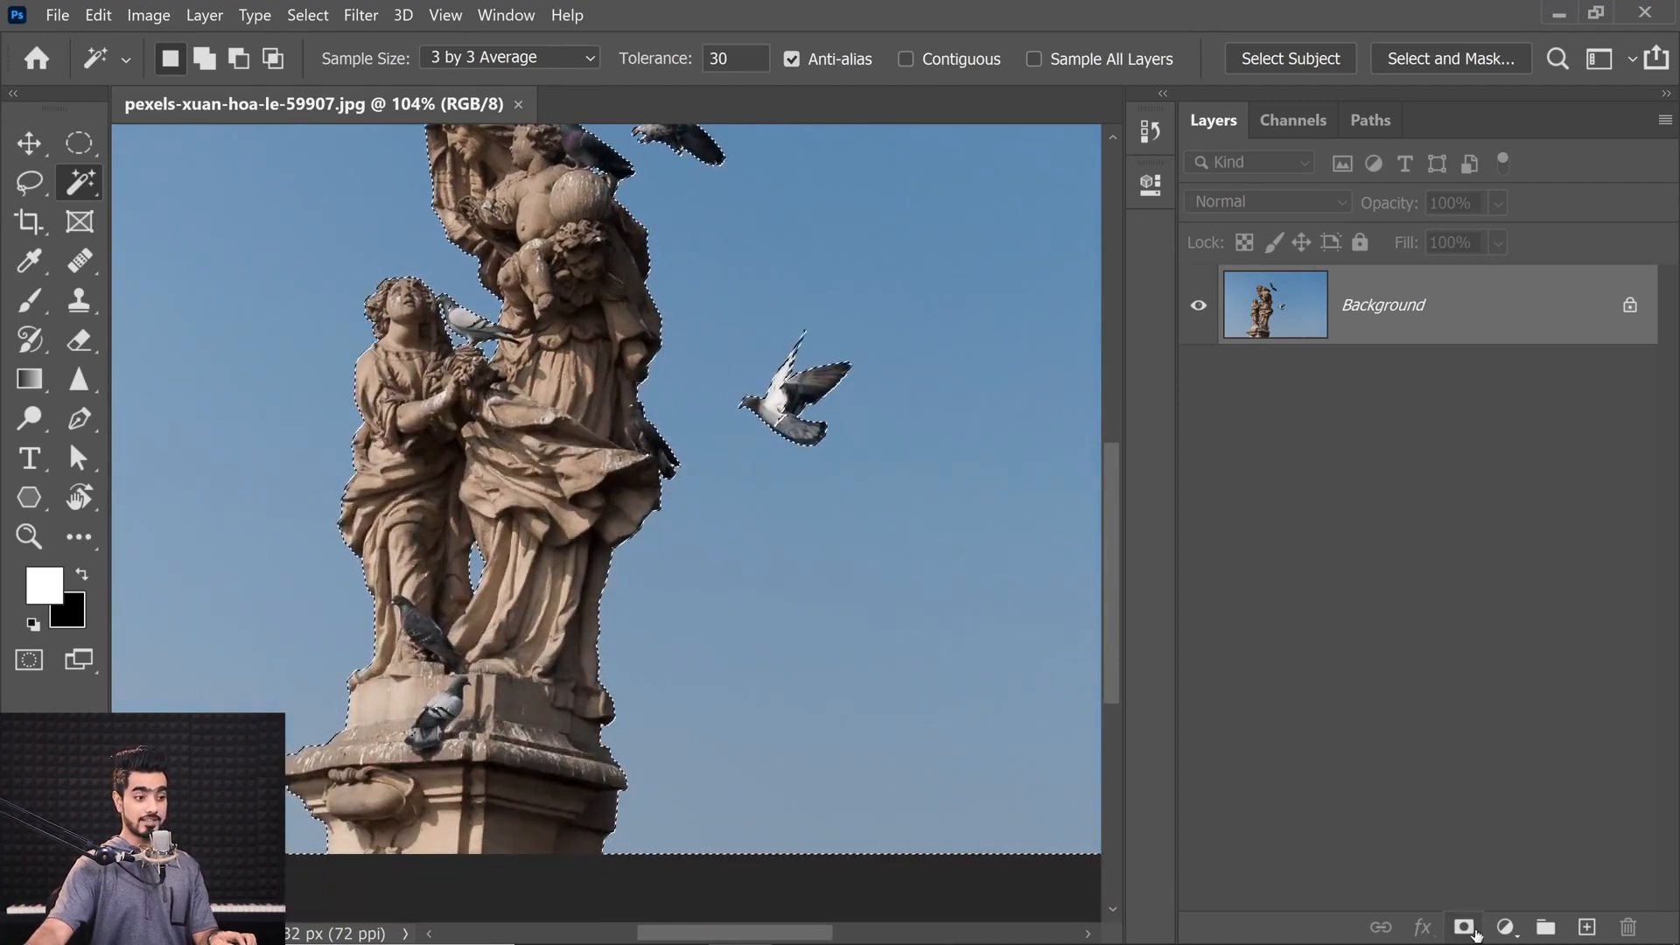
{"action": "left_click", "coordinate": [1464, 926]}
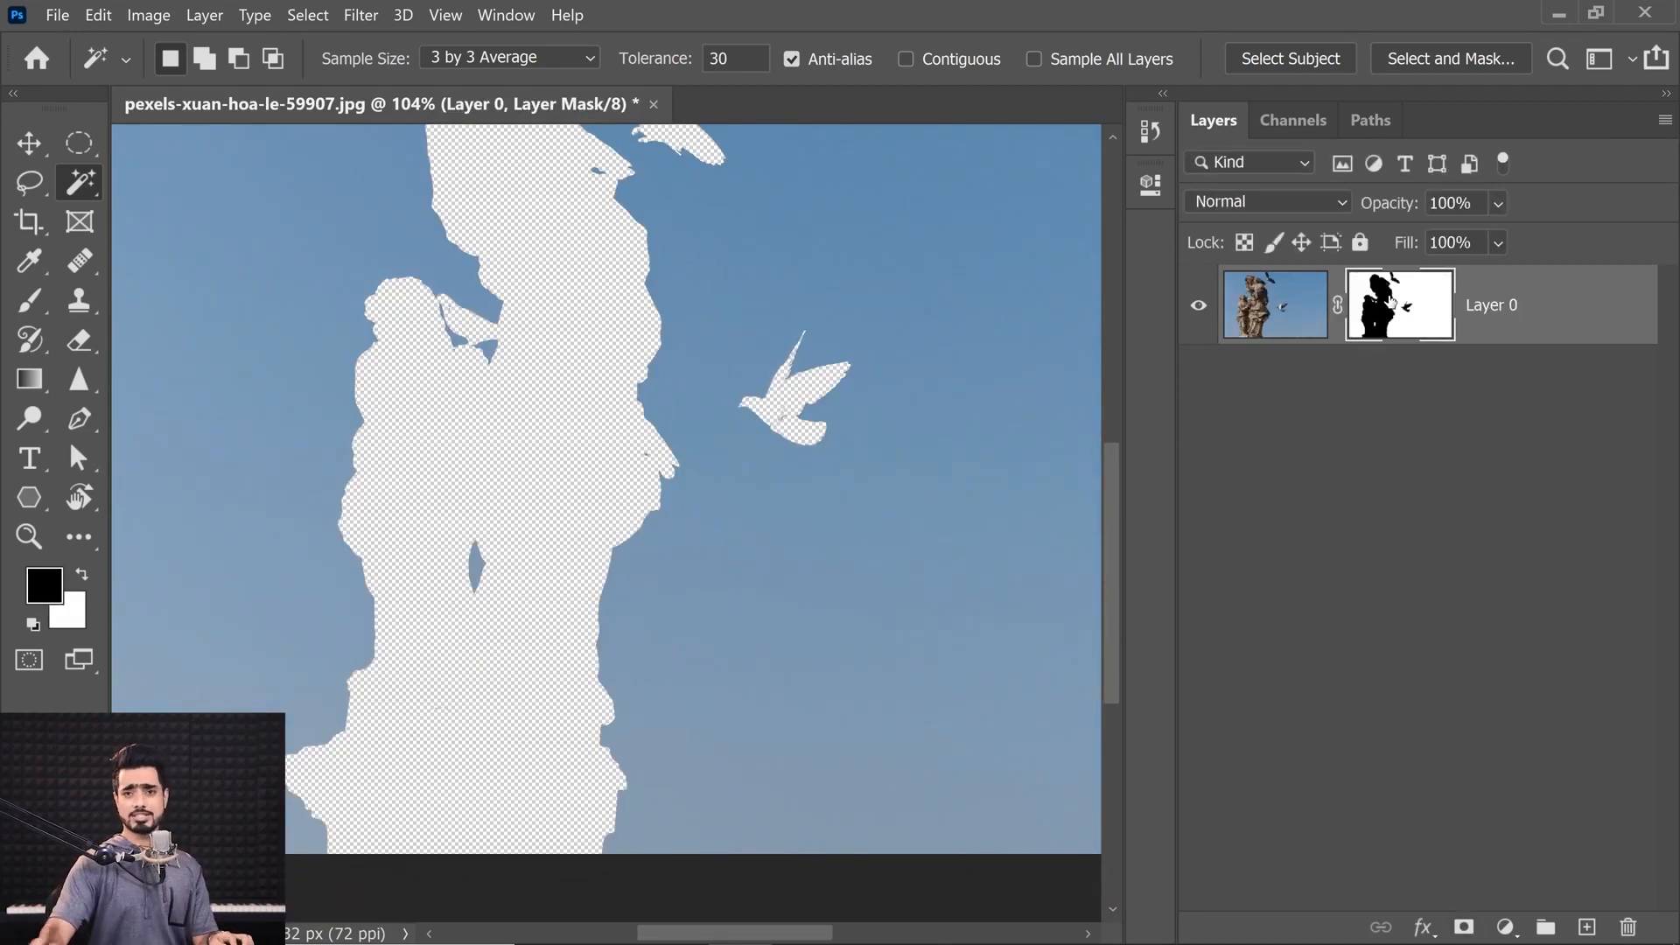
{"action": "key", "text": "ctrl+i"}
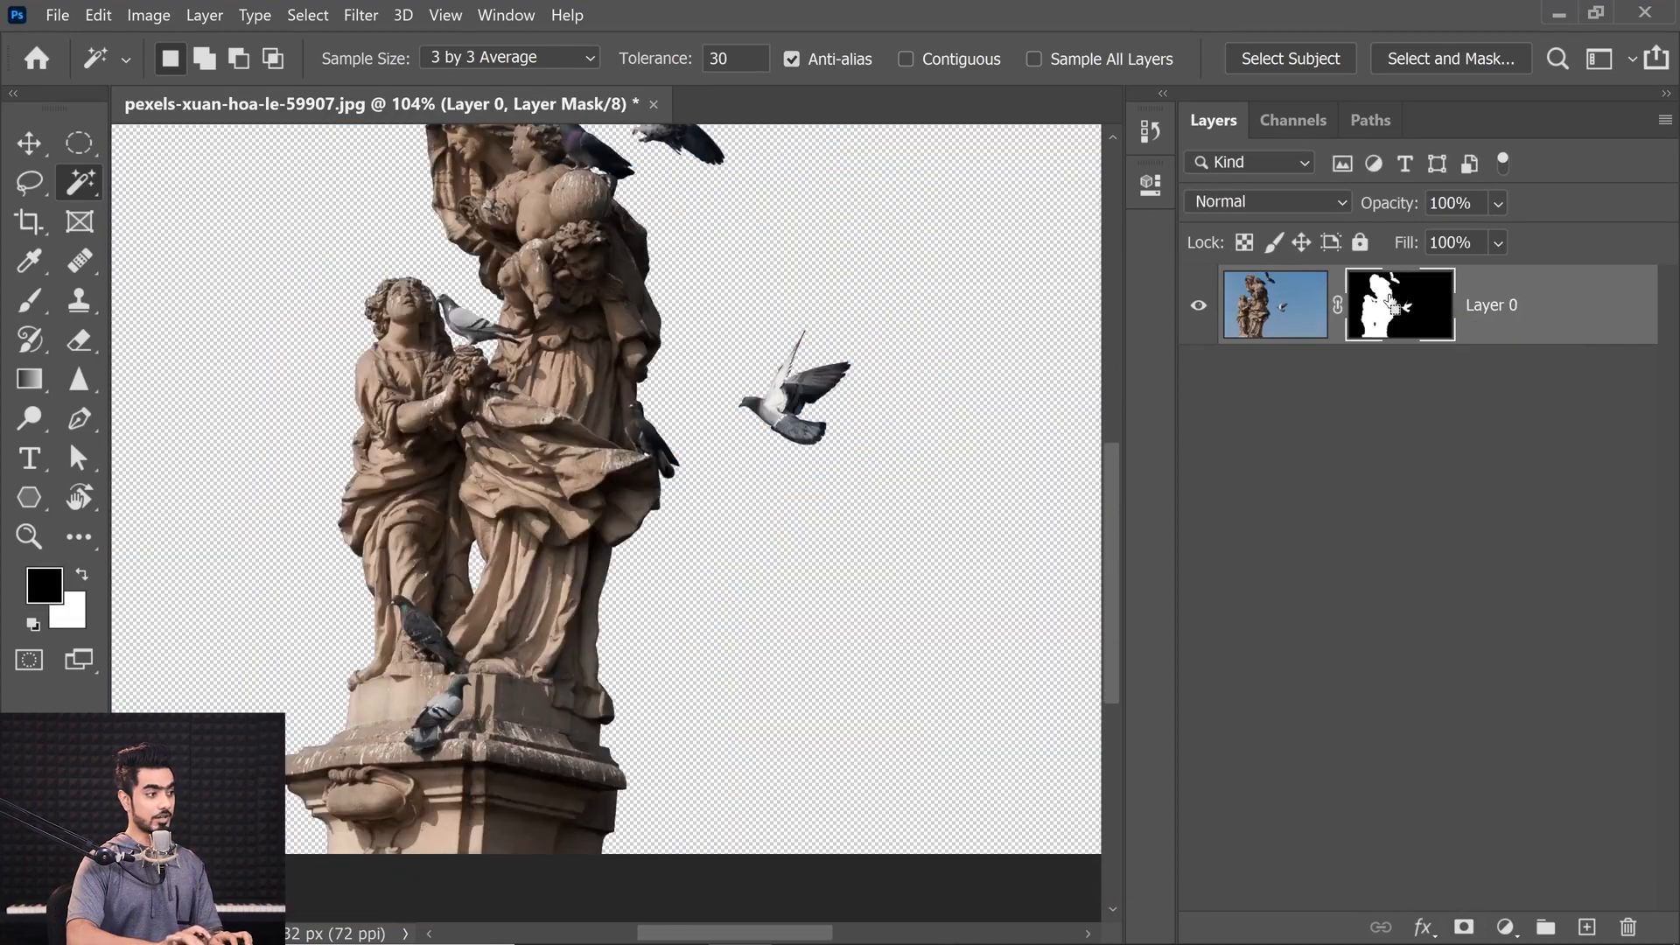
Step: Add a Solid Color fill layer with colour #0d0d0d and place it below the statue layer
{"action": "left_click", "coordinate": [1506, 928]}
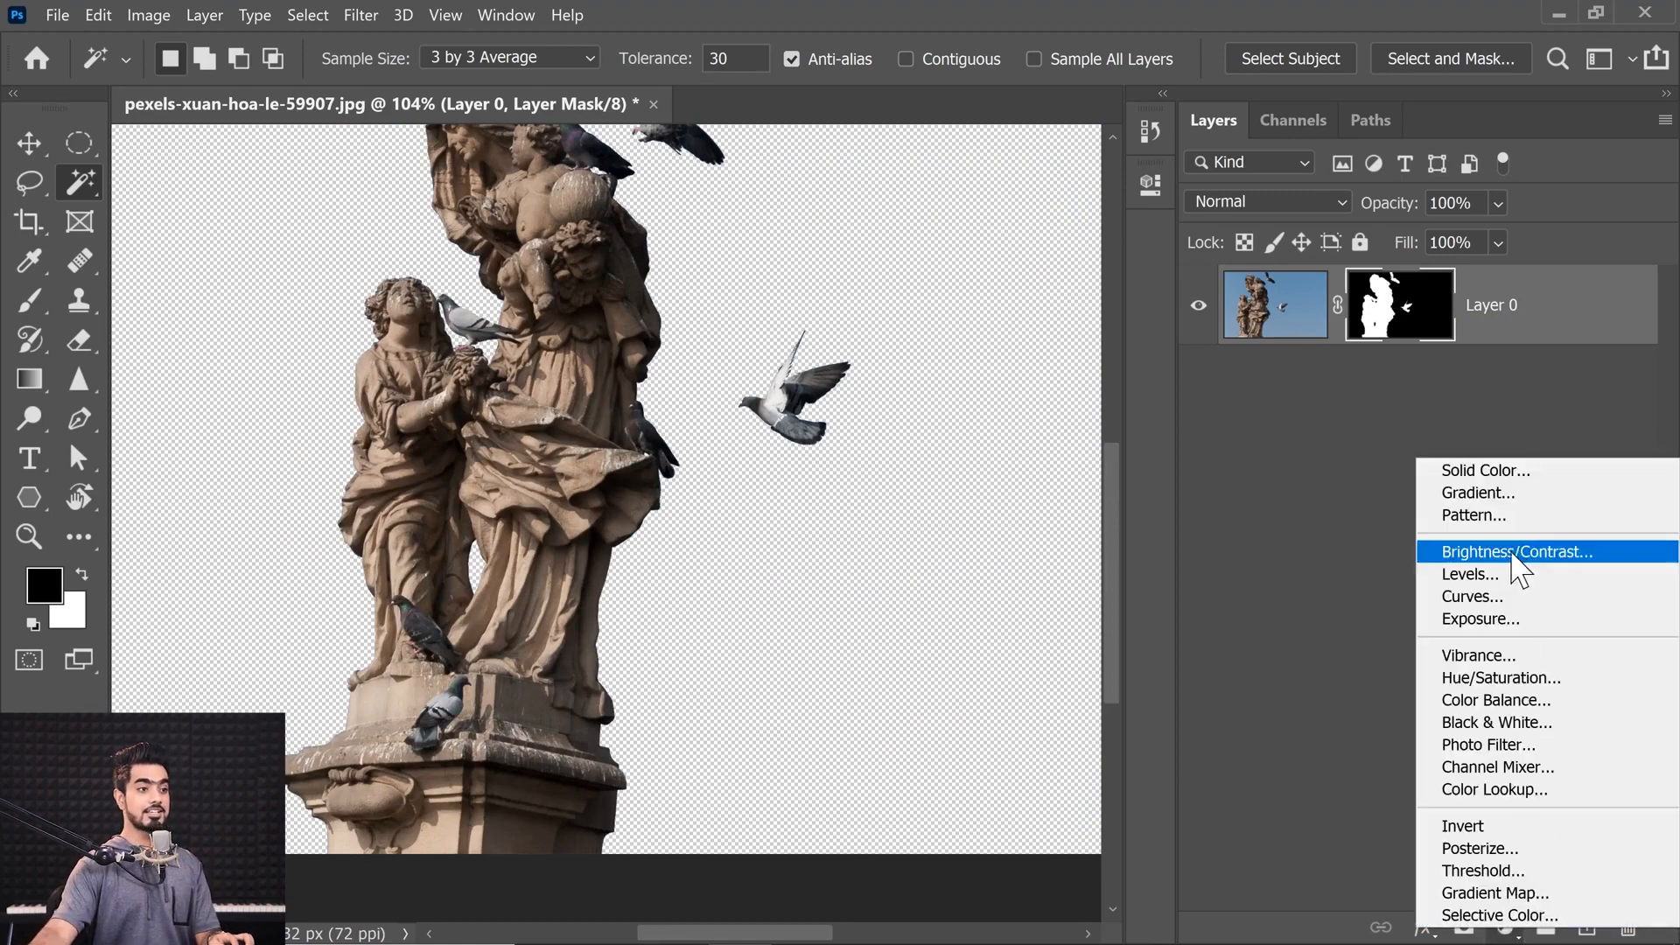
{"action": "left_click", "coordinate": [1538, 478]}
{"action": "left_click_drag", "start_coordinate": [920, 306], "coordinate": [779, 439]}
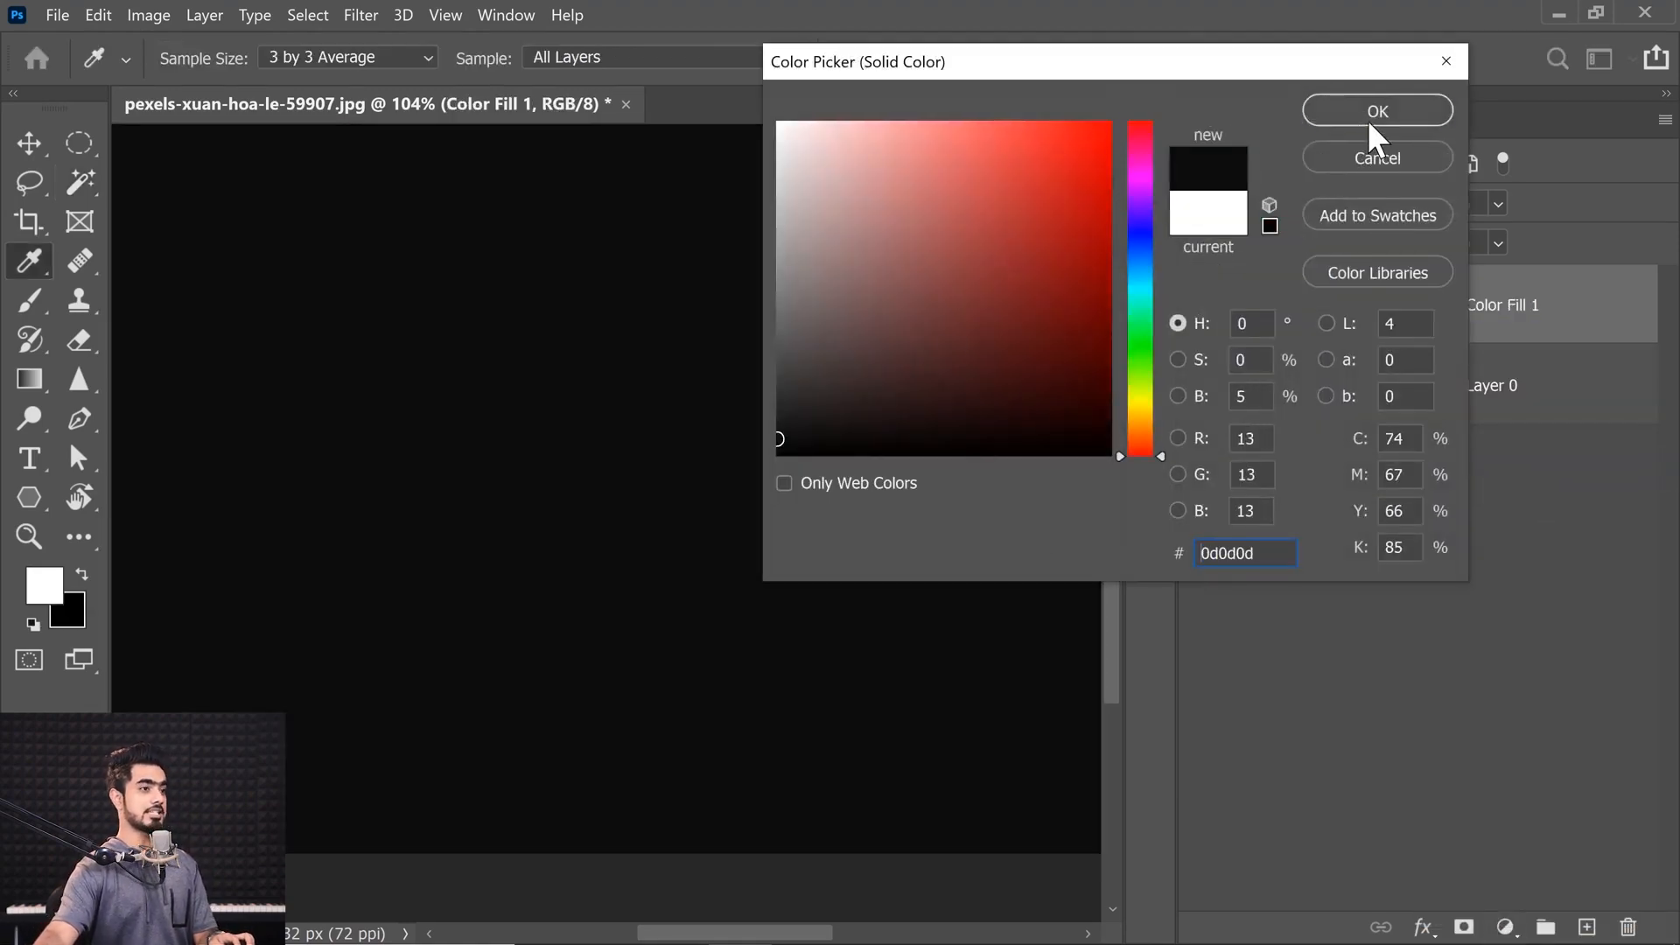
{"action": "left_click", "coordinate": [1368, 119]}
{"action": "left_click_drag", "start_coordinate": [1482, 330], "coordinate": [1479, 420]}
Step: Load the statue mask as a selection and contract it by 2 pixels
{"action": "scroll", "coordinate": [671, 554], "scroll_direction": "up", "scroll_amount": 5}
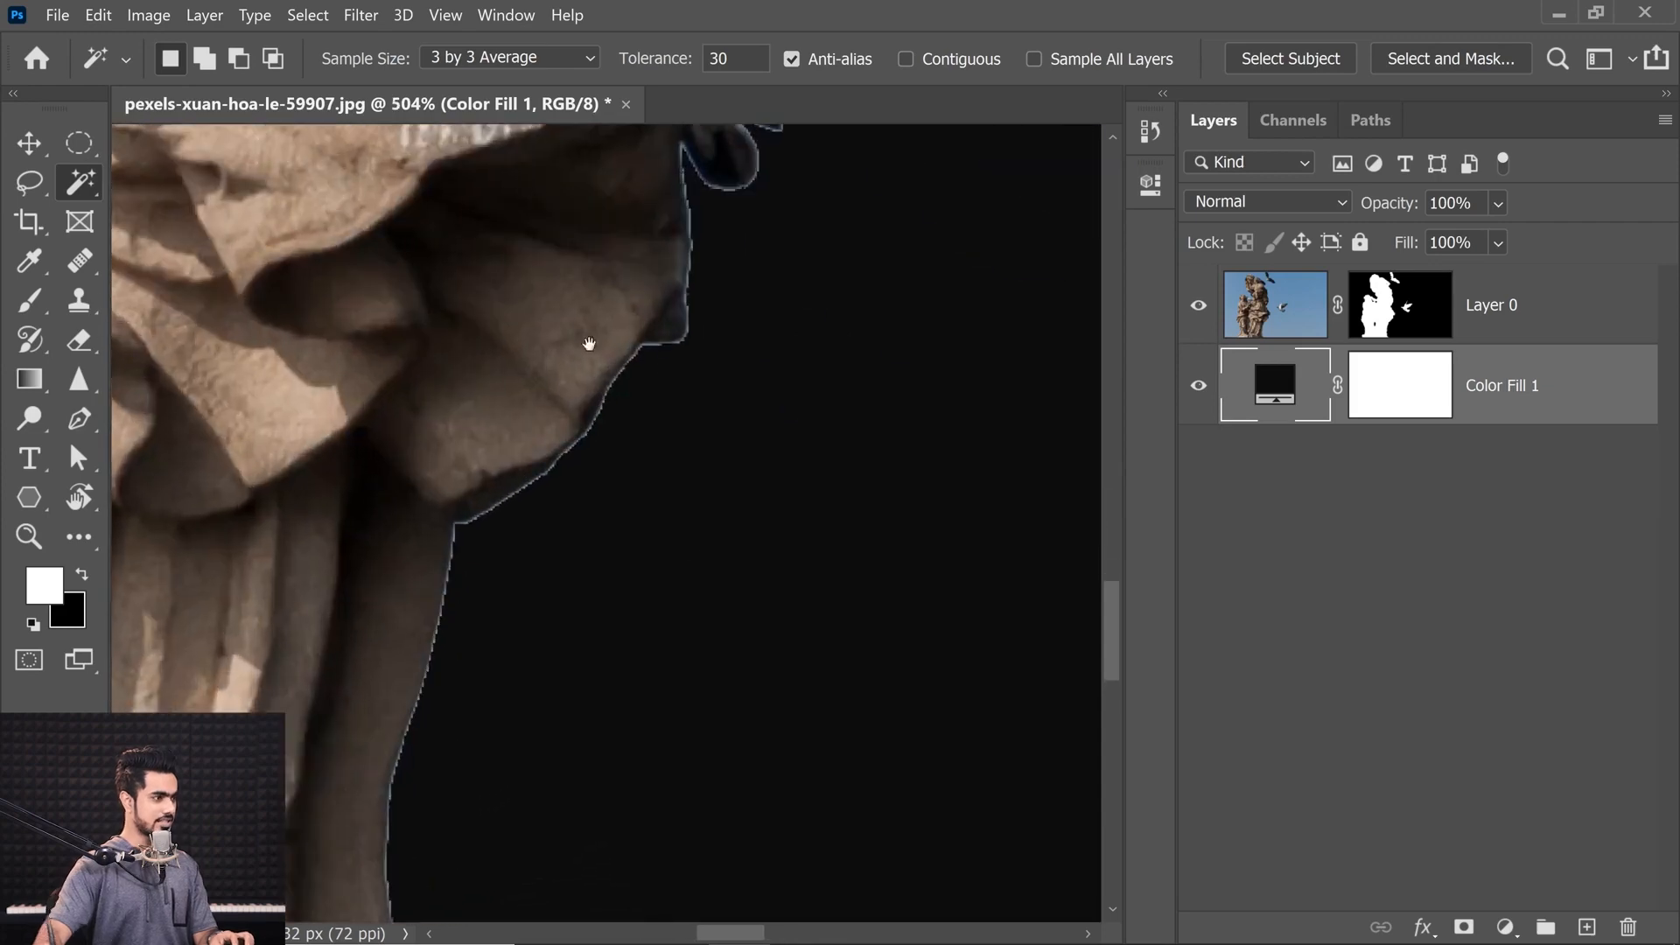
{"action": "left_click_drag", "start_coordinate": [541, 458], "coordinate": [563, 525]}
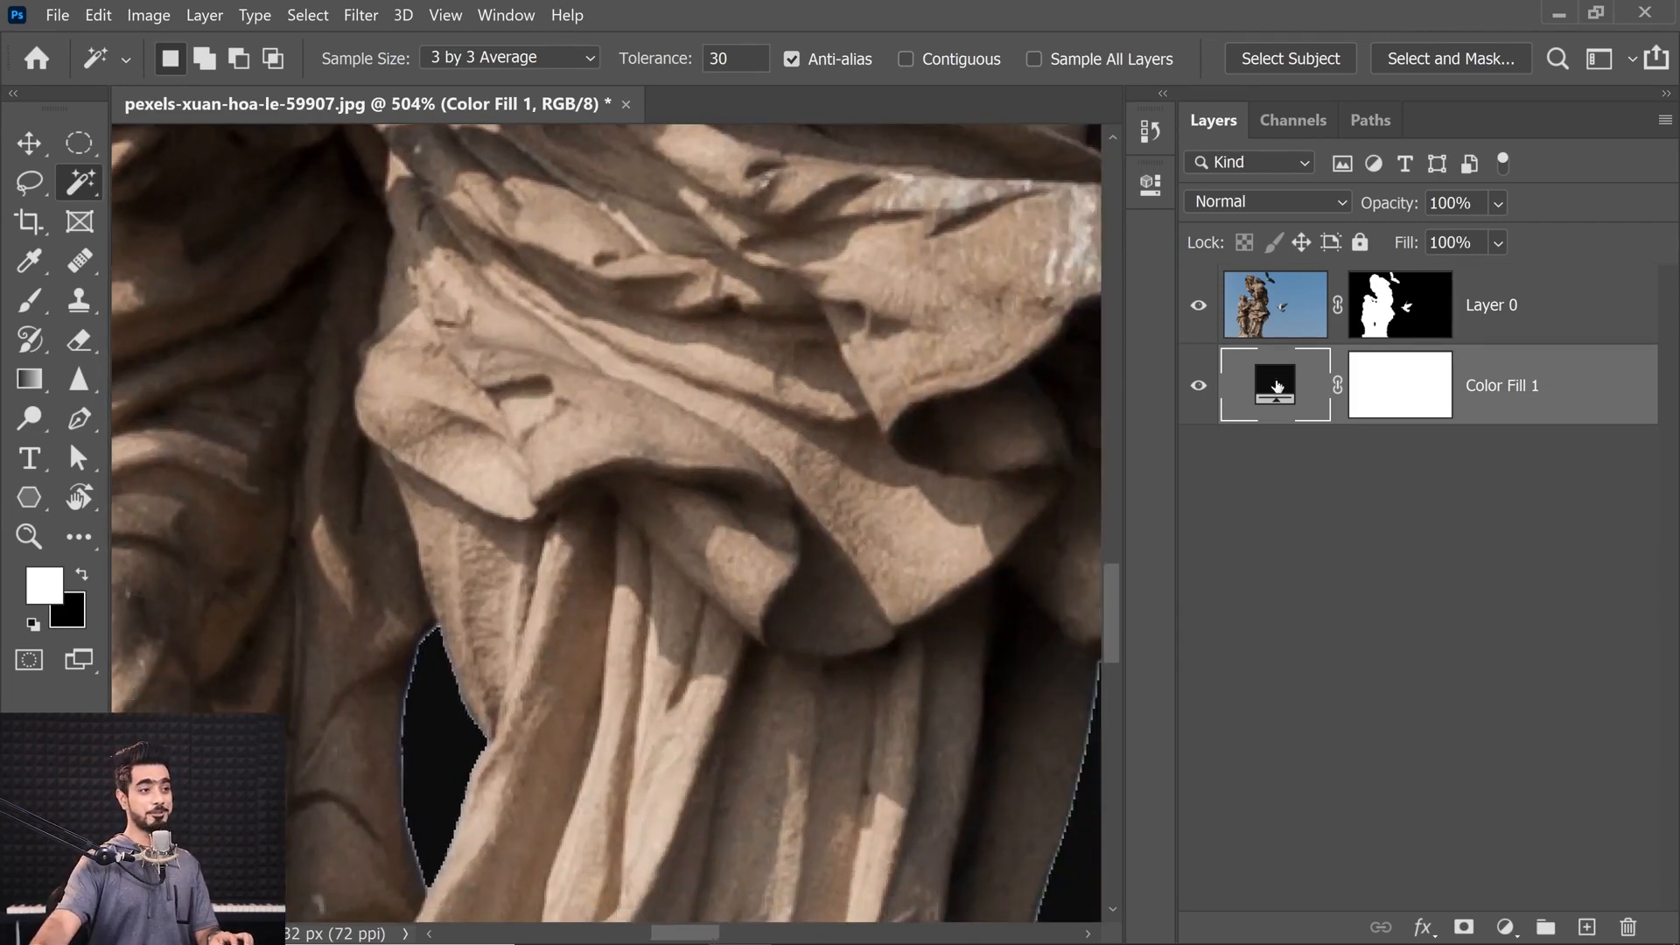
{"action": "left_click_drag", "start_coordinate": [779, 600], "coordinate": [394, 487]}
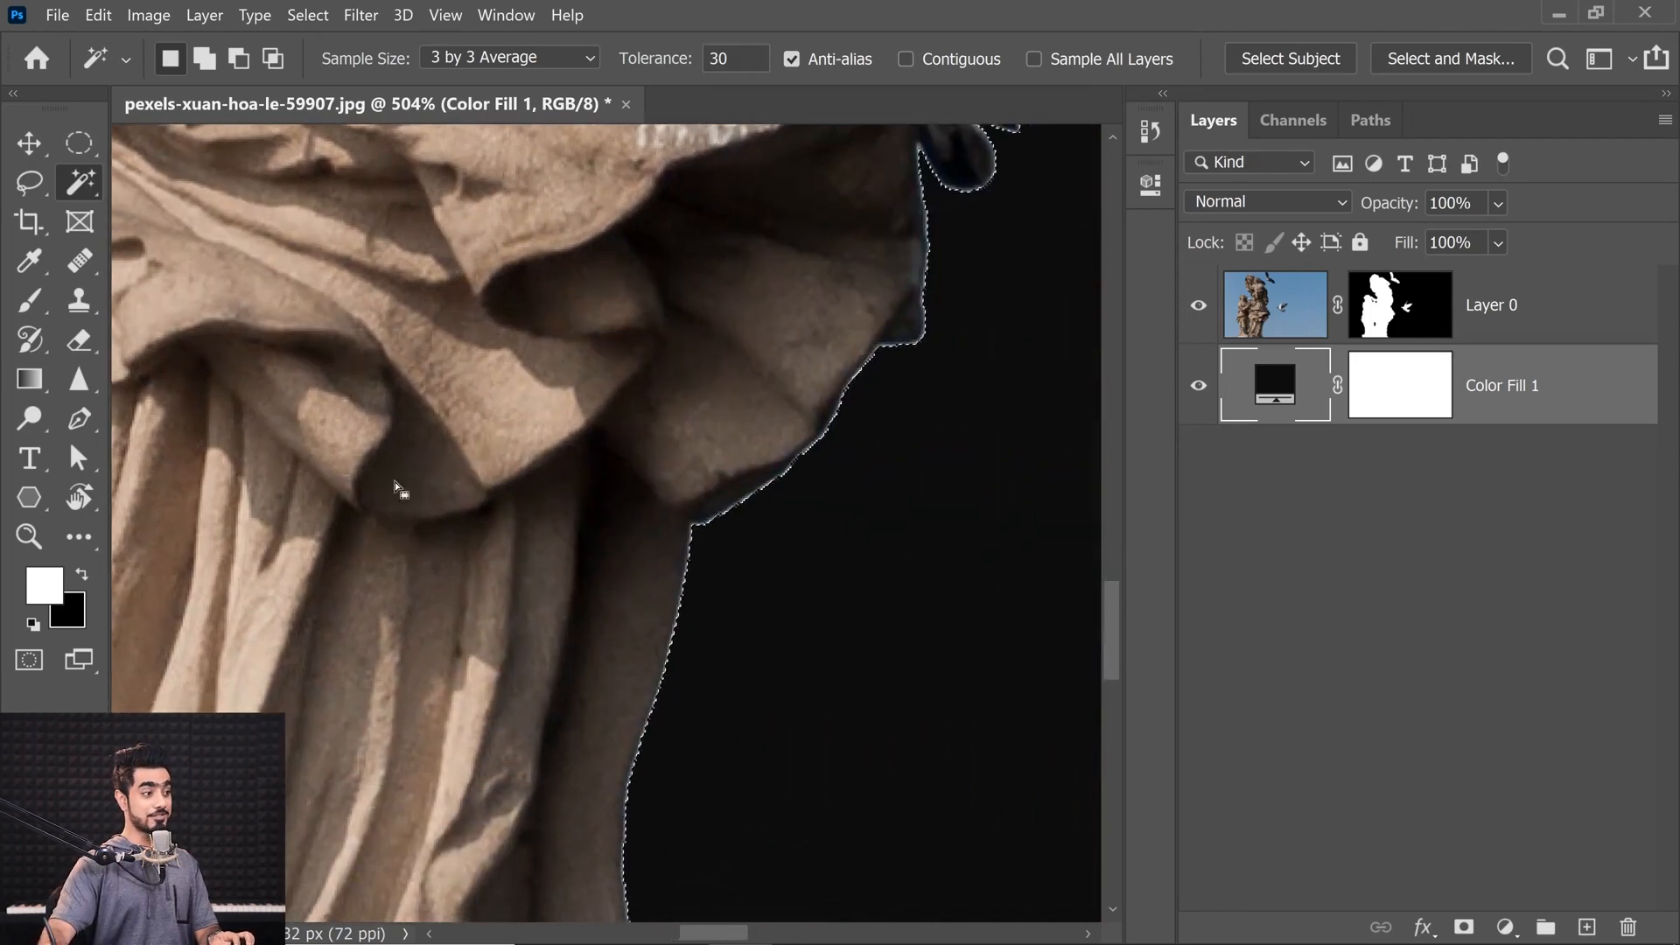
{"action": "left_click", "coordinate": [320, 21]}
{"action": "mouse_move", "coordinate": [385, 359]}
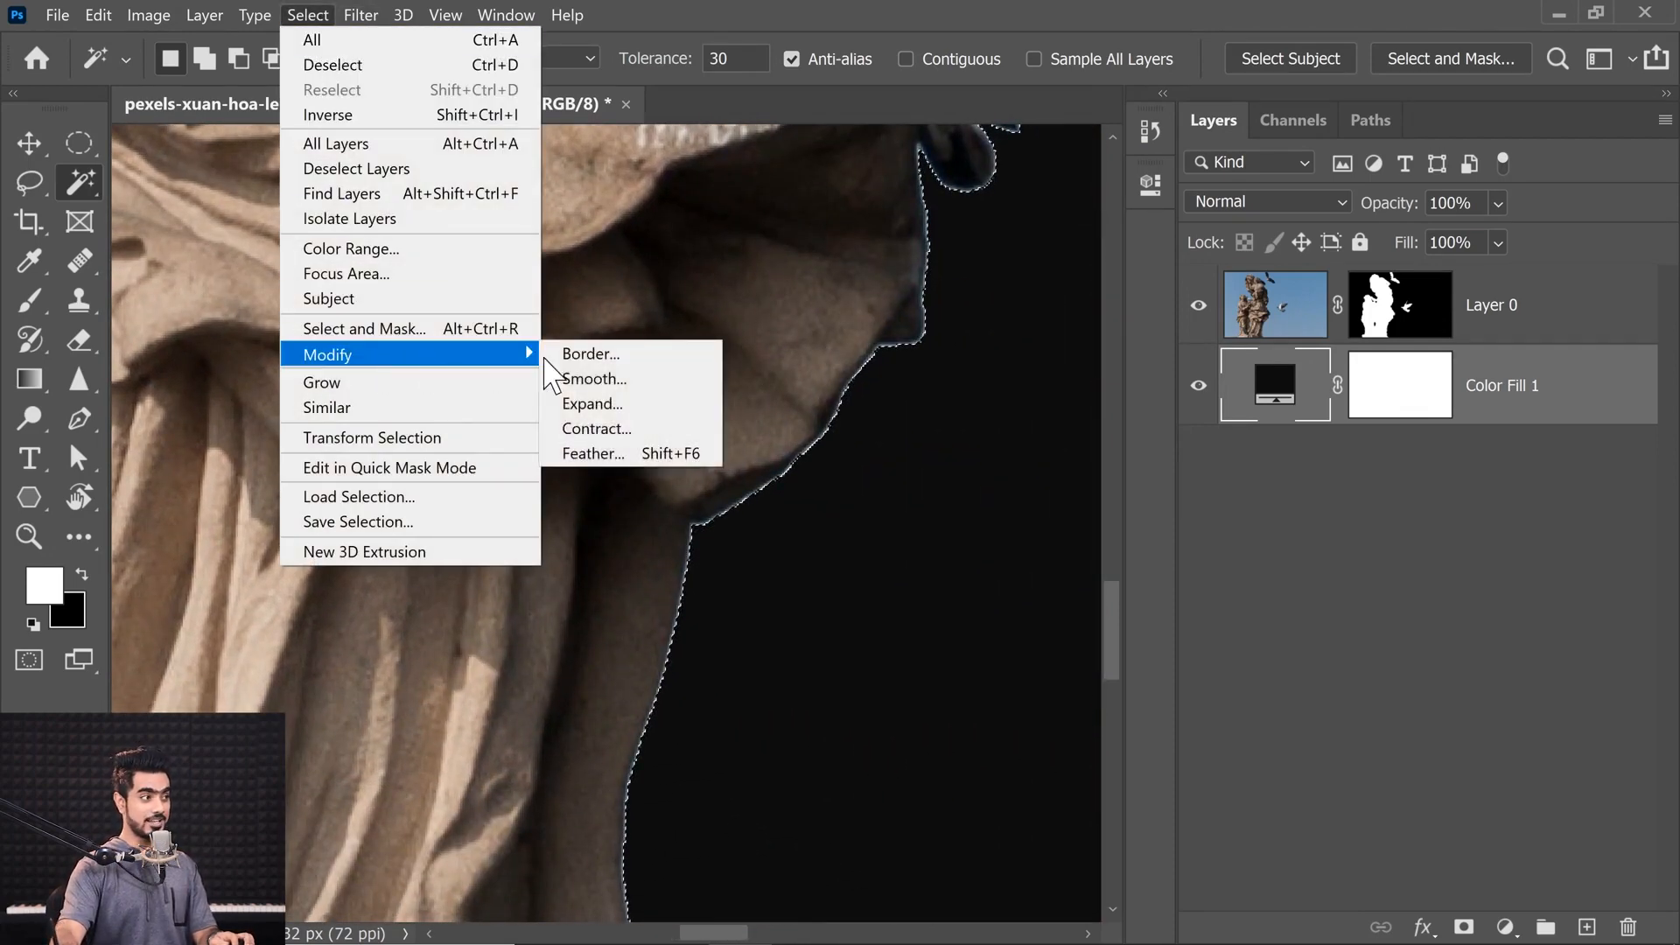
{"action": "left_click", "coordinate": [604, 429]}
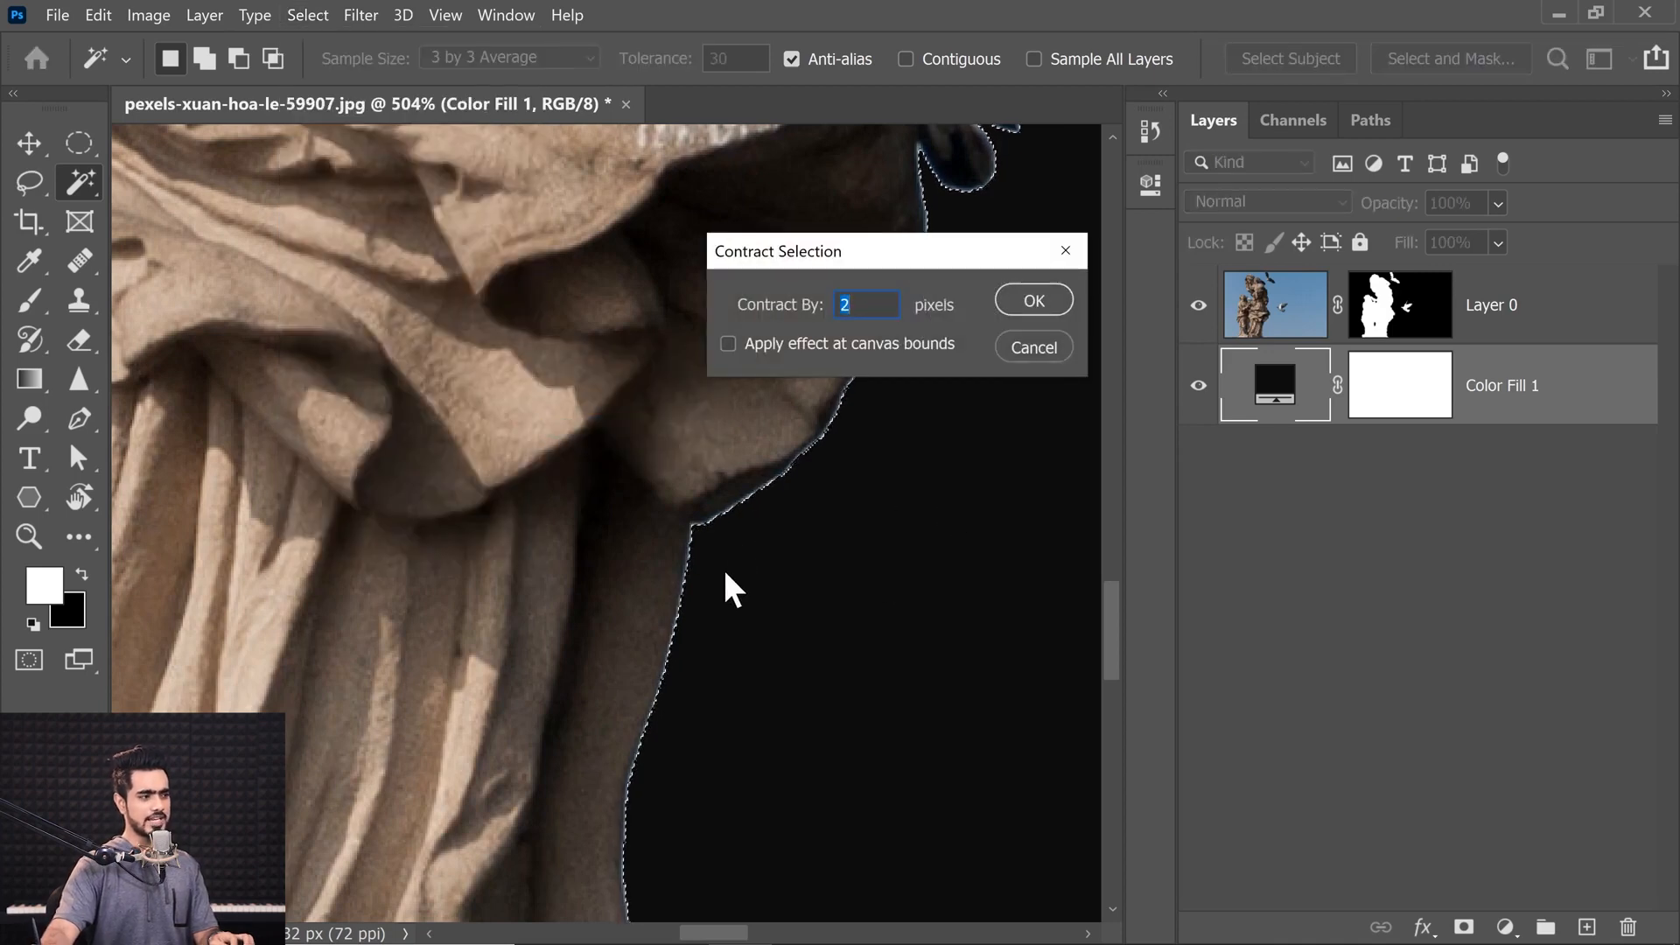
{"action": "left_click", "coordinate": [1019, 308]}
Step: Invert the contracted selection and fill Layer 0's mask with black to remove the blue fringe around the cutout
{"action": "scroll", "coordinate": [679, 604], "scroll_direction": "up", "scroll_amount": 5}
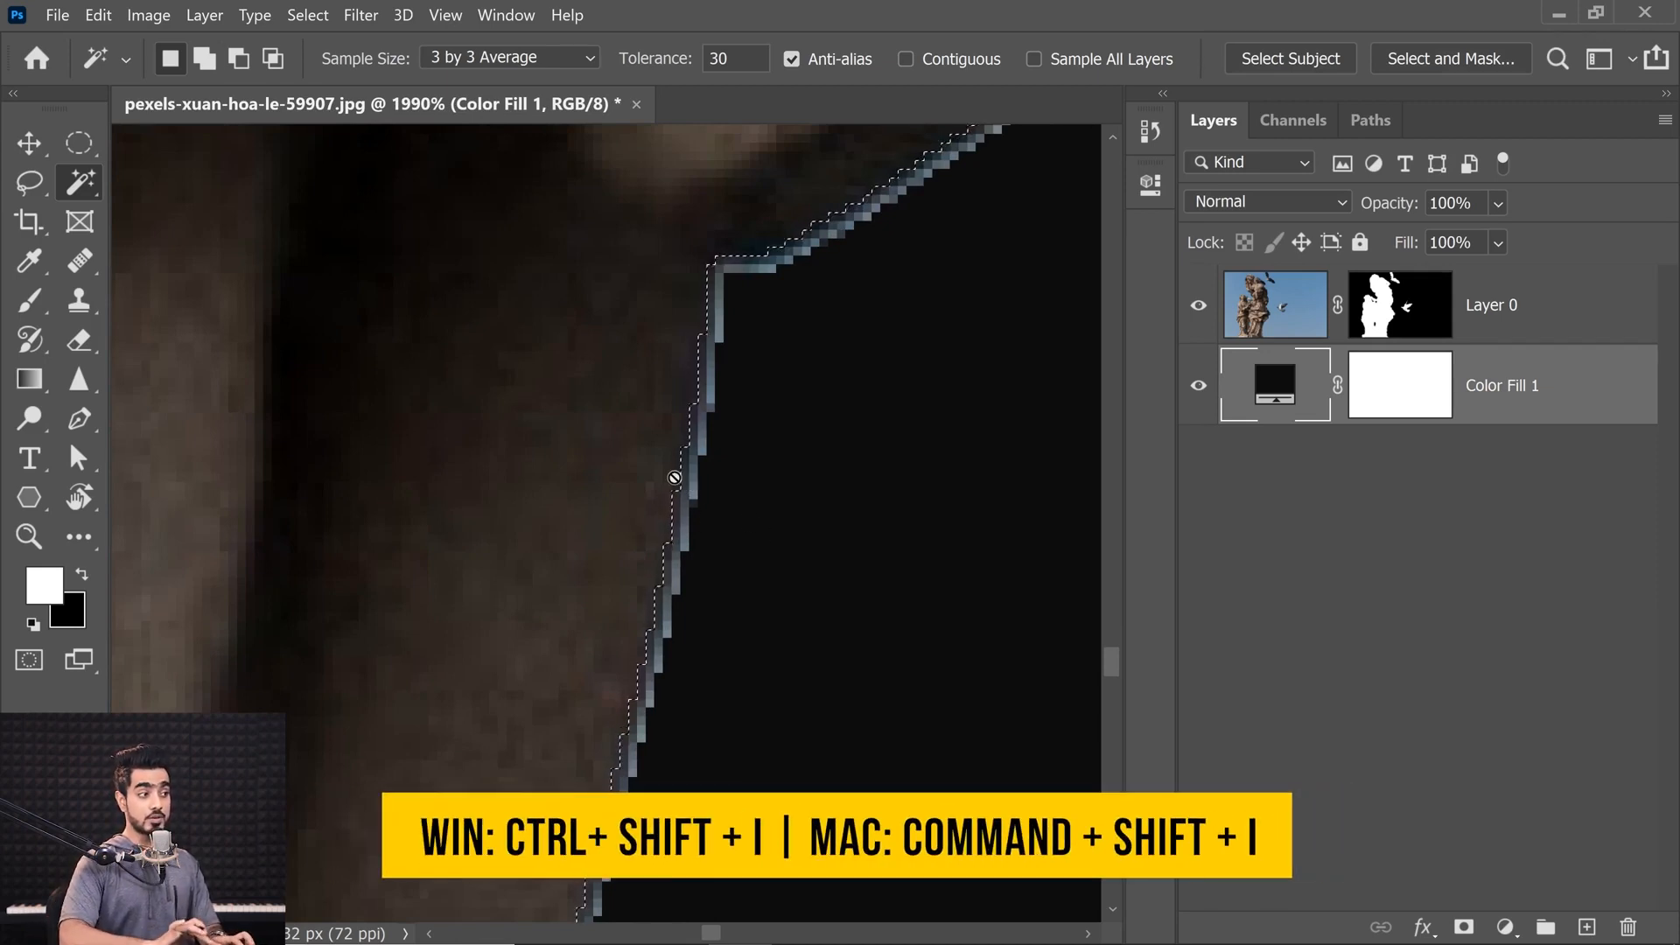
{"action": "scroll", "coordinate": [674, 478], "scroll_direction": "down", "scroll_amount": 12}
{"action": "left_click_drag", "start_coordinate": [402, 420], "coordinate": [442, 612]}
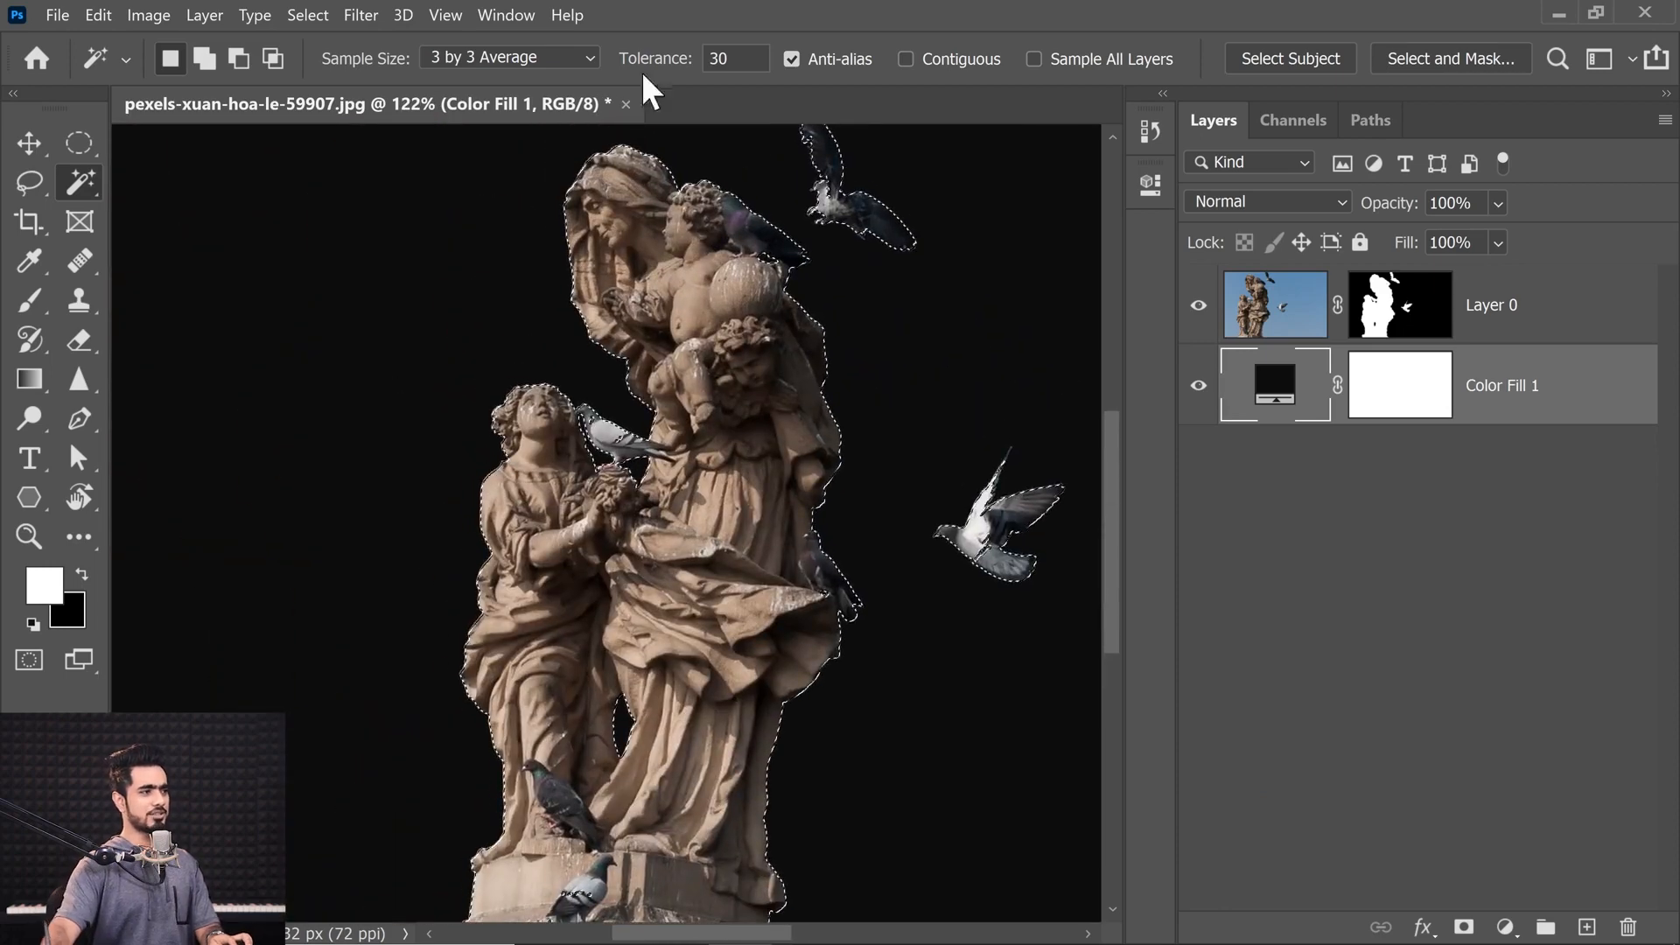
{"action": "scroll", "coordinate": [878, 454], "scroll_direction": "up", "scroll_amount": 8}
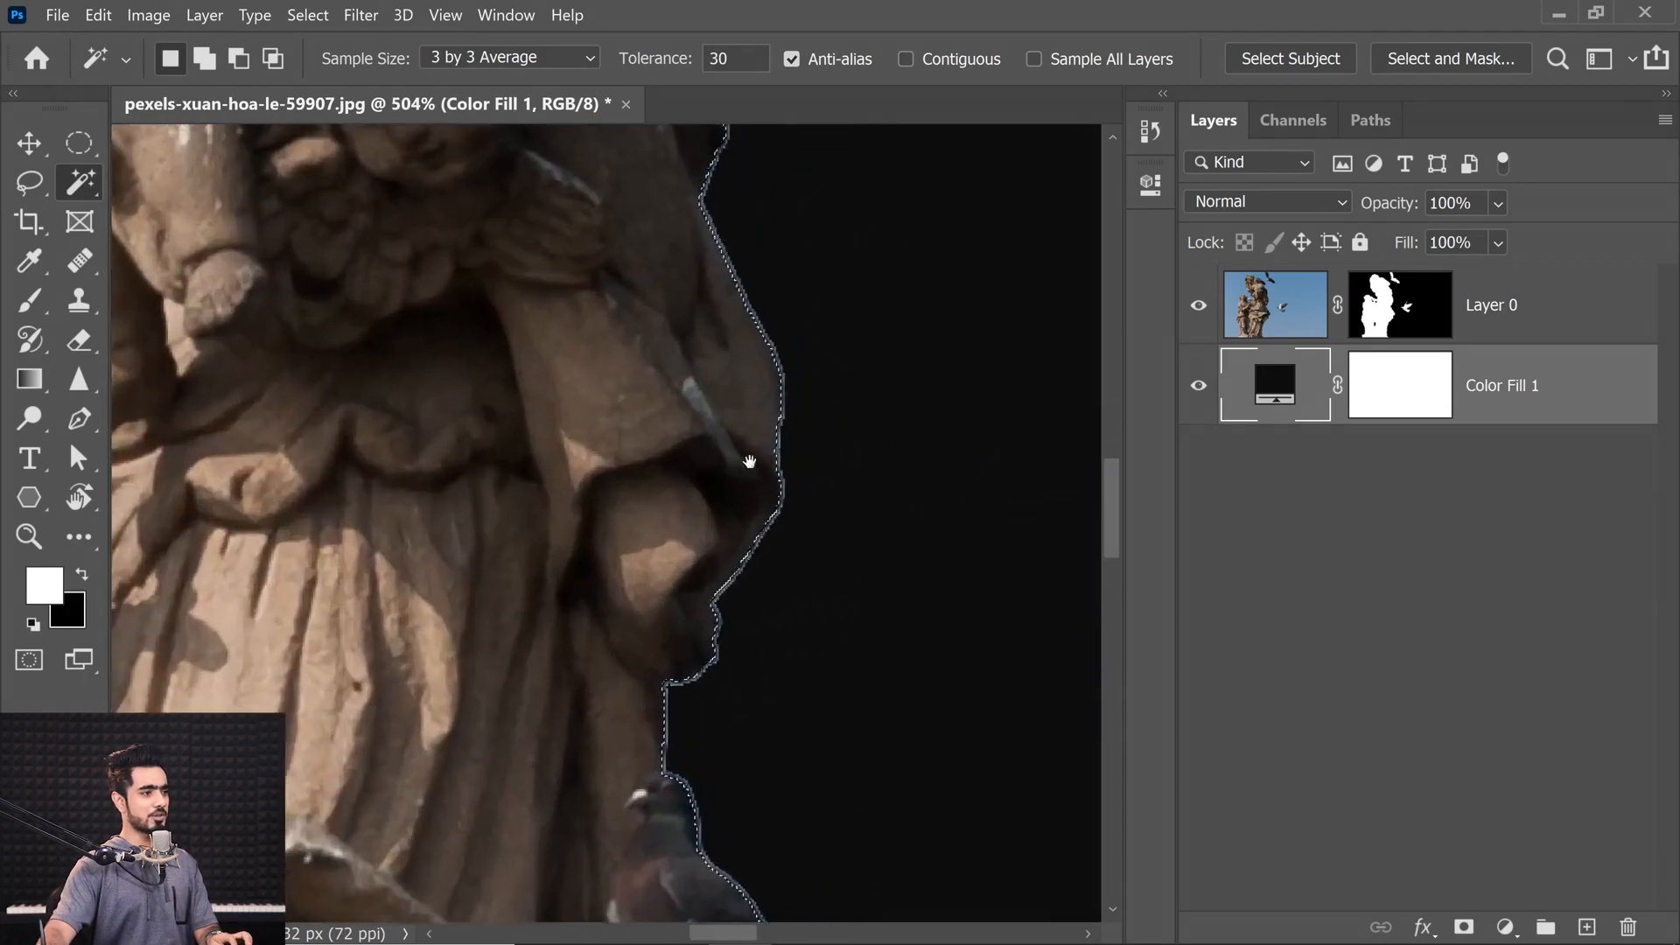
{"action": "scroll", "coordinate": [750, 461], "scroll_direction": "down", "scroll_amount": 4}
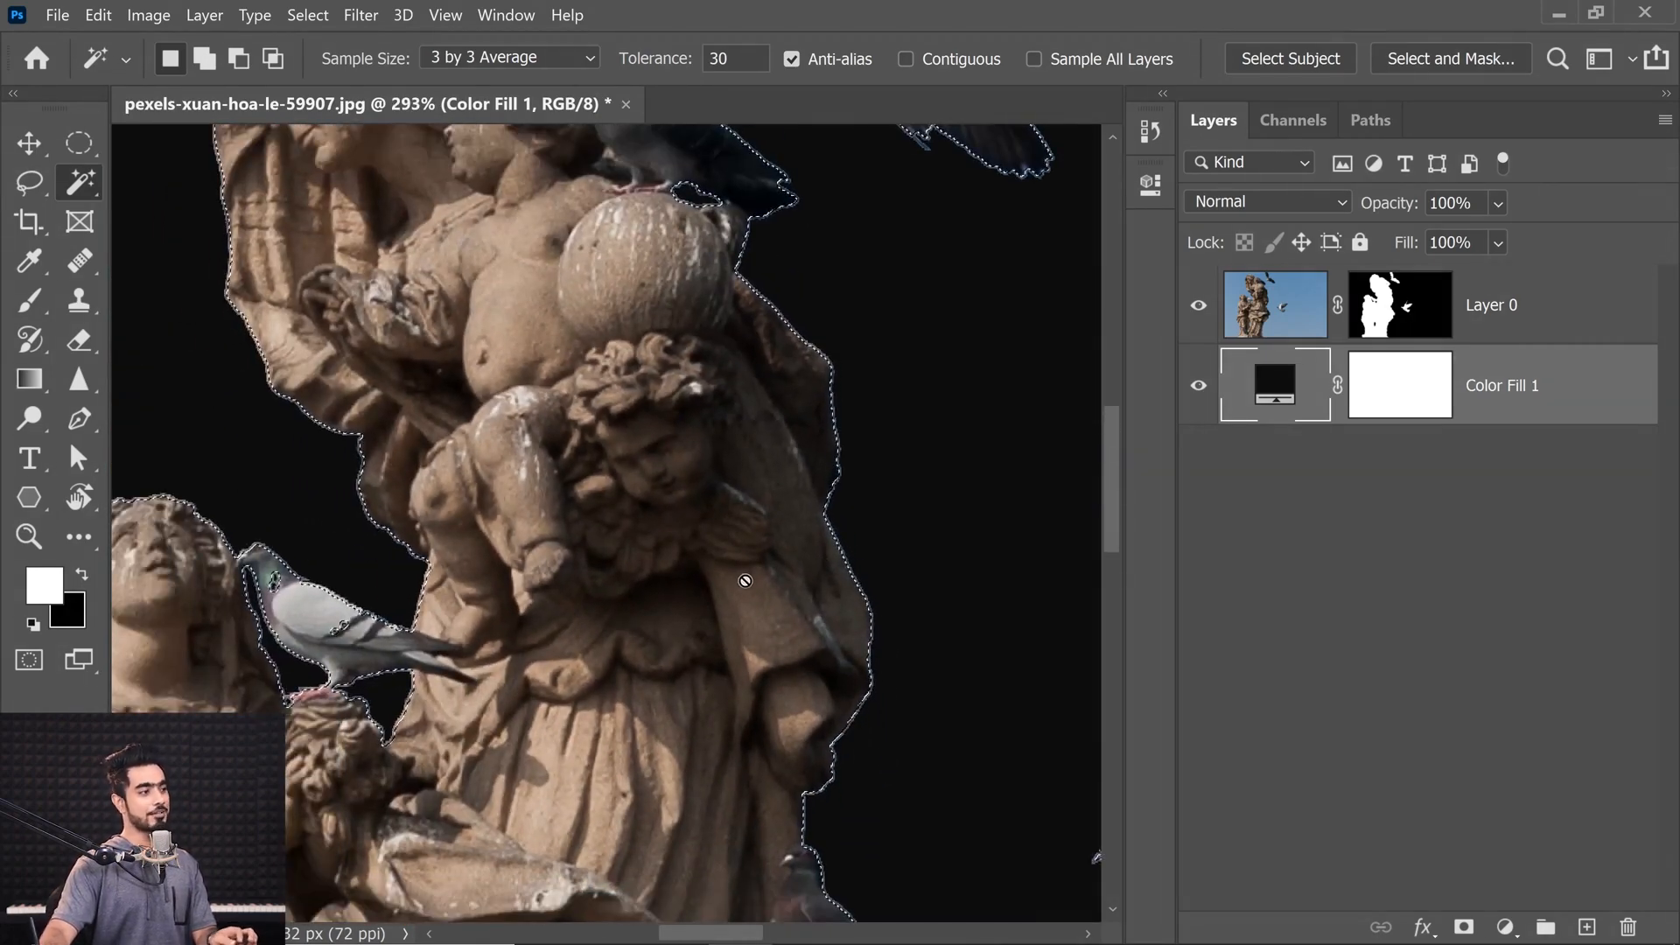
{"action": "left_click", "coordinate": [1389, 310]}
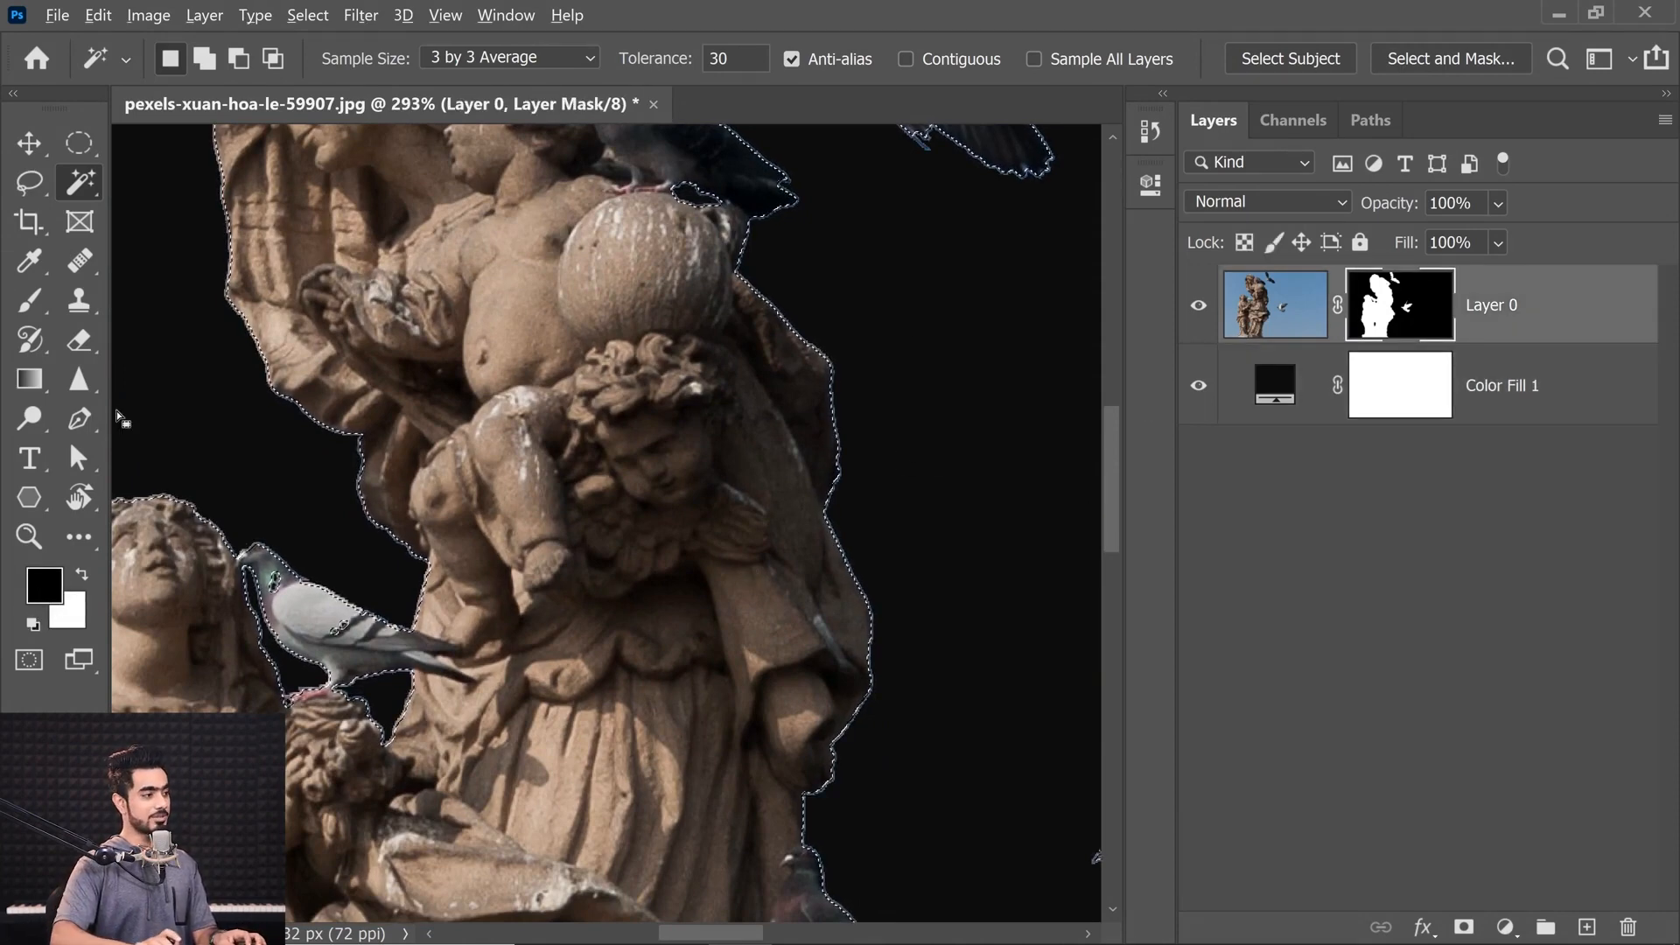
{"action": "key", "text": "alt+BackSpace"}
Step: Examine the refined mask edges around the pigeons and upper figures, then deselect and fit the whole image in view
{"action": "left_click_drag", "start_coordinate": [158, 762], "coordinate": [679, 532]}
{"action": "left_click_drag", "start_coordinate": [827, 293], "coordinate": [364, 671]}
{"action": "left_click_drag", "start_coordinate": [788, 334], "coordinate": [411, 601]}
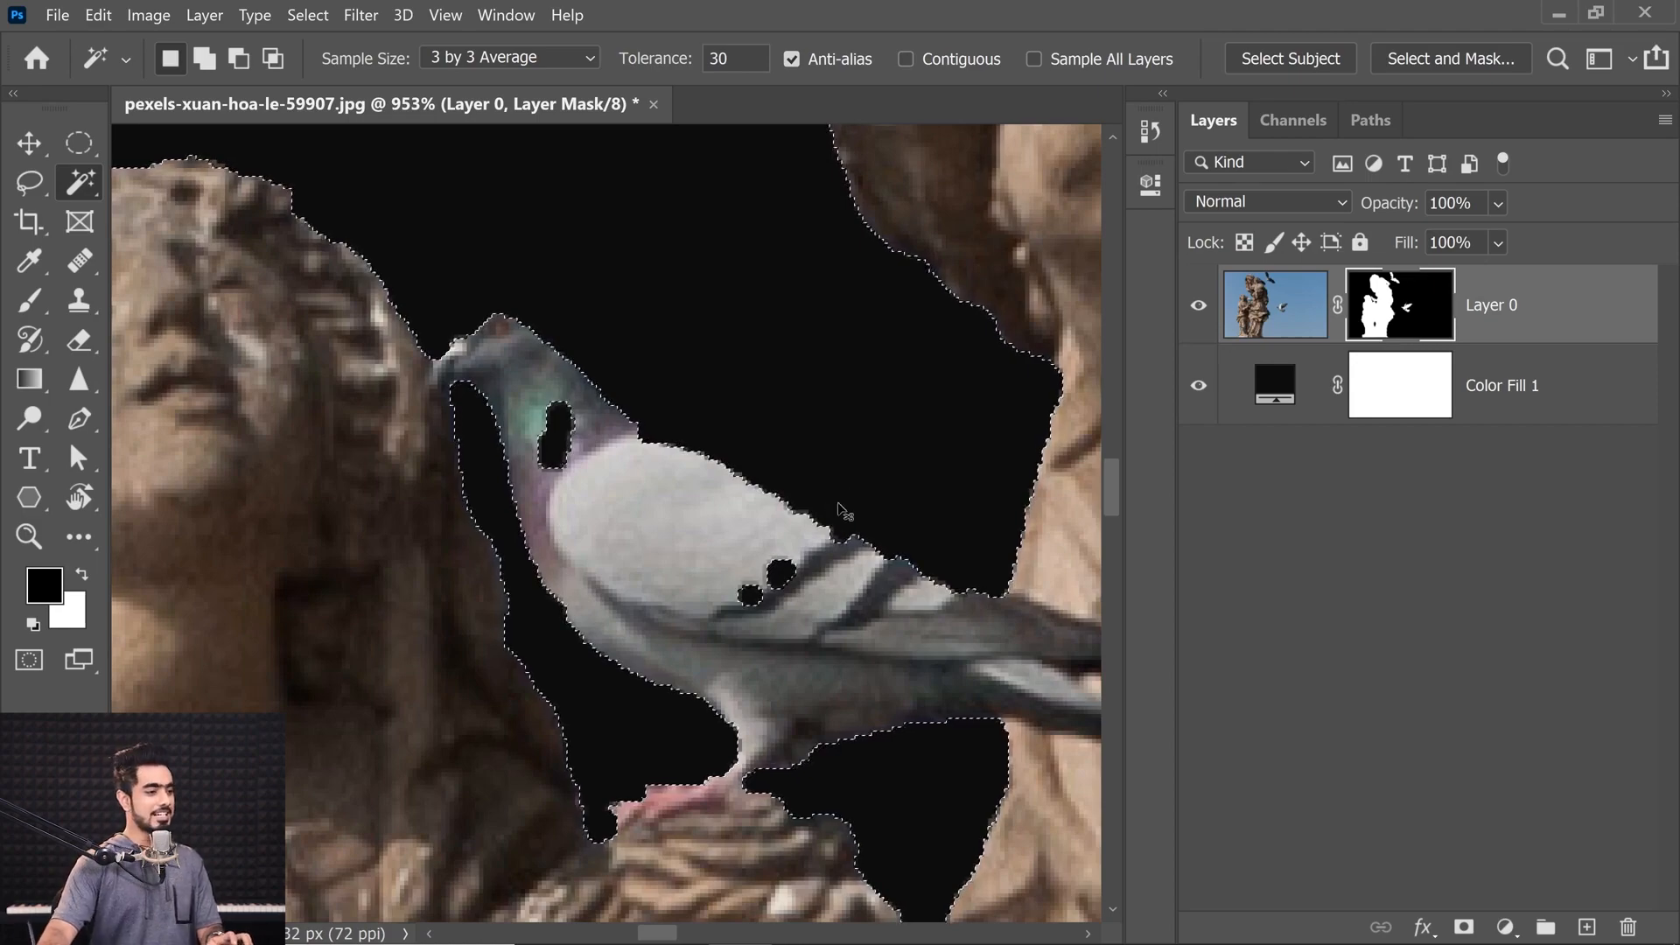
{"action": "left_click_drag", "start_coordinate": [980, 398], "coordinate": [566, 852]}
{"action": "left_click_drag", "start_coordinate": [800, 472], "coordinate": [667, 477]}
{"action": "left_click_drag", "start_coordinate": [881, 379], "coordinate": [588, 409]}
{"action": "left_click_drag", "start_coordinate": [429, 185], "coordinate": [510, 229]}
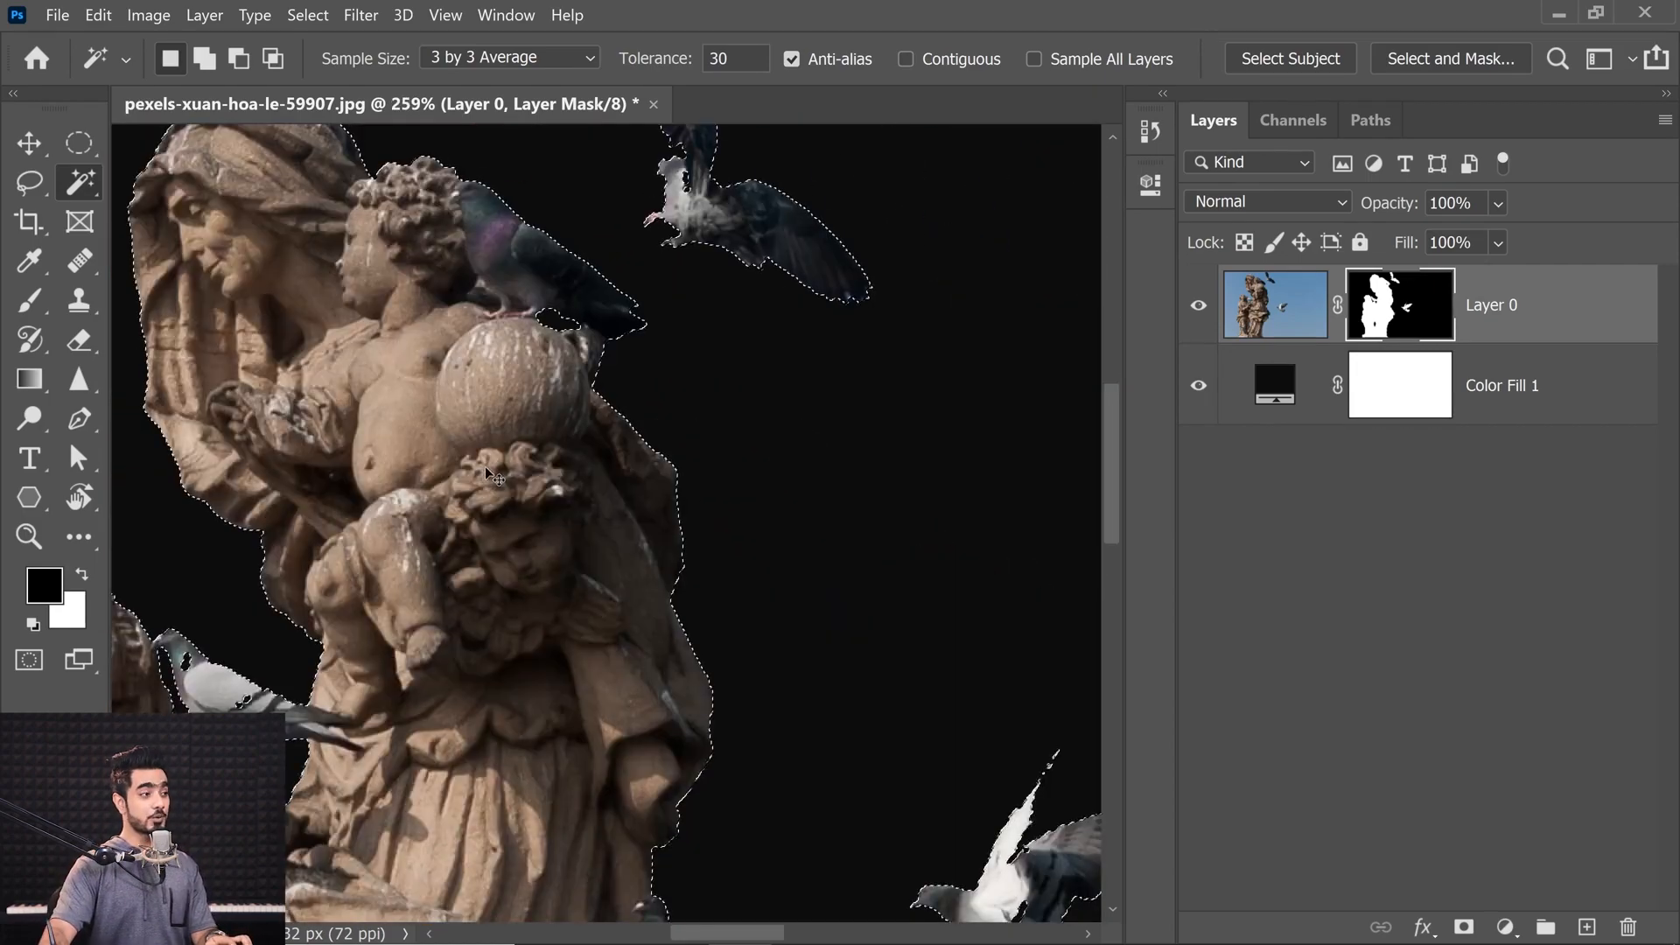
{"action": "key", "text": "ctrl+d"}
{"action": "key", "text": "ctrl+0"}
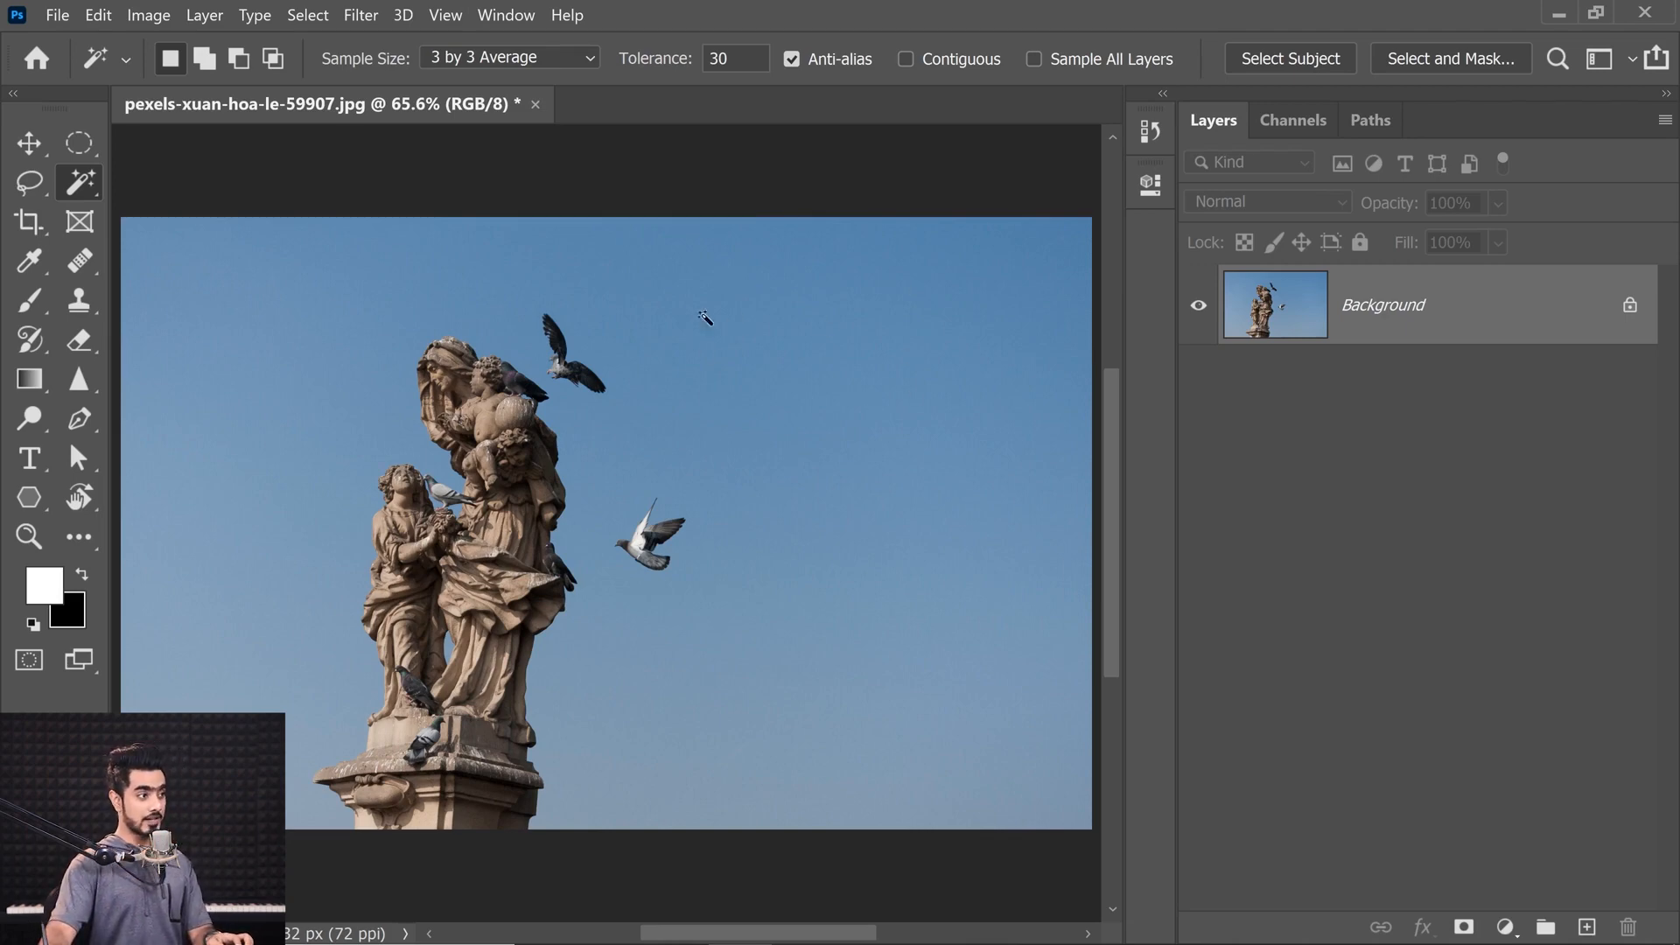
Step: Set the Magic Wand's sample size to Point Sample and select the sky from a single pixel of the upper sky
{"action": "scroll", "coordinate": [718, 321], "scroll_direction": "up", "scroll_amount": 20}
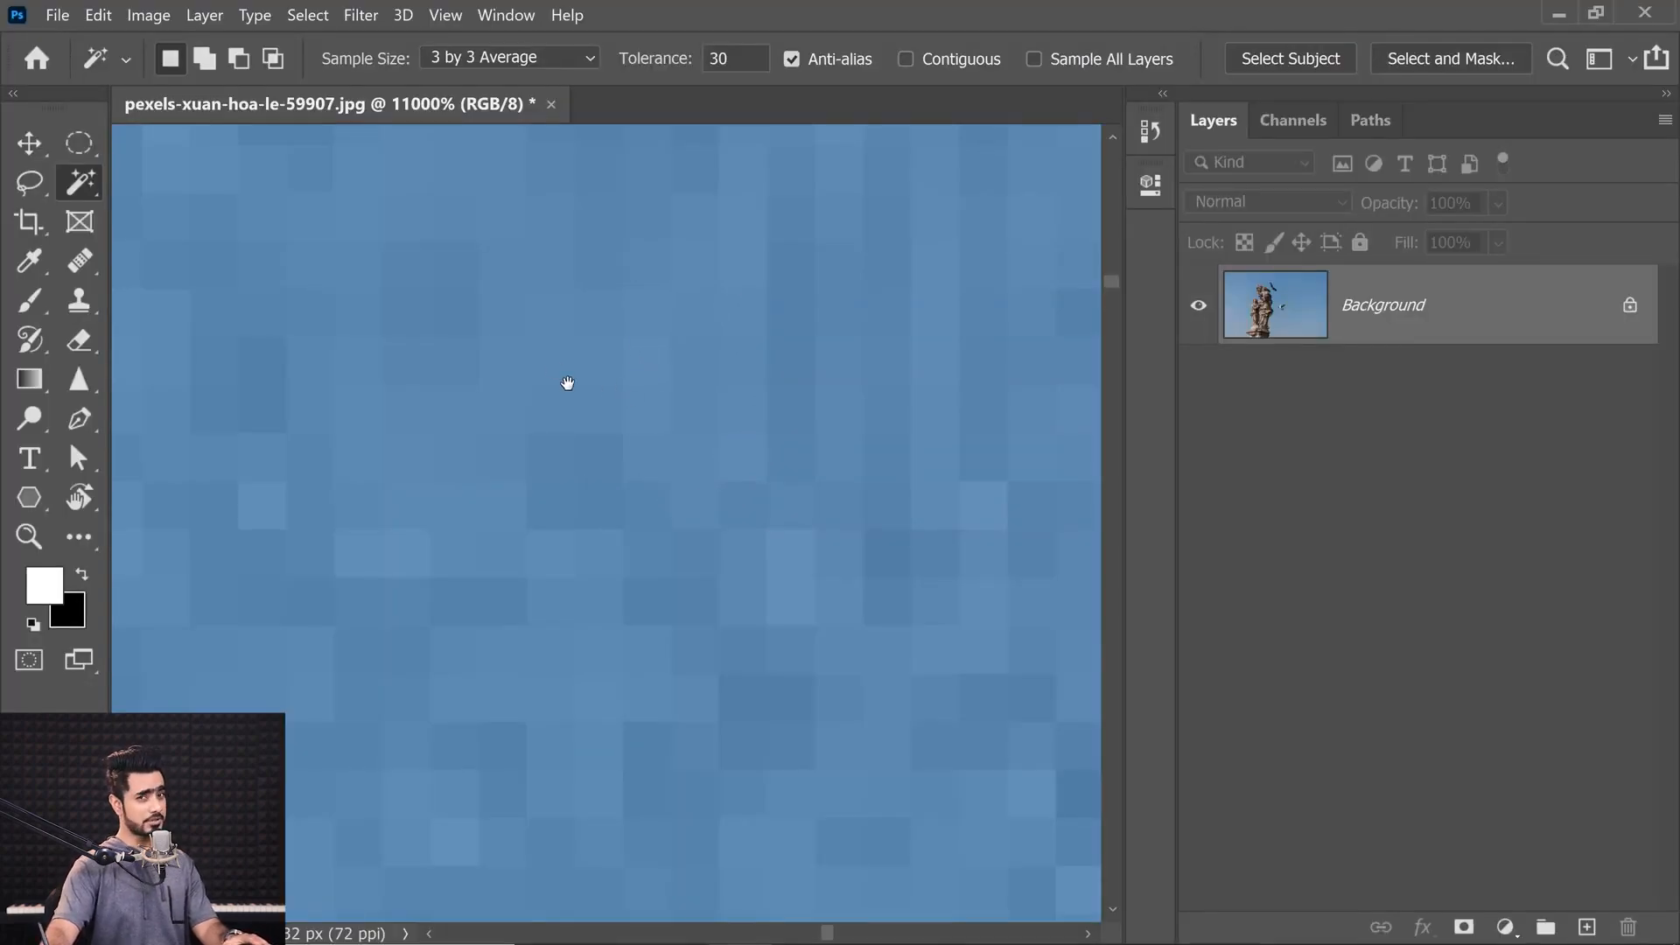
{"action": "scroll", "coordinate": [568, 383], "scroll_direction": "down", "scroll_amount": 4}
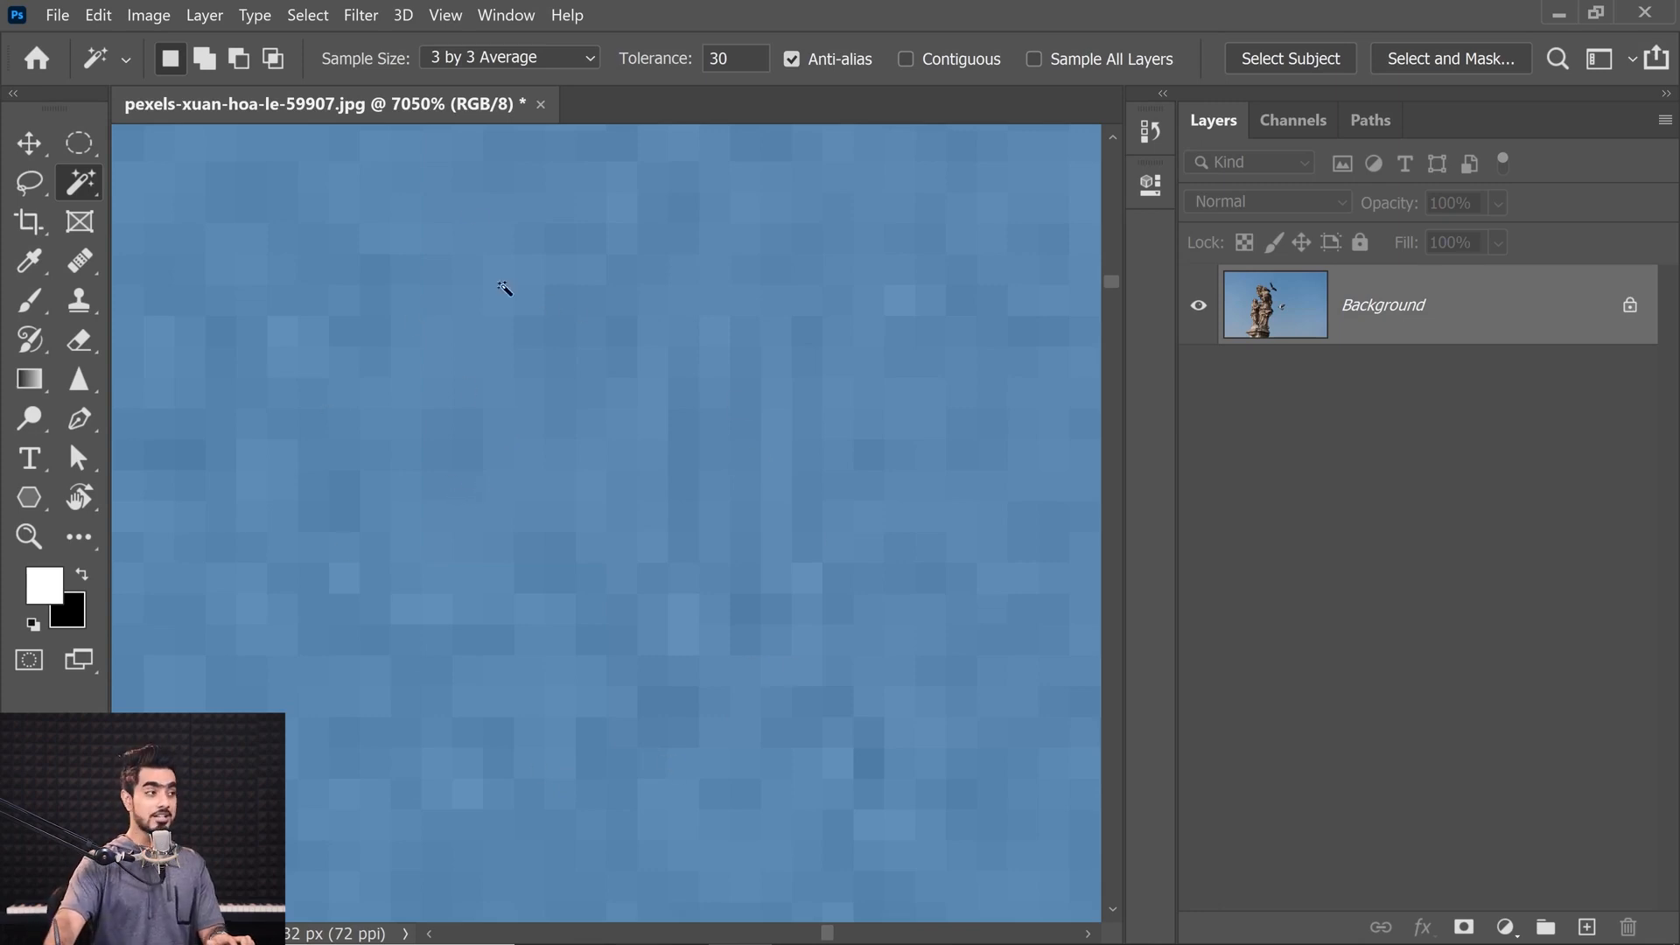
{"action": "left_click", "coordinate": [438, 60]}
{"action": "left_click", "coordinate": [503, 233]}
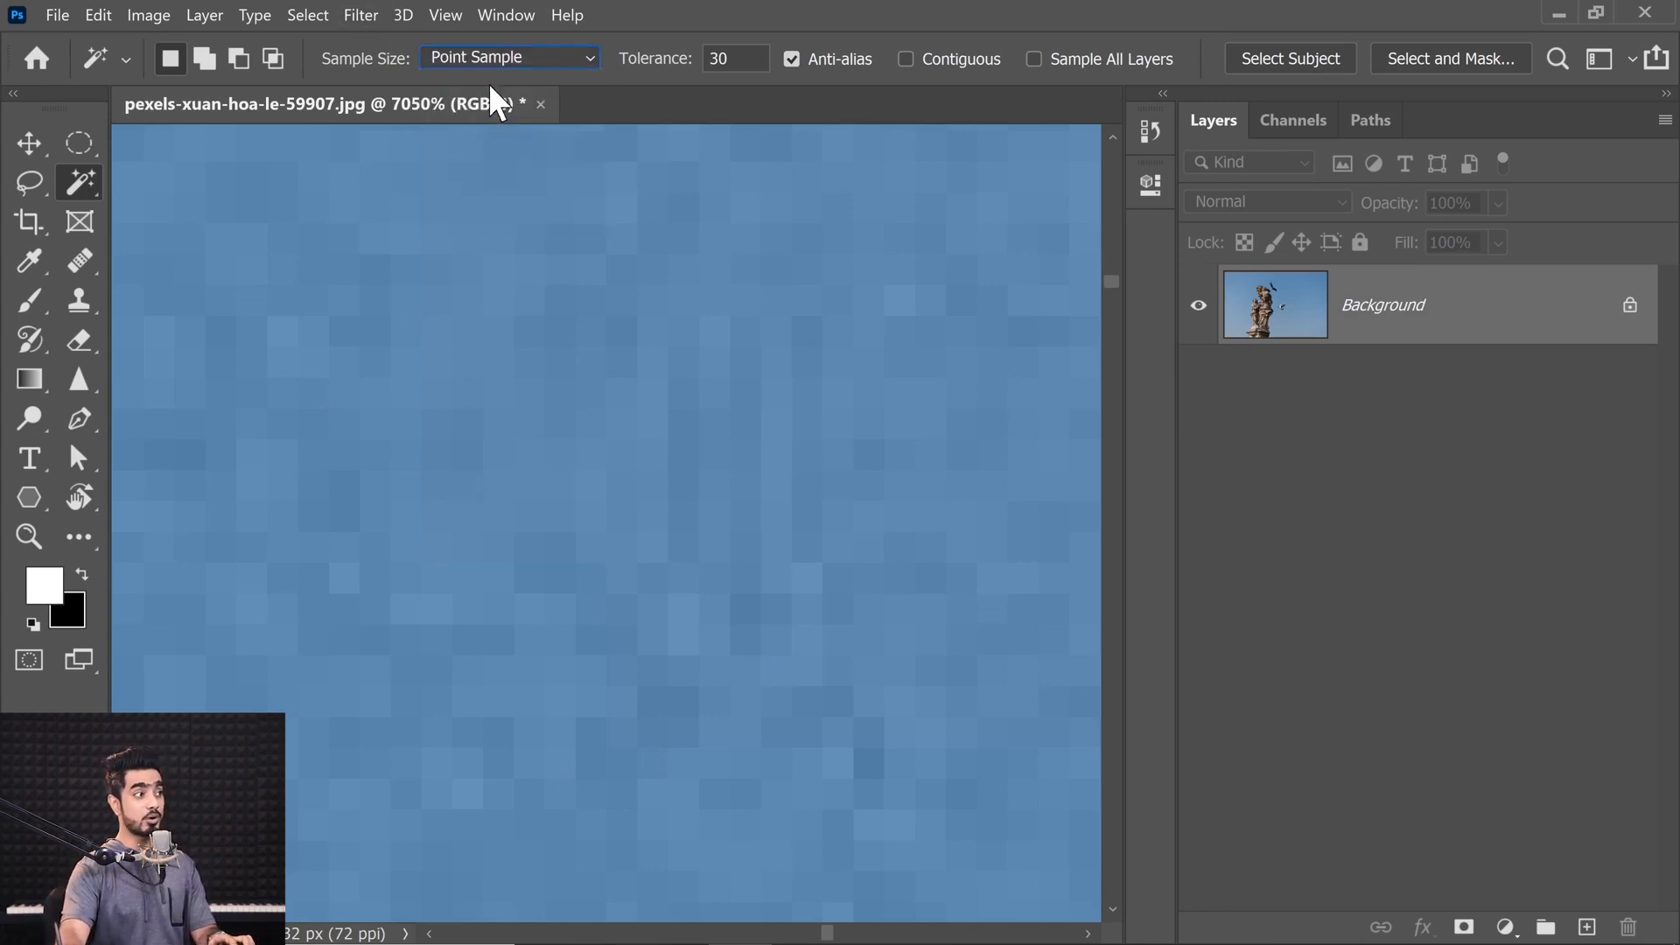
{"action": "scroll", "coordinate": [551, 556], "scroll_direction": "up", "scroll_amount": 3}
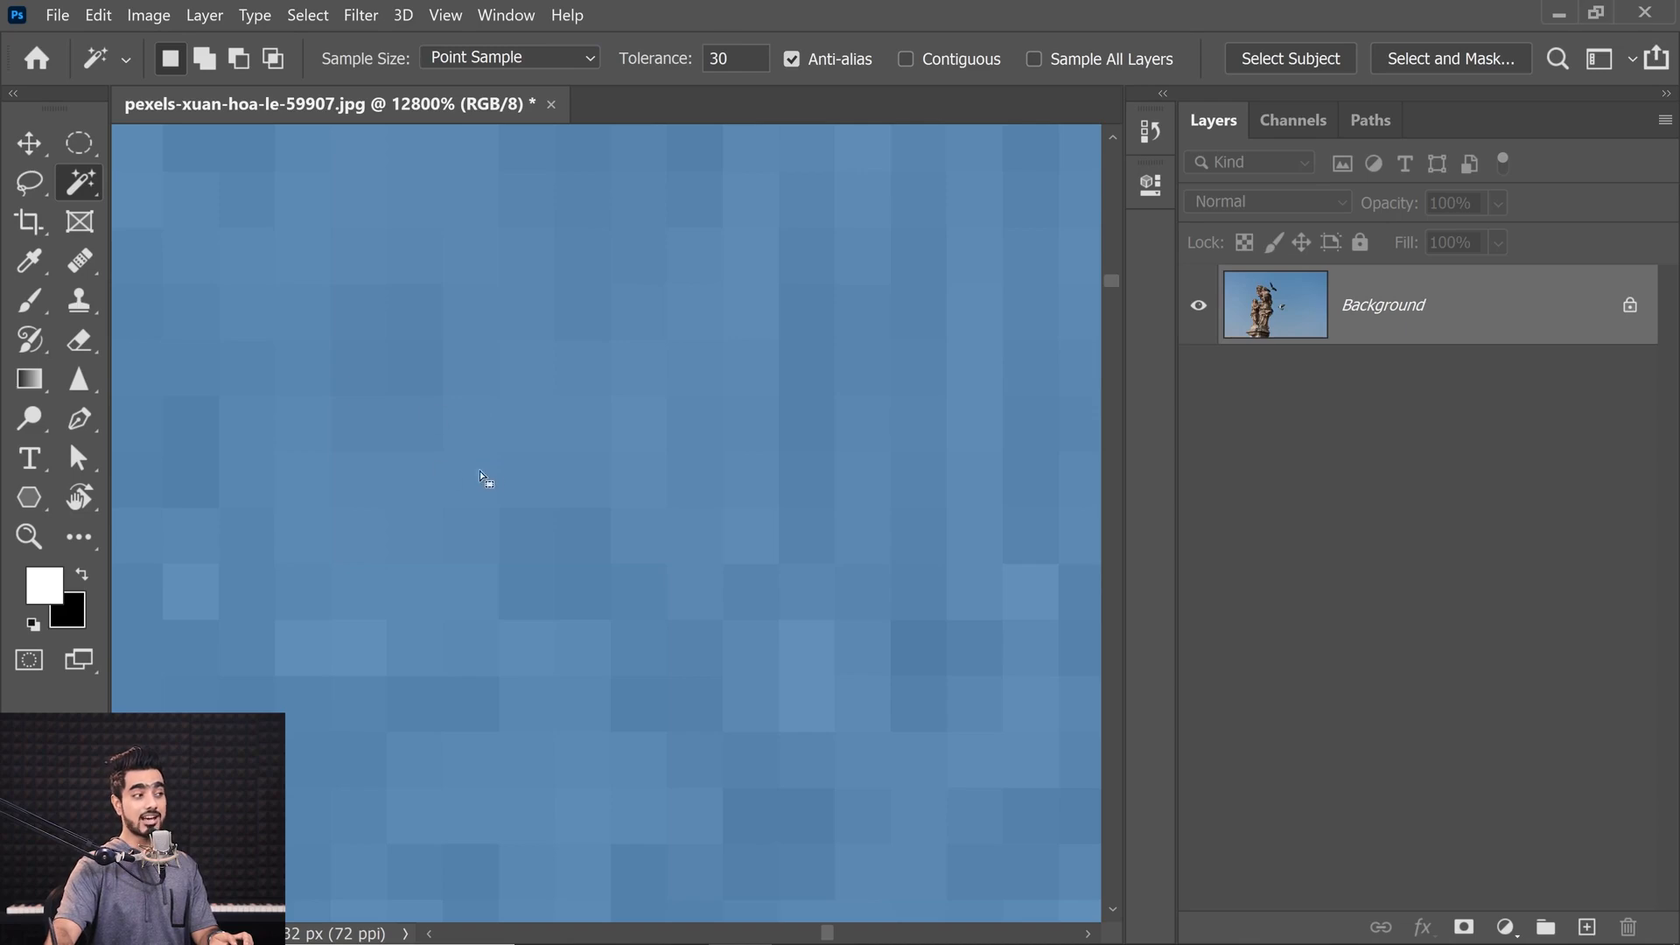
{"action": "left_click_drag", "start_coordinate": [504, 432], "coordinate": [283, 572]}
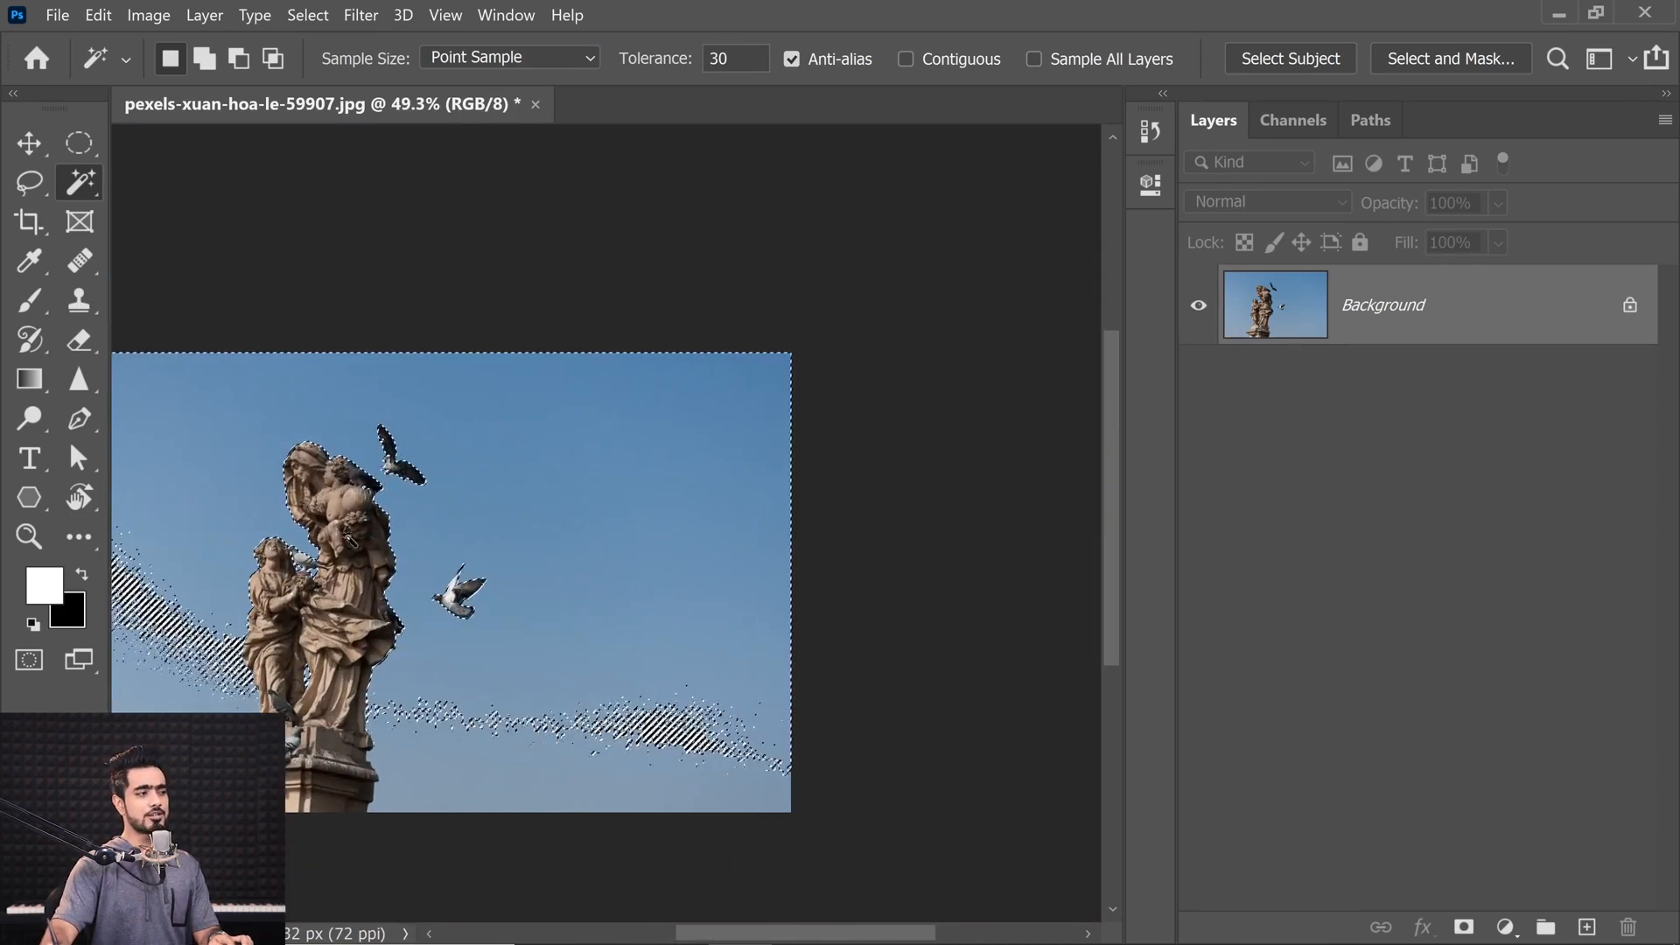
Step: Set the Magic Wand's tolerance to 0 and select one exact shade of blue from a single pixel of the magnified sky
{"action": "key", "text": "ctrl+d"}
{"action": "left_click_drag", "start_coordinate": [655, 59], "coordinate": [628, 67]}
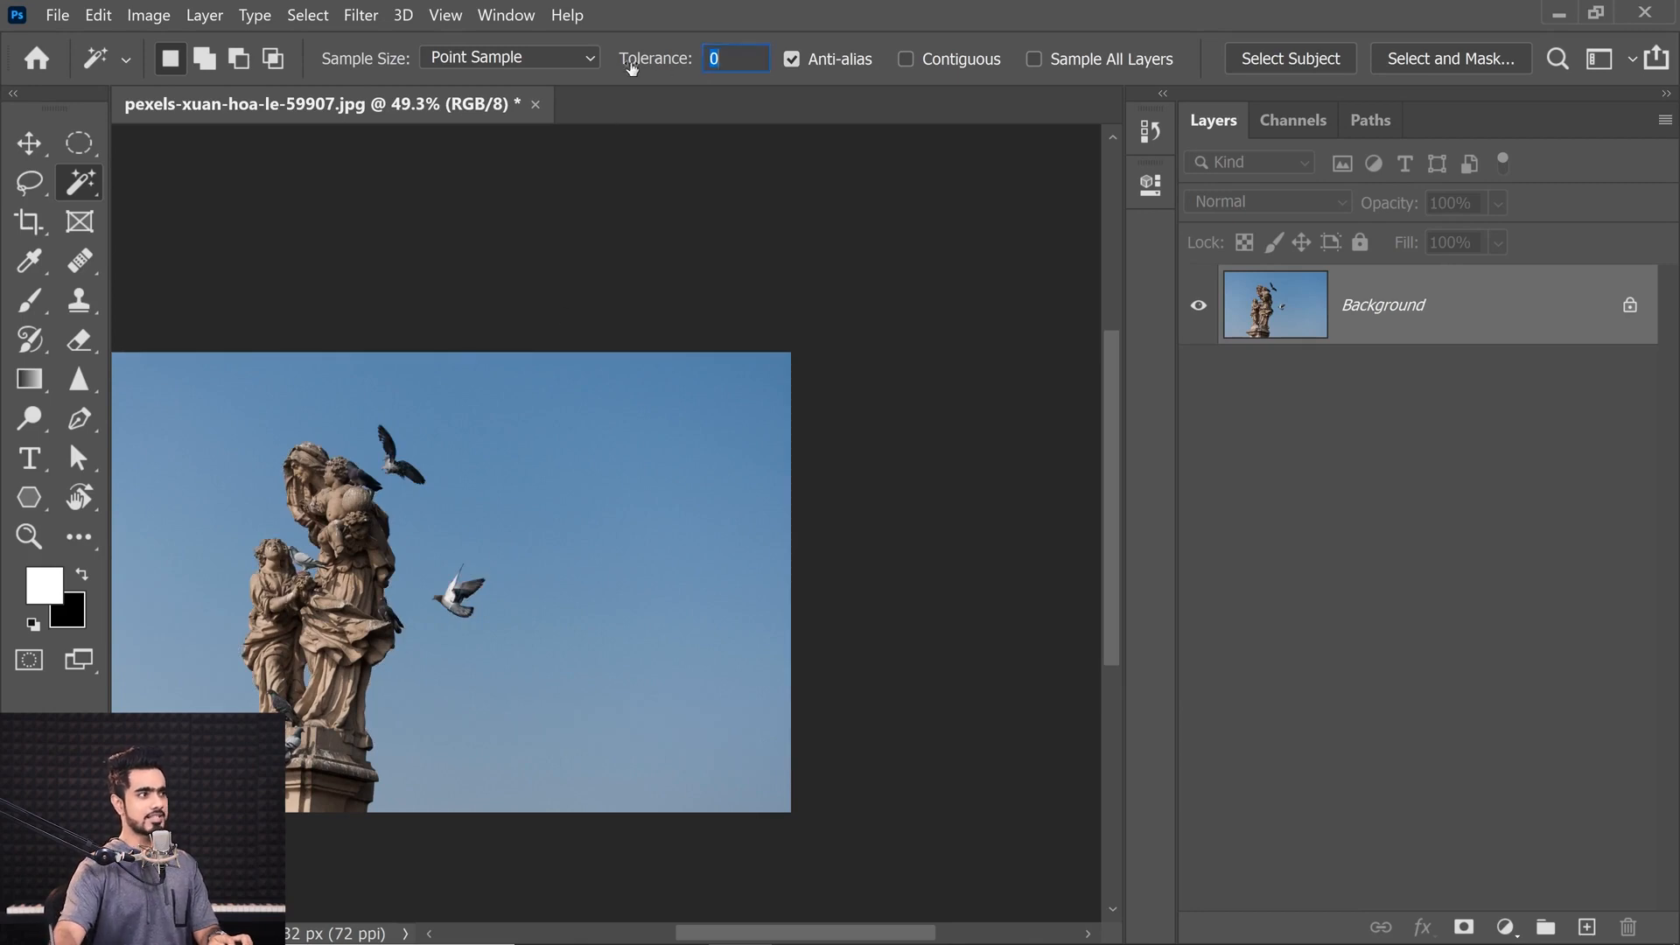
{"action": "left_click_drag", "start_coordinate": [569, 409], "coordinate": [656, 411]}
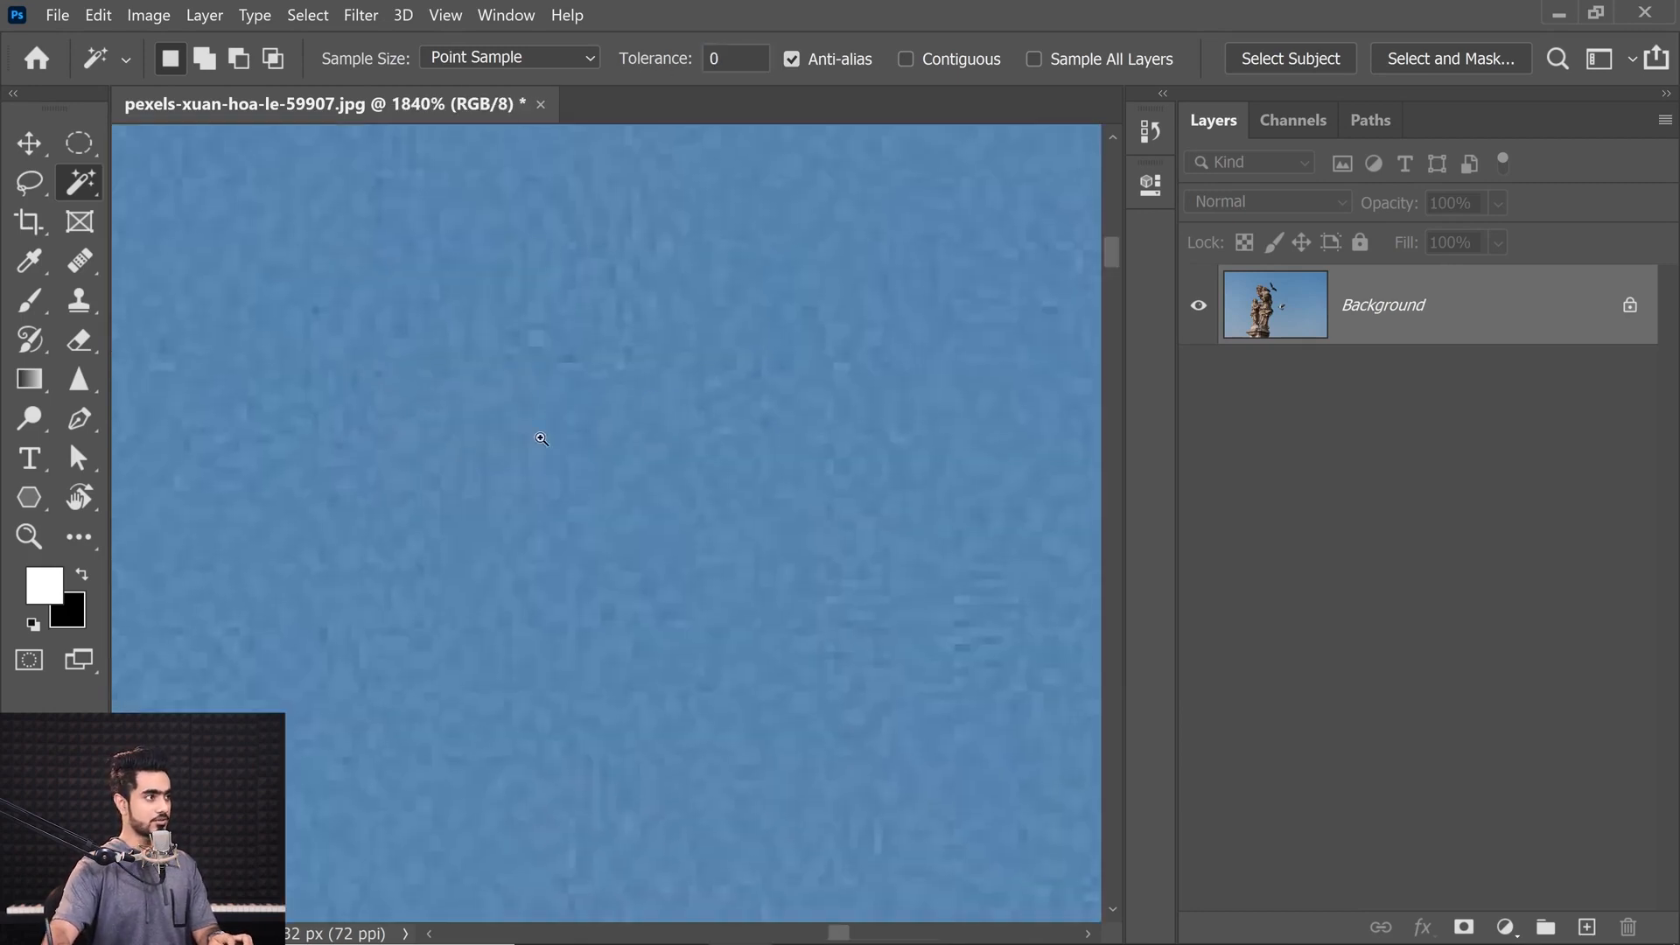
{"action": "left_click_drag", "start_coordinate": [498, 442], "coordinate": [630, 429]}
{"action": "left_click", "coordinate": [482, 437]}
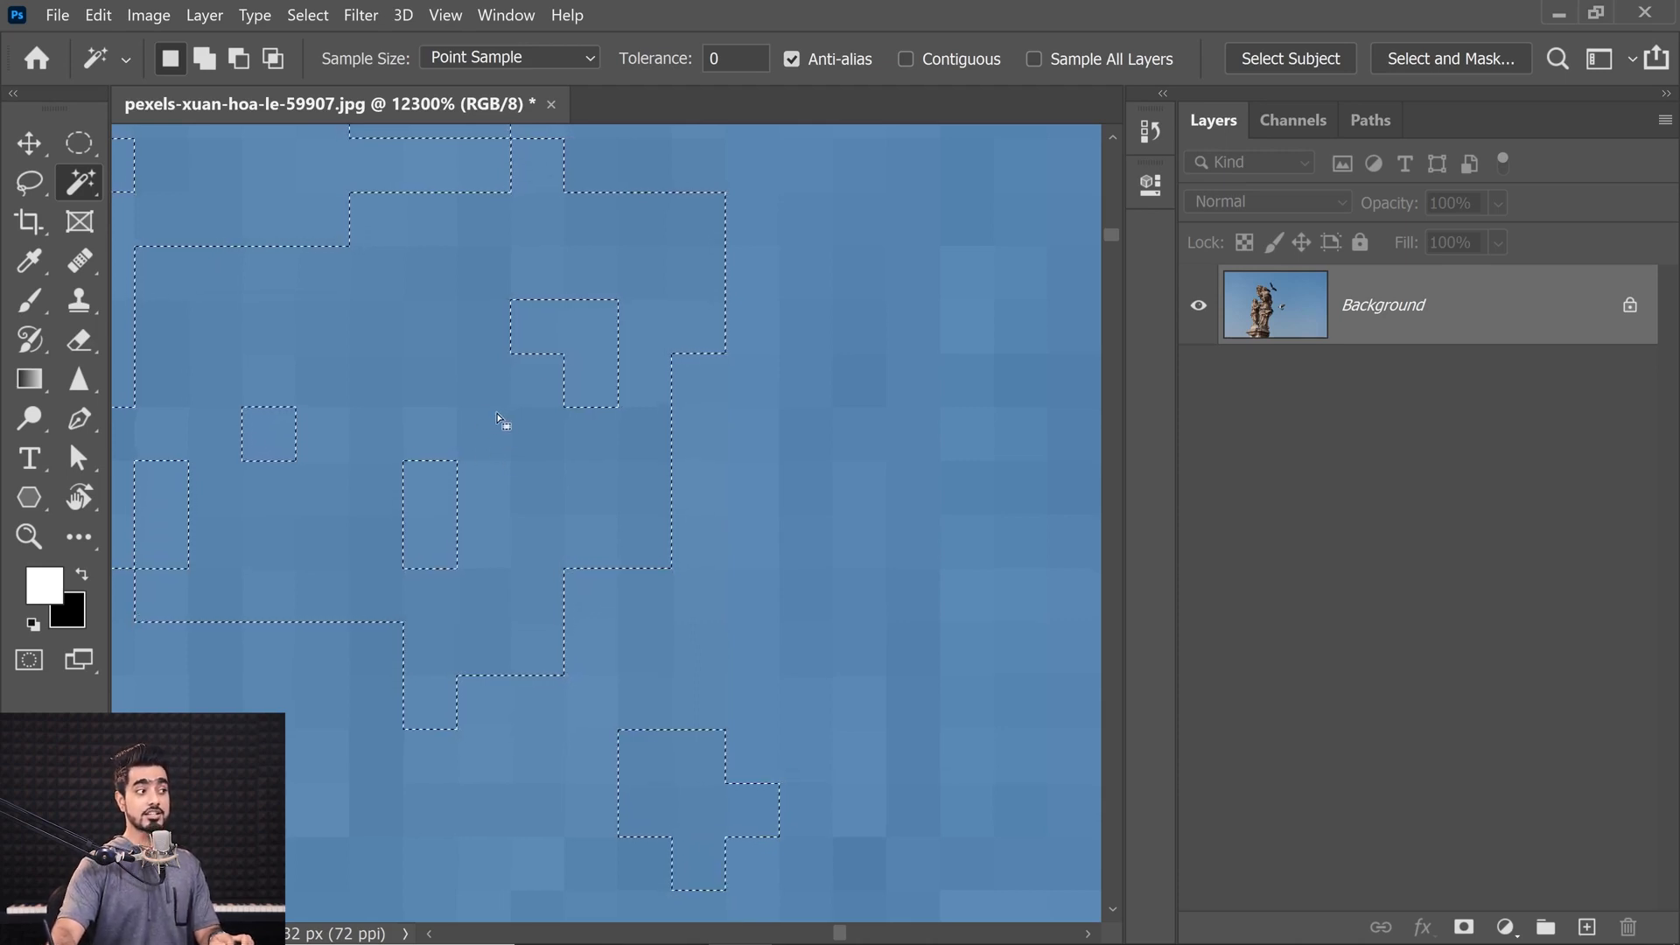
Step: Clear the pixel selection and set the Magic Wand's sample size to 3 by 3 Average
{"action": "key", "text": "ctrl+d"}
{"action": "left_click_drag", "start_coordinate": [506, 433], "coordinate": [511, 502]}
{"action": "left_click_drag", "start_coordinate": [395, 422], "coordinate": [440, 407]}
{"action": "left_click", "coordinate": [480, 70]}
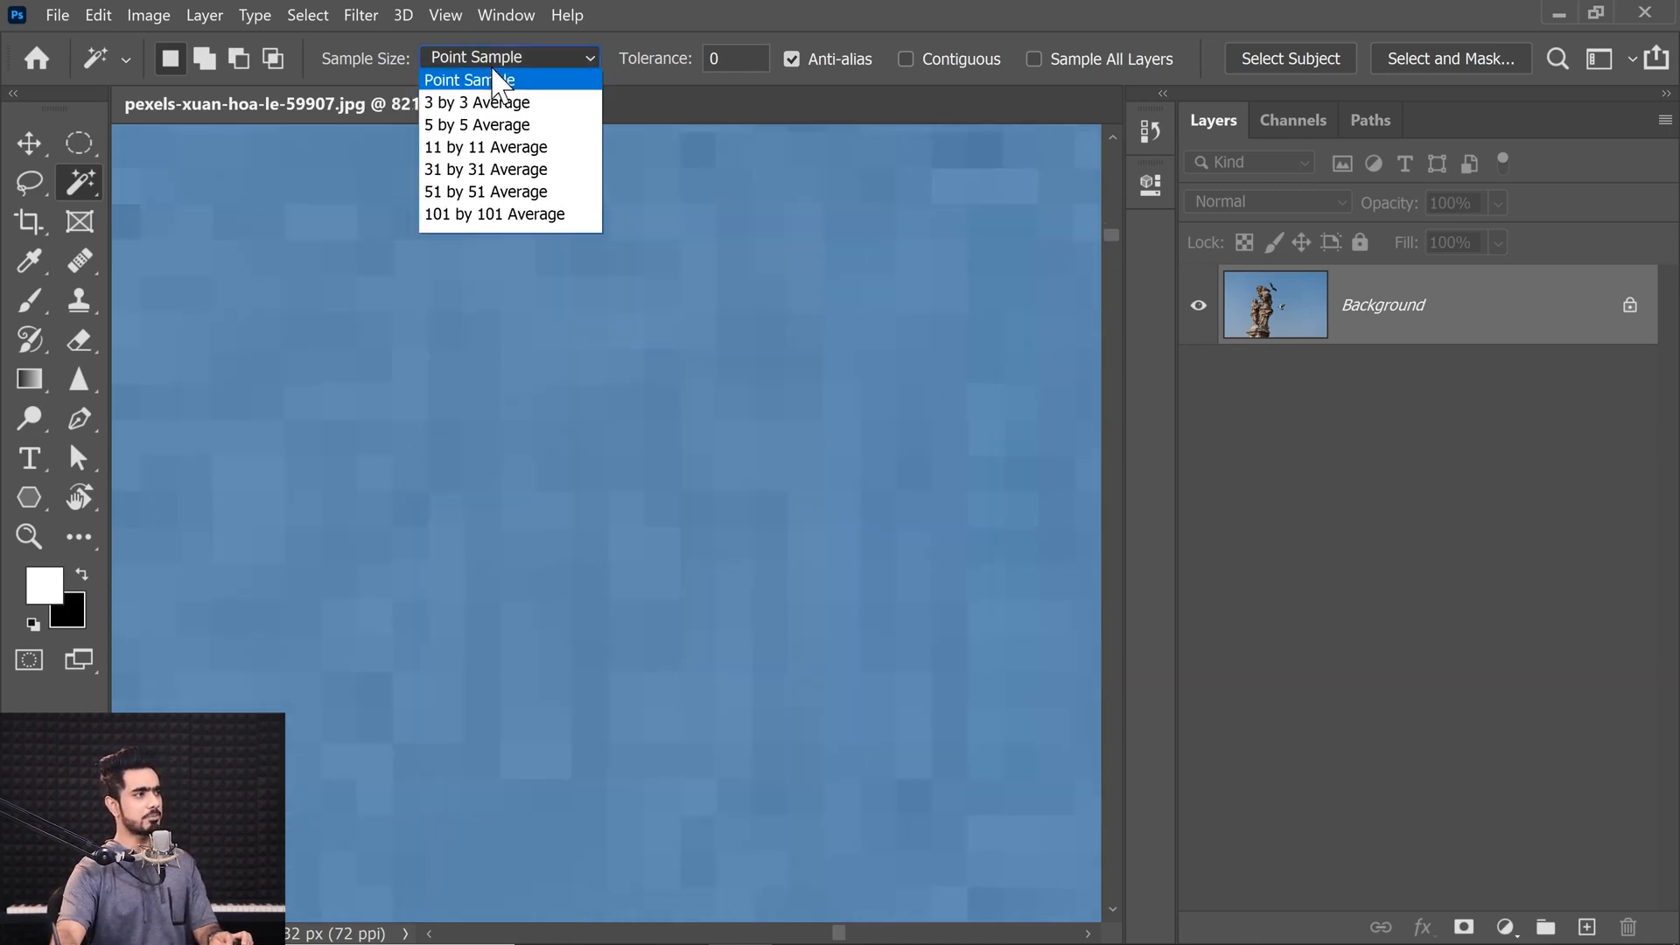
{"action": "left_click", "coordinate": [497, 104]}
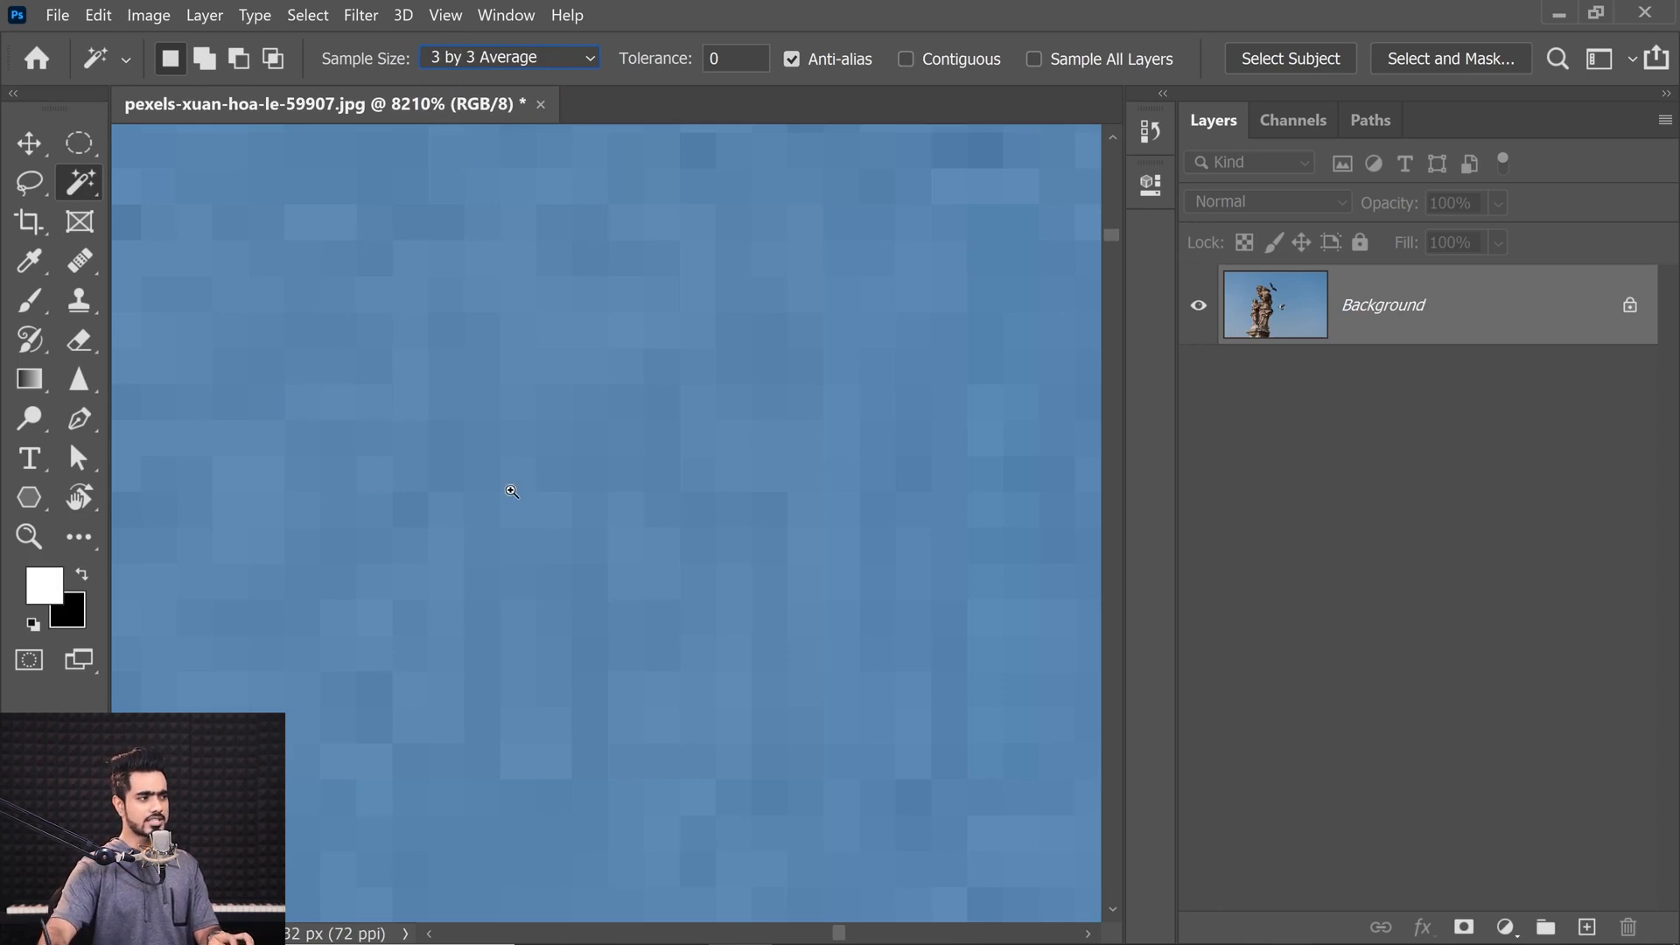
{"action": "left_click_drag", "start_coordinate": [511, 492], "coordinate": [559, 476]}
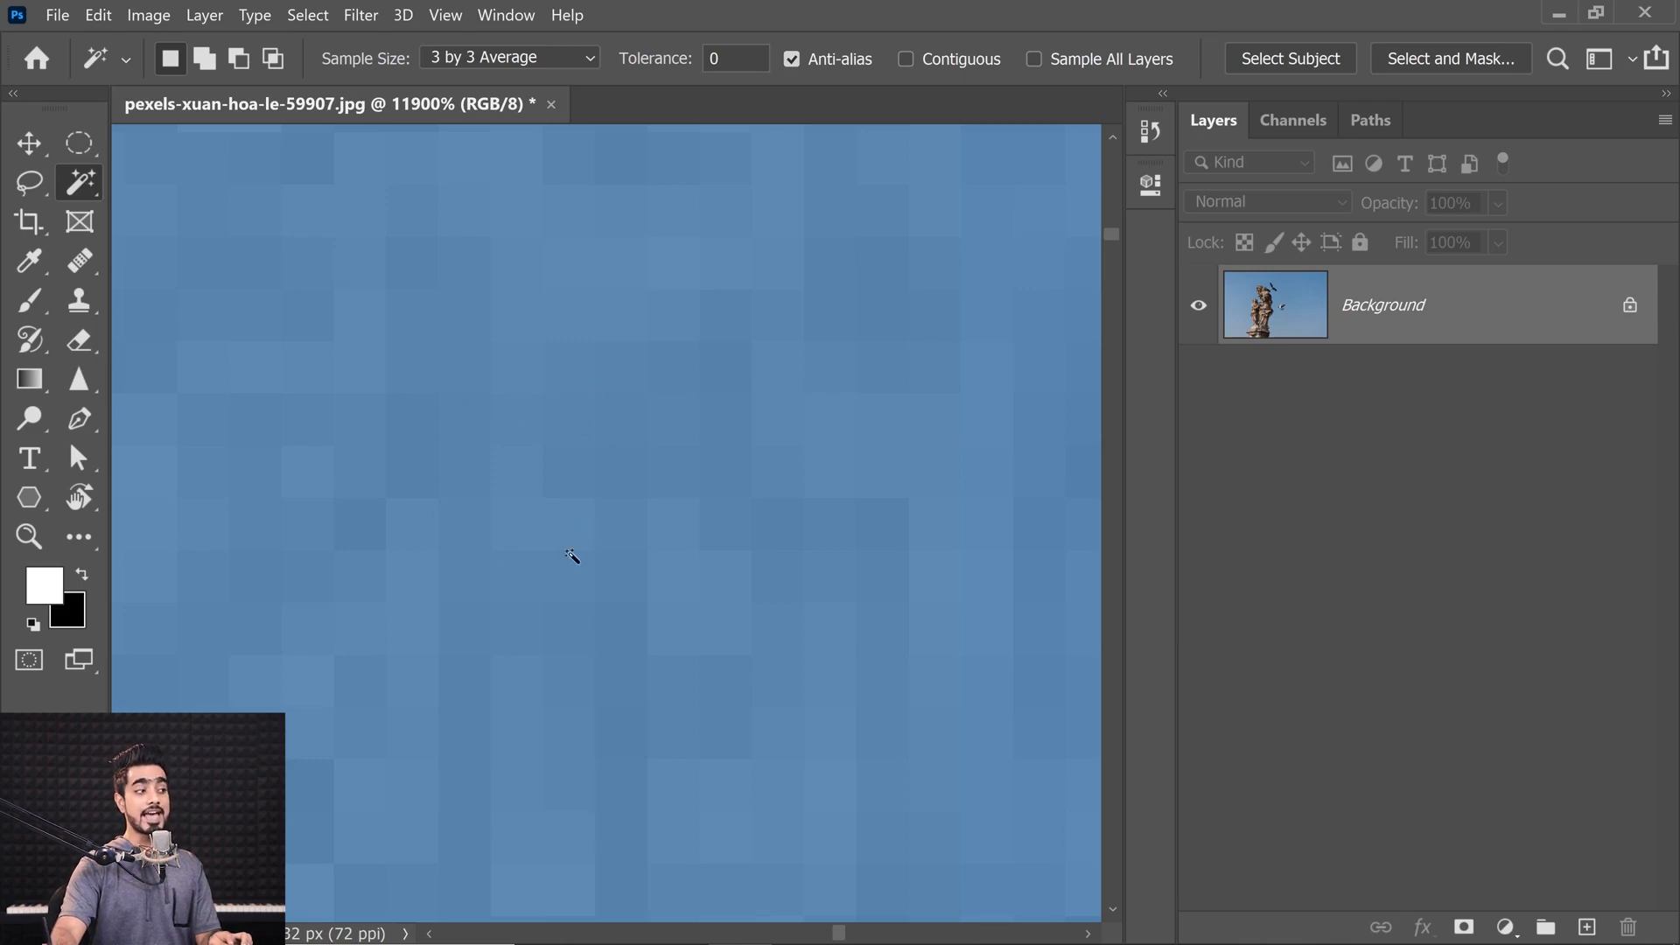
Step: Change the Magic Wand's sample size to 11 by 11 Average and view a wider block of sky pixels
{"action": "left_click", "coordinate": [561, 66]}
{"action": "left_click", "coordinate": [525, 147]}
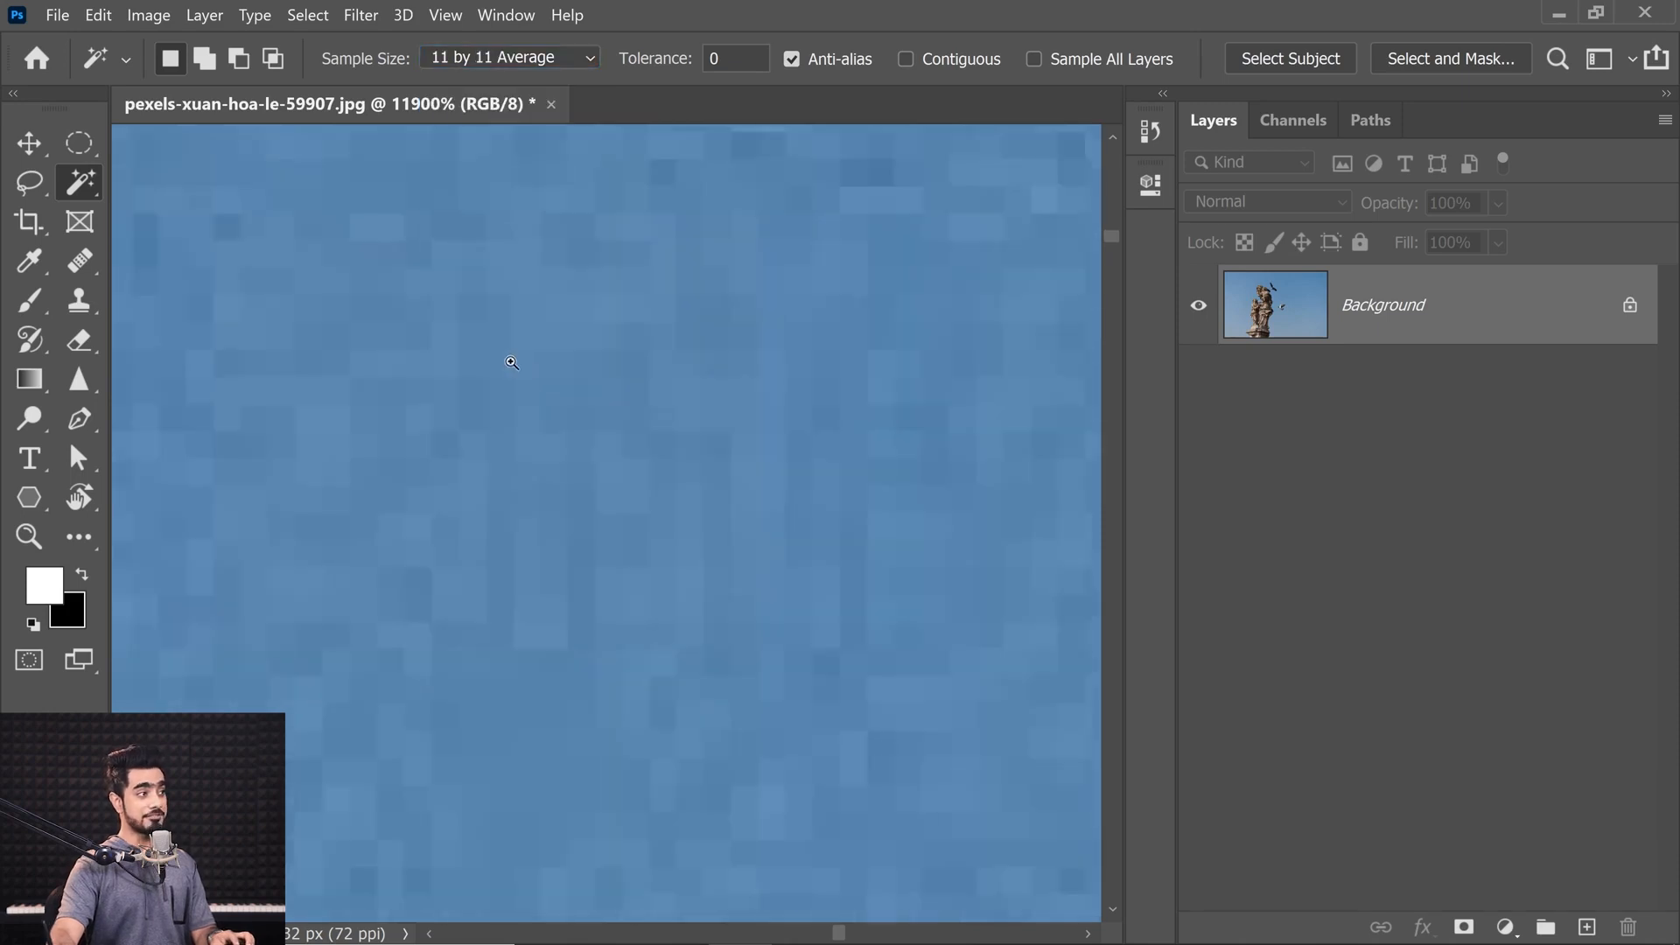
{"action": "left_click_drag", "start_coordinate": [511, 362], "coordinate": [475, 410]}
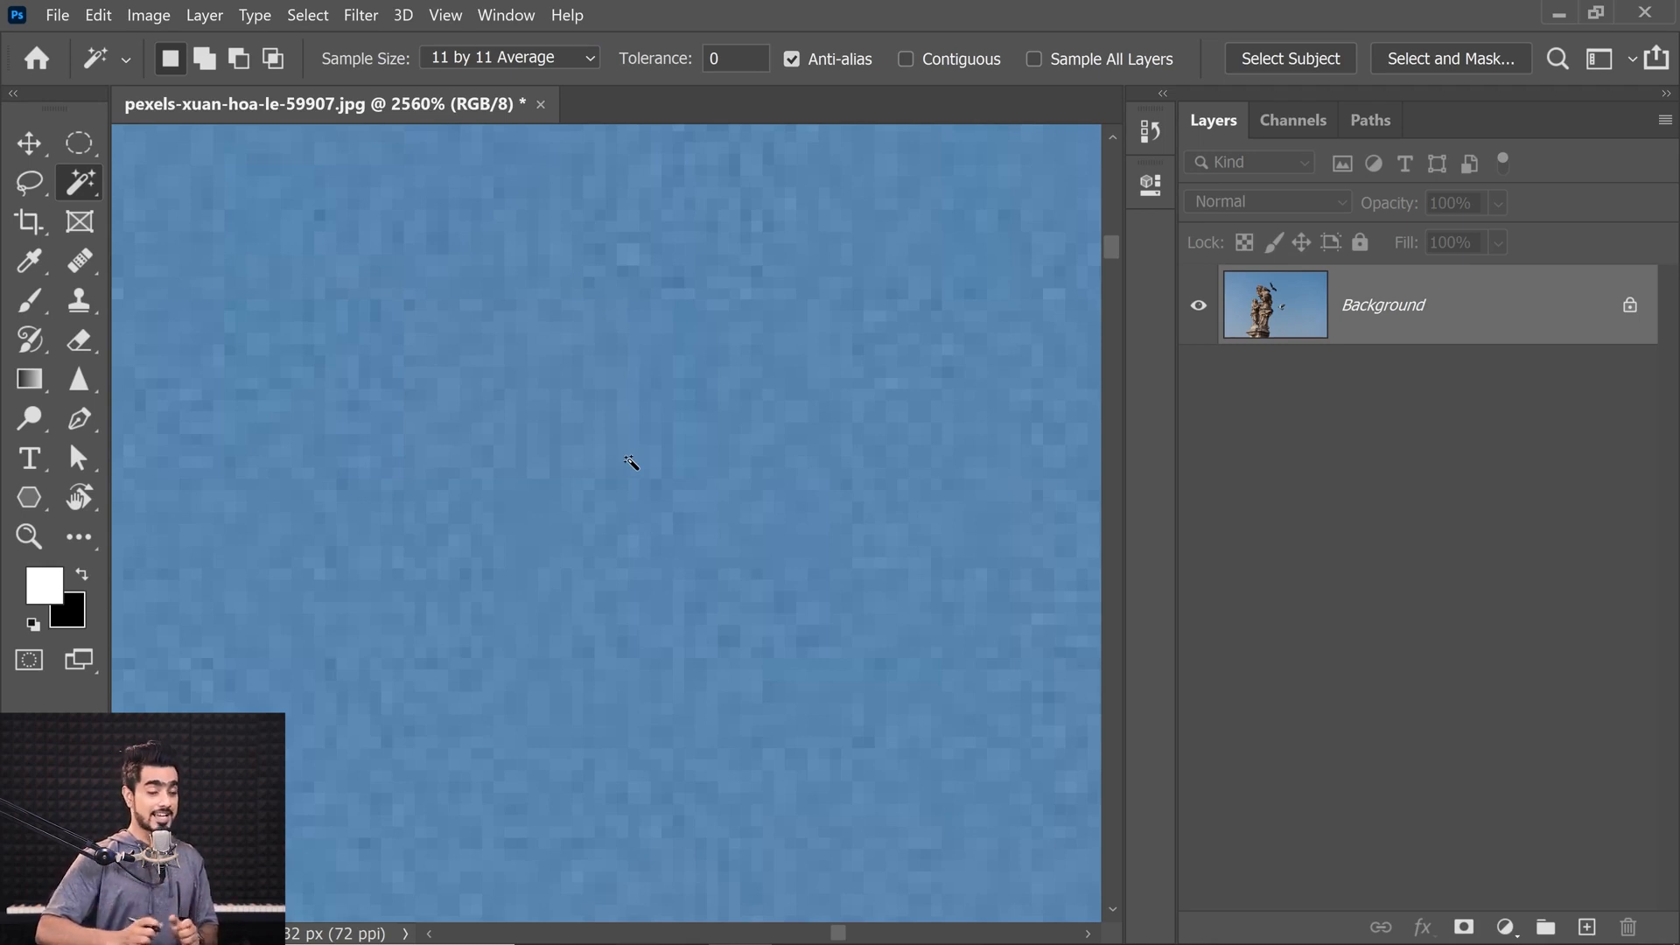
Step: Return the Magic Wand's sample size to 3 by 3 Average
{"action": "left_click", "coordinate": [507, 57]}
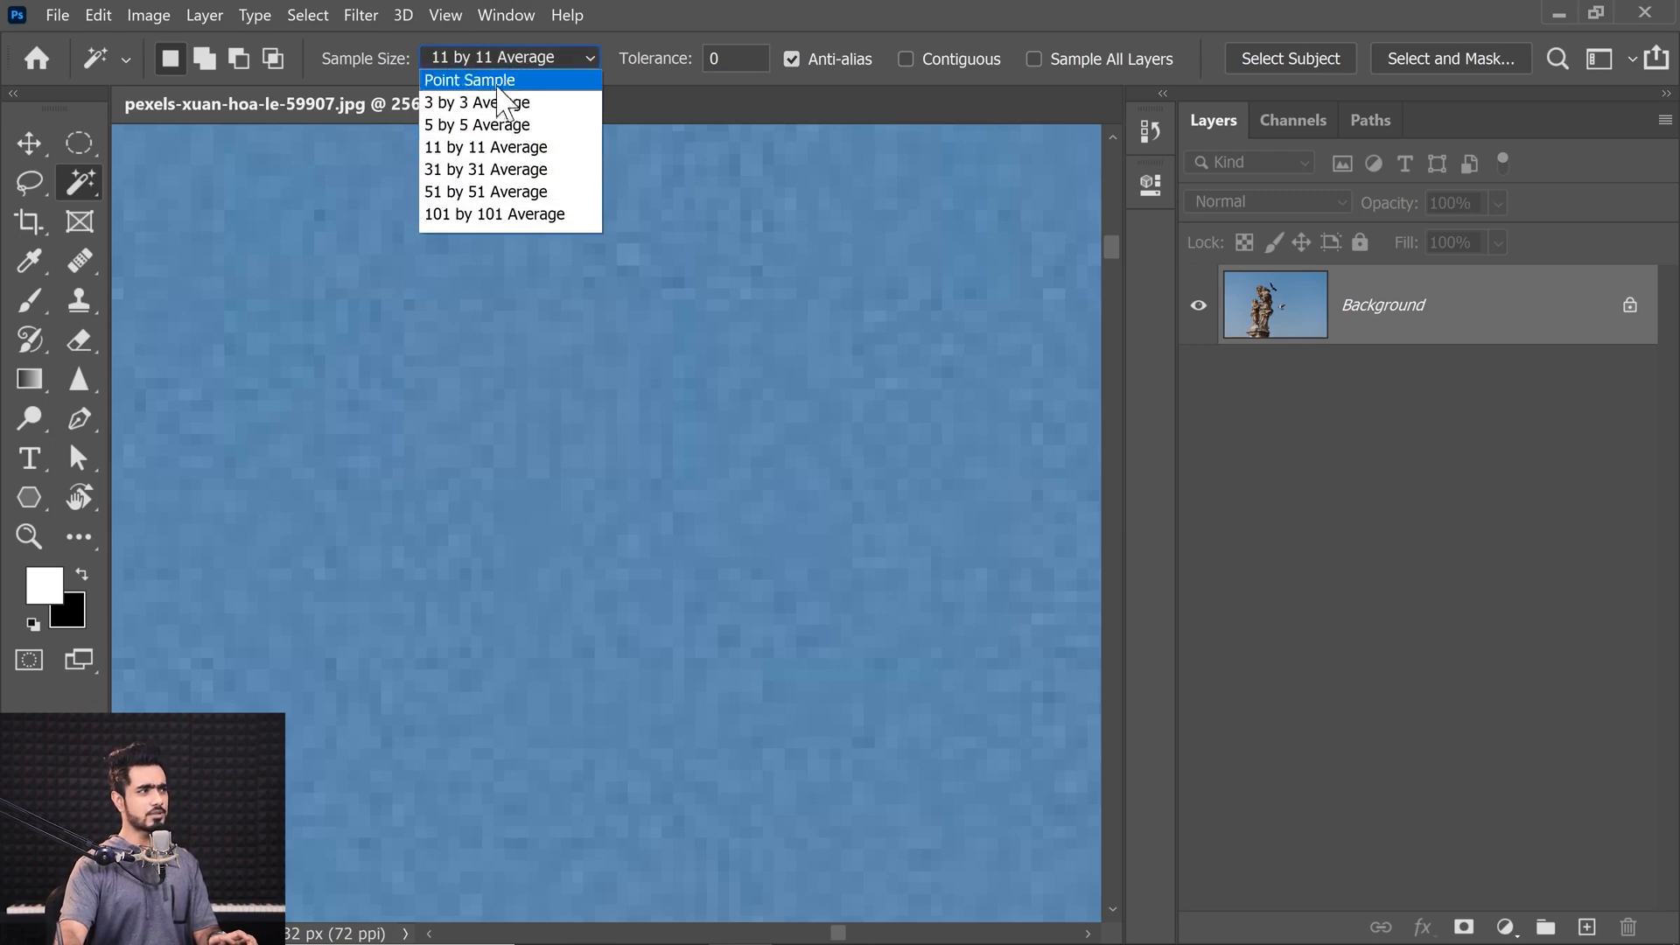
{"action": "left_click", "coordinate": [506, 103]}
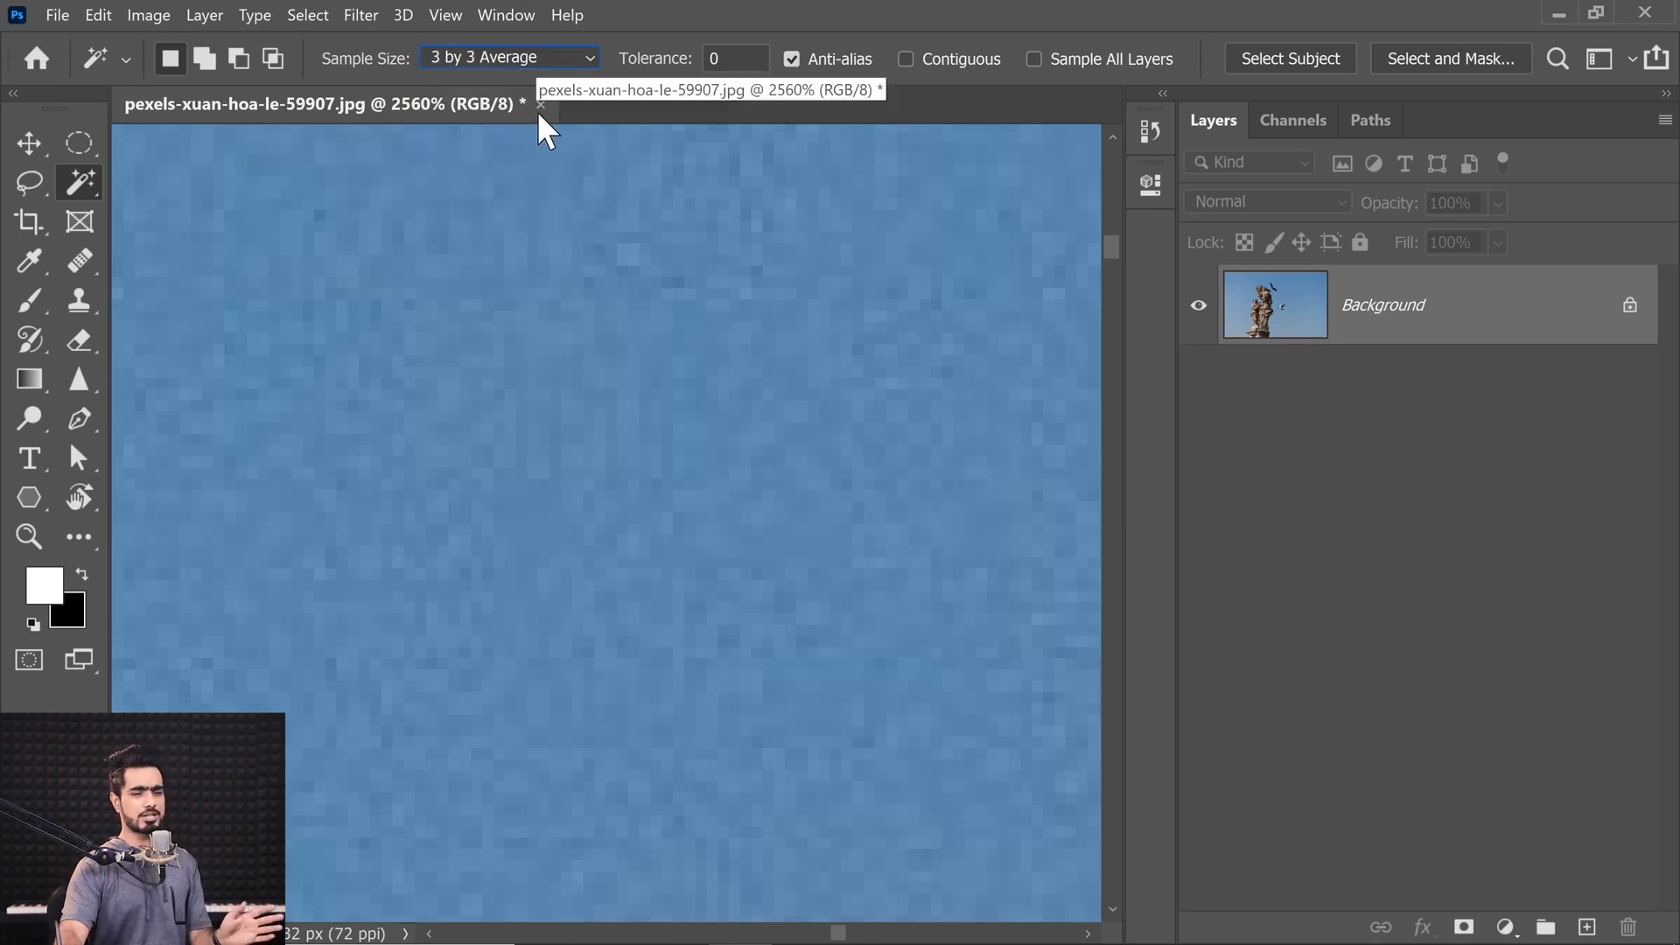
{"action": "left_click", "coordinate": [567, 58]}
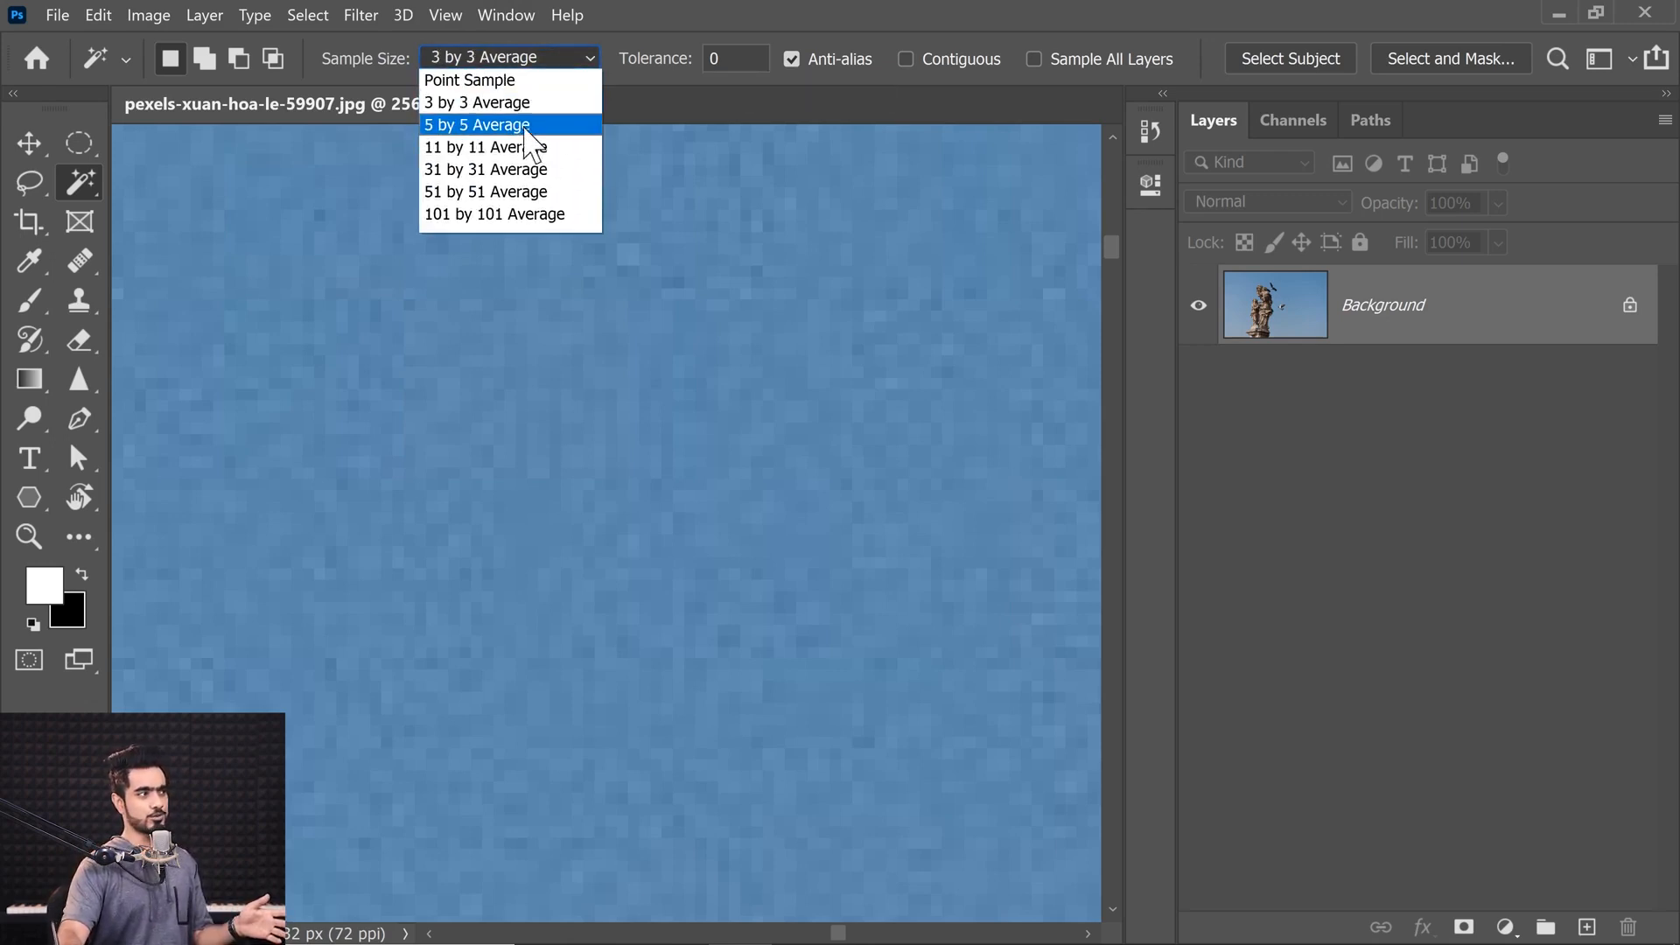
{"action": "left_click", "coordinate": [530, 112]}
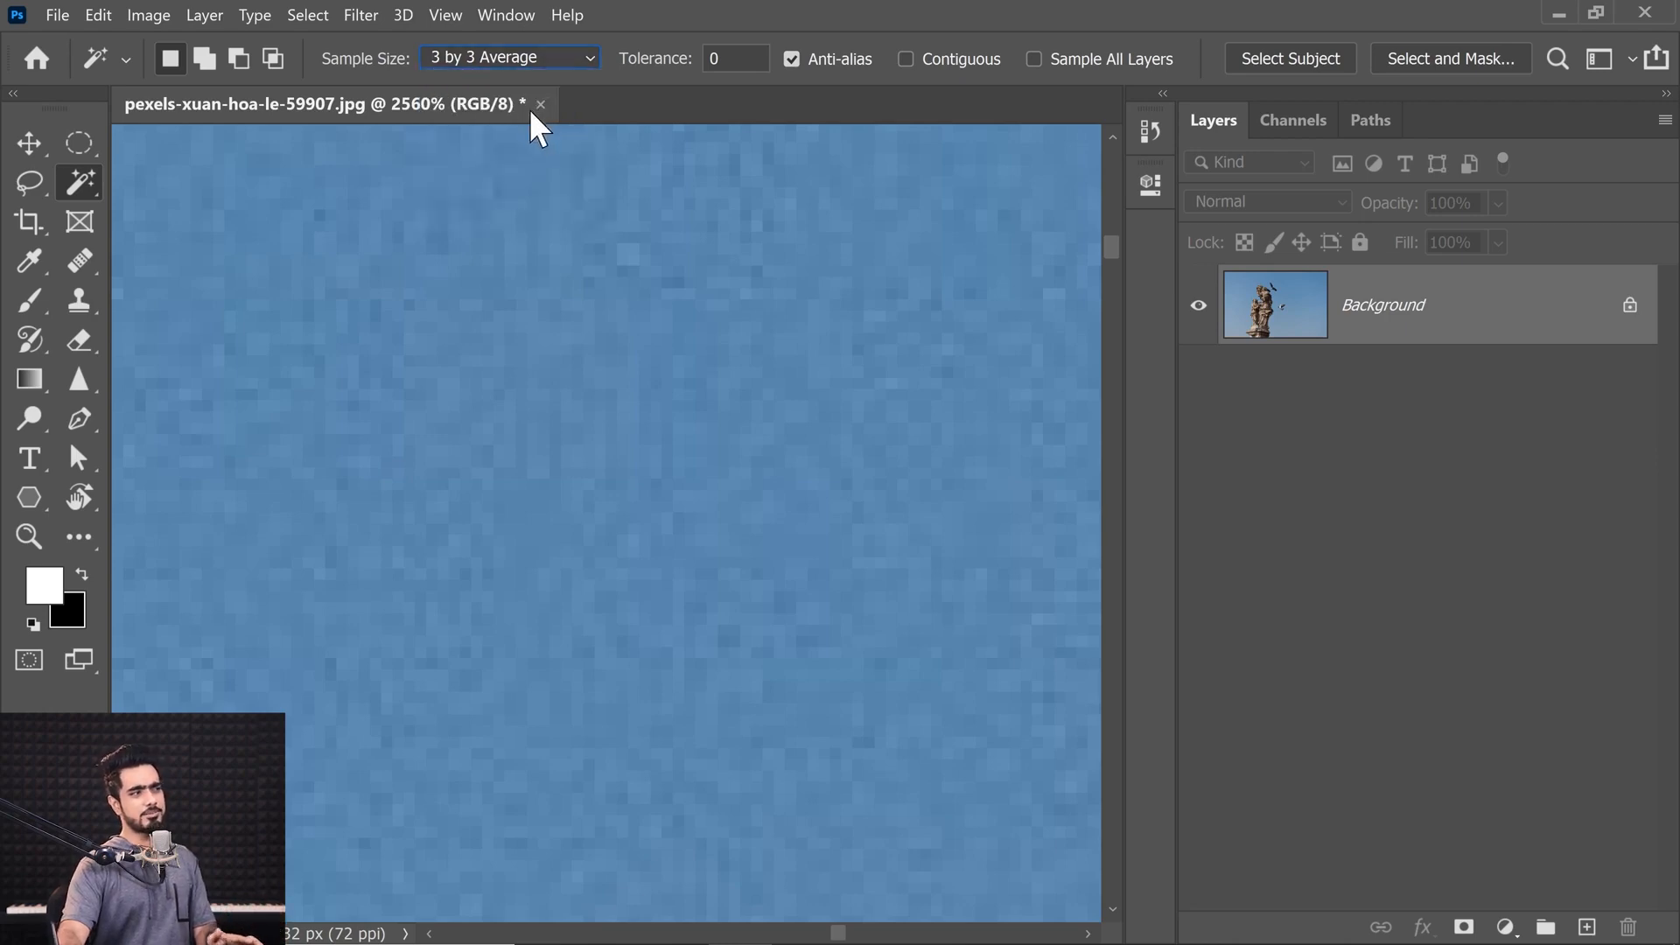
Step: Set the sample size to 101 by 101 Average and examine the narrow sky gap between the perched pigeon and the statue's face
{"action": "scroll", "coordinate": [628, 337], "scroll_direction": "down", "scroll_amount": 5}
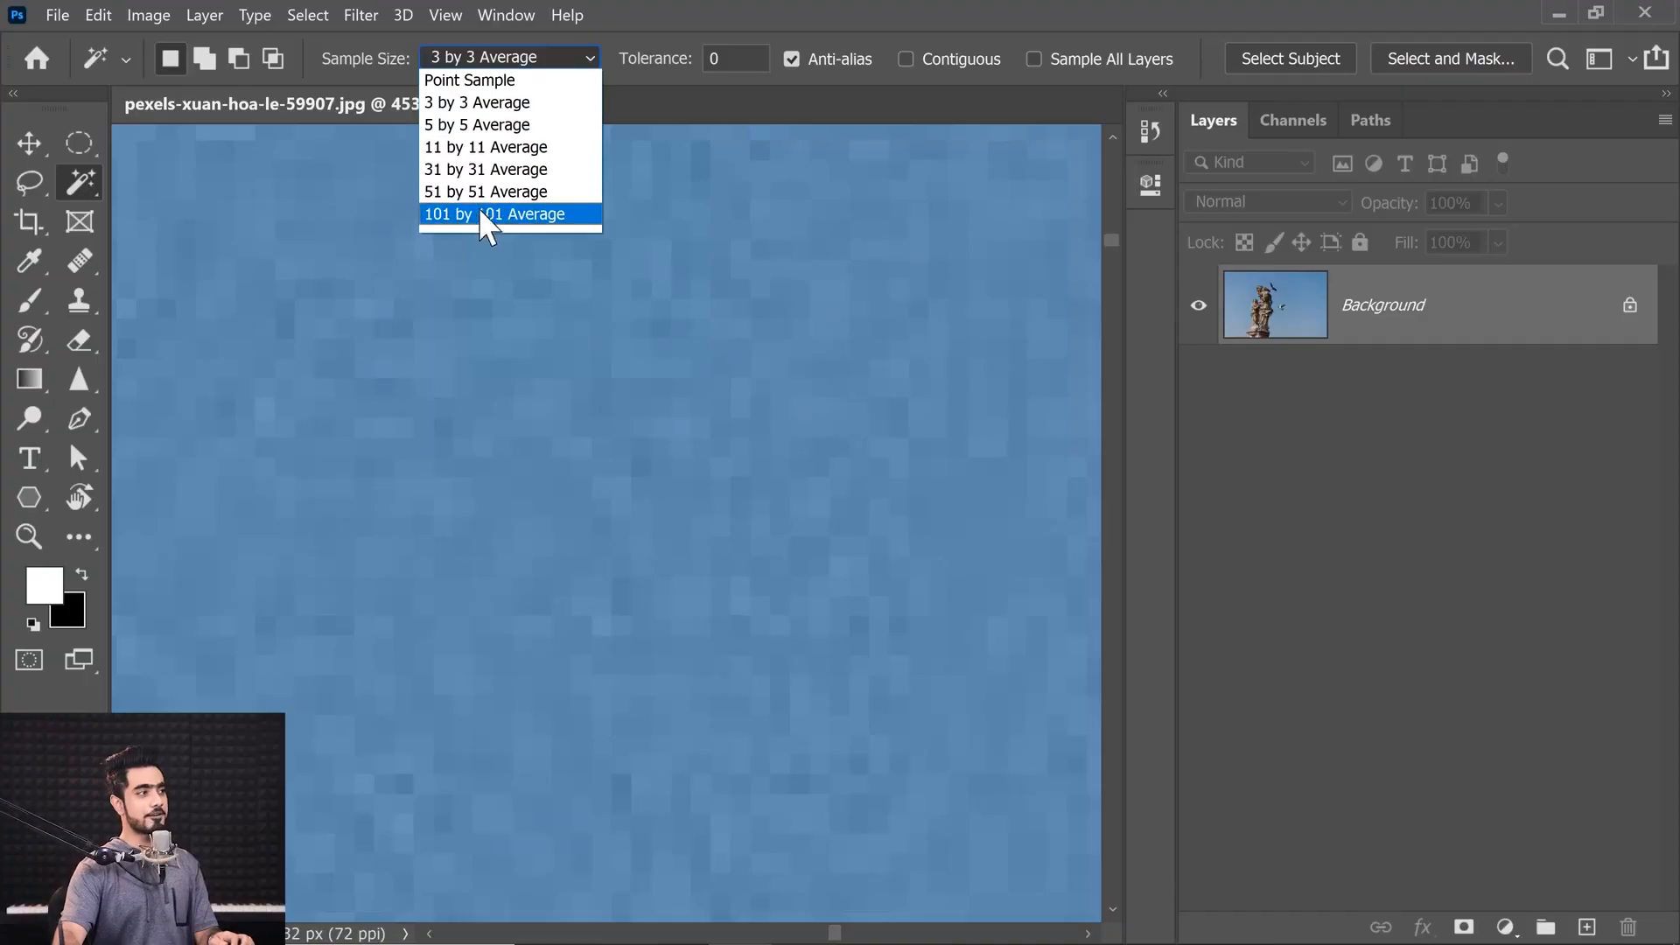
{"action": "left_click", "coordinate": [475, 218]}
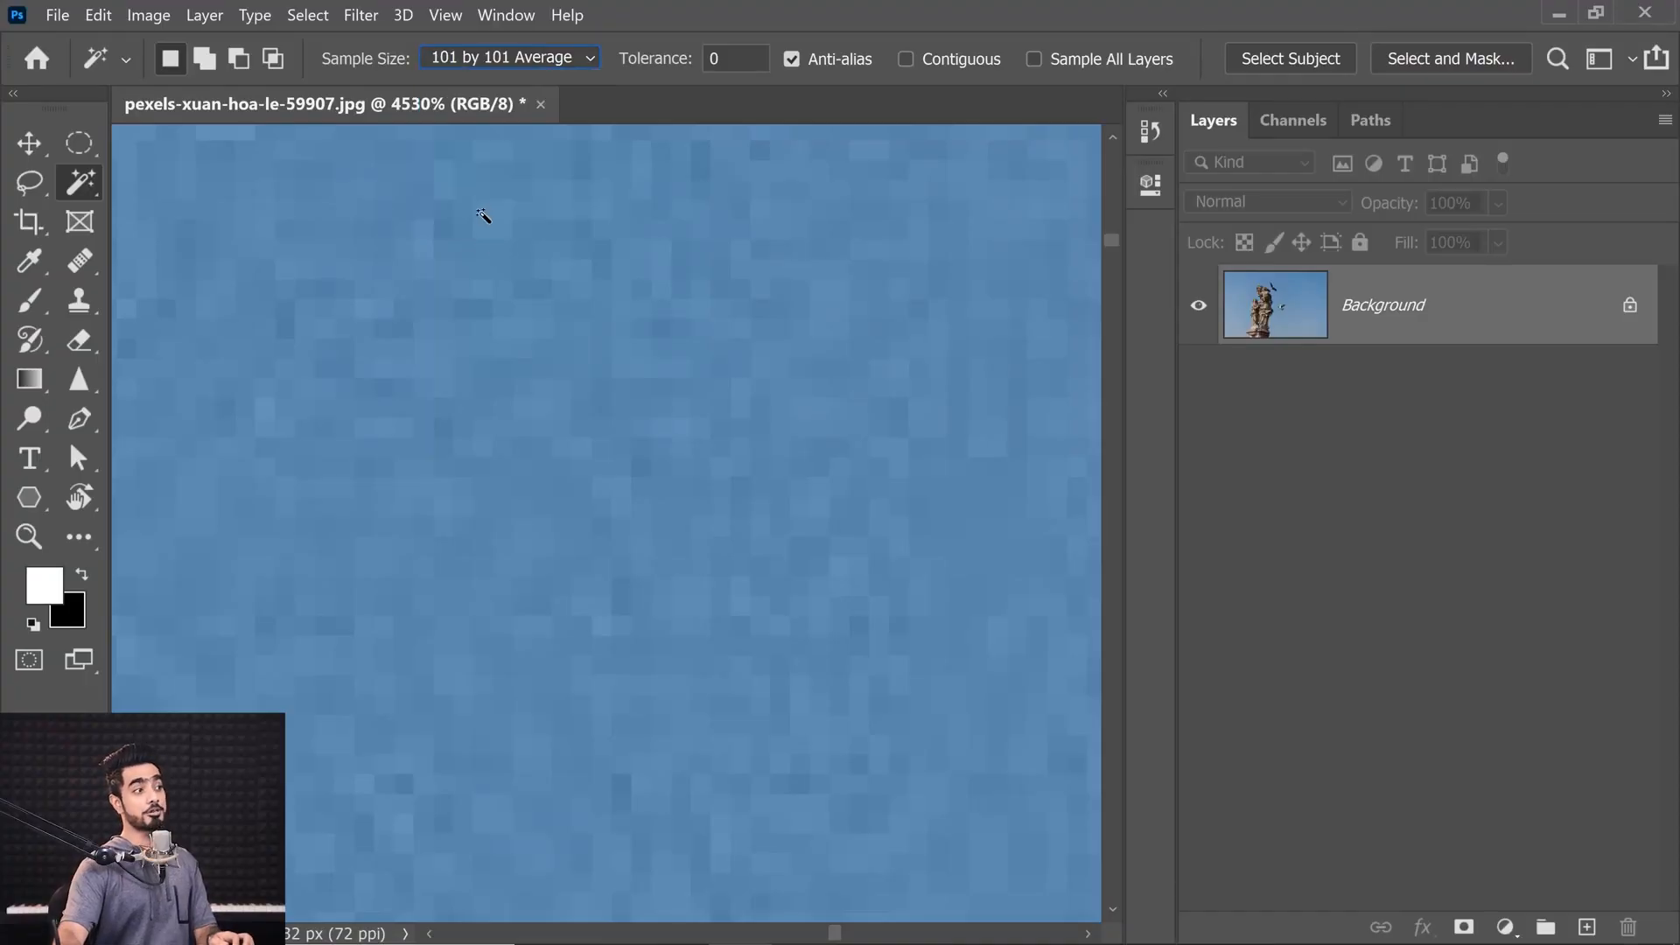
{"action": "scroll", "coordinate": [546, 530], "scroll_direction": "down", "scroll_amount": 10}
{"action": "scroll", "coordinate": [546, 531], "scroll_direction": "up", "scroll_amount": 4}
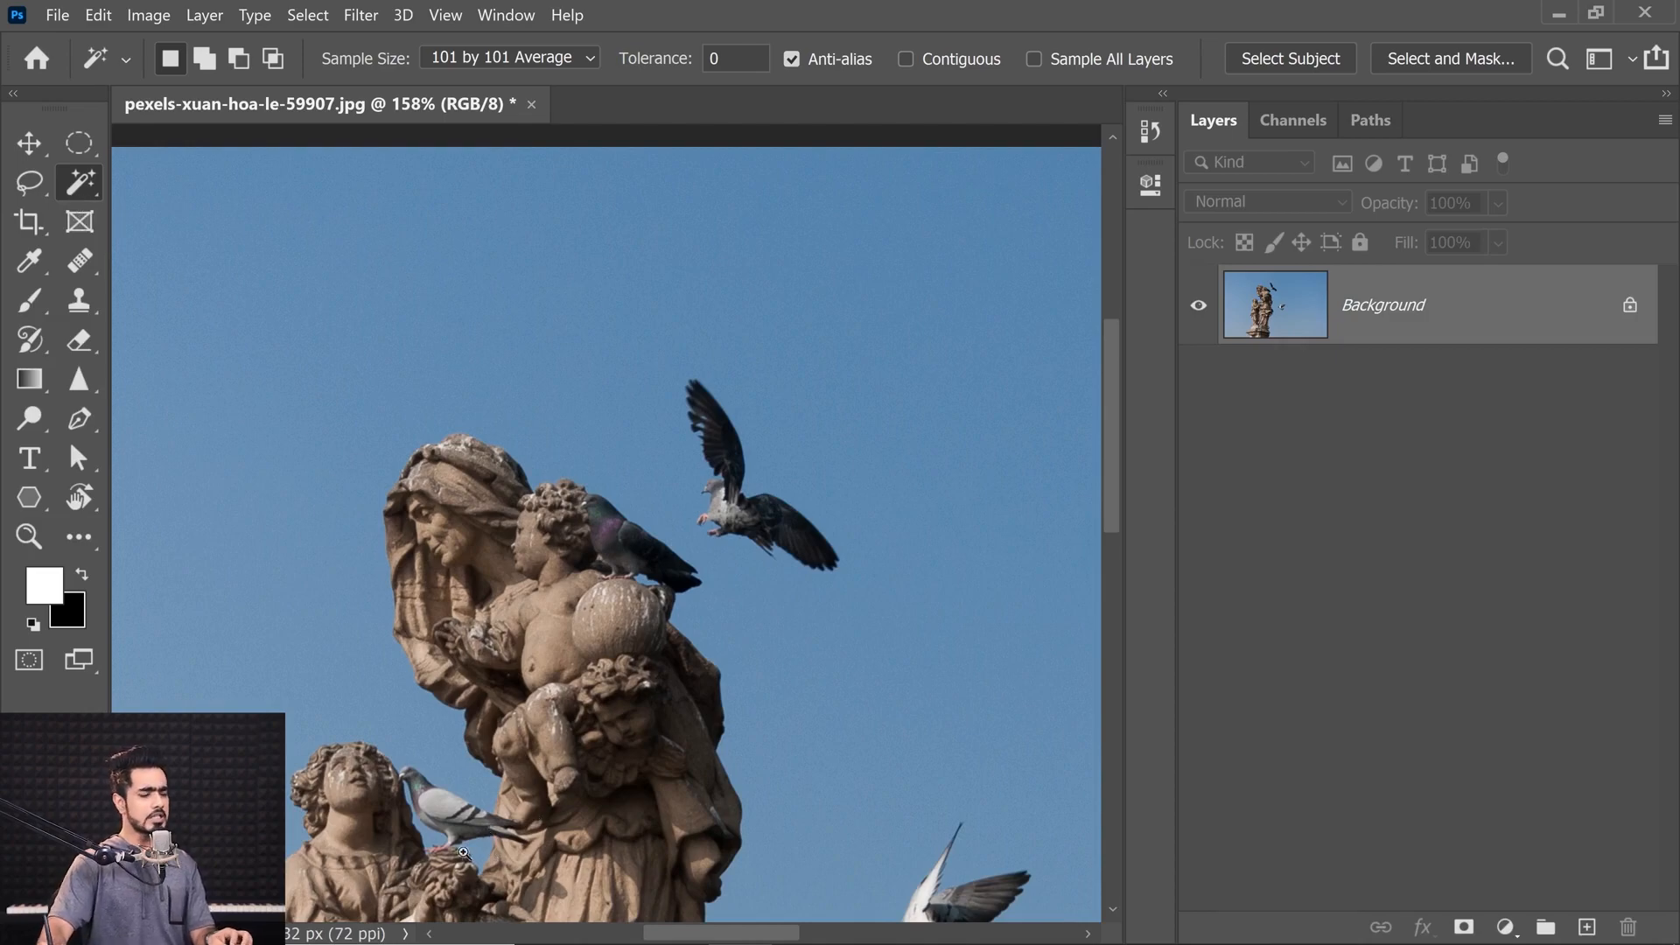
{"action": "scroll", "coordinate": [464, 852], "scroll_direction": "up", "scroll_amount": 10}
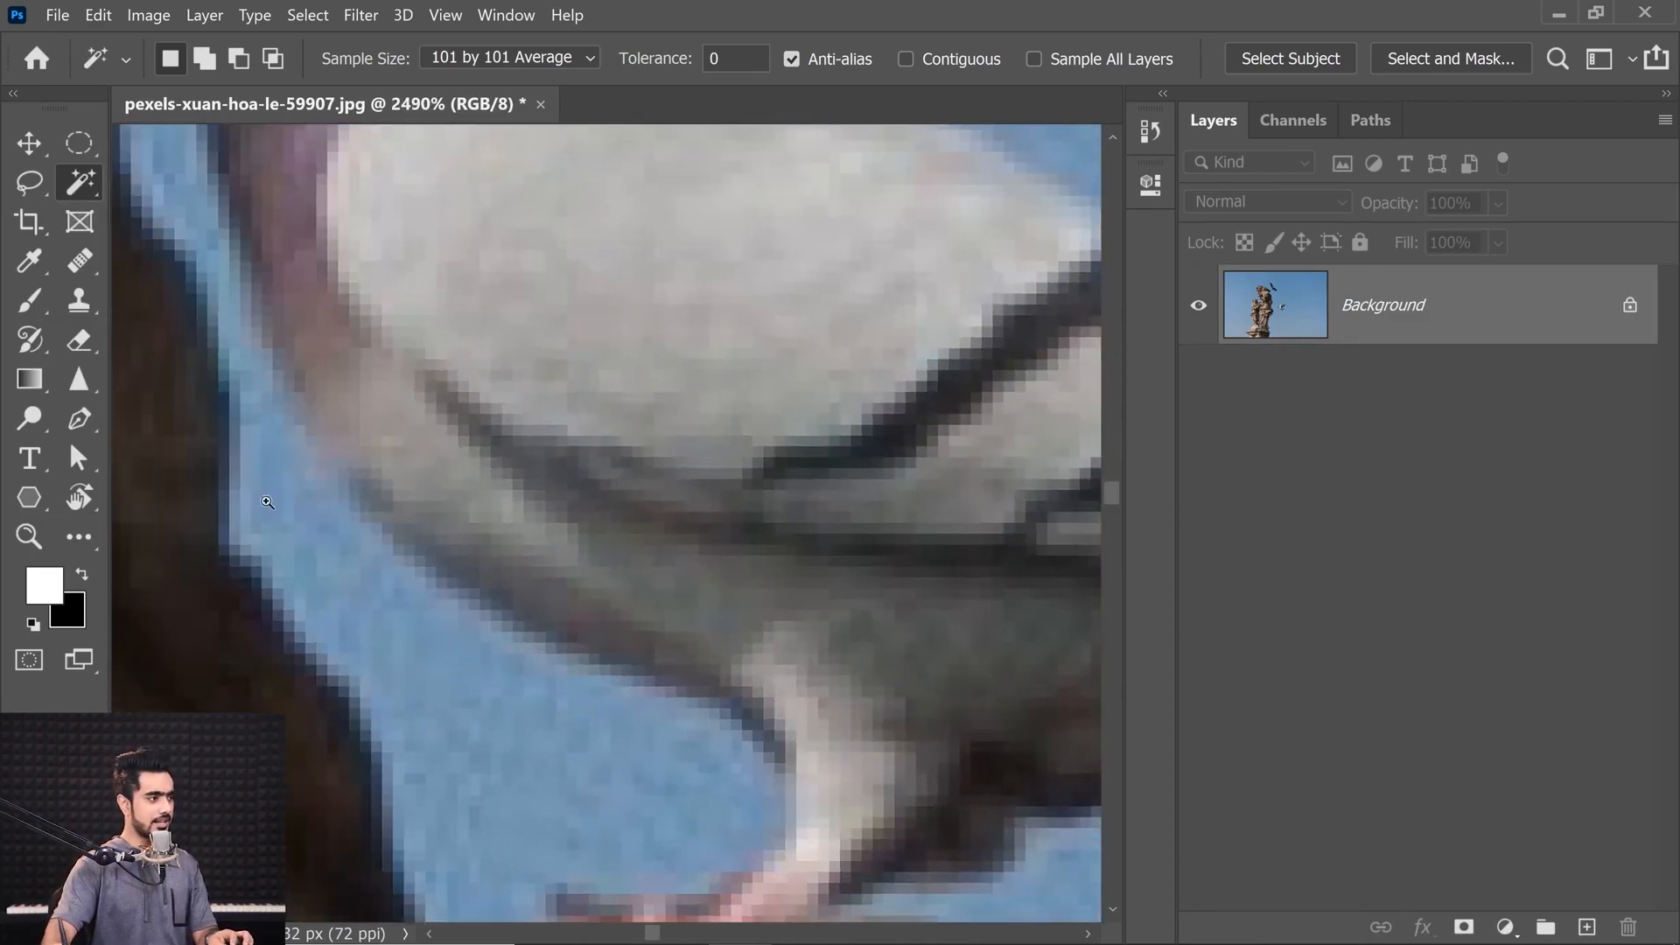
{"action": "scroll", "coordinate": [267, 502], "scroll_direction": "up", "scroll_amount": 3}
{"action": "scroll", "coordinate": [286, 517], "scroll_direction": "down", "scroll_amount": 2}
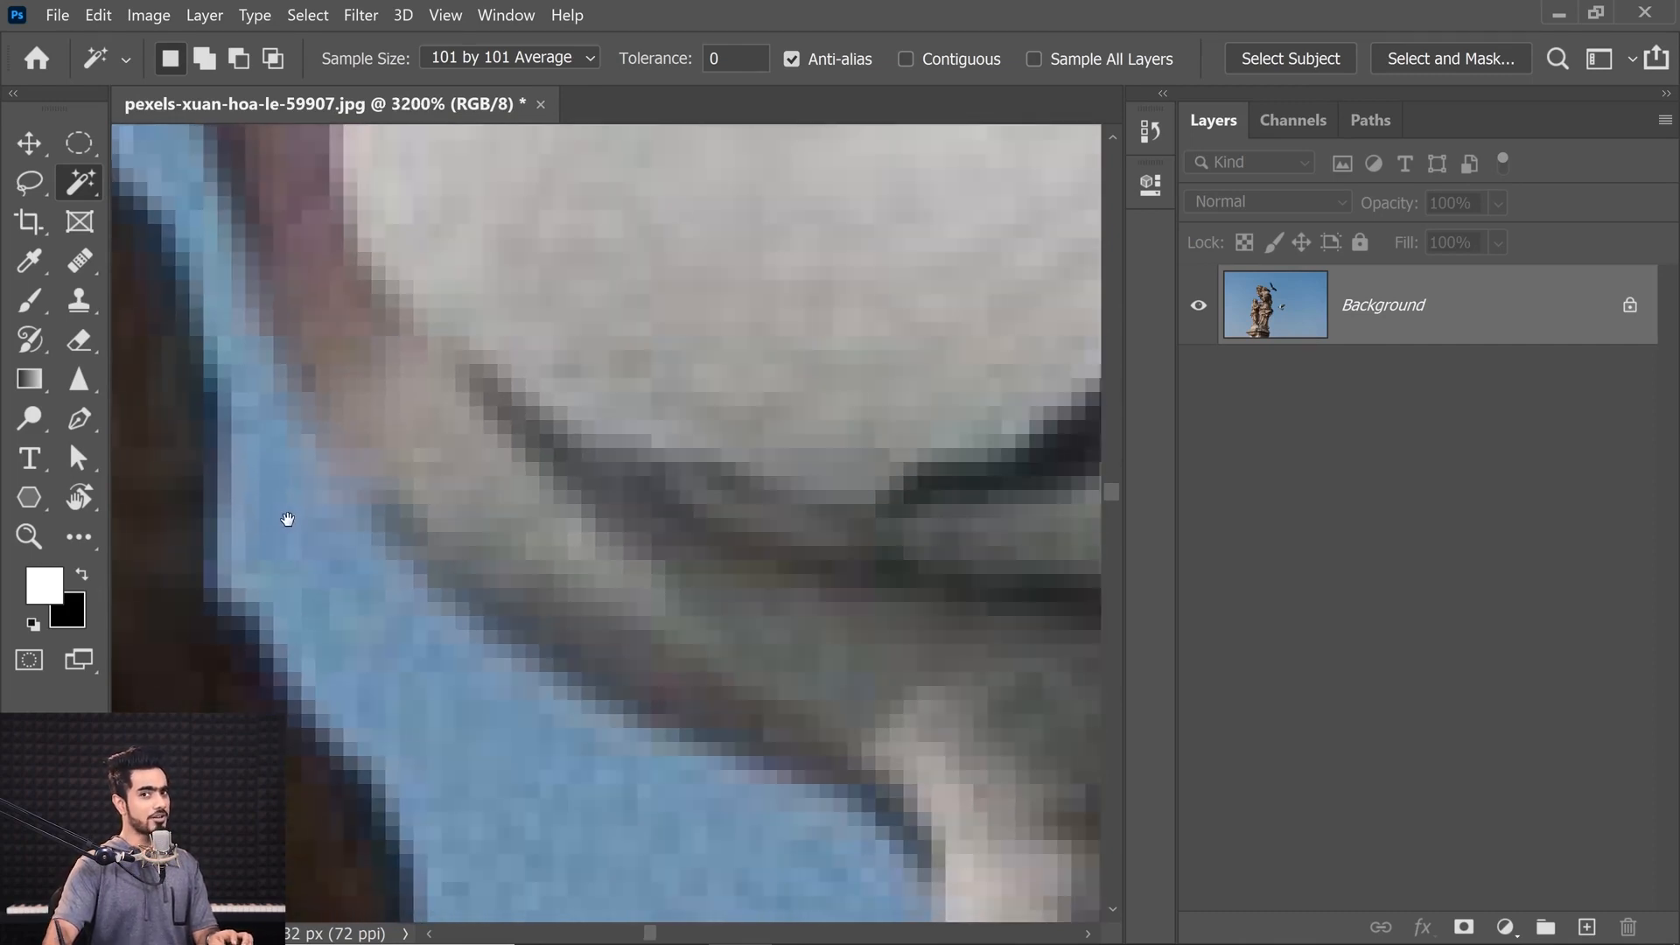
{"action": "left_click_drag", "start_coordinate": [288, 518], "coordinate": [457, 581]}
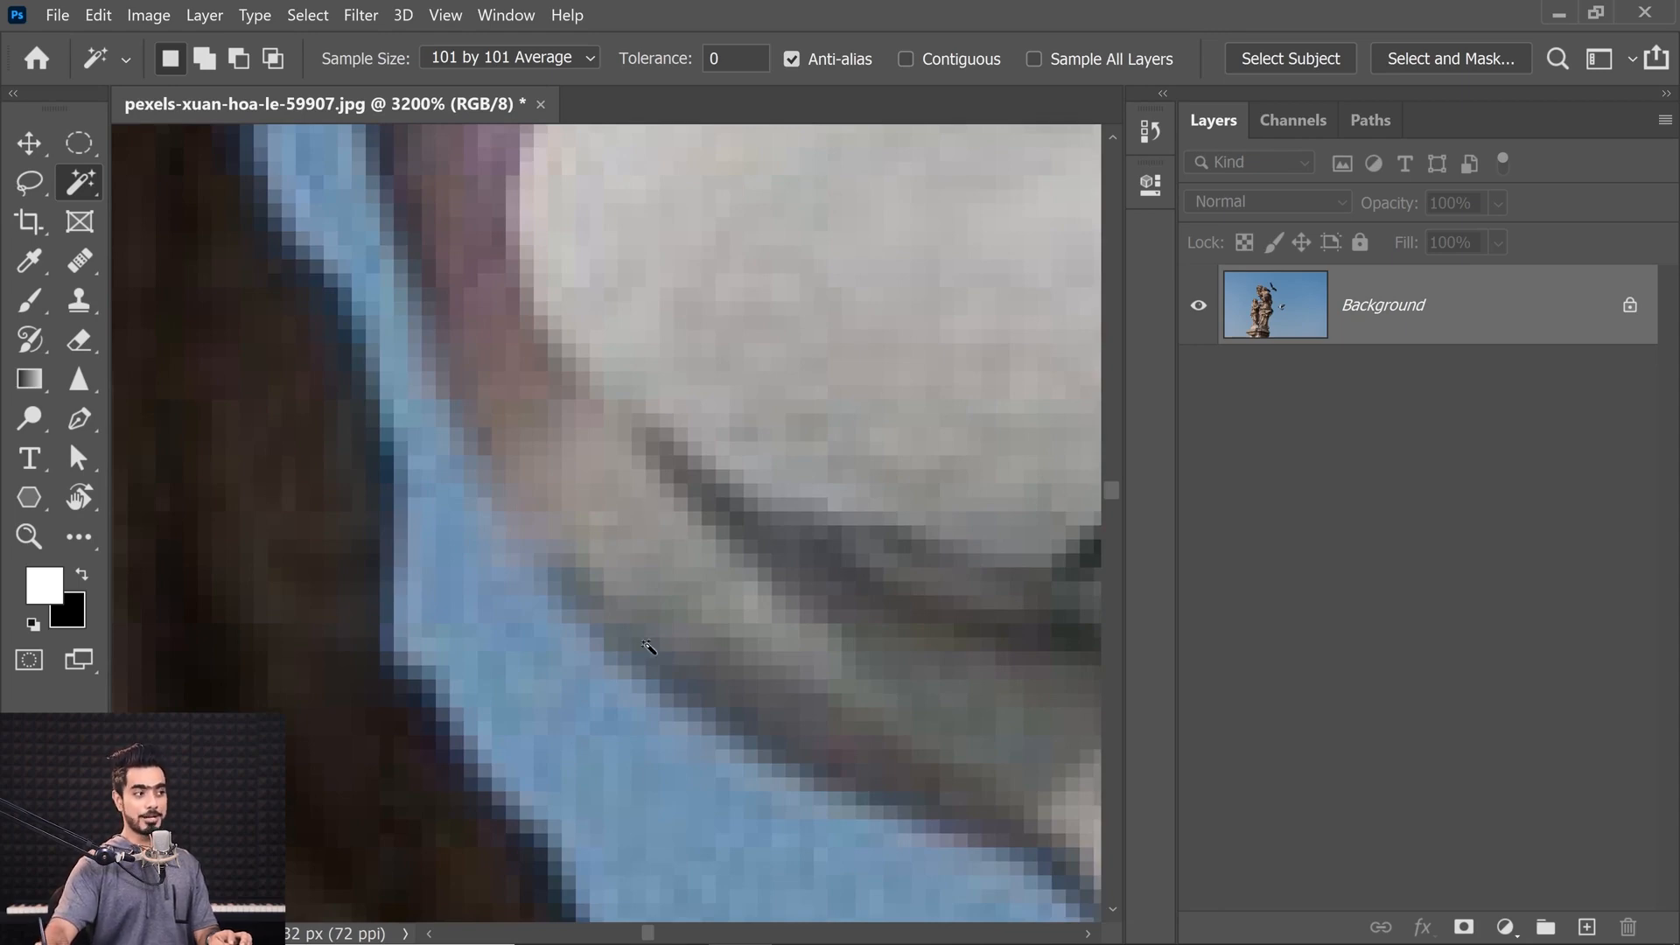
{"action": "scroll", "coordinate": [647, 493], "scroll_direction": "down", "scroll_amount": 4}
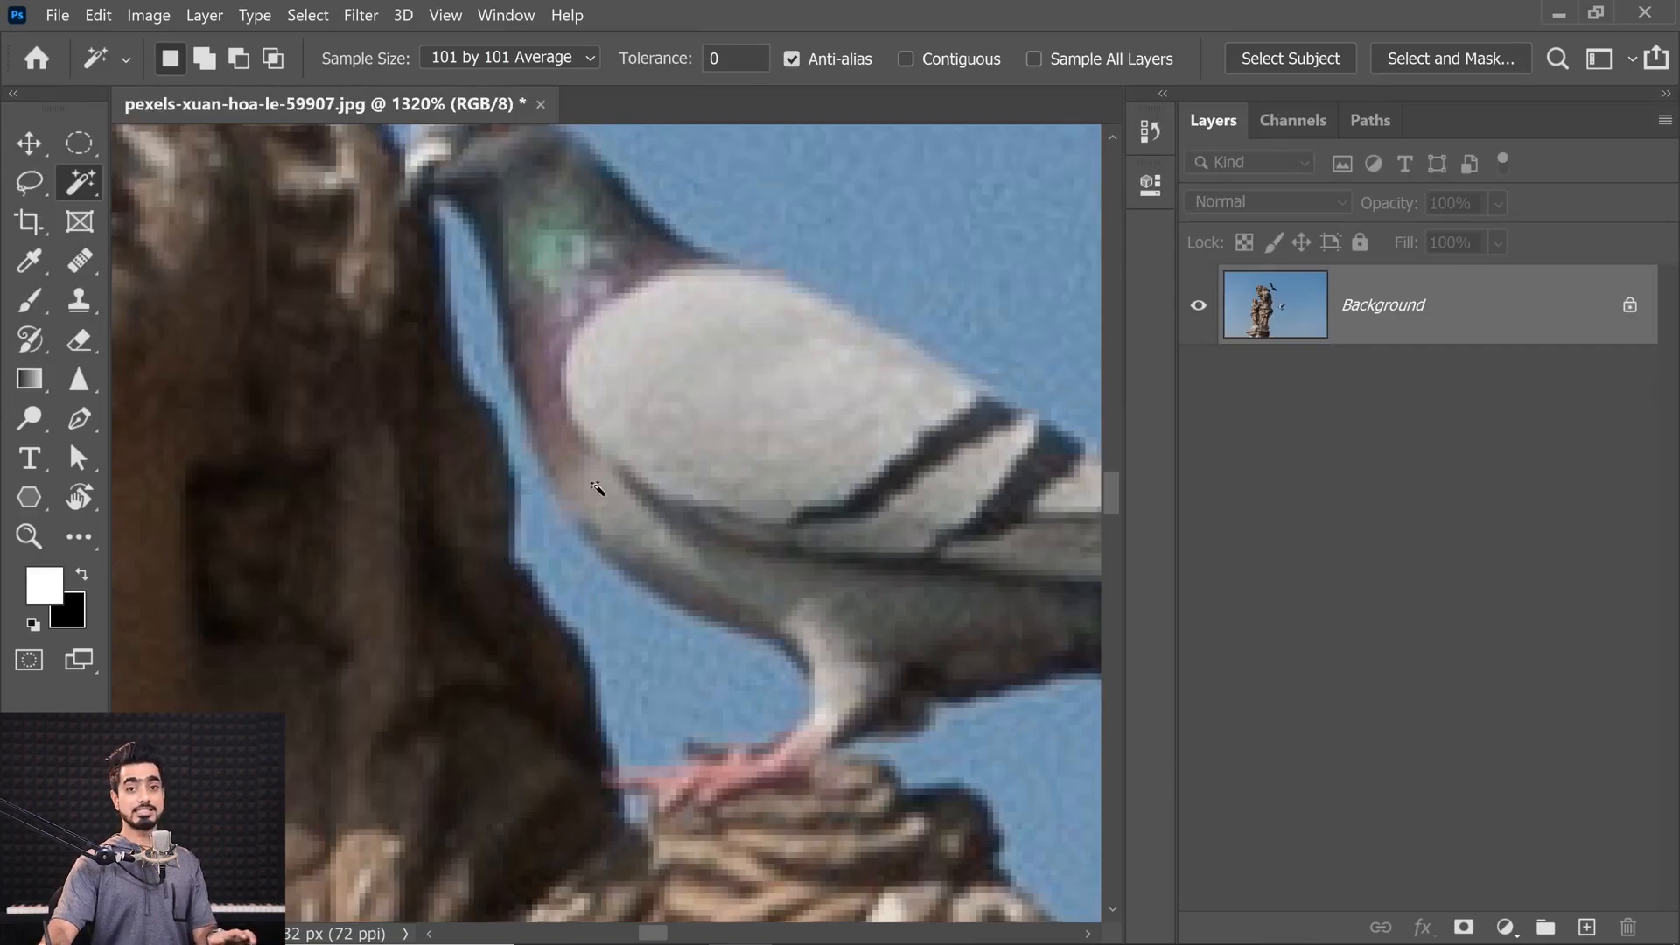
Step: Try to select the narrow strip of sky beside the pigeon's neck with the 101 by 101 Average sample
{"action": "left_click_drag", "start_coordinate": [462, 360], "coordinate": [500, 372]}
{"action": "left_click_drag", "start_coordinate": [501, 377], "coordinate": [611, 581]}
{"action": "key", "text": "ctrl+d"}
{"action": "left_click_drag", "start_coordinate": [788, 525], "coordinate": [212, 608]}
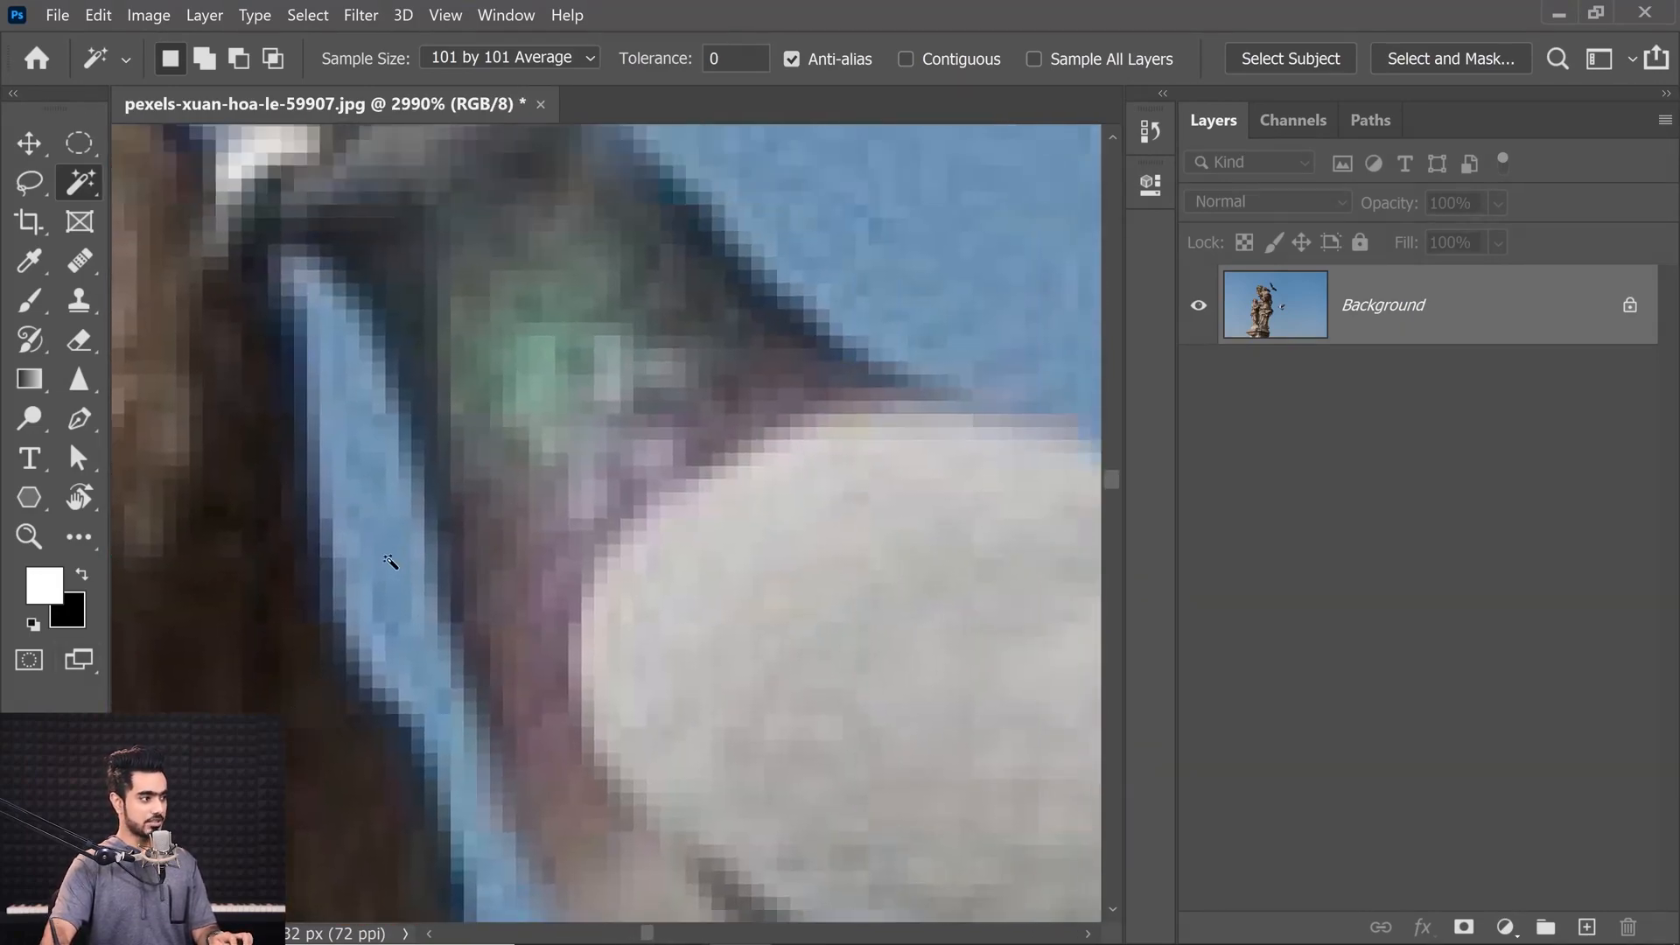
{"action": "left_click_drag", "start_coordinate": [441, 550], "coordinate": [360, 558]}
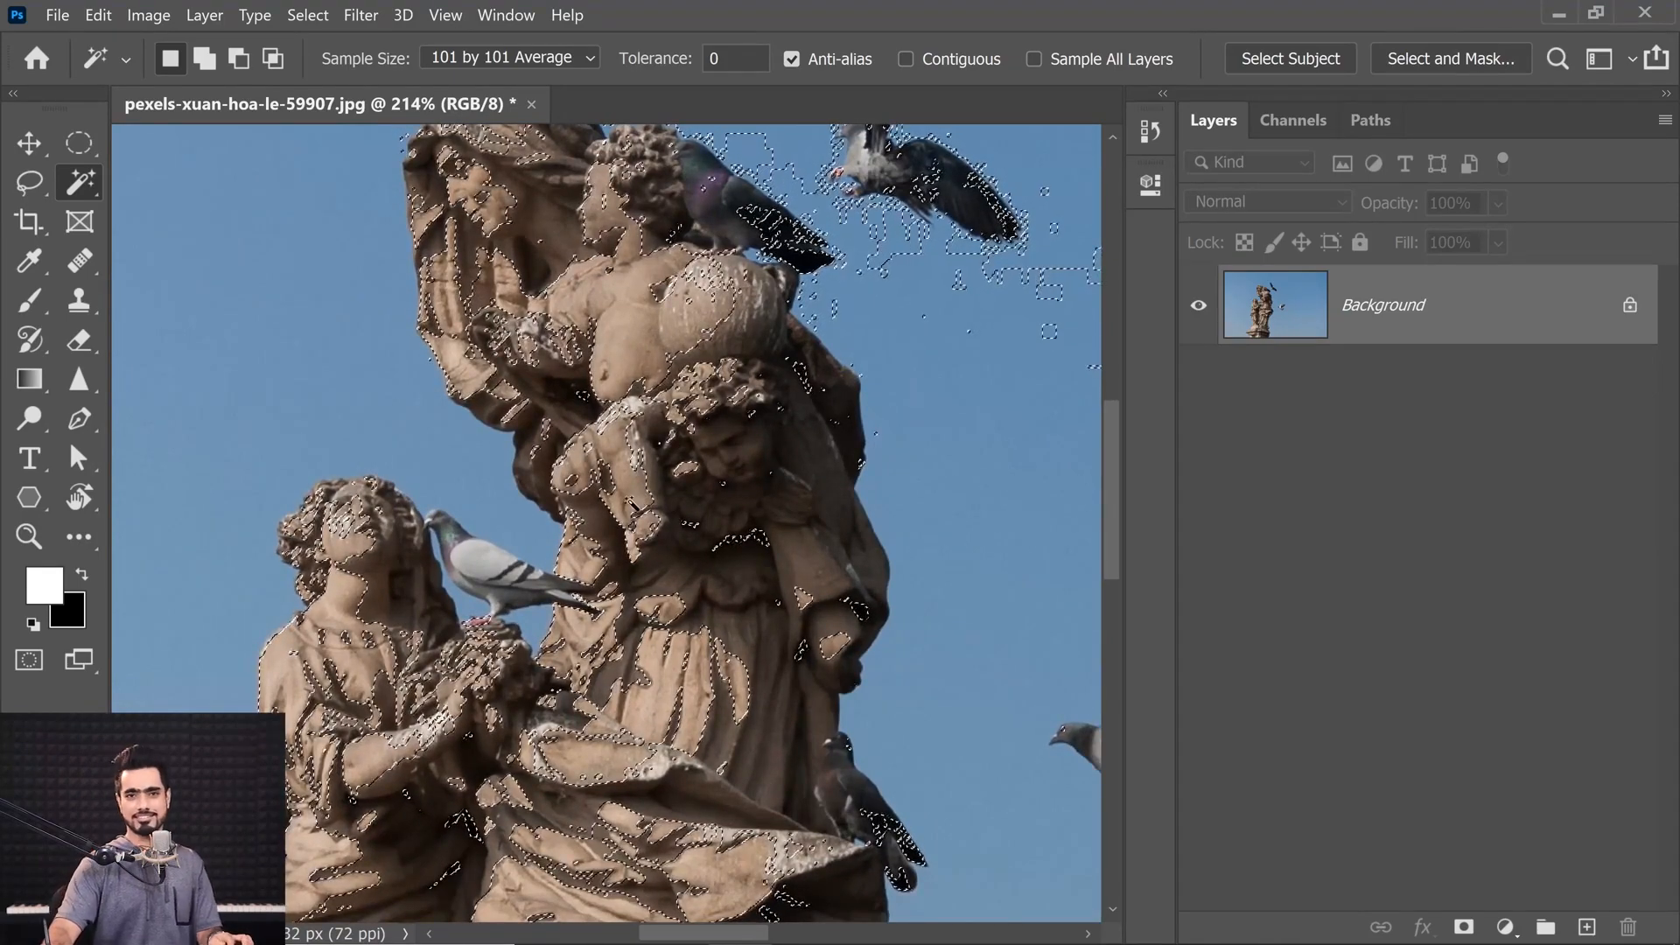
Step: Deselect, set the sample size to 3 by 3 Average, and sample the same sky gap beside the pigeon
{"action": "key", "text": "ctrl+d"}
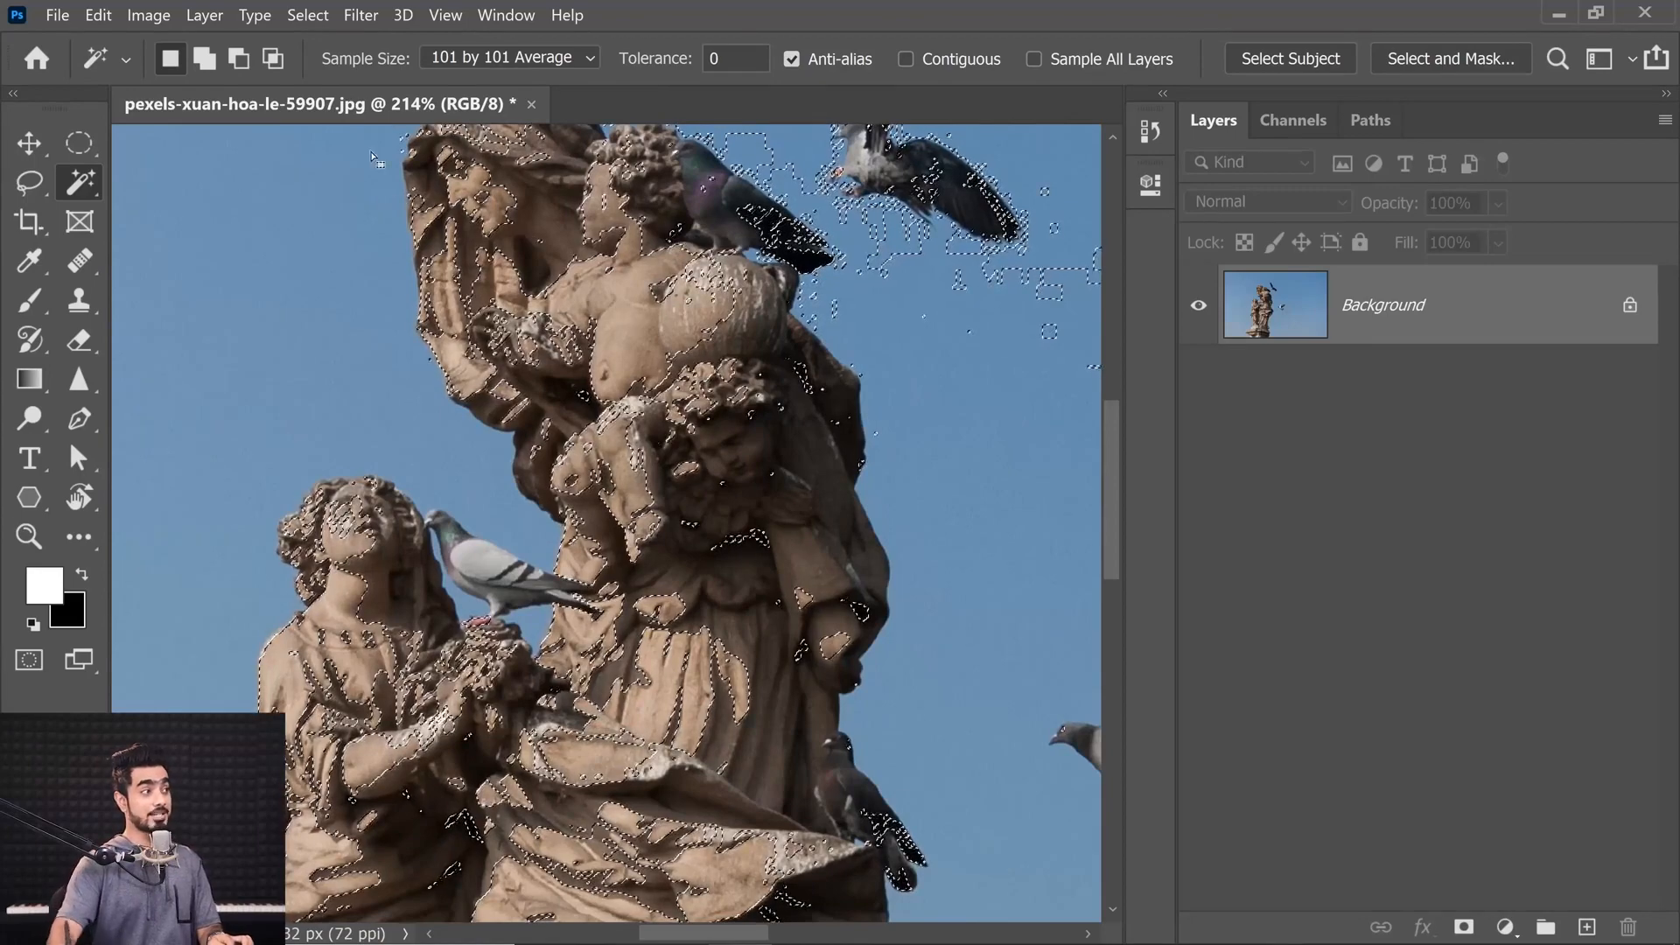
{"action": "left_click", "coordinate": [488, 58]}
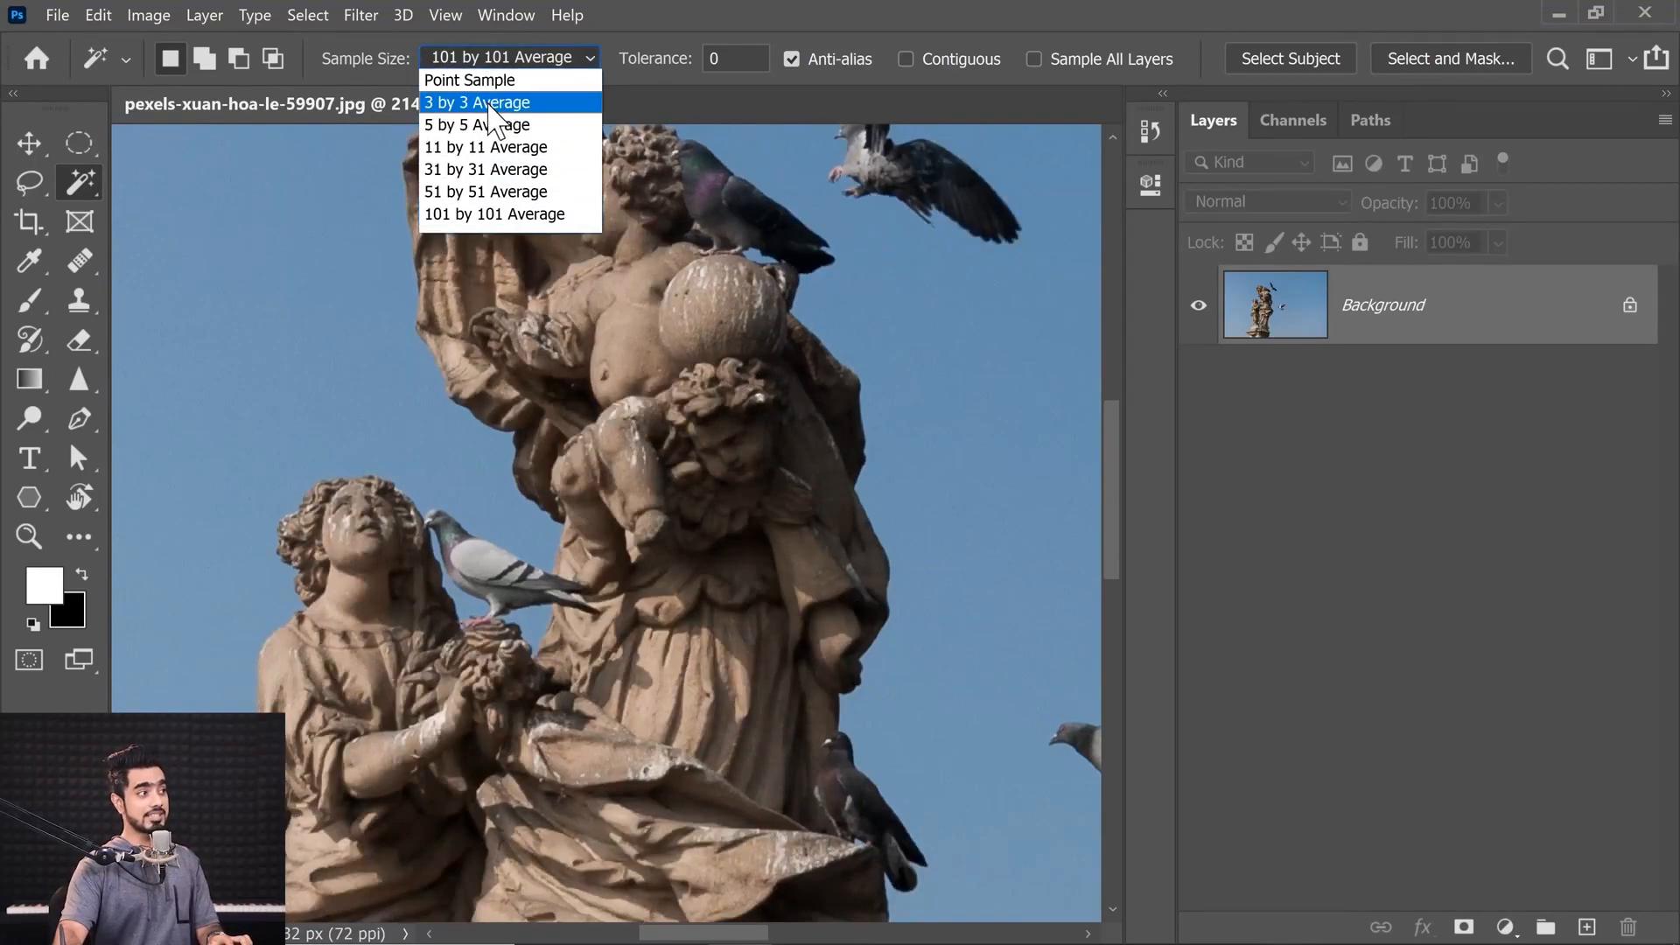
{"action": "left_click", "coordinate": [486, 159]}
{"action": "left_click", "coordinate": [519, 568], "text": "ctrl"}
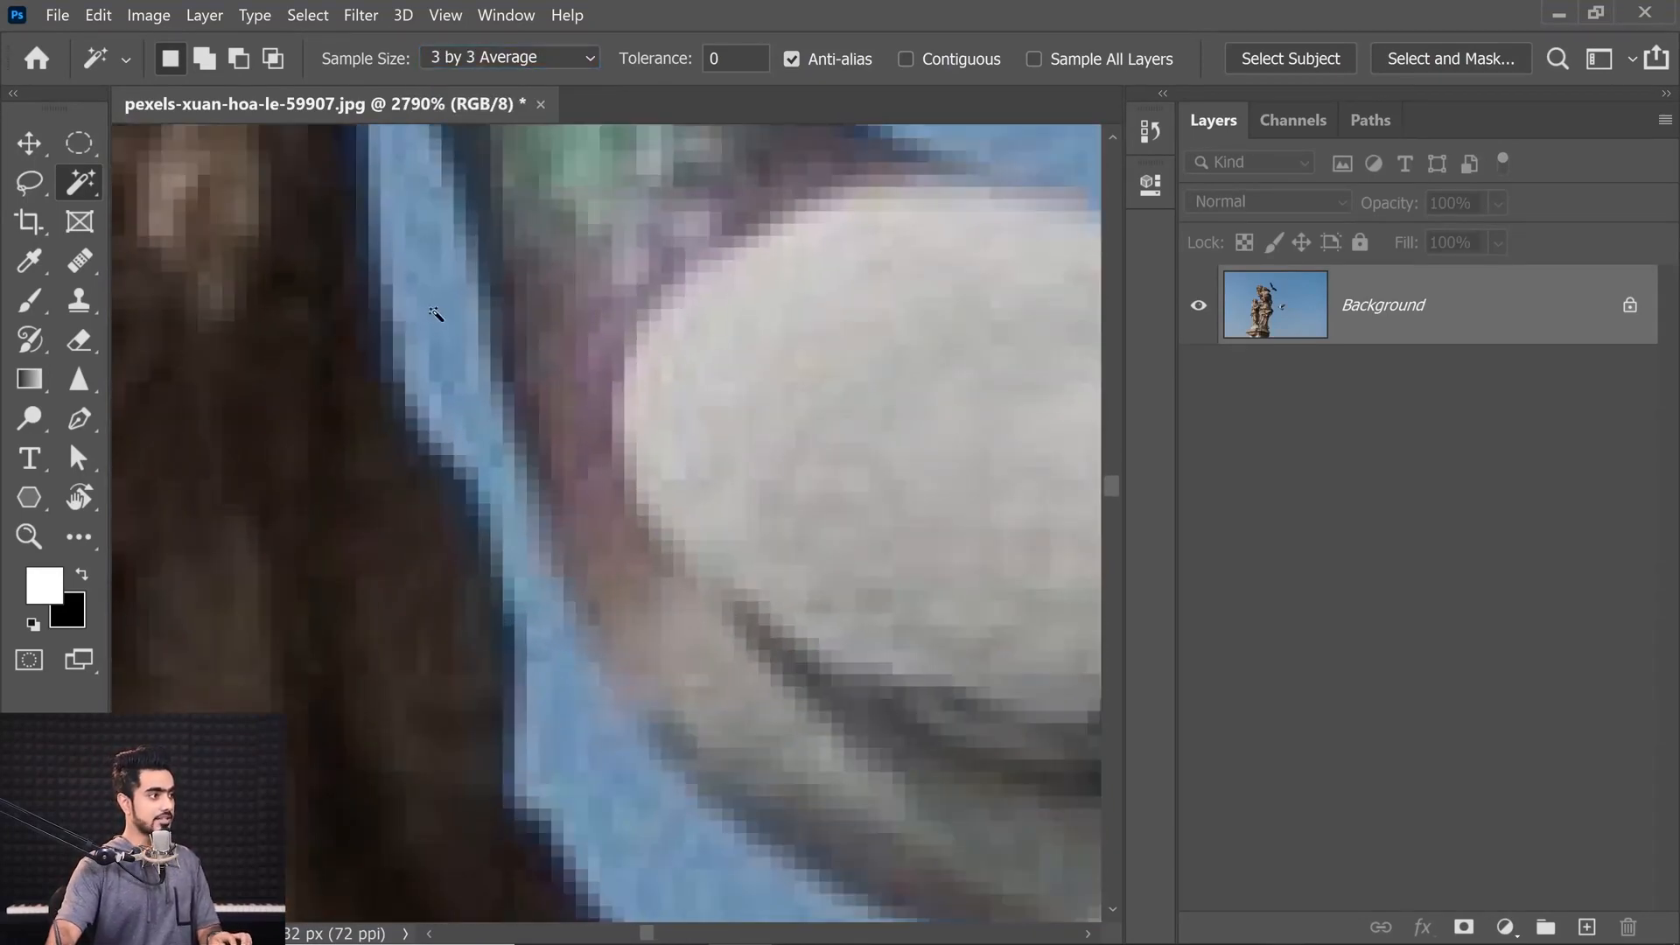
{"action": "scroll", "coordinate": [447, 337], "scroll_direction": "down", "scroll_amount": 5}
{"action": "scroll", "coordinate": [490, 359], "scroll_direction": "up", "scroll_amount": 1}
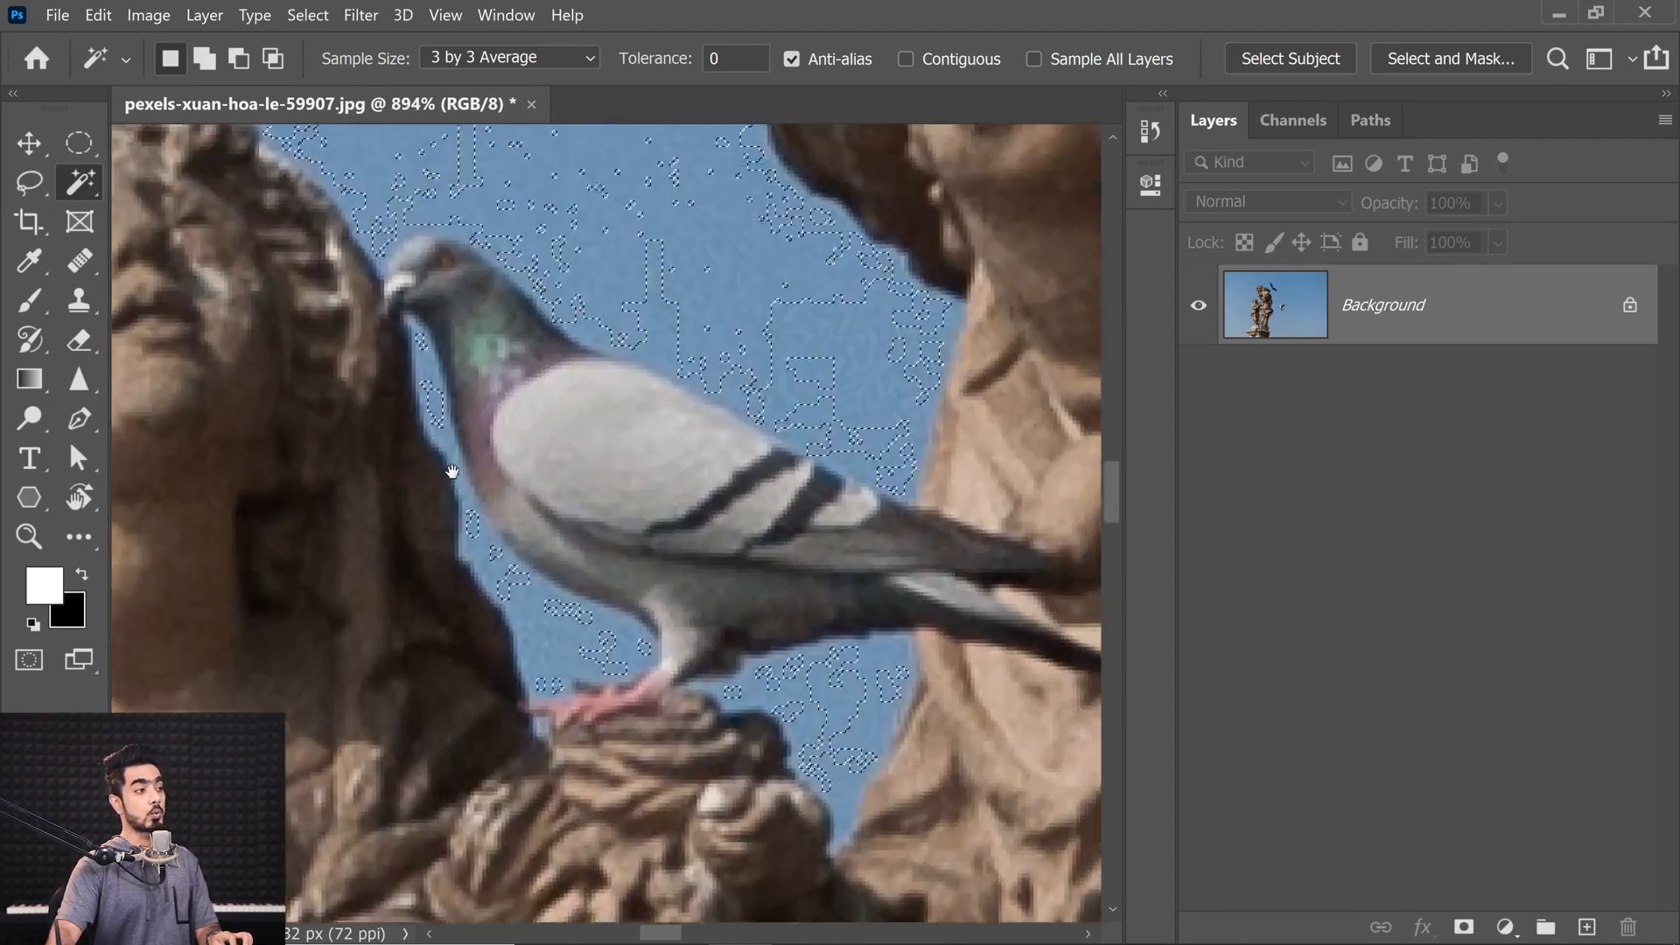
Step: Set the tolerance to 30, select the sky from the gap beside the pigeon's neck, and deselect after checking the whole image
{"action": "key", "text": "ctrl+d"}
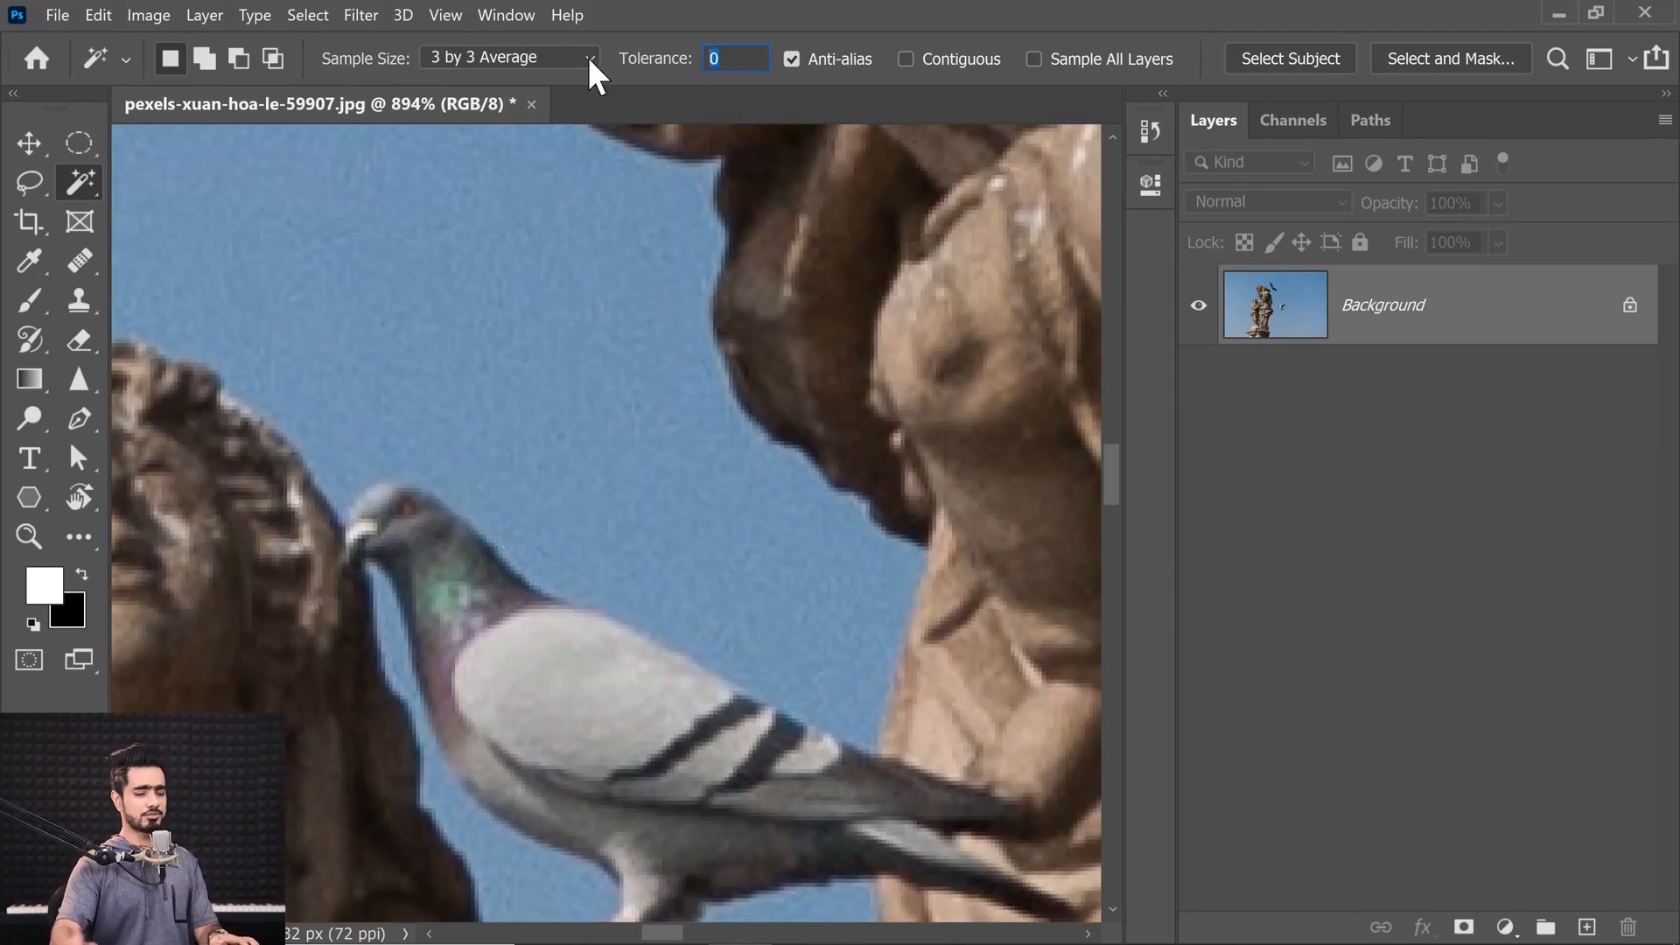
{"action": "type", "text": "30"}
{"action": "key", "text": "Return"}
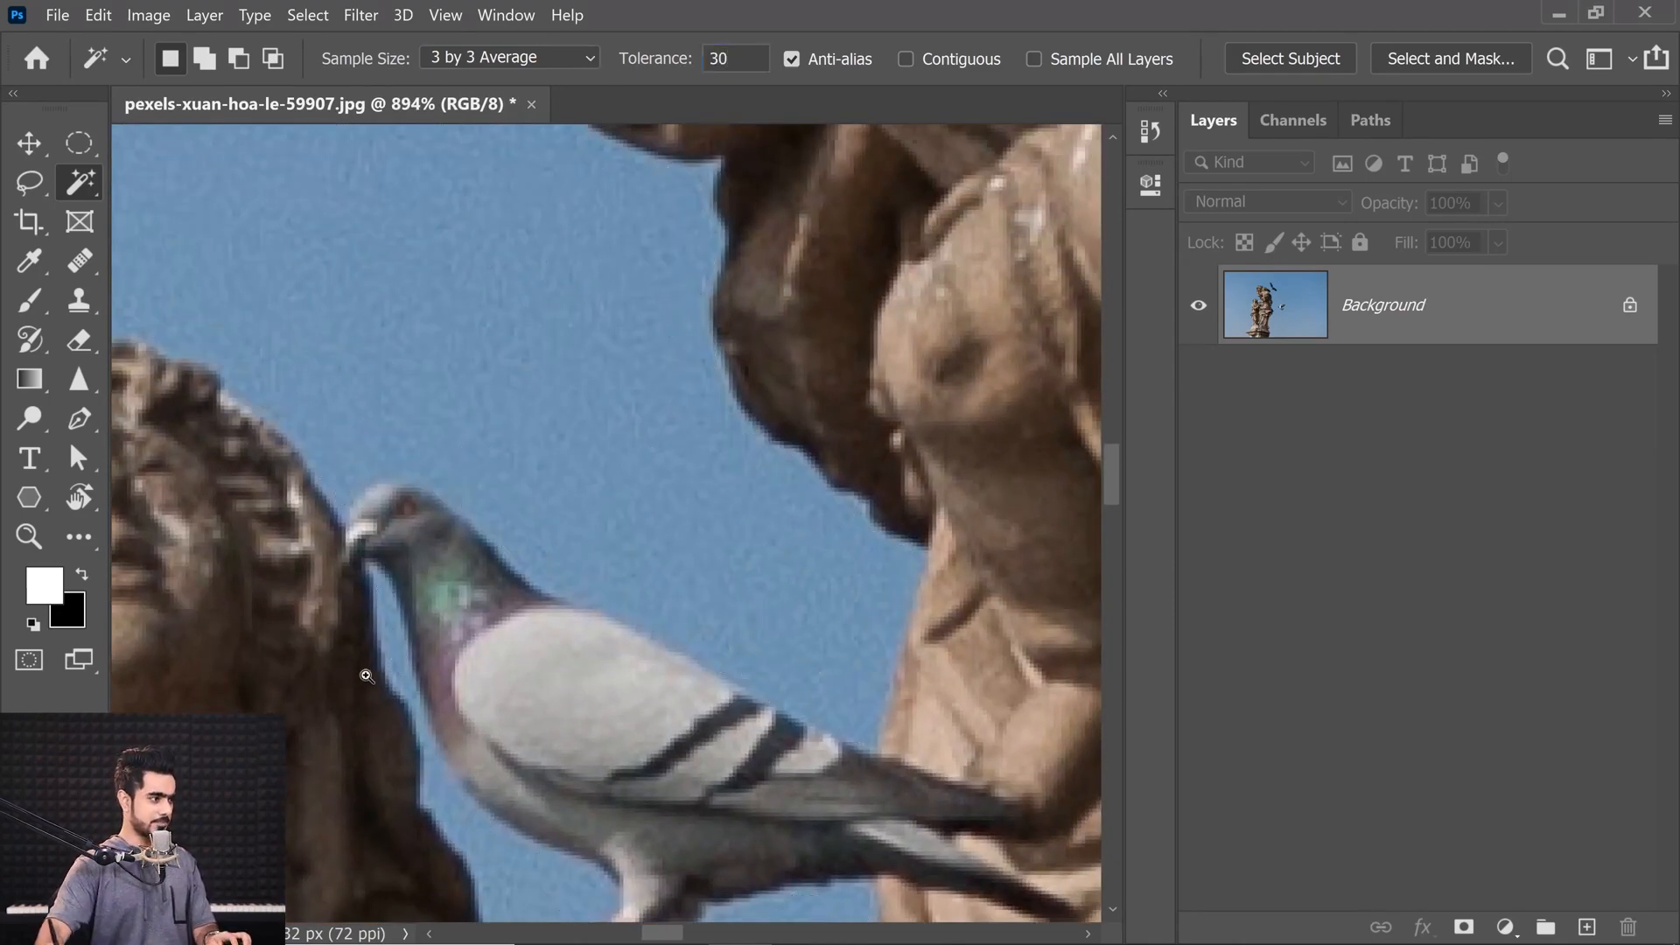
{"action": "scroll", "coordinate": [423, 633], "scroll_direction": "up", "scroll_amount": 2}
{"action": "left_click", "coordinate": [423, 633]}
{"action": "scroll", "coordinate": [423, 634], "scroll_direction": "down", "scroll_amount": 8}
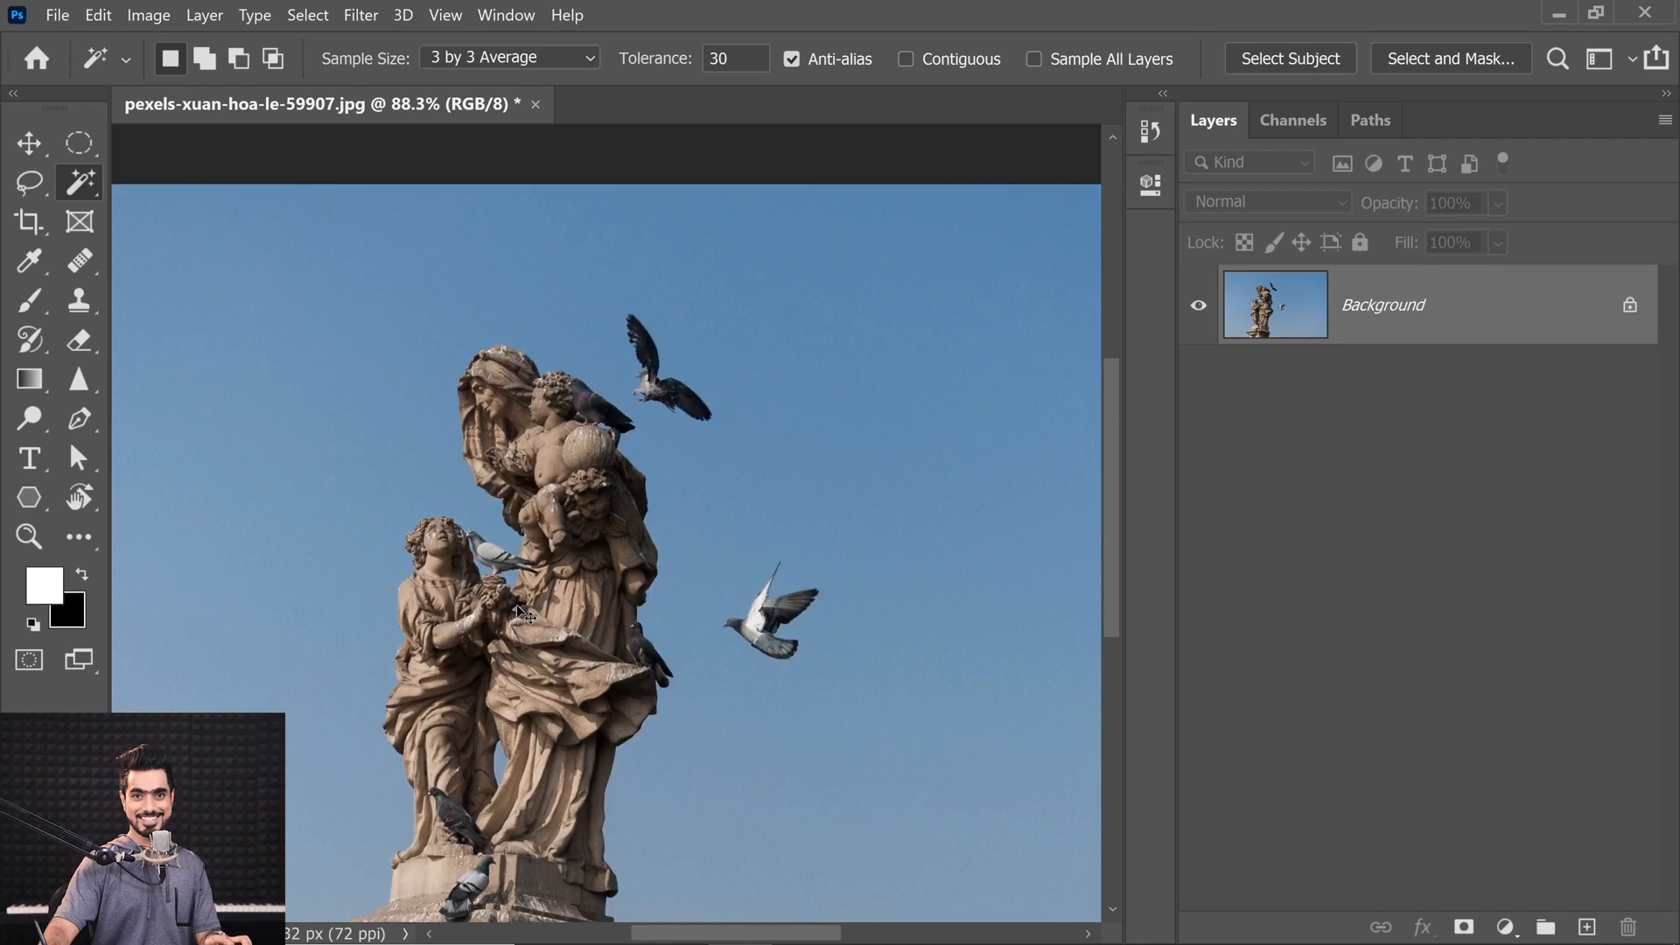
{"action": "key", "text": "ctrl+d"}
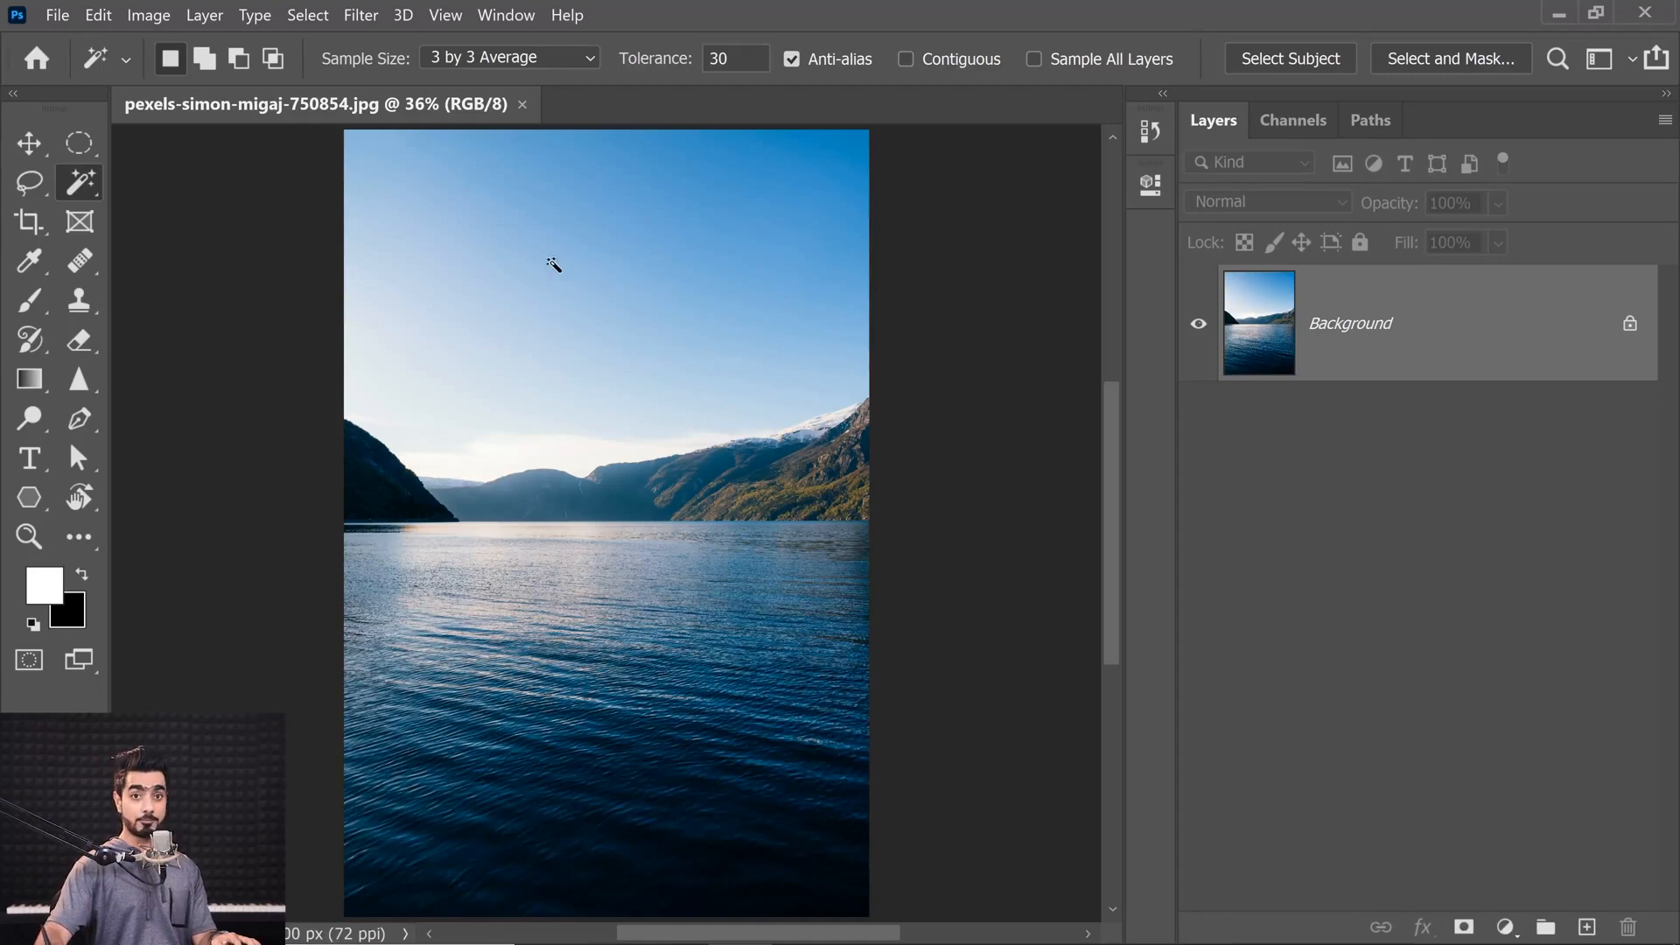
Step: Switch to the Quick Selection Tool and brush over the sky of the lake photo to select it
{"action": "right_click", "coordinate": [63, 180]}
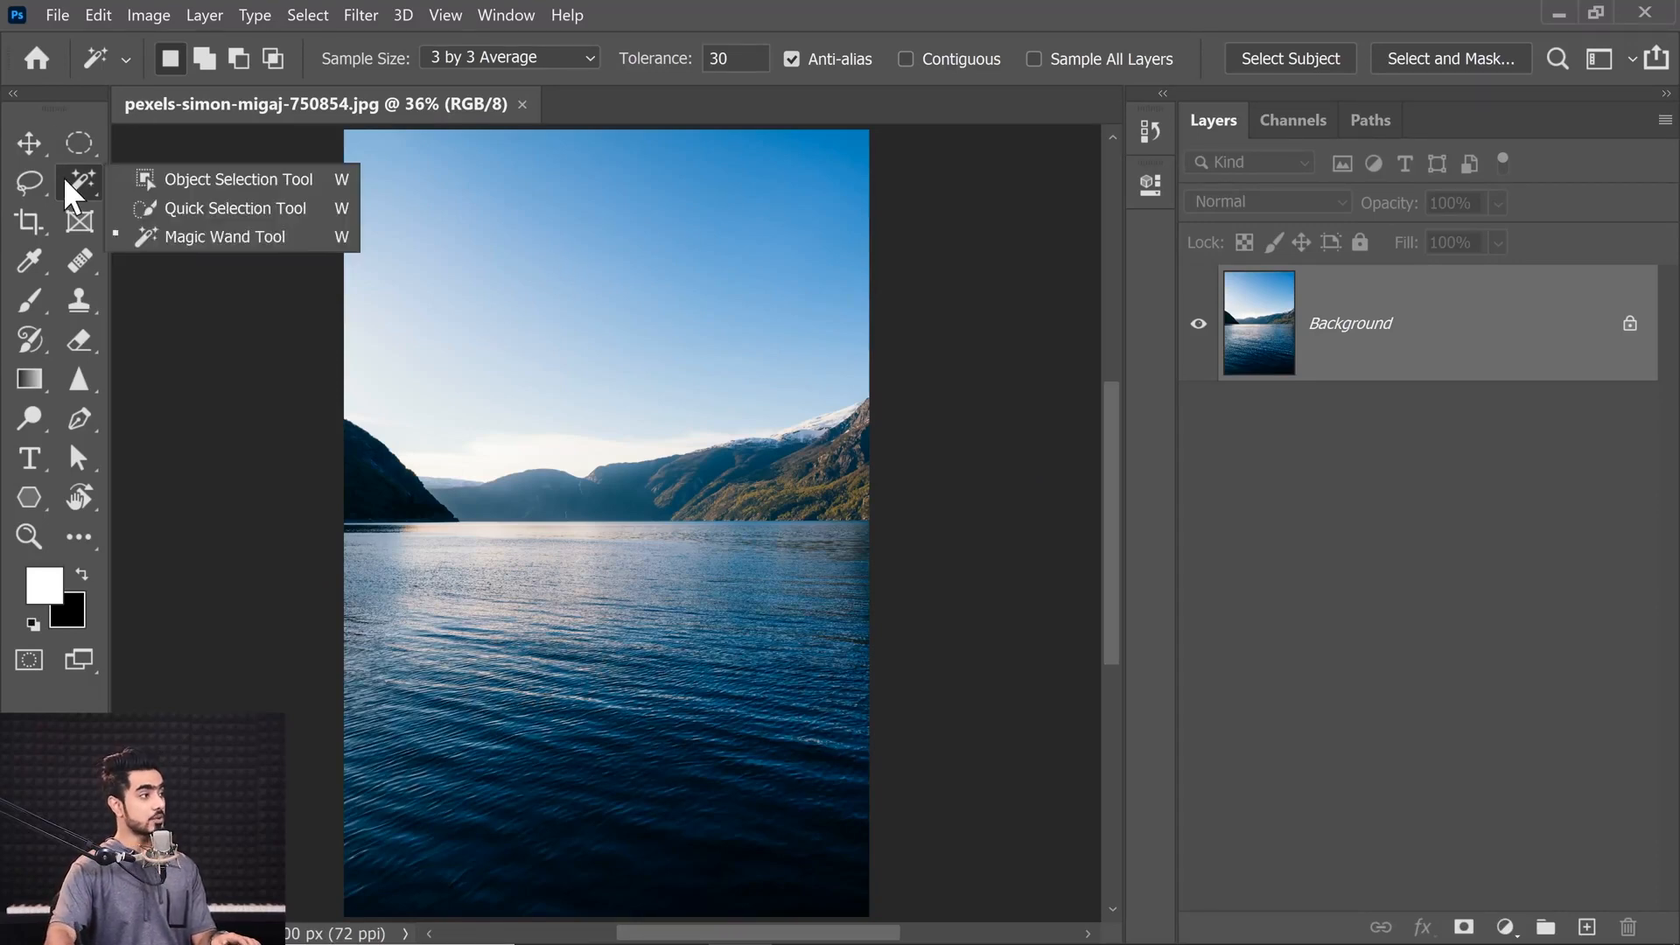
{"action": "left_click", "coordinate": [153, 207]}
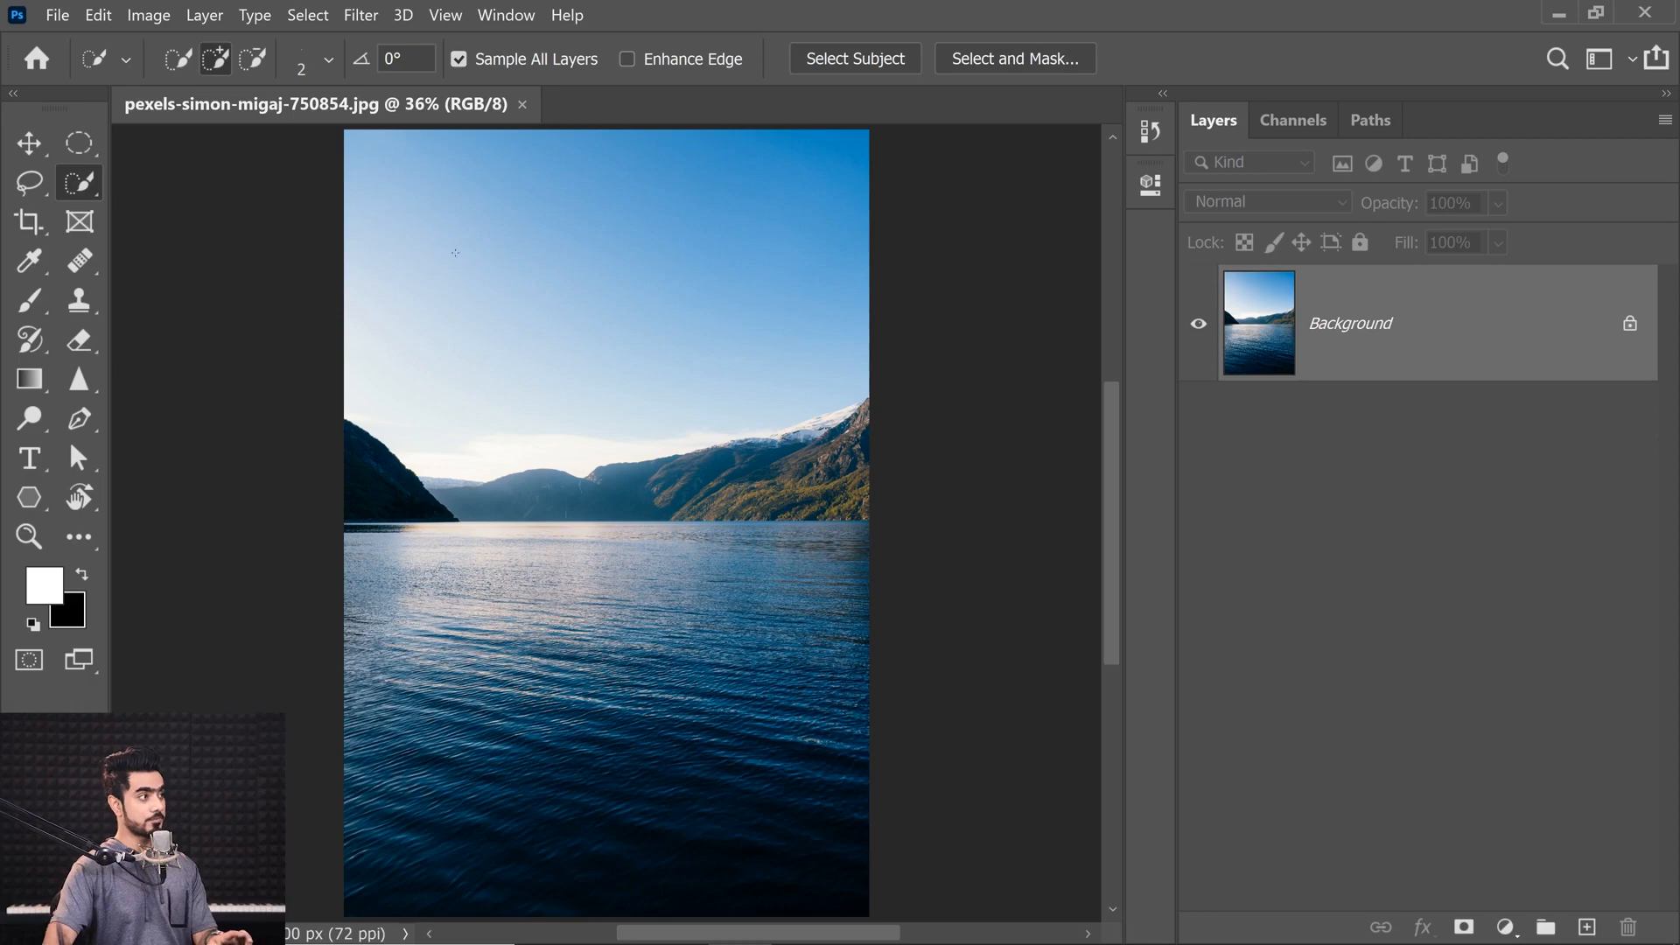
{"action": "left_click_drag", "start_coordinate": [568, 271], "coordinate": [549, 395]}
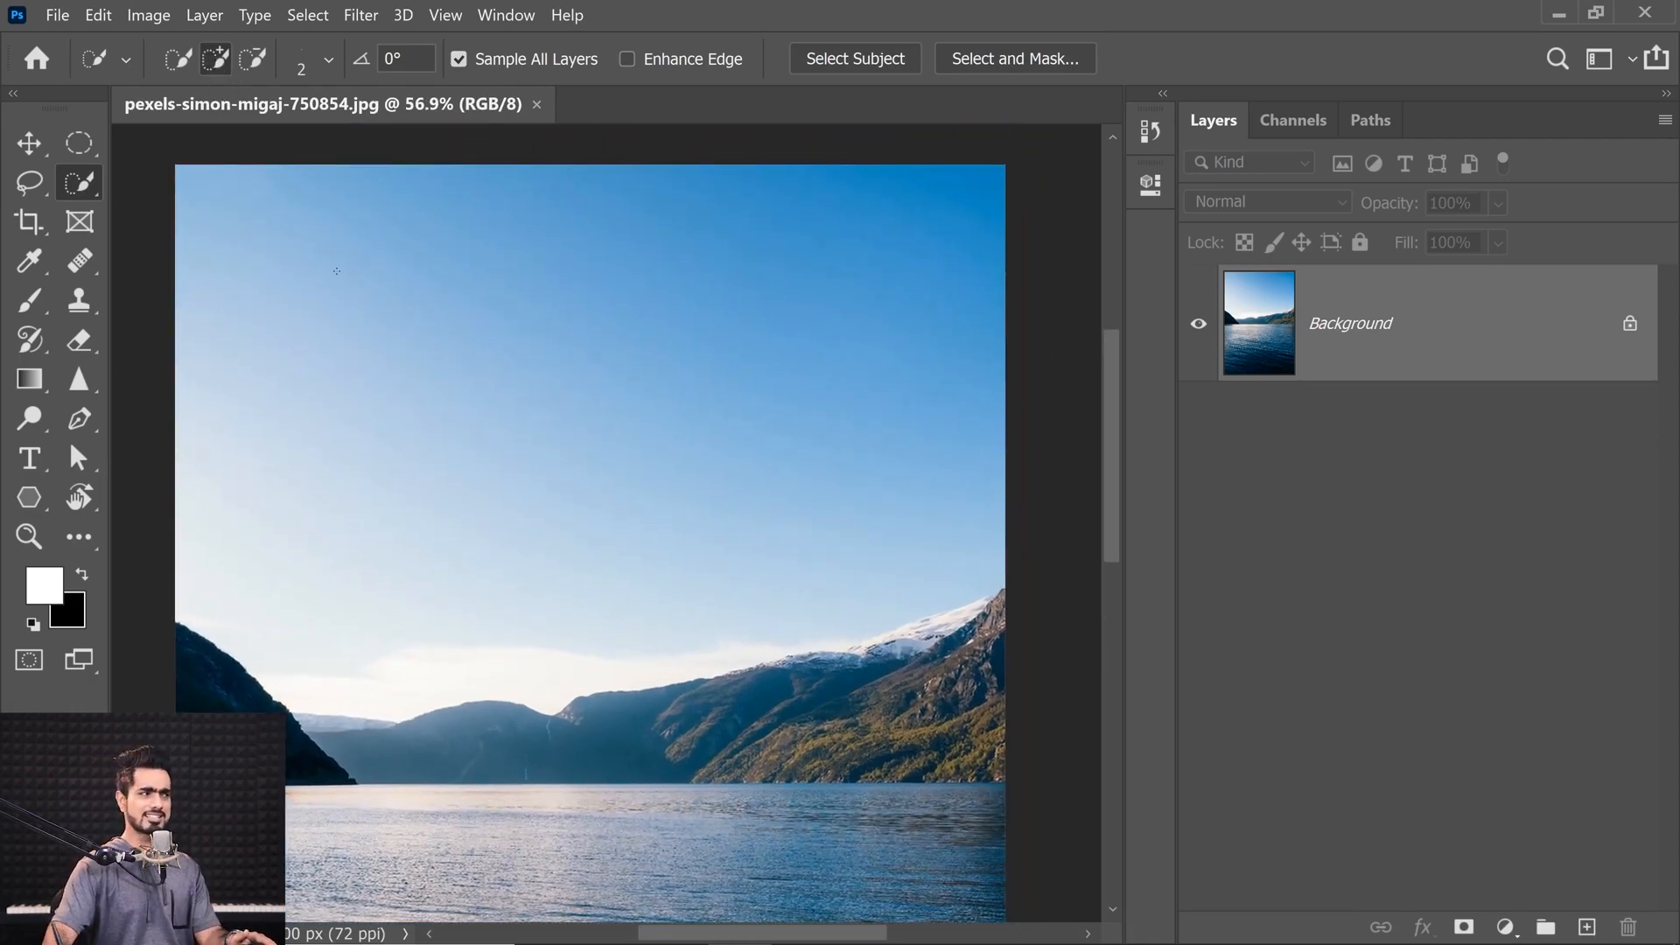
{"action": "left_click_drag", "start_coordinate": [337, 272], "coordinate": [353, 264]}
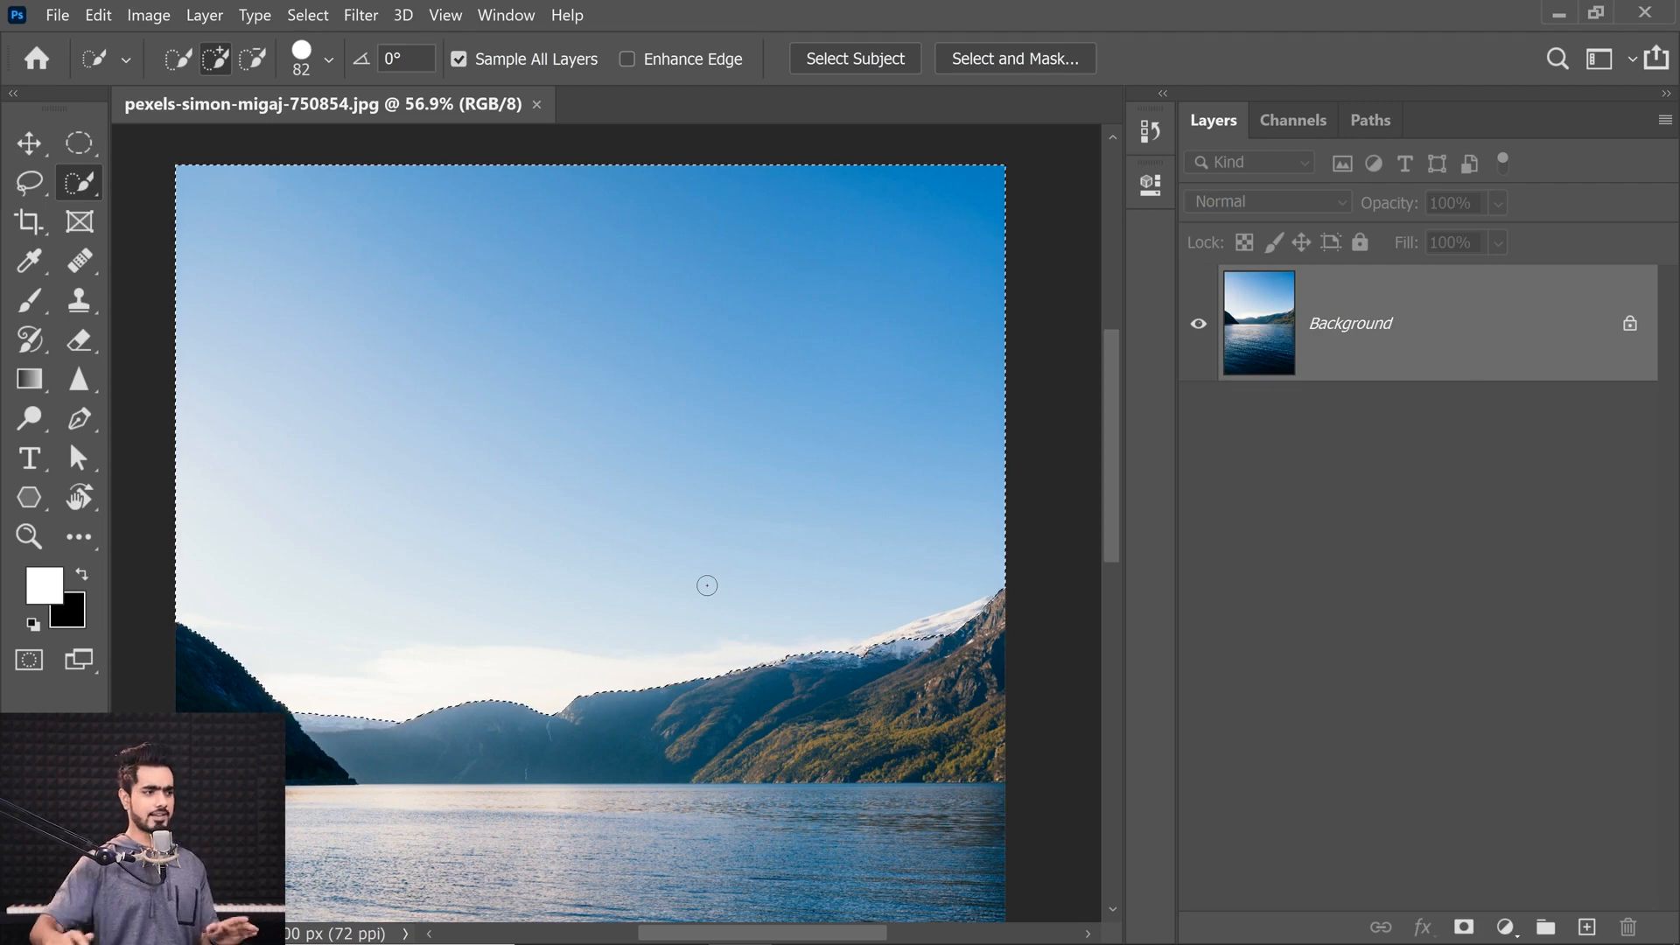
Step: Correct the sky selection along the snowy mountain ridge with a size 48 brush so the snow is excluded
{"action": "left_click_drag", "start_coordinate": [913, 645], "coordinate": [723, 728]}
{"action": "left_click_drag", "start_coordinate": [630, 705], "coordinate": [557, 747]}
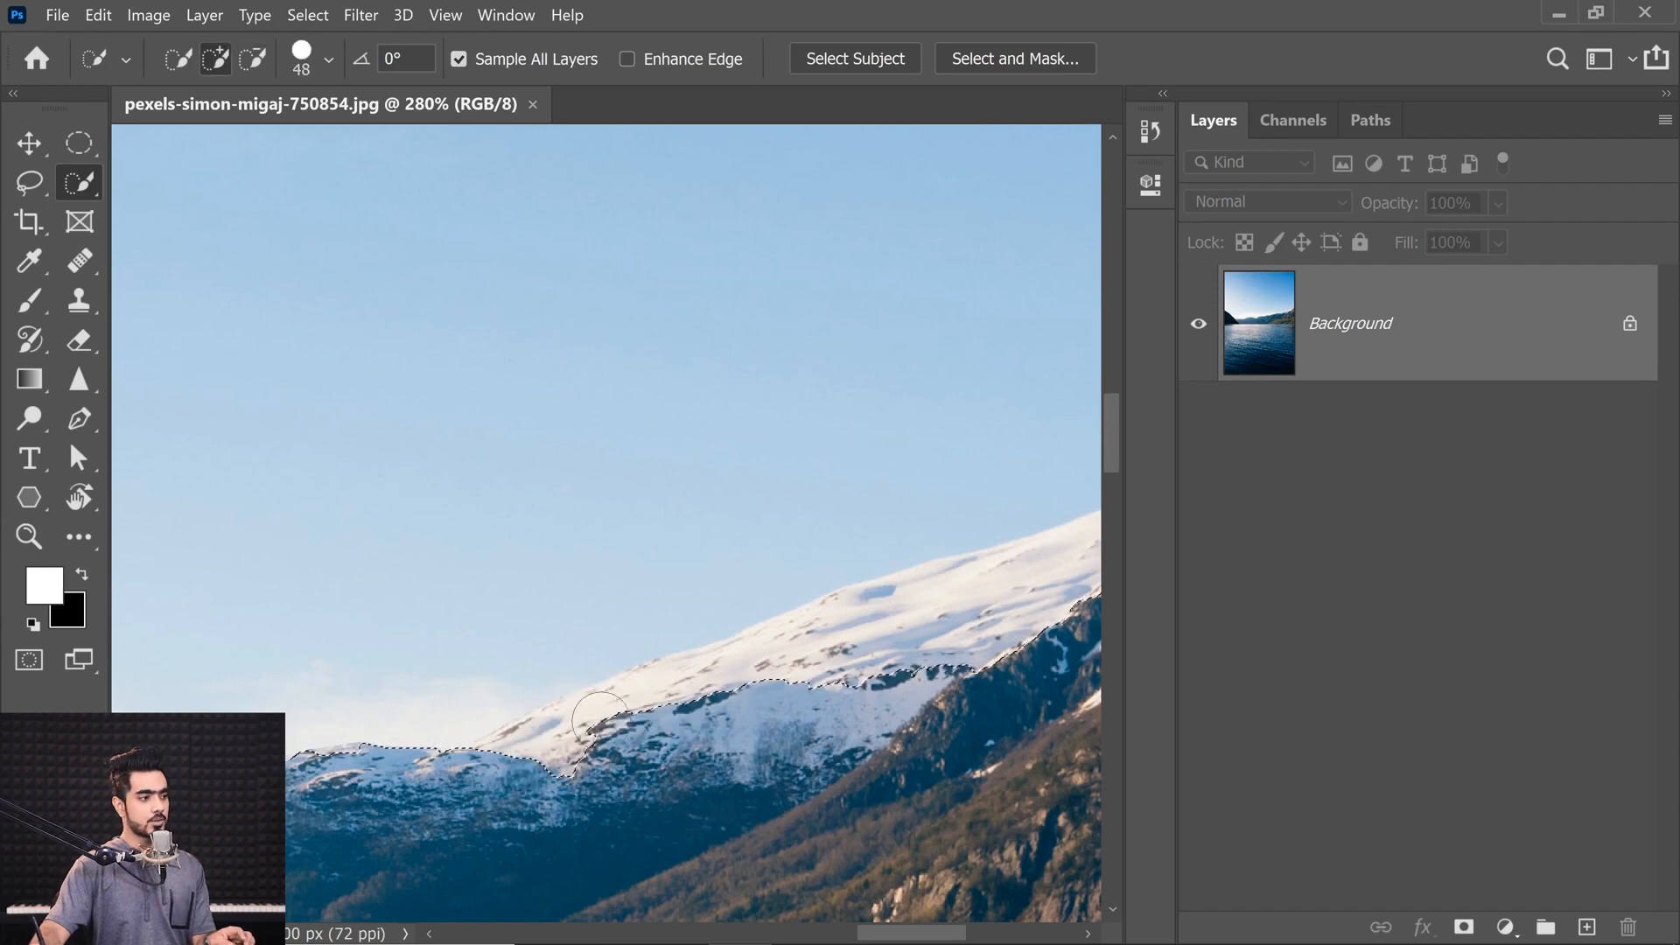
{"action": "left_click_drag", "start_coordinate": [813, 615], "coordinate": [768, 620]}
{"action": "left_click_drag", "start_coordinate": [663, 708], "coordinate": [1047, 731]}
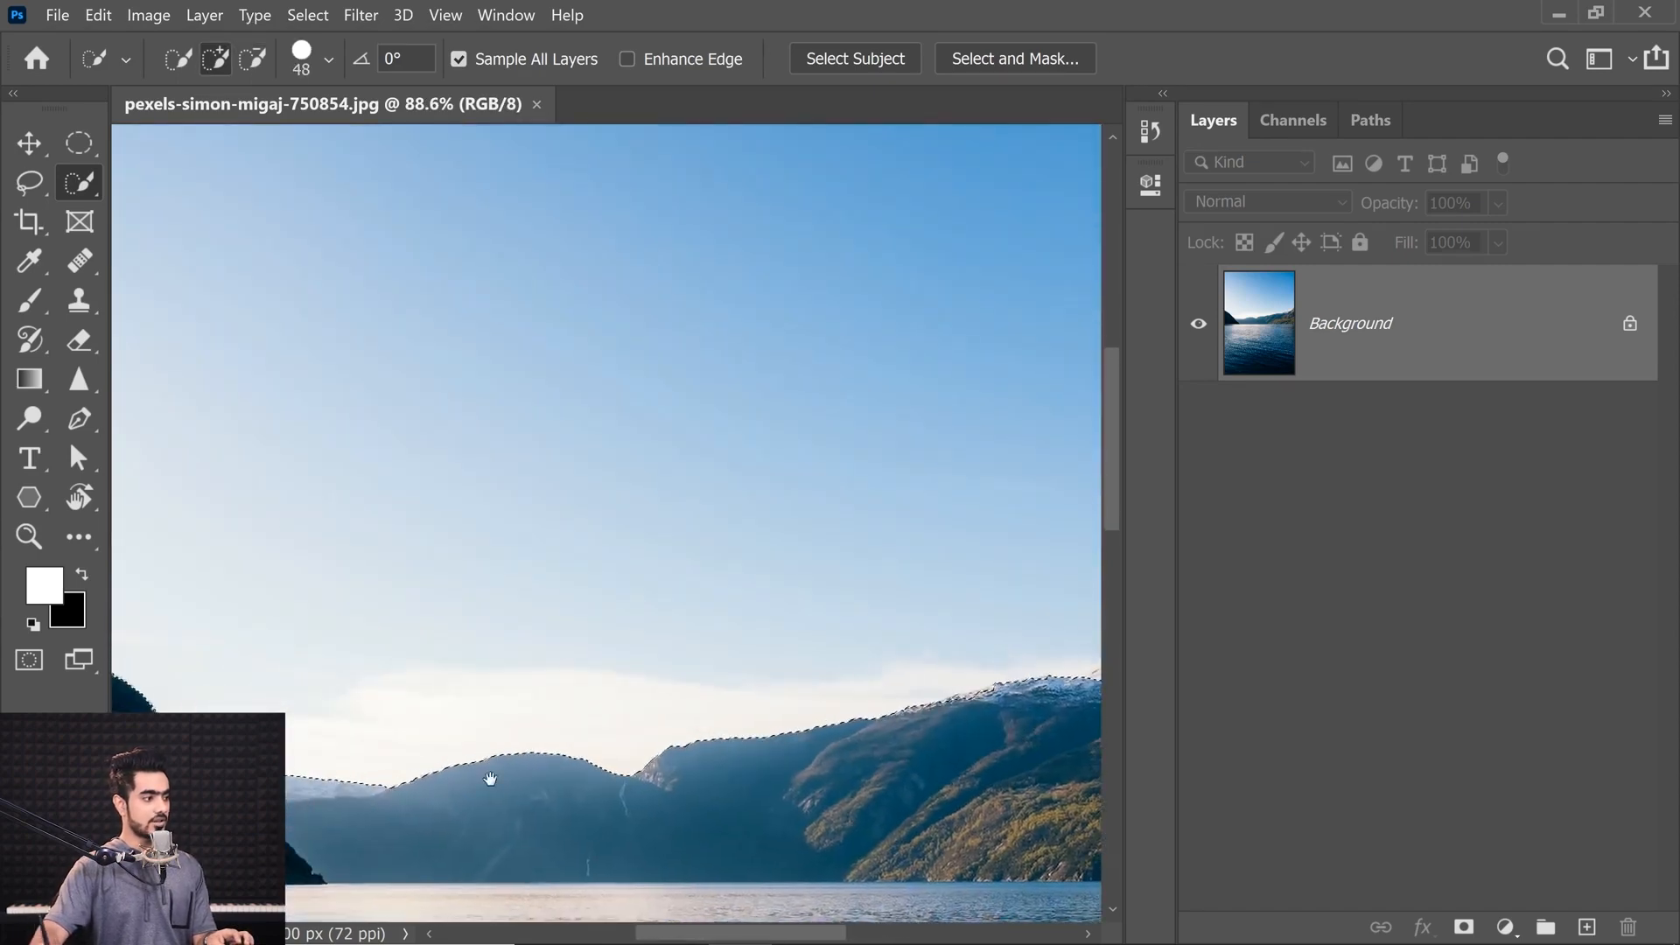
Step: Subtract the snow-covered slope beside the rocky peak at the photo's right edge from the sky selection with a size 40 brush
{"action": "left_click_drag", "start_coordinate": [487, 780], "coordinate": [915, 822]}
{"action": "left_click_drag", "start_coordinate": [1023, 738], "coordinate": [218, 600]}
{"action": "mouse_move", "coordinate": [828, 534]}
{"action": "left_mouse_down"}
{"action": "mouse_move", "coordinate": [614, 654]}
{"action": "mouse_move", "coordinate": [701, 642]}
{"action": "mouse_move", "coordinate": [738, 660]}
{"action": "left_mouse_up"}
{"action": "mouse_move", "coordinate": [647, 593]}
{"action": "left_mouse_down"}
{"action": "mouse_move", "coordinate": [680, 597]}
{"action": "mouse_move", "coordinate": [640, 552]}
{"action": "mouse_move", "coordinate": [664, 561]}
{"action": "left_mouse_up"}
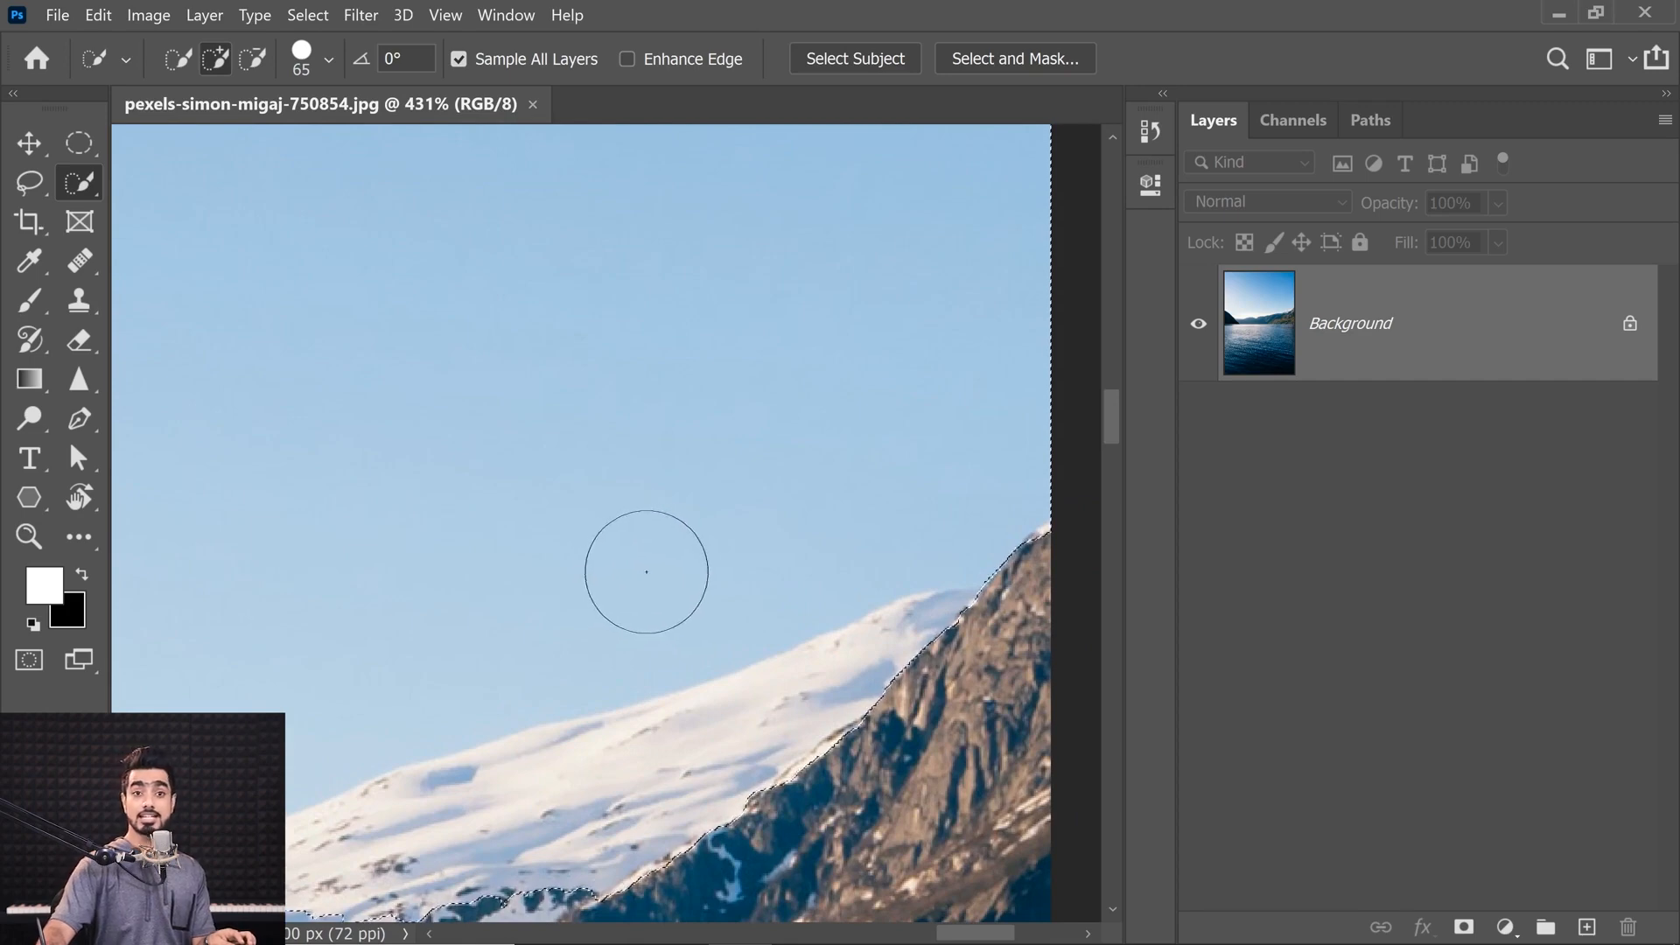
{"action": "left_click_drag", "start_coordinate": [834, 671], "coordinate": [774, 669]}
{"action": "left_click_drag", "start_coordinate": [880, 667], "coordinate": [820, 689]}
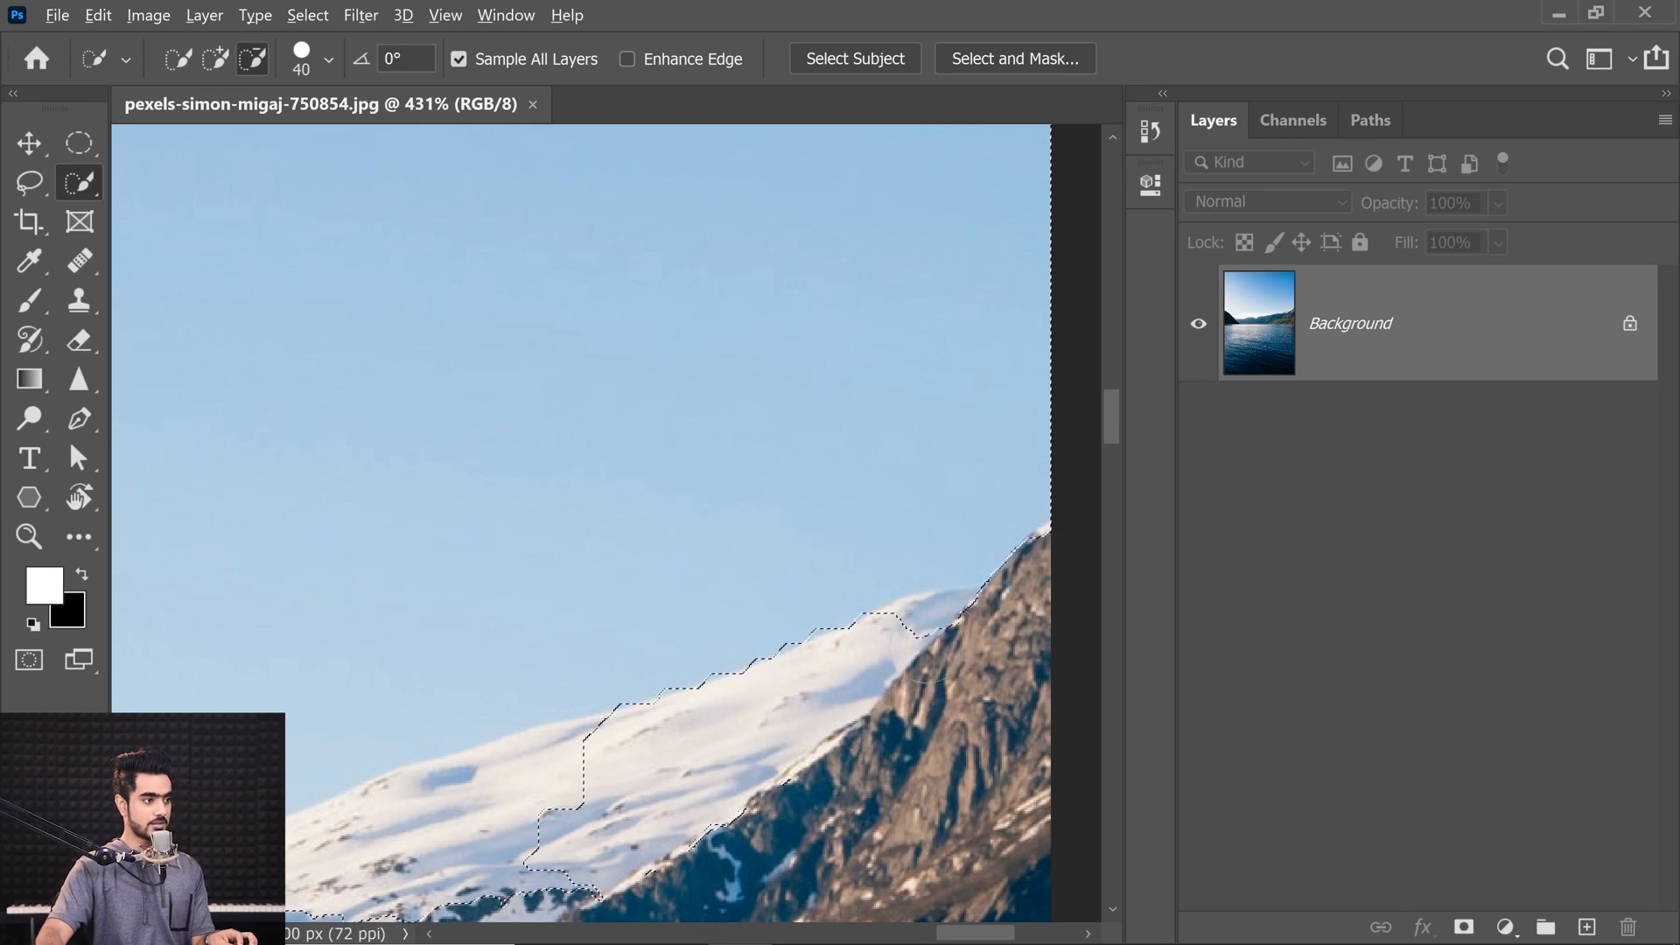
{"action": "scroll", "coordinate": [809, 695], "scroll_direction": "down", "scroll_amount": 3}
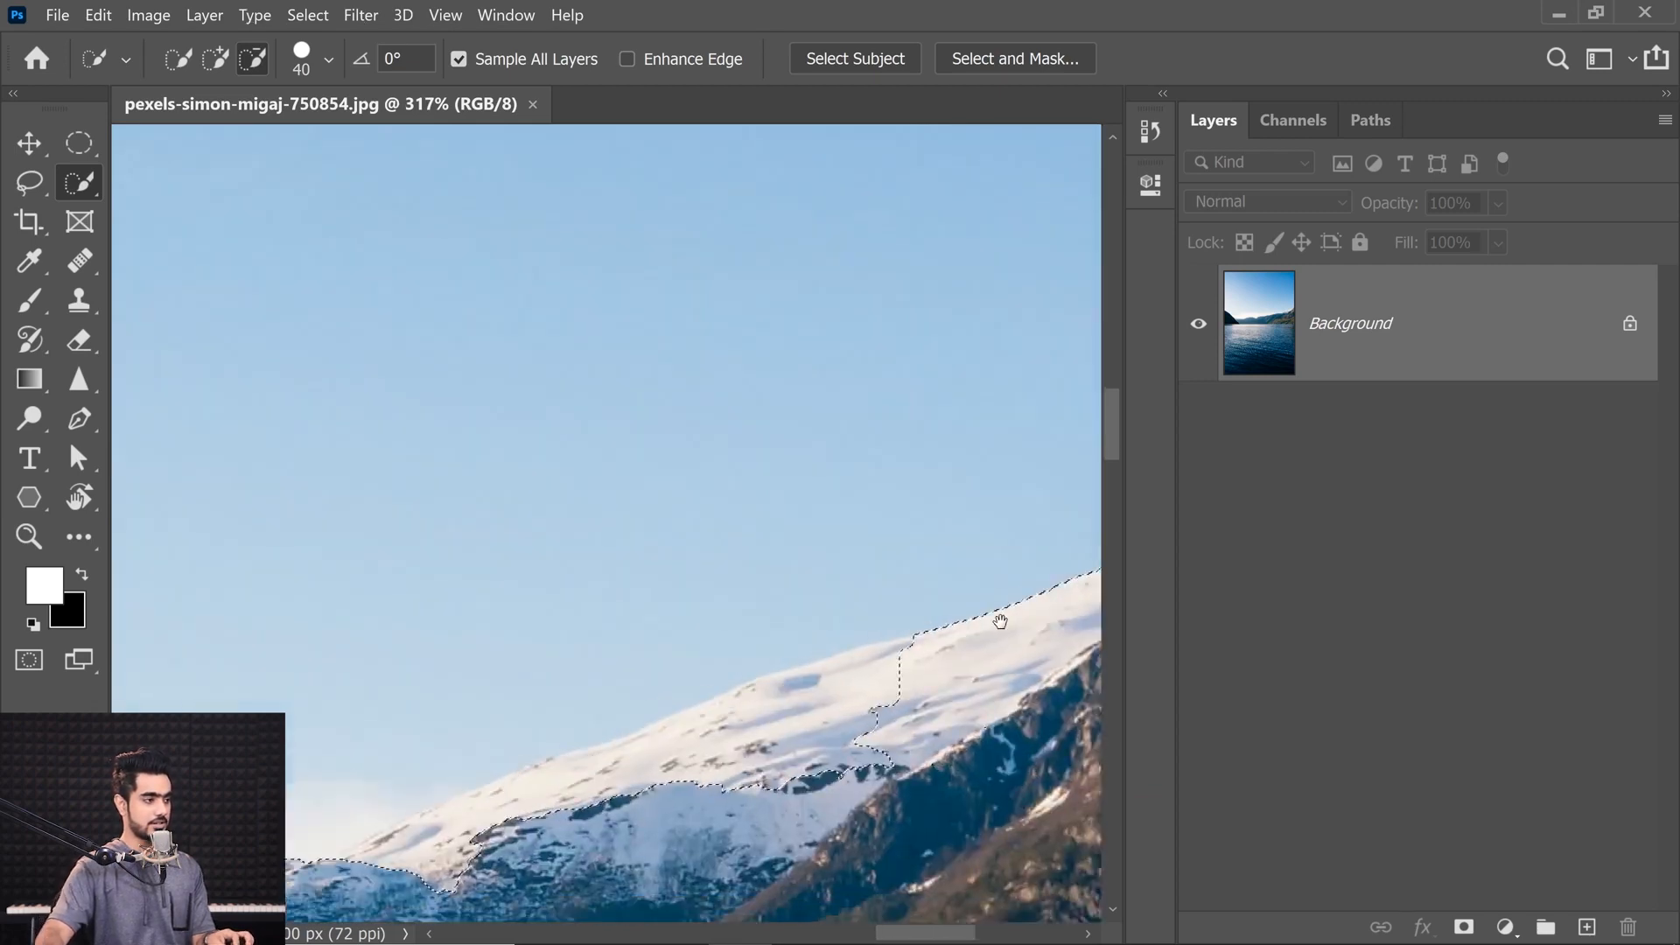
{"action": "left_click_drag", "start_coordinate": [833, 690], "coordinate": [704, 735]}
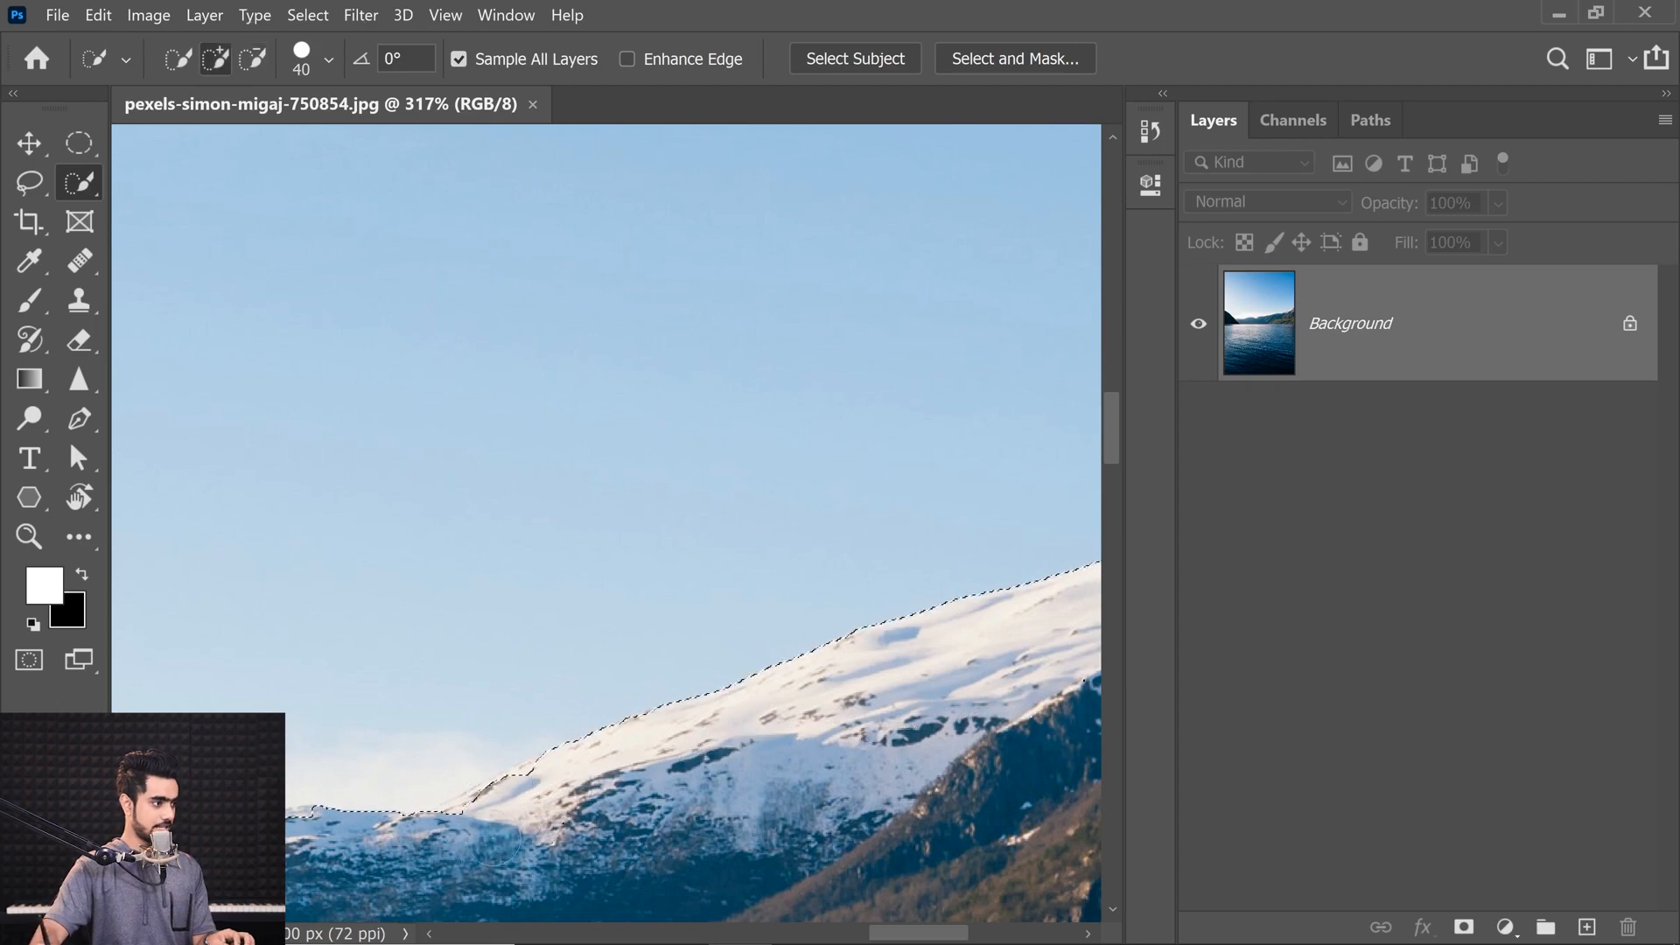
Step: Refine the sky selection's edge along the snowy slope up to the rocky peak with a size 18 brush
{"action": "scroll", "coordinate": [506, 822], "scroll_direction": "up", "scroll_amount": 5}
{"action": "left_click_drag", "start_coordinate": [533, 769], "coordinate": [445, 781]}
{"action": "mouse_move", "coordinate": [529, 728]}
{"action": "left_mouse_down"}
{"action": "mouse_move", "coordinate": [563, 694]}
{"action": "mouse_move", "coordinate": [511, 735]}
{"action": "left_mouse_up"}
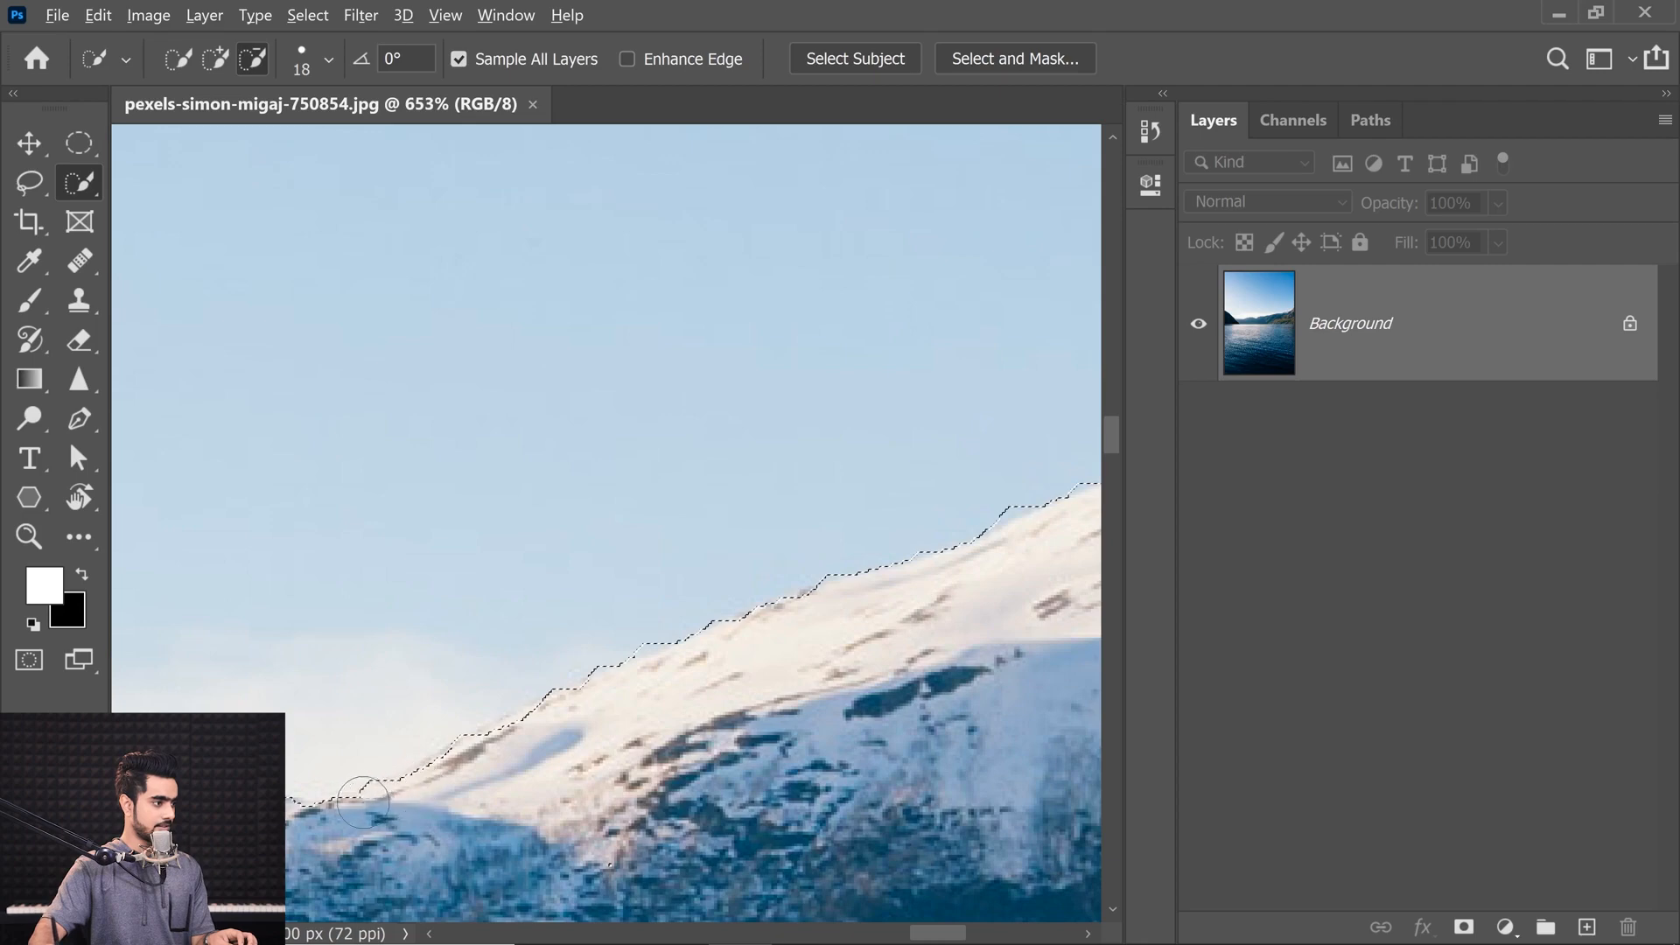
{"action": "left_click_drag", "start_coordinate": [784, 649], "coordinate": [327, 840]}
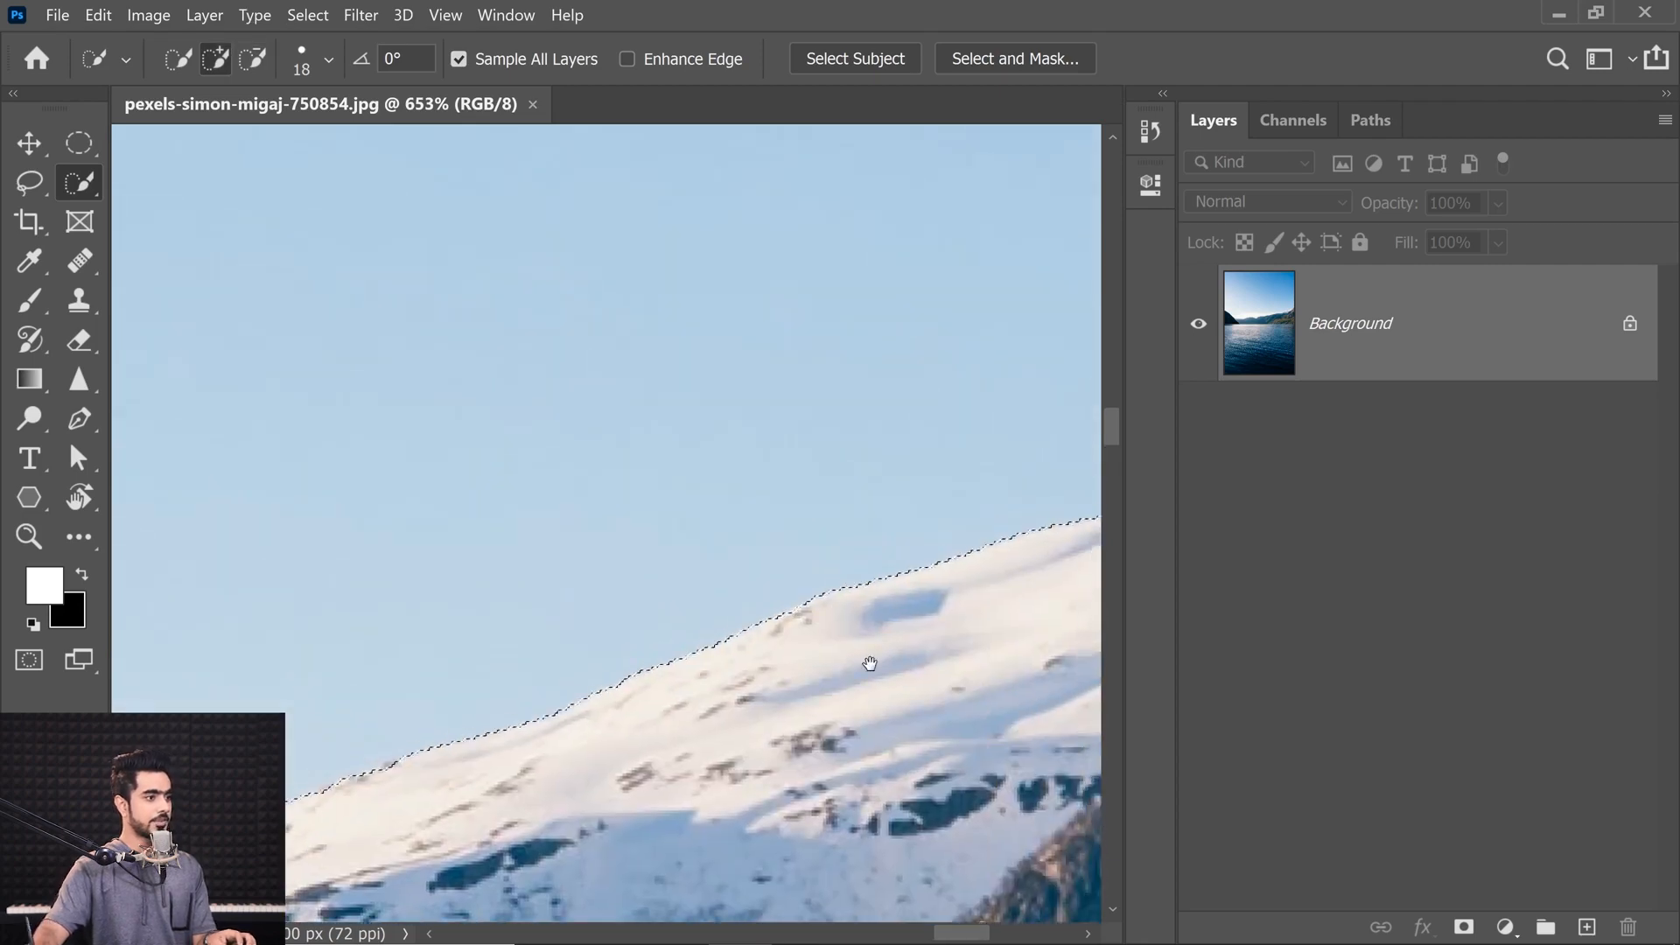
{"action": "left_click_drag", "start_coordinate": [870, 664], "coordinate": [277, 852]}
{"action": "left_click_drag", "start_coordinate": [833, 546], "coordinate": [638, 618]}
{"action": "key", "text": "alt"}
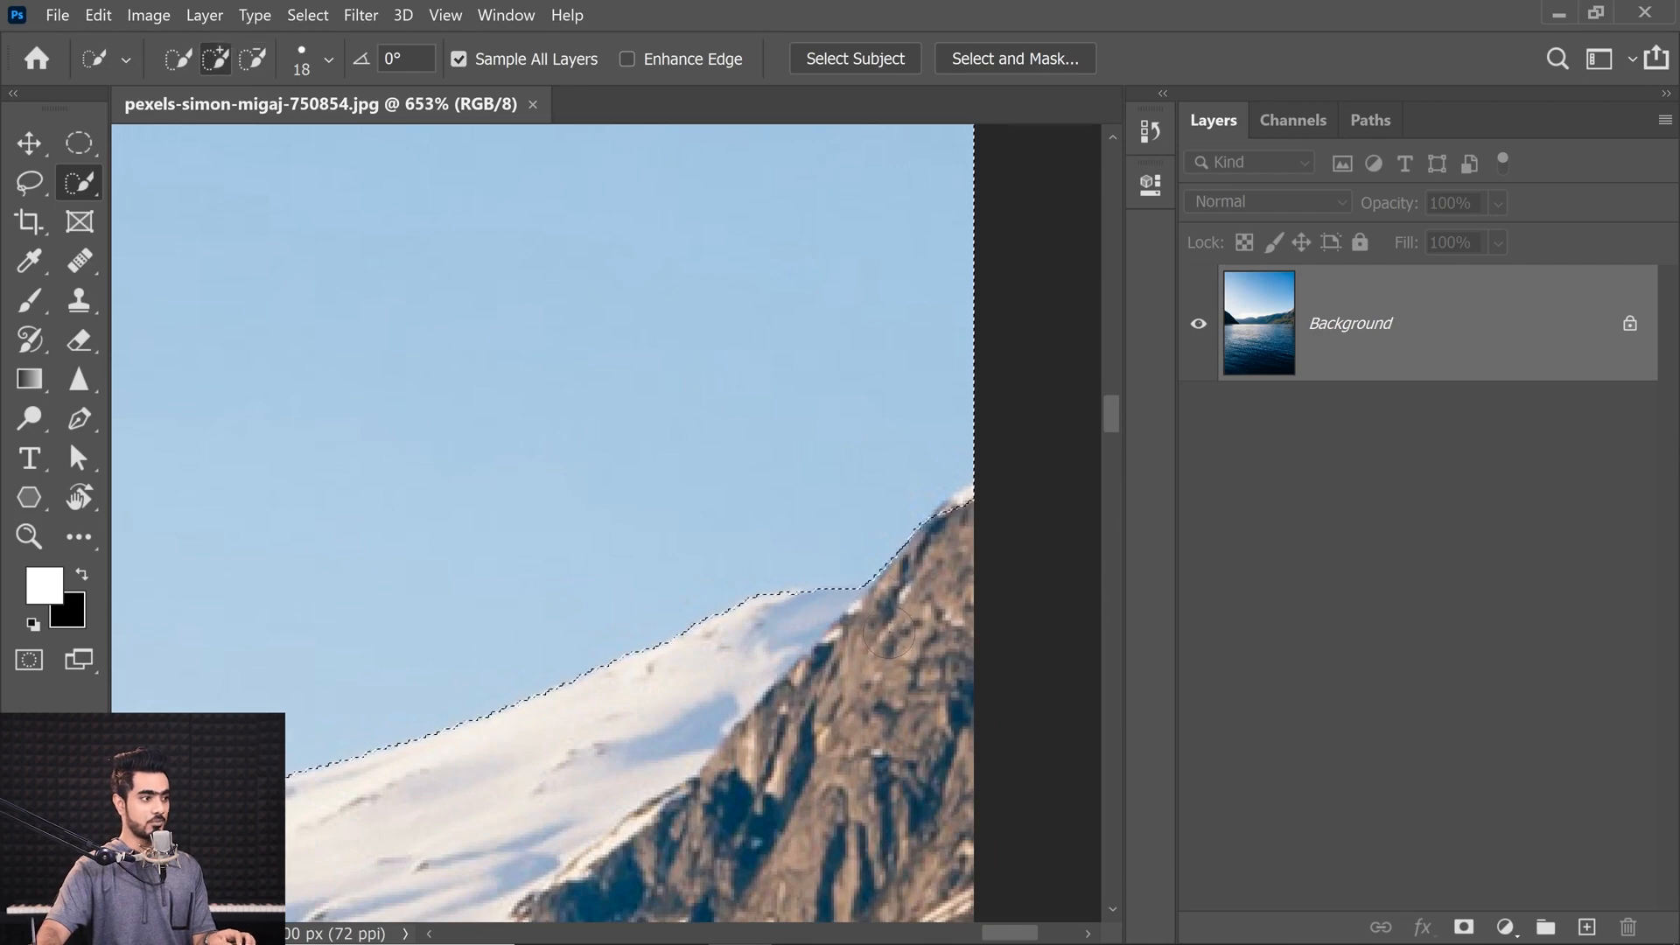
Step: Touch up the selection edge at the lower end of the snowy slope, alternating between adding sky and subtracting snow
{"action": "left_click_drag", "start_coordinate": [514, 744], "coordinate": [1099, 543]}
{"action": "left_click_drag", "start_coordinate": [385, 779], "coordinate": [1085, 551]}
{"action": "left_click_drag", "start_coordinate": [538, 719], "coordinate": [558, 707]}
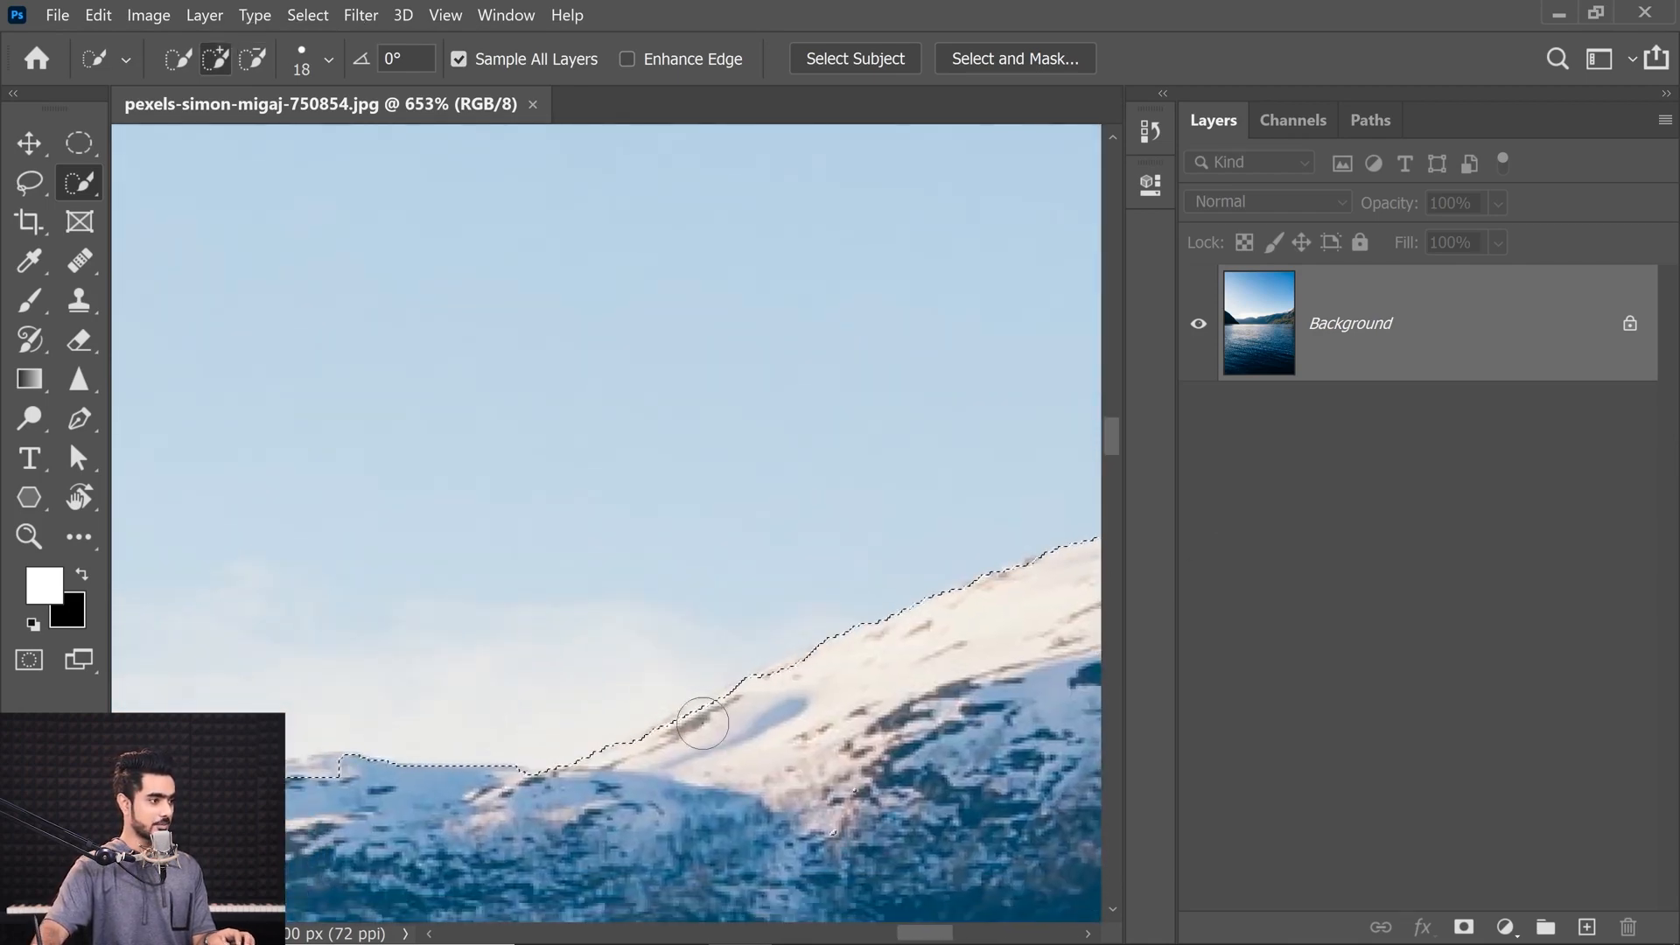
{"action": "key", "text": "alt"}
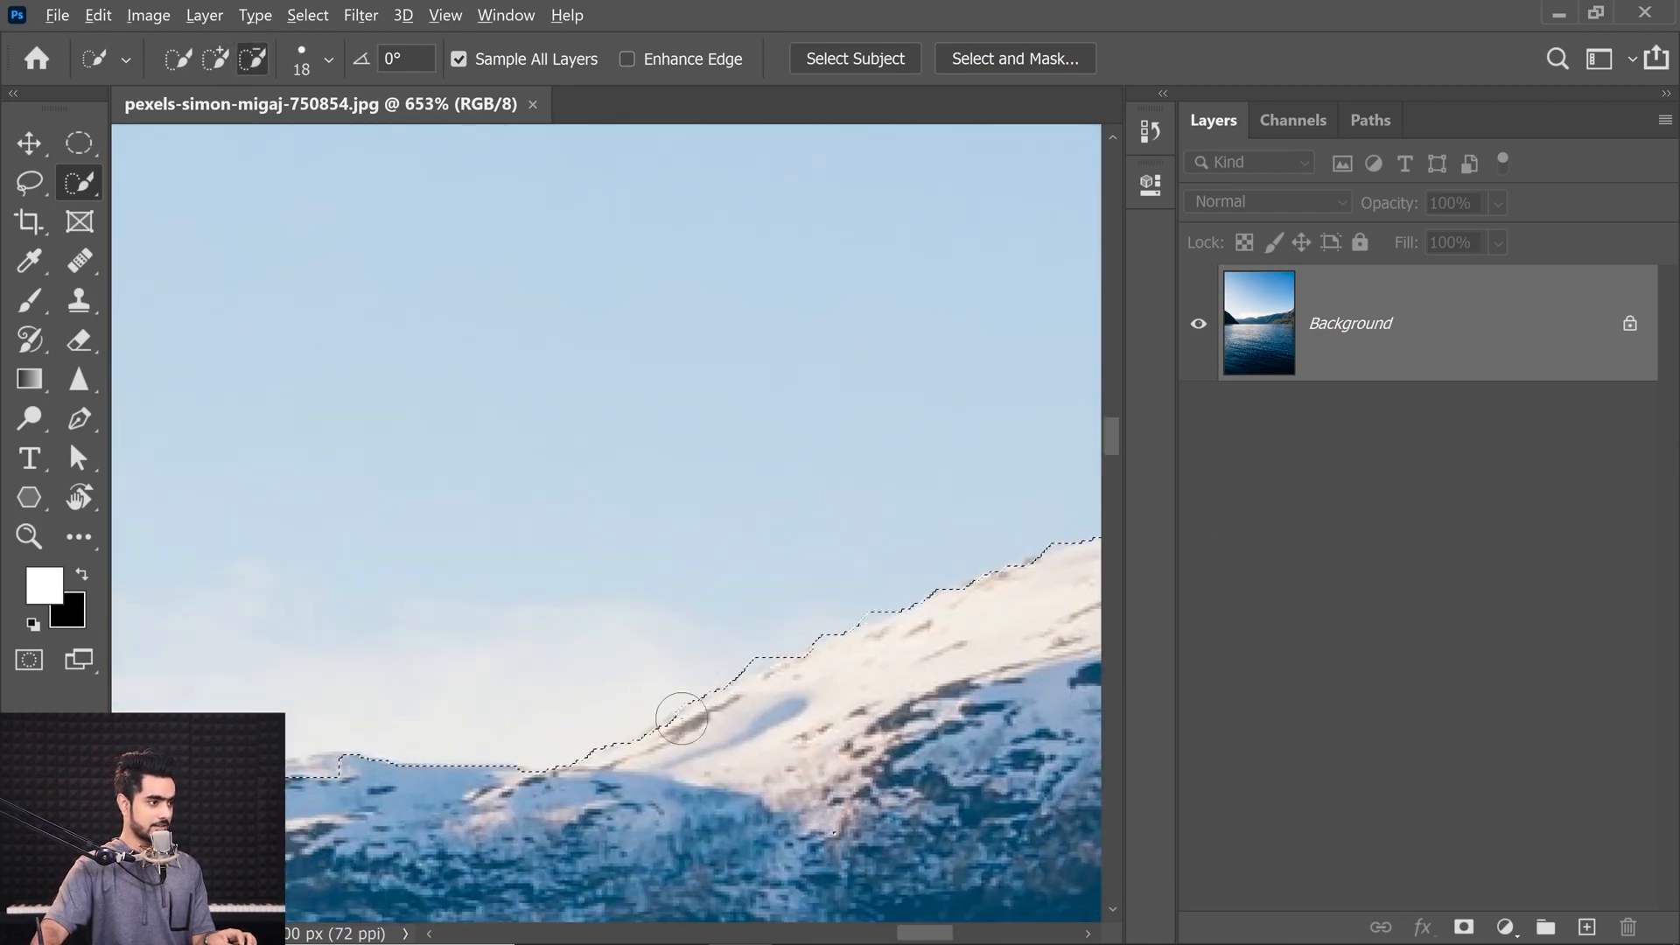
{"action": "mouse_move", "coordinate": [682, 718]}
{"action": "left_mouse_down"}
{"action": "mouse_move", "coordinate": [674, 741]}
{"action": "mouse_move", "coordinate": [569, 739]}
{"action": "mouse_move", "coordinate": [1041, 617]}
{"action": "left_mouse_up"}
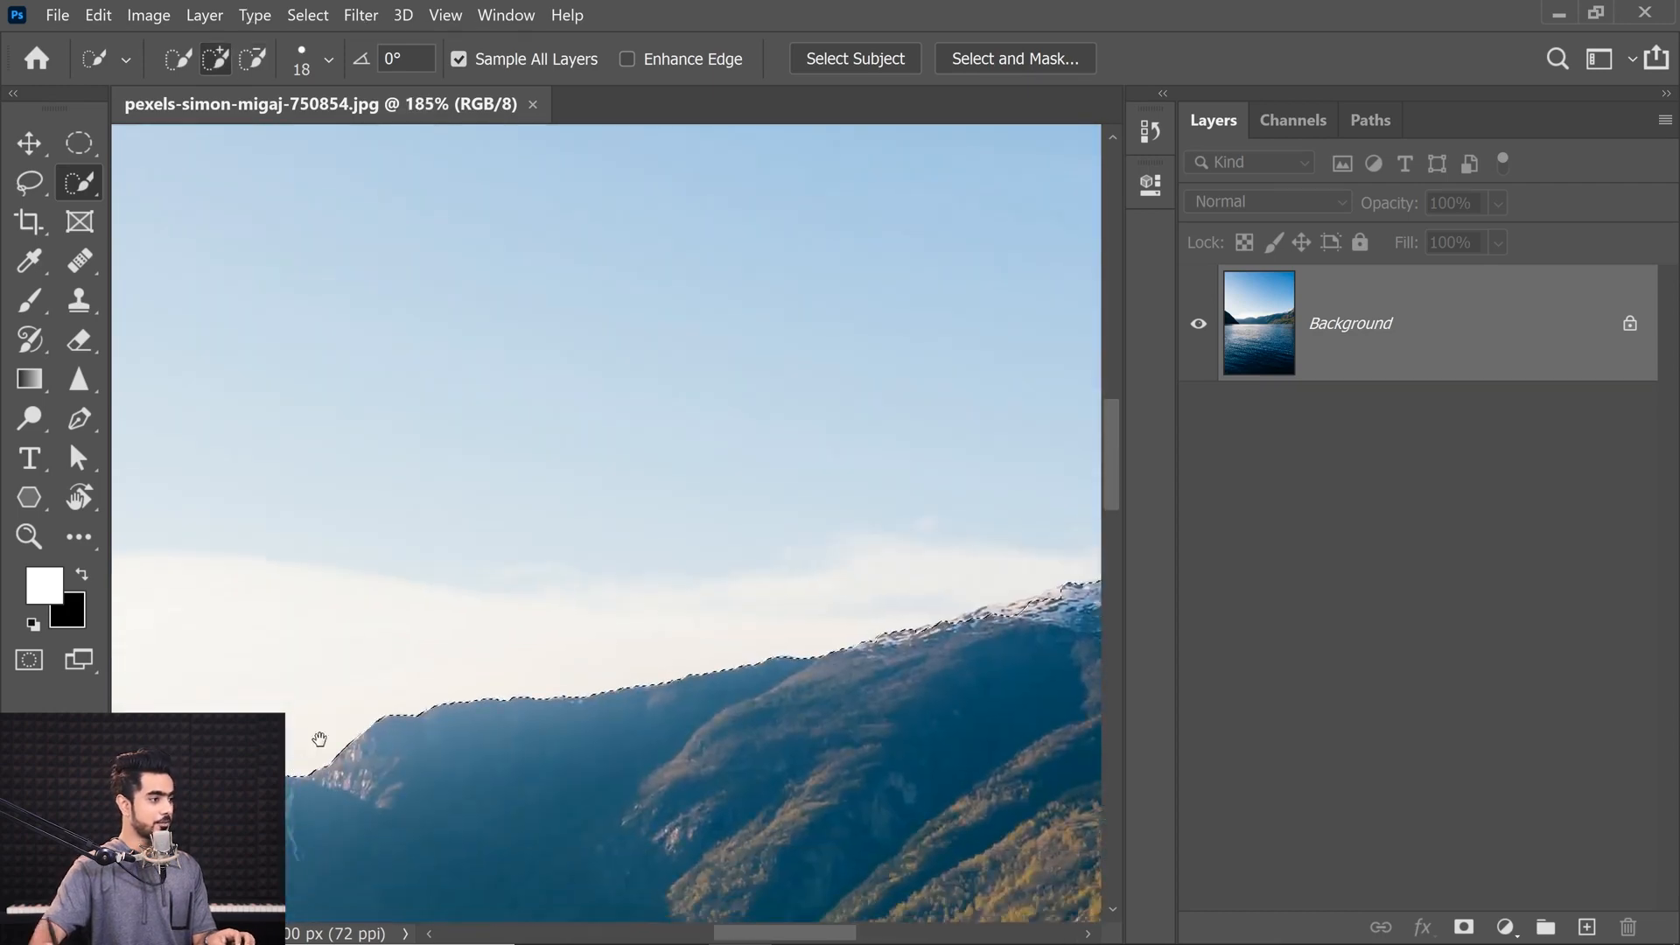
Step: Check the sky selection along the remaining mountain ridge and switch to the Lasso Tool
{"action": "left_click_drag", "start_coordinate": [318, 739], "coordinate": [1015, 758]}
{"action": "left_click_drag", "start_coordinate": [971, 669], "coordinate": [302, 613]}
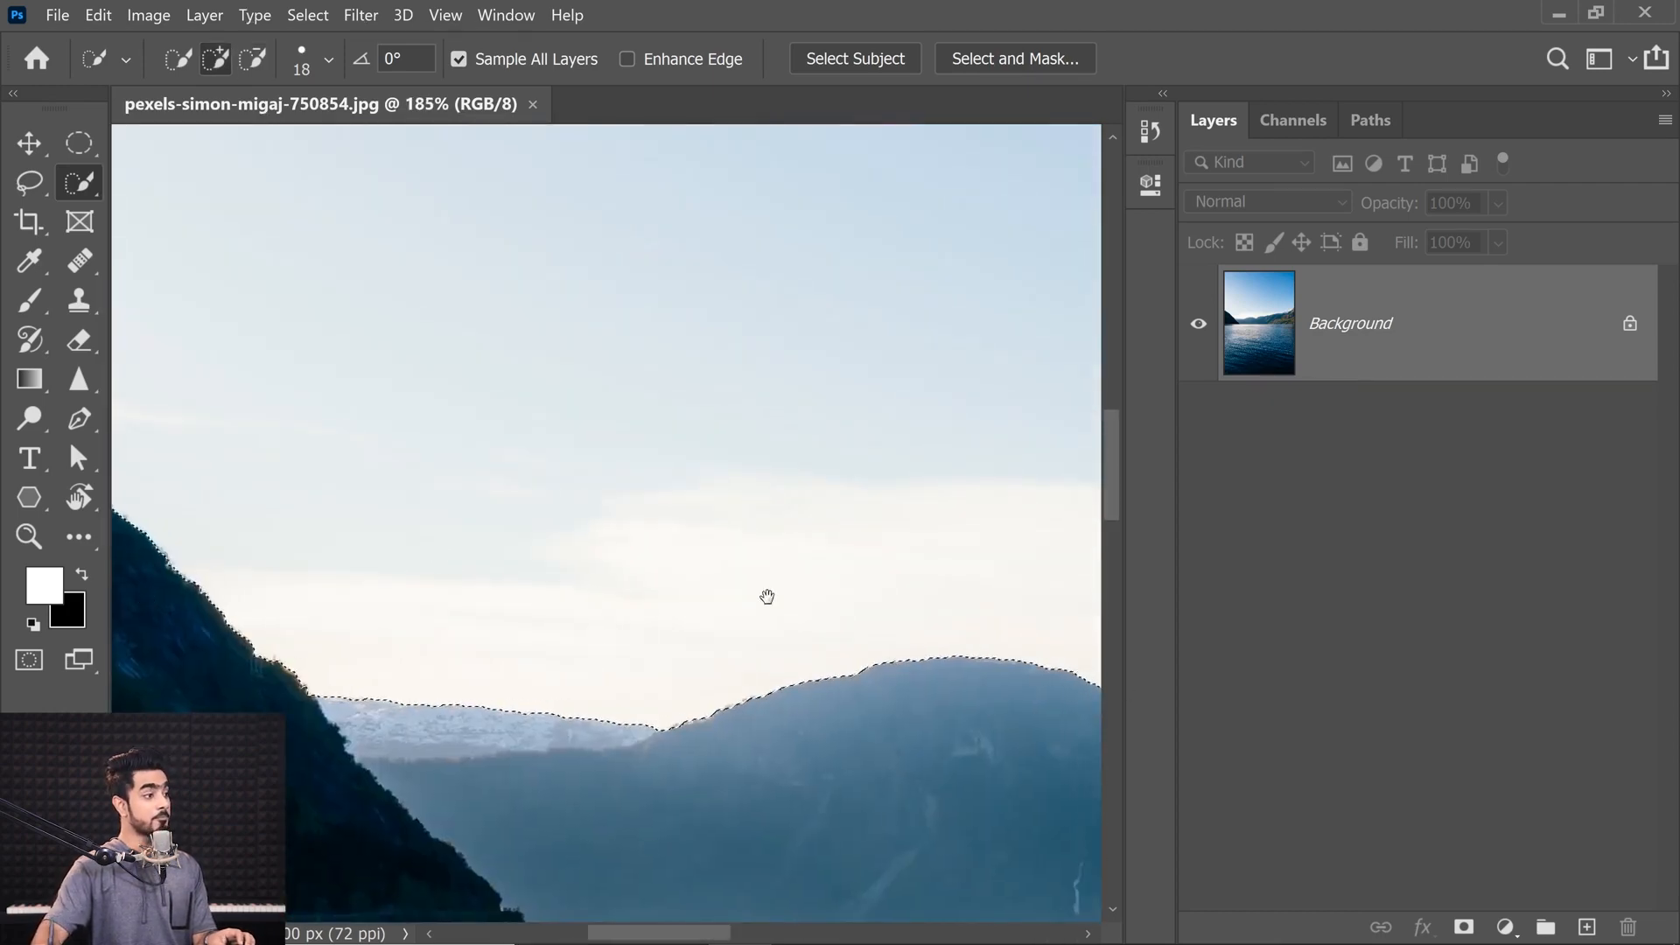
{"action": "left_click_drag", "start_coordinate": [779, 598], "coordinate": [411, 596]}
{"action": "left_click_drag", "start_coordinate": [844, 682], "coordinate": [646, 679]}
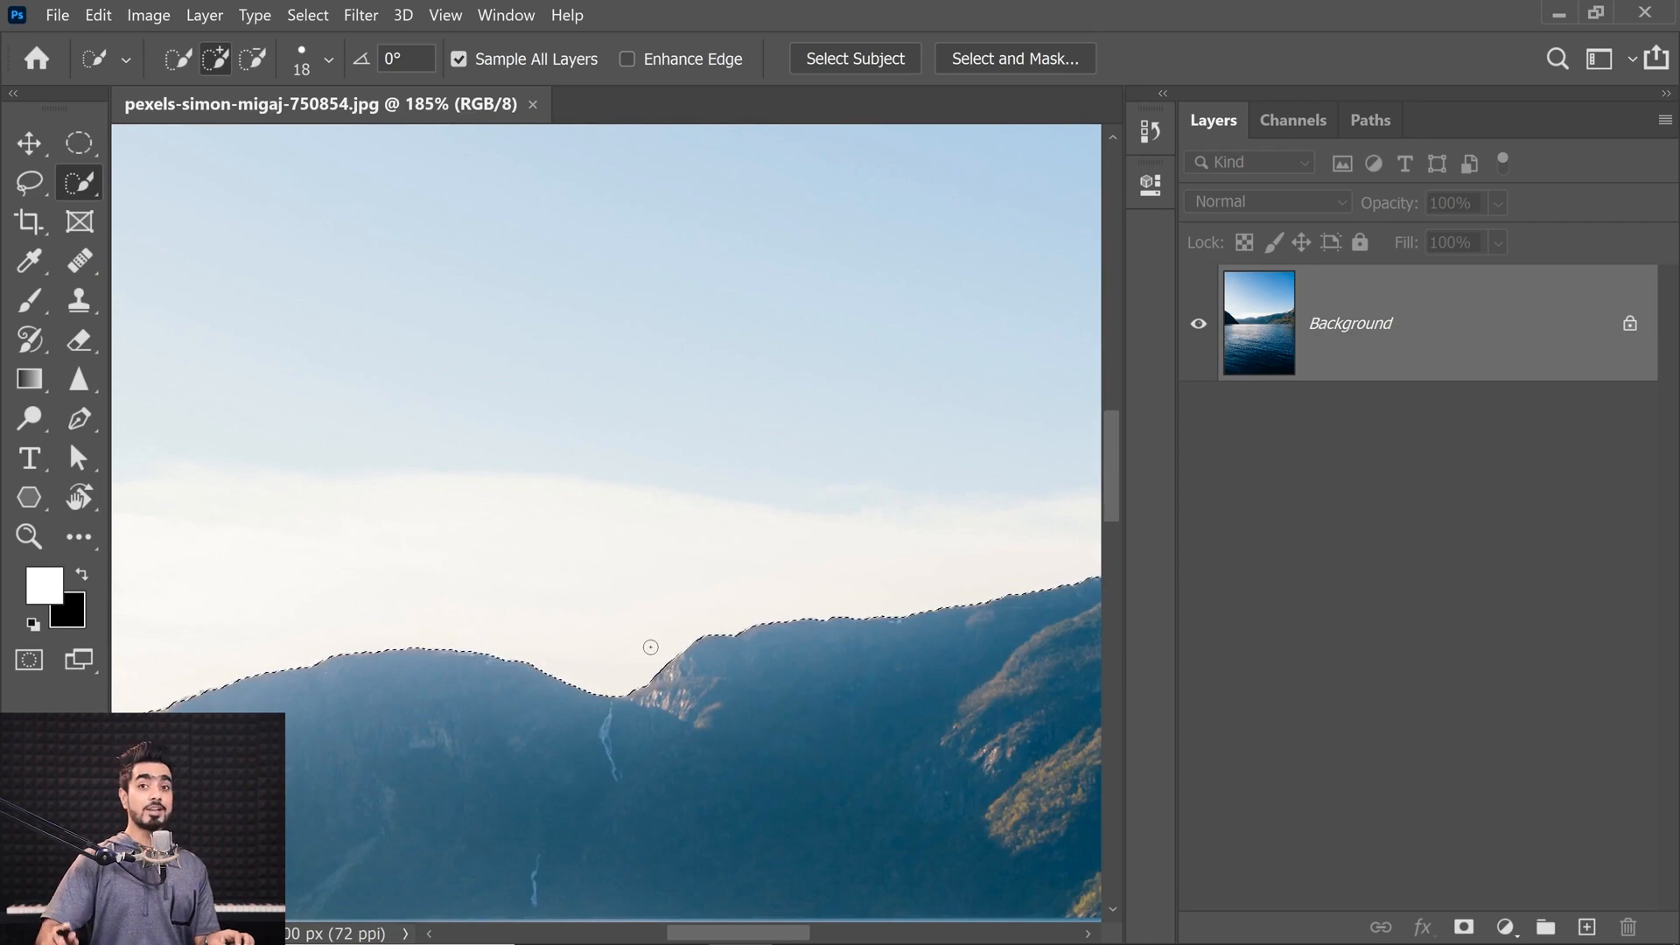
{"action": "left_click", "coordinate": [34, 185]}
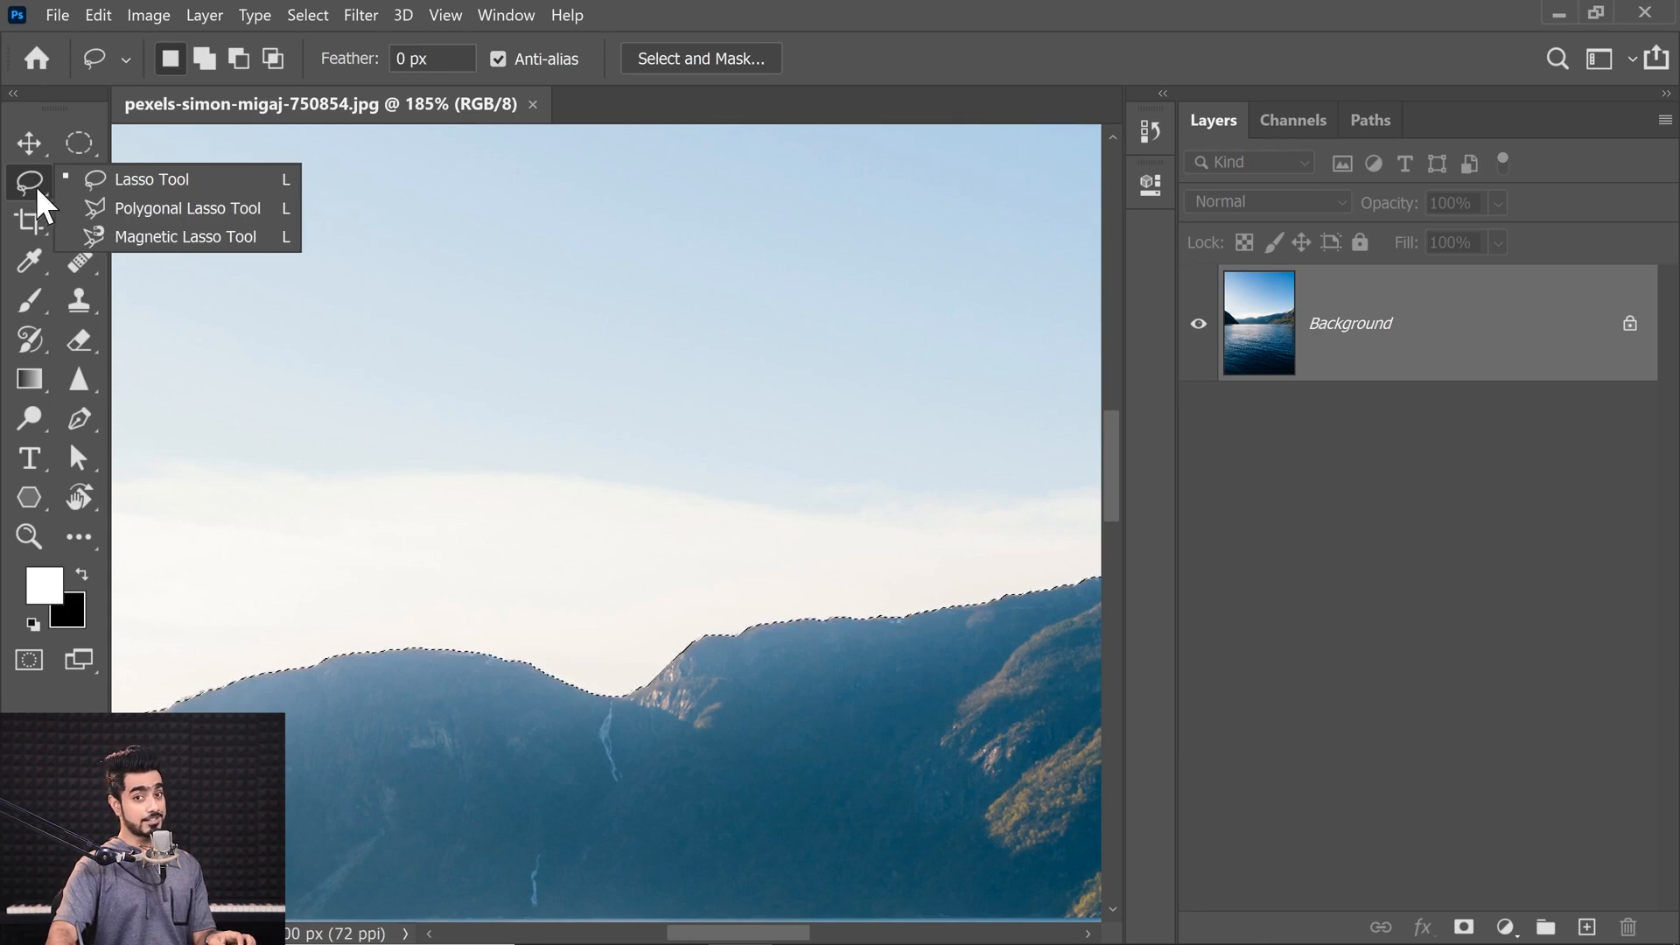
{"action": "left_click", "coordinate": [93, 182]}
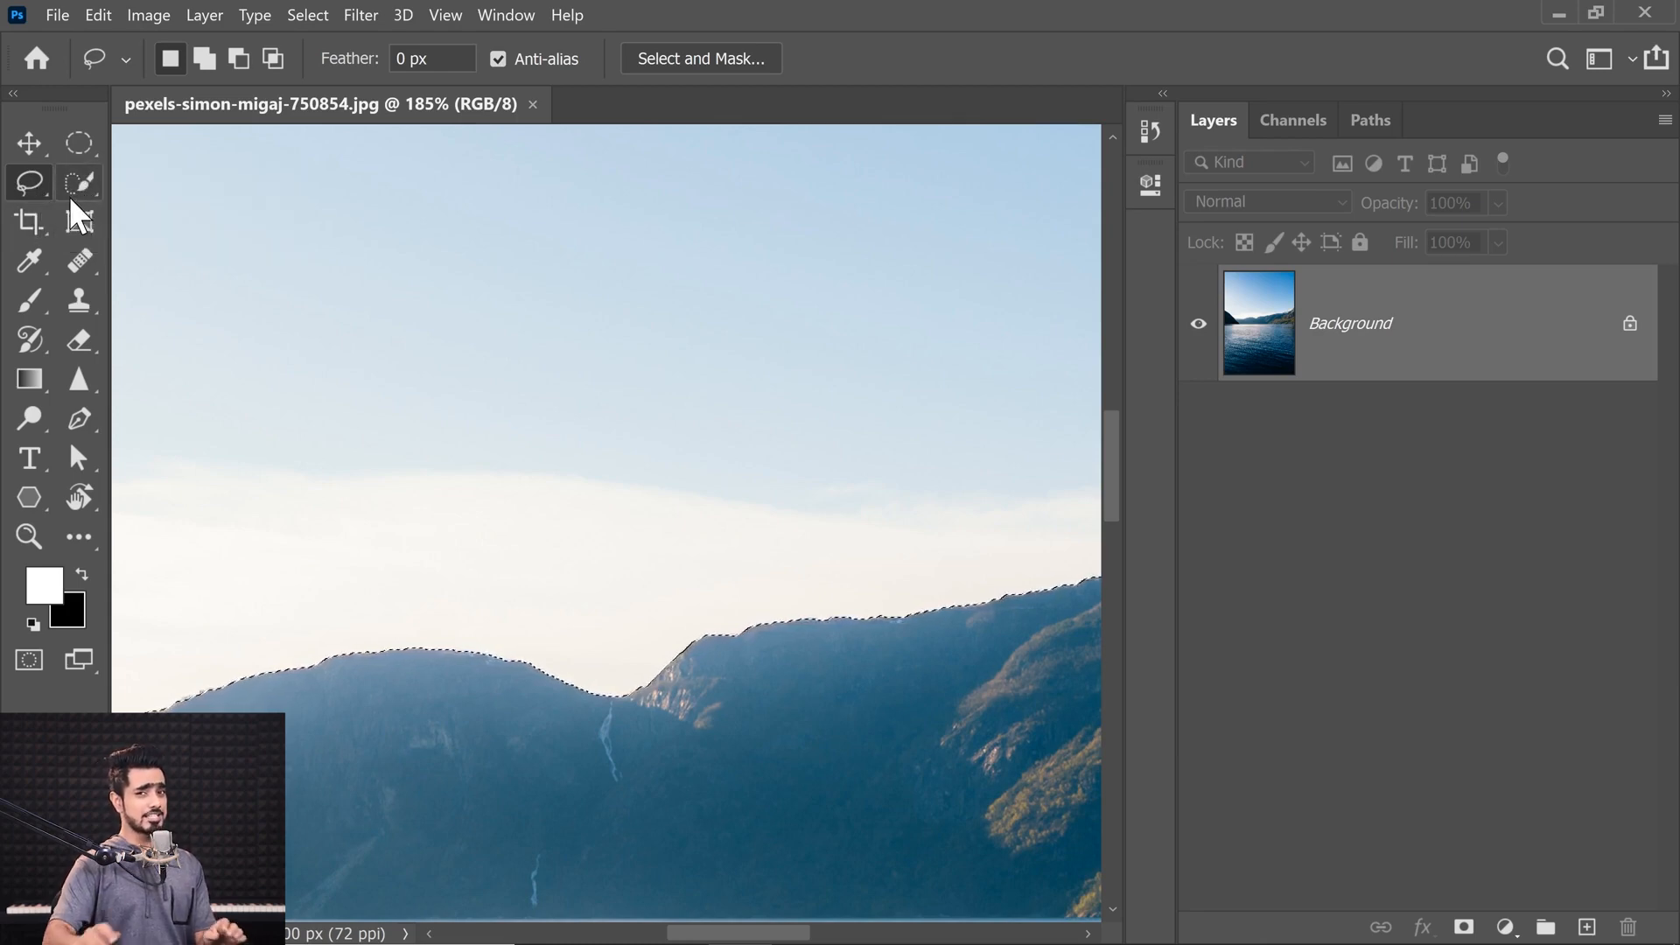
Step: Subtract the snowy peak's upper edge beside the rocky summit from the sky selection with the Lasso tool
{"action": "left_click_drag", "start_coordinate": [825, 533], "coordinate": [264, 562]}
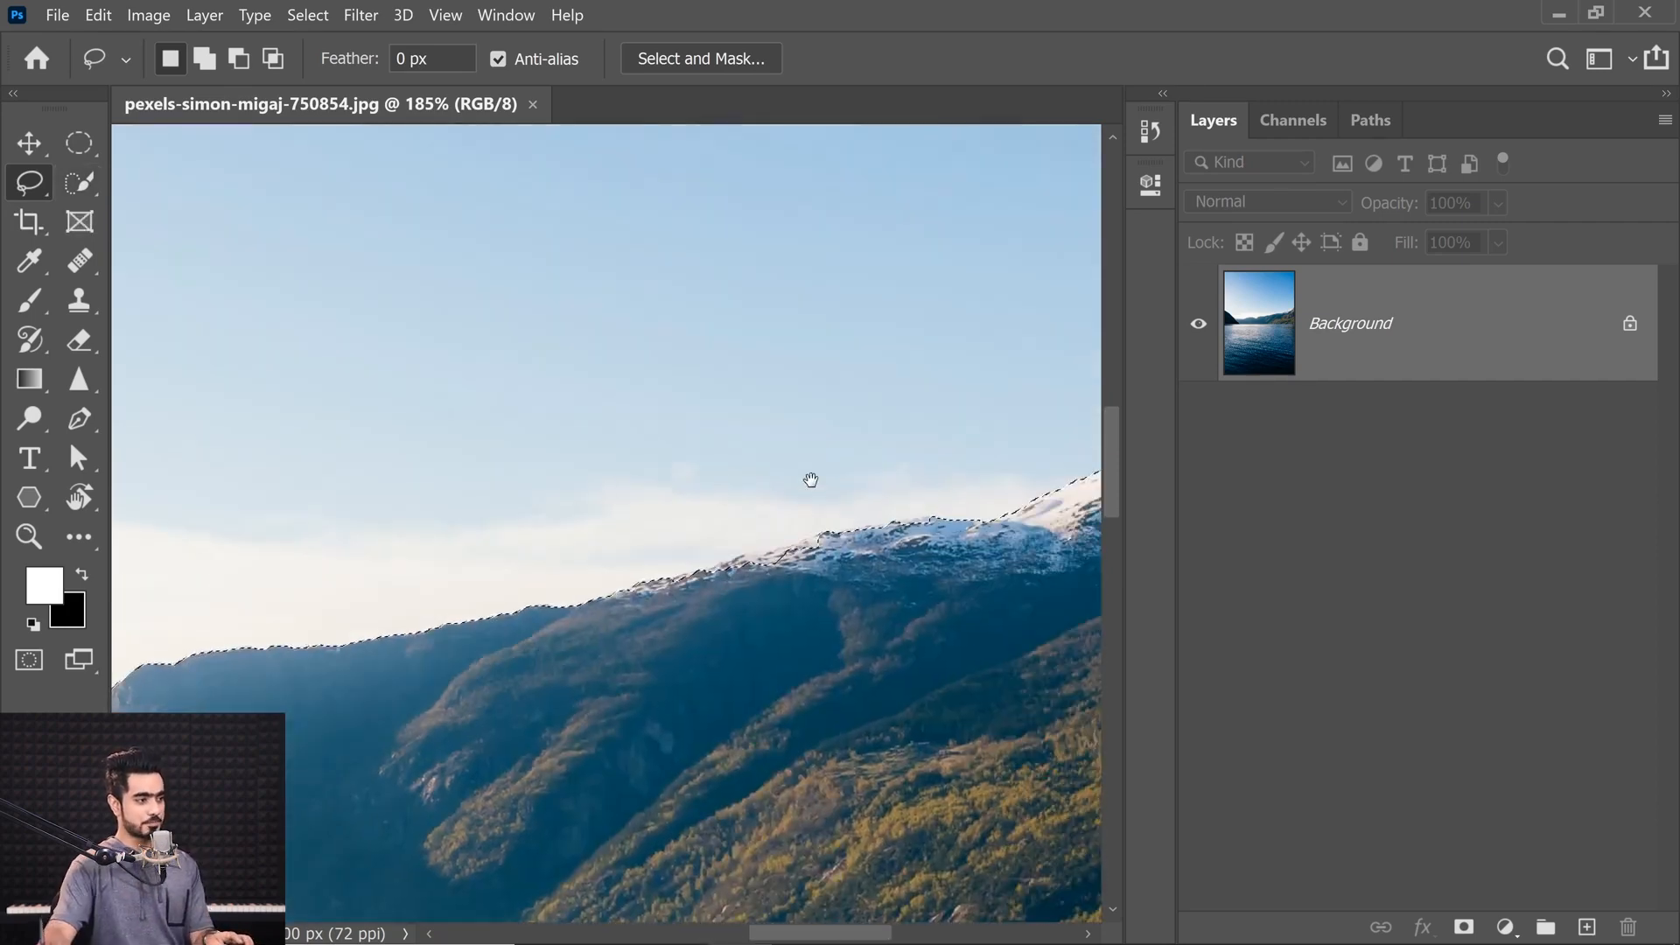
{"action": "left_click_drag", "start_coordinate": [811, 481], "coordinate": [295, 647]}
{"action": "left_click_drag", "start_coordinate": [625, 533], "coordinate": [450, 638]}
{"action": "left_click_drag", "start_coordinate": [760, 616], "coordinate": [848, 600]}
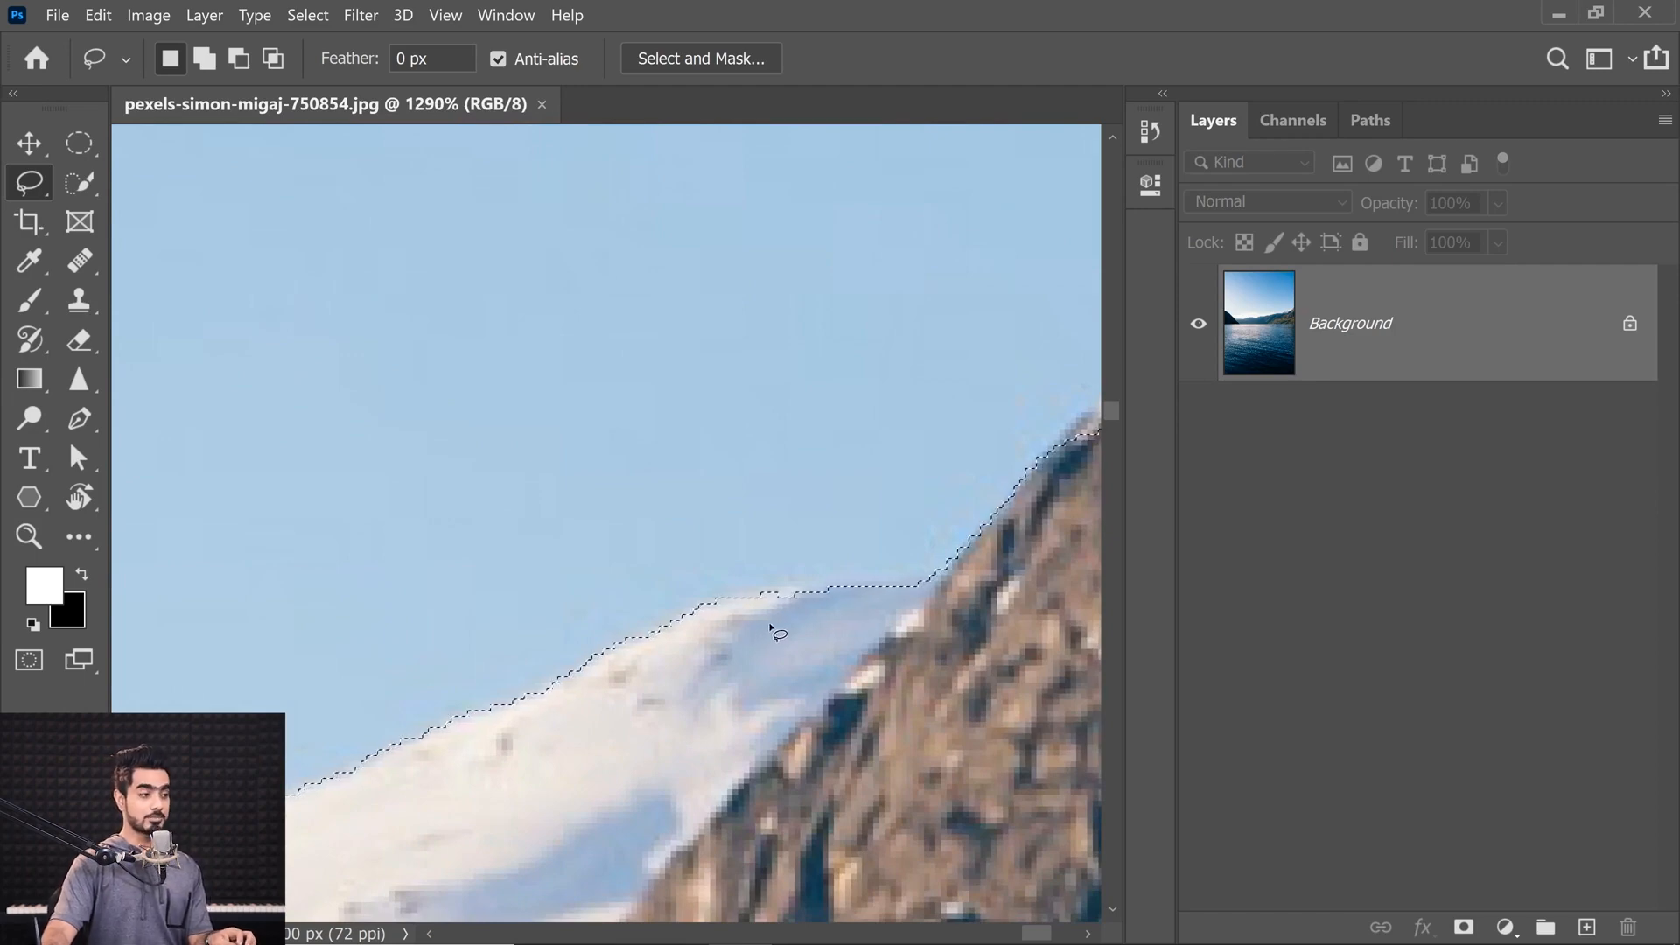
{"action": "key", "text": "alt"}
{"action": "left_click_drag", "start_coordinate": [758, 612], "coordinate": [877, 586]}
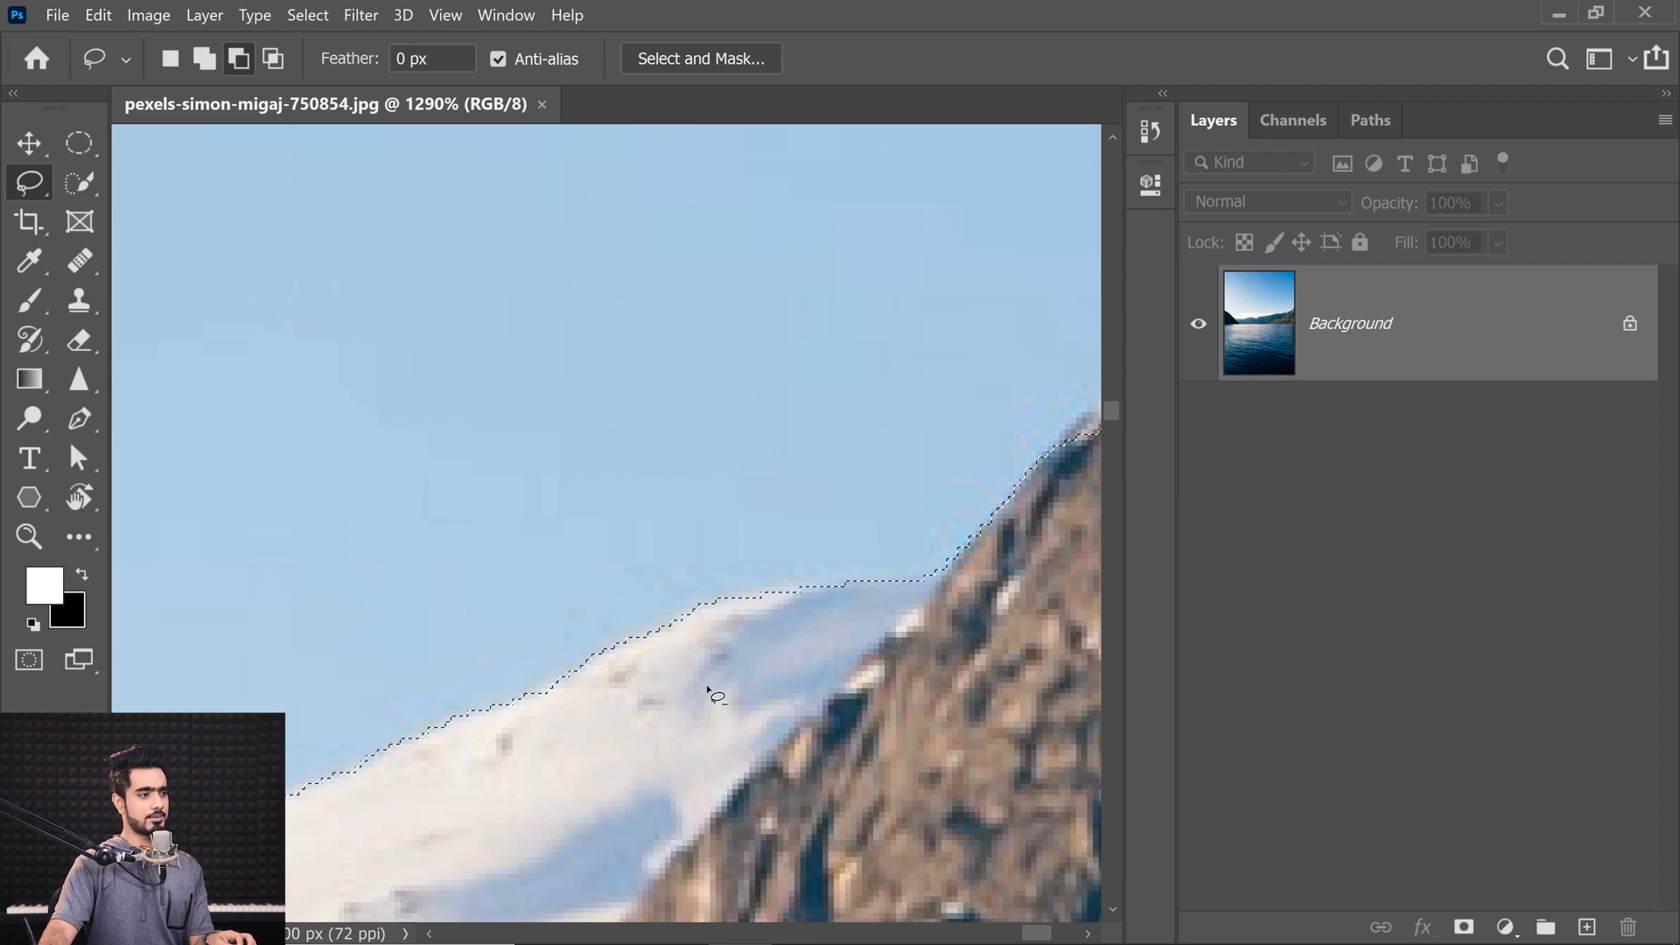
{"action": "left_click_drag", "start_coordinate": [765, 667], "coordinate": [682, 678]}
Step: Subtract the snow slope below the peak from the sky selection with a freehand Lasso outline along its ridge
{"action": "left_click_drag", "start_coordinate": [534, 700], "coordinate": [1196, 472]}
{"action": "left_click_drag", "start_coordinate": [579, 681], "coordinate": [1147, 473]}
{"action": "left_click_drag", "start_coordinate": [447, 671], "coordinate": [1282, 339]}
{"action": "left_click_drag", "start_coordinate": [723, 647], "coordinate": [844, 647]}
{"action": "key", "text": "alt"}
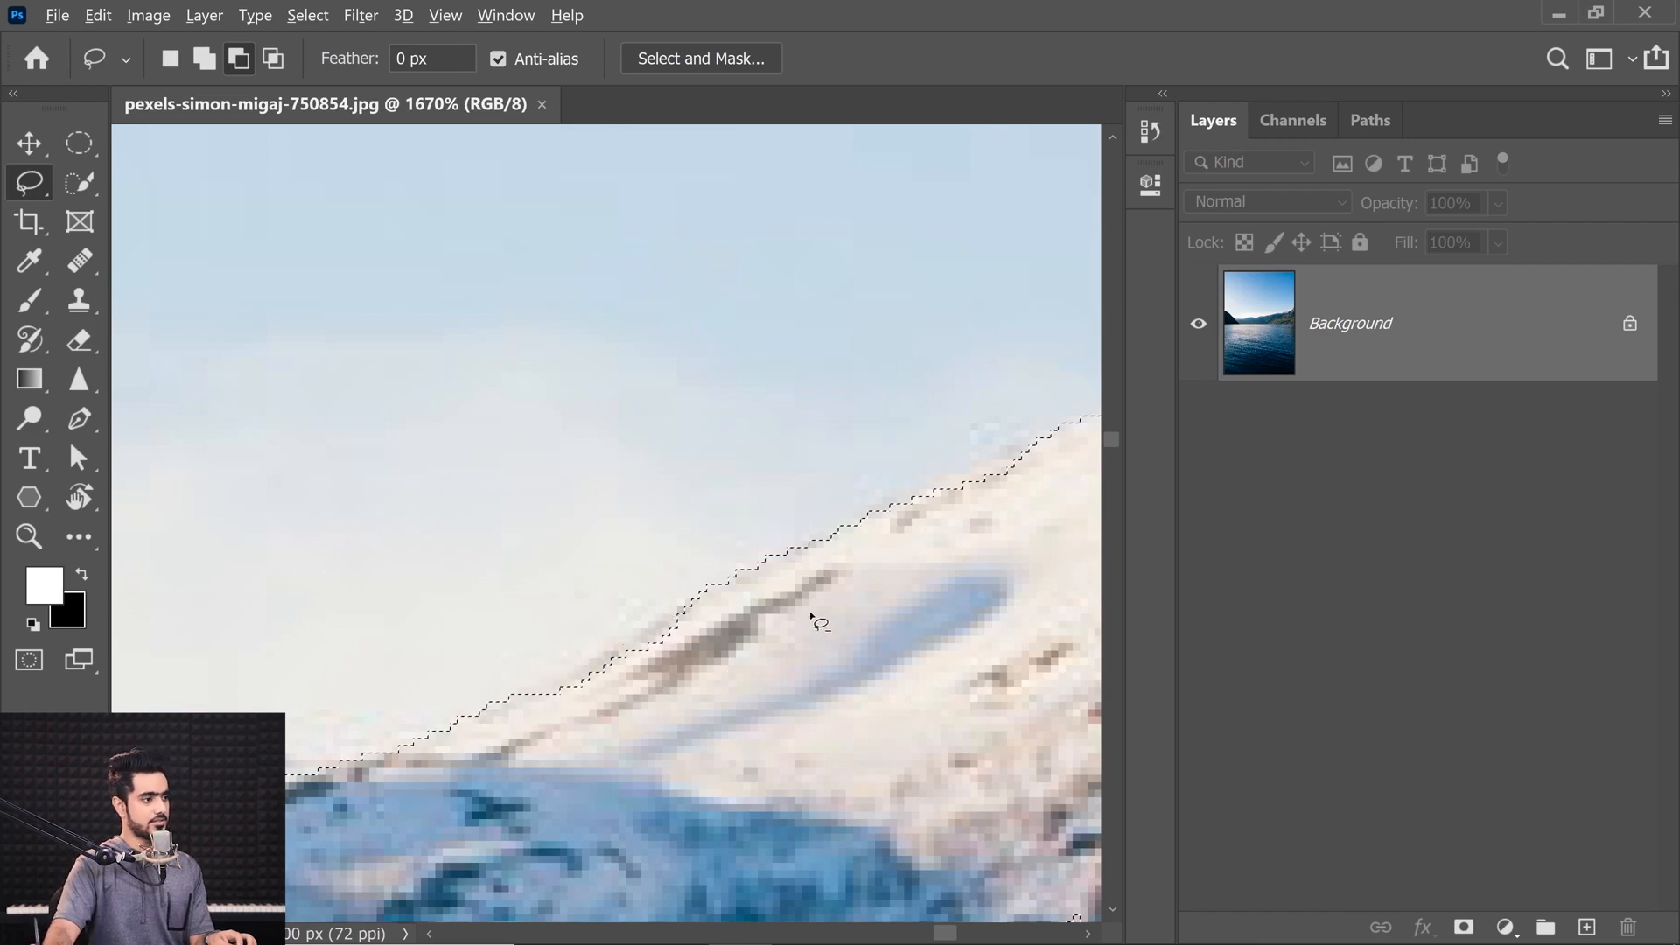
{"action": "left_click_drag", "start_coordinate": [731, 644], "coordinate": [645, 657]}
Step: Subtract the dip where the snow slope meets the shaded ridge from the sky selection with the Lasso tool
{"action": "left_click_drag", "start_coordinate": [350, 704], "coordinate": [696, 648]}
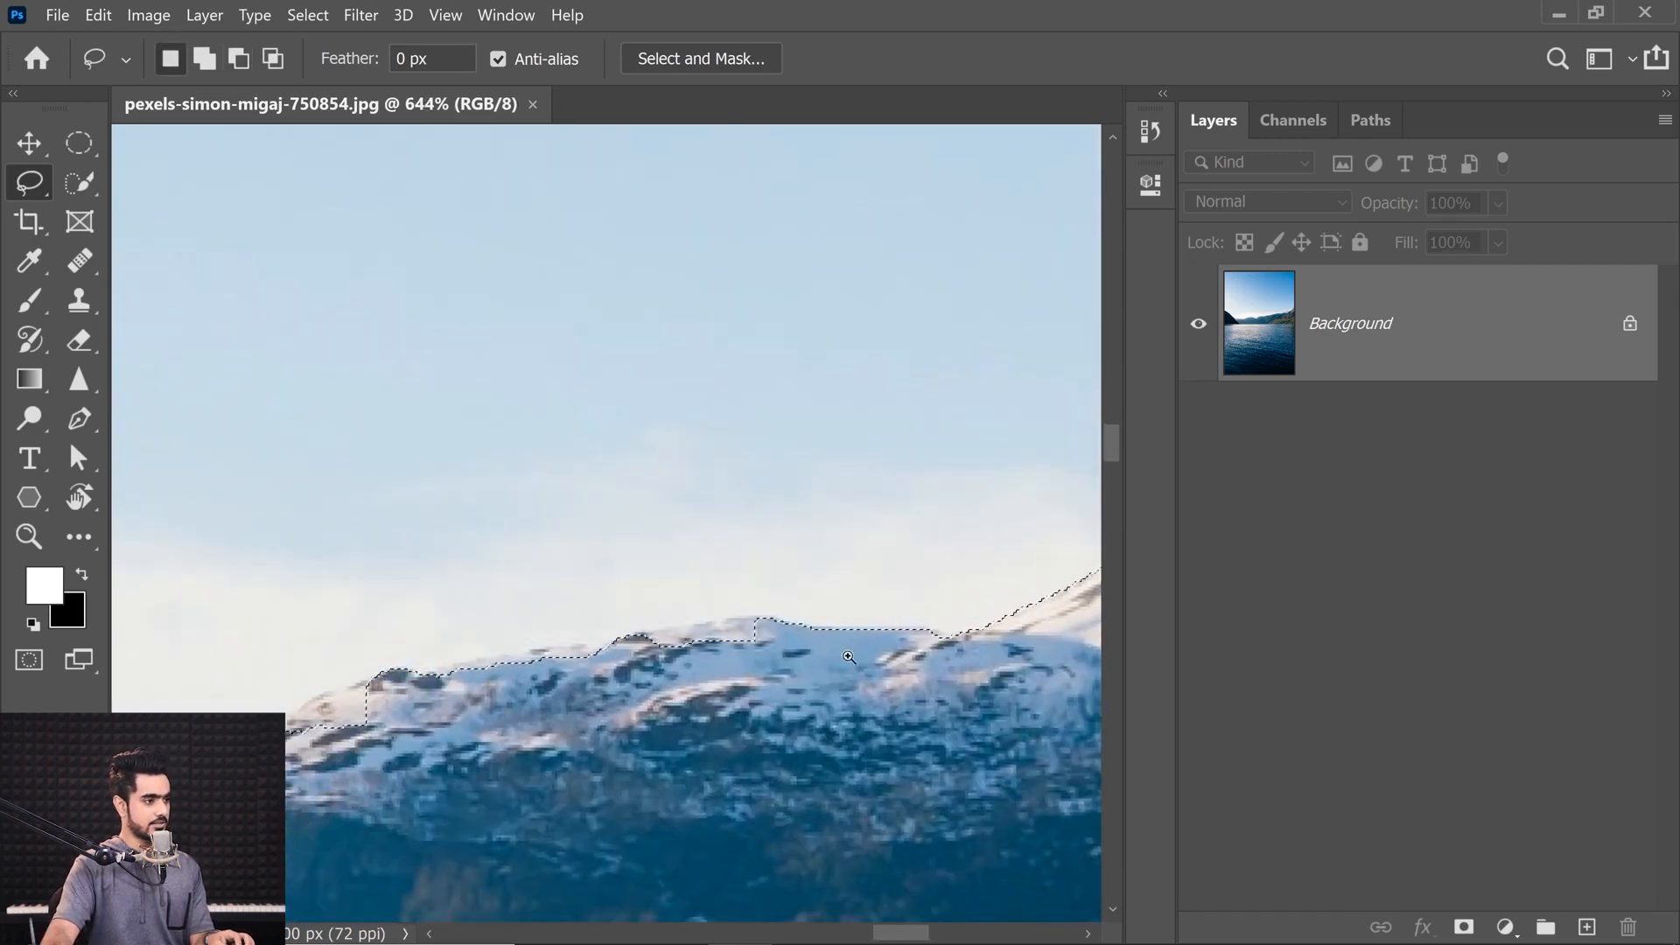
{"action": "left_click_drag", "start_coordinate": [849, 656], "coordinate": [953, 652]}
{"action": "left_click_drag", "start_coordinate": [833, 612], "coordinate": [402, 641]}
{"action": "key", "text": "alt"}
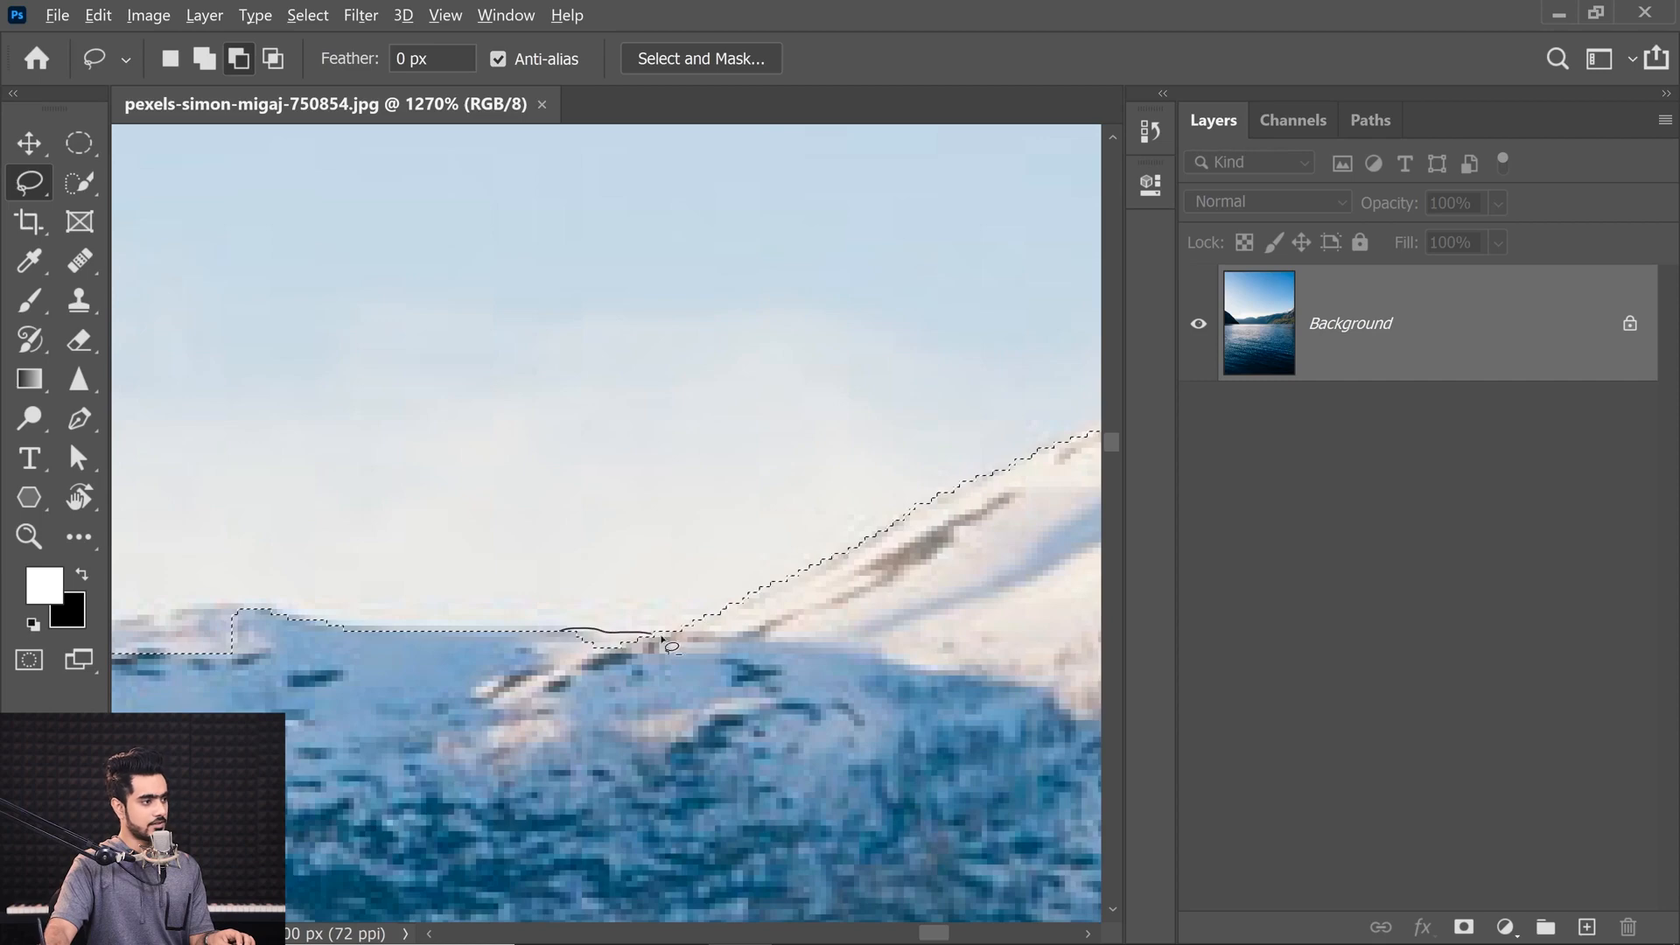
{"action": "left_click_drag", "start_coordinate": [503, 676], "coordinate": [425, 669]}
Step: Subtract the snowy notch on the shaded ridge from the sky selection using a small Quick Selection brush
{"action": "left_click_drag", "start_coordinate": [364, 663], "coordinate": [966, 587]}
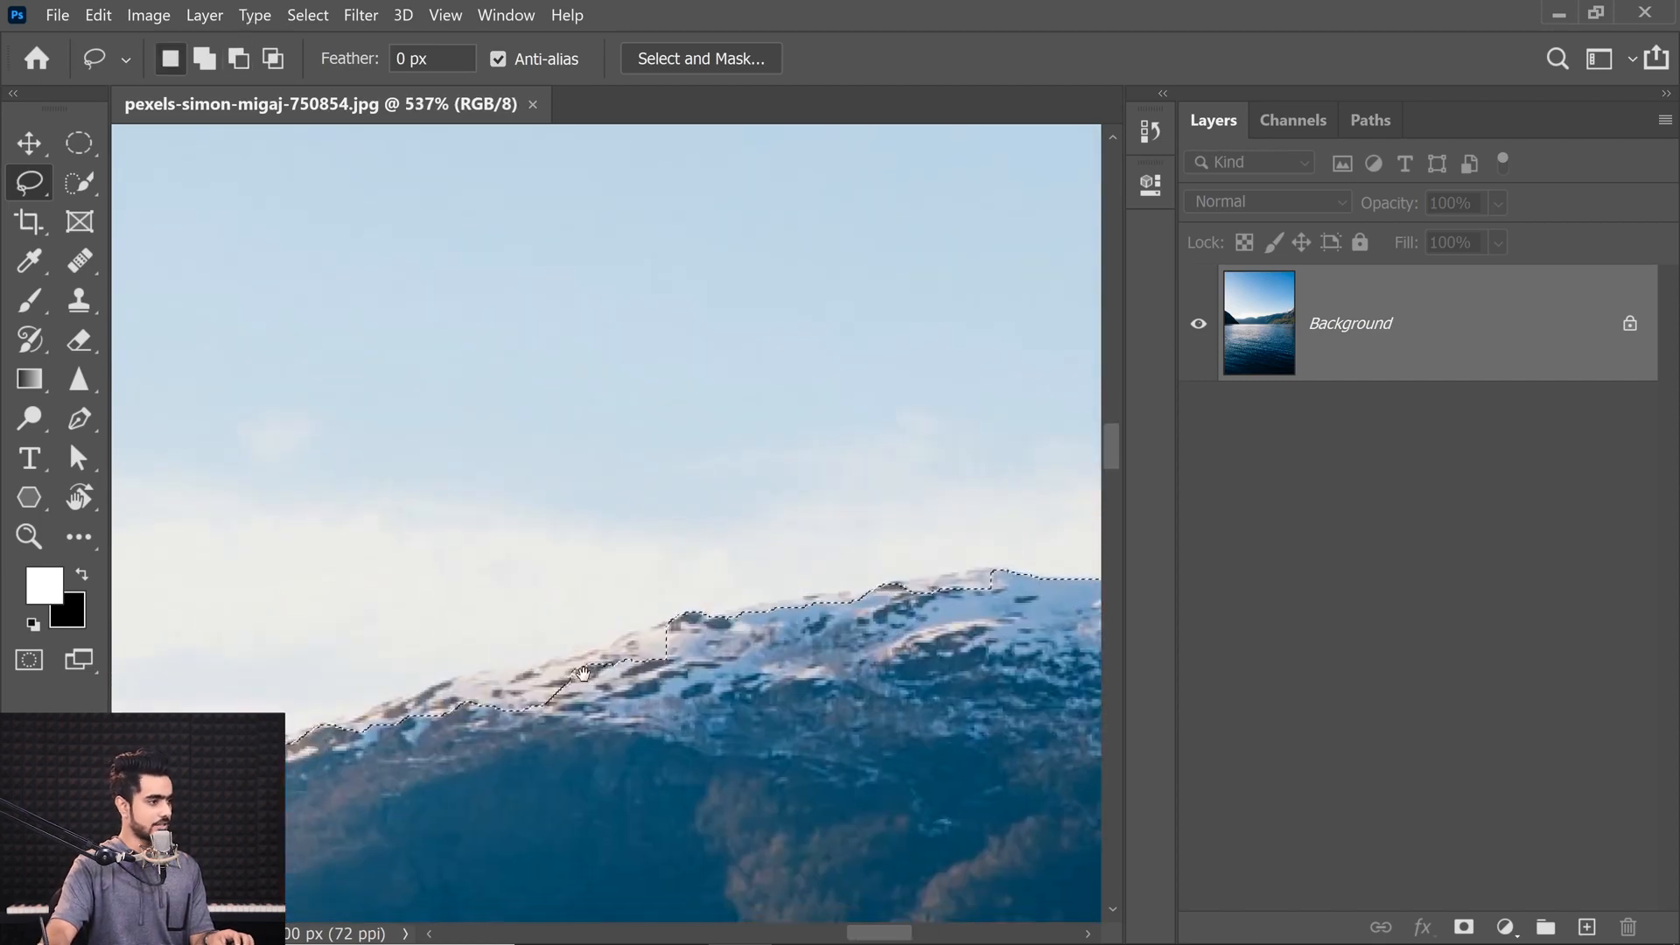
{"action": "mouse_move", "coordinate": [583, 674]}
{"action": "left_mouse_down"}
{"action": "mouse_move", "coordinate": [666, 652]}
{"action": "mouse_move", "coordinate": [612, 660]}
{"action": "left_mouse_up"}
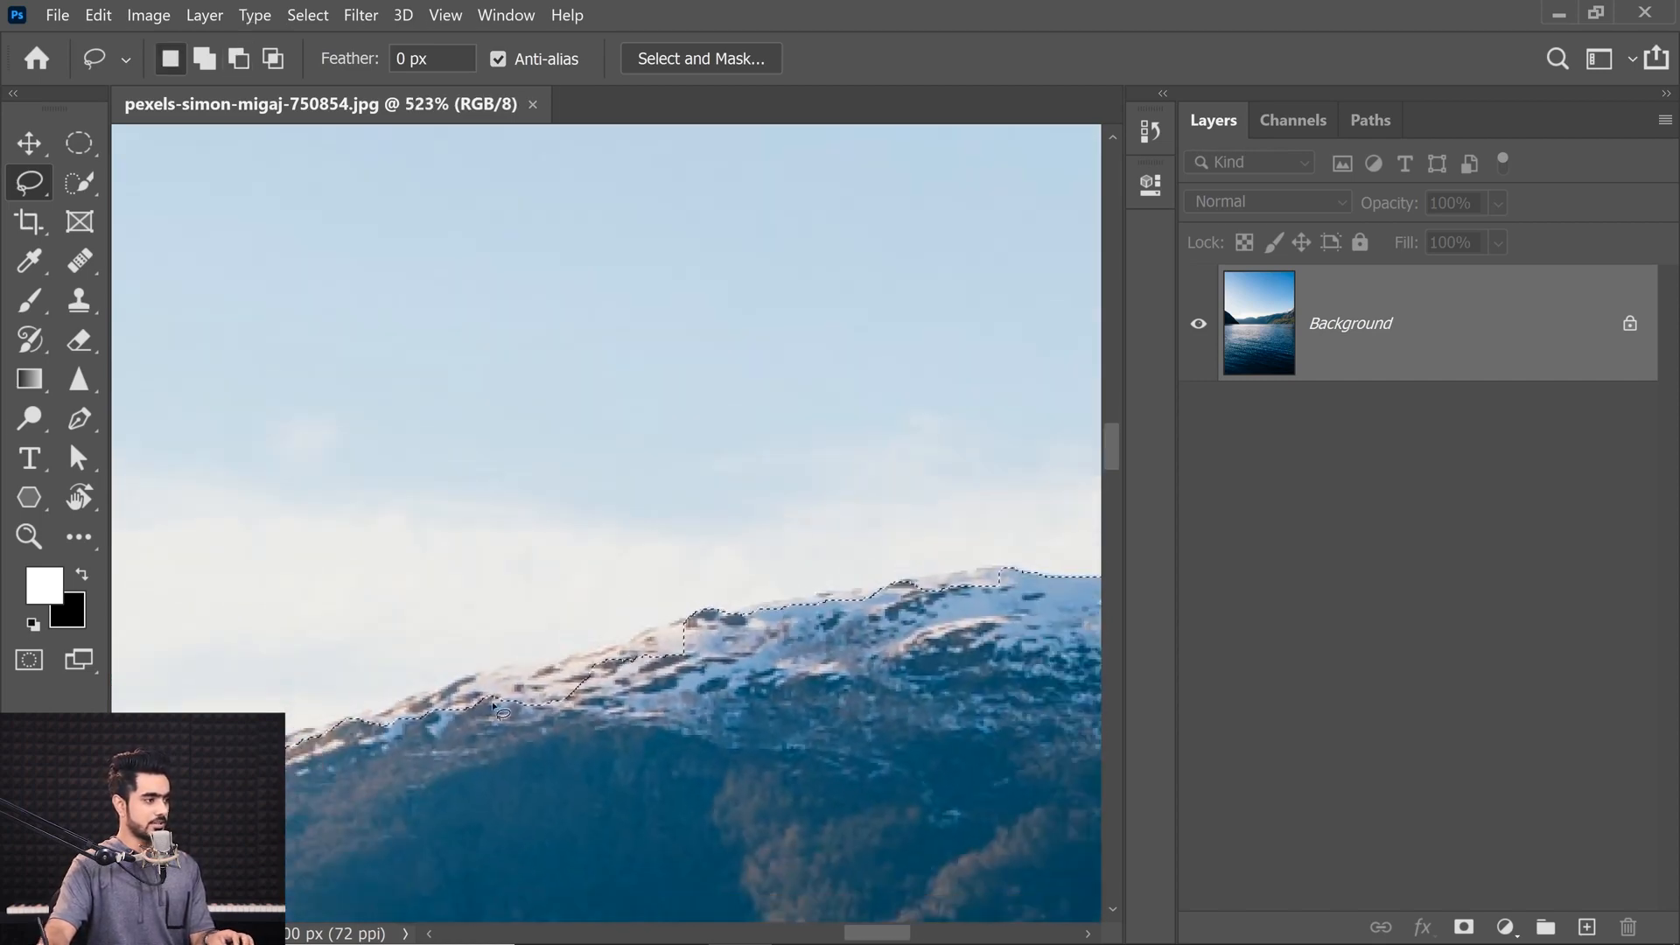
{"action": "left_click_drag", "start_coordinate": [873, 590], "coordinate": [846, 672]}
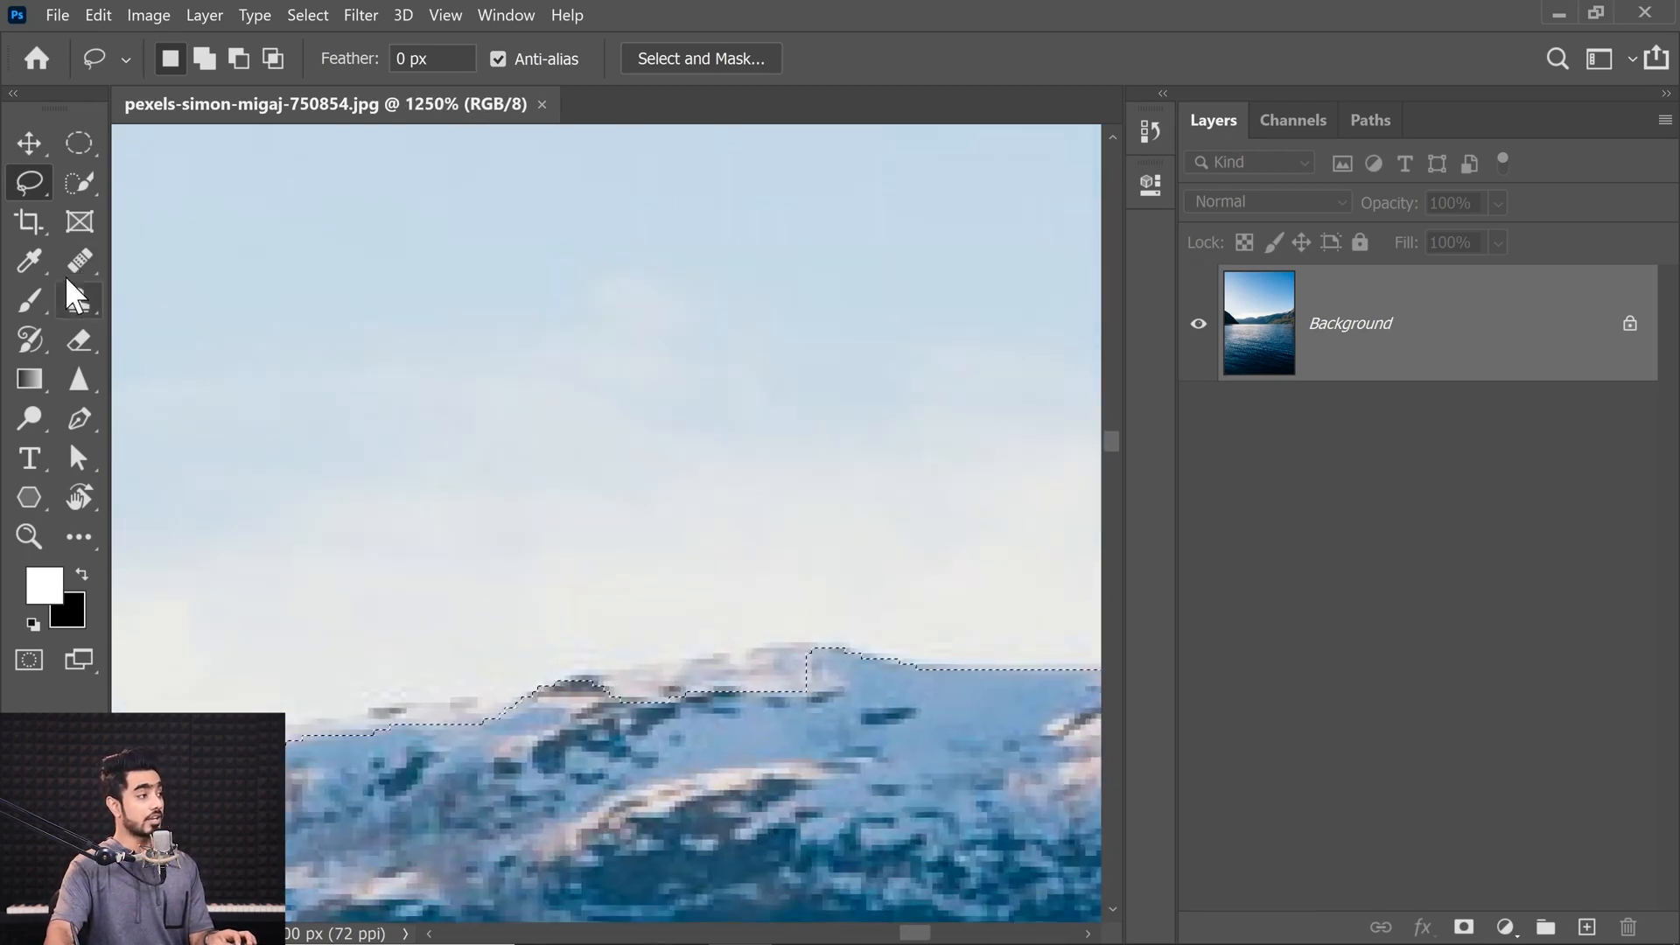
{"action": "left_click", "coordinate": [84, 196]}
{"action": "left_click", "coordinate": [156, 205]}
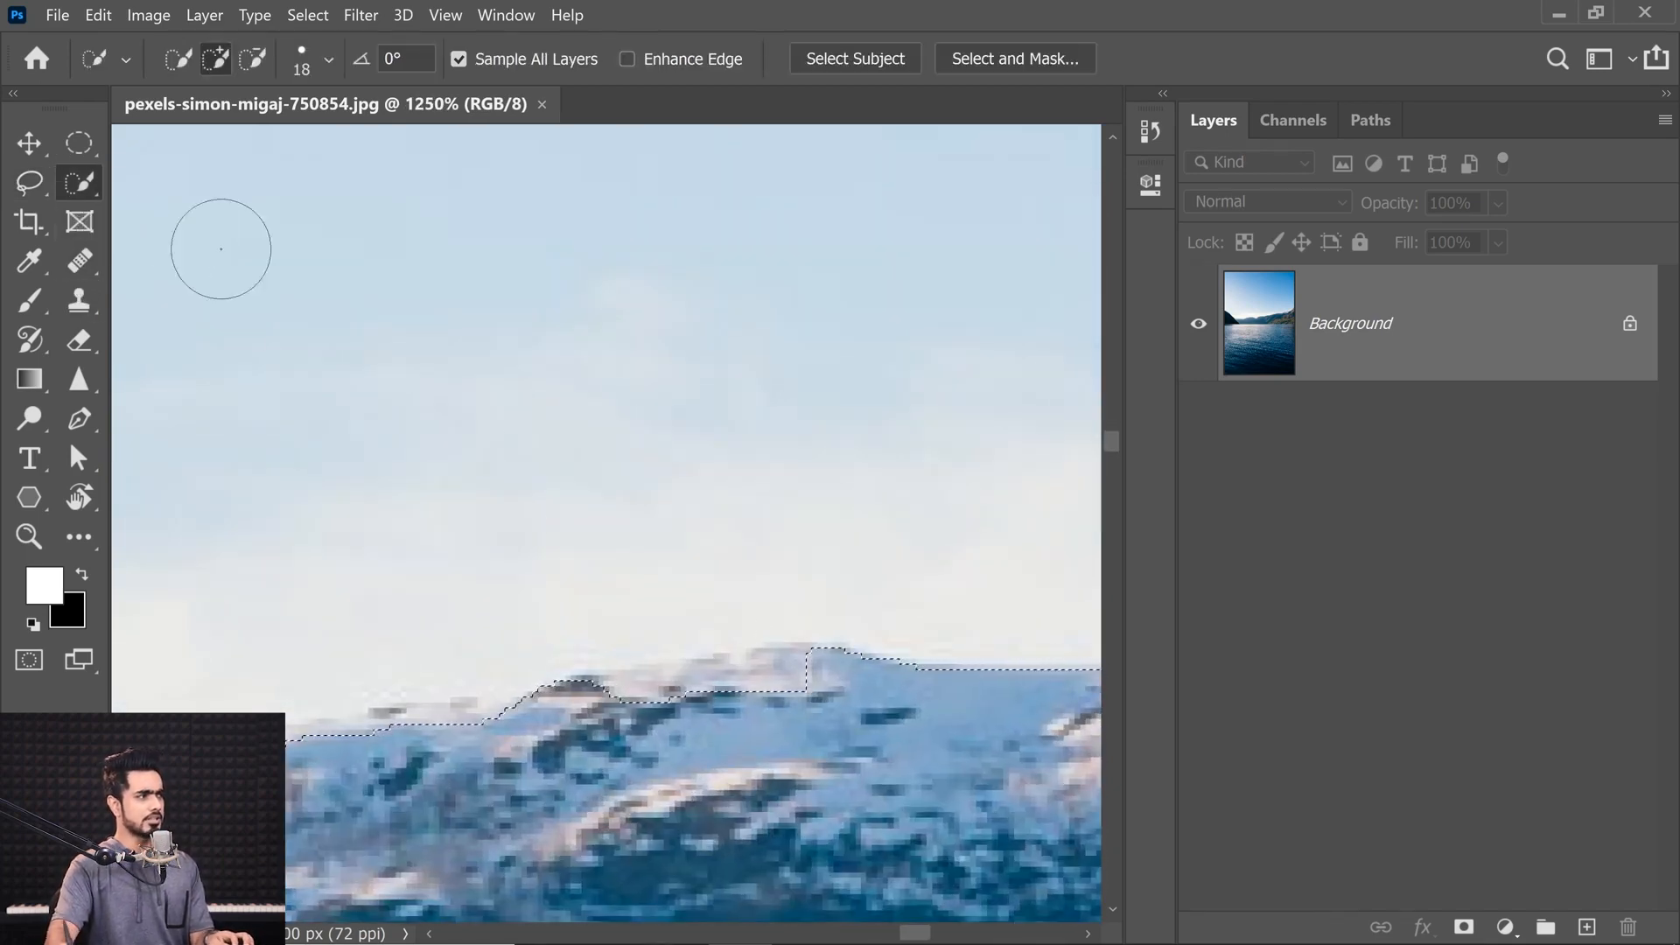
{"action": "left_click_drag", "start_coordinate": [660, 630], "coordinate": [590, 616]}
{"action": "left_click_drag", "start_coordinate": [769, 705], "coordinate": [719, 688]}
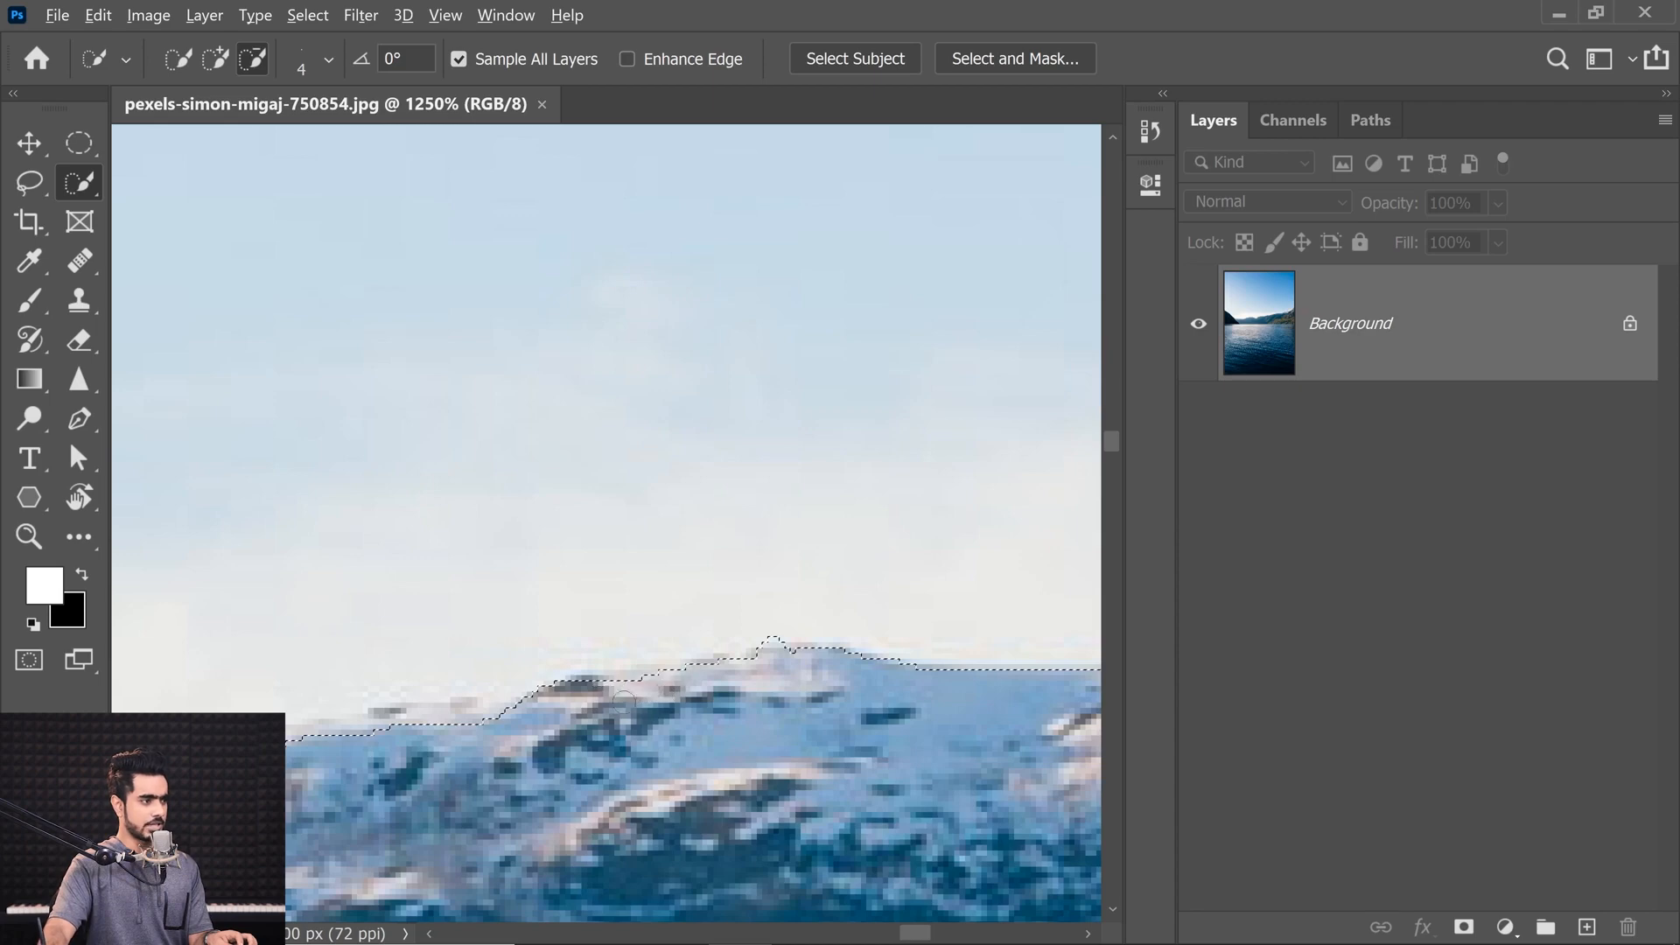
Step: Subtract the notch on the lower ridge from the sky selection with the Polygonal Lasso tool
{"action": "left_click_drag", "start_coordinate": [532, 728], "coordinate": [908, 627]}
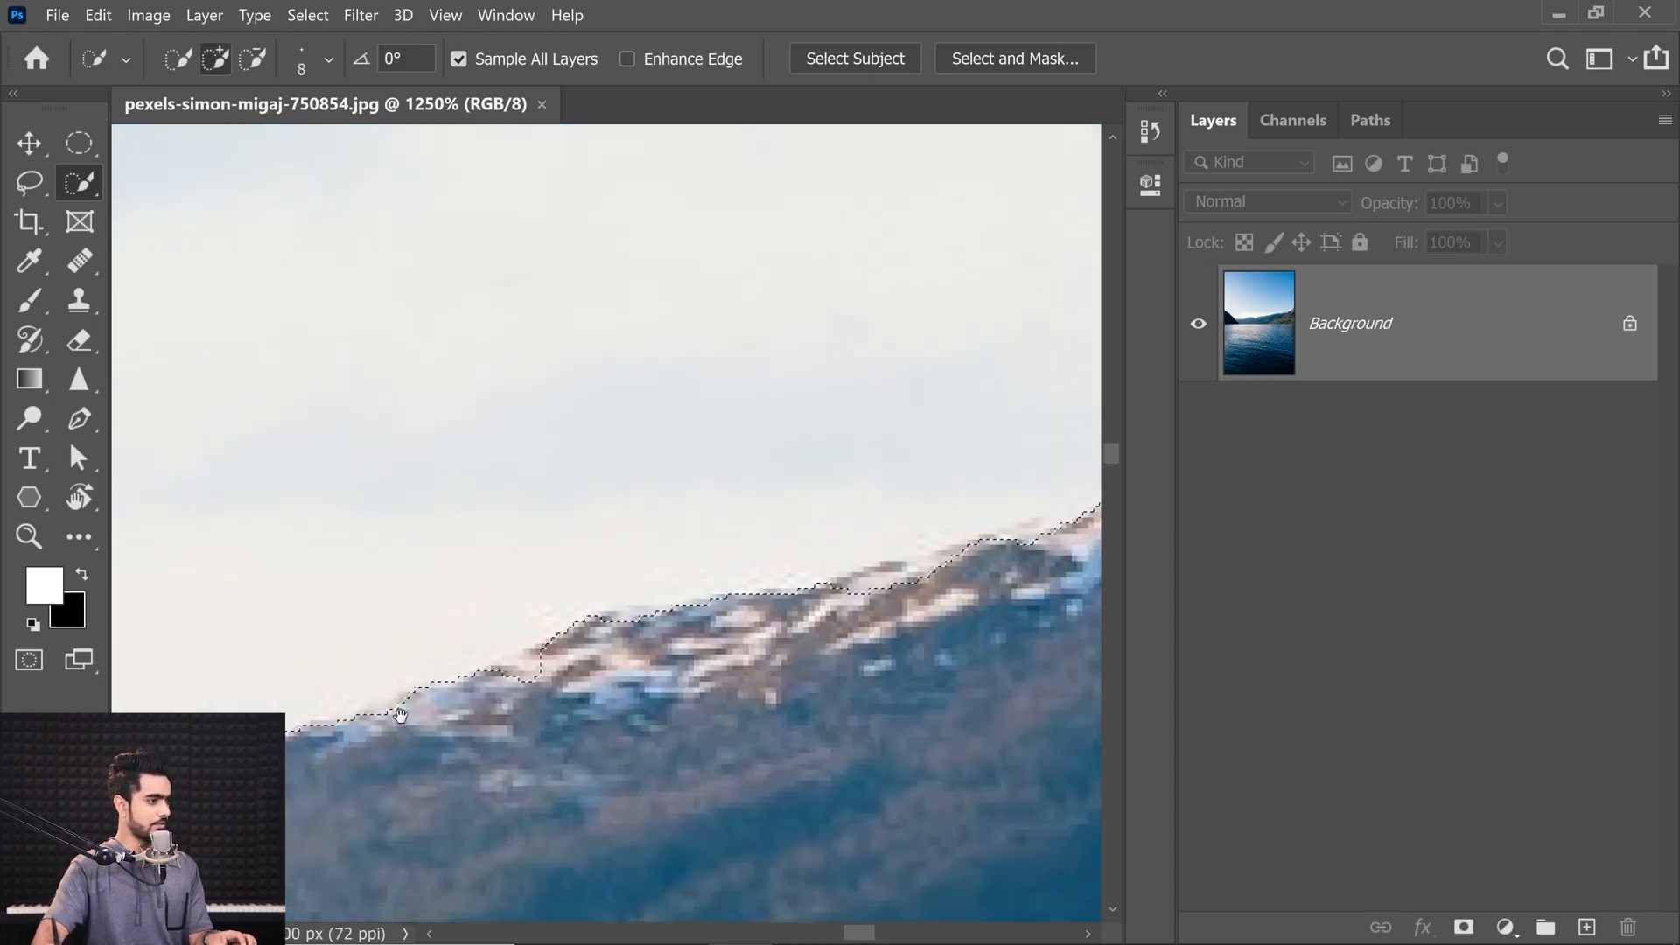
{"action": "left_click", "coordinate": [40, 185]}
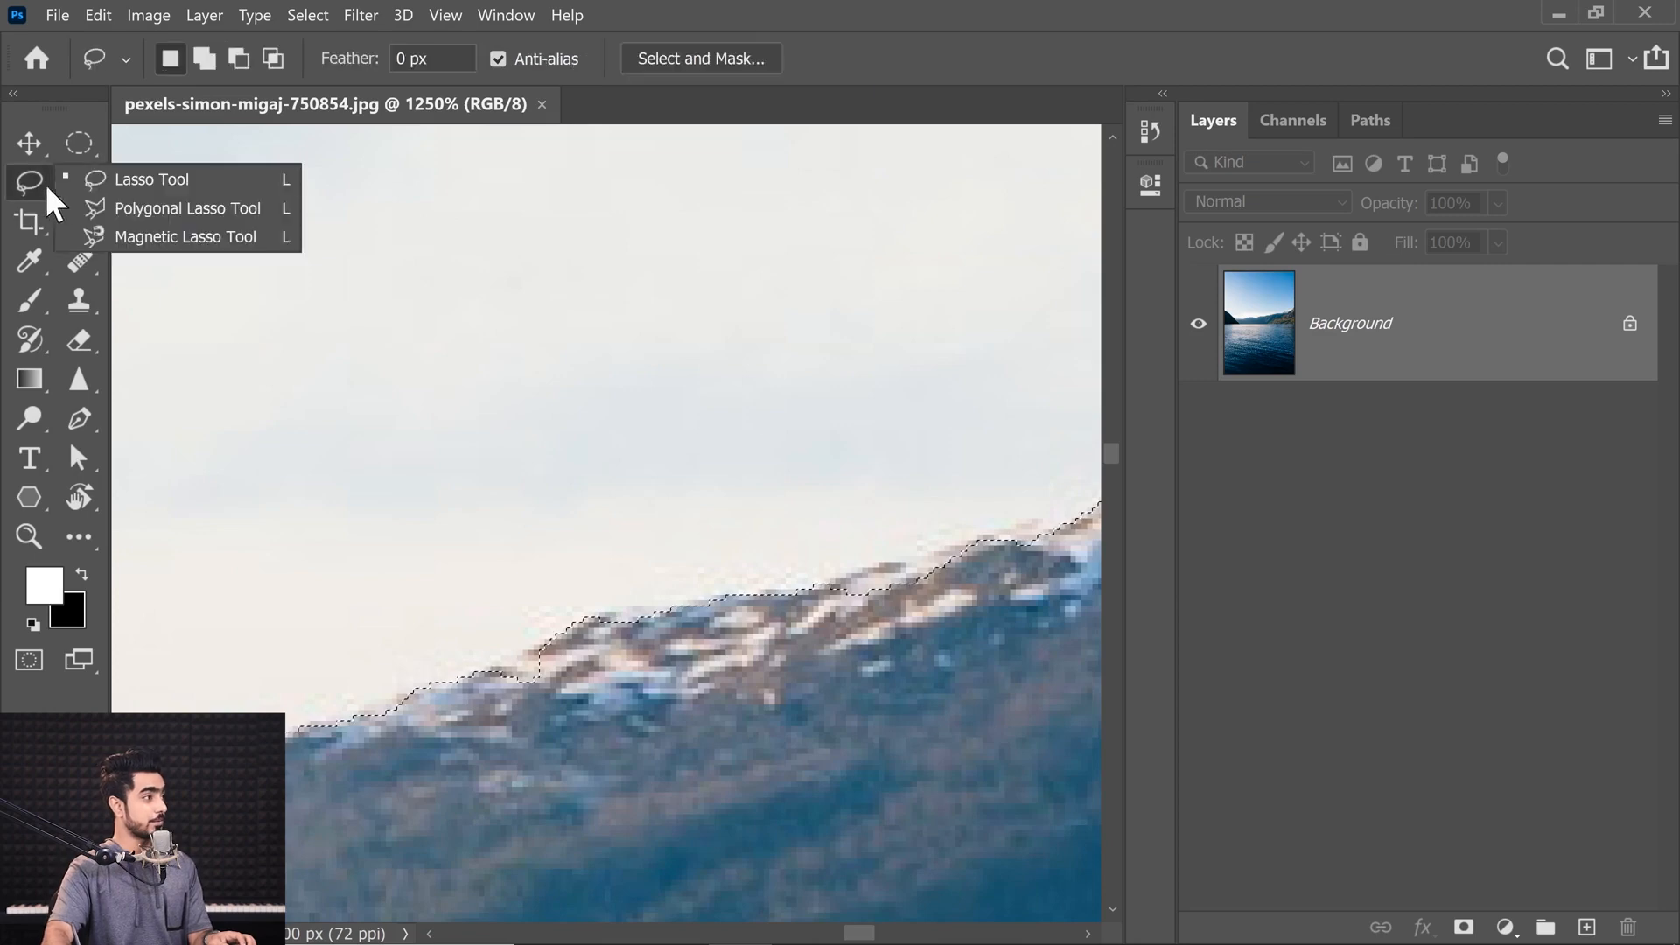
{"action": "left_click", "coordinate": [131, 210]}
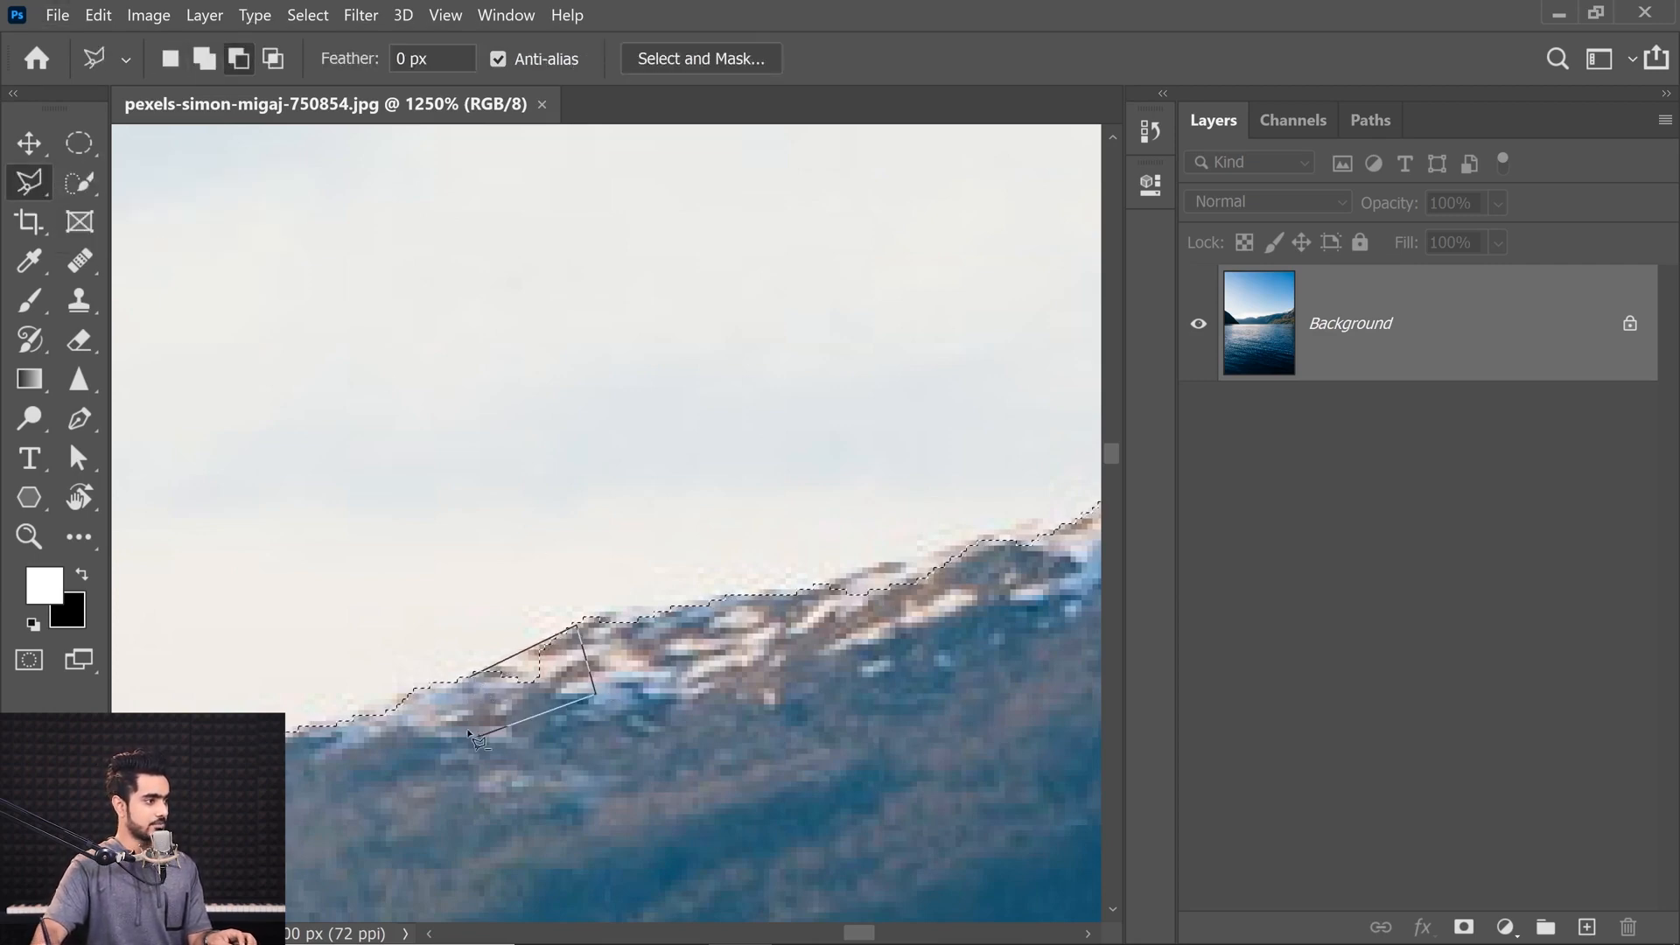
{"action": "left_click", "coordinate": [473, 677]}
Step: Subtract the adjoining rocky slope from the sky selection with a polygonal outline following its ridge line
{"action": "left_click_drag", "start_coordinate": [807, 592], "coordinate": [411, 697]}
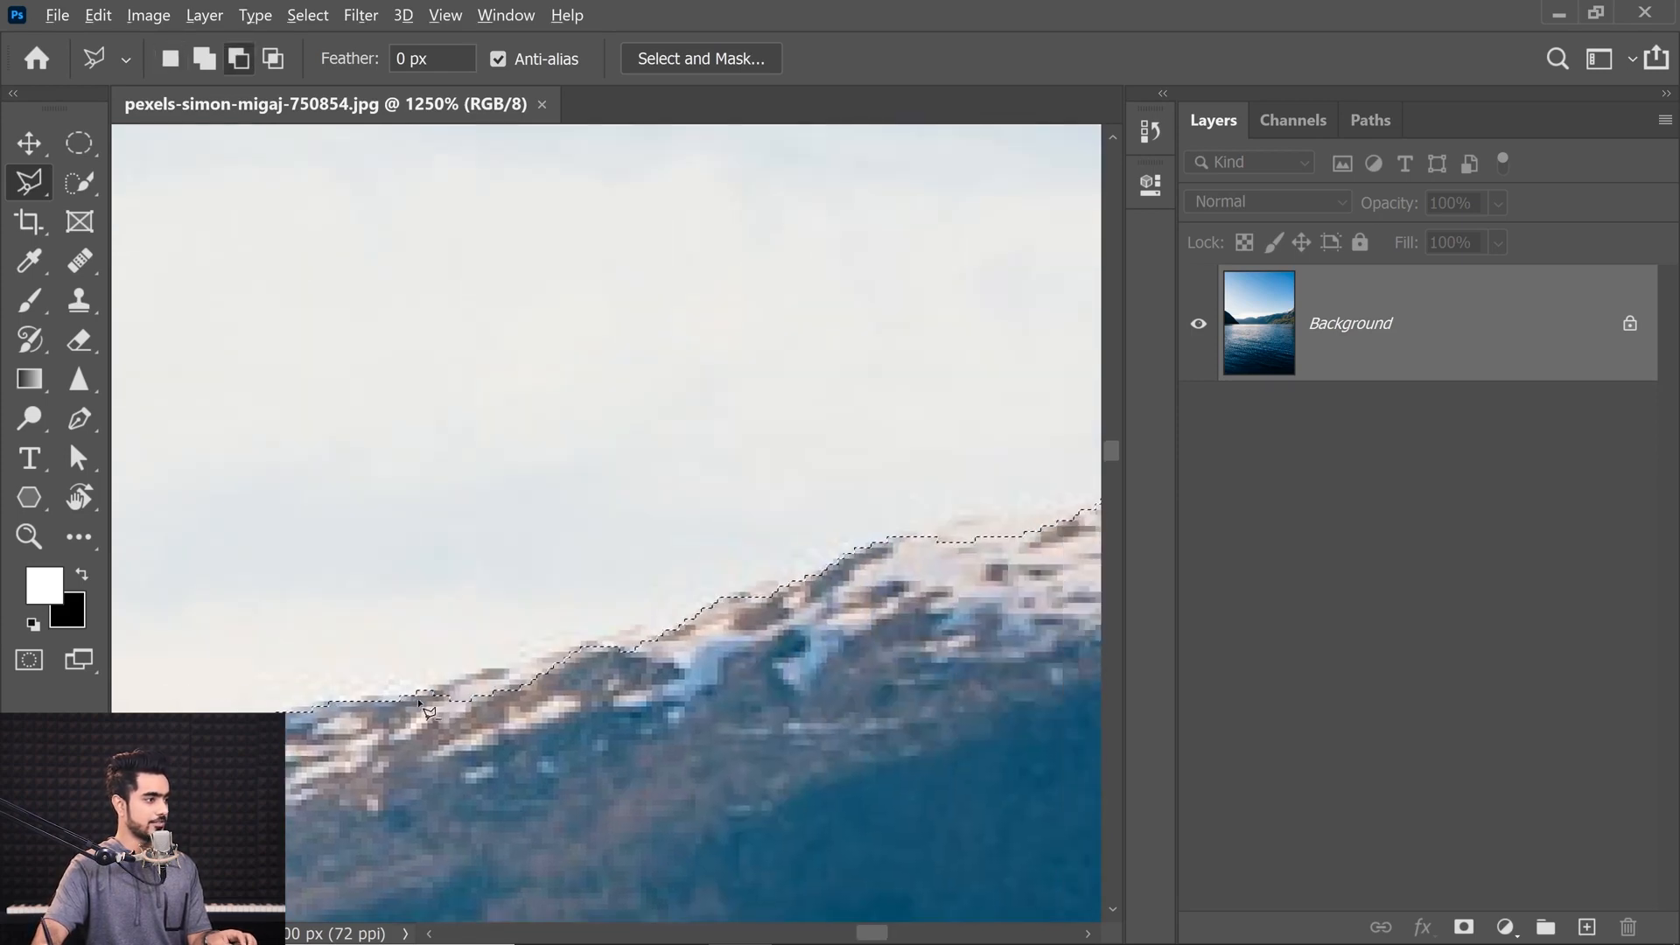
{"action": "left_click", "coordinate": [408, 699], "text": "alt"}
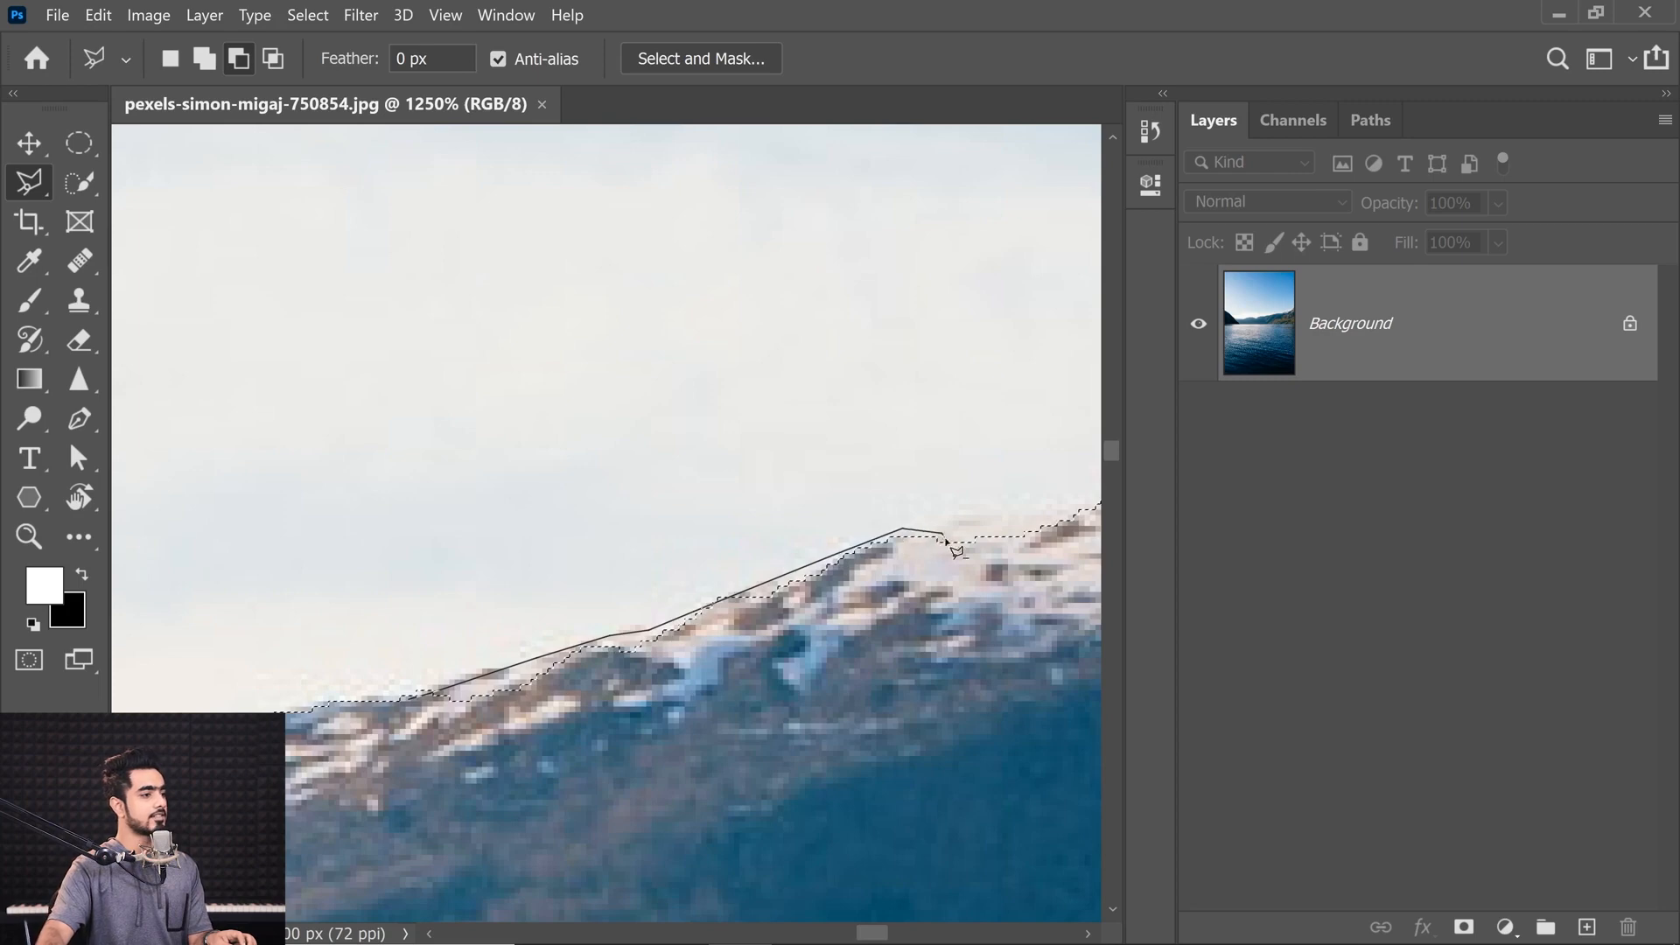
{"action": "left_click", "coordinate": [974, 667], "text": "alt"}
{"action": "left_click", "coordinate": [487, 809], "text": "alt"}
{"action": "left_click", "coordinate": [411, 697]}
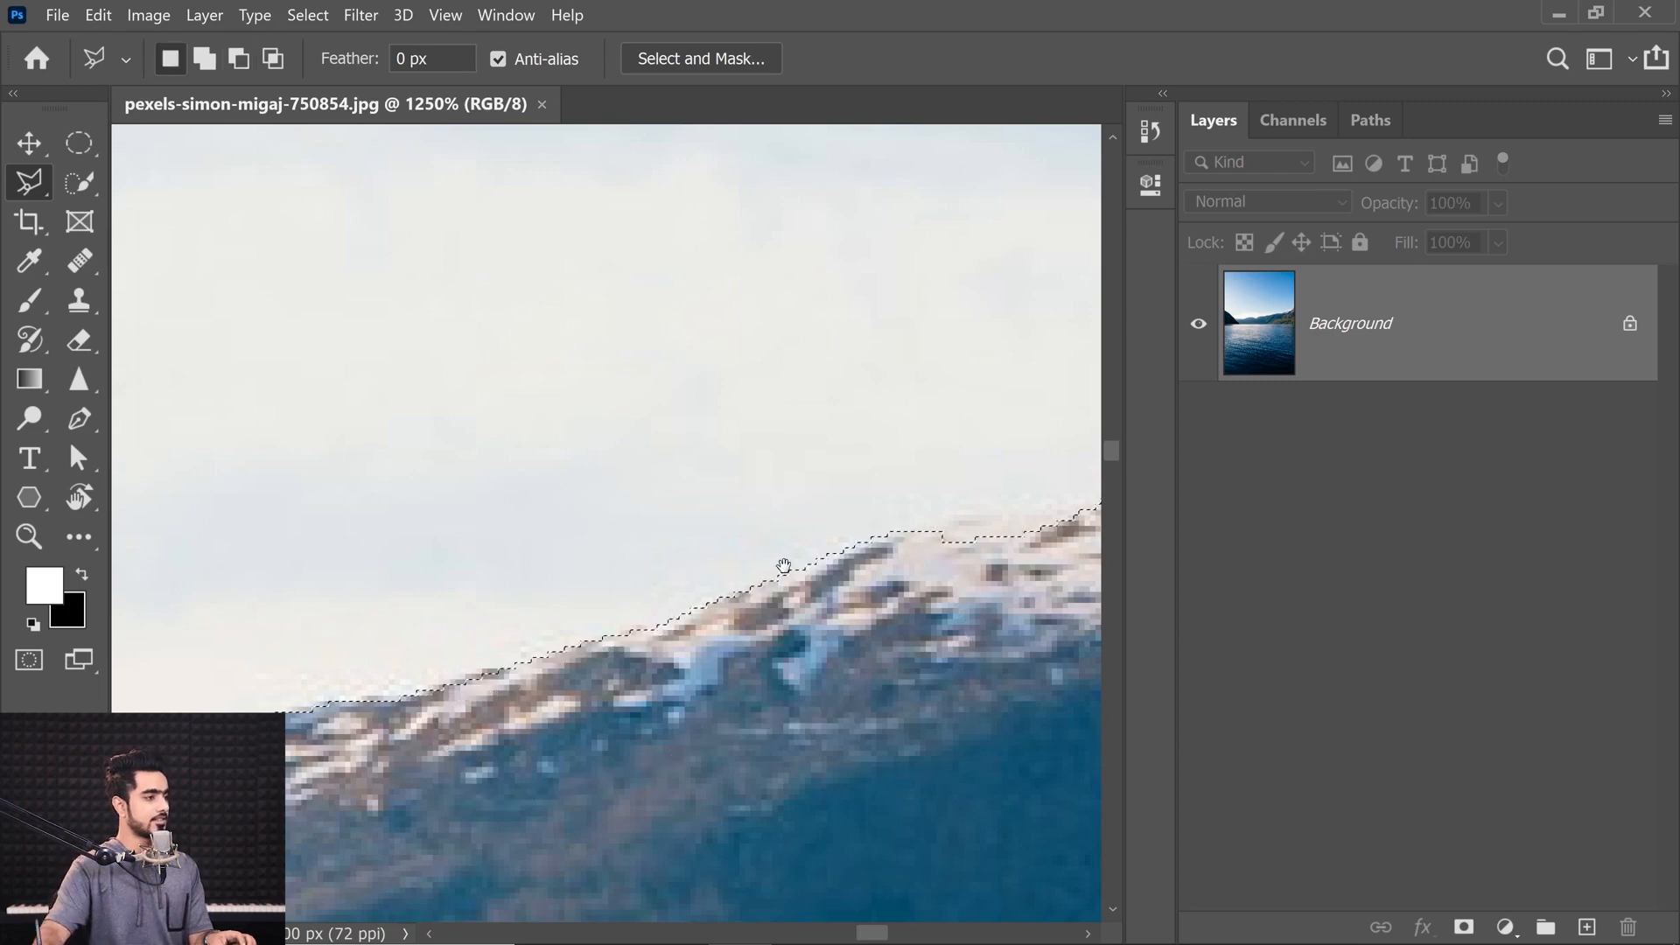
Step: Subtract the snow-streaked slope up to the dark rocks from the sky selection with a polygonal outline
{"action": "left_click_drag", "start_coordinate": [1072, 516], "coordinate": [532, 698]}
{"action": "left_click", "coordinate": [379, 714], "text": "alt"}
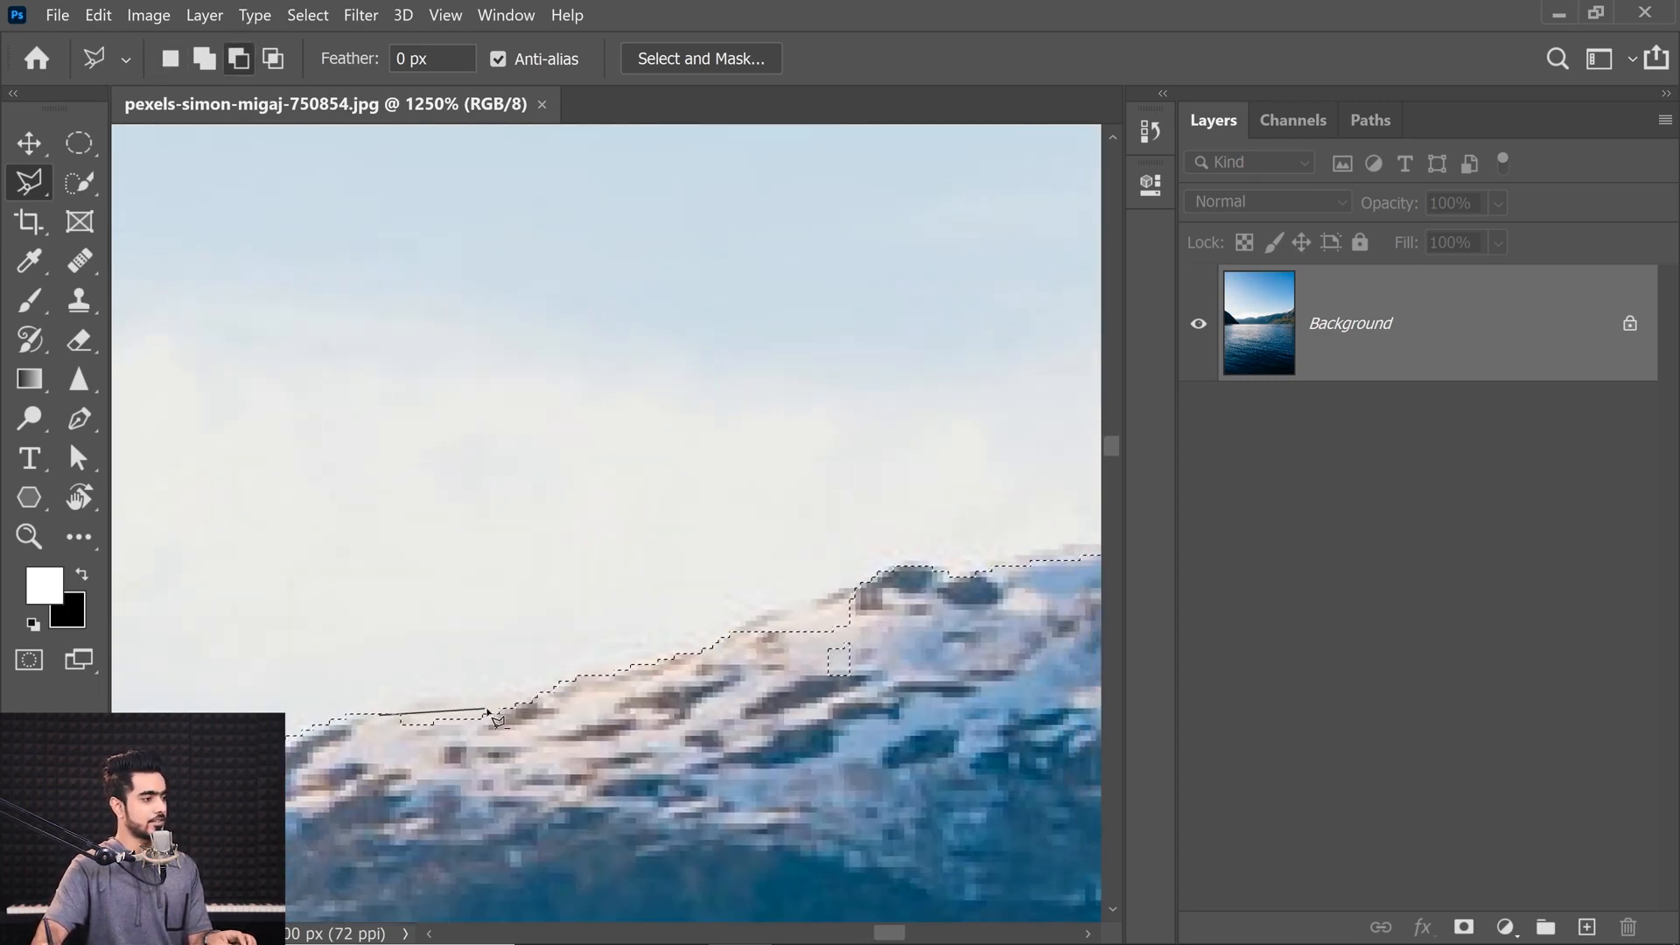
{"action": "left_click", "coordinate": [723, 641]}
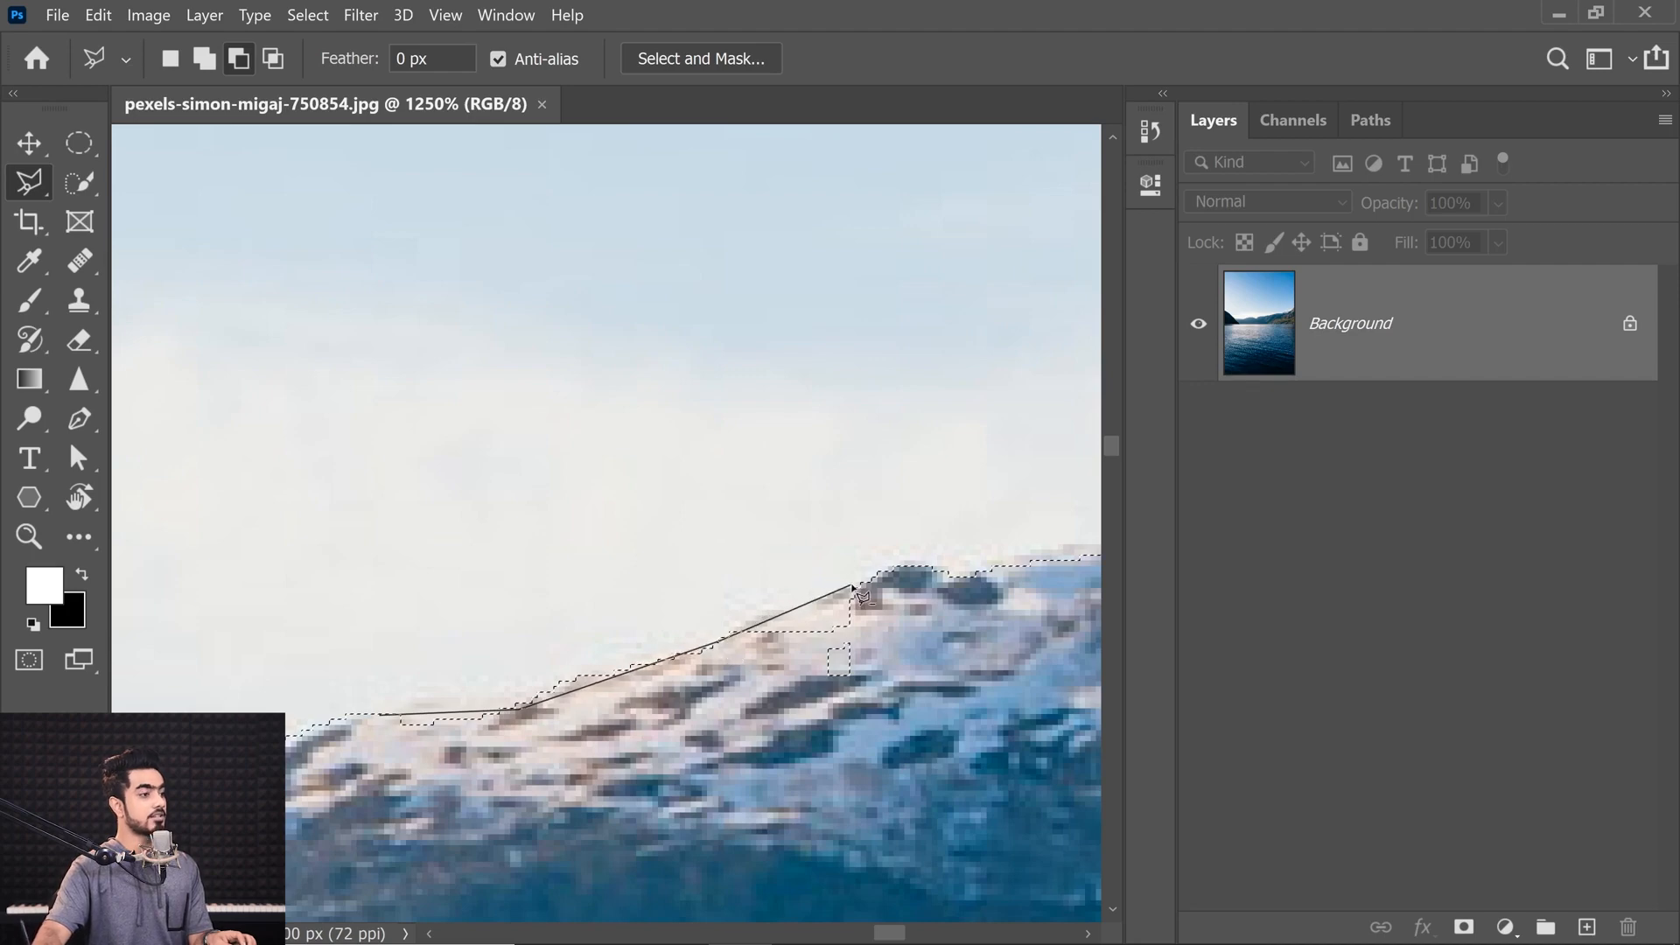
{"action": "left_click", "coordinate": [892, 578]}
{"action": "left_click", "coordinate": [927, 740]}
{"action": "left_click", "coordinate": [496, 859]}
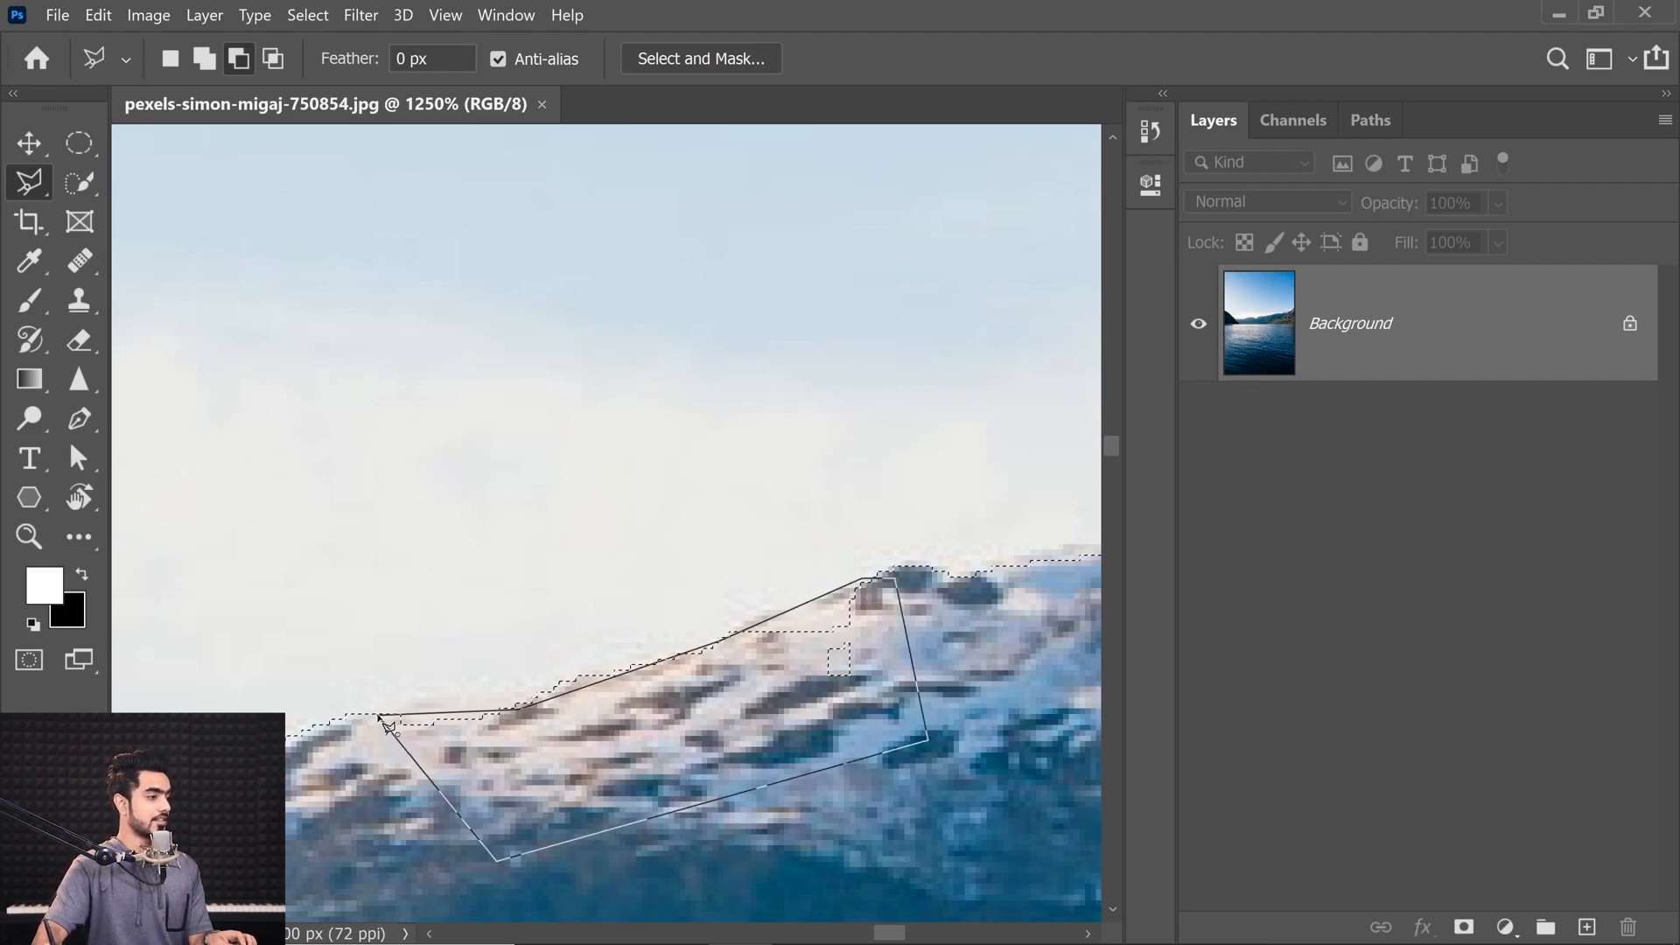
{"action": "left_click", "coordinate": [380, 717]}
Step: Subtract the snowy ridge beyond the dark rocks from the sky selection with a polygonal outline and check the whole selection
{"action": "mouse_move", "coordinate": [971, 564]}
{"action": "left_mouse_down"}
{"action": "mouse_move", "coordinate": [618, 667]}
{"action": "mouse_move", "coordinate": [324, 691]}
{"action": "left_mouse_up"}
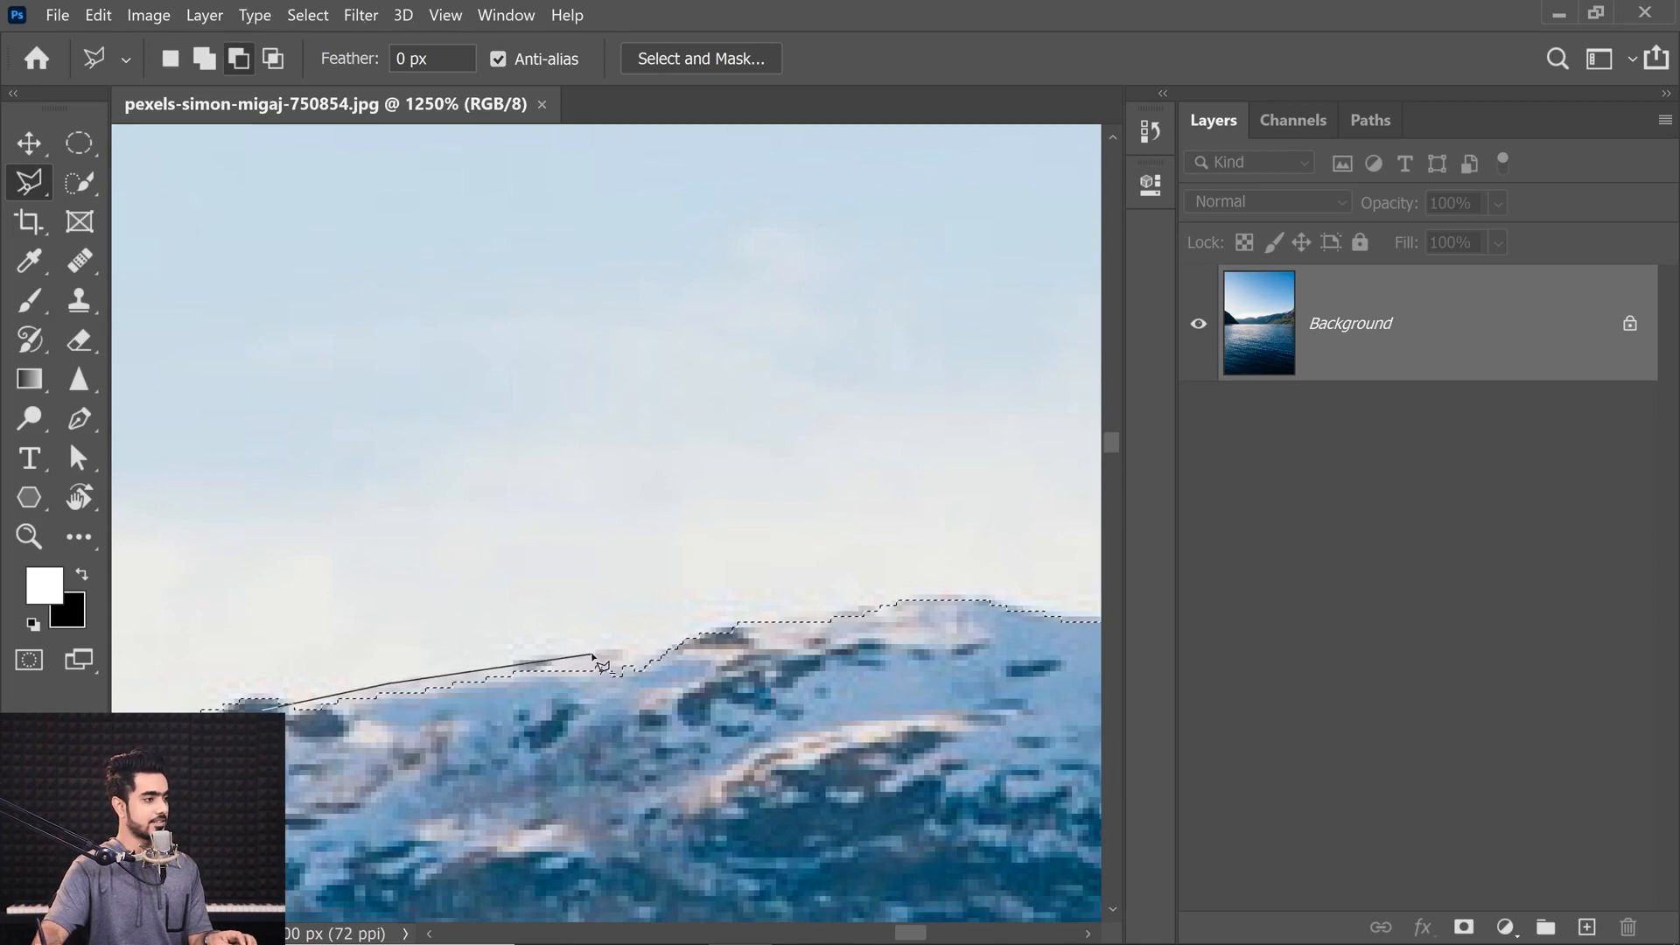
{"action": "left_click", "coordinate": [730, 674]}
{"action": "left_click", "coordinate": [564, 802]}
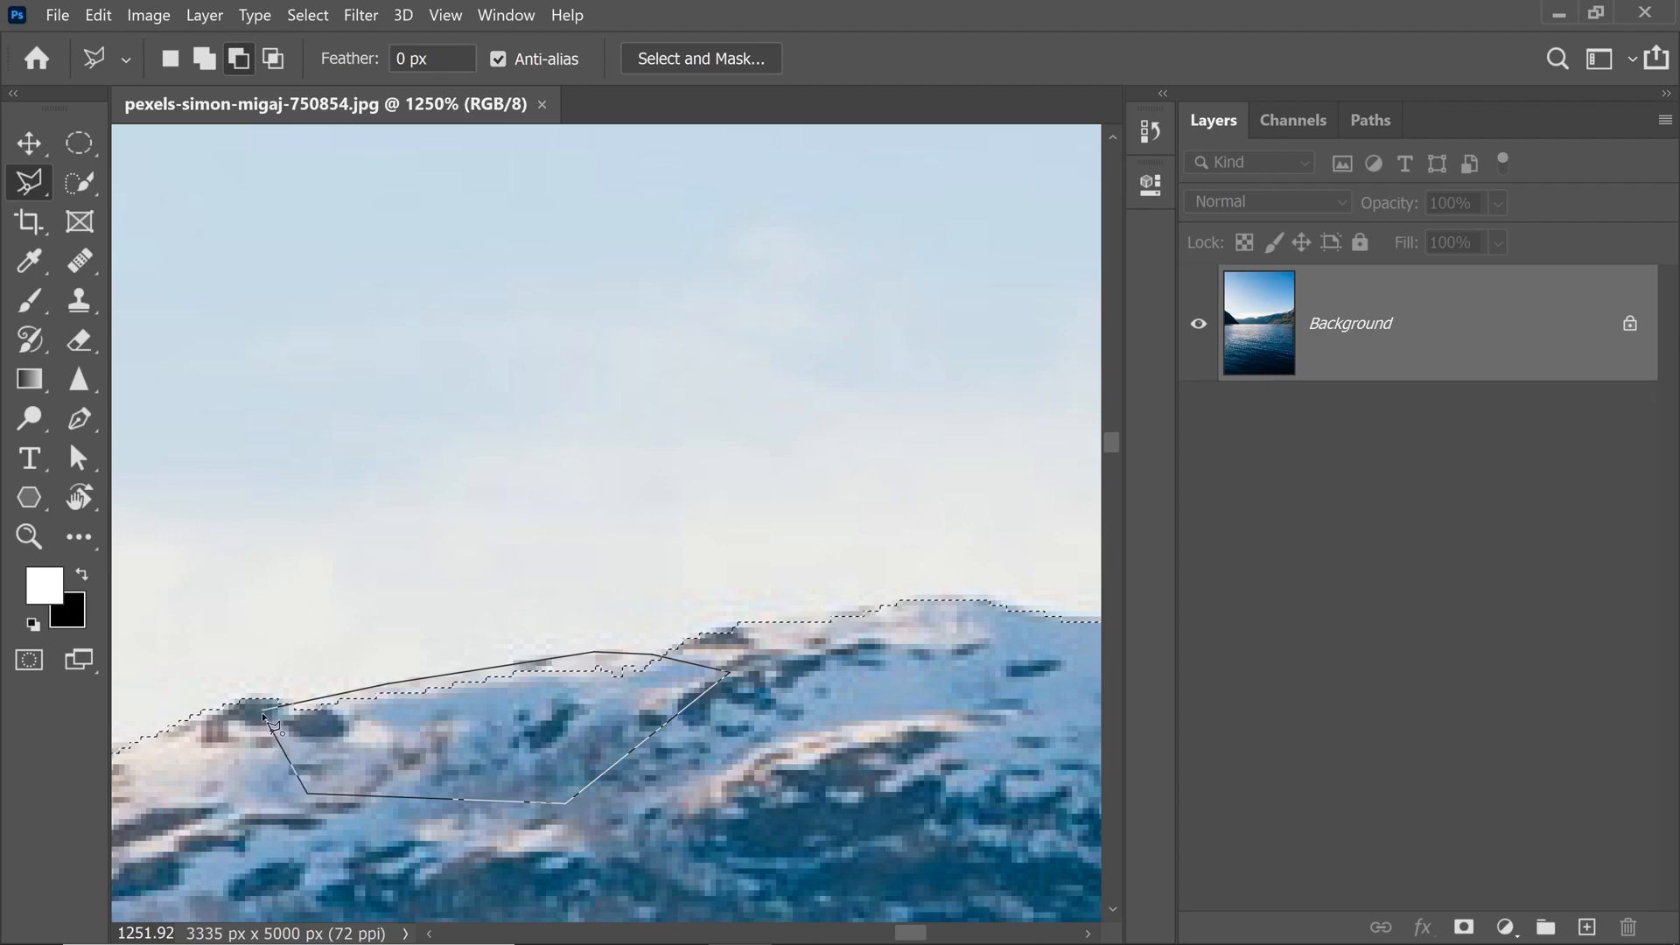
{"action": "left_click", "coordinate": [267, 720], "text": "alt"}
{"action": "left_click_drag", "start_coordinate": [694, 630], "coordinate": [266, 672]}
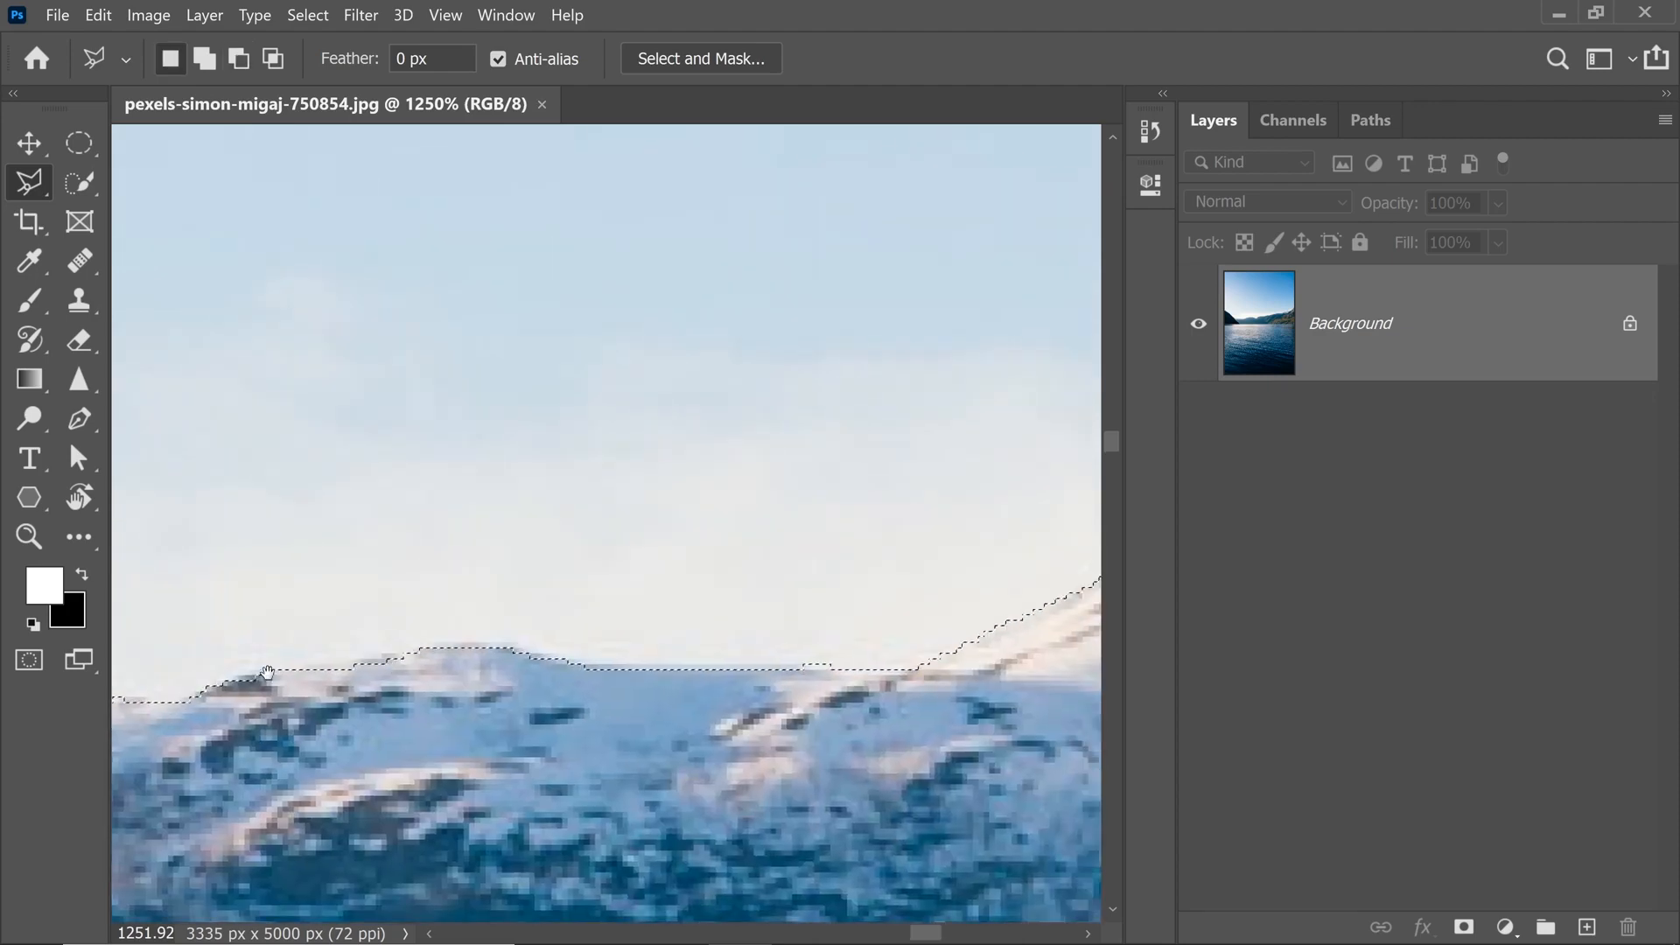
{"action": "scroll", "coordinate": [267, 672], "scroll_direction": "down", "scroll_amount": 10}
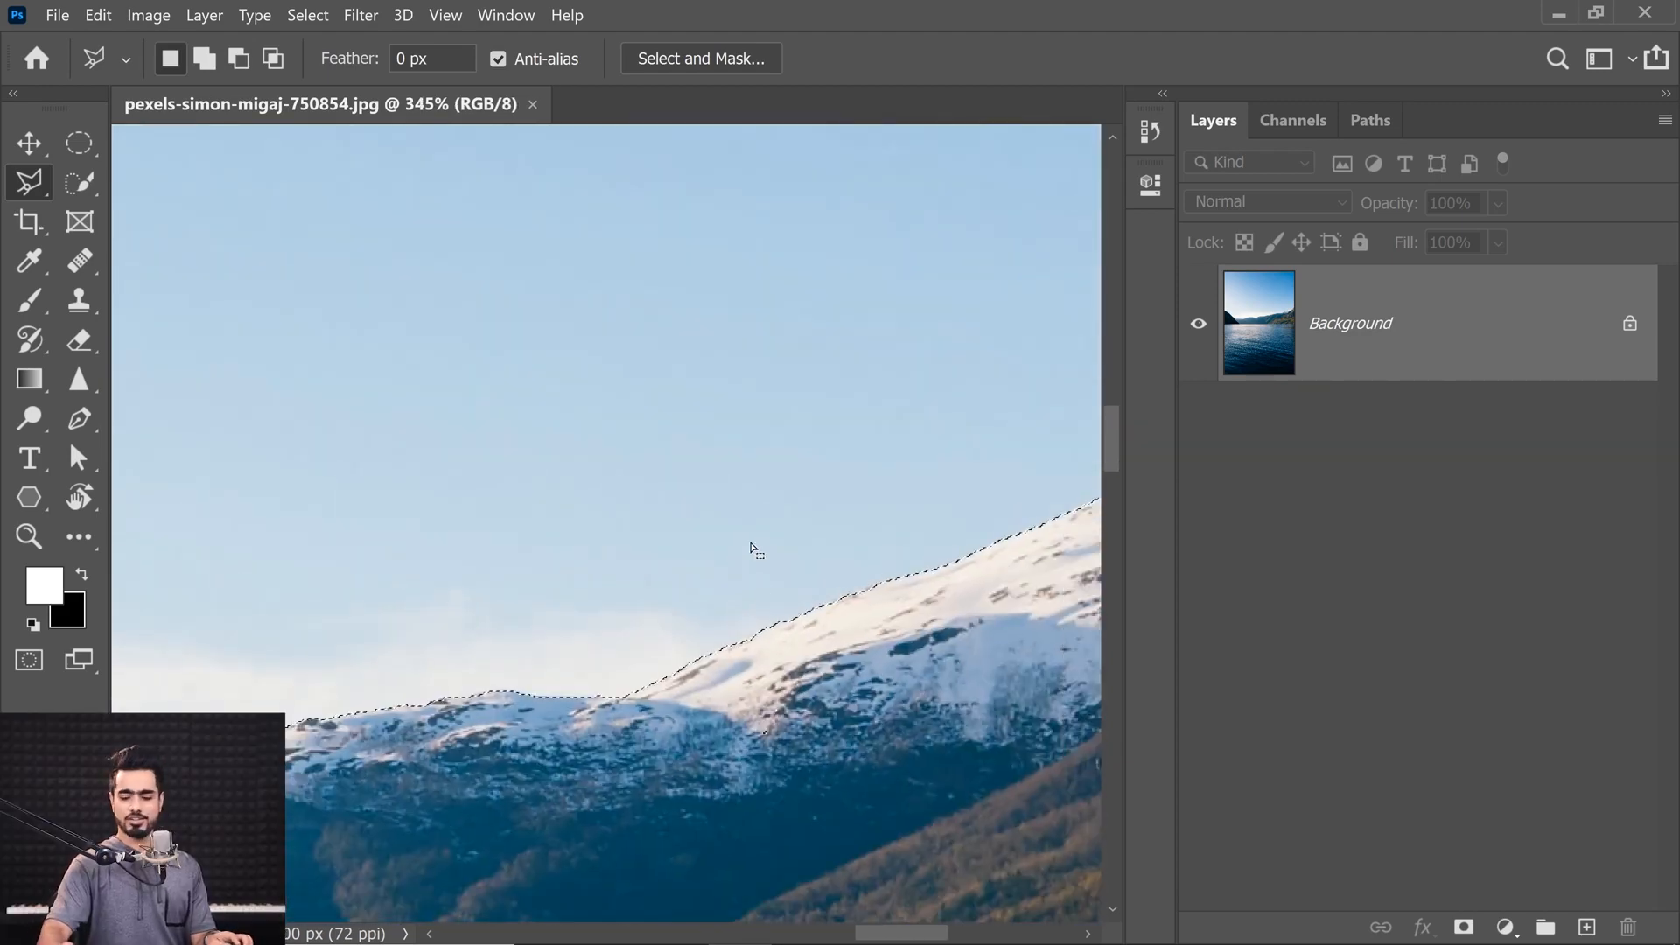
{"action": "key", "text": "ctrl+0"}
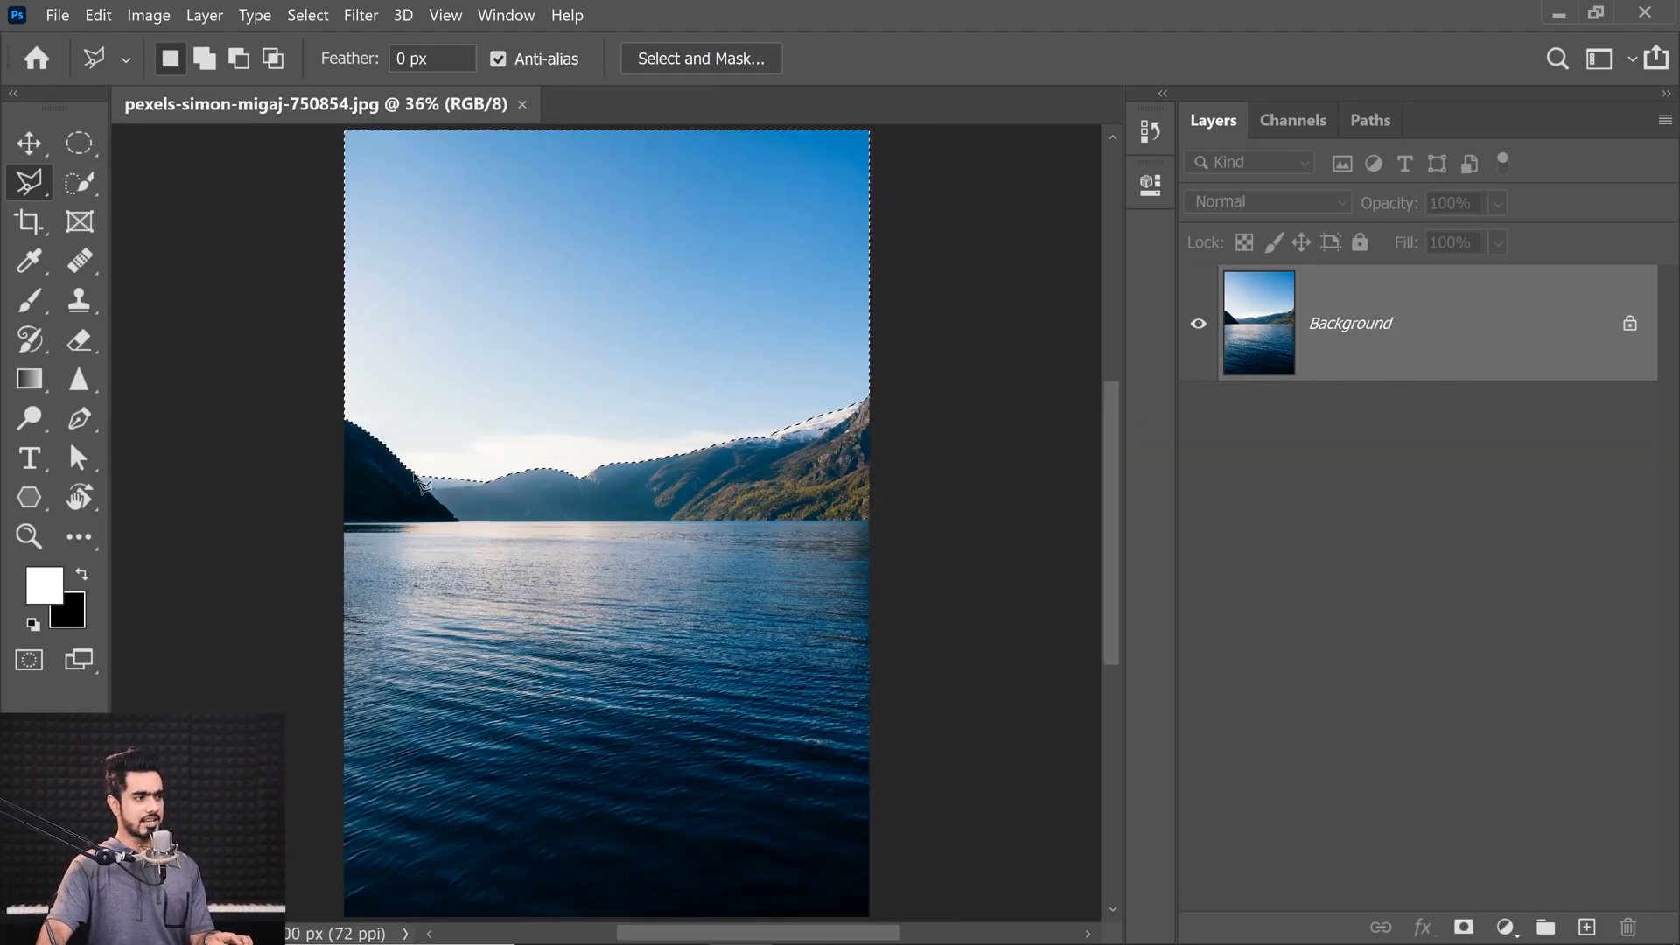
{"action": "key", "text": "alt"}
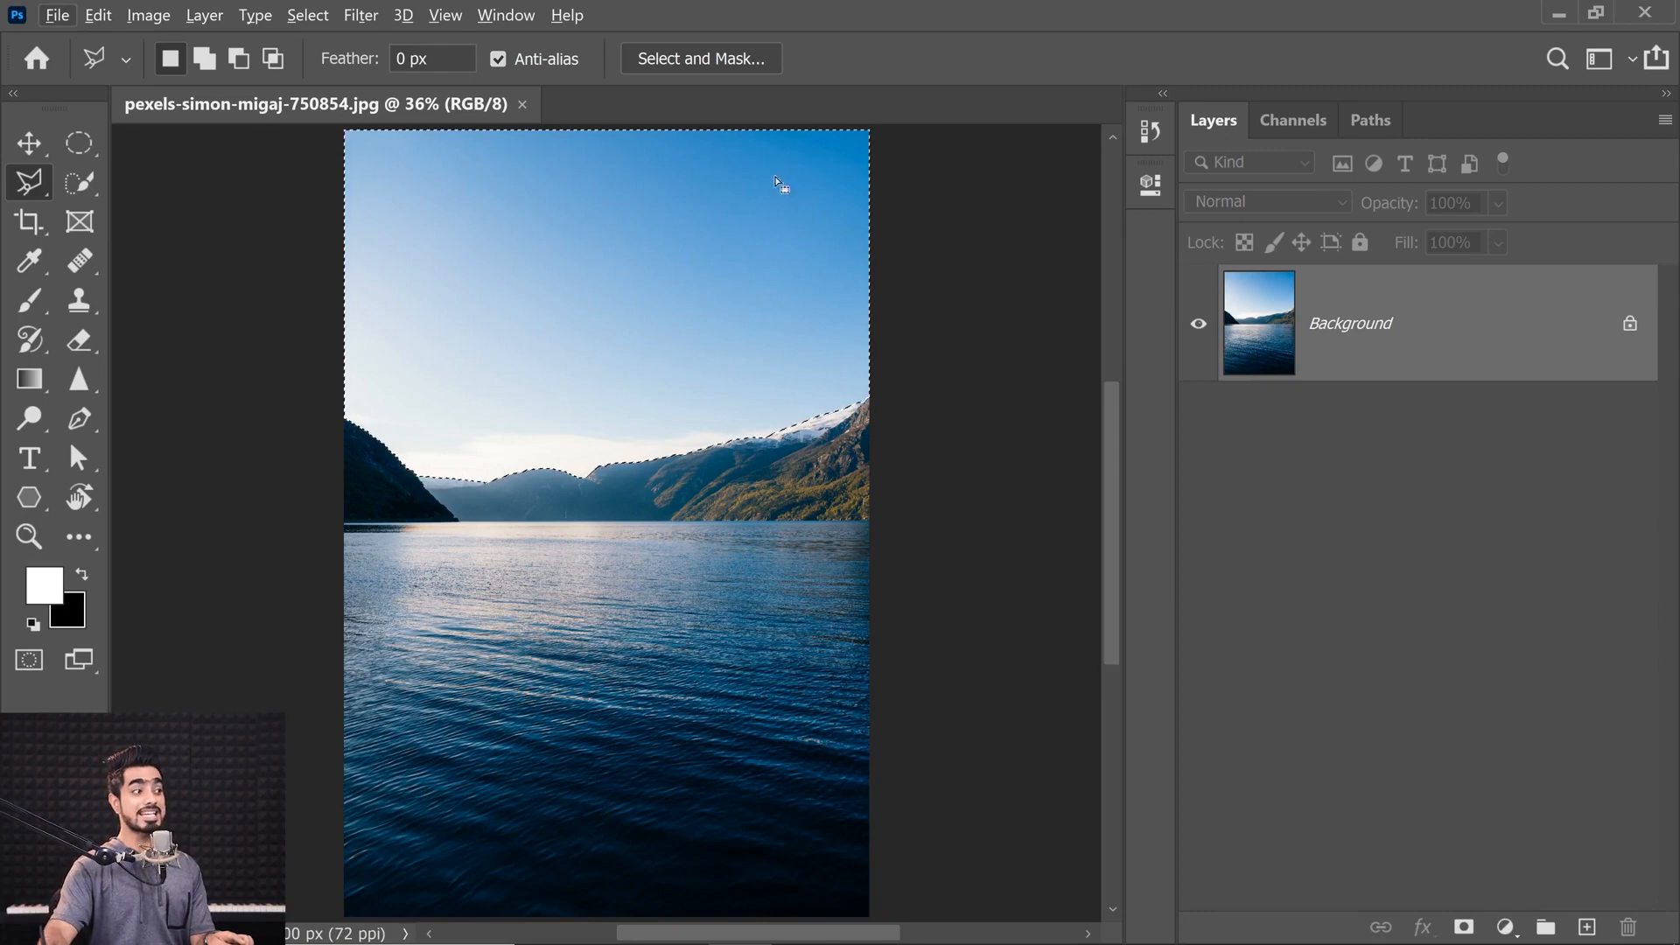
{"action": "left_click", "coordinate": [1463, 926]}
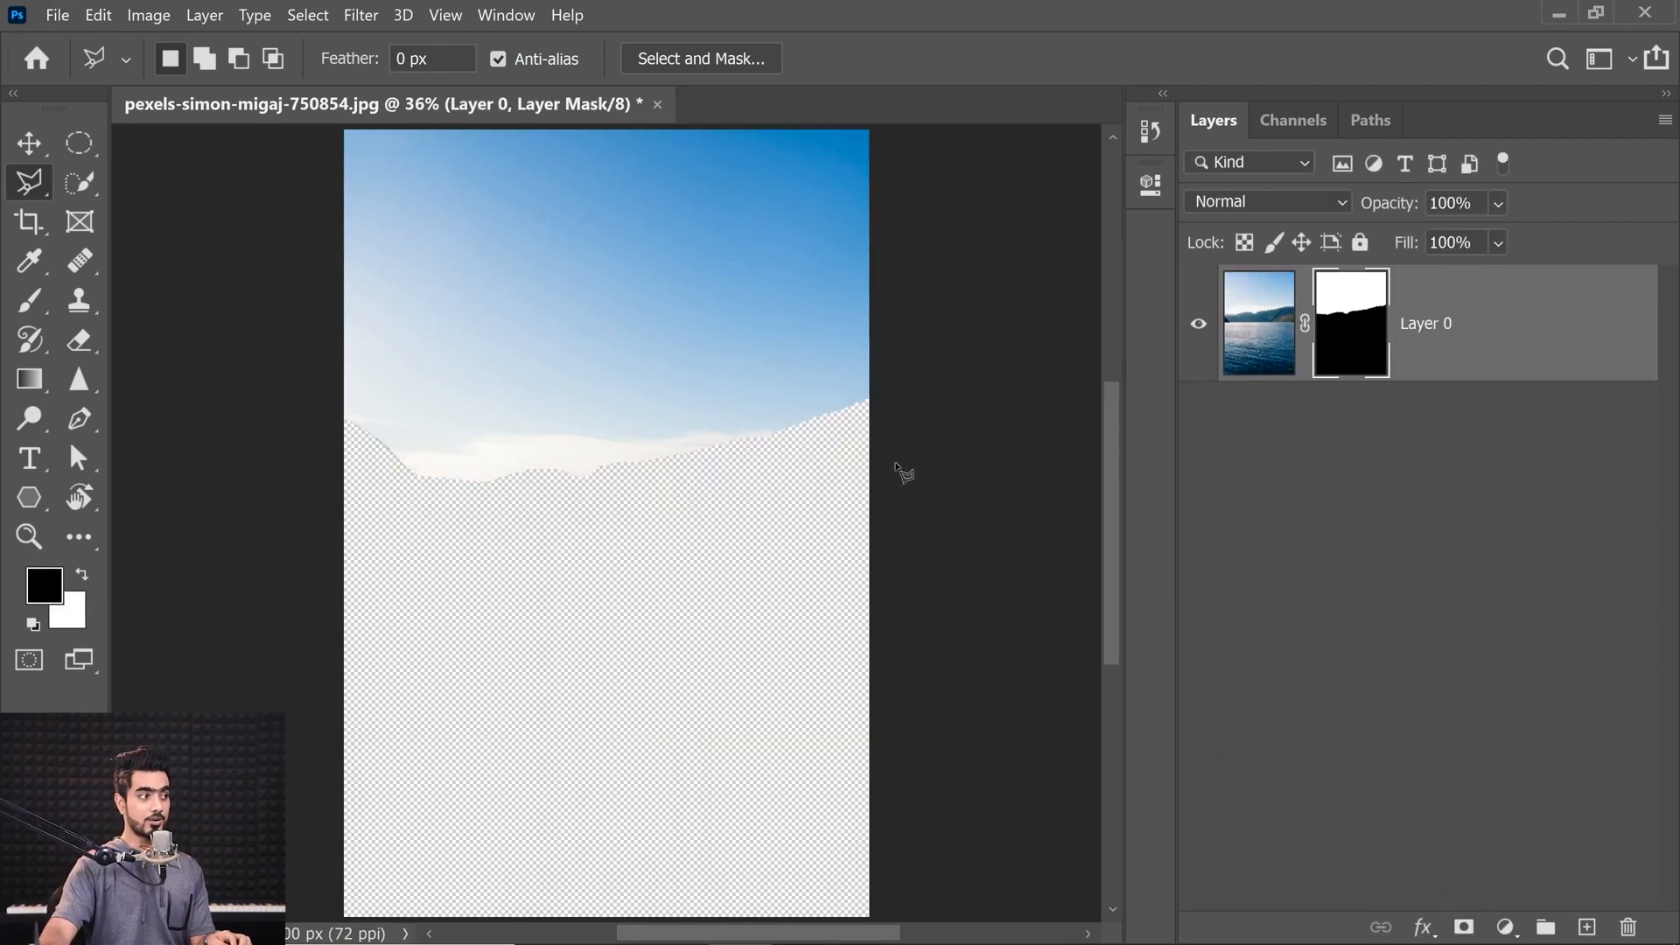
{"action": "key", "text": "ctrl+z"}
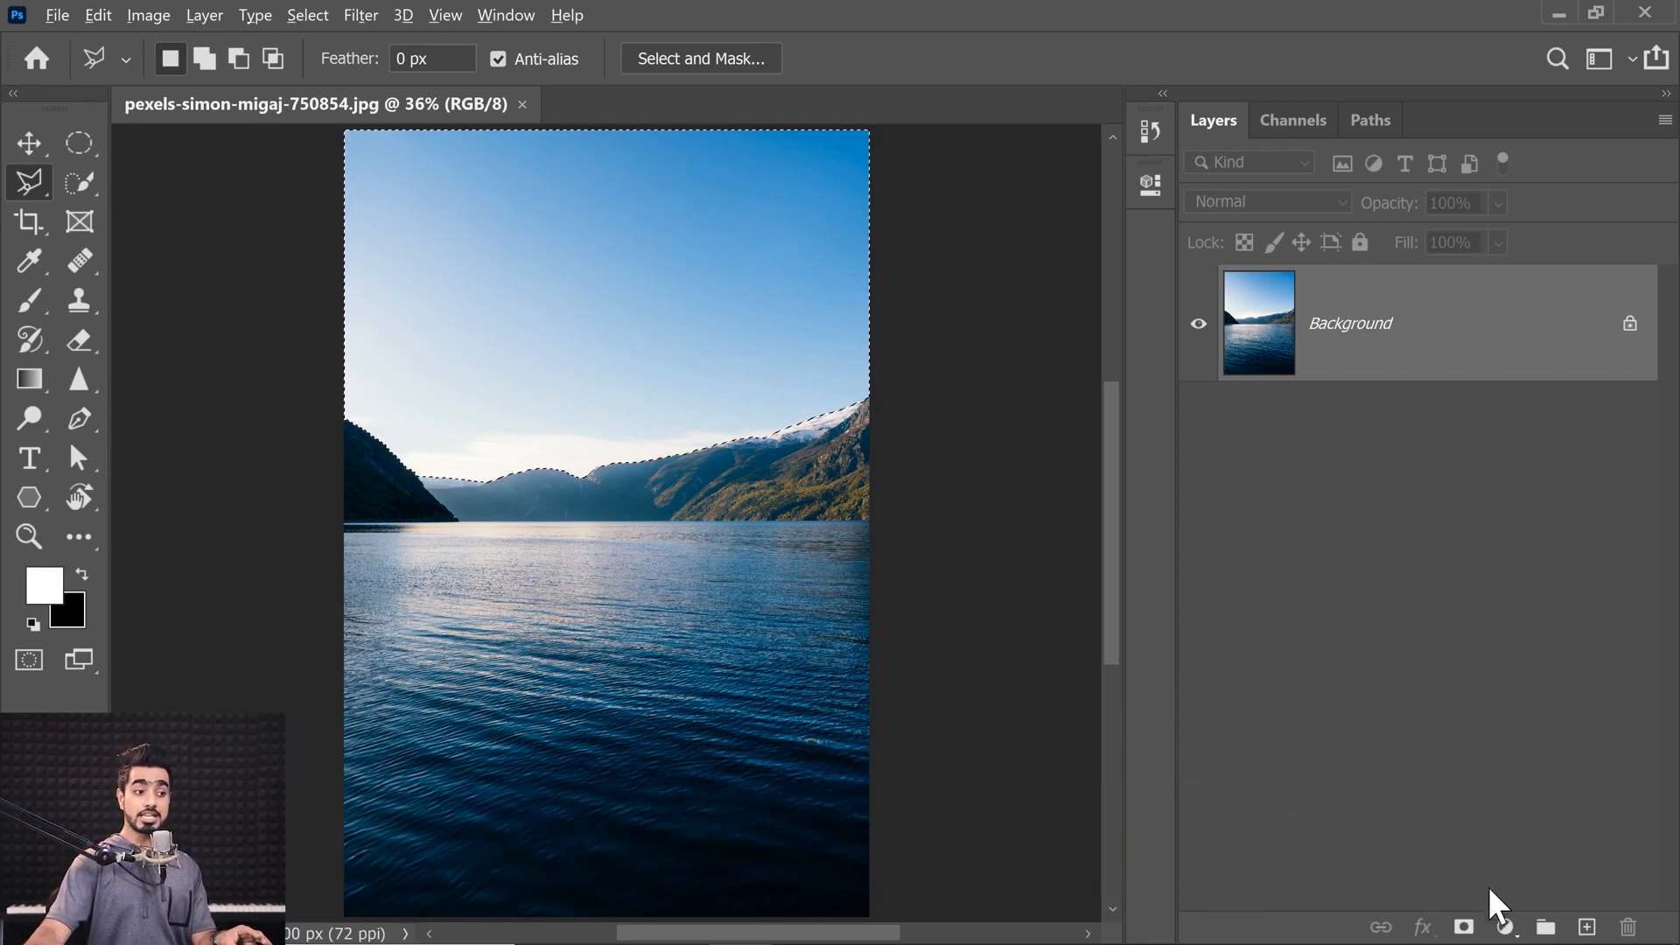
Step: Add an inverted layer mask from the selection so the sky is hidden and the mountains and water remain
{"action": "left_click", "coordinate": [1462, 928], "text": "alt"}
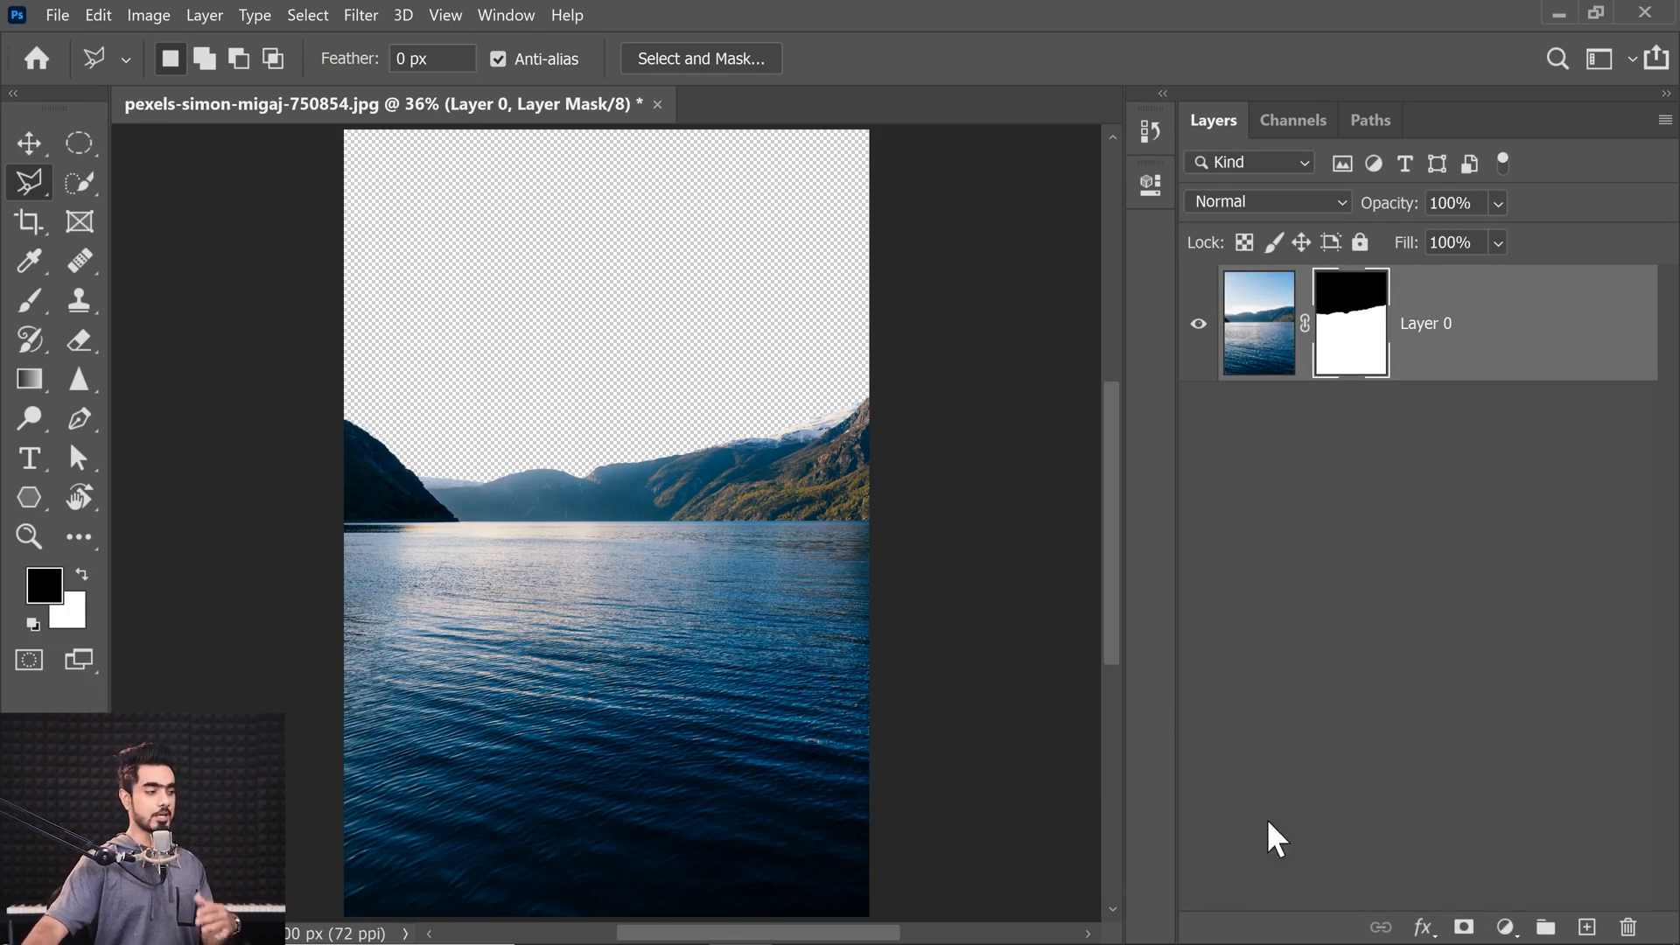
Step: Place Cloud.jpg from the Samples folder in File Explorer into the document and scale it to about 141%
{"action": "left_click", "coordinate": [676, 919]}
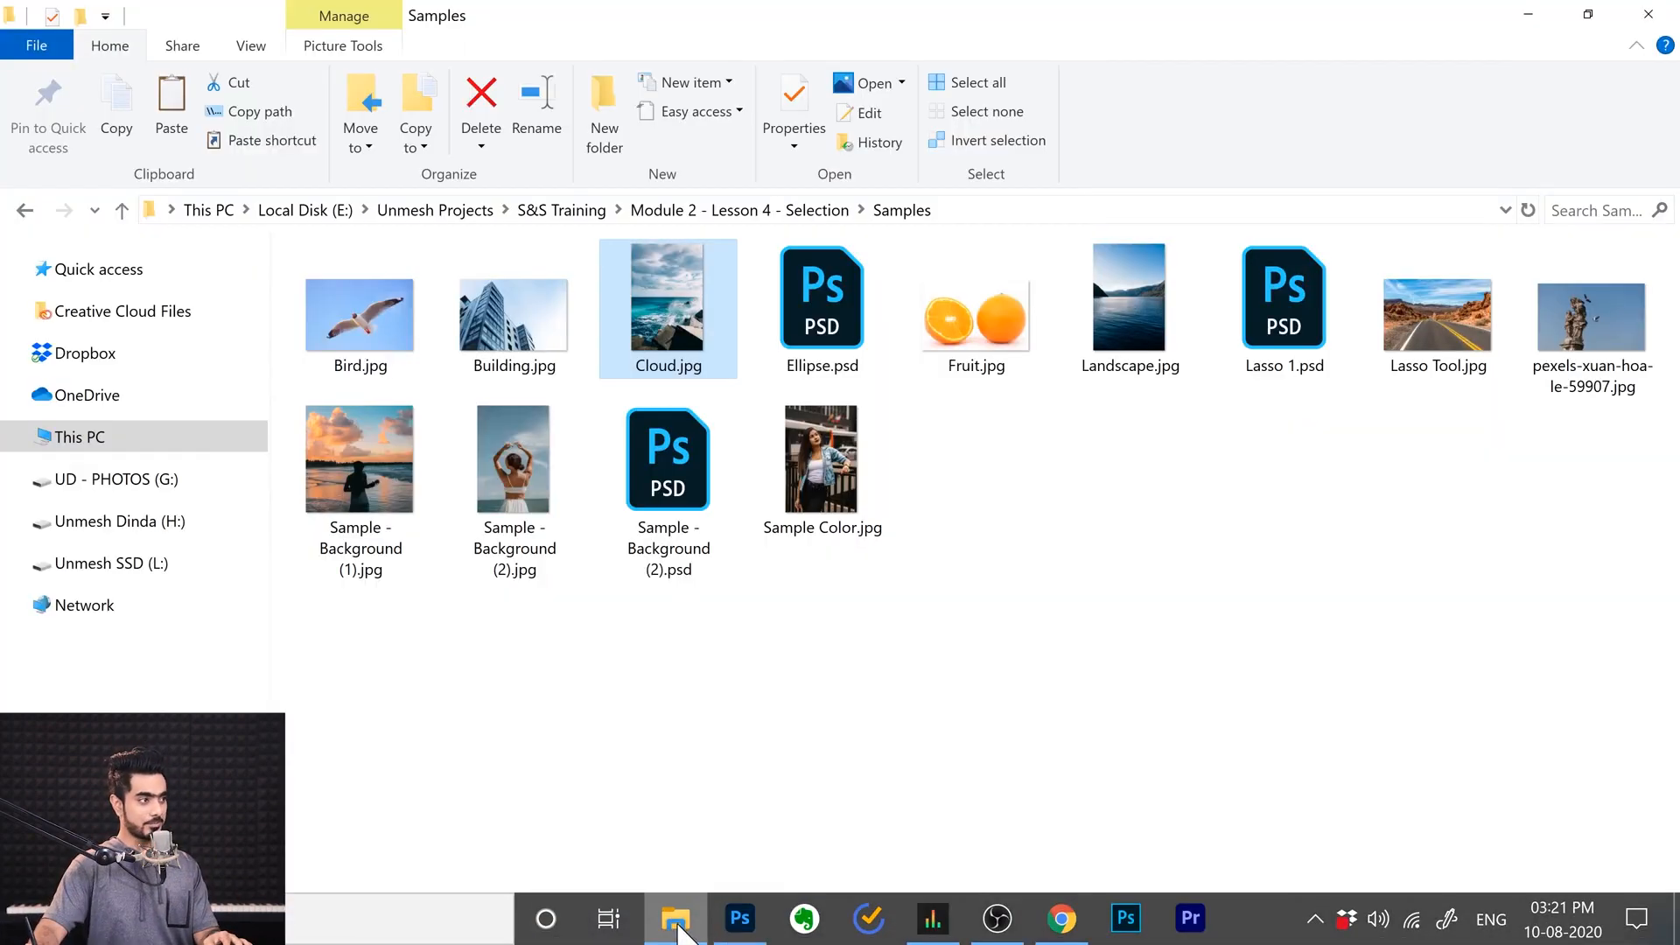
{"action": "left_click_drag", "start_coordinate": [669, 297], "coordinate": [741, 628]}
{"action": "scroll", "coordinate": [707, 668], "scroll_direction": "down", "scroll_amount": 3}
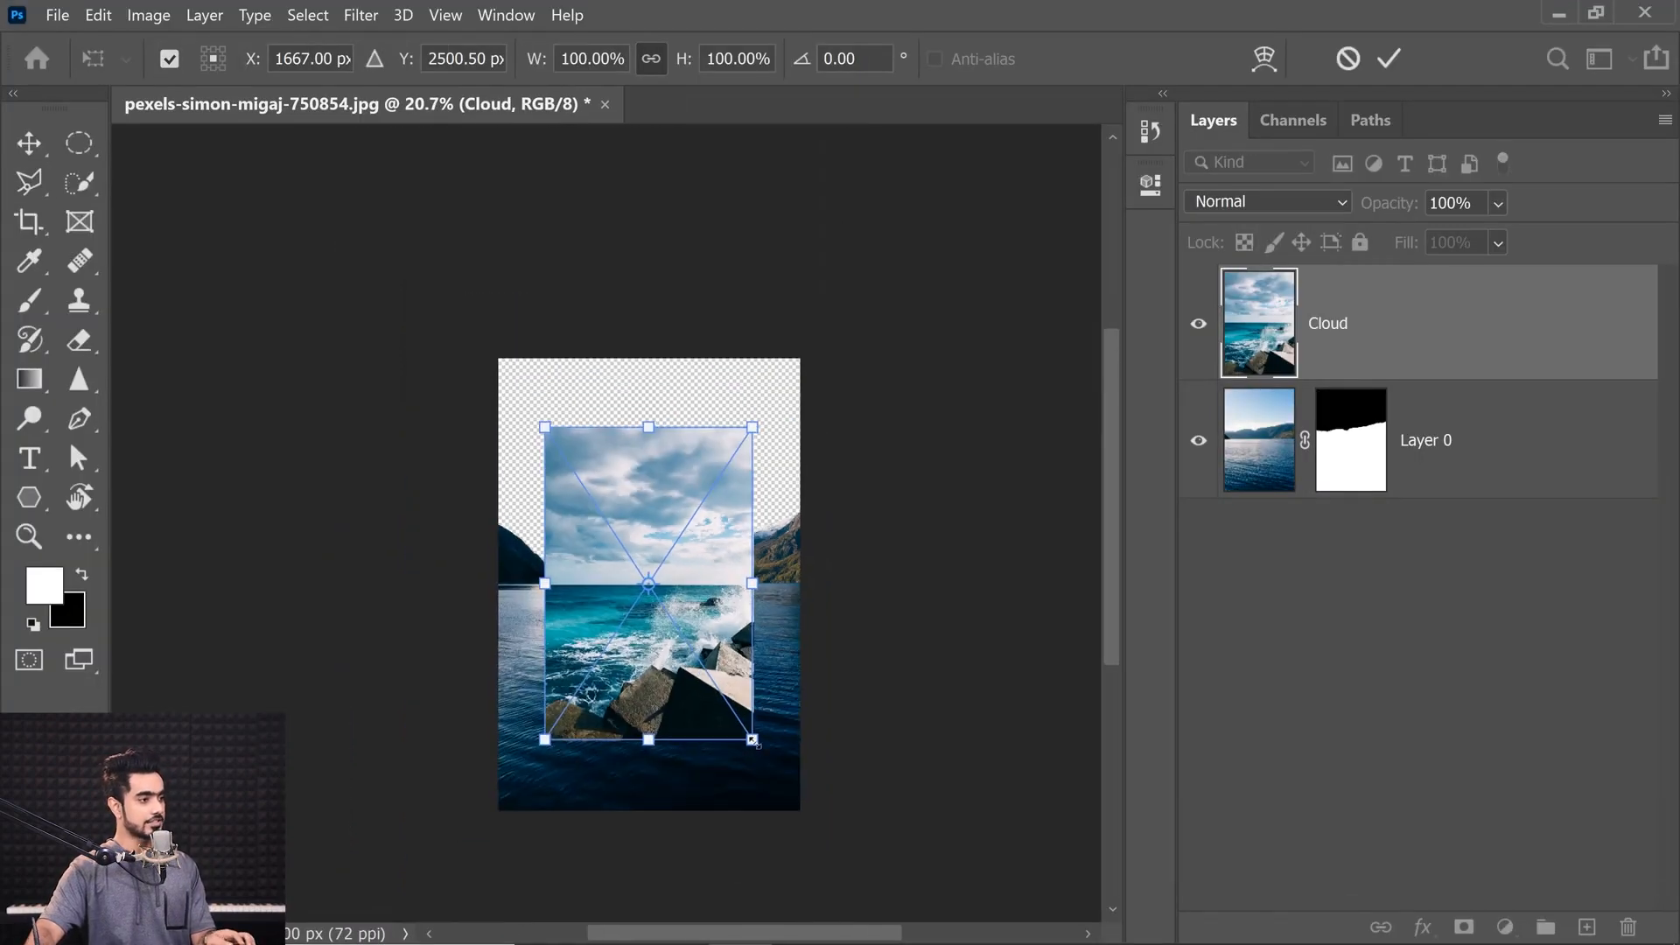
{"action": "left_click_drag", "start_coordinate": [752, 741], "coordinate": [794, 800]}
Step: Move the Cloud image partly off the photo's right side and nudge it down until its horizon matches the lake's waterline
{"action": "left_click_drag", "start_coordinate": [690, 593], "coordinate": [797, 588]}
{"action": "scroll", "coordinate": [656, 582], "scroll_direction": "up", "scroll_amount": 5}
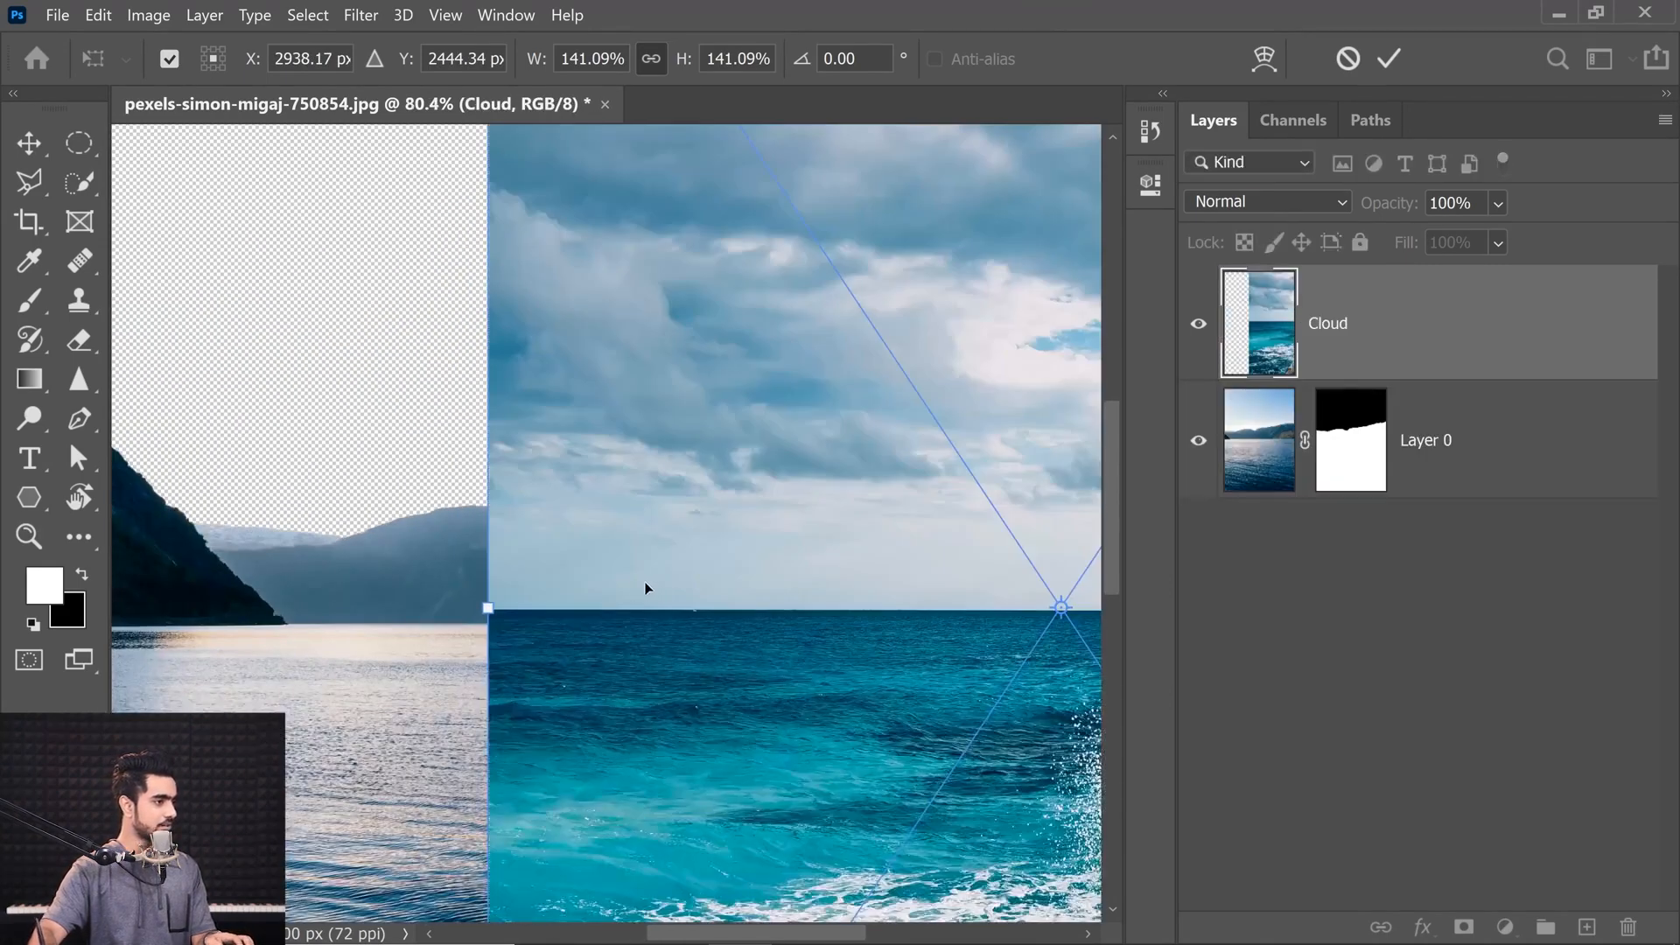
{"action": "left_click_drag", "start_coordinate": [645, 585], "coordinate": [620, 599]}
{"action": "key", "text": "Down"}
{"action": "key", "text": "Down"}
{"action": "key", "text": "Down"}
{"action": "key", "text": "Down"}
{"action": "key", "text": "Down"}
{"action": "key", "text": "Down"}
{"action": "key", "text": "Down"}
{"action": "key", "text": "Down"}
{"action": "key", "text": "Down"}
{"action": "key", "text": "Down"}
{"action": "key", "text": "Down"}
{"action": "key", "text": "Down"}
{"action": "key", "text": "Down"}
{"action": "key", "text": "Down"}
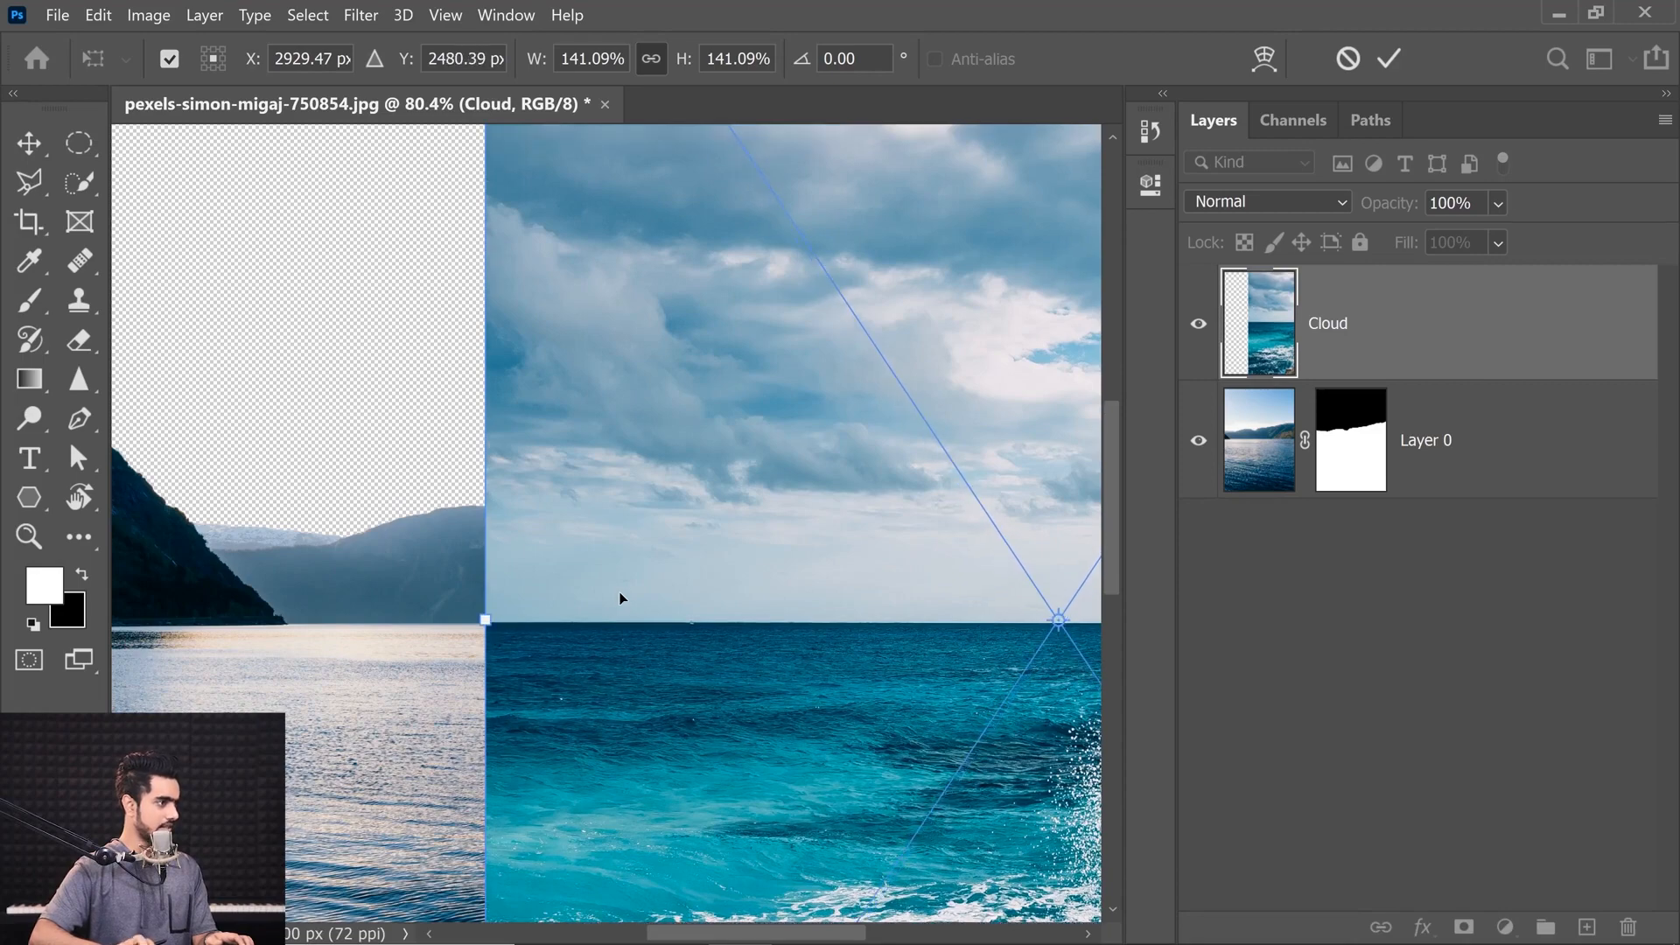
Step: Shift the Cloud image horizontally back over the photo to about X 1519 px, keeping its horizon height
{"action": "scroll", "coordinate": [622, 594], "scroll_direction": "down", "scroll_amount": 6}
{"action": "scroll", "coordinate": [817, 770], "scroll_direction": "up", "scroll_amount": 3}
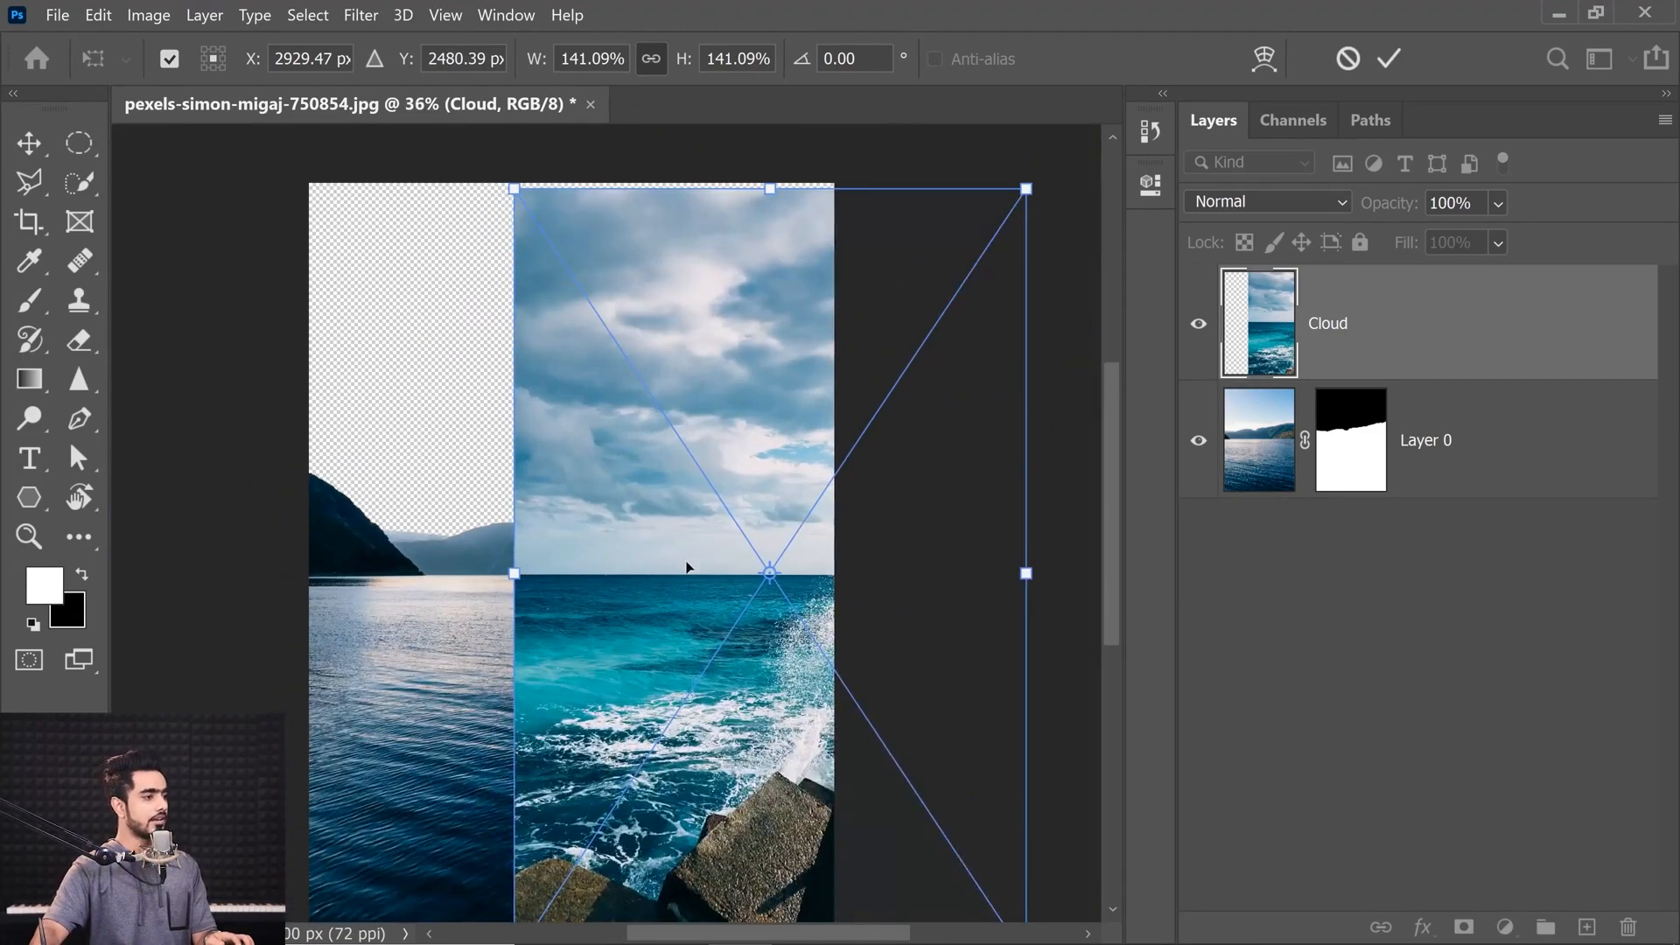
{"action": "left_click_drag", "start_coordinate": [730, 548], "coordinate": [732, 589]}
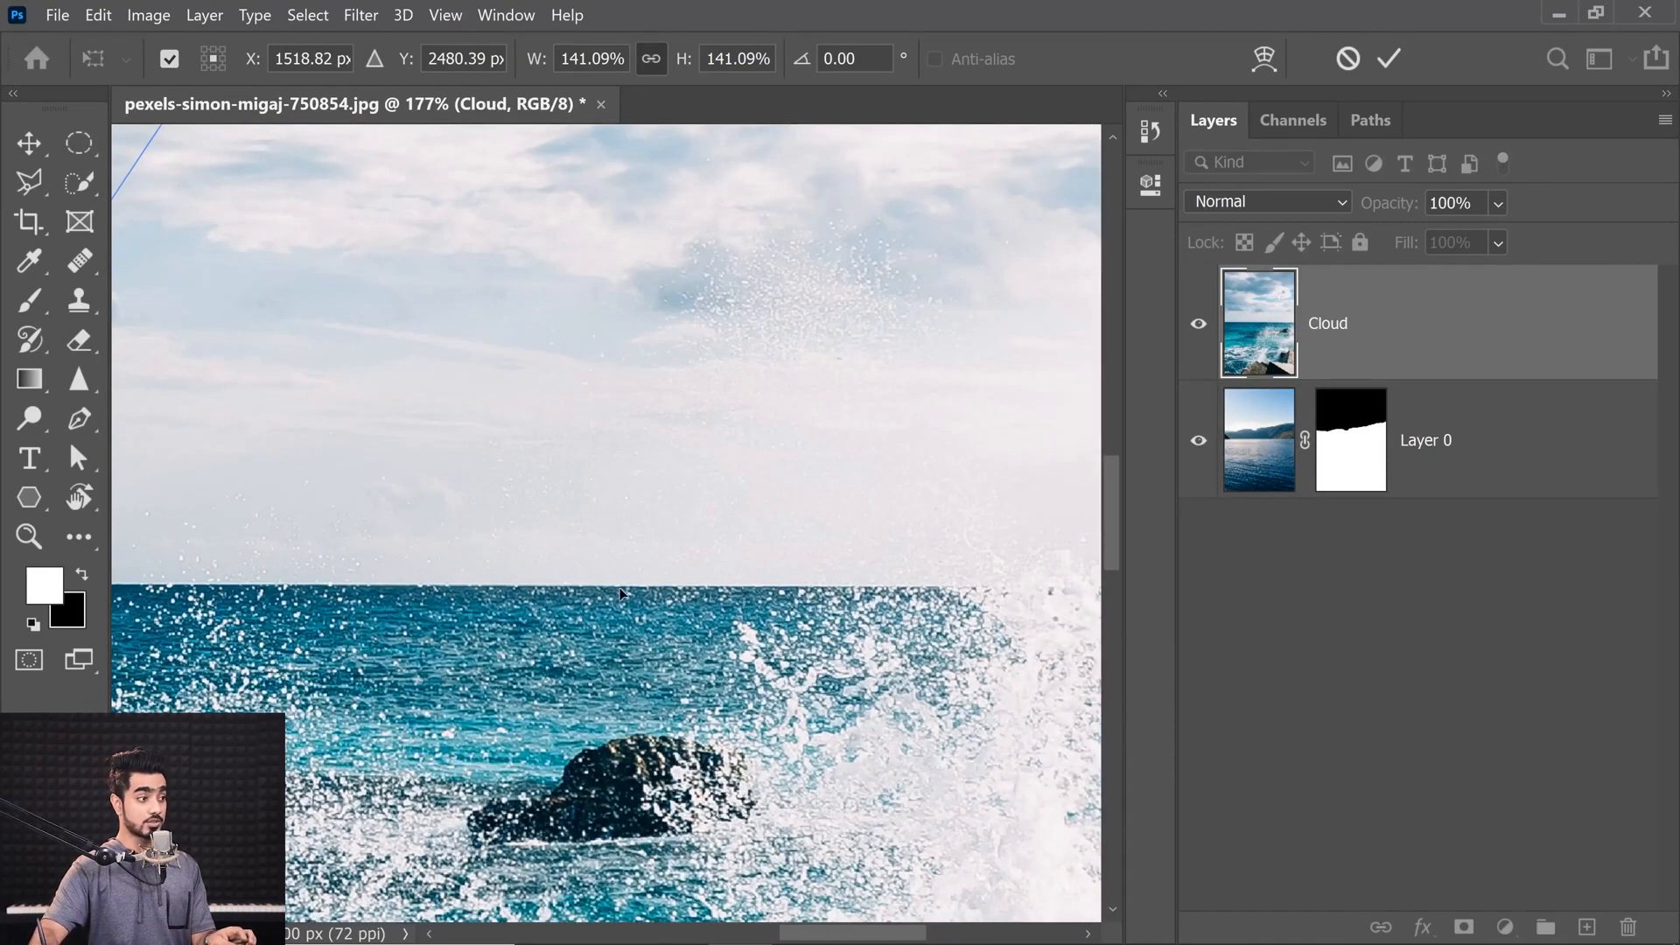
Step: Scale the Cloud image up to about 163% with its horizon on the lake's waterline, and commit the placement
{"action": "left_click_drag", "start_coordinate": [461, 584], "coordinate": [832, 573]}
{"action": "left_click_drag", "start_coordinate": [315, 609], "coordinate": [609, 657]}
{"action": "mouse_move", "coordinate": [516, 627]}
{"action": "left_mouse_down"}
{"action": "mouse_move", "coordinate": [551, 628]}
{"action": "mouse_move", "coordinate": [542, 603]}
{"action": "mouse_move", "coordinate": [574, 623]}
{"action": "mouse_move", "coordinate": [513, 644]}
{"action": "mouse_move", "coordinate": [538, 652]}
{"action": "left_mouse_up"}
{"action": "left_click_drag", "start_coordinate": [623, 673], "coordinate": [491, 492]}
{"action": "left_click_drag", "start_coordinate": [541, 591], "coordinate": [519, 594]}
{"action": "left_click_drag", "start_coordinate": [637, 636], "coordinate": [633, 696]}
{"action": "mouse_move", "coordinate": [680, 809]}
{"action": "left_mouse_down"}
{"action": "mouse_move", "coordinate": [692, 793]}
{"action": "mouse_move", "coordinate": [707, 827]}
{"action": "left_mouse_up"}
{"action": "key", "text": "Return"}
{"action": "key", "text": "l"}
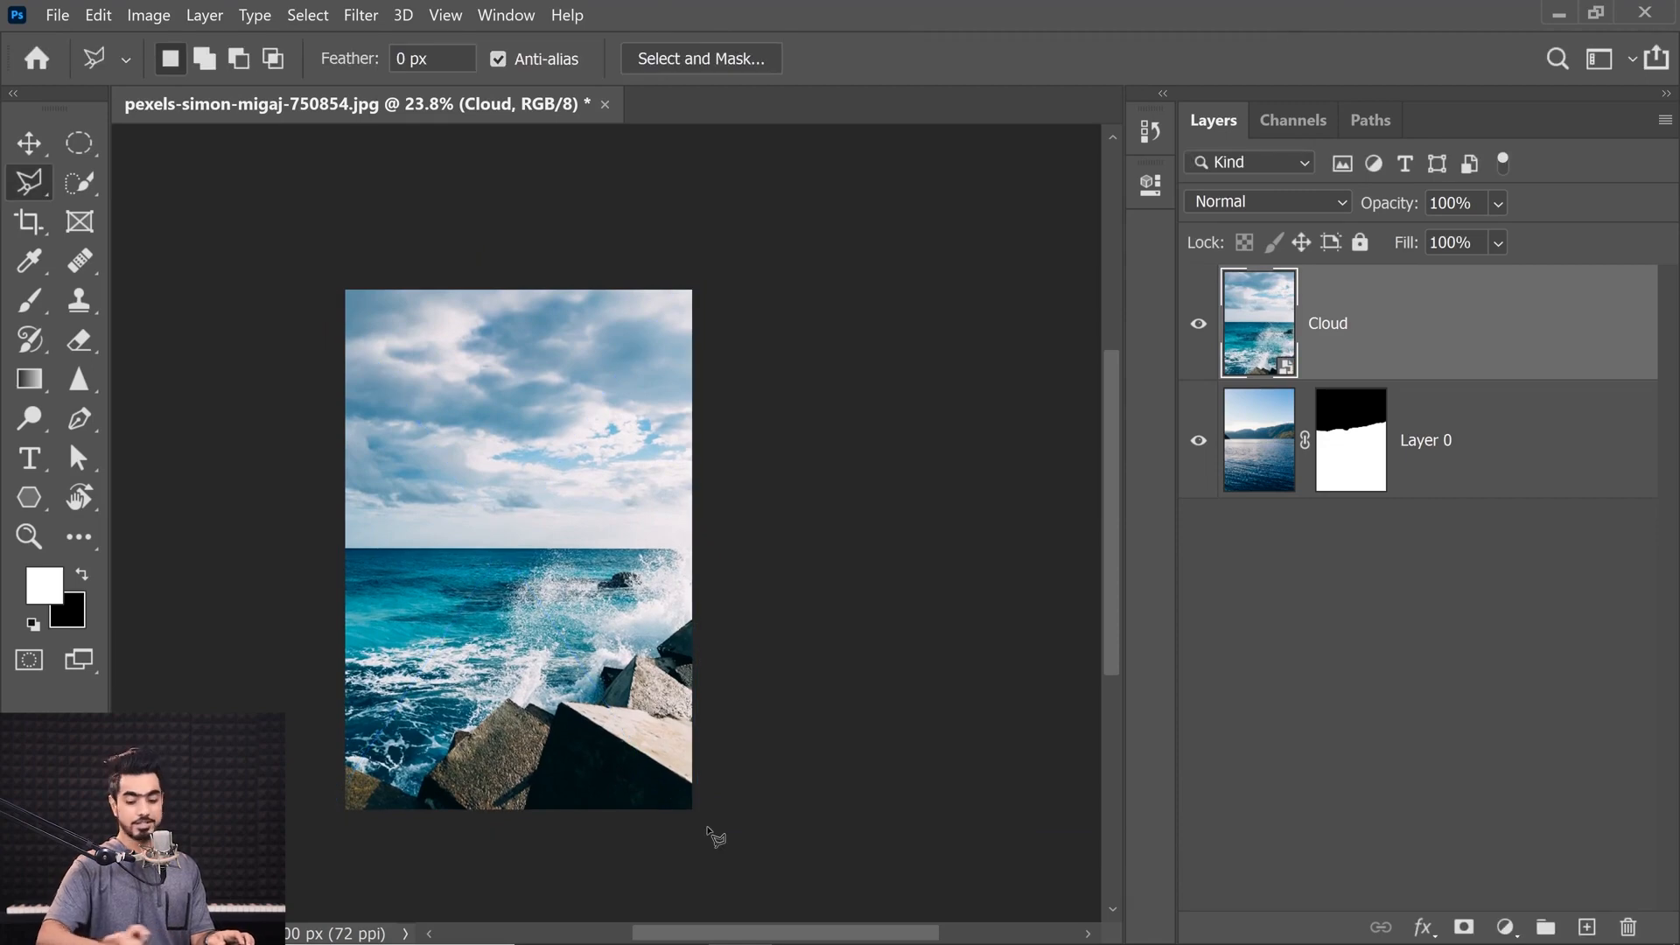
Step: Move the Cloud layer below Layer 0 and inspect how the new sky blends with the mountain edges
{"action": "key", "text": "ctrl+0"}
{"action": "left_click_drag", "start_coordinate": [1396, 329], "coordinate": [1399, 612]}
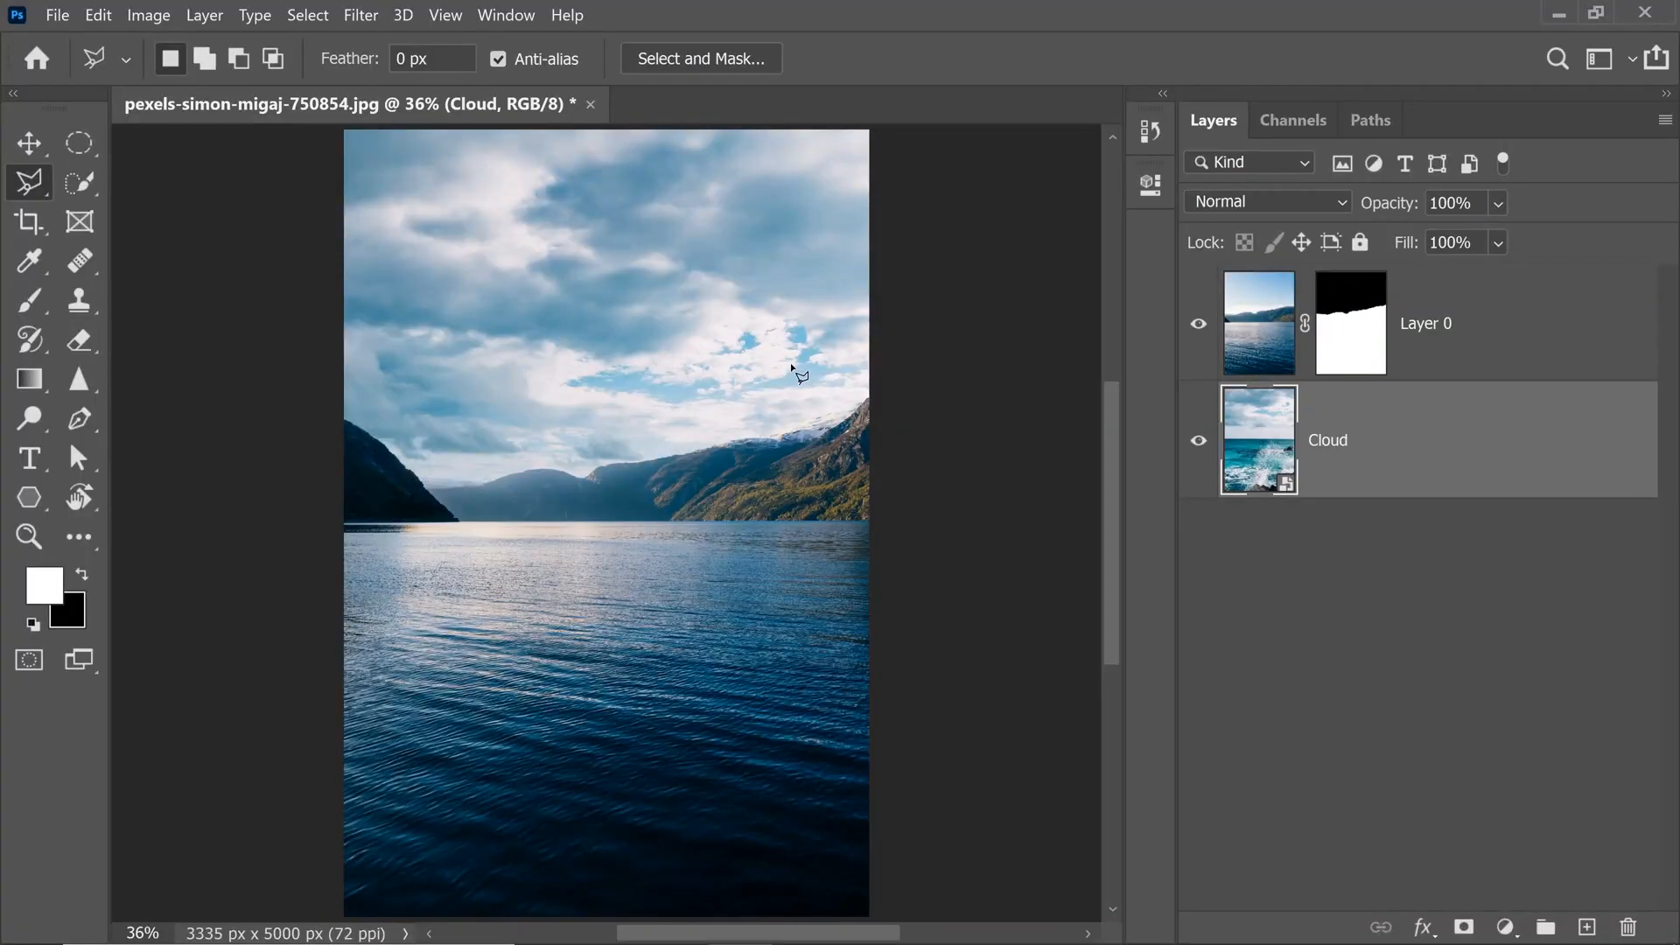
{"action": "scroll", "coordinate": [725, 297], "scroll_direction": "up", "scroll_amount": 5}
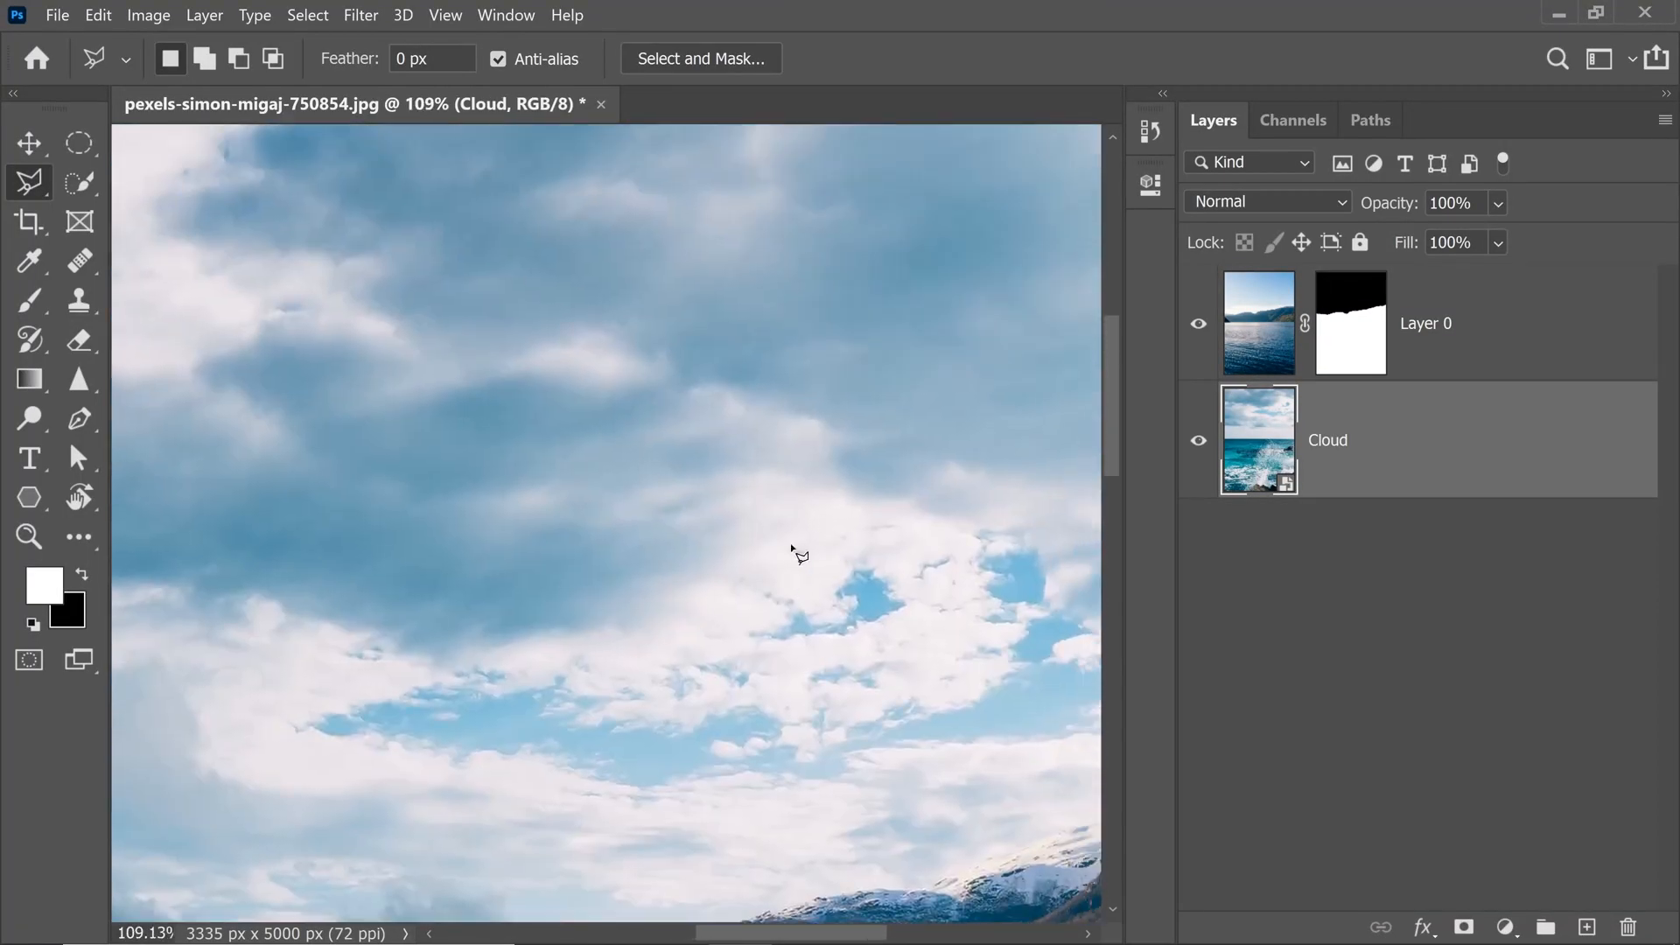
{"action": "left_click_drag", "start_coordinate": [529, 573], "coordinate": [987, 735]}
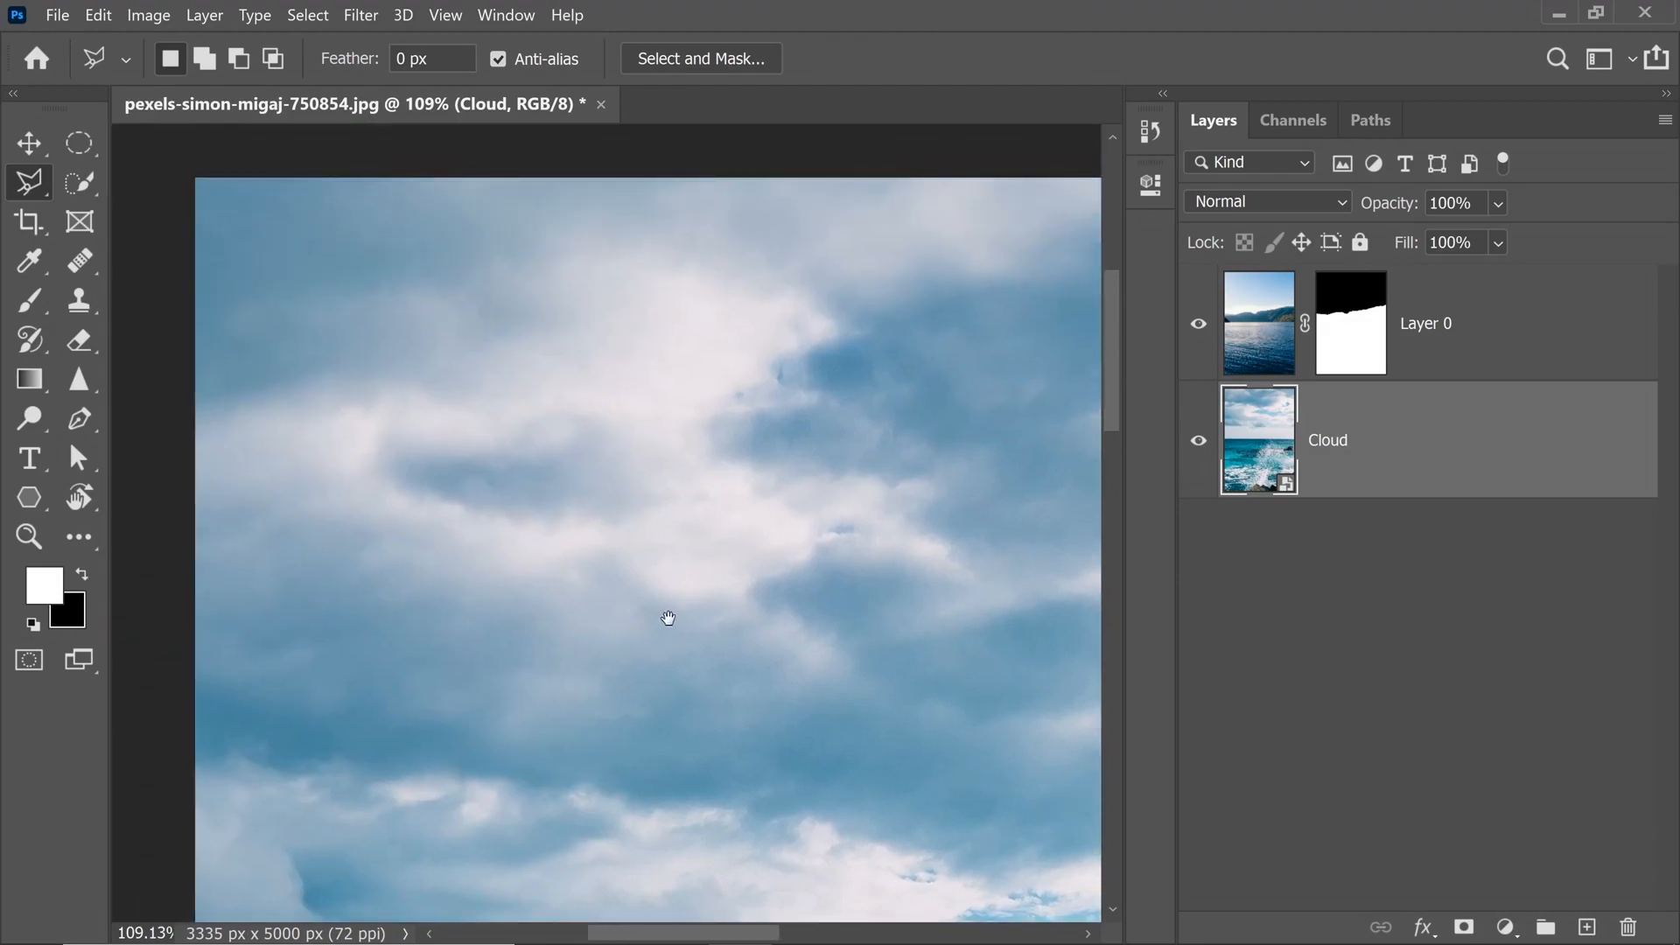
{"action": "left_click_drag", "start_coordinate": [786, 633], "coordinate": [426, 339]}
{"action": "scroll", "coordinate": [805, 604], "scroll_direction": "down", "scroll_amount": 5}
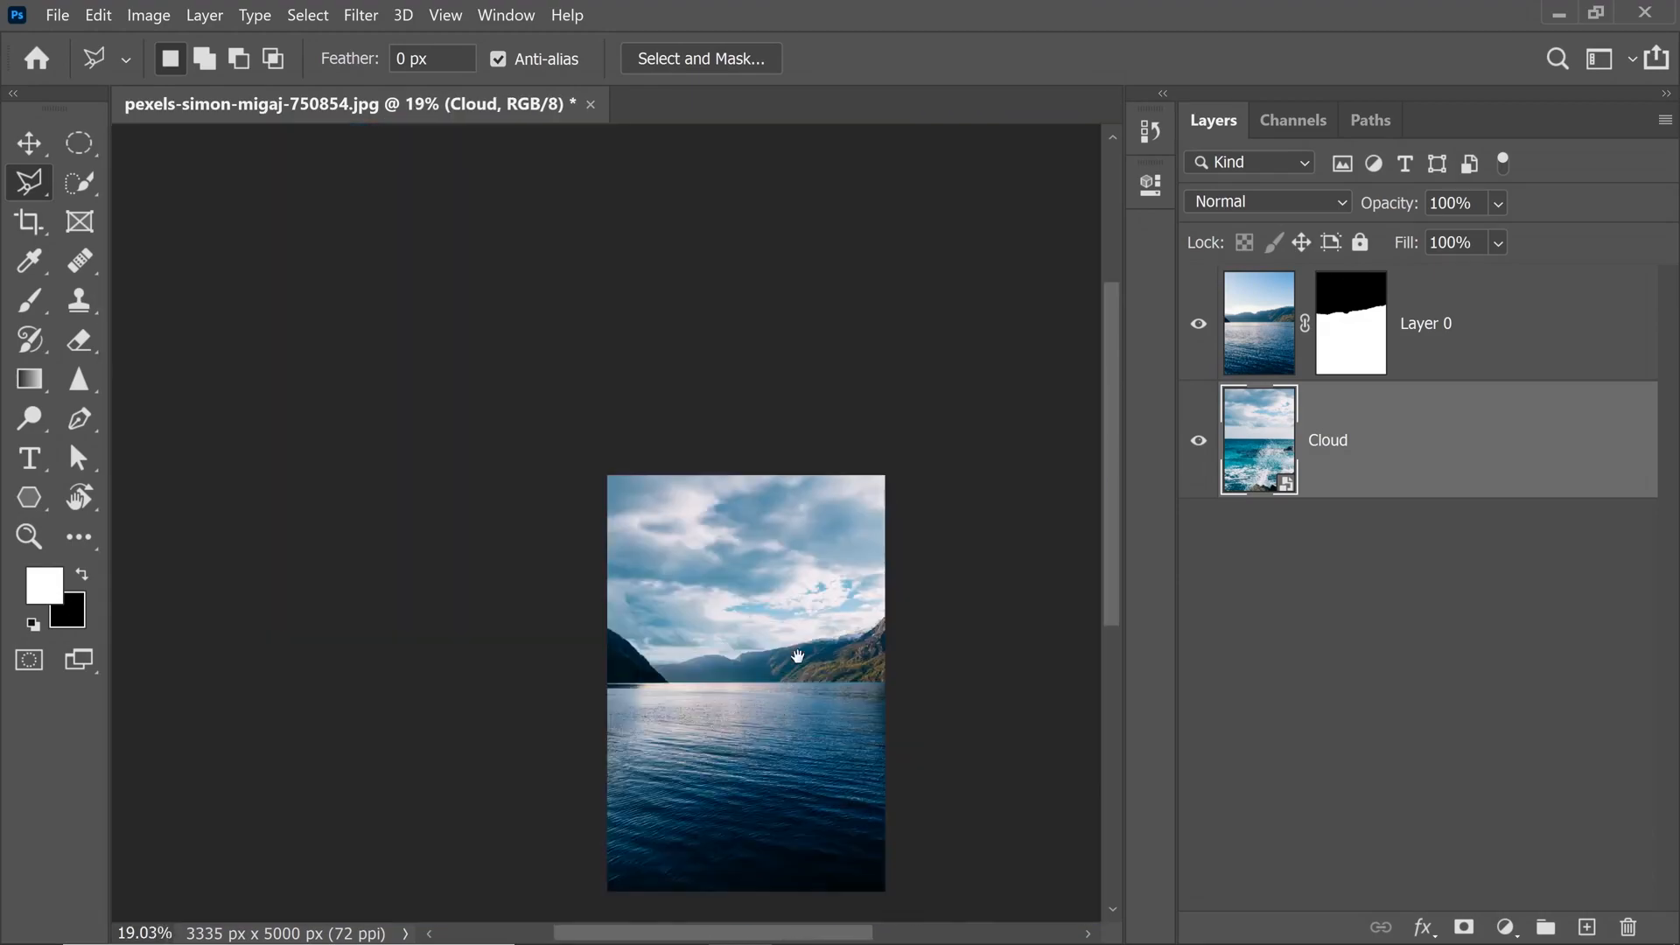
{"action": "scroll", "coordinate": [797, 656], "scroll_direction": "up", "scroll_amount": 3}
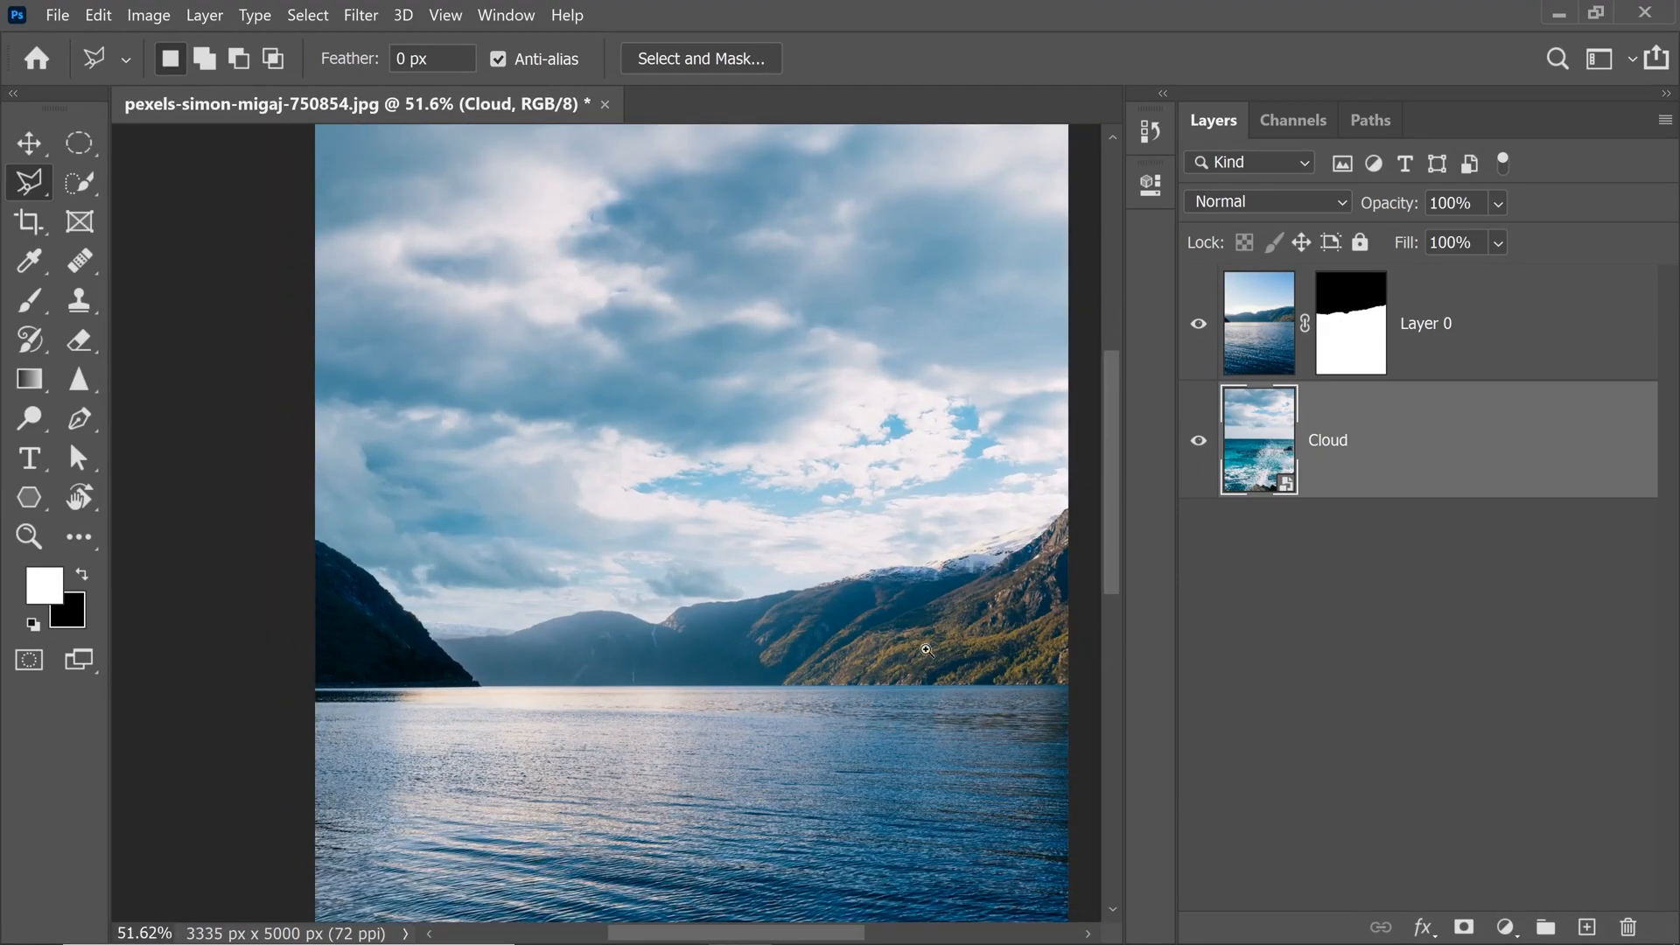
{"action": "scroll", "coordinate": [926, 649], "scroll_direction": "up", "scroll_amount": 3}
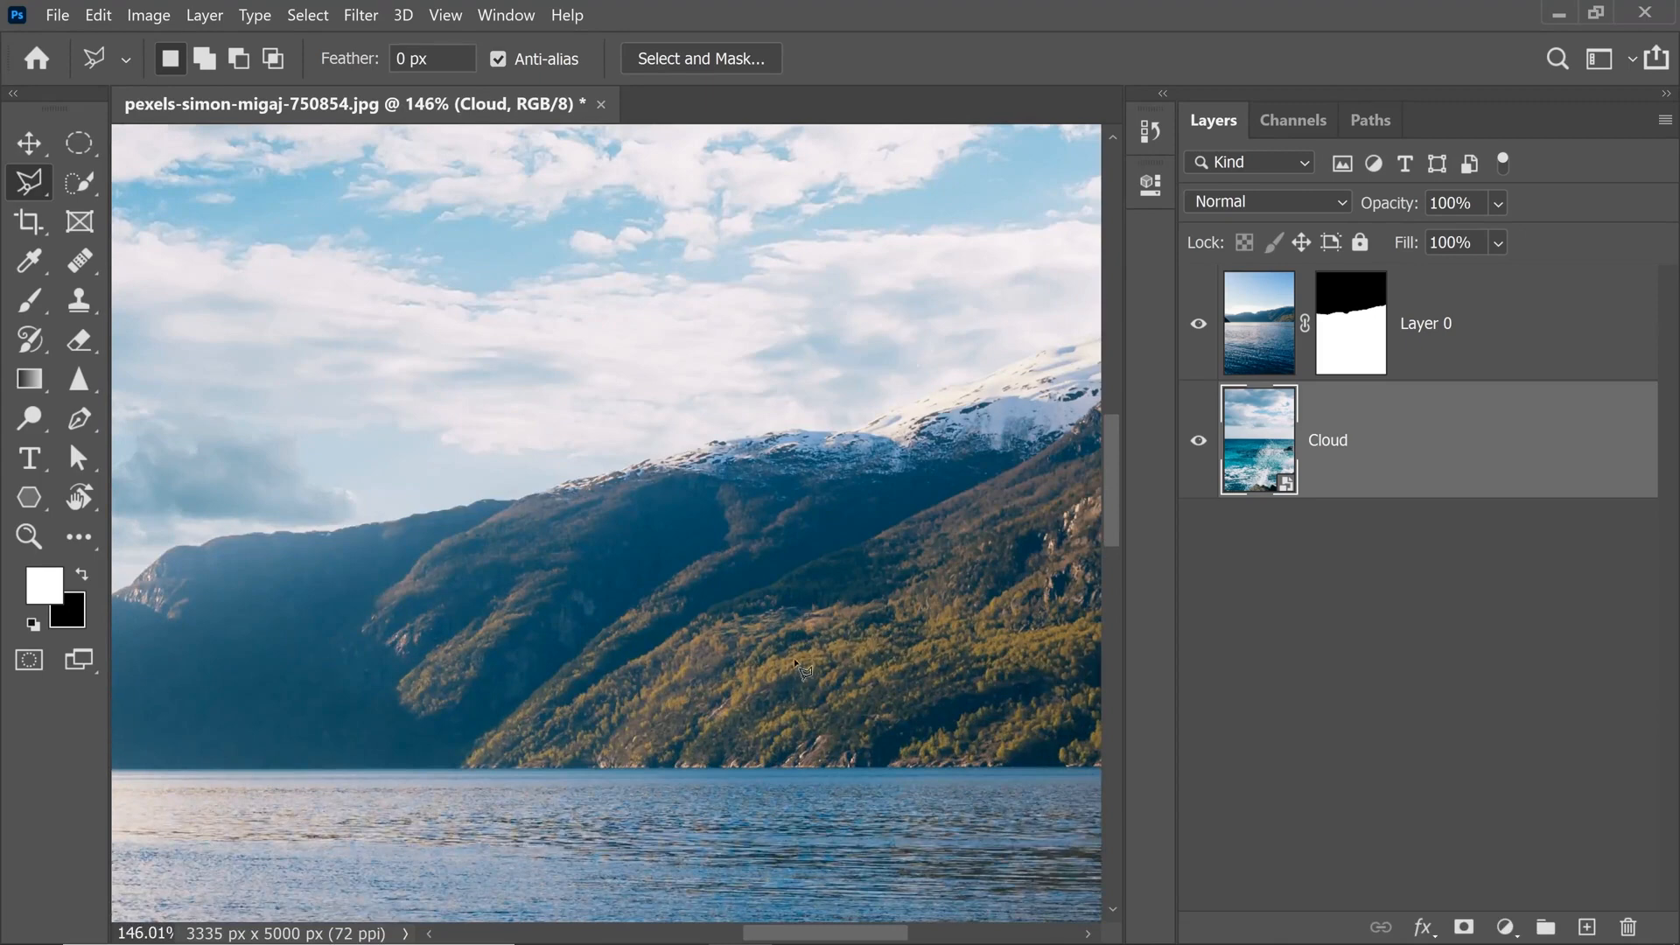
{"action": "scroll", "coordinate": [787, 454], "scroll_direction": "down", "scroll_amount": 4}
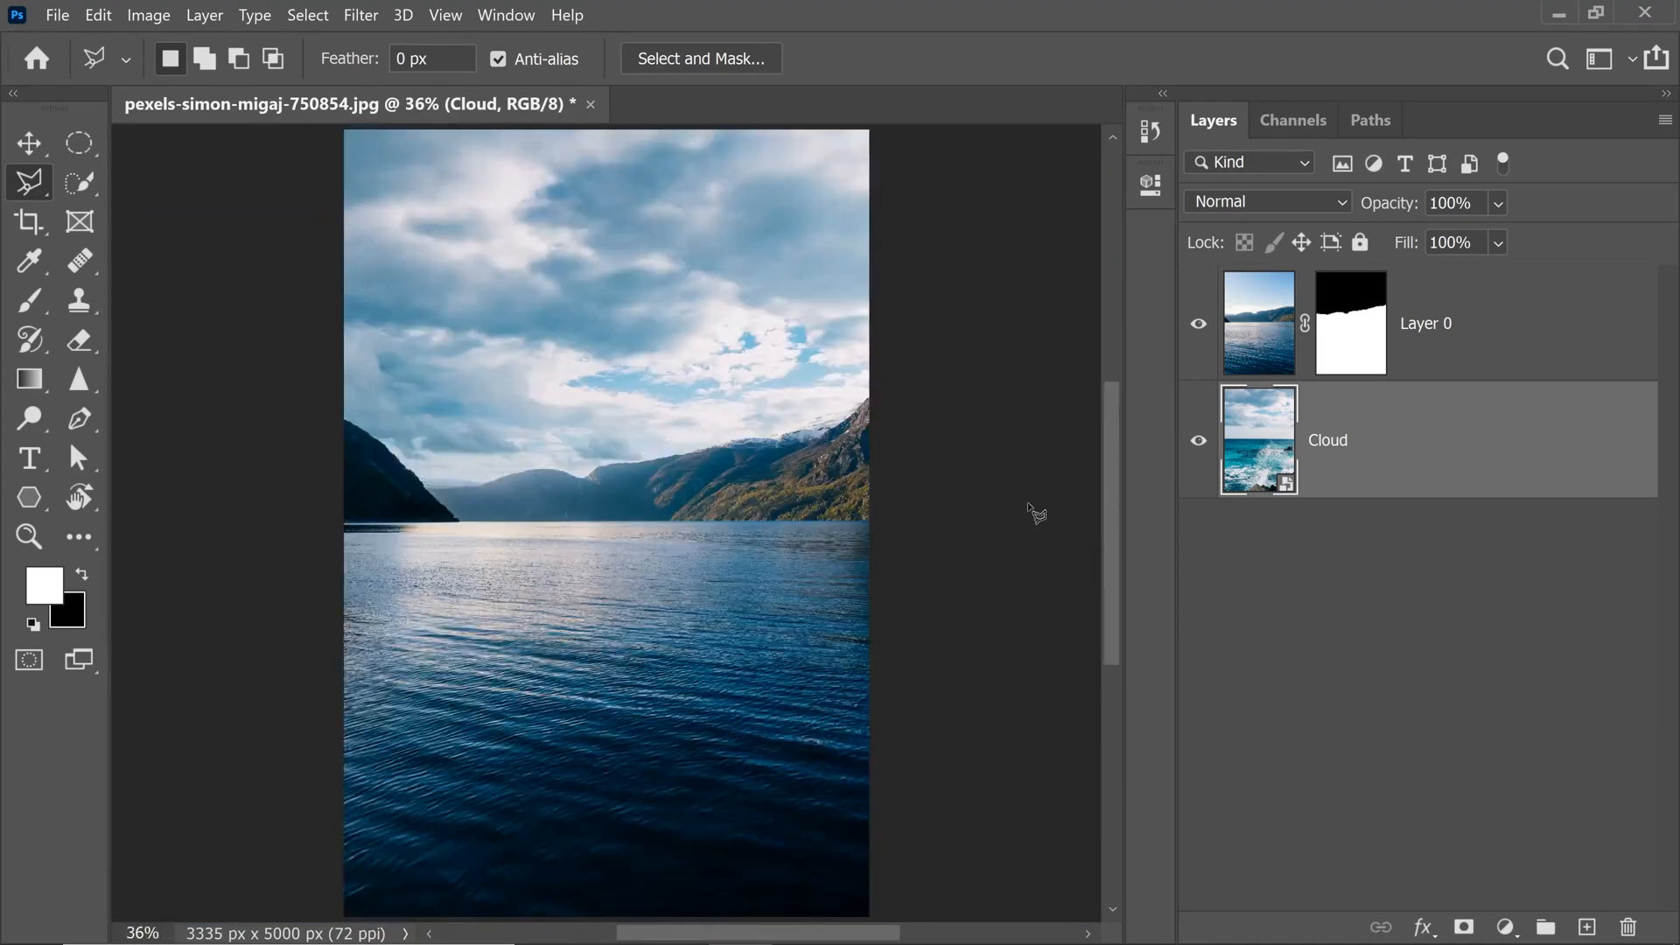
Step: Flip the Cloud image horizontally and shift it right to about X 1884 px, keeping its horizon height
{"action": "key", "text": "ctrl+t"}
{"action": "right_click", "coordinate": [698, 490]}
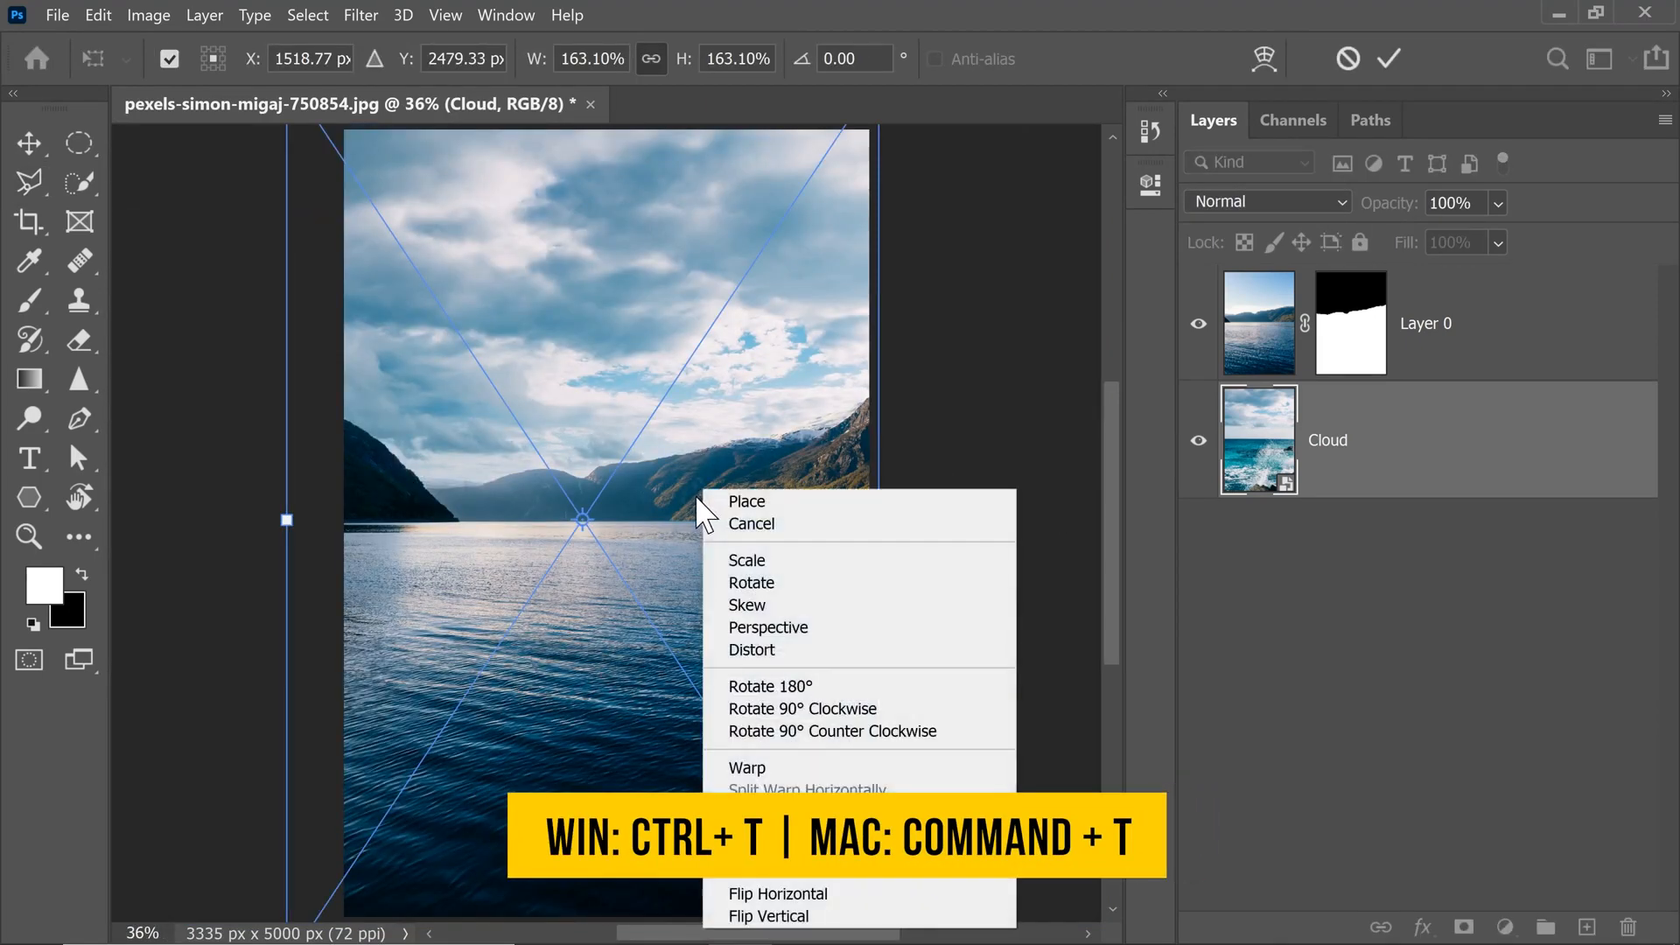
{"action": "left_click", "coordinate": [770, 893]}
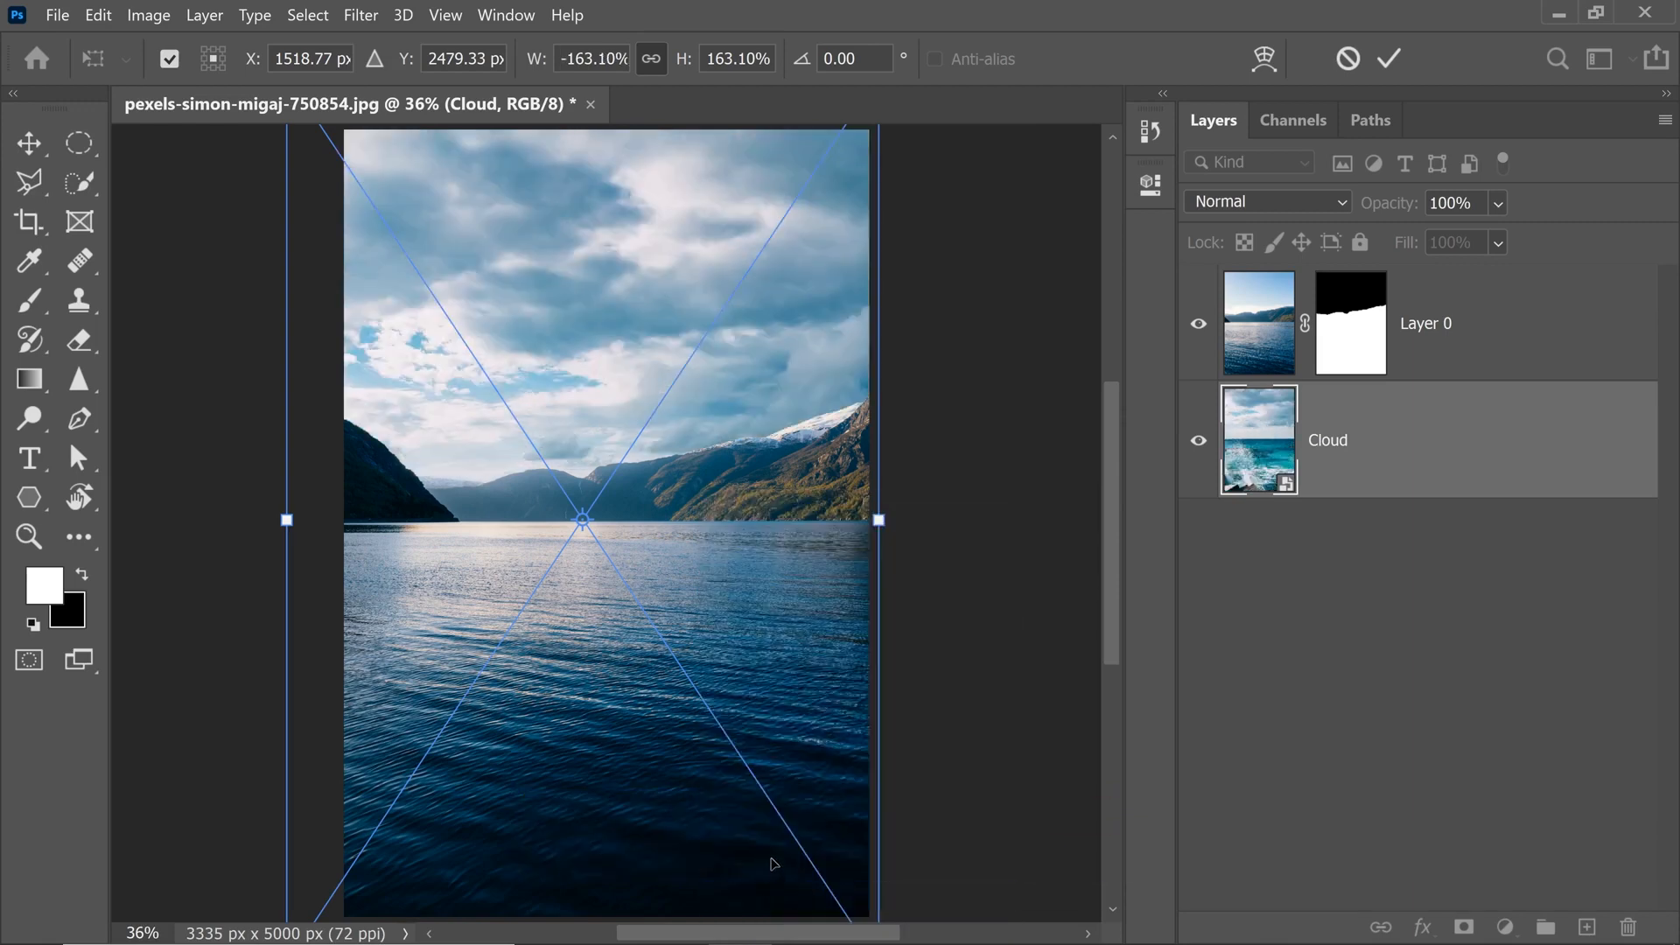
{"action": "left_click_drag", "start_coordinate": [703, 506], "coordinate": [779, 478]}
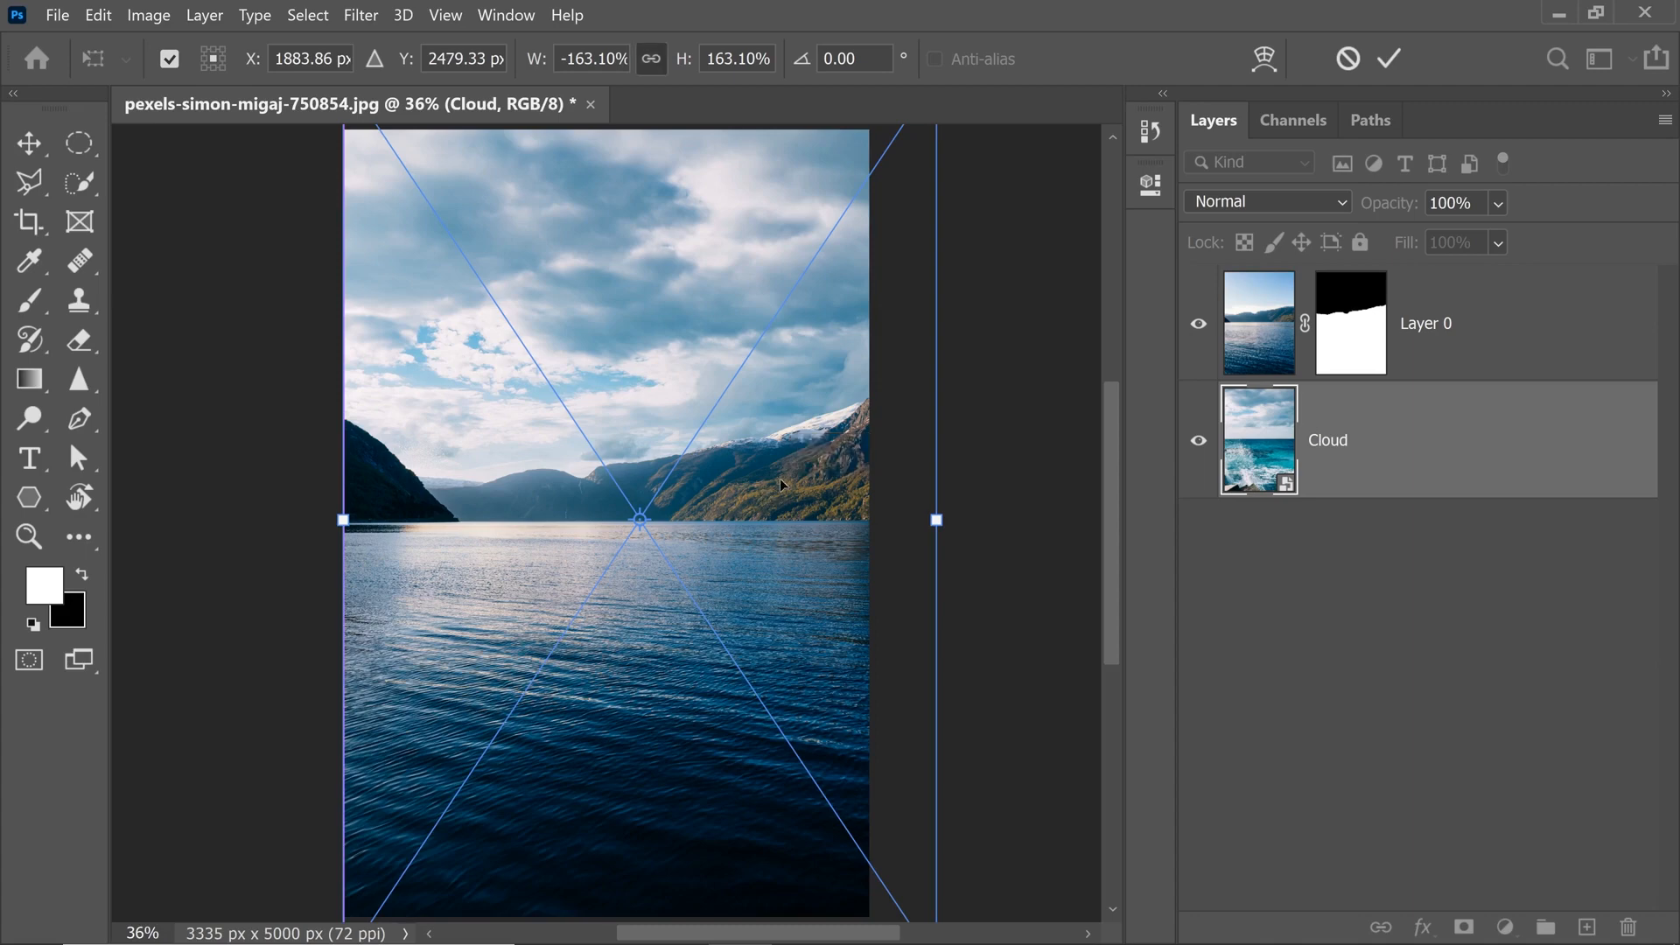
{"action": "key", "text": "Return"}
{"action": "key", "text": "l"}
{"action": "scroll", "coordinate": [713, 439], "scroll_direction": "down", "scroll_amount": 5}
{"action": "scroll", "coordinate": [669, 574], "scroll_direction": "up", "scroll_amount": 6}
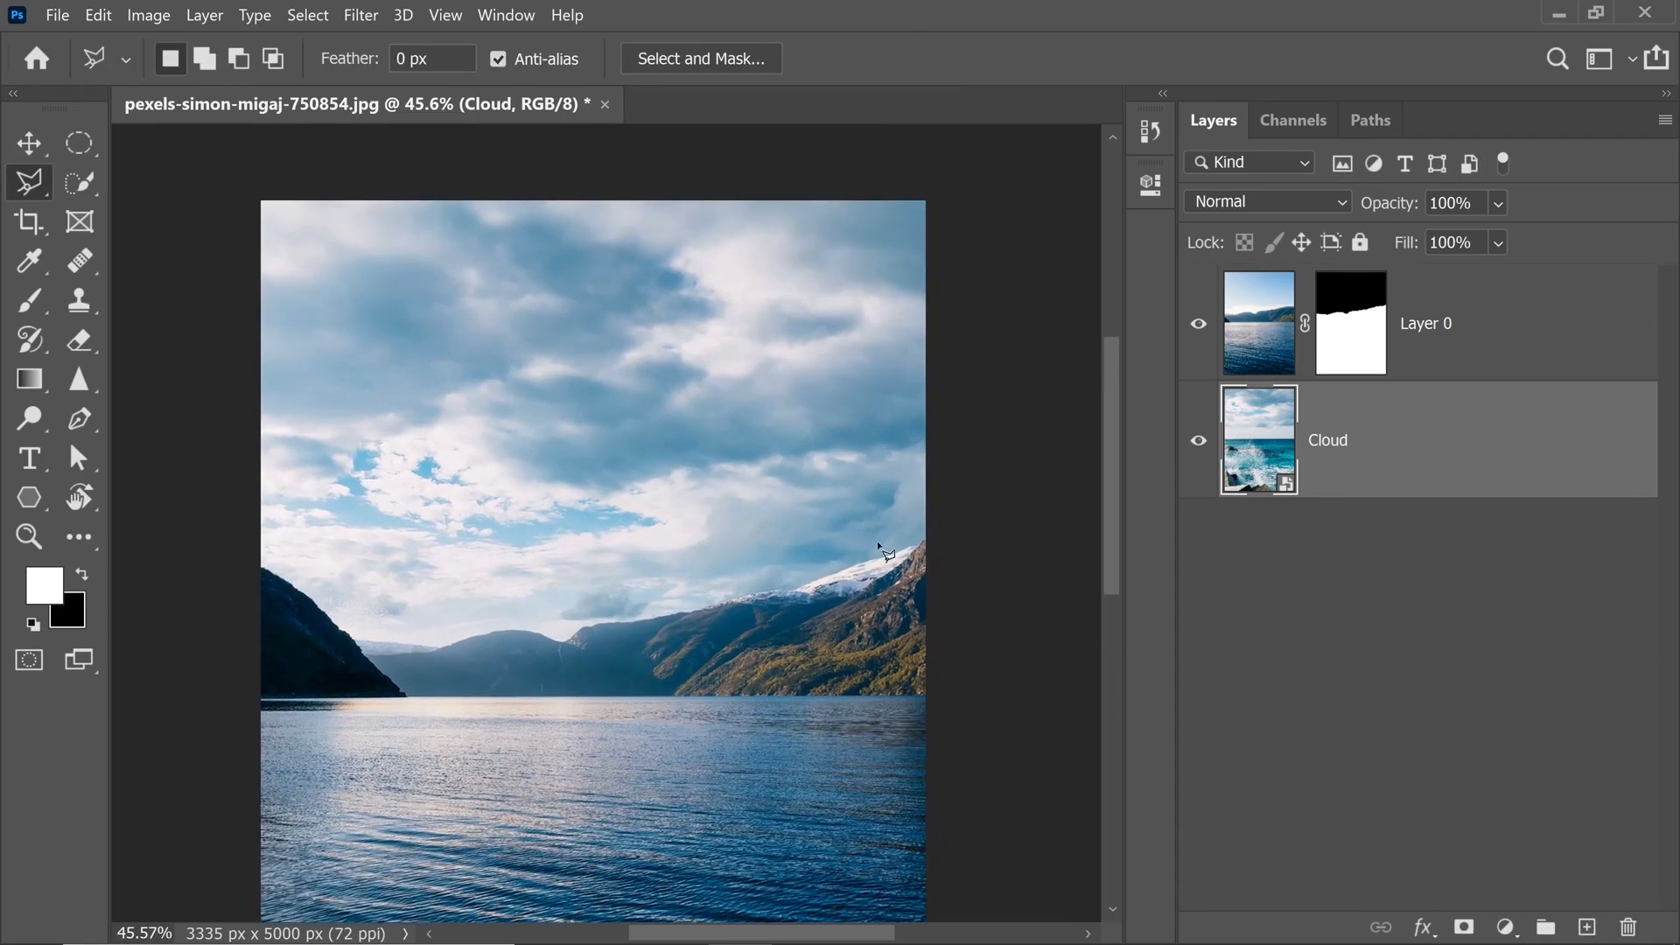
Step: Add a Curves adjustment layer above Cloud and raise the RGB curve with two points to brighten the sky
{"action": "left_click", "coordinate": [1507, 928]}
{"action": "left_click", "coordinate": [1455, 594]}
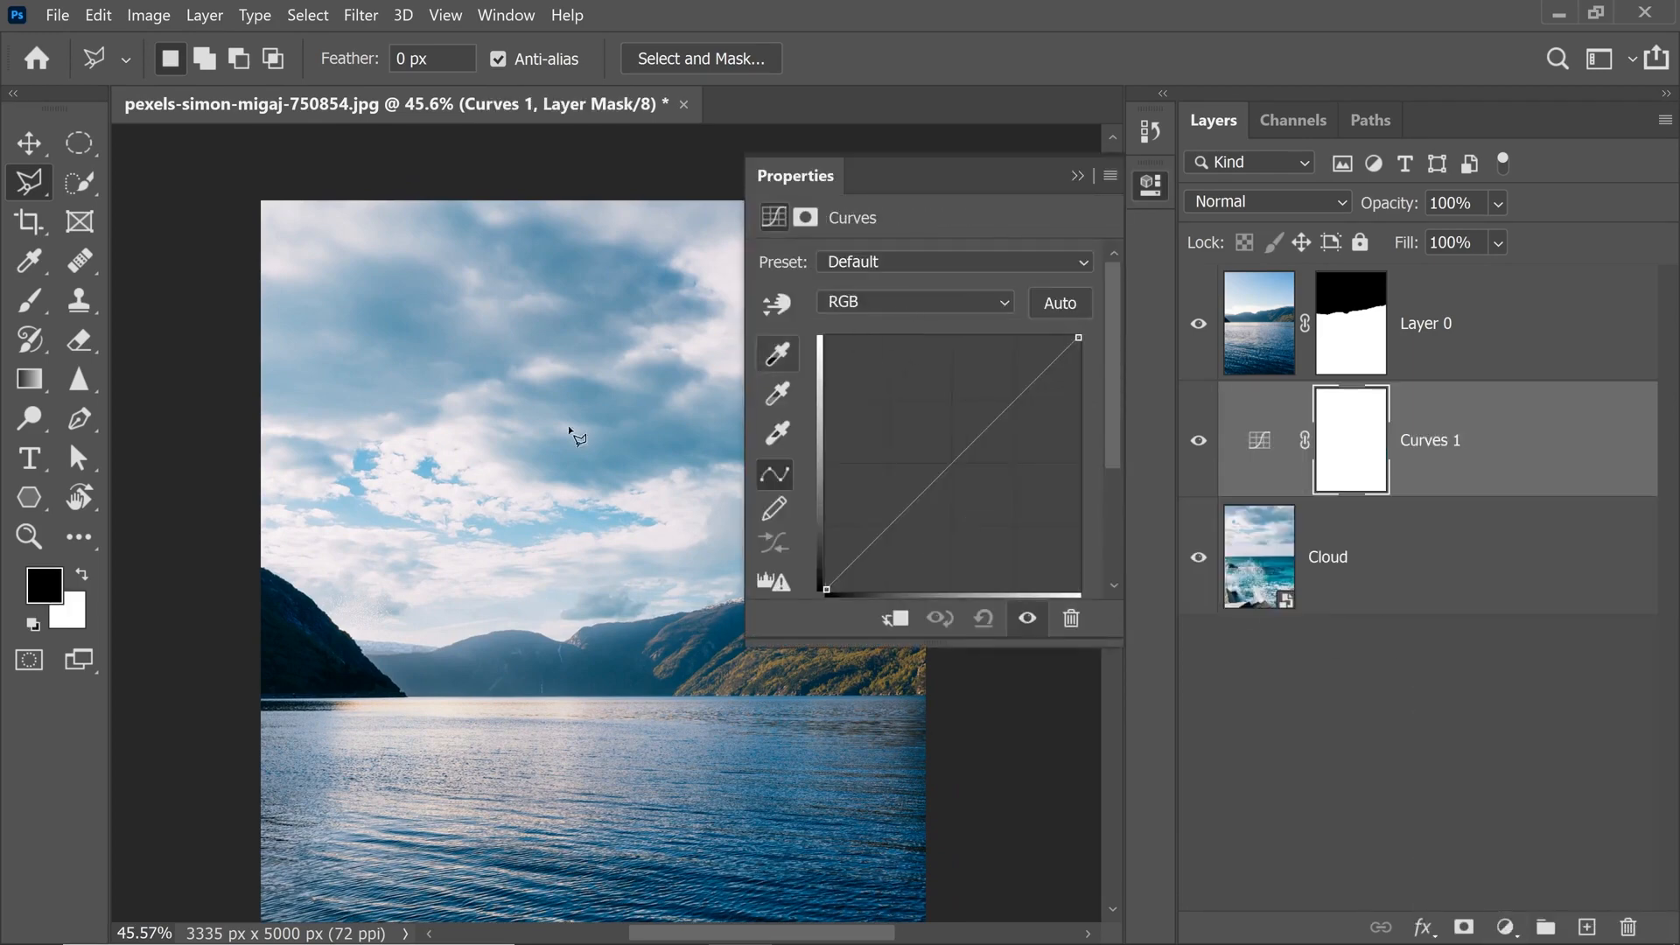
{"action": "left_click_drag", "start_coordinate": [472, 457], "coordinate": [236, 449]}
{"action": "left_click_drag", "start_coordinate": [989, 437], "coordinate": [949, 412]}
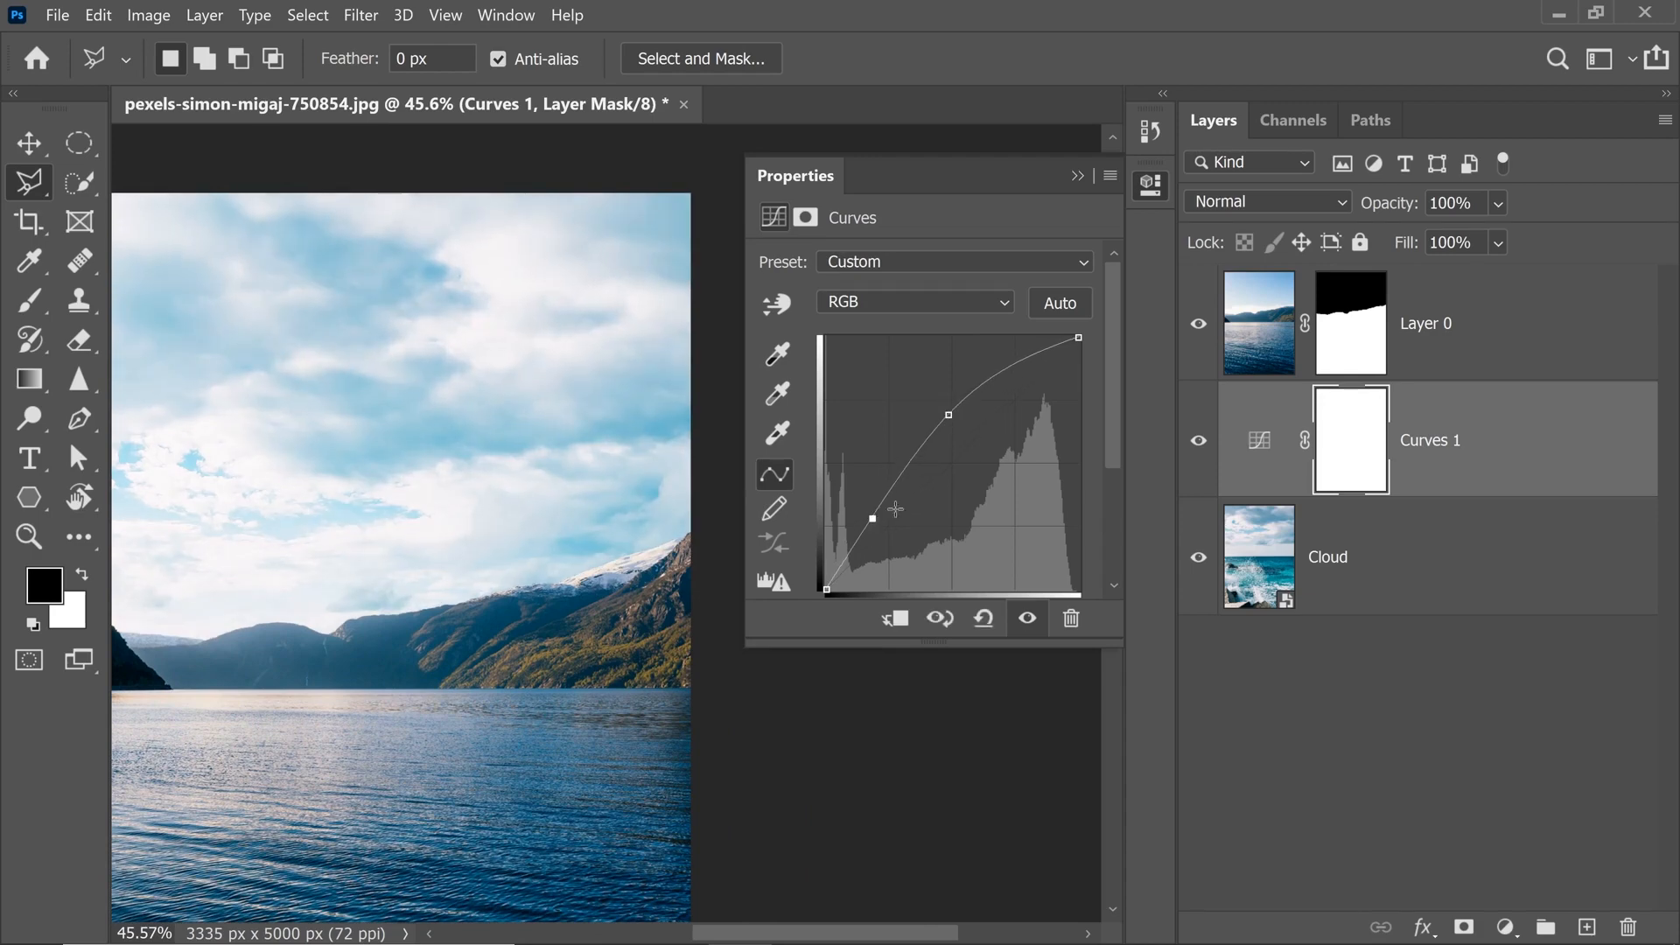
{"action": "left_click", "coordinate": [1077, 176]}
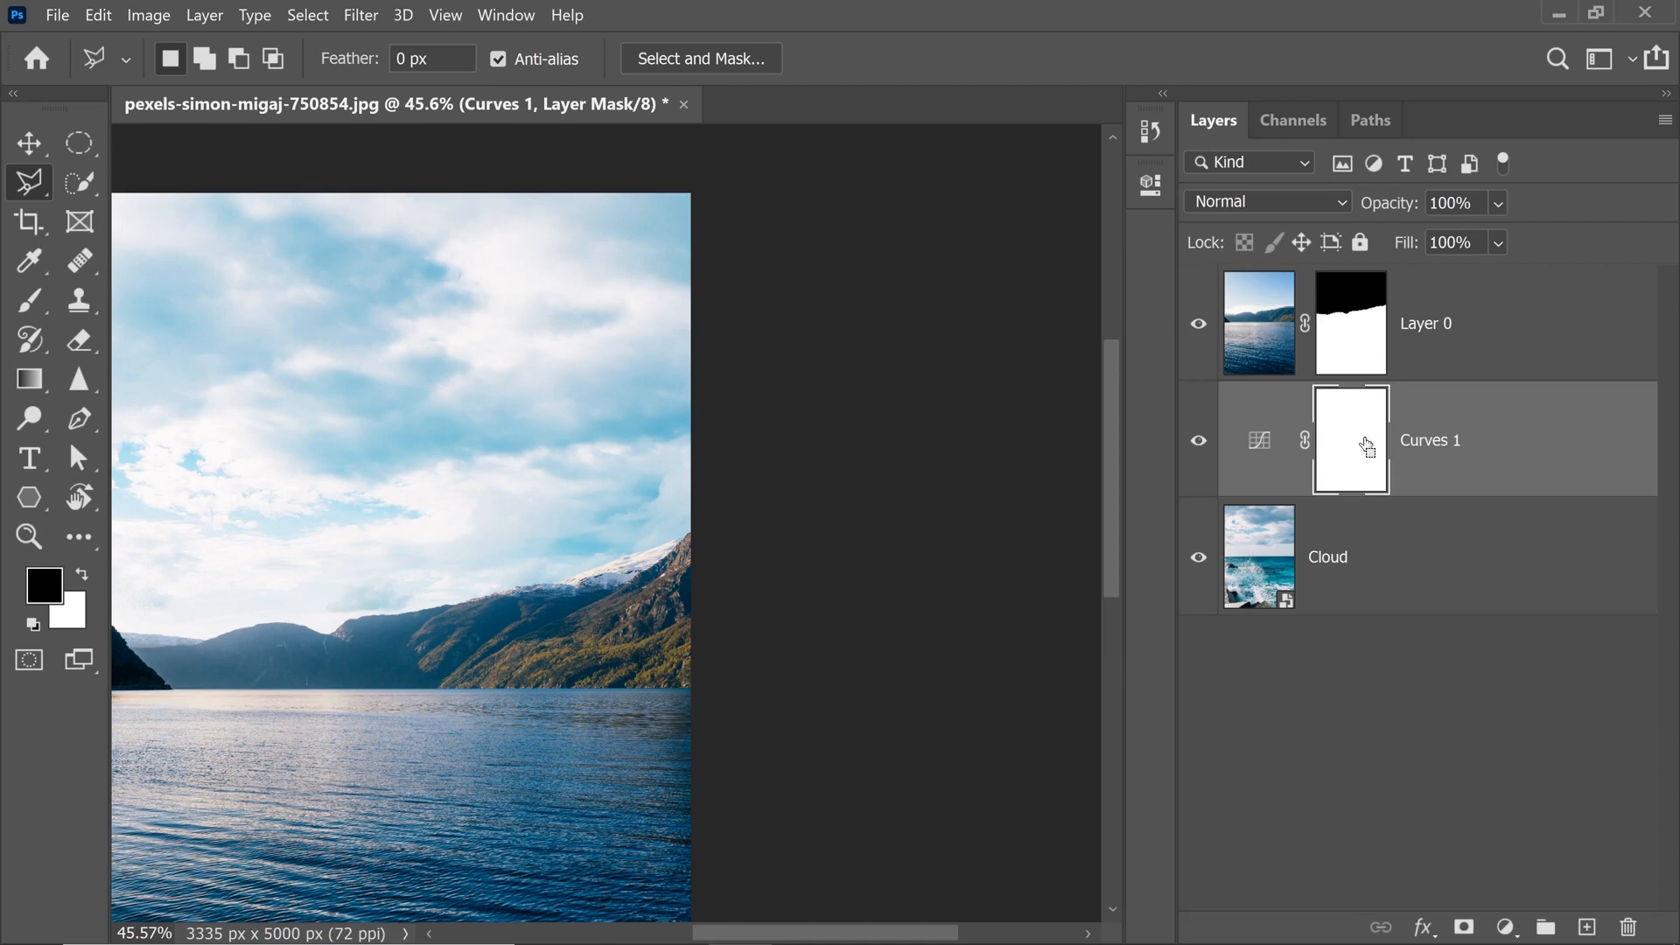
Step: Invert the Curves 1 mask to black and paint white with a large Soft Round brush over the lower sky near the mountains
{"action": "key", "text": "ctrl+i"}
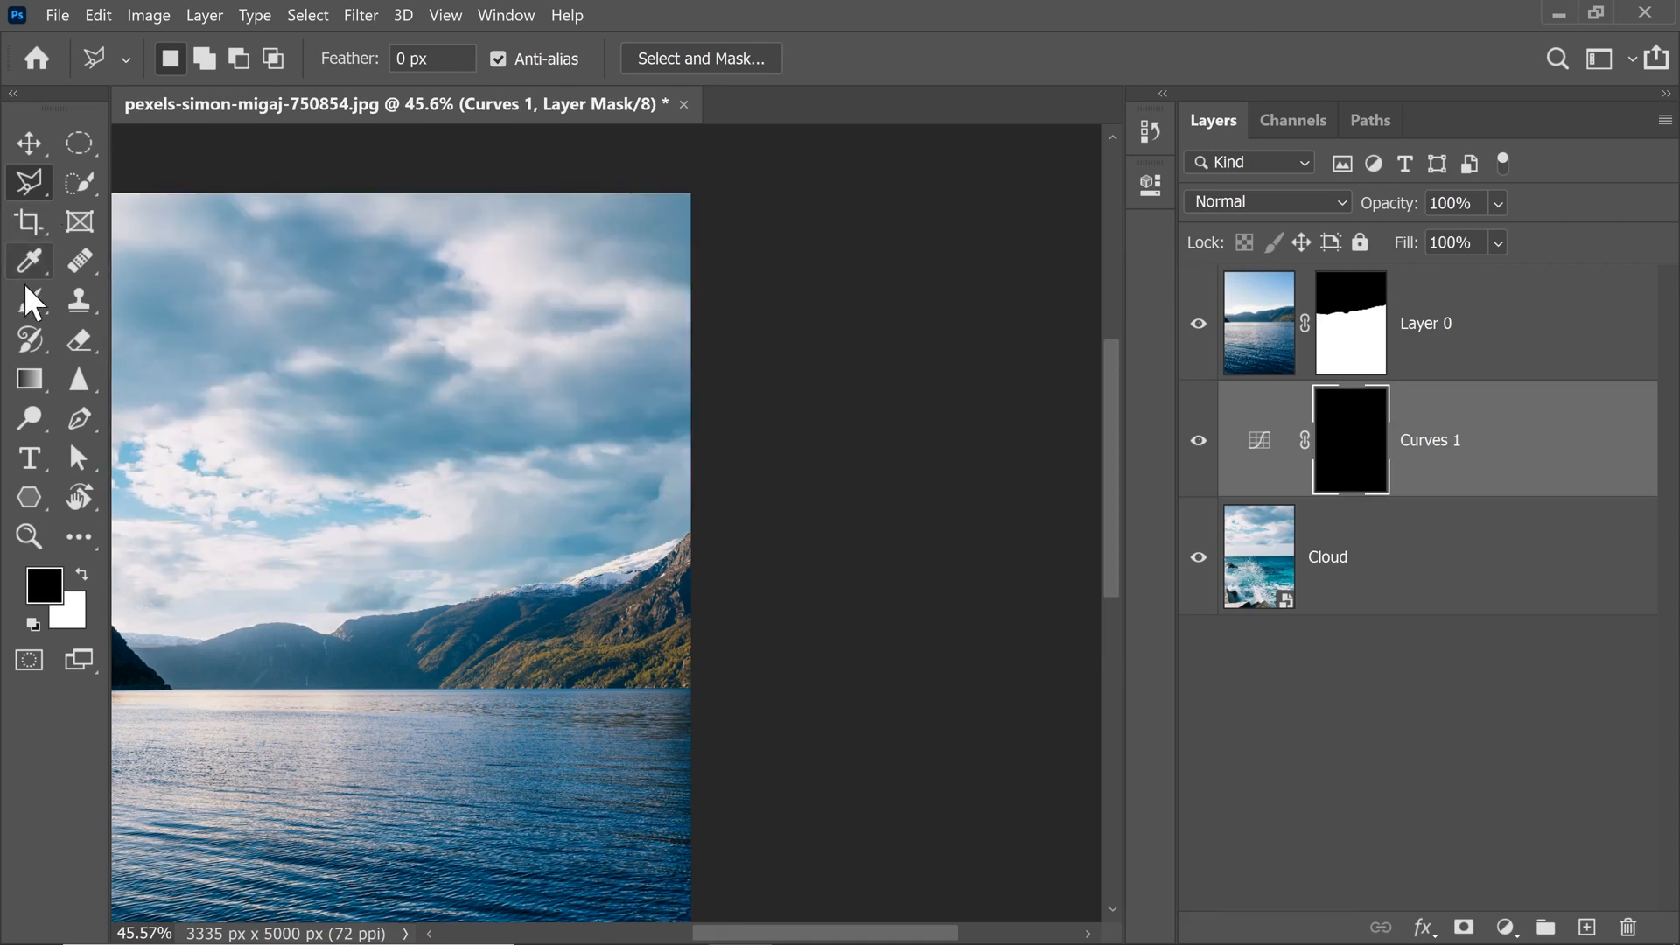
{"action": "key", "text": "b"}
{"action": "left_click", "coordinate": [181, 58]}
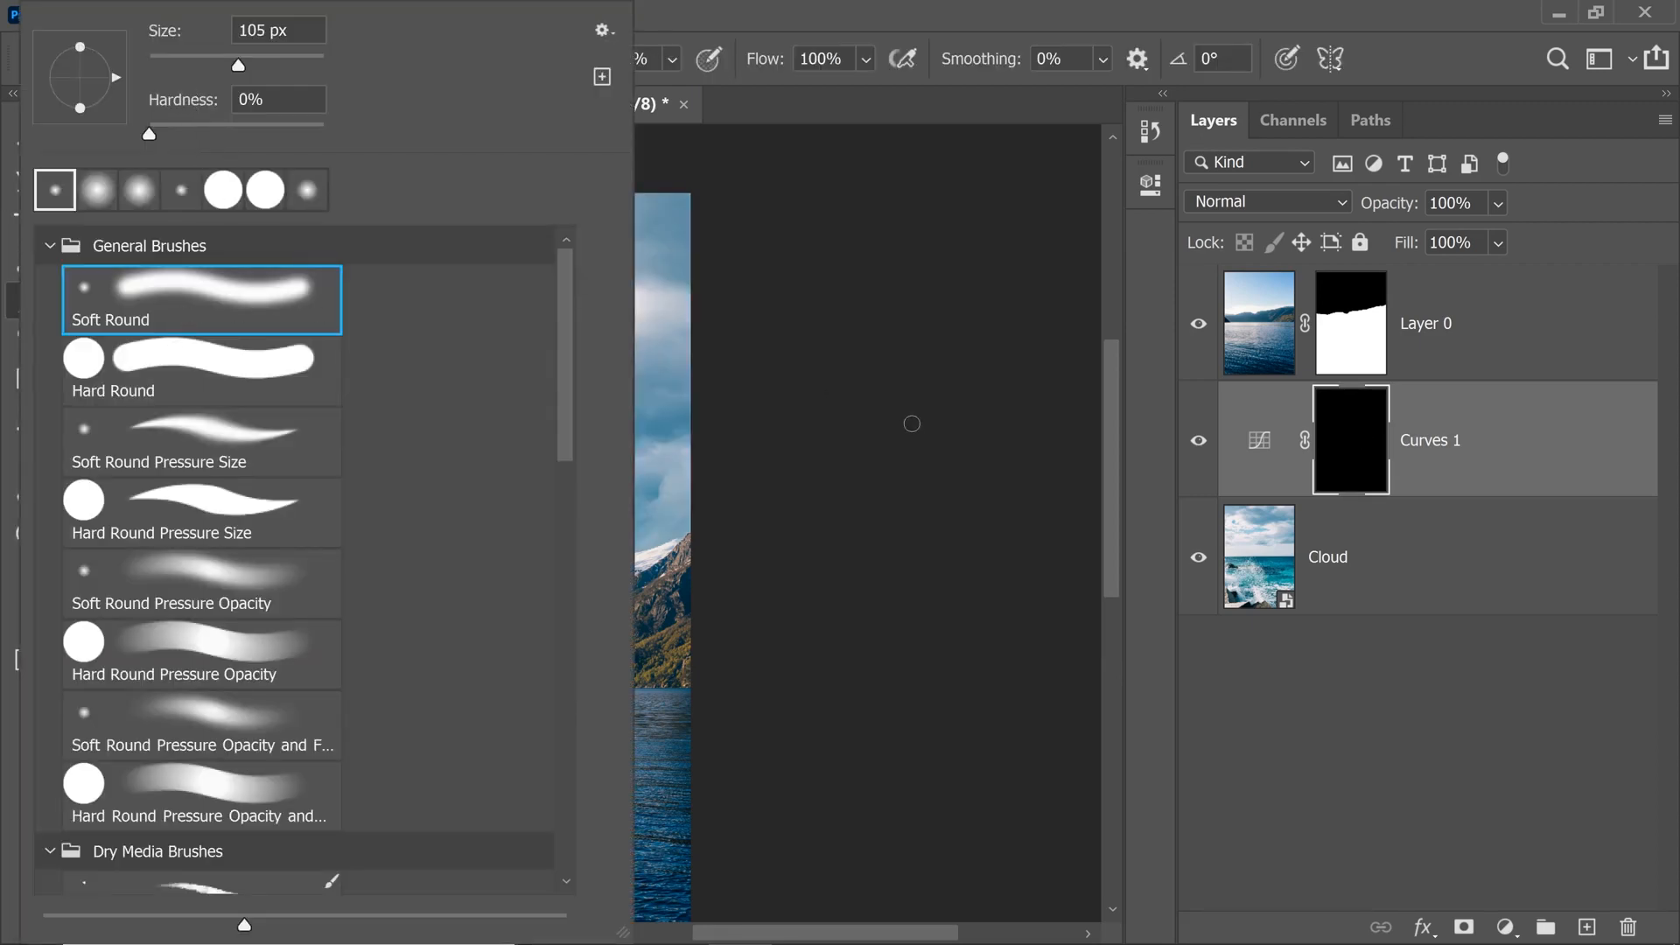
{"action": "left_click", "coordinate": [928, 430]}
{"action": "key", "text": "x"}
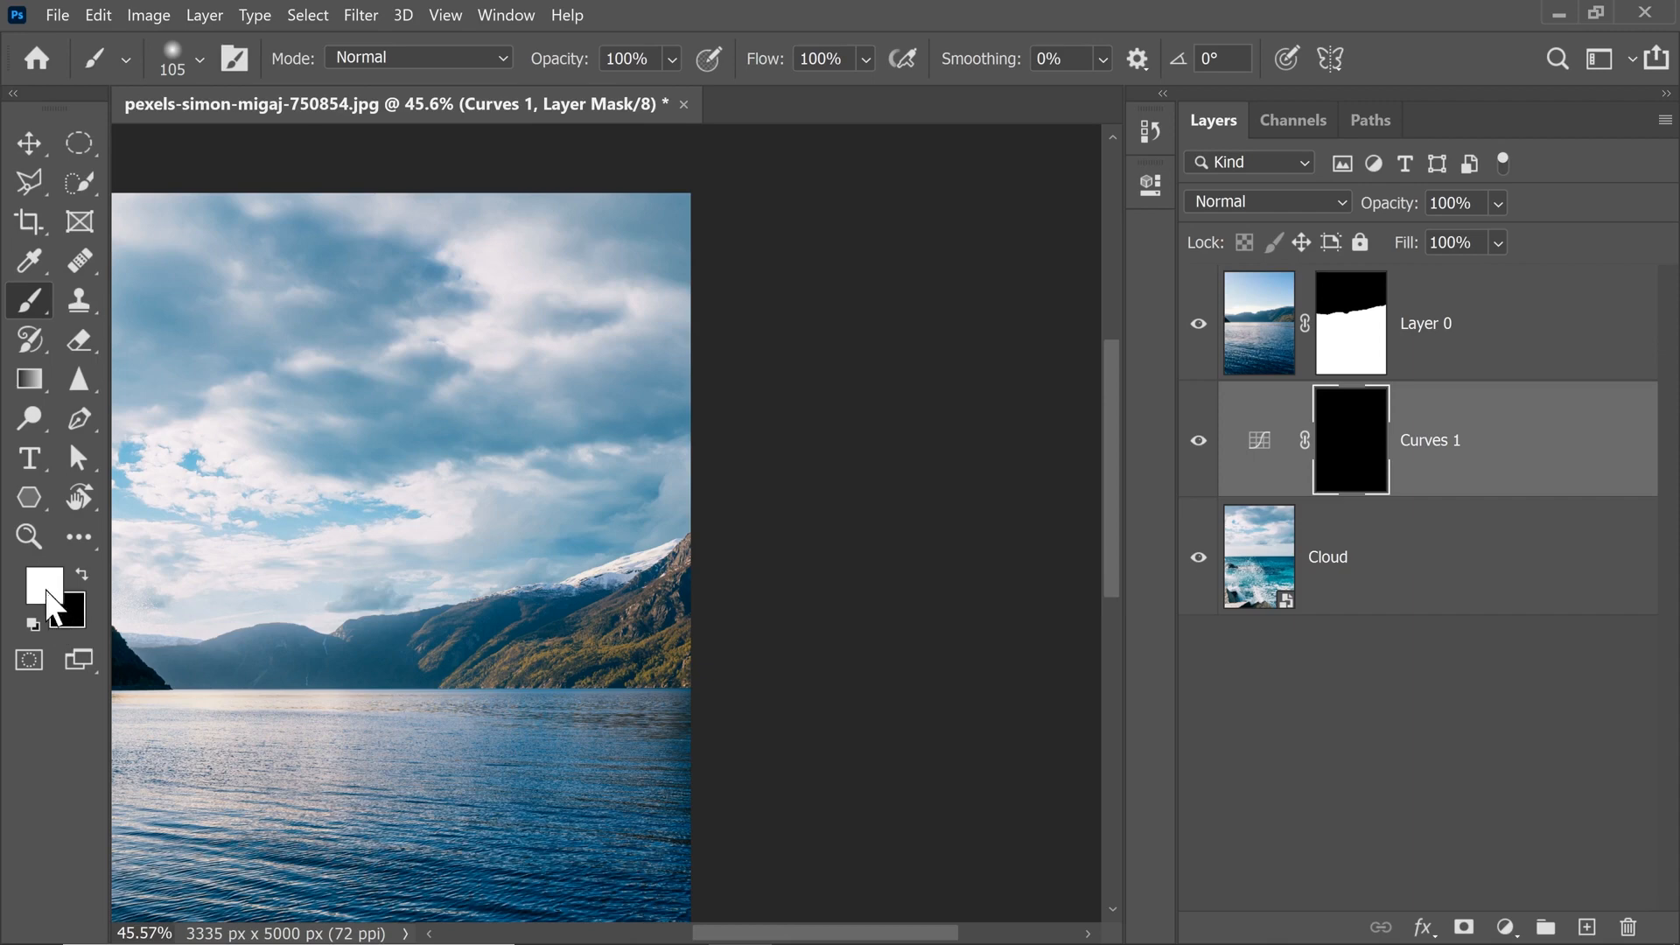
{"action": "mouse_move", "coordinate": [473, 612]}
{"action": "left_mouse_down"}
{"action": "mouse_move", "coordinate": [411, 606]}
{"action": "mouse_move", "coordinate": [555, 655]}
{"action": "left_mouse_up"}
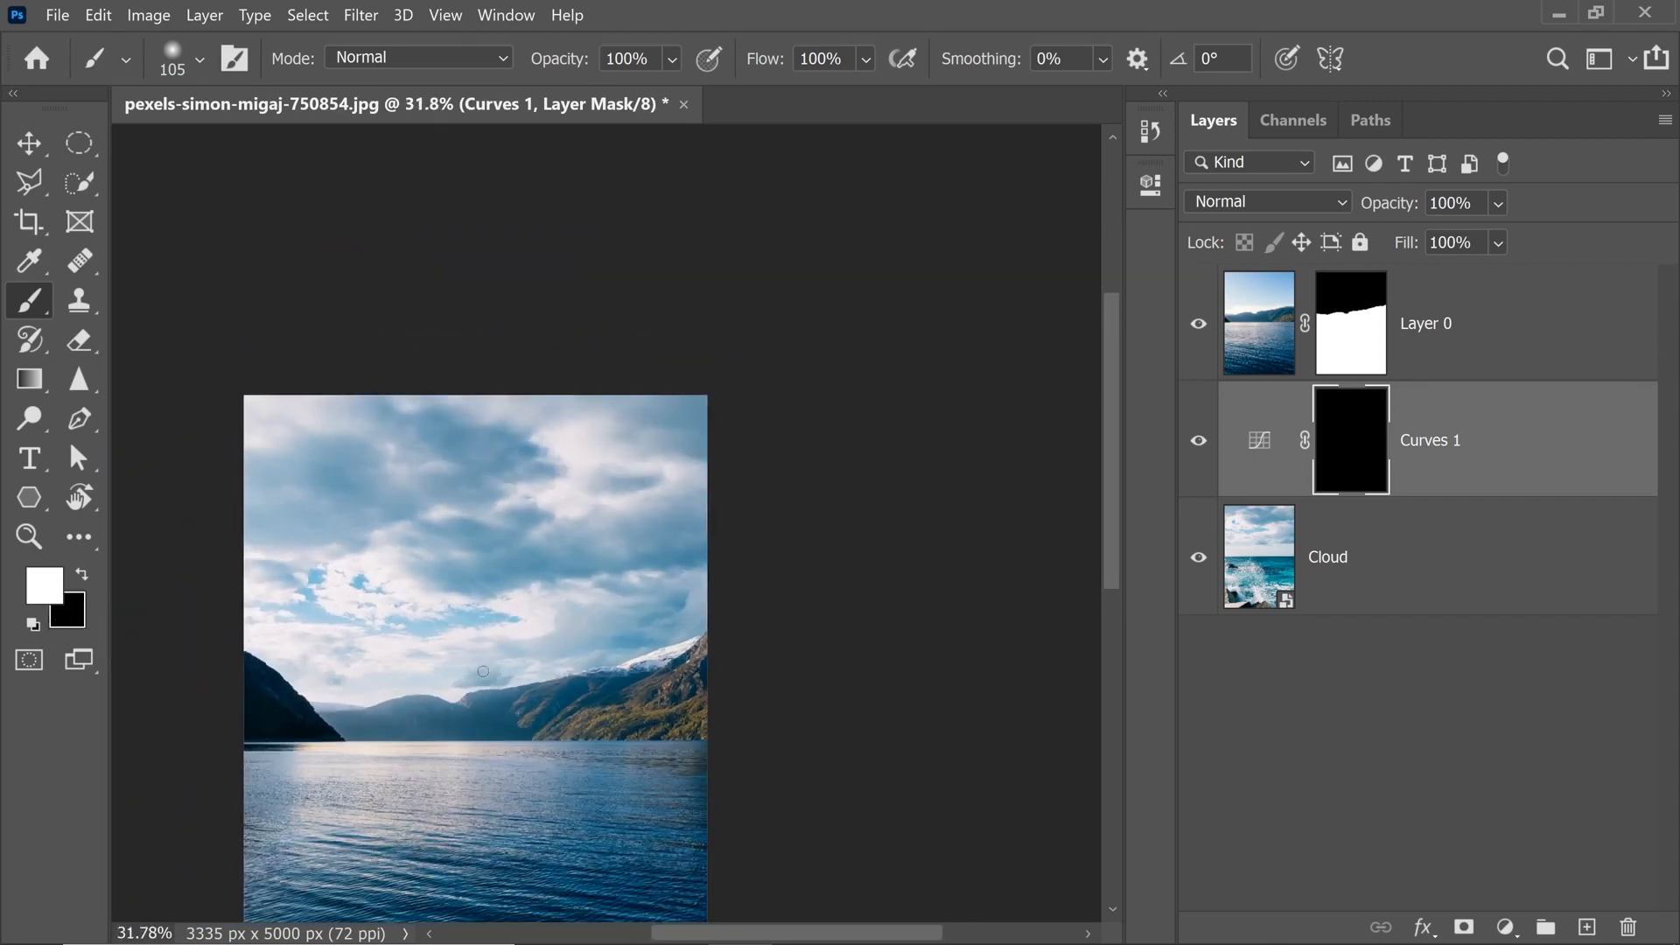
{"action": "mouse_move", "coordinate": [445, 677]}
{"action": "left_mouse_down"}
{"action": "mouse_move", "coordinate": [652, 696]}
{"action": "mouse_move", "coordinate": [621, 700]}
{"action": "left_mouse_up"}
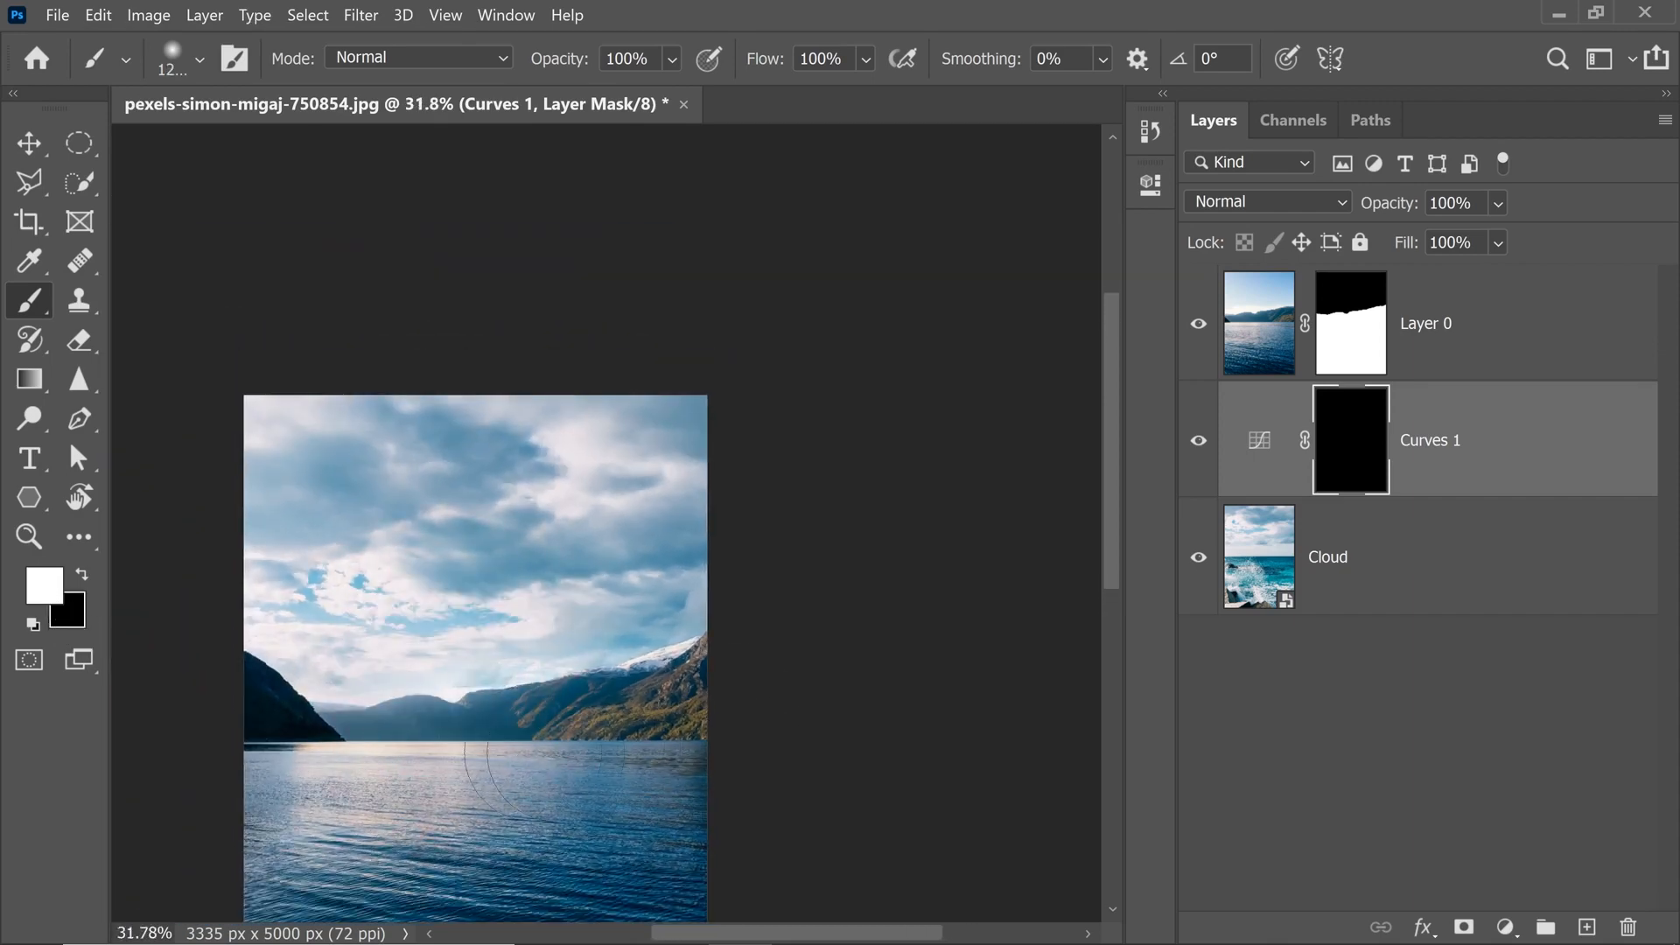
{"action": "left_click_drag", "start_coordinate": [410, 713], "coordinate": [632, 756]}
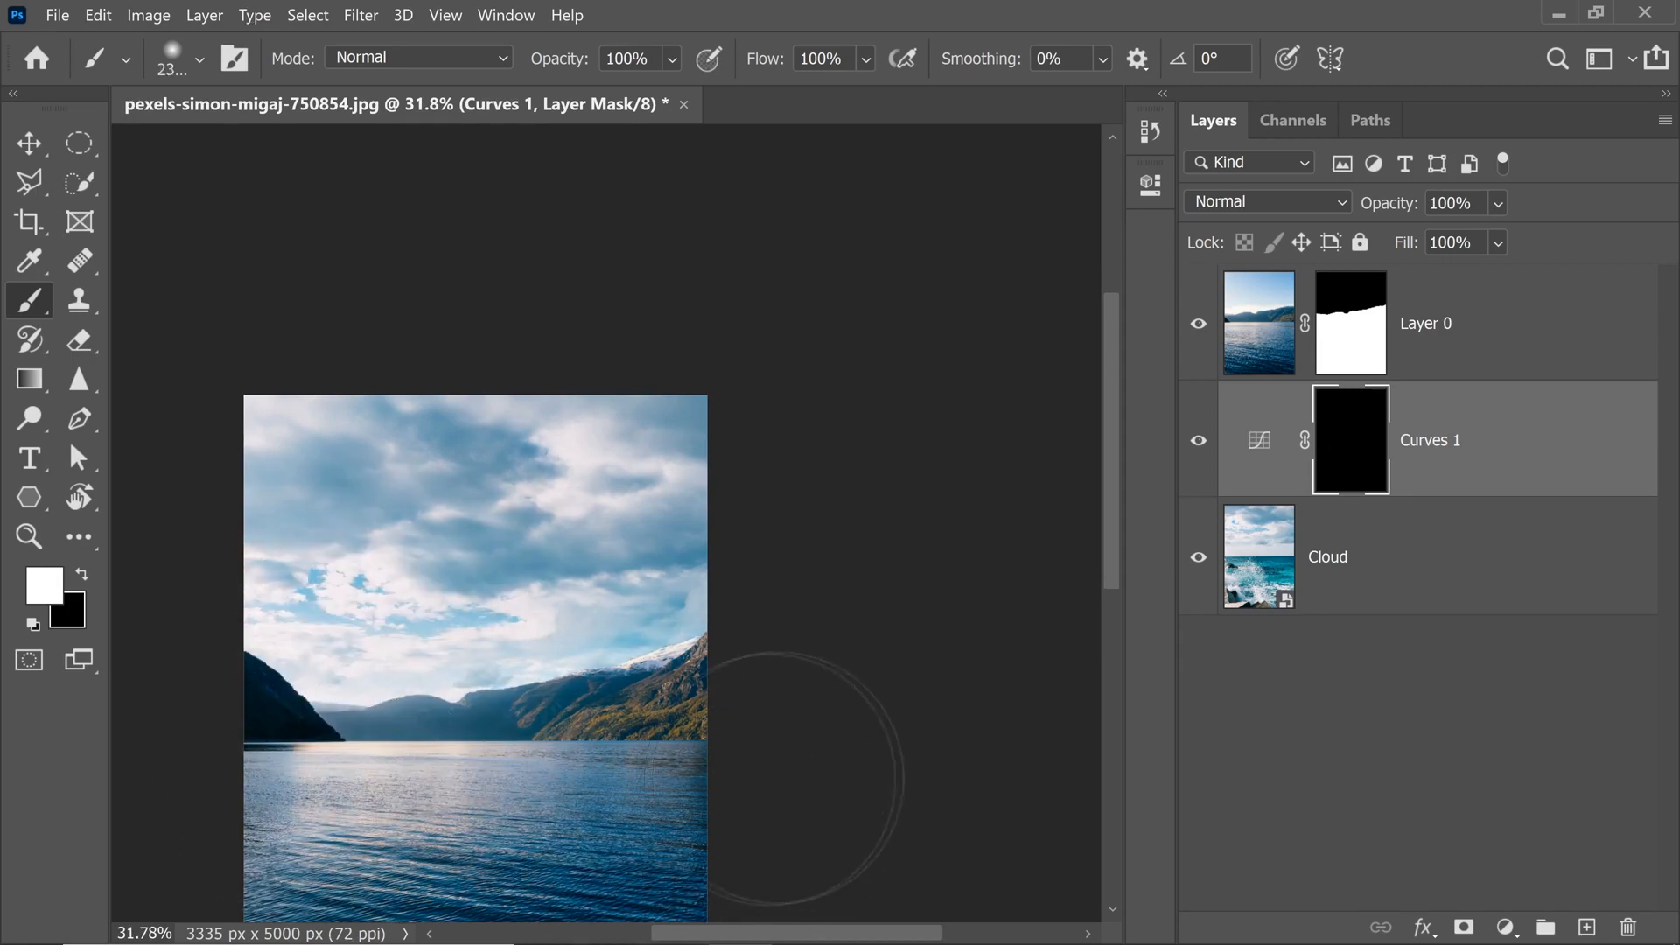
{"action": "left_click_drag", "start_coordinate": [750, 822], "coordinate": [797, 465]}
{"action": "key", "text": "ctrl+0"}
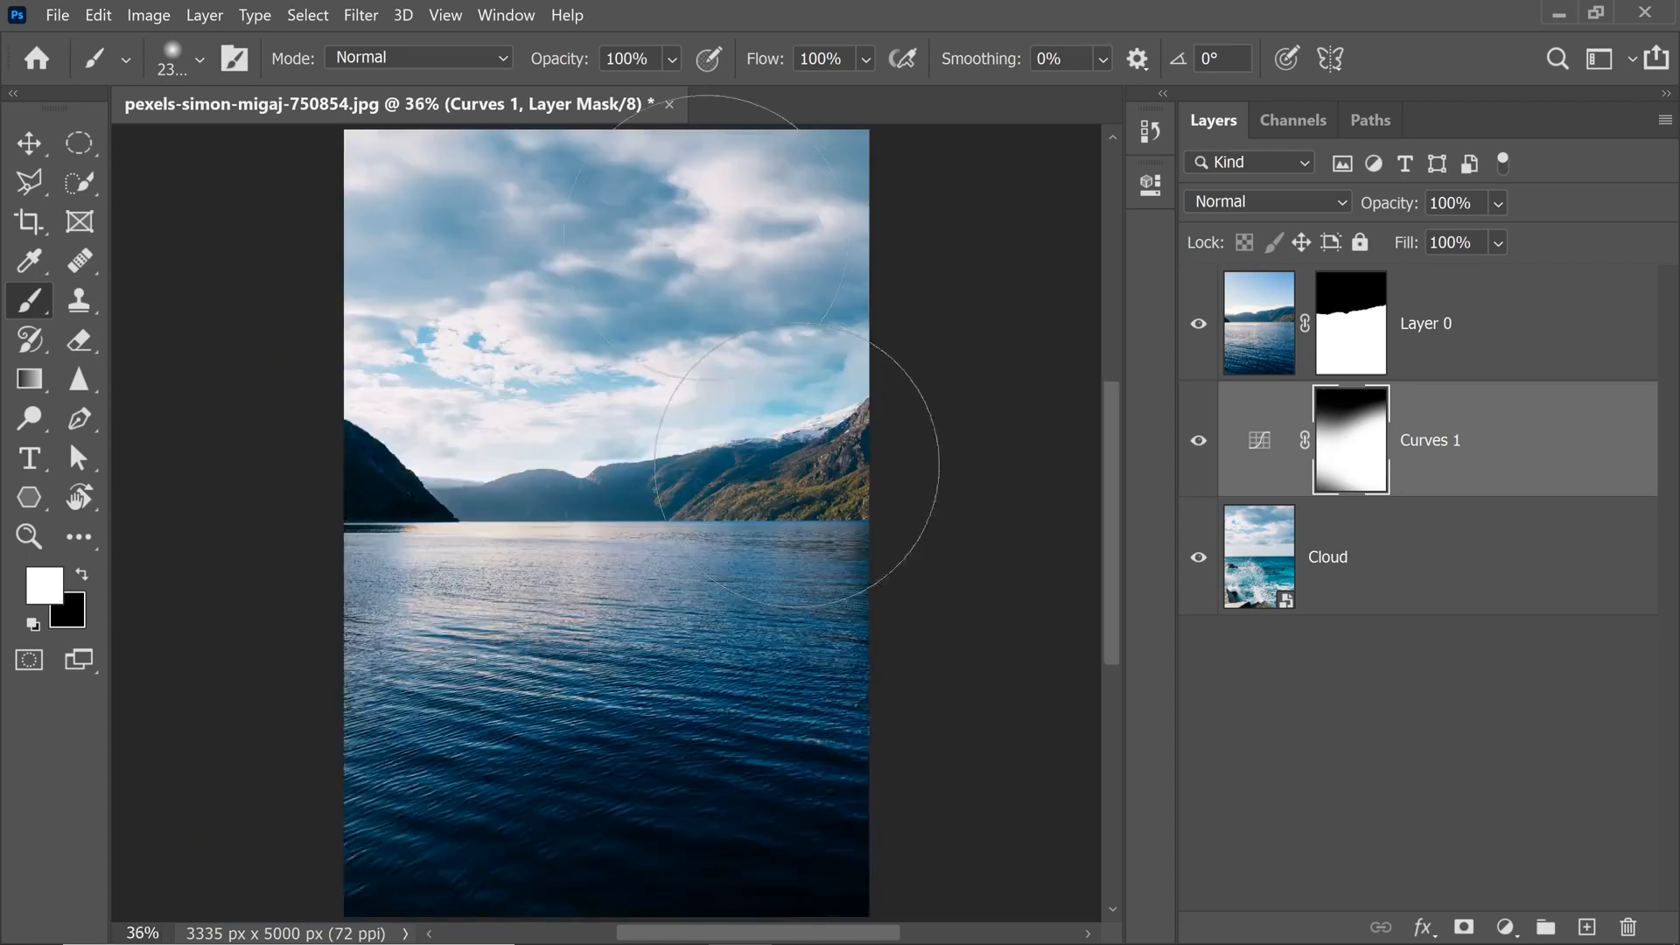
Step: Compare the image with and without the Curves 1 adjustment, and with and without Layer 0's mask
{"action": "left_click", "coordinate": [1198, 445]}
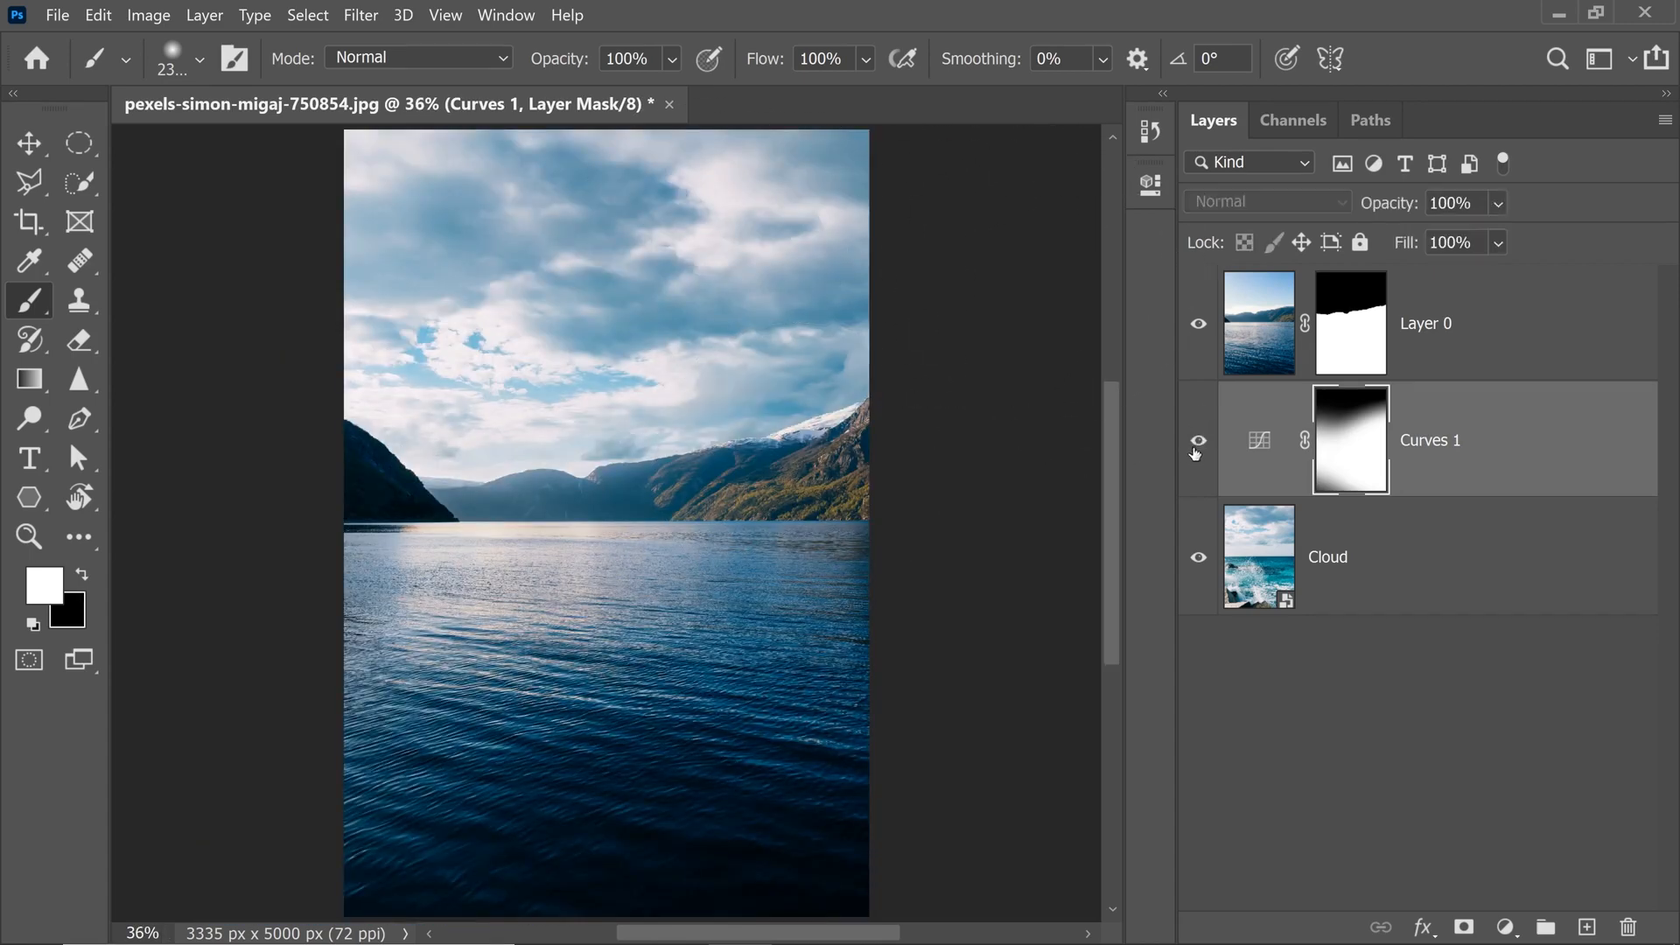
{"action": "left_click", "coordinate": [1198, 445]}
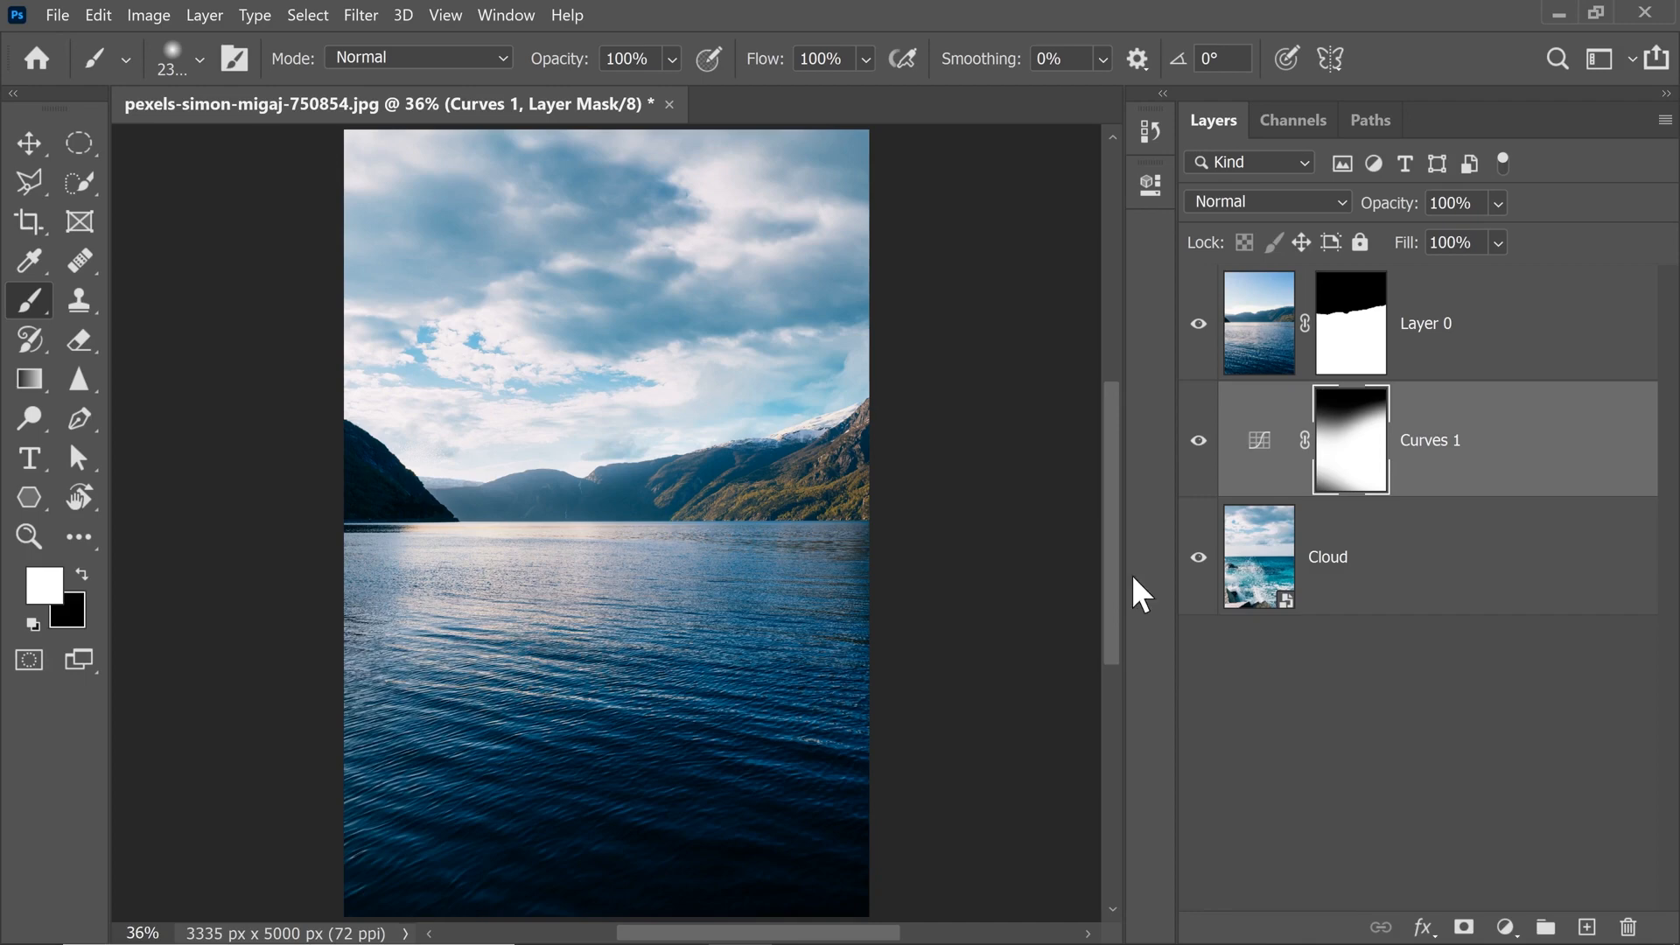
{"action": "left_click", "coordinate": [1352, 343], "text": "shift"}
{"action": "left_click", "coordinate": [1340, 345], "text": "shift"}
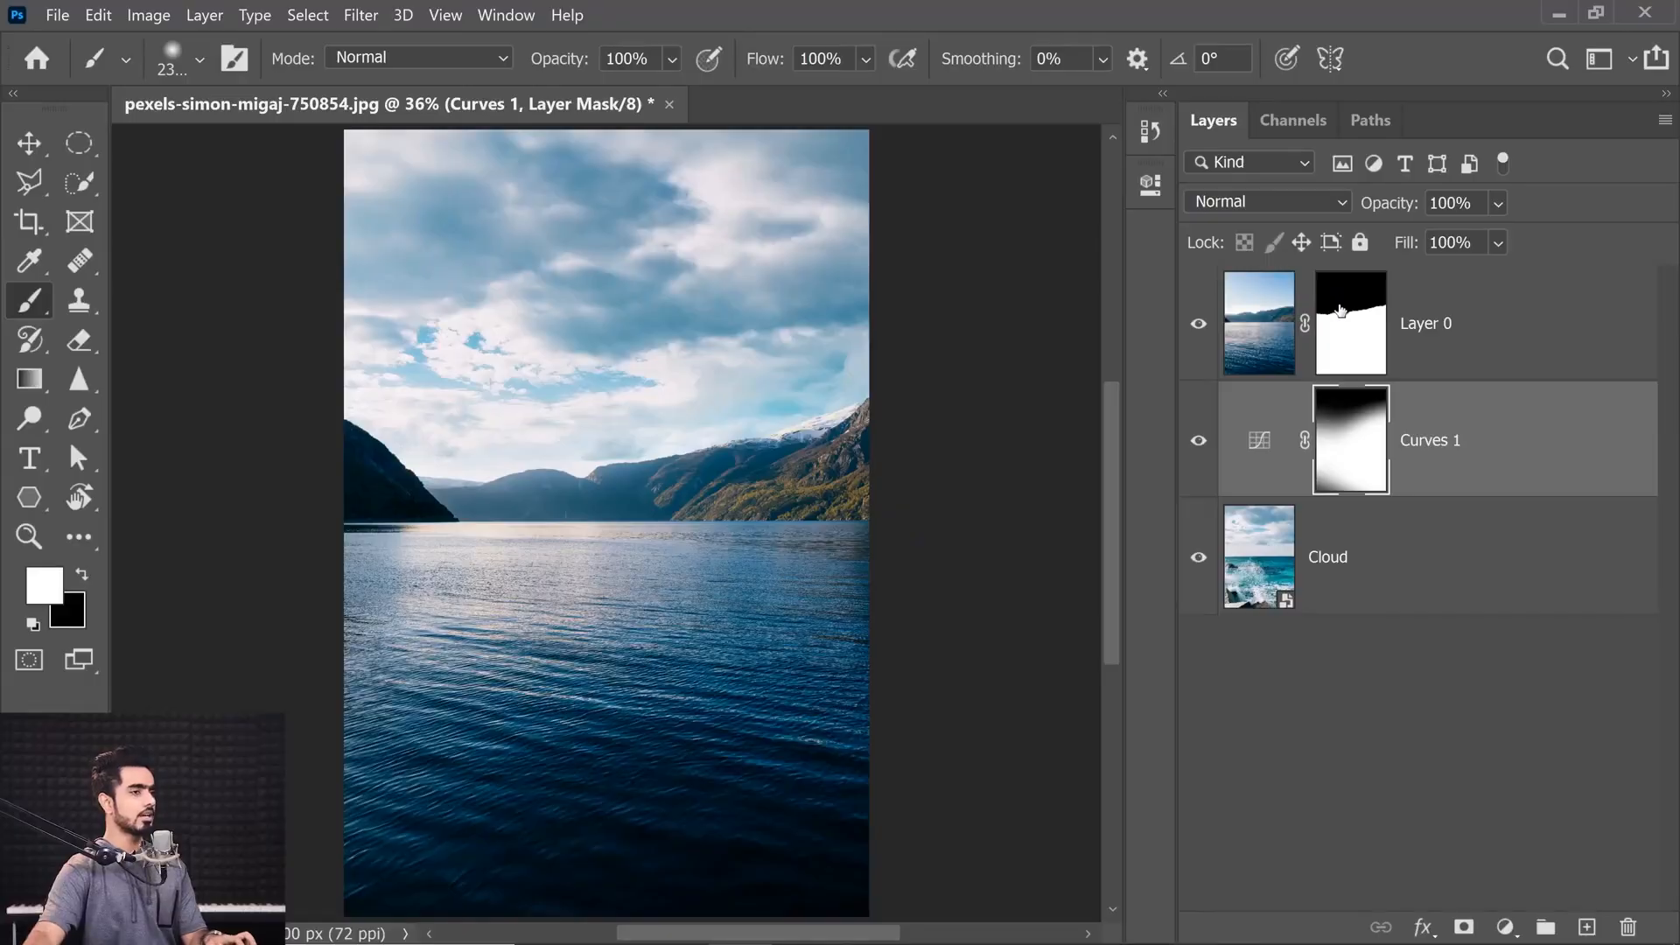
Step: Disable Layer 0's mask, make the layer's image active and switch to the Quick Selection tool
{"action": "left_click", "coordinate": [1339, 315], "text": "shift"}
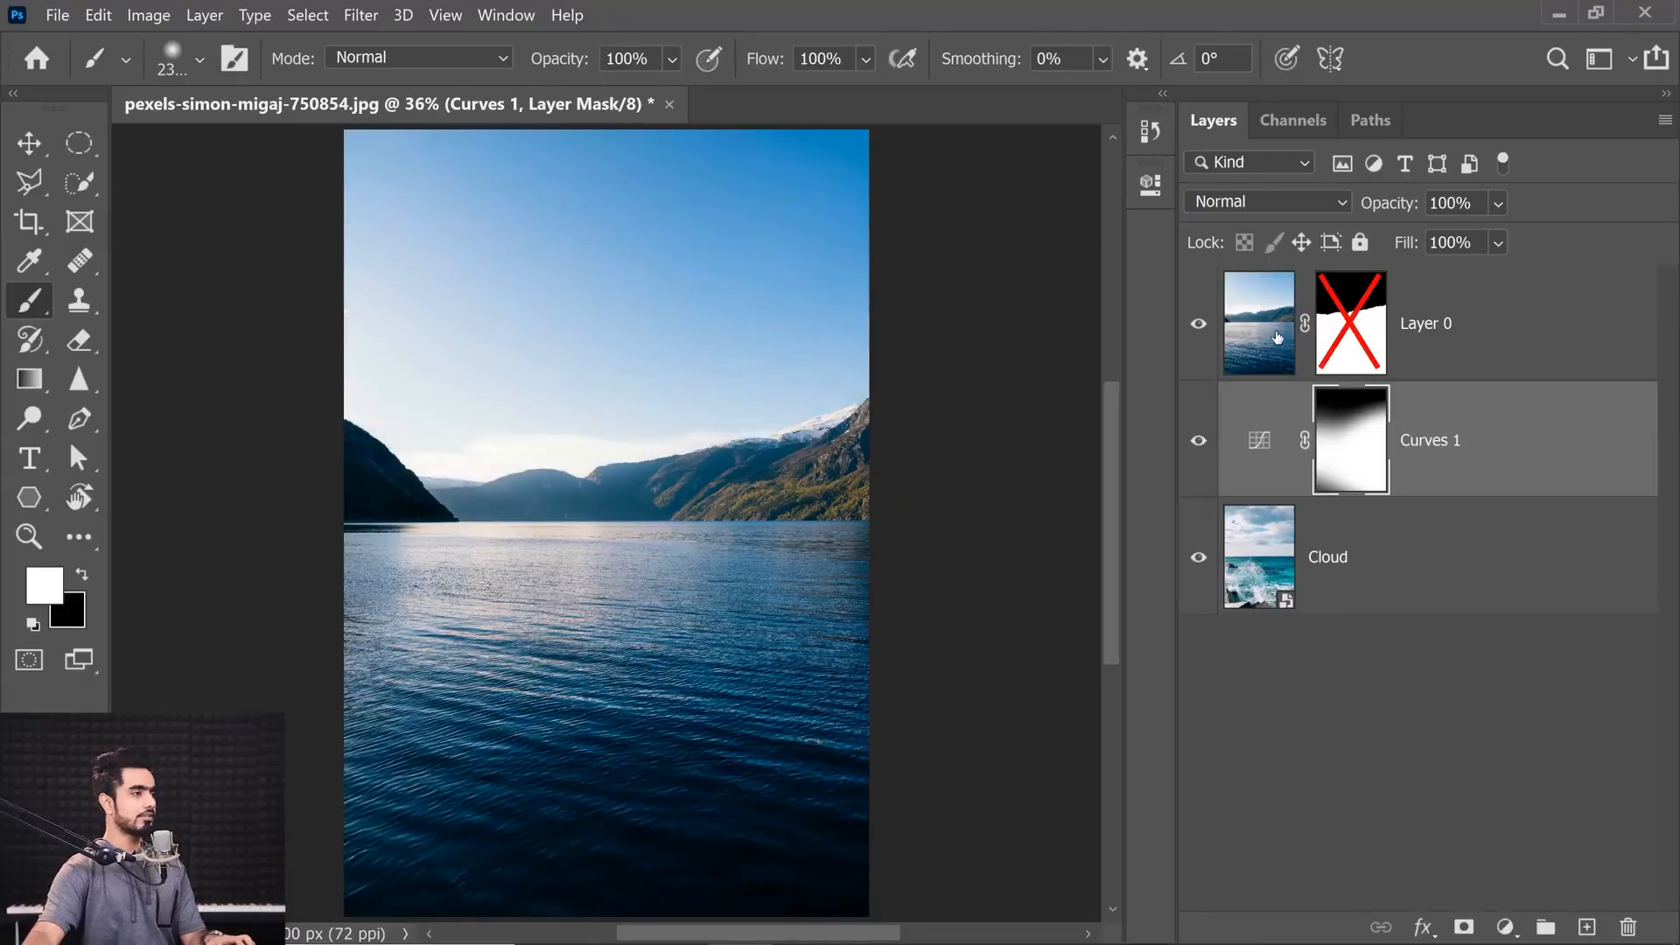
{"action": "left_click_drag", "start_coordinate": [613, 309], "coordinate": [534, 309]}
{"action": "left_click", "coordinate": [1243, 302]}
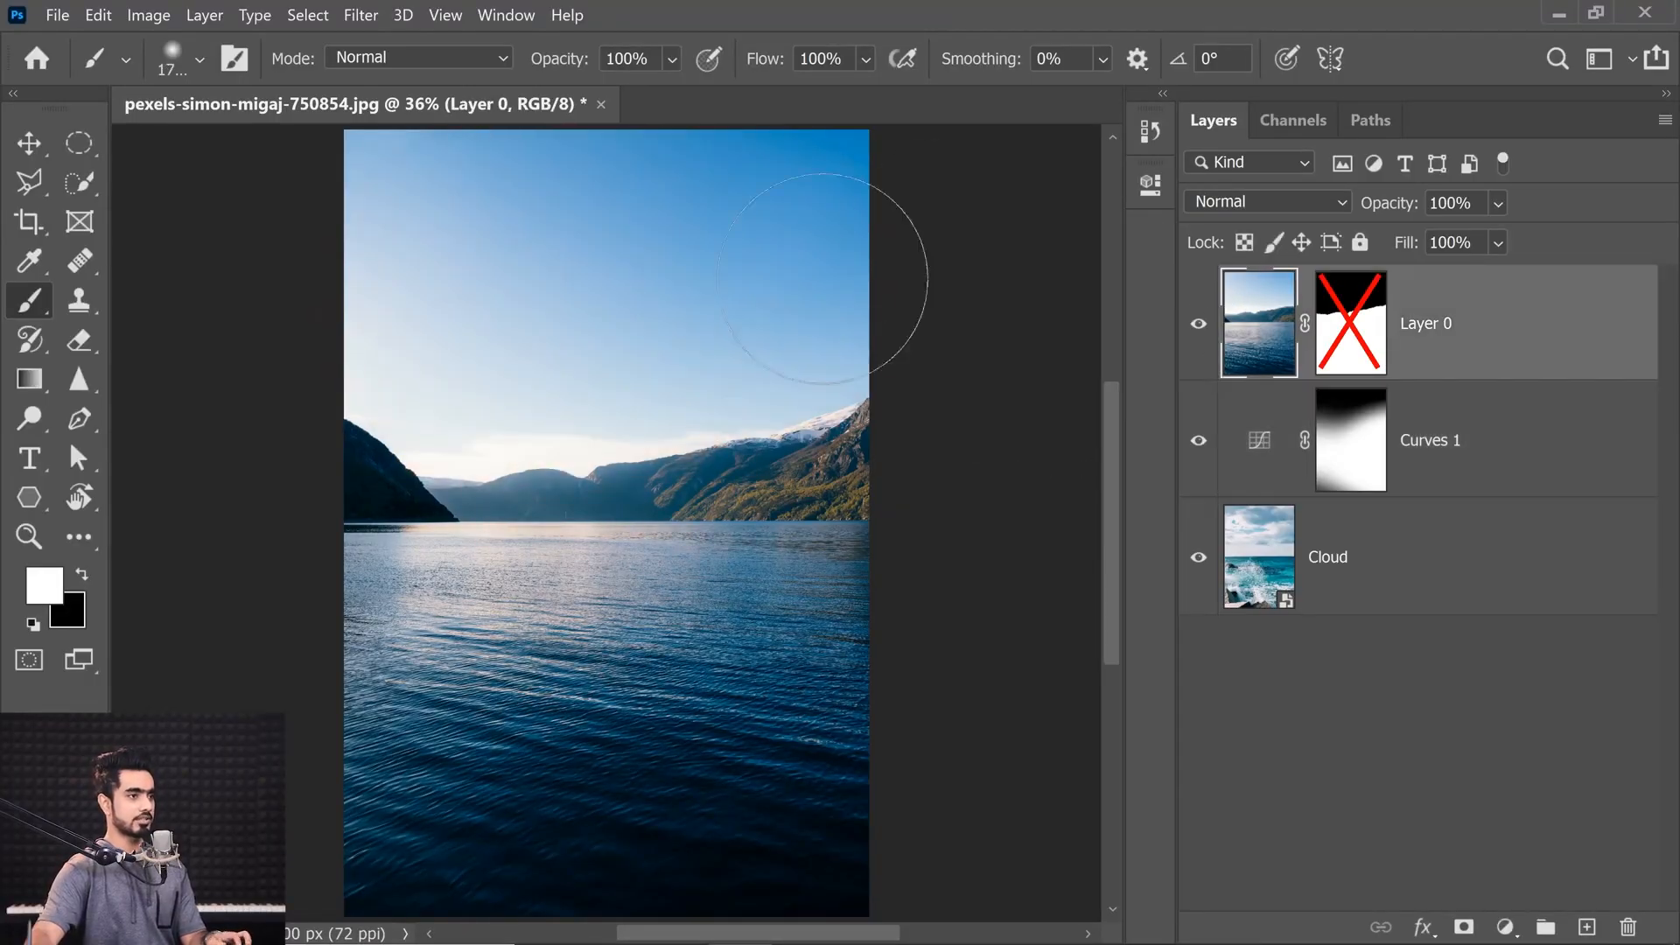
{"action": "left_click_drag", "start_coordinate": [550, 245], "coordinate": [581, 242]}
{"action": "left_click", "coordinate": [77, 183]}
Step: Try a Quick Selection of the lake photo's sky, and clear the selection
{"action": "mouse_move", "coordinate": [424, 234]}
{"action": "left_mouse_down"}
{"action": "mouse_move", "coordinate": [555, 329]}
{"action": "mouse_move", "coordinate": [673, 224]}
{"action": "left_mouse_up"}
{"action": "left_click_drag", "start_coordinate": [894, 473], "coordinate": [967, 477]}
{"action": "mouse_move", "coordinate": [866, 505]}
{"action": "left_mouse_down"}
{"action": "mouse_move", "coordinate": [826, 482]}
{"action": "mouse_move", "coordinate": [802, 527]}
{"action": "left_mouse_up"}
{"action": "key", "text": "ctrl+d"}
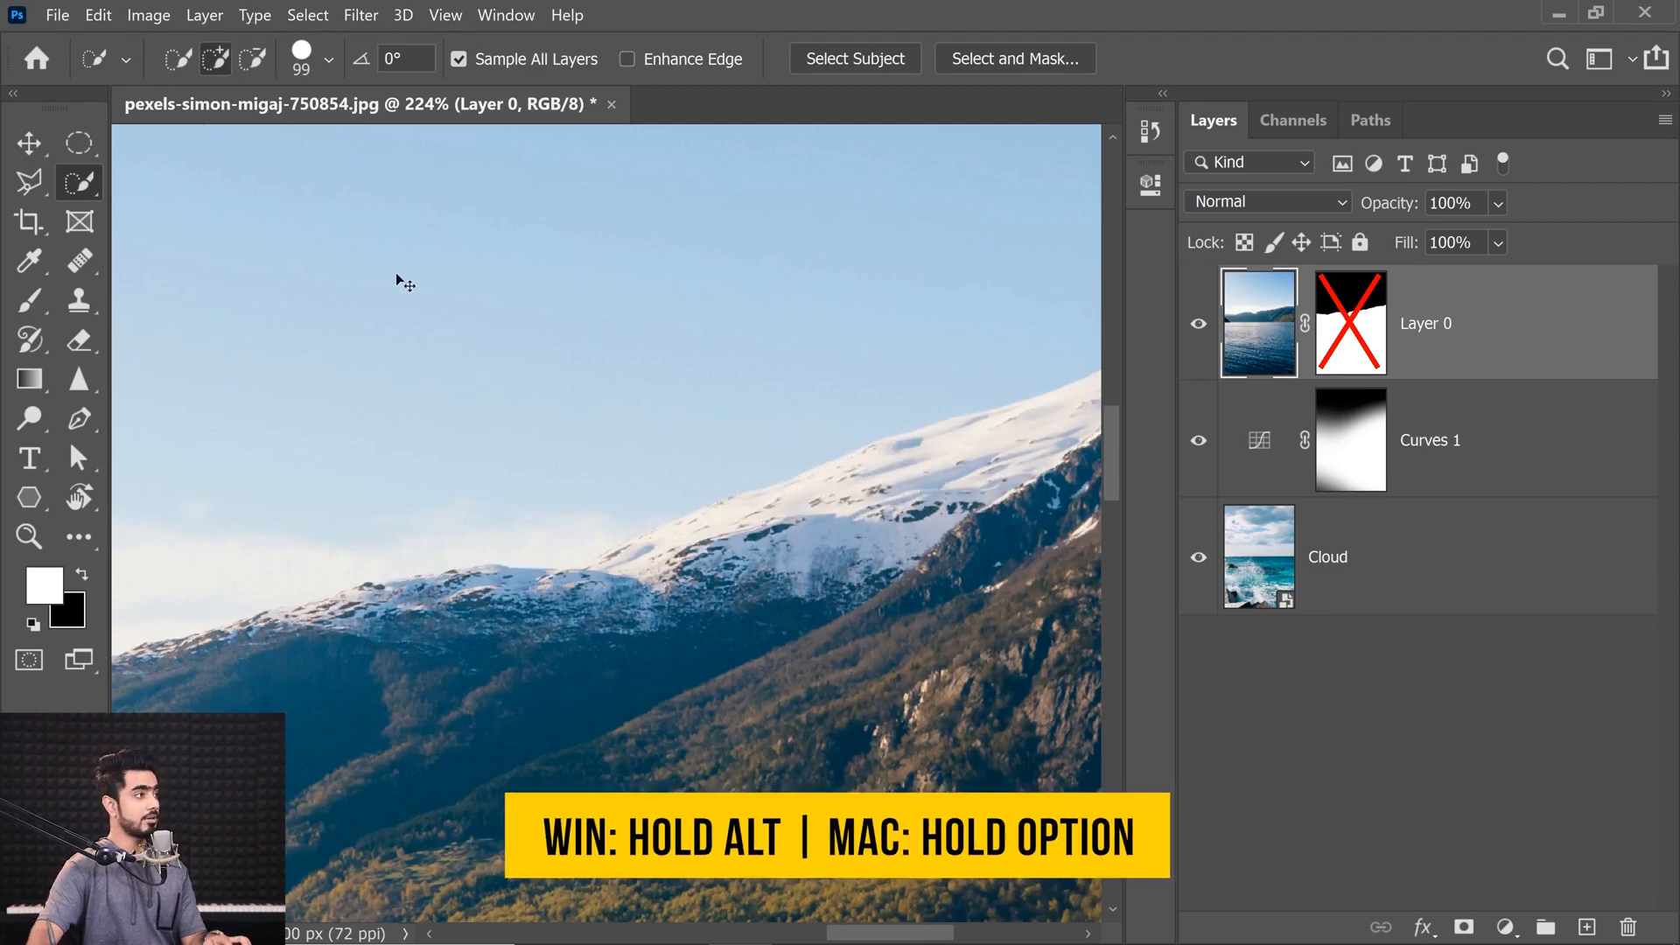
Step: Try brushing over the snowy mountain slope with Quick Selection in subtract mode
{"action": "left_click", "coordinate": [254, 60]}
{"action": "left_click_drag", "start_coordinate": [698, 377], "coordinate": [619, 425]}
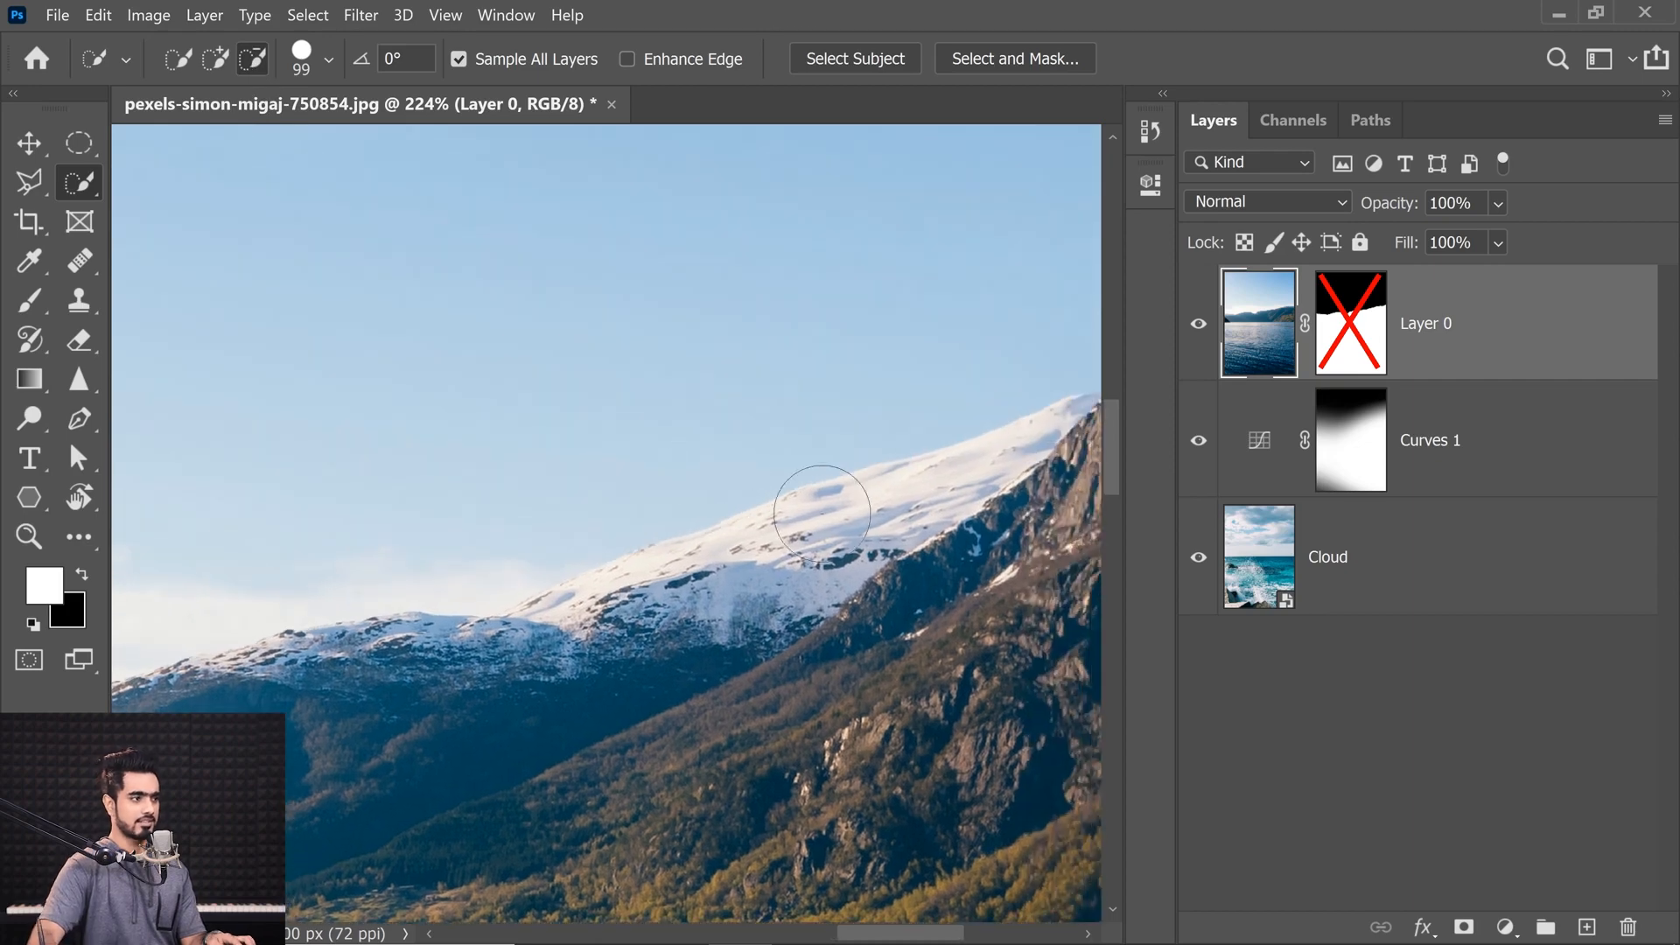
{"action": "mouse_move", "coordinate": [818, 499]}
{"action": "left_mouse_down"}
{"action": "mouse_move", "coordinate": [761, 500]}
{"action": "mouse_move", "coordinate": [588, 608]}
{"action": "left_mouse_up"}
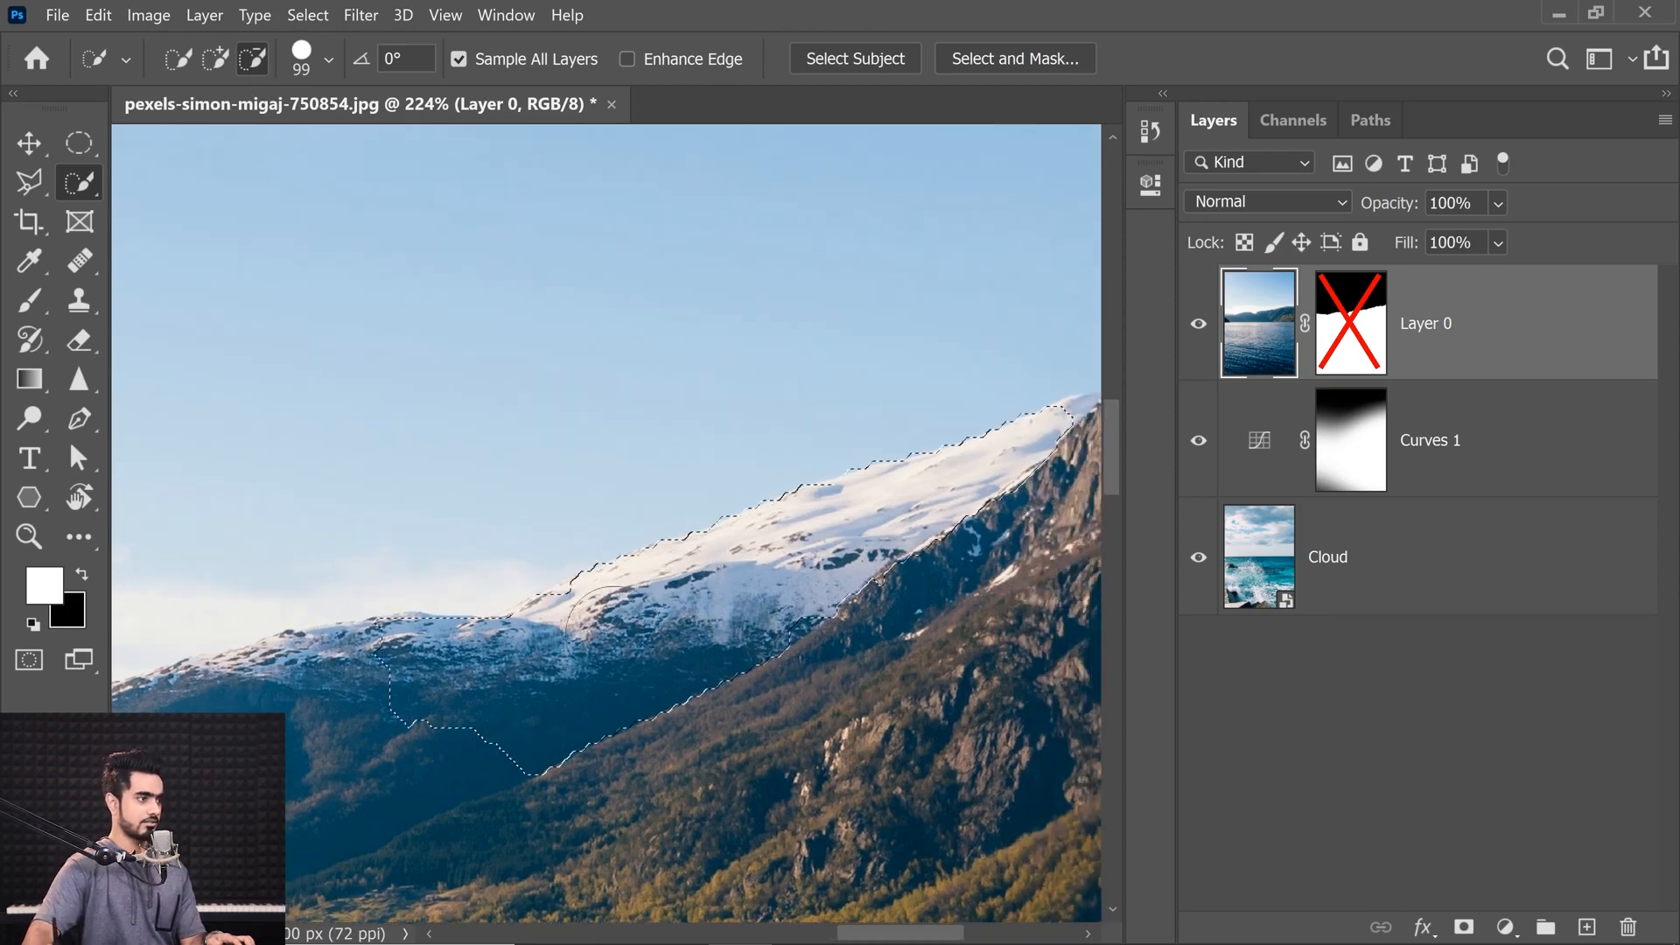
{"action": "scroll", "coordinate": [564, 681], "scroll_direction": "down", "scroll_amount": 6}
{"action": "scroll", "coordinate": [564, 678], "scroll_direction": "up", "scroll_amount": 3}
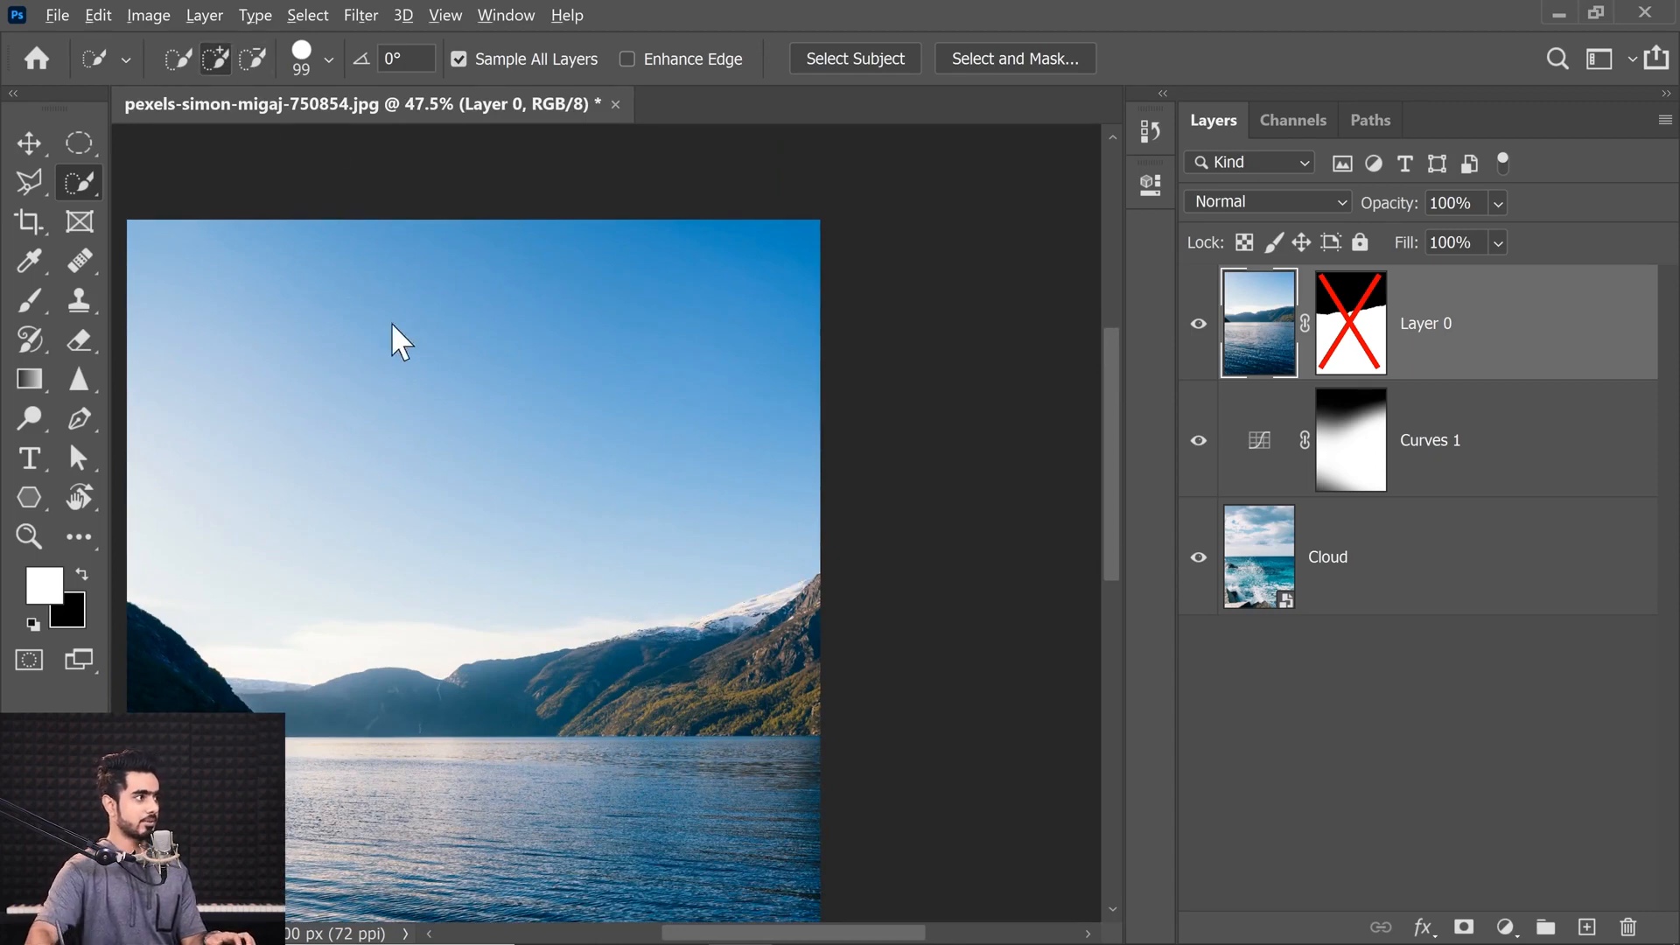
Step: Subtract the snowy slope from the sky selection with a smaller Quick Selection brush so its edge follows the ridge, and return to add mode
{"action": "scroll", "coordinate": [622, 412], "scroll_direction": "up", "scroll_amount": 5}
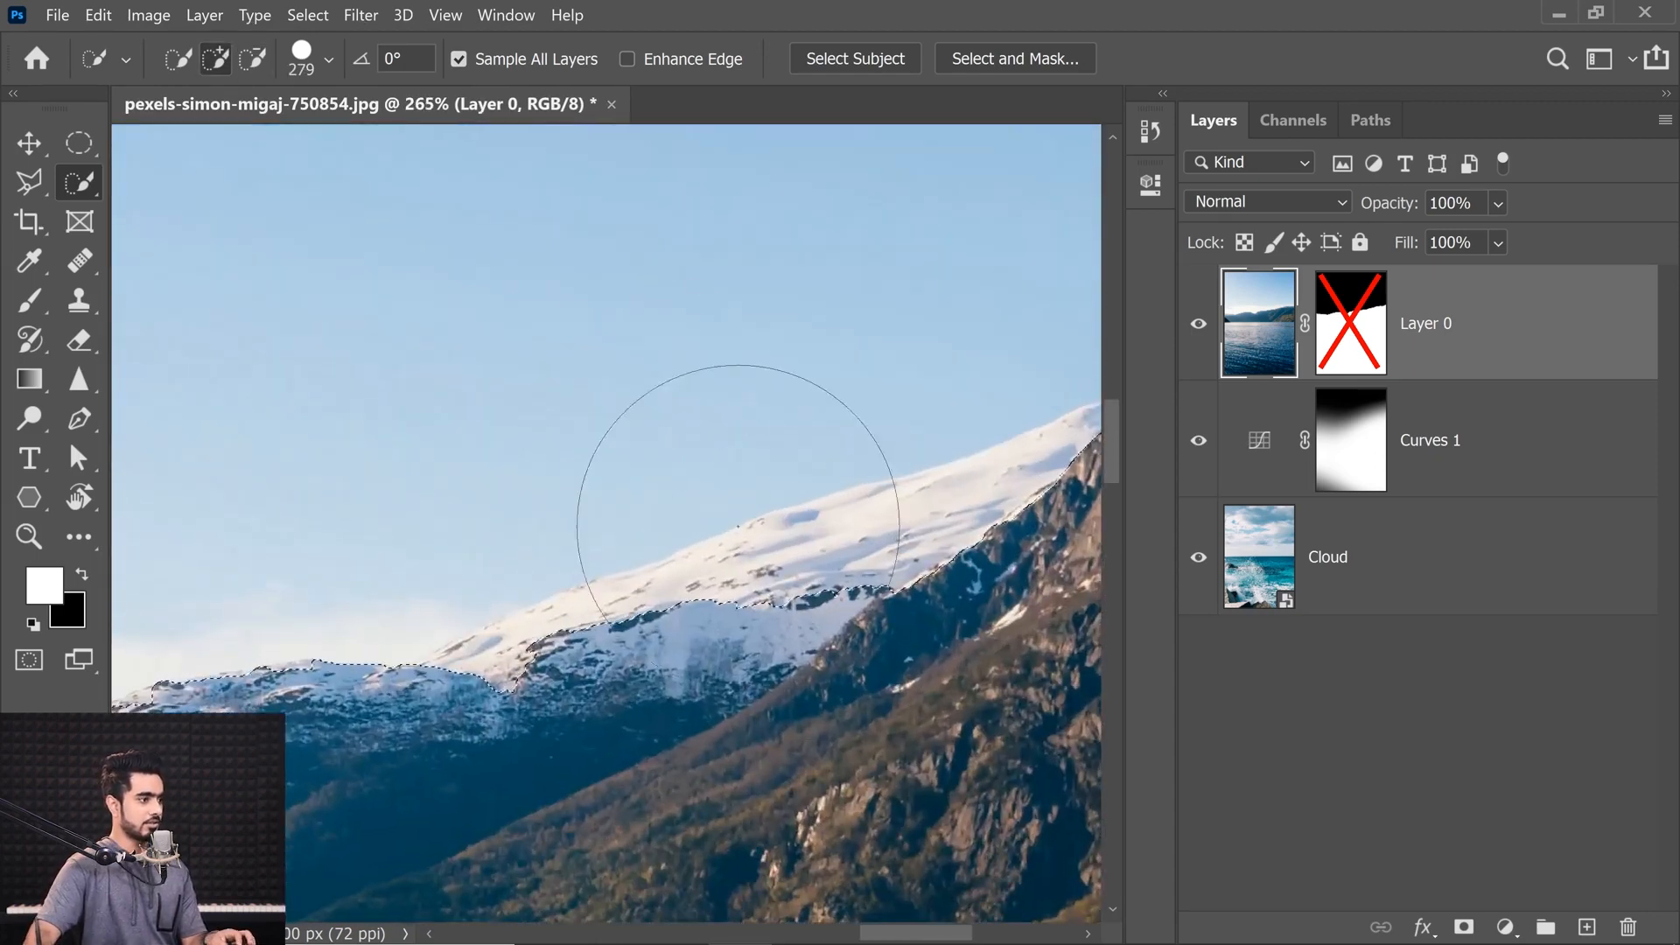
{"action": "left_click_drag", "start_coordinate": [775, 593], "coordinate": [547, 560]}
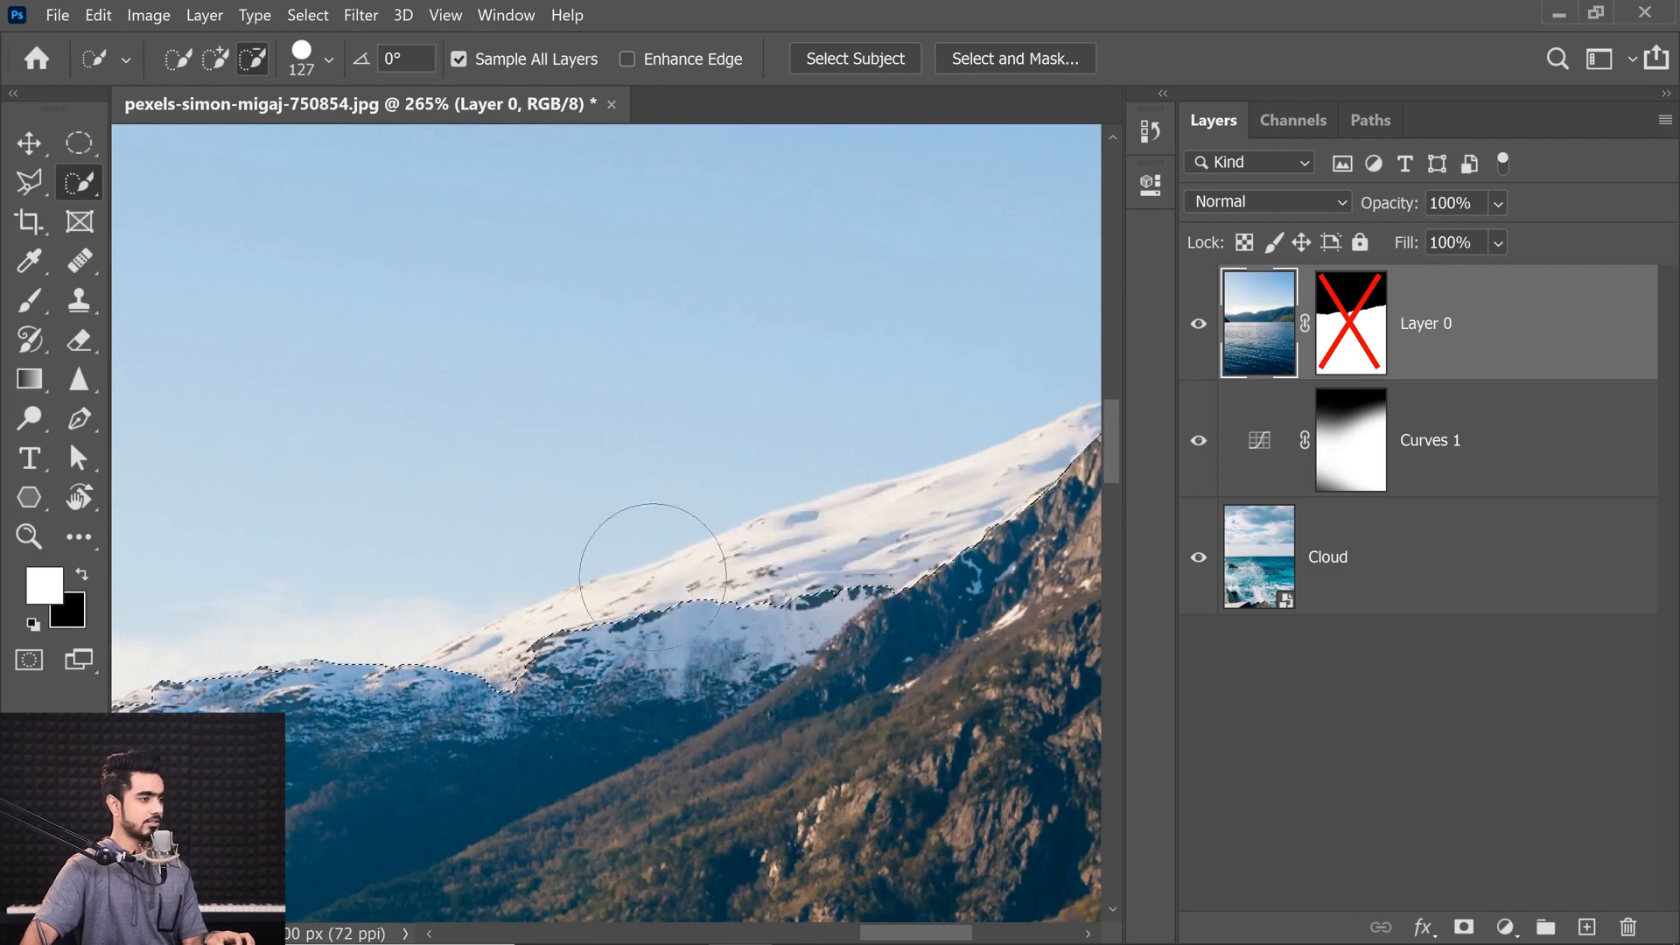
{"action": "mouse_move", "coordinate": [697, 585]}
{"action": "left_mouse_down"}
{"action": "mouse_move", "coordinate": [625, 569]}
{"action": "mouse_move", "coordinate": [599, 608]}
{"action": "mouse_move", "coordinate": [470, 662]}
{"action": "left_mouse_up"}
{"action": "mouse_move", "coordinate": [662, 617]}
{"action": "left_mouse_down"}
{"action": "mouse_move", "coordinate": [964, 516]}
{"action": "mouse_move", "coordinate": [847, 538]}
{"action": "mouse_move", "coordinate": [712, 628]}
{"action": "mouse_move", "coordinate": [694, 592]}
{"action": "left_mouse_up"}
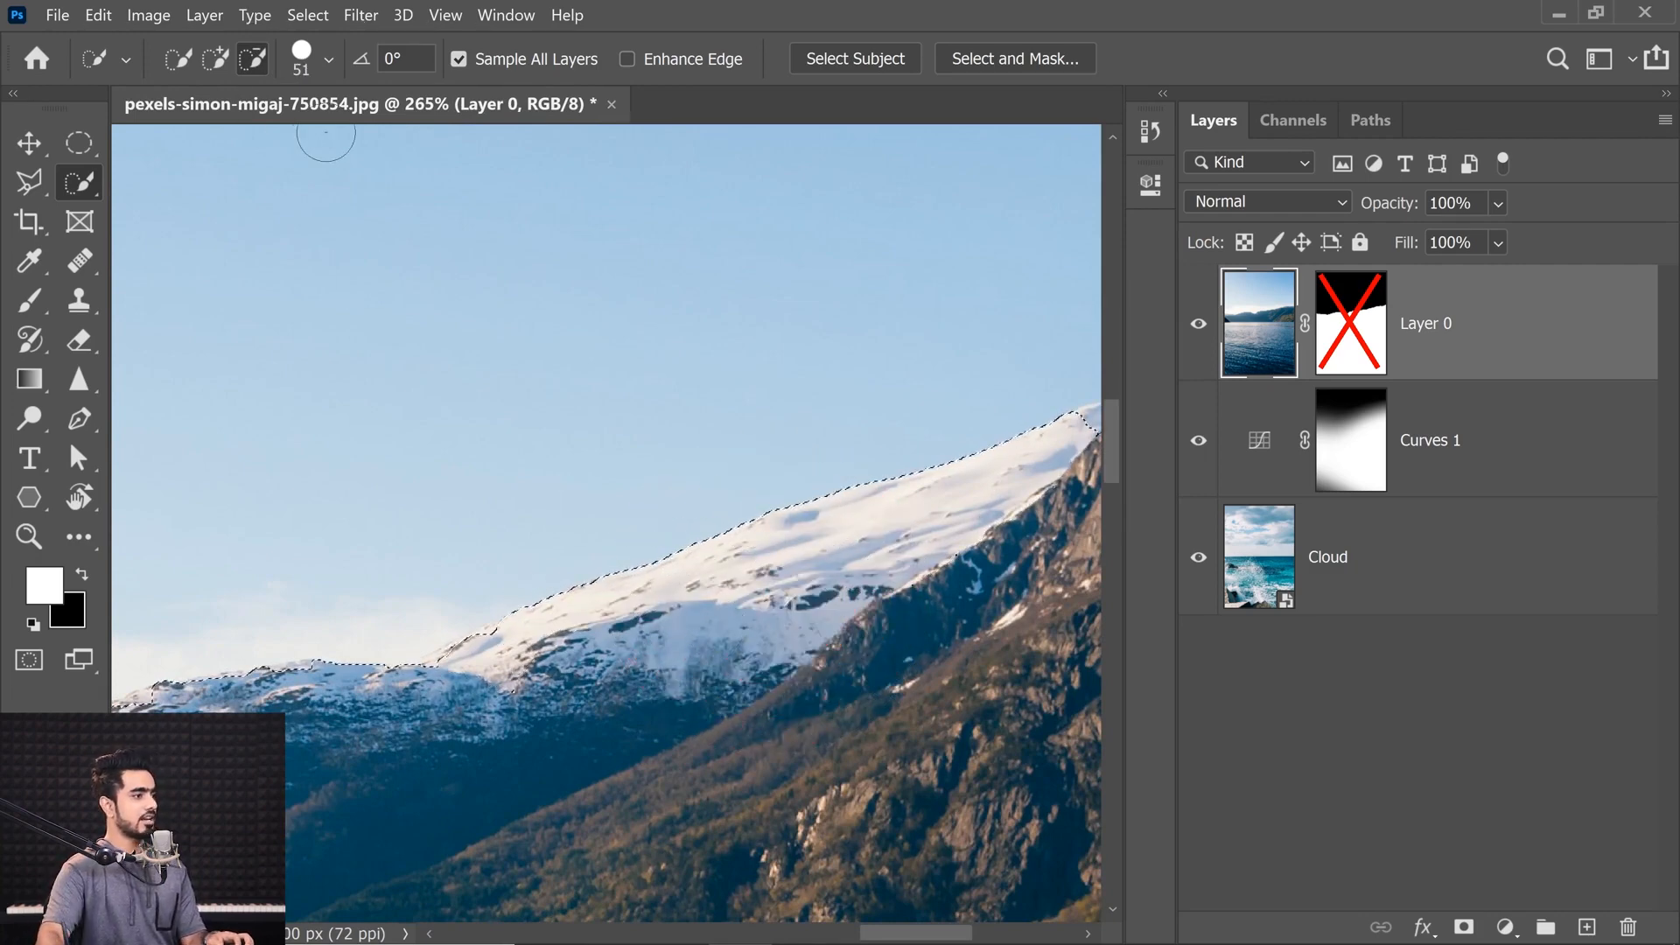
{"action": "left_click", "coordinate": [217, 58]}
{"action": "left_click_drag", "start_coordinate": [524, 377], "coordinate": [473, 386]}
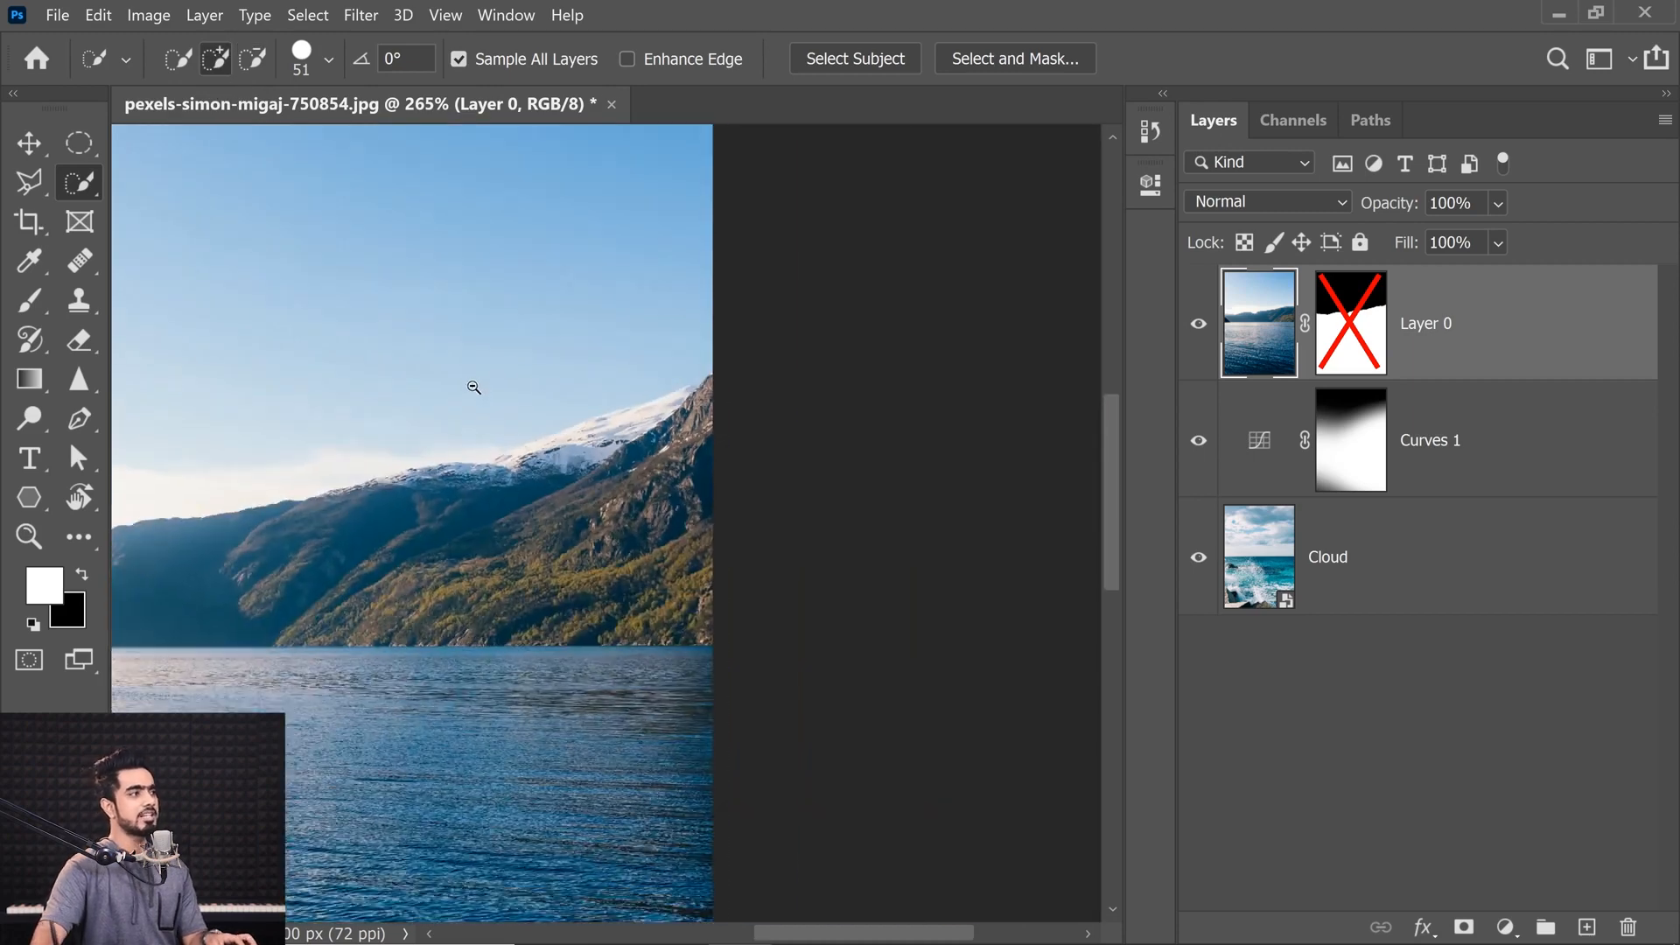
Step: Clear the sky selection and set the Quick Selection tool back to add mode
{"action": "left_click_drag", "start_coordinate": [352, 379], "coordinate": [446, 514]}
{"action": "left_click", "coordinate": [178, 63]}
{"action": "key", "text": "ctrl+d"}
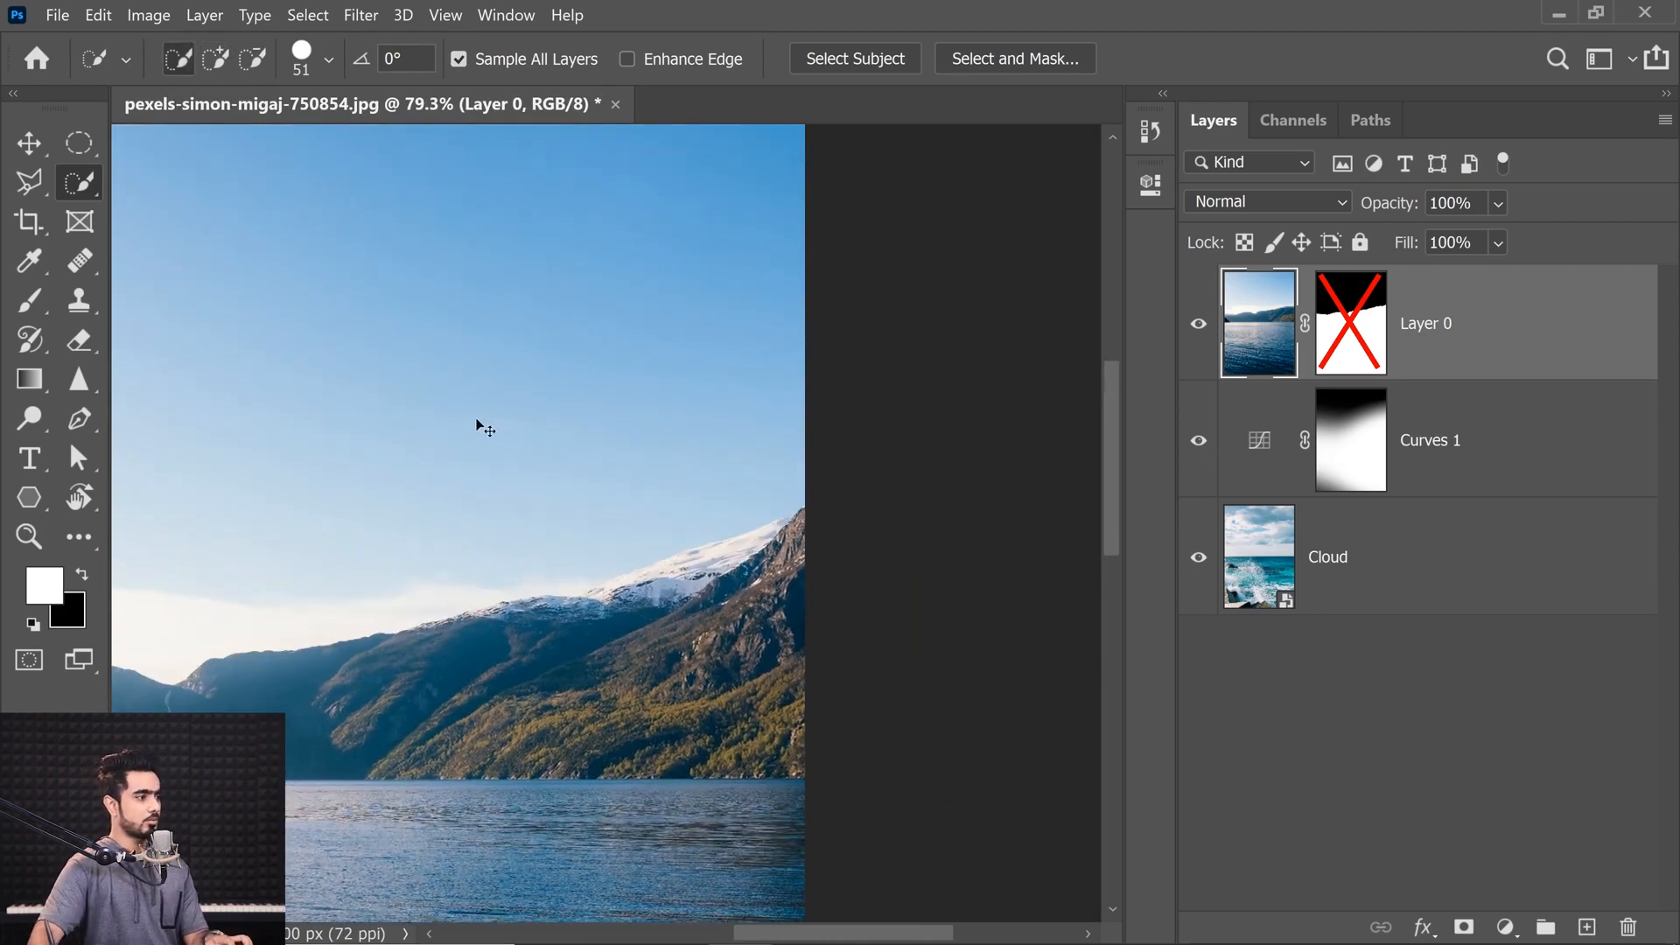
{"action": "left_click", "coordinate": [217, 59]}
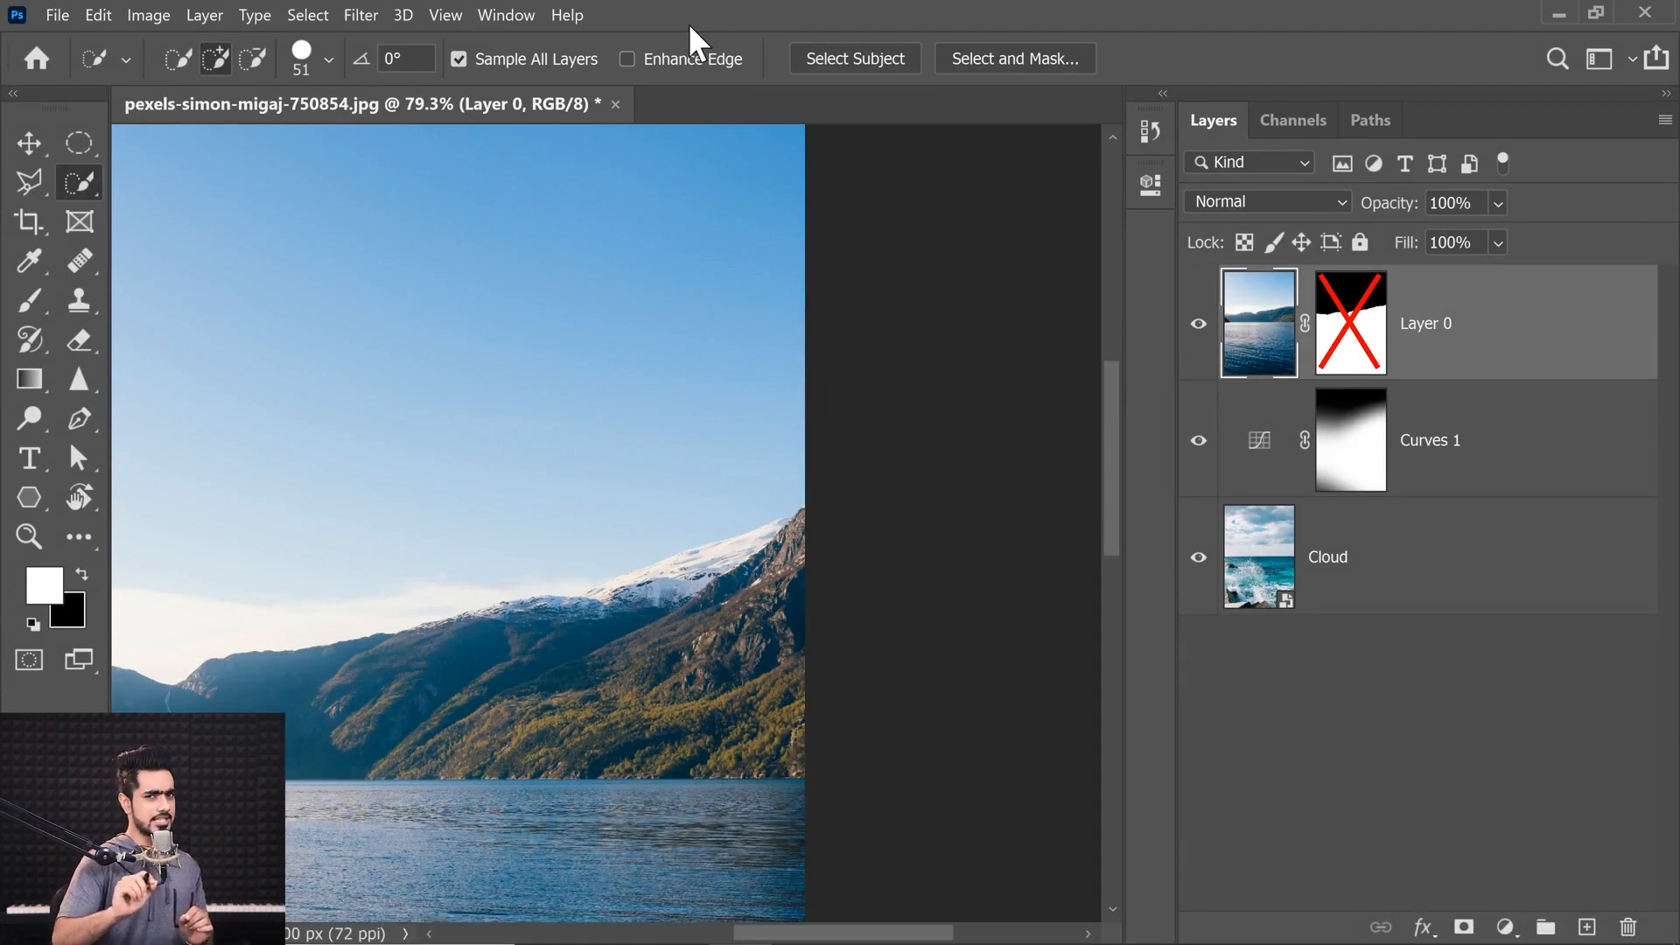
Step: Re-enable Layer 0's layer mask so the replaced sky shows above the mountain ridge
{"action": "left_click", "coordinate": [1350, 329], "text": "shift"}
{"action": "left_click_drag", "start_coordinate": [376, 683], "coordinate": [664, 686]}
{"action": "scroll", "coordinate": [602, 653], "scroll_direction": "up", "scroll_amount": 10}
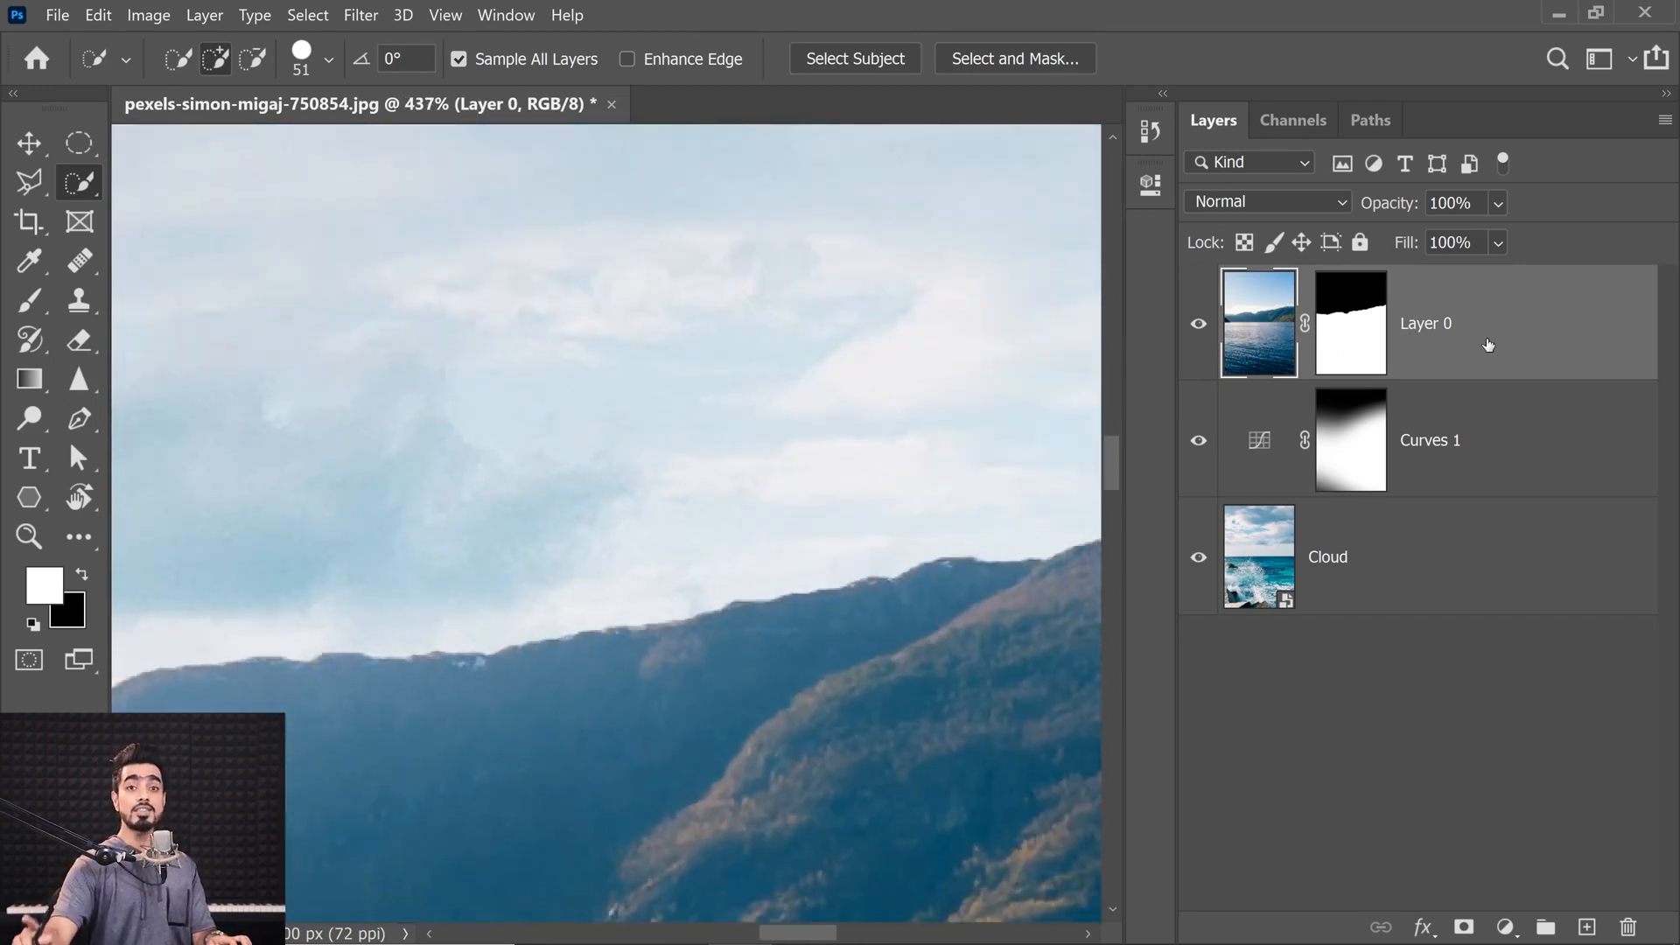
Step: Duplicate Layer 0 and delete the copy's layer mask without applying it
{"action": "key", "text": "ctrl+j"}
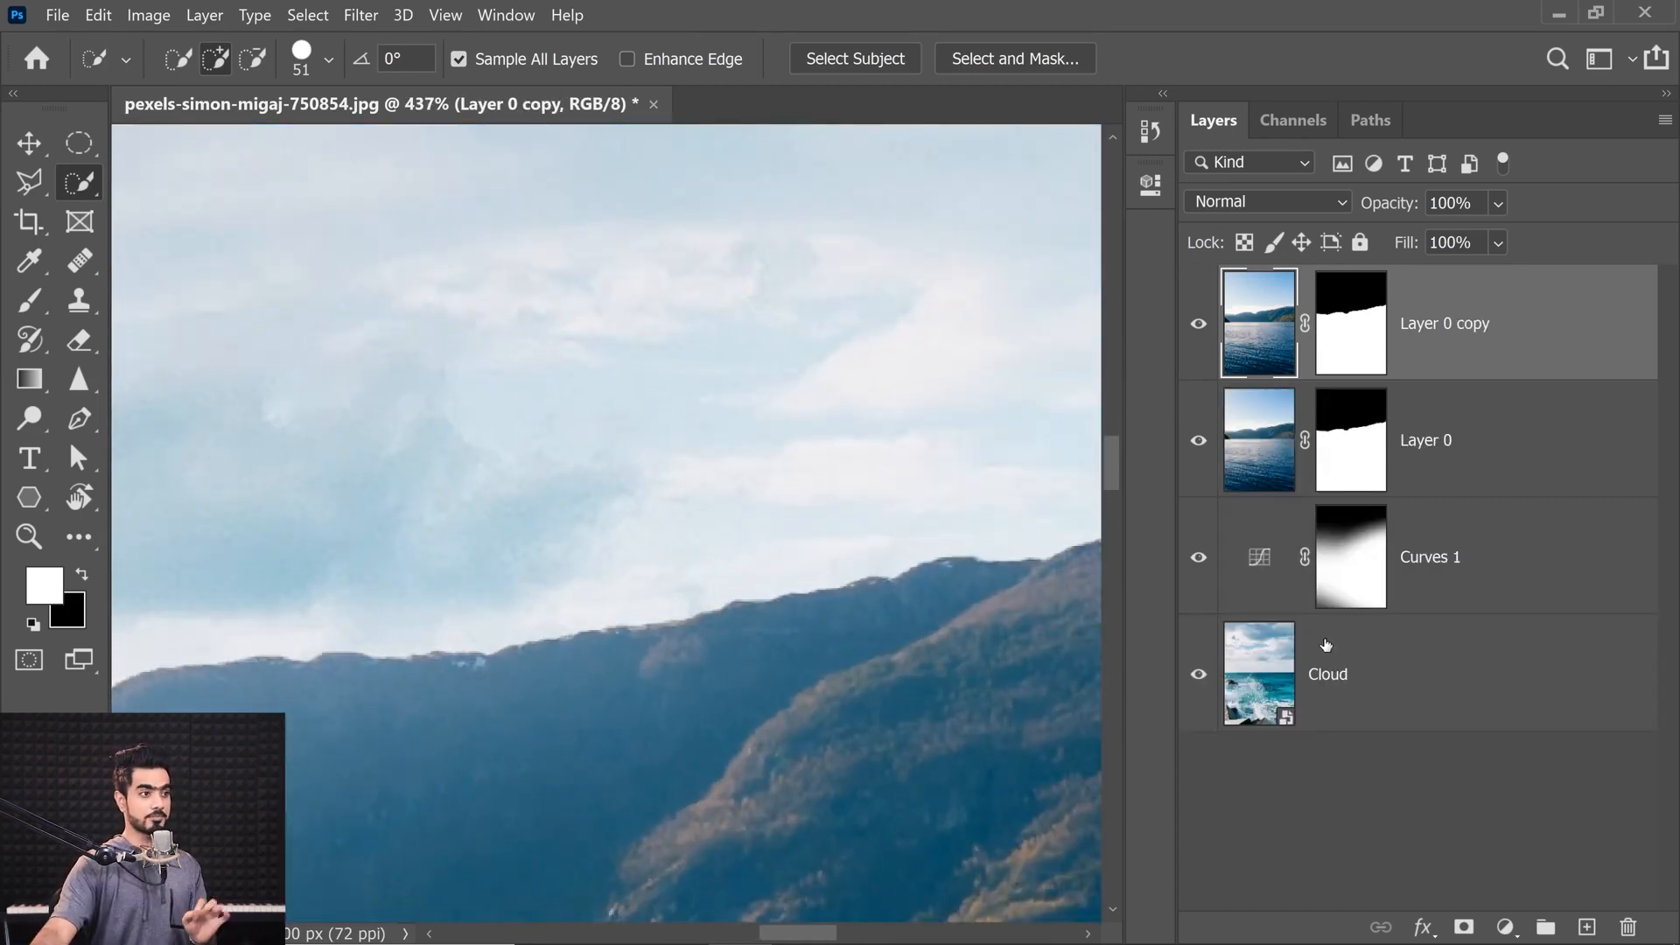
{"action": "left_click", "coordinate": [1350, 324]}
{"action": "left_click_drag", "start_coordinate": [1350, 324], "coordinate": [1628, 926]}
{"action": "left_click", "coordinate": [1127, 422]}
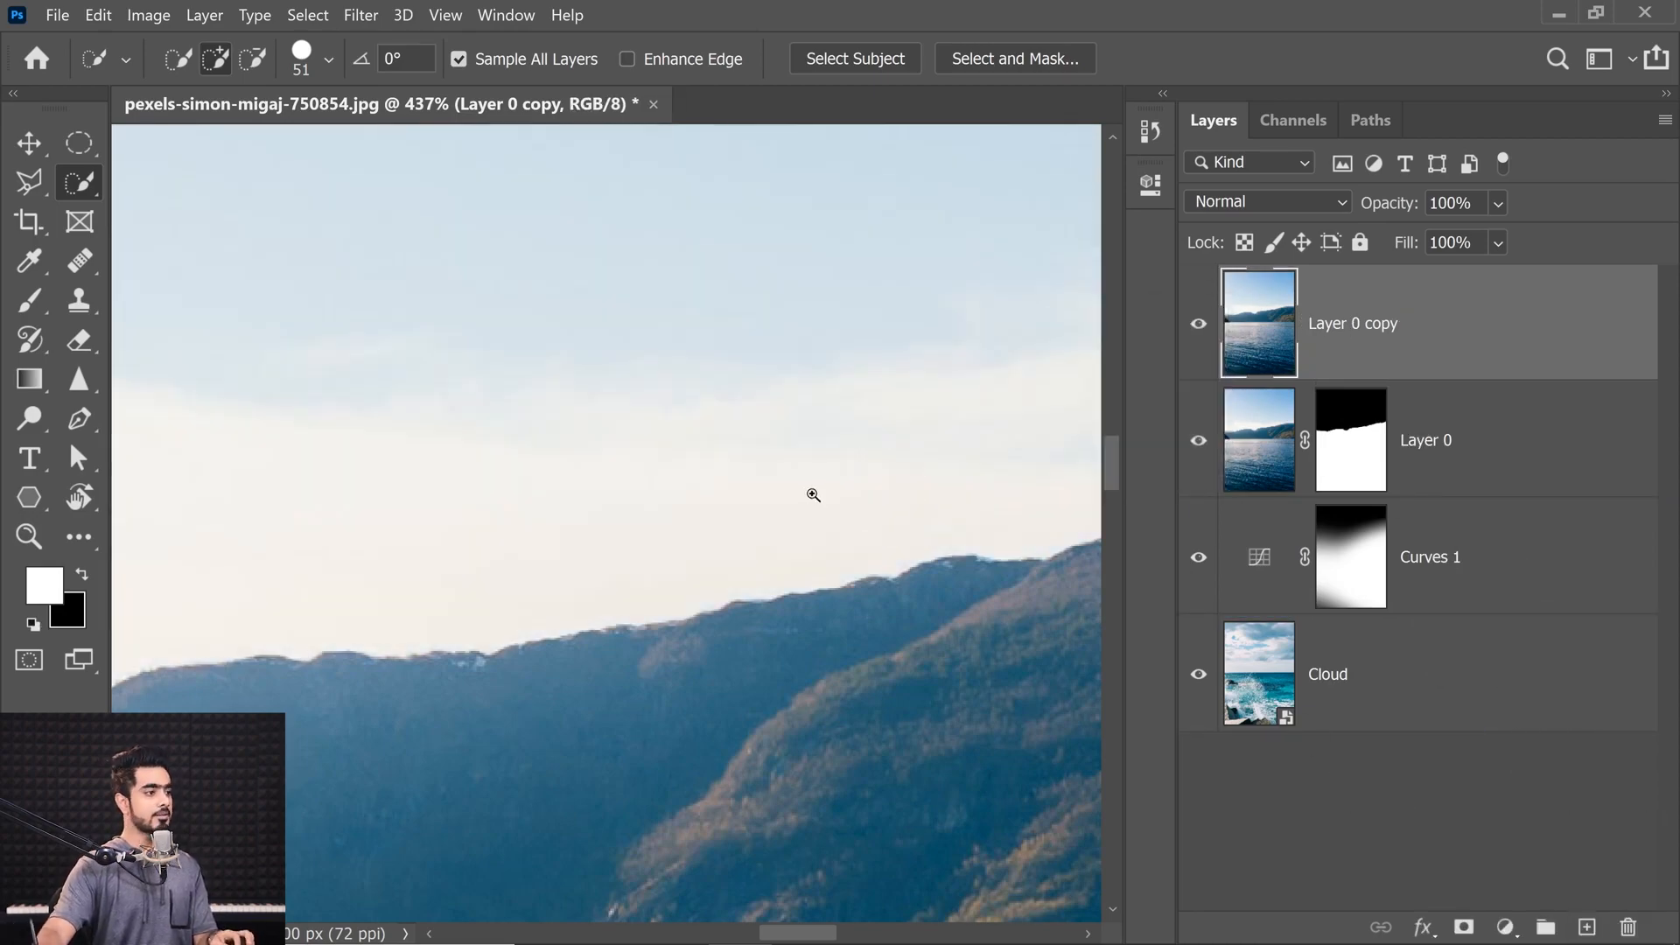
Step: Enable Enhance Edge and select the mountains and lake on Layer 0 copy with a 347 px Quick Selection brush
{"action": "scroll", "coordinate": [810, 487], "scroll_direction": "down", "scroll_amount": 4}
{"action": "left_click", "coordinate": [628, 58]}
{"action": "scroll", "coordinate": [682, 431], "scroll_direction": "down", "scroll_amount": 6}
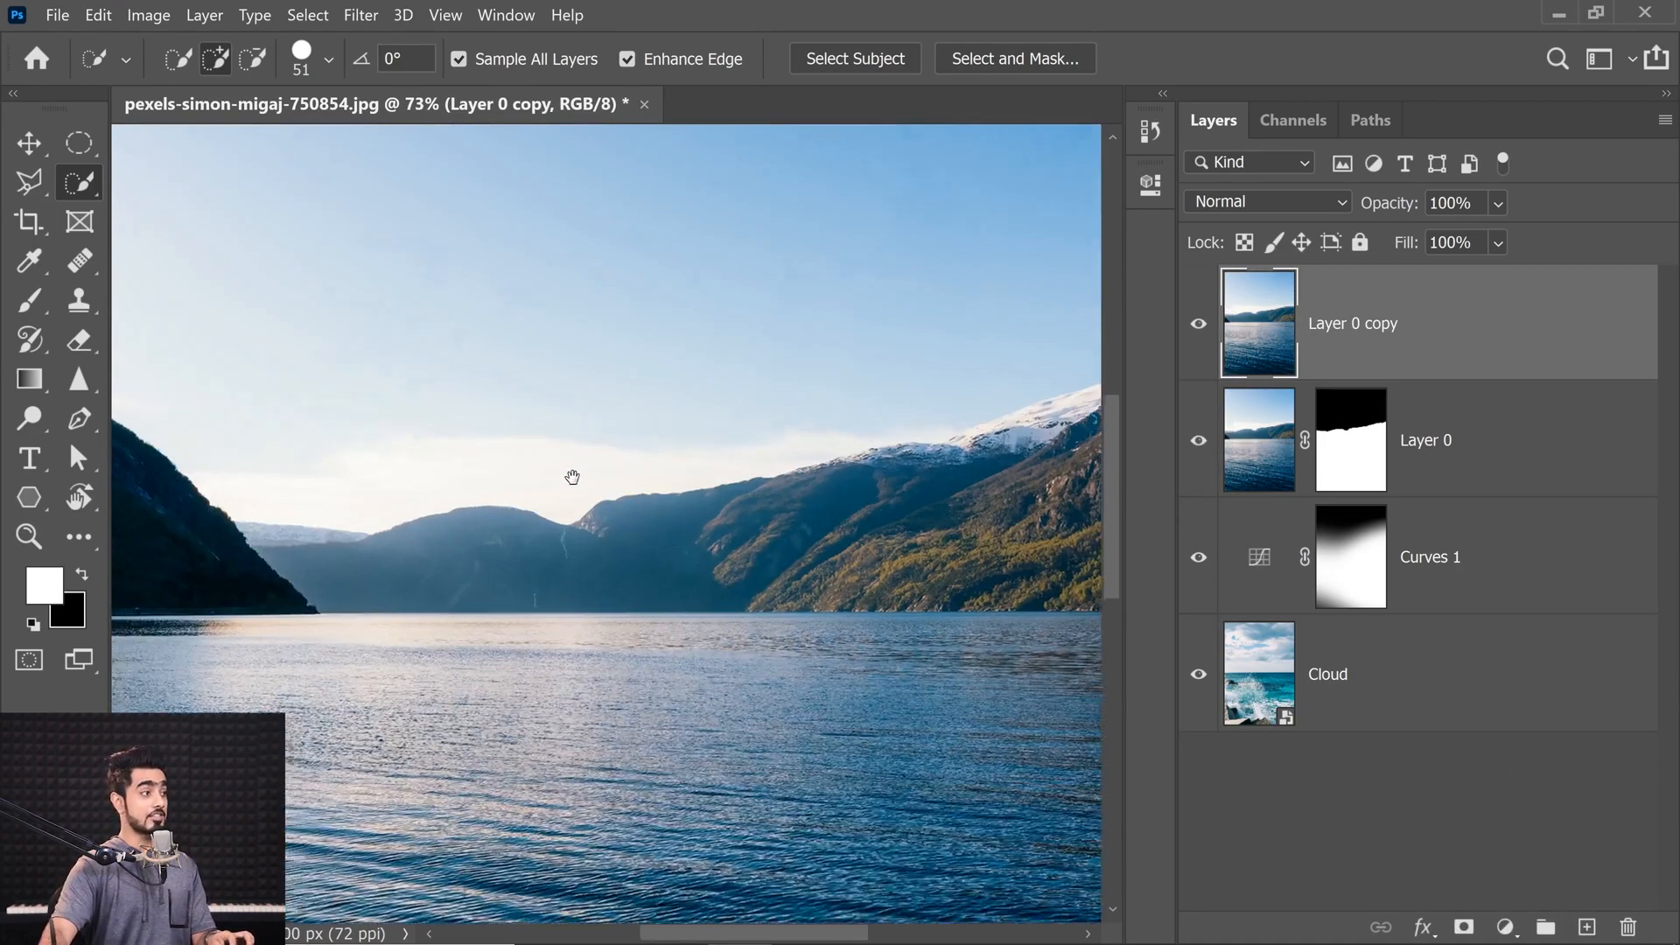
{"action": "right_click", "coordinate": [512, 537], "text": "alt"}
{"action": "mouse_move", "coordinate": [465, 469]}
{"action": "left_mouse_down"}
{"action": "mouse_move", "coordinate": [596, 561]}
{"action": "mouse_move", "coordinate": [647, 576]}
{"action": "mouse_move", "coordinate": [709, 565]}
{"action": "left_mouse_up"}
{"action": "left_click_drag", "start_coordinate": [775, 696], "coordinate": [844, 699]}
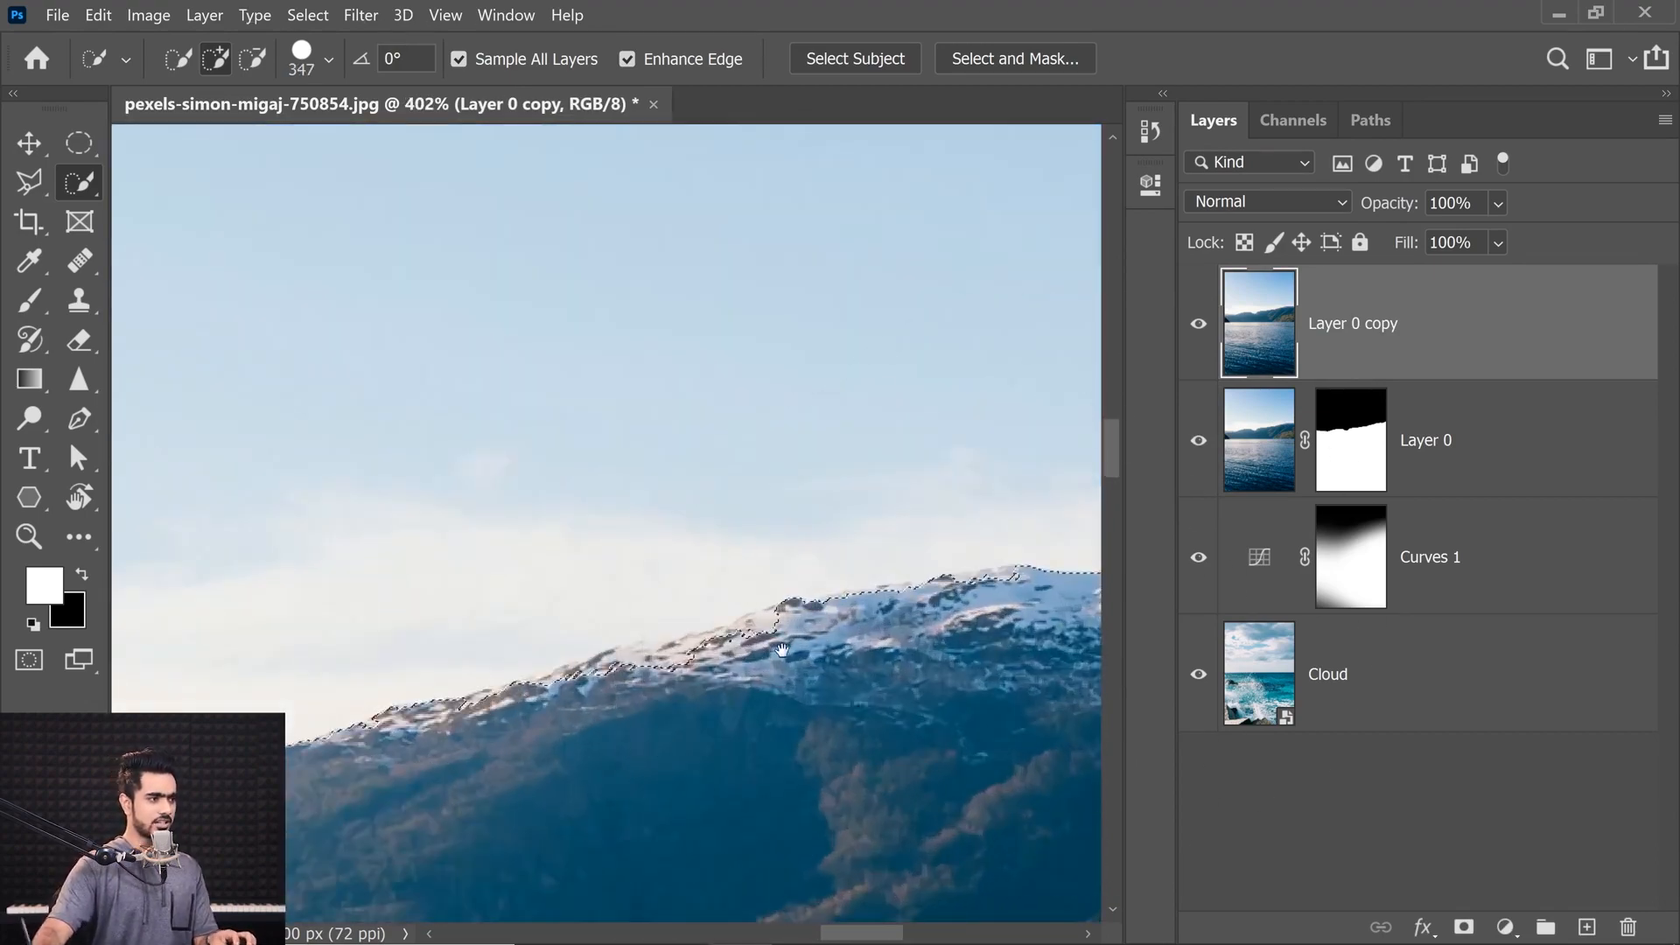
{"action": "left_click_drag", "start_coordinate": [1033, 525], "coordinate": [733, 568]}
{"action": "left_click_drag", "start_coordinate": [735, 568], "coordinate": [1155, 648]}
{"action": "left_click_drag", "start_coordinate": [534, 722], "coordinate": [645, 672]}
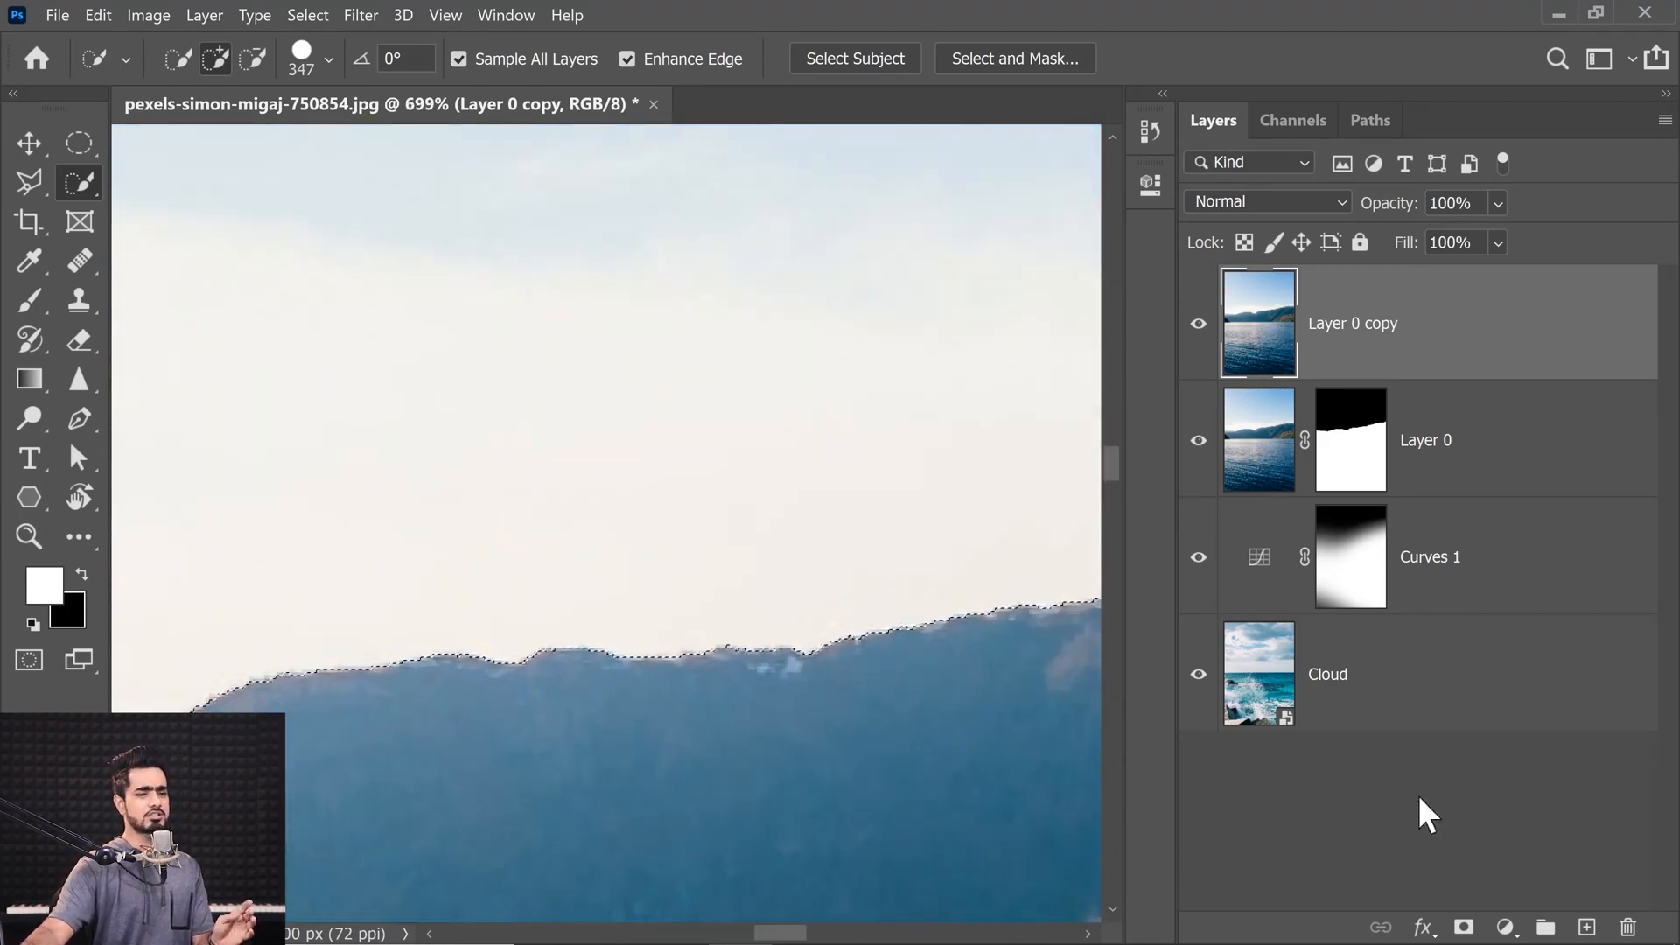
Step: Add a layer mask to Layer 0 copy from the selection and hide Layer 0
{"action": "left_click", "coordinate": [1463, 929]}
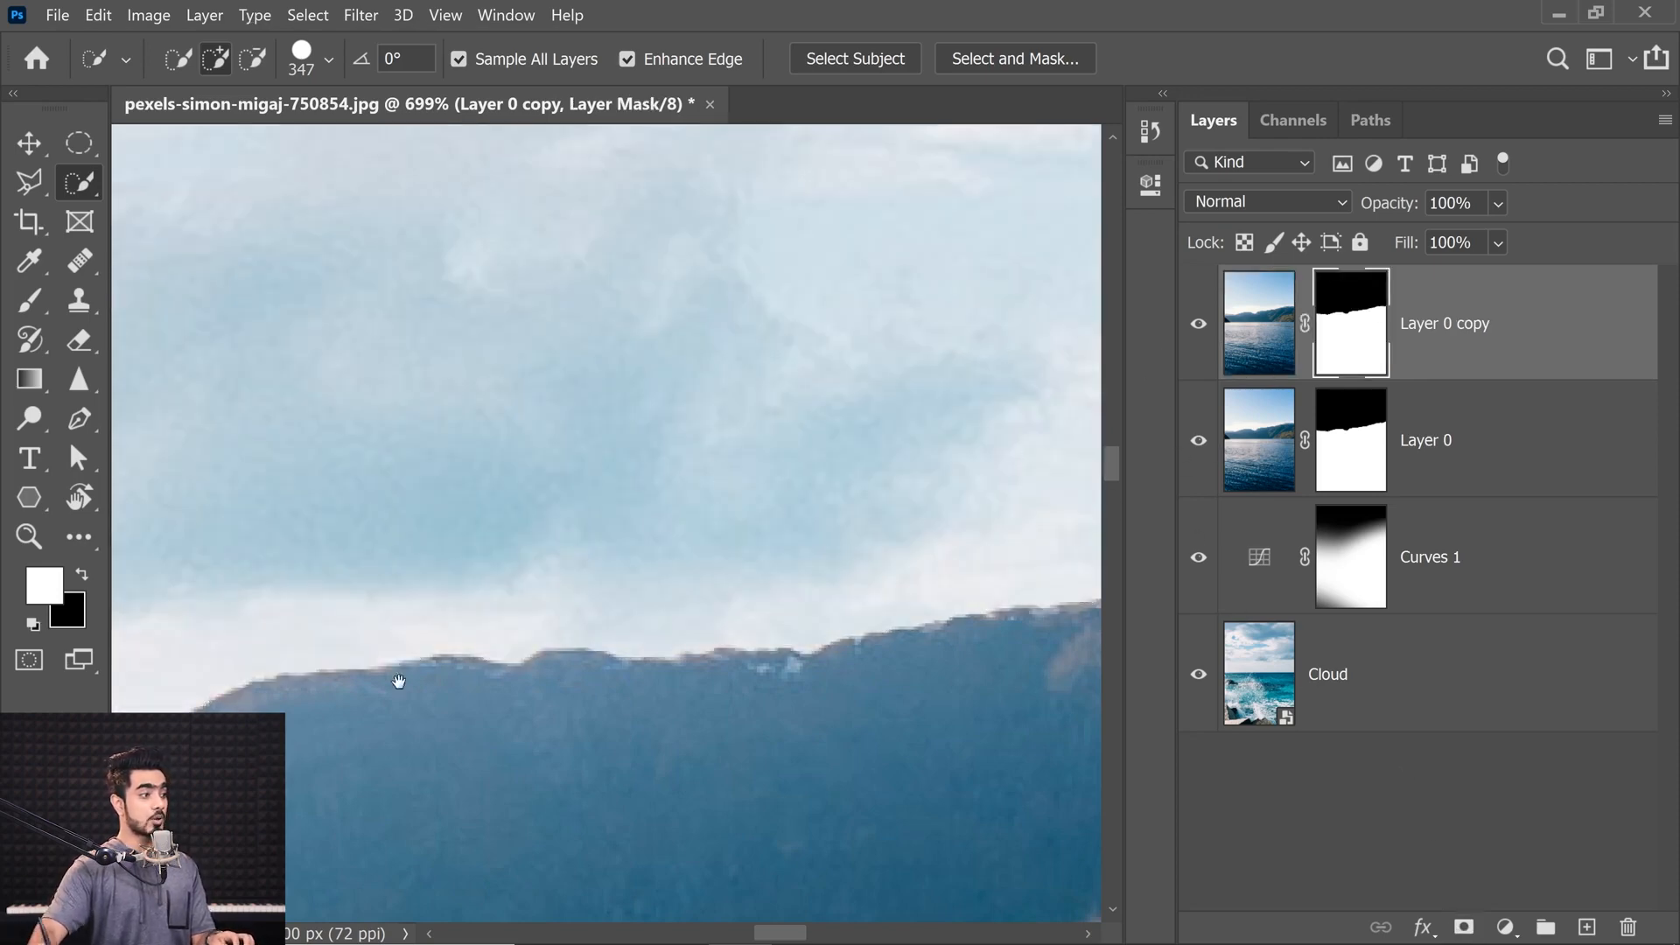
{"action": "left_click_drag", "start_coordinate": [399, 681], "coordinate": [1001, 655]}
{"action": "left_click_drag", "start_coordinate": [950, 706], "coordinate": [628, 604]}
Step: Rename the Layer 0 copy layer to "with Enhance Edge"
{"action": "double_click", "coordinate": [1453, 343]}
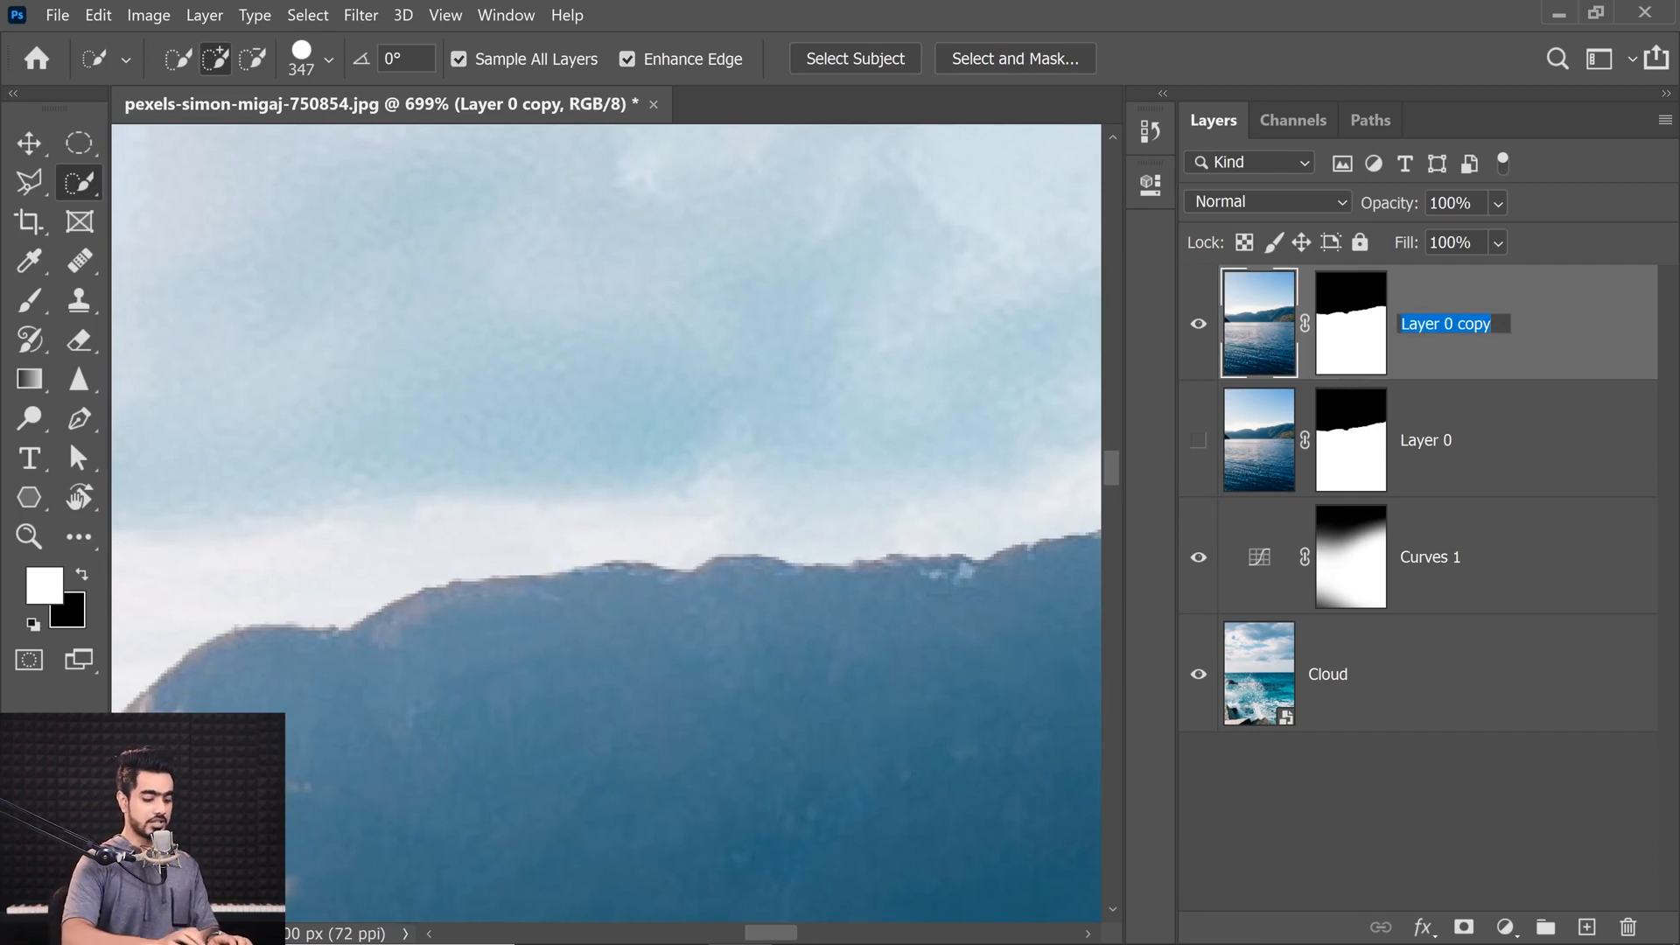
{"action": "type", "text": "with Enhance E"}
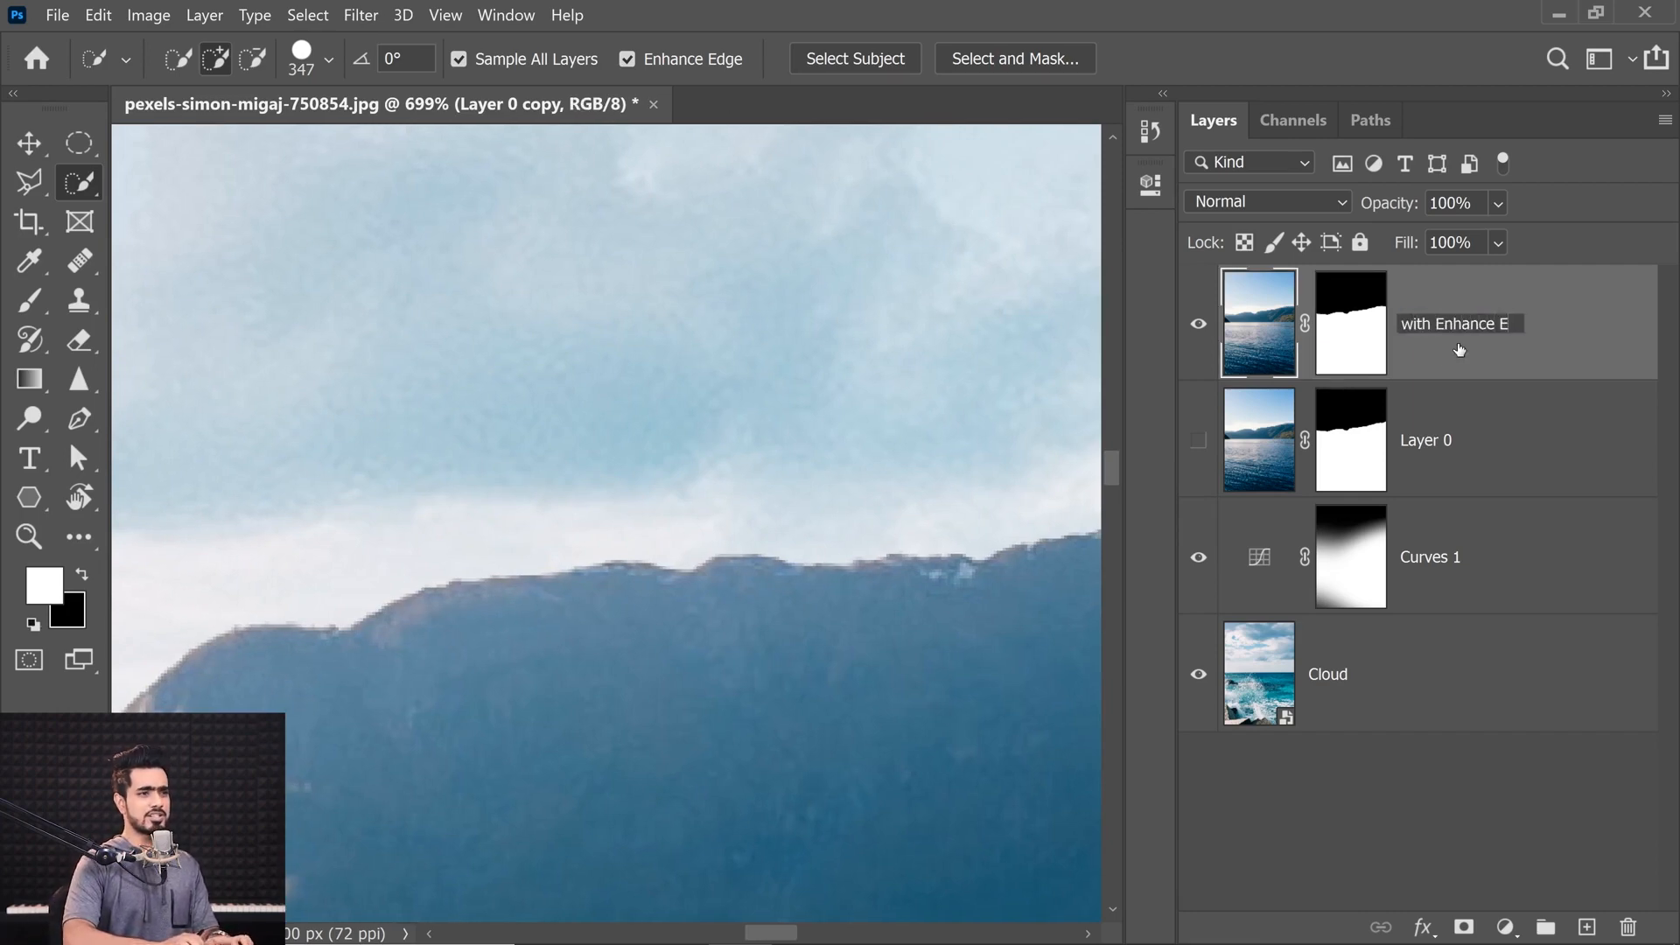
{"action": "type", "text": "dge"}
{"action": "key", "text": "Return"}
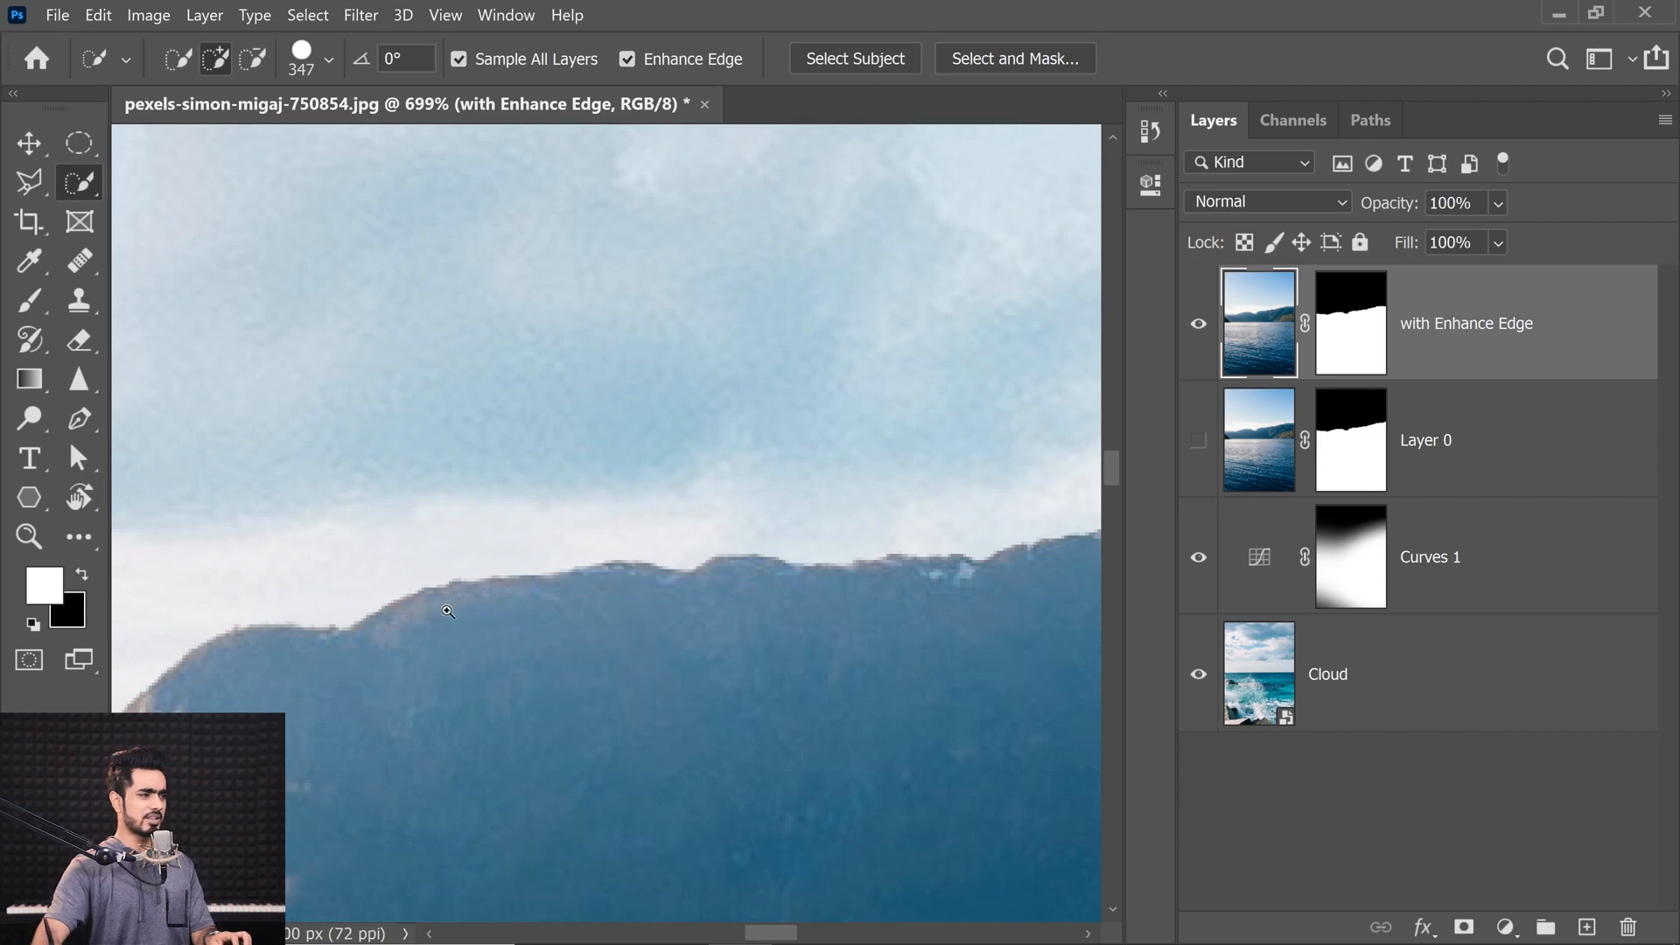
Step: Compare the ridge edges of the "with Enhance Edge" layer and Layer 0 by showing one at a time, leaving the Enhance Edge version visible
{"action": "left_click_drag", "start_coordinate": [466, 608], "coordinate": [530, 598]}
{"action": "left_click_drag", "start_coordinate": [531, 599], "coordinate": [581, 638]}
{"action": "left_click_drag", "start_coordinate": [393, 701], "coordinate": [1093, 423]}
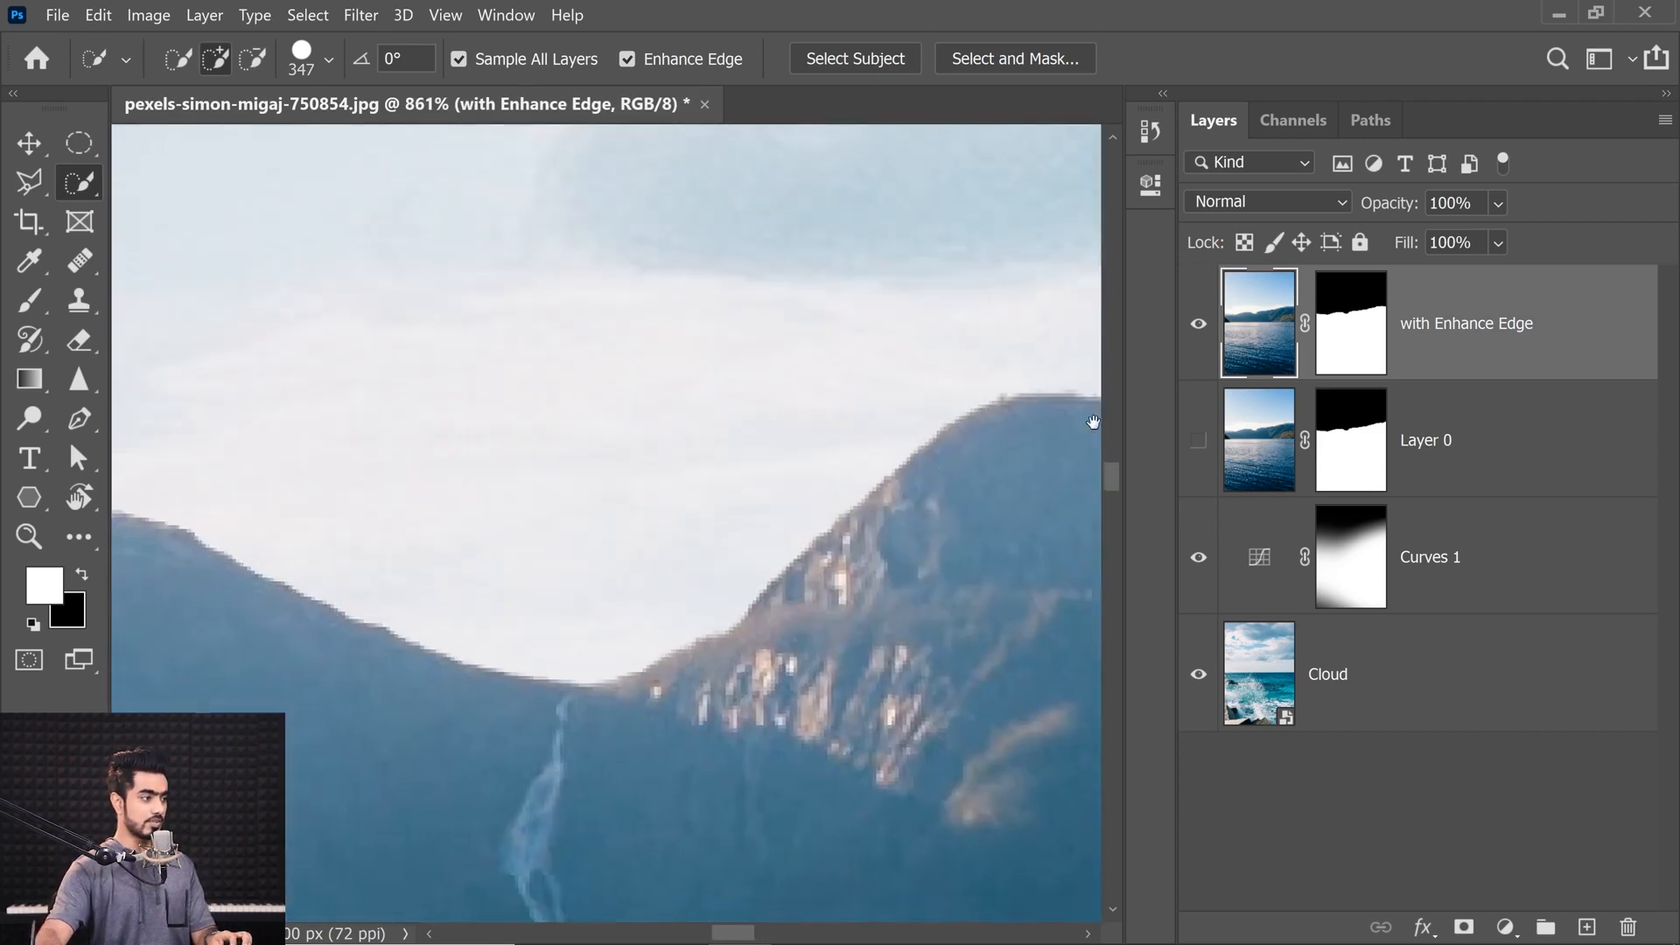
{"action": "left_click_drag", "start_coordinate": [892, 486], "coordinate": [864, 651]}
{"action": "left_click", "coordinate": [1199, 326]}
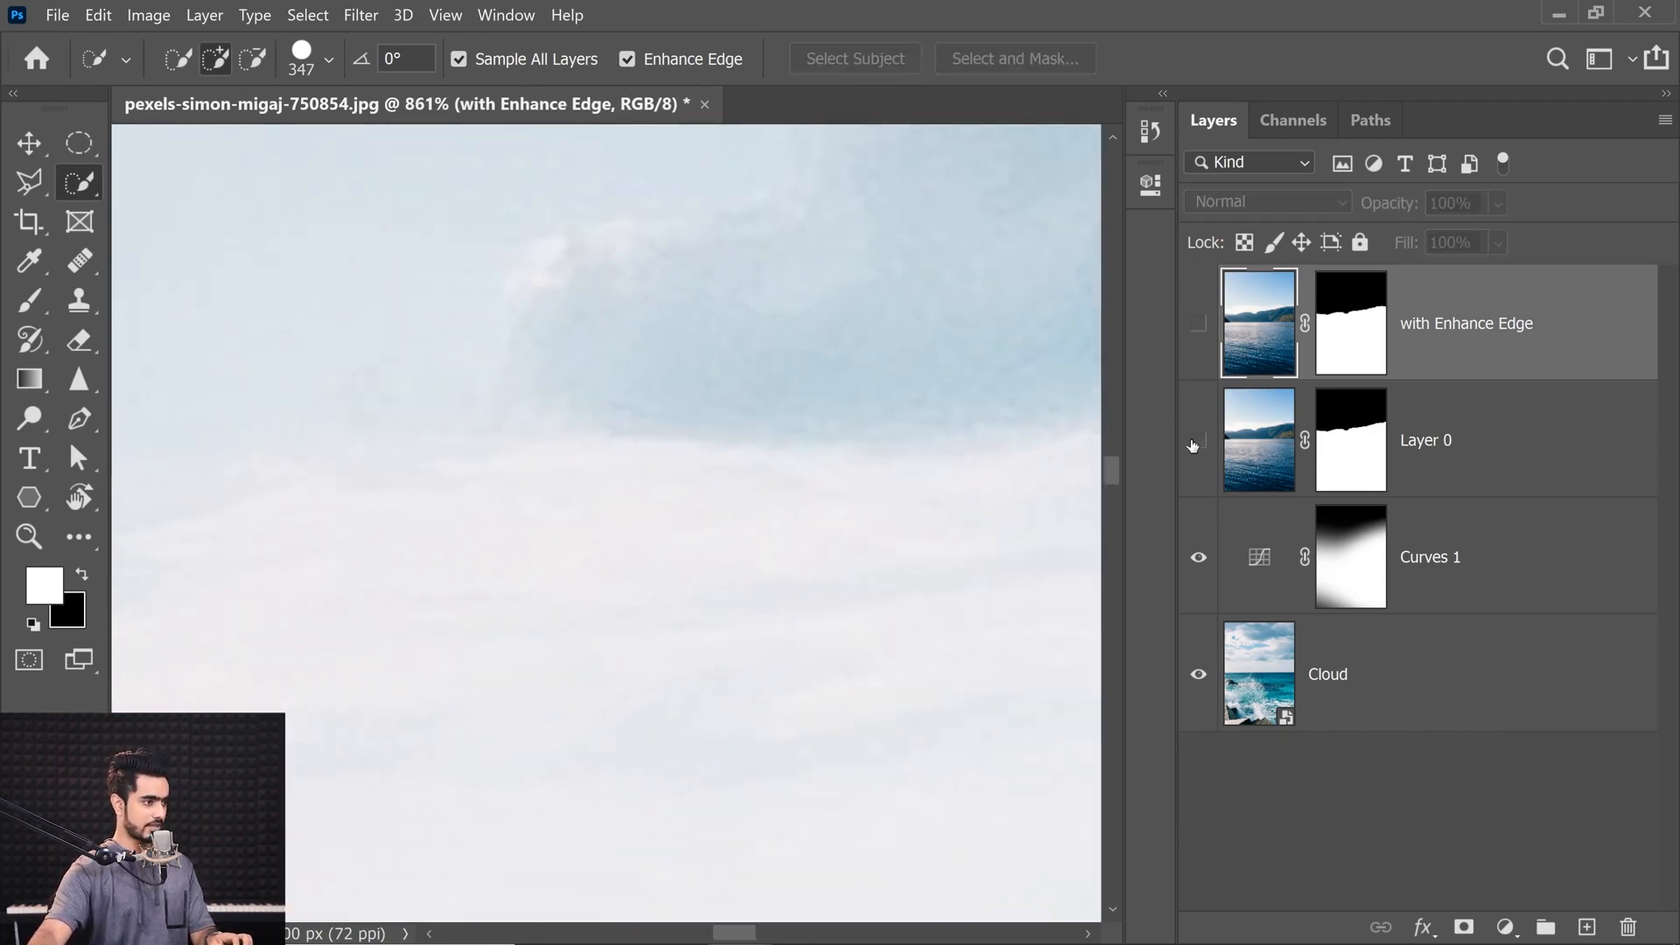
{"action": "left_click", "coordinate": [1195, 442]}
{"action": "left_click_drag", "start_coordinate": [867, 614], "coordinate": [826, 578]}
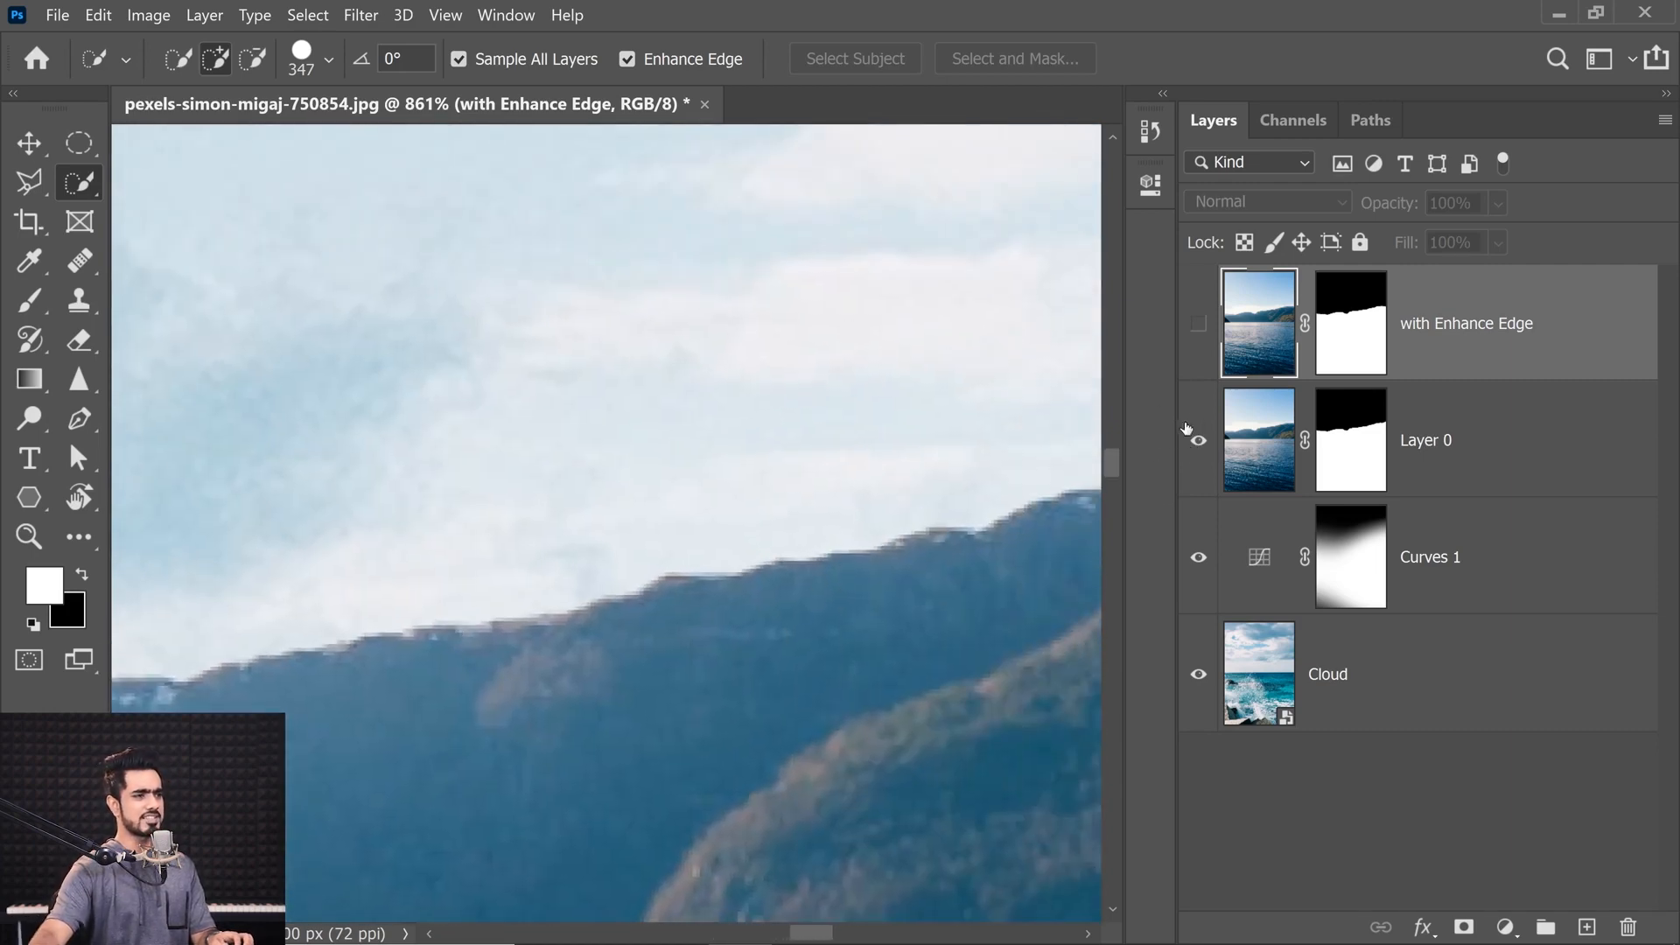
{"action": "left_click", "coordinate": [1197, 440]}
{"action": "left_click", "coordinate": [1198, 324]}
{"action": "scroll", "coordinate": [790, 505], "scroll_direction": "down", "scroll_amount": 6}
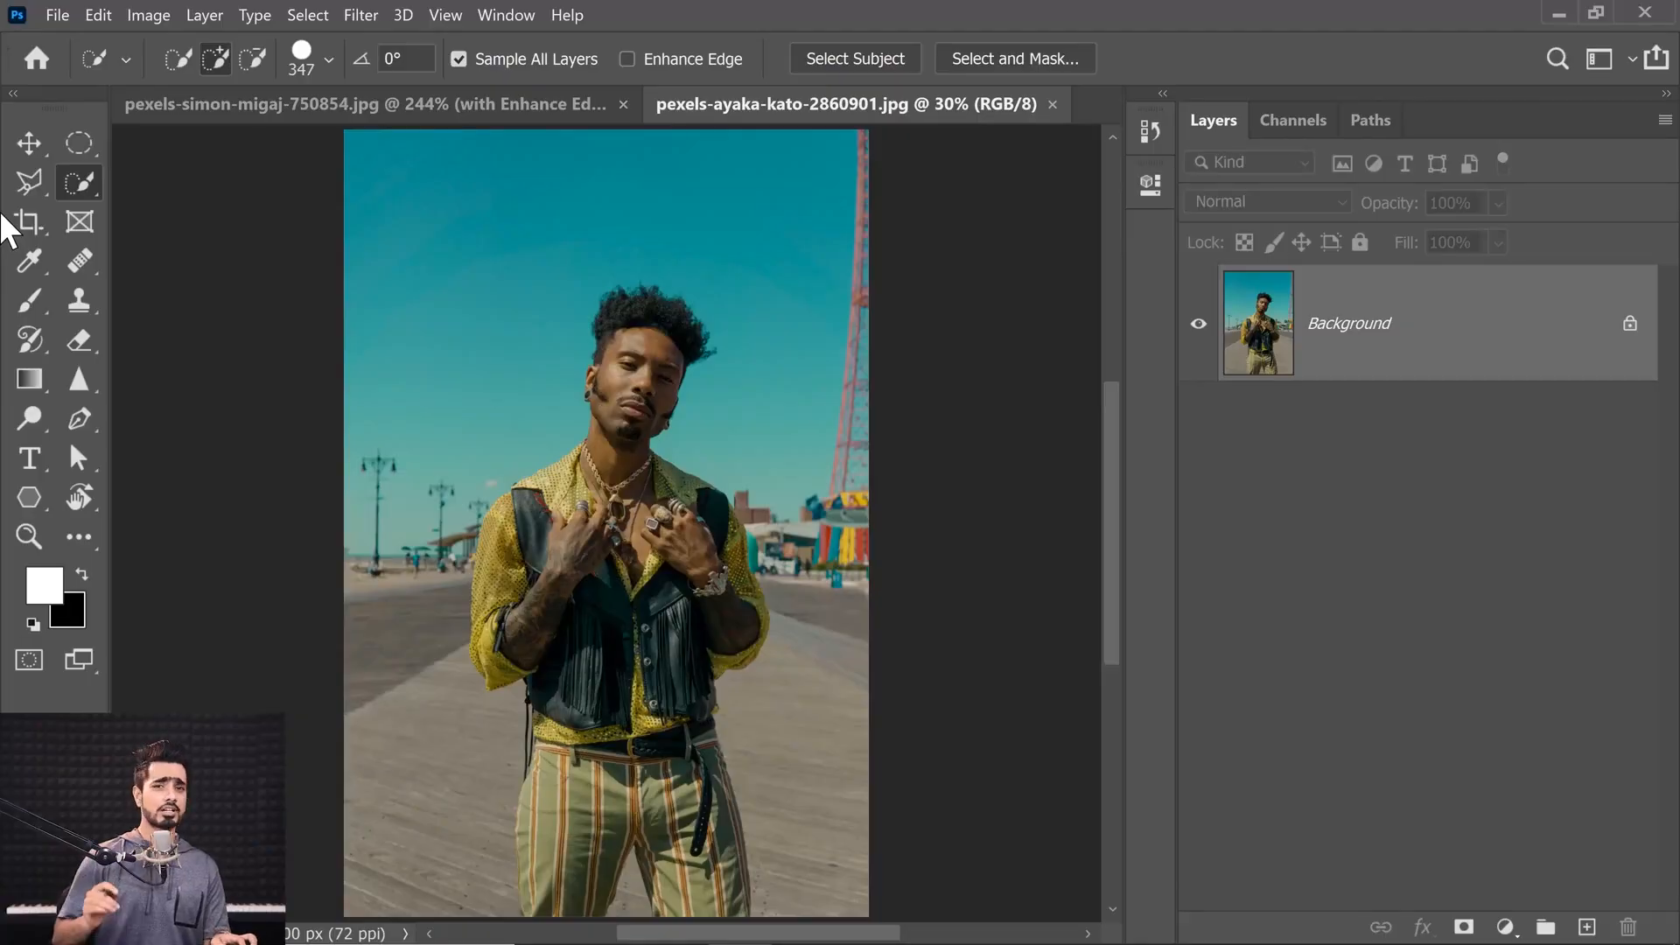
Step: Enable Enhance Edge for Quick Selection in the portrait photo and duplicate its Background layer
{"action": "left_click_drag", "start_coordinate": [651, 332], "coordinate": [633, 470]}
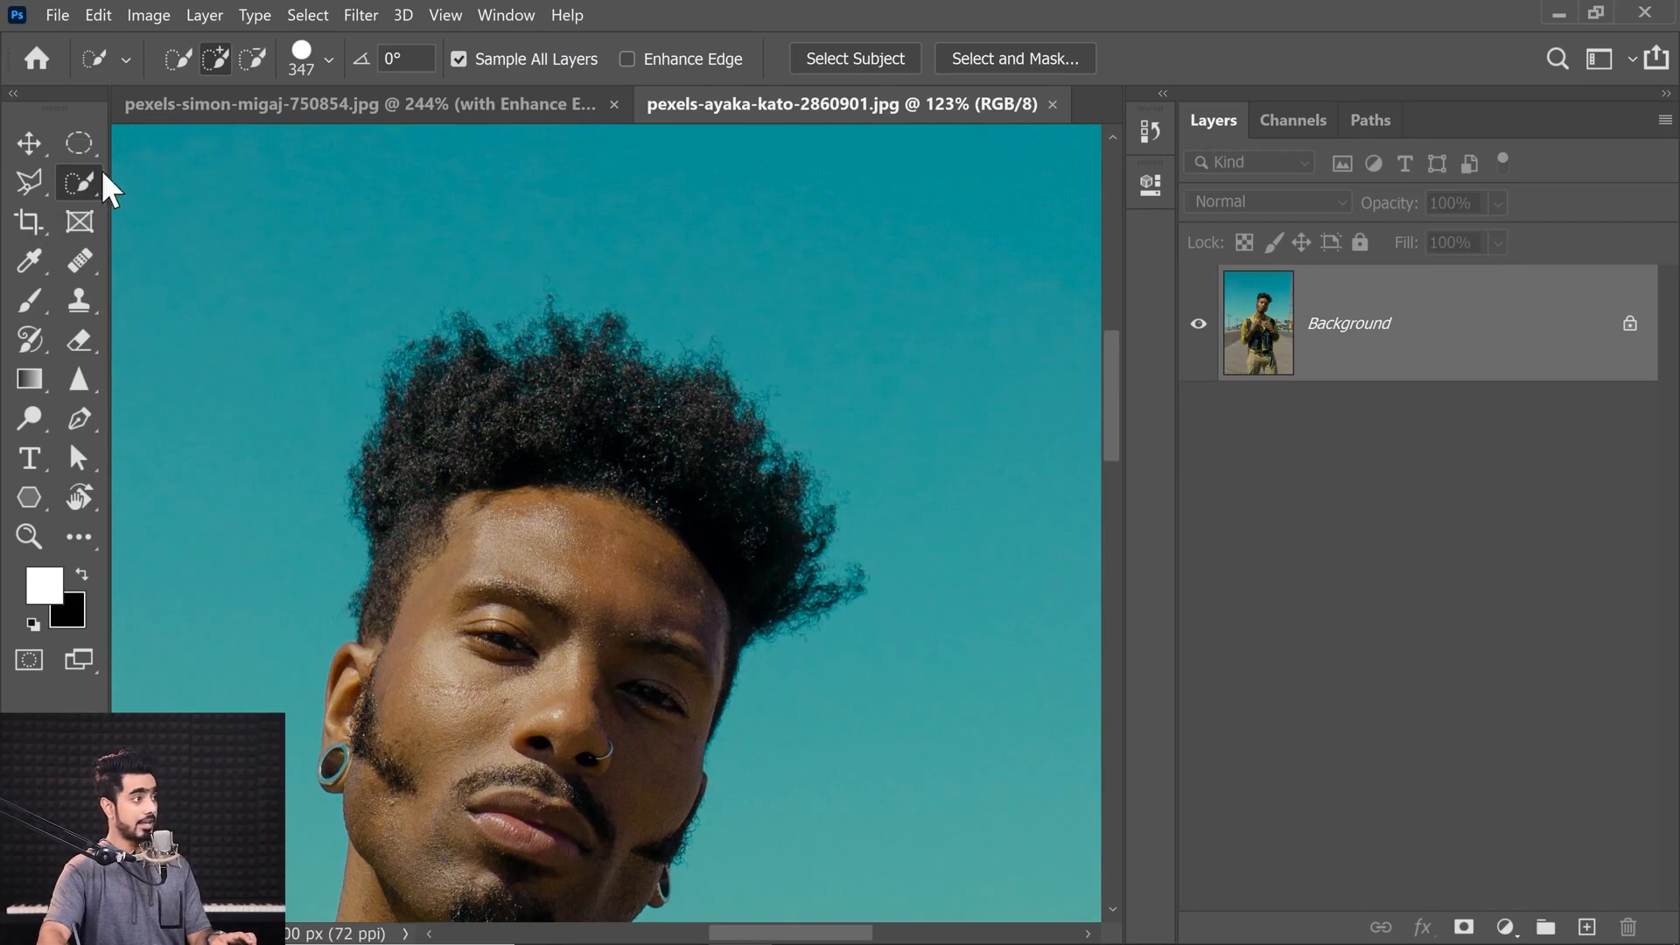
{"action": "left_click_drag", "start_coordinate": [687, 154], "coordinate": [564, 121]}
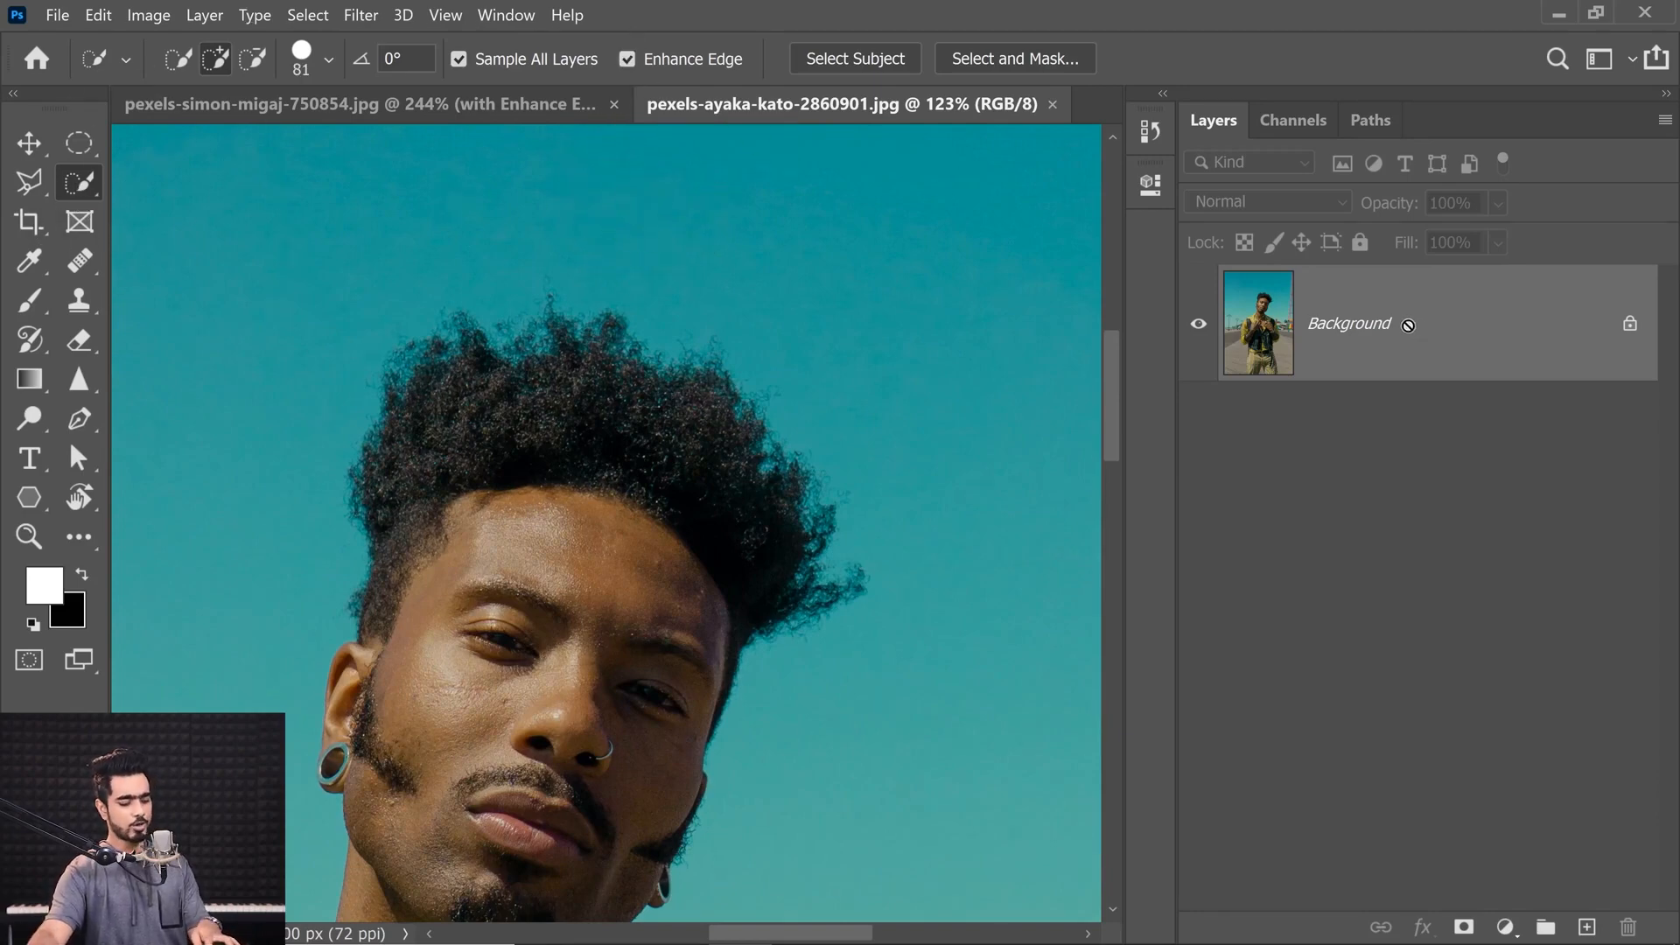
{"action": "key", "text": "ctrl+j"}
Step: Select the man's hair and face with a 135 px Quick Selection brush and mask Layer 1 to the selection
{"action": "mouse_move", "coordinate": [522, 442]}
{"action": "left_mouse_down"}
{"action": "mouse_move", "coordinate": [558, 476]}
{"action": "mouse_move", "coordinate": [476, 533]}
{"action": "mouse_move", "coordinate": [673, 532]}
{"action": "mouse_move", "coordinate": [656, 485]}
{"action": "mouse_move", "coordinate": [572, 548]}
{"action": "left_mouse_up"}
{"action": "mouse_move", "coordinate": [540, 622]}
{"action": "left_mouse_down"}
{"action": "mouse_move", "coordinate": [576, 459]}
{"action": "mouse_move", "coordinate": [532, 649]}
{"action": "left_mouse_up"}
{"action": "scroll", "coordinate": [569, 455], "scroll_direction": "up", "scroll_amount": 4}
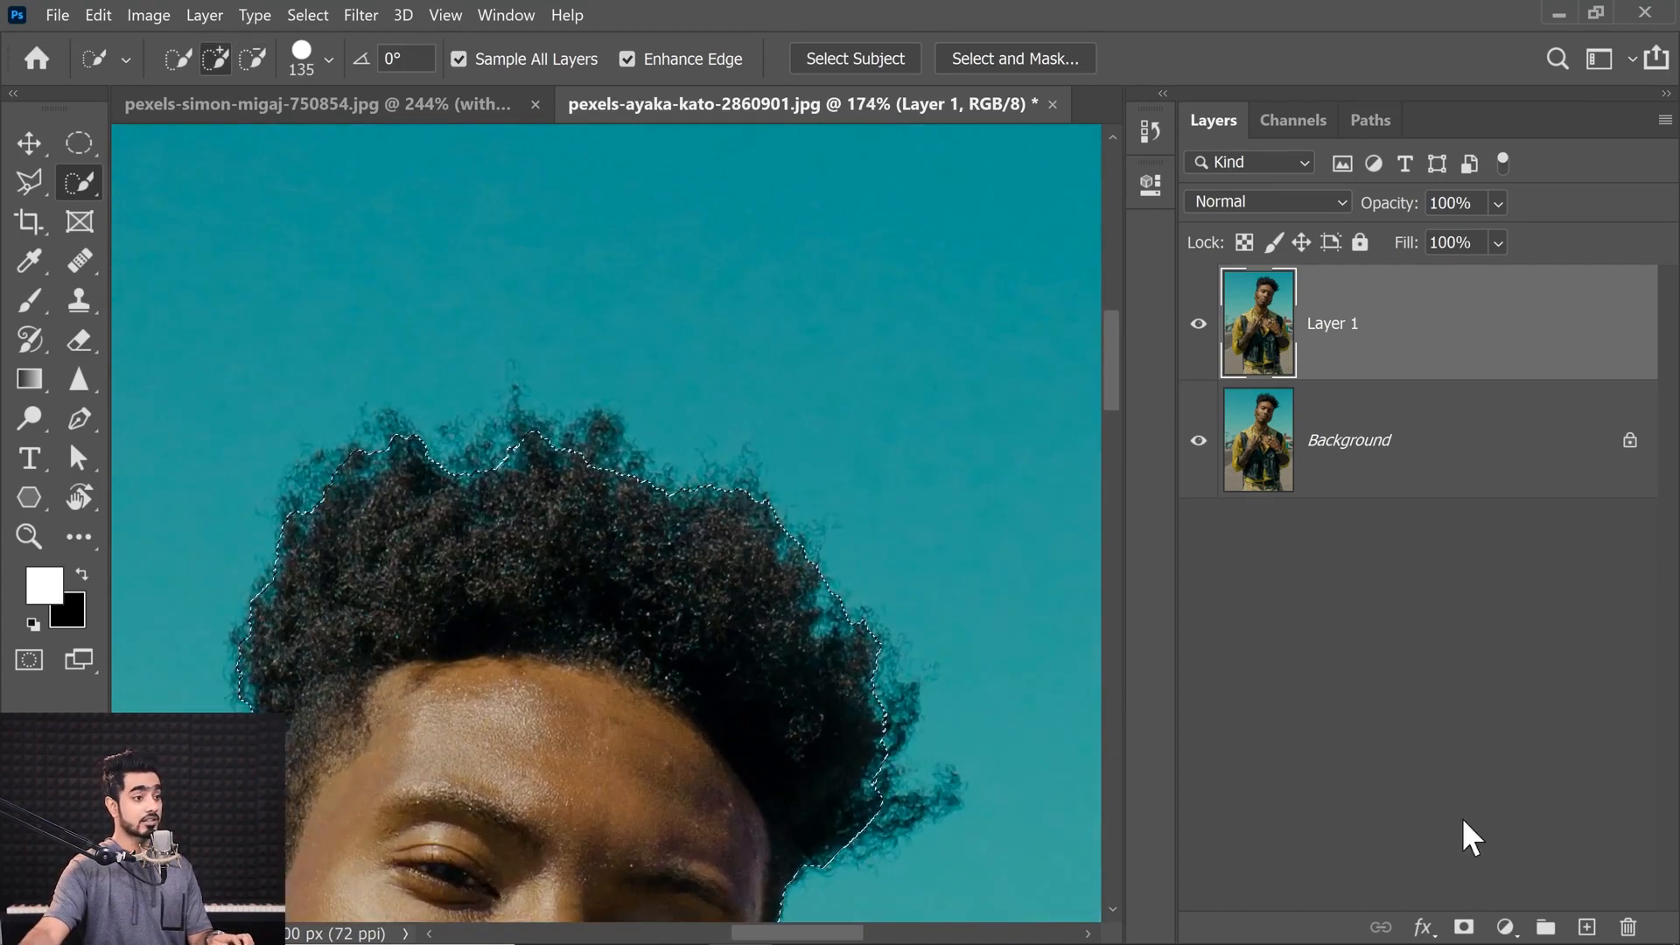
{"action": "left_click", "coordinate": [1464, 928]}
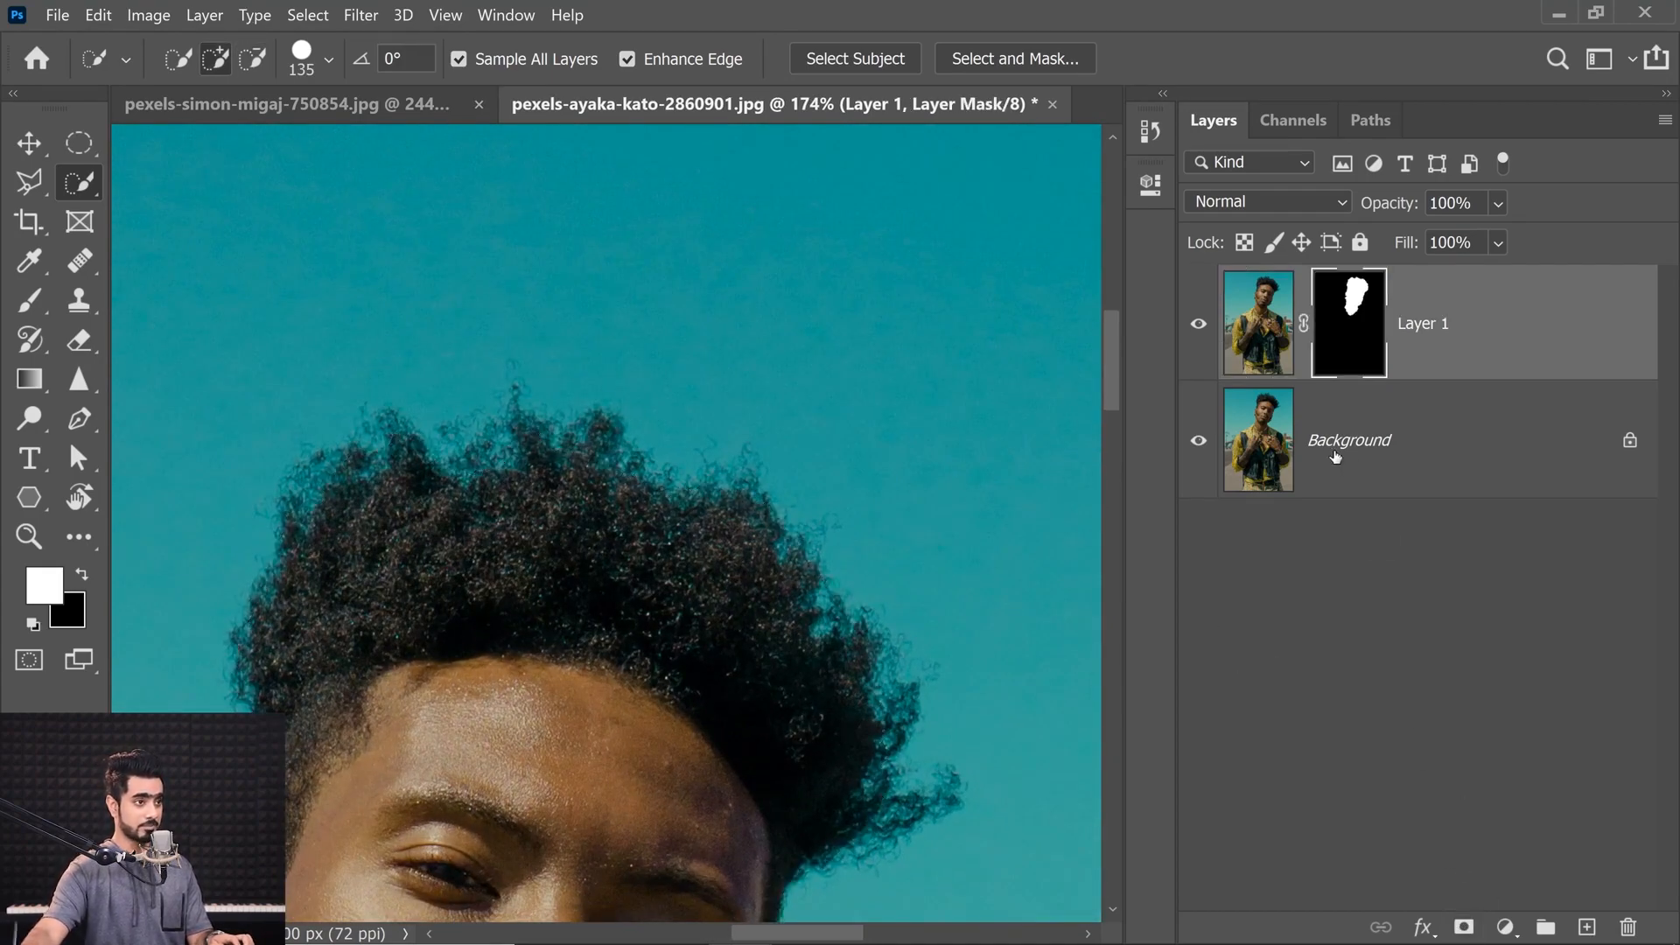
Step: Add a white (ffffff) solid color fill layer directly above the Background layer
{"action": "left_click", "coordinate": [1339, 456]}
{"action": "left_click", "coordinate": [1505, 928]}
{"action": "left_click", "coordinate": [1486, 465]}
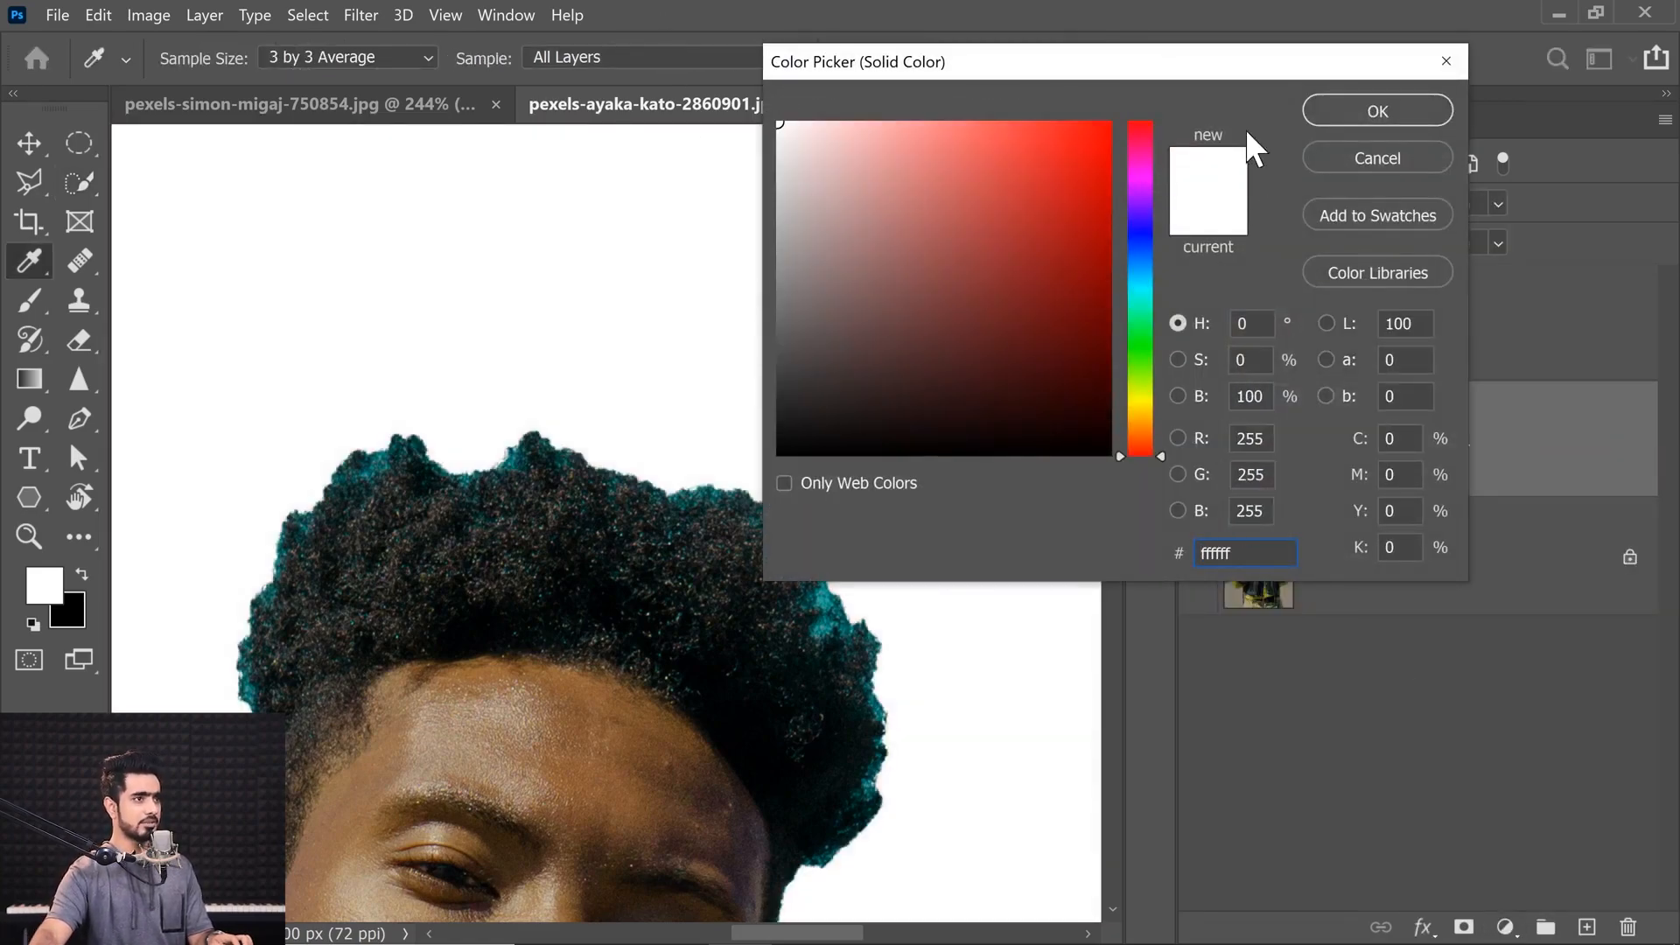
{"action": "left_click", "coordinate": [1352, 119]}
Step: Examine the hair edge of the Enhance Edge mask closely against the white fill
{"action": "left_click_drag", "start_coordinate": [582, 469], "coordinate": [627, 469]}
{"action": "left_click_drag", "start_coordinate": [565, 392], "coordinate": [488, 390]}
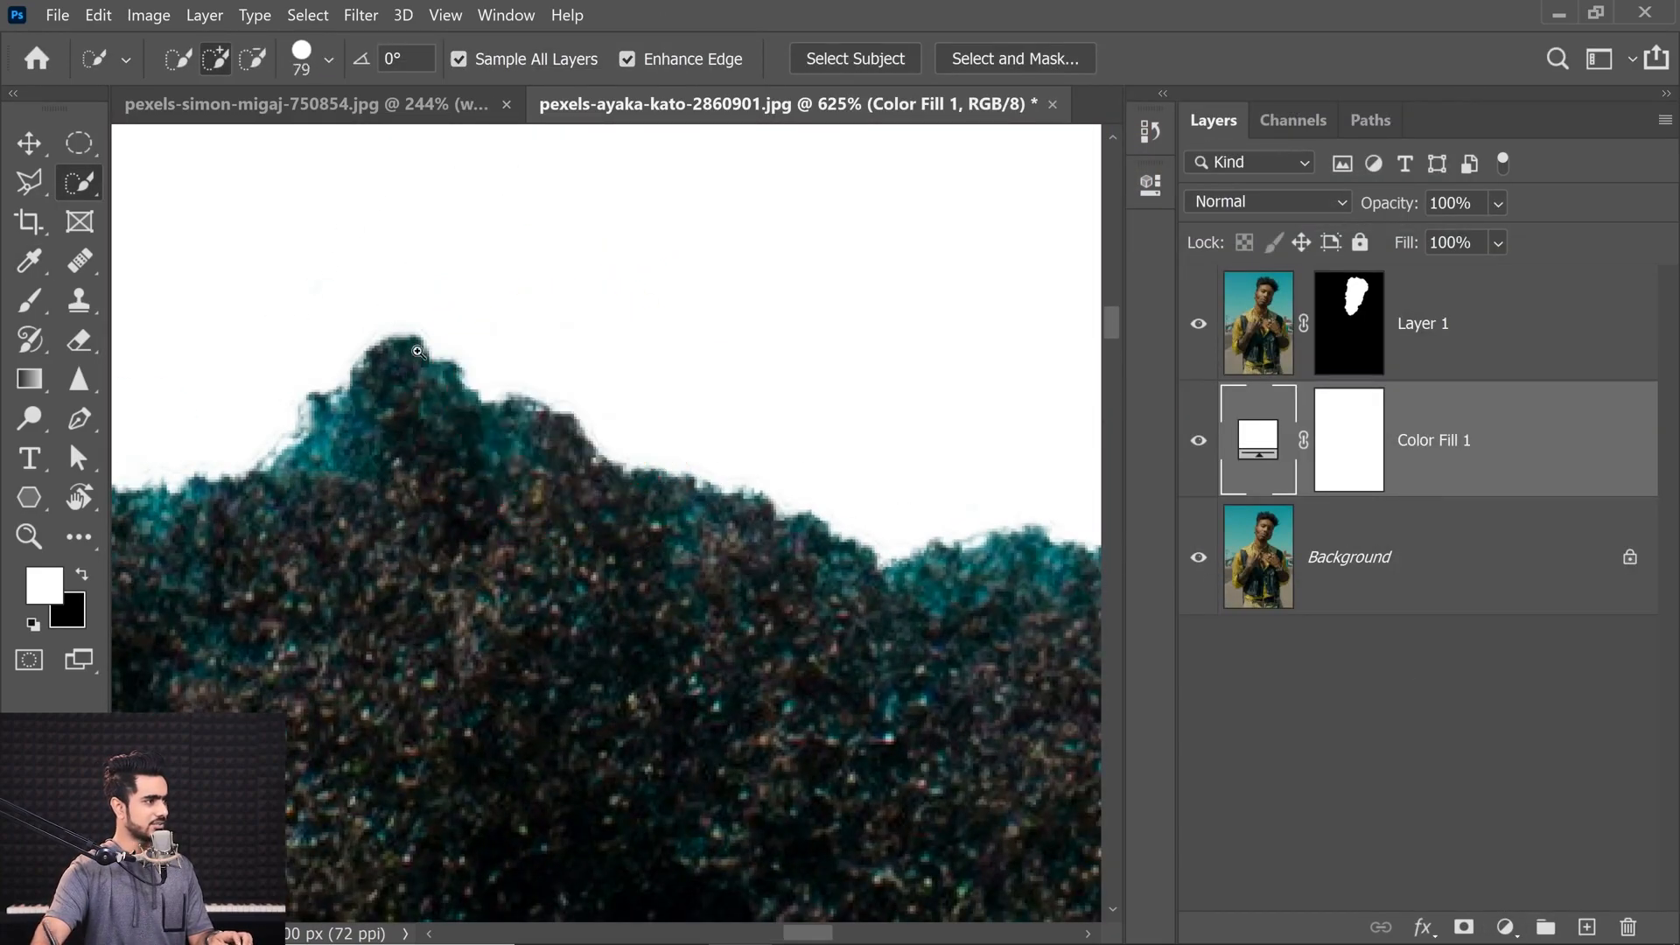
{"action": "left_click_drag", "start_coordinate": [400, 359], "coordinate": [433, 359]}
{"action": "left_click_drag", "start_coordinate": [602, 387], "coordinate": [150, 305]}
{"action": "left_click_drag", "start_coordinate": [746, 454], "coordinate": [586, 425]}
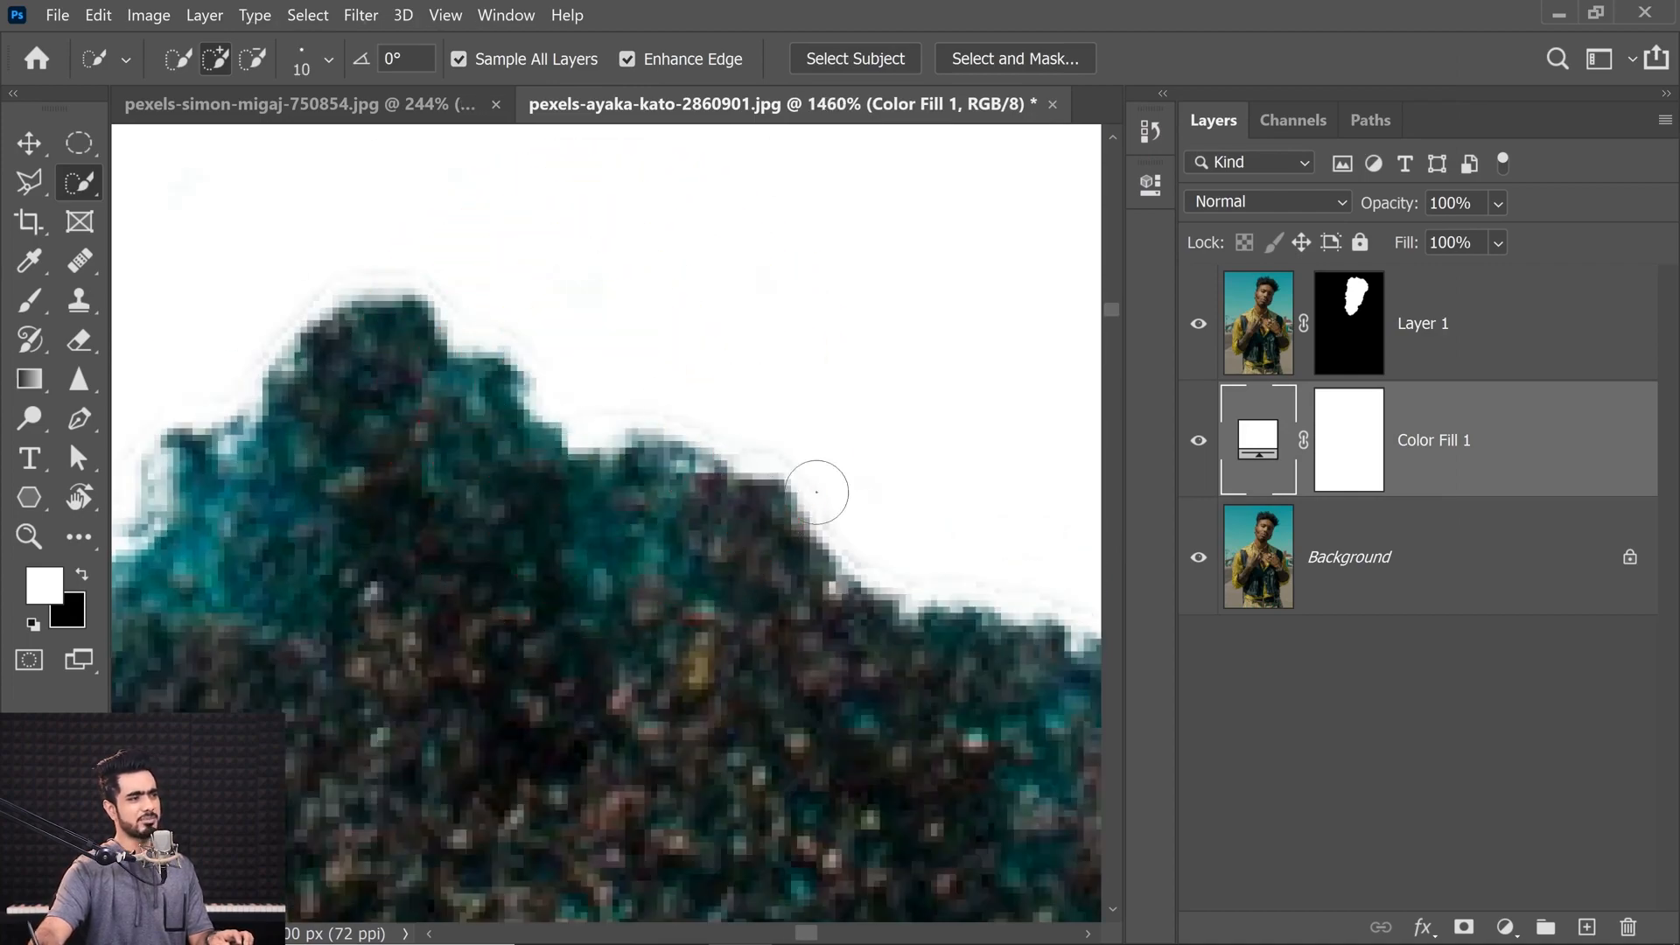
{"action": "left_click_drag", "start_coordinate": [915, 583], "coordinate": [492, 551]}
{"action": "left_click_drag", "start_coordinate": [790, 605], "coordinate": [708, 620]}
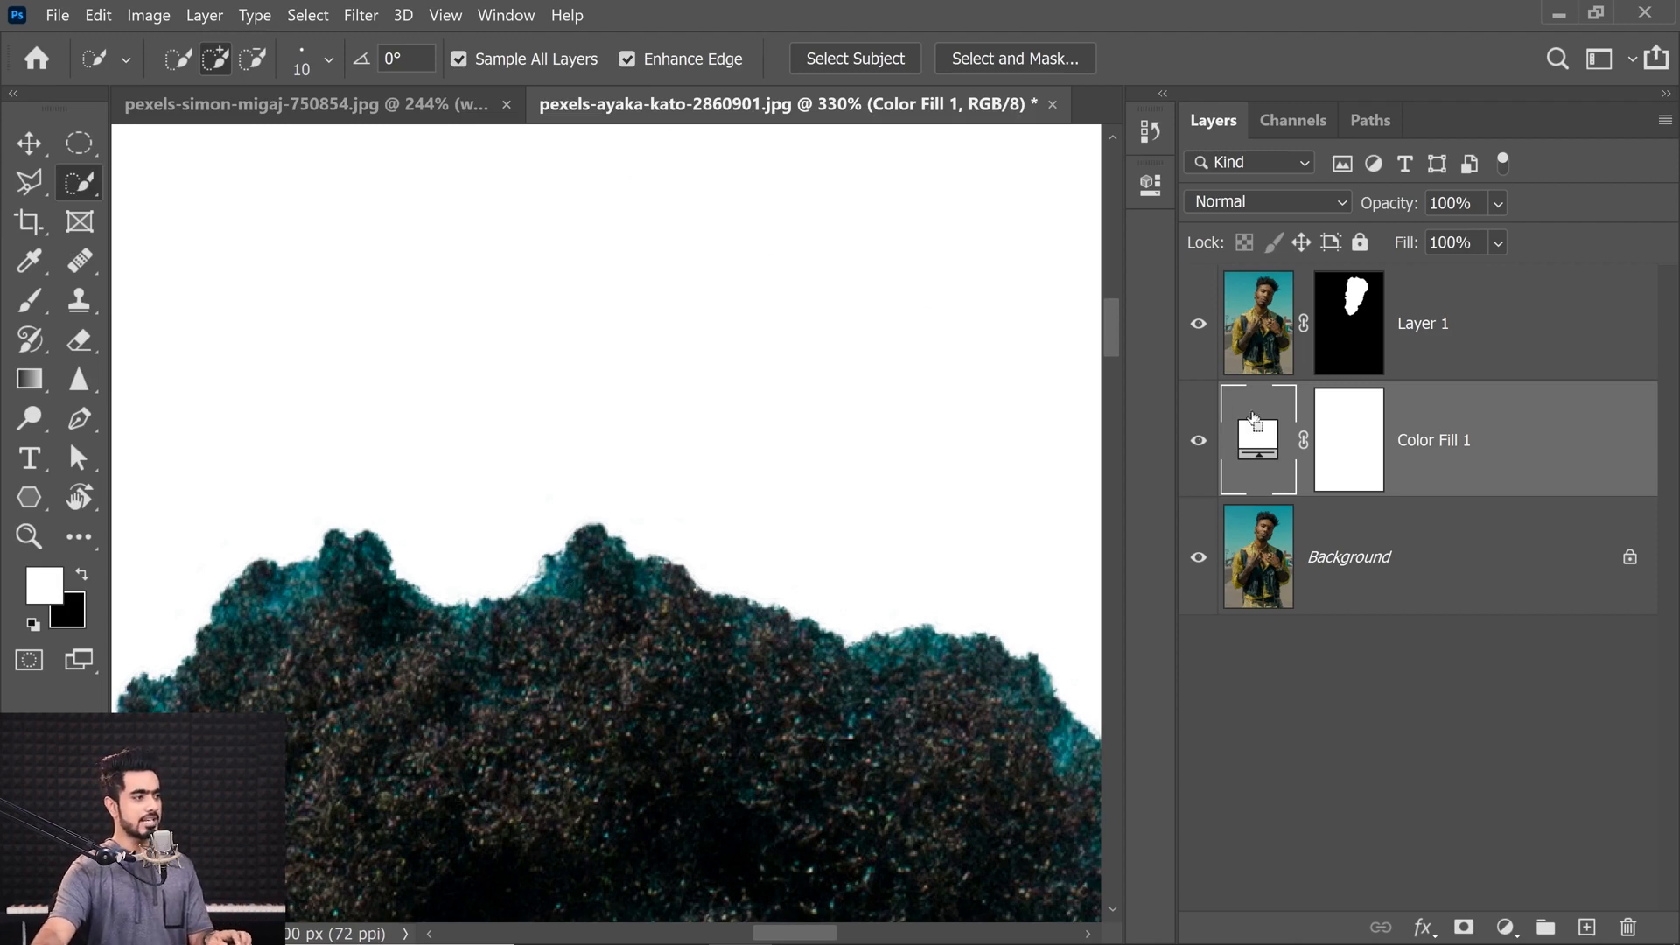
Step: Delete the white color fill layer and remove Layer 1's mask without applying it
{"action": "key", "text": "Delete"}
{"action": "left_click_drag", "start_coordinate": [1372, 332], "coordinate": [1628, 927]}
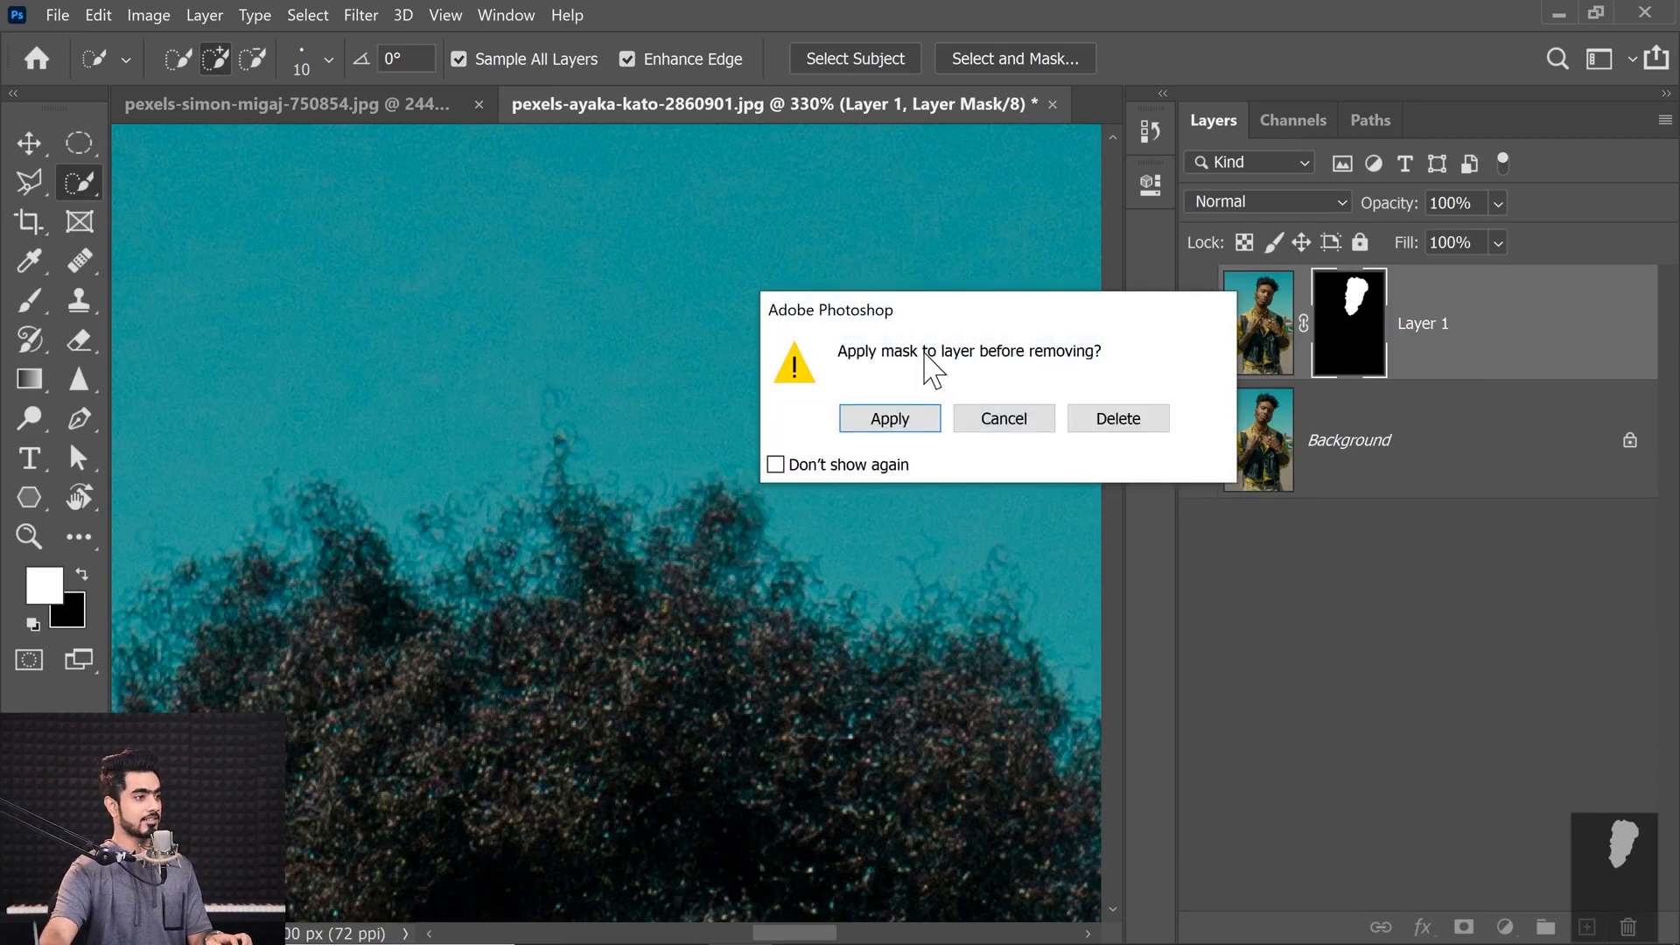
{"action": "left_click", "coordinate": [1085, 423]}
Step: Disable Enhance Edge and select the man's hair and face on Layer 1 with a 125 px Quick Selection brush
{"action": "left_click", "coordinate": [627, 58]}
{"action": "scroll", "coordinate": [796, 454], "scroll_direction": "down", "scroll_amount": 5}
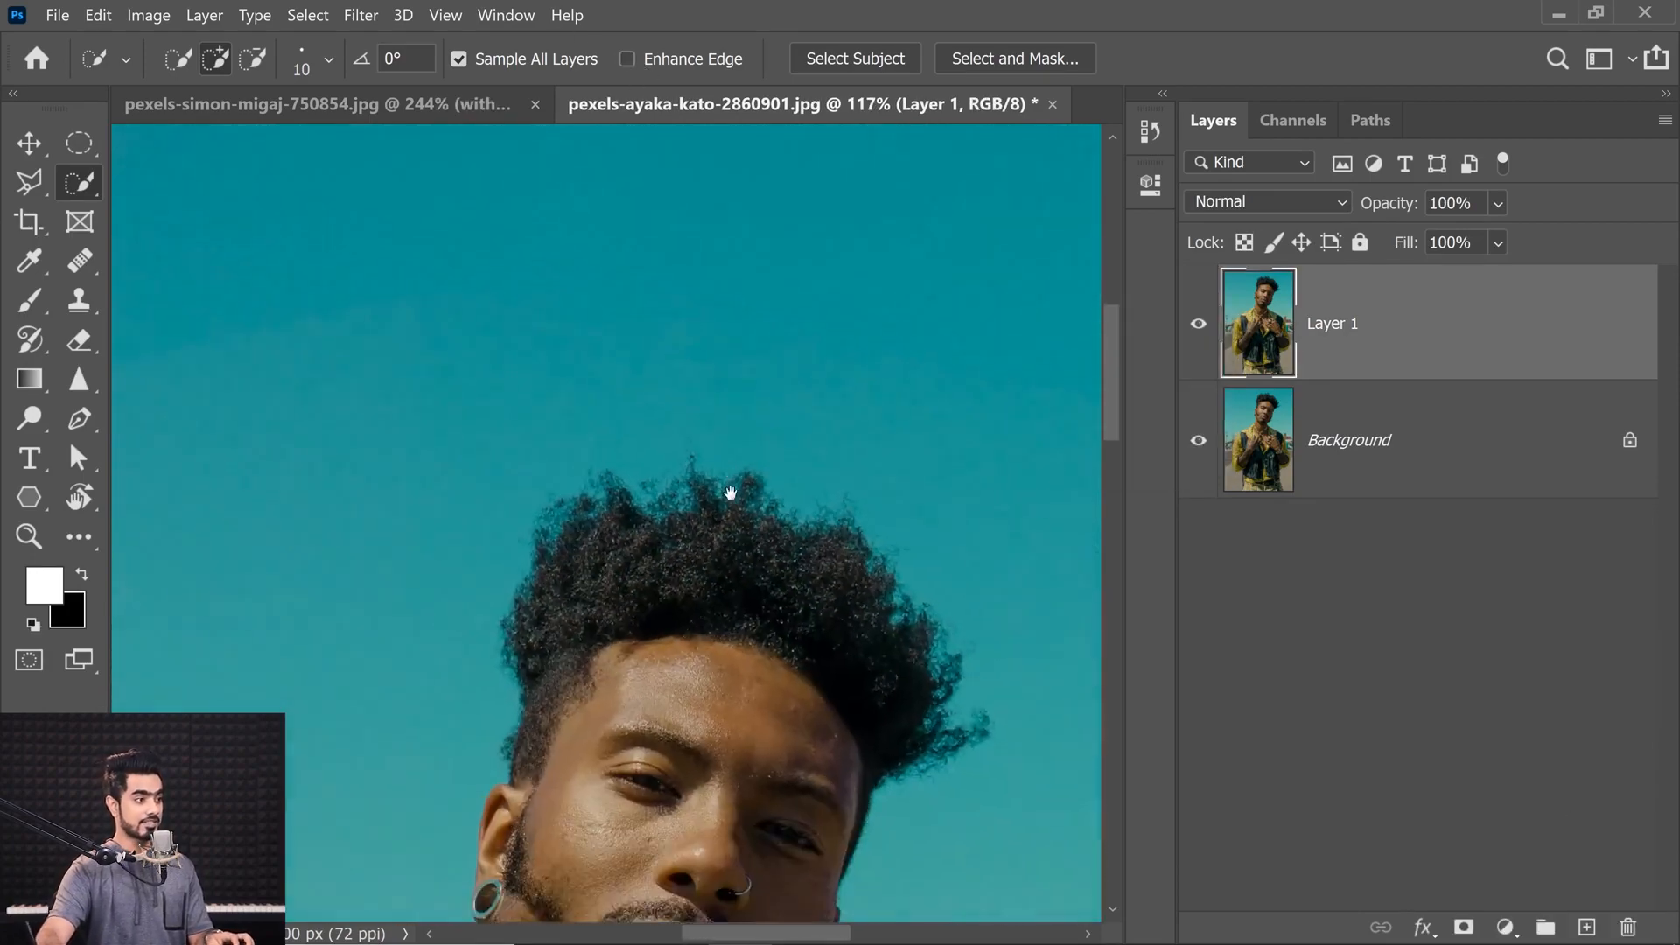
{"action": "key", "text": "bracketright"}
{"action": "key", "text": "bracketright"}
{"action": "key", "text": "bracketright"}
{"action": "key", "text": "bracketright"}
{"action": "key", "text": "bracketright"}
{"action": "key", "text": "bracketright"}
{"action": "key", "text": "bracketright"}
{"action": "key", "text": "bracketright"}
{"action": "key", "text": "bracketright"}
{"action": "key", "text": "bracketright"}
{"action": "mouse_move", "coordinate": [497, 477]}
{"action": "left_mouse_down"}
{"action": "mouse_move", "coordinate": [641, 453]}
{"action": "mouse_move", "coordinate": [511, 643]}
{"action": "mouse_move", "coordinate": [583, 681]}
{"action": "left_mouse_up"}
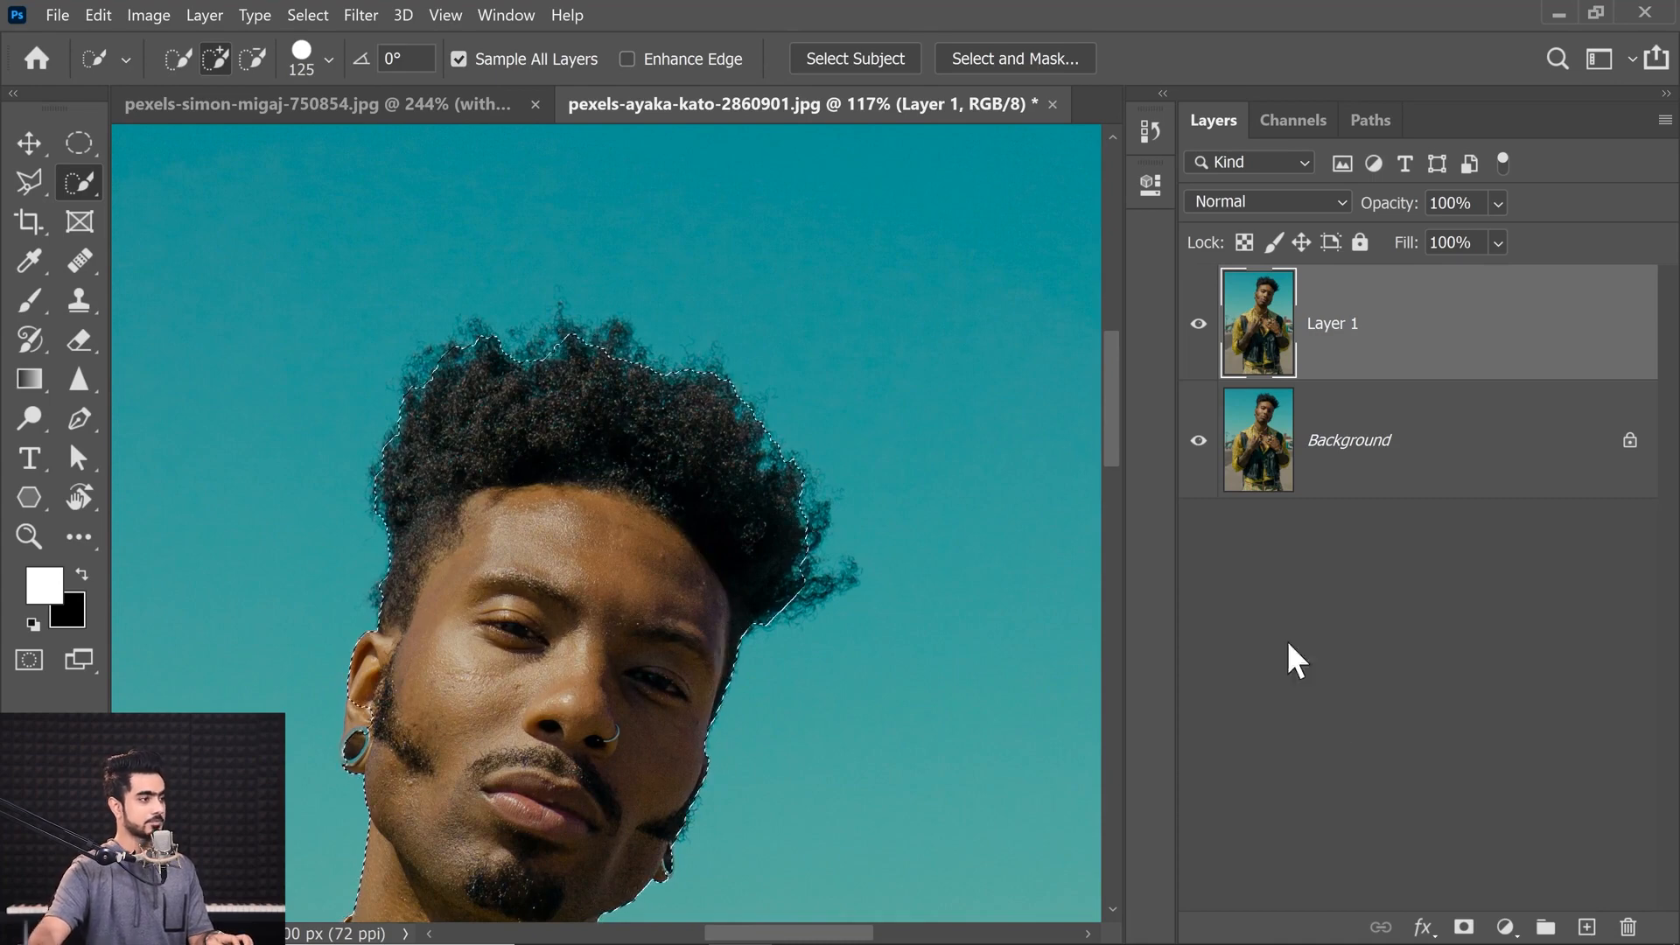
Step: Mask Layer 1 to the selection and place a white solid color fill above the Background layer to check the hair edge
{"action": "left_click", "coordinate": [1465, 928]}
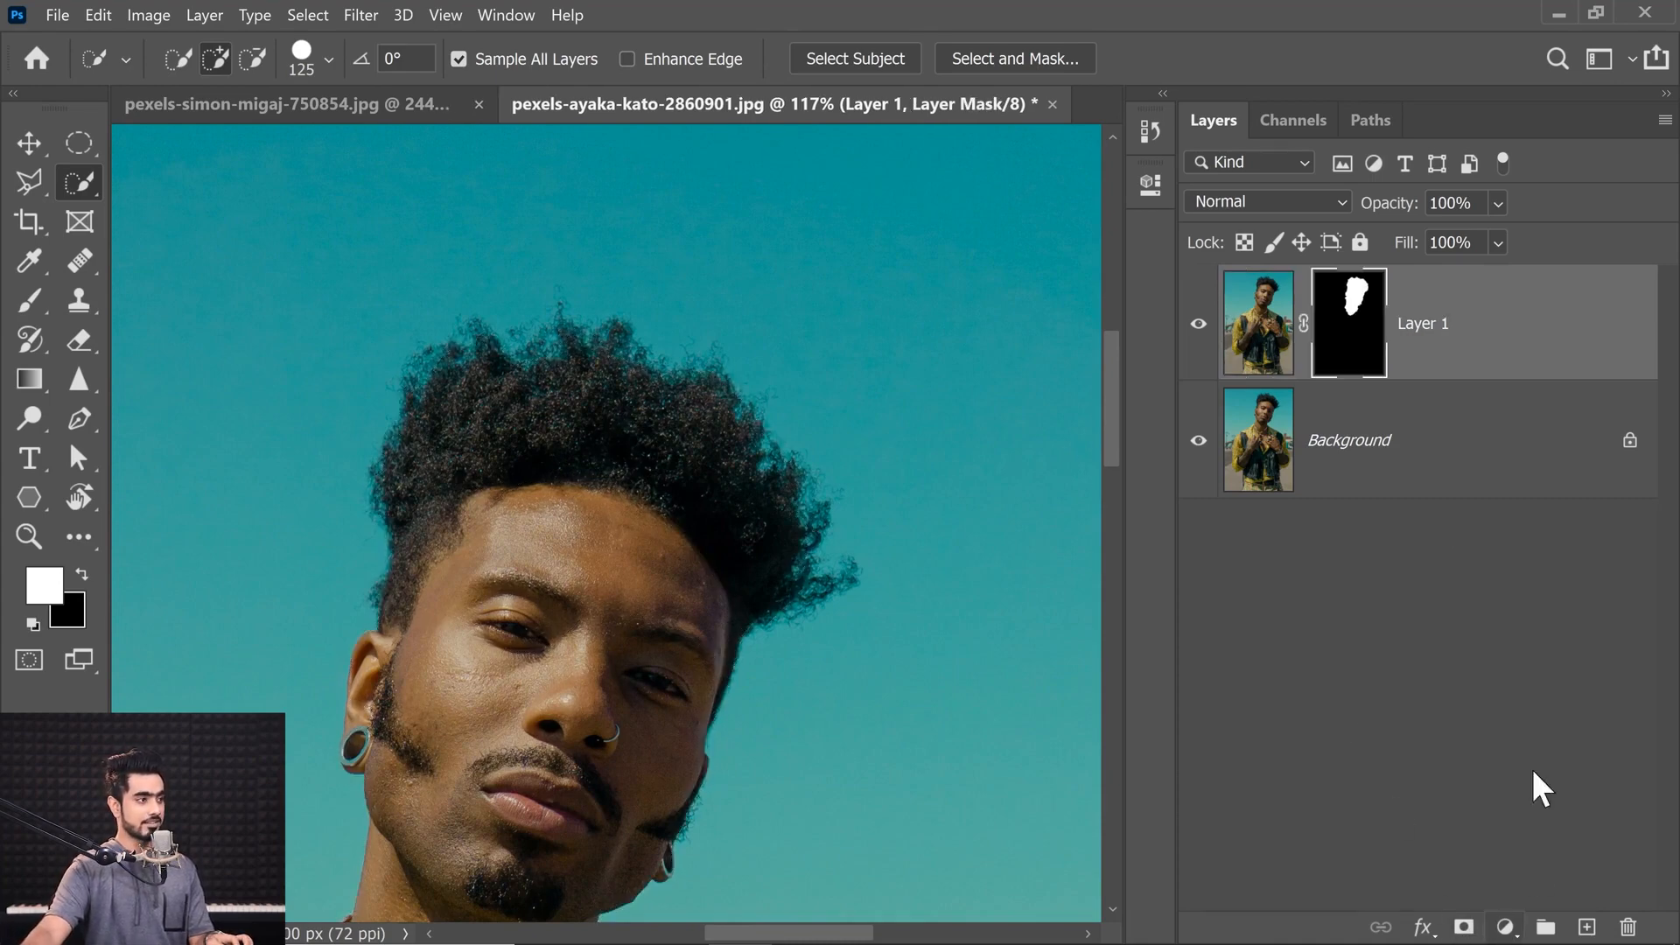
{"action": "left_click", "coordinate": [1444, 443]}
{"action": "left_click", "coordinate": [1505, 926]}
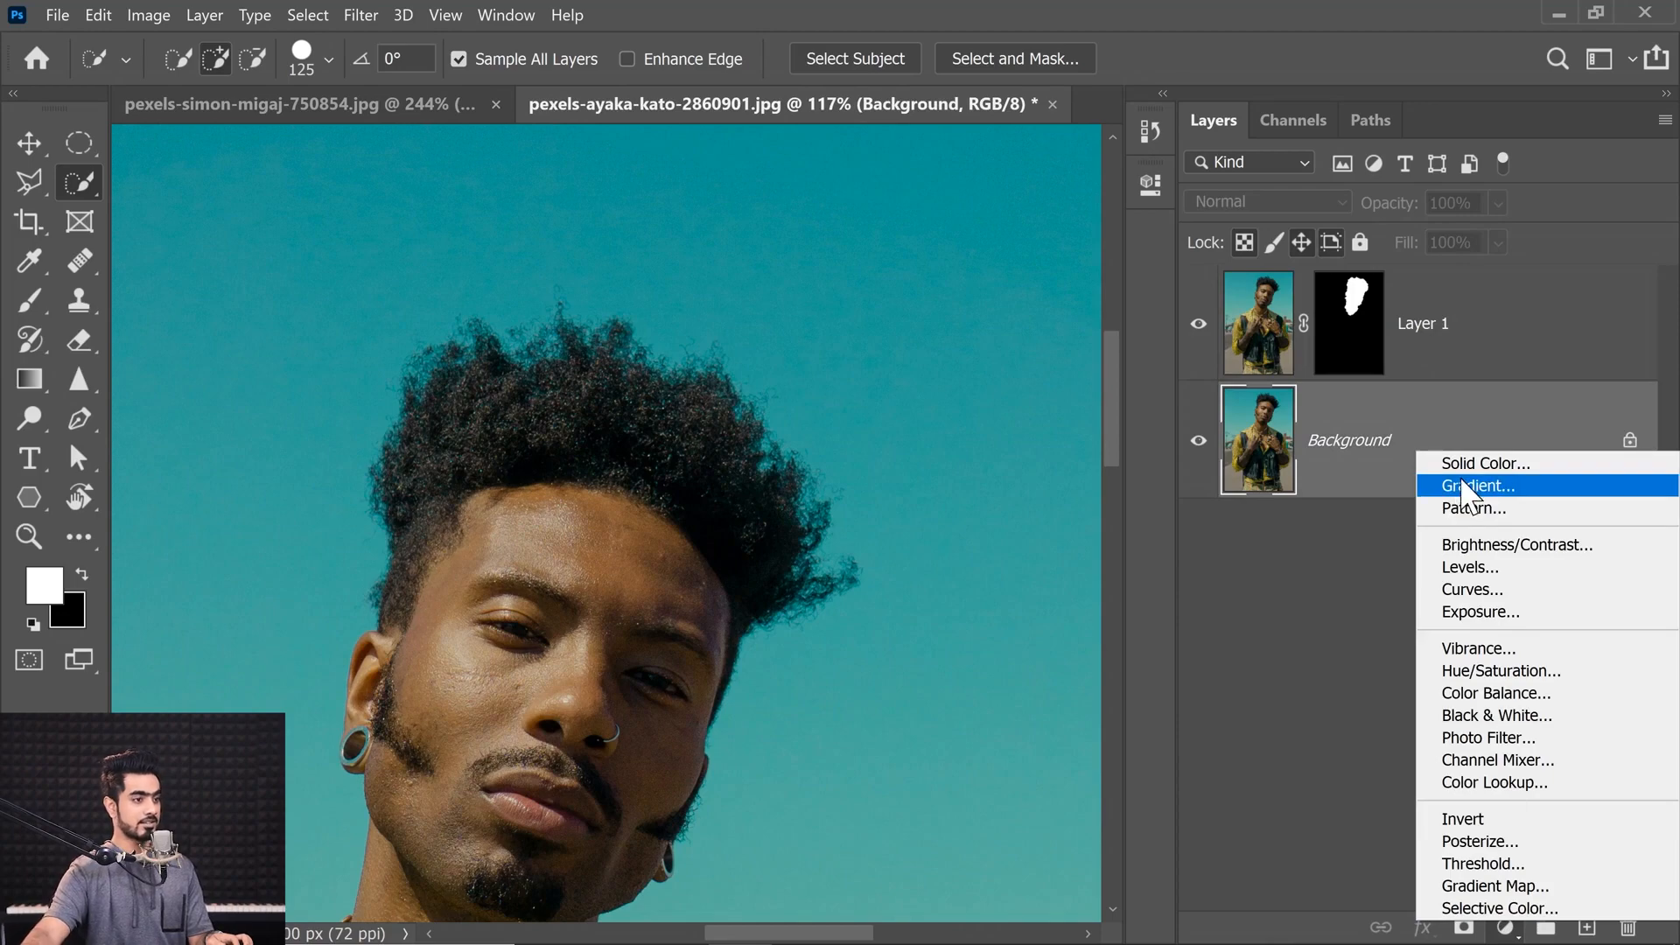
{"action": "left_click", "coordinate": [1481, 461]}
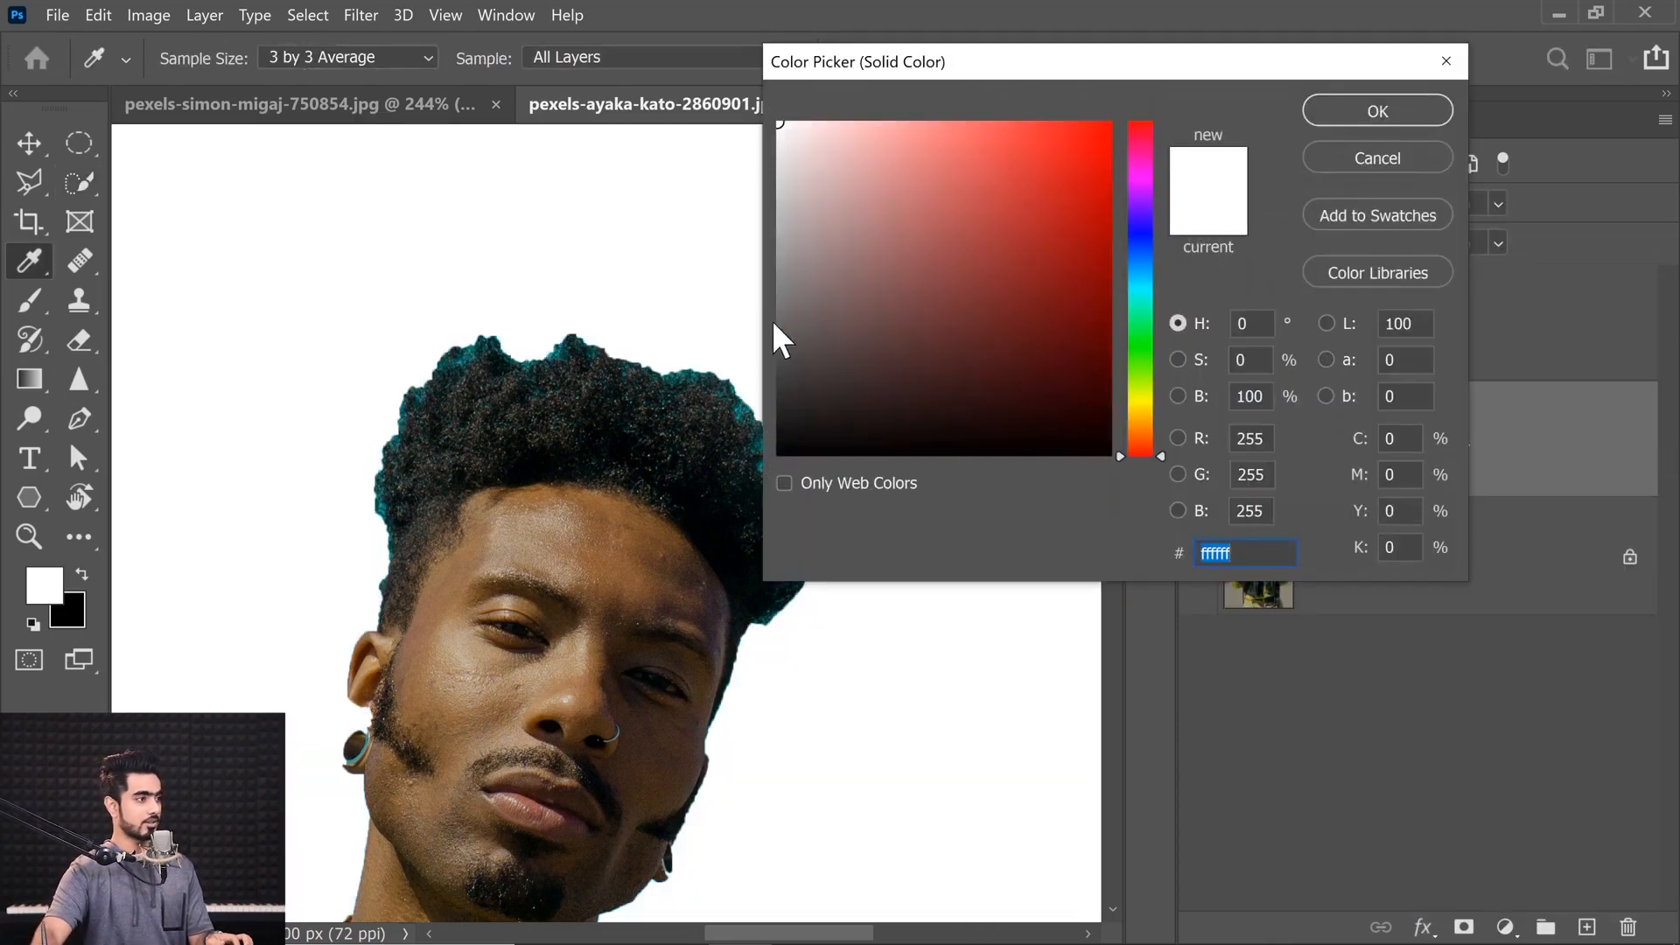
{"action": "left_click", "coordinate": [1330, 109]}
{"action": "left_click_drag", "start_coordinate": [681, 323], "coordinate": [732, 342]}
{"action": "left_click_drag", "start_coordinate": [531, 490], "coordinate": [1088, 578]}
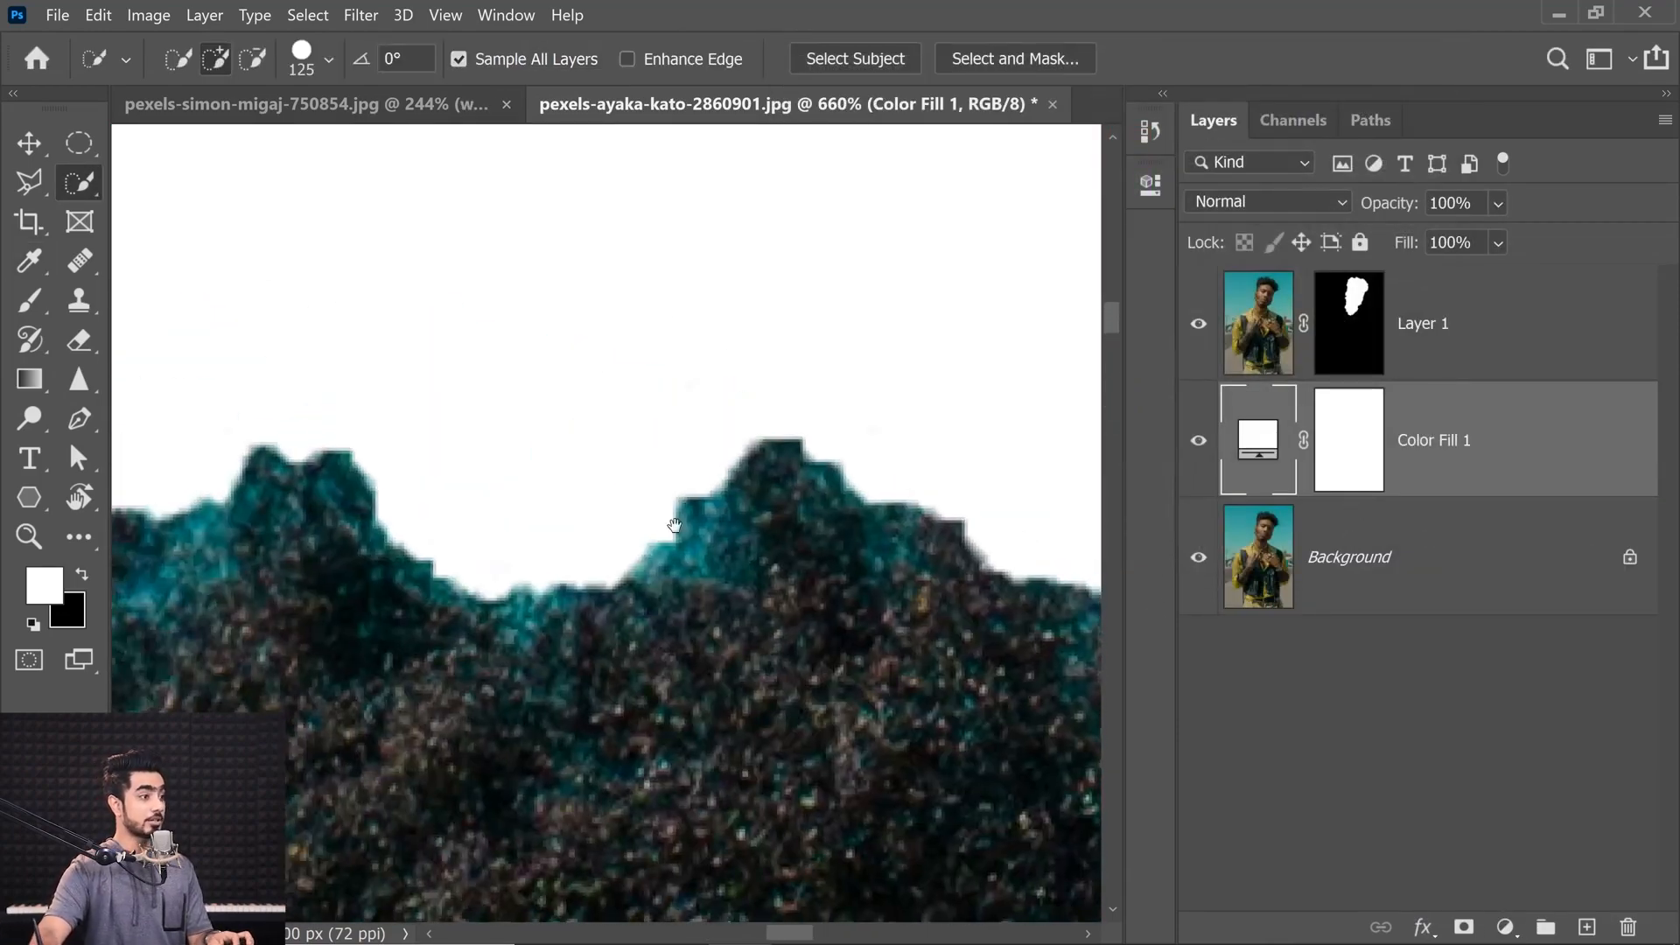
{"action": "left_click_drag", "start_coordinate": [674, 525], "coordinate": [513, 595]}
{"action": "left_click_drag", "start_coordinate": [629, 645], "coordinate": [668, 624]}
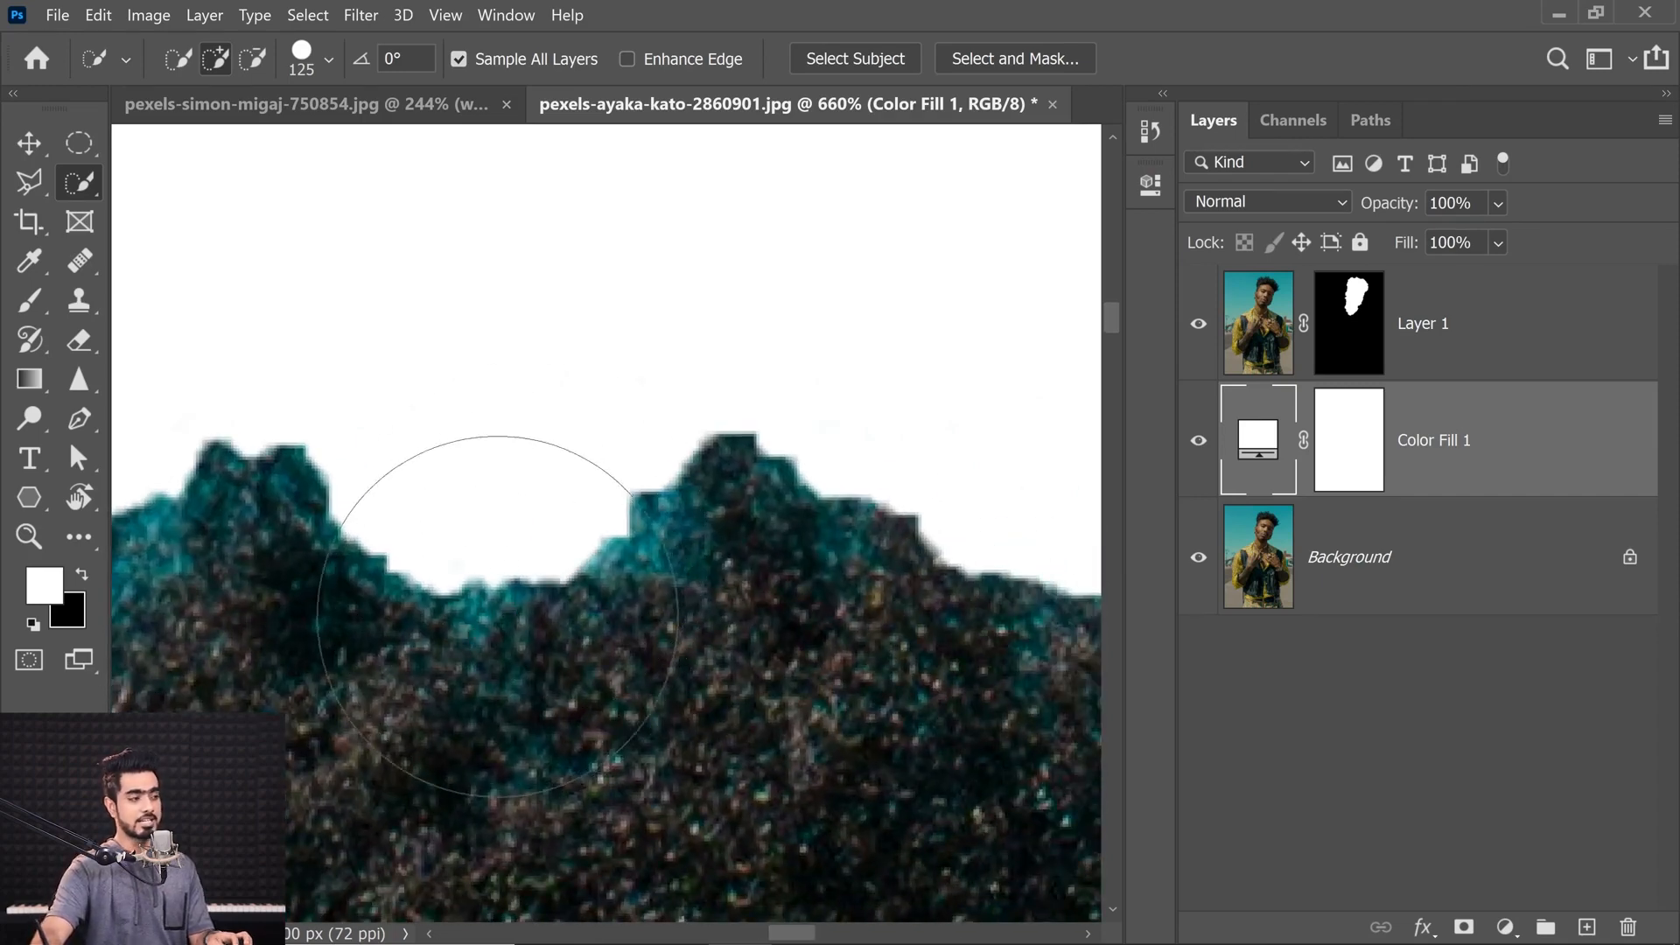
{"action": "left_click_drag", "start_coordinate": [526, 581], "coordinate": [473, 585]}
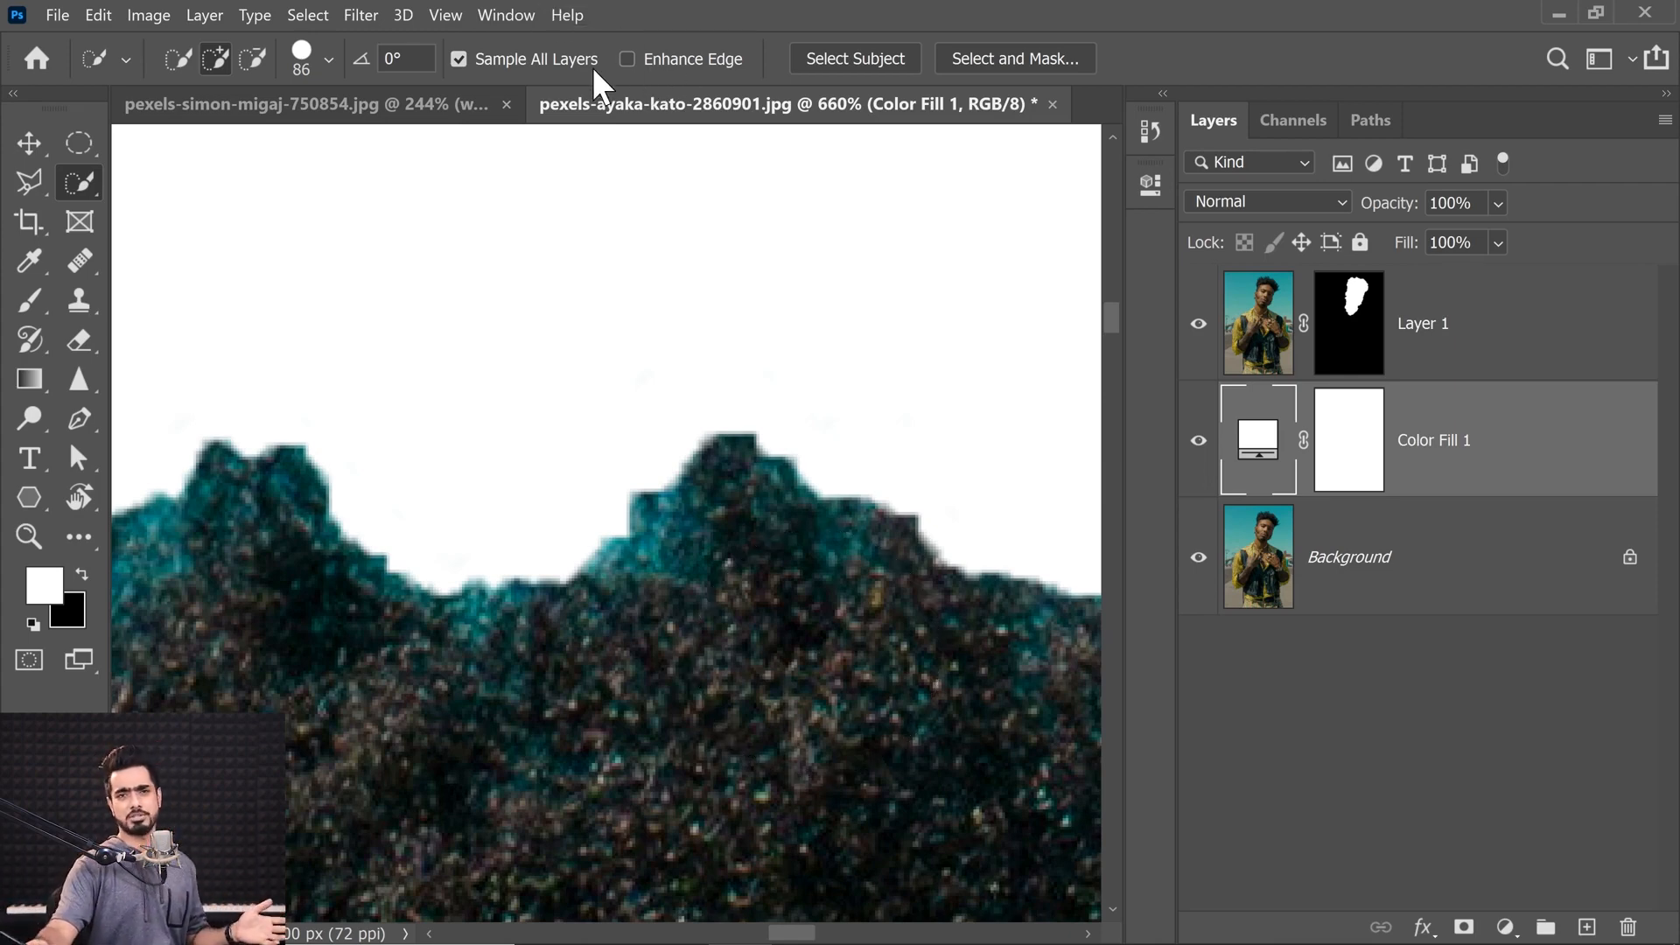
Step: Close the portrait and the lake landscape documents without saving their changes
{"action": "left_click", "coordinate": [1053, 104]}
{"action": "left_click", "coordinate": [989, 417]}
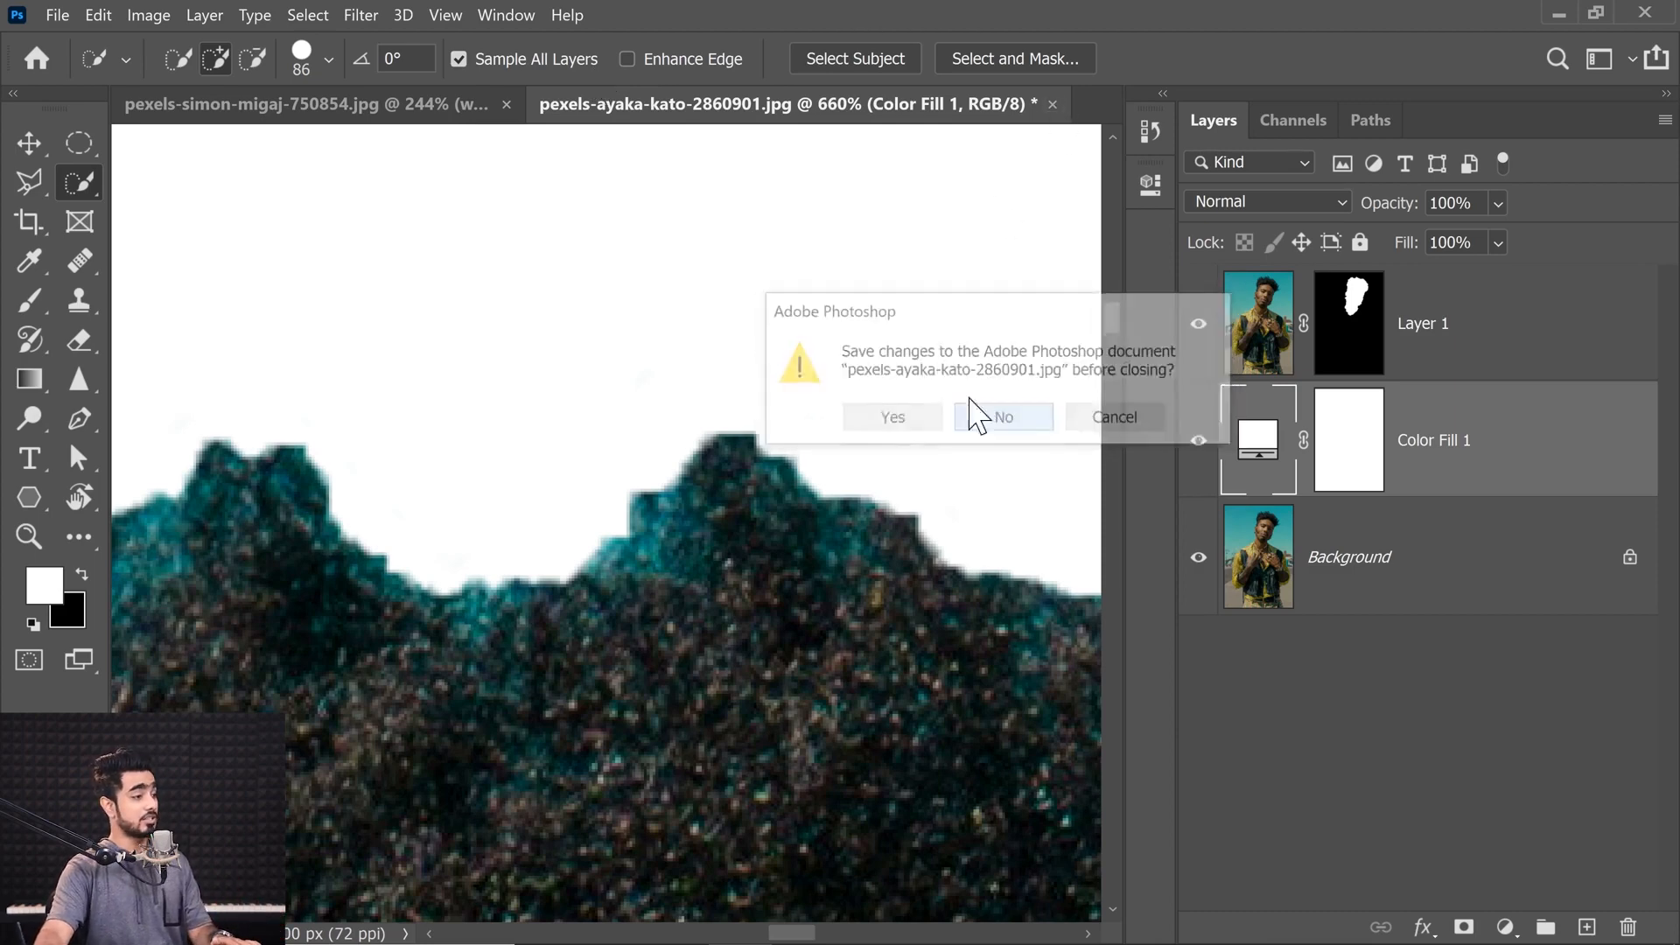
{"action": "left_click", "coordinate": [704, 105]}
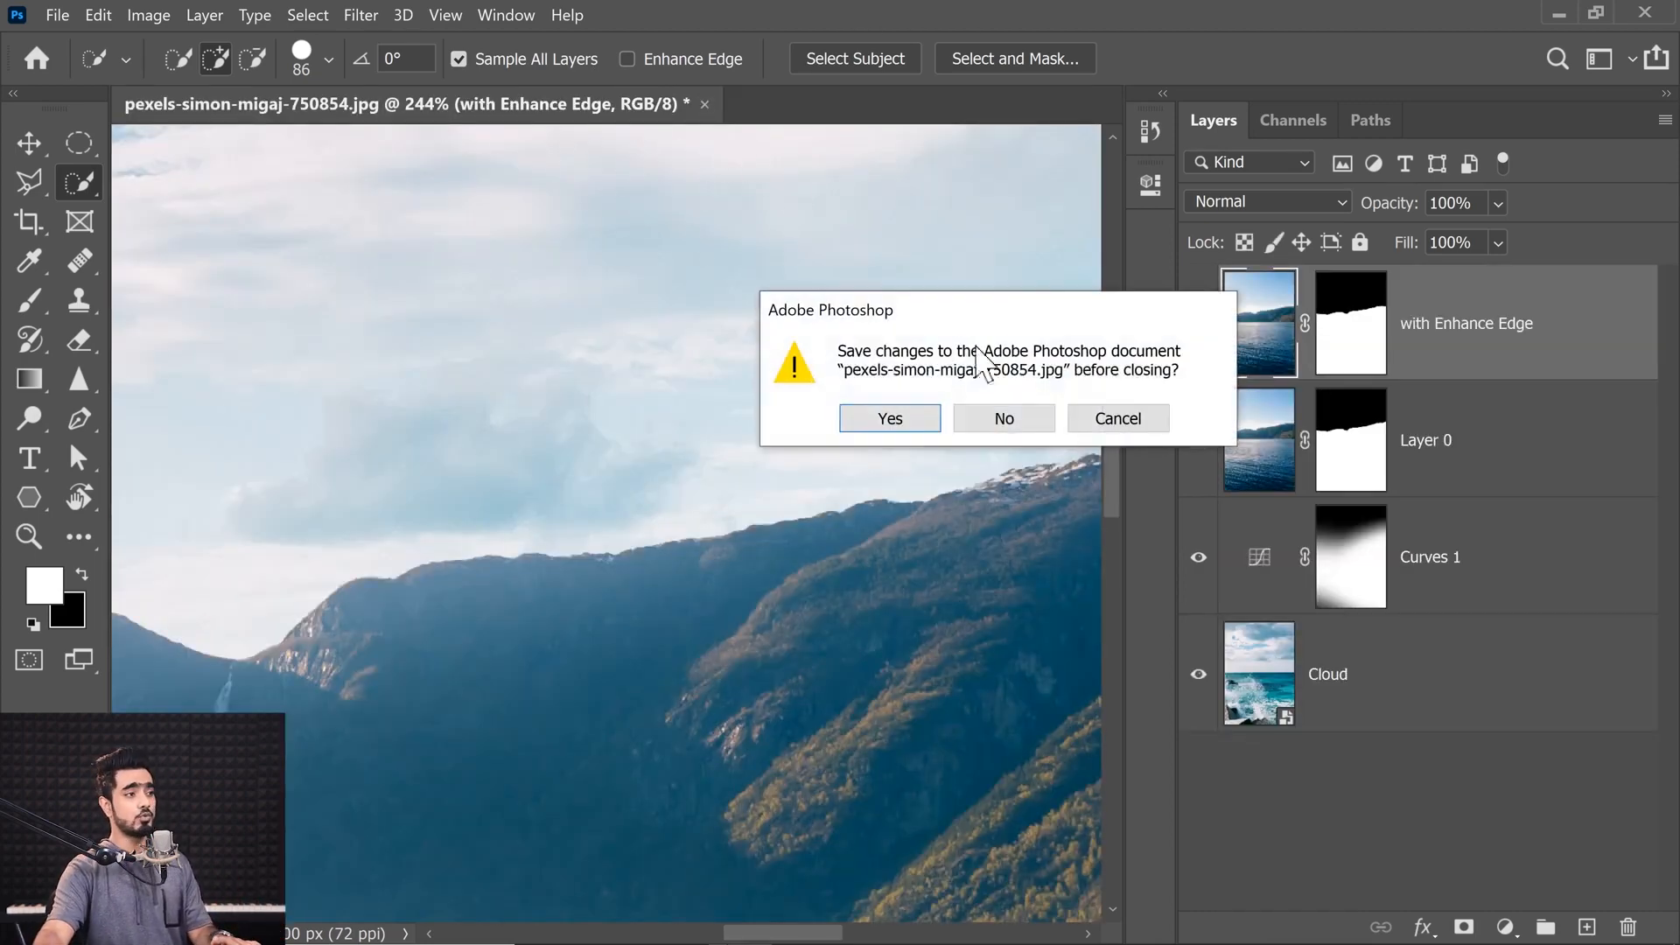
{"action": "left_click", "coordinate": [1006, 419]}
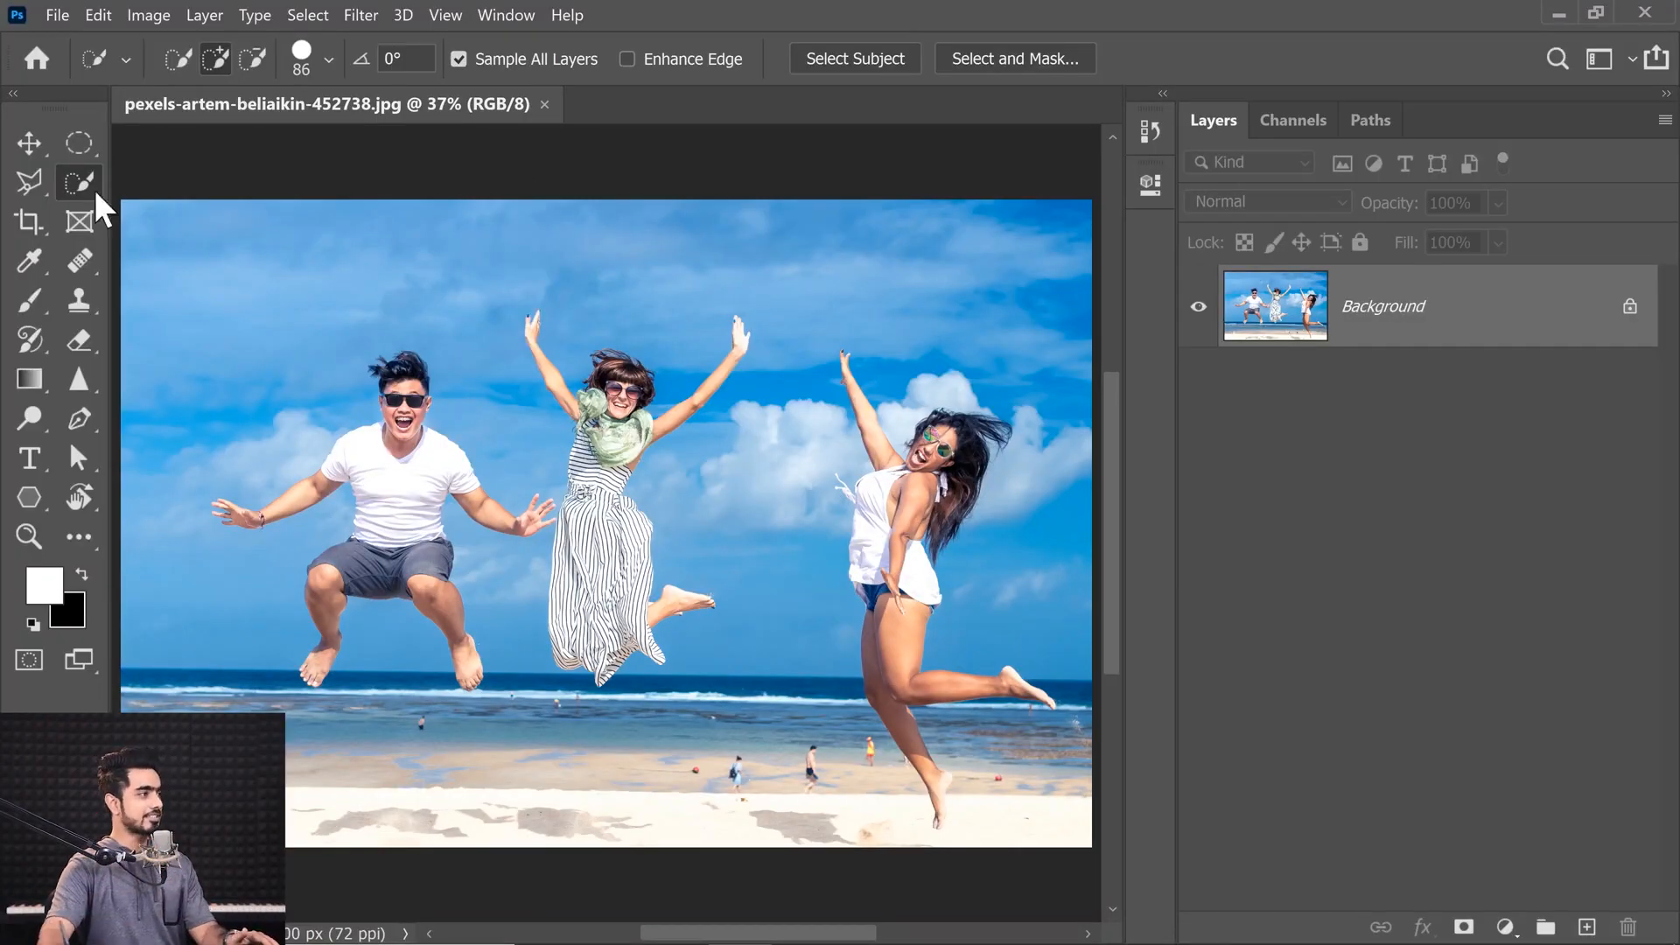
Step: Select the three jumping people with Select Subject from the Quick Selection tool, and clear the selection again
{"action": "left_click", "coordinate": [29, 142]}
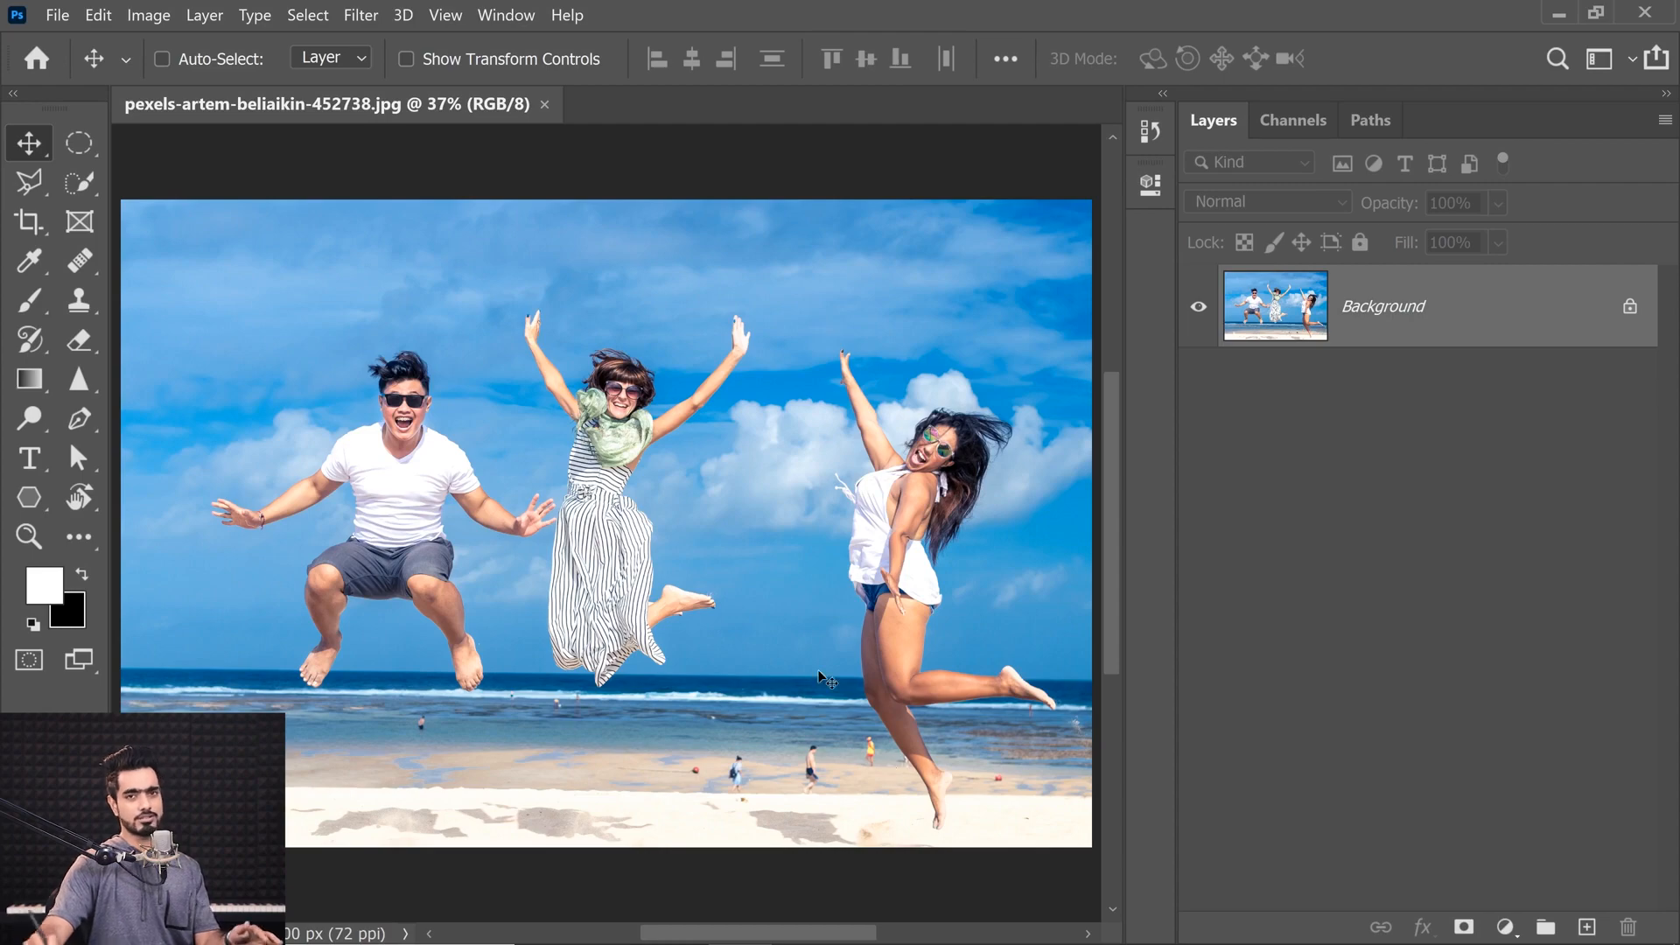
{"action": "left_click_drag", "start_coordinate": [961, 568], "coordinate": [787, 566]}
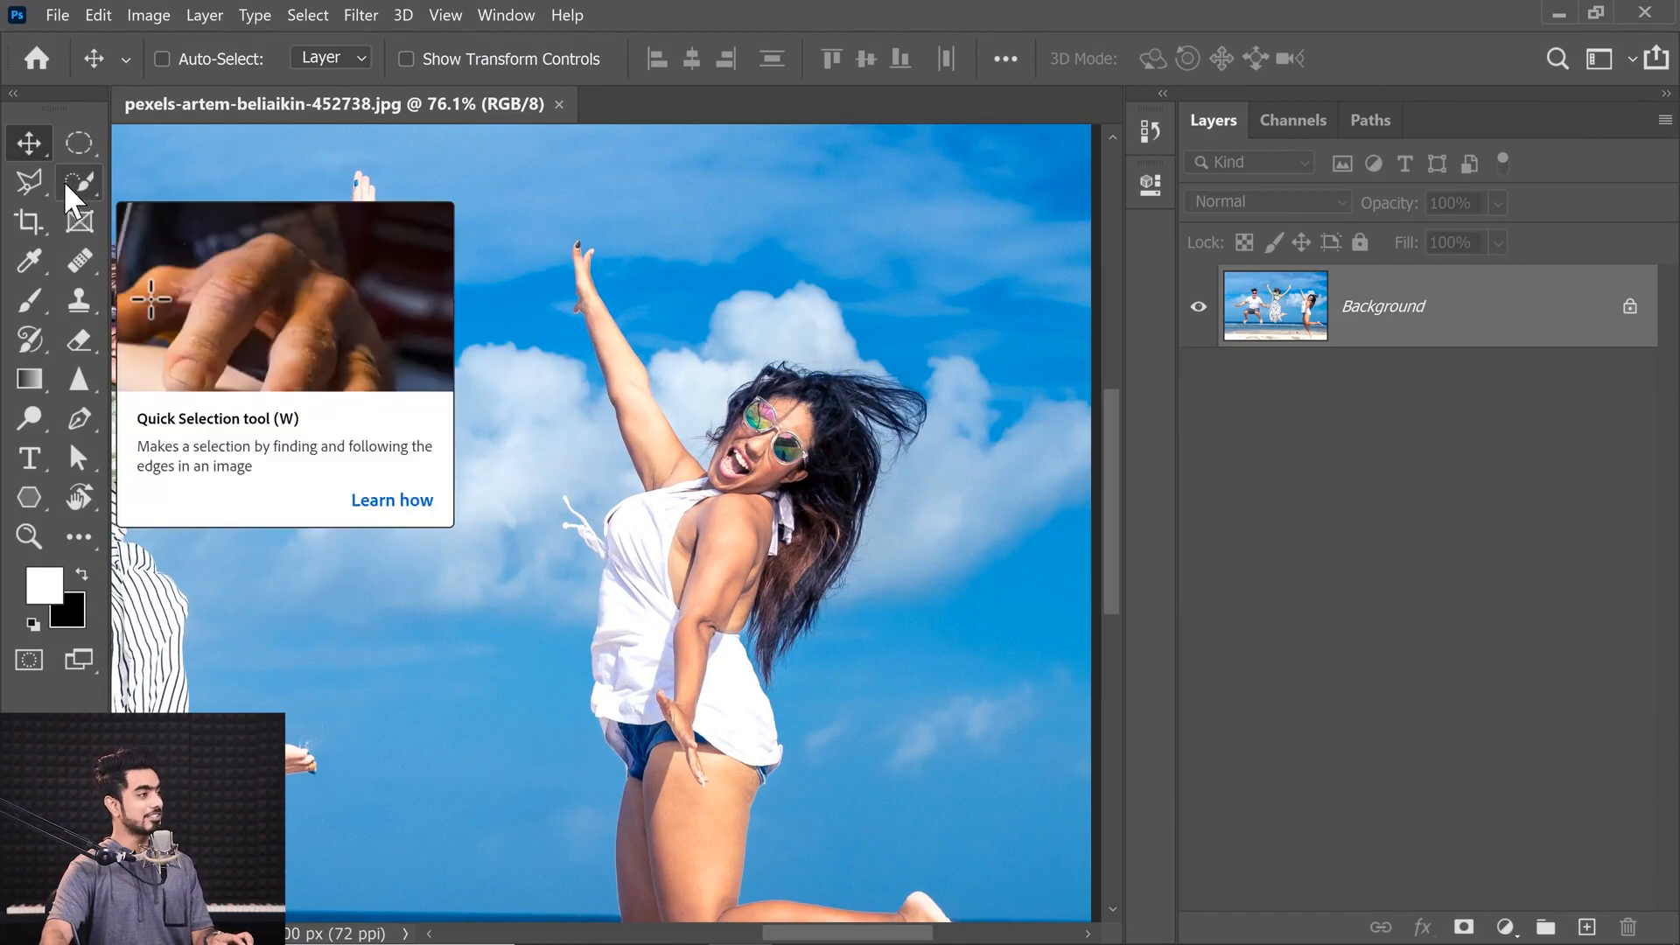
{"action": "key", "text": "ctrl+0"}
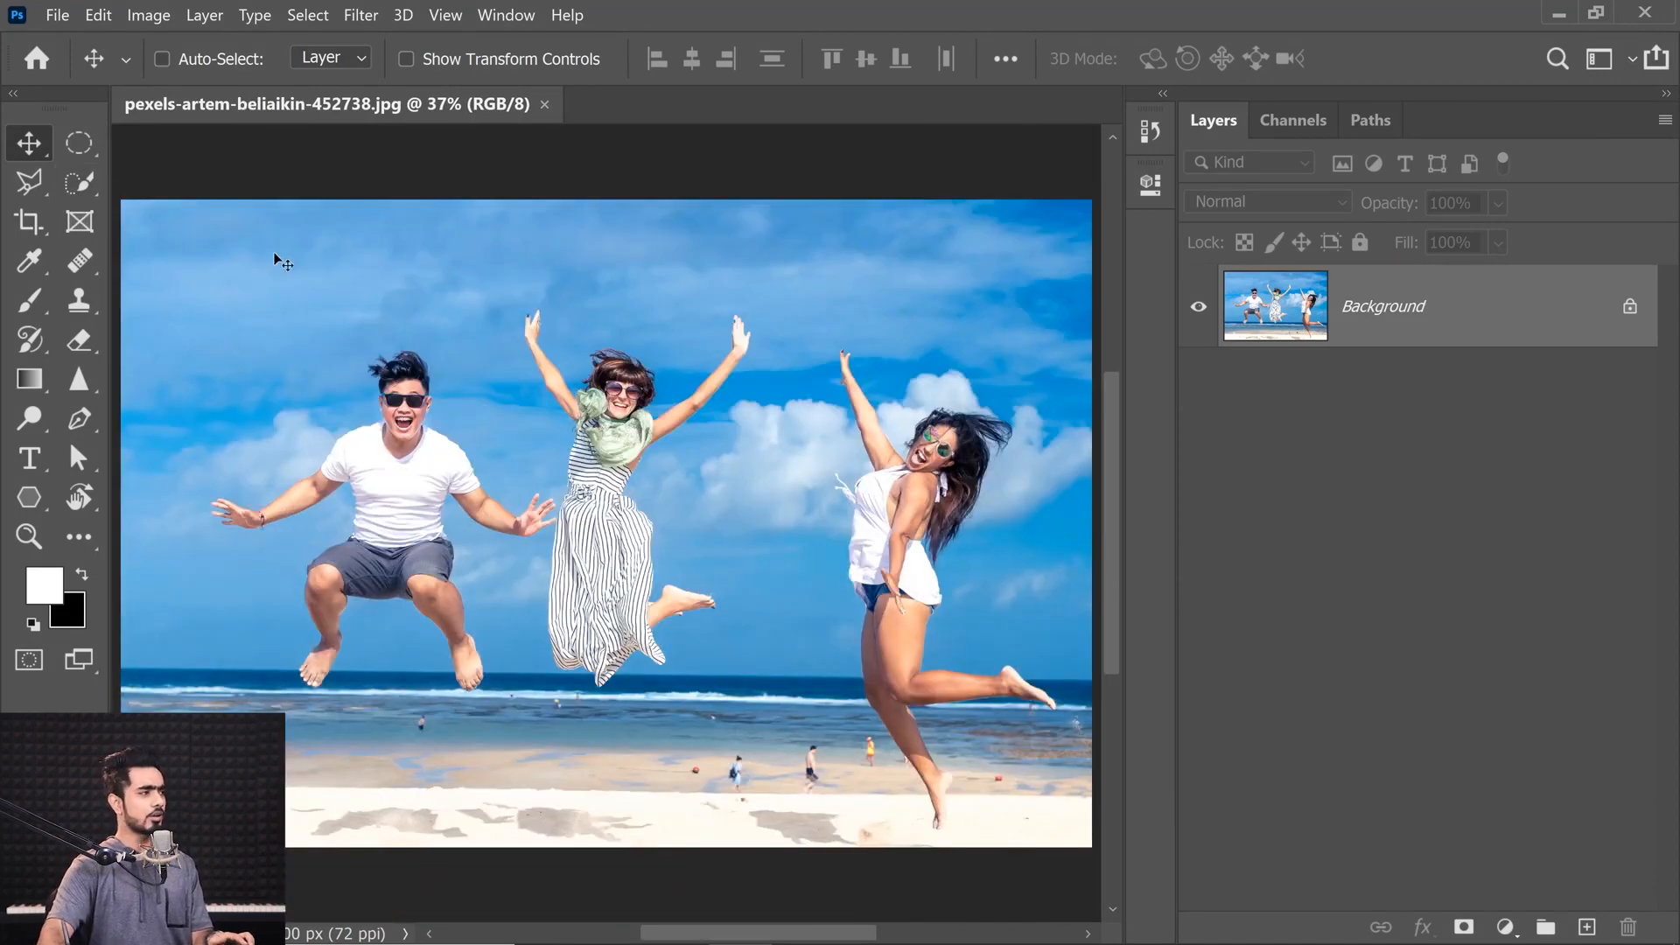
{"action": "left_click", "coordinate": [75, 181]}
{"action": "left_click", "coordinate": [875, 63]}
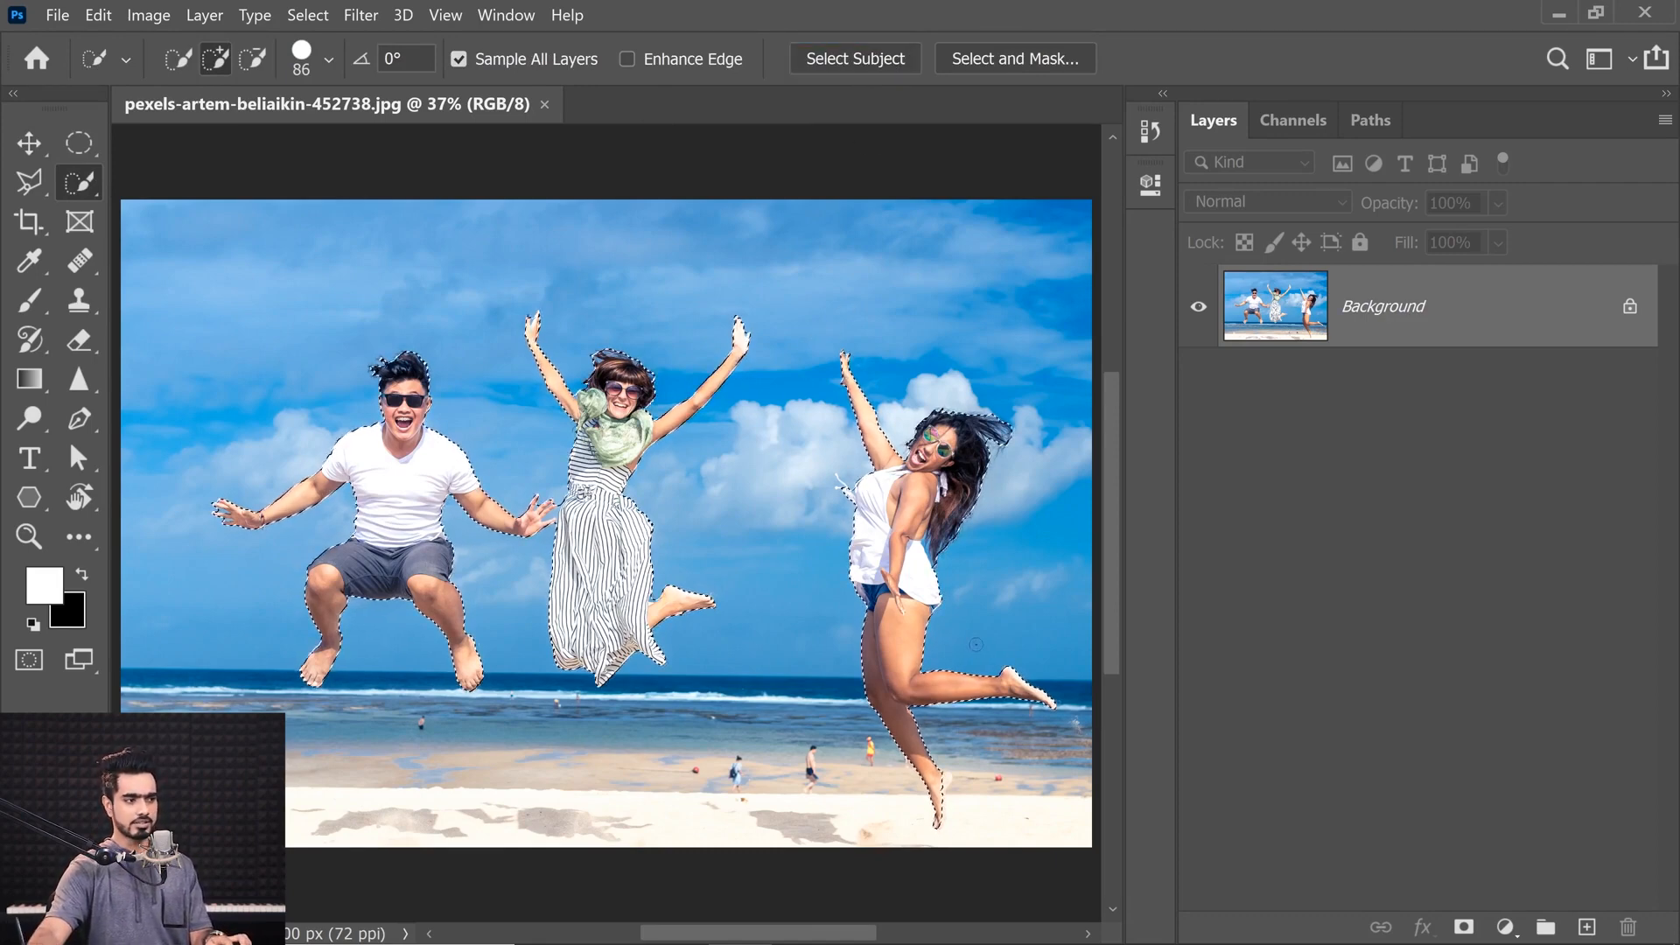
{"action": "key", "text": "ctrl+d"}
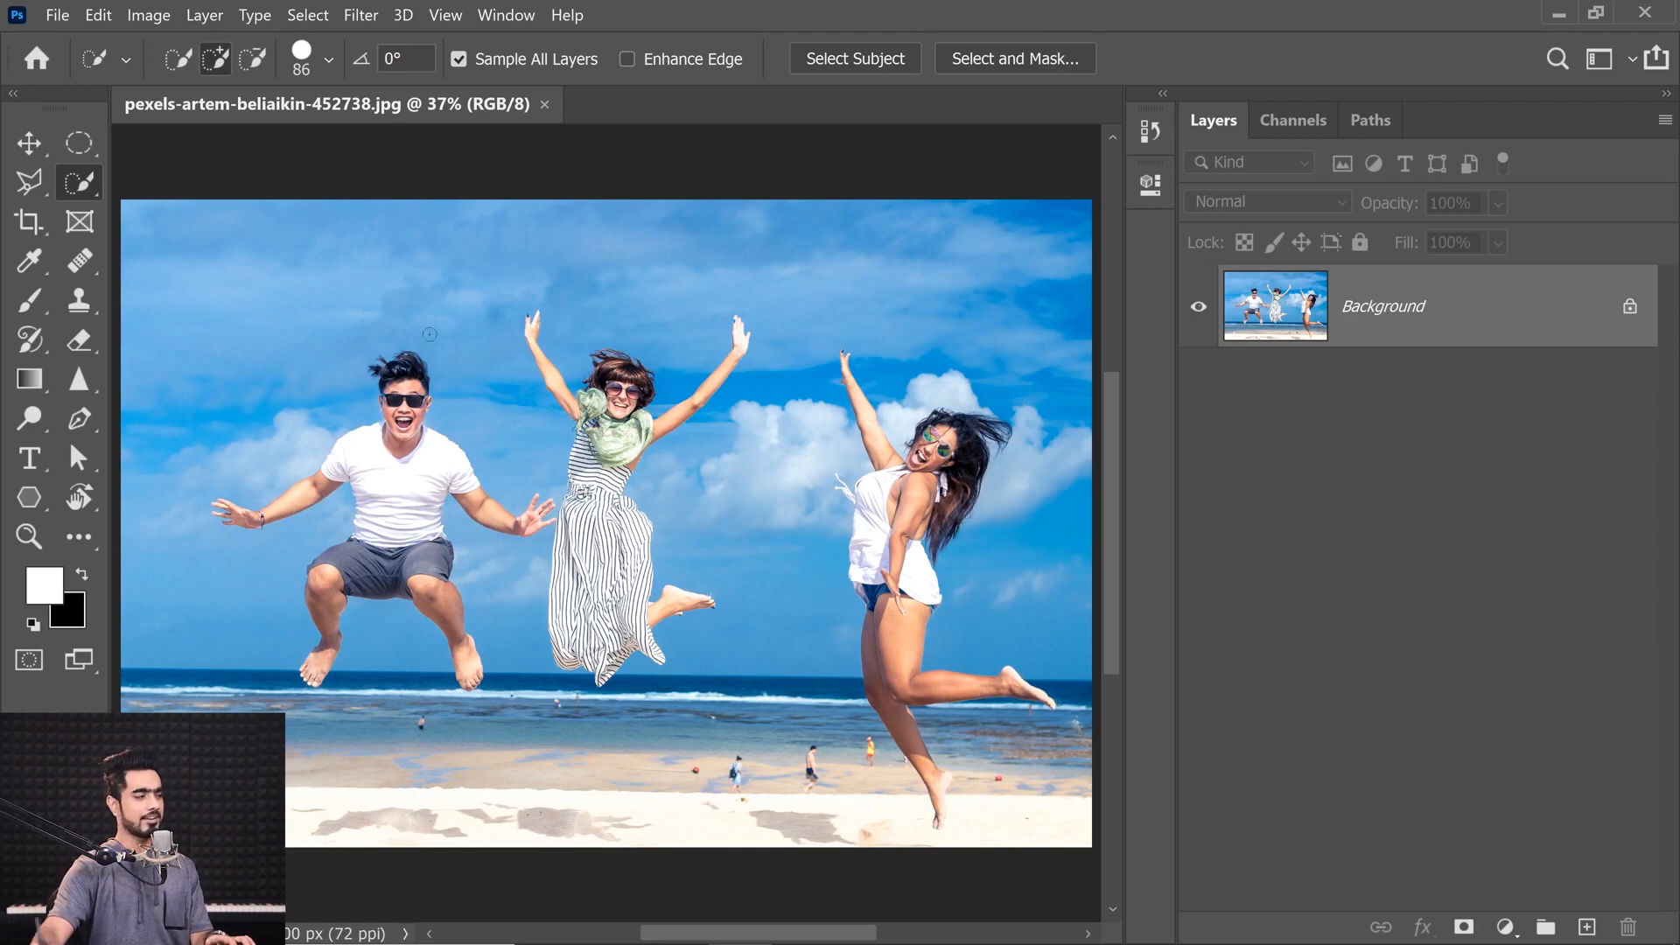
Step: Switch to the Object Selection tool in Rectangle mode and frame the woman in the white top to select her
{"action": "right_click", "coordinate": [81, 181]}
{"action": "left_click", "coordinate": [154, 177]}
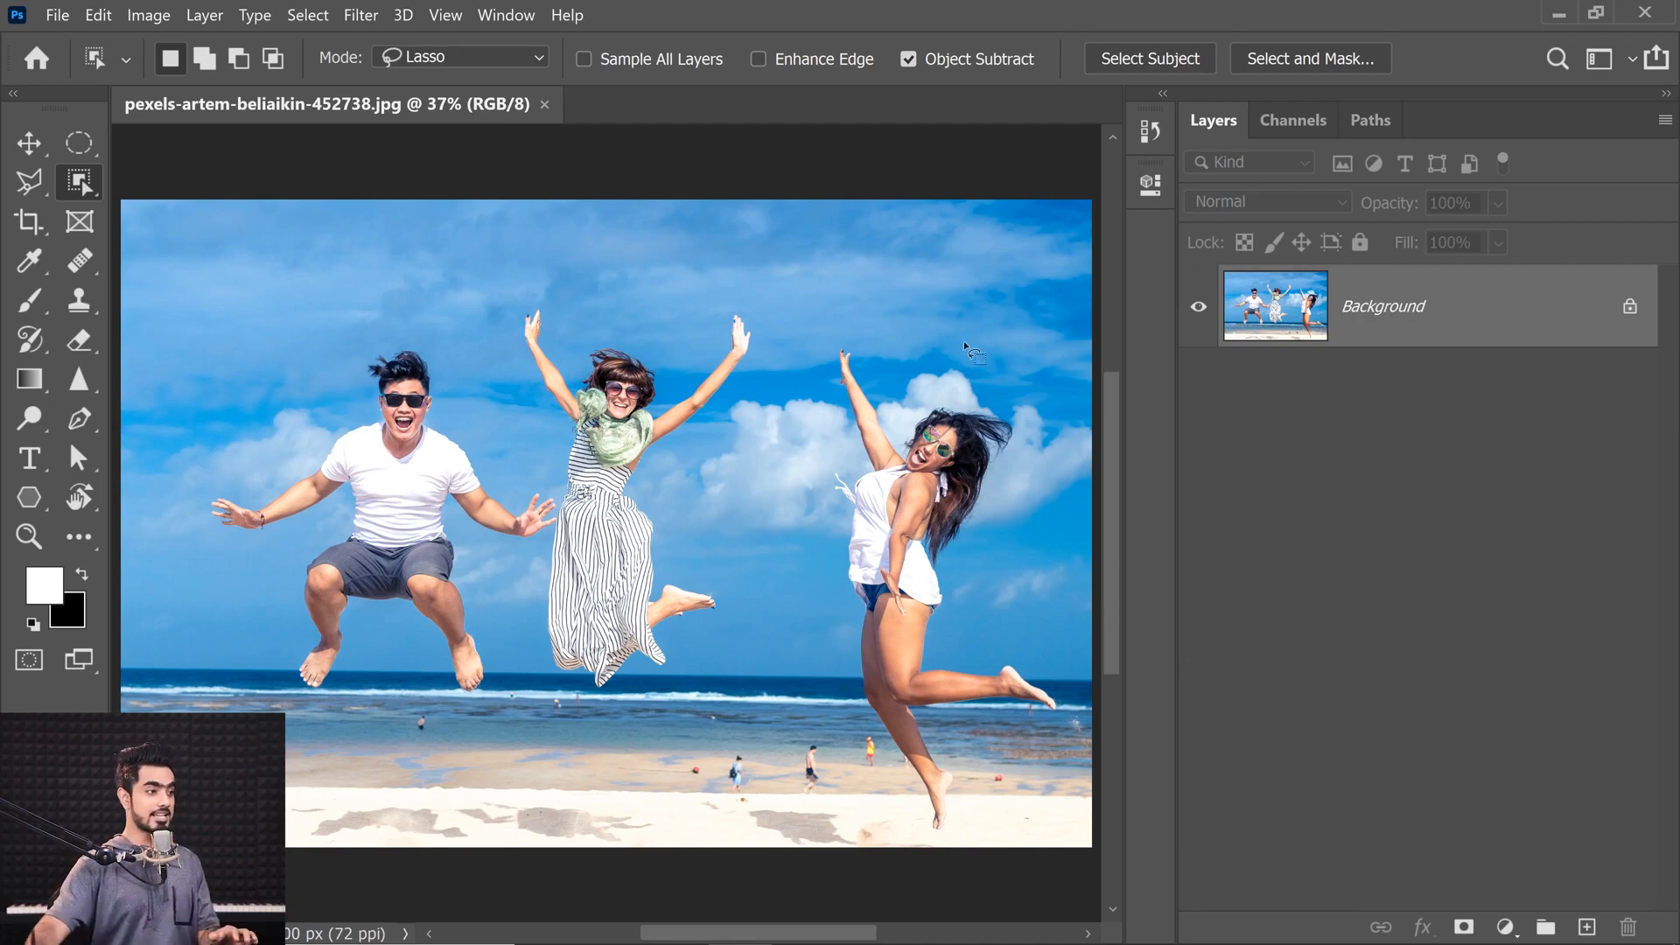
{"action": "left_click_drag", "start_coordinate": [897, 480], "coordinate": [761, 451]}
{"action": "left_click", "coordinate": [469, 58]}
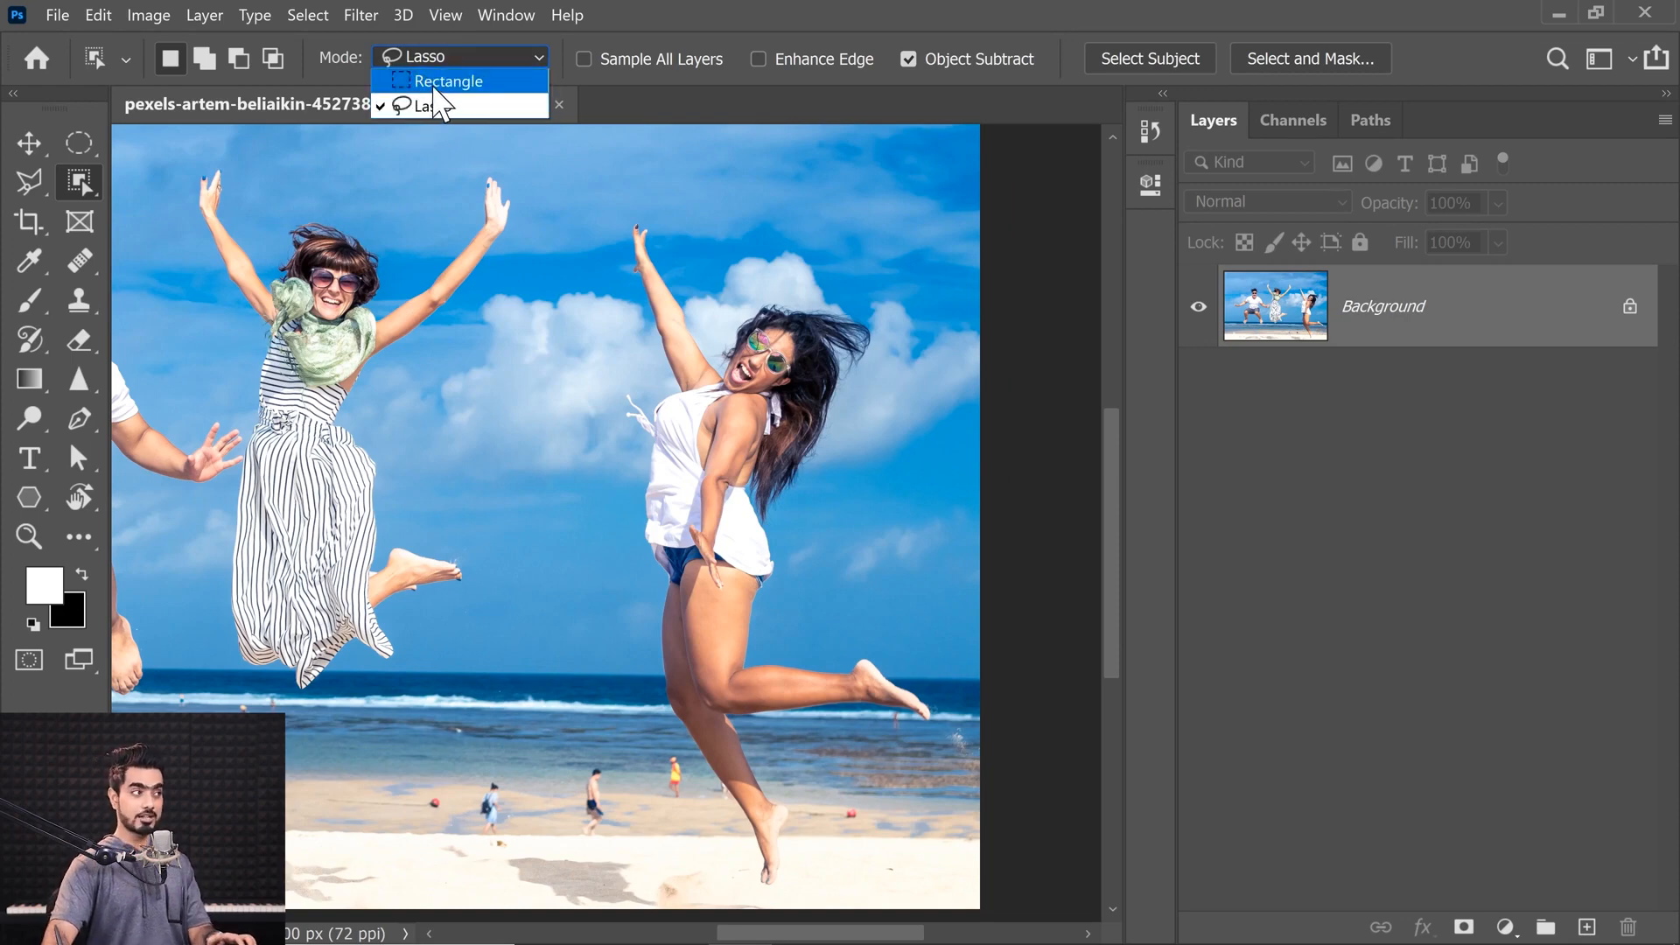
{"action": "left_click", "coordinate": [435, 83]}
{"action": "scroll", "coordinate": [551, 162], "scroll_direction": "down", "scroll_amount": 2}
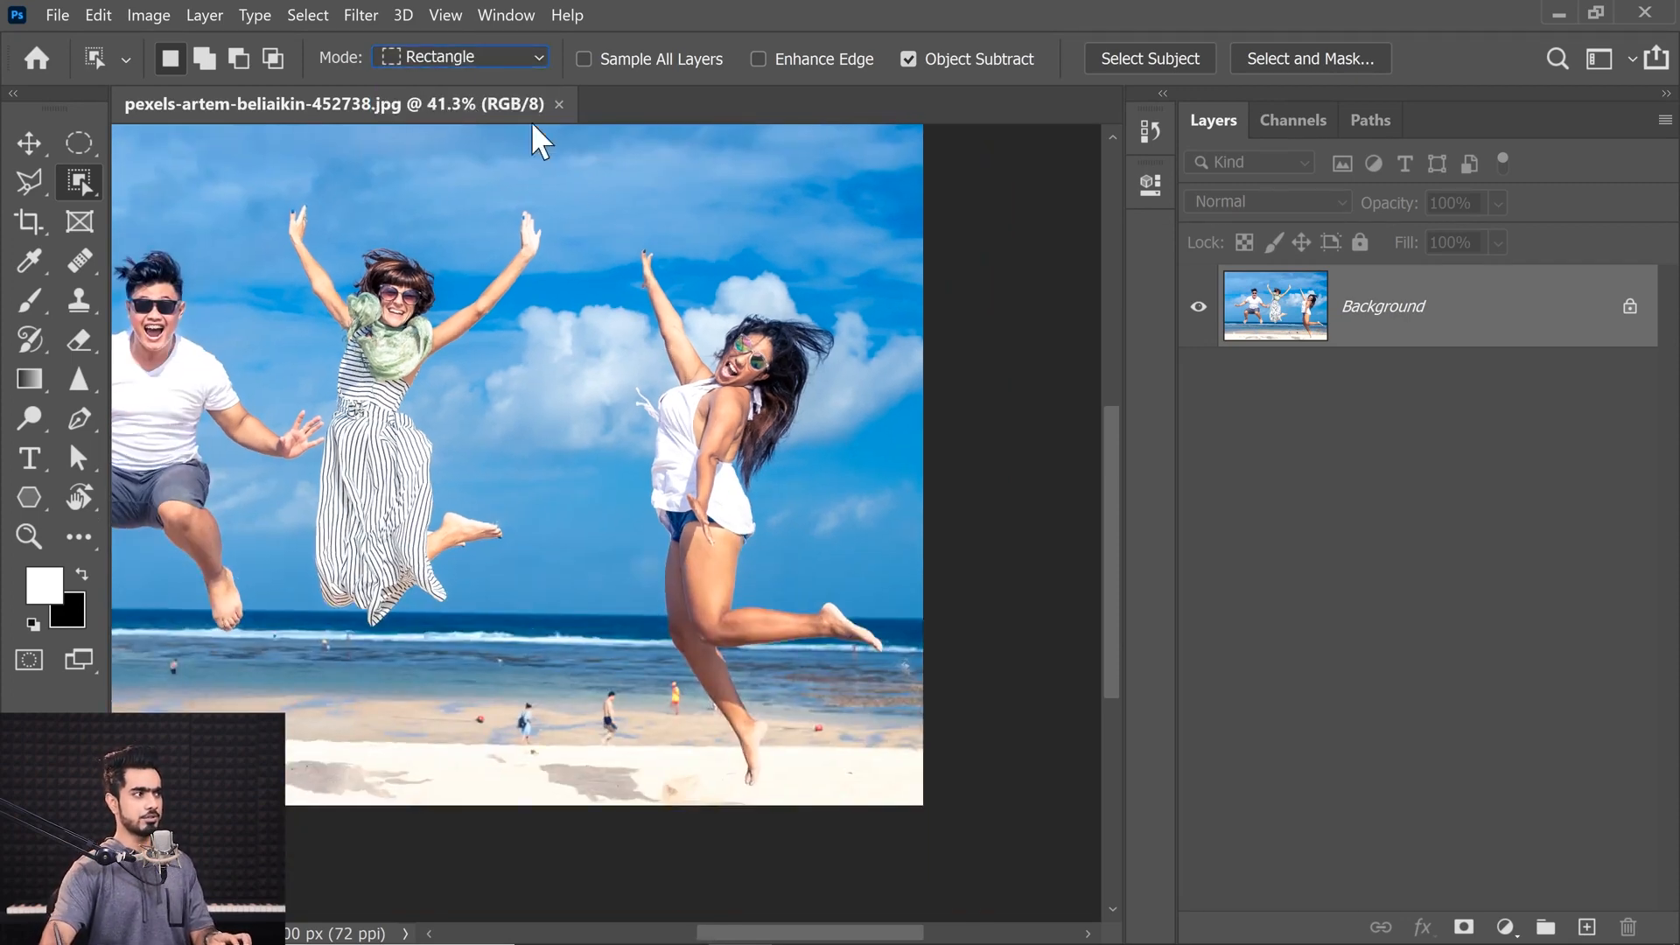
{"action": "left_click_drag", "start_coordinate": [602, 205], "coordinate": [900, 796]}
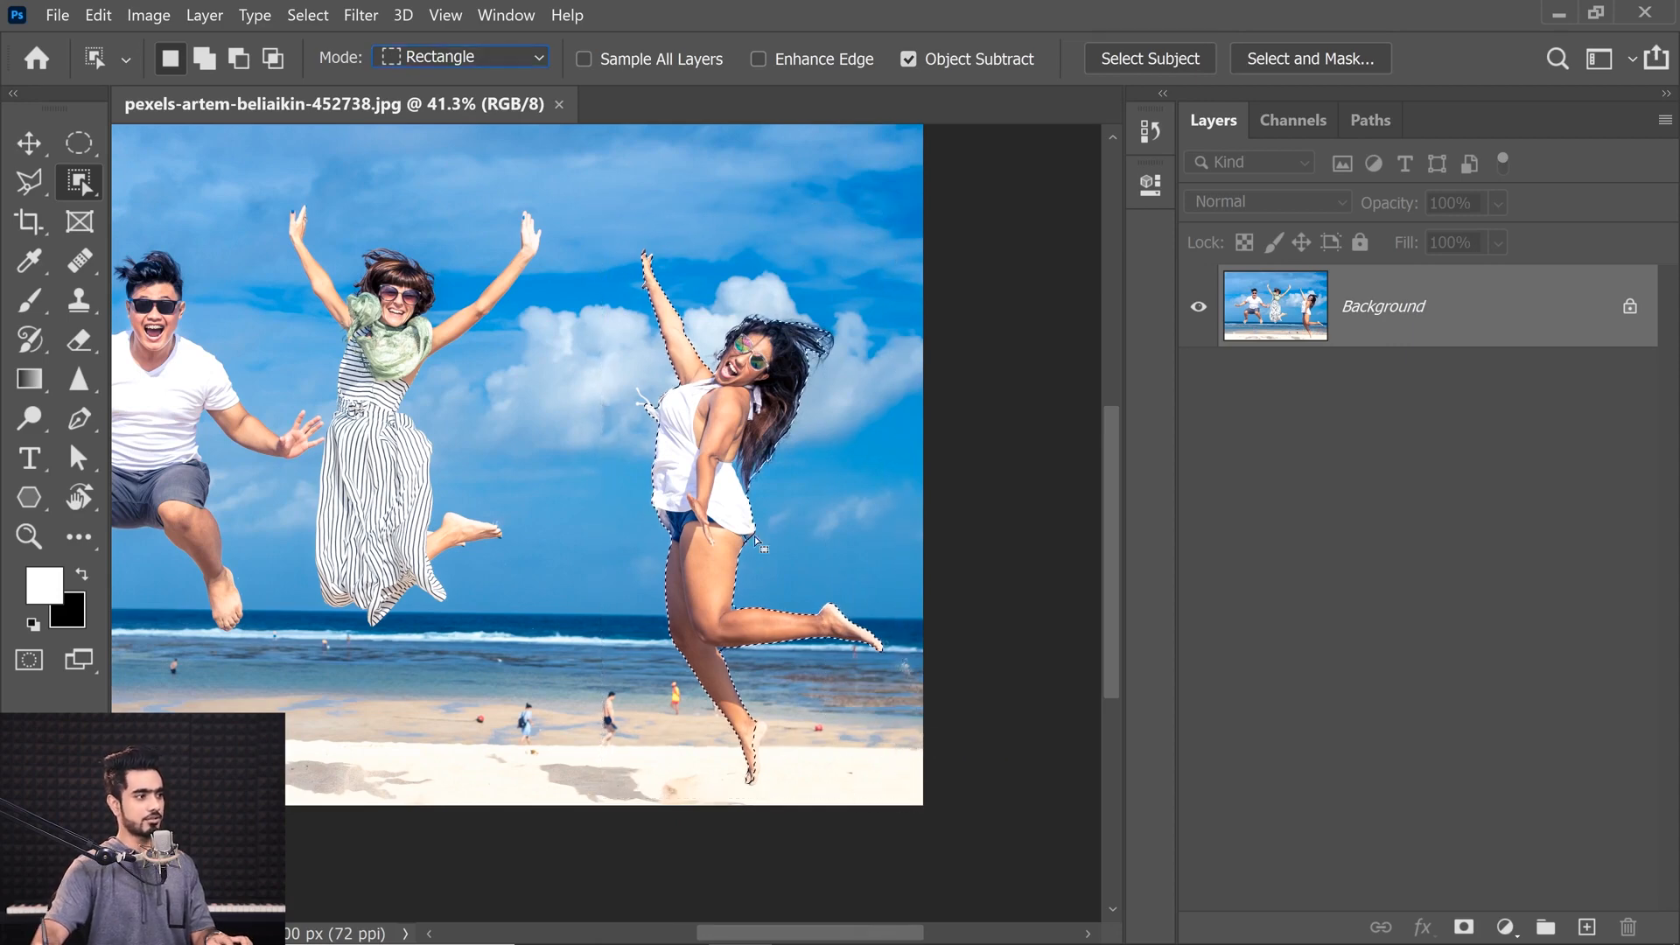
Step: Select the woman in the striped dress with the Object Selection tool in Rectangle mode and inspect the edge near the man's fingers
{"action": "left_click", "coordinate": [455, 57]}
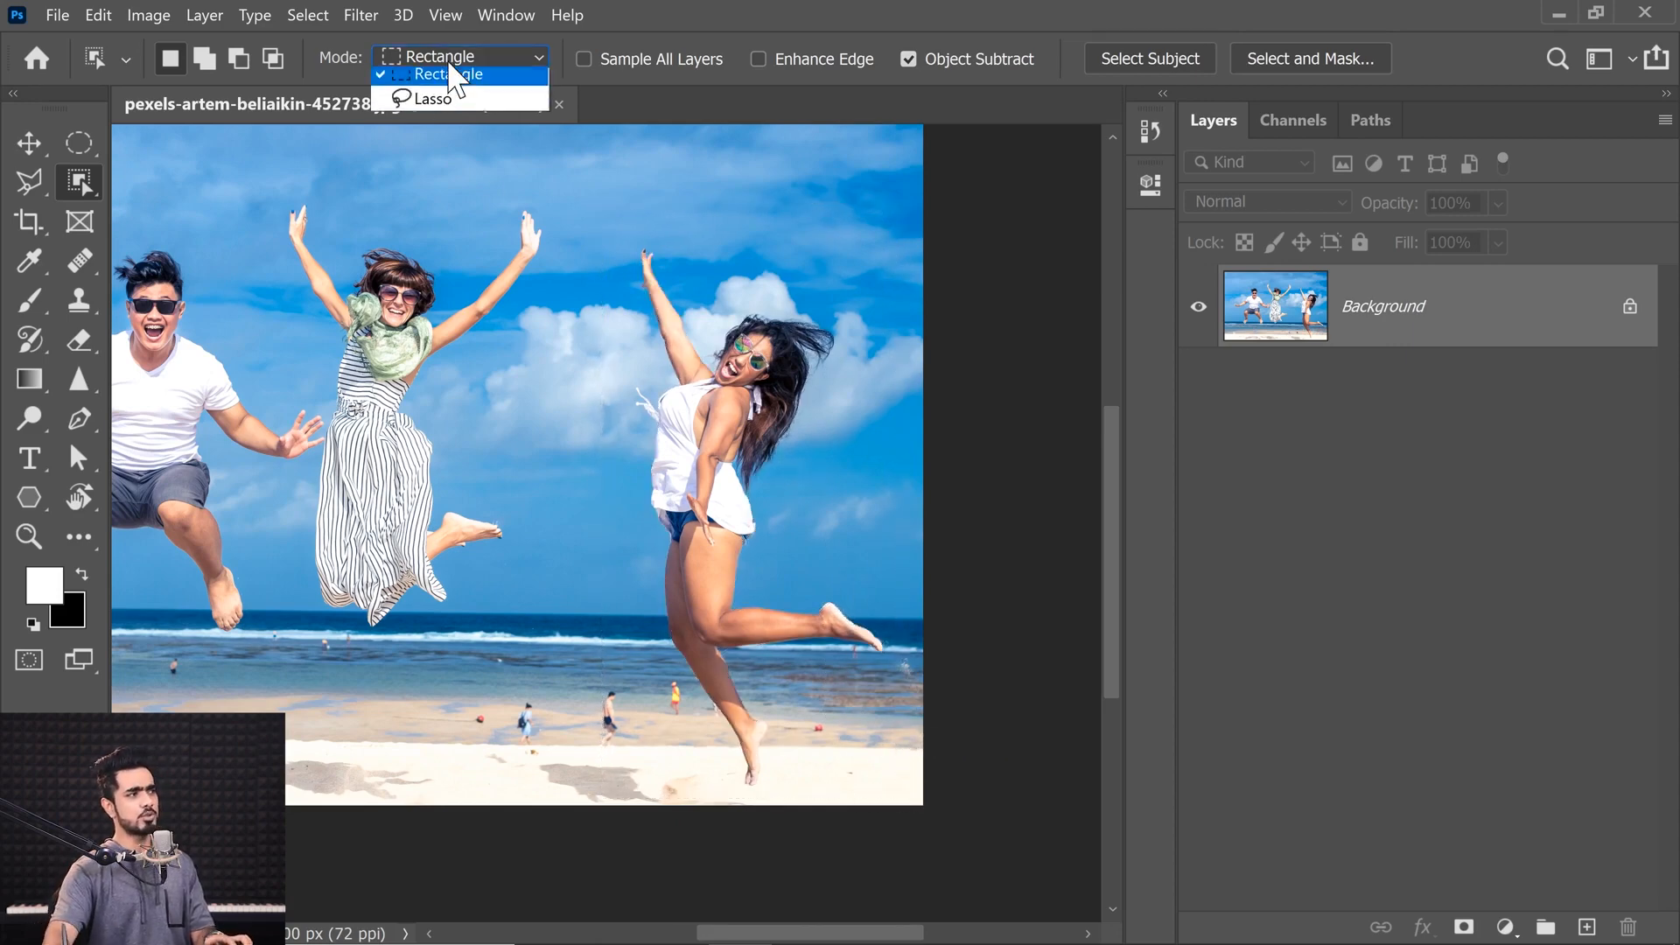
{"action": "left_click", "coordinate": [443, 106]}
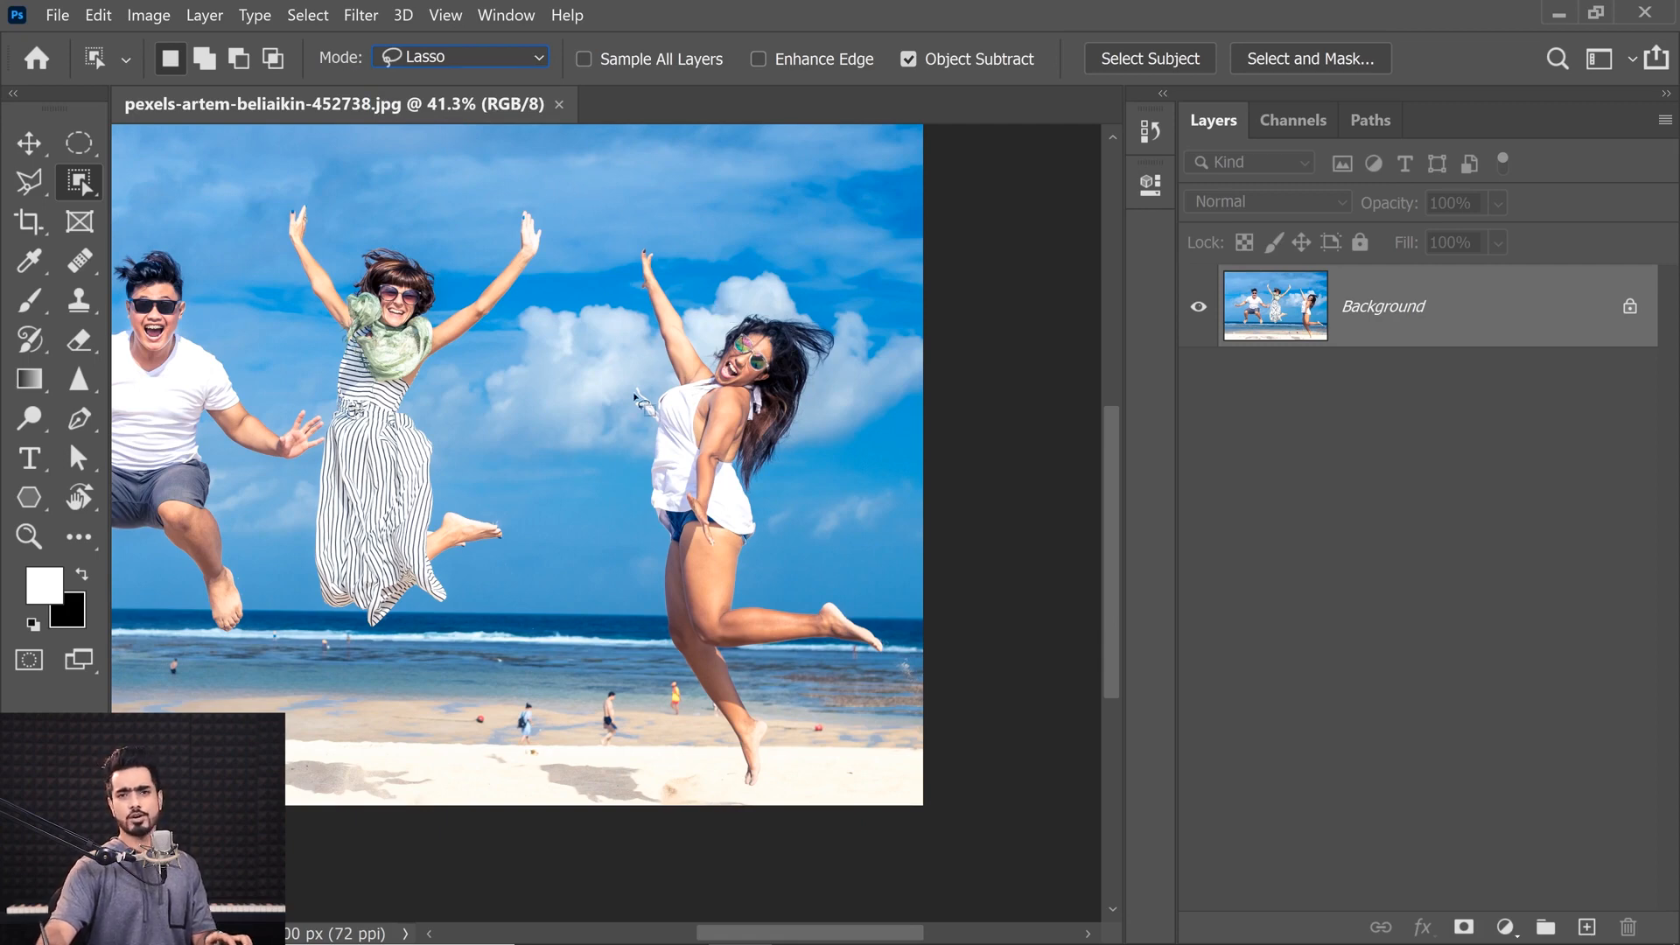
{"action": "left_click_drag", "start_coordinate": [290, 436], "coordinate": [561, 541]}
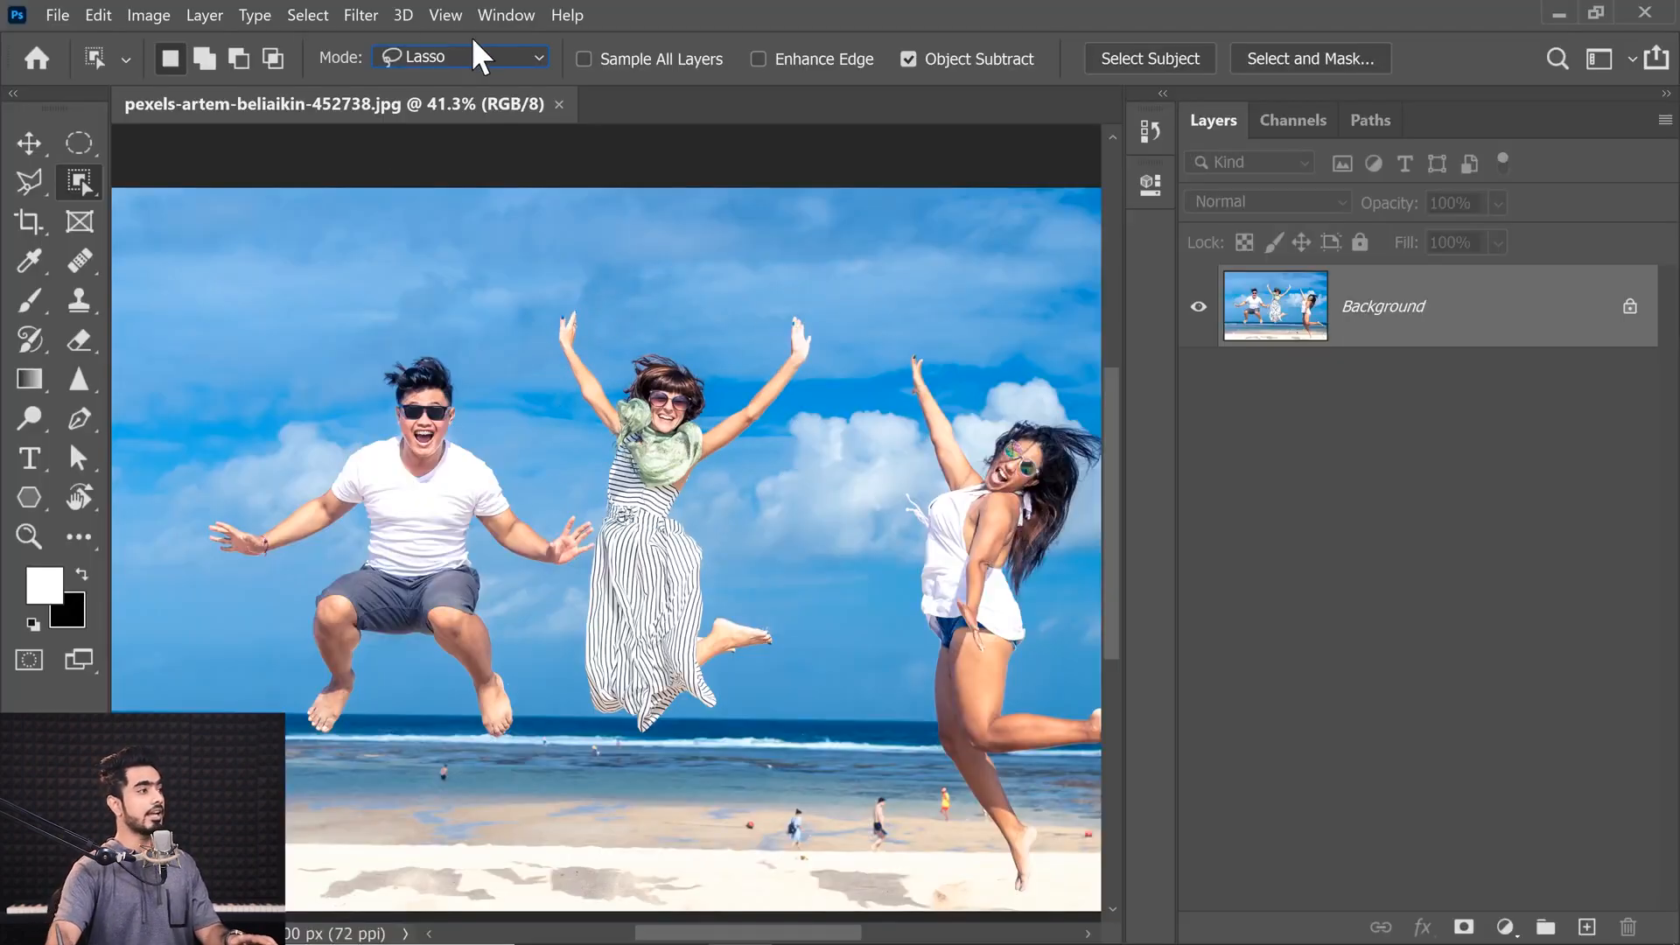
{"action": "left_click", "coordinate": [472, 57]}
{"action": "left_click", "coordinate": [451, 79]}
{"action": "left_click_drag", "start_coordinate": [522, 274], "coordinate": [838, 748]}
{"action": "scroll", "coordinate": [593, 557], "scroll_direction": "up", "scroll_amount": 10}
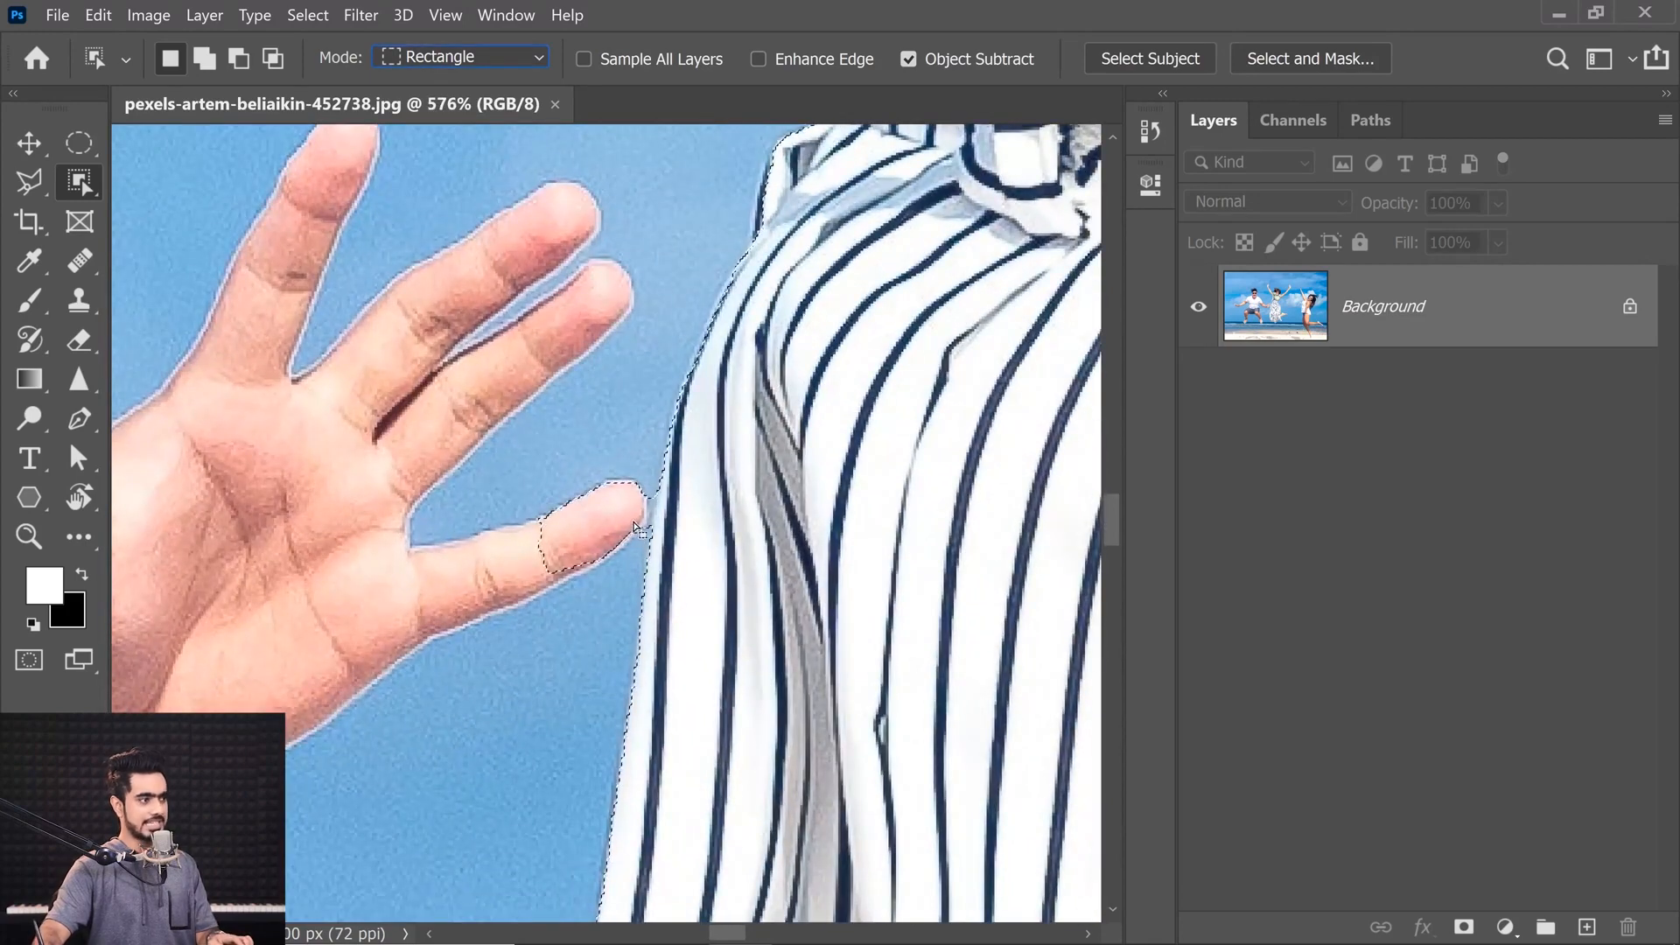
{"action": "scroll", "coordinate": [639, 530], "scroll_direction": "down", "scroll_amount": 10}
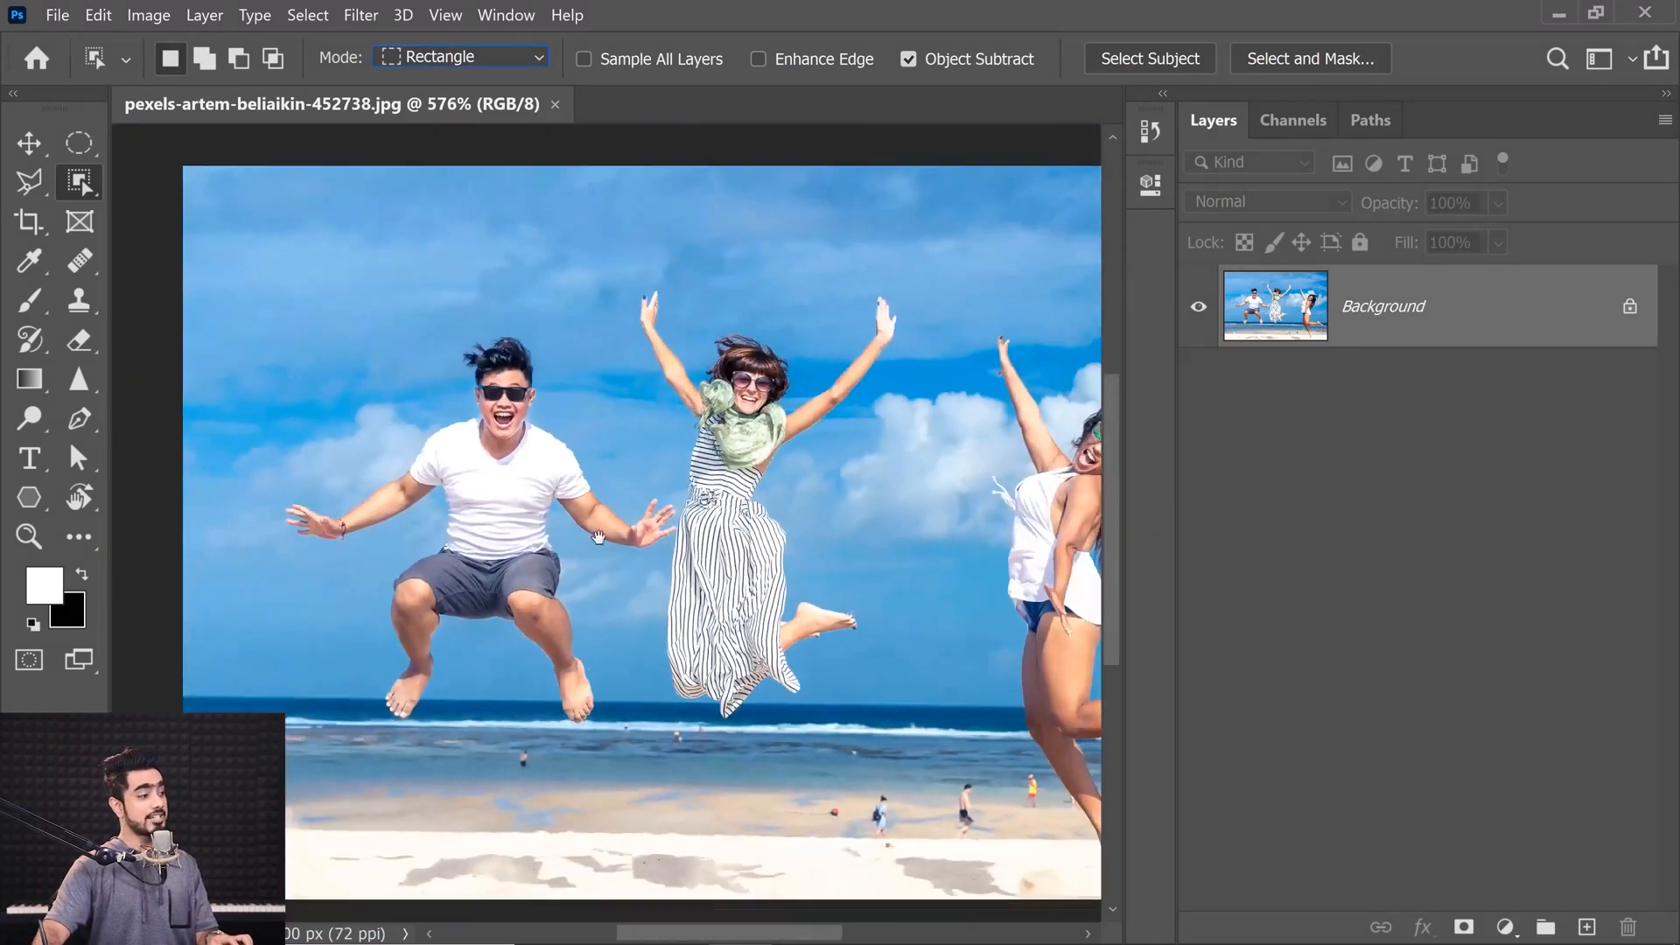
Step: Reselect the woman in the striped dress in Lasso mode with a loose outline that avoids the man's hand, and inspect the edge
{"action": "left_click", "coordinate": [495, 56]}
{"action": "left_click", "coordinate": [482, 102]}
{"action": "scroll", "coordinate": [617, 408], "scroll_direction": "right", "scroll_amount": 2}
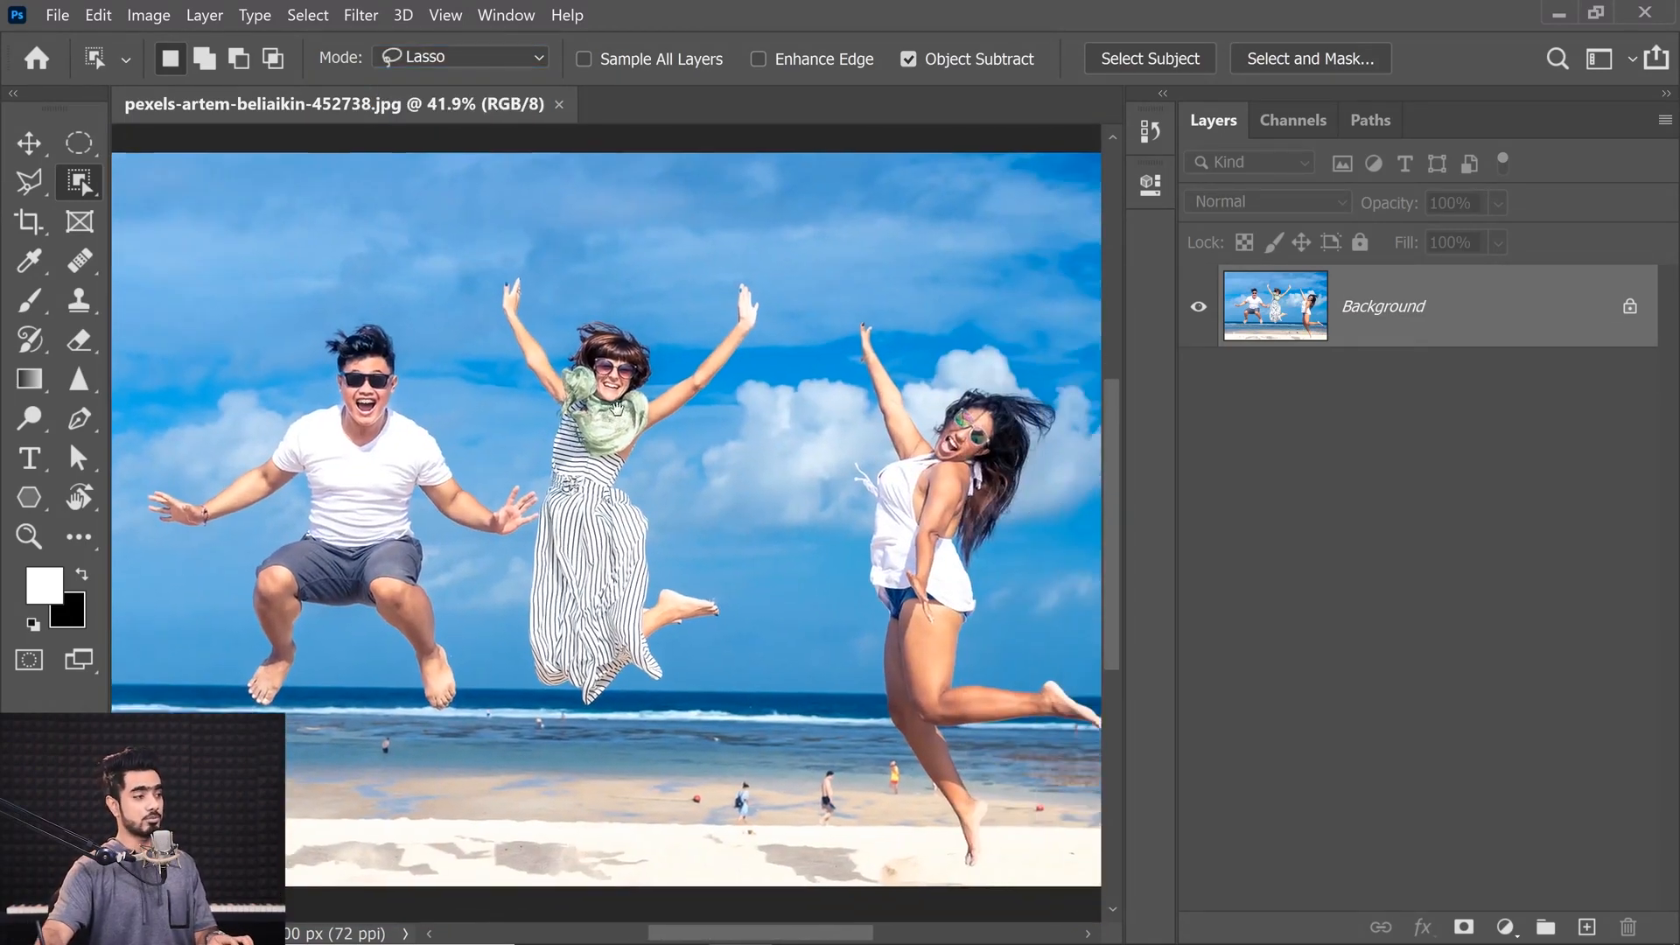
{"action": "scroll", "coordinate": [617, 408], "scroll_direction": "up", "scroll_amount": 1}
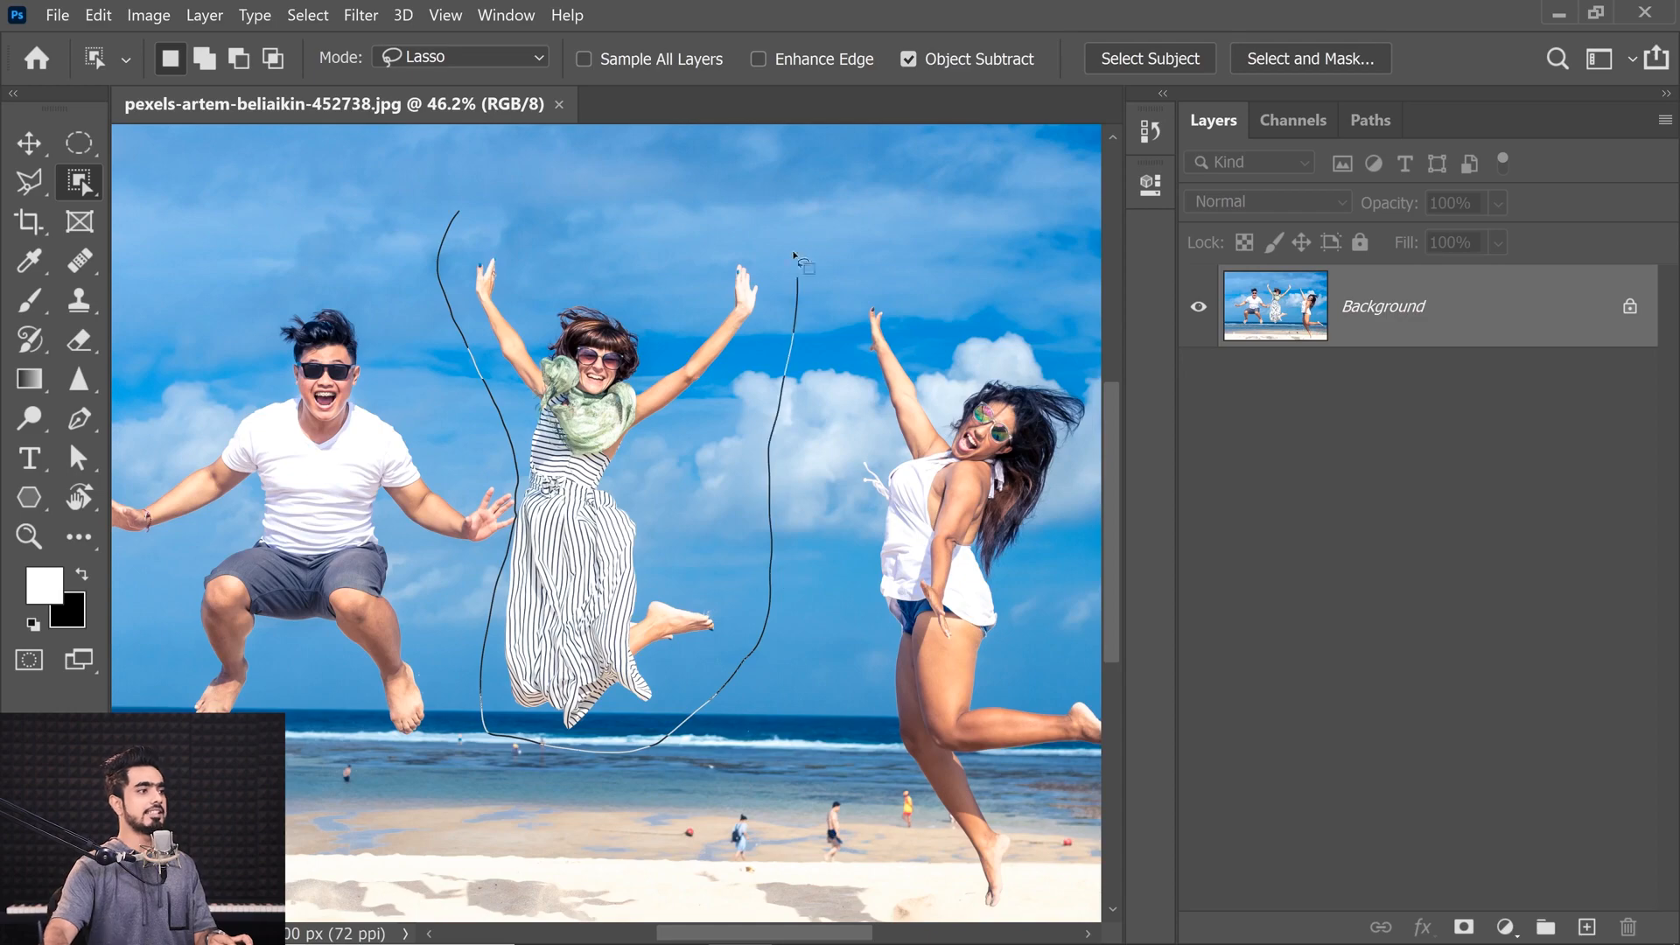
{"action": "scroll", "coordinate": [491, 537], "scroll_direction": "up", "scroll_amount": 10}
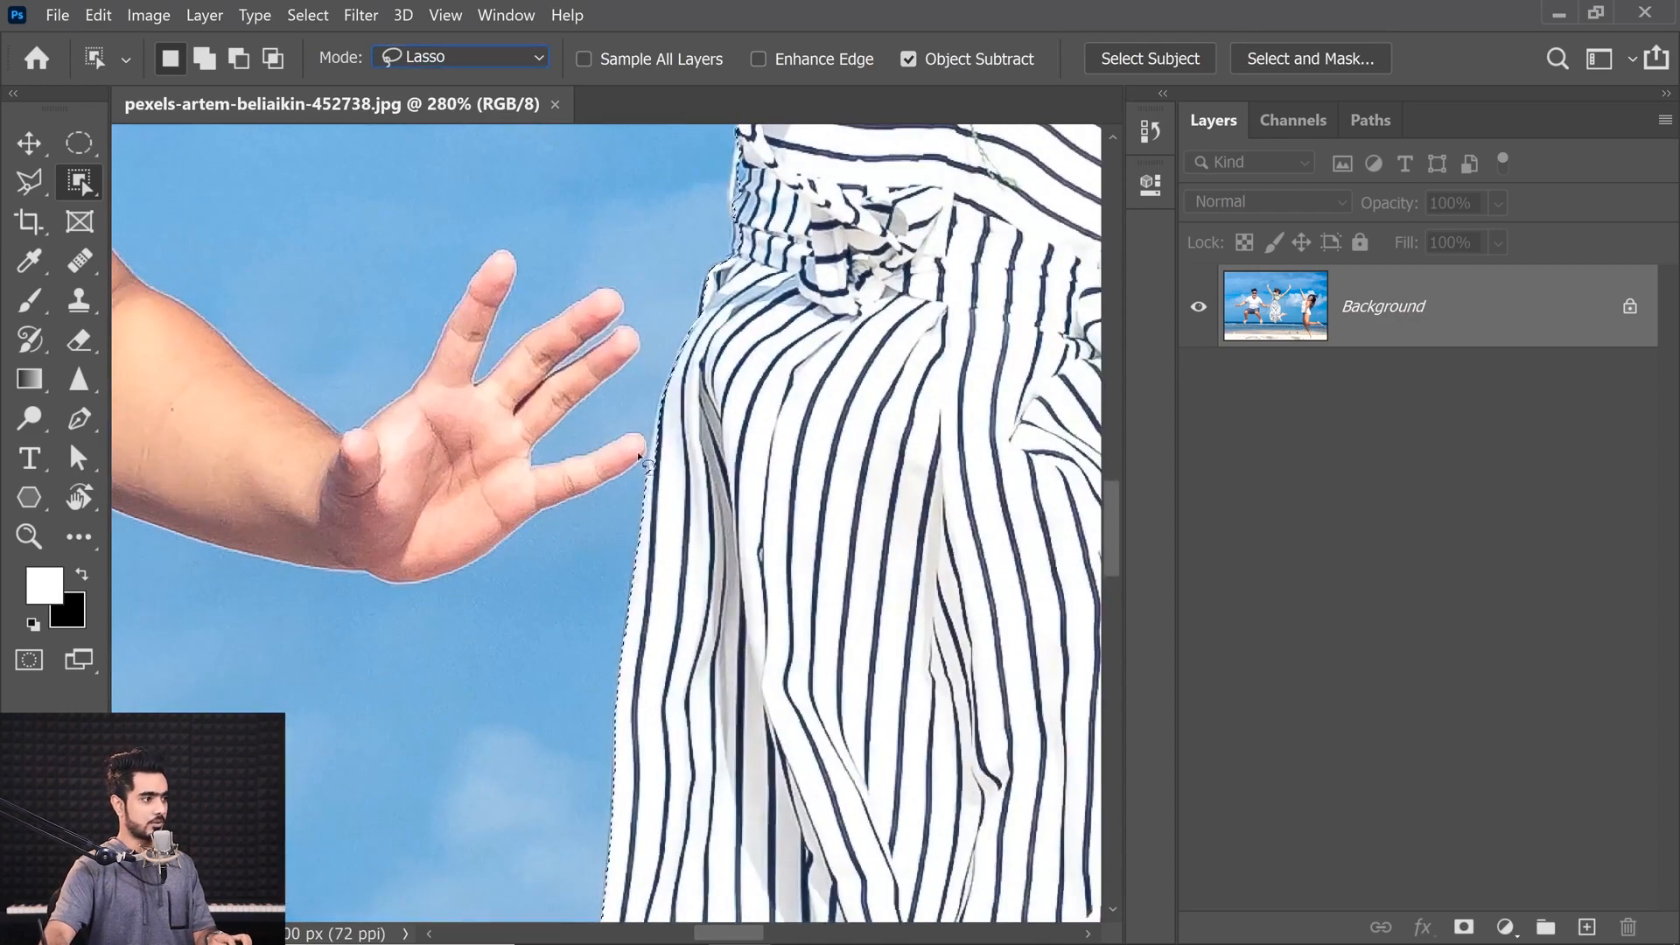
{"action": "scroll", "coordinate": [645, 436], "scroll_direction": "down", "scroll_amount": 10}
Step: Select the woman in the white top by drawing a loose Object Selection lasso around her body, hair and legs
{"action": "scroll", "coordinate": [442, 270], "scroll_direction": "up", "scroll_amount": 3}
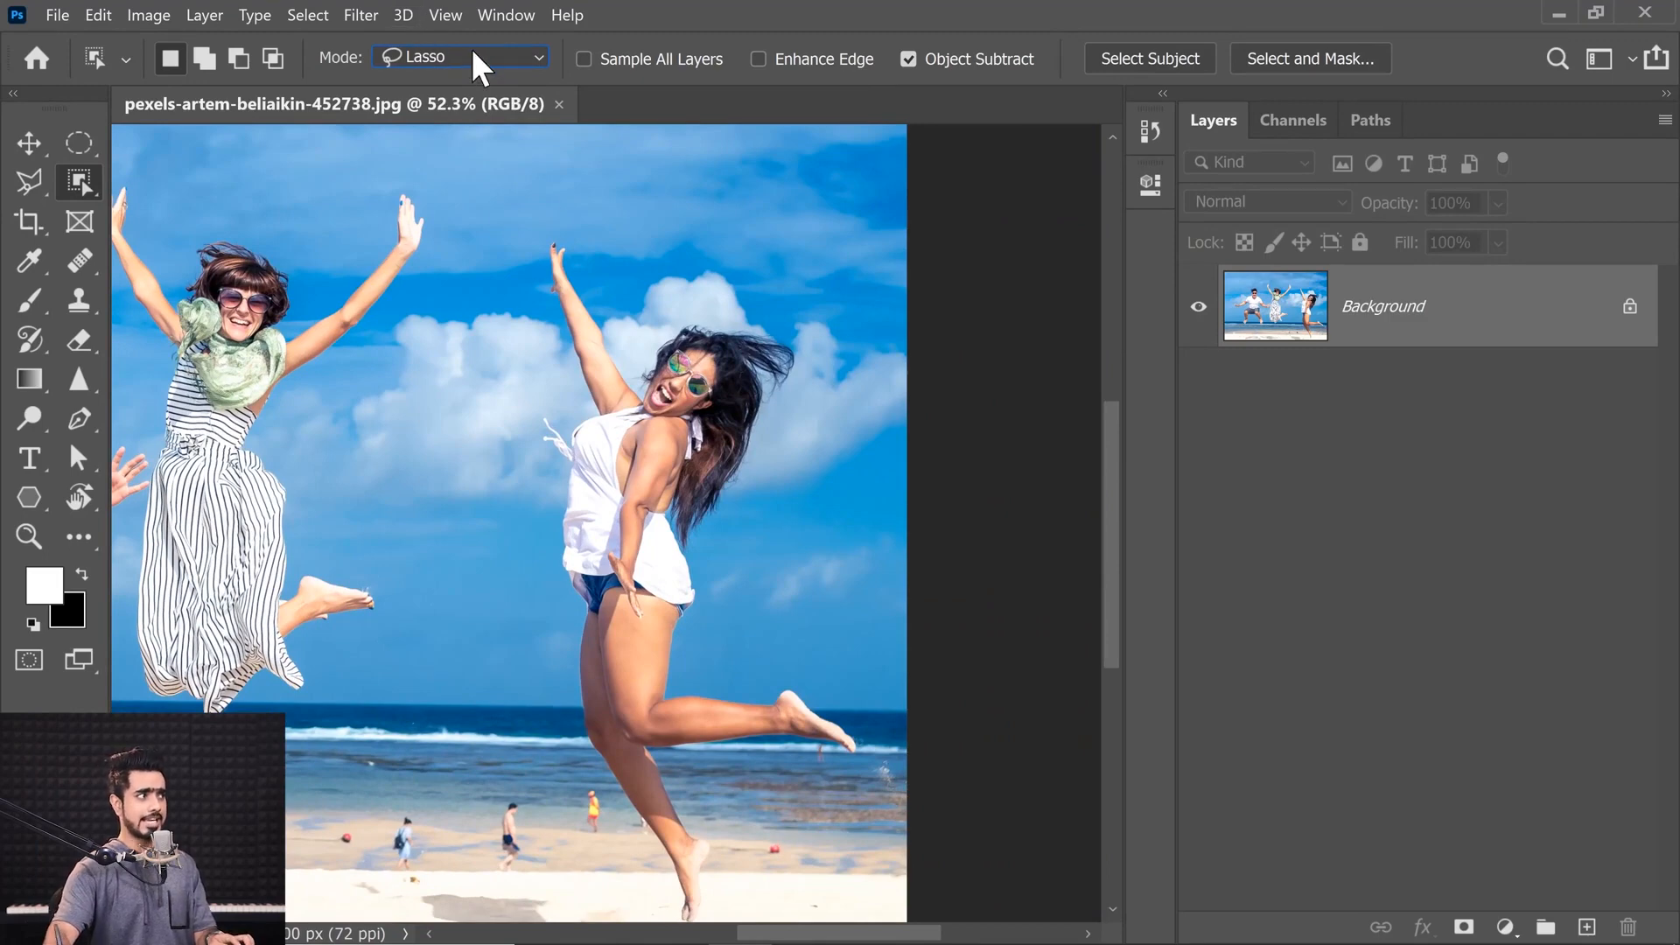
{"action": "left_click", "coordinate": [472, 53]}
{"action": "left_click", "coordinate": [479, 55]}
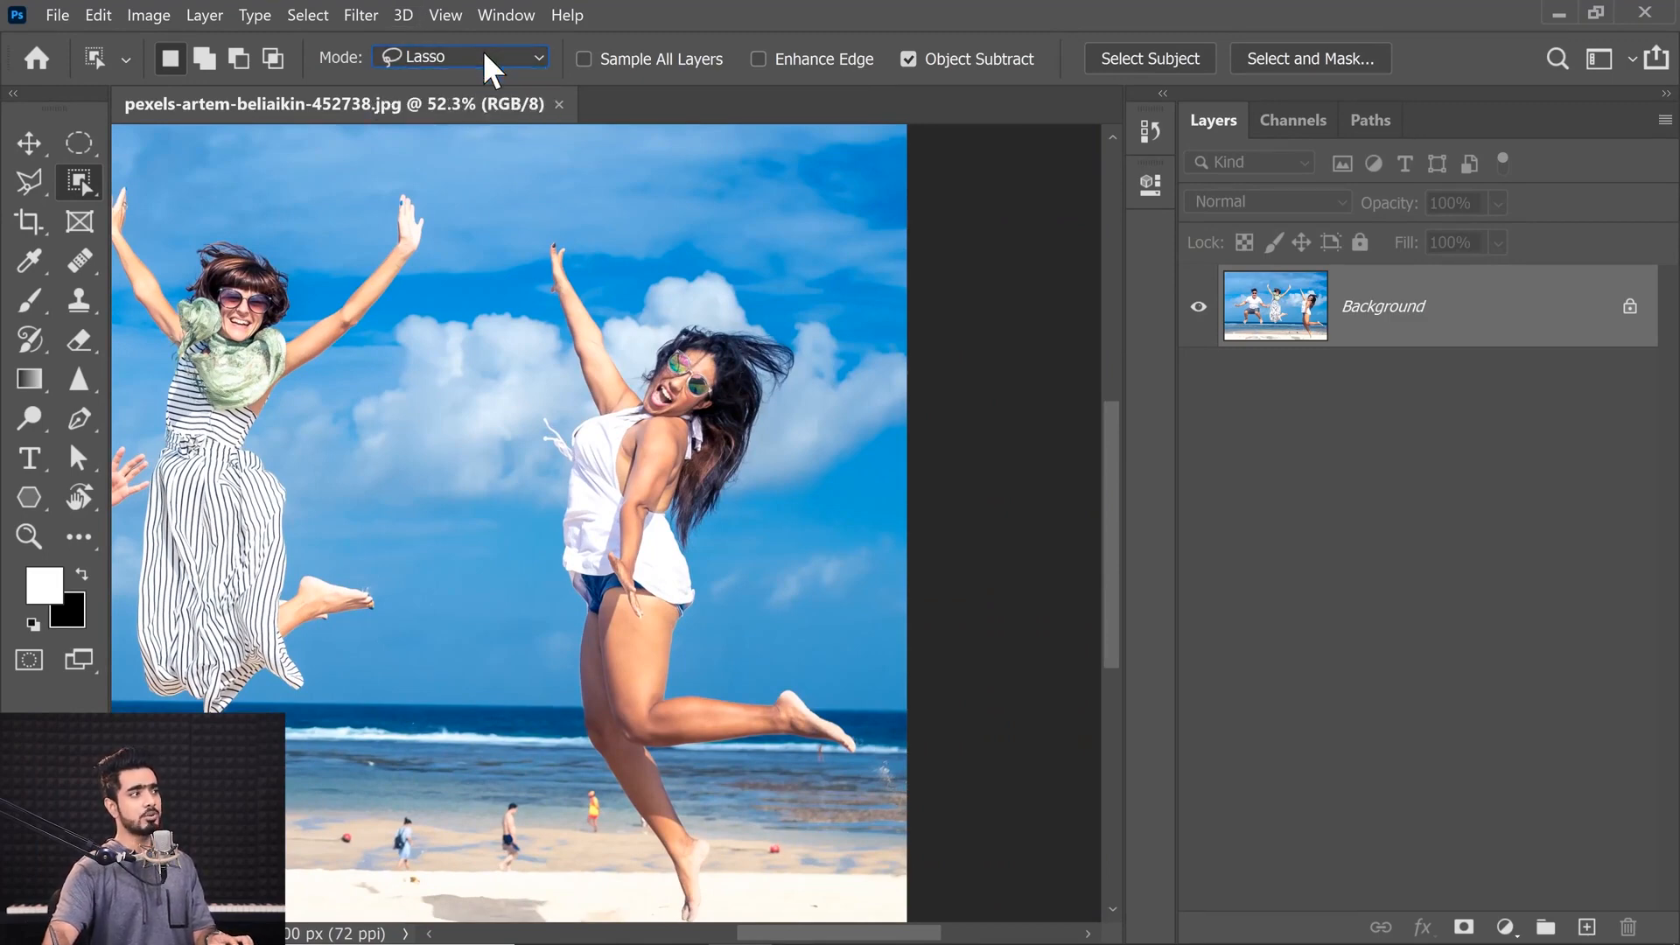
{"action": "scroll", "coordinate": [567, 309], "scroll_direction": "down", "scroll_amount": 2}
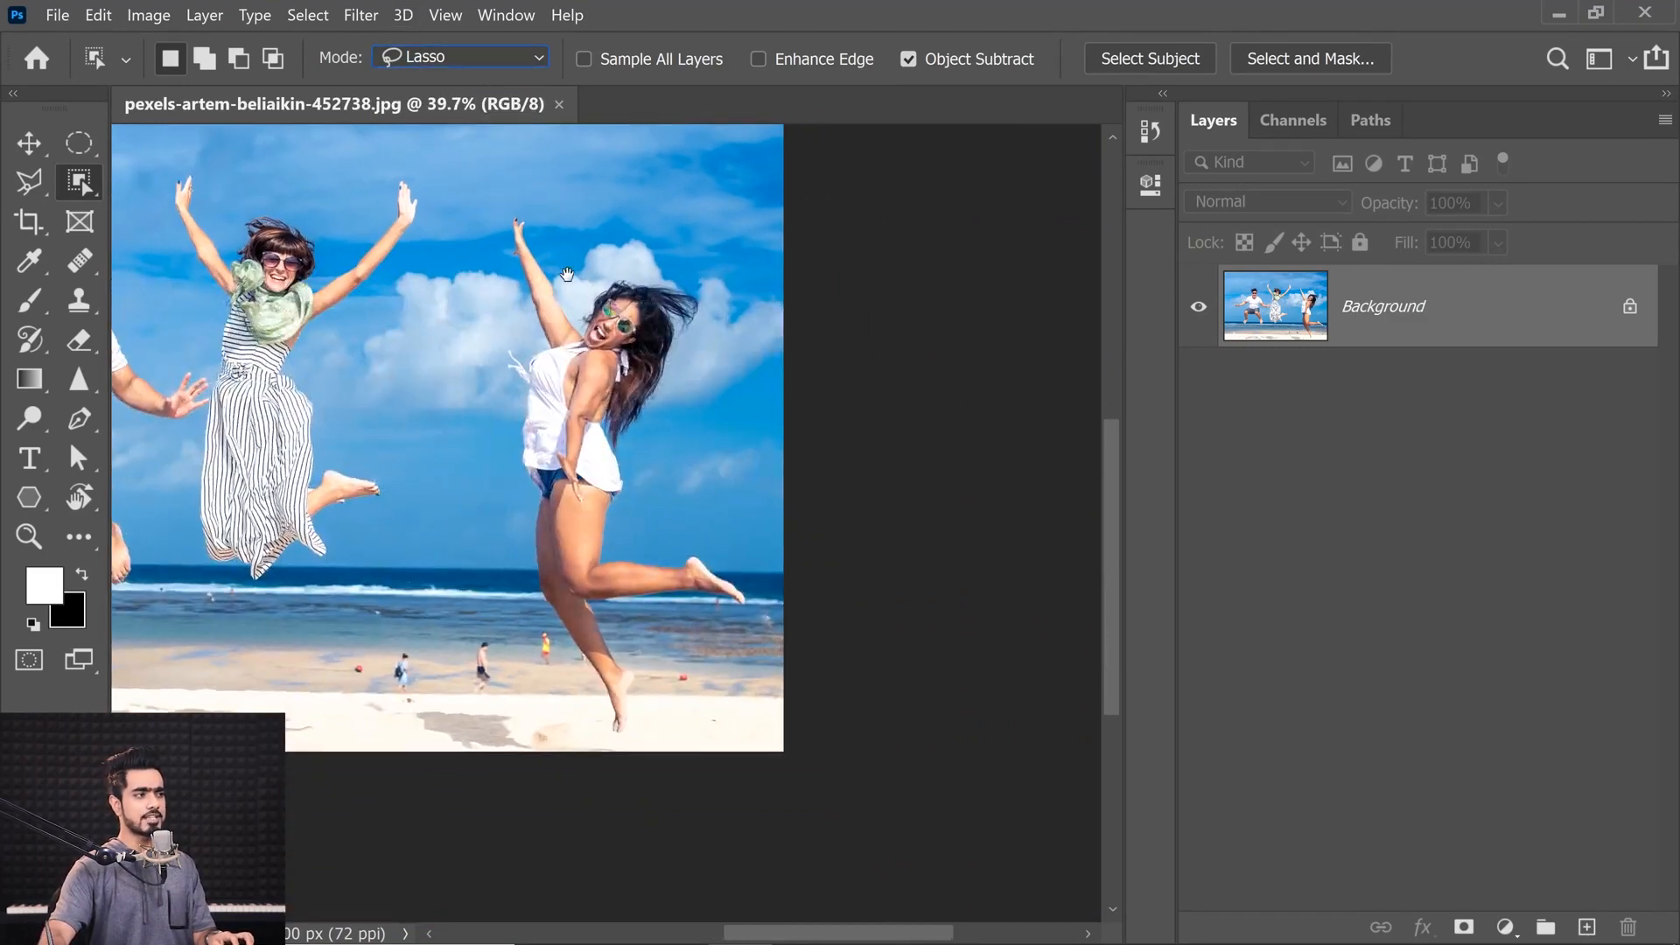
{"action": "left_click_drag", "start_coordinate": [567, 275], "coordinate": [547, 317]}
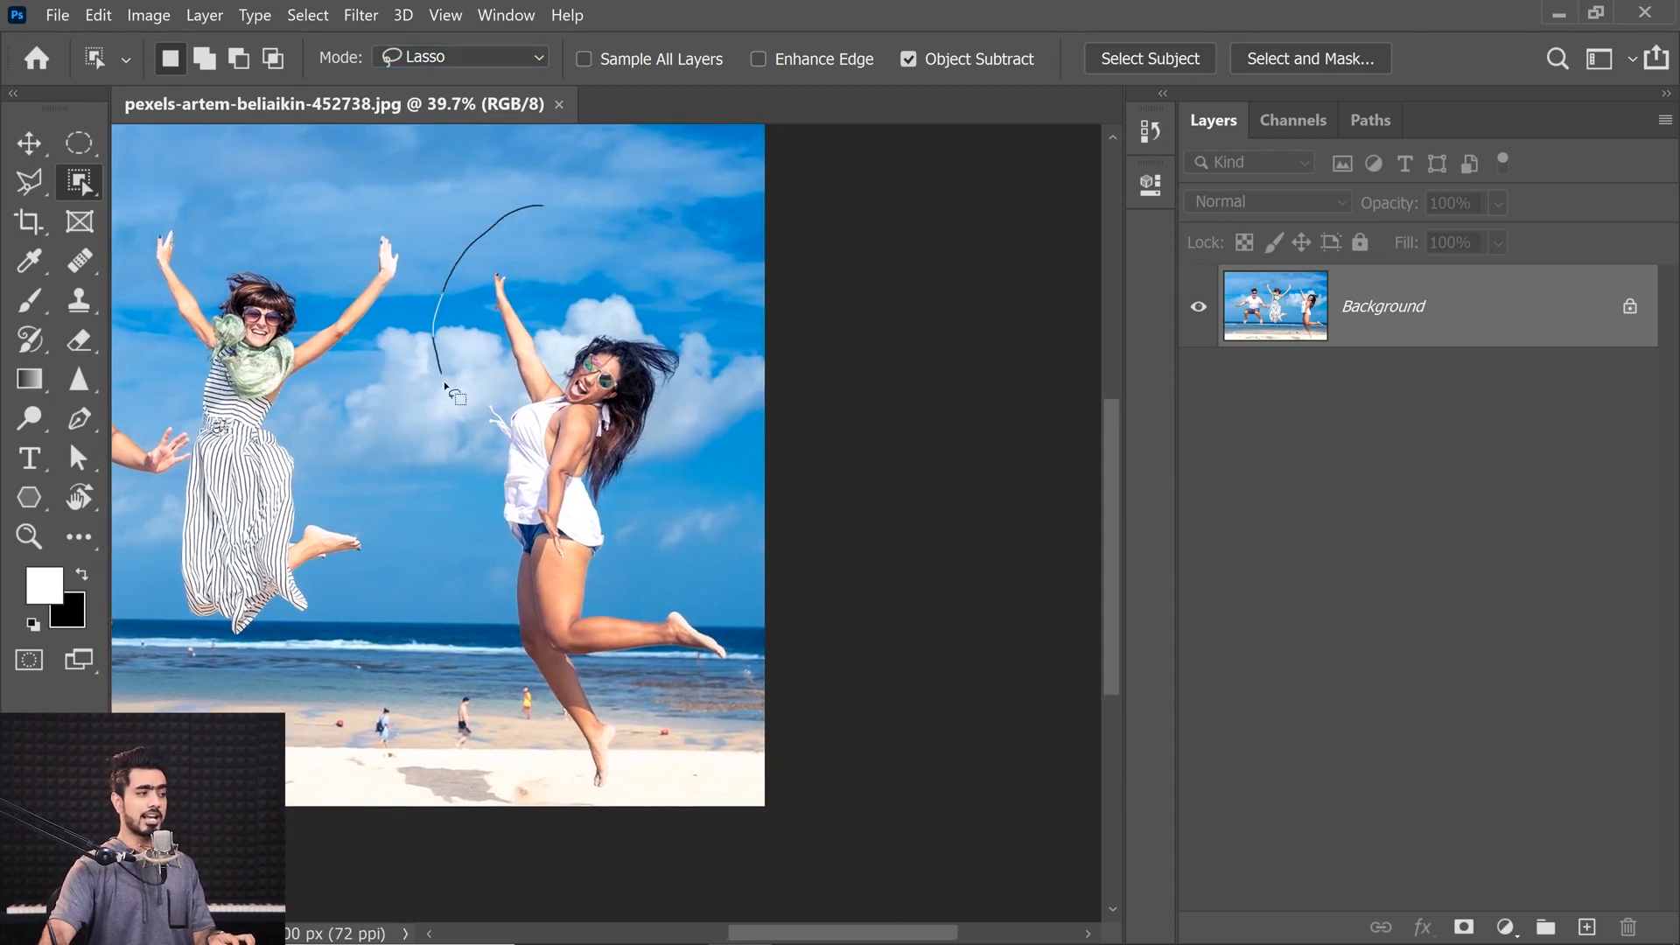
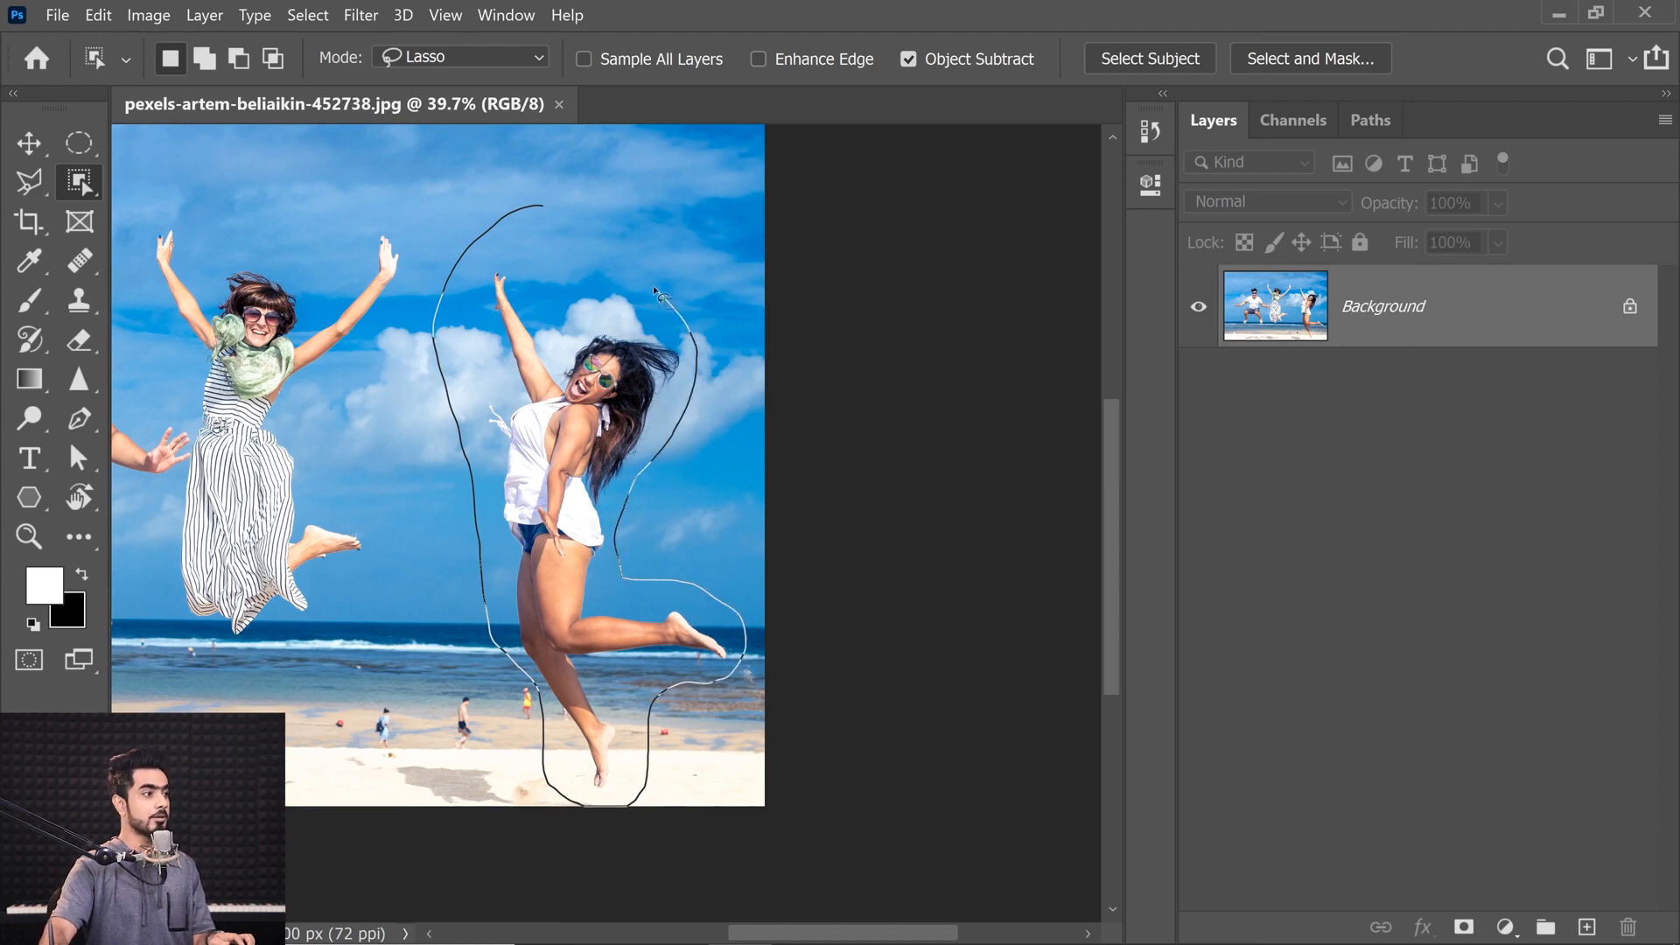
{"action": "left_click_drag", "start_coordinate": [494, 208], "coordinate": [500, 214]}
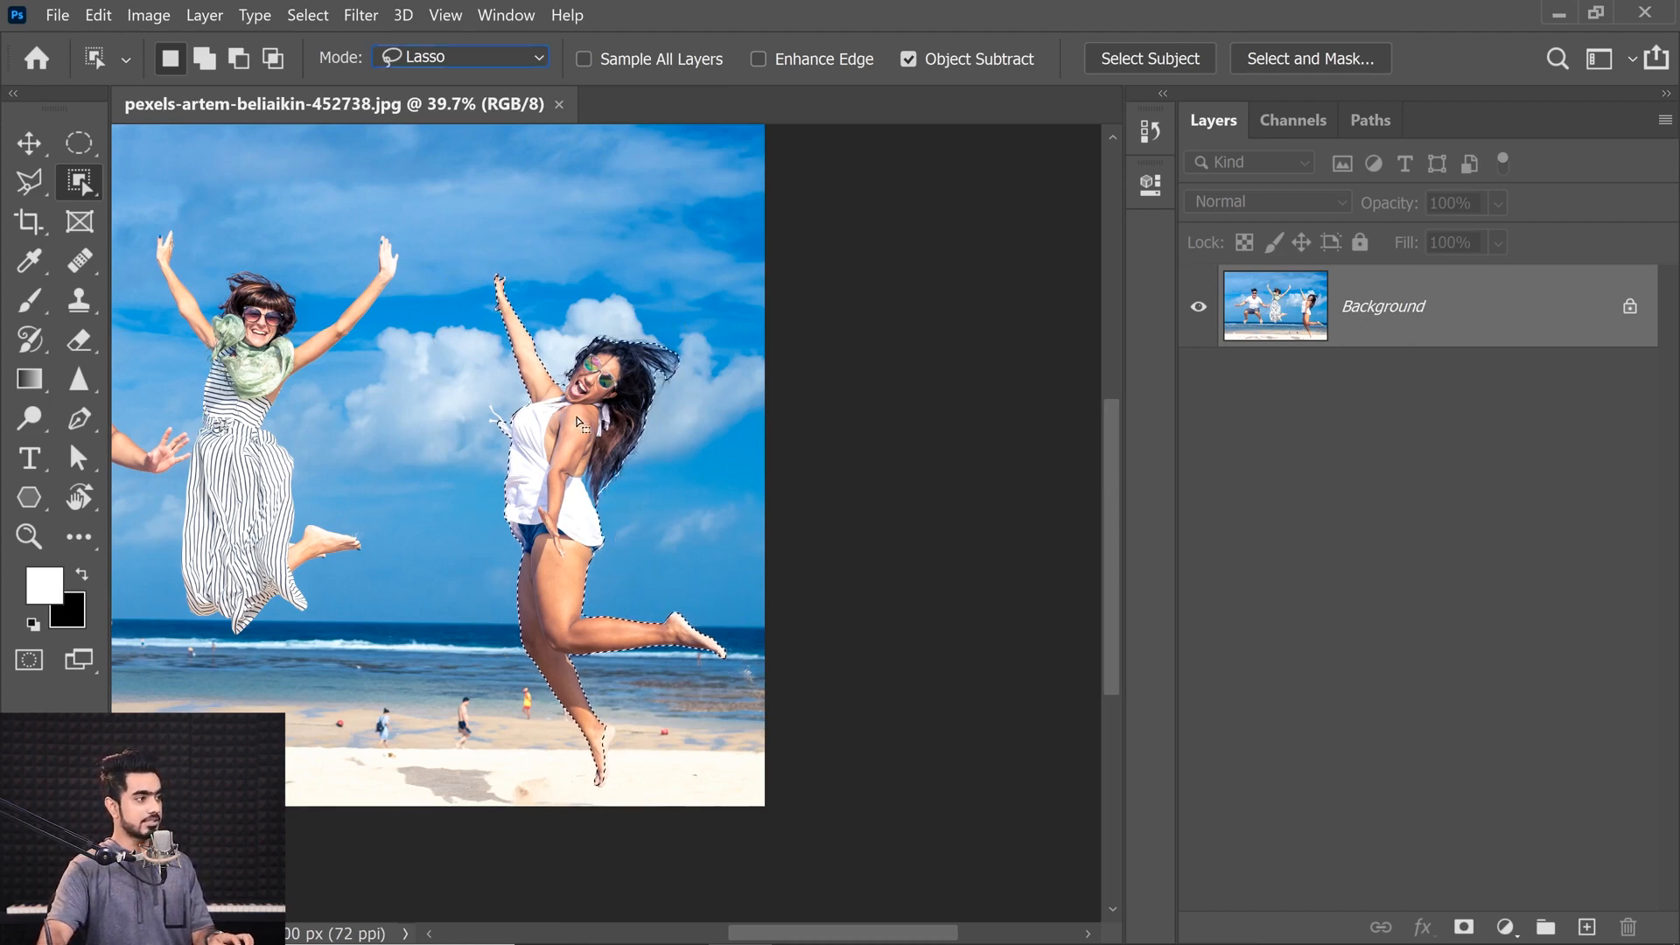
Step: Add the missed heel and sole of the woman's lower foot to the selection with the Object Selection lasso
{"action": "left_click_drag", "start_coordinate": [640, 675], "coordinate": [744, 678]}
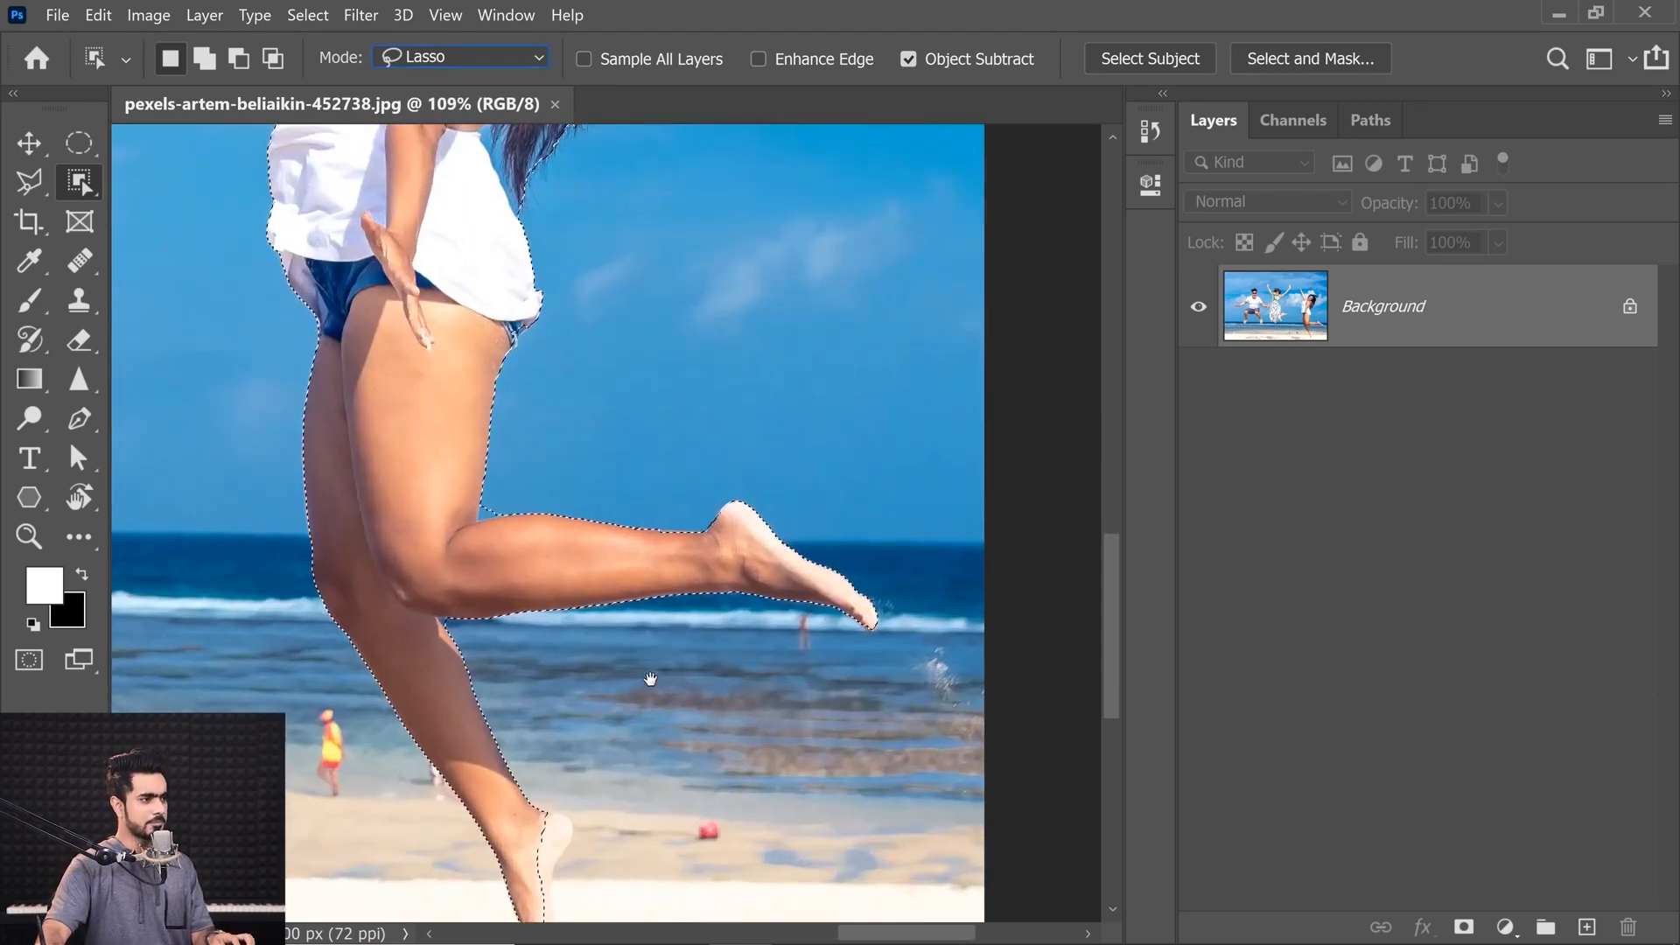
{"action": "left_click_drag", "start_coordinate": [624, 736], "coordinate": [528, 623]}
{"action": "left_click_drag", "start_coordinate": [498, 723], "coordinate": [571, 606]}
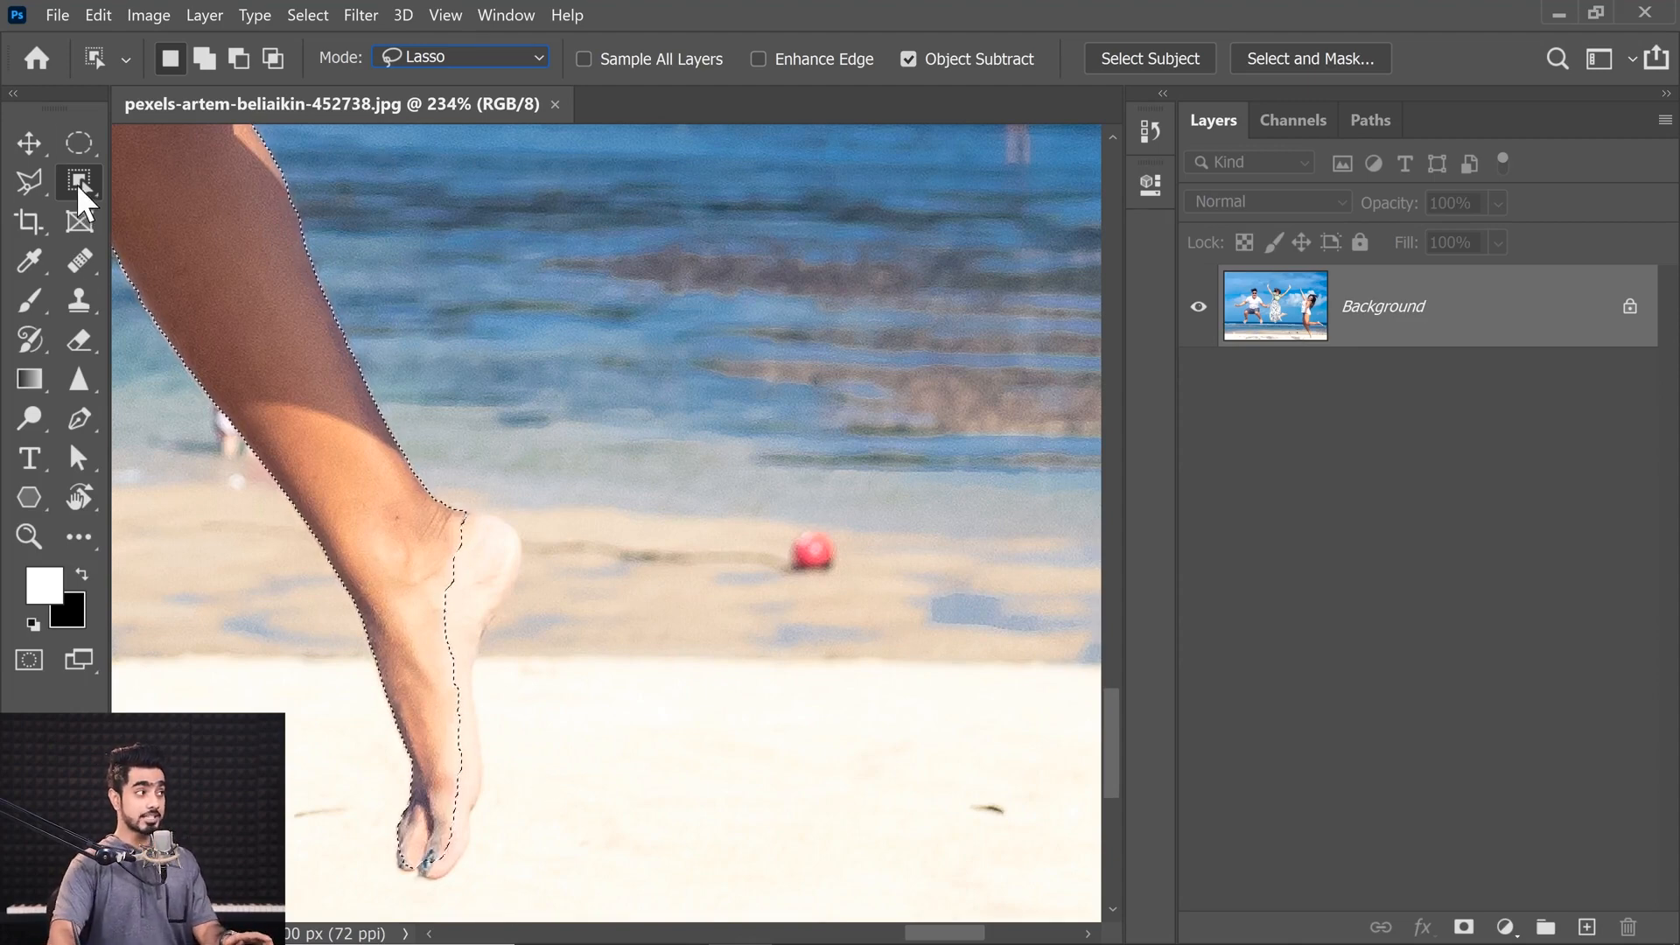
{"action": "left_click", "coordinate": [203, 60]}
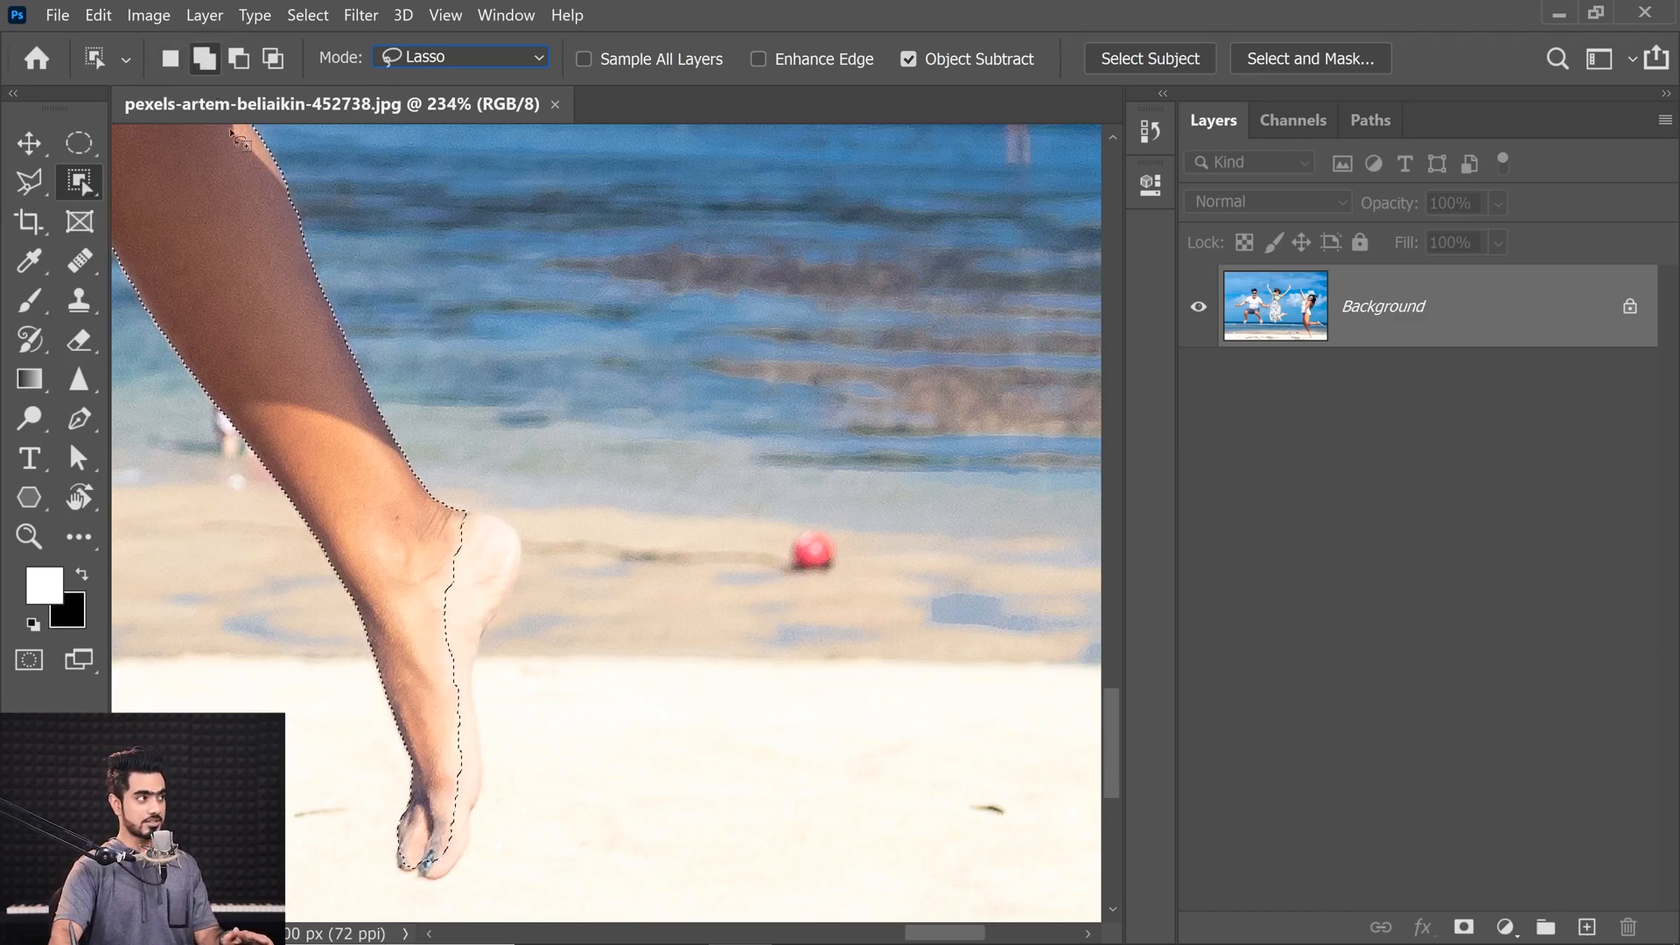
{"action": "left_click", "coordinate": [232, 59]}
{"action": "left_click", "coordinate": [178, 59]}
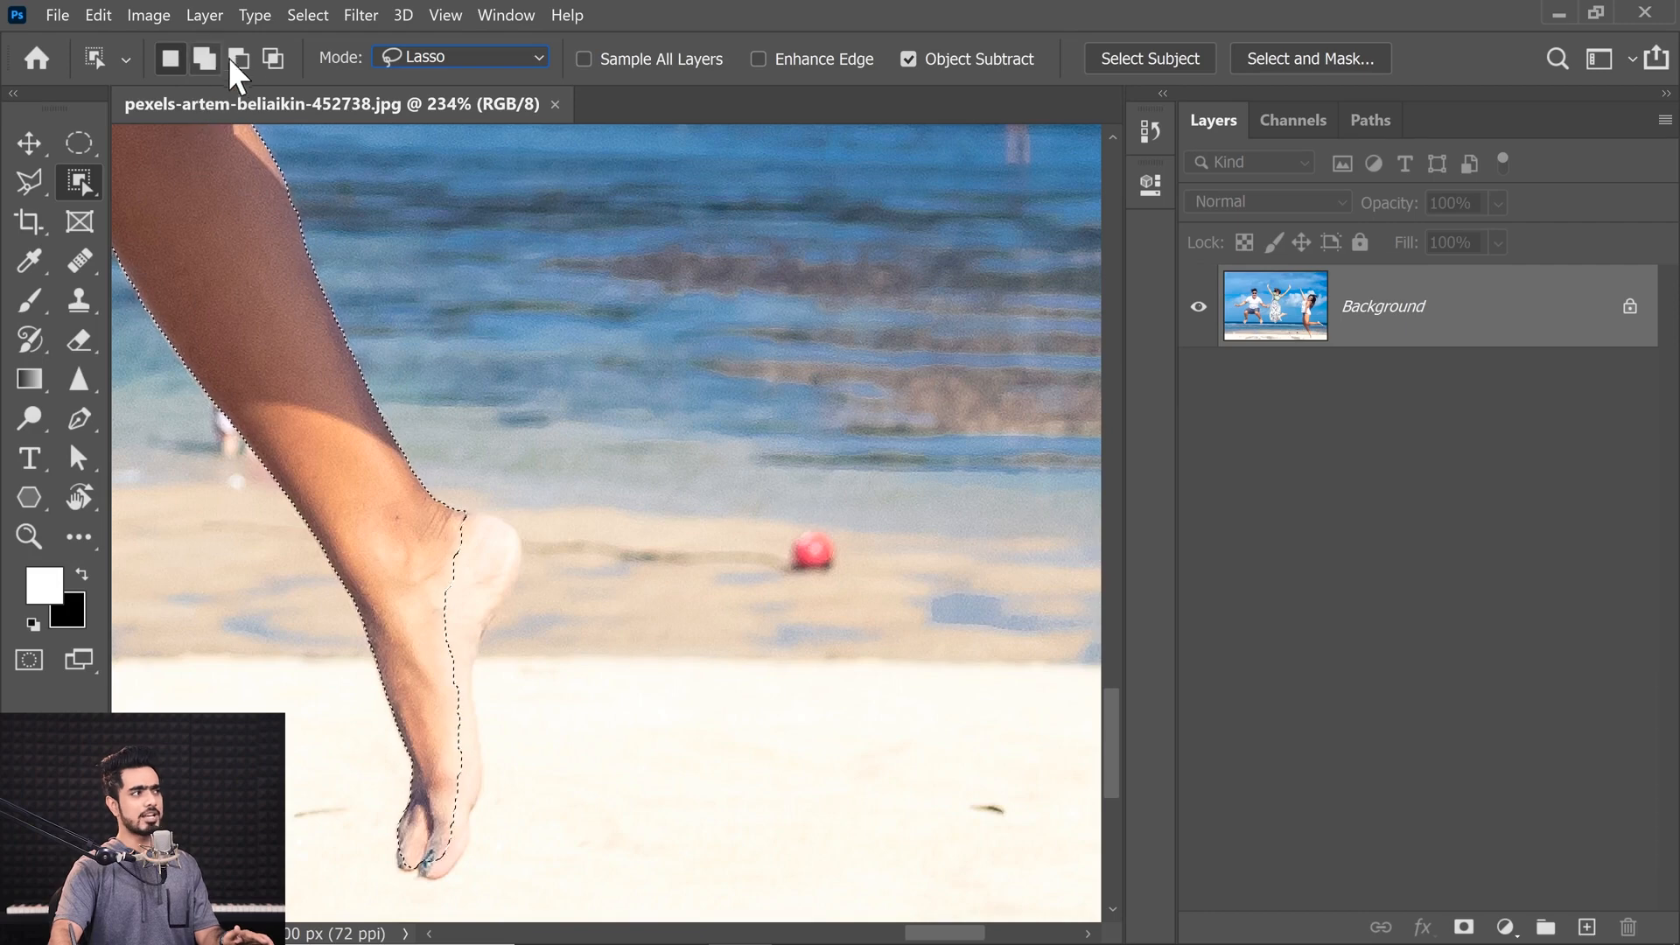
{"action": "key", "text": "shift"}
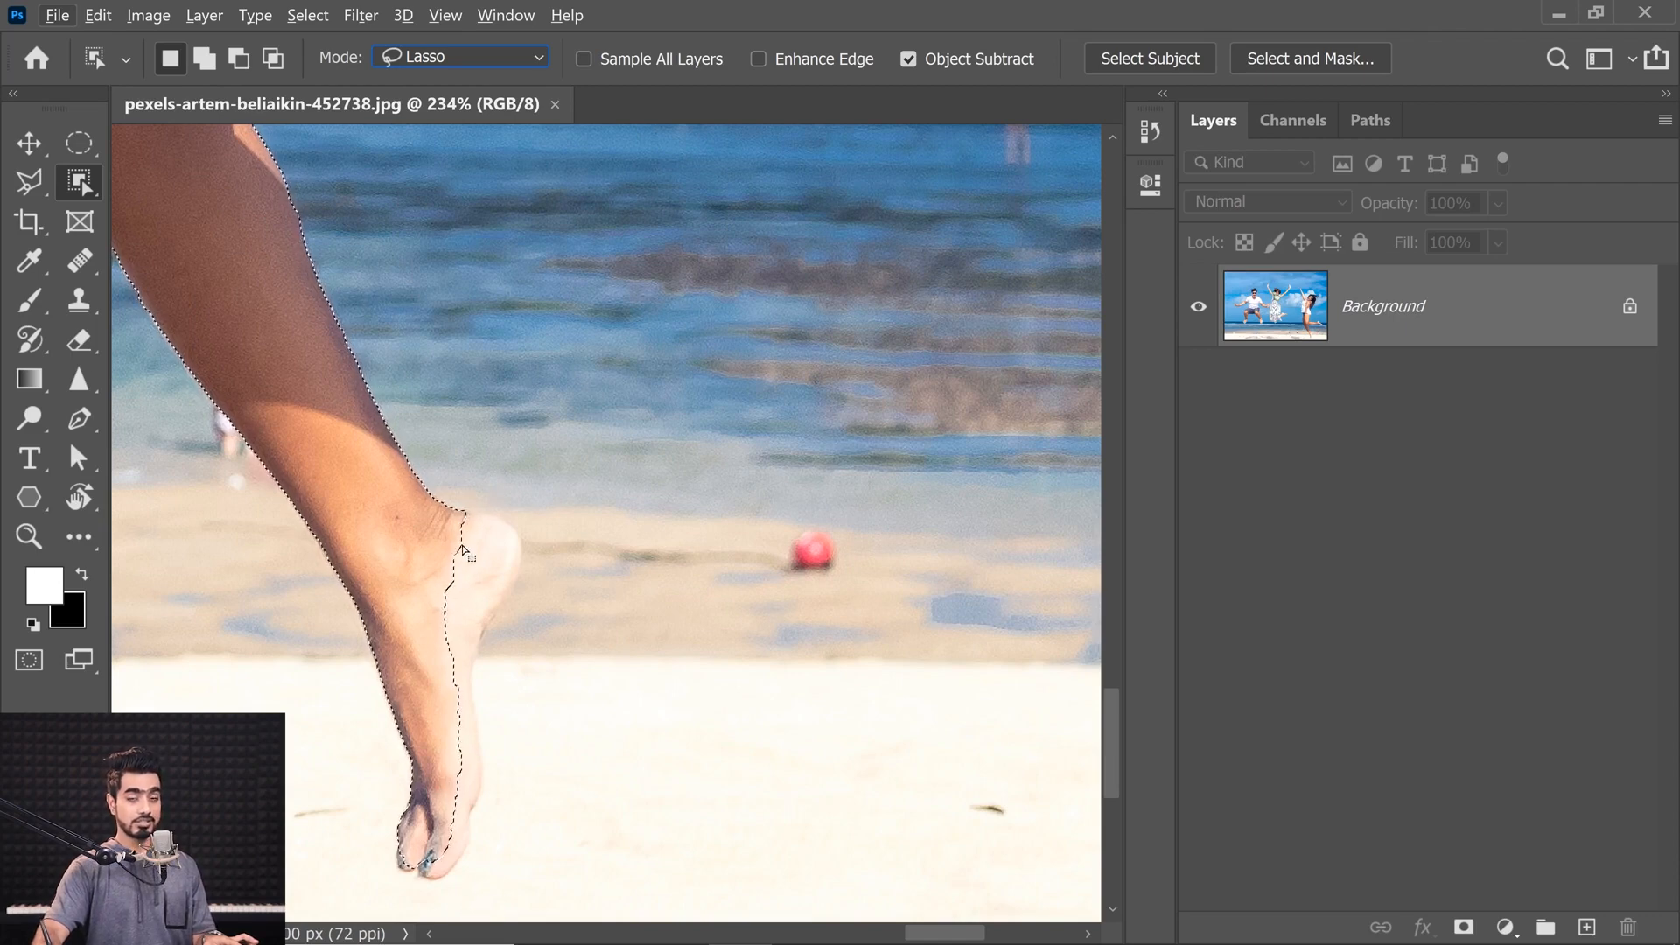
{"action": "key", "text": "shift"}
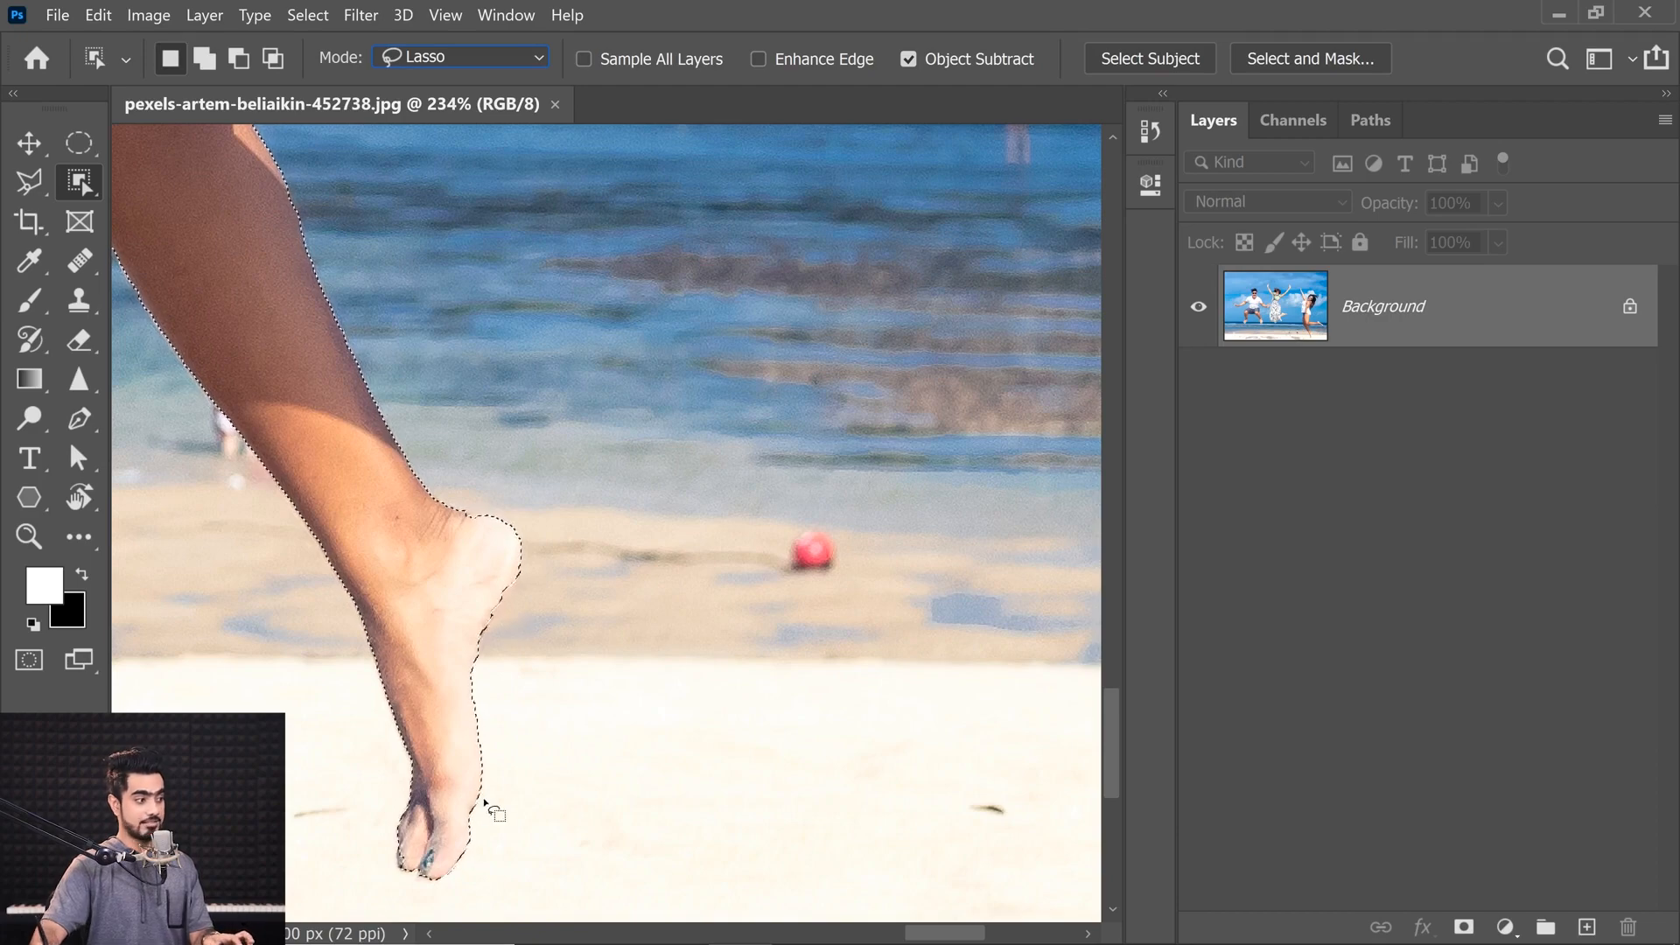
Step: Examine the selection edge along the woman's raised foot, shirt, hair and arm up to the fingertips of her raised hand
{"action": "left_click_drag", "start_coordinate": [656, 667], "coordinate": [637, 653]}
{"action": "left_click_drag", "start_coordinate": [630, 615], "coordinate": [505, 868]}
{"action": "left_click_drag", "start_coordinate": [639, 560], "coordinate": [521, 773]}
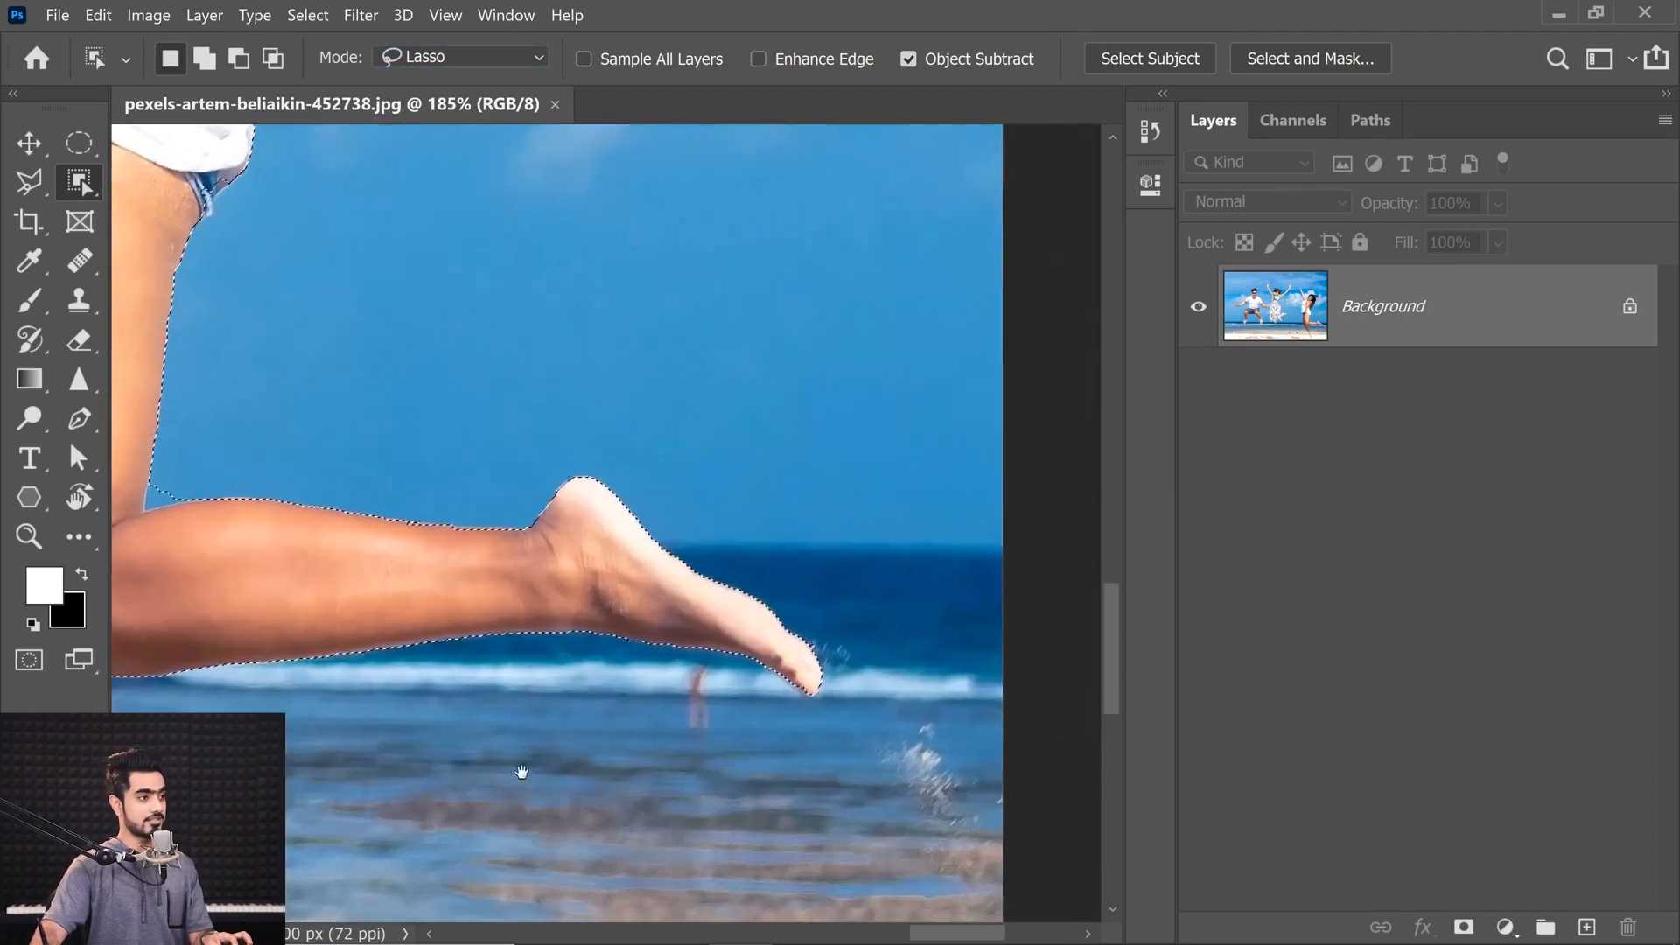
{"action": "left_click_drag", "start_coordinate": [559, 651], "coordinate": [847, 857]}
{"action": "left_click_drag", "start_coordinate": [476, 355], "coordinate": [566, 627]}
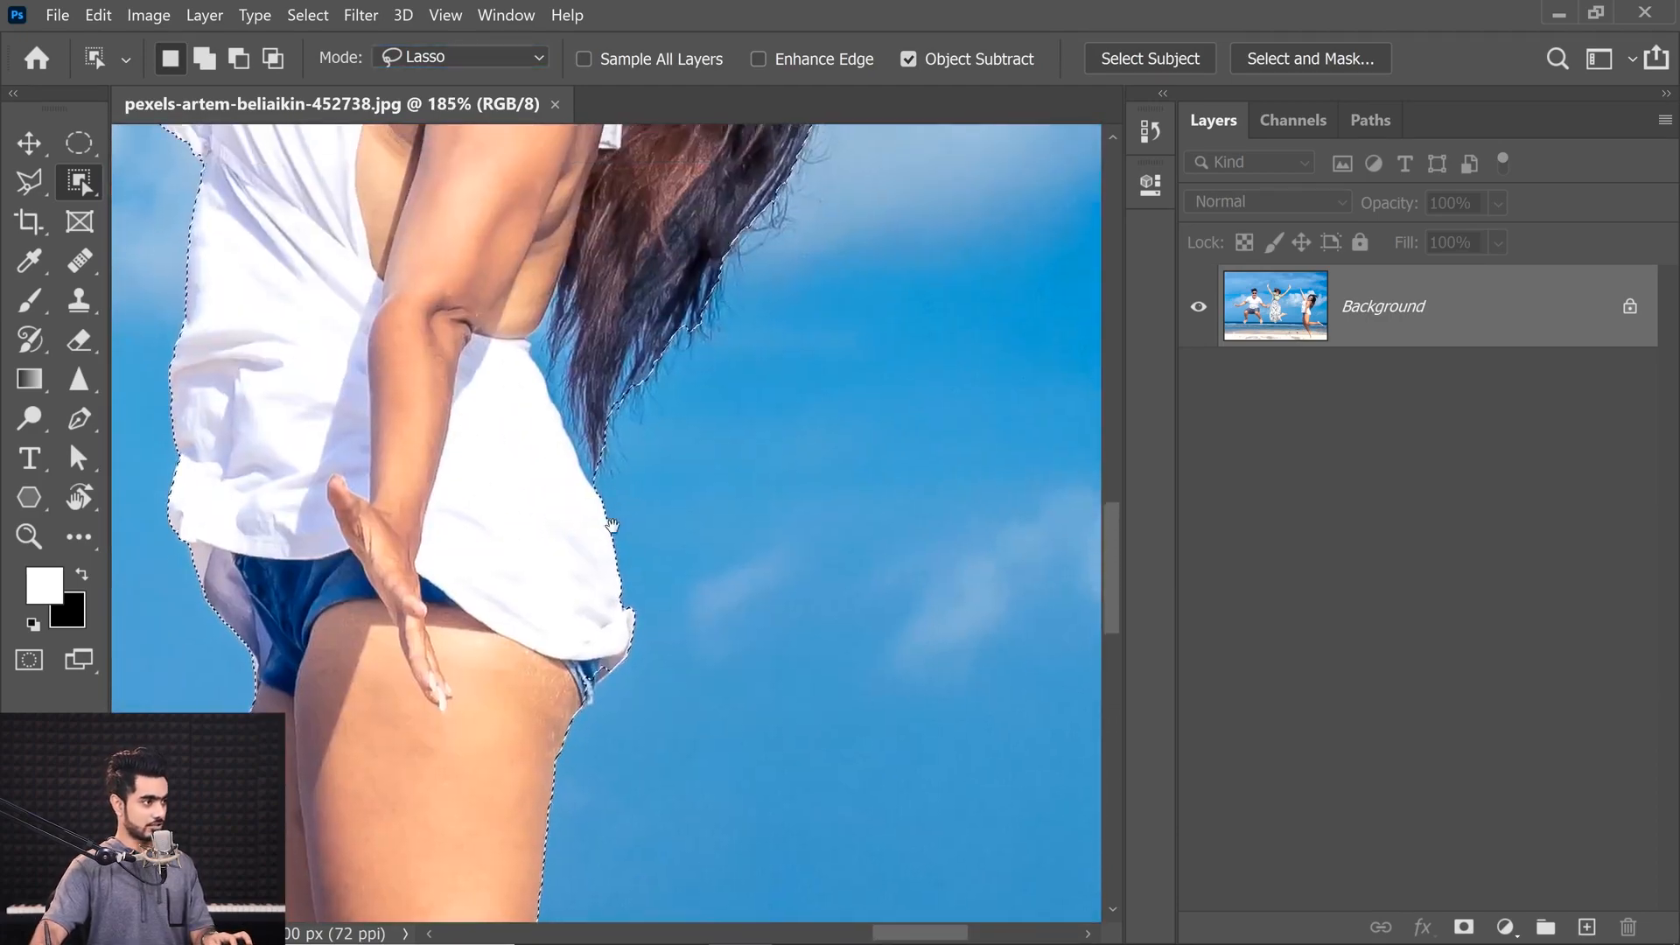
{"action": "left_click_drag", "start_coordinate": [617, 490], "coordinate": [623, 652]}
{"action": "left_click_drag", "start_coordinate": [331, 391], "coordinate": [560, 720]}
{"action": "left_click_drag", "start_coordinate": [908, 238], "coordinate": [745, 673]}
{"action": "left_click_drag", "start_coordinate": [213, 319], "coordinate": [328, 525]}
{"action": "scroll", "coordinate": [328, 525], "scroll_direction": "up", "scroll_amount": 5}
{"action": "mouse_move", "coordinate": [411, 371]}
{"action": "left_mouse_down"}
{"action": "mouse_move", "coordinate": [323, 423]}
{"action": "mouse_move", "coordinate": [333, 490]}
{"action": "mouse_move", "coordinate": [416, 503]}
{"action": "mouse_move", "coordinate": [413, 346]}
{"action": "left_mouse_up"}
{"action": "left_click_drag", "start_coordinate": [282, 478], "coordinate": [495, 439]}
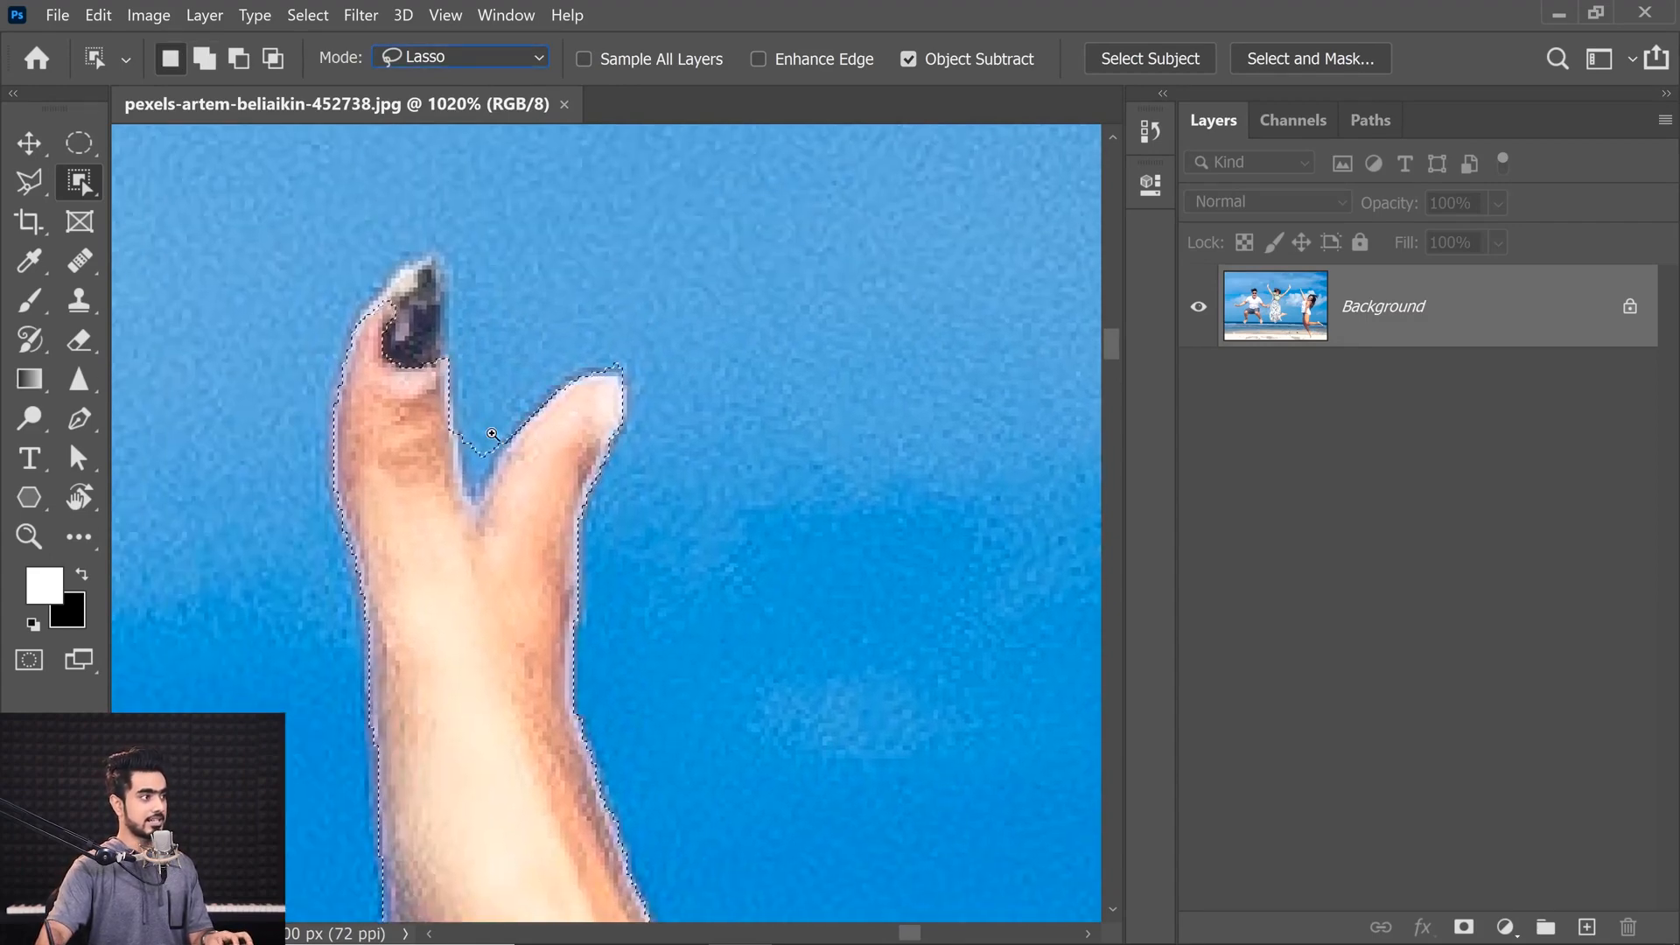
Step: Subtract the wedge of sky between the woman's raised arm and her white top from the selection with the Object Selection lasso
{"action": "left_click_drag", "start_coordinate": [393, 406], "coordinate": [480, 265]}
{"action": "left_click_drag", "start_coordinate": [393, 404], "coordinate": [457, 401]}
{"action": "scroll", "coordinate": [498, 453], "scroll_direction": "down", "scroll_amount": 8}
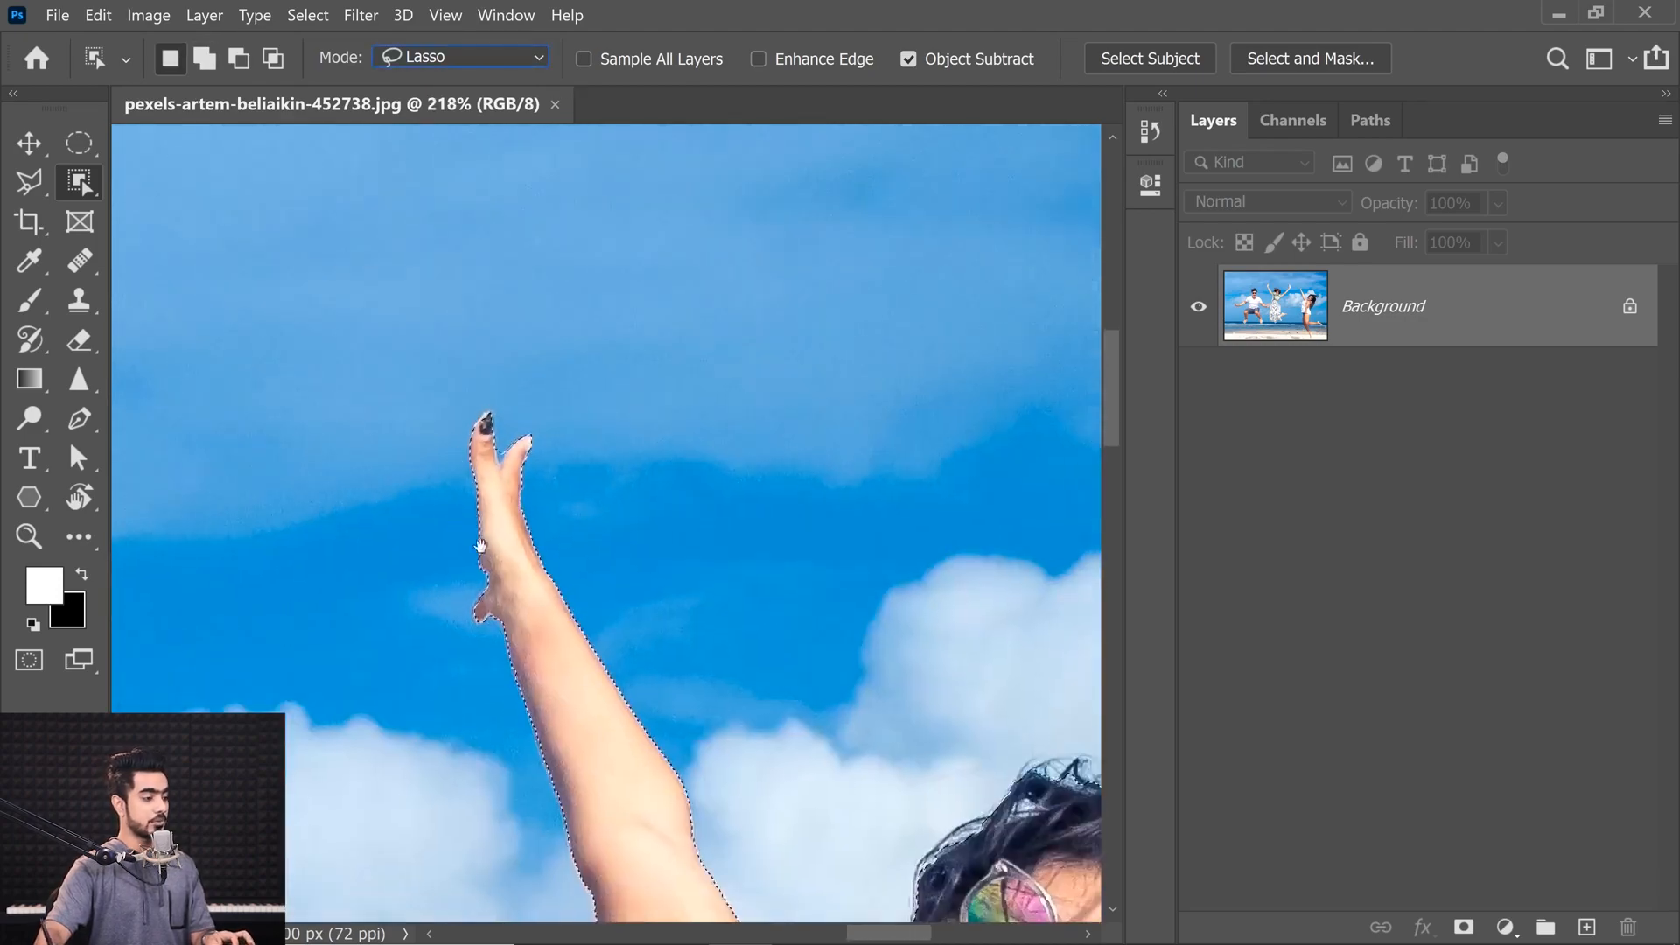
{"action": "left_click_drag", "start_coordinate": [634, 638], "coordinate": [499, 359]}
{"action": "scroll", "coordinate": [439, 550], "scroll_direction": "up", "scroll_amount": 8}
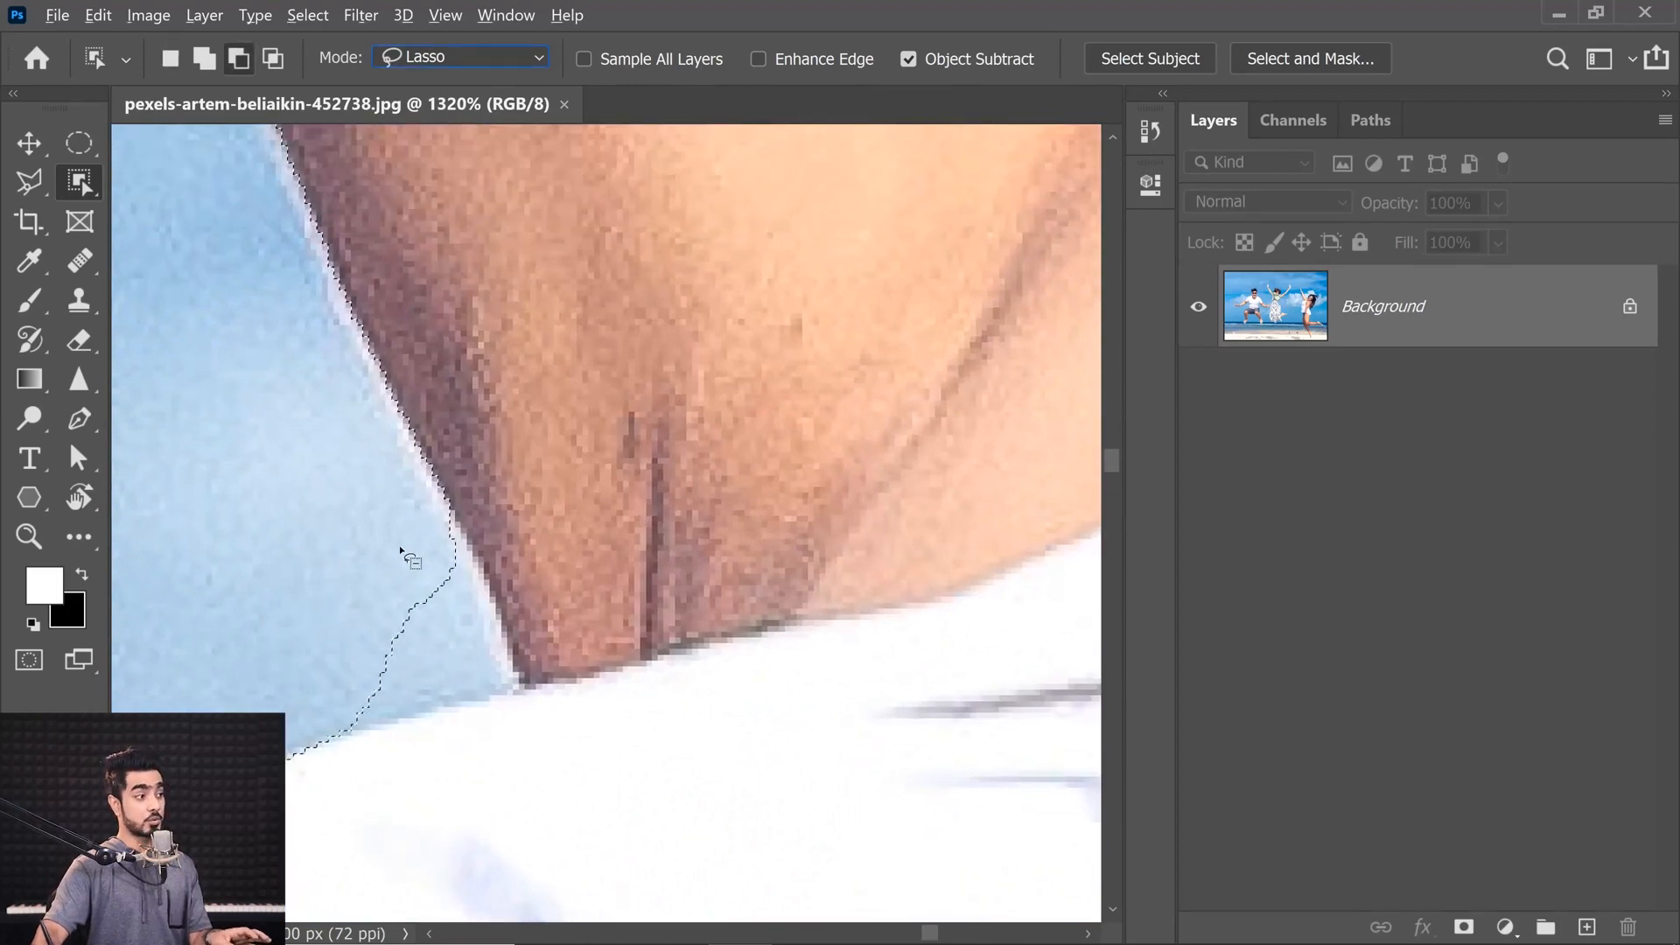
{"action": "left_click_drag", "start_coordinate": [440, 467], "coordinate": [409, 567]}
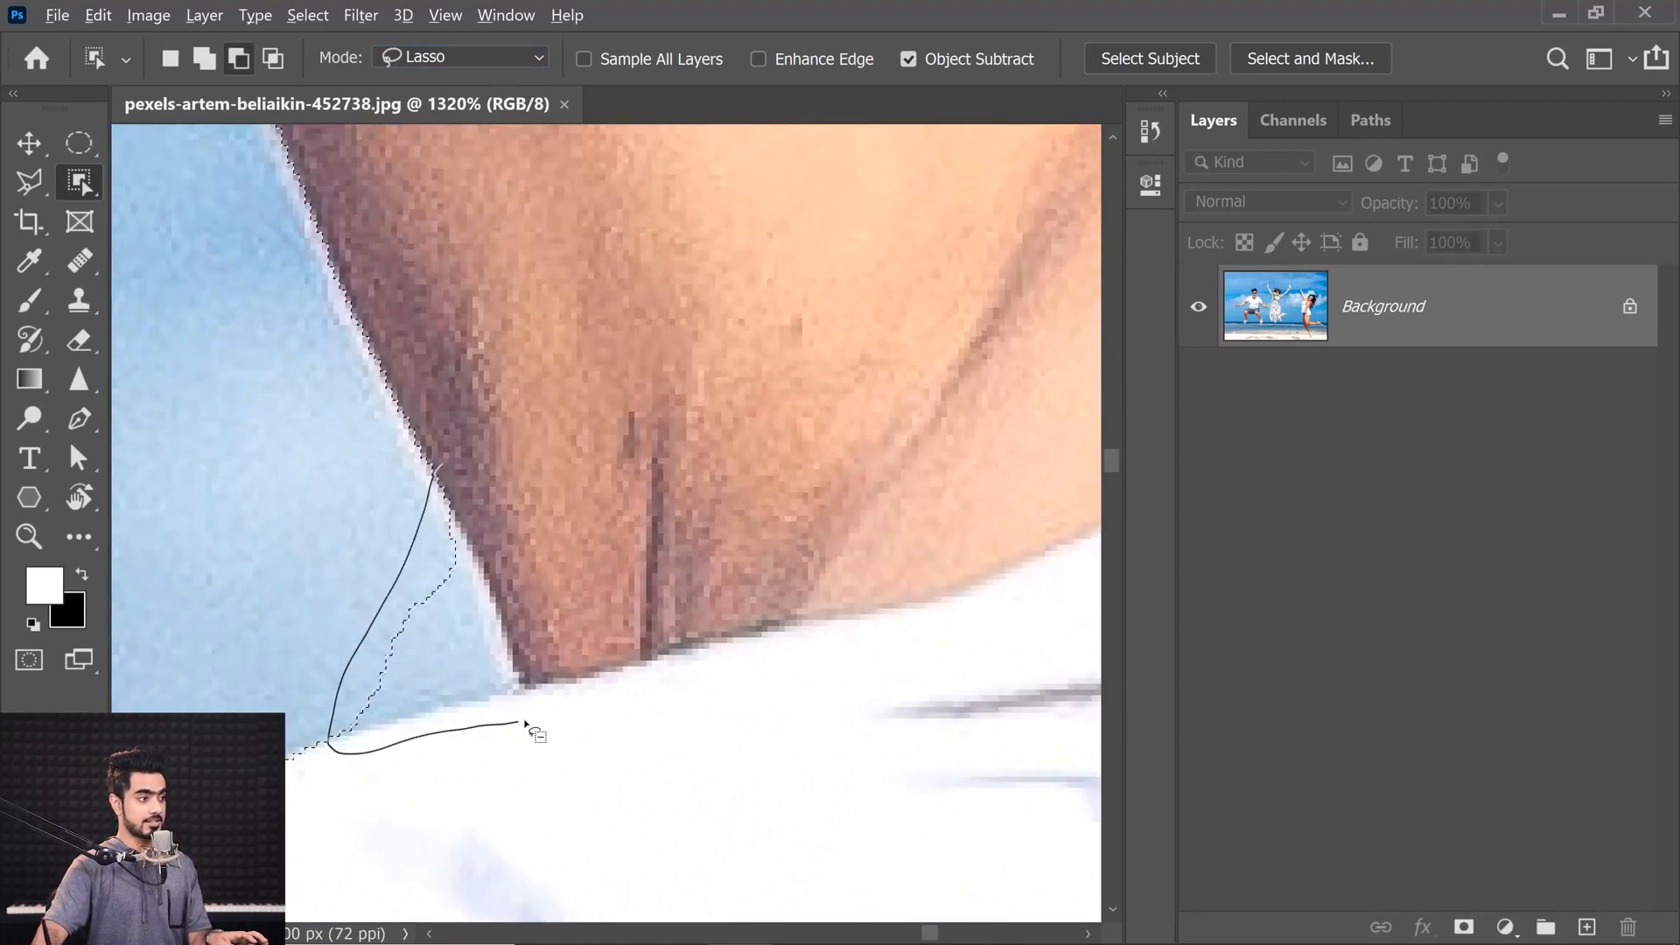
{"action": "left_click_drag", "start_coordinate": [442, 433], "coordinate": [442, 438]}
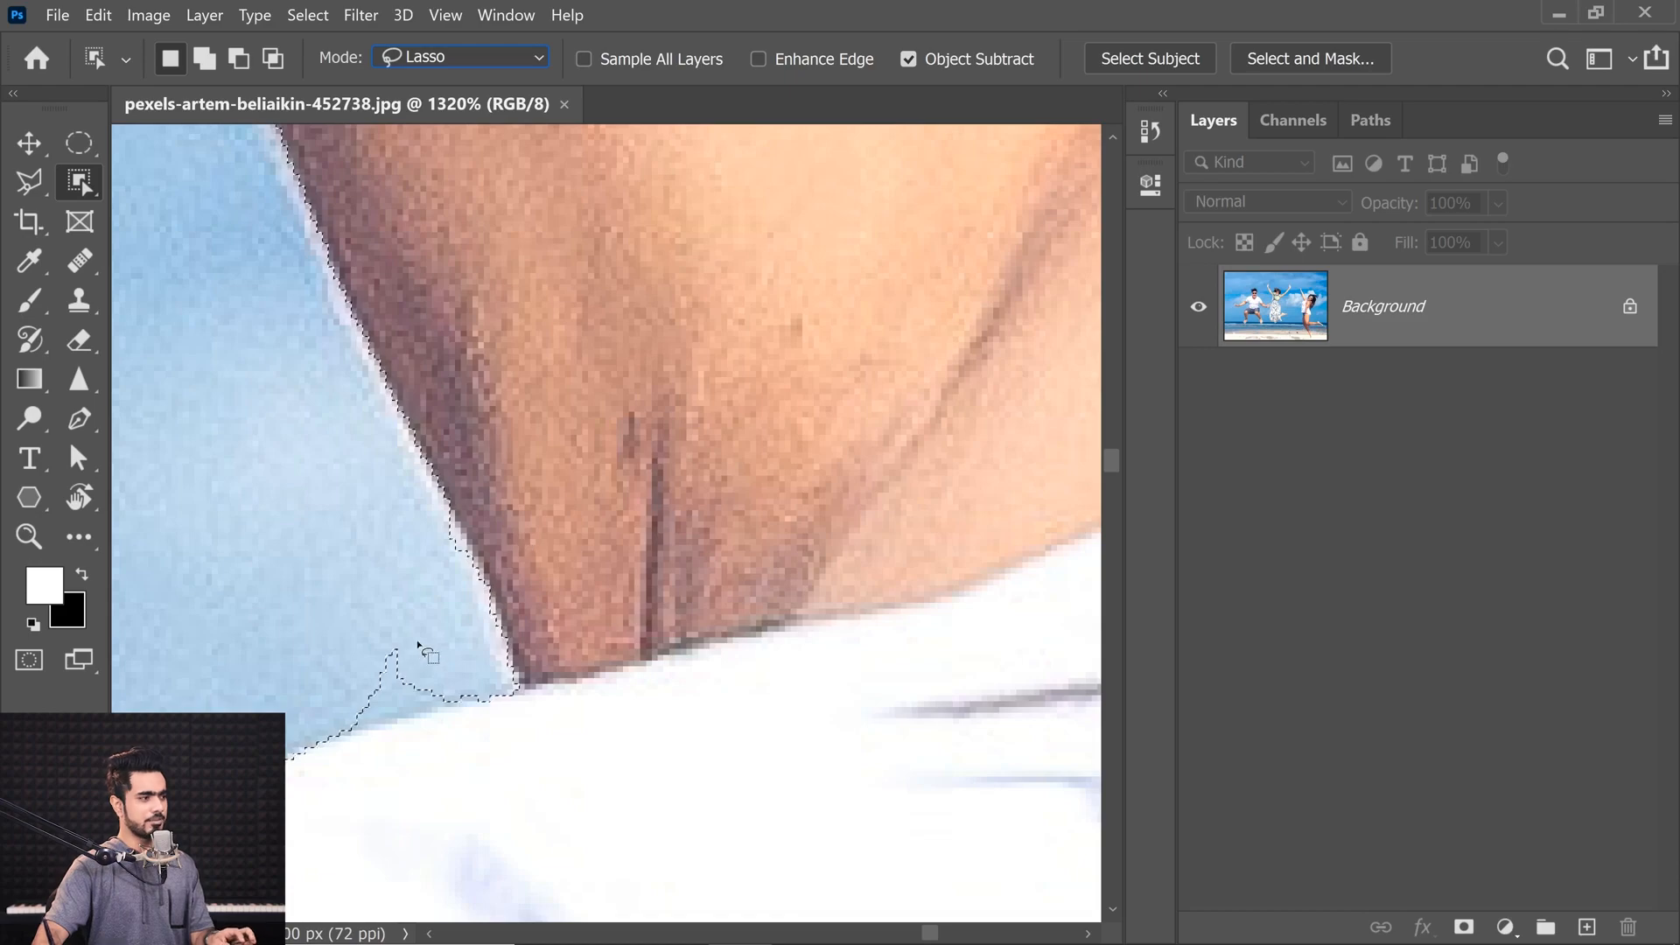
{"action": "scroll", "coordinate": [513, 602], "scroll_direction": "down", "scroll_amount": 8}
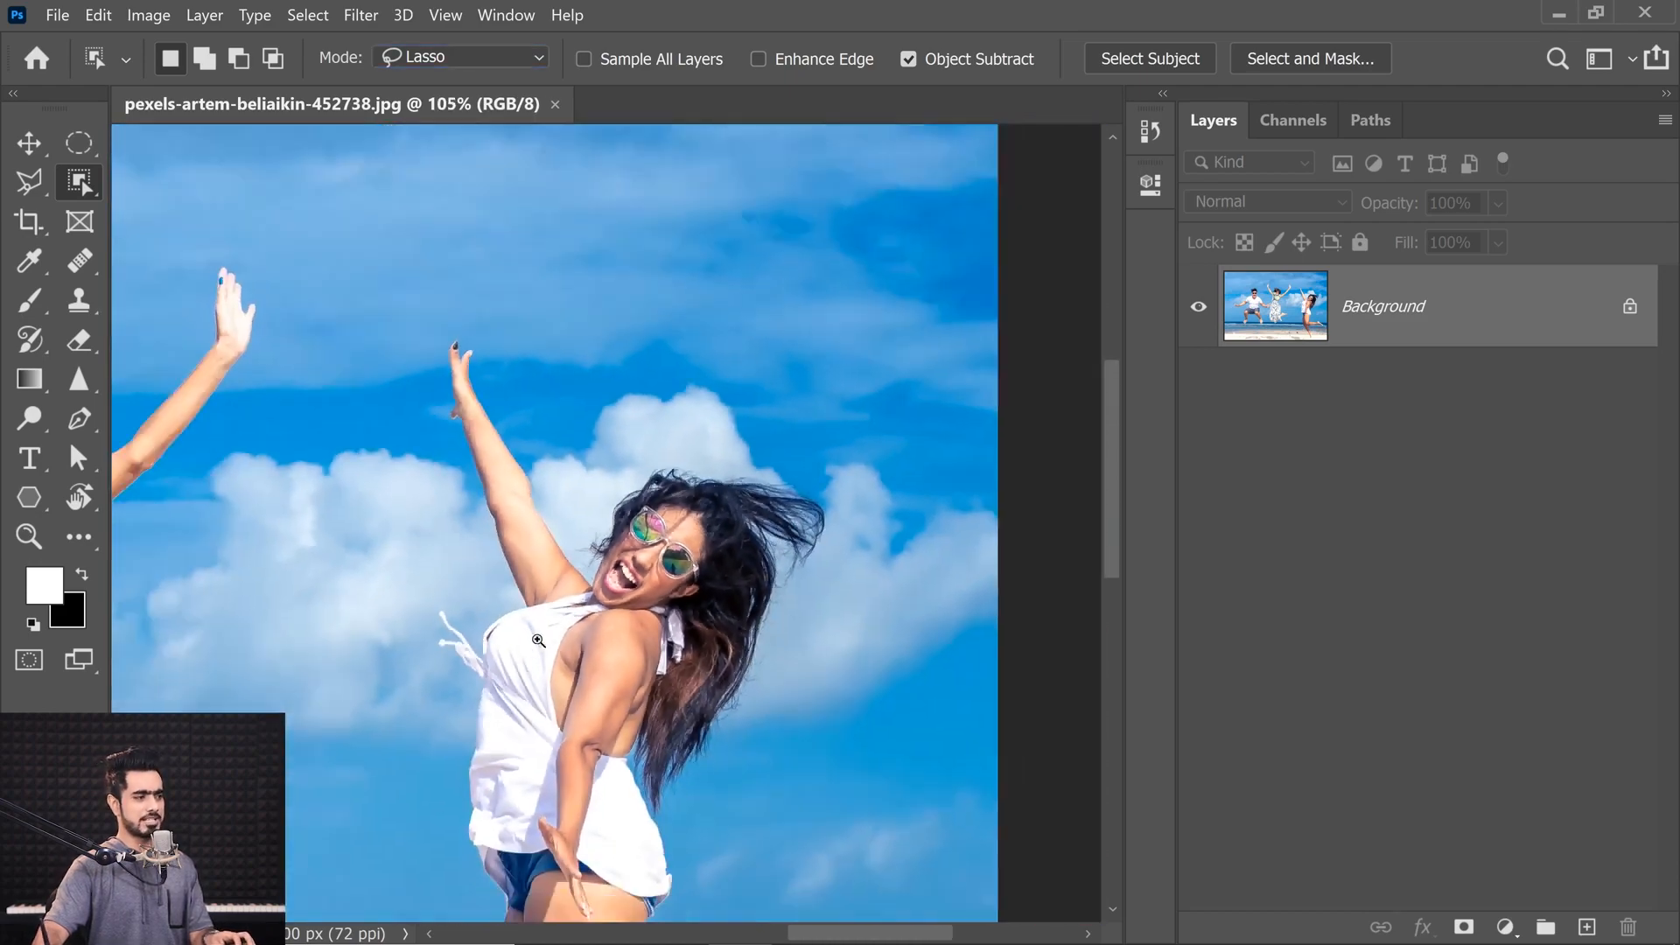
{"action": "scroll", "coordinate": [572, 507], "scroll_direction": "down", "scroll_amount": 2}
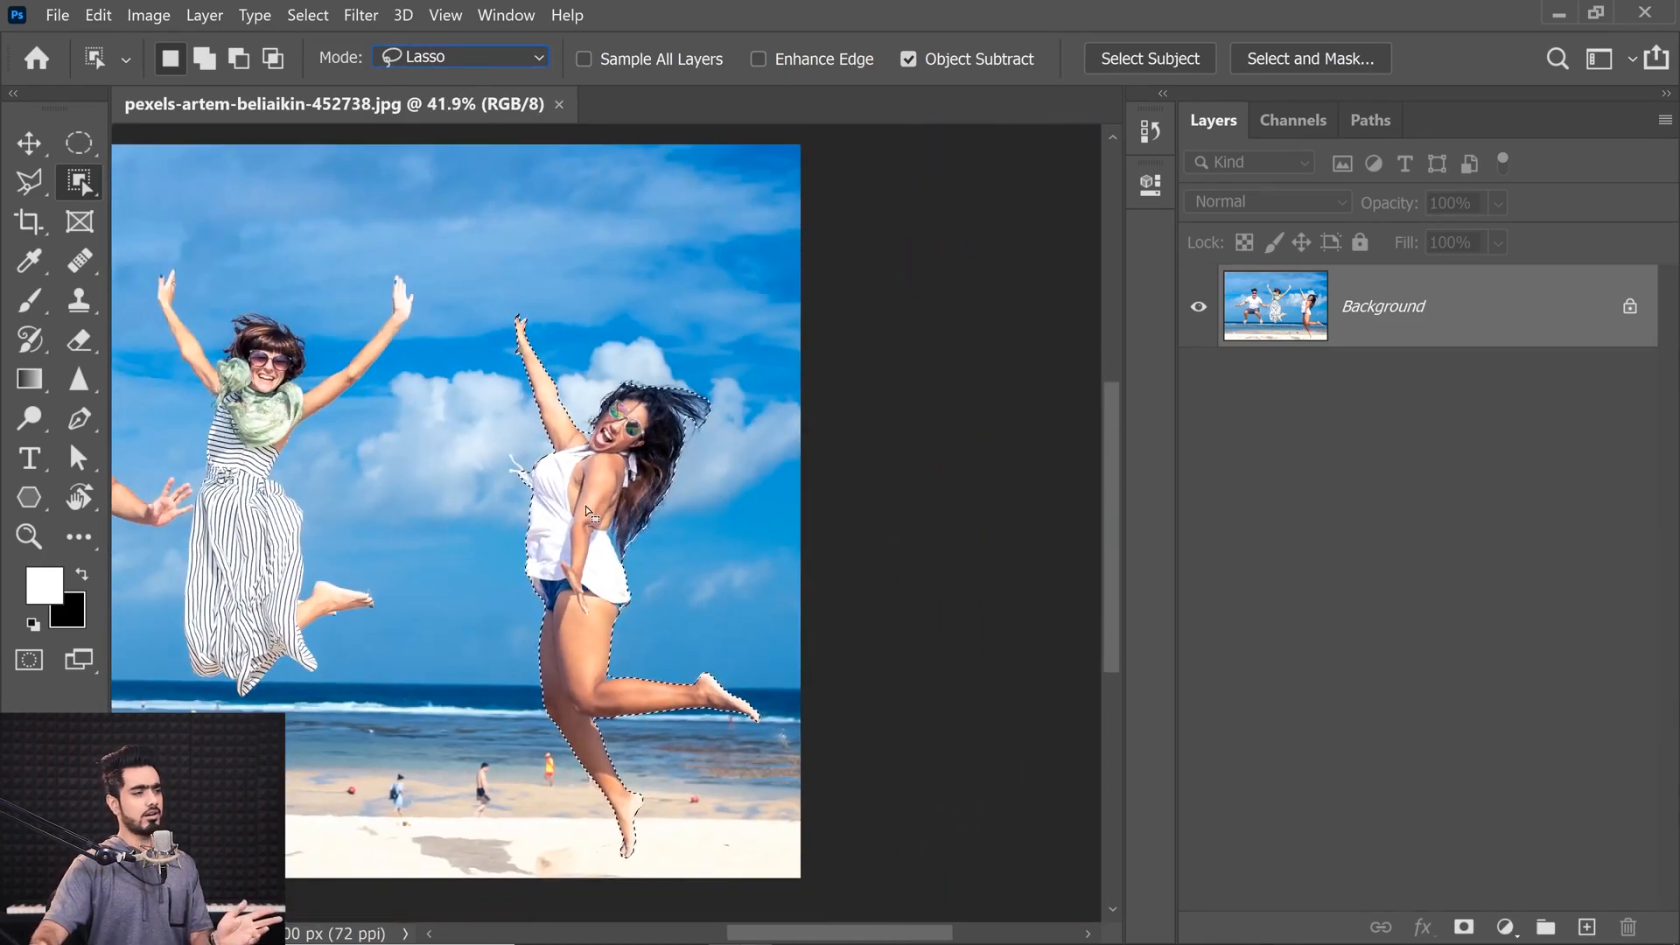
Step: Expand the selection around the woman in the white top twice by 20 pixels
{"action": "left_click", "coordinate": [310, 15]}
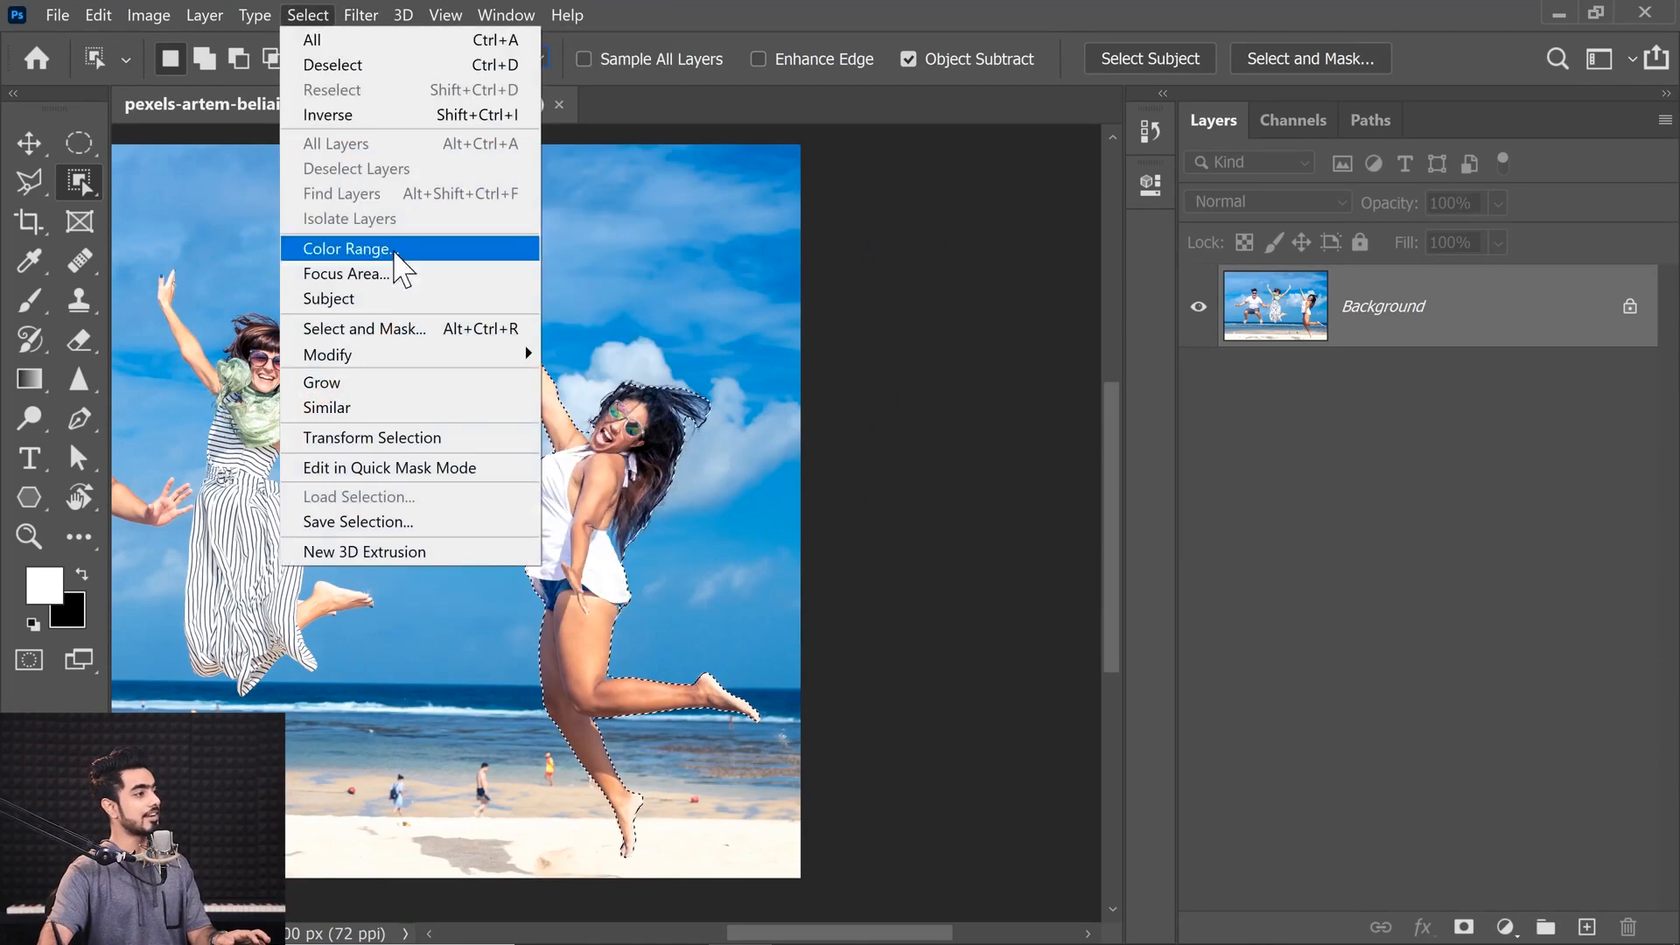
{"action": "mouse_move", "coordinate": [455, 375]}
{"action": "left_click", "coordinate": [618, 398]}
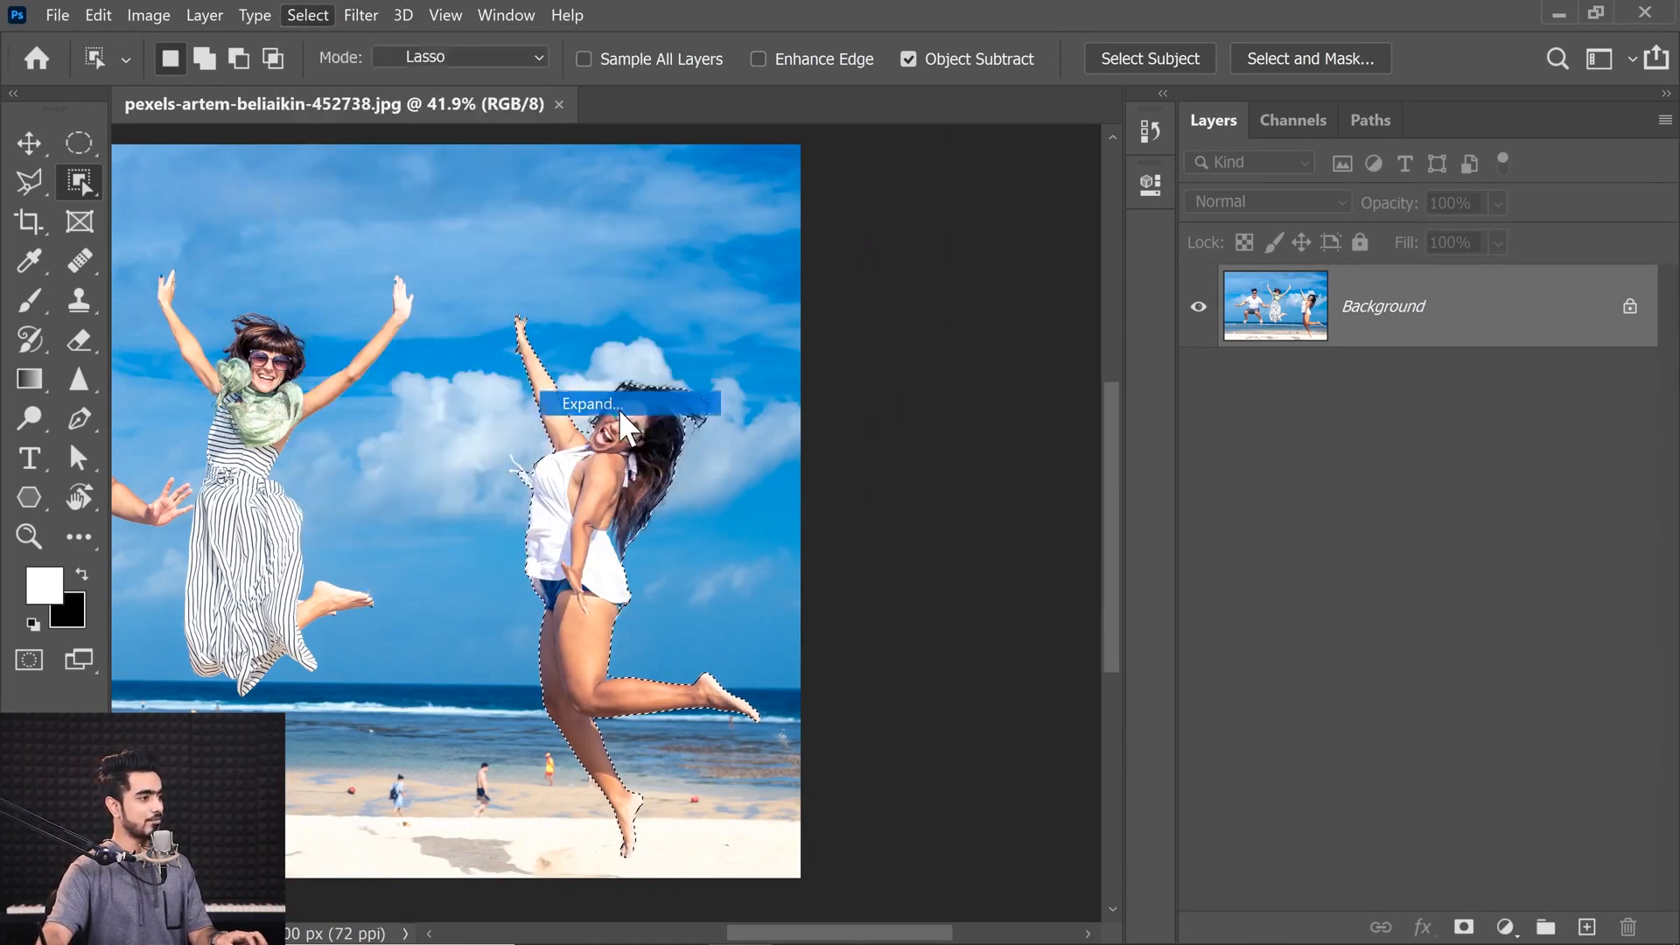
{"action": "key", "text": "Return"}
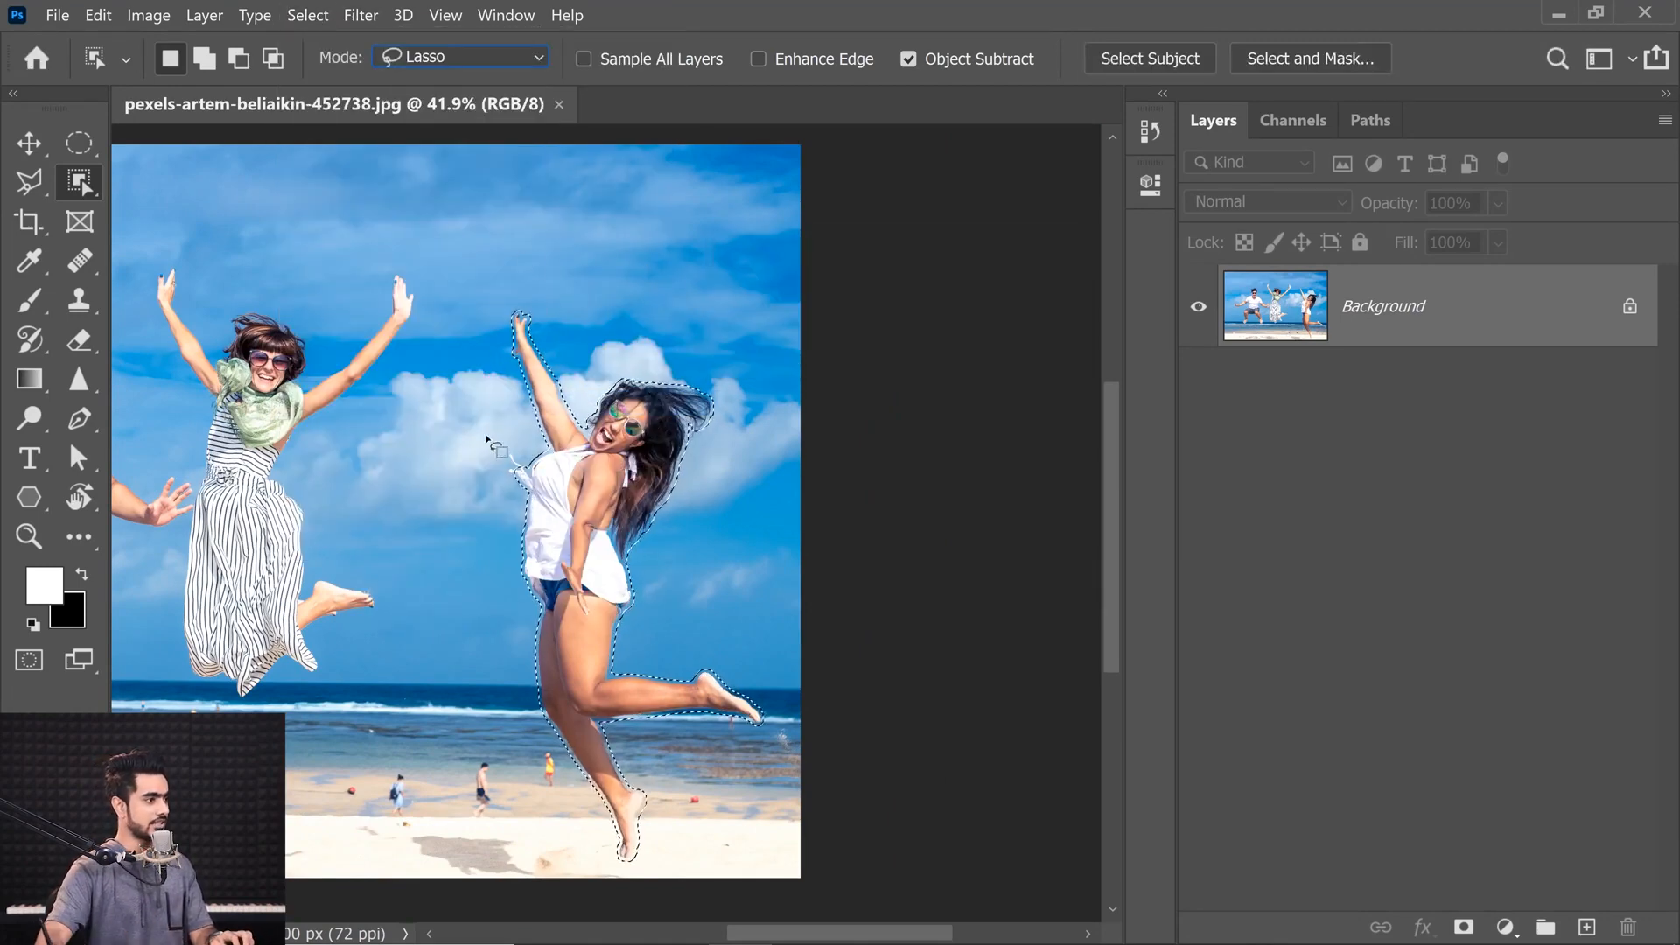
{"action": "left_click", "coordinate": [312, 13]}
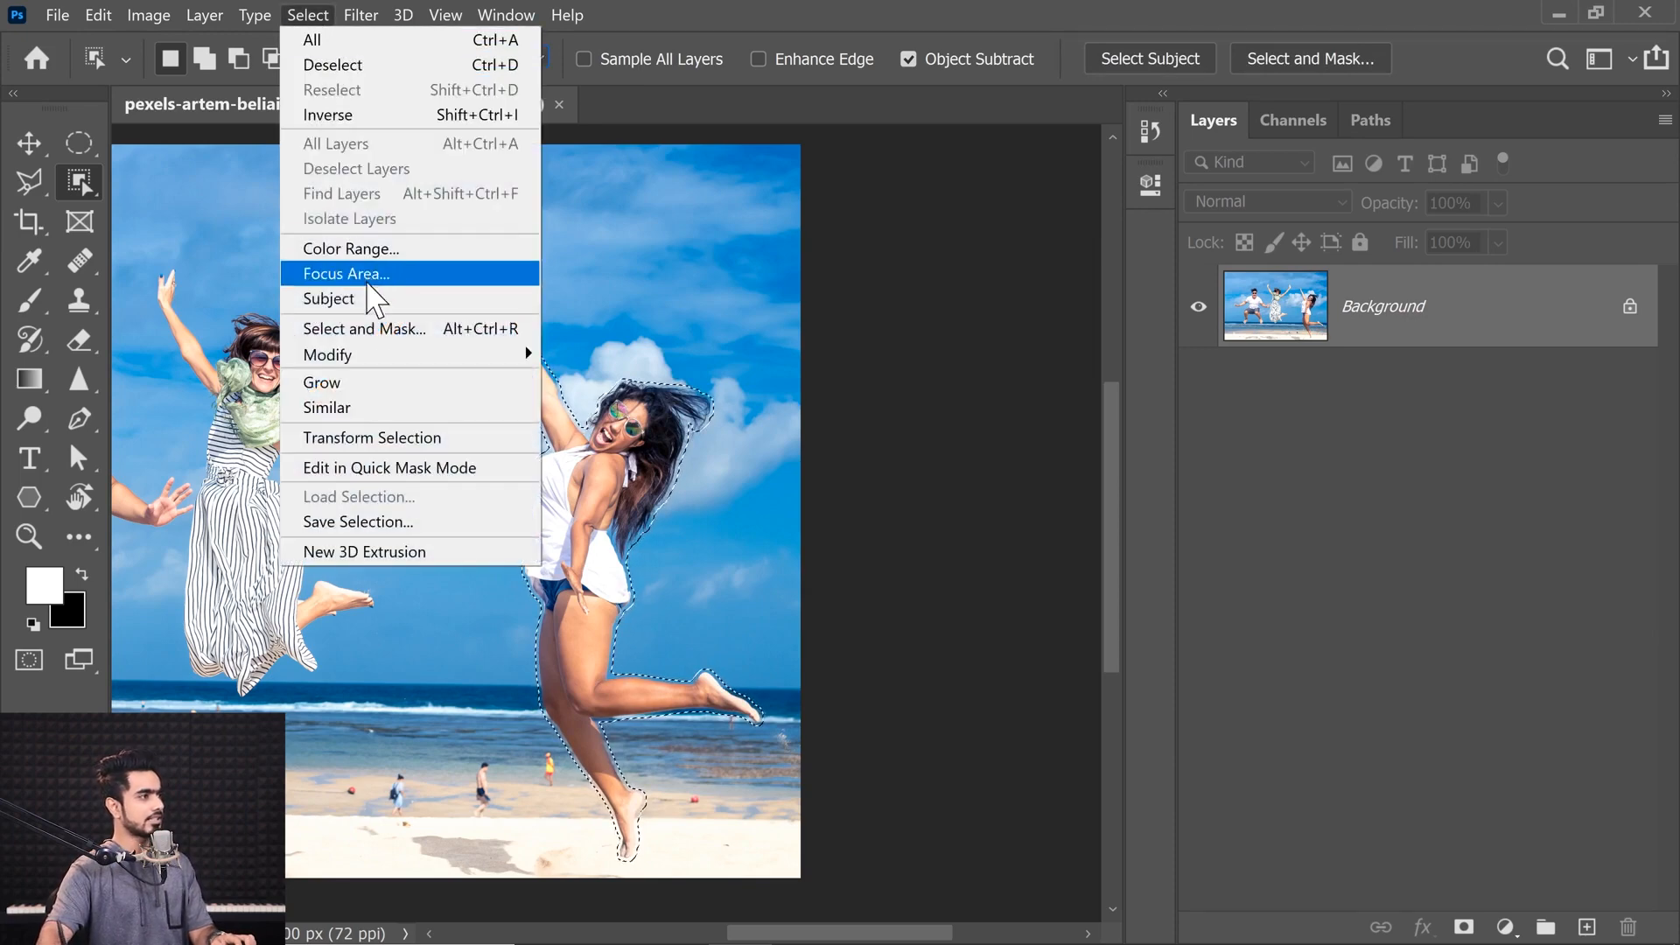
{"action": "mouse_move", "coordinate": [480, 356]}
{"action": "left_click", "coordinate": [618, 413]}
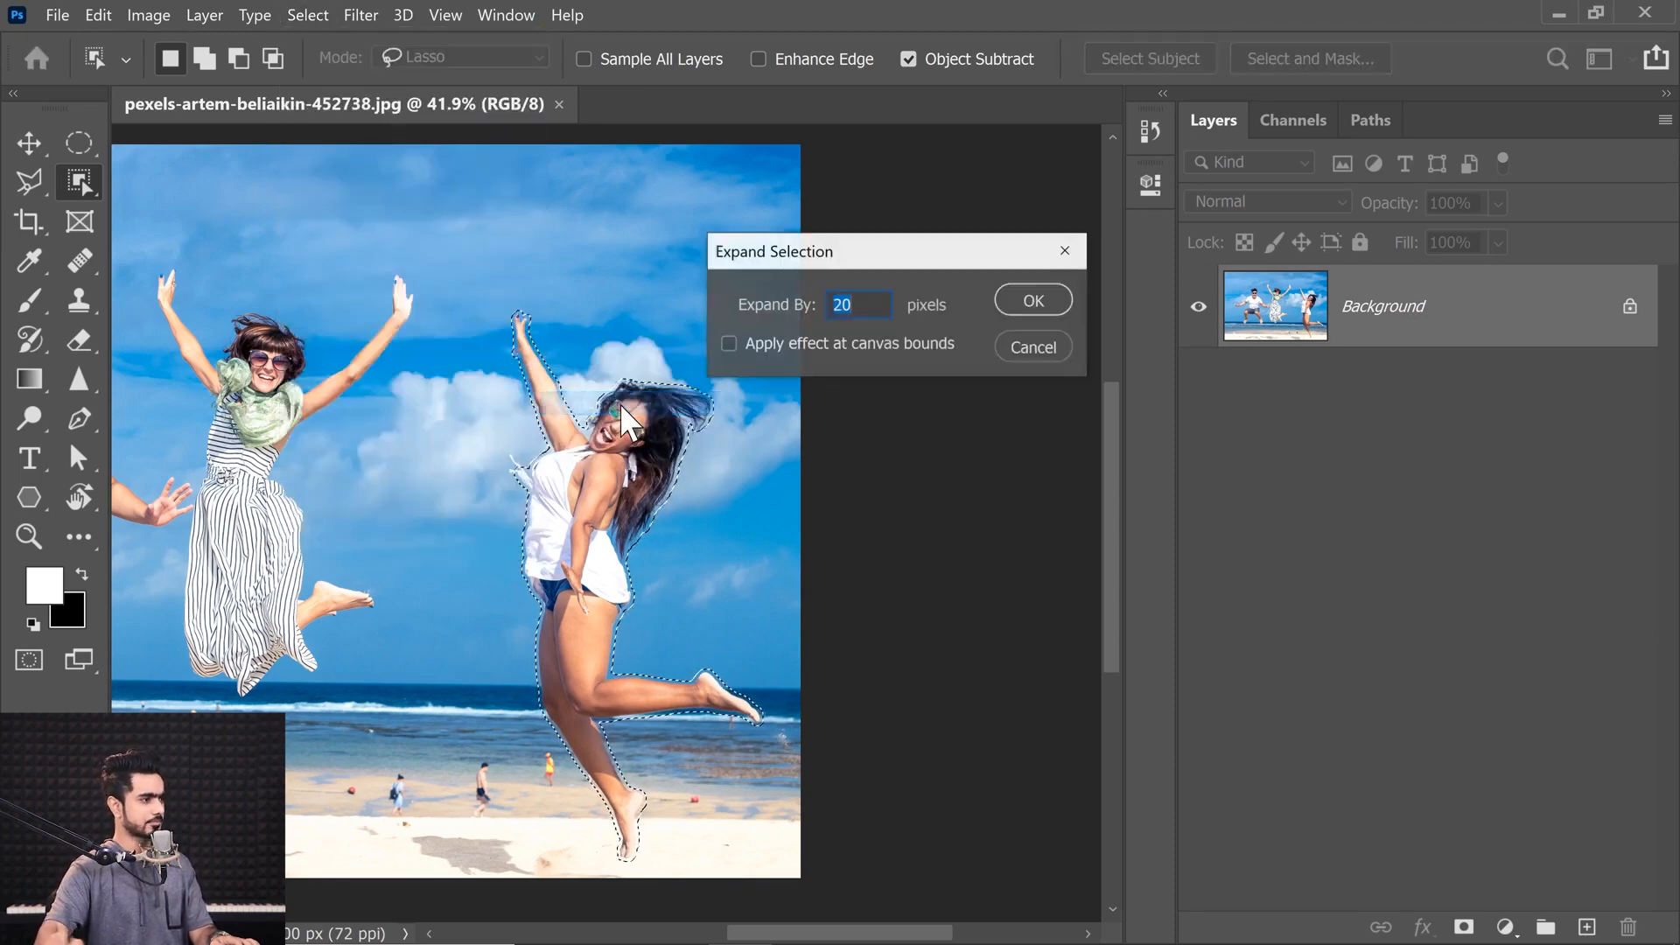
{"action": "key", "text": "Return"}
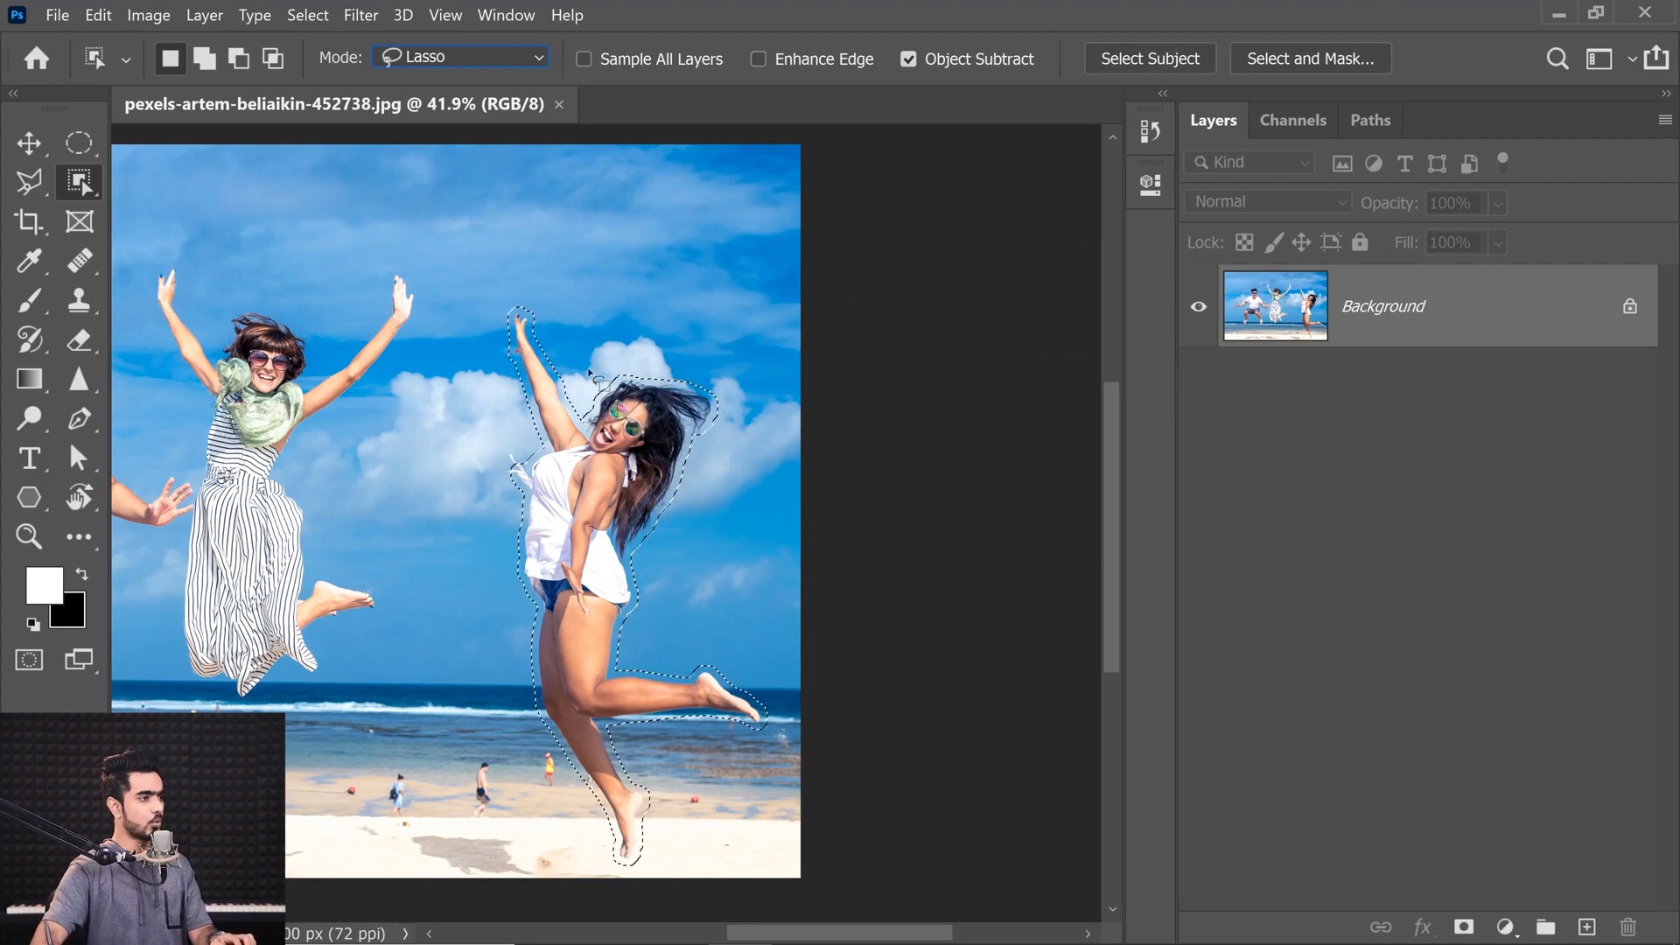
Step: Switch to the Lasso tool and add the loose tie strings of the woman's white top to the selection
{"action": "left_click_drag", "start_coordinate": [28, 179], "coordinate": [139, 177]}
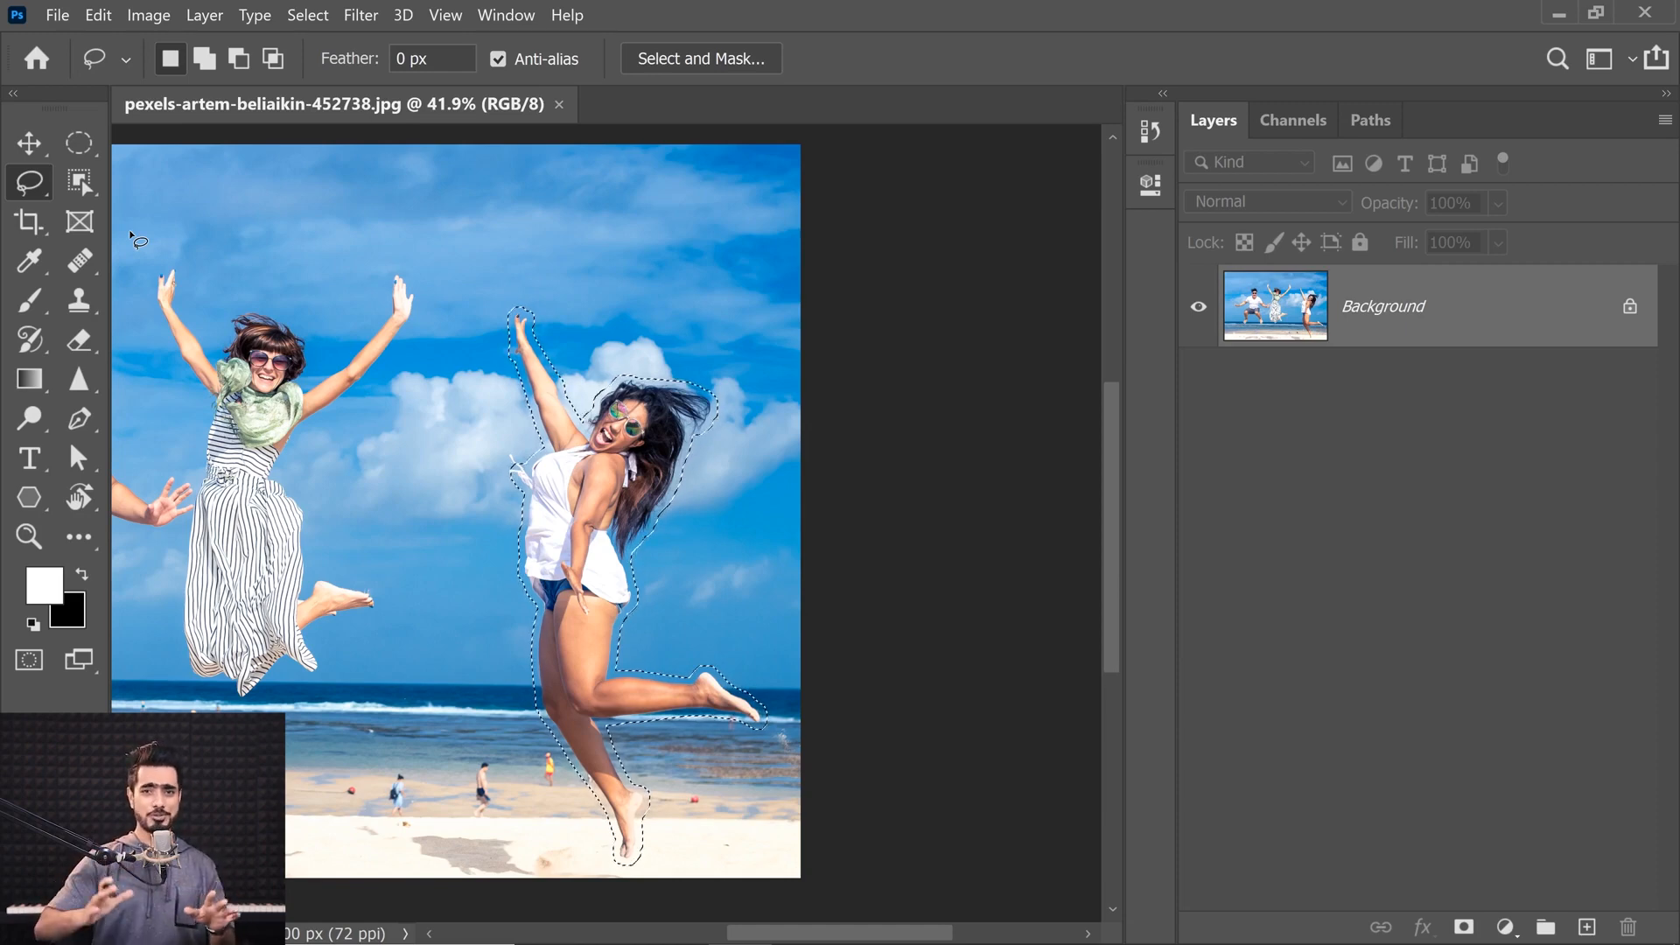
{"action": "key", "text": "ctrl+d"}
{"action": "left_click_drag", "start_coordinate": [555, 410], "coordinate": [592, 404]}
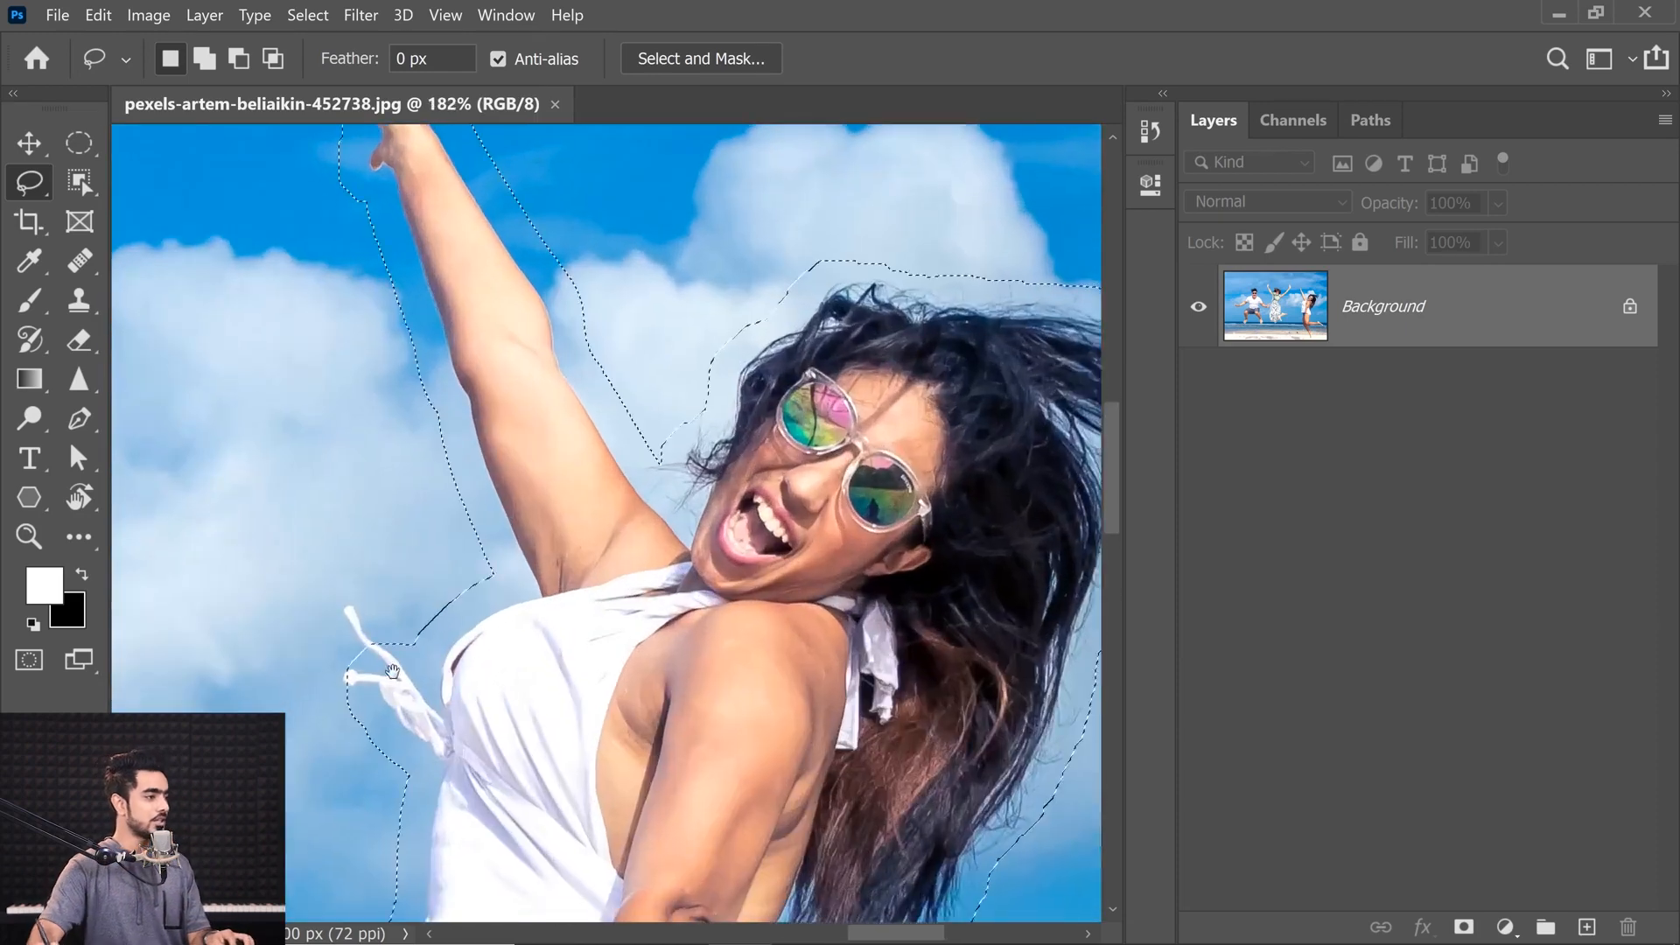
{"action": "scroll", "coordinate": [523, 519], "scroll_direction": "up", "scroll_amount": 2}
{"action": "key", "text": "shift"}
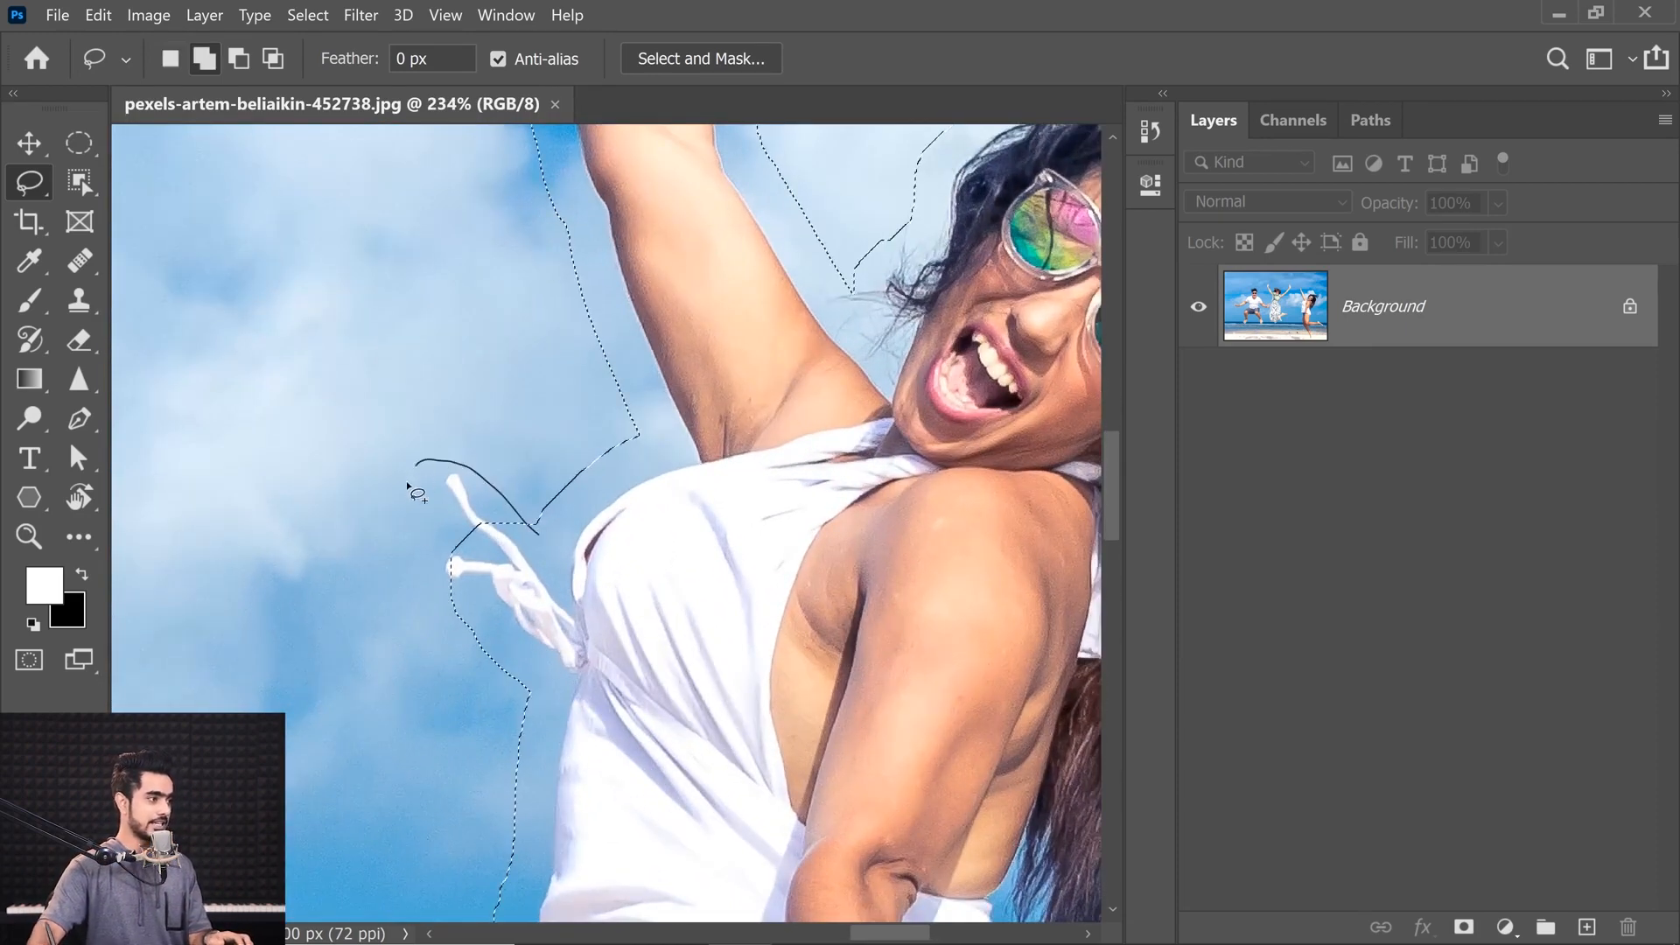
{"action": "mouse_move", "coordinate": [517, 553]}
{"action": "left_mouse_down"}
{"action": "mouse_move", "coordinate": [420, 539]}
{"action": "mouse_move", "coordinate": [490, 573]}
{"action": "mouse_move", "coordinate": [447, 568]}
{"action": "left_mouse_up"}
{"action": "left_click_drag", "start_coordinate": [656, 495], "coordinate": [539, 590]}
{"action": "left_click_drag", "start_coordinate": [538, 591], "coordinate": [633, 591]}
{"action": "mouse_move", "coordinate": [646, 575]}
{"action": "left_mouse_down"}
{"action": "mouse_move", "coordinate": [626, 668]}
{"action": "mouse_move", "coordinate": [643, 647]}
{"action": "left_mouse_up"}
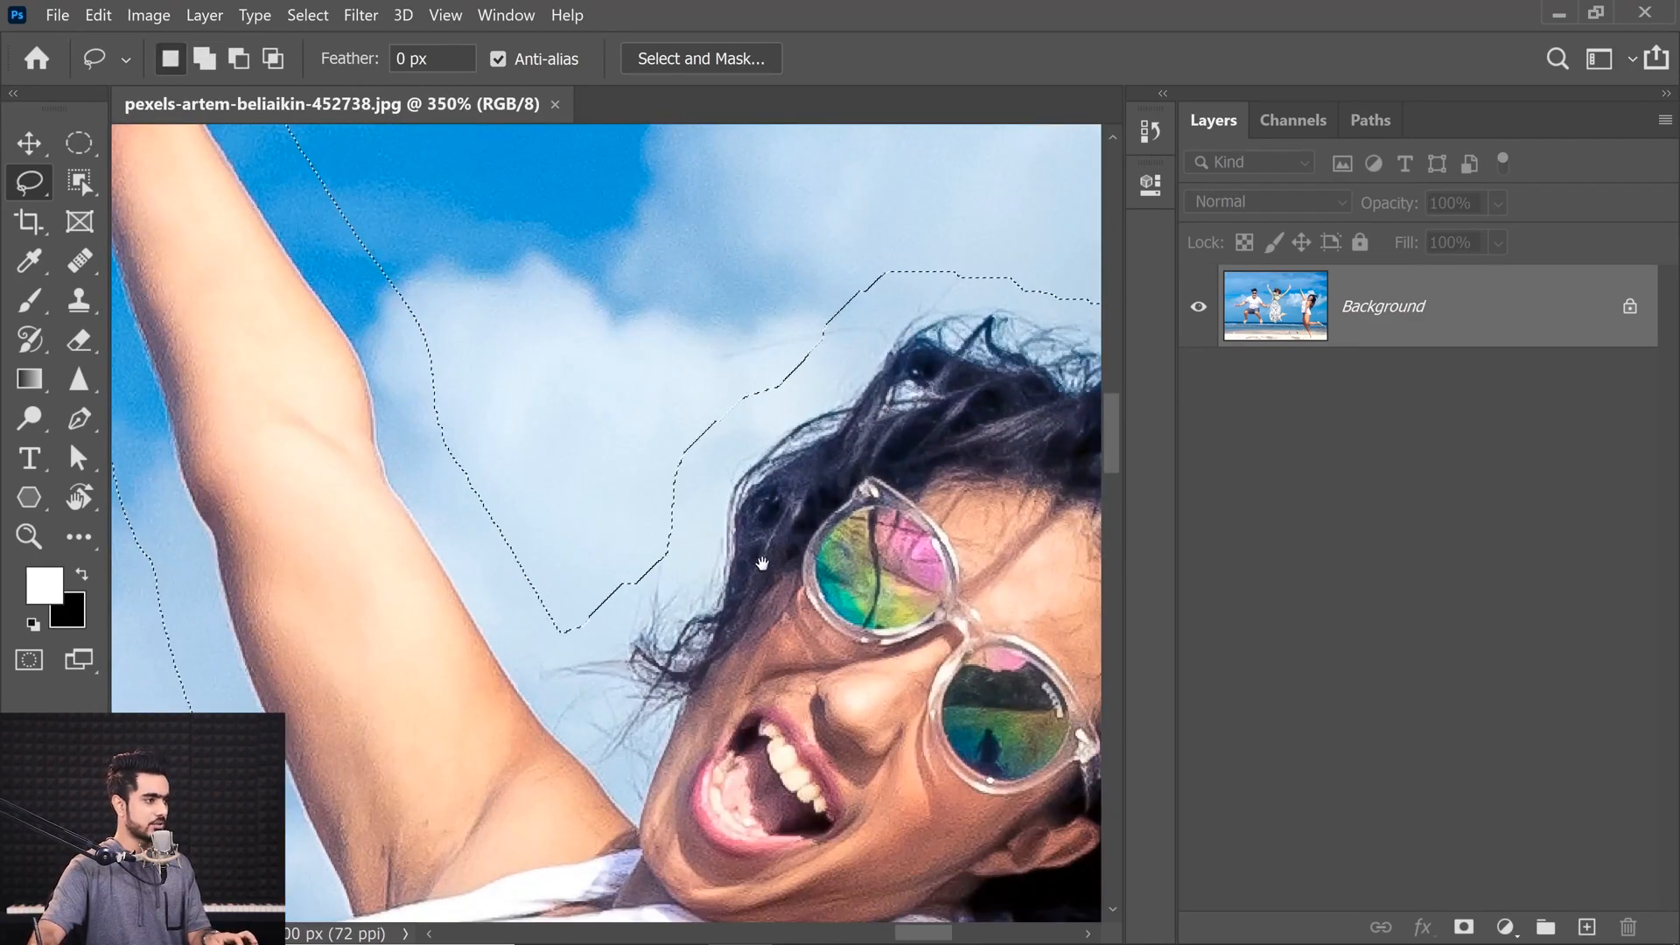
Step: Add more sky beside the ends of the woman's long flying hair to the selection with the Lasso tool
{"action": "left_click_drag", "start_coordinate": [761, 562], "coordinate": [366, 691]}
{"action": "mouse_move", "coordinate": [507, 450]}
{"action": "left_mouse_down"}
{"action": "mouse_move", "coordinate": [350, 444]}
{"action": "mouse_move", "coordinate": [463, 531]}
{"action": "left_mouse_up"}
{"action": "mouse_move", "coordinate": [935, 534]}
{"action": "left_mouse_down"}
{"action": "mouse_move", "coordinate": [649, 438]}
{"action": "mouse_move", "coordinate": [622, 542]}
{"action": "left_mouse_up"}
{"action": "mouse_move", "coordinate": [355, 497]}
{"action": "left_mouse_down"}
{"action": "mouse_move", "coordinate": [702, 421]}
{"action": "mouse_move", "coordinate": [641, 653]}
{"action": "left_mouse_up"}
{"action": "mouse_move", "coordinate": [607, 490]}
{"action": "left_mouse_down"}
{"action": "mouse_move", "coordinate": [878, 488]}
{"action": "mouse_move", "coordinate": [697, 754]}
{"action": "left_mouse_up"}
{"action": "left_click_drag", "start_coordinate": [827, 796], "coordinate": [595, 454]}
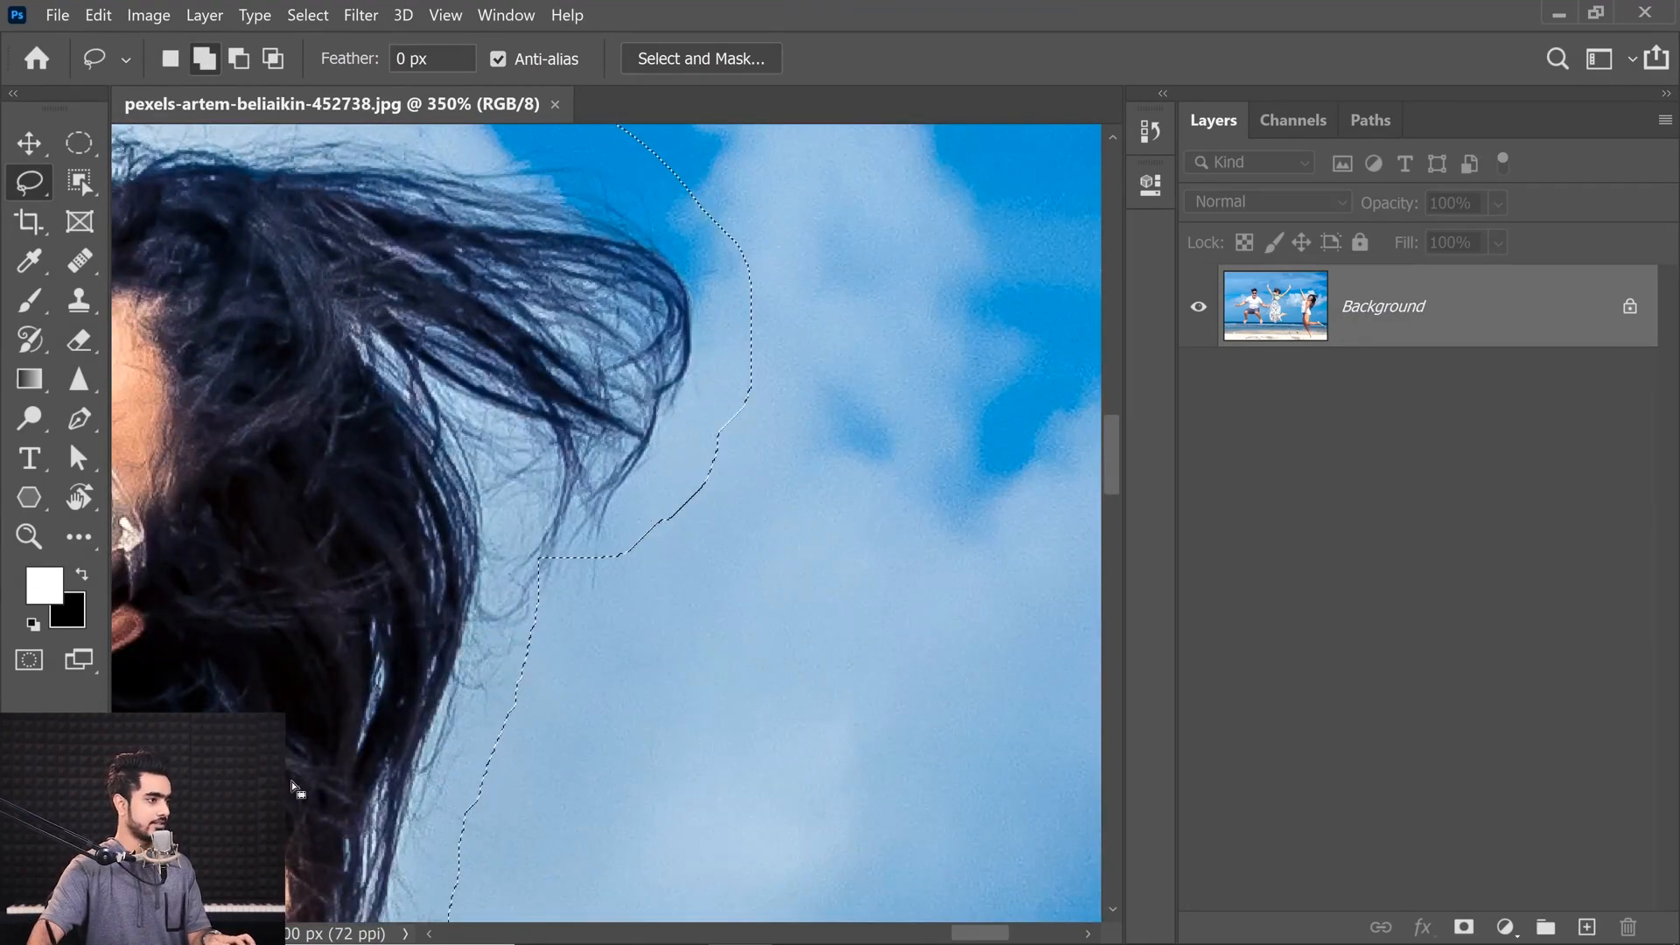
{"action": "mouse_move", "coordinate": [359, 743]}
{"action": "left_mouse_down"}
{"action": "mouse_move", "coordinate": [442, 355]}
{"action": "mouse_move", "coordinate": [439, 276]}
{"action": "left_mouse_up"}
{"action": "mouse_move", "coordinate": [390, 786]}
{"action": "left_mouse_down"}
{"action": "mouse_move", "coordinate": [206, 805]}
{"action": "mouse_move", "coordinate": [510, 301]}
{"action": "left_mouse_up"}
{"action": "left_click_drag", "start_coordinate": [353, 737], "coordinate": [350, 744]}
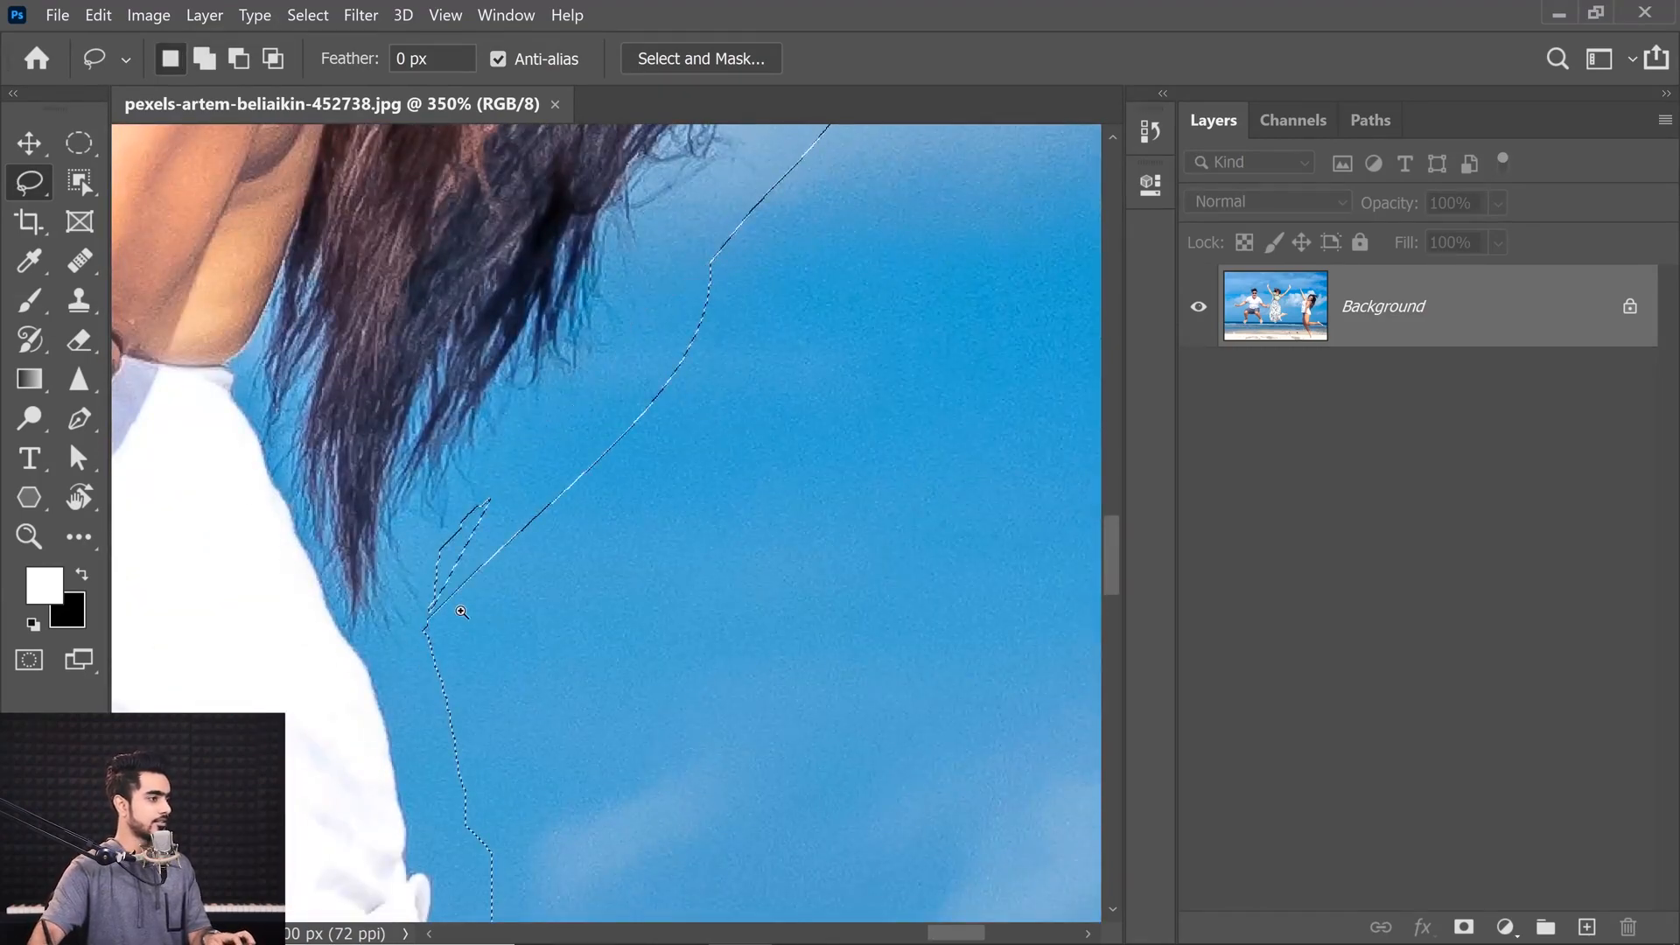
Step: Examine the selection edge around the woman's shorts, legs and feet for parts that lie outside it
{"action": "scroll", "coordinate": [476, 553], "scroll_direction": "down", "scroll_amount": 3}
{"action": "mouse_move", "coordinate": [476, 551]}
{"action": "left_mouse_down"}
{"action": "mouse_move", "coordinate": [363, 645]}
{"action": "mouse_move", "coordinate": [604, 249]}
{"action": "left_mouse_up"}
{"action": "left_click_drag", "start_coordinate": [411, 644], "coordinate": [501, 309]}
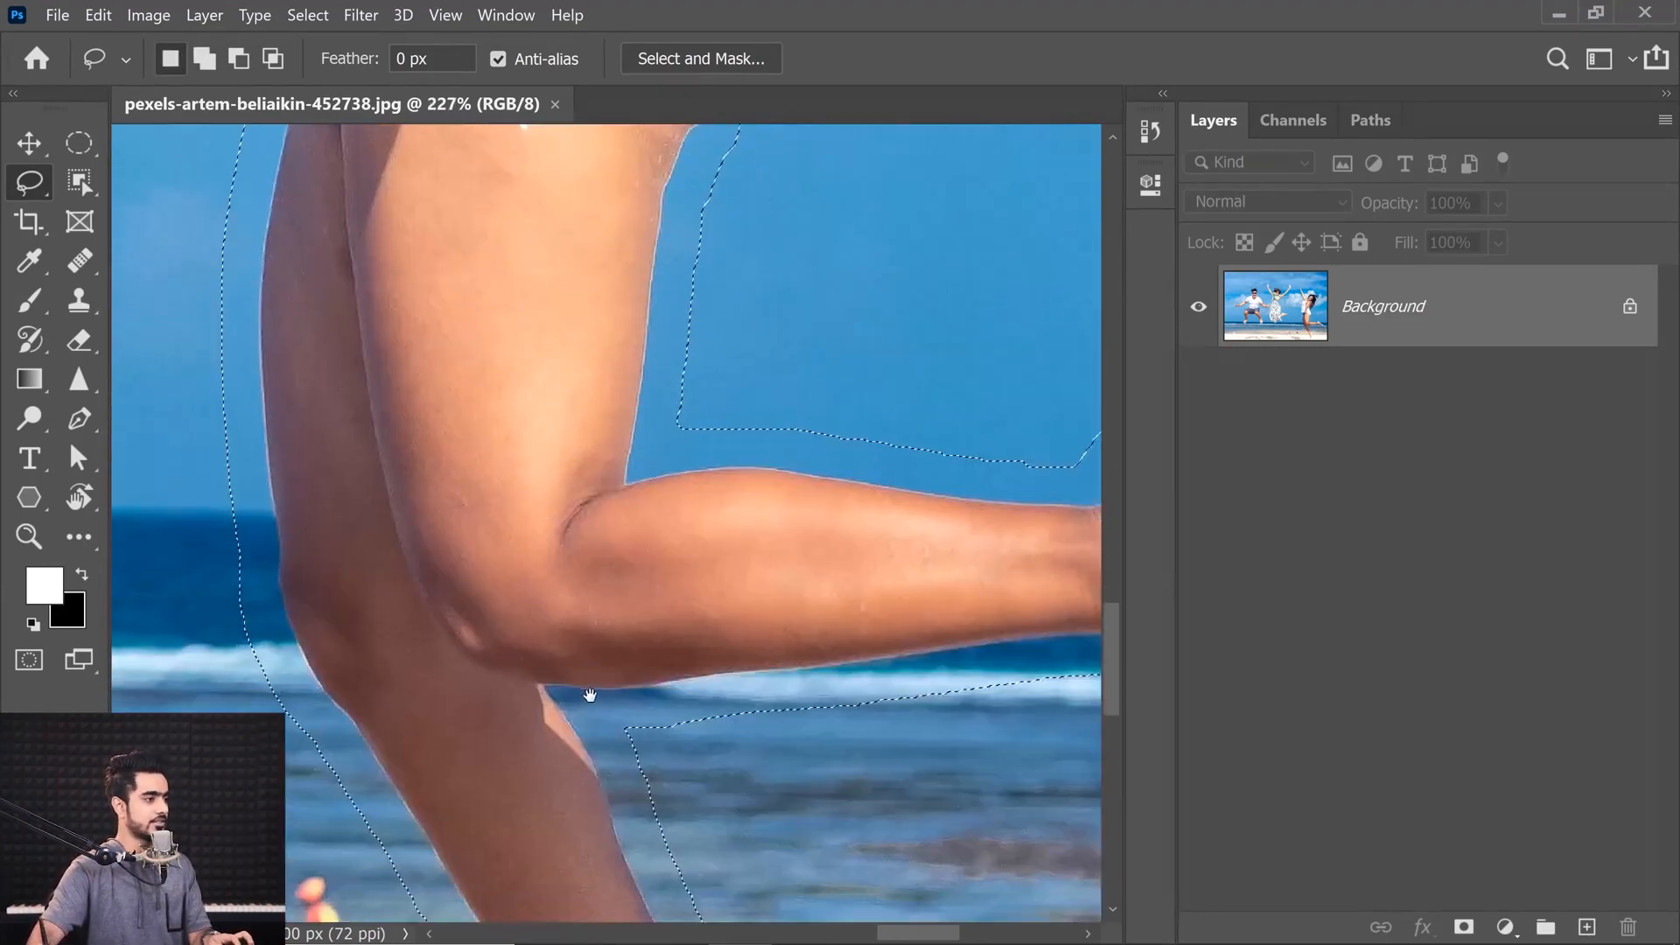
{"action": "left_click_drag", "start_coordinate": [588, 694], "coordinate": [402, 272]}
{"action": "left_click_drag", "start_coordinate": [672, 611], "coordinate": [634, 287]}
{"action": "mouse_move", "coordinate": [585, 420]}
{"action": "left_mouse_down"}
{"action": "mouse_move", "coordinate": [411, 795]}
{"action": "mouse_move", "coordinate": [375, 746]}
{"action": "left_mouse_up"}
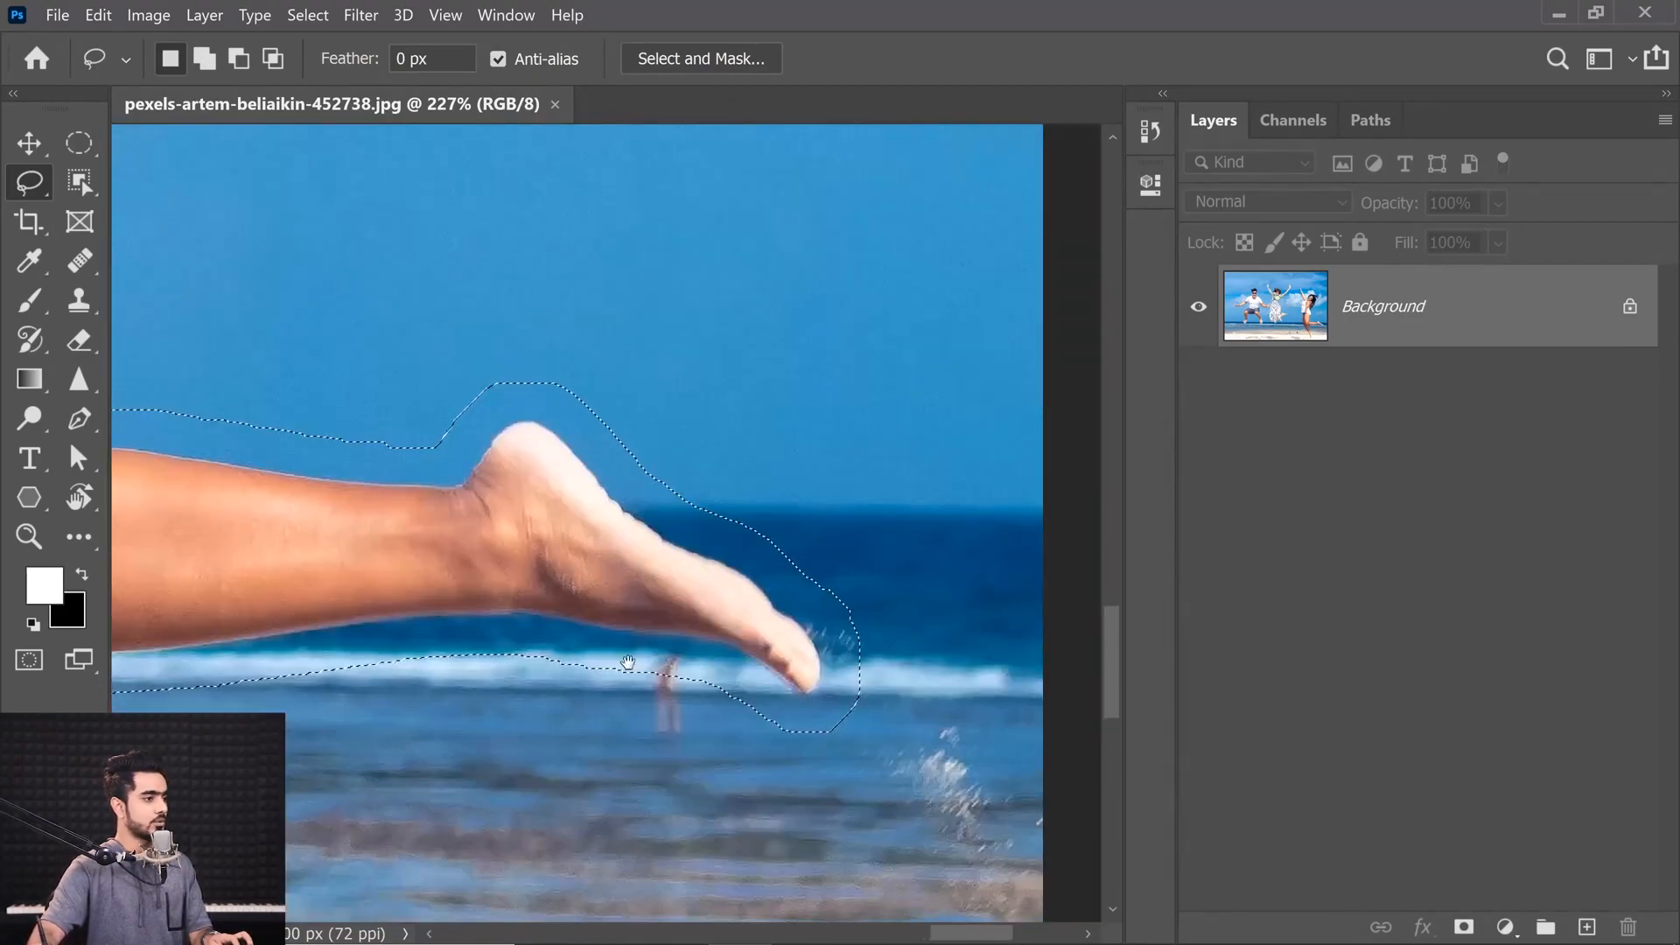
{"action": "scroll", "coordinate": [703, 688], "scroll_direction": "up", "scroll_amount": 3}
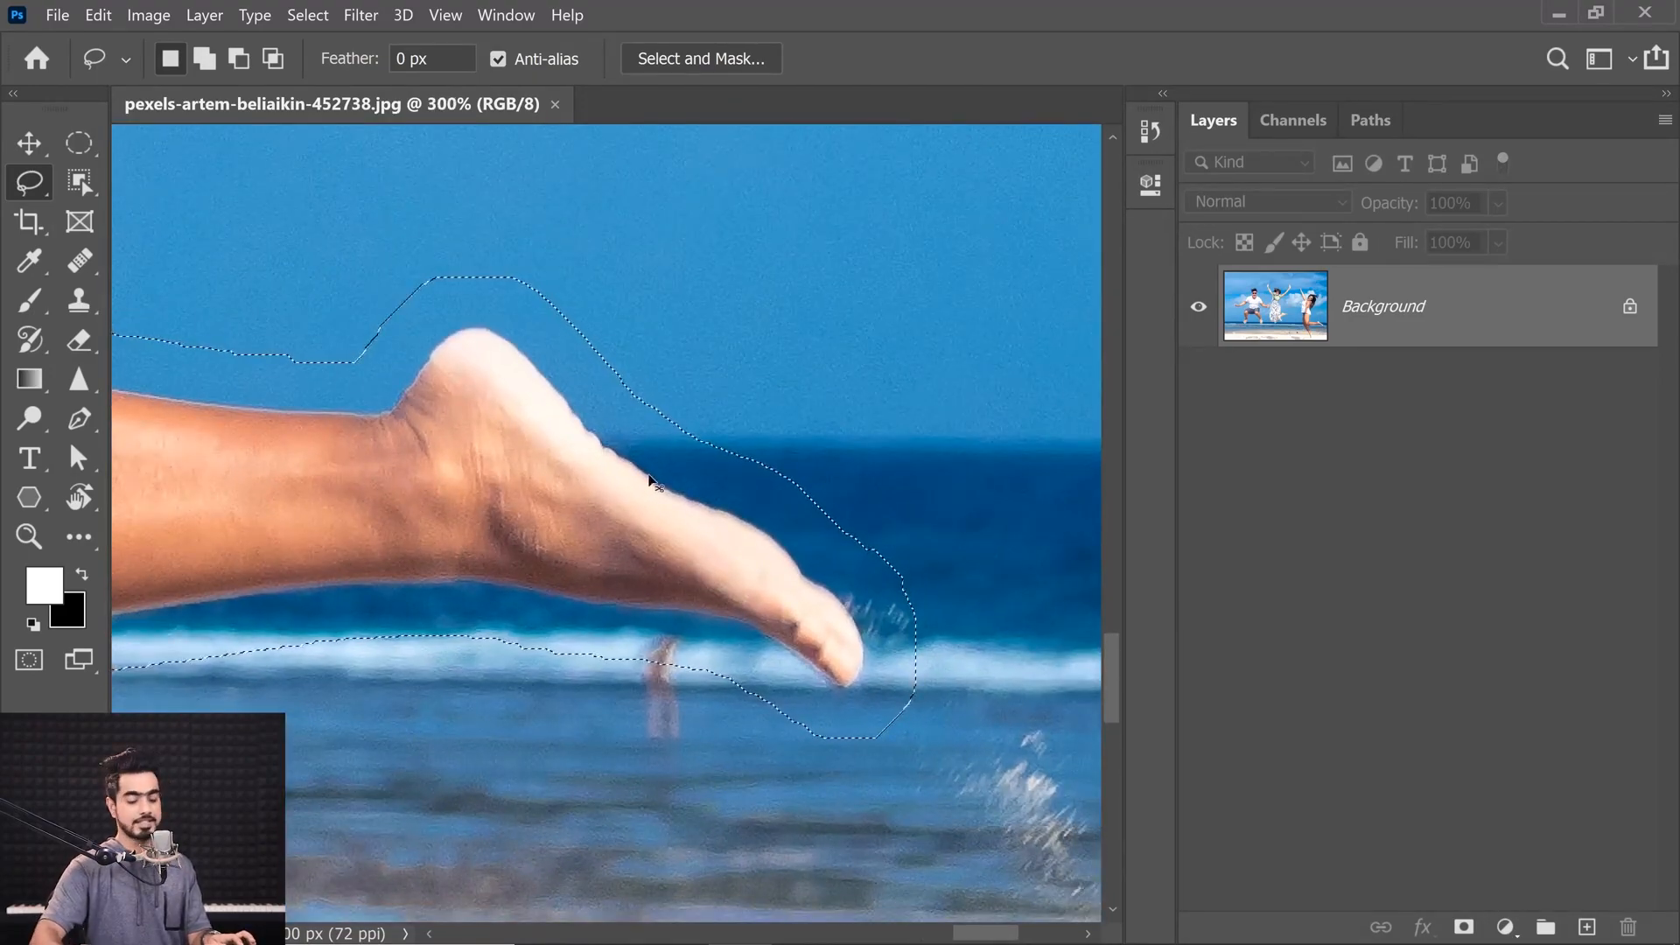
Step: Remove the selected woman with Content-Aware Fill, outputting the result to a new layer, and deselect
{"action": "key", "text": "ctrl+0"}
{"action": "left_click", "coordinate": [93, 25]}
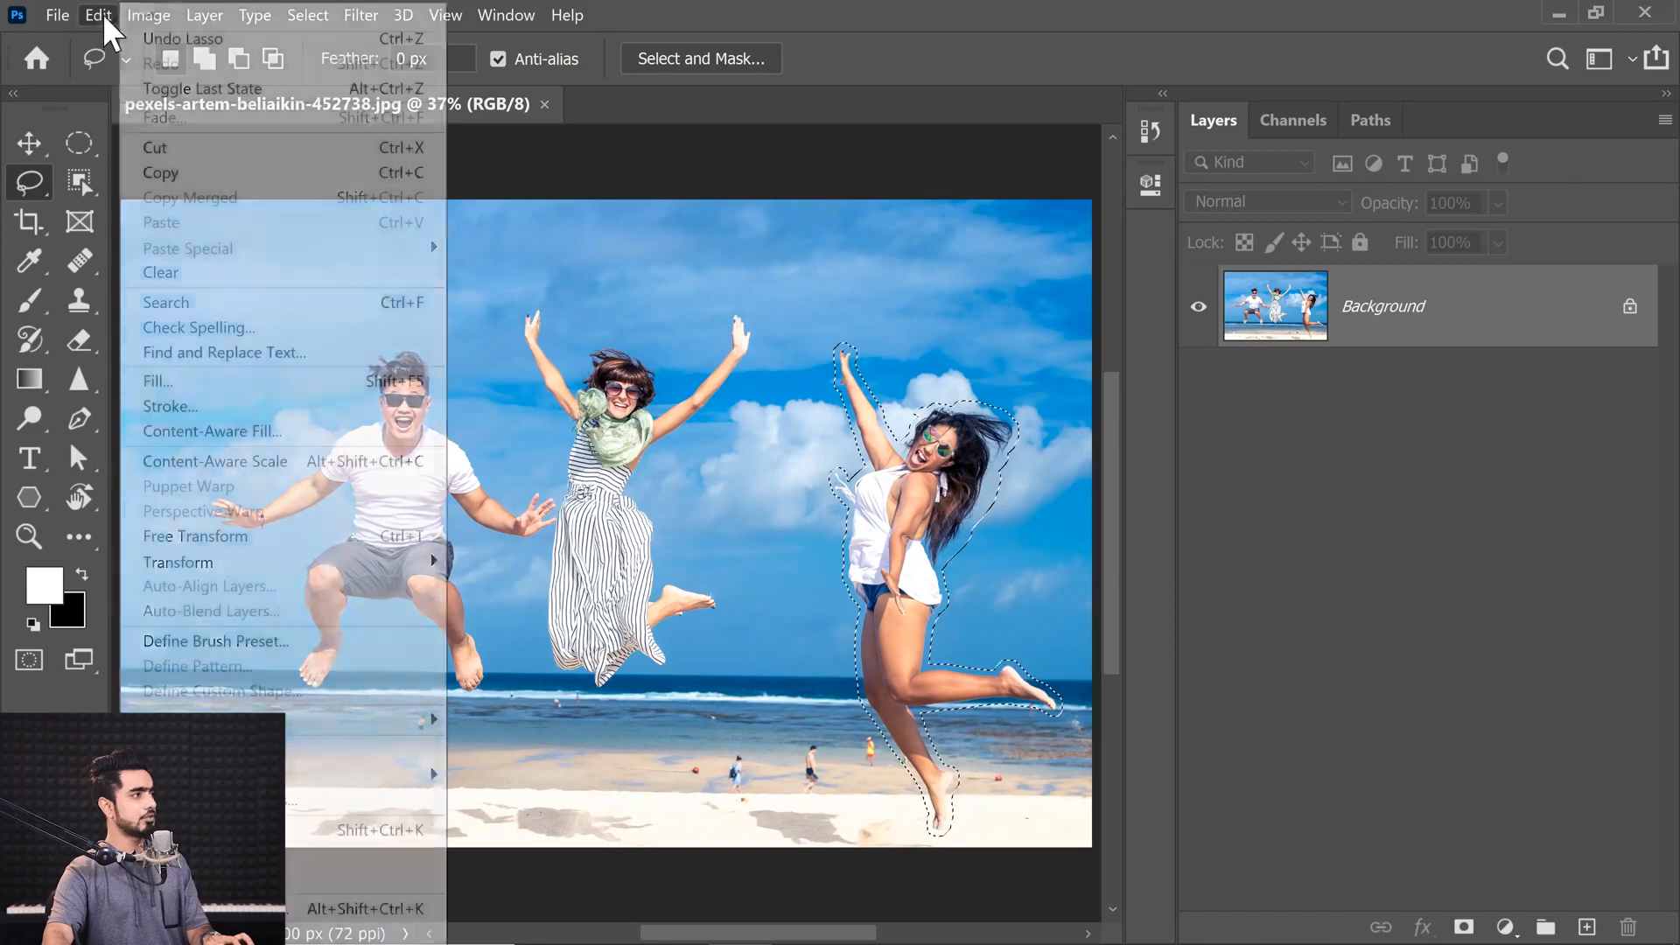
{"action": "left_click", "coordinate": [287, 432]}
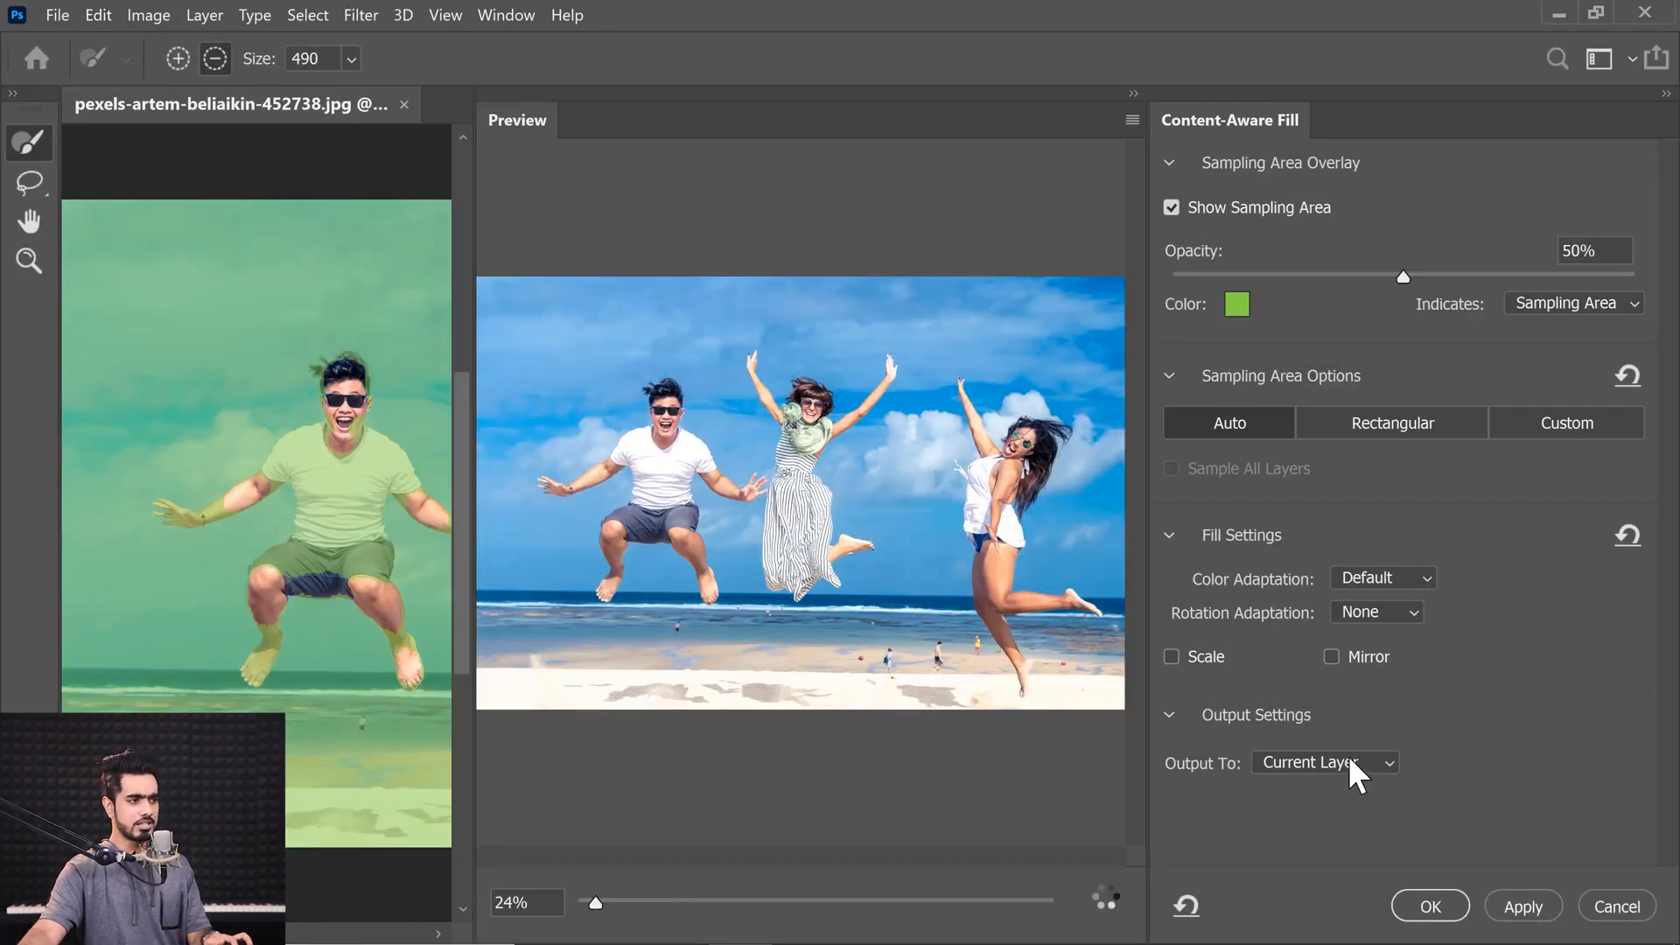
{"action": "left_click", "coordinate": [1348, 763]}
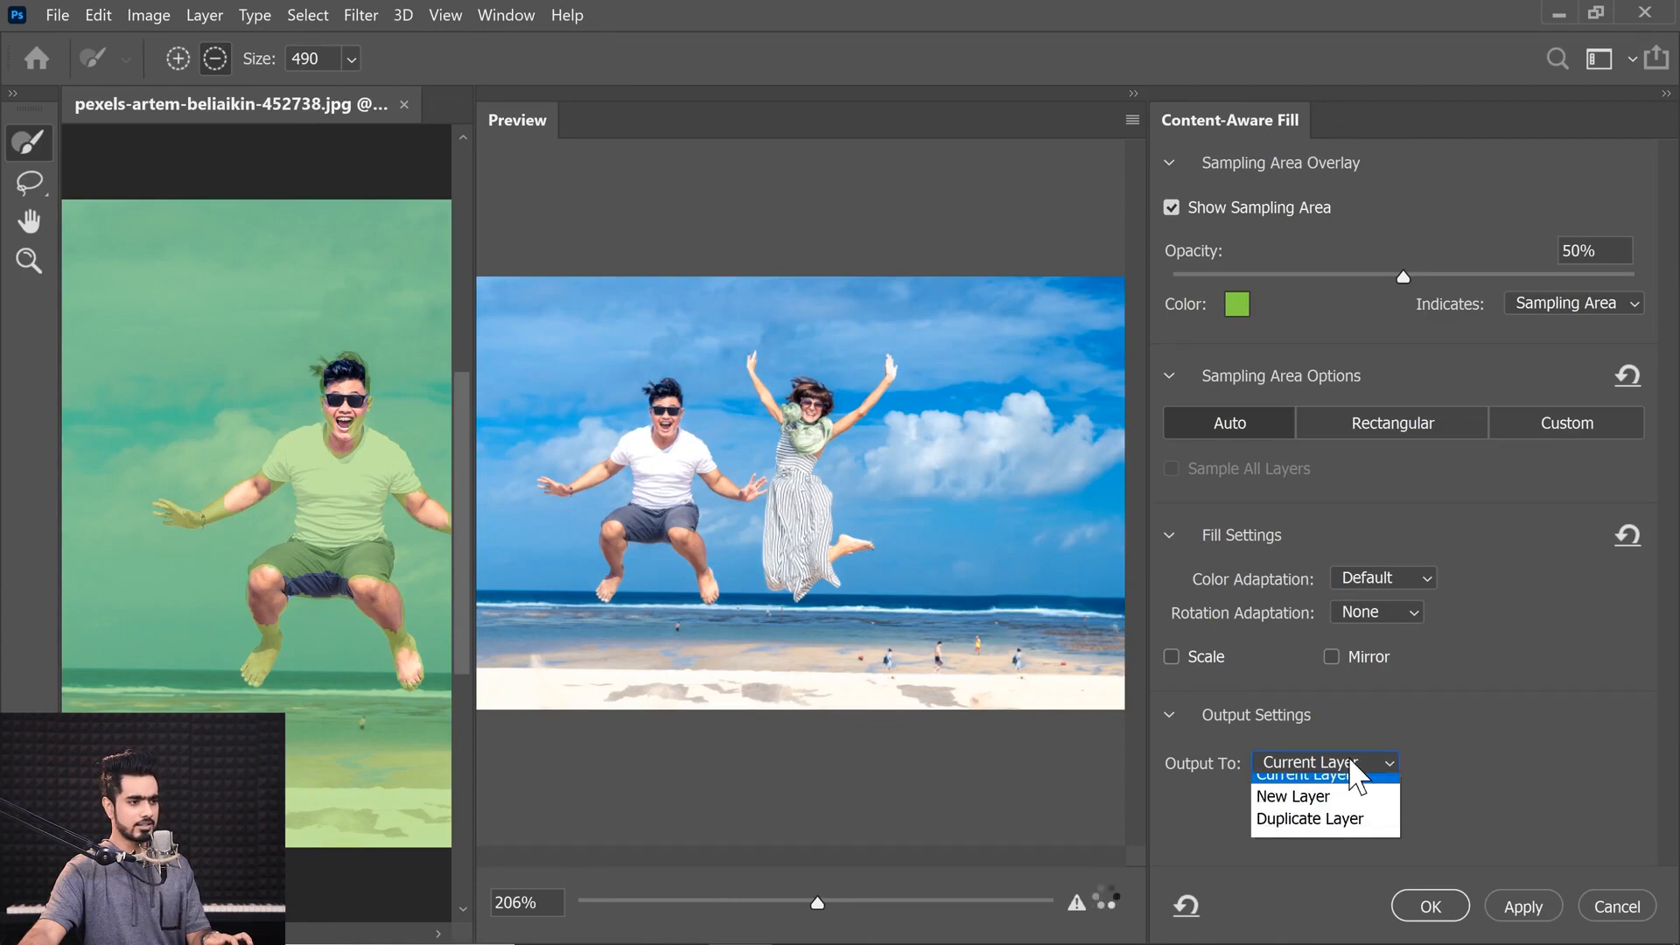
{"action": "left_click", "coordinate": [1313, 807]}
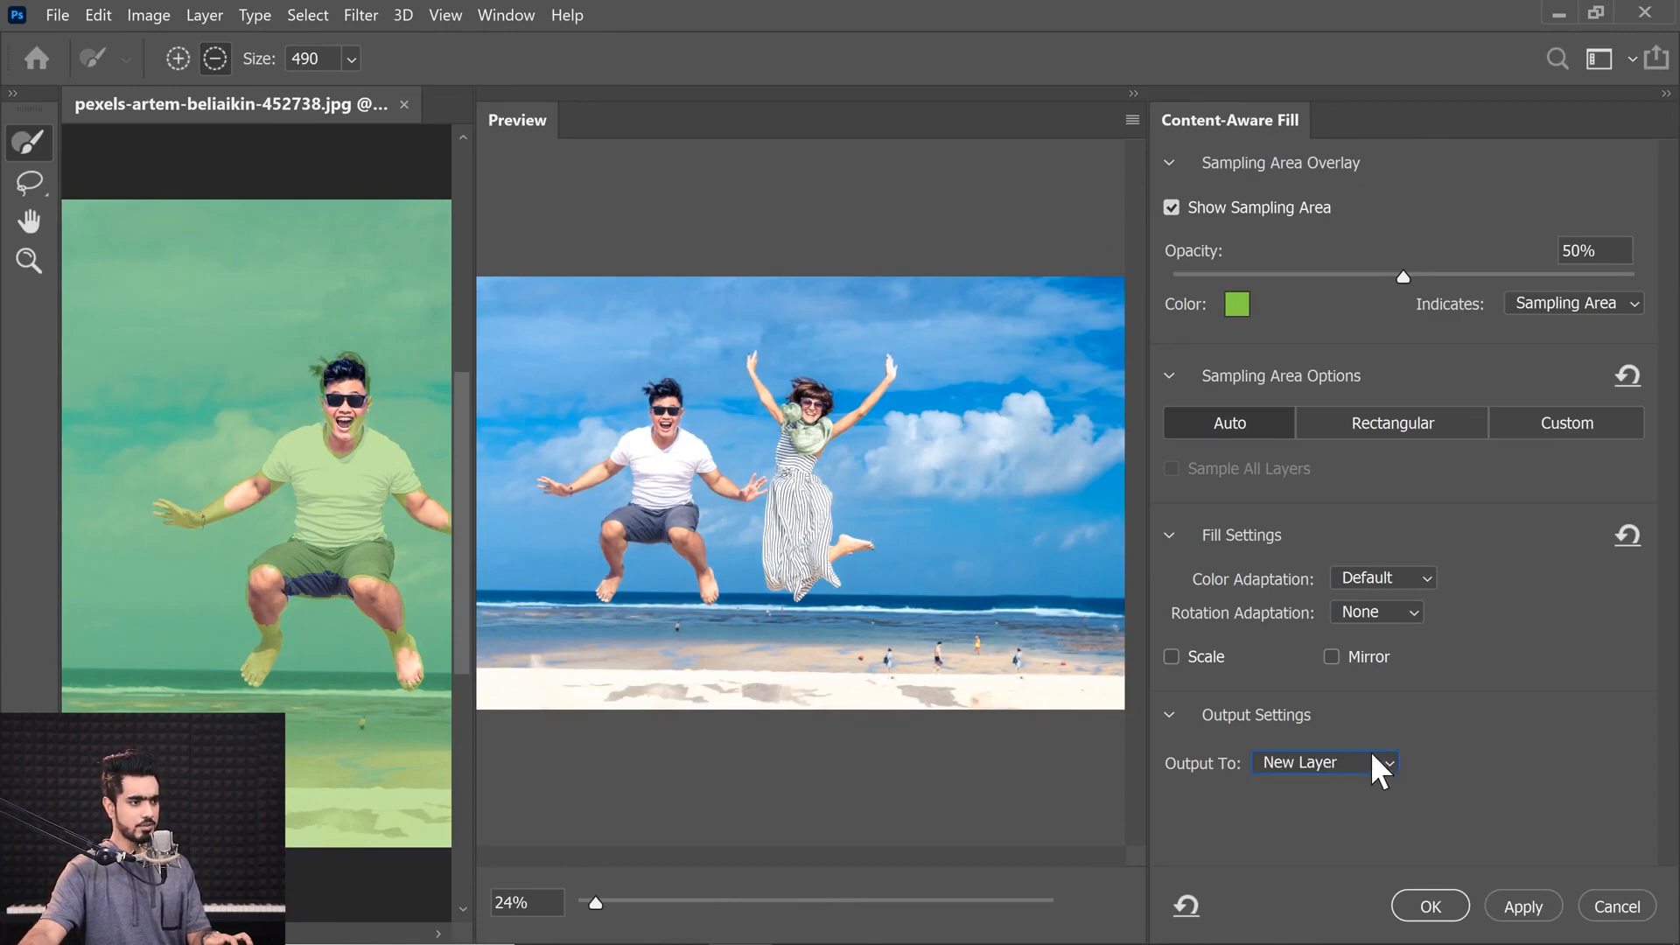
{"action": "left_click", "coordinate": [1440, 908]}
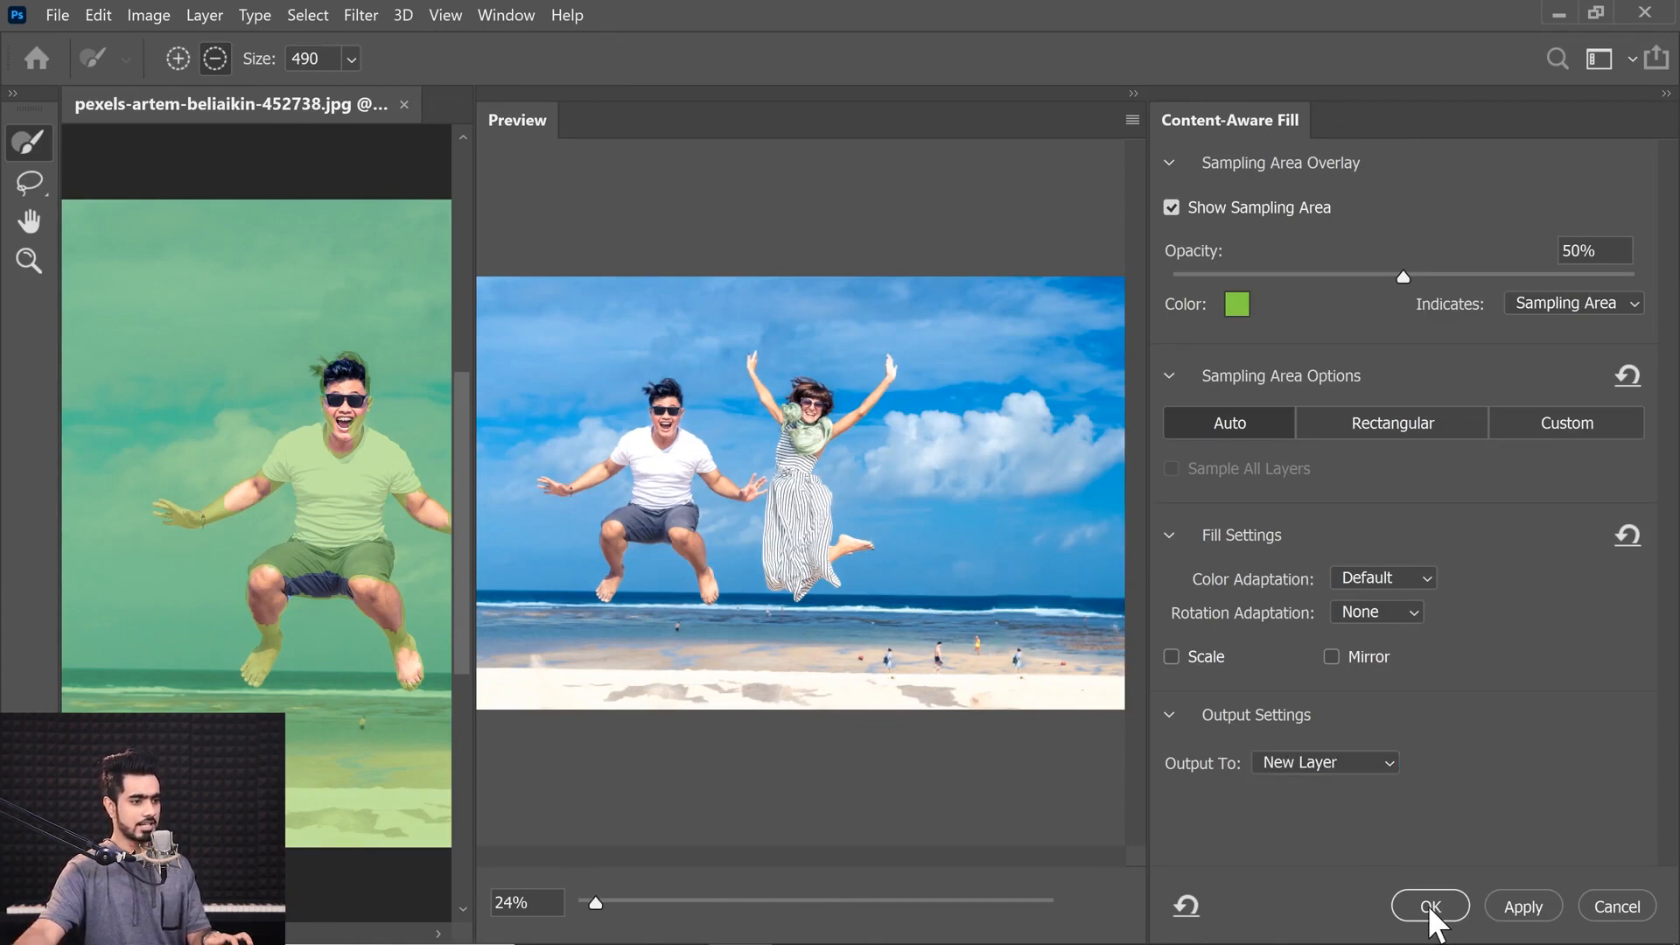
{"action": "key", "text": "ctrl+d"}
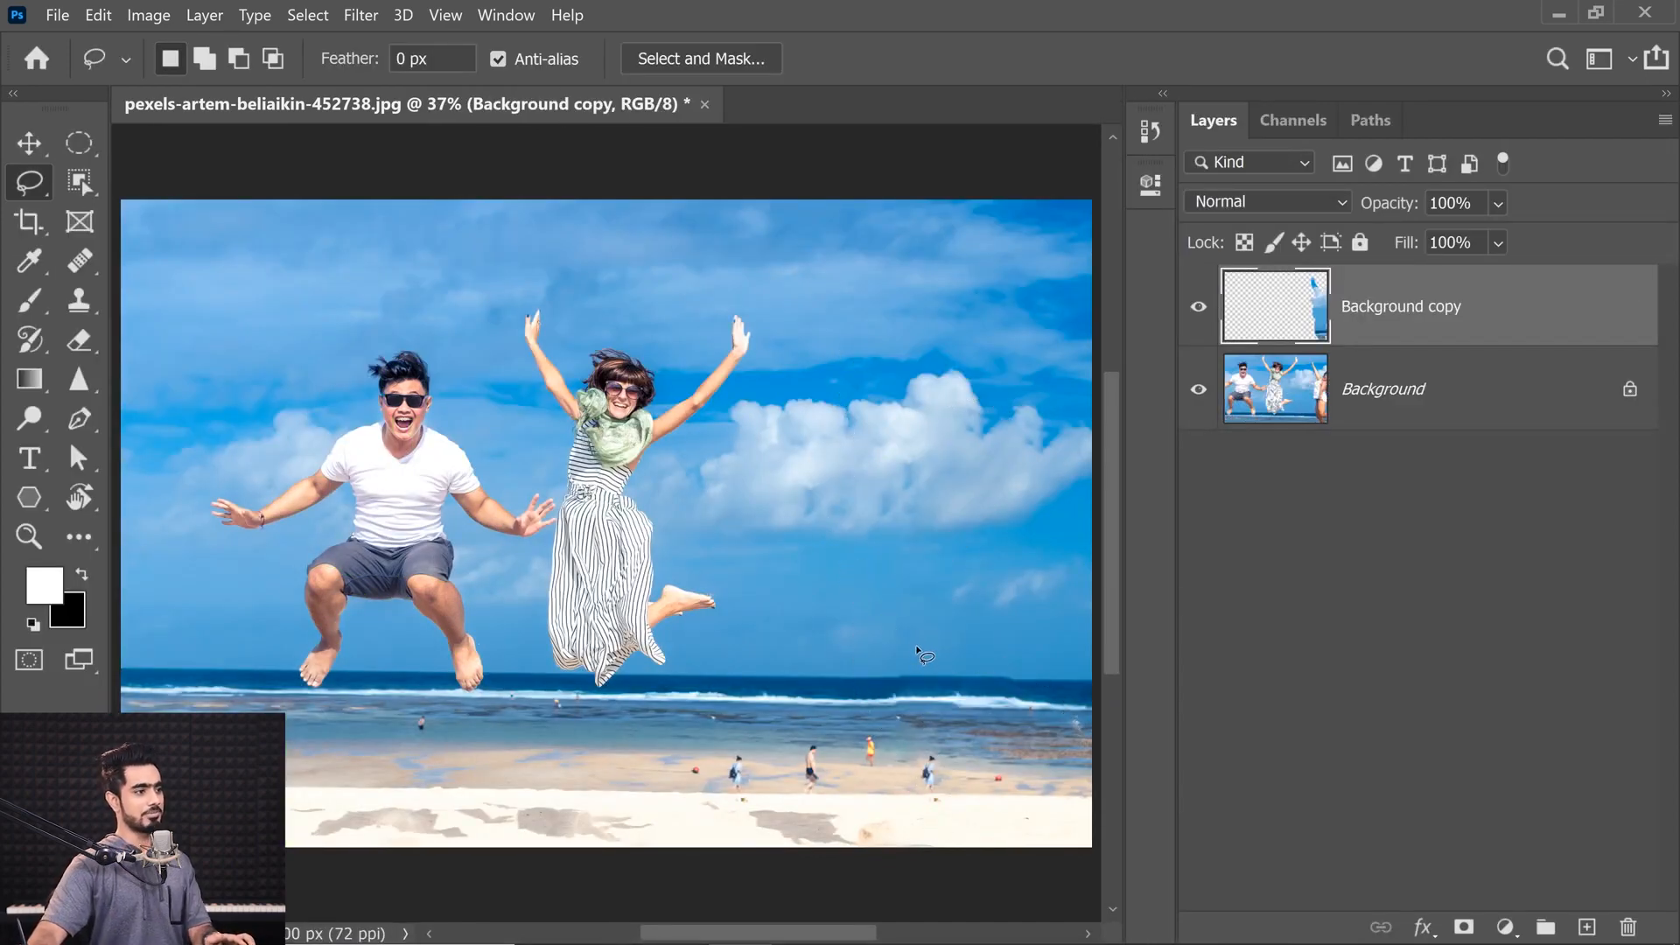
Step: Draw a loose Lasso selection around the removed woman's leftover shadow on the sand
{"action": "left_click_drag", "start_coordinate": [901, 795], "coordinate": [759, 791]}
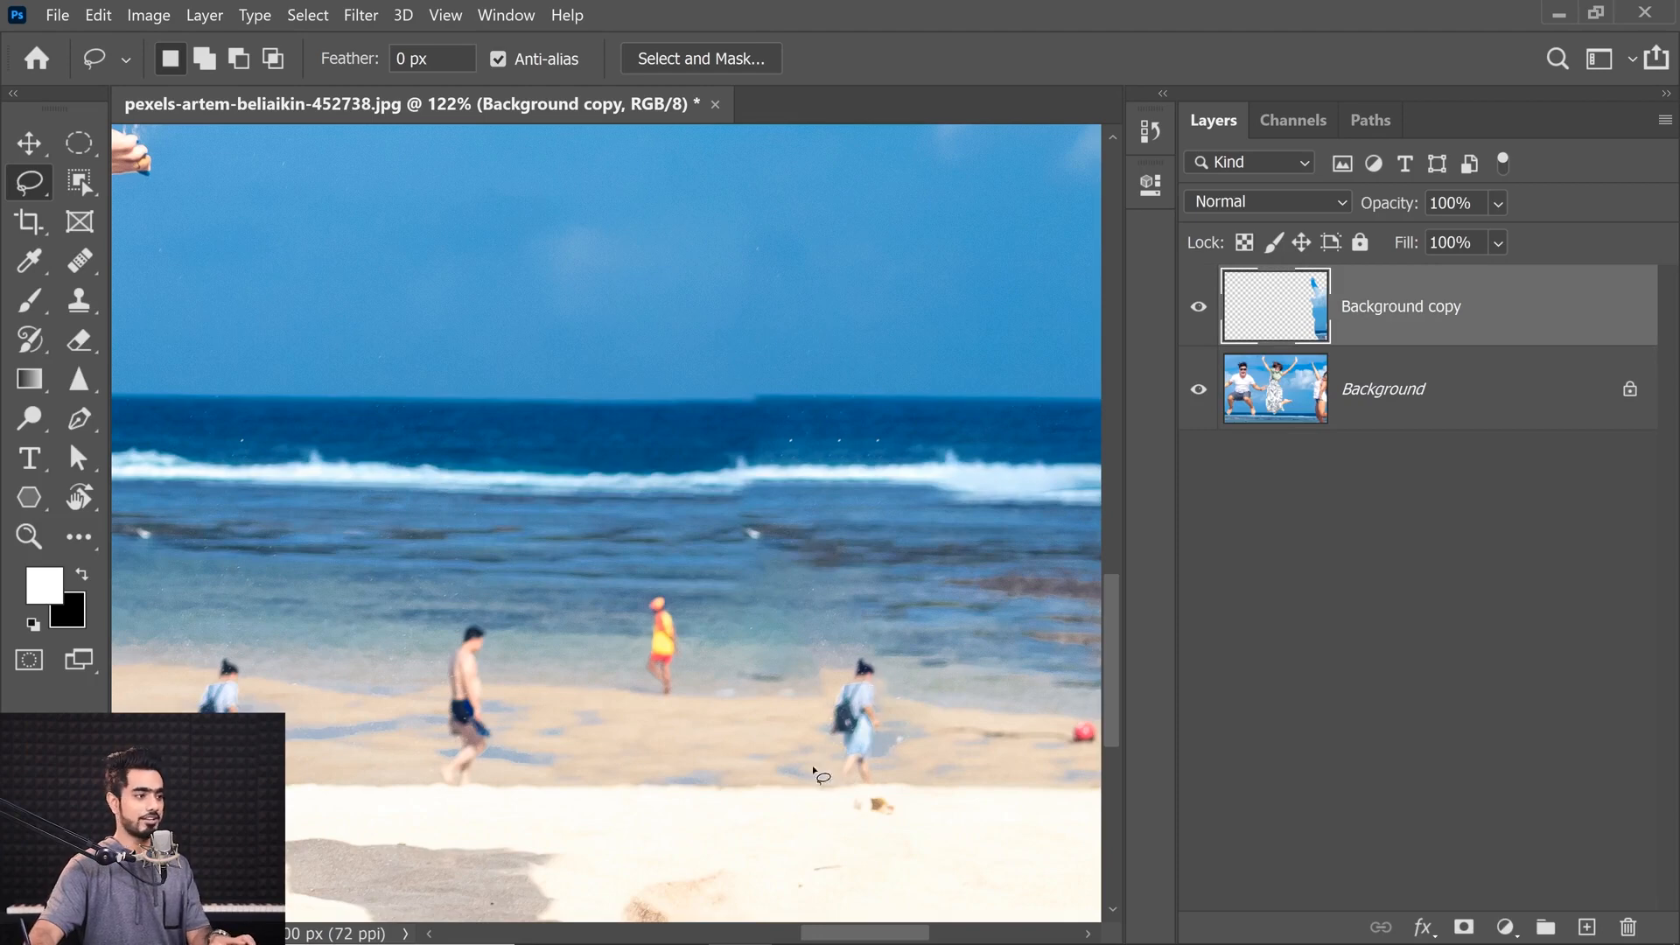
{"action": "left_click_drag", "start_coordinate": [723, 823], "coordinate": [950, 627]}
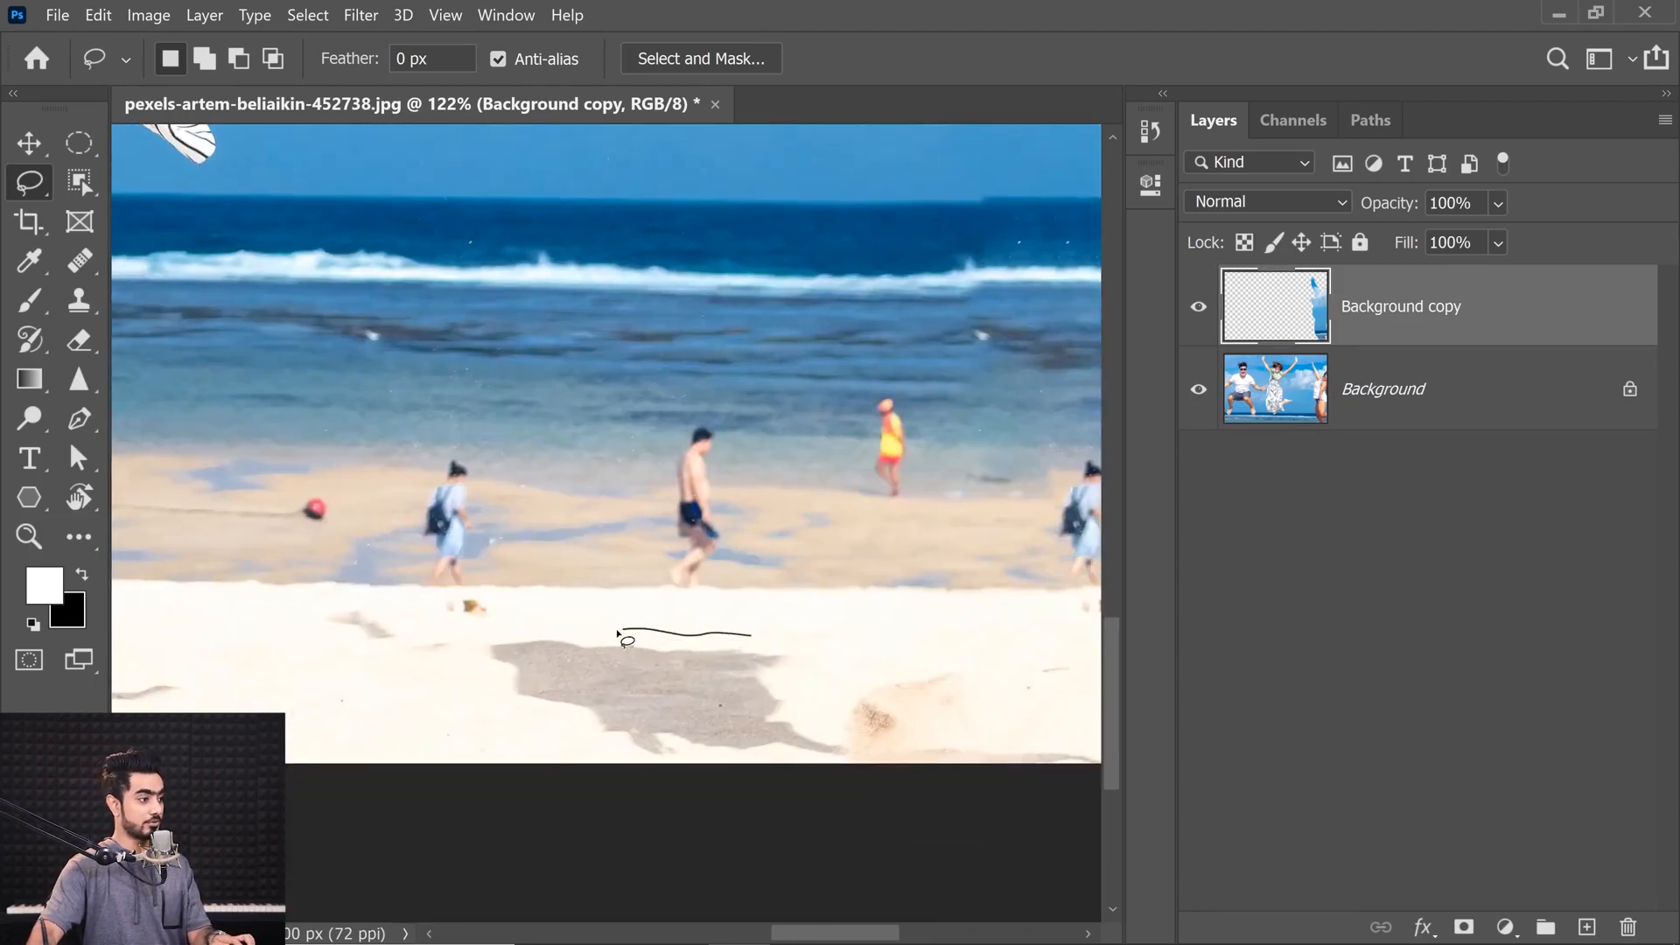
{"action": "mouse_move", "coordinate": [618, 631]}
{"action": "left_mouse_down"}
{"action": "mouse_move", "coordinate": [423, 628]}
{"action": "mouse_move", "coordinate": [389, 605]}
{"action": "mouse_move", "coordinate": [332, 607]}
{"action": "mouse_move", "coordinate": [312, 630]}
{"action": "mouse_move", "coordinate": [573, 761]}
{"action": "mouse_move", "coordinate": [833, 802]}
{"action": "mouse_move", "coordinate": [870, 777]}
{"action": "left_mouse_up"}
{"action": "left_click_drag", "start_coordinate": [803, 672], "coordinate": [791, 637]}
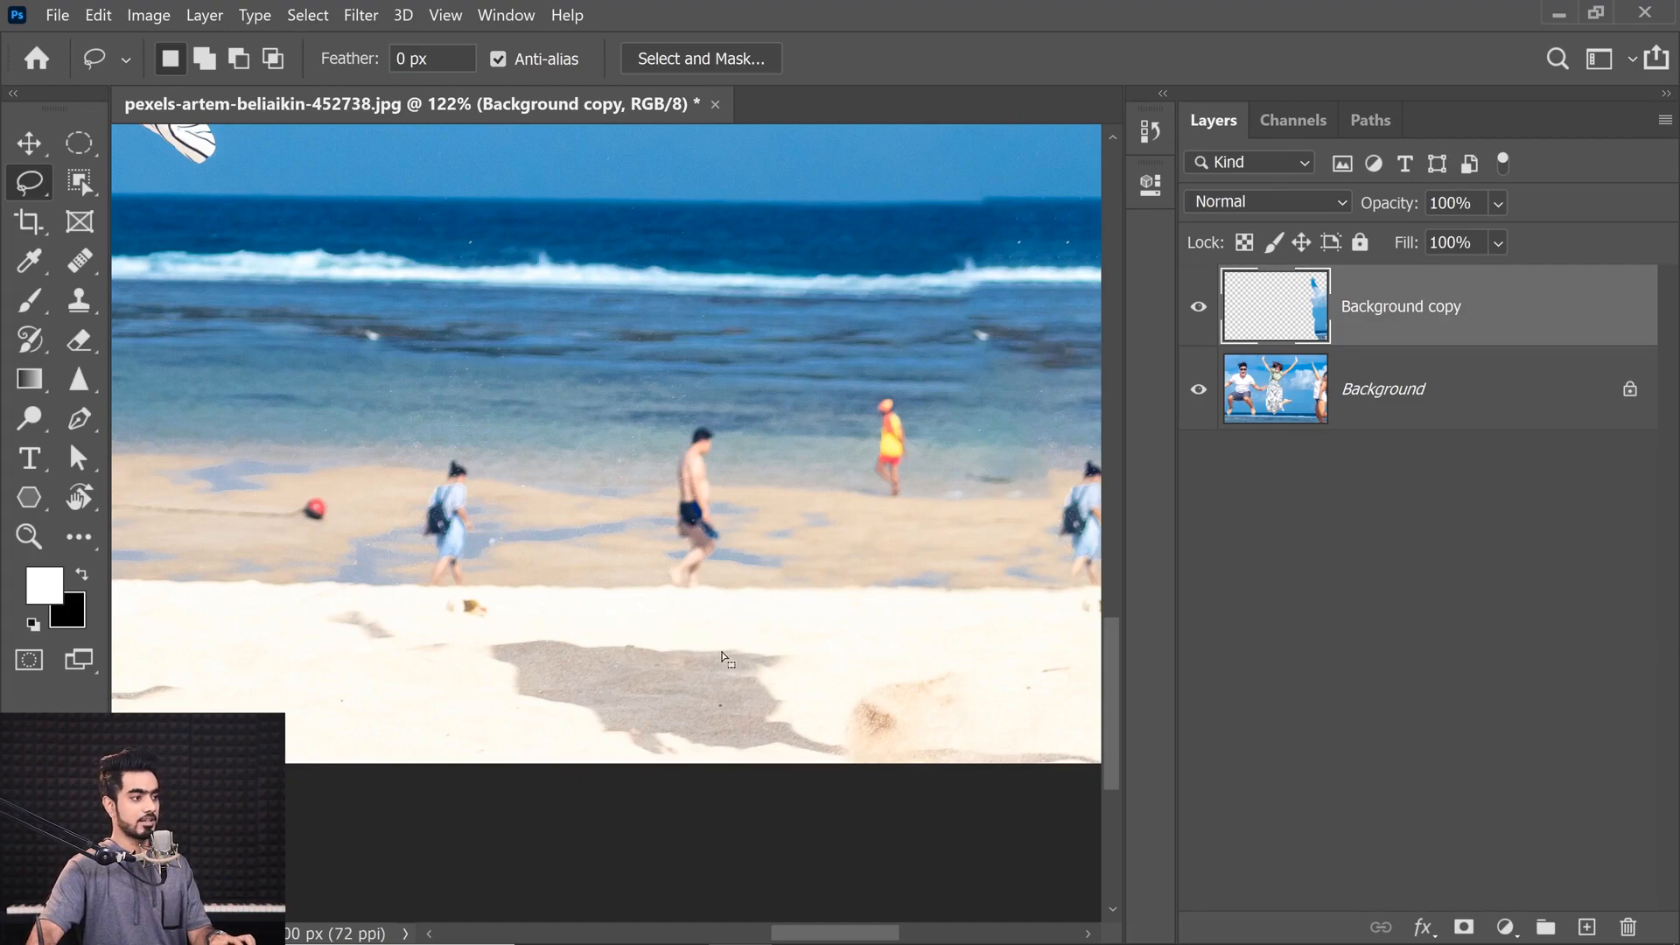
Step: Remove the selected shadow from the Background layer with Content-Aware Fill, outputting to a new layer, and deselect
{"action": "left_click", "coordinate": [1383, 392]}
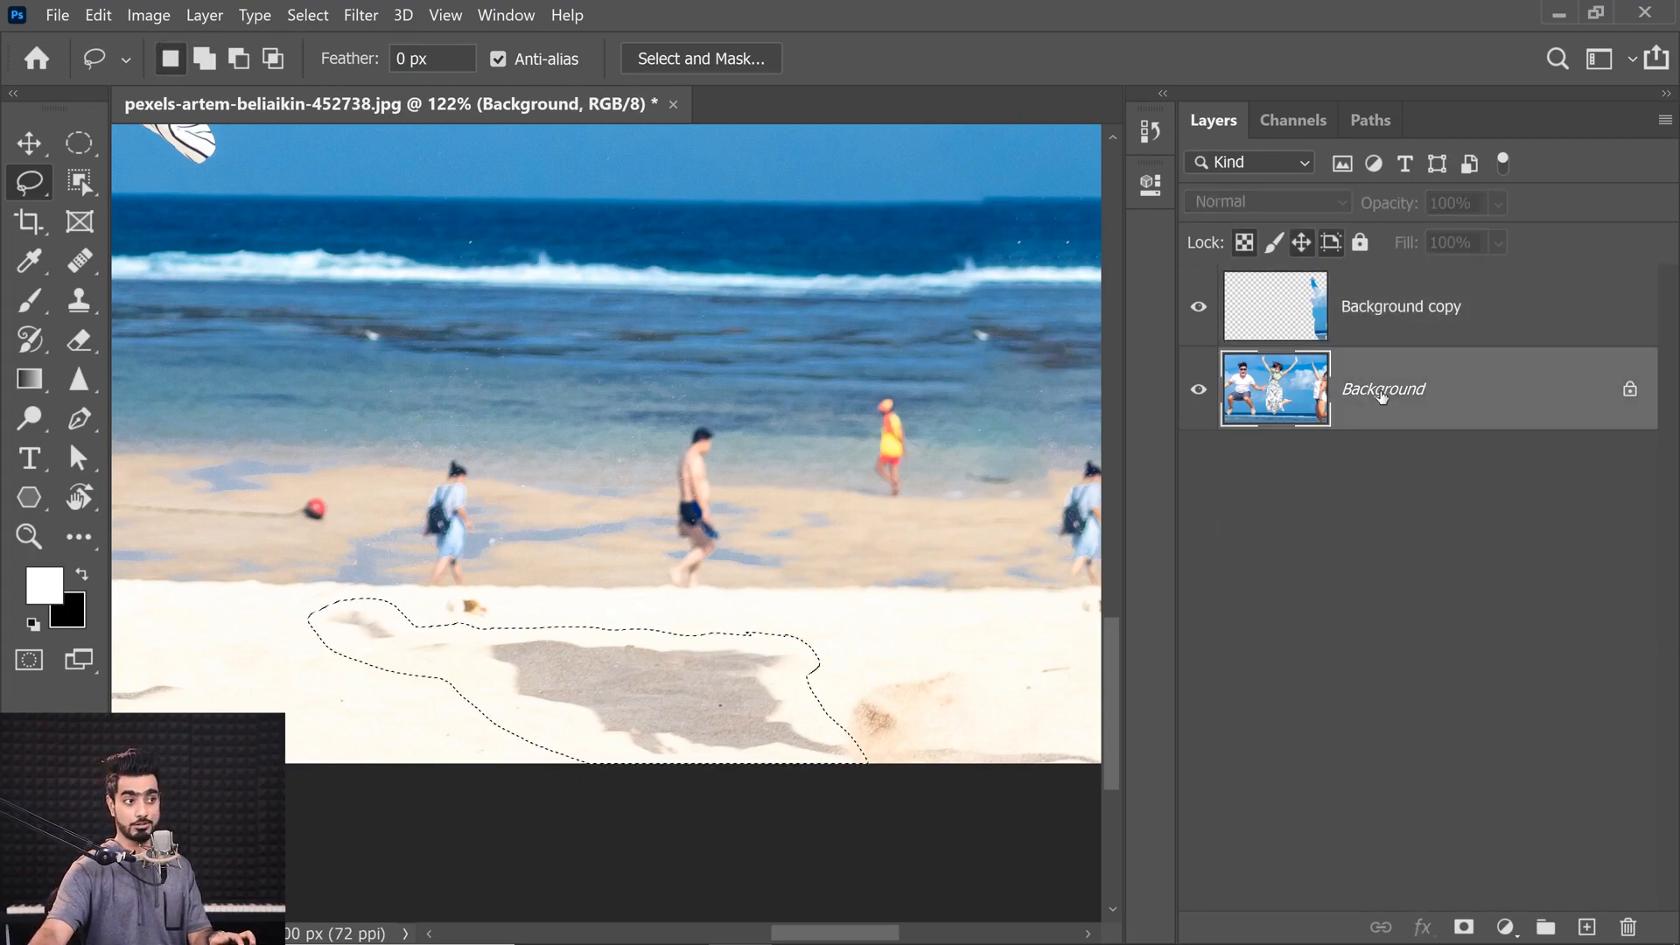
{"action": "left_click", "coordinate": [98, 15]}
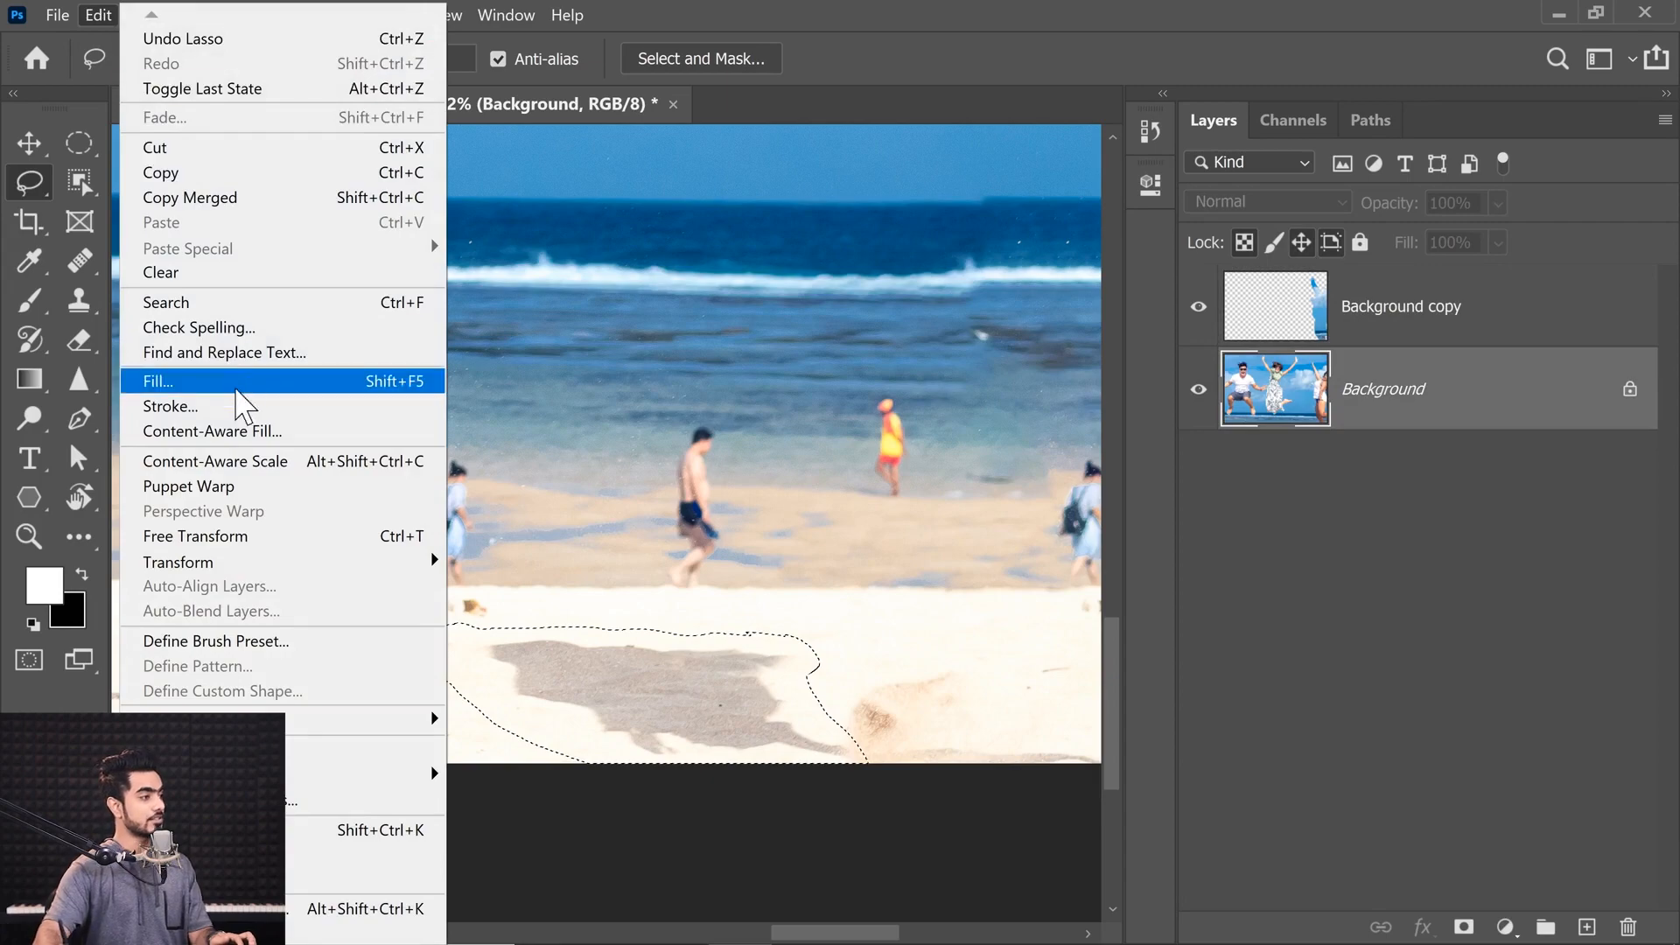
{"action": "left_click", "coordinate": [251, 431]}
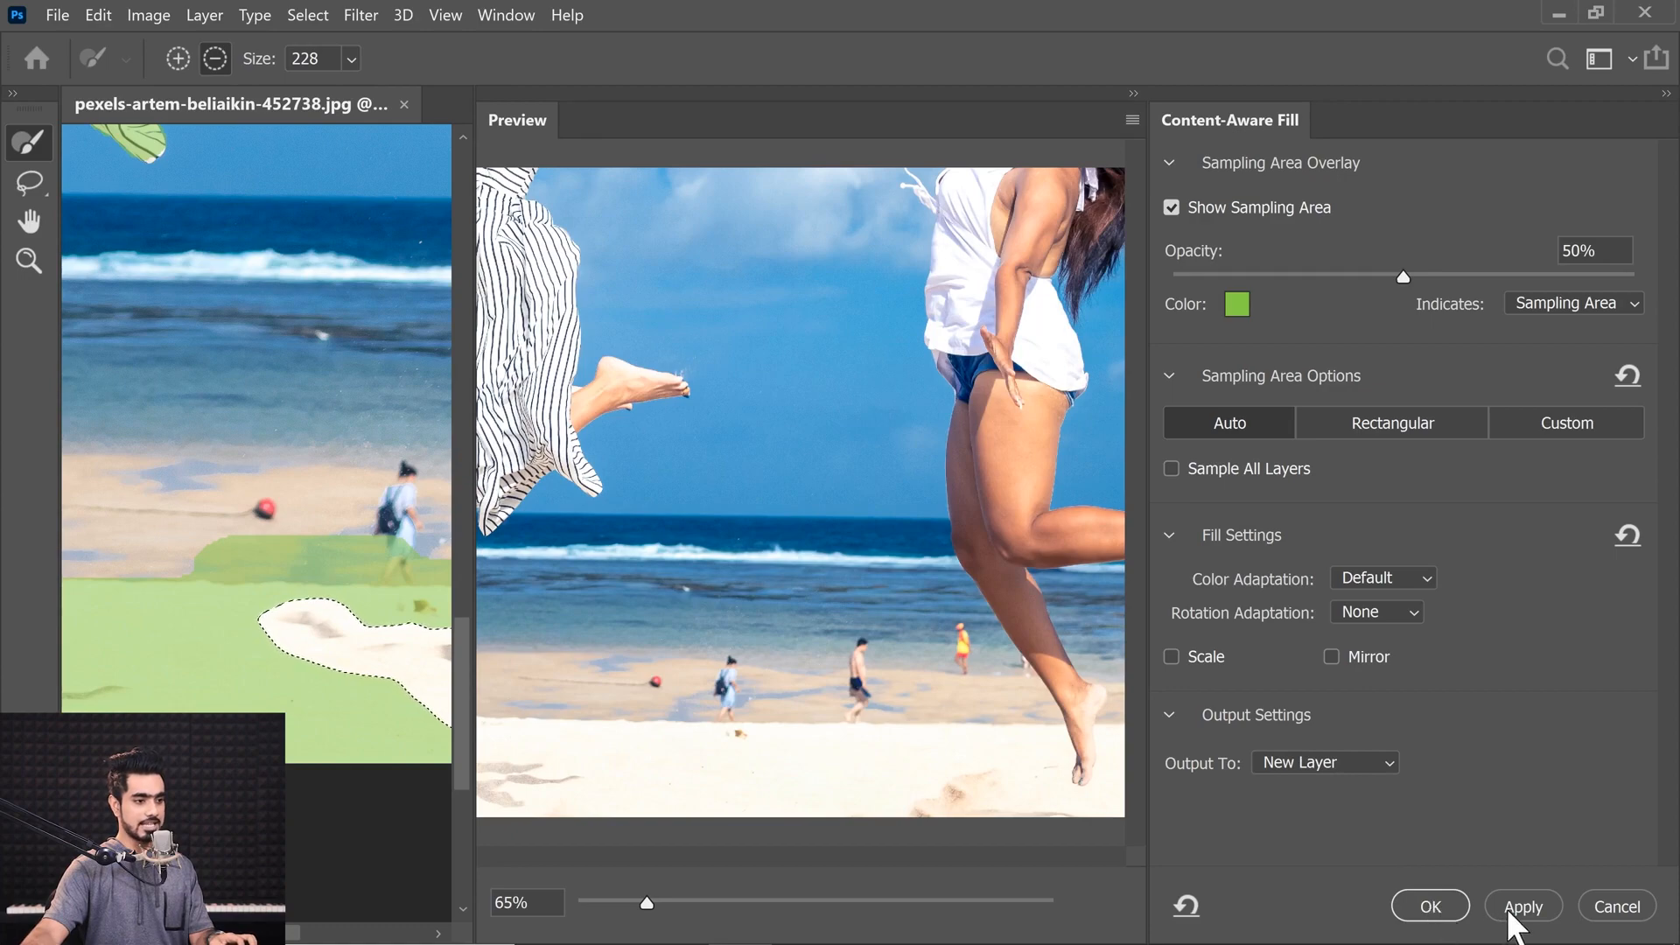
{"action": "left_click", "coordinate": [1453, 912]}
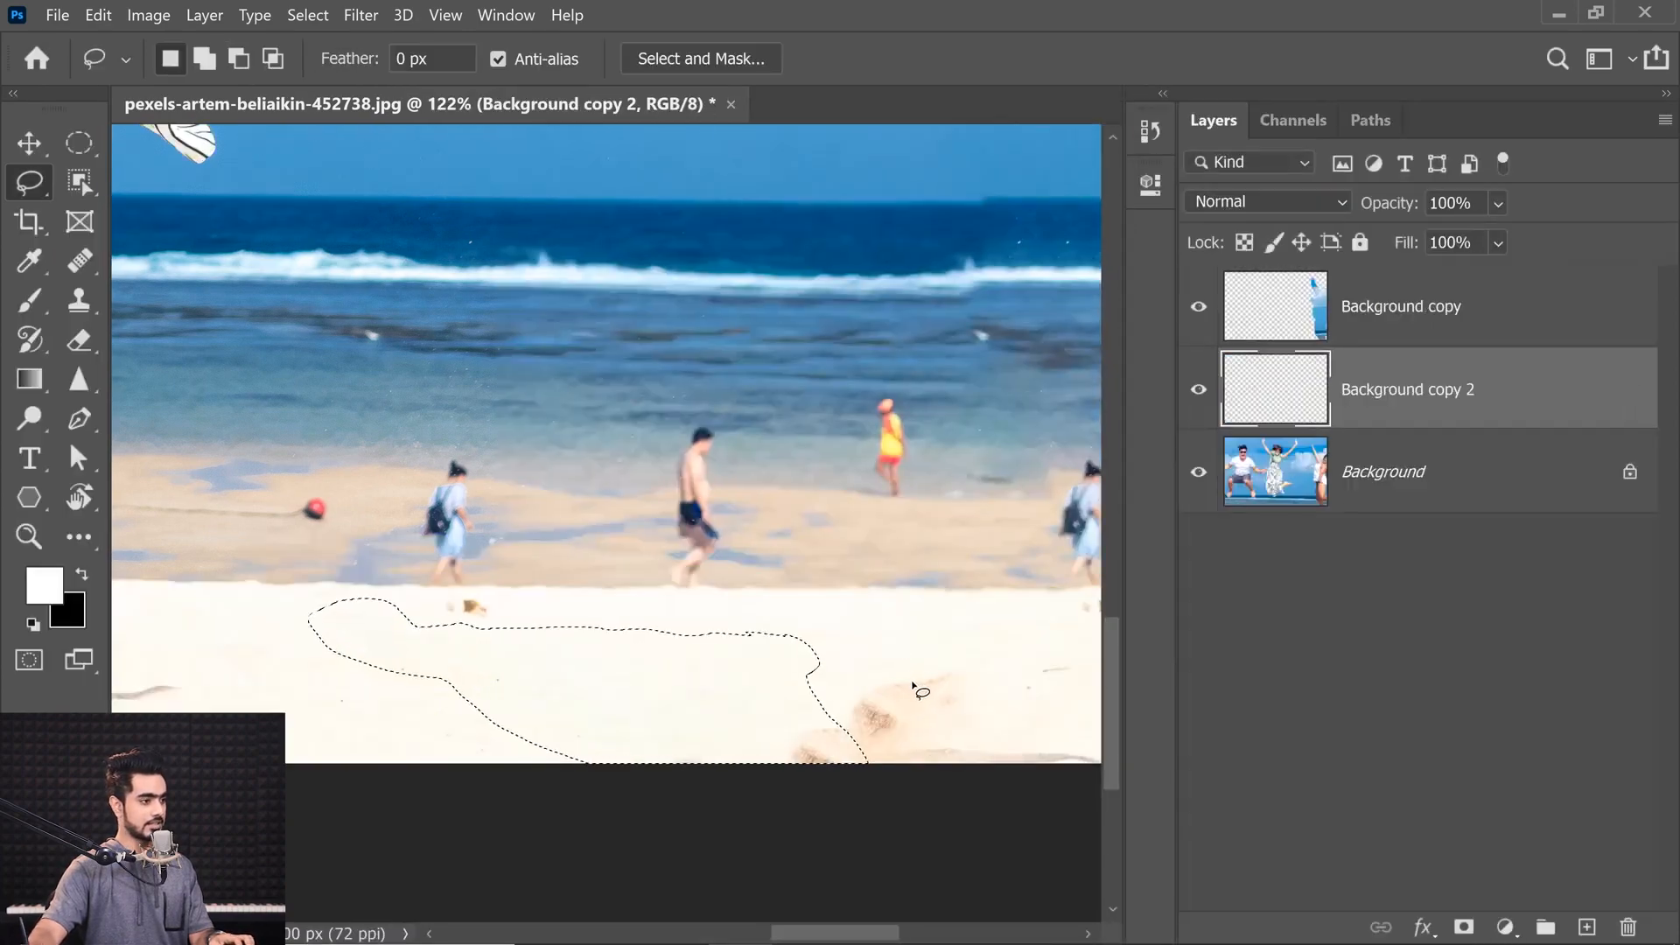
{"action": "key", "text": "ctrl+d"}
Step: Stamp all visible layers into a new merged layer above Background copy
{"action": "left_click_drag", "start_coordinate": [830, 614], "coordinate": [910, 665]}
{"action": "left_click_drag", "start_coordinate": [926, 794], "coordinate": [742, 654]}
{"action": "left_click", "coordinate": [1361, 471]}
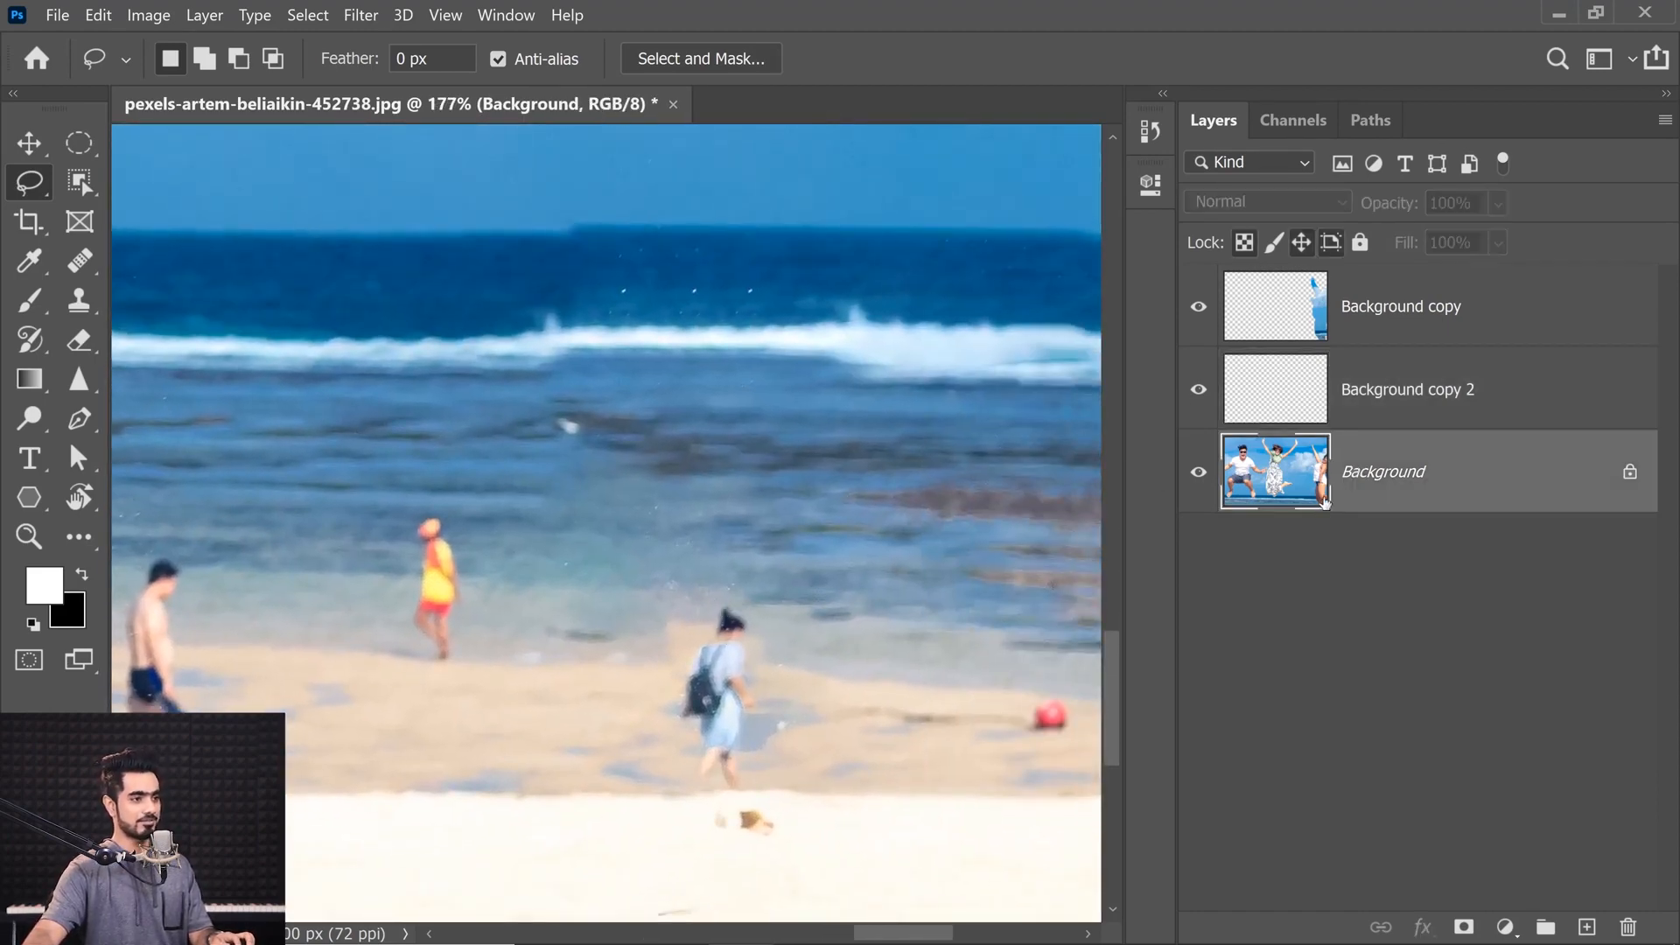
{"action": "left_click", "coordinate": [1485, 326]}
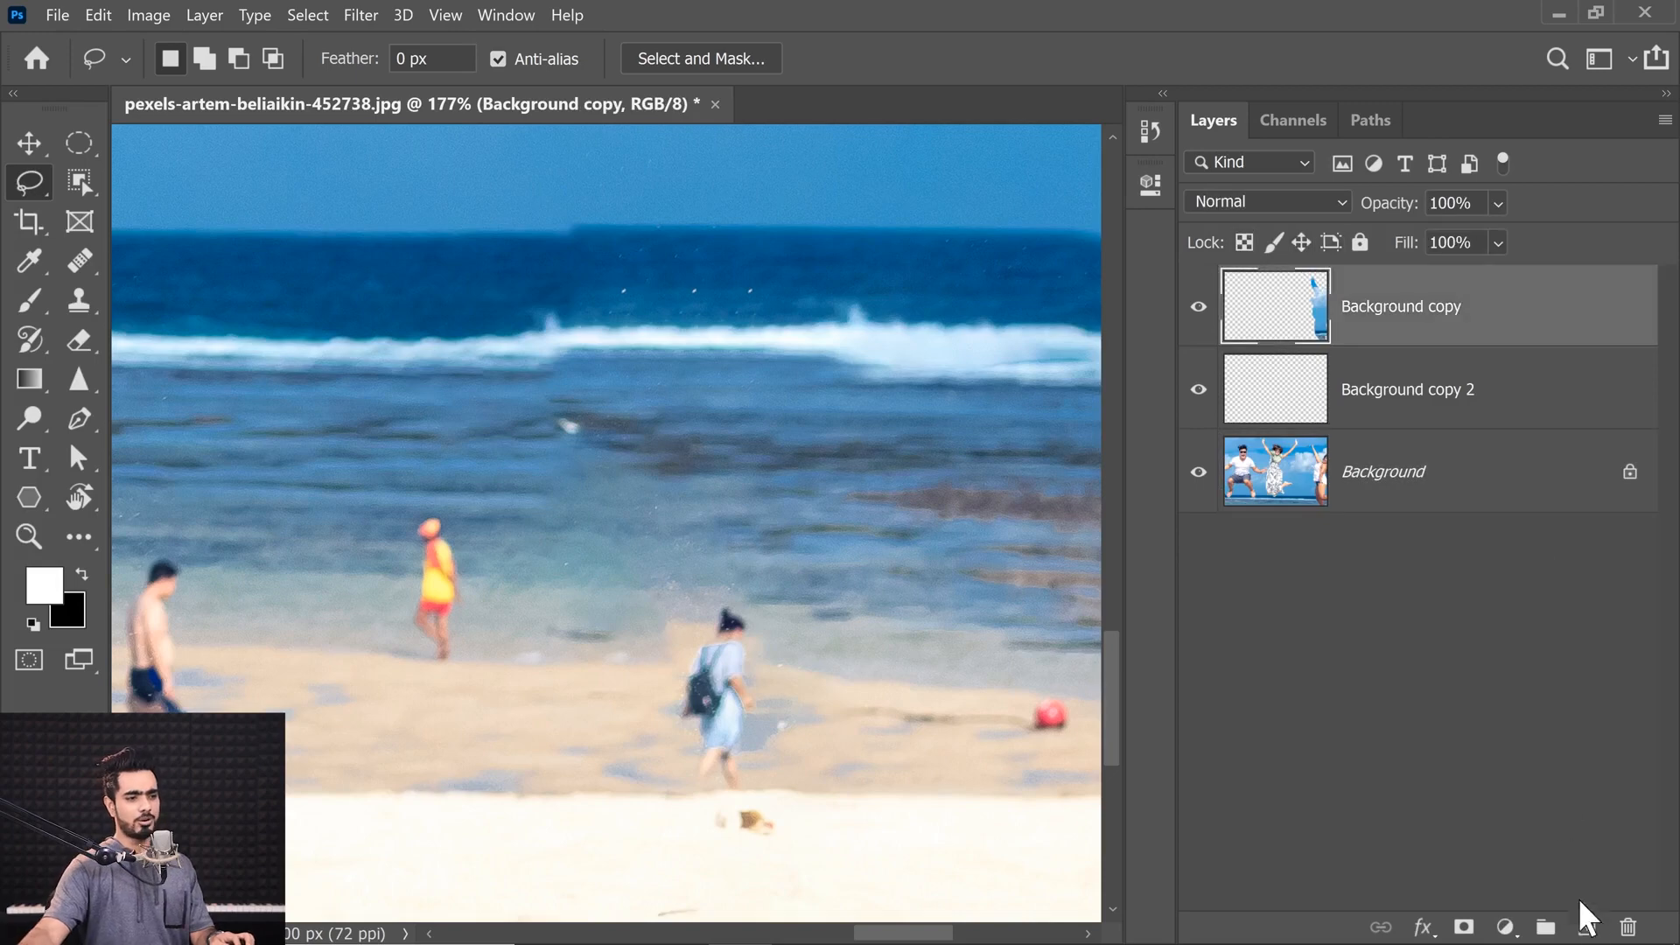
{"action": "left_click", "coordinate": [1587, 920]}
{"action": "key", "text": "ctrl+z"}
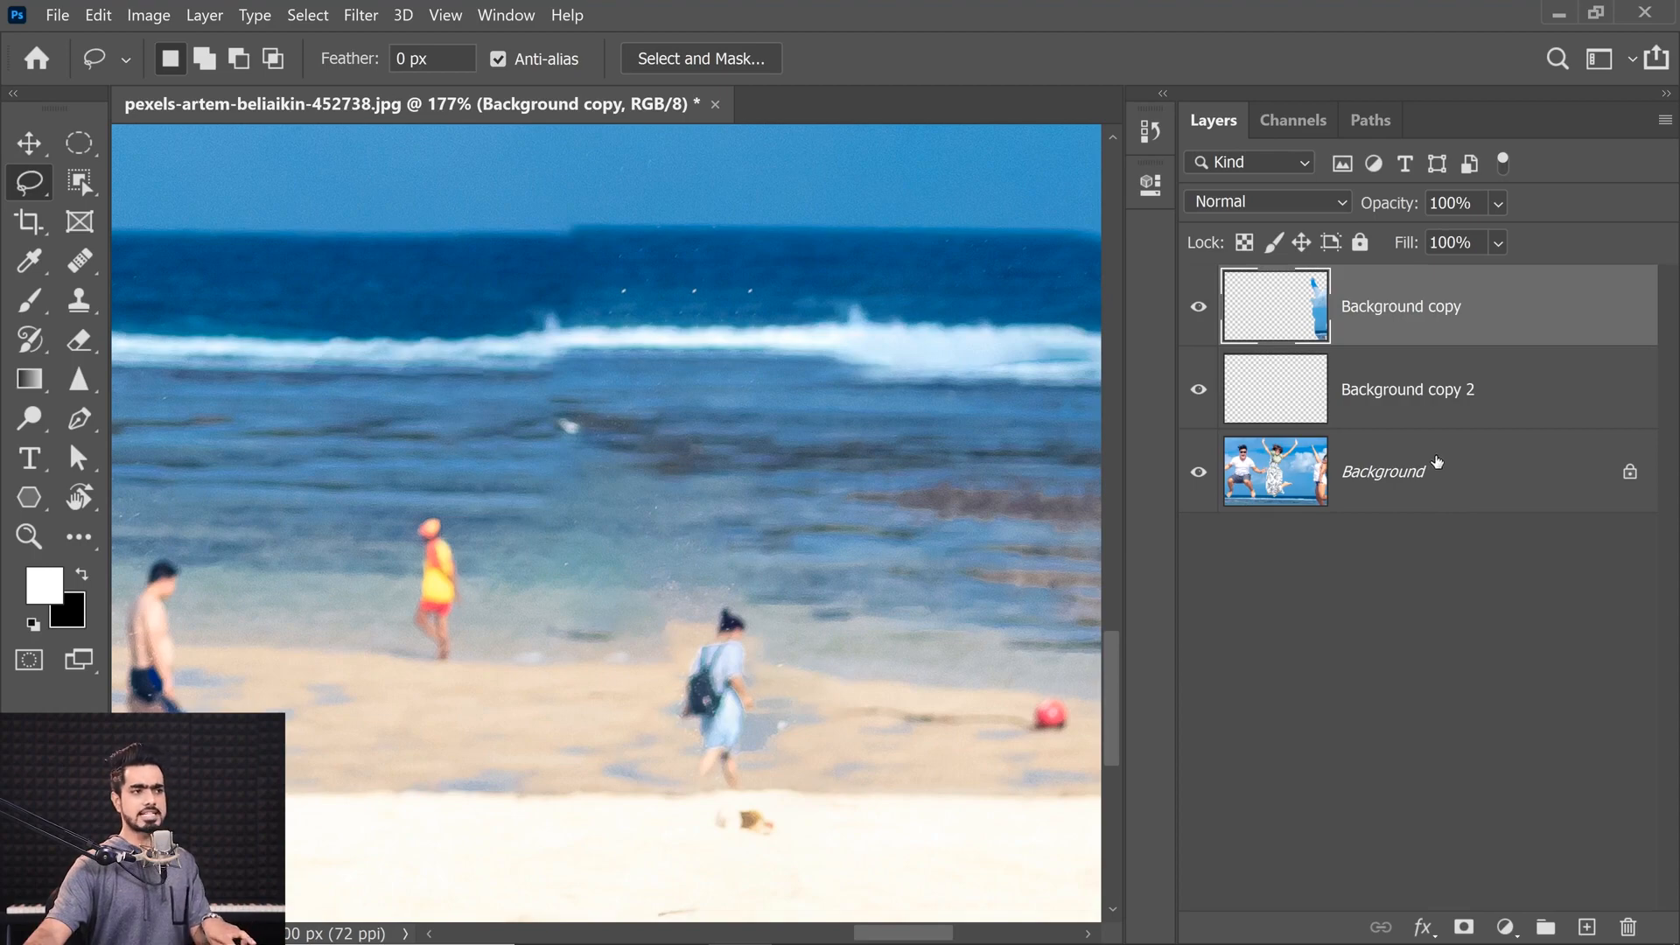
{"action": "key", "text": "ctrl+alt+shift+e"}
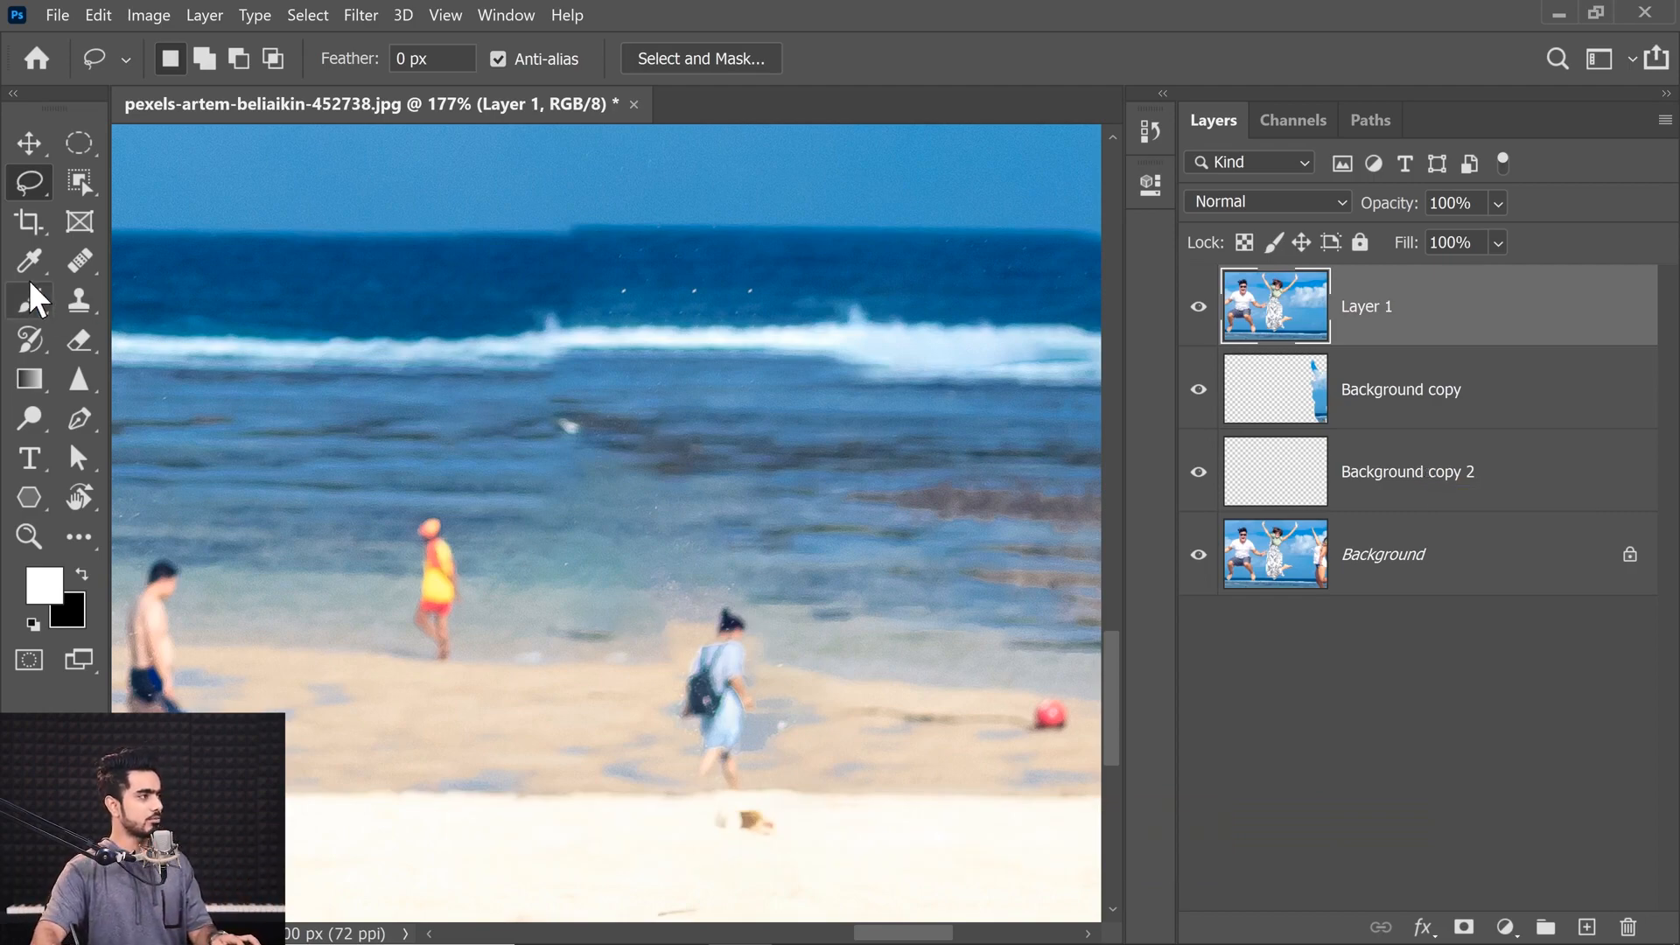
Step: Remove the walking woman in the blue dress from the merged layer with the Patch tool, sampling the nearby beach and water, and deselect
{"action": "left_click", "coordinate": [79, 260]}
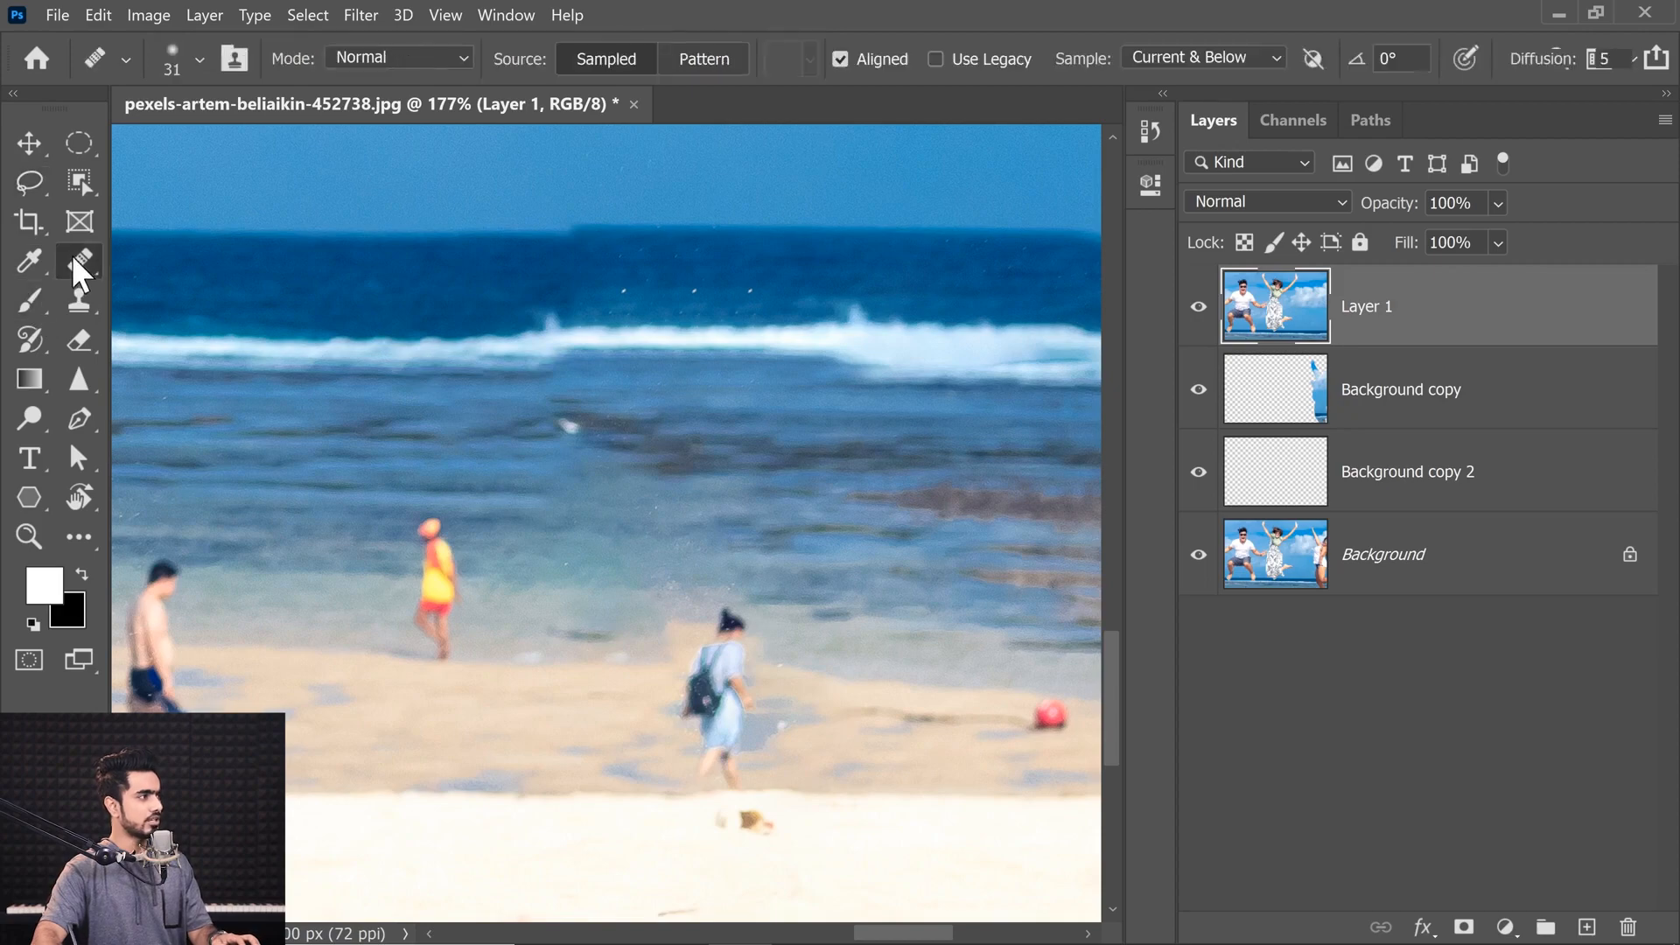
{"action": "left_click", "coordinate": [219, 315]}
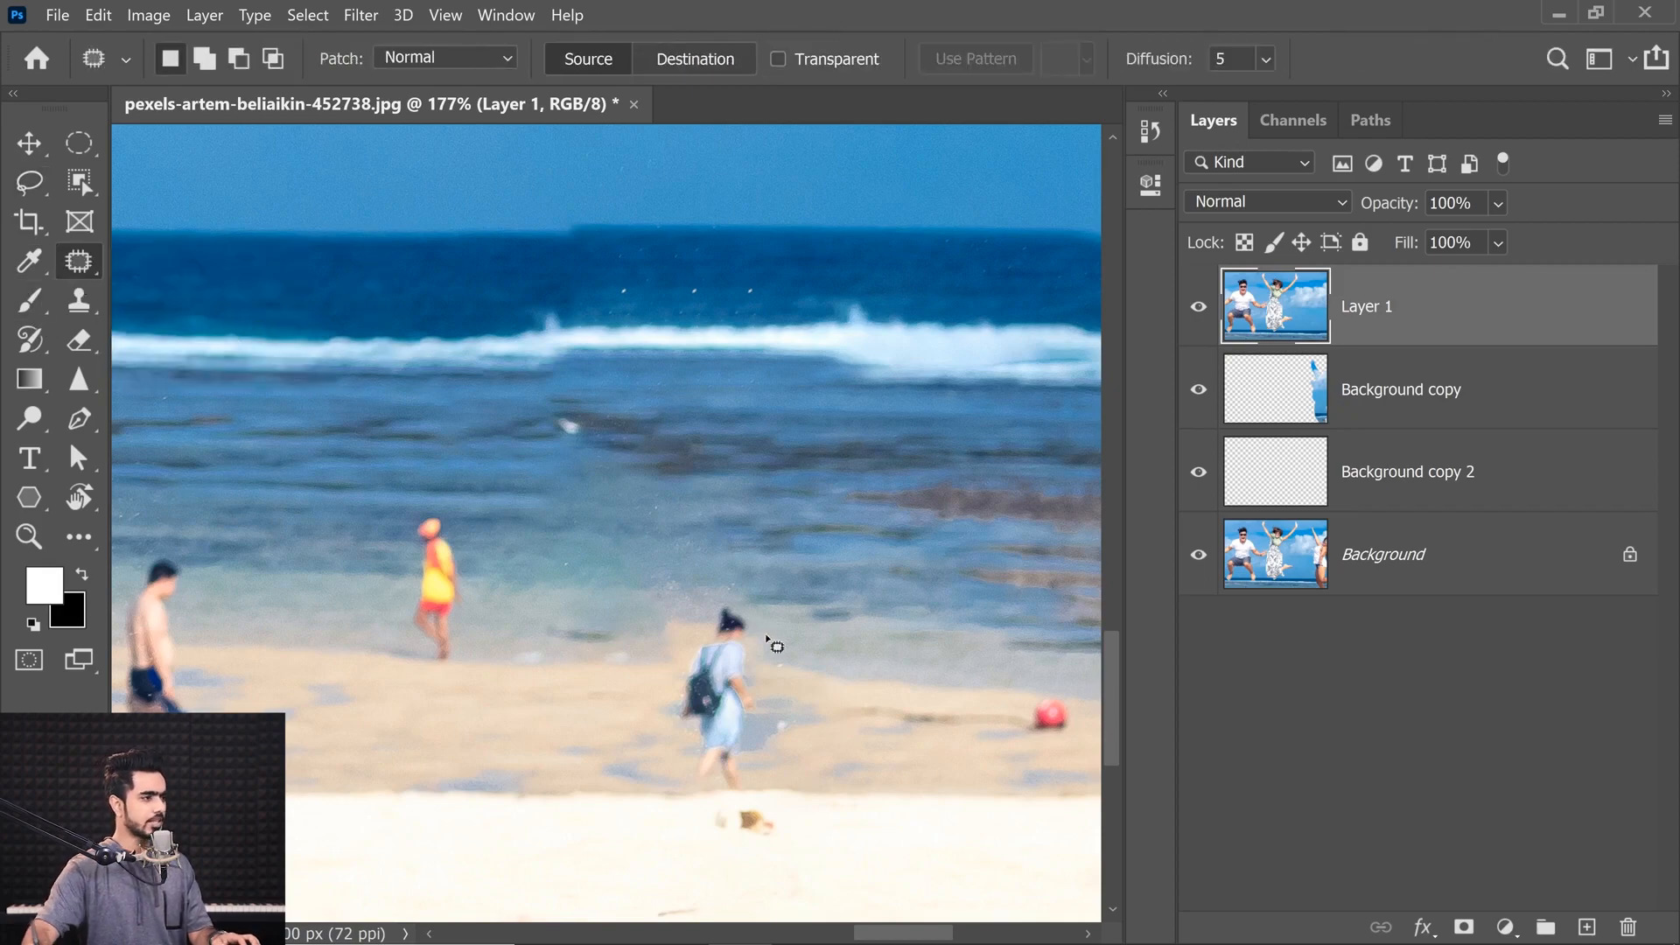
{"action": "mouse_move", "coordinate": [726, 581]}
{"action": "left_mouse_down"}
{"action": "mouse_move", "coordinate": [676, 621]}
{"action": "mouse_move", "coordinate": [654, 710]}
{"action": "left_mouse_up"}
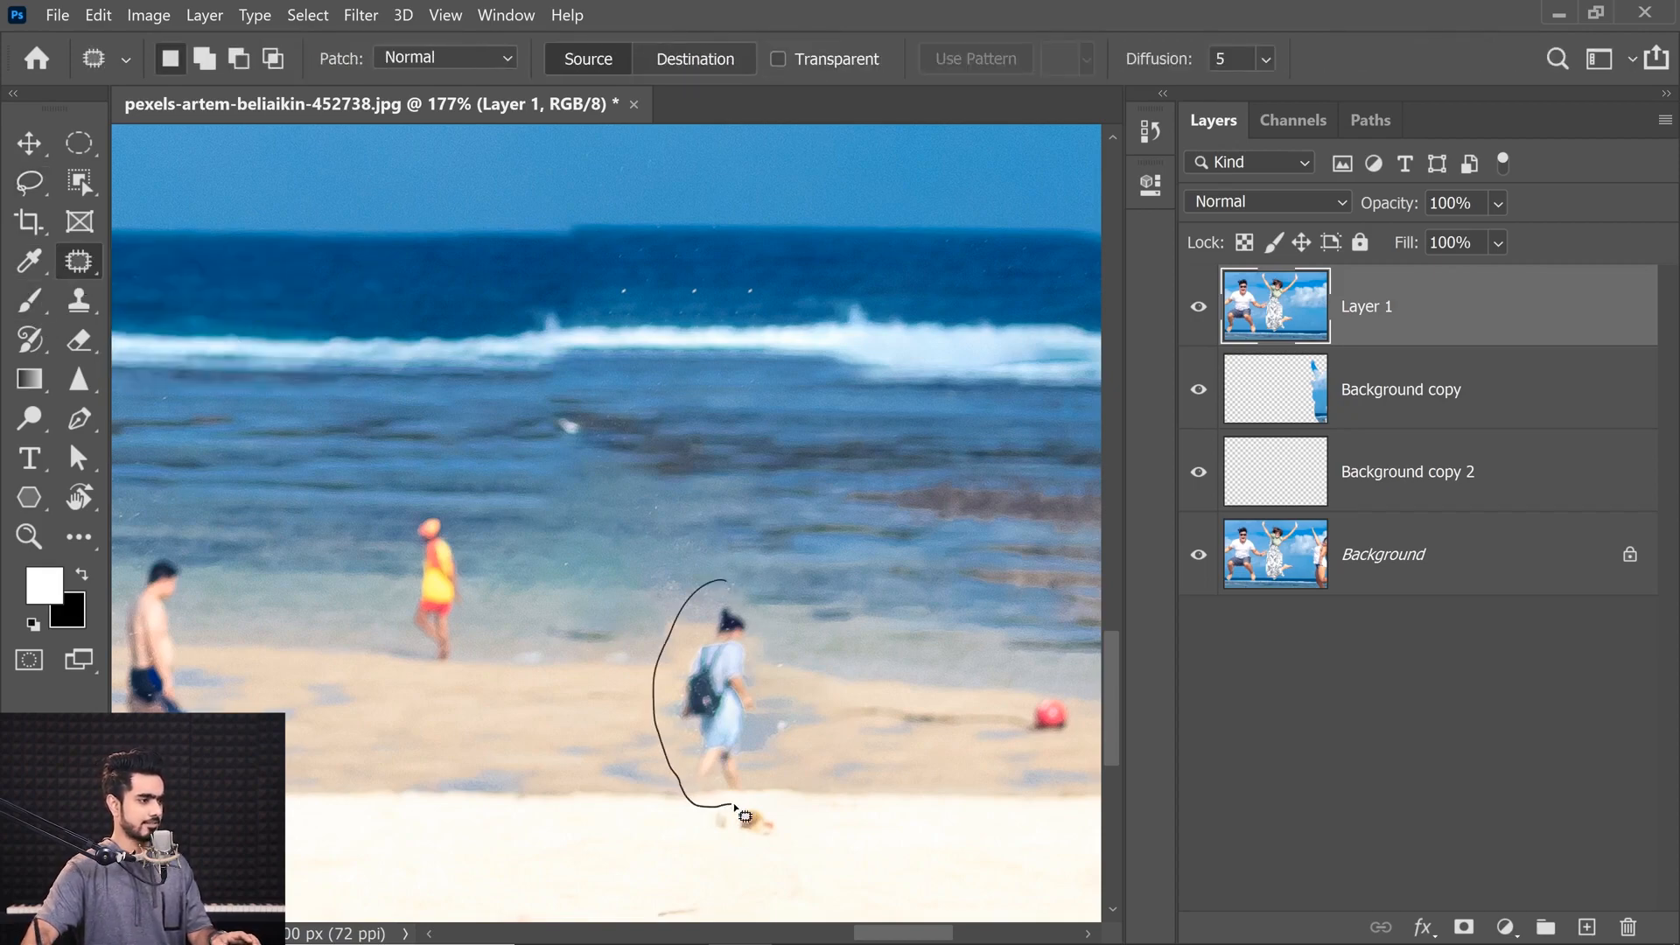
{"action": "left_click_drag", "start_coordinate": [803, 815], "coordinate": [776, 619]}
{"action": "left_click_drag", "start_coordinate": [753, 709], "coordinate": [901, 711]}
{"action": "key", "text": "ctrl+d"}
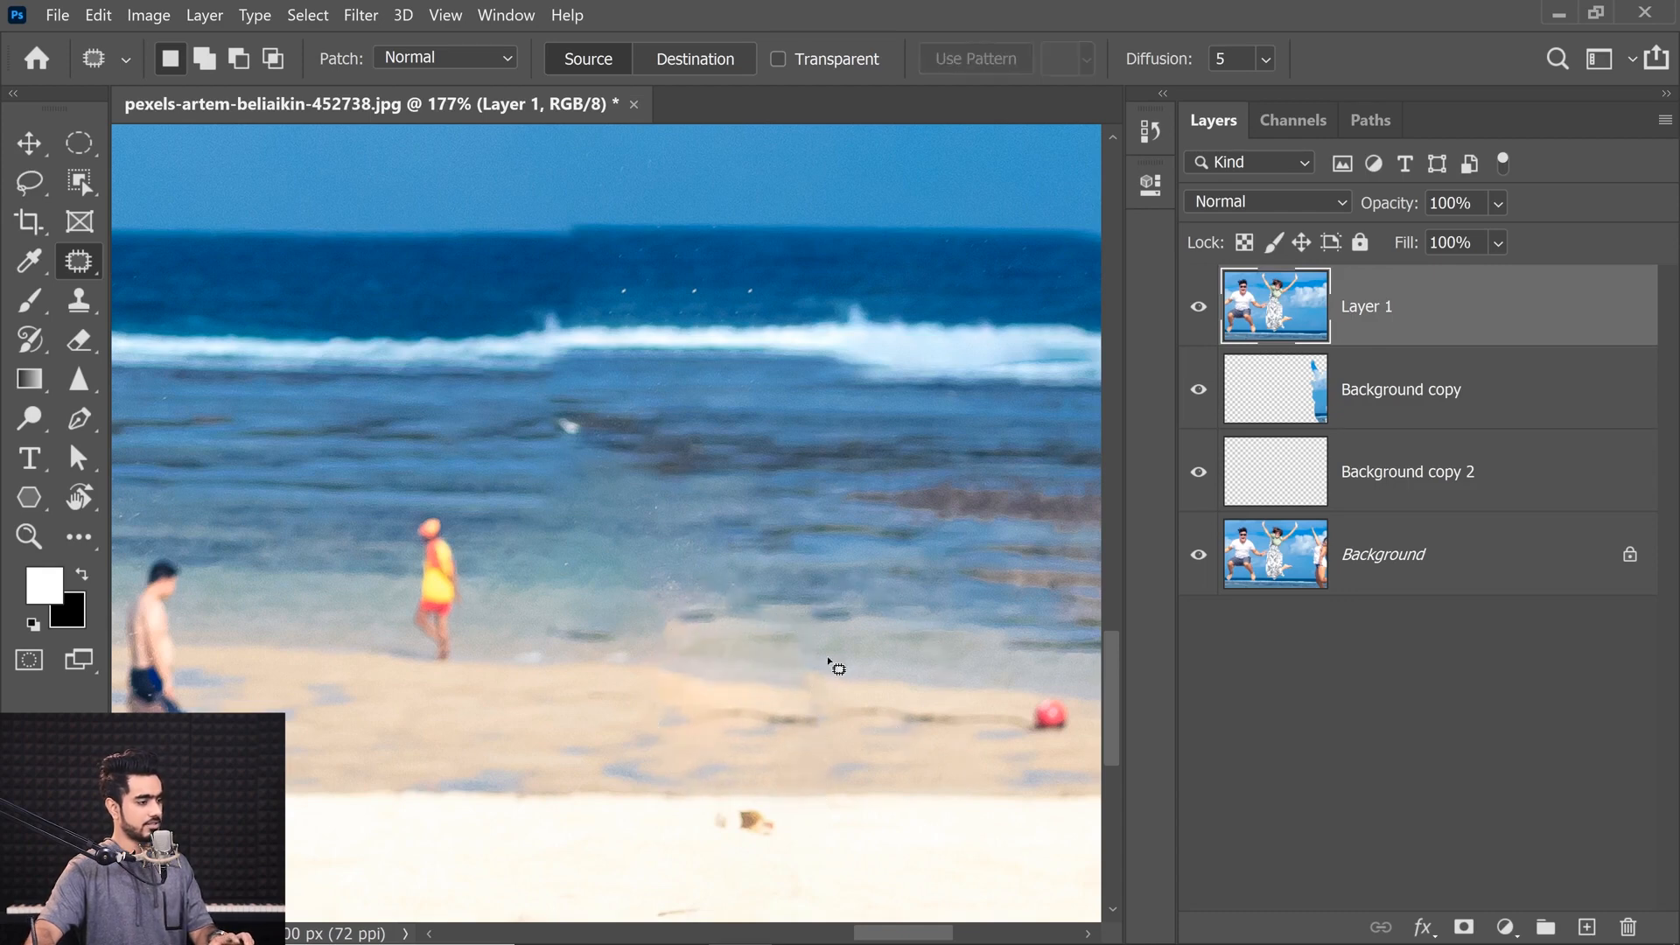
{"action": "mouse_move", "coordinate": [827, 655]}
{"action": "left_mouse_down"}
{"action": "mouse_move", "coordinate": [859, 686]}
{"action": "mouse_move", "coordinate": [829, 656]}
{"action": "mouse_move", "coordinate": [719, 682]}
{"action": "left_mouse_up"}
{"action": "key", "text": "ctrl+d"}
{"action": "key", "text": "ctrl+0"}
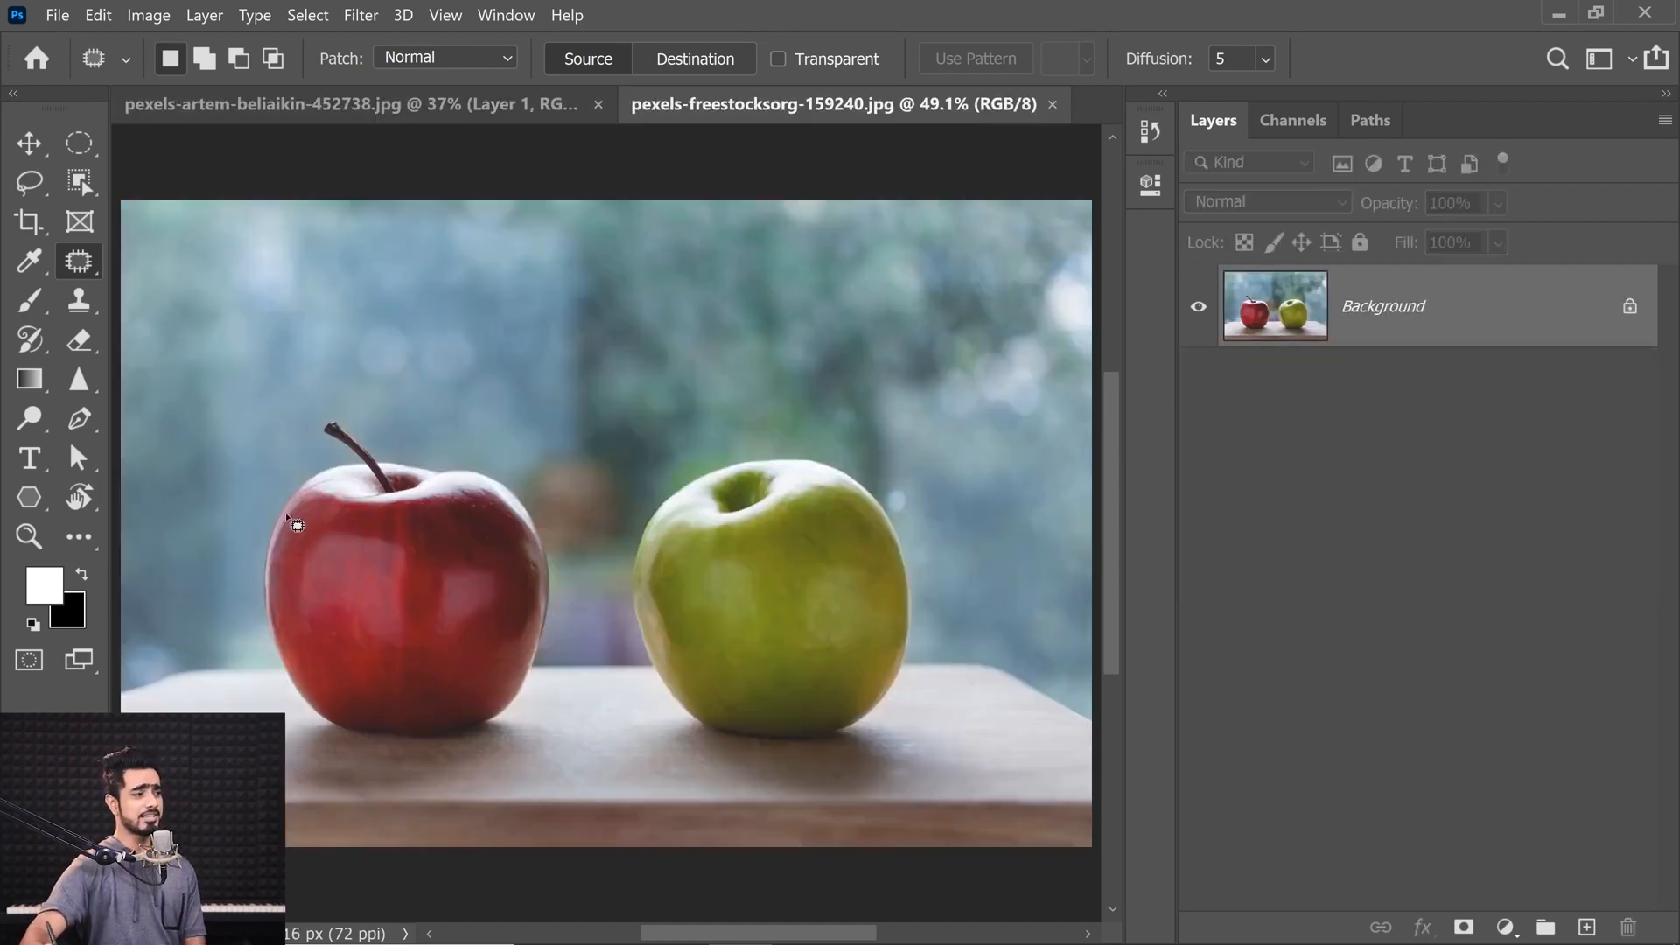
Step: Select the red apple with the Object Selection tool in Rectangle mode
{"action": "left_click", "coordinate": [79, 182]}
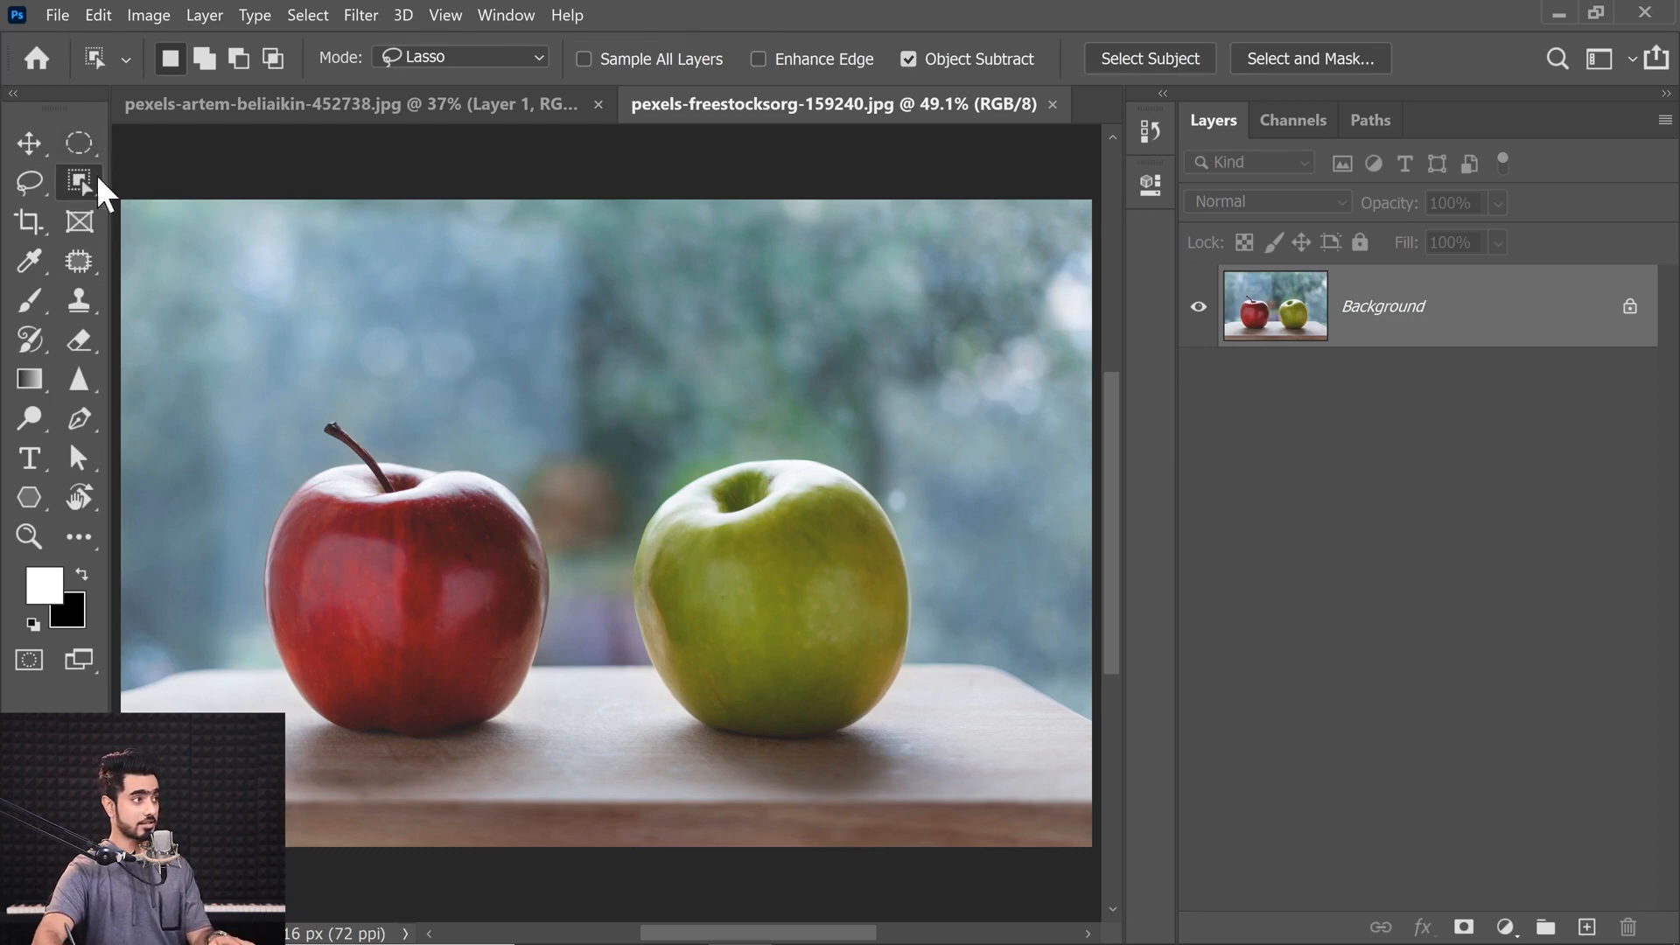
{"action": "left_click", "coordinate": [435, 52]}
{"action": "left_click", "coordinate": [450, 77]}
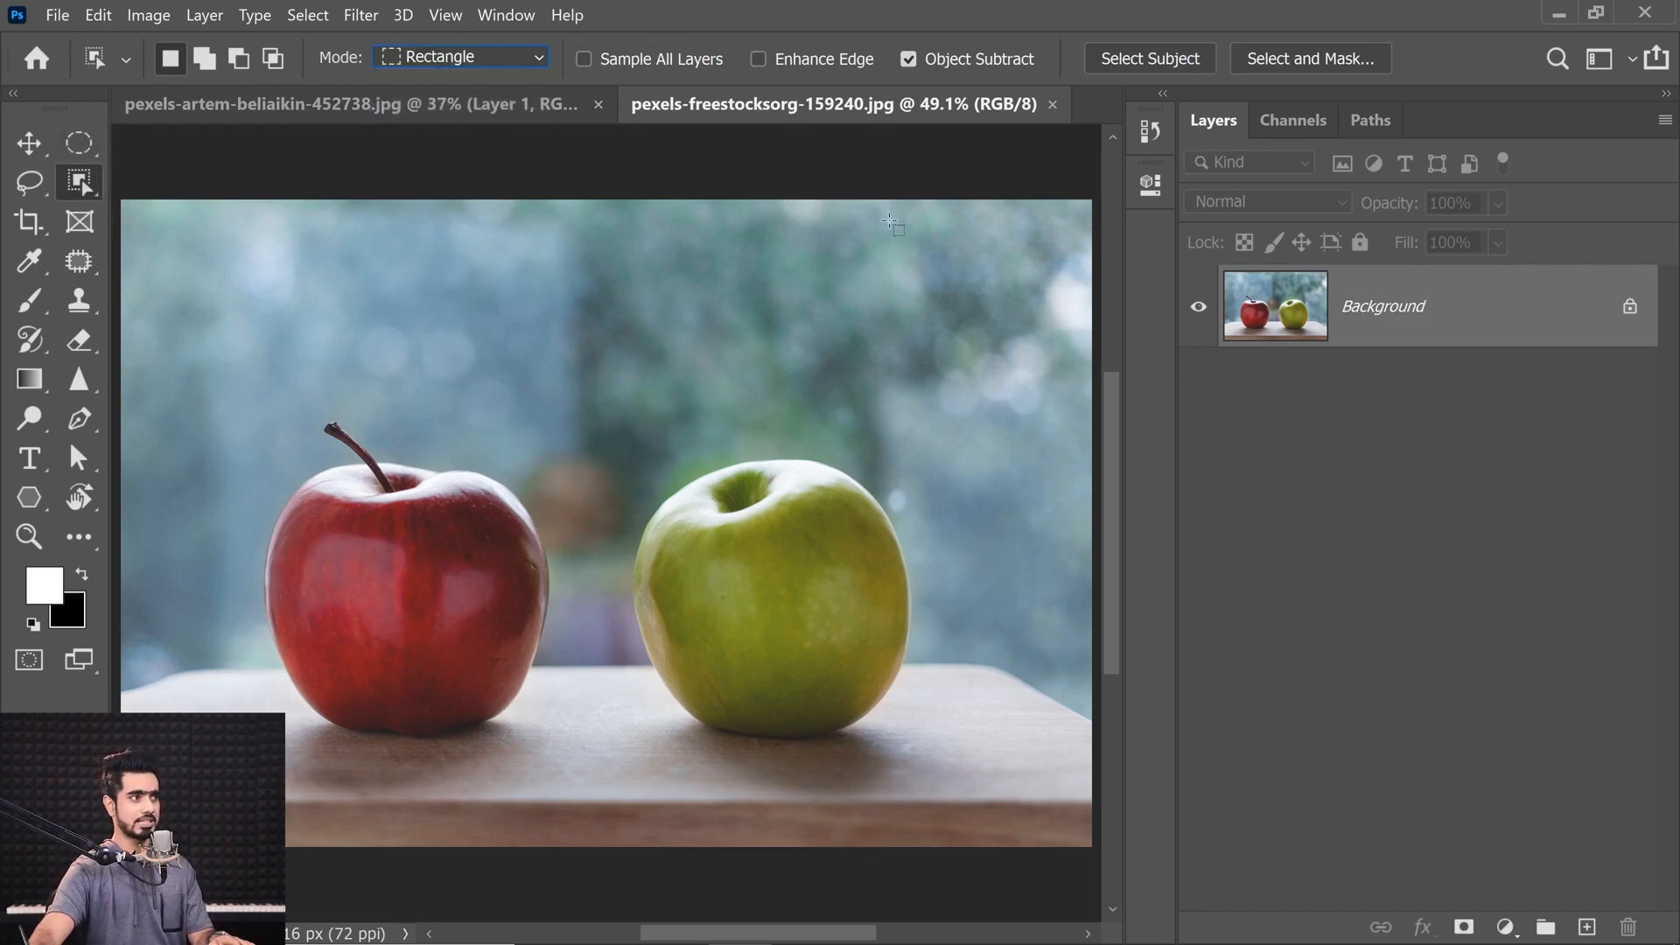
{"action": "left_click_drag", "start_coordinate": [252, 374], "coordinate": [560, 754]}
Step: Add the missed upper edge of the apple's stem to the selection using Object Selection in Lasso mode
{"action": "left_click_drag", "start_coordinate": [360, 440], "coordinate": [412, 424]}
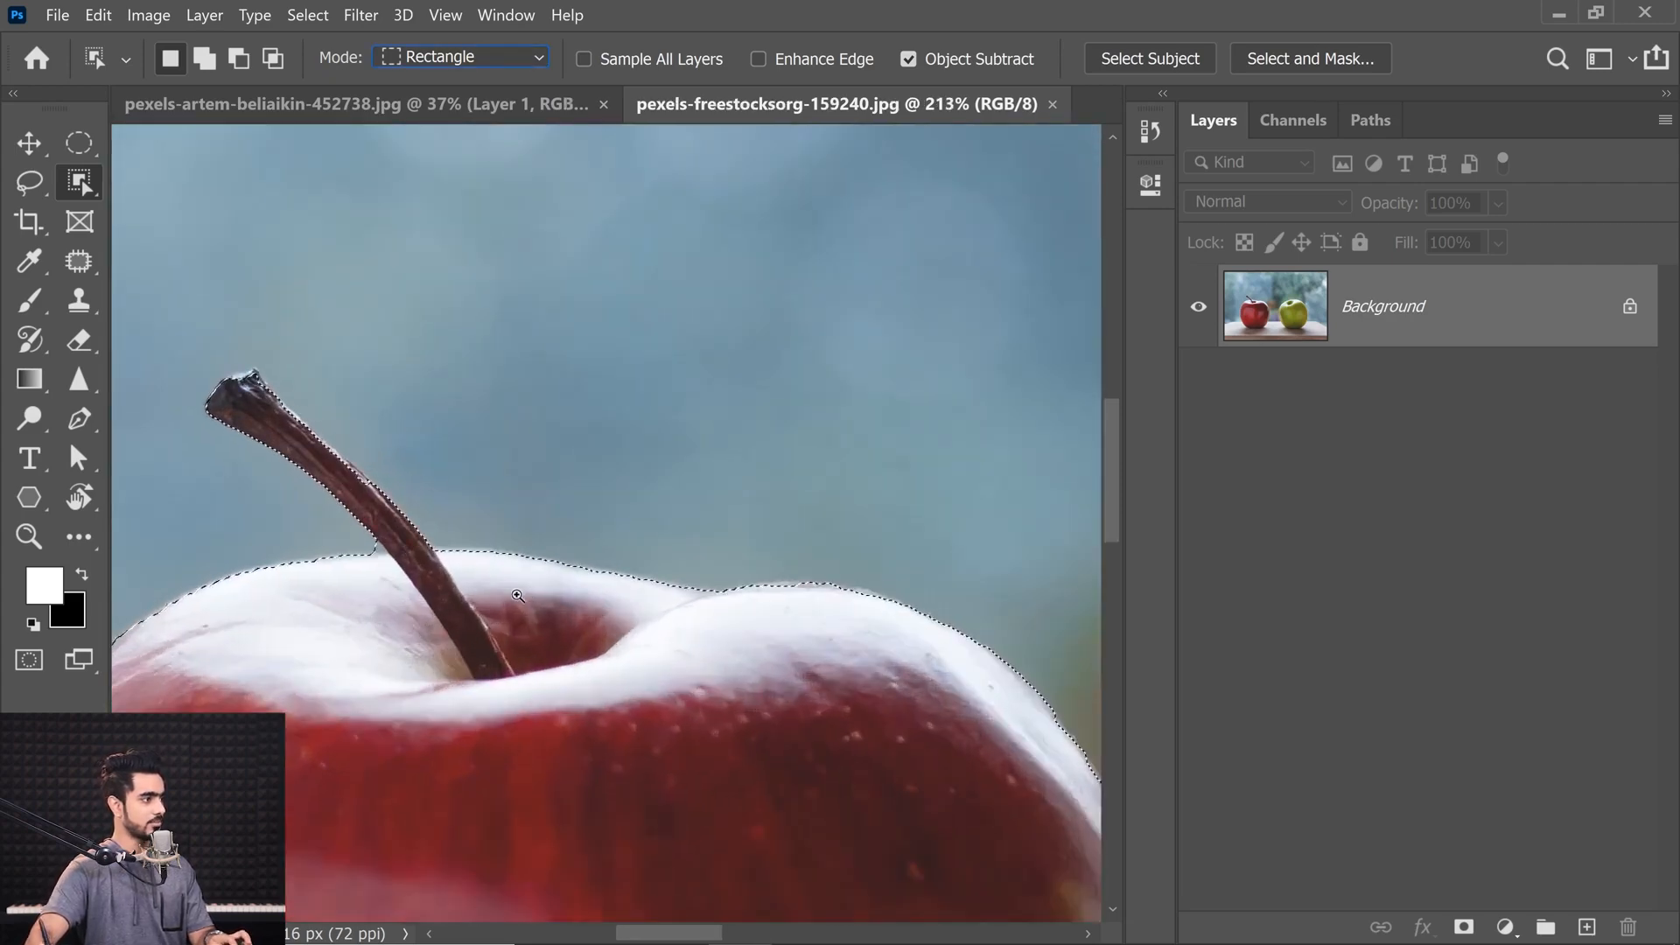
{"action": "left_click_drag", "start_coordinate": [516, 643], "coordinate": [368, 671]}
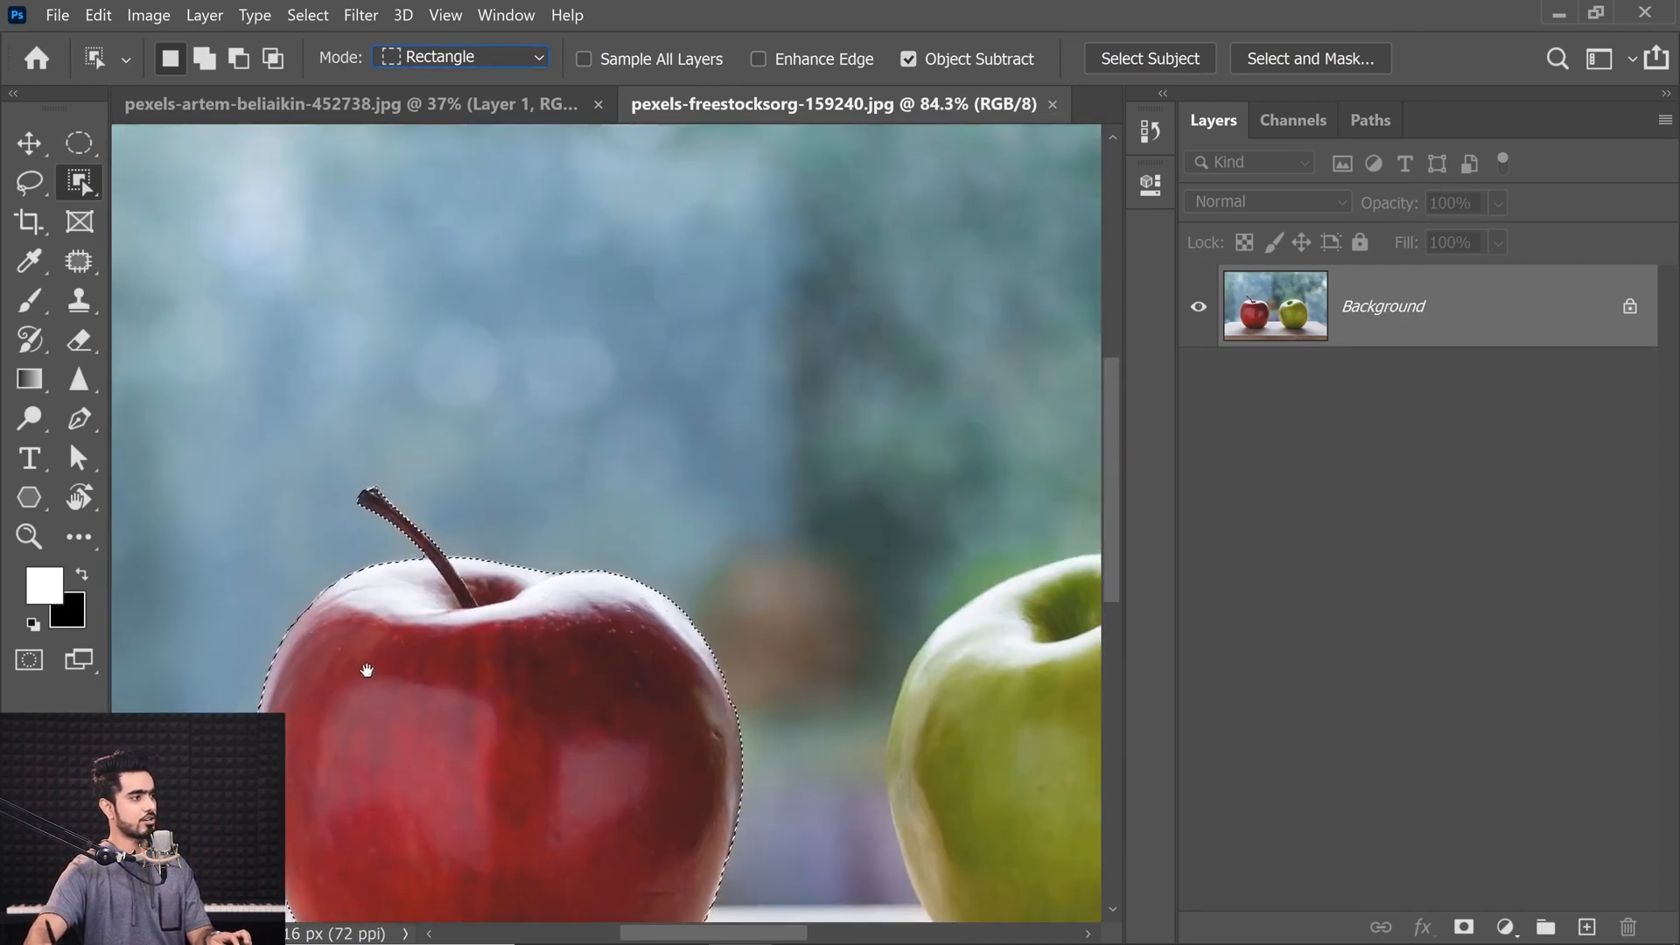
{"action": "mouse_move", "coordinate": [414, 552]}
{"action": "left_mouse_down"}
{"action": "mouse_move", "coordinate": [455, 548]}
{"action": "mouse_move", "coordinate": [428, 574]}
{"action": "left_mouse_up"}
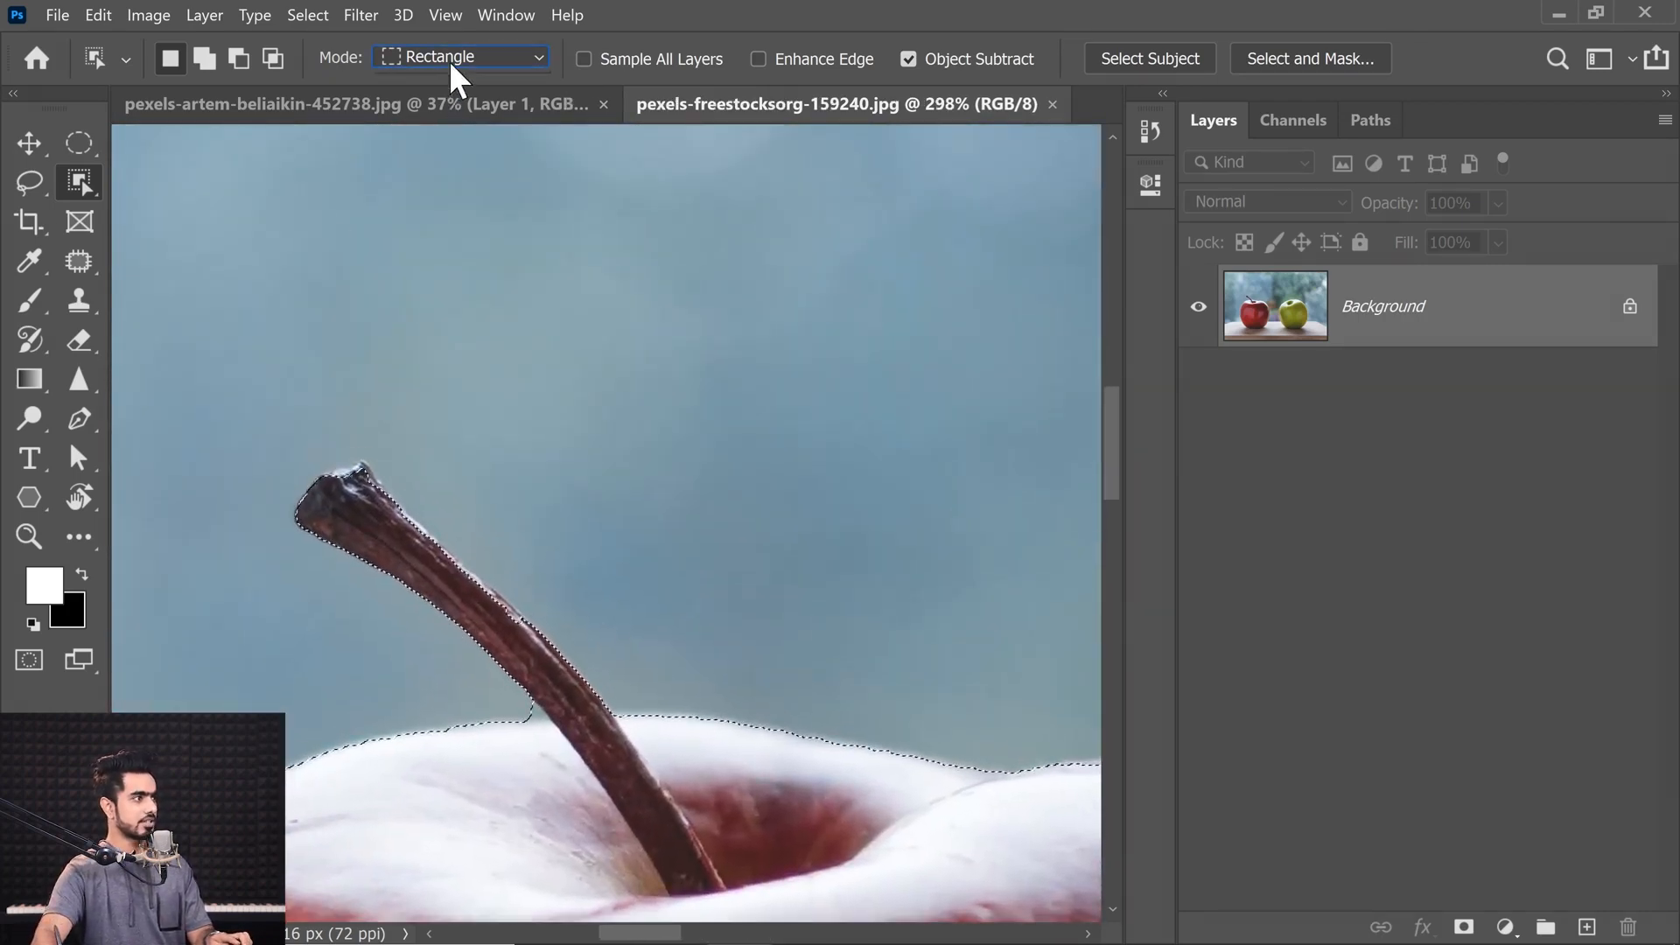
{"action": "left_click", "coordinate": [455, 57]}
{"action": "left_click", "coordinate": [455, 106]}
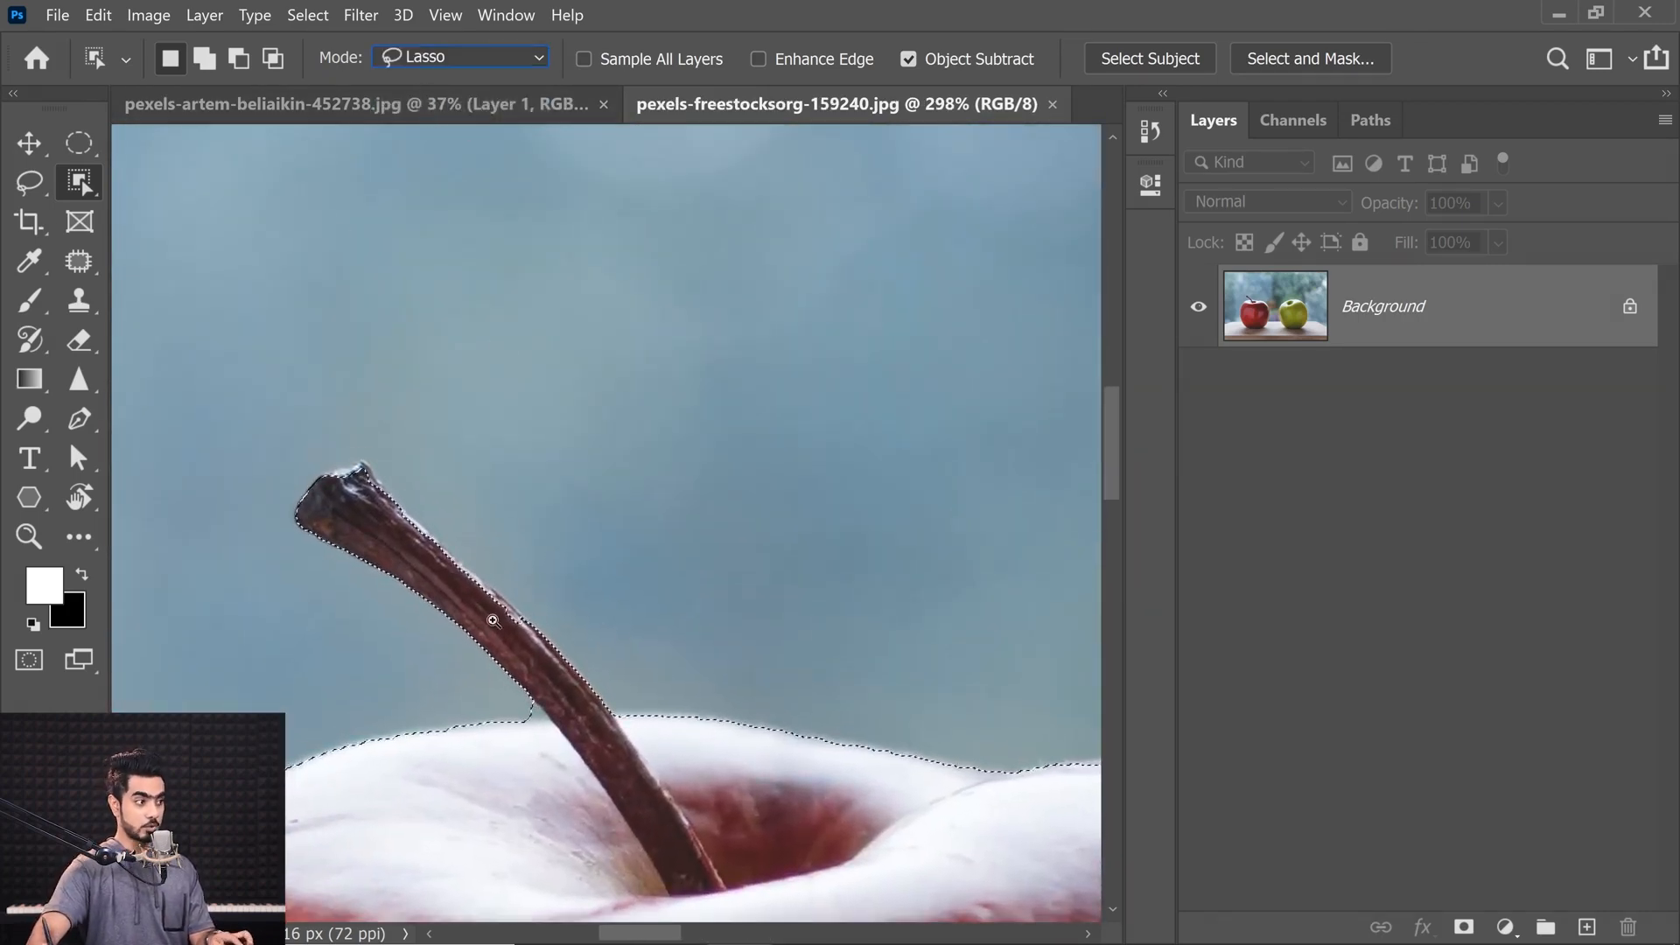
{"action": "scroll", "coordinate": [492, 612], "scroll_direction": "up", "scroll_amount": 3}
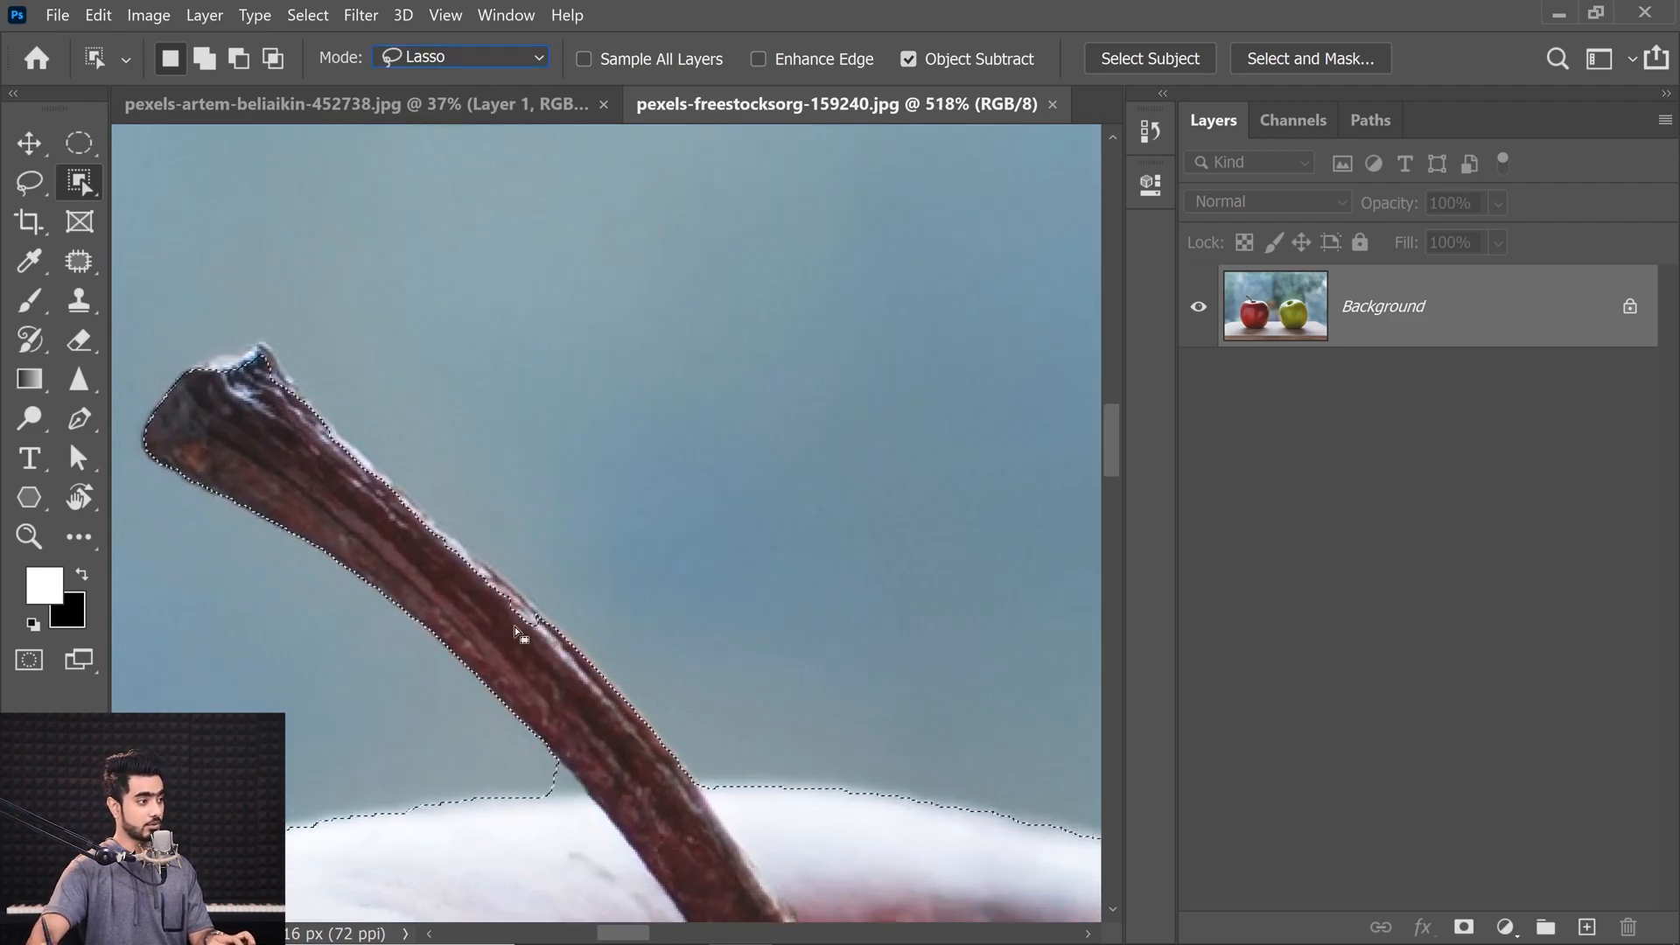
{"action": "key", "text": "shift"}
{"action": "left_click_drag", "start_coordinate": [533, 652], "coordinate": [546, 644]}
{"action": "mouse_move", "coordinate": [526, 531]}
{"action": "left_mouse_down"}
{"action": "mouse_move", "coordinate": [355, 380]}
{"action": "mouse_move", "coordinate": [264, 330]}
{"action": "left_mouse_up"}
{"action": "mouse_move", "coordinate": [185, 385]}
{"action": "left_mouse_down"}
{"action": "mouse_move", "coordinate": [470, 615]}
{"action": "mouse_move", "coordinate": [551, 656]}
{"action": "mouse_move", "coordinate": [539, 646]}
{"action": "left_mouse_up"}
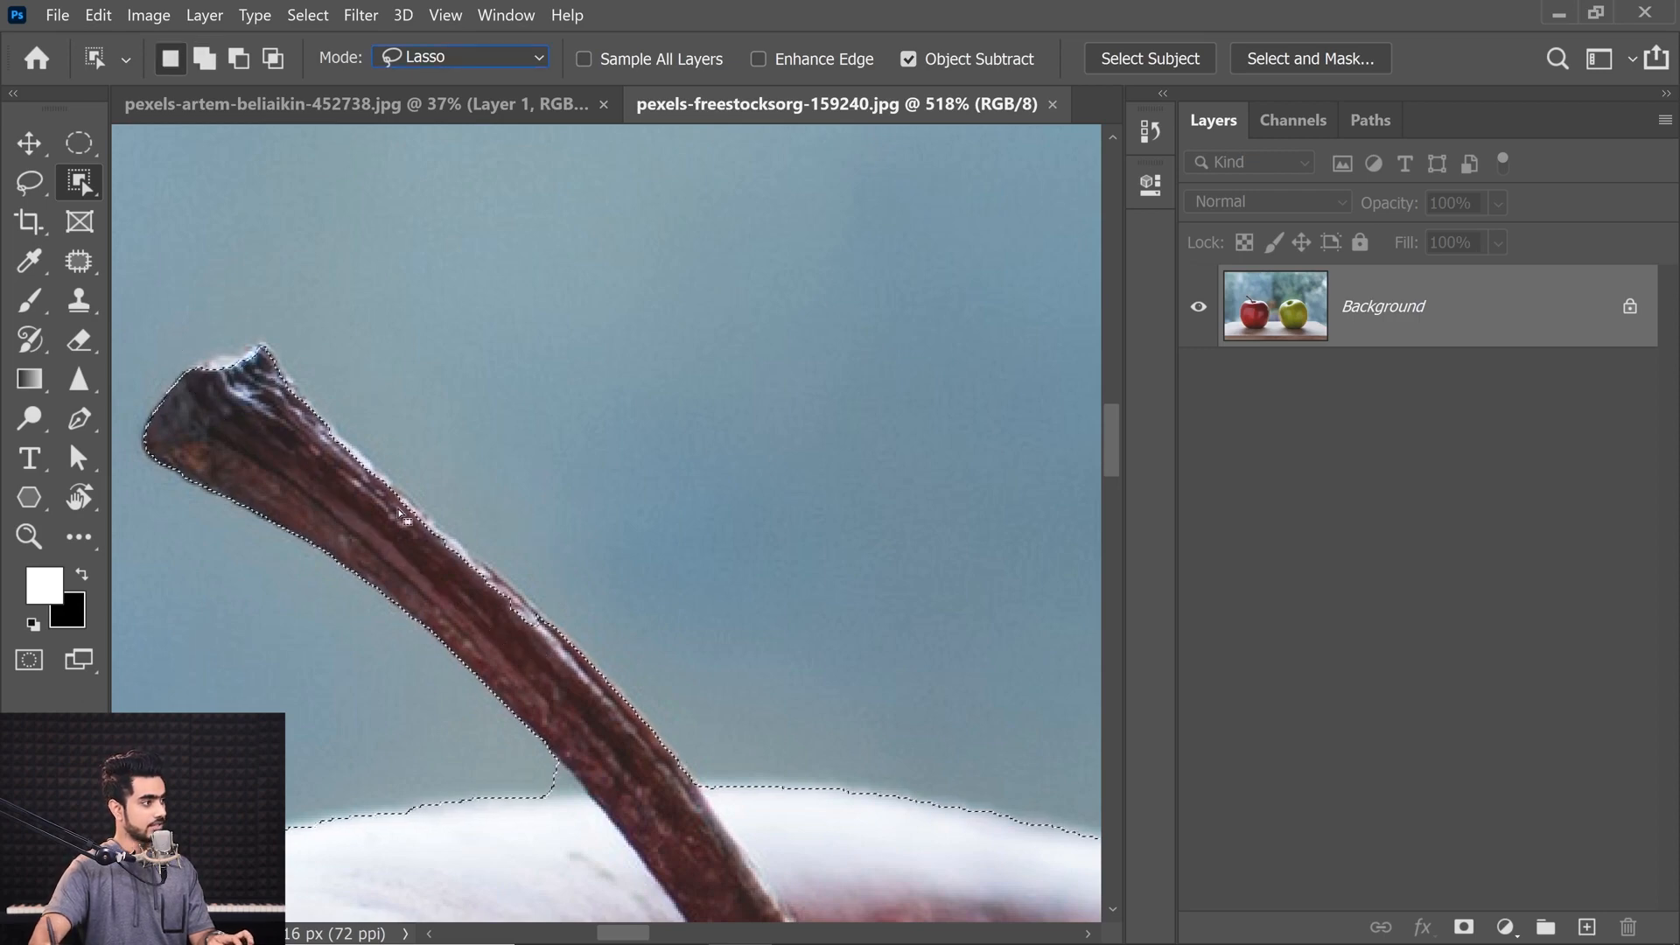
Step: Try to add the remaining highlighted strip along the stem's upper edge to the selection with another Object Selection lasso
{"action": "scroll", "coordinate": [344, 420], "scroll_direction": "up", "scroll_amount": 2}
{"action": "mouse_move", "coordinate": [341, 371]}
{"action": "left_mouse_down"}
{"action": "mouse_move", "coordinate": [273, 372]}
{"action": "mouse_move", "coordinate": [473, 627]}
{"action": "mouse_move", "coordinate": [602, 723]}
{"action": "mouse_move", "coordinate": [525, 487]}
{"action": "mouse_move", "coordinate": [438, 405]}
{"action": "left_mouse_up"}
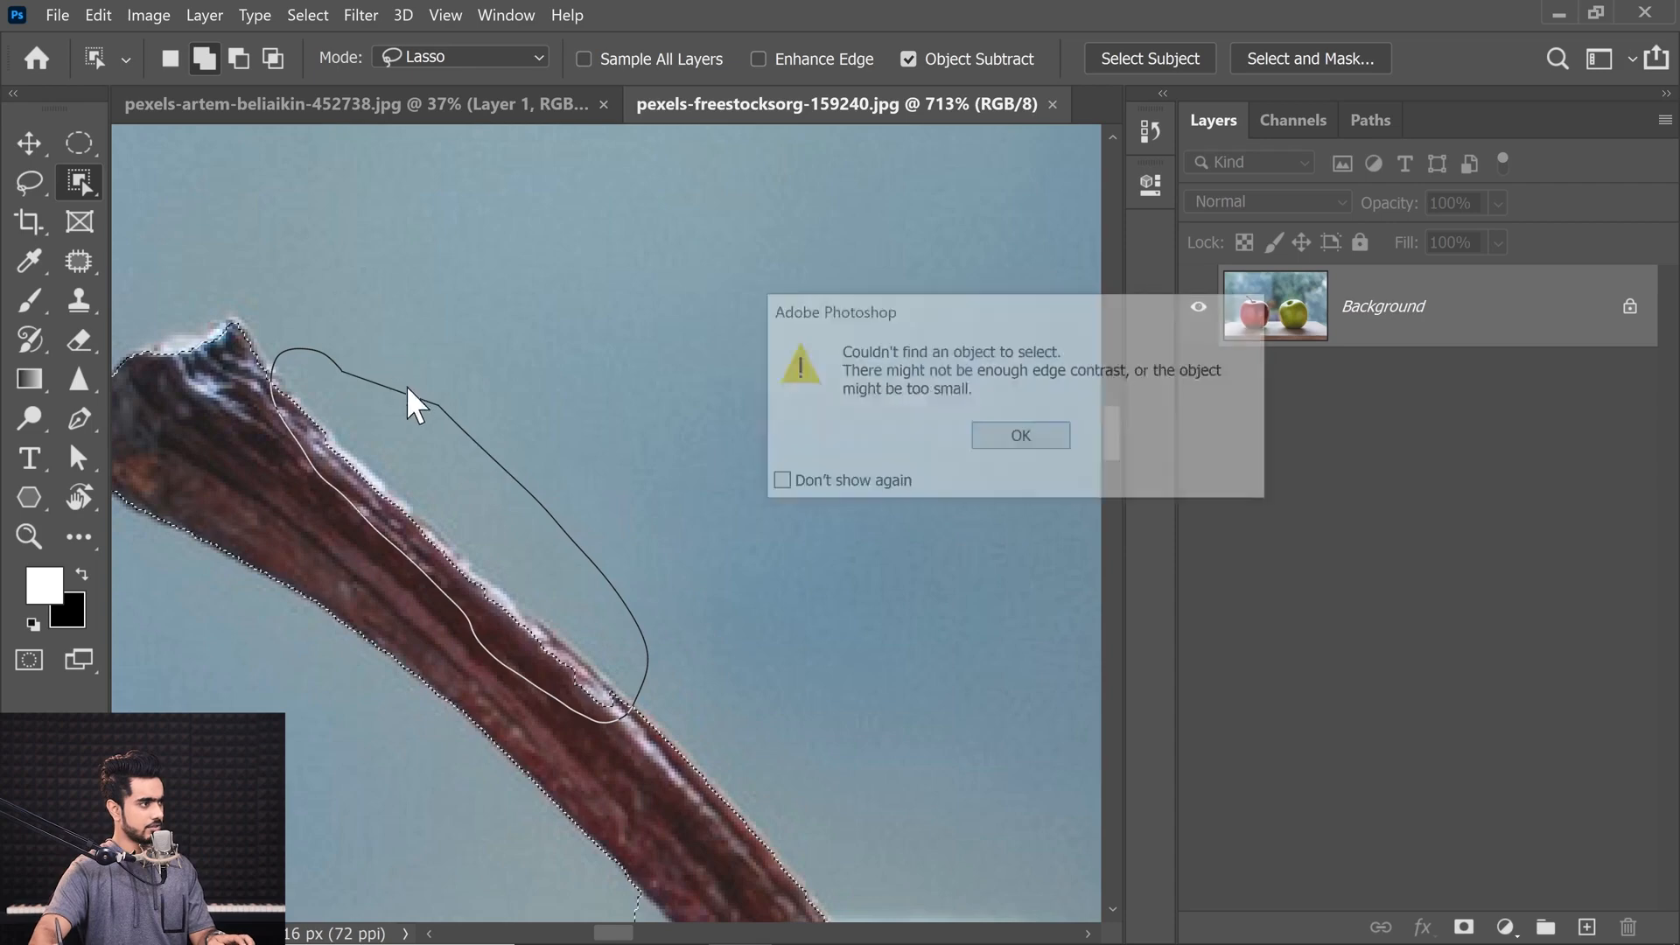
{"action": "left_click", "coordinate": [1021, 436]}
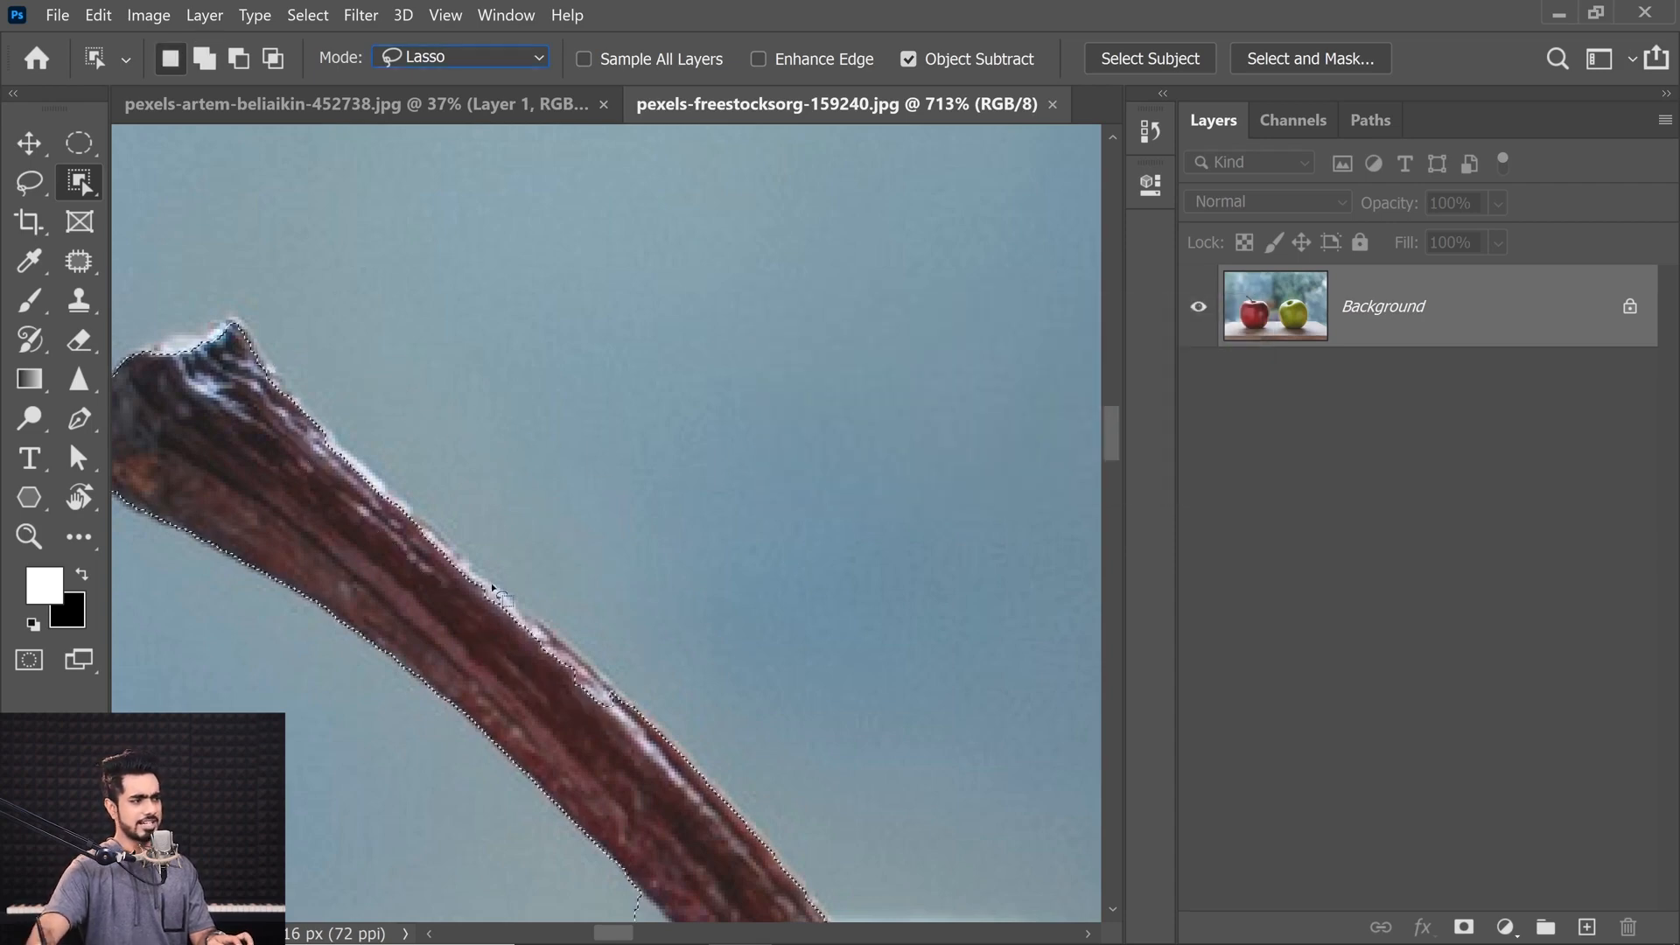
{"action": "left_click", "coordinate": [28, 182]}
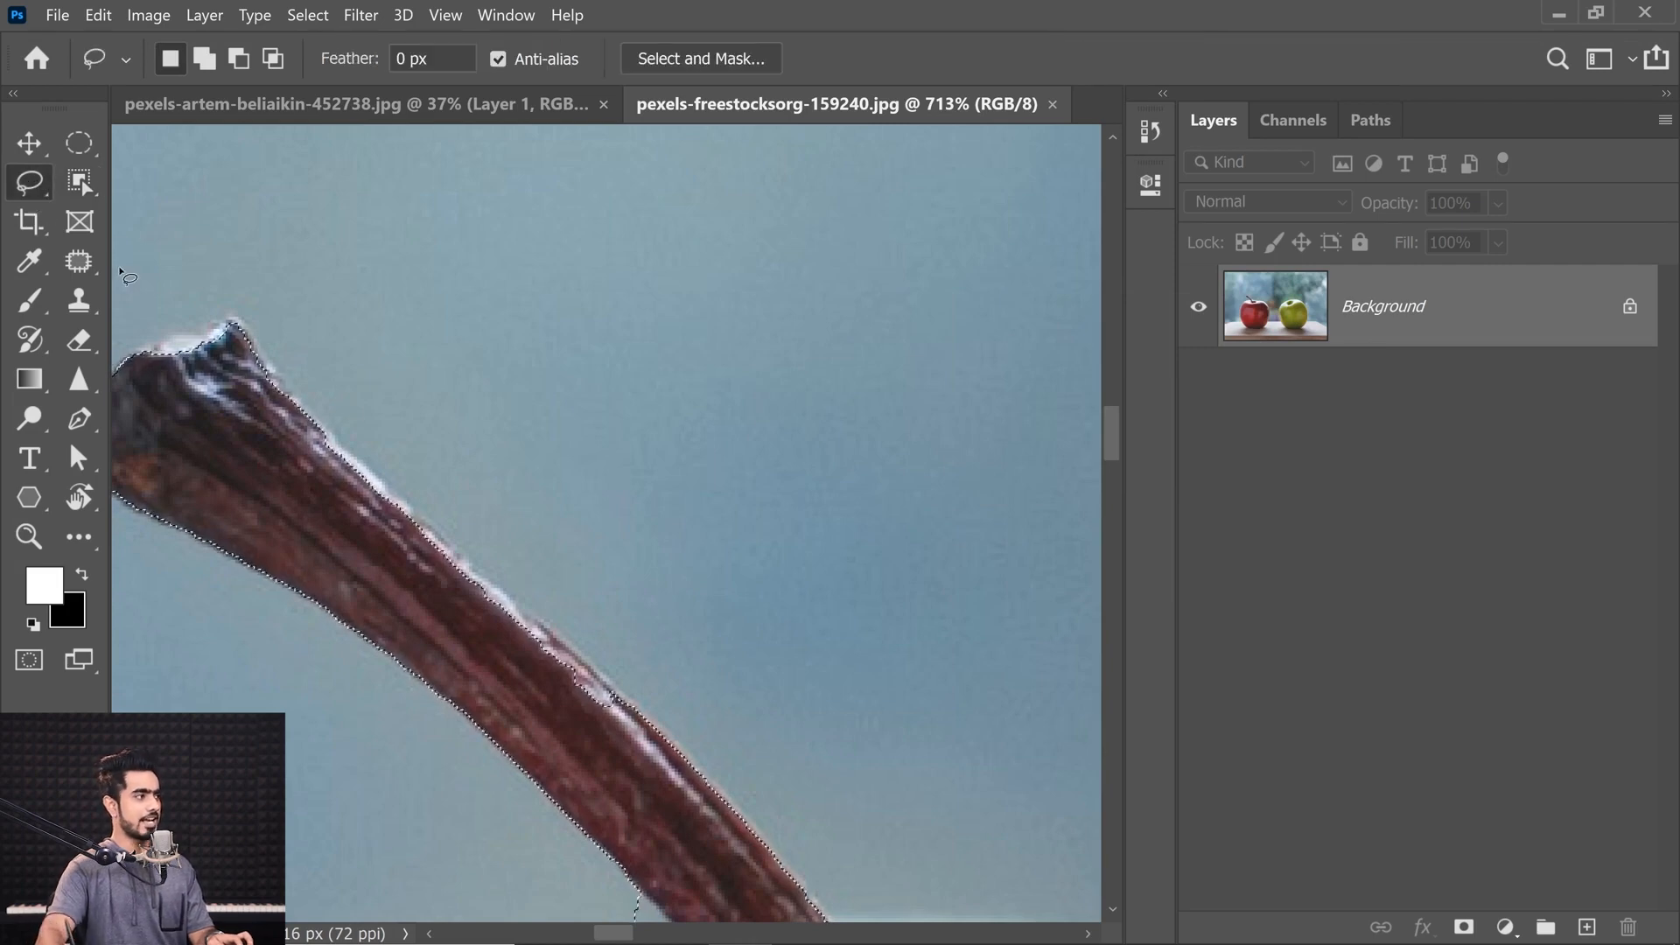
{"action": "left_click", "coordinate": [79, 181]}
Step: Deselect the red apple and add a new empty layer above the Background layer
{"action": "scroll", "coordinate": [329, 479], "scroll_direction": "down", "scroll_amount": 5}
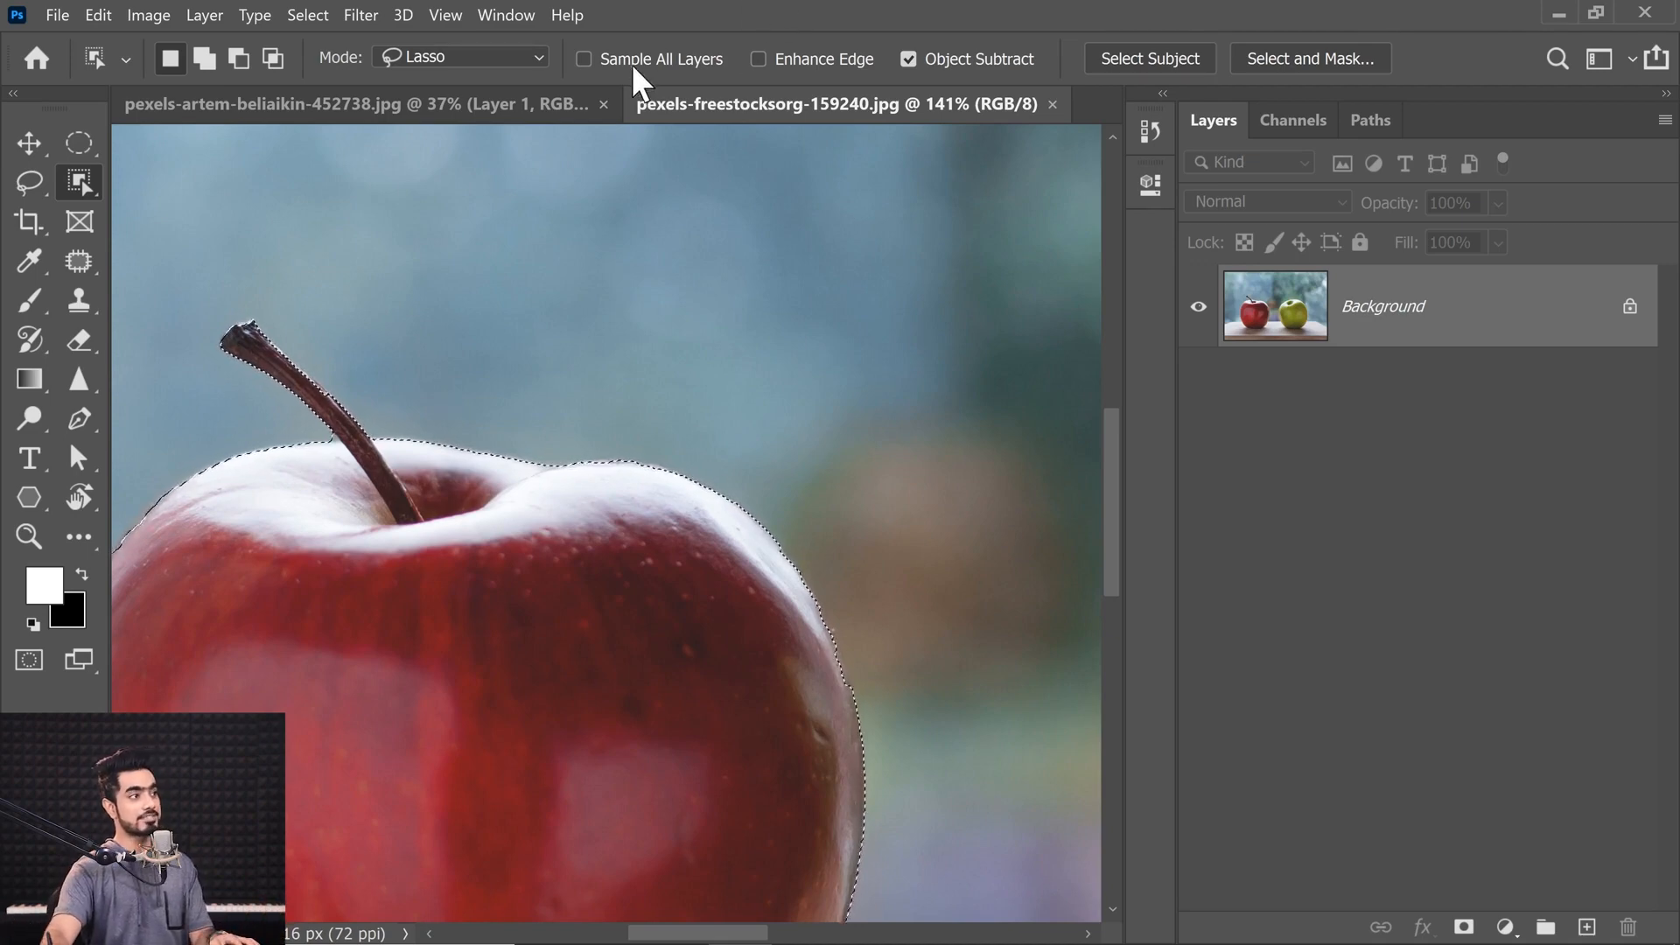
{"action": "key", "text": "ctrl+d"}
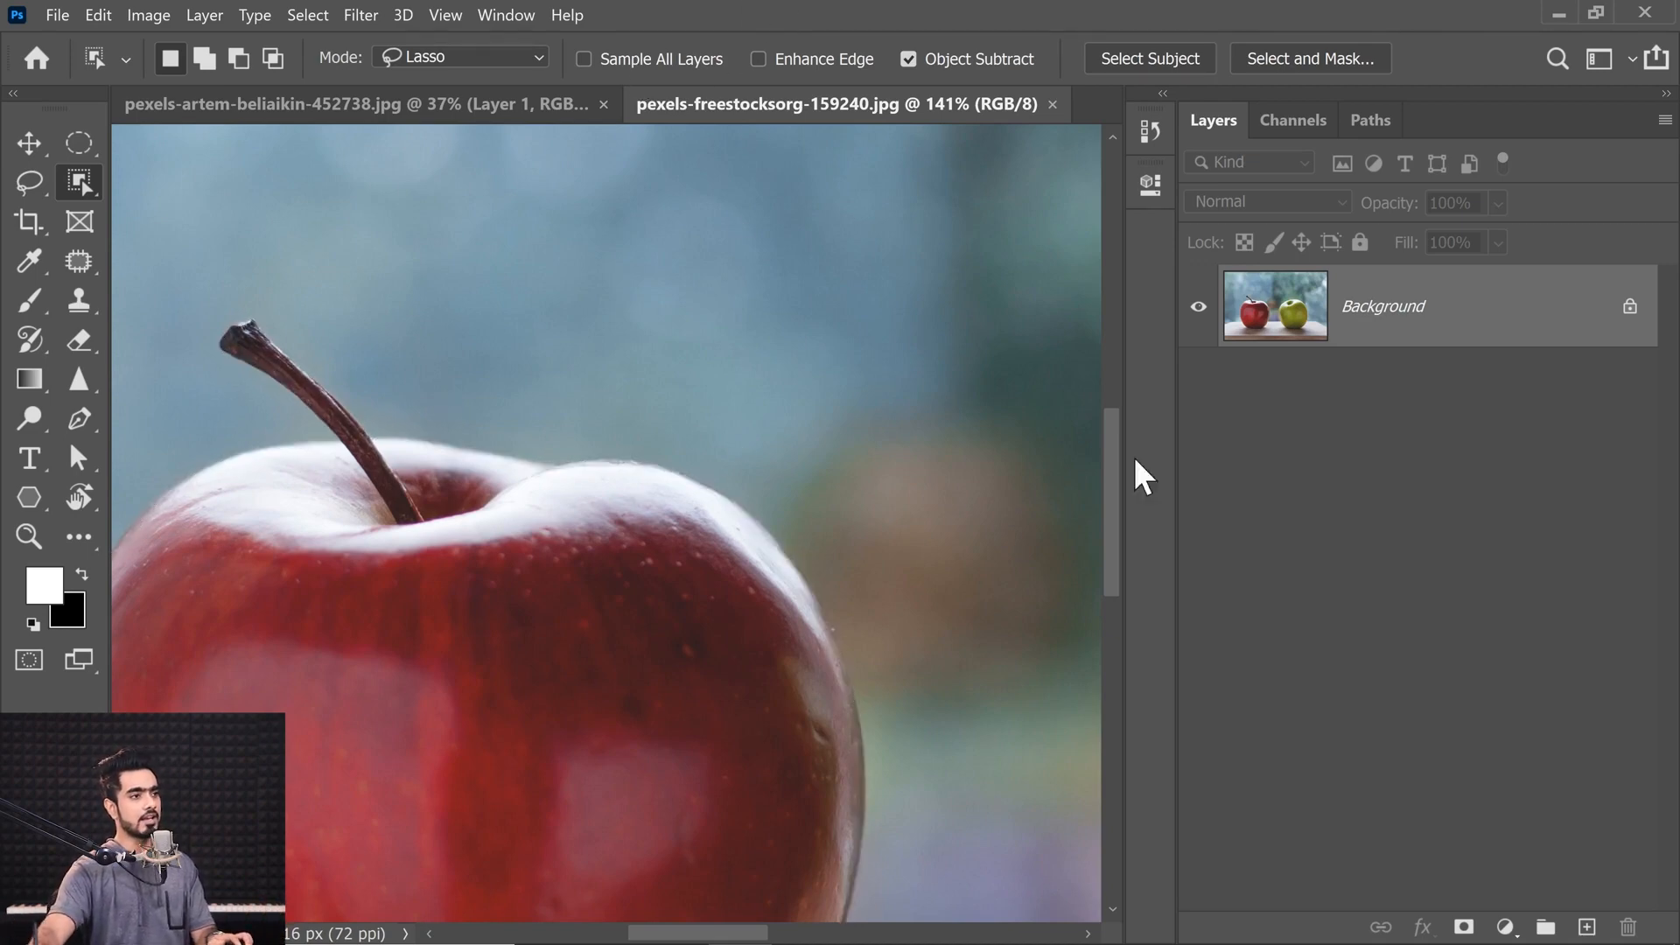
{"action": "left_click", "coordinate": [1586, 926]}
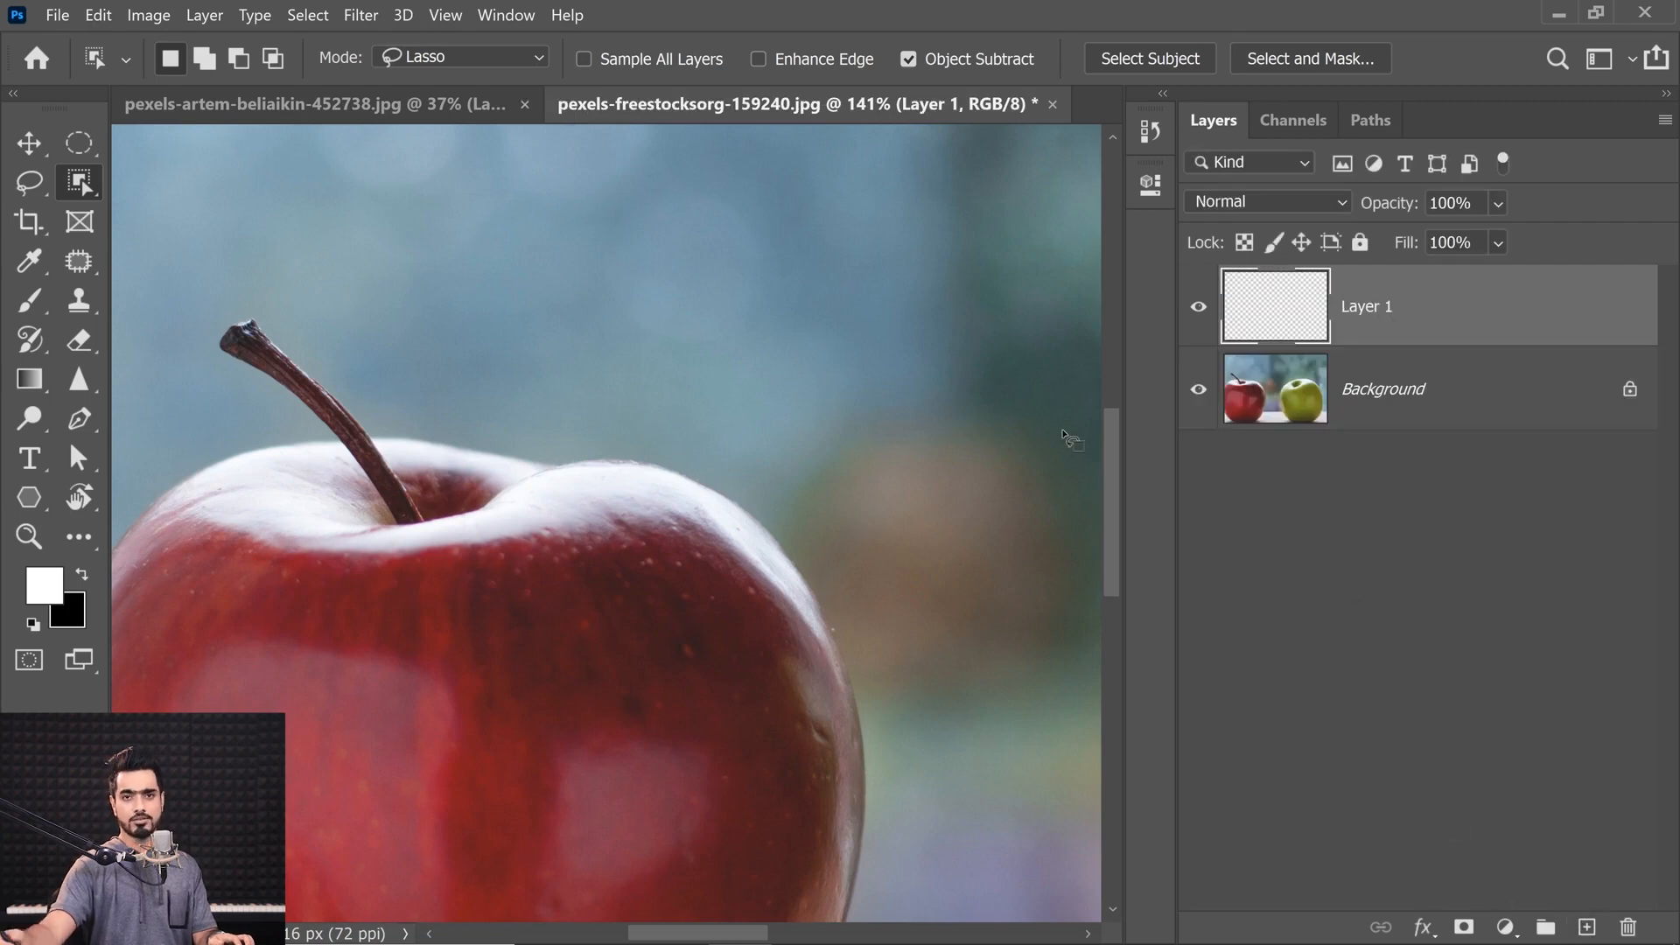
Step: Try to select the red apple from the empty layer using Object Selection in Rectangle mode with Sample All Layers off
{"action": "left_click_drag", "start_coordinate": [593, 492], "coordinate": [581, 557]}
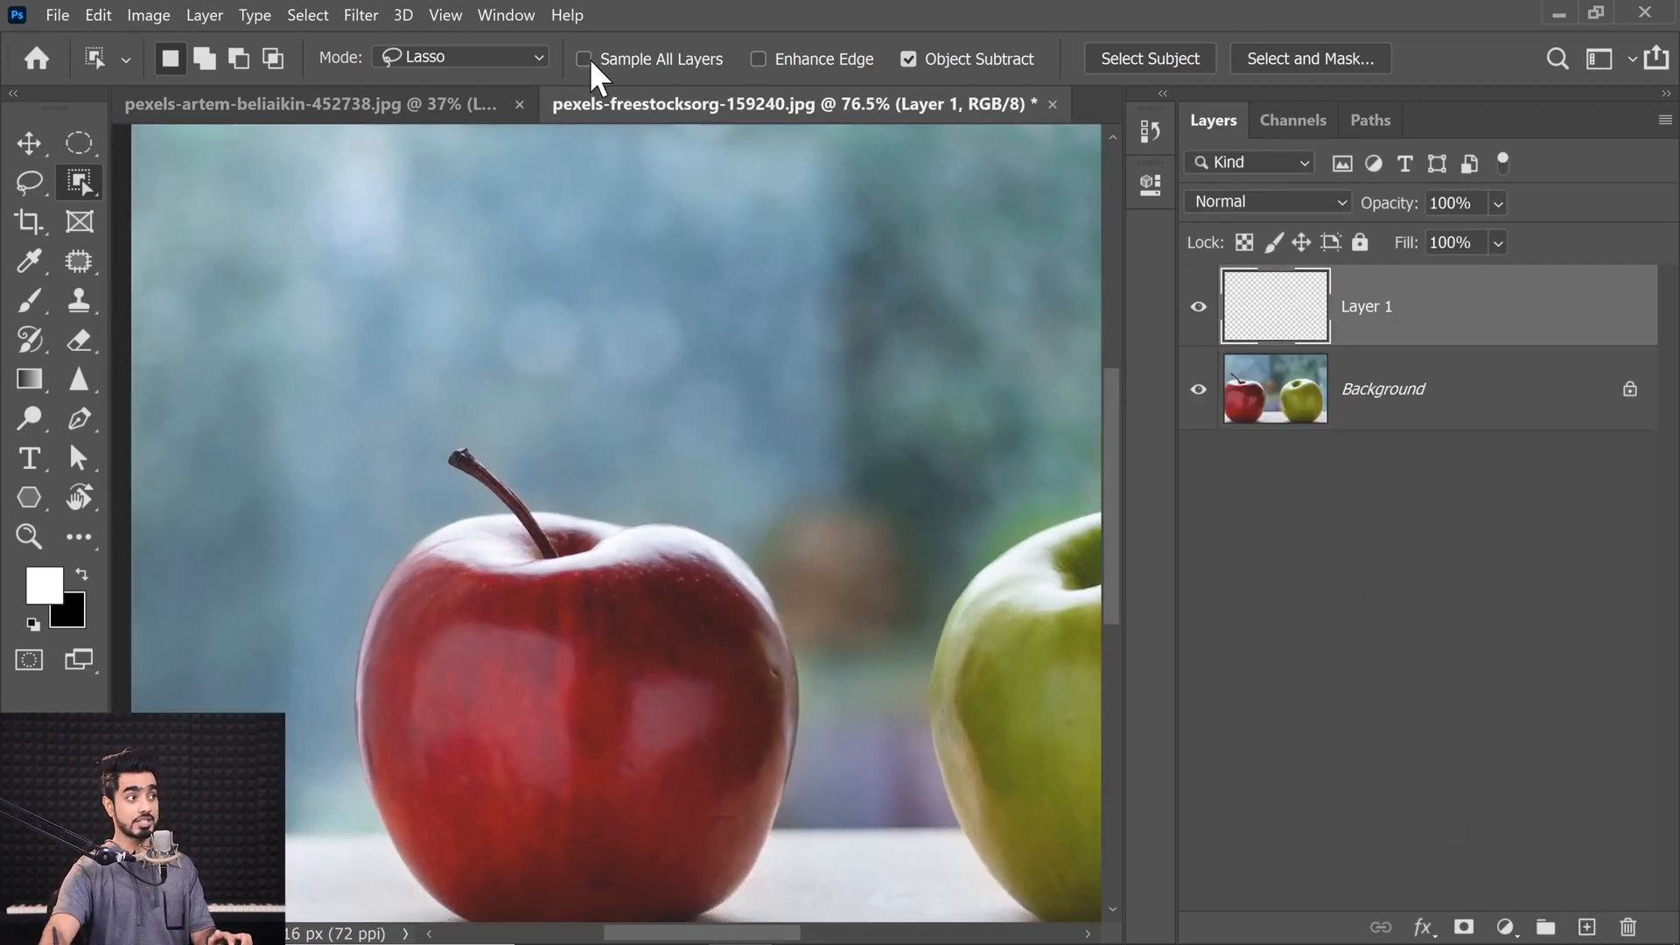
{"action": "left_click_drag", "start_coordinate": [450, 520], "coordinate": [427, 374]}
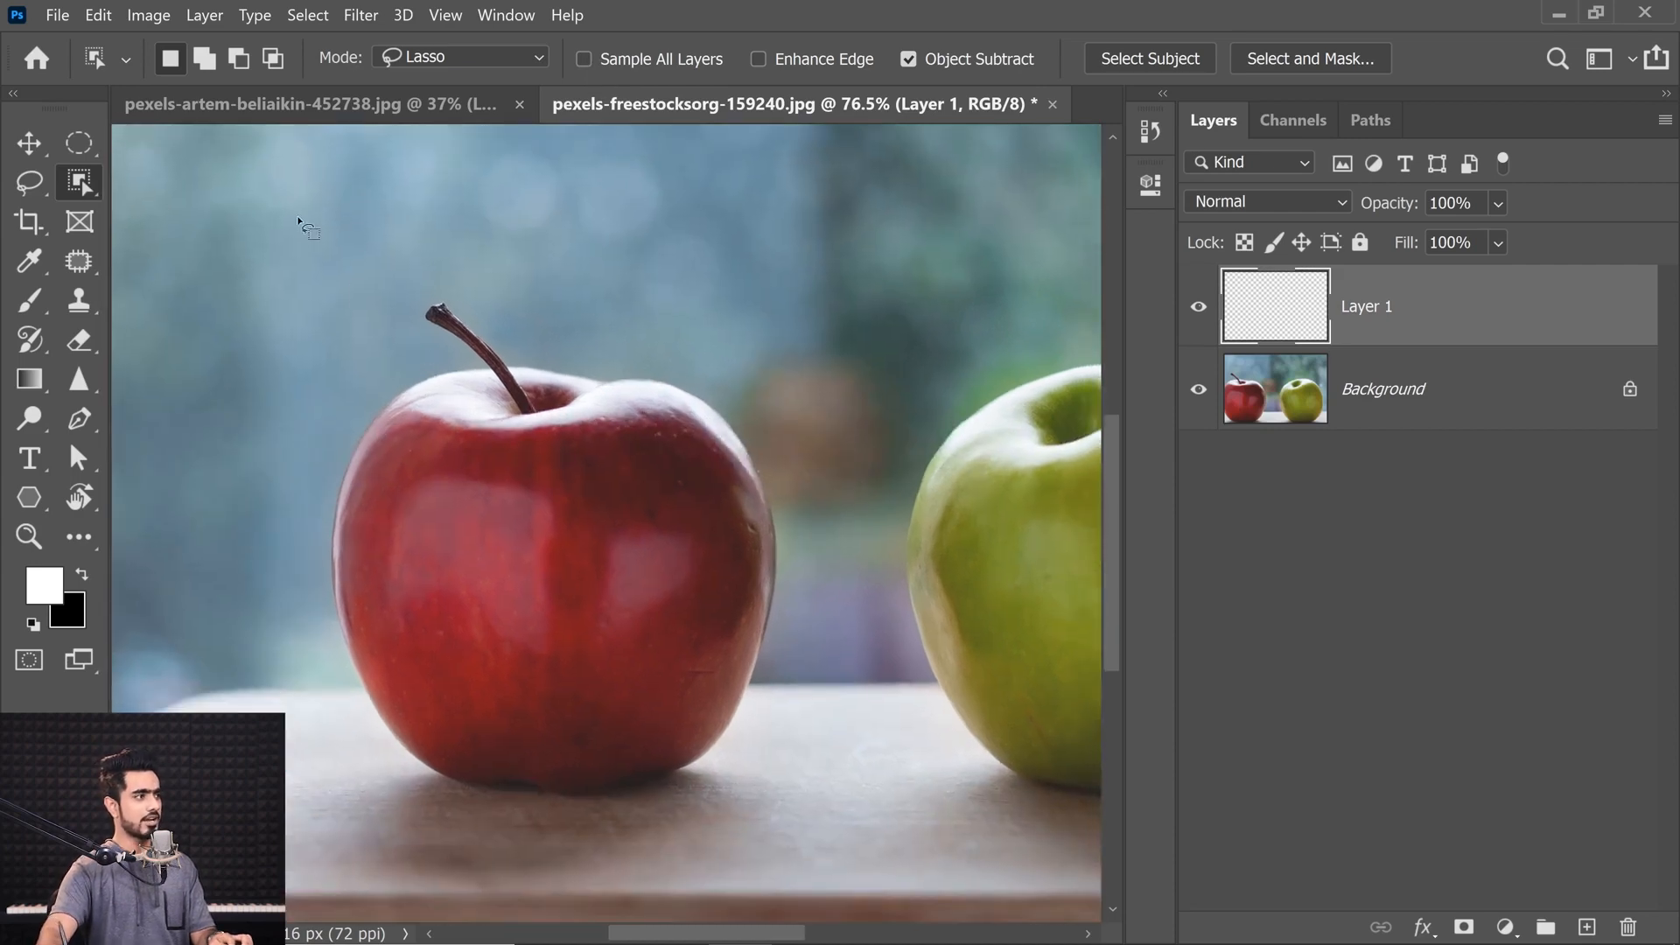
{"action": "left_click", "coordinate": [425, 57]}
{"action": "left_click", "coordinate": [438, 77]}
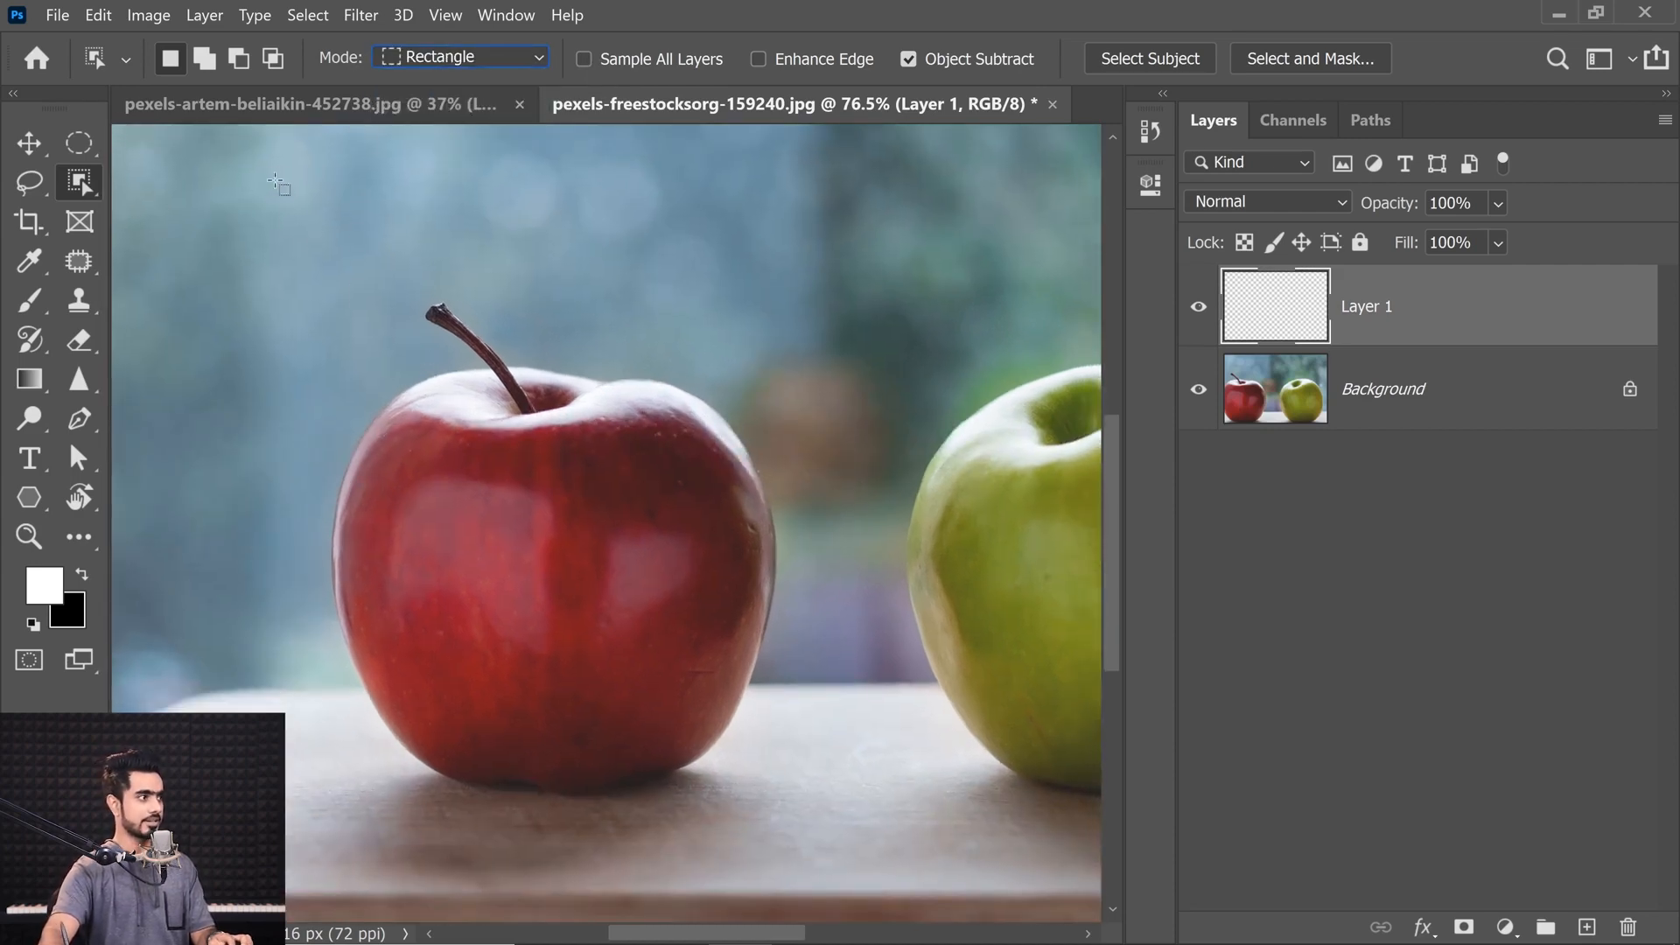
{"action": "mouse_move", "coordinate": [273, 176]}
{"action": "left_mouse_down"}
{"action": "mouse_move", "coordinate": [812, 844]}
{"action": "mouse_move", "coordinate": [867, 878]}
{"action": "left_mouse_up"}
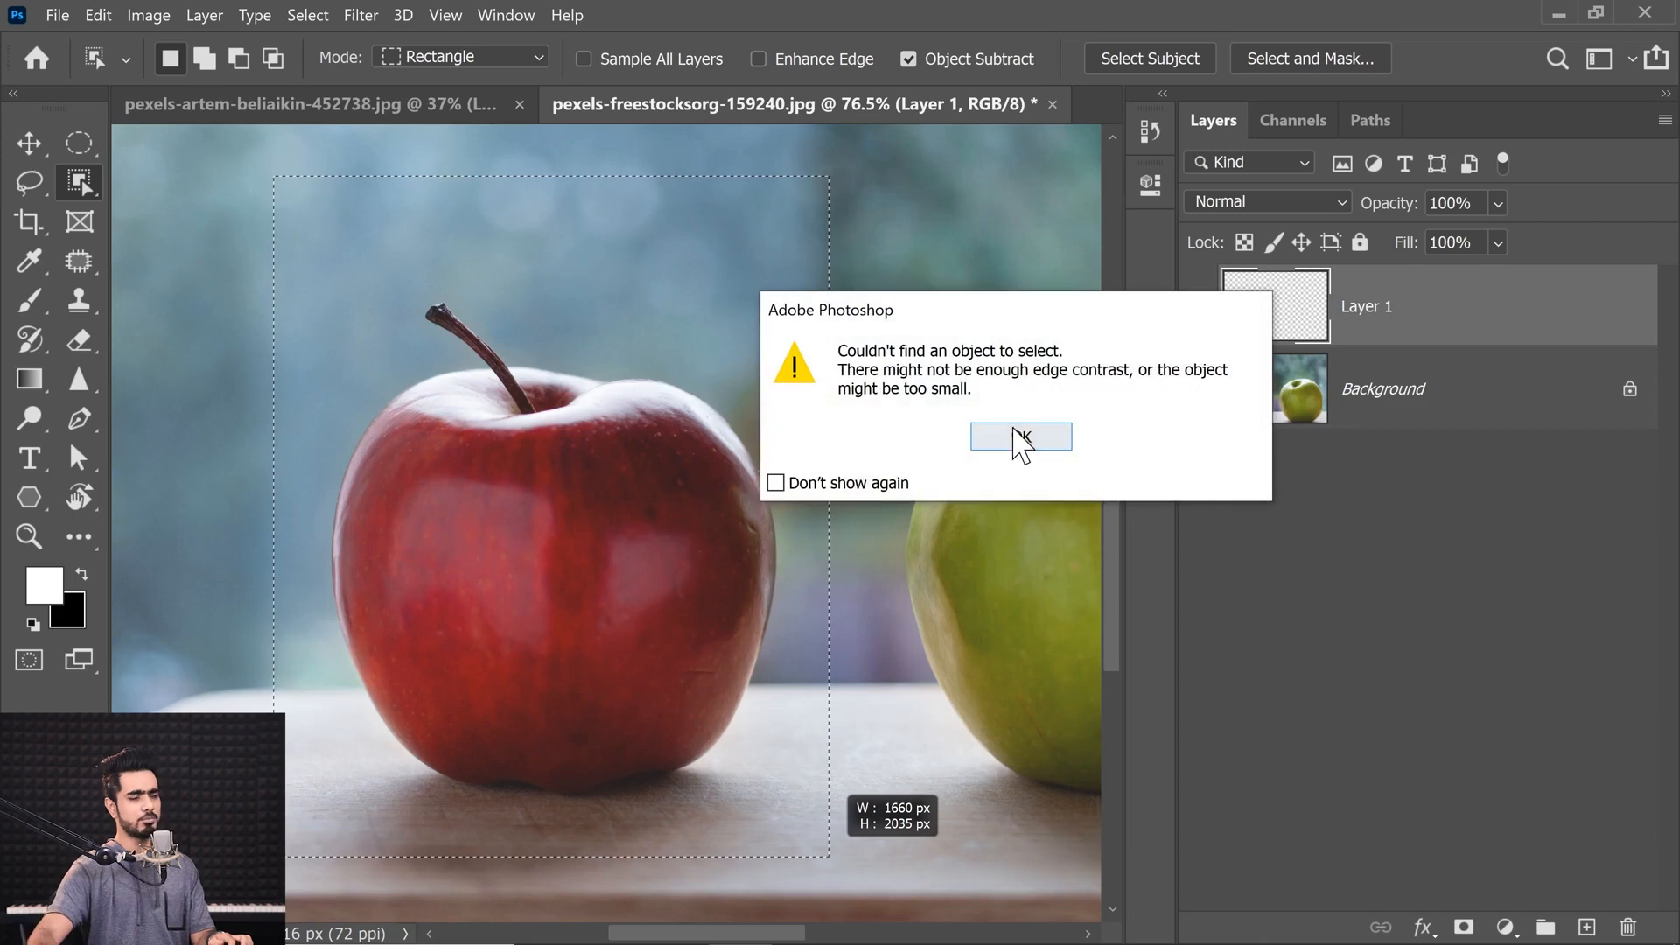
{"action": "left_click", "coordinate": [1033, 440]}
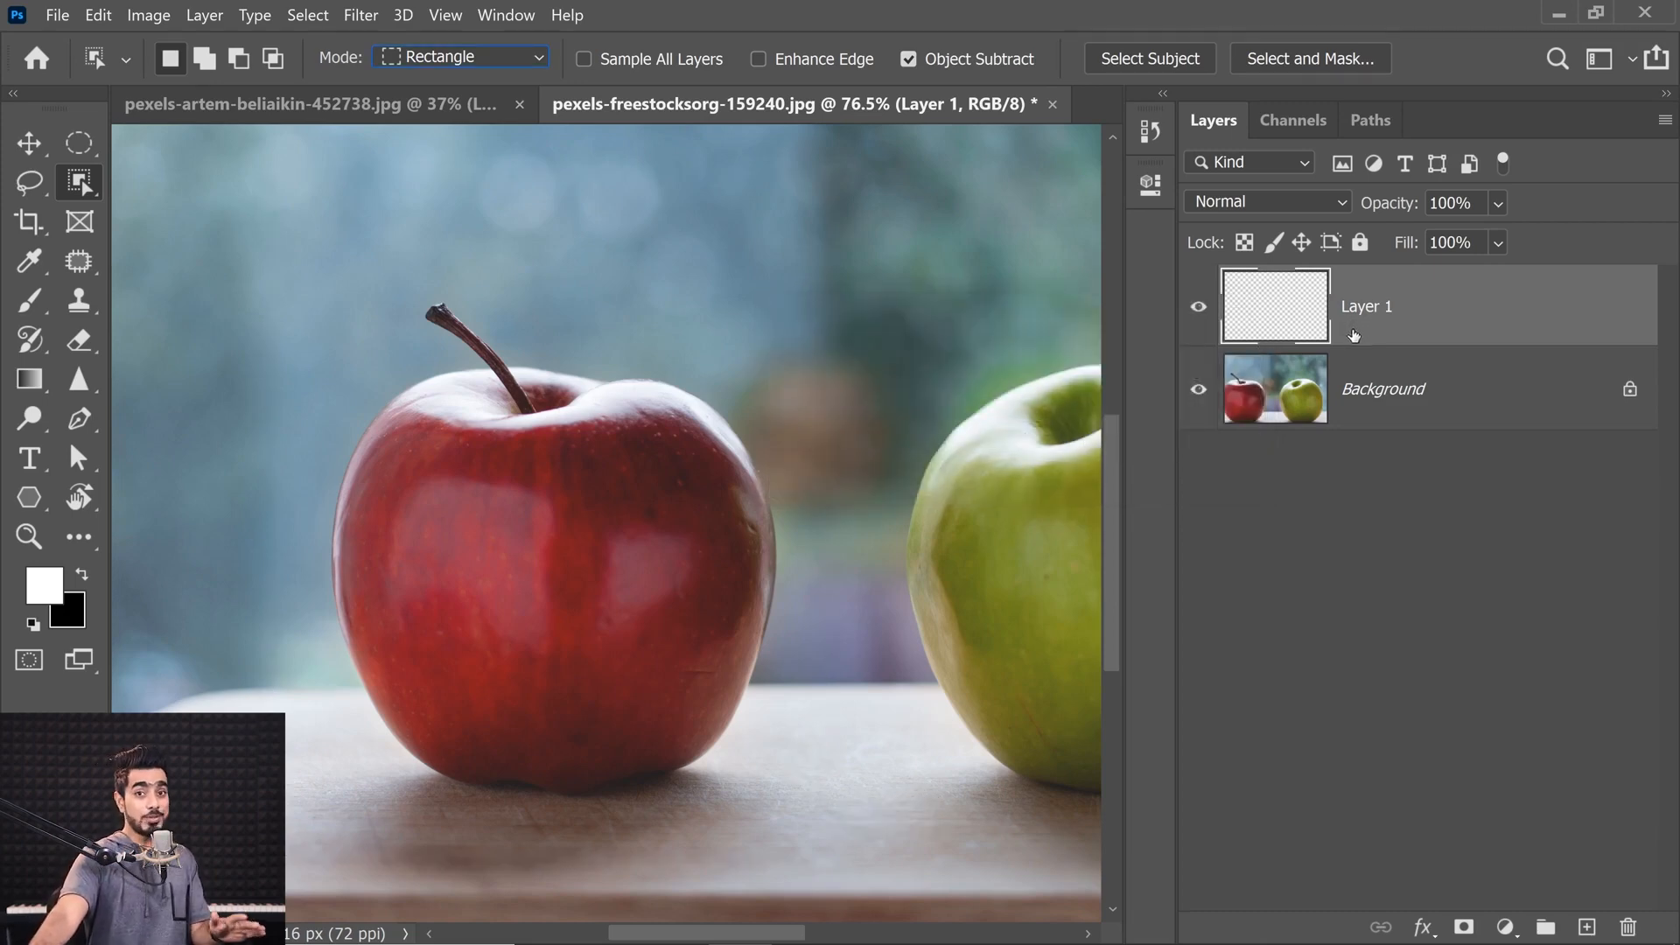
Step: Enable Sample All Layers, select the red apple from the empty layer with Object Selection, and deselect it
{"action": "left_click", "coordinate": [608, 60]}
{"action": "left_click_drag", "start_coordinate": [298, 229], "coordinate": [836, 863]}
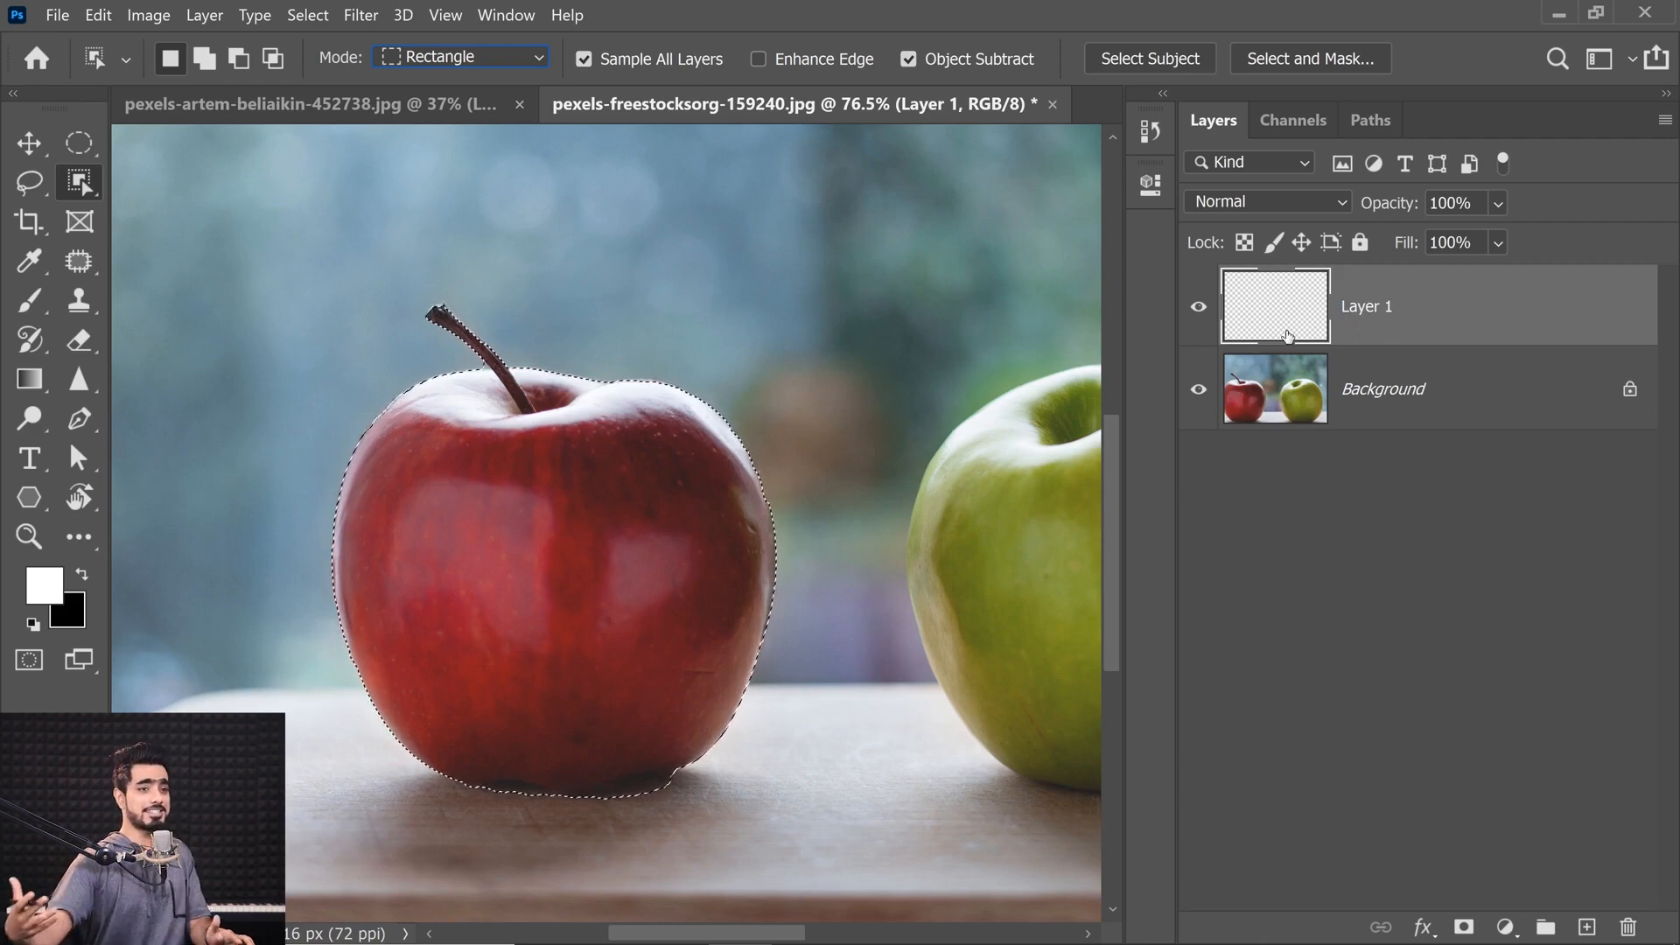
{"action": "key", "text": "ctrl+d"}
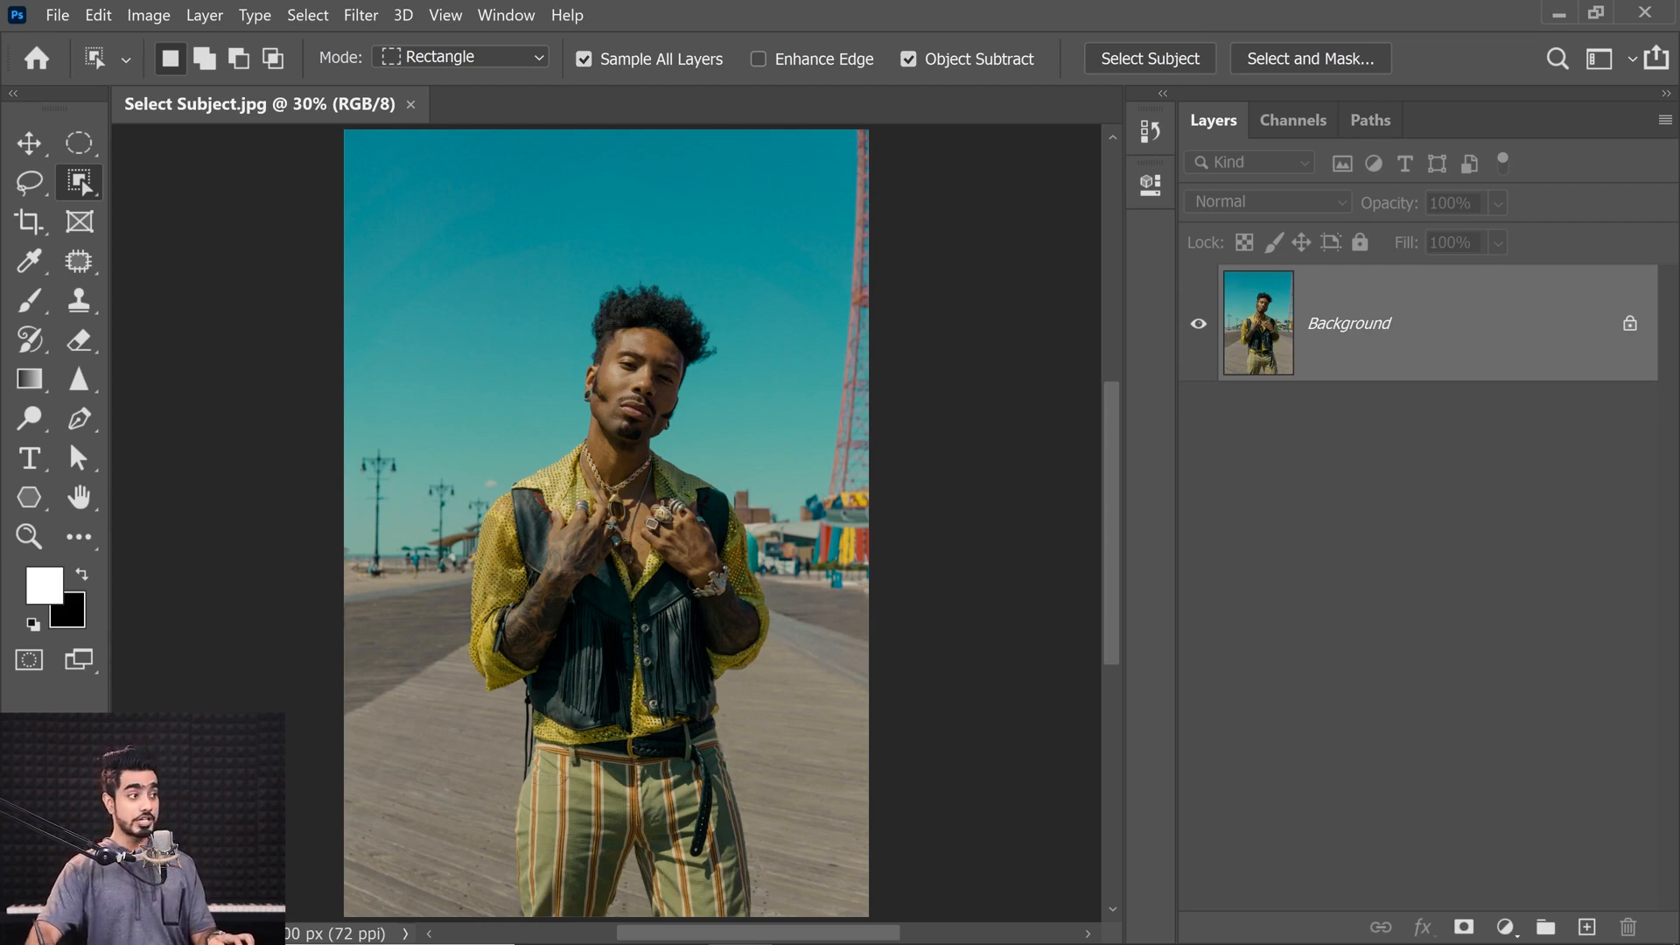
Step: Select the man in the boardwalk photo automatically with Select Subject
{"action": "scroll", "coordinate": [308, 394], "scroll_direction": "down", "scroll_amount": 3}
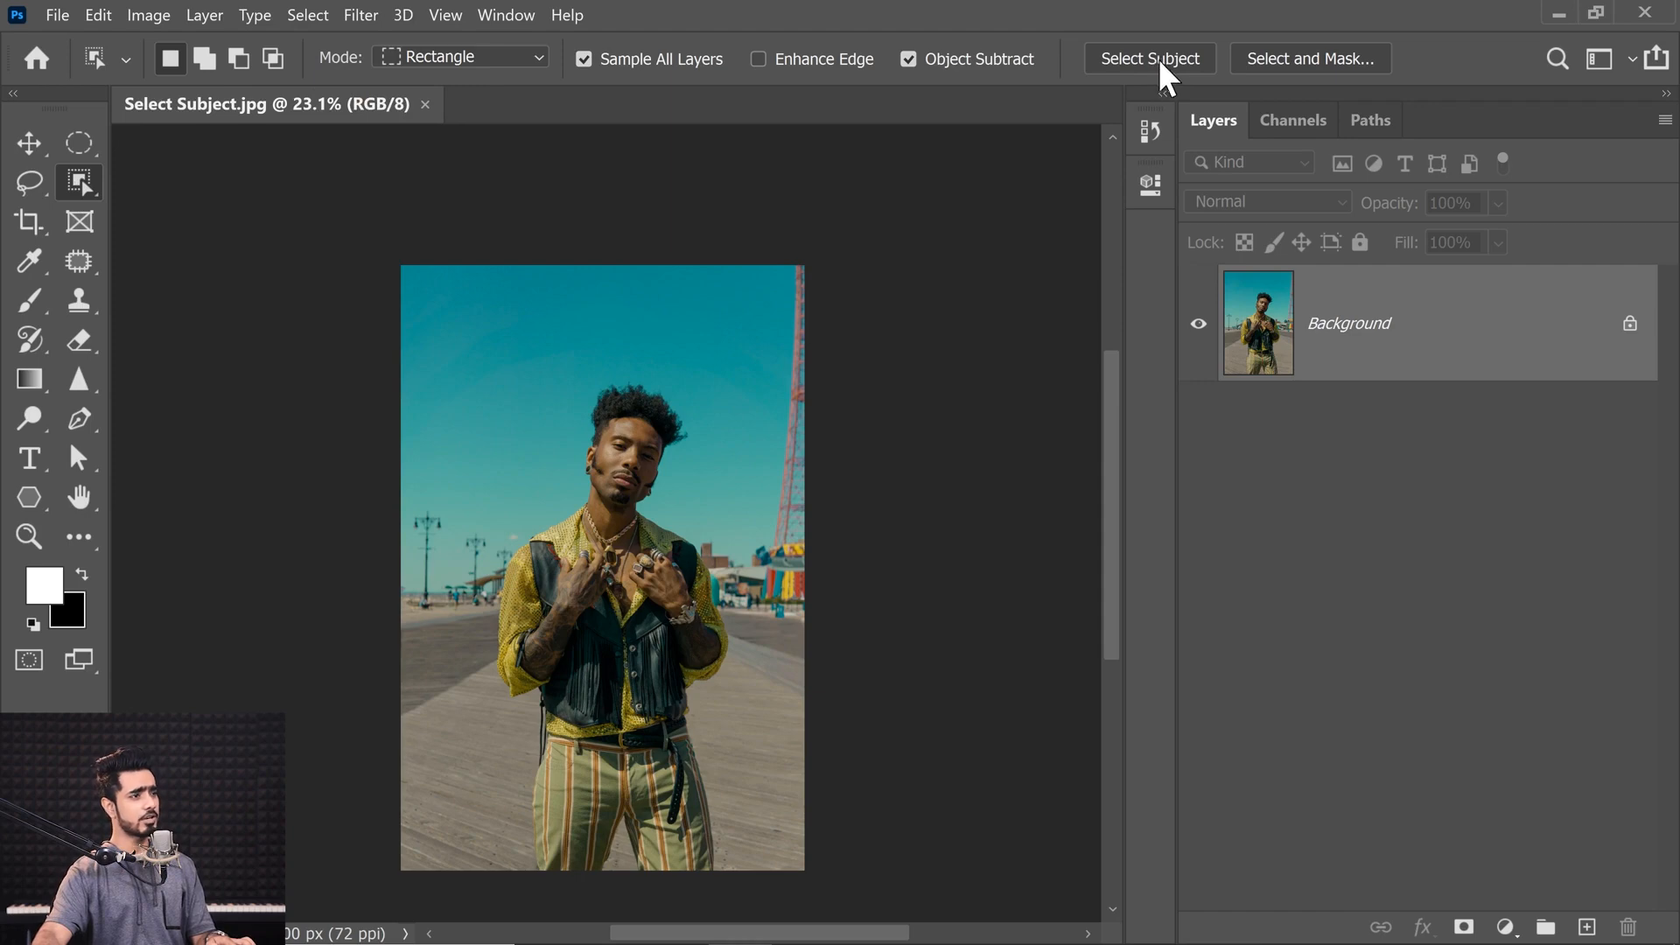
{"action": "right_click", "coordinate": [82, 186]}
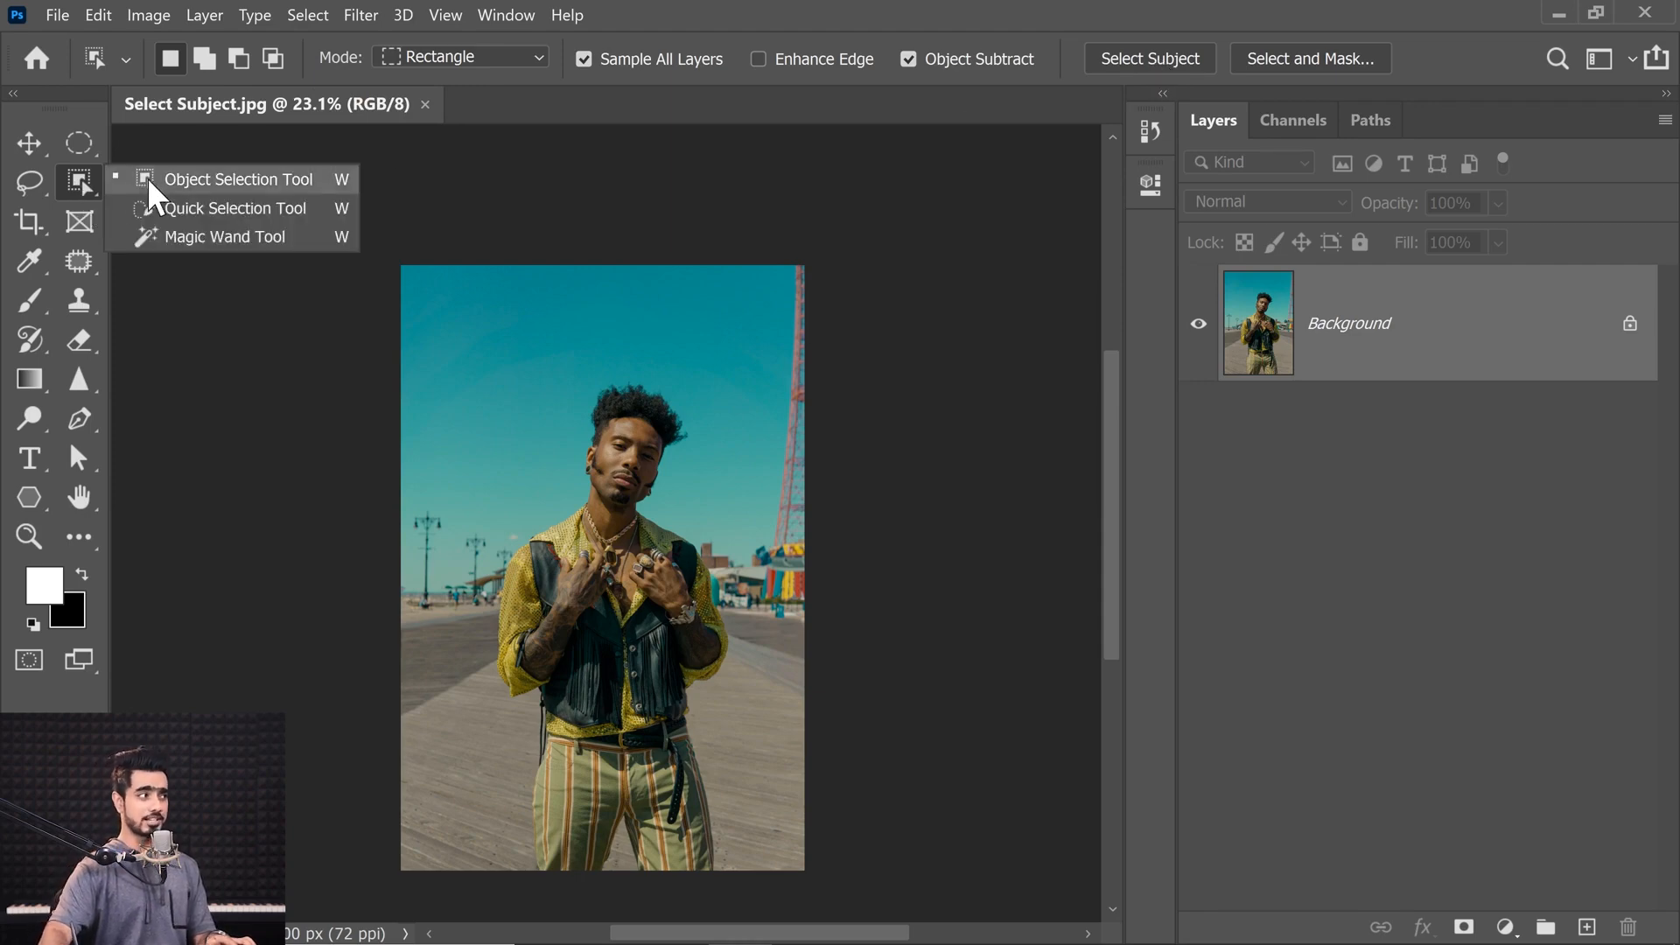
{"action": "left_click", "coordinate": [101, 167]}
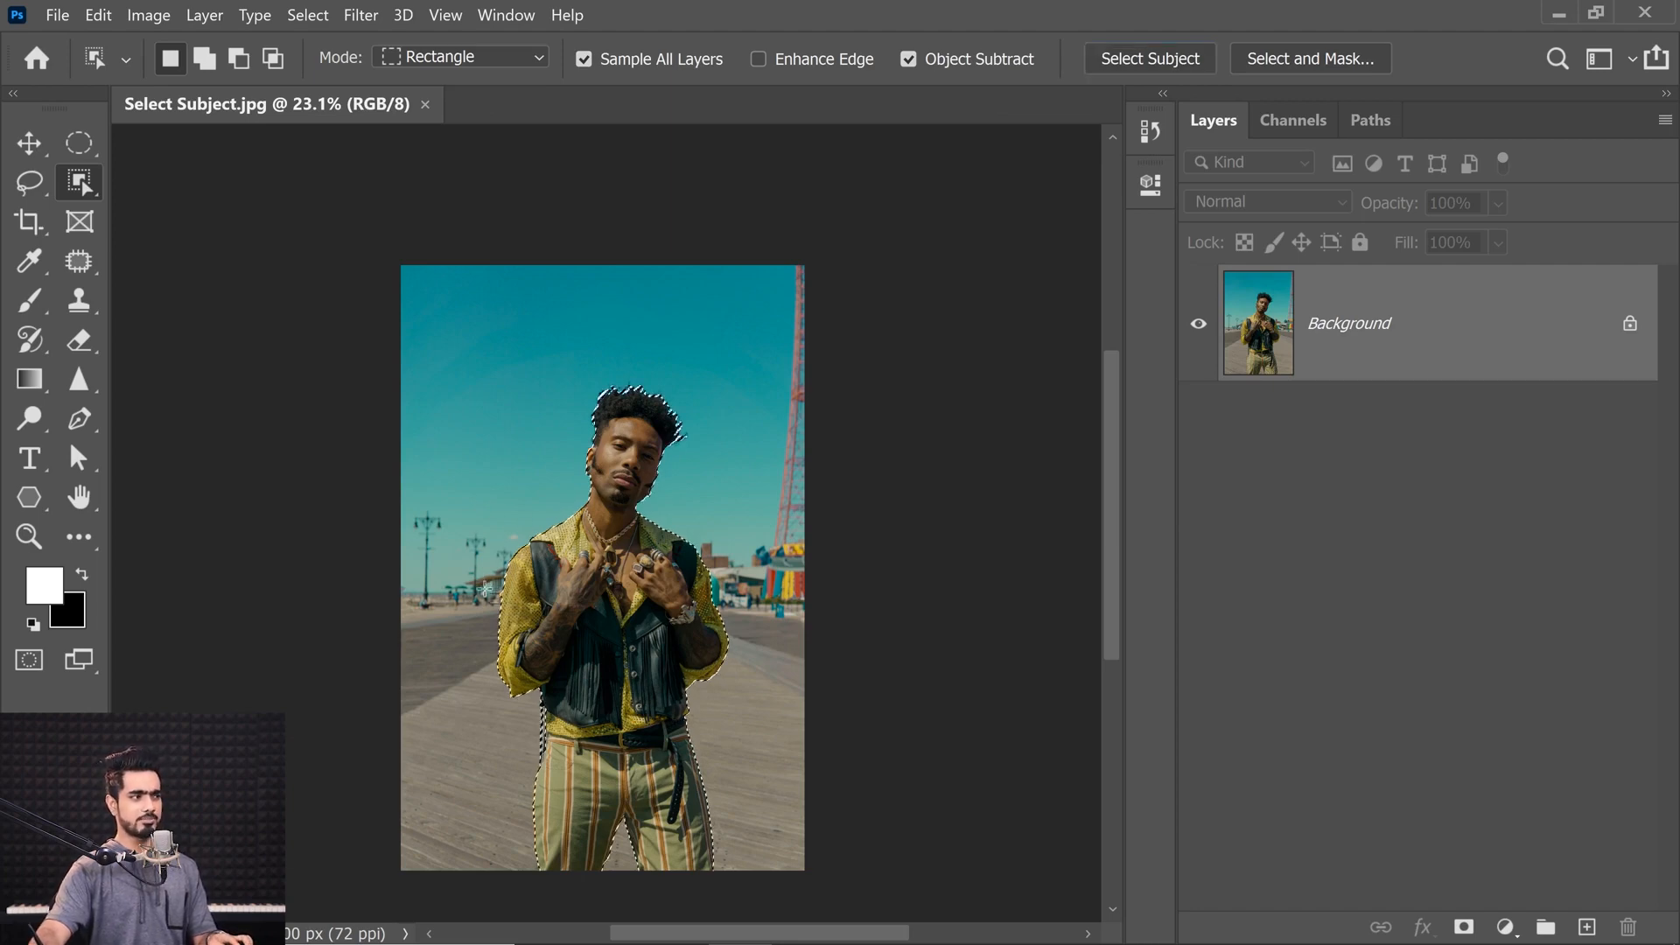
Step: Subtract the stray background patch beside the man's yellow sleeve from the selection, using Object Selection in Lasso mode
{"action": "left_click_drag", "start_coordinate": [486, 579], "coordinate": [559, 563]}
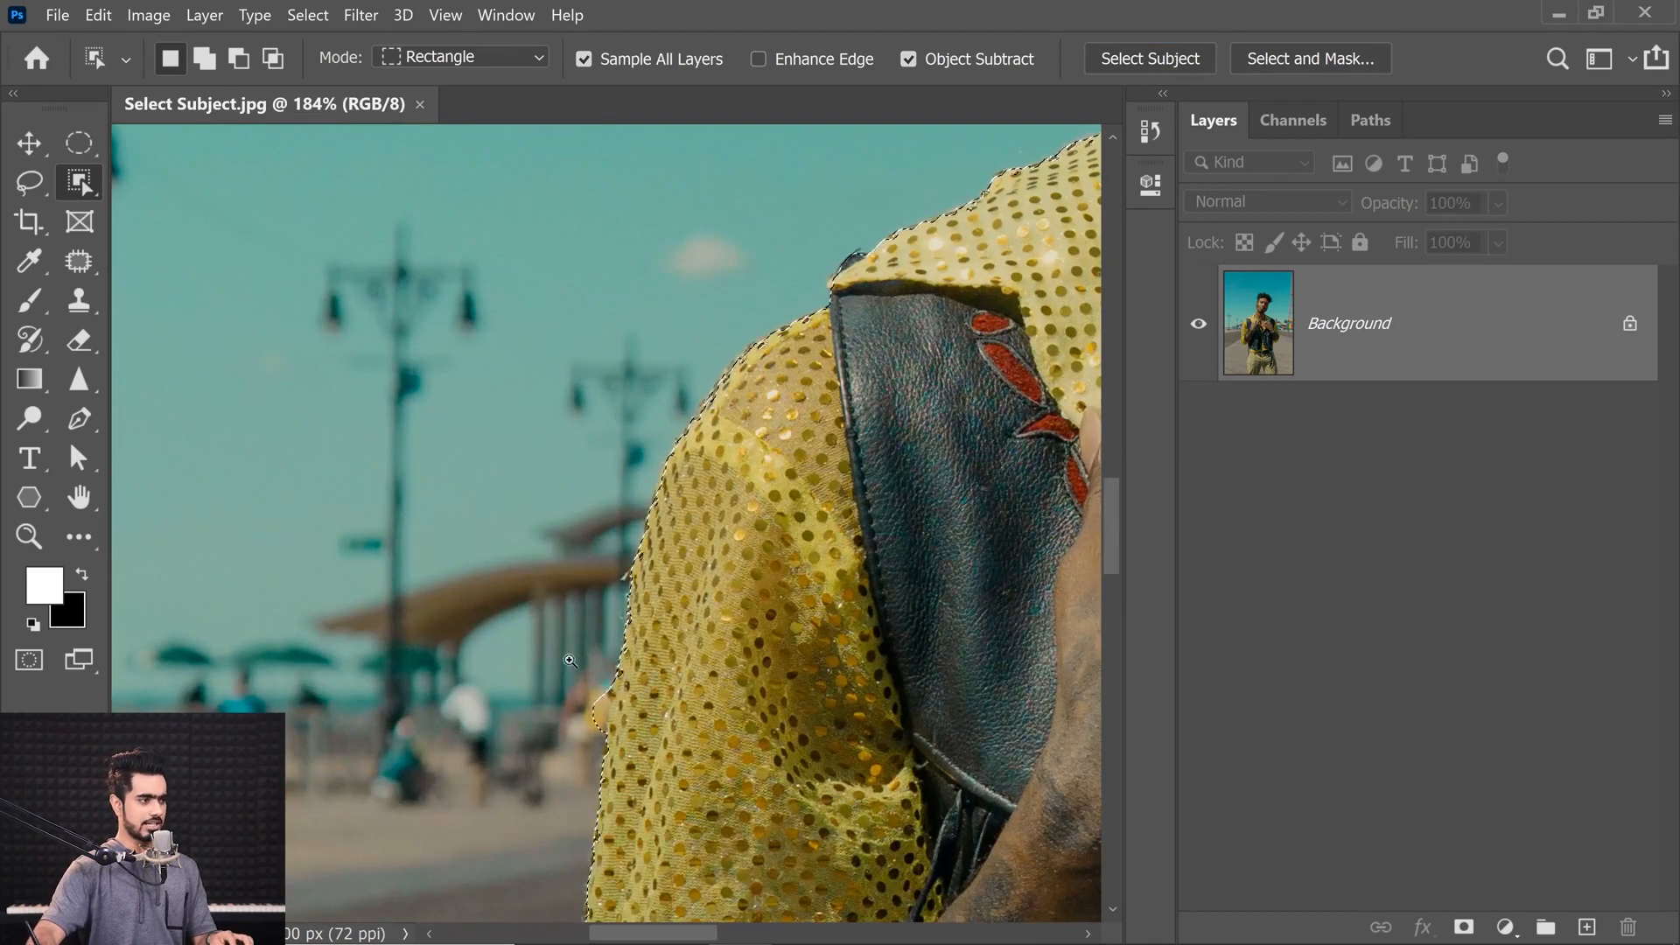
{"action": "left_click_drag", "start_coordinate": [582, 718], "coordinate": [617, 714]}
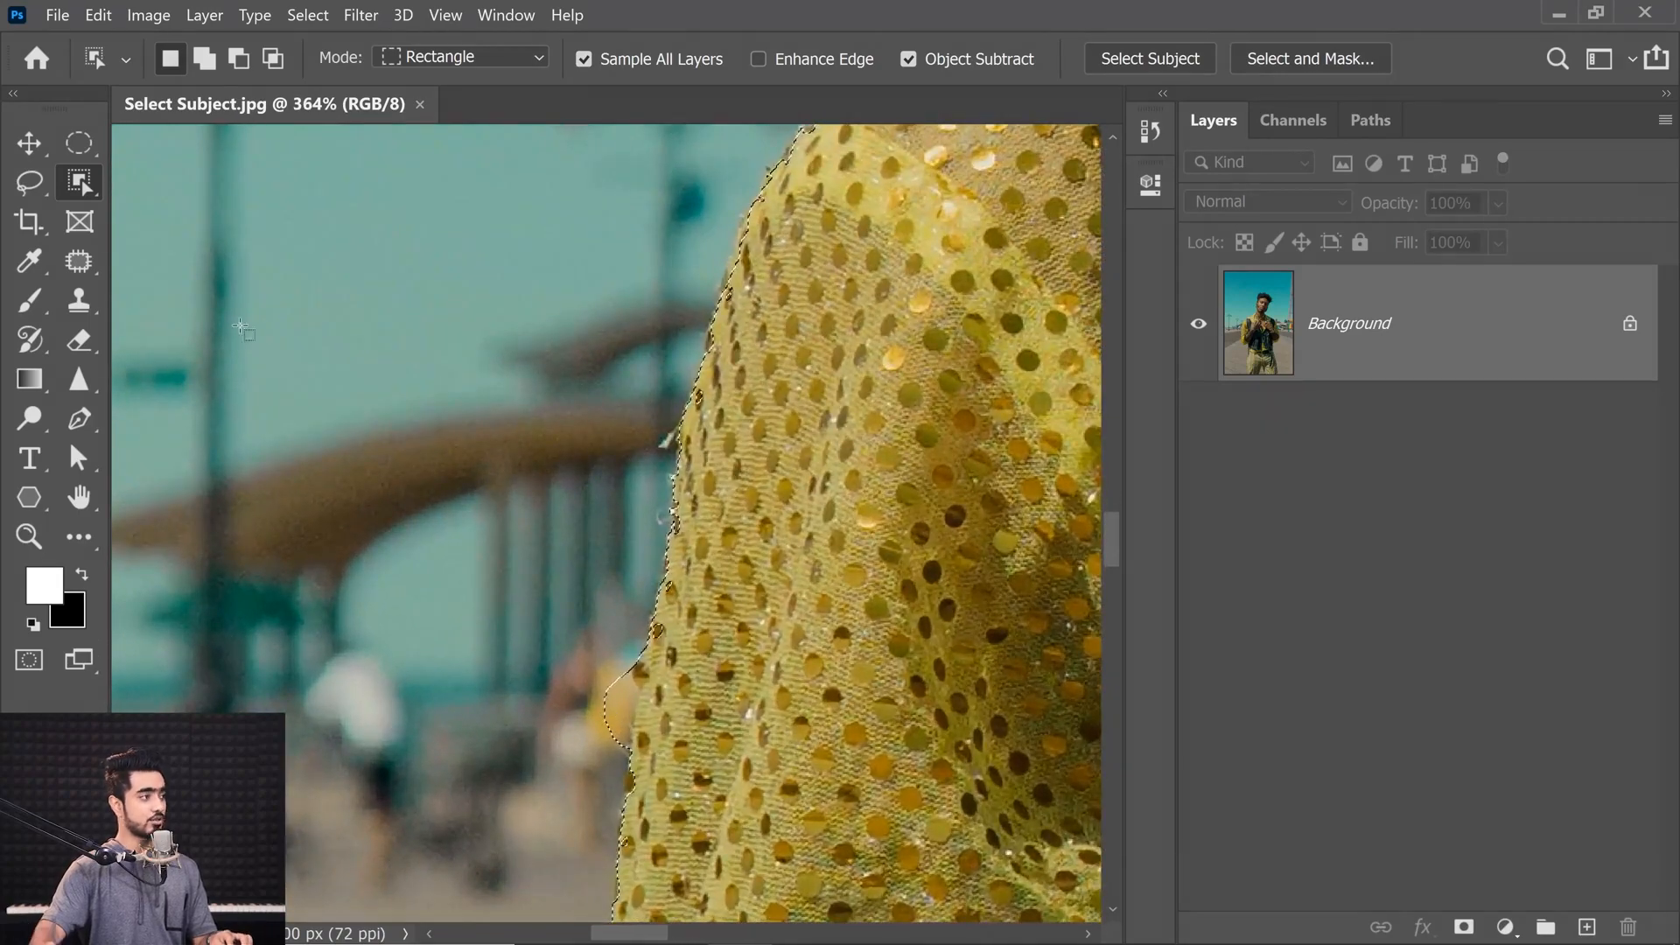
{"action": "right_click", "coordinate": [79, 181]}
{"action": "left_click", "coordinate": [140, 184]}
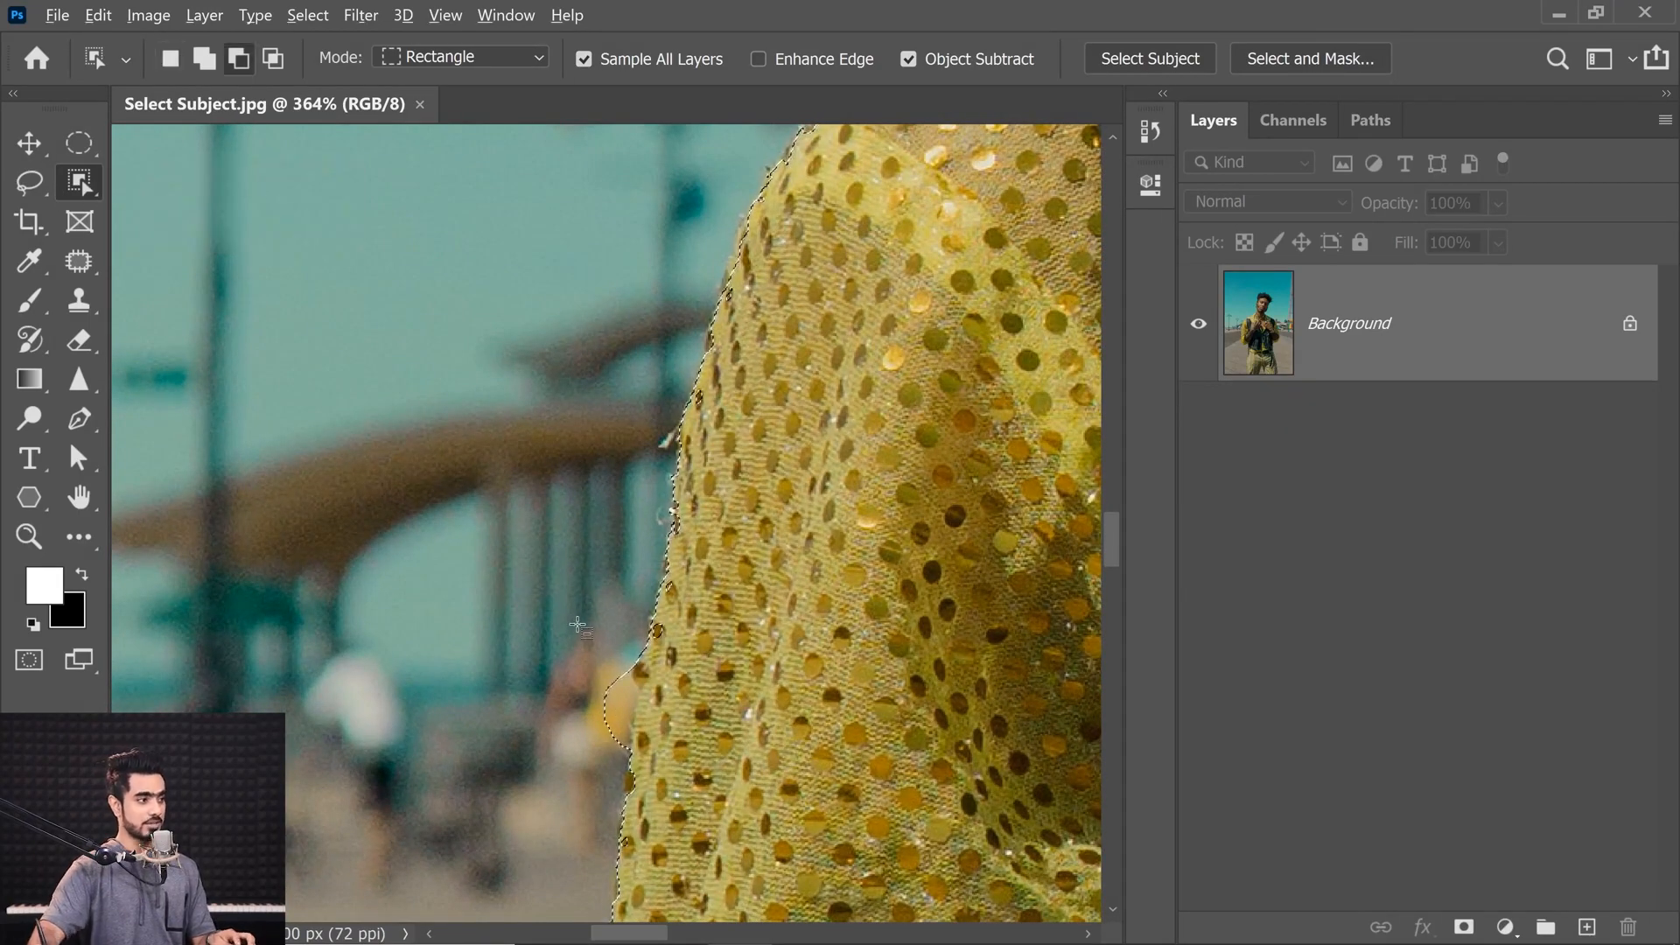
{"action": "left_click", "coordinate": [490, 56]}
{"action": "left_click", "coordinate": [477, 106]}
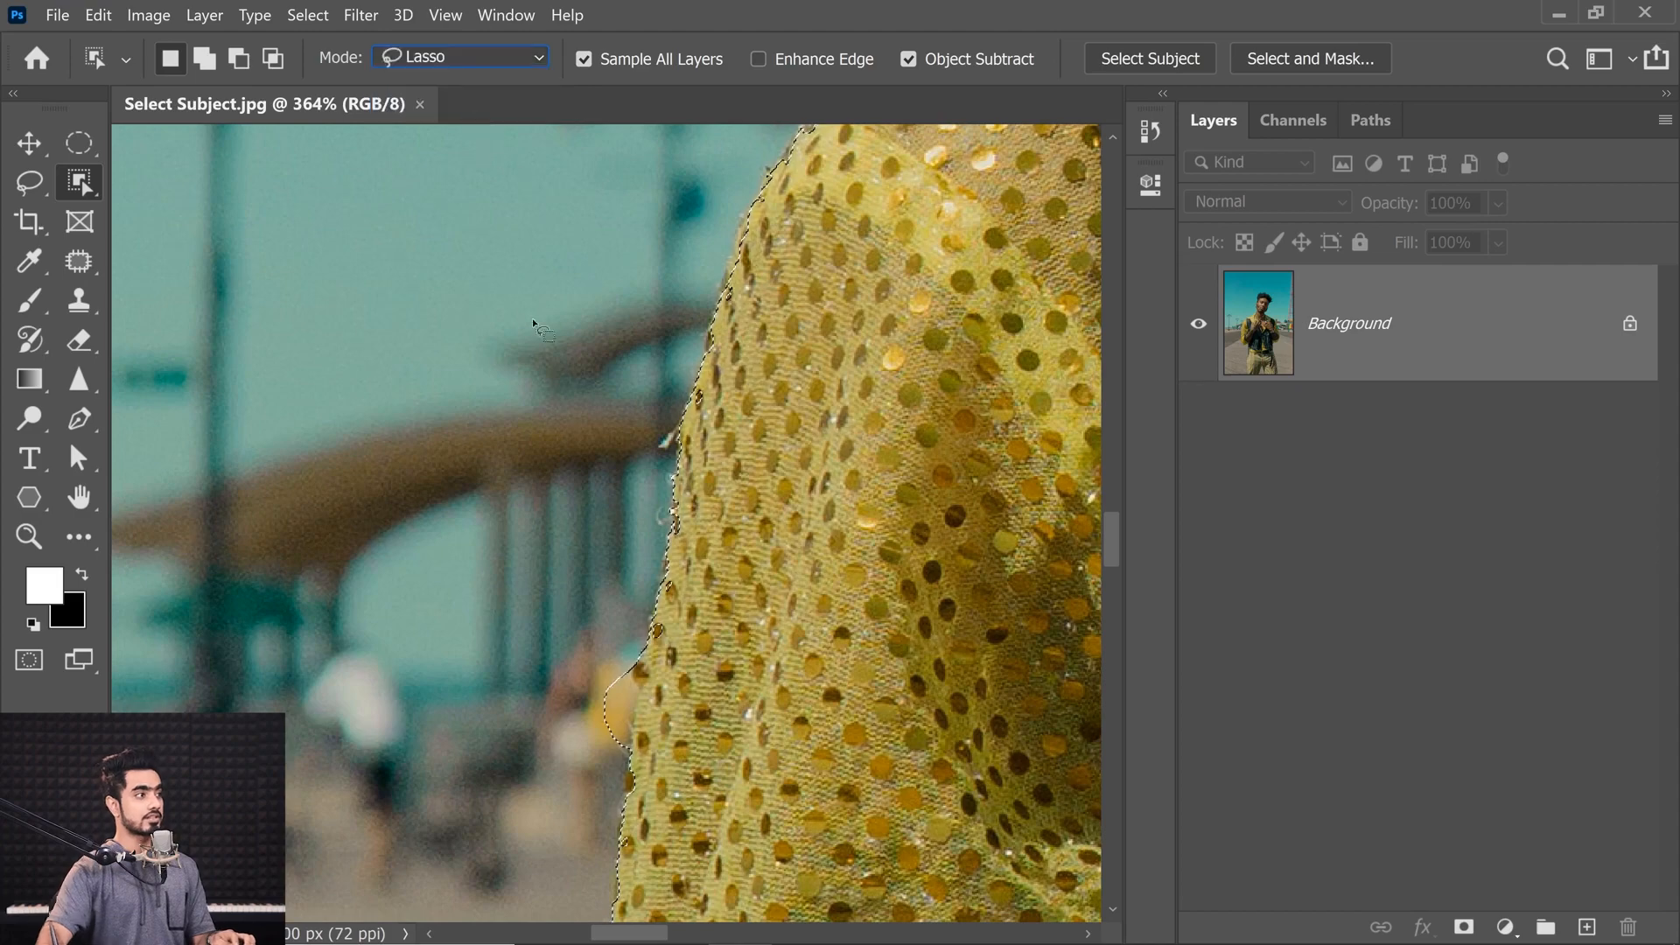
{"action": "mouse_move", "coordinate": [656, 629]}
{"action": "left_mouse_down"}
{"action": "mouse_move", "coordinate": [575, 763]}
{"action": "mouse_move", "coordinate": [670, 647]}
{"action": "mouse_move", "coordinate": [661, 628]}
{"action": "mouse_move", "coordinate": [714, 634]}
{"action": "mouse_move", "coordinate": [633, 691]}
{"action": "mouse_move", "coordinate": [651, 713]}
{"action": "mouse_move", "coordinate": [625, 658]}
{"action": "left_mouse_up"}
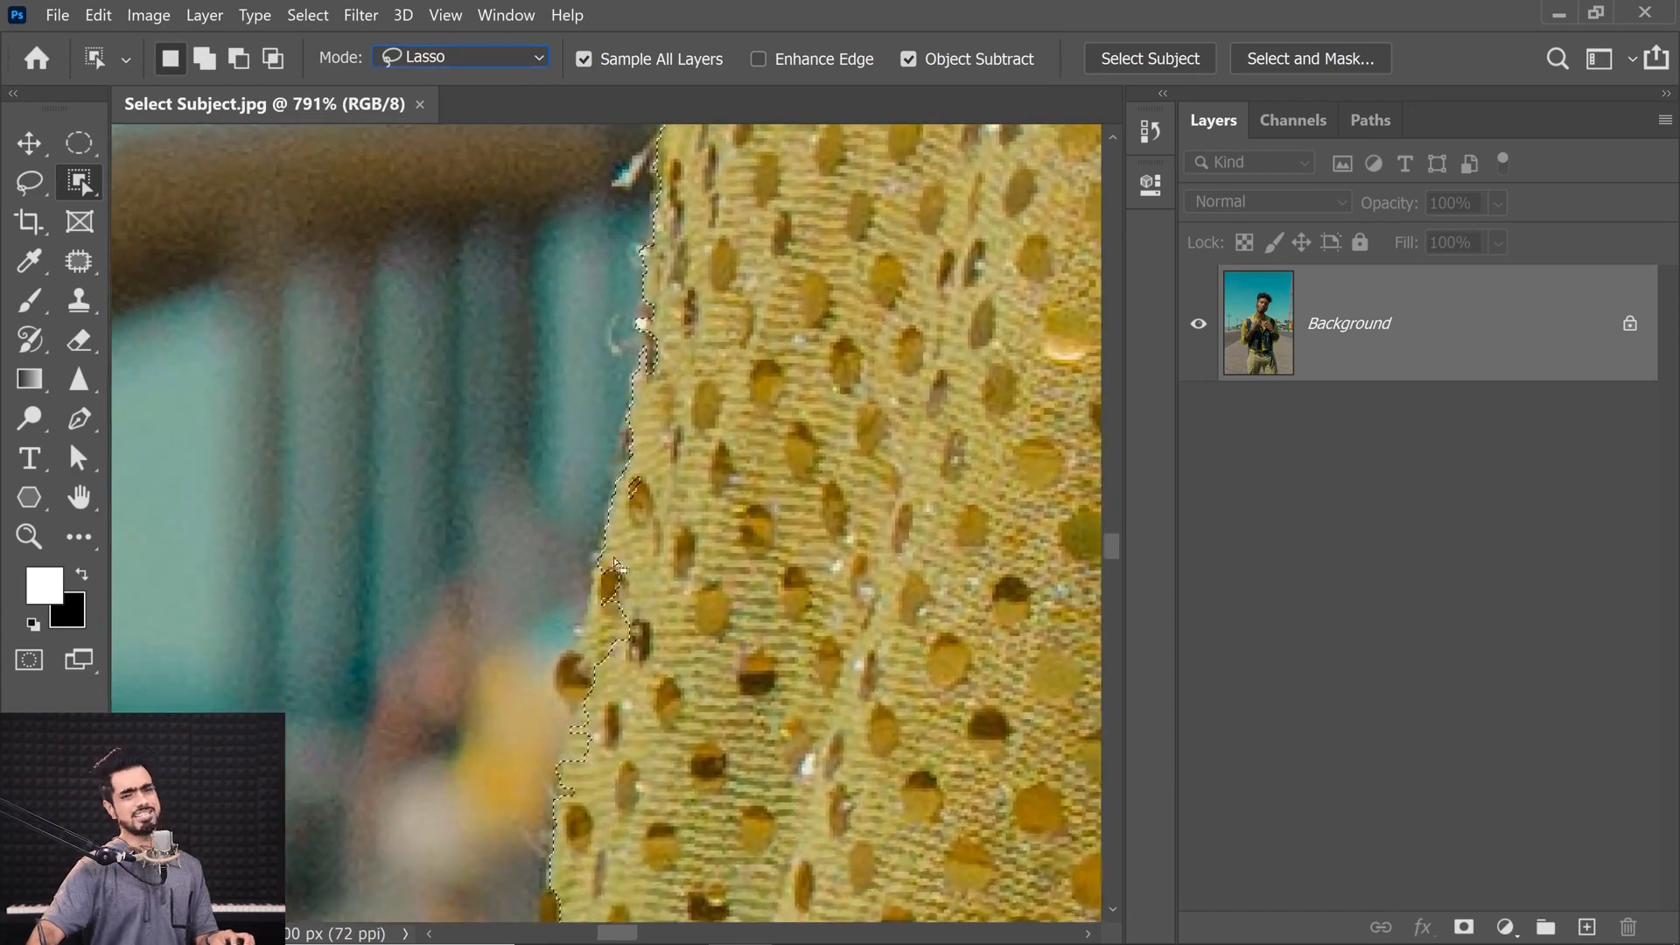
Step: Add the missing strip of the yellow sleeve's edge to the selection with the freehand Lasso tool
{"action": "left_click", "coordinate": [29, 178]}
{"action": "left_click", "coordinate": [124, 179]}
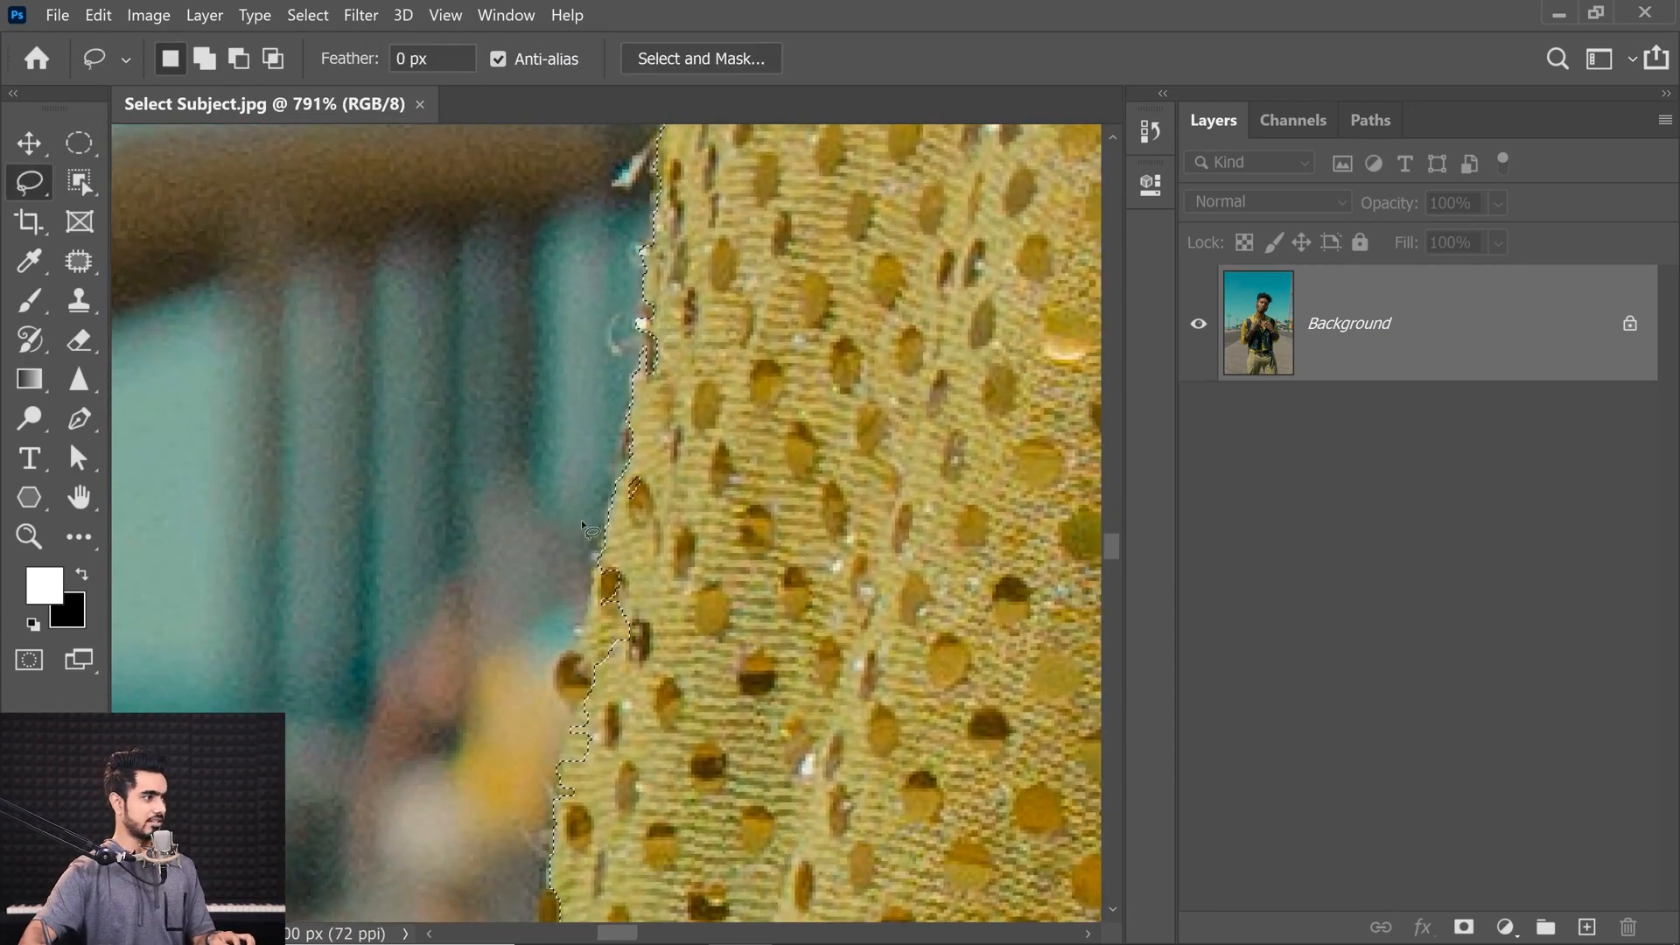
{"action": "key", "text": "shift"}
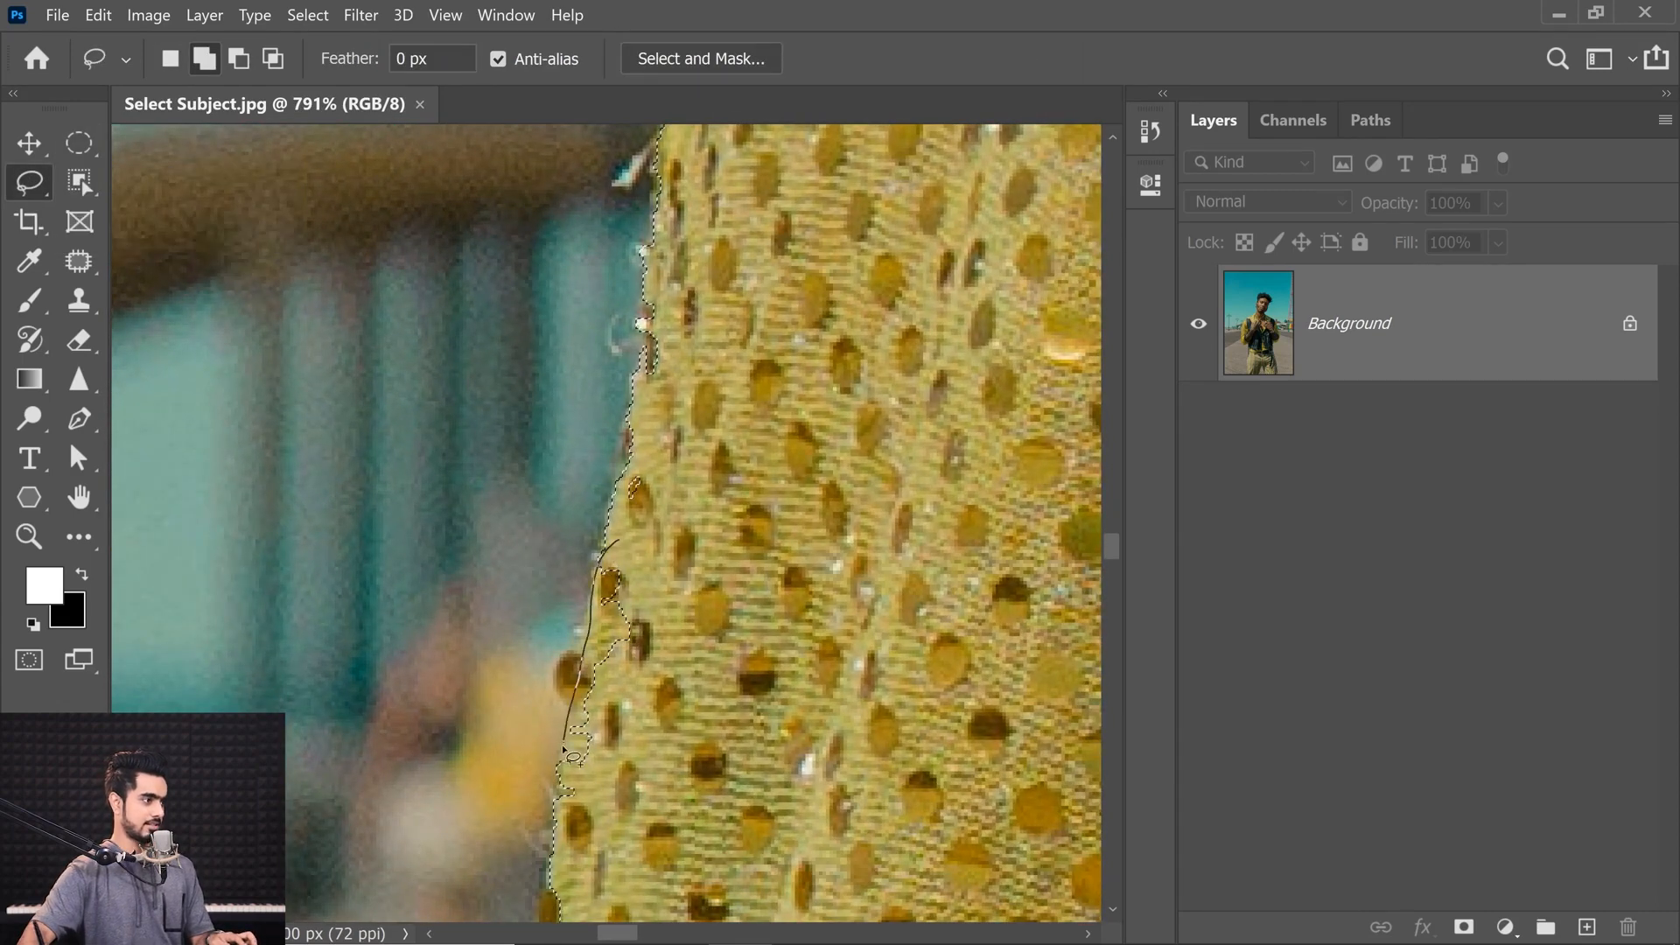
{"action": "left_click_drag", "start_coordinate": [719, 507], "coordinate": [617, 507]}
{"action": "left_click_drag", "start_coordinate": [784, 480], "coordinate": [413, 668]}
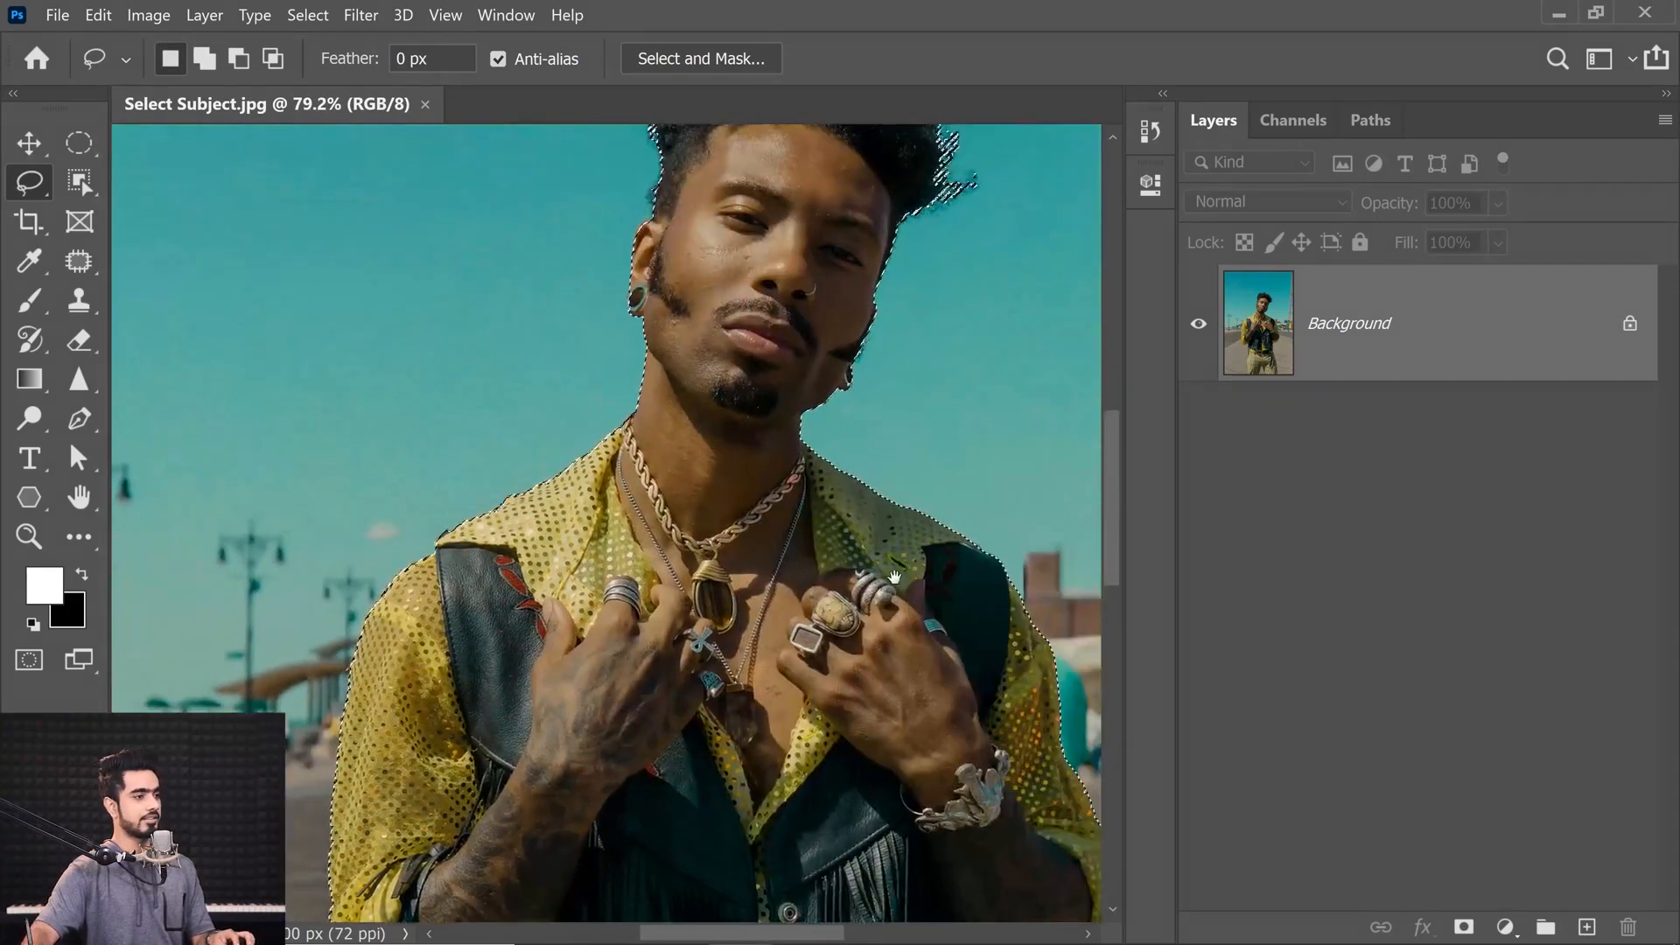
Step: Check the selection around the man and turn it into a layer mask that hides the boardwalk background
{"action": "left_click_drag", "start_coordinate": [985, 830], "coordinate": [1029, 251]}
{"action": "left_click_drag", "start_coordinate": [732, 701], "coordinate": [795, 450]}
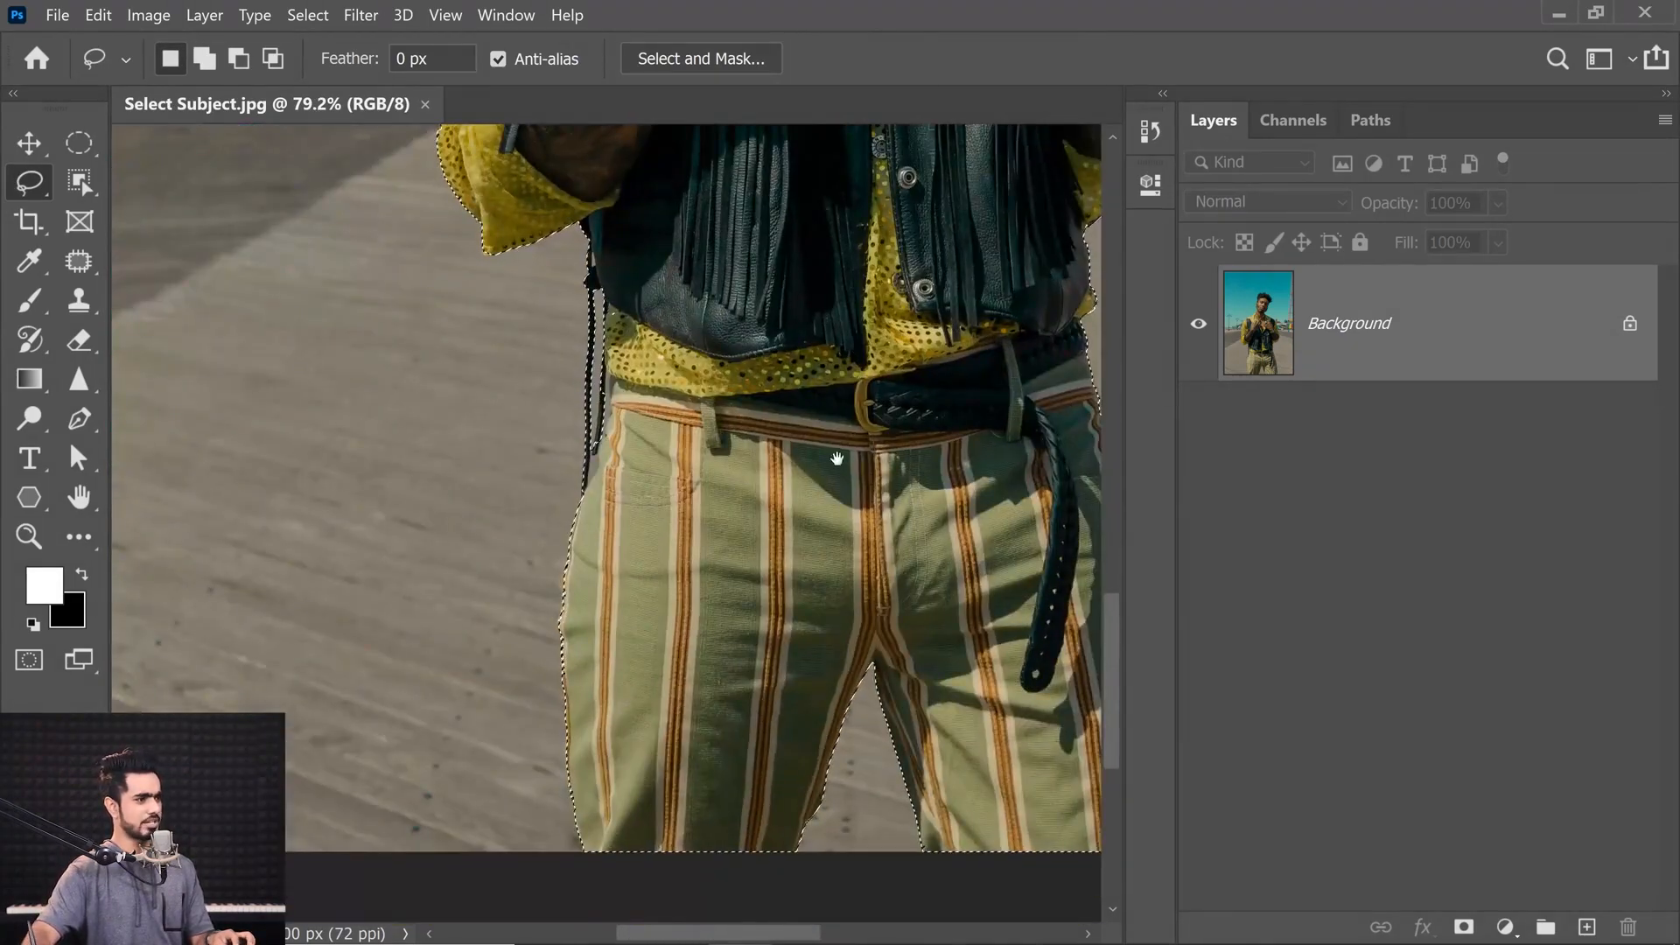
{"action": "left_click_drag", "start_coordinate": [895, 302], "coordinate": [617, 836]}
{"action": "left_click_drag", "start_coordinate": [722, 254], "coordinate": [662, 823]}
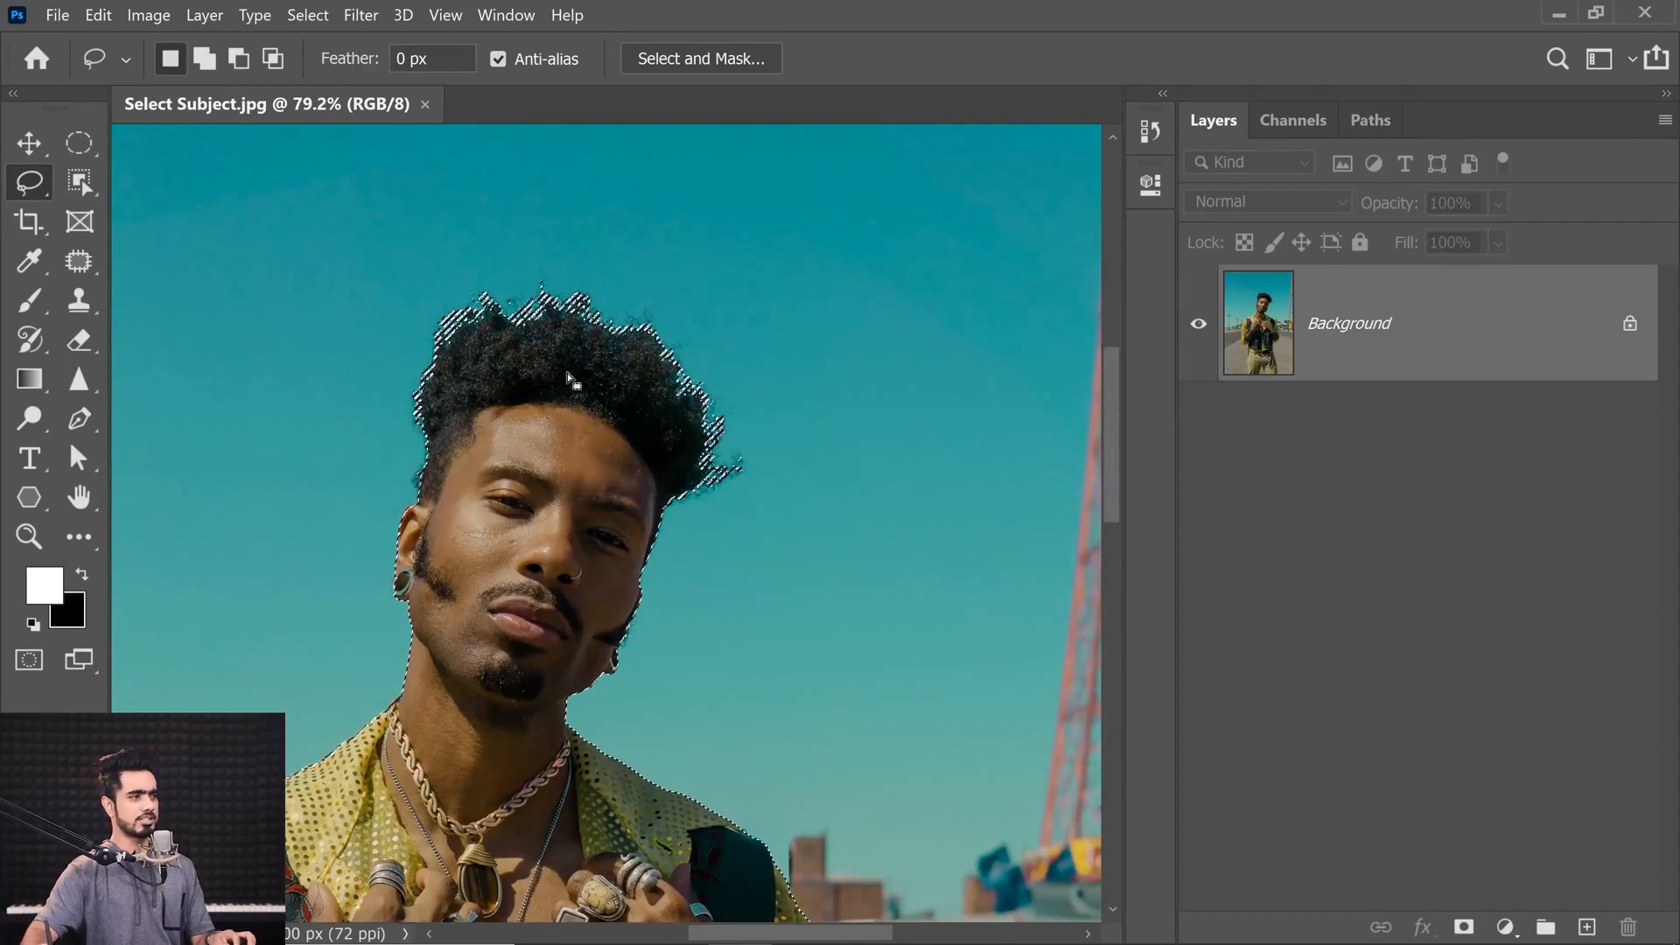
{"action": "key", "text": "ctrl+0"}
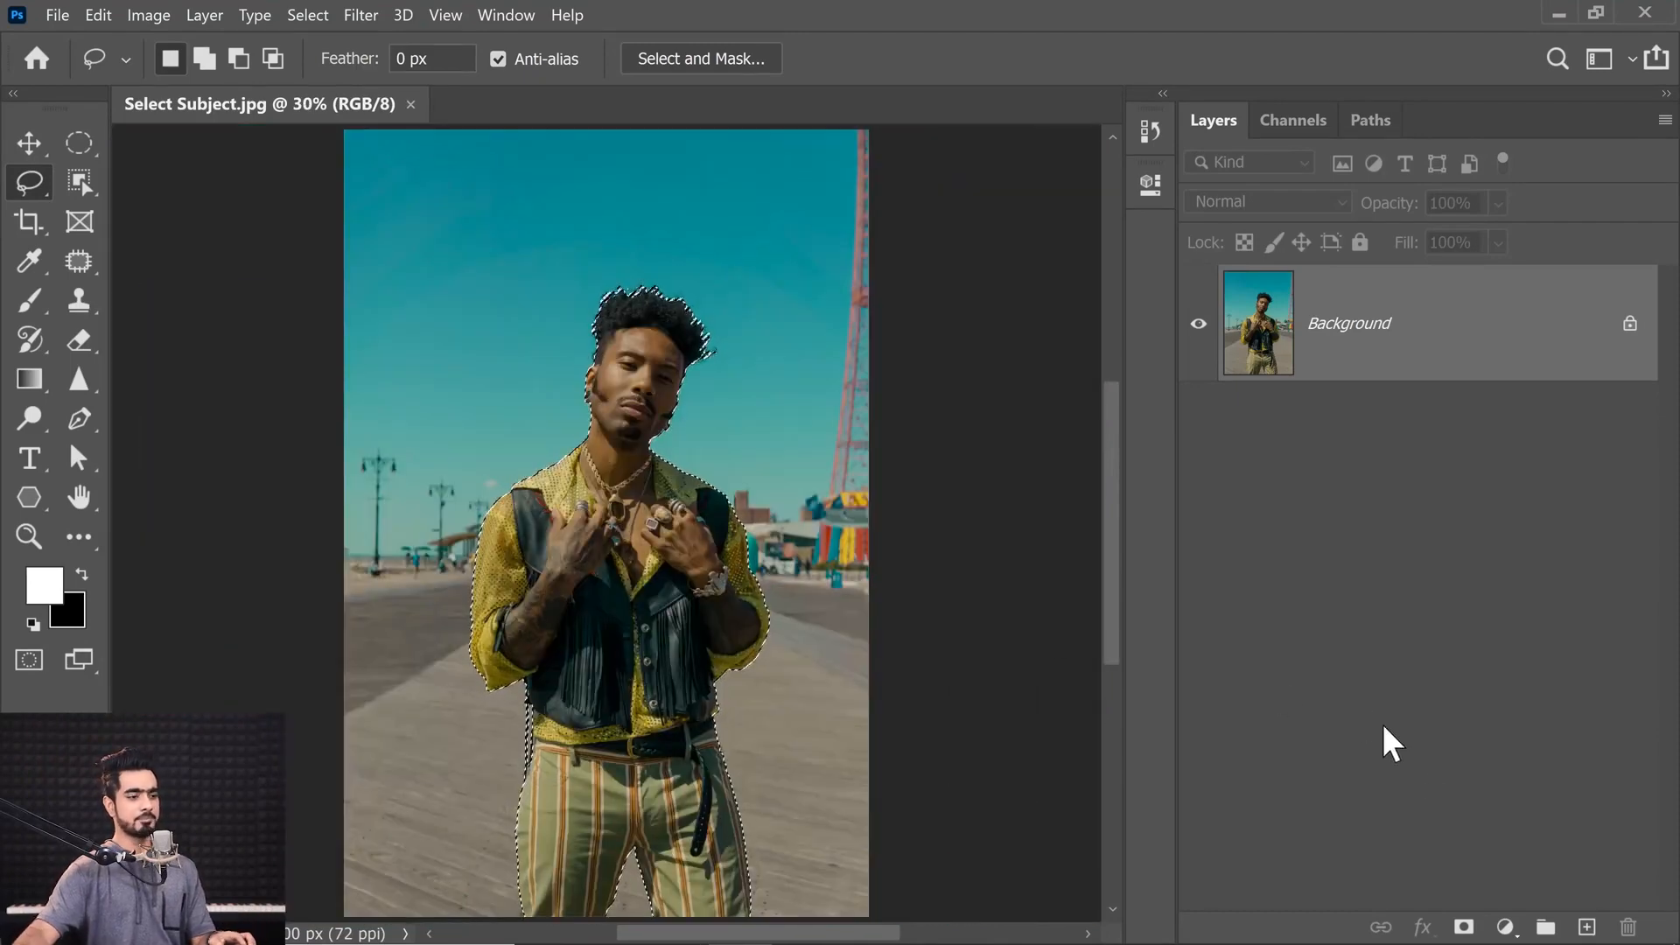
{"action": "left_click", "coordinate": [1467, 923]}
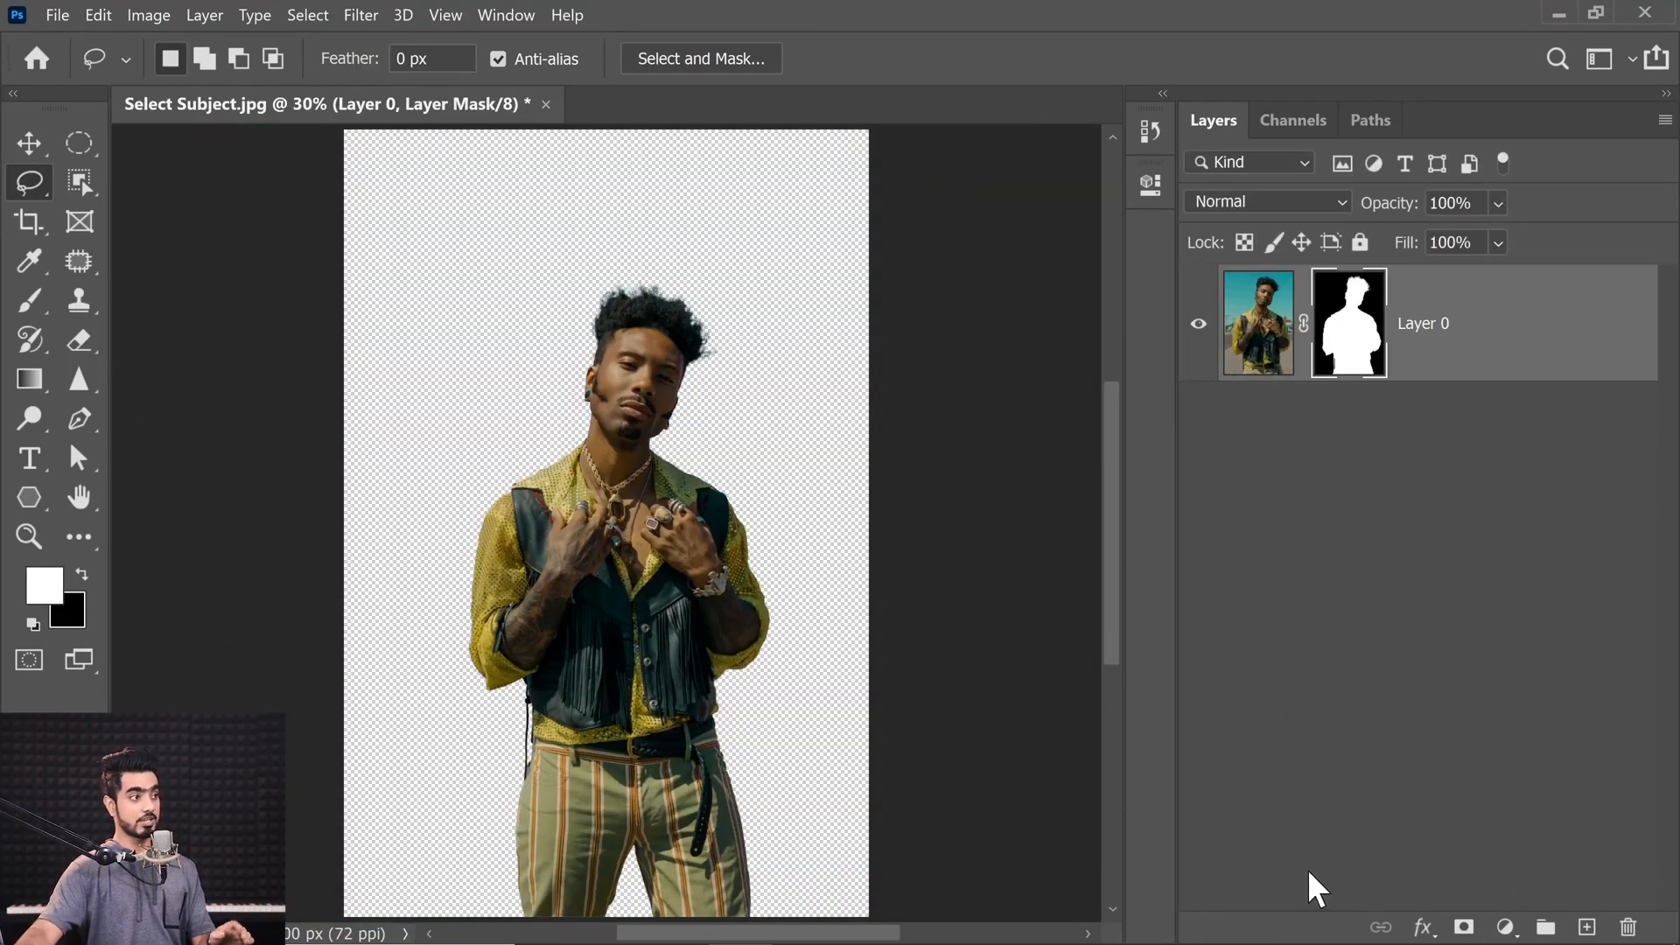
Step: Place Wall.jpg from the Samples folder, enlarge it to cover the canvas, and move its layer beneath Layer 0
{"action": "left_click_drag", "start_coordinate": [652, 286], "coordinate": [713, 297]}
{"action": "left_click_drag", "start_coordinate": [668, 473], "coordinate": [454, 484]}
{"action": "left_click_drag", "start_coordinate": [674, 560], "coordinate": [572, 414]}
{"action": "key", "text": "ctrl+0"}
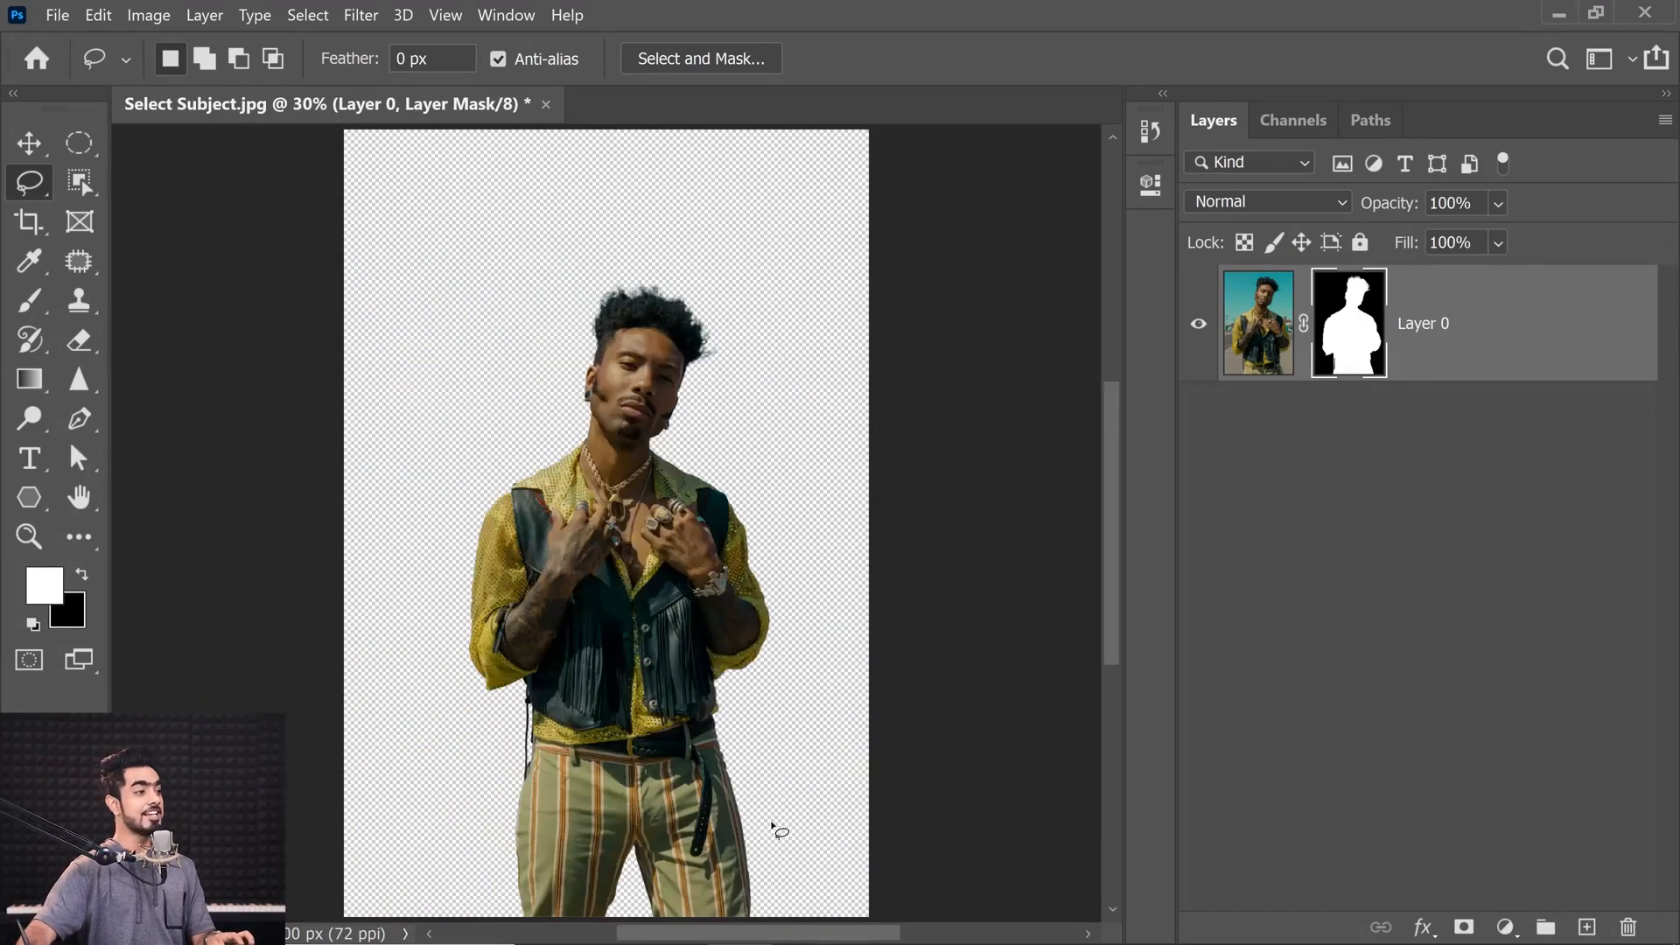
{"action": "left_click_drag", "start_coordinate": [557, 655], "coordinate": [546, 659]}
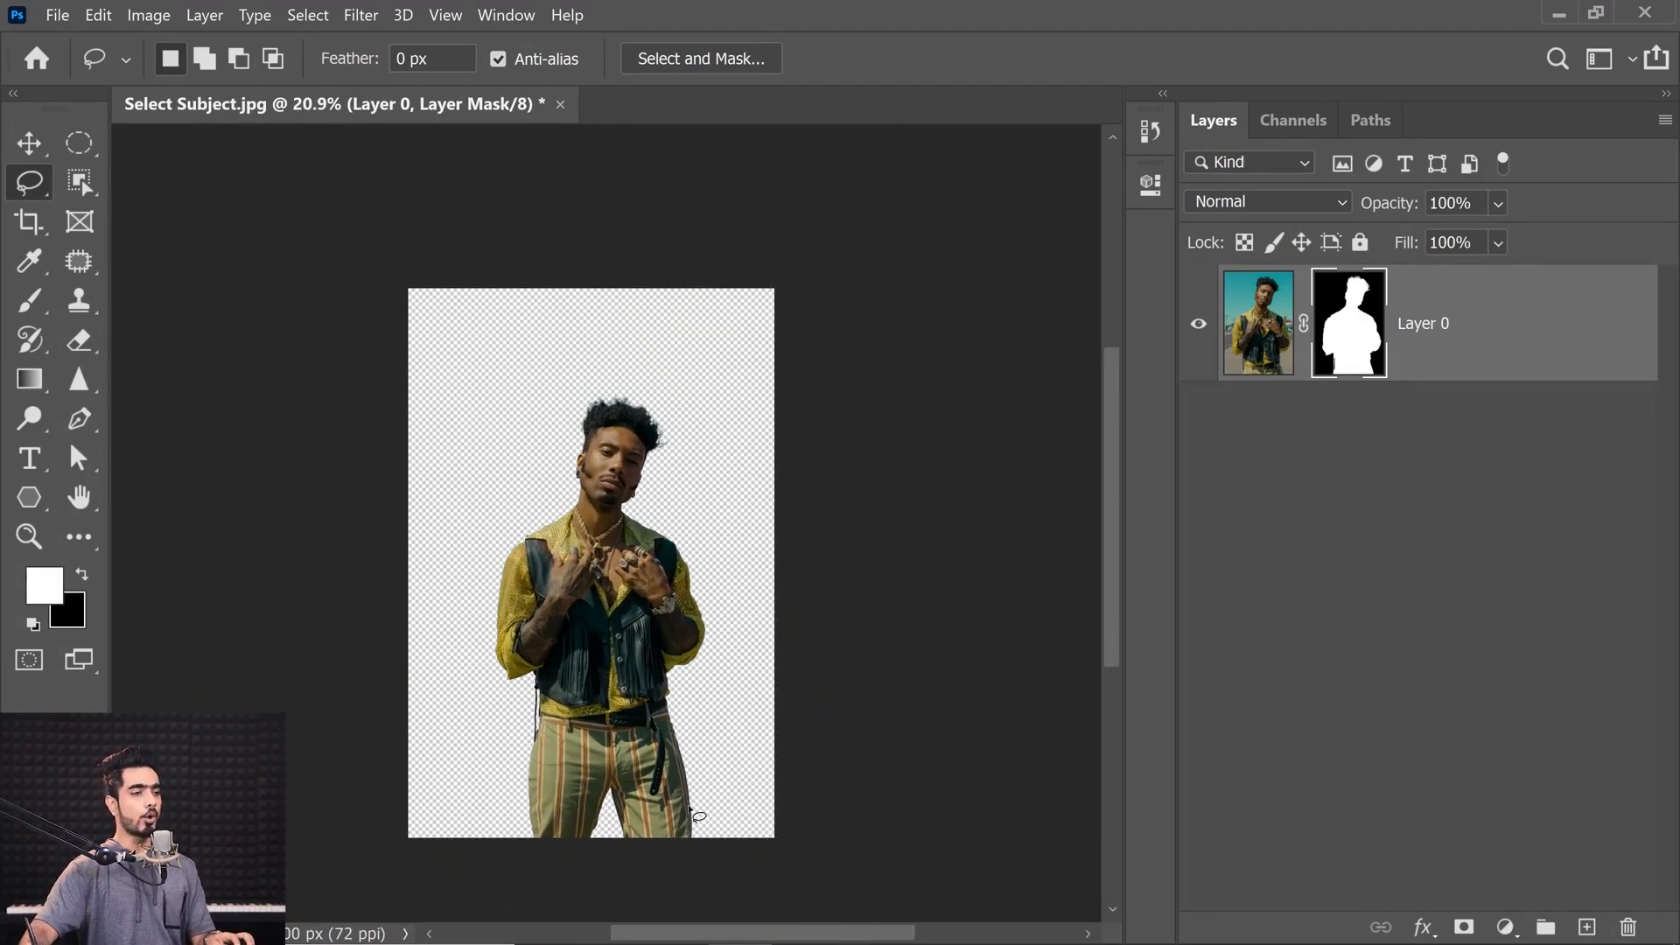
{"action": "left_click", "coordinate": [676, 921]}
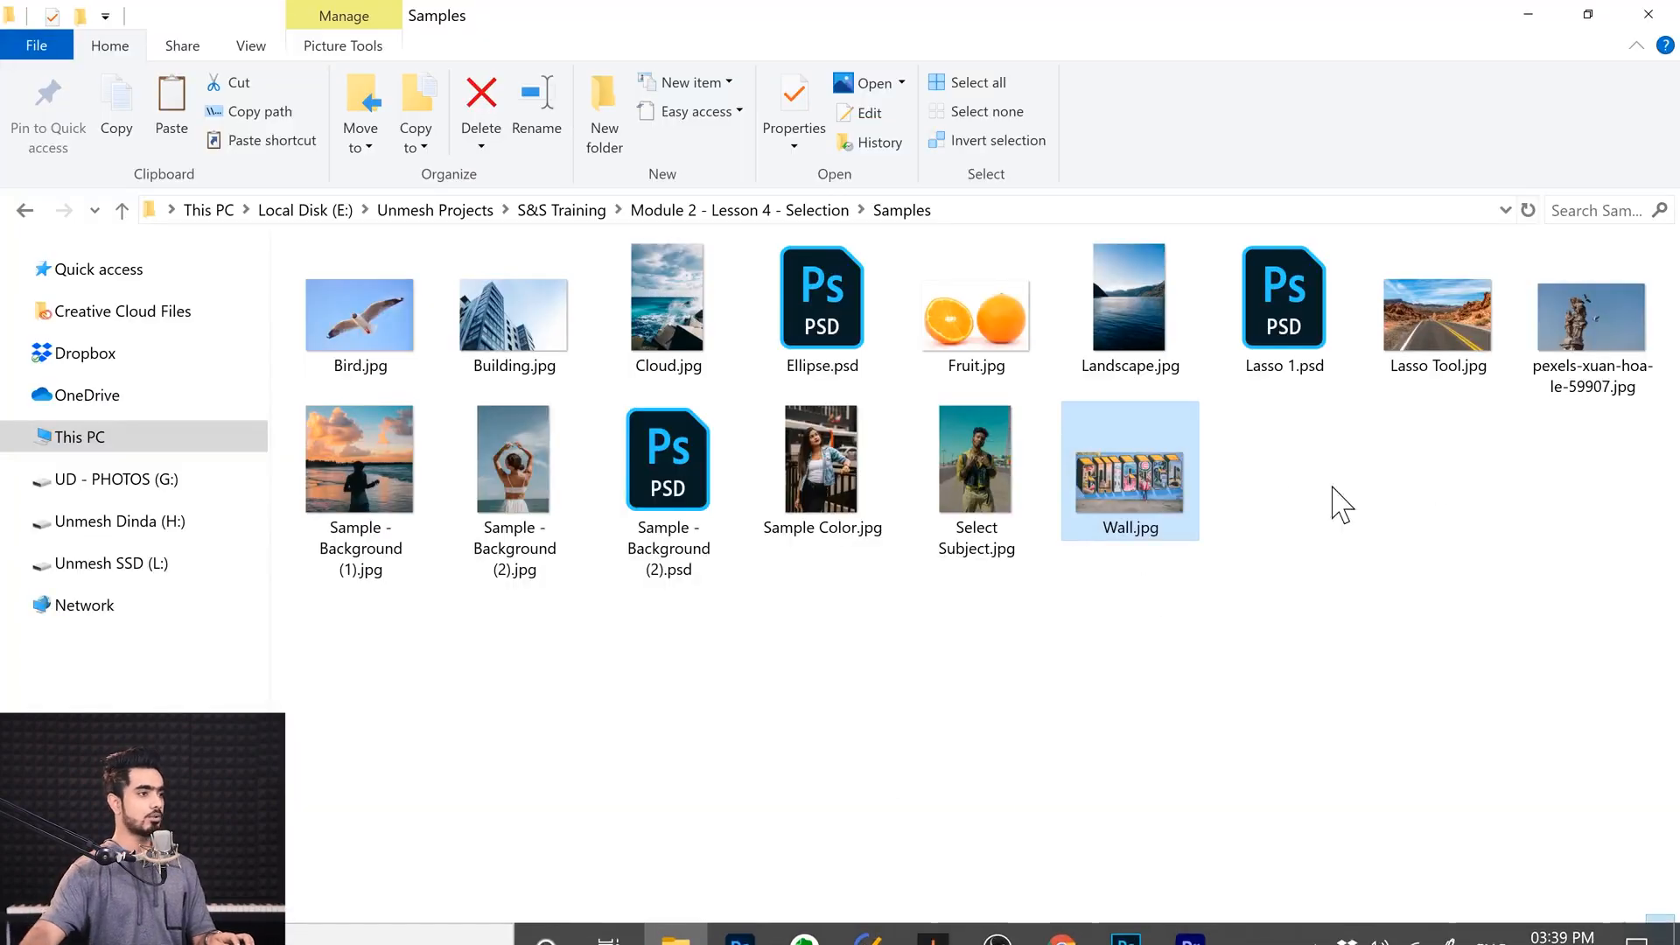
{"action": "left_click_drag", "start_coordinate": [1137, 485], "coordinate": [679, 510]}
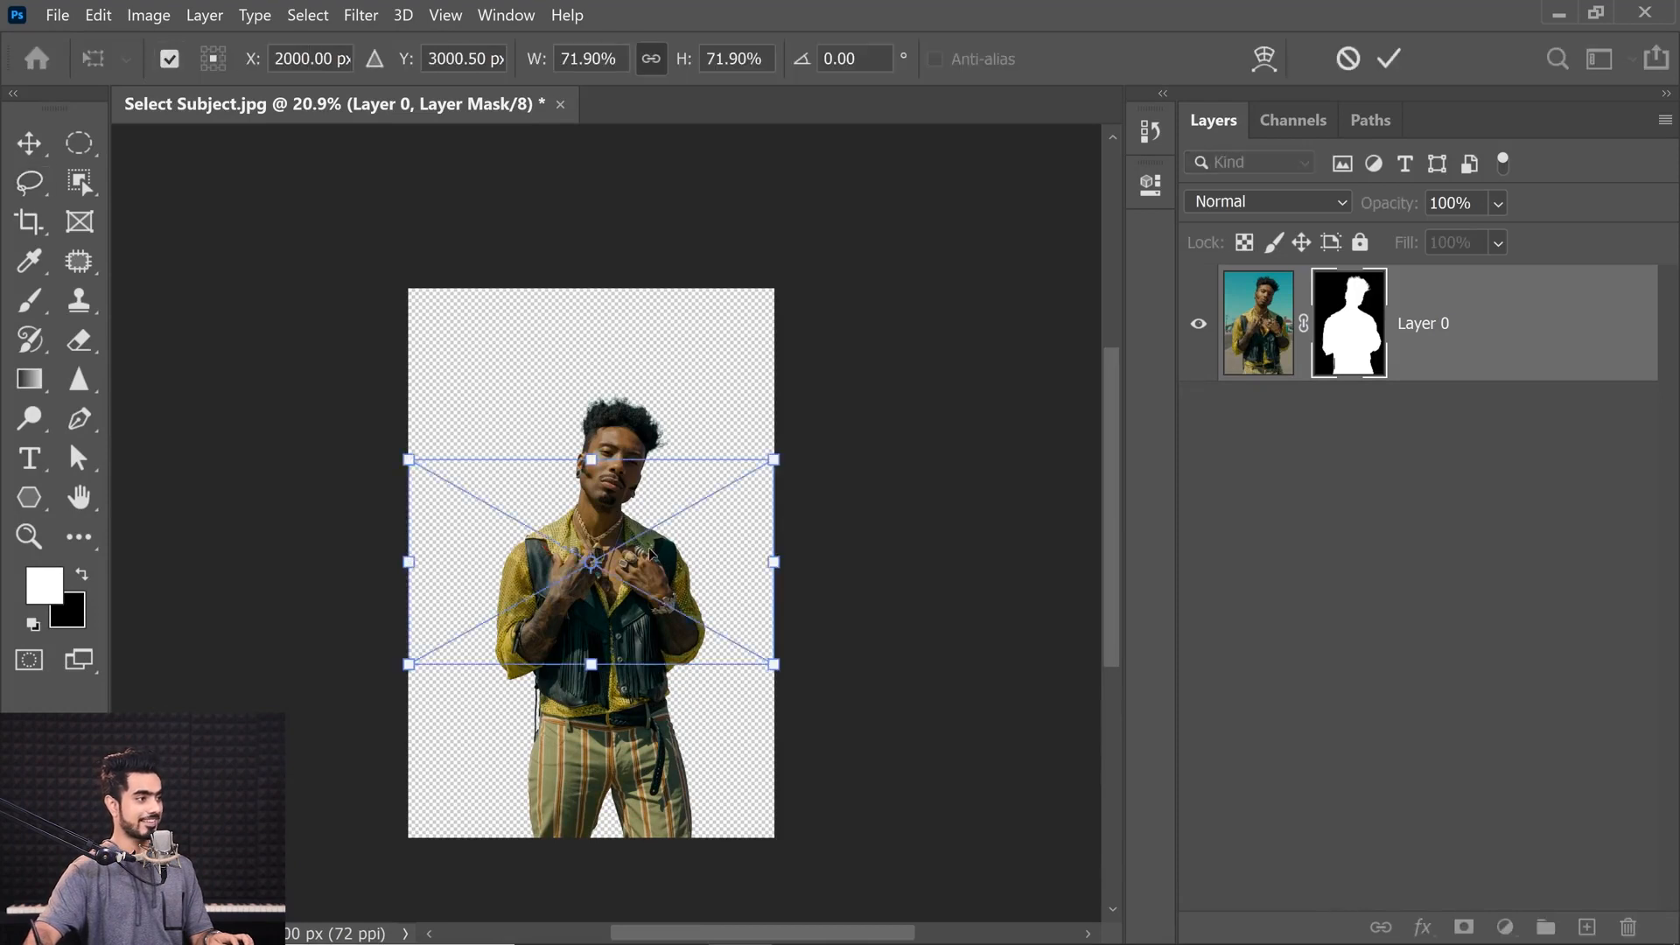
{"action": "scroll", "coordinate": [618, 569], "scroll_direction": "down", "scroll_amount": 2}
{"action": "left_click_drag", "start_coordinate": [728, 611], "coordinate": [936, 748]}
{"action": "key", "text": "Return"}
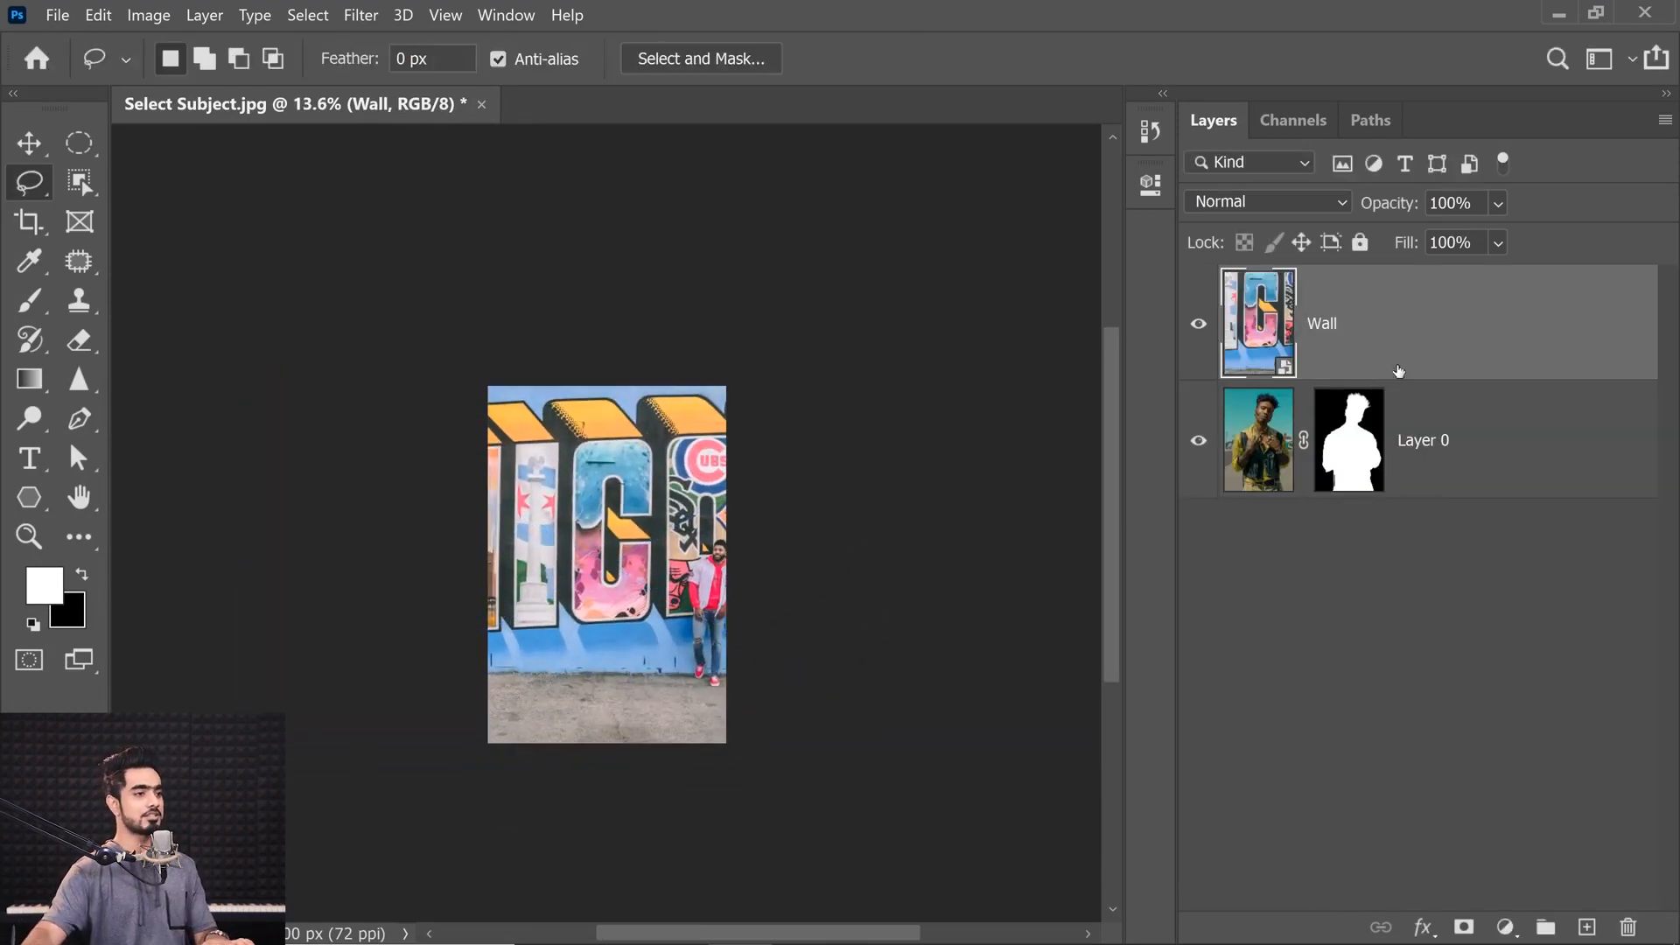
{"action": "left_click_drag", "start_coordinate": [1392, 326], "coordinate": [1366, 535]}
{"action": "scroll", "coordinate": [685, 584], "scroll_direction": "up", "scroll_amount": 1}
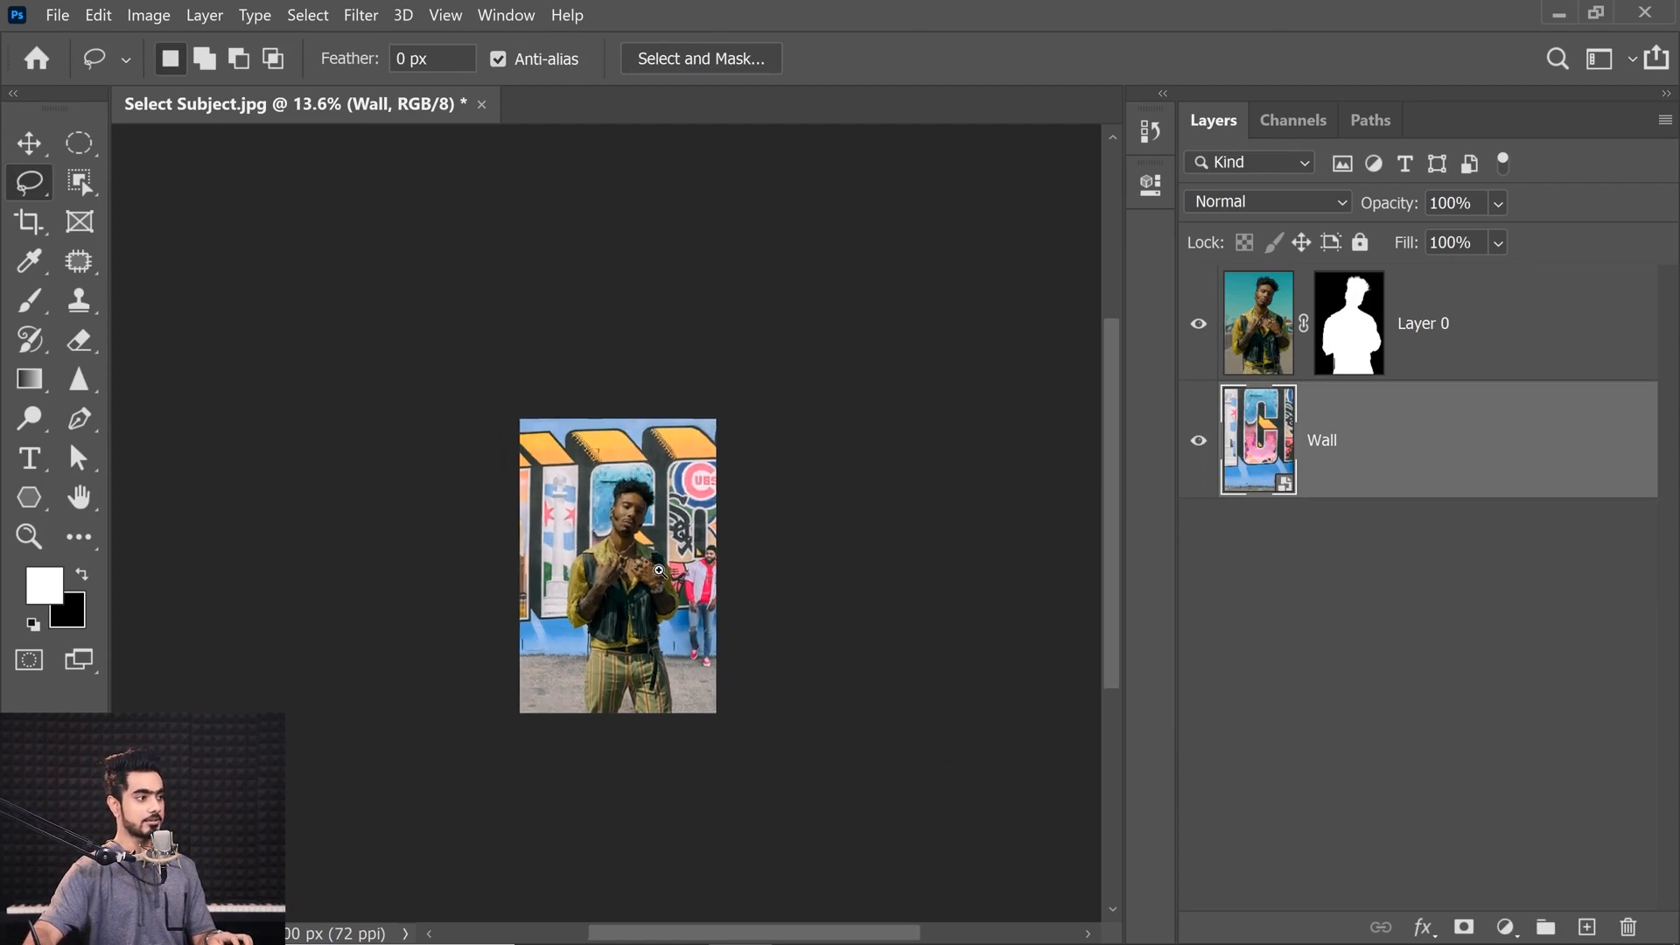
Step: Widen the canvas equally on both sides with the Crop tool to a landscape format that reveals more of the wall
{"action": "key", "text": "c"}
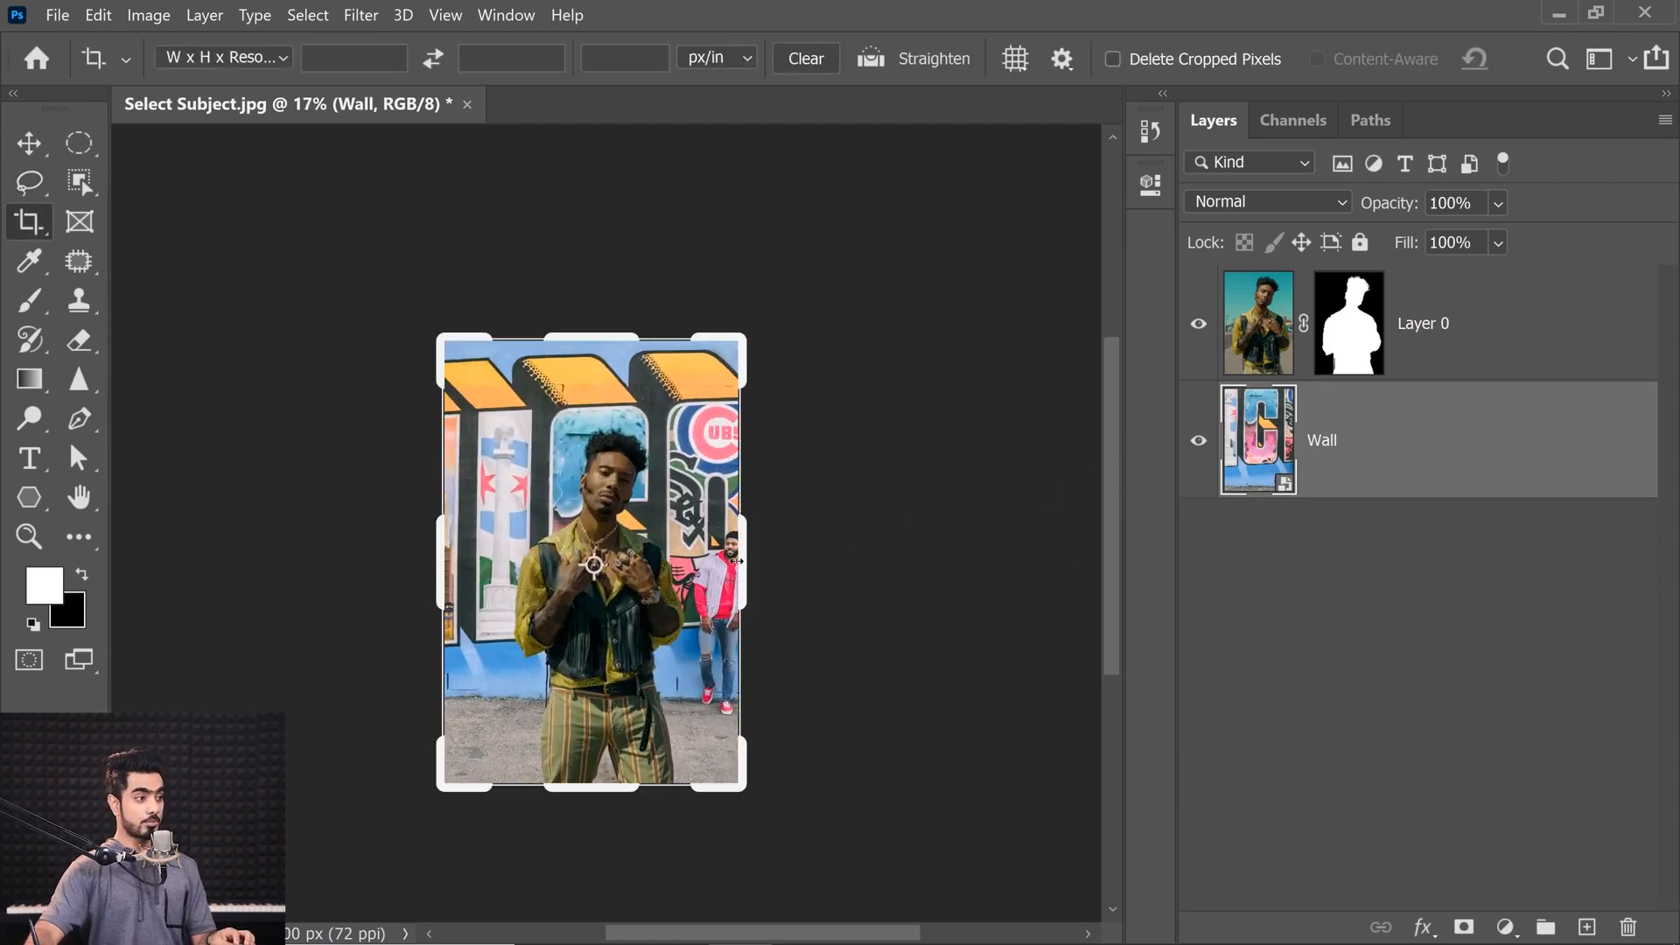
{"action": "left_click_drag", "start_coordinate": [735, 561], "coordinate": [899, 576]}
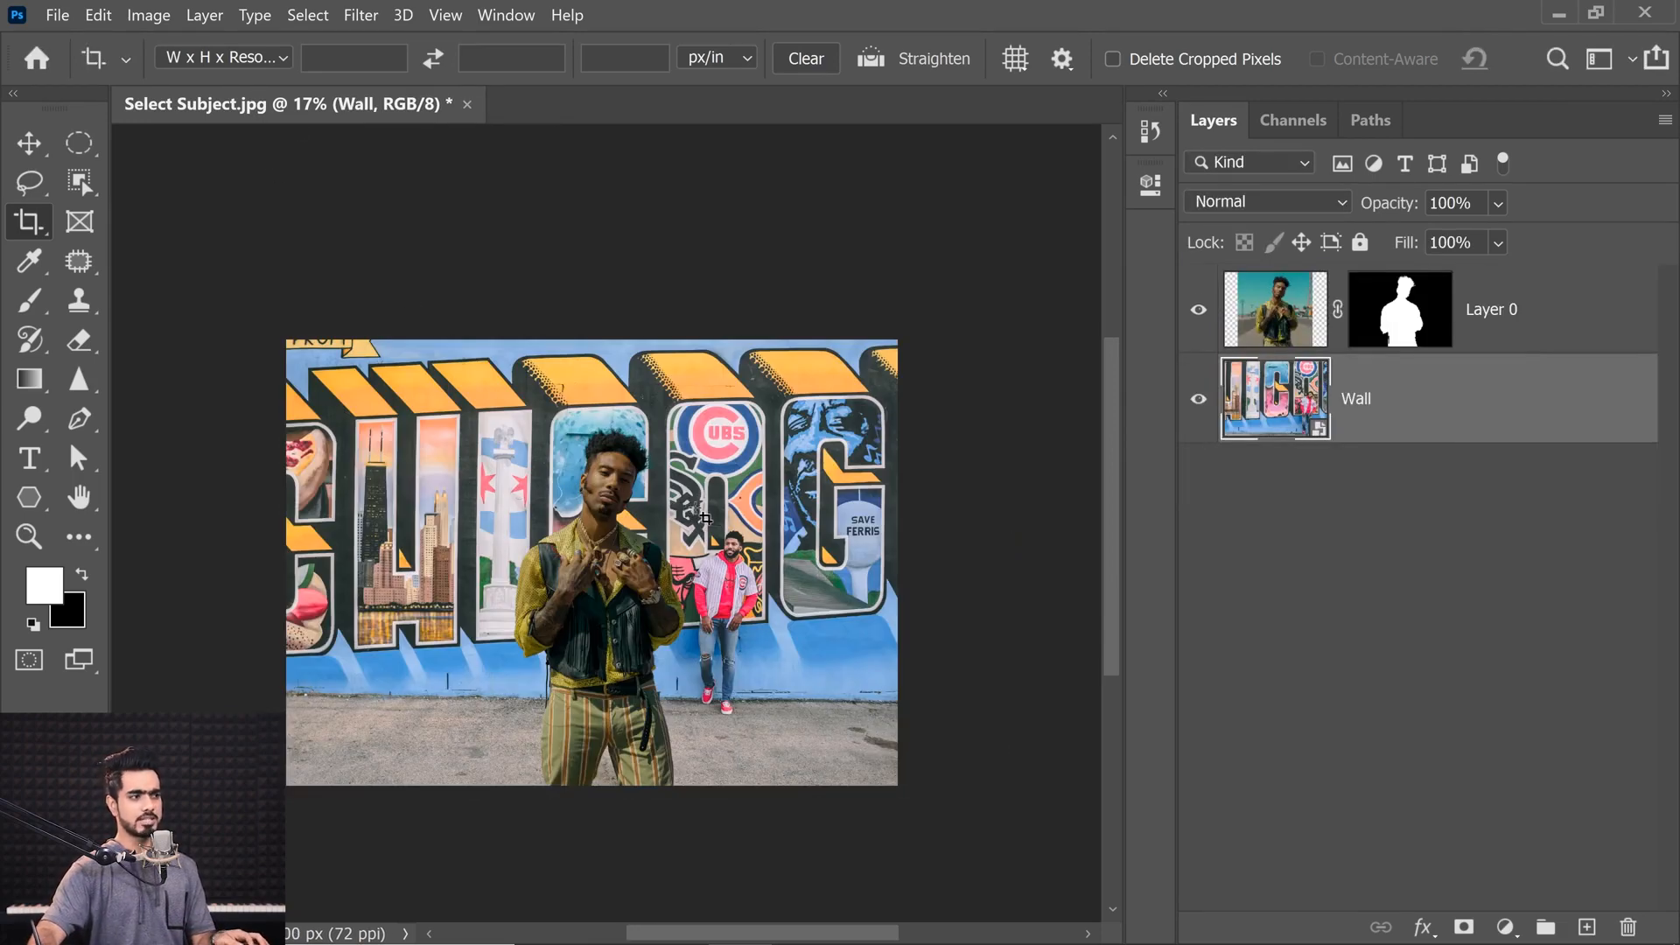
{"action": "left_click", "coordinate": [733, 534]}
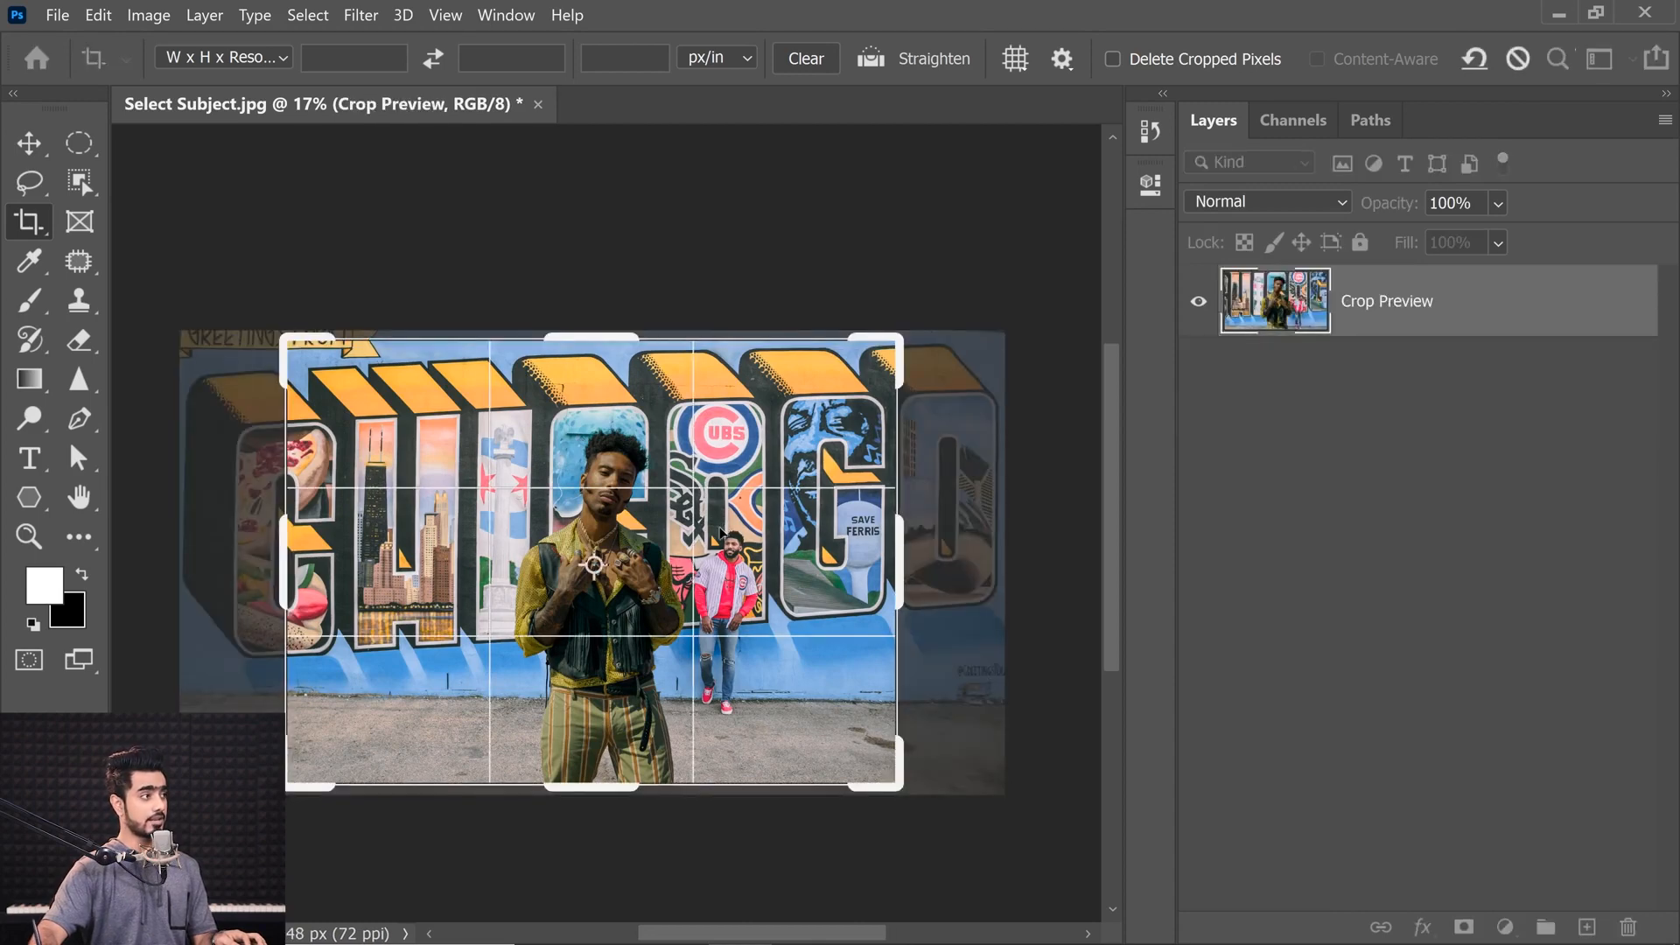
{"action": "left_click", "coordinate": [248, 59]}
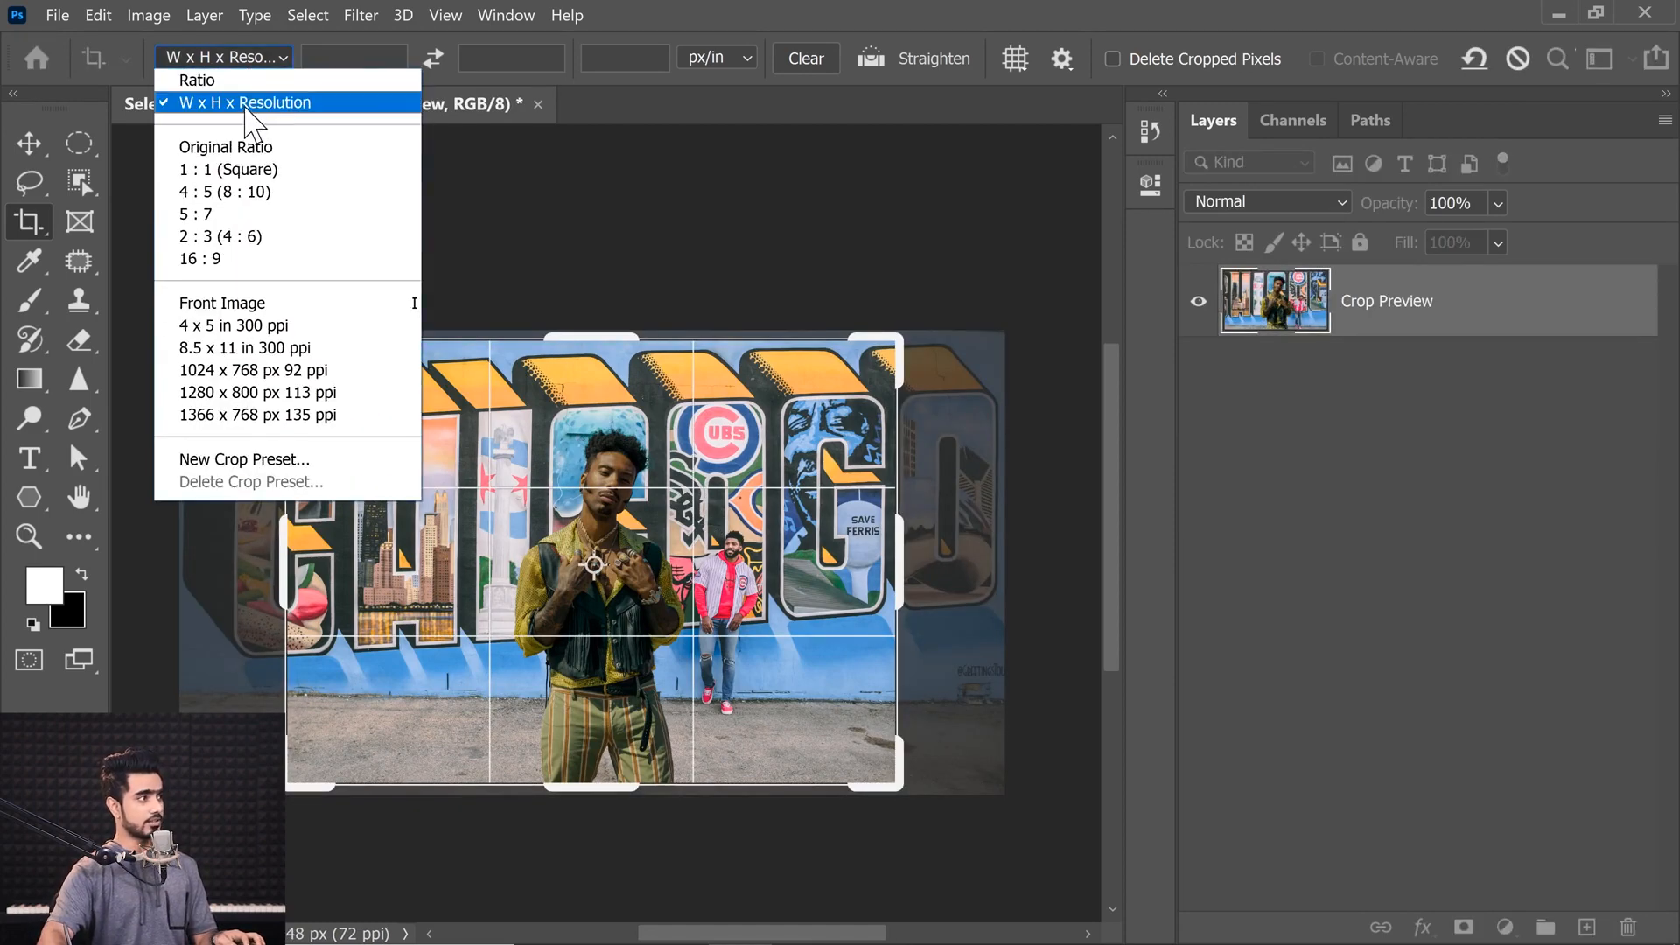
{"action": "left_click", "coordinate": [278, 58]}
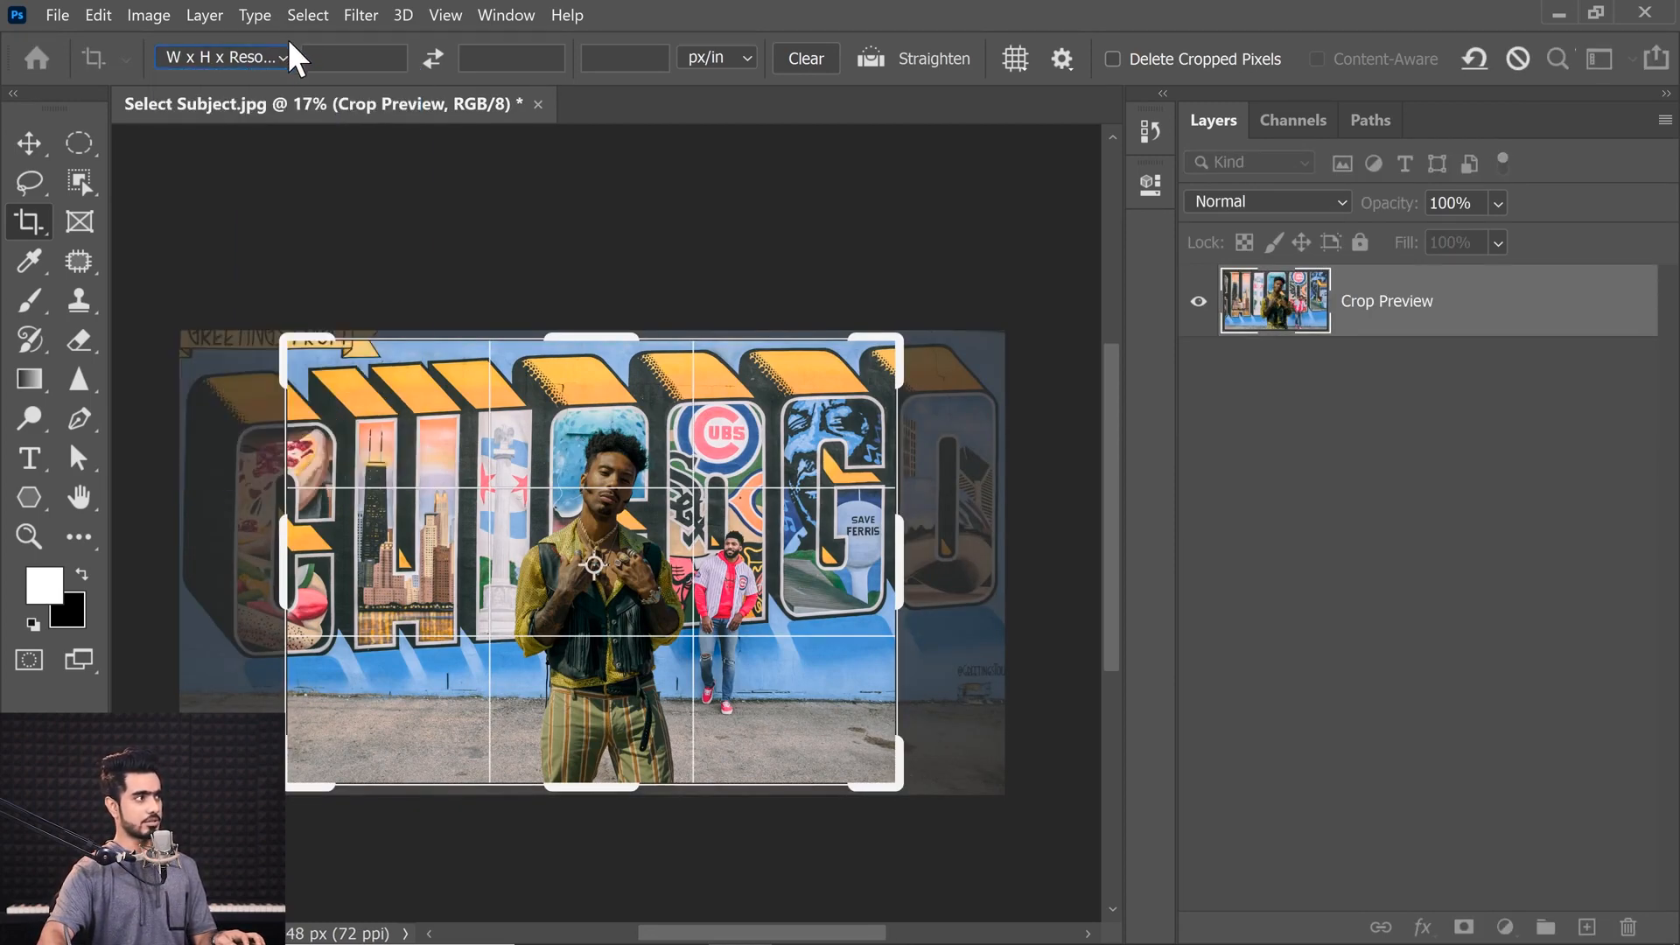
{"action": "left_click", "coordinate": [285, 54]}
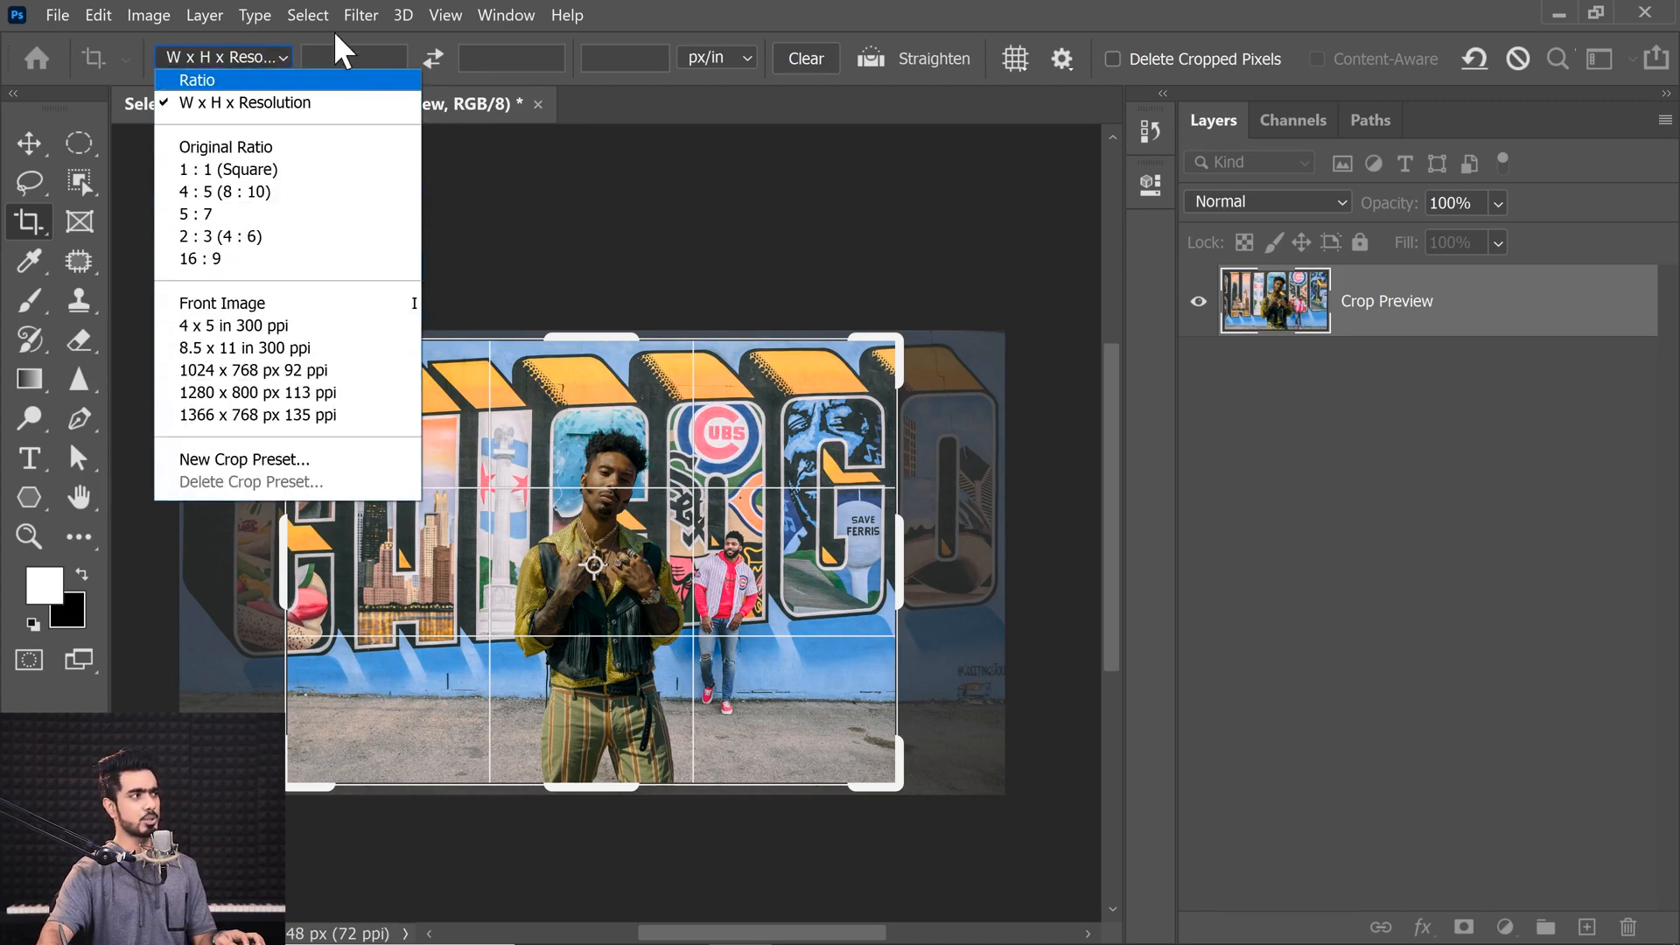
{"action": "left_click", "coordinate": [386, 108]}
{"action": "mouse_move", "coordinate": [896, 570]}
{"action": "left_mouse_down"}
{"action": "mouse_move", "coordinate": [929, 570]}
{"action": "mouse_move", "coordinate": [915, 563]}
{"action": "left_mouse_up"}
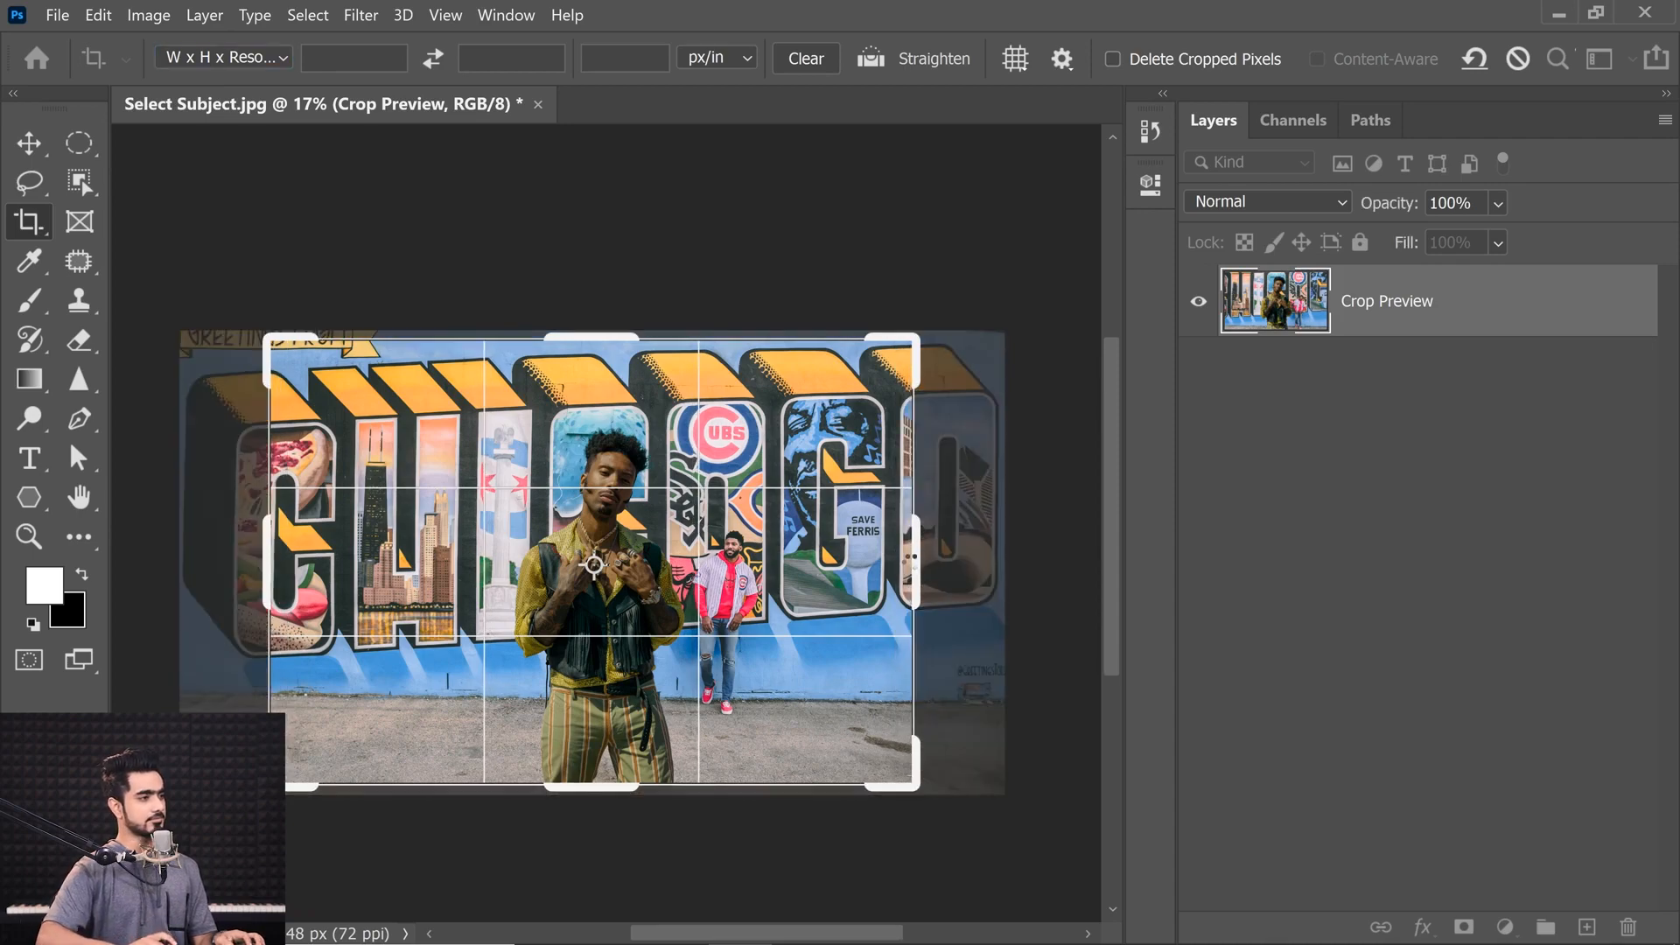
{"action": "key", "text": "Return"}
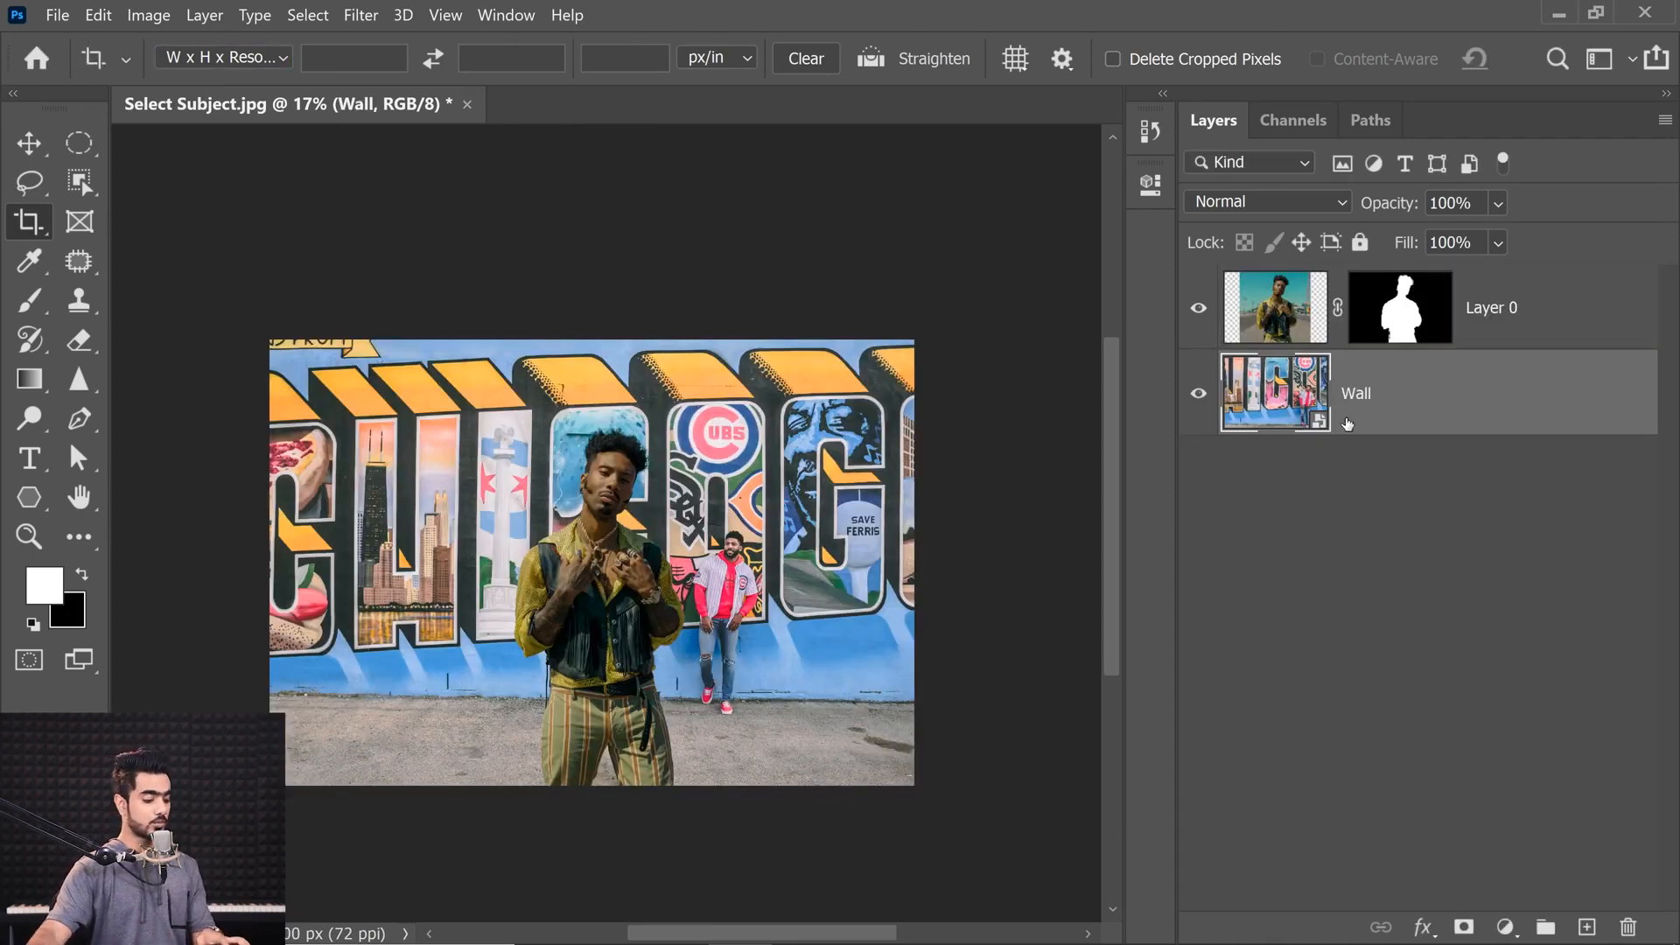
Step: Scale the Wall layer to 256.80% and reposition it so the bystander in the wall photo is hidden behind the masked man
{"action": "key", "text": "ctrl+t"}
{"action": "scroll", "coordinate": [761, 585], "scroll_direction": "down", "scroll_amount": 2}
{"action": "left_click_drag", "start_coordinate": [920, 719], "coordinate": [1001, 764]}
{"action": "left_click_drag", "start_coordinate": [874, 580], "coordinate": [605, 695]}
{"action": "left_click", "coordinate": [726, 673], "text": "ctrl"}
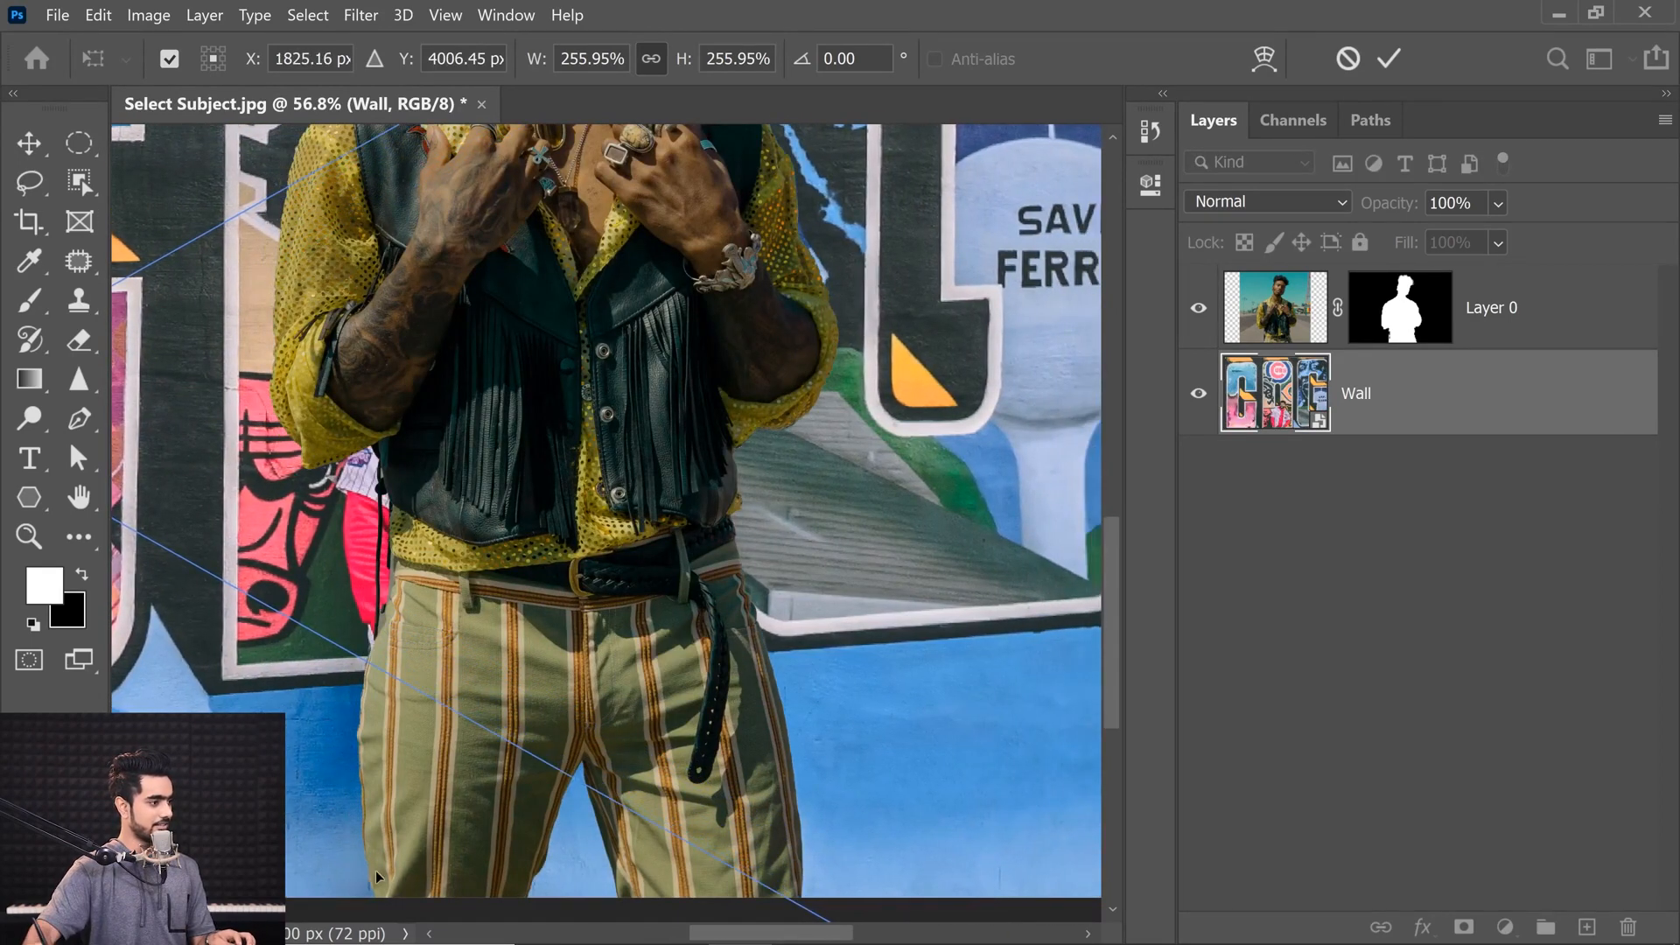
{"action": "left_click", "coordinate": [455, 863], "text": "alt"}
{"action": "left_click_drag", "start_coordinate": [493, 804], "coordinate": [450, 816]}
{"action": "left_click_drag", "start_coordinate": [732, 537], "coordinate": [733, 537]}
{"action": "key", "text": "Return"}
{"action": "key", "text": "c"}
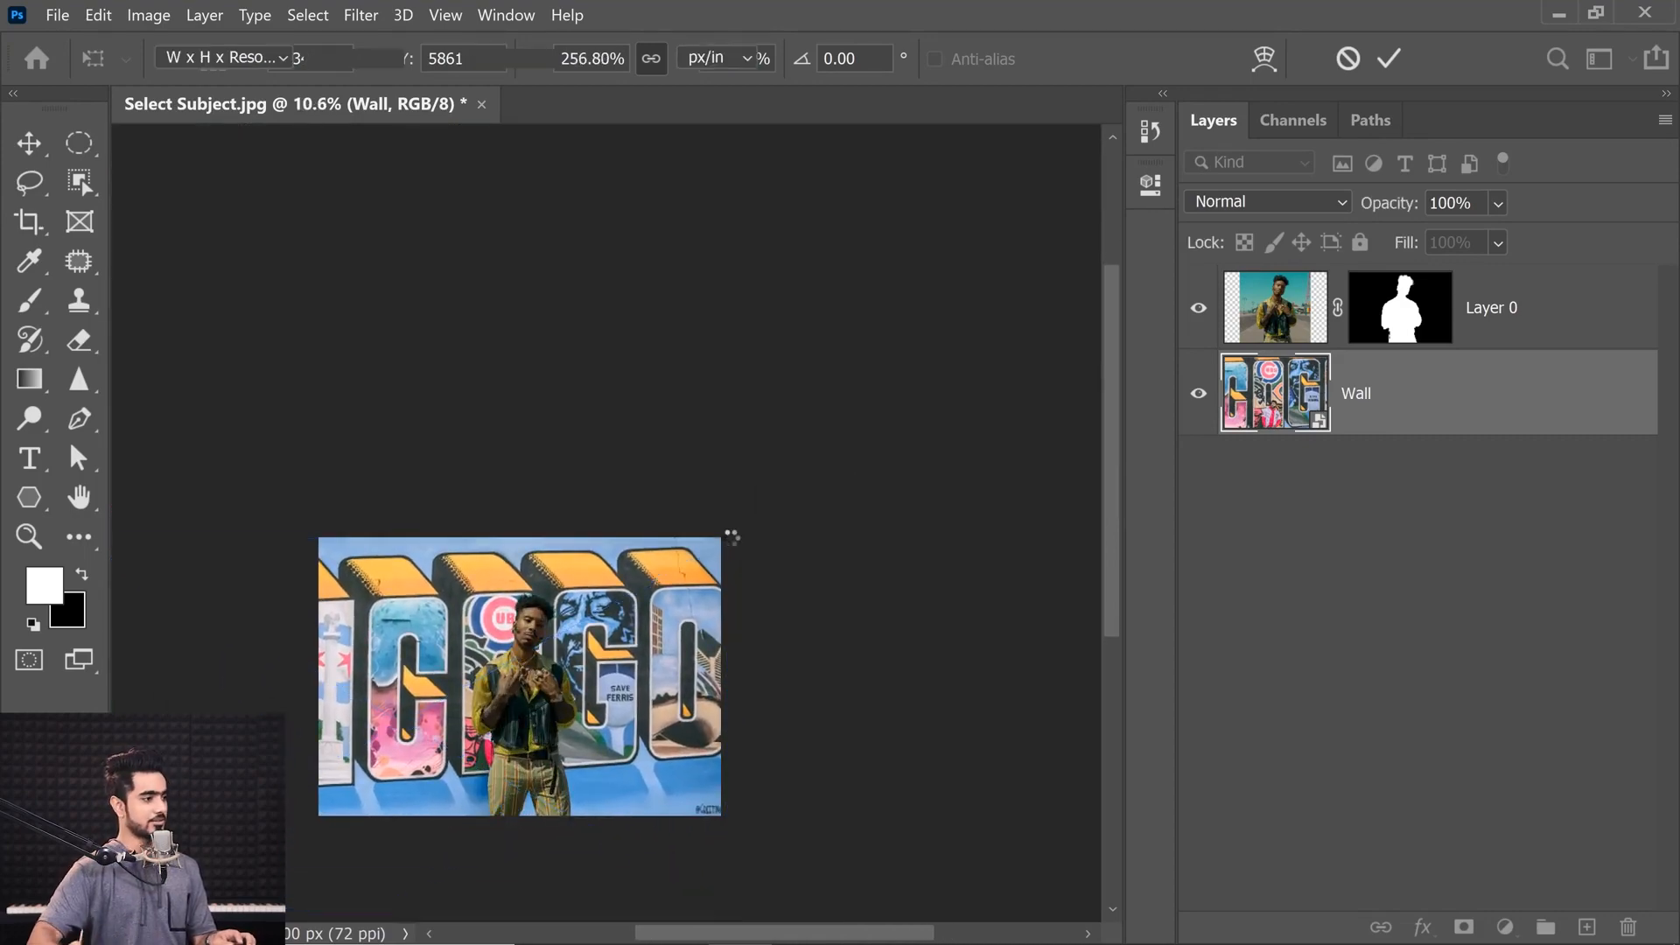
Step: Add a drop shadow to Layer 0 and offset it on the wall behind the man at 160° and 813 px distance
{"action": "key", "text": "ctrl+plus"}
{"action": "key", "text": "ctrl+plus"}
{"action": "key", "text": "ctrl+plus"}
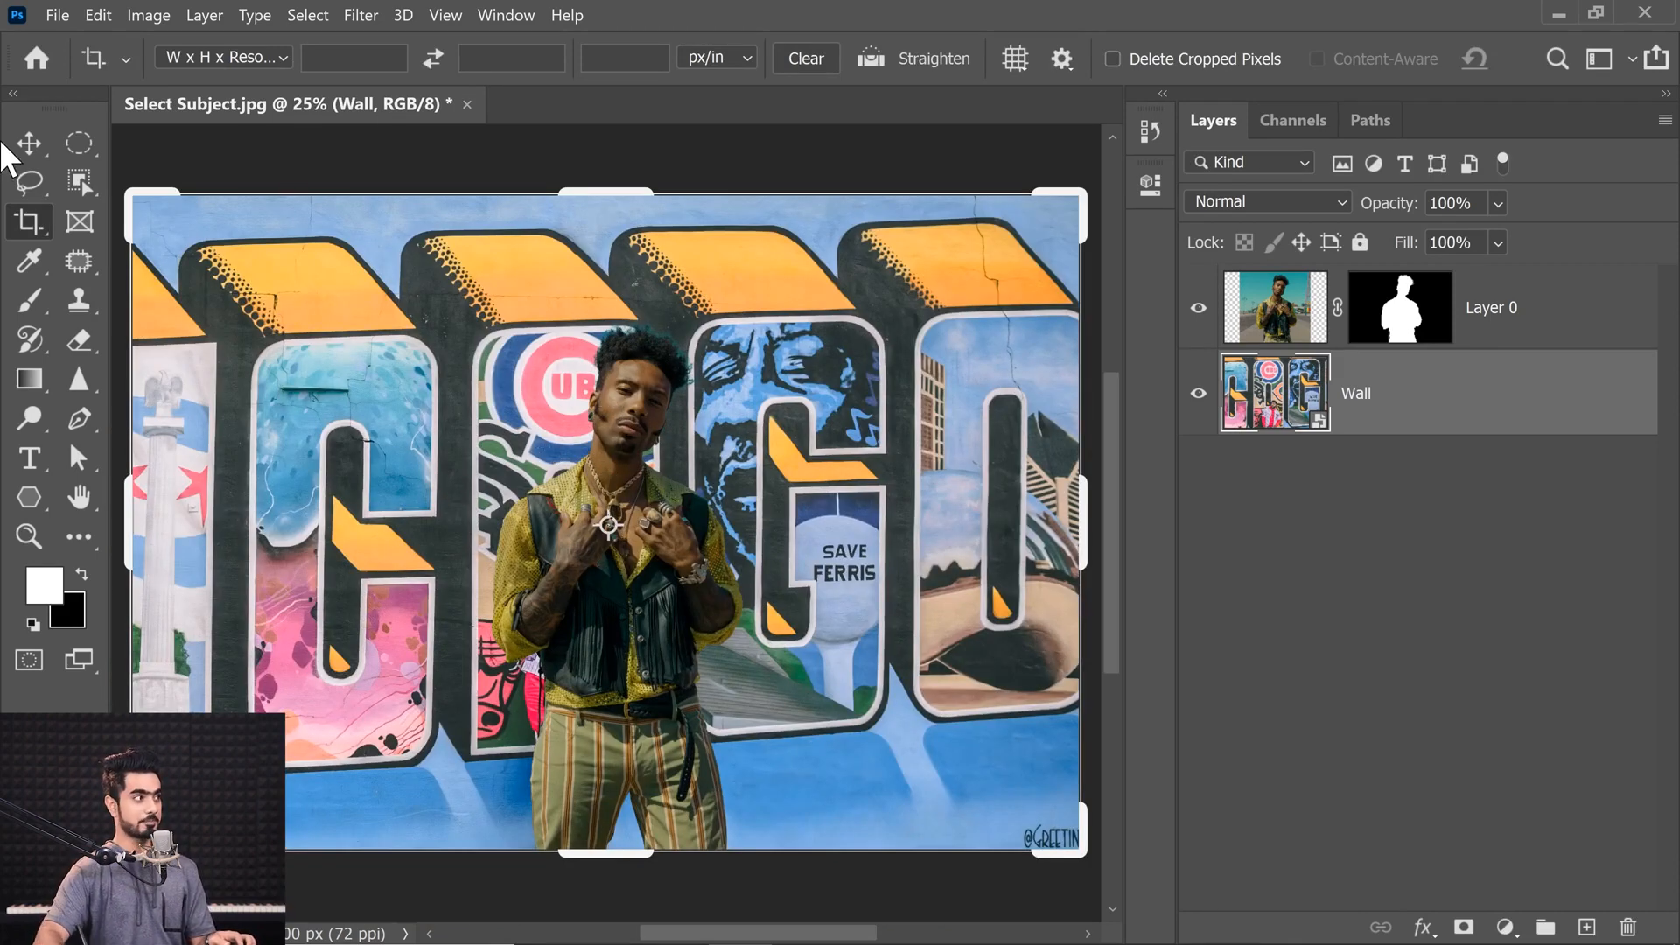
{"action": "left_click", "coordinate": [29, 142]}
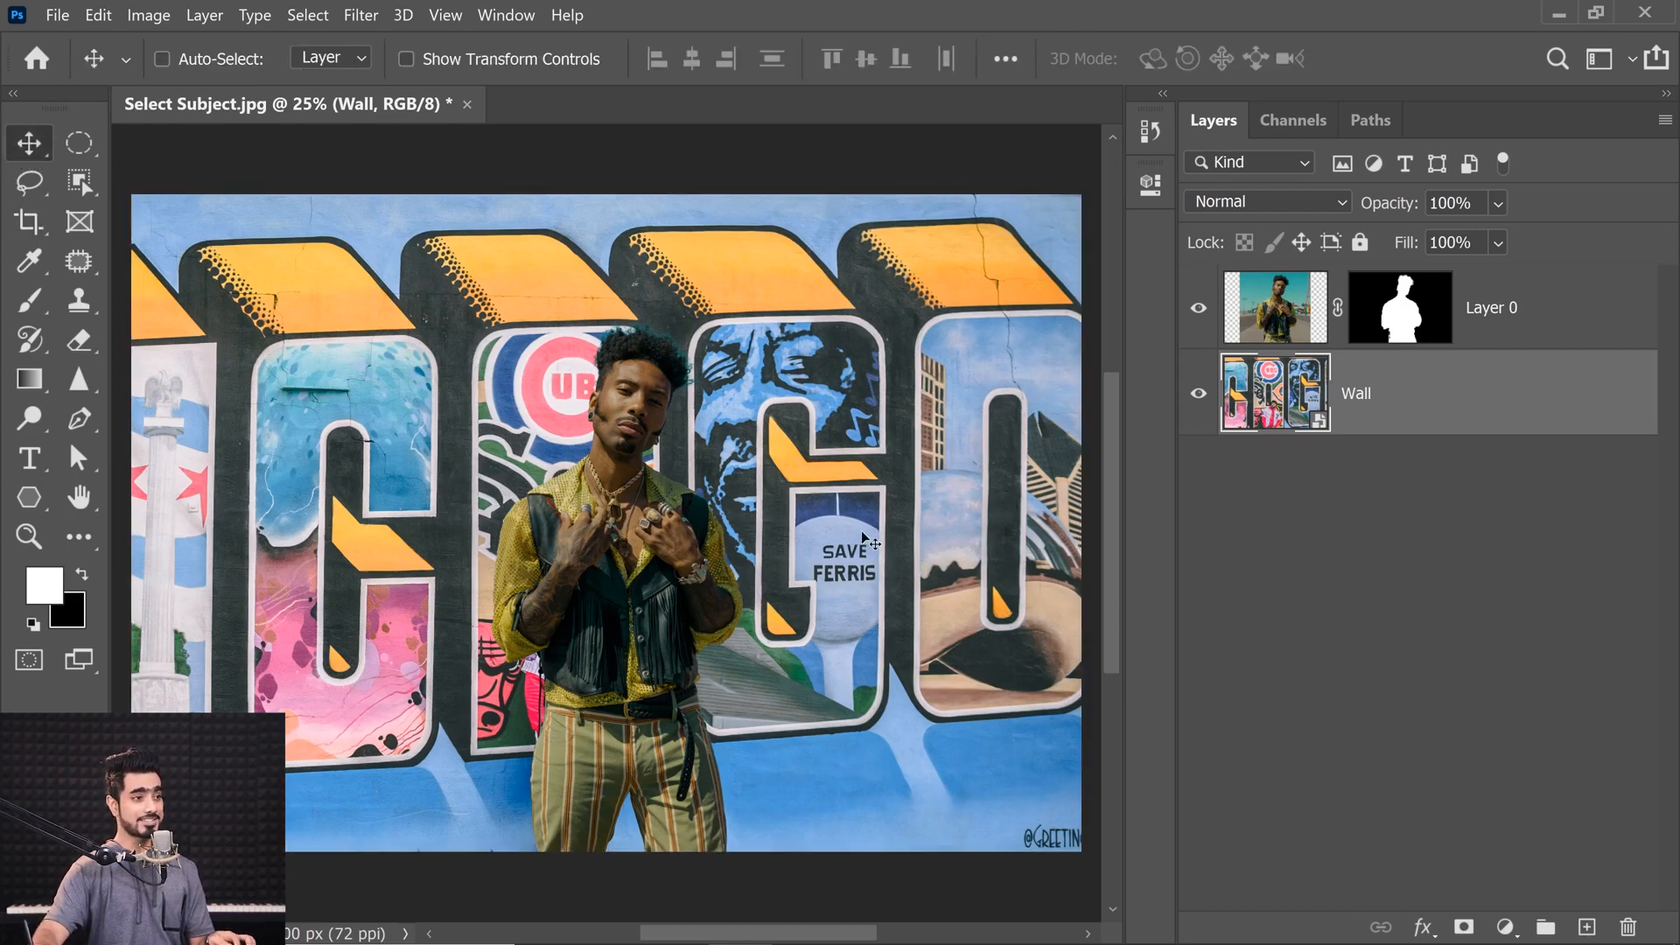
{"action": "left_click", "coordinate": [1596, 331]}
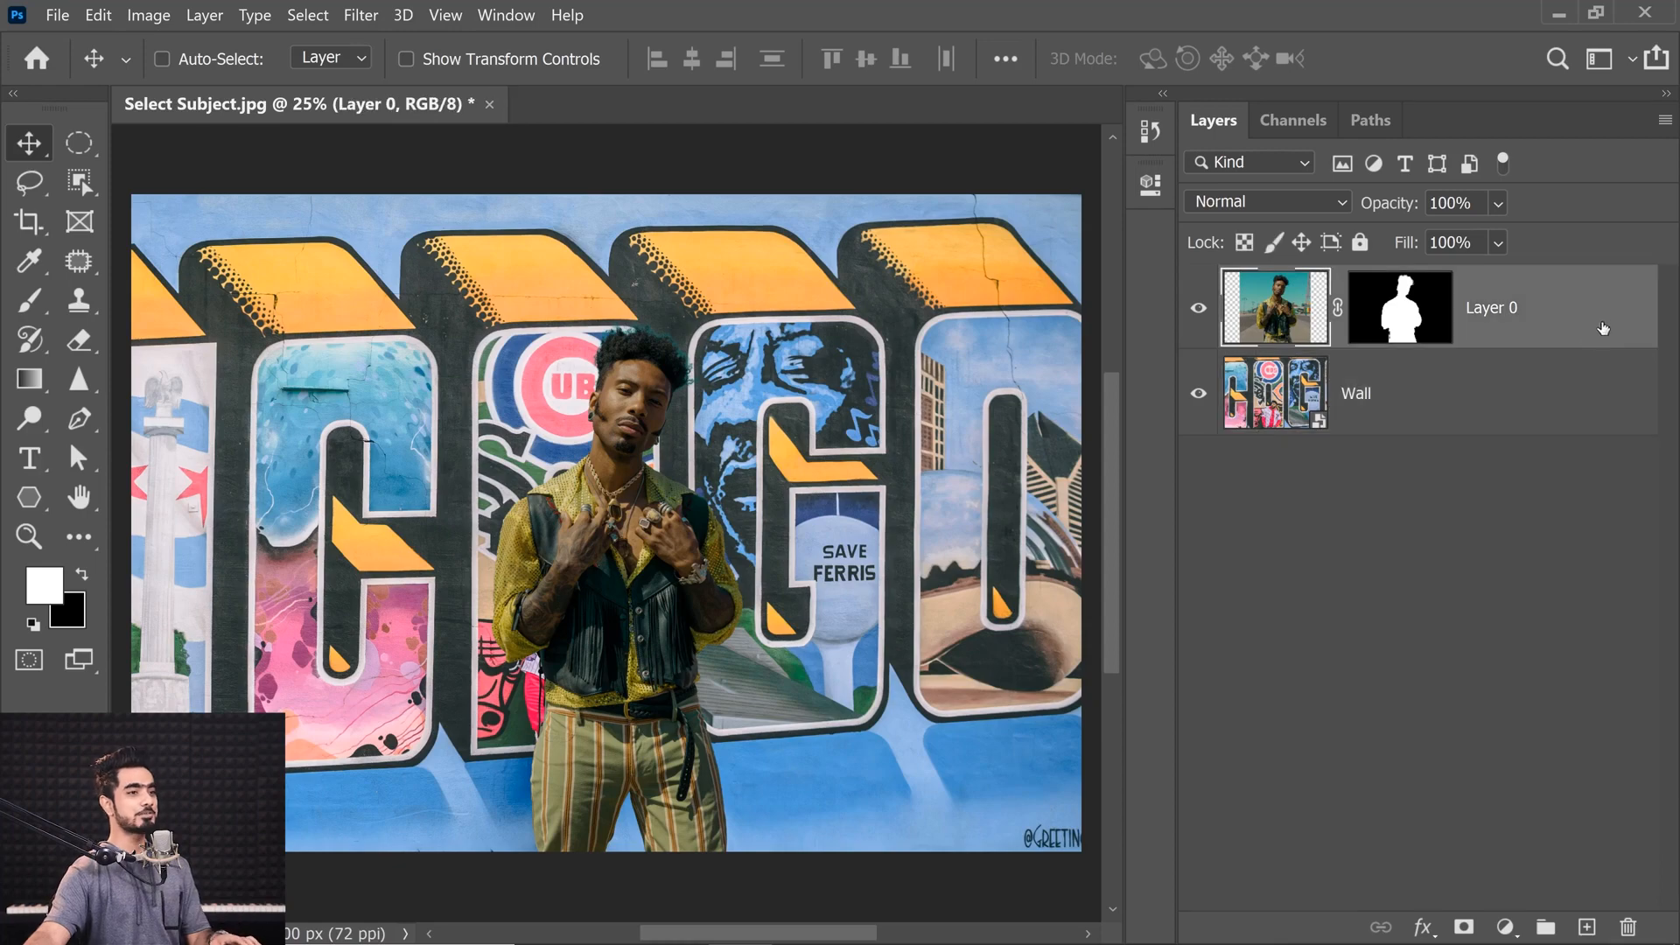
{"action": "double_click", "coordinate": [1563, 292]}
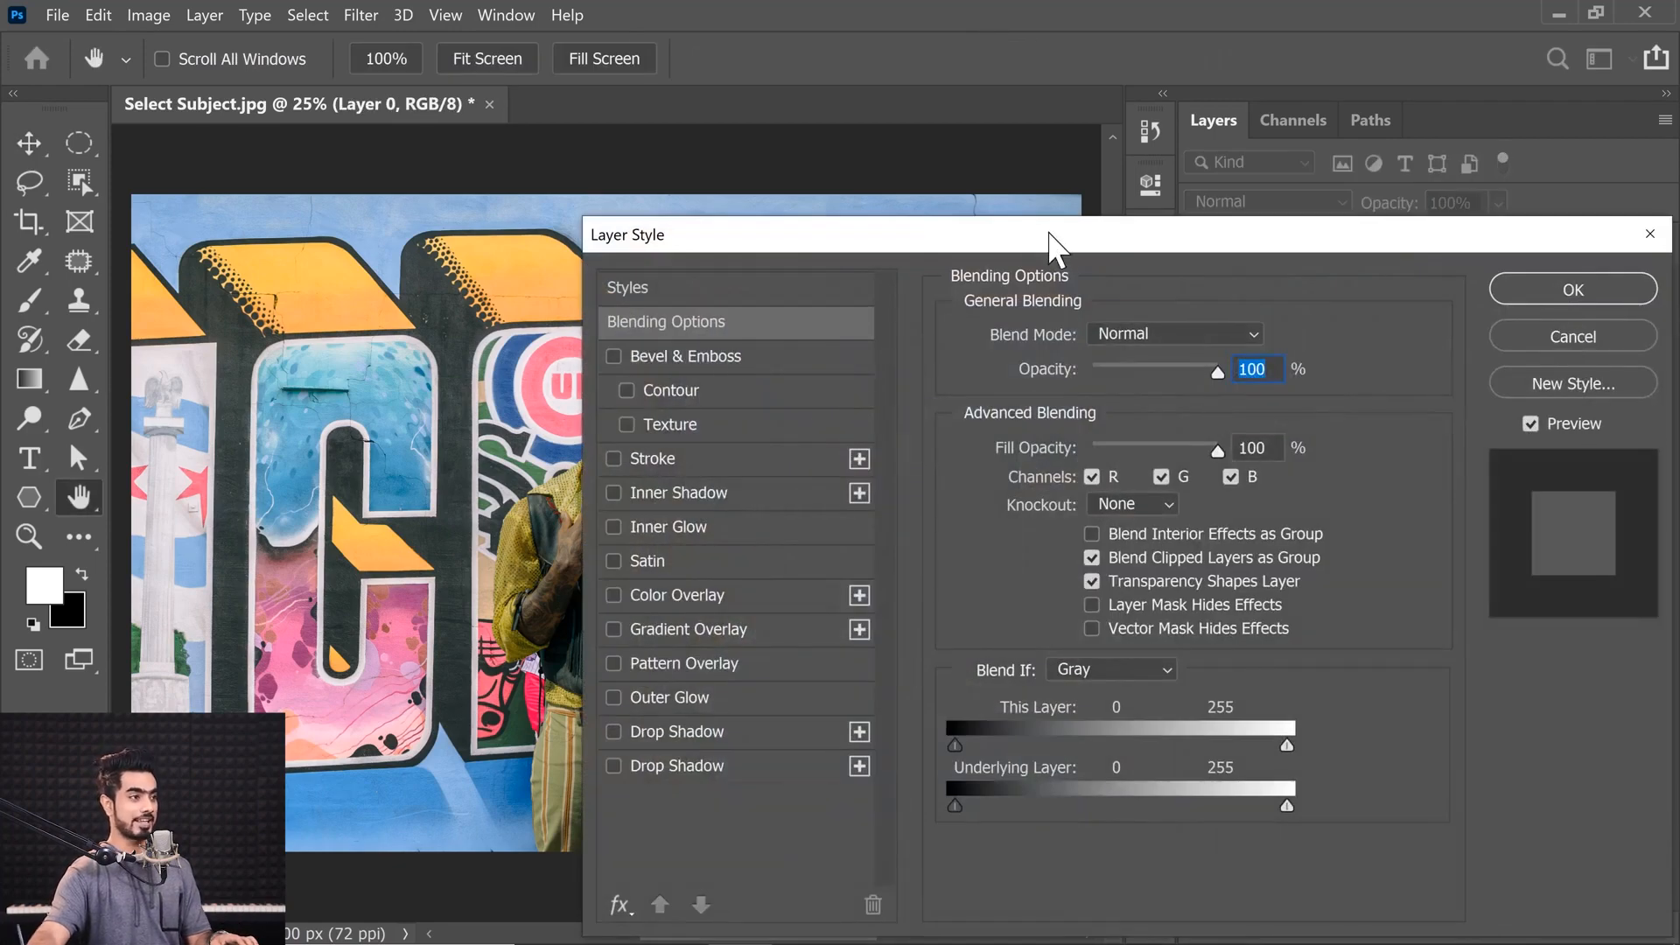
{"action": "left_click_drag", "start_coordinate": [1055, 234], "coordinate": [1366, 219]}
{"action": "left_click", "coordinate": [925, 717]}
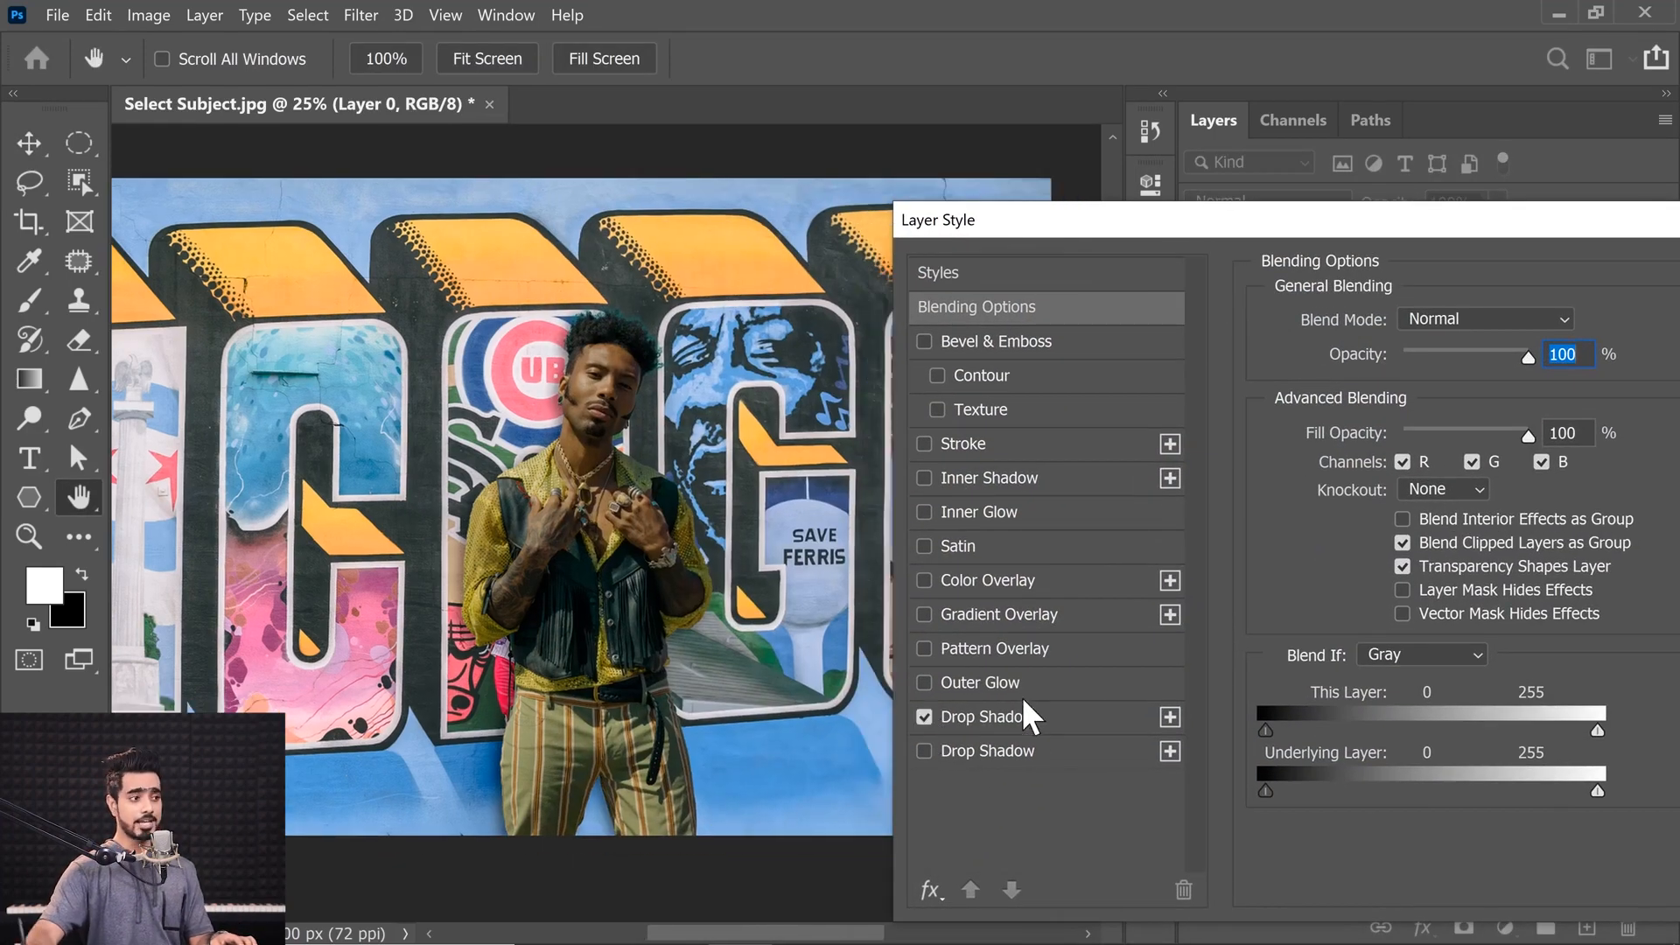
{"action": "left_click", "coordinate": [1007, 717]}
{"action": "left_click_drag", "start_coordinate": [592, 526], "coordinate": [700, 560]}
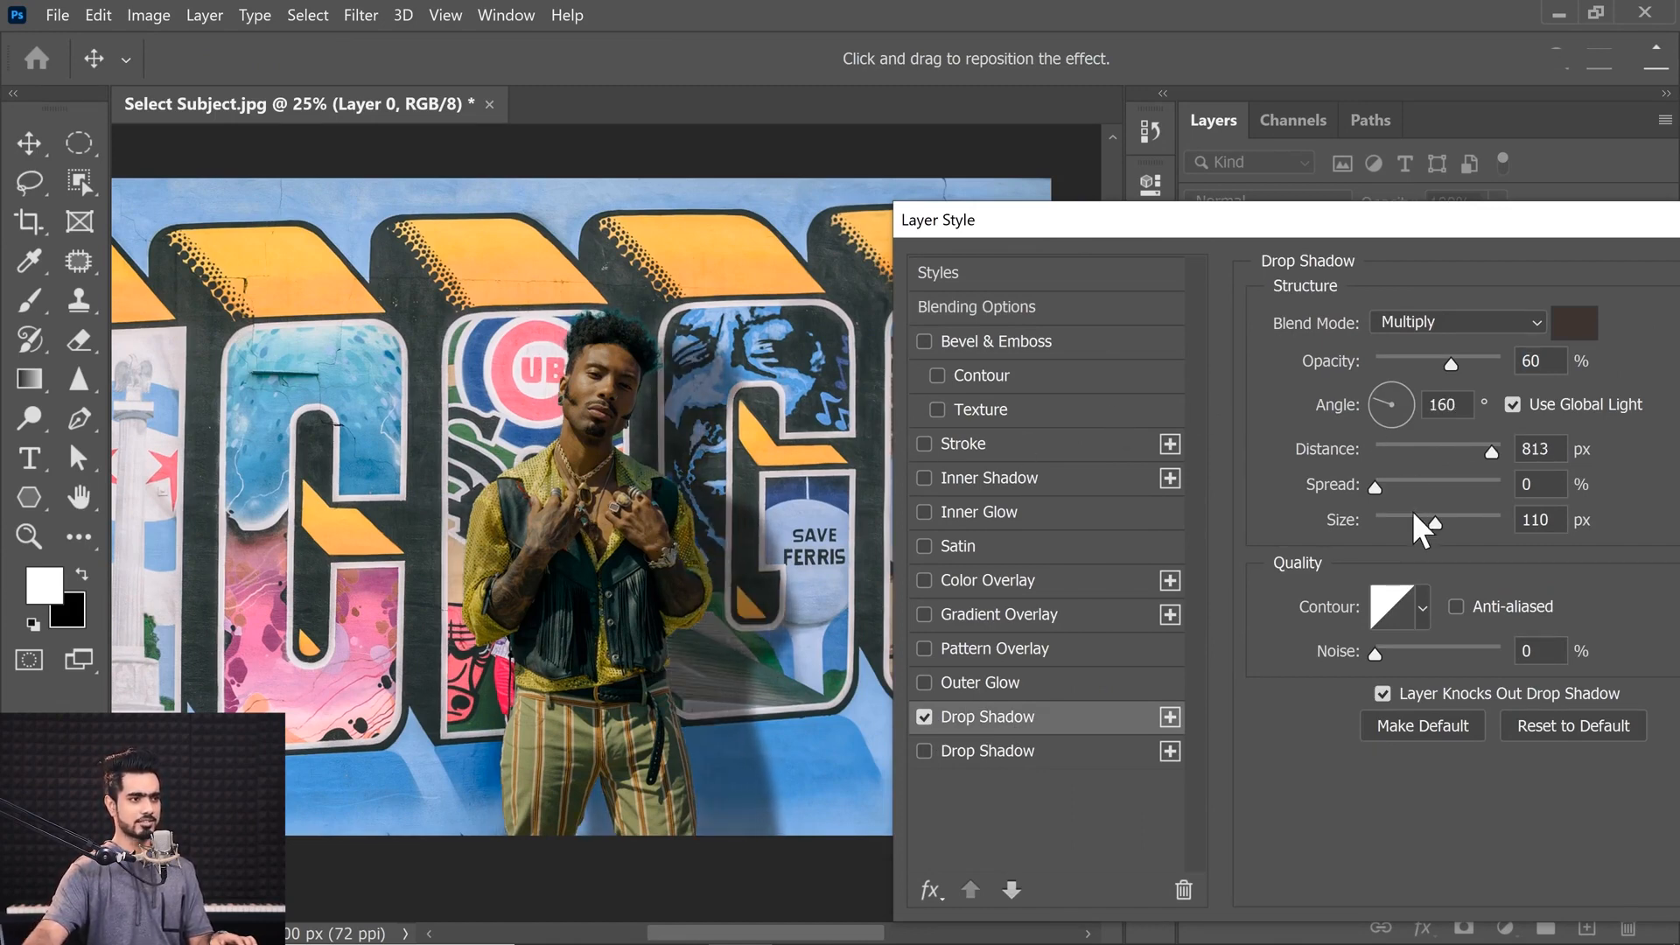
Step: Set the drop shadow to 29 px size, black (000000) and 56% opacity, and apply the layer style
{"action": "mouse_move", "coordinate": [1423, 522]}
{"action": "left_mouse_down"}
{"action": "mouse_move", "coordinate": [1354, 527]}
{"action": "mouse_move", "coordinate": [1397, 539]}
{"action": "left_mouse_up"}
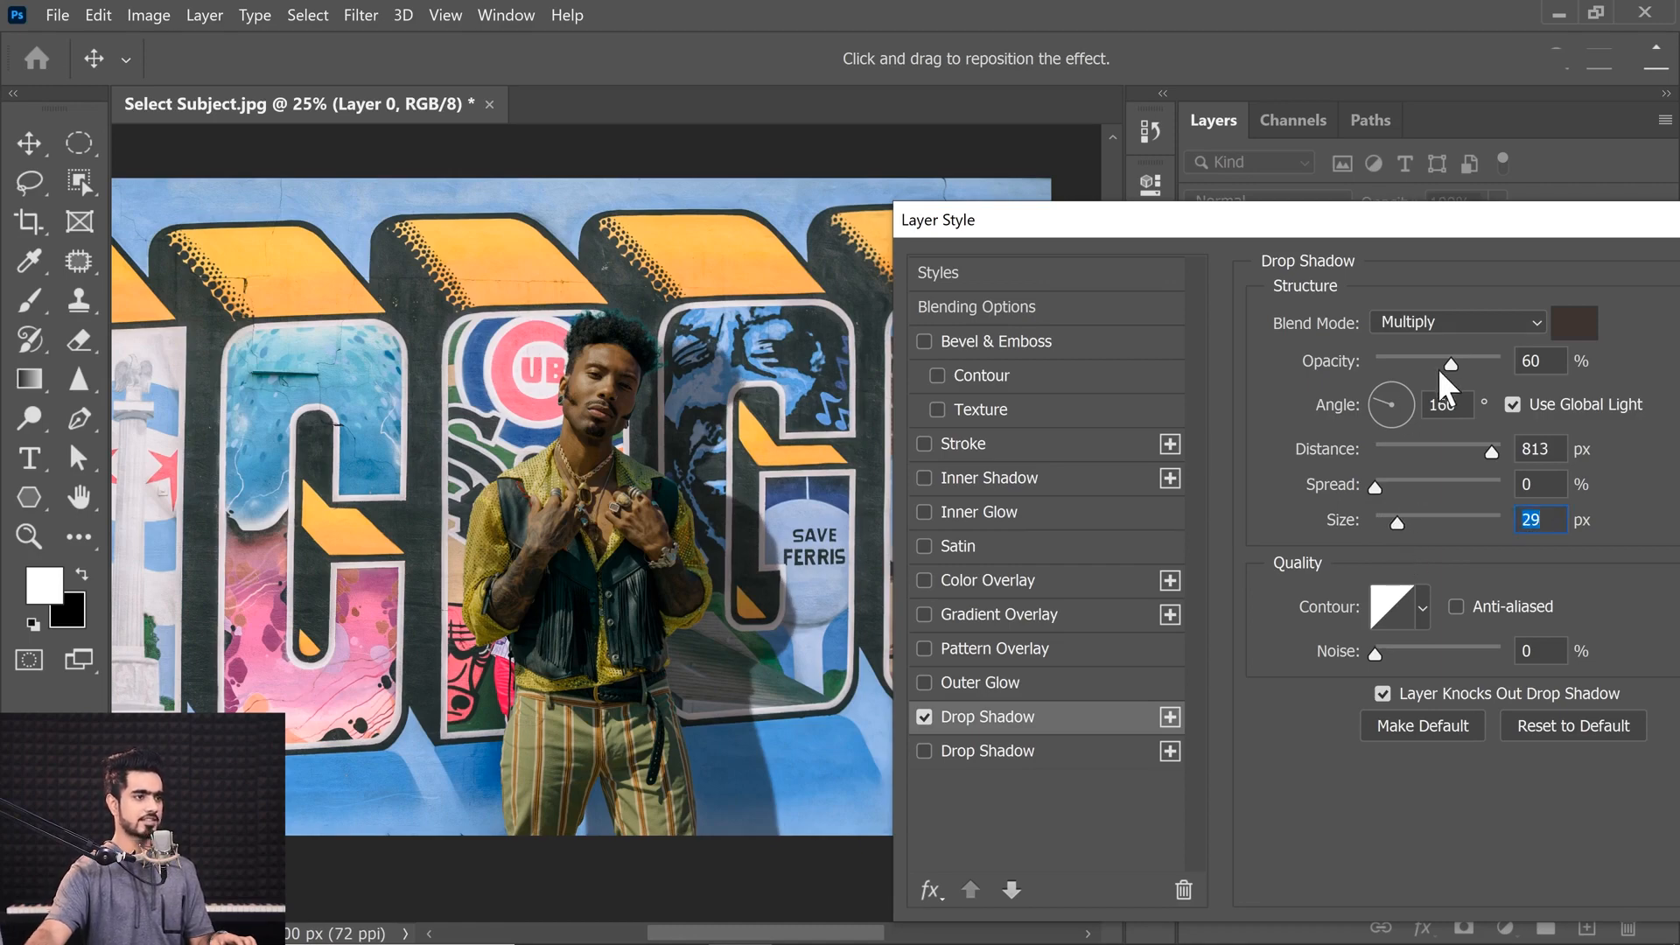
{"action": "left_click_drag", "start_coordinate": [1440, 369], "coordinate": [1527, 370]}
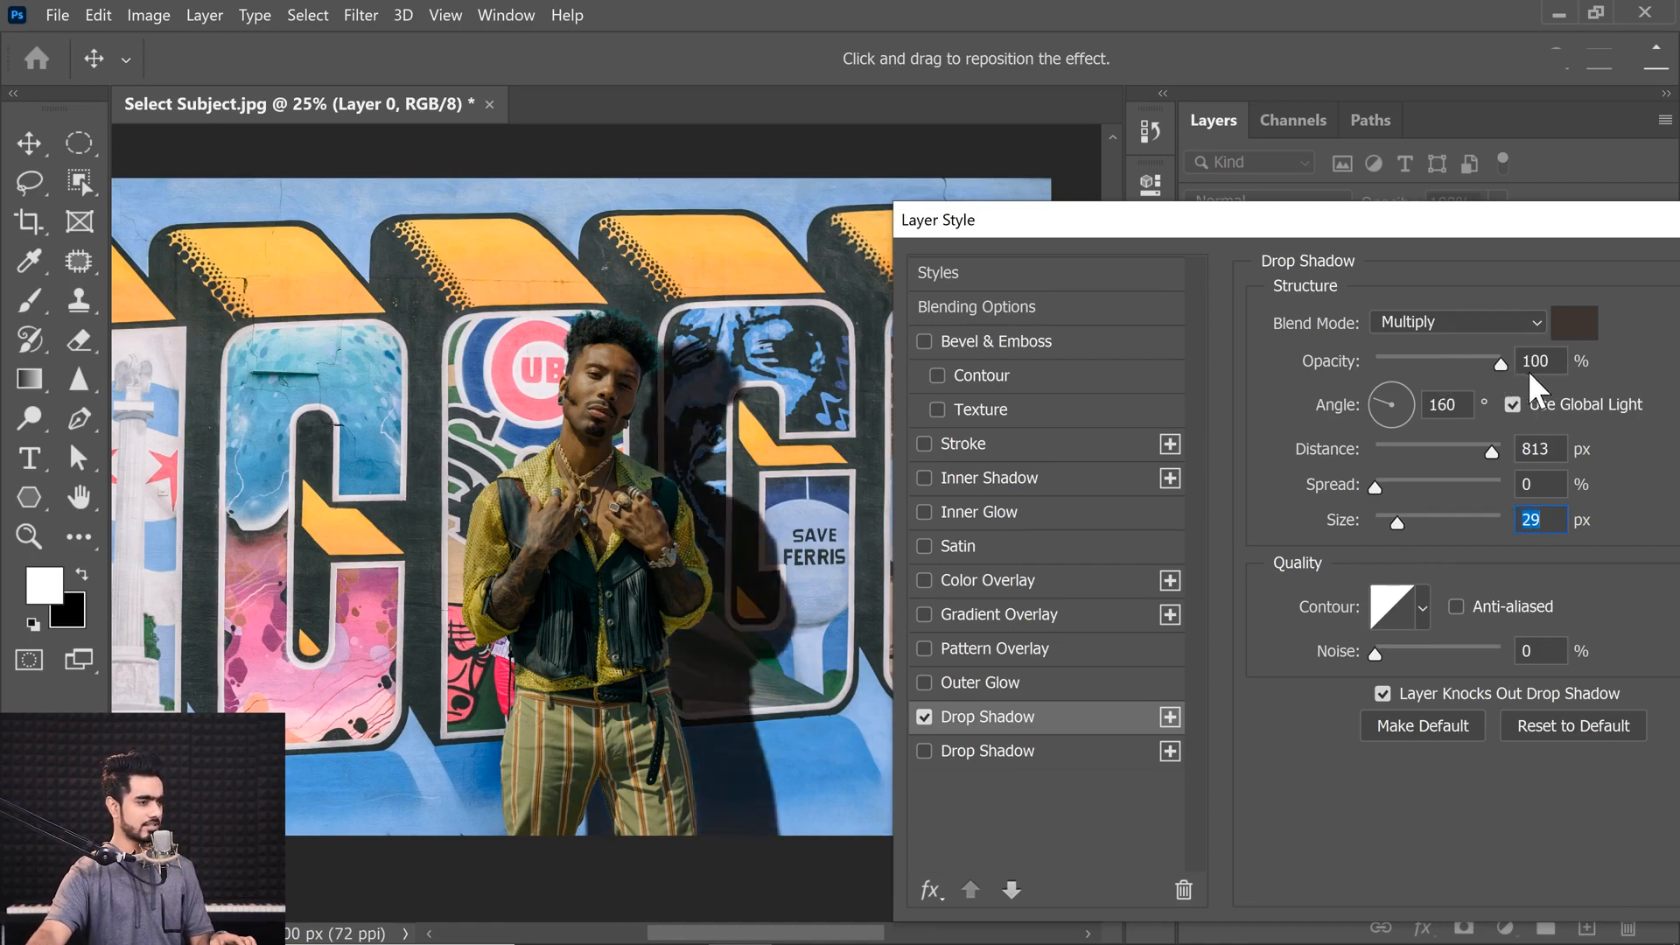
{"action": "left_click", "coordinate": [1574, 322]}
{"action": "type", "text": "000000"}
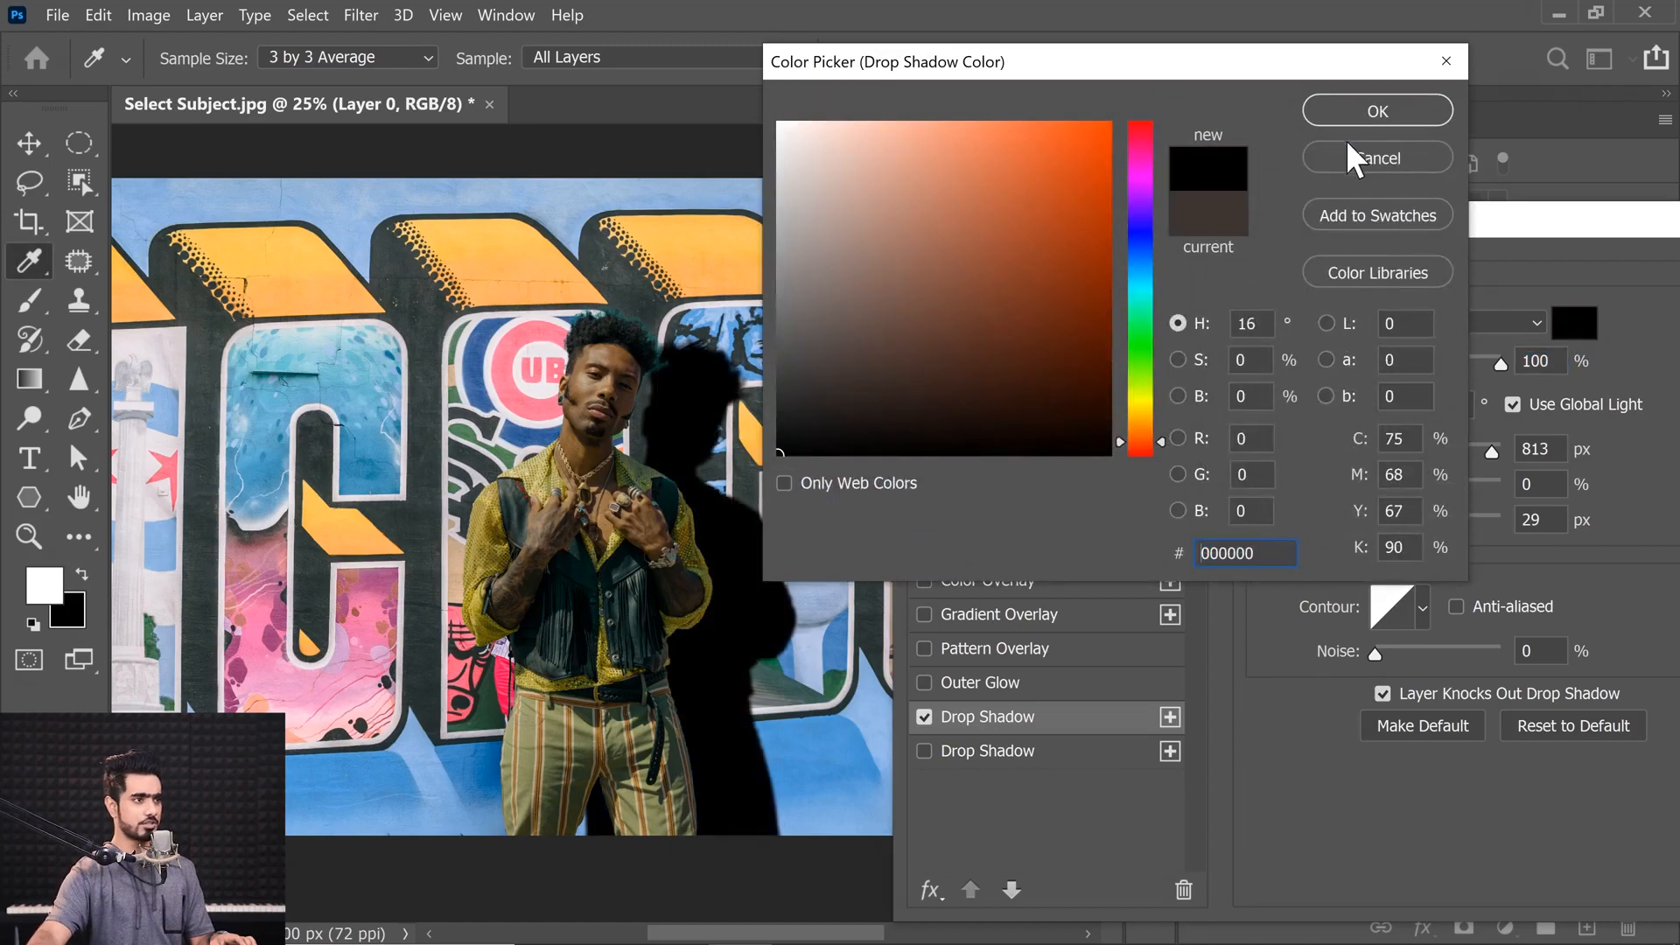
{"action": "key", "text": "Return"}
{"action": "left_click_drag", "start_coordinate": [1484, 365], "coordinate": [1445, 371]}
{"action": "left_click_drag", "start_coordinate": [1323, 234], "coordinate": [812, 288]}
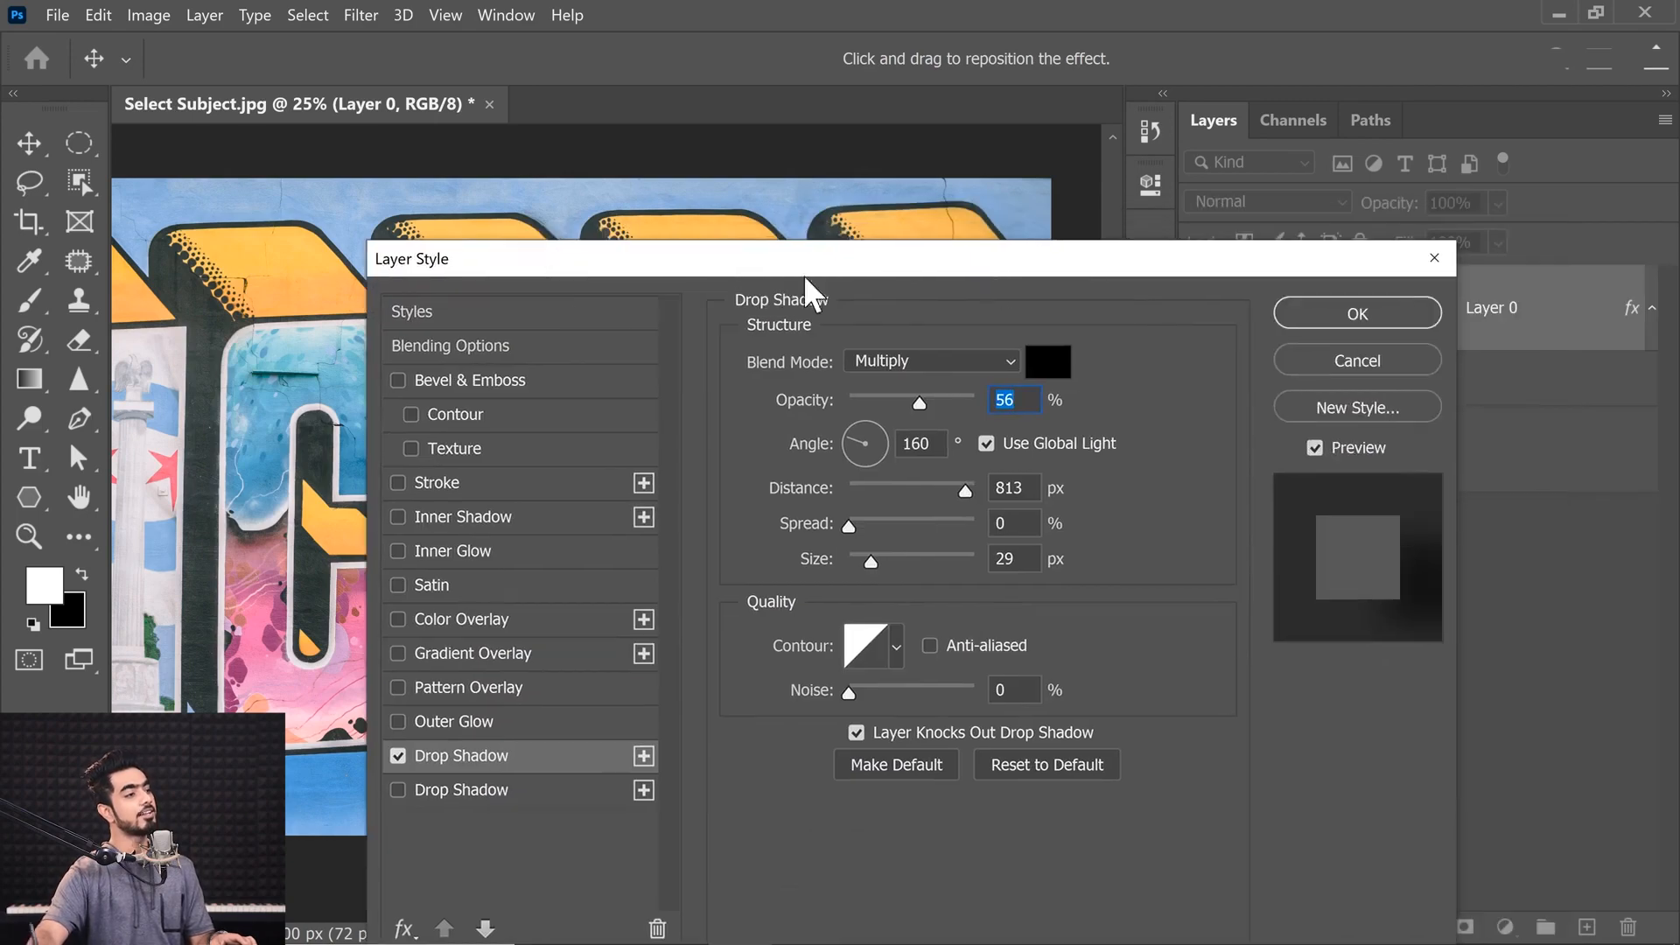
{"action": "left_click", "coordinate": [1312, 313]}
{"action": "key", "text": "ctrl+0"}
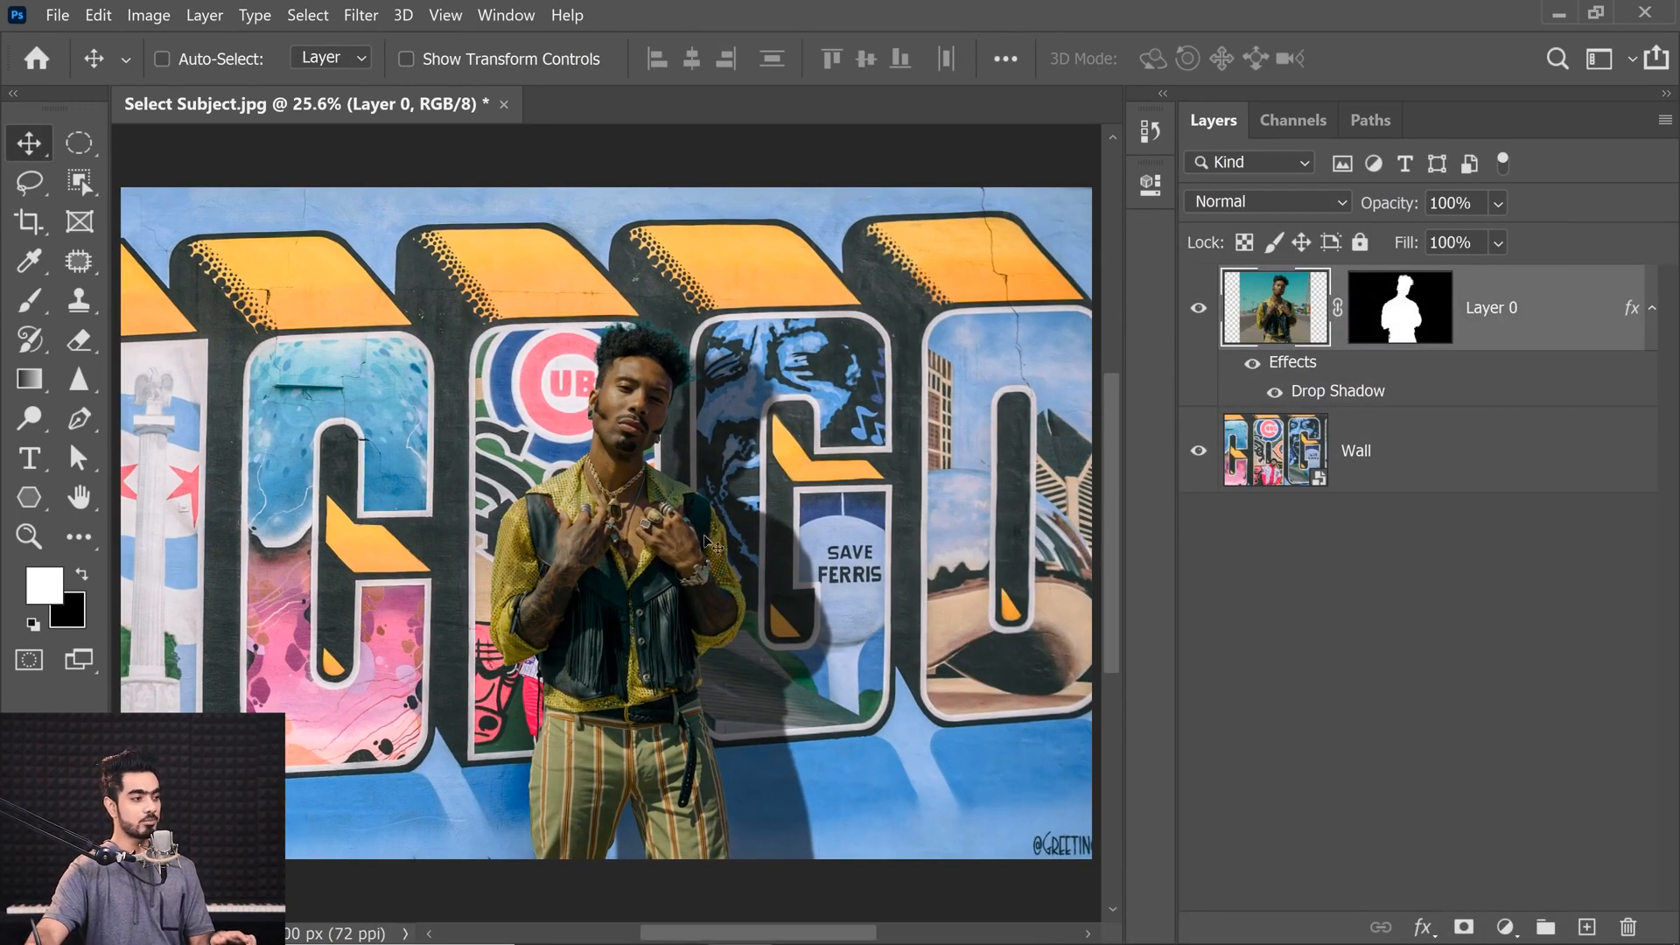
Step: Add a Curves adjustment directly above the Wall layer and pull down the highlight end of its Blue channel
{"action": "left_click", "coordinate": [1414, 452]}
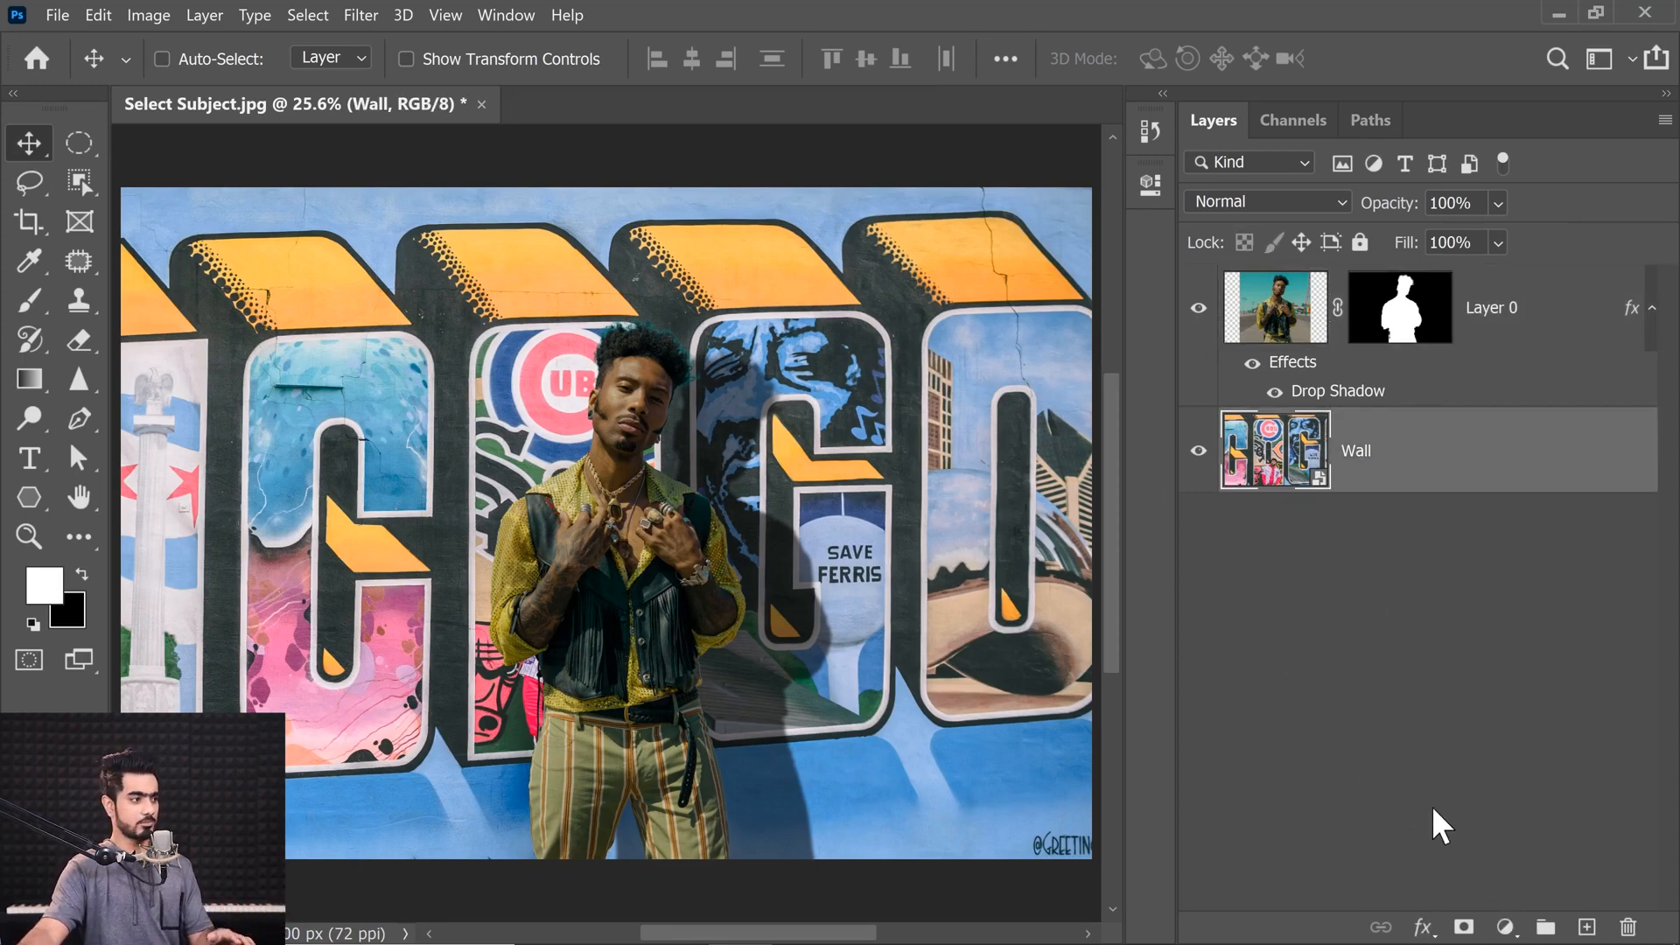
{"action": "left_click", "coordinate": [1505, 927]}
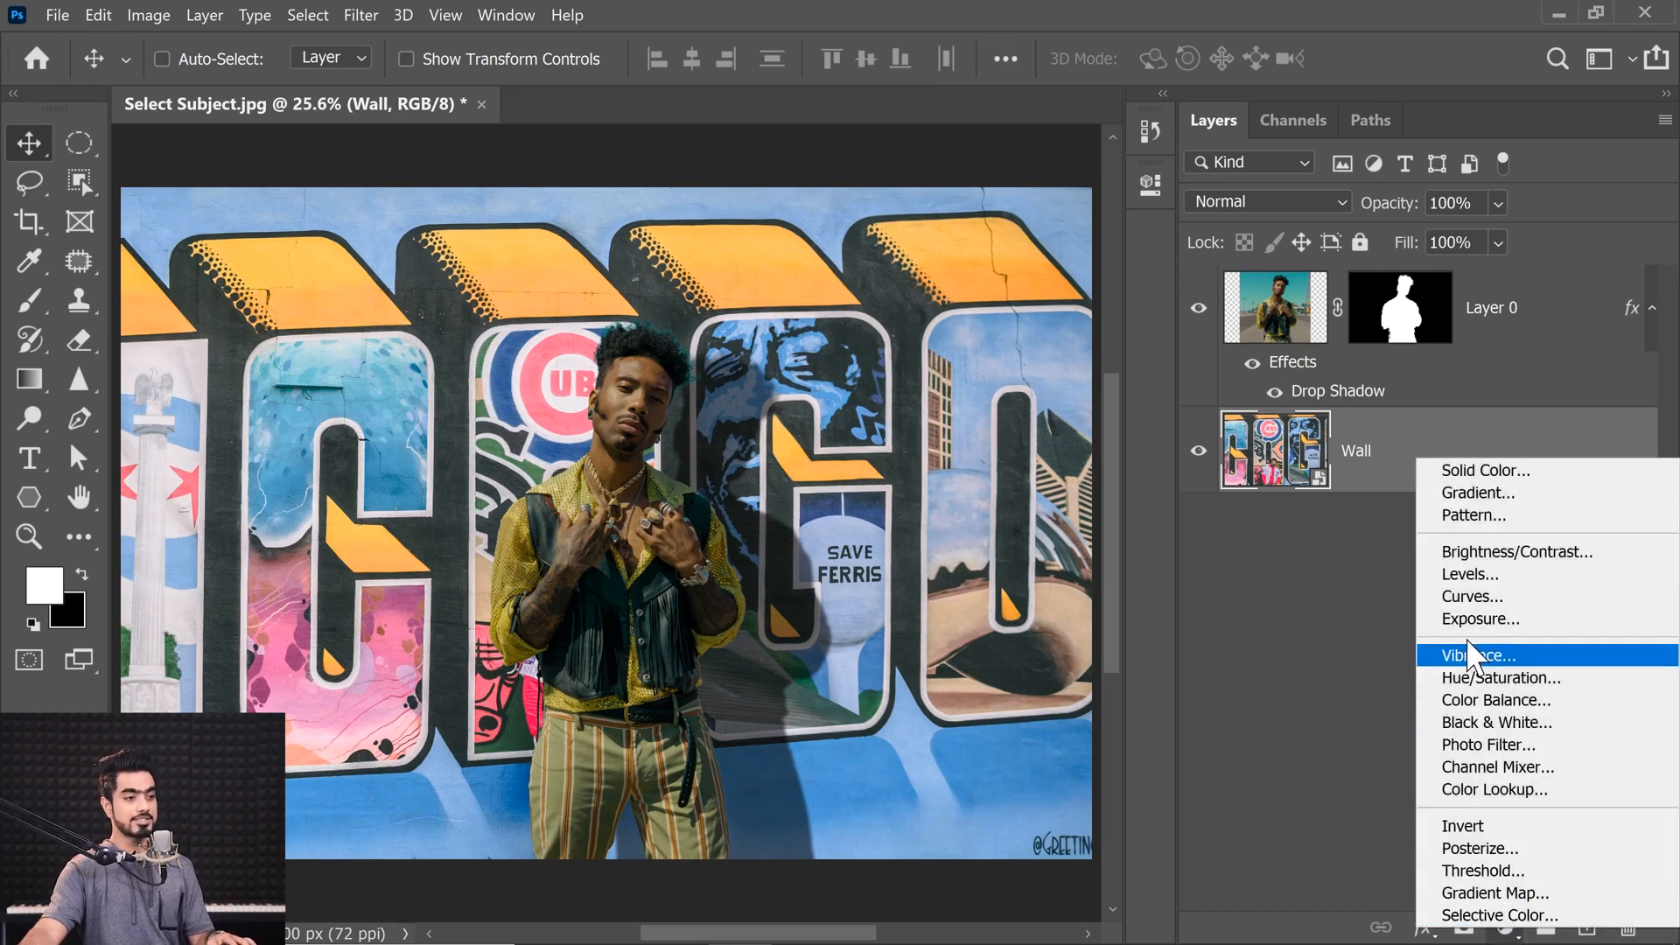
{"action": "left_click", "coordinate": [1465, 592]}
{"action": "left_click_drag", "start_coordinate": [610, 472], "coordinate": [443, 503]}
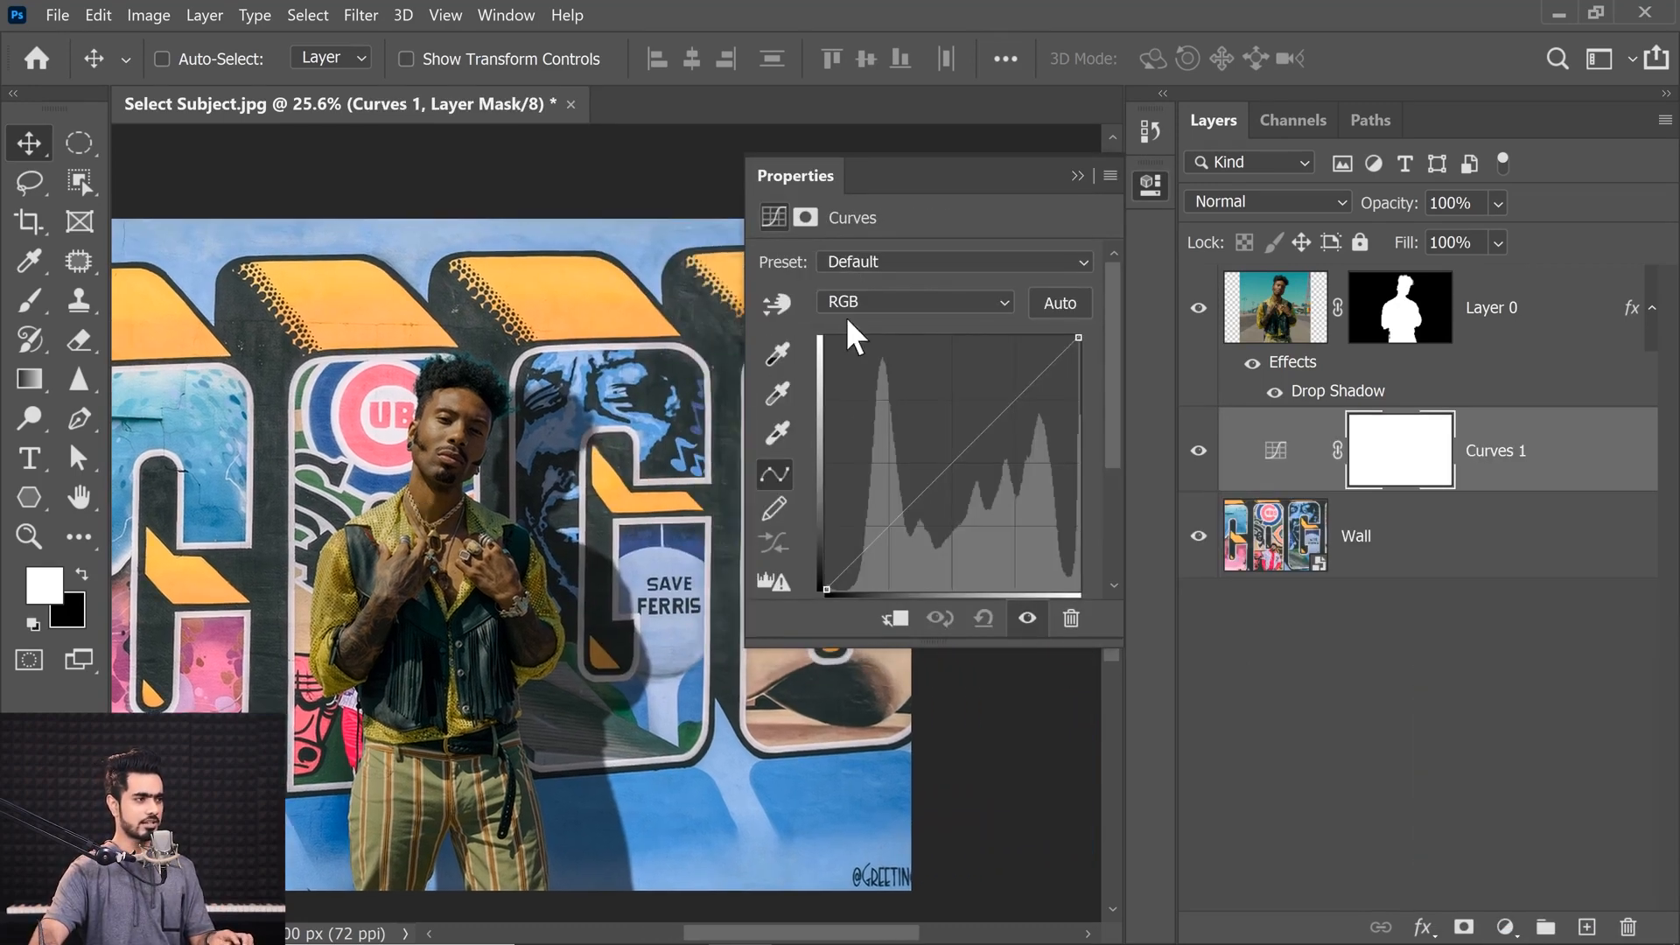
{"action": "left_click", "coordinate": [929, 301]}
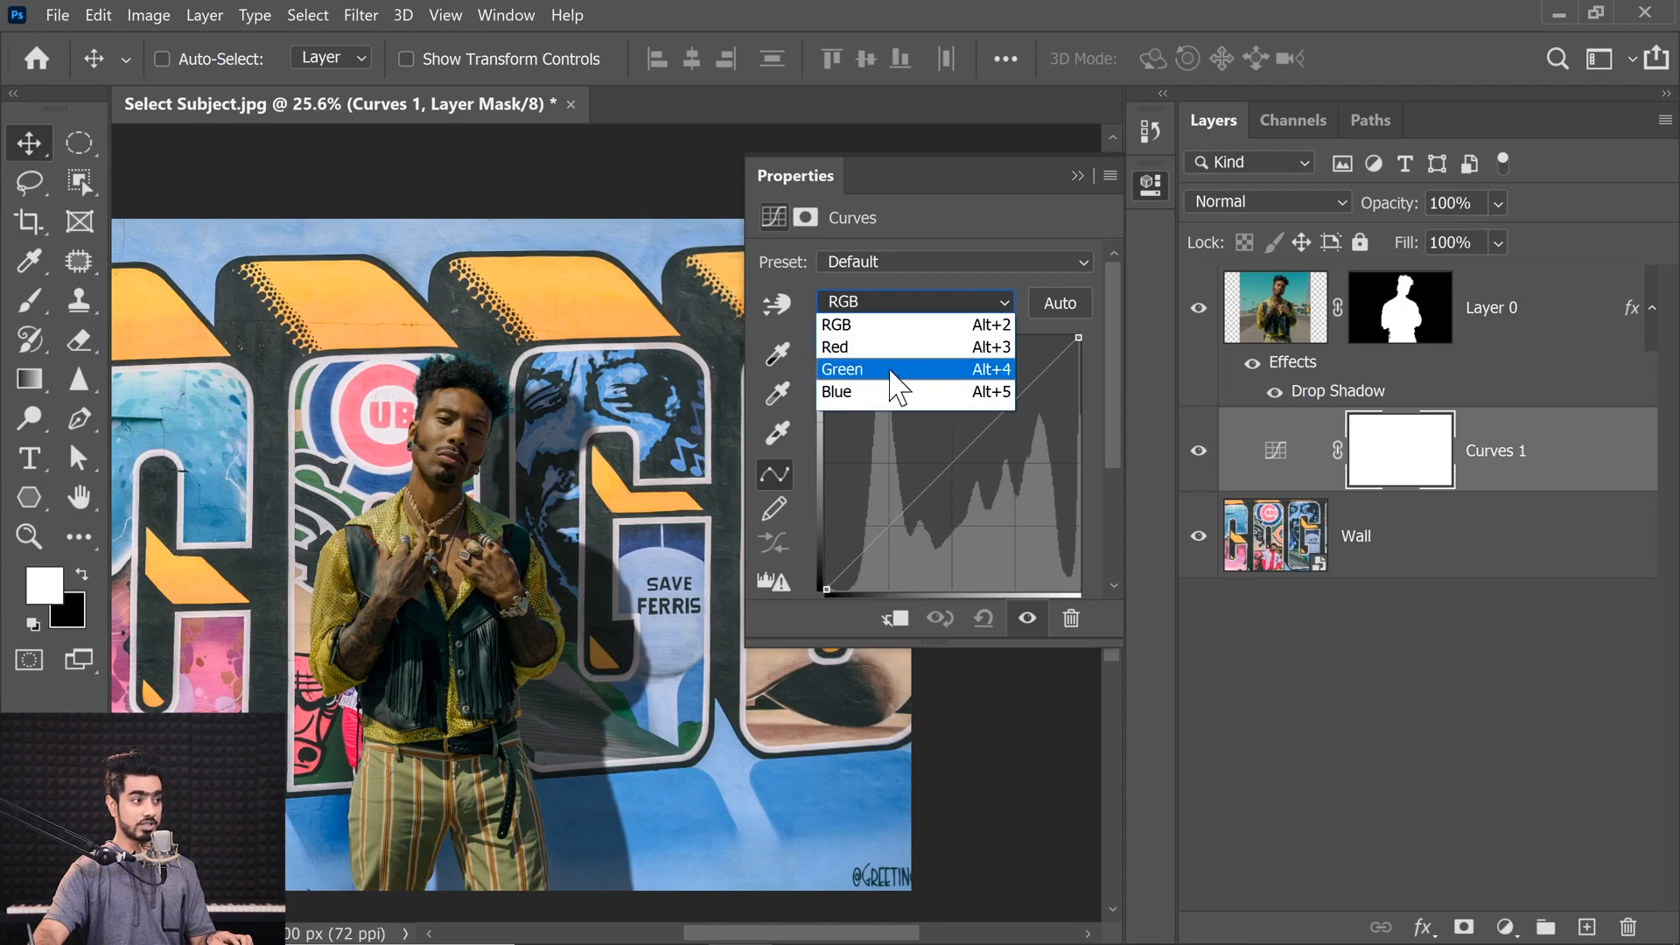
{"action": "left_click", "coordinate": [875, 394]}
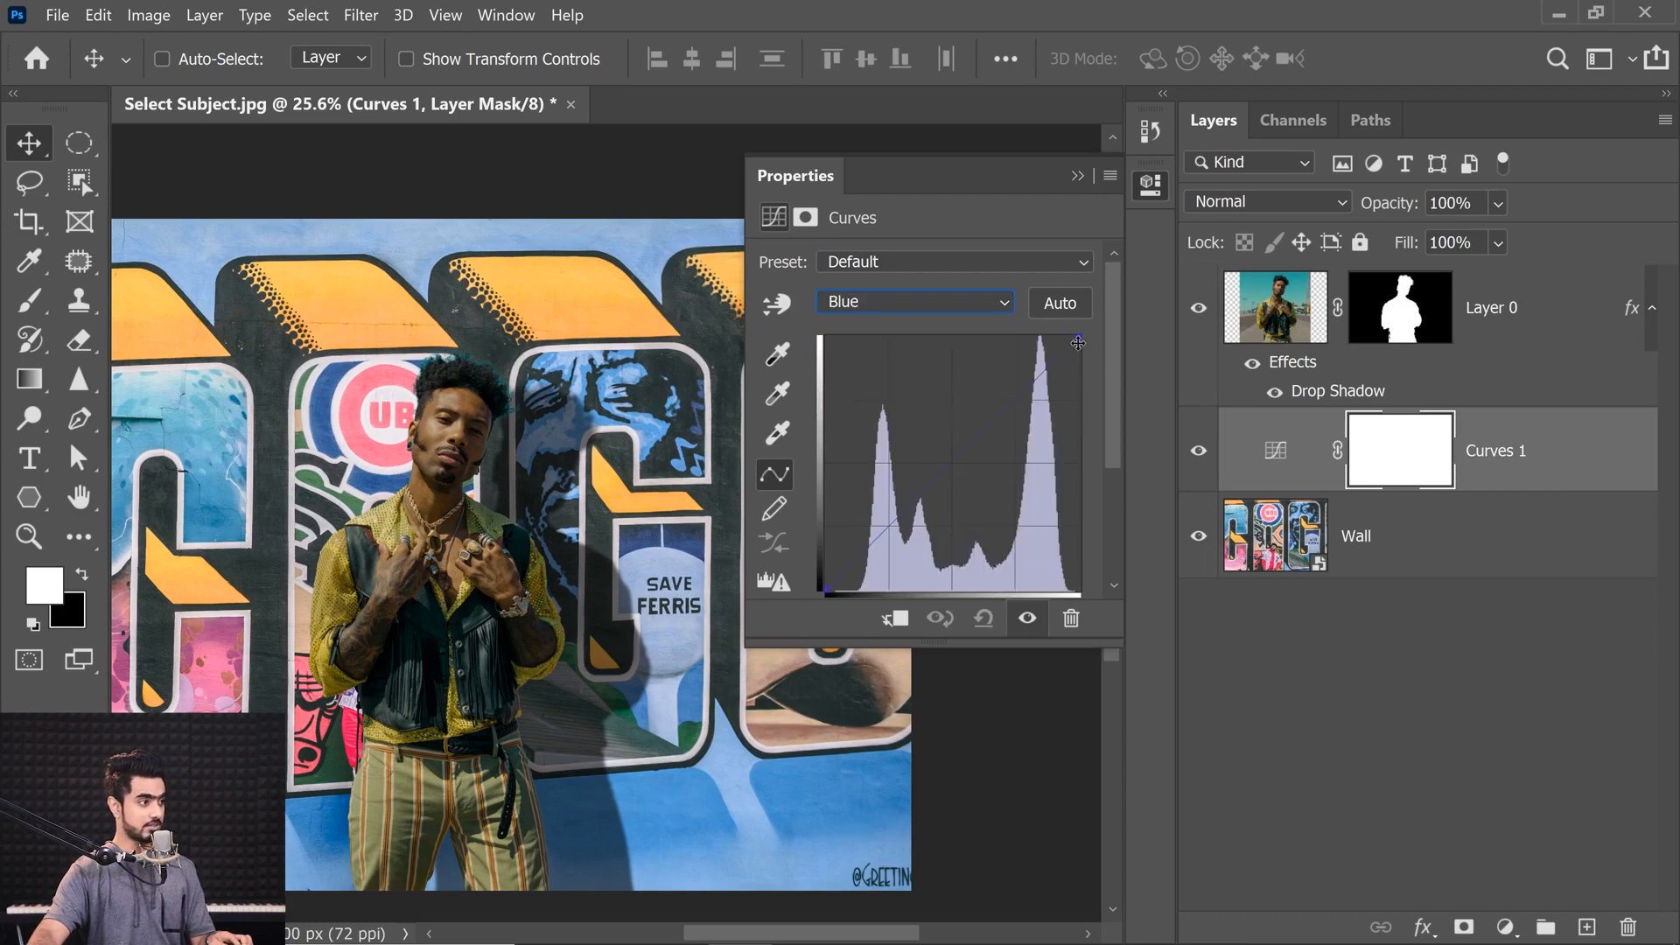
{"action": "left_click_drag", "start_coordinate": [1078, 342], "coordinate": [1082, 371]}
{"action": "left_click_drag", "start_coordinate": [517, 535], "coordinate": [475, 536]}
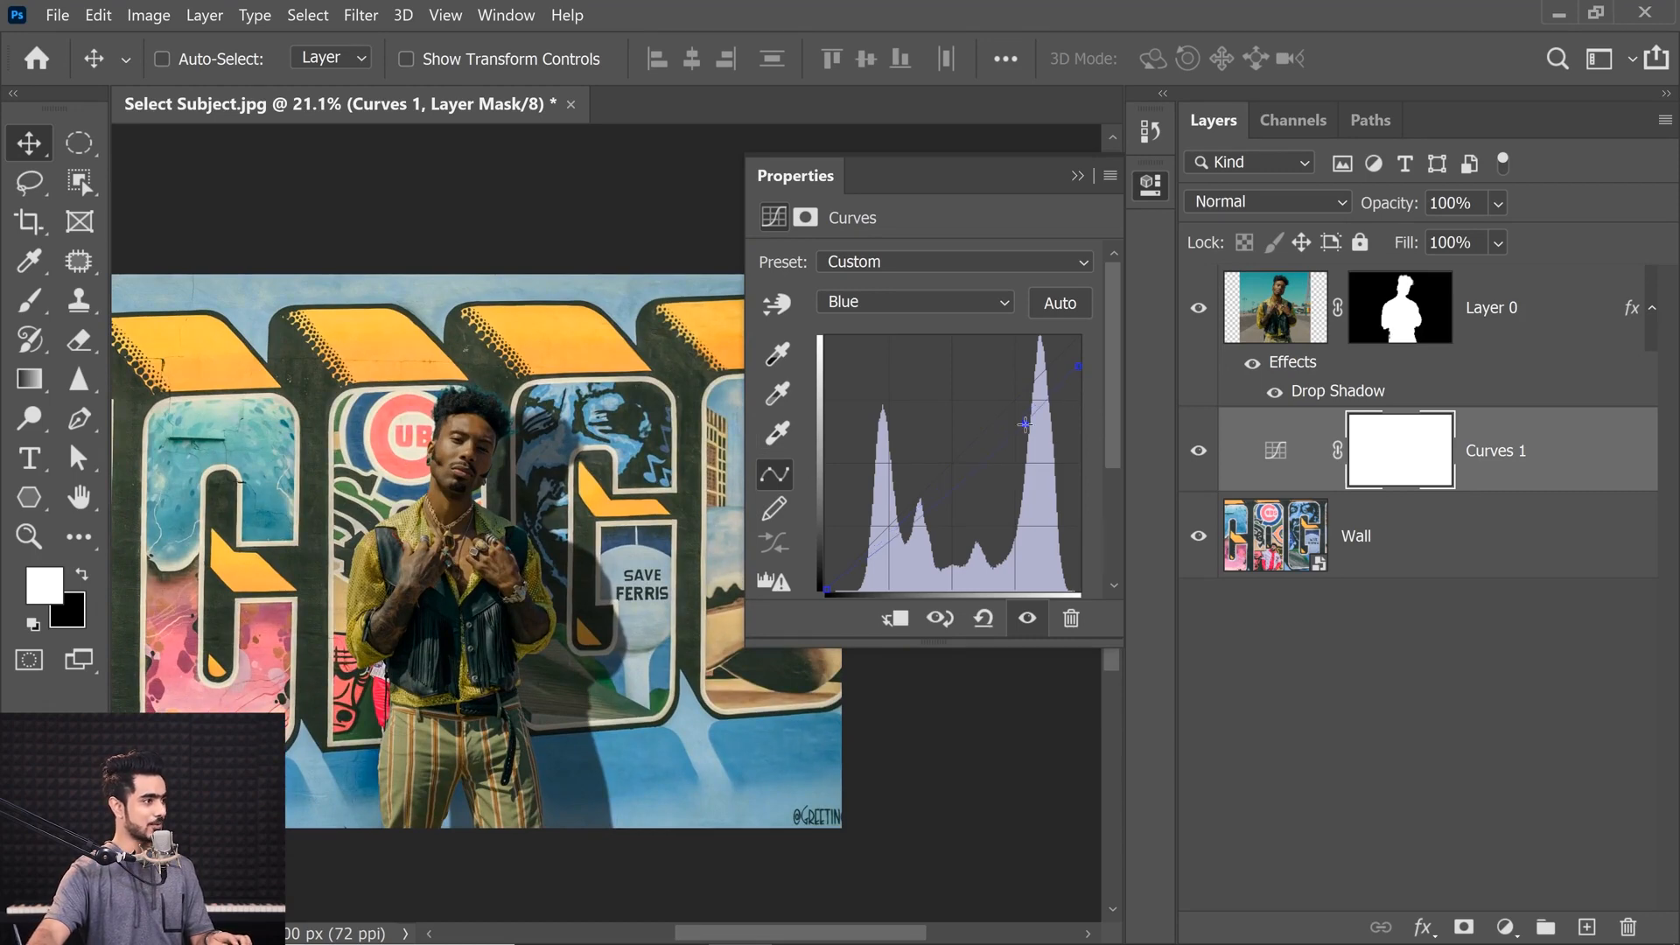
Step: Fine-tune the Curves adjustment's Green channel with two points, and compare the wall with the adjustment hidden and shown
{"action": "left_click", "coordinate": [957, 304]}
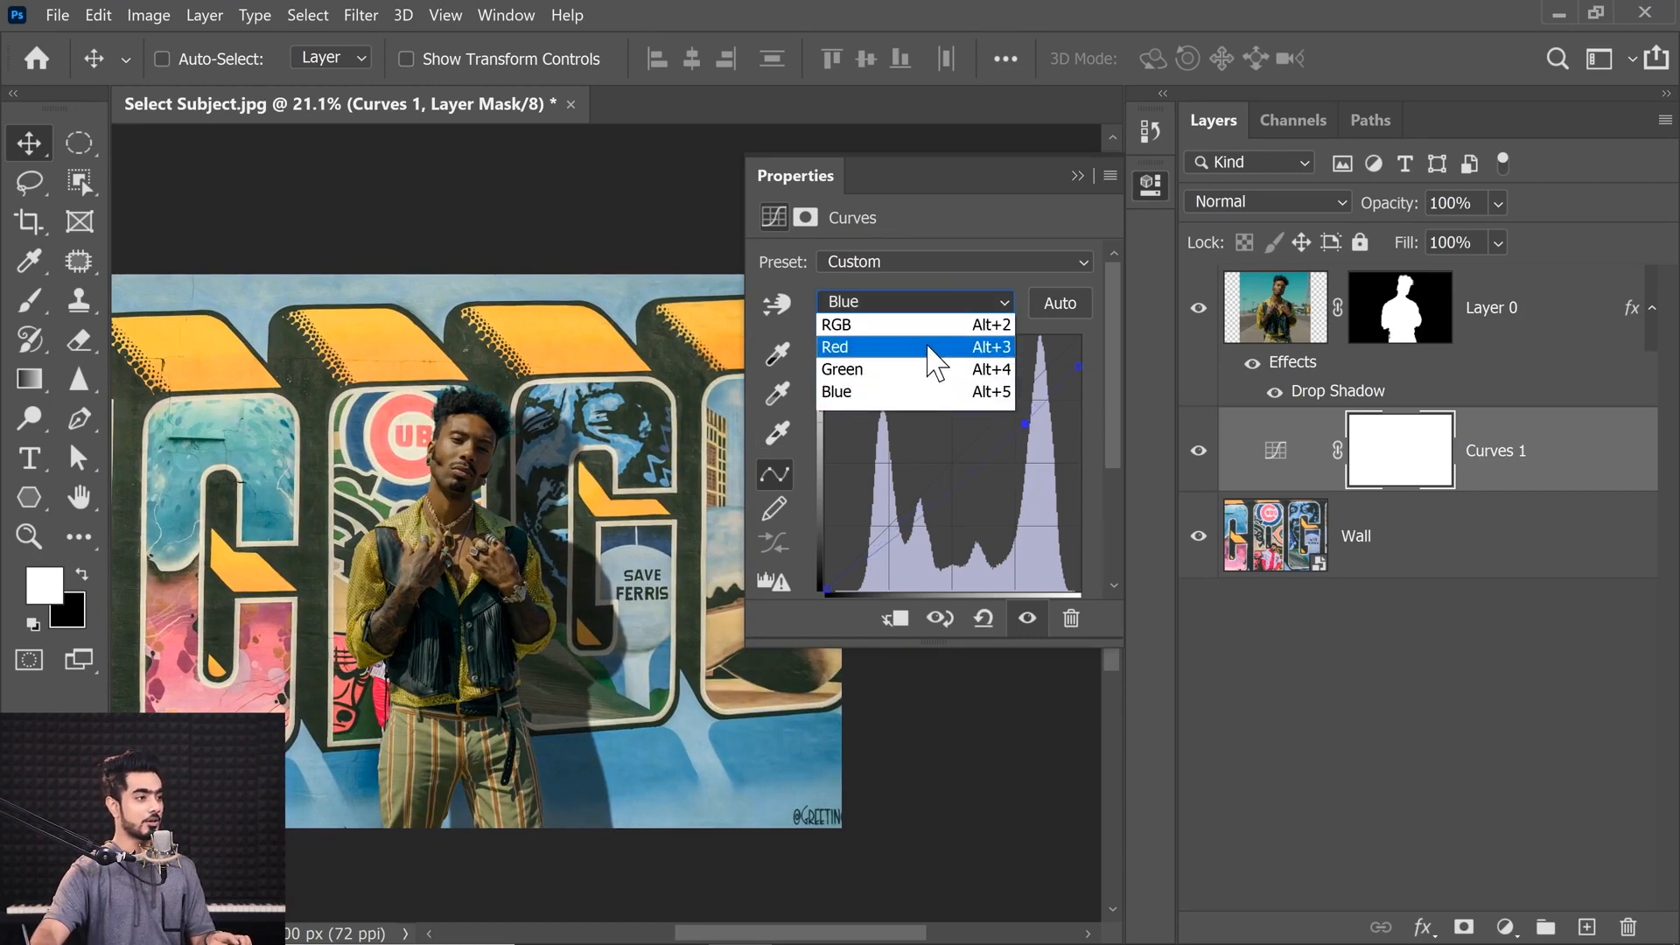
{"action": "left_click", "coordinate": [919, 374]}
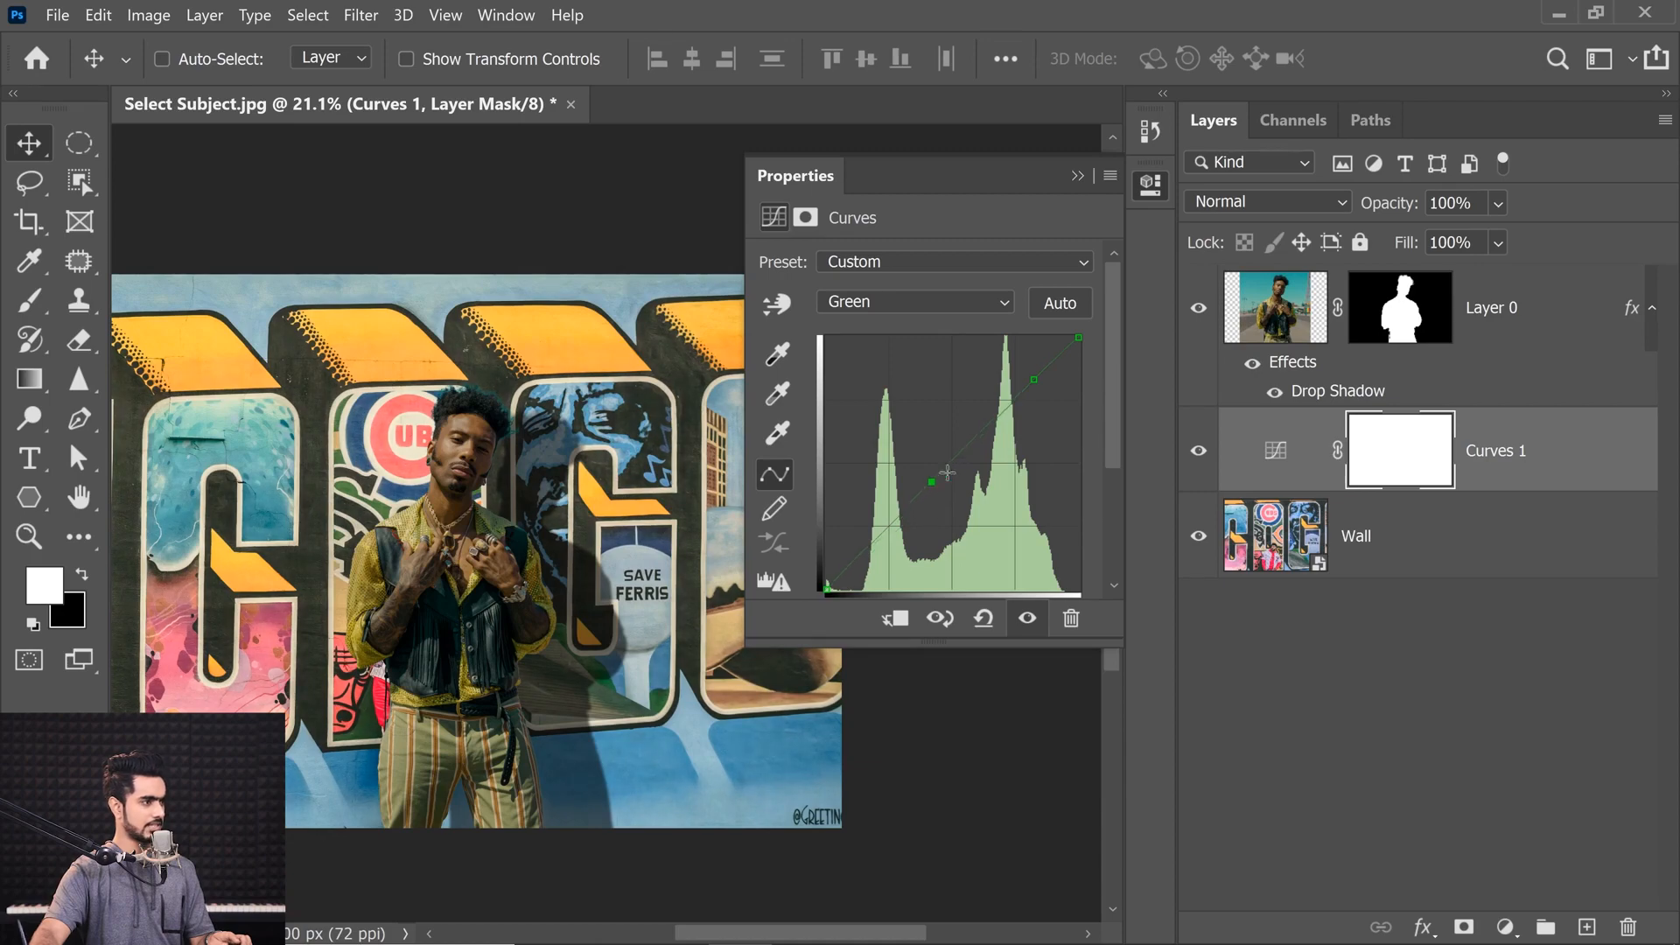
{"action": "left_click", "coordinate": [1078, 177]}
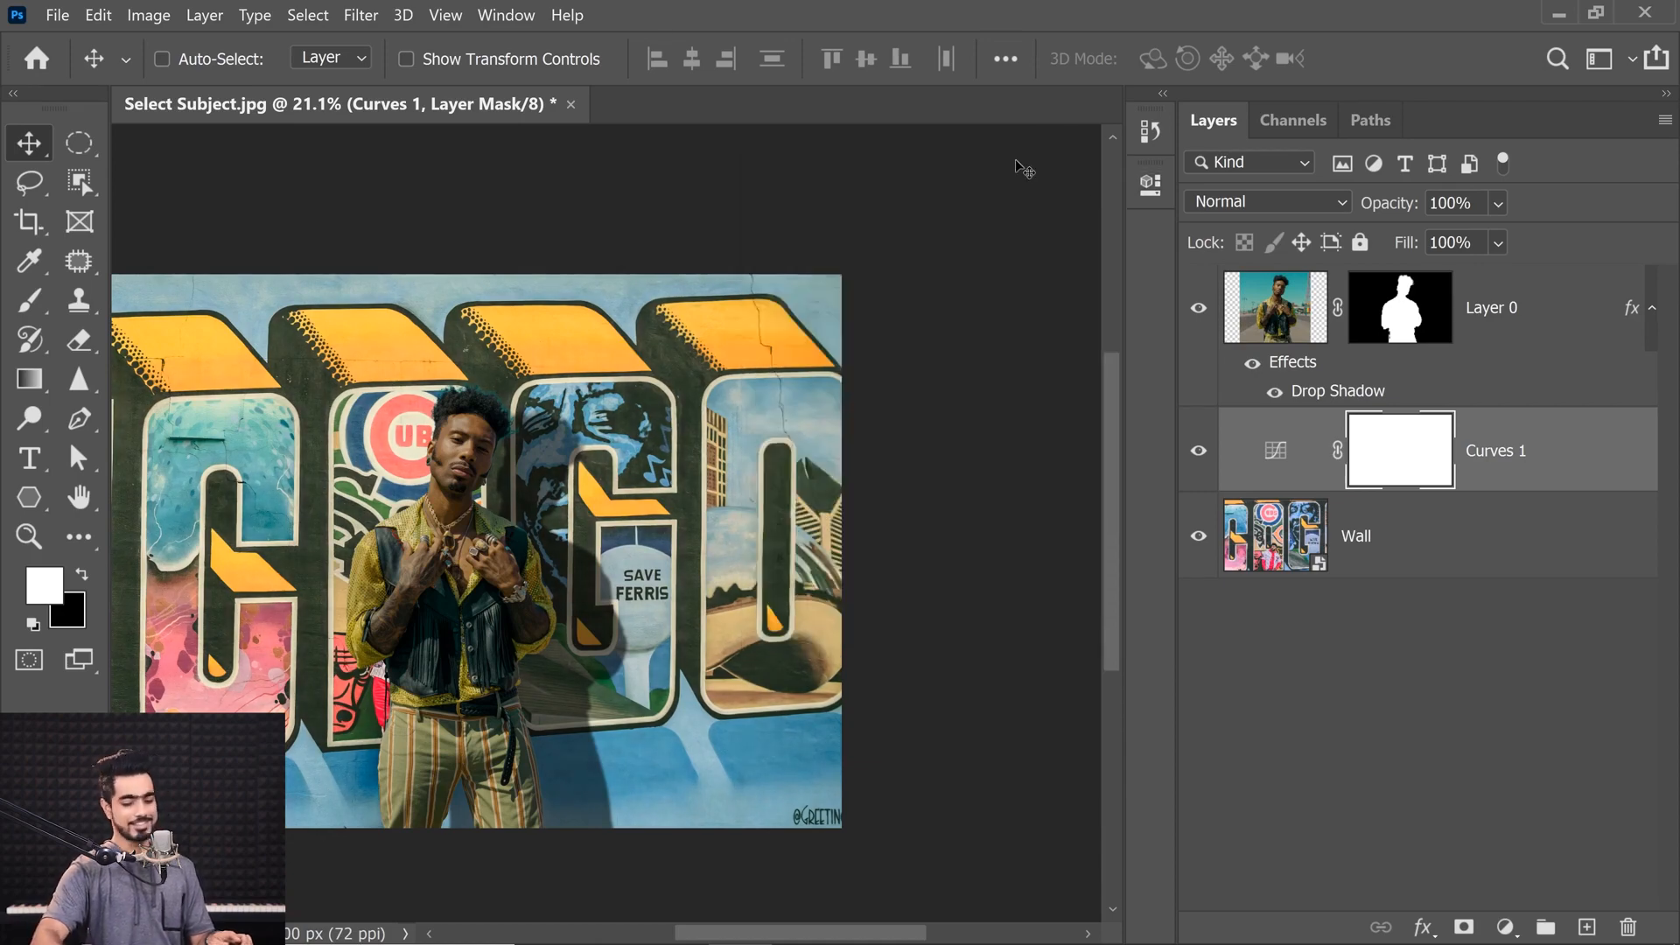
{"action": "key", "text": "ctrl+0"}
{"action": "left_click", "coordinate": [1209, 464]}
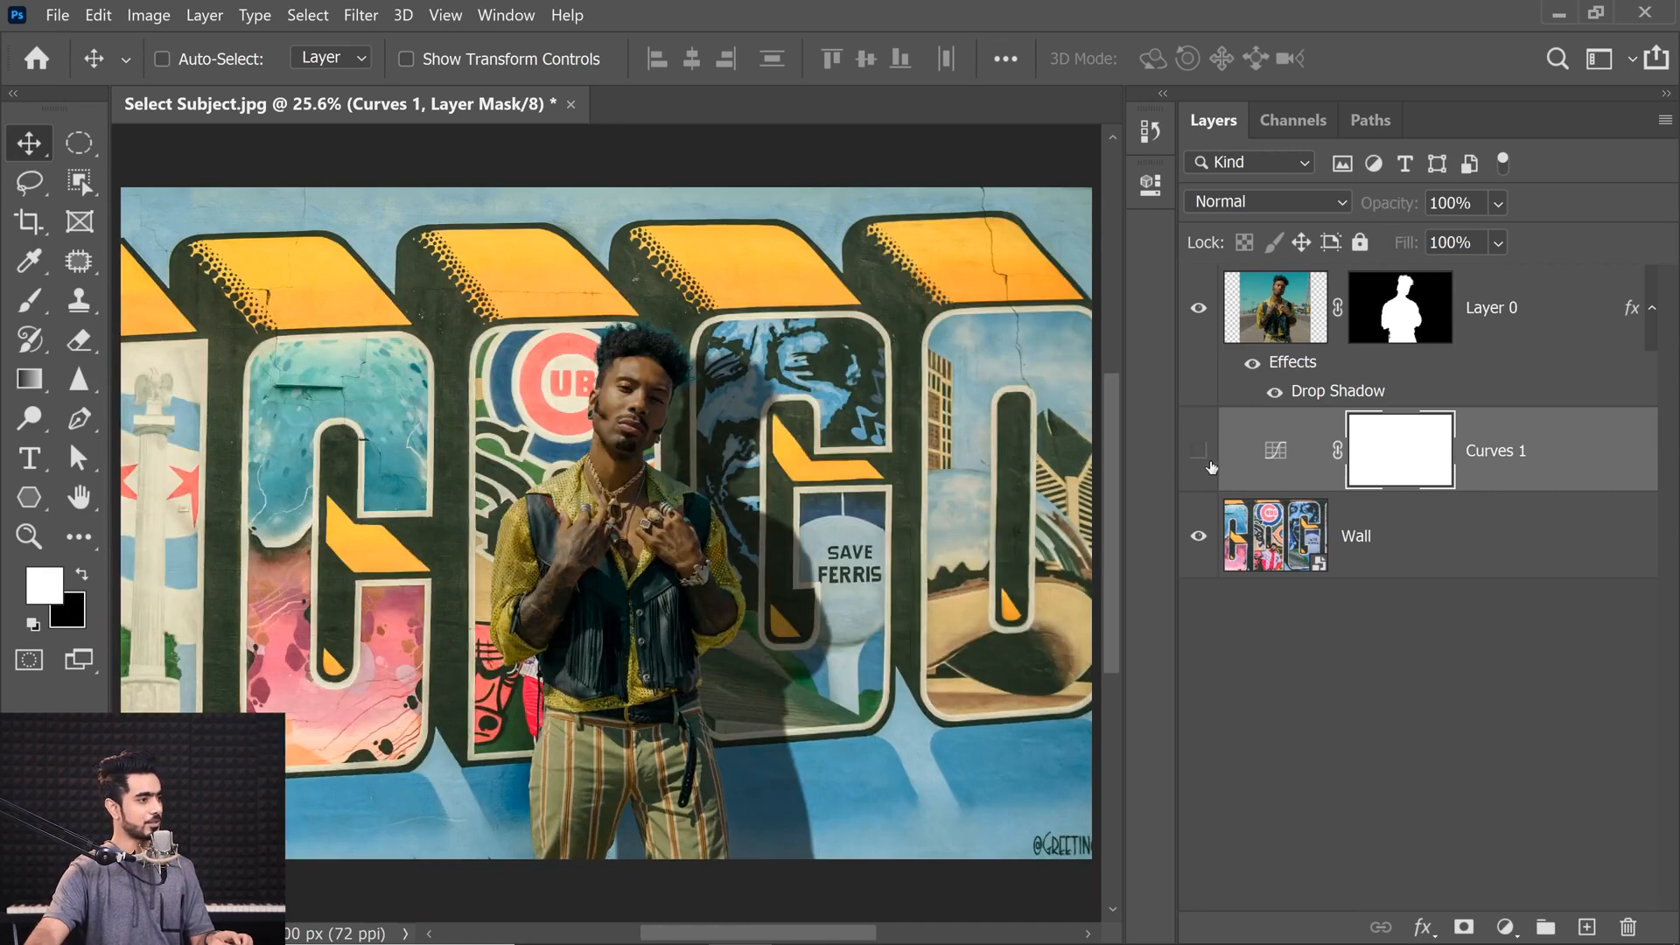
{"action": "left_click", "coordinate": [1203, 473]}
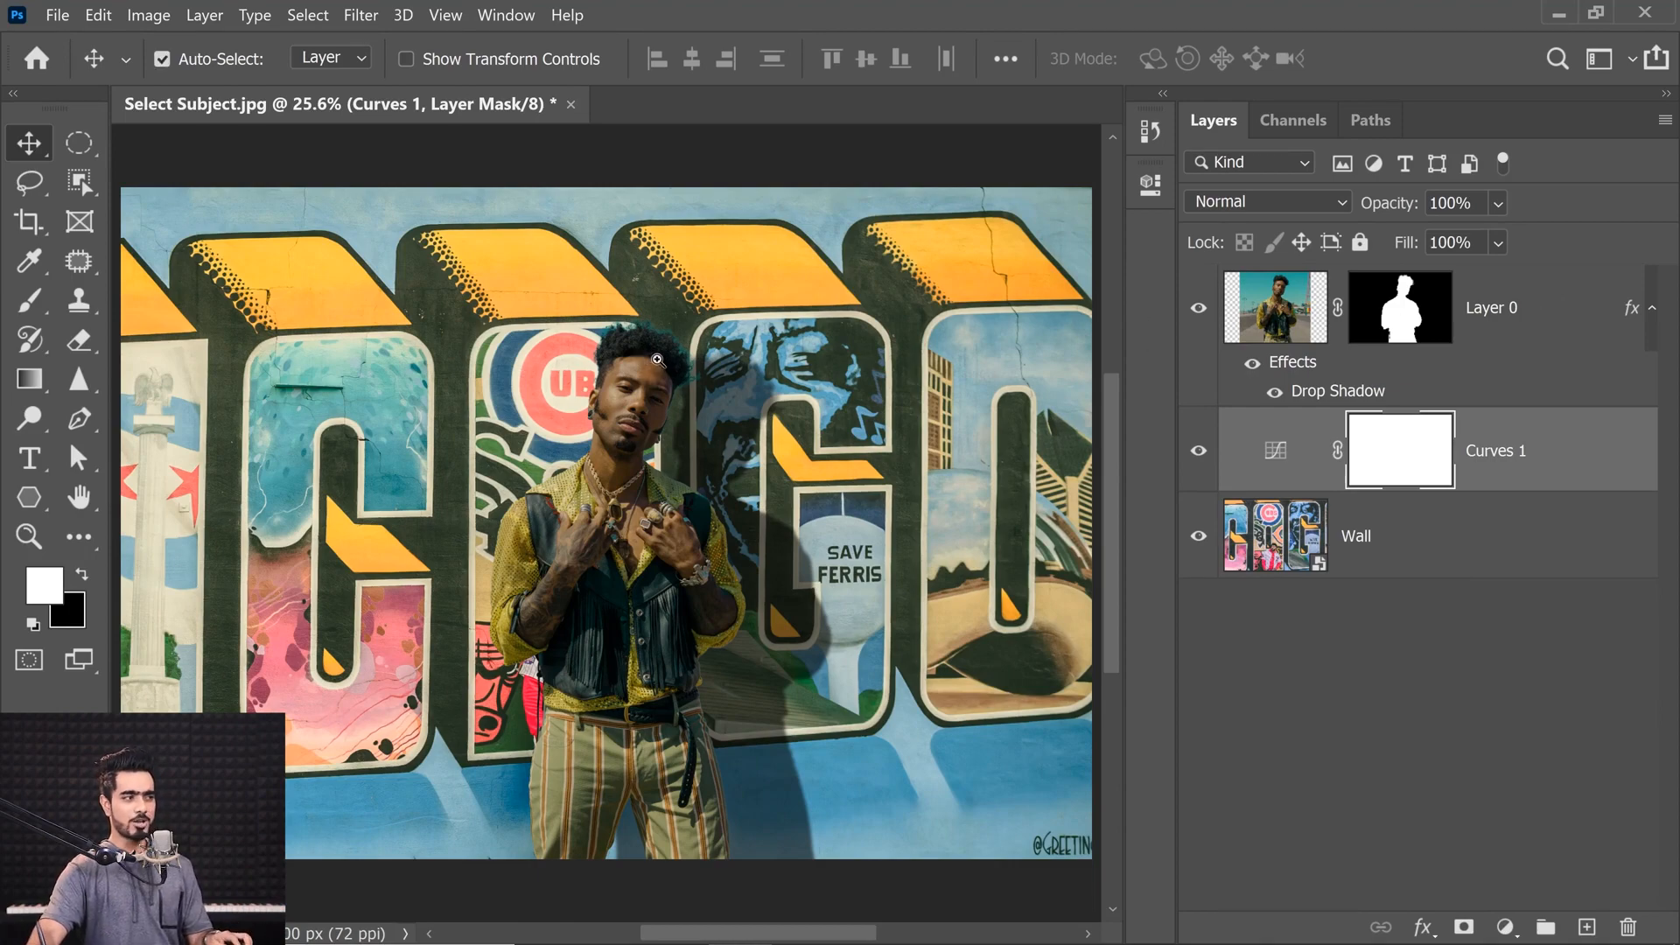
Step: Examine the man's hair edges up close, comparing the cut-out with Layer 0's mask disabled and enabled
{"action": "left_click_drag", "start_coordinate": [646, 347], "coordinate": [600, 525]}
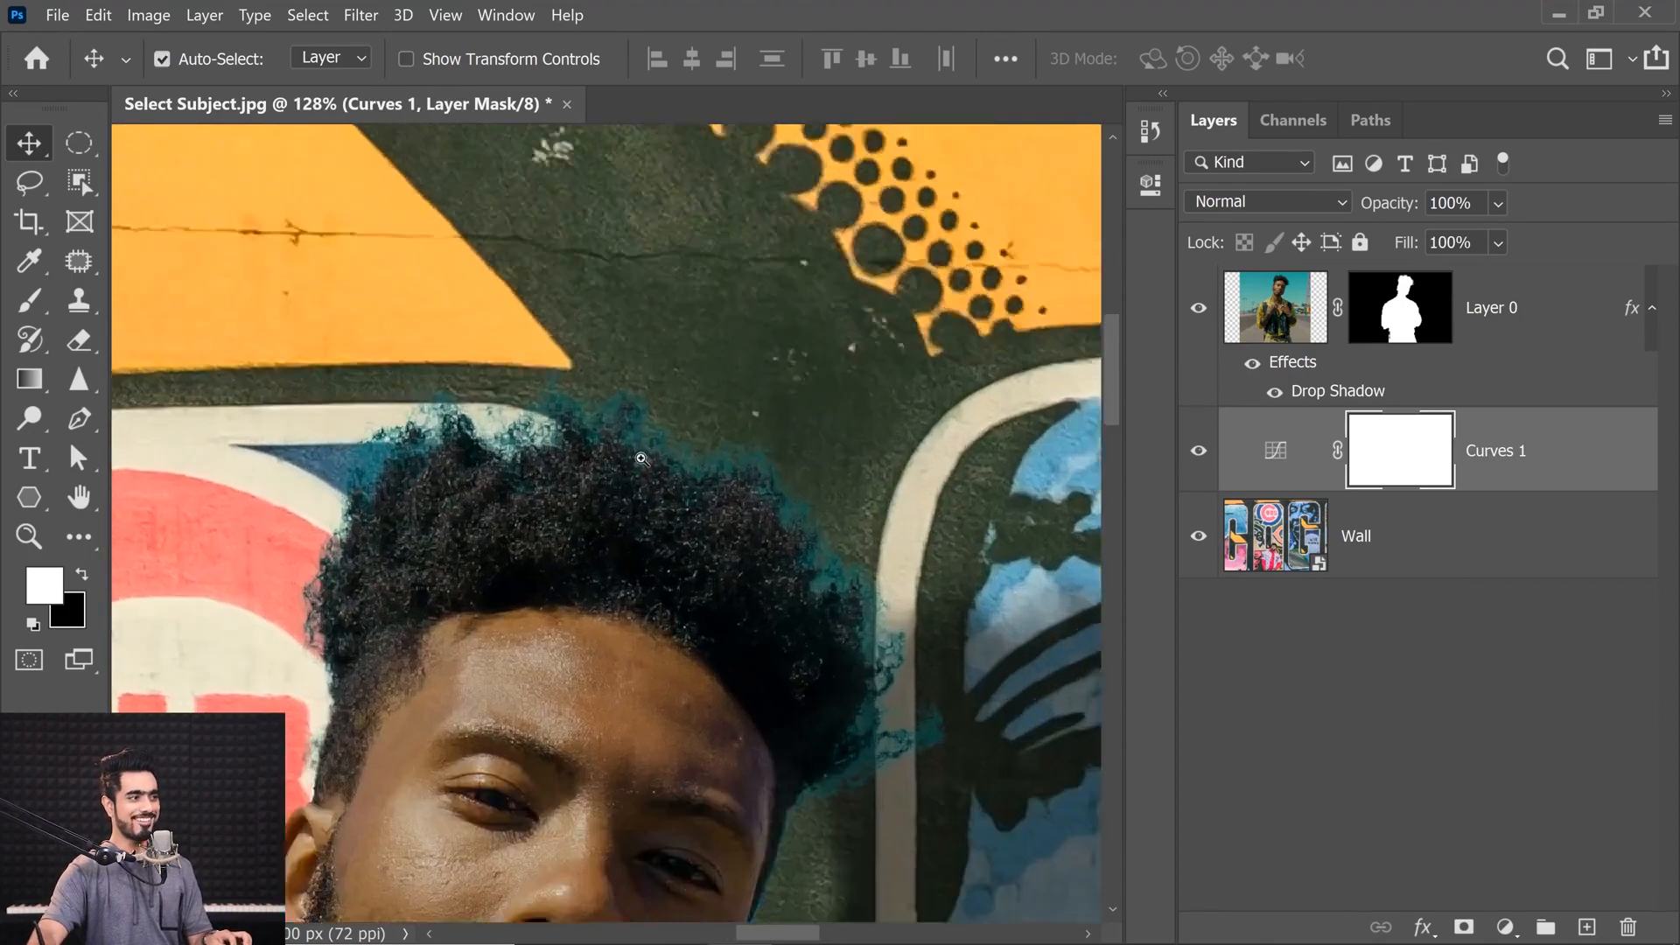
{"action": "left_click_drag", "start_coordinate": [604, 468], "coordinate": [668, 465]}
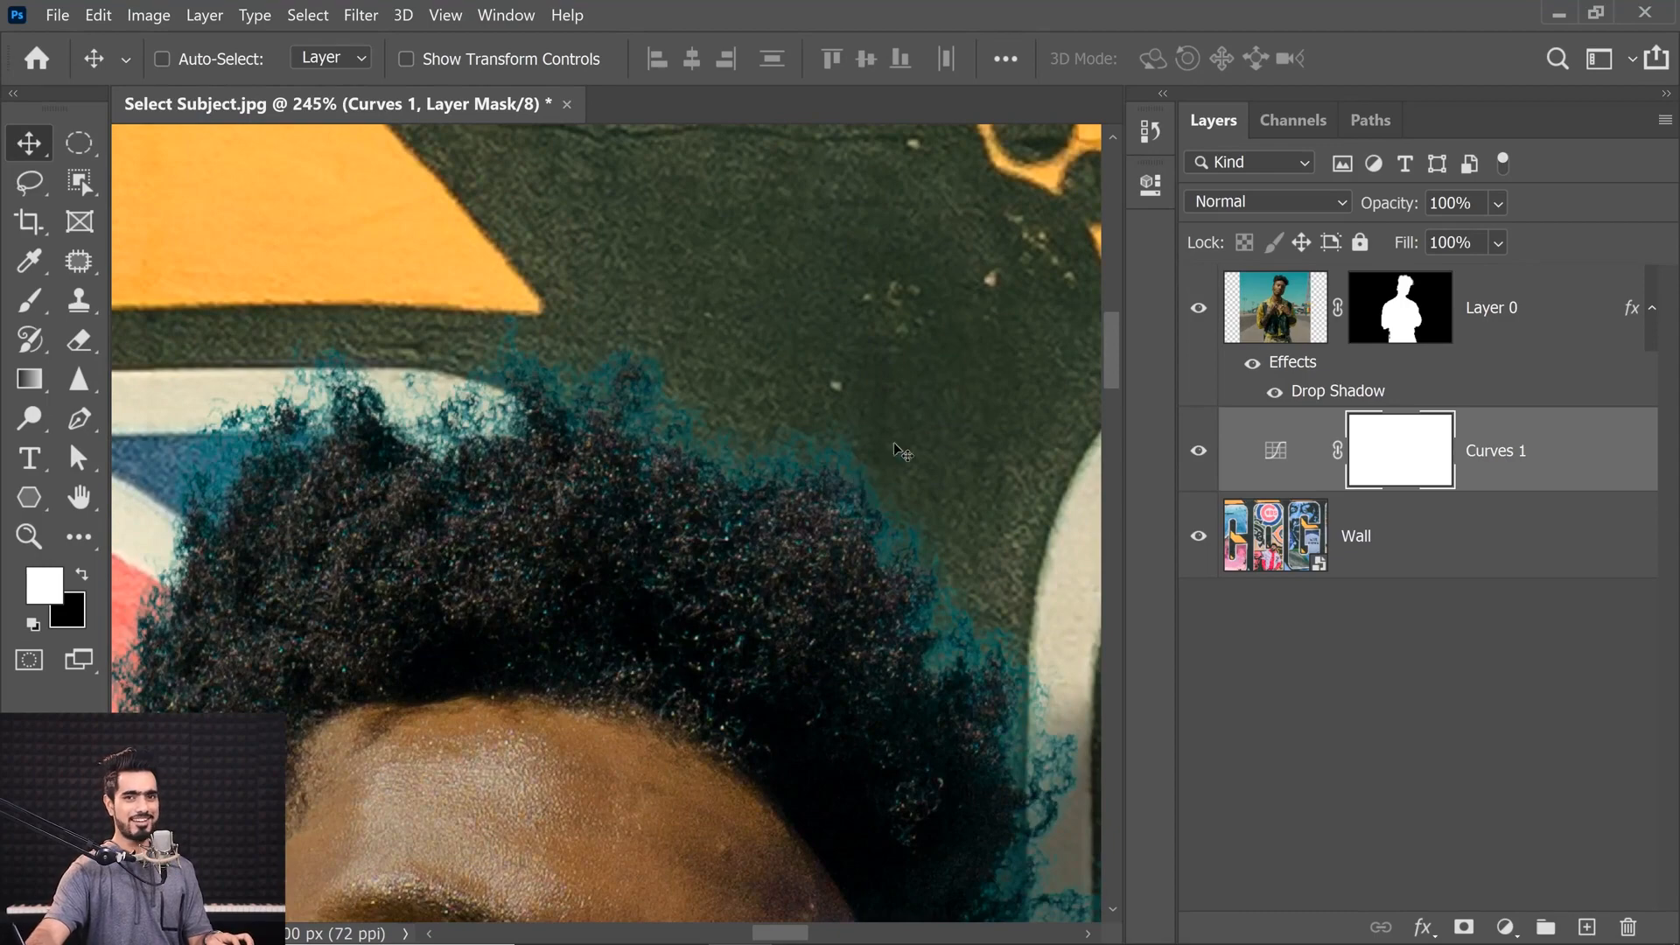
{"action": "left_click", "coordinate": [1418, 320], "text": "shift"}
{"action": "left_click_drag", "start_coordinate": [700, 478], "coordinate": [598, 427]}
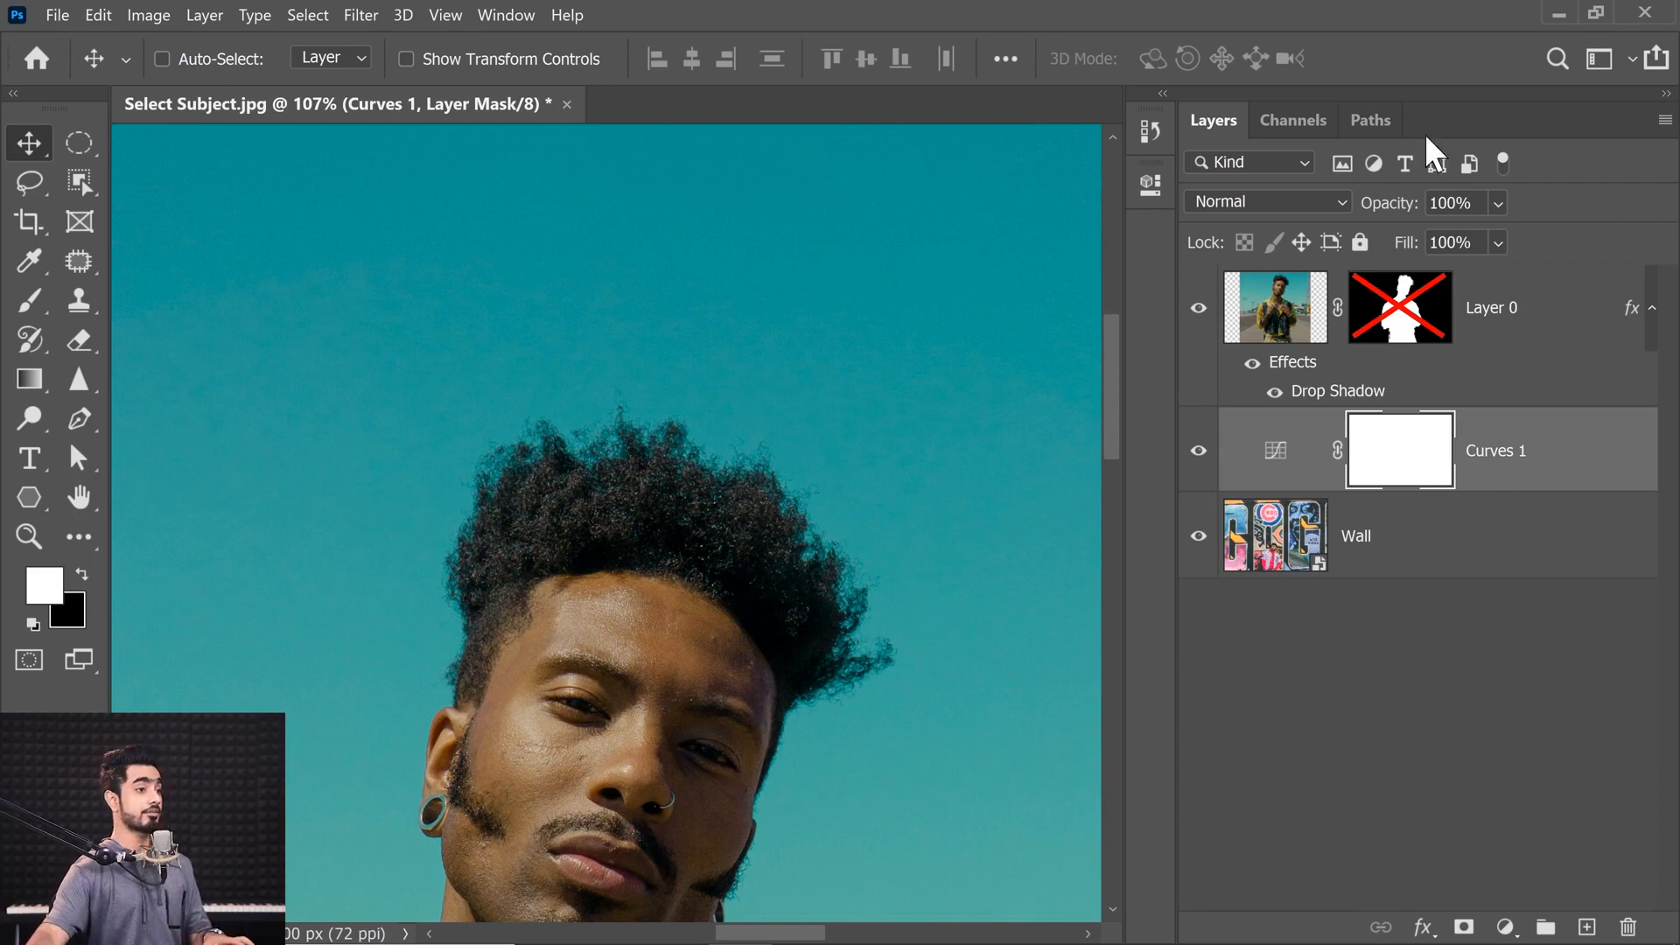
{"action": "left_click", "coordinate": [1407, 297], "text": "shift"}
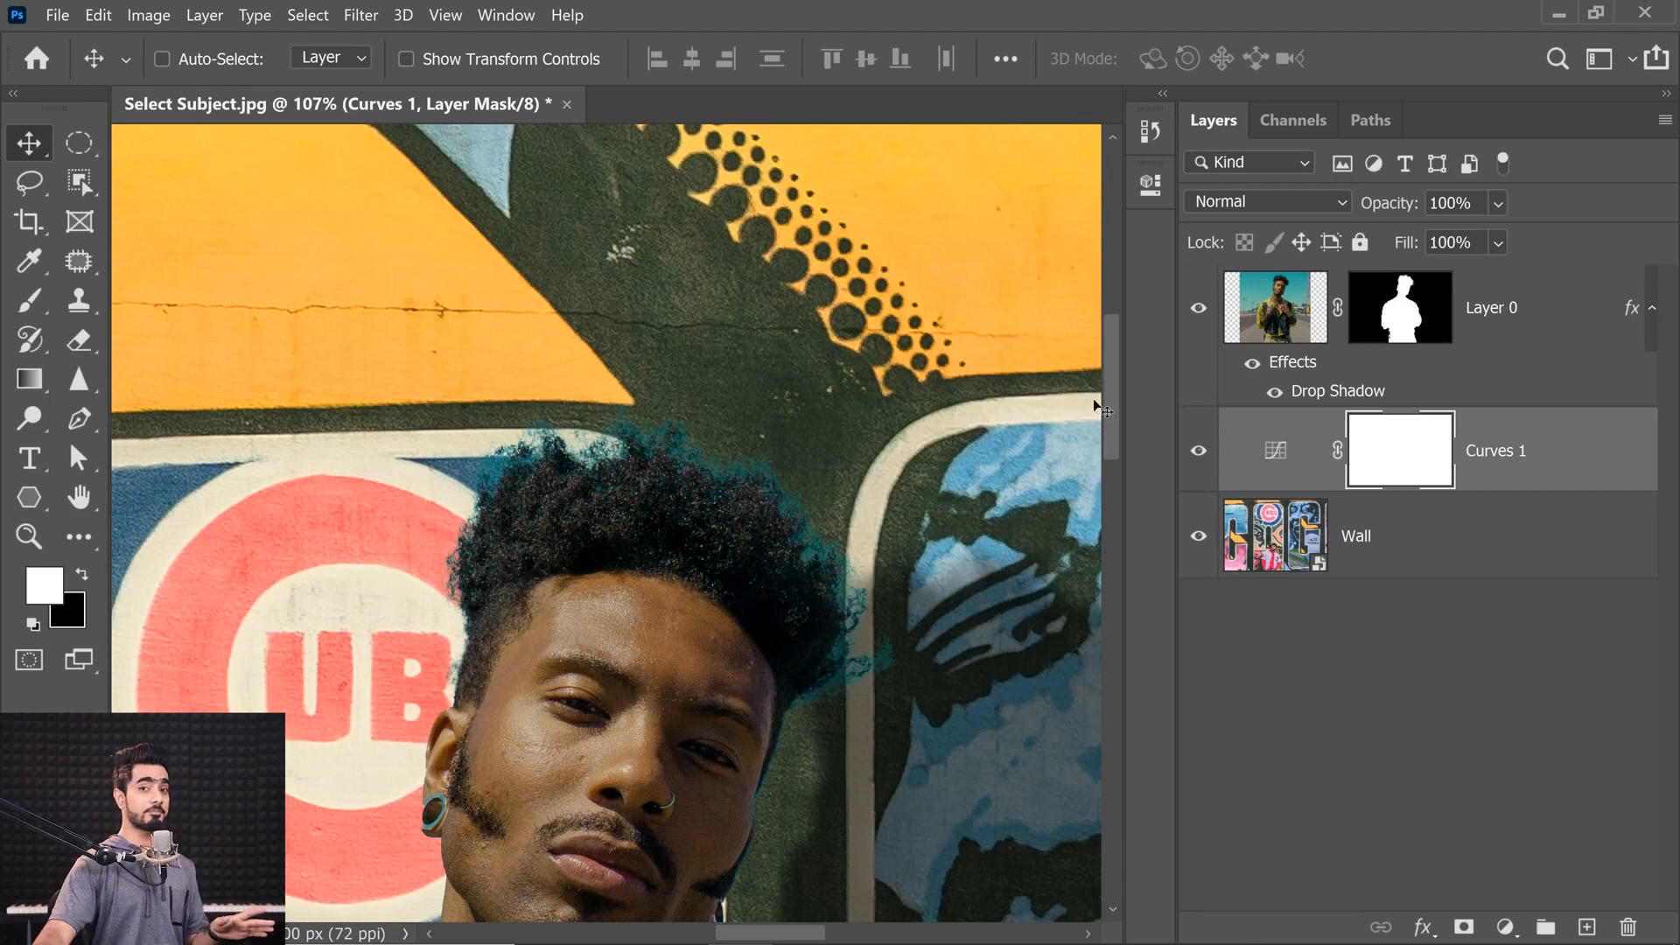
Step: Create a new empty layer and place it above Layer 0
{"action": "left_click", "coordinate": [1588, 927]}
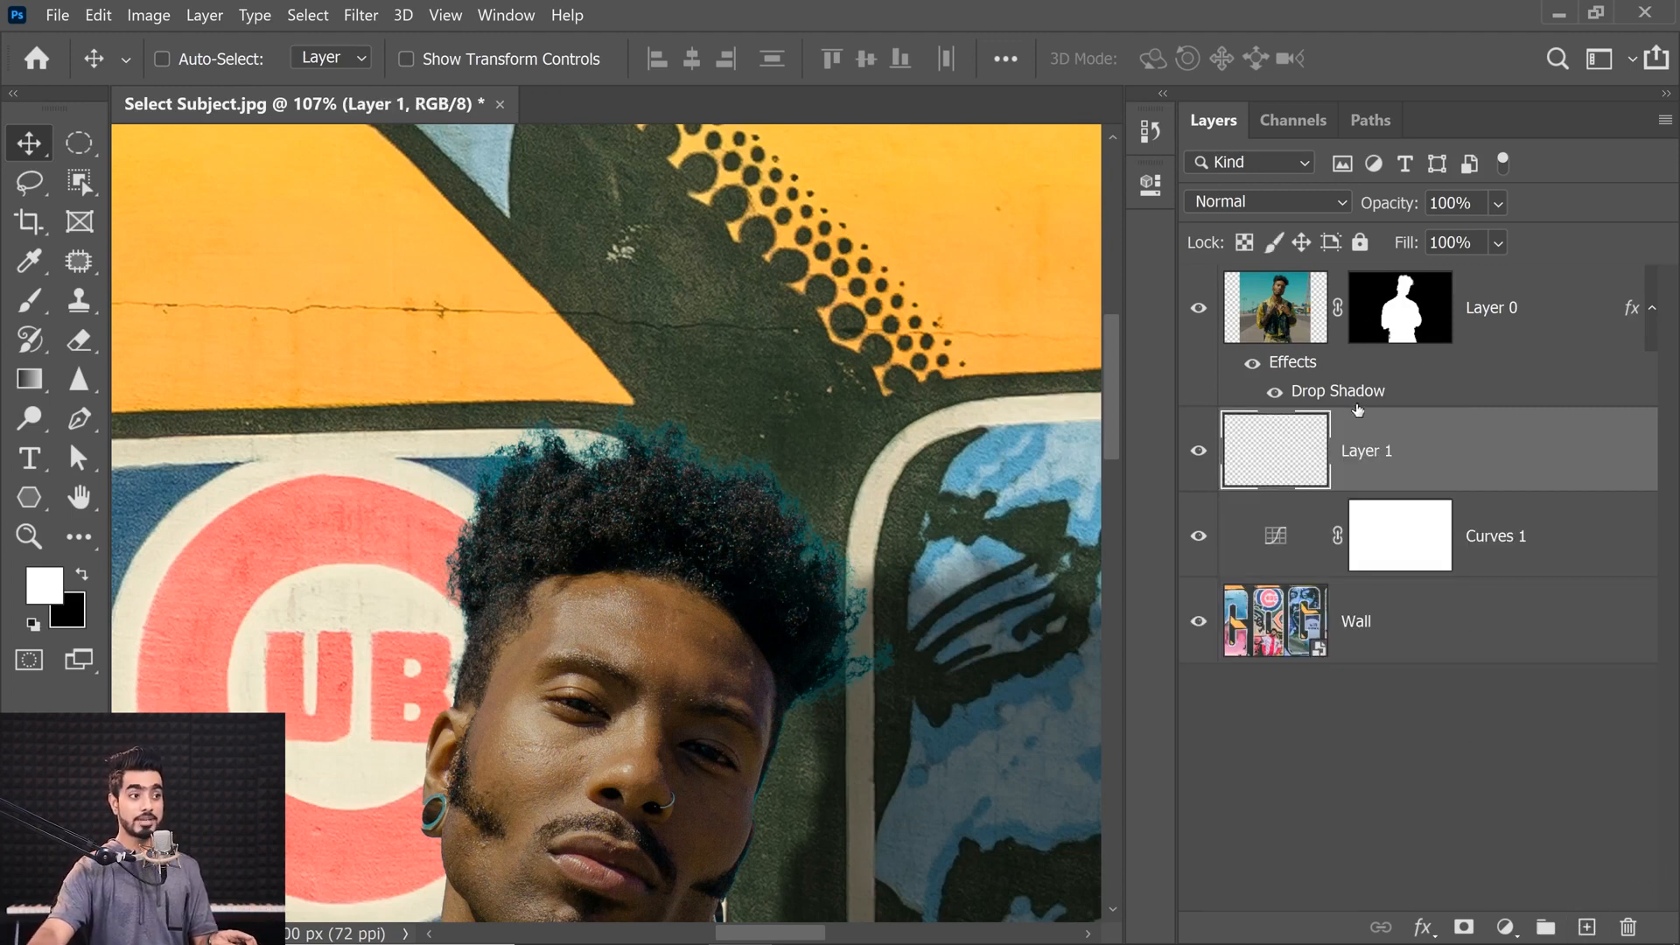
{"action": "left_click_drag", "start_coordinate": [1357, 409], "coordinate": [1396, 341]}
{"action": "key", "text": "ctrl+z"}
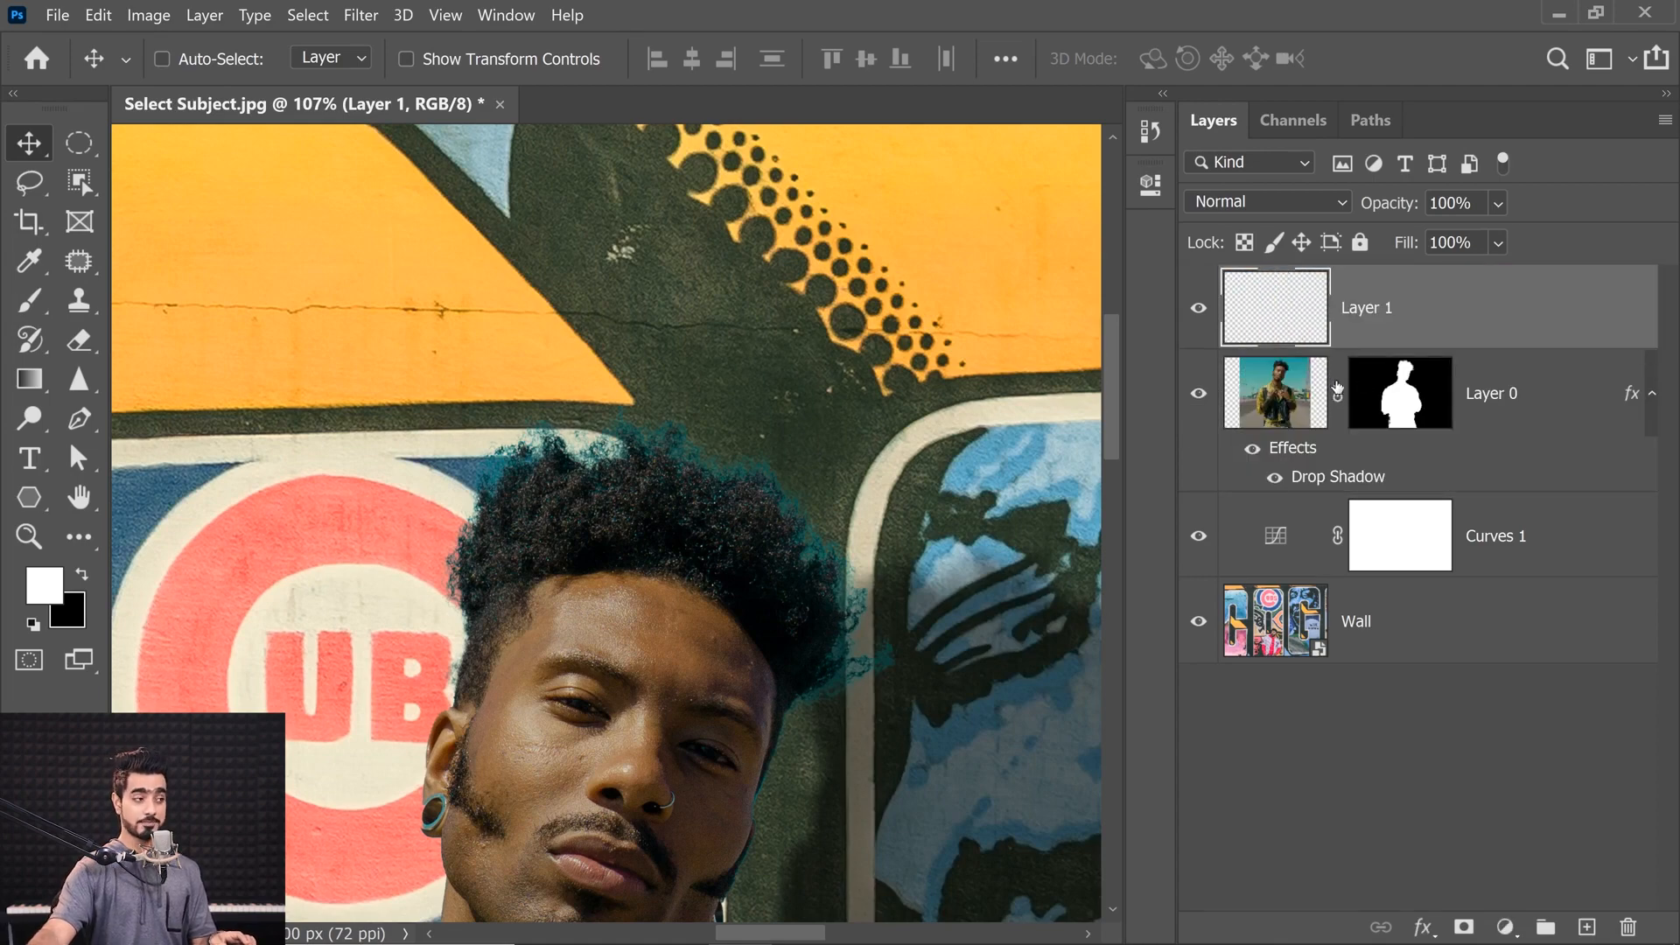
Step: Set up a soft Brush of 168 px and sample a dark tone from the man's hair as the foreground colour
{"action": "left_click", "coordinate": [29, 300]}
{"action": "scroll", "coordinate": [723, 496], "scroll_direction": "up", "scroll_amount": 3}
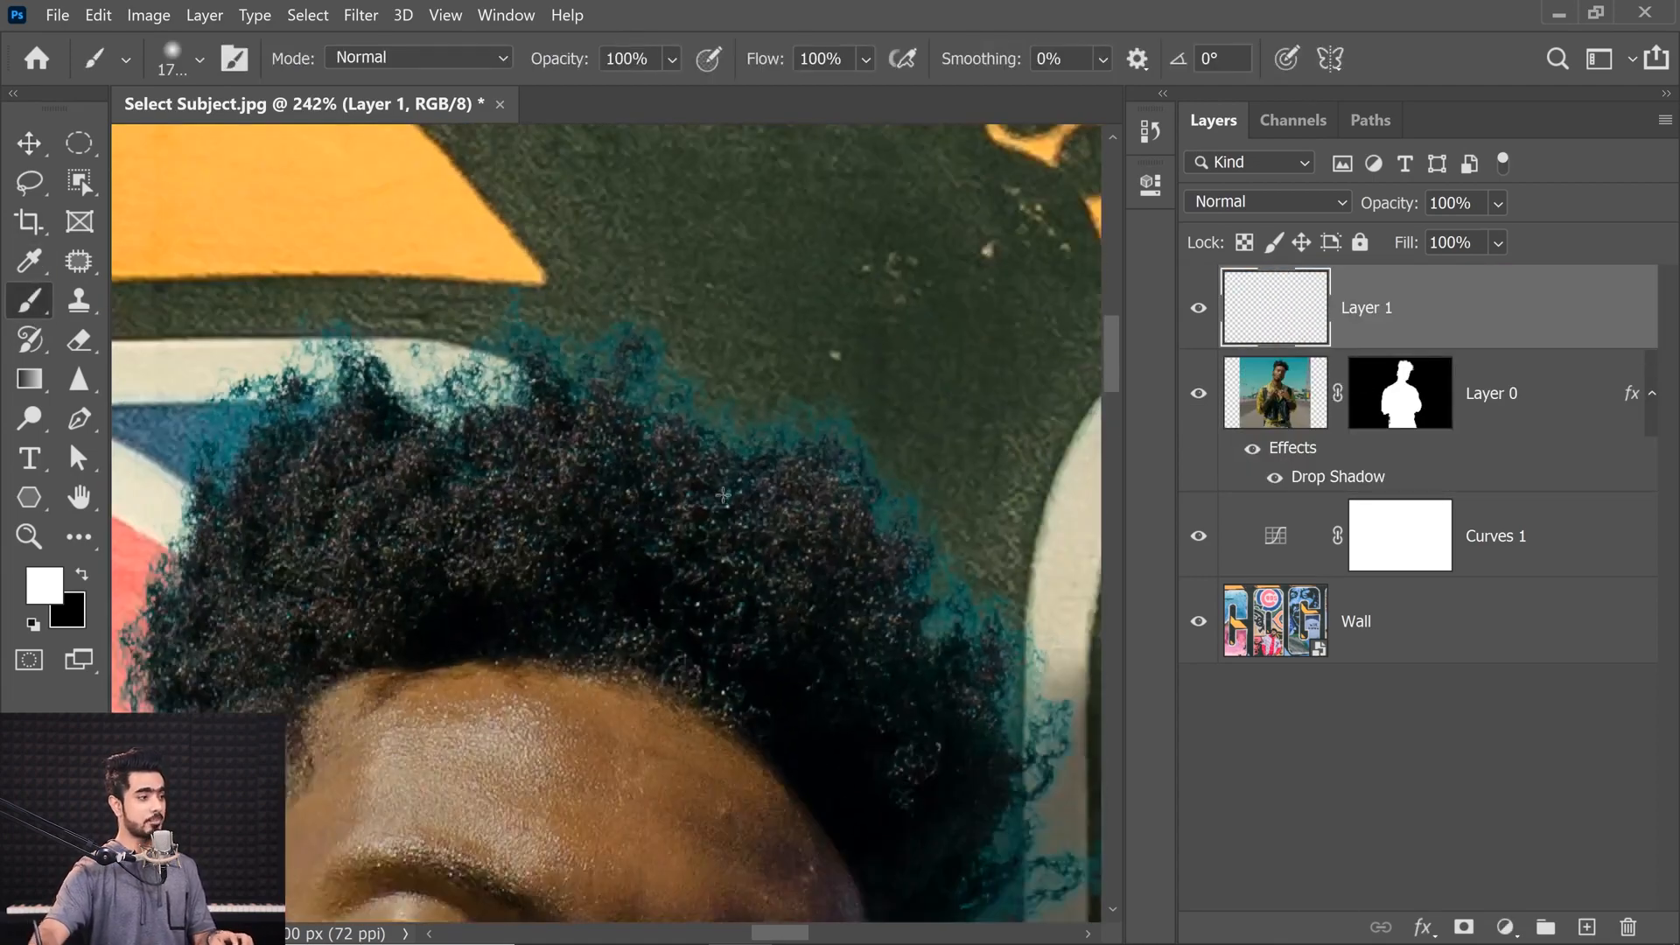
{"action": "left_click_drag", "start_coordinate": [879, 458], "coordinate": [30, 380]}
{"action": "mouse_move", "coordinate": [818, 530]}
{"action": "left_mouse_down"}
{"action": "mouse_move", "coordinate": [586, 479]}
{"action": "mouse_move", "coordinate": [32, 455]}
{"action": "left_mouse_up"}
{"action": "left_click_drag", "start_coordinate": [698, 519], "coordinate": [24, 463]}
{"action": "left_click_drag", "start_coordinate": [585, 491], "coordinate": [273, 500]}
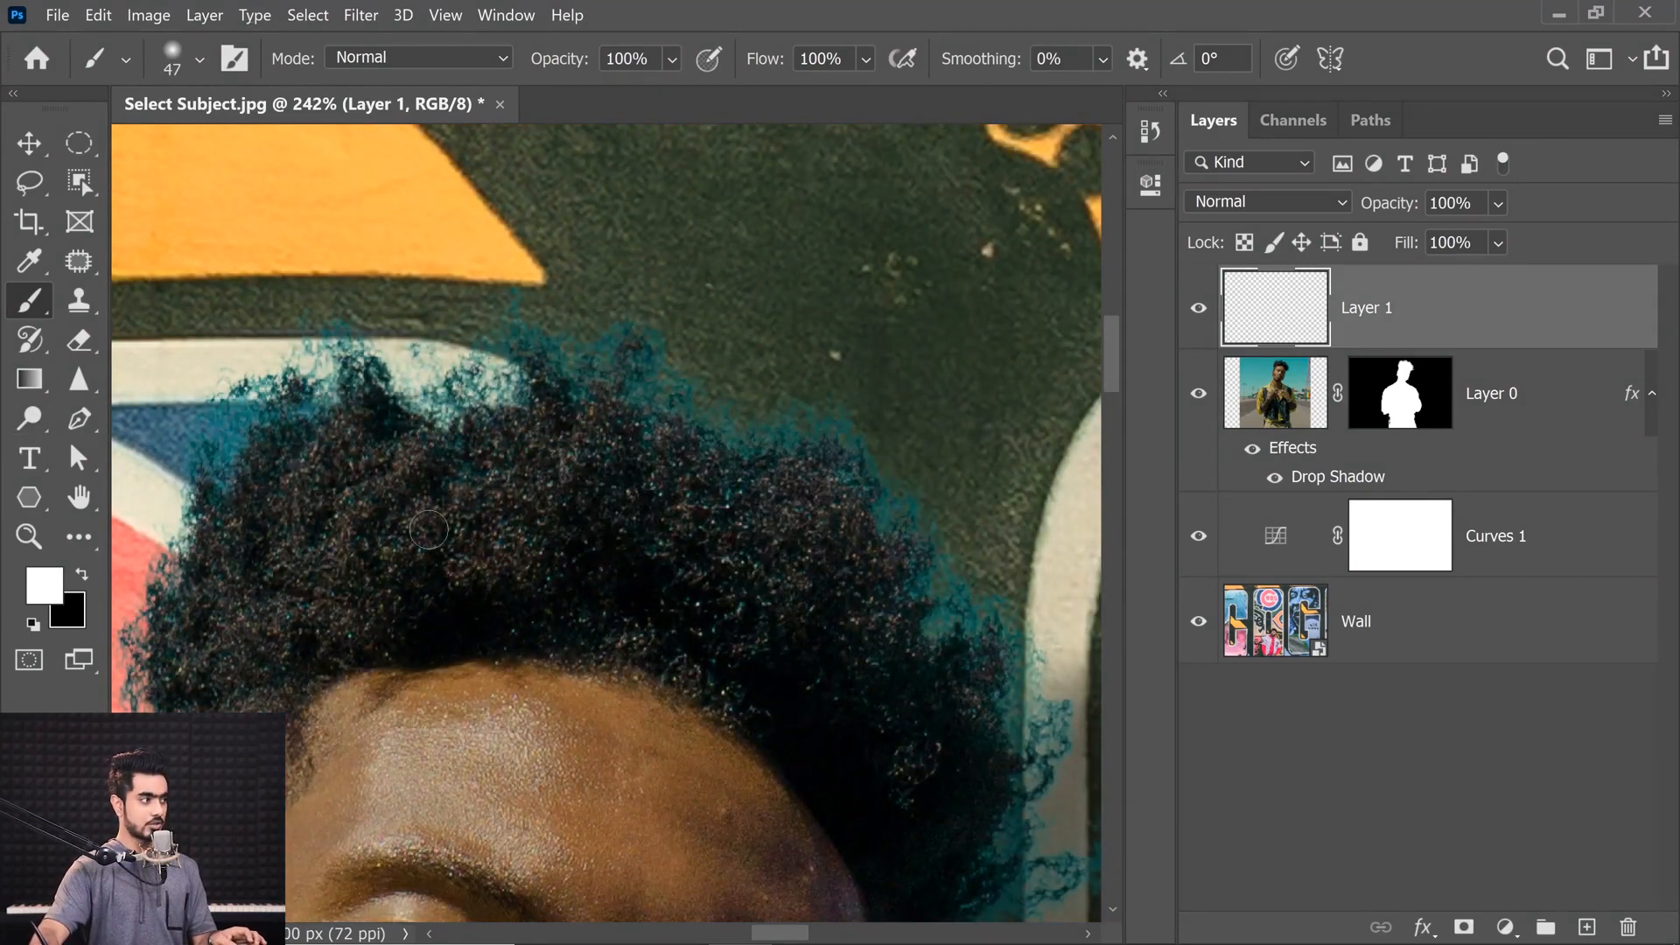
{"action": "left_click", "coordinate": [525, 559], "text": "alt"}
{"action": "left_click", "coordinate": [515, 562], "text": "alt"}
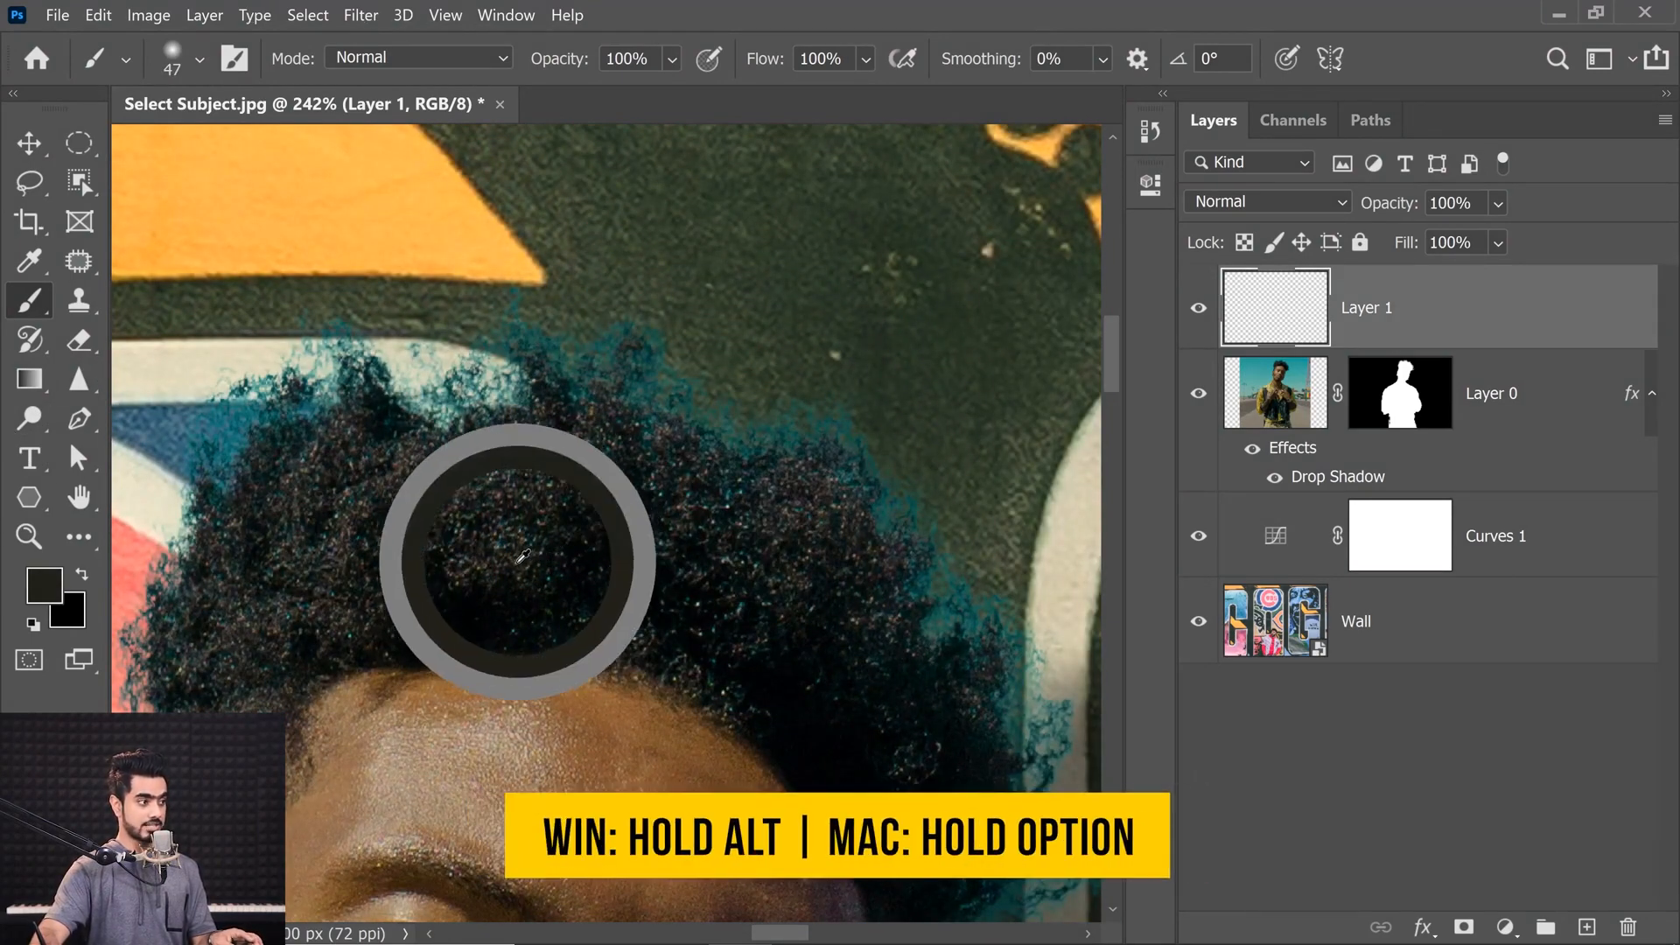
{"action": "left_click_drag", "start_coordinate": [524, 565], "coordinate": [523, 570]}
{"action": "left_click_drag", "start_coordinate": [464, 435], "coordinate": [578, 426]}
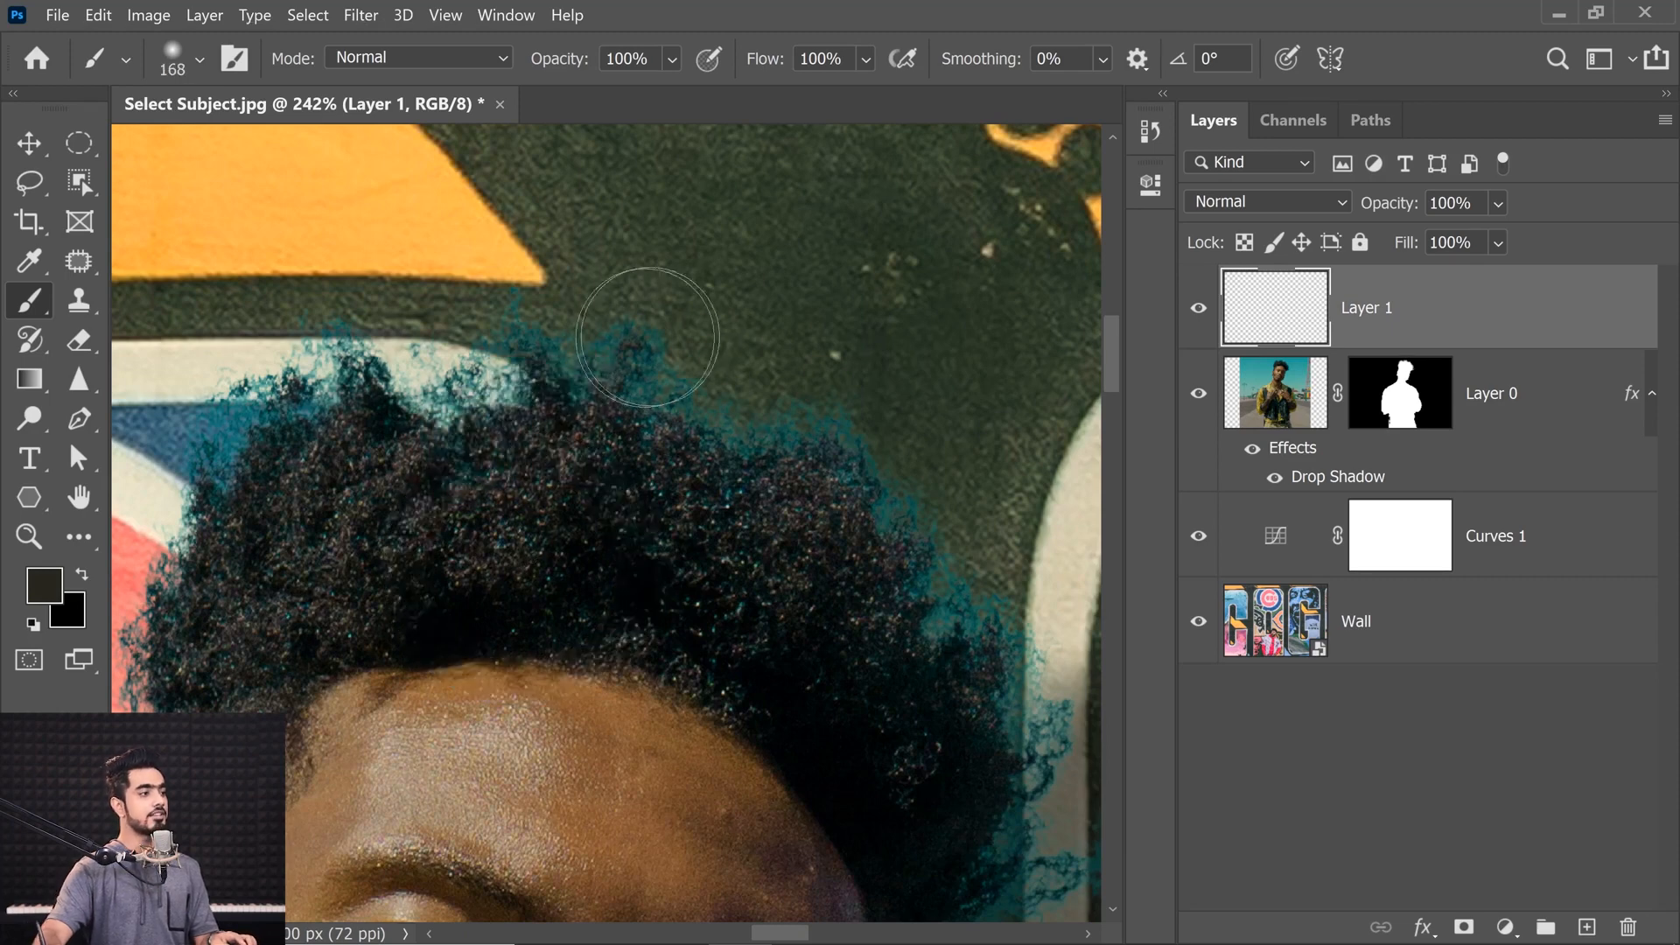
Step: Paint the sampled dark hair colour over the teal fringe at the top of the hair and clip Layer 1 to Layer 0
{"action": "left_click", "coordinate": [610, 353]}
{"action": "left_click_drag", "start_coordinate": [610, 352], "coordinate": [612, 455]}
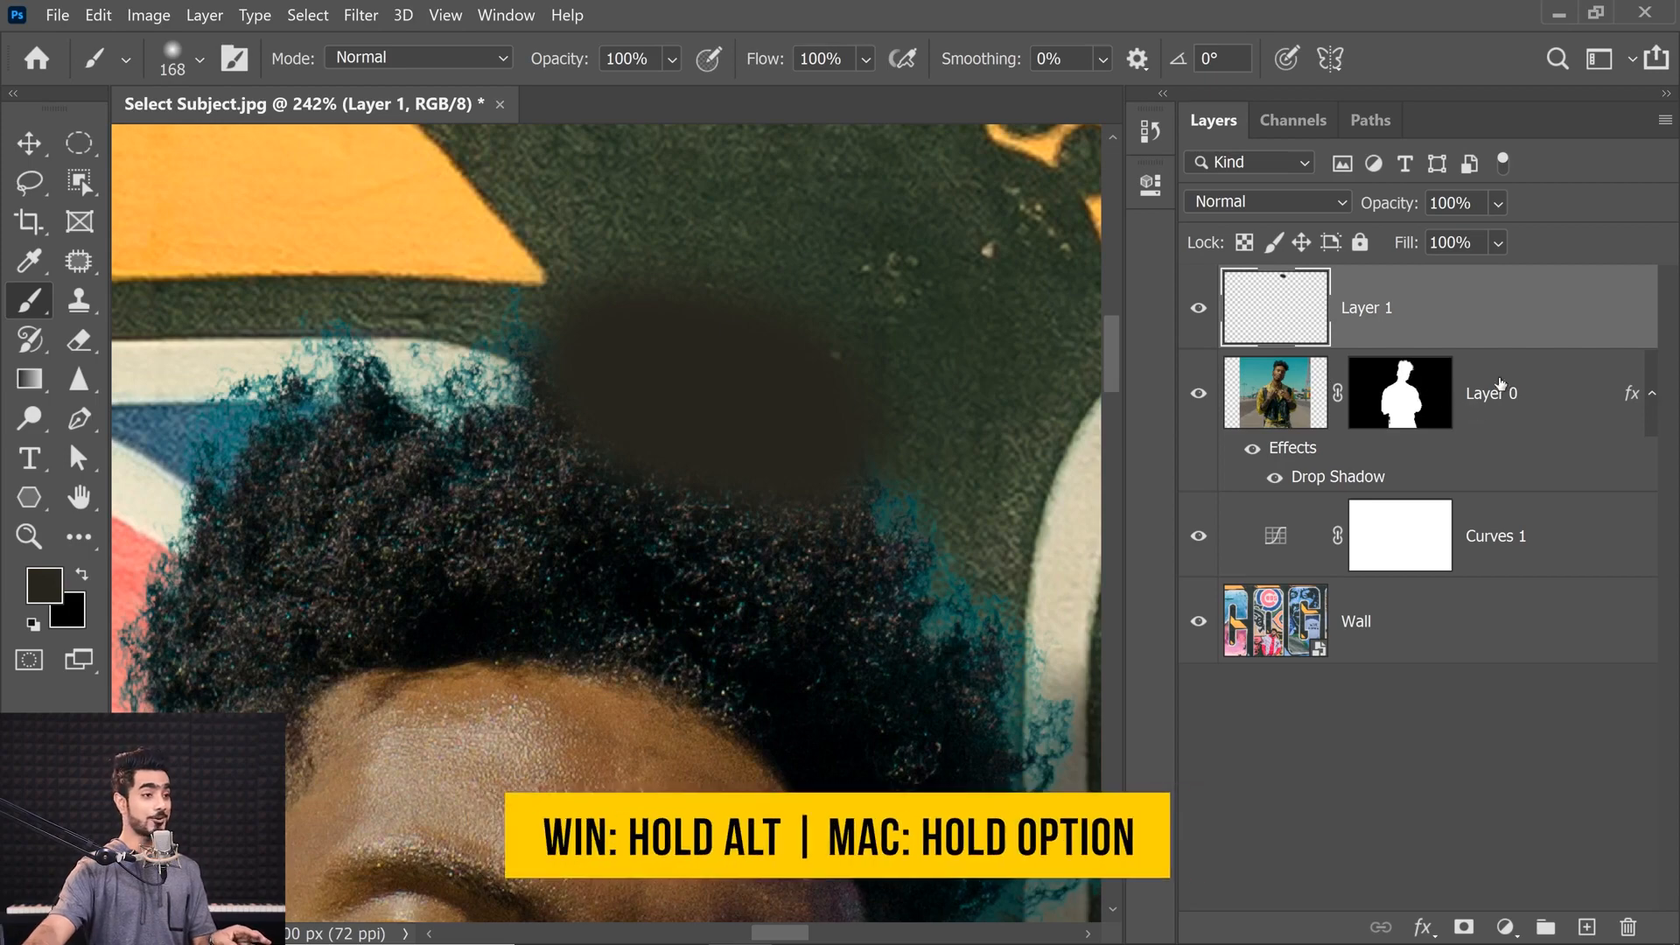
{"action": "left_click", "coordinate": [1537, 348], "text": "alt"}
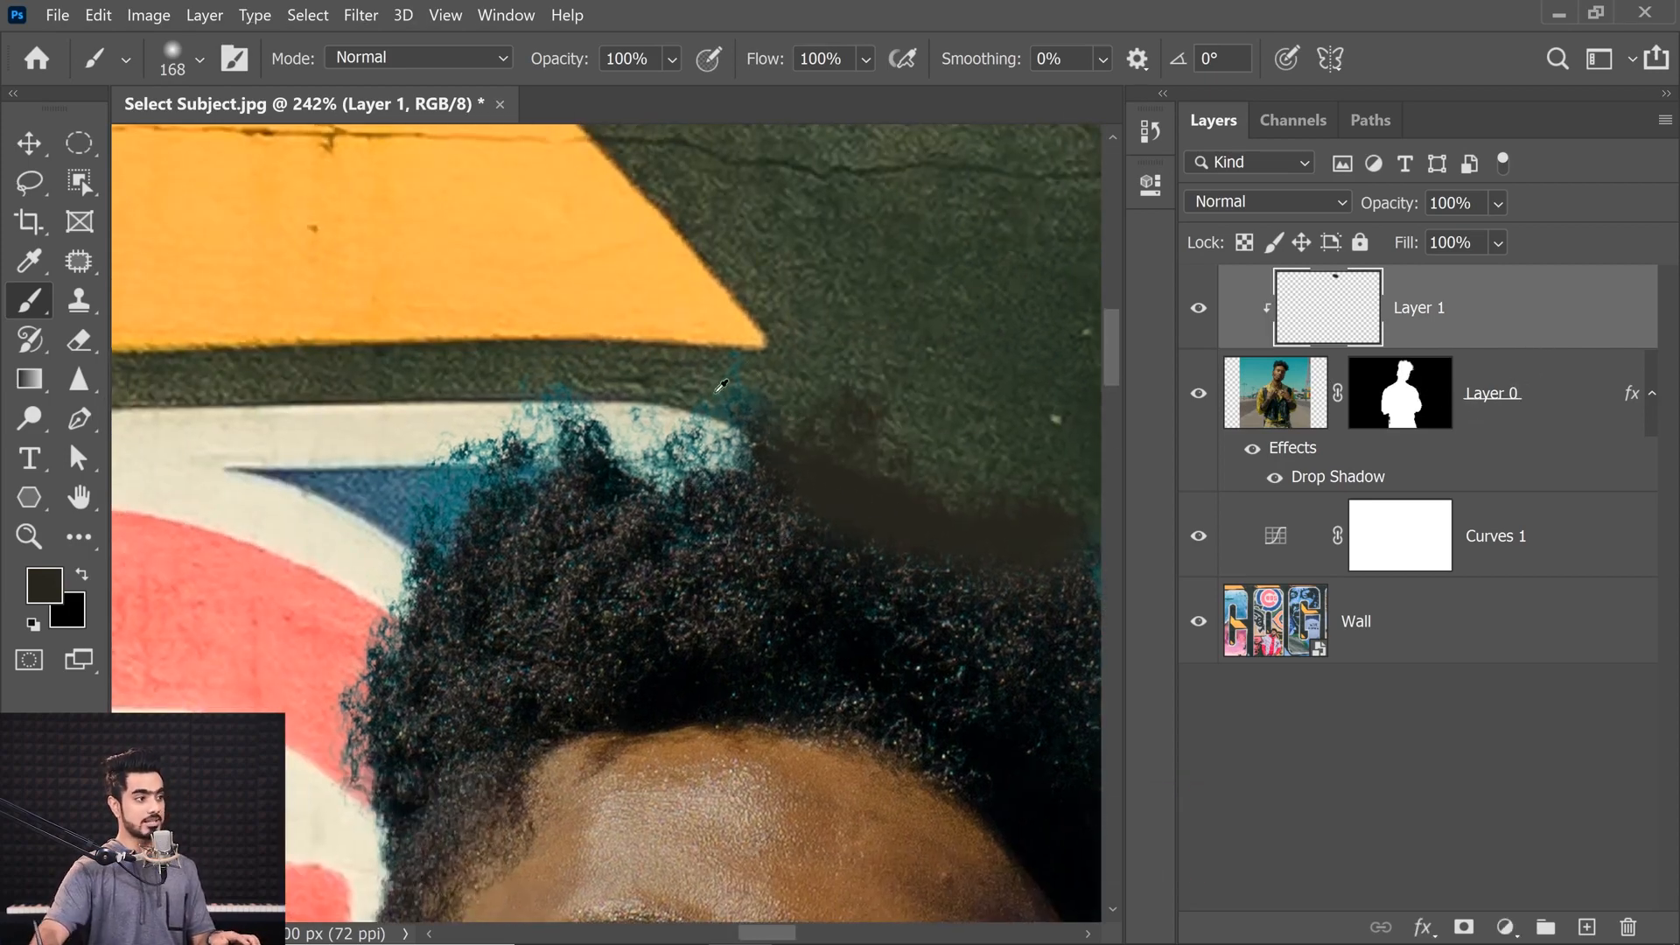
Step: Enlarge the soft brush to 242 px and paint the sampled dark colour over the teal fringe across the crown of the hair
{"action": "key", "text": "bracketright"}
{"action": "key", "text": "bracketright"}
{"action": "key", "text": "bracketright"}
{"action": "mouse_move", "coordinate": [761, 411]}
{"action": "left_mouse_down"}
{"action": "mouse_move", "coordinate": [613, 420]}
{"action": "mouse_move", "coordinate": [485, 468]}
{"action": "mouse_move", "coordinate": [486, 540]}
{"action": "mouse_move", "coordinate": [664, 367]}
{"action": "left_mouse_up"}
{"action": "key", "text": "space"}
{"action": "key", "text": "space"}
{"action": "left_click_drag", "start_coordinate": [820, 350], "coordinate": [288, 554]}
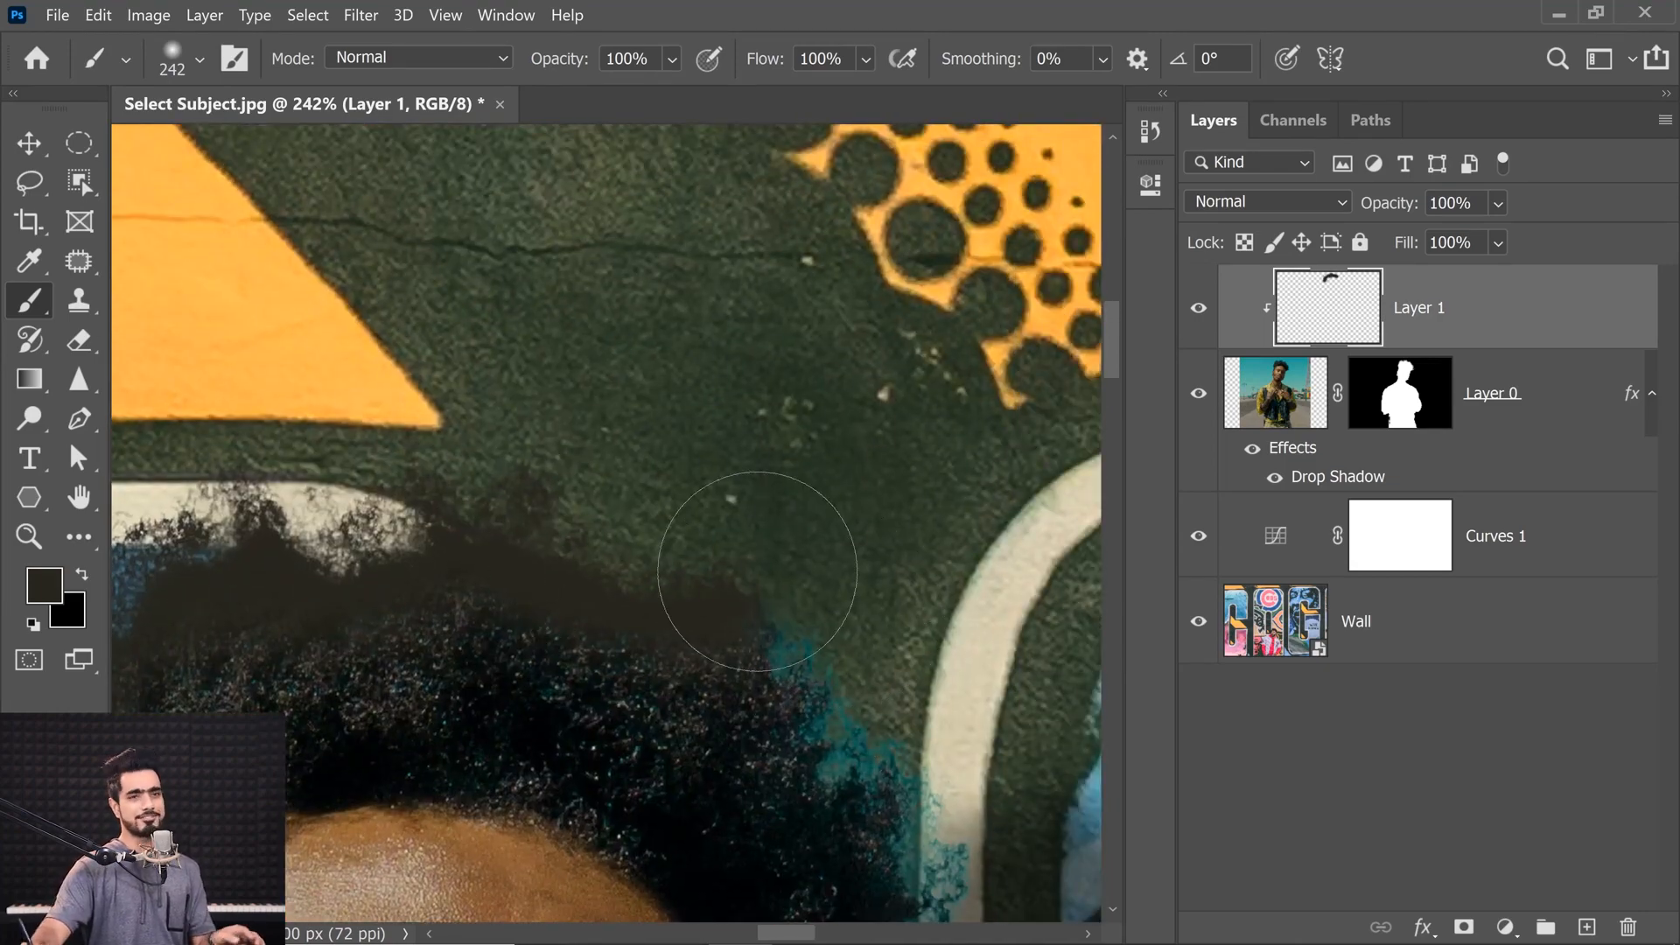
Step: Set the blend mode of clipped Layer 1 to Color
{"action": "left_click", "coordinate": [1267, 212]}
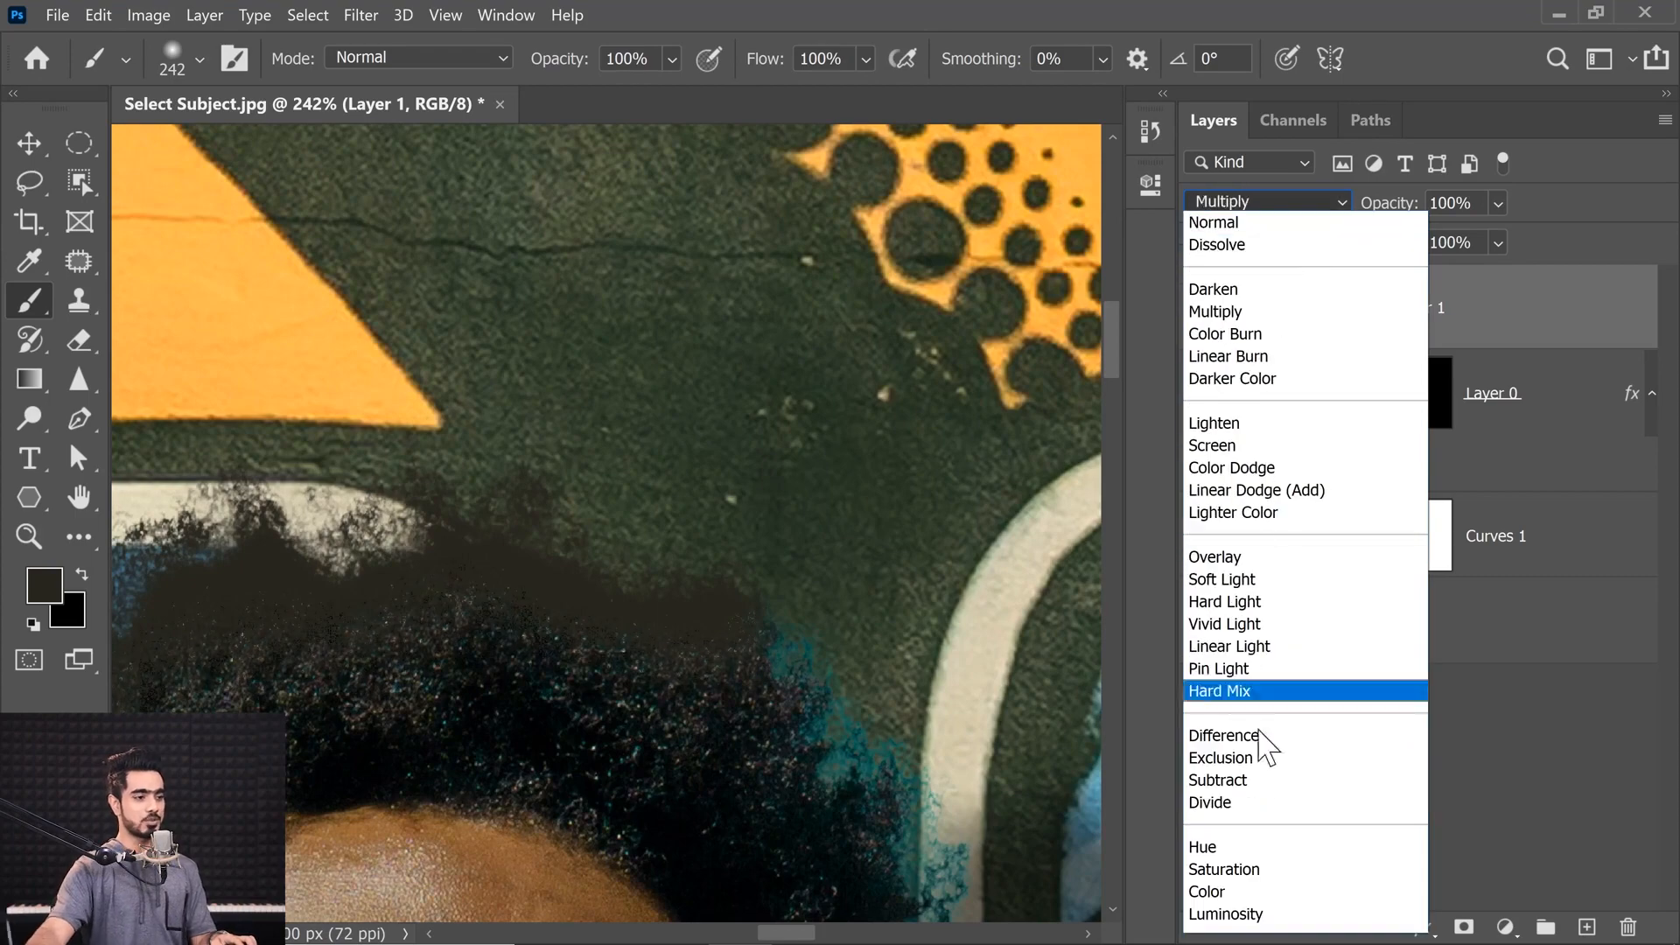
{"action": "left_click", "coordinate": [1208, 890]}
{"action": "left_click_drag", "start_coordinate": [919, 734], "coordinate": [613, 455]}
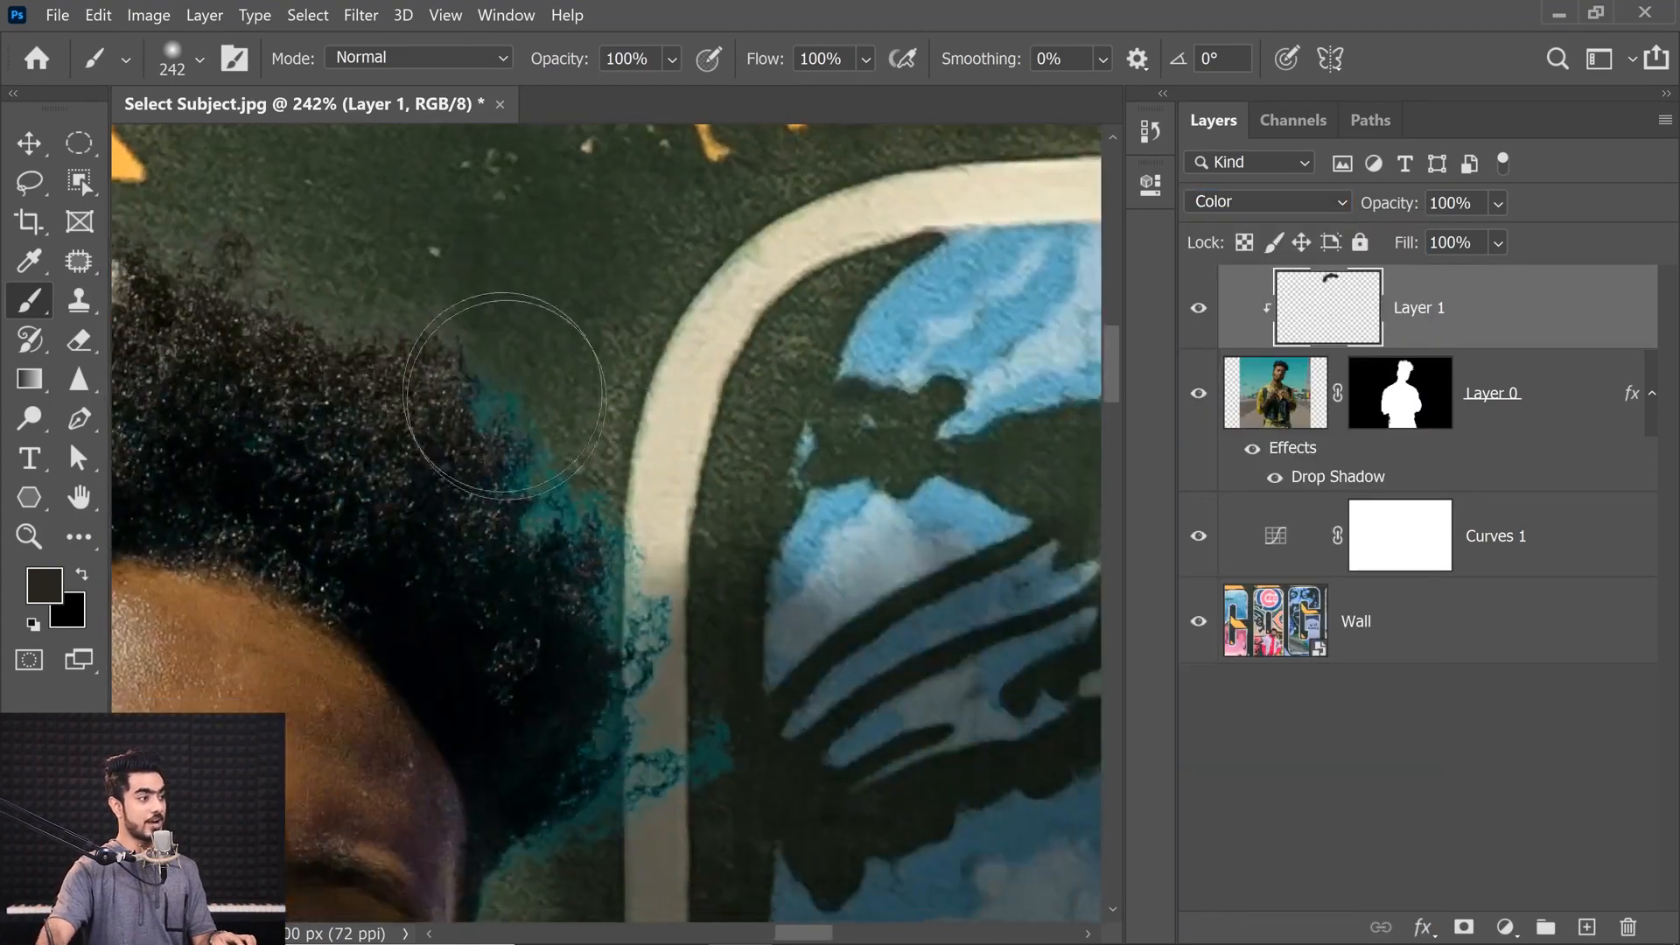
Step: Paint the dark hair colour over the remaining teal fringe down the hair's shadow side and face edge, reducing the brush to 129 px
{"action": "left_click_drag", "start_coordinate": [667, 732], "coordinate": [672, 511]}
{"action": "left_click_drag", "start_coordinate": [633, 630], "coordinate": [612, 646]}
{"action": "mouse_move", "coordinate": [582, 585]}
{"action": "left_mouse_down"}
{"action": "mouse_move", "coordinate": [1015, 622]}
{"action": "mouse_move", "coordinate": [1361, 728]}
{"action": "left_mouse_up"}
{"action": "left_click_drag", "start_coordinate": [493, 462], "coordinate": [442, 661]}
{"action": "left_click_drag", "start_coordinate": [648, 535], "coordinate": [159, 258]}
{"action": "mouse_move", "coordinate": [823, 643]}
{"action": "left_mouse_down"}
{"action": "mouse_move", "coordinate": [774, 634]}
{"action": "mouse_move", "coordinate": [882, 367]}
{"action": "mouse_move", "coordinate": [934, 296]}
{"action": "left_mouse_up"}
{"action": "left_click_drag", "start_coordinate": [872, 548], "coordinate": [833, 663]}
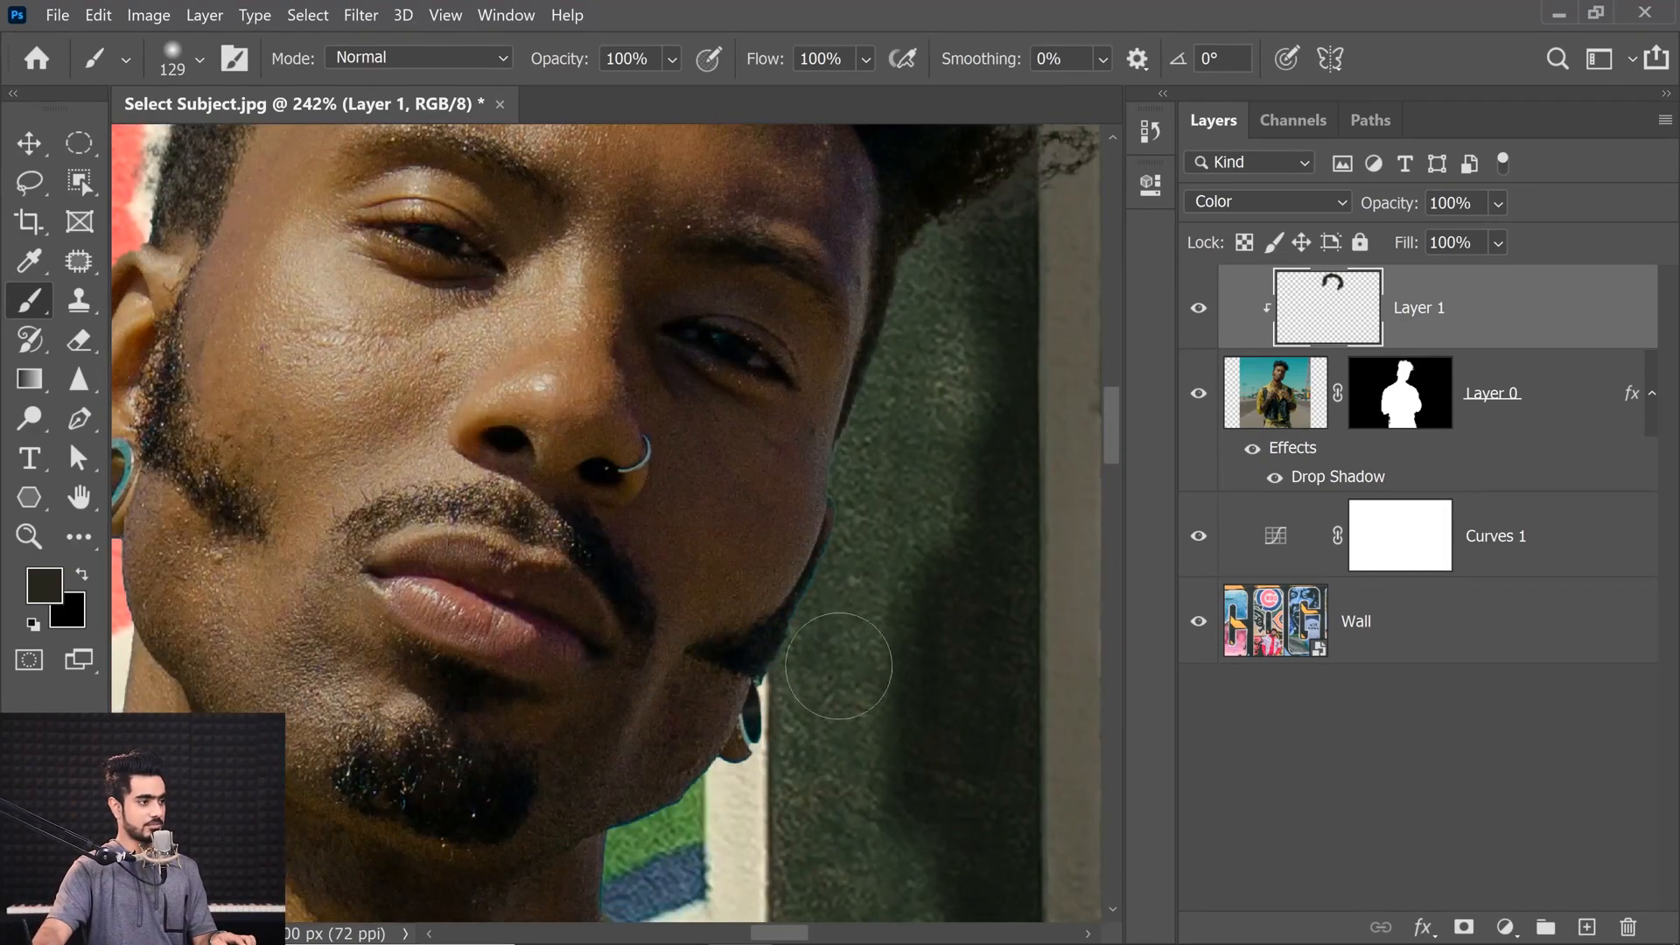
{"action": "left_click_drag", "start_coordinate": [674, 448], "coordinate": [664, 764]}
{"action": "mouse_move", "coordinate": [663, 280]}
{"action": "left_mouse_down"}
{"action": "mouse_move", "coordinate": [690, 718]}
{"action": "mouse_move", "coordinate": [790, 768]}
{"action": "left_mouse_up"}
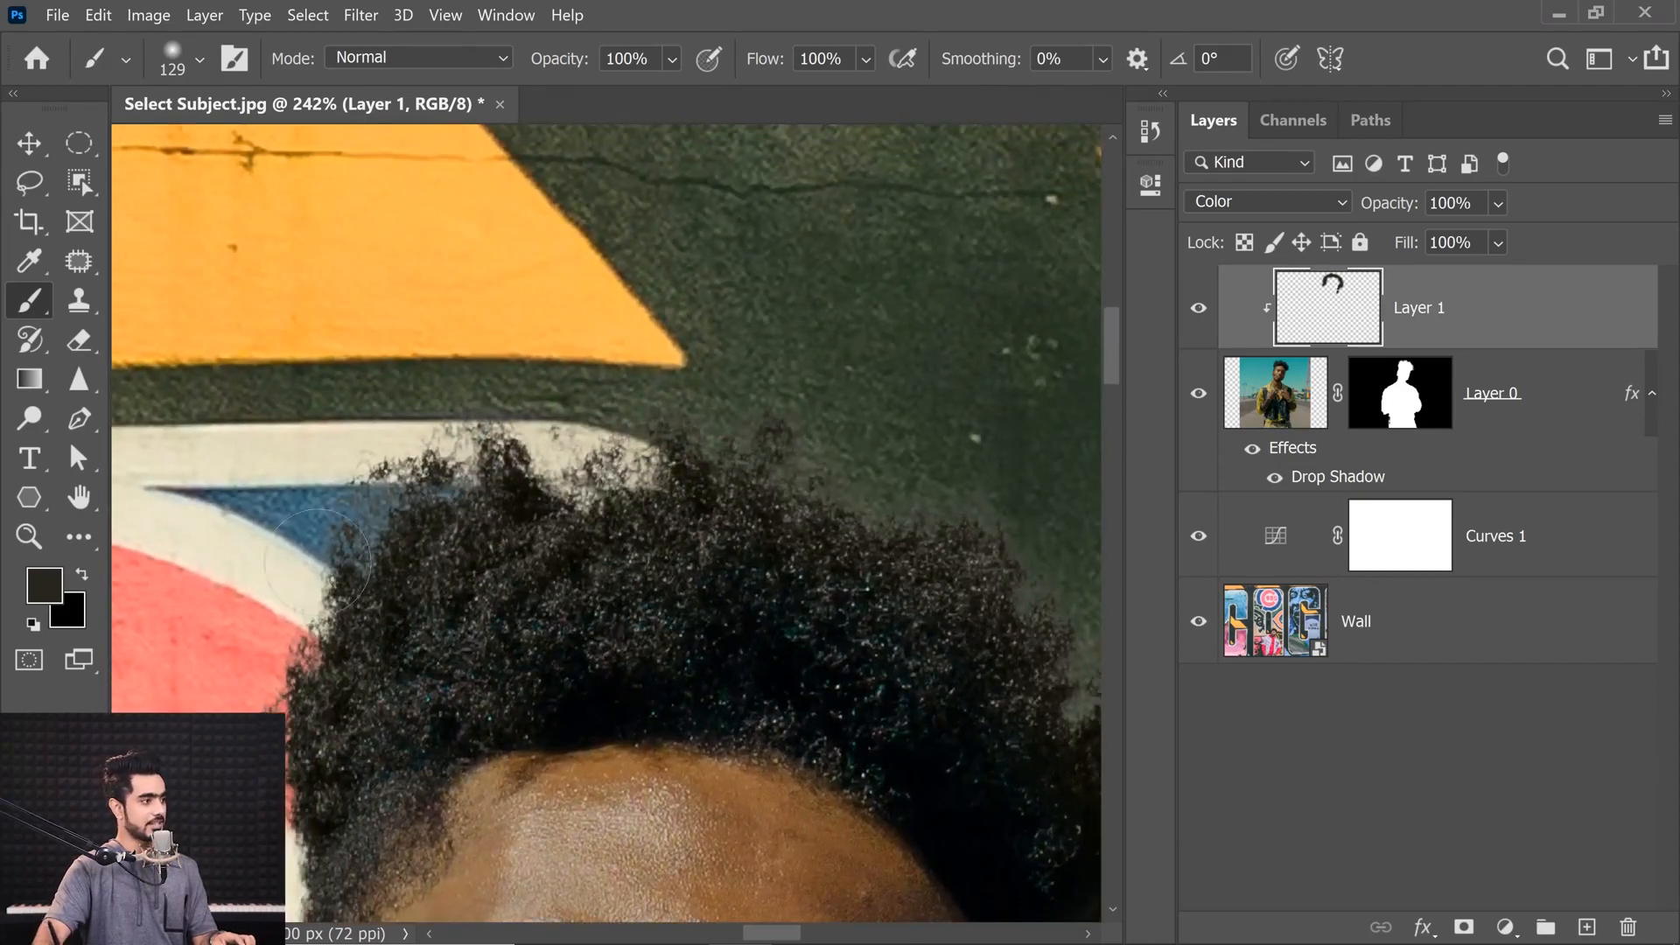
Step: Compare the crown's hair edge with the original photo by disabling and restoring Layer 0's mask and hiding and showing Layer 1
{"action": "left_click_drag", "start_coordinate": [915, 417], "coordinate": [480, 421]}
{"action": "left_click_drag", "start_coordinate": [567, 566], "coordinate": [873, 639]}
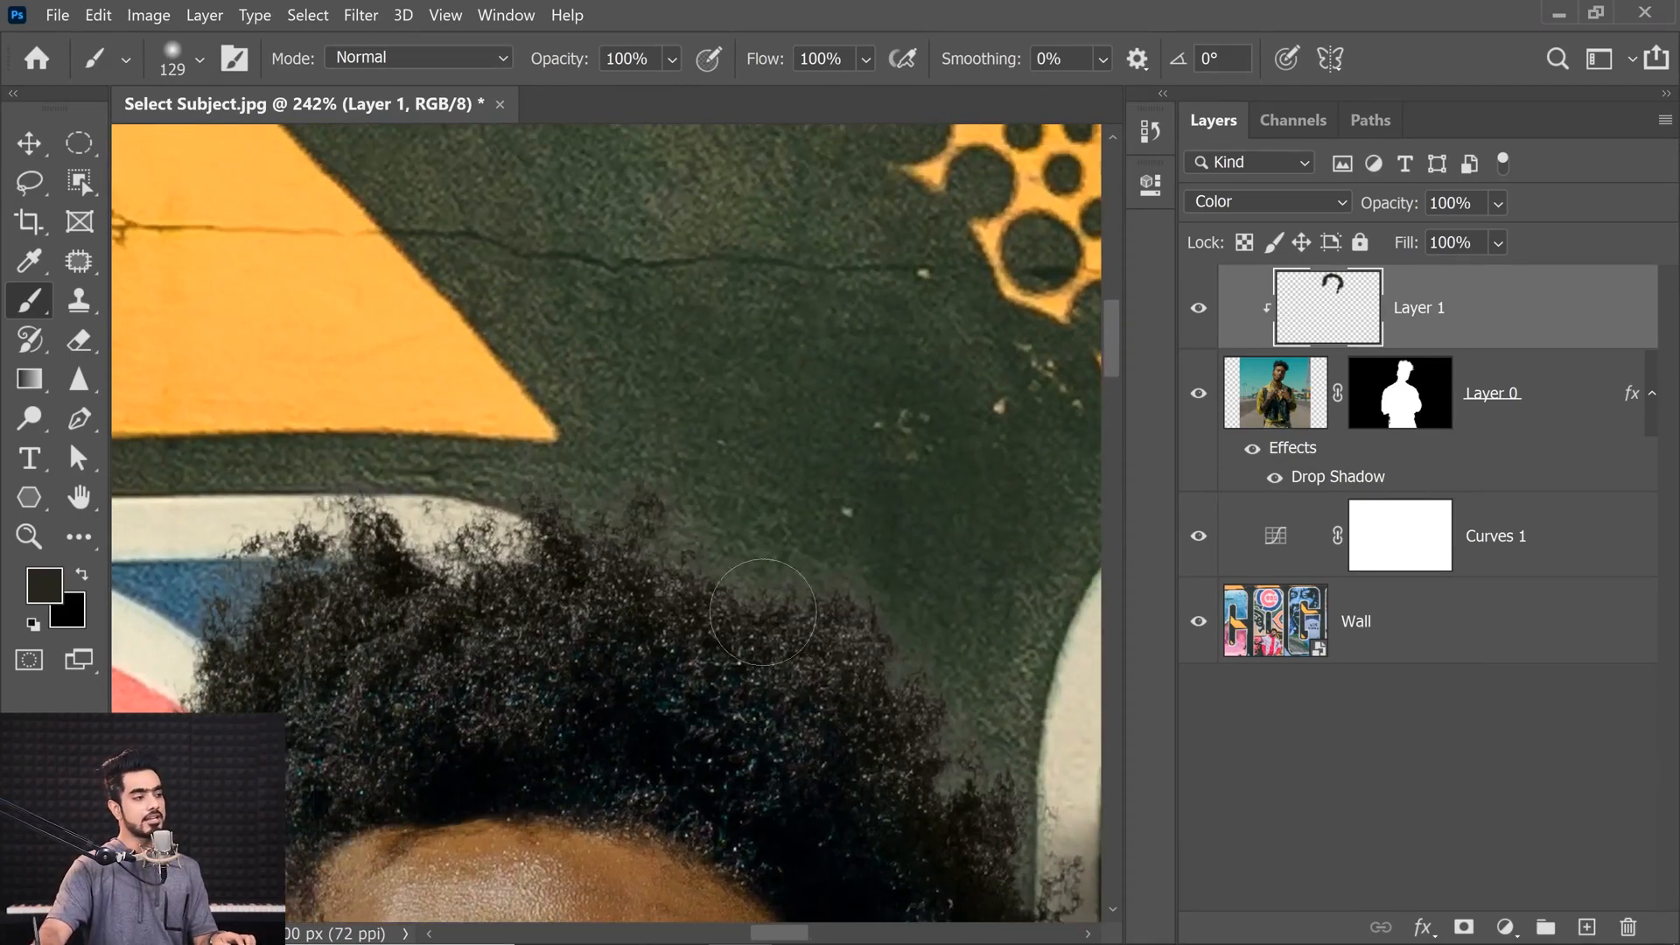
{"action": "scroll", "coordinate": [747, 516], "scroll_direction": "up", "scroll_amount": 2}
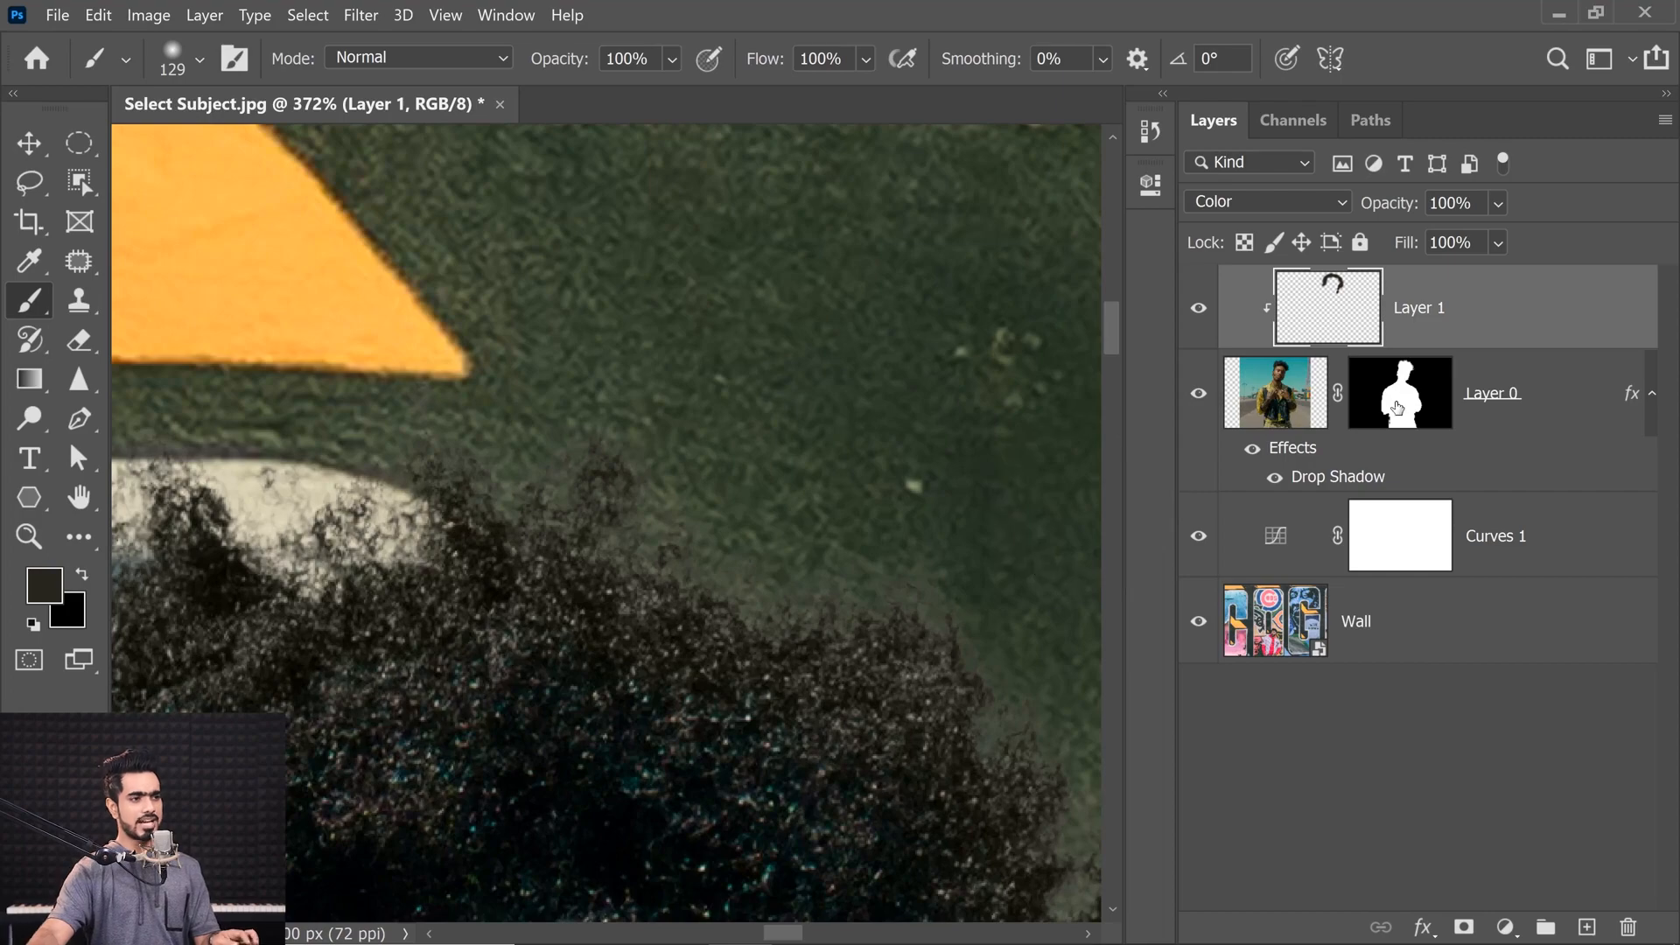
{"action": "left_click", "coordinate": [1403, 408], "text": "shift"}
{"action": "left_click", "coordinate": [1389, 402], "text": "shift"}
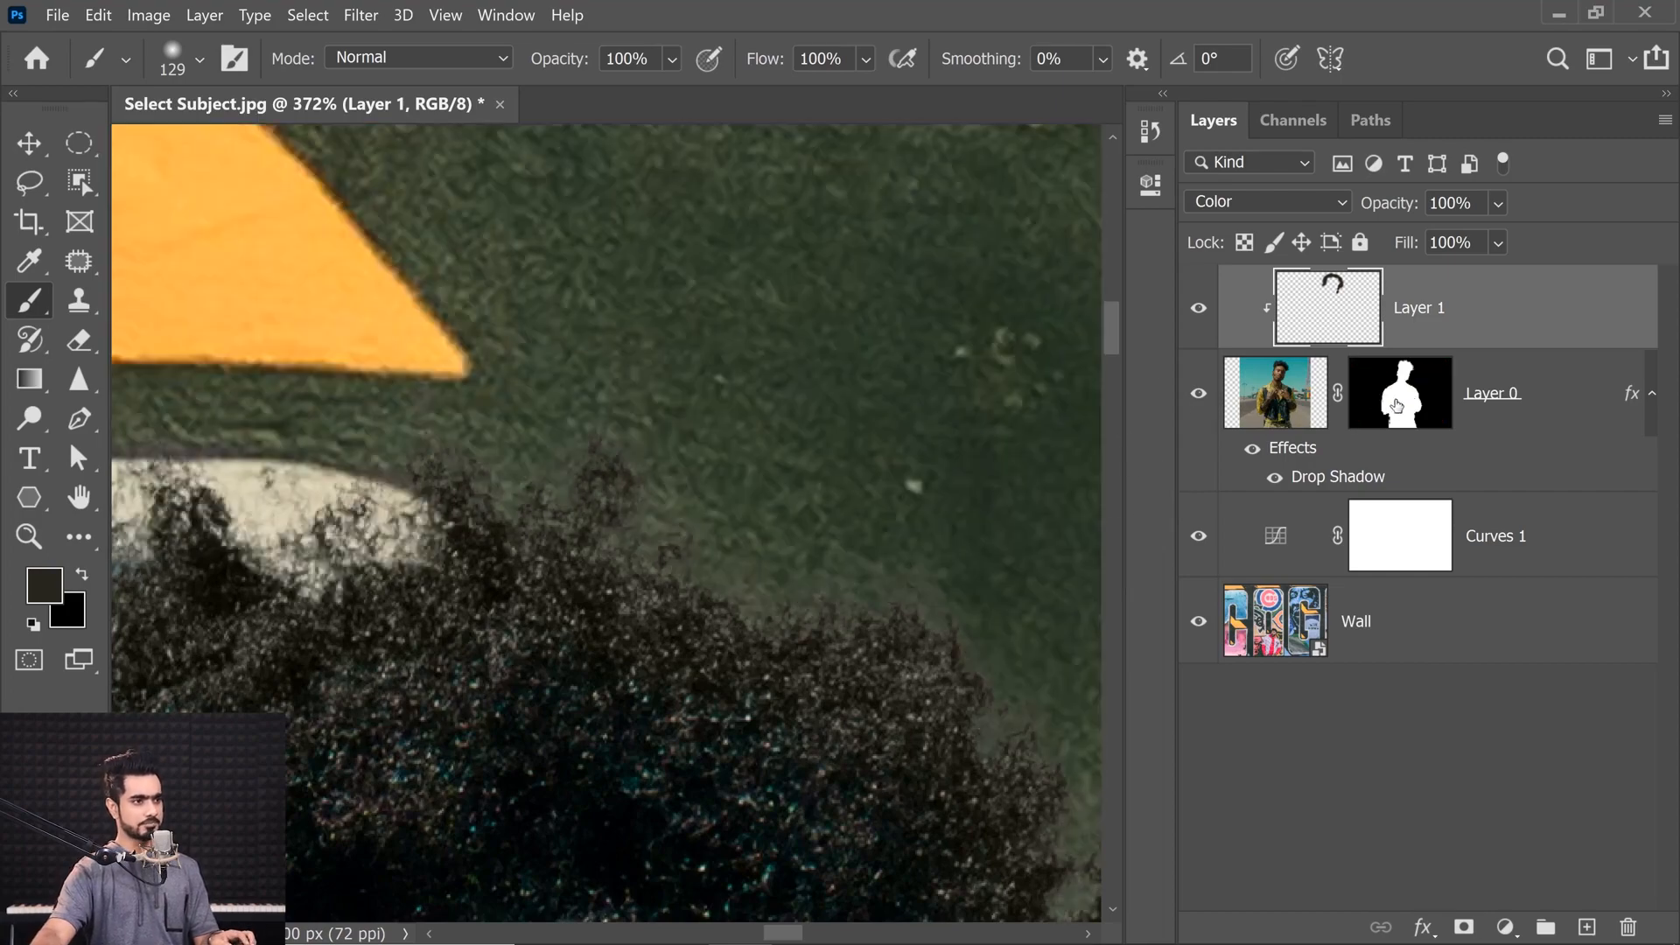
{"action": "left_click", "coordinate": [1389, 402], "text": "shift"}
{"action": "left_click", "coordinate": [1197, 307]}
{"action": "scroll", "coordinate": [924, 423], "scroll_direction": "down", "scroll_amount": 3}
{"action": "scroll", "coordinate": [755, 555], "scroll_direction": "up", "scroll_amount": 3}
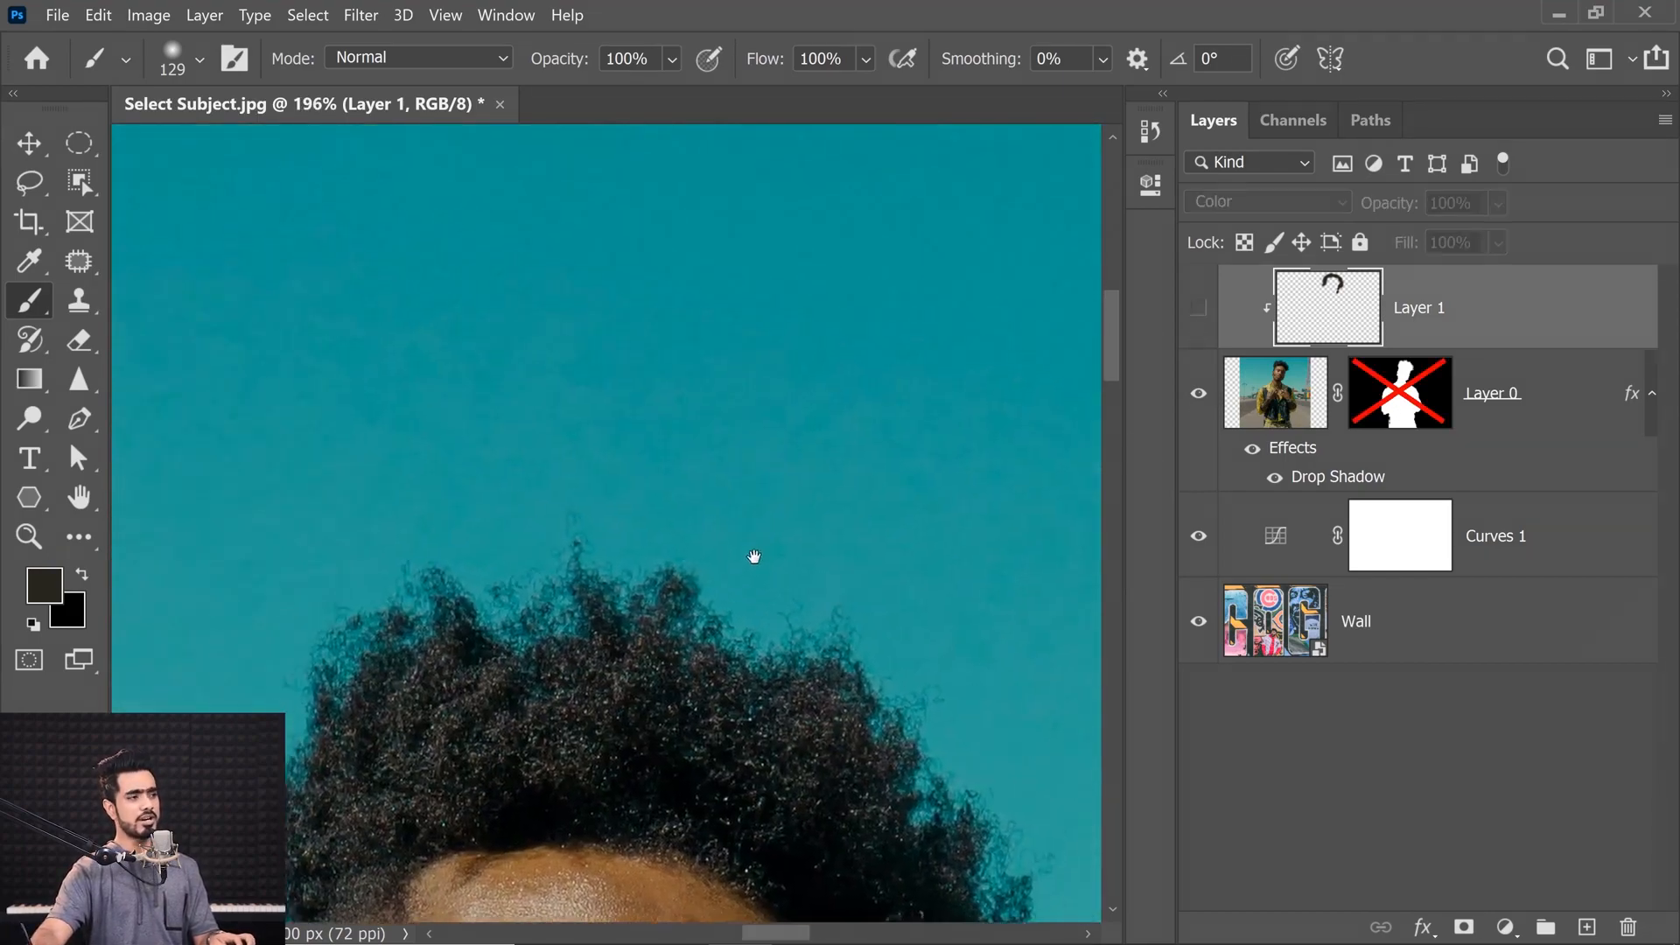
{"action": "left_click", "coordinate": [1400, 393], "text": "shift"}
{"action": "left_click", "coordinate": [1198, 307]}
Step: Examine the recoloured hair edges up close on both sides of the head and along the crown
{"action": "left_click_drag", "start_coordinate": [442, 848], "coordinate": [819, 359]}
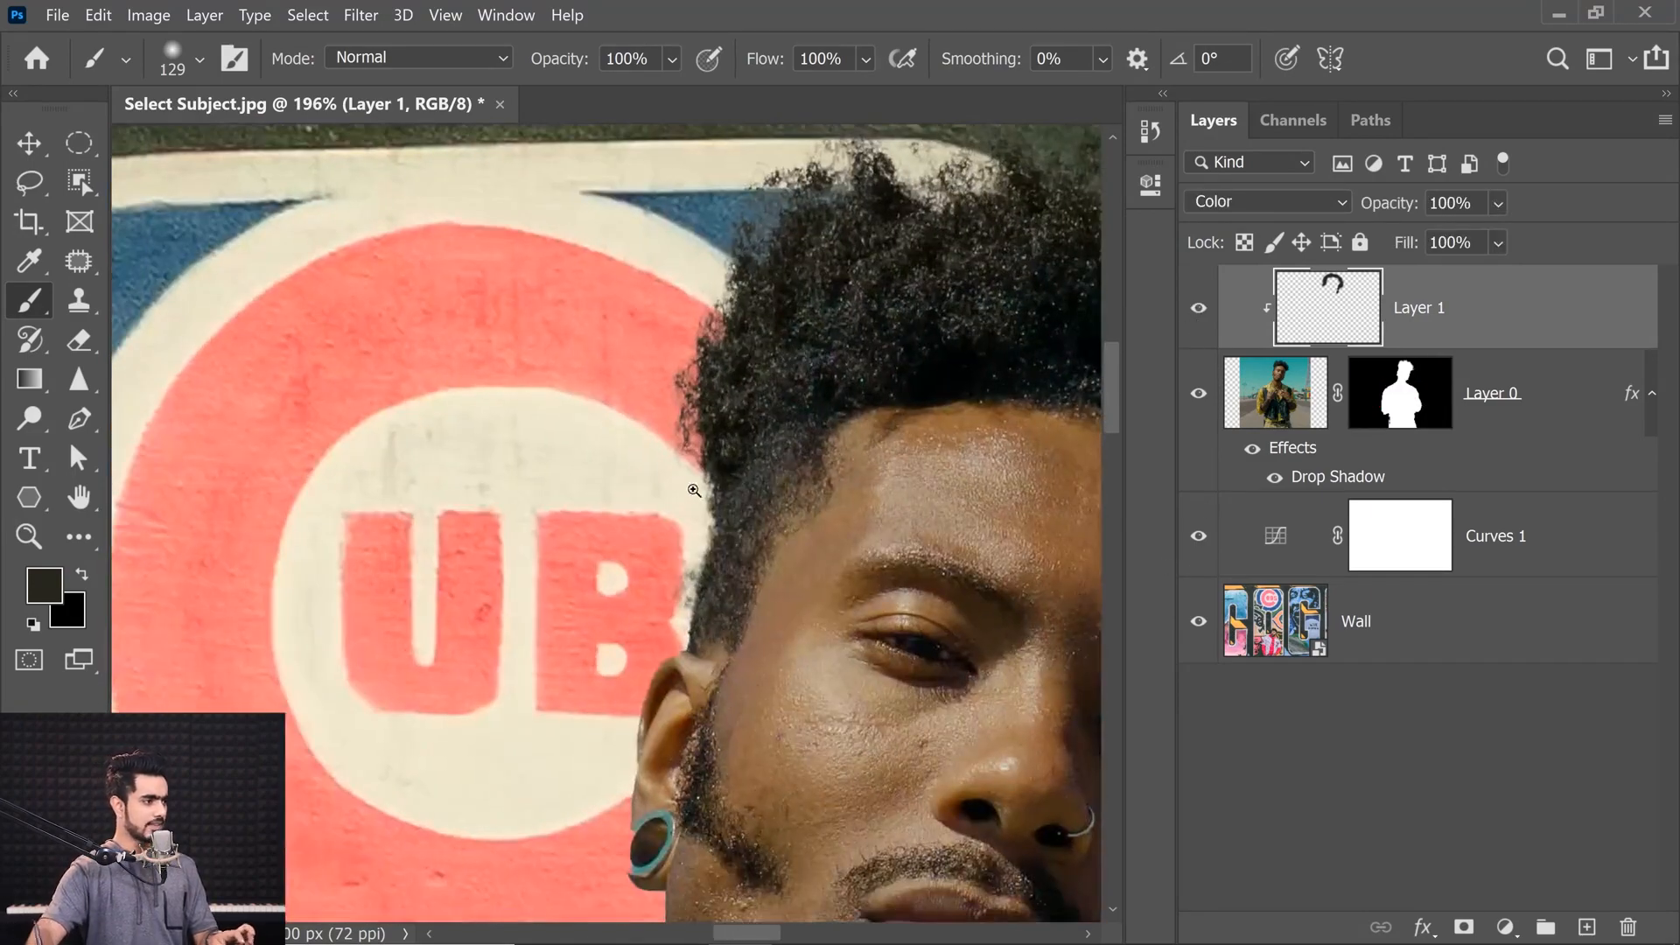
{"action": "scroll", "coordinate": [683, 367], "scroll_direction": "up", "scroll_amount": 3}
{"action": "left_click_drag", "start_coordinate": [727, 464], "coordinate": [449, 513]}
{"action": "left_click_drag", "start_coordinate": [997, 428], "coordinate": [93, 346]}
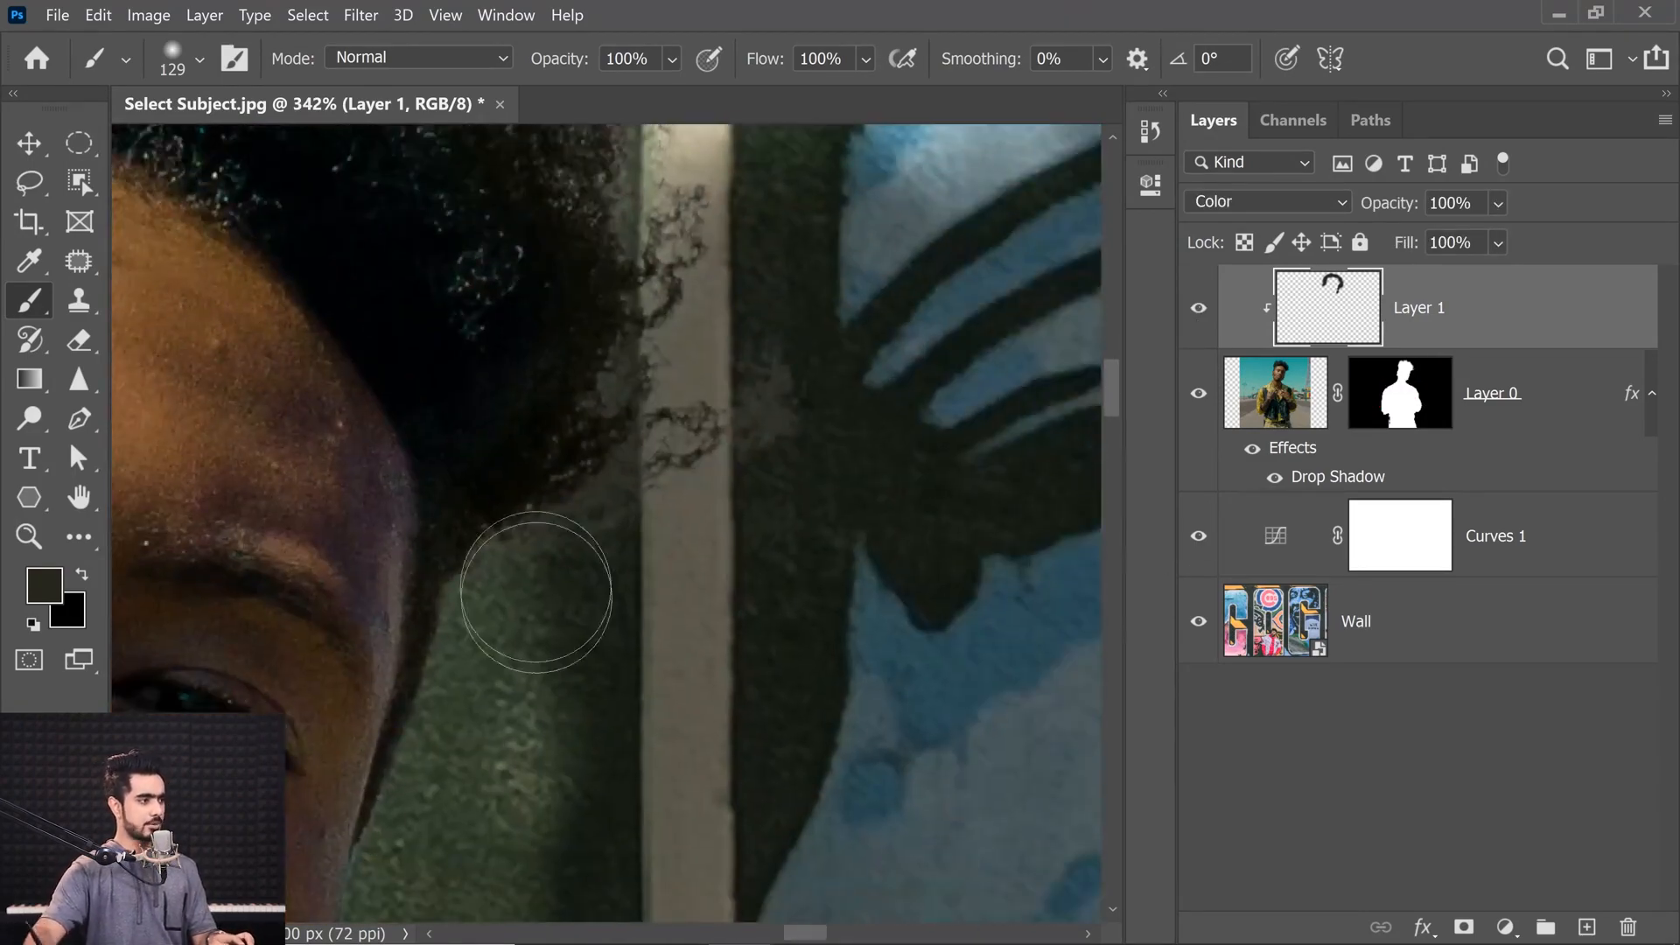
{"action": "left_click_drag", "start_coordinate": [364, 158], "coordinate": [661, 743]}
{"action": "left_click_drag", "start_coordinate": [429, 343], "coordinate": [599, 689]}
{"action": "left_click_drag", "start_coordinate": [698, 485], "coordinate": [646, 485]}
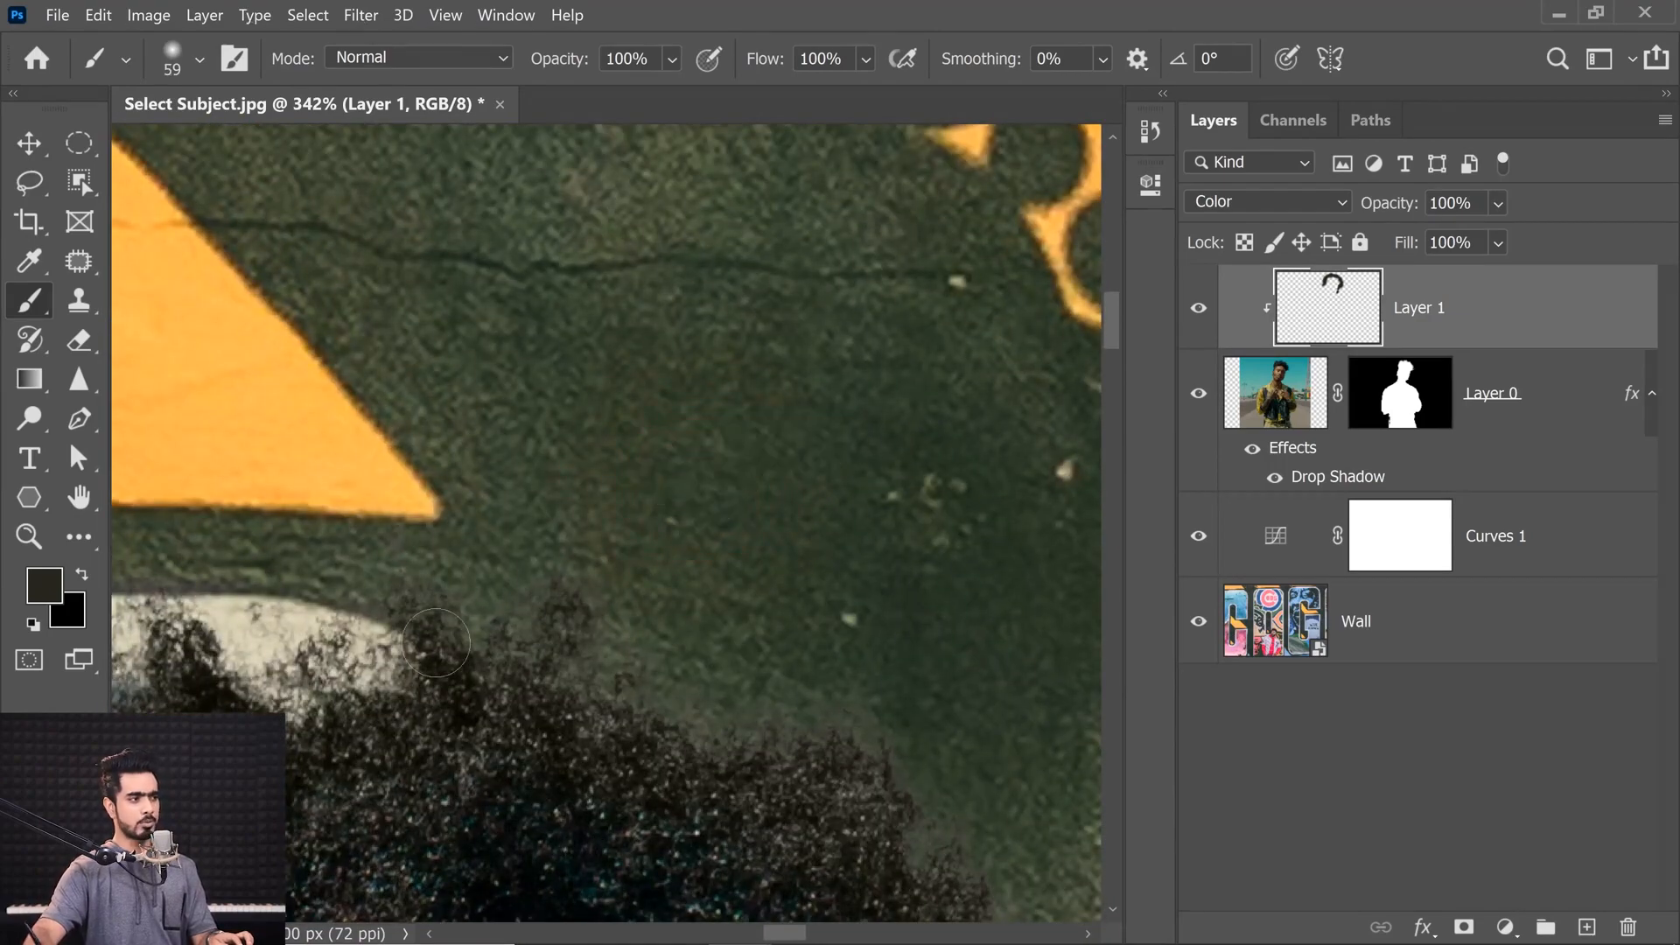
{"action": "left_click_drag", "start_coordinate": [608, 656], "coordinate": [566, 589]}
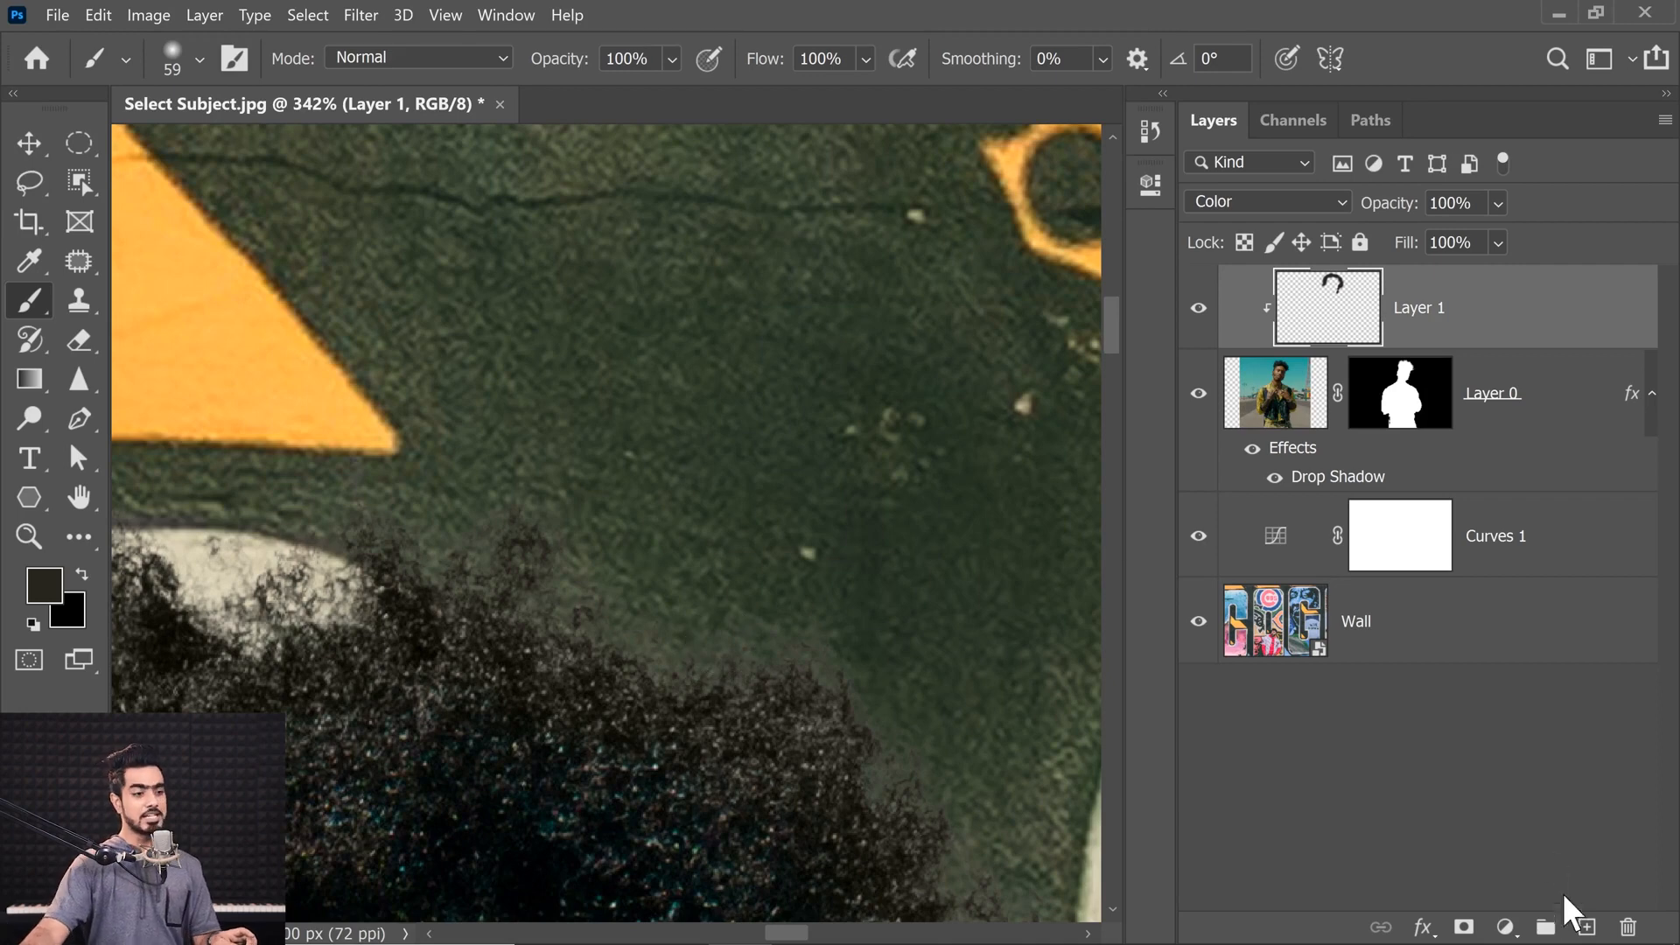
Step: Add a new layer above Layer 1, clip it, and sample black from the dark hair above the forehead with a 268 px brush
{"action": "left_click", "coordinate": [1586, 926]}
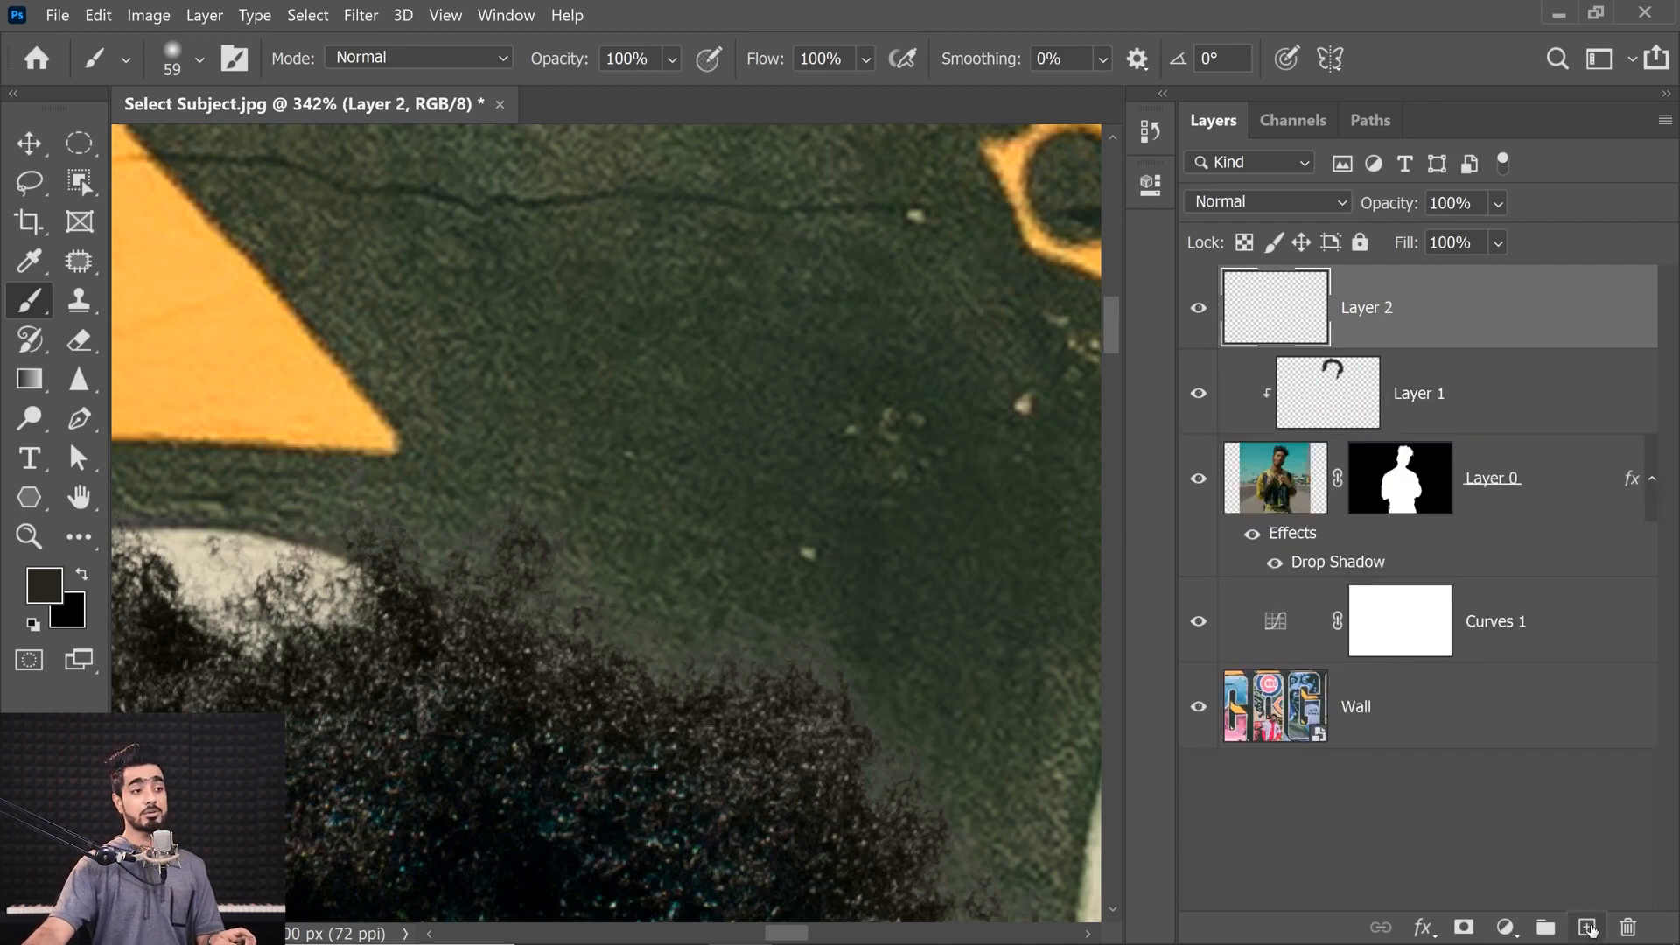
{"action": "left_click", "coordinate": [1468, 346], "text": "alt"}
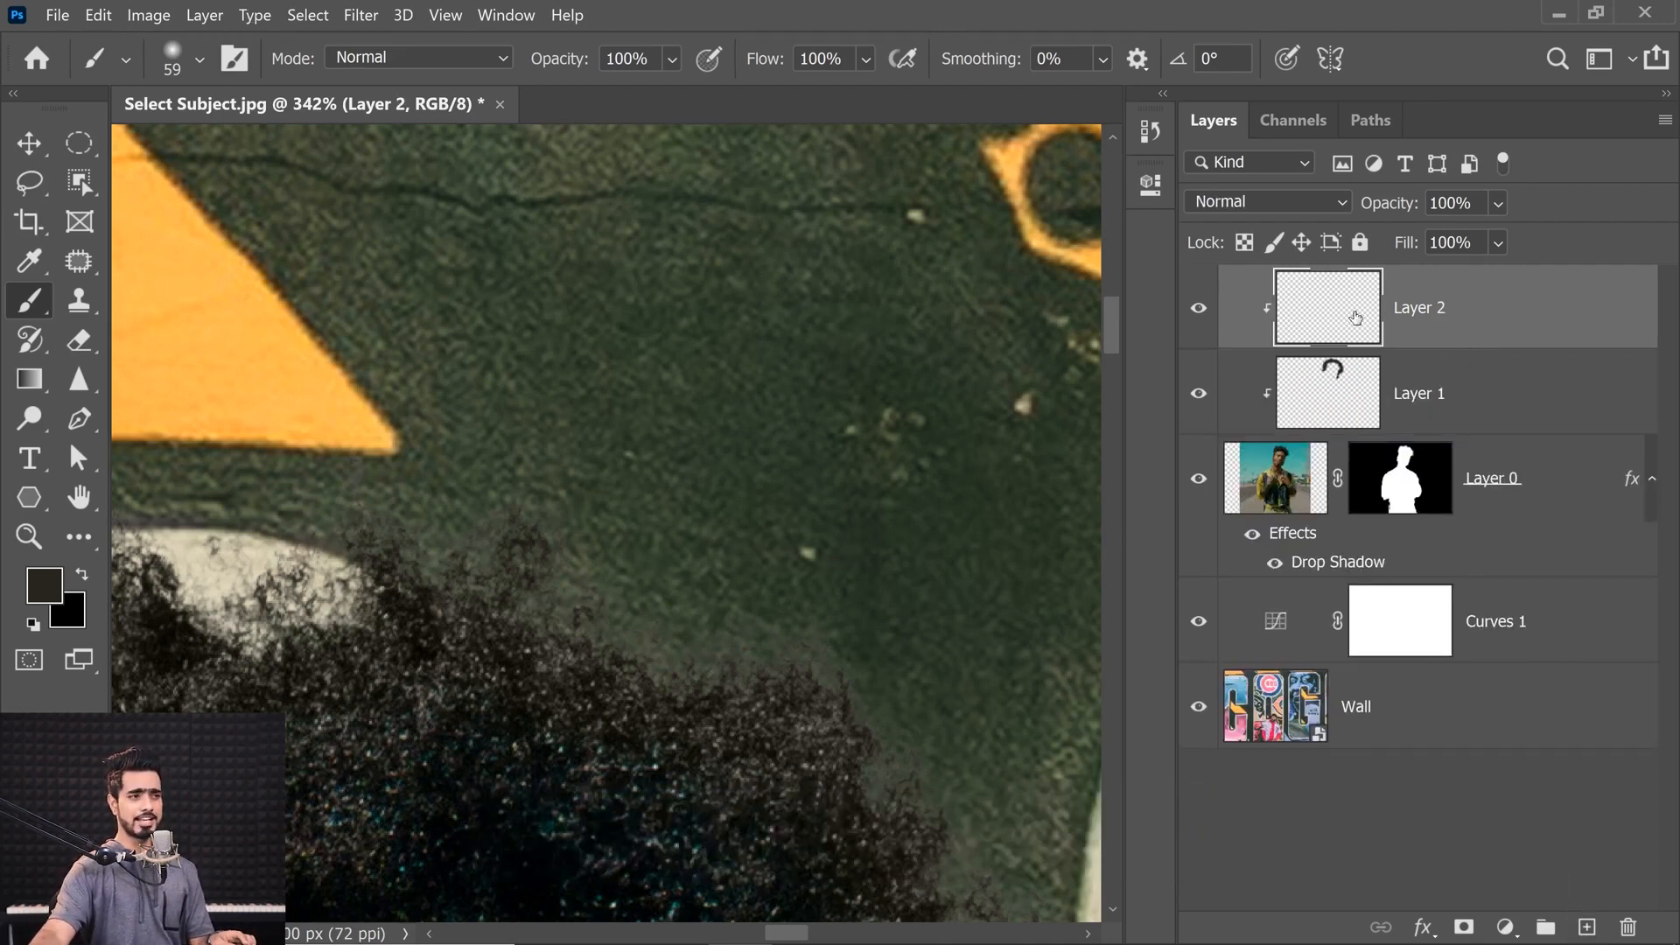
{"action": "left_click_drag", "start_coordinate": [792, 509], "coordinate": [775, 510]}
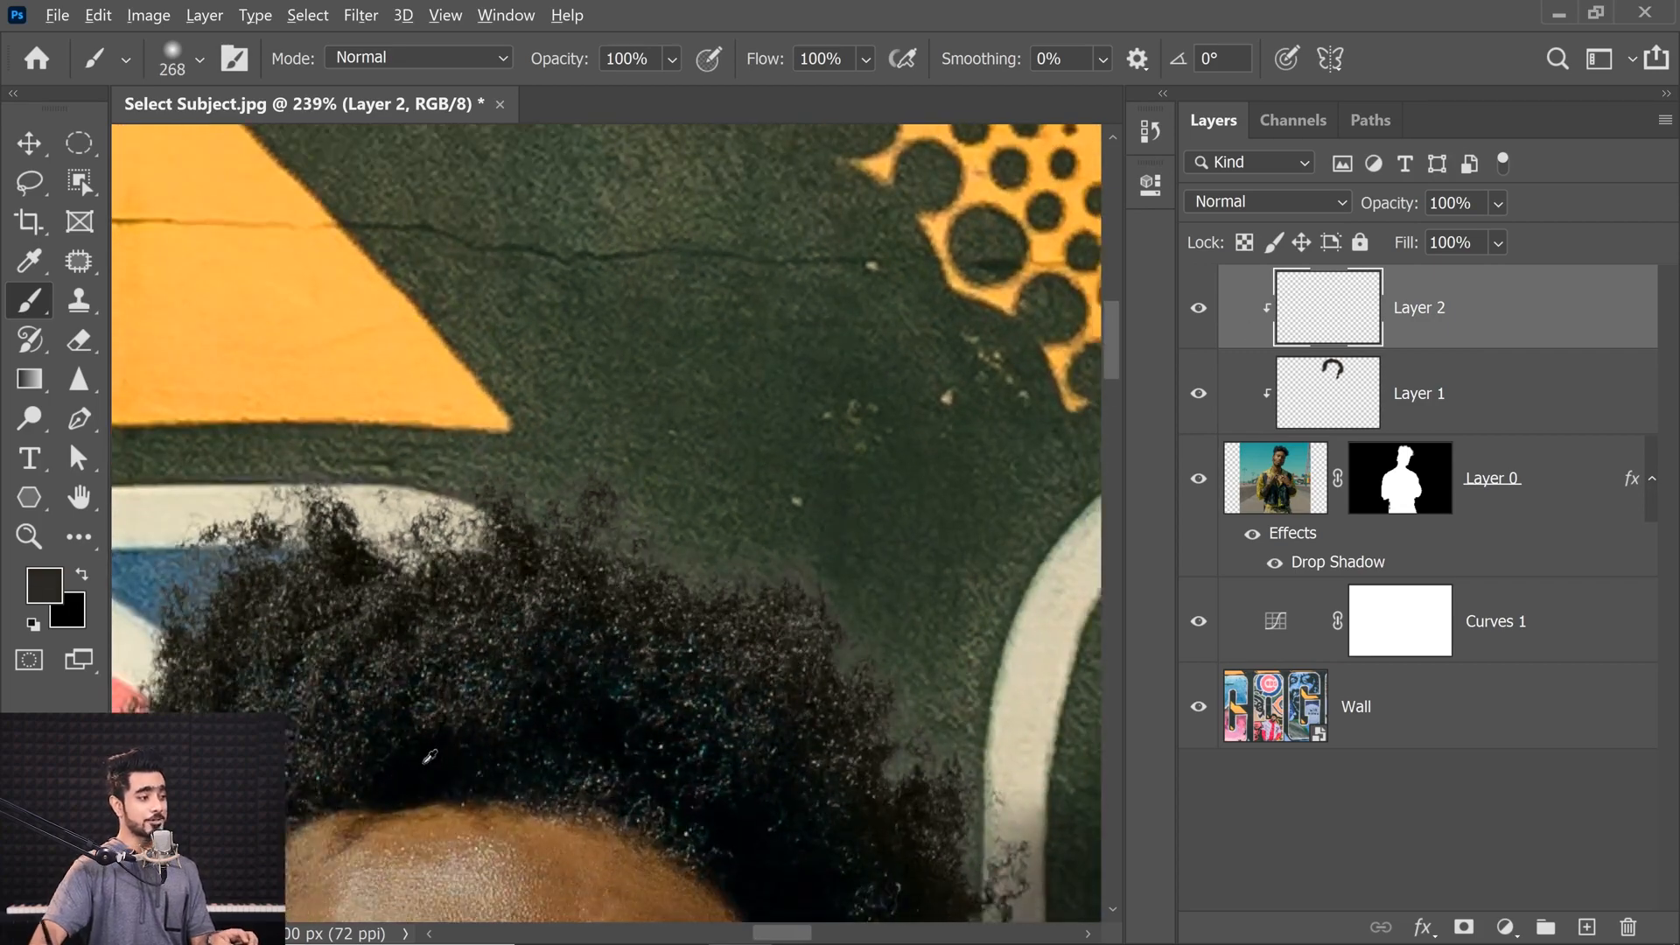
{"action": "left_click", "coordinate": [426, 761], "text": "alt"}
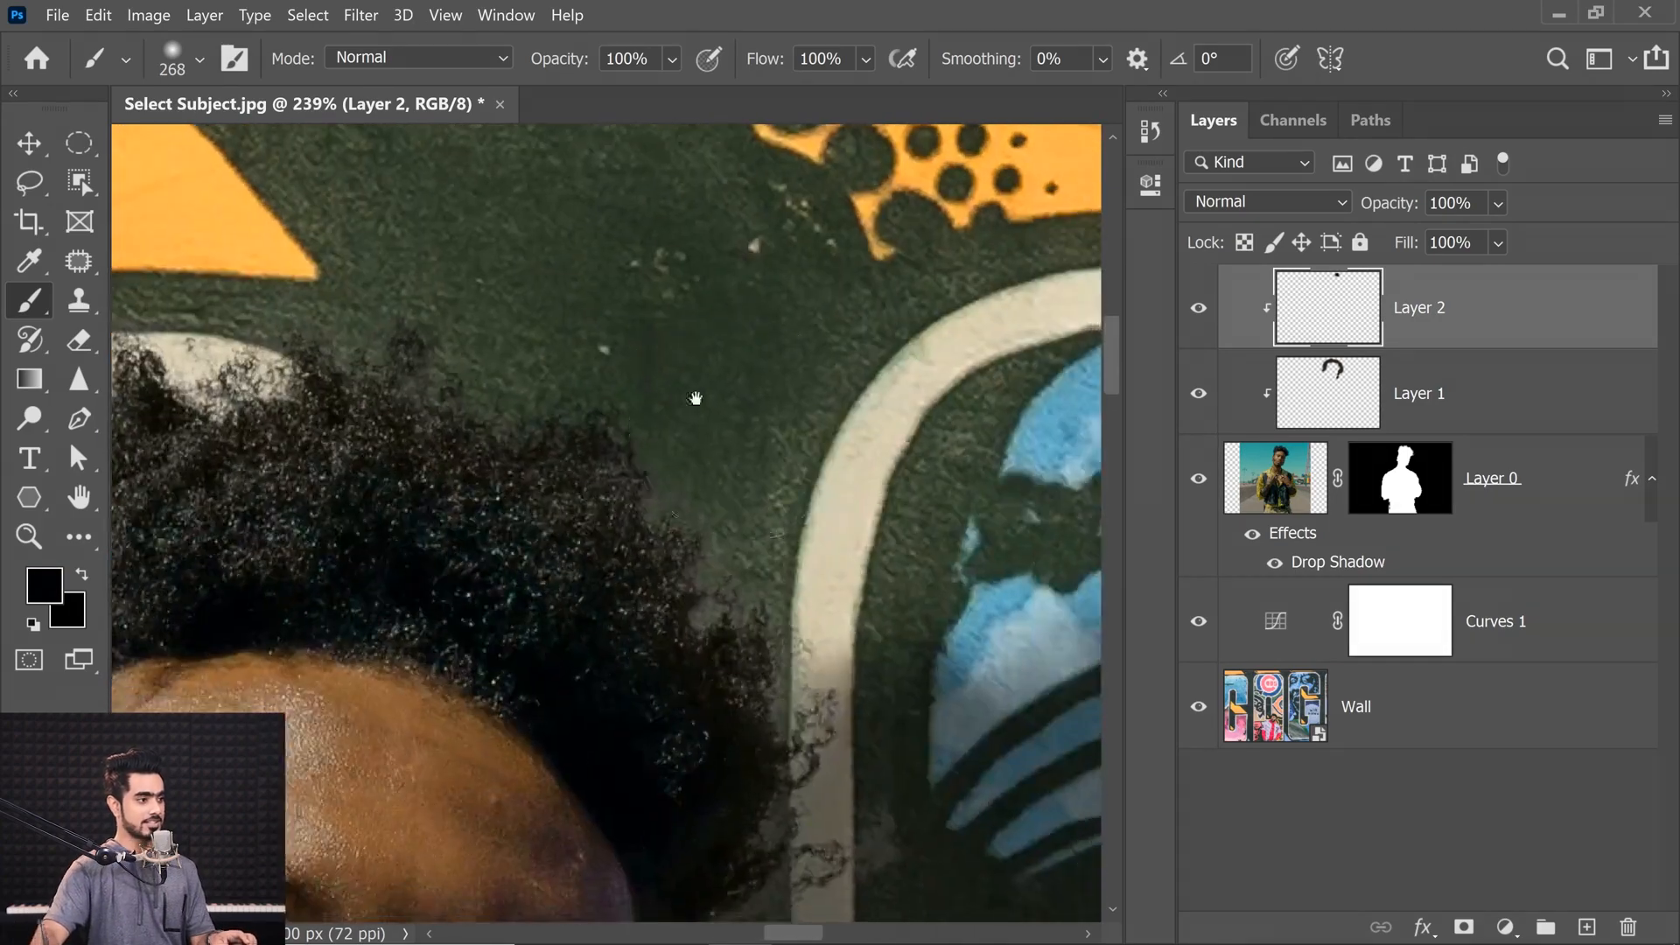
Step: Paint black along the crown's outer hair edge on Layer 2 with a 314 px soft brush to darken the pale strands
{"action": "right_click", "coordinate": [812, 416], "text": "alt"}
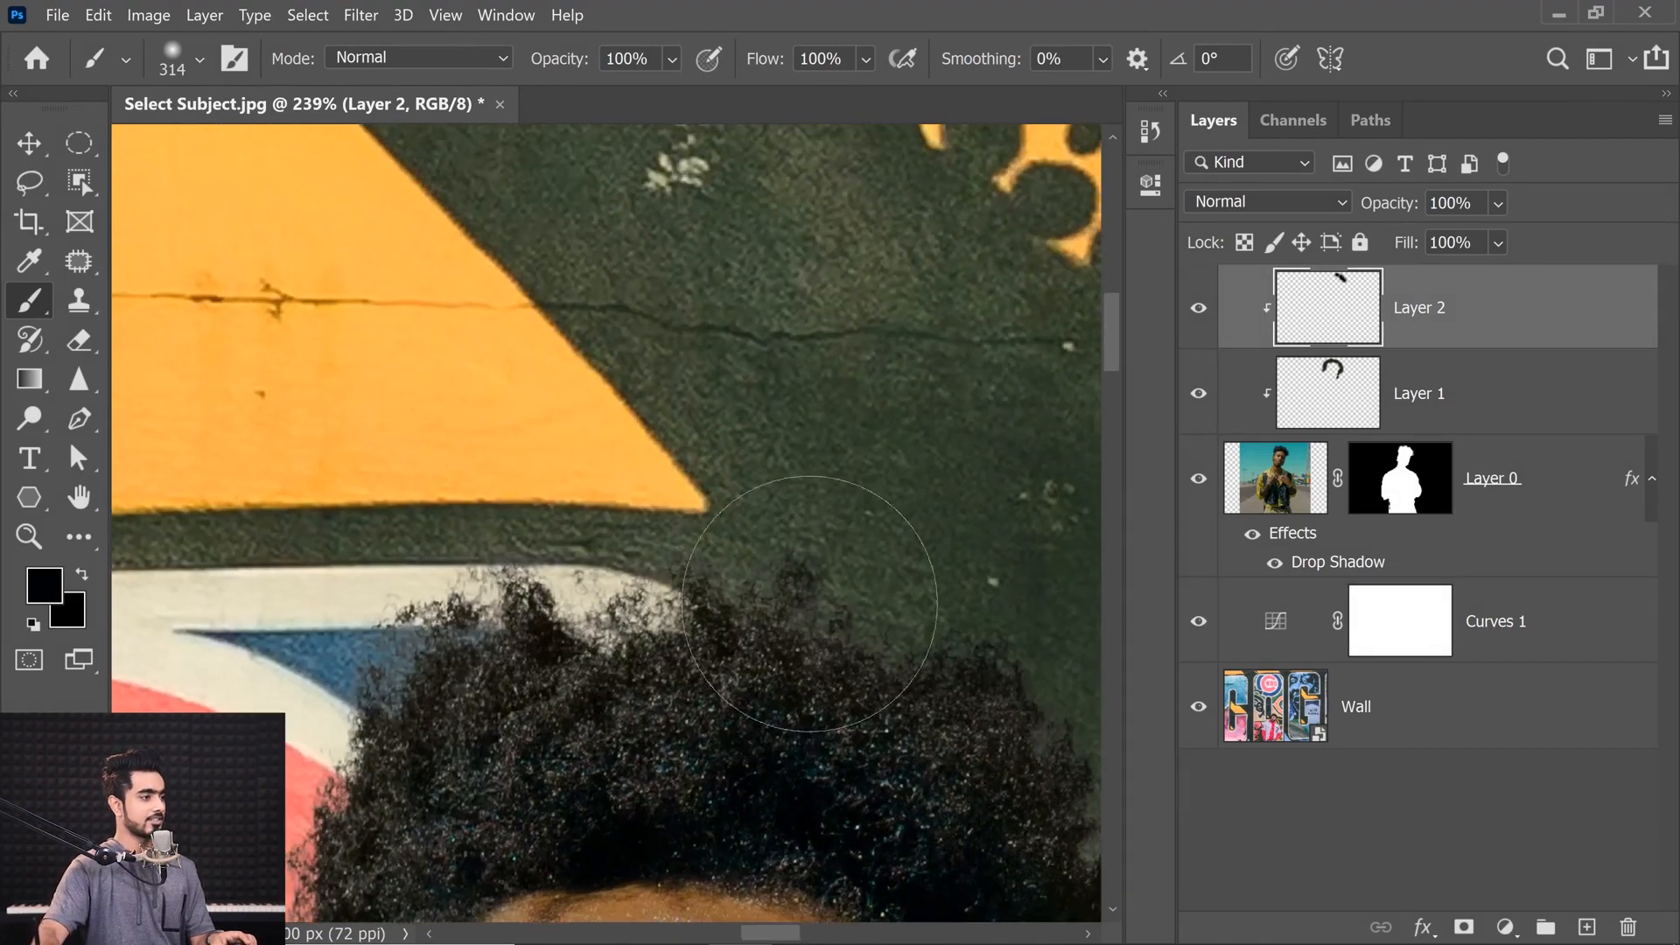
{"action": "mouse_move", "coordinate": [704, 339]}
{"action": "left_mouse_down"}
{"action": "mouse_move", "coordinate": [735, 403]}
{"action": "mouse_move", "coordinate": [483, 399]}
{"action": "left_mouse_up"}
{"action": "left_click_drag", "start_coordinate": [412, 341], "coordinate": [629, 213]}
{"action": "left_click_drag", "start_coordinate": [538, 369], "coordinate": [395, 535]}
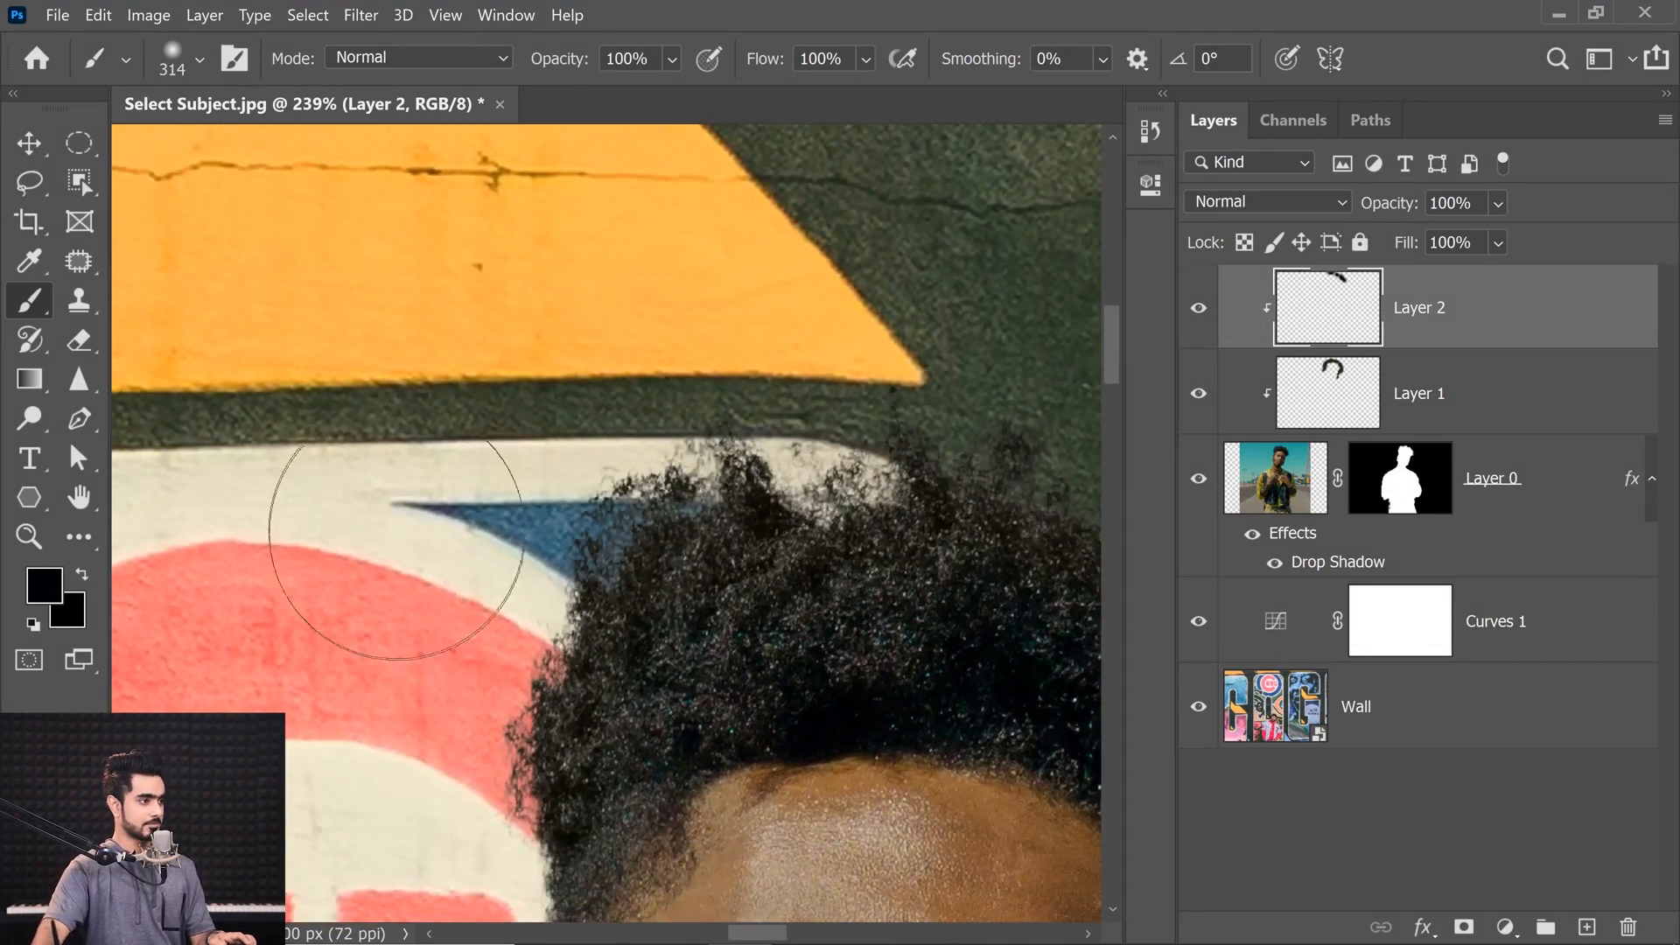
{"action": "left_click_drag", "start_coordinate": [691, 424], "coordinate": [431, 455]}
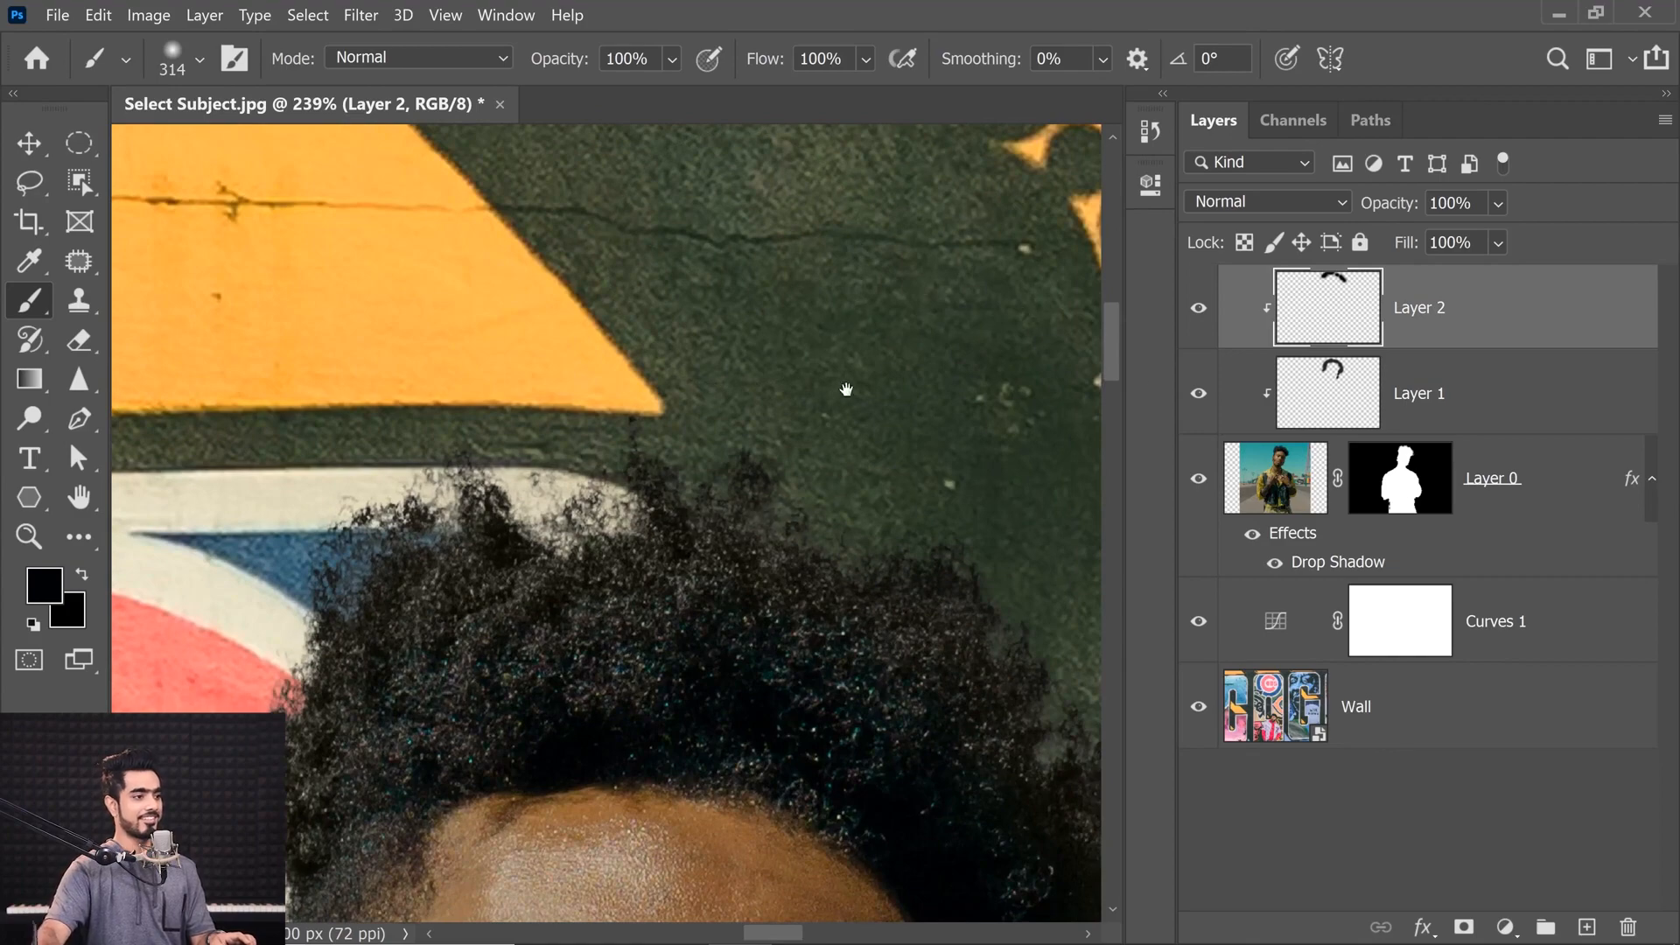
{"action": "left_click_drag", "start_coordinate": [845, 389], "coordinate": [509, 225]}
Step: Compare the man's hair against the wall with Layers 1 and 2 hidden and shown
{"action": "key", "text": "ctrl+0"}
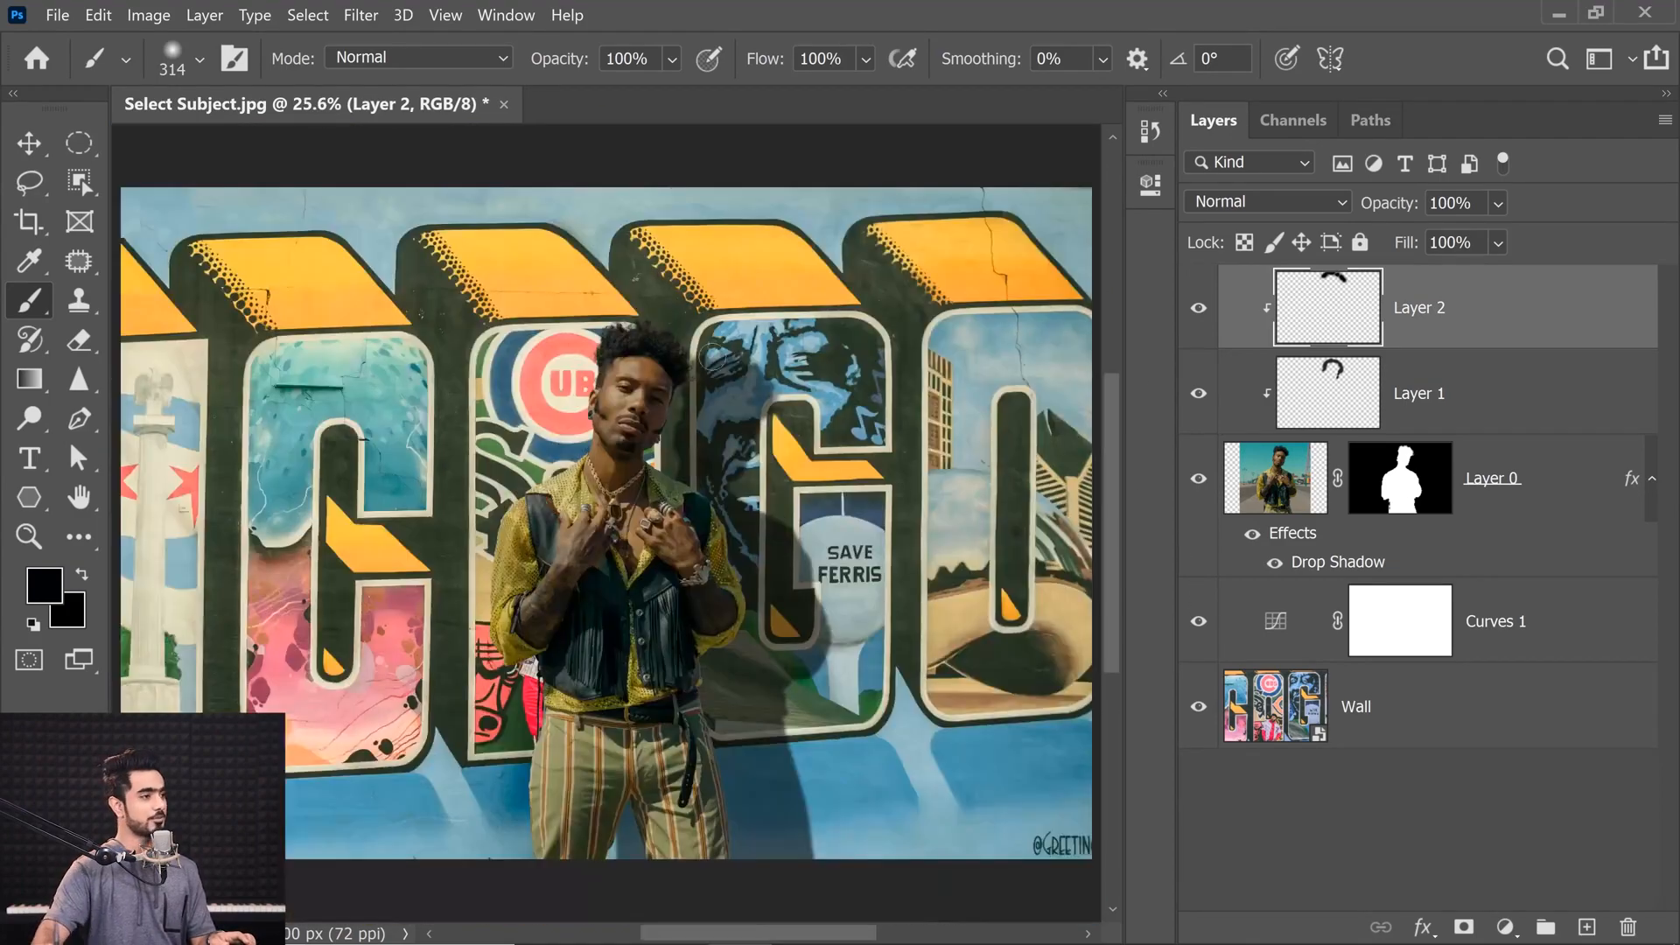
{"action": "left_click_drag", "start_coordinate": [1199, 308], "coordinate": [1199, 393]}
{"action": "scroll", "coordinate": [717, 330], "scroll_direction": "up", "scroll_amount": 5}
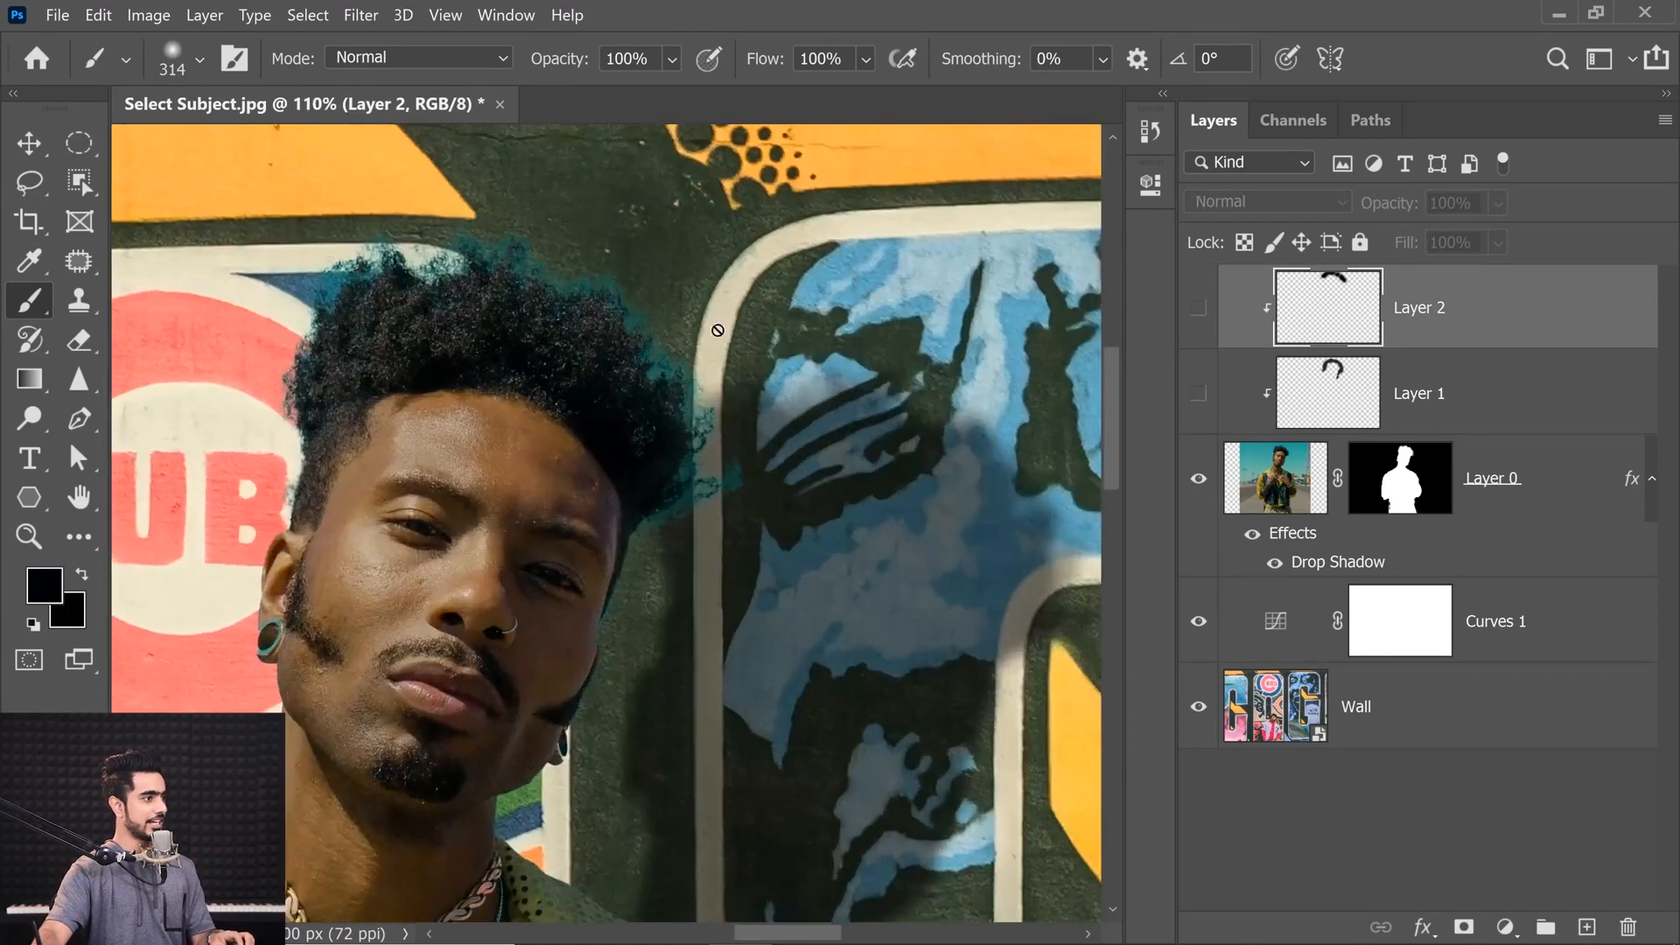
{"action": "scroll", "coordinate": [645, 334], "scroll_direction": "down", "scroll_amount": 1}
{"action": "left_click_drag", "start_coordinate": [1199, 326], "coordinate": [1198, 392]}
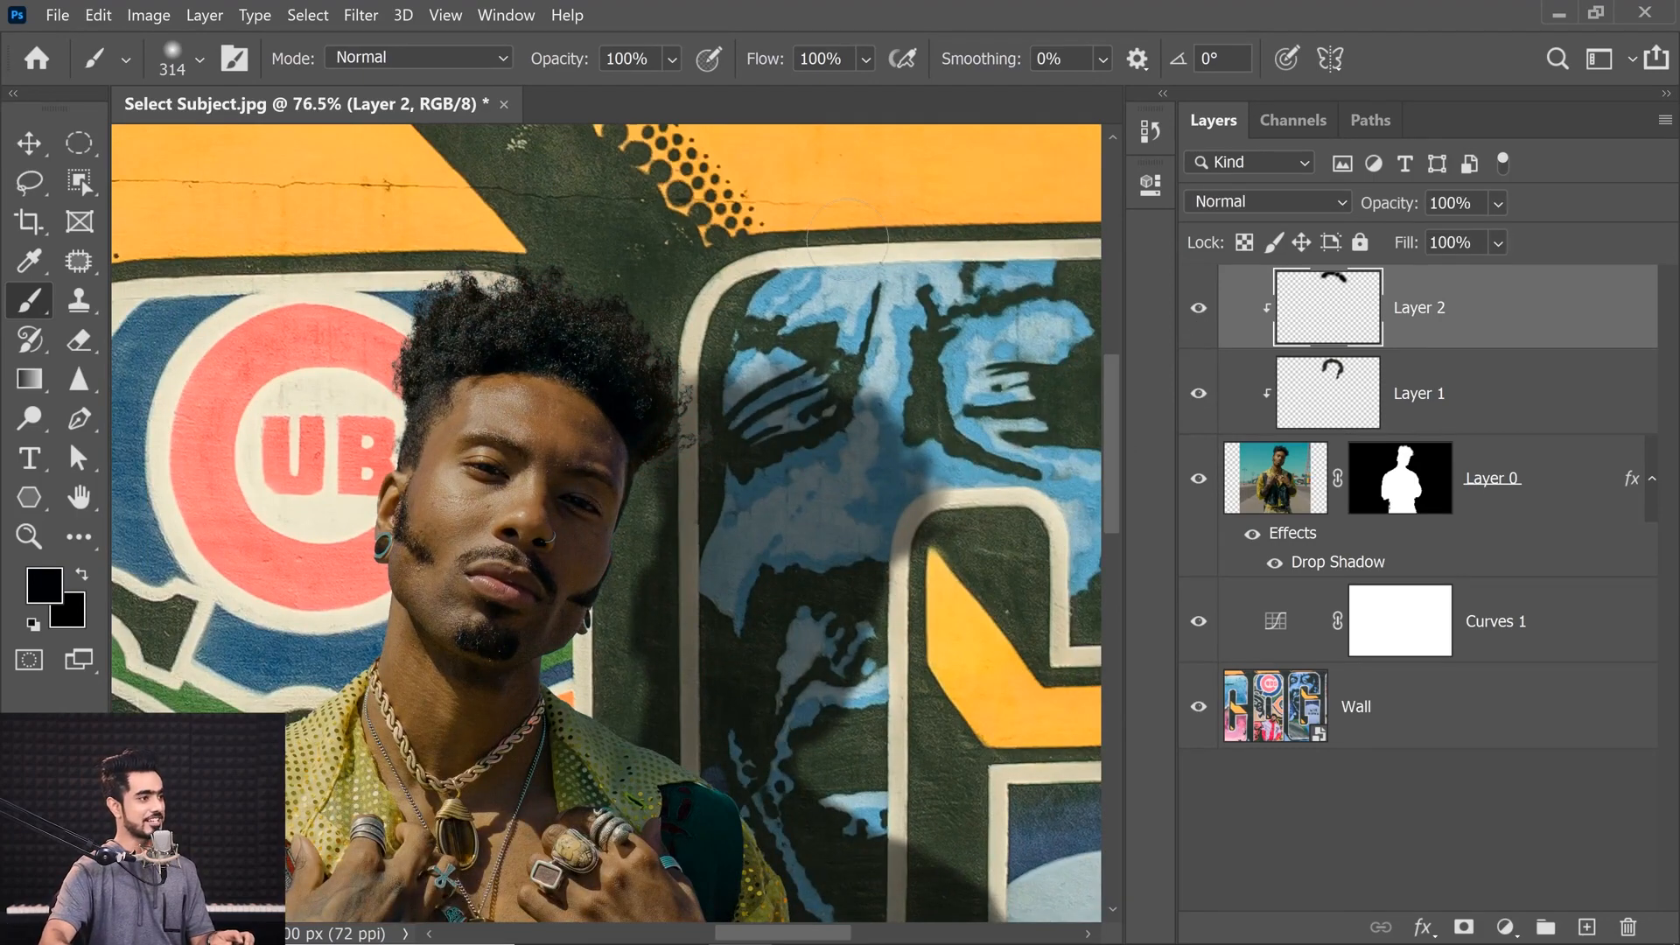
Step: Darken the side of the hair facing the blue mural face with black on Layer 2, and view the whole composite
{"action": "left_click_drag", "start_coordinate": [681, 459], "coordinate": [738, 458]}
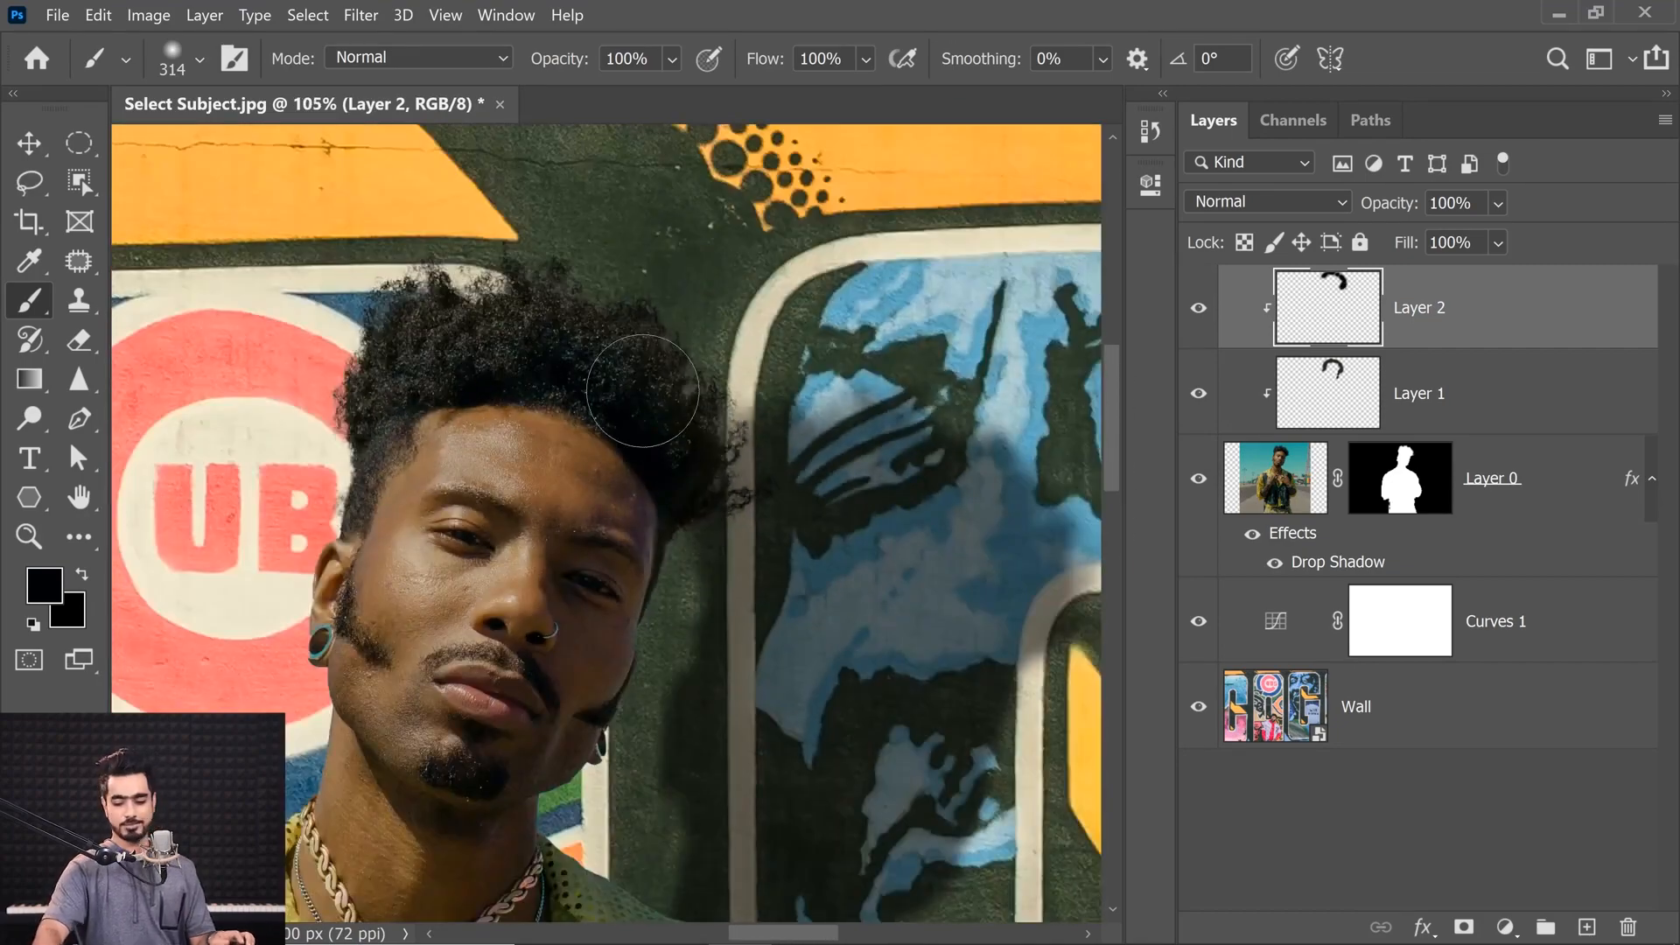
{"action": "key", "text": "ctrl+0"}
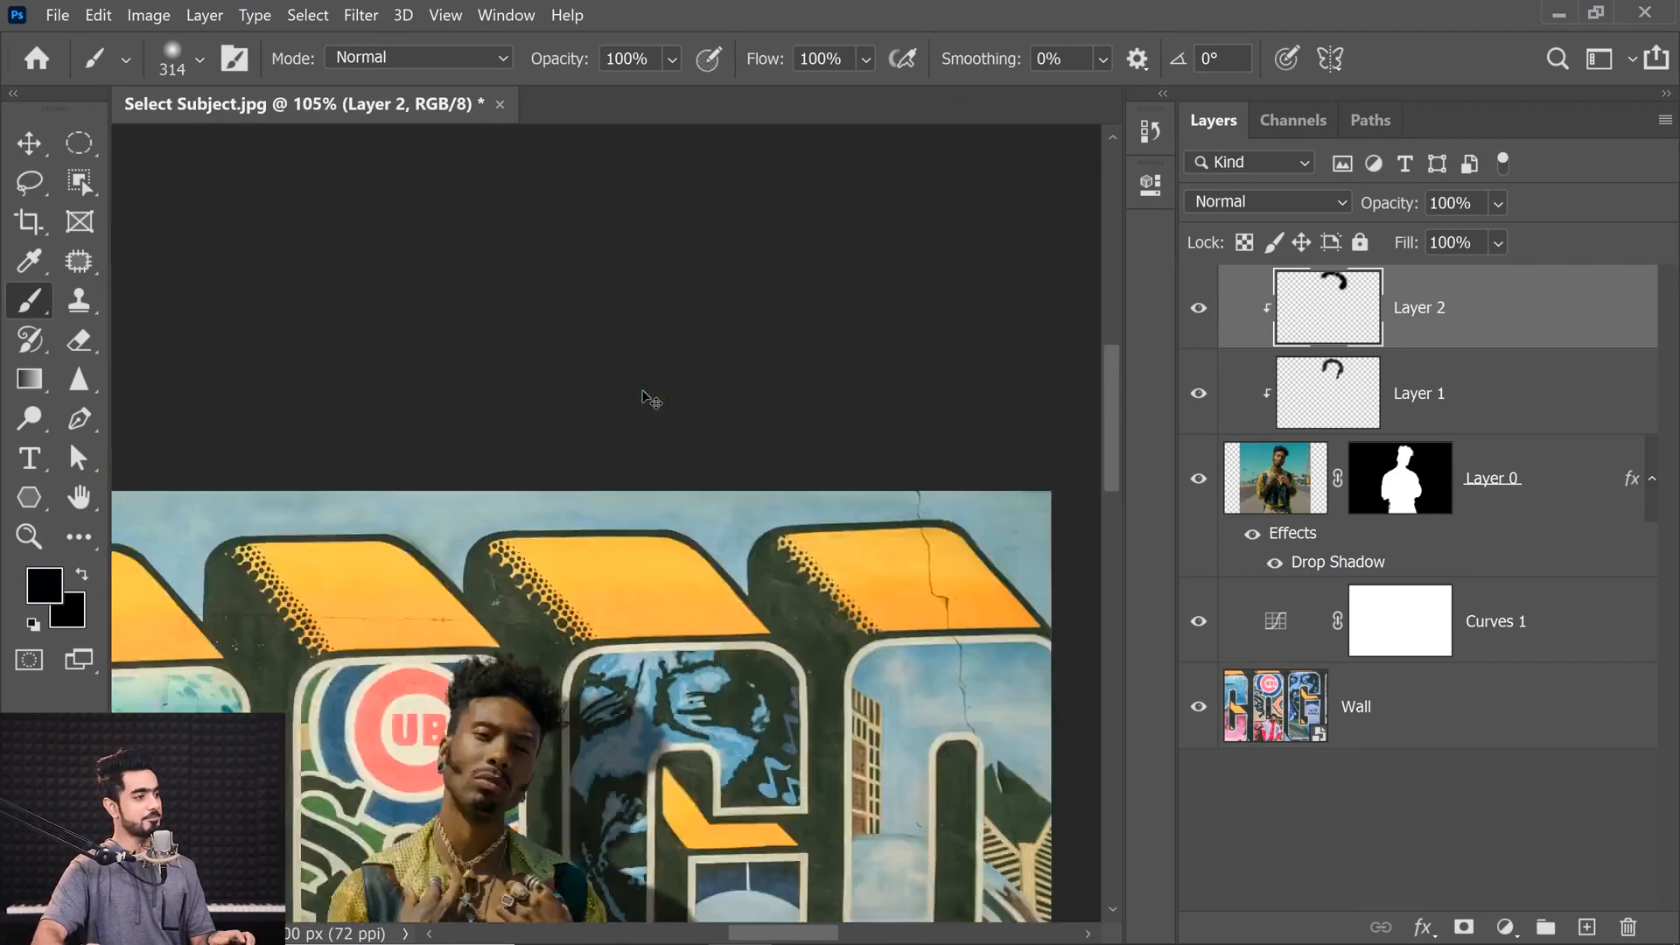